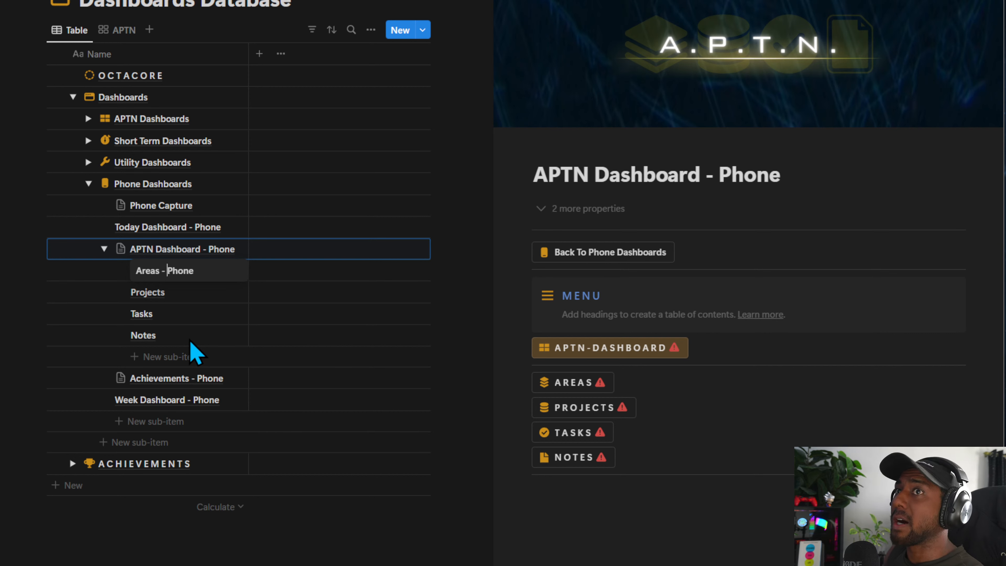
# Rename the APTN Dashboard sub-items Projects, Tasks and Notes to "Projects - Phone", "Tasks - Phone" and "Notes - Phone".
pyautogui.click(200, 292)
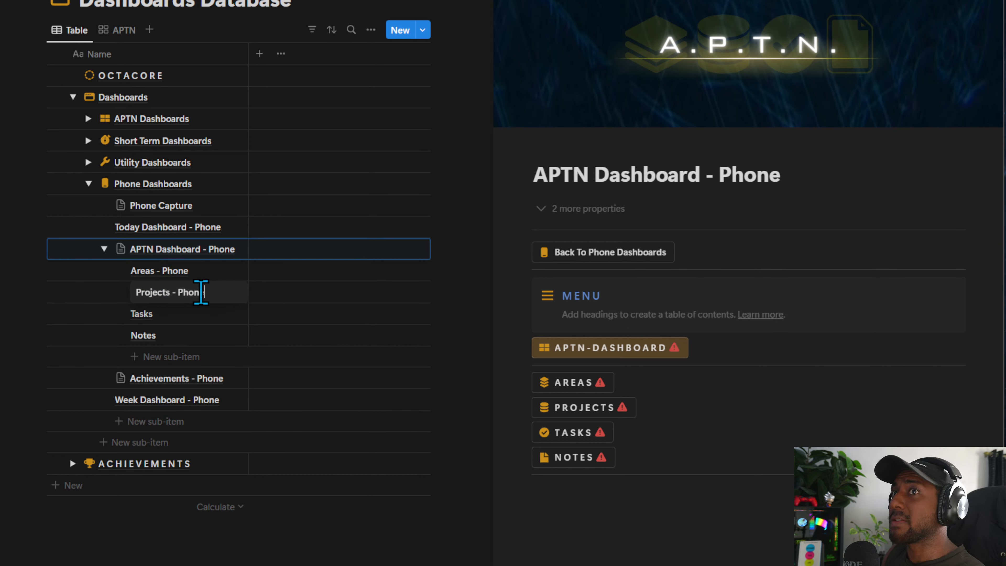
pyautogui.click(199, 313)
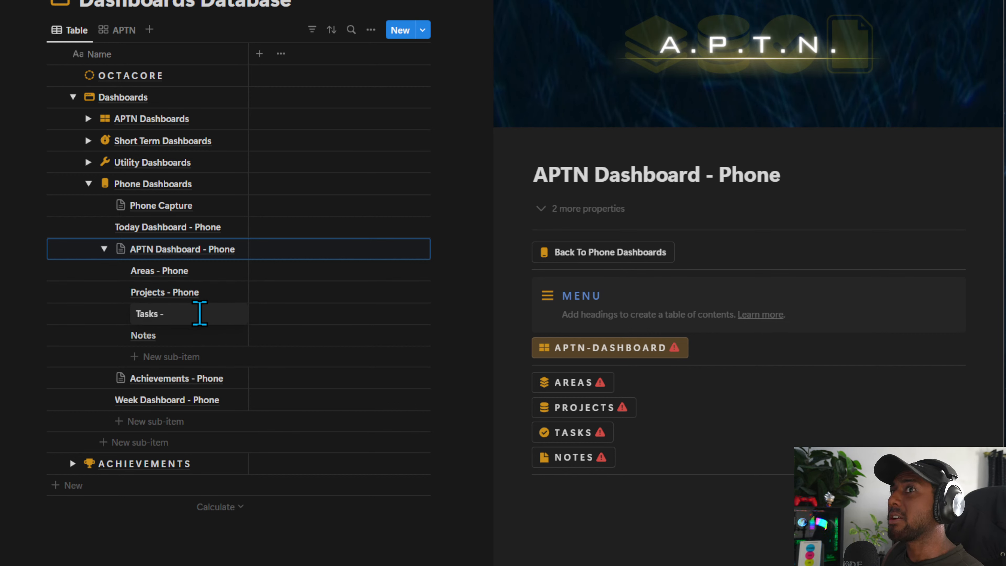
pyautogui.click(195, 337)
pyautogui.write('- Phone')
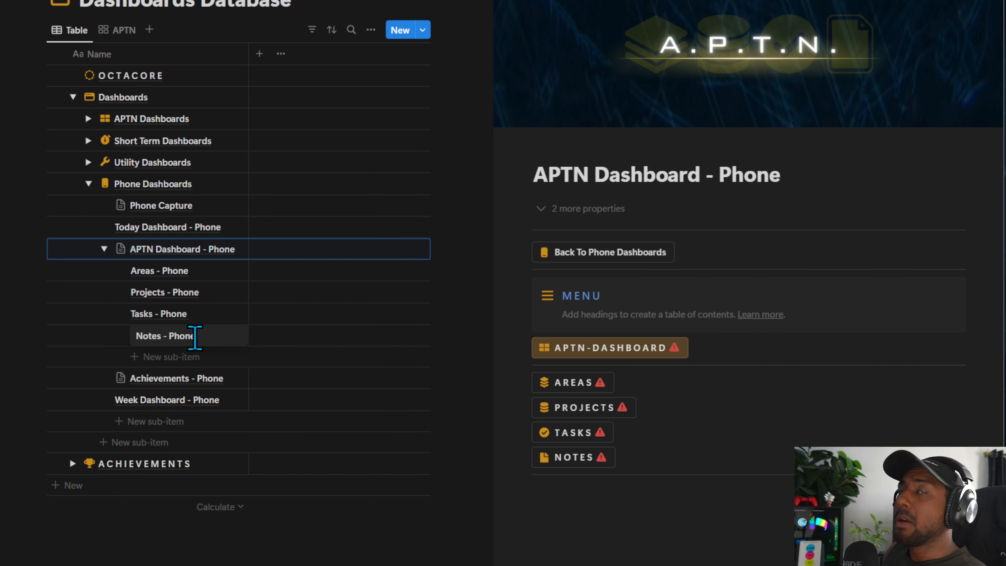
pyautogui.click(251, 283)
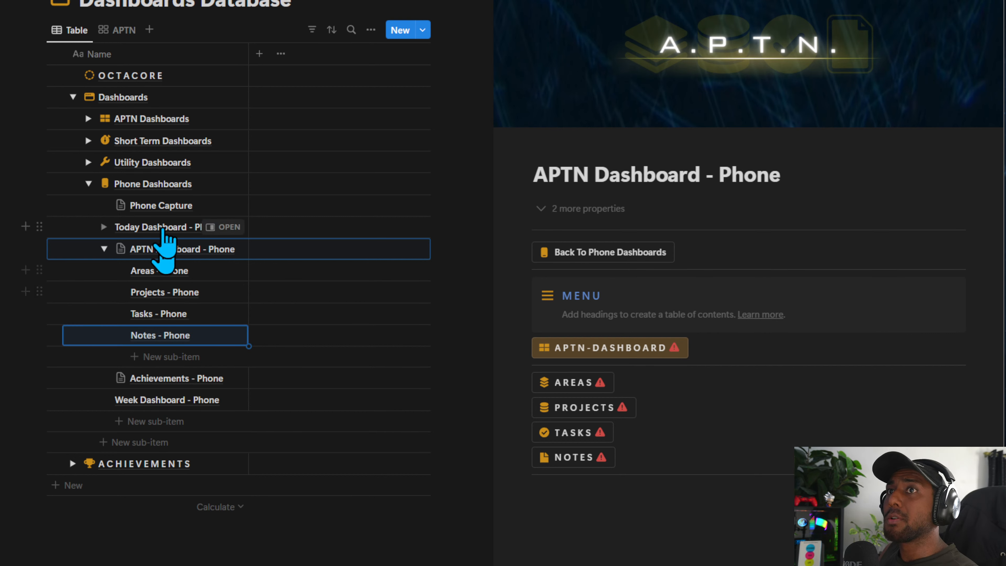
pyautogui.click(104, 256)
pyautogui.click(103, 256)
pyautogui.click(104, 255)
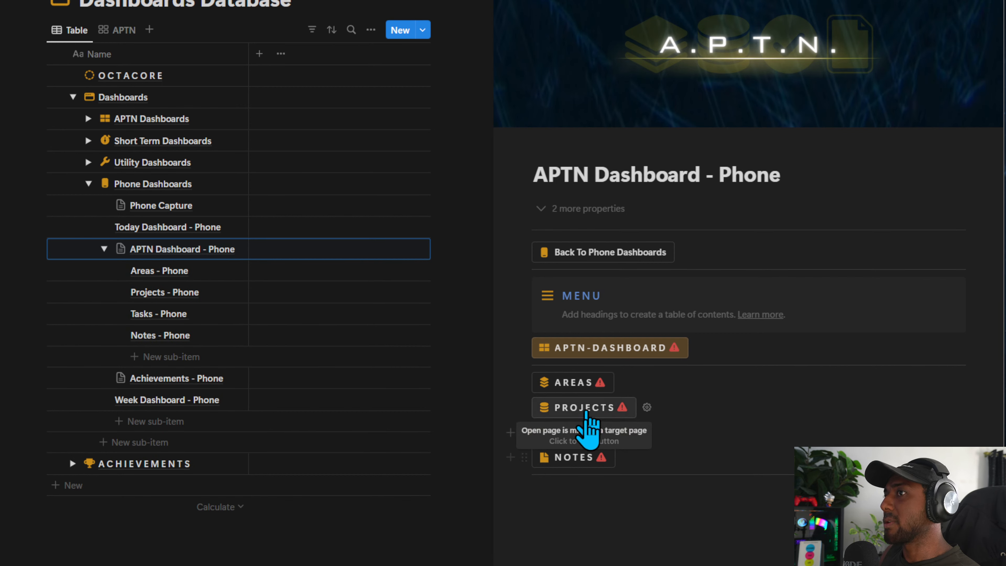
pyautogui.click(667, 546)
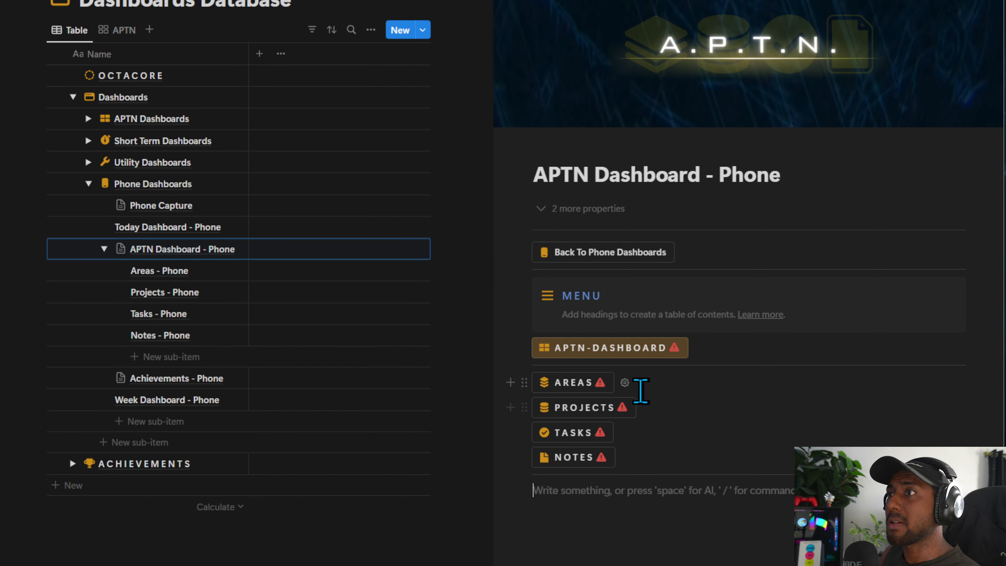
# Set the AREAS button to open the "Areas - Phone" page in Full page mode and save it.
pyautogui.click(168, 254)
pyautogui.click(172, 273)
pyautogui.click(172, 271)
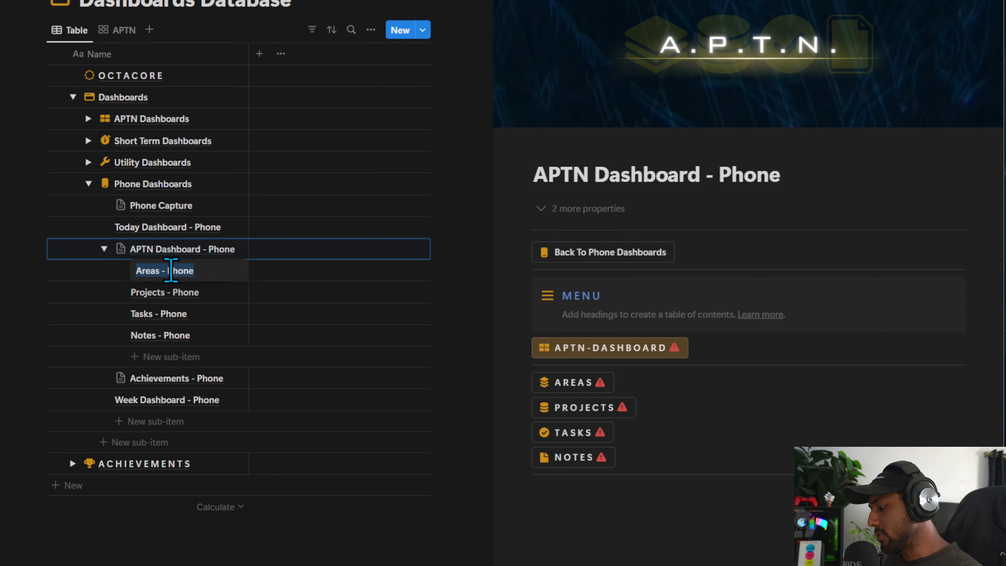
pyautogui.press('Escape')
pyautogui.click(627, 382)
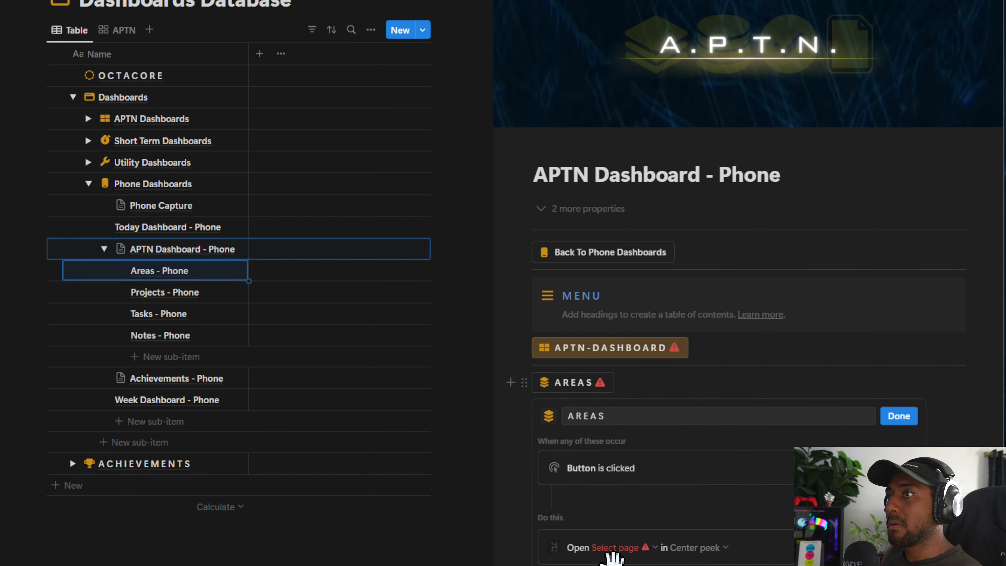
pyautogui.click(614, 550)
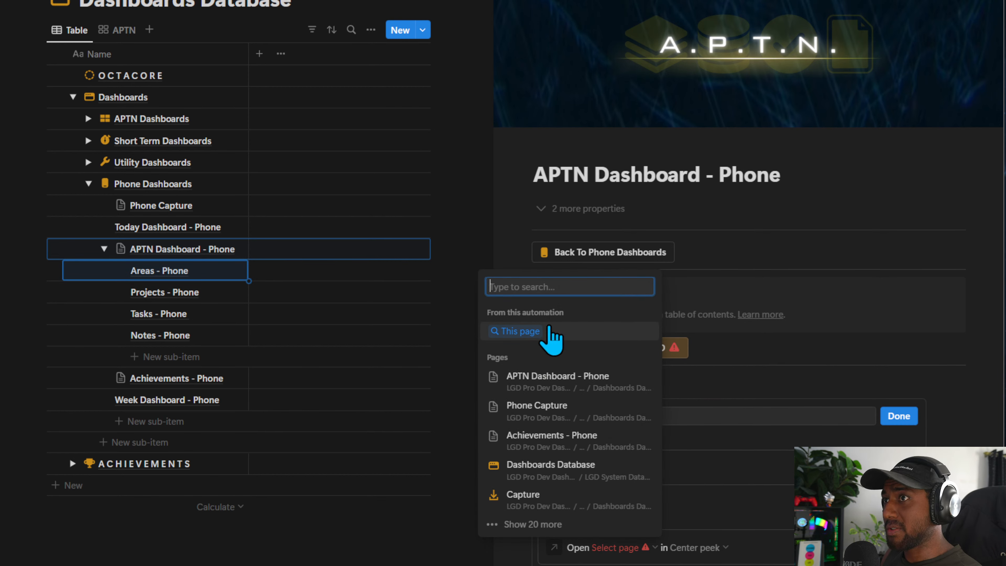
pyautogui.click(785, 530)
pyautogui.click(626, 548)
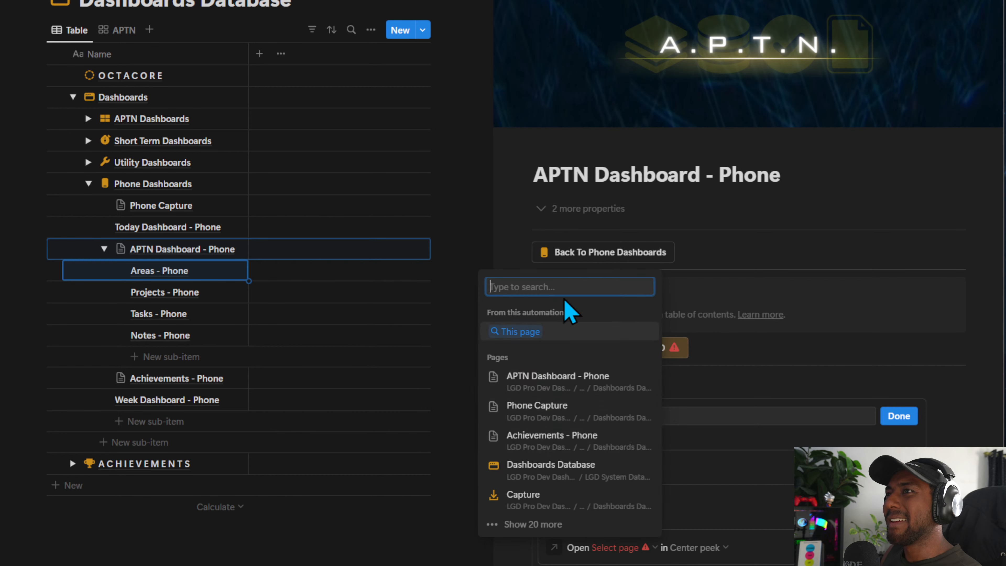
pyautogui.write('Areas - Phone')
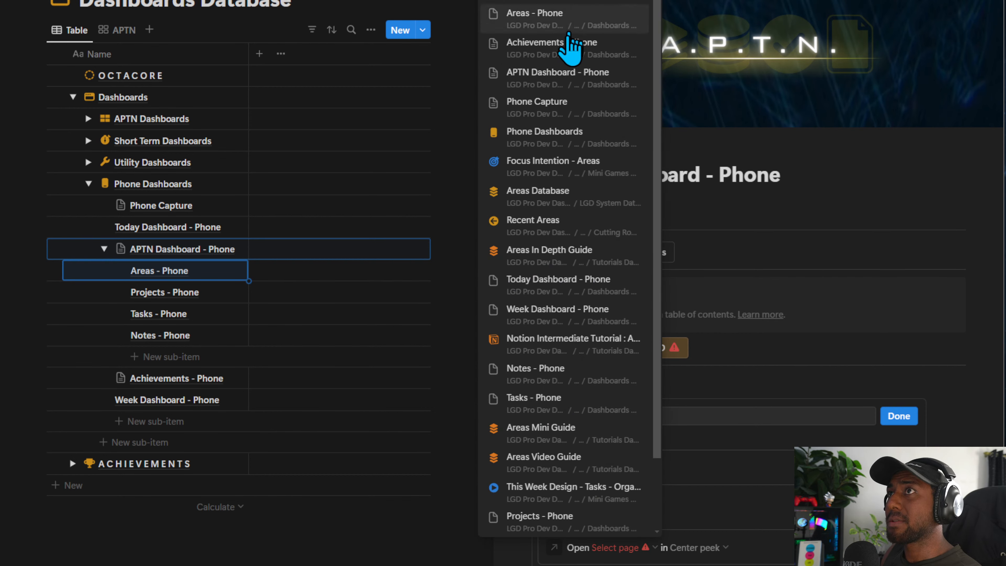
pyautogui.click(570, 21)
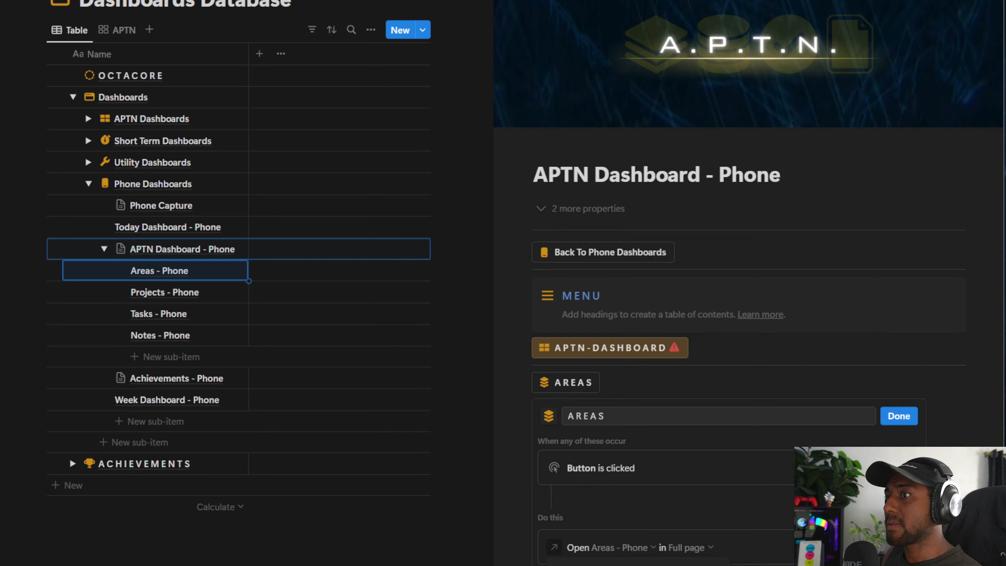
pyautogui.click(896, 416)
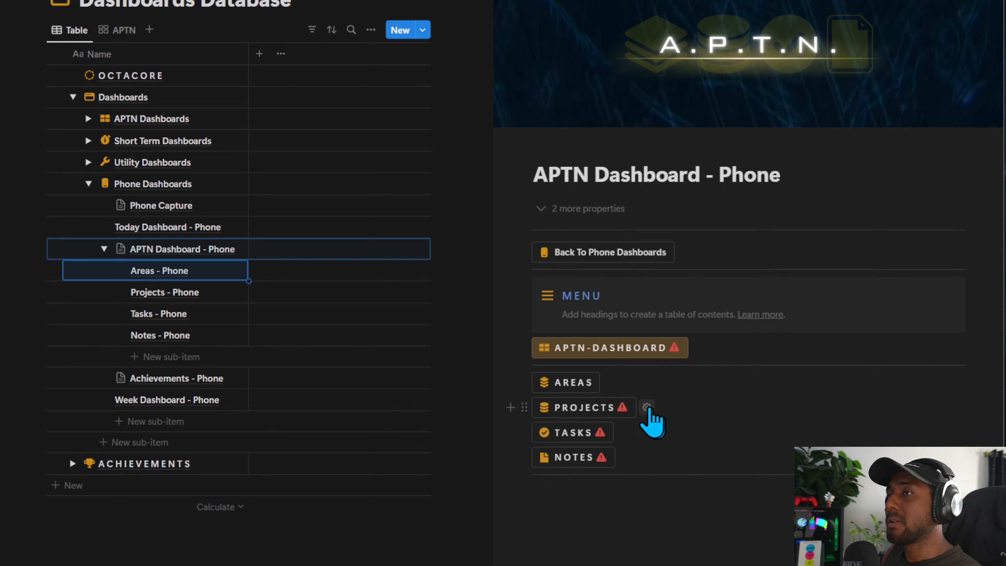
# Set the PROJECTS button to open the "Projects - Phone" page and save it.
pyautogui.click(646, 409)
pyautogui.click(168, 292)
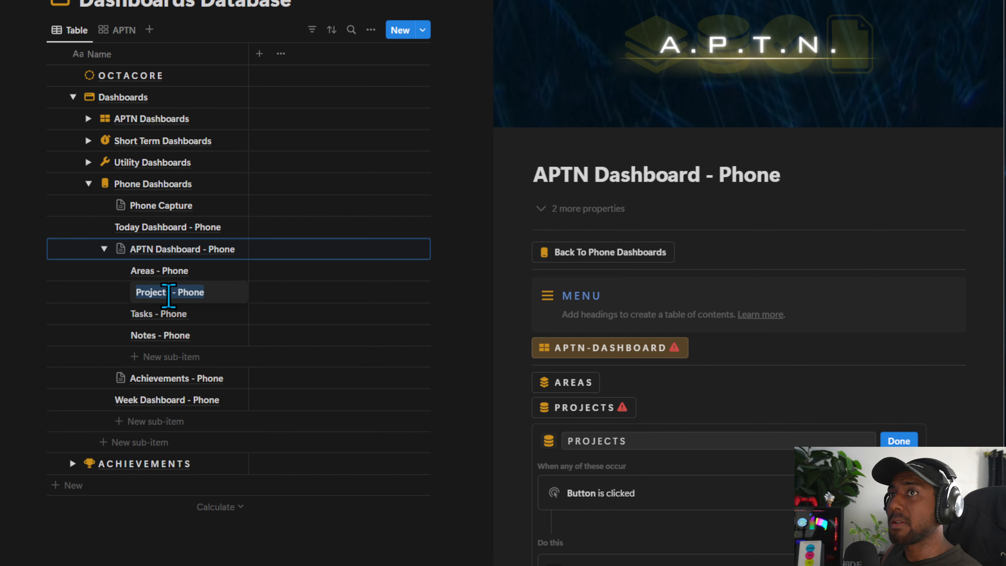
pyautogui.click(616, 563)
pyautogui.click(610, 562)
pyautogui.write('Projects - Phone')
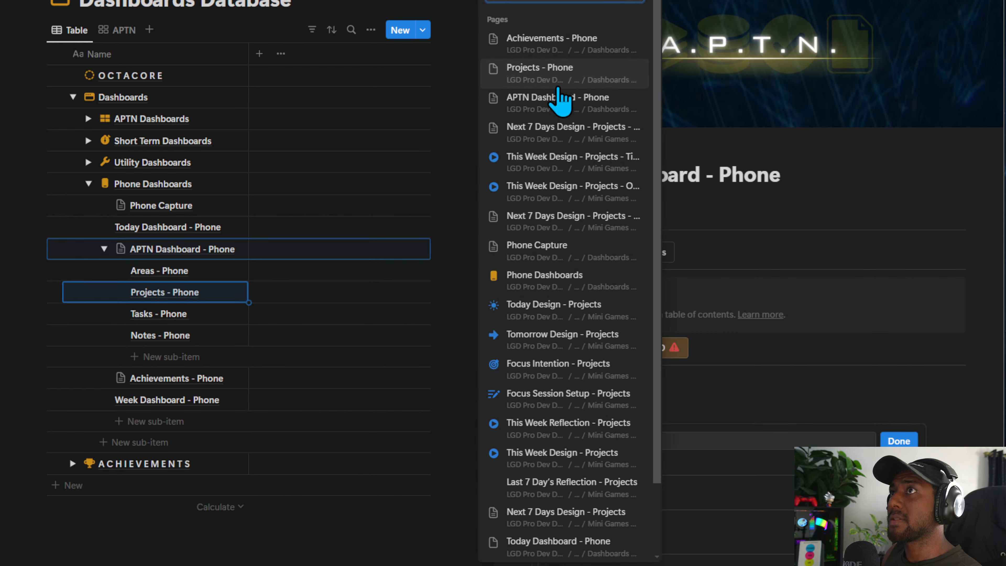
pyautogui.click(531, 72)
pyautogui.click(909, 439)
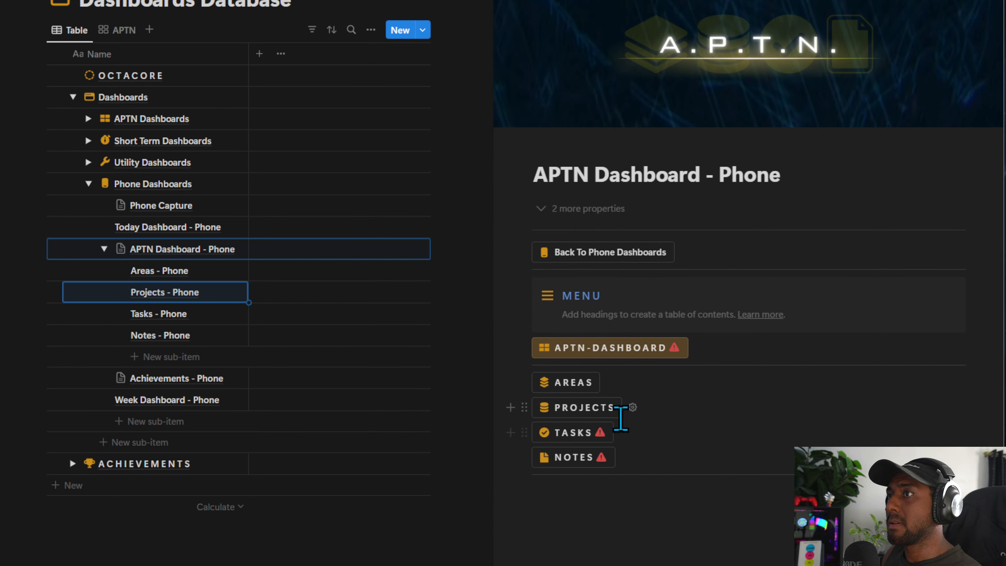
# Review the page-opening action in the settings of the PROJECTS and AREAS buttons.
pyautogui.click(625, 432)
pyautogui.click(632, 406)
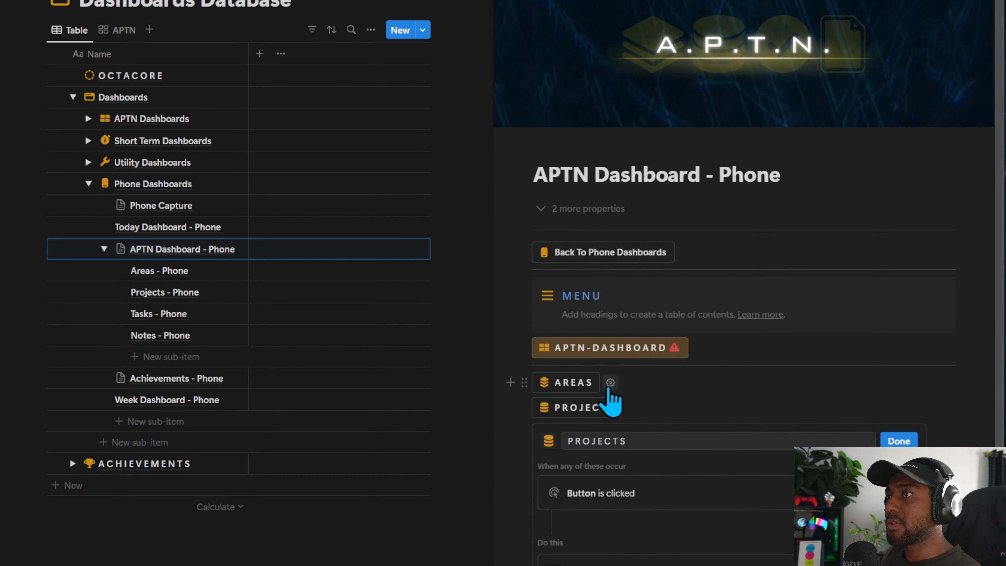
pyautogui.click(610, 386)
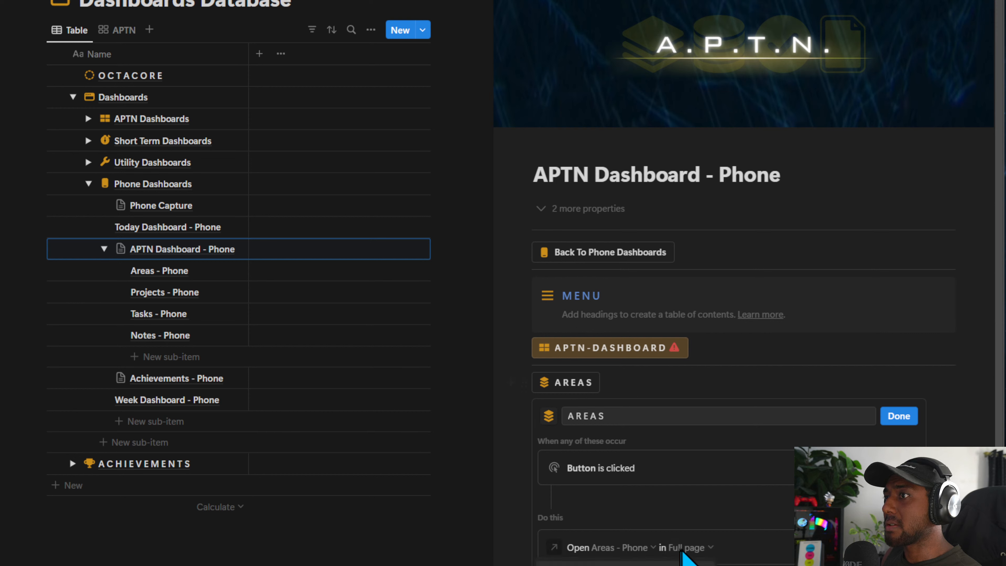
pyautogui.click(896, 419)
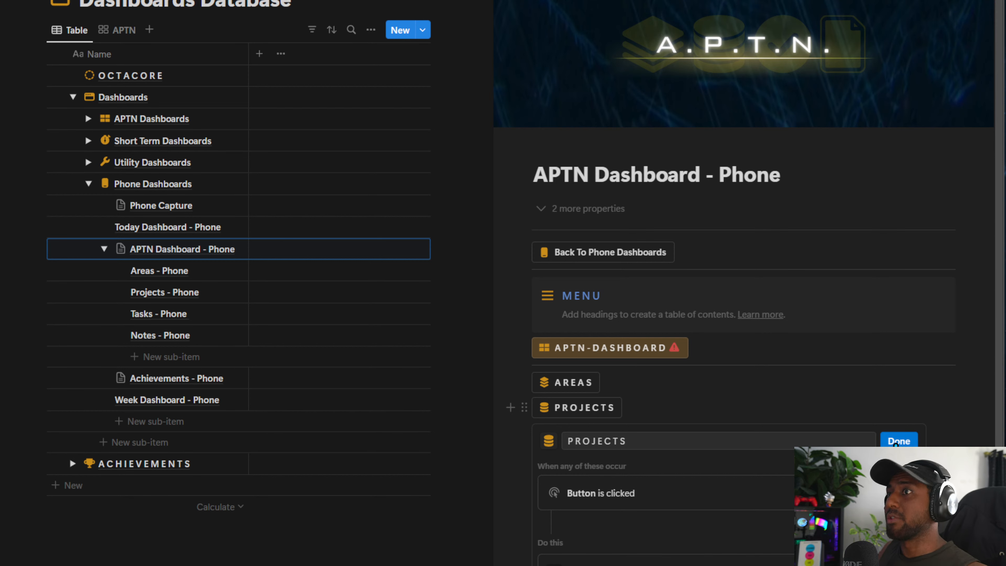
pyautogui.click(897, 441)
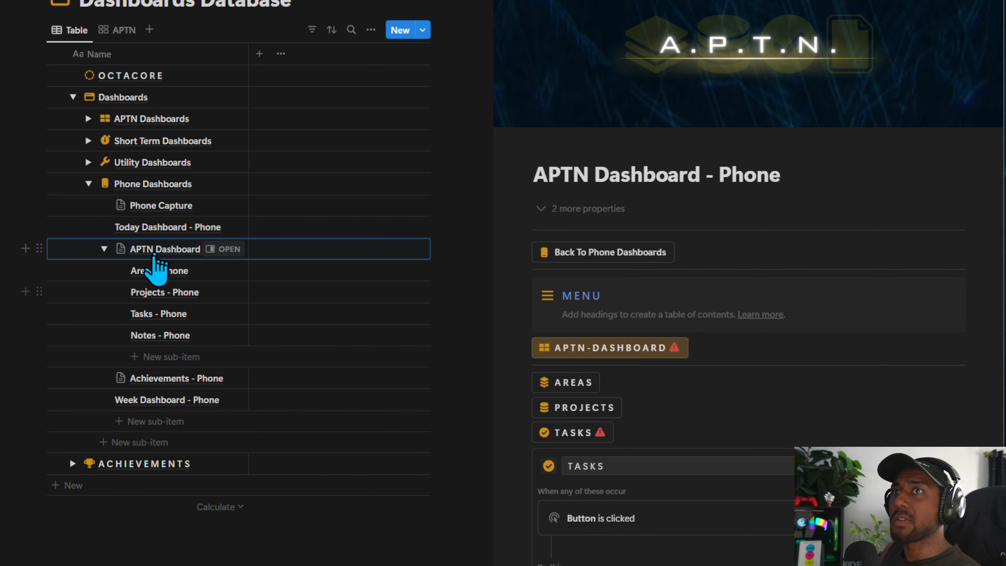
# Set the TASKS button to open the "Tasks - Phone" page, using the name copied from the table row.
pyautogui.click(167, 309)
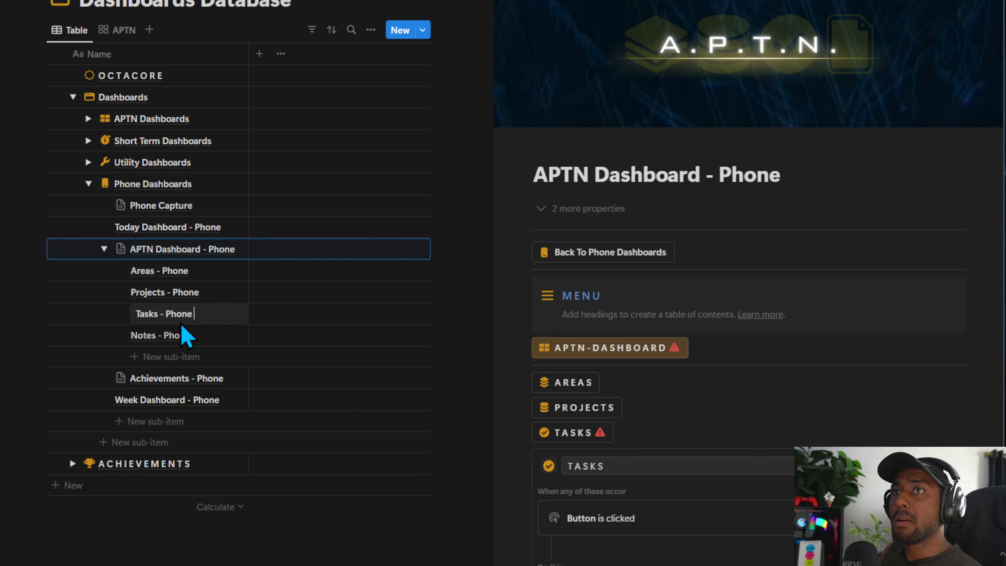
pyautogui.hotkey('ctrl', 'a')
pyautogui.hotkey('ctrl', 'c')
pyautogui.click(630, 563)
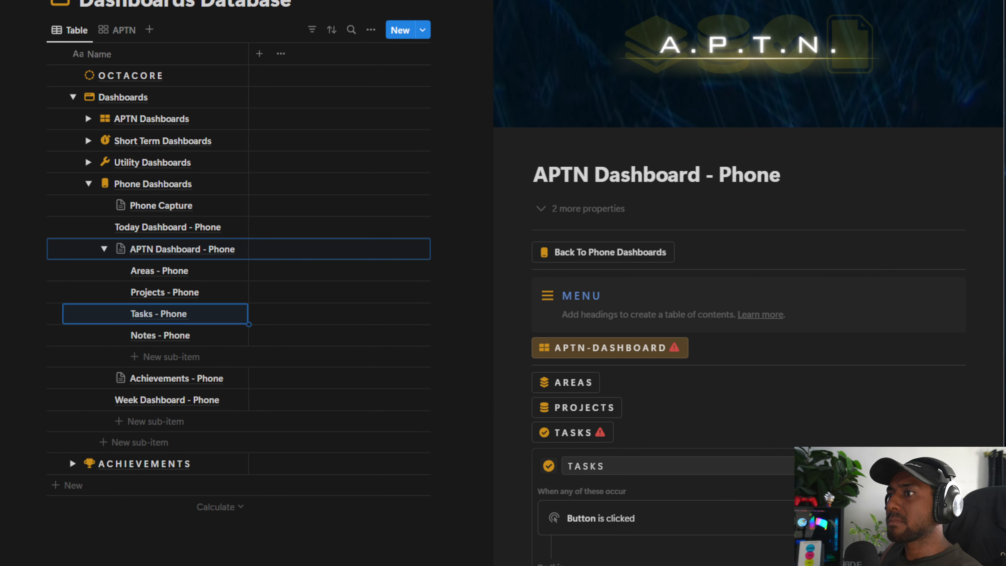
pyautogui.click(630, 562)
pyautogui.hotkey('ctrl', 'v')
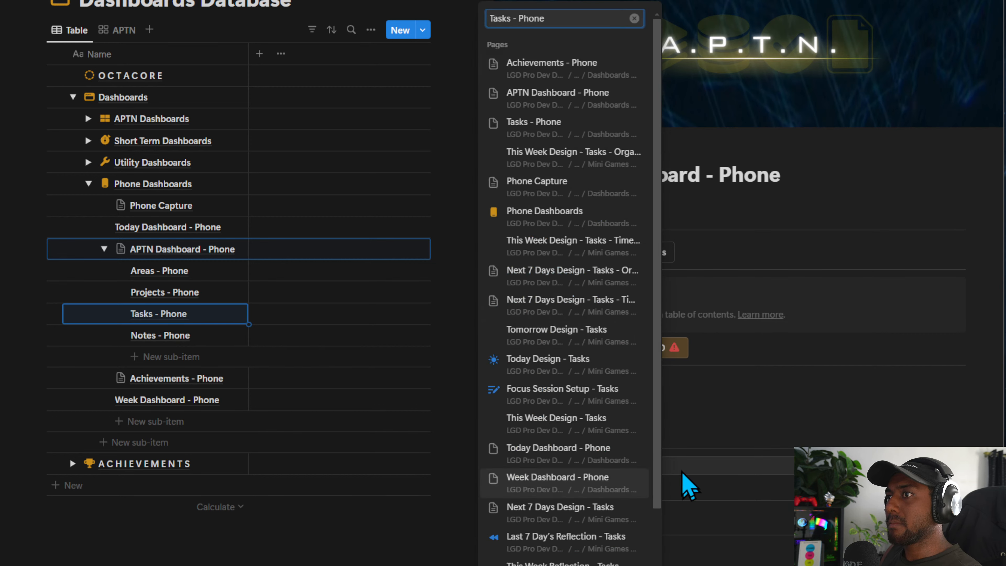
pyautogui.click(595, 129)
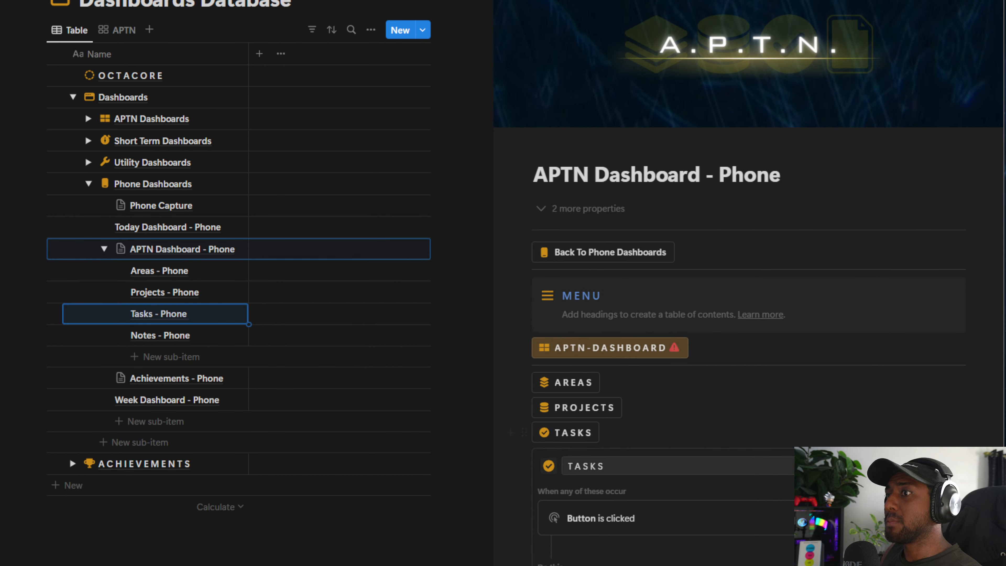
pyautogui.click(588, 562)
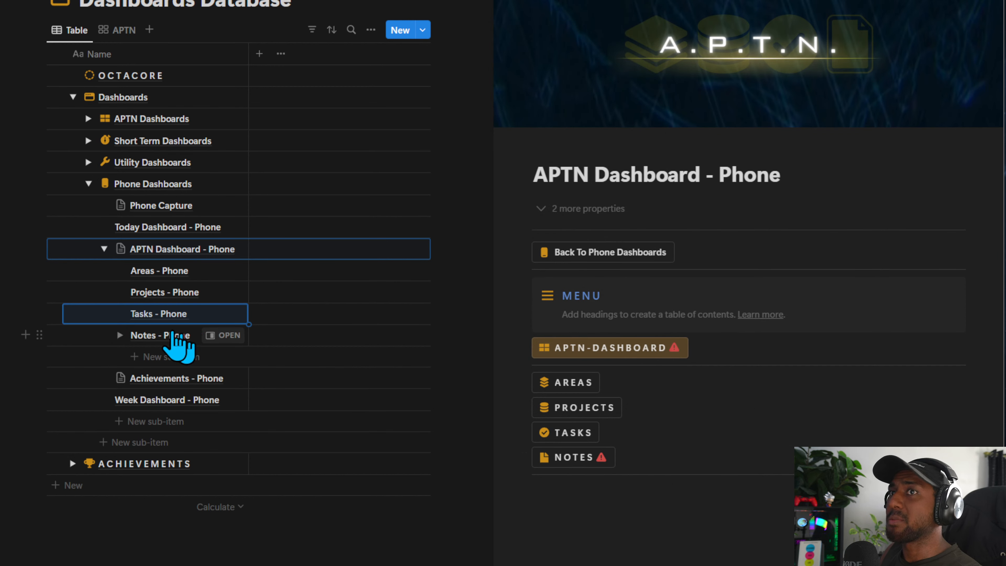
# Set the NOTES button to open the "Notes - Phone" page, using the name copied from the table row.
pyautogui.click(174, 336)
pyautogui.hotkey('ctrl', 'a')
pyautogui.hotkey('ctrl', 'c')
pyautogui.press('Escape')
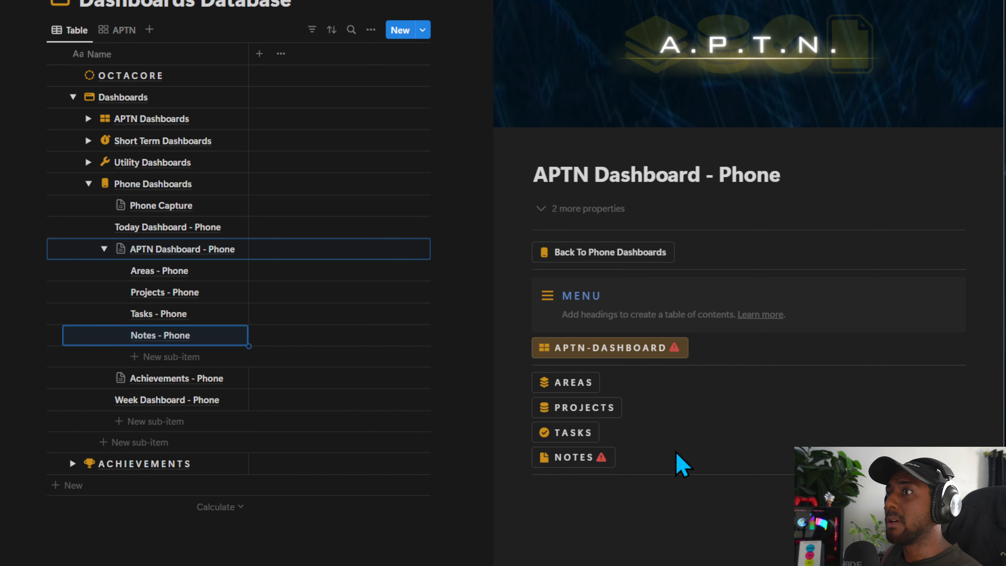
pyautogui.click(626, 458)
pyautogui.click(591, 564)
pyautogui.hotkey('ctrl', 'v')
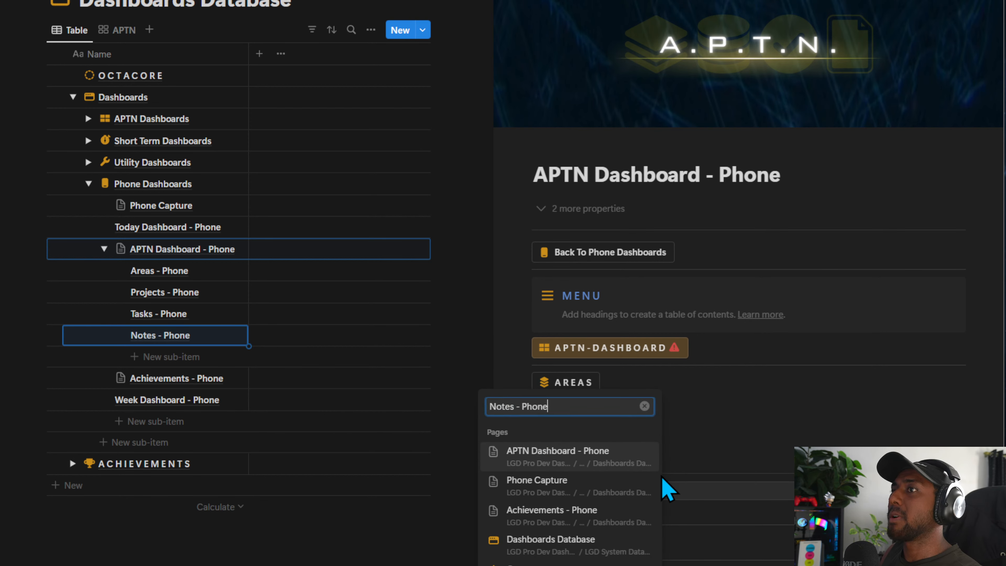
pyautogui.click(541, 151)
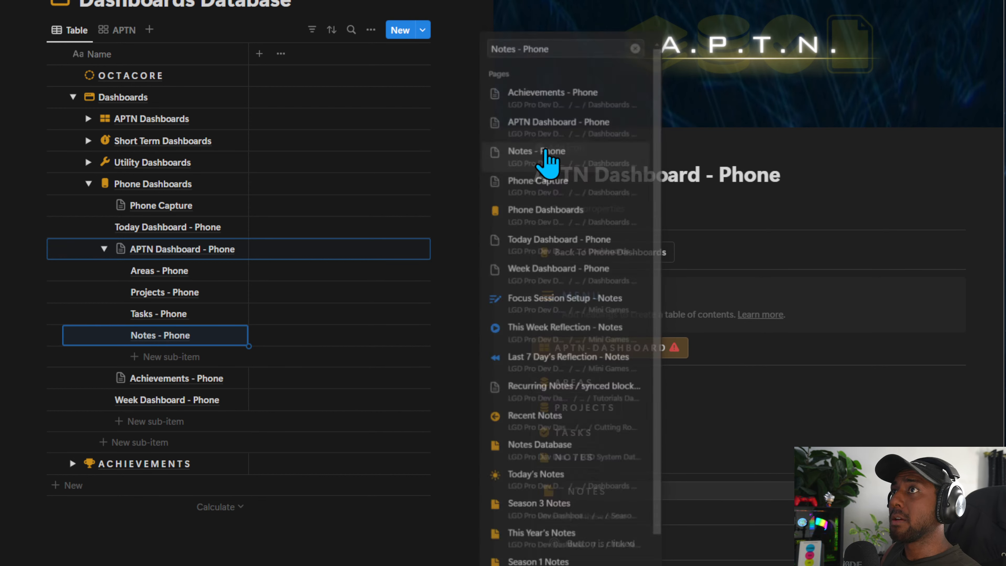
pyautogui.press('Escape')
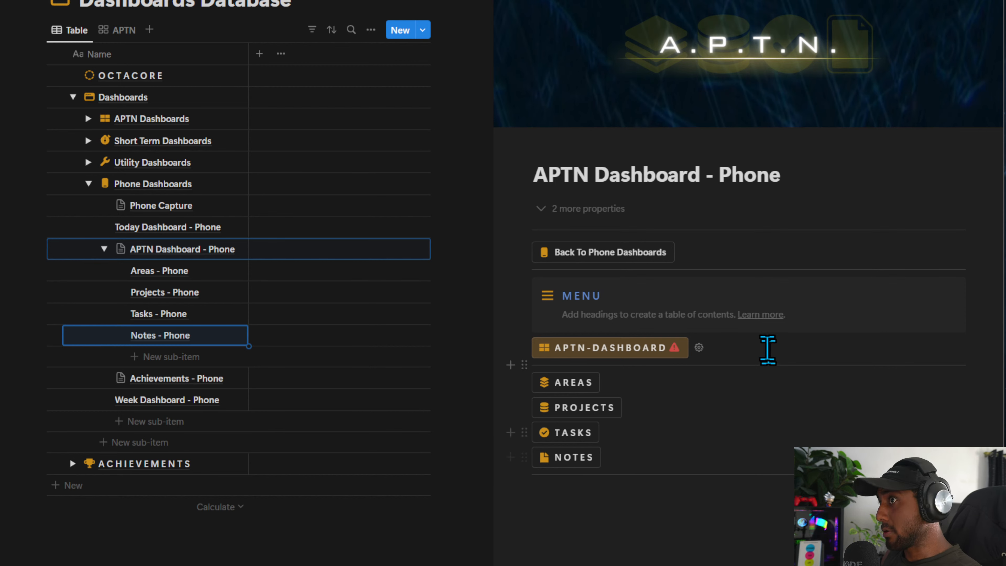
# Set the APTN-DASHBOARD button to open the "APTN Dashboard - Phone" page and save it.
pyautogui.click(699, 347)
pyautogui.click(624, 513)
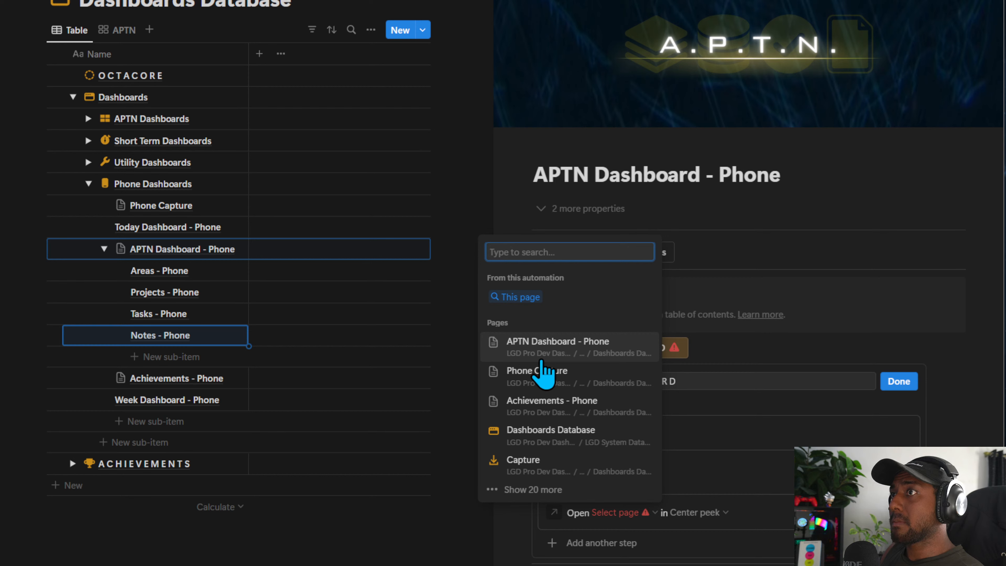
pyautogui.click(541, 352)
pyautogui.click(899, 382)
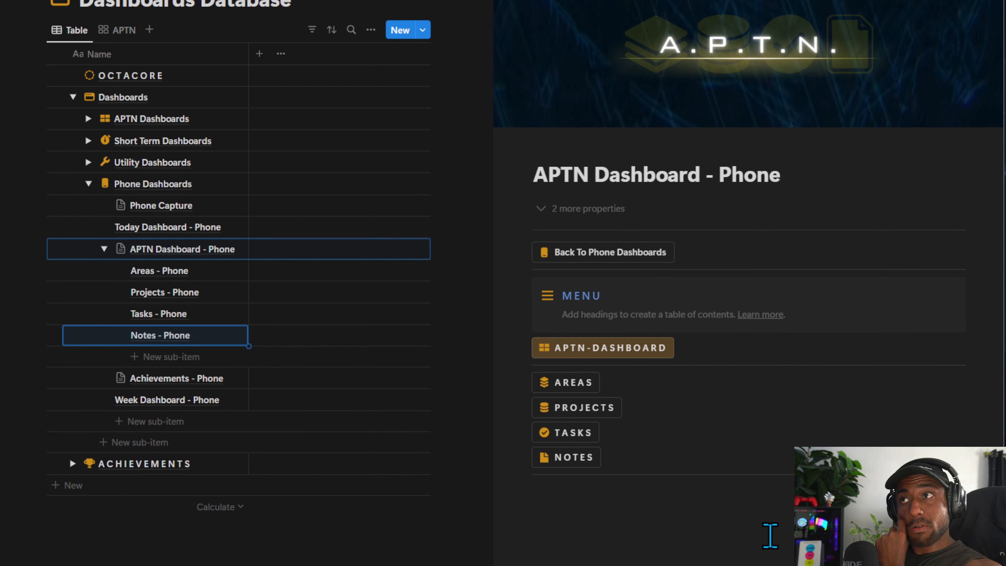
# Copy the whole navigation block, from Back To Phone Dashboards through the NOTES button, into the empty "Areas - Phone" page.
pyautogui.click(661, 291)
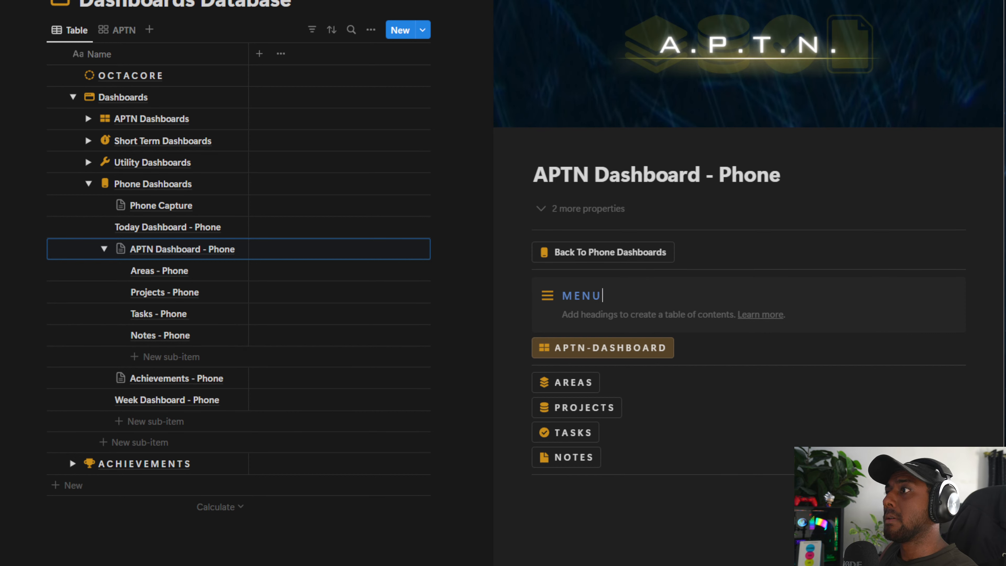
pyautogui.moveTo(982, 498); pyautogui.dragTo(630, 232)
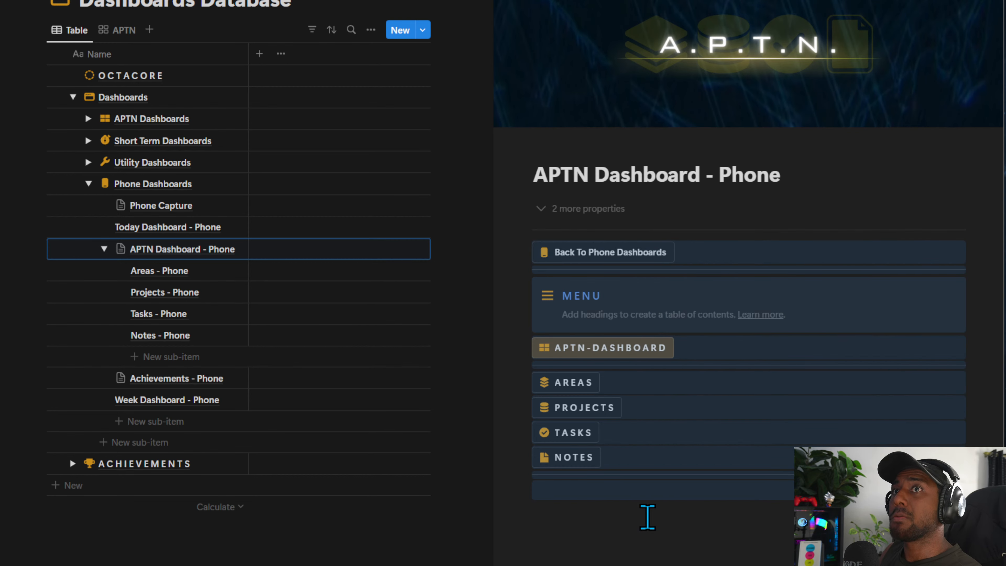
pyautogui.click(648, 517)
pyautogui.click(563, 384)
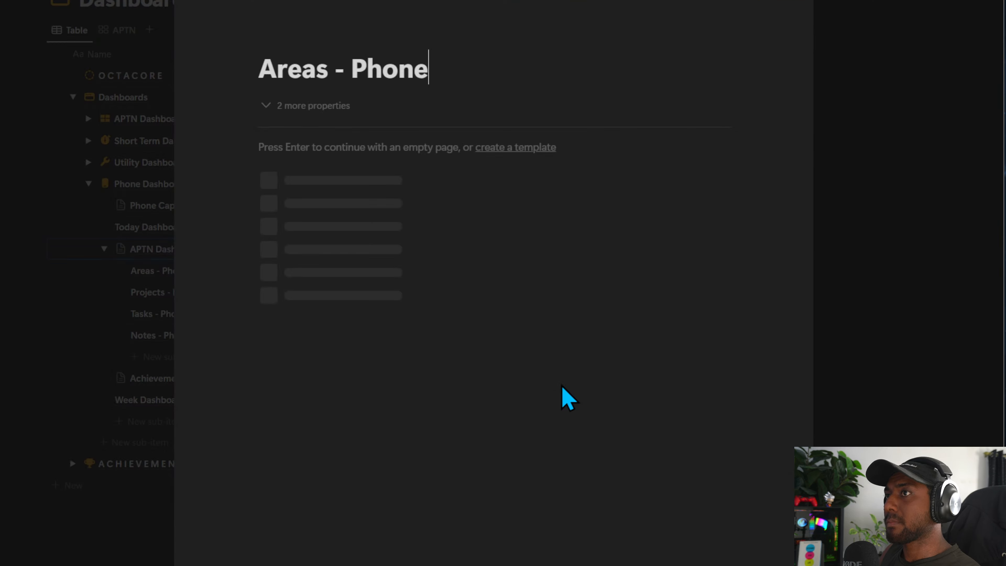
pyautogui.click(358, 192)
pyautogui.hotkey('ctrl', 'v')
pyautogui.click(344, 424)
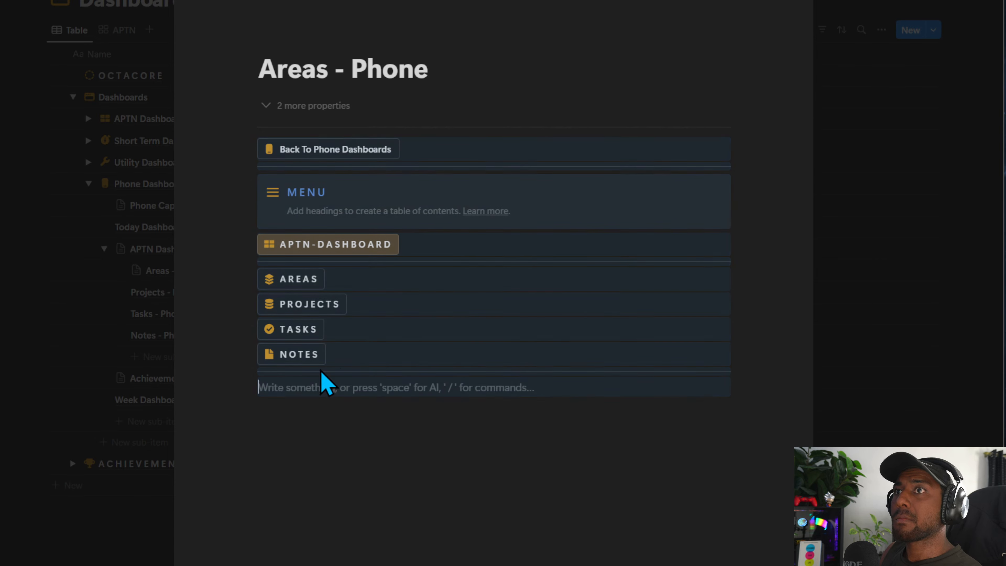
# Give the AREAS button on the "Areas - Phone" page a yellow background.
pyautogui.click(250, 279)
pyautogui.write('y')
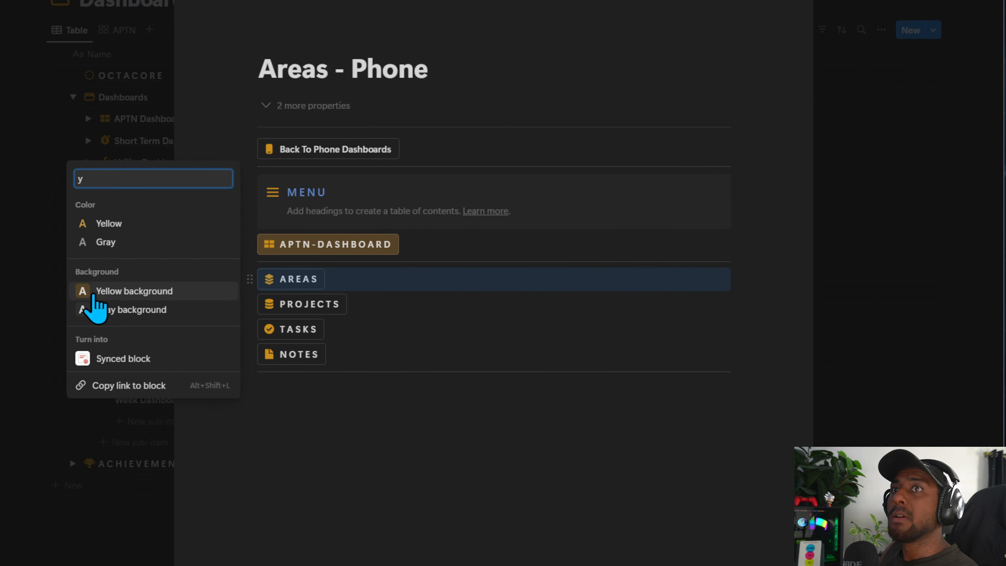
pyautogui.click(94, 294)
pyautogui.click(359, 387)
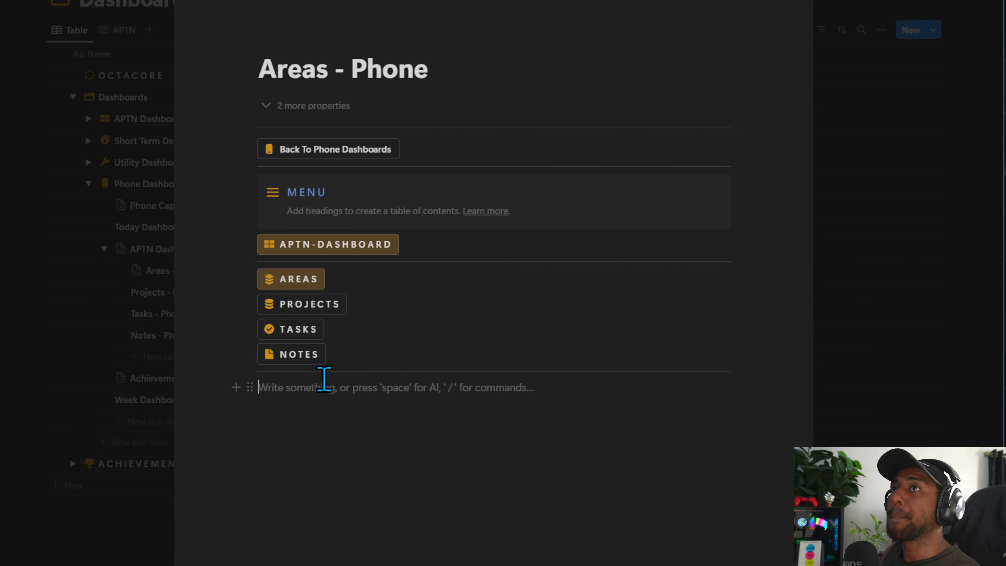
# Paste the navigation block into the empty "Projects - Phone" page and give its PROJECTS button a yellow background.
pyautogui.click(316, 249)
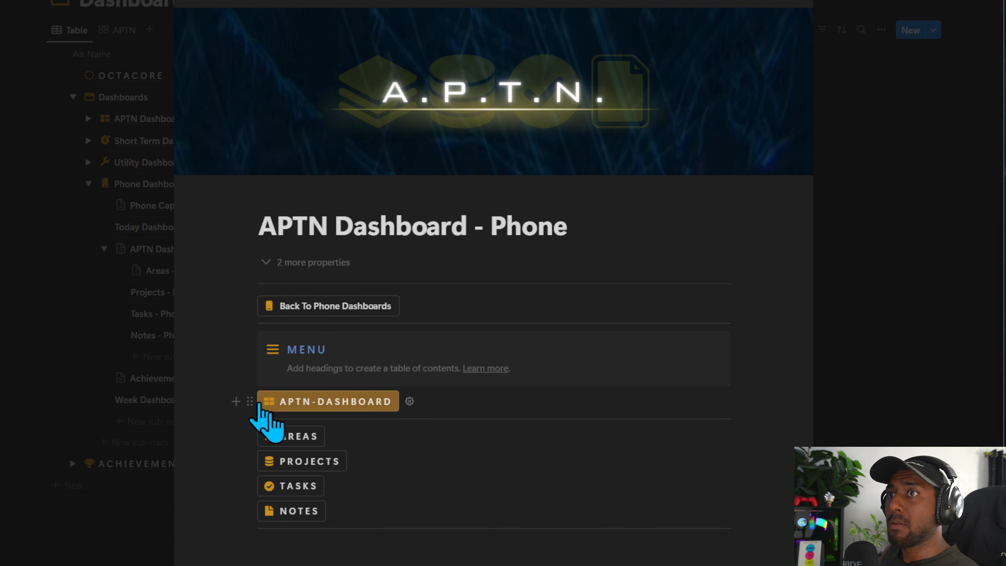
pyautogui.click(300, 442)
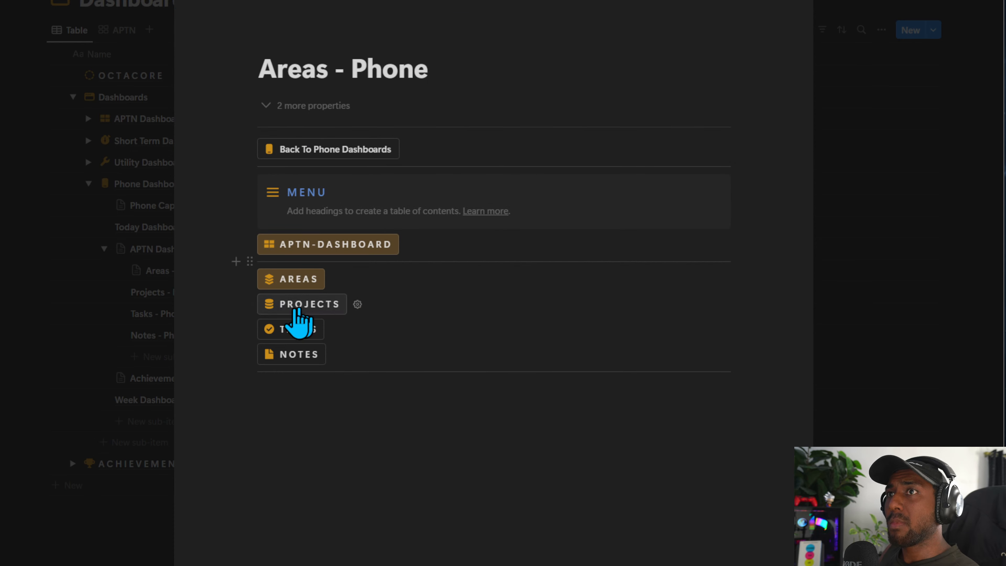
pyautogui.click(293, 304)
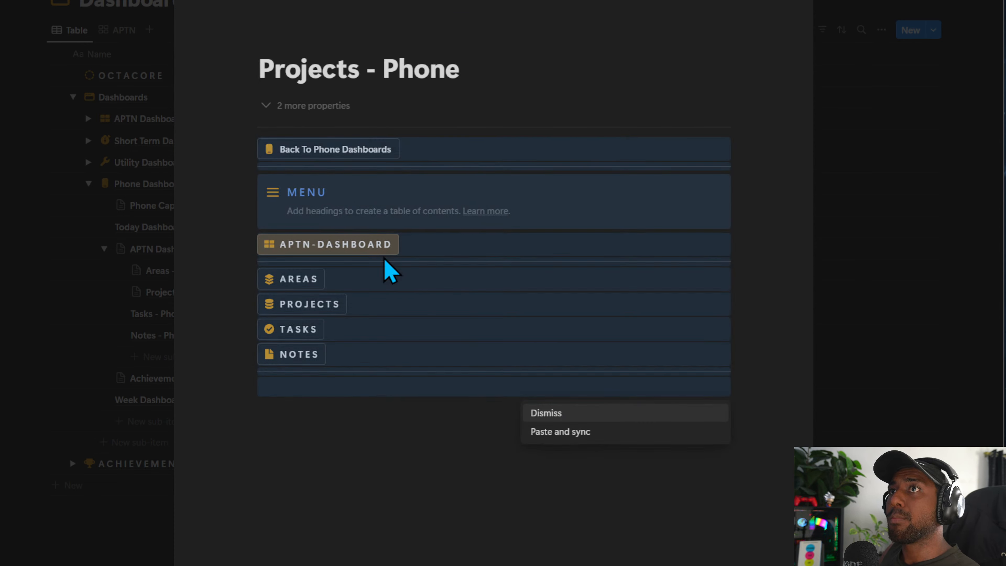
pyautogui.click(249, 303)
pyautogui.write('y')
pyautogui.click(146, 317)
pyautogui.click(366, 392)
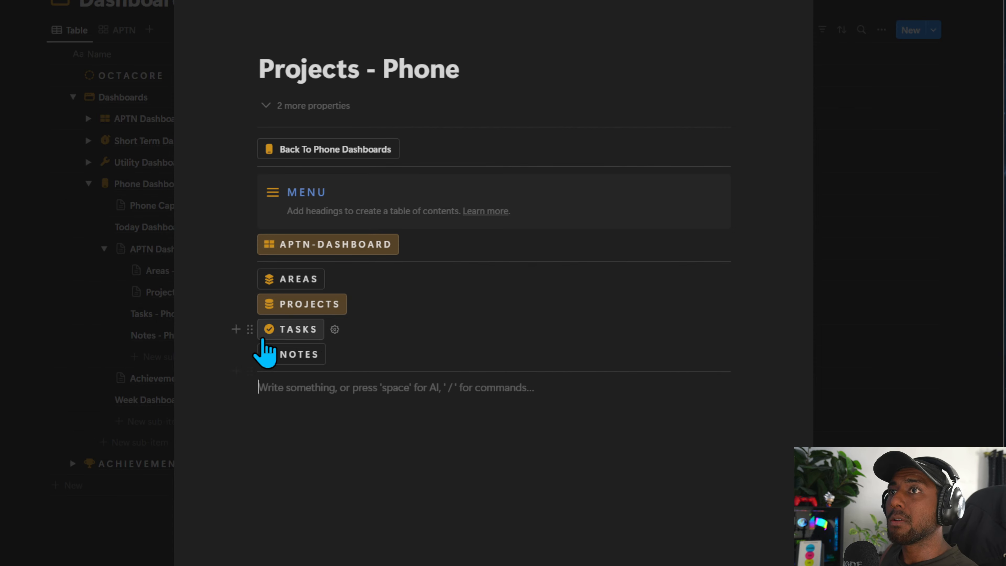
# Paste the navigation block into the empty "Tasks - Phone" page and give its TASKS button a yellow background.
pyautogui.click(270, 333)
pyautogui.hotkey('ctrl', 'v')
pyautogui.click(292, 393)
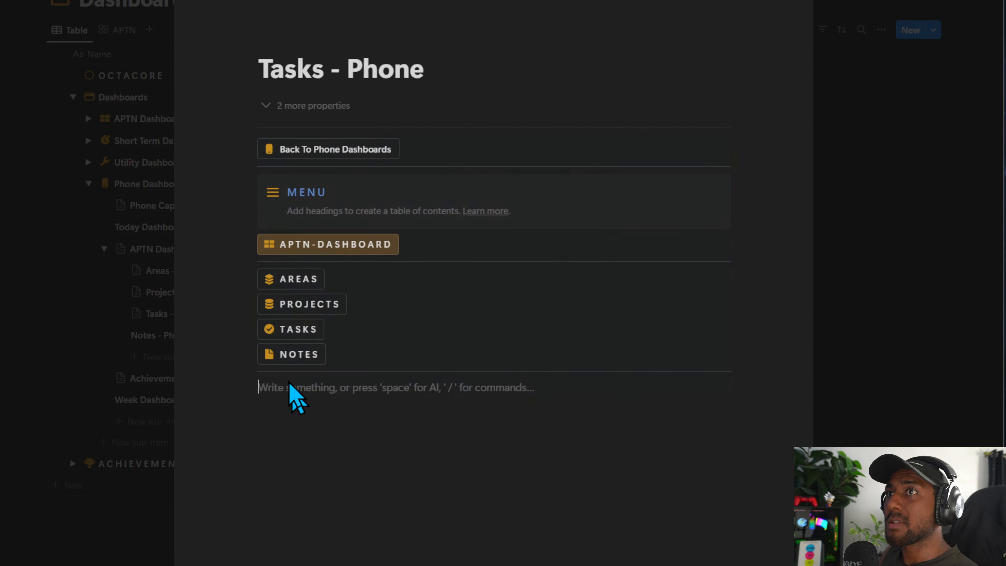
pyautogui.click(250, 329)
pyautogui.write('y')
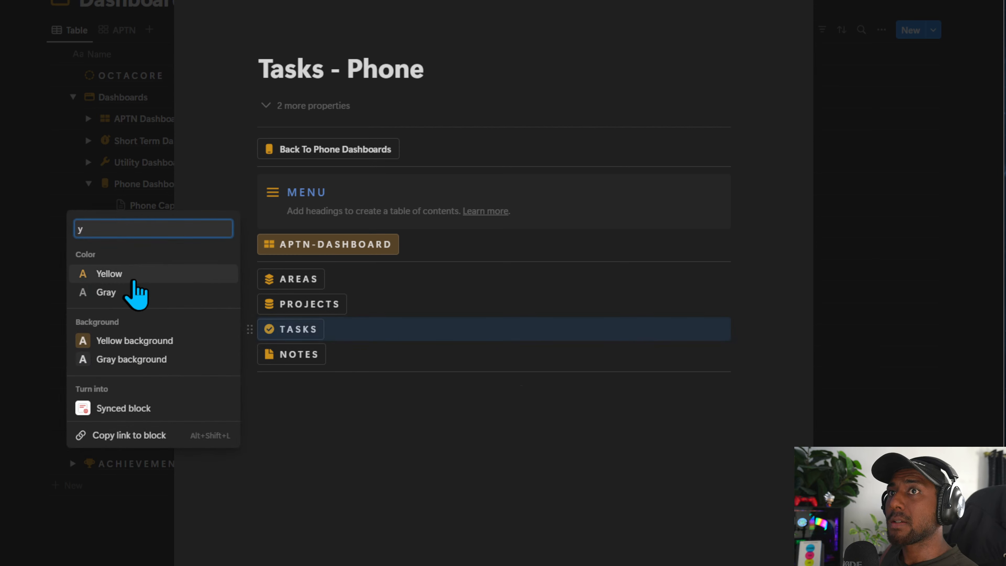
pyautogui.click(137, 342)
# Paste the navigation block into the empty "Notes - Phone" page and give its NOTES button a yellow background.
pyautogui.click(280, 351)
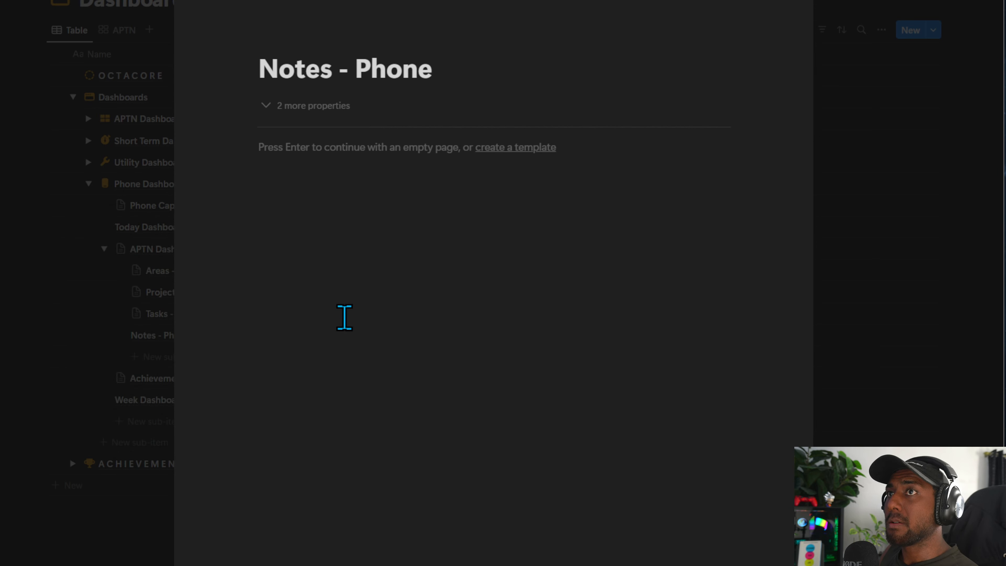
pyautogui.press('Return')
pyautogui.hotkey('ctrl', 'v')
pyautogui.click(248, 354)
pyautogui.write('y')
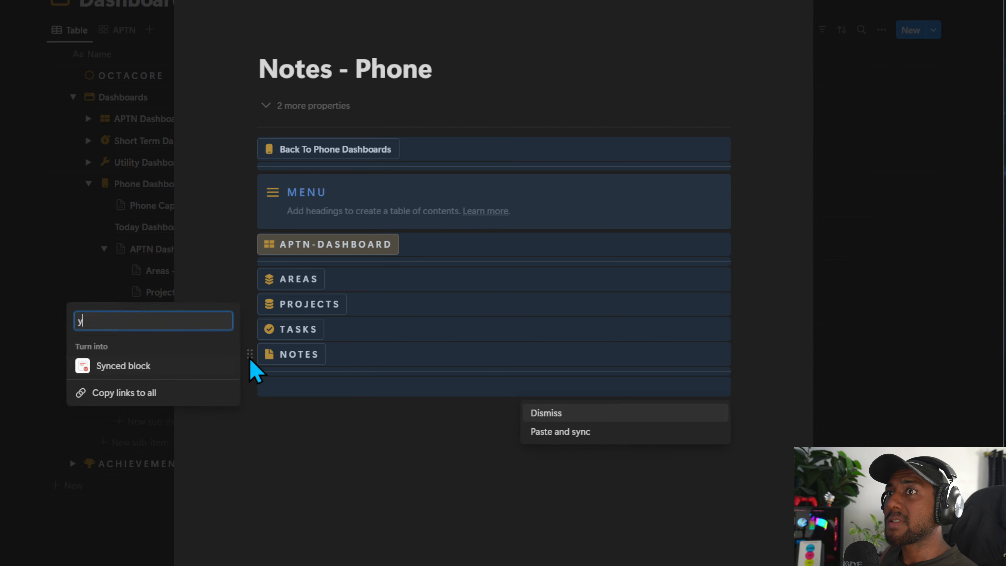
pyautogui.click(403, 413)
pyautogui.click(354, 389)
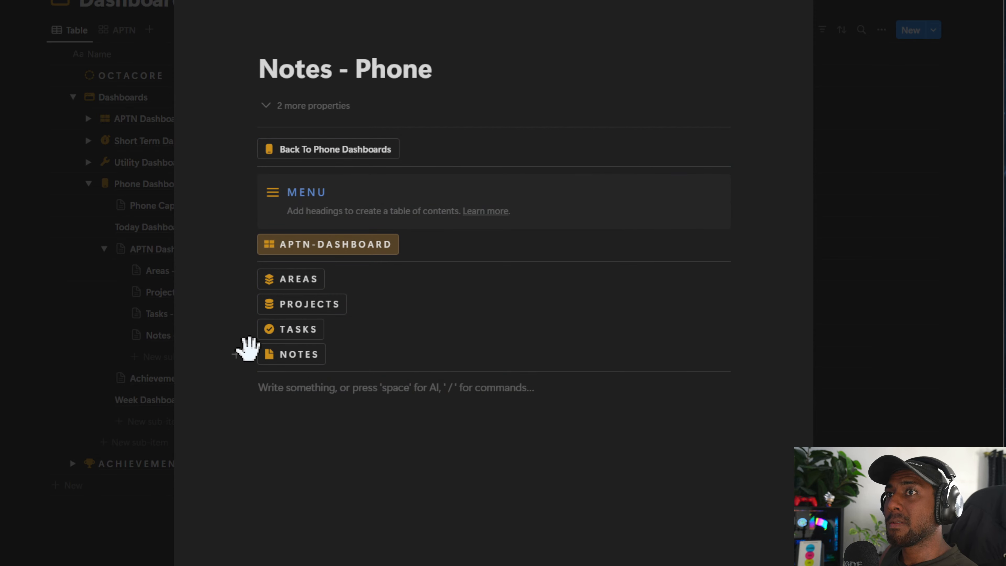
pyautogui.click(249, 353)
pyautogui.write('y')
pyautogui.click(154, 365)
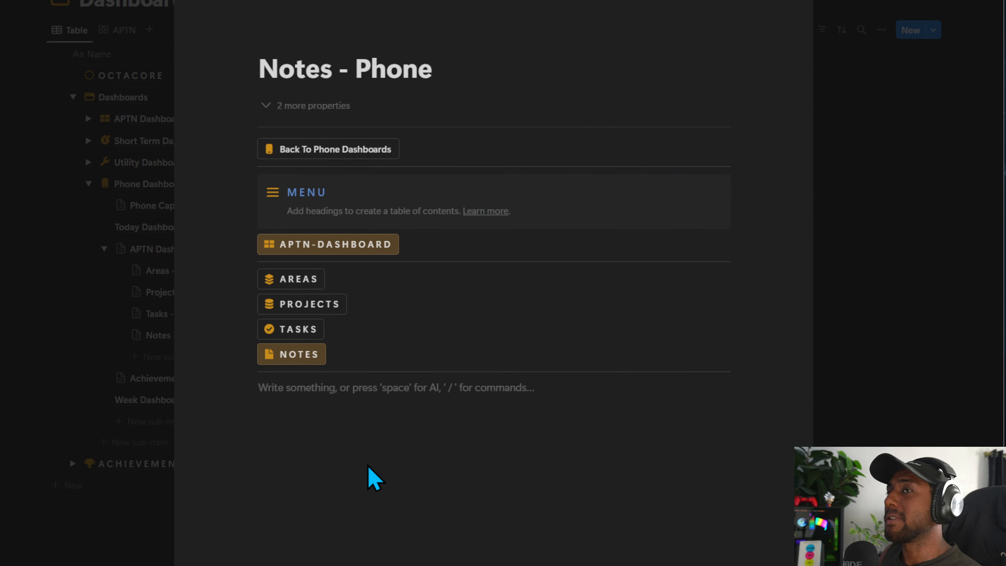
# Test the AREAS, PROJECTS, TASKS and NOTES buttons by moving between the phone sub-pages, finishing on "Areas - Phone".
pyautogui.click(282, 332)
pyautogui.click(292, 308)
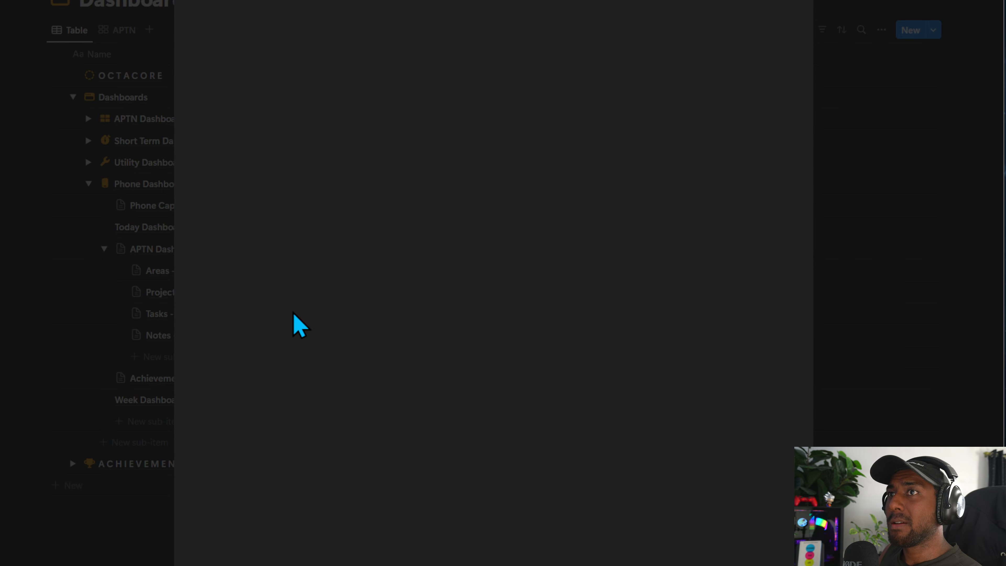
pyautogui.click(287, 283)
pyautogui.click(295, 306)
pyautogui.click(297, 329)
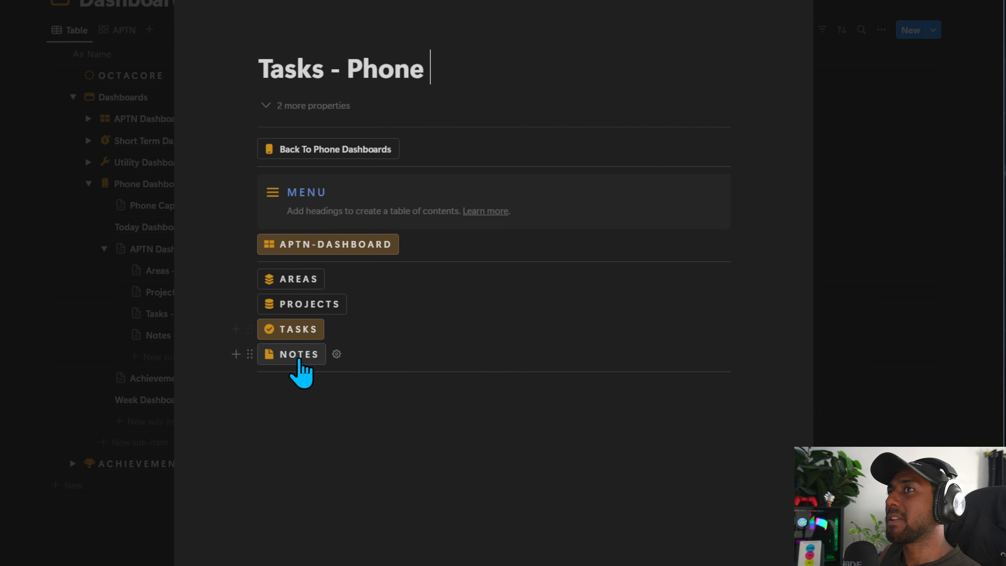
pyautogui.click(298, 354)
pyautogui.click(301, 329)
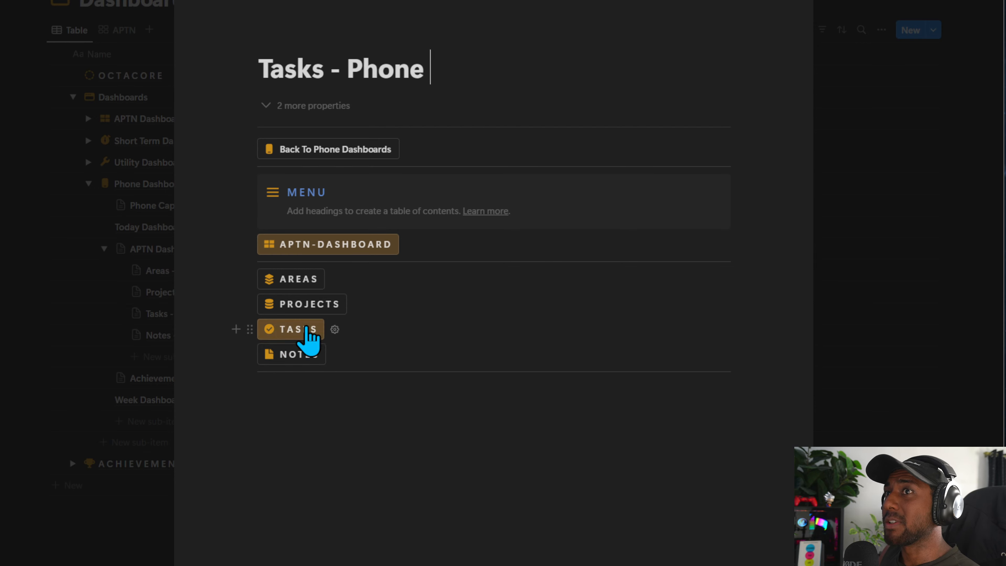
pyautogui.click(301, 304)
pyautogui.click(294, 279)
pyautogui.click(302, 309)
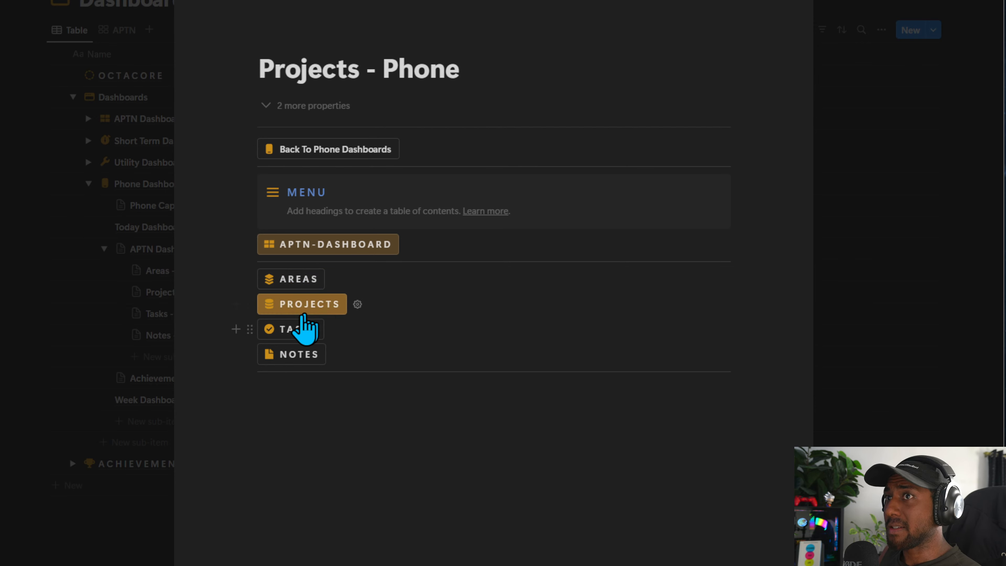
pyautogui.click(297, 330)
pyautogui.click(298, 354)
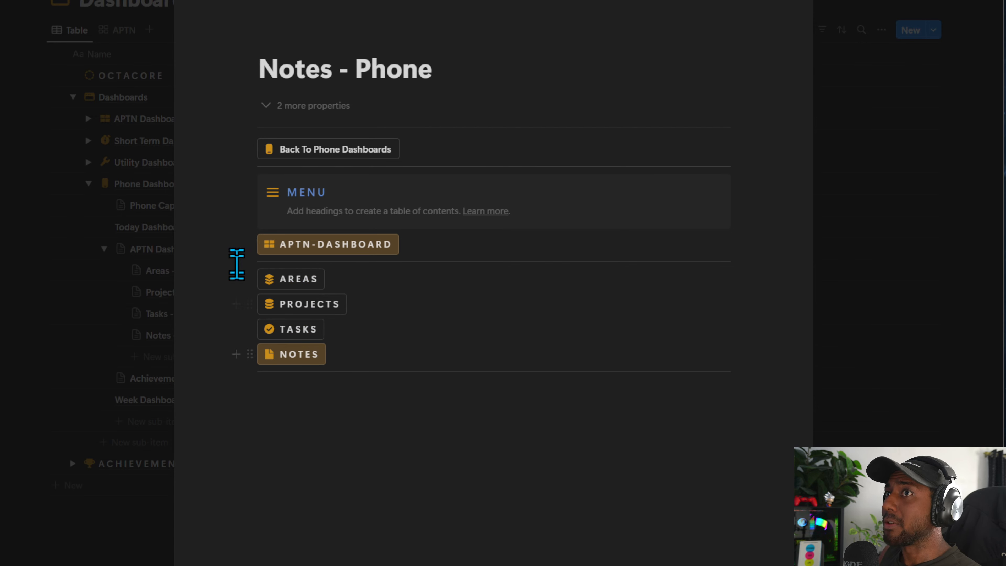
pyautogui.click(293, 279)
pyautogui.click(451, 491)
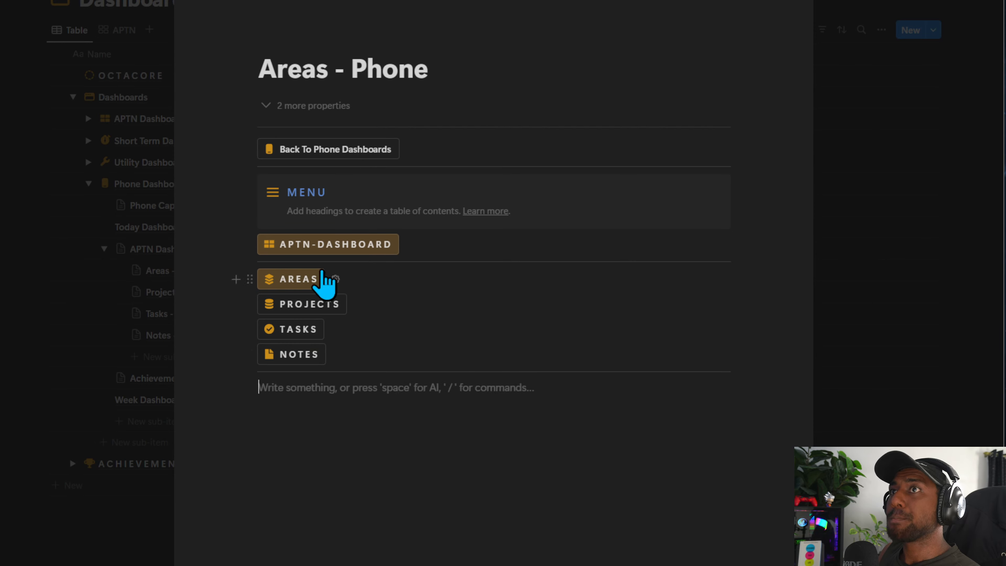
# Open "APTN Dashboard - Phone" from the Phone Dashboards page and paste a copy of its whole navigation block below the original.
pyautogui.click(321, 149)
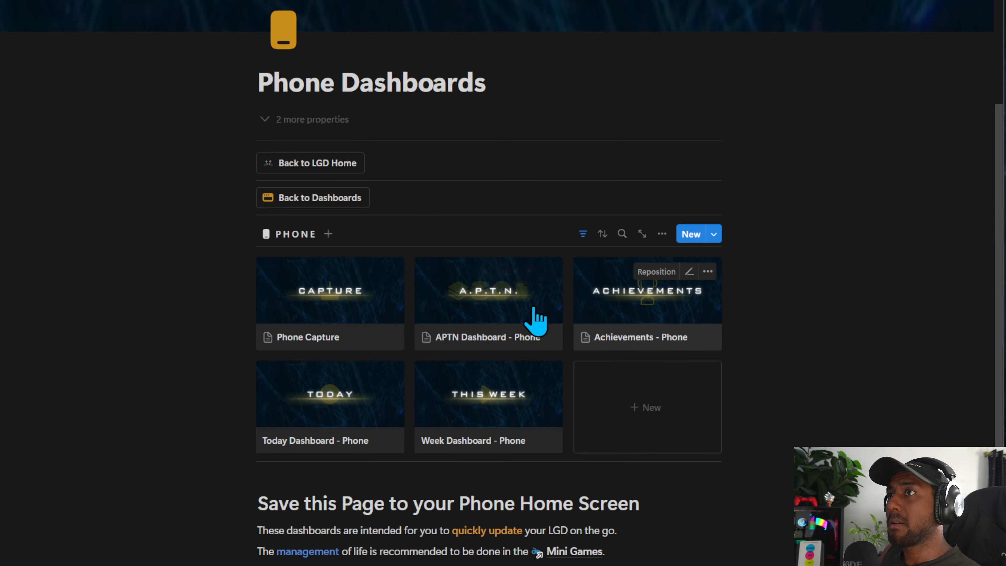
pyautogui.click(492, 317)
pyautogui.click(418, 552)
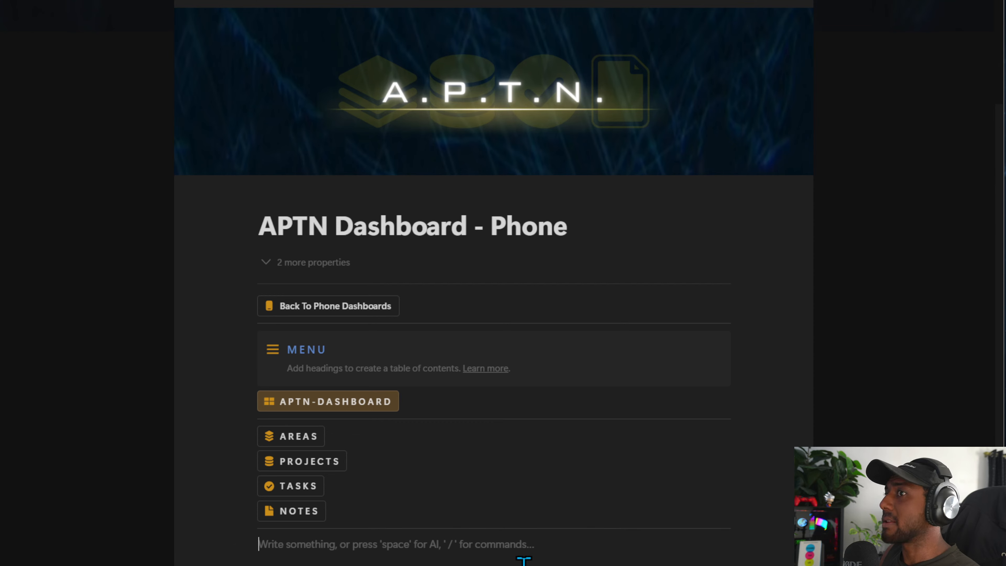
pyautogui.moveTo(760, 562); pyautogui.dragTo(374, 302)
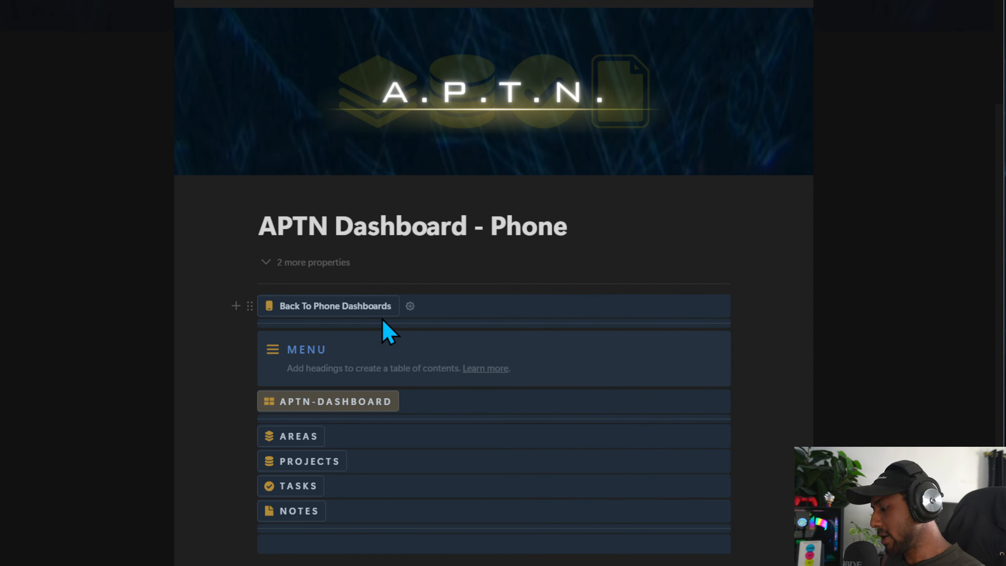
pyautogui.click(448, 544)
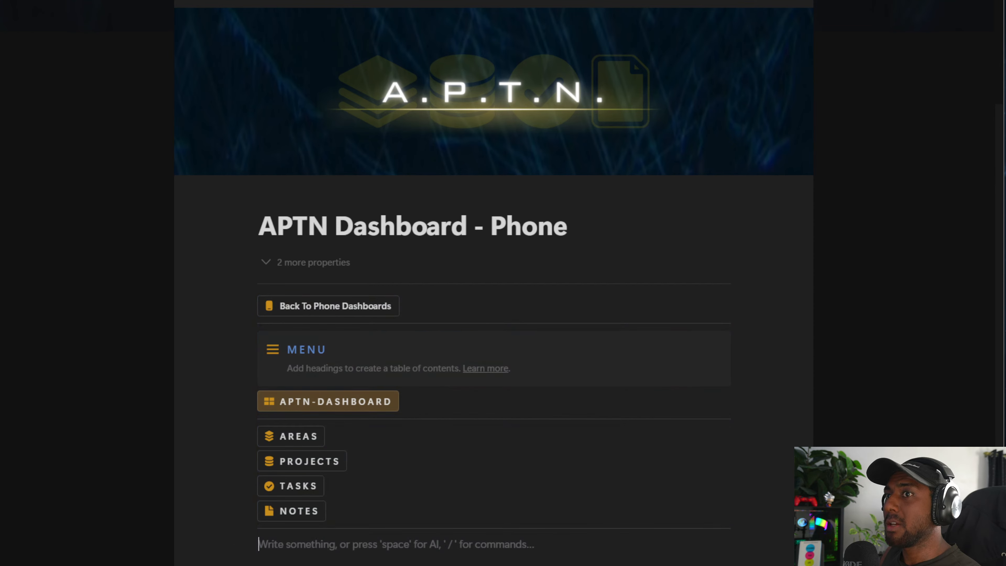
pyautogui.hotkey('ctrl', 'v')
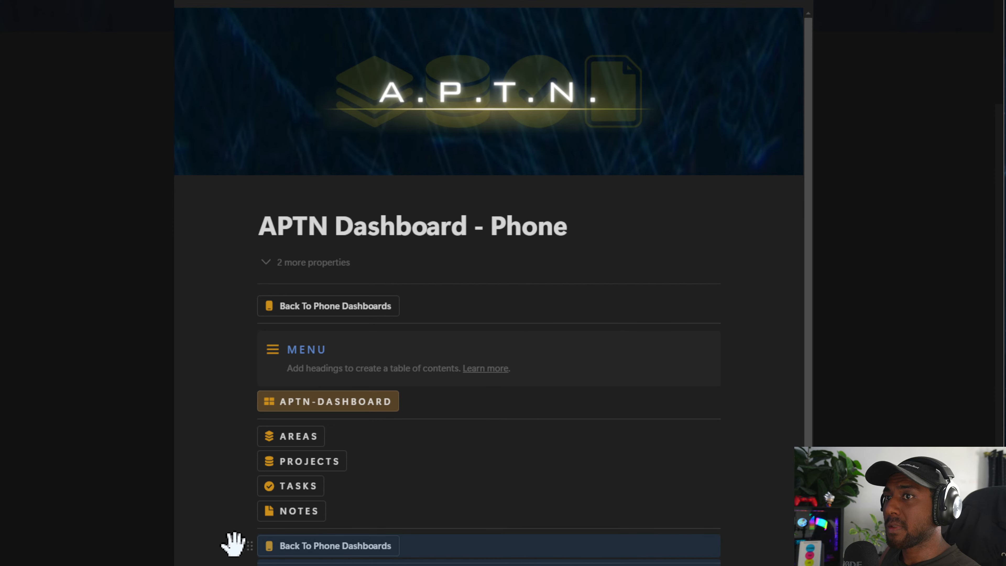
# Insert about twenty empty lines between the original navigation block and its pasted copy.
pyautogui.keyDown('alt'); pyautogui.click(236, 545); pyautogui.keyUp('alt')
pyautogui.click(286, 543)
pyautogui.press('Return')
pyautogui.press('Return')
pyautogui.press('Return')
pyautogui.press('Return')
pyautogui.press('Return')
pyautogui.press('Return')
pyautogui.press('Return')
pyautogui.press('Return')
pyautogui.press('Return')
pyautogui.press('Return')
pyautogui.press('Return')
pyautogui.press('Return')
pyautogui.press('Return')
pyautogui.press('Return')
pyautogui.press('Return')
pyautogui.press('Return')
pyautogui.press('Return')
pyautogui.press('Return')
pyautogui.press('Return')
pyautogui.press('Return')
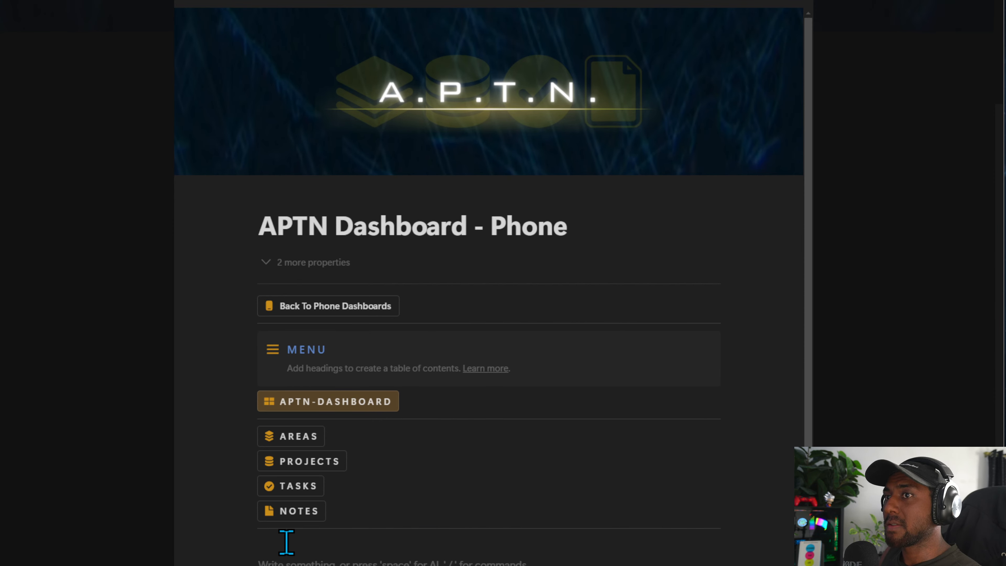
# Delete the MENU table of contents and the Back To Phone Dashboards button from the lower navigation block.
pyautogui.scroll(-5, 281, 547)
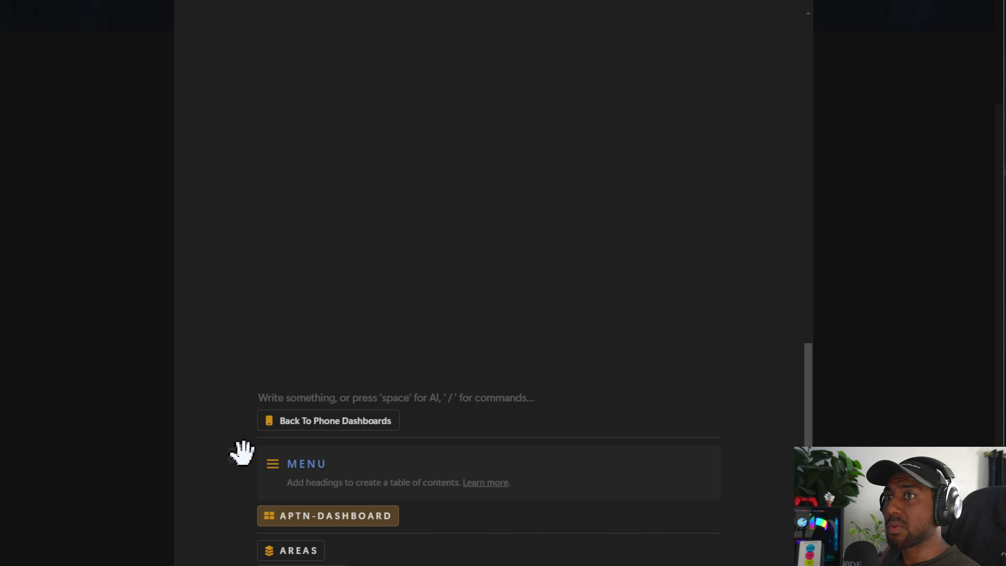
pyautogui.click(251, 454)
pyautogui.press('Delete')
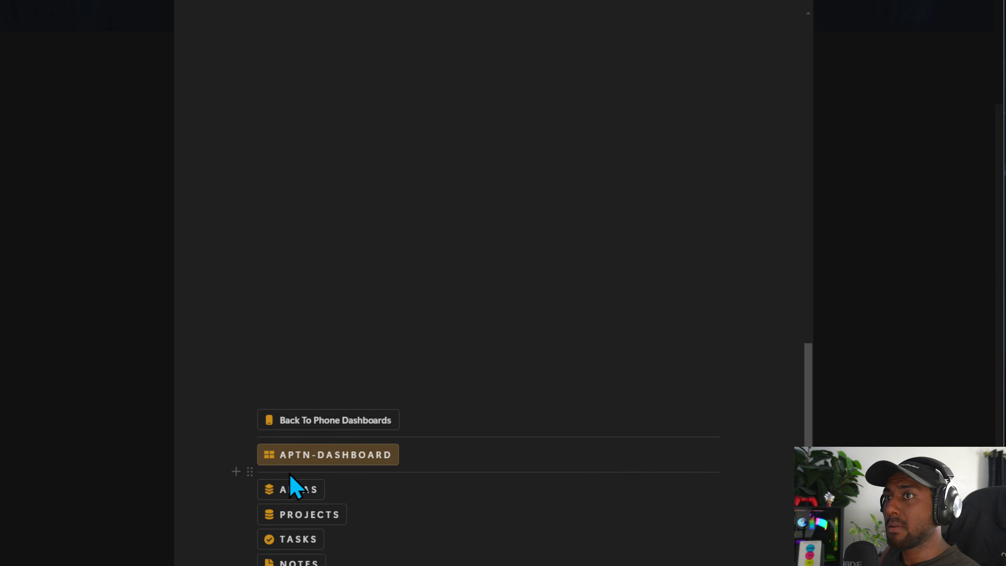
pyautogui.click(249, 419)
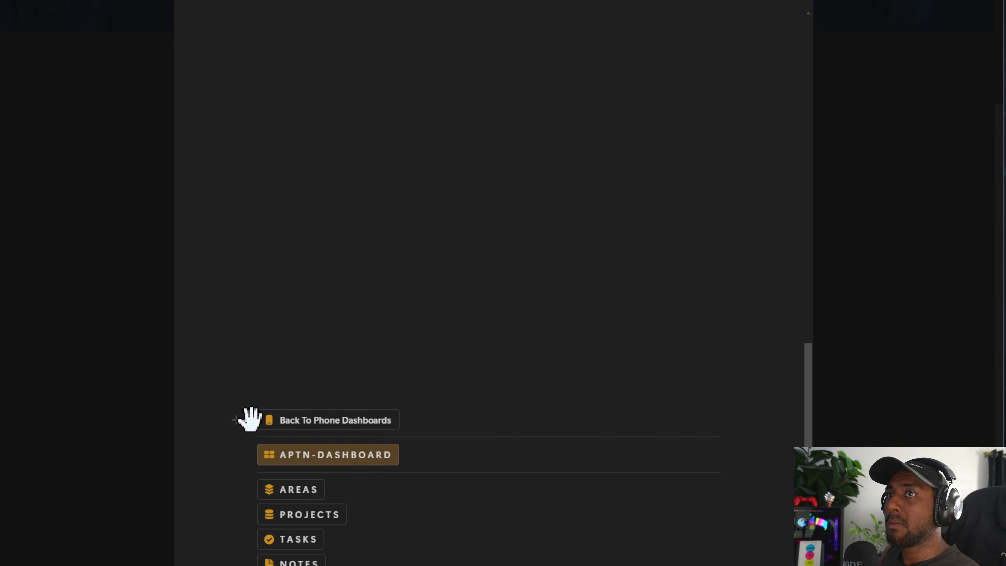
pyautogui.press('Delete')
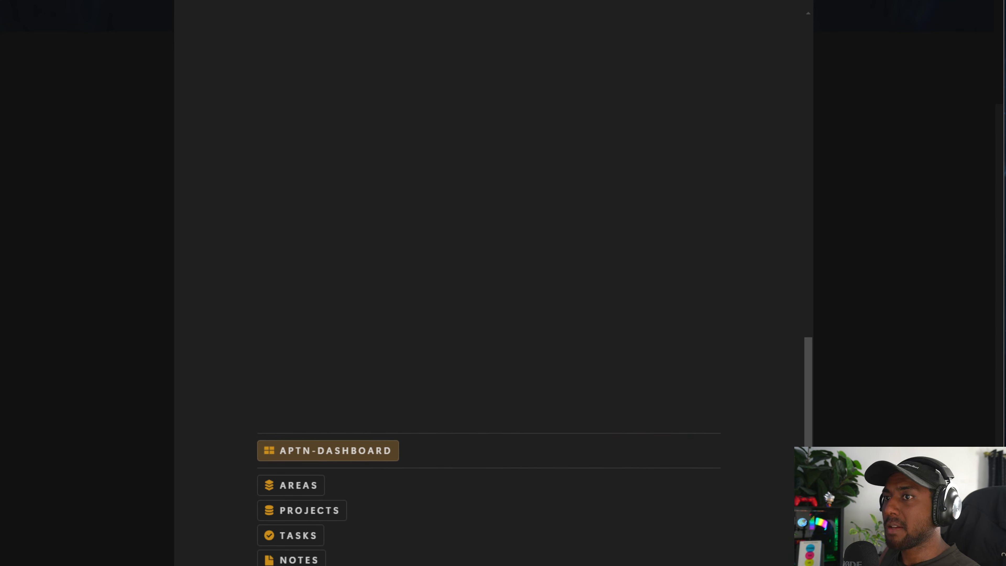
pyautogui.hotkey('ctrl', 'z')
pyautogui.hotkey('ctrl', 'z')
# Move the lower block's APTN-DASHBOARD button below its NOTES button and closing divider, and delete the leftover duplicate divider above AREAS.
pyautogui.scroll(5, 308, 377)
pyautogui.scroll(-8, 333, 417)
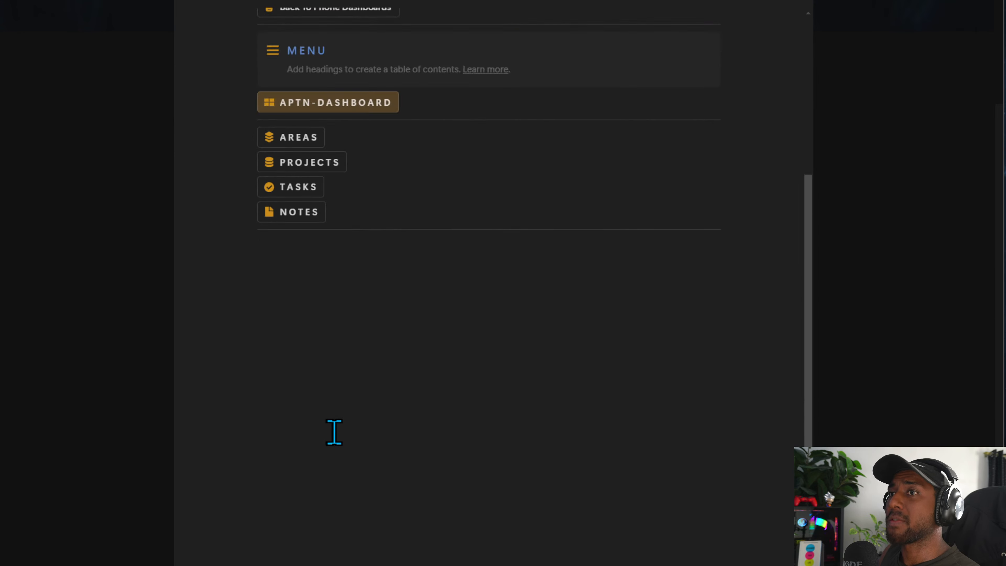
pyautogui.scroll(-5, 367, 379)
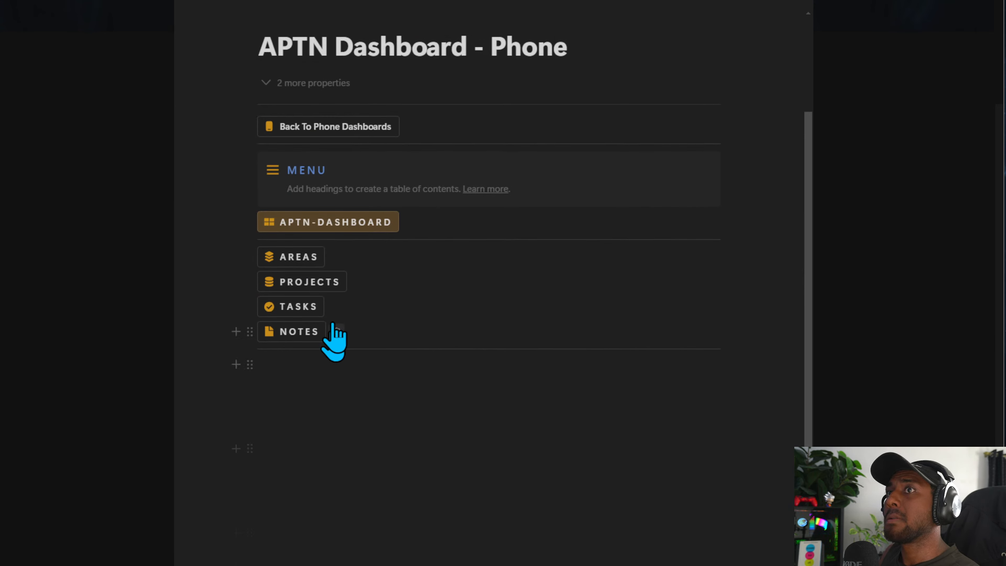
pyautogui.scroll(-6, 387, 505)
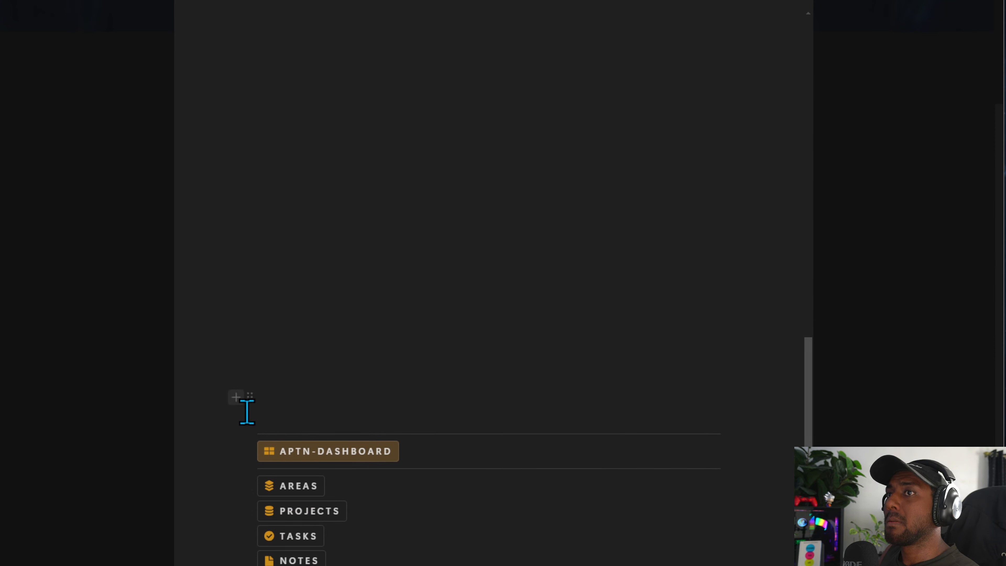
pyautogui.scroll(10, 327, 547)
pyautogui.scroll(-10, 327, 547)
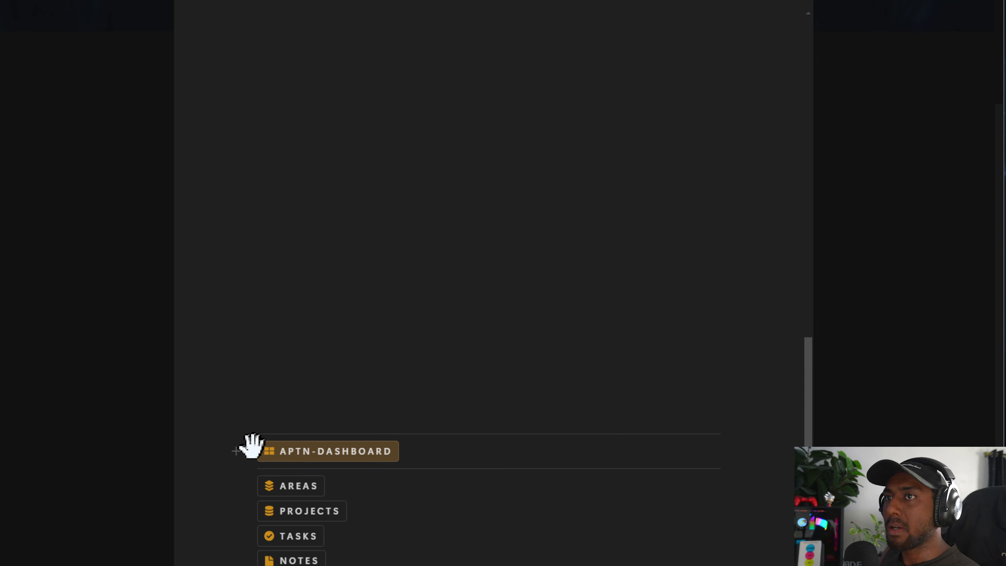
pyautogui.moveTo(250, 451); pyautogui.dragTo(254, 565)
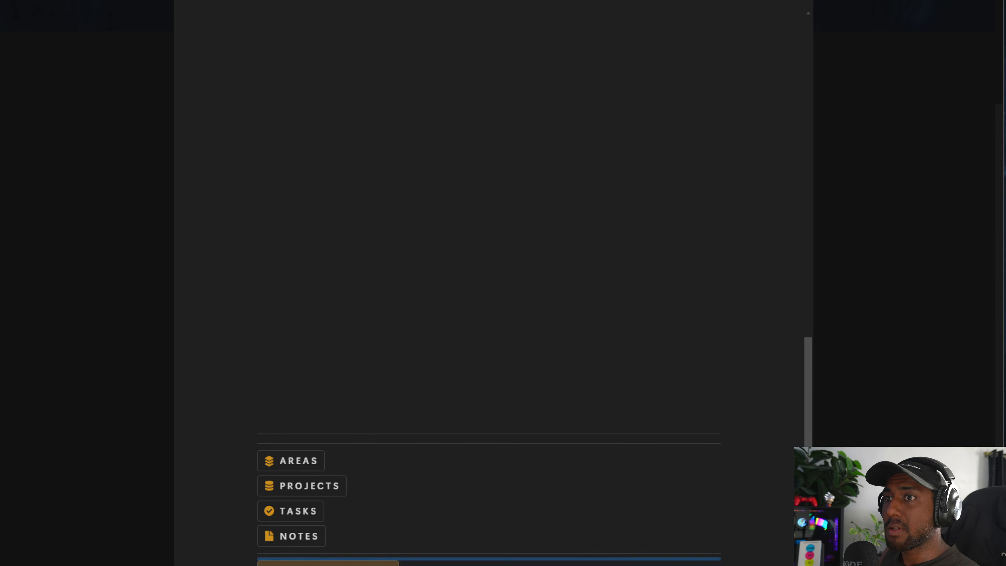
pyautogui.click(249, 432)
pyautogui.press('Delete')
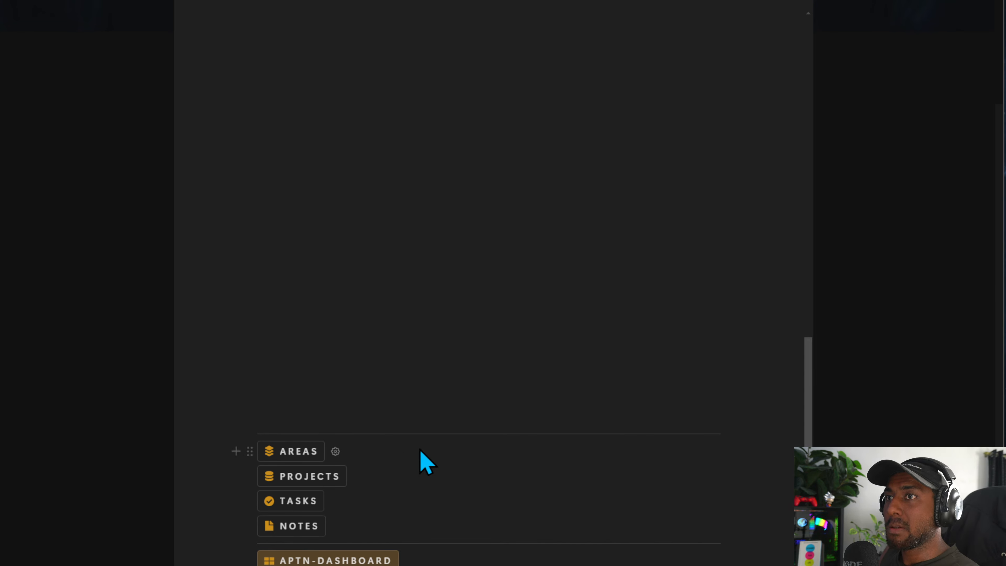
pyautogui.scroll(10, 489, 287)
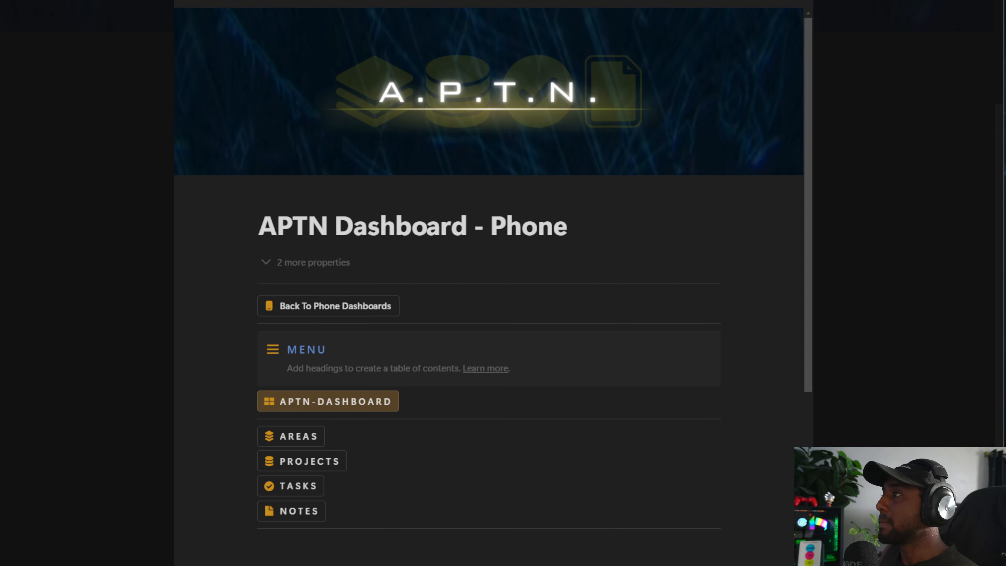
# Paste the copied AREAS, PROJECTS, TASKS and NOTES sections below the upper navigation block and remove the extra empty line above AREAS.
pyautogui.click(408, 564)
pyautogui.scroll(-9, 386, 395)
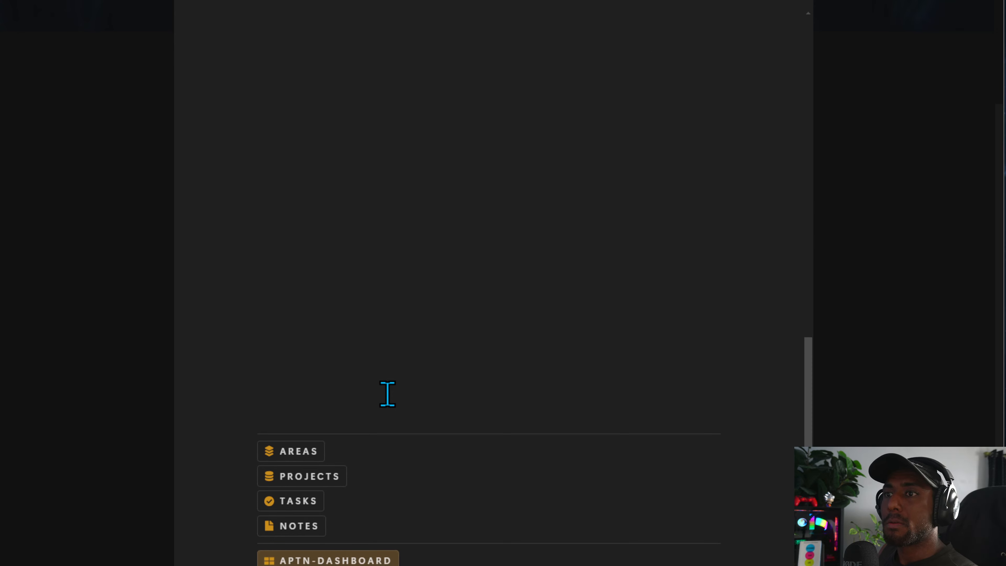
pyautogui.scroll(5, 406, 296)
pyautogui.click(326, 338)
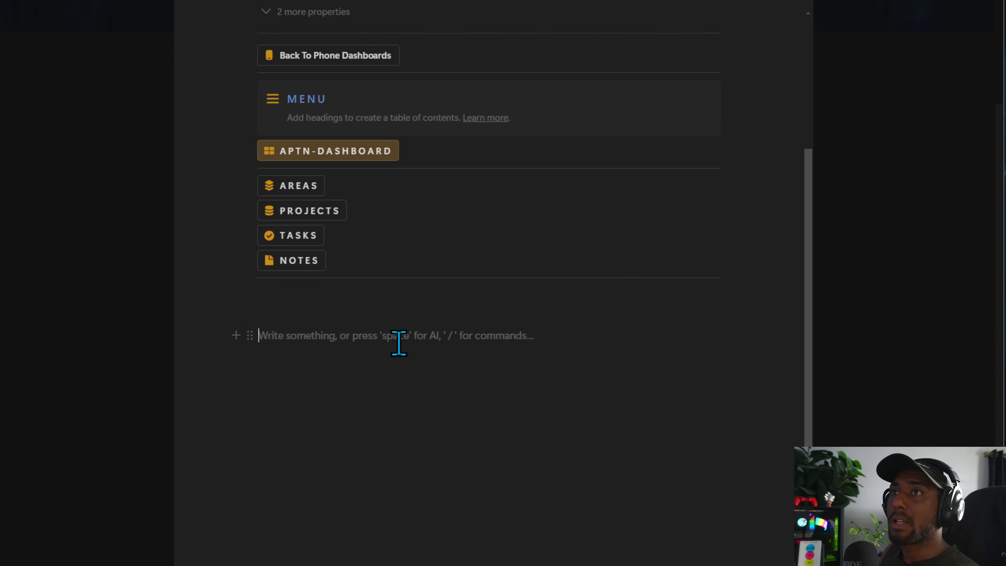
pyautogui.hotkey('ctrl', 'v')
pyautogui.click(297, 372)
pyautogui.press('BackSpace')
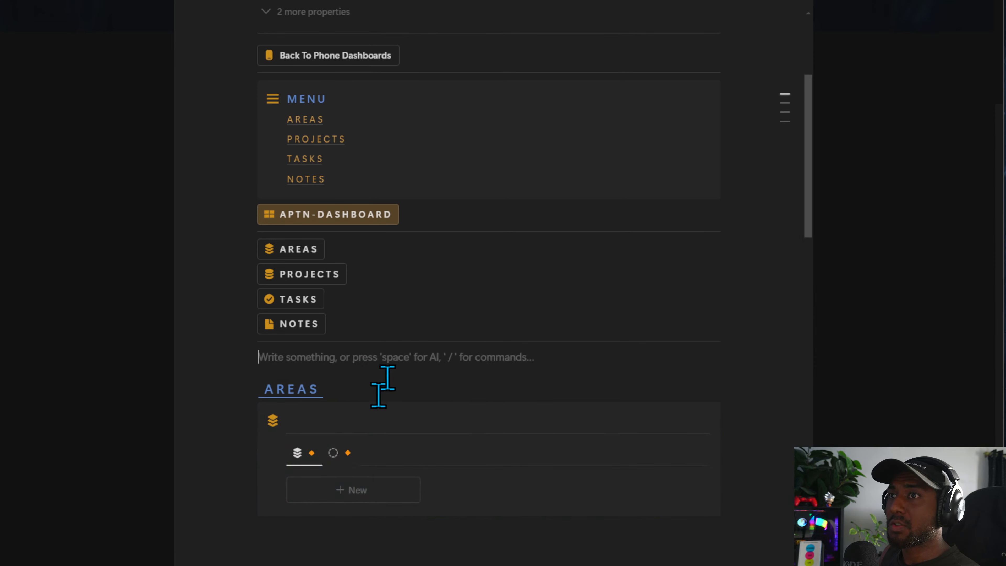
# Delete the database views inside the AREAS and PROJECTS callouts.
pyautogui.scroll(-4, 348, 349)
pyautogui.click(279, 274)
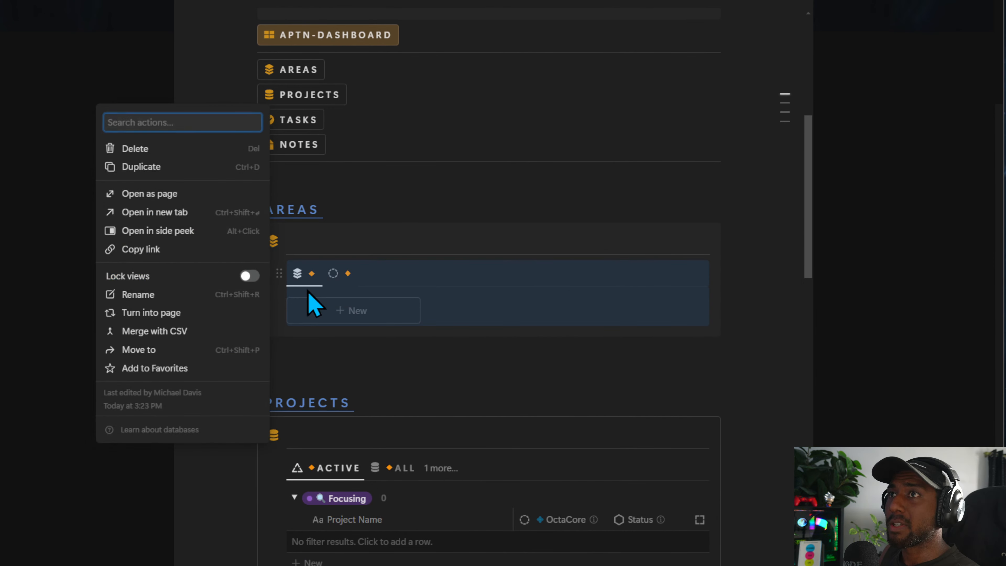
pyautogui.click(136, 150)
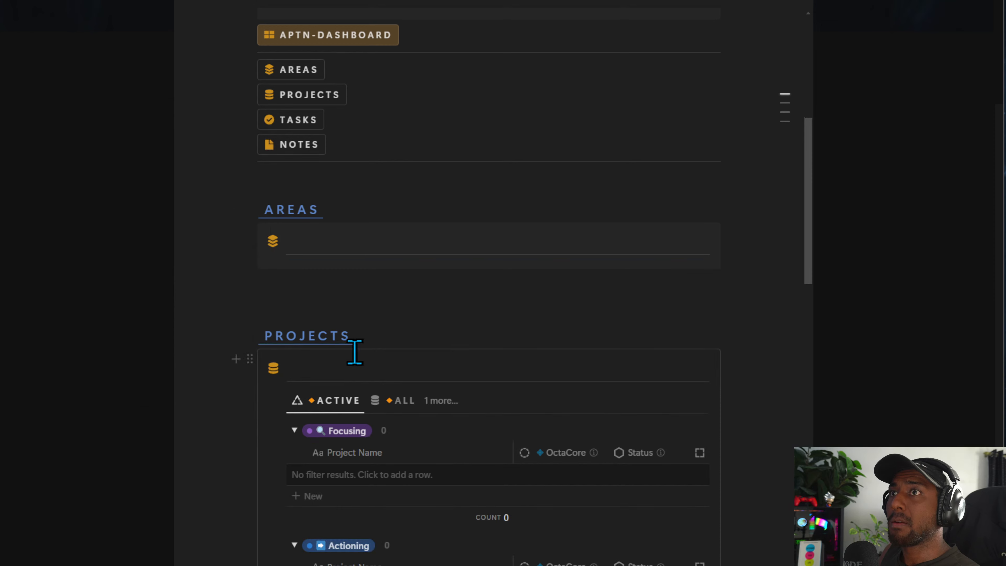
pyautogui.click(278, 399)
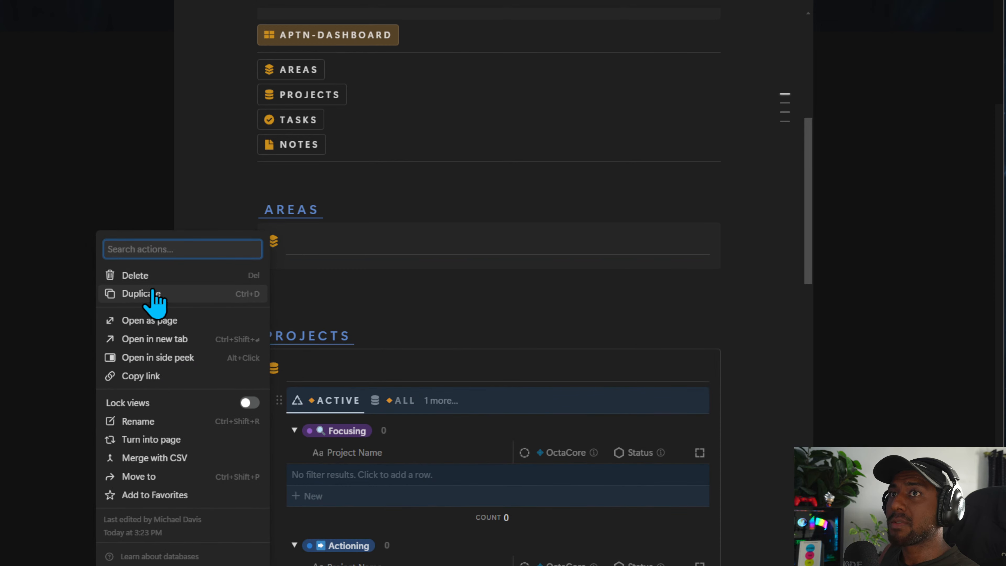
pyautogui.click(134, 275)
# Delete the database views inside the TASKS and NOTES callouts.
pyautogui.scroll(-5, 260, 285)
pyautogui.click(279, 289)
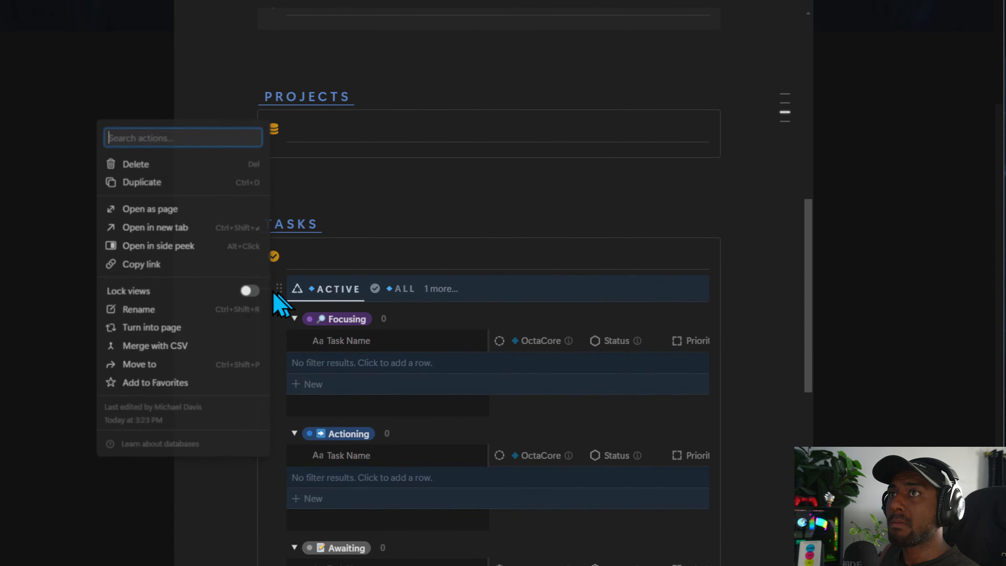
pyautogui.click(136, 164)
pyautogui.scroll(-3, 285, 315)
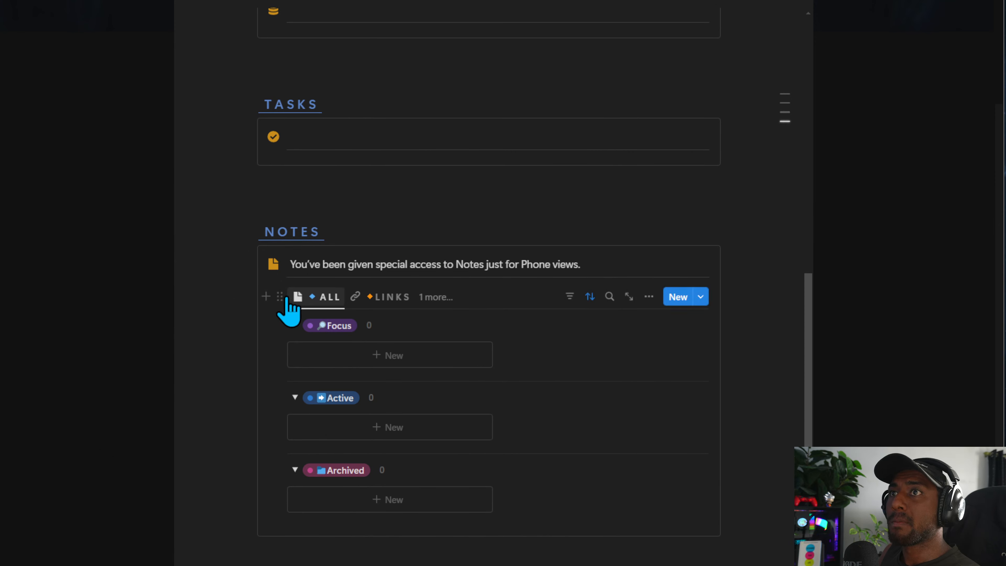
pyautogui.click(280, 297)
pyautogui.click(136, 169)
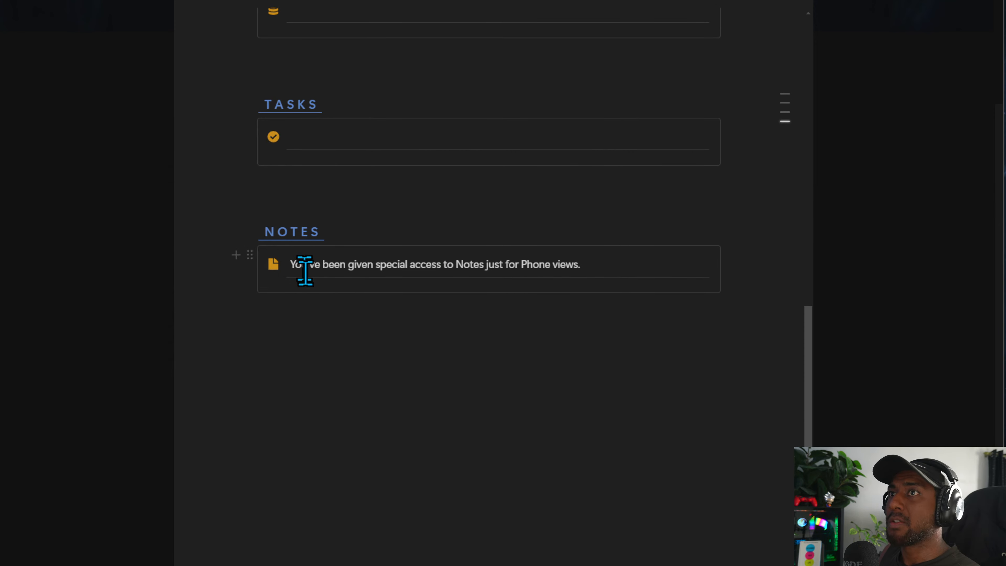
# Add an empty line under the divider in the NOTES callout and clear the callout's special-access text.
pyautogui.click(264, 275)
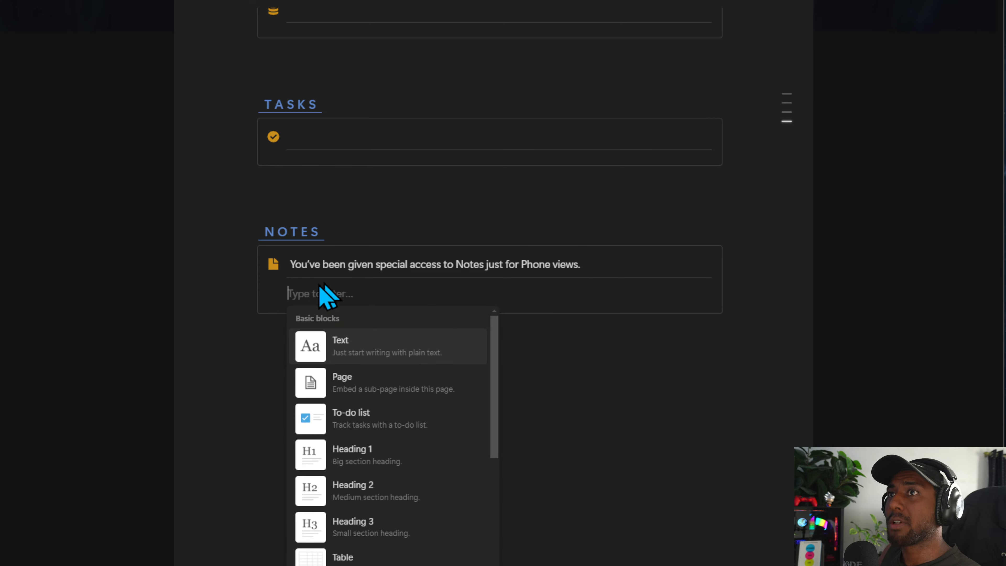
pyautogui.press('Escape')
pyautogui.scroll(3, 397, 308)
pyautogui.tripleClick(355, 383)
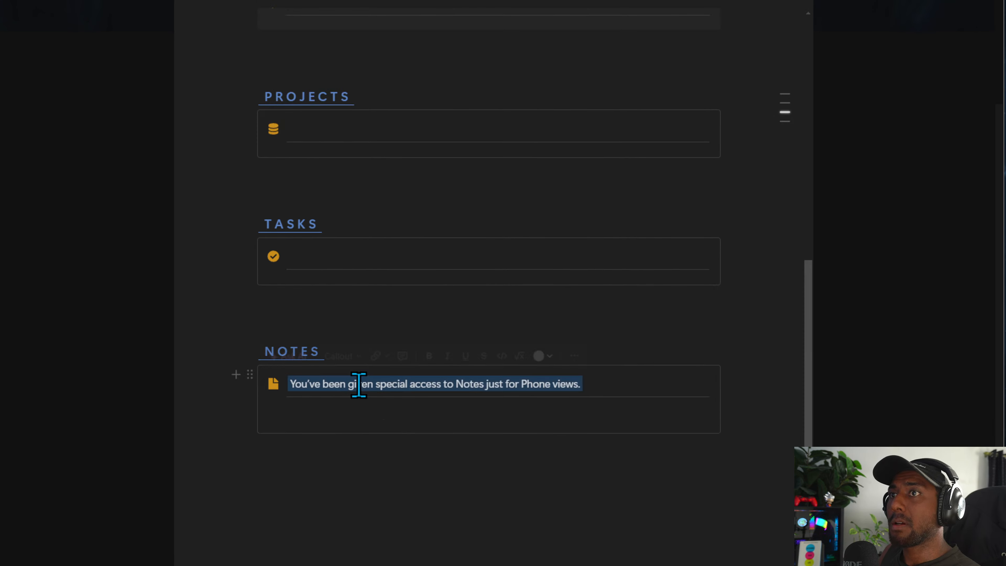
pyautogui.press('BackSpace')
pyautogui.write('f')
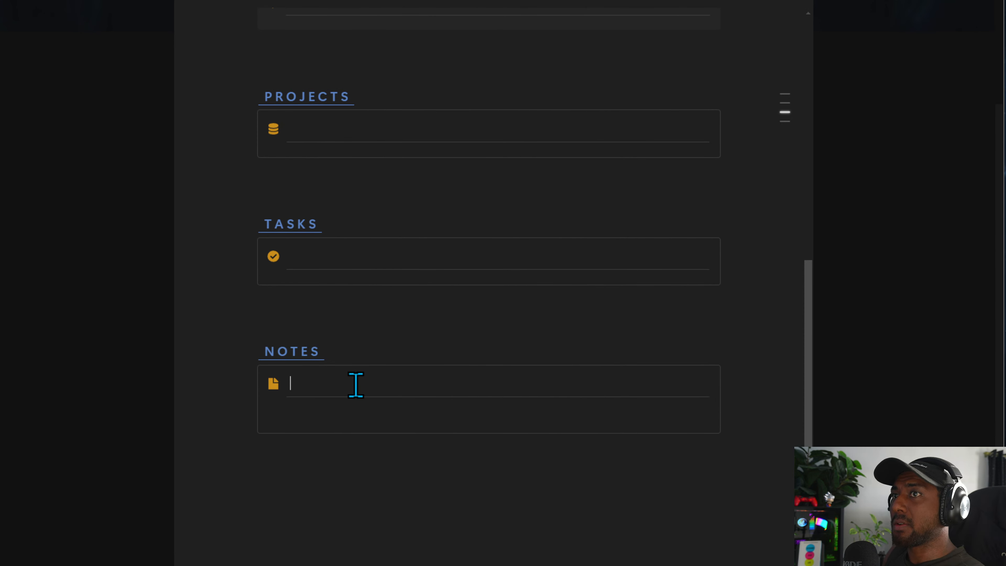
# Add an empty line under the divider in both the TASKS and AREAS callouts.
pyautogui.scroll(5, 356, 384)
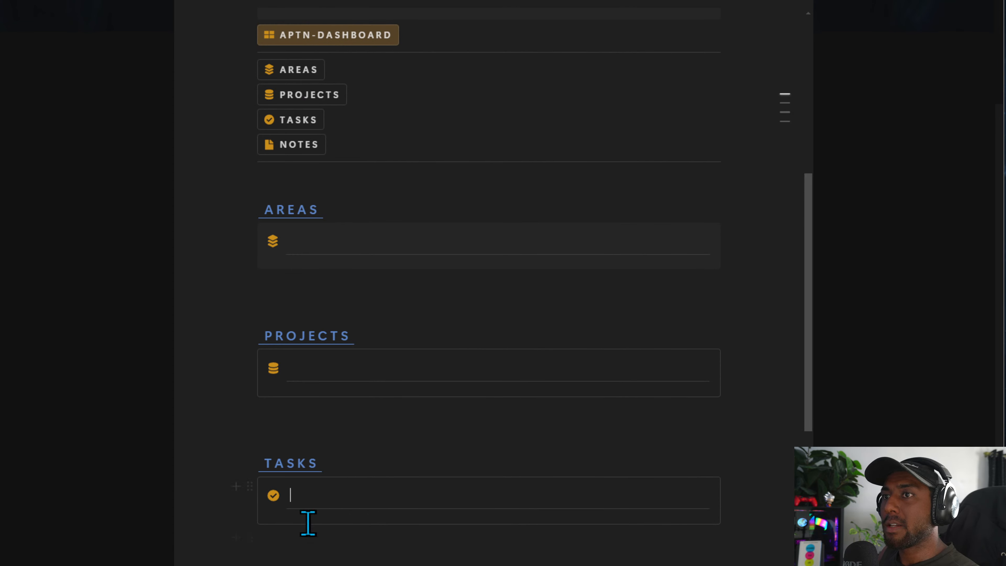
pyautogui.click(265, 507)
pyautogui.click(340, 531)
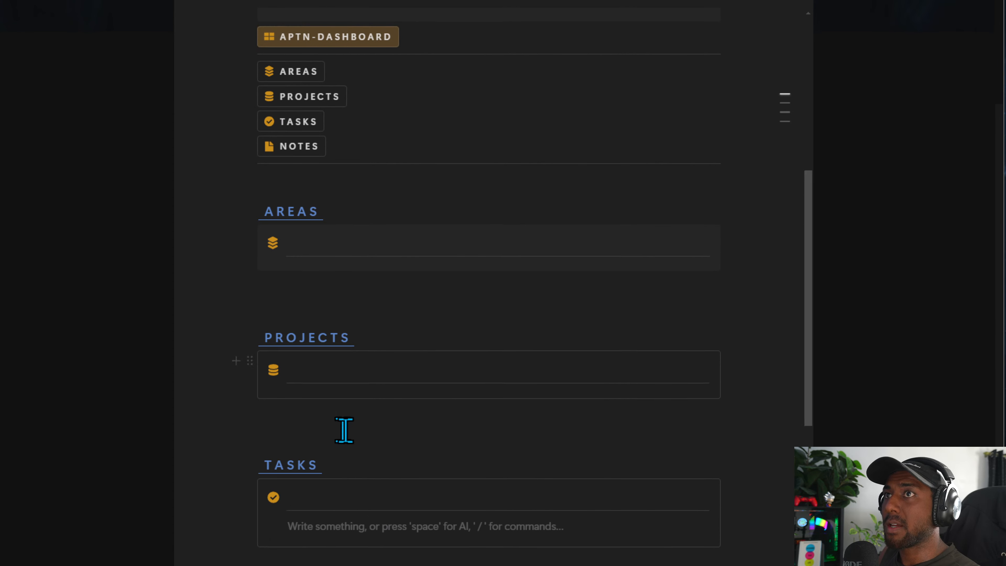
pyautogui.scroll(3, 343, 429)
pyautogui.click(266, 433)
pyautogui.click(325, 453)
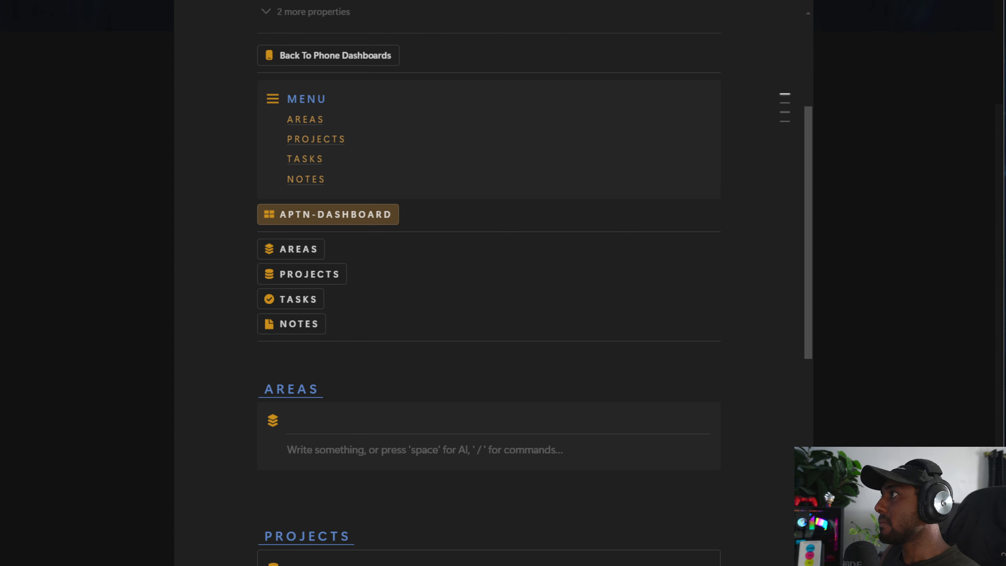
# Insert a linked view of the Areas Database in the AREAS callout, using its existing Main Areas gallery view.
pyautogui.scroll(-3, 399, 422)
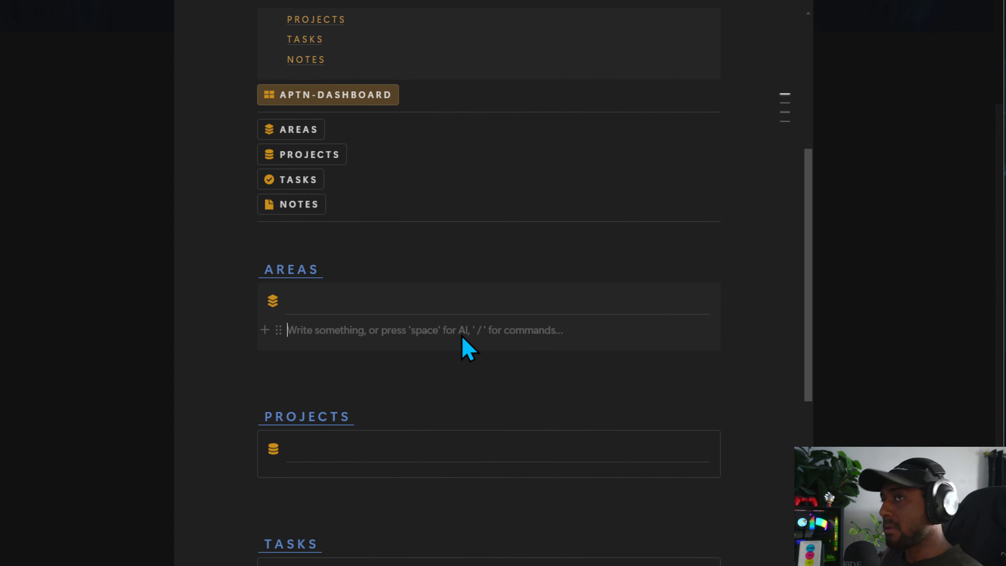
pyautogui.write('/linke')
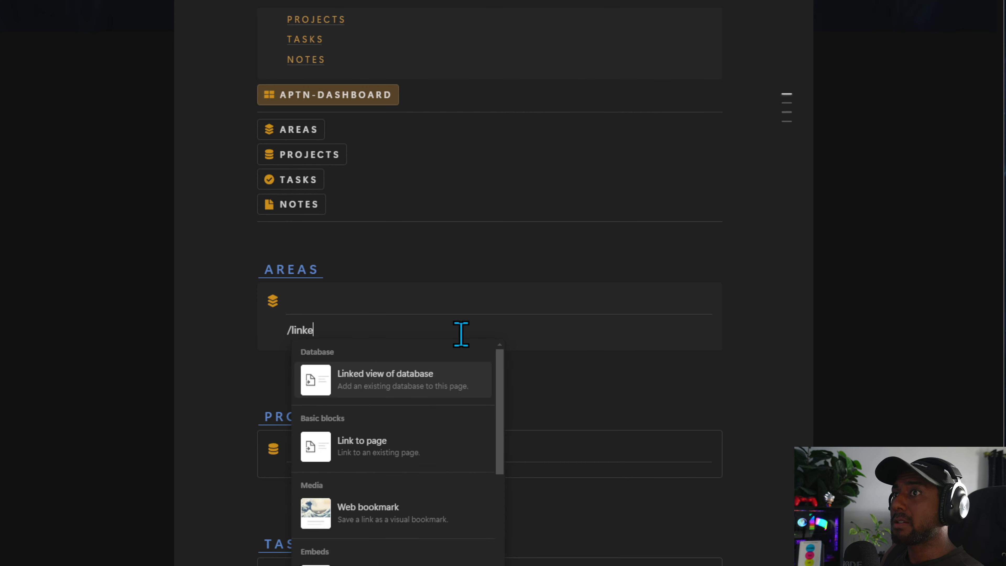
pyautogui.write('d')
pyautogui.click(416, 381)
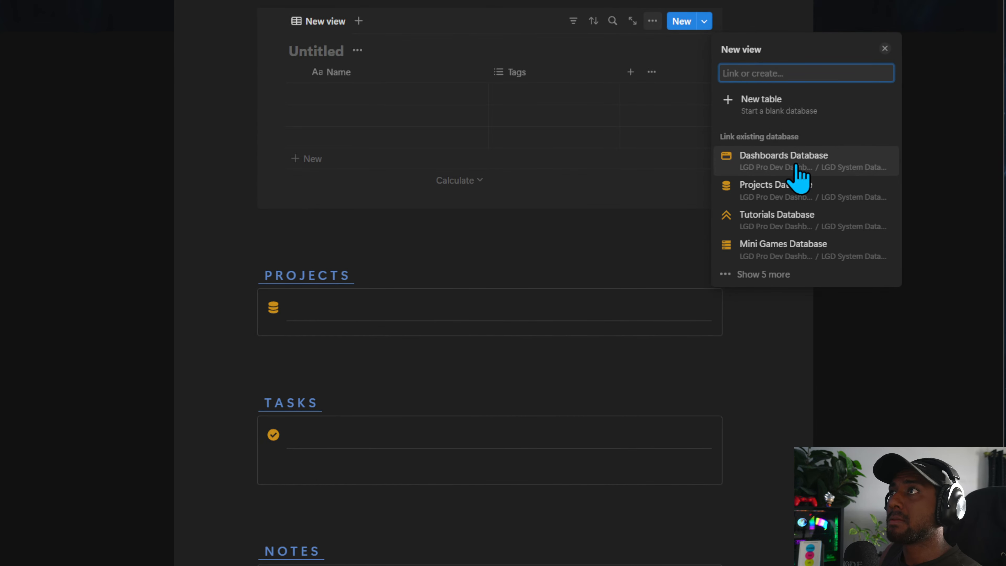
pyautogui.write('areas')
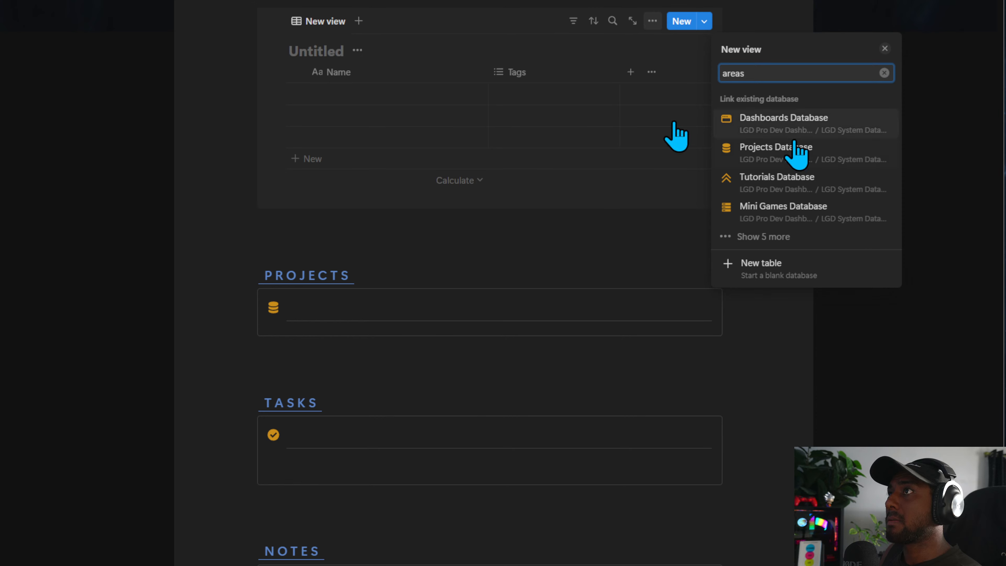
pyautogui.click(812, 126)
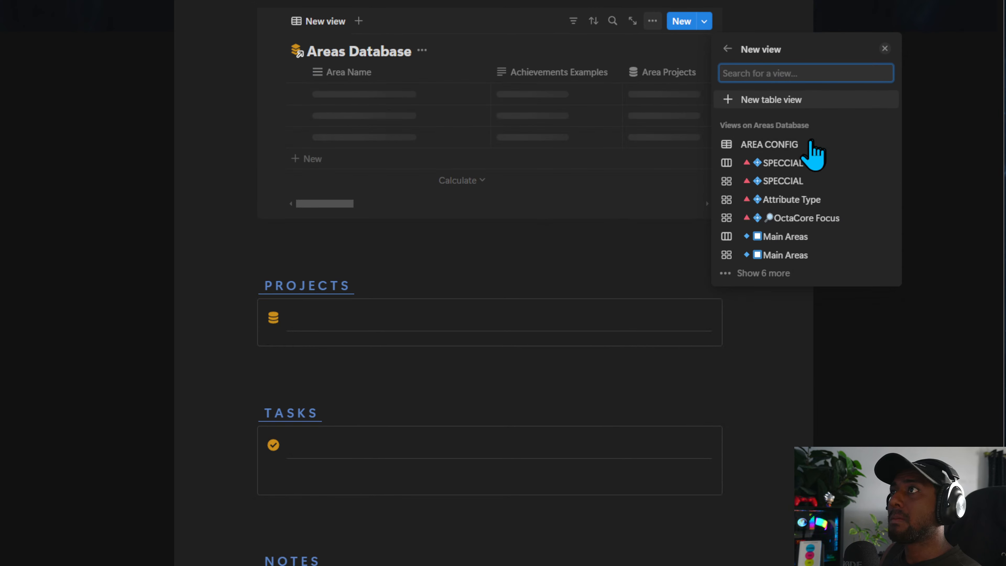
pyautogui.click(804, 256)
pyautogui.click(581, 202)
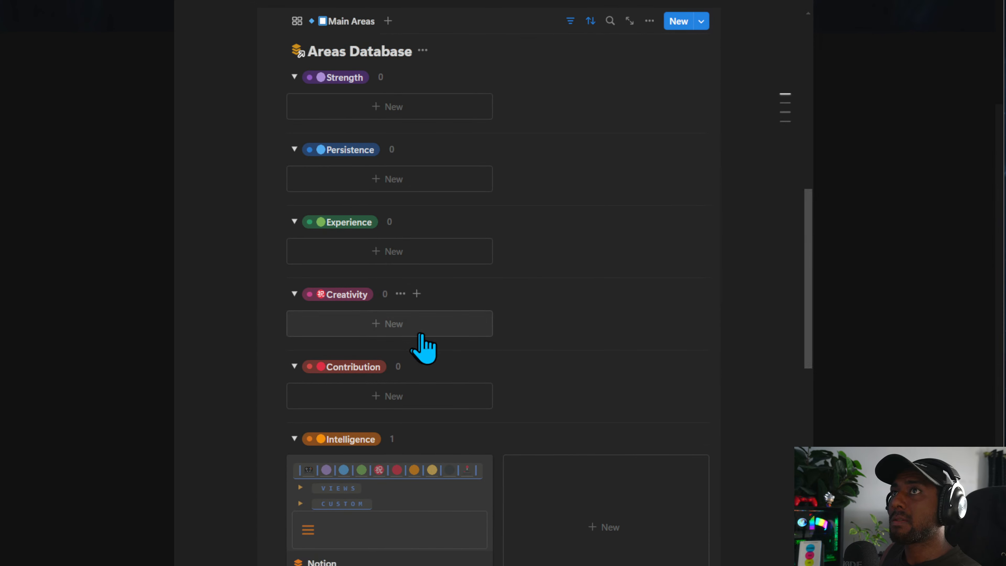
# Hide the database title of the linked Areas Database view.
pyautogui.scroll(5, 425, 348)
pyautogui.click(422, 290)
pyautogui.click(428, 359)
# Change the Main Areas view's icon to the stacked-layers icon.
pyautogui.click(351, 260)
pyautogui.click(316, 305)
pyautogui.click(728, 74)
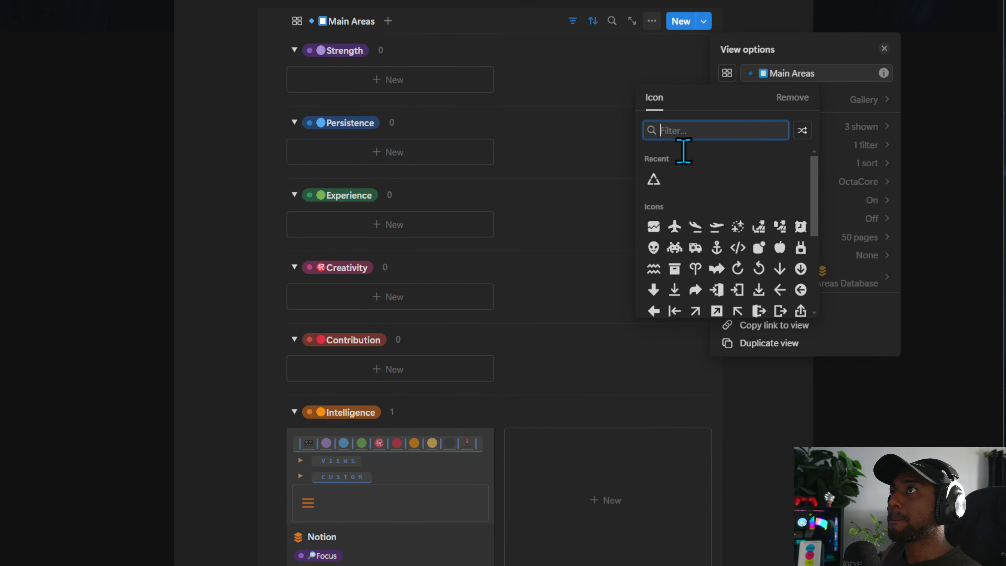
pyautogui.write('sst')
pyautogui.press('BackSpace')
pyautogui.press('BackSpace')
pyautogui.write('tac')
pyautogui.click(674, 163)
# Replace the Main Areas view's name with only a small blue diamond emoji.
pyautogui.click(842, 75)
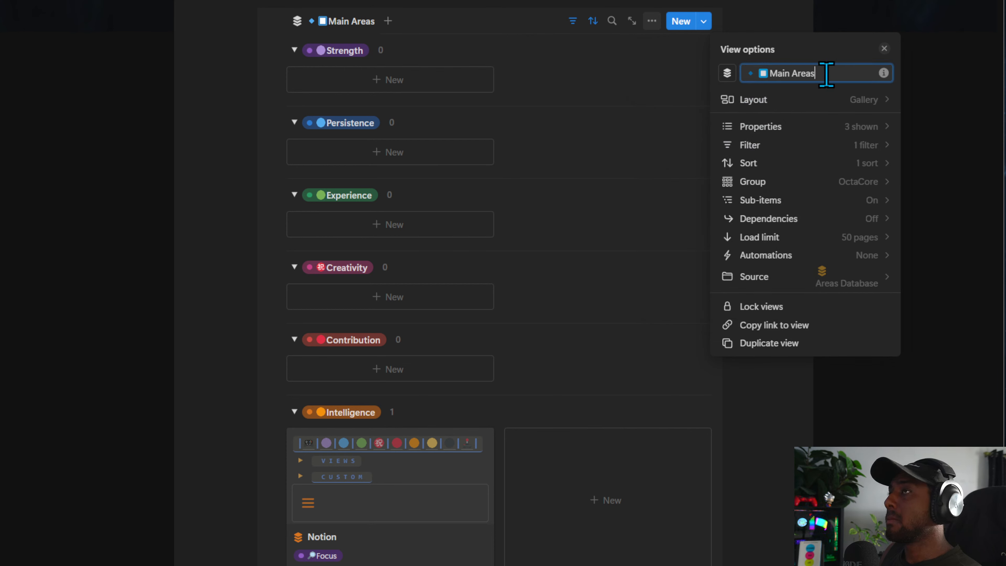
pyautogui.press('BackSpace')
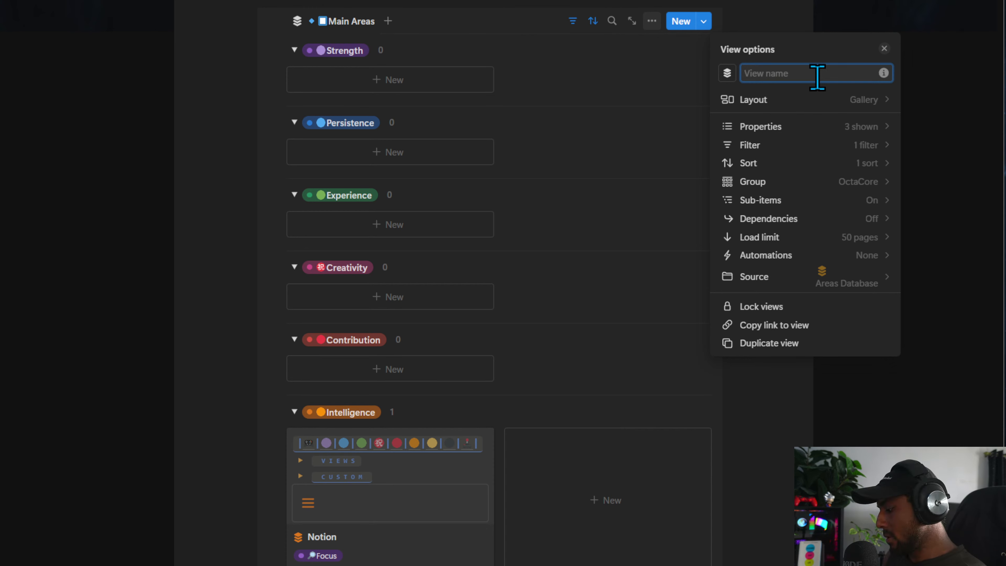
pyautogui.press('super+period')
pyautogui.write('blu')
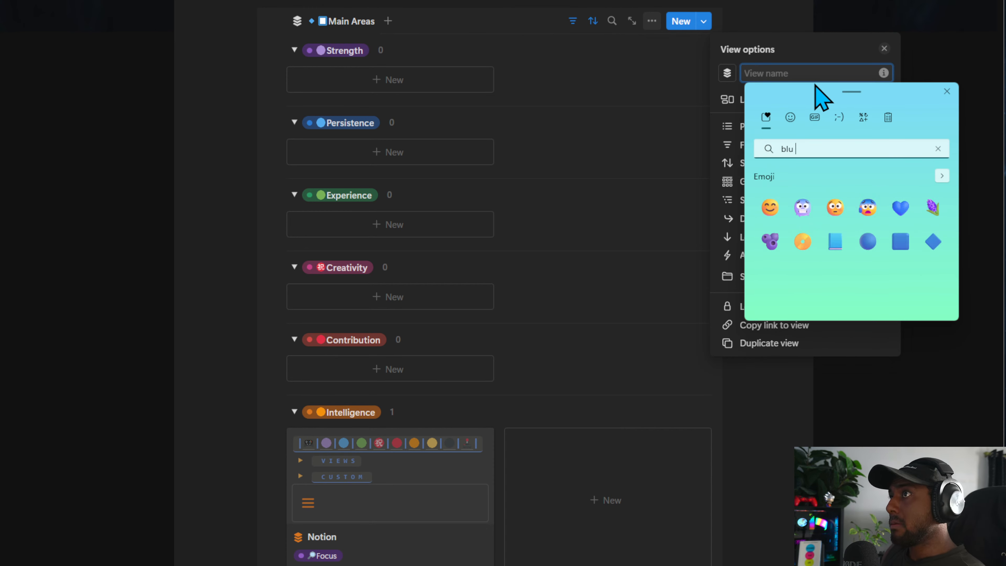
pyautogui.write(' d')
pyautogui.press('BackSpace')
pyautogui.press('BackSpace')
pyautogui.write('e')
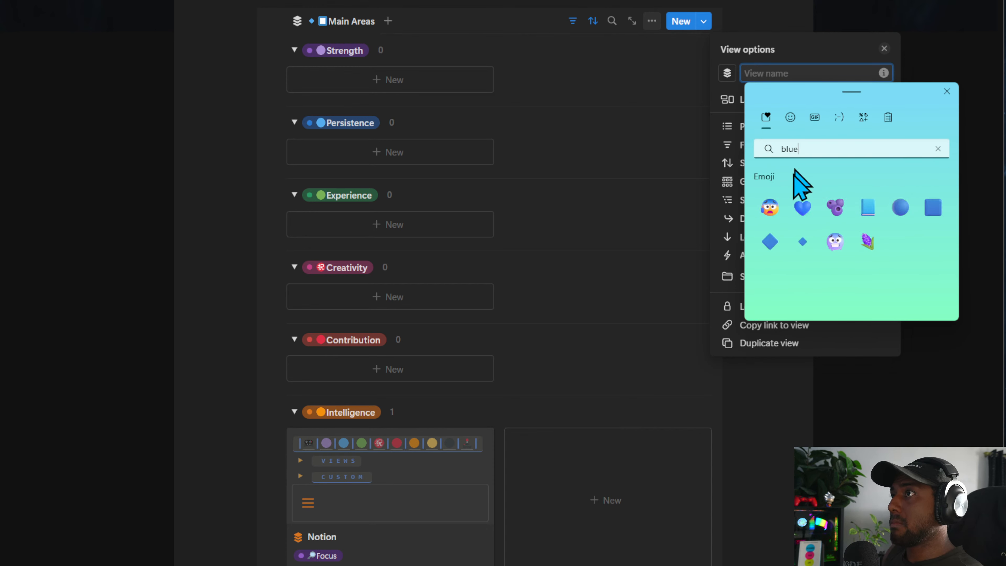
pyautogui.click(802, 242)
pyautogui.click(790, 71)
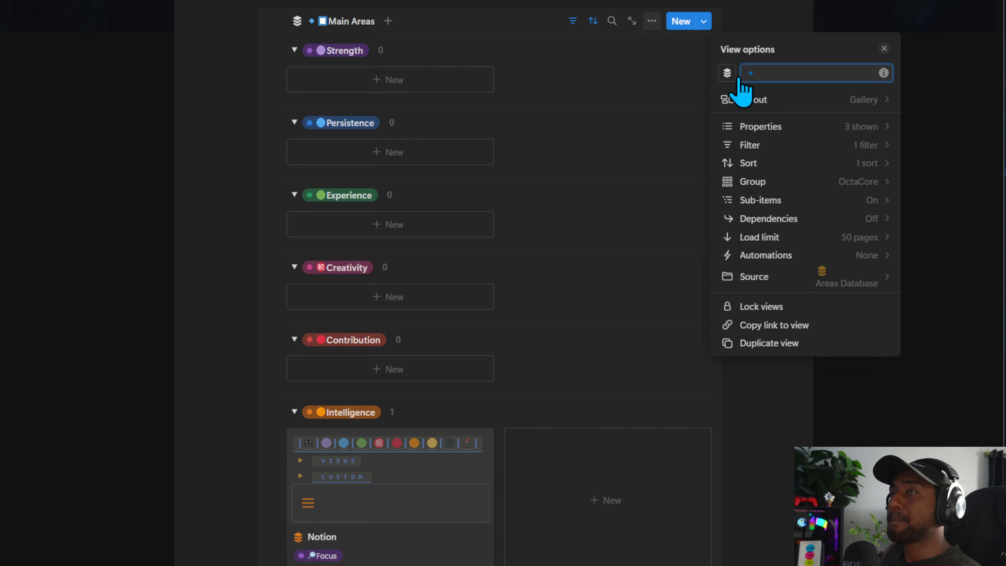
# Set the Areas gallery's card preview to Page cover and its grouping to None.
pyautogui.click(800, 102)
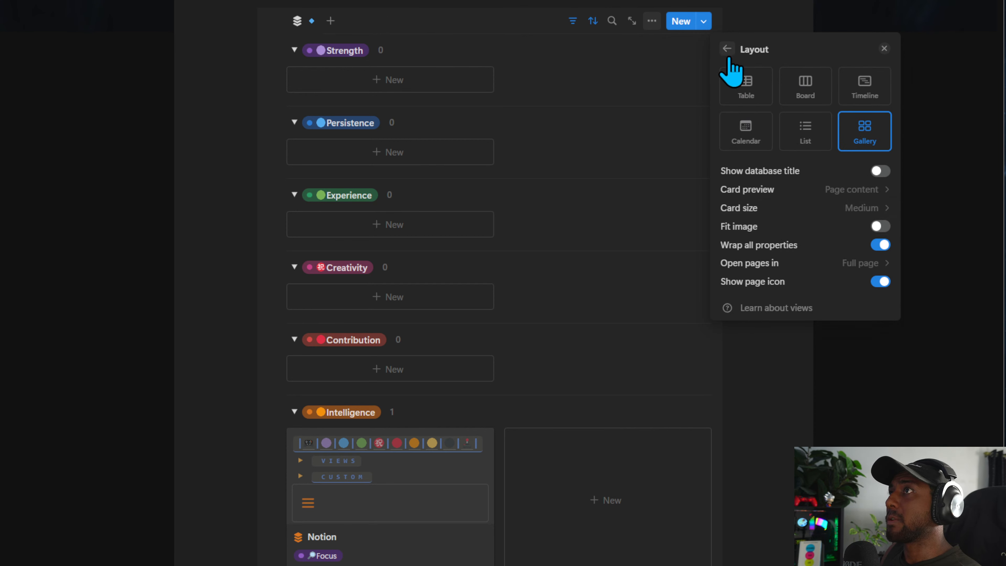
pyautogui.click(840, 190)
pyautogui.click(792, 228)
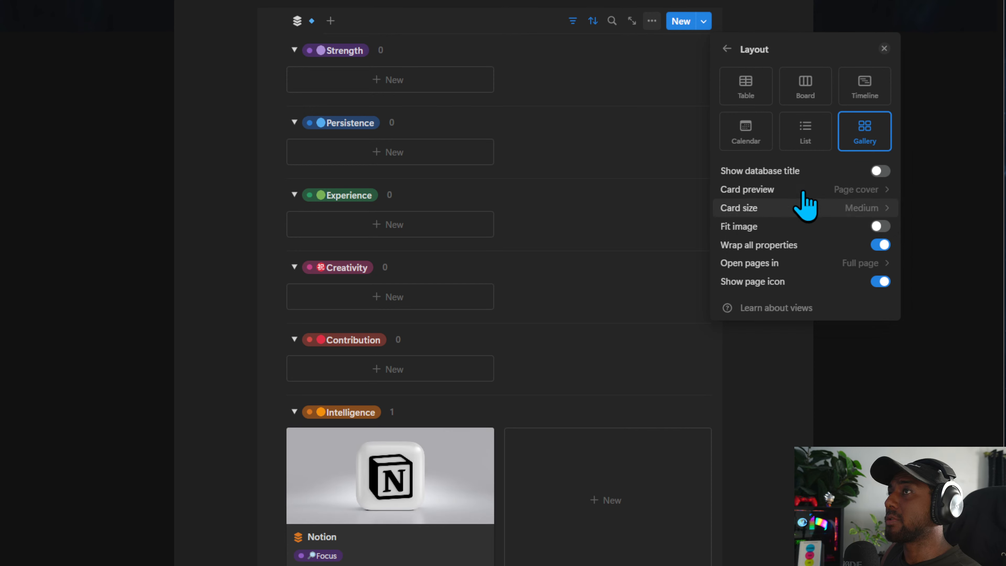
pyautogui.click(727, 49)
pyautogui.click(783, 183)
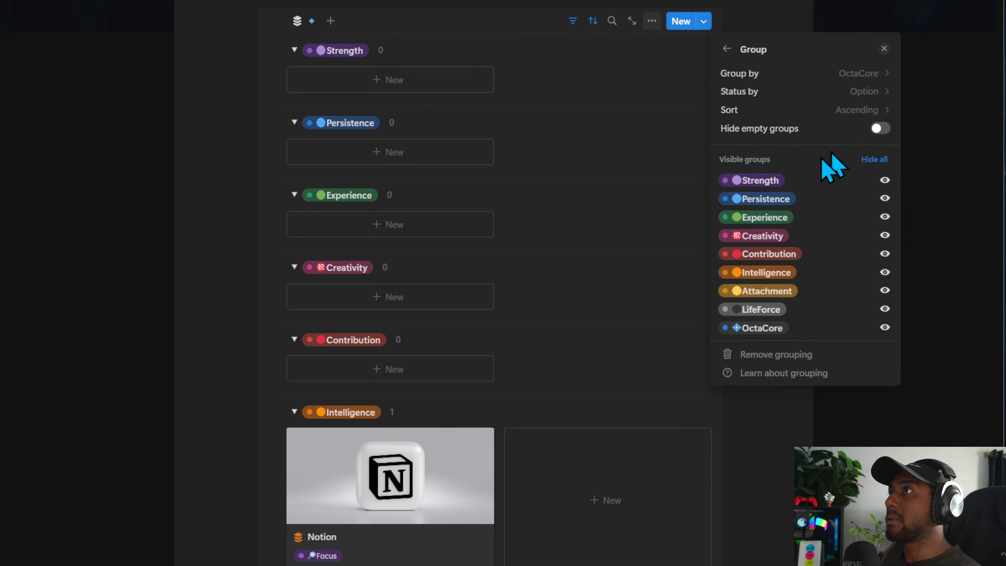
pyautogui.click(750, 75)
pyautogui.click(745, 99)
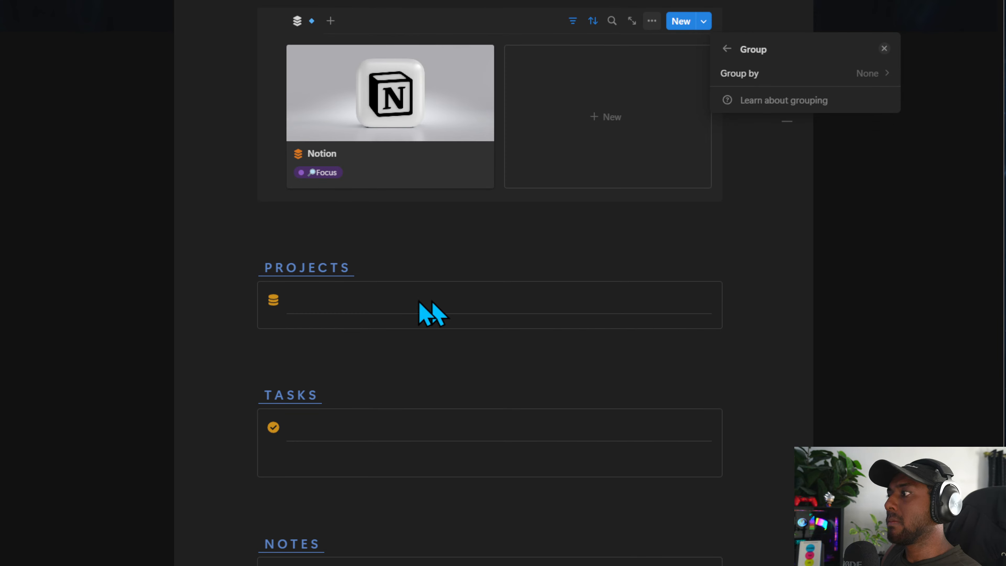
pyautogui.click(575, 241)
pyautogui.scroll(5, 475, 356)
pyautogui.scroll(2, 353, 460)
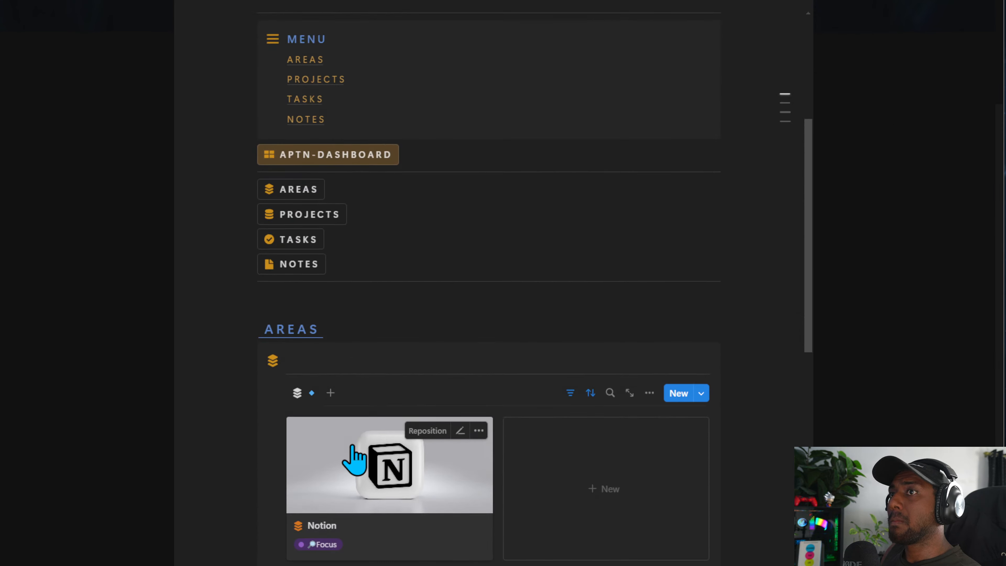
pyautogui.scroll(-2, 435, 451)
pyautogui.click(308, 295)
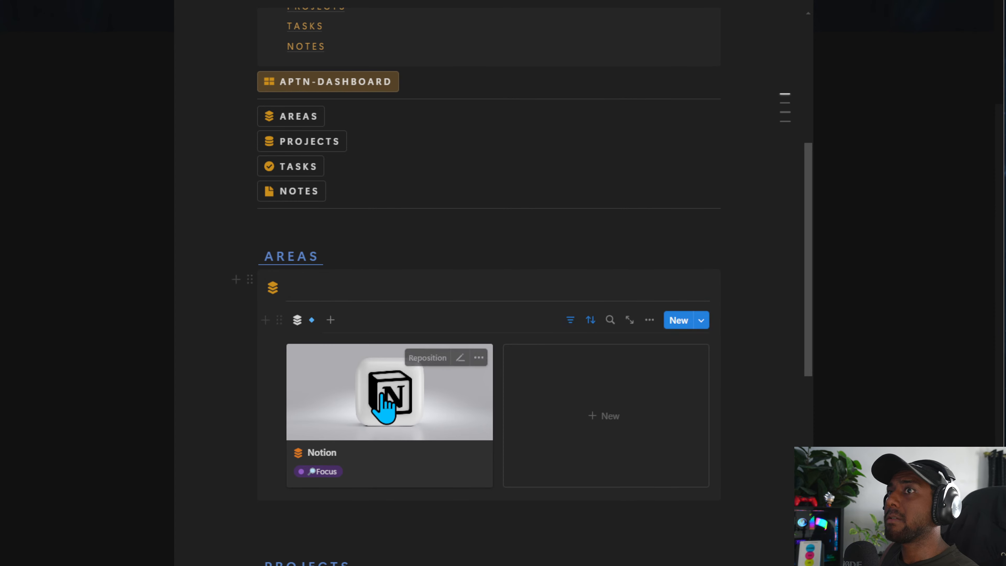
pyautogui.click(652, 322)
pyautogui.click(663, 229)
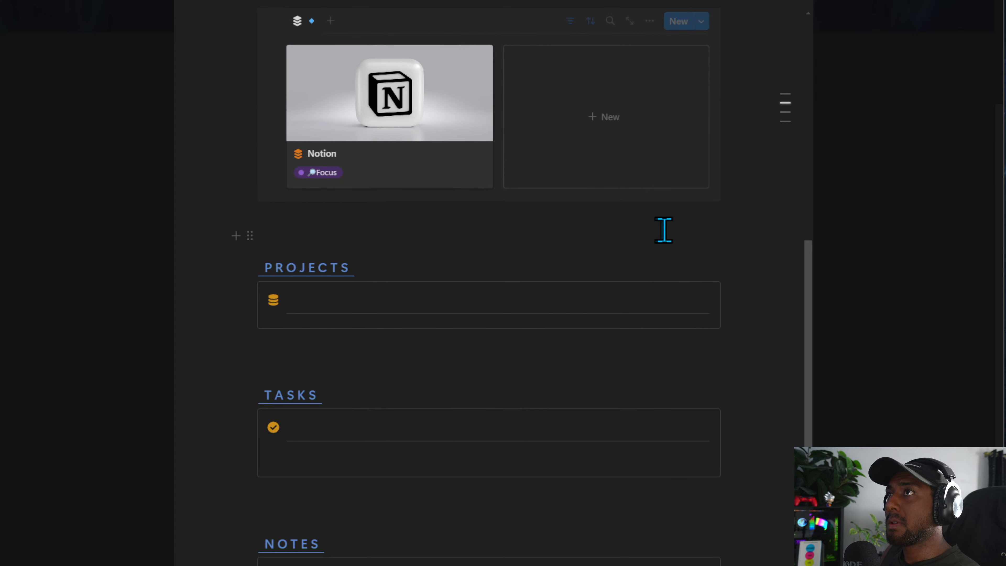
# Set the load limit of the linked Areas gallery view to 10 pages.
pyautogui.scroll(5, 697, 285)
pyautogui.click(701, 261)
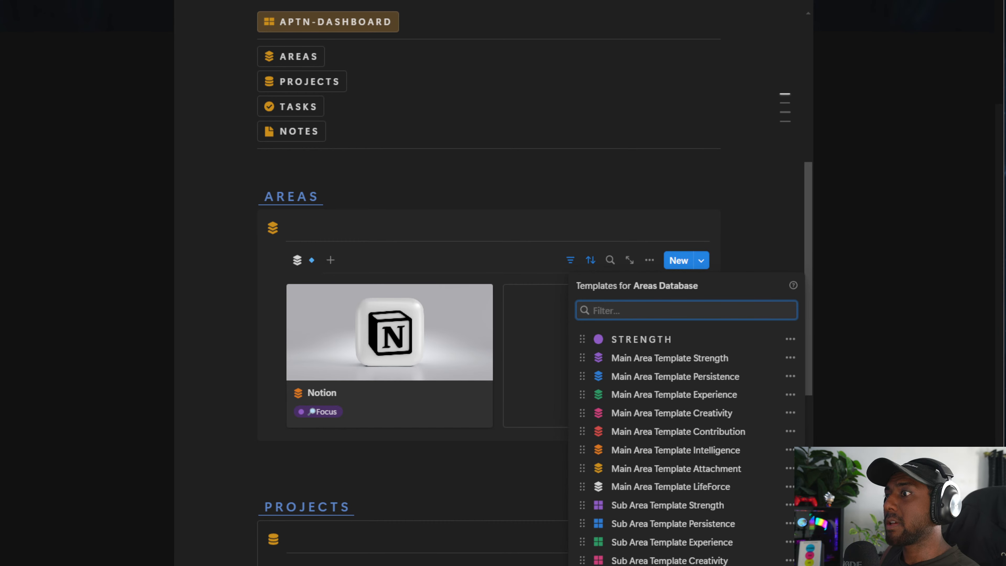
pyautogui.click(503, 268)
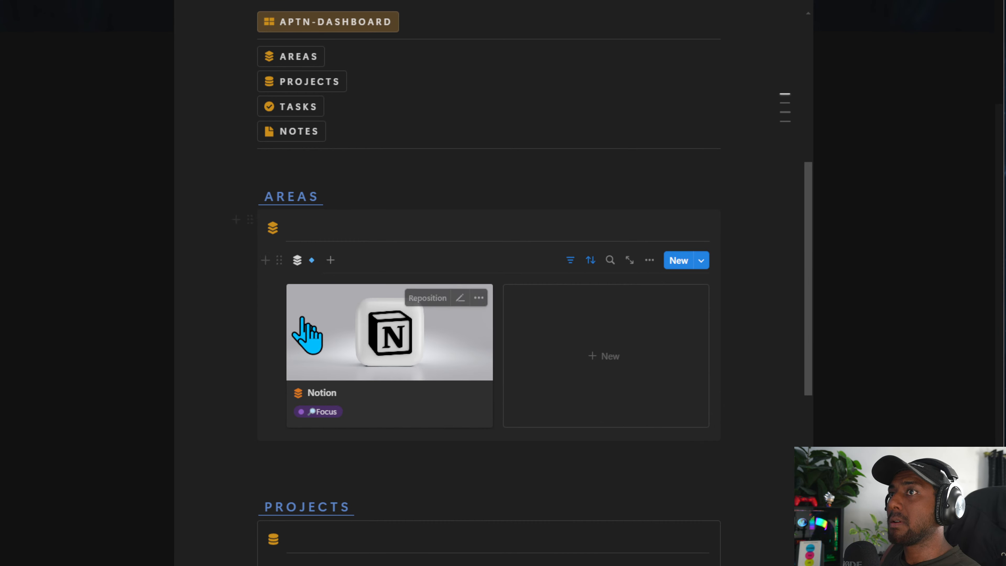
pyautogui.click(649, 260)
pyautogui.click(782, 238)
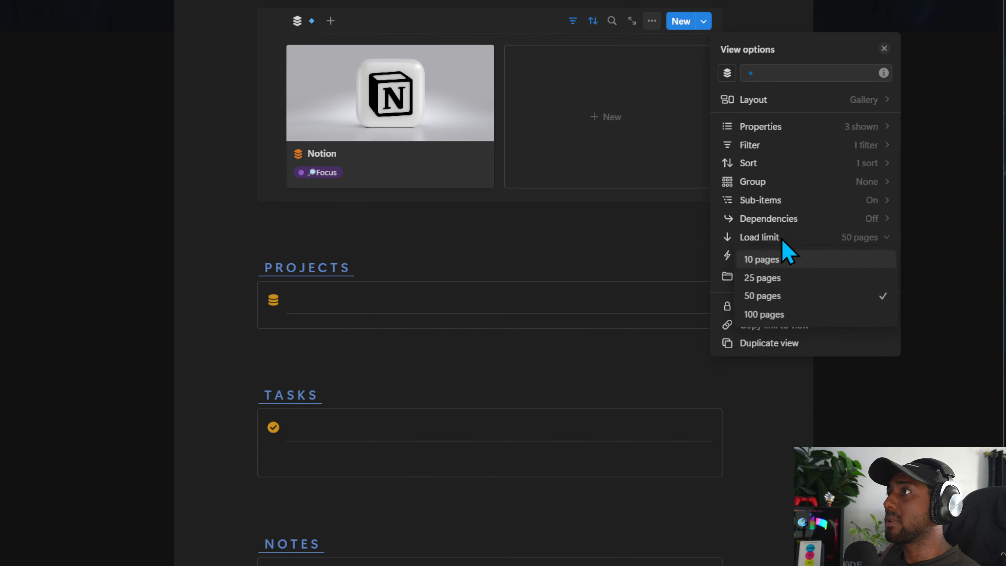
pyautogui.click(782, 263)
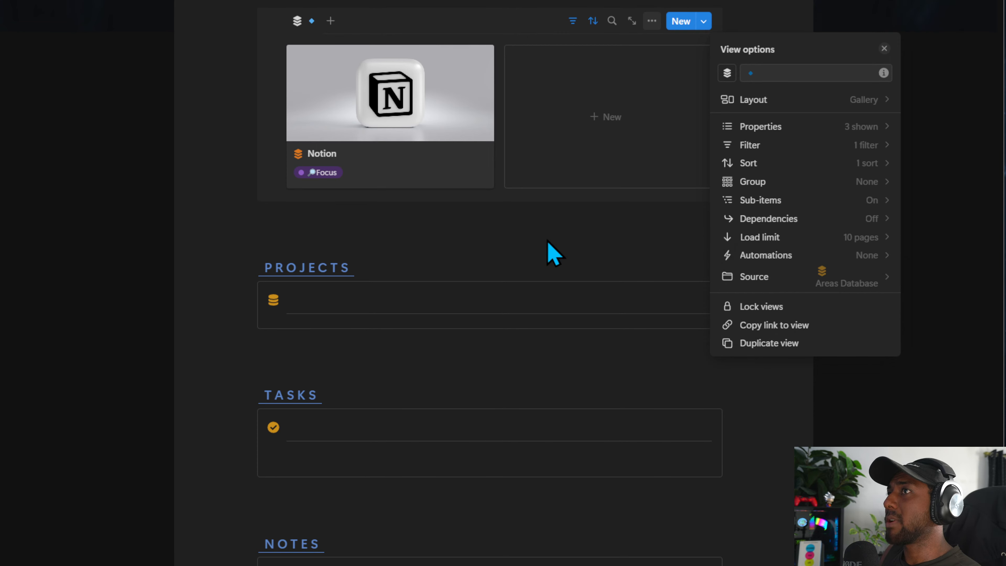
pyautogui.click(573, 343)
# Add the letter-spaced title "A R E A S" after the blue diamond in the Areas gallery view's name.
pyautogui.scroll(6, 573, 344)
pyautogui.click(308, 233)
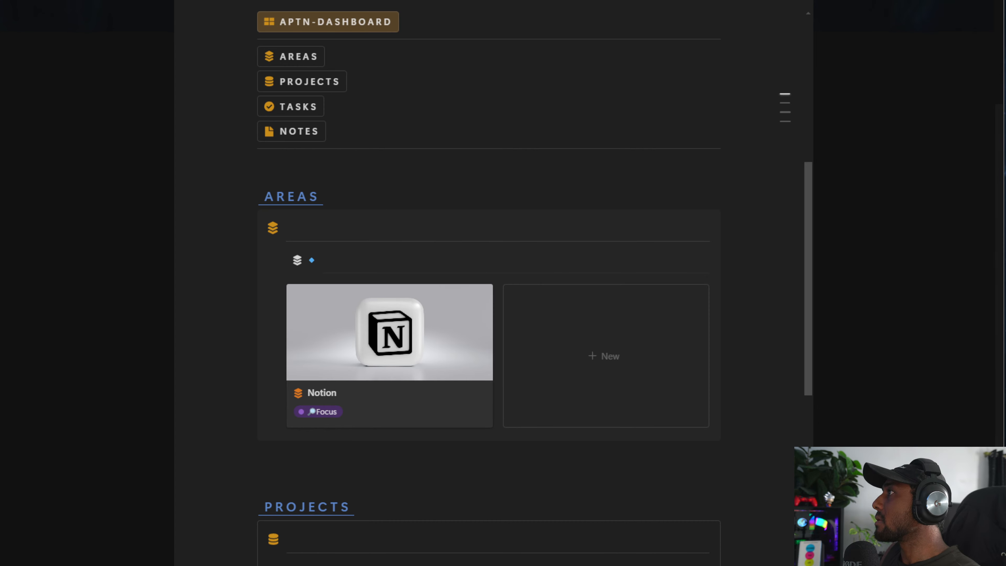
pyautogui.scroll(-4, 408, 363)
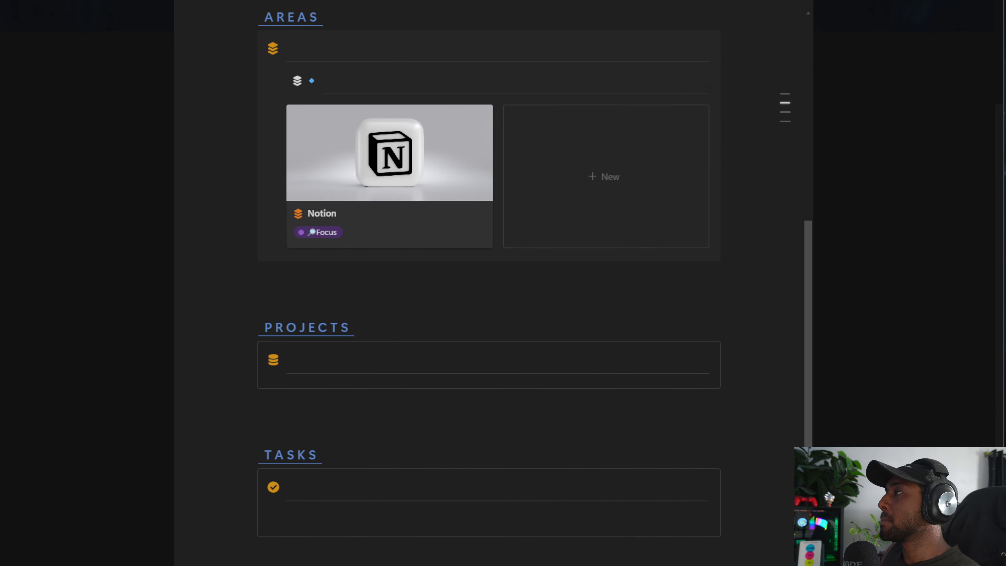
pyautogui.scroll(4, 493, 469)
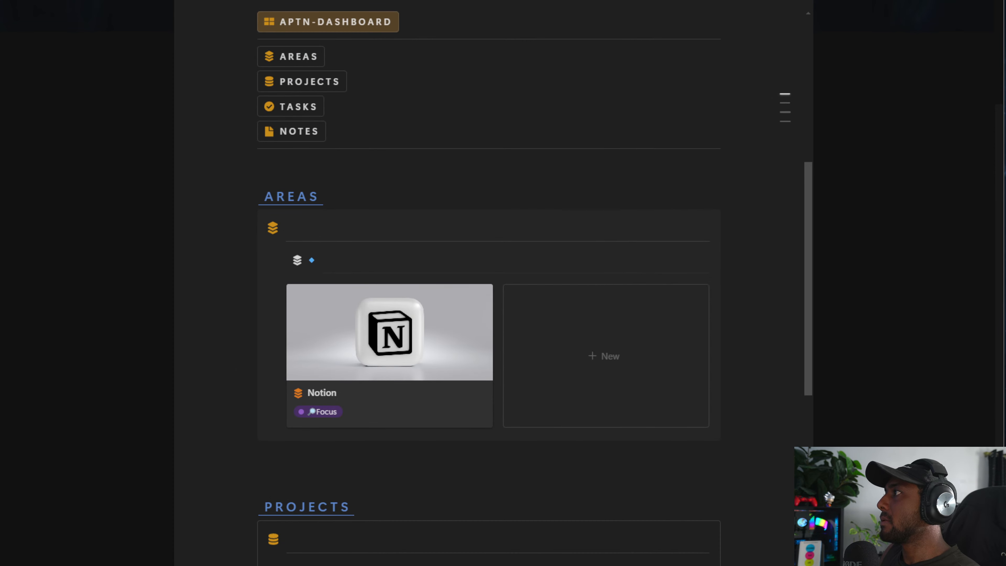
pyautogui.click(297, 260)
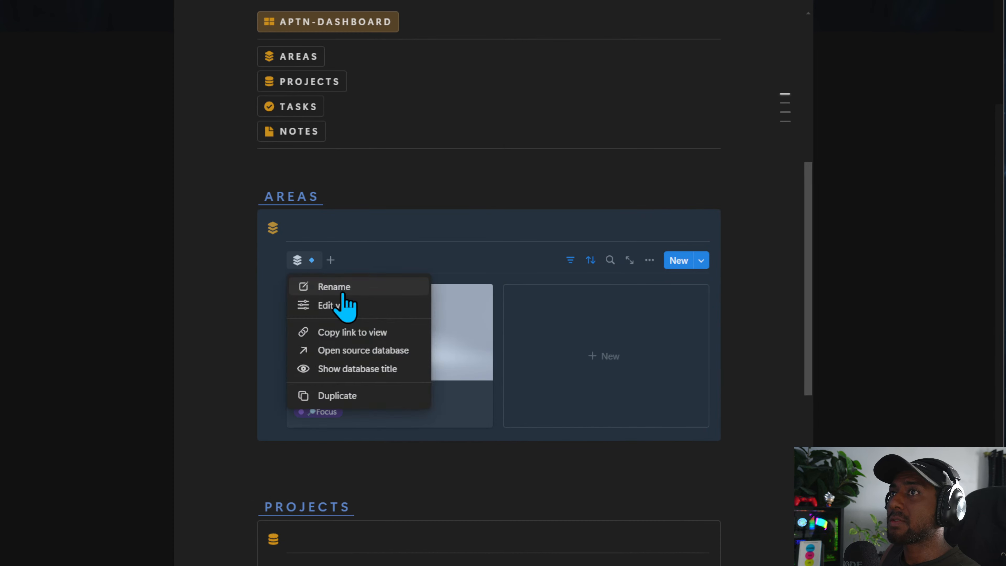
pyautogui.click(345, 305)
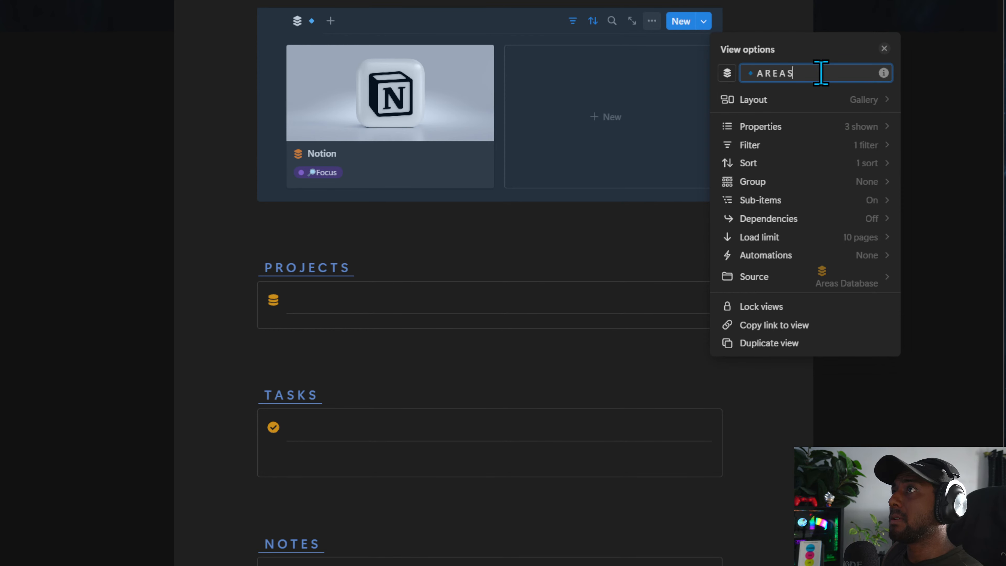
pyautogui.press('Return')
pyautogui.click(452, 357)
# Add a second view to the Areas block, linked to Areas Database and based on its existing All Areas view.
pyautogui.scroll(5, 407, 238)
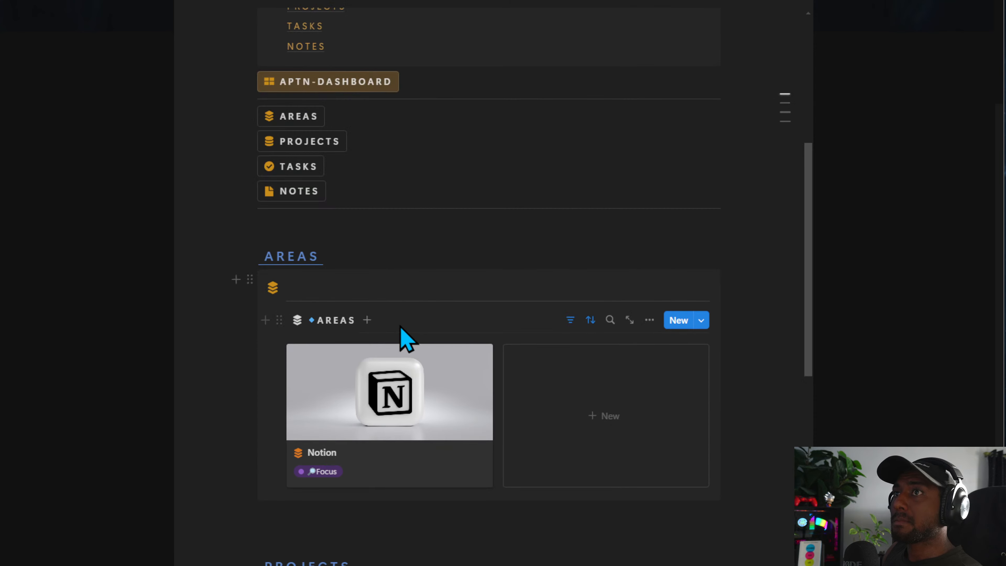
pyautogui.click(366, 320)
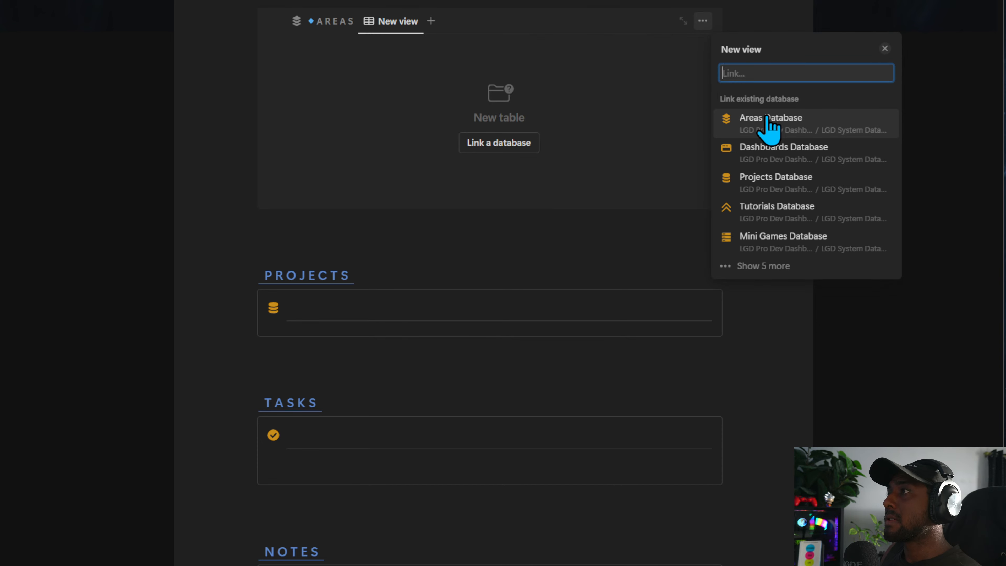
pyautogui.click(789, 127)
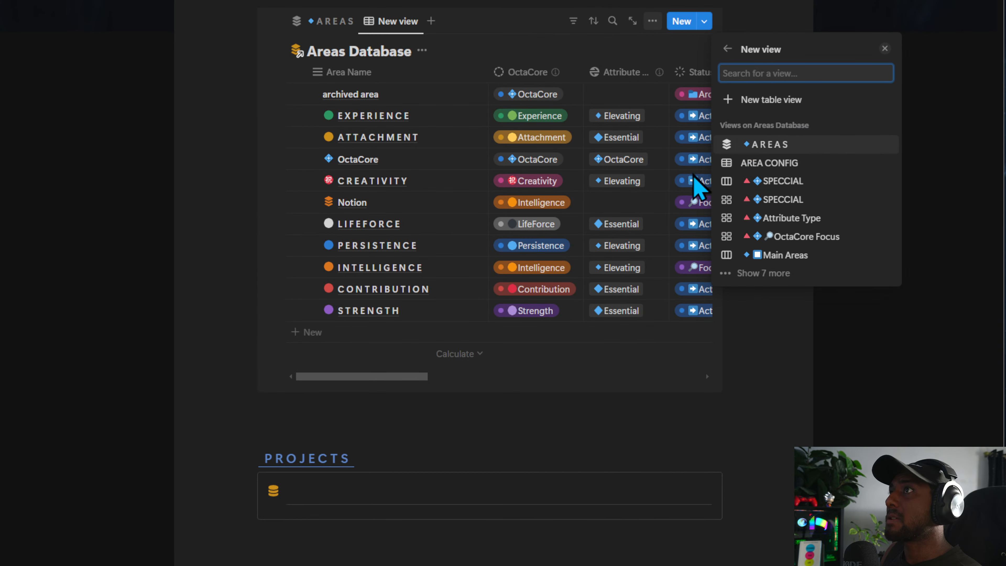
pyautogui.click(787, 144)
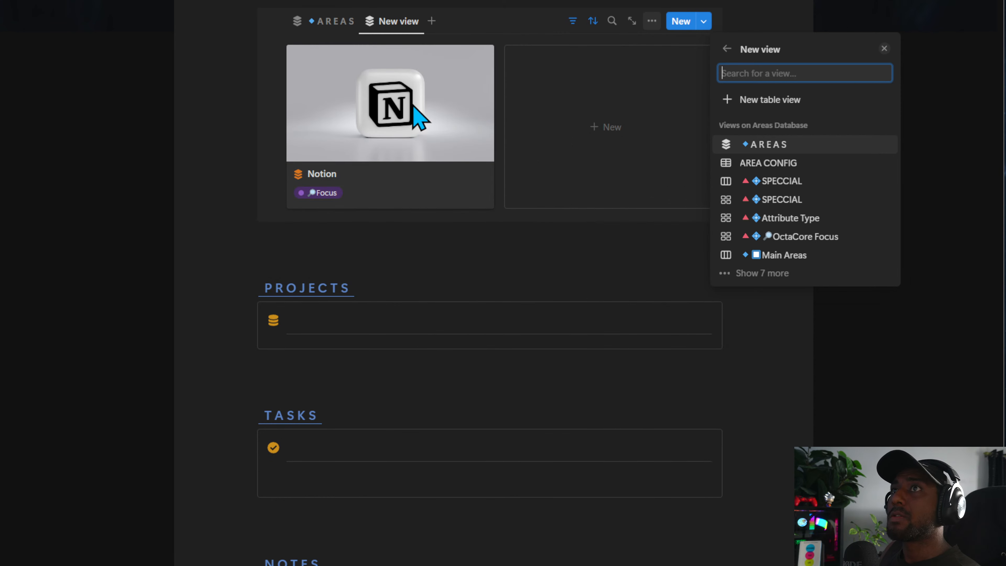
pyautogui.click(829, 165)
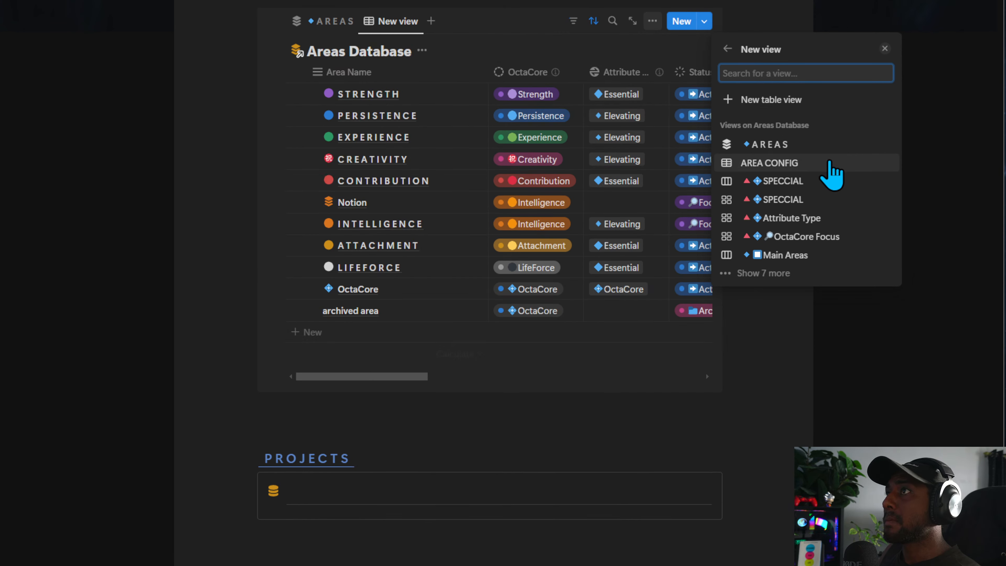
pyautogui.click(829, 146)
pyautogui.click(812, 257)
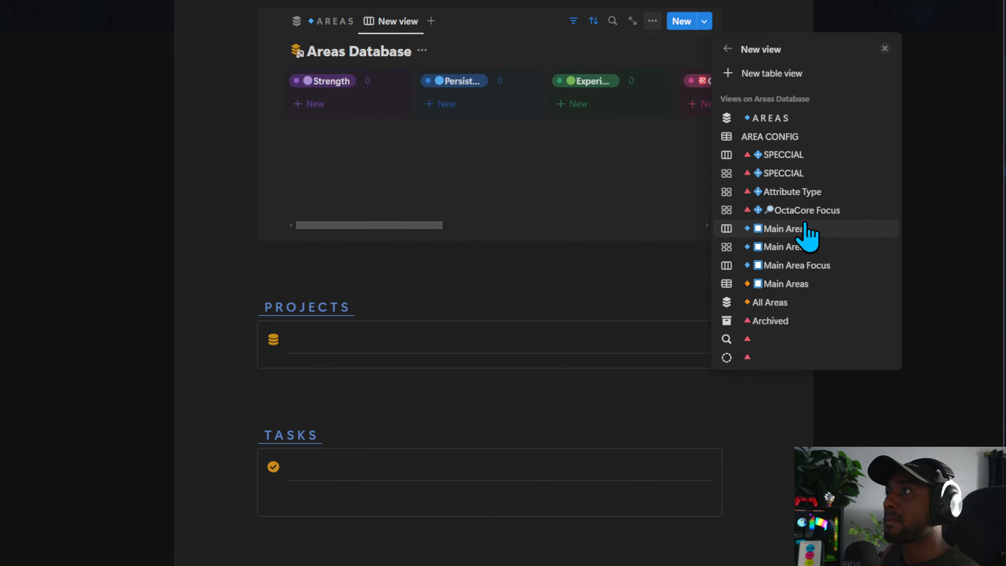
pyautogui.click(798, 307)
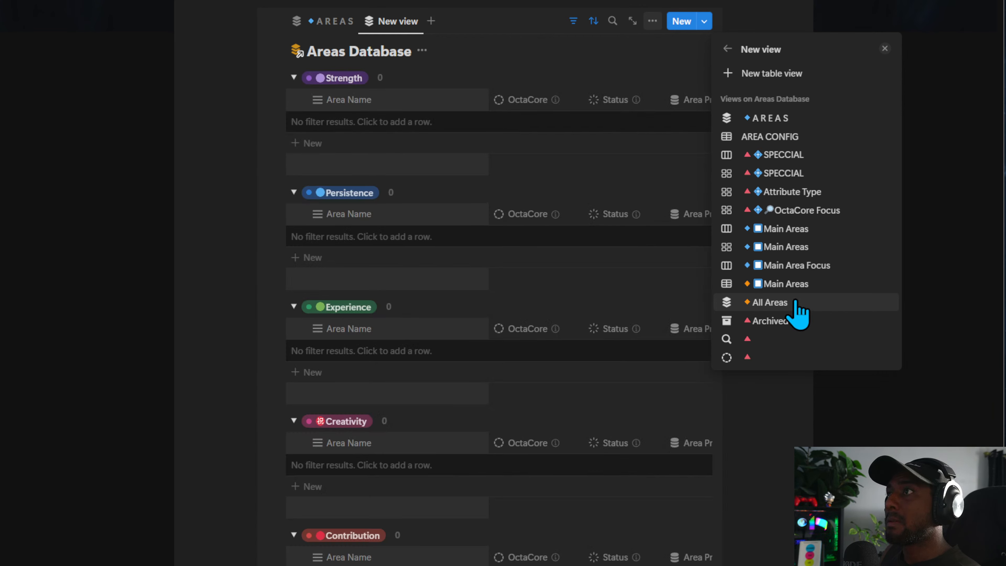
# Group the All Areas table by Status and turn off hiding of empty groups.
pyautogui.click(776, 180)
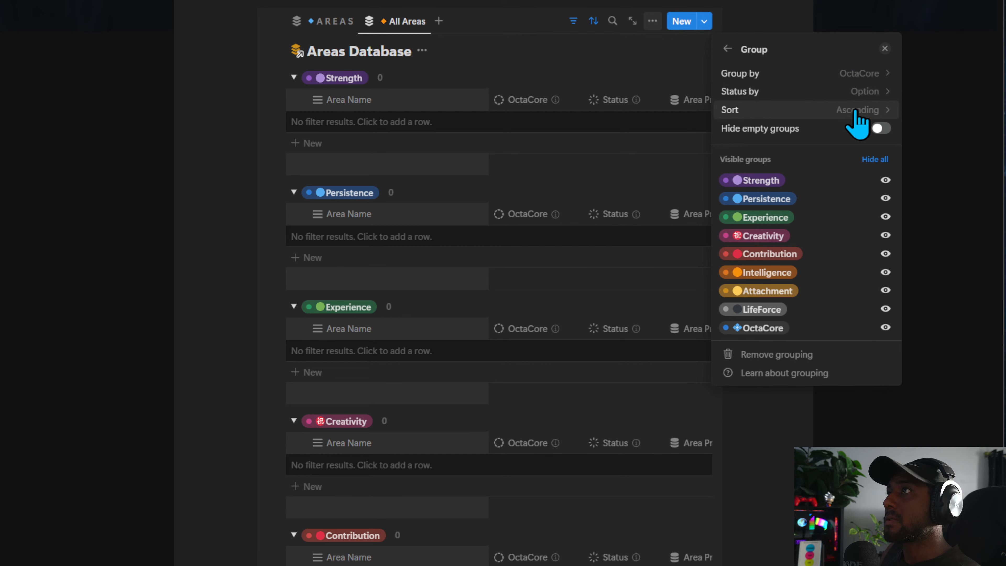
pyautogui.click(820, 75)
pyautogui.write('STAT')
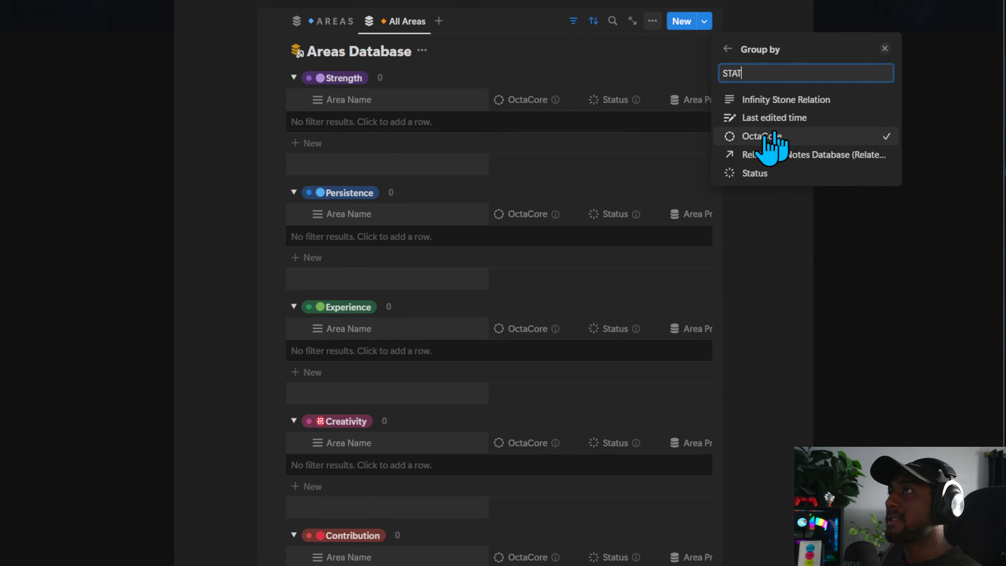
pyautogui.click(757, 174)
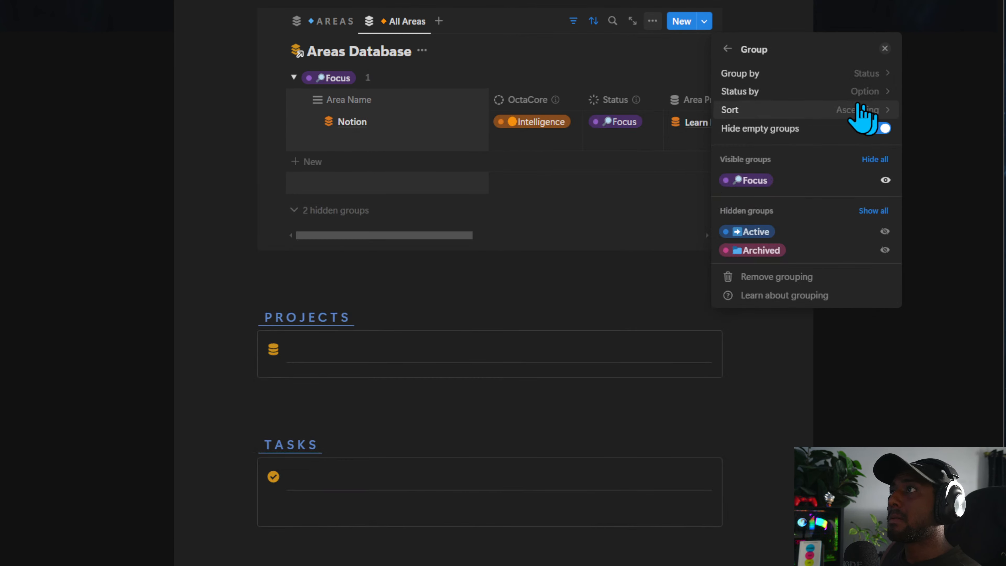
pyautogui.click(881, 128)
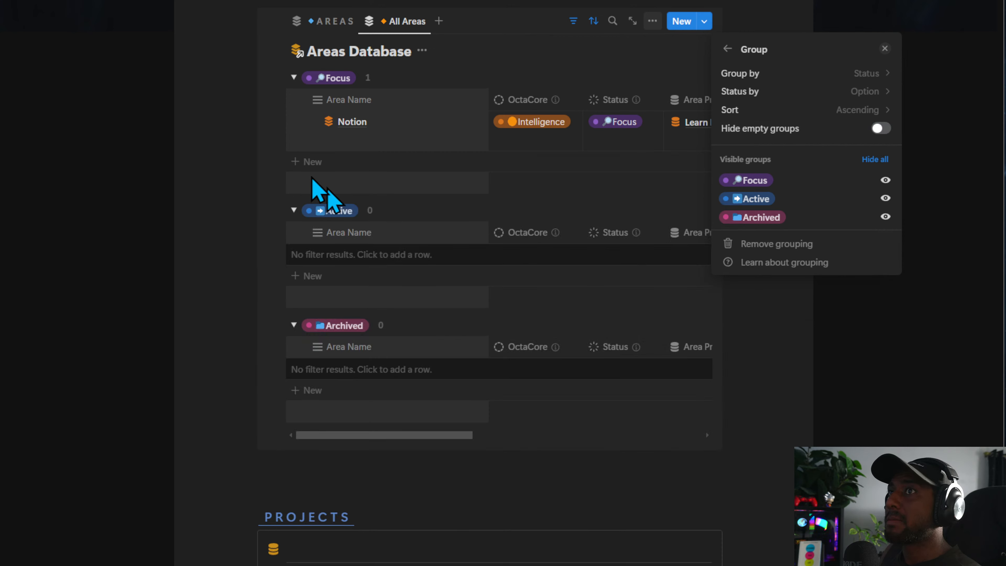
pyautogui.click(504, 63)
# Hide the Area Projects and Notes properties in the All Areas table, keeping Area Name, OctaCore and Status shown.
pyautogui.scroll(6, 499, 342)
pyautogui.hscroll(5, 607, 382)
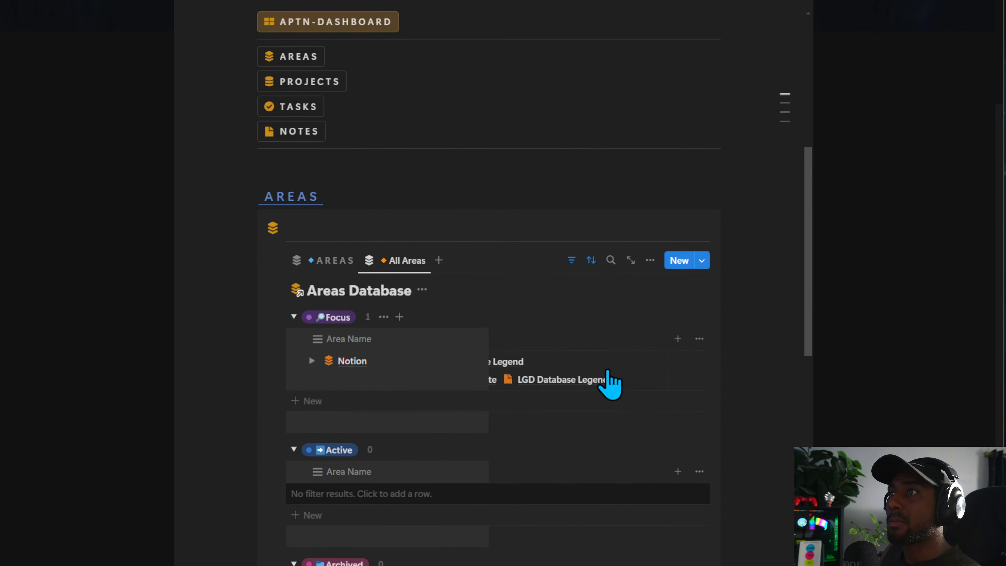
pyautogui.hscroll(-5, 619, 386)
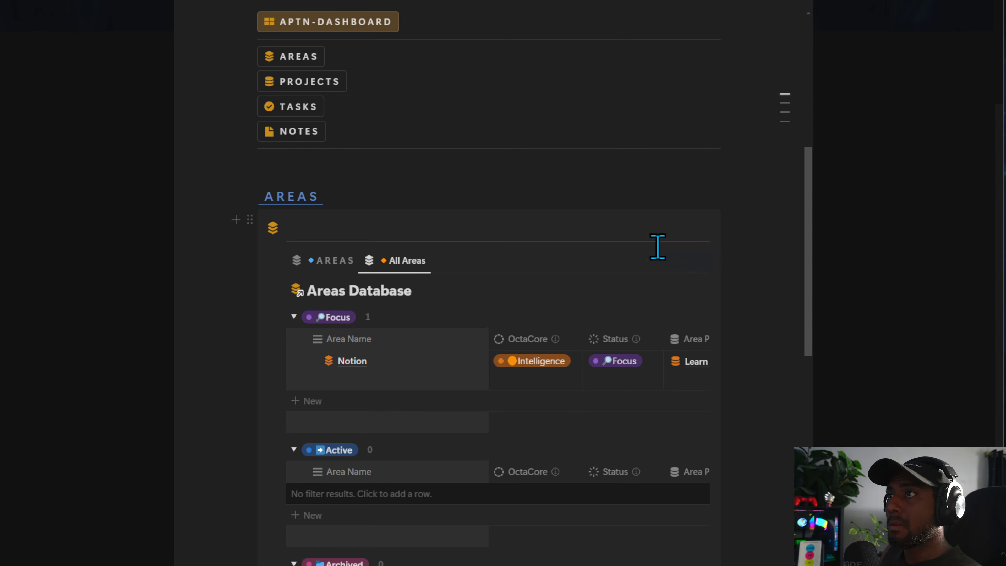
pyautogui.click(650, 260)
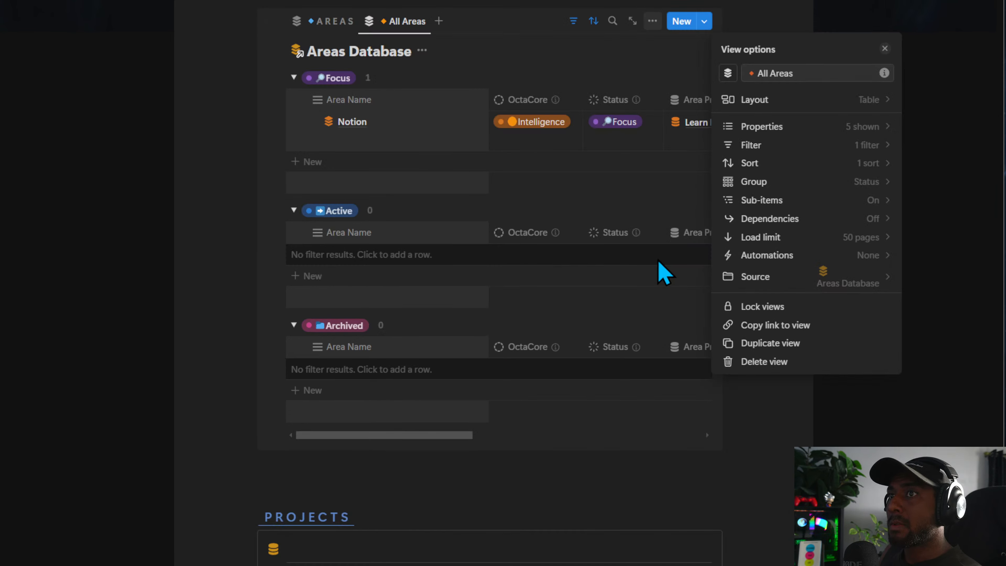
pyautogui.click(774, 126)
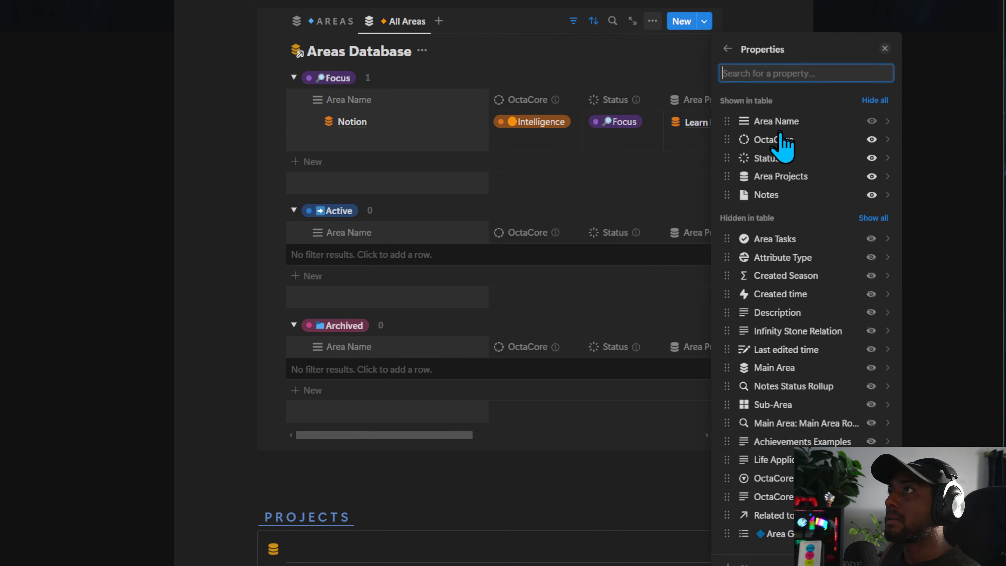
pyautogui.click(872, 177)
pyautogui.click(872, 176)
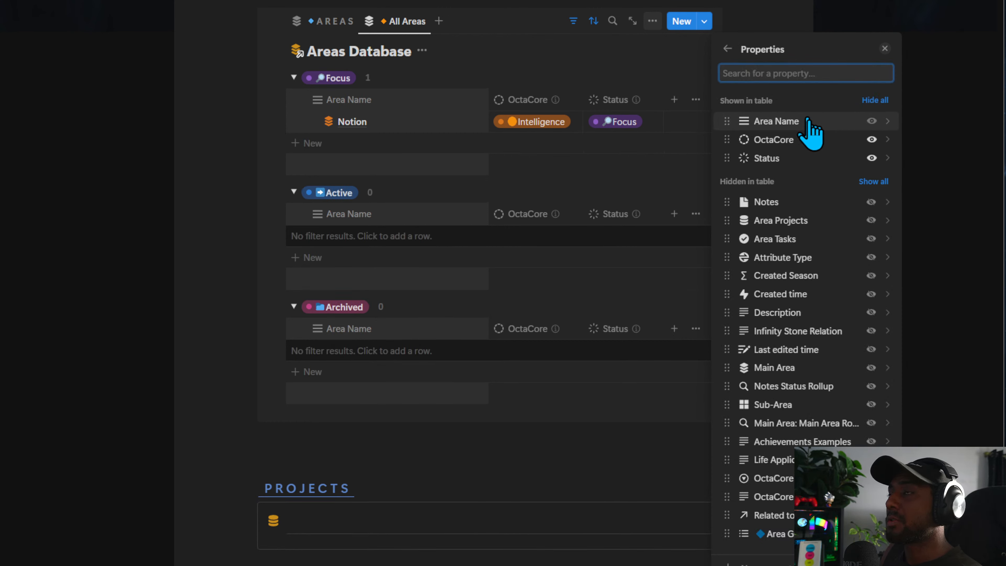
pyautogui.click(574, 130)
pyautogui.scroll(5, 573, 277)
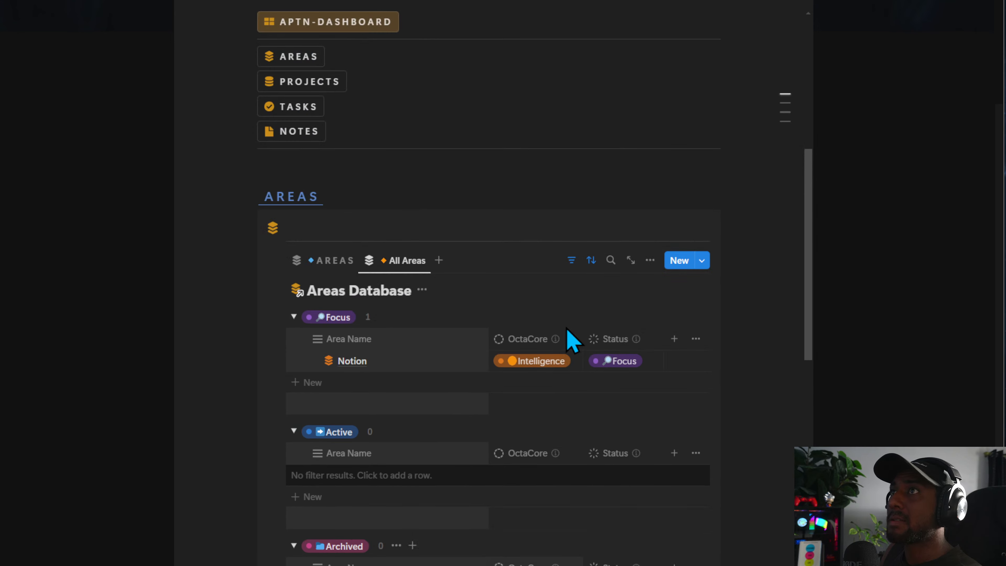
pyautogui.scroll(-1, 552, 333)
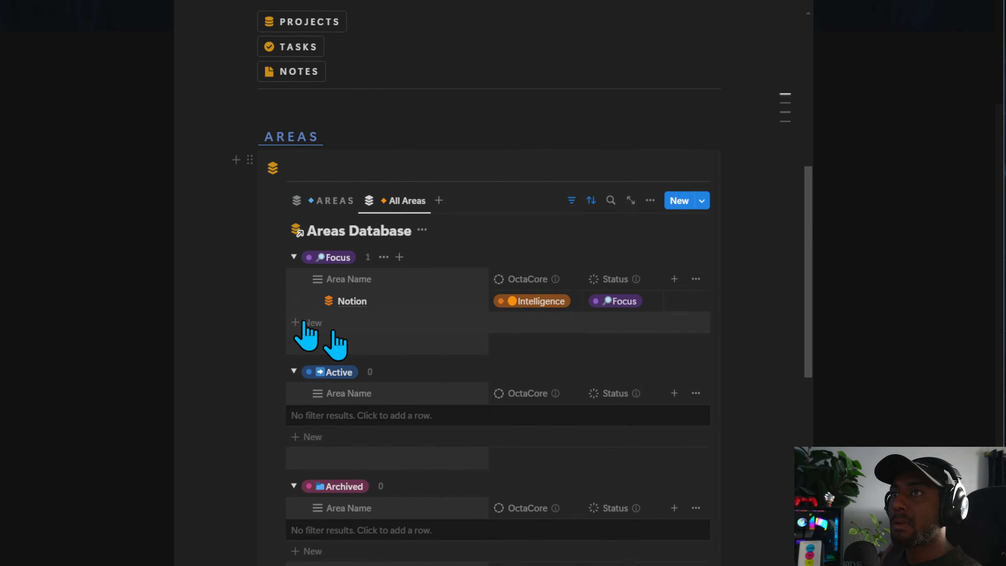
pyautogui.click(313, 301)
pyautogui.click(312, 301)
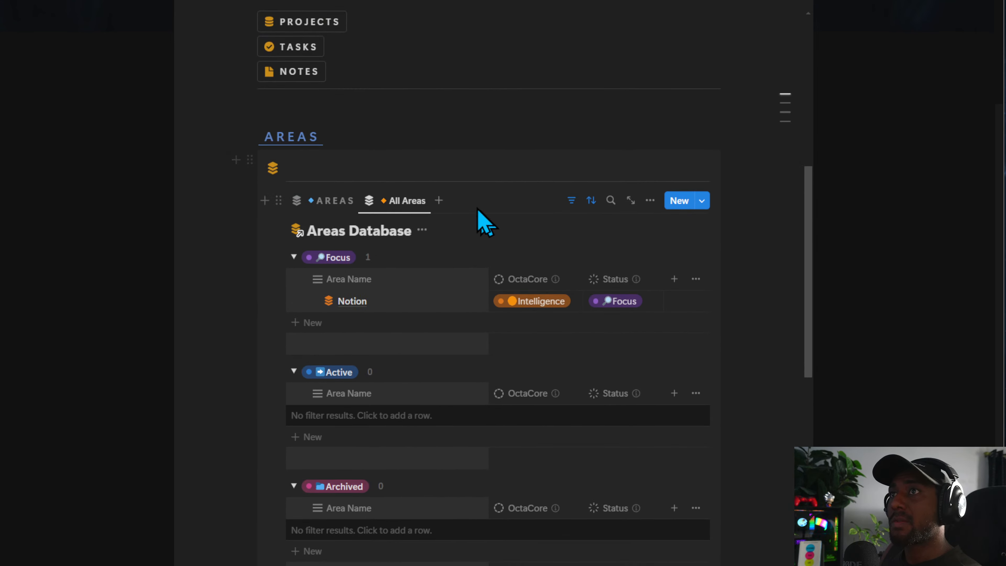
# Rename the All Areas view to letter-spaced "S T A T U S" after the orange diamond, and hide its database title.
pyautogui.click(408, 201)
pyautogui.click(419, 242)
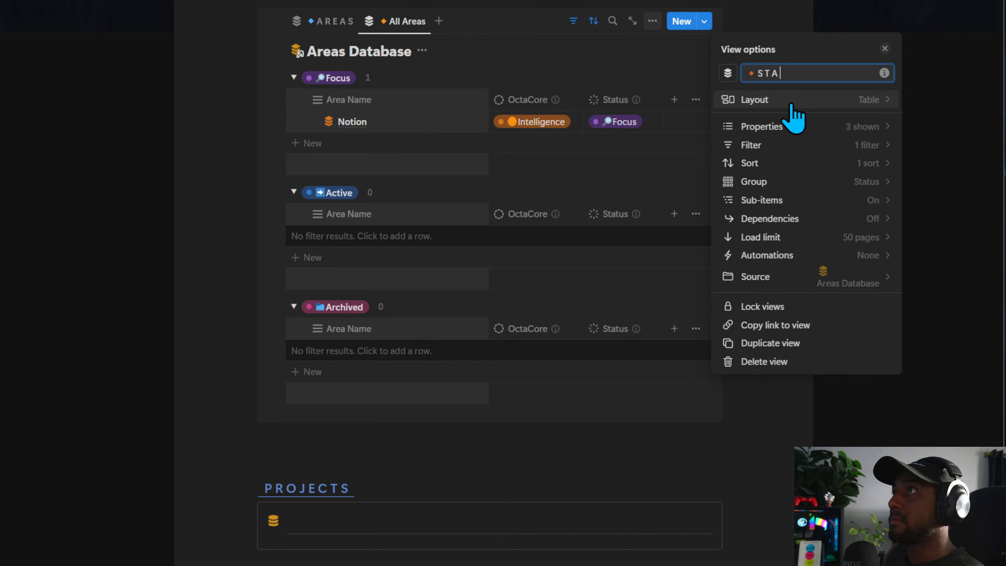
pyautogui.click(471, 111)
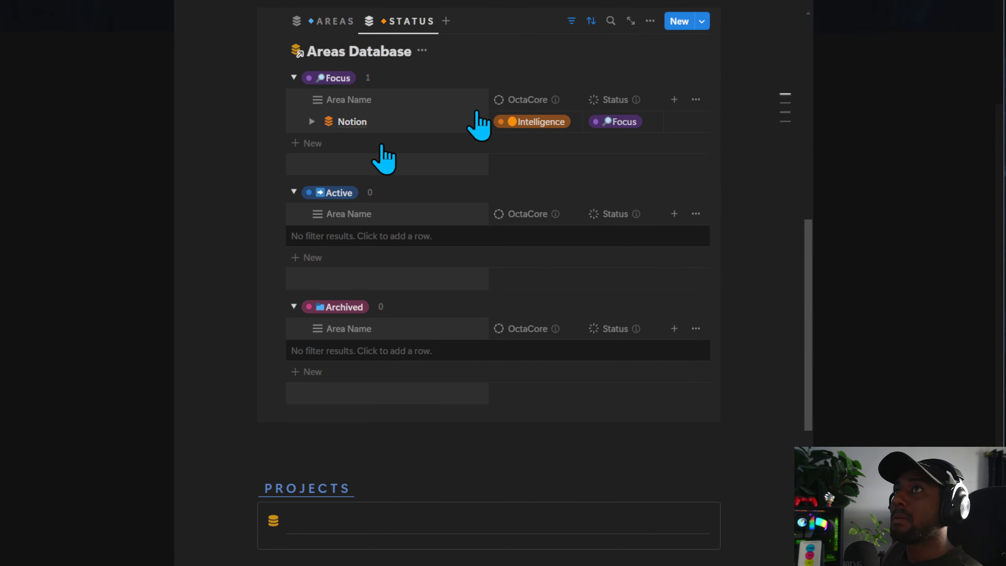
pyautogui.scroll(4, 448, 228)
pyautogui.click(421, 230)
pyautogui.click(420, 298)
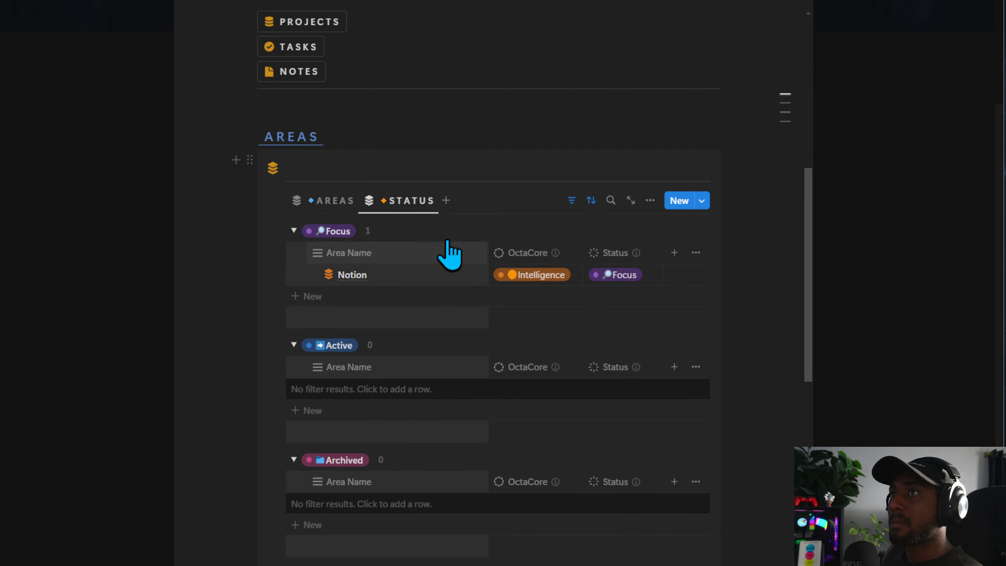
pyautogui.click(410, 201)
pyautogui.click(401, 339)
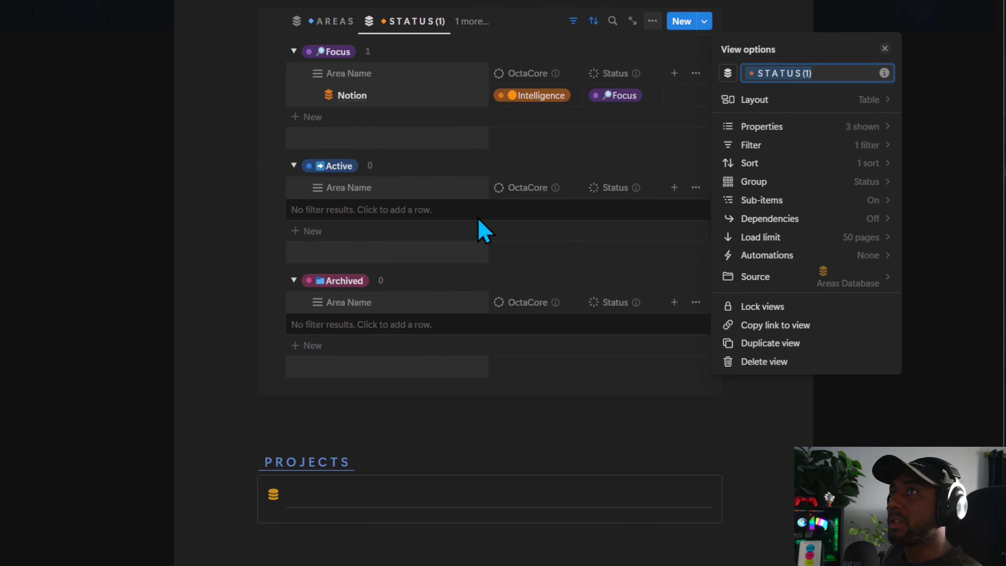
pyautogui.click(478, 30)
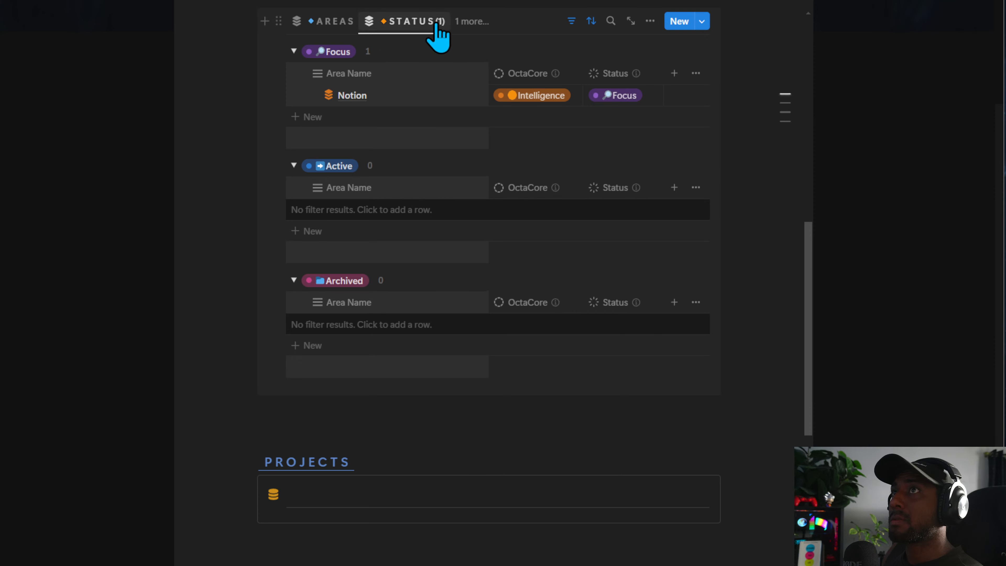
pyautogui.click(483, 27)
pyautogui.click(552, 110)
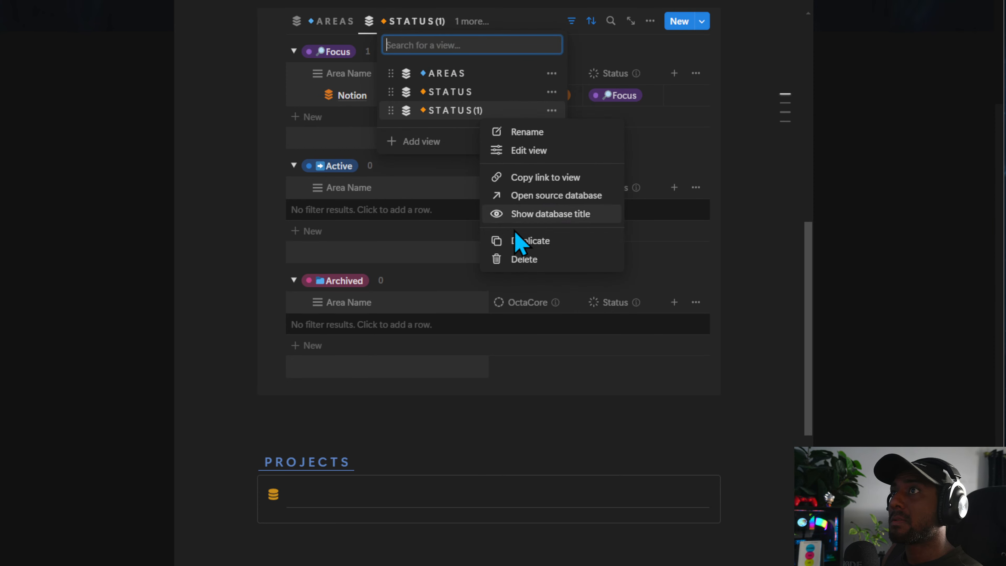
pyautogui.click(523, 259)
pyautogui.click(498, 363)
pyautogui.scroll(5, 474, 278)
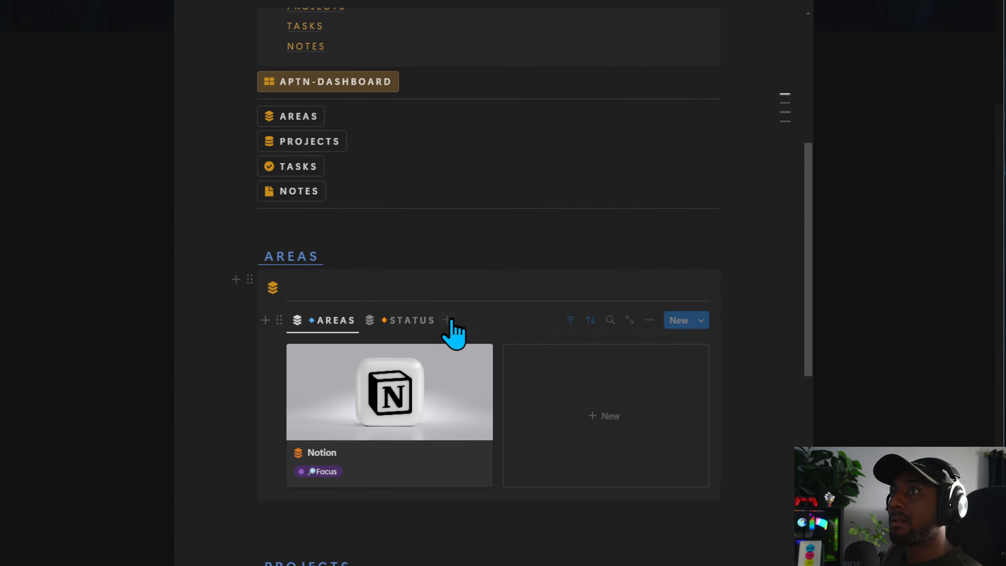
# Add a third view to the Areas block, based on Areas Database's existing view with the magnifier icon and red triangle.
pyautogui.click(444, 319)
pyautogui.click(771, 127)
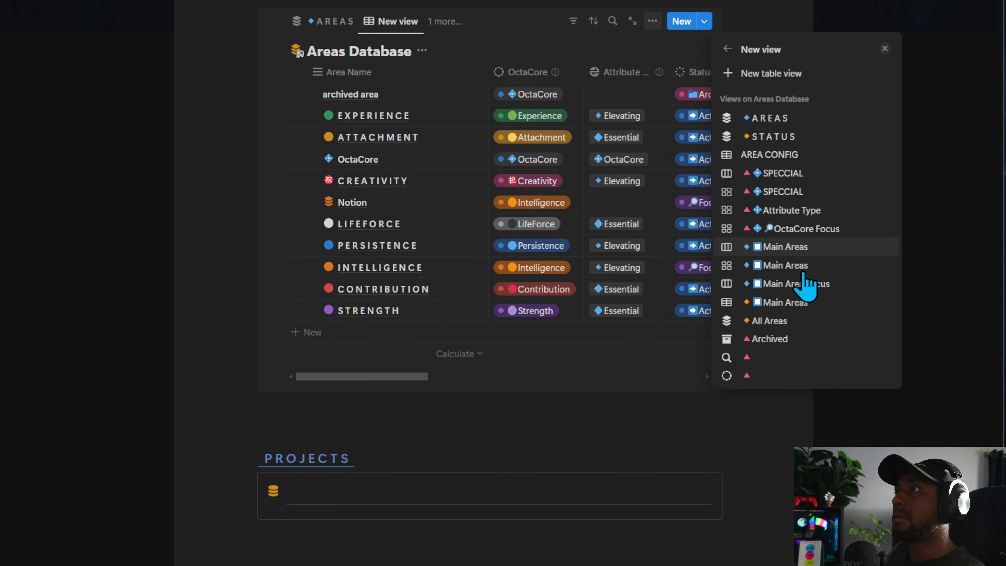
pyautogui.click(753, 358)
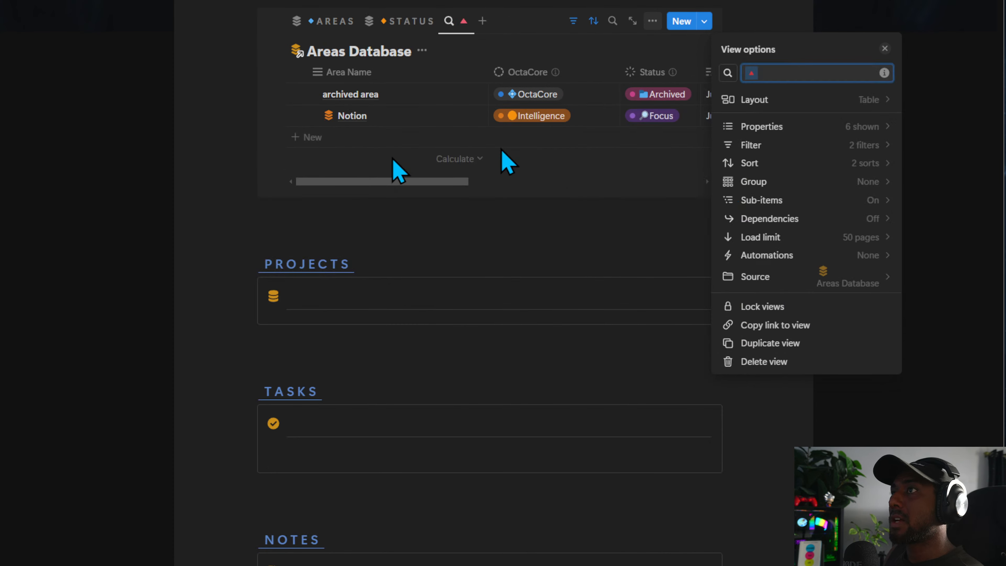
# Set the new view's load limit to 10 pages and name it letter-spaced "S E A R C H" after the red triangle.
pyautogui.click(805, 238)
pyautogui.click(808, 257)
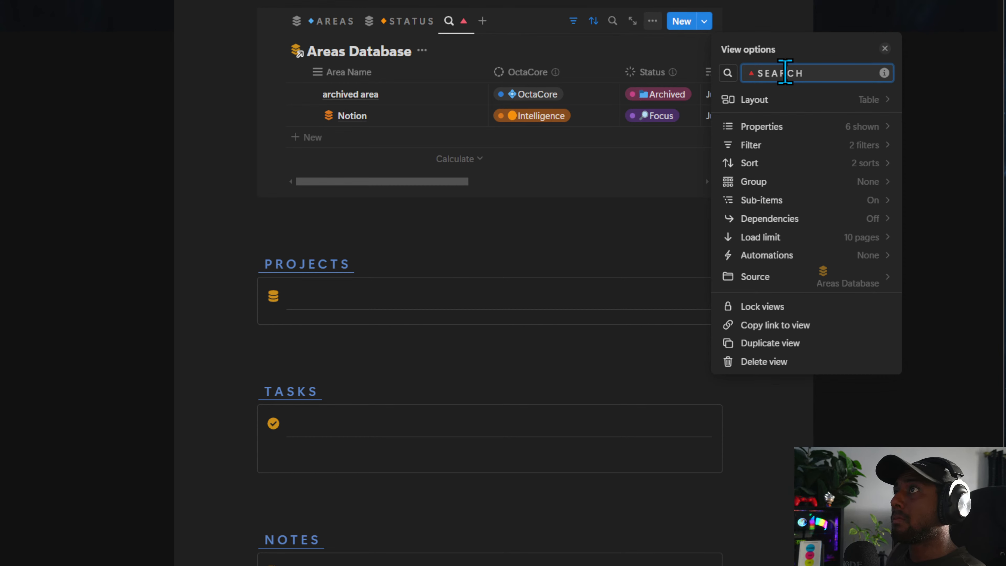
pyautogui.click(503, 250)
# Test the SEARCH view by searching the areas for "NOTION", and clear the search.
pyautogui.scroll(9, 499, 238)
pyautogui.scroll(-4, 326, 215)
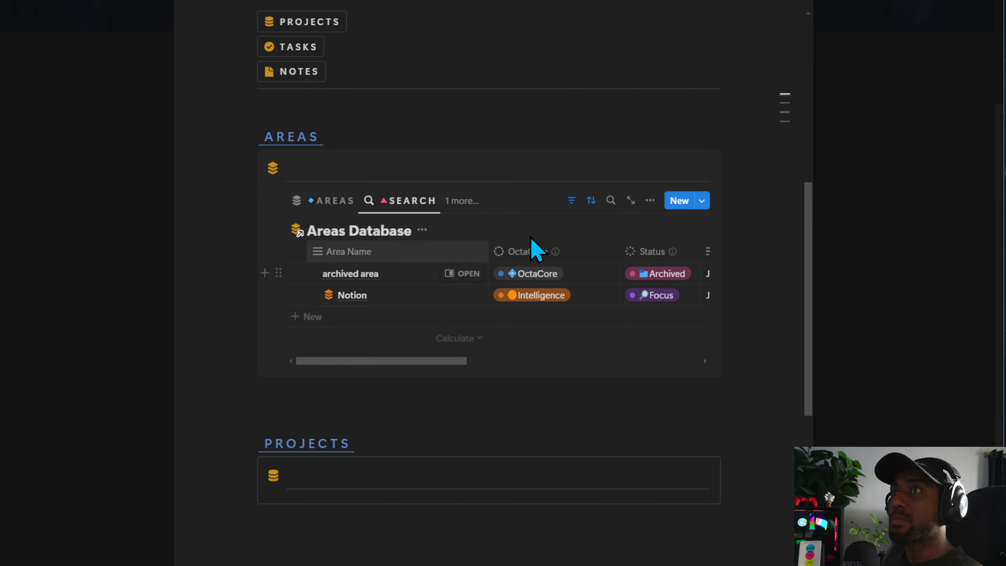
pyautogui.click(611, 200)
pyautogui.moveTo(556, 252)
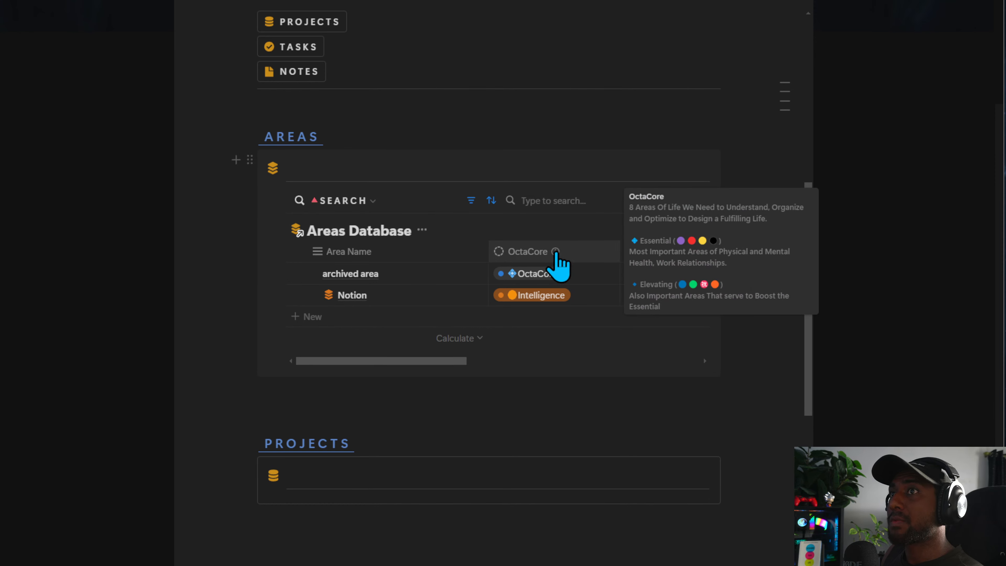
pyautogui.write('NOTION')
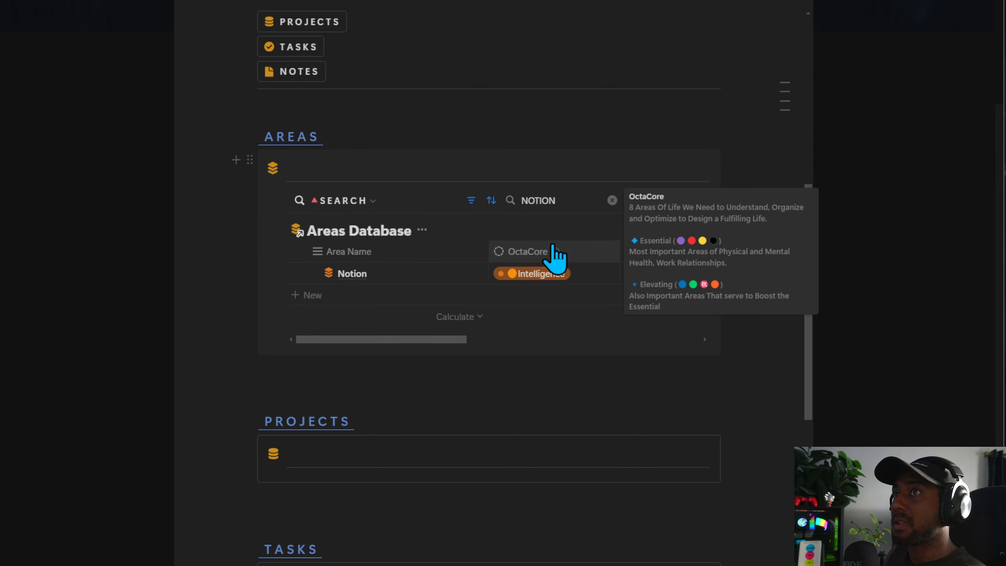
pyautogui.click(612, 201)
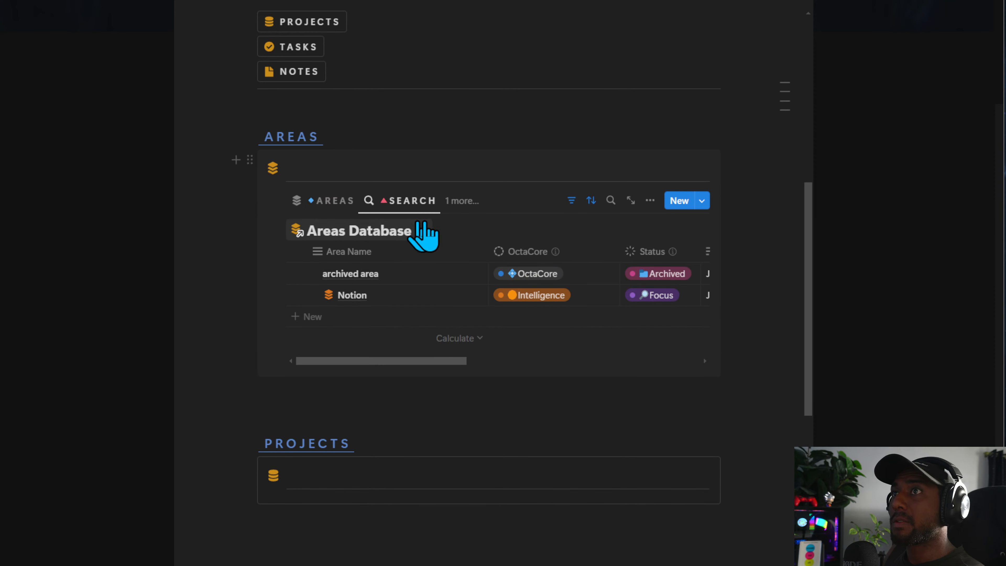
# Hide the Areas Database title in the SEARCH view.
pyautogui.click(422, 230)
pyautogui.click(396, 294)
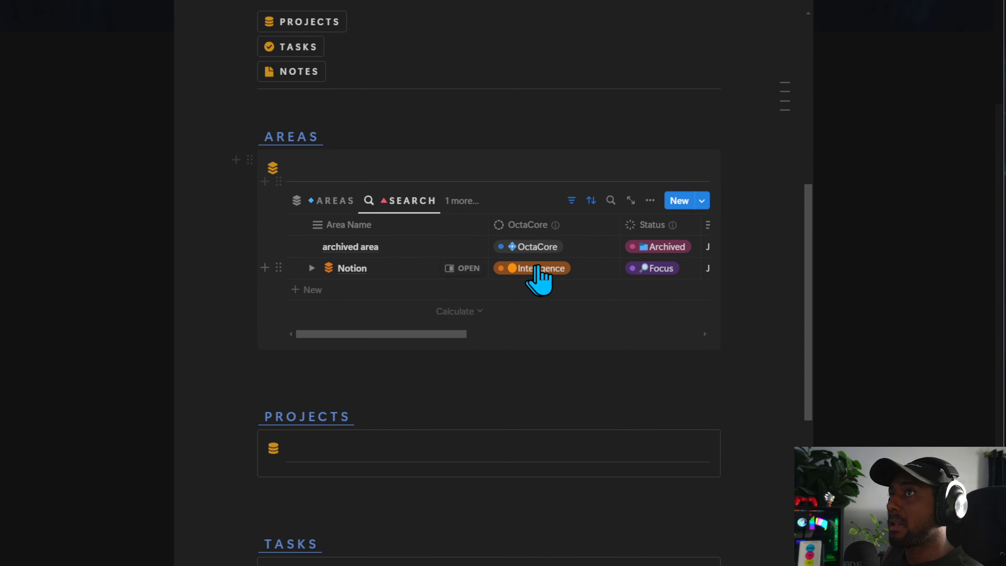
# Switch the Areas block to its AREAS view and set the gallery's card size to Small.
pyautogui.click(450, 200)
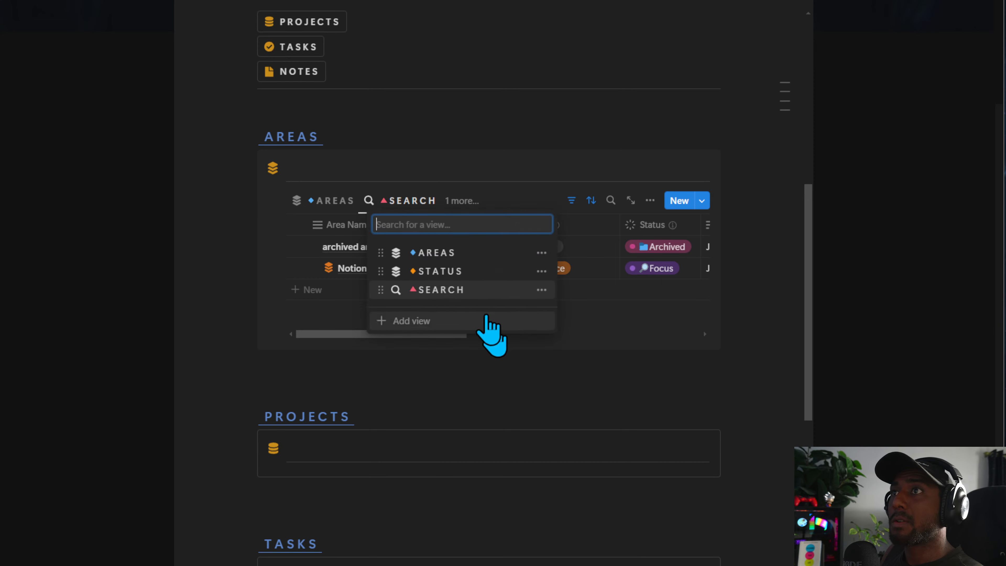
pyautogui.click(429, 253)
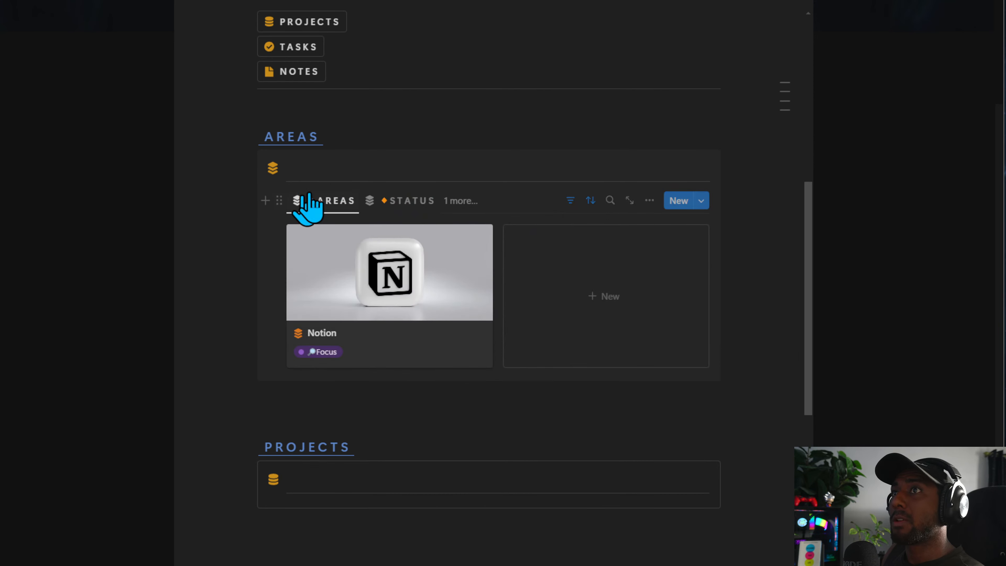
pyautogui.click(650, 201)
pyautogui.click(788, 100)
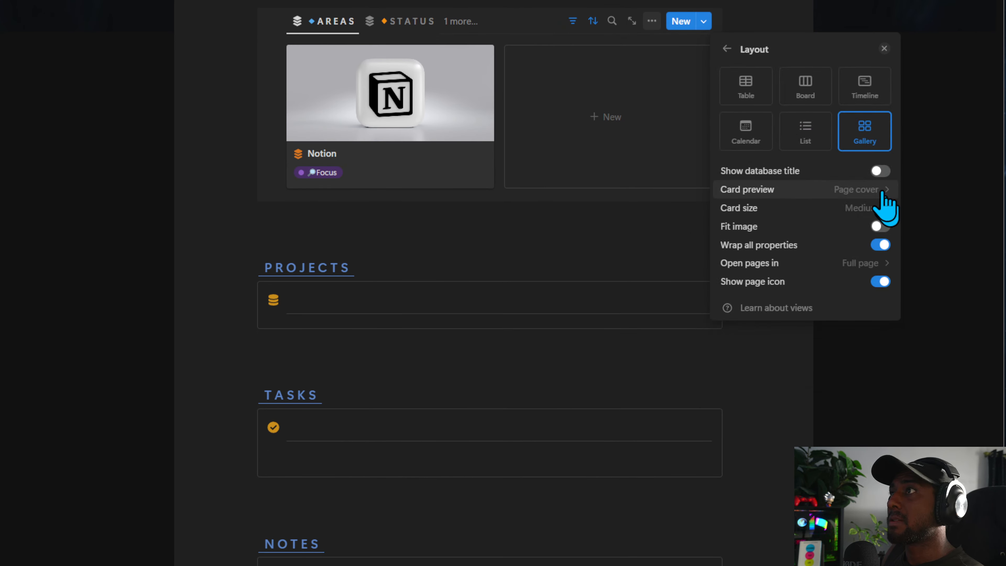
pyautogui.click(858, 208)
pyautogui.click(832, 232)
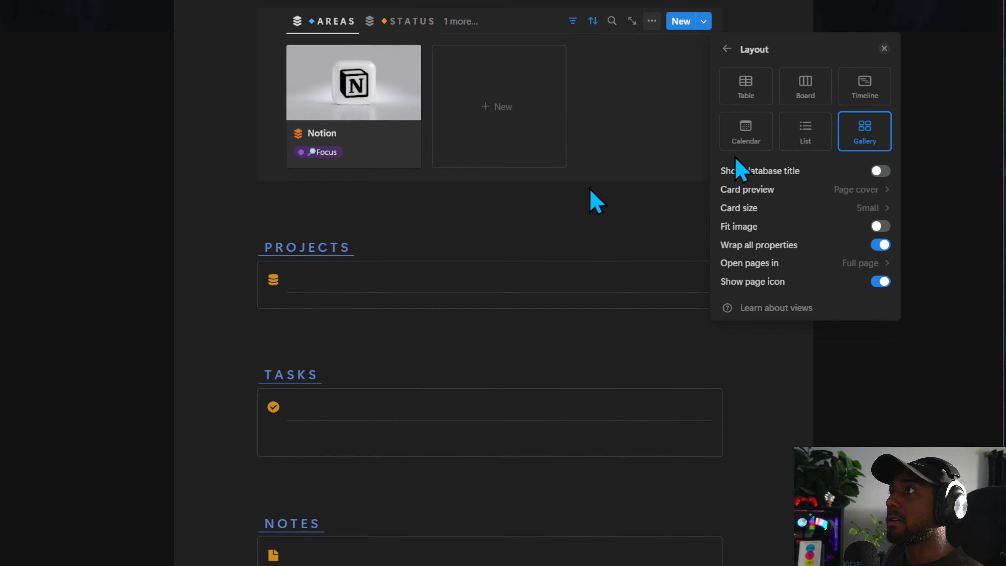
pyautogui.click(538, 194)
pyautogui.scroll(6, 372, 317)
# Review the AREAS view's shown properties, the STATUS view and the block's list of views, returning to the AREAS view.
pyautogui.click(650, 260)
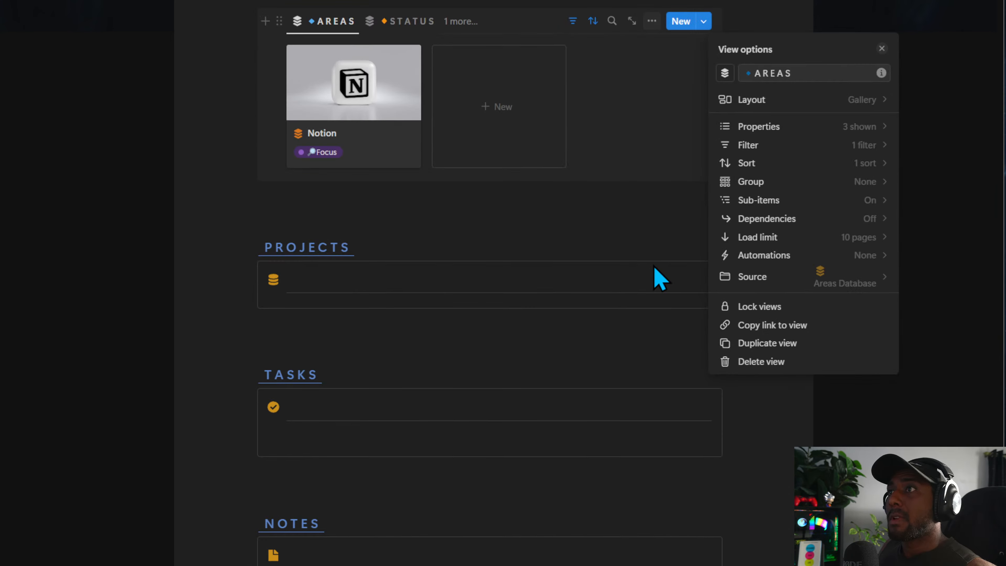
pyautogui.click(754, 126)
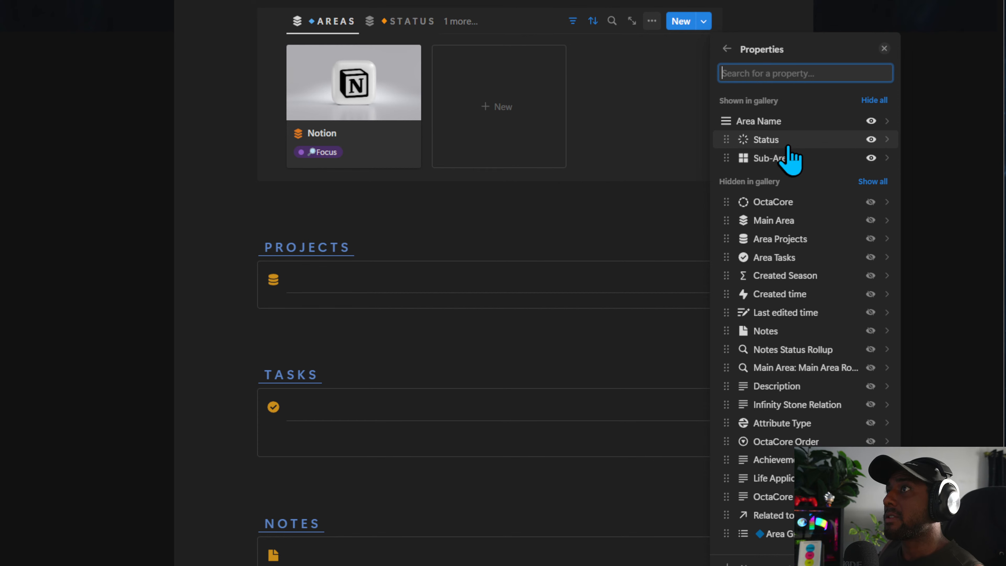
pyautogui.click(531, 242)
pyautogui.scroll(6, 528, 310)
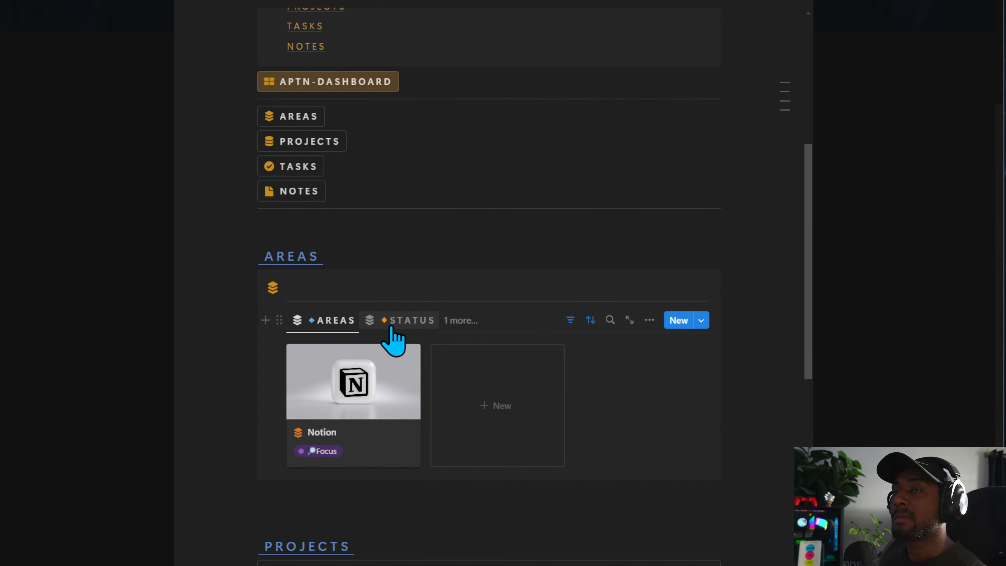
pyautogui.click(383, 322)
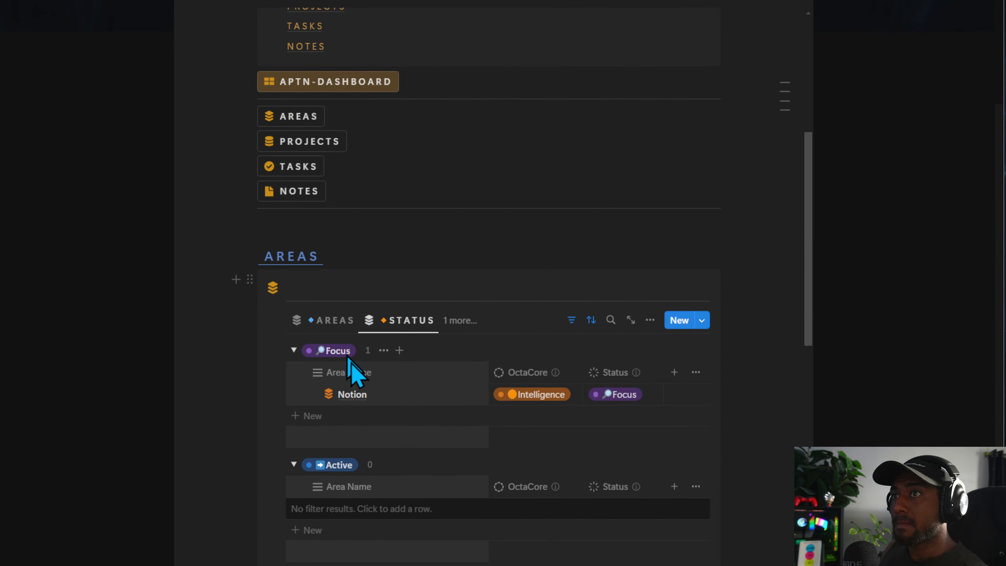
pyautogui.click(459, 321)
pyautogui.click(337, 321)
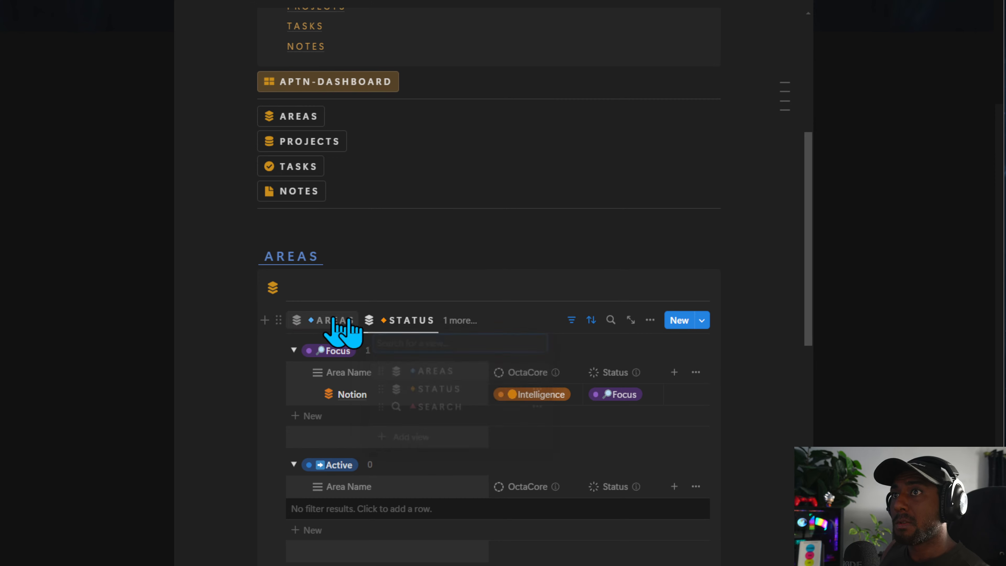
pyautogui.click(336, 321)
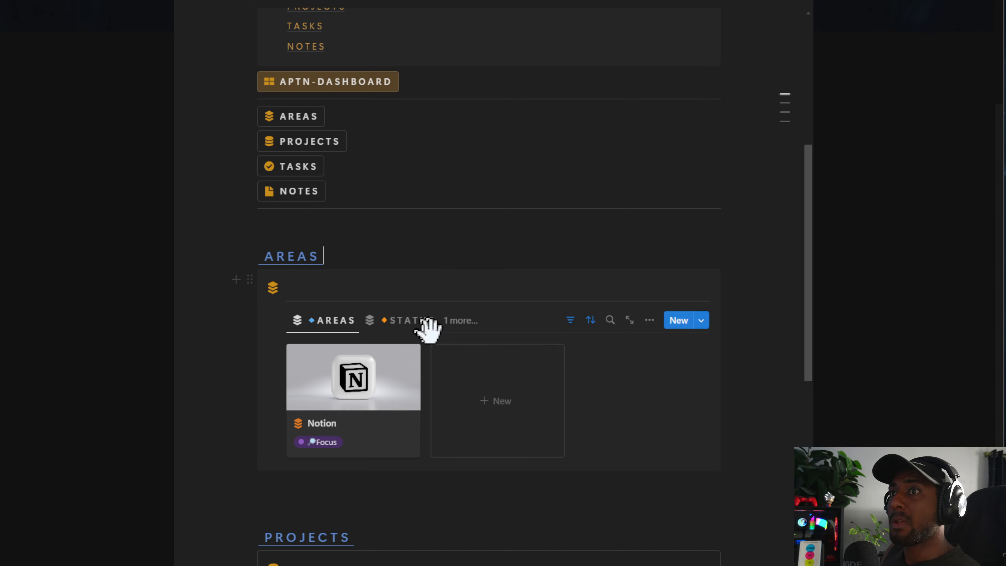
# Add an empty line under the divider in the Projects callout and start a block command there.
pyautogui.scroll(-4, 280, 408)
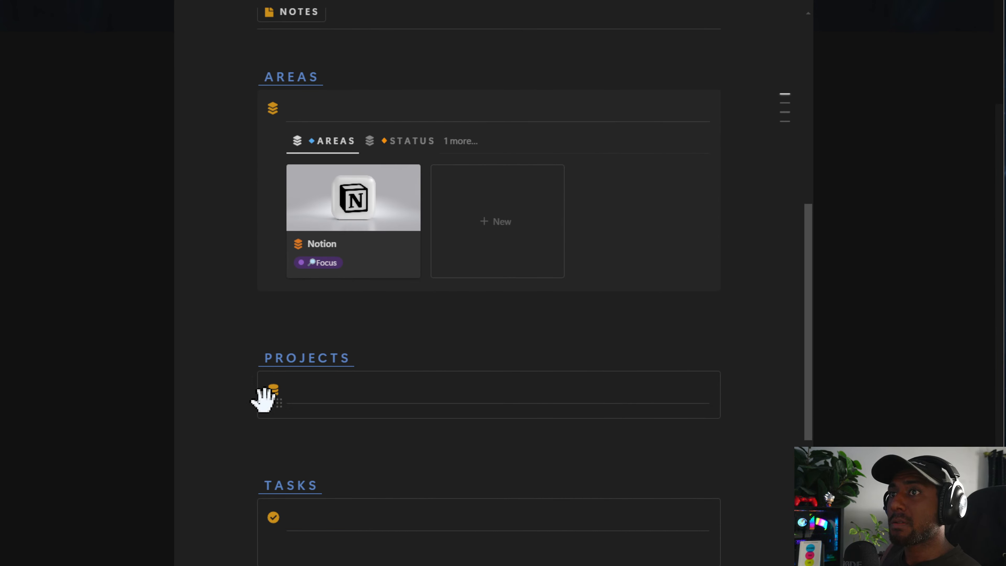
pyautogui.click(309, 413)
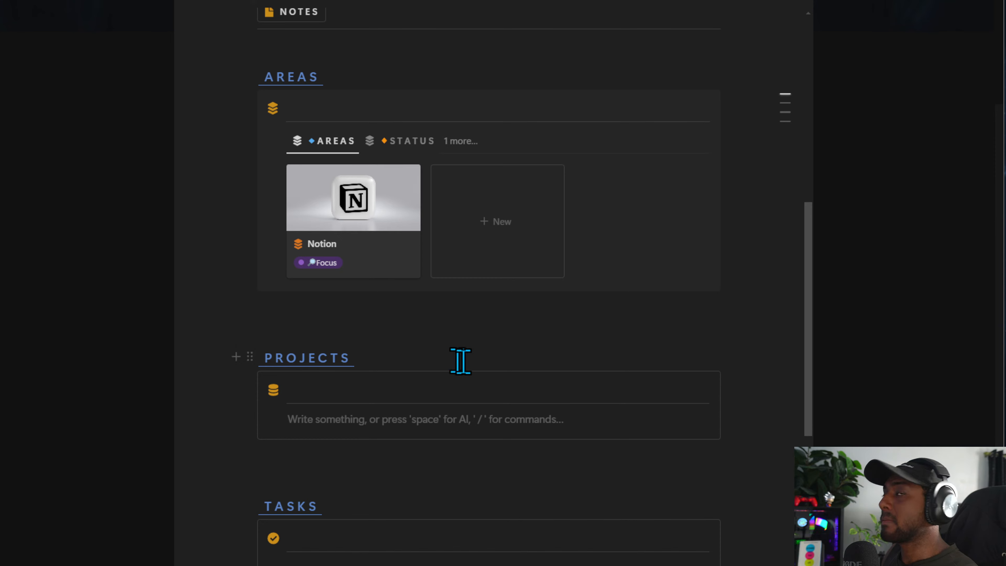
pyautogui.scroll(-5, 517, 384)
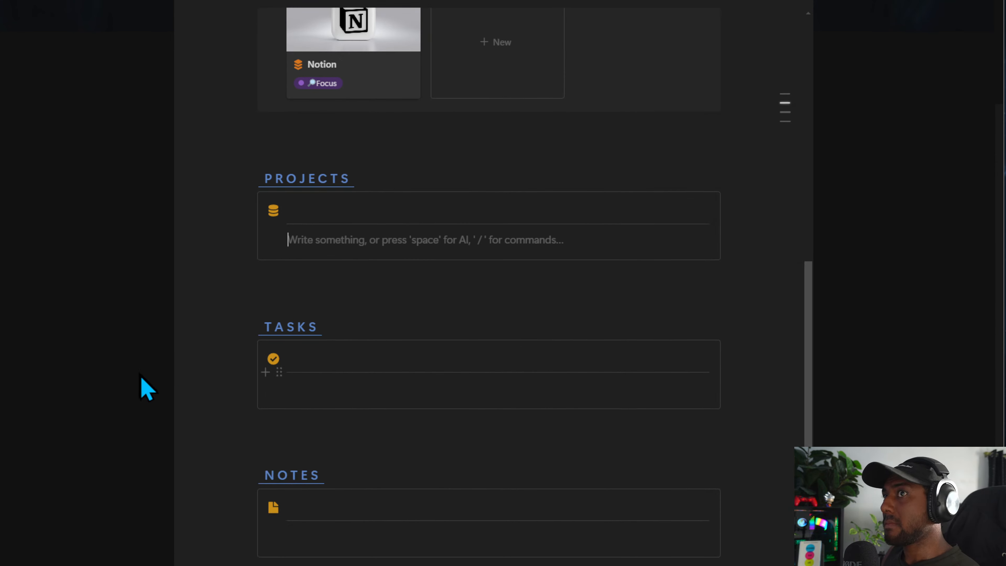
pyautogui.scroll(3, 318, 404)
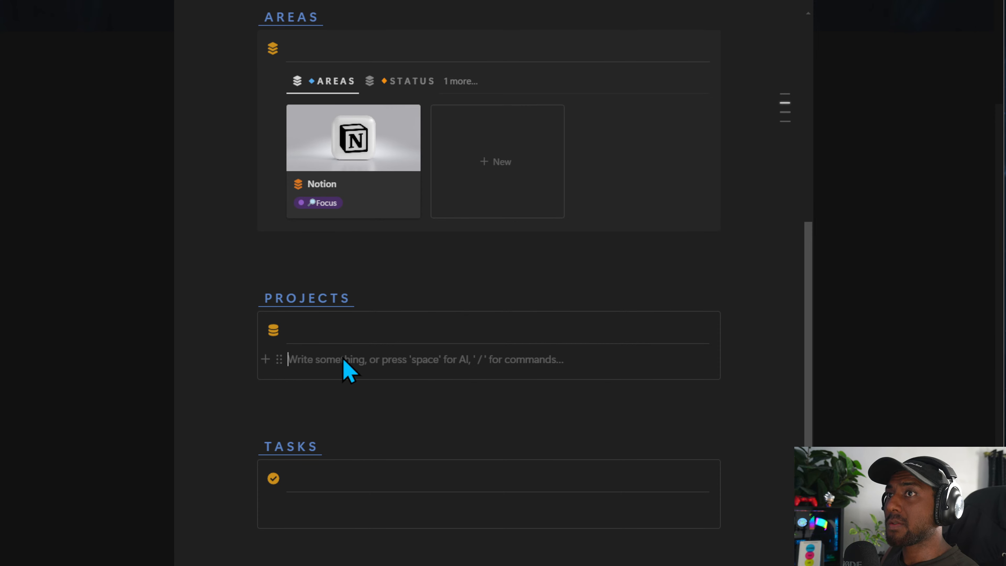
pyautogui.scroll(-1, 414, 374)
pyautogui.scroll(3, 416, 374)
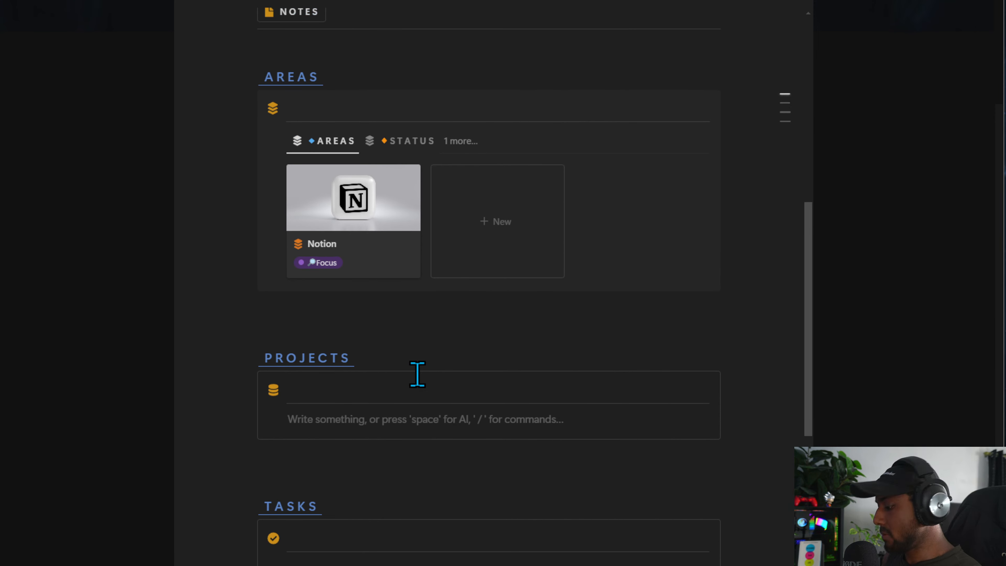
pyautogui.write('/')
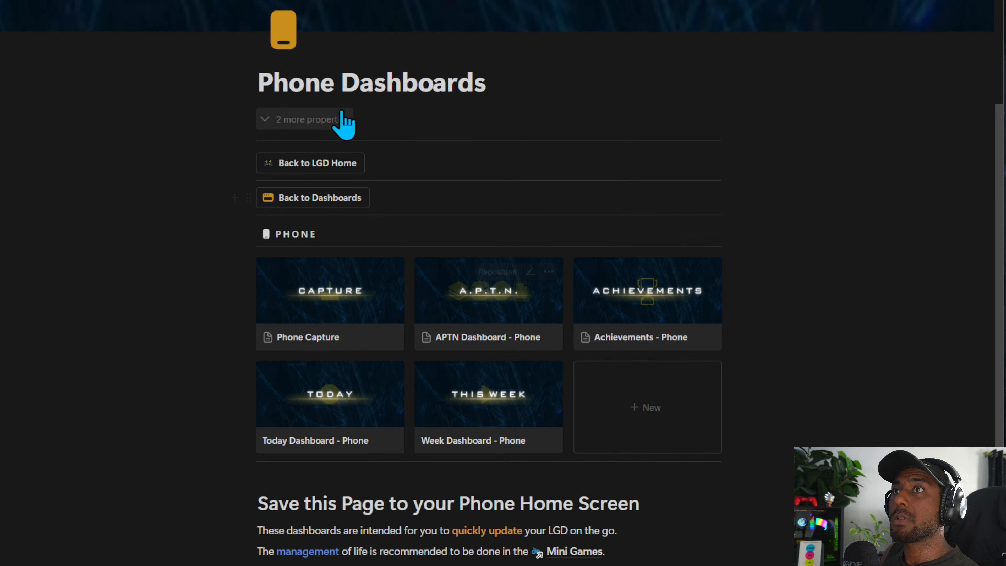
# Go from Phone Dashboards via LGD Home and Dashboards to the Projects page in APTN Dashboards, and examine its database views.
pyautogui.scroll(4, 287, 84)
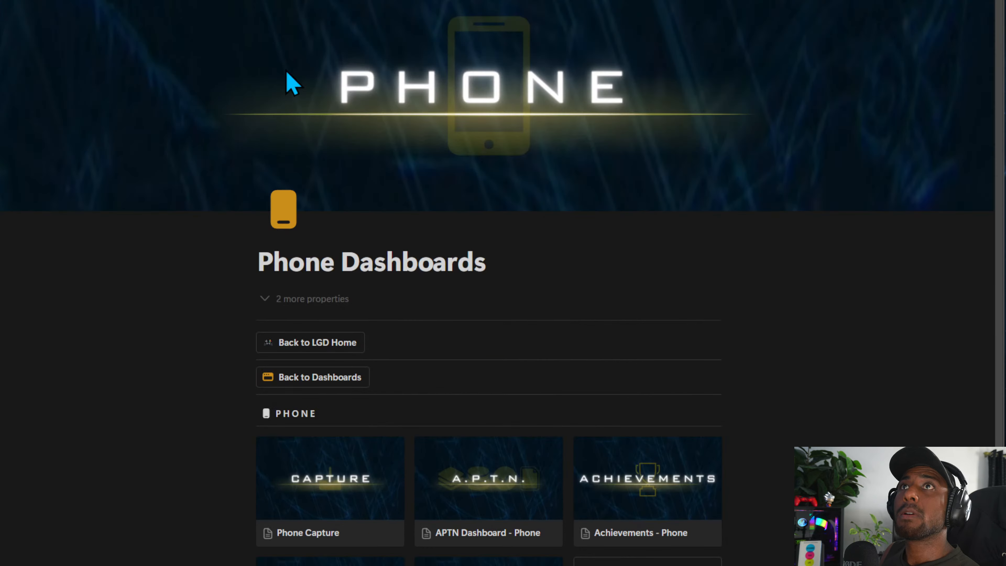
pyautogui.scroll(-5, 288, 314)
pyautogui.click(311, 139)
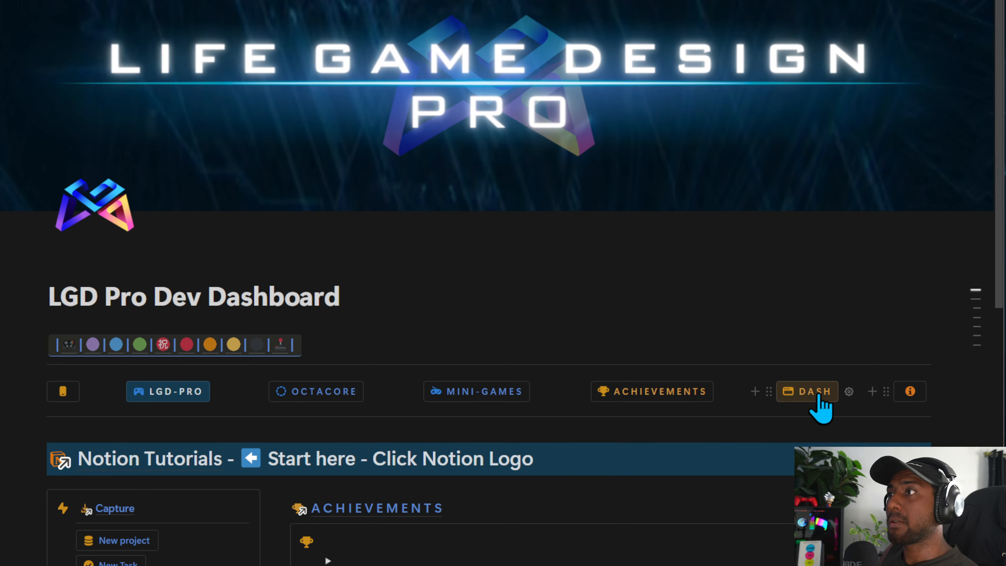
pyautogui.click(814, 402)
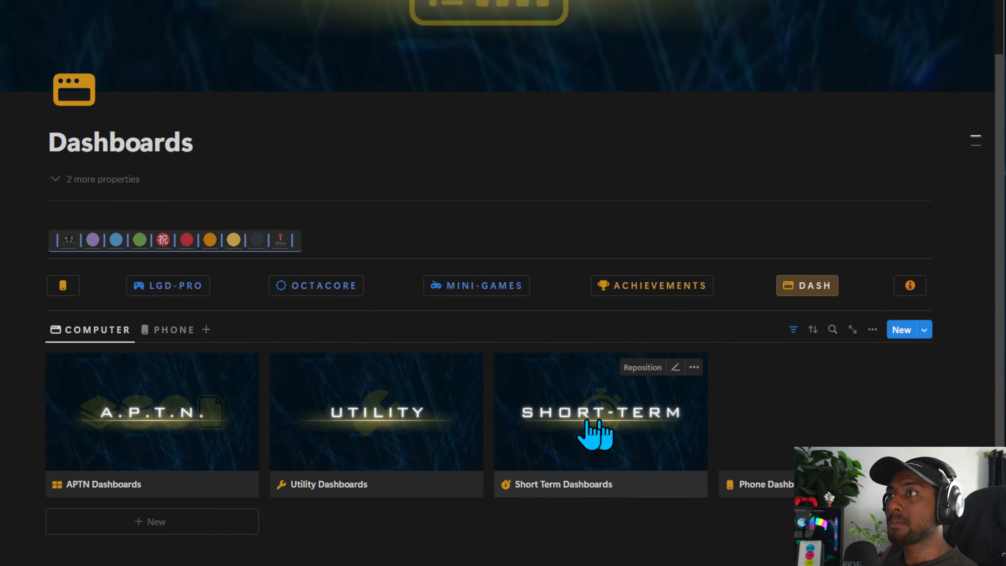
pyautogui.click(191, 422)
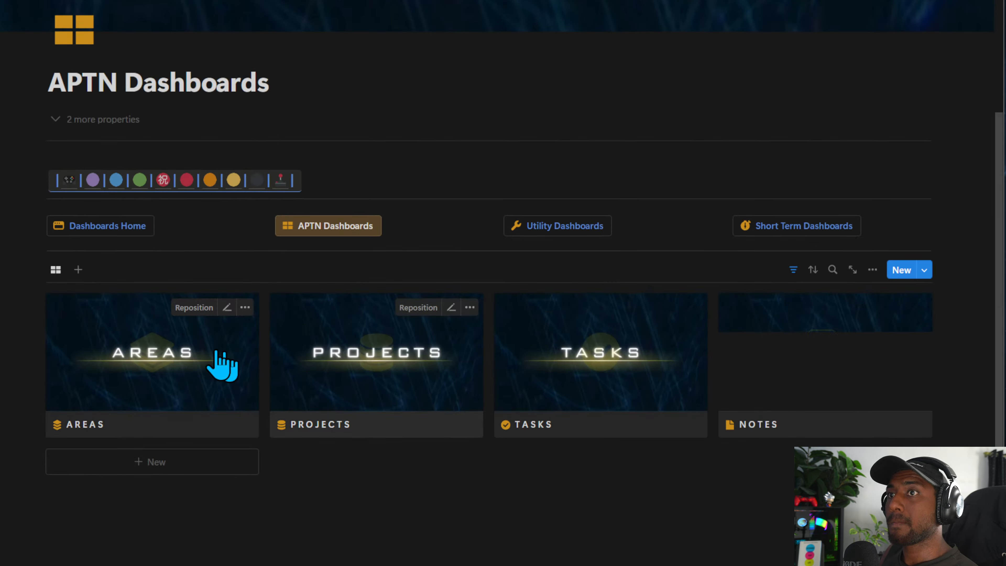
pyautogui.click(391, 362)
pyautogui.scroll(-5, 411, 397)
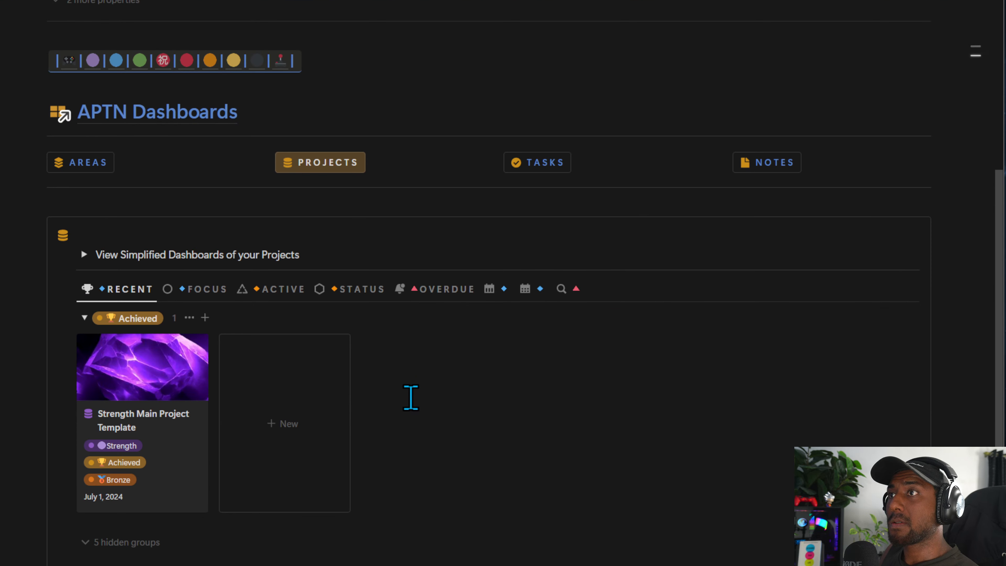
pyautogui.scroll(2, 410, 398)
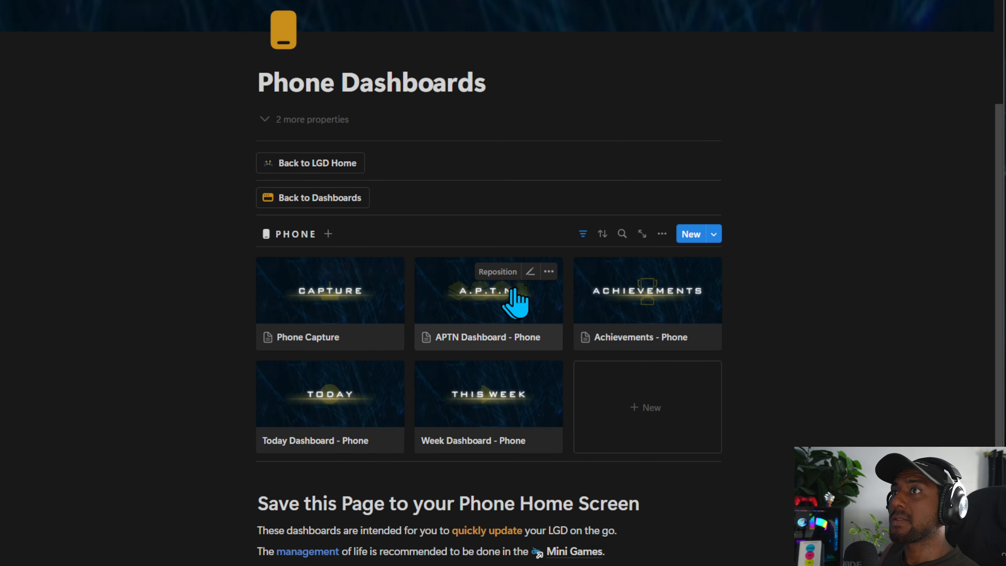
# Open the APTN Dashboard - Phone page and copy the linked Projects database from the desktop Projects page into its Projects callout.
pyautogui.click(511, 288)
pyautogui.scroll(-5, 396, 339)
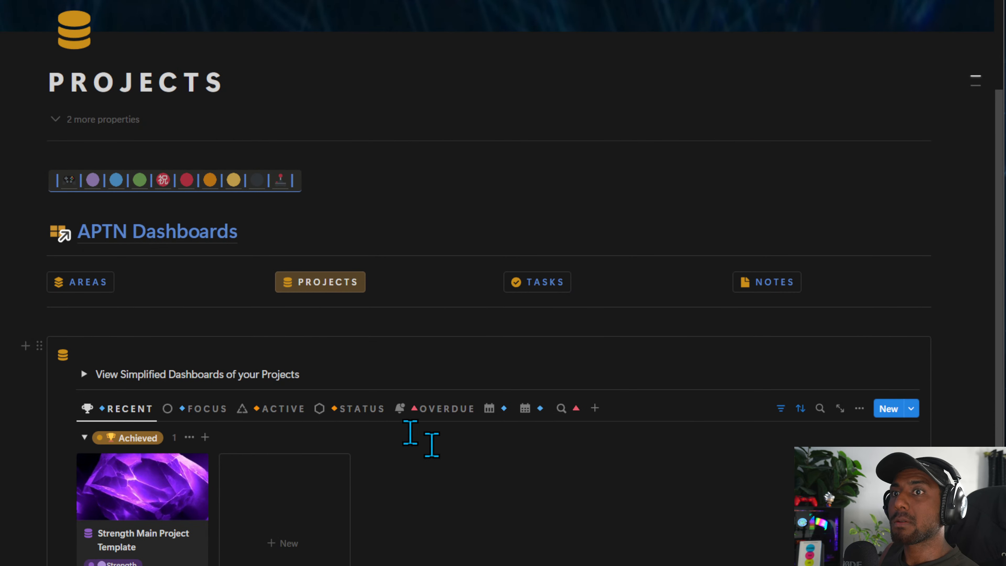
pyautogui.scroll(-3, 506, 308)
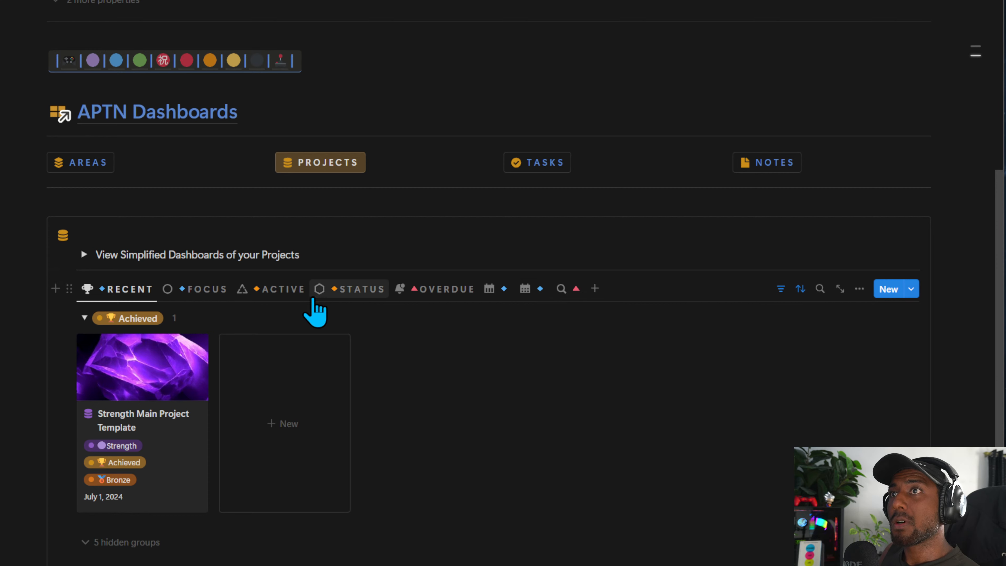
pyautogui.click(70, 291)
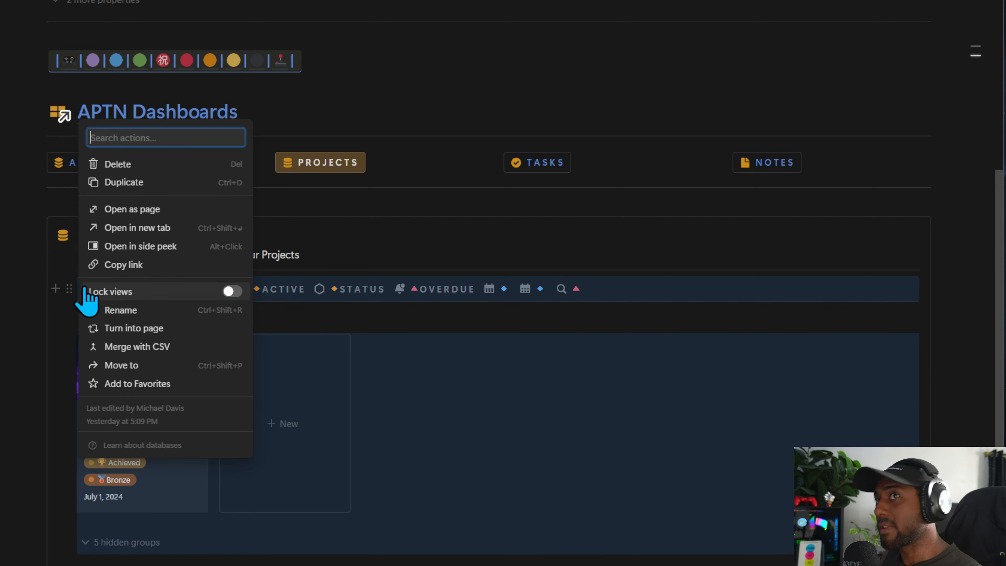
pyautogui.click(994, 338)
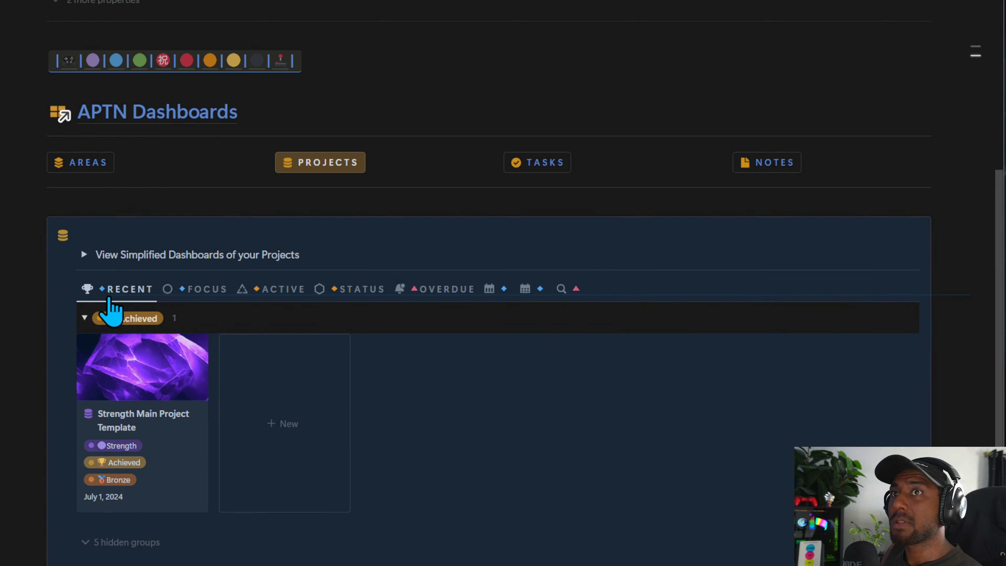
pyautogui.moveTo(958, 383); pyautogui.dragTo(239, 286)
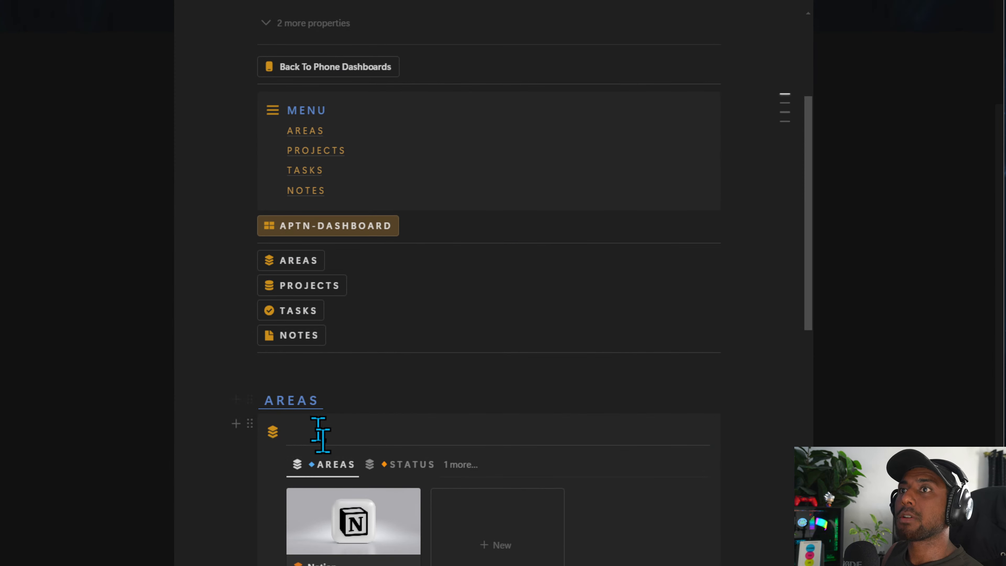
pyautogui.scroll(-5, 321, 433)
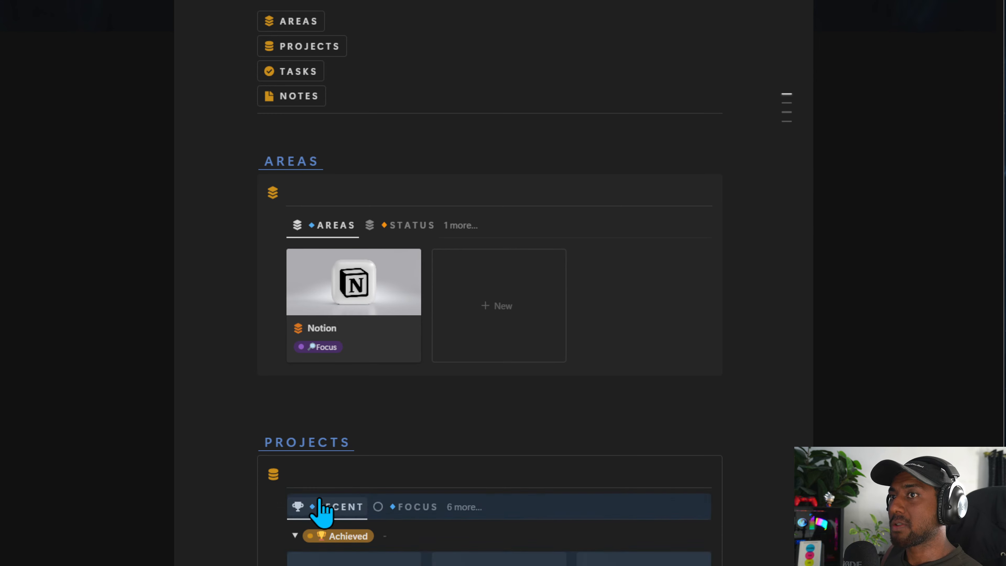
# Delete the RECENT and FOCUS views from the Projects block on the phone dashboard.
pyautogui.click(331, 507)
pyautogui.click(328, 565)
pyautogui.press('Return')
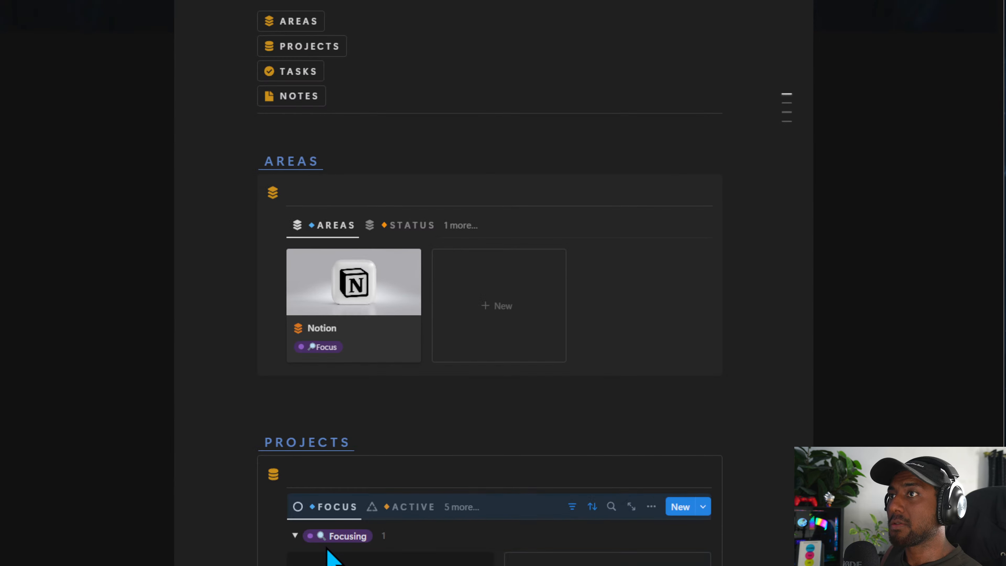
pyautogui.click(328, 511)
pyautogui.click(328, 565)
pyautogui.press('Return')
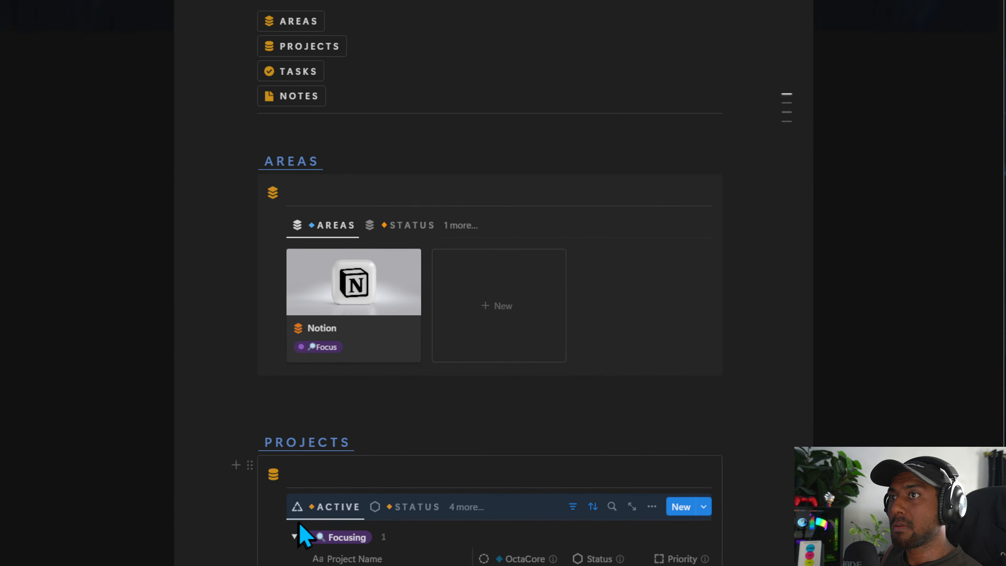
# Delete both calendar views from the phone dashboard's Projects block.
pyautogui.click(416, 510)
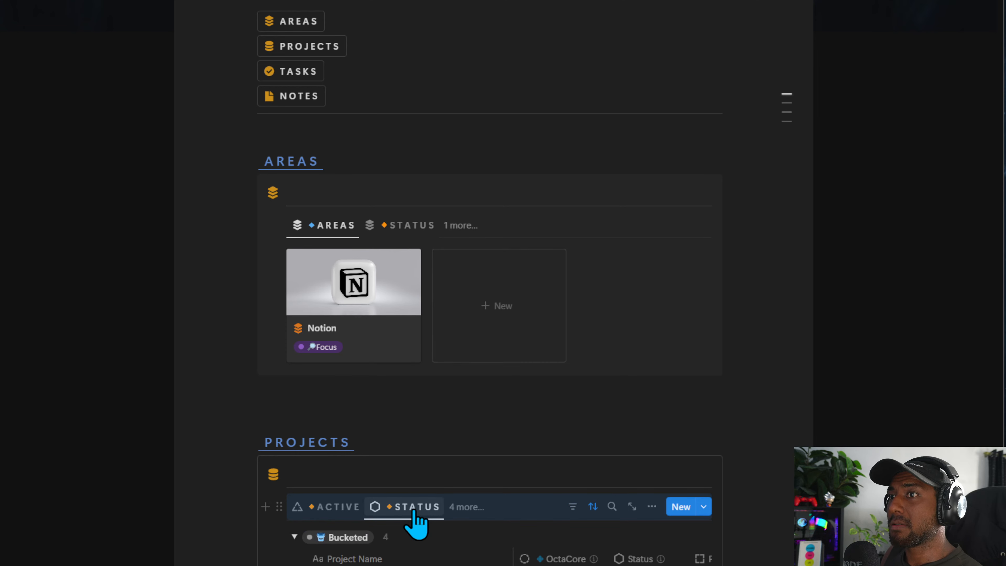
pyautogui.click(461, 508)
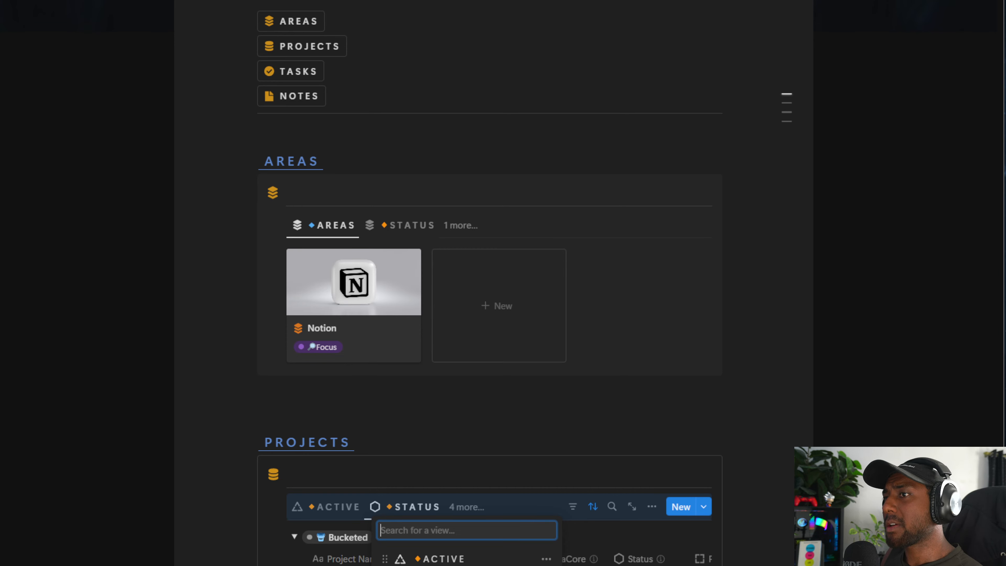
pyautogui.click(546, 565)
pyautogui.click(533, 565)
pyautogui.click(468, 359)
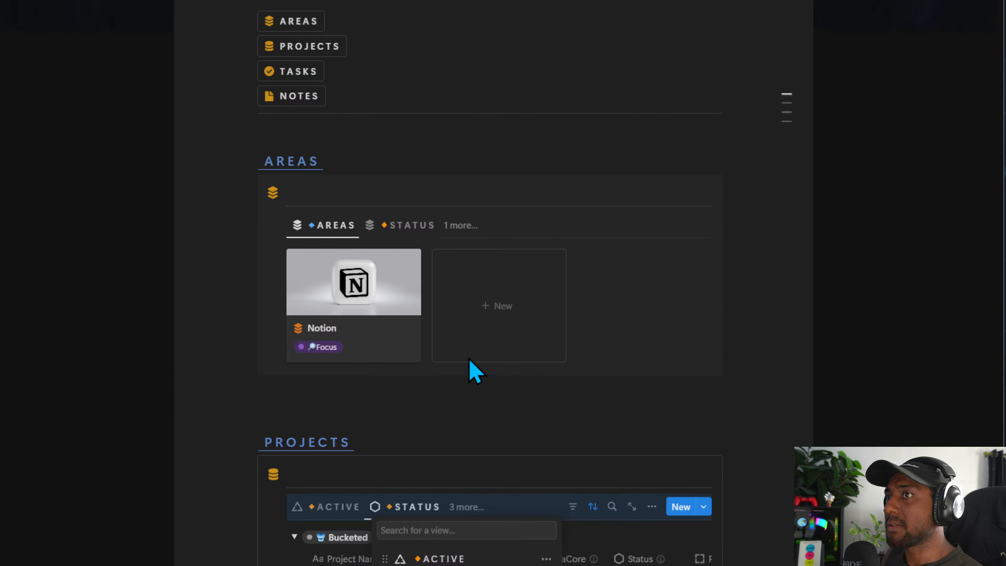
pyautogui.click(439, 565)
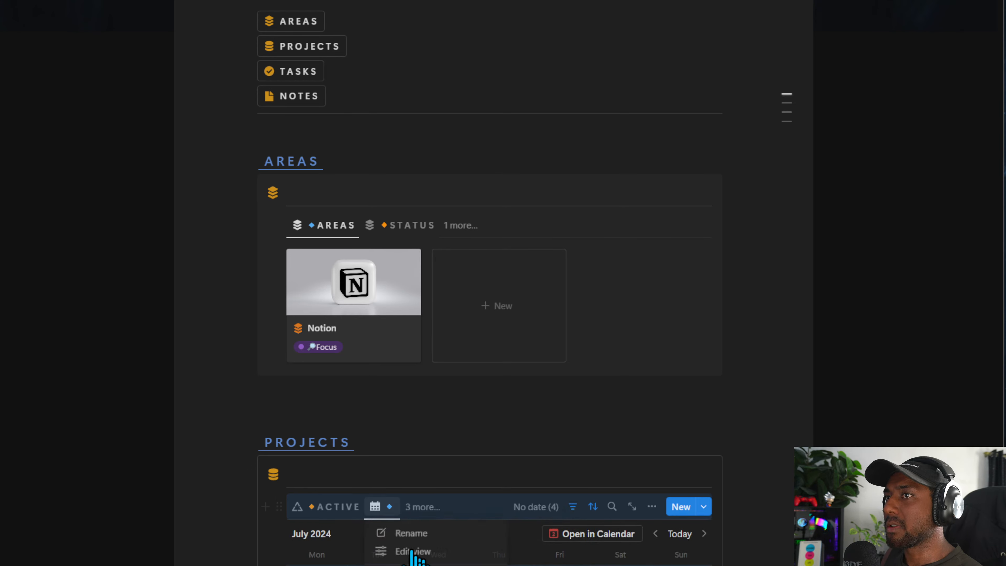
pyautogui.click(416, 565)
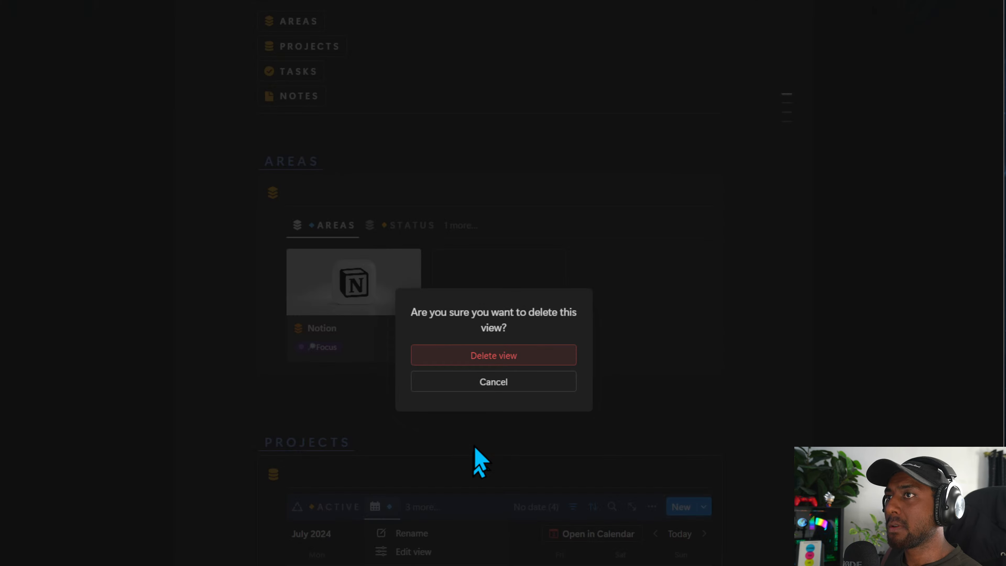
pyautogui.click(493, 358)
# Check the Projects block's list of remaining views and its OVERDUE, ACTIVE and STATUS views.
pyautogui.click(465, 512)
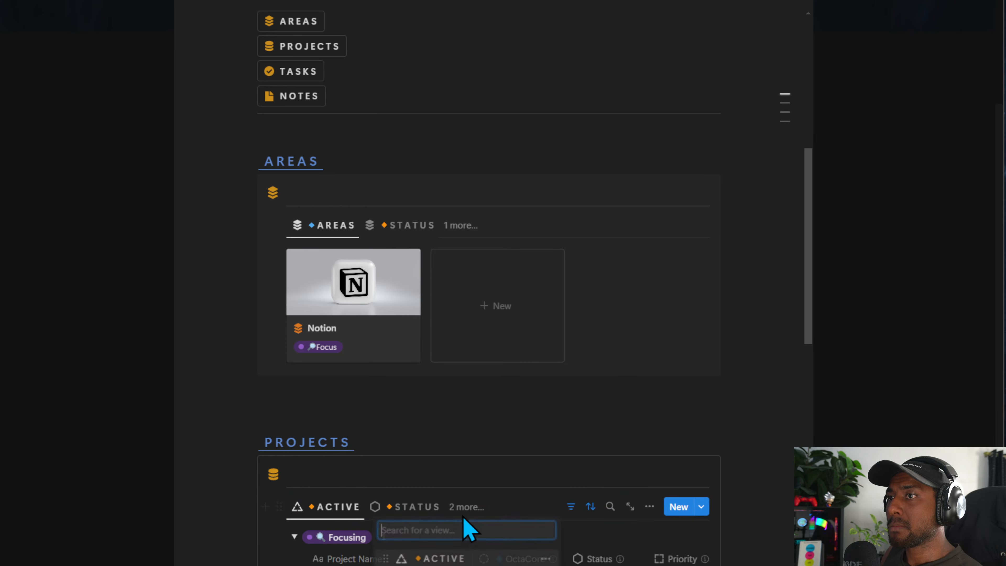
pyautogui.click(440, 565)
pyautogui.click(479, 514)
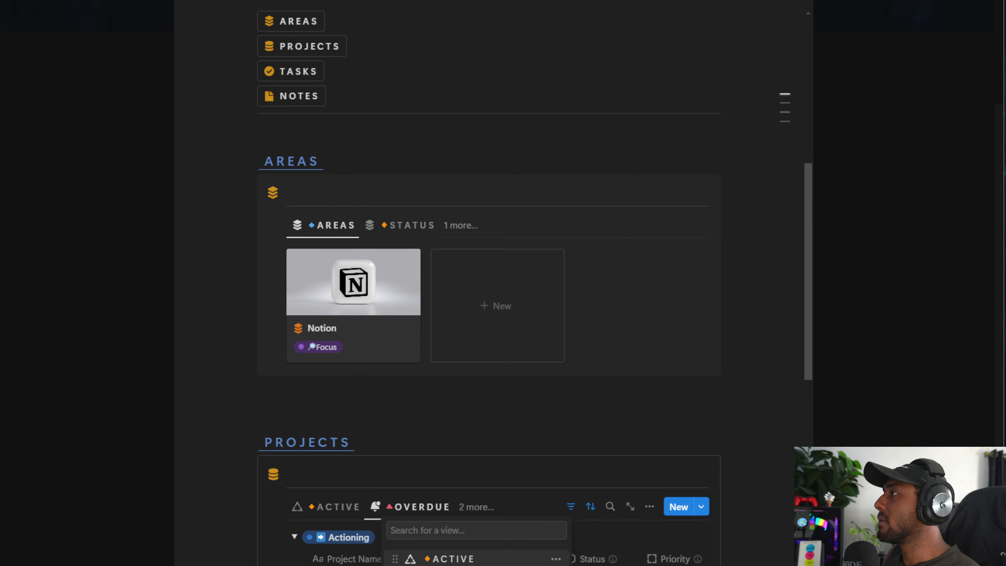
pyautogui.click(415, 480)
pyautogui.click(336, 505)
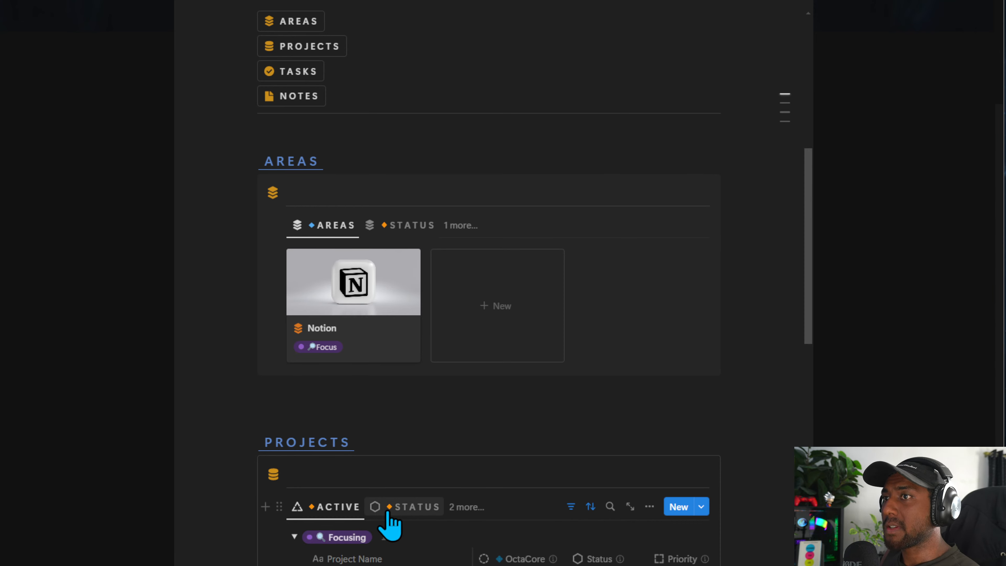
pyautogui.click(388, 511)
pyautogui.scroll(-6, 360, 537)
pyautogui.scroll(3, 440, 288)
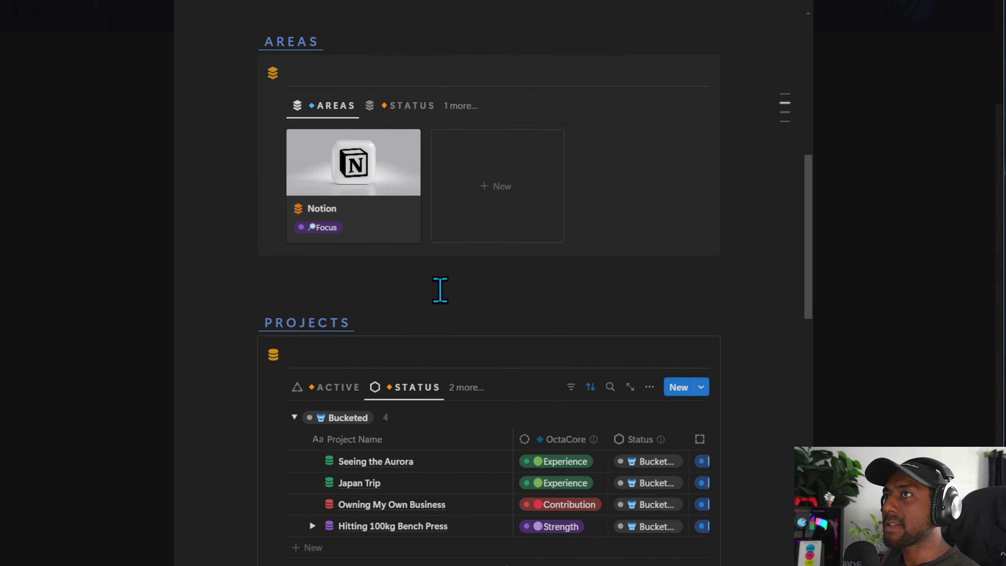
# Examine the Projects block's OVERDUE and search views, then return to the ACTIVE view and look through its groups.
pyautogui.click(459, 389)
pyautogui.click(447, 473)
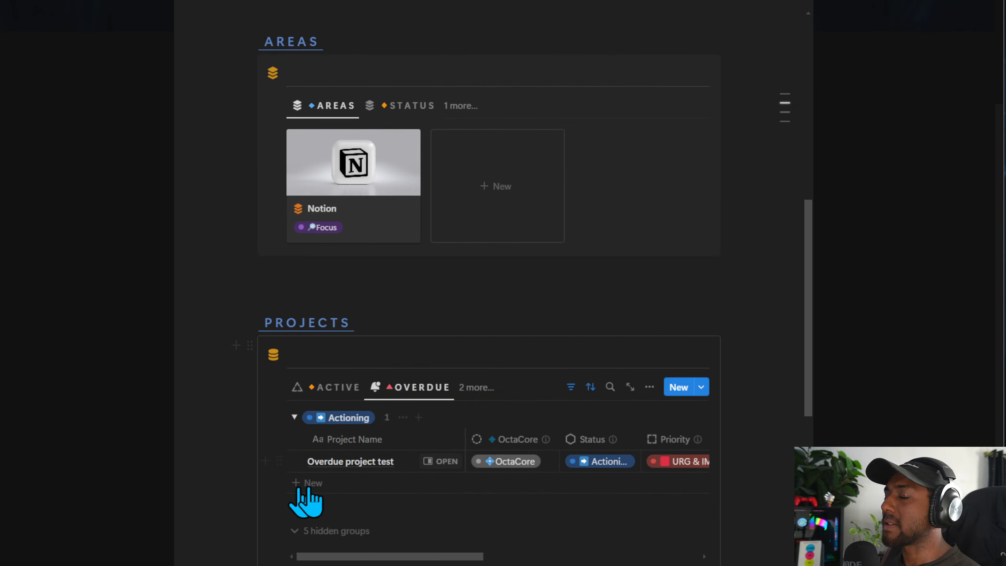
pyautogui.click(476, 387)
pyautogui.click(449, 493)
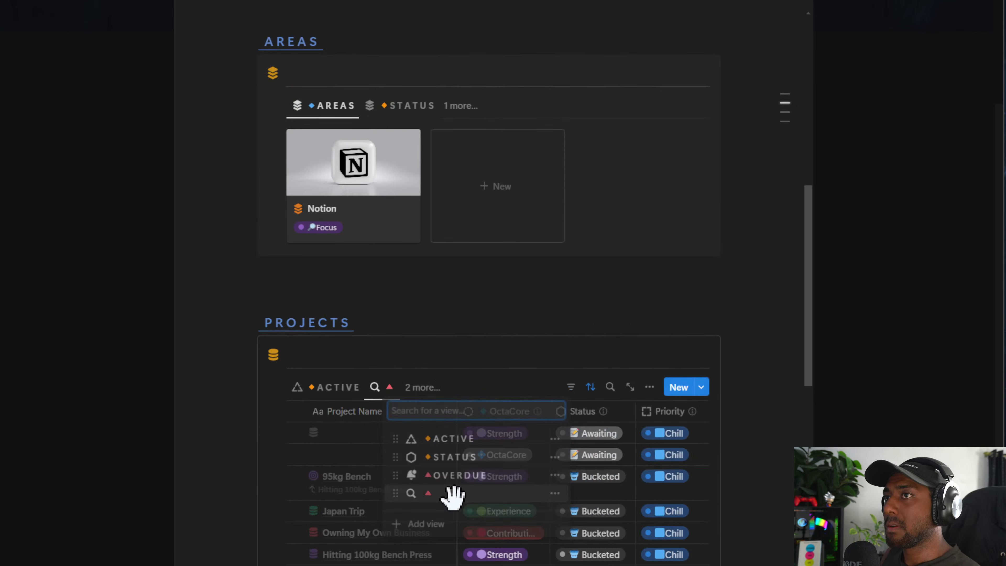
pyautogui.scroll(-5, 420, 488)
pyautogui.scroll(5, 427, 494)
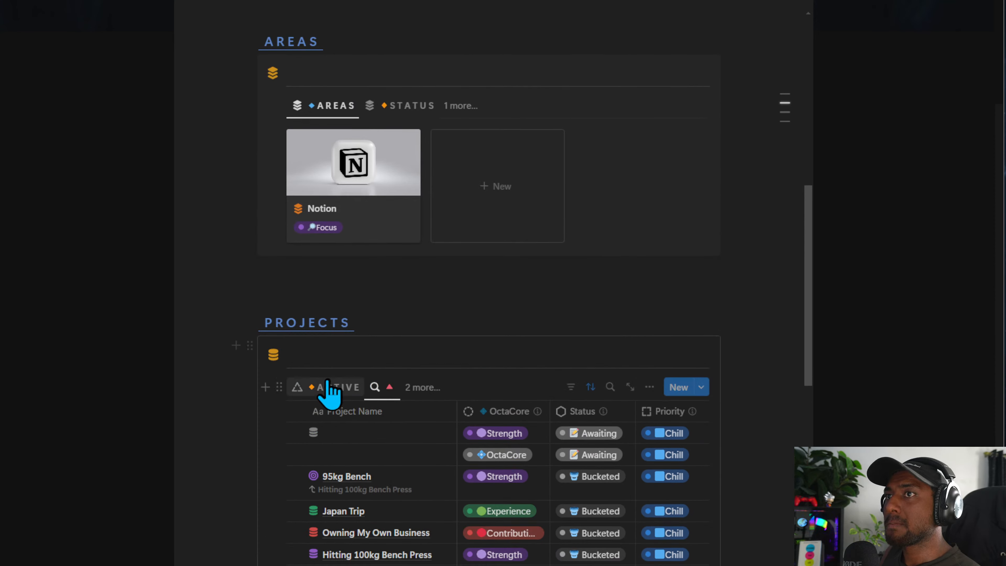
pyautogui.click(335, 388)
pyautogui.scroll(-10, 265, 393)
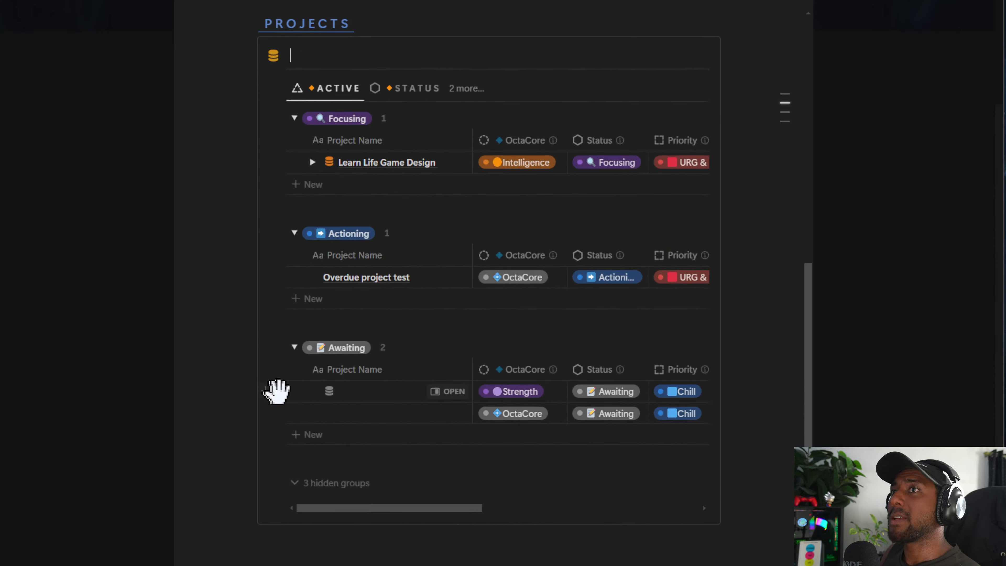
# Return to the desktop Projects page and go from there to the Tasks page in APTN Dashboards.
pyautogui.click(308, 533)
pyautogui.scroll(10, 365, 317)
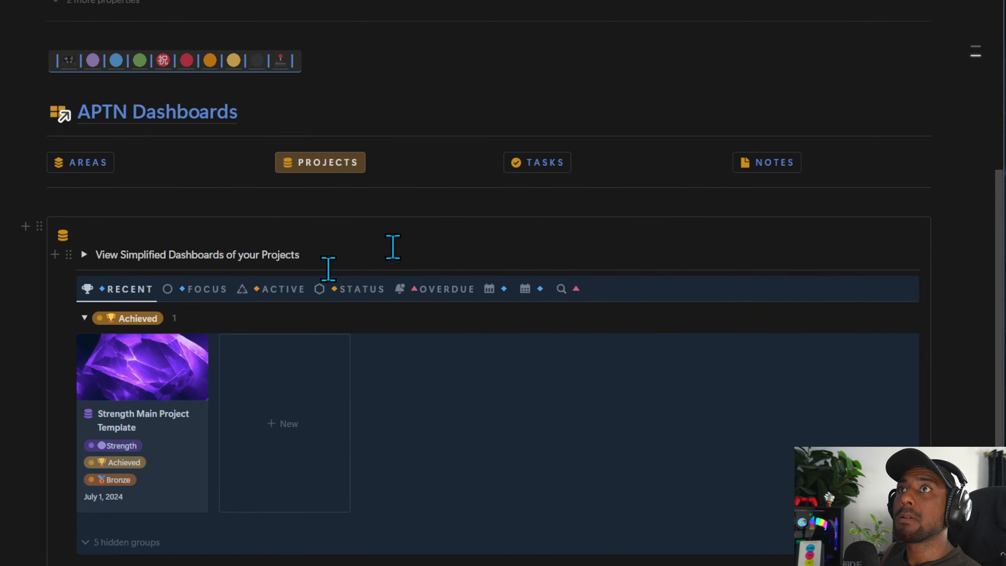
pyautogui.scroll(2, 391, 247)
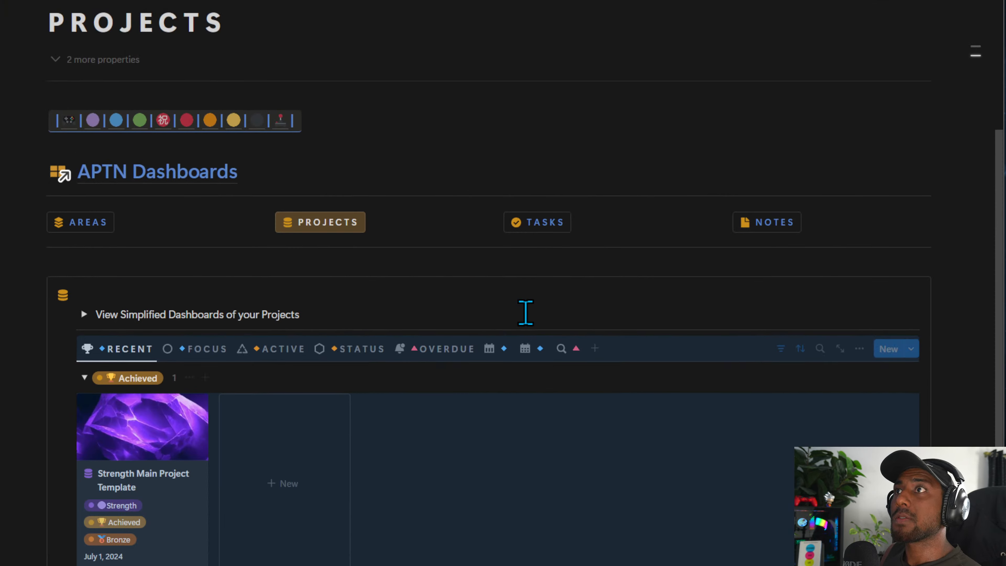
pyautogui.click(359, 308)
pyautogui.click(542, 223)
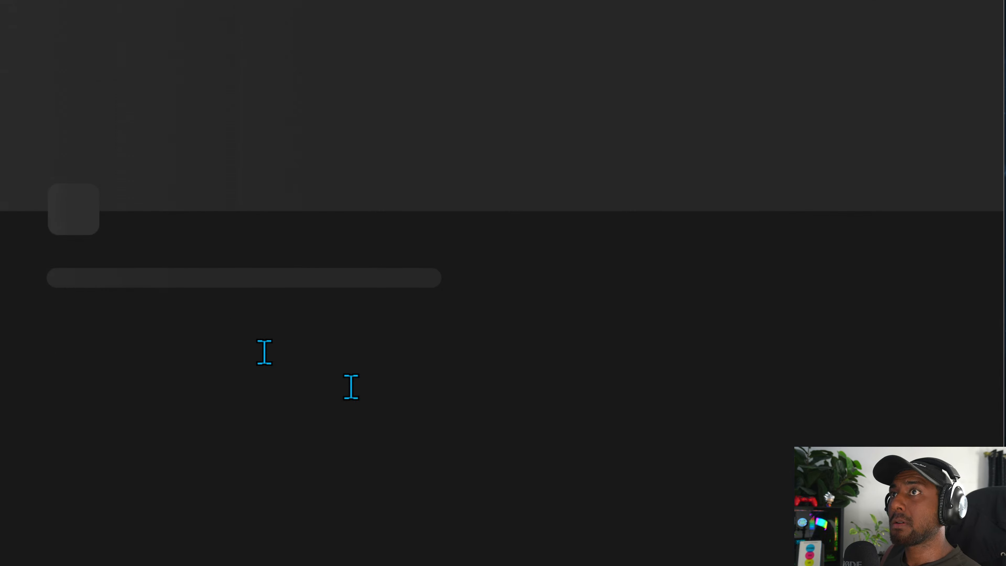
pyautogui.scroll(-1, 119, 397)
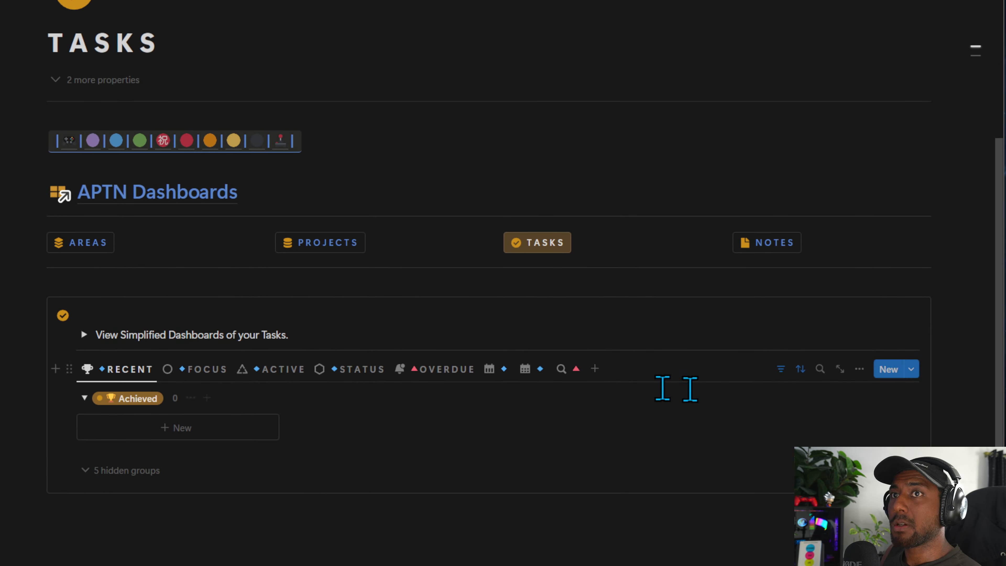
# Select and copy the linked Tasks database block on the desktop Tasks page.
pyautogui.moveTo(977, 379); pyautogui.dragTo(361, 373)
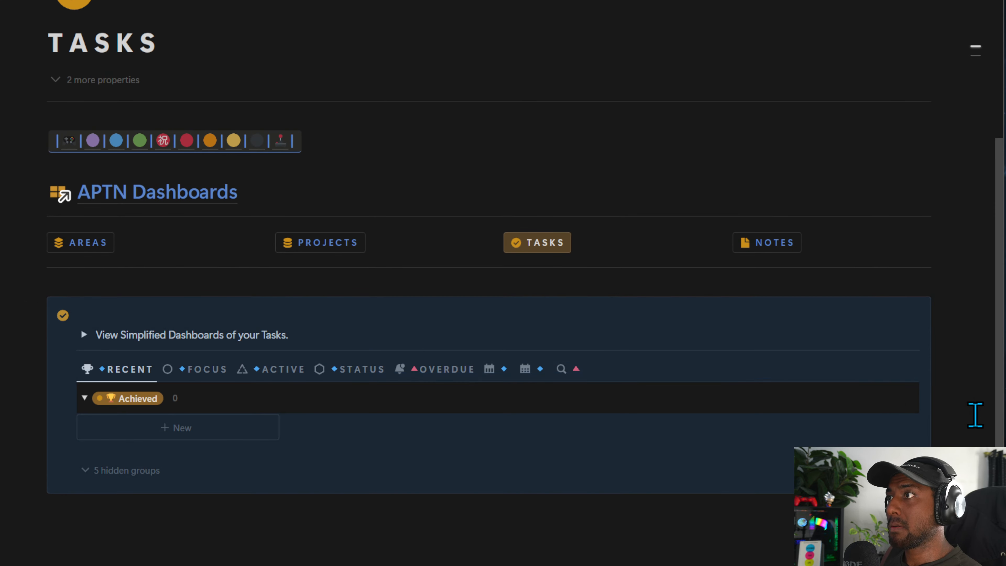
pyautogui.moveTo(970, 413); pyautogui.dragTo(652, 359)
pyautogui.click(448, 370)
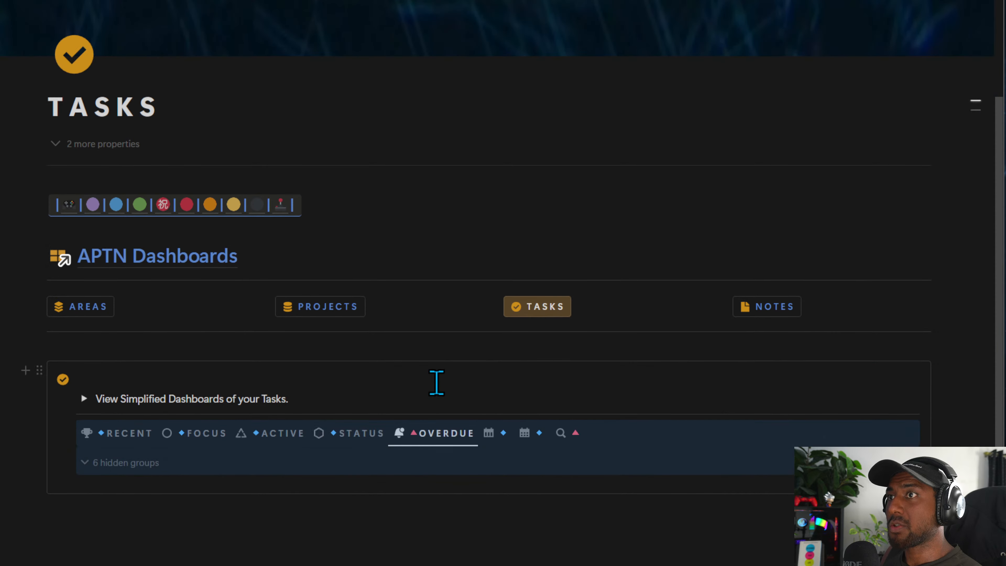
pyautogui.moveTo(972, 427); pyautogui.dragTo(380, 409)
pyautogui.moveTo(963, 465); pyautogui.dragTo(640, 422)
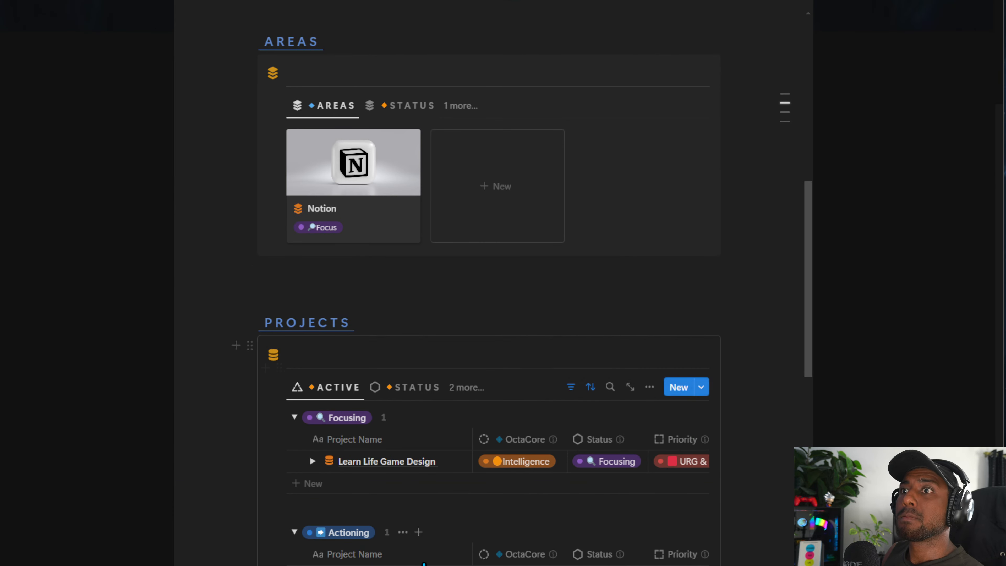
# Paste the copied Tasks database as a linked view under the divider in the phone dashboard's Tasks callout.
pyautogui.scroll(-12, 433, 396)
pyautogui.click(297, 436)
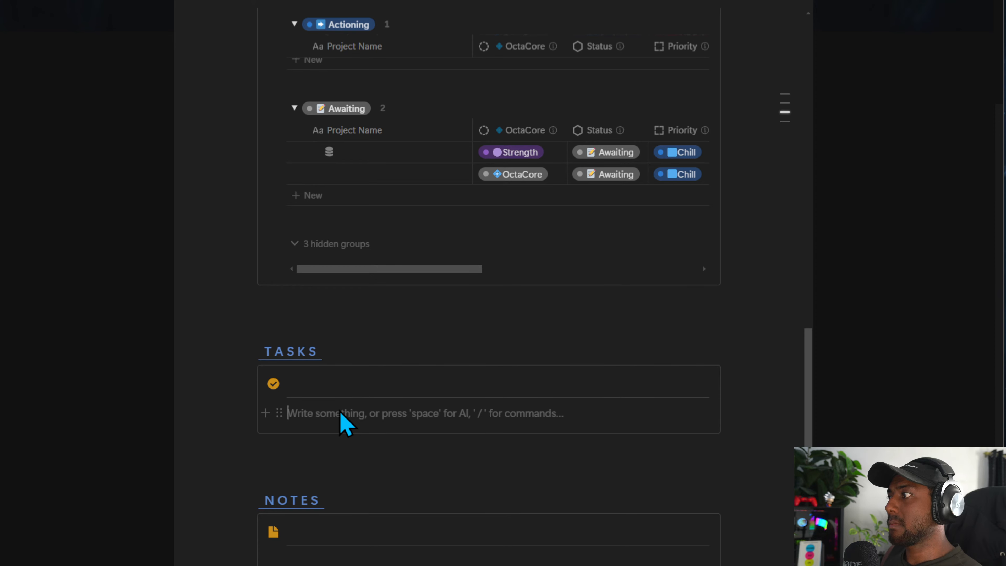
pyautogui.hotkey('ctrl', 'v')
pyautogui.click(354, 388)
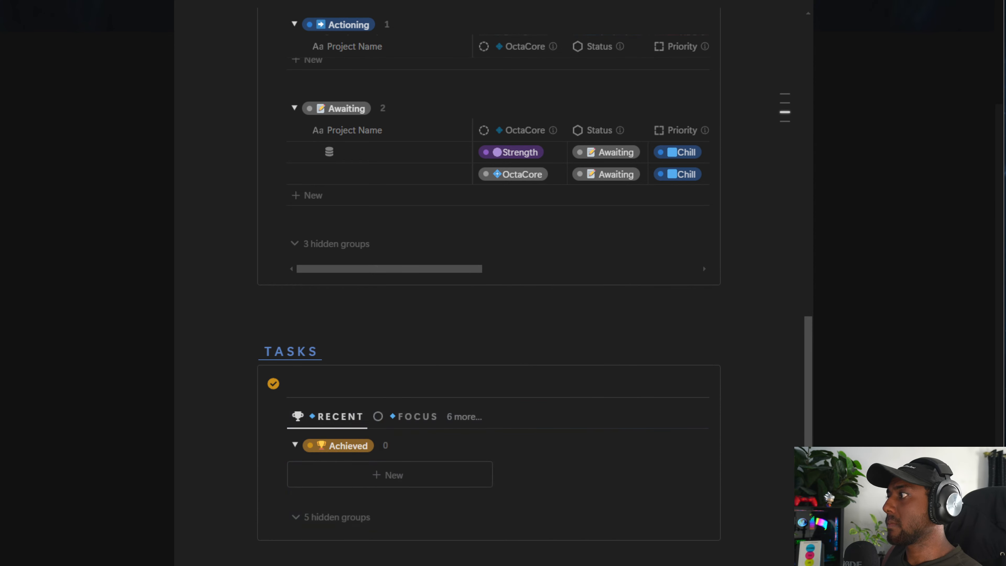
pyautogui.scroll(-3, 513, 537)
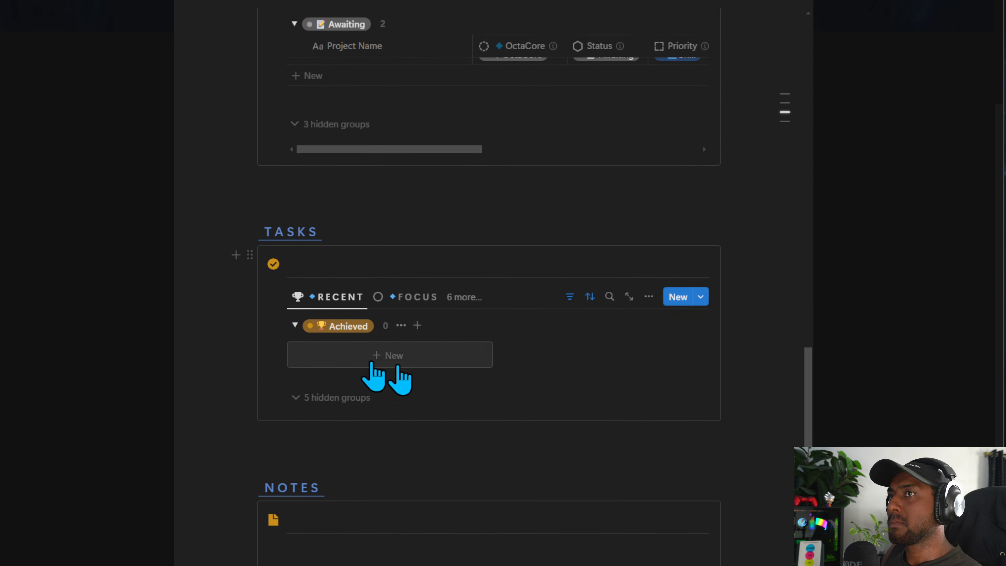
# Delete the RECENT and FOCUS views from the Tasks block on the phone dashboard.
pyautogui.click(332, 301)
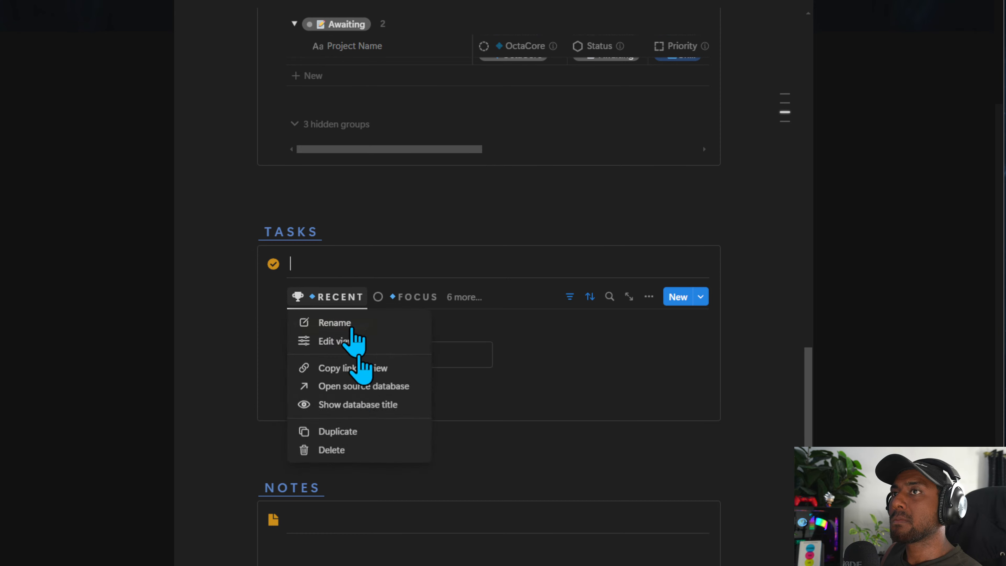
pyautogui.click(337, 450)
pyautogui.click(341, 298)
pyautogui.click(355, 453)
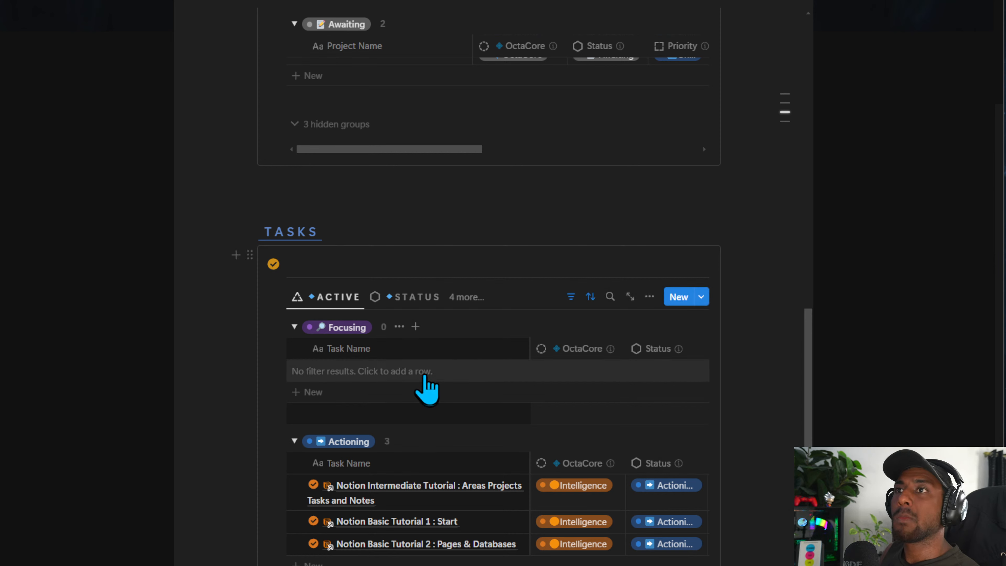
# Delete both calendar views from the Tasks block on the phone dashboard.
pyautogui.click(421, 313)
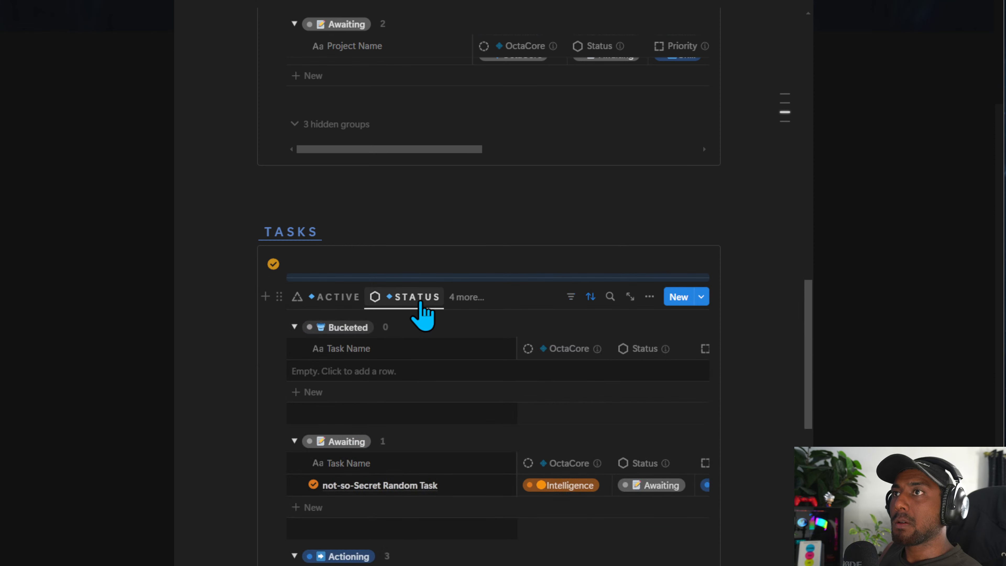
pyautogui.click(463, 298)
pyautogui.moveTo(458, 426)
pyautogui.moveTo(445, 439); pyautogui.dragTo(451, 414)
pyautogui.click(438, 422)
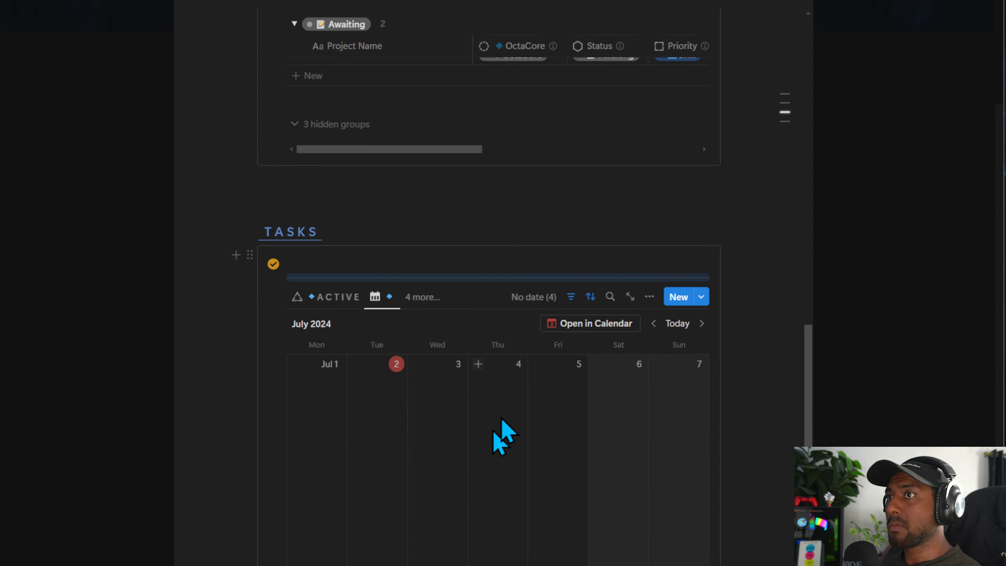
pyautogui.click(387, 301)
pyautogui.click(407, 451)
pyautogui.press('Return')
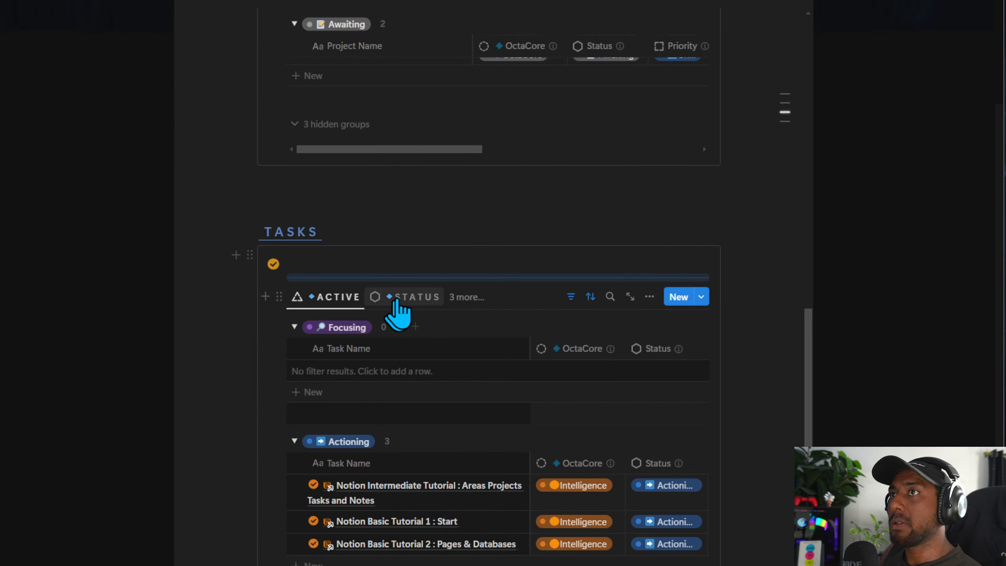
pyautogui.click(467, 297)
pyautogui.click(546, 422)
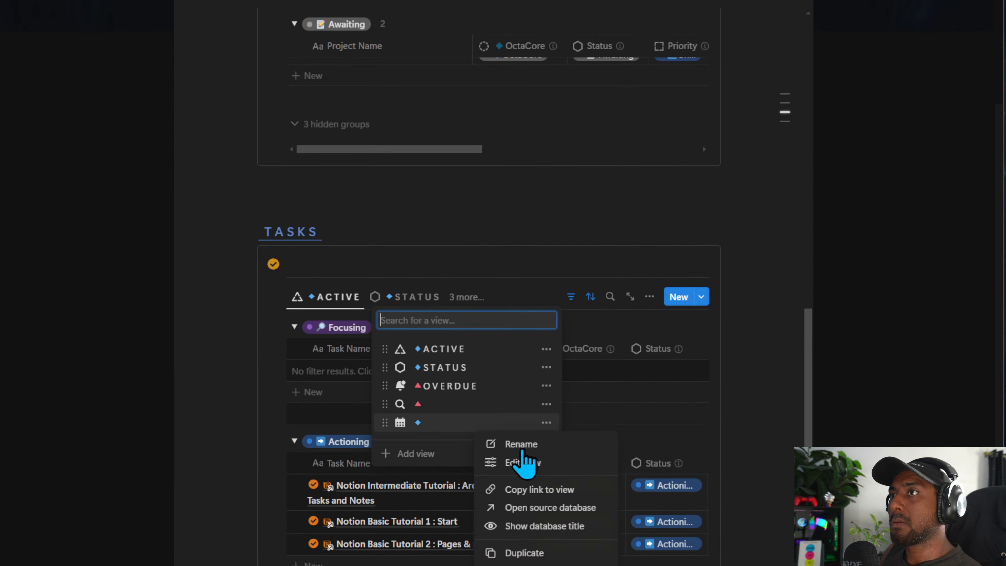
pyautogui.click(518, 563)
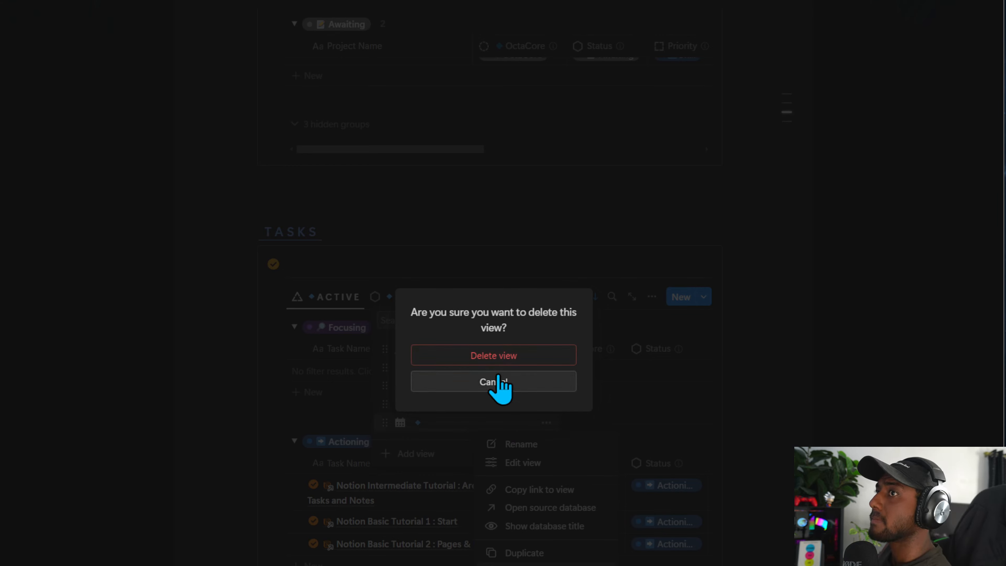
pyautogui.click(495, 382)
# Rename the Tasks block's magnifier-icon view as SEARCH, keeping the red triangle in front of the name.
pyautogui.click(447, 404)
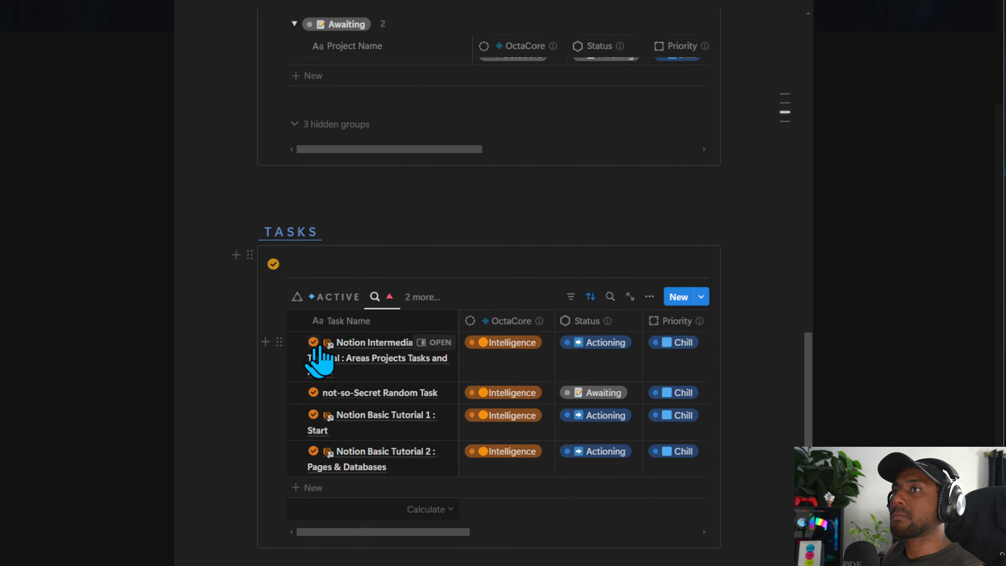
pyautogui.click(379, 299)
pyautogui.click(398, 340)
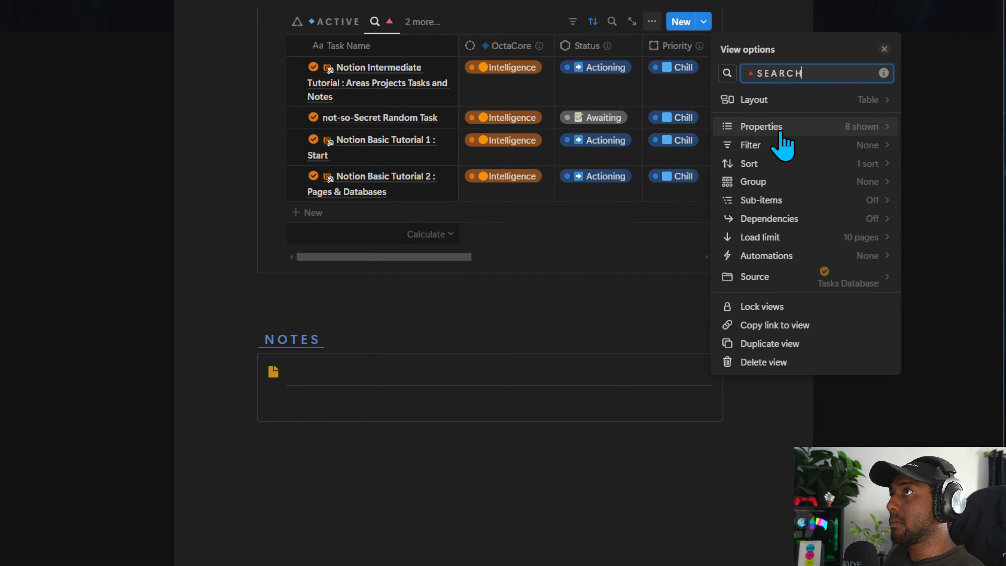
pyautogui.click(516, 326)
# Review the phone dashboard's Areas, Projects and Tasks sections and check which views remain in the Tasks block.
pyautogui.scroll(10, 521, 337)
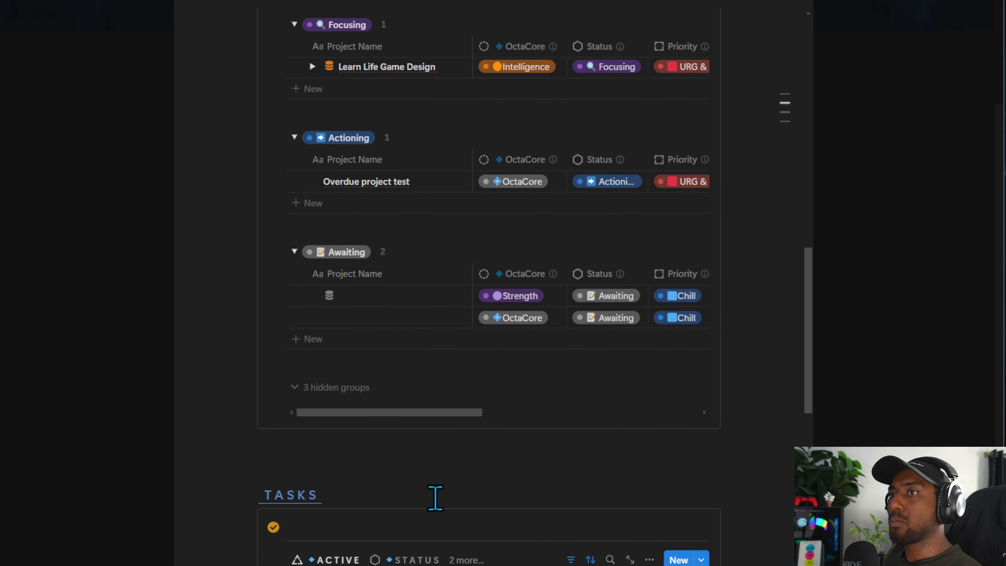
pyautogui.scroll(15, 436, 498)
pyautogui.scroll(-5, 313, 420)
pyautogui.scroll(4, 316, 456)
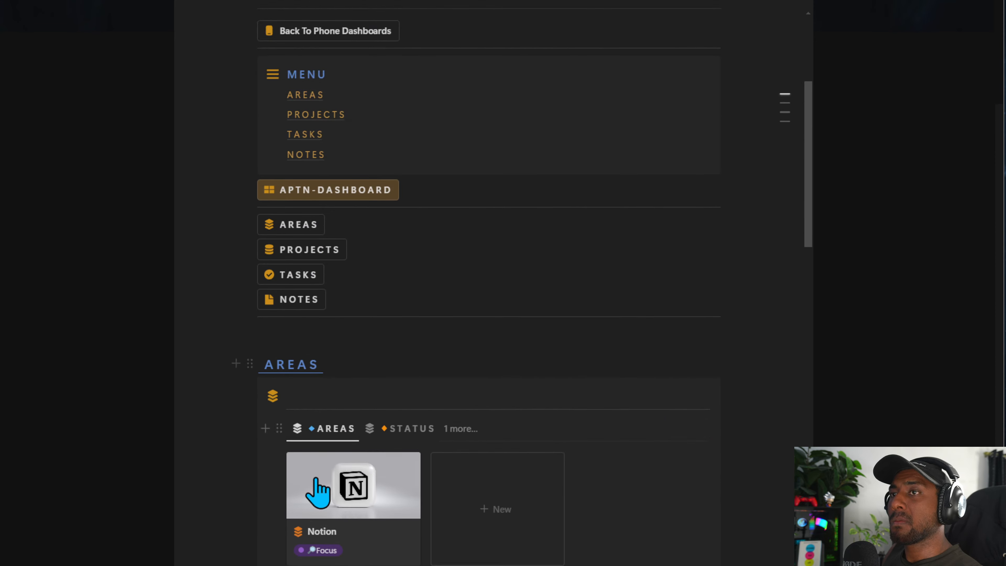
pyautogui.scroll(-9, 317, 491)
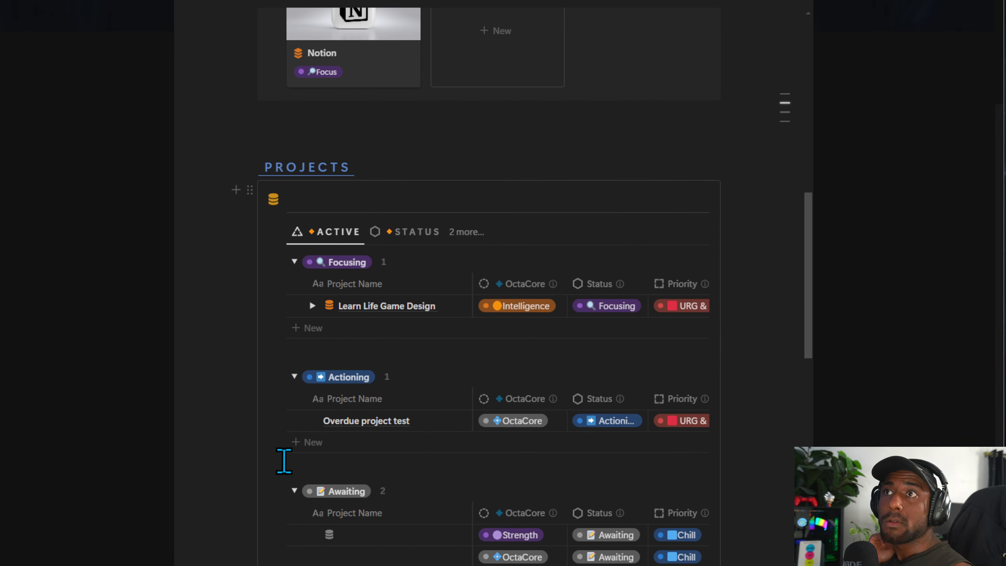
pyautogui.scroll(-12, 377, 364)
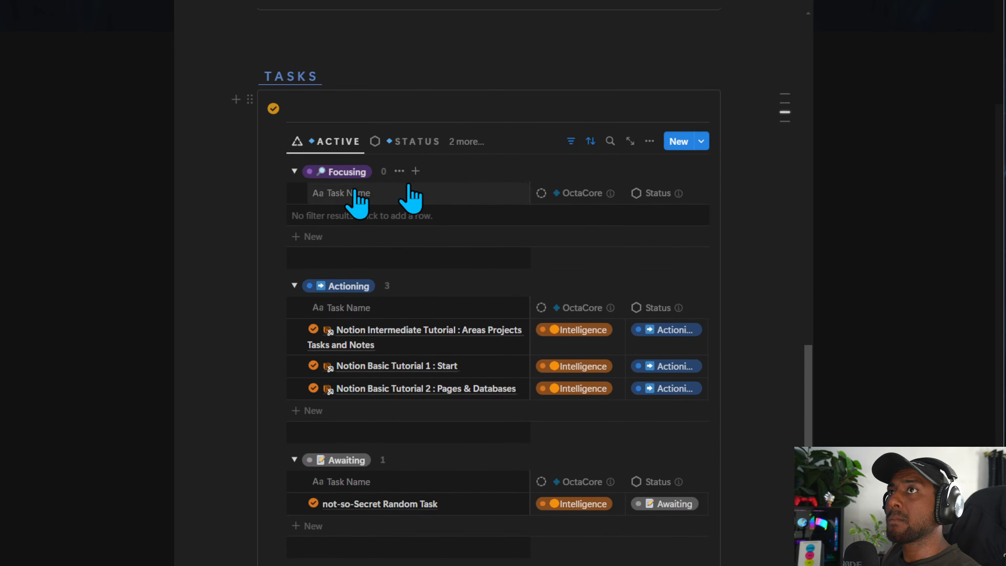
pyautogui.click(414, 141)
pyautogui.click(466, 141)
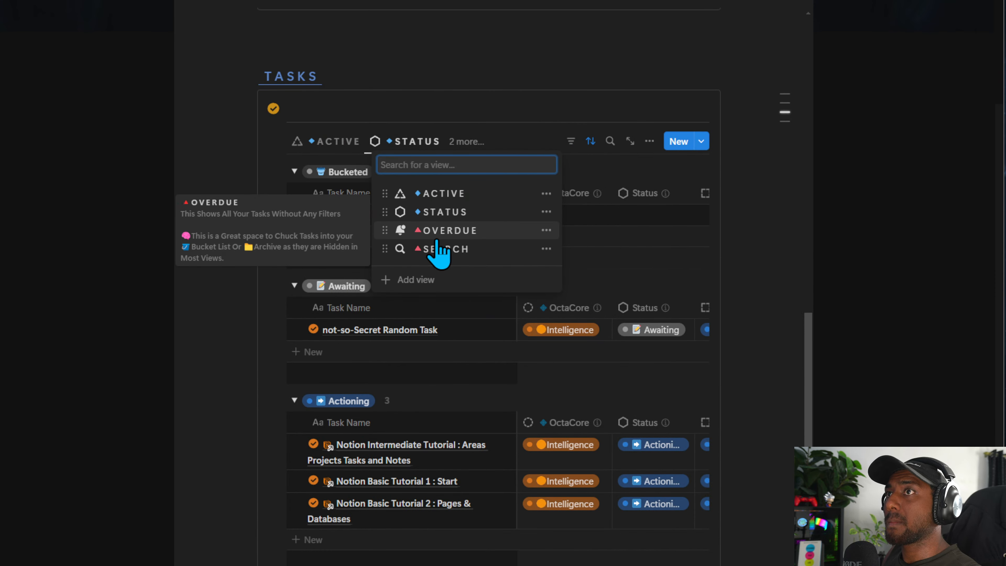
pyautogui.click(337, 143)
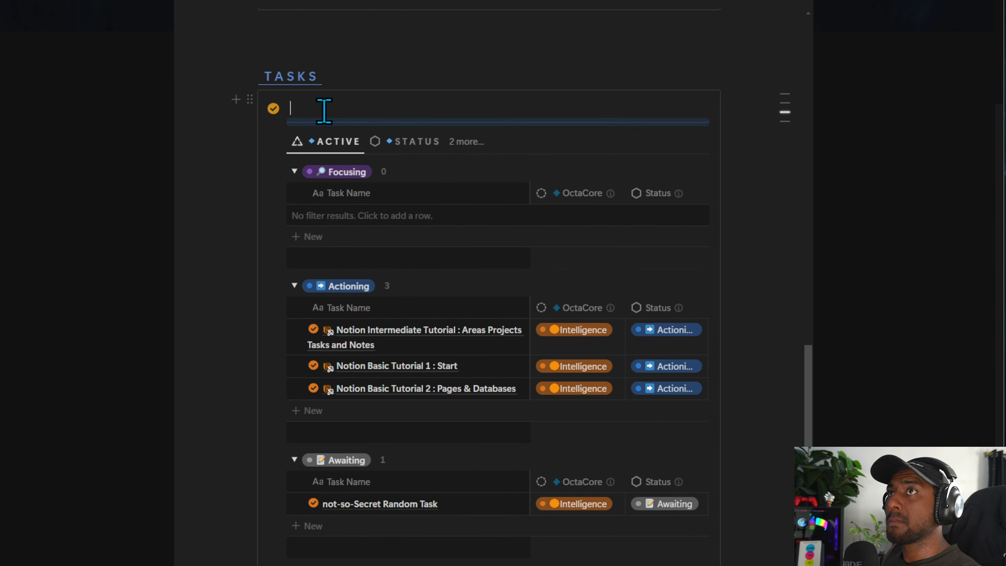
# Ready the empty line under the divider in the phone dashboard's Notes callout, then open the desktop Notes page.
pyautogui.scroll(-10, 254, 308)
pyautogui.click(319, 259)
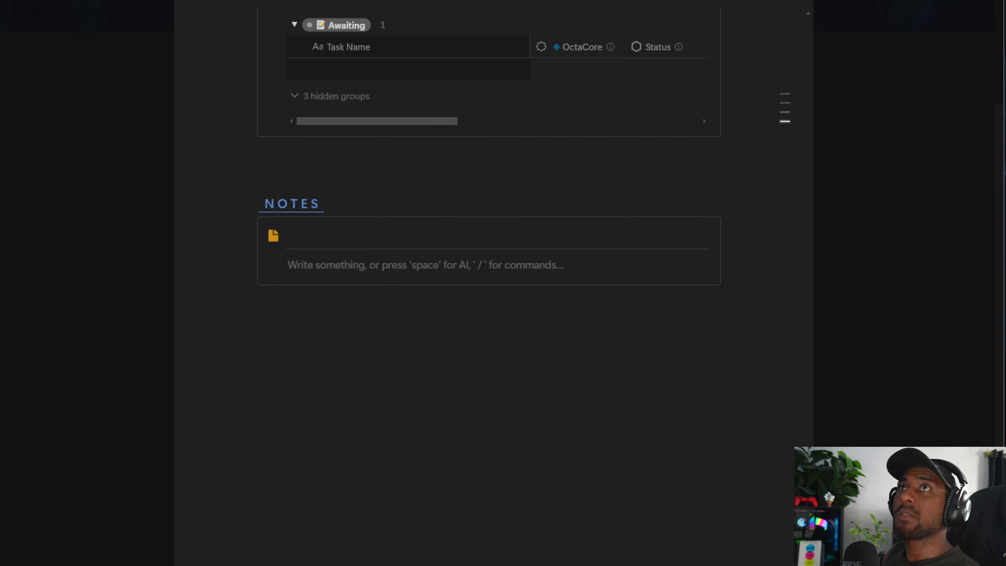
pyautogui.press('Escape')
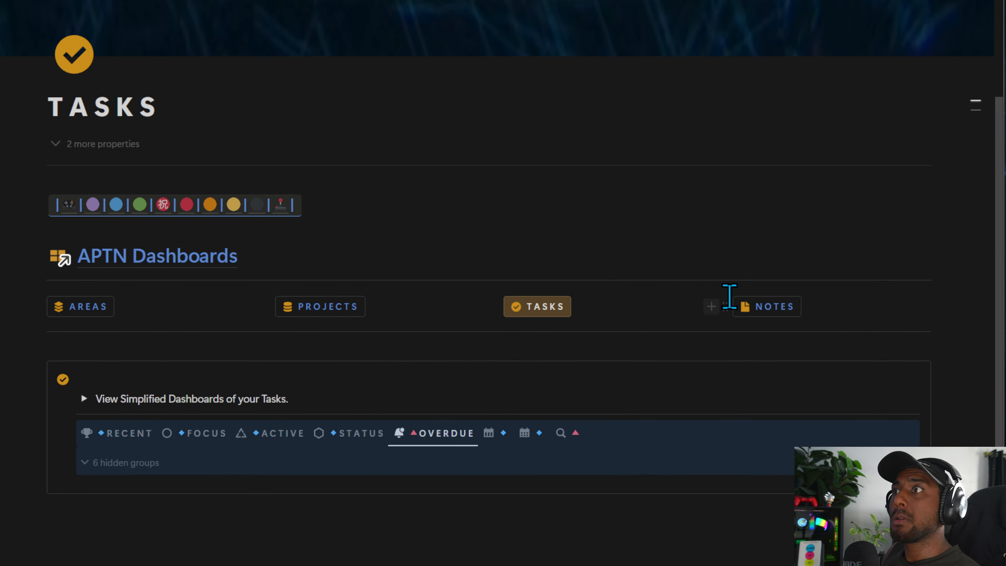
pyautogui.click(761, 311)
pyautogui.scroll(-7, 451, 411)
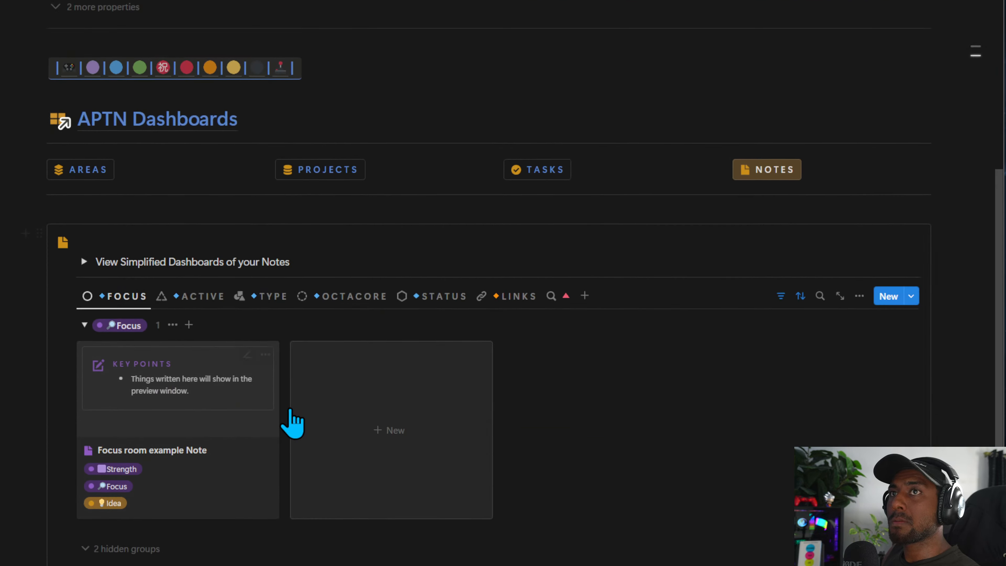
pyautogui.scroll(2, 292, 423)
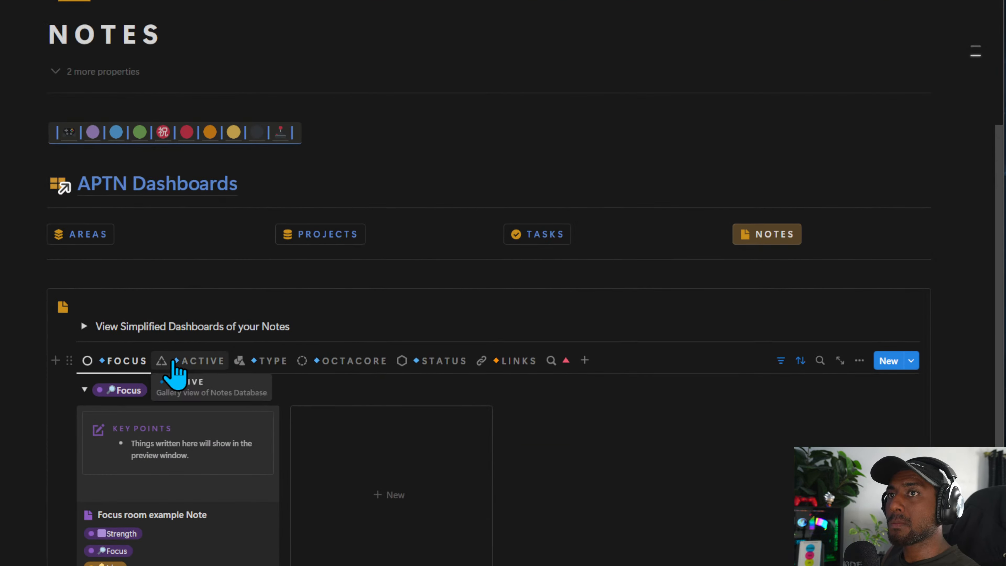
# Select and copy the linked Notes database block on the desktop Notes page.
pyautogui.click(174, 365)
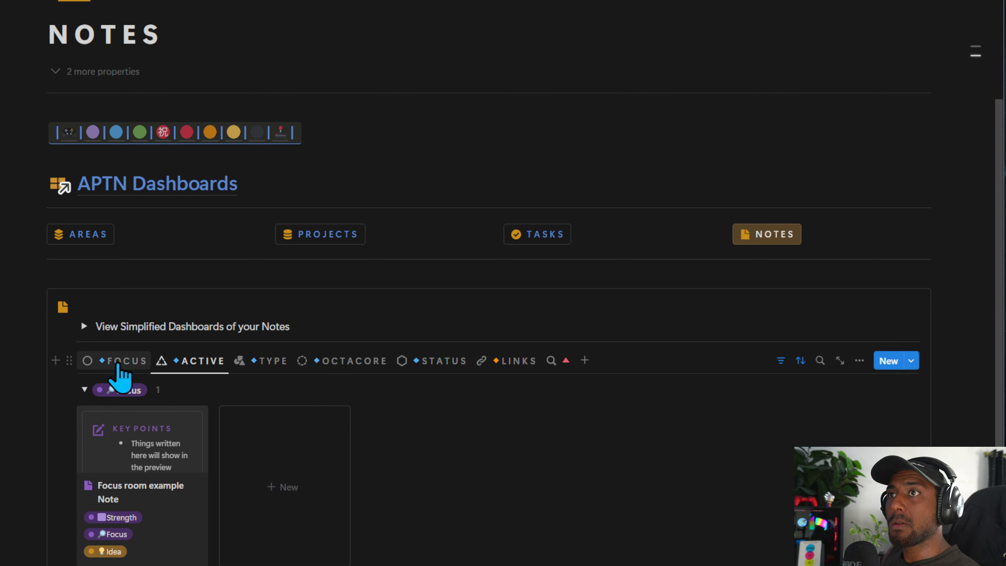
pyautogui.click(70, 361)
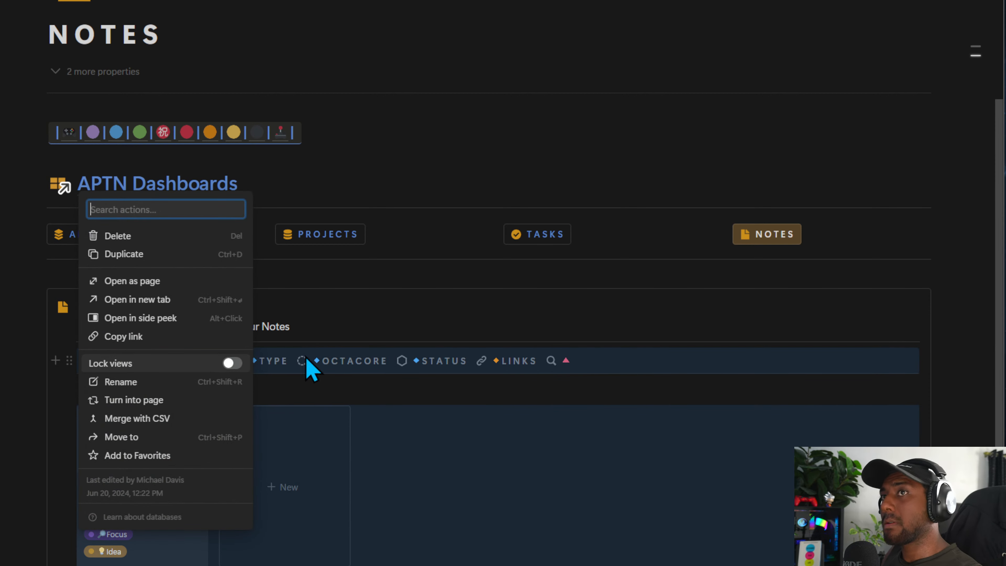
pyautogui.click(438, 331)
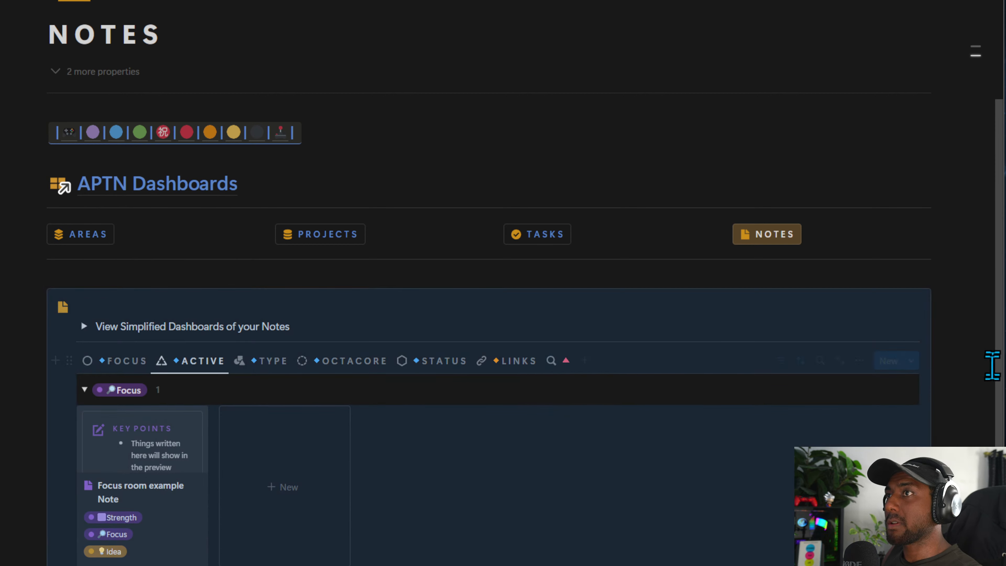
# Paste the copied Notes database under the divider in the phone dashboard's Notes callout.
pyautogui.moveTo(975, 404); pyautogui.dragTo(418, 372)
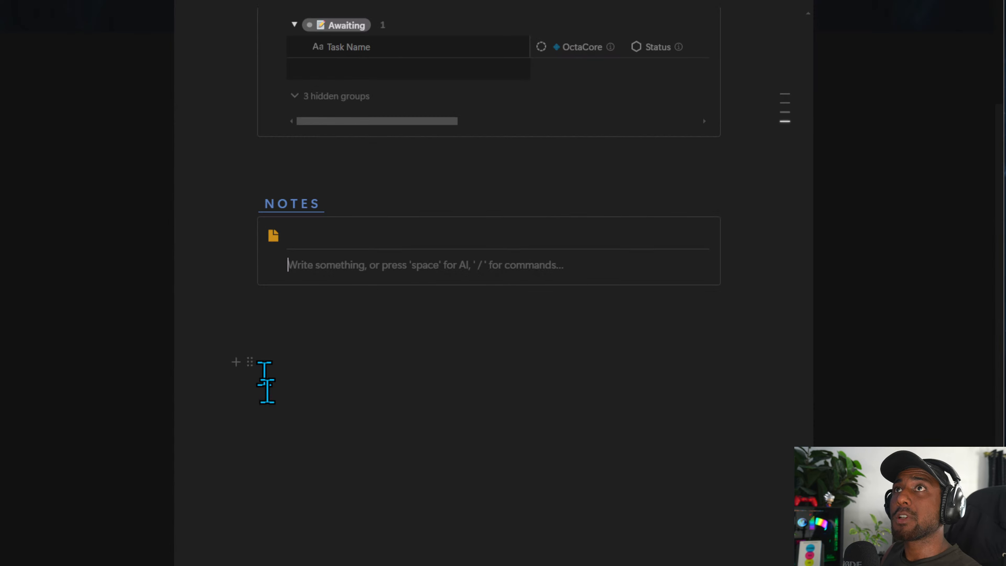
pyautogui.scroll(-3, 263, 382)
pyautogui.hotkey('ctrl', 'v')
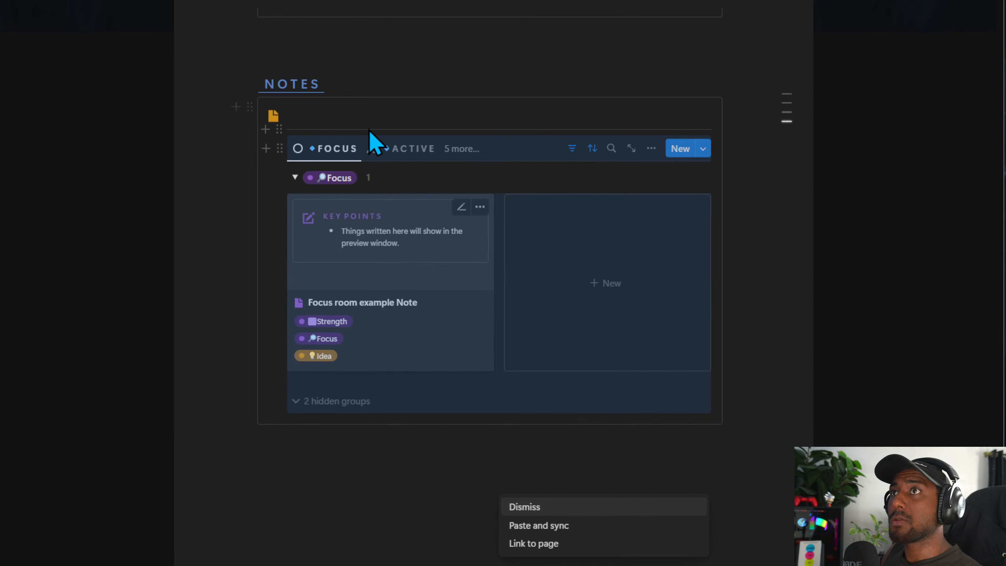
# Reorder the views of the phone dashboard's Notes block so that ACTIVE comes before FOCUS.
pyautogui.click(473, 149)
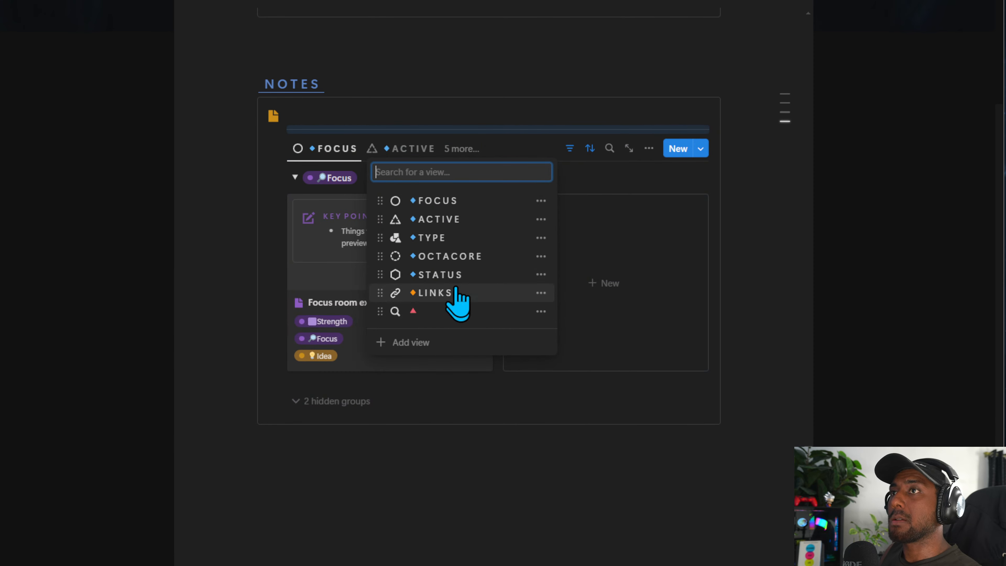
pyautogui.click(541, 201)
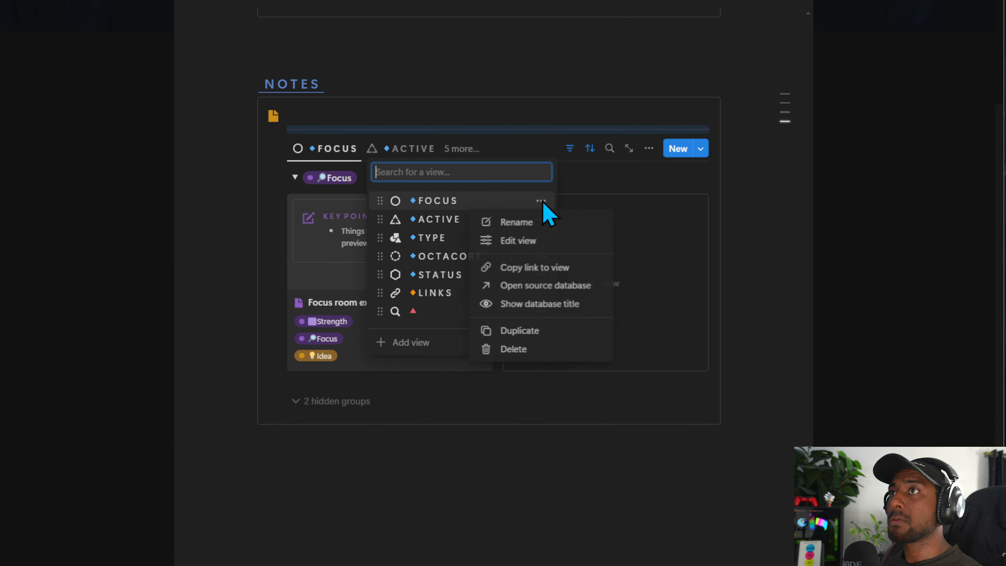
pyautogui.click(497, 349)
pyautogui.click(406, 232)
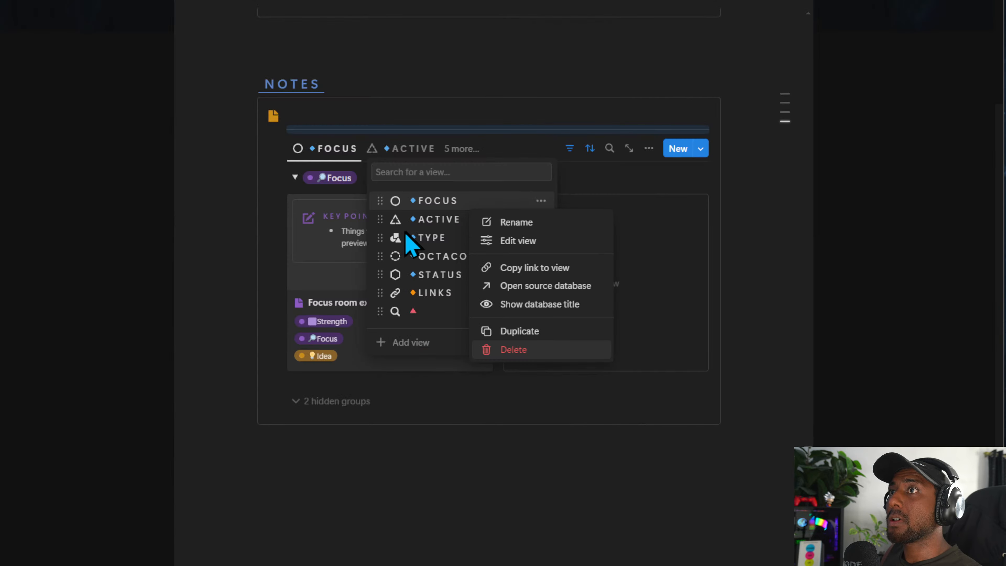
pyautogui.moveTo(444, 198)
pyautogui.mouseDown()
pyautogui.moveTo(424, 225)
pyautogui.moveTo(396, 213)
pyautogui.moveTo(447, 207)
pyautogui.mouseUp()
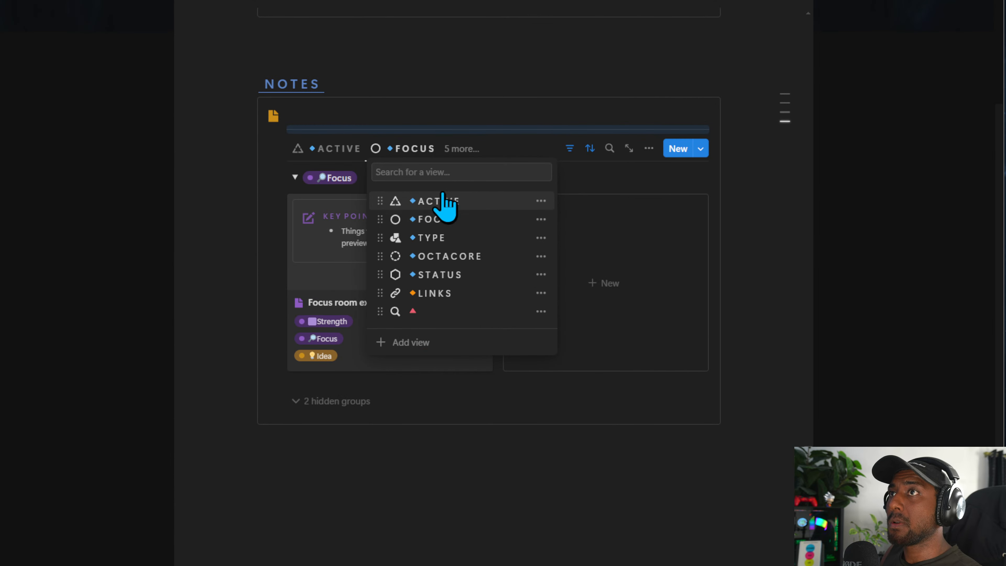
# Delete the TYPE and OCTACORE views from the Notes block on the phone dashboard.
pyautogui.click(541, 238)
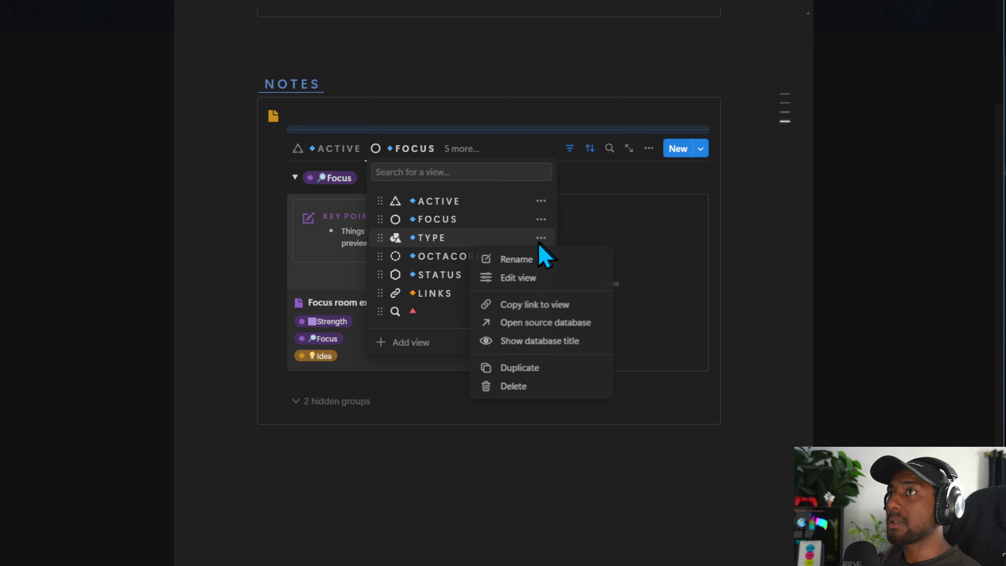
pyautogui.click(513, 387)
pyautogui.click(494, 356)
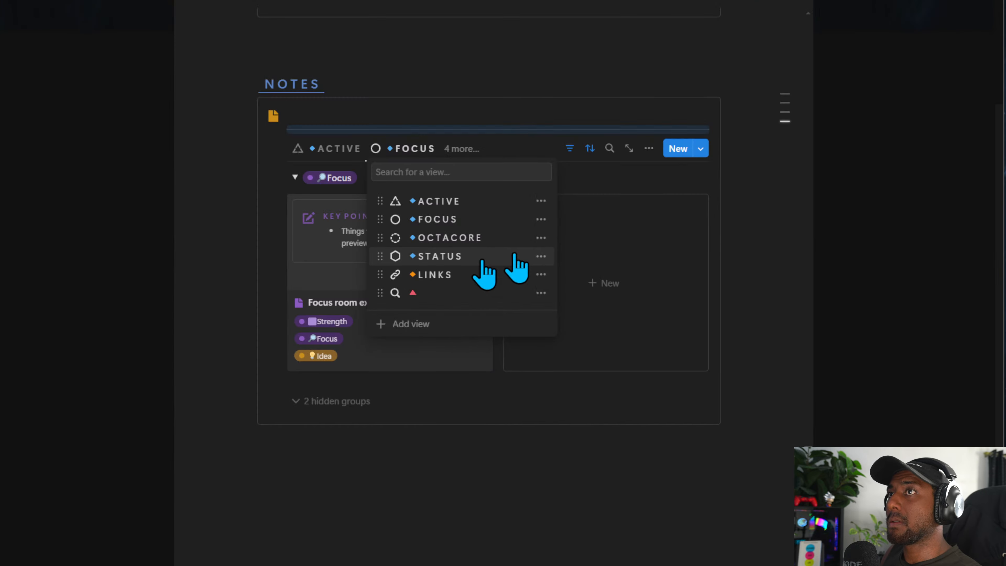
pyautogui.click(541, 237)
pyautogui.click(514, 384)
pyautogui.click(475, 355)
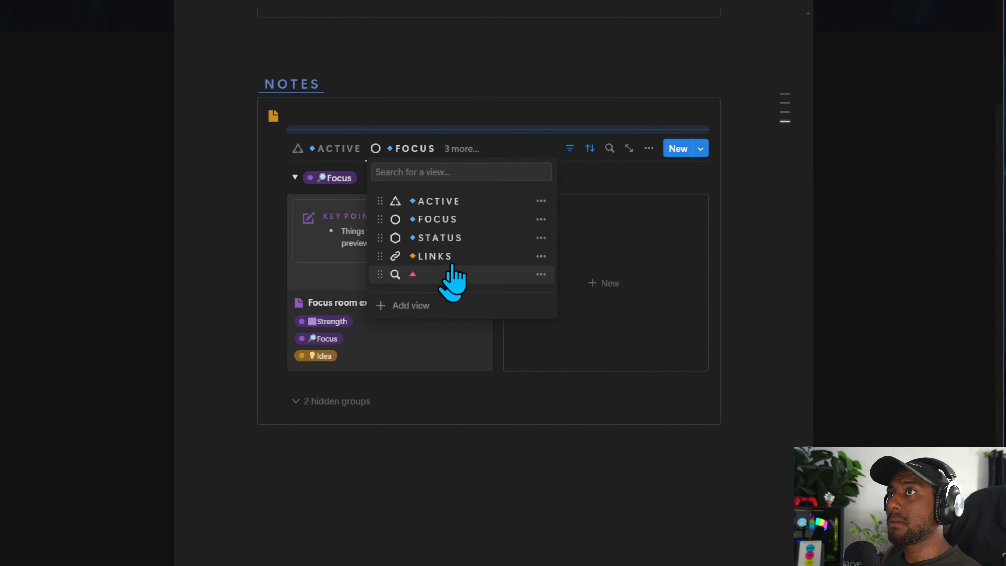
pyautogui.click(541, 256)
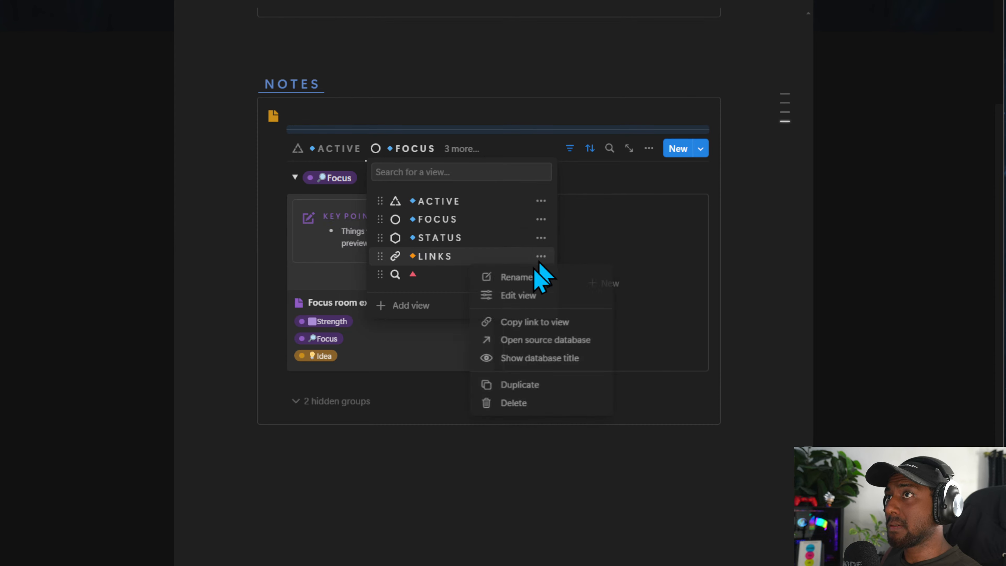
pyautogui.click(500, 384)
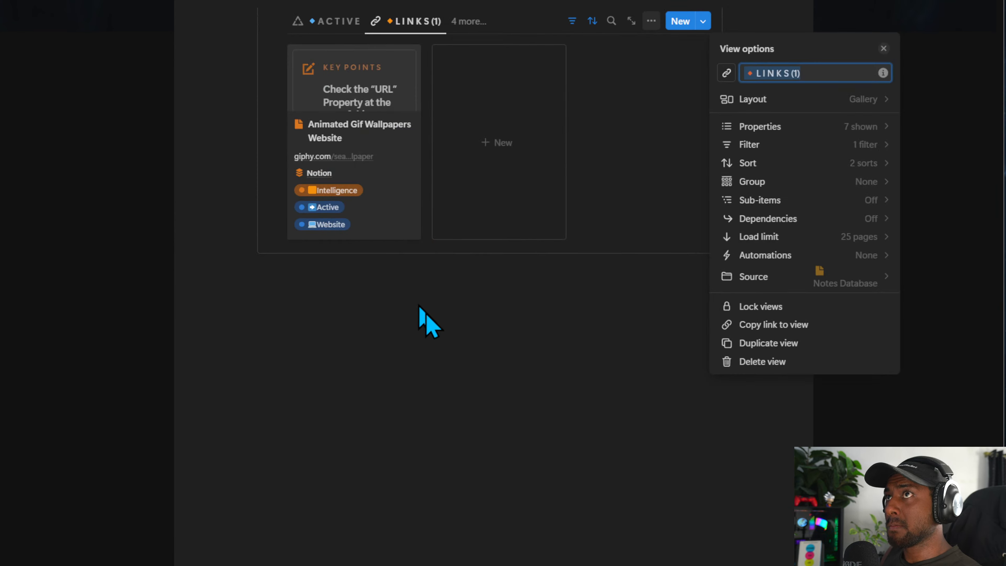
pyautogui.click(433, 326)
pyautogui.hotkey('ctrl', 'z')
# Delete the LINKS view from the phone dashboard's Notes block and switch the block to its magnifier-icon view.
pyautogui.scroll(3, 477, 331)
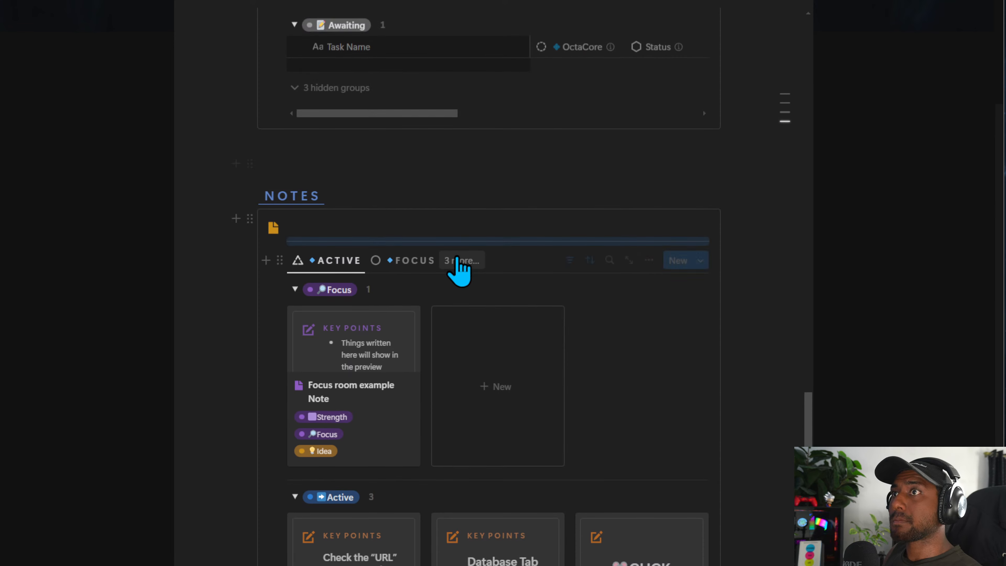
pyautogui.click(460, 260)
pyautogui.click(541, 386)
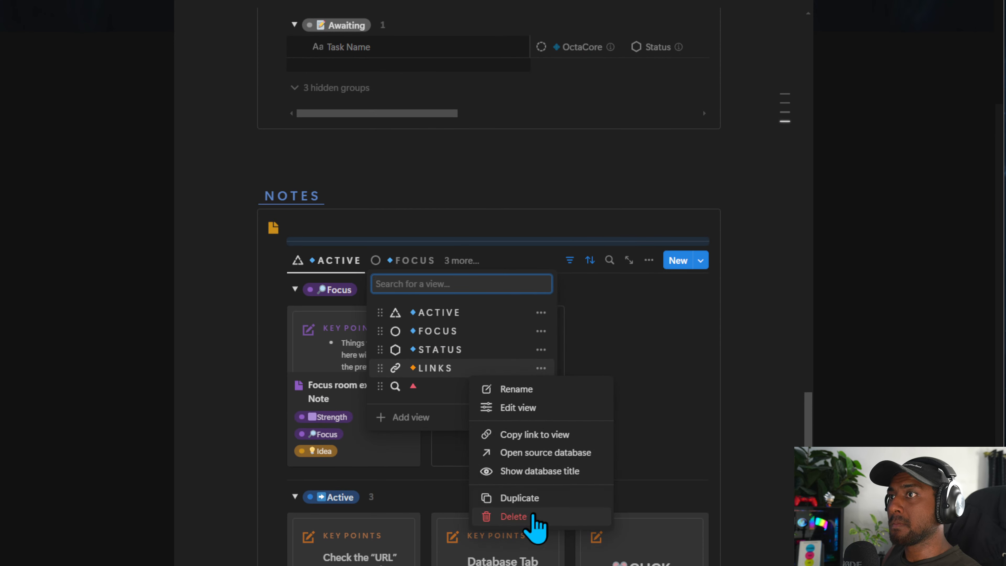
pyautogui.click(531, 517)
pyautogui.click(493, 356)
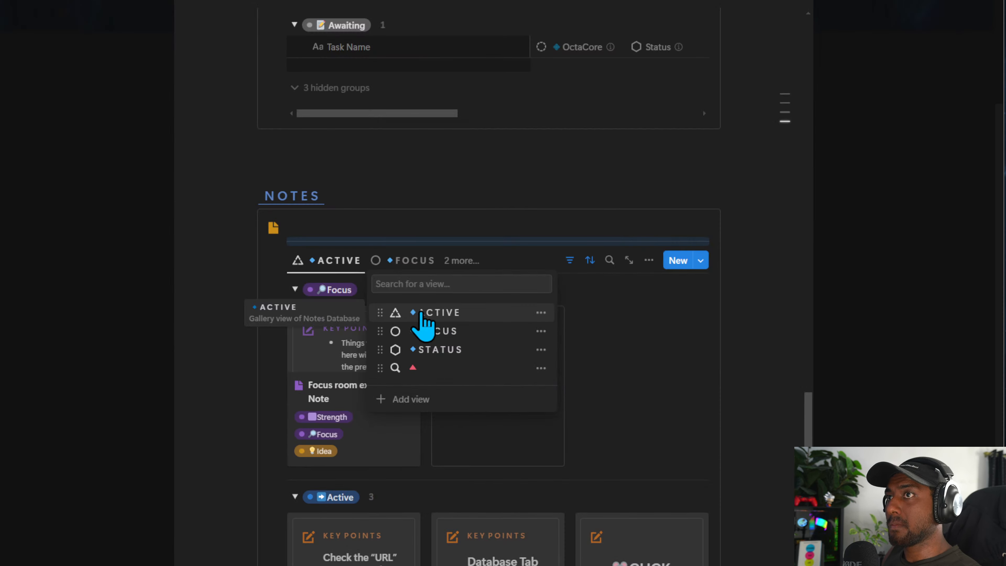
pyautogui.click(442, 373)
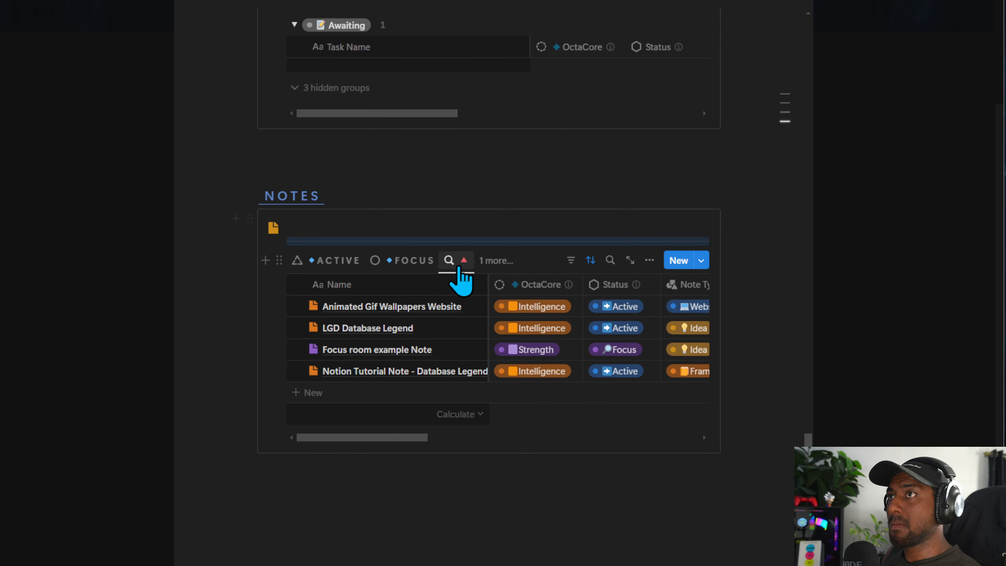
# Name the magnifier-icon view in the phone dashboard's Notes block SEARCH, keeping its red triangle marker.
pyautogui.click(451, 262)
pyautogui.click(474, 306)
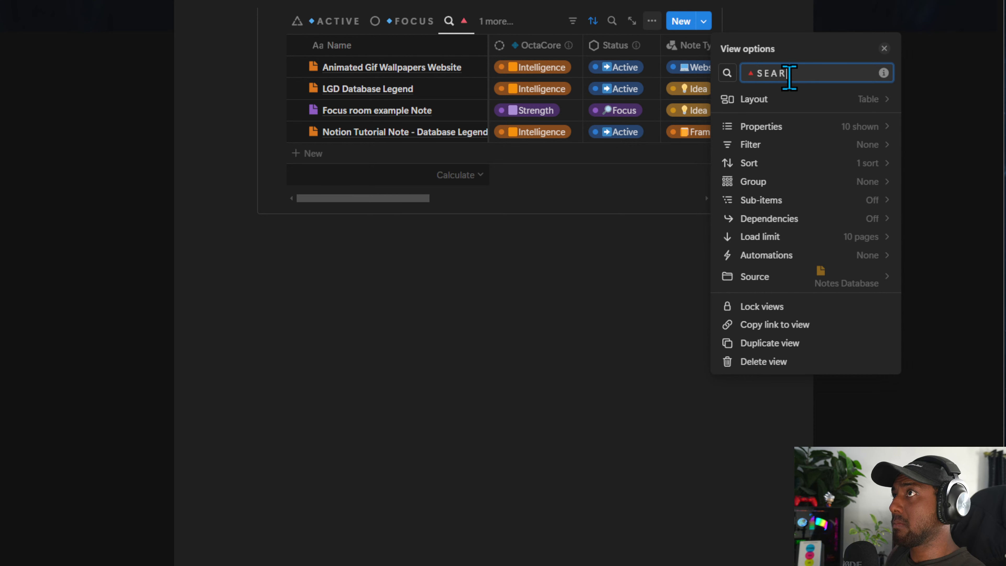
pyautogui.click(660, 234)
pyautogui.scroll(5, 343, 360)
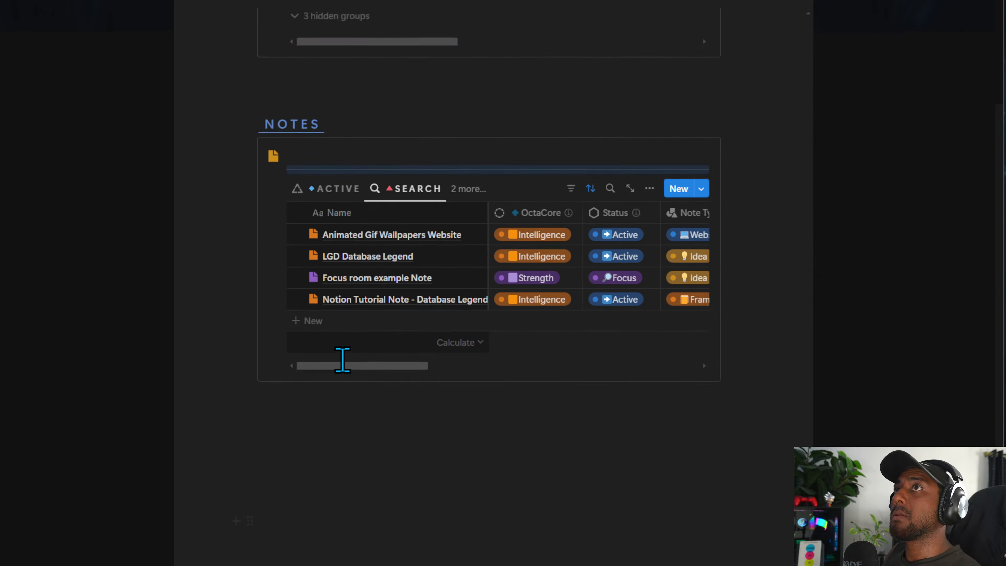
# Review the ACTIVE and FOCUS views of the Notes block and inspect the FOCUS view's layout settings.
pyautogui.click(471, 381)
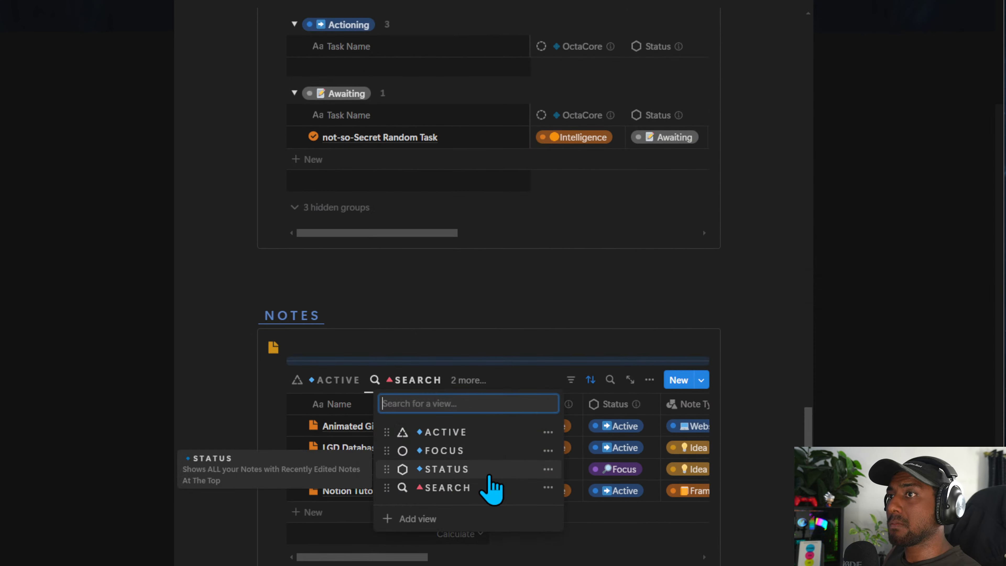
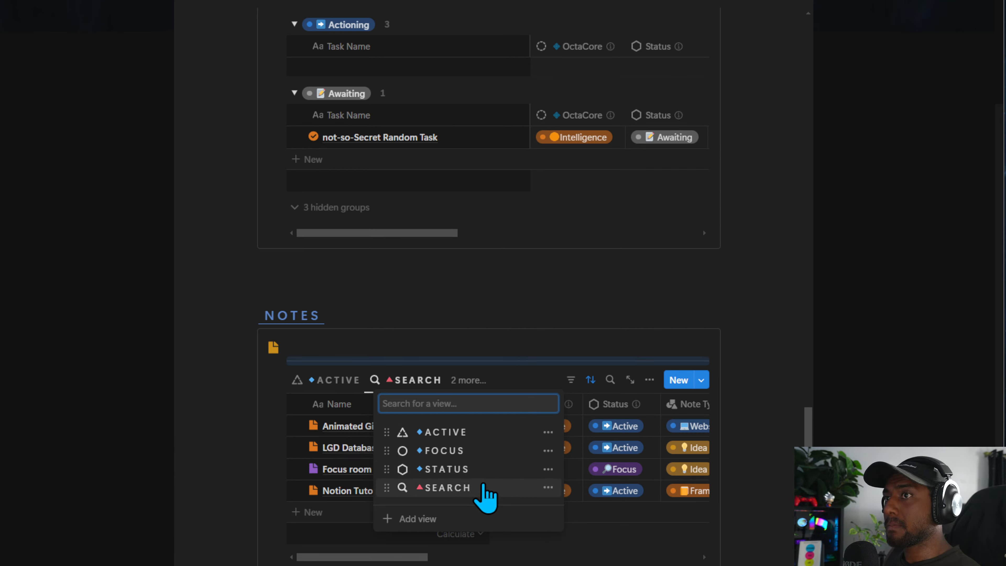
pyautogui.click(475, 438)
pyautogui.scroll(-7, 332, 434)
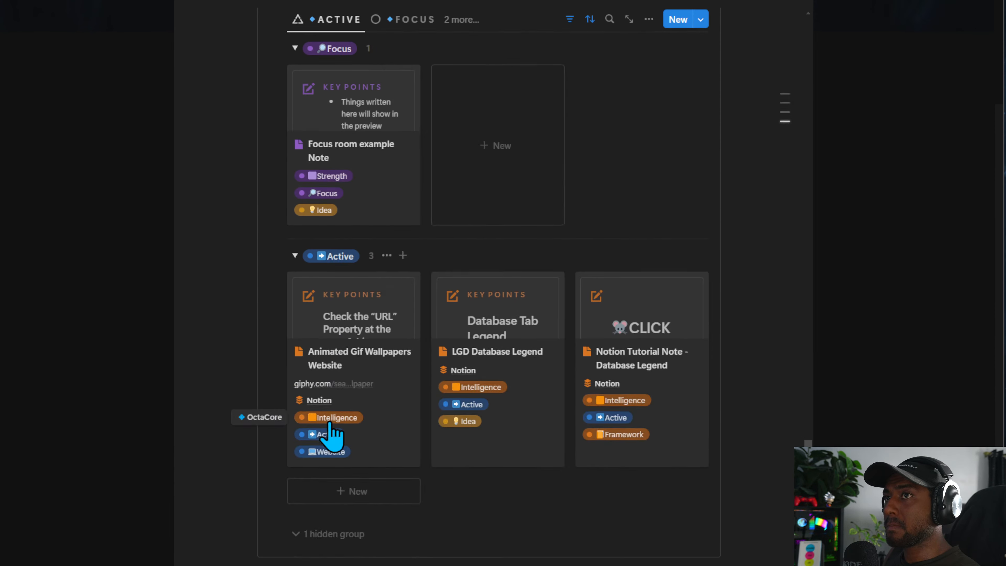
pyautogui.scroll(3, 337, 439)
pyautogui.scroll(4, 337, 440)
pyautogui.click(410, 321)
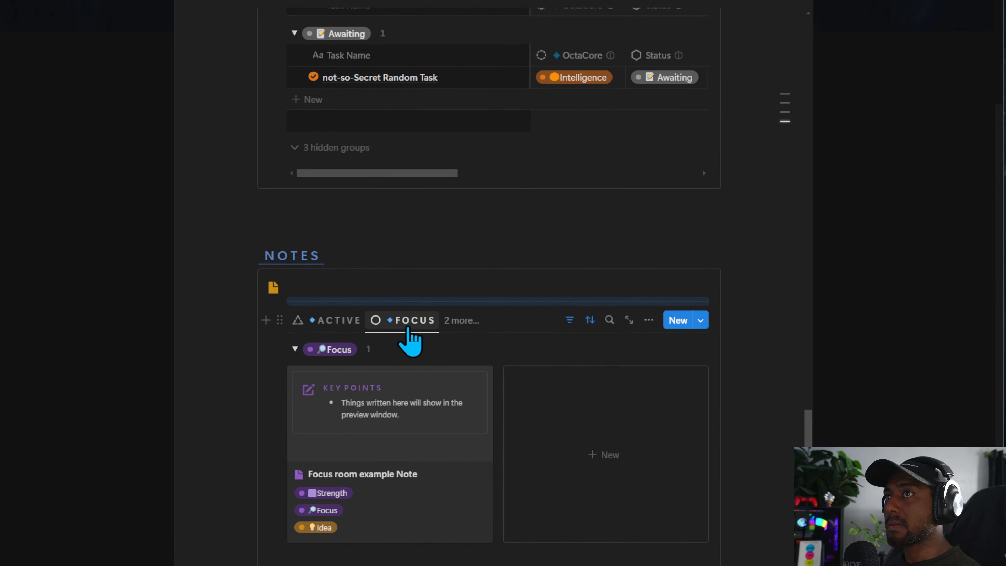
pyautogui.click(648, 320)
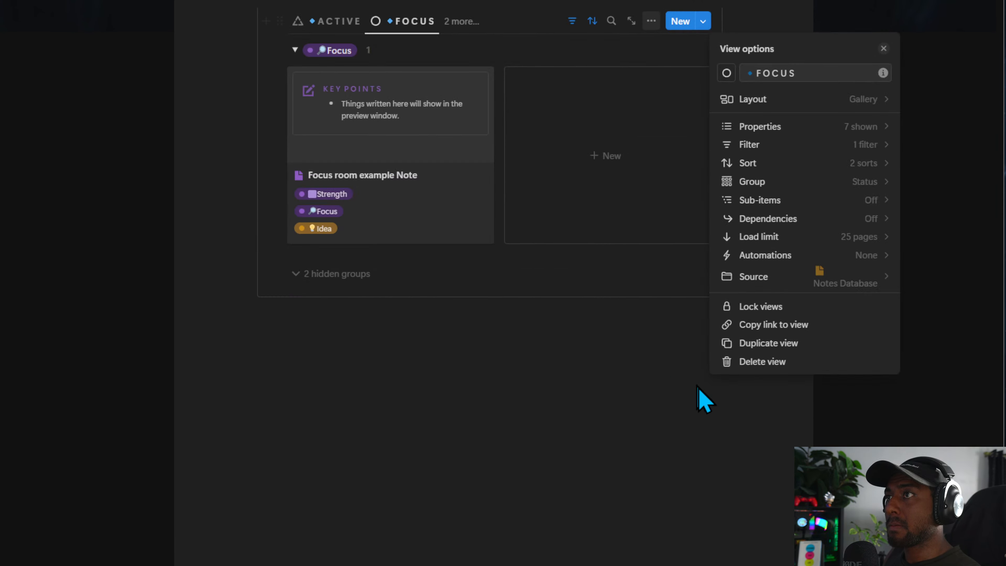
pyautogui.click(807, 105)
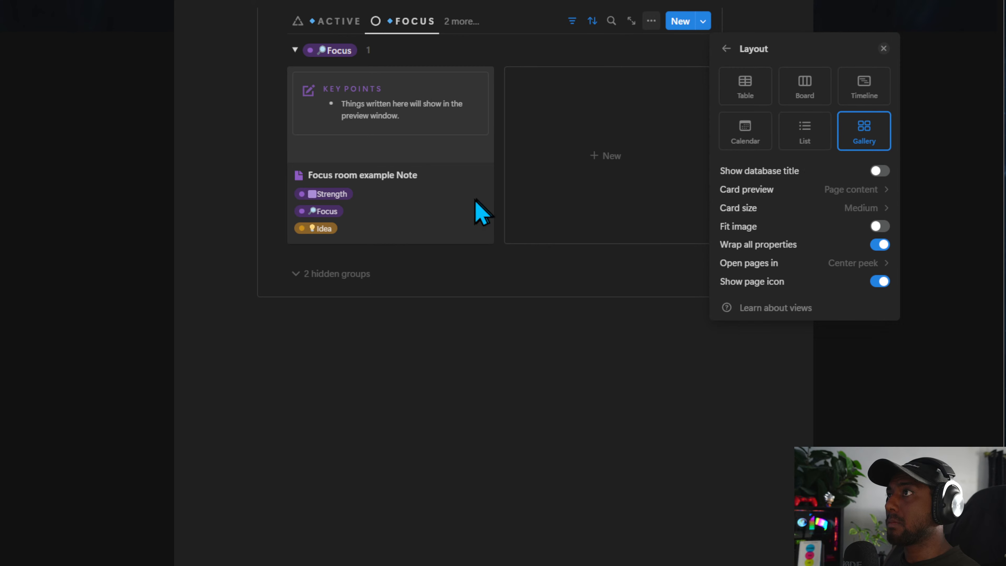
pyautogui.click(505, 375)
# Go through the STATUS and SEARCH views of the Notes block and return it to the ACTIVE view.
pyautogui.scroll(5, 416, 378)
pyautogui.click(468, 320)
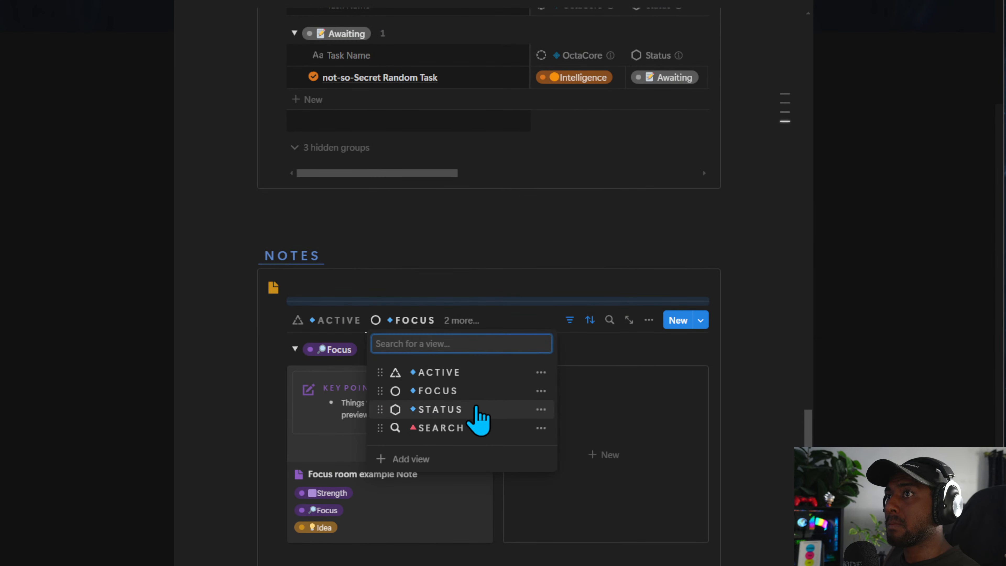
pyautogui.click(476, 408)
pyautogui.click(469, 321)
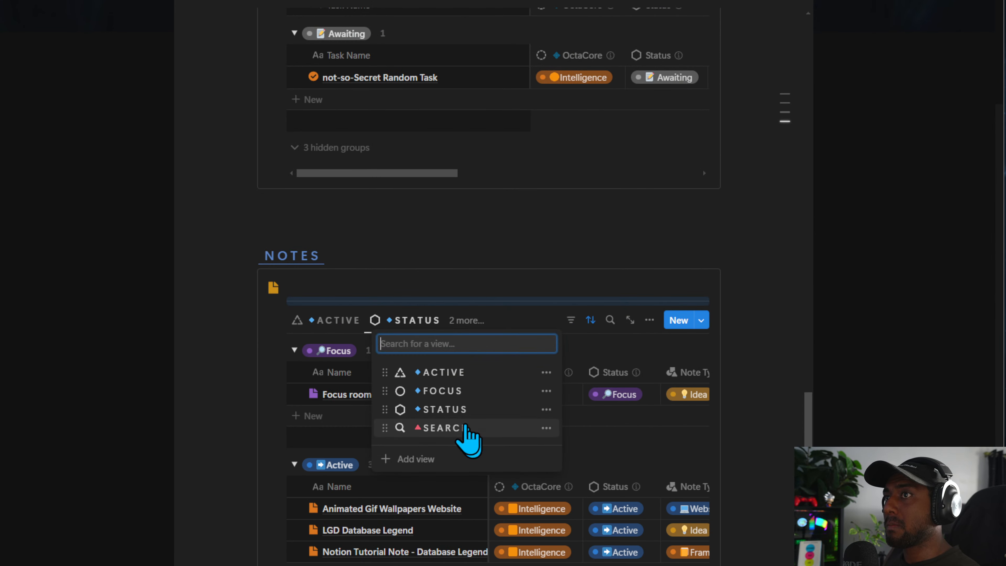
pyautogui.click(468, 426)
pyautogui.click(330, 320)
# Look over the whole phone dashboard, checking the Areas, Projects, Tasks and Notes sections down to the closing links and menu.
pyautogui.scroll(10, 406, 456)
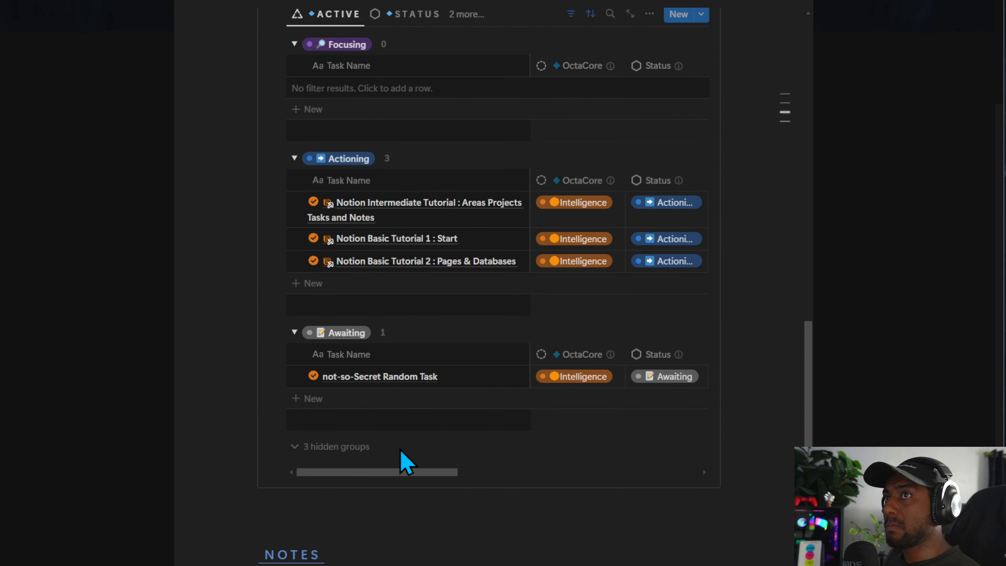
pyautogui.scroll(-15, 397, 462)
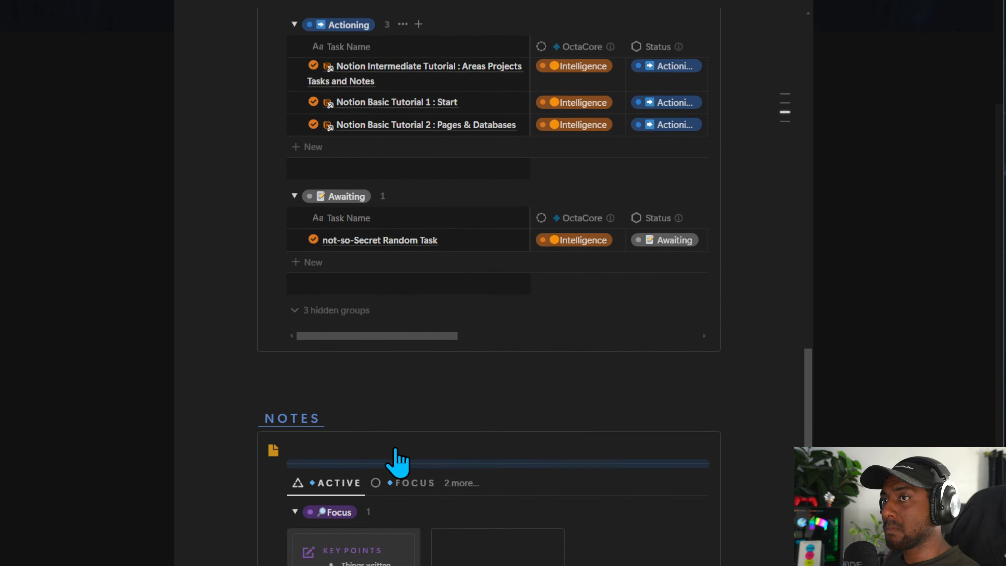
pyautogui.scroll(-5, 397, 455)
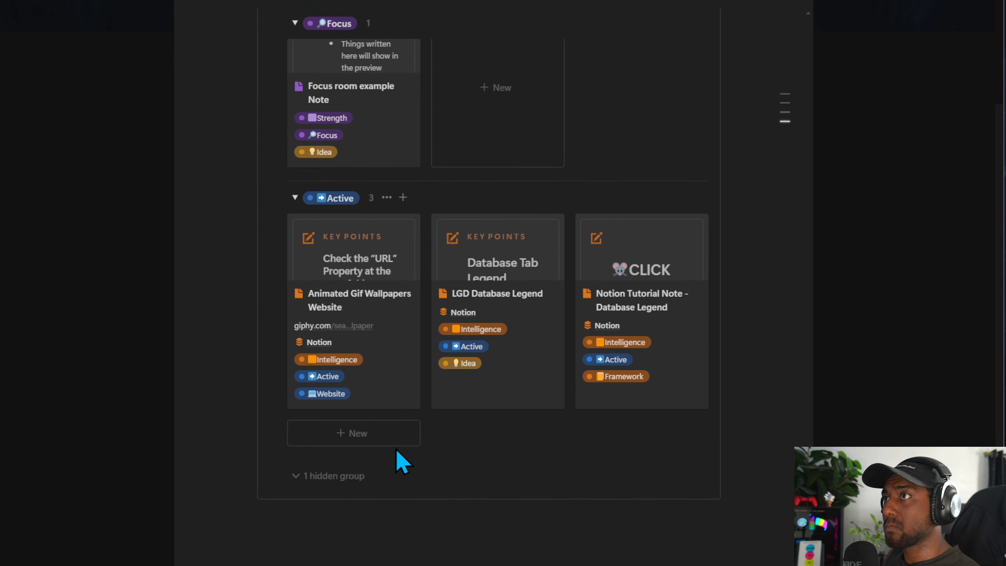
pyautogui.scroll(12, 397, 460)
pyautogui.scroll(15, 396, 456)
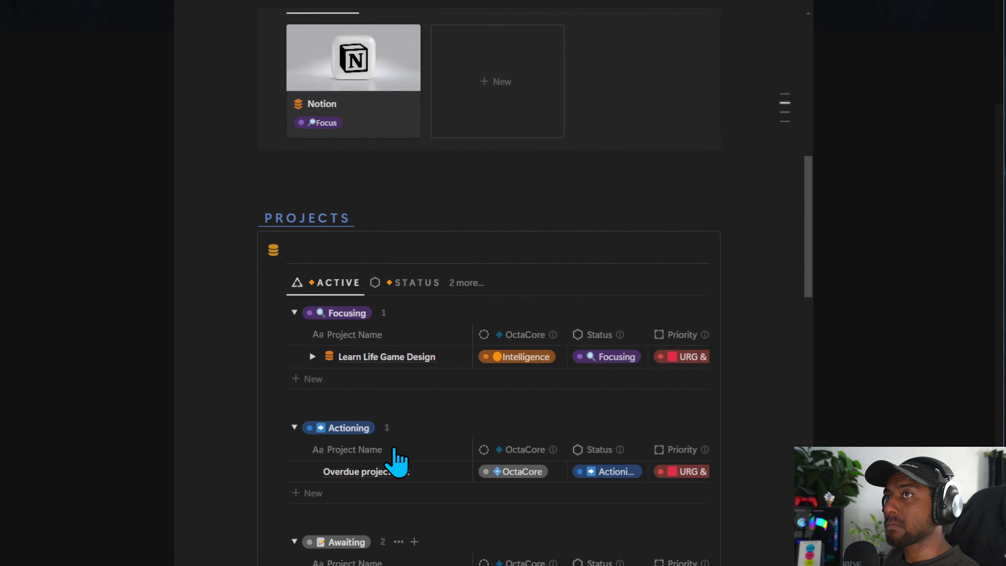
pyautogui.scroll(8, 395, 459)
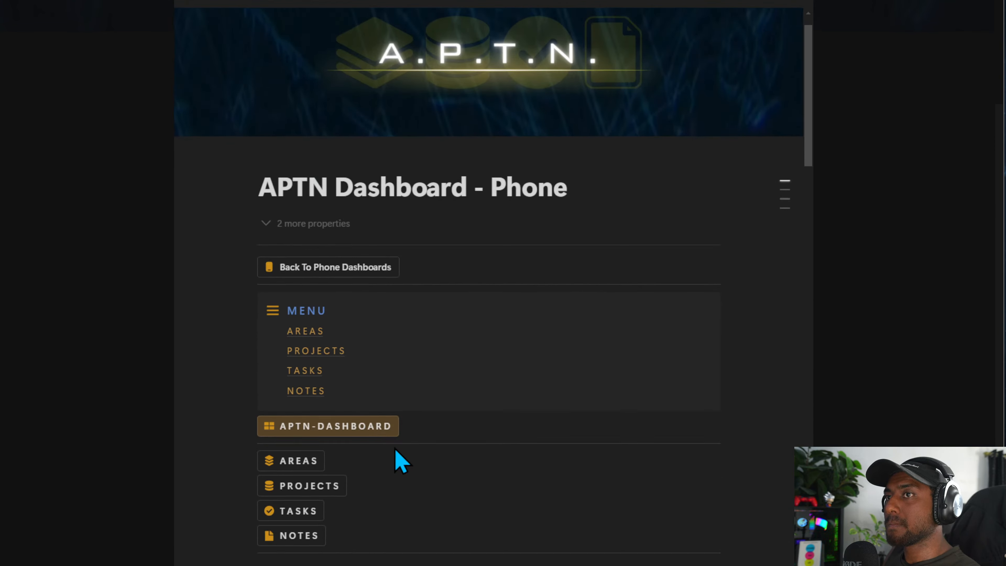
pyautogui.scroll(-8, 395, 460)
pyautogui.scroll(-20, 396, 476)
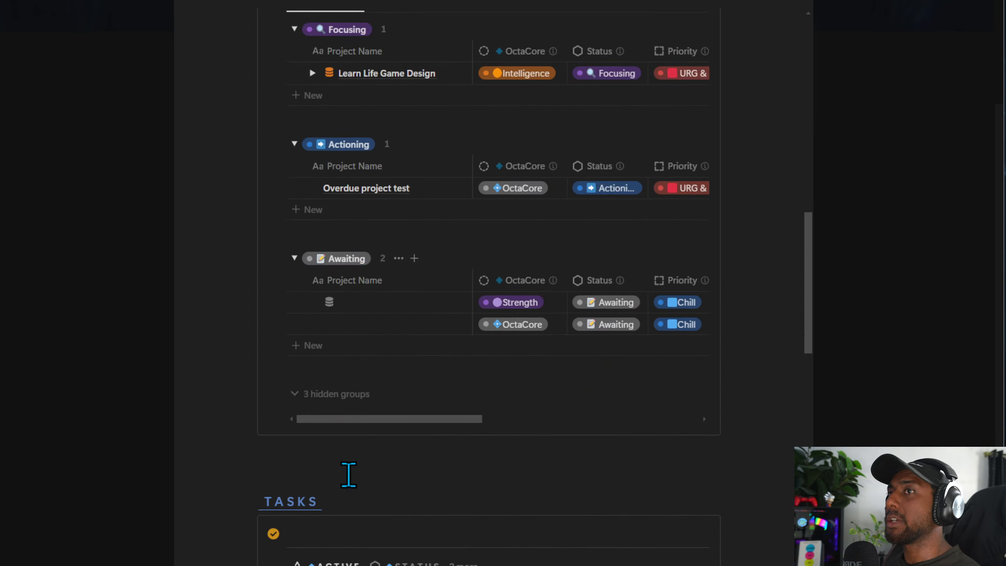
pyautogui.scroll(-5, 344, 494)
pyautogui.scroll(20, 343, 497)
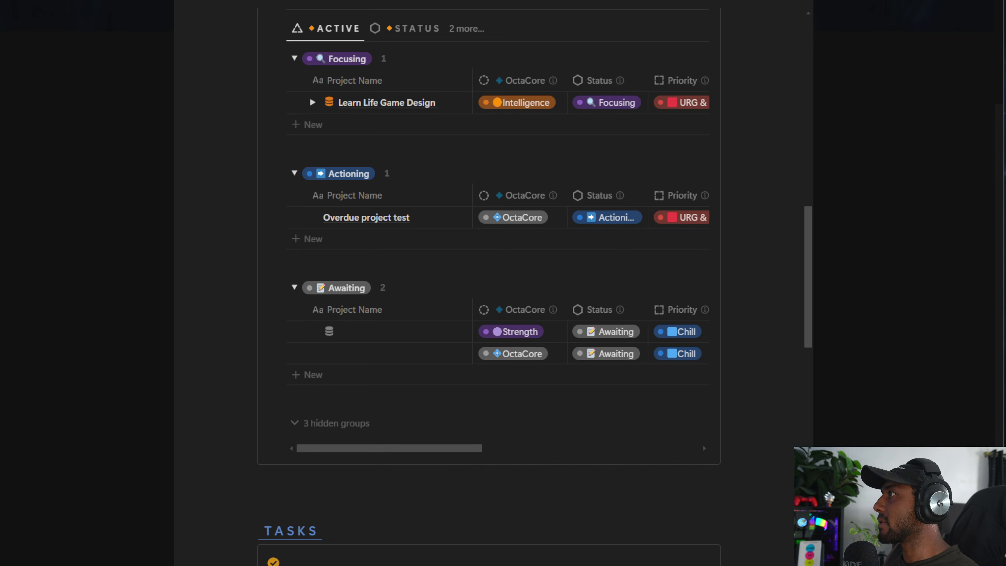
pyautogui.scroll(15, 364, 252)
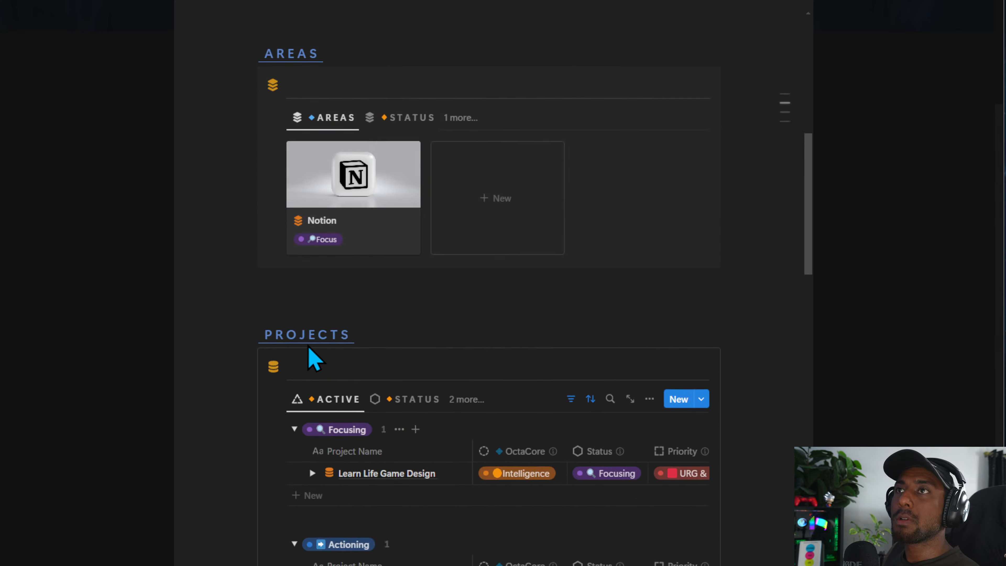
pyautogui.scroll(-10, 313, 359)
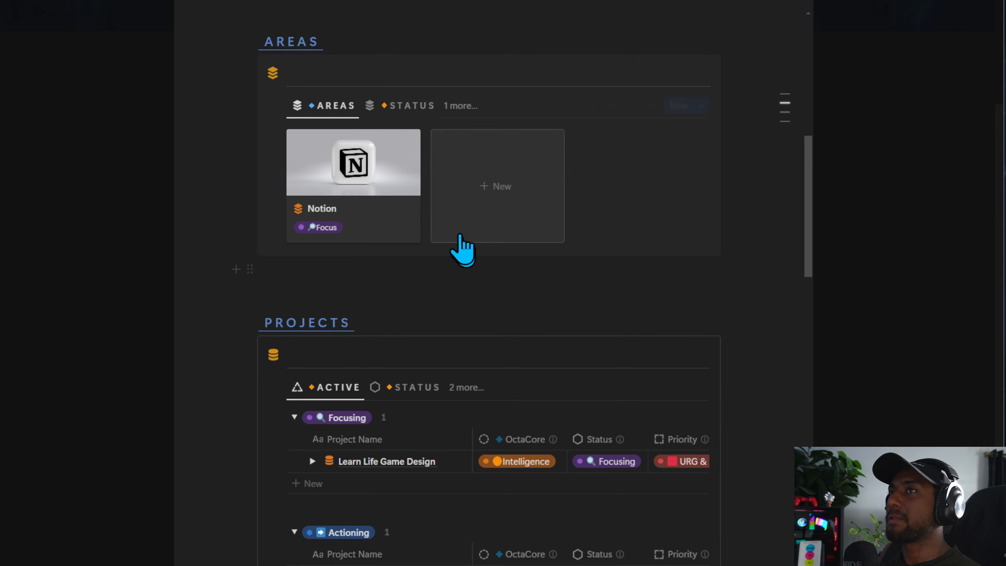
pyautogui.scroll(-15, 309, 228)
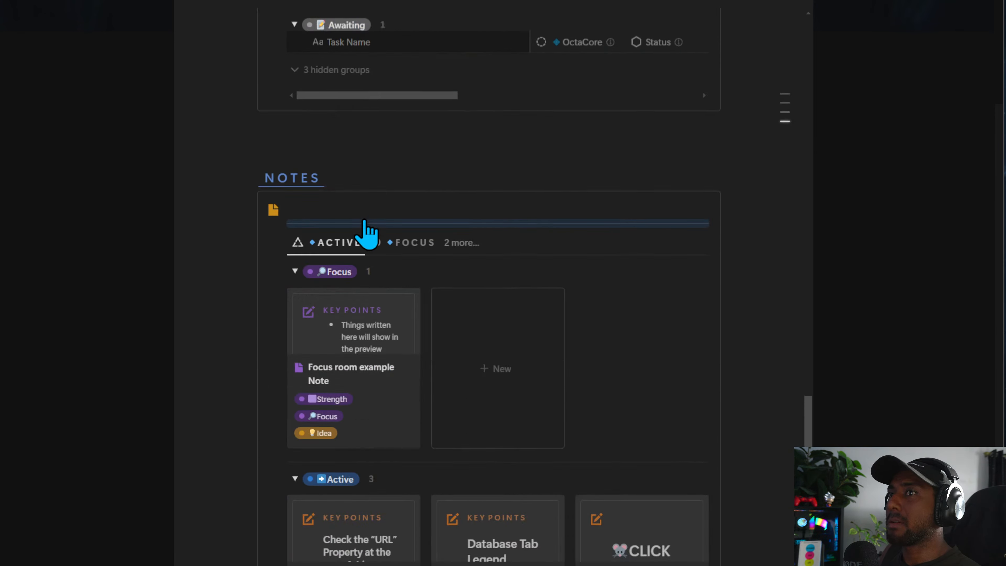
pyautogui.scroll(-14, 337, 309)
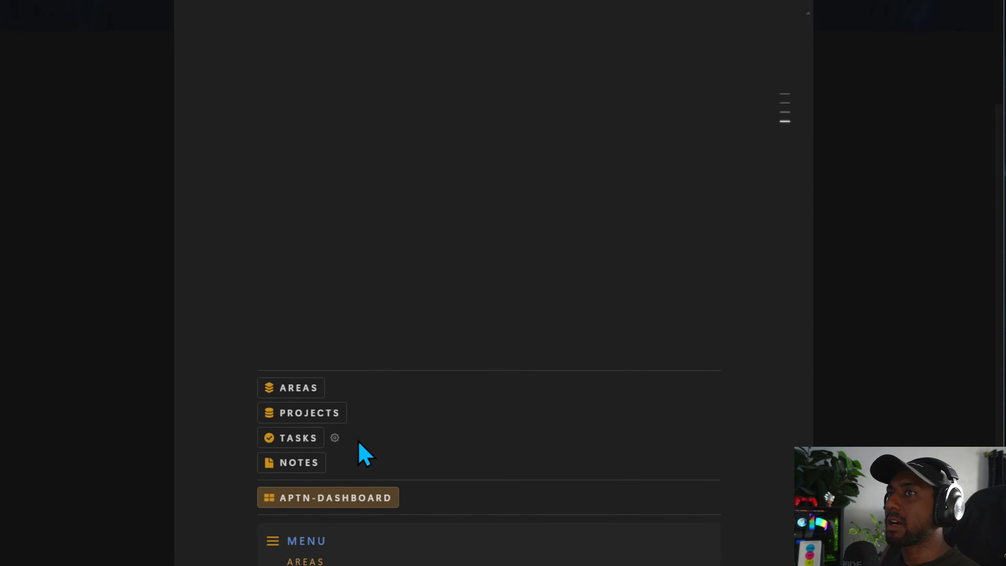
# Delete the surplus empty lines between the Notes block and the divider above the bottom page links.
pyautogui.scroll(6, 359, 451)
pyautogui.click(364, 547)
pyautogui.moveTo(752, 564); pyautogui.dragTo(258, 252)
pyautogui.press('Delete')
# Try an extra empty line between the Tasks block and the NOTES heading and compare the gaps above the other headings.
pyautogui.scroll(12, 386, 400)
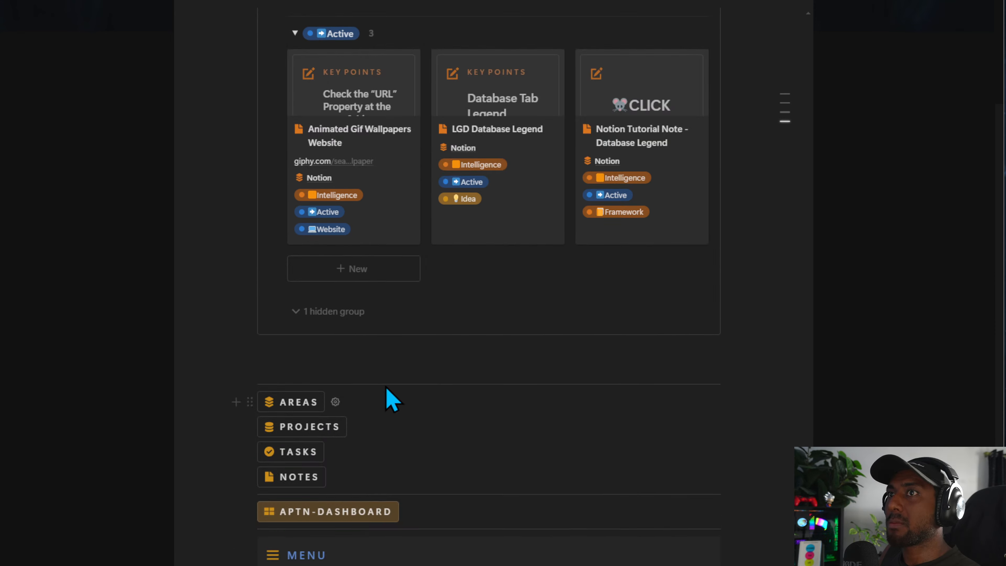
pyautogui.click(265, 459)
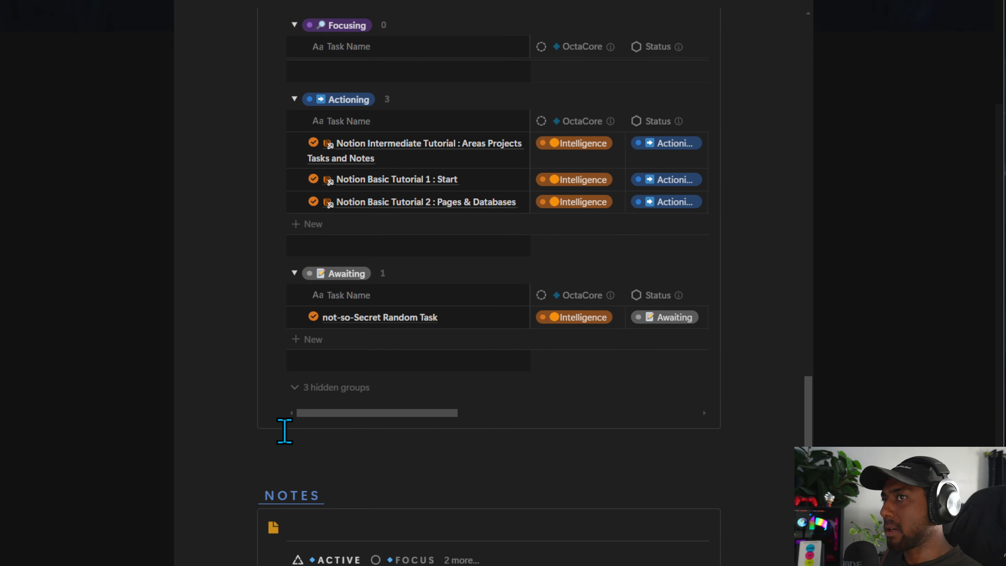
pyautogui.press('Down')
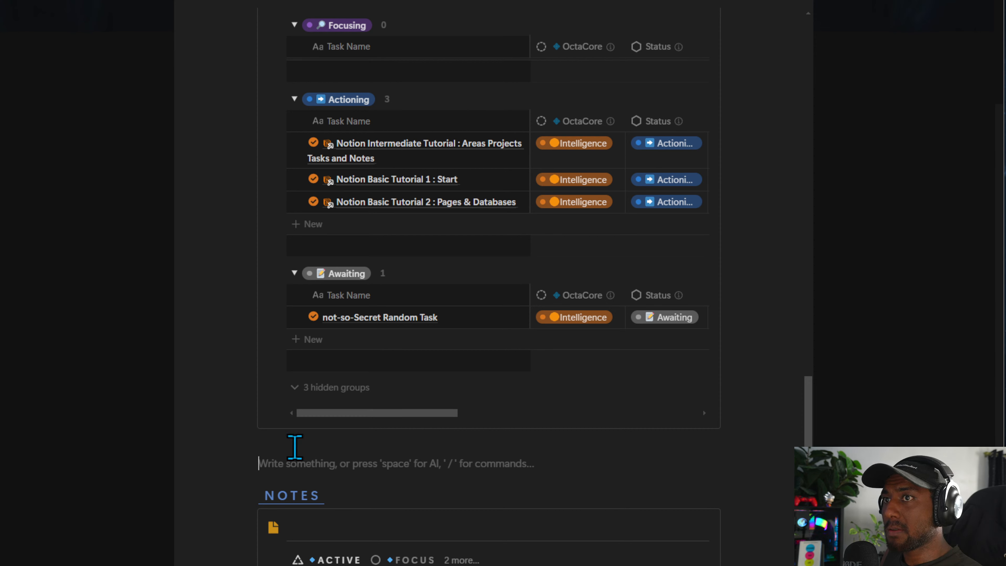
pyautogui.press('Return')
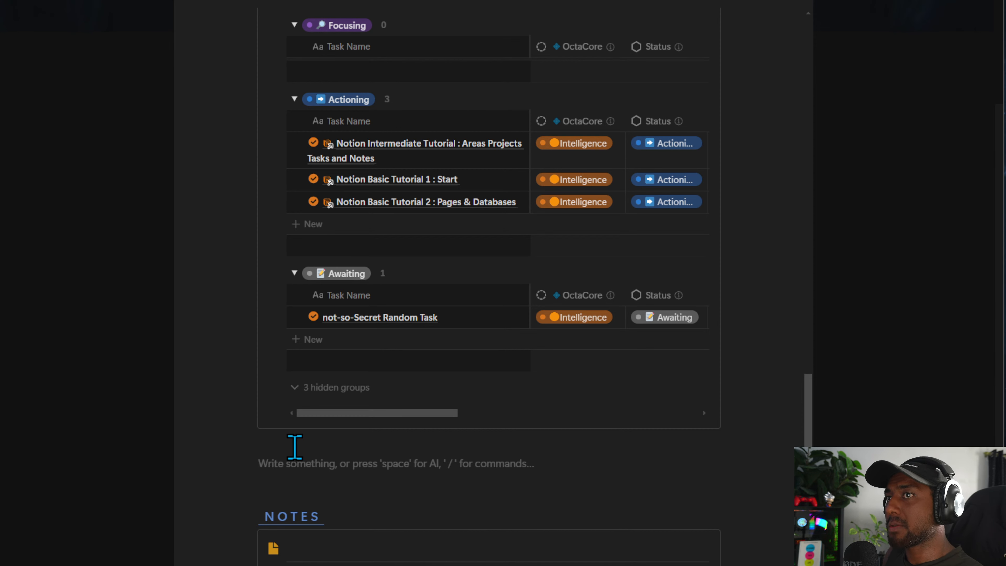
pyautogui.press('BackSpace')
pyautogui.scroll(10, 296, 459)
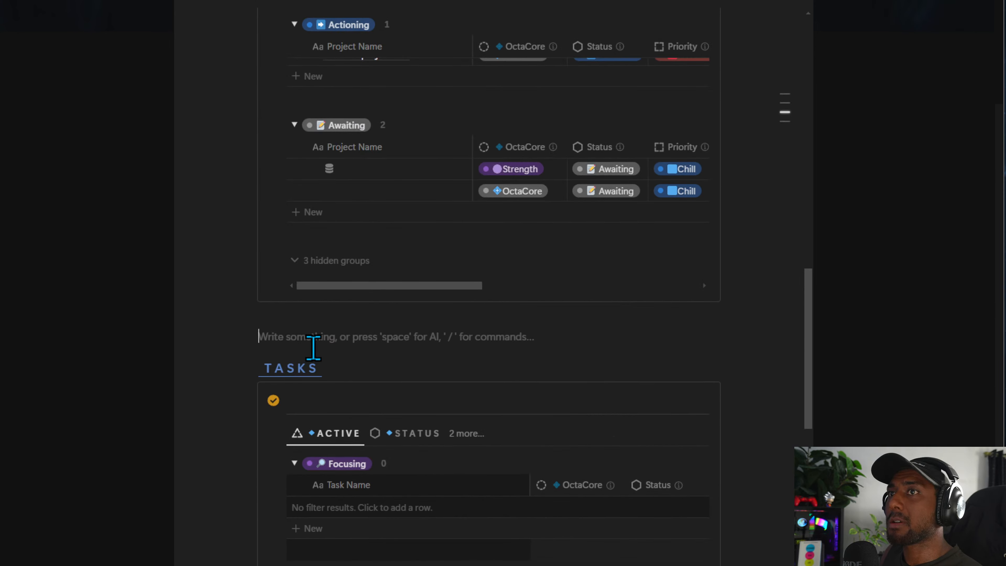
pyautogui.scroll(10, 313, 347)
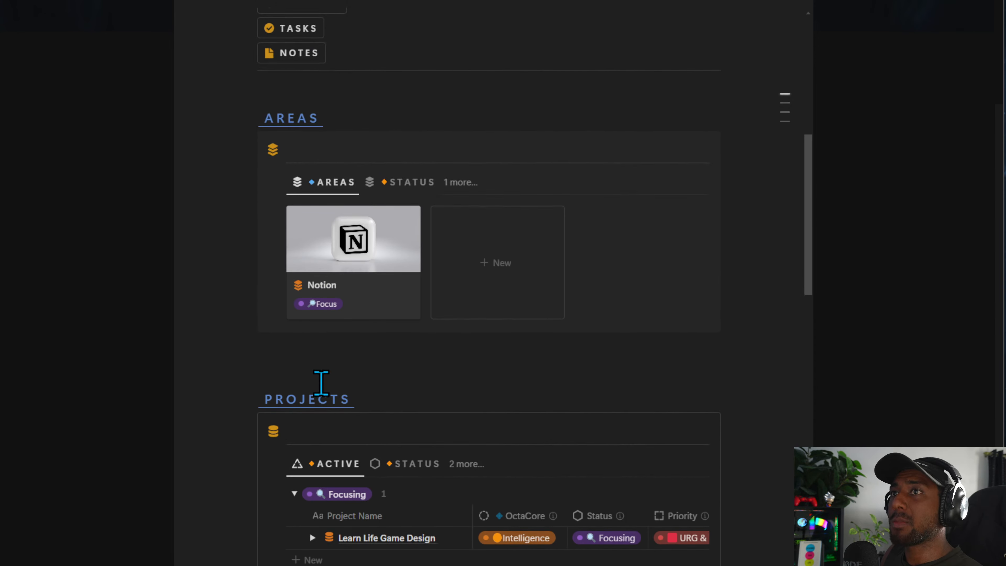
pyautogui.click(320, 382)
pyautogui.press('Up')
pyautogui.press('Up')
pyautogui.scroll(5, 321, 382)
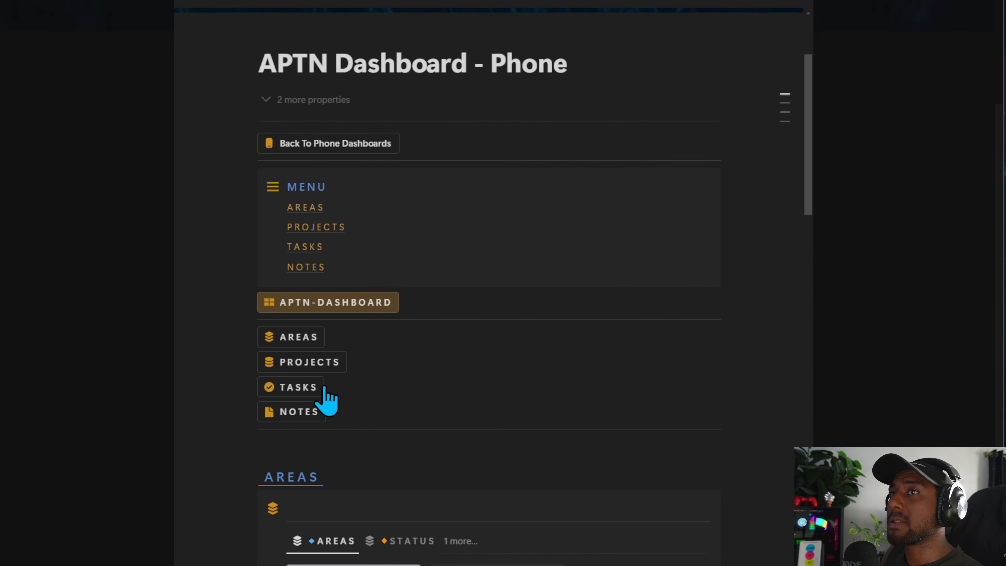
# Remove the empty line above the AREAS heading and insert an empty line there again.
pyautogui.click(349, 434)
pyautogui.click(359, 454)
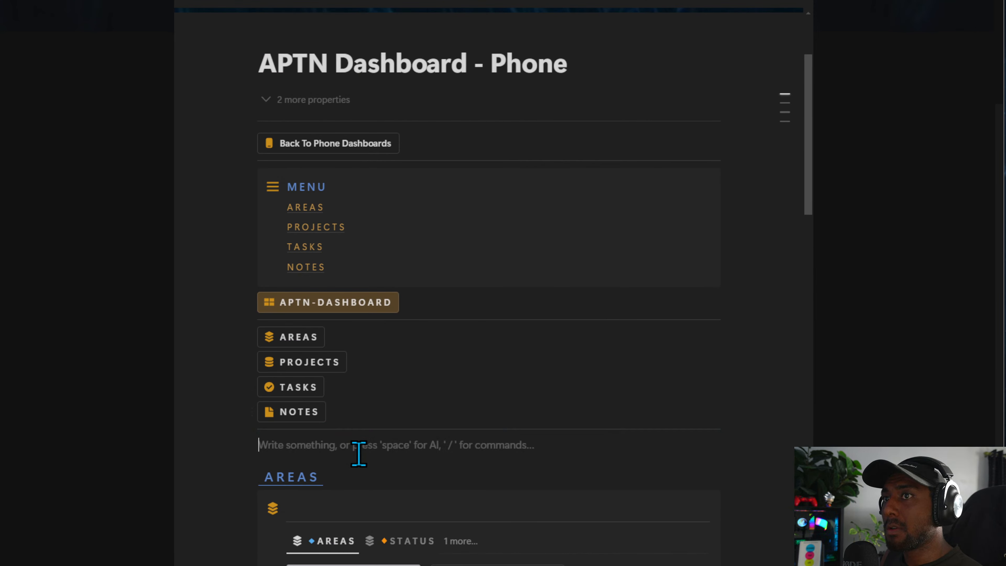
pyautogui.press('Return')
pyautogui.press('BackSpace')
pyautogui.press('BackSpace')
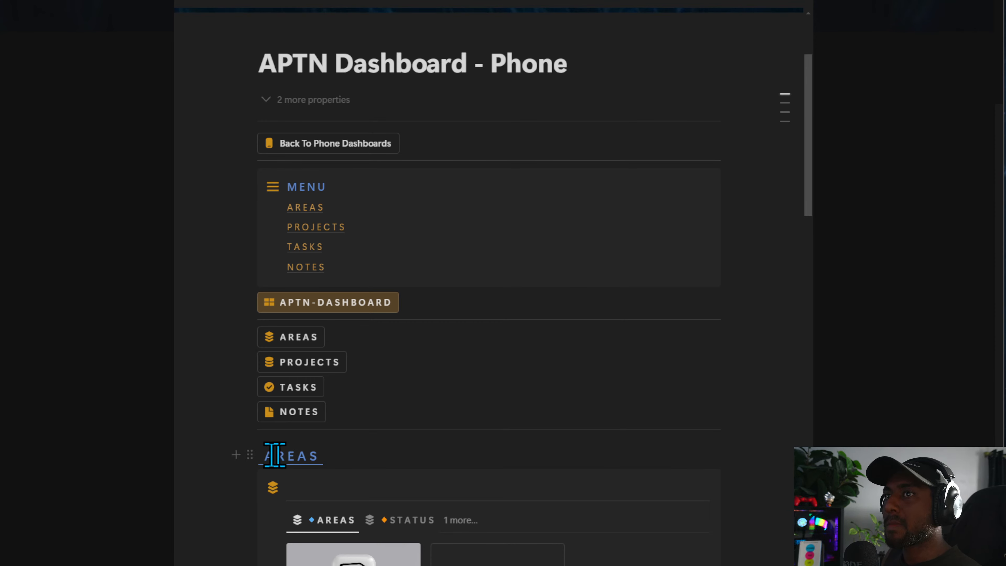
pyautogui.keyDown('alt'); pyautogui.click(236, 454); pyautogui.keyUp('alt')
pyautogui.press('Escape')
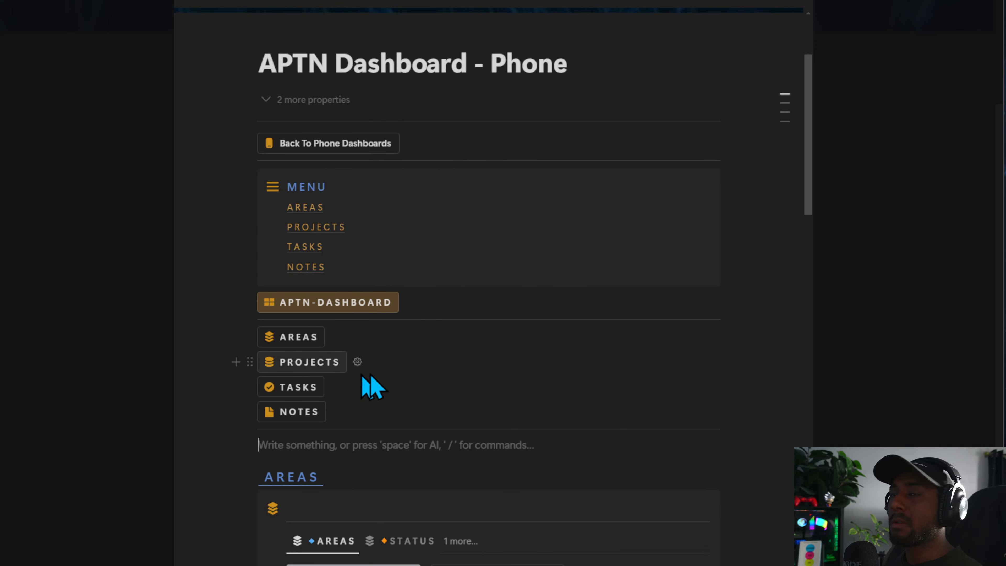
# Select the AREAS heading together with its database callout on the phone dashboard.
pyautogui.scroll(-5, 786, 370)
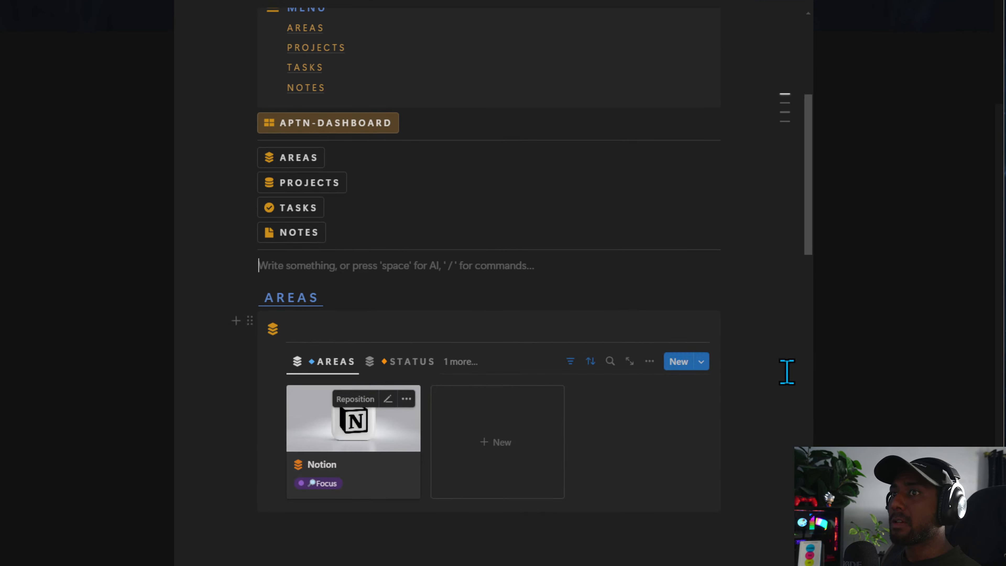
pyautogui.moveTo(739, 350); pyautogui.dragTo(306, 299)
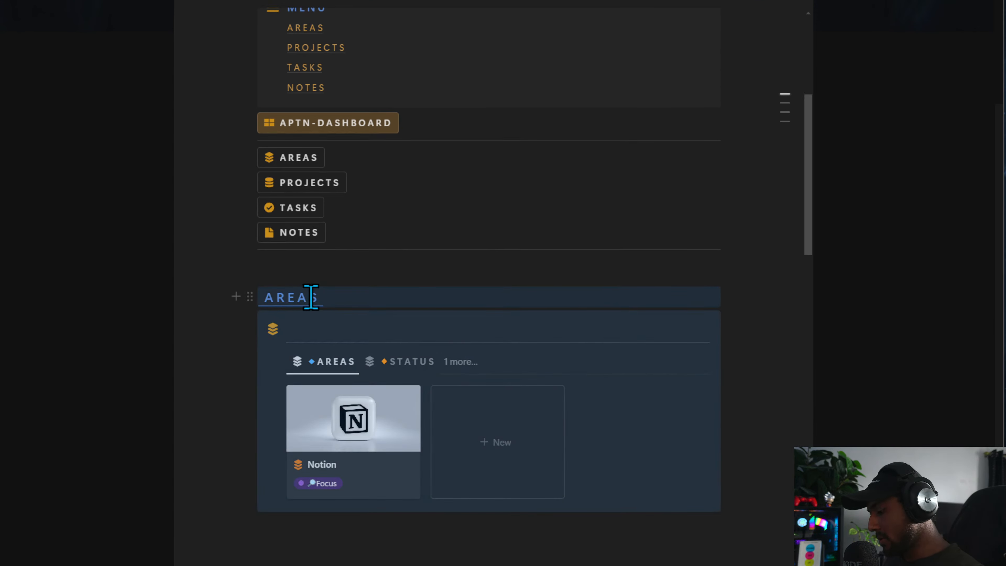
pyautogui.scroll(6, 337, 313)
# Paste the copied AREAS heading and database callout below the page links on the Areas - Phone page.
pyautogui.click(287, 397)
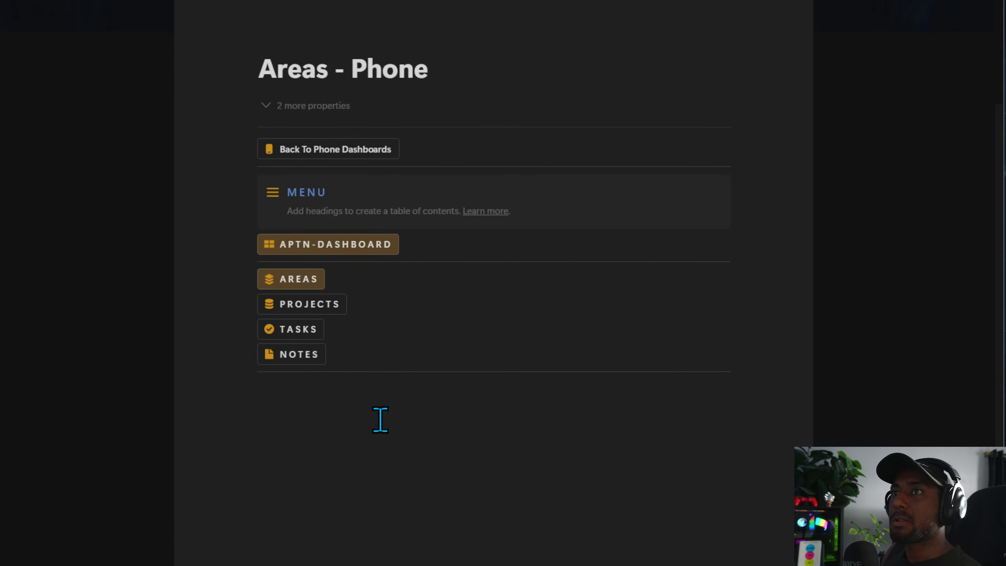
pyautogui.click(303, 304)
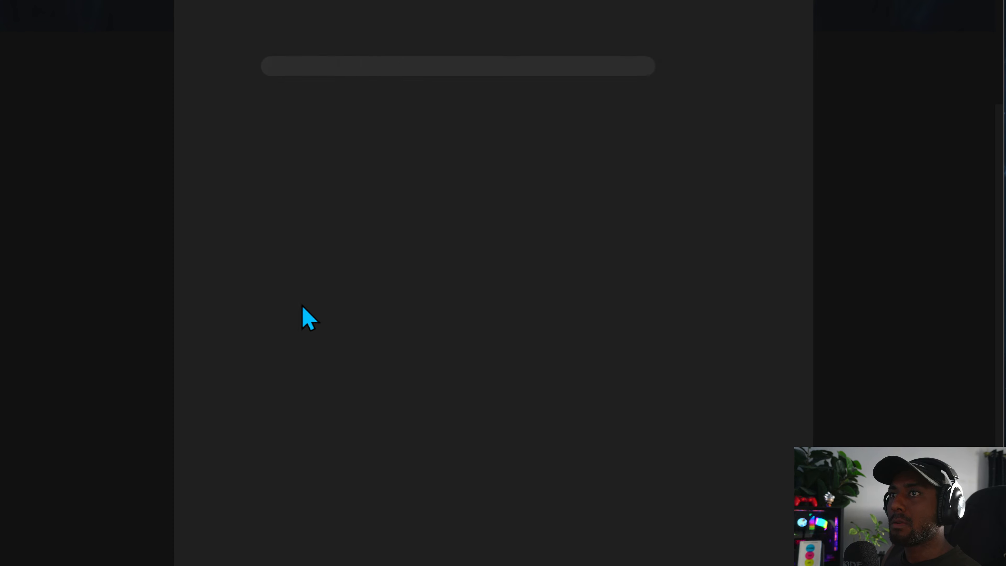
pyautogui.click(308, 283)
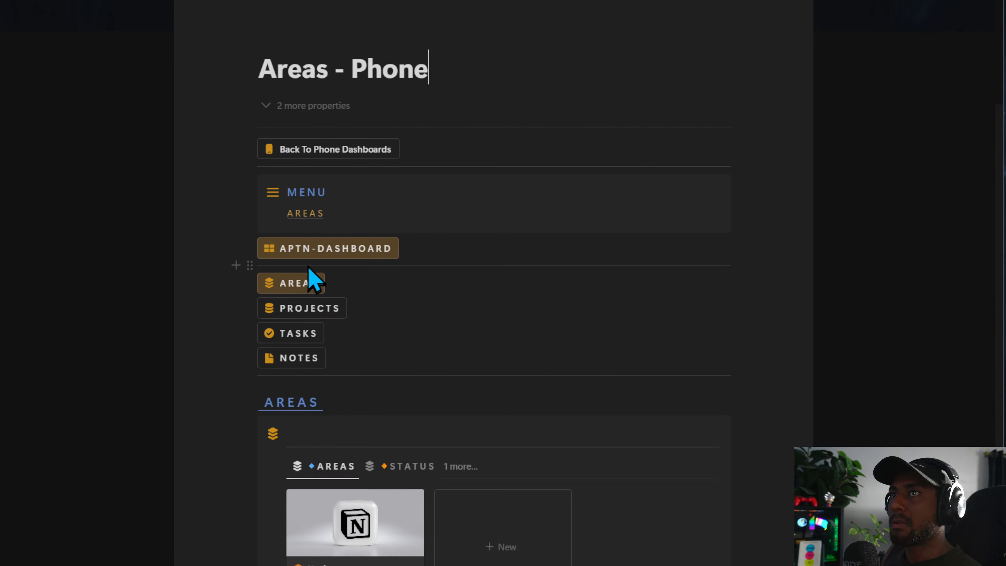
# Copy the PROJECTS heading and its database callout from the APTN phone dashboard into the Projects - Phone page as an unsynced copy.
pyautogui.click(321, 250)
pyautogui.moveTo(767, 524); pyautogui.dragTo(288, 449)
pyautogui.scroll(1, 379, 511)
pyautogui.scroll(5, 379, 511)
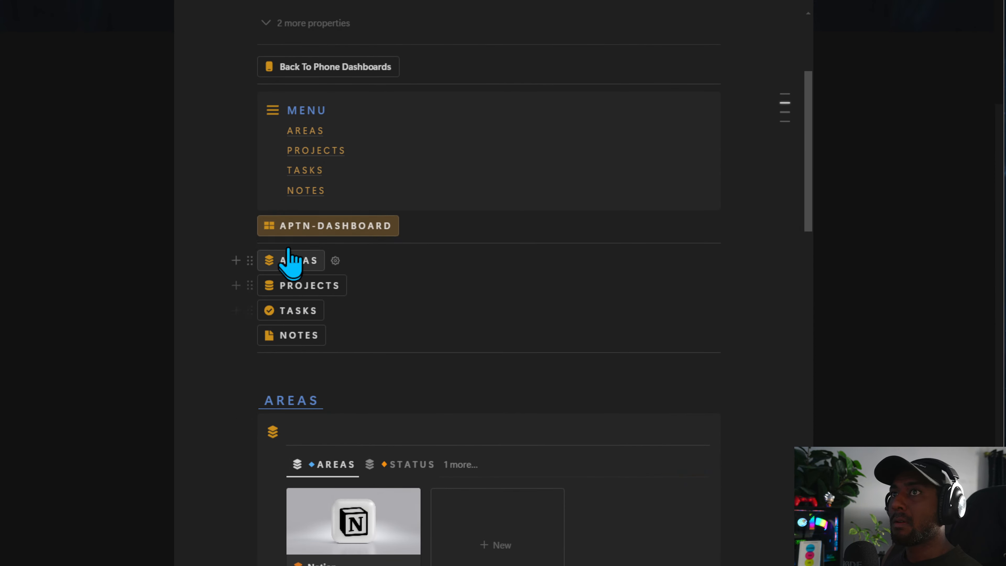
pyautogui.click(297, 289)
pyautogui.click(393, 411)
pyautogui.hotkey('ctrl', 'v')
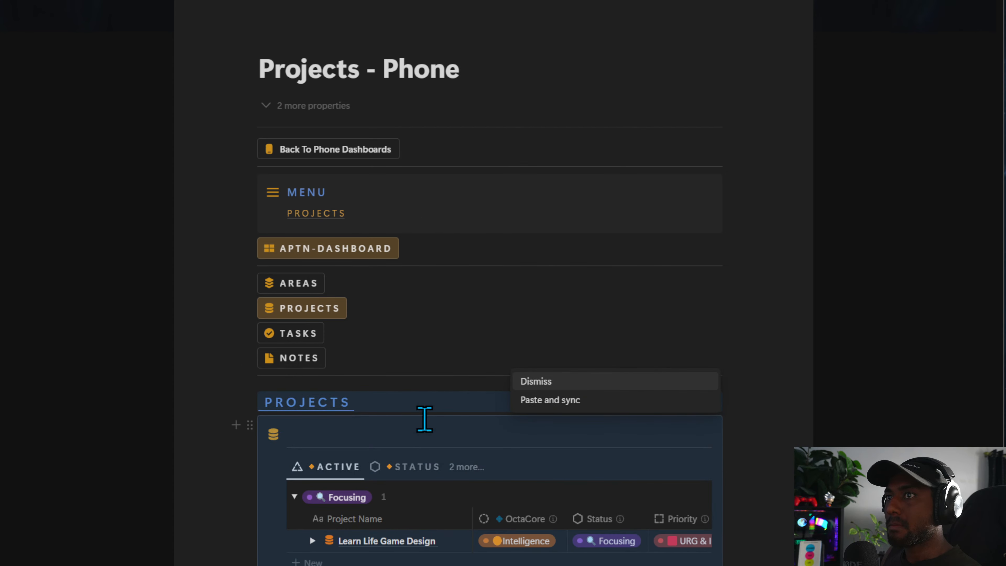
pyautogui.click(417, 406)
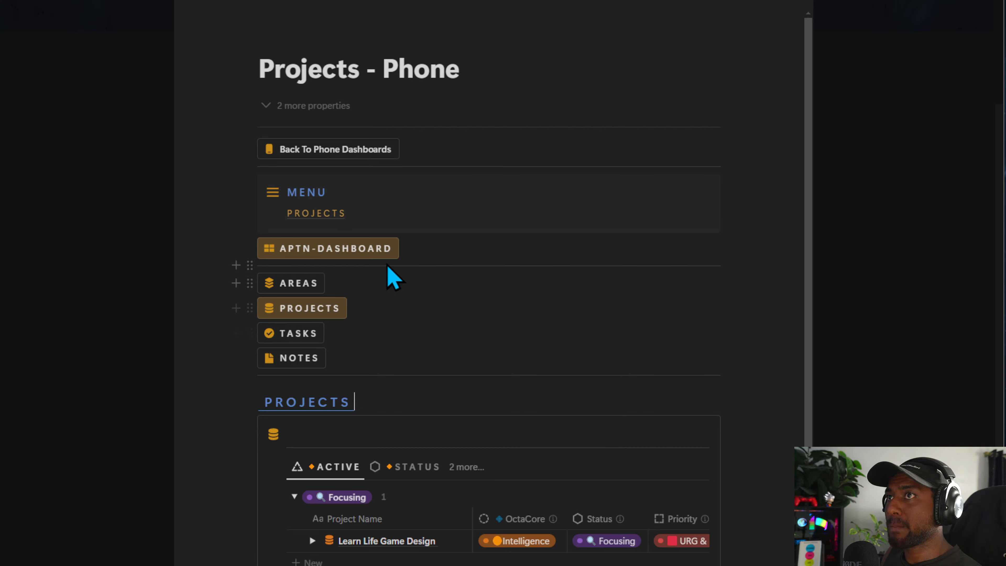
# Reset the APTN-DASHBOARD link button to the default color on the Areas - Phone and Projects - Phone pages.
pyautogui.click(289, 283)
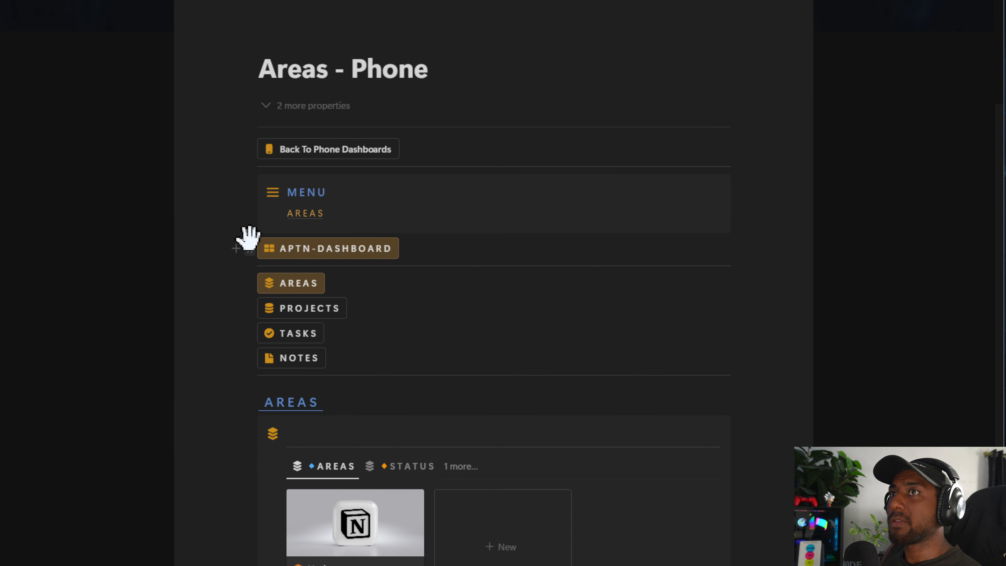
pyautogui.click(249, 248)
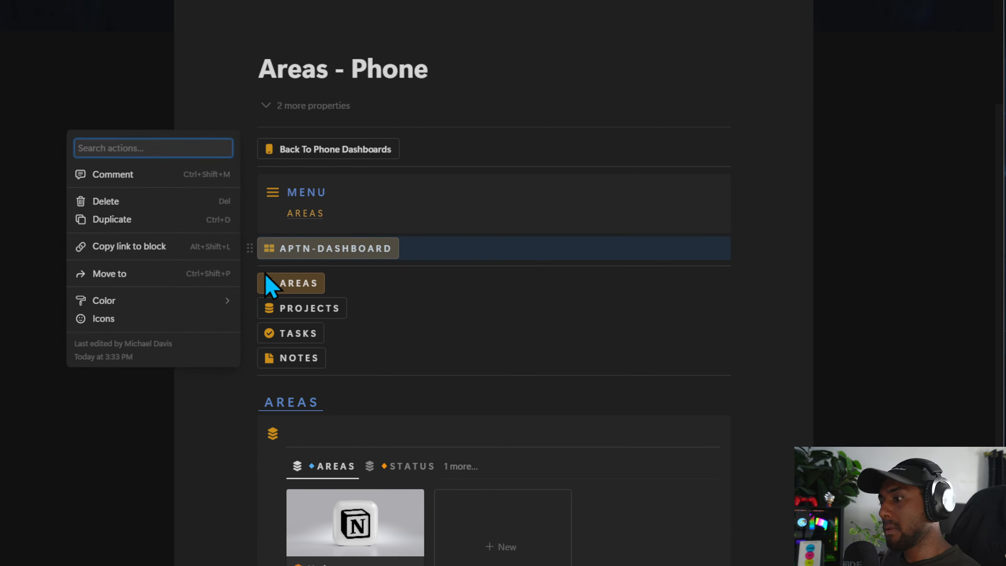
pyautogui.write('d')
pyautogui.click(161, 164)
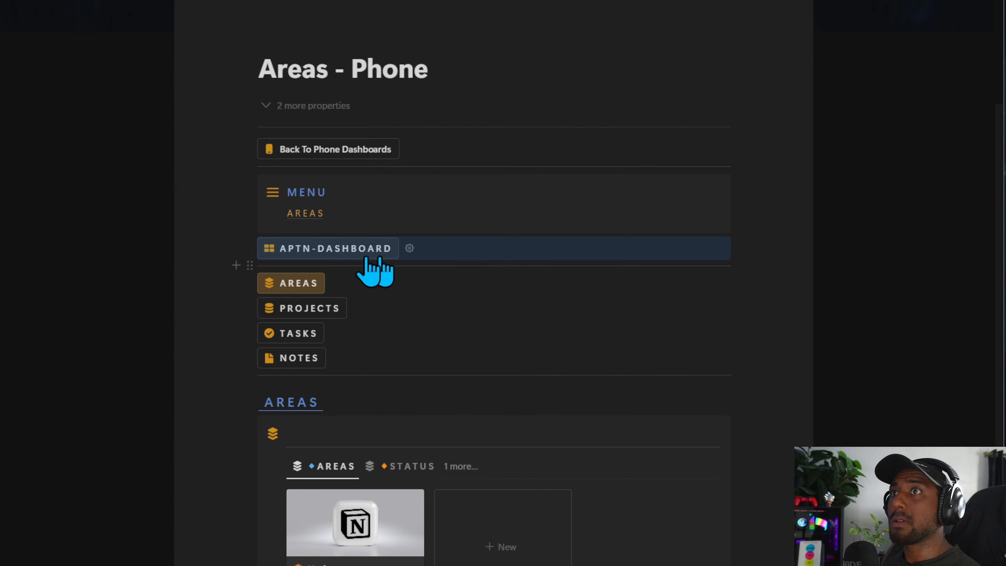
pyautogui.click(325, 307)
pyautogui.click(249, 248)
pyautogui.write('D')
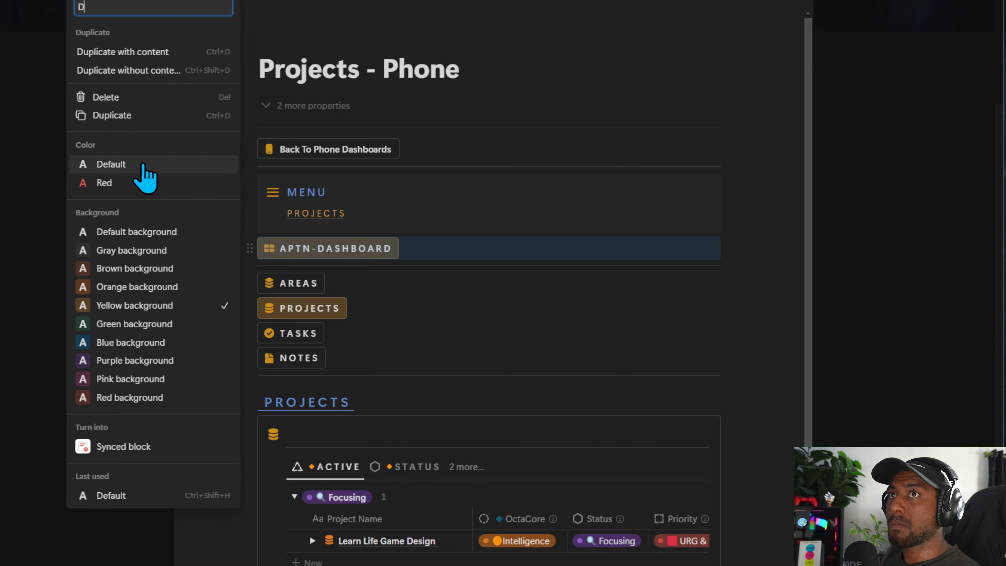
pyautogui.click(139, 166)
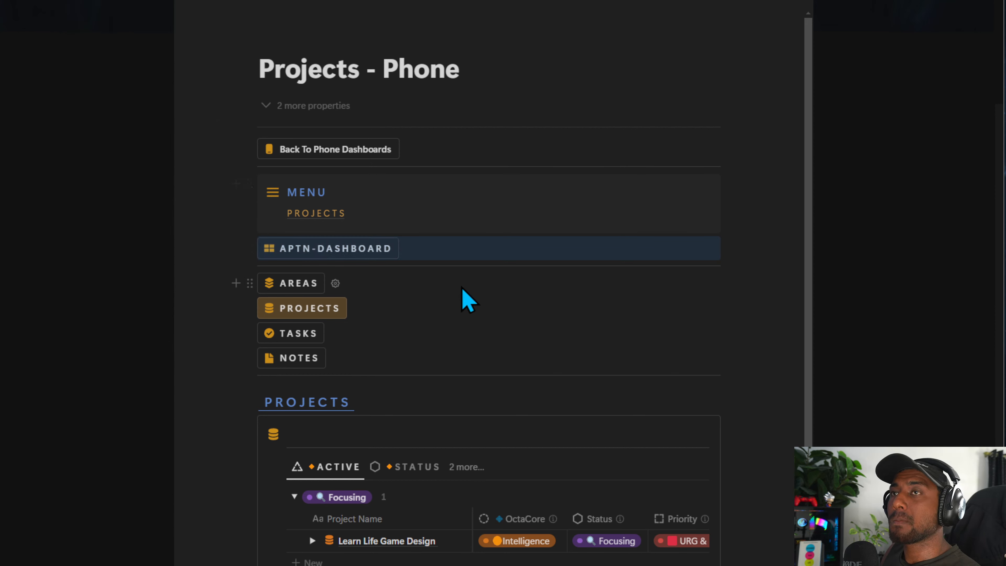
# Give the APTN-DASHBOARD link button the default background on the Tasks - Phone and Notes - Phone pages.
pyautogui.click(286, 333)
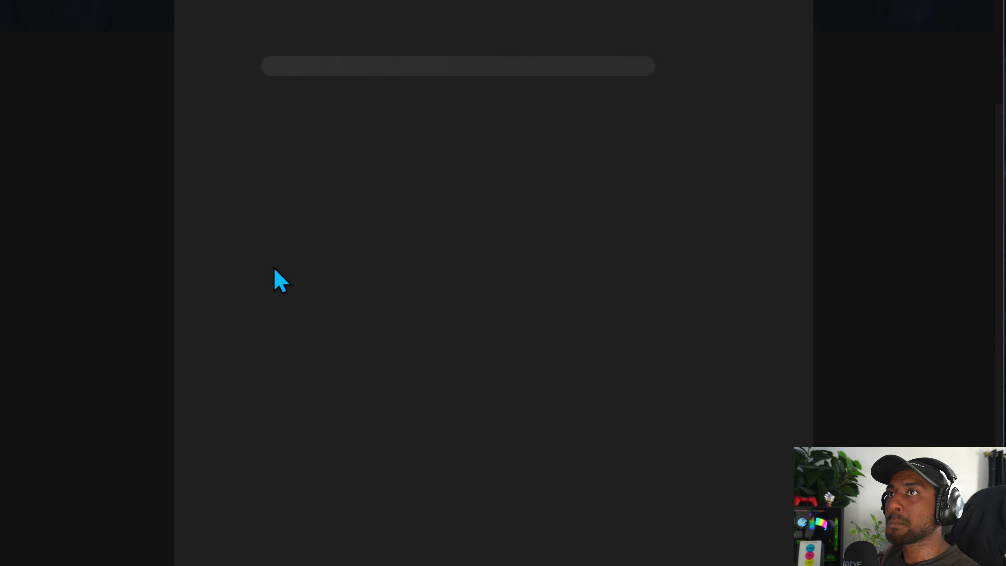
pyautogui.click(248, 238)
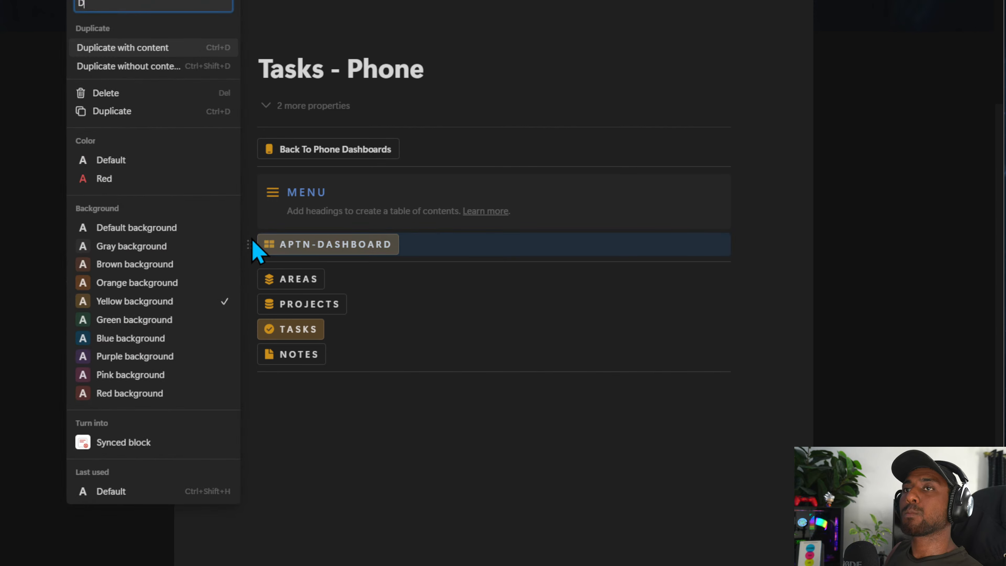
pyautogui.click(131, 226)
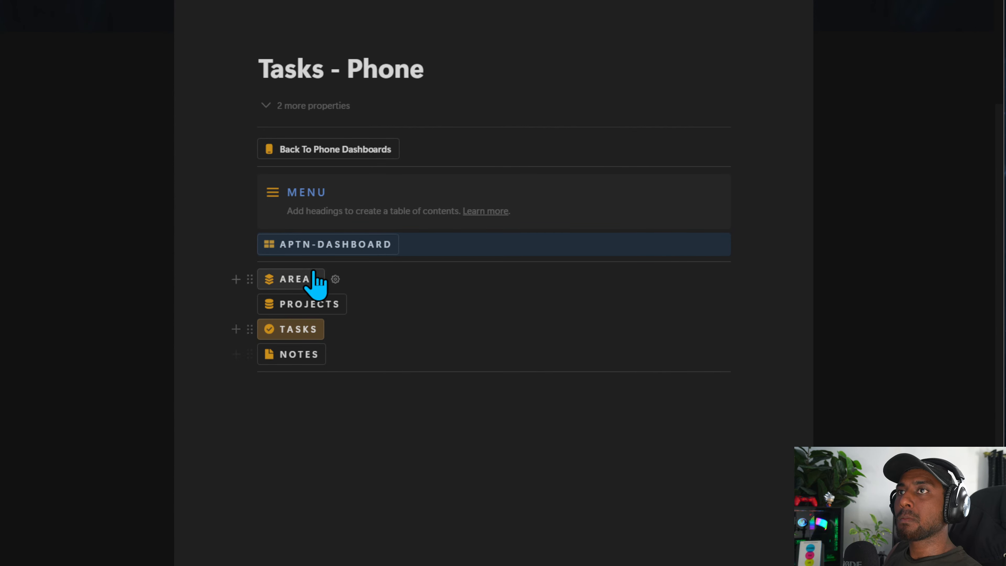
pyautogui.click(288, 357)
pyautogui.click(249, 244)
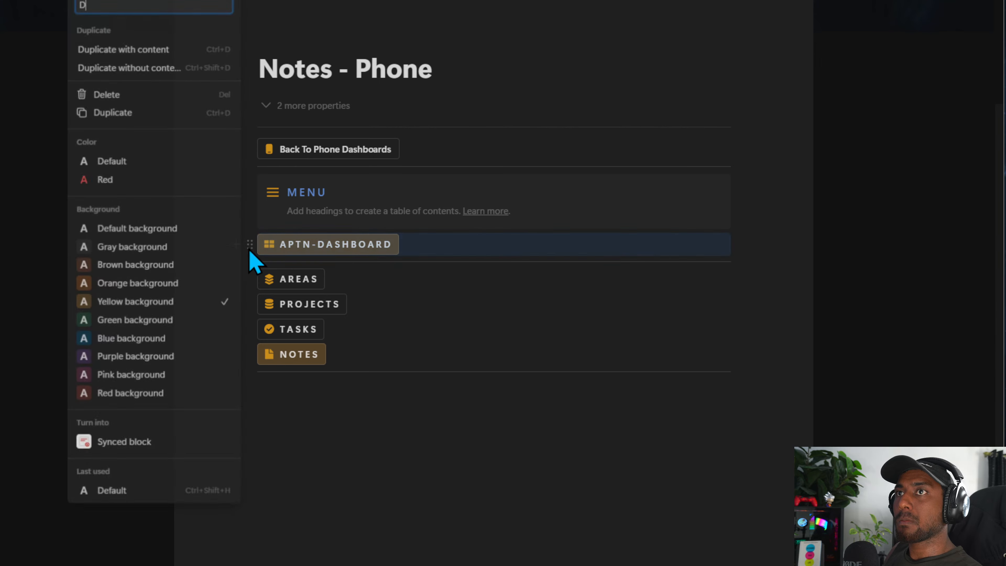
pyautogui.click(131, 227)
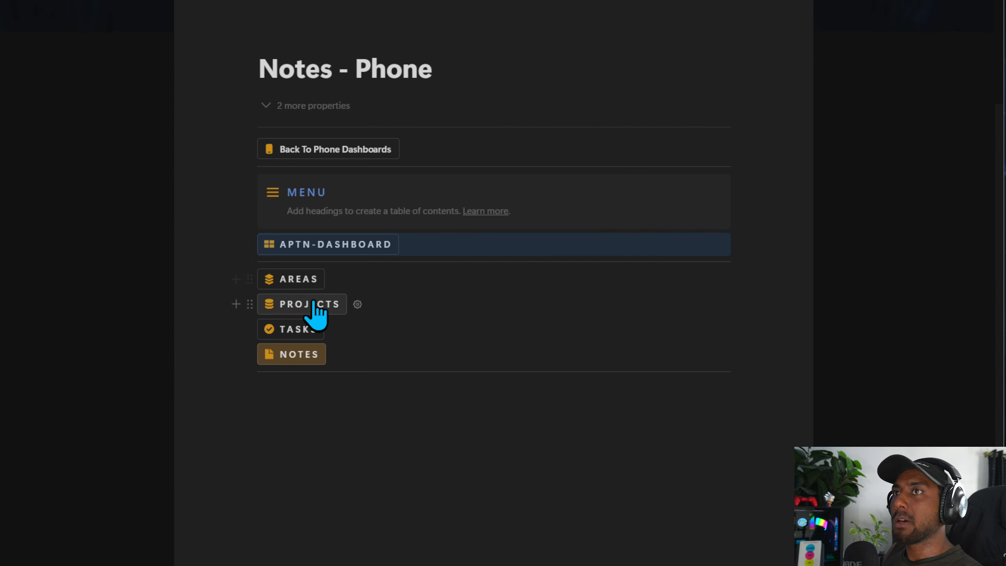
# Check the link buttons by going from Notes through the Tasks, Projects and Areas phone pages back to the APTN dashboard.
pyautogui.click(301, 327)
pyautogui.click(305, 304)
pyautogui.click(298, 280)
pyautogui.click(330, 250)
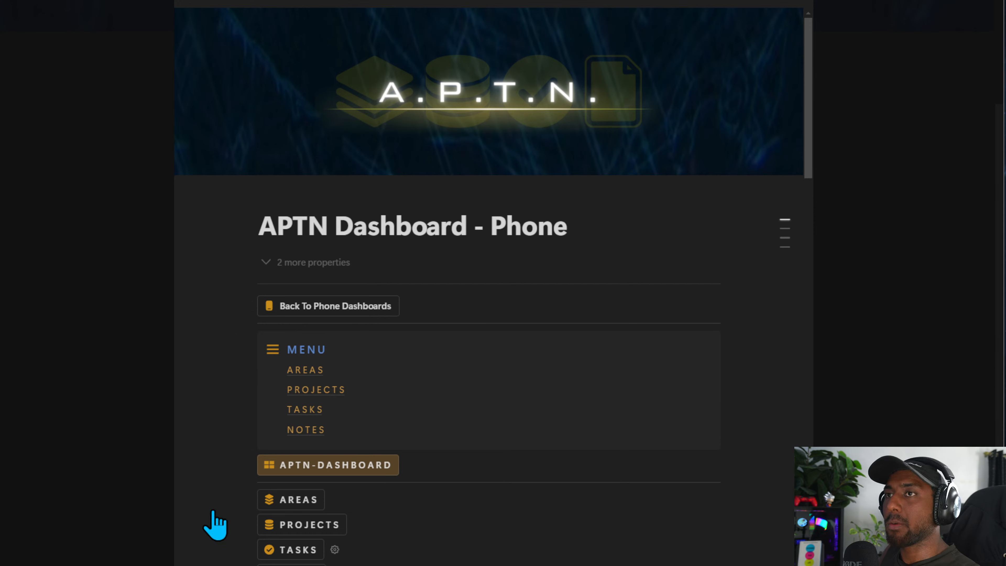
# Copy the TASKS heading and its database callout from the APTN phone dashboard into the Tasks - Phone page.
pyautogui.scroll(-12, 265, 407)
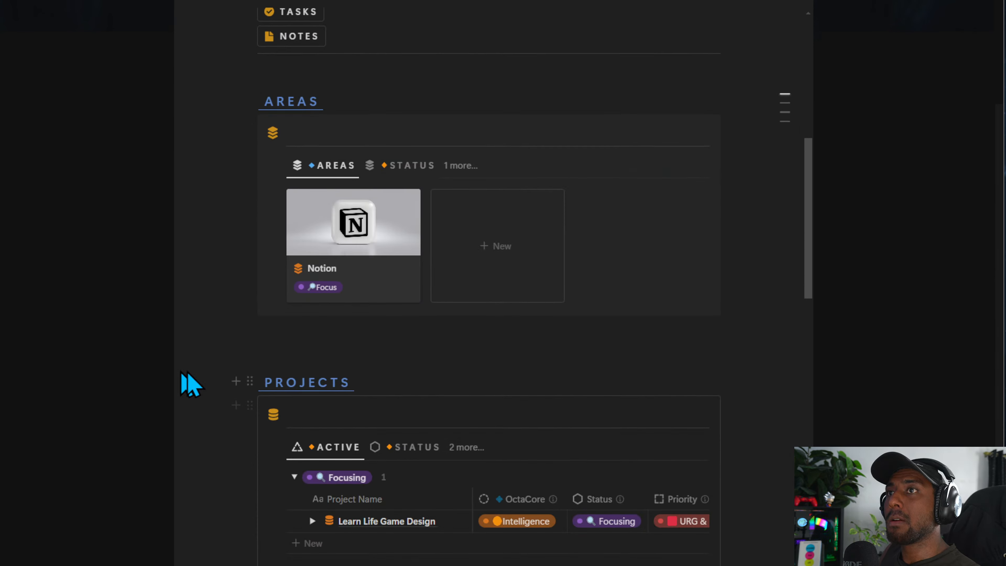
pyautogui.scroll(6, 188, 382)
pyautogui.scroll(-10, 314, 416)
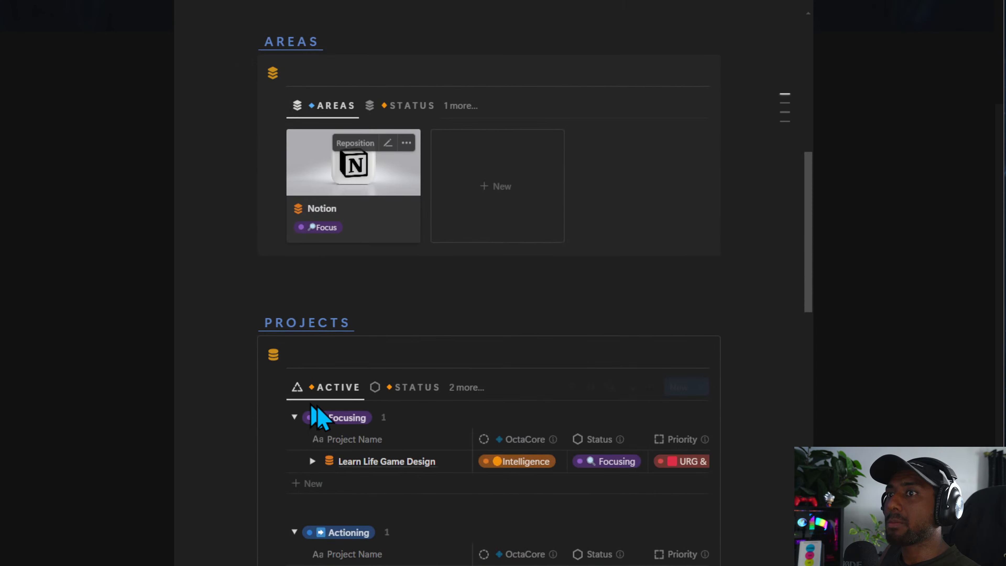
pyautogui.moveTo(740, 515); pyautogui.dragTo(323, 465)
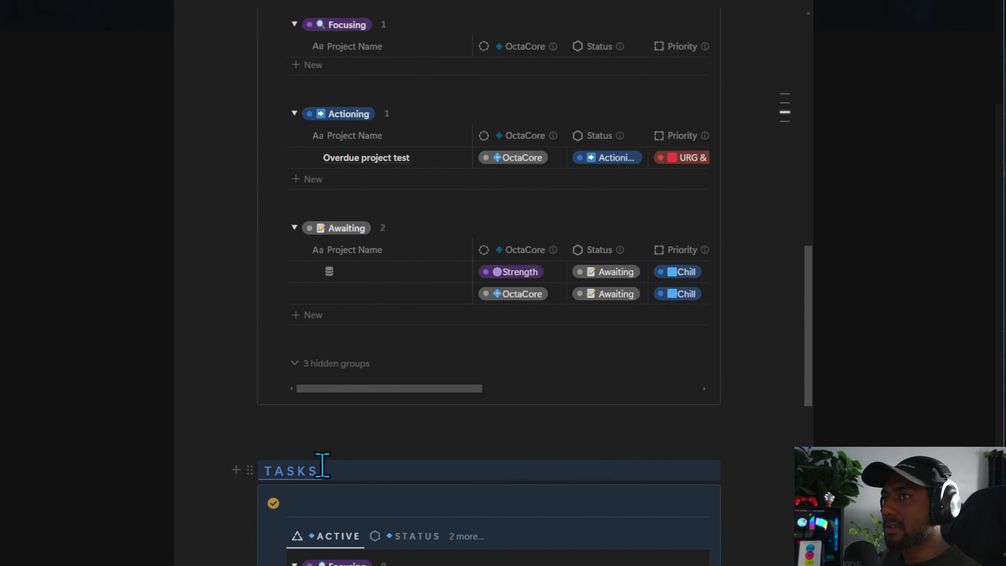
pyautogui.scroll(15, 358, 486)
pyautogui.click(305, 198)
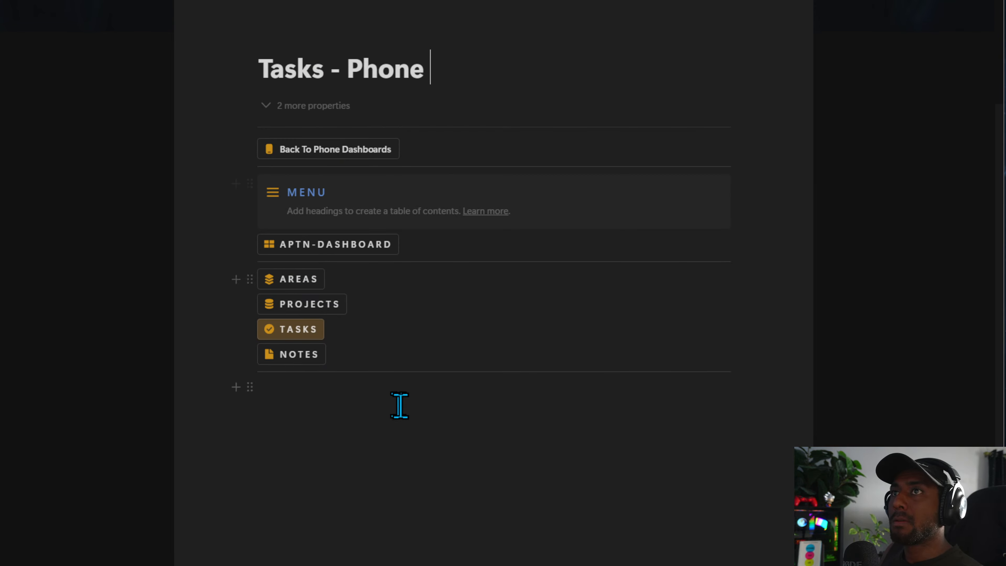
# Switch between the Projects, Tasks and Areas phone pages to check their link buttons, and return to the APTN dashboard.
pyautogui.click(311, 311)
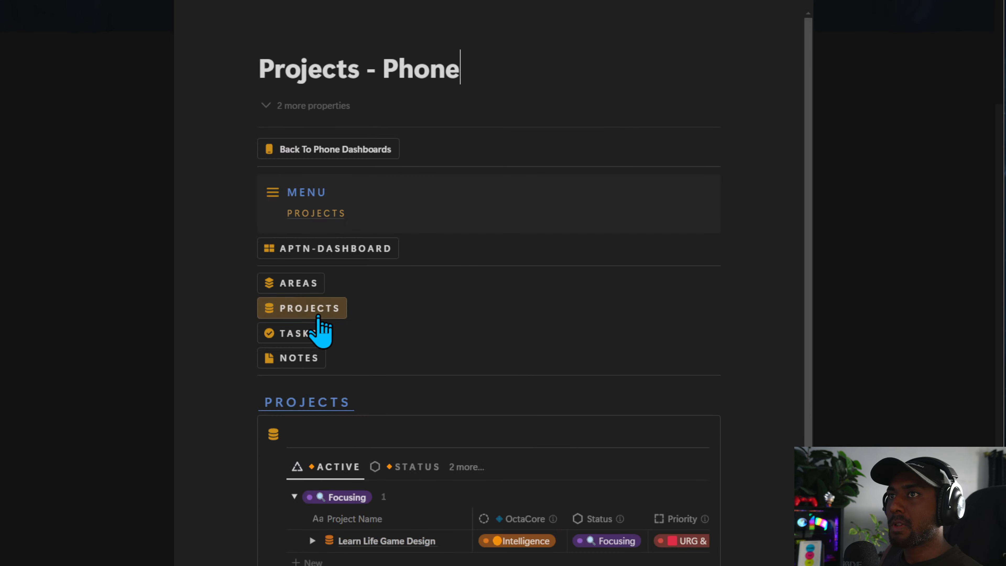
pyautogui.click(306, 334)
pyautogui.click(305, 284)
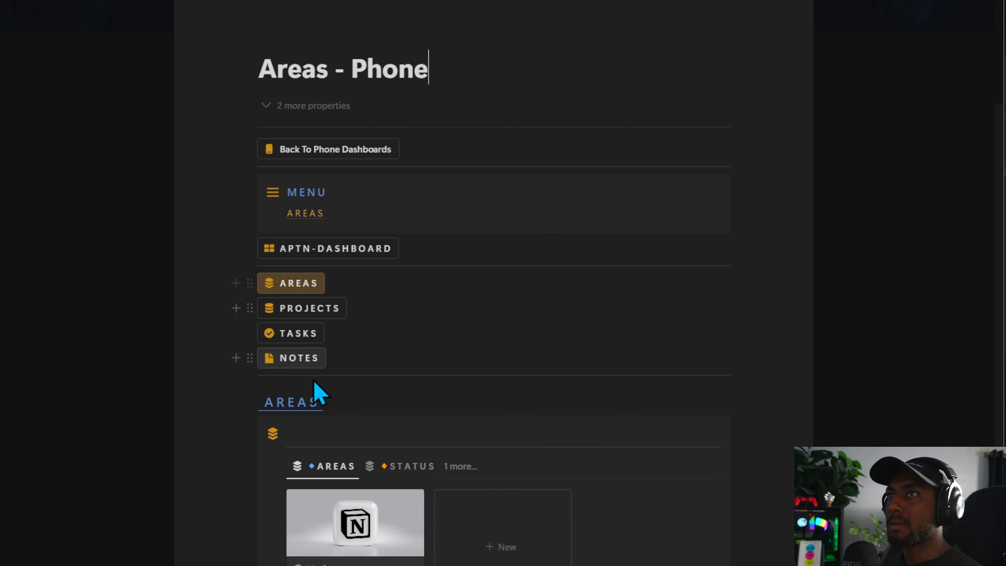
pyautogui.click(318, 251)
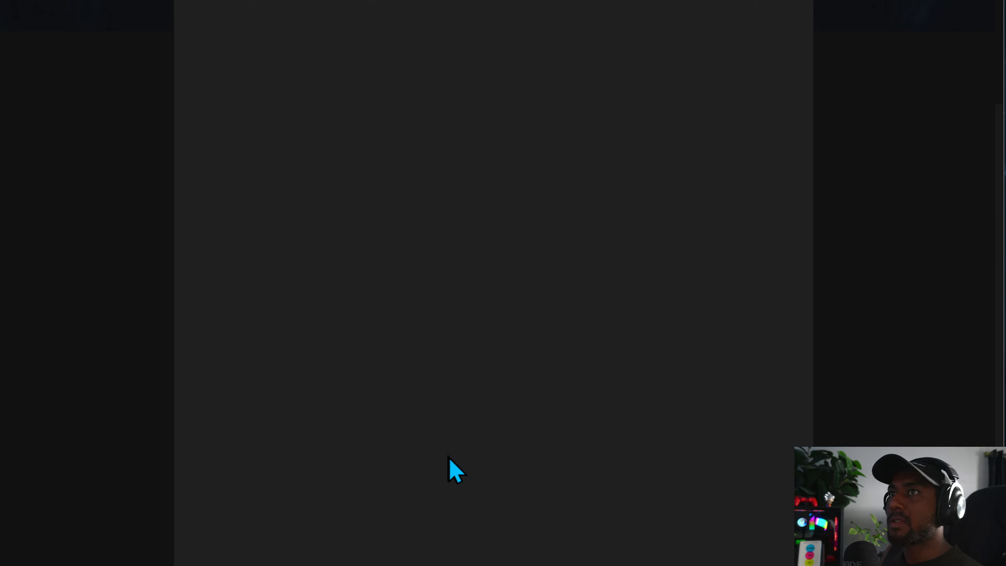
# Copy the NOTES heading and its database callout from the APTN phone dashboard into the Notes - Phone page.
pyautogui.scroll(-10, 452, 469)
pyautogui.scroll(-6, 468, 492)
pyautogui.moveTo(760, 254); pyautogui.dragTo(275, 110)
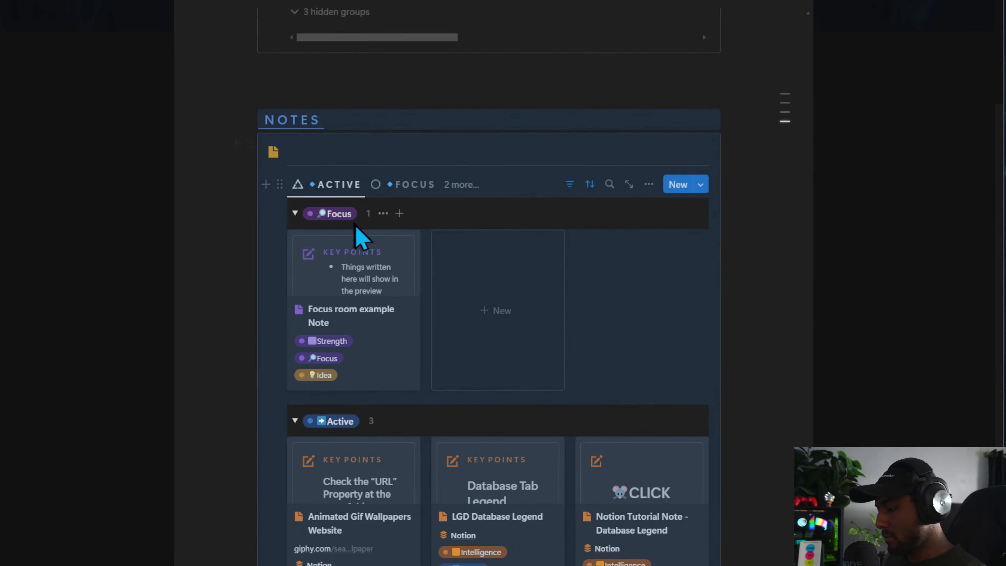
pyautogui.scroll(12, 386, 359)
pyautogui.scroll(12, 394, 375)
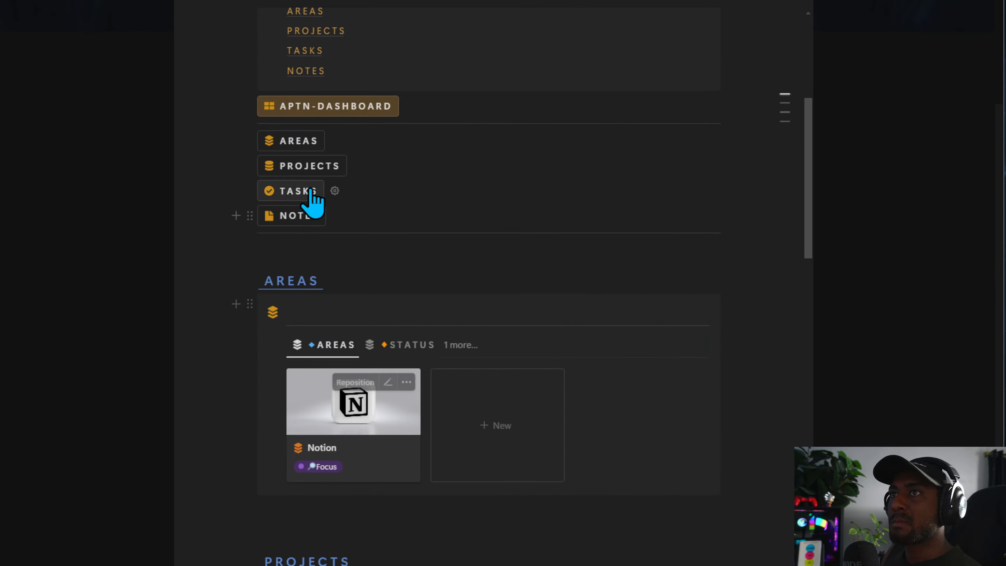
pyautogui.click(395, 411)
pyautogui.hotkey('ctrl', 'v')
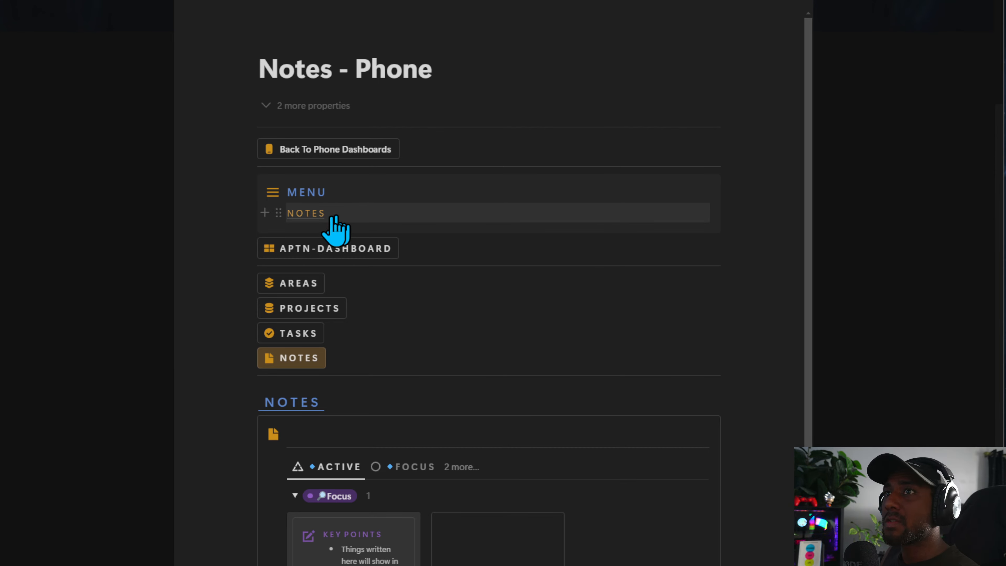
# Test the links from the Notes phone page back to the APTN dashboard and the TASKS entry in the dashboard's MENU.
pyautogui.click(298, 335)
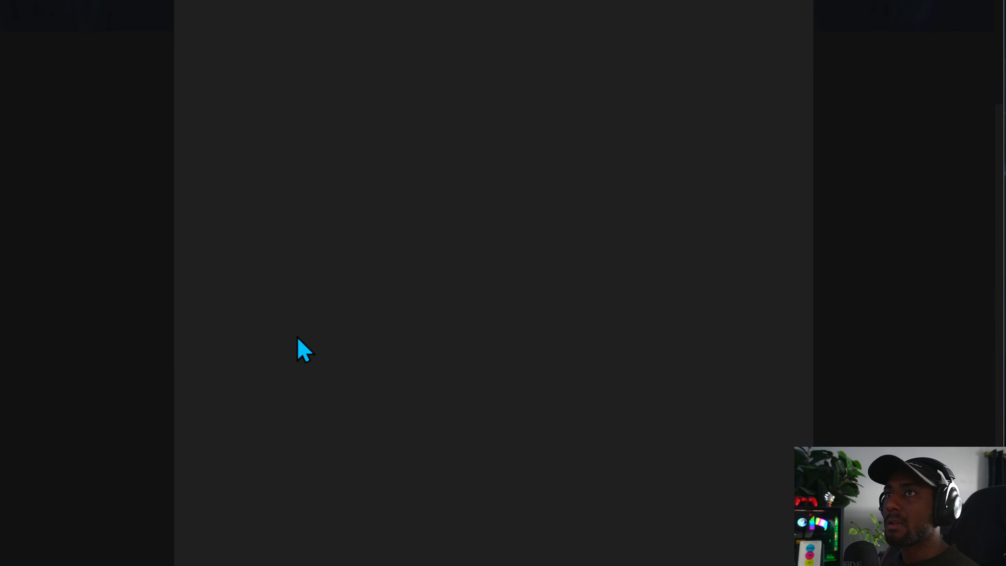
pyautogui.click(310, 303)
pyautogui.click(292, 284)
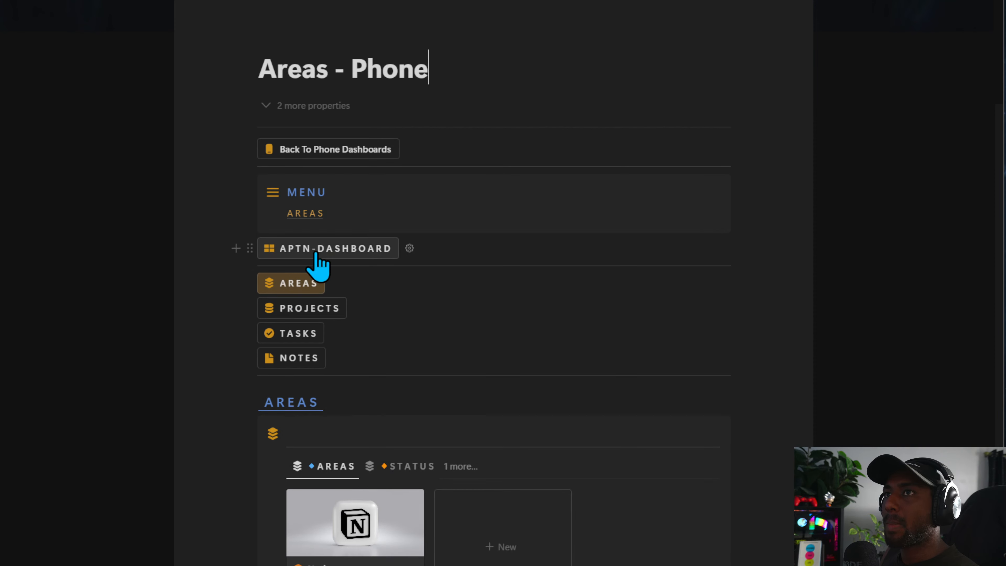
pyautogui.click(316, 254)
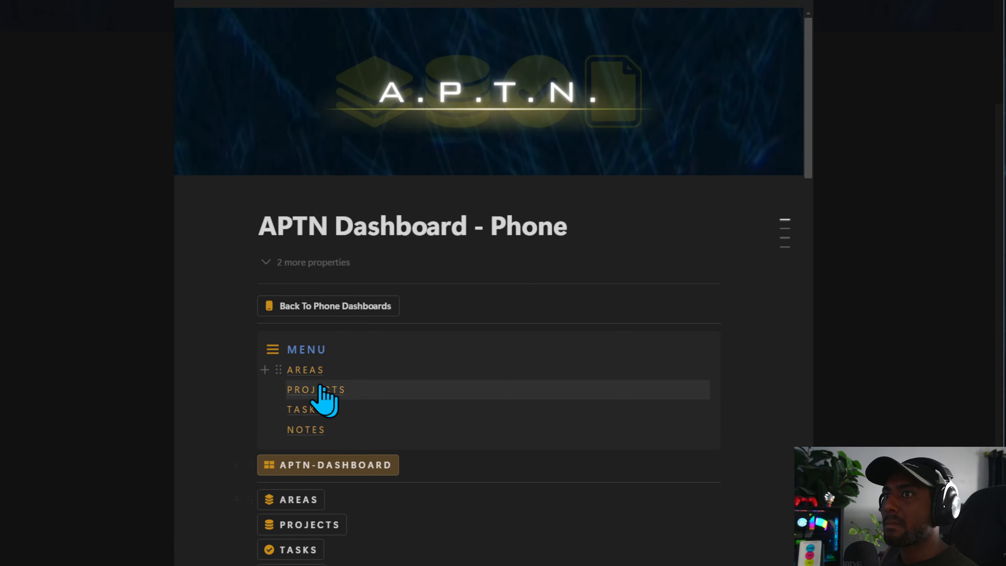
pyautogui.scroll(-3, 388, 436)
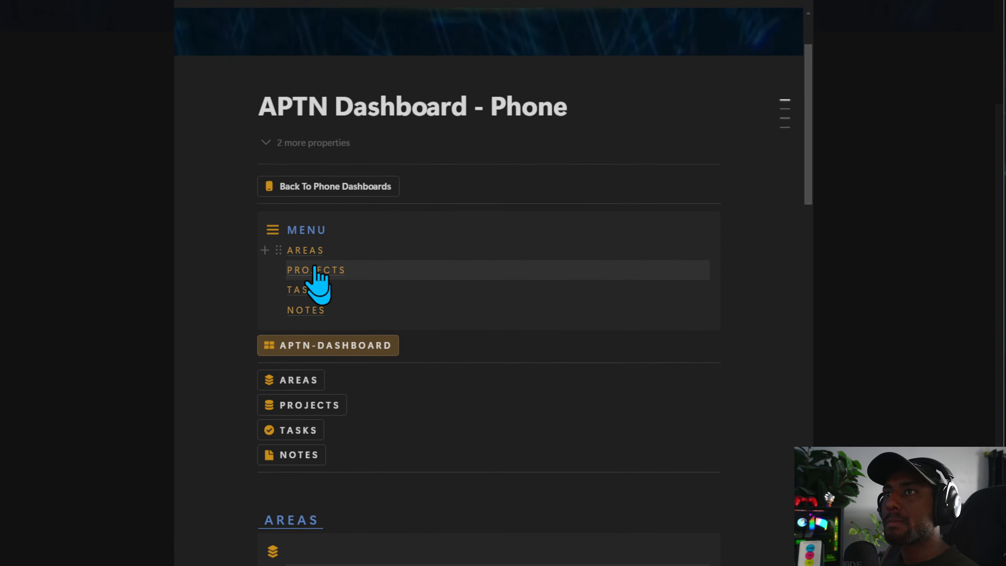
pyautogui.click(315, 290)
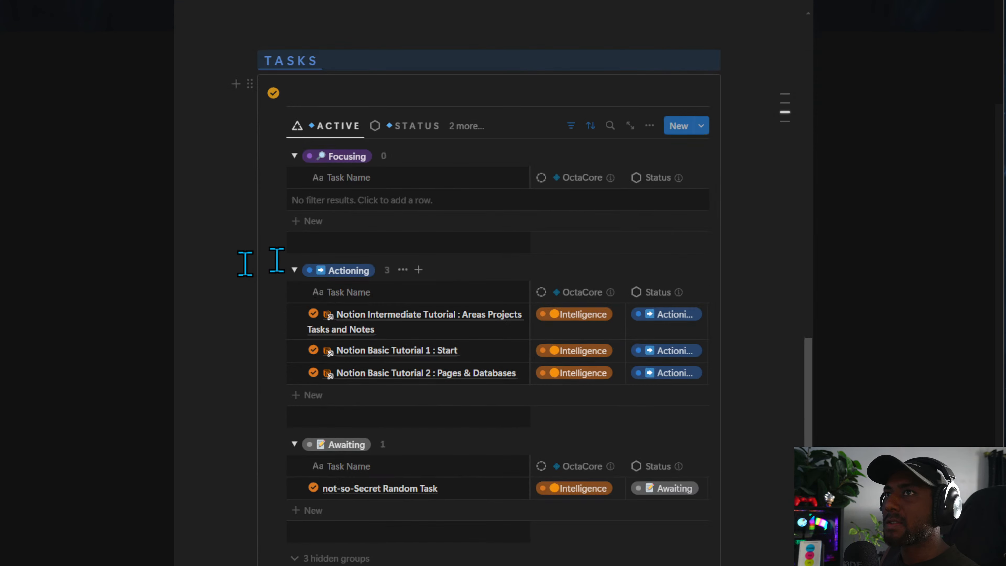
pyautogui.scroll(20, 442, 337)
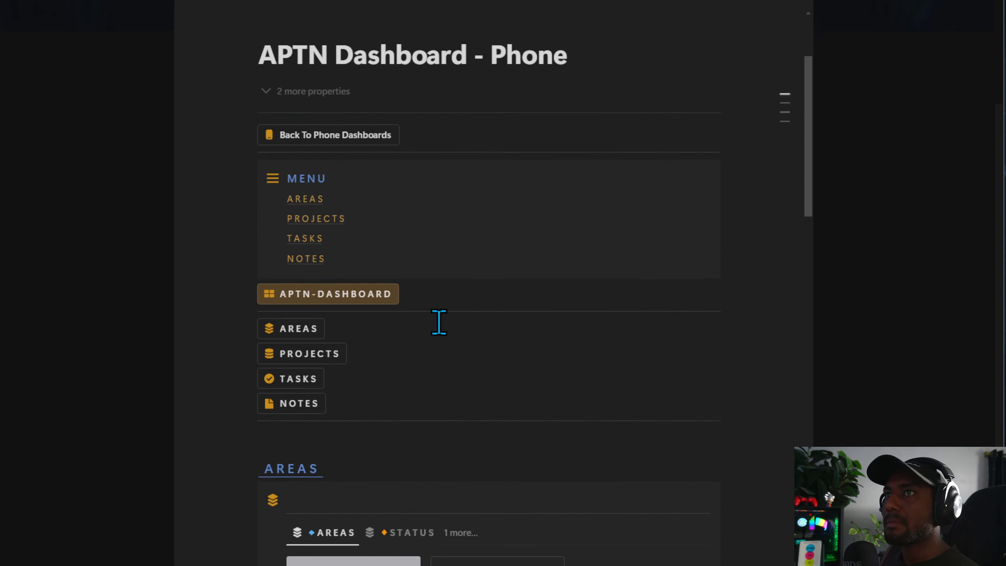
# Delete the MENU callout from the Areas - Phone page and from the Projects phone page.
pyautogui.click(286, 500)
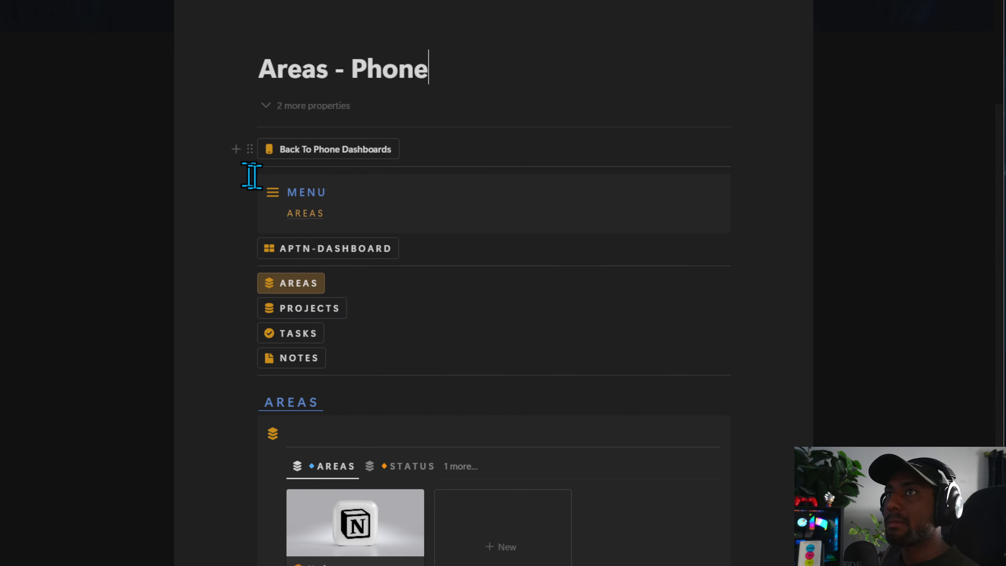
pyautogui.click(250, 183)
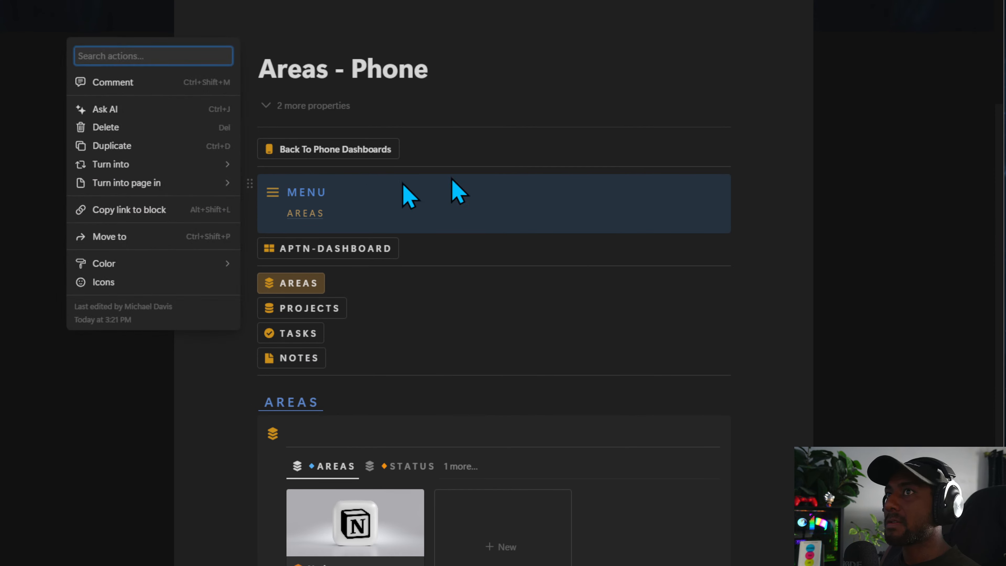
pyautogui.press('Escape')
pyautogui.press('Delete')
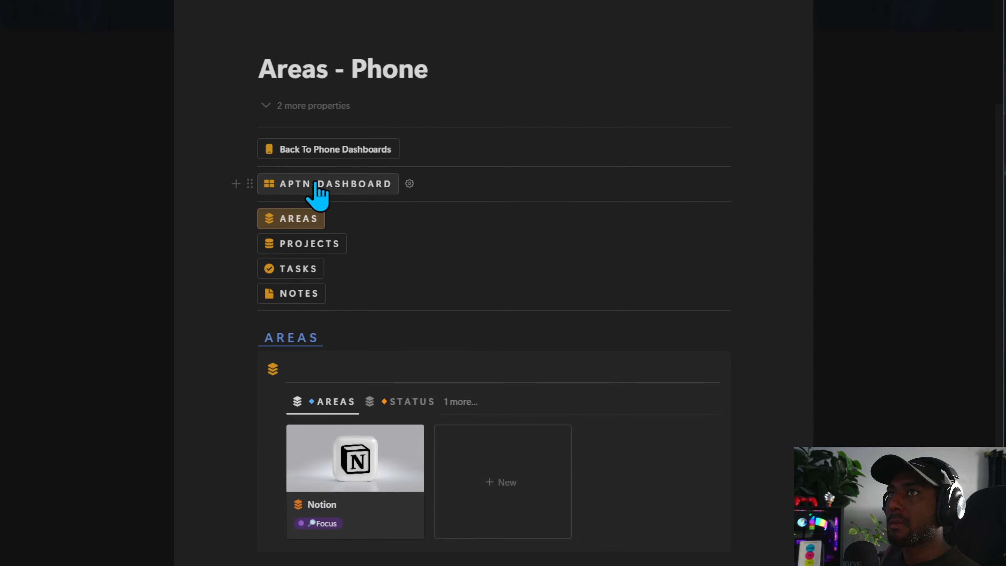
pyautogui.click(293, 246)
pyautogui.moveTo(779, 189); pyautogui.dragTo(461, 211)
pyautogui.press('Delete')
# Delete the MENU callout from the Tasks - Phone and Notes - Phone pages.
pyautogui.click(292, 267)
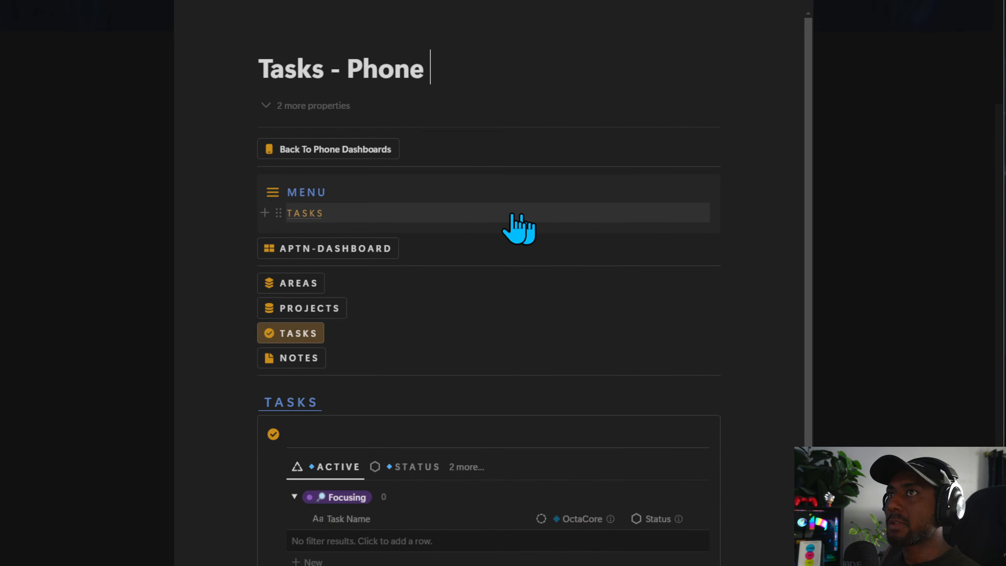
pyautogui.moveTo(746, 201); pyautogui.dragTo(445, 191)
pyautogui.press('Delete')
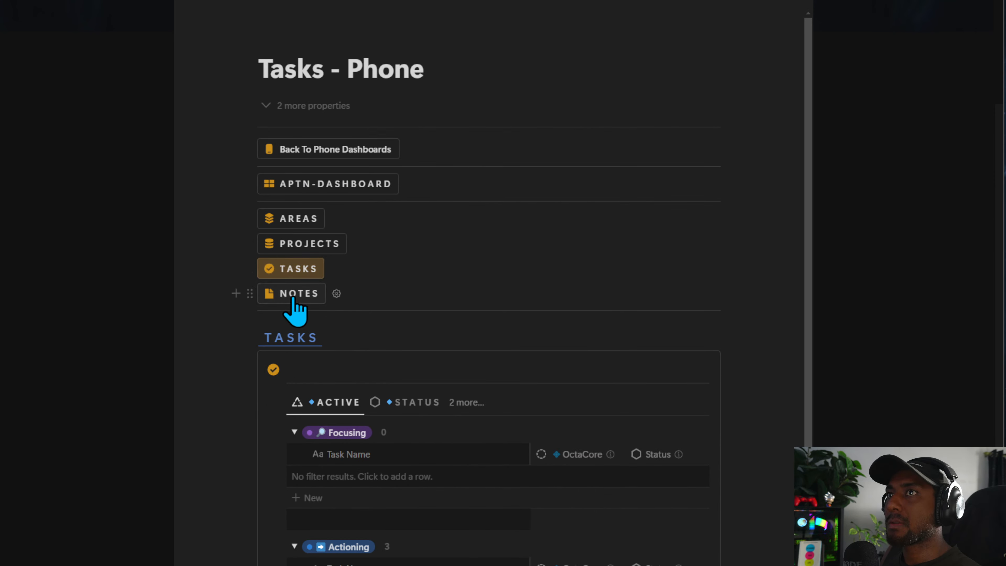
pyautogui.click(293, 298)
pyautogui.moveTo(780, 196); pyautogui.dragTo(507, 183)
pyautogui.press('Delete')
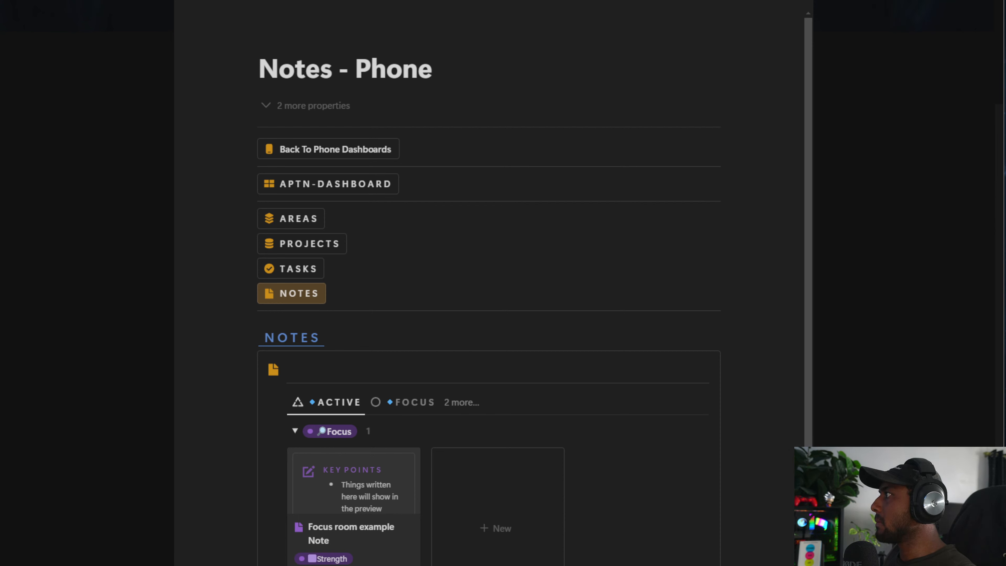
# Review the Notes phone page, test the link buttons to the Tasks, Projects and Areas phone pages, and return to the APTN dashboard.
pyautogui.scroll(-7, 305, 394)
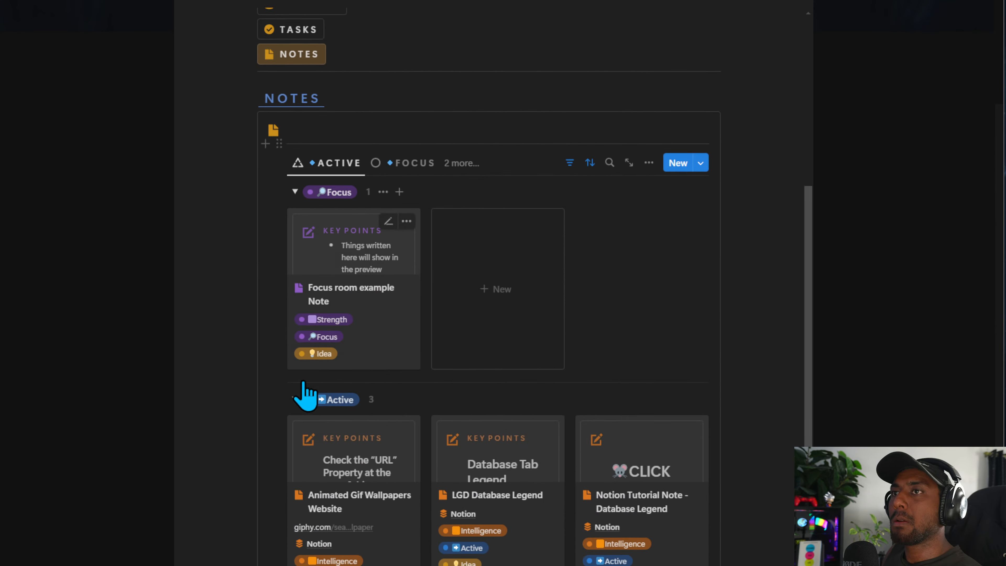
pyautogui.scroll(7, 432, 412)
pyautogui.click(303, 270)
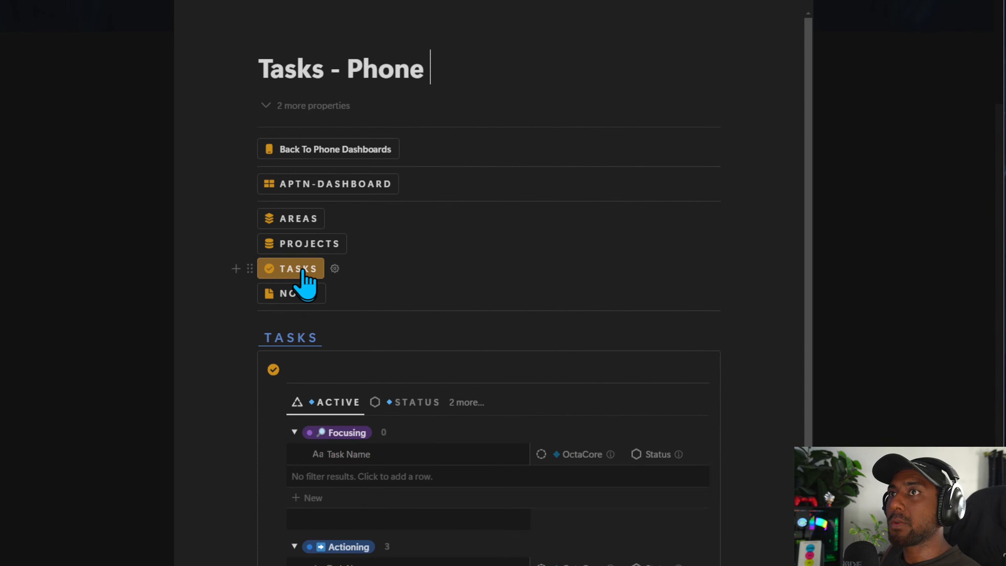
pyautogui.click(302, 249)
pyautogui.click(293, 229)
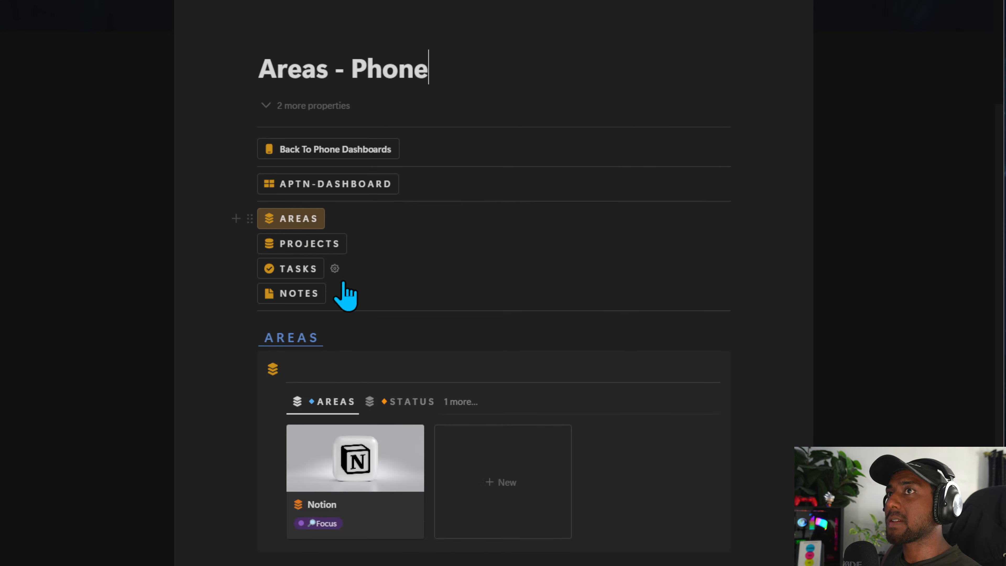
pyautogui.click(328, 184)
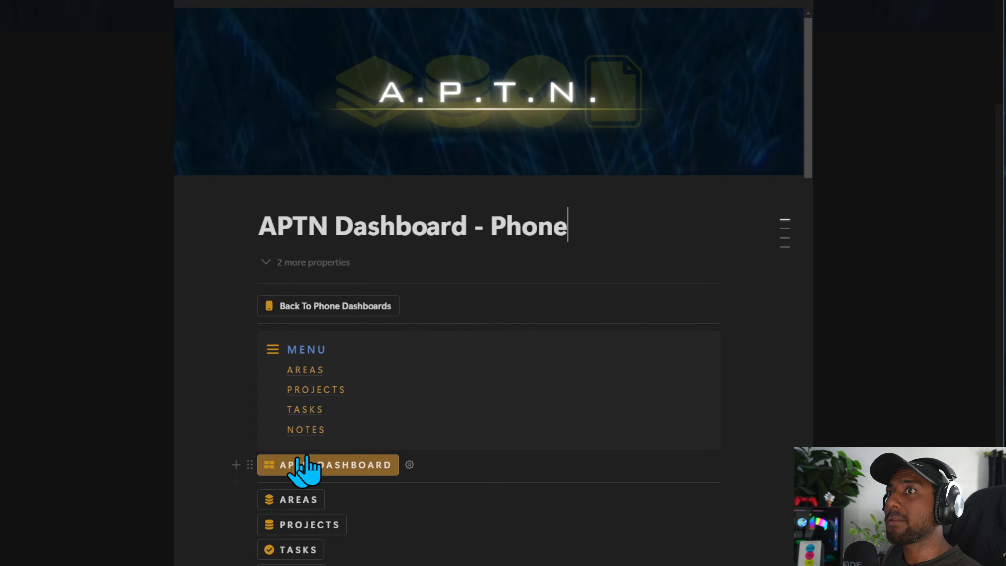
pyautogui.scroll(-15, 317, 464)
pyautogui.scroll(-10, 337, 431)
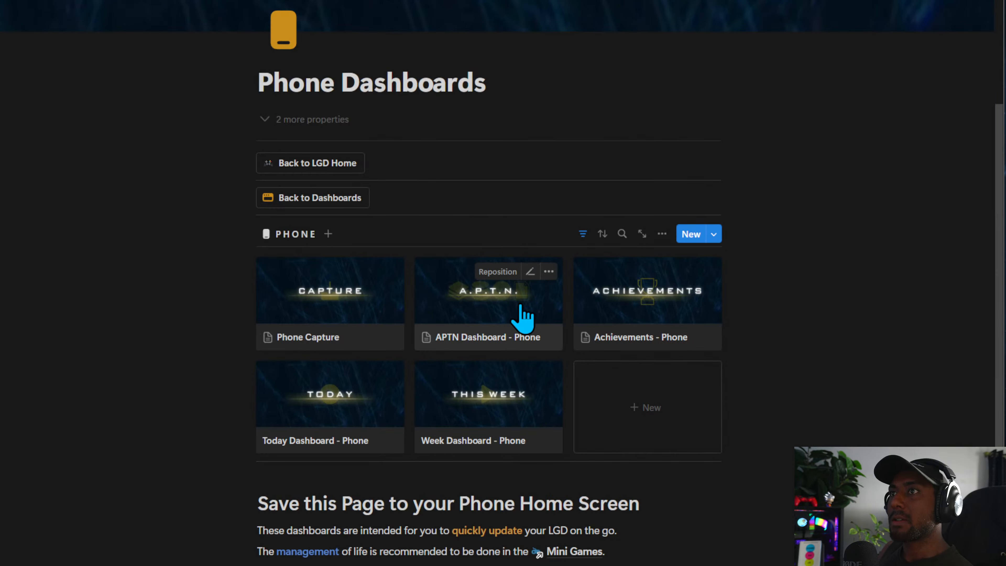
# Reopen the APTN phone dashboard and inspect the settings of the AREAS, PROJECTS, TASKS and NOTES buttons below its notes section.
pyautogui.click(519, 317)
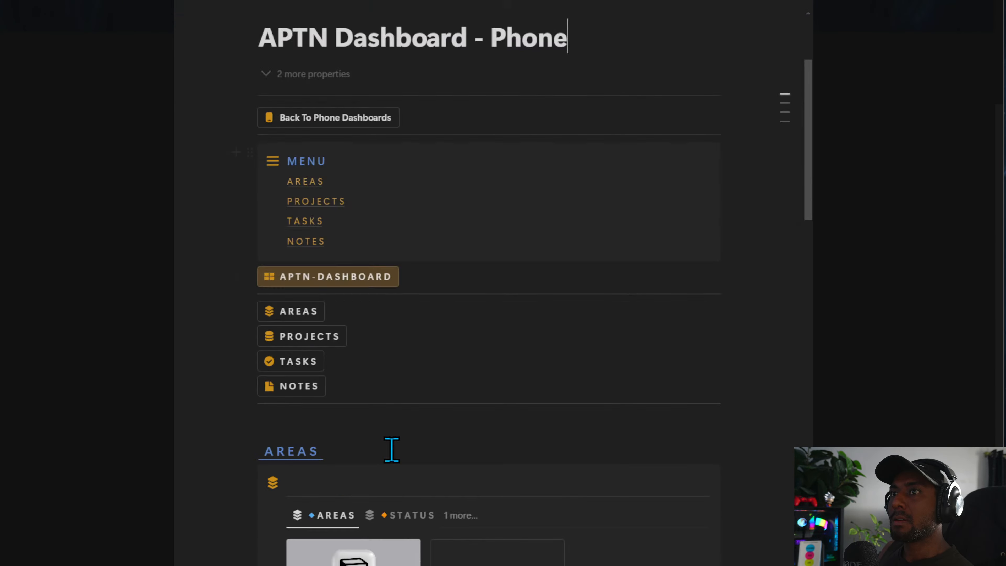
pyautogui.scroll(-4, 391, 449)
pyautogui.scroll(-15, 337, 409)
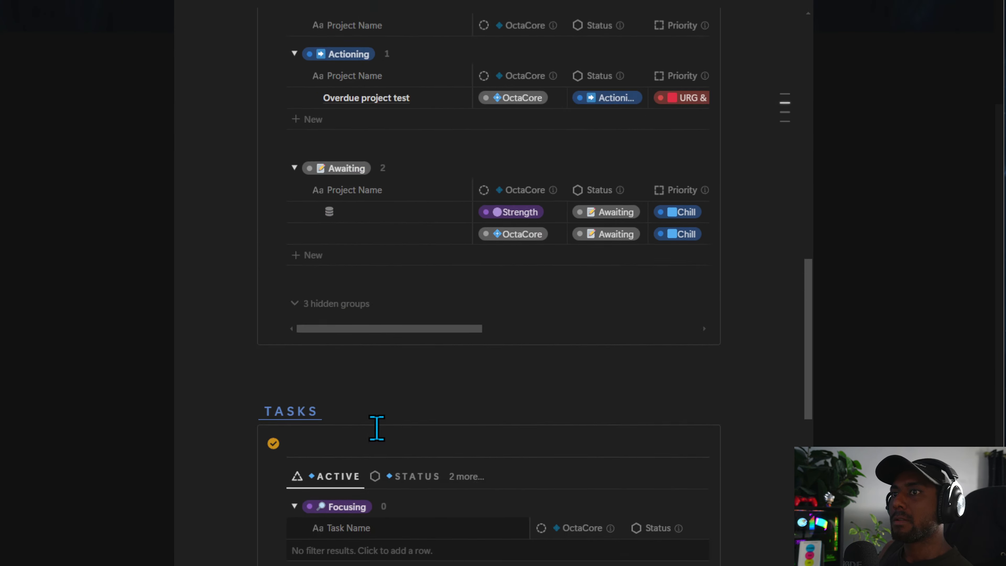
pyautogui.scroll(-15, 377, 428)
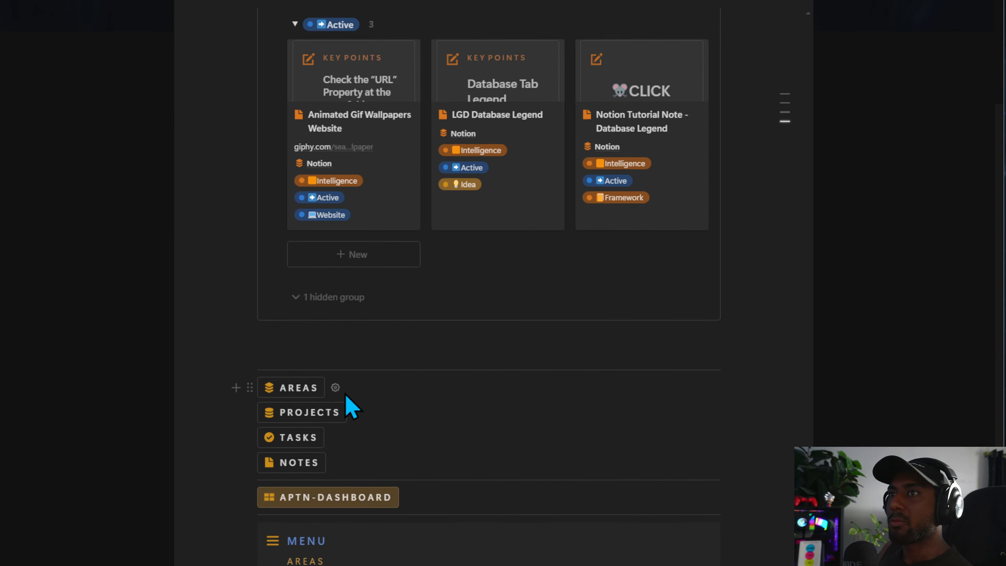
pyautogui.click(335, 387)
pyautogui.click(336, 387)
pyautogui.click(357, 412)
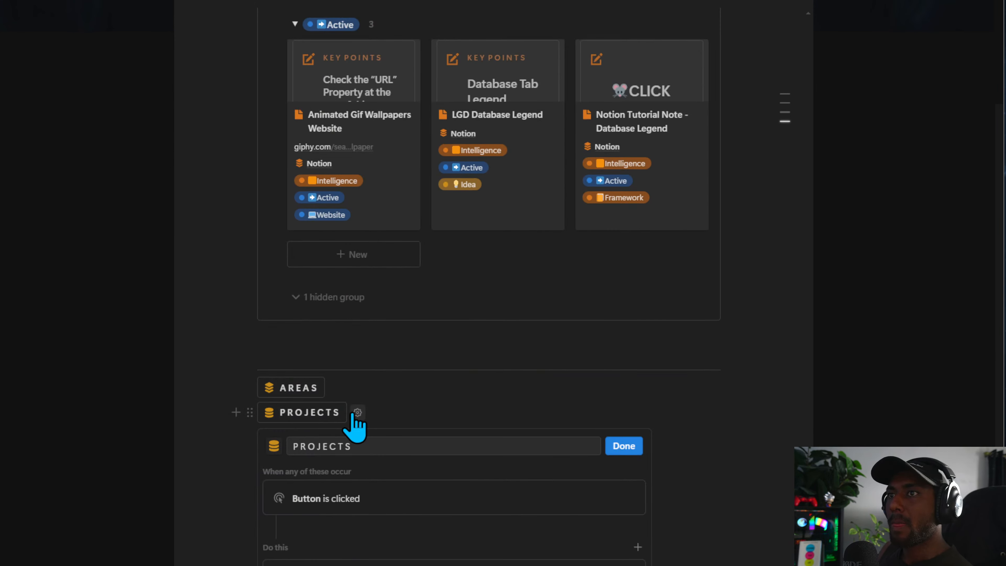
pyautogui.click(357, 412)
pyautogui.click(337, 437)
pyautogui.click(336, 437)
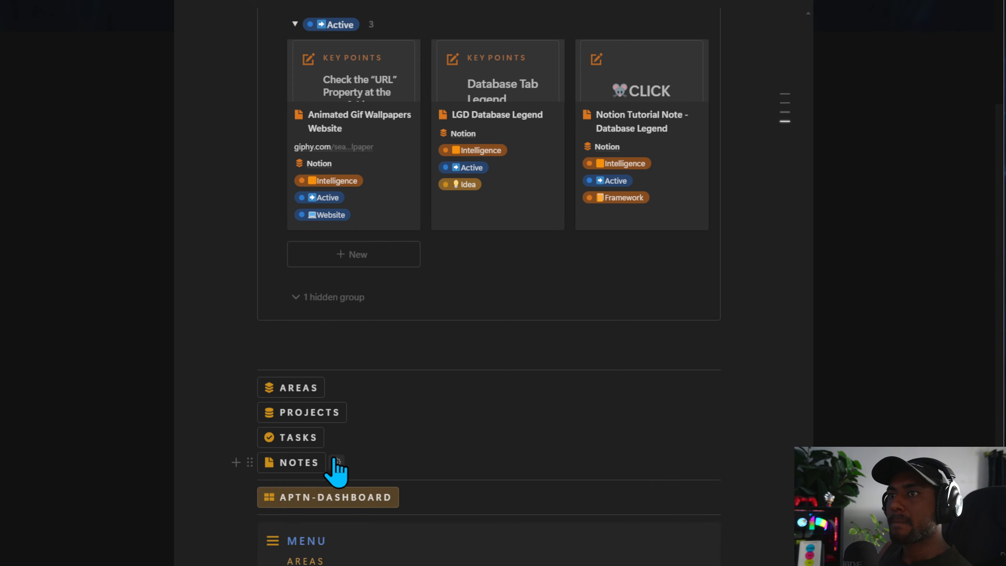
pyautogui.click(337, 462)
pyautogui.click(336, 461)
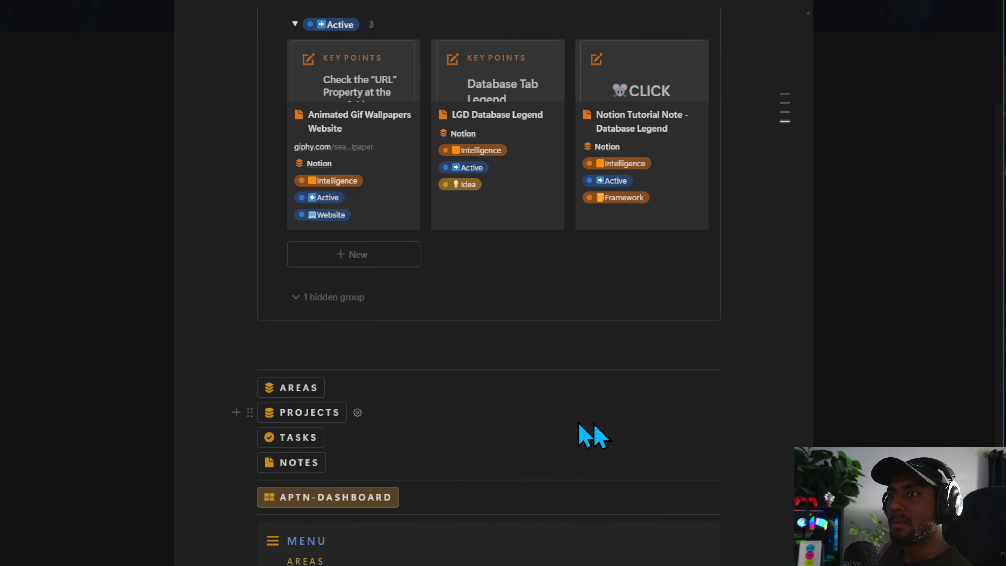
# Return to the Phone Dashboards page and inspect the settings of its Back to Dashboards button.
pyautogui.scroll(20, 451, 245)
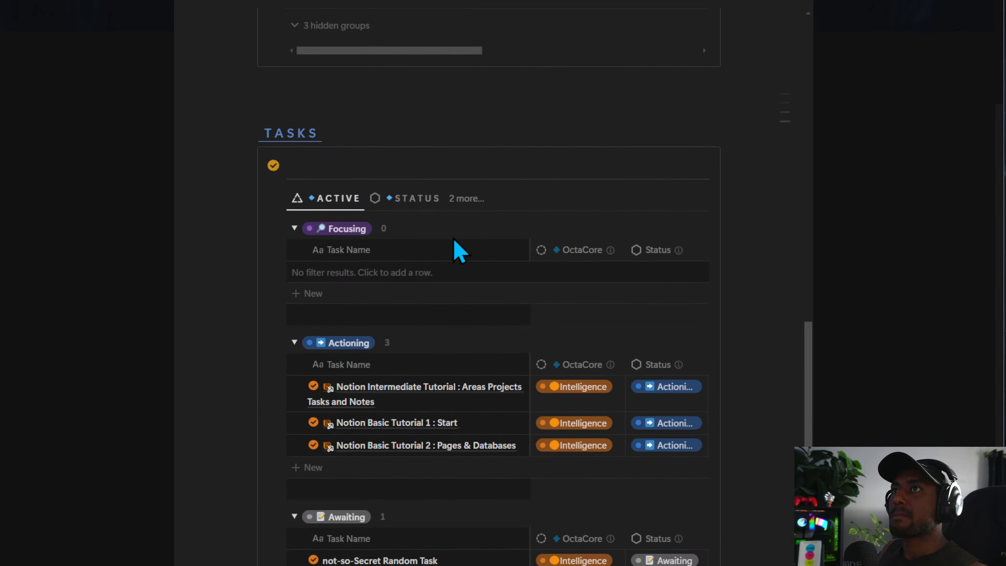
pyautogui.click(360, 263)
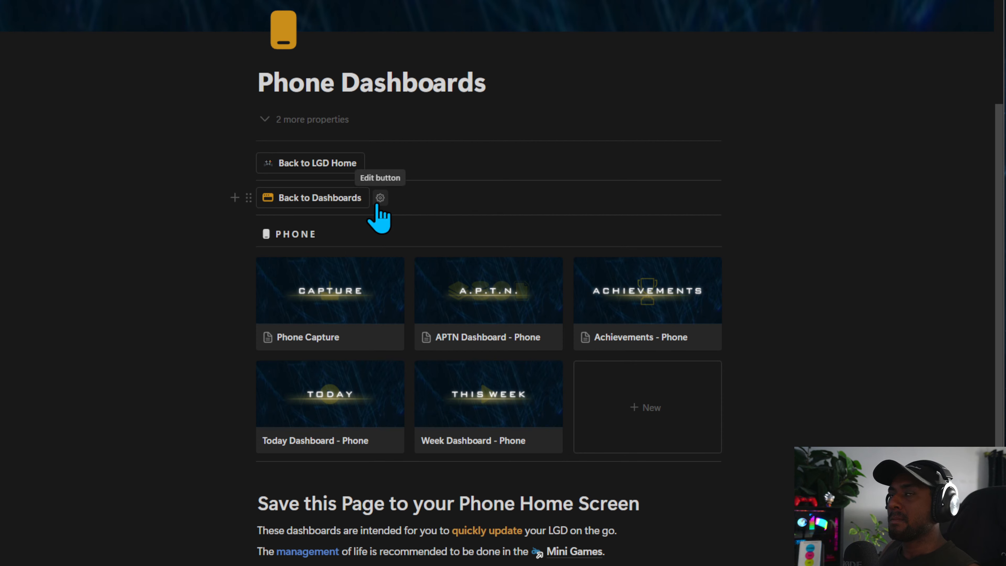
pyautogui.click(379, 198)
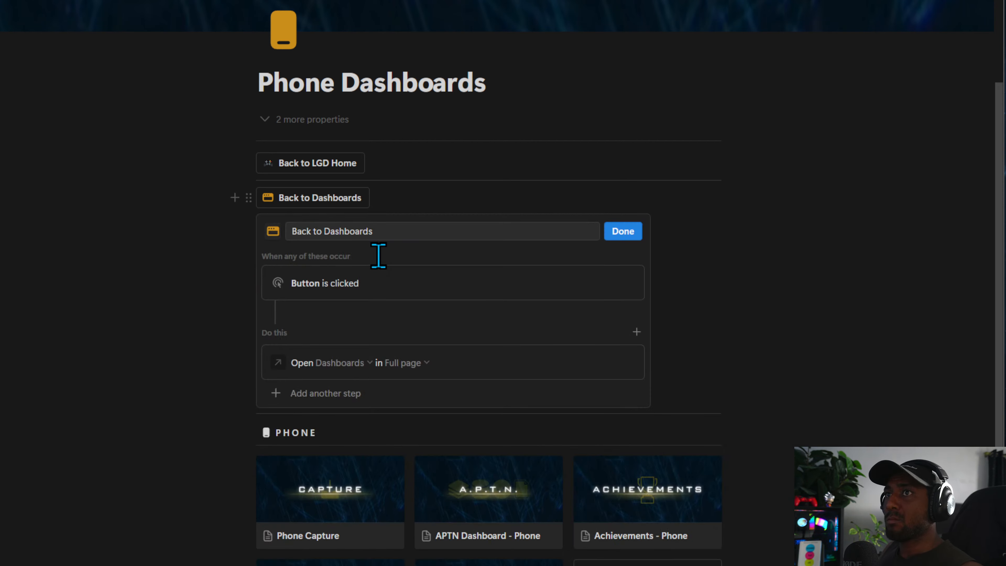
pyautogui.click(622, 232)
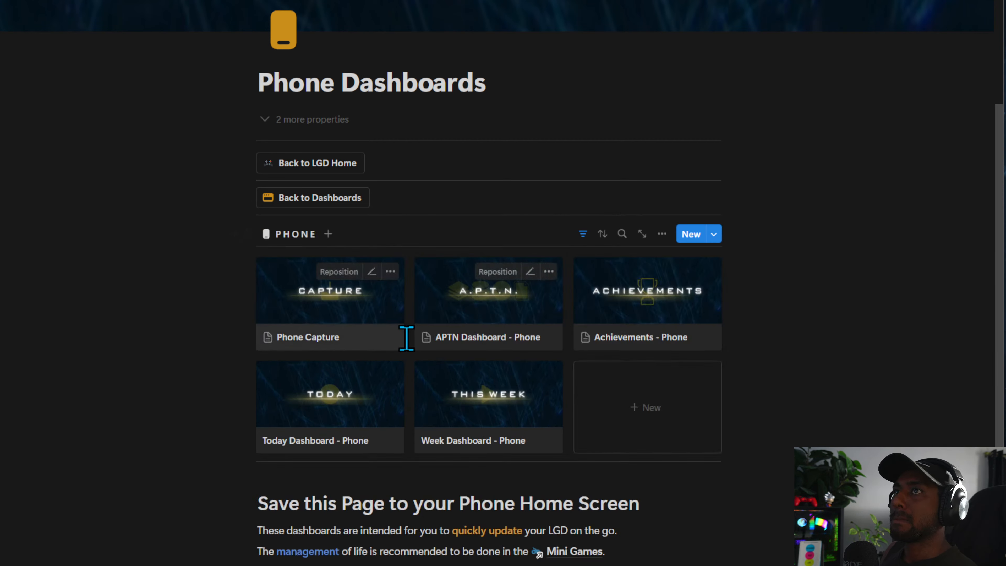
pyautogui.click(493, 505)
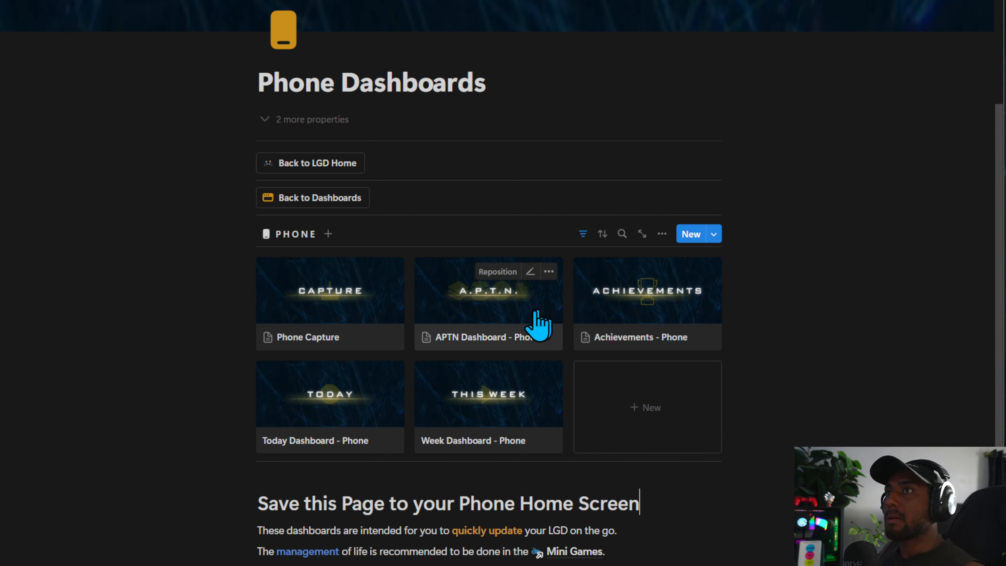
pyautogui.click(640, 503)
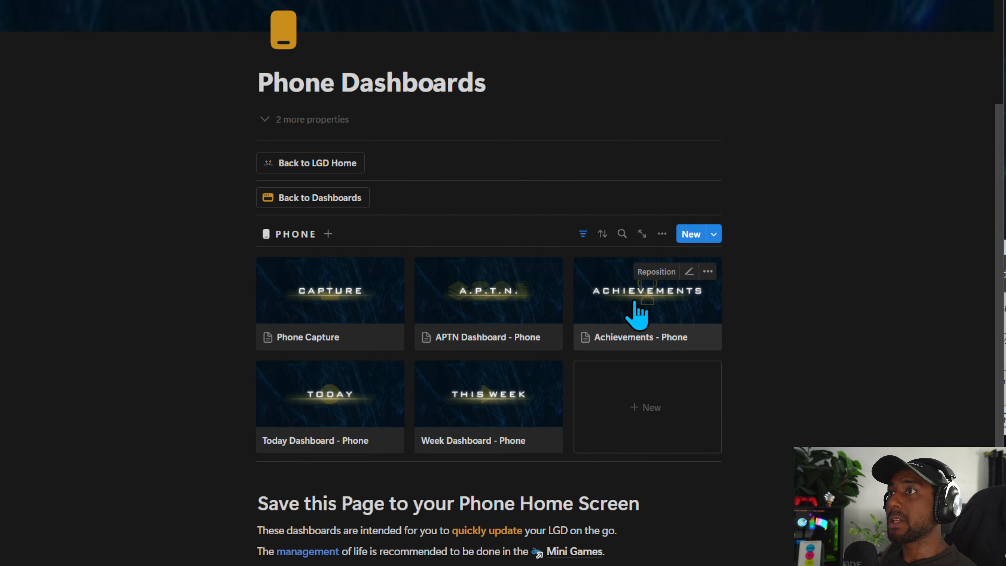
# Paste the Back To Phone Dashboards, ACHIEVEMENTS, TIER-LIST and OCTACORE buttons into the Achievements - Phone page and delete its MENU callout.
pyautogui.click(636, 315)
pyautogui.click(455, 419)
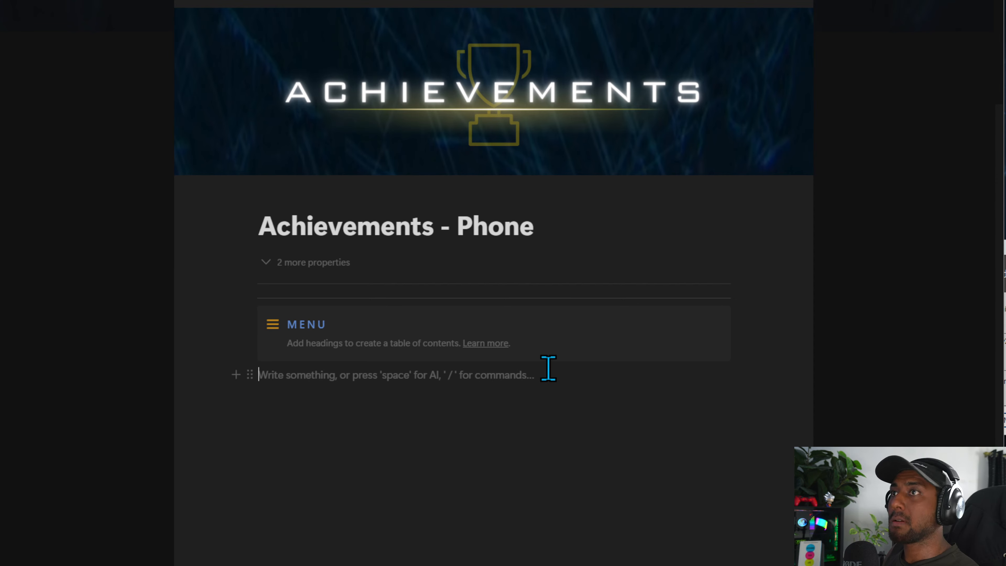
pyautogui.hotkey('ctrl', 'v')
pyautogui.click(360, 317)
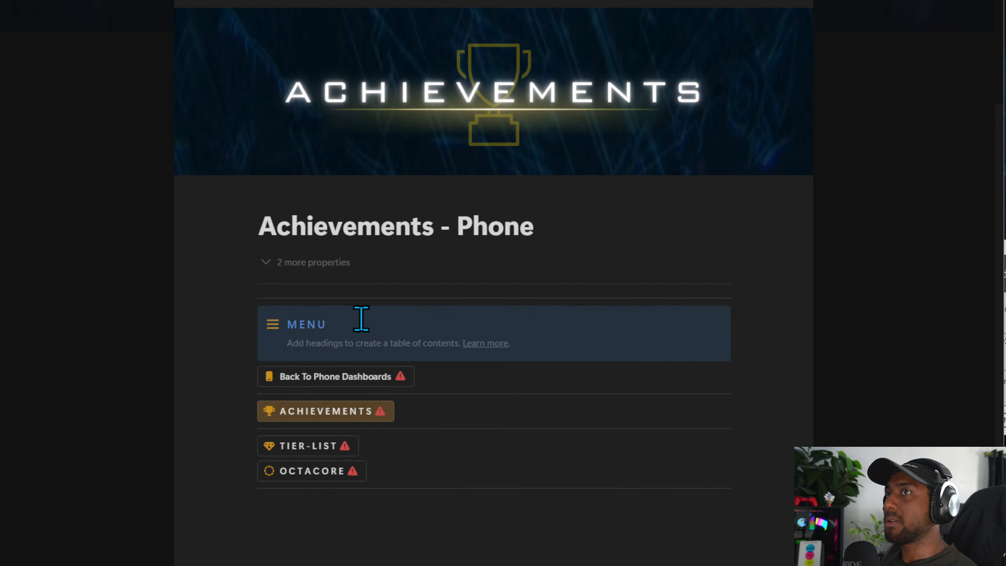
pyautogui.press('BackSpace')
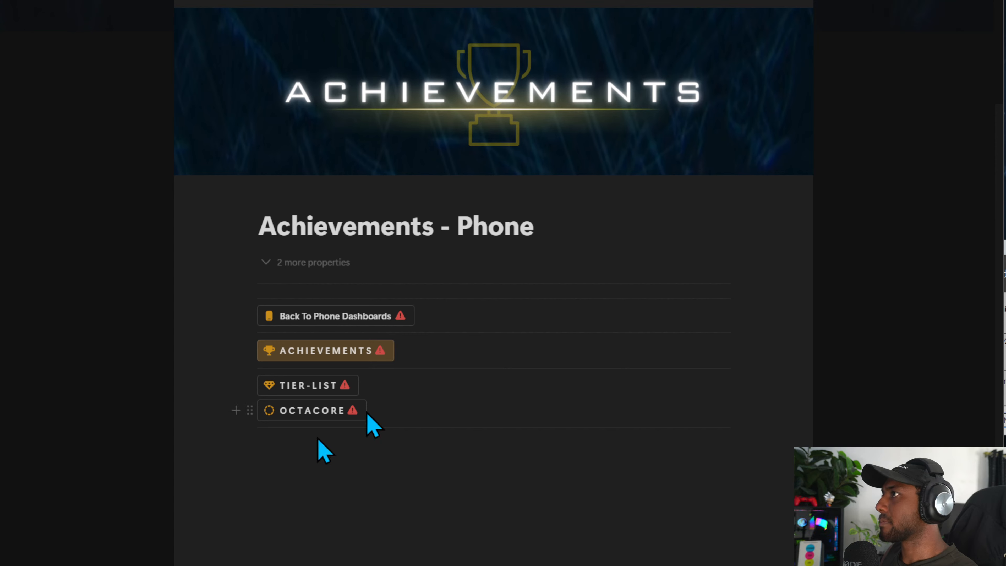
# In the Dashboards Database, add a sub-item named "Achievements - Tier List - Phone" under Achievements - Phone.
pyautogui.click(341, 454)
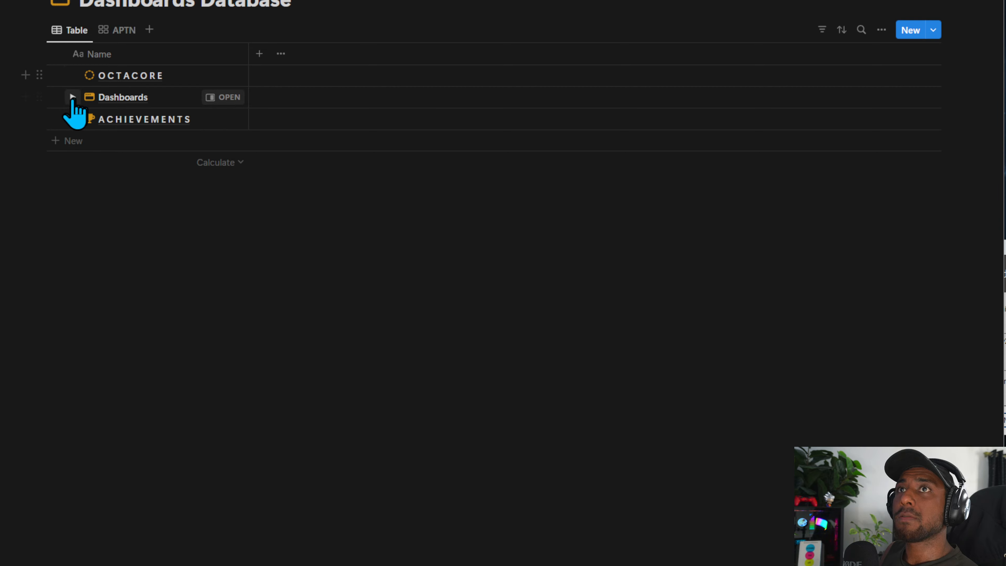
pyautogui.click(73, 97)
pyautogui.click(88, 183)
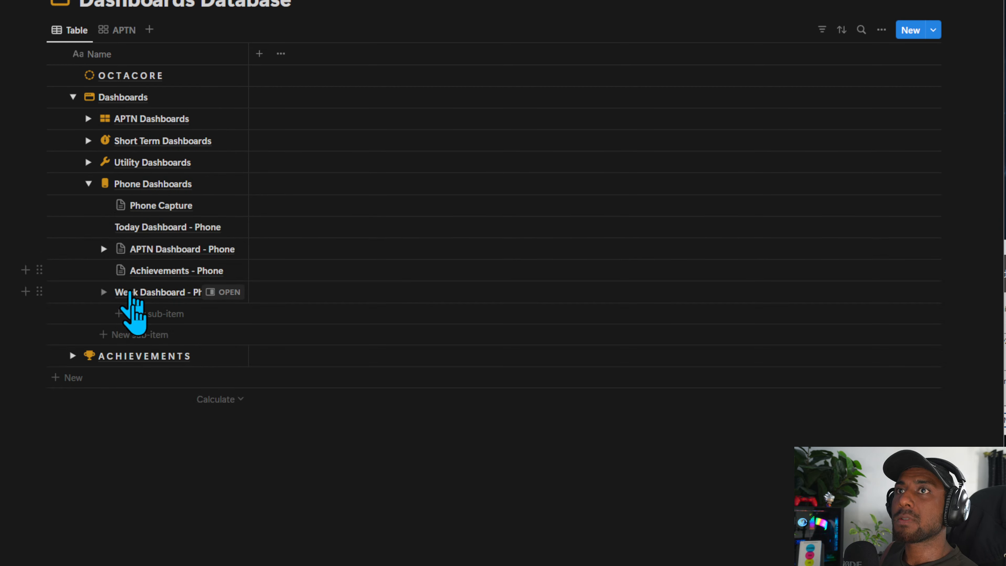
pyautogui.click(103, 270)
pyautogui.click(187, 292)
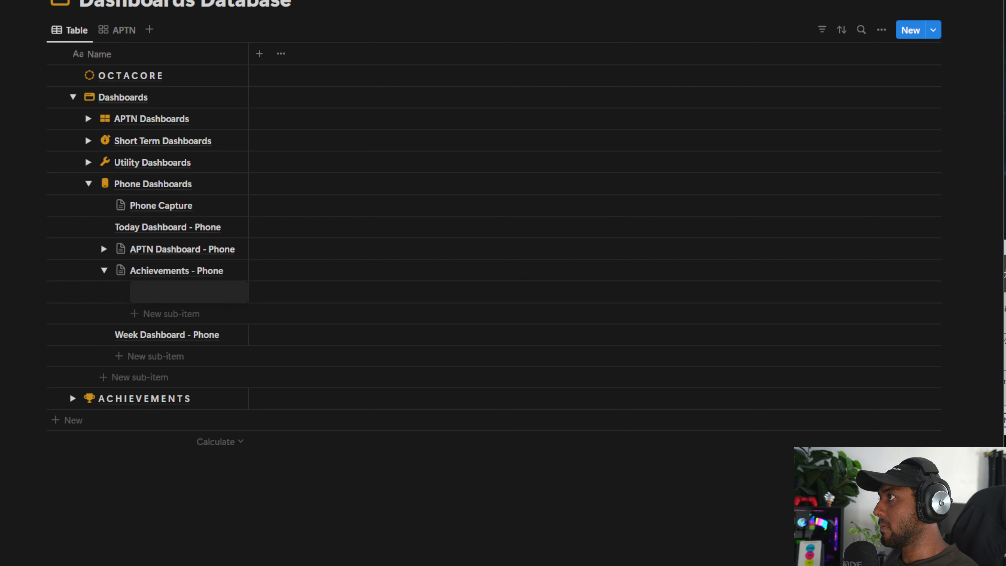
pyautogui.click(202, 295)
pyautogui.write('Achievements - Tier List - Phone')
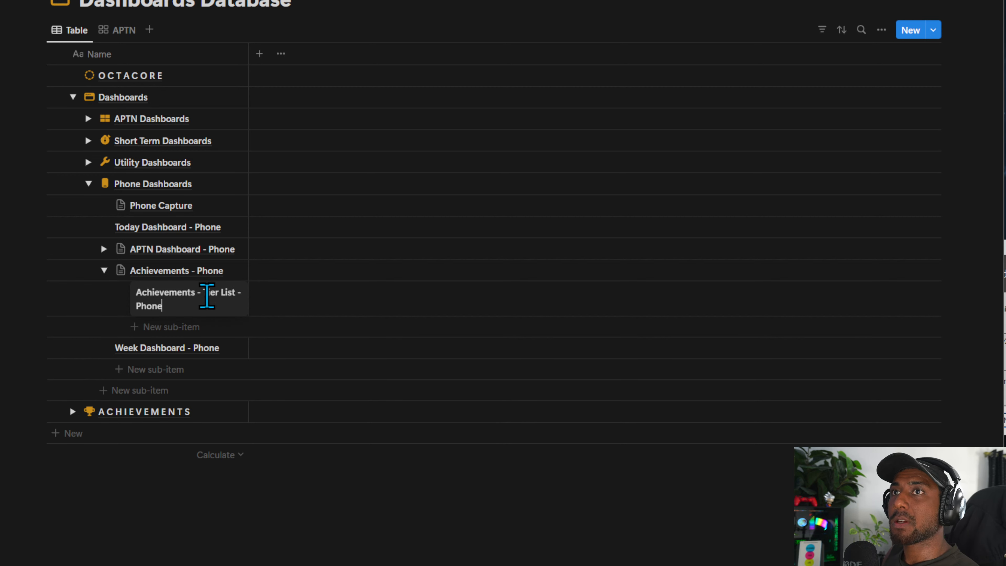
pyautogui.press('Escape')
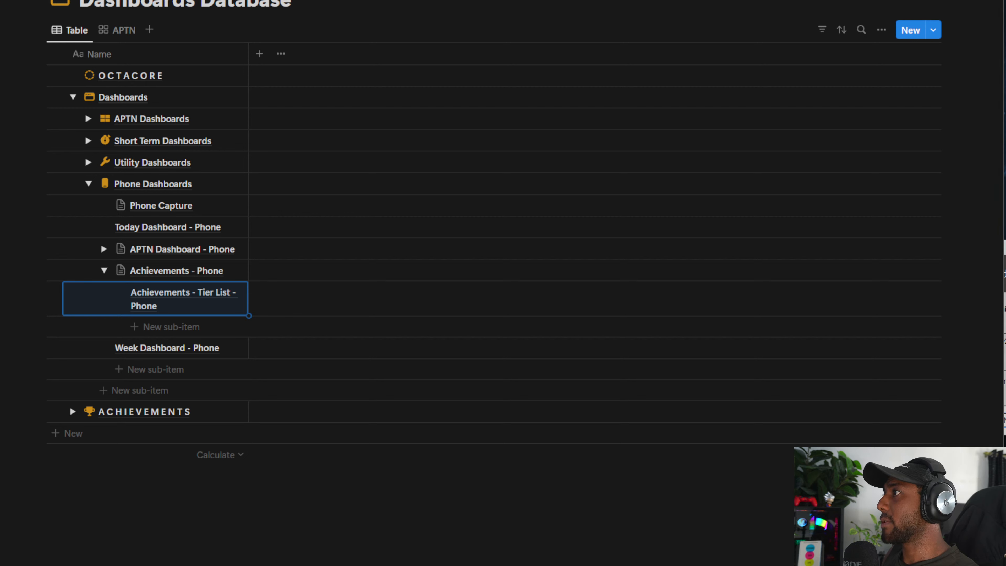
# Add a second sub-item named "Achievements - OctaCore - Phone" under Achievements - Phone.
pyautogui.click(253, 332)
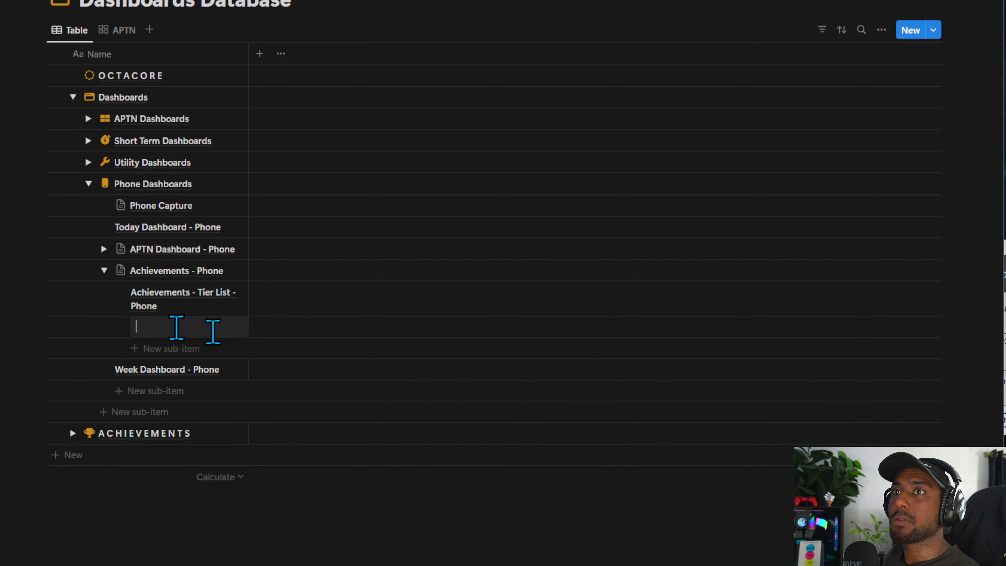
pyautogui.write('Achievements - OctaCore - Phone')
pyautogui.press('Escape')
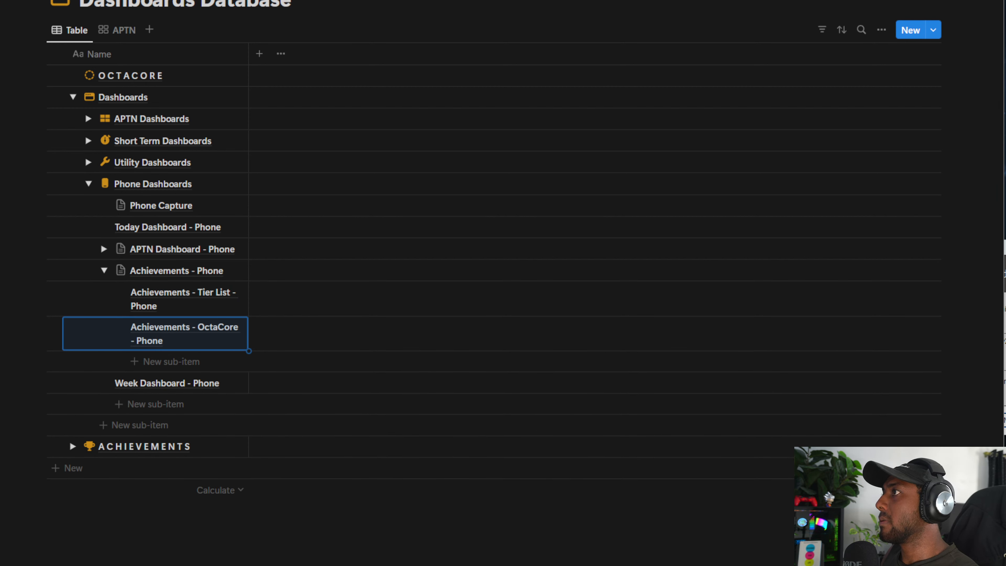
# Set the icon of the Achievements - Phone page to the orange trophy.
pyautogui.click(120, 271)
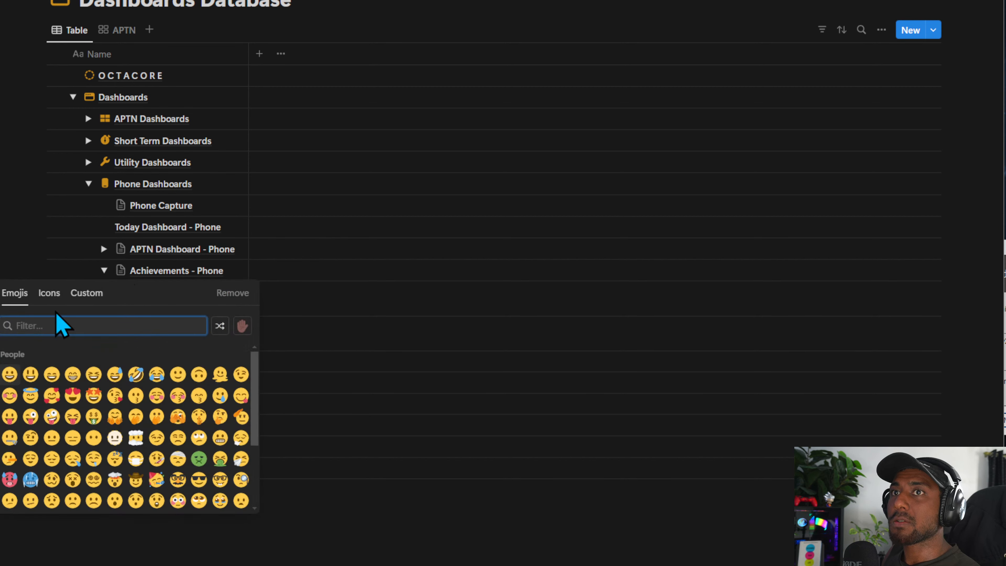
pyautogui.click(49, 293)
pyautogui.click(95, 324)
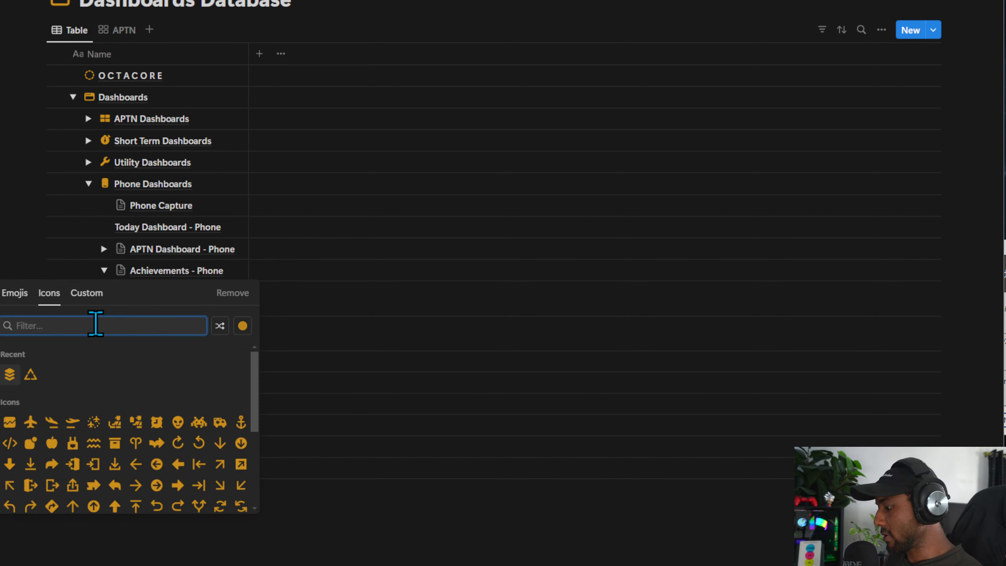
pyautogui.write('trophy')
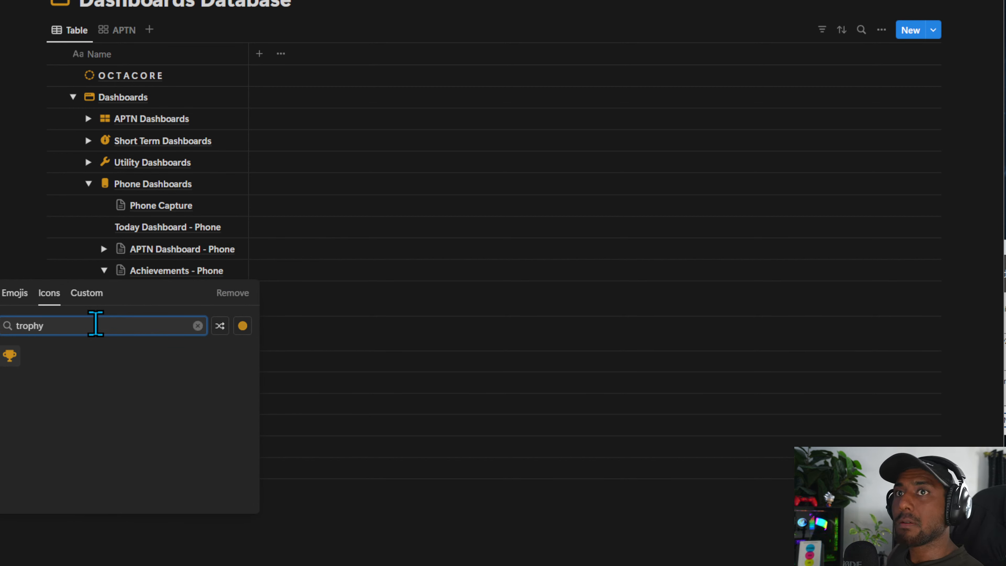
pyautogui.click(10, 357)
# Open the Achievements - Tier List - Phone page and give it the orange diamond gem icon.
pyautogui.click(193, 299)
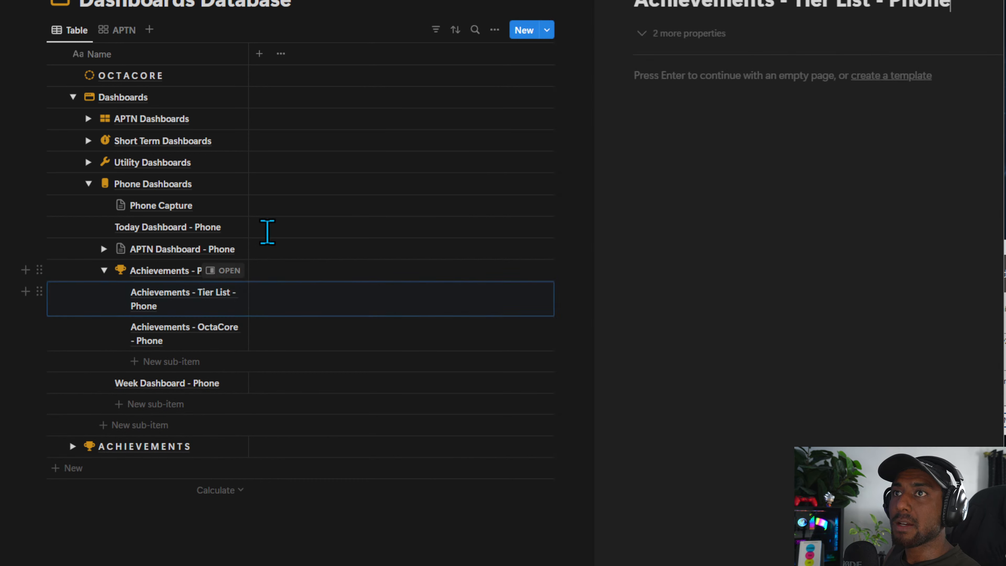
pyautogui.click(557, 0)
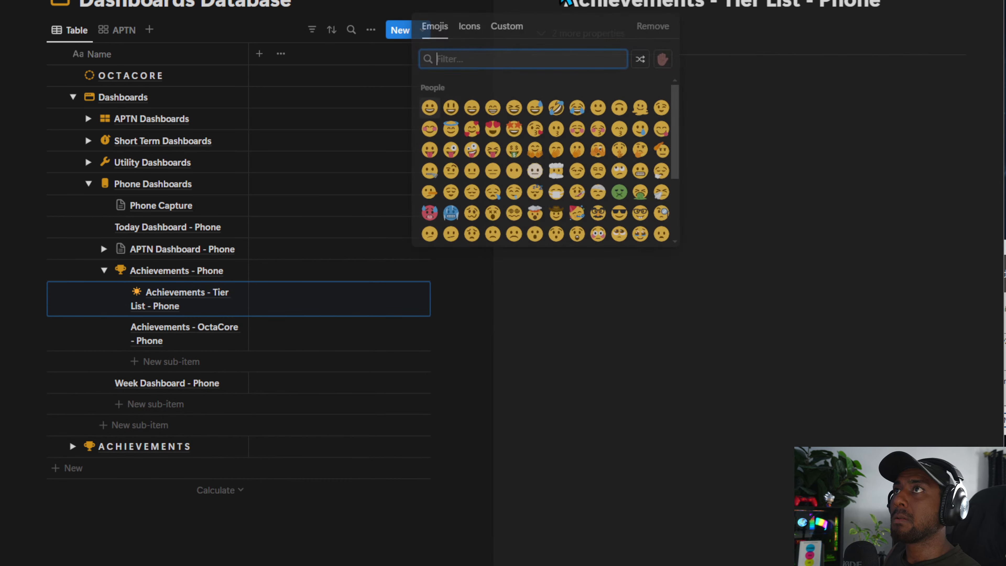
pyautogui.click(504, 27)
pyautogui.click(471, 27)
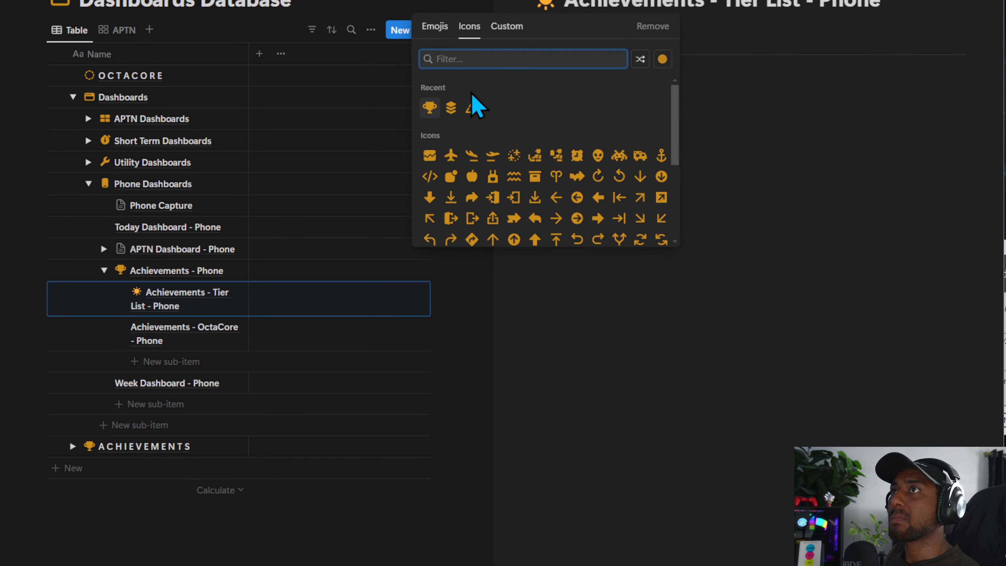
pyautogui.write('diam')
pyautogui.click(514, 89)
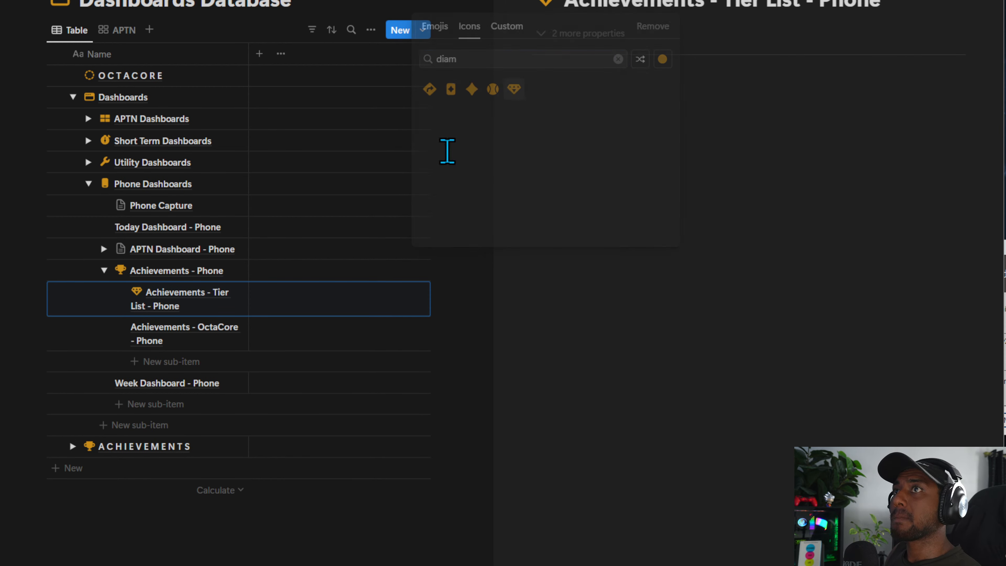
# Open the Achievements - OctaCore - Phone page, add an icon and bring up the icon set for replacing it.
pyautogui.click(222, 327)
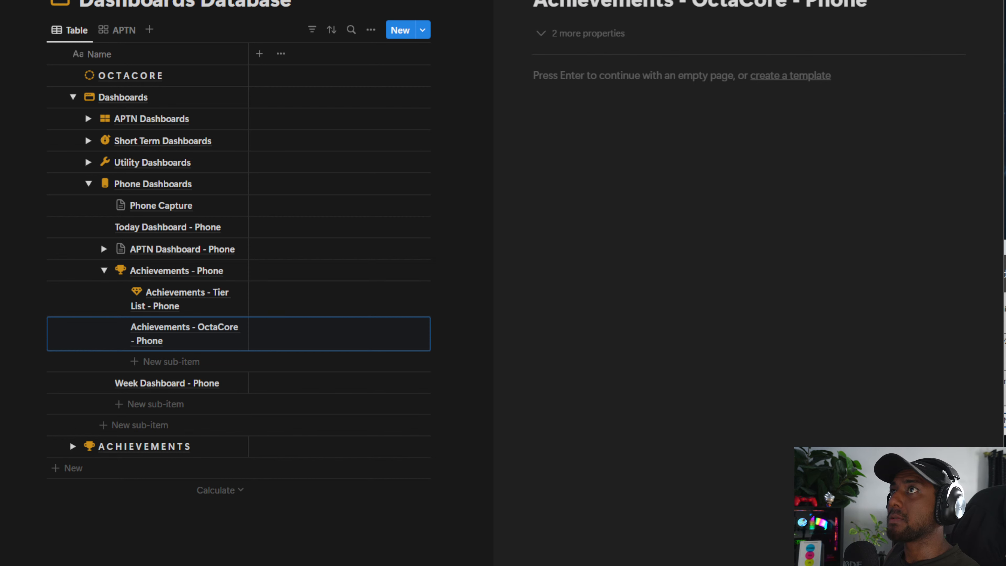
pyautogui.click(558, 1)
pyautogui.click(558, 1)
pyautogui.click(469, 27)
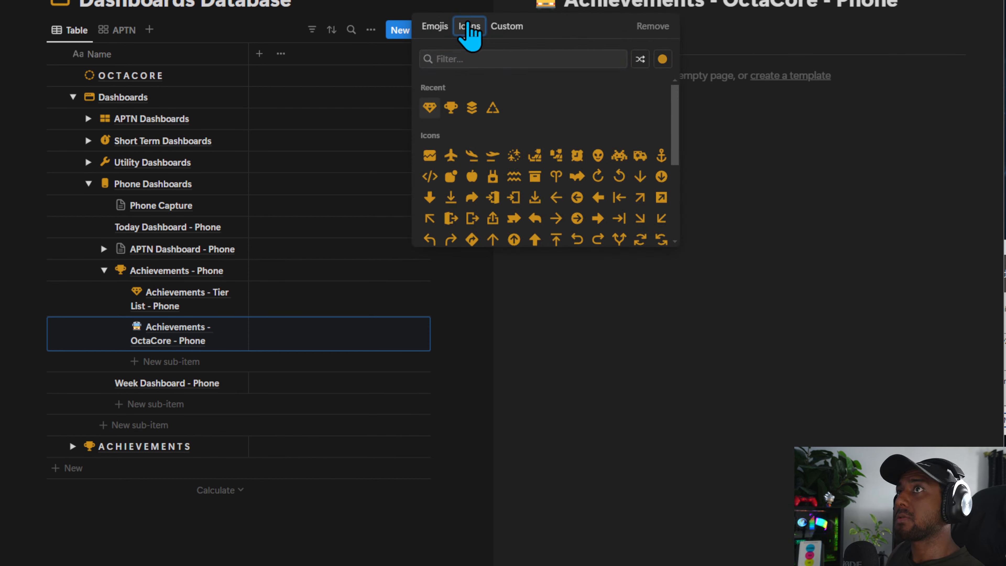
# Find the icons matching "circle" and set the dashed circle as the icon of the Achievements - OctaCore - Phone page.
pyautogui.click(477, 53)
pyautogui.write('circle')
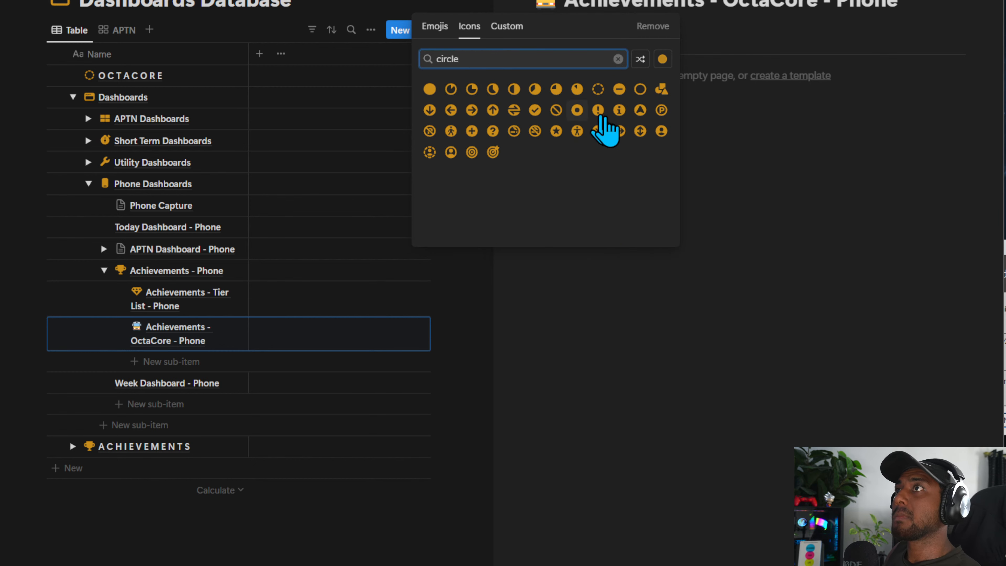
pyautogui.click(598, 90)
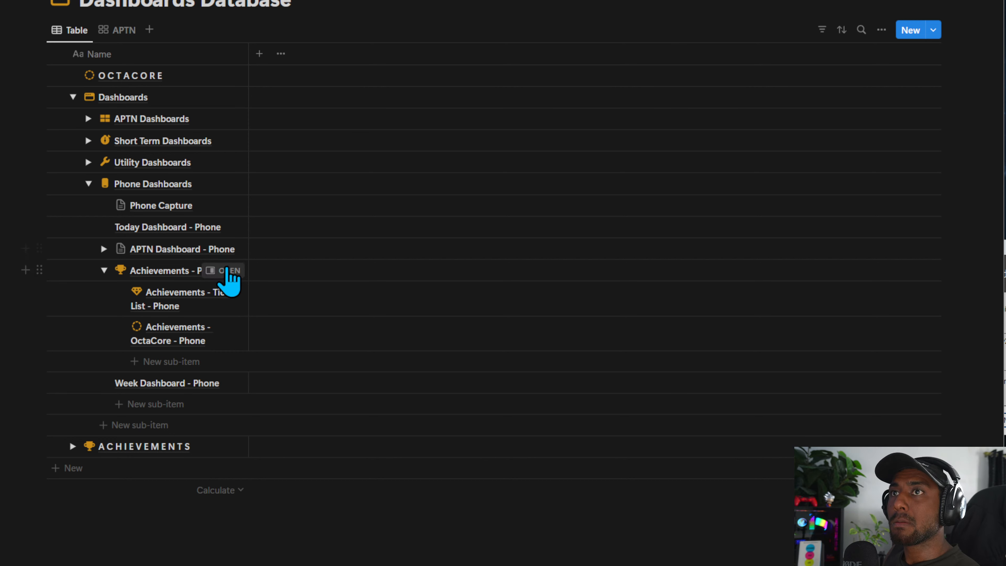
# Set the APTN Dashboard - Phone entry's icon to grid rectangle 2x2, found by filtering the icons for "rect".
pyautogui.click(227, 271)
pyautogui.click(121, 271)
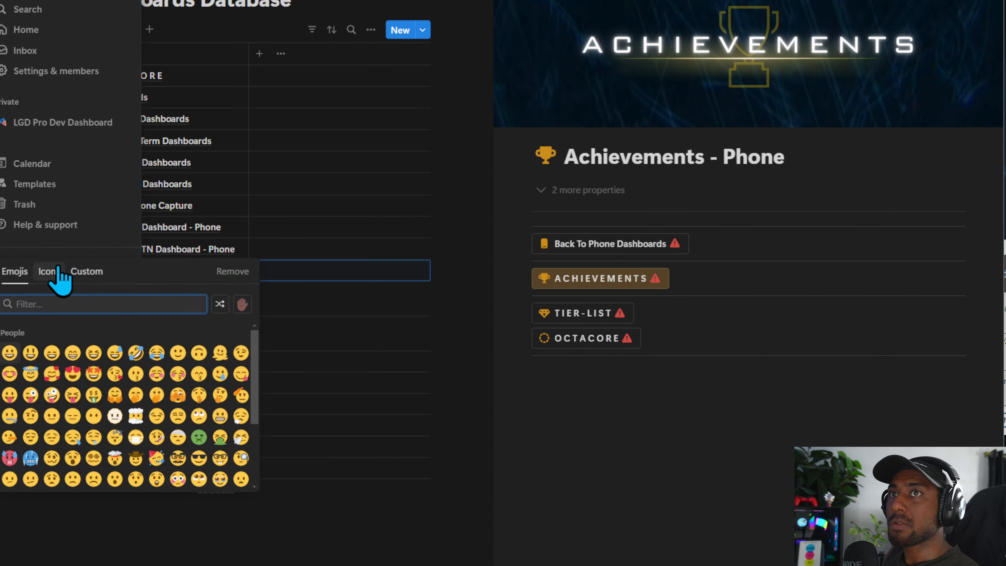
pyautogui.click(49, 271)
pyautogui.click(96, 304)
pyautogui.write('window')
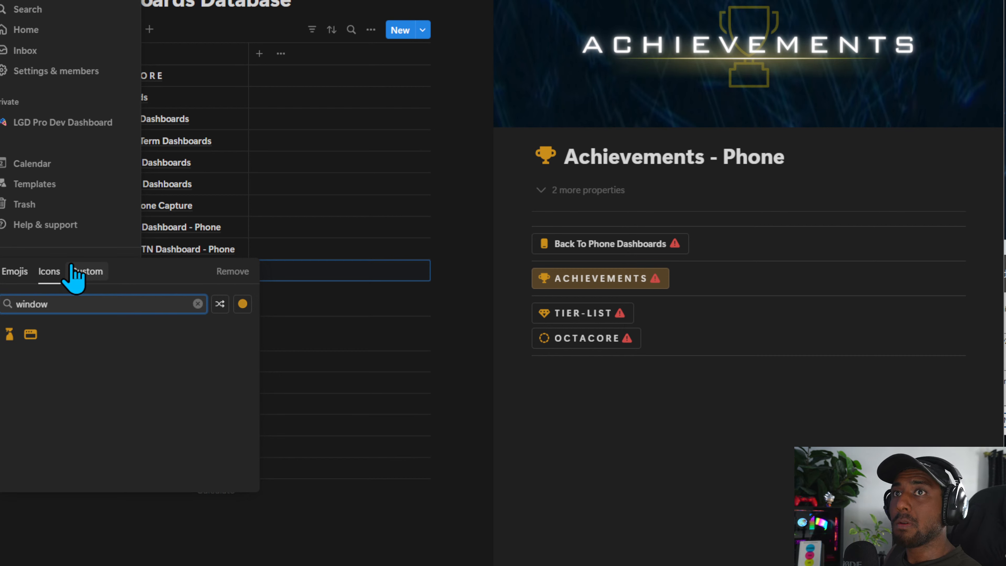
pyautogui.hotkey('ctrl', 'BackSpace')
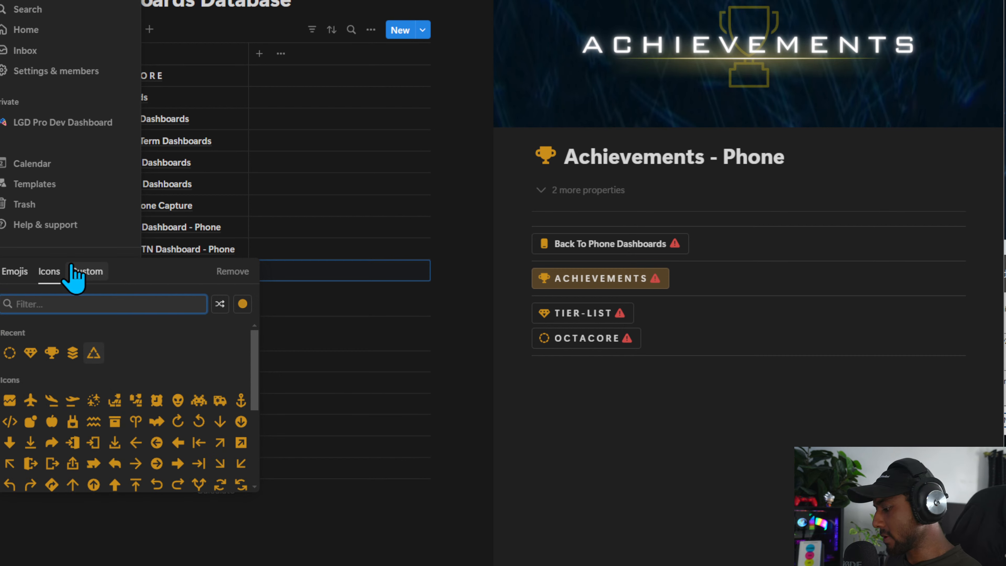
pyautogui.write('rect')
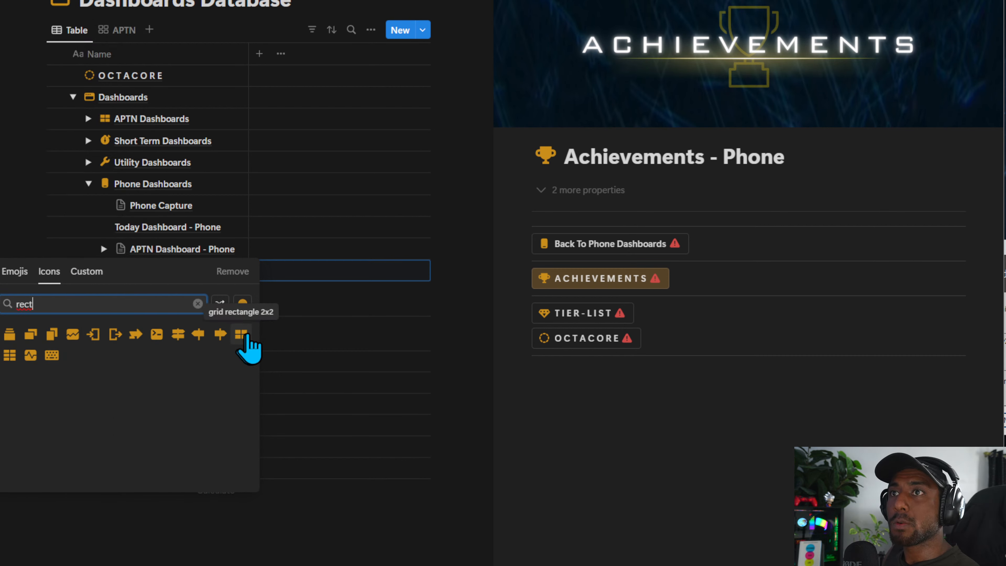
pyautogui.click(241, 334)
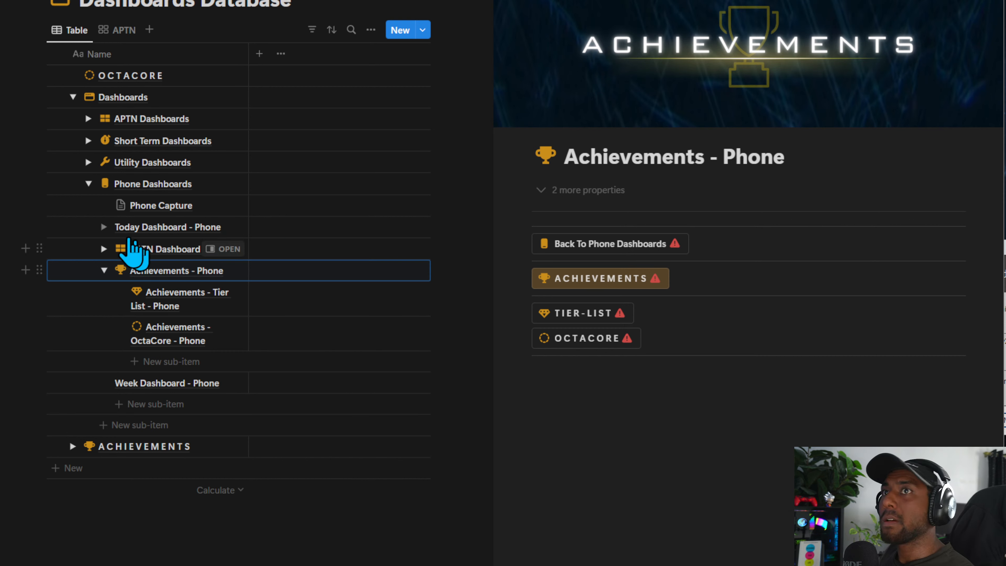
# Give the Phone Capture entry the downward arrow into a tray icon, filtering the icons for "in".
pyautogui.click(120, 206)
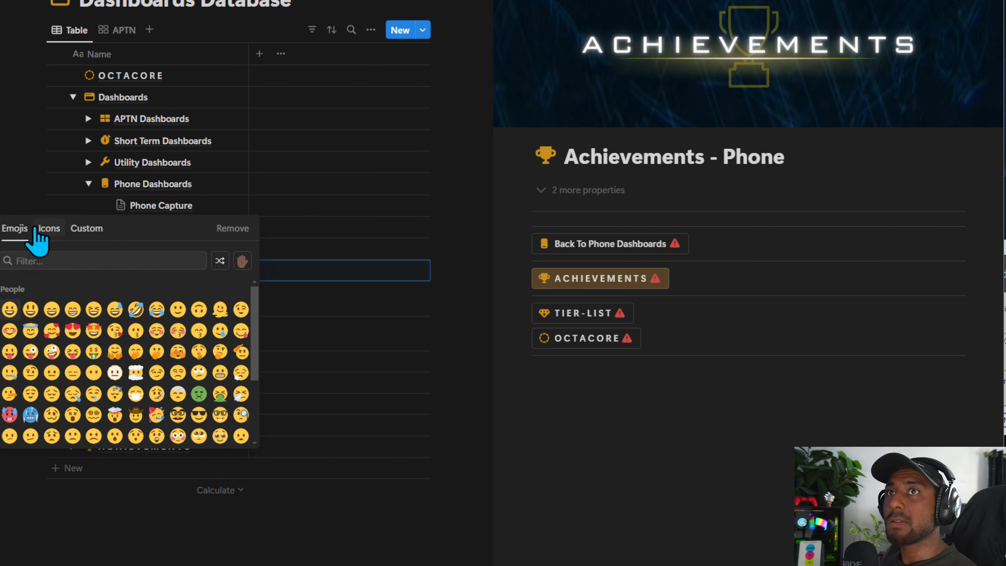
pyautogui.click(48, 228)
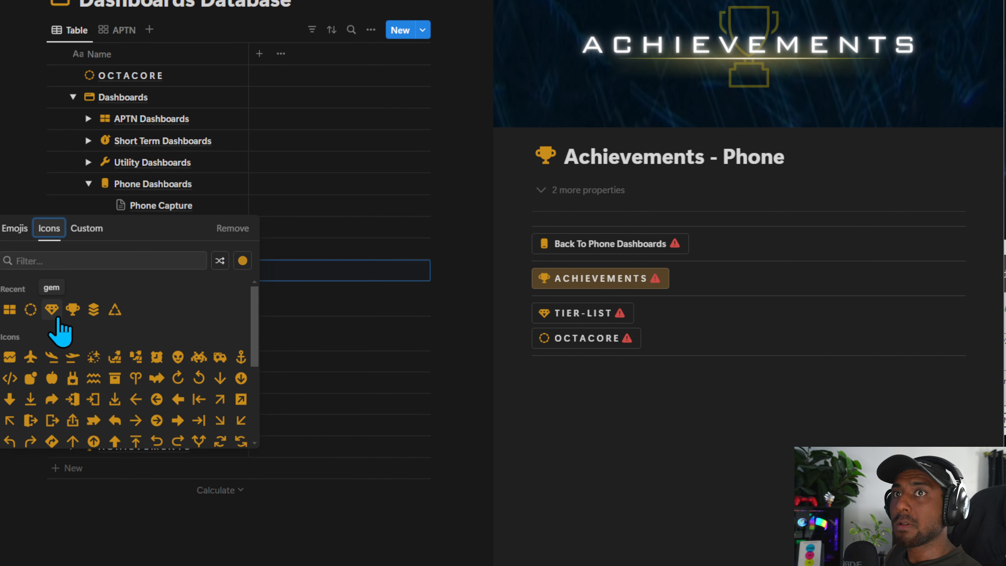
pyautogui.click(42, 260)
pyautogui.write('in')
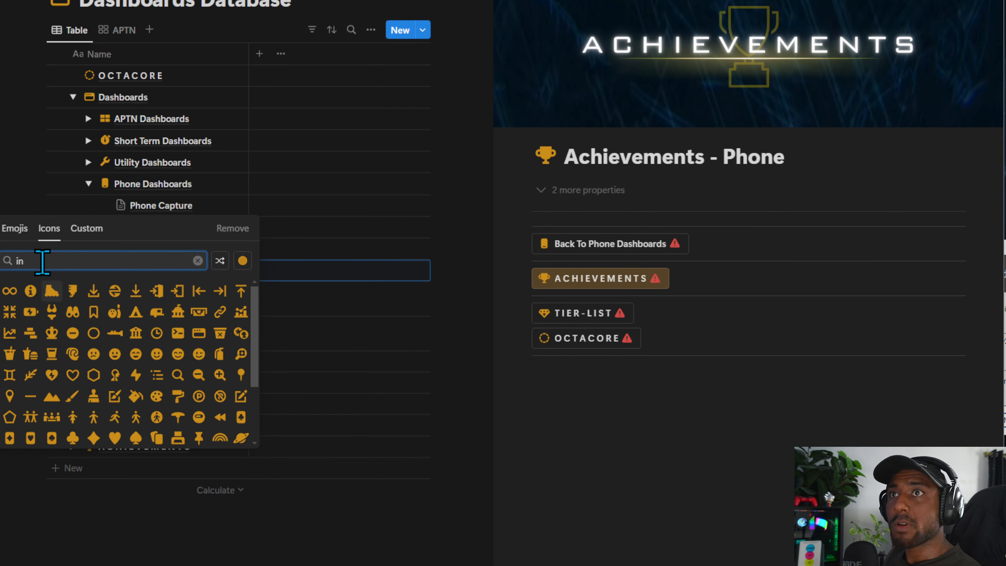
pyautogui.click(93, 291)
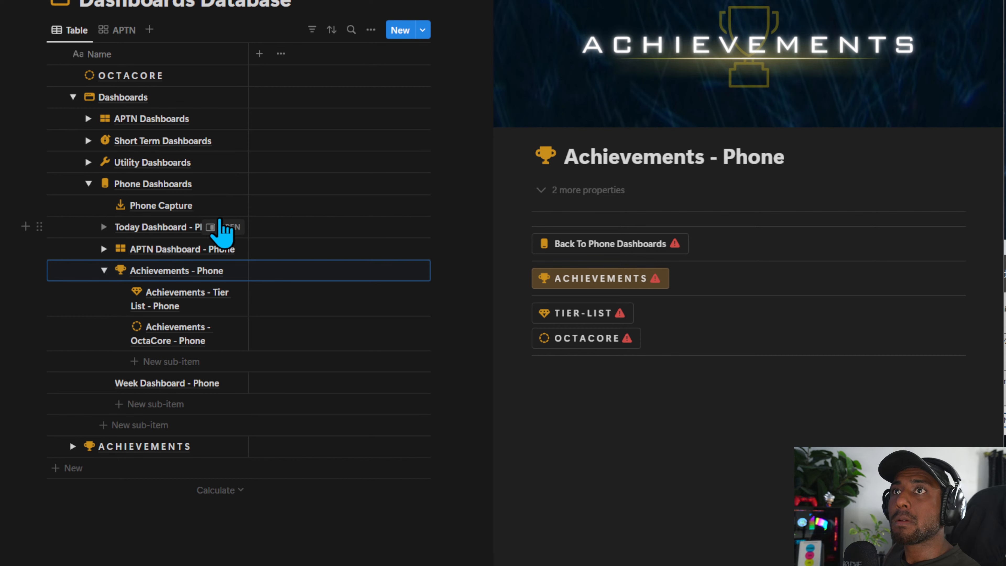
# Open the Today Dashboard - Phone page and give it the circled play icon, filtering the icons for "play".
pyautogui.click(224, 227)
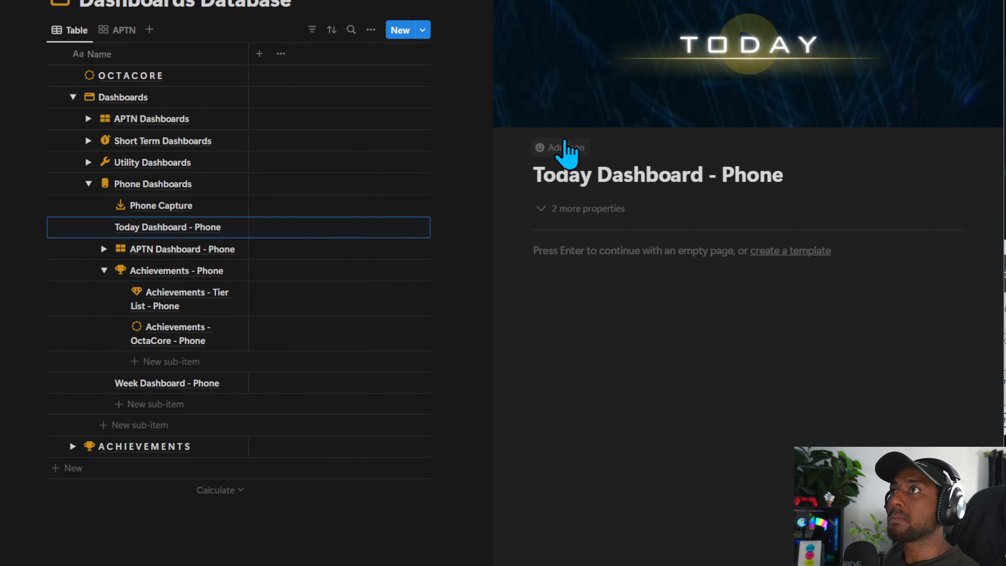
pyautogui.click(566, 153)
pyautogui.click(469, 183)
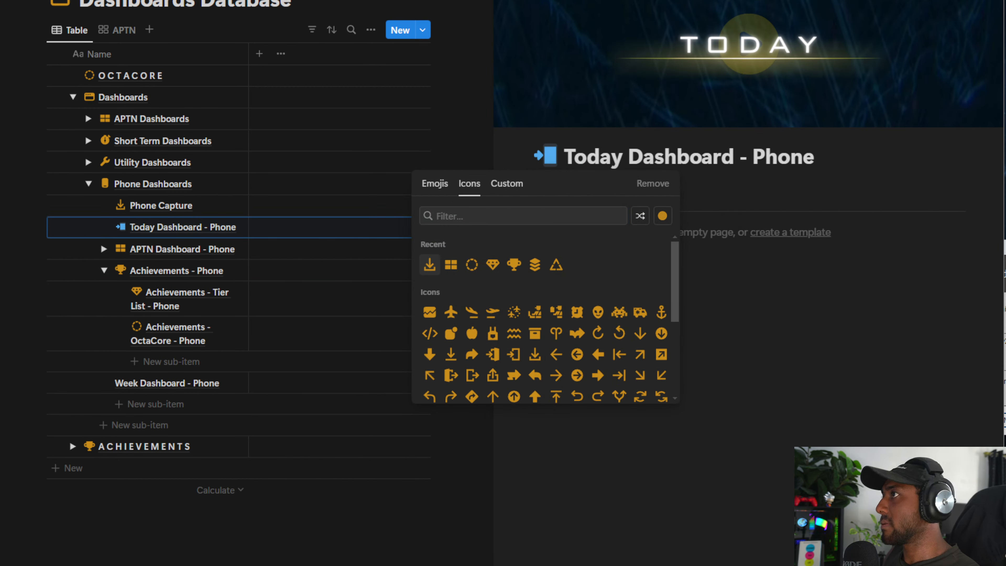
pyautogui.click(476, 219)
pyautogui.write('plauy')
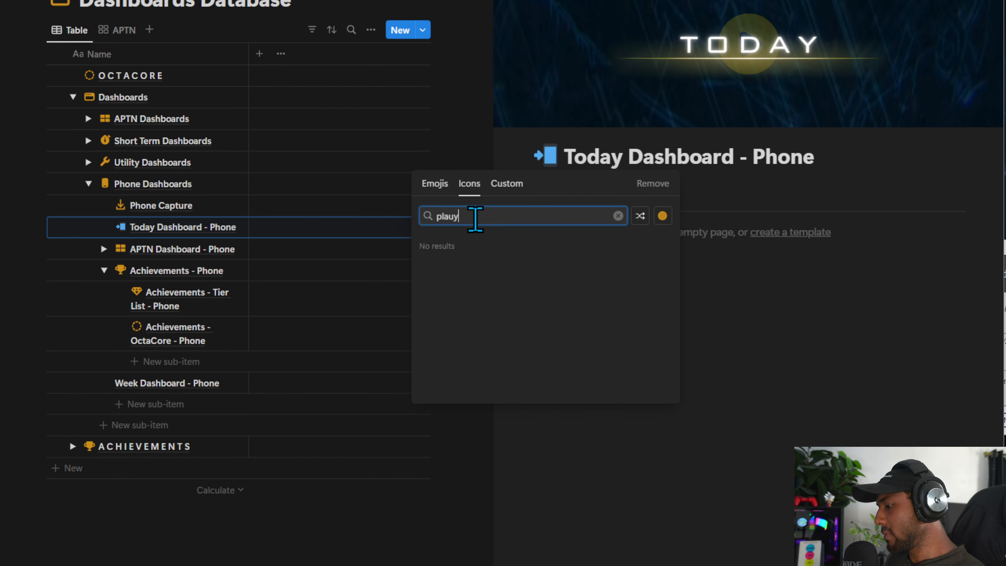
pyautogui.press('BackSpace')
pyautogui.press('BackSpace')
pyautogui.write('y')
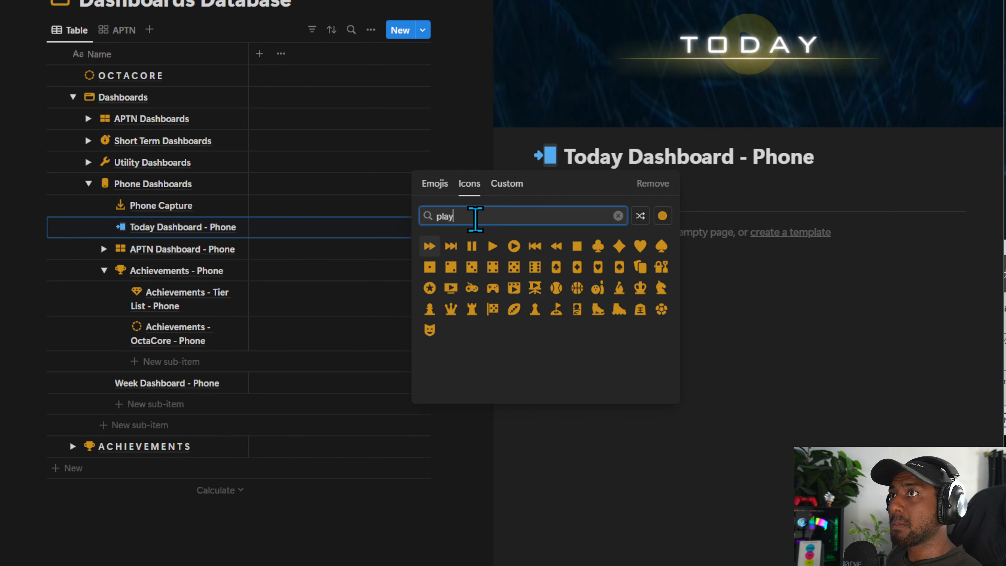
pyautogui.click(512, 243)
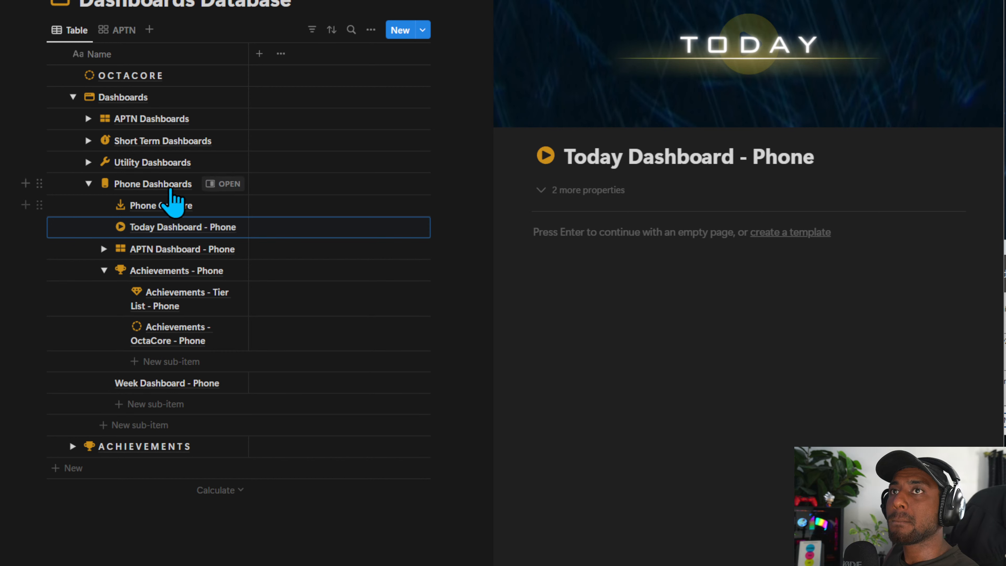
# Give the Week Dashboard - Phone page the plain play triangle icon, then collapse its sub-items and those of Achievements - Phone.
pyautogui.click(103, 381)
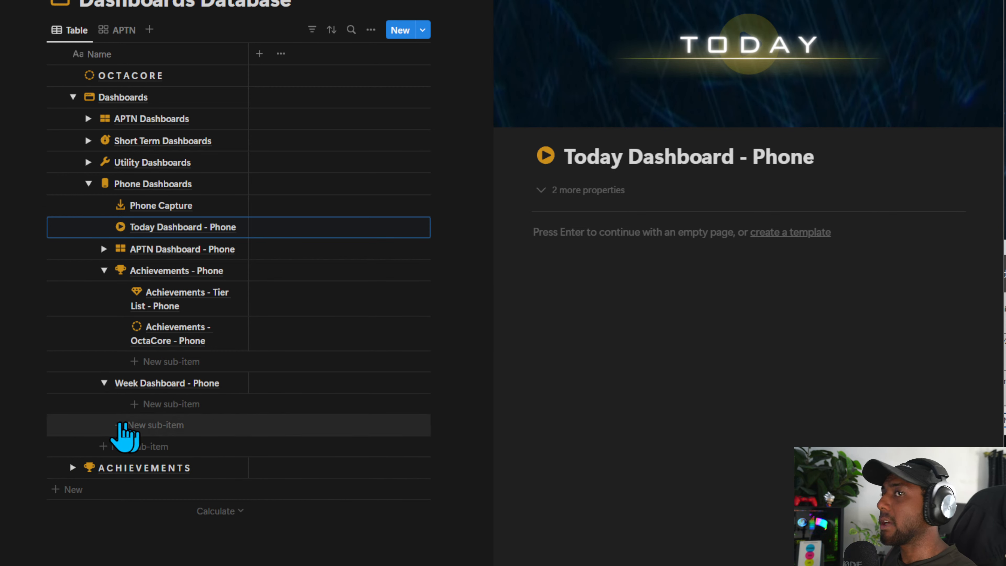
pyautogui.click(232, 383)
pyautogui.click(566, 153)
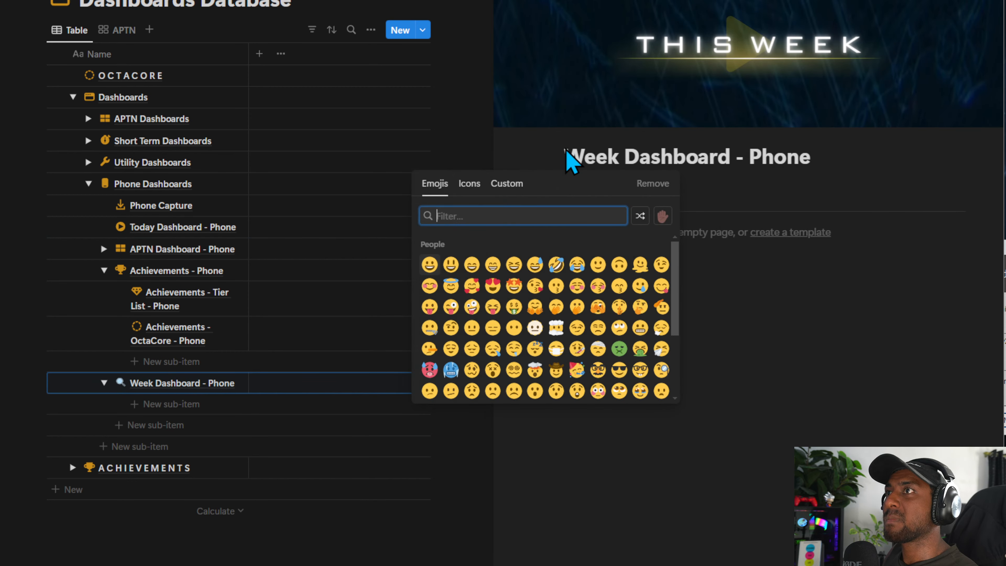
pyautogui.click(470, 184)
pyautogui.click(485, 215)
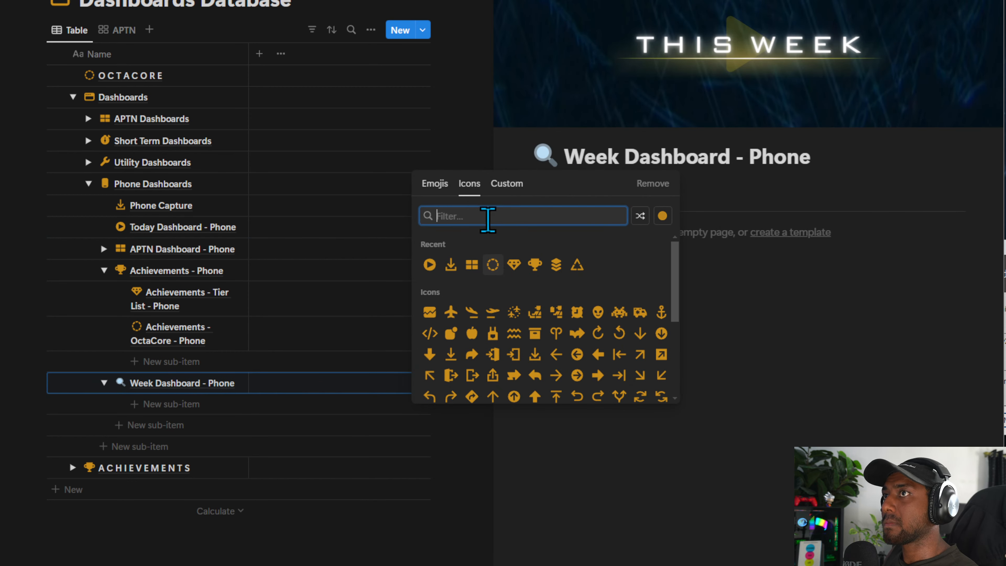
pyautogui.write('play')
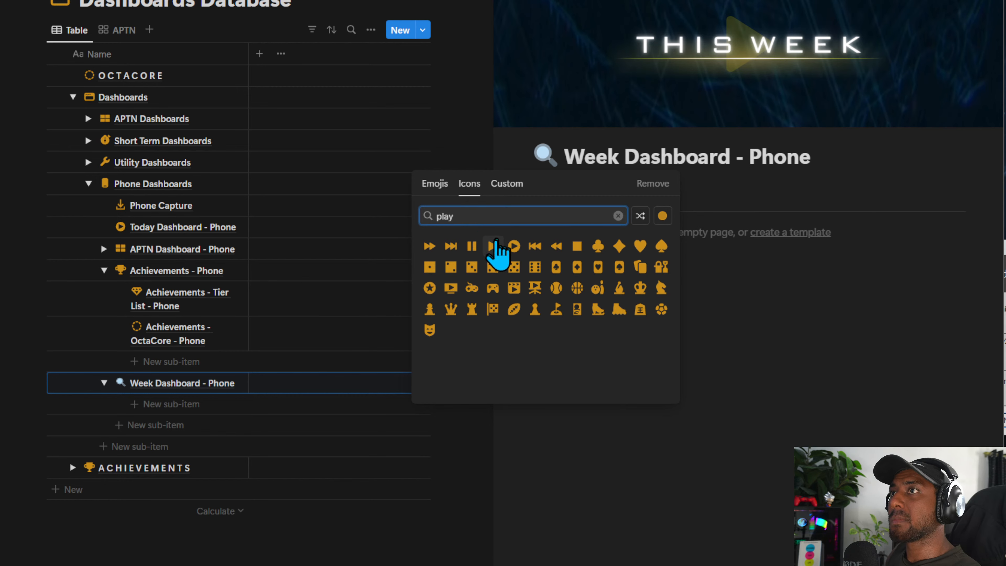
pyautogui.click(493, 246)
pyautogui.press('Escape')
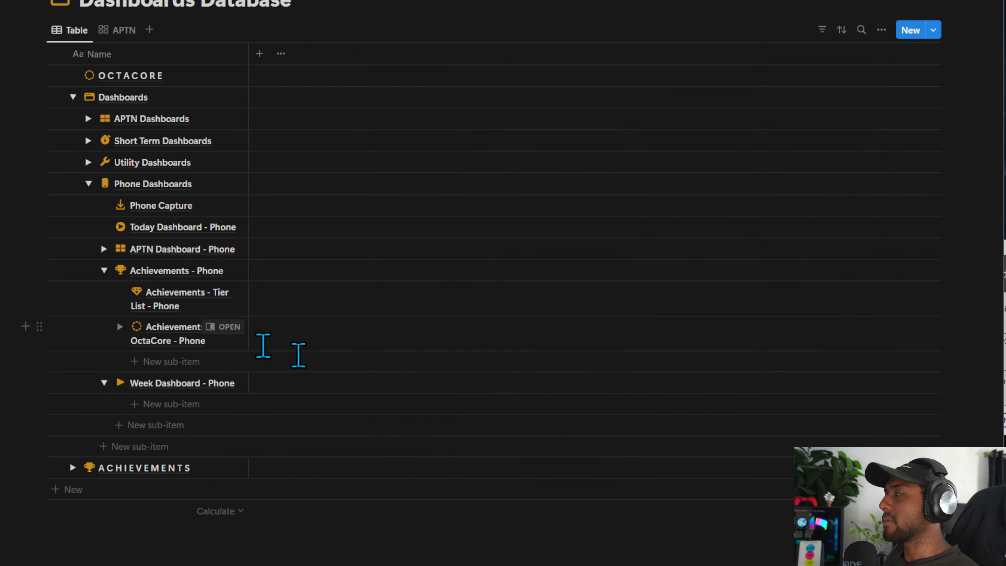
pyautogui.click(103, 383)
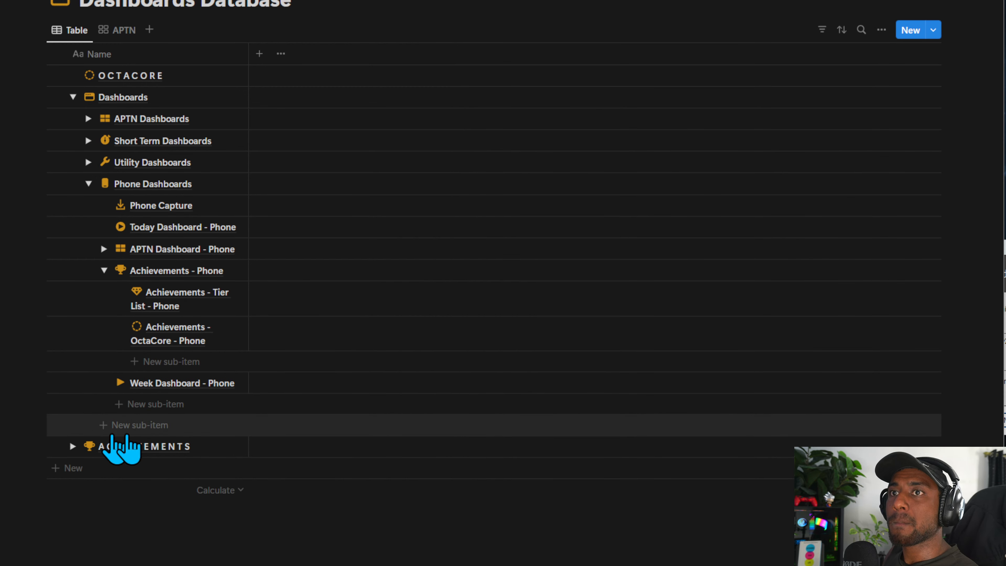
pyautogui.click(104, 271)
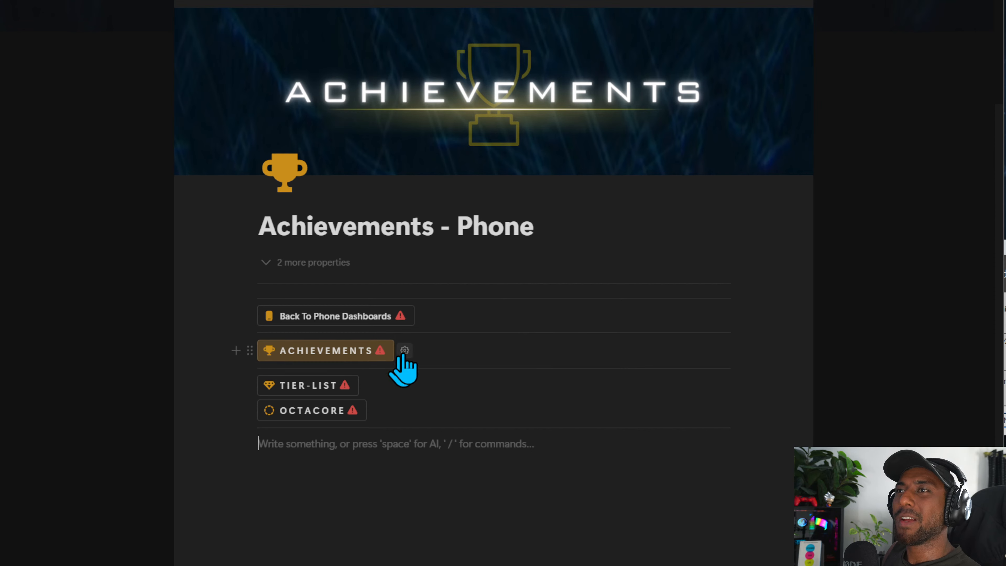
# Configure the ACHIEVEMENTS button on the Achievements - Phone page to open the Achievements - Phone page.
pyautogui.click(405, 350)
pyautogui.click(336, 515)
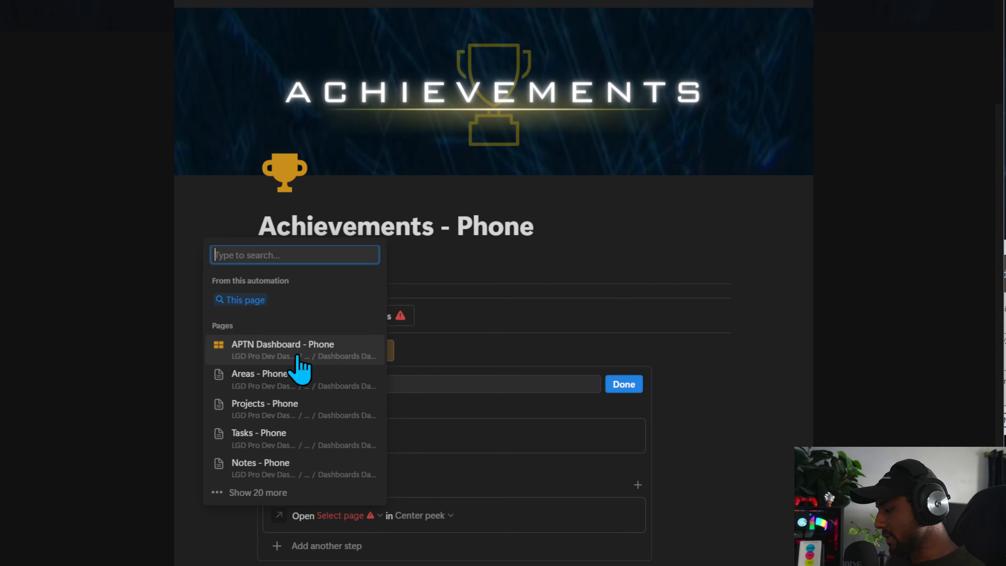
pyautogui.write('achievemenet')
pyautogui.press('BackSpace')
pyautogui.press('BackSpace')
pyautogui.press('BackSpace')
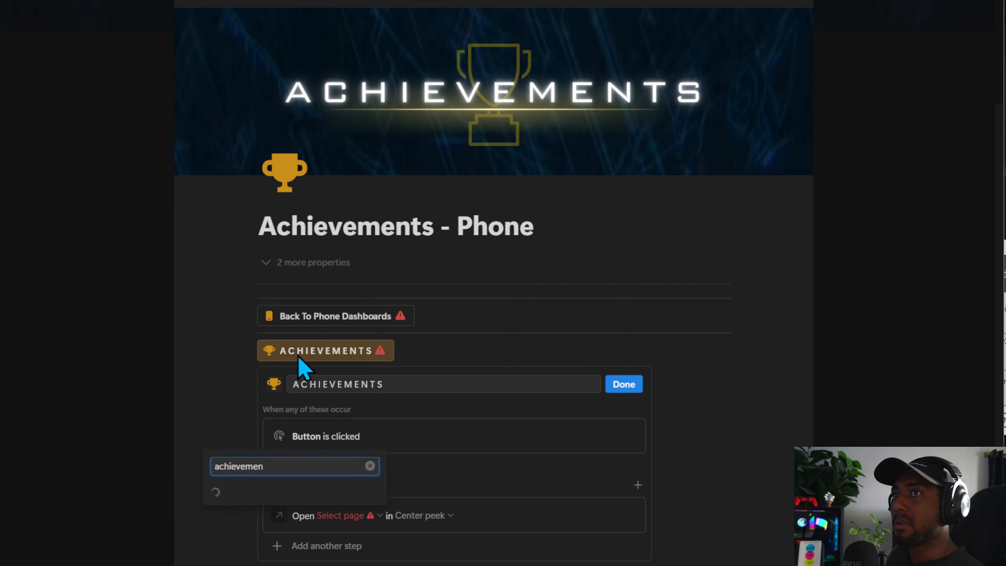
pyautogui.write('ts')
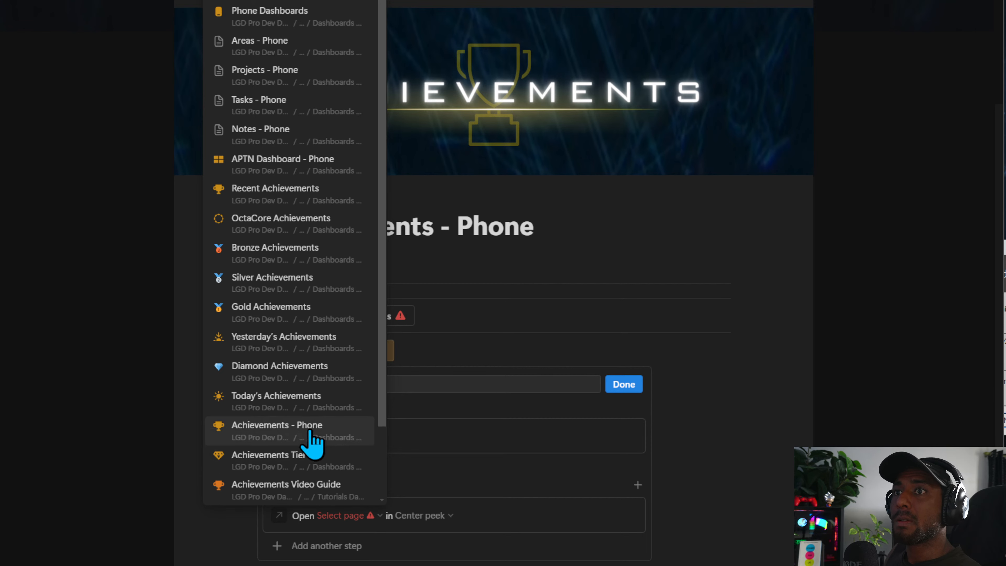
pyautogui.click(316, 435)
pyautogui.click(630, 386)
pyautogui.click(370, 385)
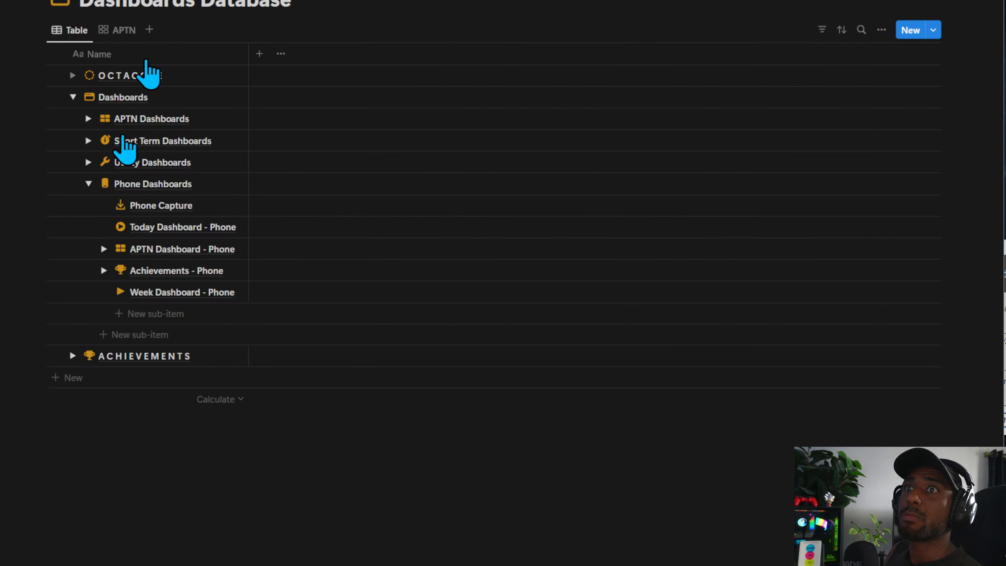
# Open Achievements - Phone beside the table with its sub-items expanded, and make the Back To Phone Dashboards button open Phone Dashboards.
pyautogui.click(229, 272)
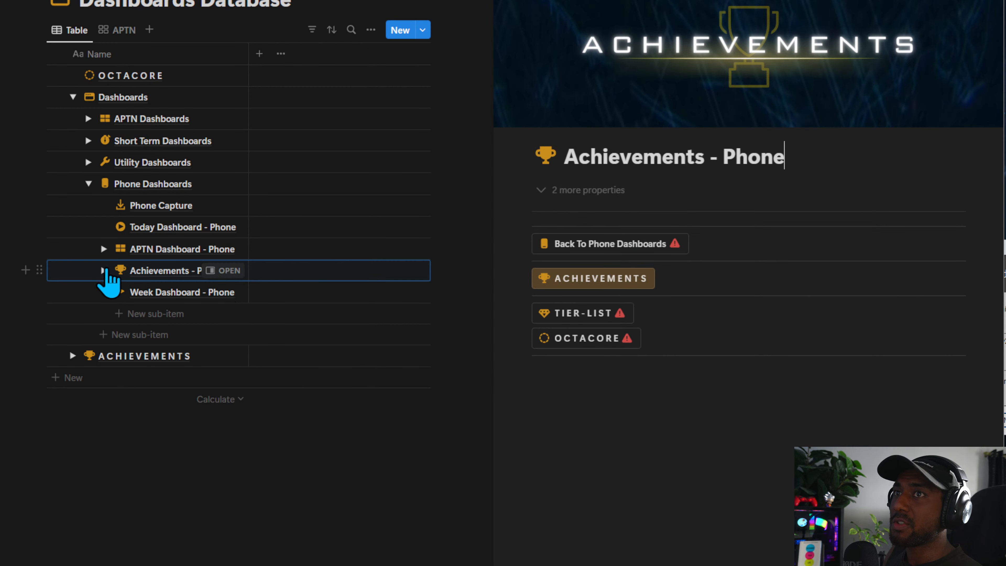
pyautogui.click(104, 271)
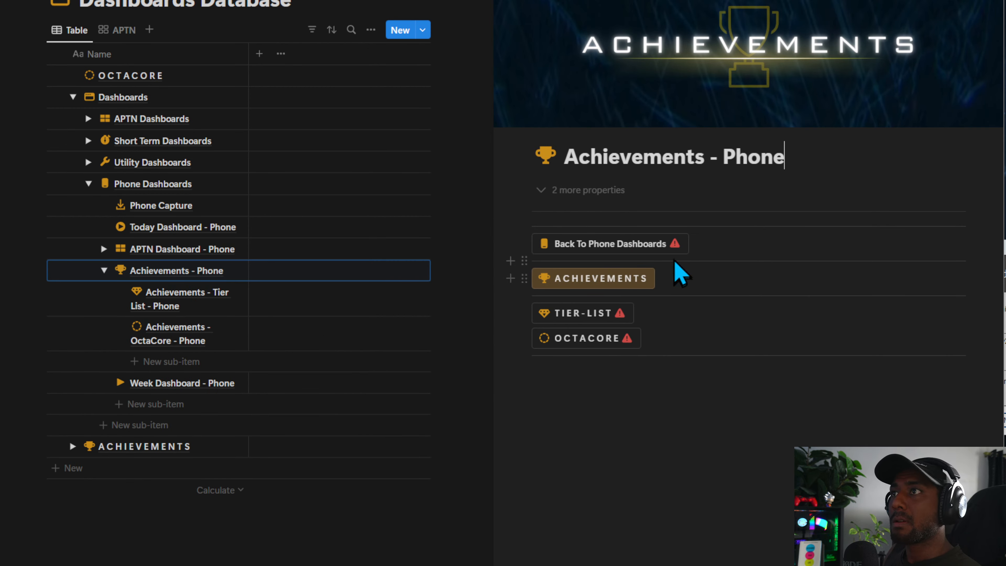
pyautogui.click(695, 243)
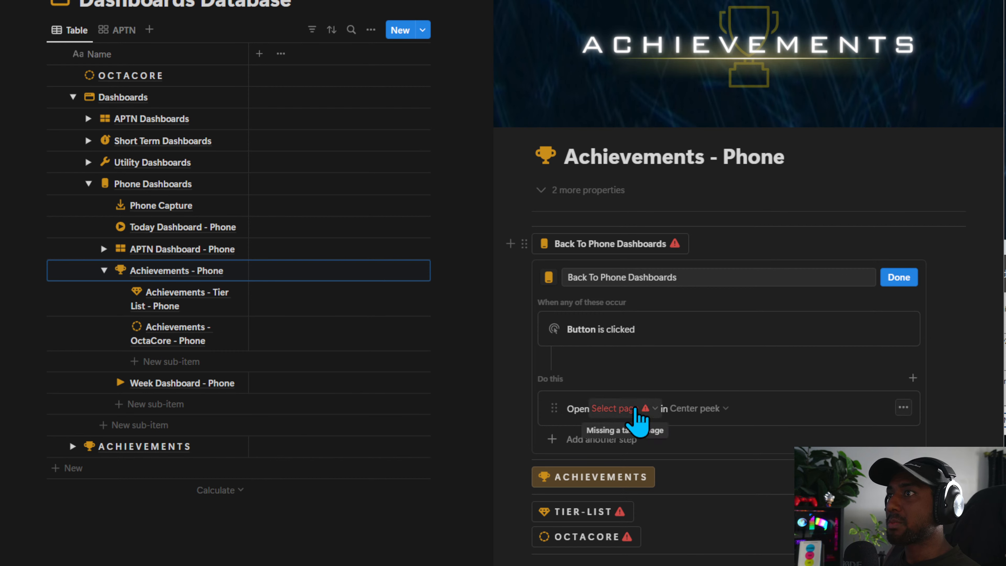
pyautogui.click(637, 409)
pyautogui.write('phone dash')
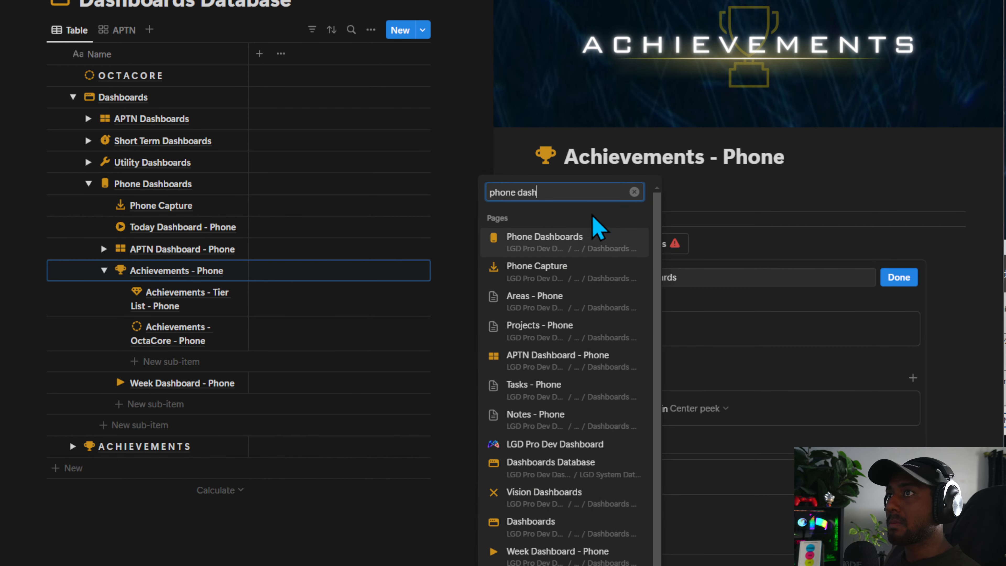
pyautogui.click(600, 232)
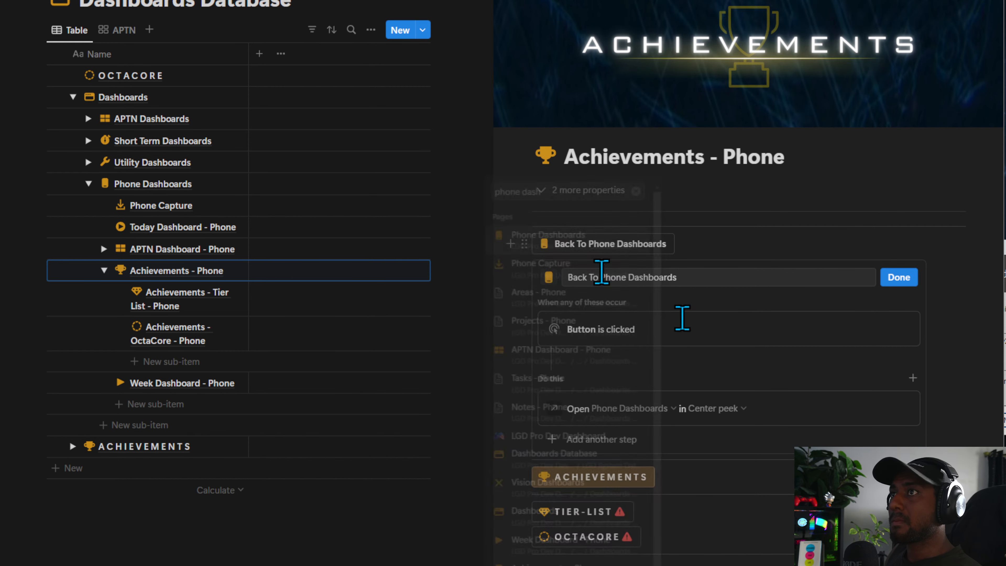
pyautogui.click(899, 277)
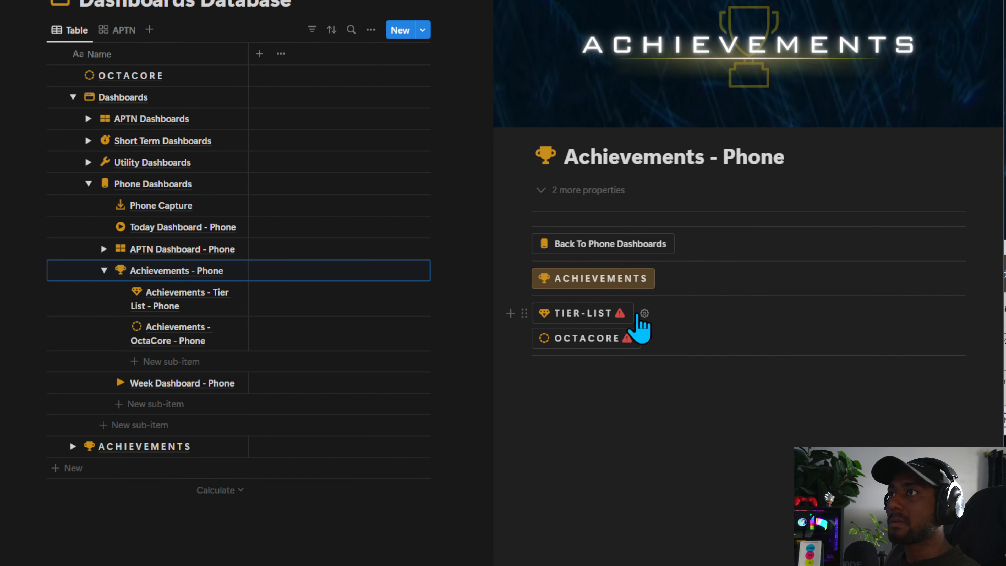
# Configure the TIER-LIST button on the Achievements - Phone page to open the Achievements - Tier List - Phone page.
pyautogui.click(180, 313)
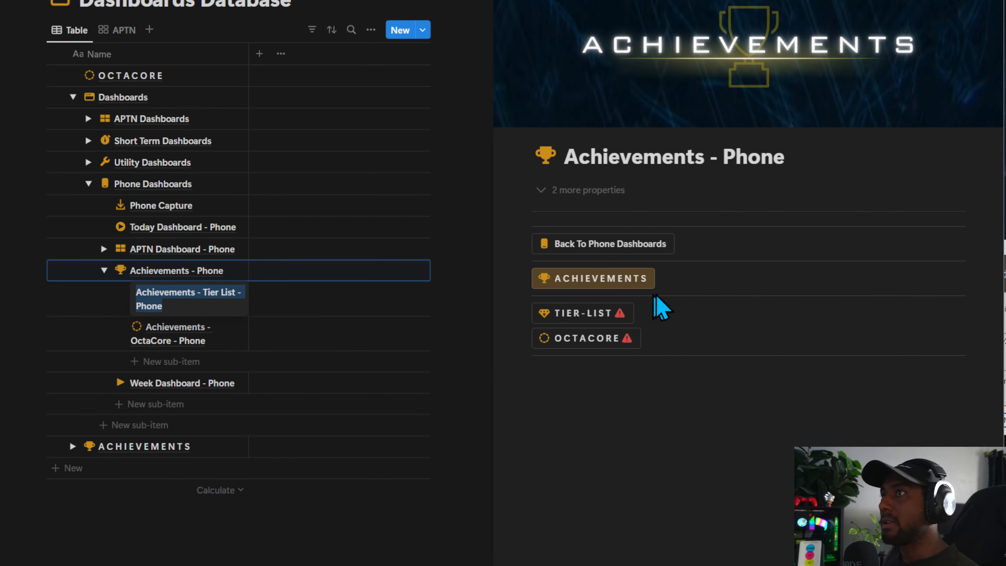
pyautogui.press('Escape')
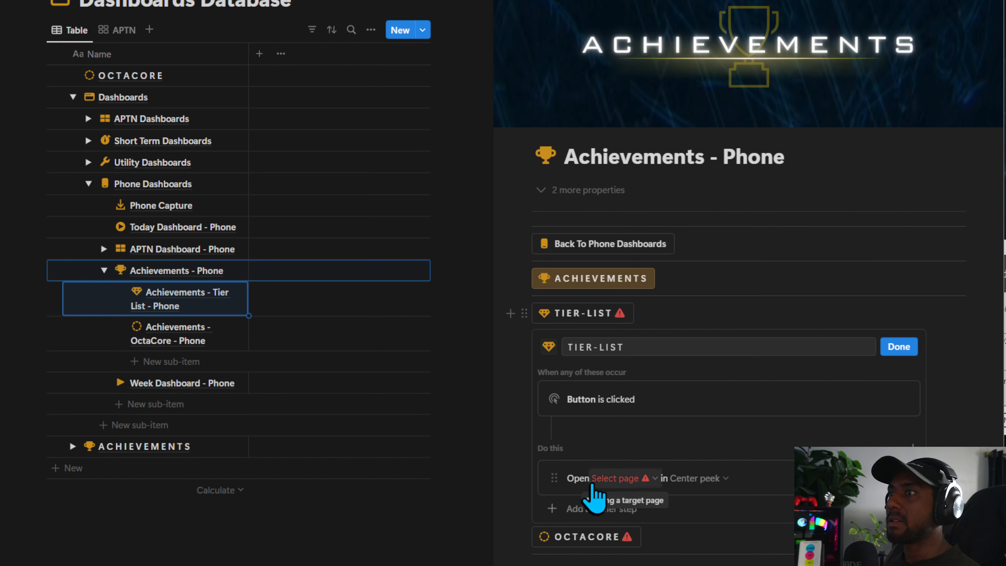
pyautogui.click(612, 478)
pyautogui.write('Achievements - Tier List - Phone')
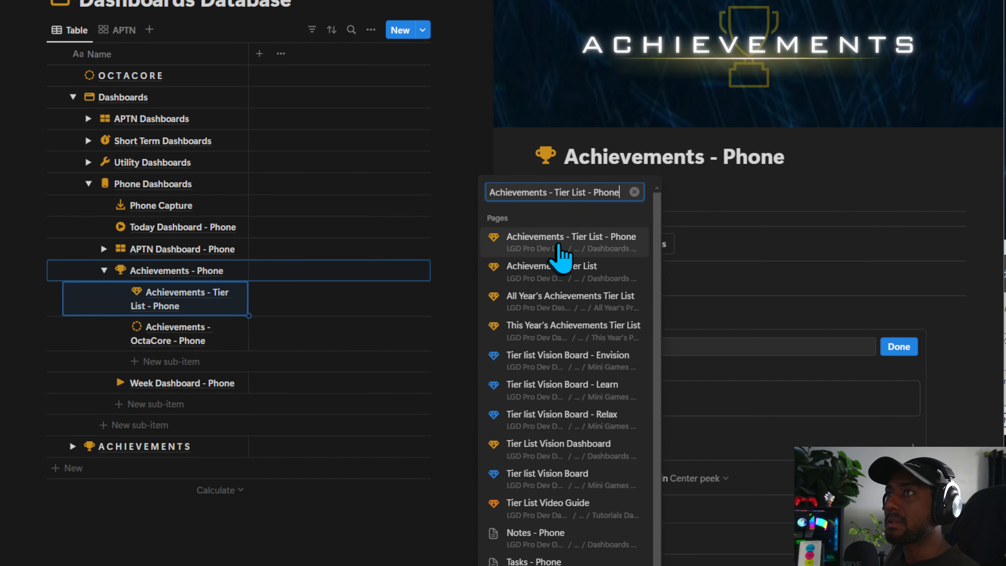
pyautogui.click(561, 258)
pyautogui.click(899, 347)
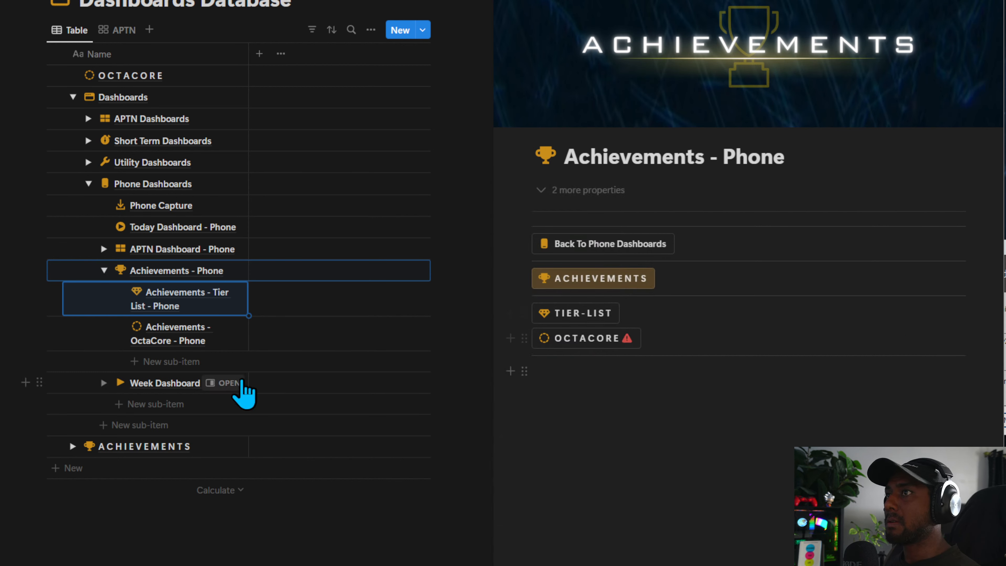
# Copy the name of the Achievements - OctaCore - Phone page and make the OCTACORE button open that page.
pyautogui.click(181, 333)
pyautogui.hotkey('ctrl', 'a')
pyautogui.hotkey('ctrl', 'c')
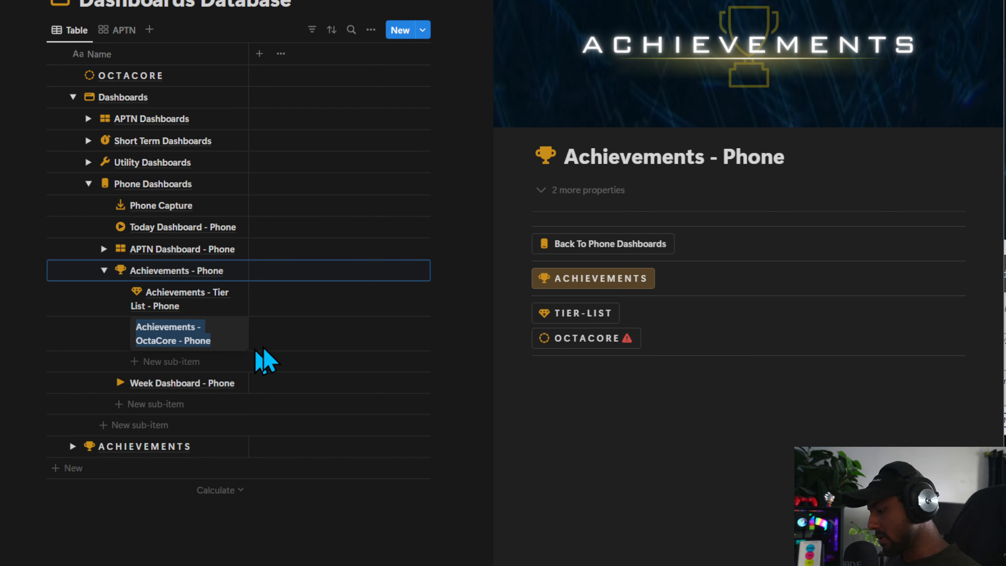
pyautogui.press('Escape')
pyautogui.click(652, 338)
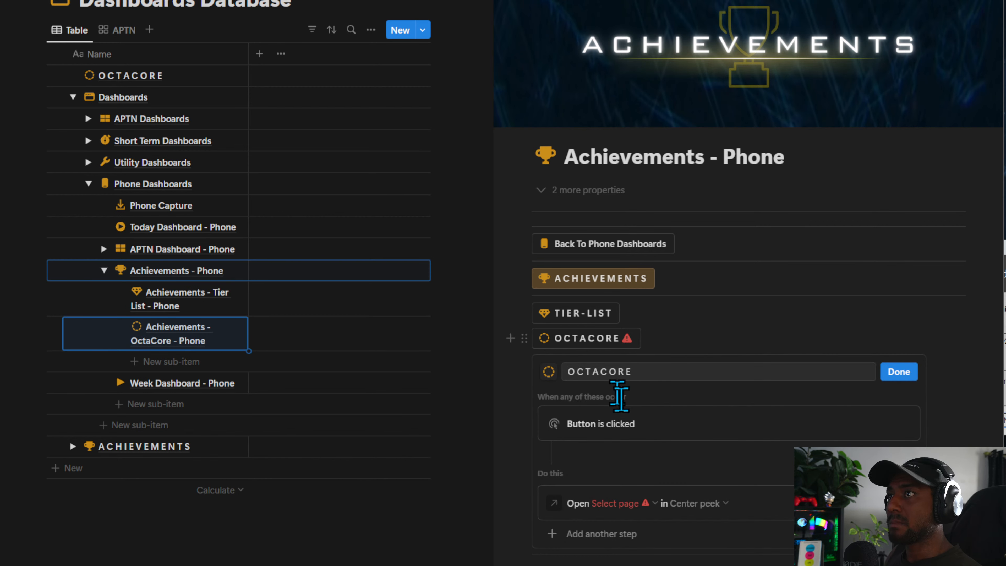
pyautogui.click(614, 503)
pyautogui.hotkey('ctrl', 'v')
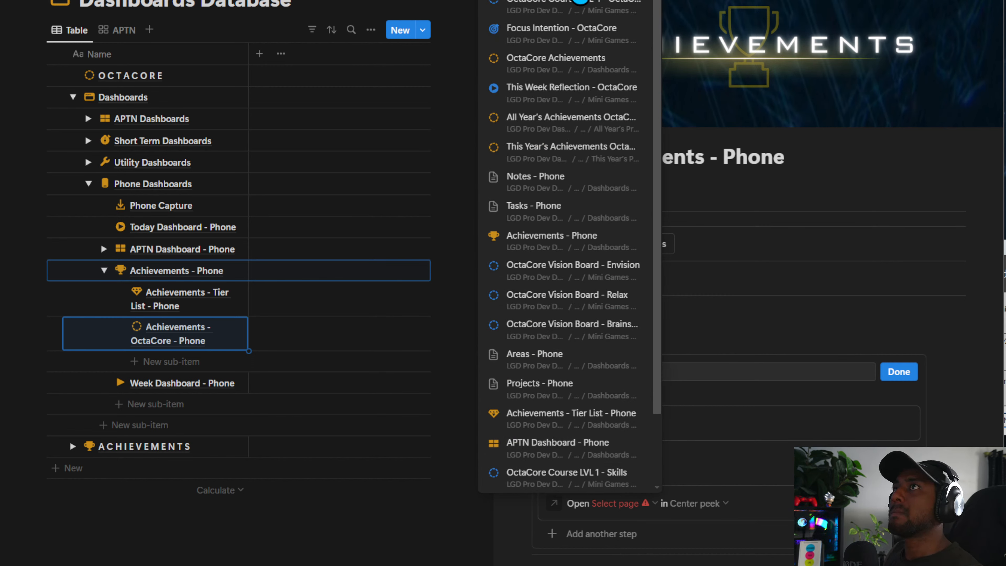
pyautogui.click(581, 2)
pyautogui.click(896, 374)
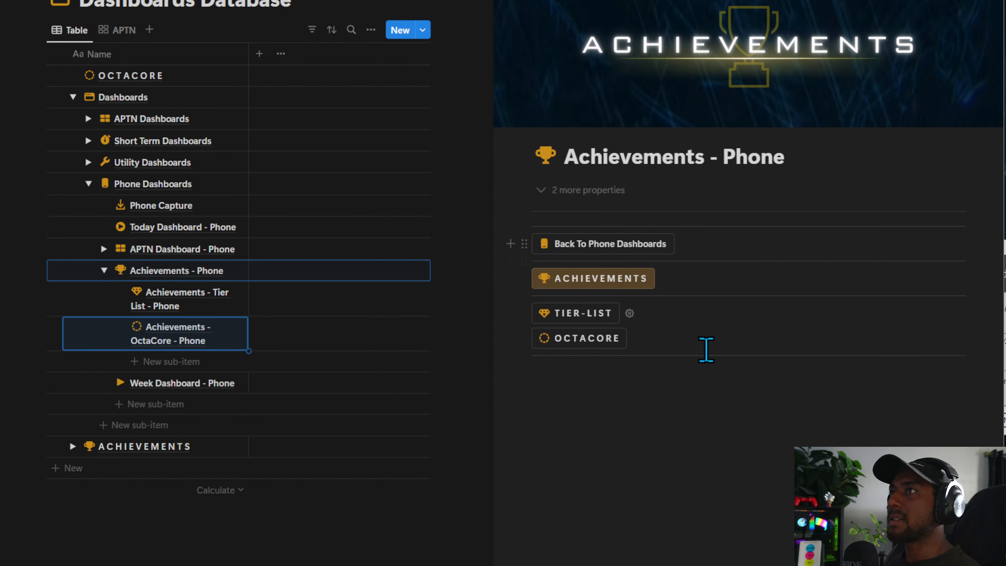
# Copy the Achievements - Phone navigation buttons with their dividers and paste them into the Achievements - Tier List - Phone page.
pyautogui.moveTo(703, 348); pyautogui.dragTo(593, 206)
pyautogui.click(680, 365)
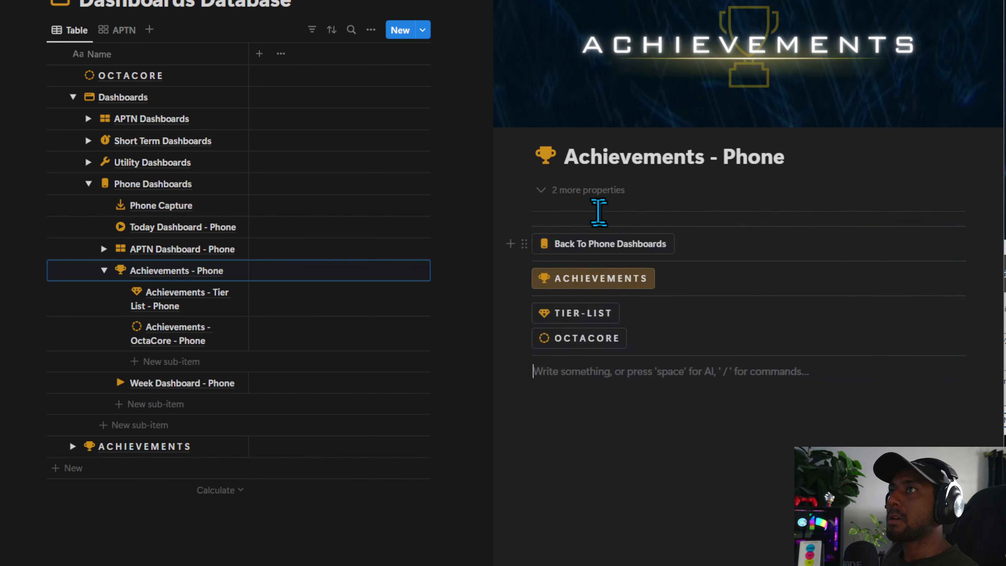
pyautogui.click(603, 246)
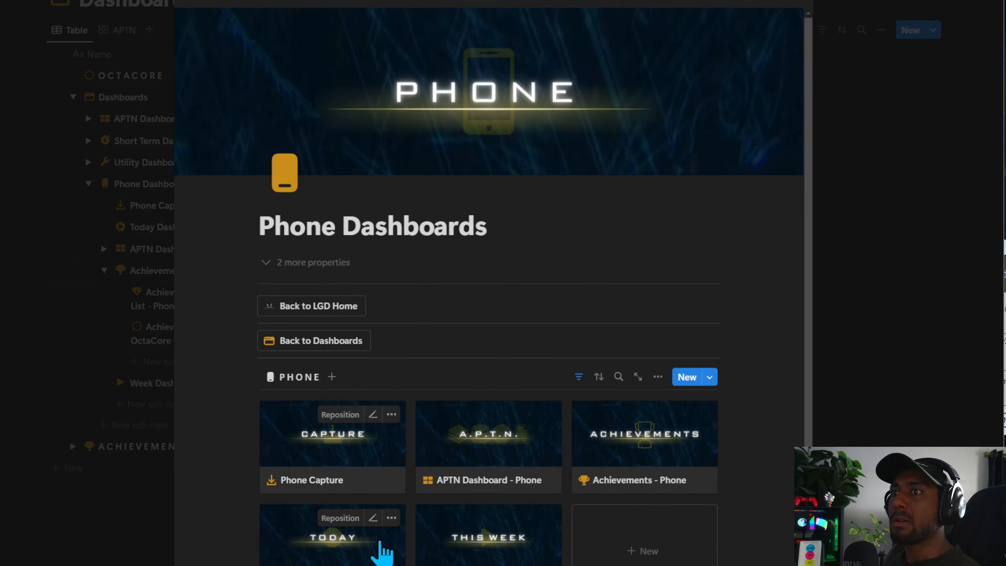
pyautogui.click(602, 459)
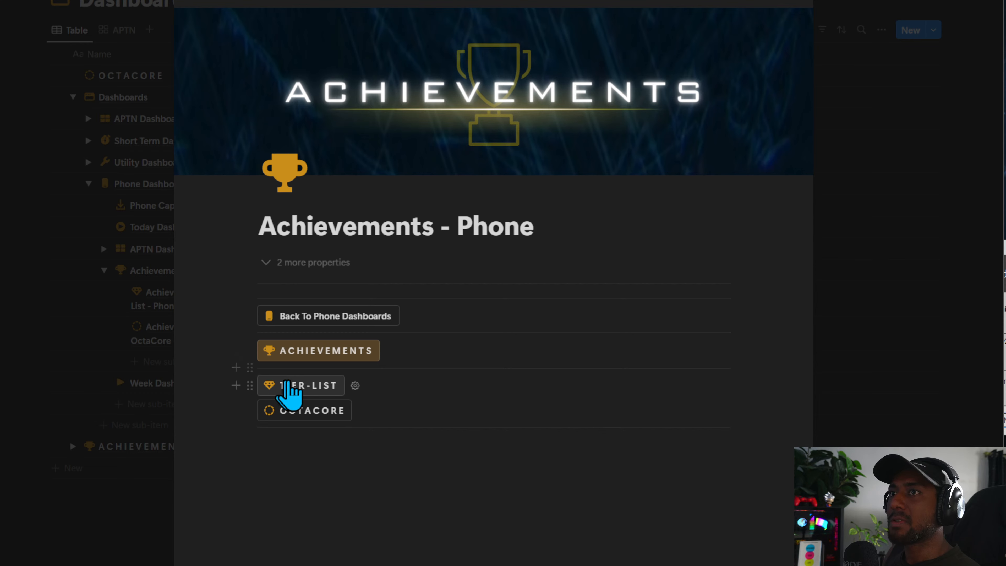
pyautogui.click(292, 386)
pyautogui.hotkey('ctrl', 'v')
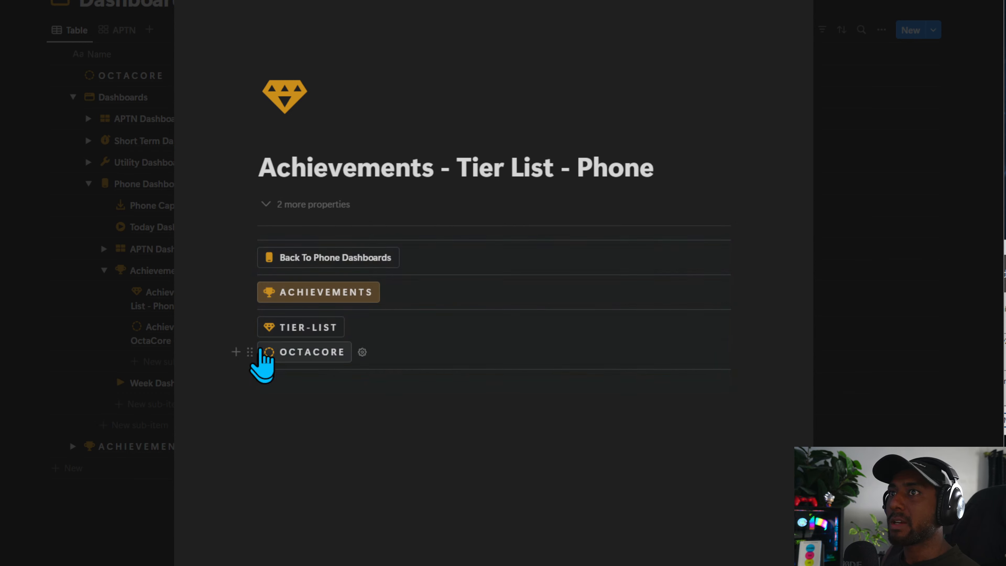
# On the Tier List page, give the TIER-LIST button a yellow background and reset the ACHIEVEMENTS button to the default background.
pyautogui.click(250, 327)
pyautogui.write('y')
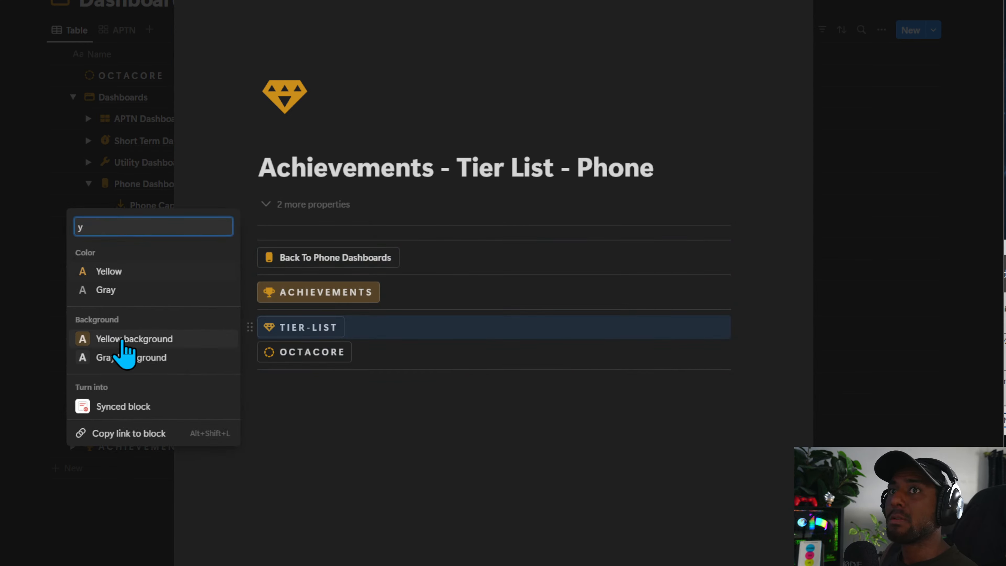
pyautogui.click(119, 338)
pyautogui.click(249, 291)
pyautogui.write('y')
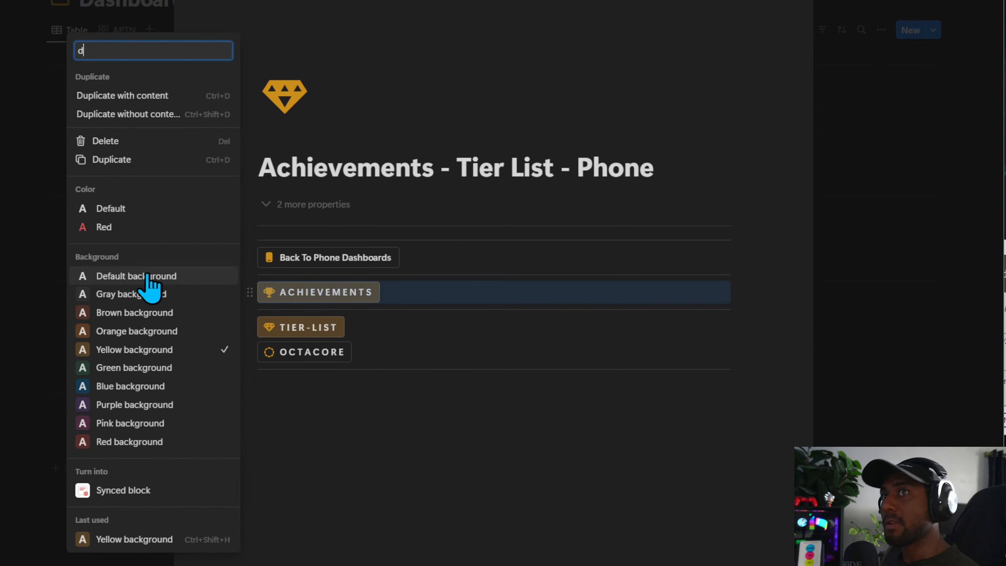
pyautogui.click(126, 208)
# Open the Achievements - OctaCore - Phone page and paste the copied navigation buttons and dividers into it.
pyautogui.hotkey('ctrl', 'shift', 'j')
pyautogui.press('Return')
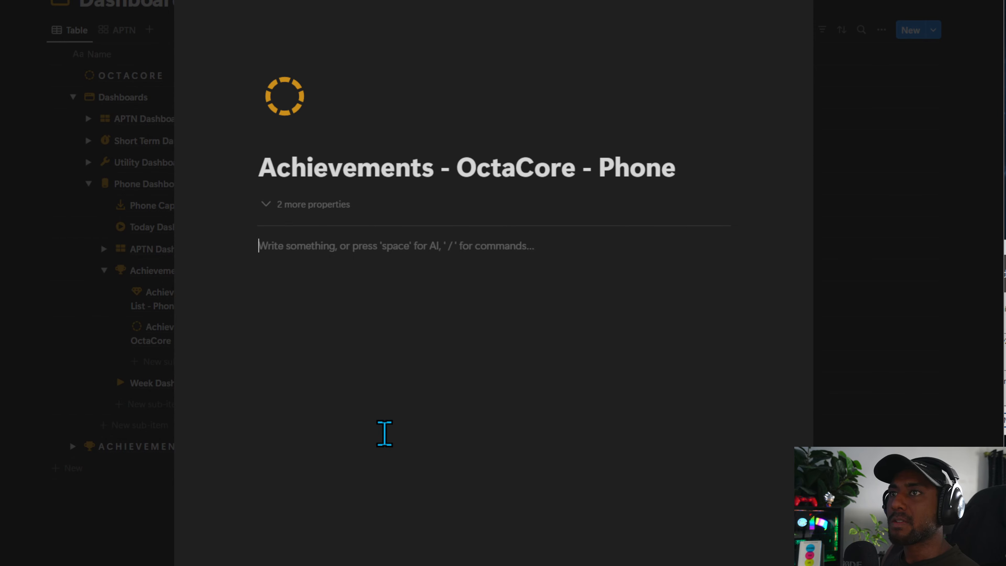
pyautogui.hotkey('ctrl', 'v')
pyautogui.click(250, 349)
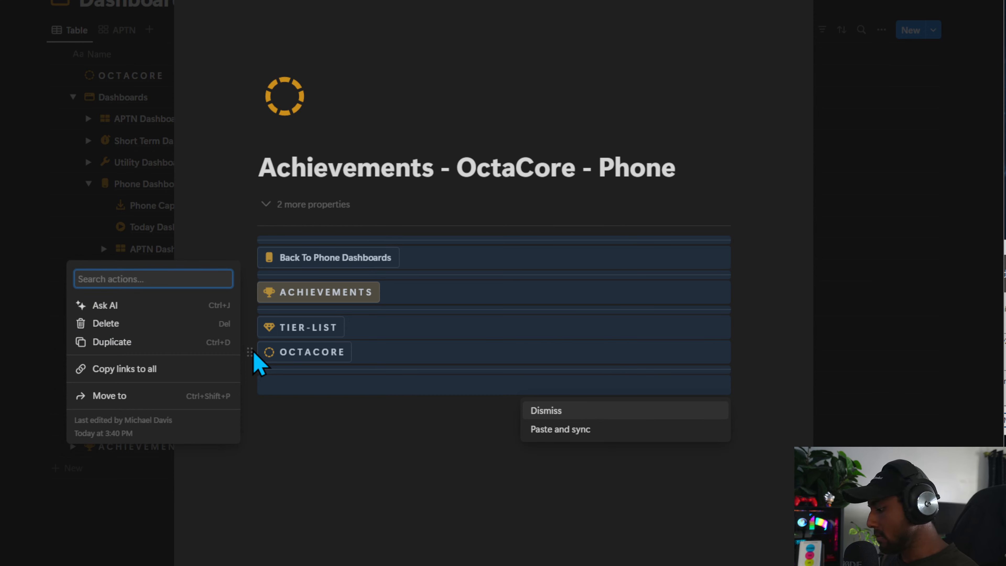
pyautogui.write('y')
pyautogui.click(308, 395)
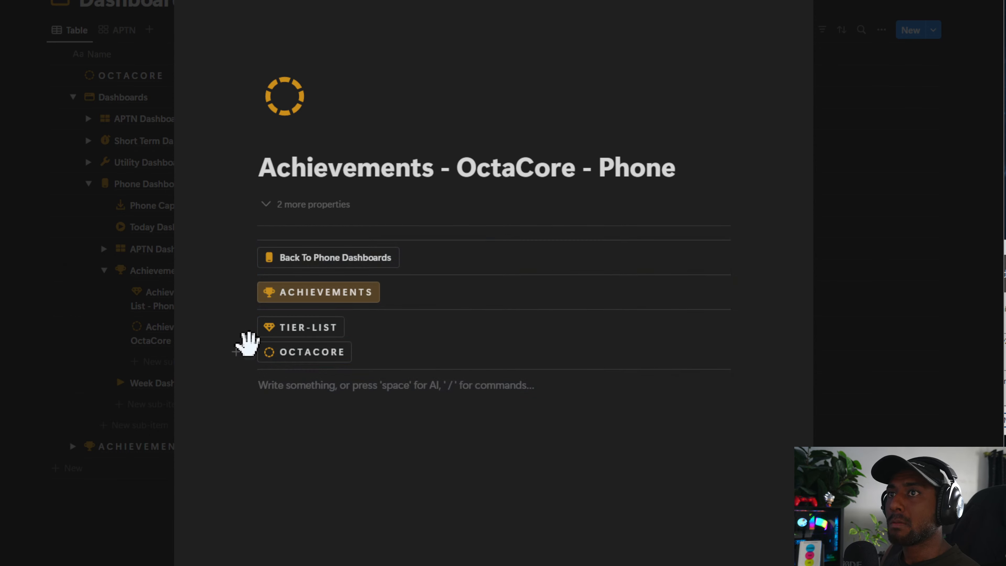
# On the OctaCore page, give the OCTACORE button a yellow background and reset the ACHIEVEMENTS button to the default background.
pyautogui.click(250, 351)
pyautogui.write('y')
pyautogui.click(134, 367)
pyautogui.click(465, 438)
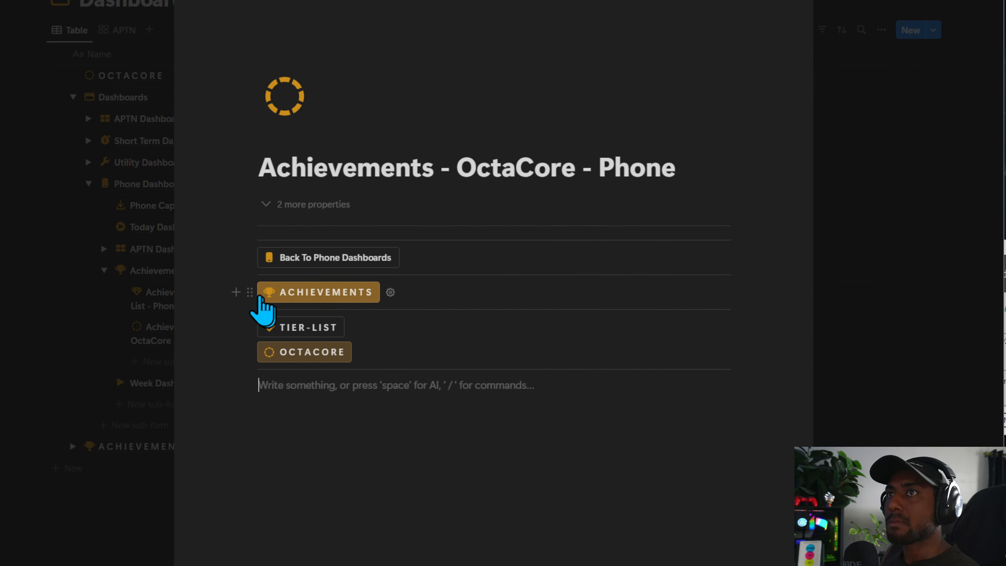
pyautogui.click(250, 294)
pyautogui.write('d')
pyautogui.click(131, 212)
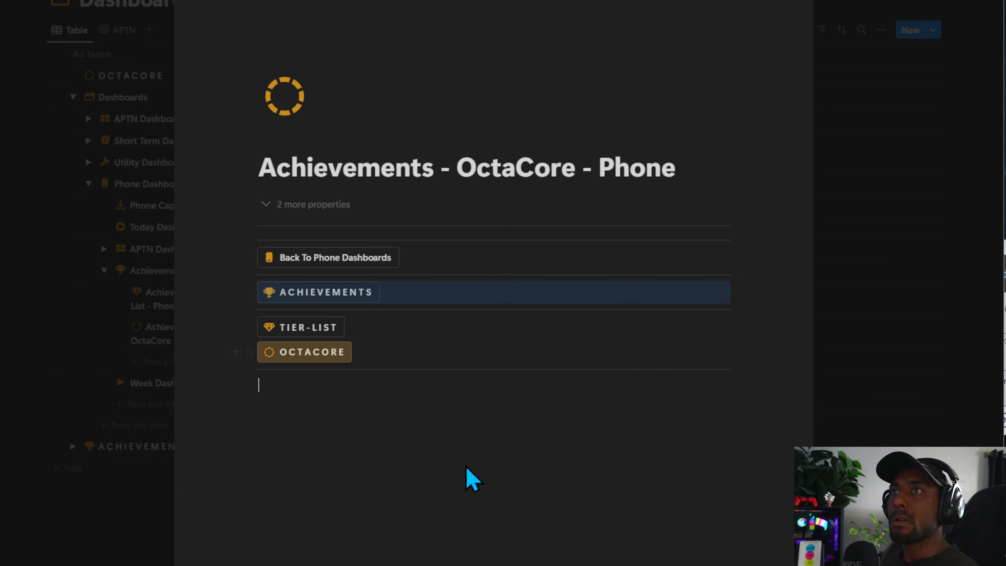
# Test the TIER-LIST, ACHIEVEMENTS and OCTACORE buttons by moving between the achievements pages, finishing on Achievements - Phone.
pyautogui.click(301, 329)
pyautogui.click(307, 300)
pyautogui.click(305, 387)
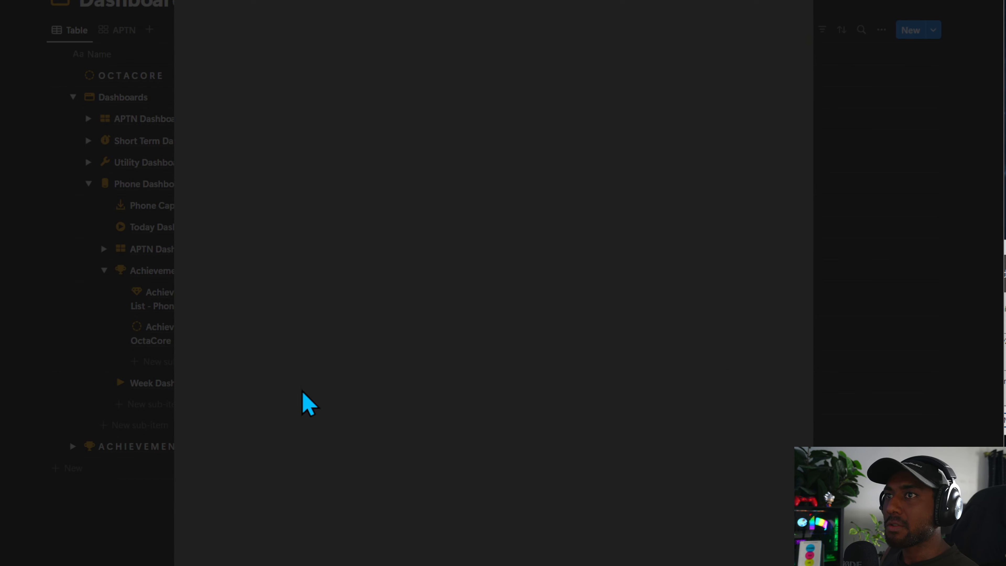
pyautogui.click(309, 357)
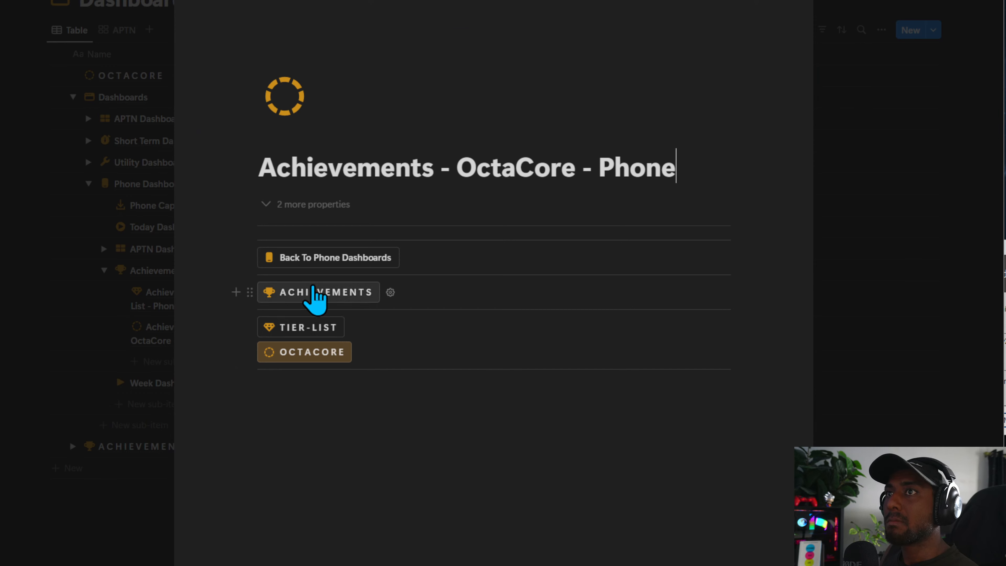
pyautogui.click(313, 293)
pyautogui.click(379, 445)
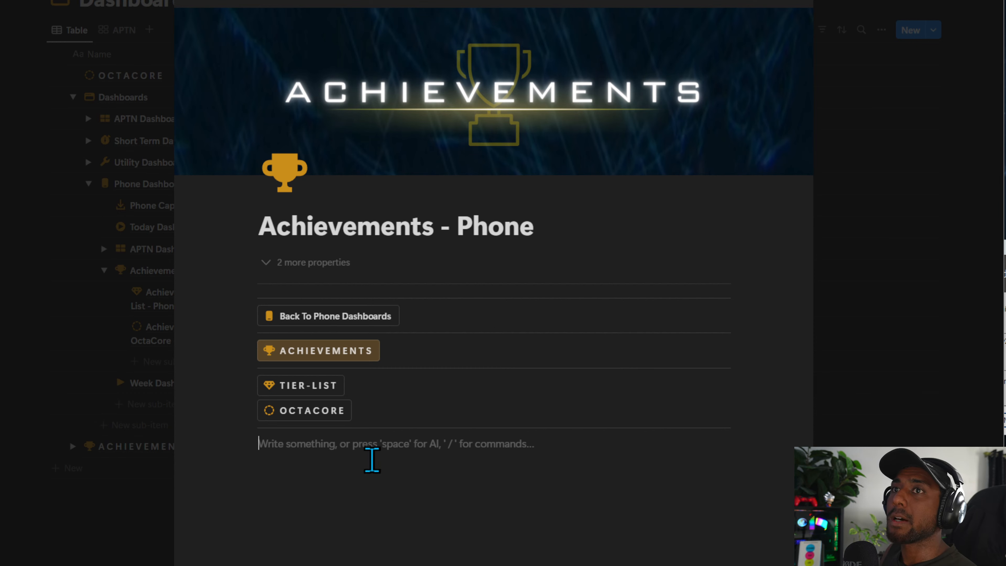
# Open Projects - Phone from the APTN Dashboard - Phone page and copy its PROJECTS heading together with the database block below.
pyautogui.click(140, 525)
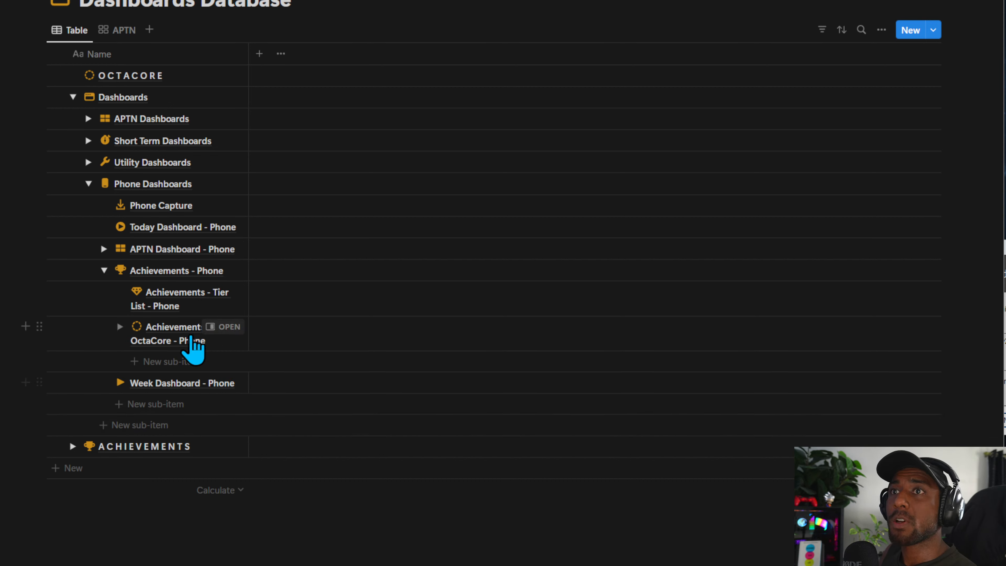
pyautogui.click(227, 249)
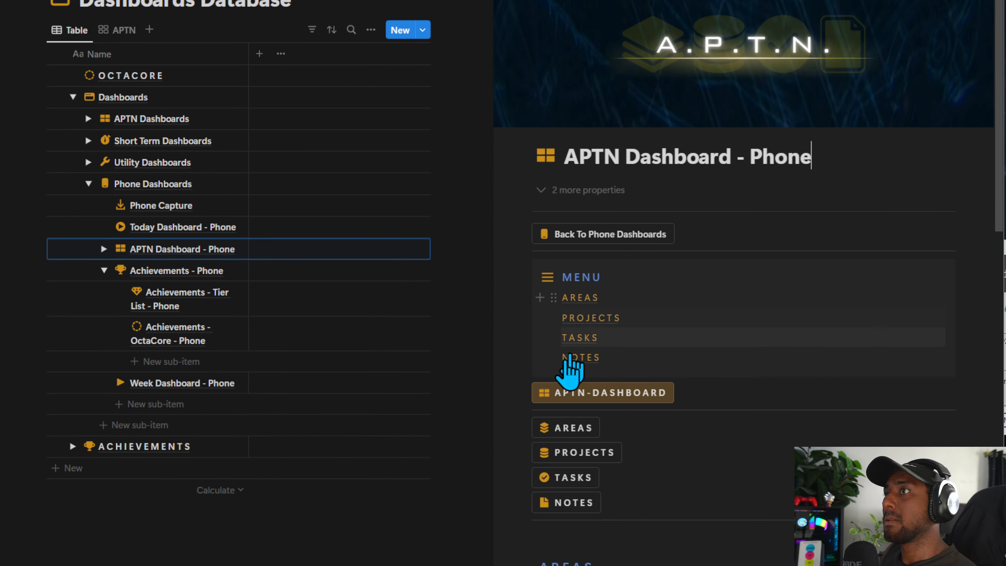
pyautogui.click(587, 454)
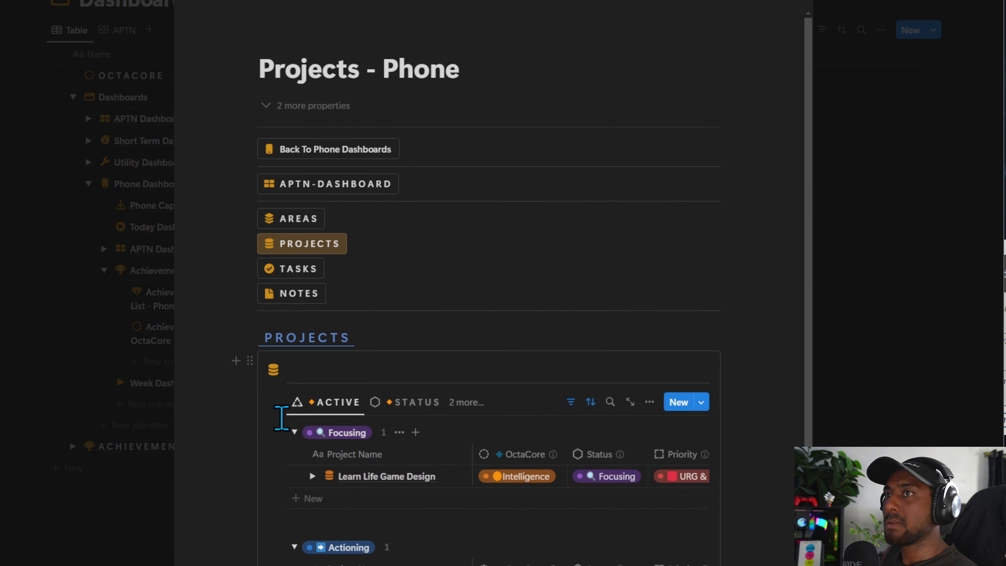
pyautogui.click(279, 401)
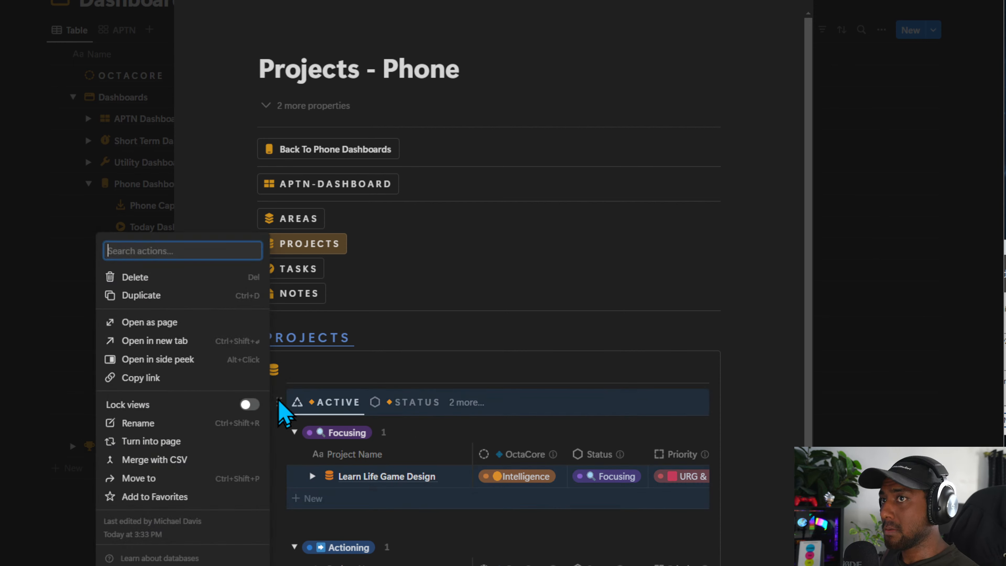
pyautogui.click(380, 344)
pyautogui.moveTo(772, 377); pyautogui.dragTo(294, 342)
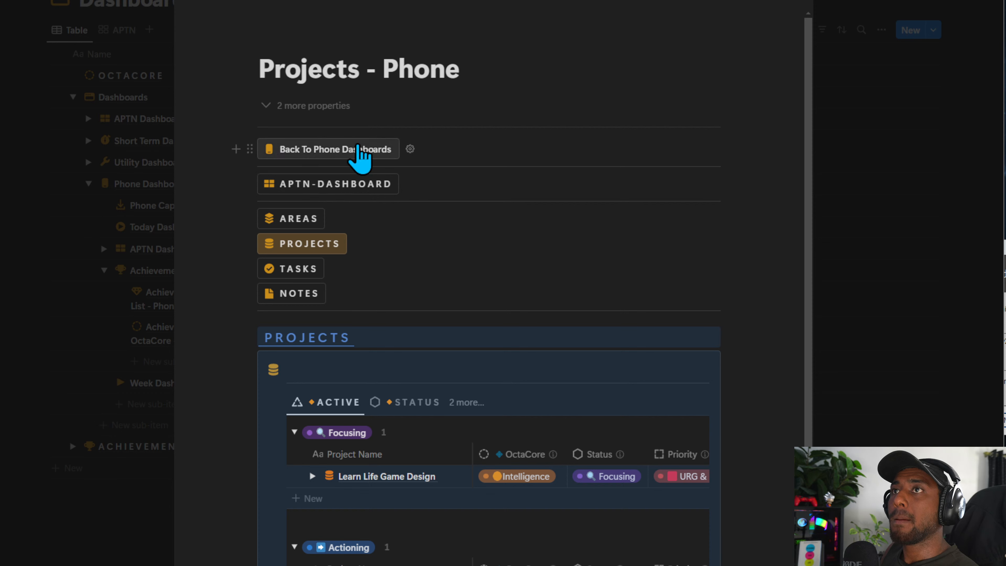
# Open the Achievements - Phone page and paste the copied projects heading and database below its navigation buttons.
pyautogui.click(124, 293)
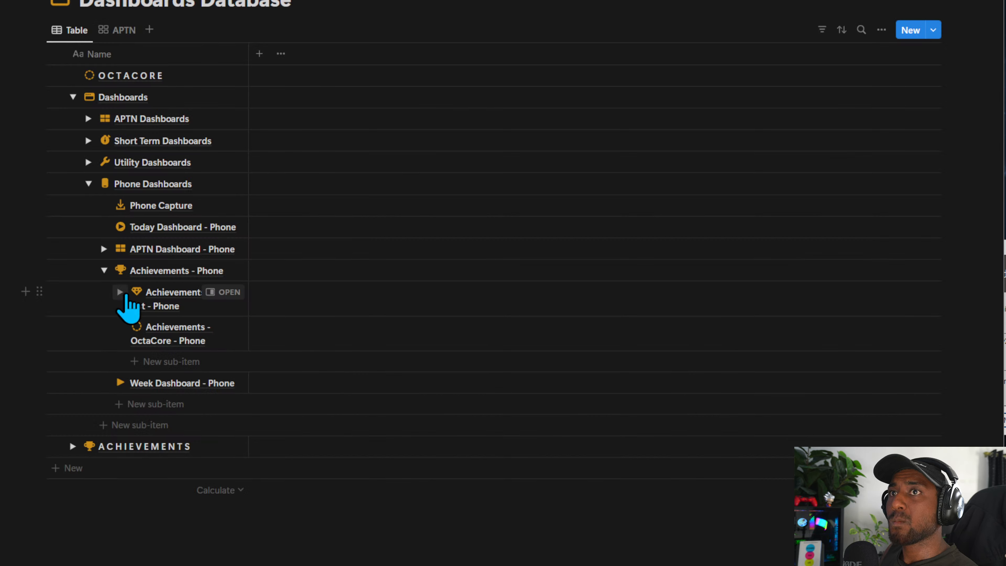
pyautogui.click(210, 271)
pyautogui.click(586, 372)
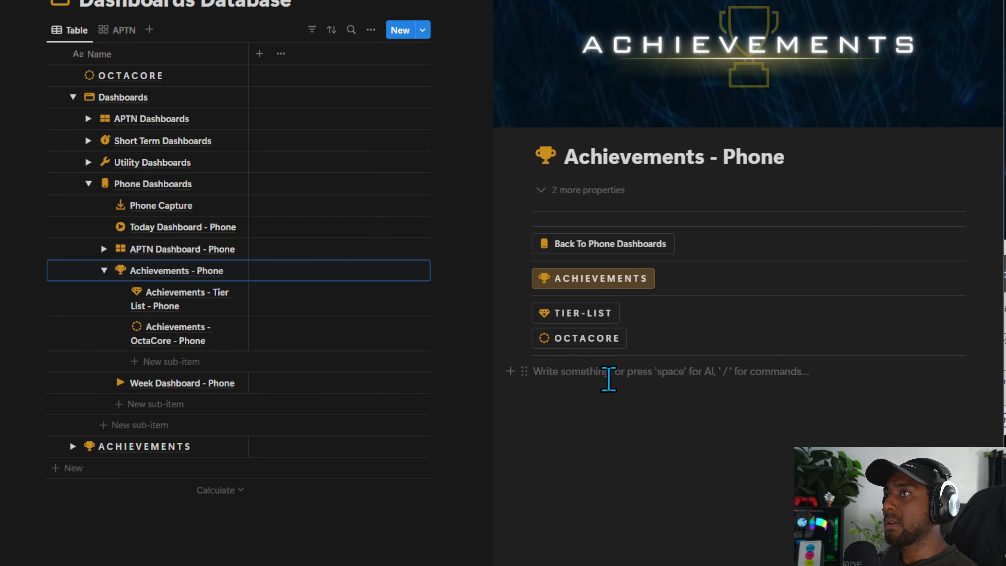
pyautogui.hotkey('ctrl', 'v')
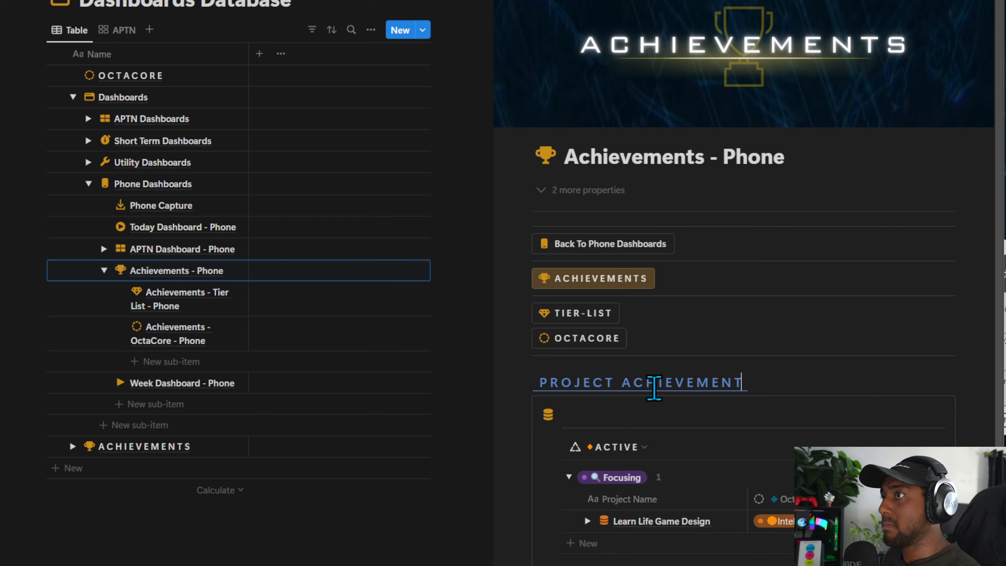
# Title the pasted heading PROJECT ACHIEVEMENTS and set its text colour to yellow.
pyautogui.tripleClick(651, 382)
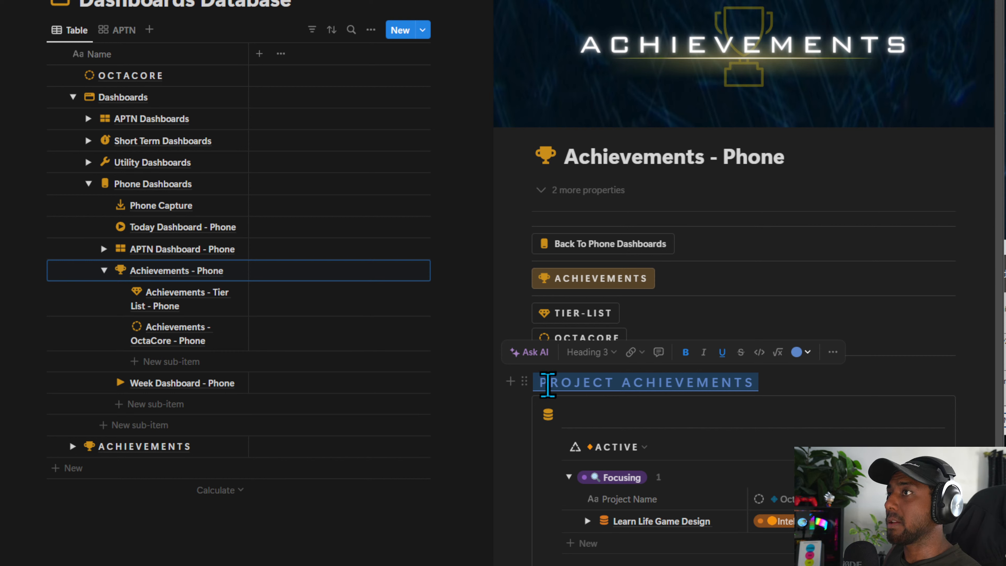
pyautogui.click(800, 352)
pyautogui.click(772, 447)
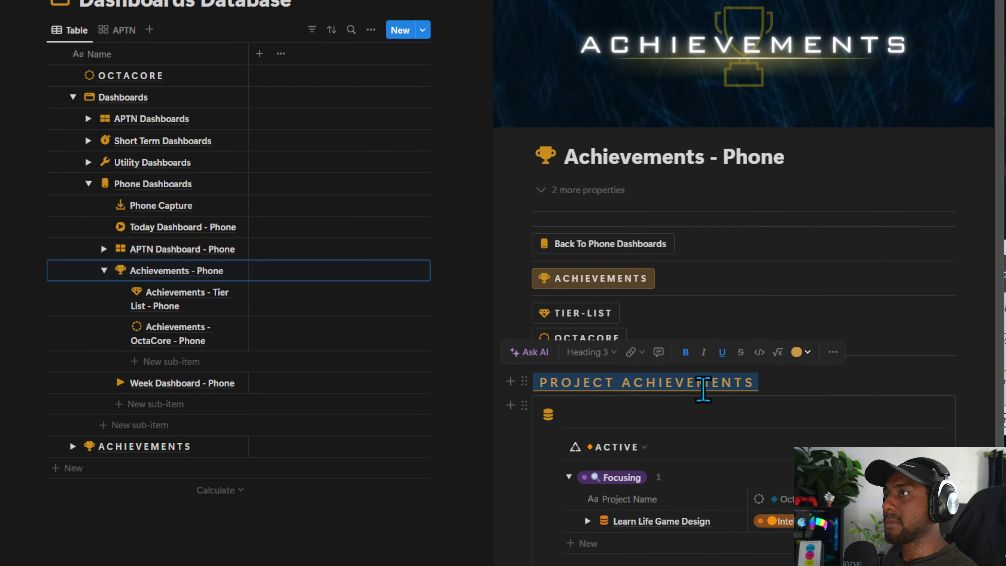
pyautogui.click(824, 380)
# Delete the OVERDUE view from the projects database under PROJECT ACHIEVEMENTS.
pyautogui.scroll(-2, 611, 227)
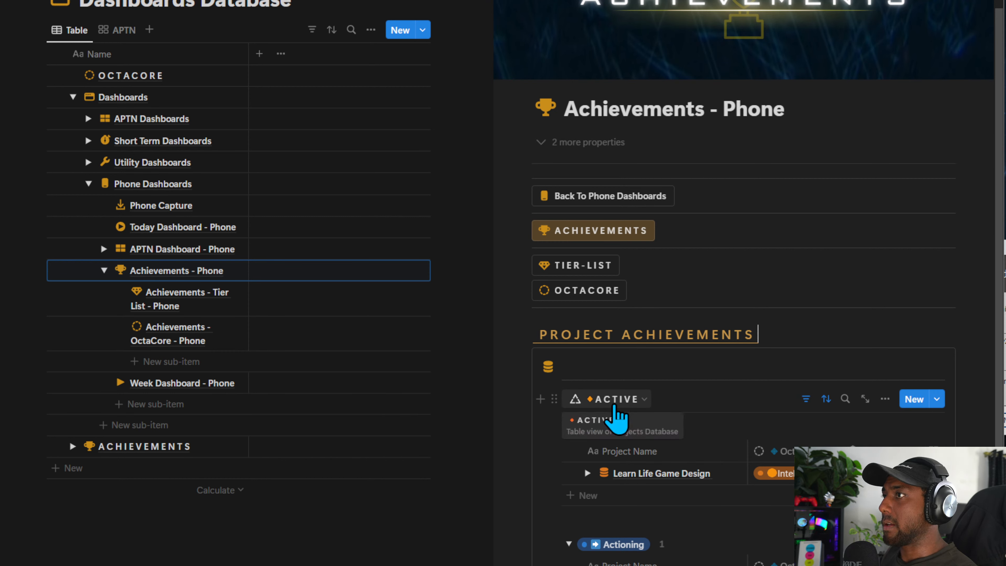
pyautogui.click(615, 405)
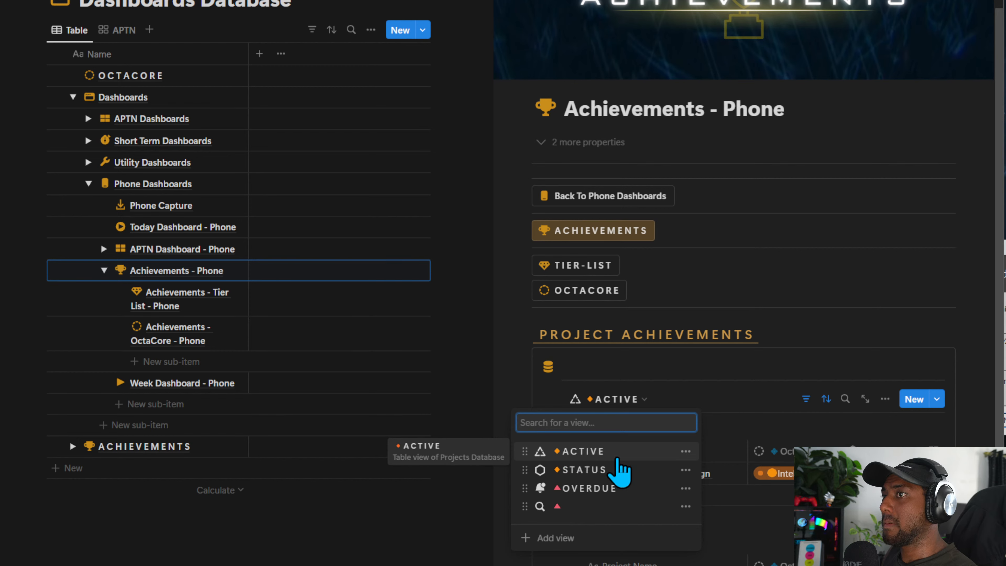
pyautogui.click(615, 456)
pyautogui.click(744, 449)
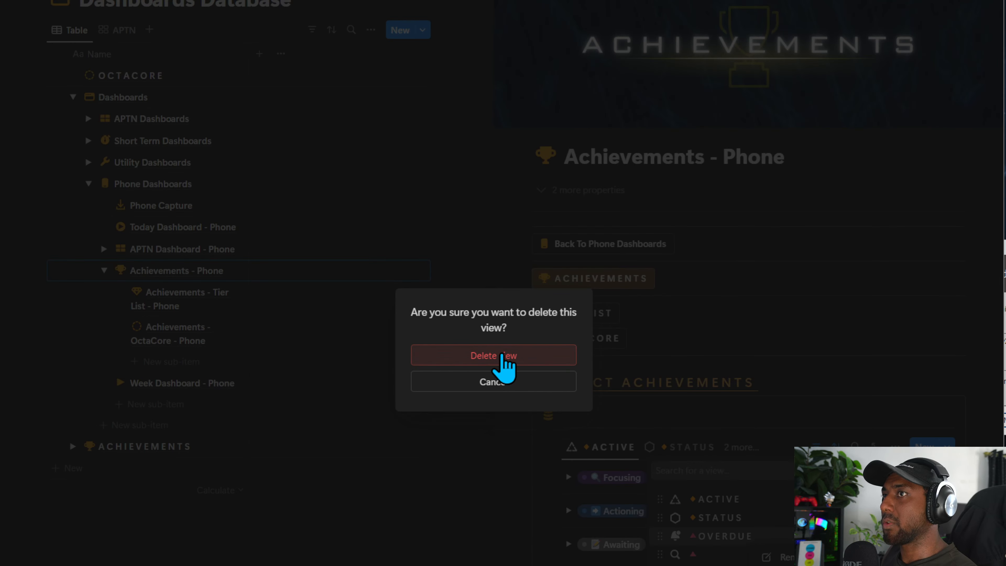
pyautogui.click(500, 359)
# Name the red-triangle table view SEARCH and remove the stray empty line above the database.
pyautogui.click(789, 561)
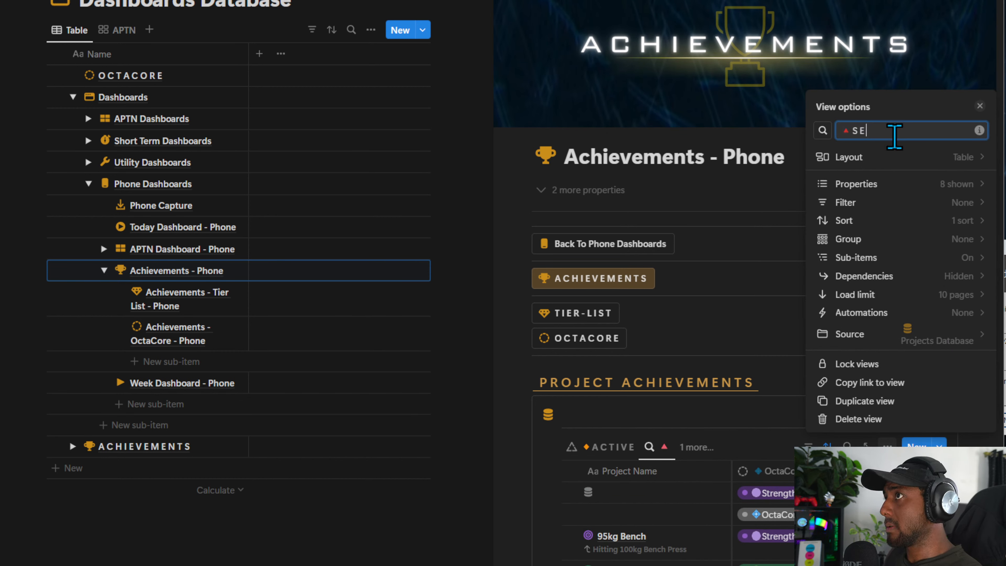
pyautogui.write('SEARCH')
pyautogui.press('Return')
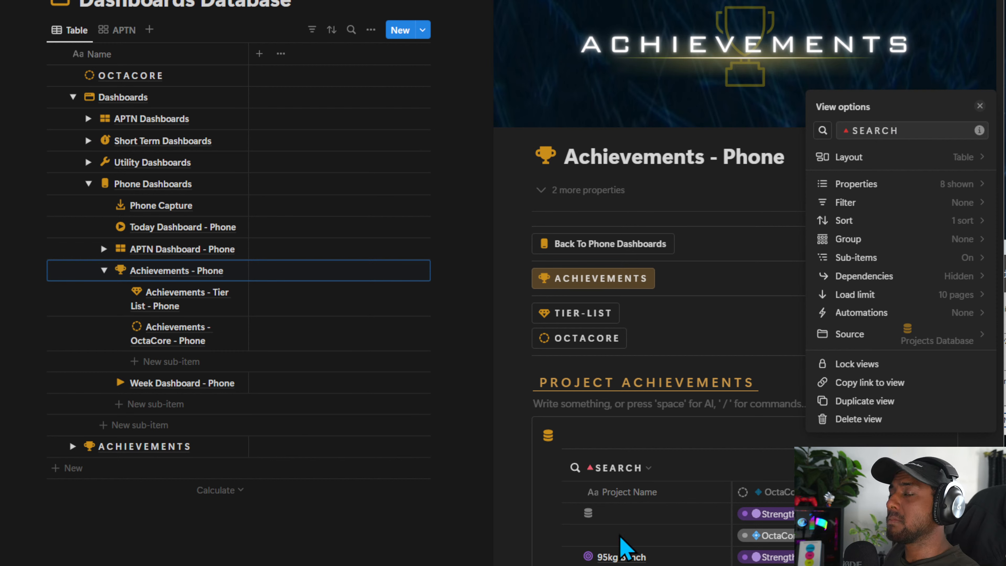
pyautogui.press('BackSpace')
pyautogui.click(669, 432)
# Add a Gallery view to the projects database below PROJECT ACHIEVEMENTS.
pyautogui.click(640, 451)
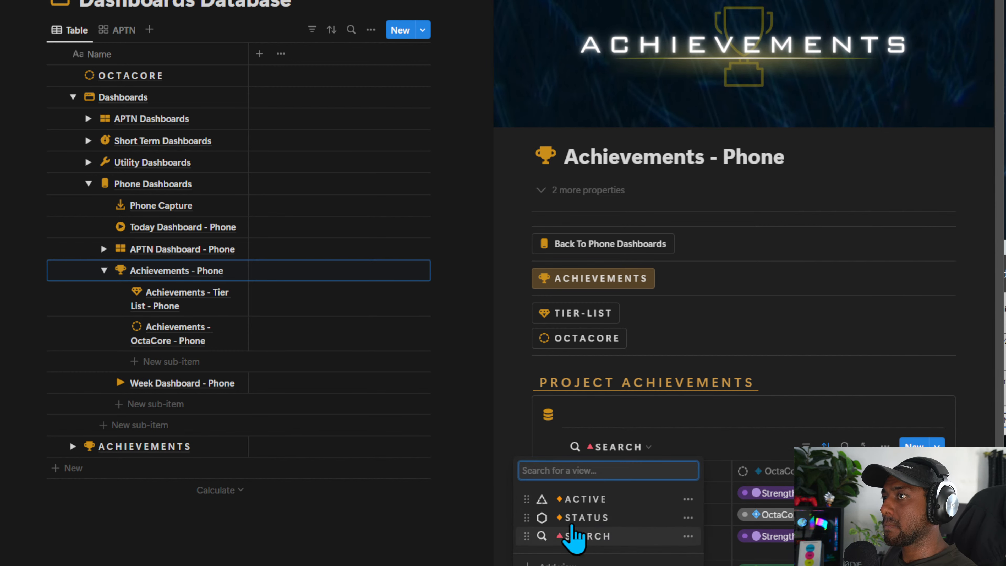
pyautogui.click(582, 499)
pyautogui.click(616, 447)
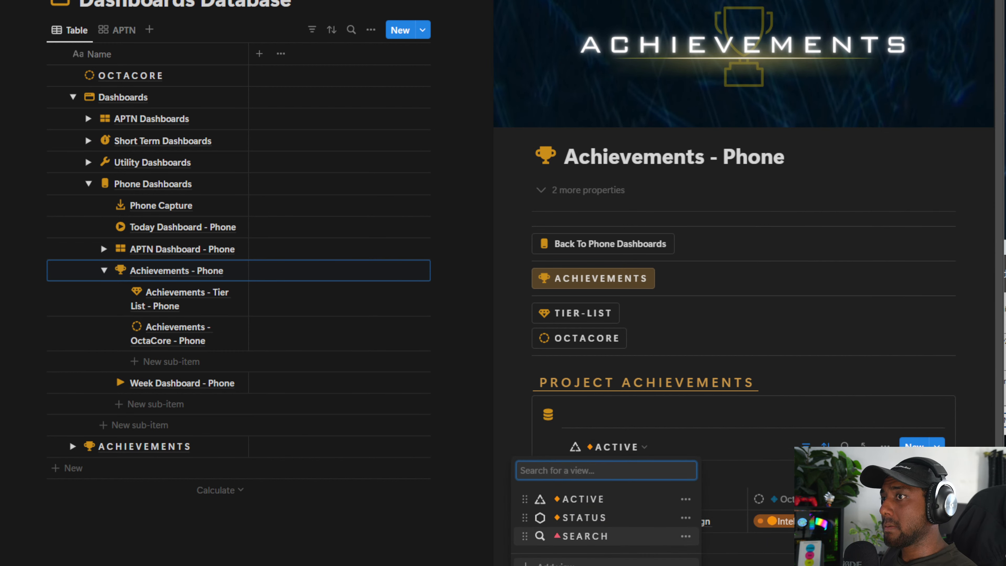
pyautogui.click(556, 563)
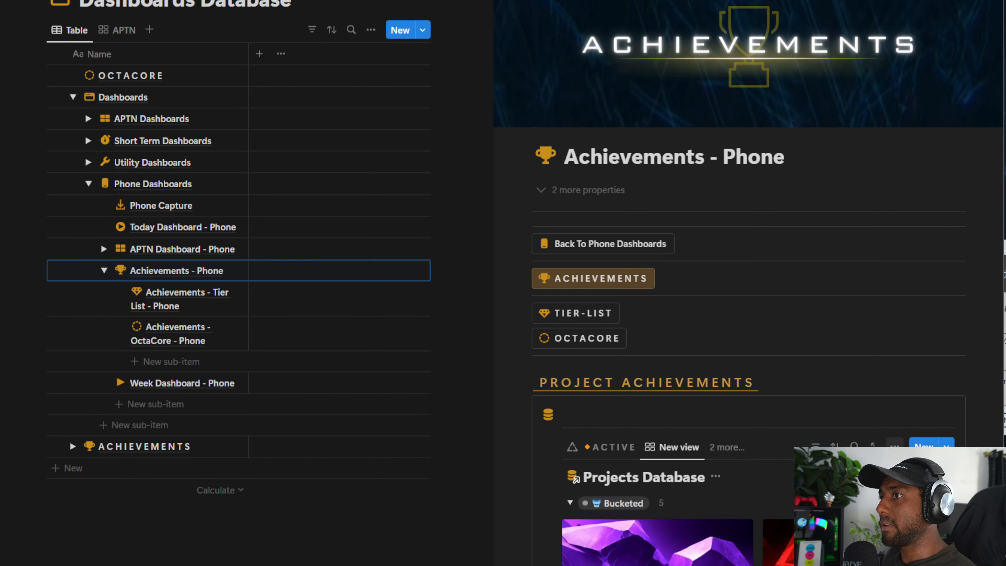
pyautogui.click(899, 515)
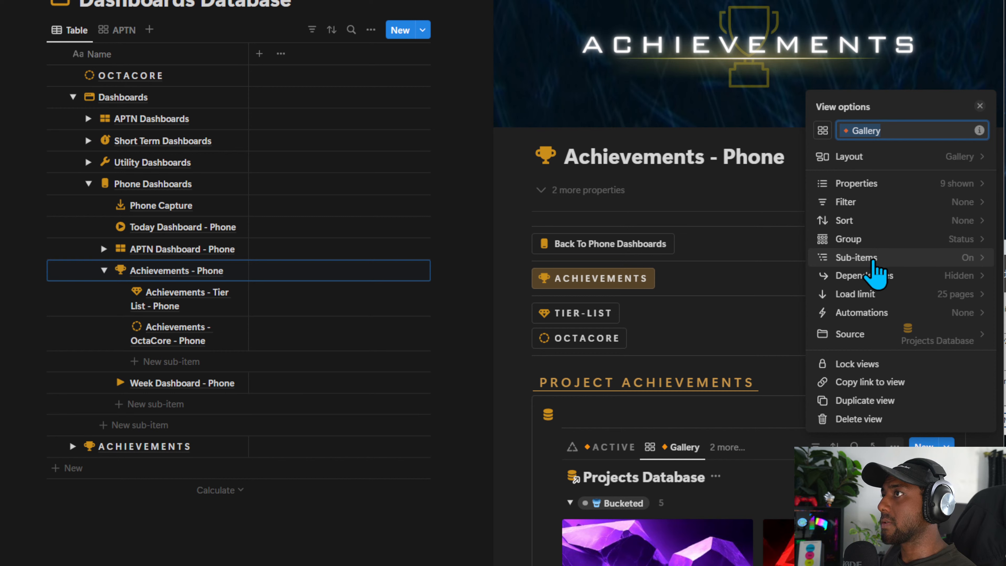
# Hide every status group in the Gallery view except Achieved.
pyautogui.click(848, 238)
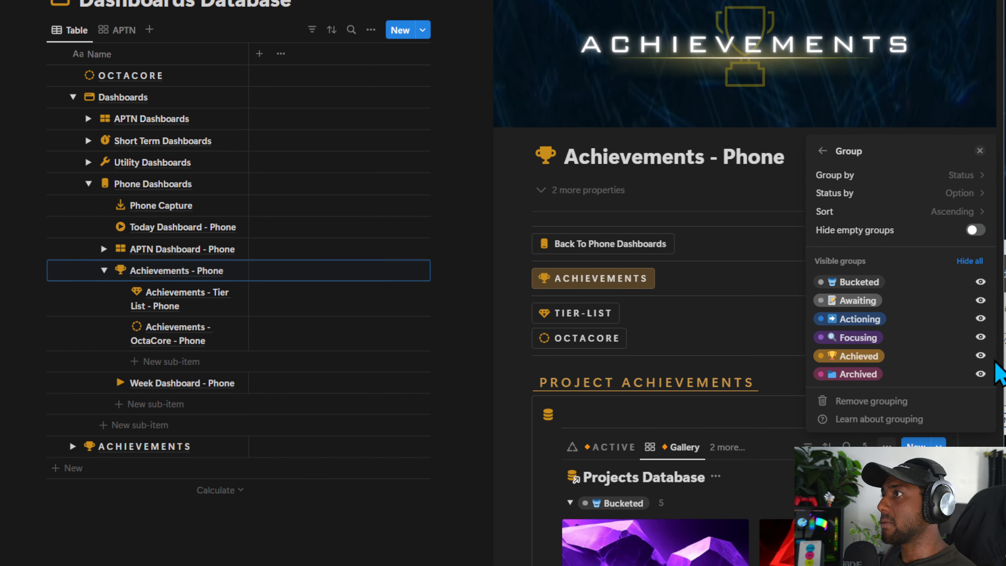
pyautogui.click(981, 355)
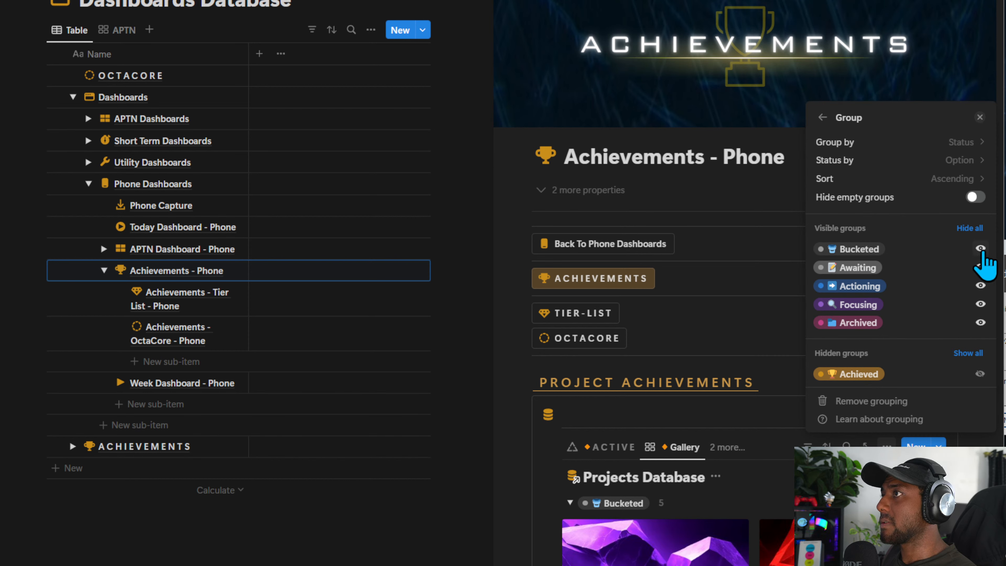
pyautogui.click(969, 228)
pyautogui.click(978, 356)
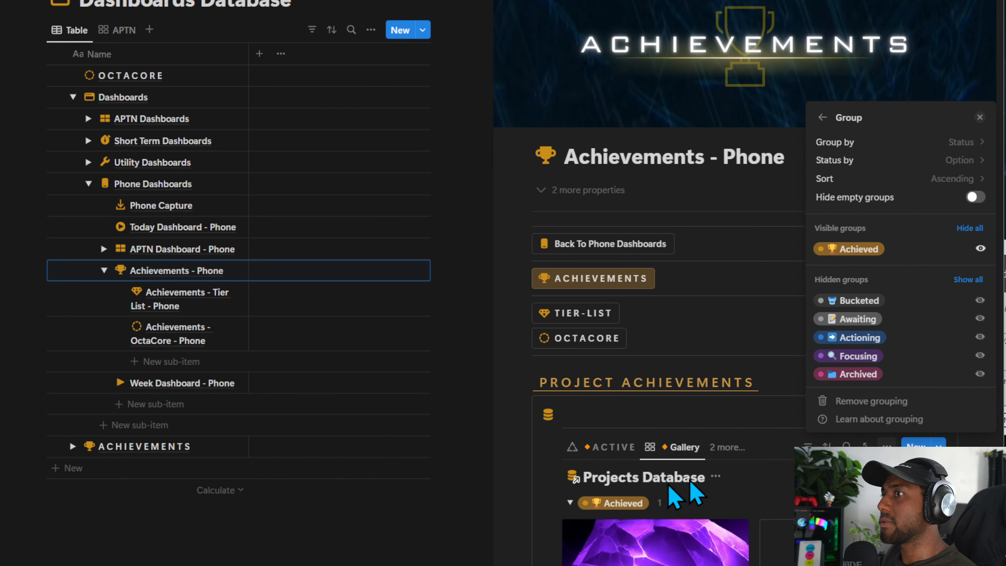
pyautogui.click(772, 428)
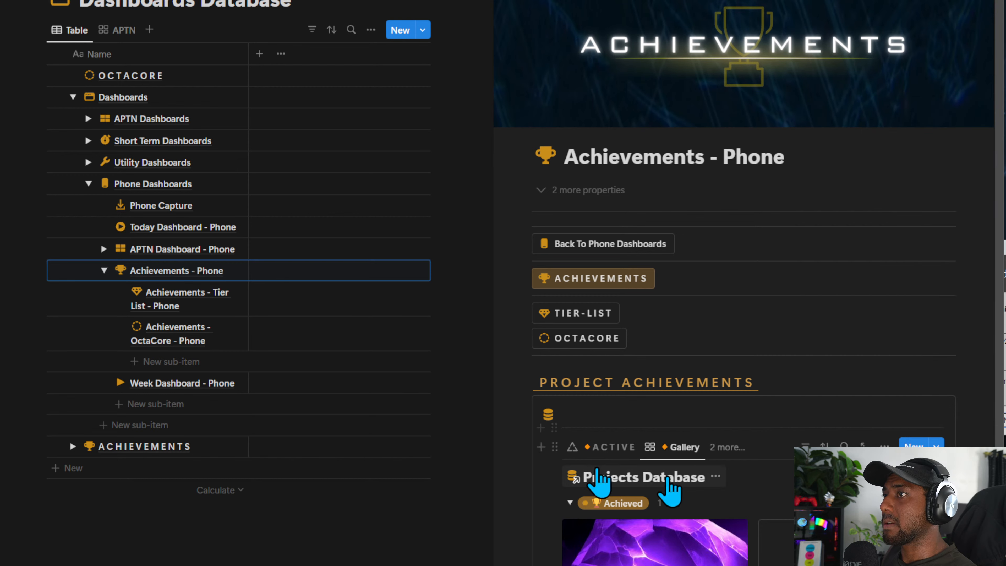
# Filter the Gallery view to Status is Achieved and convert it to an advanced filter.
pyautogui.click(807, 443)
pyautogui.write('stat')
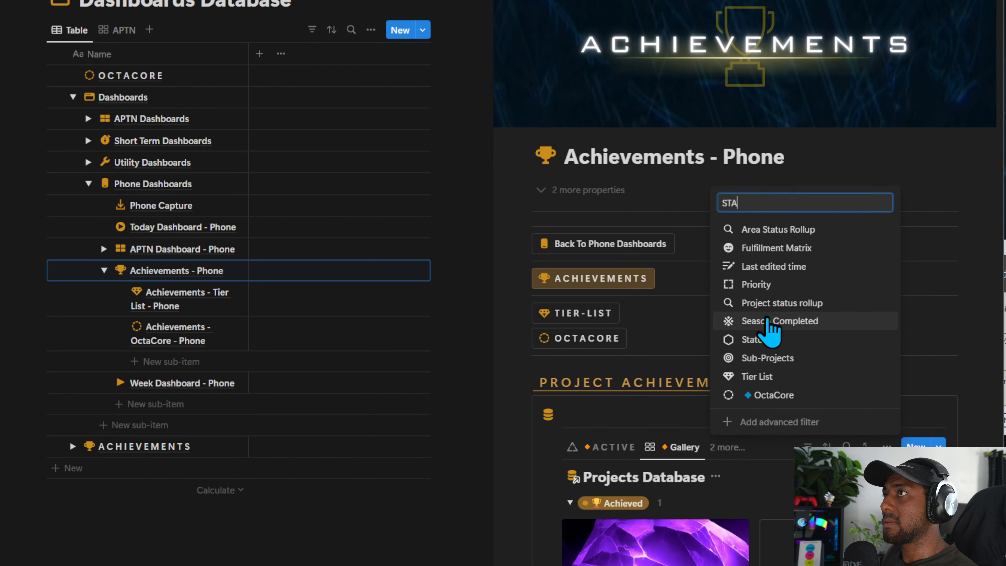
pyautogui.click(733, 344)
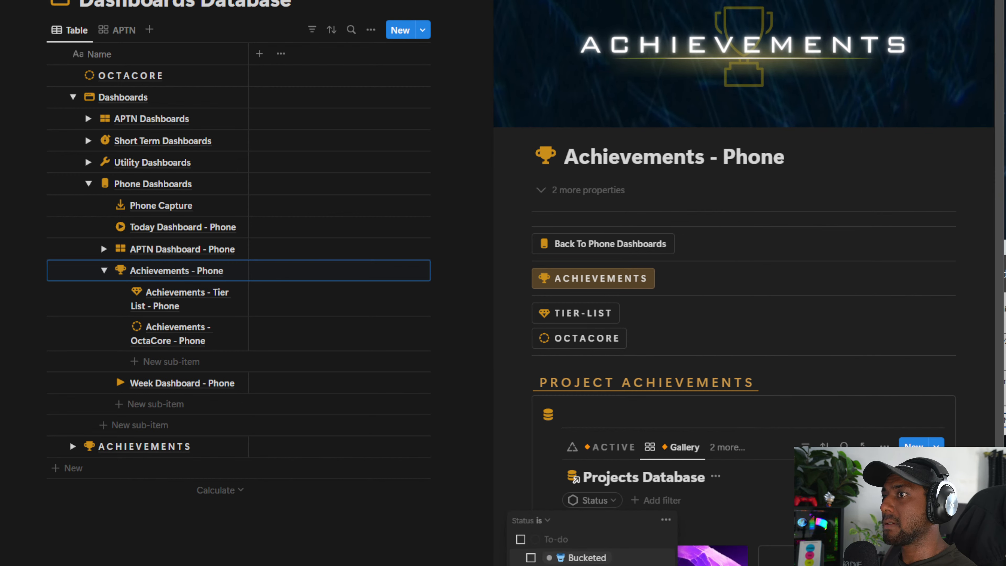
pyautogui.click(665, 519)
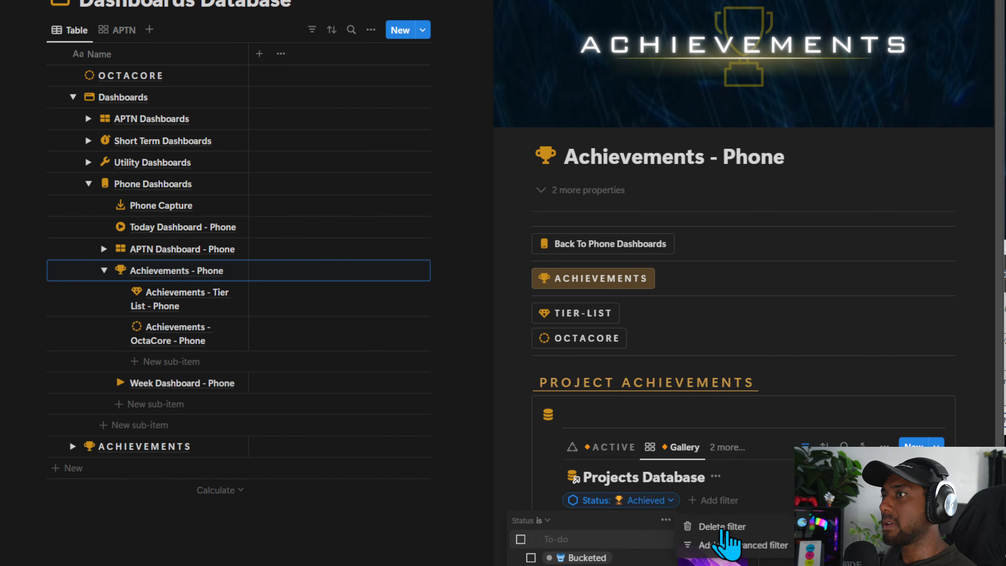
pyautogui.click(737, 546)
# Hide the Projects Database title in the Gallery view.
pyautogui.click(716, 483)
pyautogui.click(715, 477)
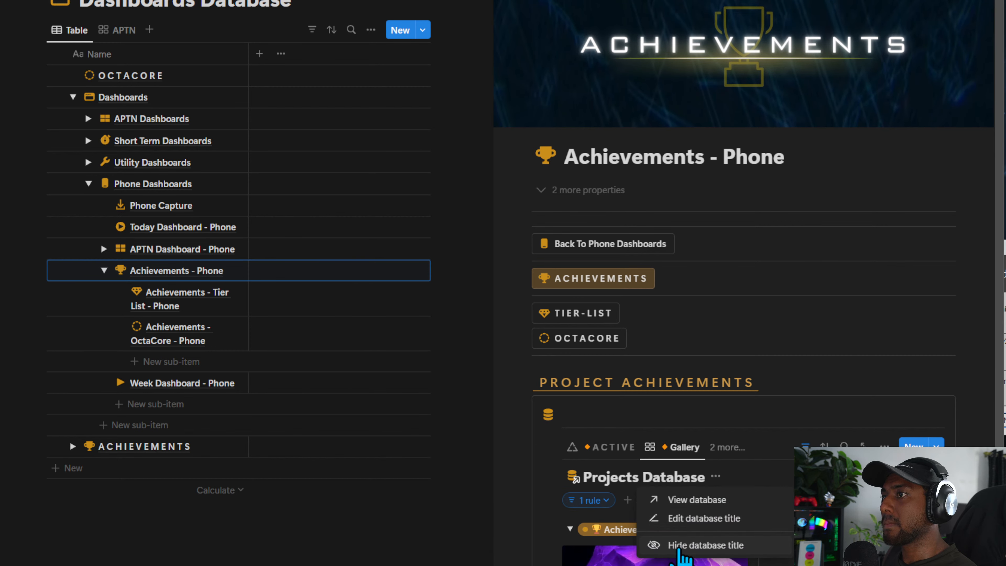
pyautogui.click(682, 546)
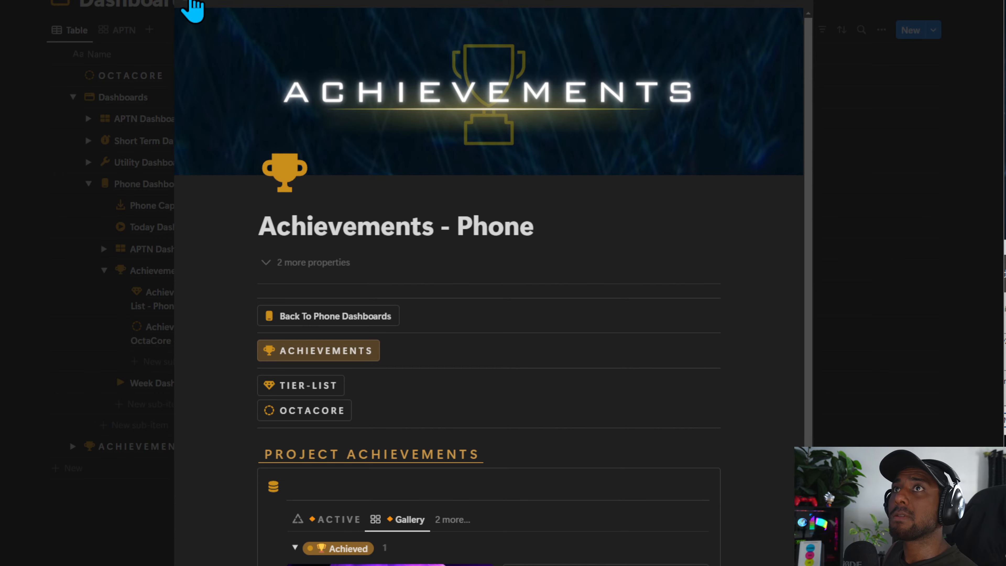
# Open Achievements - Phone as a full page and move the Gallery view ahead of ACTIVE in the database's view order.
pyautogui.click(191, 7)
pyautogui.scroll(-6, 513, 338)
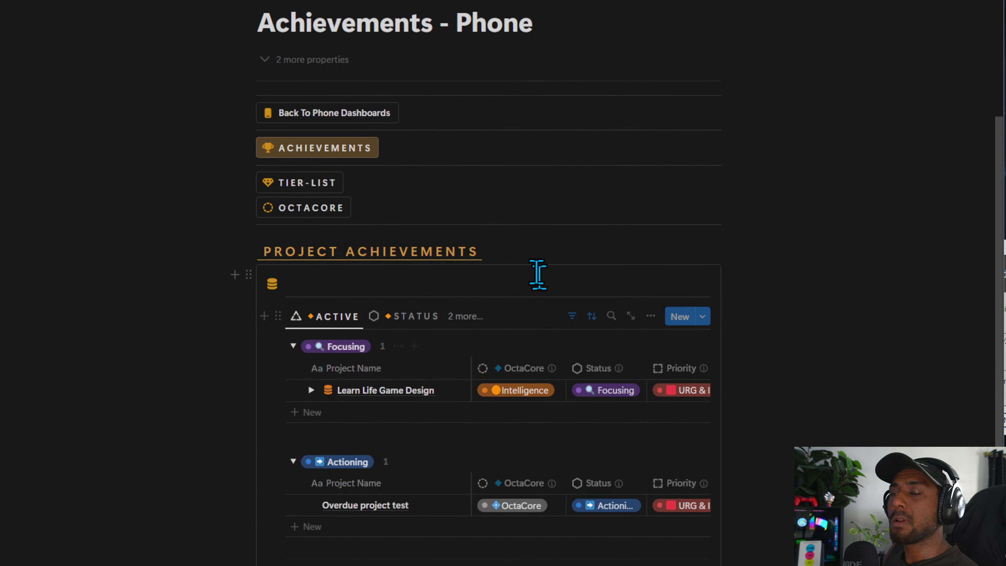
pyautogui.scroll(-2, 612, 317)
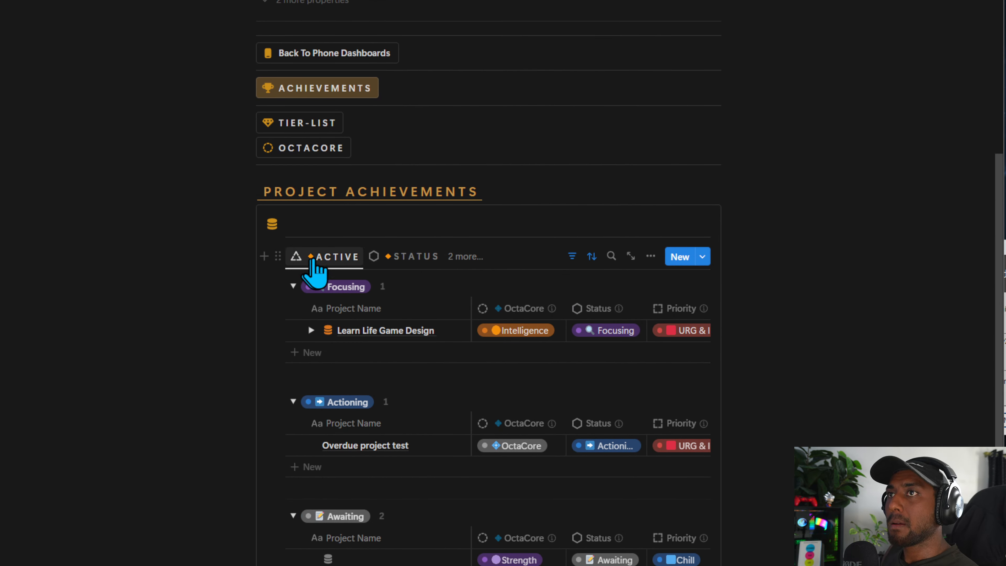
pyautogui.click(474, 259)
pyautogui.moveTo(465, 364); pyautogui.dragTo(445, 317)
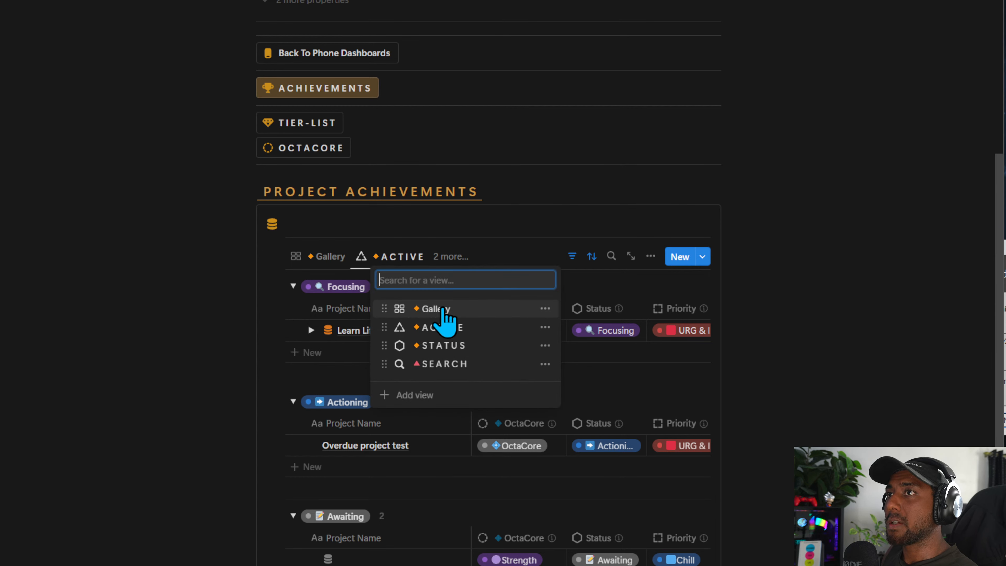
# Rename the Gallery view RECENT, preceded by a small blue diamond emoji.
pyautogui.click(428, 313)
pyautogui.click(301, 258)
pyautogui.click(343, 301)
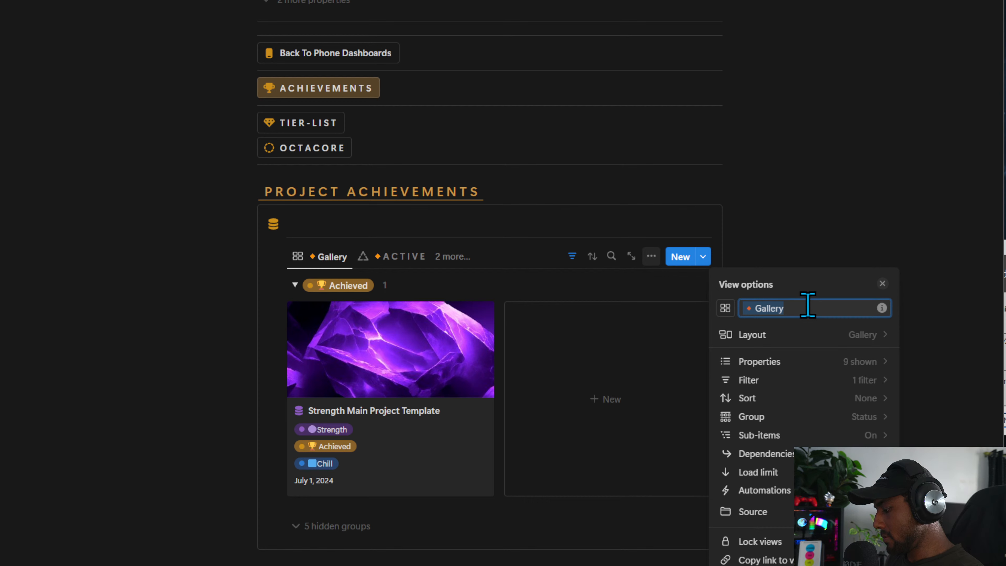
pyautogui.press('super+period')
pyautogui.click(760, 446)
pyautogui.click(781, 309)
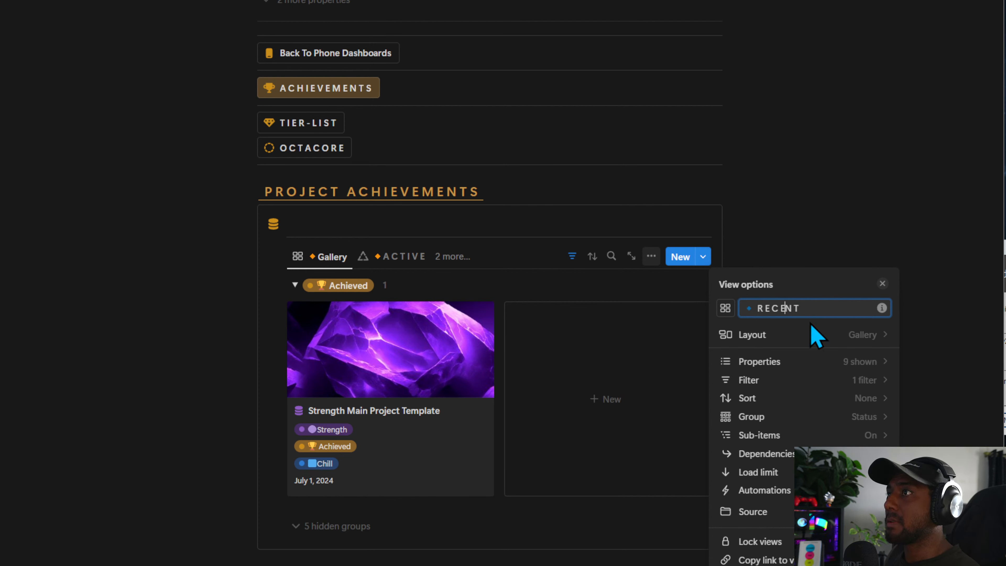
# Set the RECENT view's icon to the arrow left circle.
pyautogui.click(724, 309)
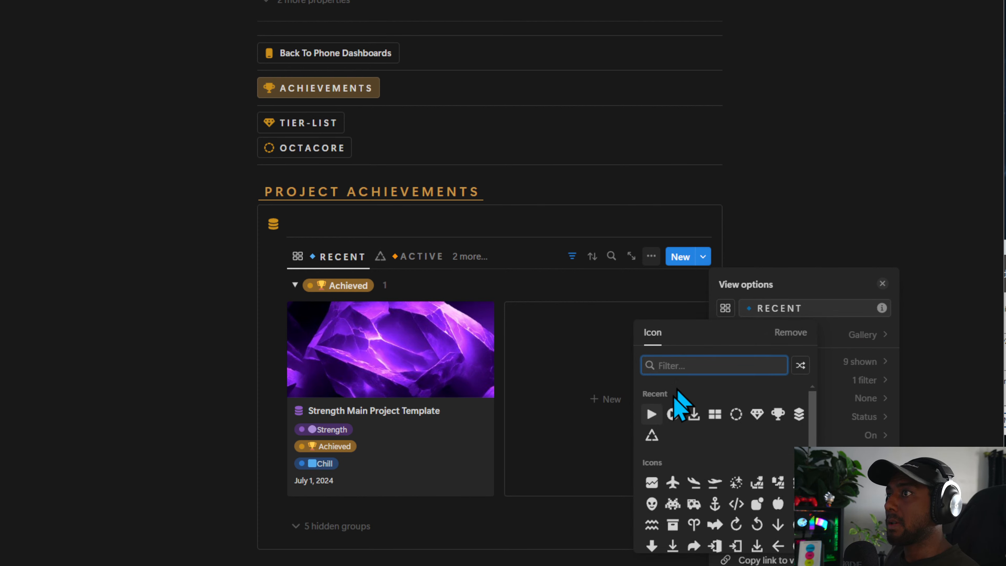
pyautogui.write('BACK')
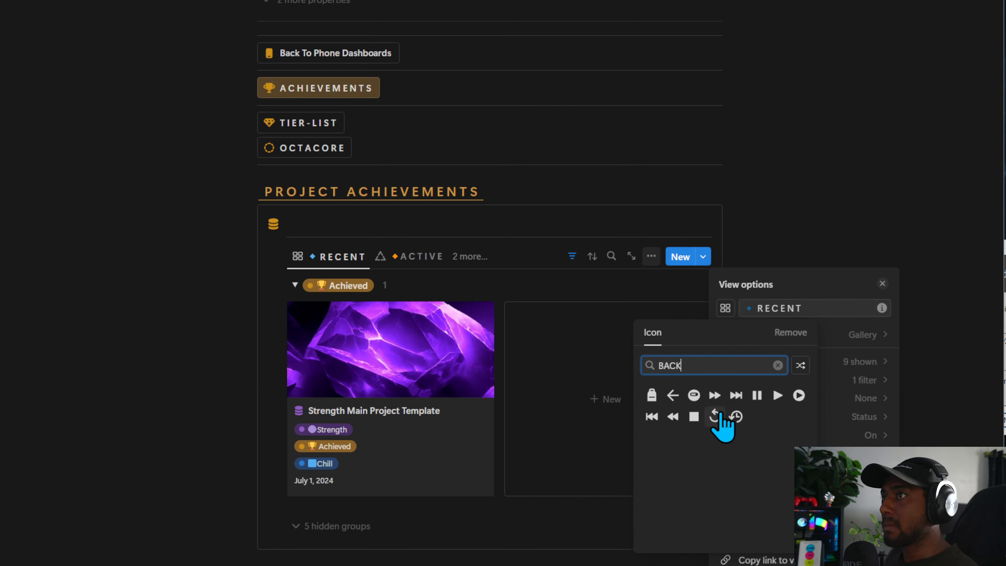
pyautogui.press('BackSpace')
pyautogui.press('BackSpace')
pyautogui.press('BackSpace')
pyautogui.press('BackSpace')
pyautogui.write('left')
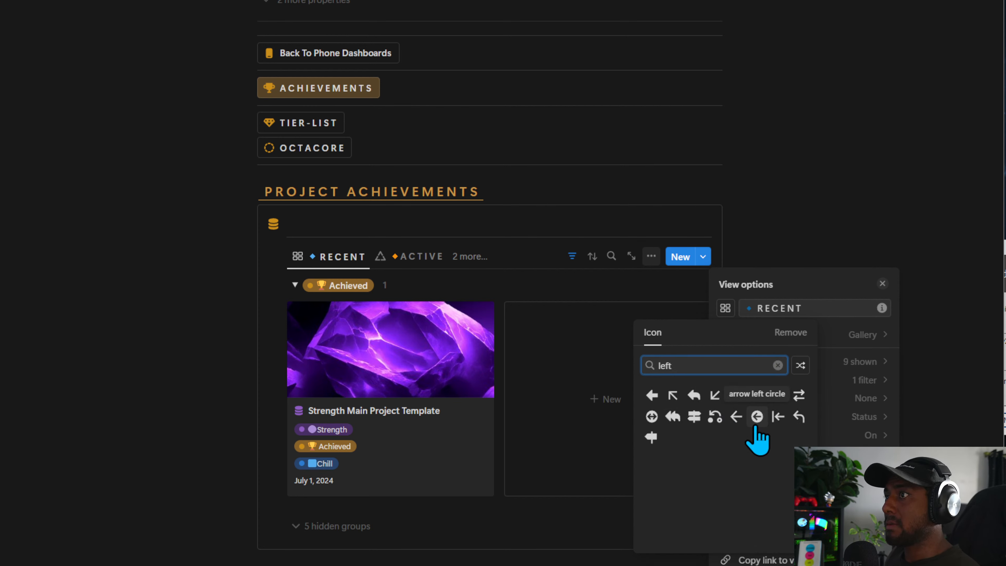
pyautogui.click(756, 418)
pyautogui.click(416, 229)
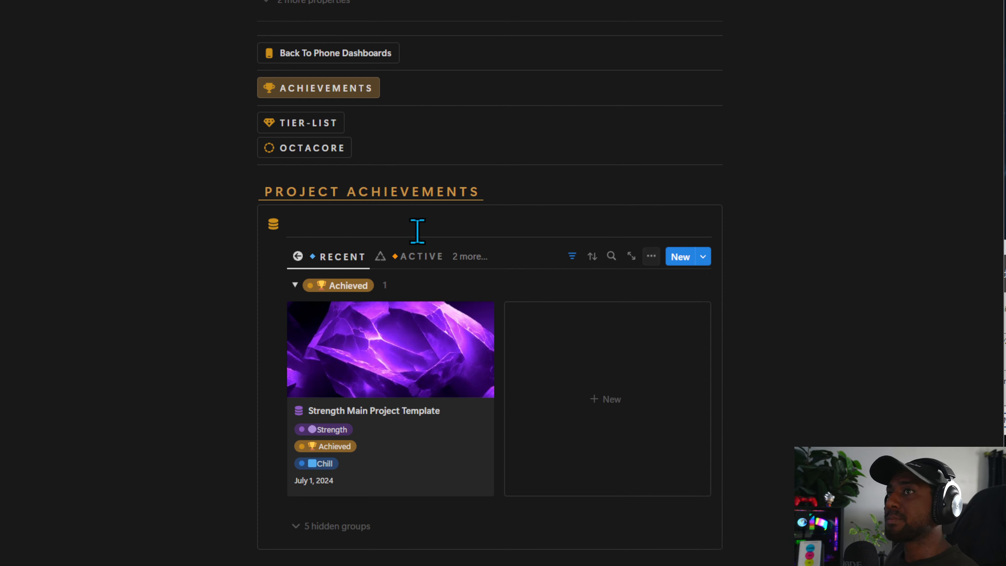
# Sort the RECENT view by Project Date in descending order.
pyautogui.click(592, 257)
pyautogui.write('date')
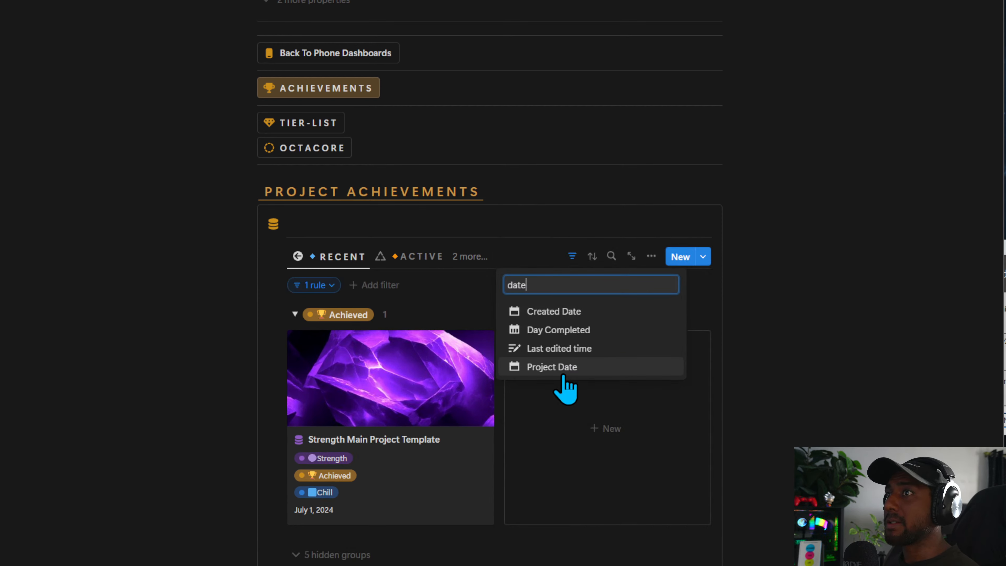
pyautogui.click(560, 369)
pyautogui.click(371, 315)
pyautogui.click(376, 356)
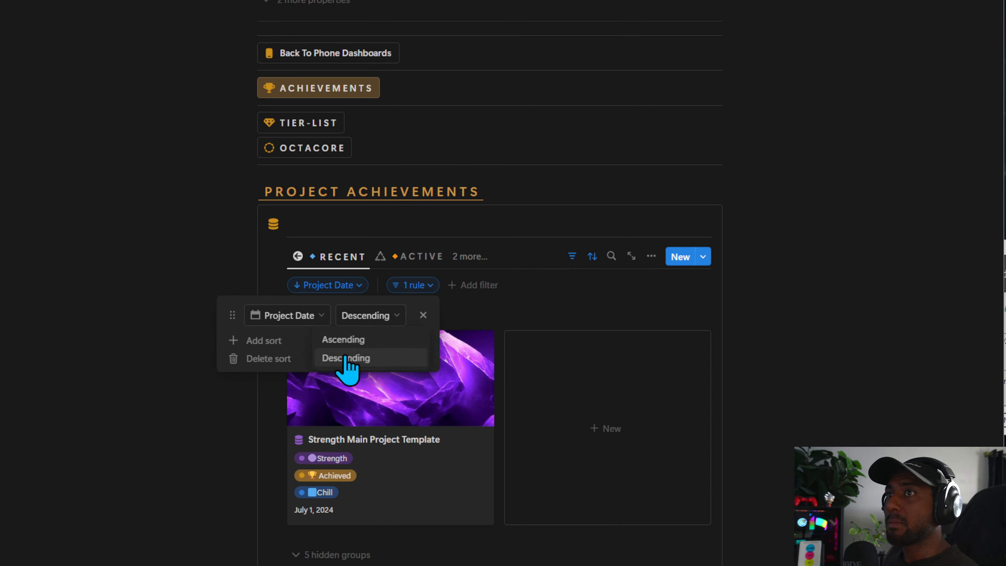
pyautogui.click(273, 341)
pyautogui.press('Escape')
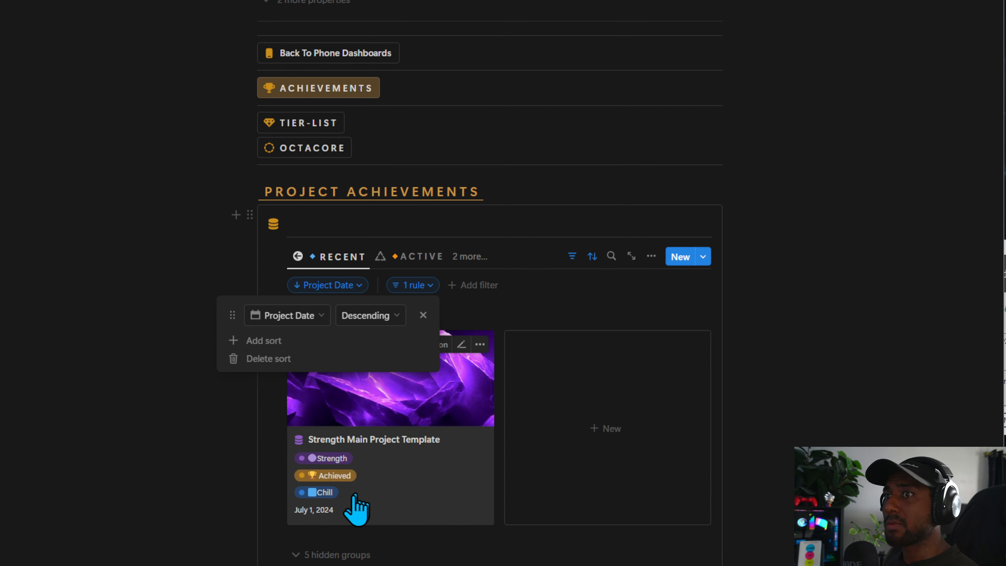
# Add an achieved project titled "read a book" from the Intelligence Main Project Template, with project date July 2, 2024.
pyautogui.click(610, 410)
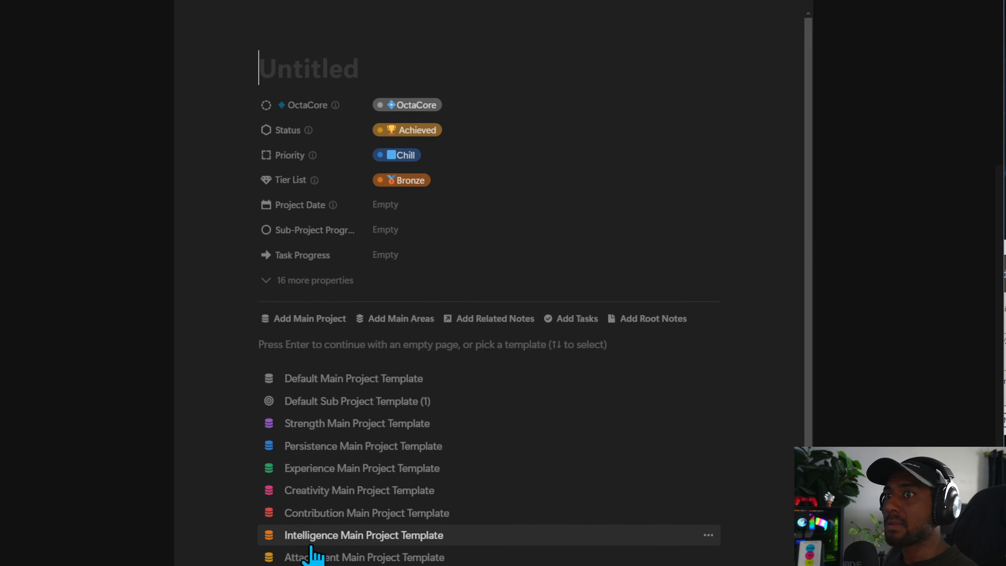
pyautogui.click(305, 535)
pyautogui.tripleClick(348, 225)
pyautogui.write('read a book')
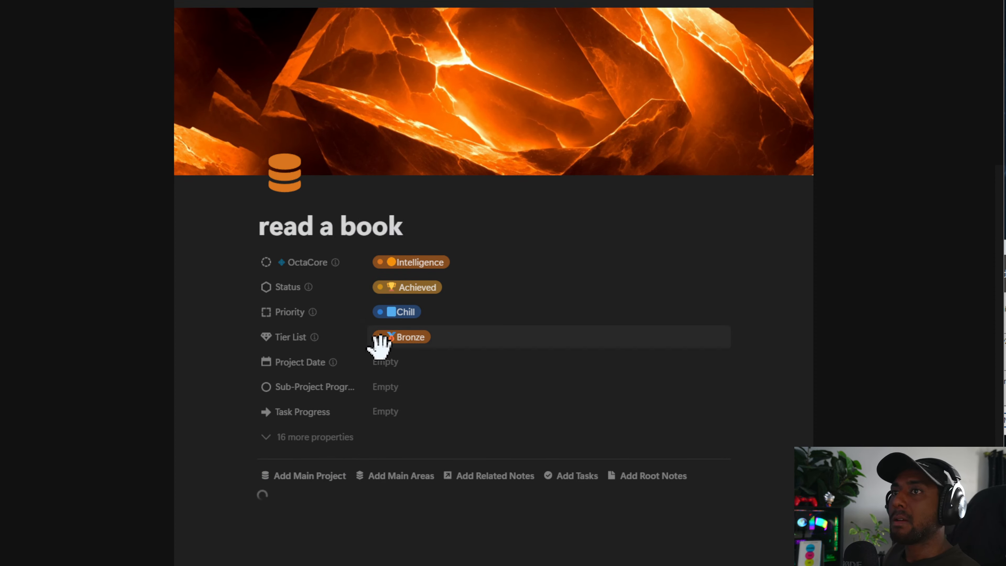
pyautogui.click(384, 361)
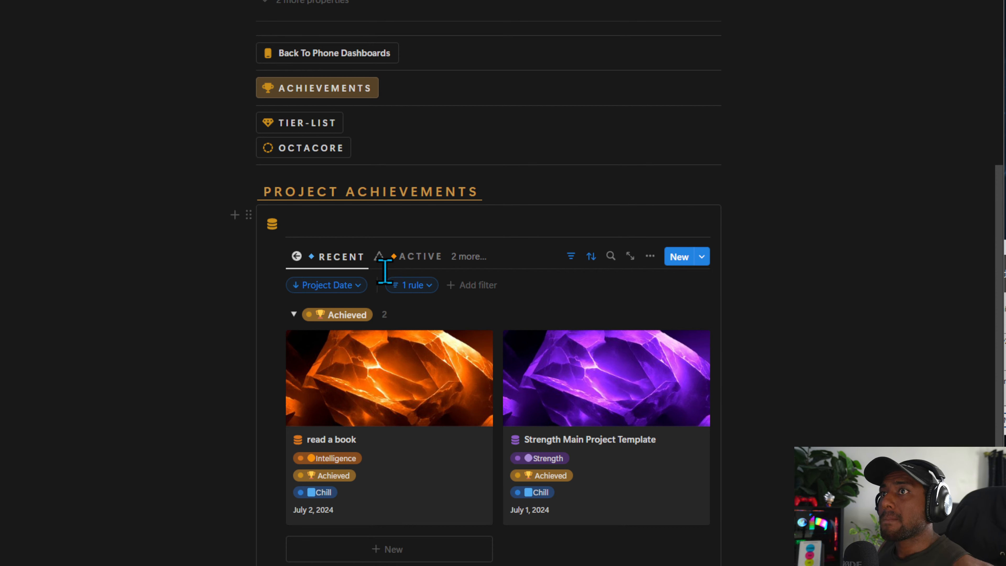
# Review the RECENT view's status filter rule and its gallery layout settings.
pyautogui.click(404, 286)
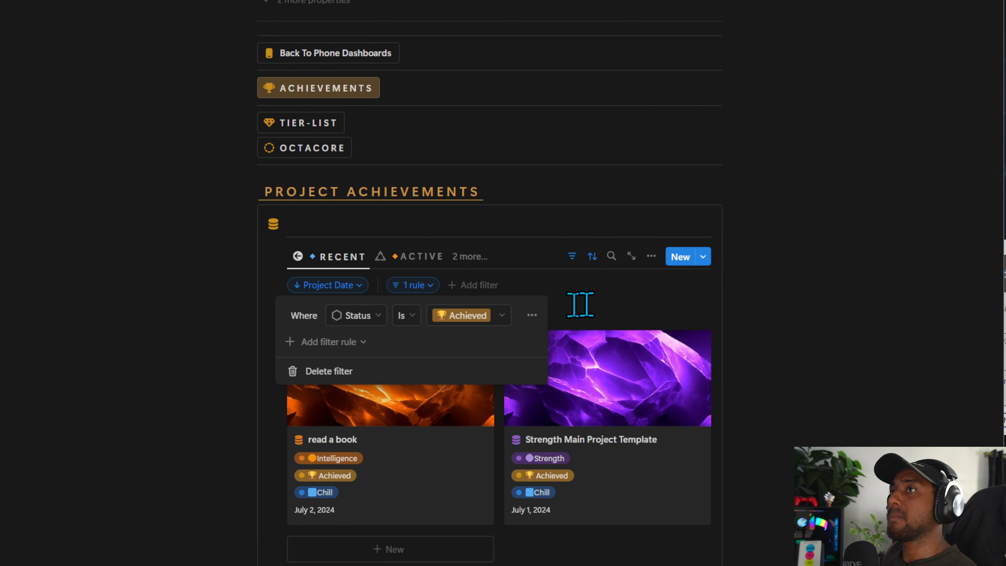
pyautogui.click(613, 272)
pyautogui.click(650, 256)
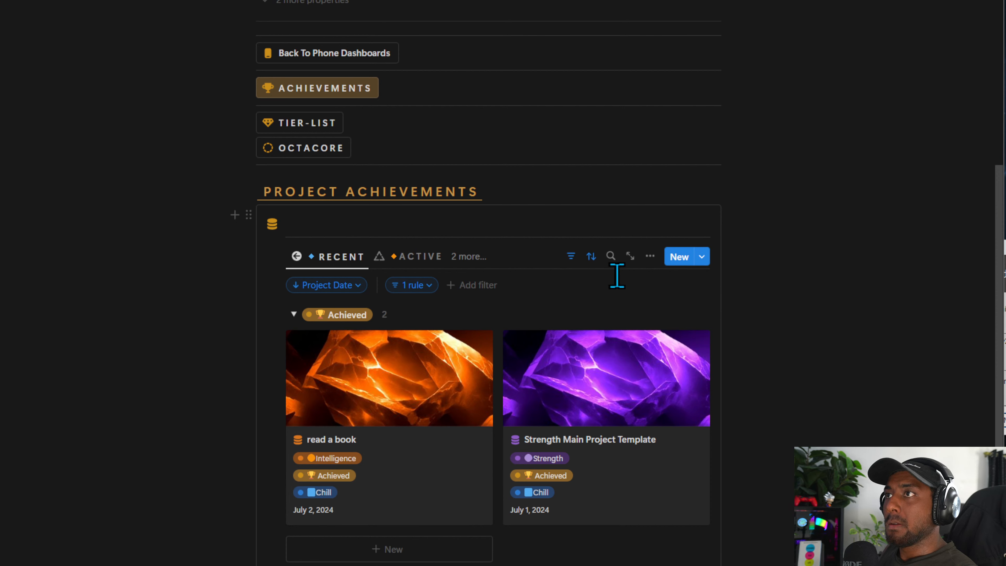
pyautogui.click(651, 256)
pyautogui.click(752, 335)
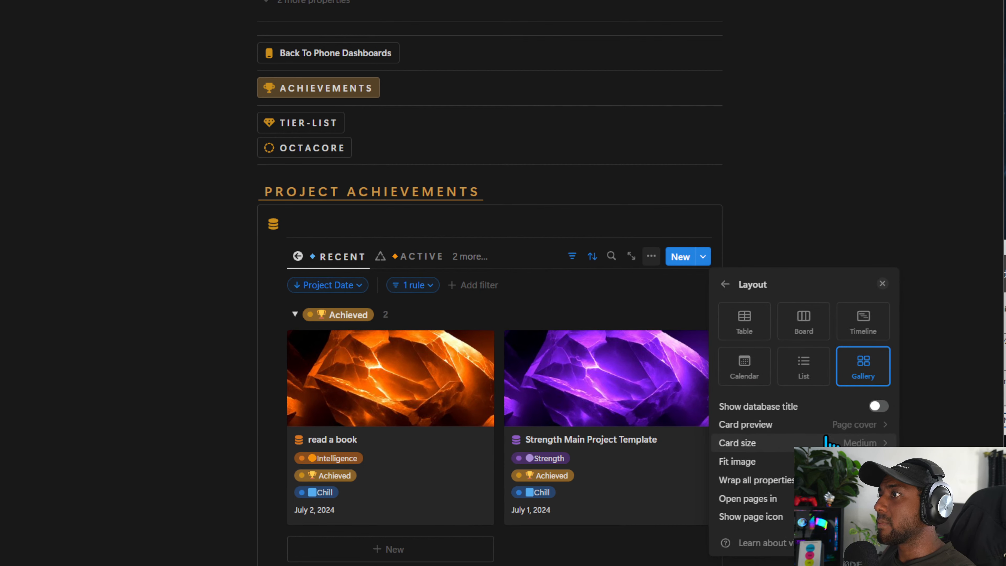
pyautogui.click(528, 490)
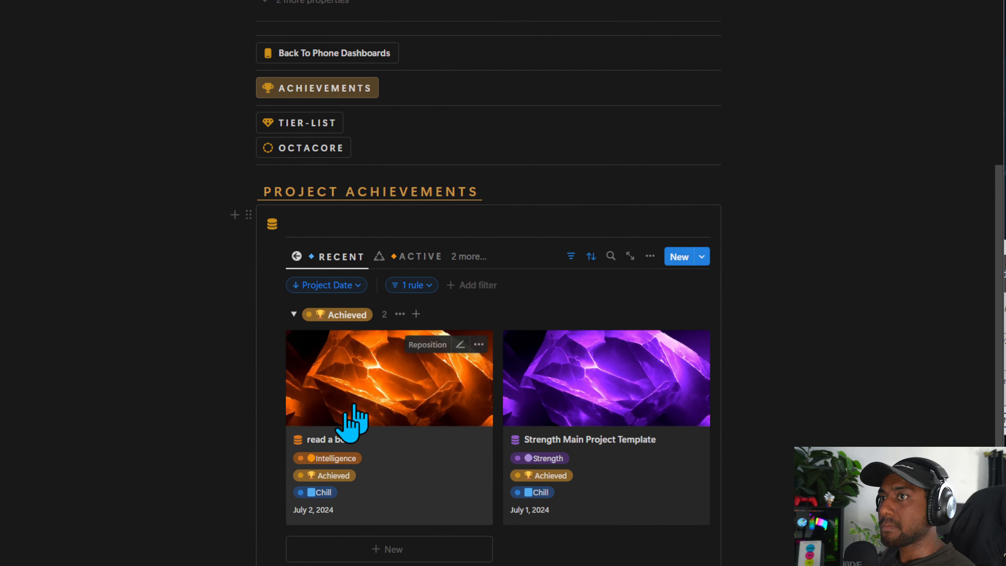
pyautogui.click(650, 256)
pyautogui.click(757, 374)
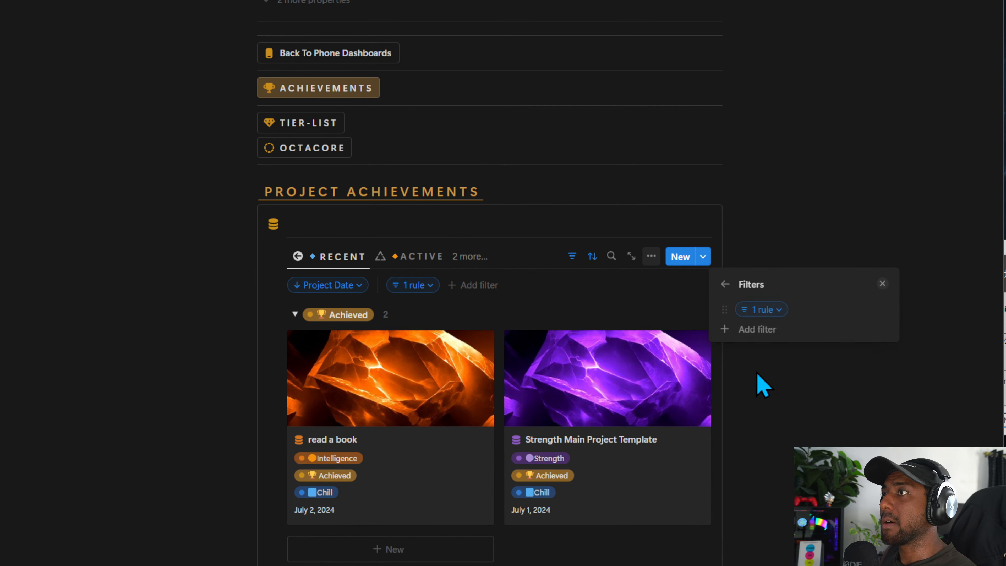
# Hide the Priority property and show the Tier List property on the RECENT gallery cards.
pyautogui.click(724, 284)
pyautogui.click(754, 355)
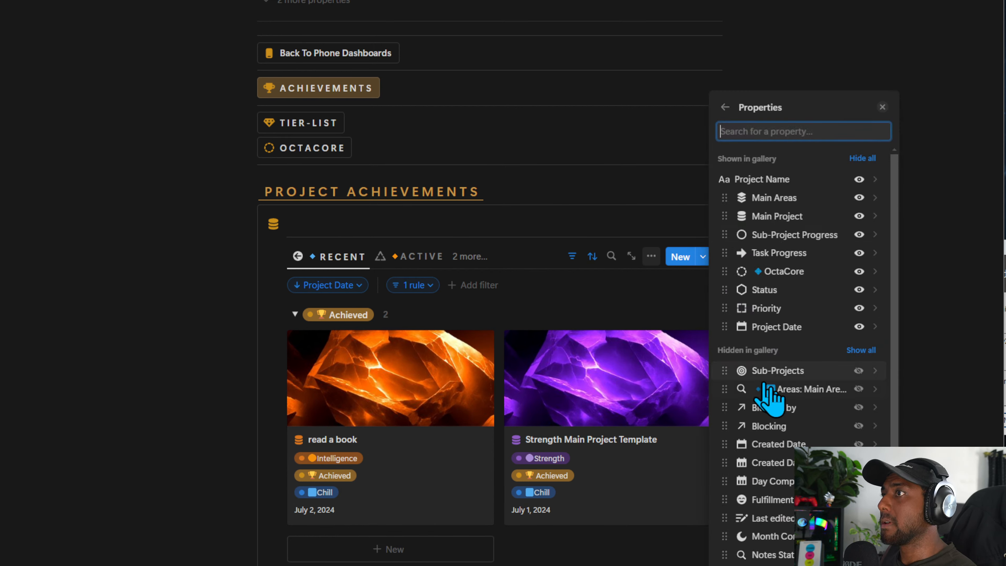
pyautogui.click(859, 307)
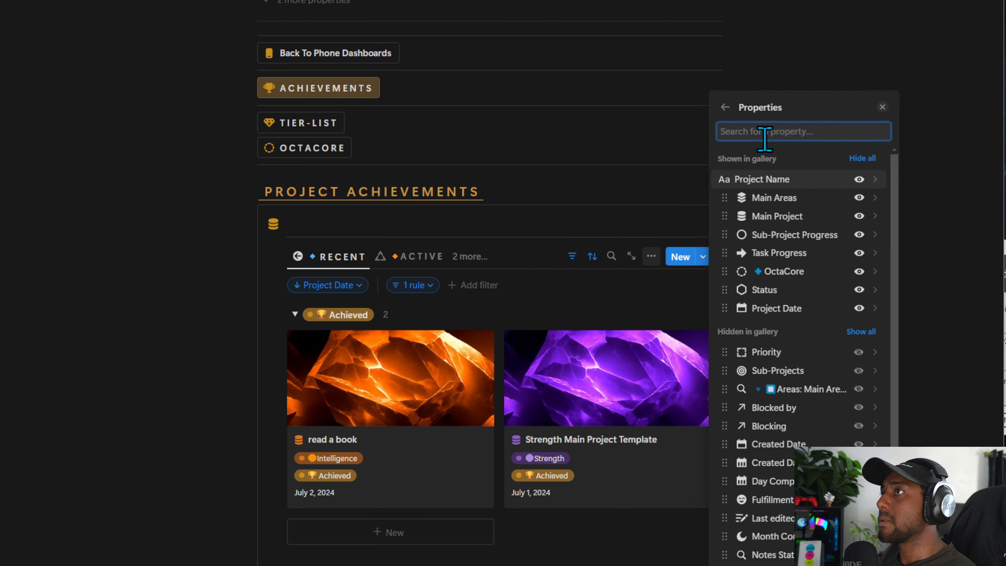
pyautogui.write('ters')
pyautogui.click(868, 356)
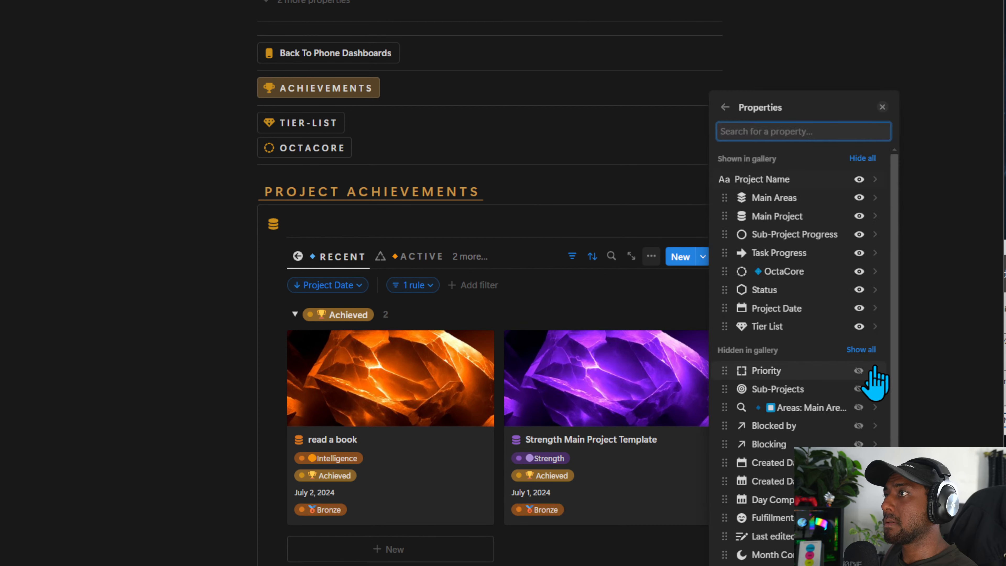
pyautogui.click(541, 524)
pyautogui.moveTo(541, 524); pyautogui.dragTo(483, 521)
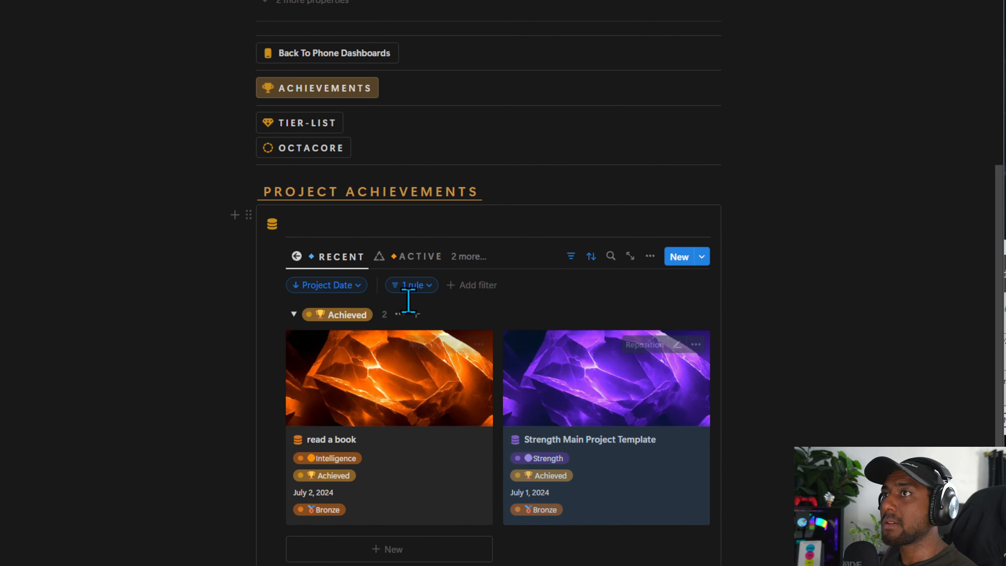
# Move the Tier List property above Project Date on the RECENT gallery cards.
pyautogui.click(650, 256)
pyautogui.click(725, 365)
pyautogui.moveTo(800, 328); pyautogui.dragTo(793, 307)
pyautogui.press('Escape')
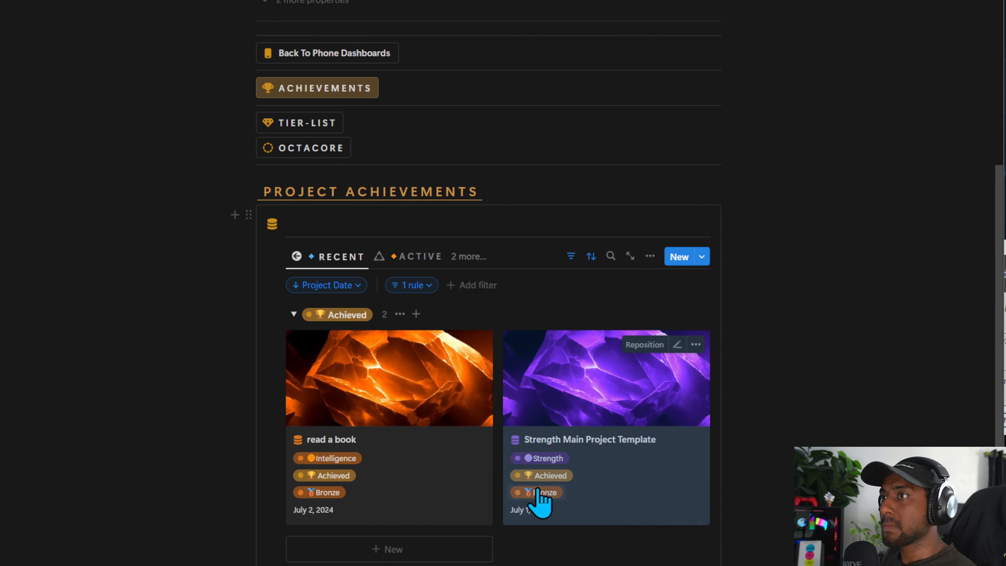
pyautogui.click(539, 492)
pyautogui.press('Escape')
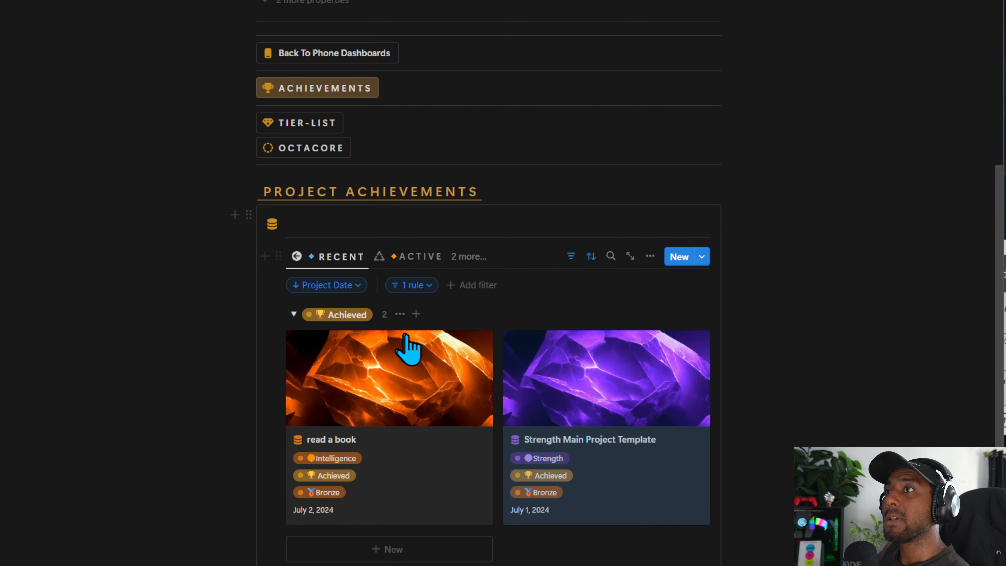
pyautogui.click(655, 258)
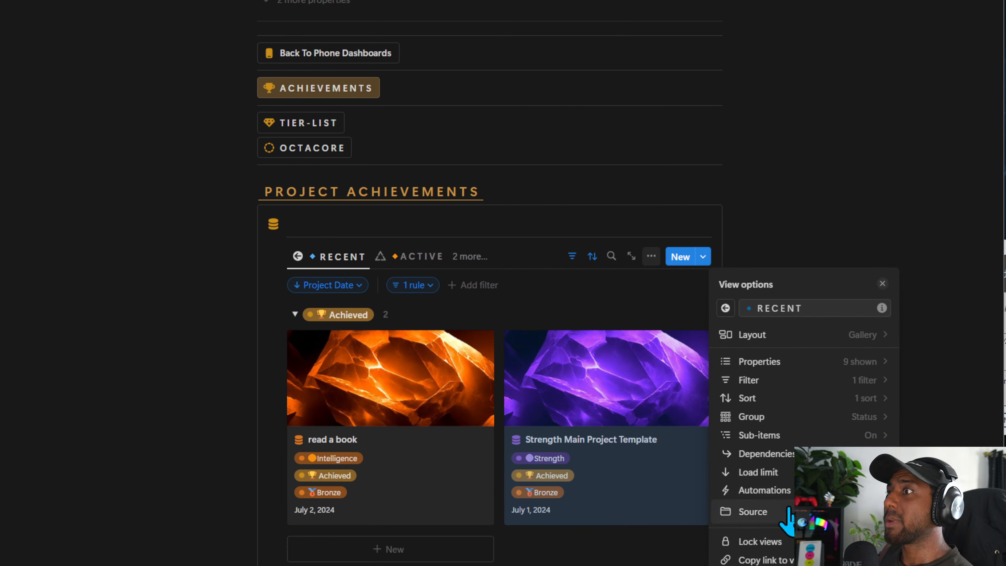
pyautogui.click(761, 513)
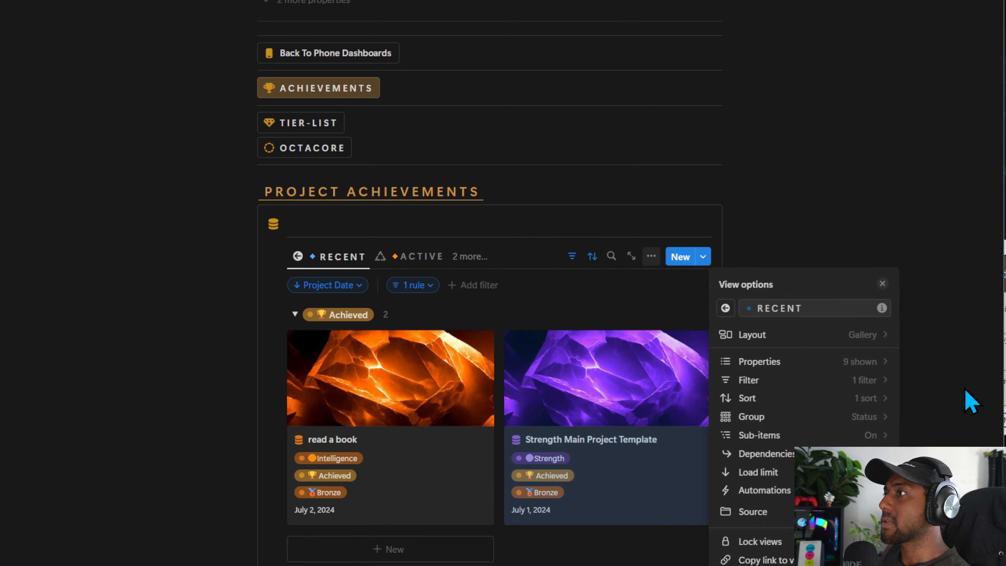
pyautogui.click(971, 401)
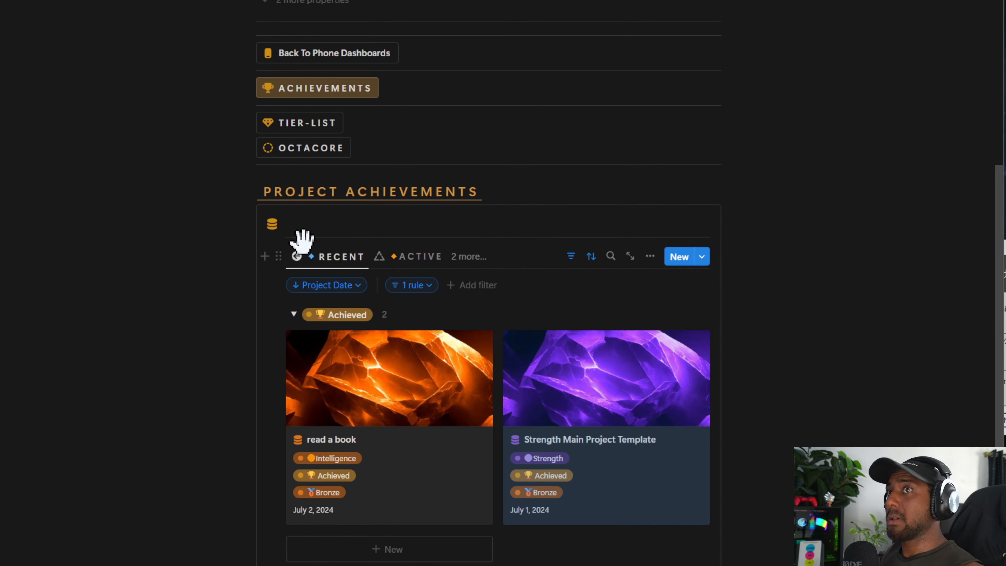
# Copy the PROJECT ACHIEVEMENTS heading and its database block into the Achievements - Tier List - Phone page, without syncing.
pyautogui.click(279, 257)
pyautogui.click(832, 375)
pyautogui.moveTo(832, 374); pyautogui.dragTo(308, 186)
pyautogui.scroll(5, 336, 278)
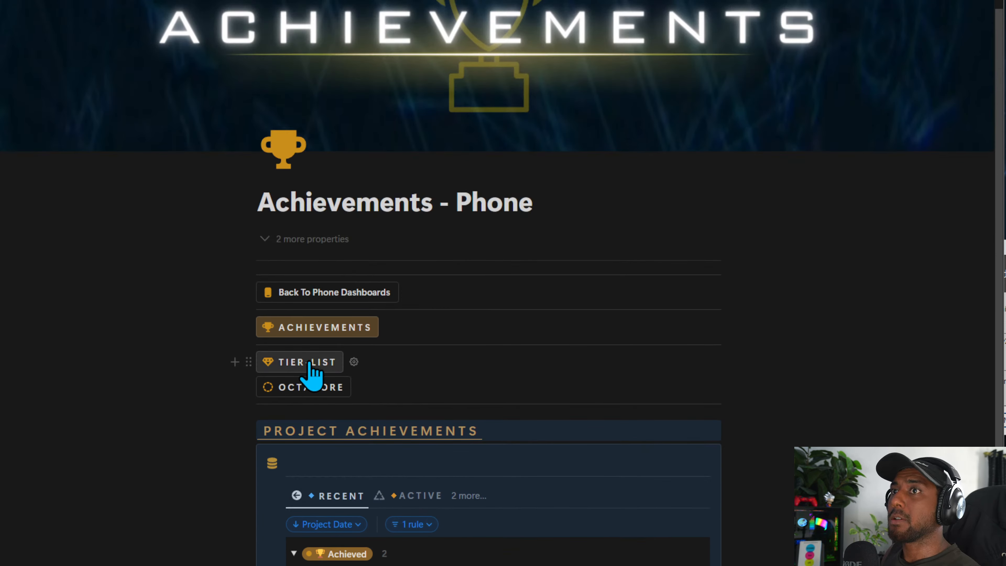
pyautogui.click(368, 365)
pyautogui.click(384, 384)
pyautogui.hotkey('ctrl', 'v')
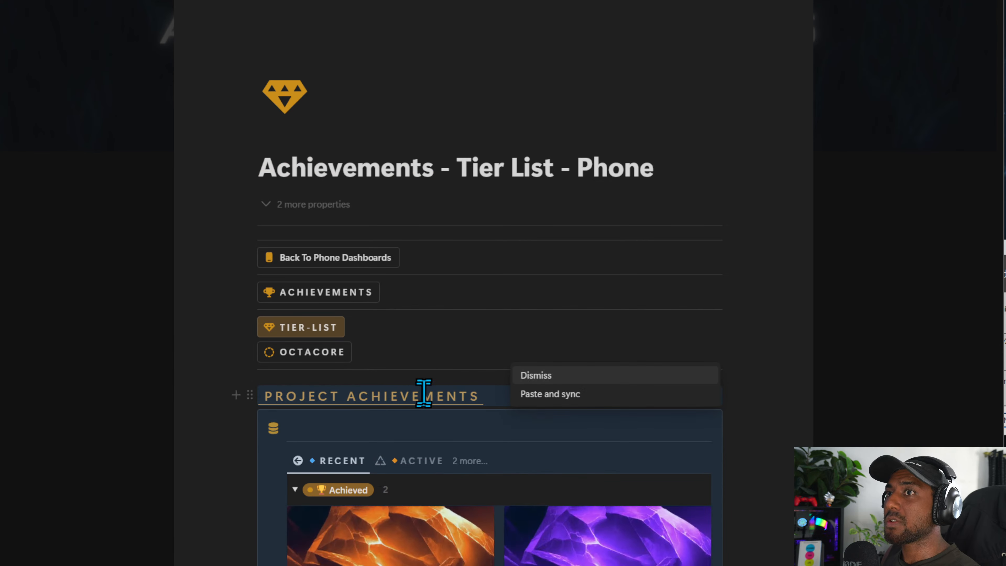
pyautogui.click(570, 461)
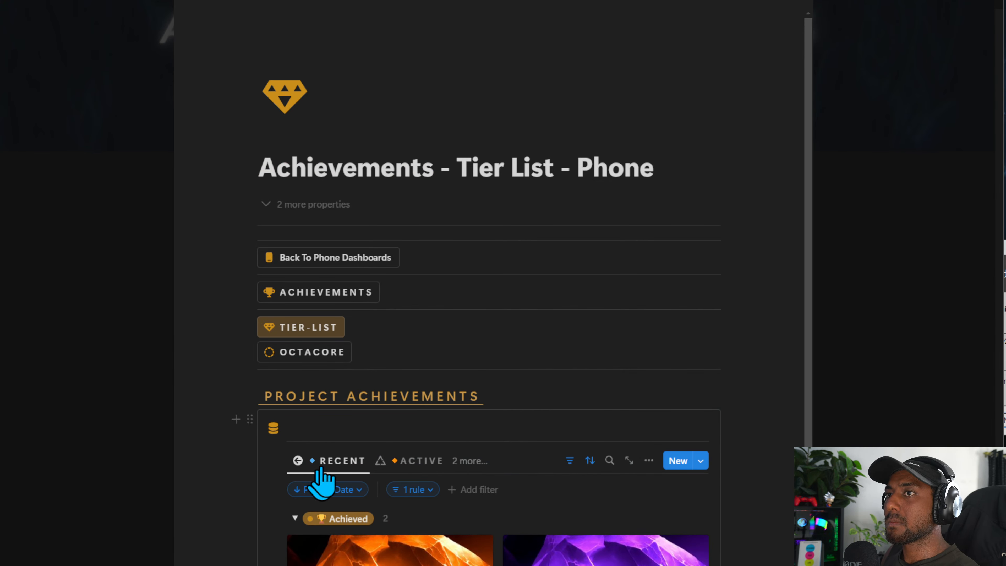
# Rename the copied RECENT view TIER-LIST, keeping the small blue diamond emoji in front.
pyautogui.click(325, 460)
pyautogui.click(344, 488)
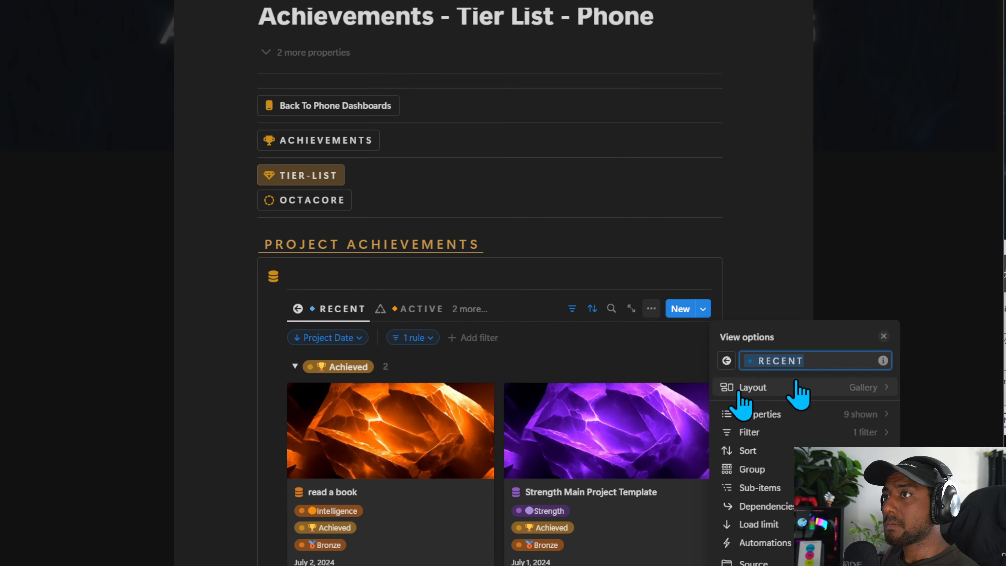
pyautogui.click(831, 359)
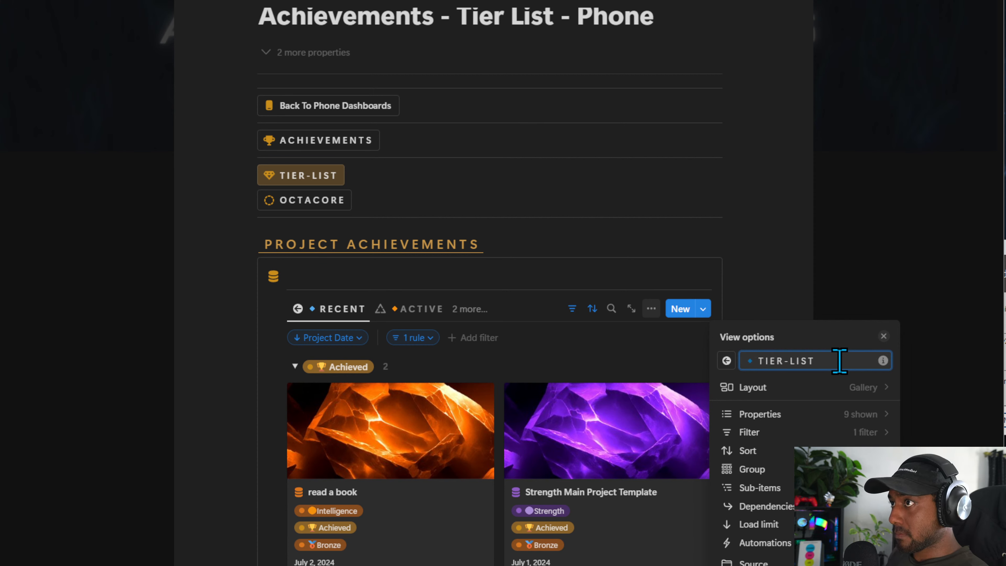
pyautogui.click(705, 237)
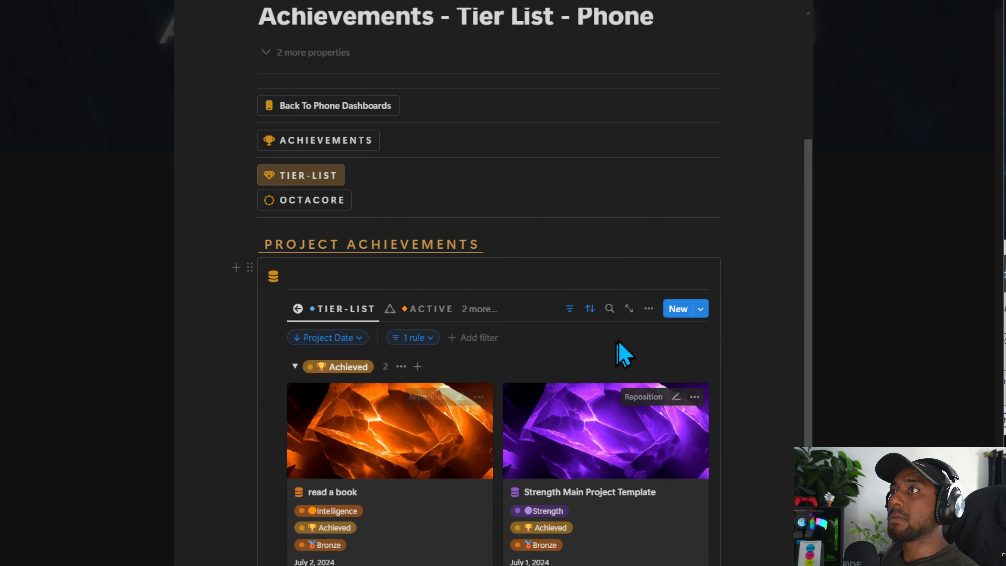
# Group the TIER-LIST view by the Tier List property and show its empty groups.
pyautogui.click(651, 310)
pyautogui.click(752, 470)
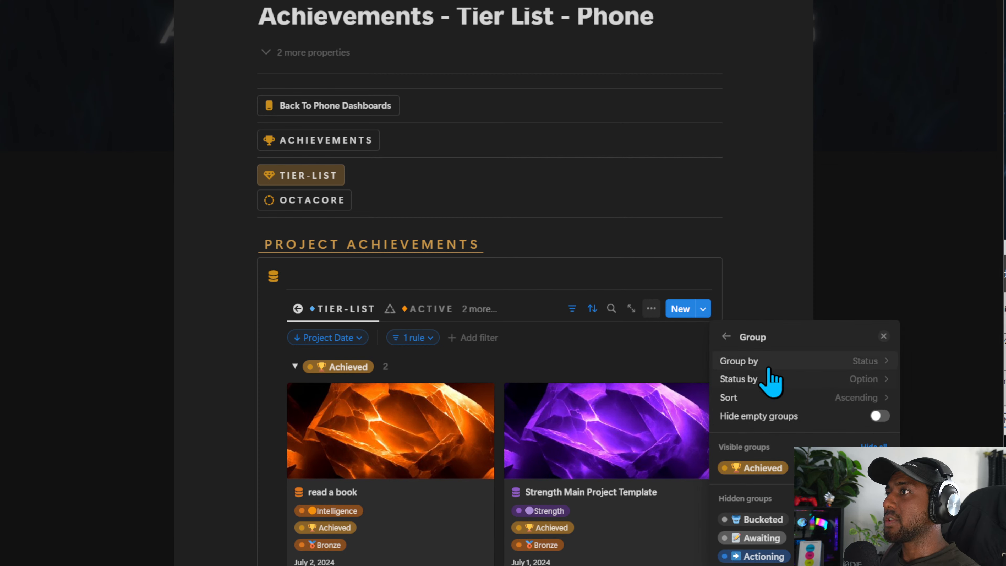
pyautogui.click(758, 358)
pyautogui.write('TERS')
pyautogui.click(754, 388)
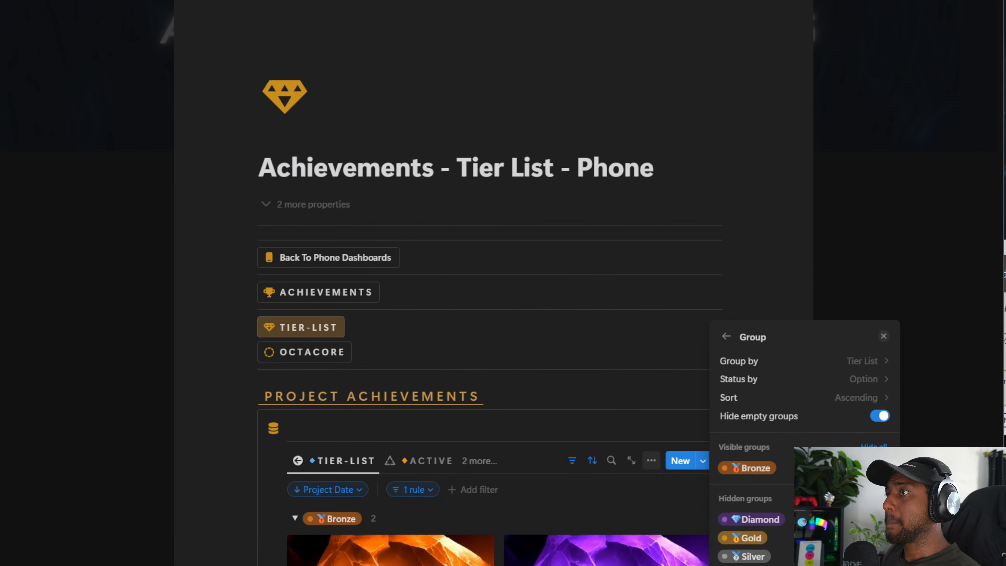
pyautogui.click(880, 416)
pyautogui.click(570, 405)
# Examine the tier groups in the TIER-LIST gallery, check its load limit, and view the database as a full page.
pyautogui.scroll(-8, 386, 513)
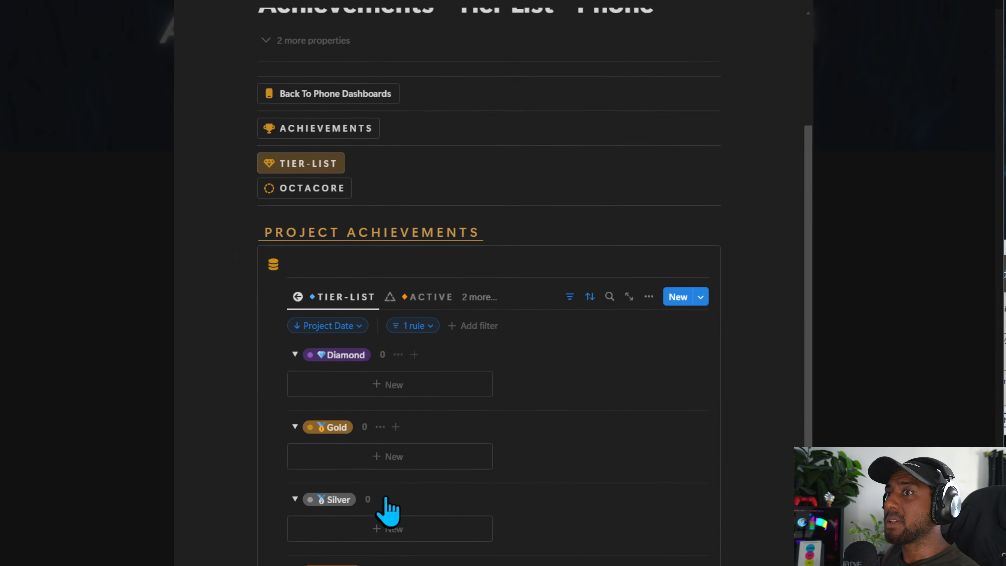
pyautogui.scroll(6, 332, 418)
pyautogui.scroll(-6, 330, 516)
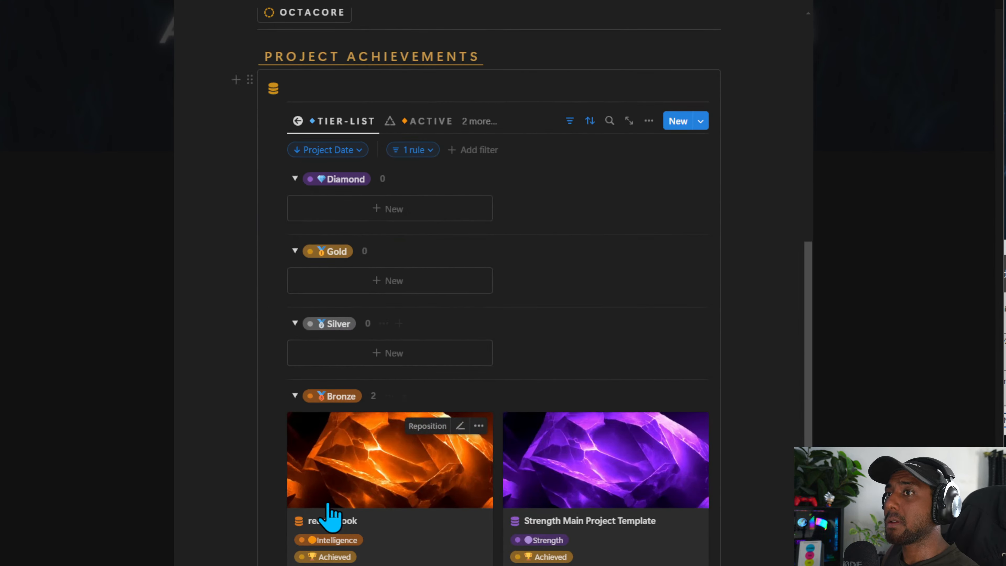
pyautogui.scroll(5, 438, 418)
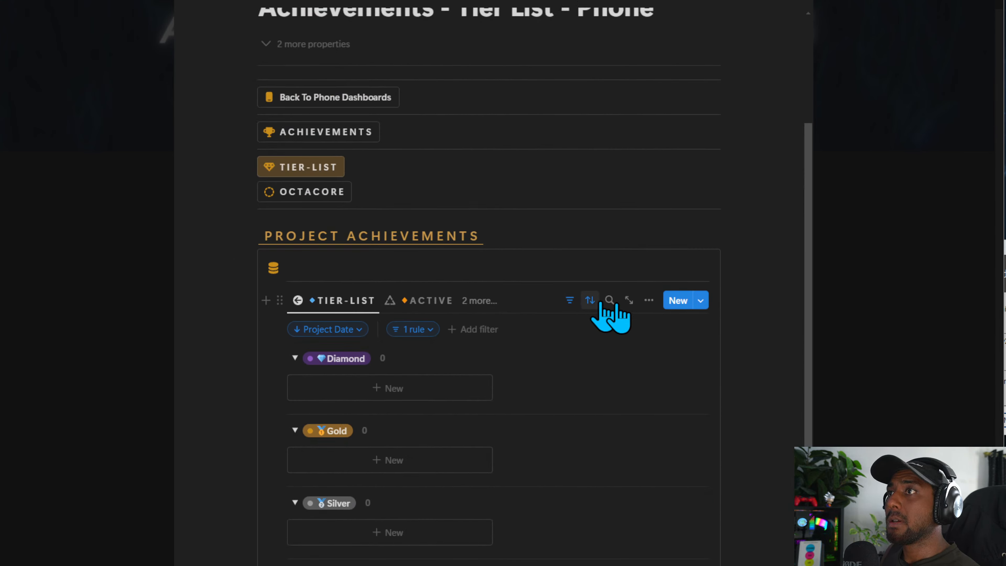
pyautogui.click(648, 300)
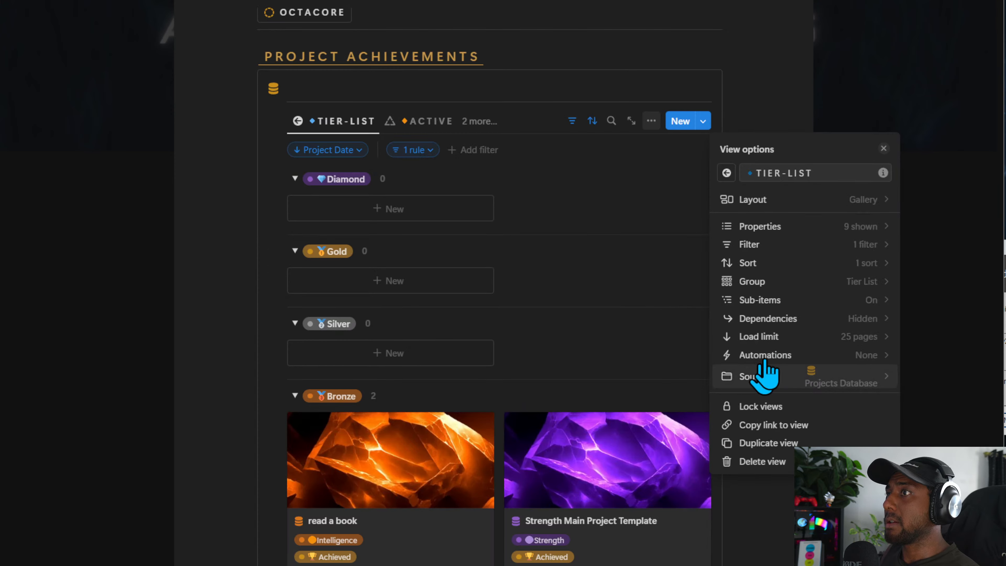
pyautogui.click(804, 342)
pyautogui.click(625, 288)
pyautogui.click(600, 258)
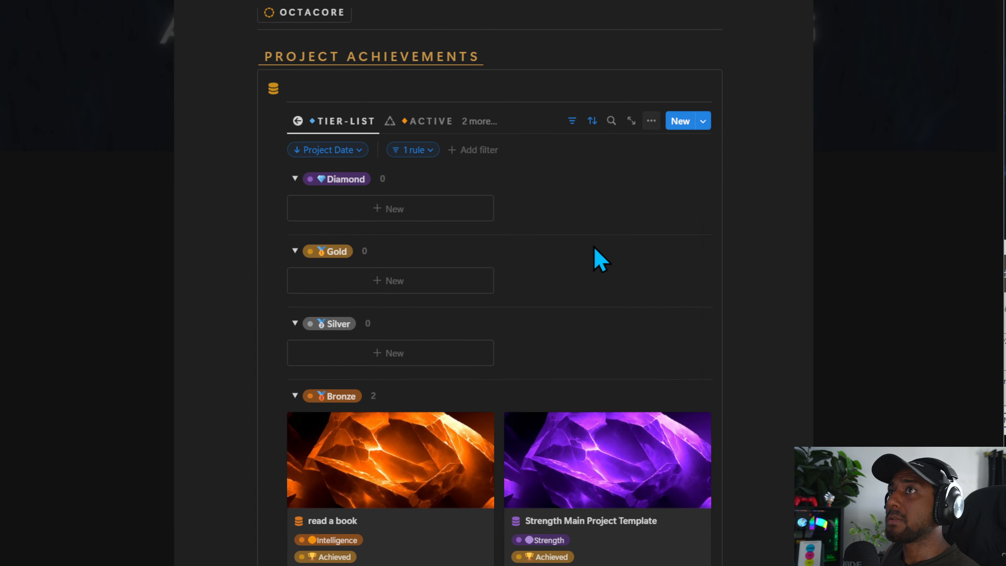
pyautogui.click(631, 121)
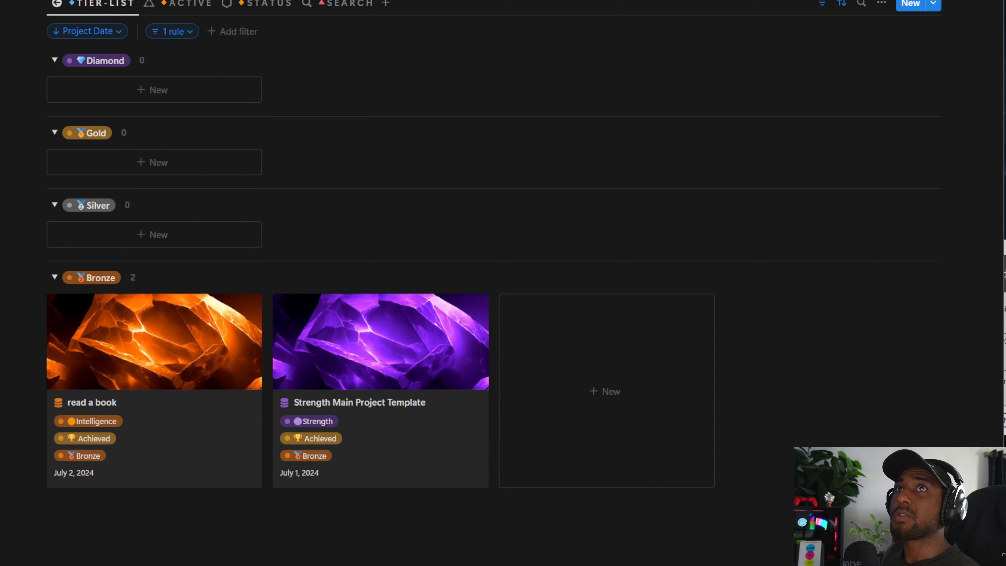
pyautogui.hotkey('alt', 'Left')
pyautogui.scroll(-1, 617, 462)
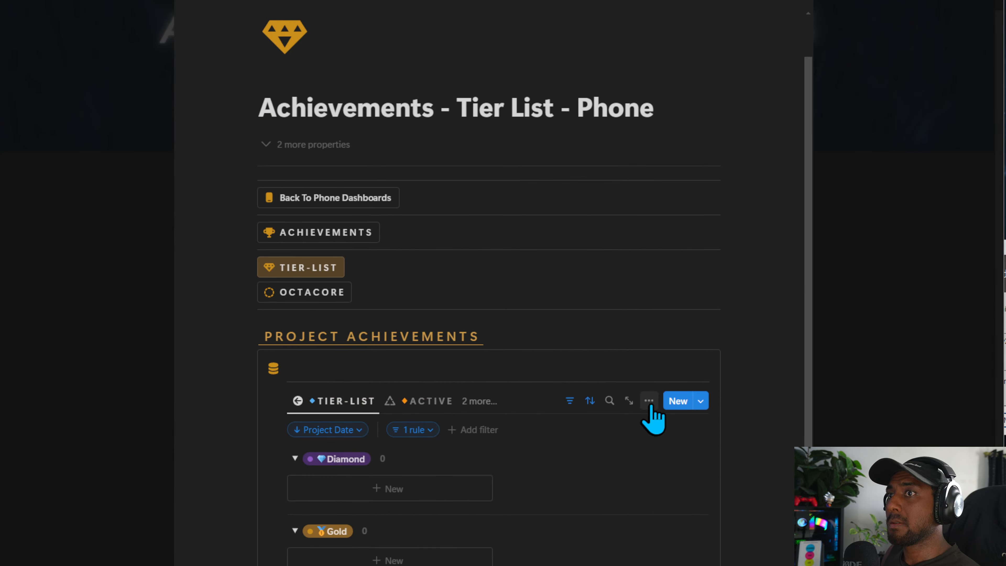
# Review the TIER-LIST view's layout and sub-item settings and the database's remaining views.
pyautogui.click(649, 401)
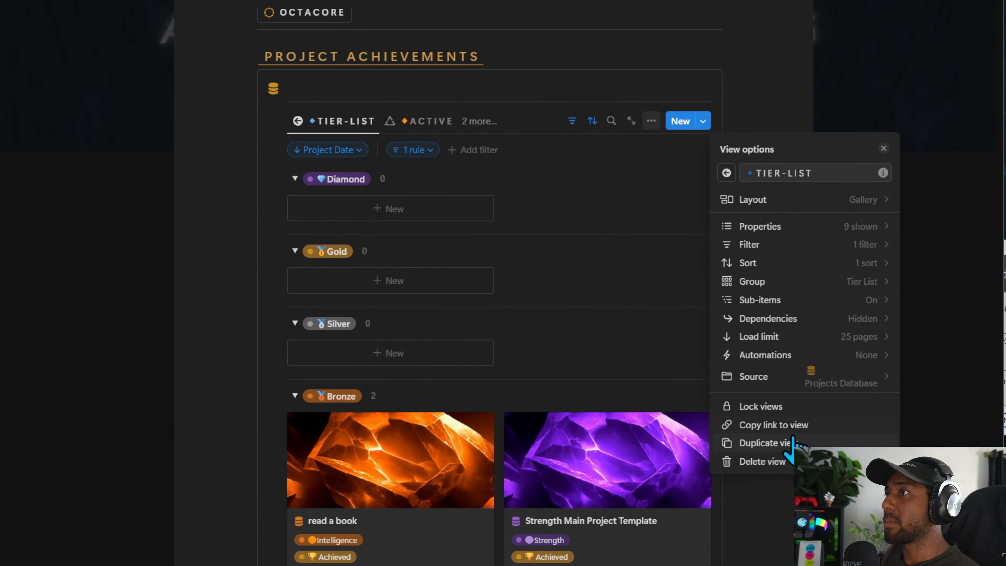
pyautogui.click(784, 200)
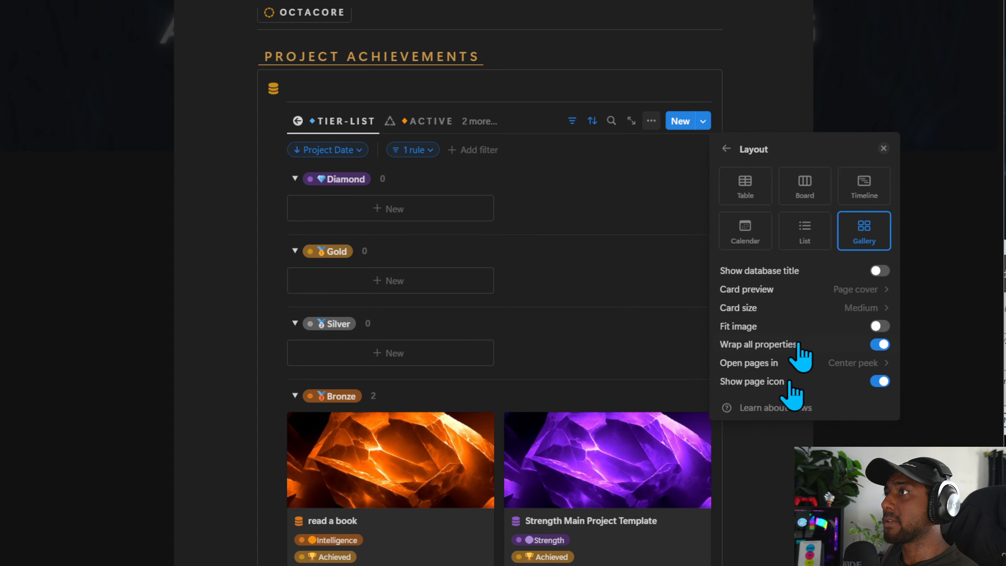
pyautogui.click(727, 149)
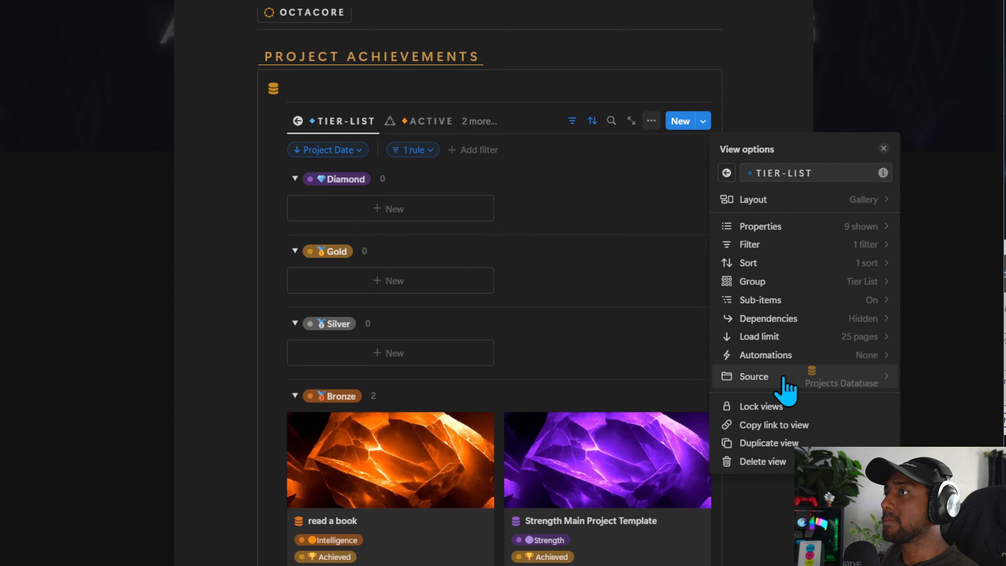
pyautogui.click(790, 301)
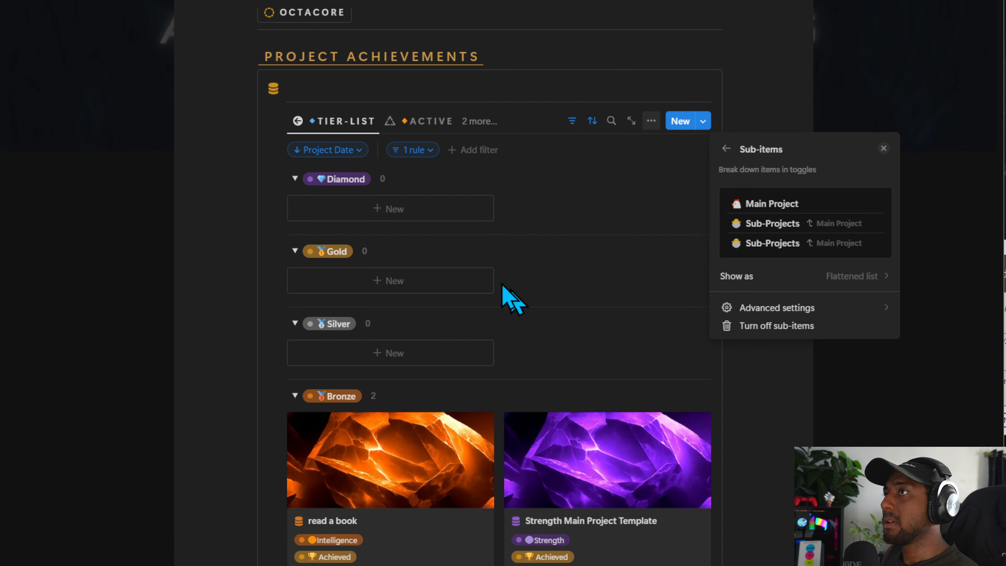
pyautogui.click(566, 192)
pyautogui.scroll(4, 462, 419)
pyautogui.scroll(-1, 467, 416)
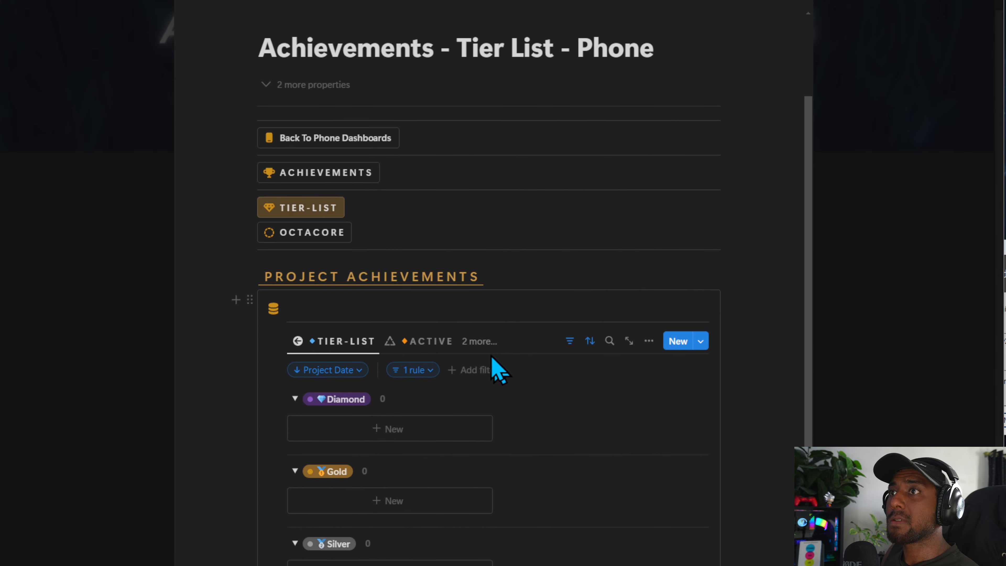
pyautogui.click(479, 341)
pyautogui.click(631, 449)
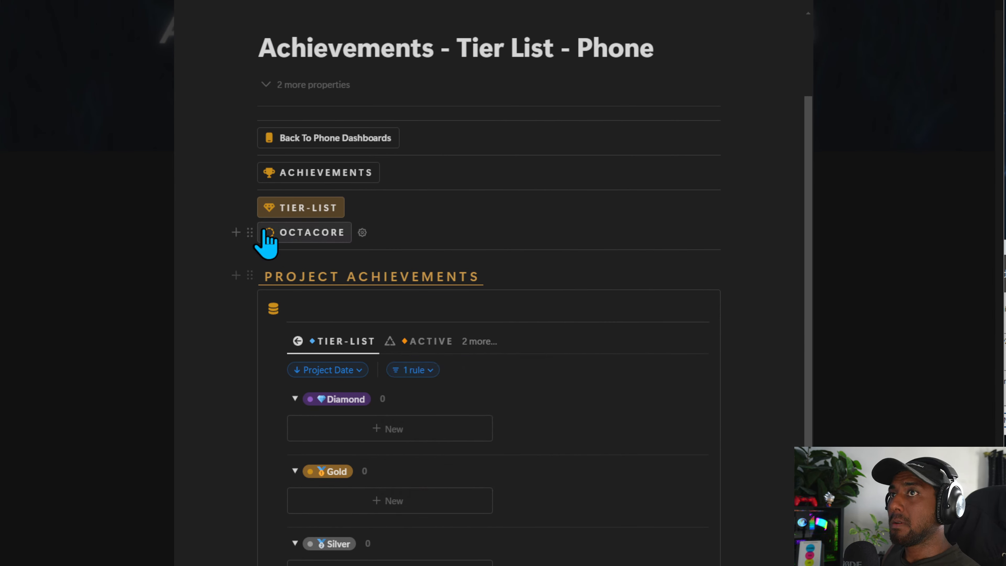
# Copy the PROJECT ACHIEVEMENTS heading with its database callout, and change the callout's icon on the Tier List page to the gem.
pyautogui.moveTo(738, 340); pyautogui.dragTo(286, 290)
pyautogui.click(323, 274)
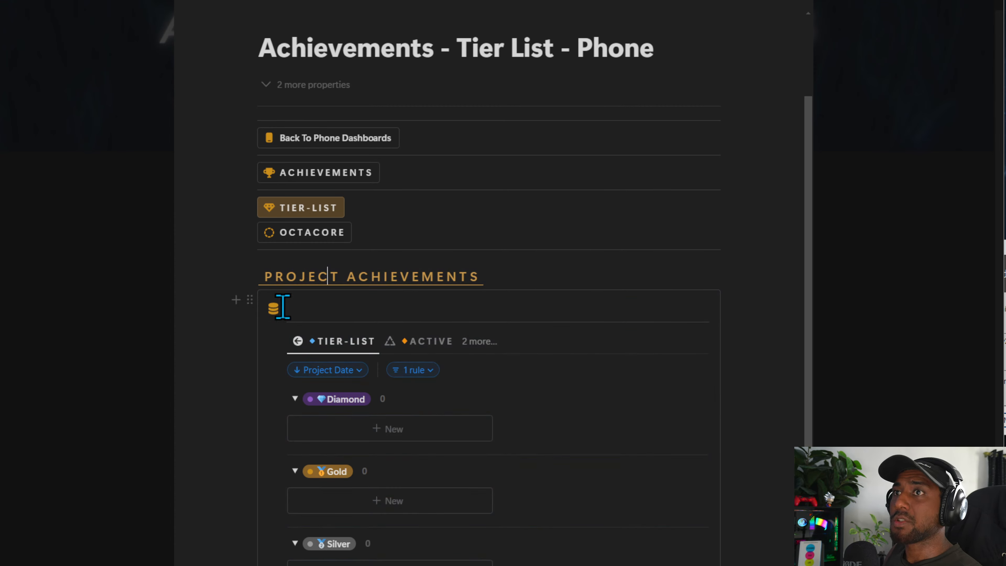
pyautogui.click(273, 308)
pyautogui.click(283, 414)
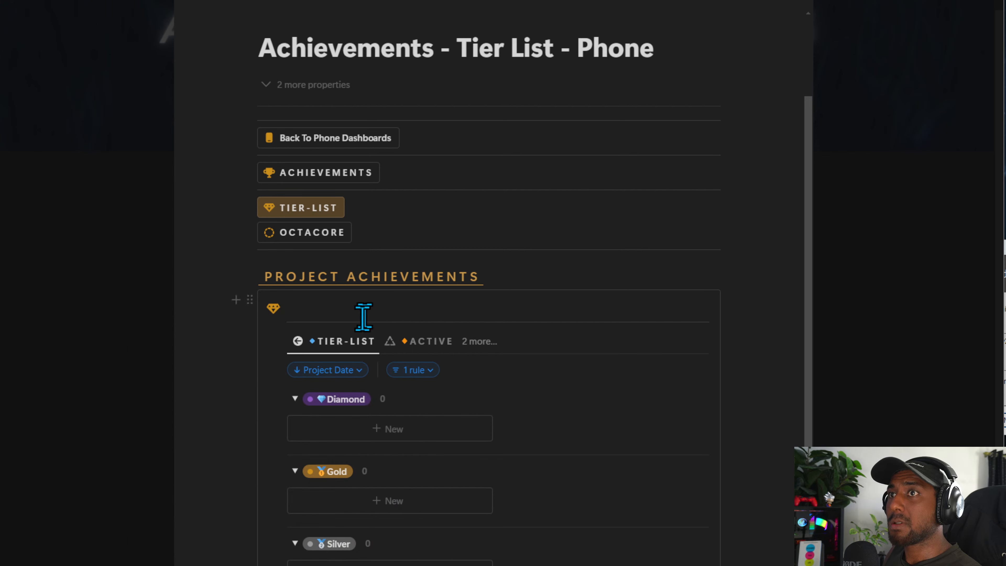
# Change the TIER-LIST view's icon to the gem.
pyautogui.click(340, 341)
pyautogui.click(325, 366)
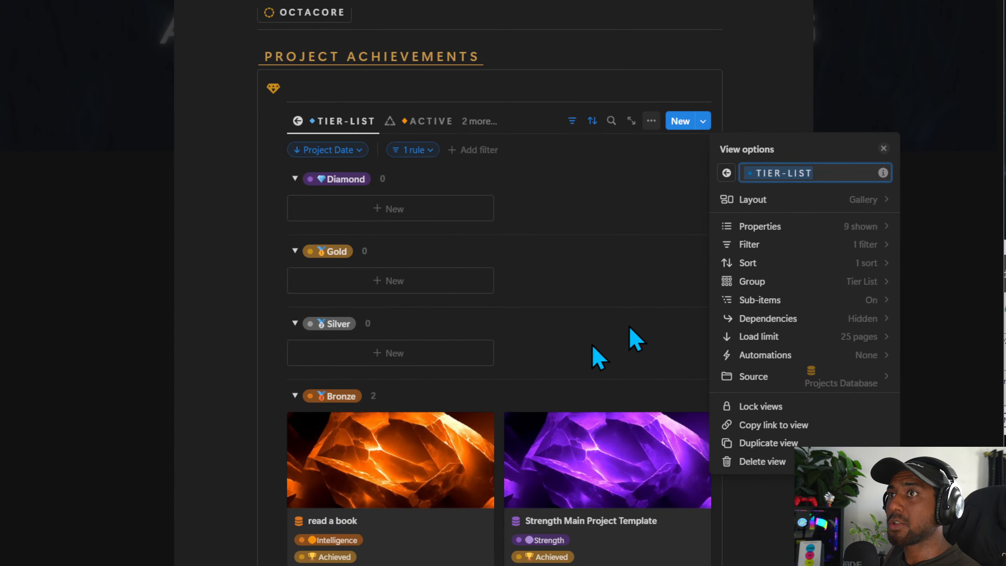
pyautogui.click(720, 175)
pyautogui.click(653, 277)
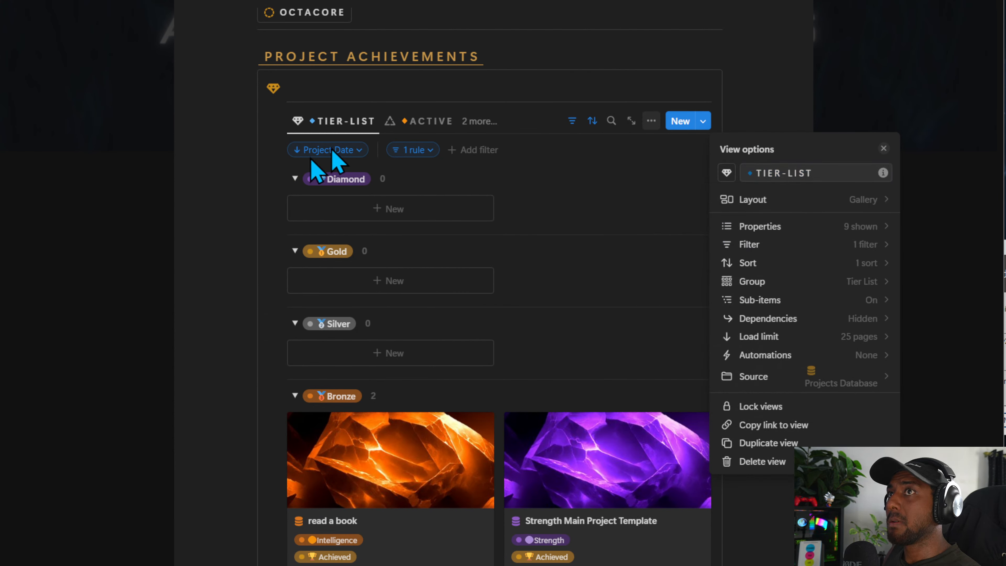
pyautogui.press('Escape')
pyautogui.scroll(7, 402, 396)
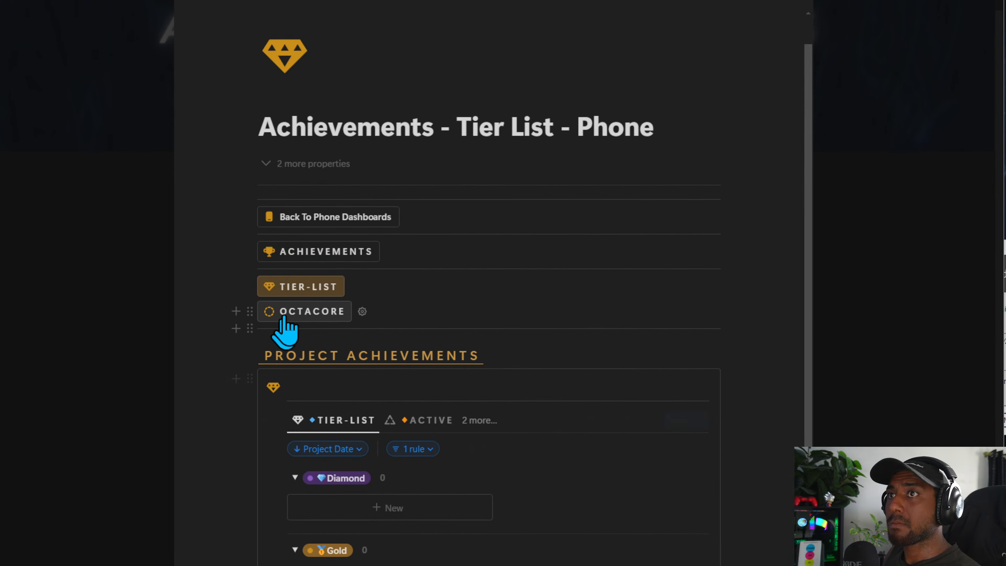
# Check the Achievements and Tier List pages through their navigation buttons, and paste the copied PROJECT ACHIEVEMENTS section into the OctaCore page.
pyautogui.click(315, 254)
pyautogui.scroll(-3, 357, 436)
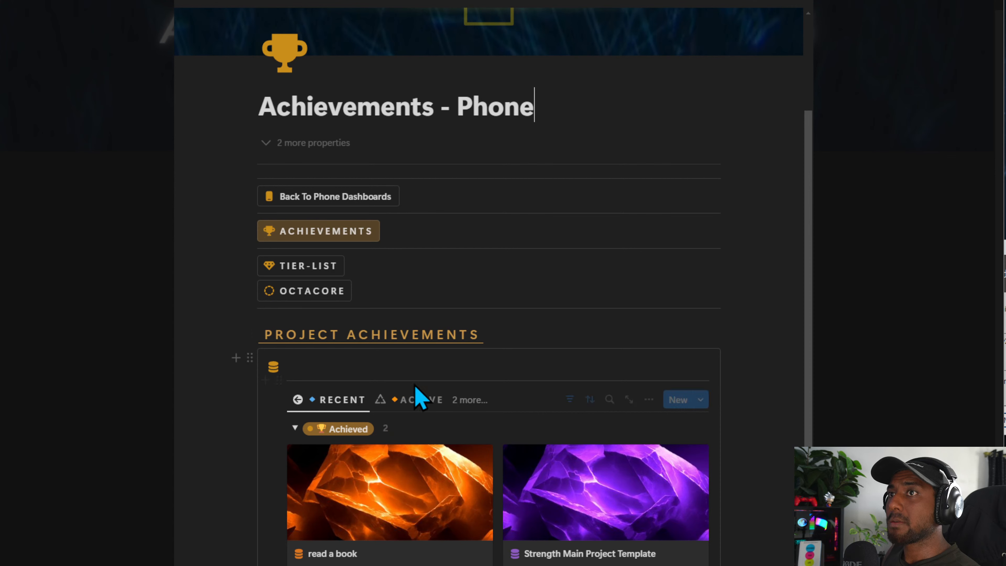
pyautogui.click(316, 272)
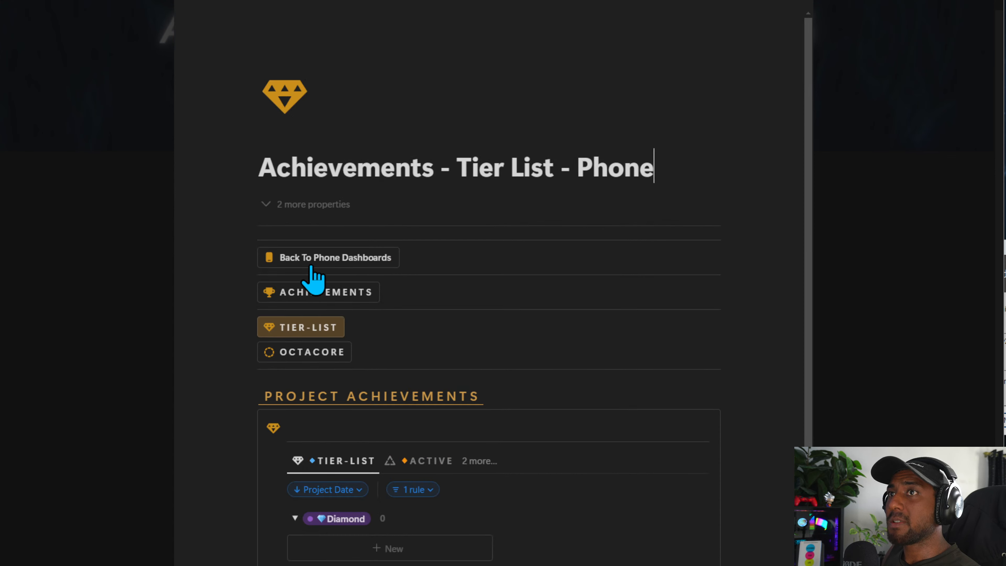
pyautogui.click(309, 351)
pyautogui.click(356, 416)
pyautogui.hotkey('ctrl', 'v')
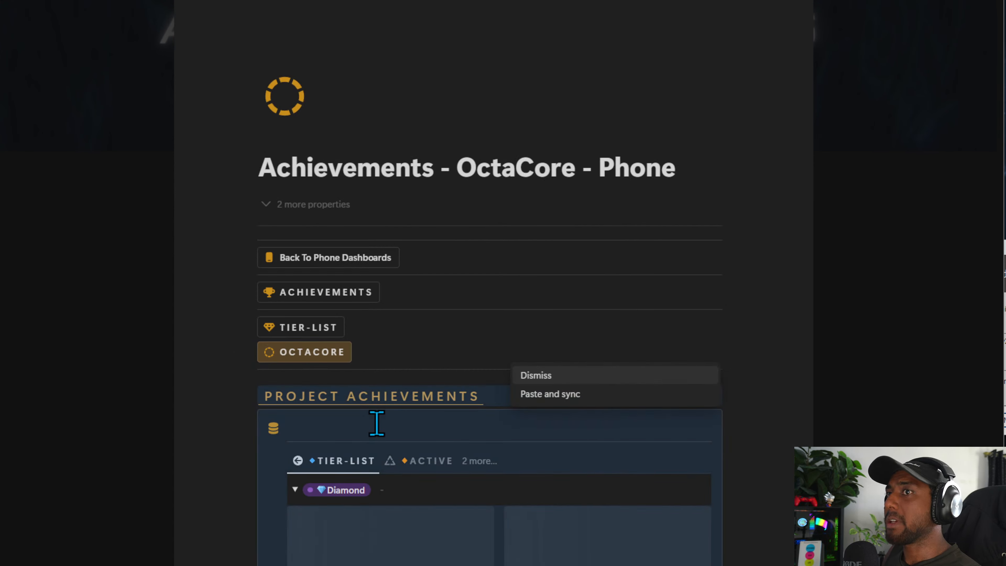
pyautogui.click(359, 397)
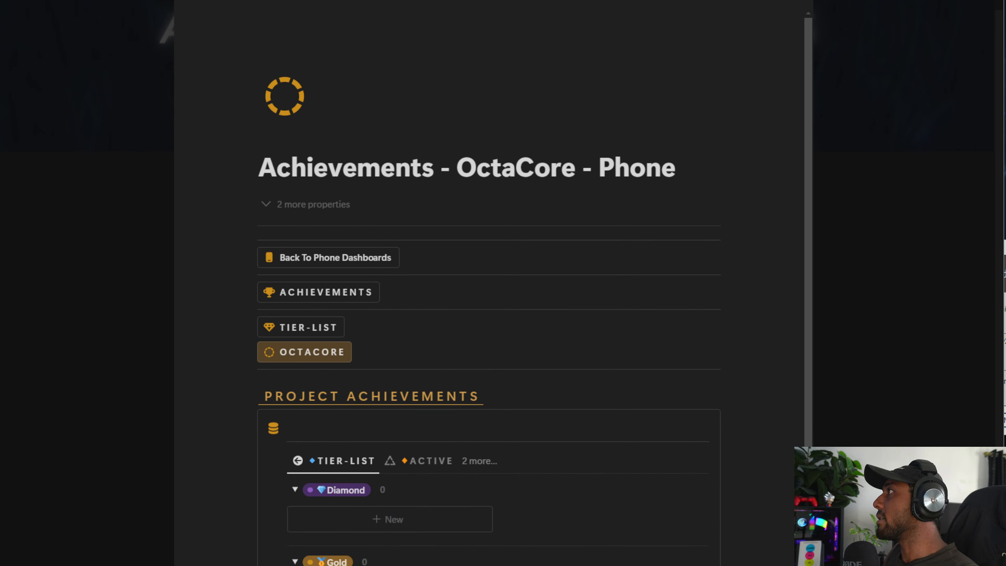
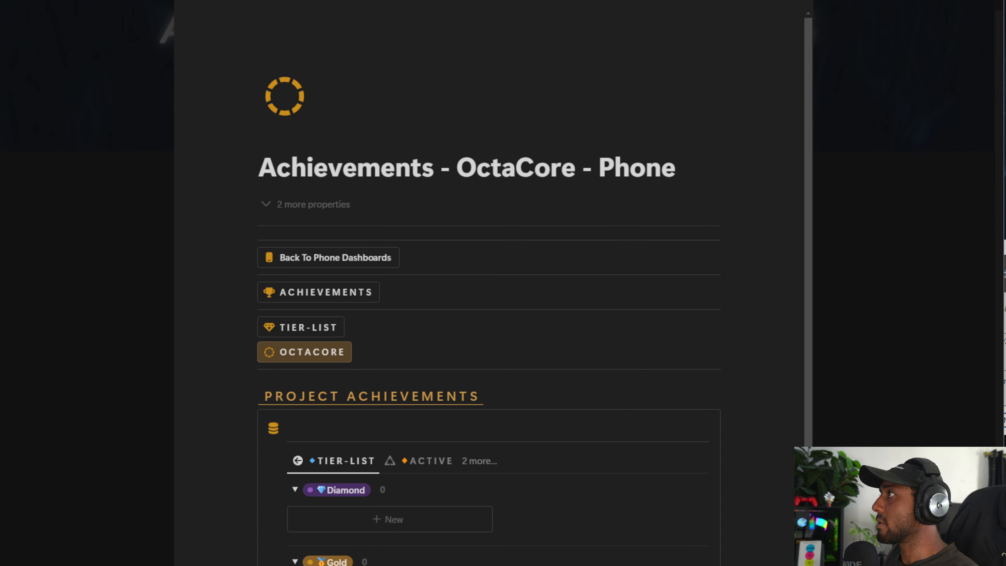
# Change the icon of the callout around the OctaCore page's database to the dashed circle.
pyautogui.scroll(-5, 238, 430)
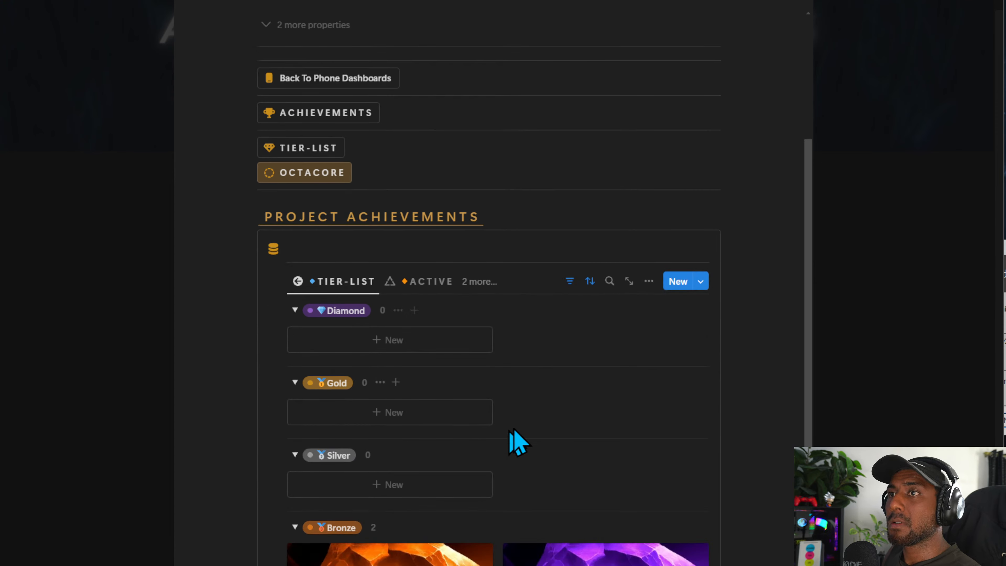
pyautogui.click(333, 289)
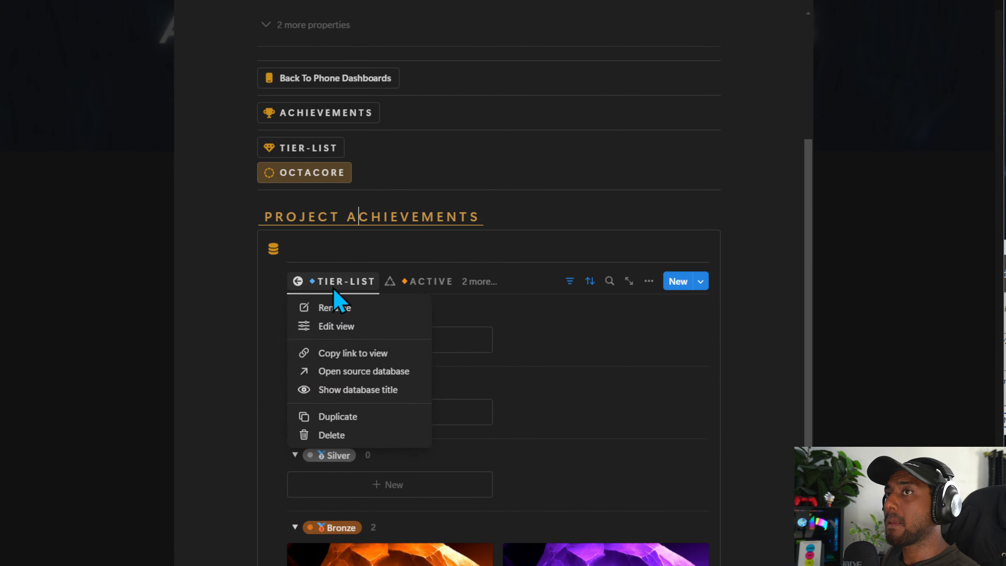
pyautogui.click(310, 146)
pyautogui.click(274, 249)
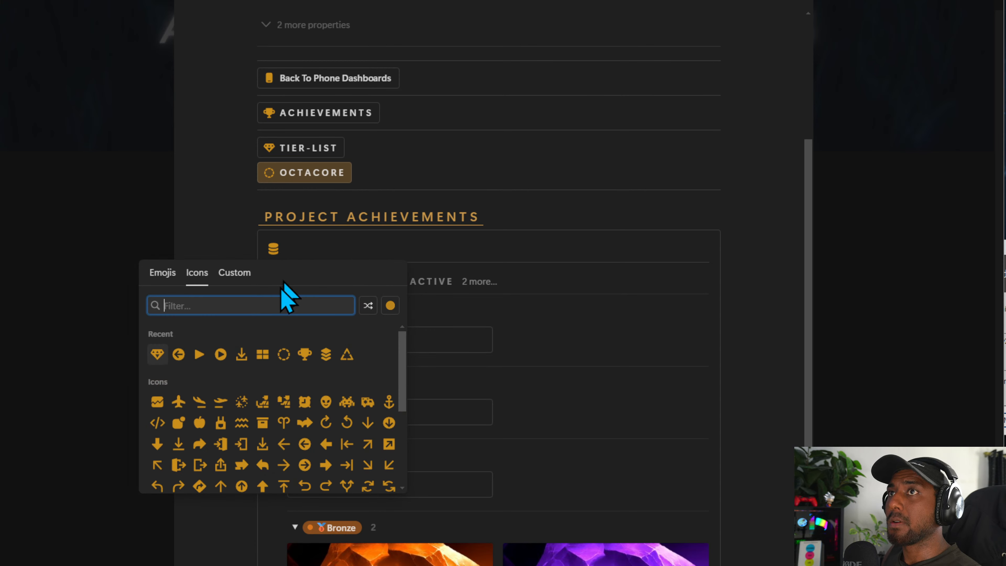
pyautogui.click(303, 354)
# Give the pasted TIER-LIST view the dashed circle icon and rename it OCTACORE, keeping the small blue diamond in front.
pyautogui.click(341, 282)
pyautogui.click(313, 325)
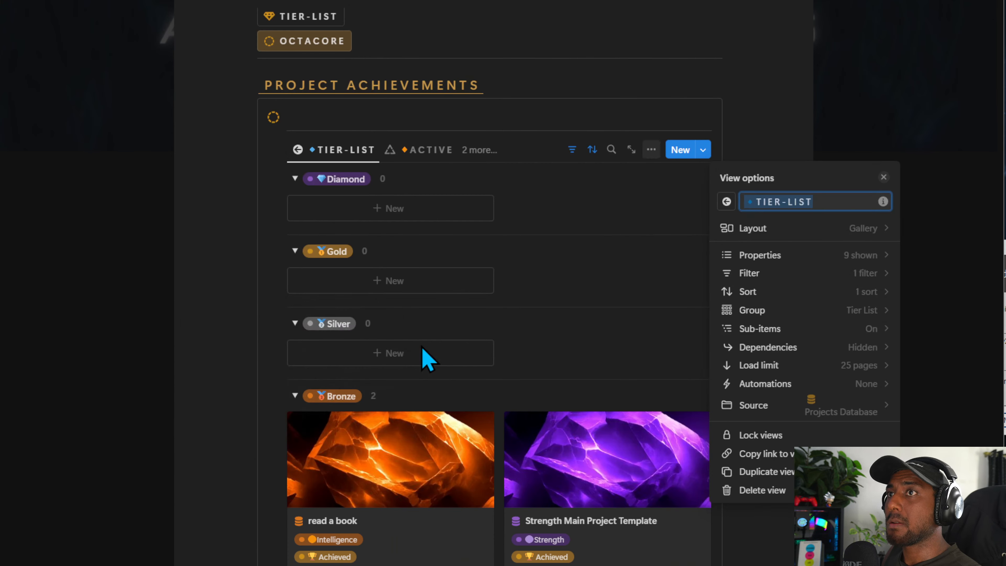
pyautogui.click(728, 201)
pyautogui.click(658, 306)
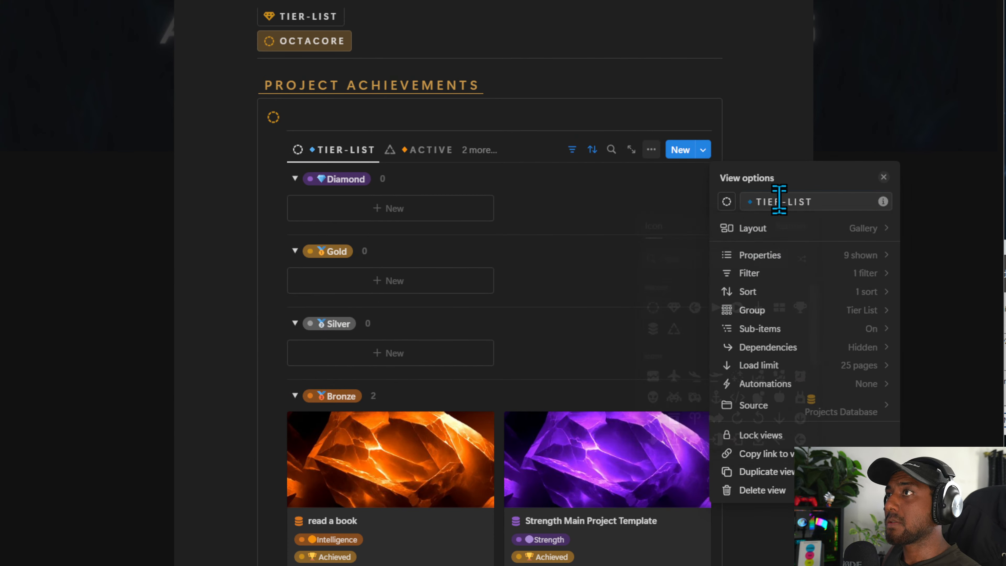
pyautogui.click(824, 201)
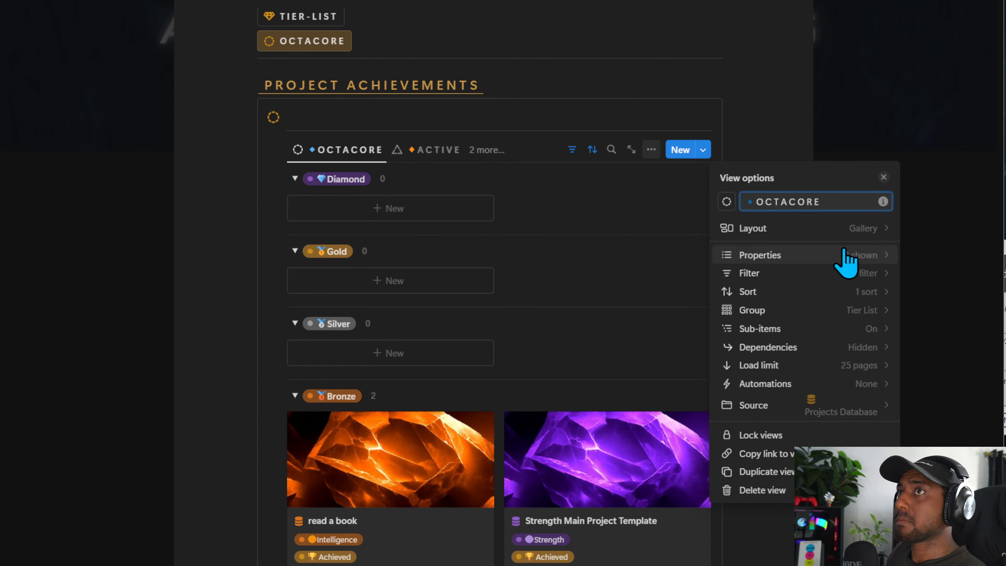
pyautogui.click(343, 133)
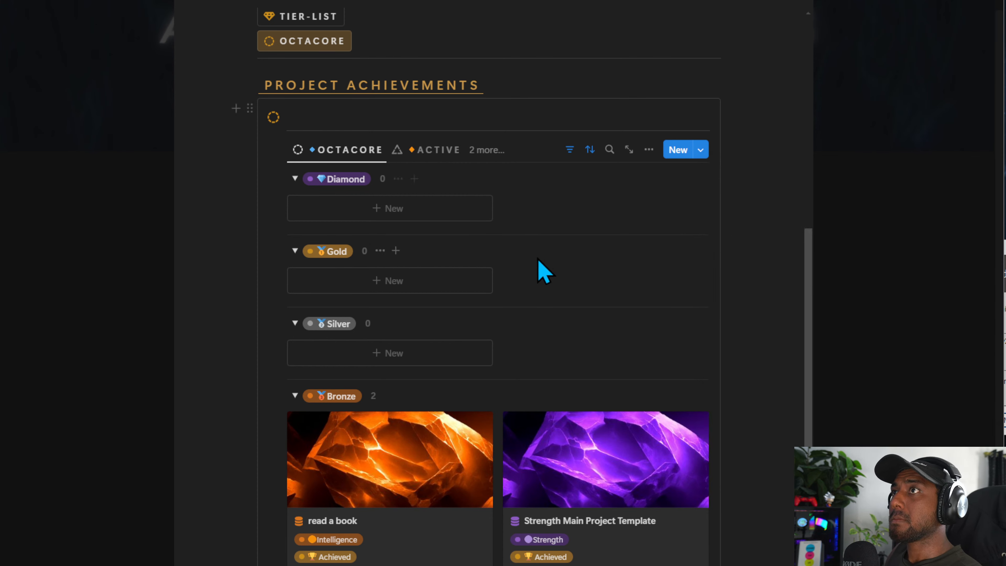
# Show the OCTACORE view's sort and filter bar, view the database as a full page, and return to the OctaCore page.
pyautogui.click(572, 150)
pyautogui.click(638, 157)
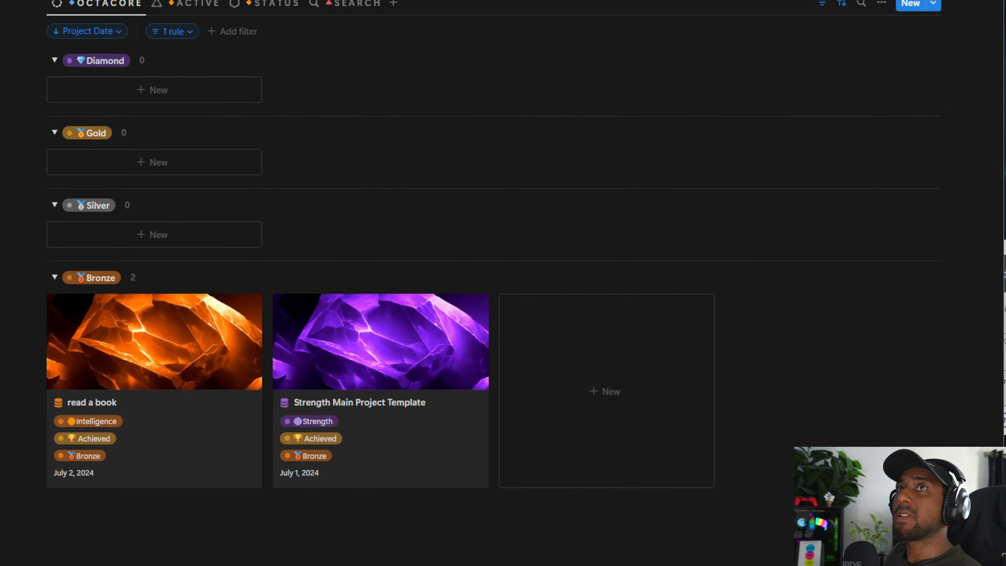
pyautogui.hotkey('alt', 'Left')
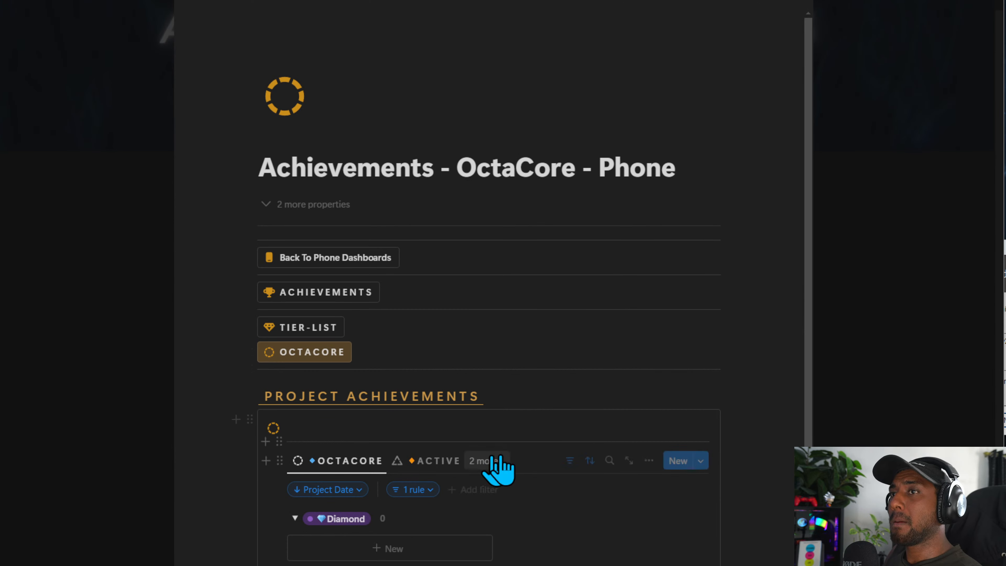
# Group the OCTACORE view by the OctaCore property, show its empty groups, and look through the resulting groups.
pyautogui.scroll(-3, 495, 462)
pyautogui.click(649, 281)
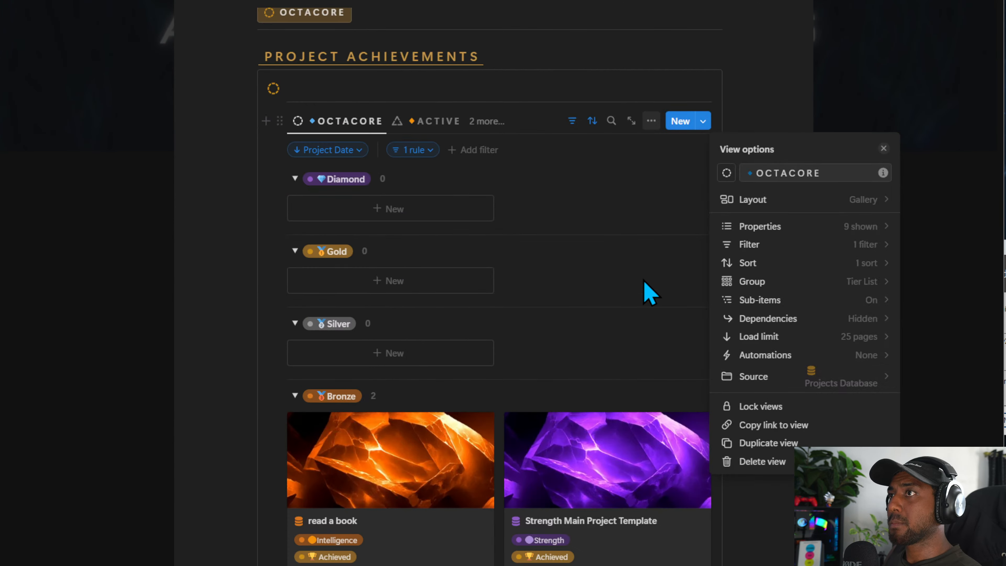
pyautogui.click(751, 282)
pyautogui.click(771, 169)
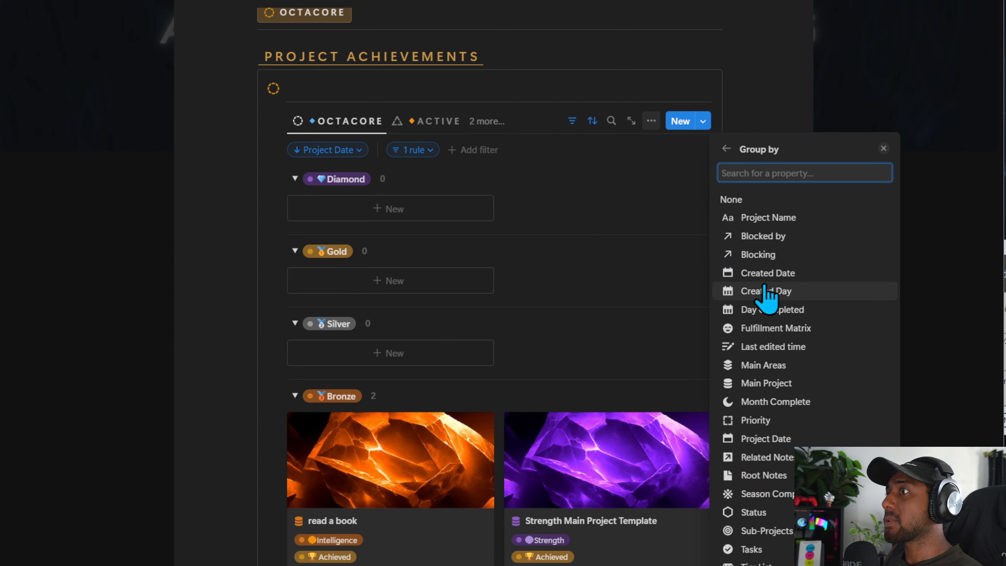
pyautogui.write('OCTA')
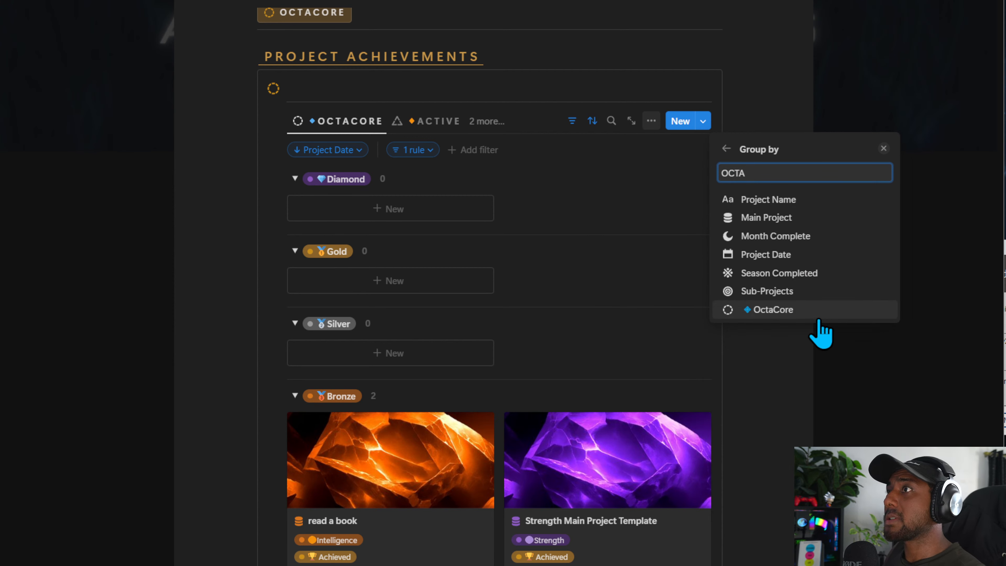
pyautogui.click(816, 313)
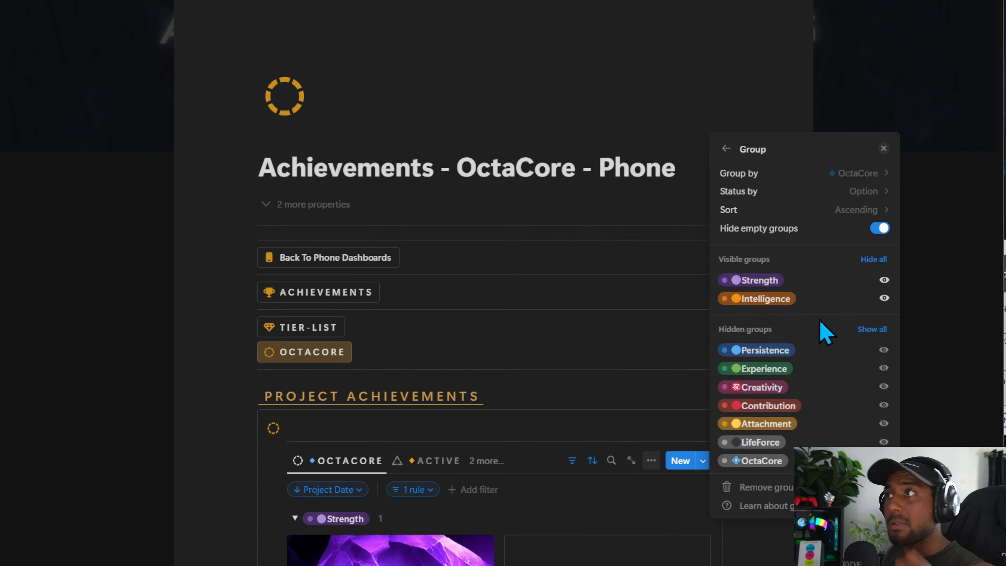
pyautogui.click(879, 228)
pyautogui.click(458, 359)
pyautogui.scroll(-12, 515, 397)
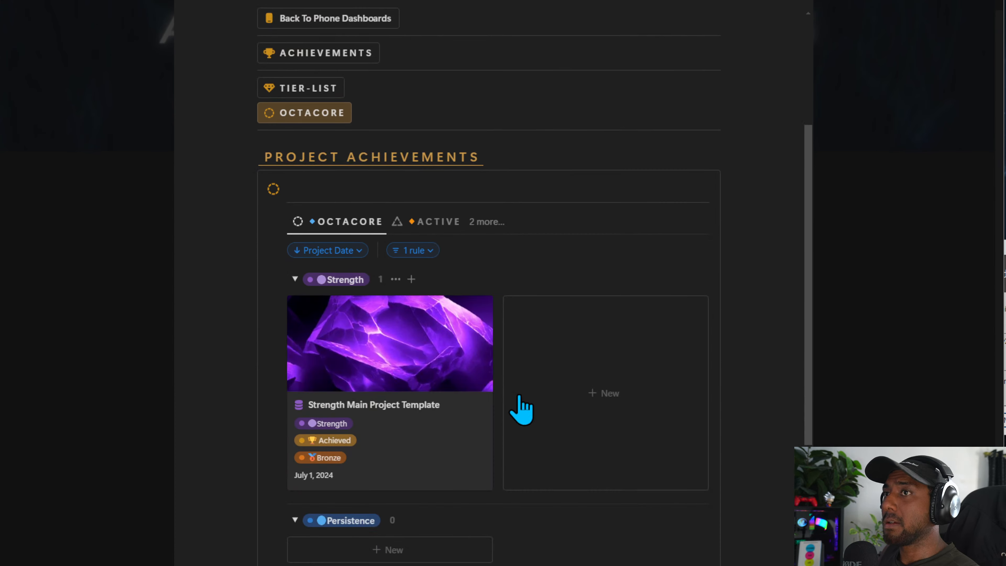
pyautogui.scroll(-5, 499, 512)
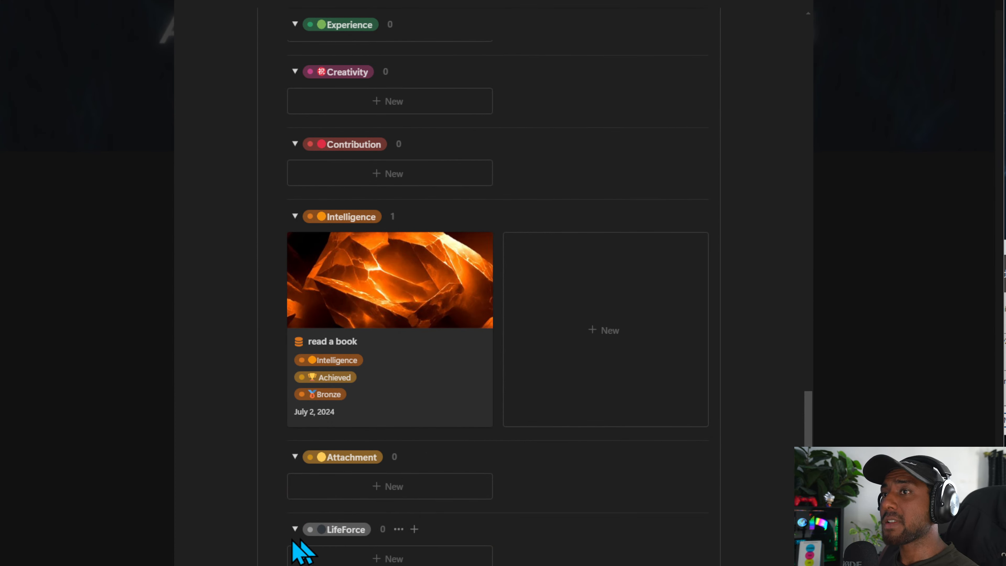
pyautogui.scroll(15, 298, 550)
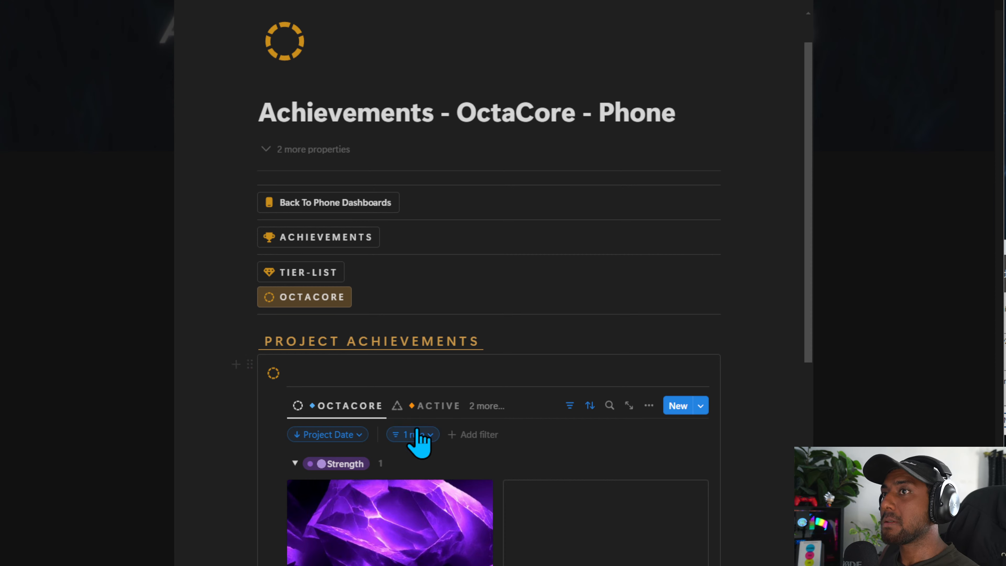
# Duplicate the OCTACORE view and name the copy BOARD, keeping the small blue diamond in front.
pyautogui.click(415, 434)
pyautogui.click(369, 416)
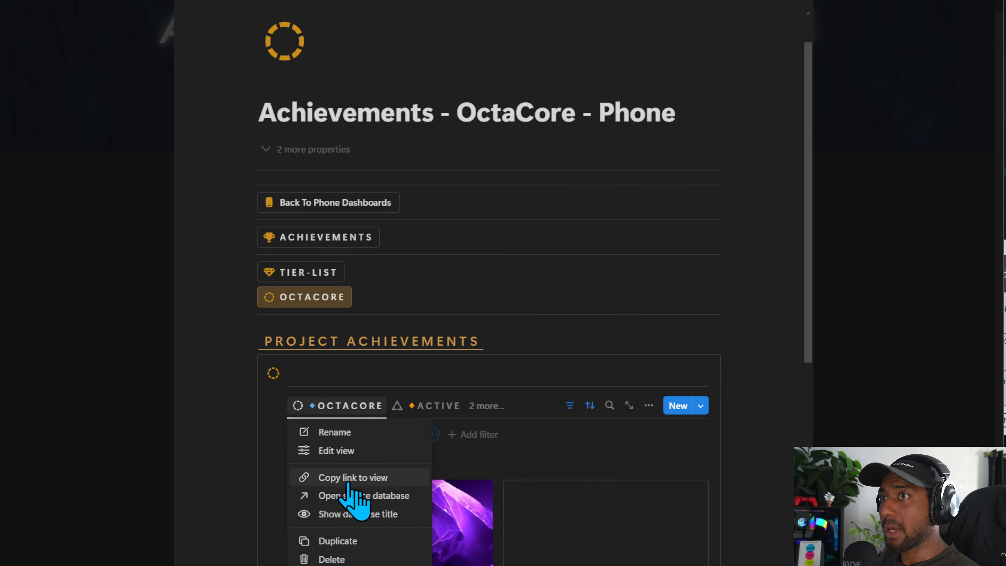
pyautogui.click(338, 541)
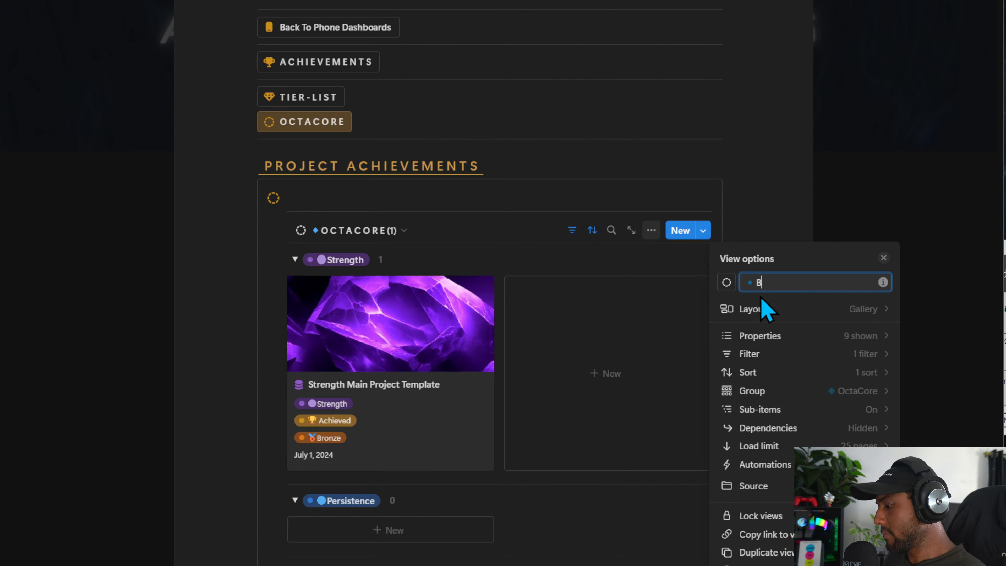
pyautogui.click(501, 224)
pyautogui.click(369, 235)
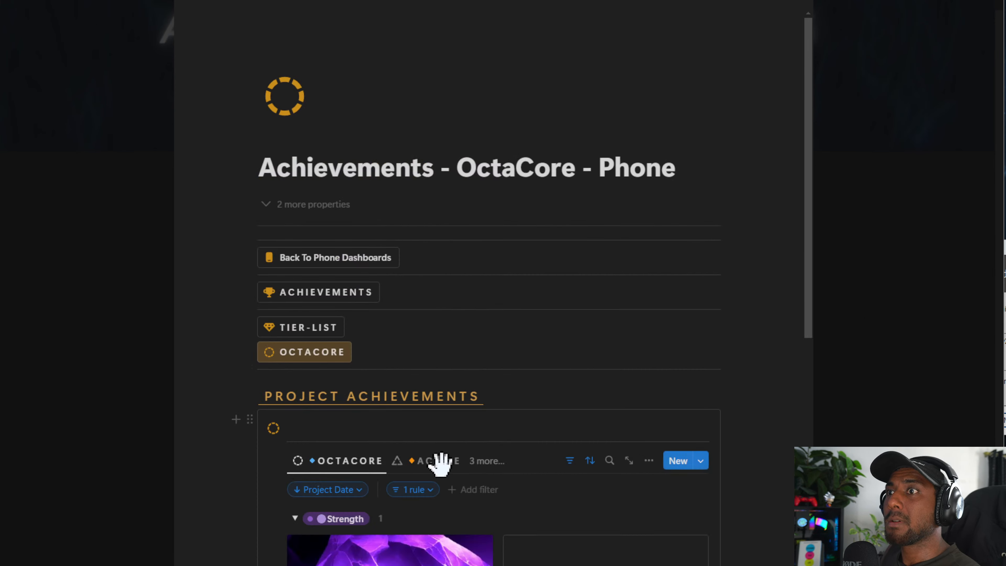
# Place the BOARD view directly after OCTACORE in the view order and switch to it.
pyautogui.click(485, 461)
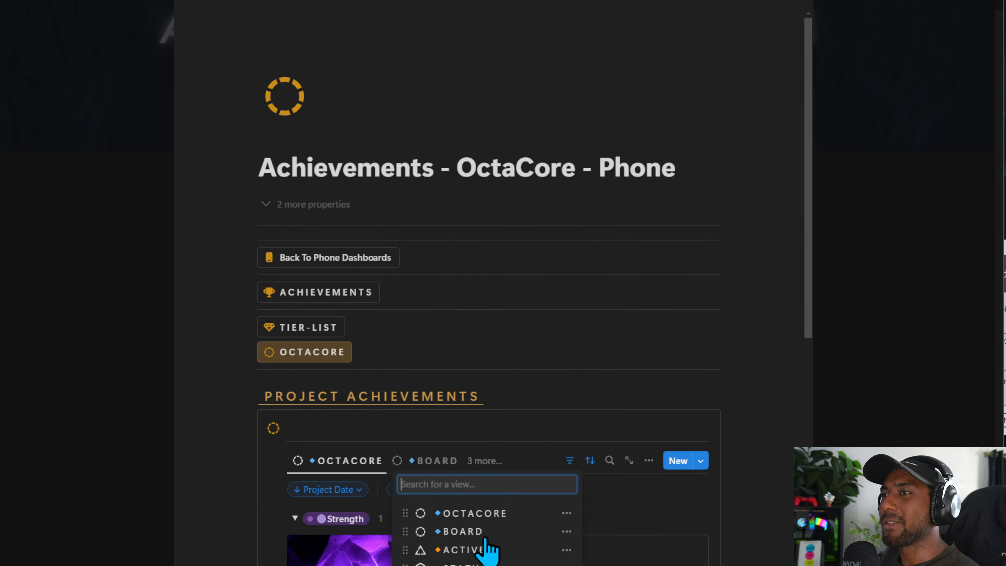
pyautogui.click(483, 533)
pyautogui.scroll(-7, 482, 479)
pyautogui.scroll(4, 483, 478)
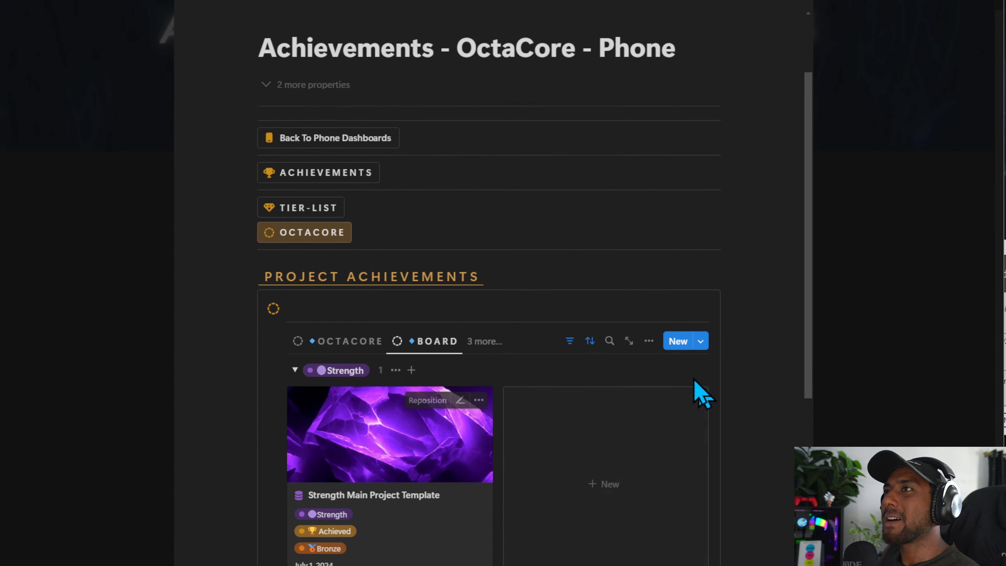
# Examine the BOARD view's options, including its sub-items settings, layout and available card sizes.
pyautogui.click(649, 341)
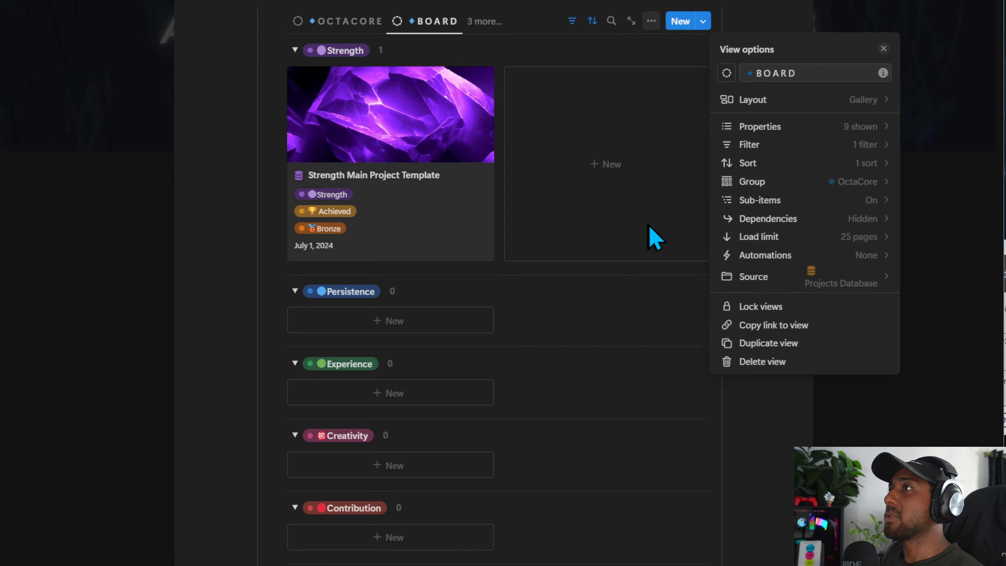
pyautogui.click(583, 314)
pyautogui.scroll(7, 505, 503)
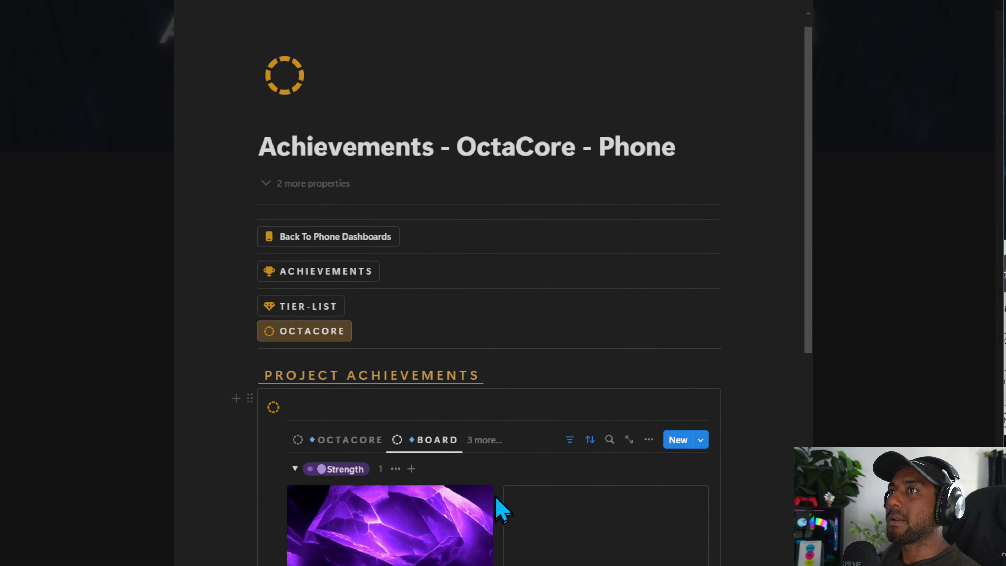
pyautogui.scroll(-3, 497, 497)
pyautogui.click(650, 259)
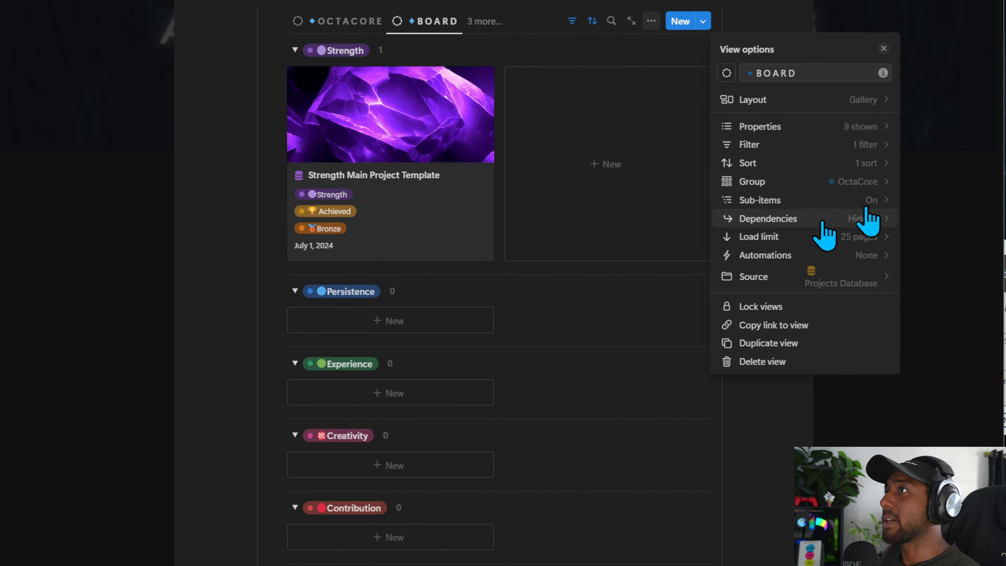
pyautogui.click(768, 203)
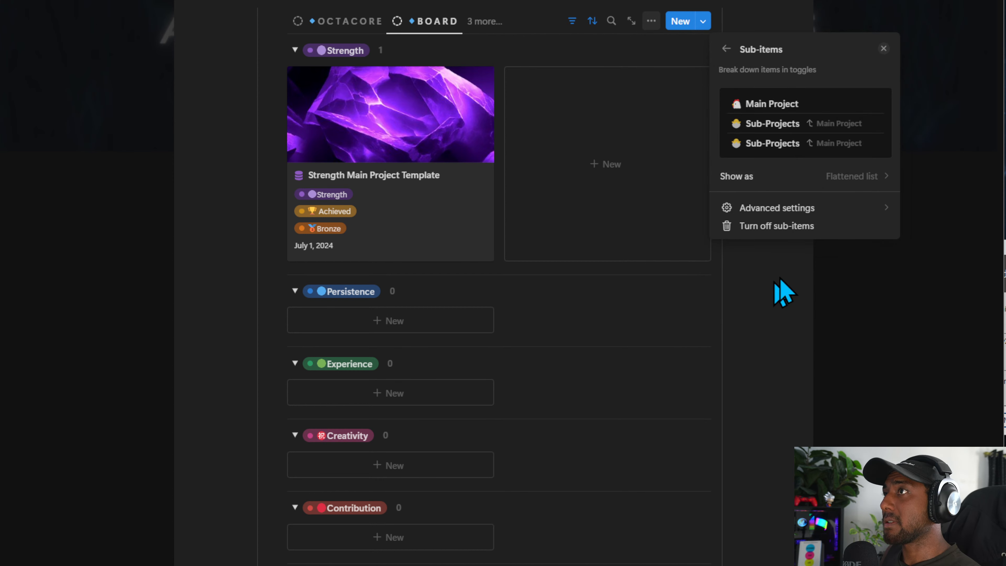
pyautogui.click(726, 49)
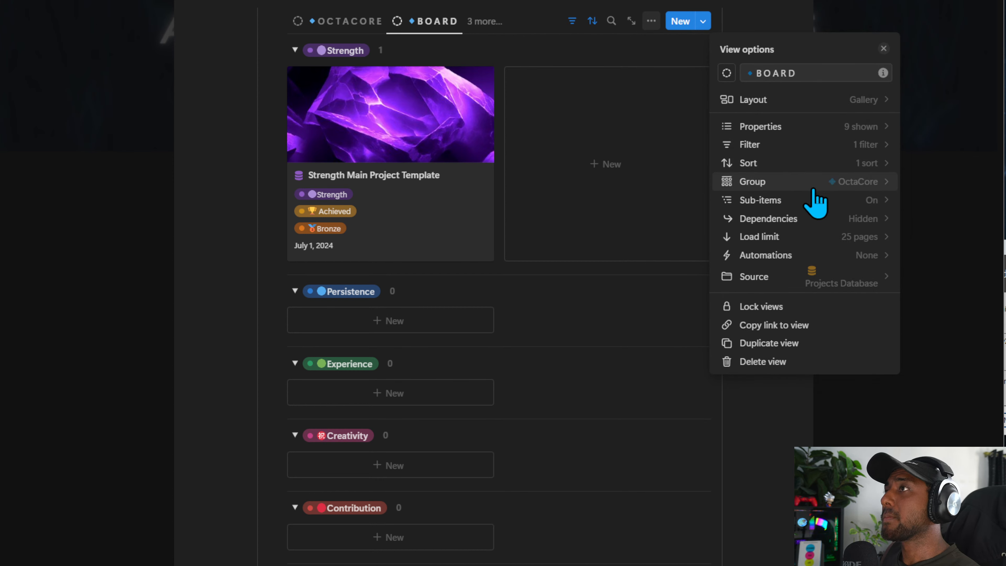
pyautogui.click(762, 100)
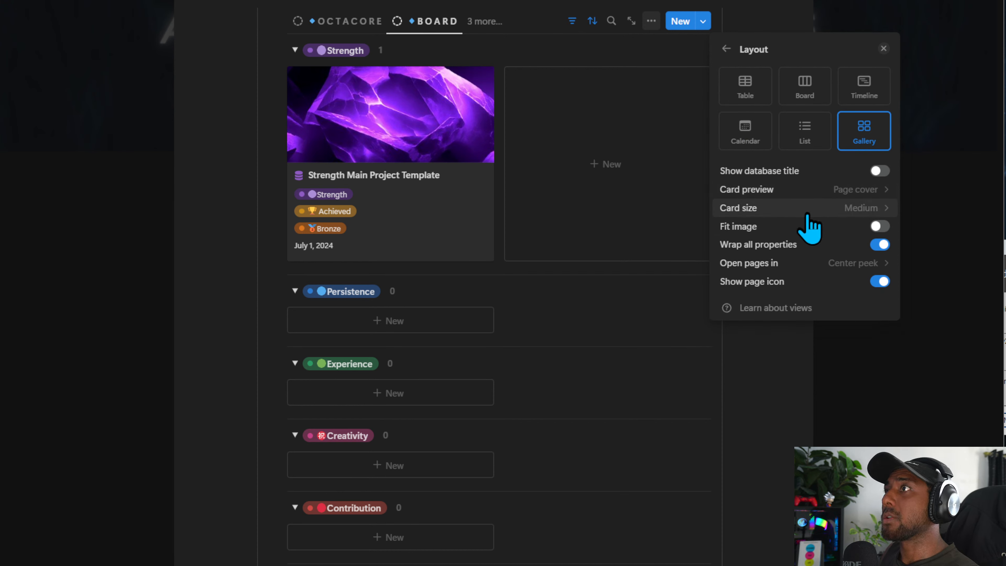
pyautogui.click(808, 214)
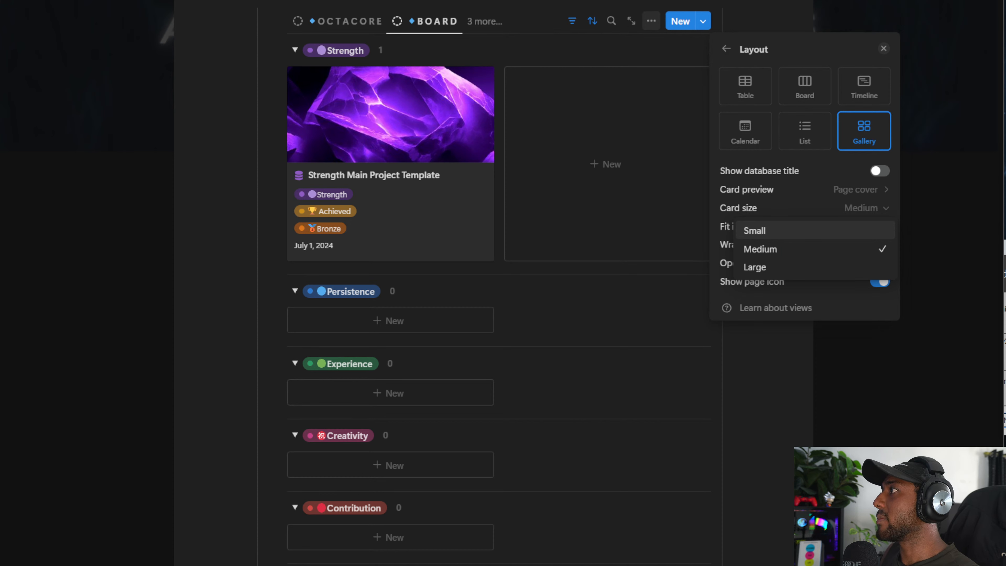
pyautogui.click(774, 183)
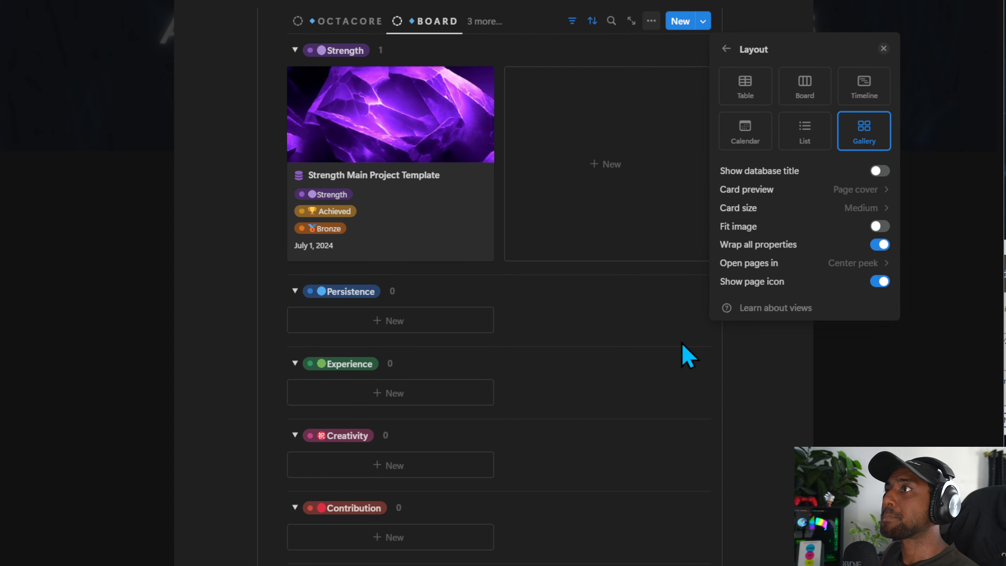
pyautogui.click(628, 321)
pyautogui.scroll(6, 594, 344)
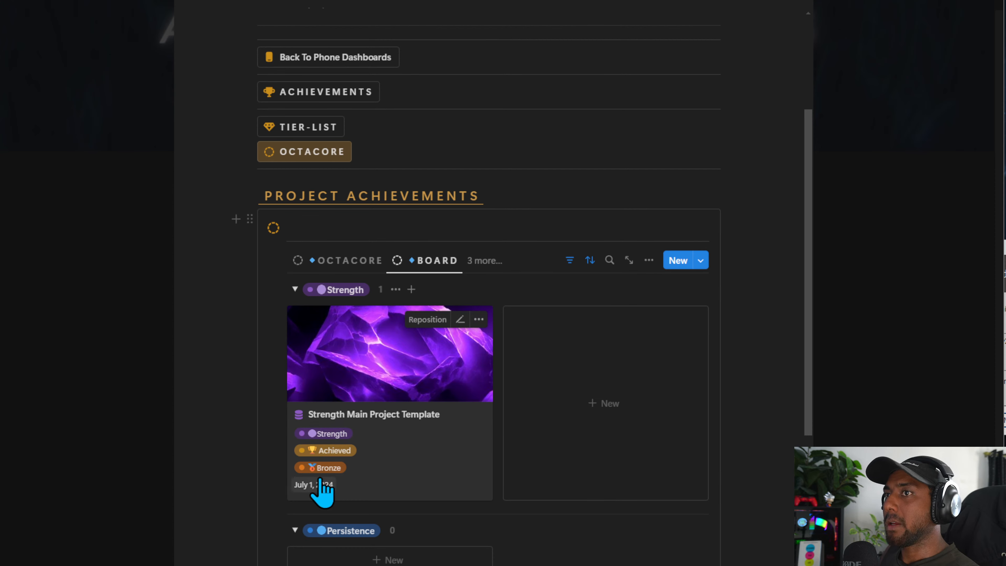
# Change the layout of the BOARD view from Gallery to Board.
pyautogui.click(649, 261)
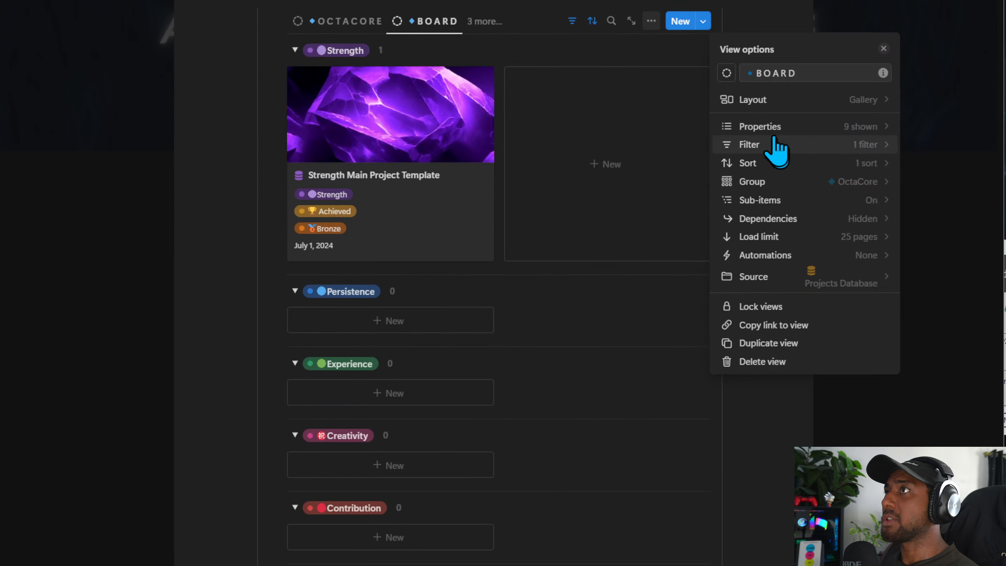
pyautogui.click(772, 100)
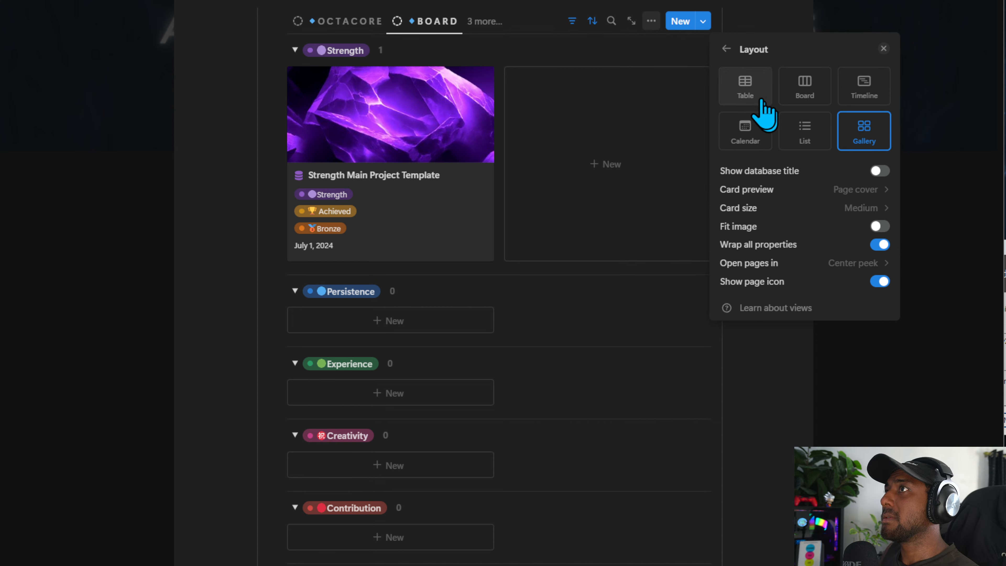
pyautogui.click(804, 99)
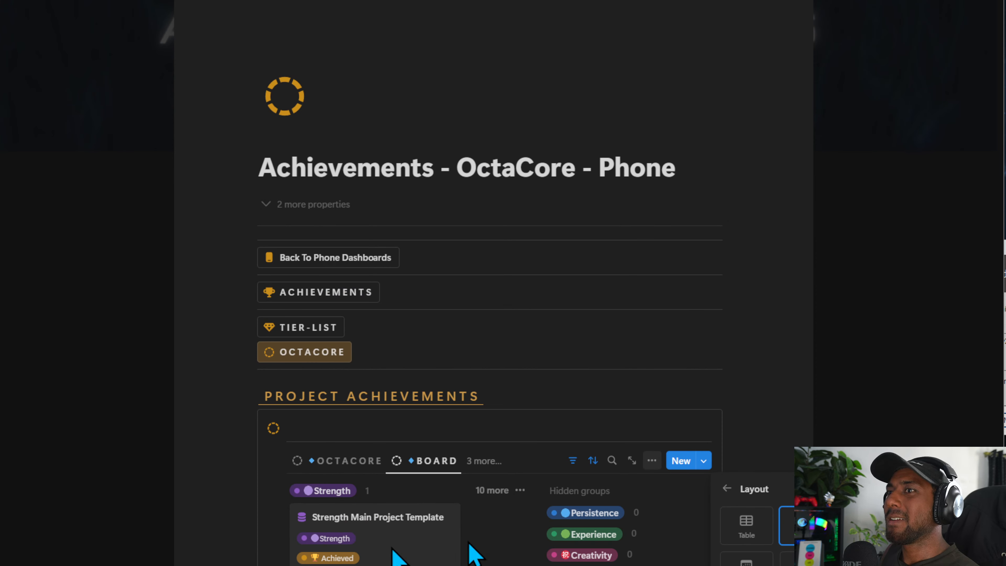
pyautogui.click(631, 548)
# Set the BOARD view's card preview to Page cover and turn on colored columns.
pyautogui.click(659, 461)
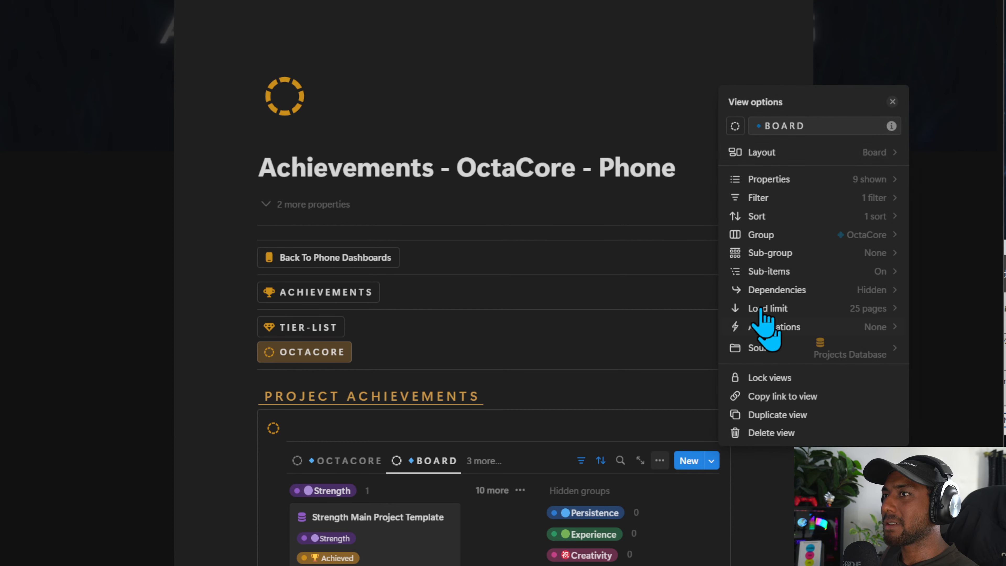
pyautogui.click(786, 152)
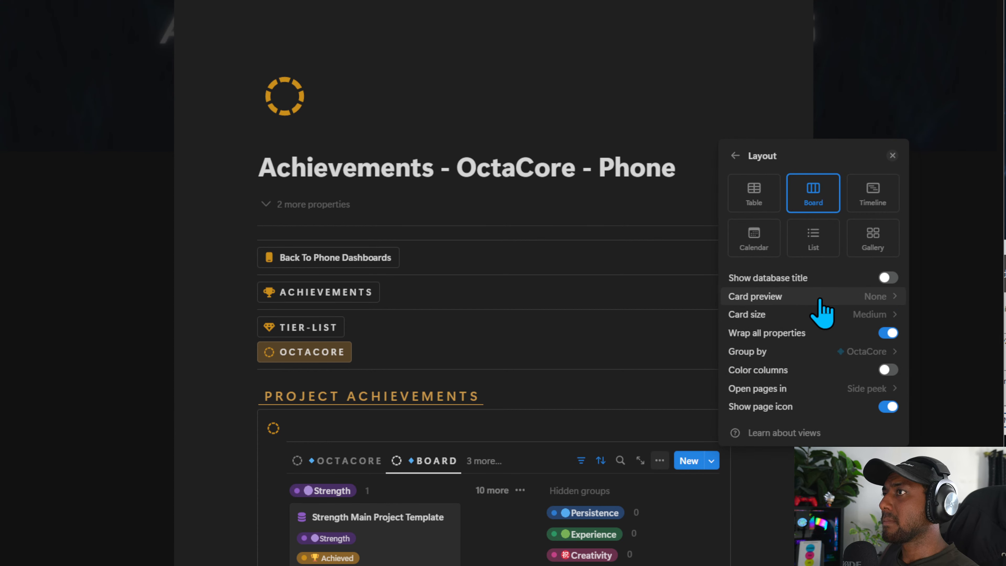
pyautogui.click(791, 297)
pyautogui.click(800, 335)
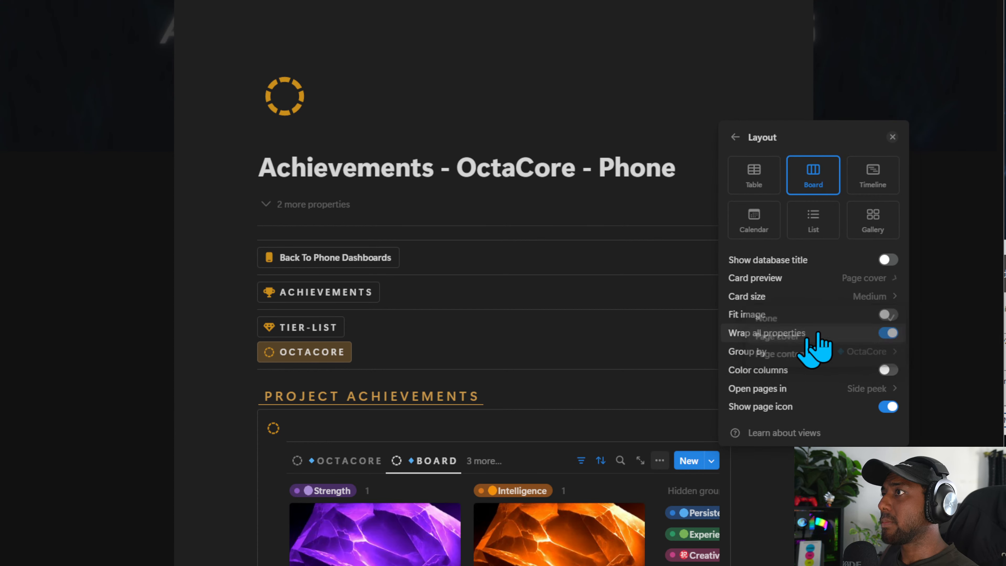
pyautogui.click(782, 371)
# Show the empty OctaCore groups as columns in the BOARD view.
pyautogui.click(760, 357)
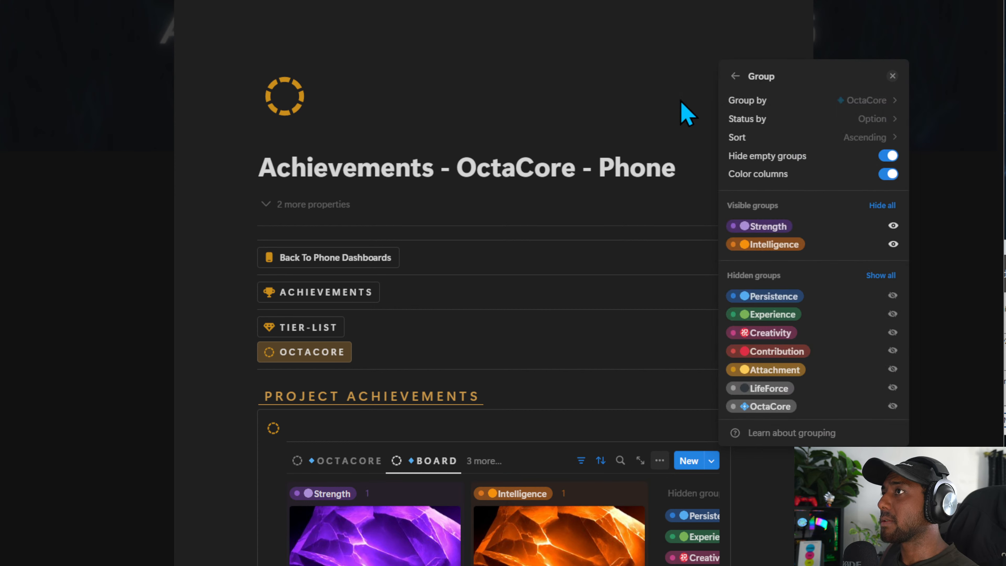
pyautogui.click(888, 156)
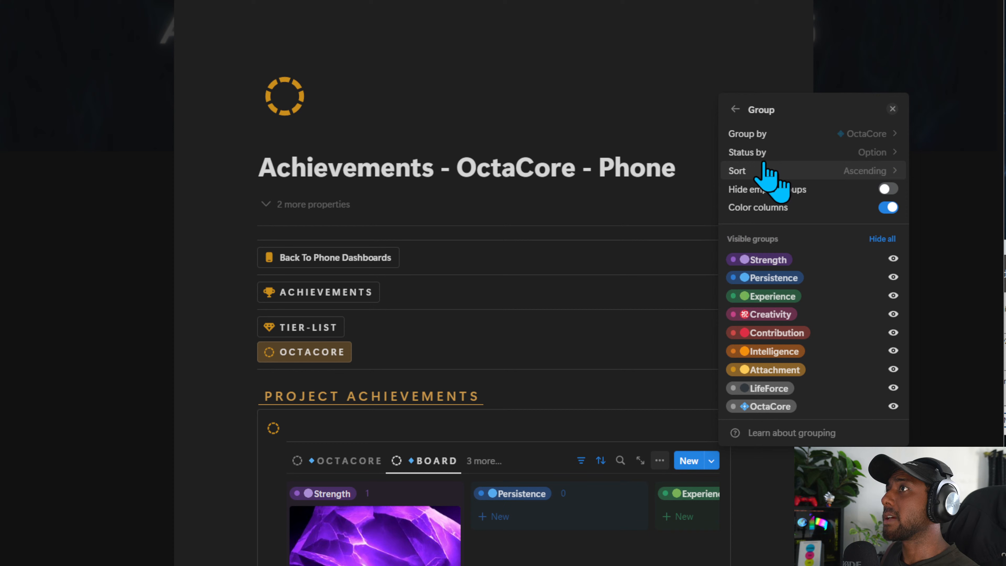
pyautogui.click(736, 110)
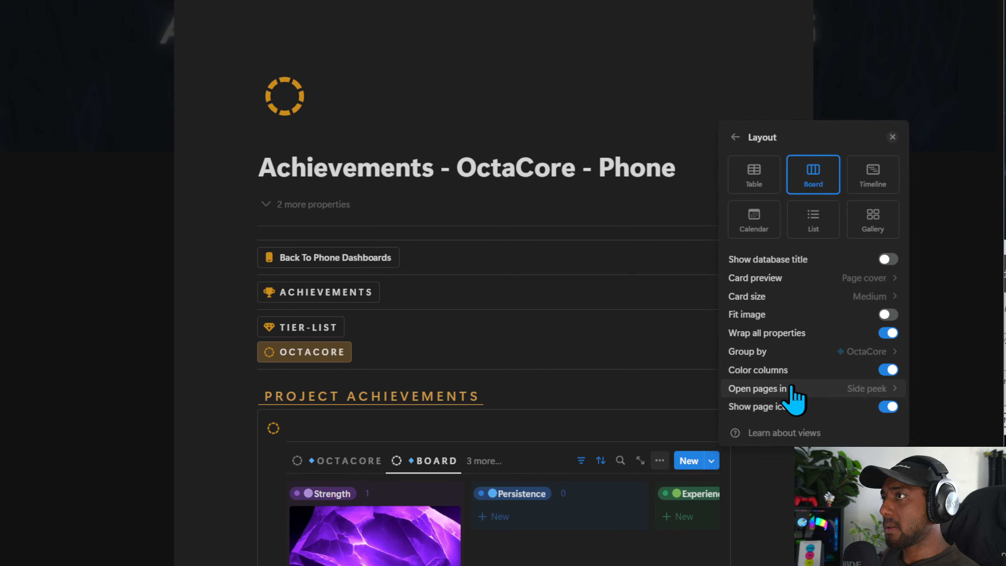
pyautogui.click(736, 137)
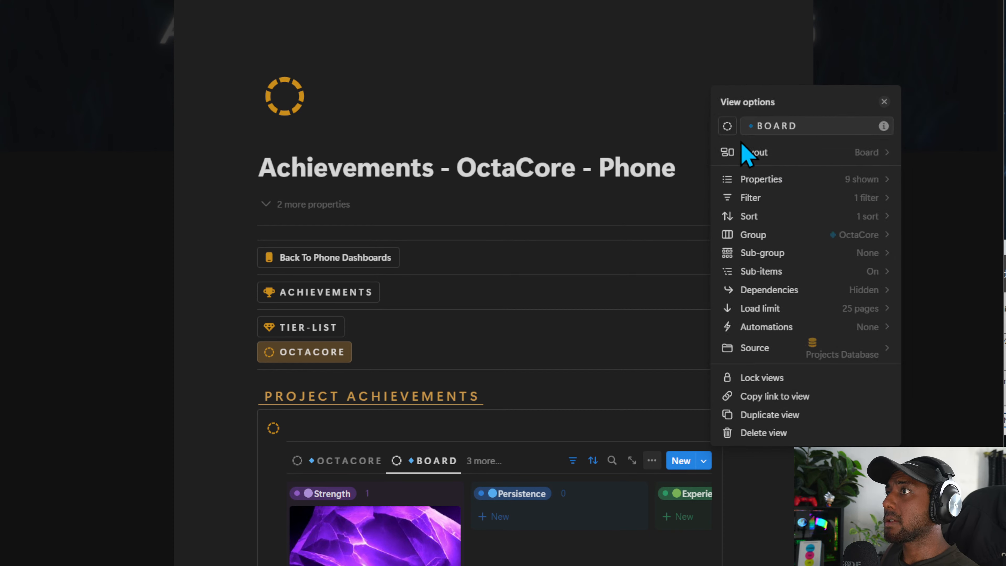
# Hide the Main Areas, Main Project and Priority properties in the BOARD view, and move Sub-Project Progress and Task Progress after Project Date.
pyautogui.click(762, 182)
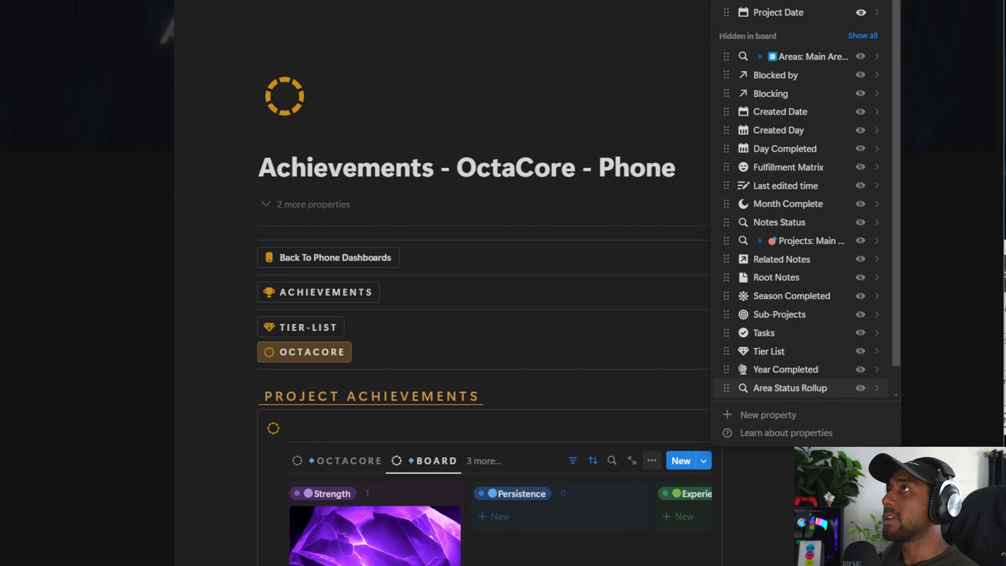
pyautogui.click(805, 472)
pyautogui.scroll(-2, 788, 456)
pyautogui.click(653, 363)
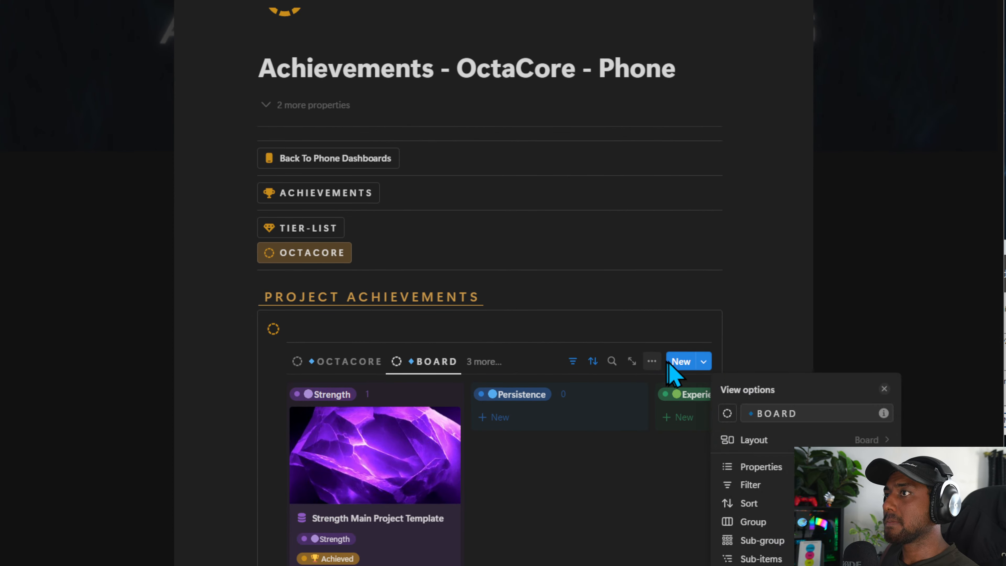
pyautogui.click(770, 486)
pyautogui.click(725, 387)
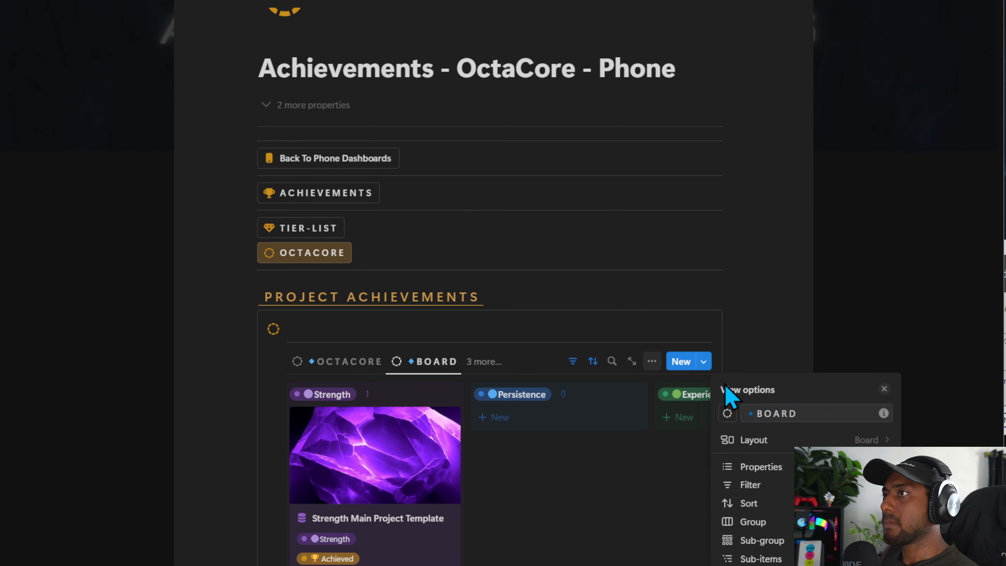
pyautogui.click(766, 468)
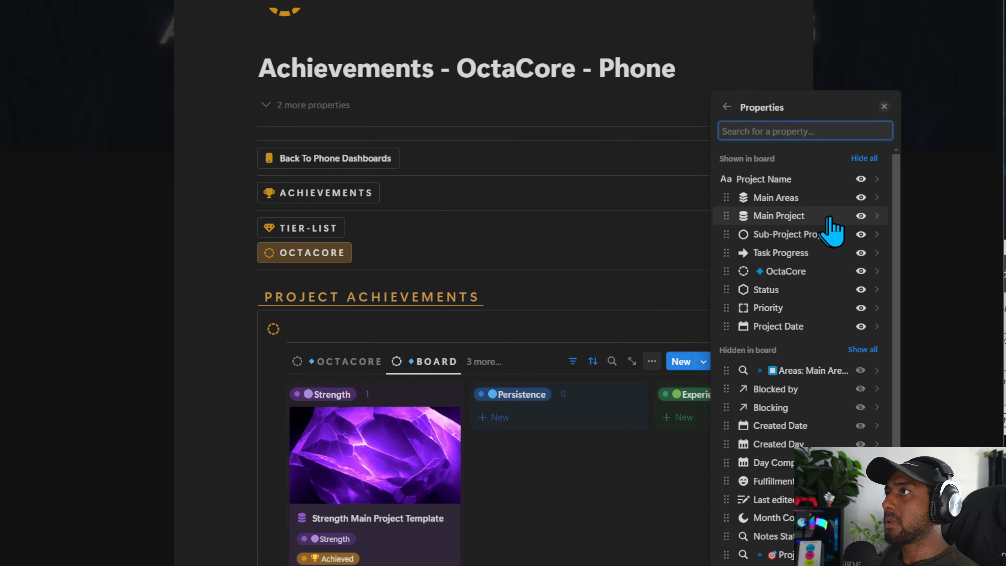
pyautogui.click(860, 198)
pyautogui.click(860, 198)
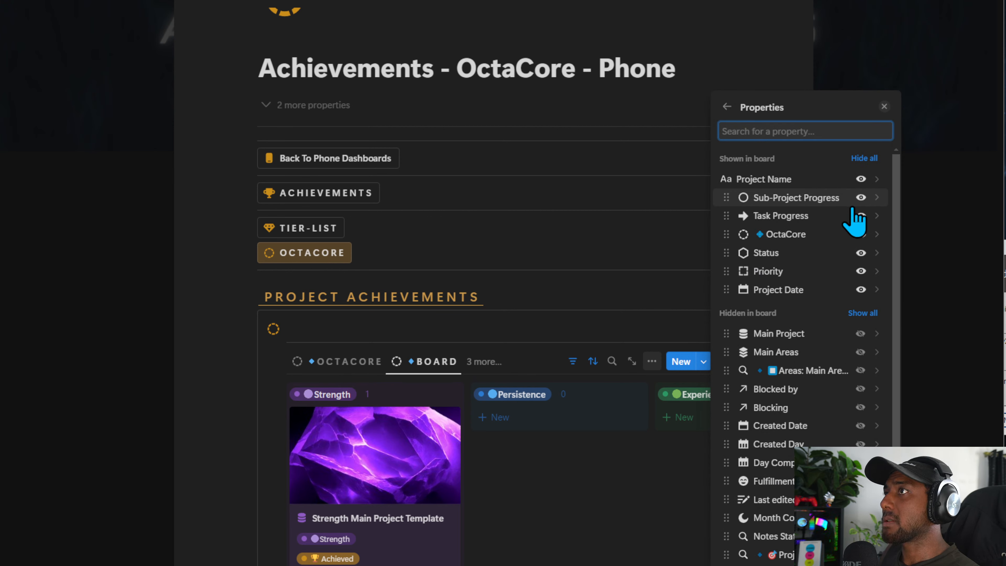
pyautogui.moveTo(819, 203); pyautogui.dragTo(794, 291)
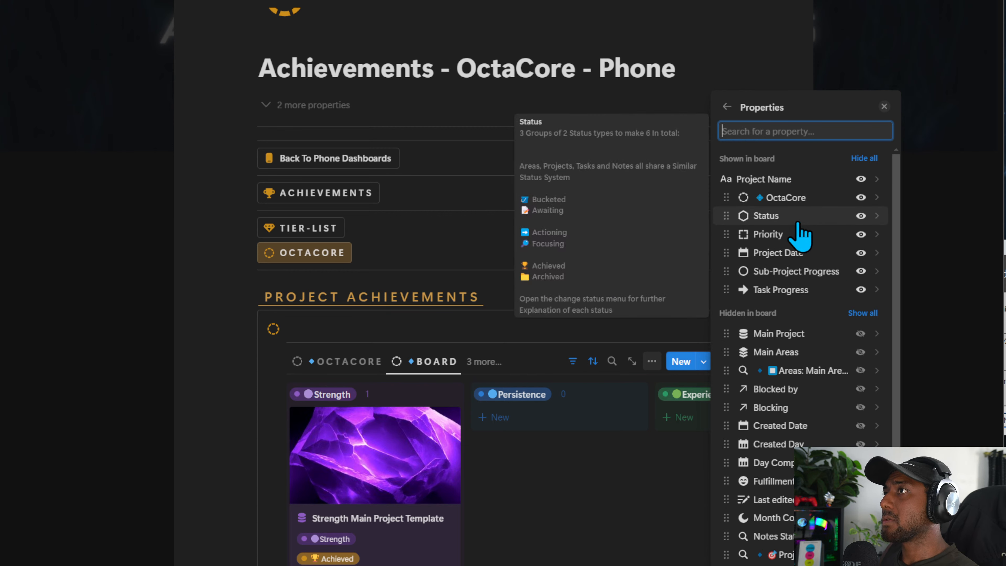
pyautogui.click(860, 234)
# Show the Tier List property on the BOARD cards and place it between Status and Project Date.
pyautogui.click(813, 130)
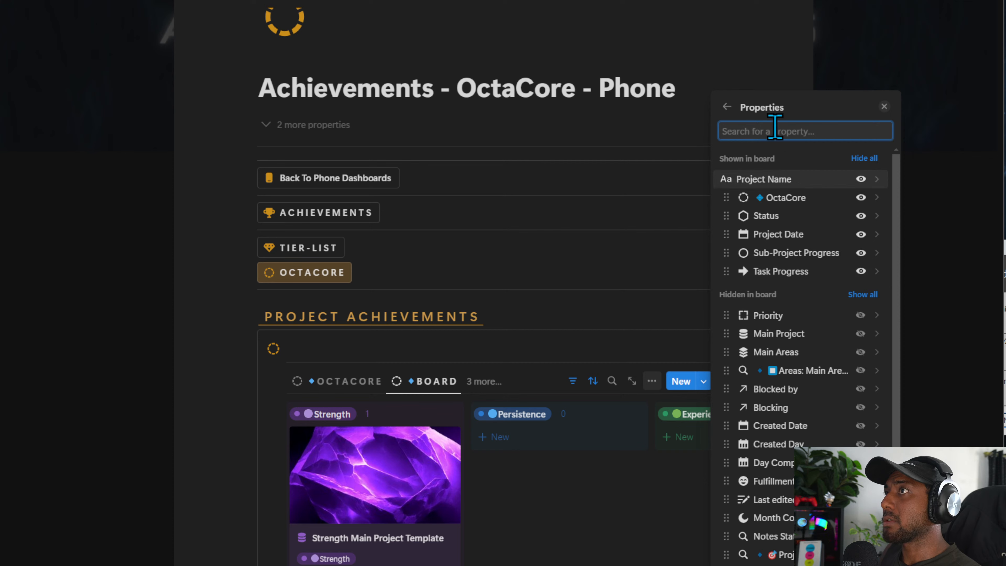
pyautogui.write('TERS')
pyautogui.click(860, 461)
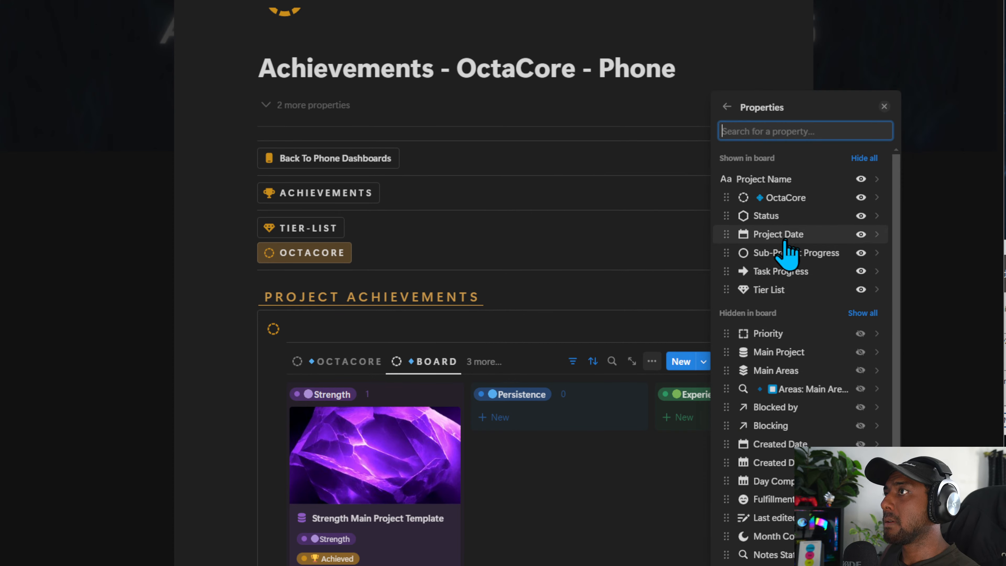
pyautogui.moveTo(780, 287); pyautogui.dragTo(790, 263)
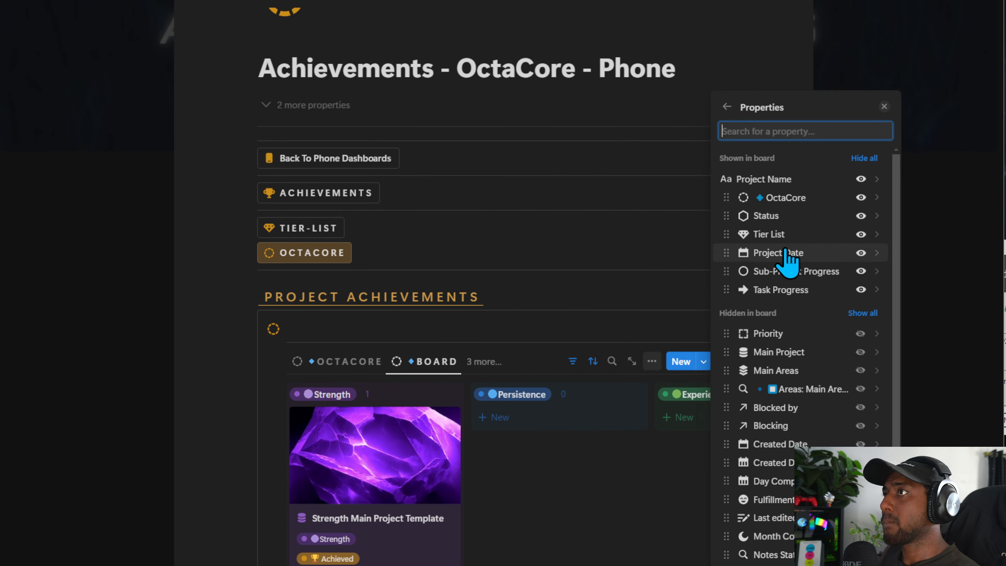
pyautogui.click(349, 511)
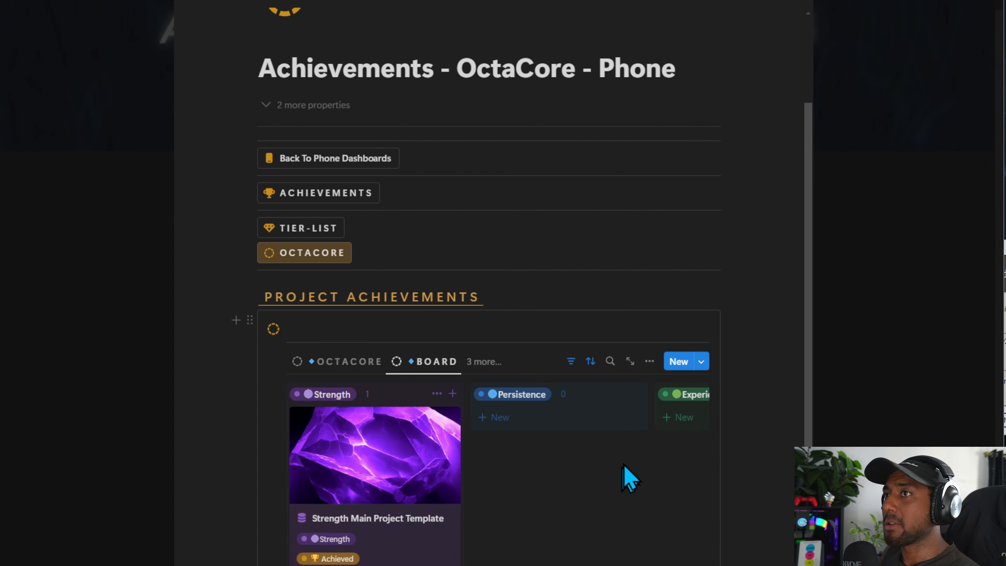
# Check the sub-items settings of the BOARD view and close them again.
pyautogui.click(649, 362)
pyautogui.click(761, 559)
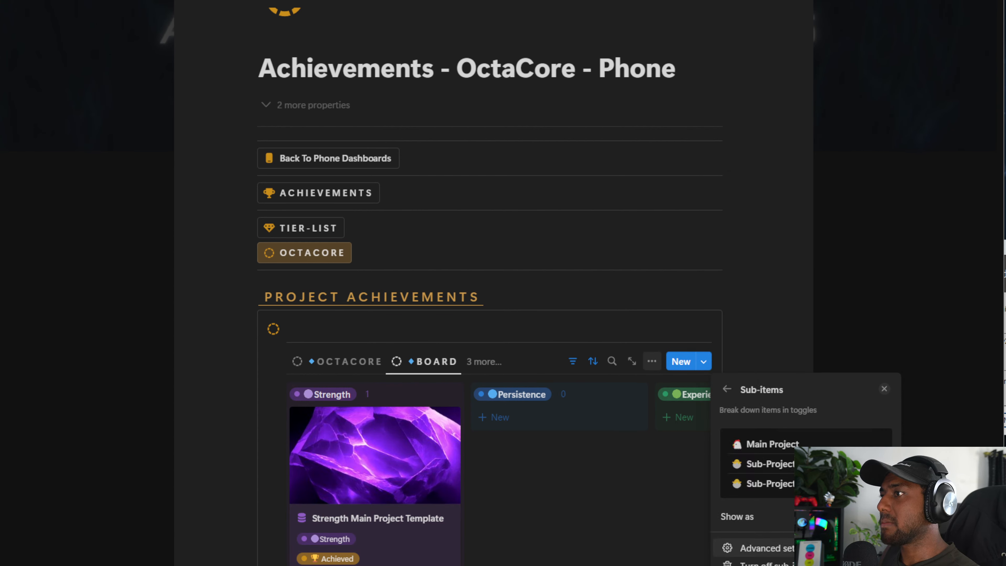
pyautogui.click(539, 516)
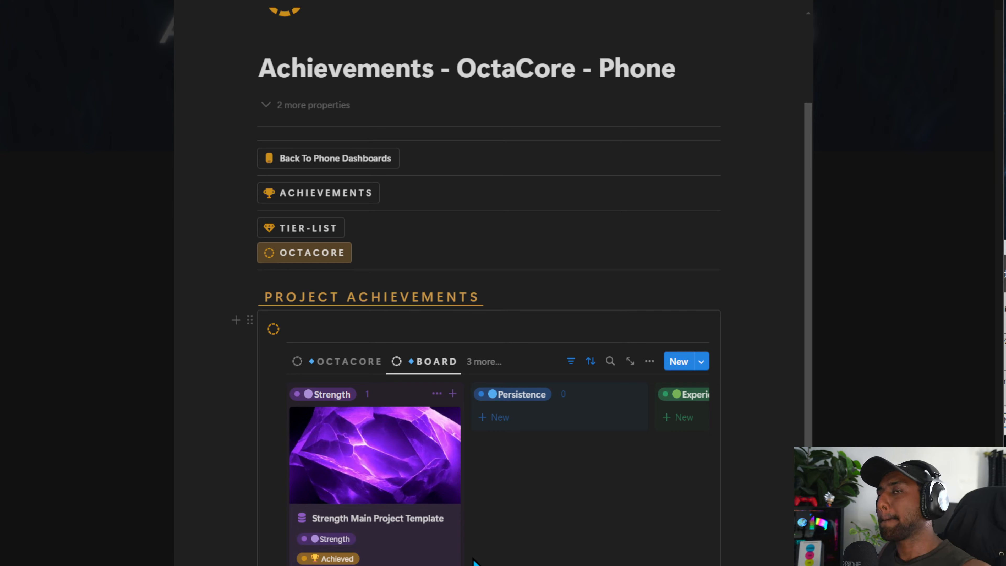
# Open Strength Main Project Template and set the Project Date of its Strength Sub Project Template to July 2, 2024.
pyautogui.click(336, 466)
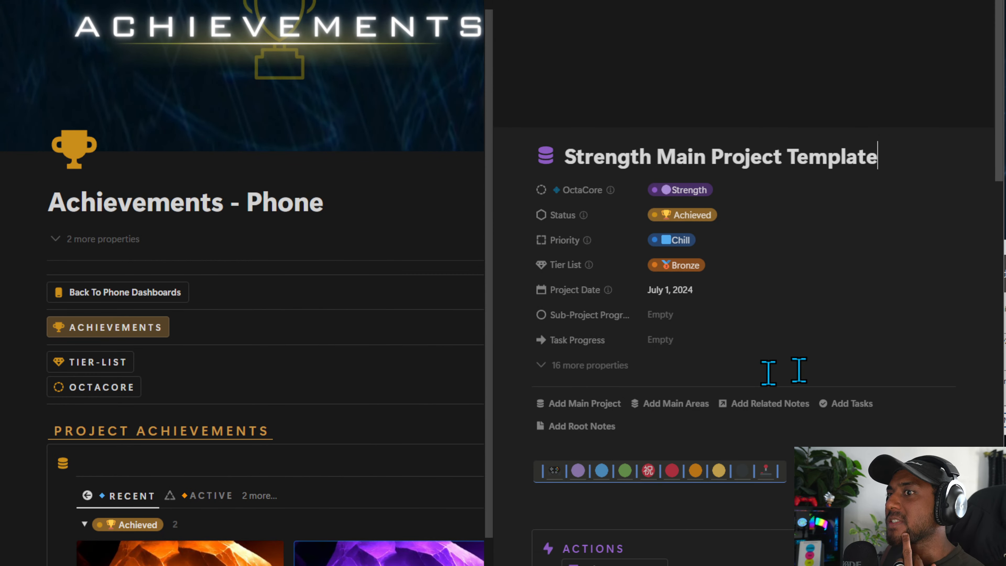
pyautogui.scroll(-15, 764, 333)
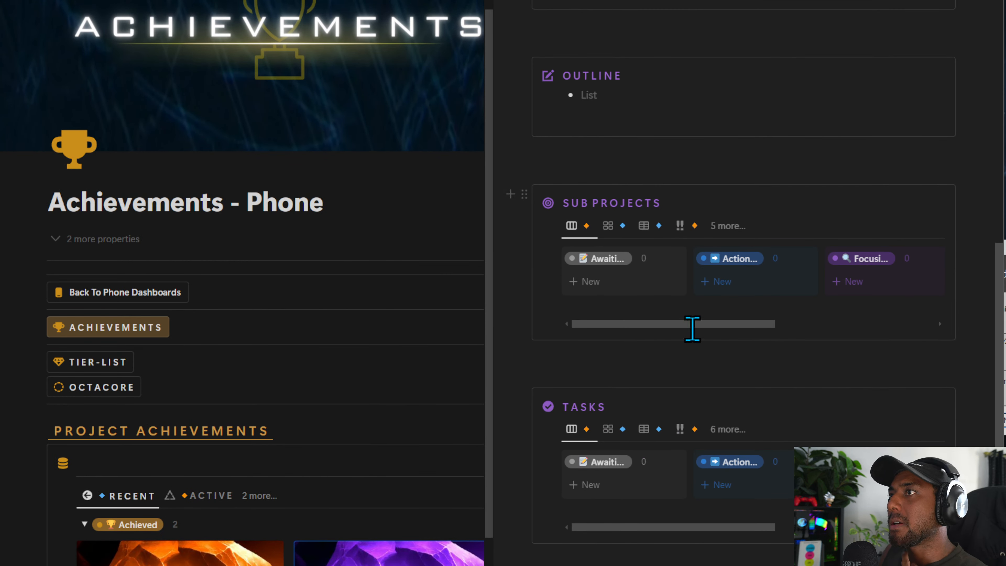
pyautogui.moveTo(697, 326); pyautogui.dragTo(798, 317)
pyautogui.click(809, 289)
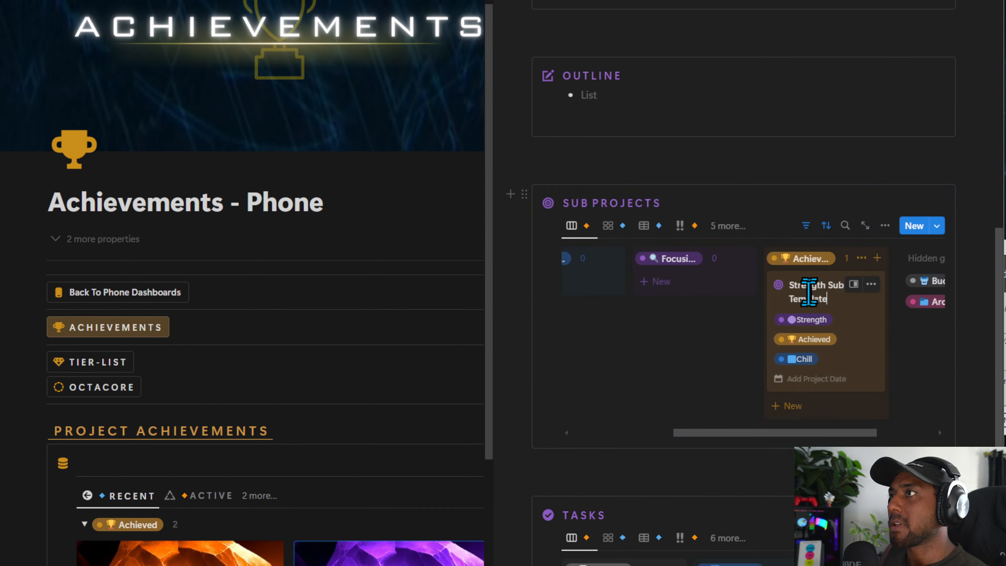
pyautogui.click(797, 378)
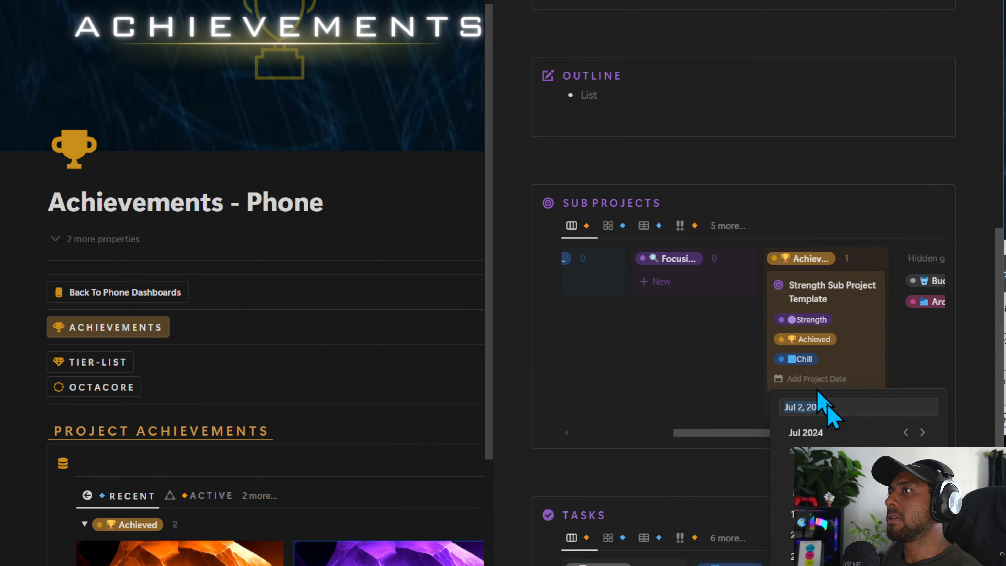
pyautogui.click(348, 428)
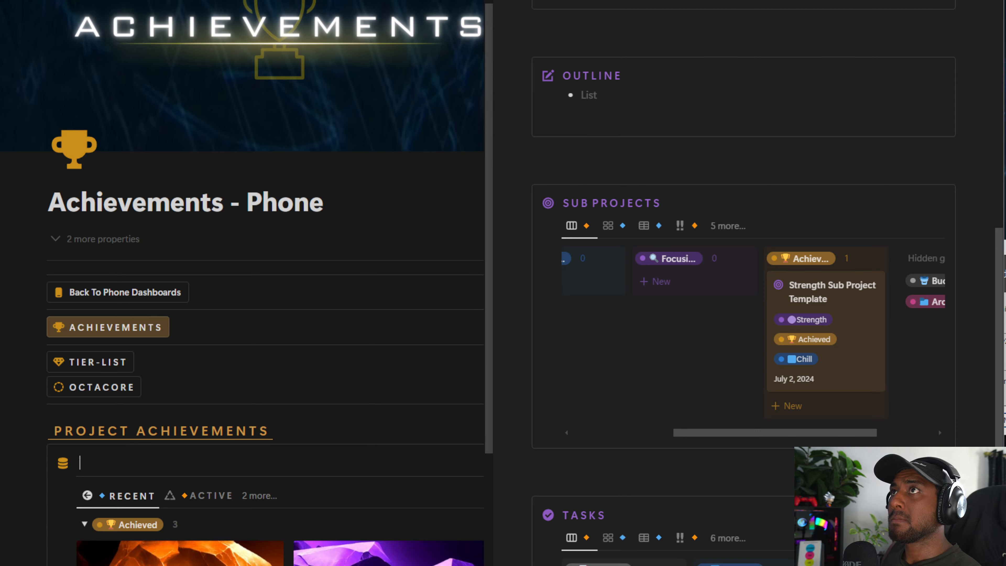
# Clear the Project Date of Strength Sub Project Template in the RECENT gallery of the achievements page.
pyautogui.click(527, 1)
pyautogui.scroll(-4, 420, 388)
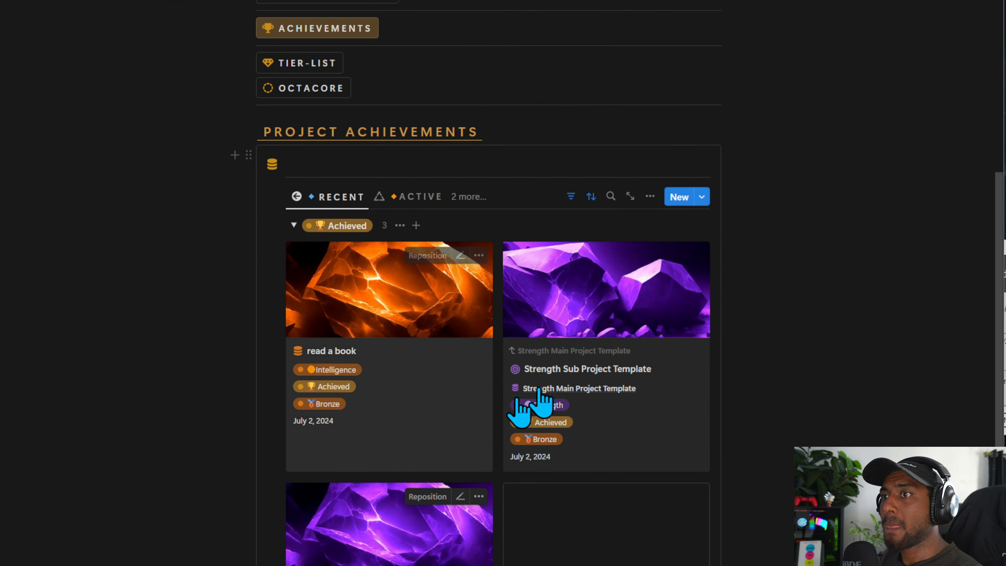
pyautogui.click(530, 459)
pyautogui.click(555, 429)
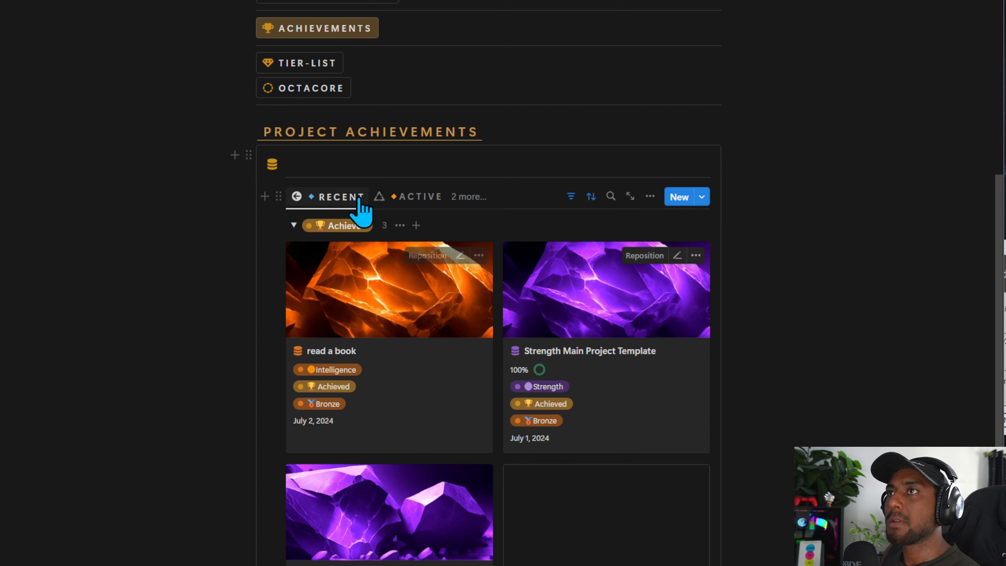
# Open the phone TIER-LIST page and move Strength Main Project Template into the Diamond group.
pyautogui.click(309, 64)
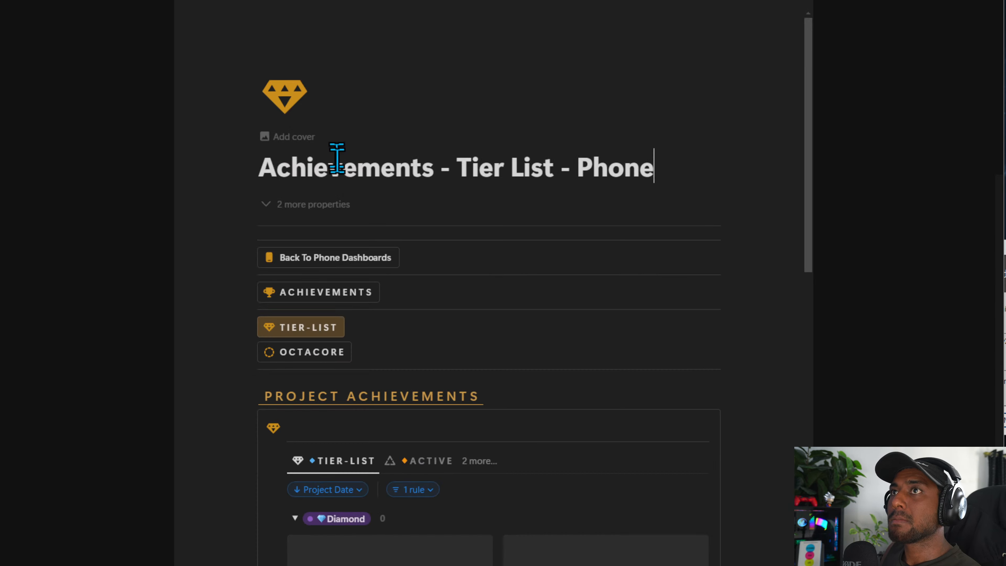
pyautogui.scroll(-8, 386, 465)
pyautogui.scroll(-4, 503, 545)
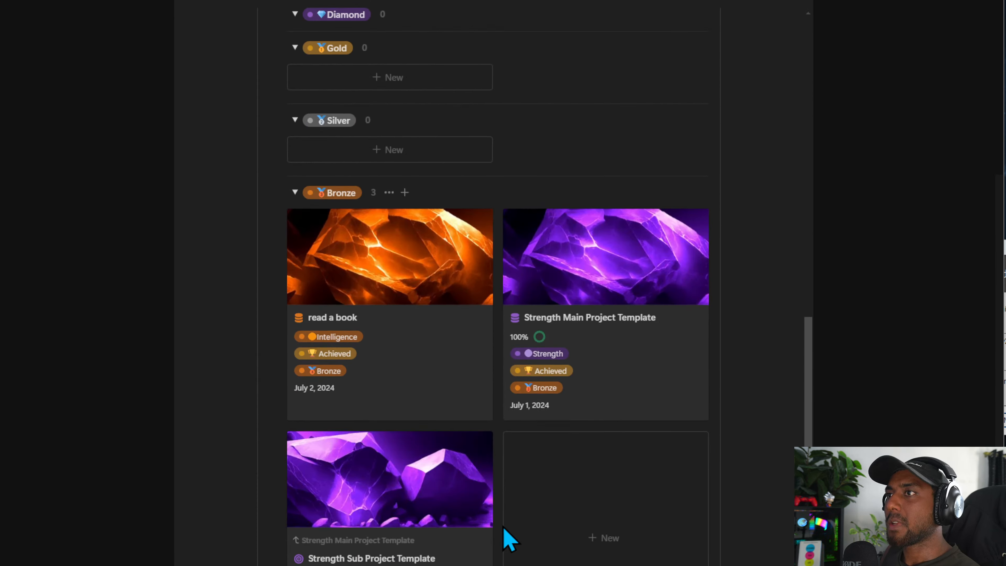
pyautogui.scroll(3, 510, 533)
pyautogui.click(547, 509)
pyautogui.click(583, 534)
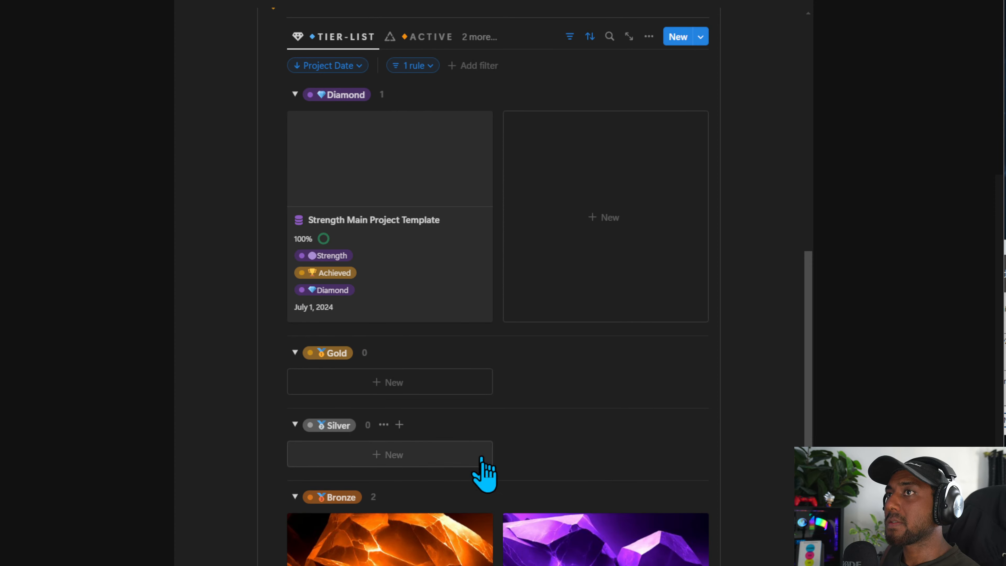
# Move Strength Sub Project Template into the Gold group of the TIER-LIST gallery.
pyautogui.scroll(-3, 482, 459)
pyautogui.click(555, 565)
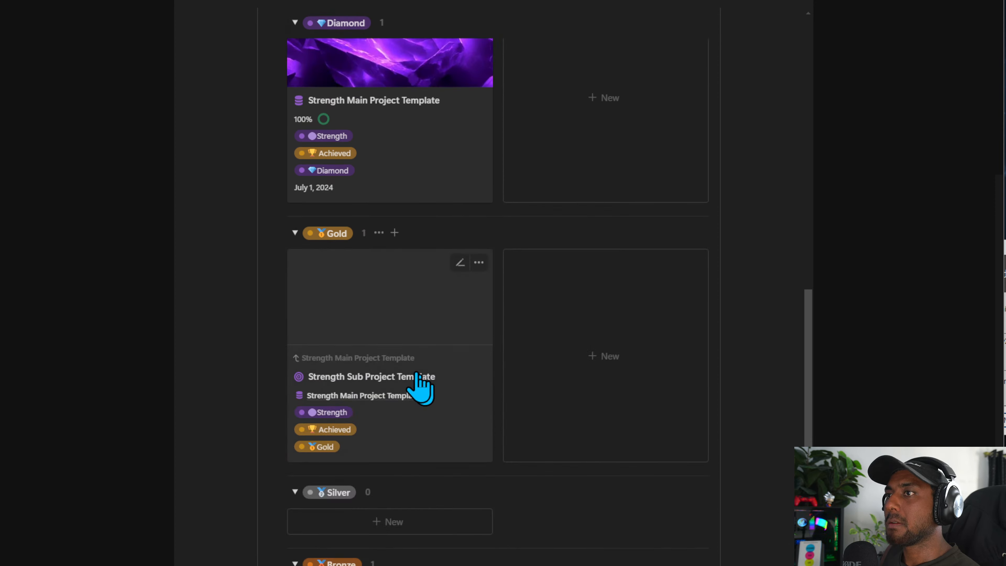
pyautogui.scroll(5, 416, 377)
pyautogui.scroll(-7, 415, 382)
pyautogui.scroll(12, 448, 484)
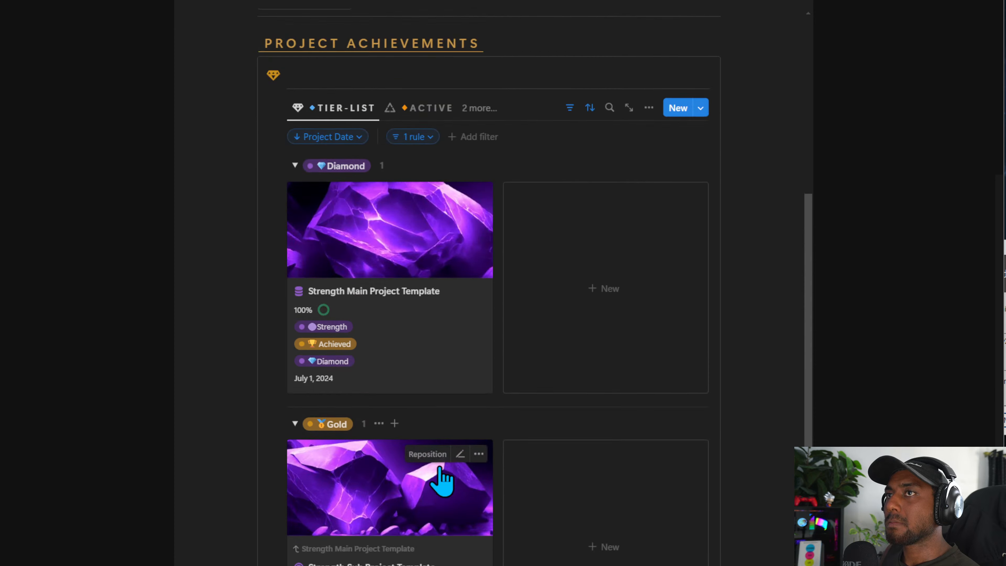
# Open the phone OctaCore page and compare the achieved Strength projects in its OCTACORE gallery and BOARD views.
pyautogui.click(270, 165)
pyautogui.scroll(-6, 393, 460)
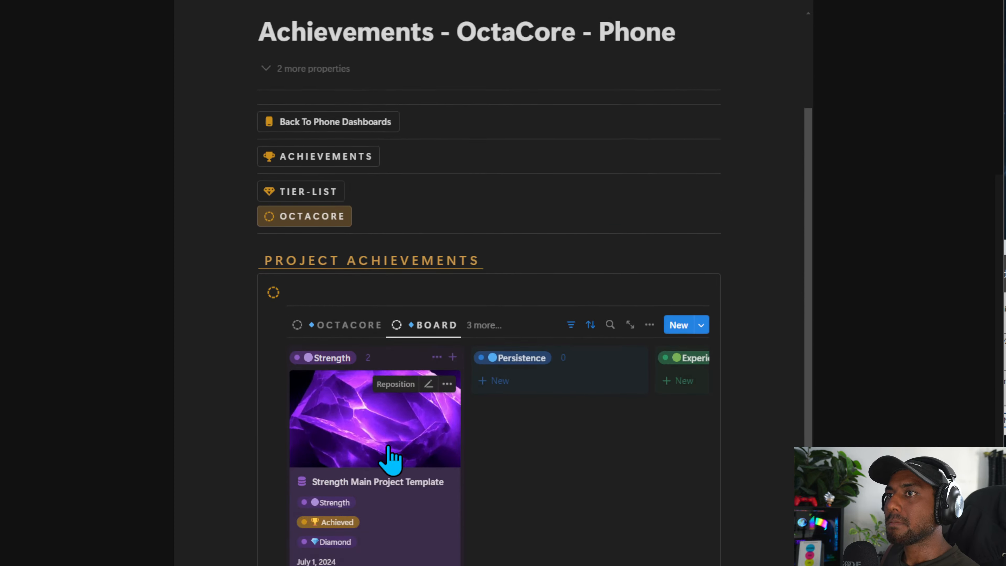
pyautogui.scroll(6, 420, 427)
pyautogui.click(337, 454)
pyautogui.scroll(-7, 312, 408)
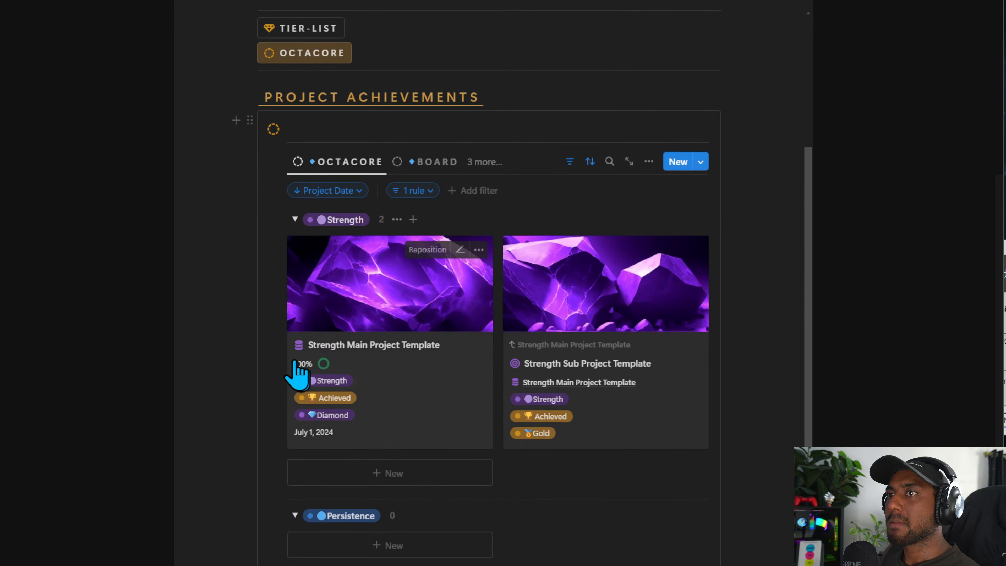
pyautogui.scroll(-11, 422, 511)
pyautogui.scroll(10, 420, 492)
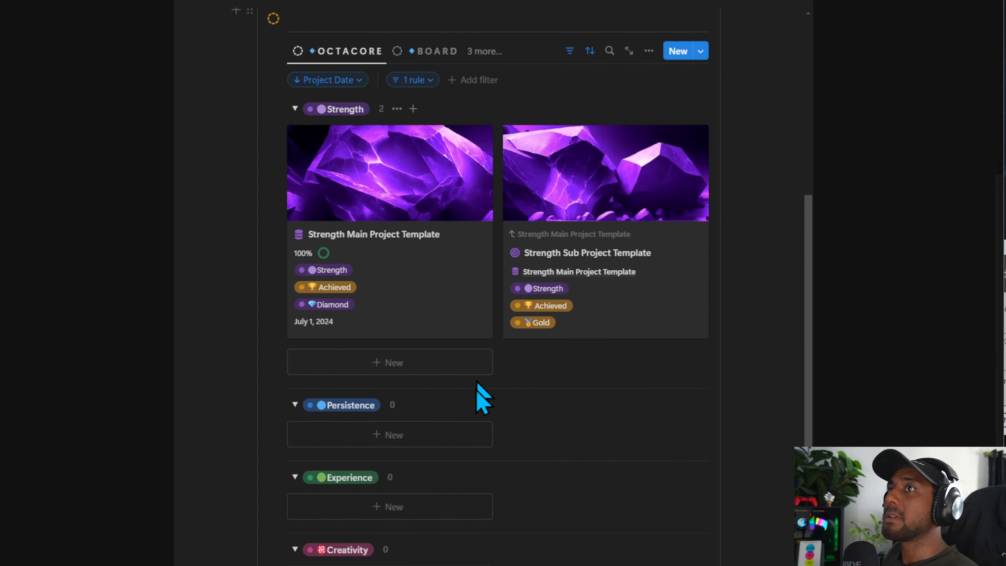
pyautogui.scroll(6, 404, 332)
pyautogui.click(430, 350)
pyautogui.scroll(3, 423, 371)
pyautogui.scroll(-3, 468, 473)
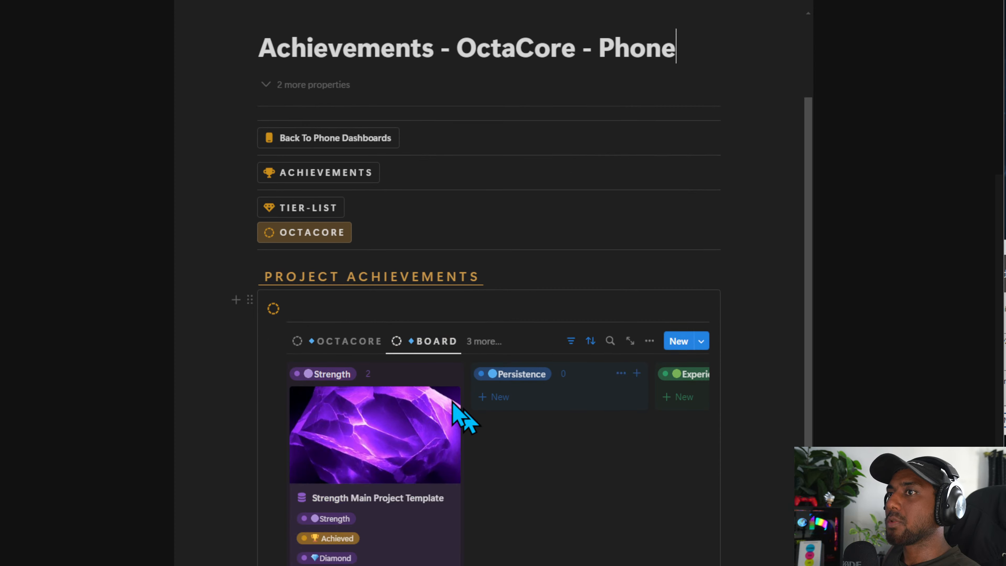
pyautogui.click(335, 346)
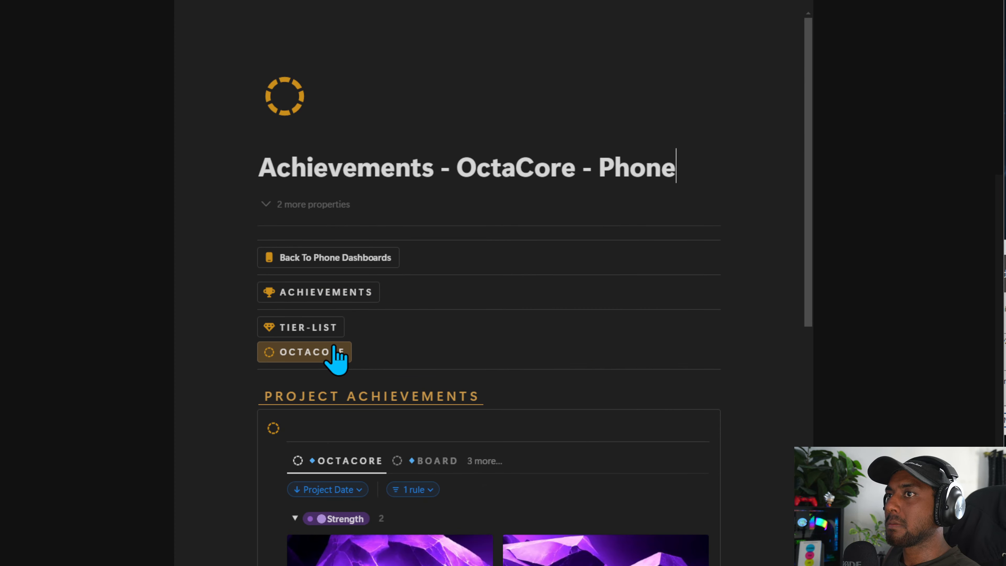
pyautogui.scroll(-7, 548, 495)
pyautogui.scroll(3, 508, 472)
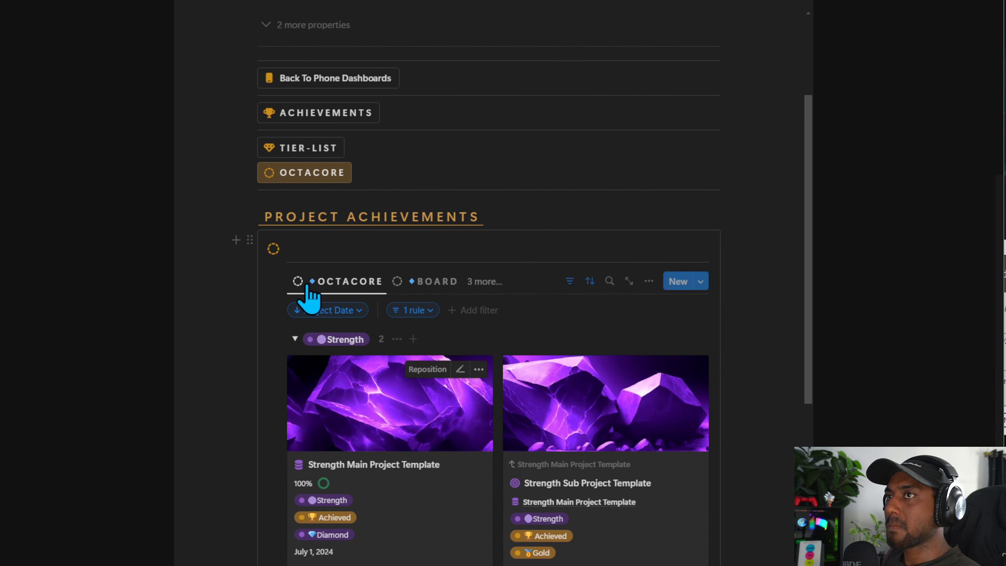
pyautogui.click(679, 281)
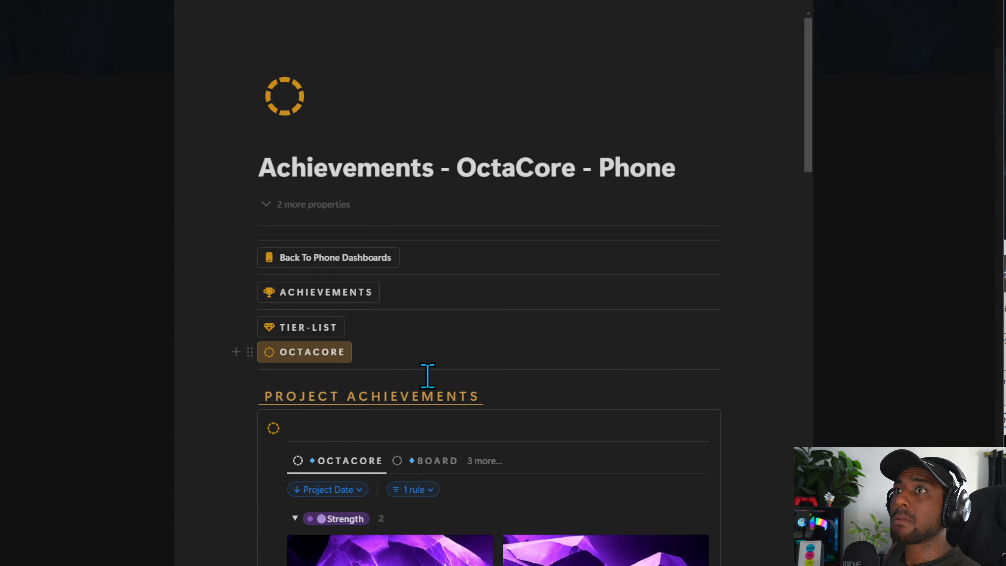
# In the OCTACORE gallery, move Sub-Project Progress and Task Progress after Project Date and hide Main Areas and Main Project.
pyautogui.scroll(-5, 409, 535)
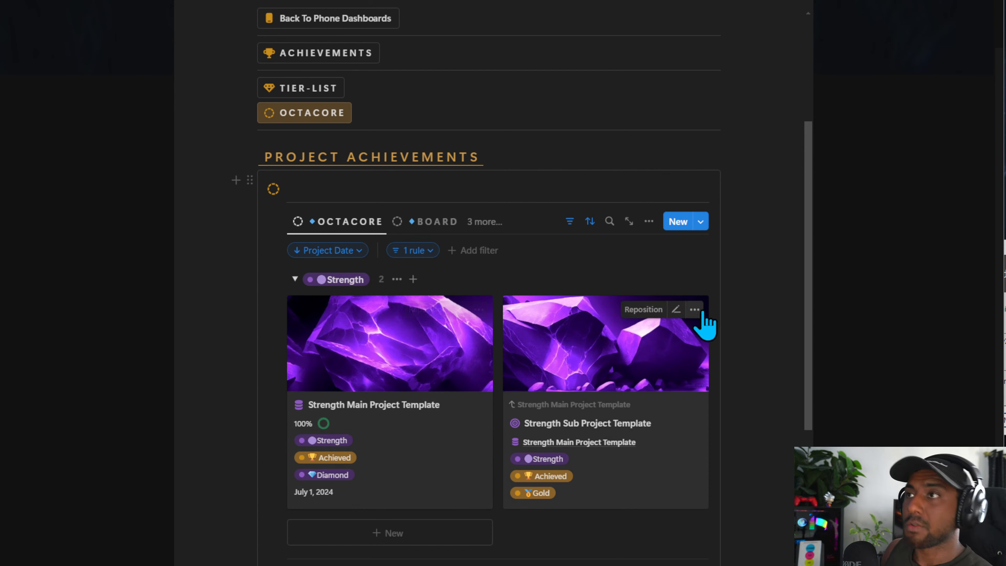
pyautogui.click(648, 222)
pyautogui.click(760, 127)
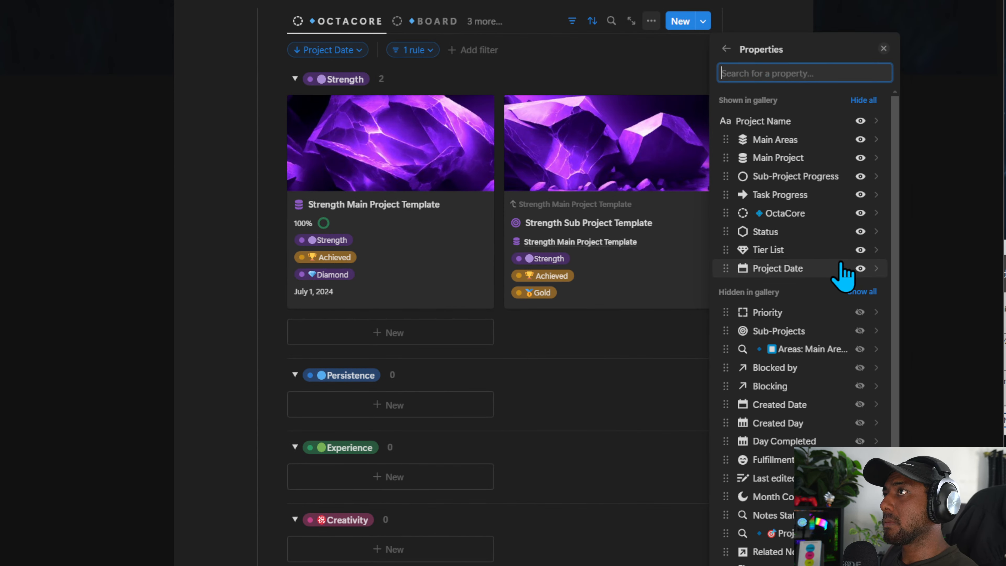
pyautogui.moveTo(840, 180); pyautogui.dragTo(826, 281)
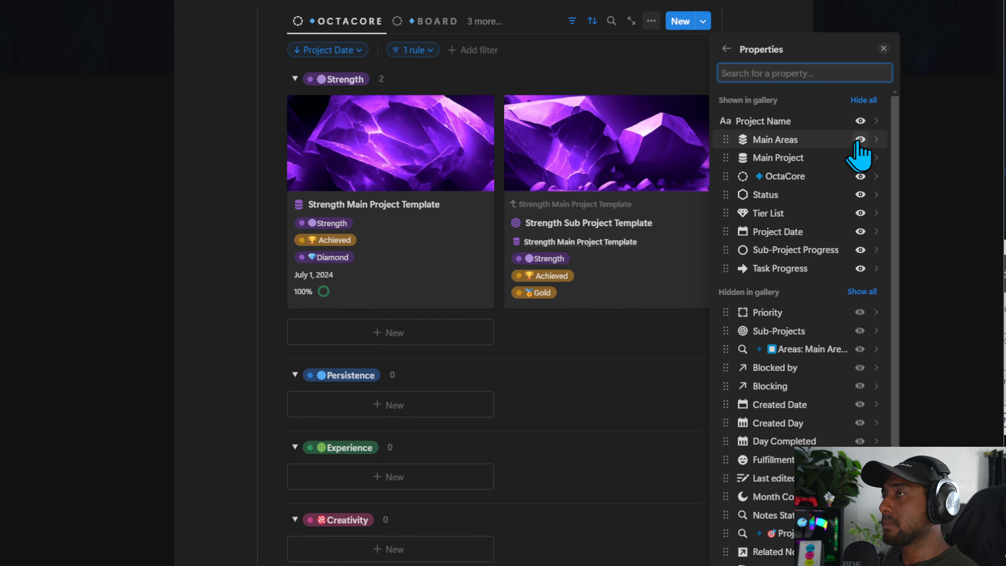
pyautogui.click(859, 139)
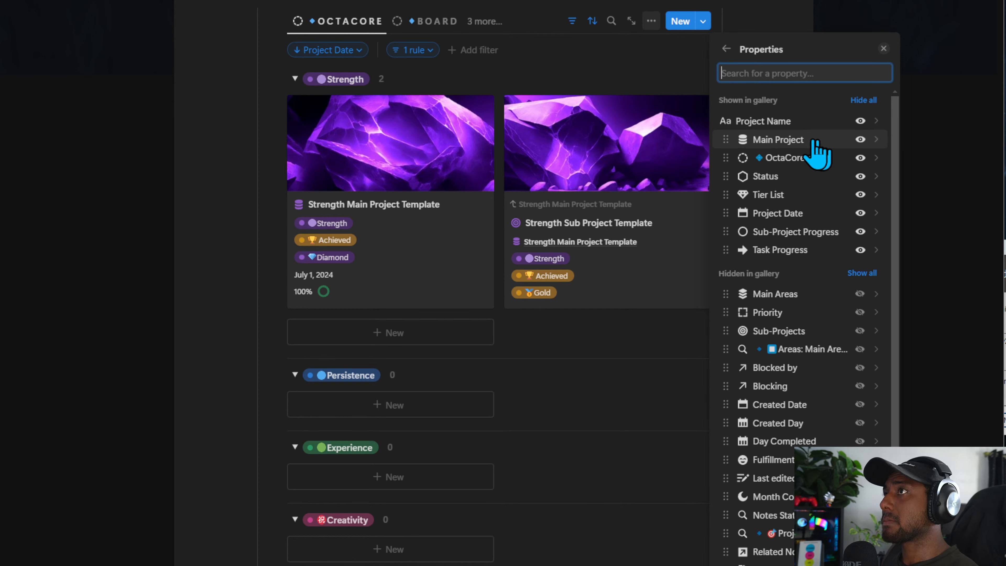
pyautogui.moveTo(810, 161)
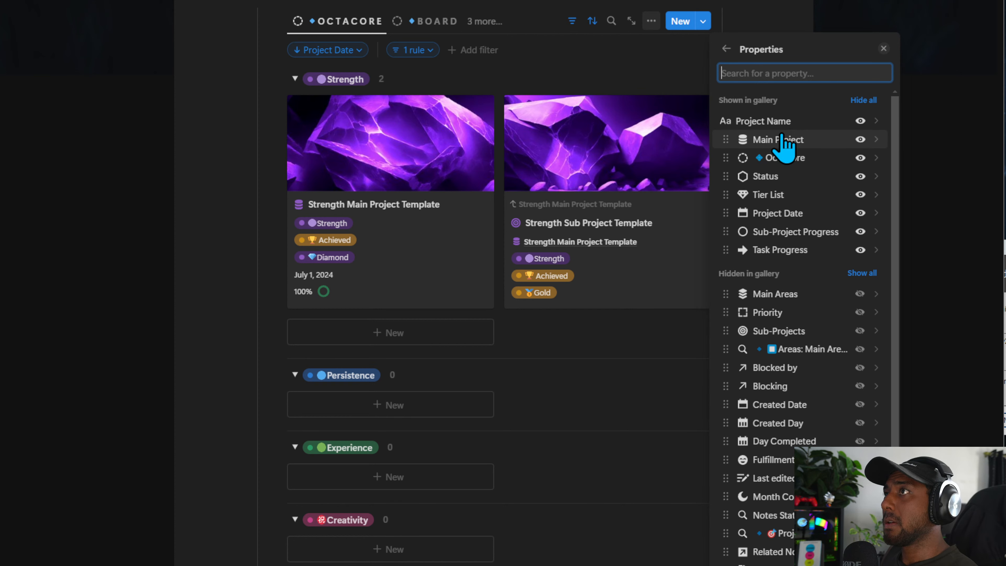
pyautogui.click(858, 141)
# Check which properties the BOARD view shows and in what order, and close its settings again.
pyautogui.click(415, 26)
pyautogui.click(416, 24)
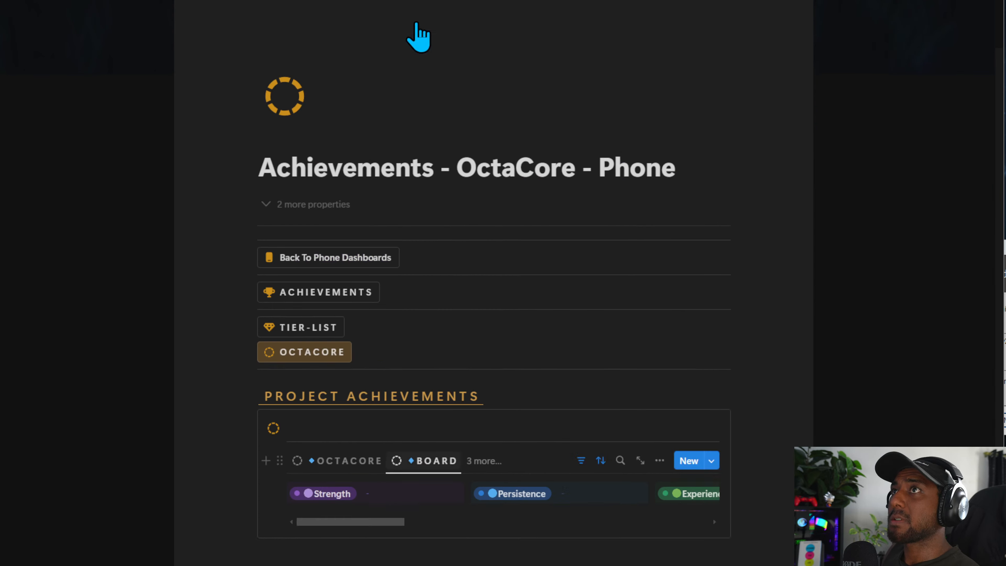
pyautogui.click(653, 461)
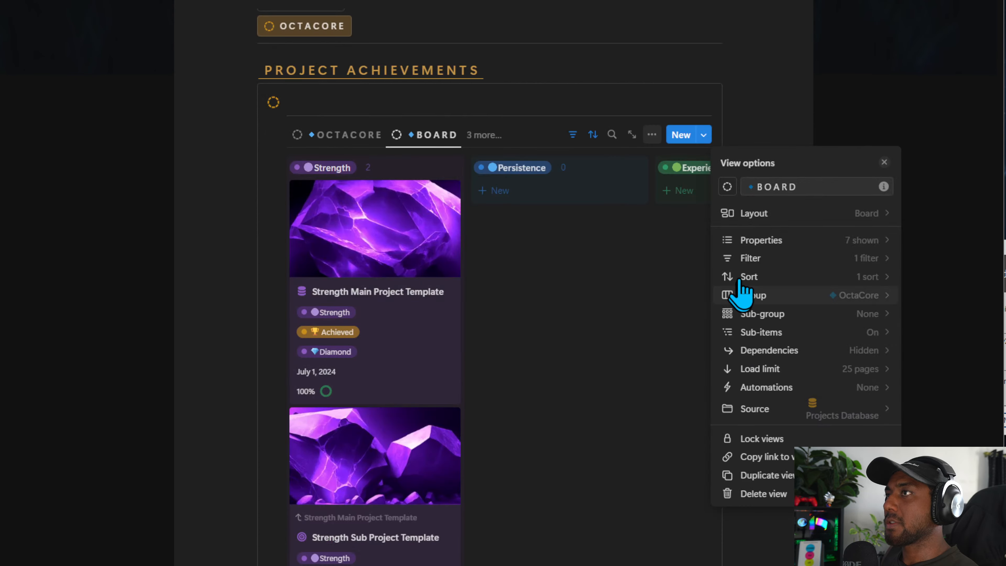
pyautogui.click(750, 241)
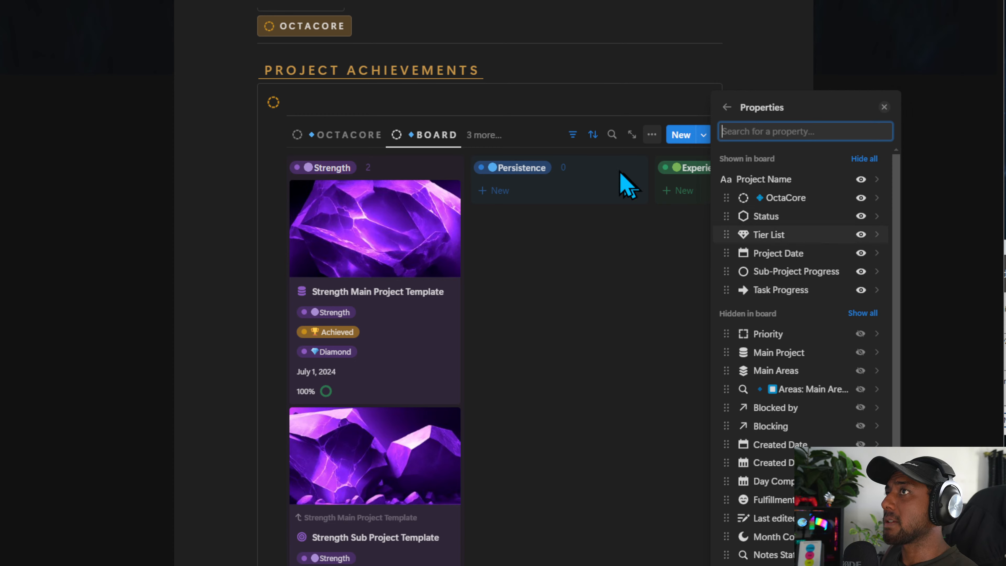
pyautogui.click(622, 180)
# On the TIER-LIST page, hide Main Project and Main Areas in the gallery and place Sub-Project Progress and Task Progress after Project Date.
pyautogui.scroll(5, 337, 222)
pyautogui.click(303, 179)
pyautogui.scroll(-6, 356, 297)
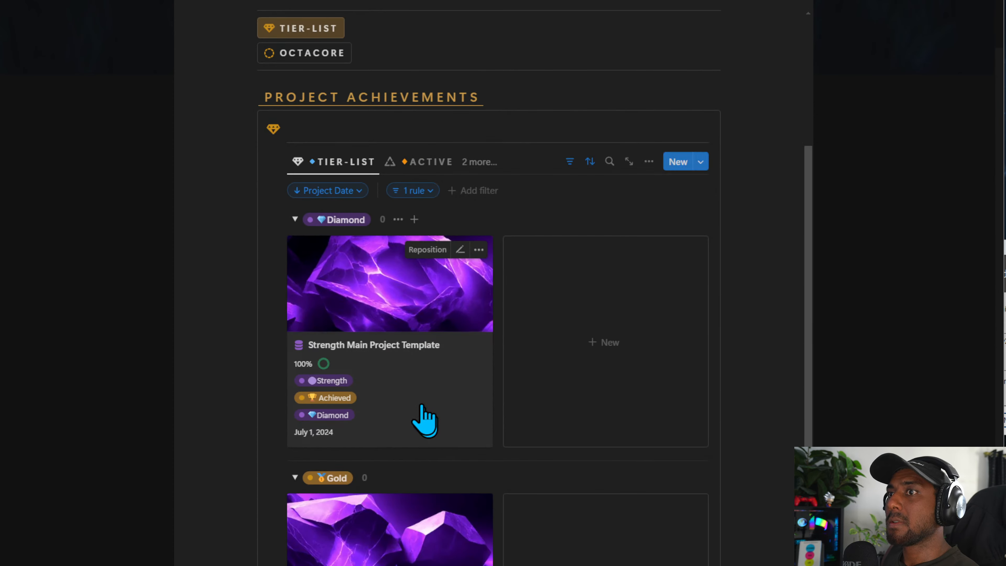
pyautogui.click(649, 161)
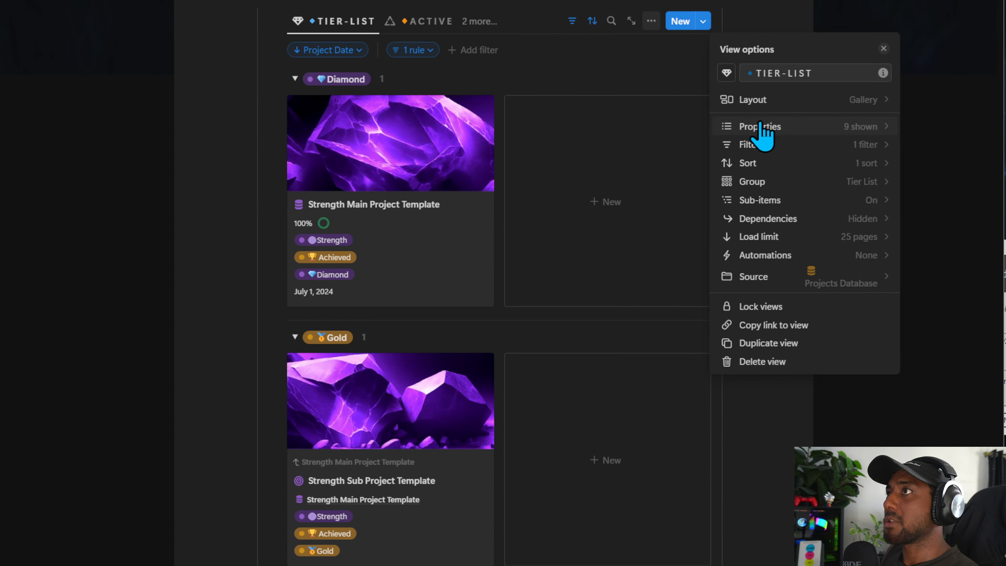
pyautogui.click(762, 129)
pyautogui.click(861, 139)
pyautogui.click(861, 140)
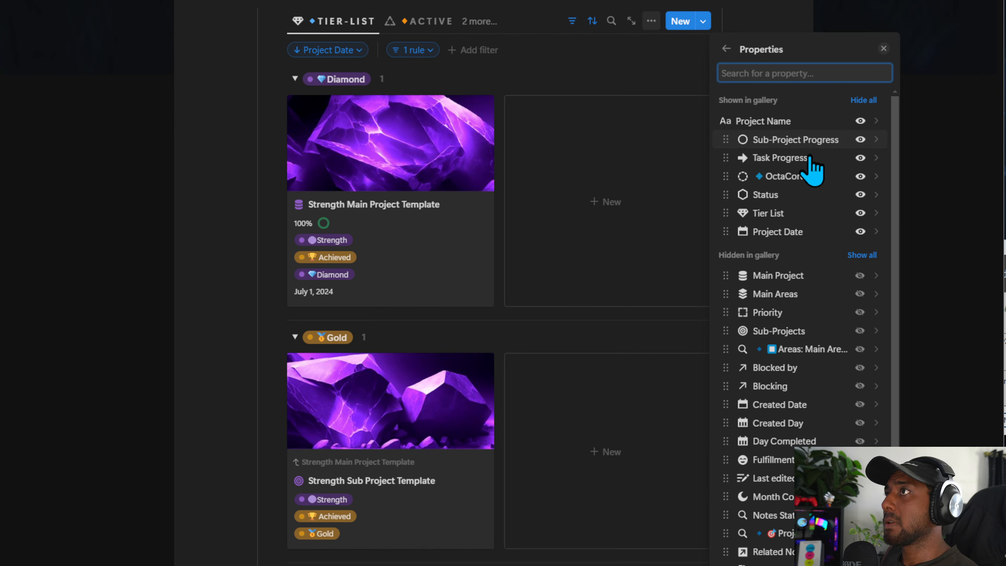
pyautogui.moveTo(809, 157); pyautogui.dragTo(815, 233)
pyautogui.moveTo(788, 139); pyautogui.dragTo(797, 248)
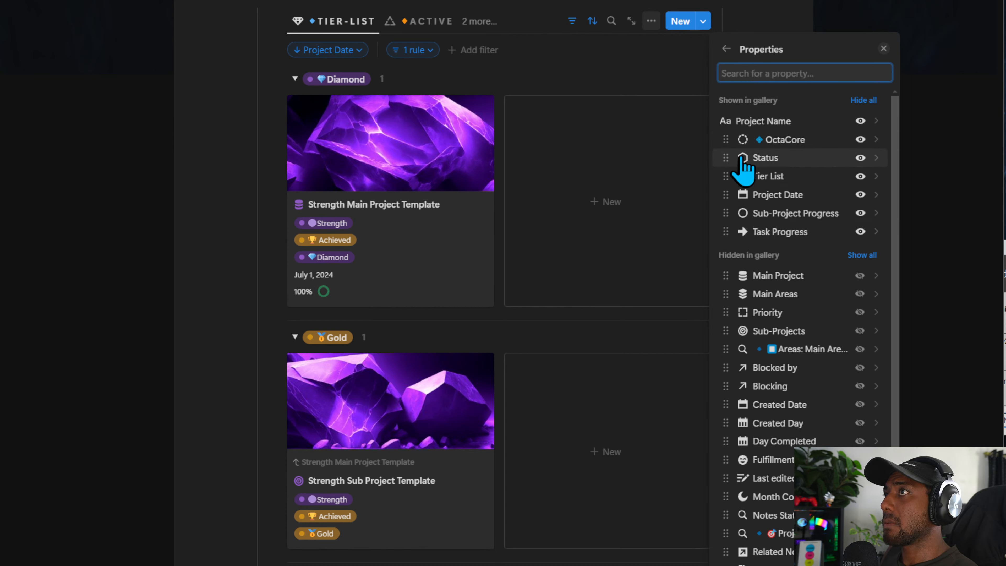
pyautogui.click(515, 74)
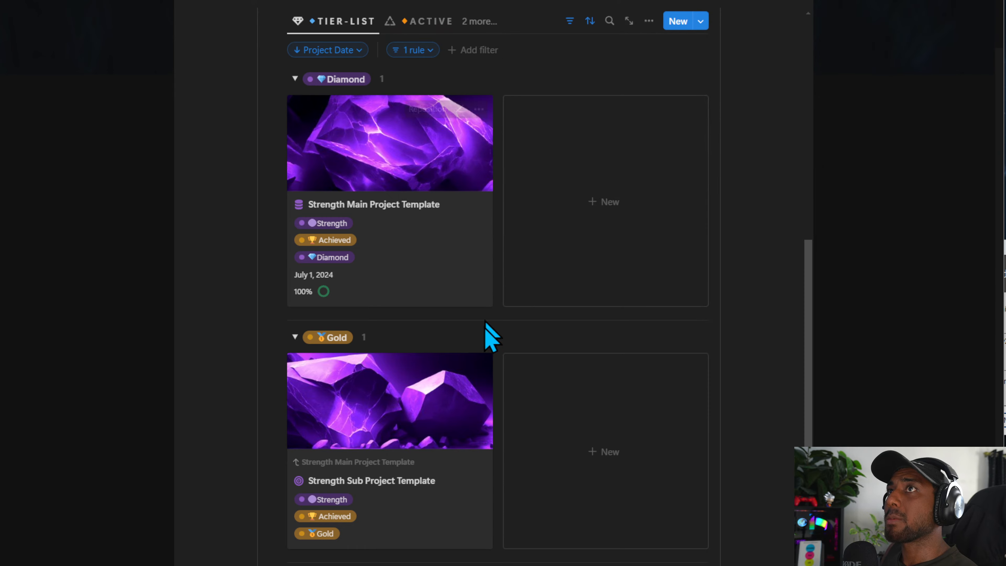
# On the main achievements page, move both progress properties after Project Date in the RECENT gallery and hide Main Areas and Main Project.
pyautogui.scroll(6, 485, 324)
pyautogui.click(311, 276)
pyautogui.scroll(-3, 384, 420)
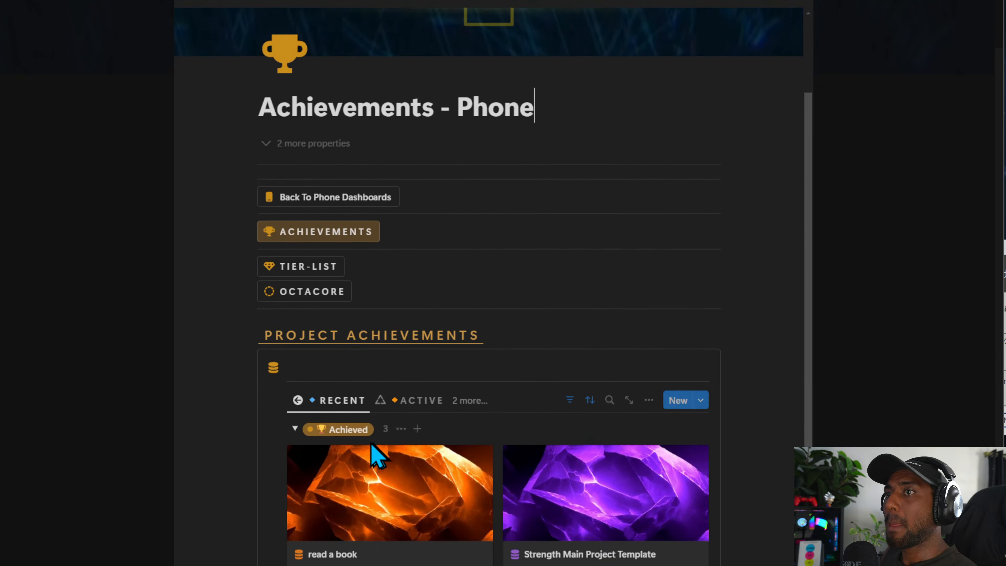
pyautogui.click(652, 406)
pyautogui.click(745, 216)
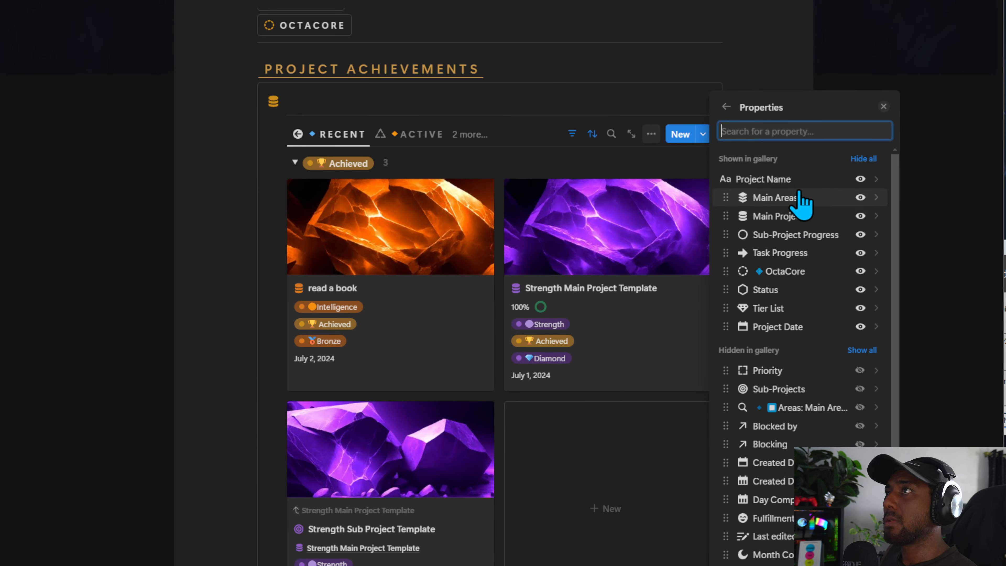
pyautogui.moveTo(798, 198); pyautogui.dragTo(810, 311)
pyautogui.click(861, 196)
pyautogui.click(860, 195)
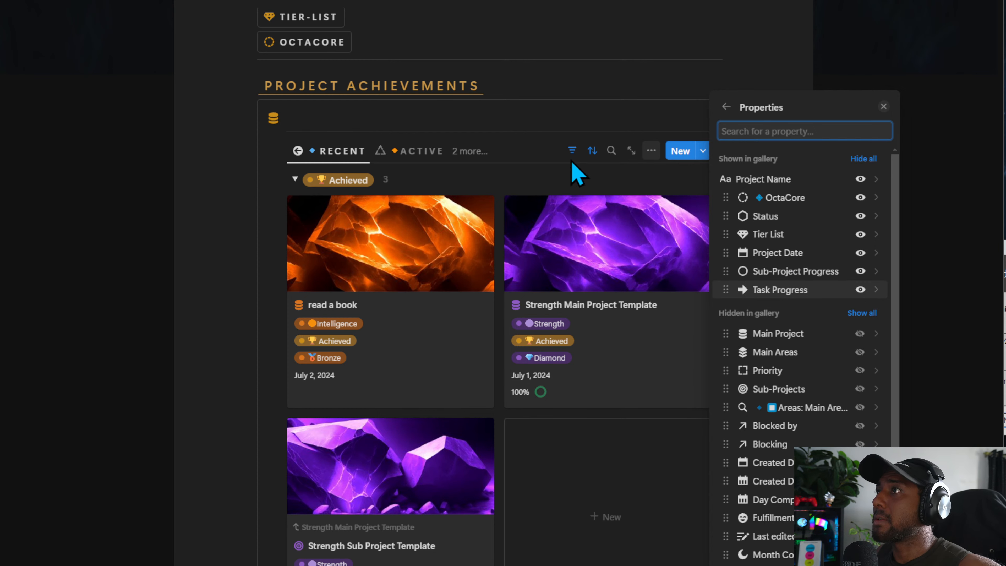
# Close the gallery's property settings and test the TIER-LIST and OCTACORE links from the Achievements - Phone page.
pyautogui.click(511, 98)
pyautogui.scroll(5, 500, 364)
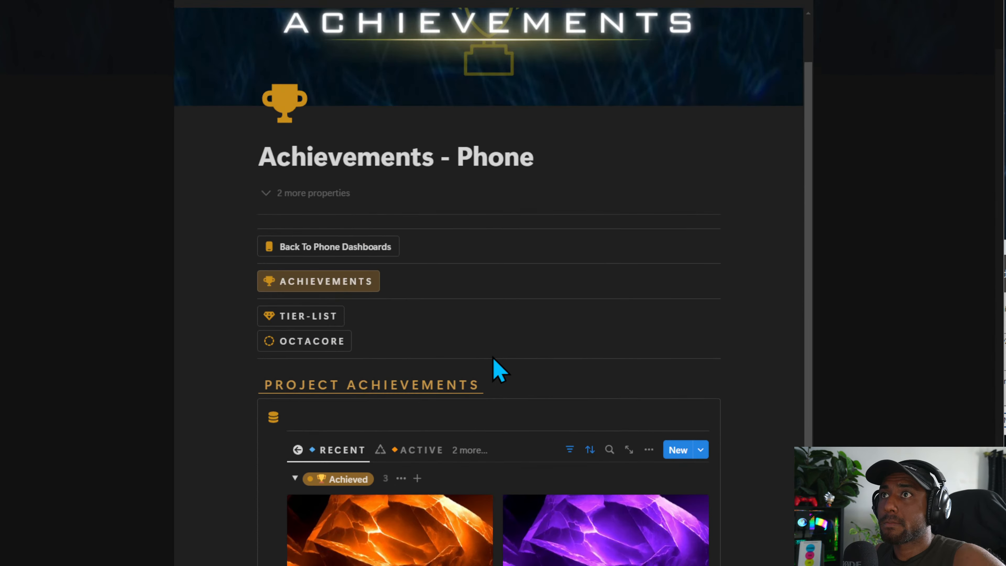
pyautogui.click(292, 323)
pyautogui.click(306, 352)
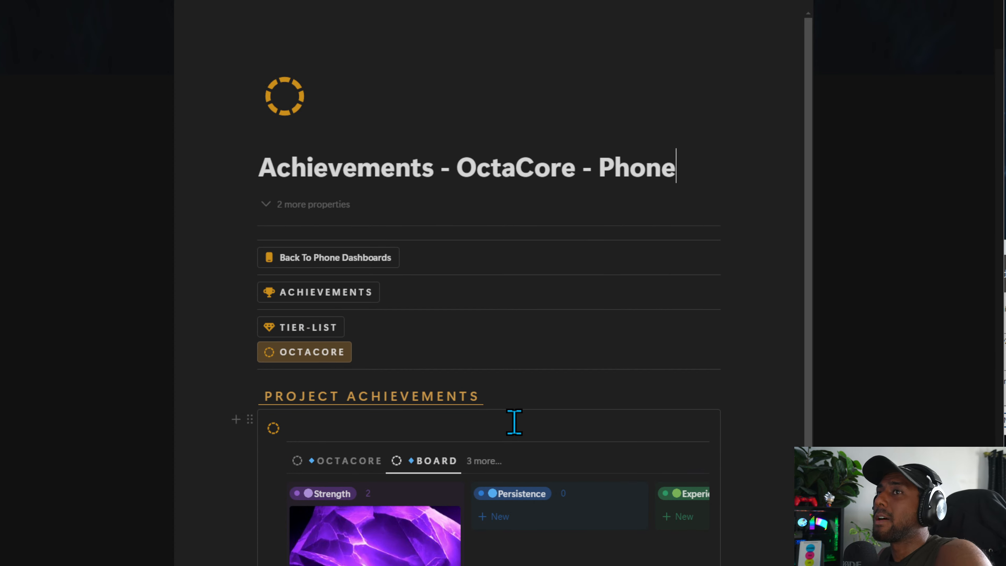
# Test the Back To Phone Dashboards link and the Achievements - Phone card, ending on the Phone Dashboards page.
pyautogui.click(326, 258)
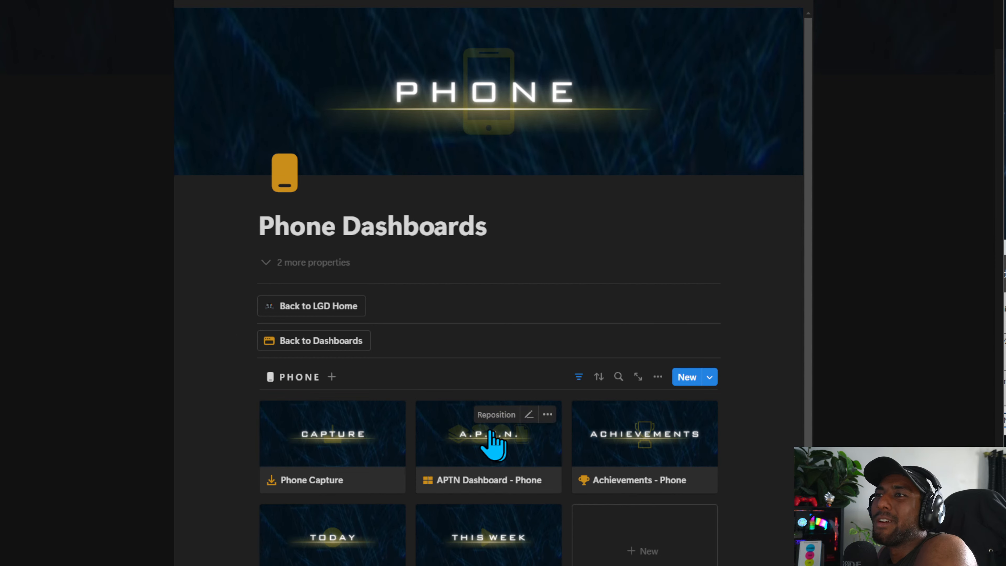
pyautogui.click(634, 440)
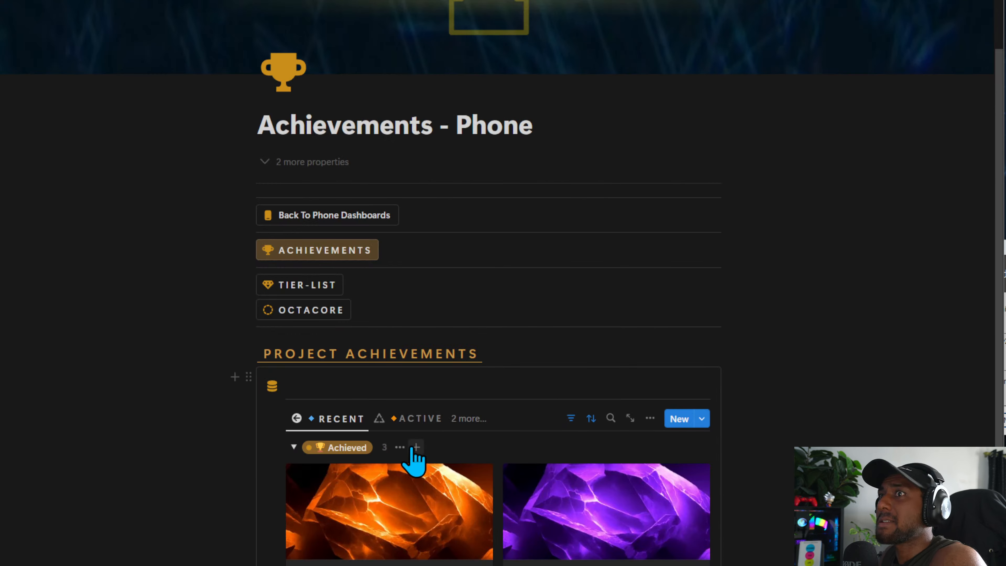
pyautogui.scroll(3, 202, 449)
pyautogui.click(386, 365)
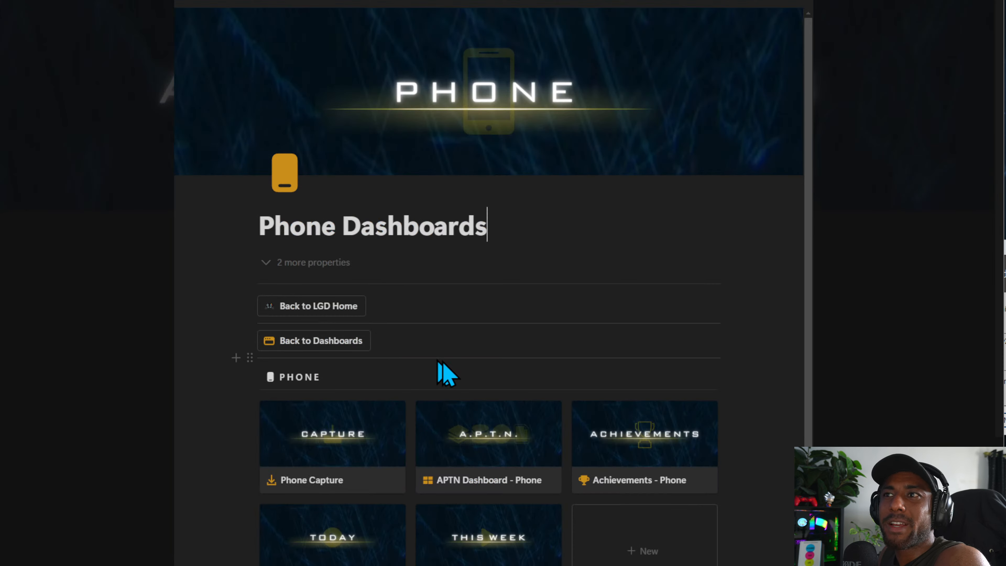
# Return to the LGD home page, open the Mini Guide home page and look through the listed guides.
pyautogui.click(348, 307)
pyautogui.scroll(-3, 345, 299)
pyautogui.click(908, 272)
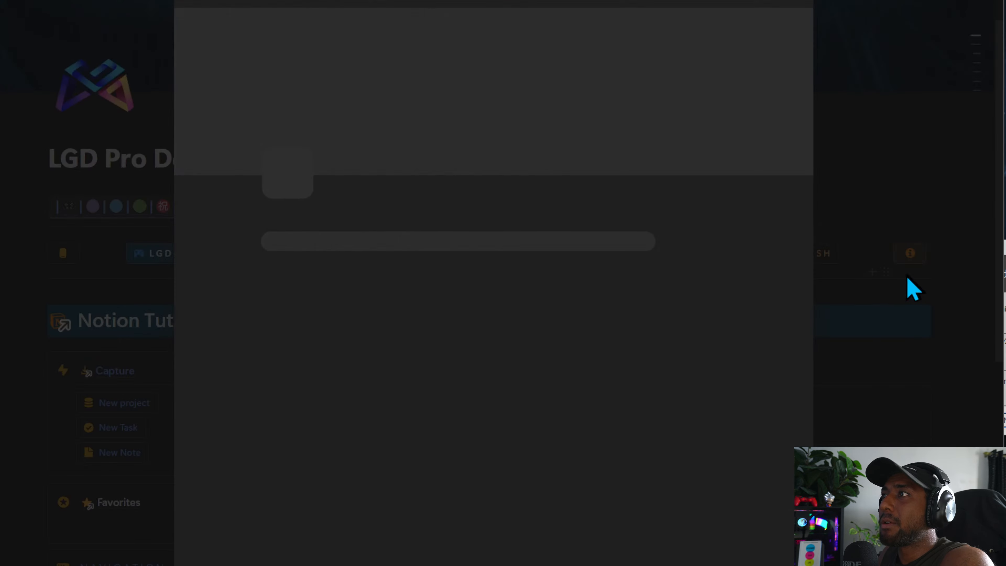
pyautogui.scroll(-6, 356, 340)
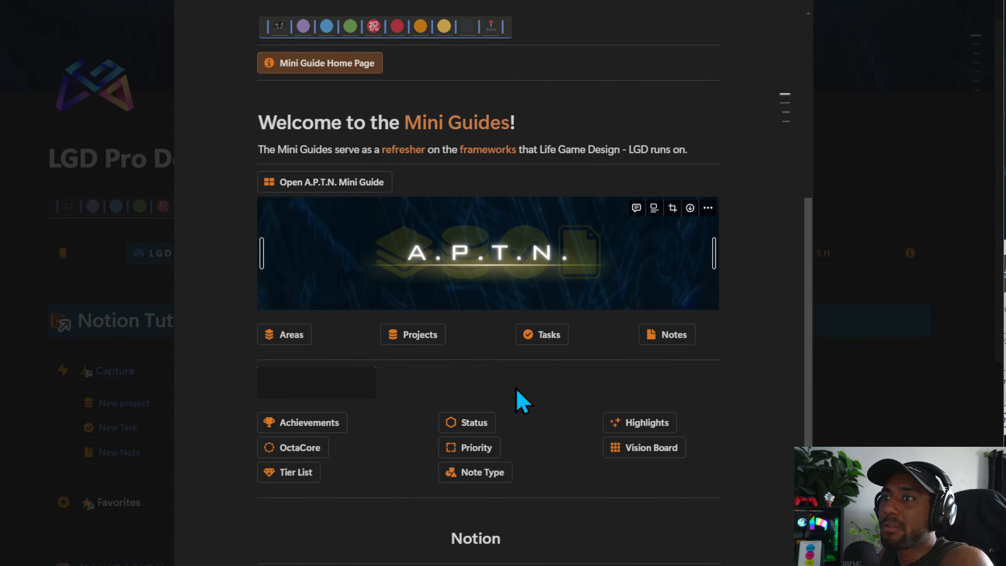
pyautogui.scroll(-5, 451, 408)
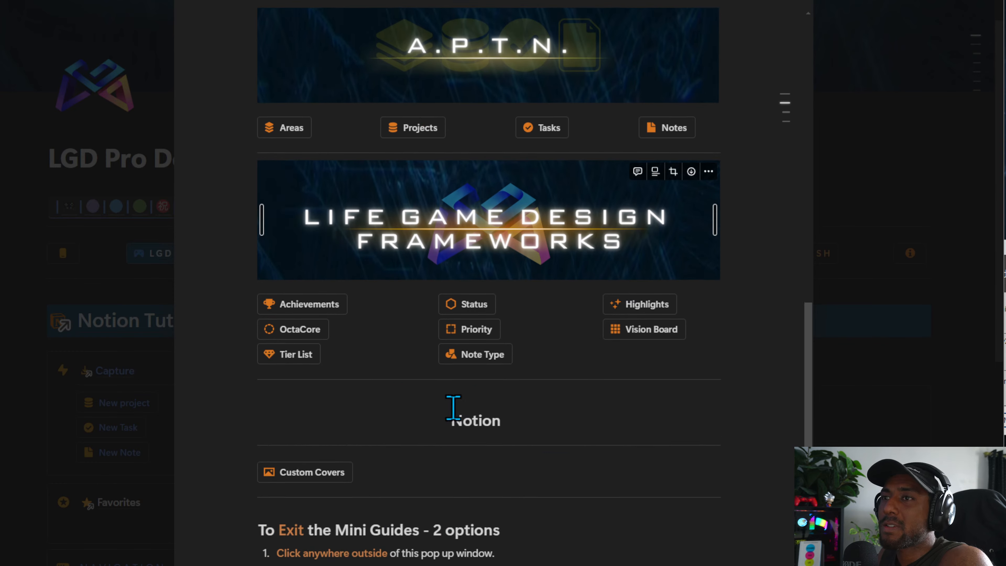
# Open the Achievements Mini Guide and read its Basic Info section.
pyautogui.scroll(3, 397, 411)
pyautogui.click(313, 415)
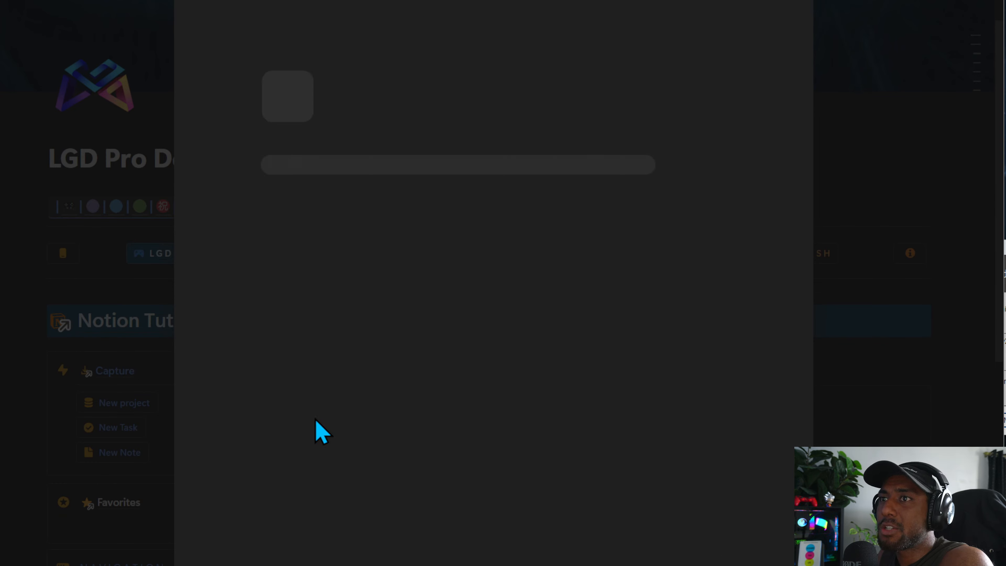
pyautogui.scroll(-2, 709, 458)
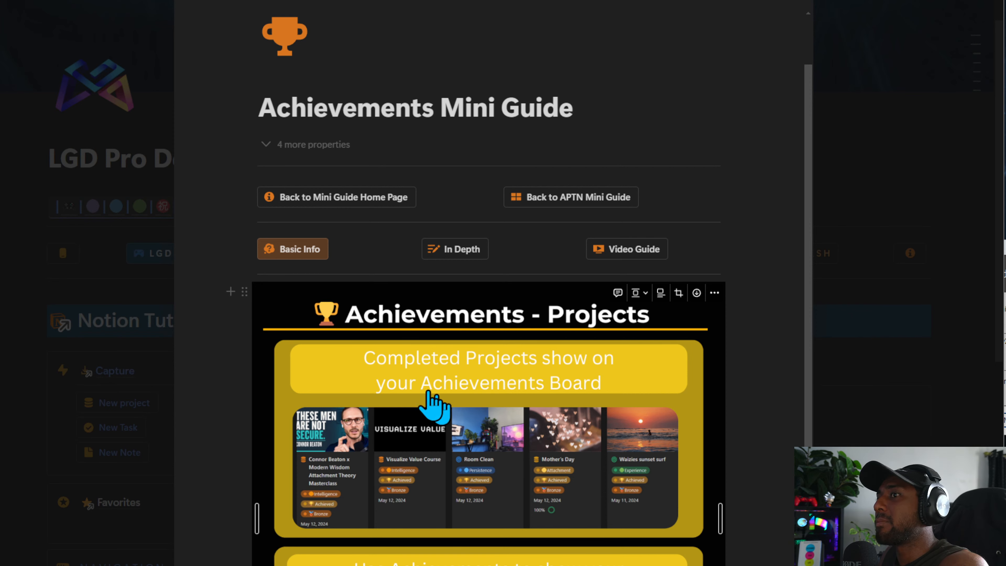
pyautogui.scroll(-3, 543, 522)
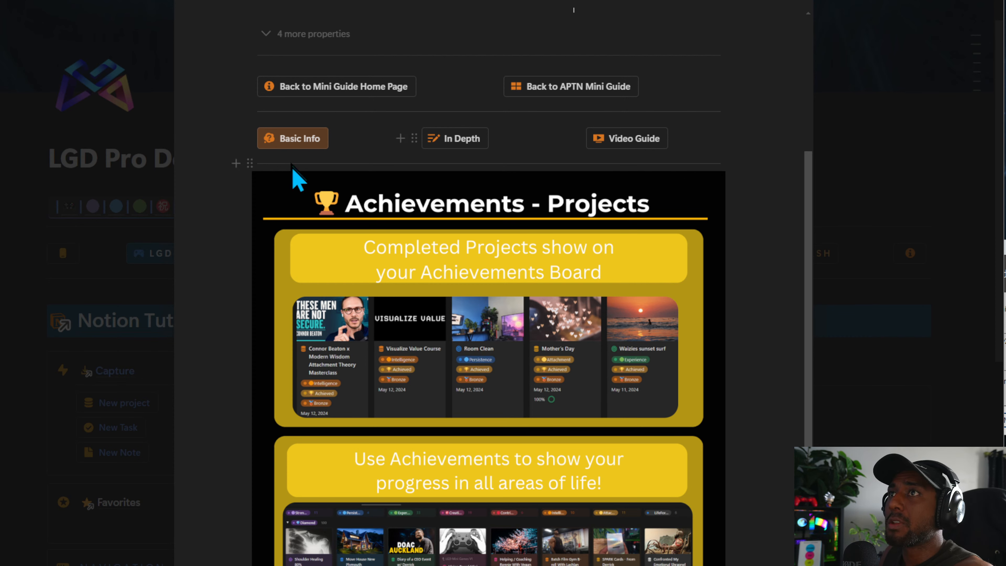
# Open the Achievements In Depth Guide and read how project and task achievements differ.
pyautogui.scroll(4, 546, 333)
pyautogui.click(450, 313)
pyautogui.scroll(-2, 396, 452)
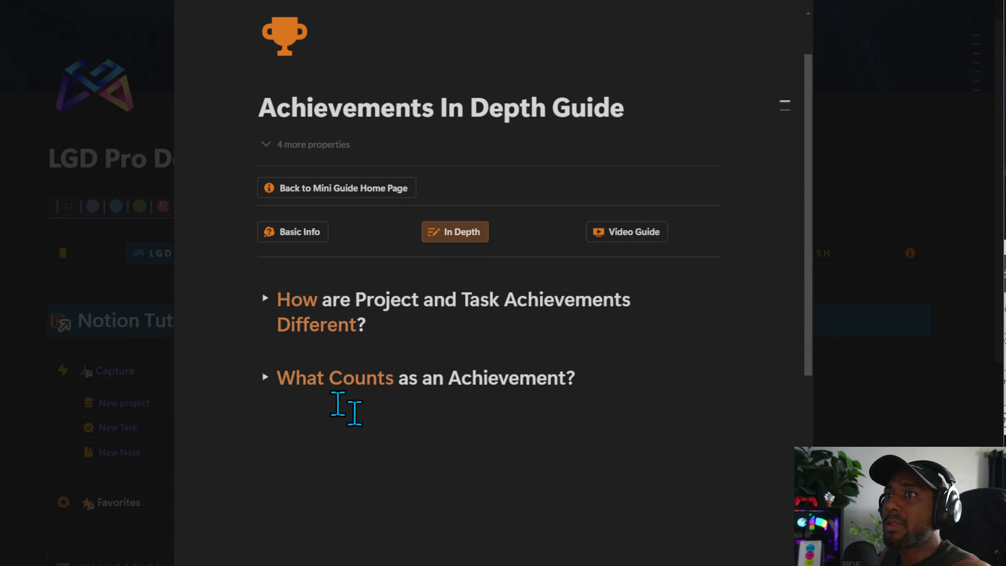
pyautogui.click(265, 298)
pyautogui.scroll(-4, 473, 407)
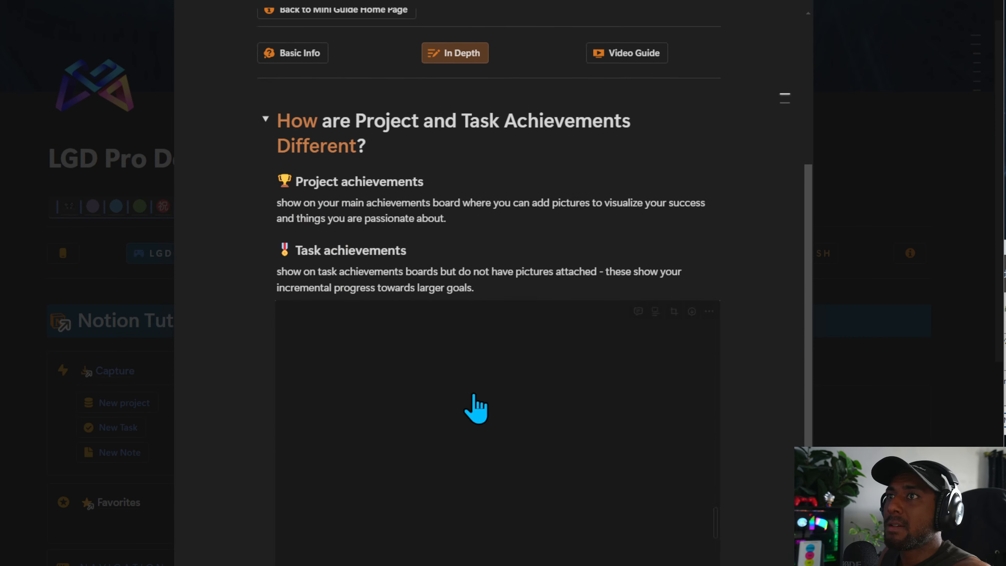
pyautogui.scroll(-4, 433, 282)
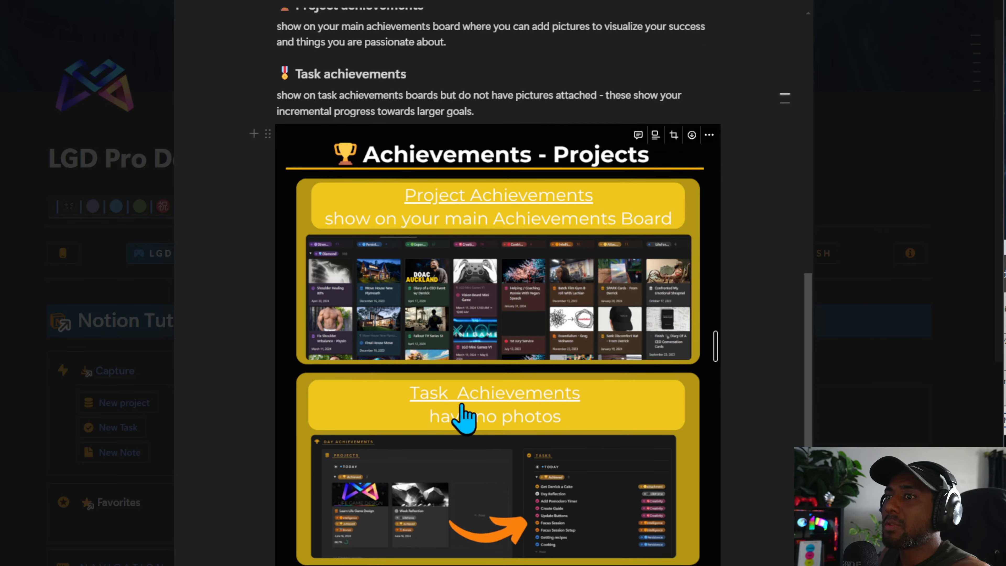
pyautogui.scroll(7, 461, 416)
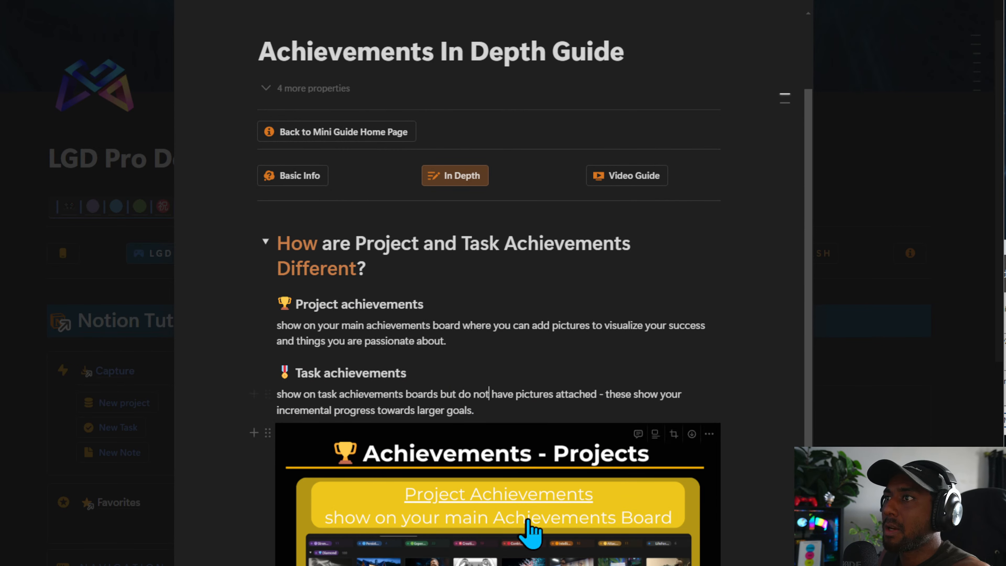
# Collapse that section and read the guide's answer on what counts as an achievement.
pyautogui.click(265, 242)
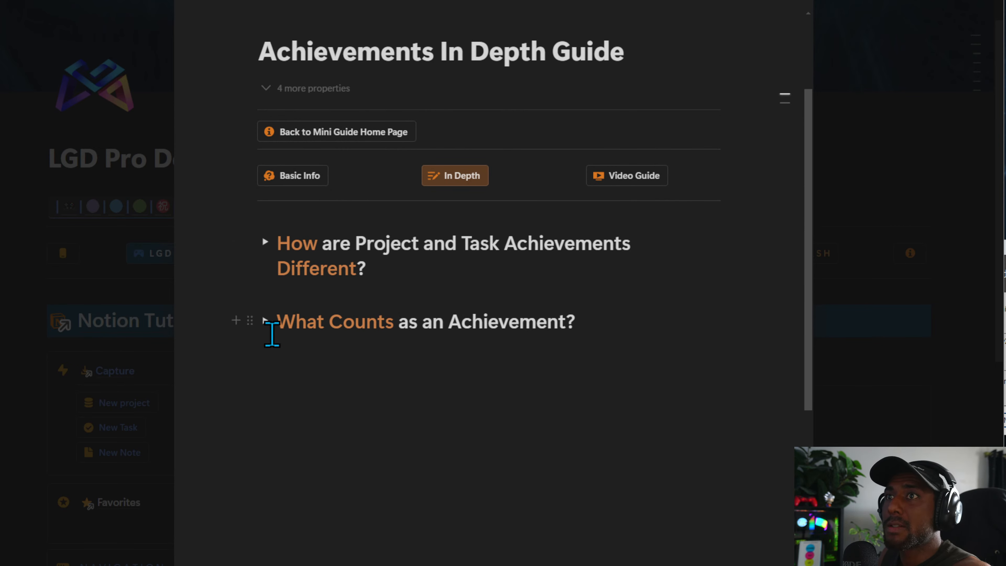
pyautogui.click(265, 320)
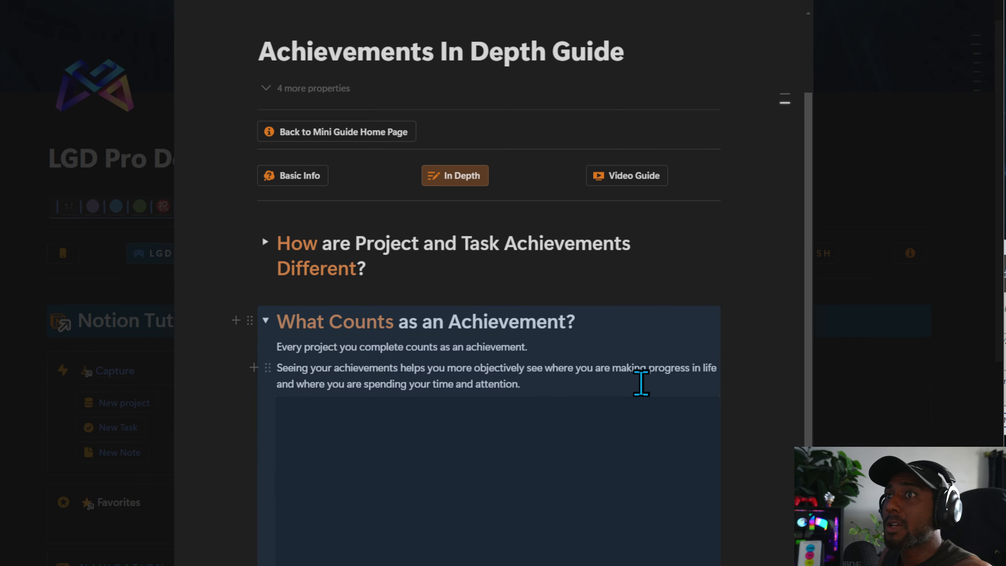
pyautogui.scroll(-4, 614, 404)
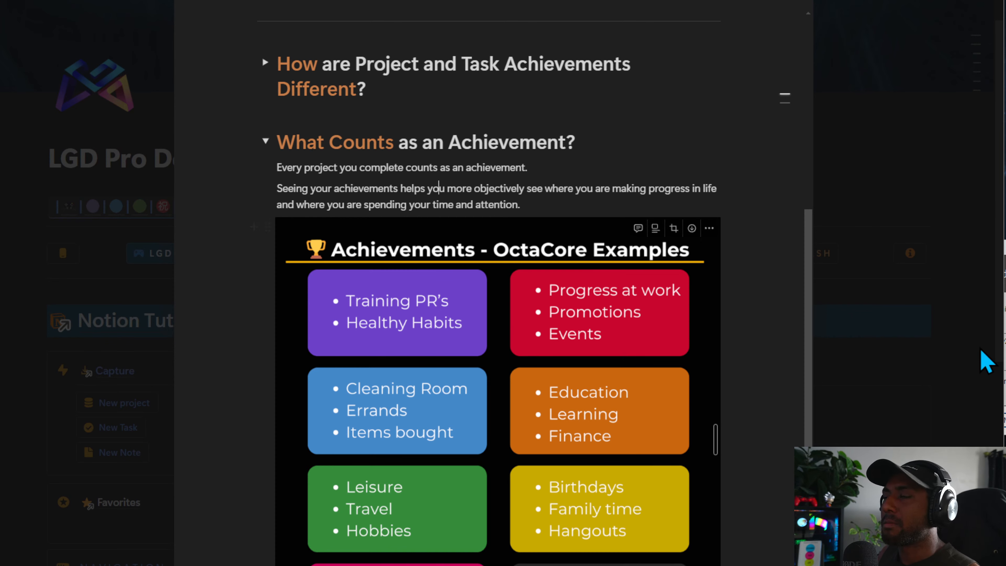
# Leave the mini guide, look over the Dashboards page and open Phone Dashboards from there.
pyautogui.click(982, 359)
pyautogui.scroll(3, 475, 420)
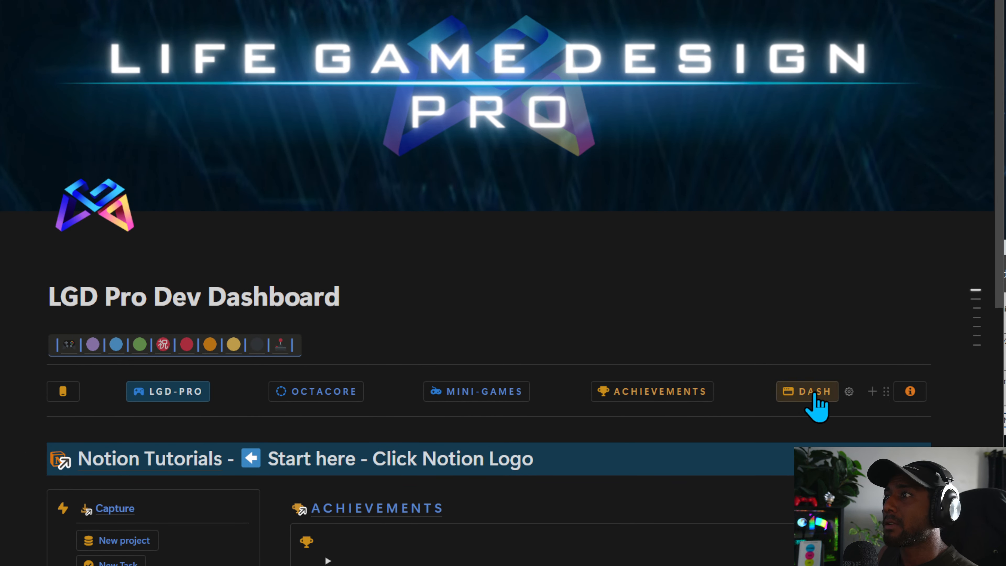
pyautogui.click(810, 394)
pyautogui.scroll(-6, 673, 373)
pyautogui.scroll(6, 449, 516)
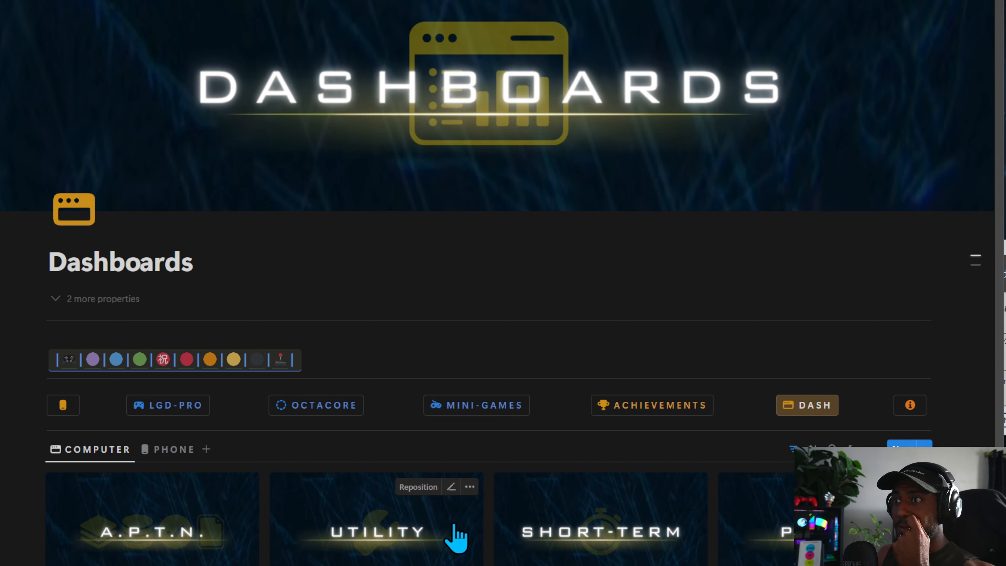
pyautogui.click(63, 405)
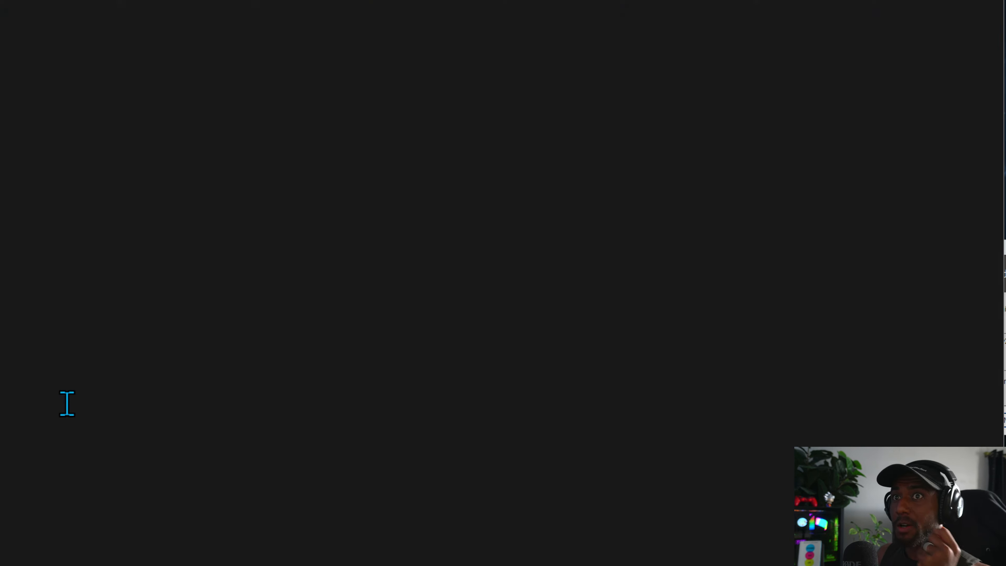
# Open Achievements - Phone and test the TIER-LIST, OCTACORE and ACHIEVEMENTS links between the three pages.
pyautogui.scroll(-5, 456, 355)
pyautogui.click(674, 321)
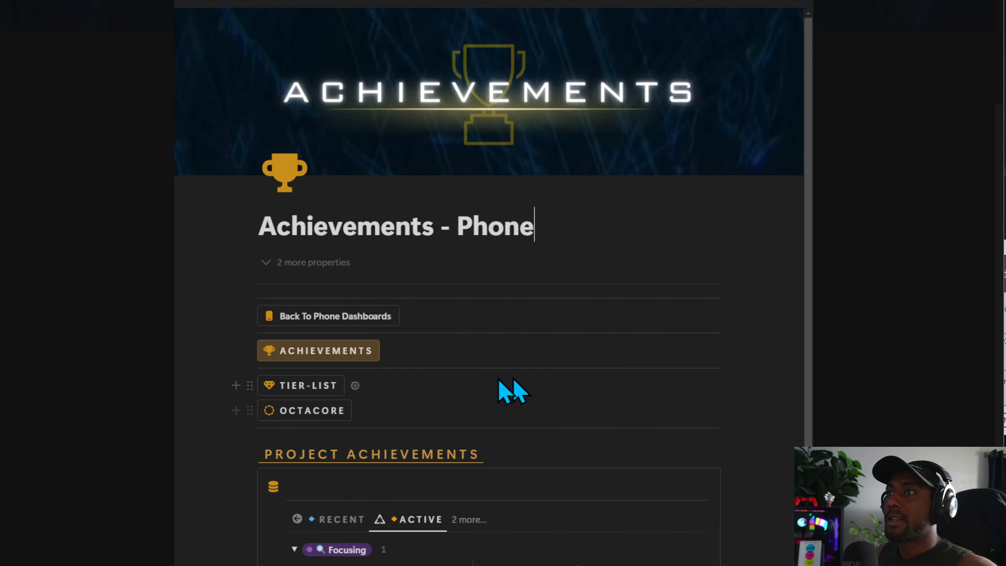
pyautogui.scroll(-5, 498, 380)
pyautogui.click(308, 147)
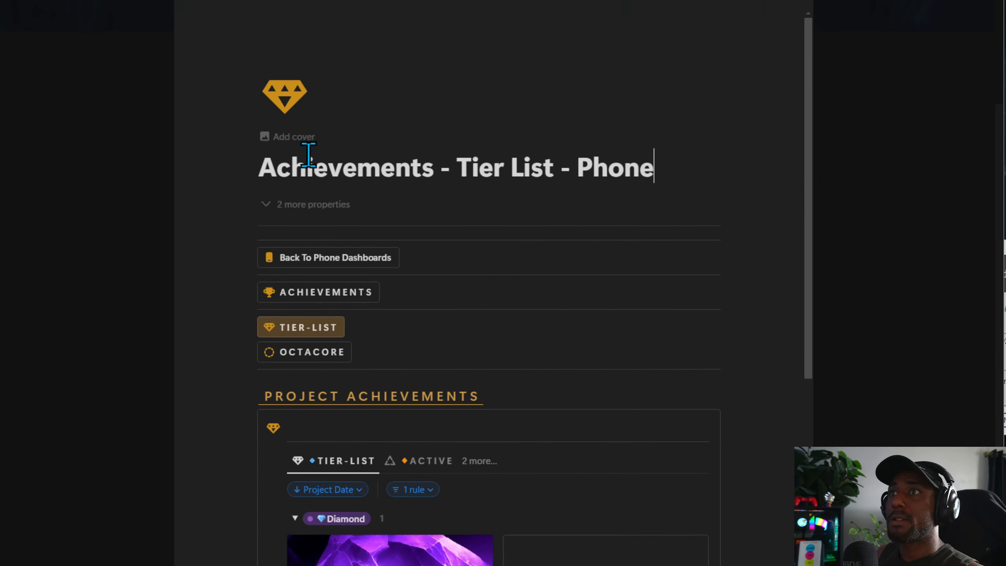
pyautogui.click(296, 352)
pyautogui.click(306, 328)
pyautogui.click(316, 293)
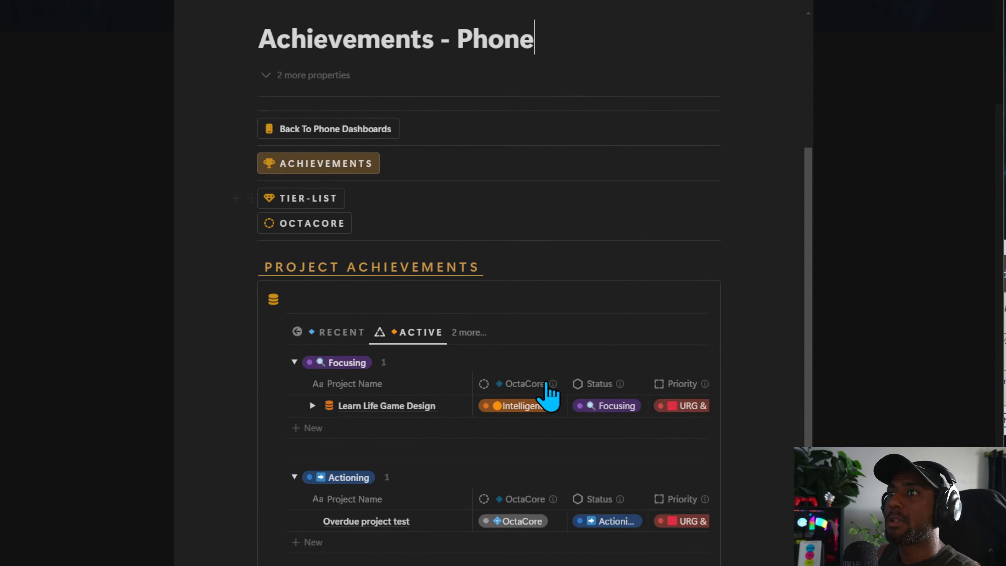
# Add a blank test project to the Achieved group of the RECENT gallery and close its page.
pyautogui.click(341, 411)
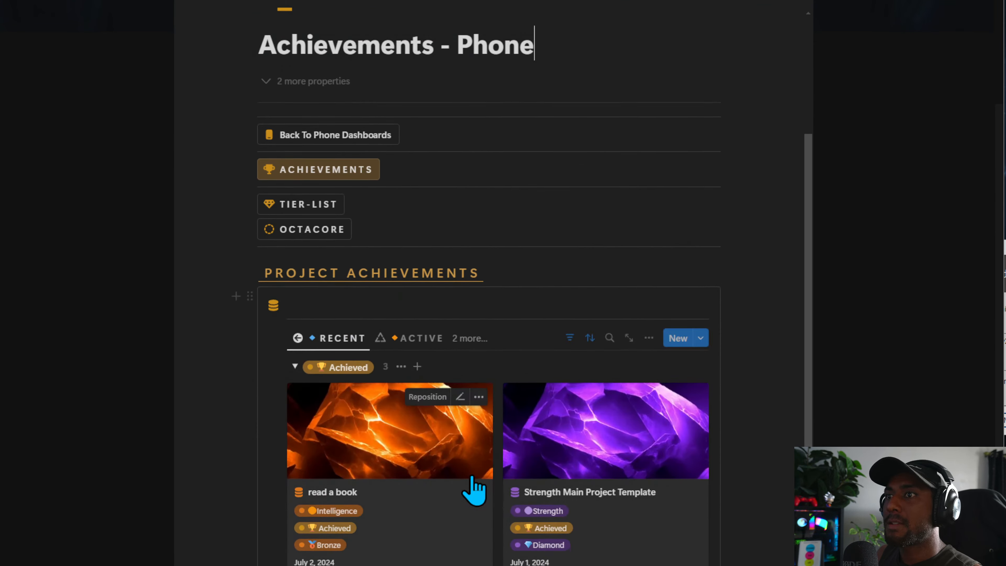
pyautogui.scroll(-5, 475, 491)
pyautogui.click(600, 494)
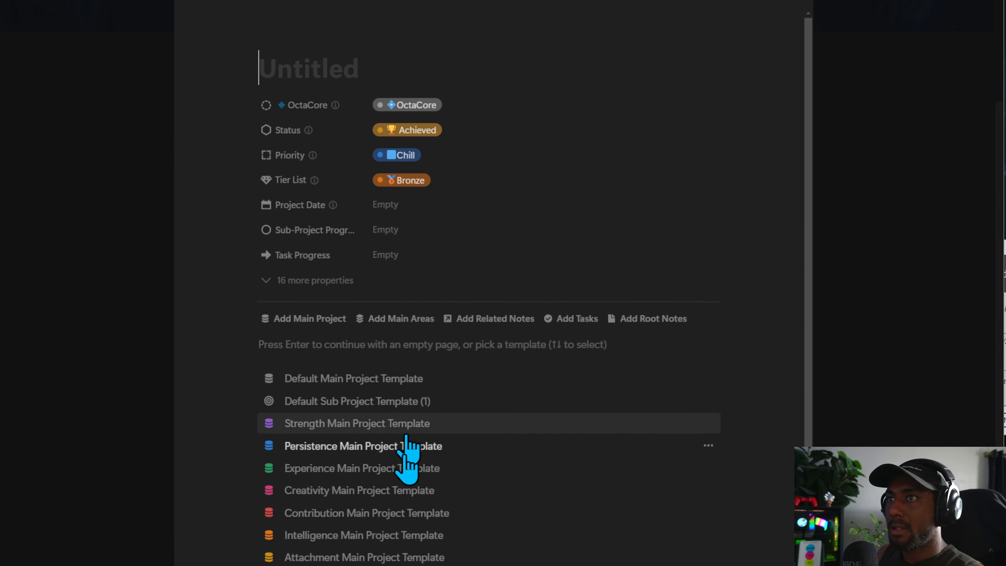
pyautogui.click(858, 294)
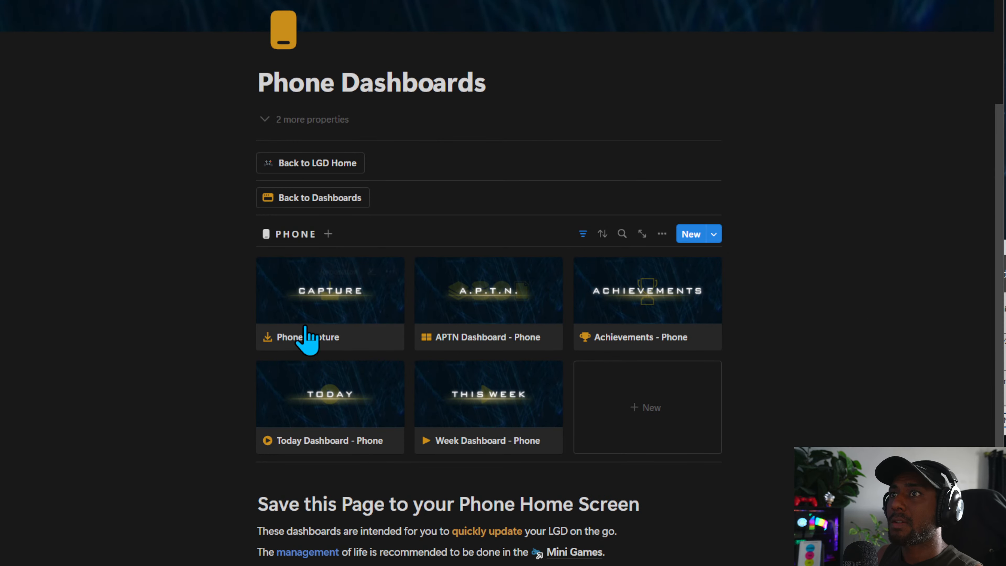
# Reopen Achievements - Phone as a full page and show its RECENT view.
pyautogui.click(680, 321)
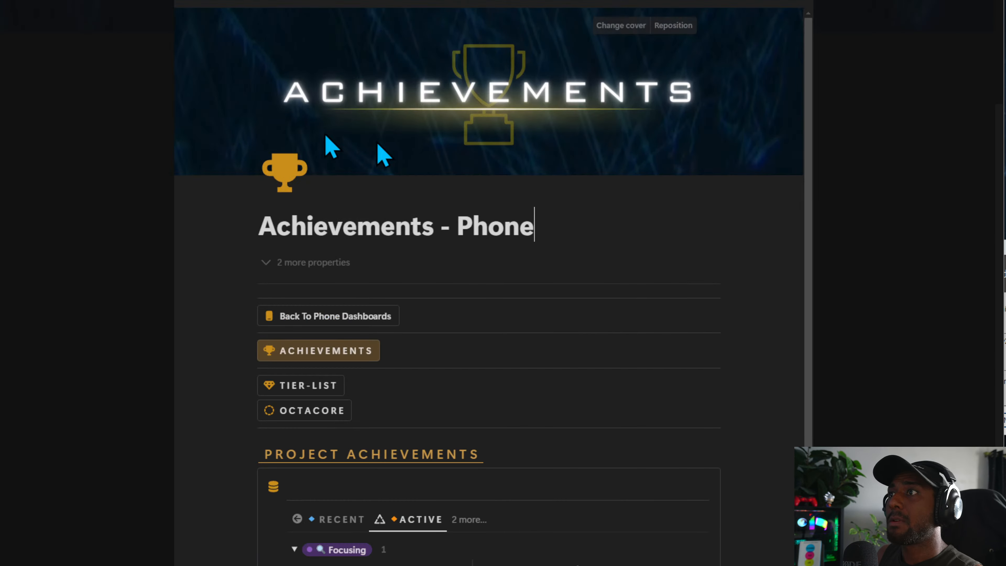
pyautogui.click(196, 7)
pyautogui.scroll(-6, 418, 478)
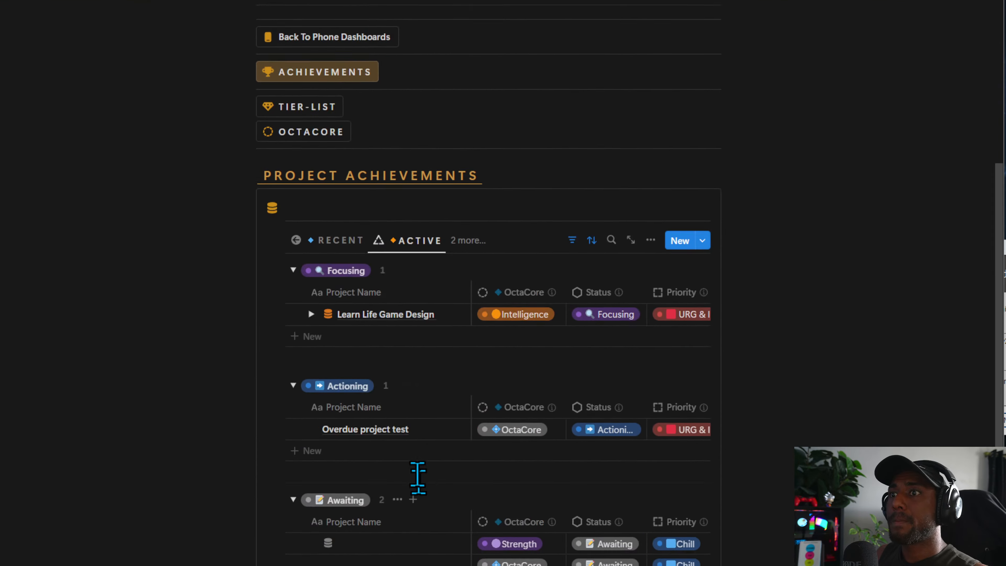
pyautogui.scroll(5, 418, 478)
pyautogui.click(325, 375)
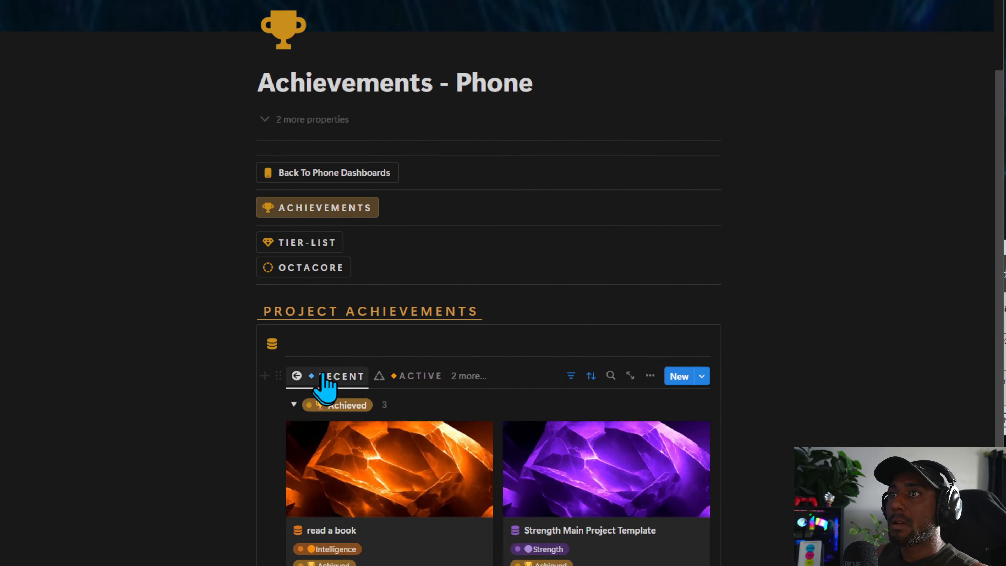
# Add a blank test project to the Diamond group of the gallery on the TIER-LIST page.
pyautogui.click(274, 251)
pyautogui.scroll(-3, 359, 471)
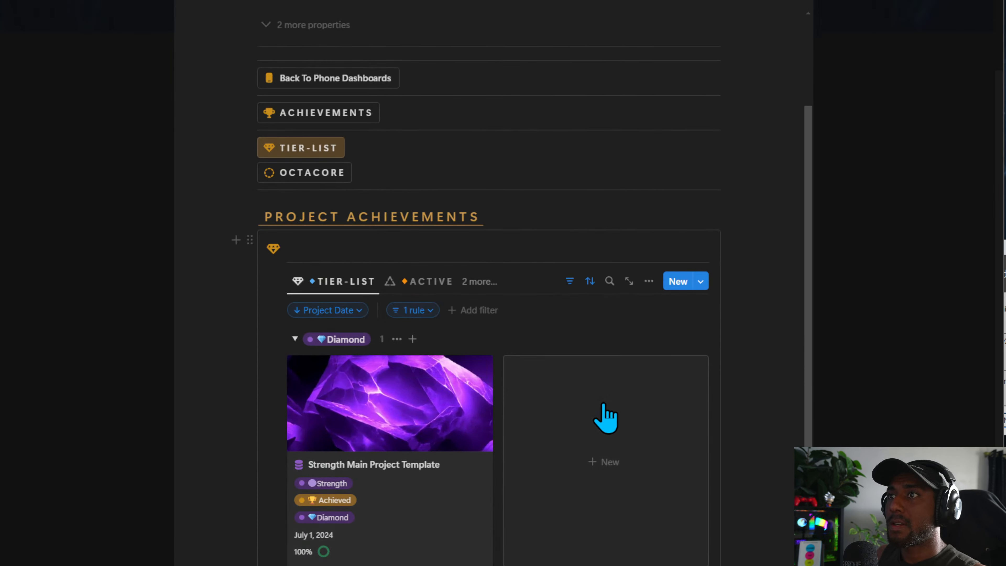
pyautogui.click(605, 418)
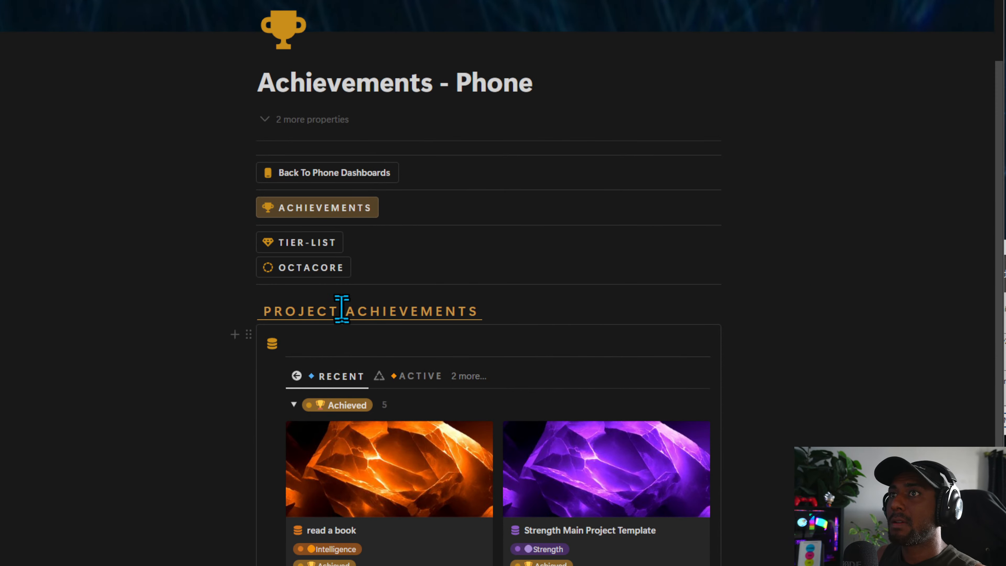
# Add a blank test project to the Persistence column of the OCTACORE page's BOARD view and reopen that page.
pyautogui.click(314, 270)
pyautogui.scroll(-4, 518, 348)
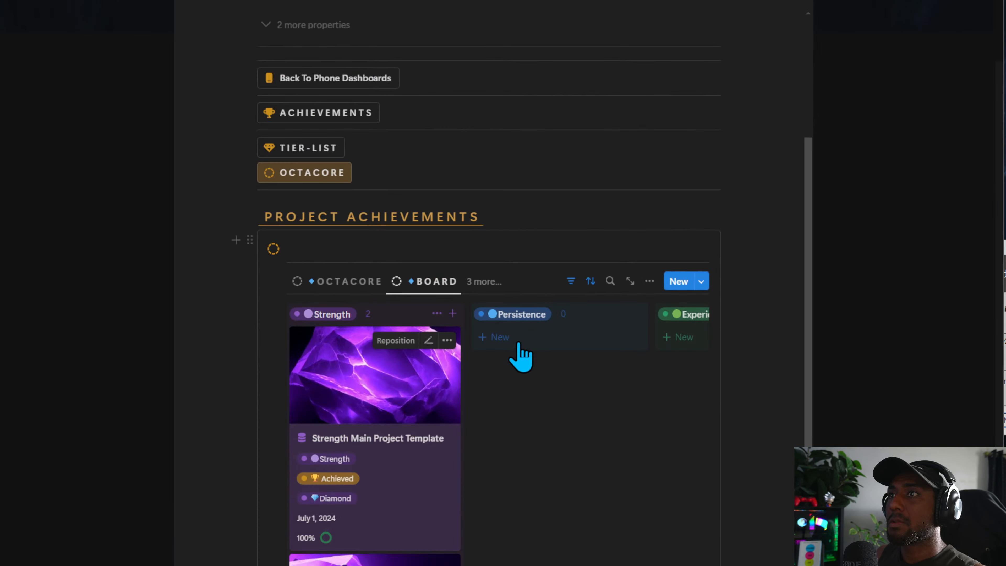
pyautogui.click(519, 343)
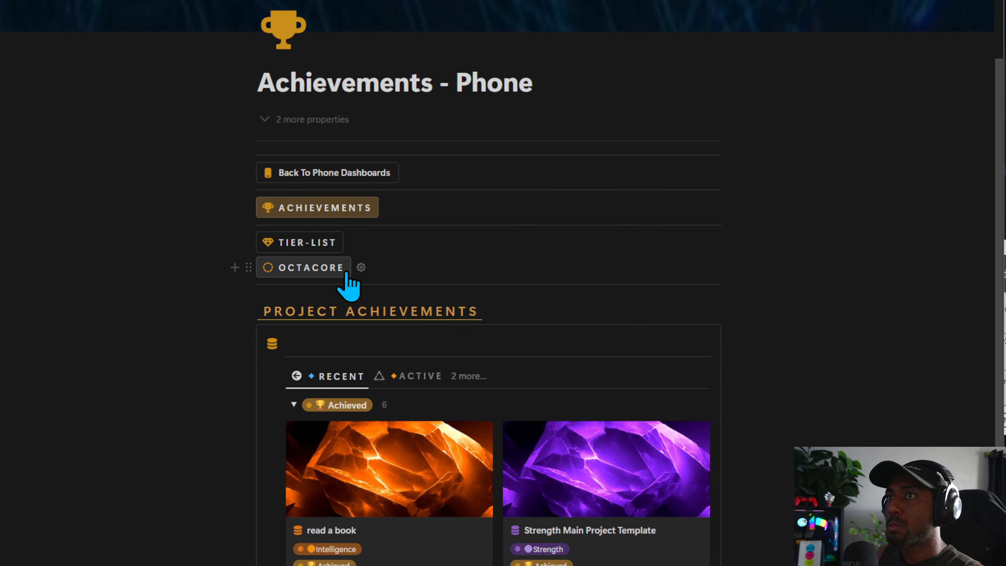
pyautogui.click(323, 272)
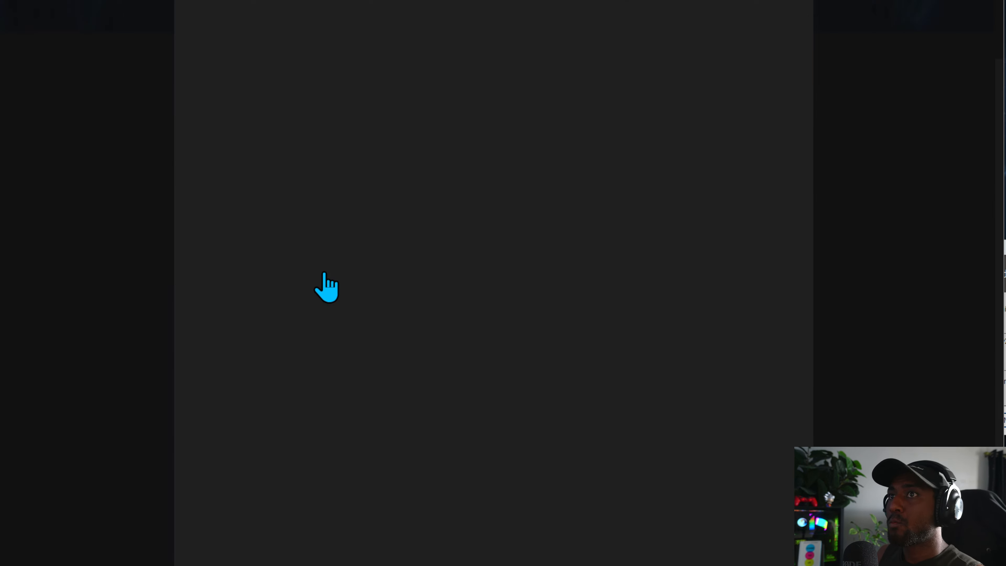
# Delete the untitled test project from the Persistence column of the BOARD view and return to Phone Dashboards.
pyautogui.scroll(-4, 610, 392)
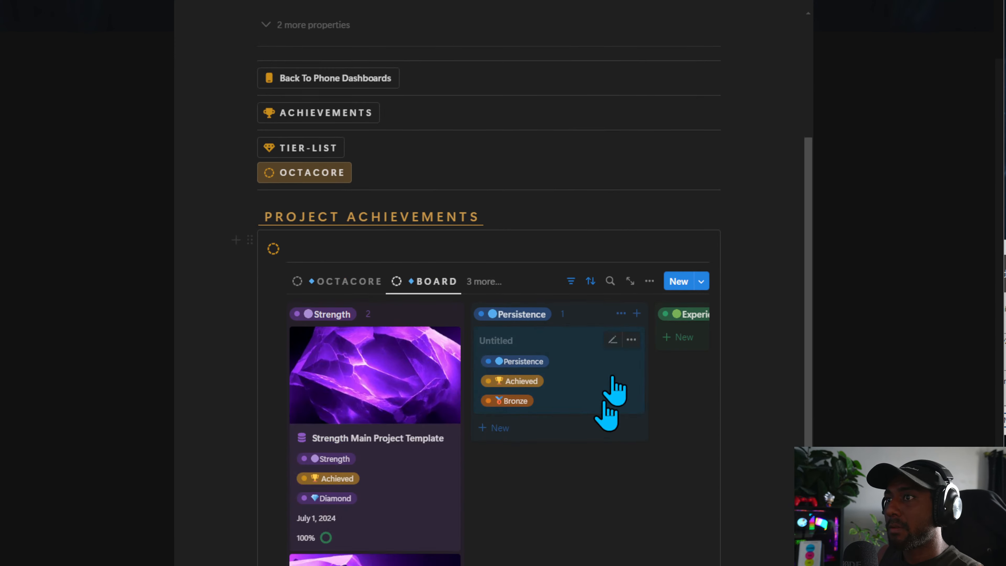
pyautogui.click(632, 339)
pyautogui.click(670, 455)
pyautogui.scroll(-3, 393, 494)
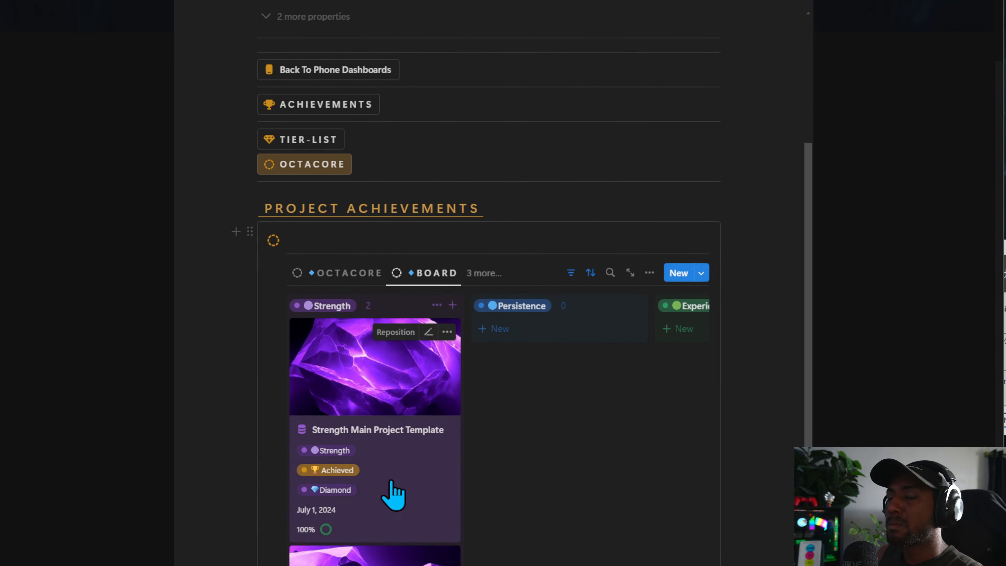
pyautogui.scroll(7, 393, 492)
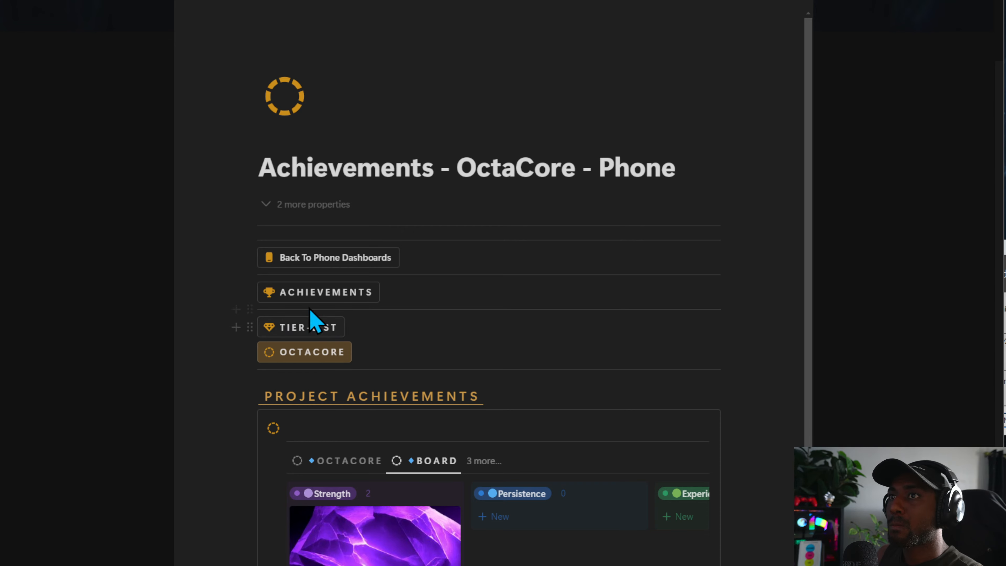
pyautogui.click(322, 258)
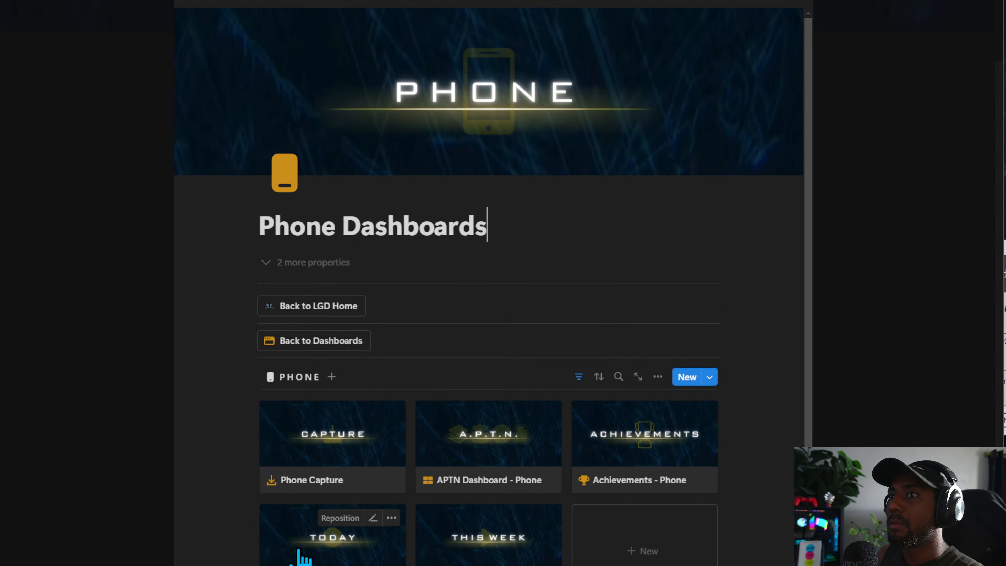
# Stamp the Achievements sub-task in the Focus Room's SESSION SUB-TASKS with the current date and time and tick it off.
pyautogui.moveTo(1005, 0); pyautogui.dragTo(152, 1)
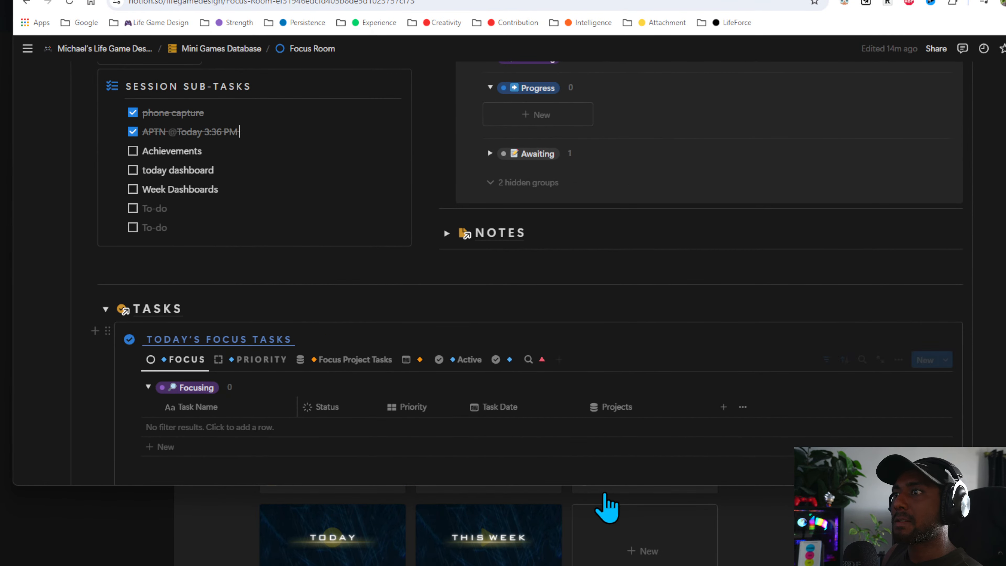
pyautogui.doubleClick(604, 488)
pyautogui.scroll(1, 371, 454)
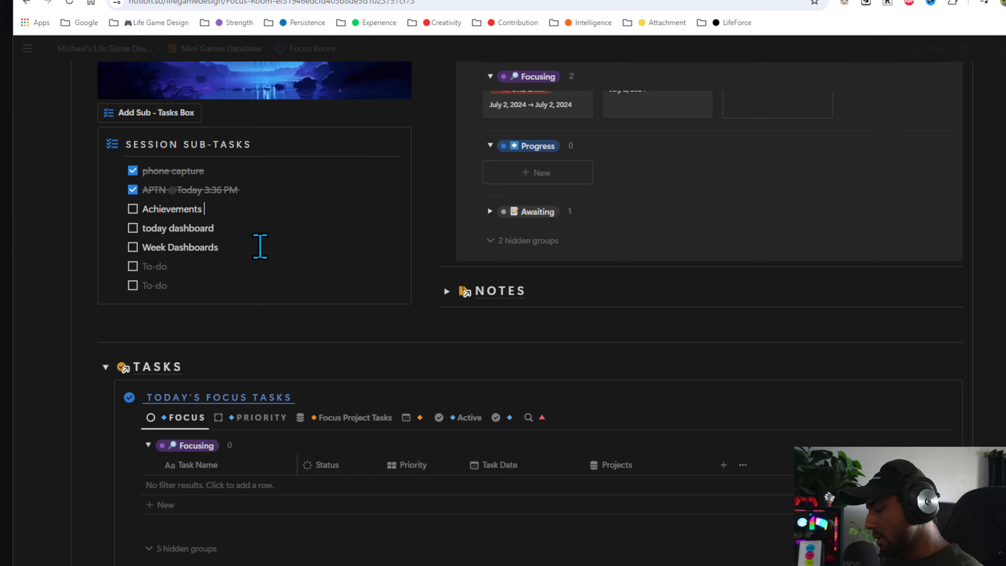
pyautogui.write('@ NOW')
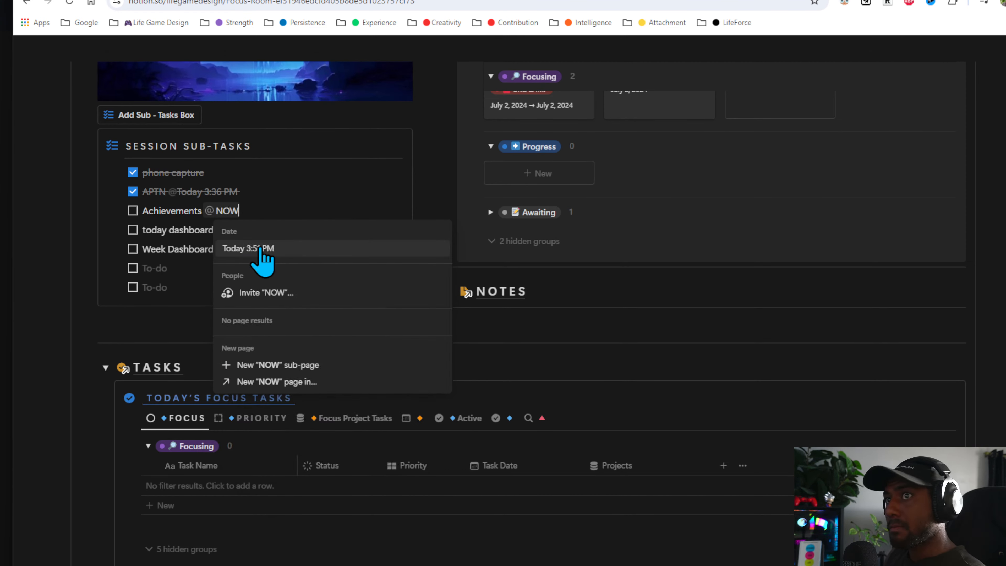
pyautogui.click(259, 249)
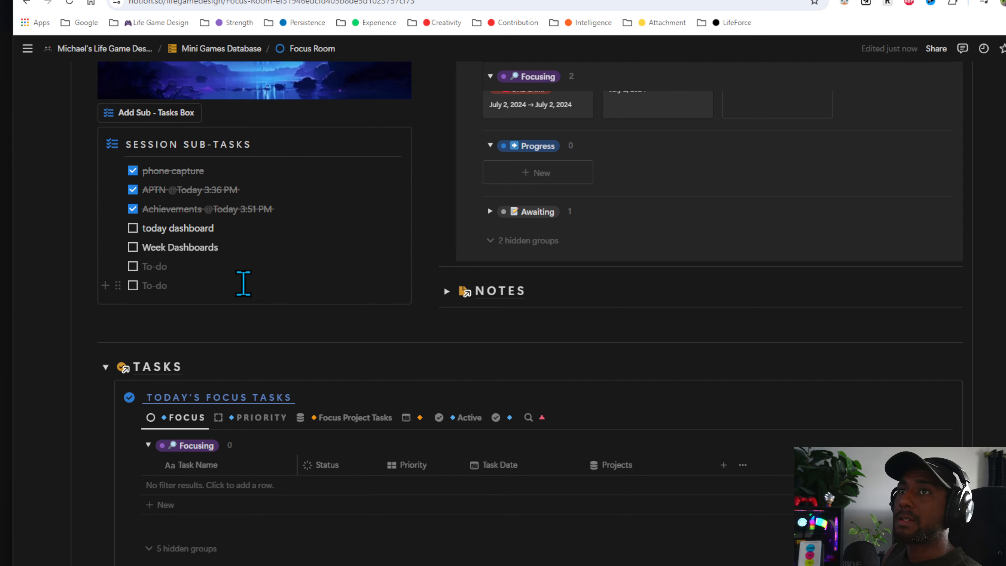
pyautogui.click(264, 227)
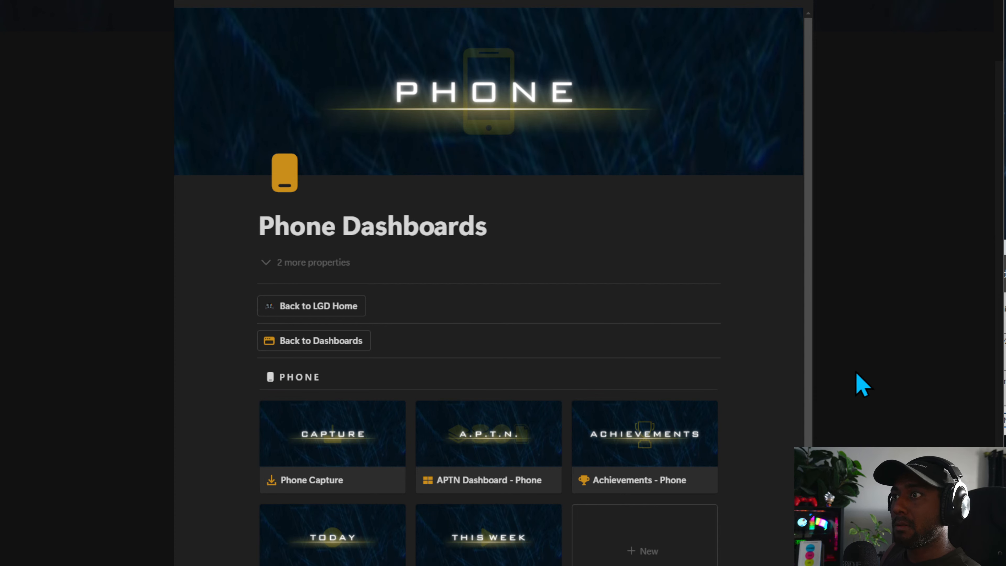
# Expand Dashboards and Phone Dashboards in the Dashboards Database table and move Today Dashboard - Phone below Achievements - Phone.
pyautogui.click(346, 553)
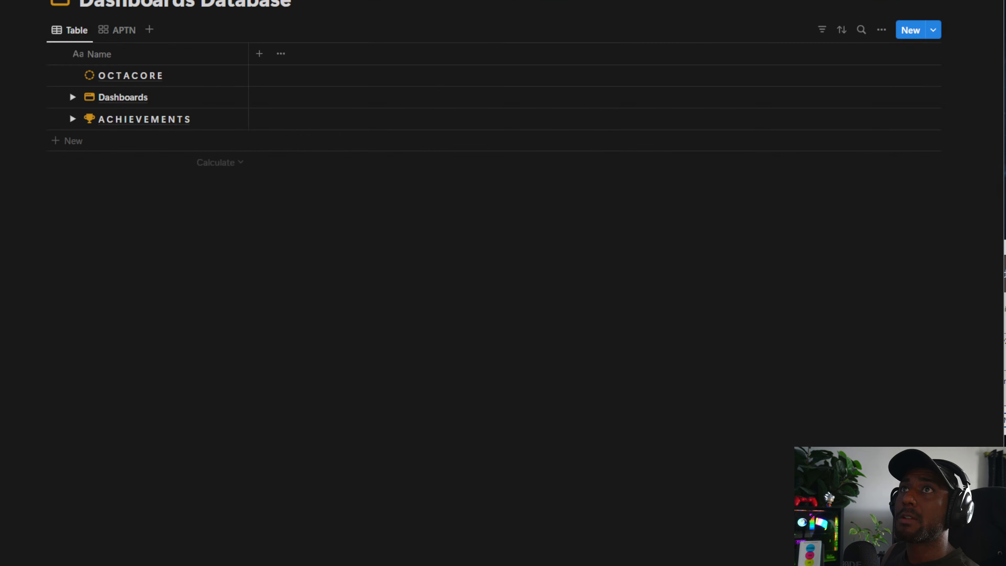
pyautogui.click(73, 98)
pyautogui.click(88, 184)
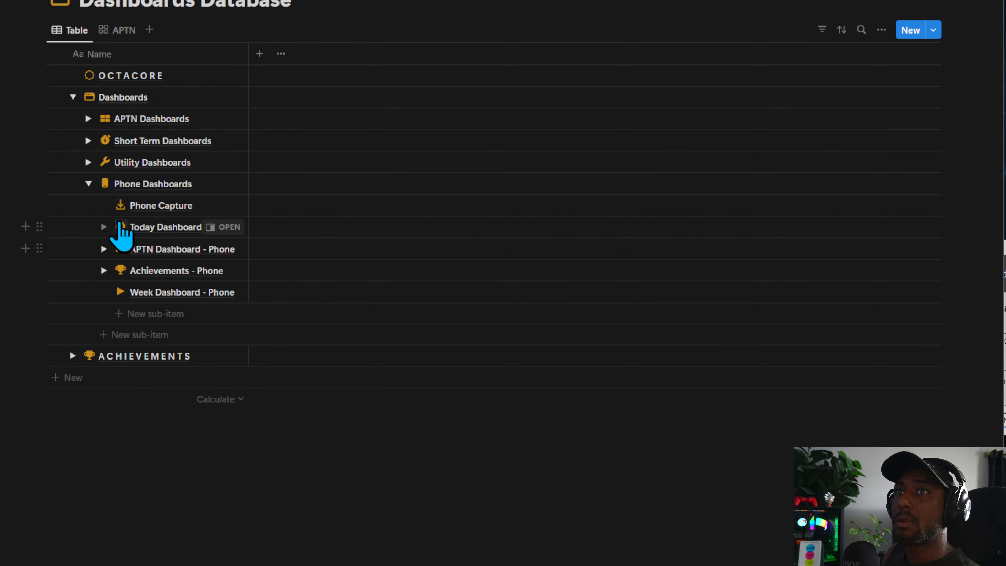
pyautogui.moveTo(39, 226); pyautogui.dragTo(65, 288)
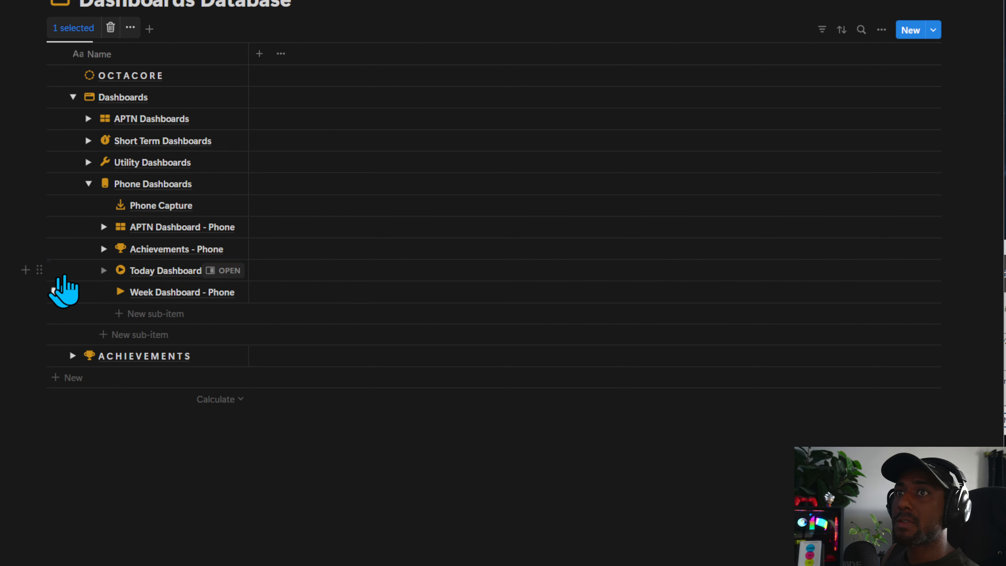
# Add Today's Projects - Phone, Today's Tasks - Phone and Today's Notes - Phone as sub-items of Today Dashboard - Phone.
pyautogui.click(104, 270)
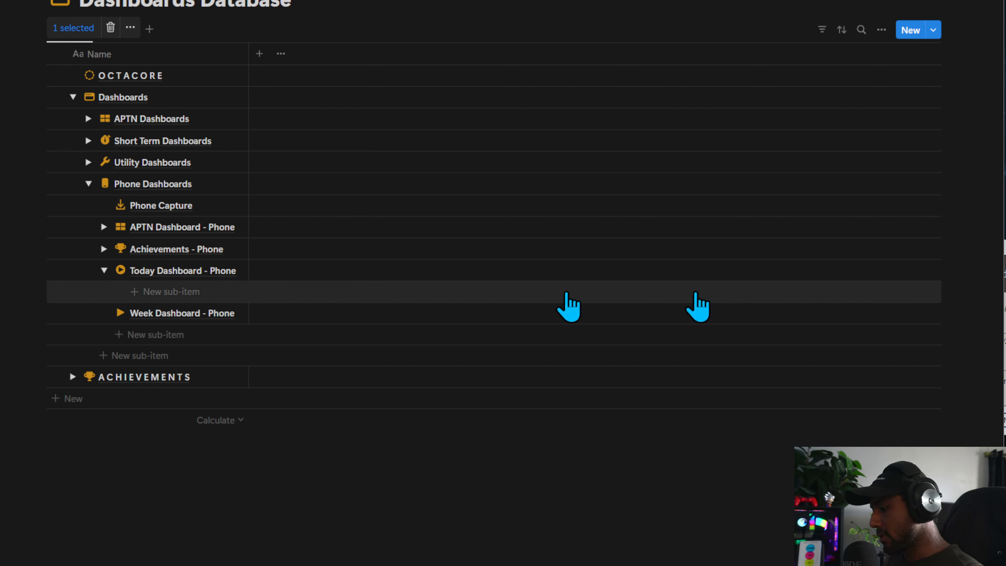
pyautogui.click(186, 292)
pyautogui.write('Today’s Projects - Phone')
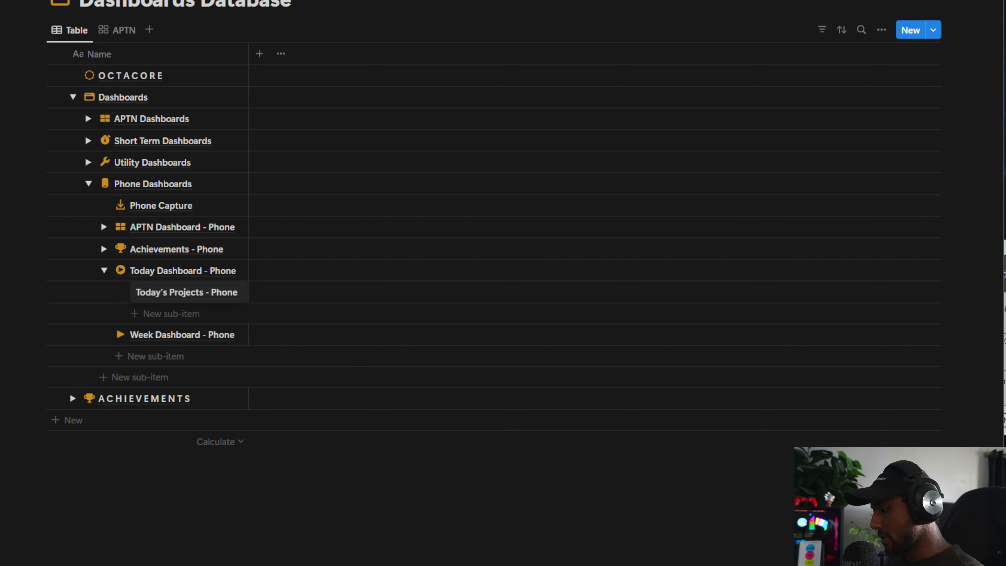
pyautogui.click(155, 312)
pyautogui.click(160, 320)
pyautogui.write("Today's Tasks - Phone")
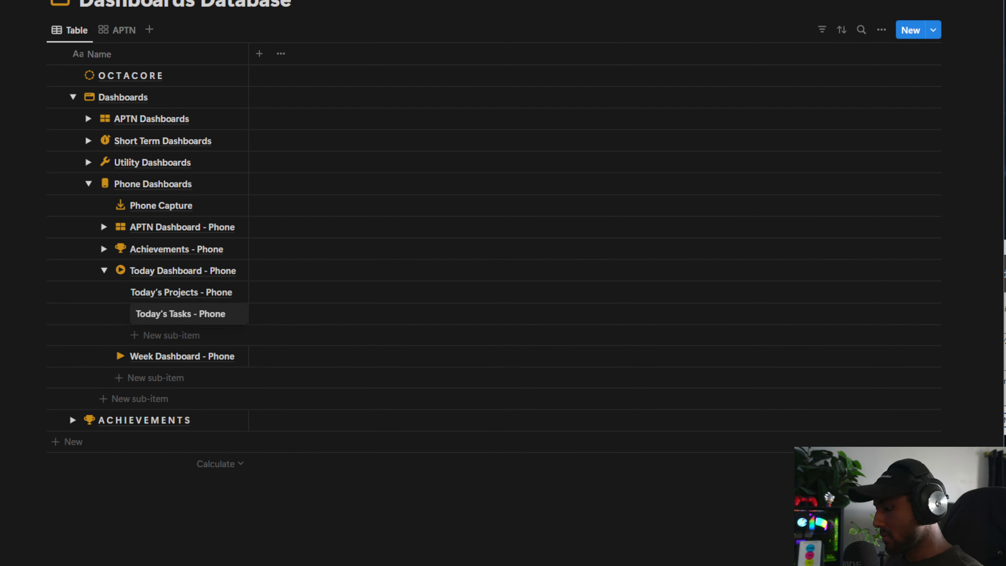
pyautogui.click(178, 336)
pyautogui.click(179, 337)
pyautogui.write("Today's Notes - Phone")
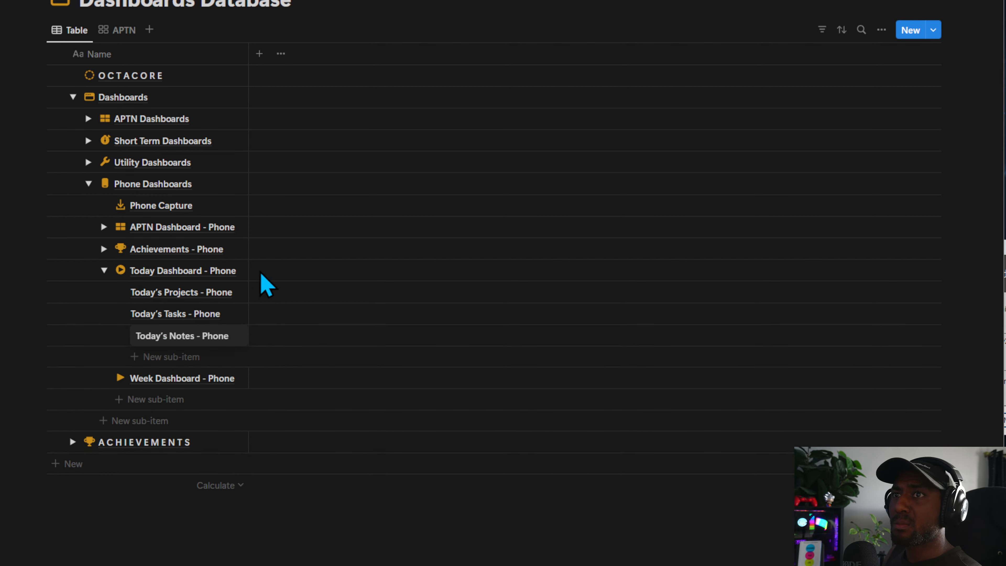
# Open Today Dashboard - Phone and set its Back To Phone Dashboards button to open the Phone Dashboards page.
pyautogui.click(228, 271)
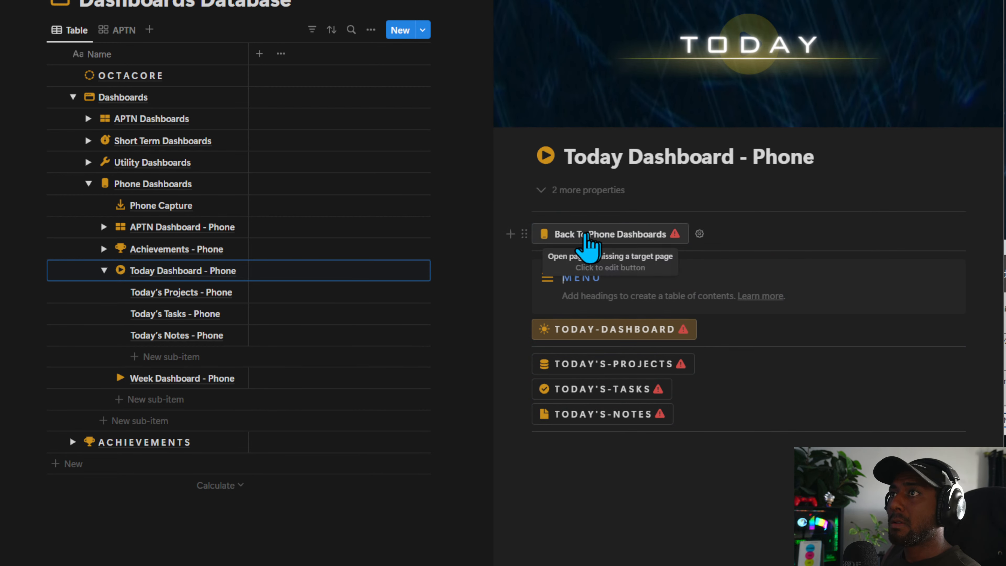
pyautogui.click(699, 235)
pyautogui.click(621, 405)
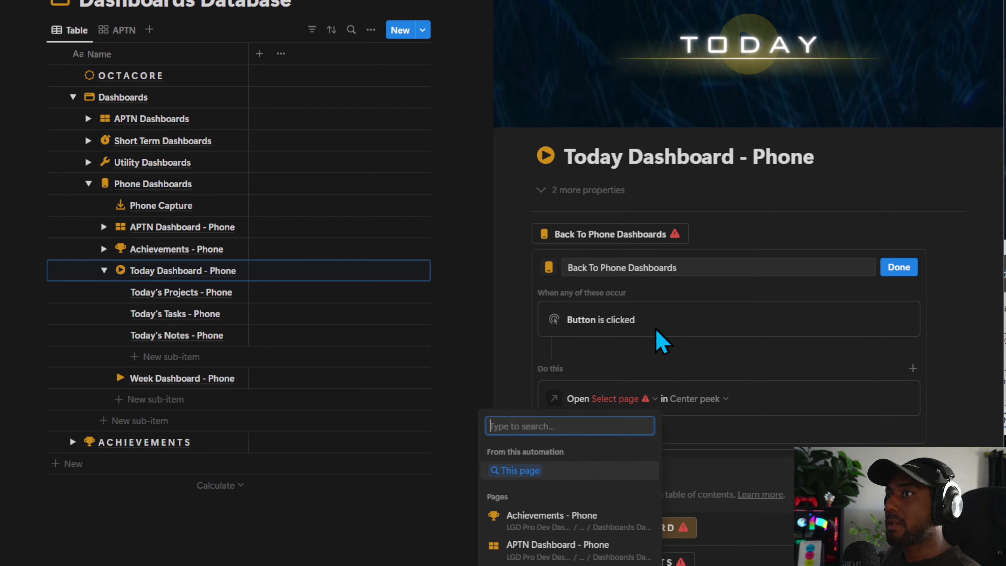
pyautogui.write('PH')
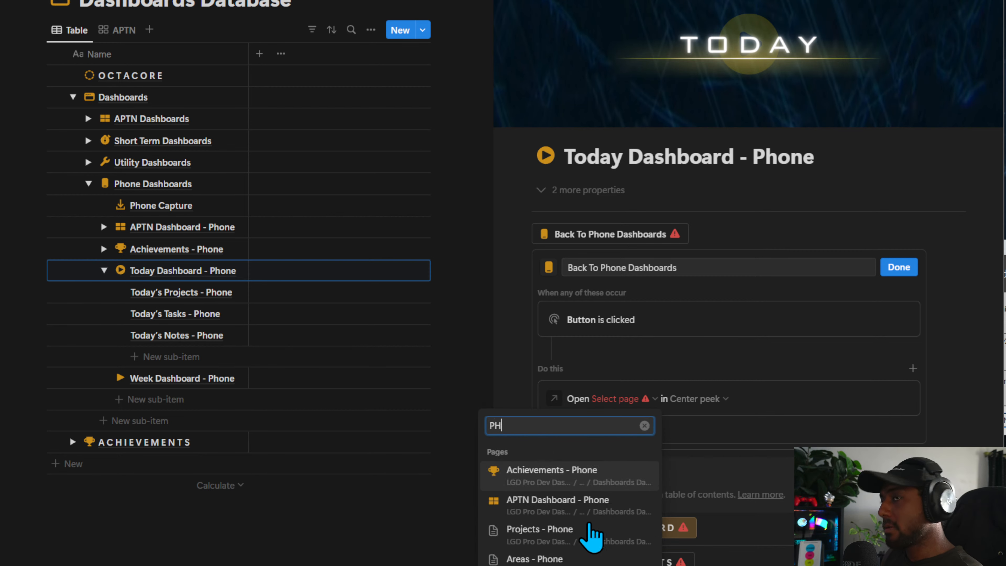
pyautogui.write('ONE DAS')
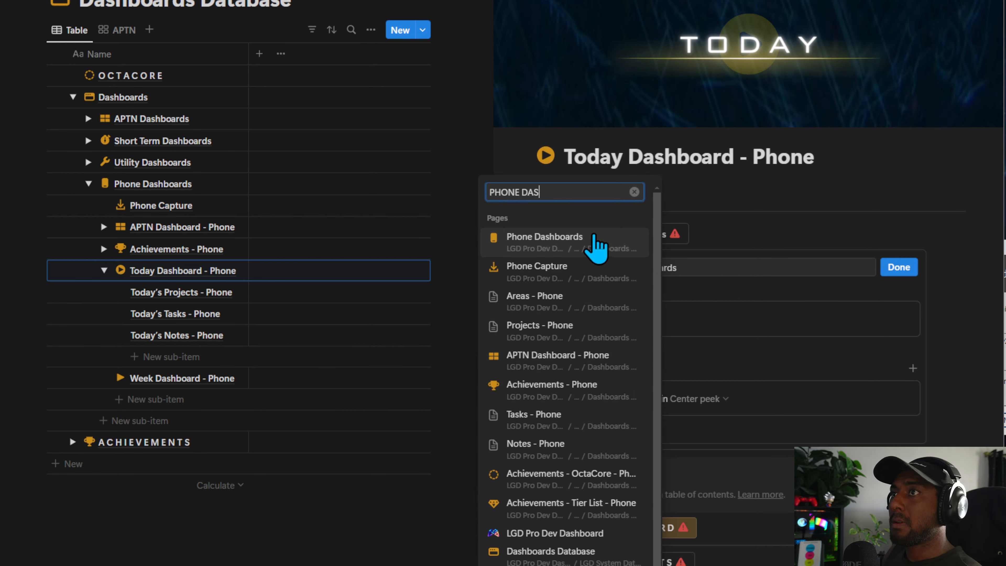
pyautogui.click(590, 237)
pyautogui.click(898, 268)
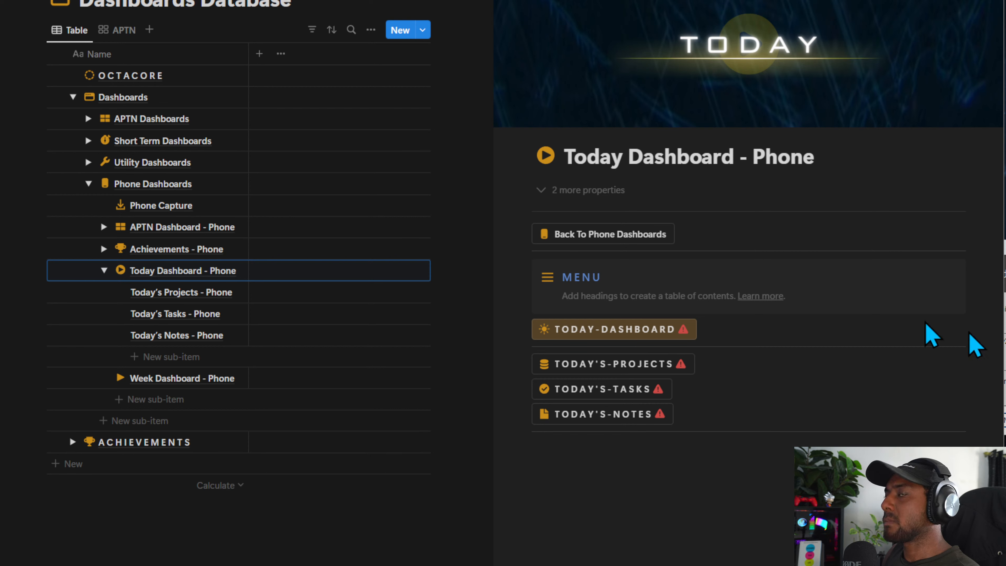
pyautogui.click(706, 330)
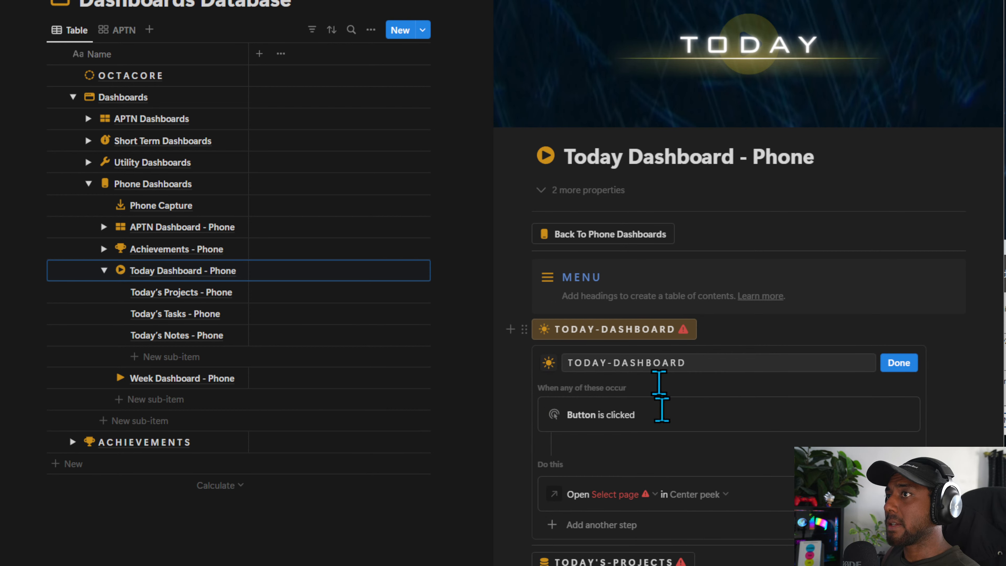
pyautogui.click(649, 496)
pyautogui.click(163, 292)
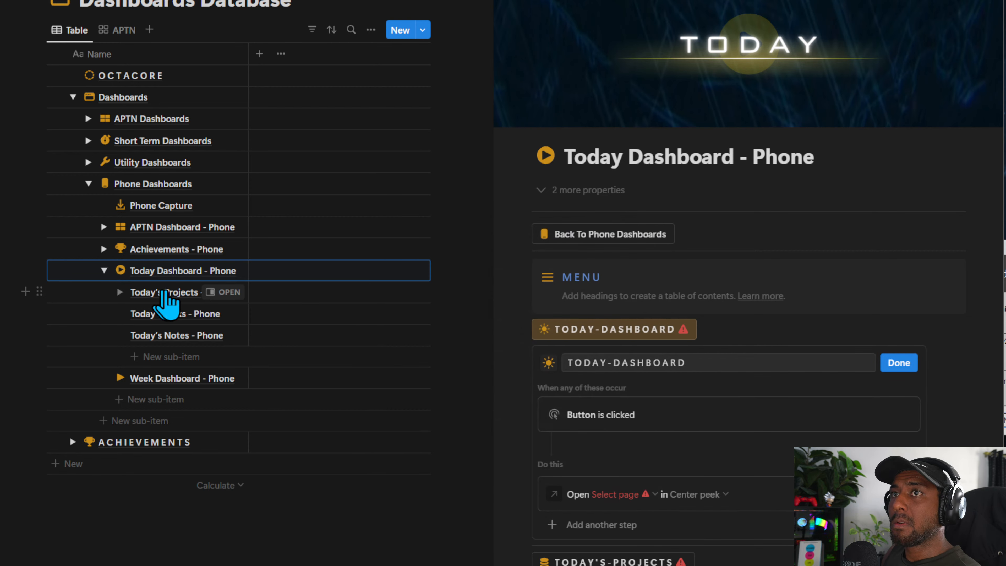
pyautogui.click(899, 362)
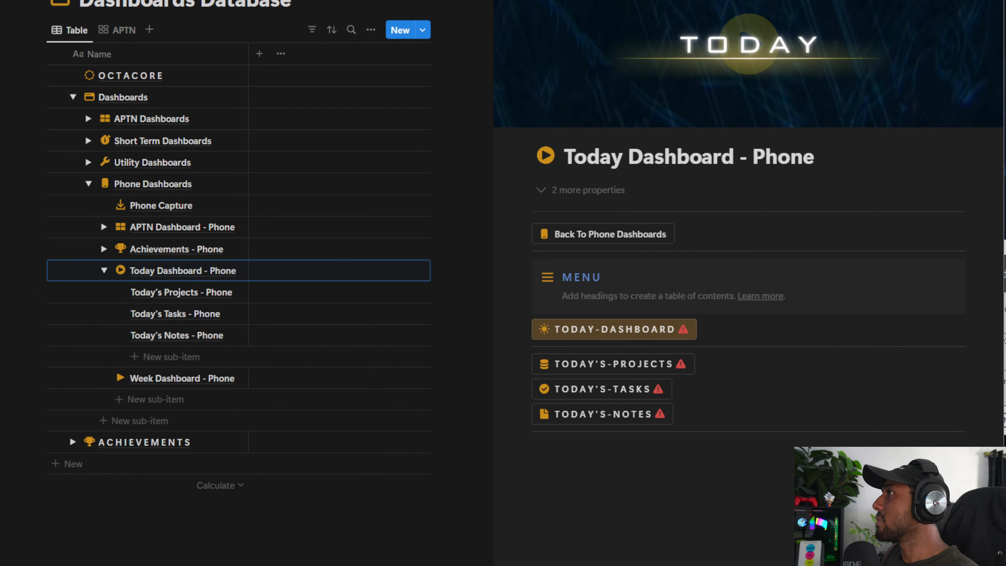
# Copy the title Today Dashboard - Phone and use it to set that page as the TODAY-DASHBOARD button's target.
pyautogui.click(143, 271)
pyautogui.hotkey('ctrl', 'a')
pyautogui.hotkey('ctrl', 'c')
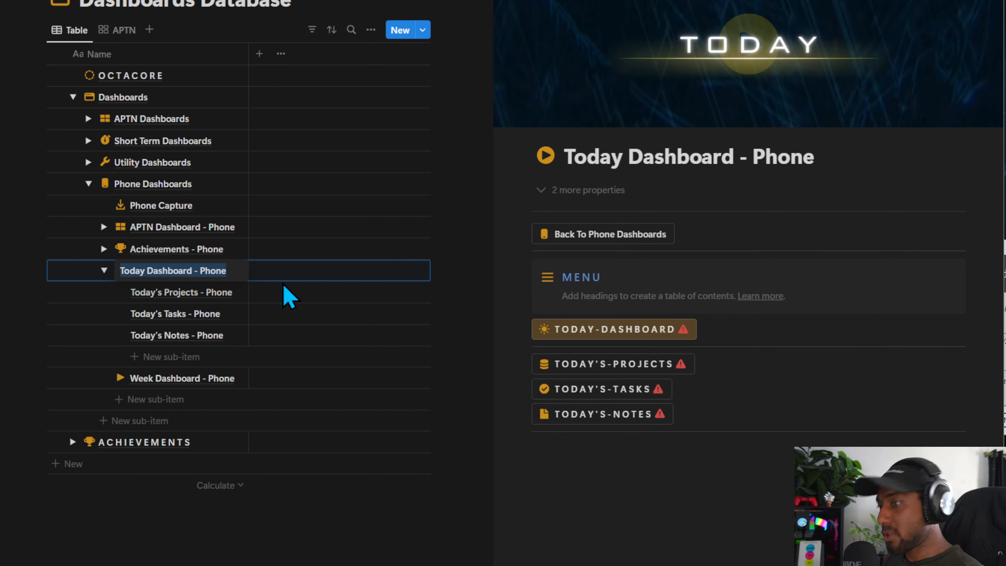
pyautogui.press('Escape')
pyautogui.click(708, 331)
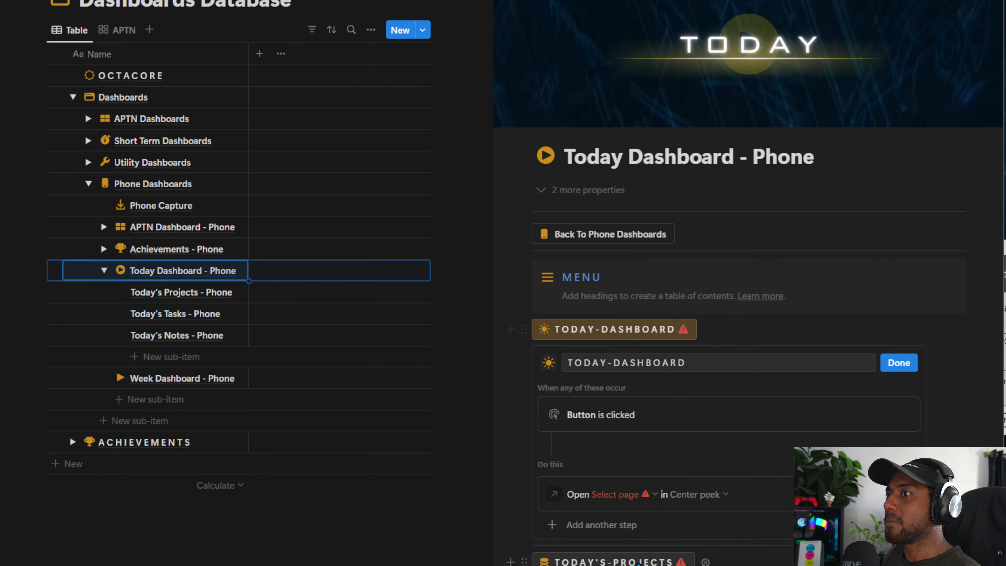
pyautogui.click(614, 494)
pyautogui.hotkey('ctrl', 'v')
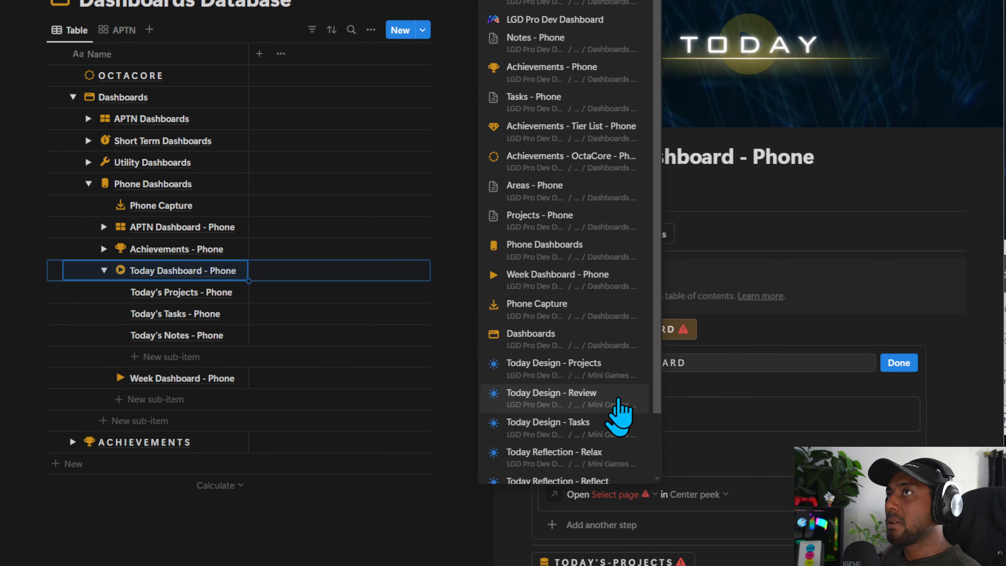
pyautogui.click(573, 2)
pyautogui.click(900, 366)
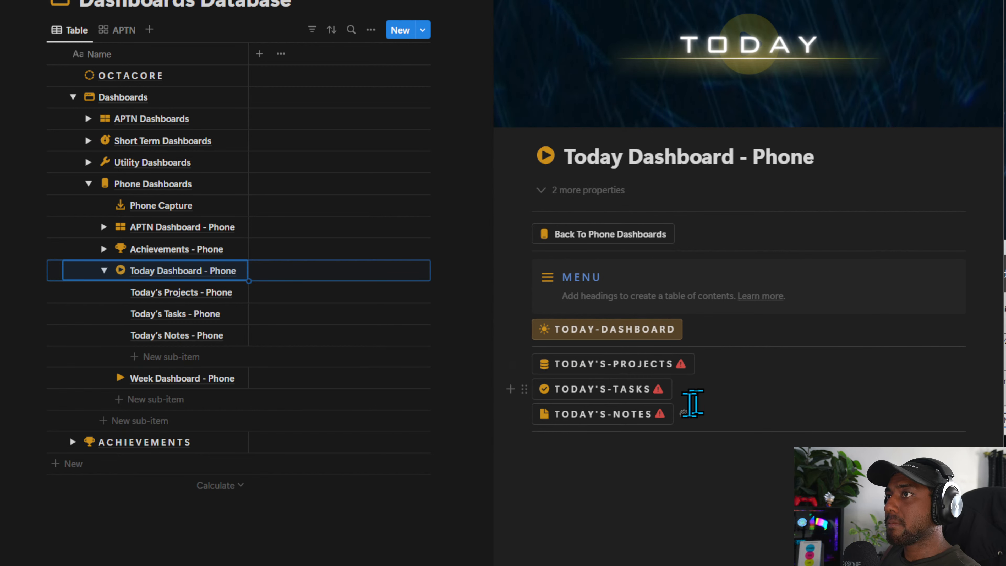
# Set the TODAY'S-PROJECTS button to open the Today's Projects - Phone page, finding it by its copied title.
pyautogui.click(705, 364)
pyautogui.click(642, 530)
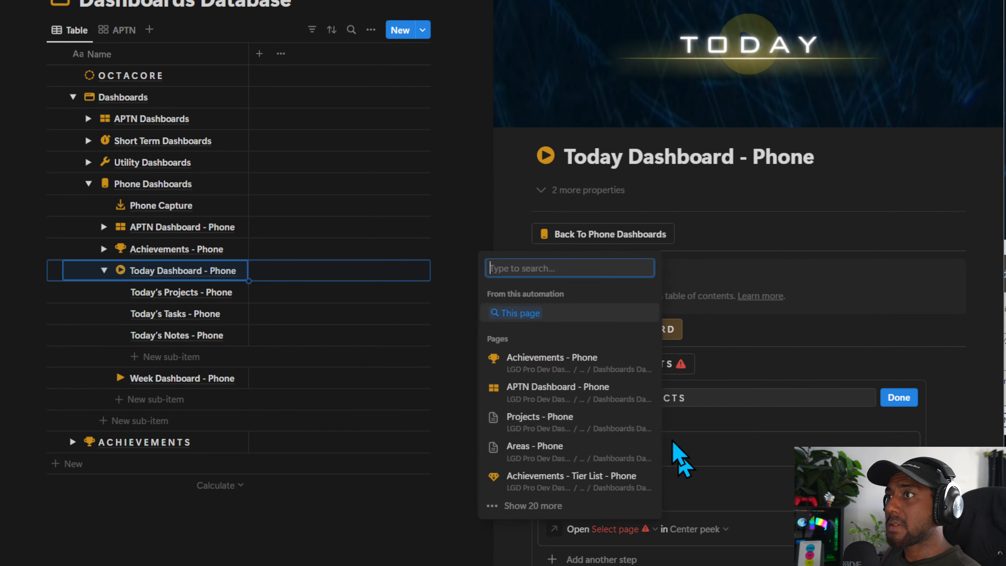
pyautogui.write('today')
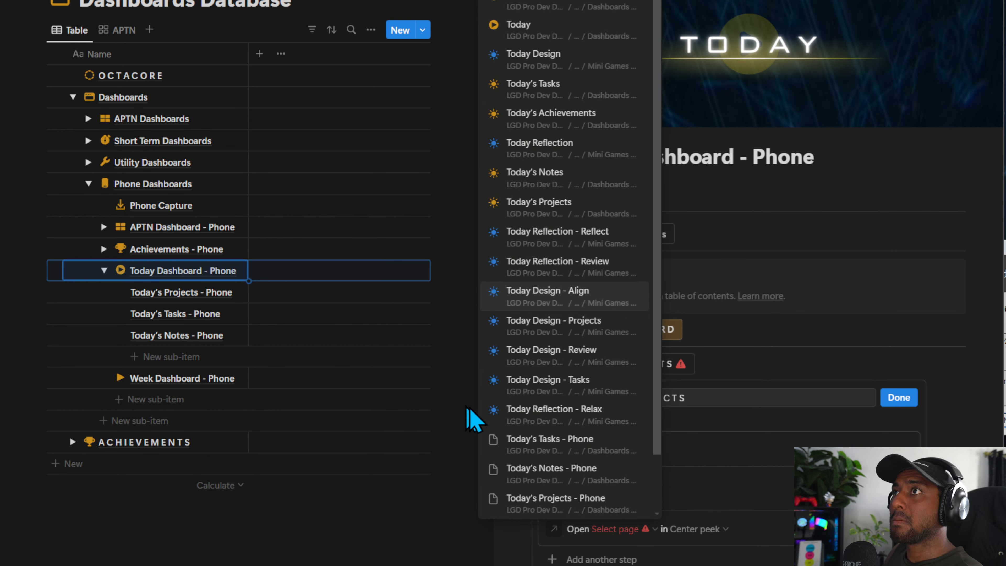
pyautogui.click(175, 296)
pyautogui.click(168, 288)
pyautogui.hotkey('ctrl', 'a')
pyautogui.hotkey('ctrl', 'c')
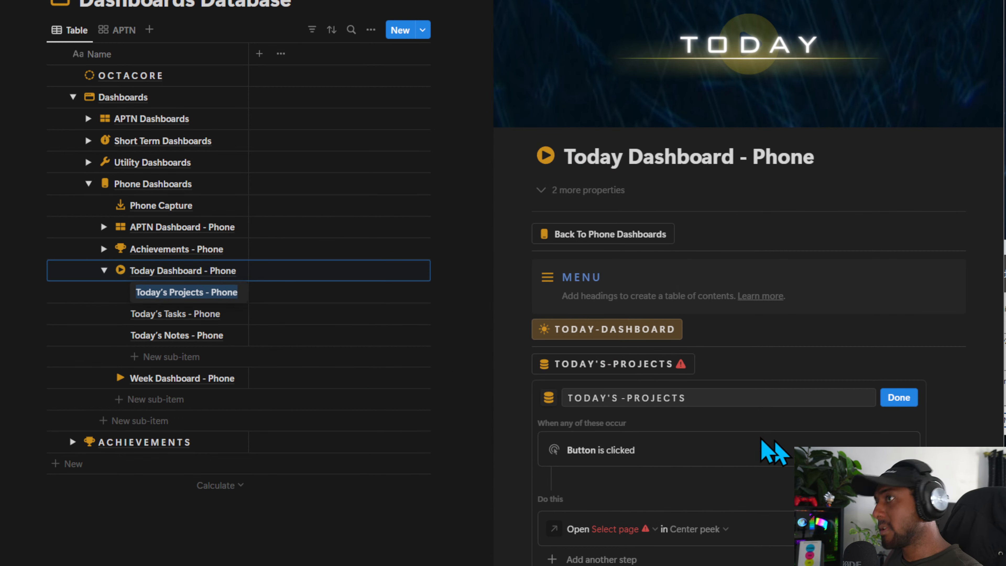
pyautogui.click(617, 530)
pyautogui.hotkey('ctrl', 'v')
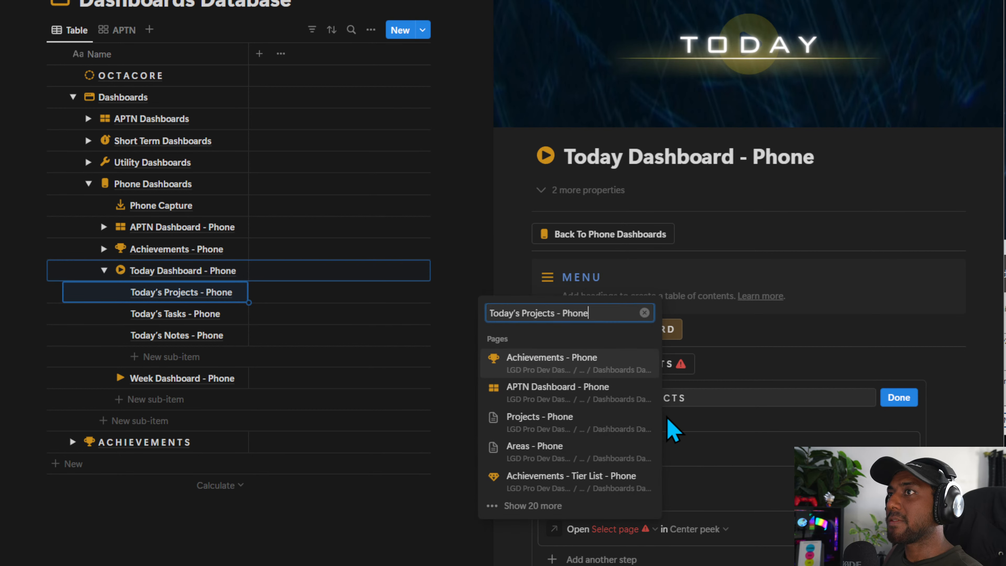
pyautogui.click(549, 30)
pyautogui.click(899, 398)
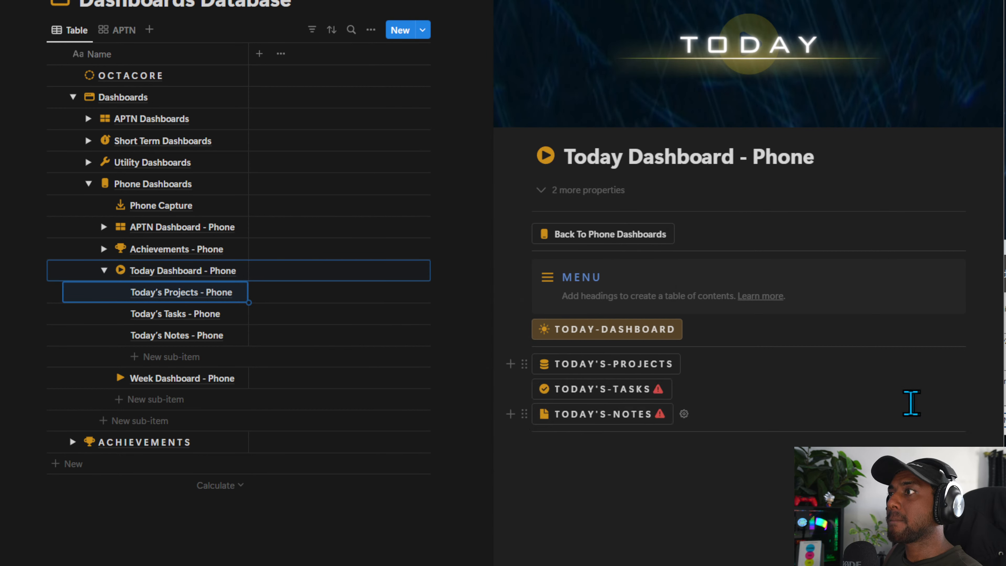
# Set the TODAY'S-TASKS button to open the Today's Tasks - Phone page, finding it by its copied title.
pyautogui.click(180, 313)
pyautogui.hotkey('ctrl', 'a')
pyautogui.hotkey('ctrl', 'c')
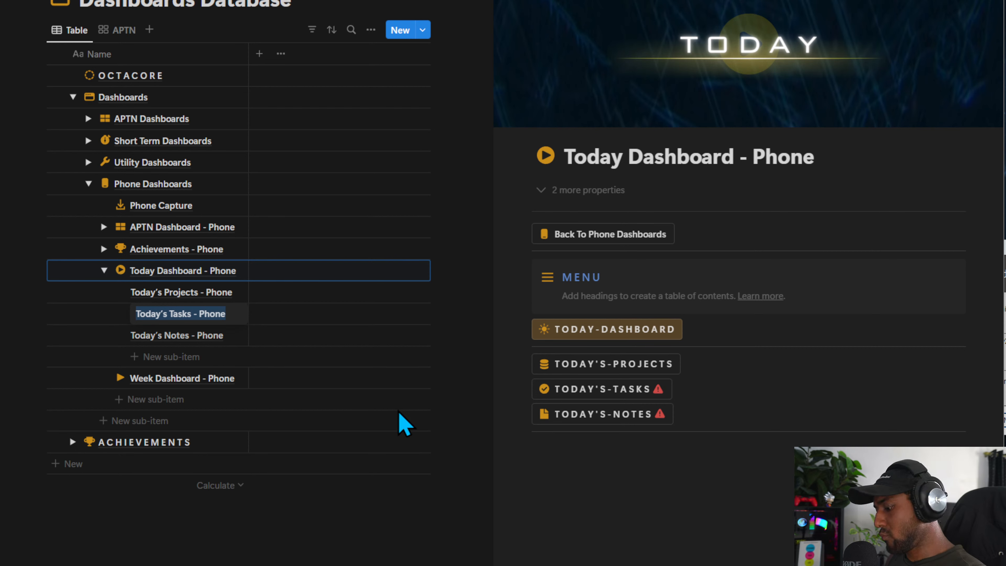
pyautogui.click(679, 390)
pyautogui.click(616, 554)
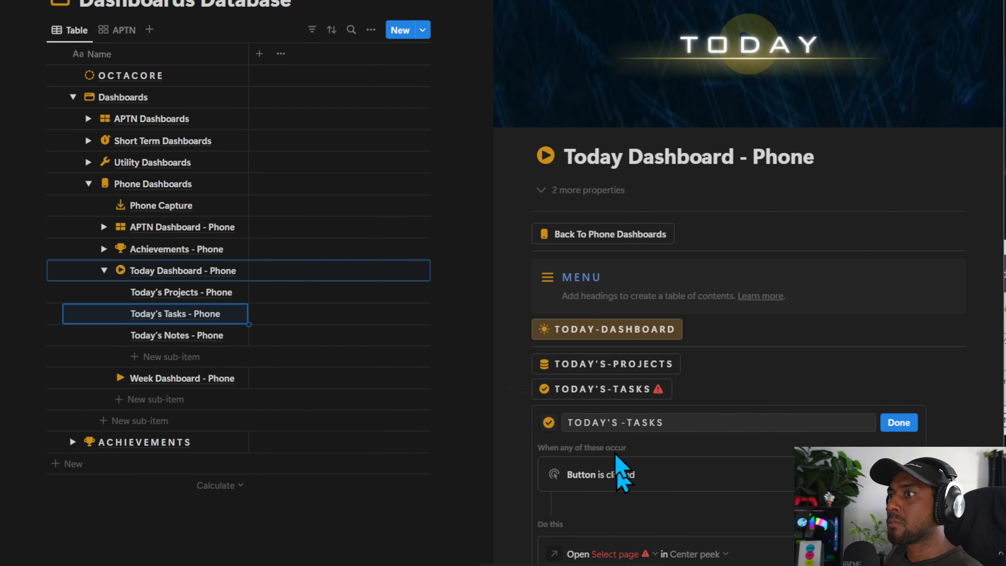
pyautogui.hotkey('ctrl', 'v')
pyautogui.click(550, 27)
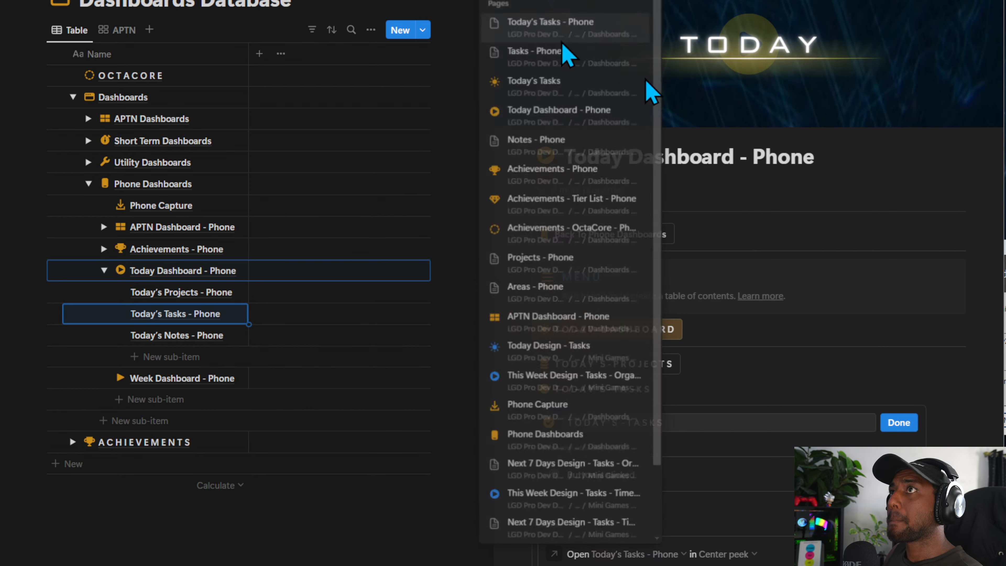
pyautogui.click(904, 426)
# Copy the title Today's Notes - Phone and use it to set that page as the TODAY'S-NOTES button's target.
pyautogui.click(159, 336)
pyautogui.click(159, 335)
pyautogui.hotkey('ctrl', 'c')
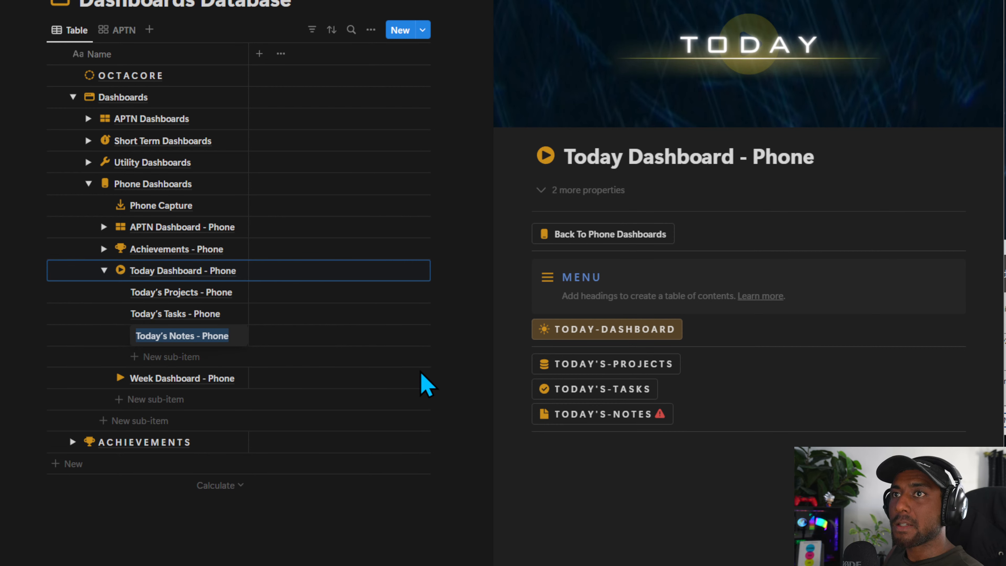
pyautogui.click(681, 416)
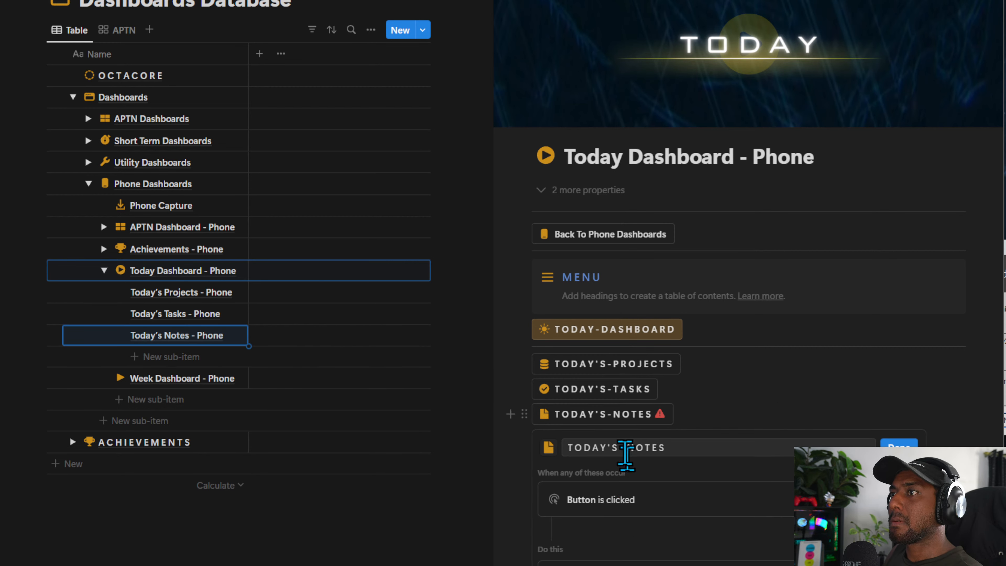
pyautogui.click(590, 565)
pyautogui.hotkey('ctrl', 'v')
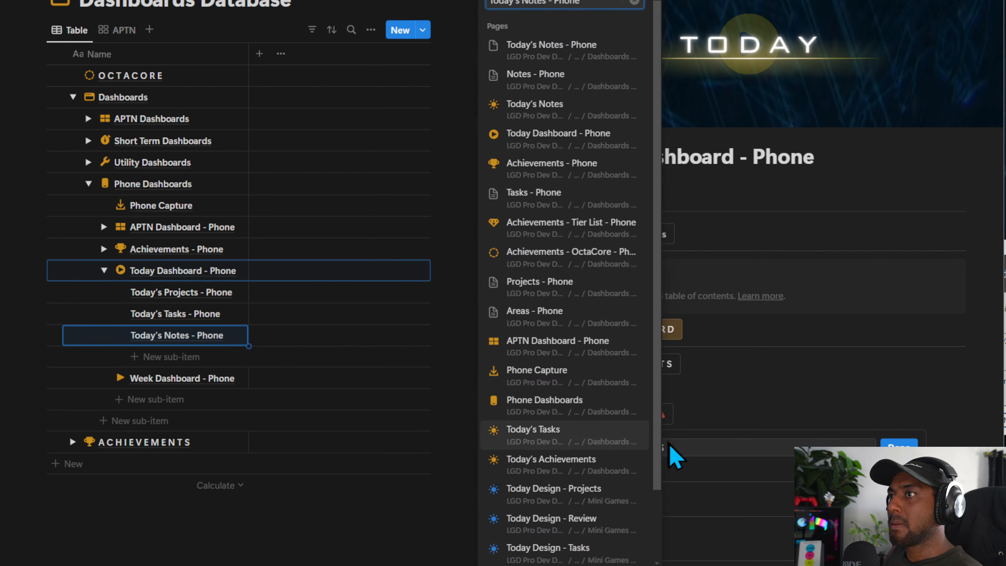
pyautogui.click(573, 52)
pyautogui.click(896, 443)
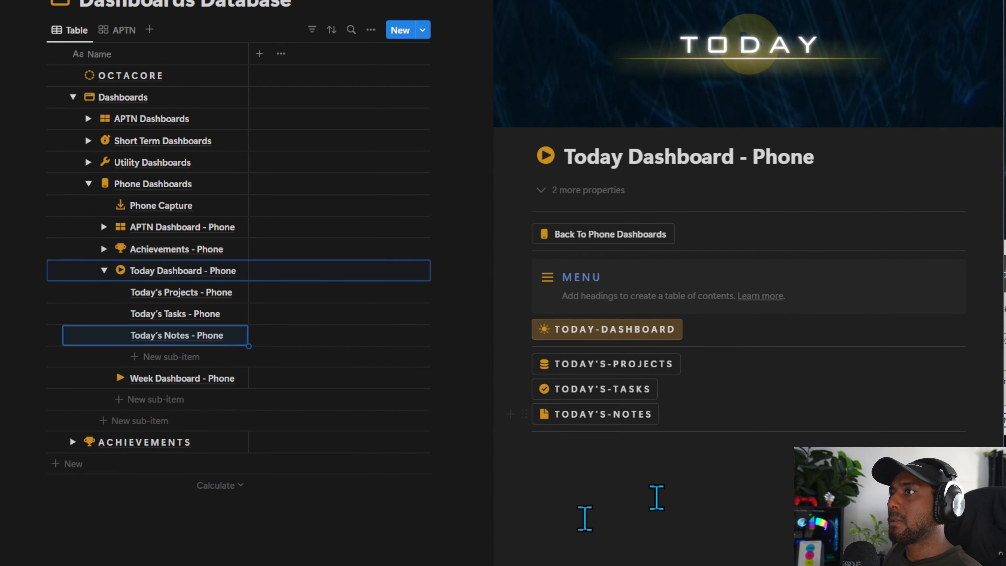
# Copy all the blocks of Today Dashboard - Phone and paste them into the empty Today's Projects - Phone page.
pyautogui.click(864, 453)
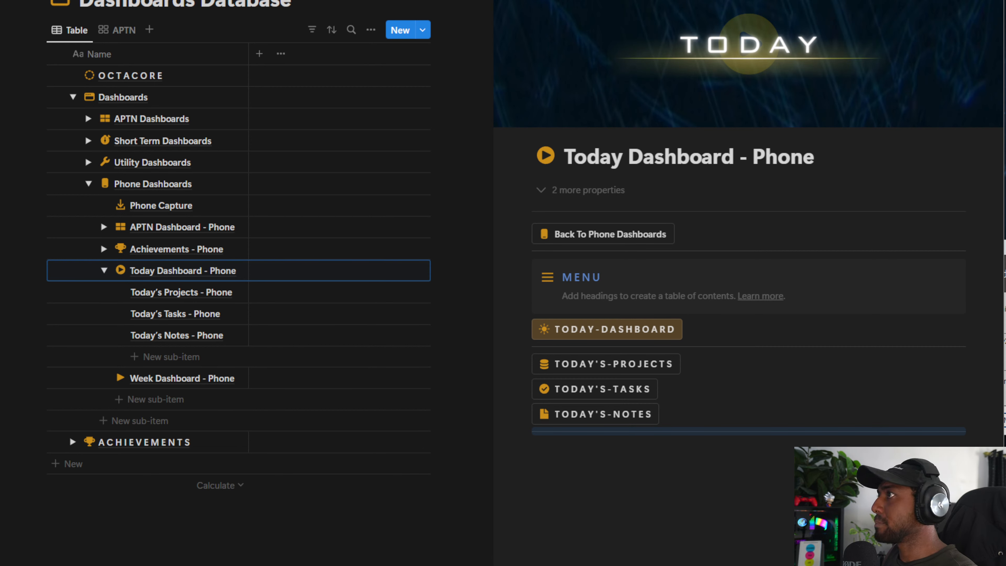
pyautogui.click(636, 493)
pyautogui.click(725, 477)
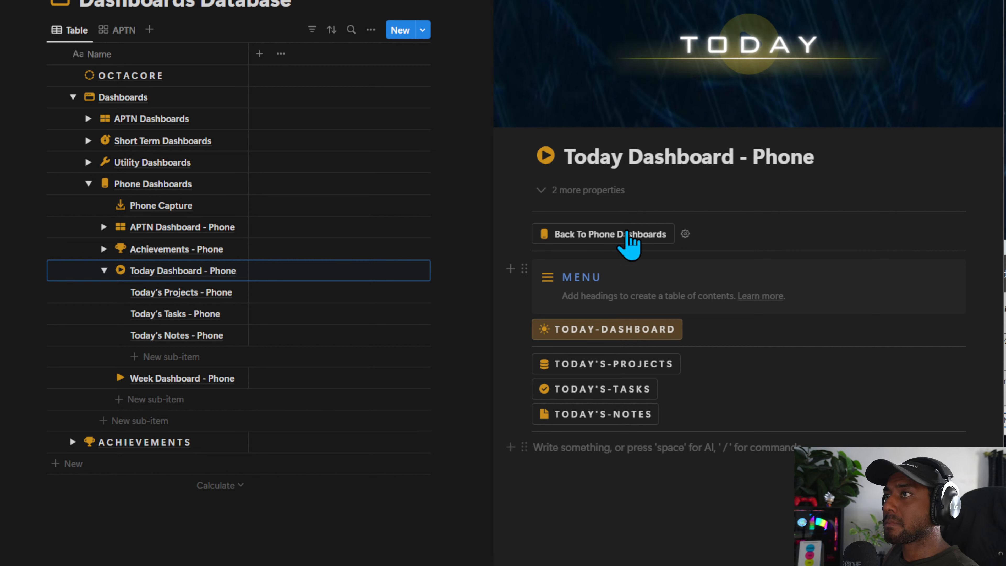
pyautogui.hotkey('ctrl', 'a')
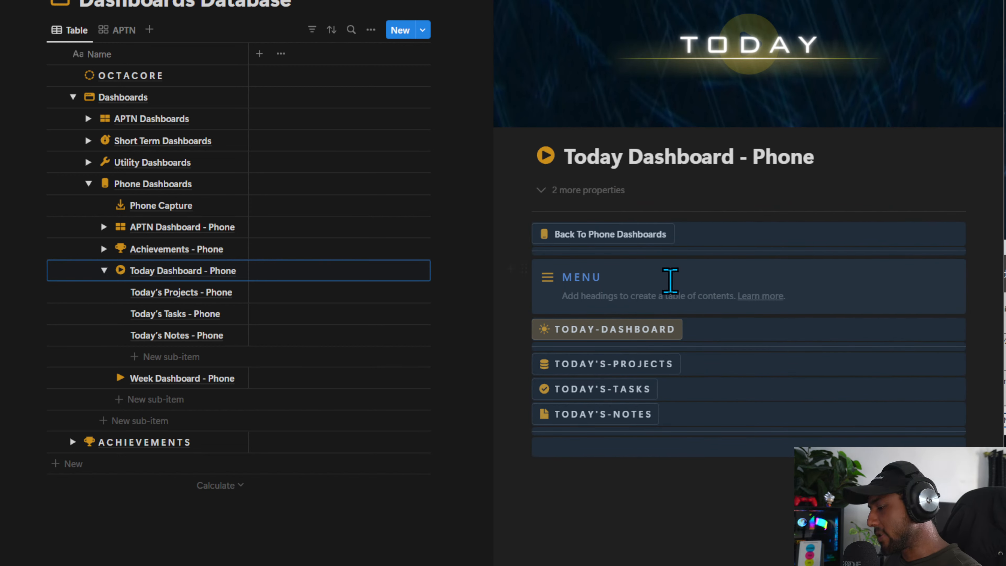
pyautogui.click(694, 508)
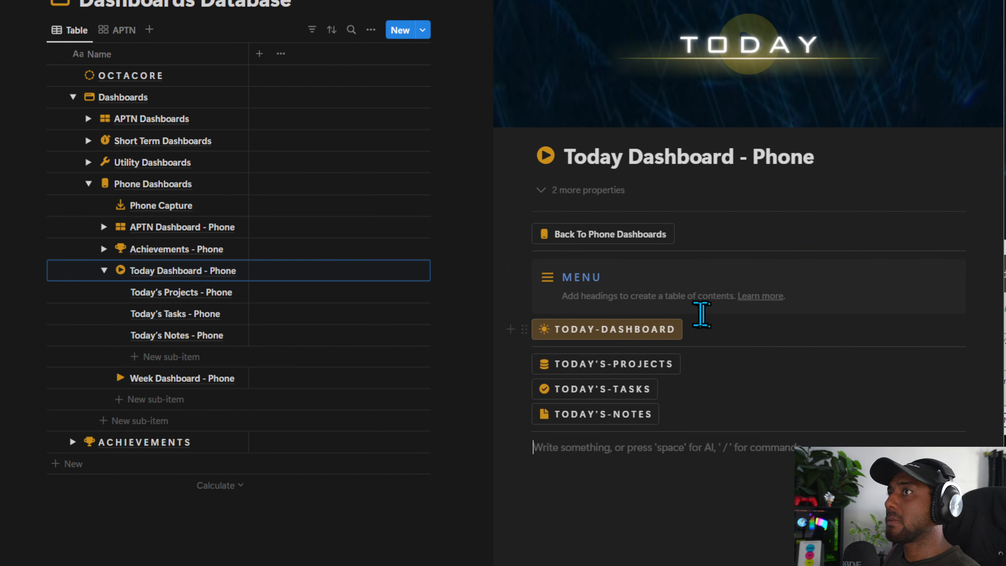
pyautogui.click(596, 364)
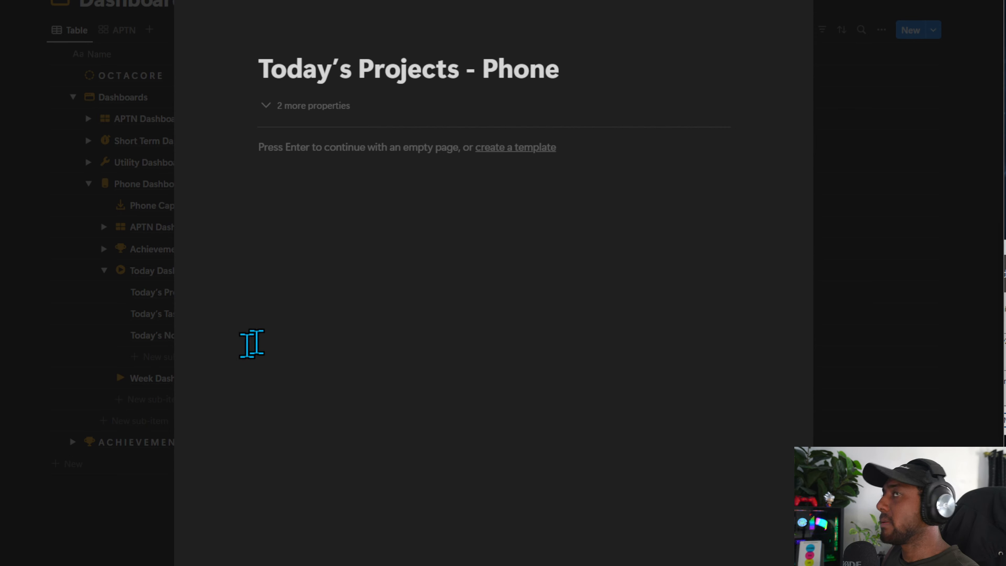
pyautogui.click(362, 169)
pyautogui.hotkey('ctrl', 'v')
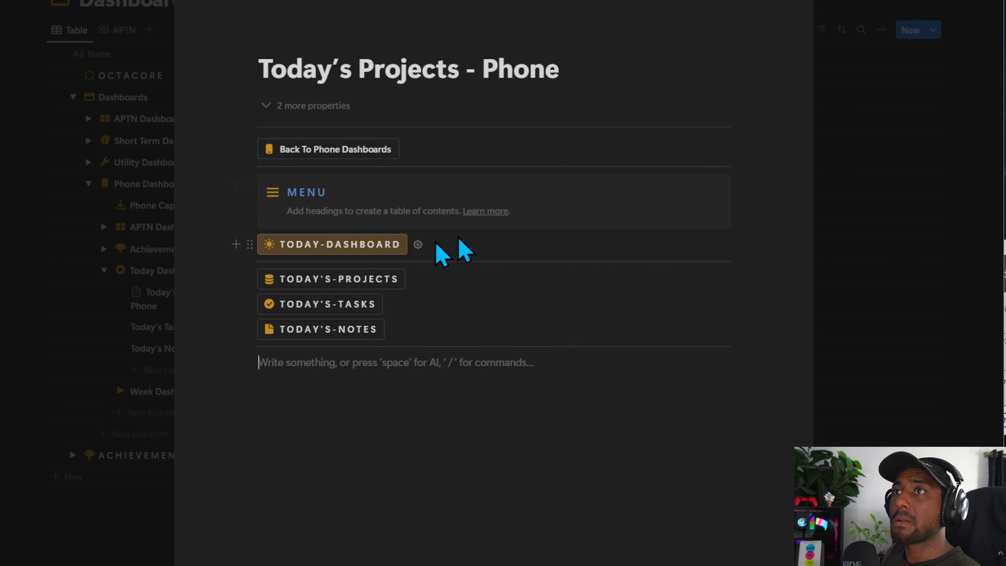
# On Today's Projects - Phone, give the TODAY'S-PROJECTS button a yellow background and reset TODAY-DASHBOARD to the default background.
pyautogui.click(250, 278)
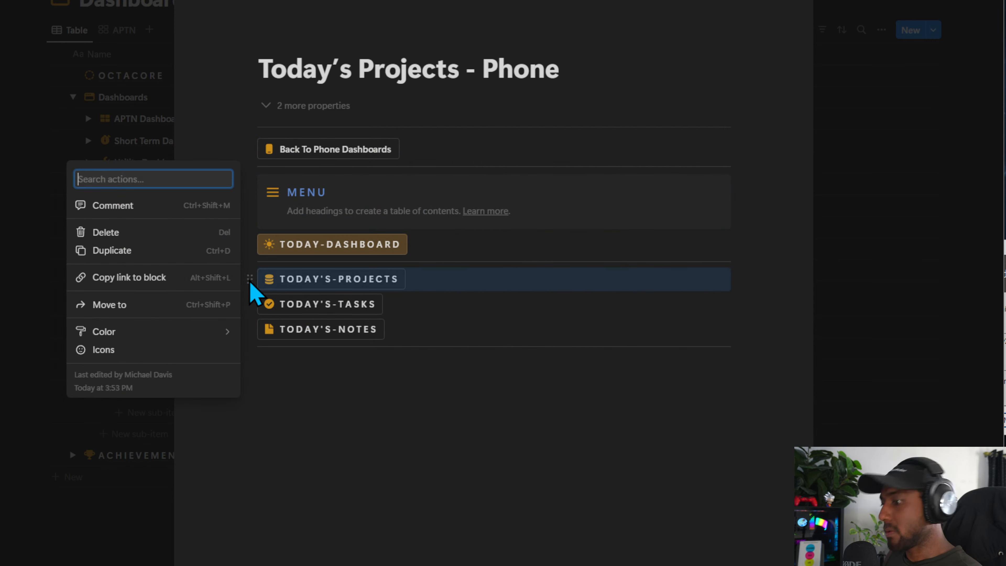
pyautogui.write('y')
pyautogui.click(145, 288)
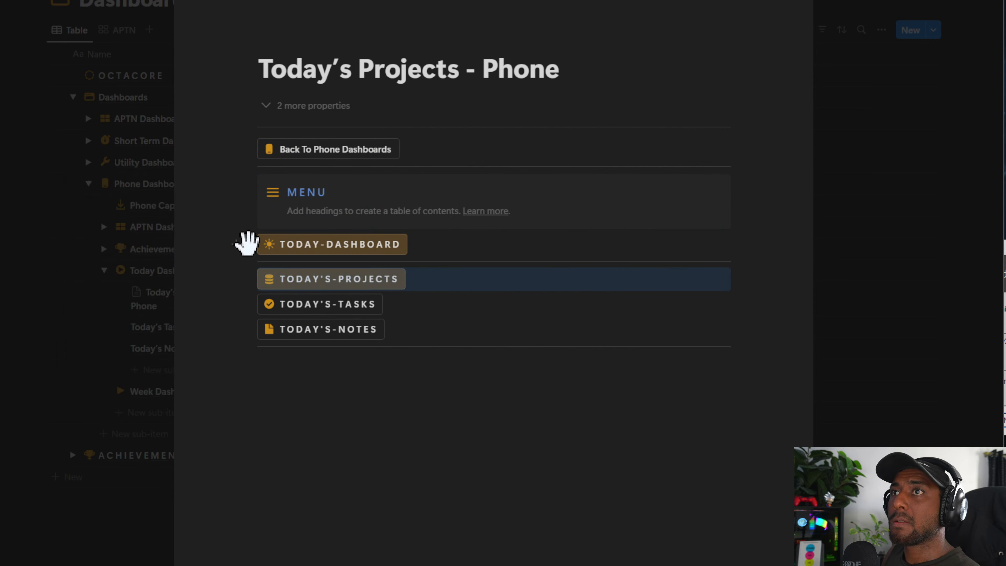
pyautogui.click(248, 243)
pyautogui.click(110, 160)
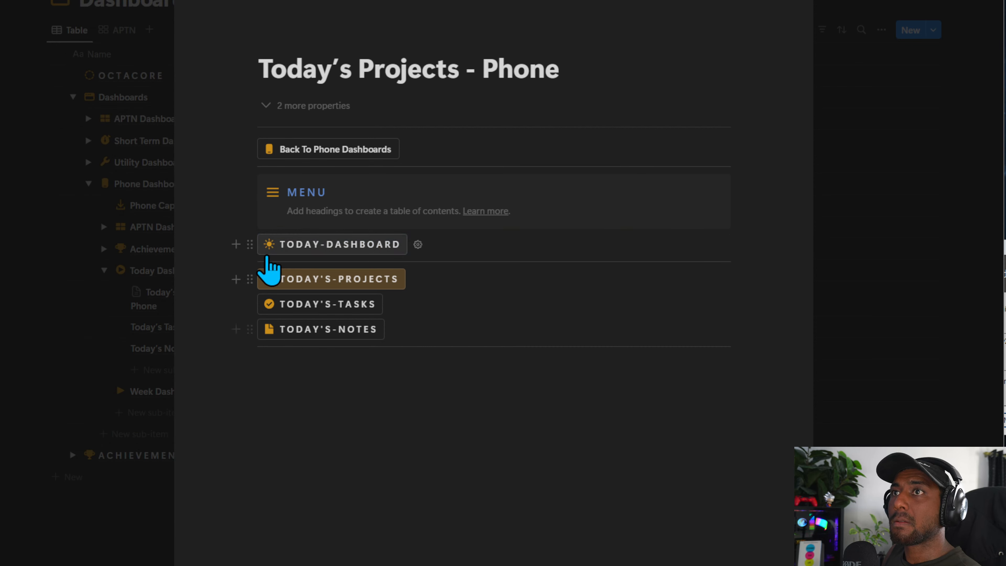
# Go to Today Dashboard - Phone and change its TODAY-DASHBOARD button icon to the orange circled play symbol.
pyautogui.click(321, 245)
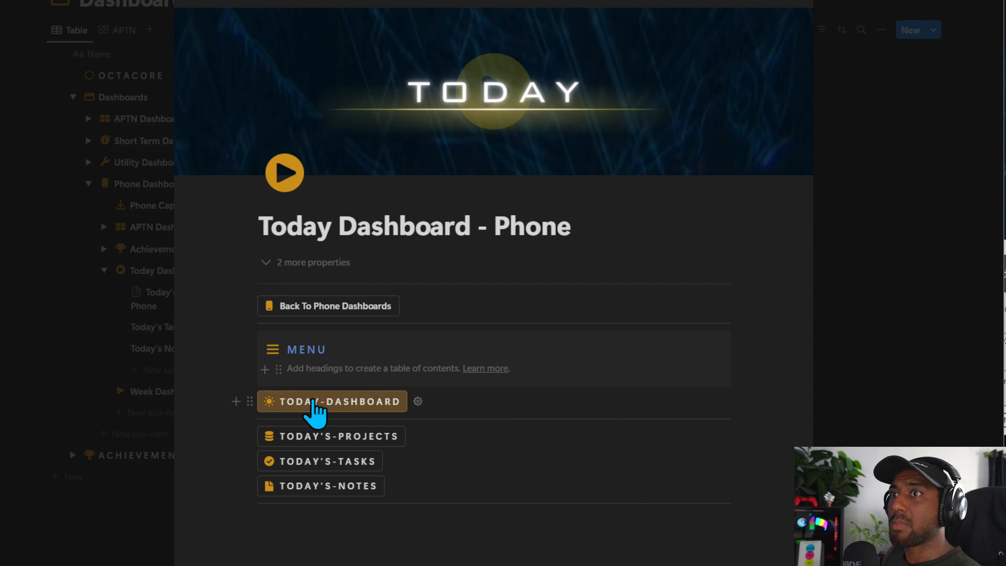
pyautogui.click(418, 401)
pyautogui.click(273, 435)
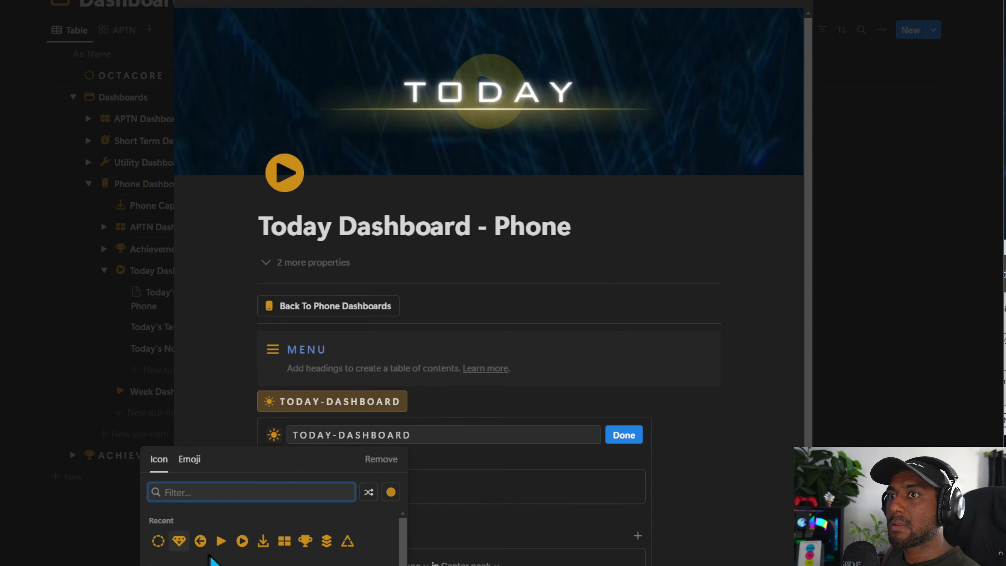
pyautogui.click(242, 541)
pyautogui.click(628, 437)
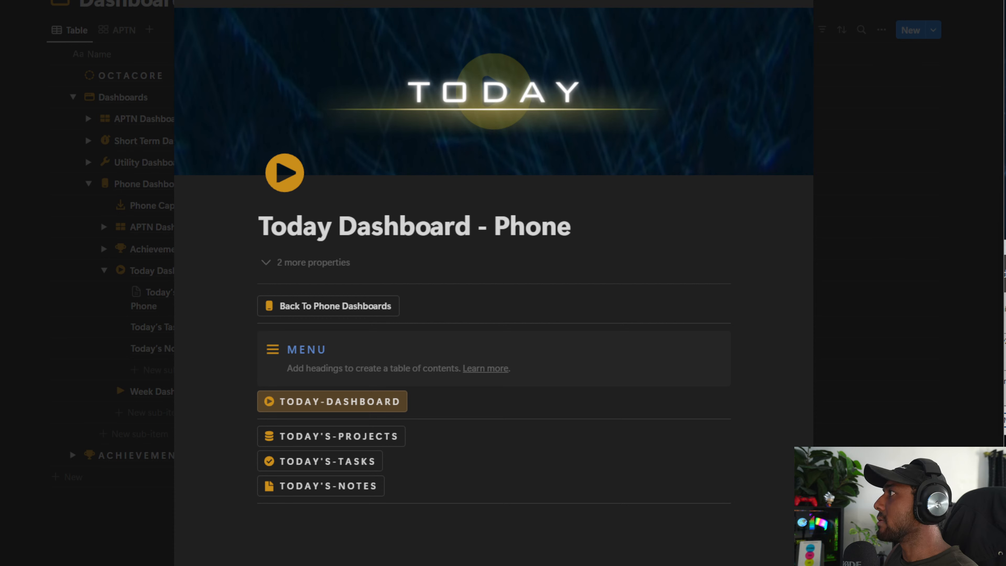
# Return to Today's Projects - Phone and give its TODAY-DASHBOARD button the same orange circled play icon.
pyautogui.click(303, 521)
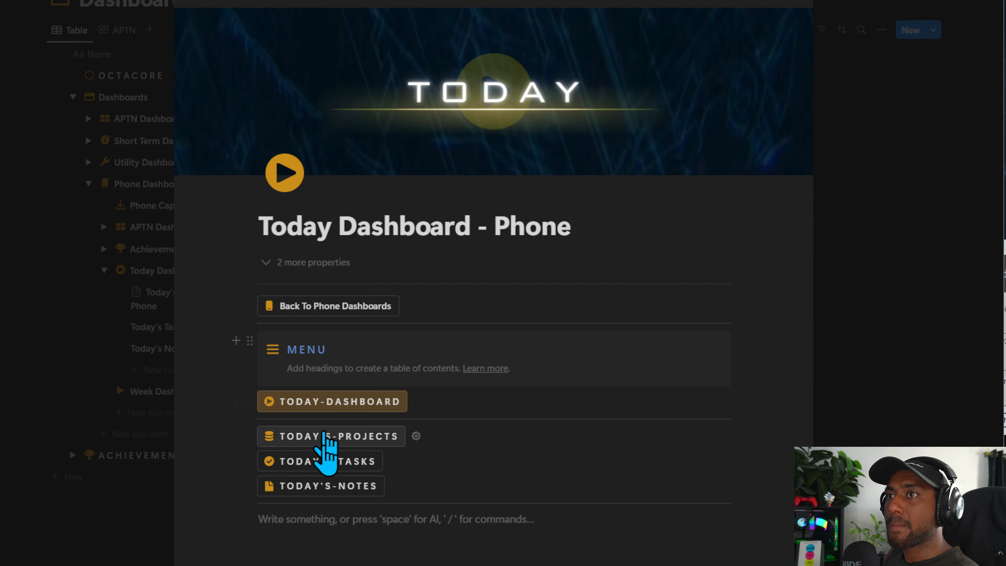
pyautogui.click(328, 451)
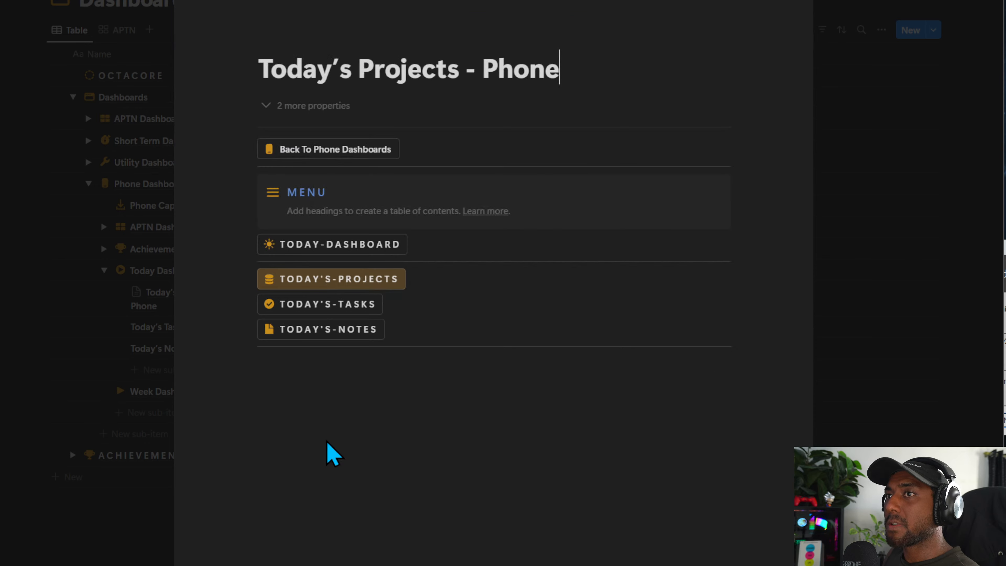
pyautogui.click(415, 244)
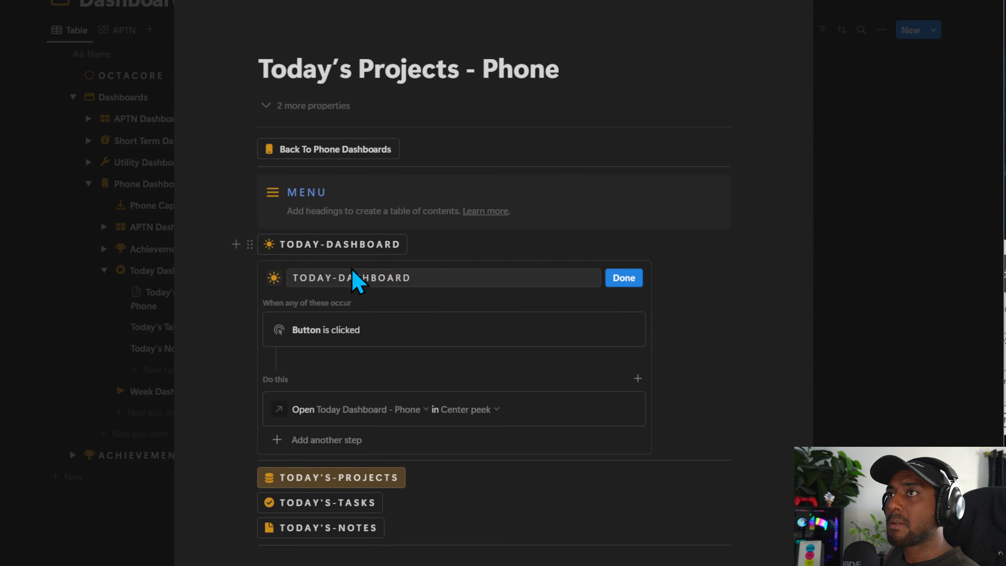
pyautogui.click(273, 277)
pyautogui.click(158, 382)
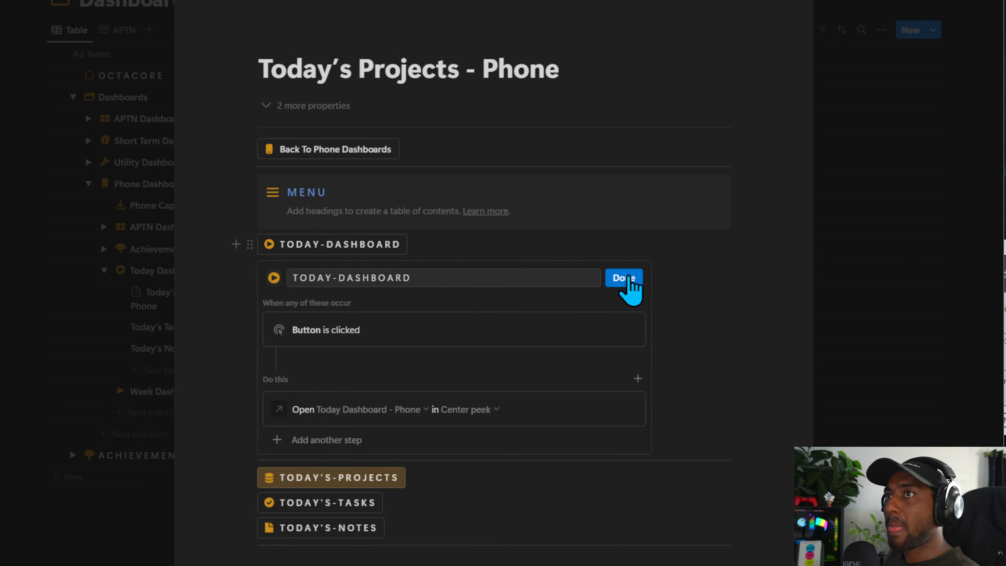
pyautogui.click(626, 278)
# Test the navigation buttons by switching between Today Dashboard - Phone and Today's Projects - Phone.
pyautogui.click(299, 248)
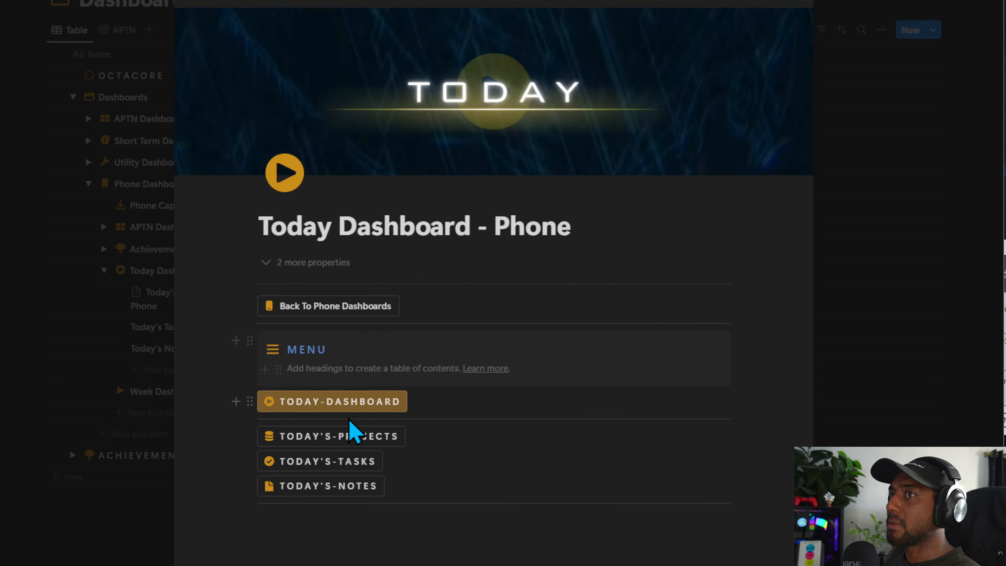
pyautogui.click(344, 438)
pyautogui.click(326, 252)
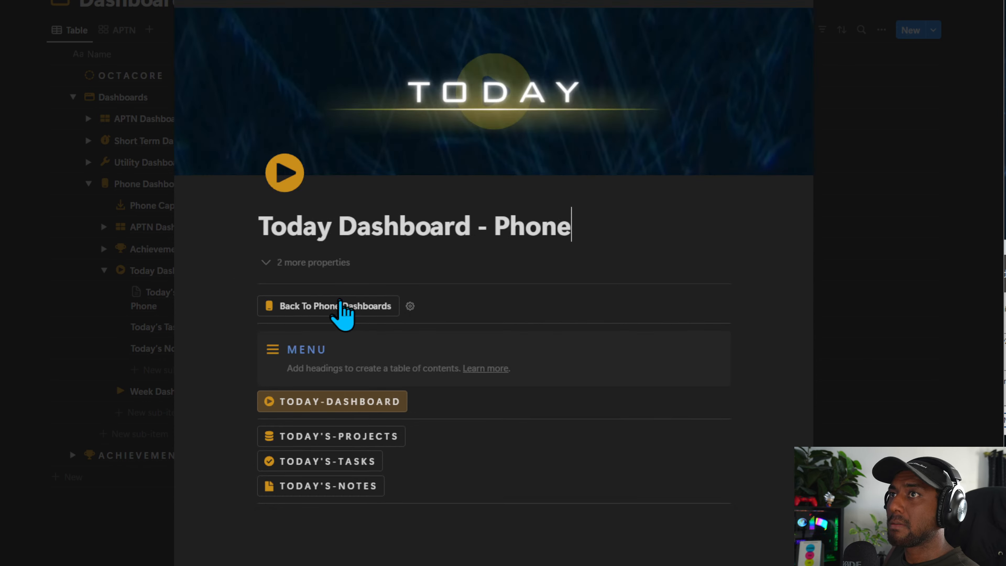
pyautogui.click(326, 437)
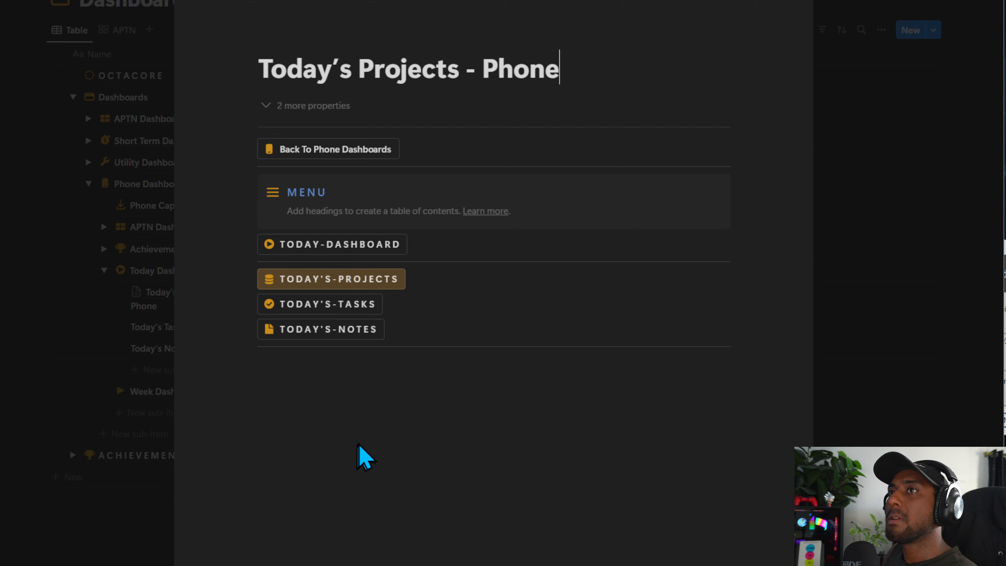
# Copy the blocks of Today's Projects - Phone, check the Back To Phone Dashboards button, and paste the blocks into Today's Tasks - Phone.
pyautogui.click(339, 364)
pyautogui.moveTo(506, 386); pyautogui.dragTo(271, 115)
pyautogui.click(359, 153)
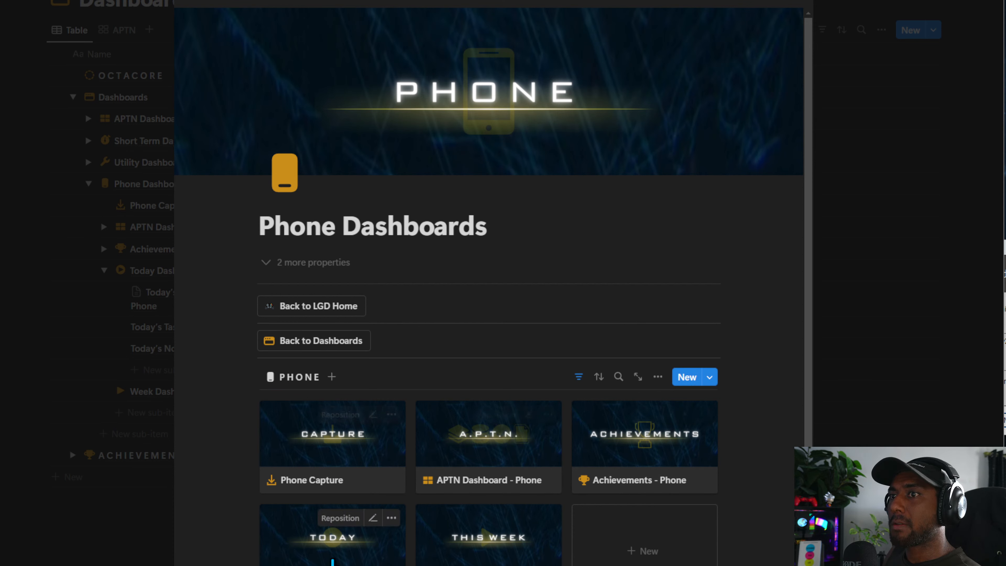
pyautogui.click(333, 545)
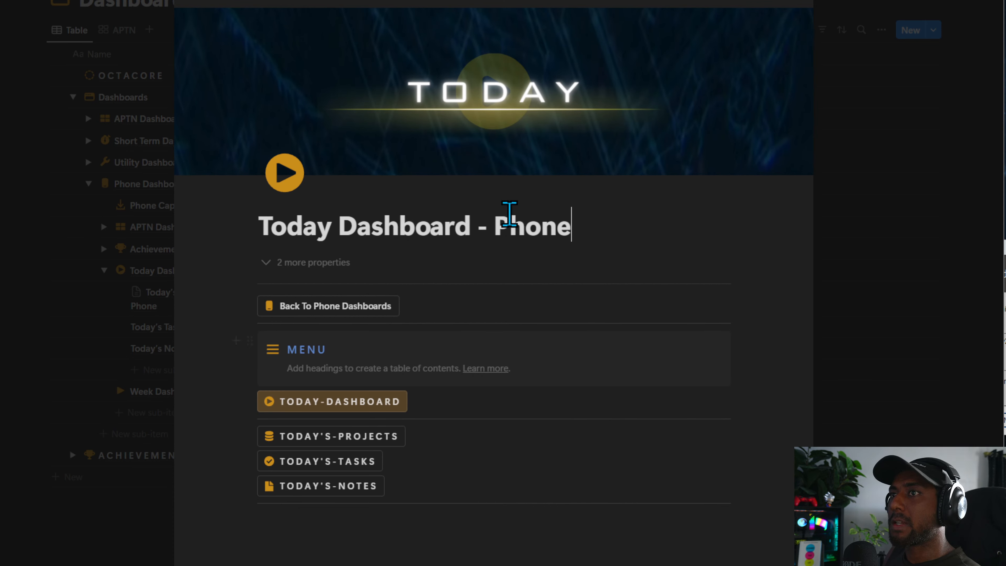
pyautogui.click(313, 436)
pyautogui.click(314, 306)
pyautogui.click(374, 388)
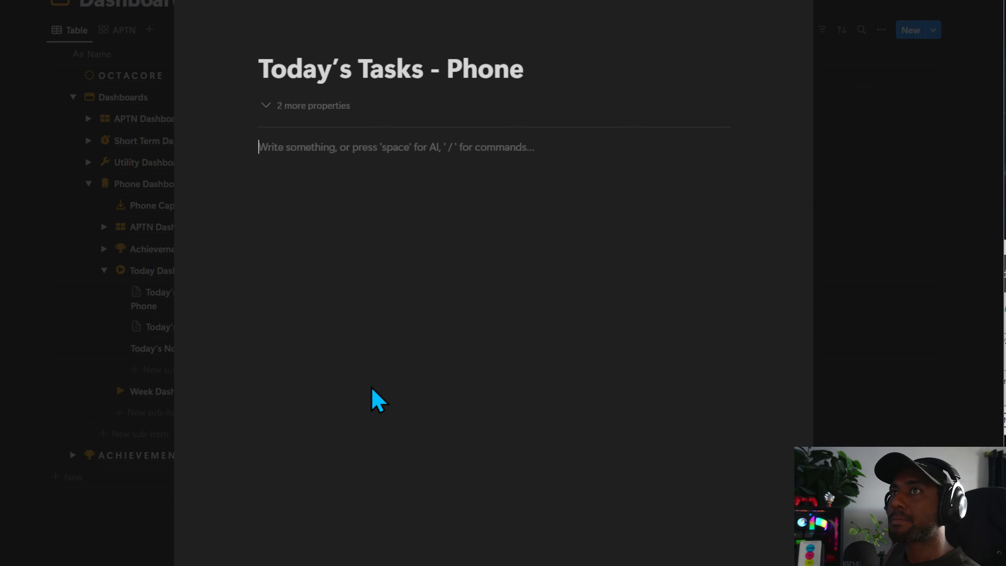
pyautogui.hotkey('ctrl', 'v')
pyautogui.click(301, 381)
# On Today's Tasks - Phone, give the TODAY'S-TASKS button a yellow background and reset TODAY'S-PROJECTS to the default background.
pyautogui.click(250, 304)
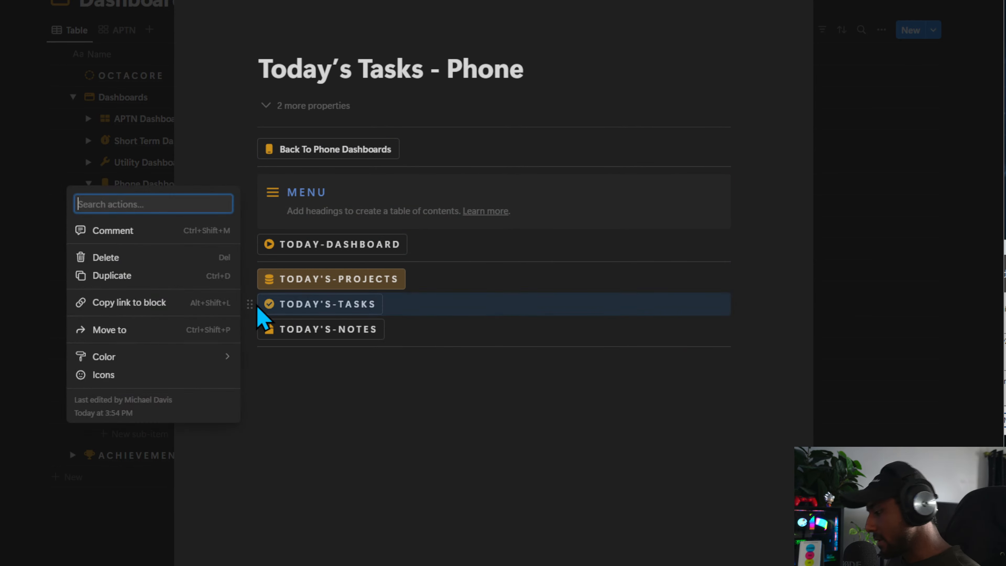
pyautogui.write('y')
pyautogui.click(152, 333)
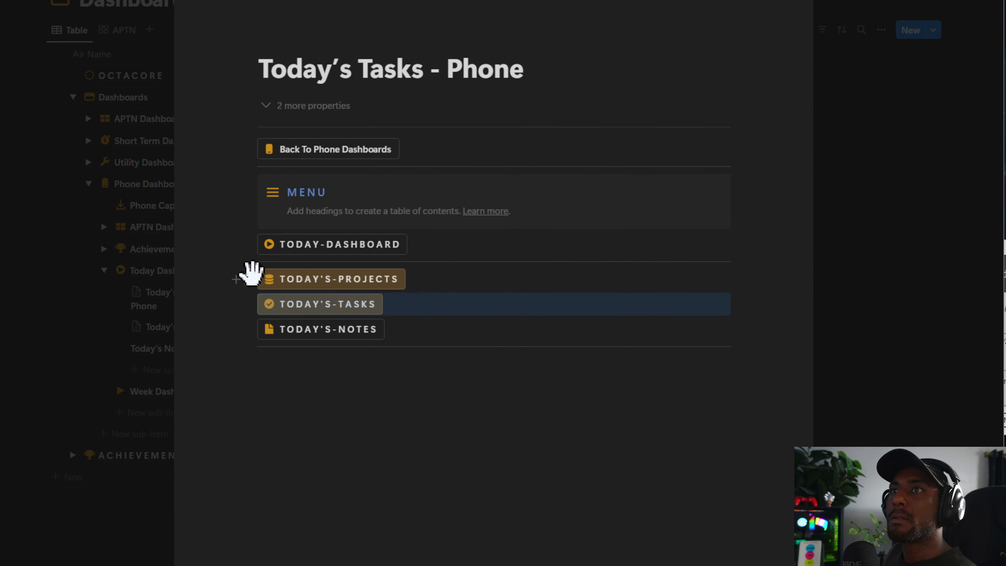
pyautogui.click(249, 279)
pyautogui.write('D')
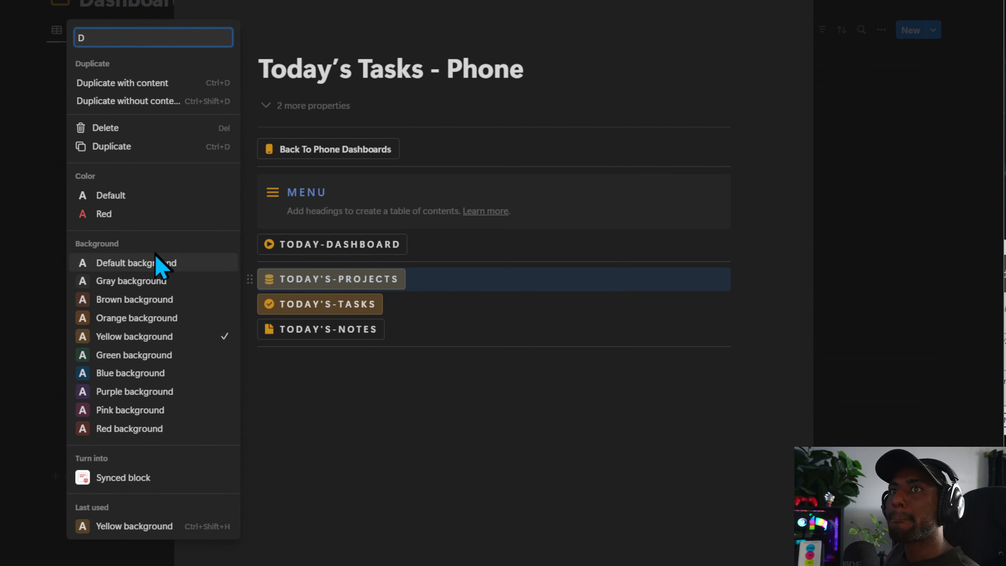
pyautogui.click(158, 263)
# Open Today's Notes - Phone from the menu buttons and paste the copied navigation blocks into it.
pyautogui.click(305, 331)
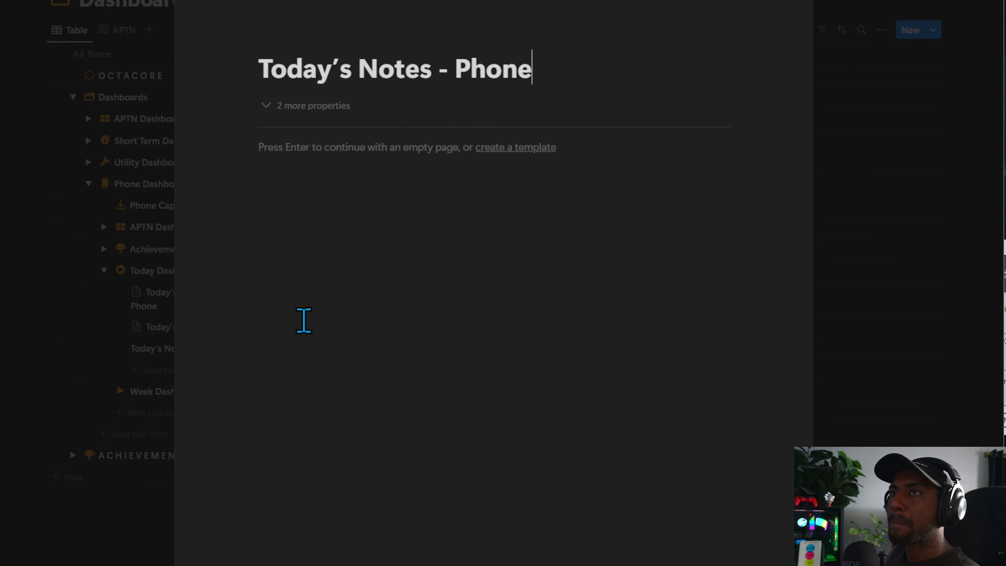
pyautogui.hotkey('ctrl', 'v')
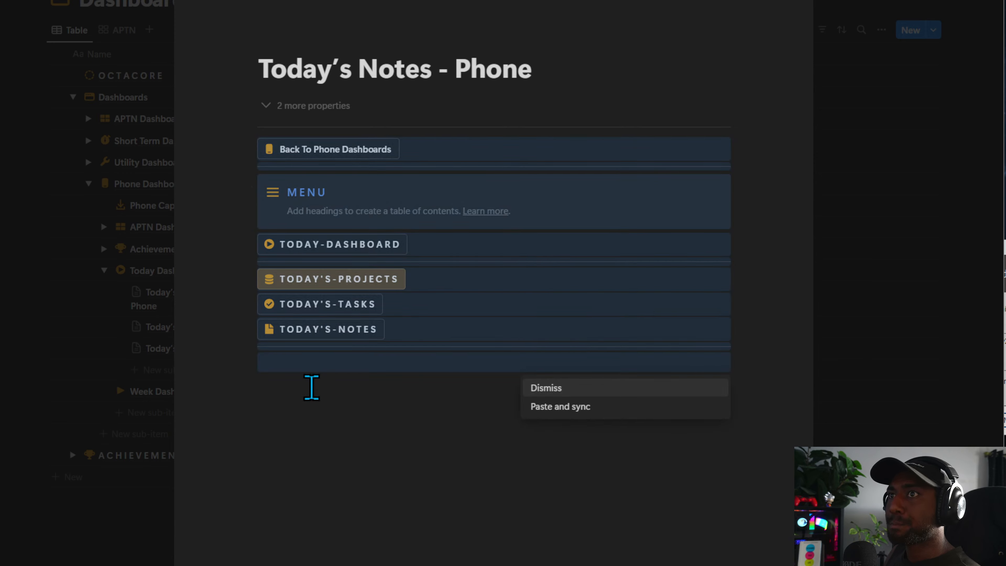
pyautogui.click(309, 387)
# On Today's Notes - Phone, give the TODAY'S-NOTES button a yellow background and reset TODAY'S-PROJECTS to the default background.
pyautogui.click(250, 329)
pyautogui.write('B')
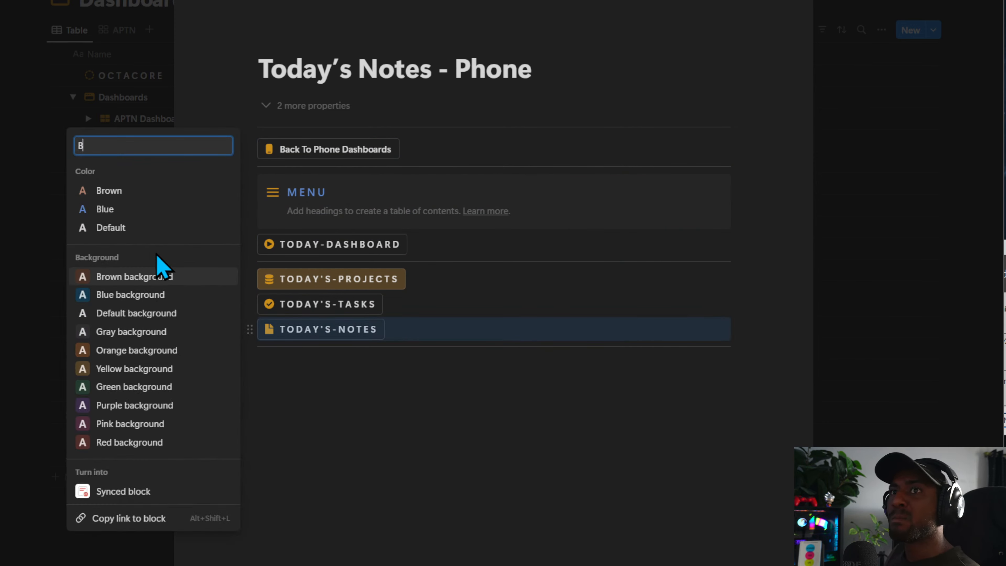
pyautogui.click(131, 368)
pyautogui.click(250, 279)
pyautogui.write('B')
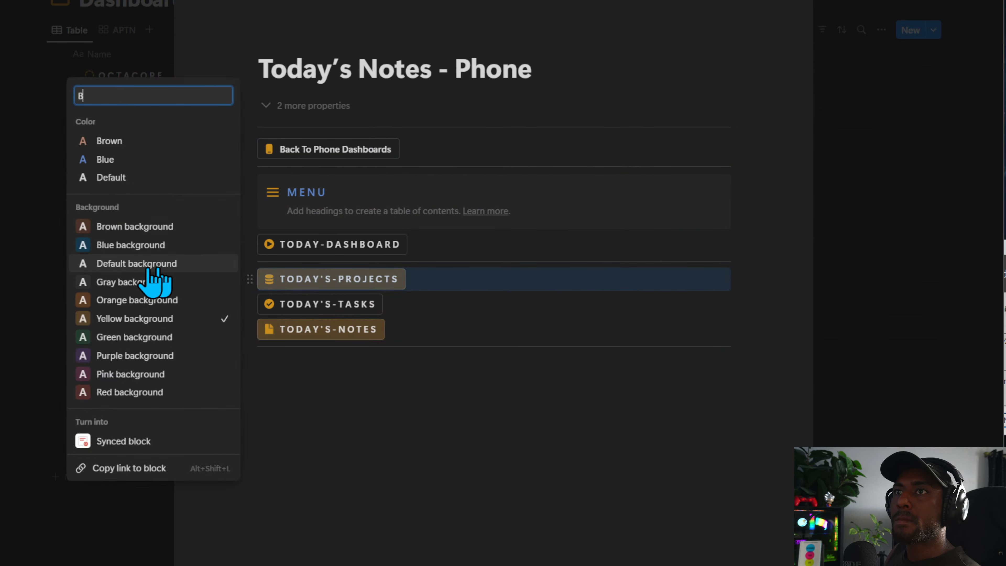
pyautogui.click(398, 376)
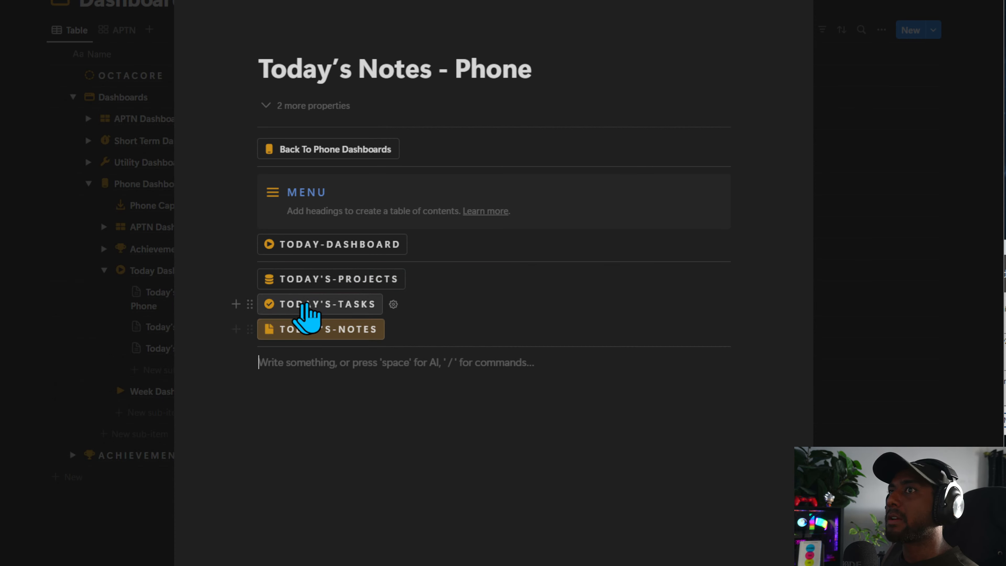
# Test the menu buttons by cycling through the tasks, projects and notes phone pages, ending on Today Dashboard - Phone.
pyautogui.click(304, 305)
pyautogui.click(337, 279)
pyautogui.click(338, 248)
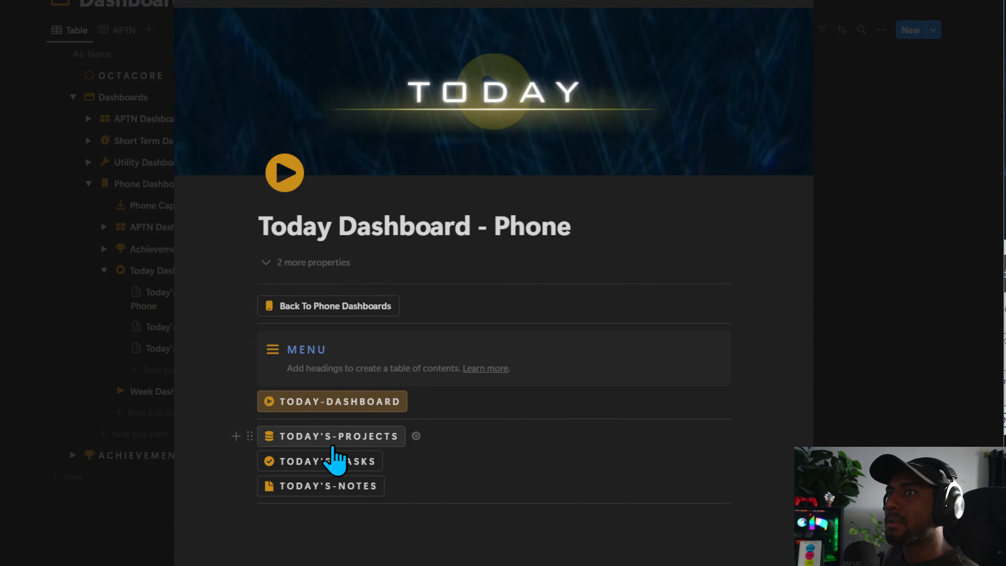
pyautogui.click(335, 439)
pyautogui.click(321, 304)
pyautogui.click(328, 330)
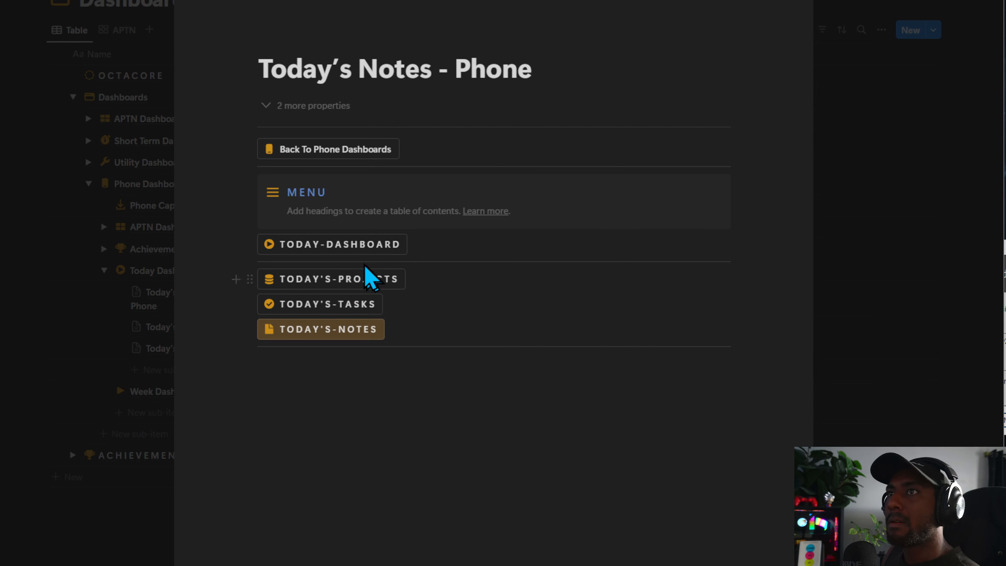
pyautogui.click(357, 245)
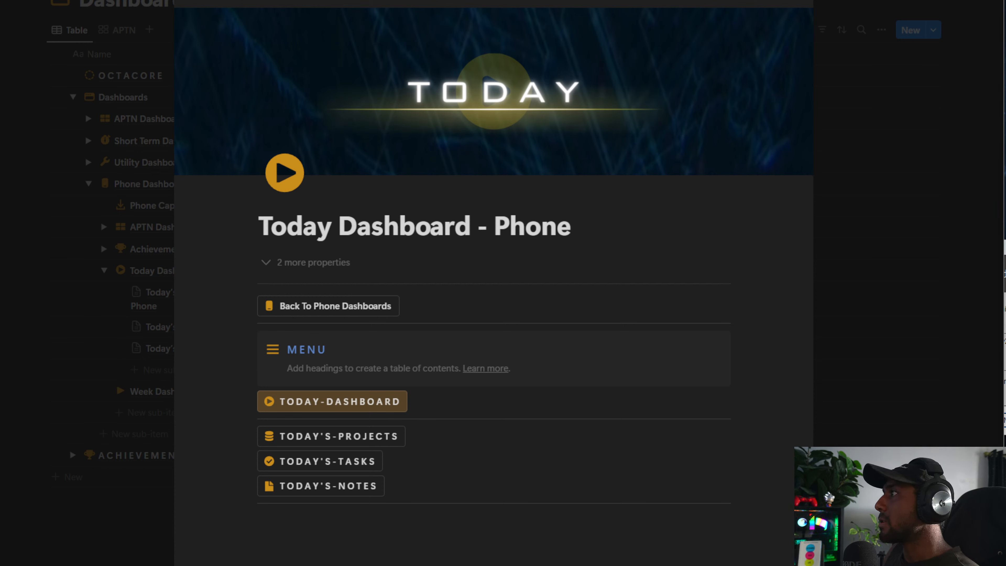
# Copy all navigation blocks on Today Dashboard - Phone and paste a duplicate set at the end of the page.
pyautogui.moveTo(577, 564); pyautogui.dragTo(320, 221)
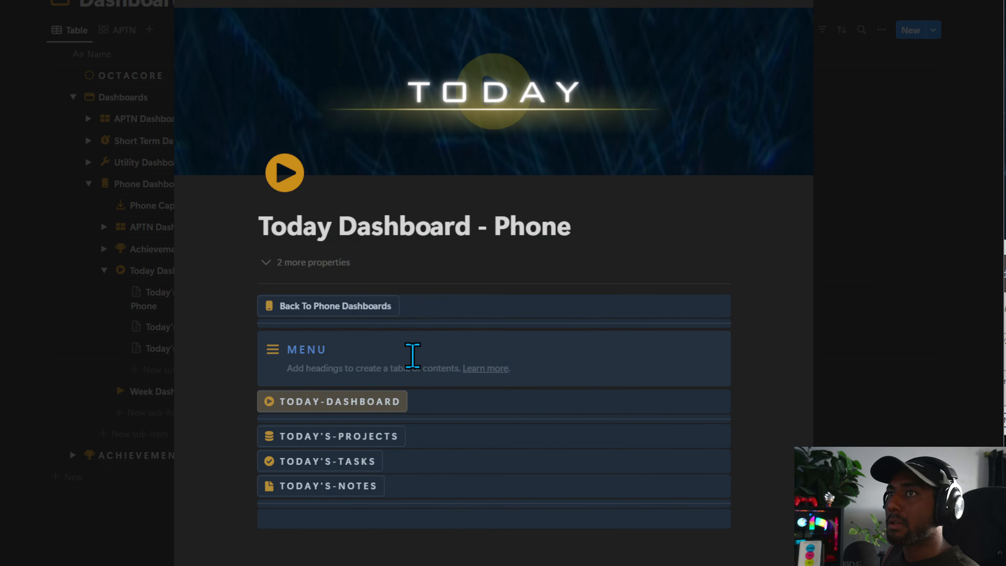
pyautogui.click(443, 556)
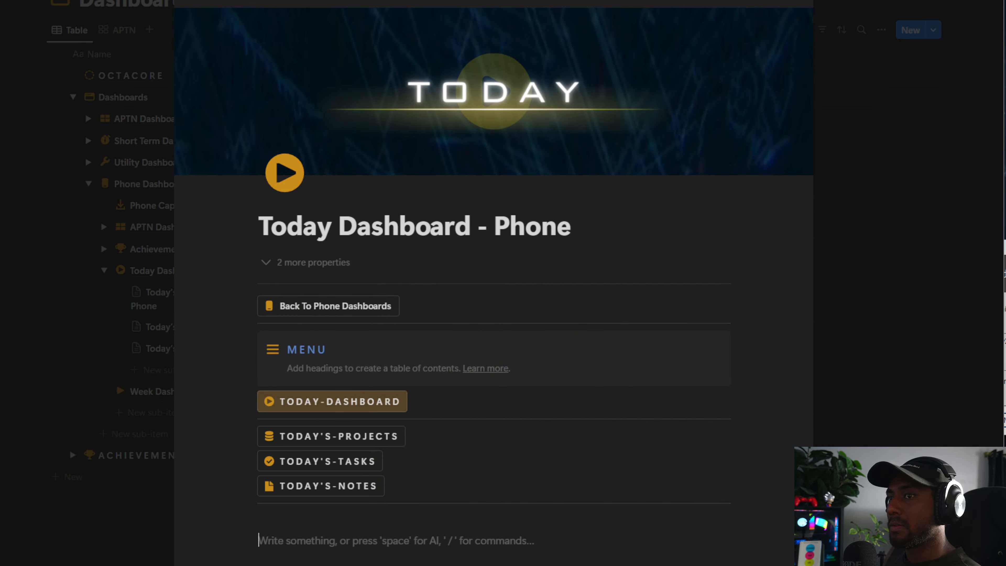
pyautogui.scroll(-3, 493, 277)
pyautogui.hotkey('ctrl', 'v')
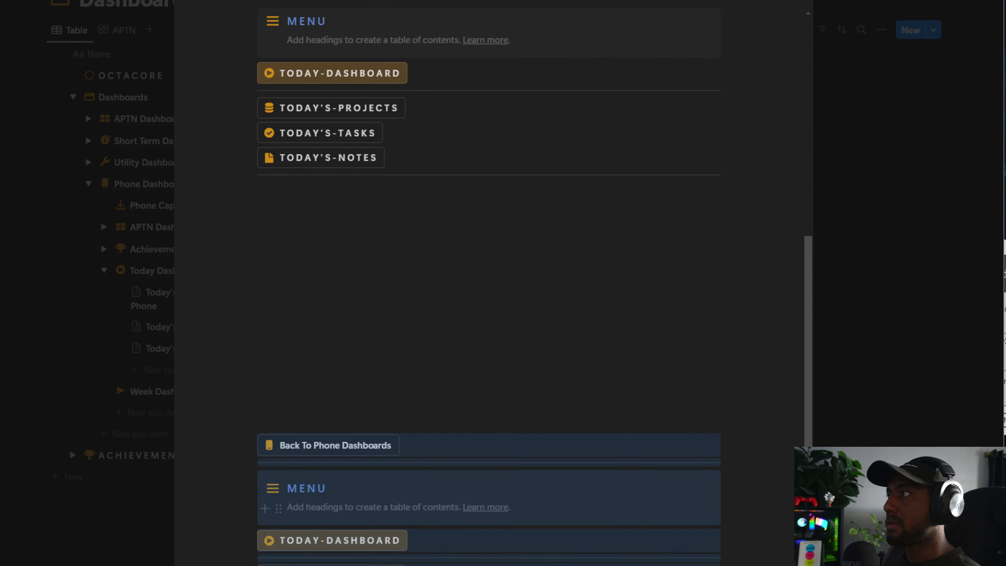
pyautogui.click(349, 398)
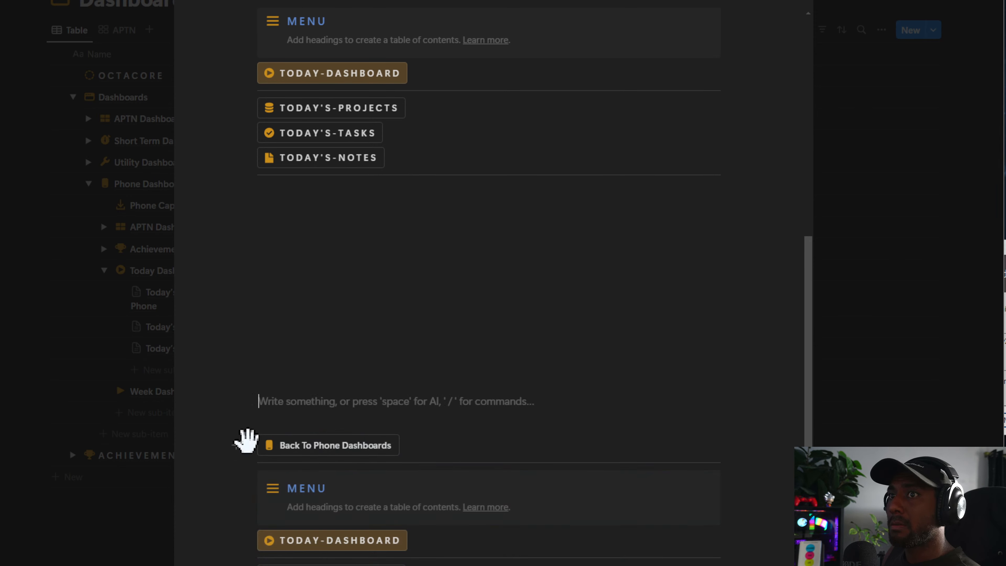
# In the duplicated set, move Back To Phone Dashboards, the MENU callout and the TODAY-DASHBOARD button below the TODAY'S-NOTES button.
pyautogui.moveTo(249, 445); pyautogui.dragTo(396, 565)
pyautogui.moveTo(249, 454); pyautogui.dragTo(295, 565)
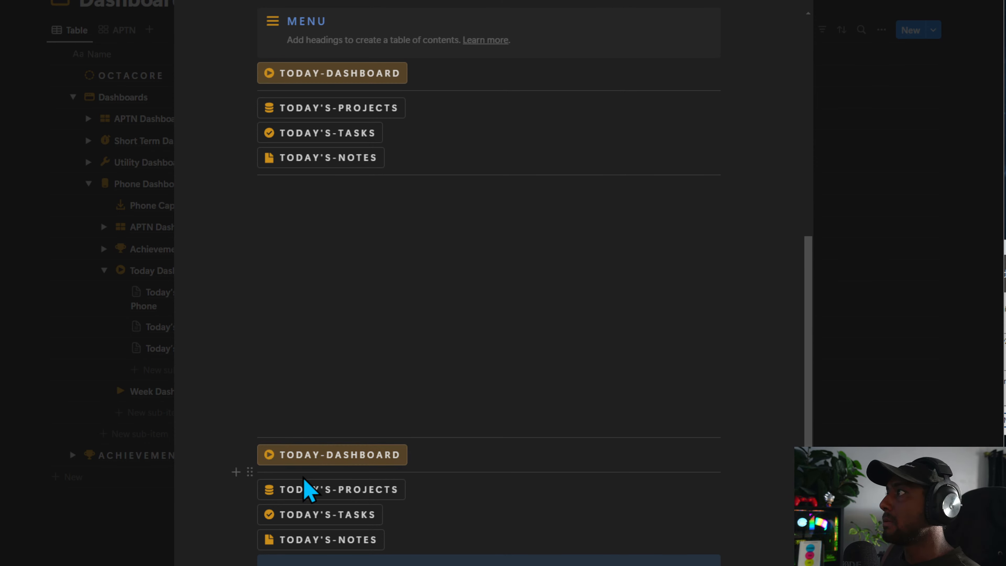
pyautogui.moveTo(249, 452); pyautogui.dragTo(296, 550)
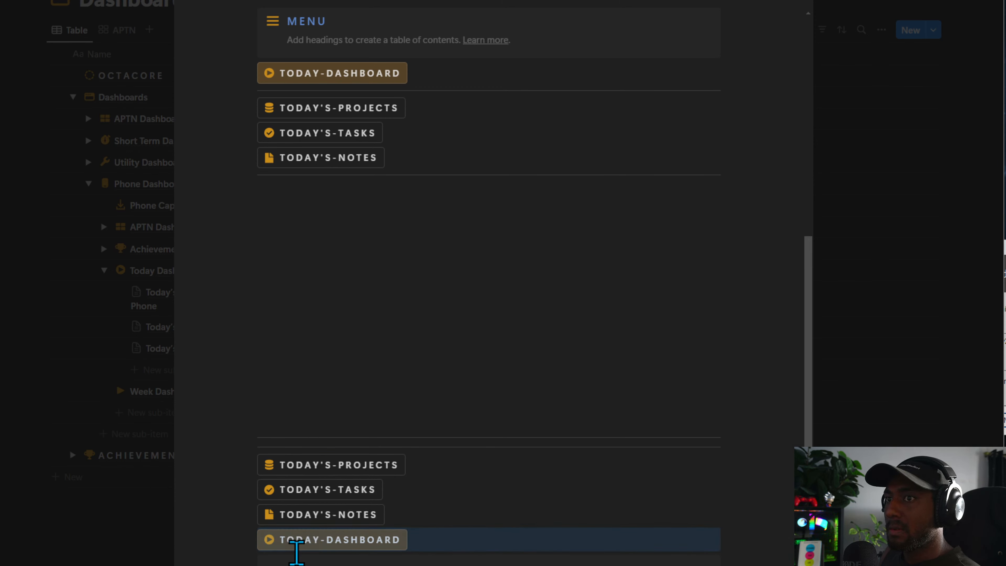
# Delete the lower TODAY-DASHBOARD button and move one of the two dividers to directly below the lower TODAY'S-NOTES button.
pyautogui.click(249, 539)
pyautogui.click(111, 492)
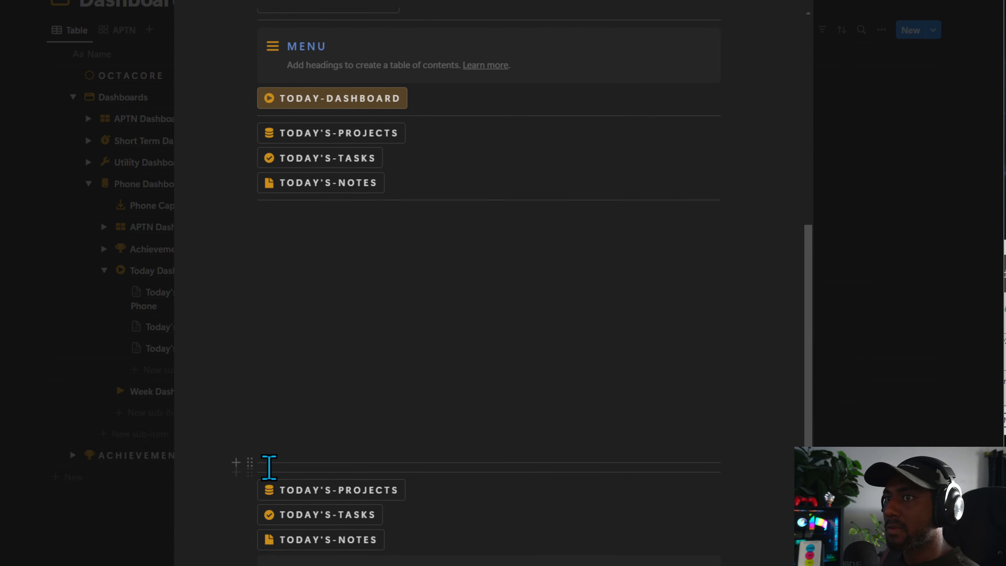
pyautogui.moveTo(249, 446); pyautogui.dragTo(288, 551)
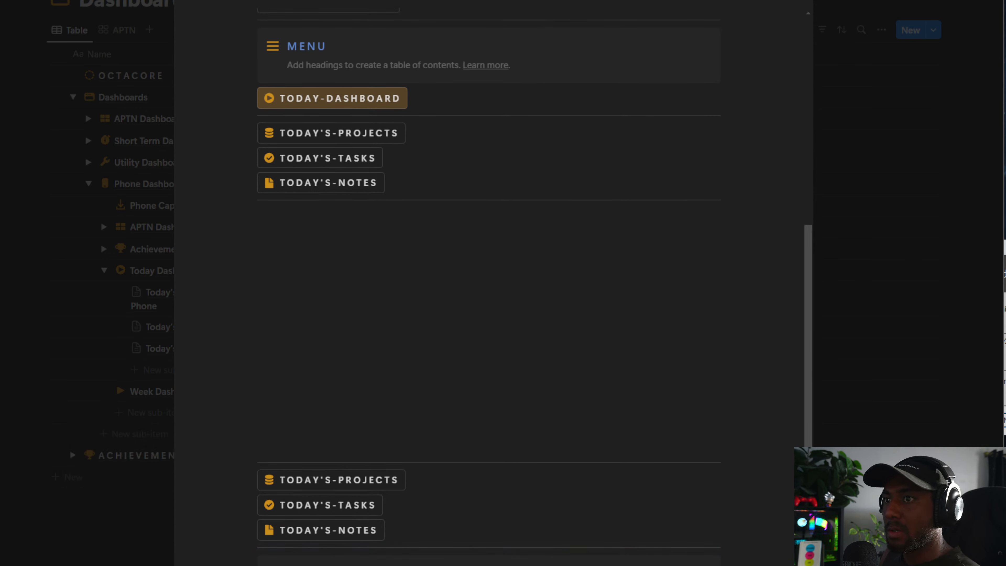
# Clear the placeholder sentence from the callout under the NOTES heading, leaving its title line empty.
pyautogui.scroll(8, 411, 478)
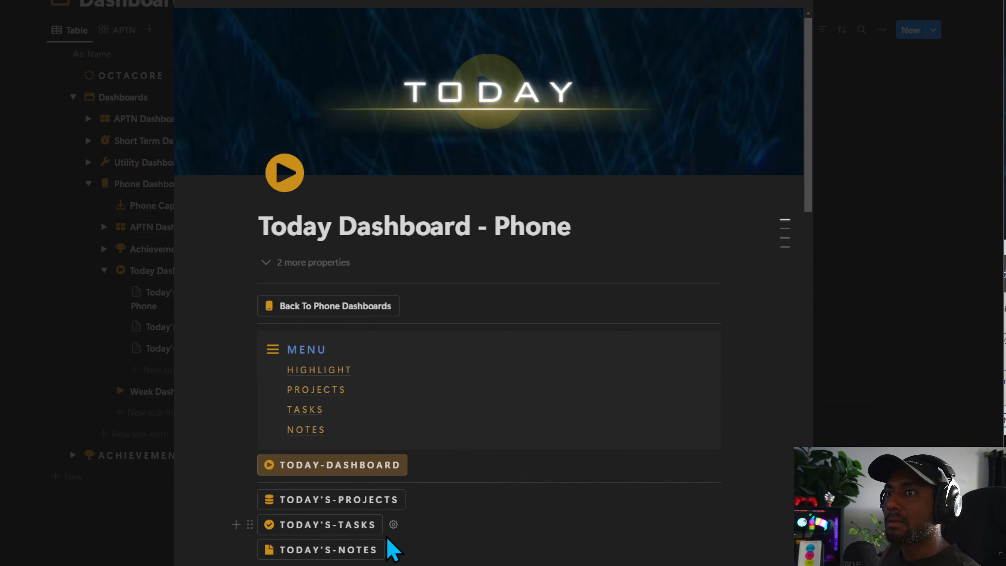
pyautogui.scroll(-20, 390, 546)
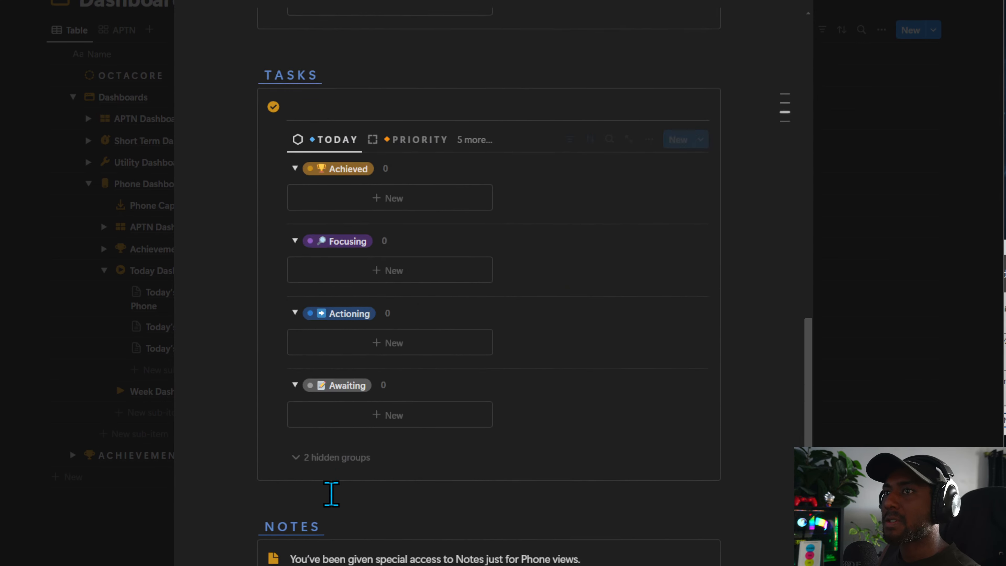
pyautogui.scroll(-5, 331, 493)
pyautogui.click(479, 551)
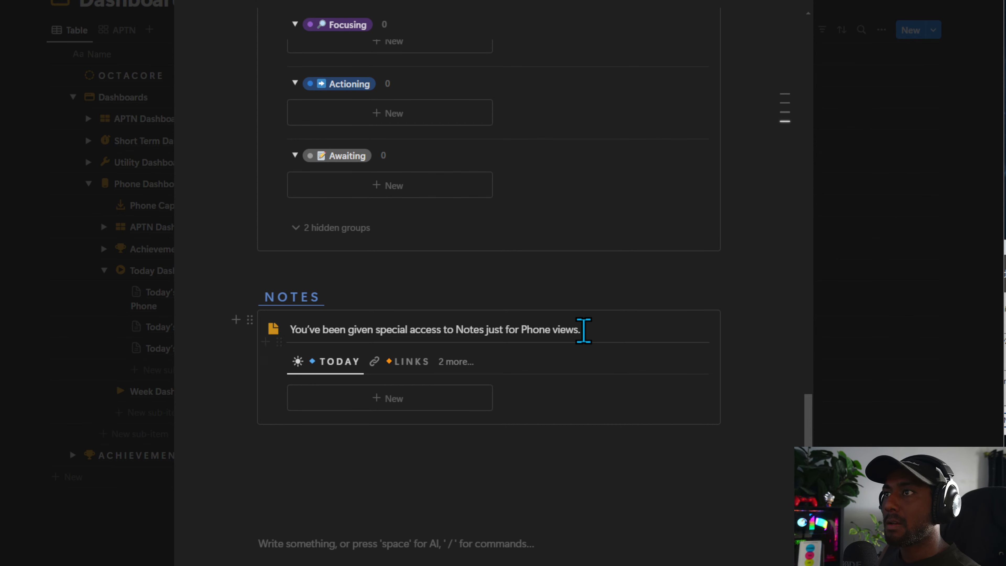
pyautogui.tripleClick(584, 330)
pyautogui.write('F')
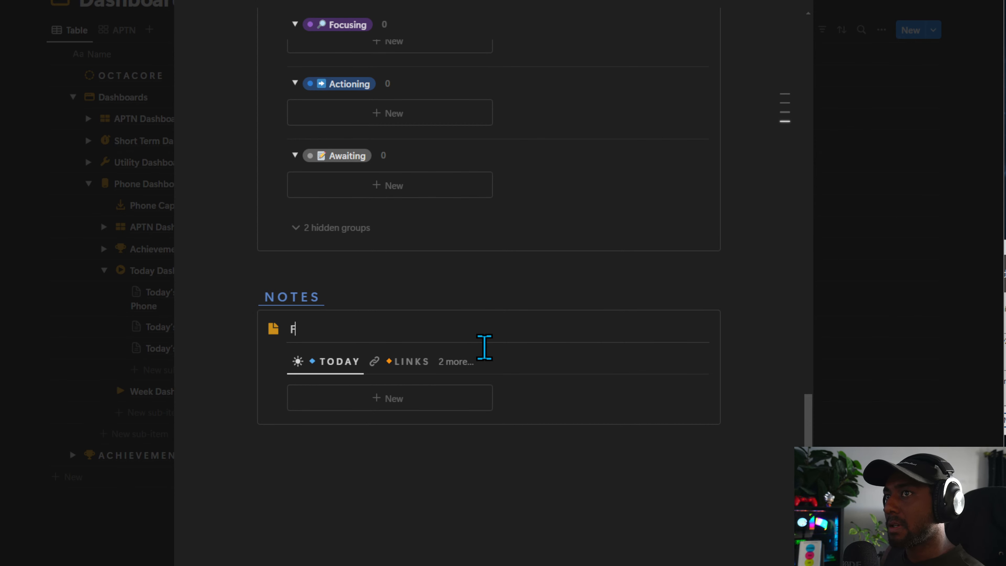
pyautogui.click(447, 531)
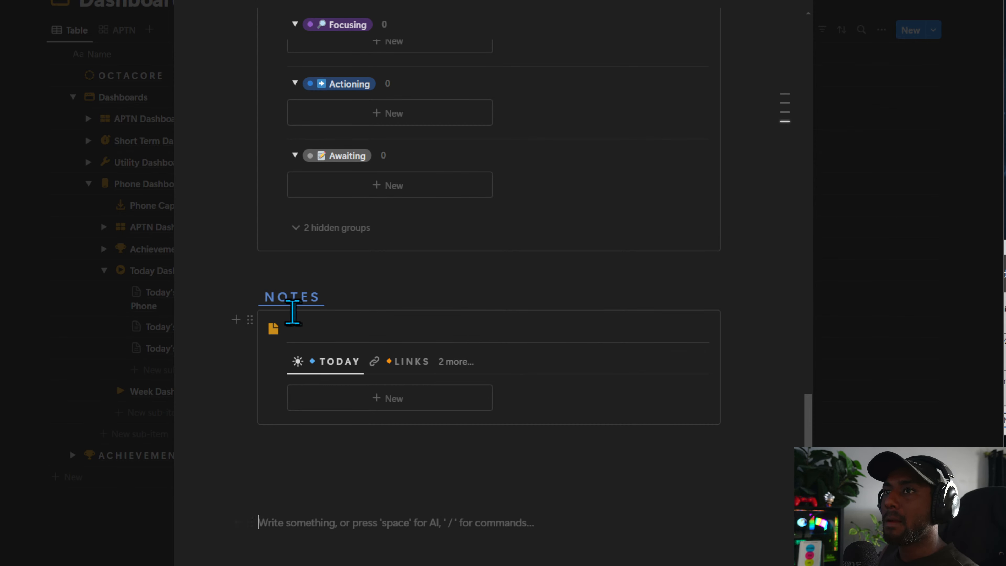
# Delete the linked database views inside the NOTES and TASKS callouts.
pyautogui.click(280, 361)
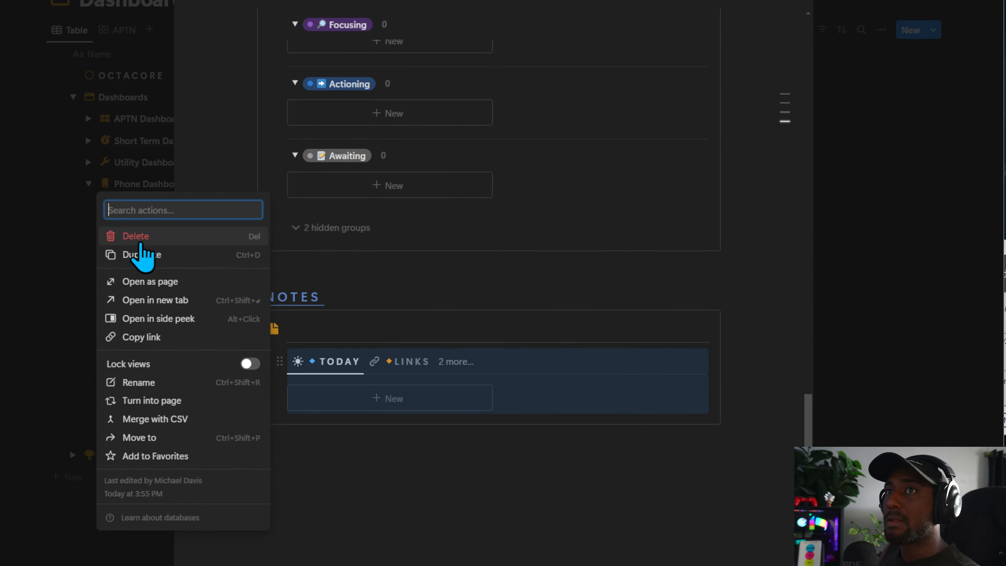
pyautogui.click(135, 238)
pyautogui.scroll(5, 297, 242)
pyautogui.click(280, 208)
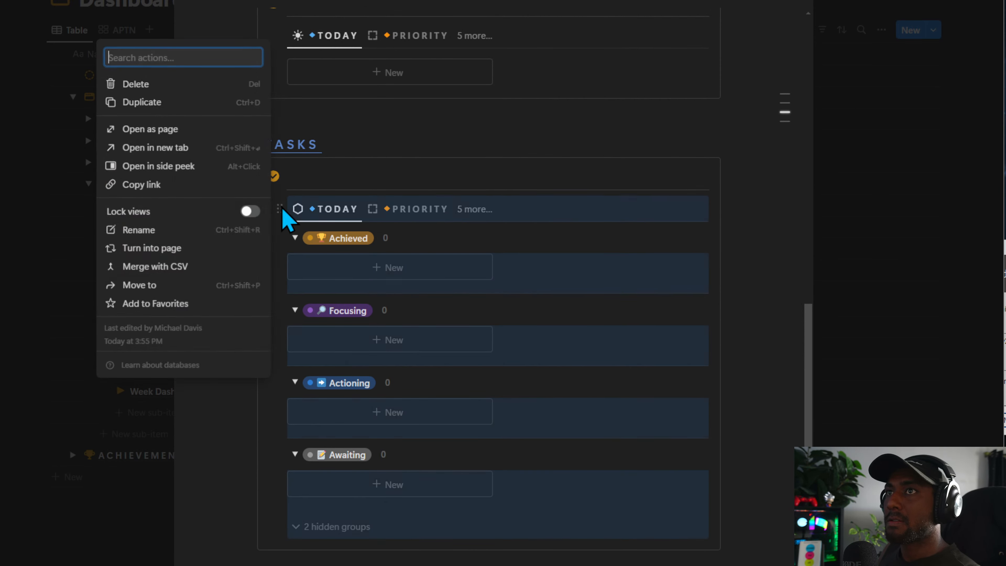
pyautogui.click(168, 85)
# Delete the linked database views inside the PROJECTS and HIGHLIGHT callouts.
pyautogui.scroll(10, 396, 456)
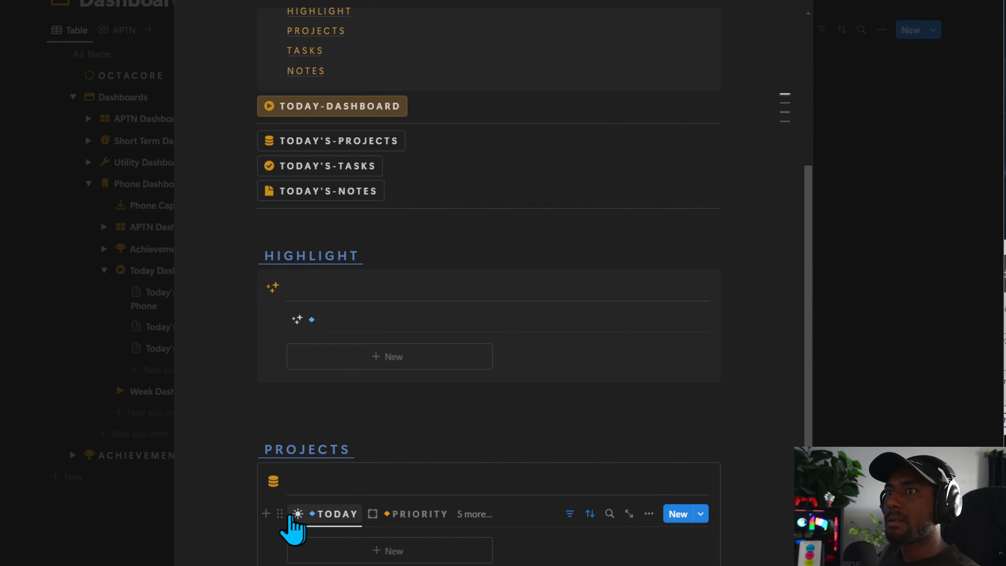
pyautogui.click(280, 514)
pyautogui.press('Escape')
pyautogui.scroll(2, 395, 415)
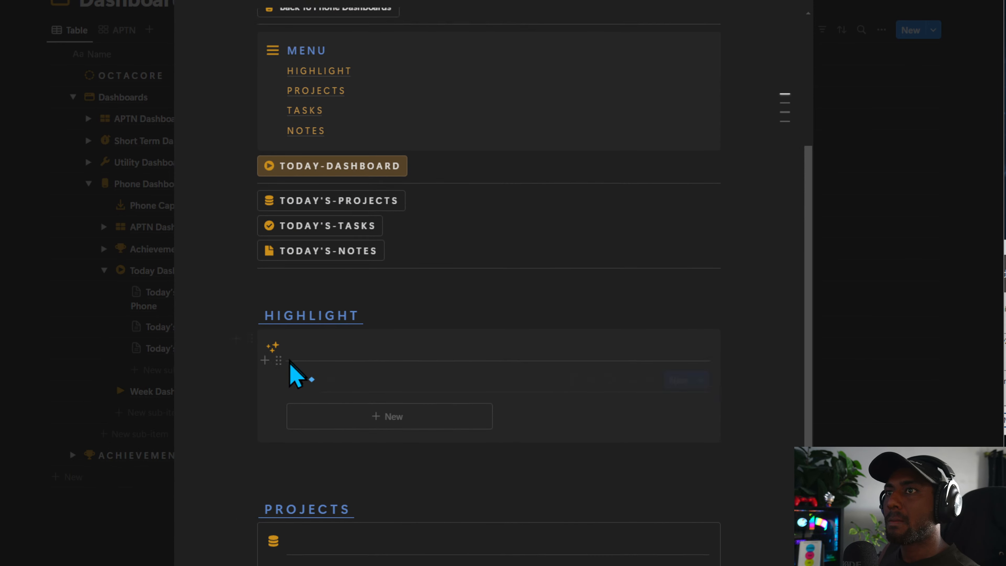
pyautogui.click(279, 379)
pyautogui.click(160, 254)
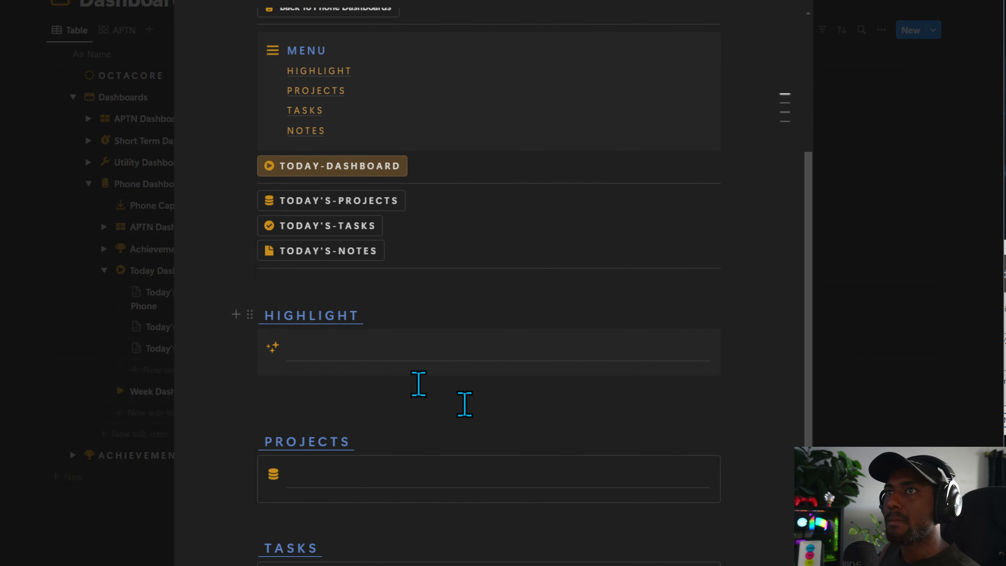
# Add an empty text line inside the HIGHLIGHT and PROJECTS callouts, keeping each divider above the new line.
pyautogui.scroll(3, 428, 392)
pyautogui.click(265, 478)
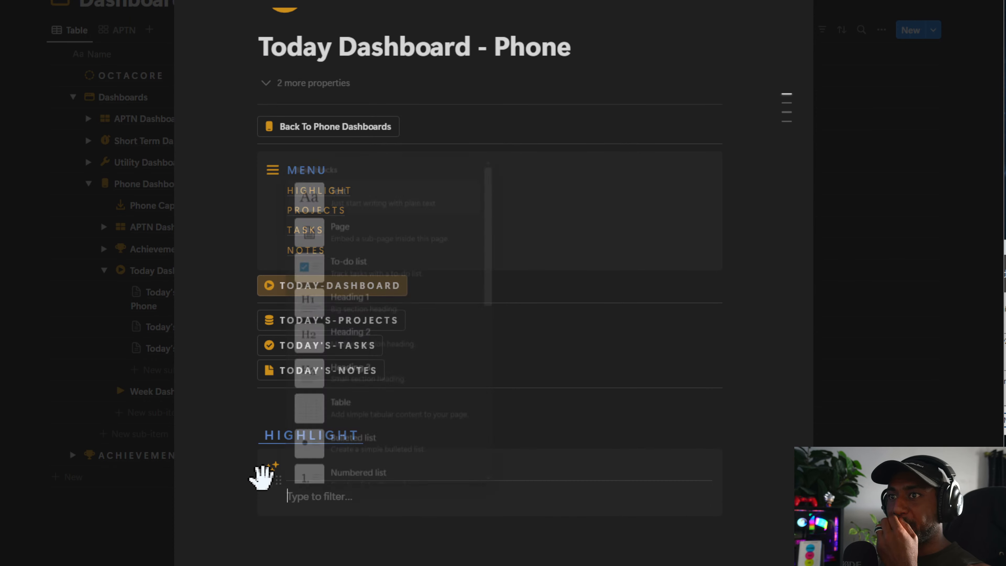
pyautogui.click(386, 513)
pyautogui.scroll(-5, 386, 513)
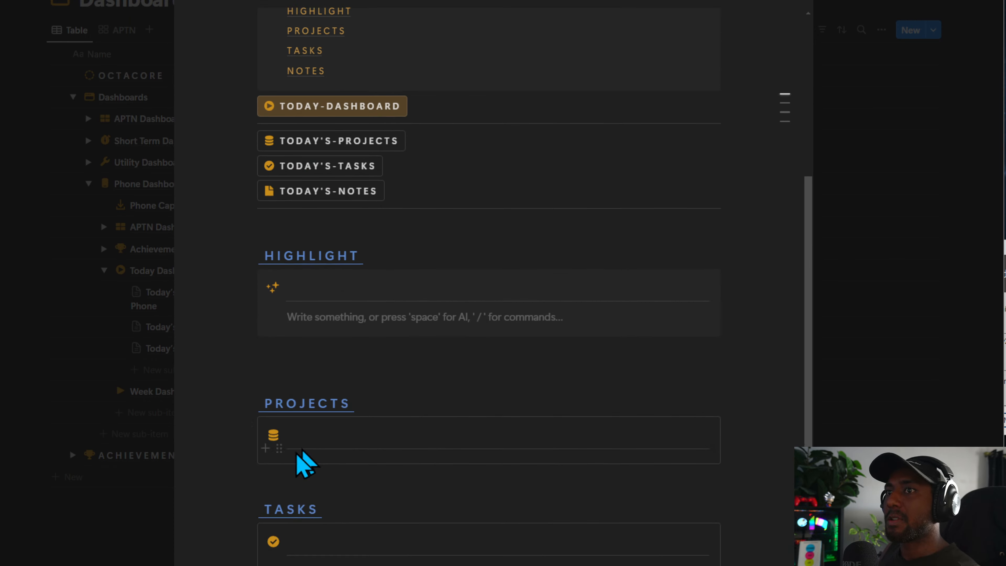
pyautogui.click(265, 443)
pyautogui.click(339, 470)
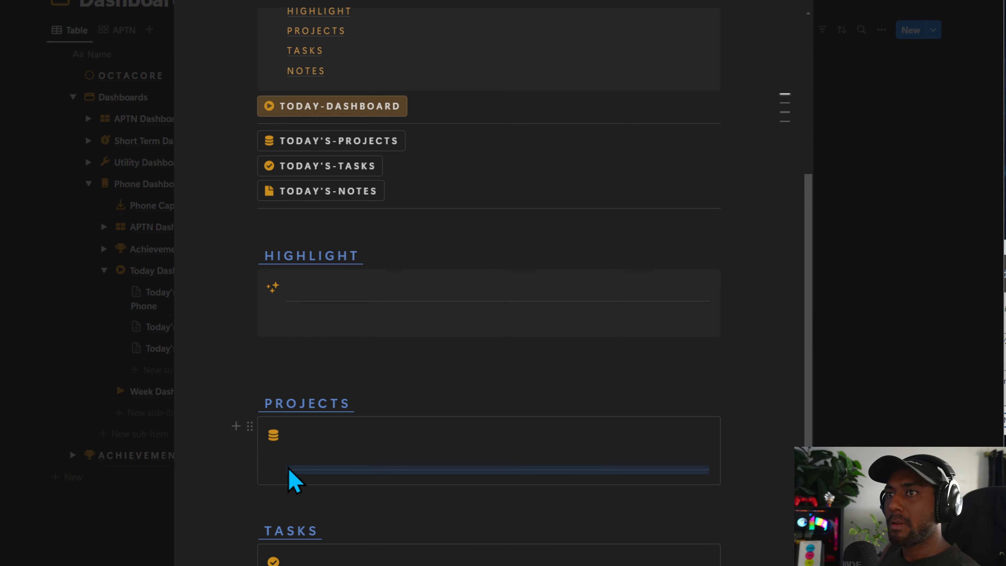
pyautogui.moveTo(278, 465); pyautogui.dragTo(286, 454)
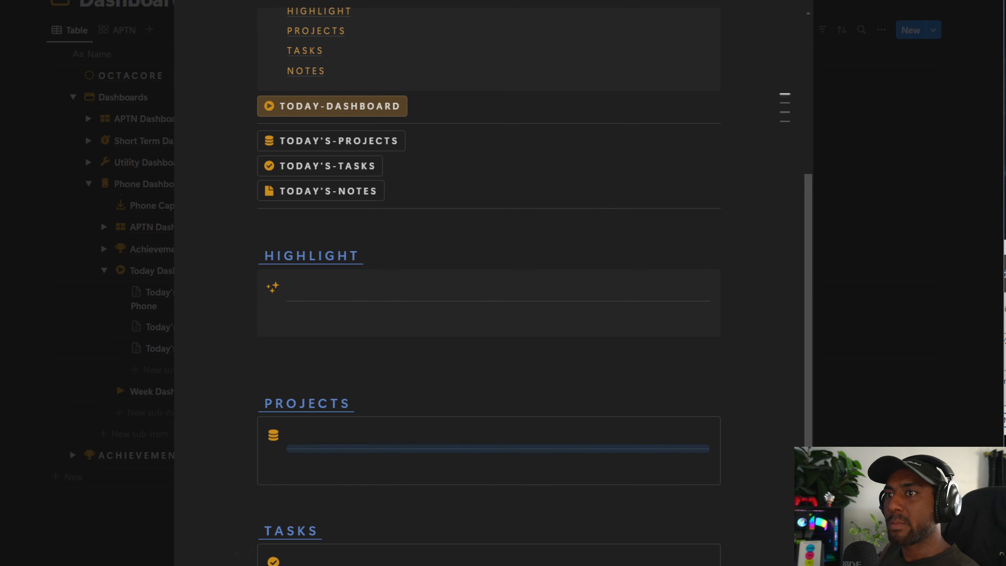
# Add an empty text line inside the TASKS and NOTES callouts and place each divider above its new line.
pyautogui.click(263, 565)
pyautogui.click(336, 565)
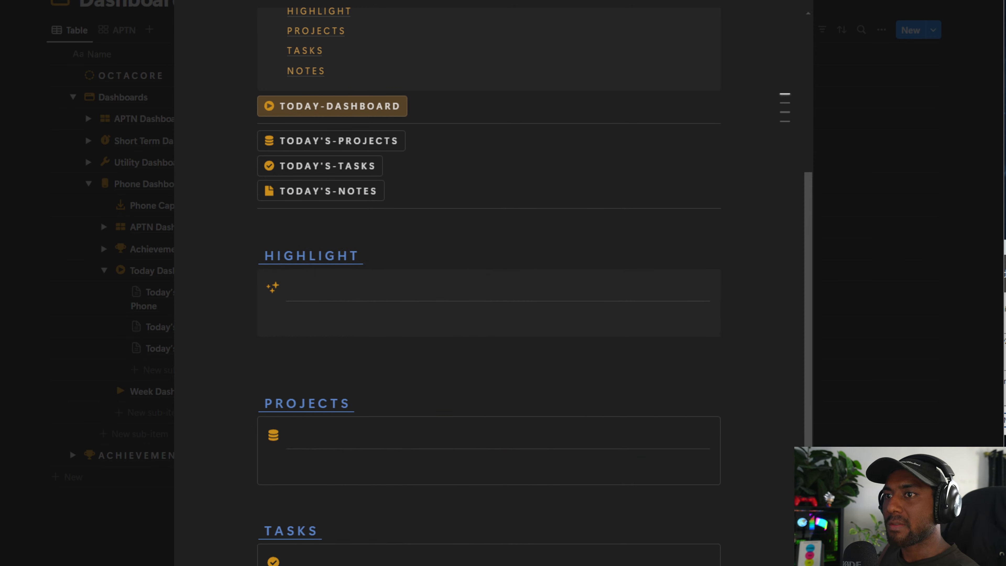
pyautogui.scroll(-5, 283, 522)
pyautogui.click(260, 512)
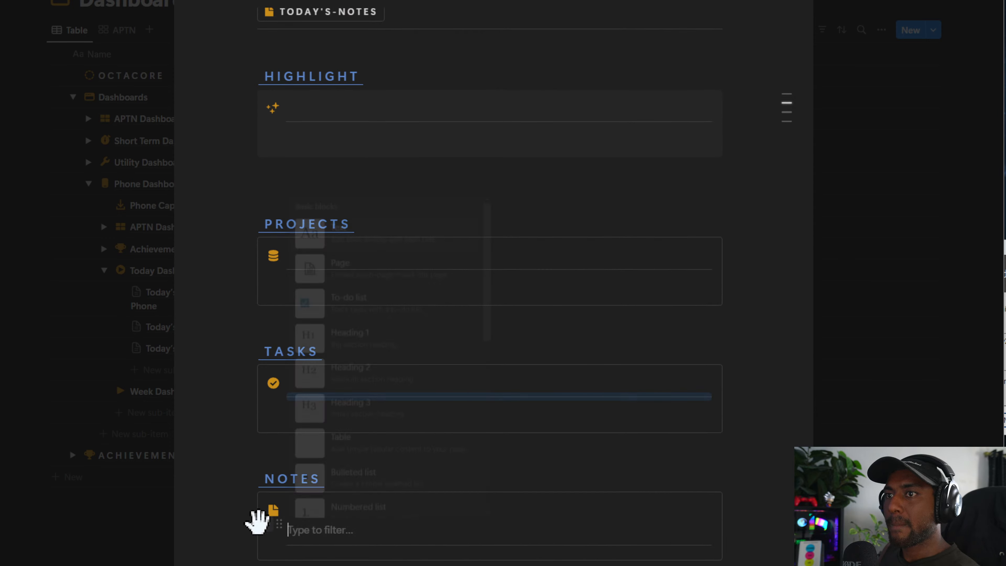
pyautogui.click(318, 534)
pyautogui.moveTo(280, 544); pyautogui.dragTo(286, 526)
pyautogui.click(345, 514)
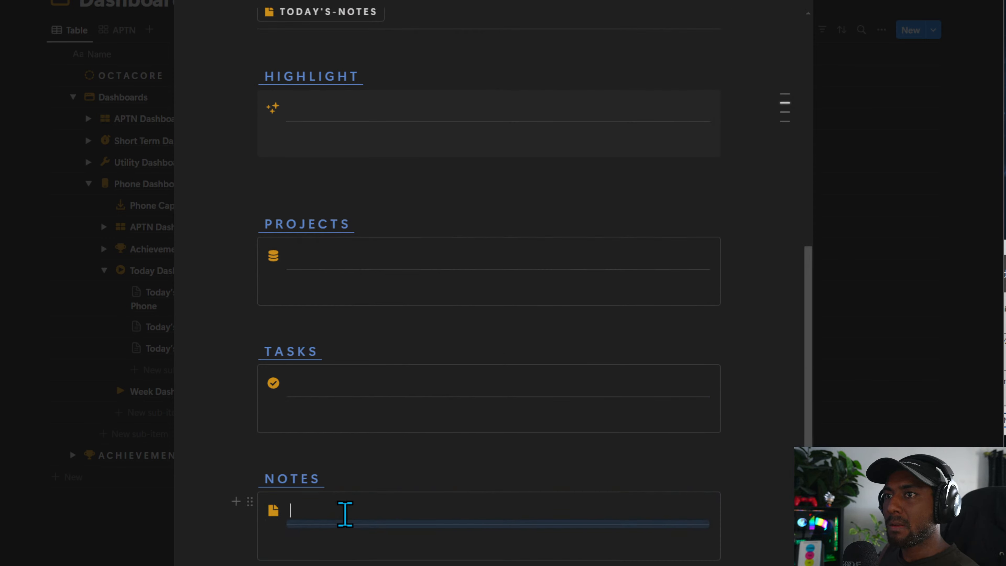
pyautogui.click(351, 540)
pyautogui.scroll(8, 362, 333)
pyautogui.scroll(-3, 359, 330)
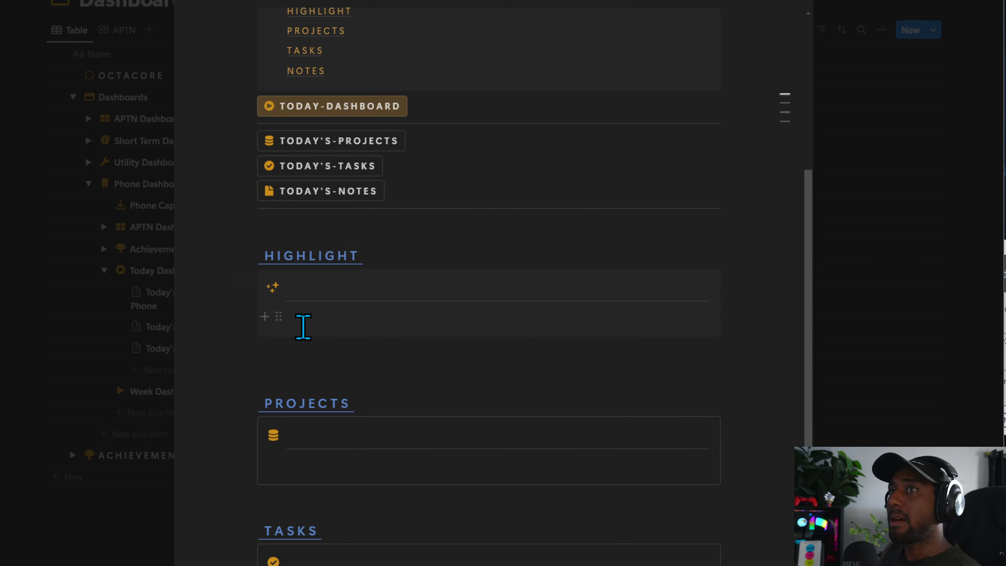
pyautogui.click(343, 357)
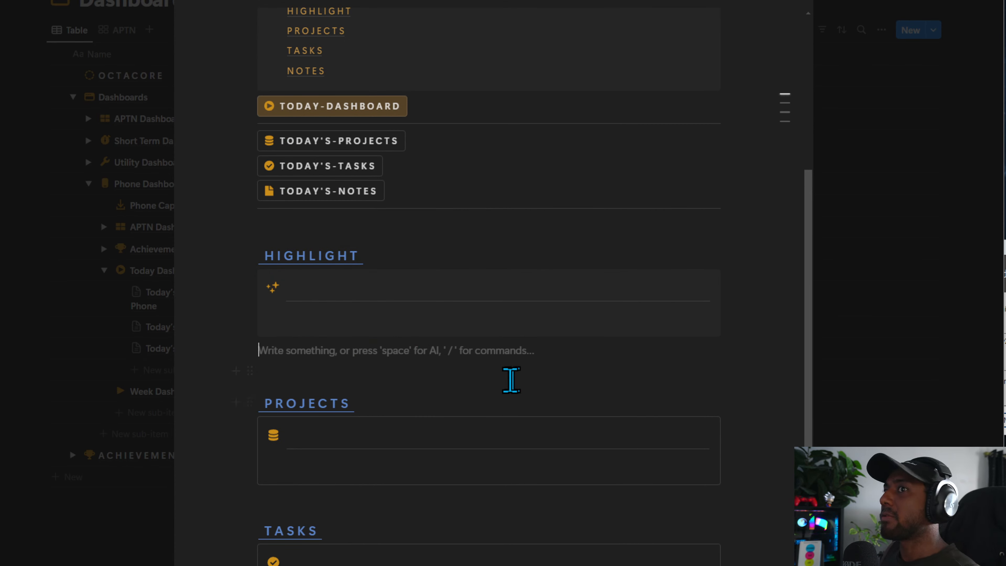
pyautogui.press('Down')
pyautogui.press('Down')
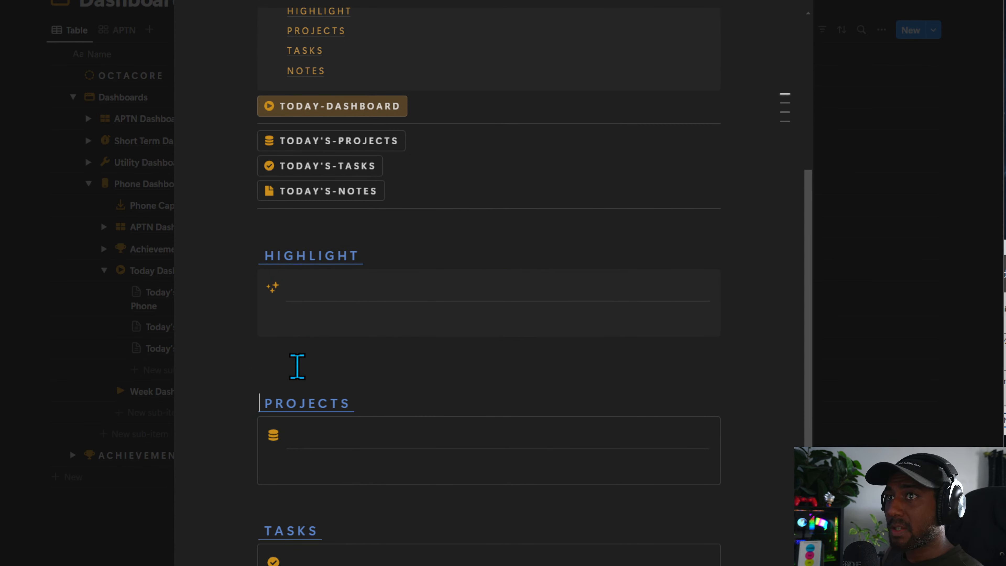
pyautogui.press('Up')
pyautogui.press('Up')
# Insert one extra empty line above the TASKS heading and one above the NOTES heading to even out the section spacing.
pyautogui.click(330, 513)
pyautogui.press('Down')
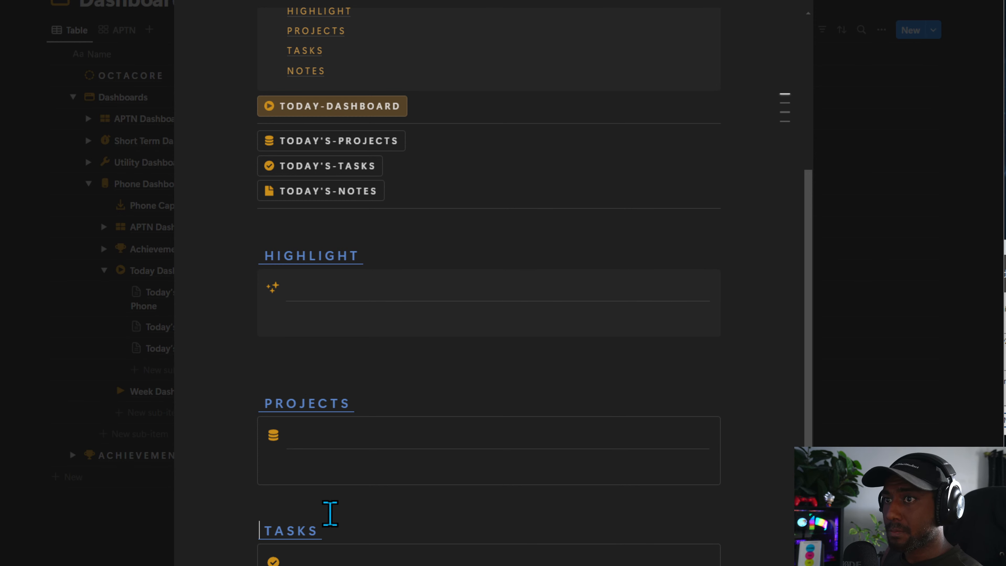
pyautogui.press('Up')
pyautogui.press('Return')
pyautogui.scroll(-4, 329, 519)
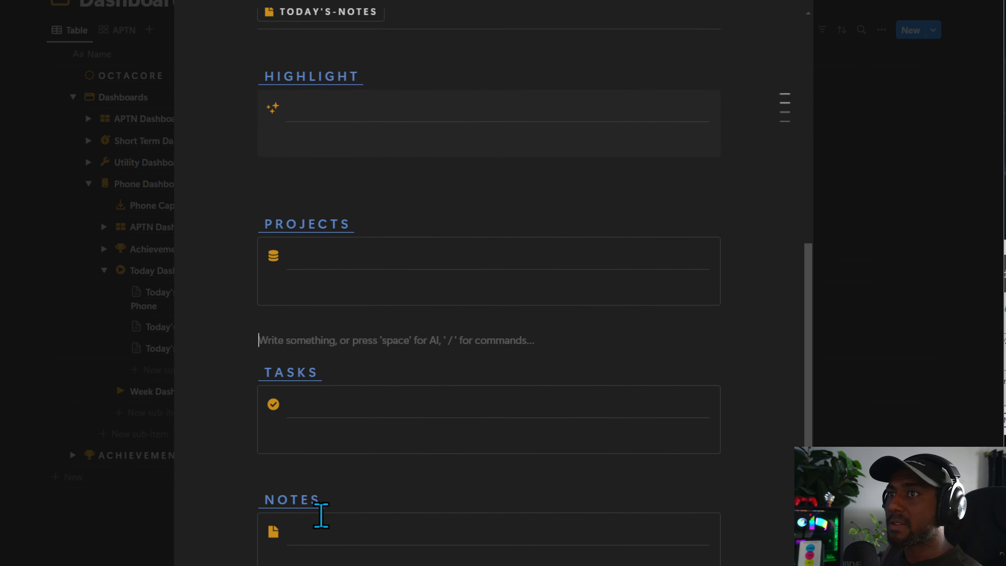
pyautogui.click(294, 469)
pyautogui.press('Return')
# Delete the surplus empty lines between the NOTES callout and the divider above the lower TODAY'S-PROJECTS button.
pyautogui.scroll(-3, 380, 478)
pyautogui.click(393, 542)
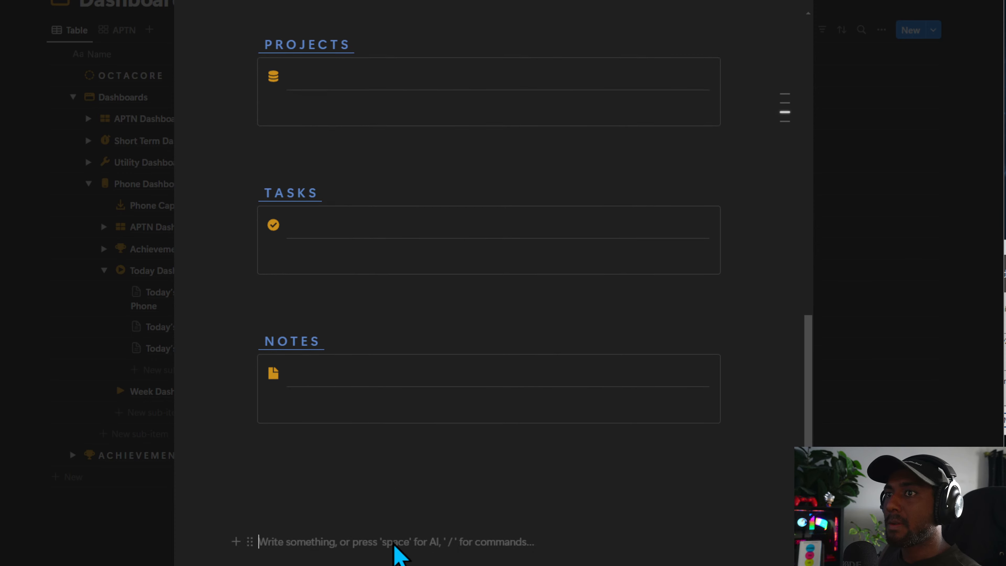
pyautogui.press('BackSpace')
pyautogui.click(355, 549)
pyautogui.moveTo(786, 565); pyautogui.dragTo(350, 499)
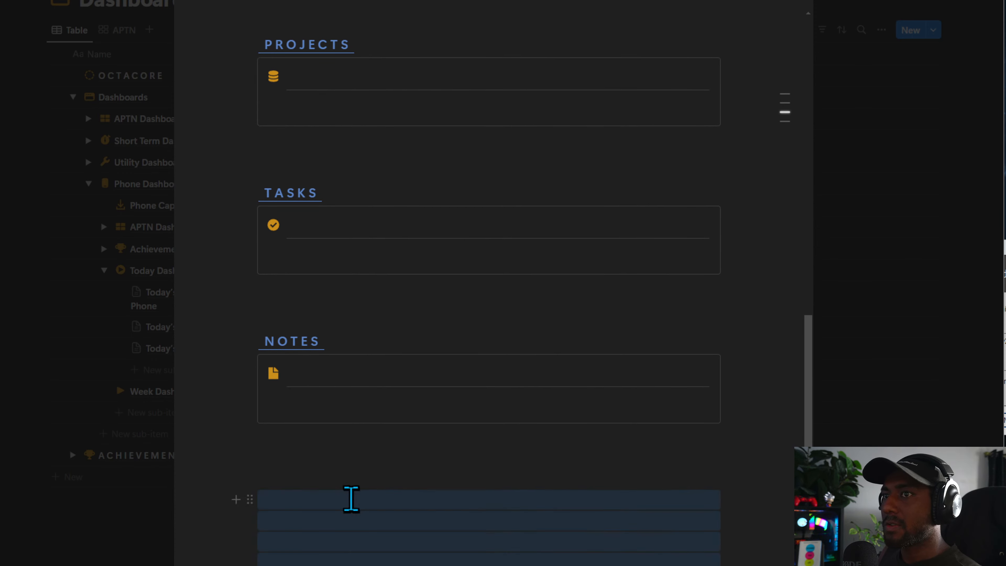
pyautogui.press('BackSpace')
pyautogui.click(308, 474)
pyautogui.press('BackSpace')
pyautogui.press('BackSpace')
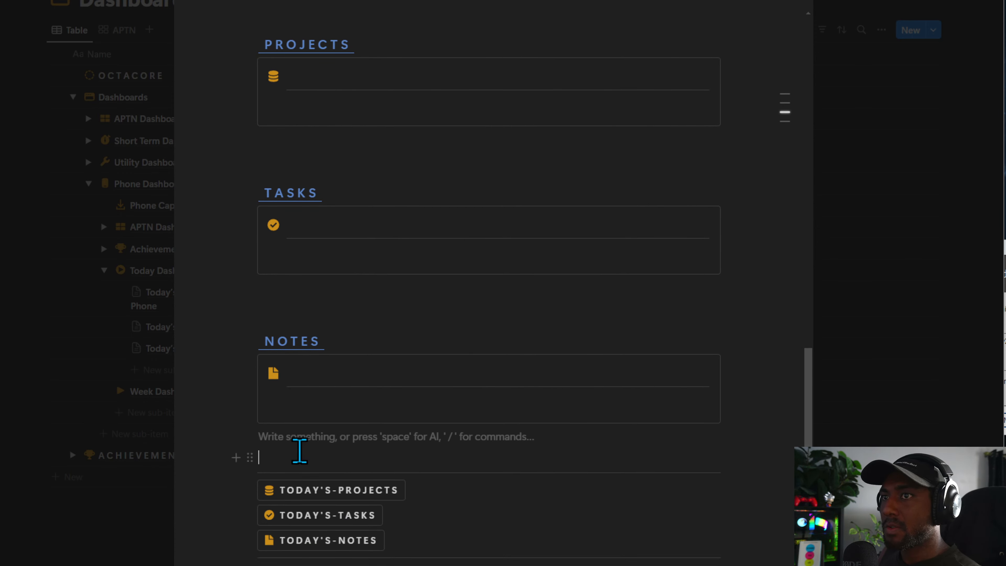
# Insert a linked view of the Projects Database in the HIGHLIGHT callout, based on its existing Gallery view.
pyautogui.scroll(15, 449, 506)
pyautogui.scroll(-5, 449, 516)
pyautogui.click(362, 439)
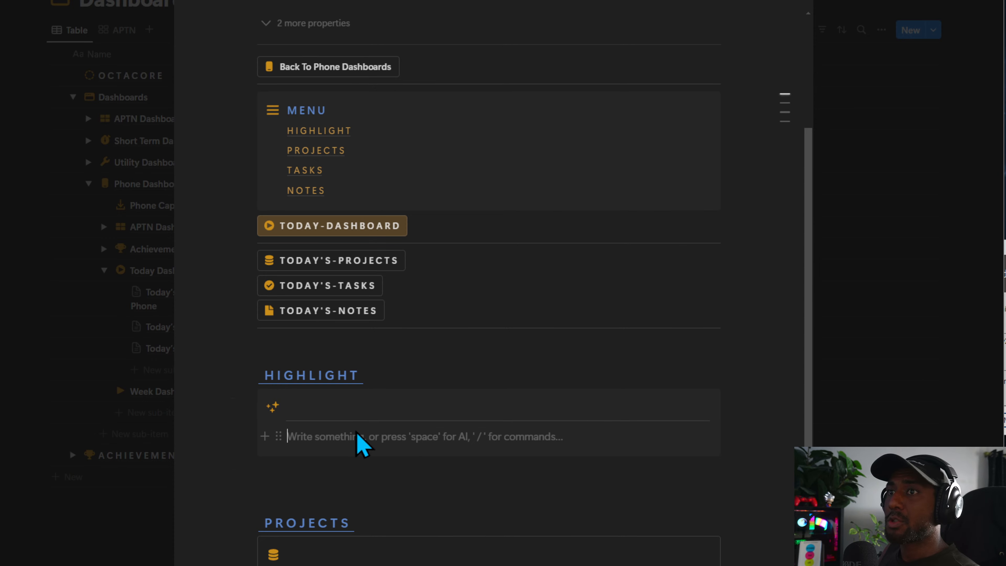
pyautogui.write('/LINKED')
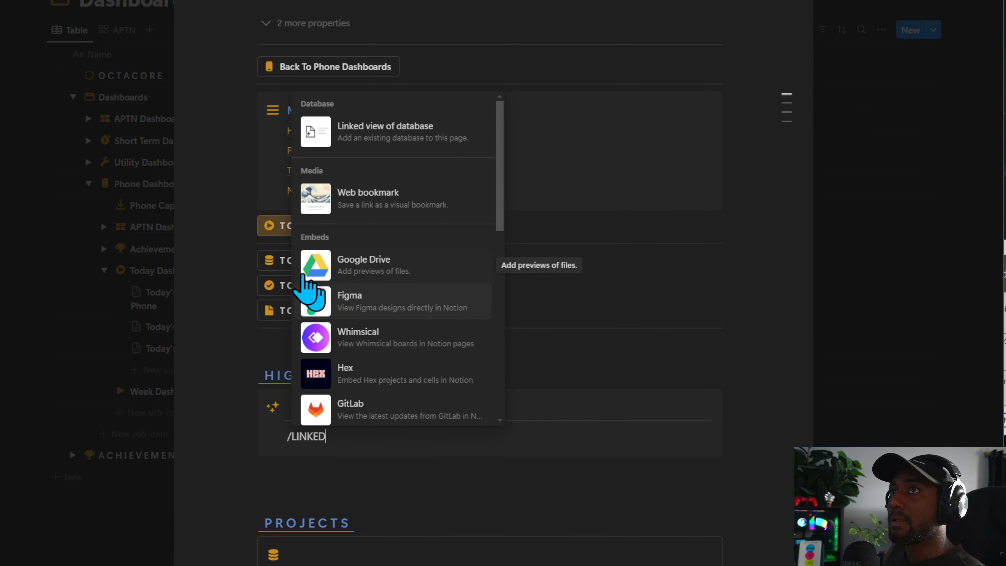
pyautogui.click(404, 134)
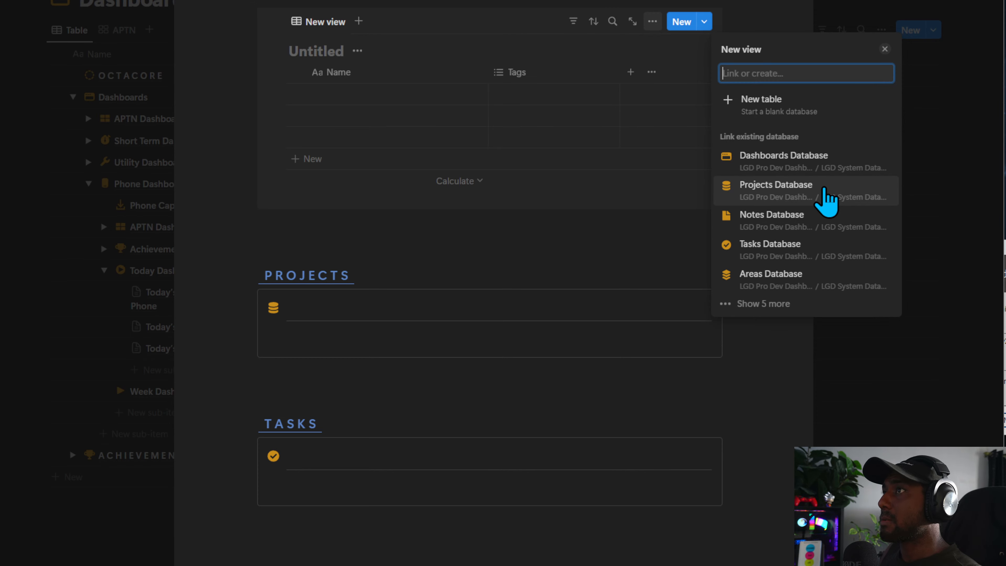
pyautogui.click(824, 190)
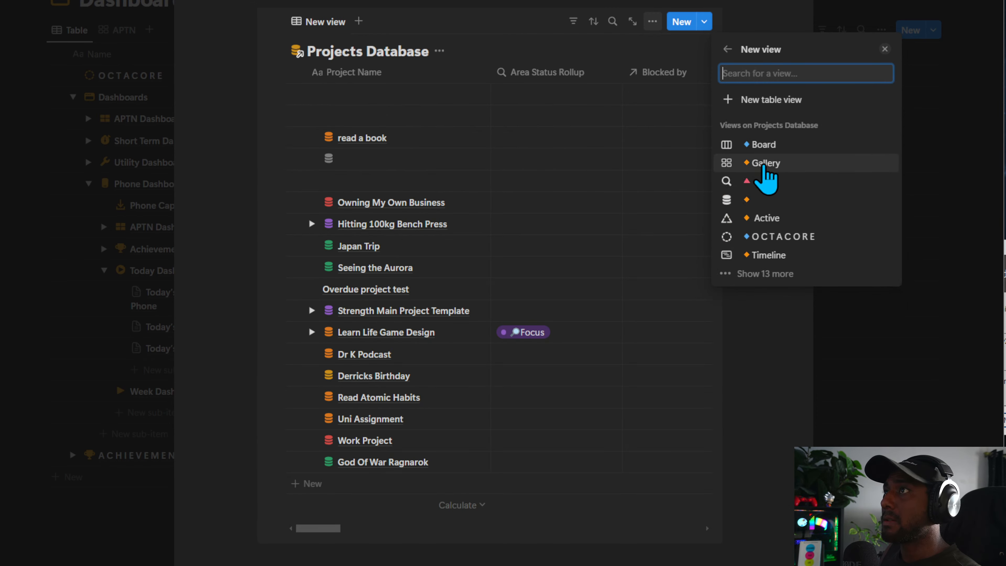
pyautogui.click(763, 164)
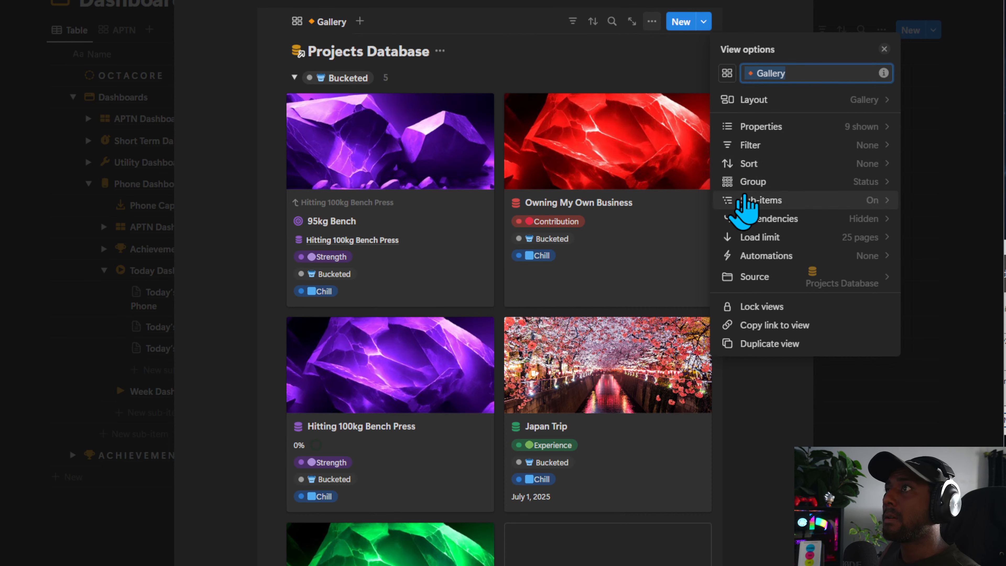
# Set the new Gallery view's grouping to None and return to its view options.
pyautogui.click(742, 179)
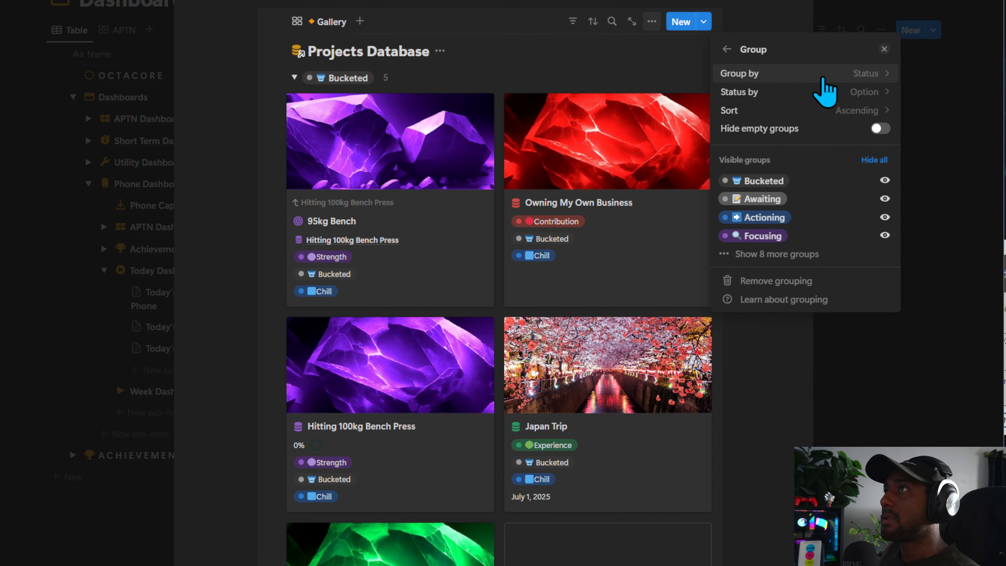
pyautogui.click(822, 74)
pyautogui.click(771, 102)
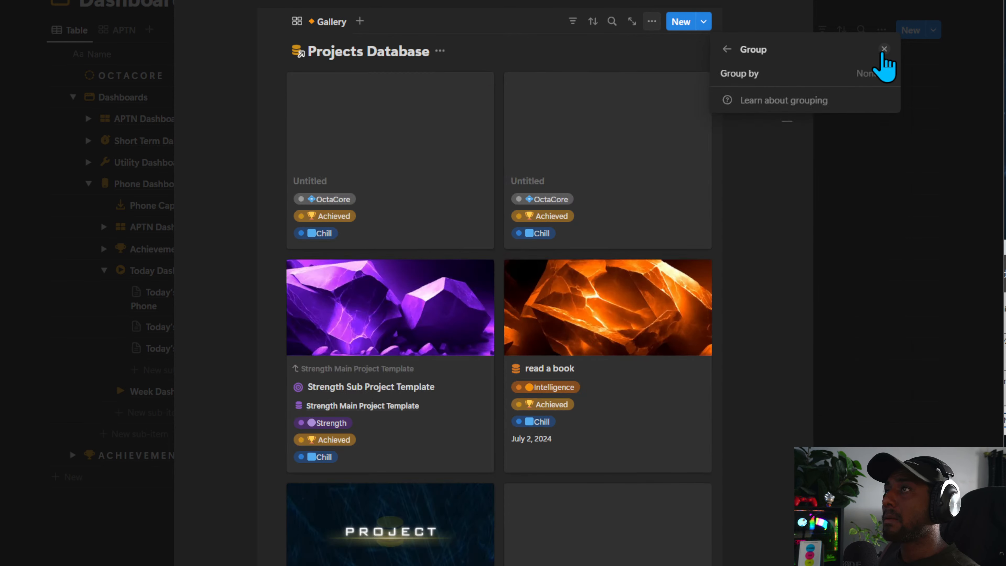
pyautogui.click(727, 49)
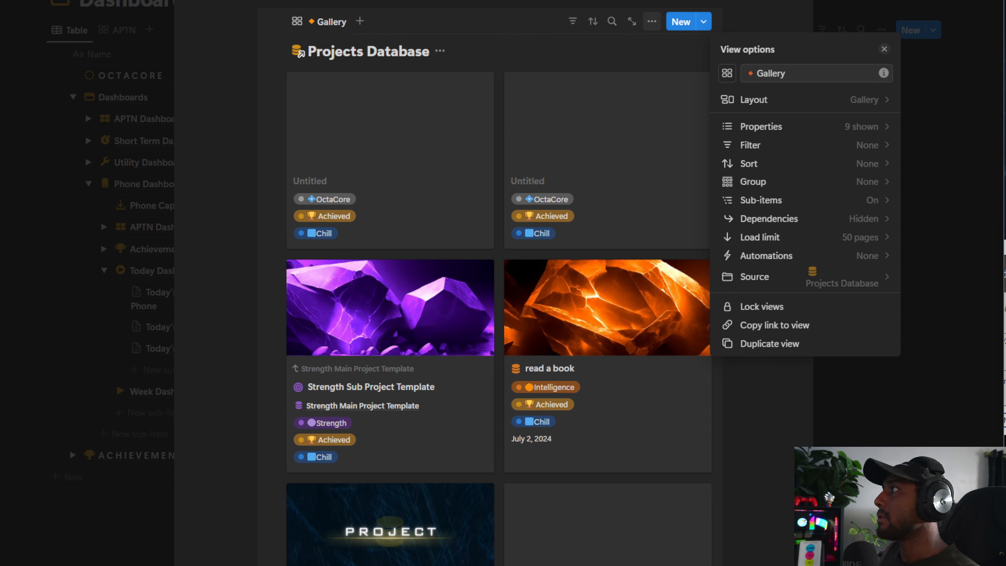
# Hide the Projects Database title above the gallery in the HIGHLIGHT callout.
pyautogui.click(570, 28)
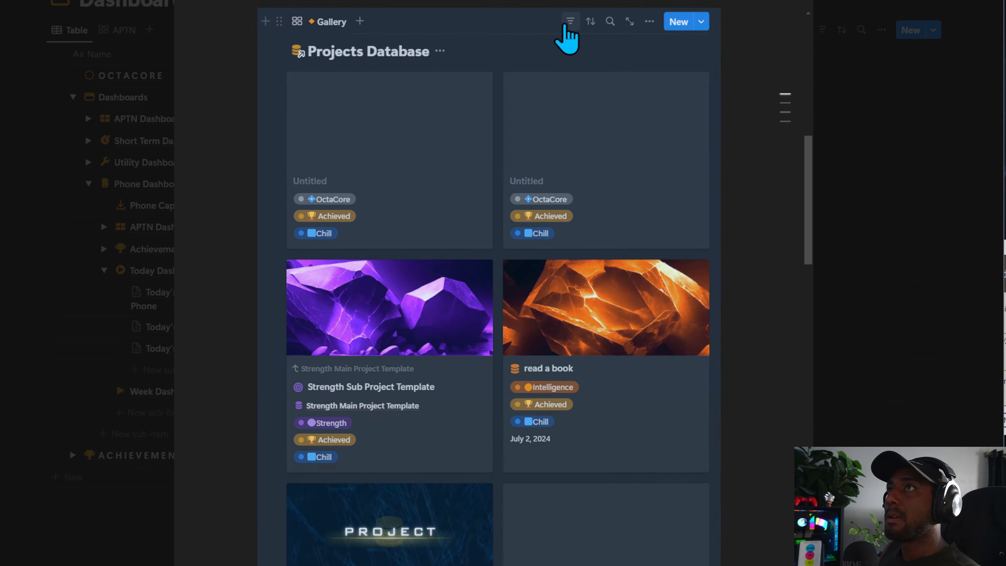
pyautogui.click(573, 20)
pyautogui.click(440, 51)
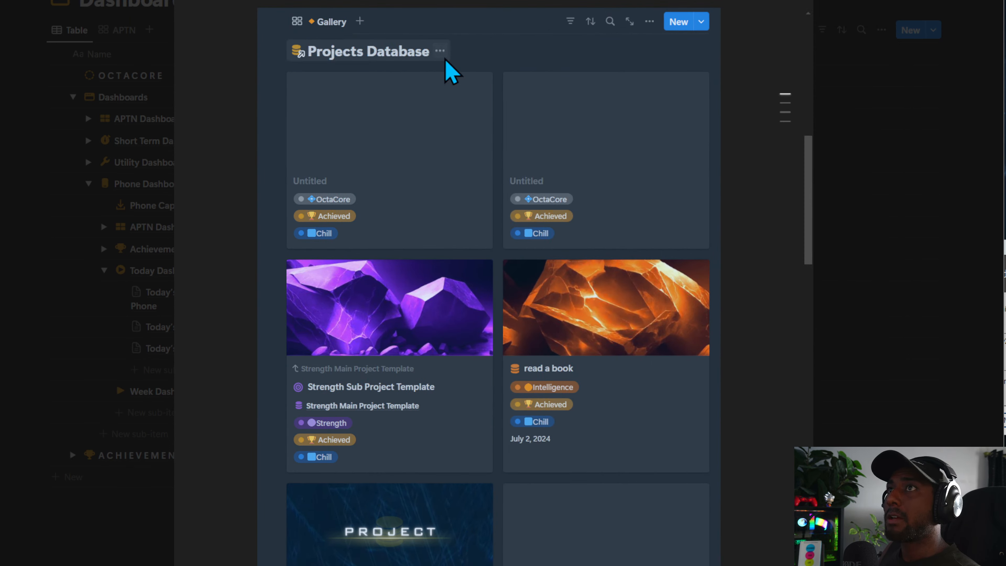
pyautogui.click(441, 51)
pyautogui.click(424, 120)
pyautogui.scroll(4, 575, 280)
pyautogui.scroll(-3, 575, 280)
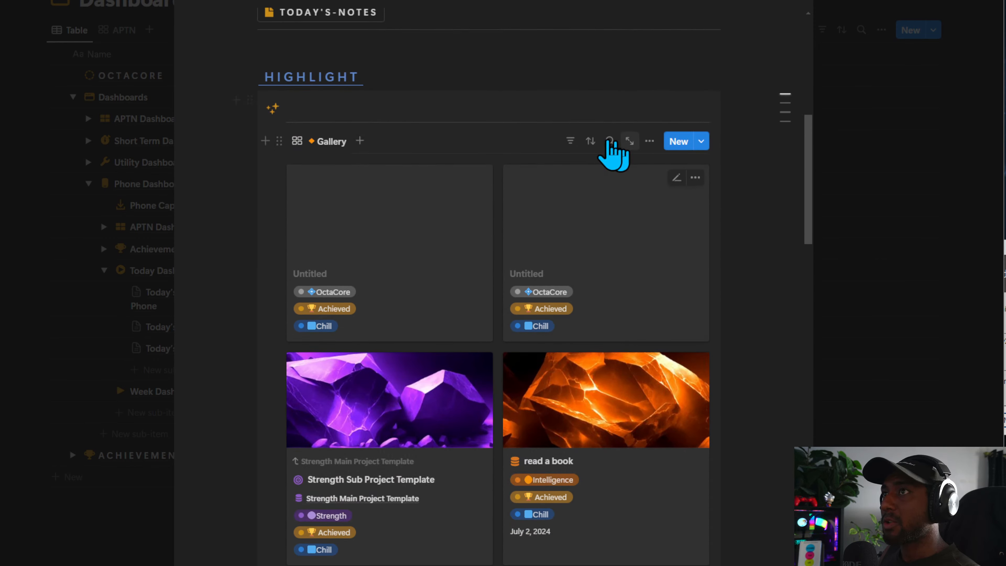
# Change the HIGHLIGHT gallery view's icon to the sparkles icon, found by searching for "SPAR".
pyautogui.click(331, 141)
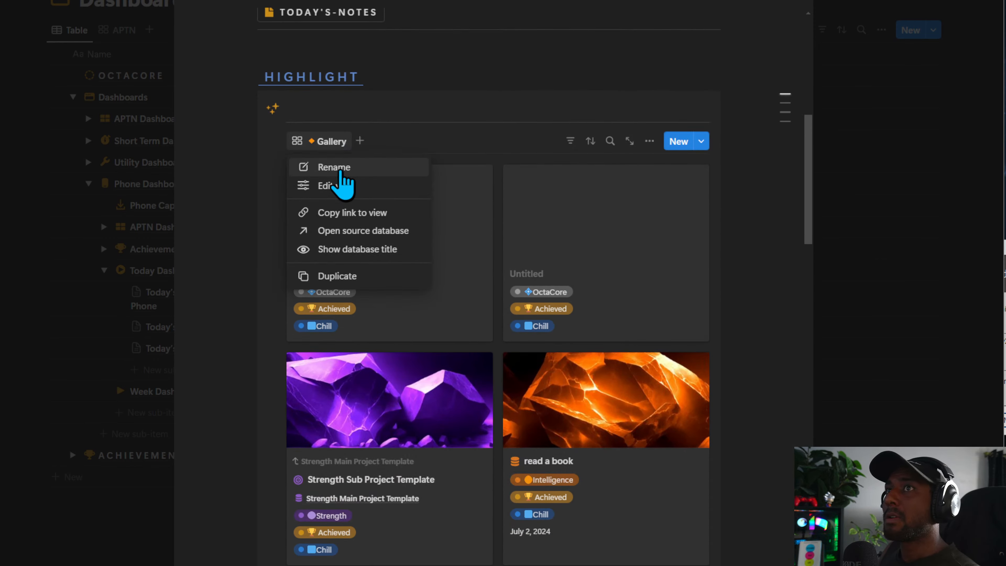
pyautogui.click(336, 185)
pyautogui.click(728, 75)
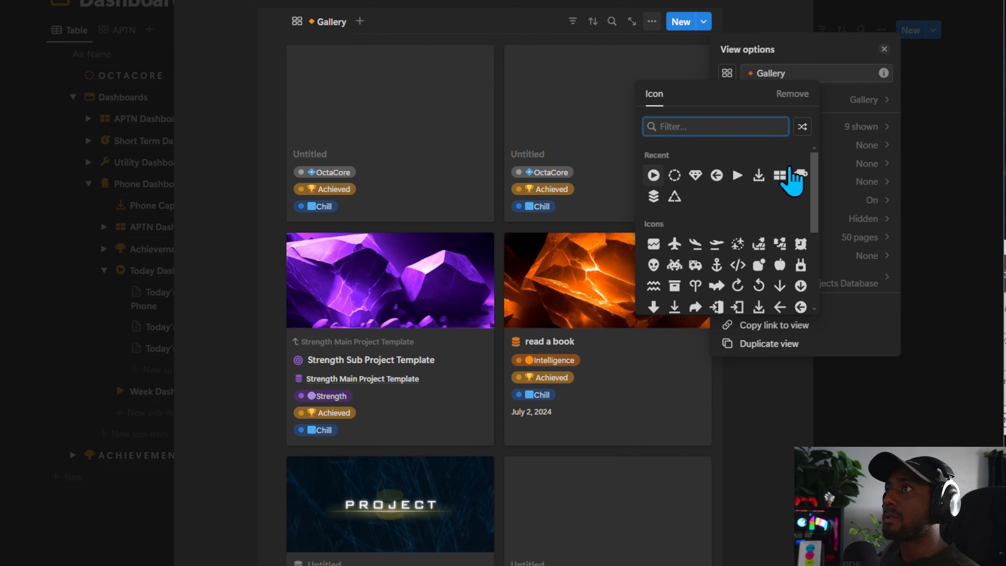
pyautogui.write('SPAR')
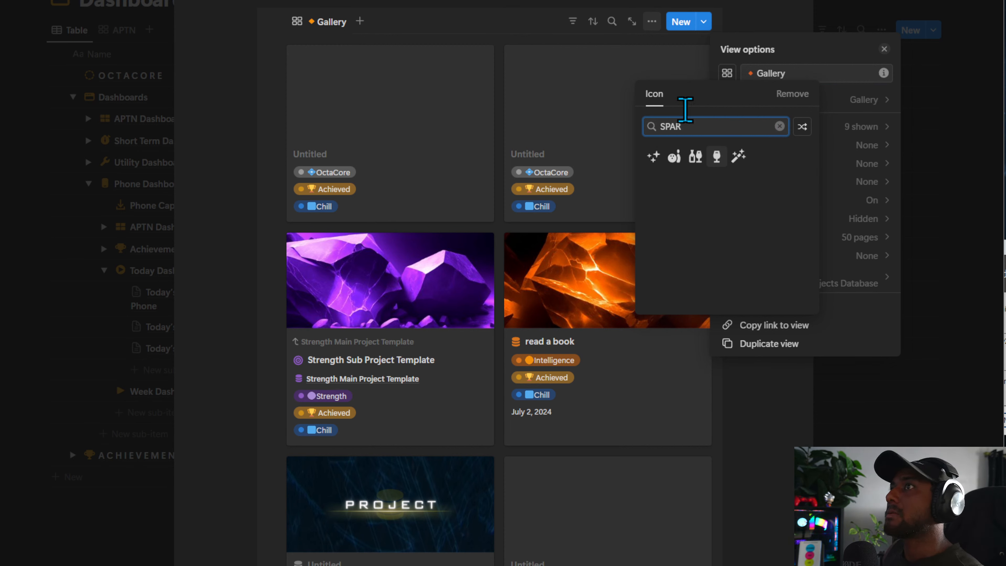
pyautogui.click(653, 156)
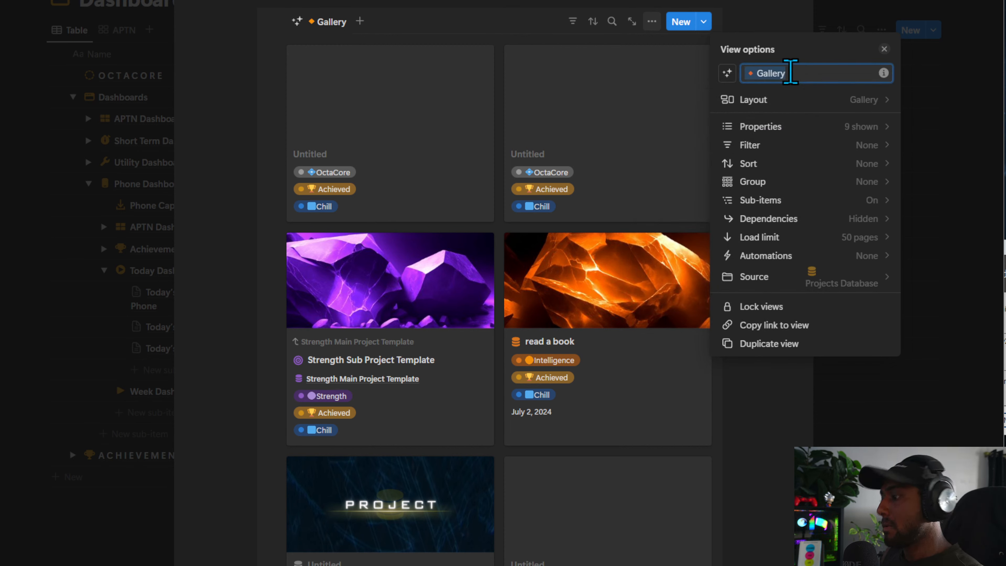
# Replace the HIGHLIGHT gallery view's name with only the small blue diamond emoji.
pyautogui.press('super+period')
pyautogui.write('blue')
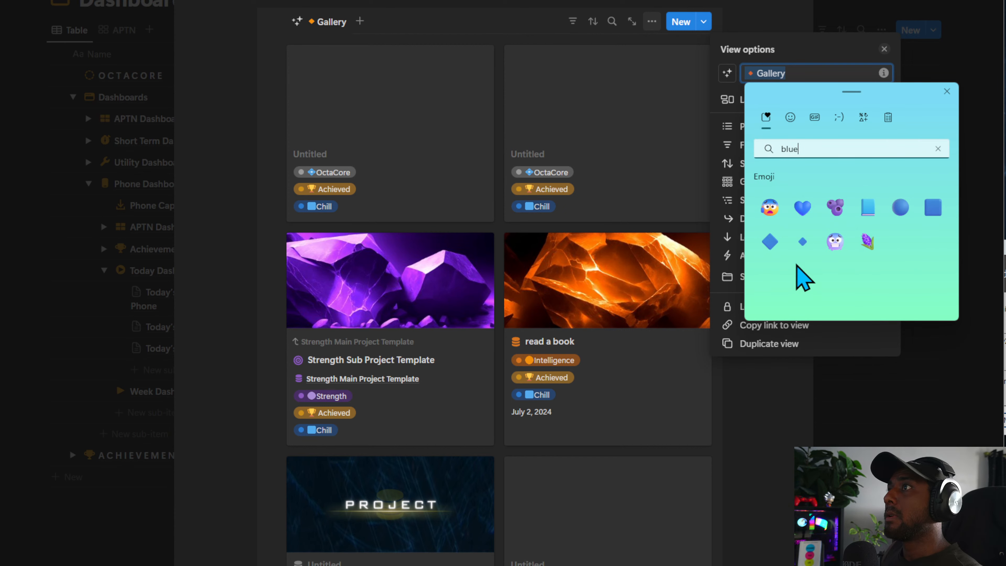
pyautogui.click(802, 241)
pyautogui.click(366, 31)
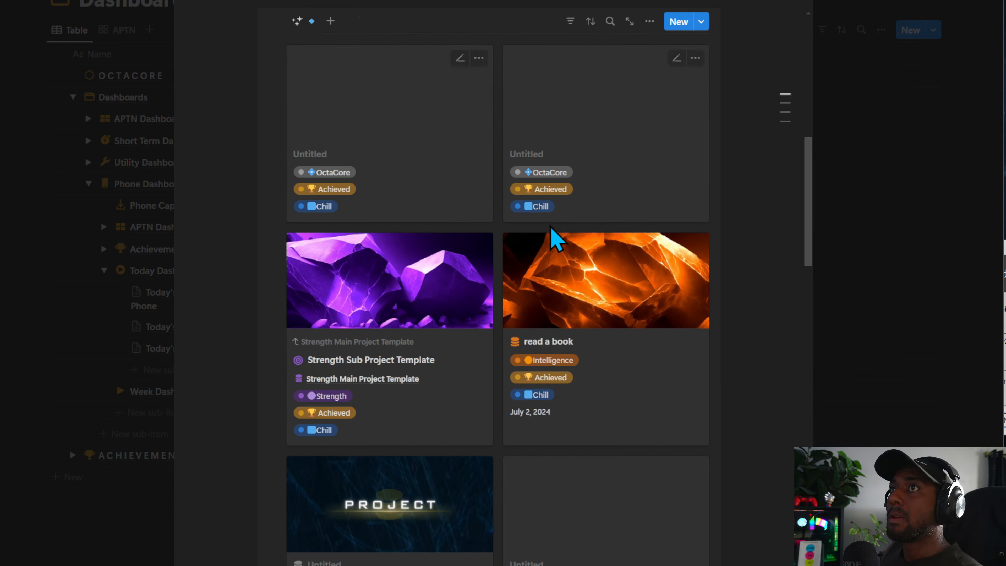
# Add a filter to the HIGHLIGHT view so that the Project Date's start date is relative to today, This day.
pyautogui.scroll(6, 557, 238)
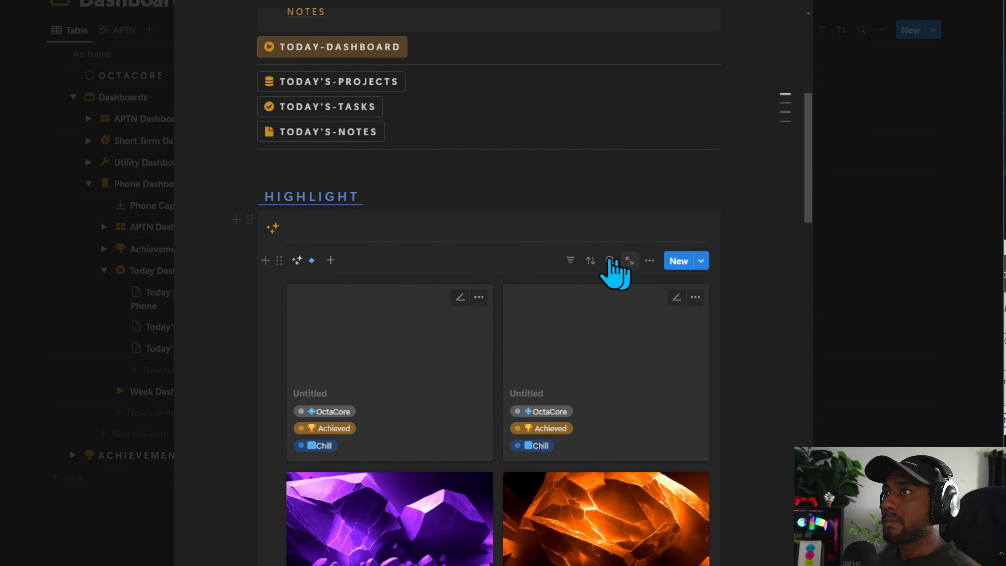
pyautogui.click(571, 260)
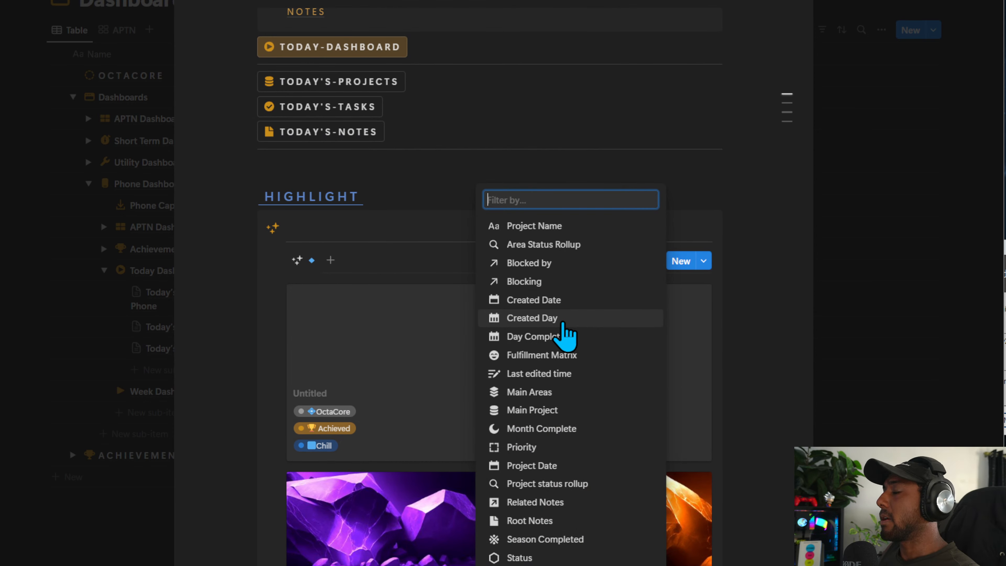
pyautogui.write('sta')
pyautogui.press('BackSpace')
pyautogui.press('BackSpace')
pyautogui.press('BackSpace')
pyautogui.write('date')
pyautogui.click(541, 371)
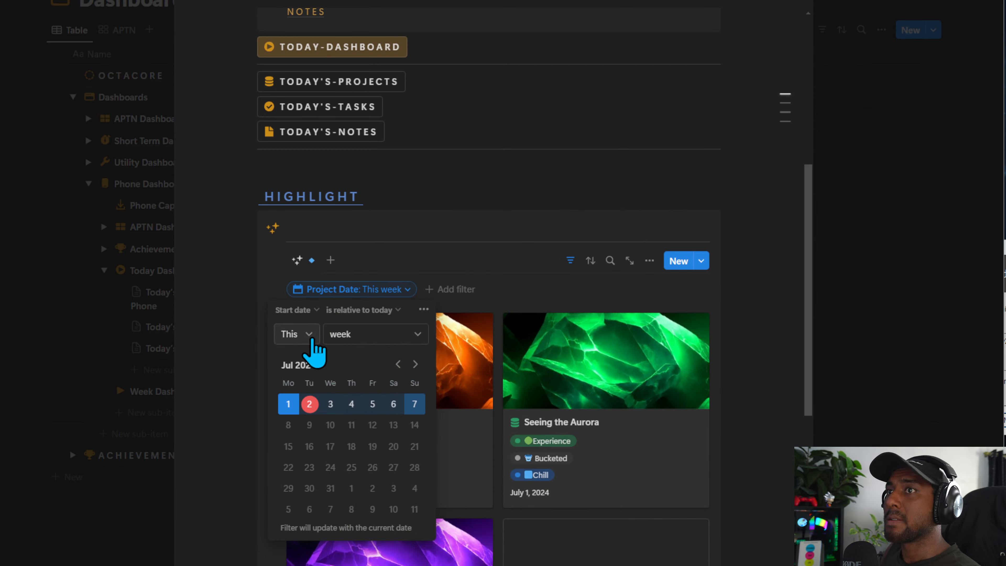
pyautogui.click(358, 335)
pyautogui.click(353, 355)
# Convert the Project Date filter to an advanced filter and add a second rule to it.
pyautogui.click(423, 309)
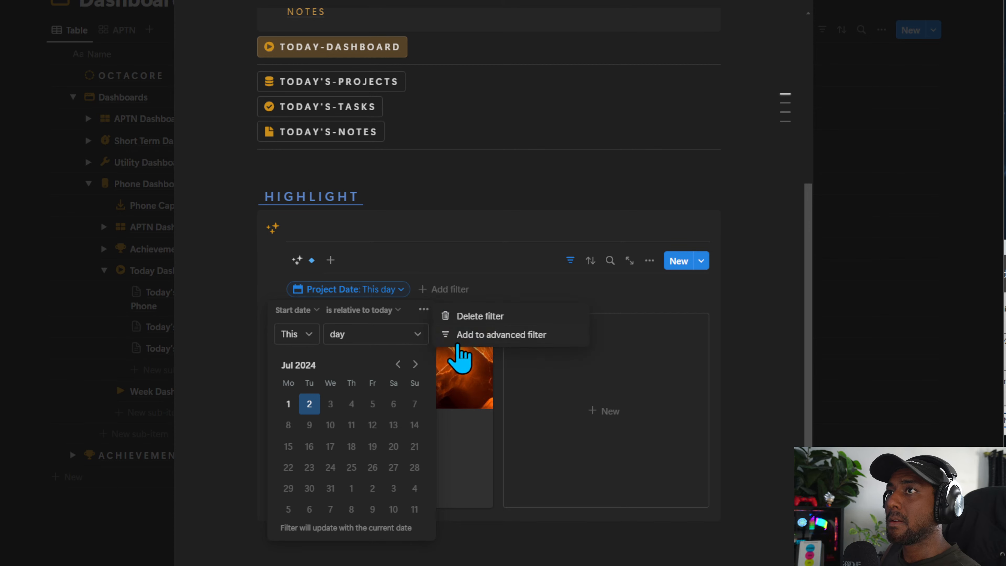
pyautogui.click(458, 341)
pyautogui.click(158, 345)
pyautogui.click(163, 369)
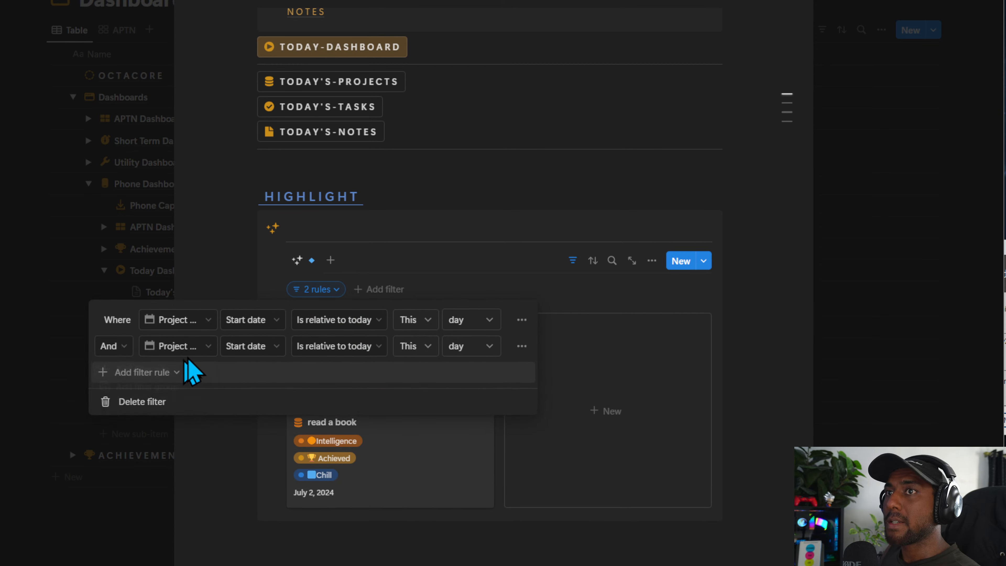
# Turn the first Project Date rule into a group and add an Or rule with End date relative to today, This day.
pyautogui.click(521, 319)
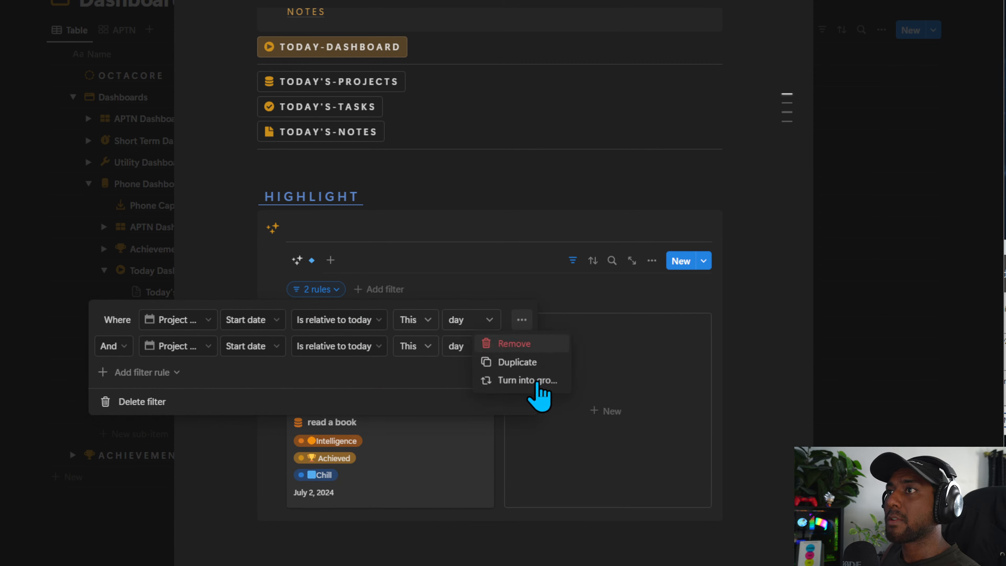
pyautogui.click(545, 386)
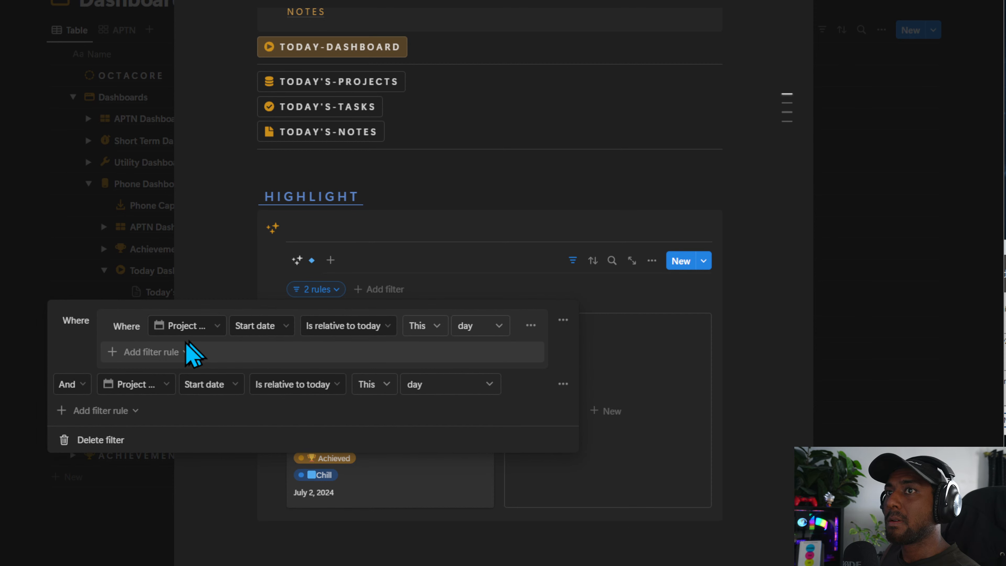
pyautogui.click(191, 351)
pyautogui.click(159, 376)
pyautogui.click(250, 352)
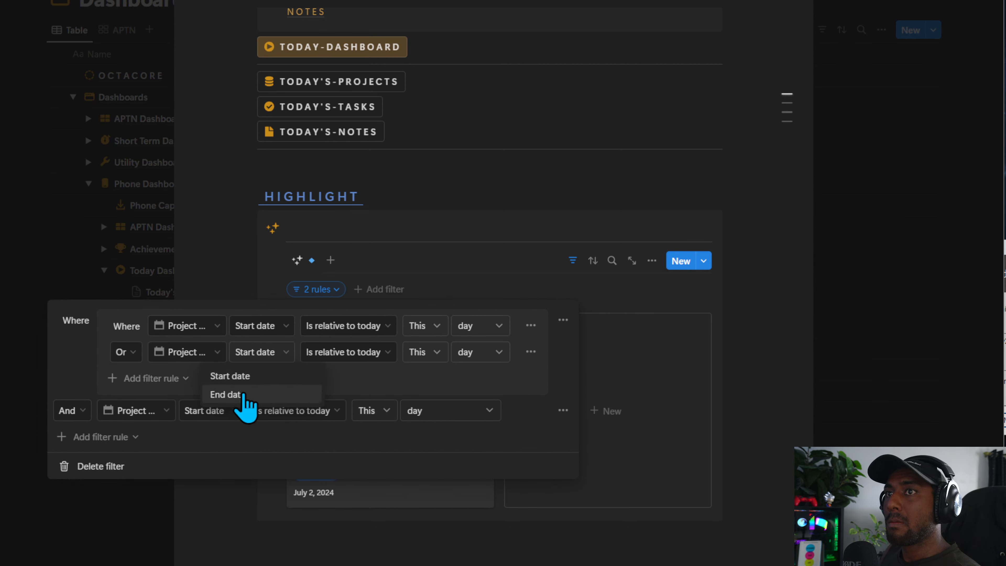
pyautogui.click(239, 396)
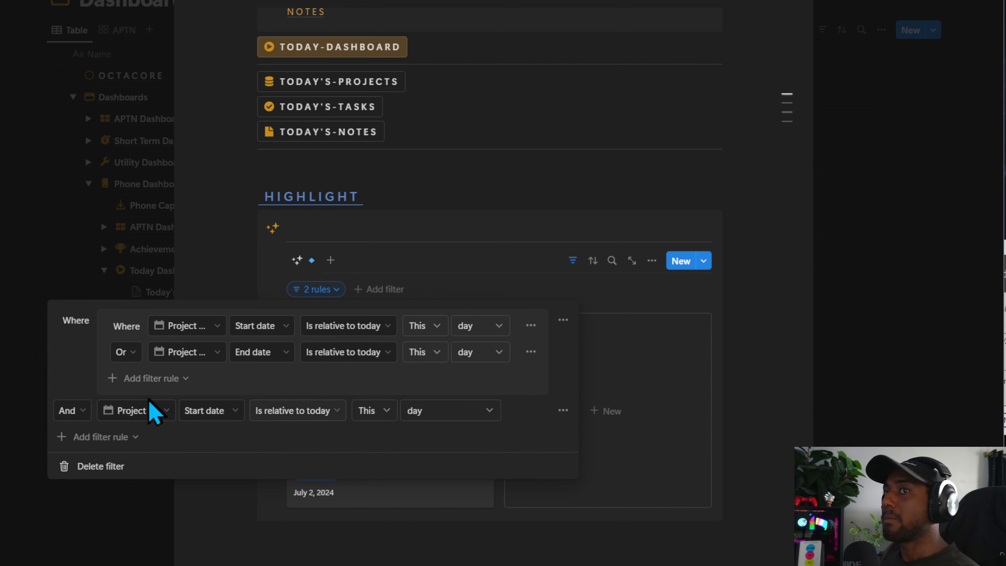
# Change the rule below the date group to Status Is Focusing or Achieved.
pyautogui.click(138, 412)
pyautogui.write('stat')
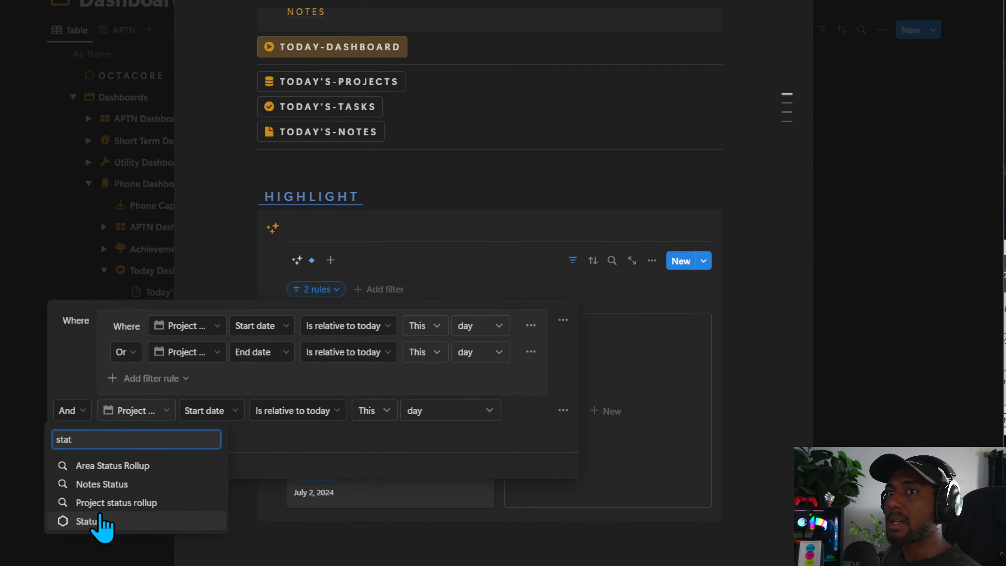
pyautogui.click(75, 520)
pyautogui.click(287, 413)
pyautogui.click(321, 531)
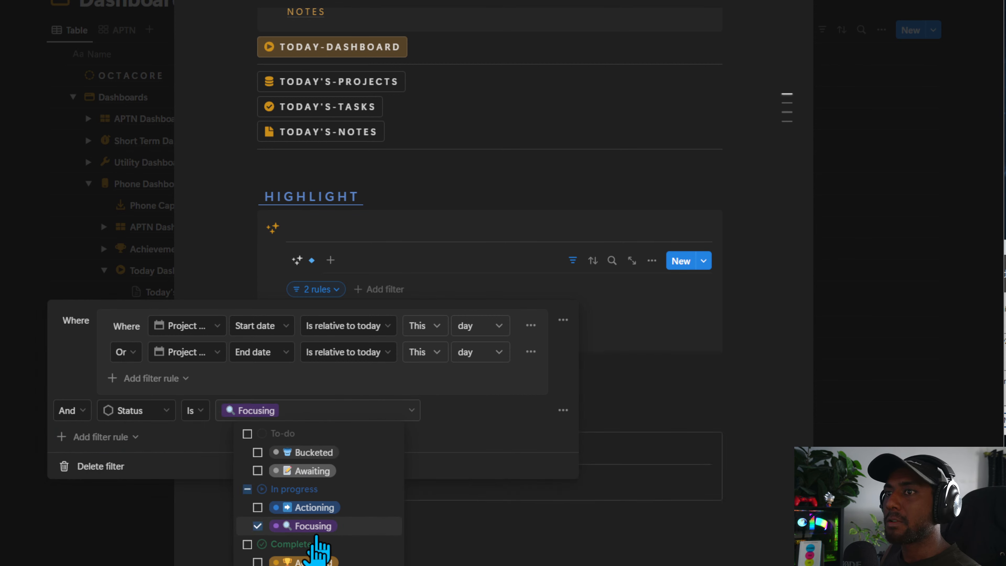
pyautogui.click(308, 545)
pyautogui.click(311, 549)
pyautogui.click(313, 561)
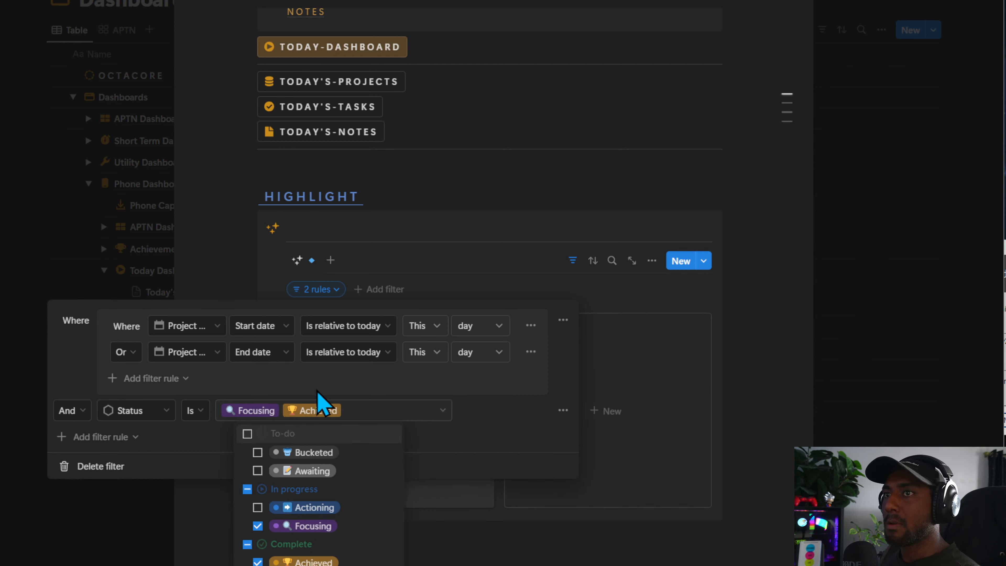
pyautogui.click(321, 404)
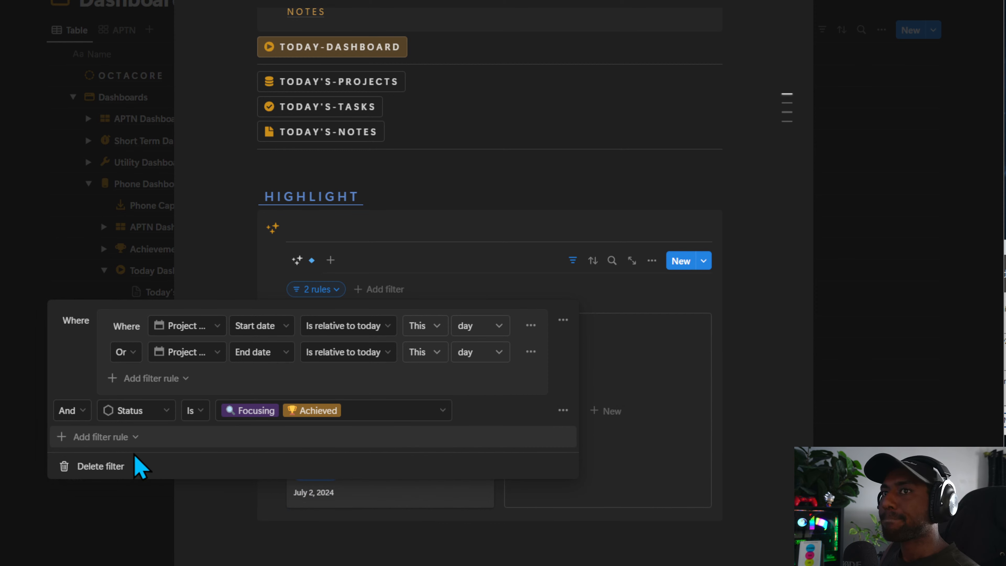
# Add another filter rule, turn it into a group, and set it to Priority Is URG & IMP.
pyautogui.click(118, 437)
pyautogui.click(113, 459)
pyautogui.click(564, 436)
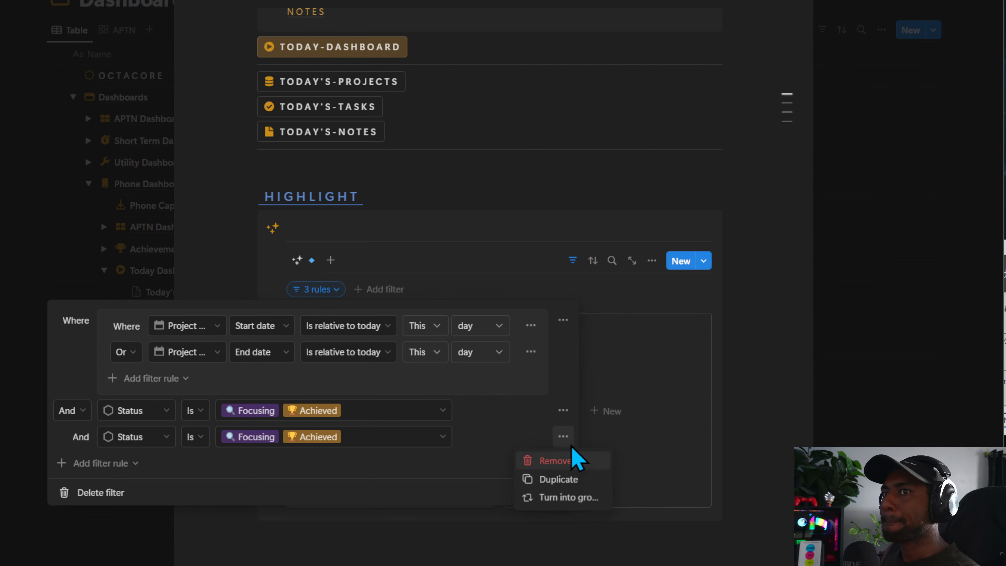
pyautogui.click(578, 498)
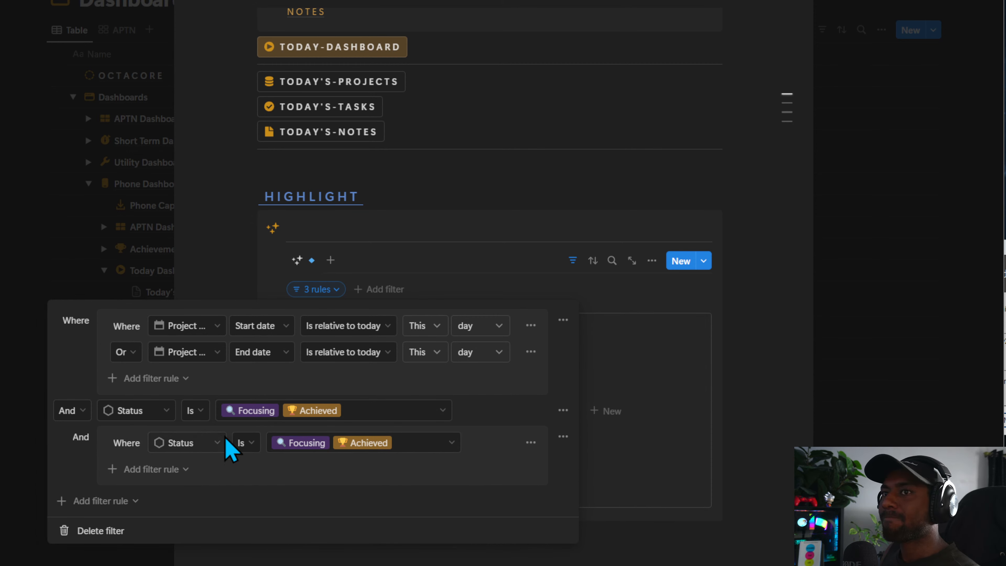
pyautogui.click(217, 443)
pyautogui.write('rty')
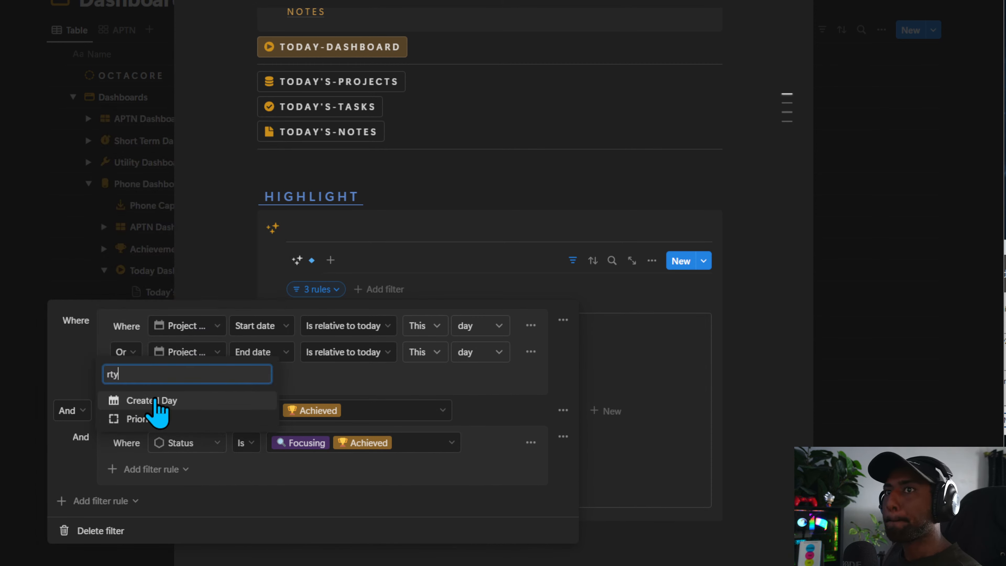
pyautogui.click(155, 417)
pyautogui.click(378, 440)
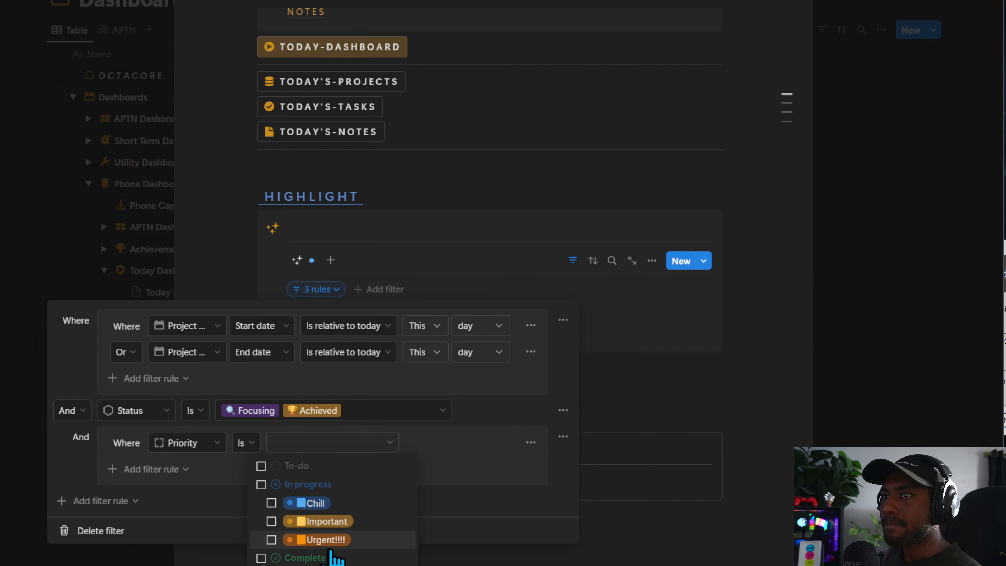
pyautogui.click(222, 476)
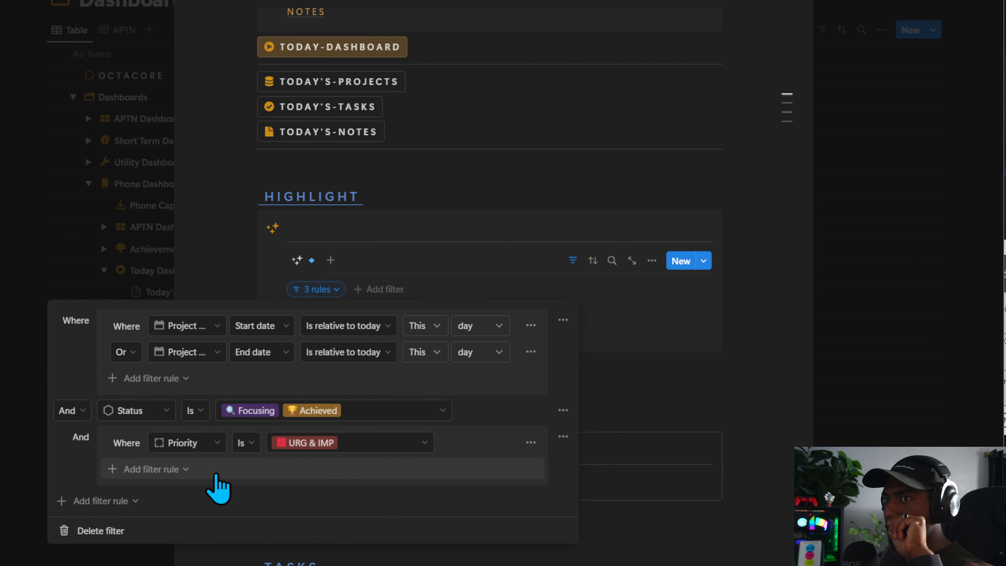
# Add an Or rule to the Priority group with Tier List Is Diamond or Gold, and close the filter editor.
pyautogui.click(206, 471)
pyautogui.click(194, 492)
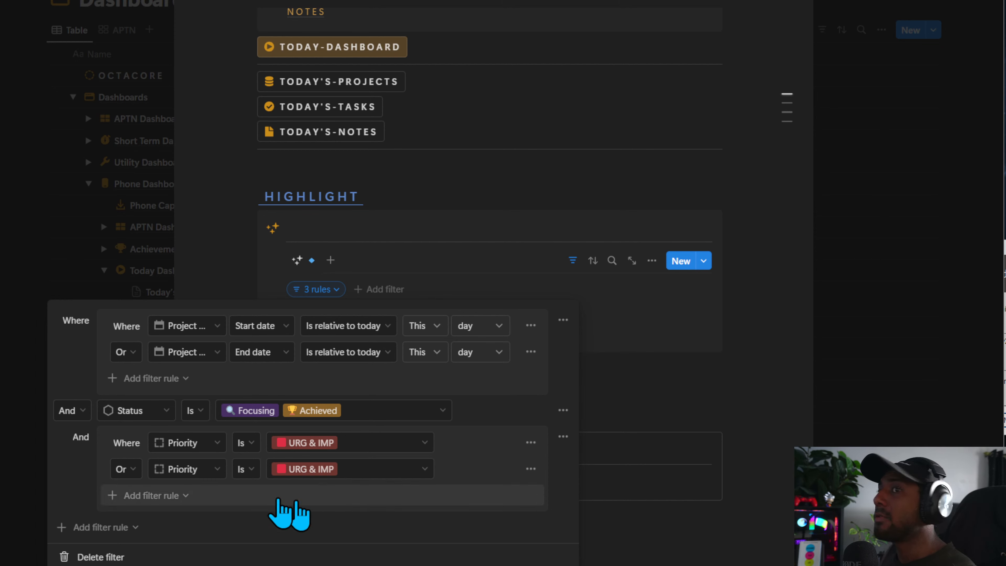
pyautogui.click(194, 472)
pyautogui.write('tier')
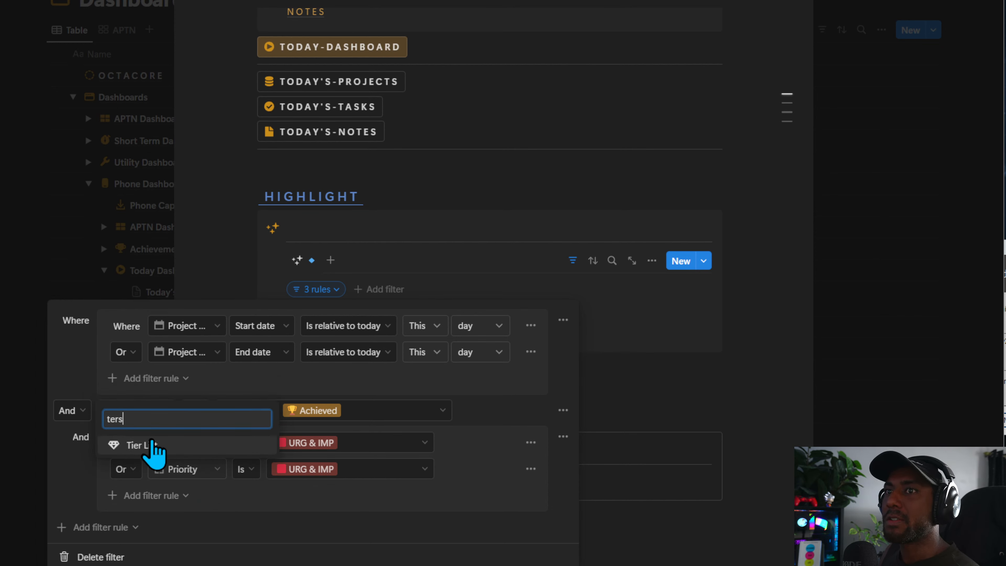
pyautogui.click(153, 447)
pyautogui.click(333, 471)
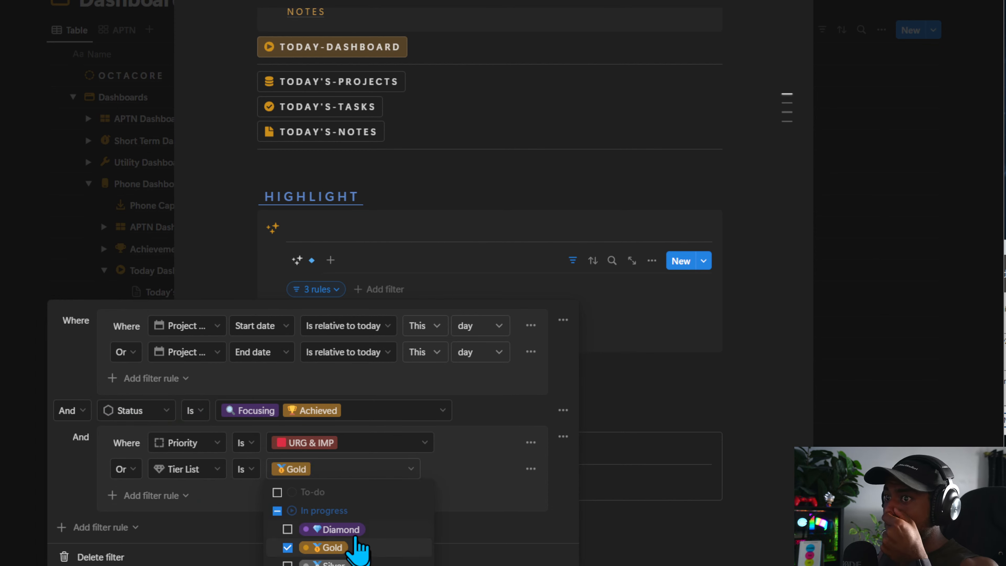
pyautogui.click(350, 515)
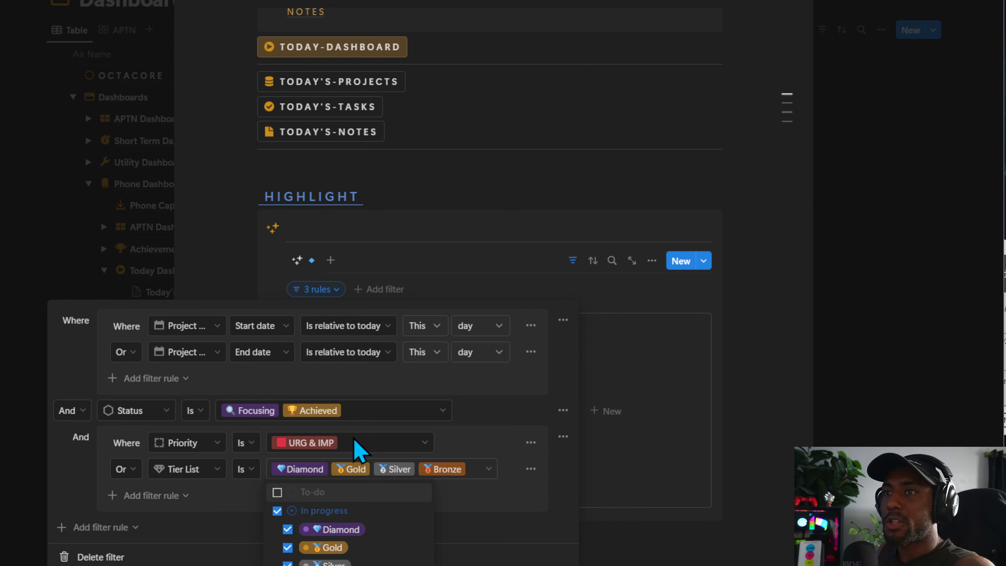
pyautogui.click(354, 565)
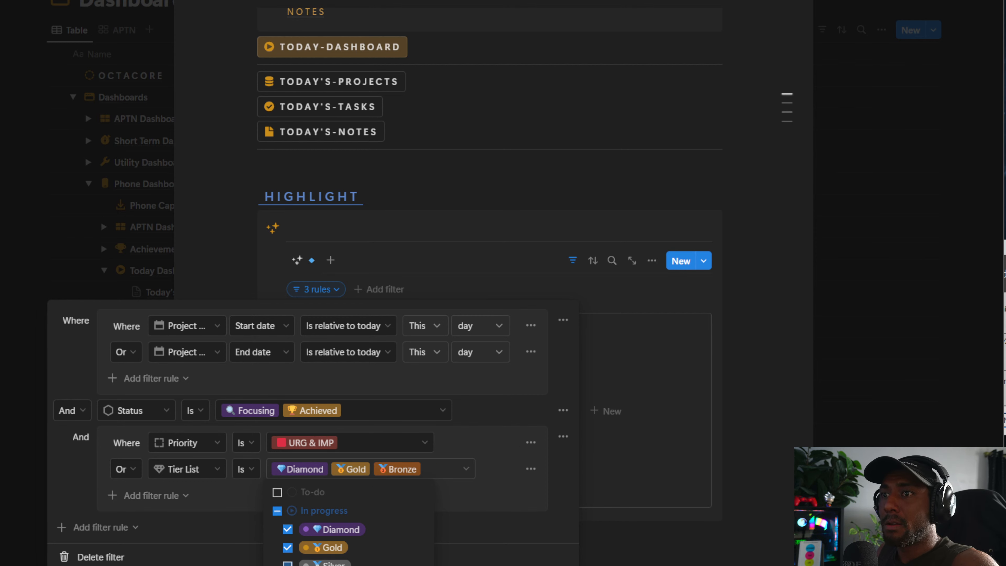
pyautogui.click(354, 565)
pyautogui.click(477, 438)
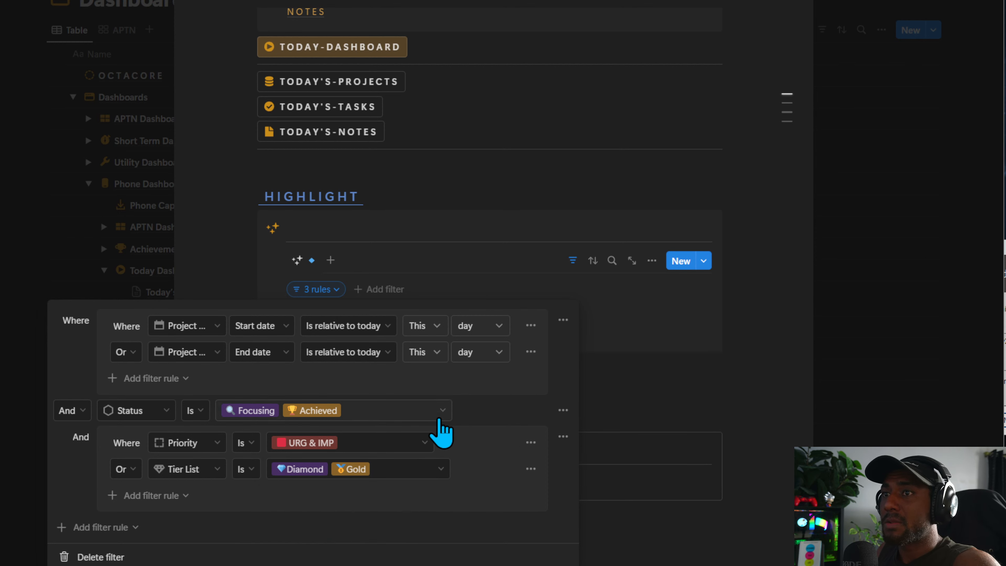
pyautogui.click(664, 385)
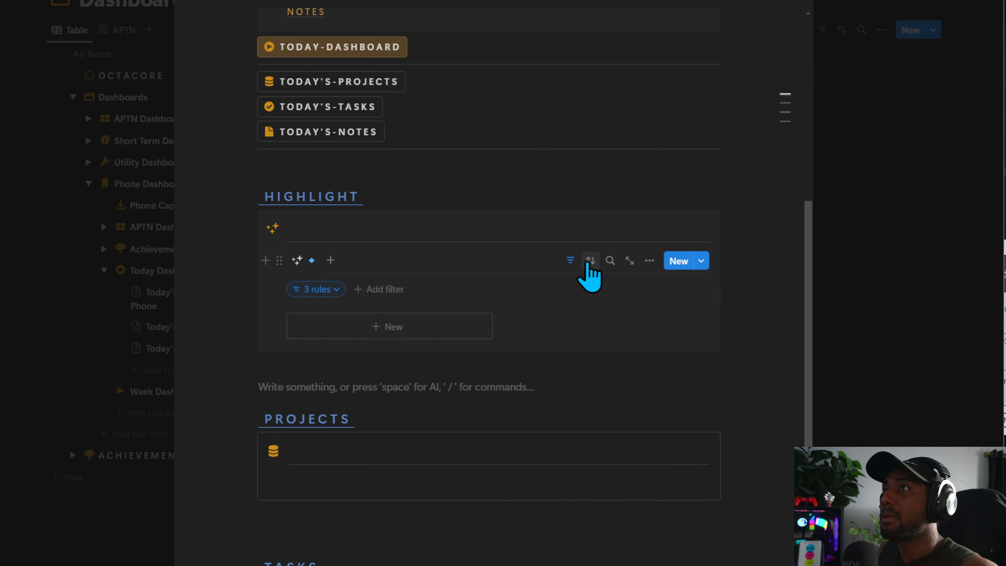
# Sort the HIGHLIGHT gallery by Project Date ascending and add a second sort by Status ascending.
pyautogui.click(591, 260)
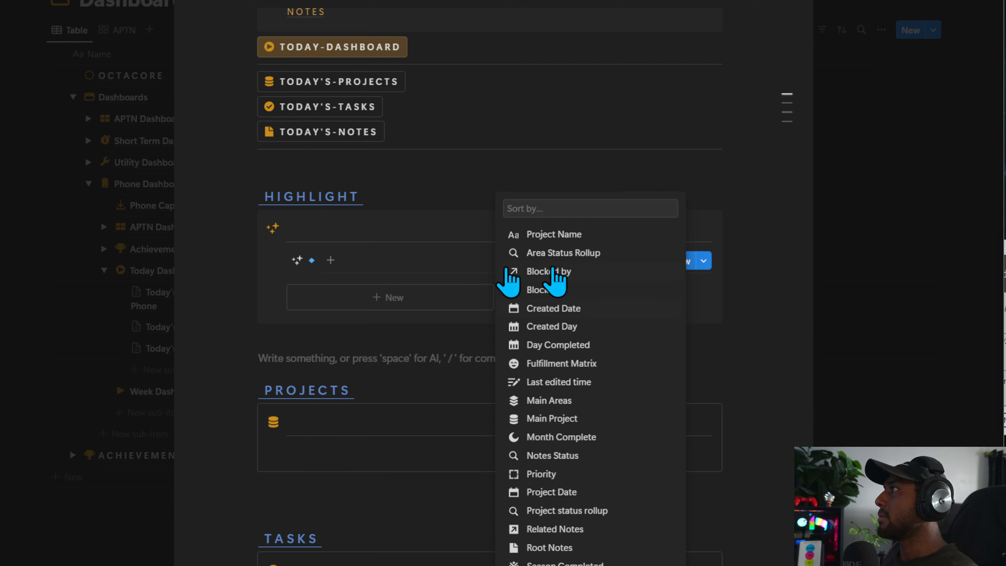
pyautogui.click(429, 214)
pyautogui.click(592, 260)
pyautogui.write('date')
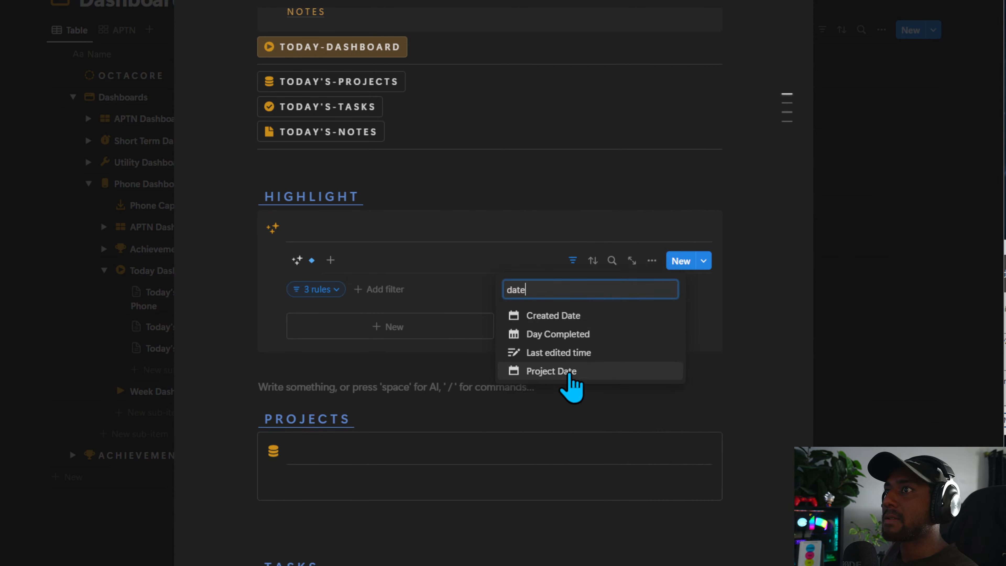
pyautogui.click(563, 371)
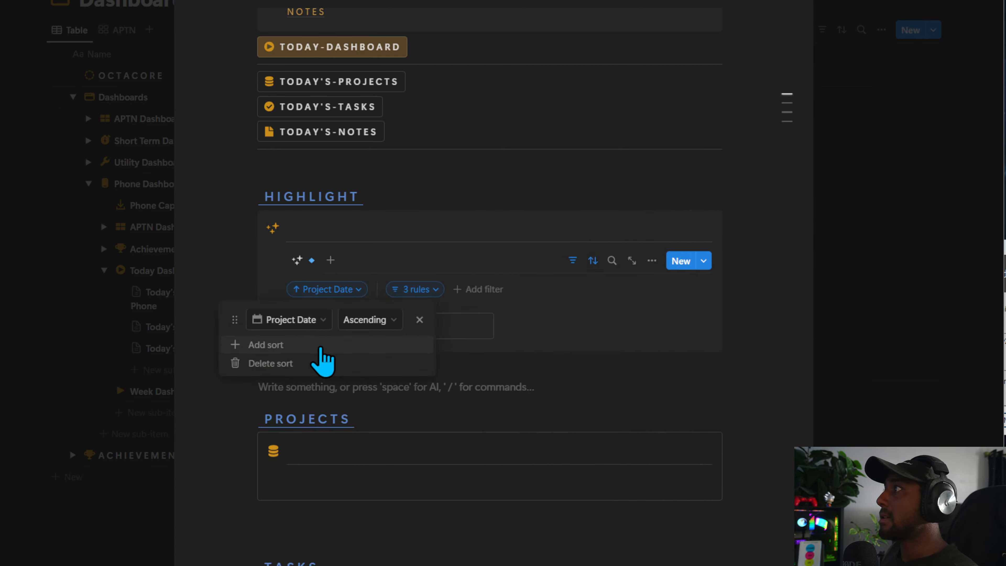
pyautogui.click(321, 347)
pyautogui.write('stat')
pyautogui.click(300, 502)
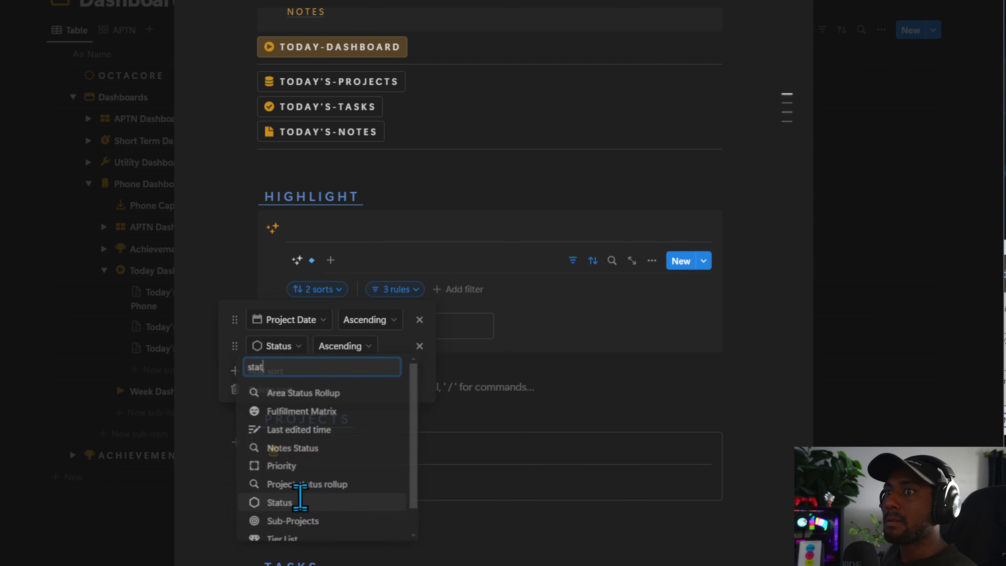
# Add a Priority sort set to Descending and move the Status sort above Project Date.
pyautogui.click(285, 374)
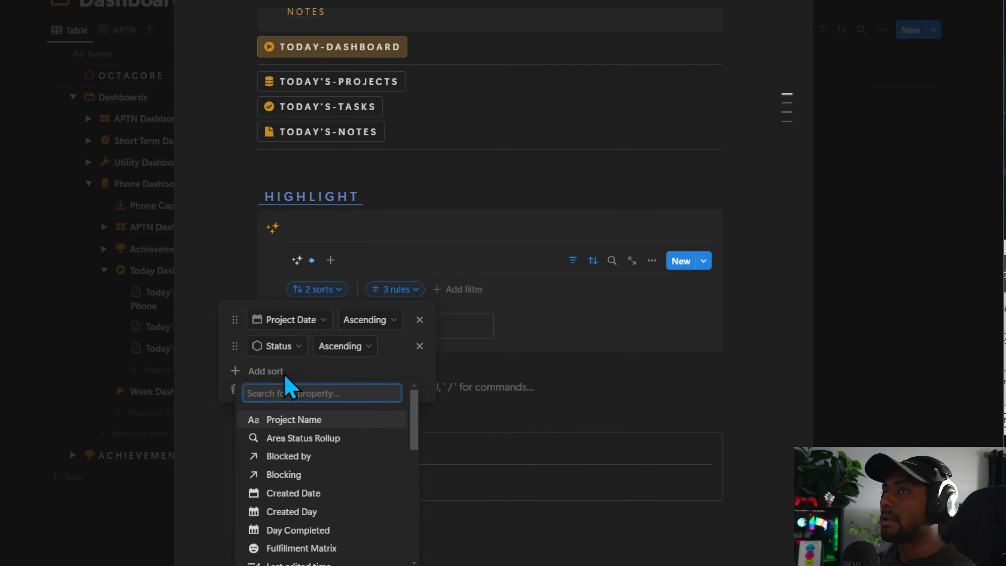
pyautogui.write('rty')
pyautogui.click(312, 434)
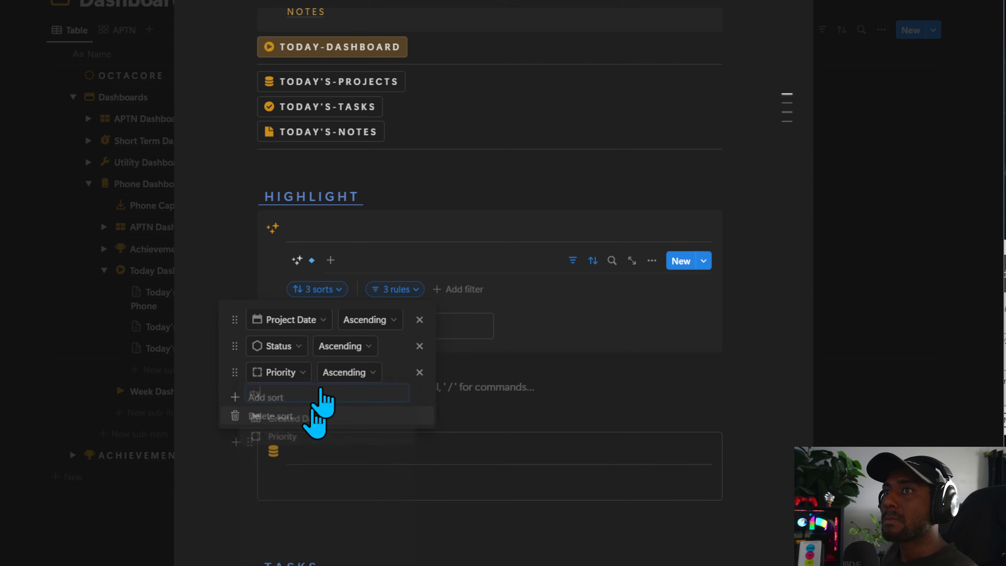
pyautogui.click(349, 372)
pyautogui.click(333, 414)
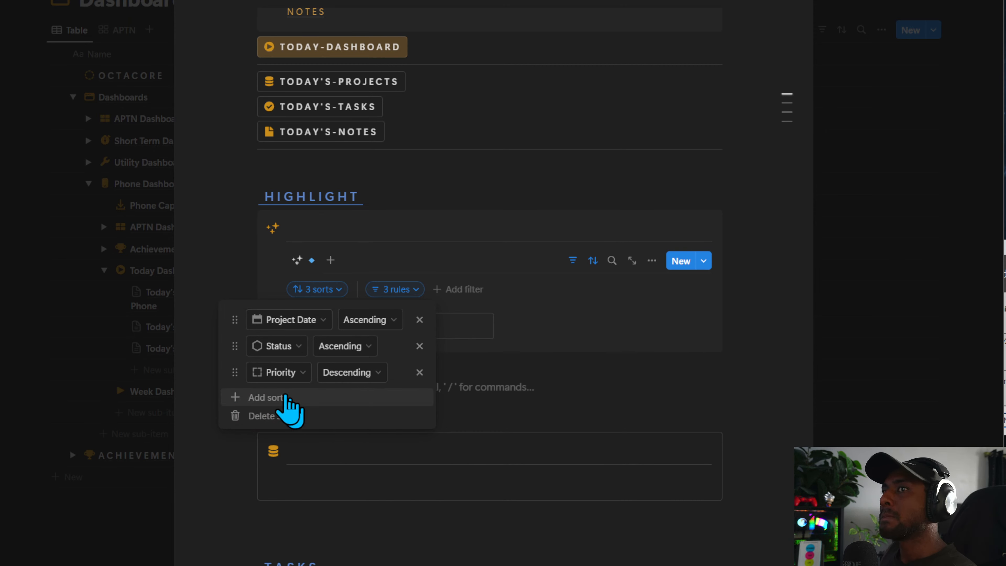
pyautogui.moveTo(234, 347); pyautogui.dragTo(238, 323)
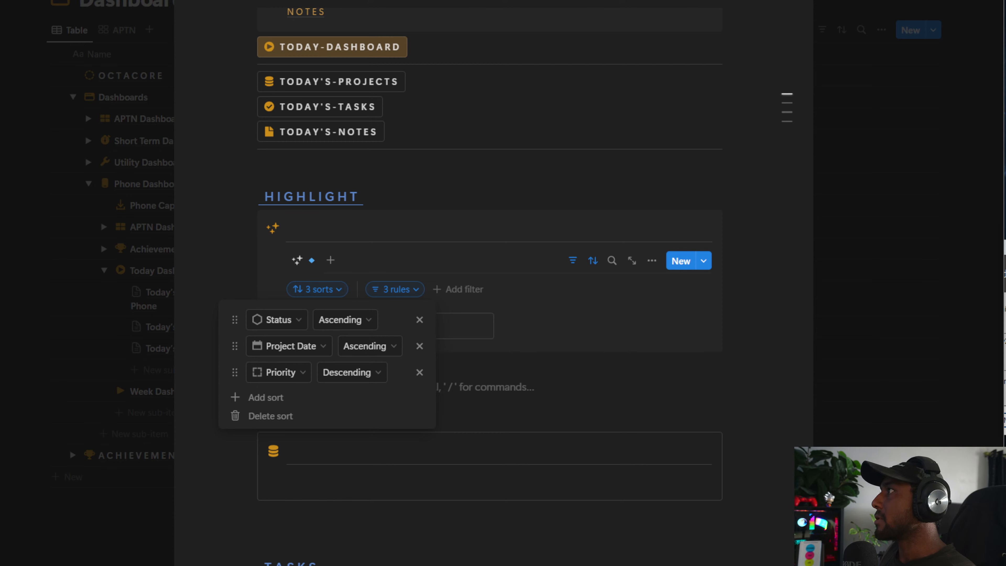
pyautogui.press('Escape')
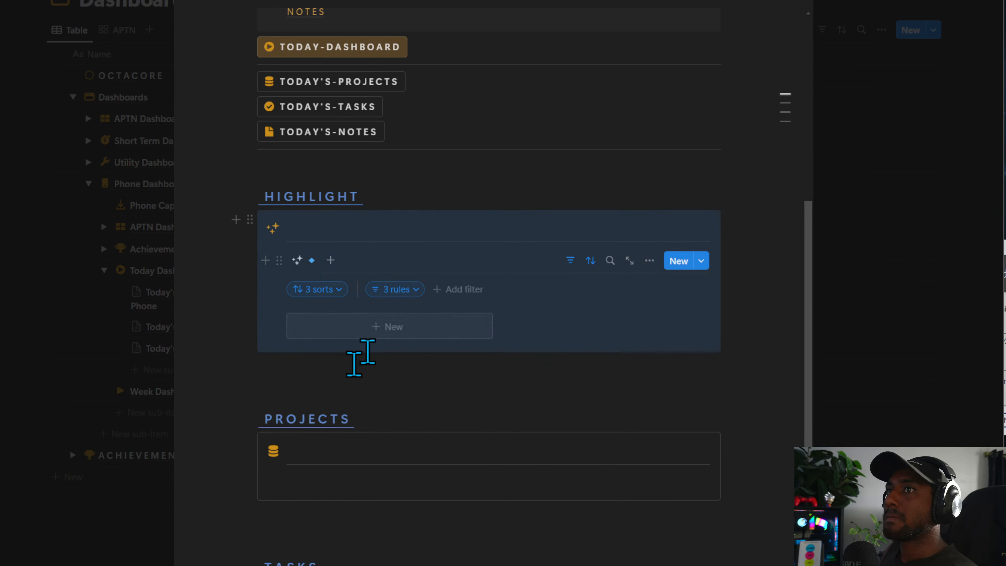
pyautogui.click(396, 290)
pyautogui.press('Escape')
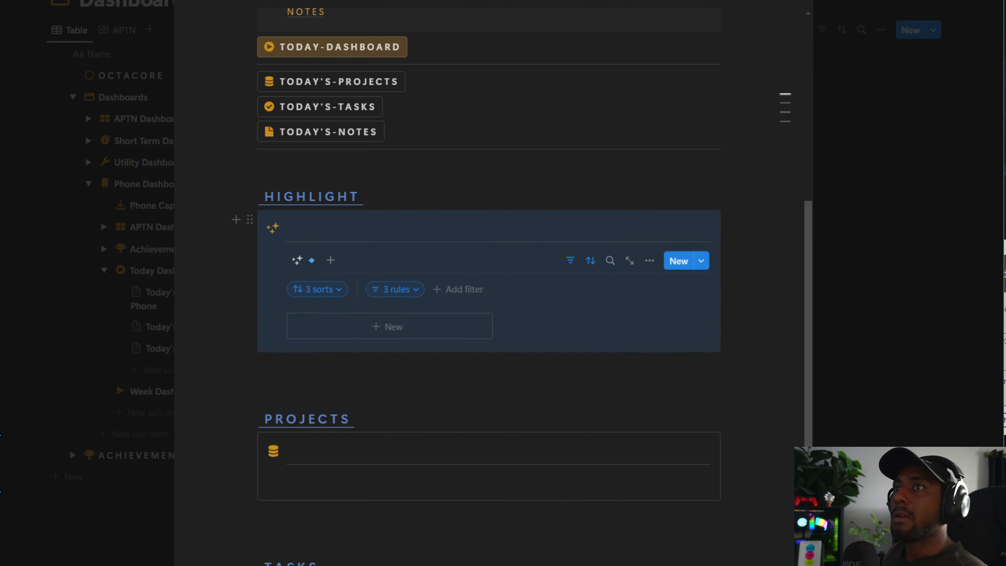
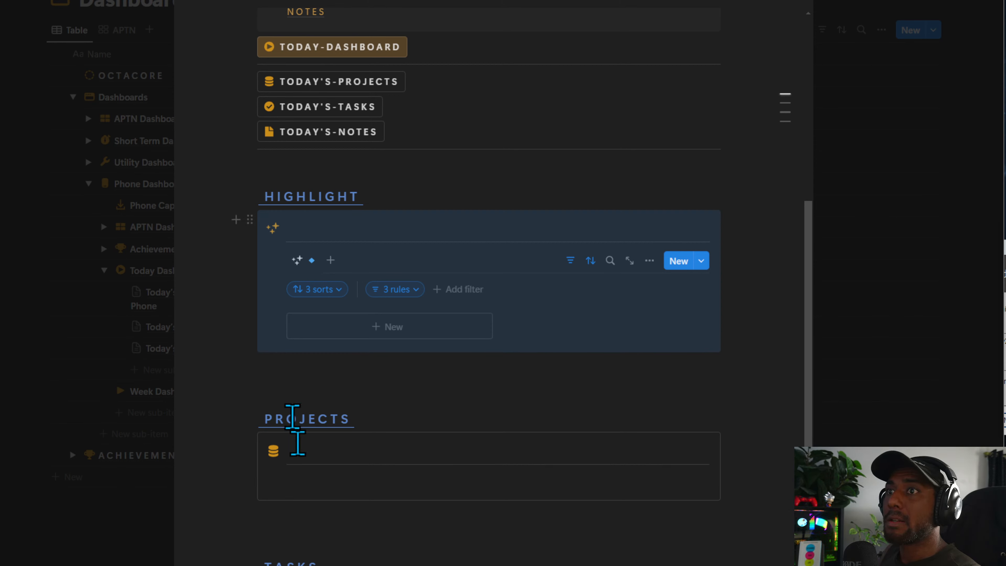
# Go back to Phone Dashboards, open the Projects - Phone page and copy its linked projects database with all its views.
pyautogui.scroll(6, 325, 348)
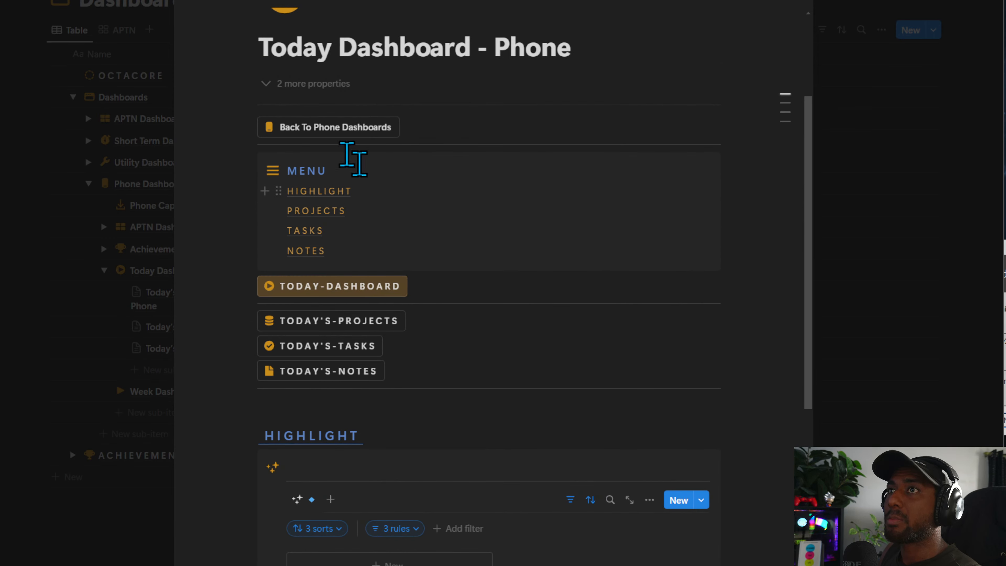
pyautogui.click(339, 129)
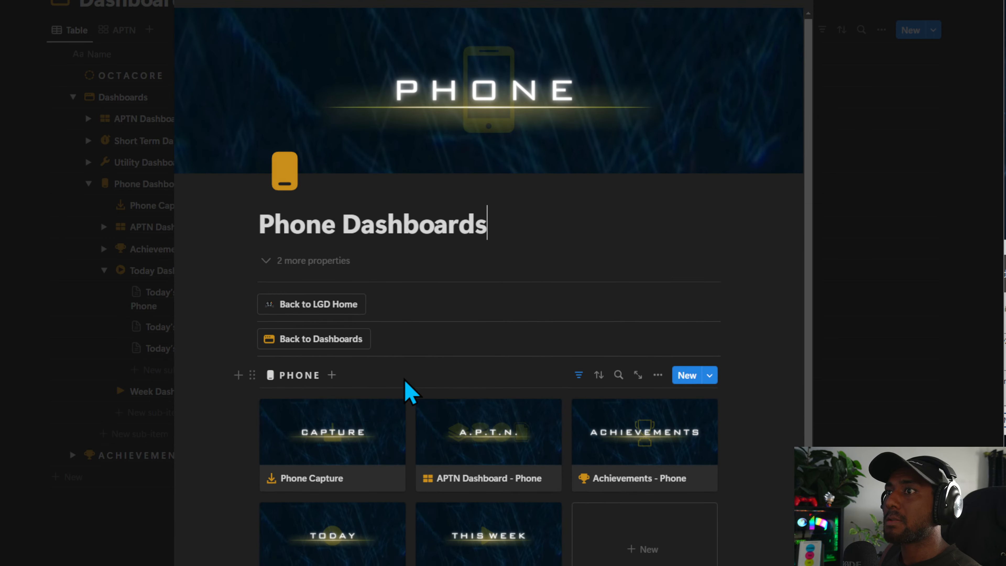
pyautogui.click(617, 415)
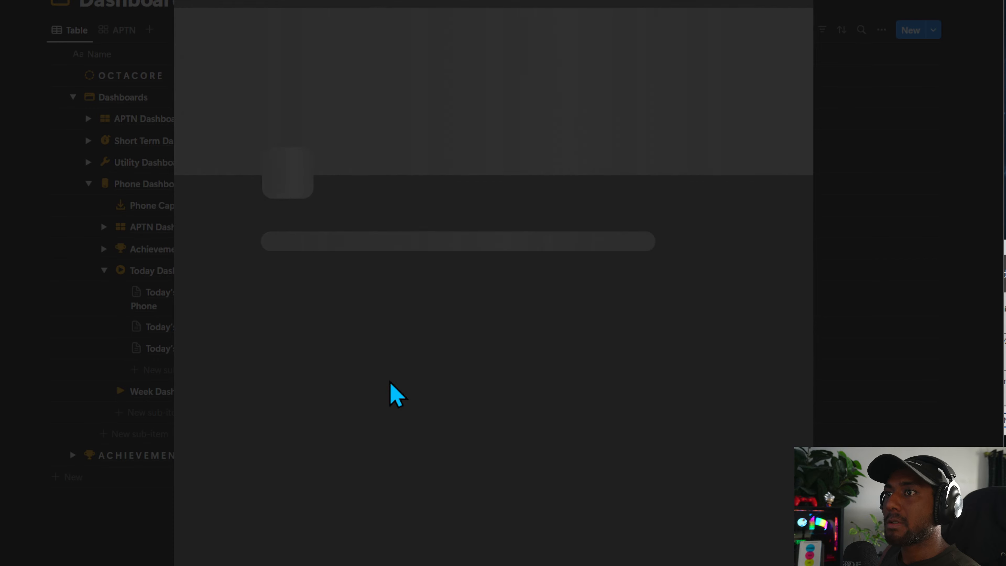
pyautogui.click(297, 287)
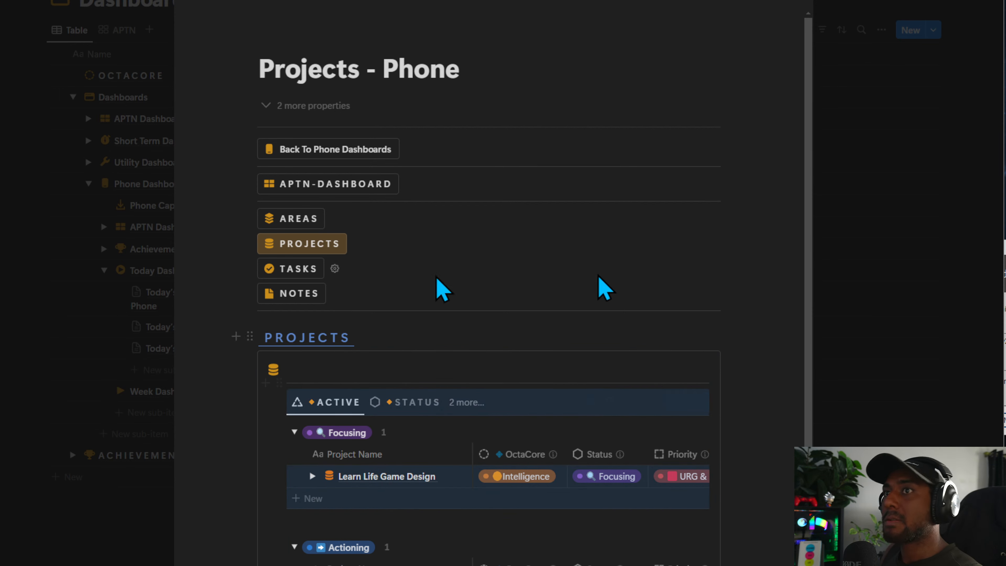
pyautogui.click(479, 404)
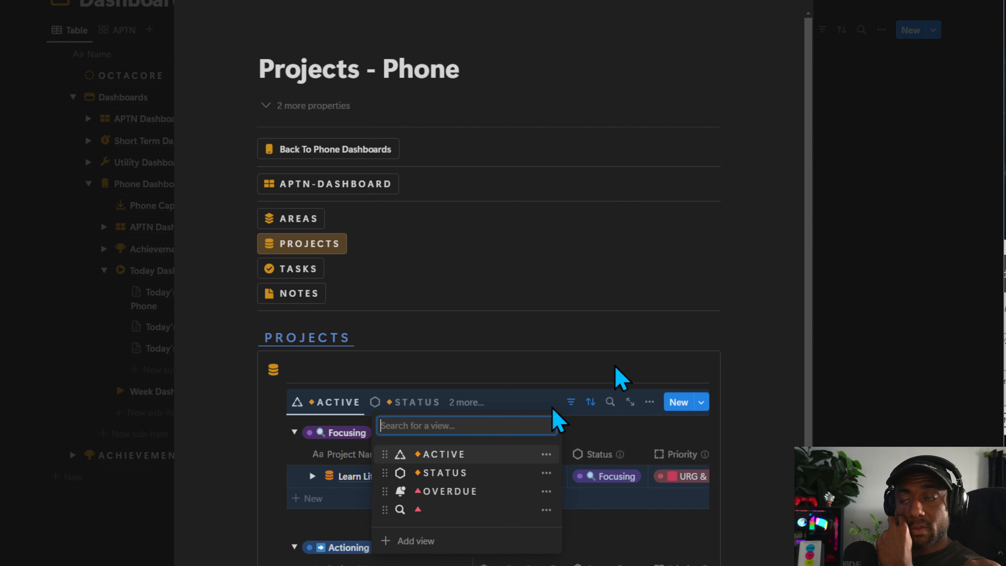
pyautogui.click(512, 326)
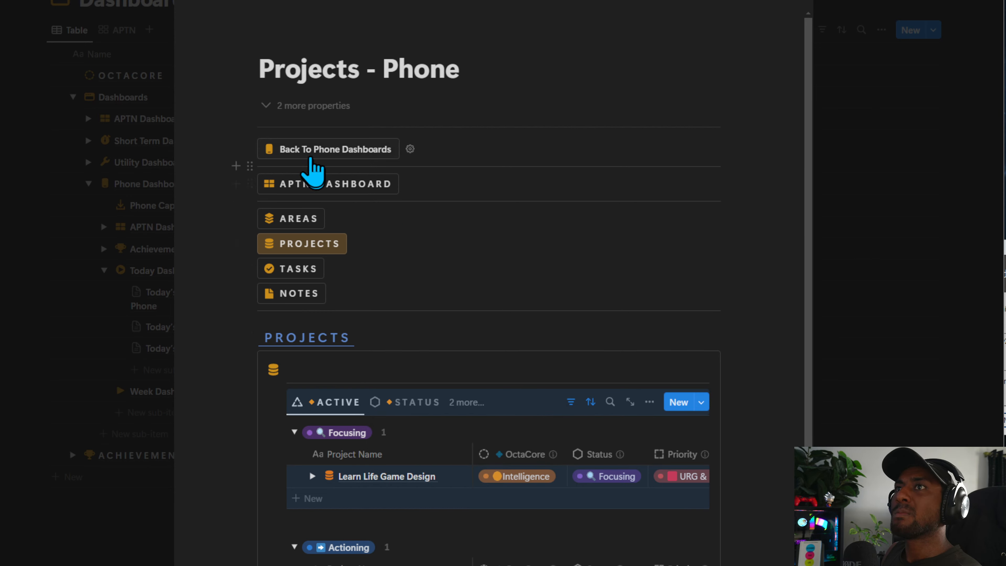
# Return to Today Dashboard - Phone and paste the copied projects database into the callout under PROJECTS.
pyautogui.click(313, 151)
pyautogui.scroll(-6, 452, 390)
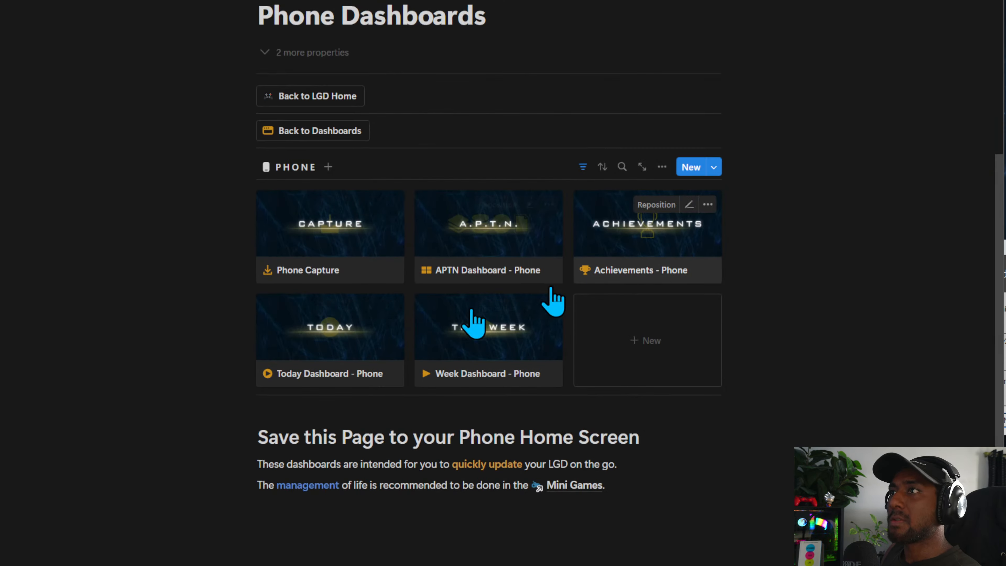
pyautogui.click(356, 349)
pyautogui.scroll(-10, 459, 422)
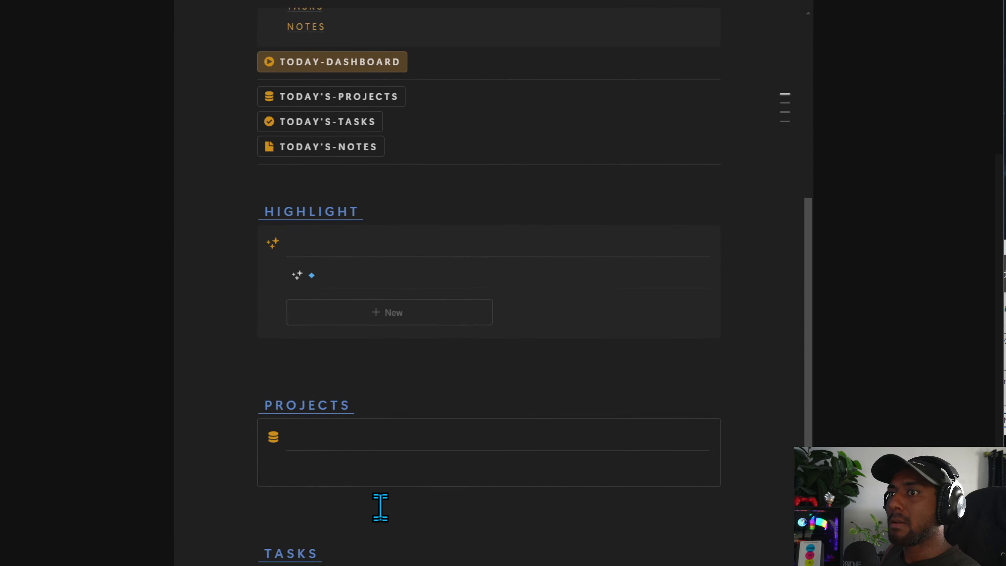
pyautogui.click(326, 456)
pyautogui.hotkey('ctrl', 'v')
# Move the OVERDUE view to the front of the project views, and rename the STATUS view to ALL with a database stack icon.
pyautogui.click(467, 454)
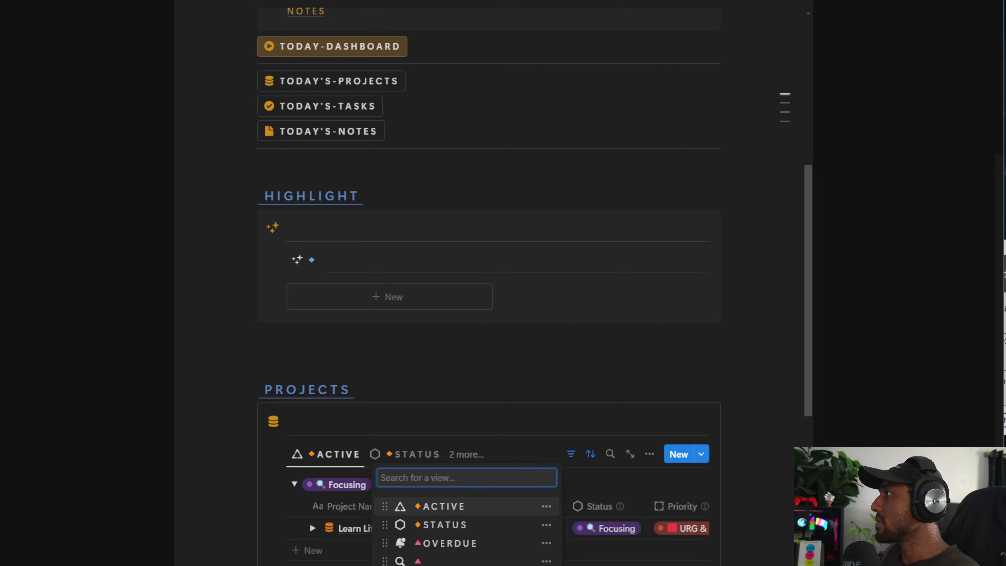
pyautogui.moveTo(384, 543); pyautogui.dragTo(389, 505)
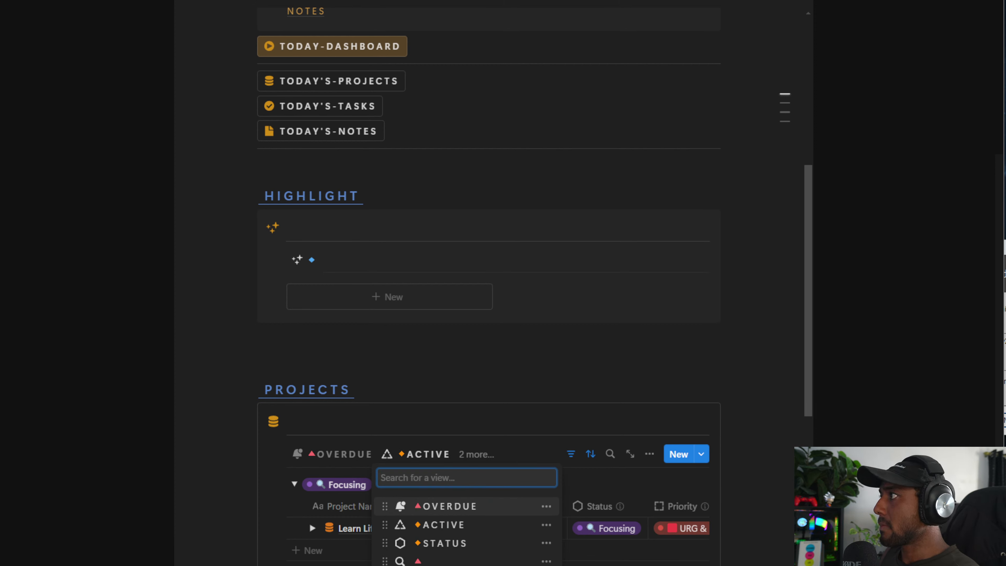
pyautogui.click(545, 543)
pyautogui.click(517, 565)
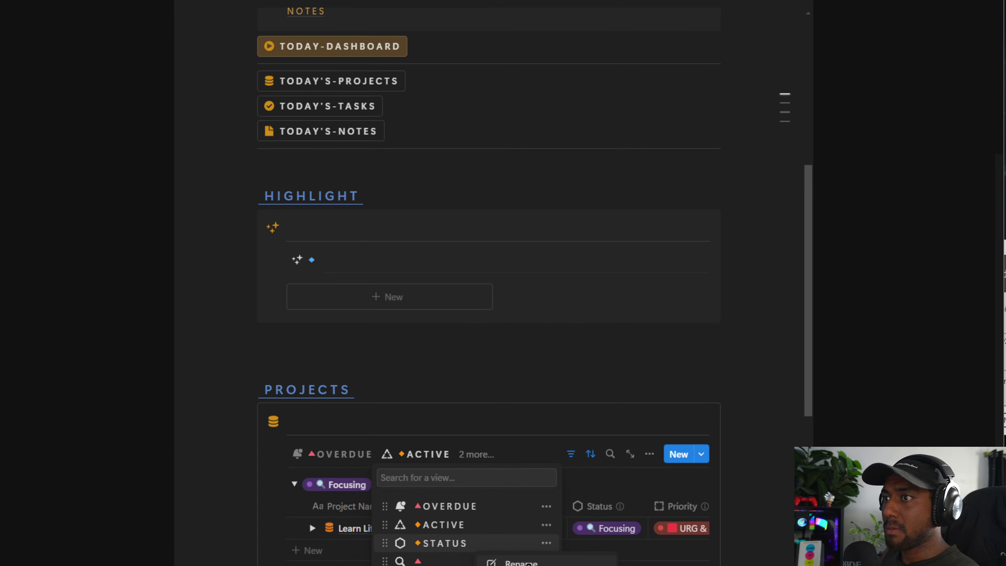
pyautogui.click(727, 73)
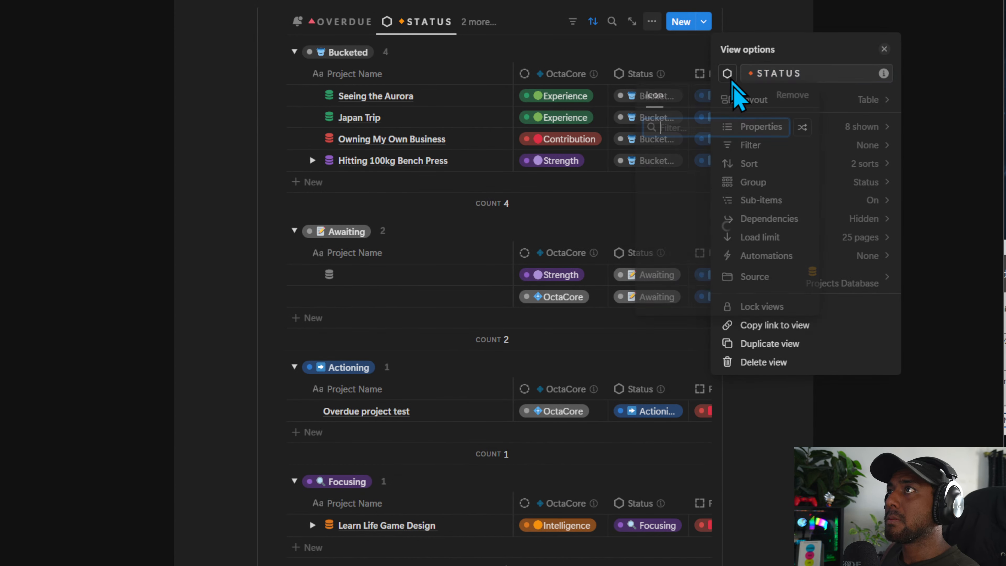
pyautogui.write('data')
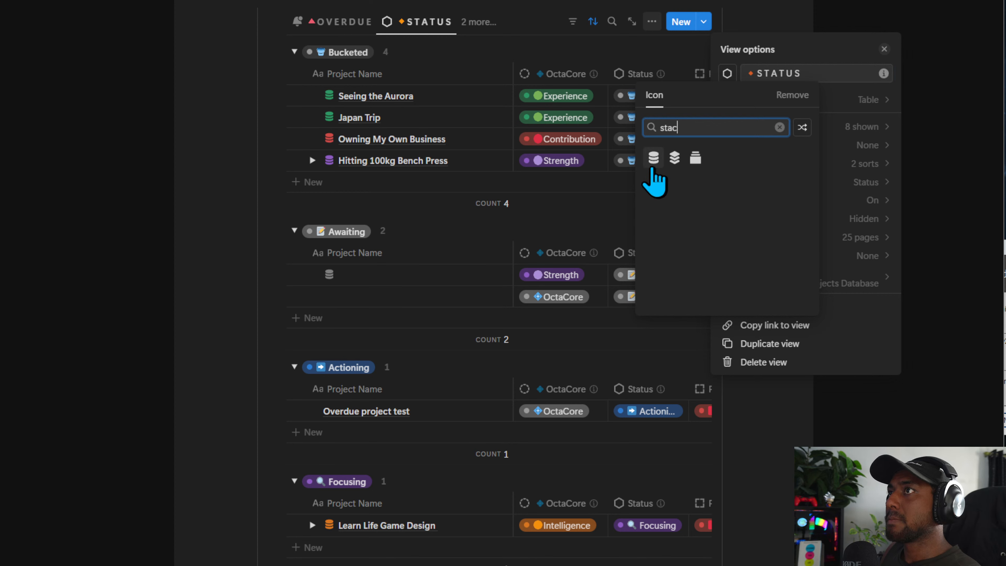
pyautogui.click(653, 160)
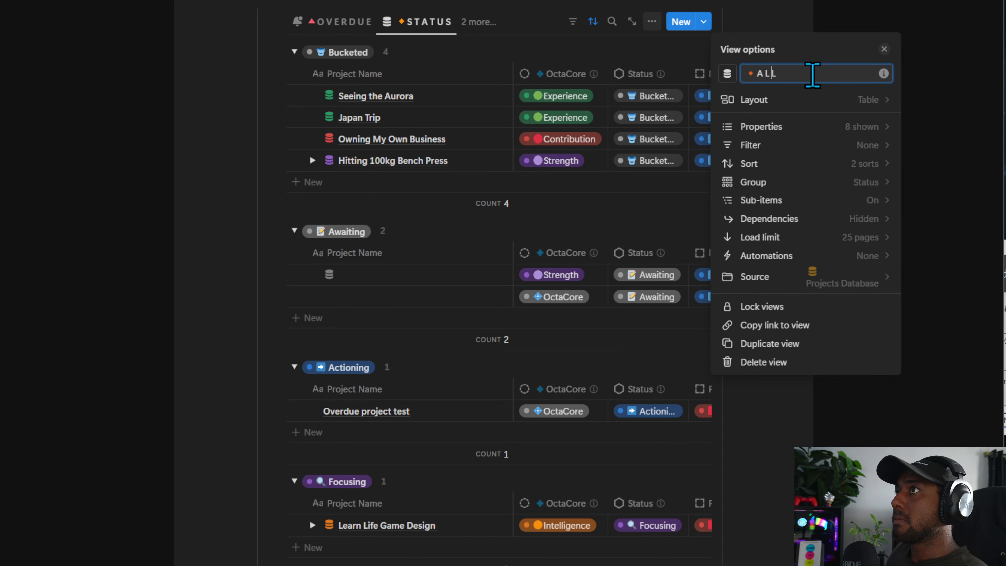
pyautogui.click(541, 60)
# Open the unnamed magnifier view of the projects database and name it SEARCH after its red triangle.
pyautogui.scroll(6, 436, 302)
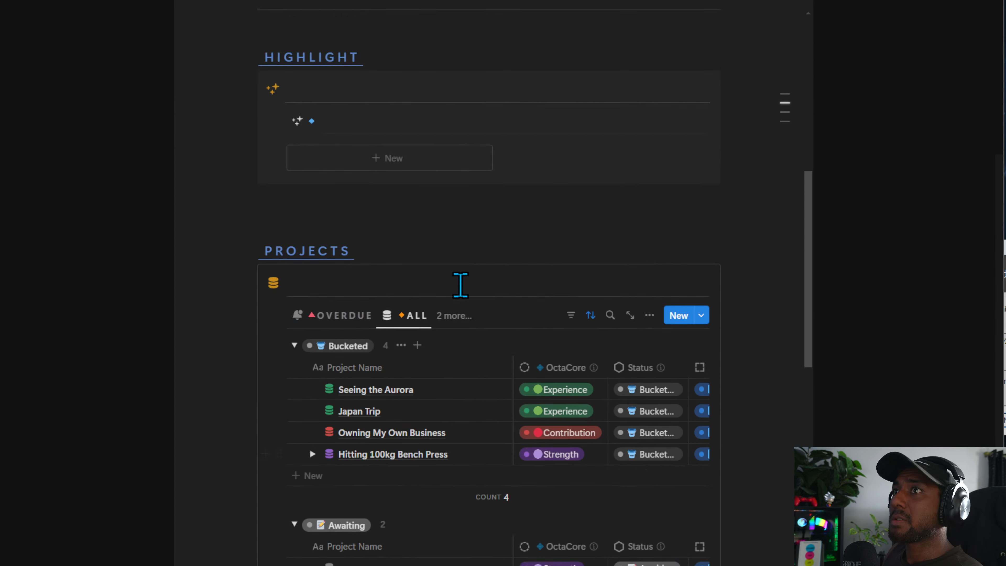
pyautogui.click(455, 381)
pyautogui.click(436, 489)
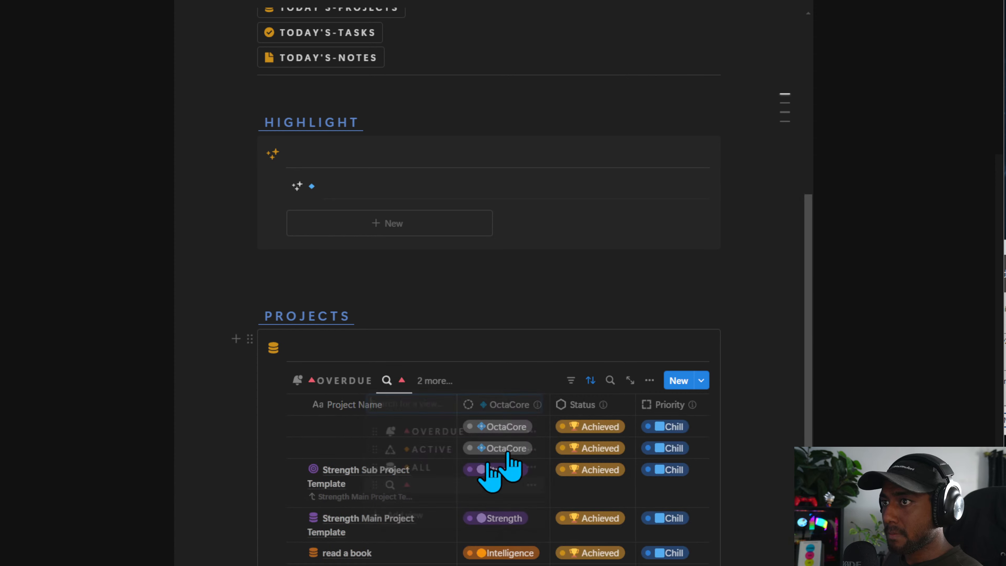
pyautogui.click(393, 381)
pyautogui.click(405, 406)
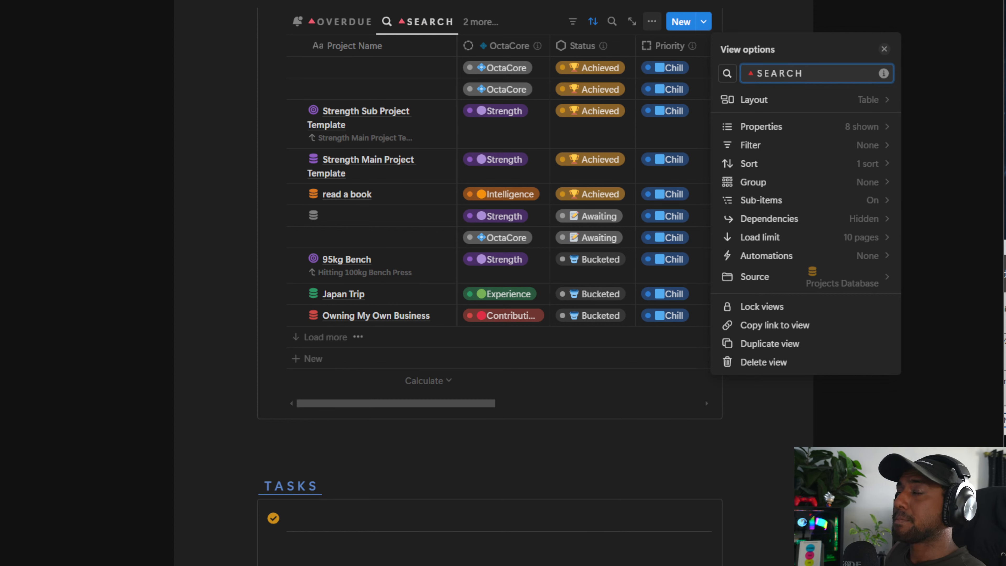
pyautogui.press('Escape')
# Review the OVERDUE and ACTIVE views of the projects database and the order of its view list.
pyautogui.click(481, 22)
pyautogui.click(469, 75)
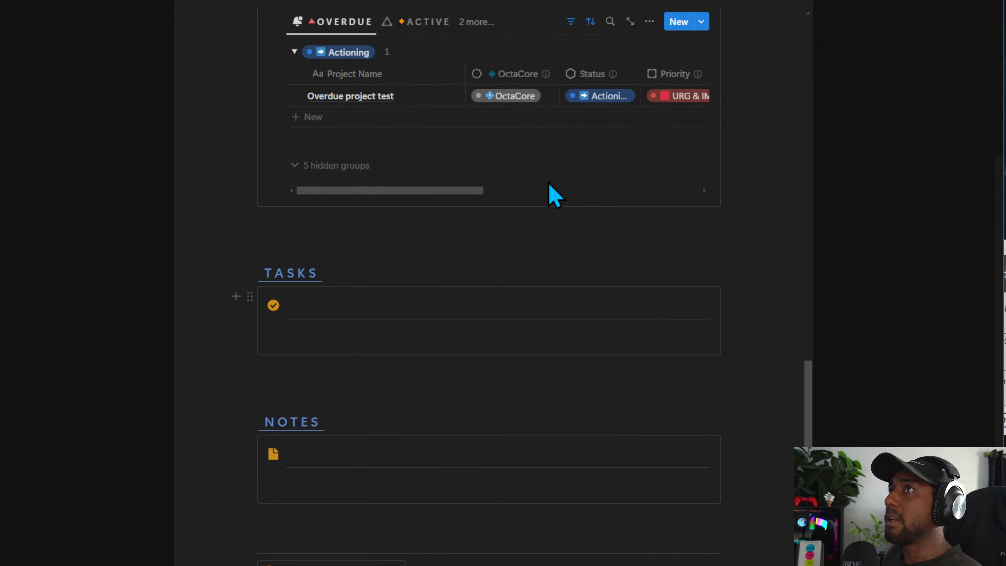
pyautogui.scroll(8, 514, 317)
pyautogui.scroll(-3, 420, 401)
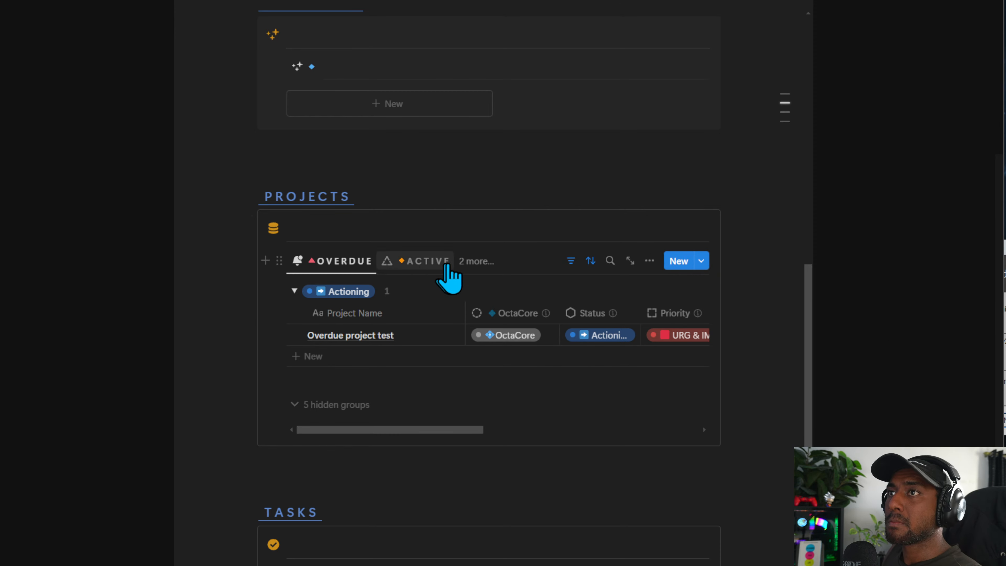
pyautogui.click(421, 263)
pyautogui.click(477, 263)
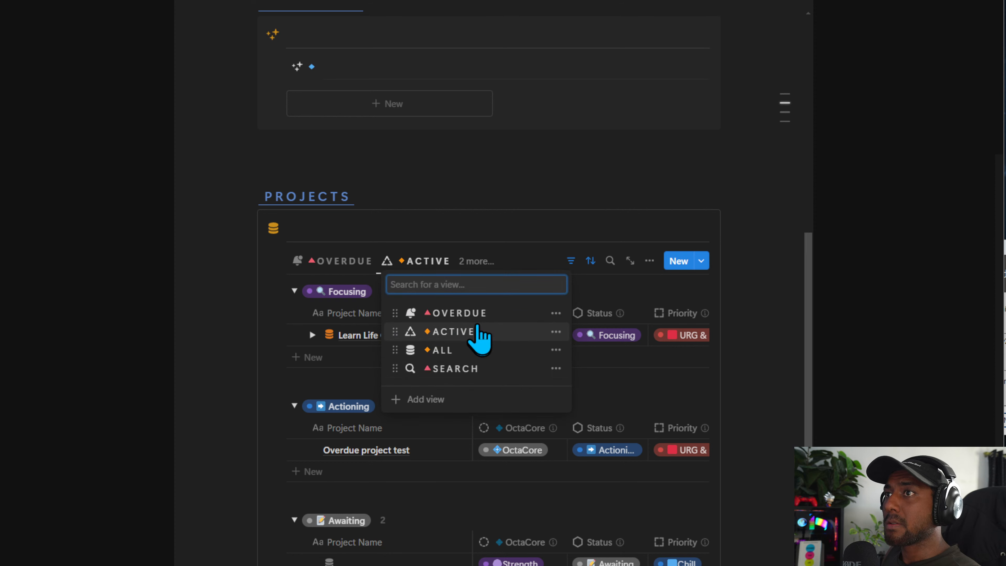
pyautogui.click(422, 233)
pyautogui.scroll(2, 330, 387)
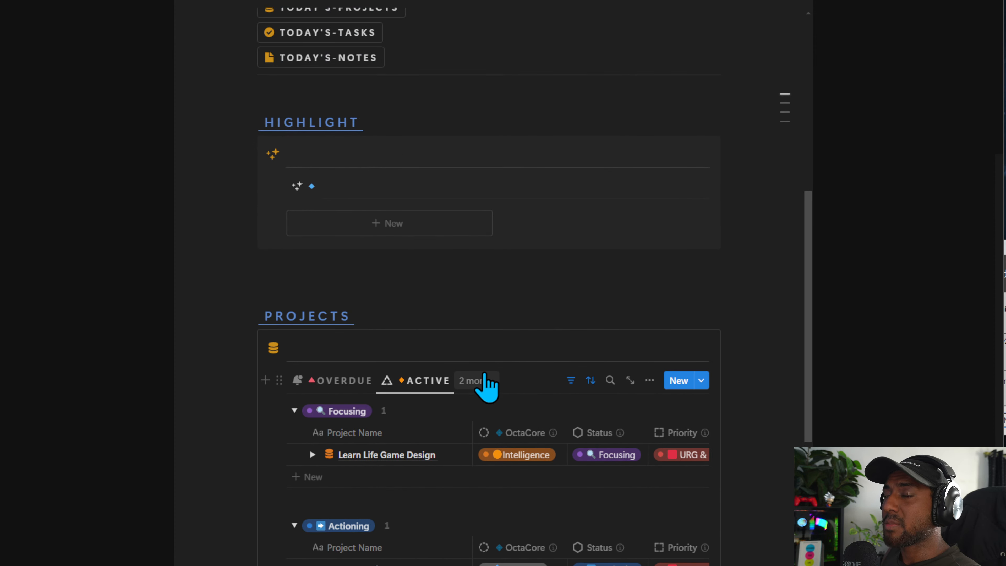
# Create a new project from the HIGHLIGHT gallery and apply the Default Main Project Template to it.
pyautogui.click(649, 186)
pyautogui.click(490, 254)
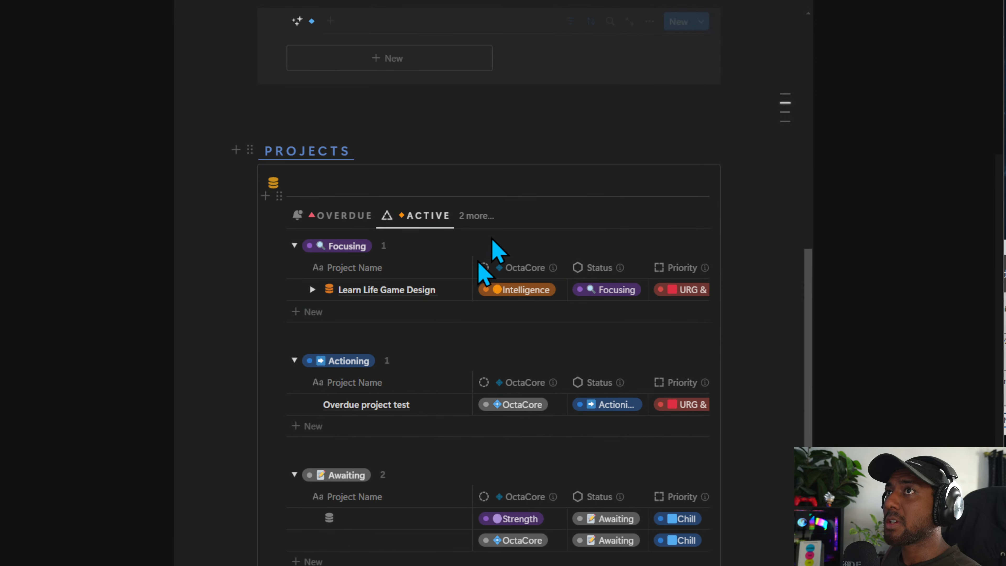
pyautogui.scroll(5, 490, 254)
pyautogui.click(423, 359)
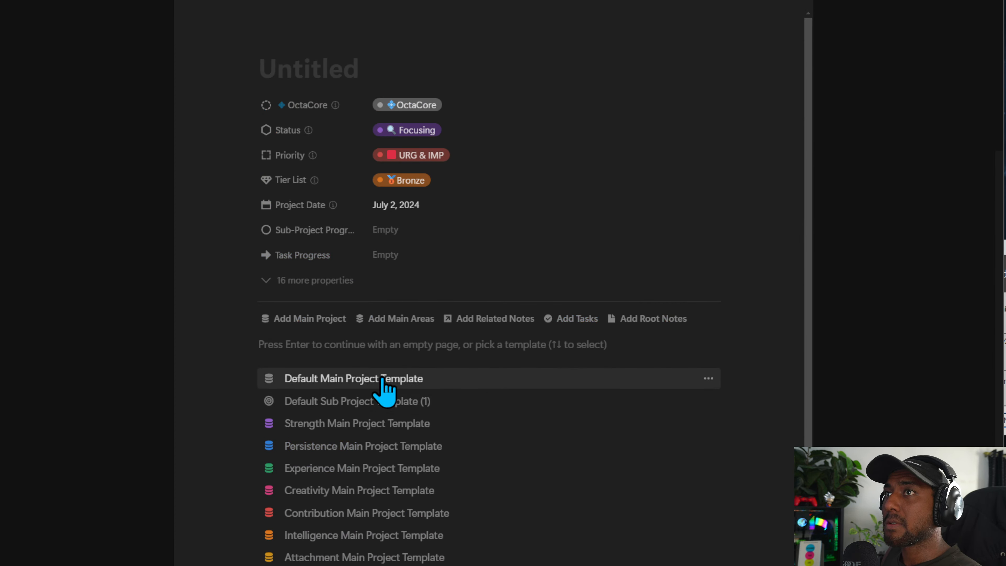
pyautogui.click(338, 384)
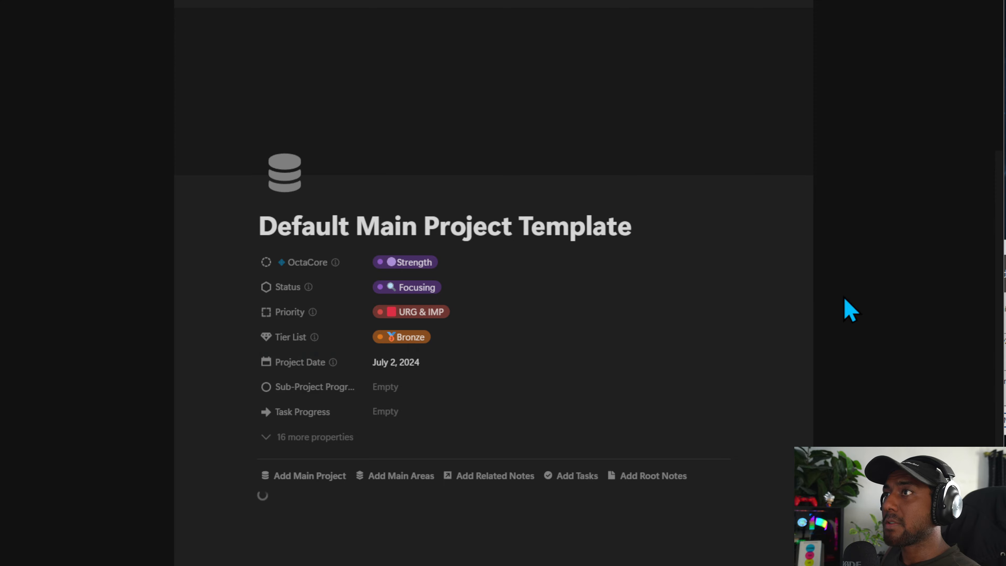
# Close the opened project page and return to the HIGHLIGHT gallery on the Today Dashboard - Phone page.
pyautogui.click(848, 308)
pyautogui.click(319, 344)
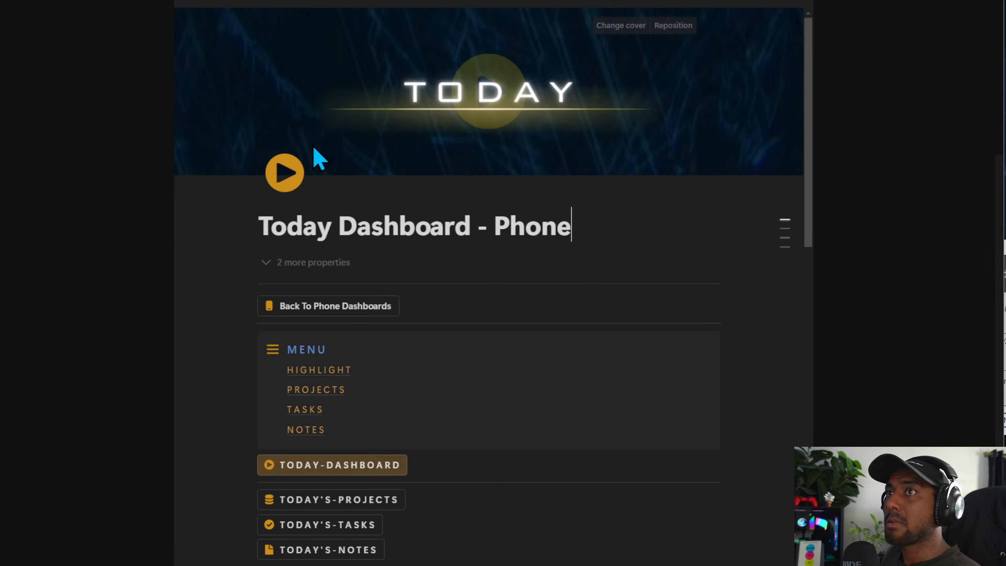
pyautogui.click(200, 10)
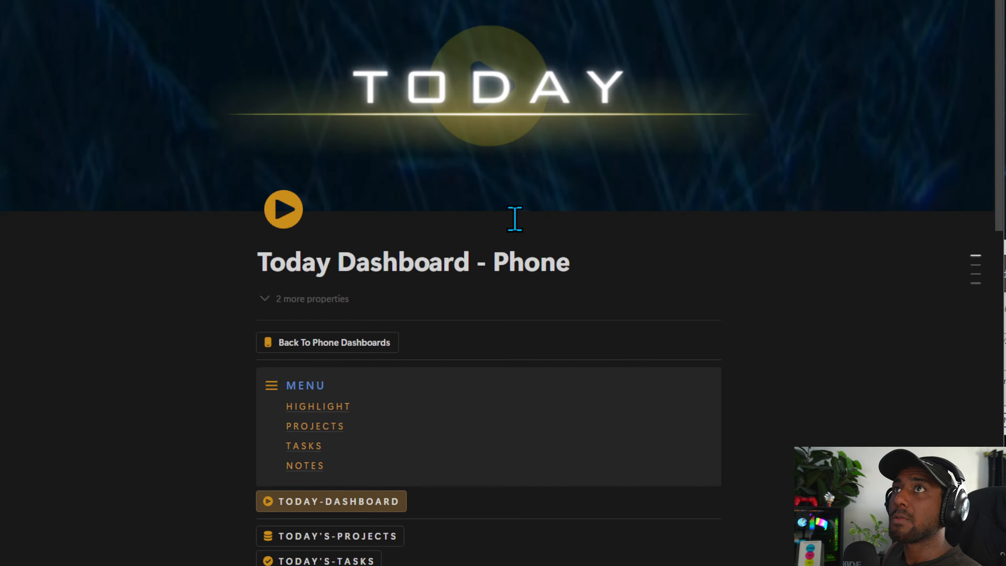
pyautogui.scroll(-15, 375, 263)
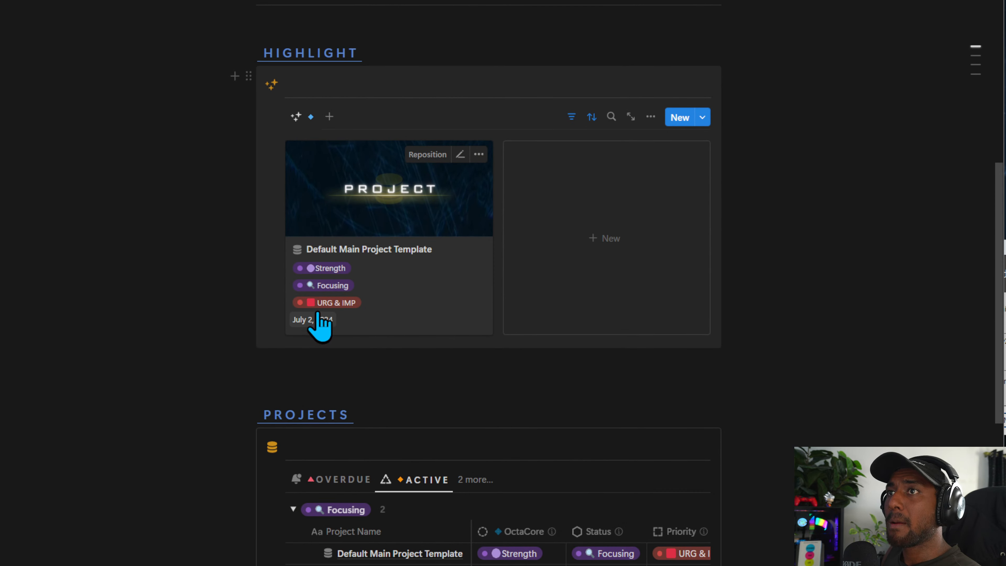
pyautogui.scroll(3, 326, 265)
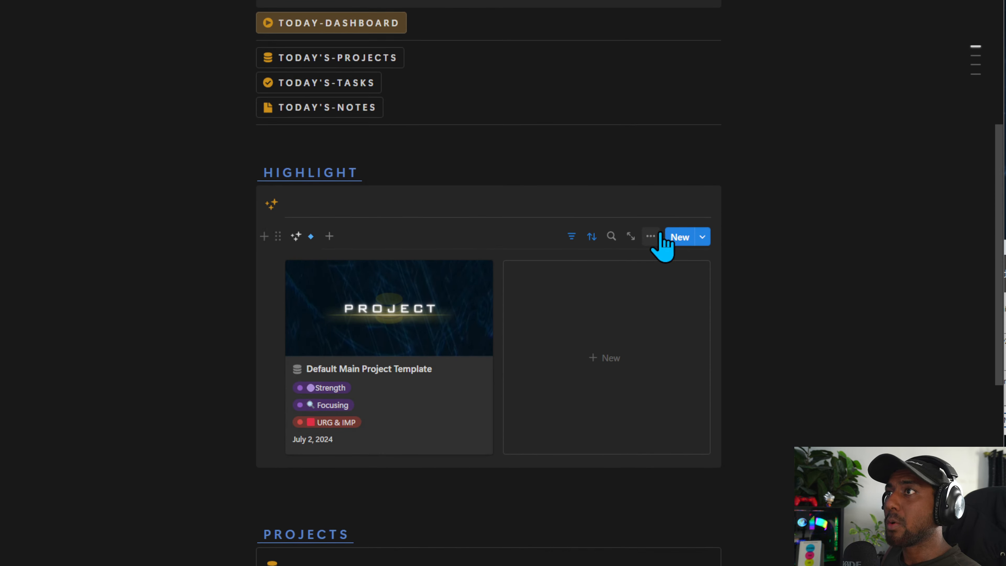
# Hide Main Project in the HIGHLIGHT gallery and move Sub-Project Progress and Task Progress to the end of its shown properties.
pyautogui.click(651, 237)
pyautogui.click(733, 340)
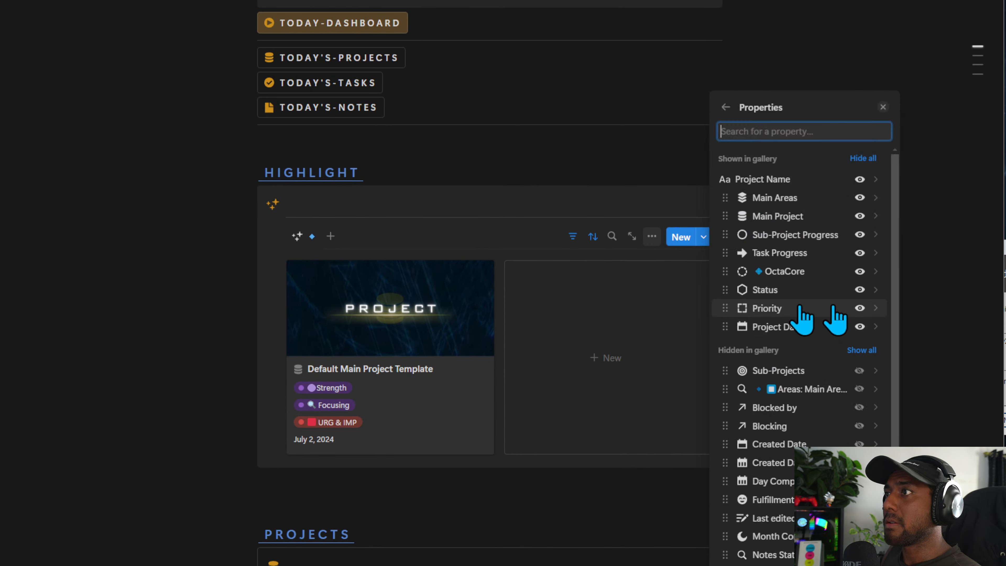
pyautogui.click(864, 216)
pyautogui.moveTo(849, 224); pyautogui.dragTo(822, 317)
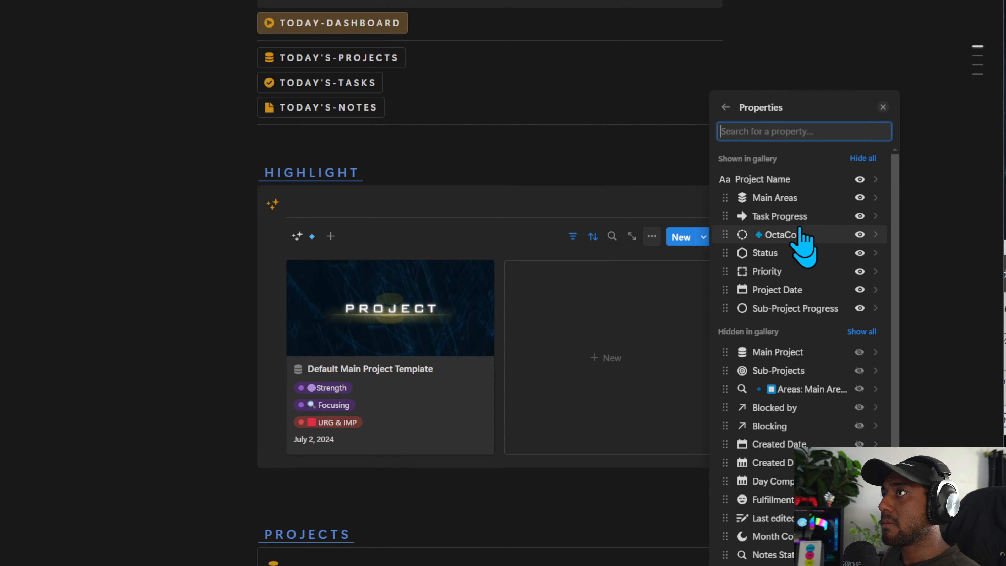
pyautogui.moveTo(800, 229); pyautogui.dragTo(809, 322)
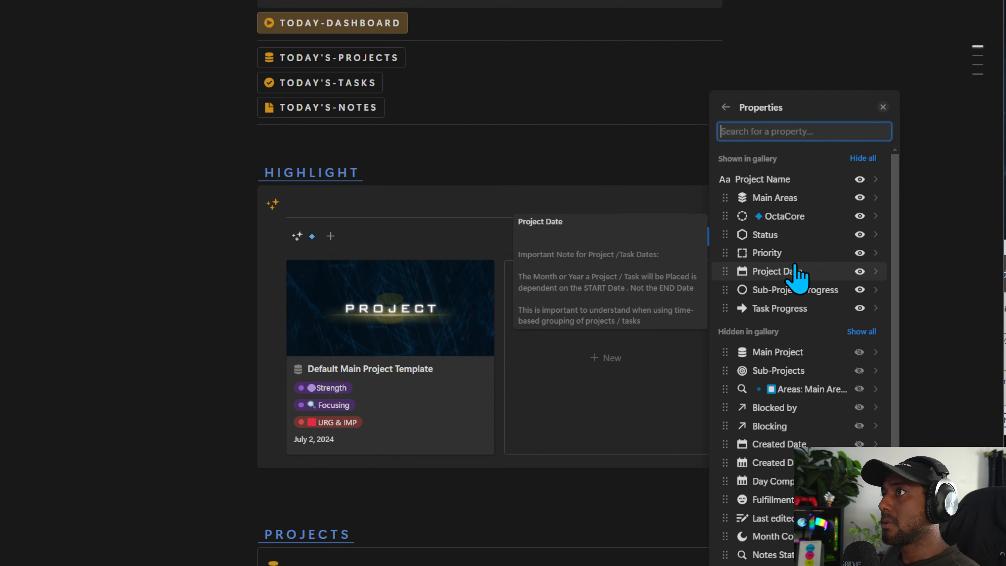
pyautogui.moveTo(795, 239)
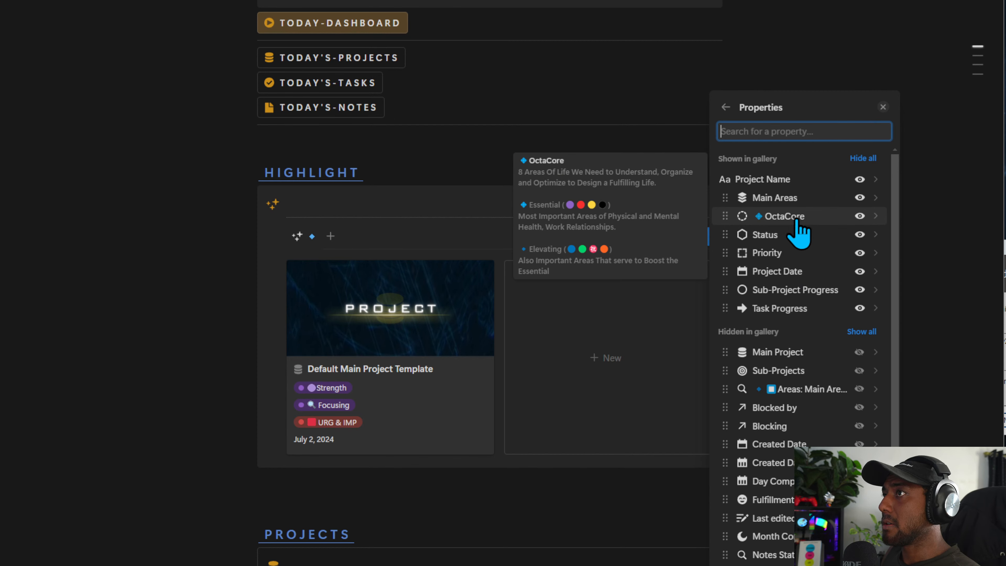
# Show the Tier List property on the HIGHLIGHT gallery cards and place it between Status and Priority, keeping Project Date below Priority.
pyautogui.write('tier')
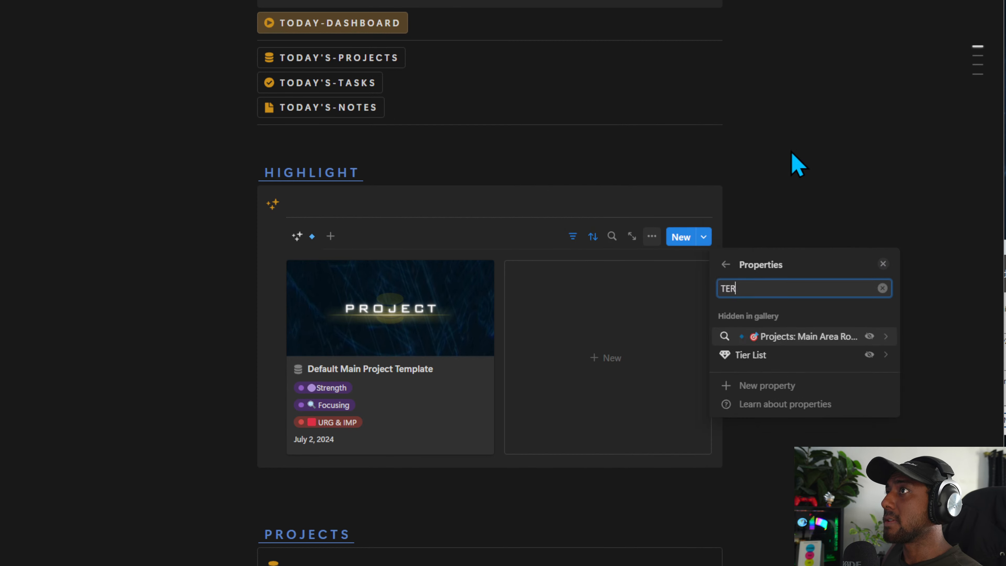
pyautogui.click(861, 337)
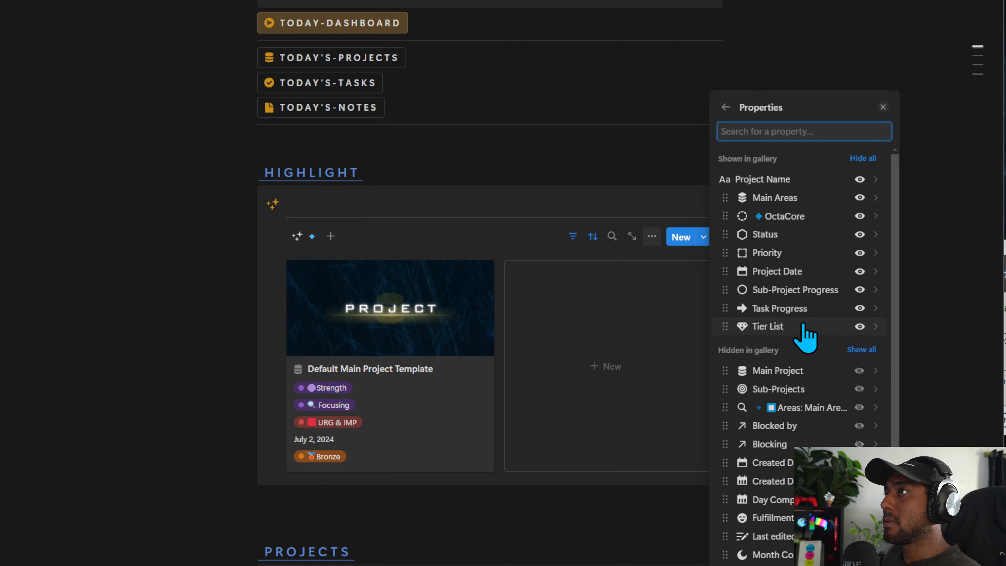
pyautogui.moveTo(803, 325); pyautogui.dragTo(786, 270)
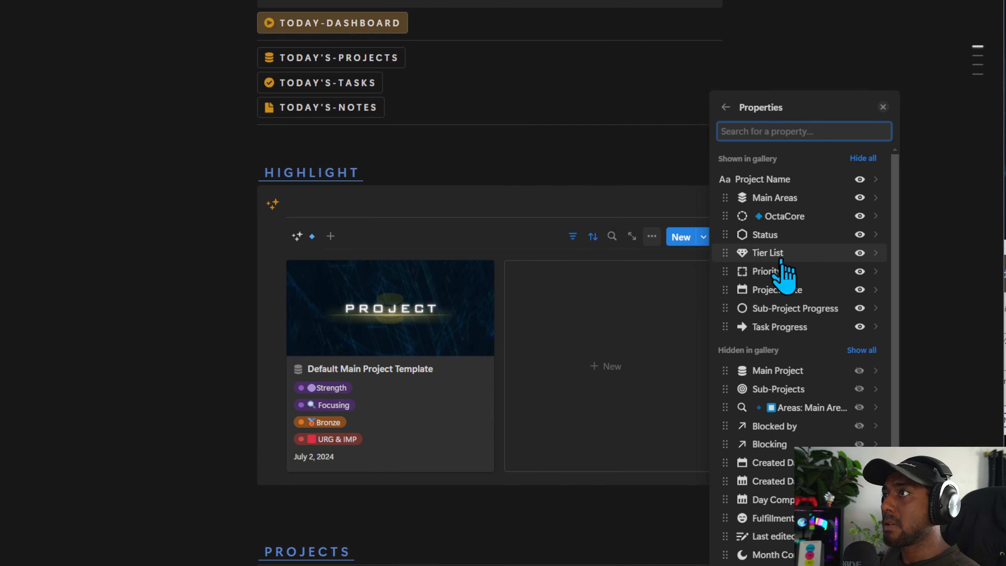
pyautogui.moveTo(794, 280)
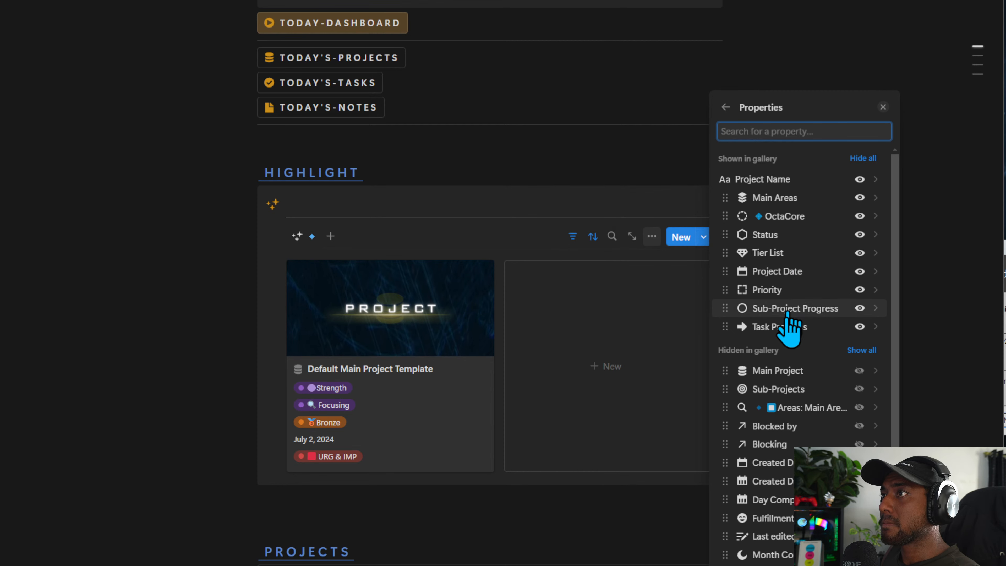
pyautogui.moveTo(789, 294); pyautogui.dragTo(790, 273)
pyautogui.click(805, 271)
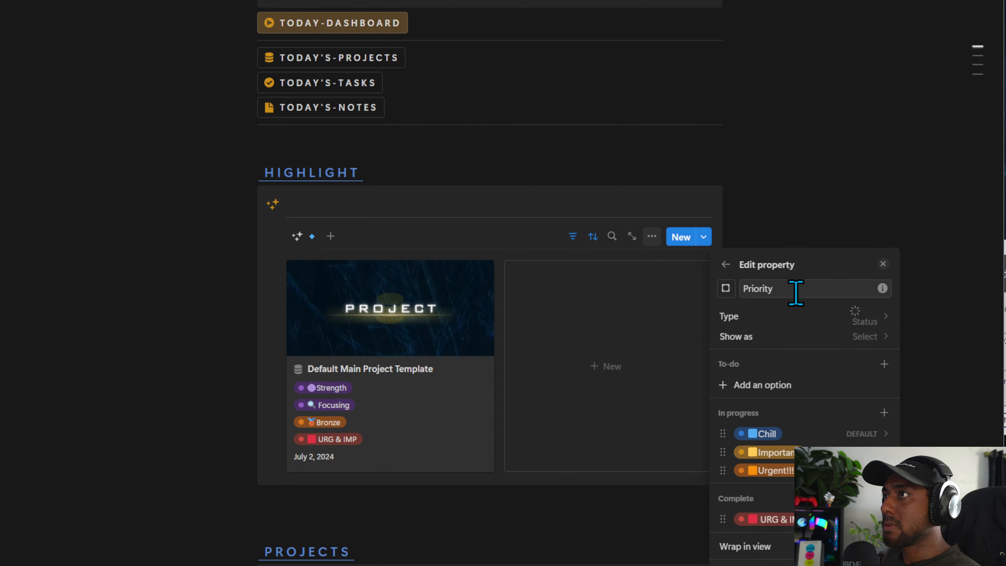
pyautogui.click(392, 383)
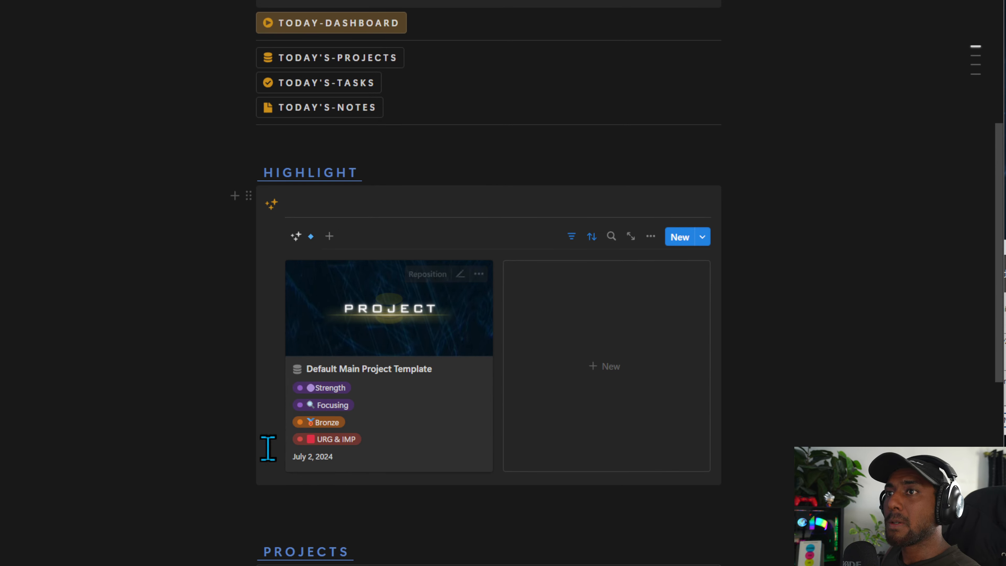
# Review the filter rules and the sort order of the HIGHLIGHT gallery.
pyautogui.click(651, 236)
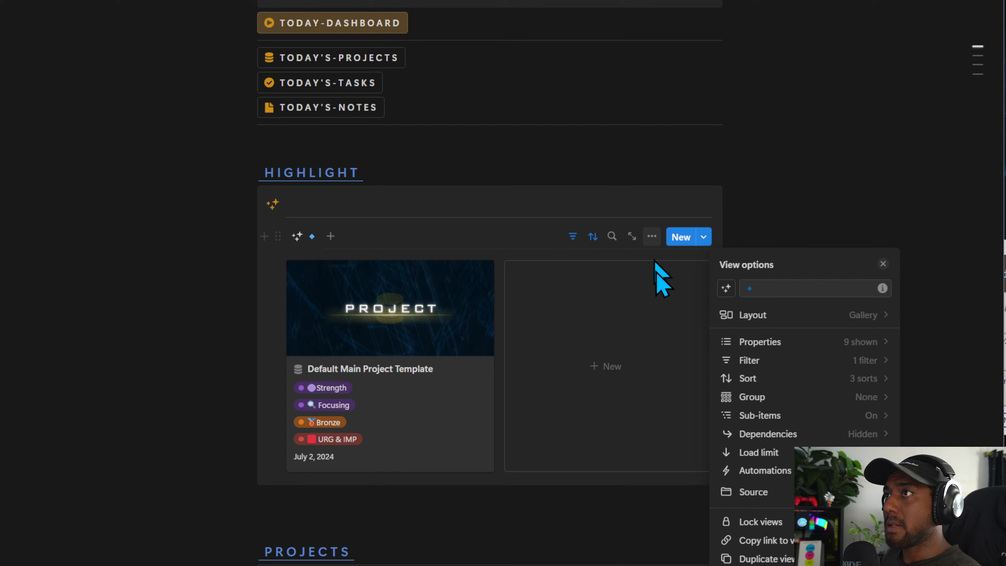
pyautogui.click(756, 342)
pyautogui.click(573, 237)
pyautogui.click(572, 237)
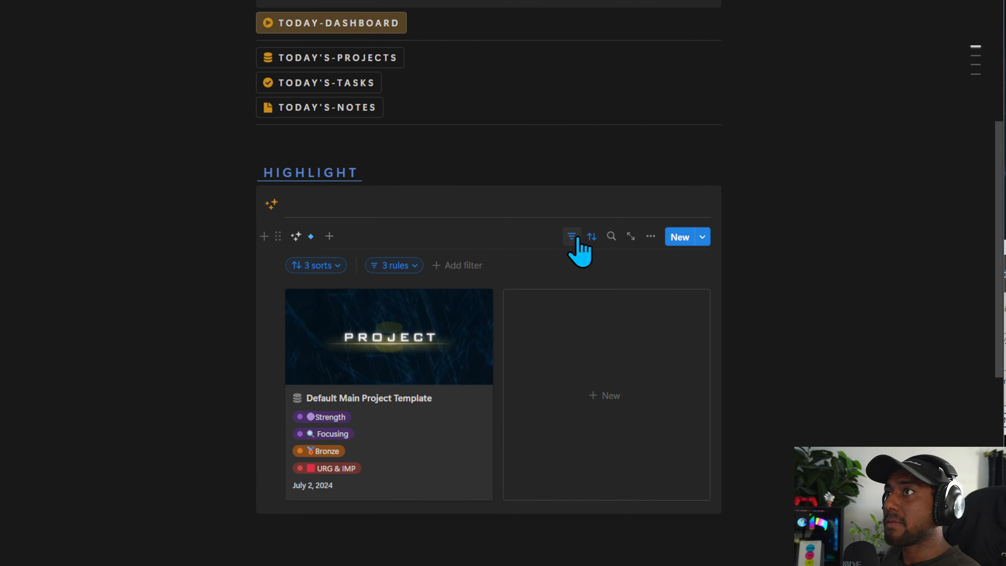
pyautogui.click(395, 266)
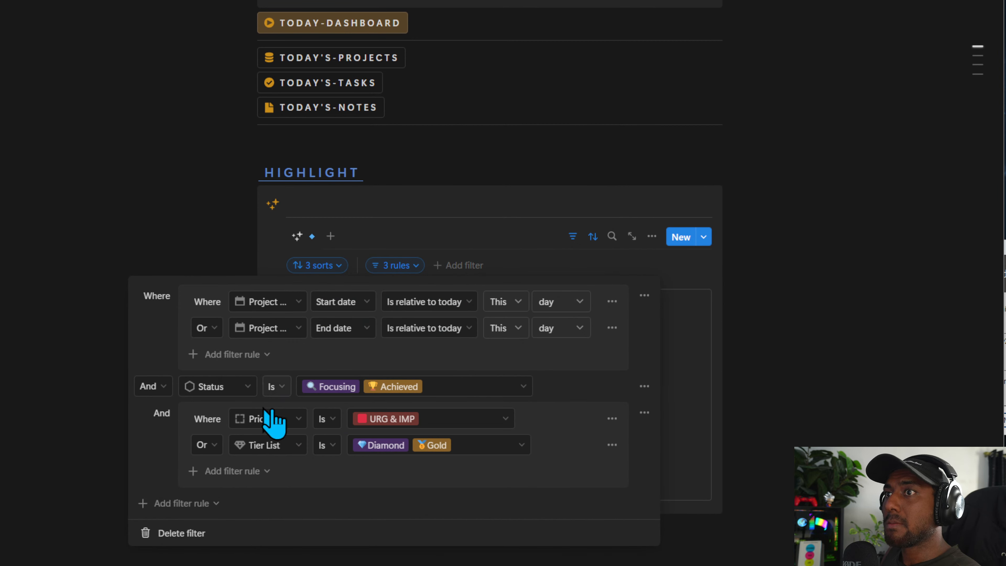
pyautogui.click(570, 220)
pyautogui.click(576, 239)
pyautogui.click(595, 240)
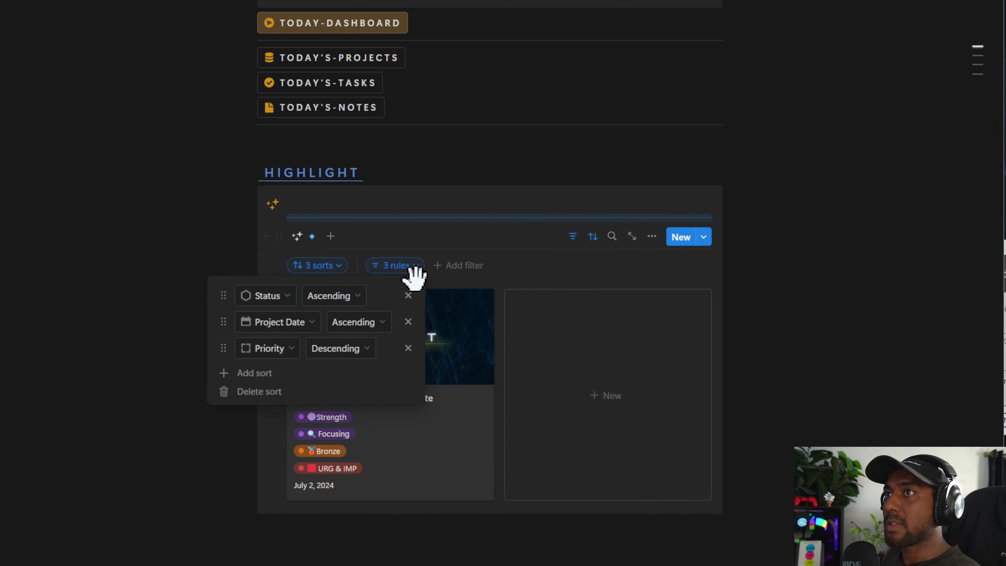
pyautogui.click(687, 262)
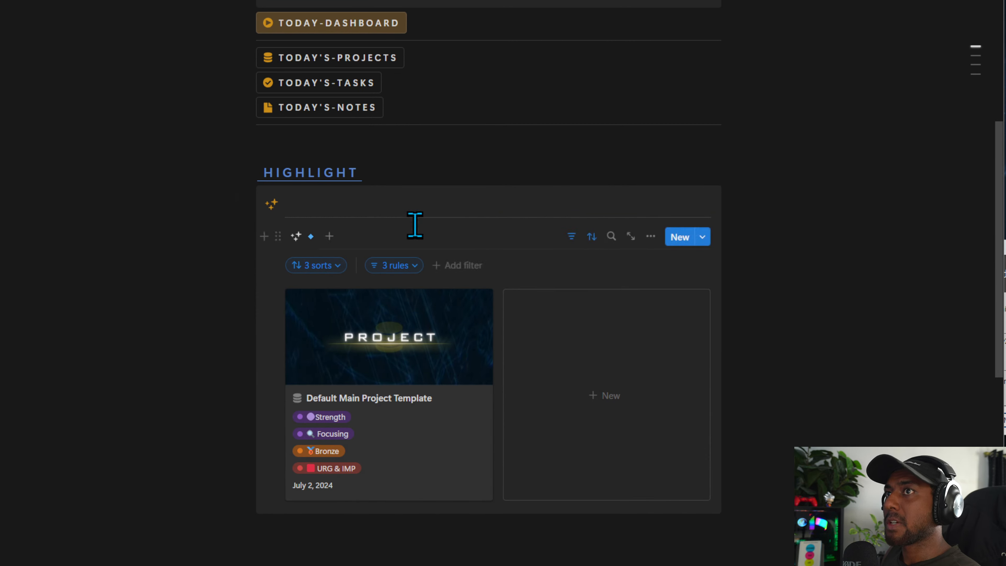
pyautogui.click(414, 212)
# Add a view to the PROJECTS section linked to the Projects Database, based on its existing Gallery view.
pyautogui.scroll(-4, 401, 338)
pyautogui.scroll(1, 385, 416)
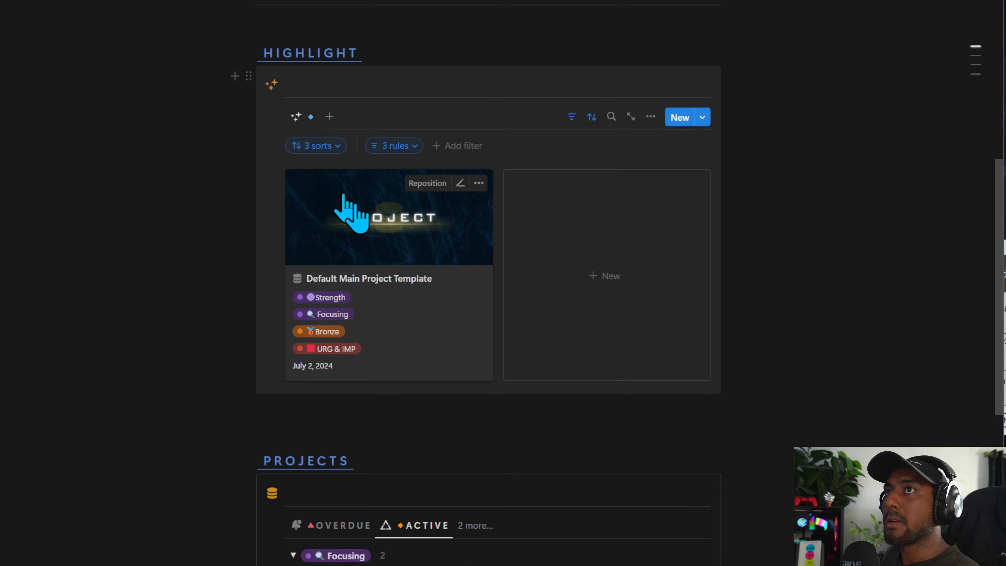
pyautogui.scroll(-4, 351, 278)
pyautogui.click(476, 346)
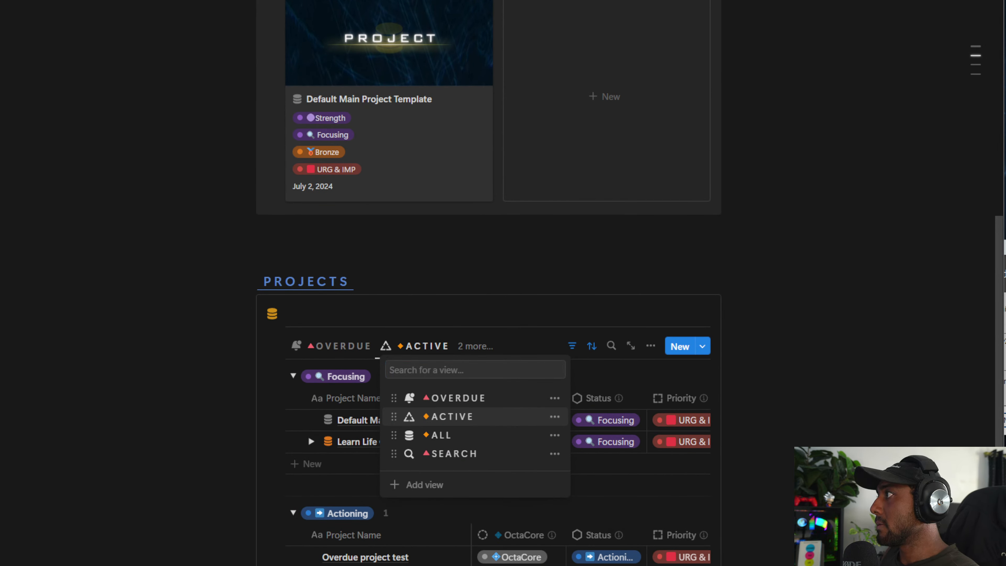
pyautogui.click(347, 312)
pyautogui.click(474, 347)
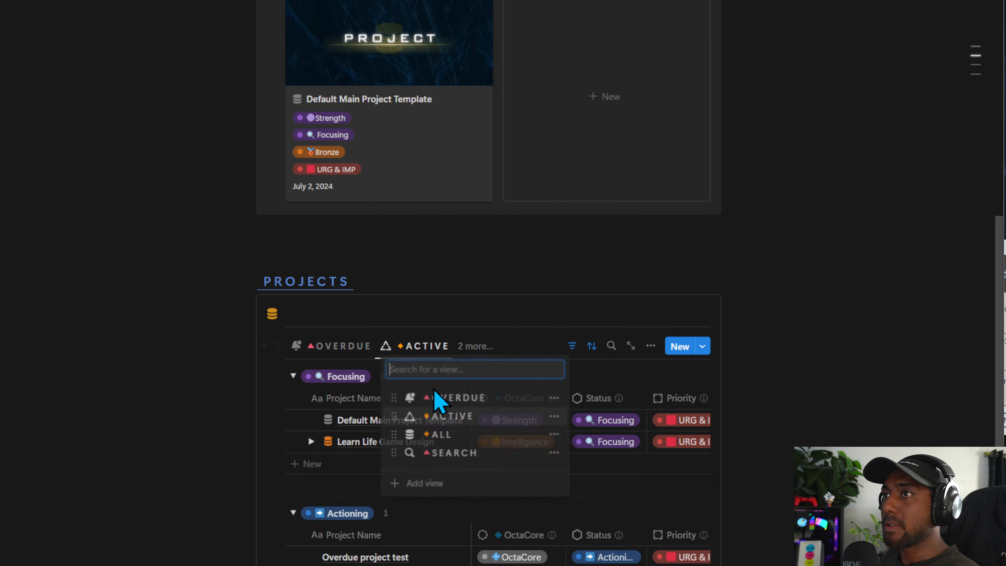
pyautogui.click(416, 482)
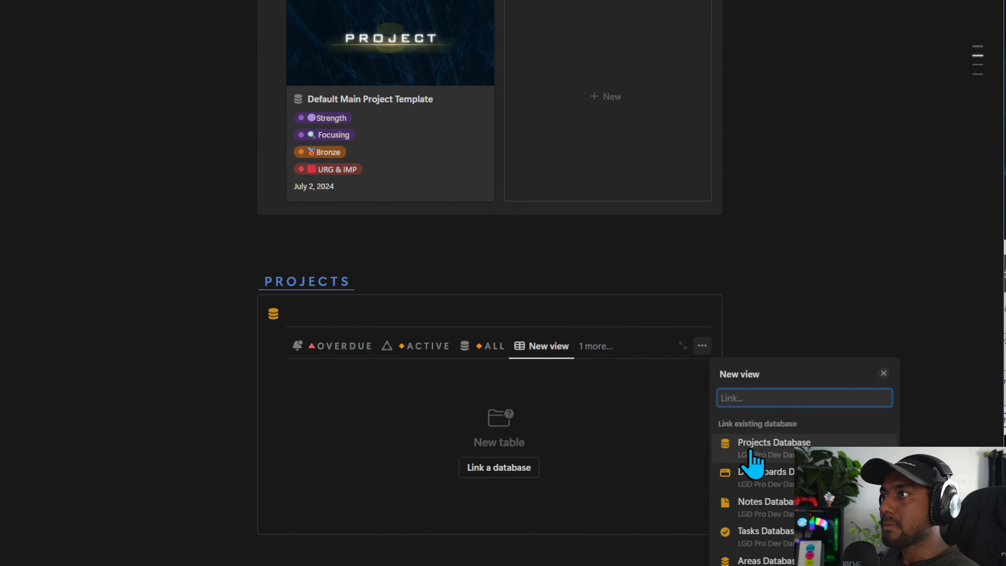
pyautogui.click(750, 451)
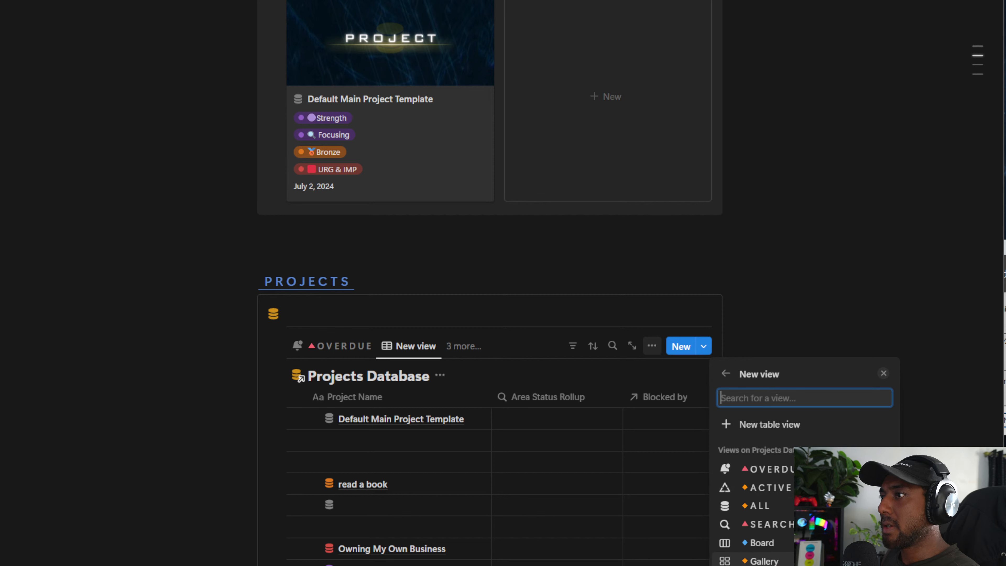
pyautogui.click(771, 562)
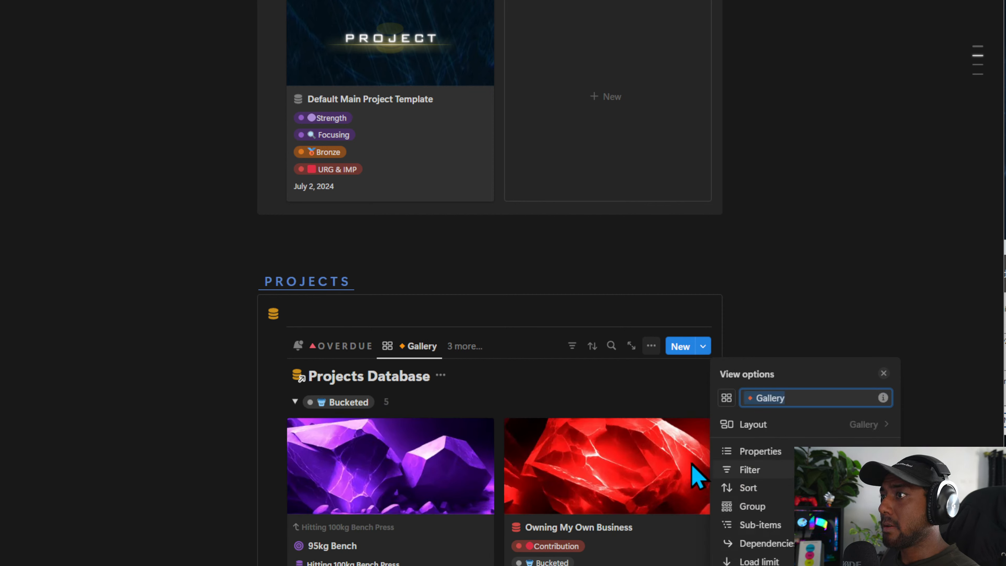
# Move Sub-Project Progress and Task Progress to the end of the new Gallery view's shown properties, and hide Main Project.
pyautogui.click(745, 450)
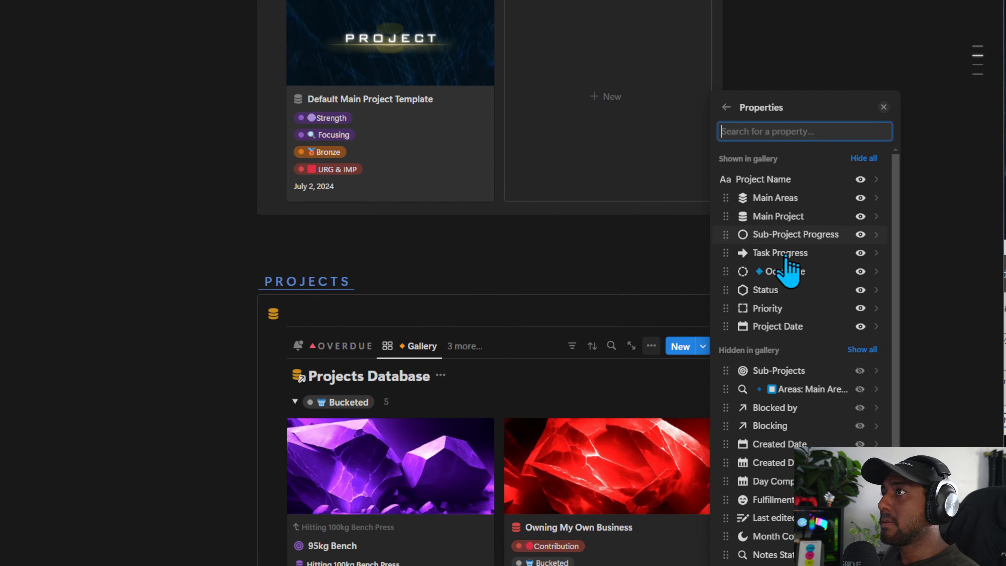
pyautogui.moveTo(785, 239); pyautogui.dragTo(787, 310)
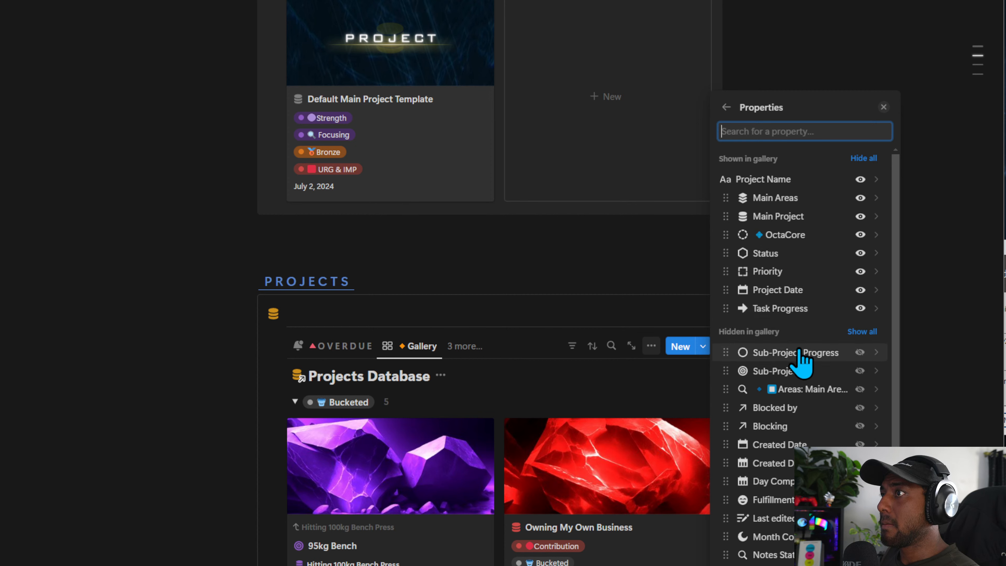
pyautogui.moveTo(771, 352); pyautogui.dragTo(787, 313)
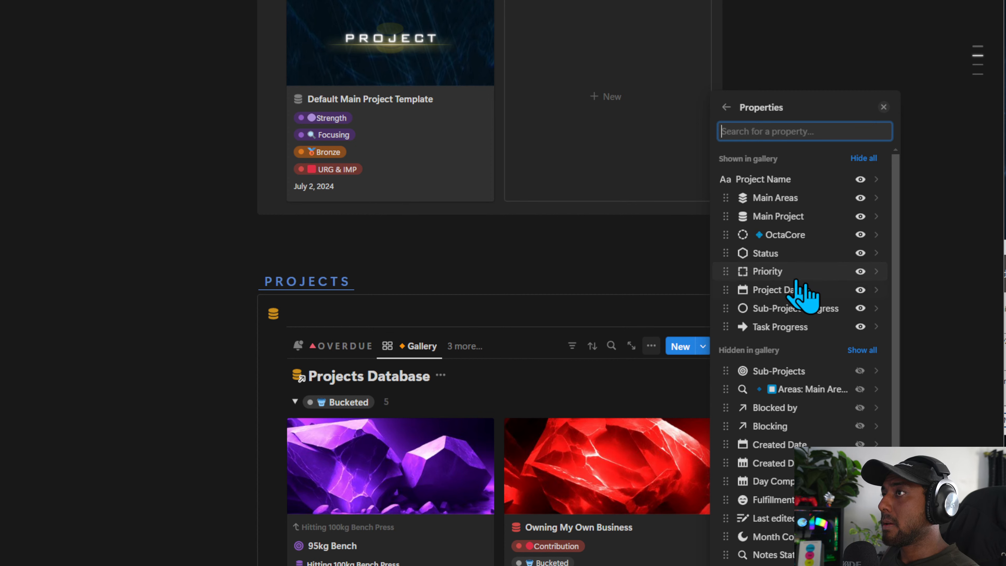
pyautogui.moveTo(851, 271)
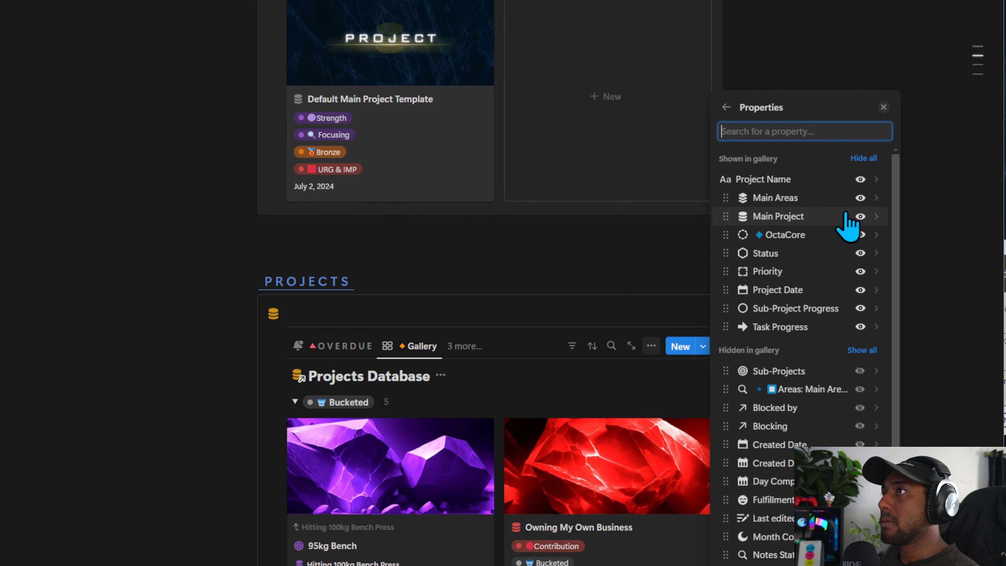
pyautogui.click(861, 216)
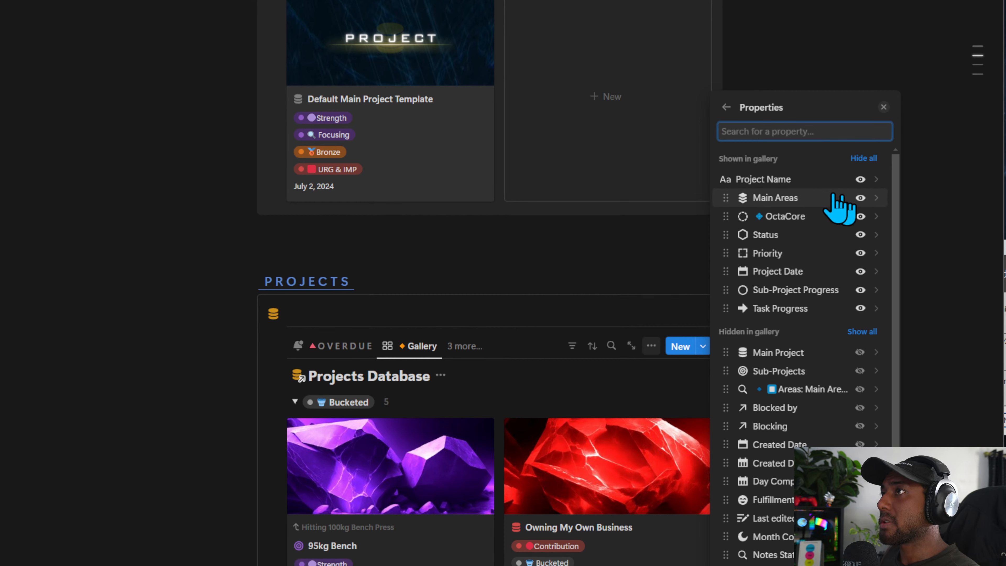
pyautogui.press('Escape')
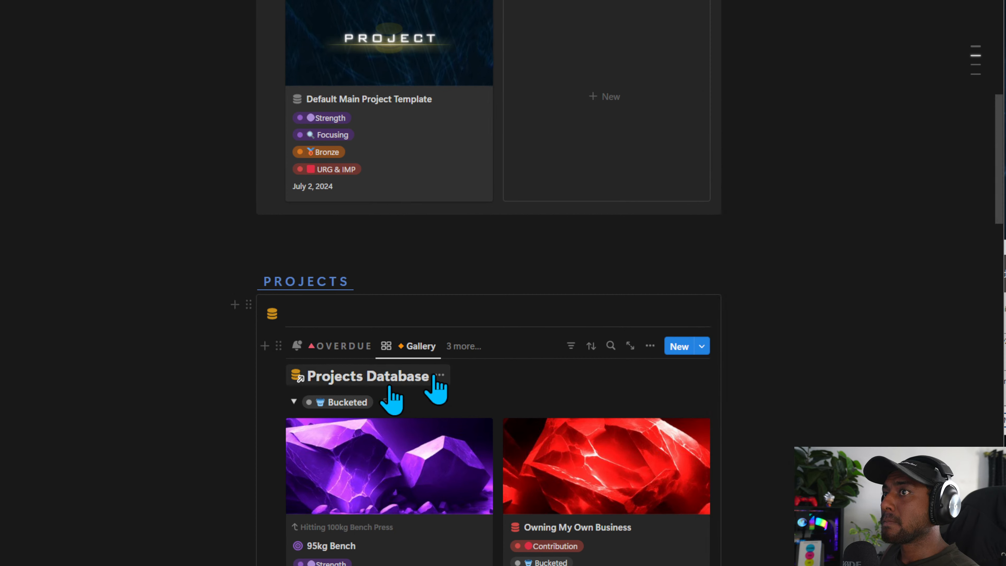
# Hide the Projects Database title above the new Gallery view in the PROJECTS section.
pyautogui.click(440, 377)
pyautogui.click(443, 446)
pyautogui.scroll(-5, 396, 456)
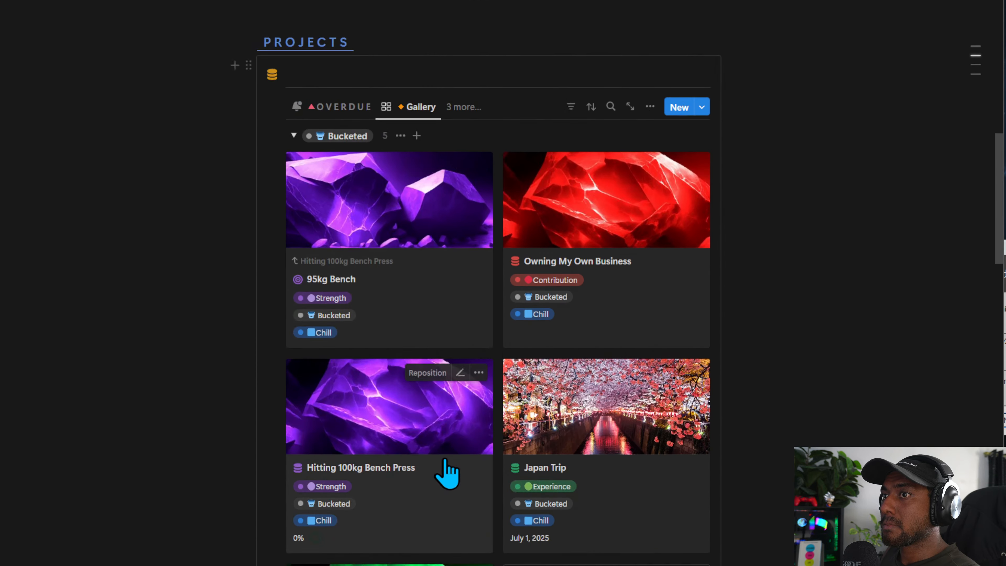
pyautogui.scroll(4, 438, 438)
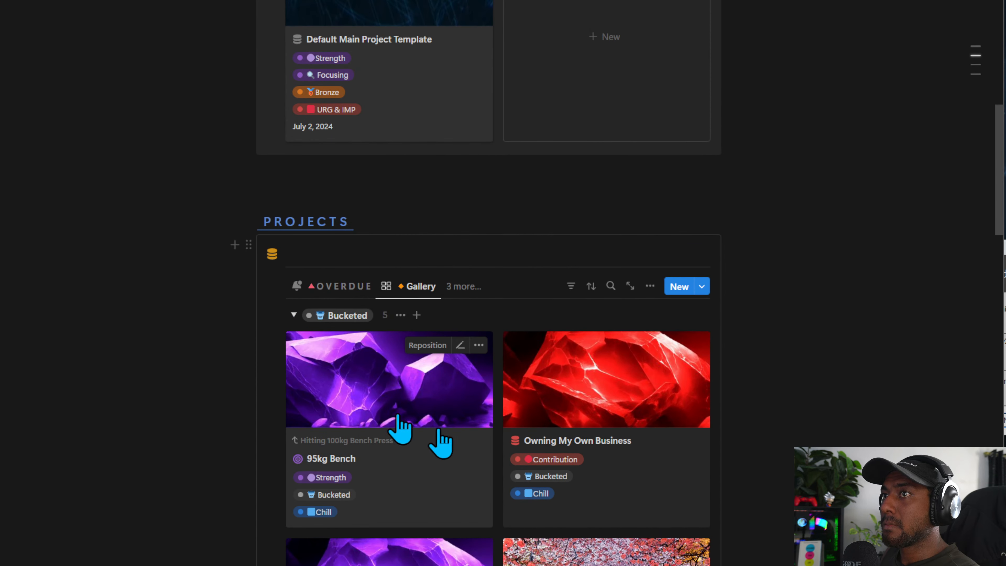
# Remove the status grouping from the Gallery view of the PROJECTS section by setting it to None.
pyautogui.click(651, 286)
pyautogui.click(779, 446)
pyautogui.click(754, 339)
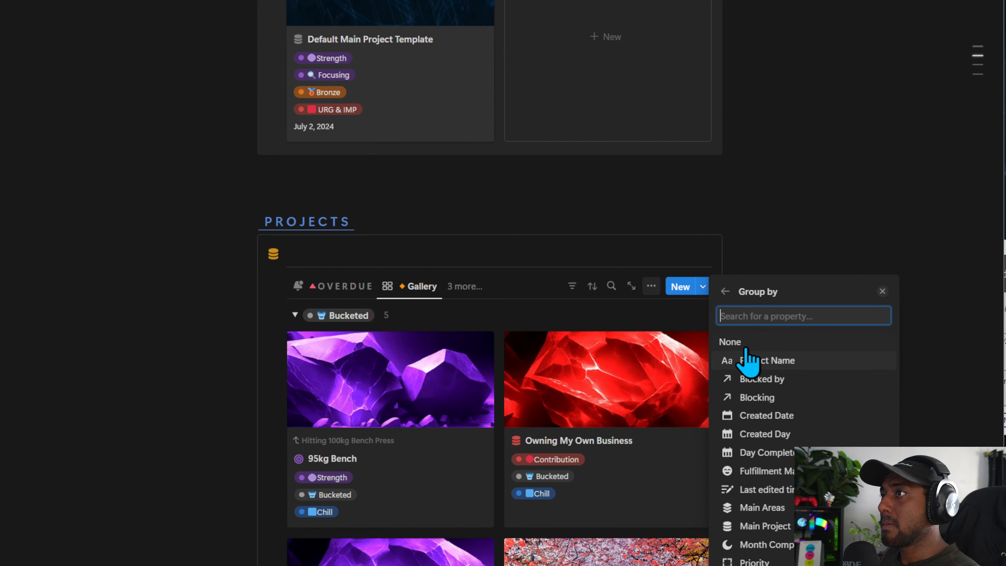
pyautogui.click(732, 339)
pyautogui.click(651, 286)
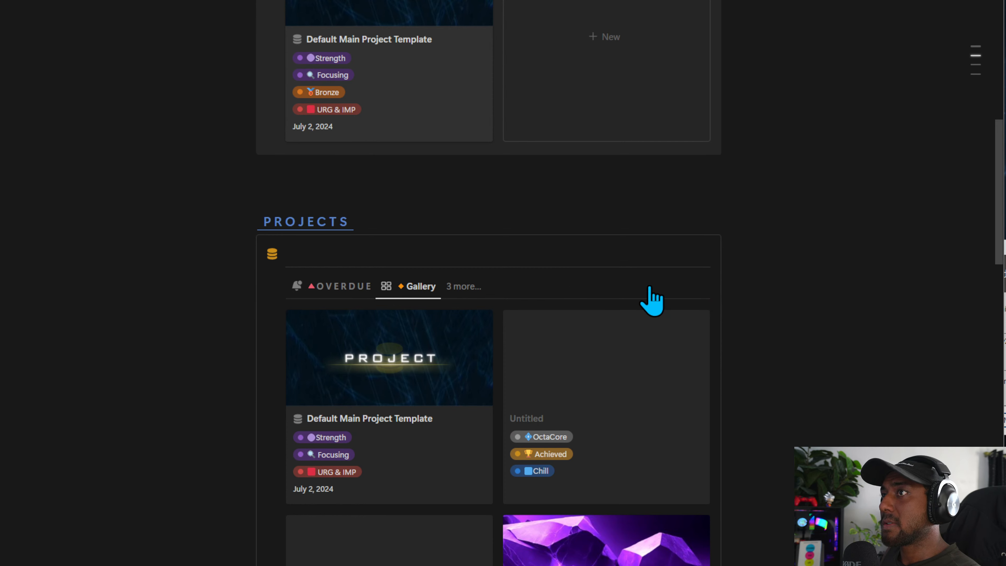
# Reduce the card size of the Gallery view in the PROJECTS section to fit three cards per row.
pyautogui.click(651, 287)
pyautogui.click(829, 376)
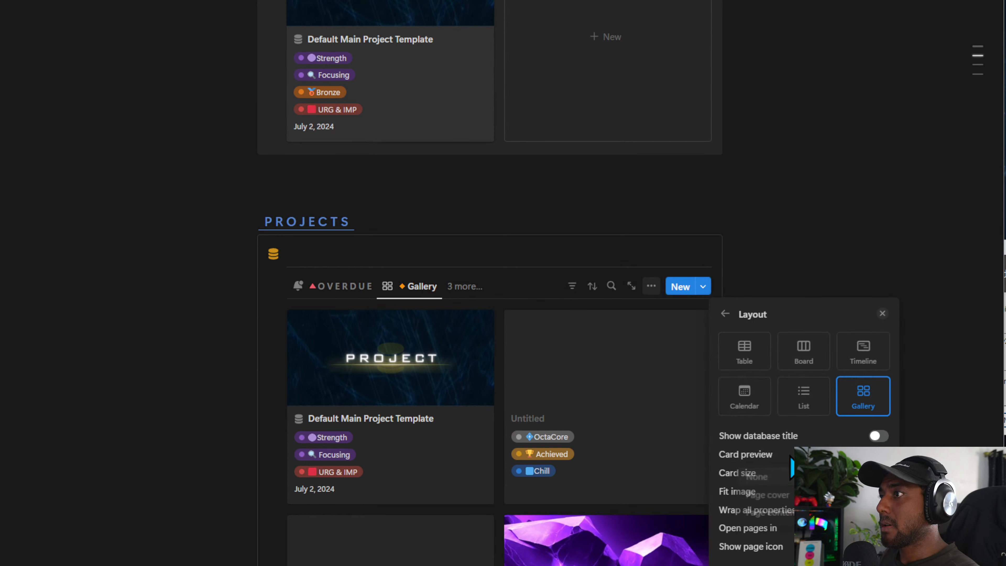
pyautogui.click(786, 496)
pyautogui.click(493, 274)
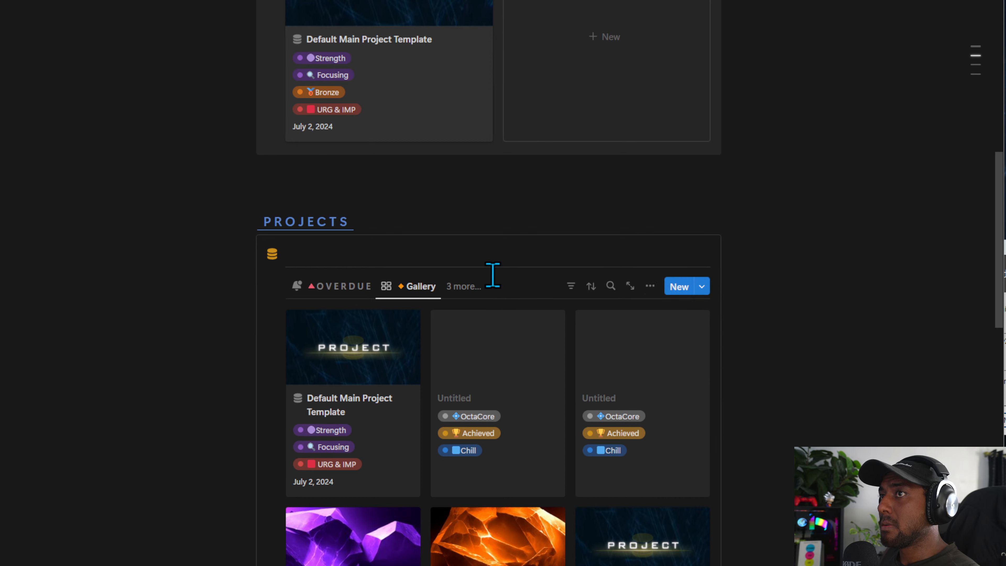
# Rename the PROJECTS section's Gallery view as 🔹TODAY and give it a play icon.
pyautogui.click(411, 289)
pyautogui.click(404, 330)
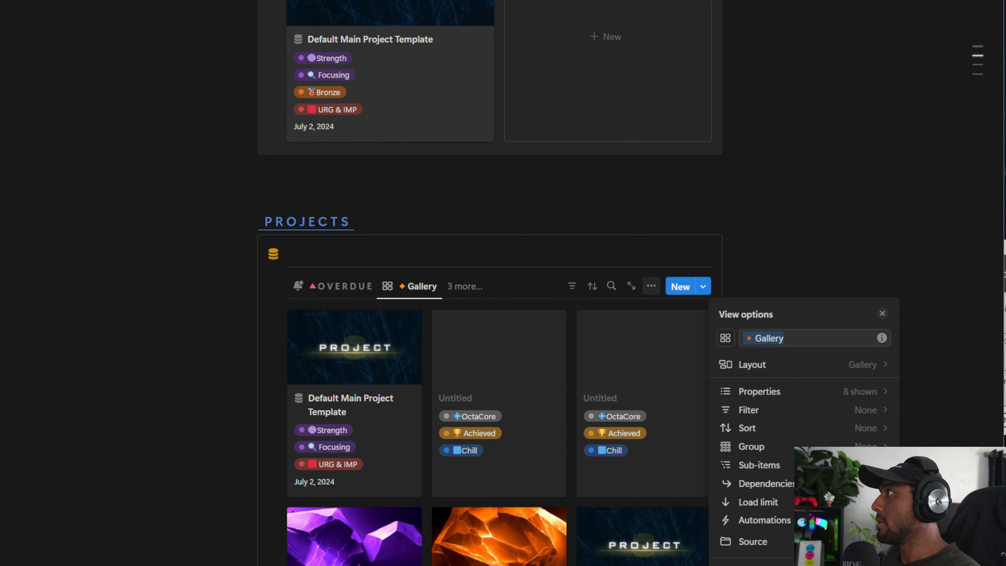
pyautogui.click(725, 338)
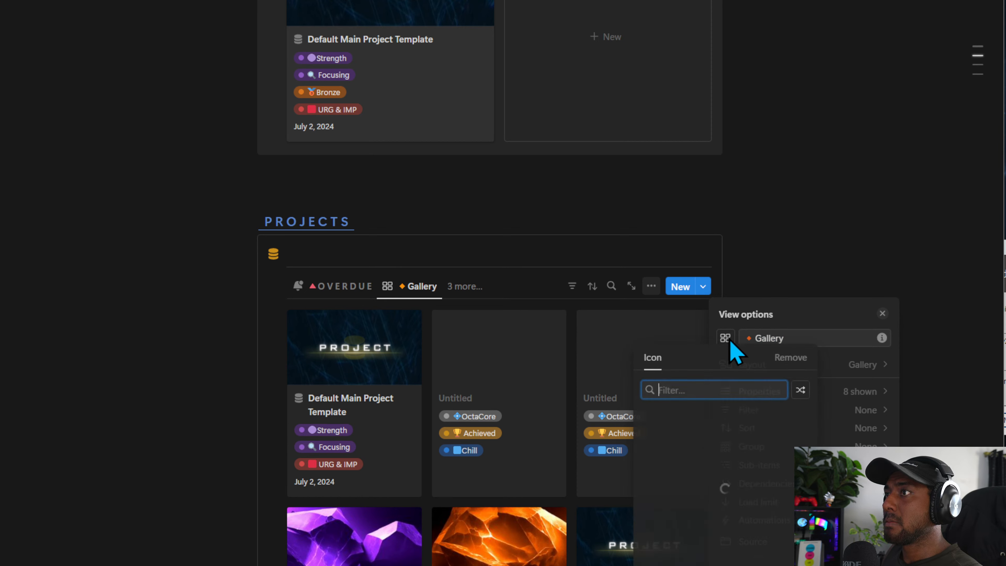
pyautogui.click(694, 439)
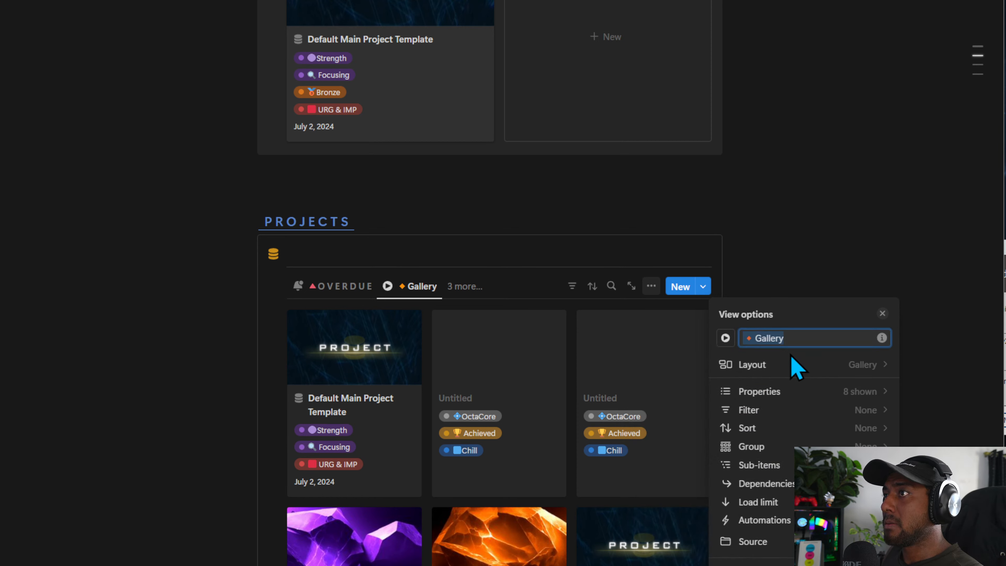
pyautogui.click(475, 263)
# Move the TODAY view ahead of OVERDUE in the PROJECTS section and review its shown properties.
pyautogui.moveTo(428, 287); pyautogui.dragTo(267, 297)
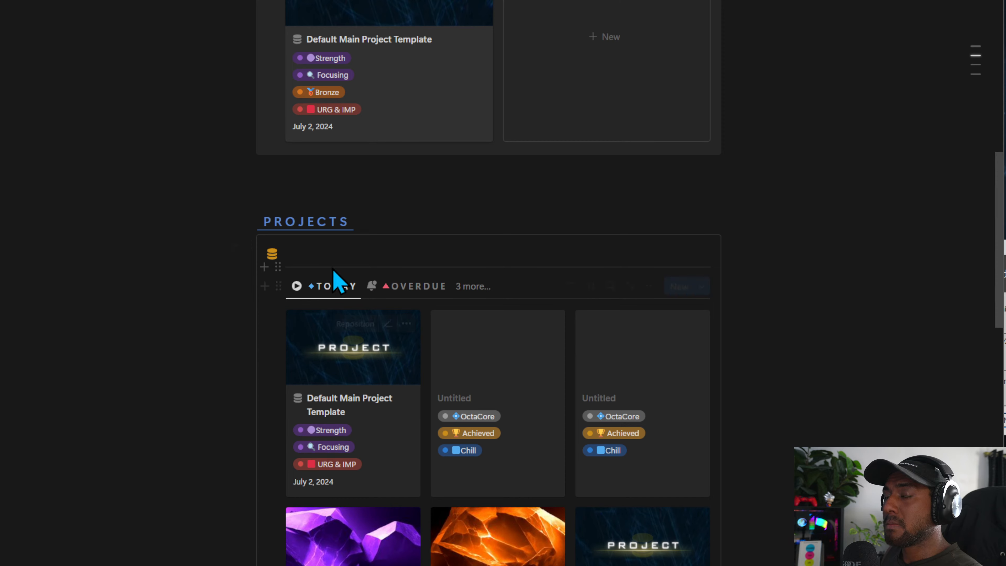
pyautogui.click(650, 286)
pyautogui.click(780, 391)
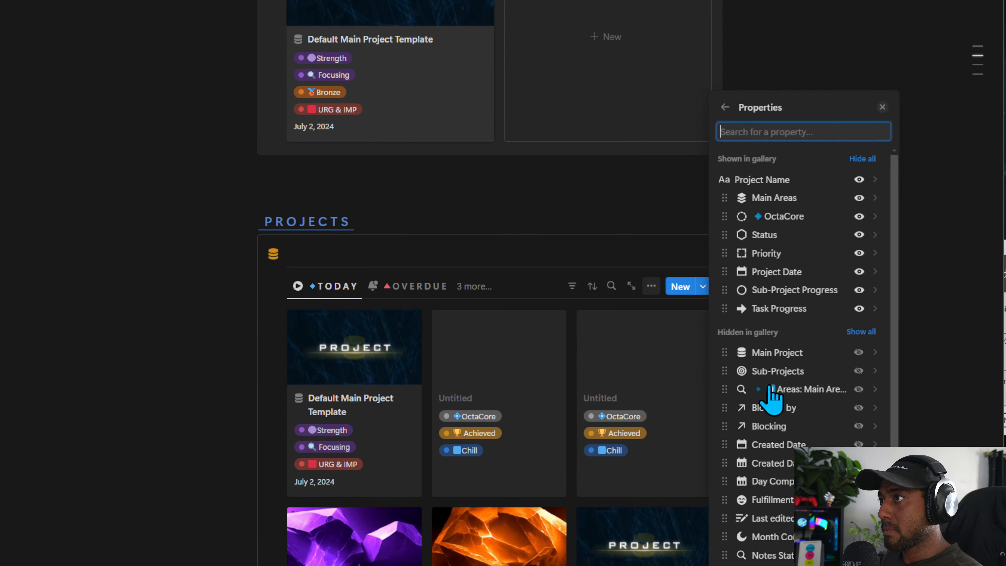
pyautogui.click(475, 274)
# Filter the TODAY view of PROJECTS by Status, selecting Awaiting, Actioning, Focusing and Achieved.
pyautogui.click(572, 286)
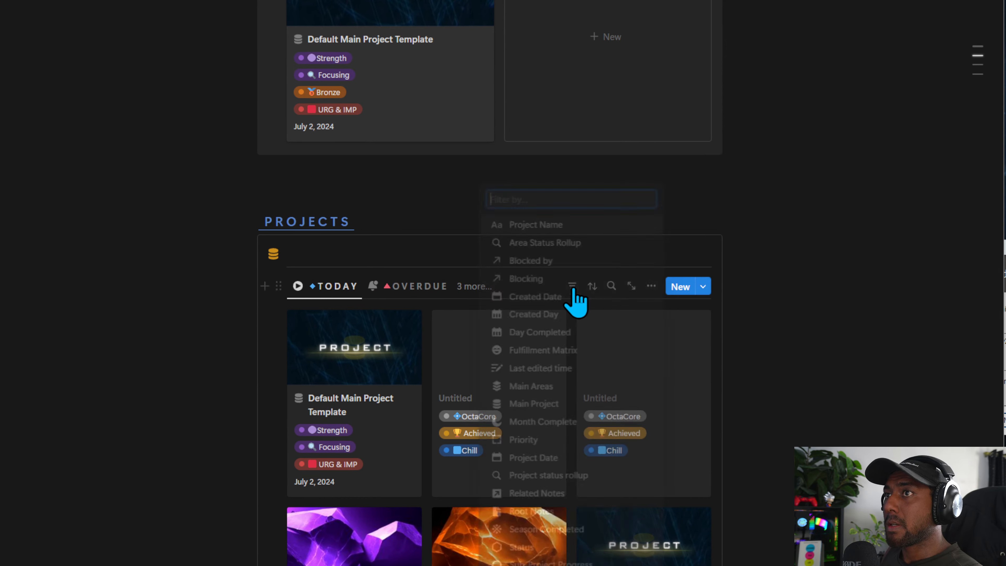
pyautogui.write('stat')
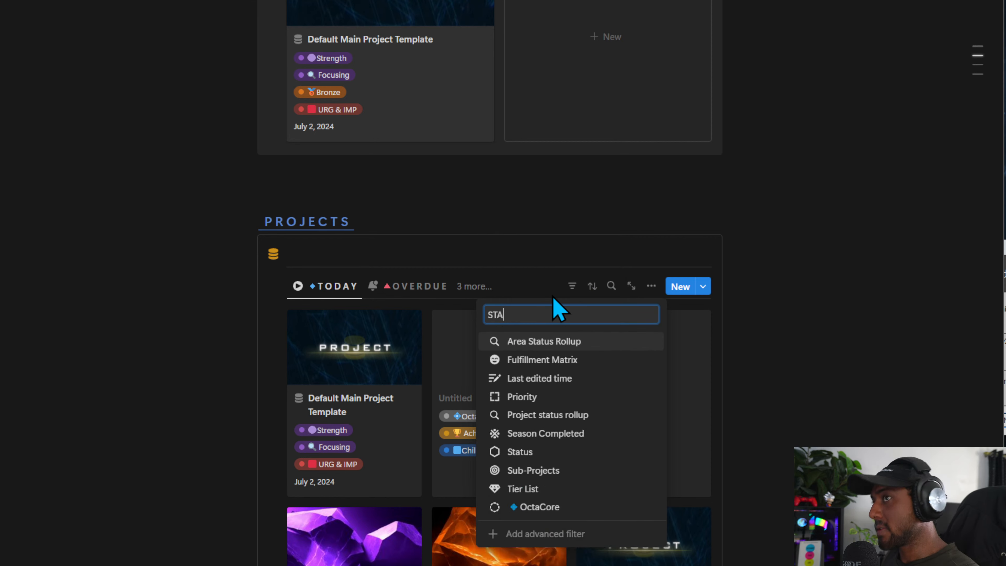
pyautogui.click(542, 435)
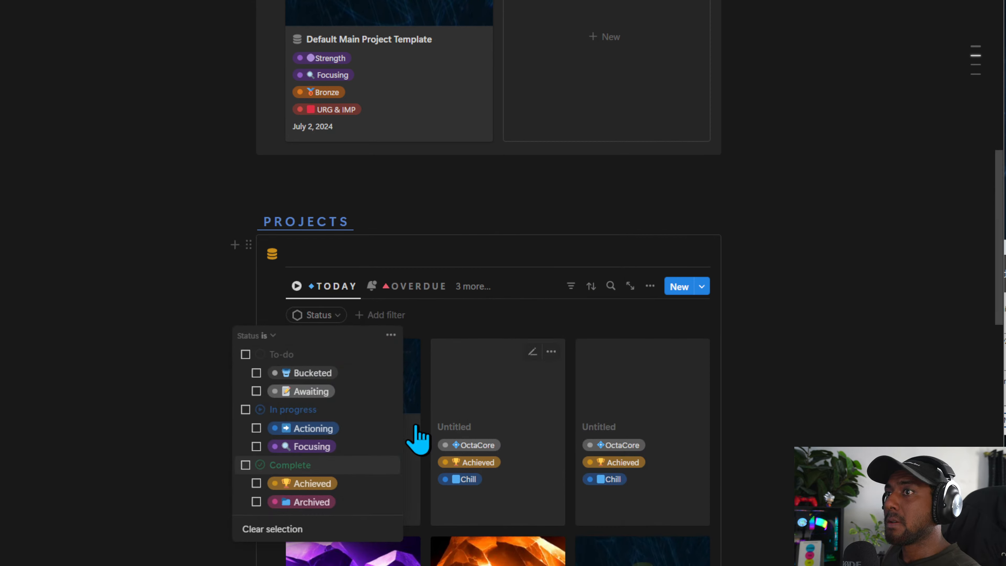
pyautogui.click(317, 392)
pyautogui.click(316, 428)
pyautogui.click(317, 446)
pyautogui.click(319, 483)
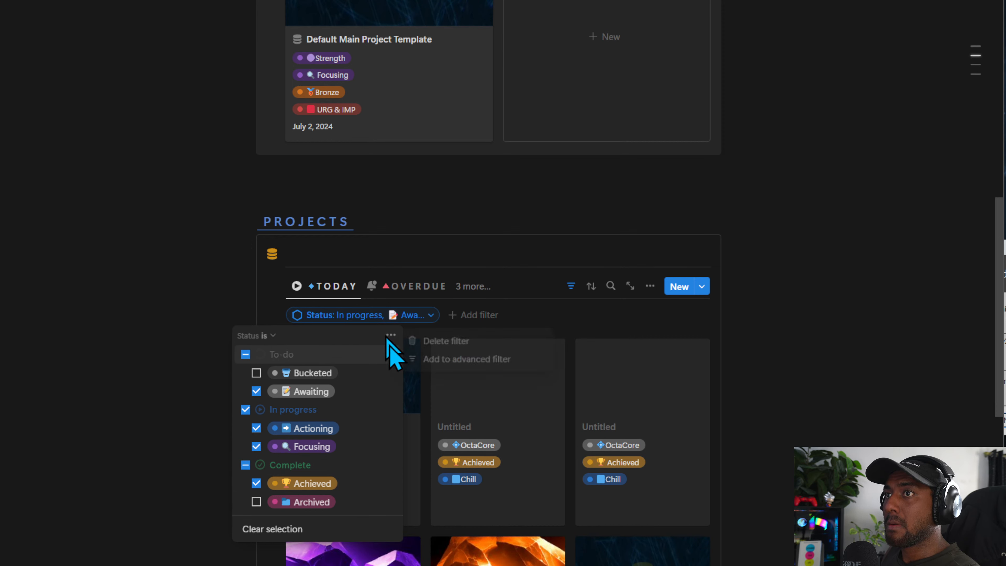
# Convert the Status filter into an advanced filter and add a second rule turned into a filter group.
pyautogui.click(444, 359)
pyautogui.click(159, 372)
pyautogui.click(187, 393)
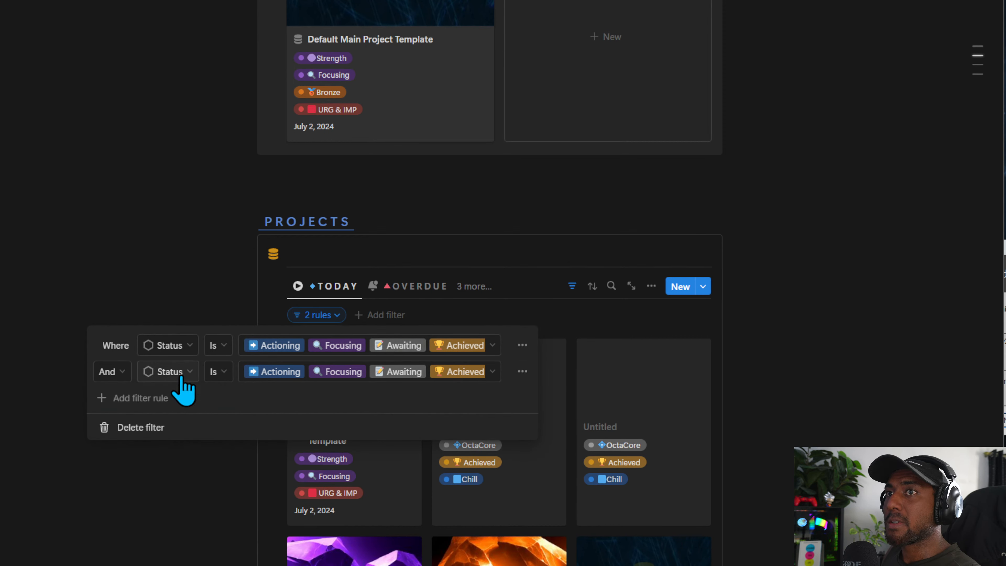
pyautogui.click(188, 373)
pyautogui.click(522, 371)
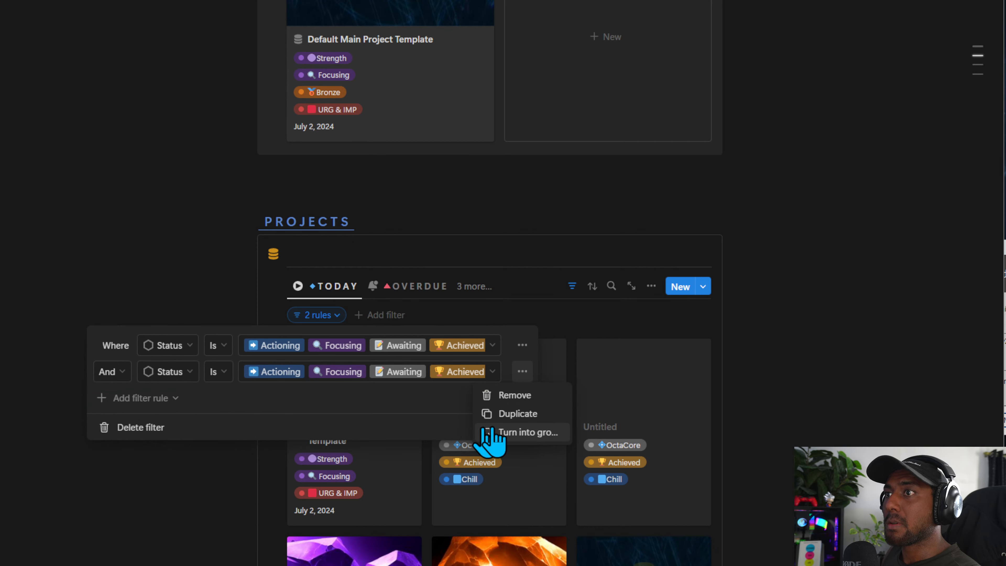
pyautogui.click(489, 435)
# Set the grouped filter rule to Project Date, with the start date relative to today set to this day.
pyautogui.click(153, 383)
pyautogui.write('dat')
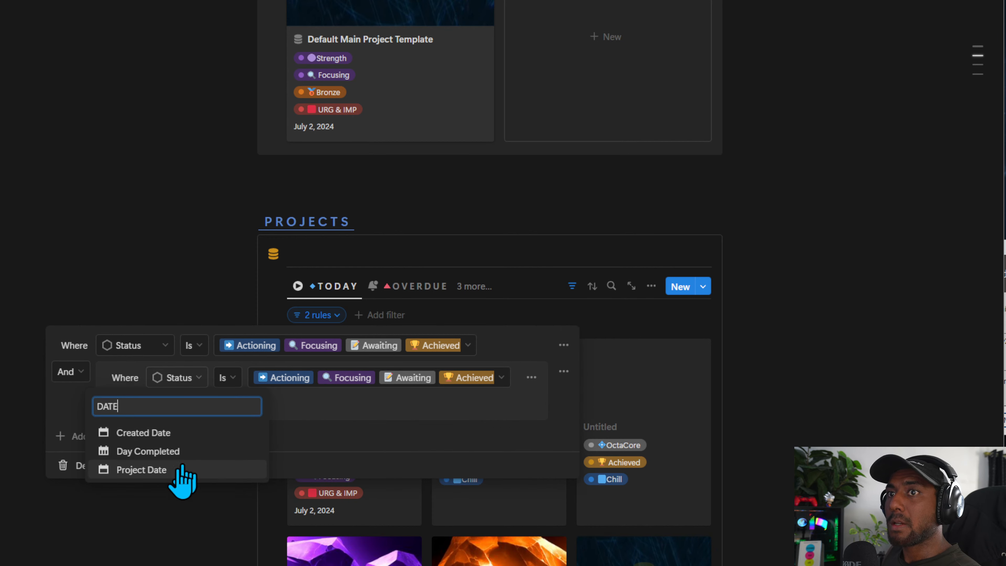
pyautogui.click(180, 479)
pyautogui.click(485, 383)
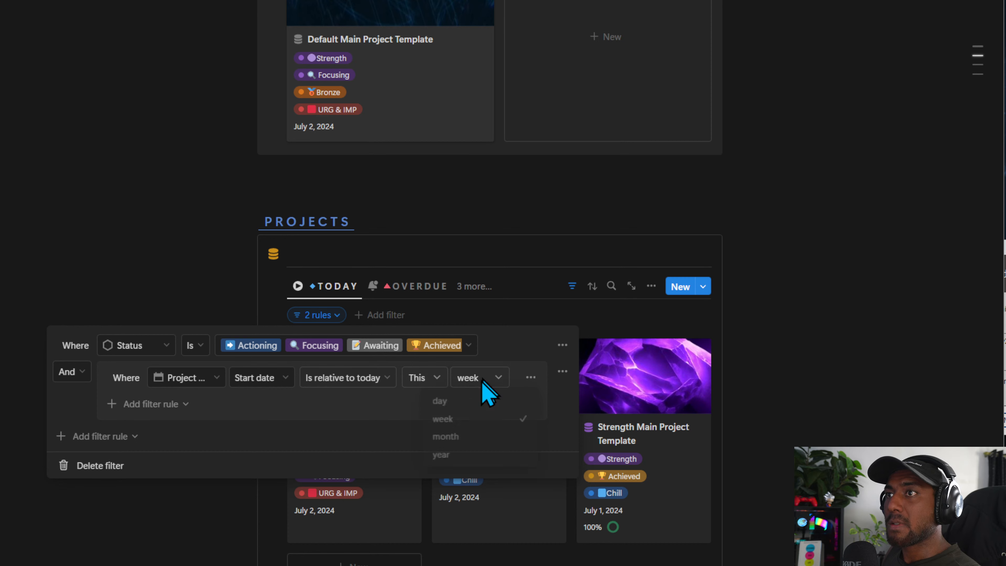
pyautogui.click(467, 401)
# Add an Or rule to the filter group for Project Date, with the end date relative to today within this day.
pyautogui.click(150, 405)
pyautogui.click(138, 426)
pyautogui.click(258, 444)
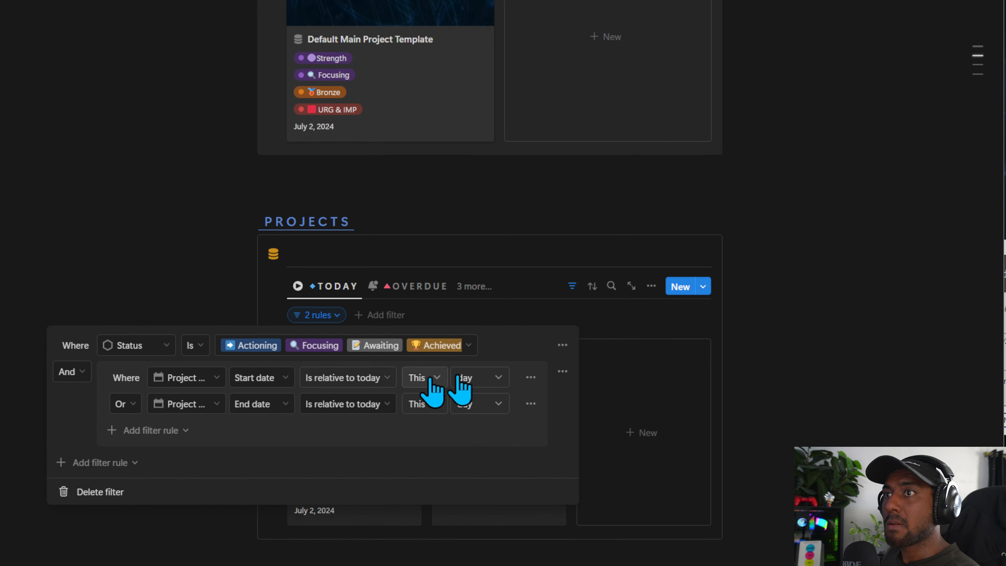
pyautogui.click(511, 305)
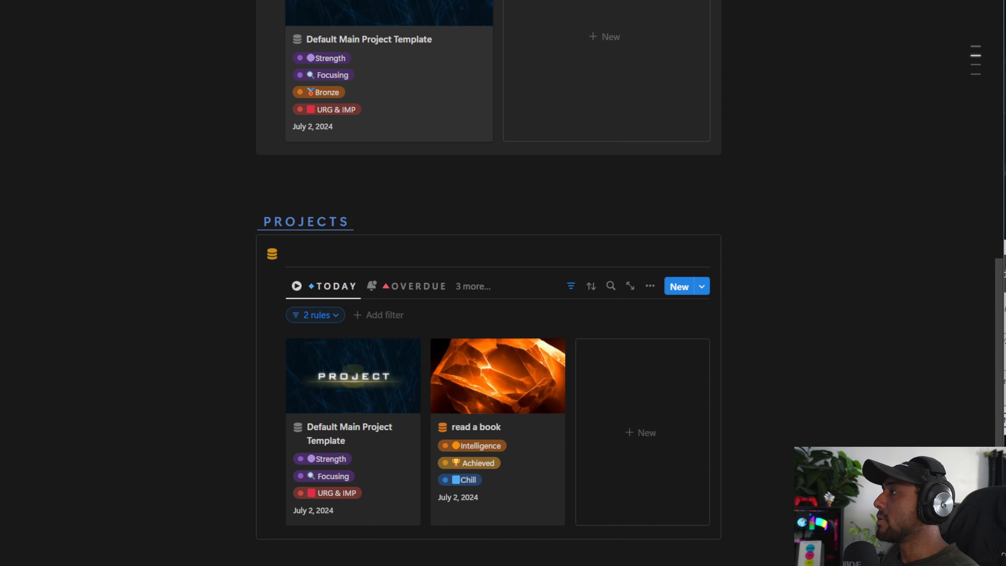
# Review the filtered TODAY cards and the view's advanced filter rules in the PROJECTS section.
pyautogui.scroll(2, 406, 353)
pyautogui.scroll(-4, 447, 279)
pyautogui.scroll(4, 554, 382)
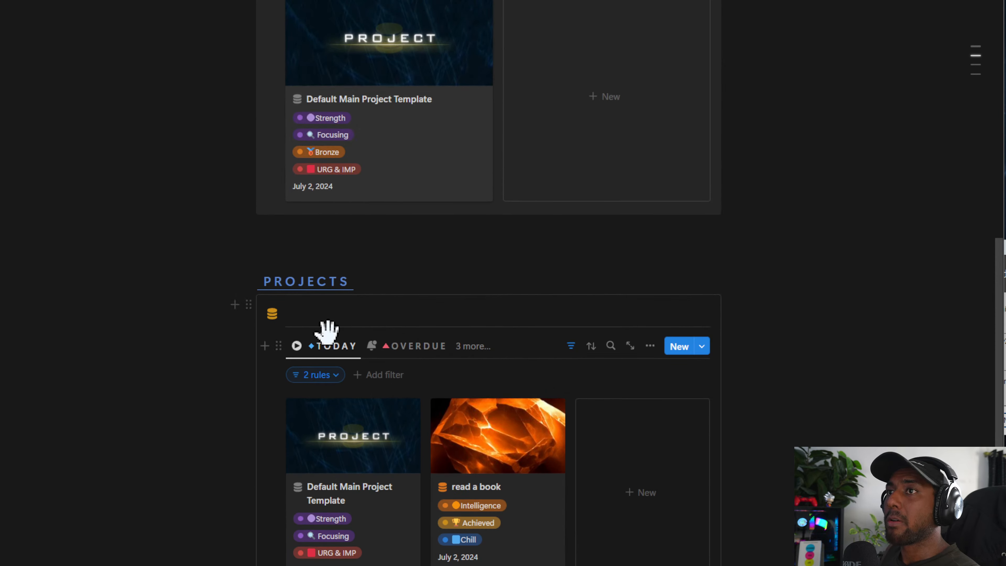
pyautogui.click(313, 375)
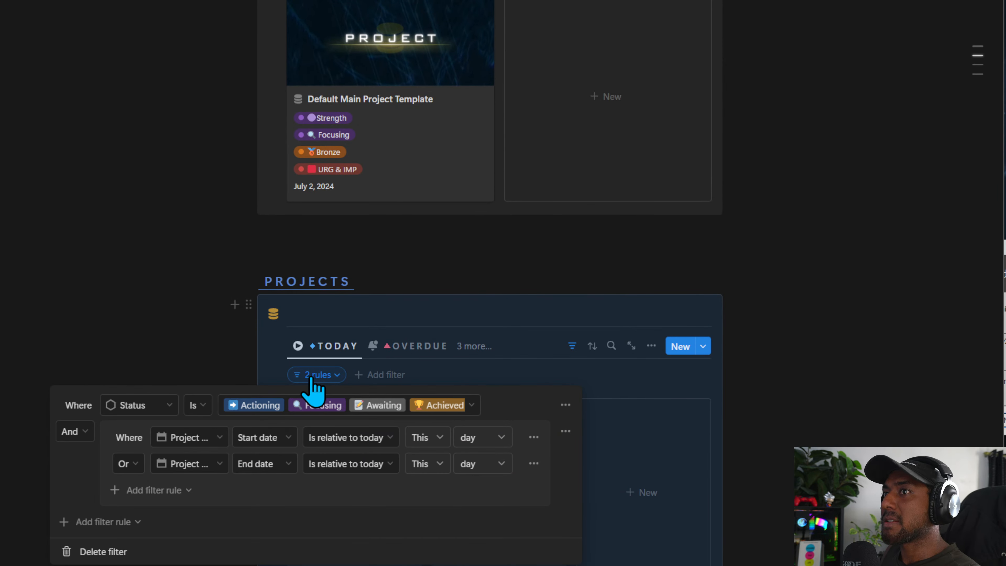
pyautogui.click(528, 374)
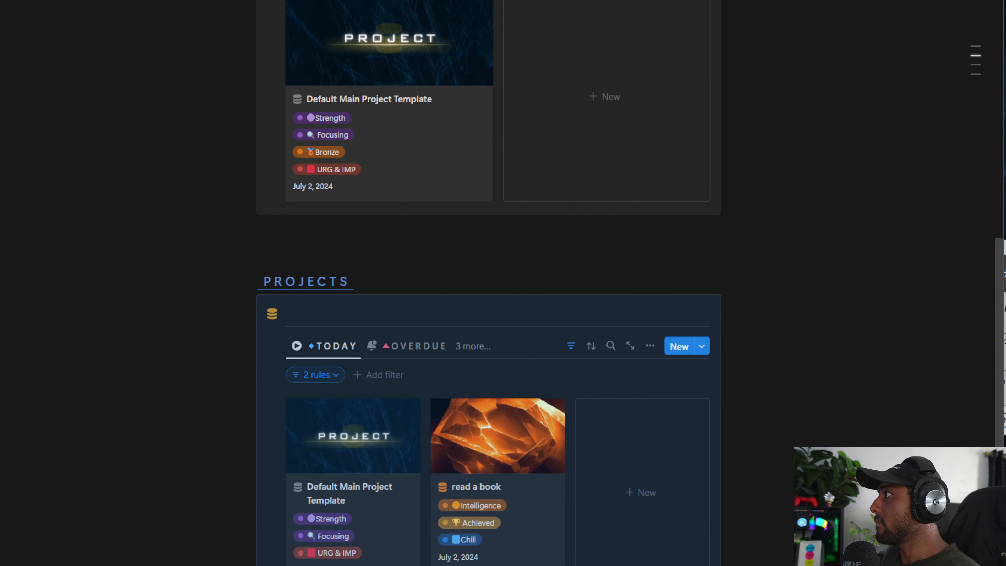
# Duplicate the TODAY view in the PROJECTS section and rename the copy as 🔸PRIORITY.
pyautogui.click(334, 347)
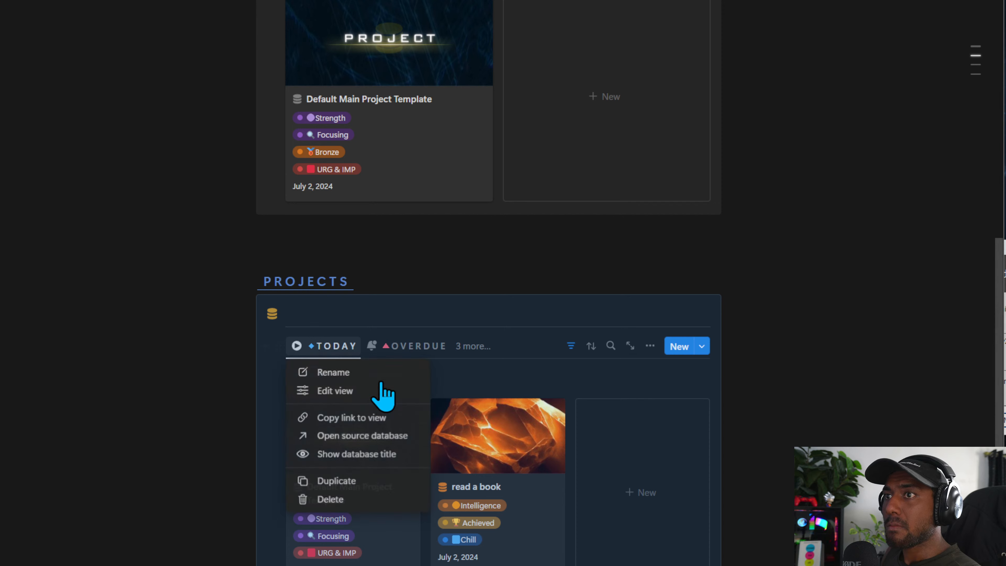
pyautogui.click(336, 480)
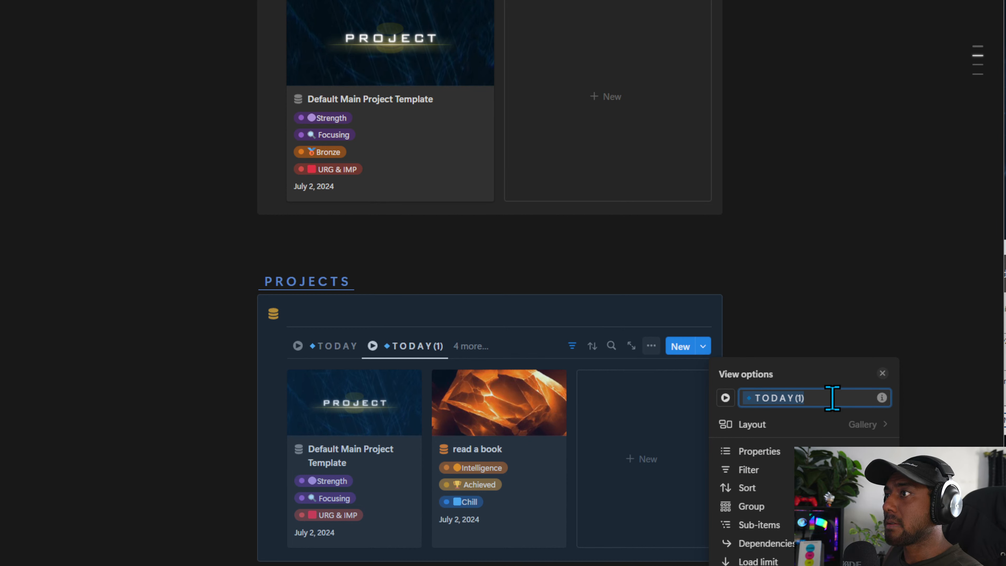
pyautogui.click(513, 334)
pyautogui.click(398, 356)
pyautogui.click(495, 387)
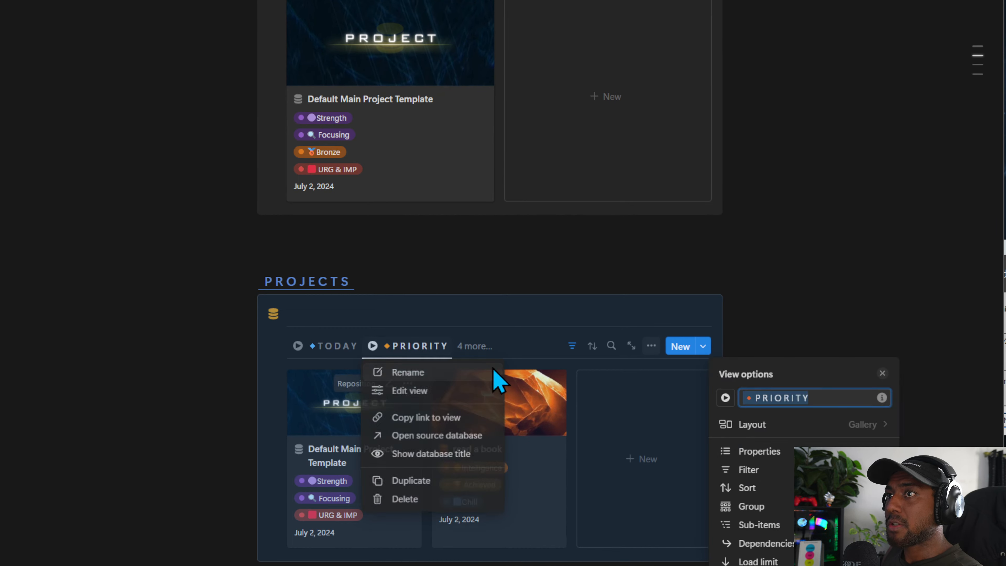
# Search the icons for SQUARE and give the PRIORITY view the dashed square icon.
pyautogui.click(725, 398)
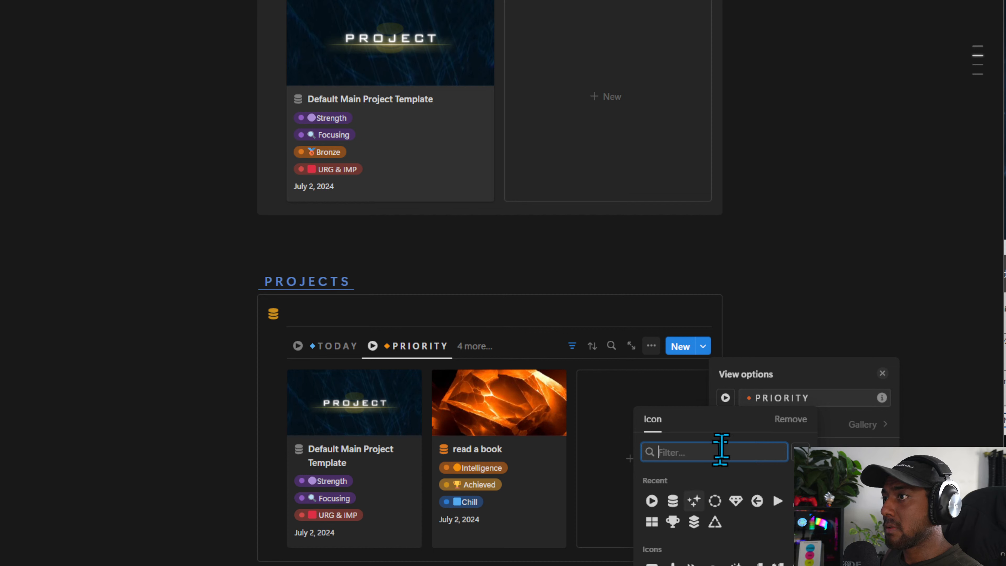
pyautogui.write('SQUARE')
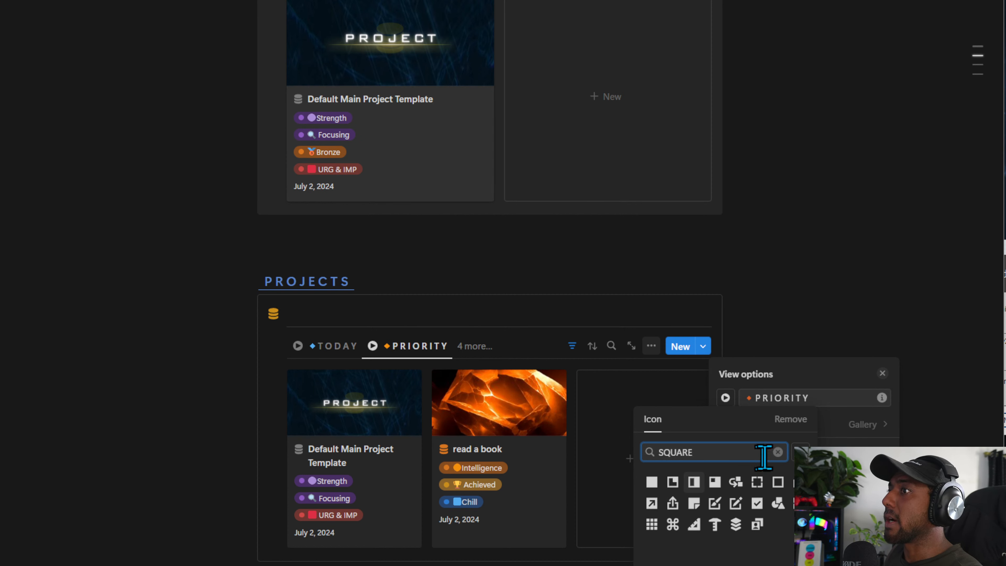
pyautogui.click(756, 481)
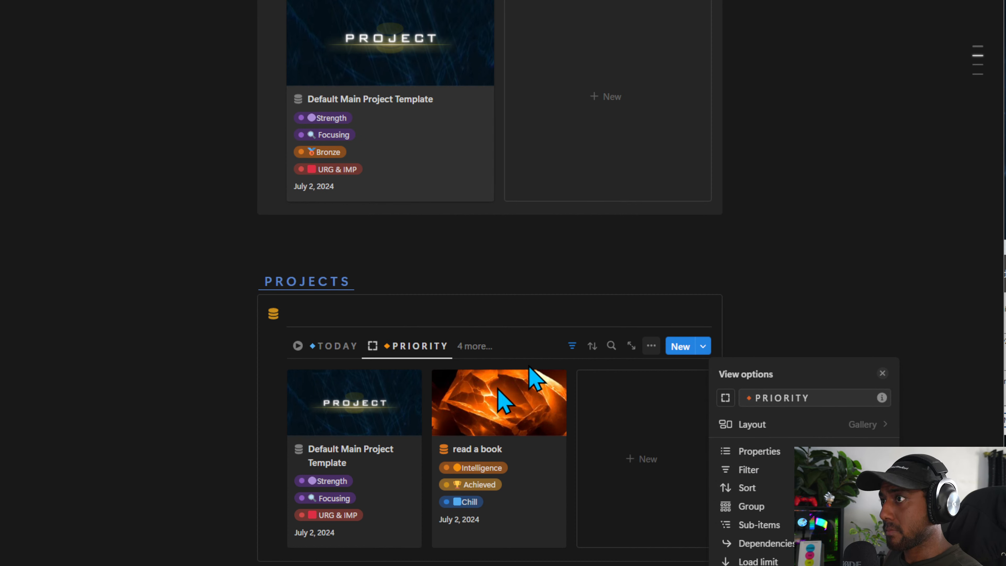
pyautogui.click(440, 322)
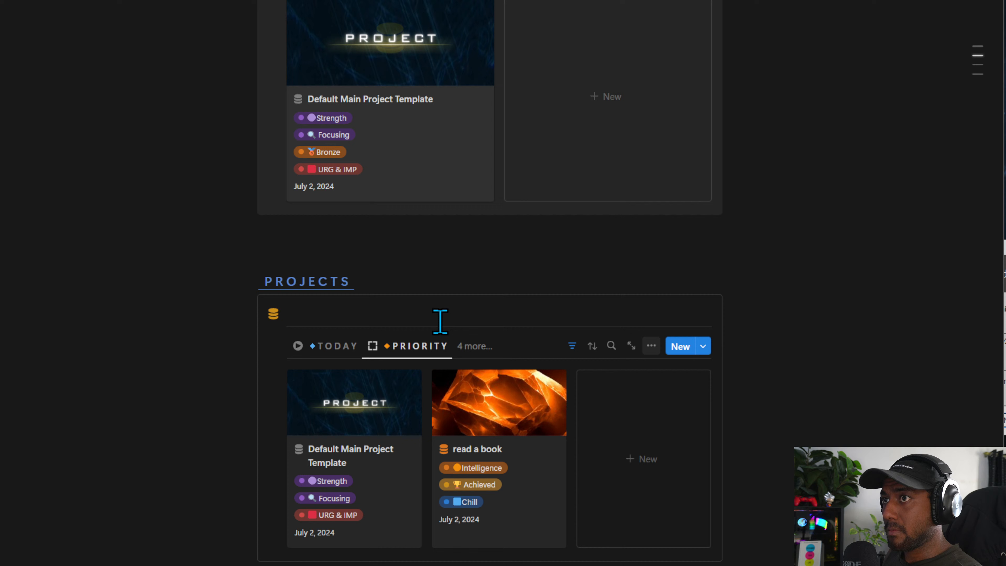
# Group the PRIORITY view's project cards by the Priority property.
pyautogui.click(650, 345)
pyautogui.click(752, 505)
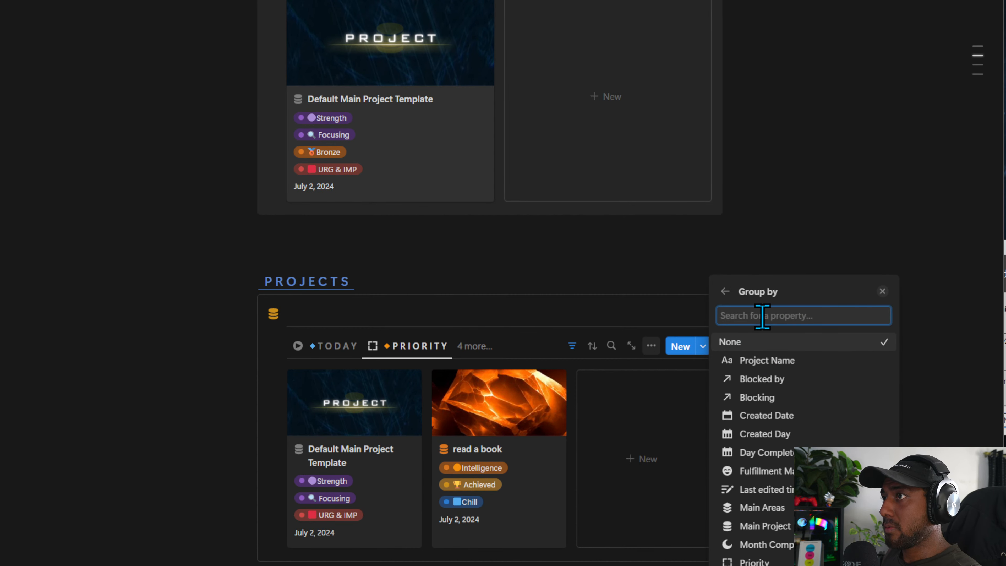
pyautogui.write('pri')
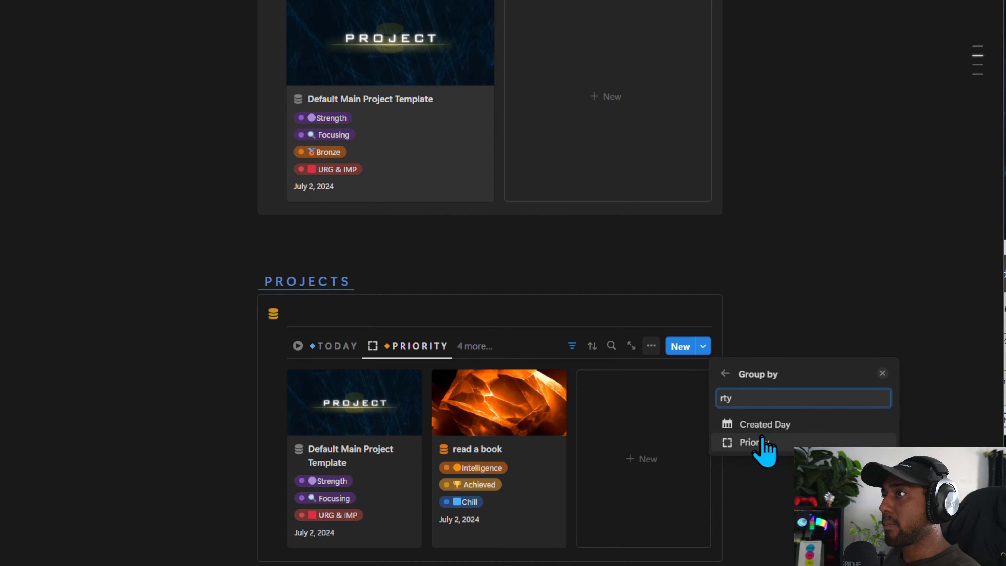
pyautogui.click(759, 444)
pyautogui.click(871, 434)
pyautogui.click(765, 494)
pyautogui.click(674, 454)
pyautogui.scroll(-5, 547, 452)
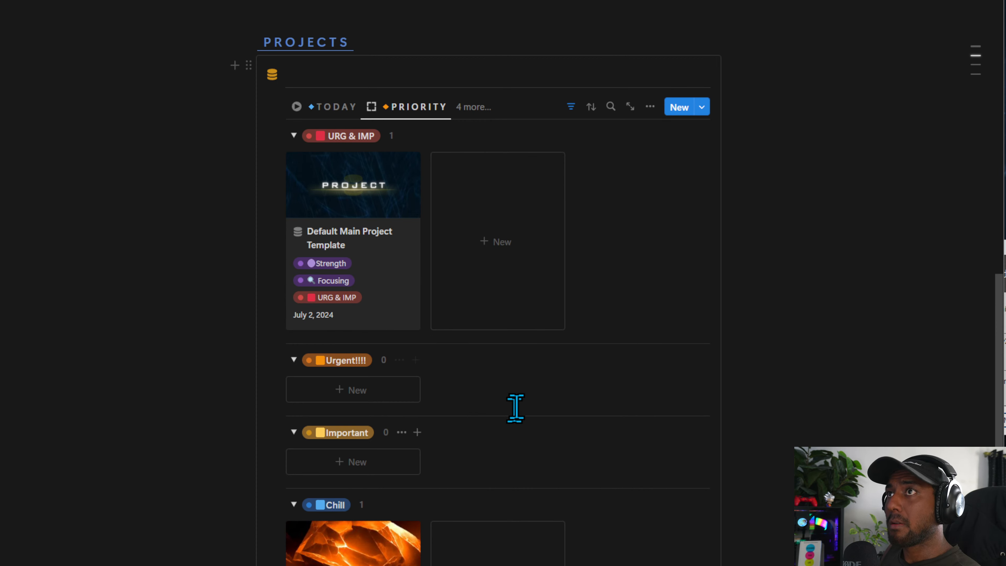
# Remove Achieved from the PRIORITY view's Status filter, and switch back to the TODAY view of PROJECTS.
pyautogui.scroll(3, 514, 407)
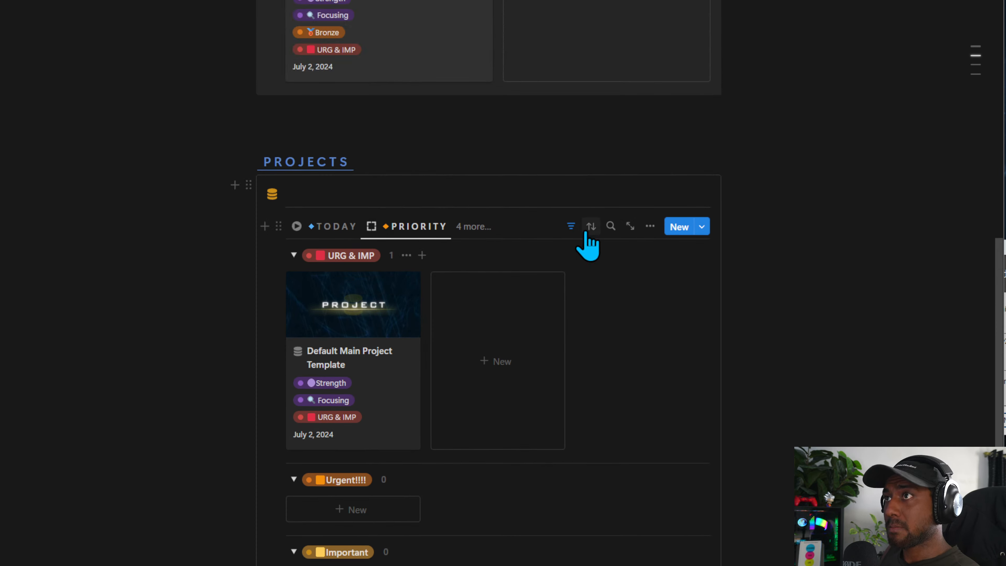
pyautogui.click(570, 225)
pyautogui.click(317, 255)
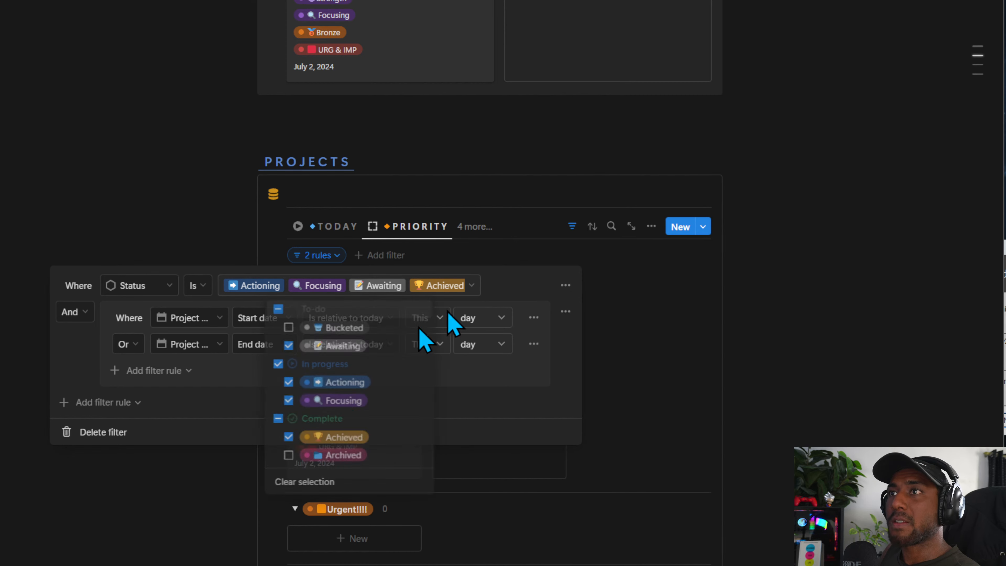
pyautogui.click(323, 438)
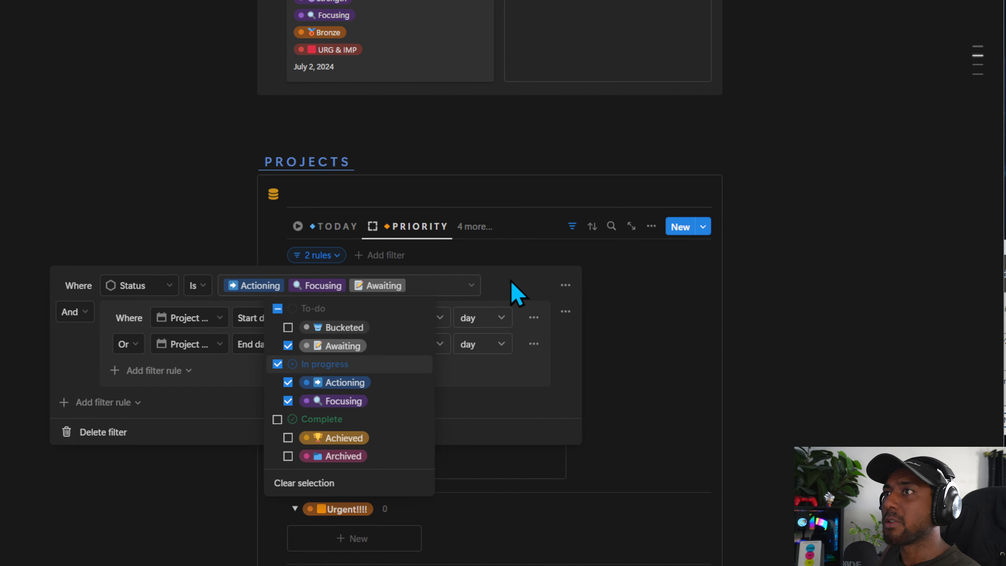
pyautogui.click(515, 293)
pyautogui.click(650, 295)
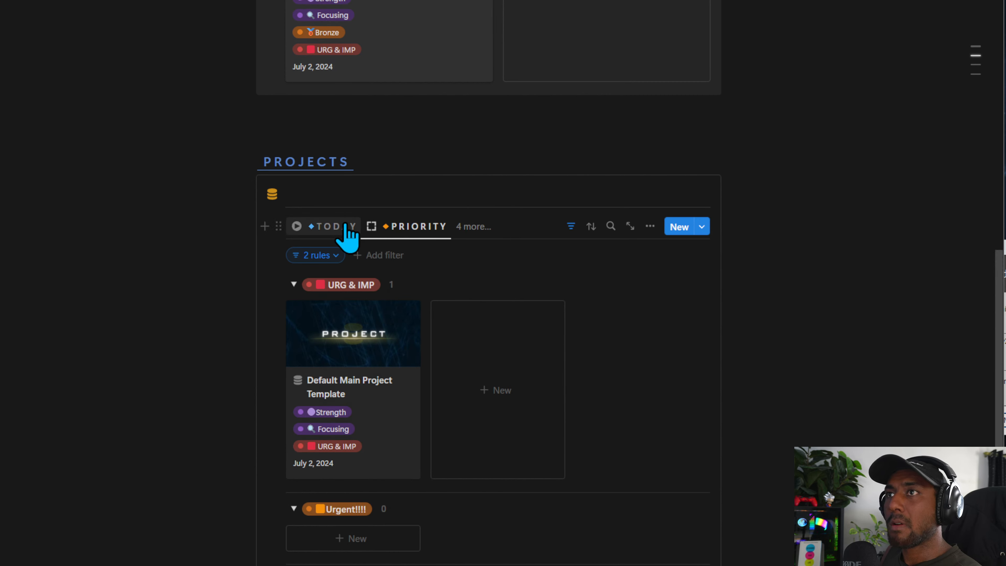
pyautogui.click(332, 228)
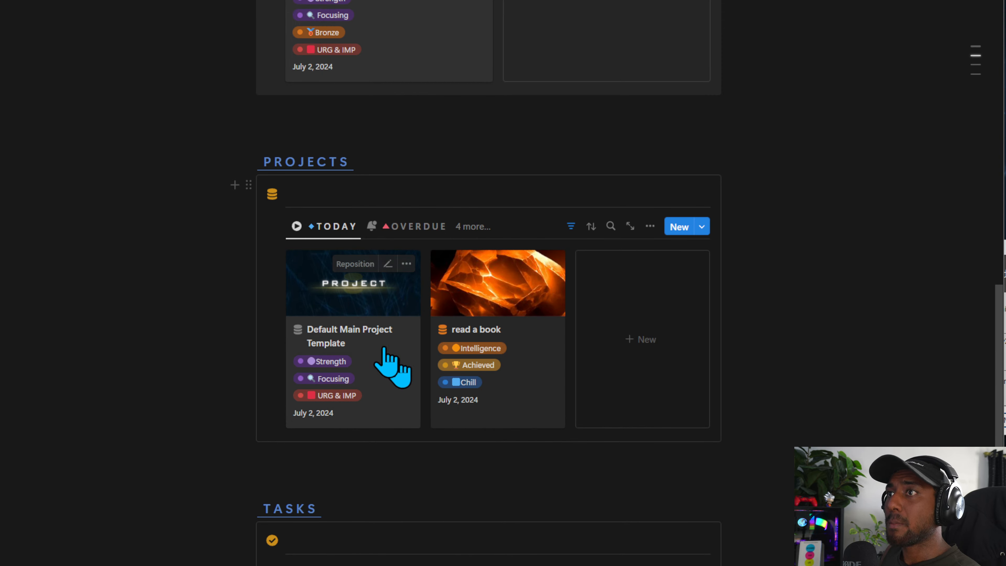
# Show the Tier List property in the TODAY view of PROJECTS and place it between Status and Priority.
pyautogui.scroll(3, 386, 363)
pyautogui.click(651, 345)
pyautogui.click(734, 451)
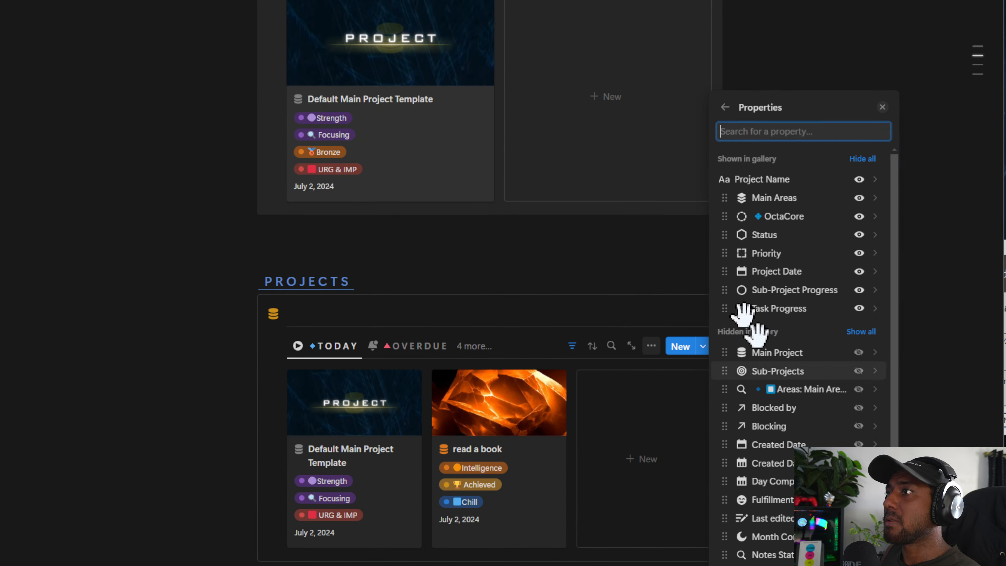
pyautogui.write('i')
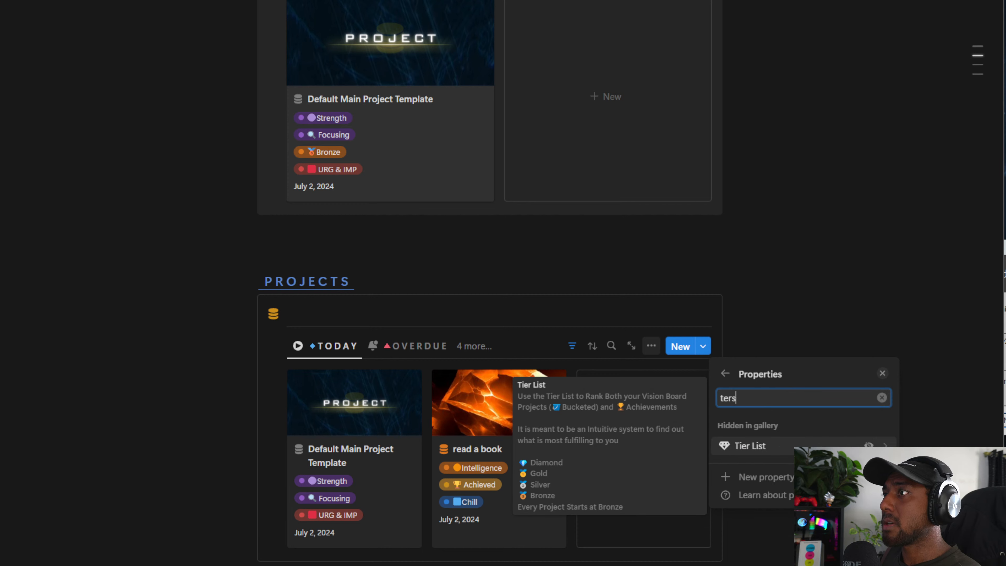
pyautogui.click(869, 446)
pyautogui.moveTo(775, 333); pyautogui.dragTo(761, 254)
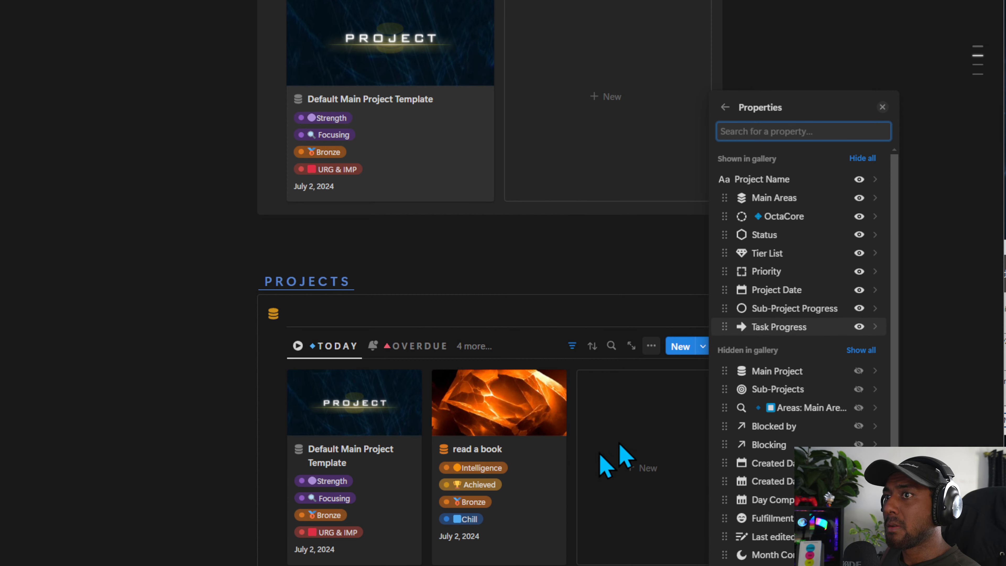
pyautogui.click(392, 243)
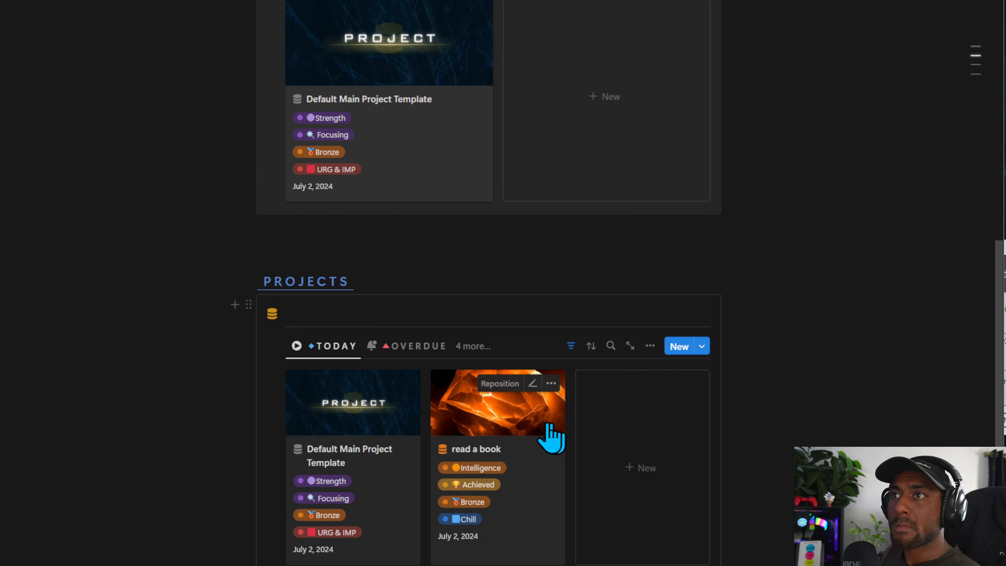
# Reorder the PROJECTS views so that PRIORITY comes directly after TODAY.
pyautogui.click(416, 347)
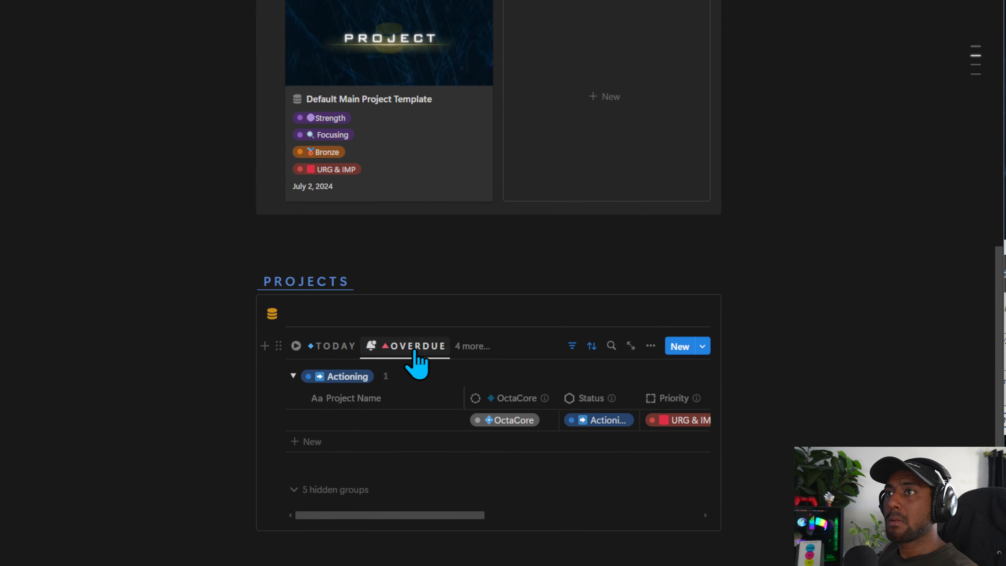
pyautogui.click(471, 347)
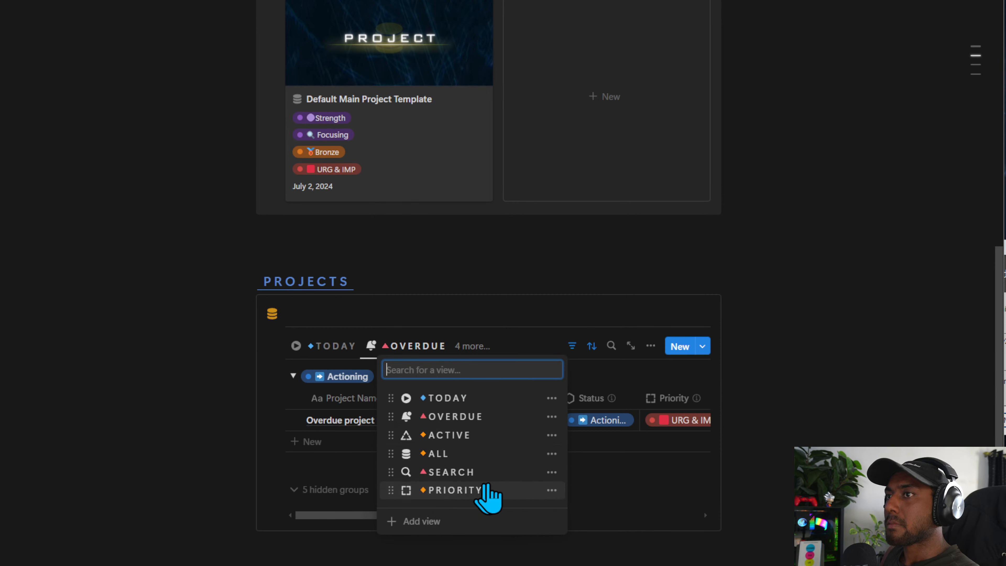
pyautogui.moveTo(483, 490); pyautogui.dragTo(463, 399)
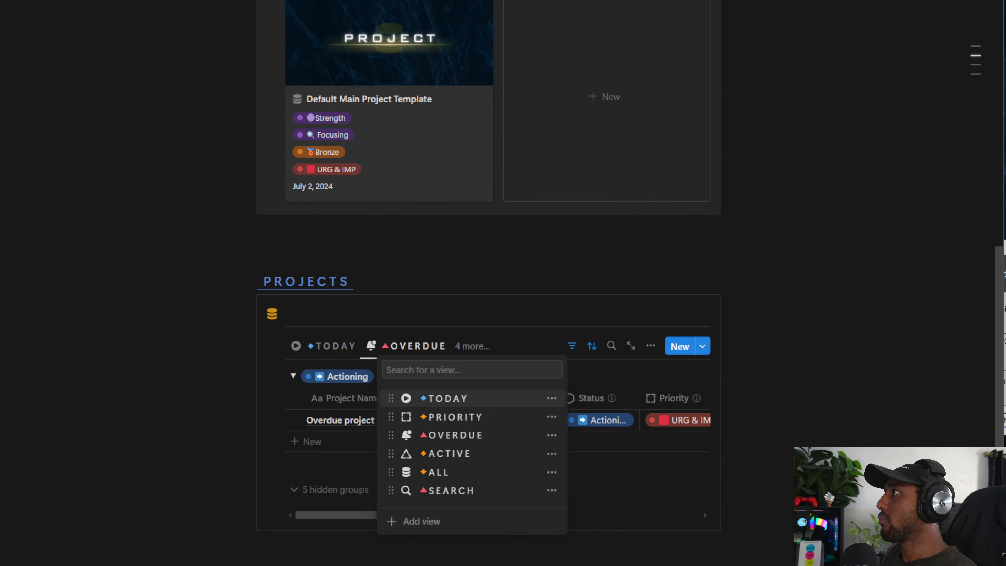
pyautogui.click(431, 344)
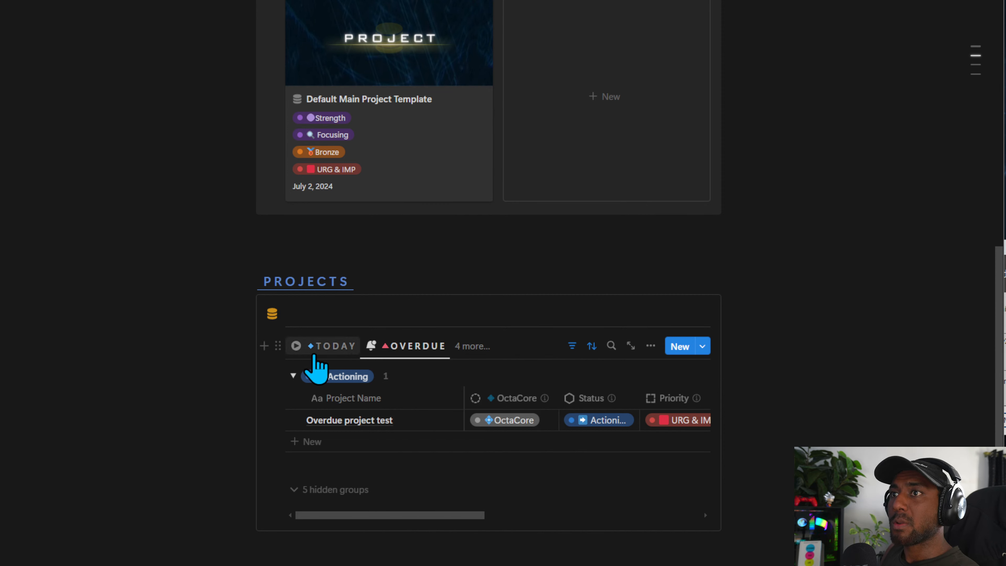
# Duplicate the TODAY view of PROJECTS and rename the copy as 🔹A C H I E V E M E N T S.
pyautogui.click(338, 350)
pyautogui.click(441, 346)
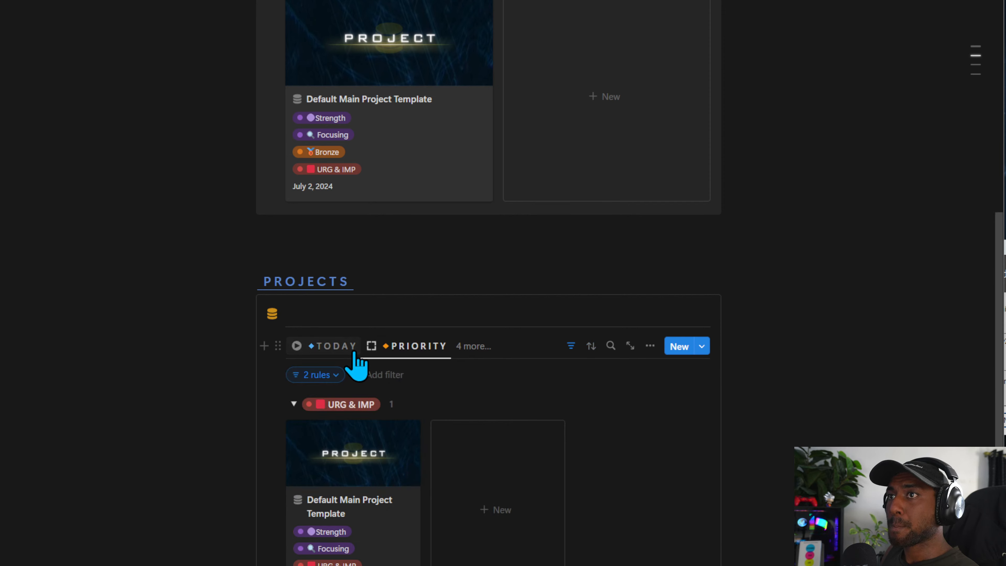
pyautogui.click(349, 346)
pyautogui.click(312, 346)
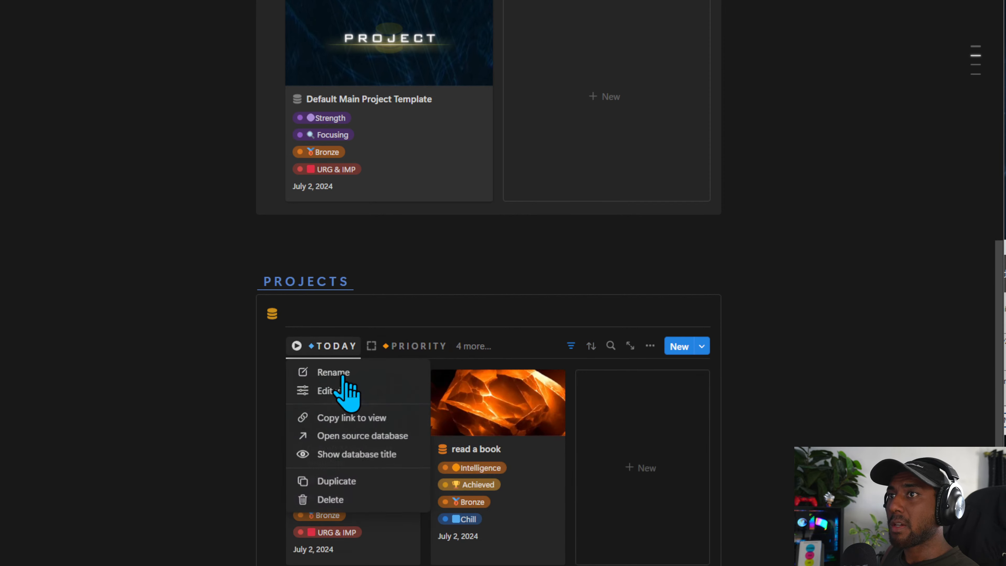
pyautogui.click(356, 480)
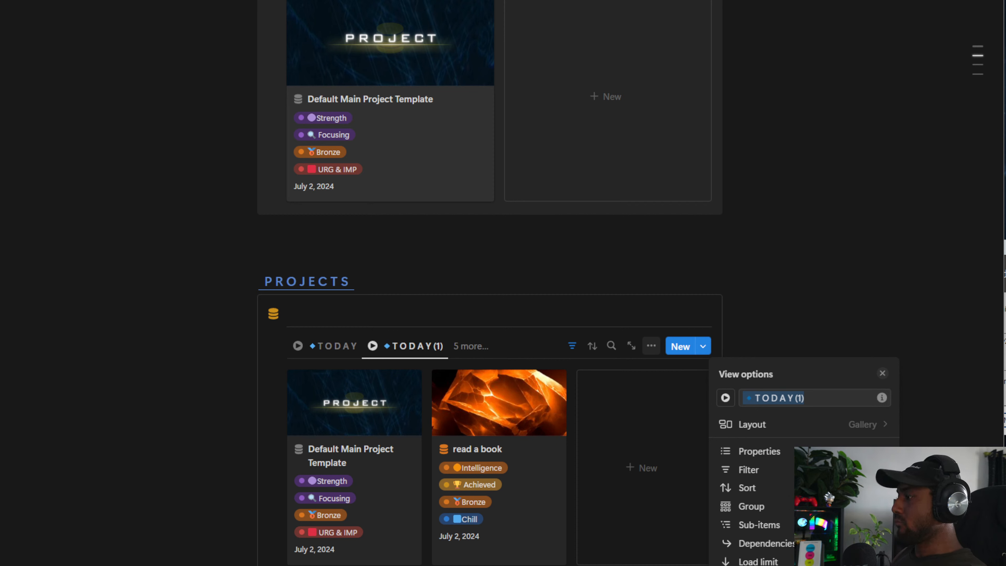
pyautogui.click(802, 393)
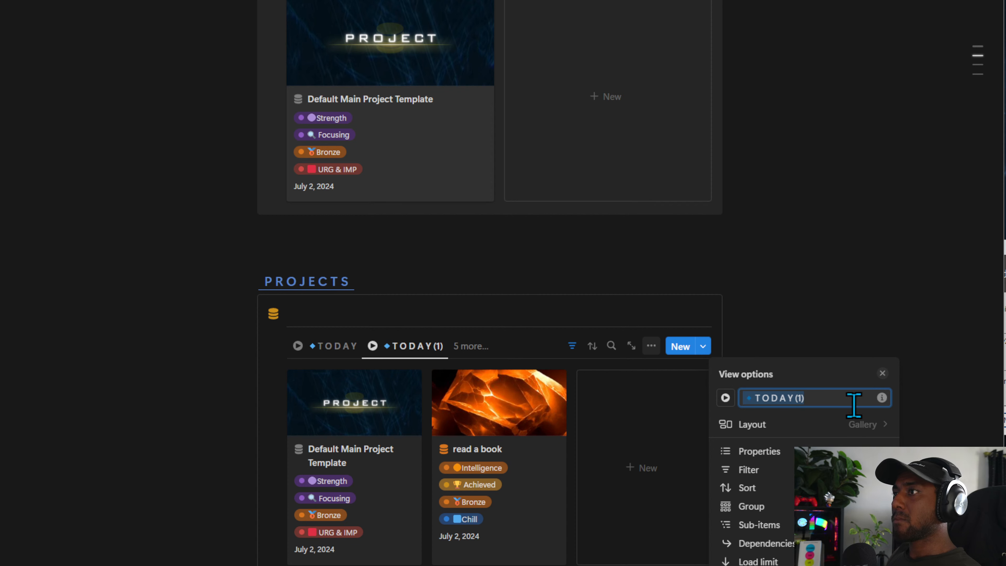
pyautogui.tripleClick(829, 396)
pyautogui.write('🔹A C H I E V E M E N T S')
pyautogui.press('Escape')
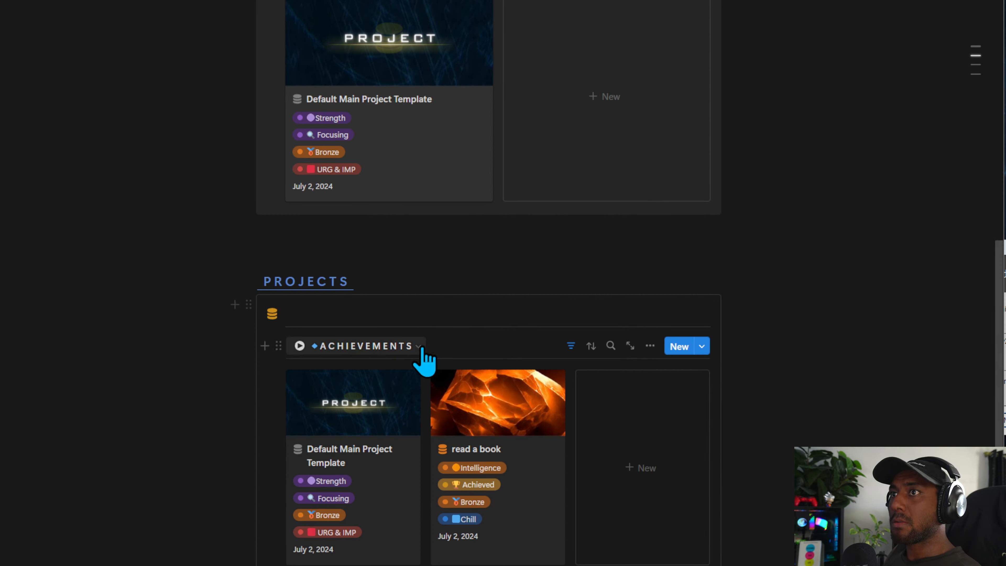
# Move the ACHIEVEMENTS view directly below PRIORITY in the view order and give it the trophy icon.
pyautogui.click(418, 346)
pyautogui.moveTo(313, 507); pyautogui.dragTo(323, 436)
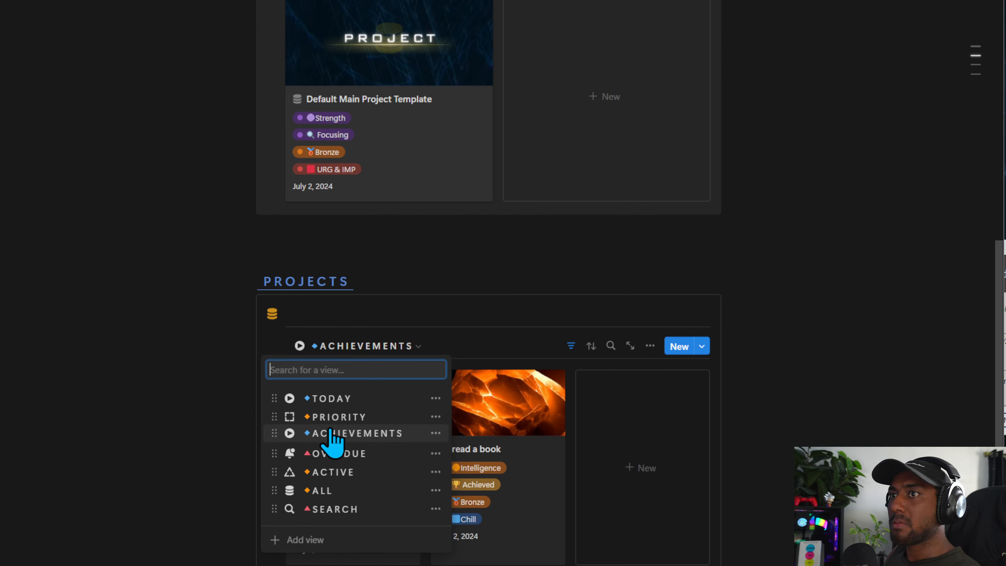
pyautogui.click(436, 436)
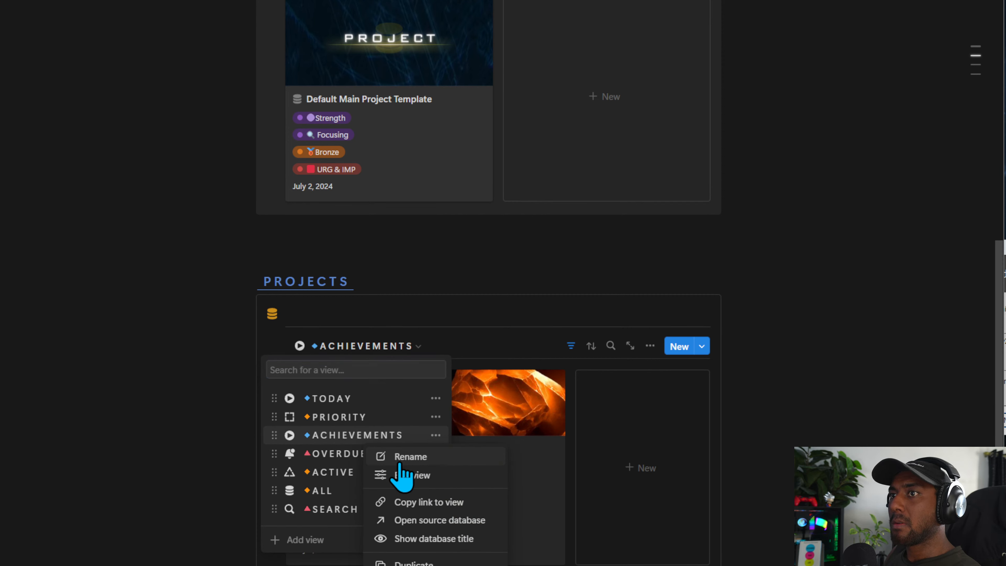
pyautogui.click(408, 475)
pyautogui.click(725, 397)
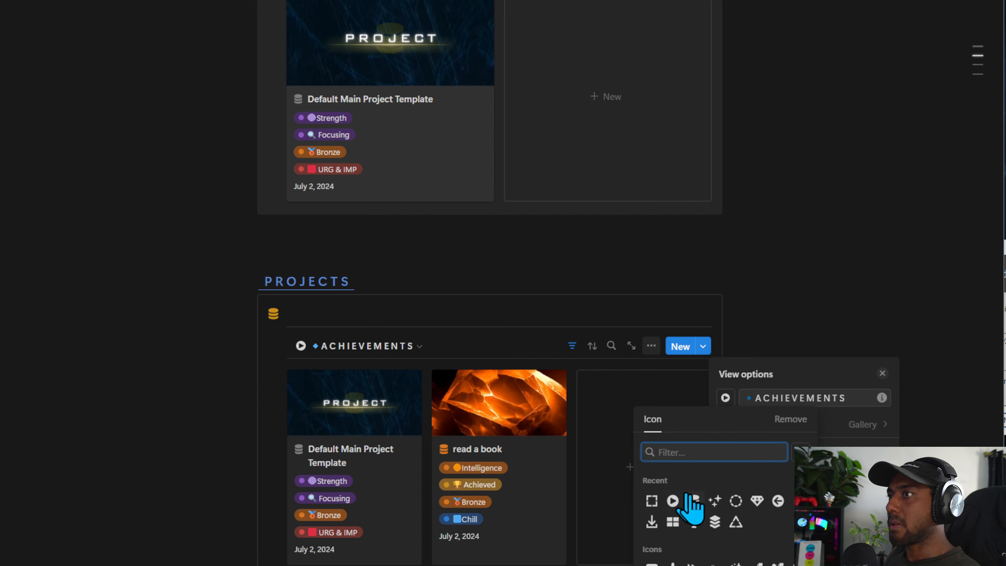
pyautogui.click(694, 522)
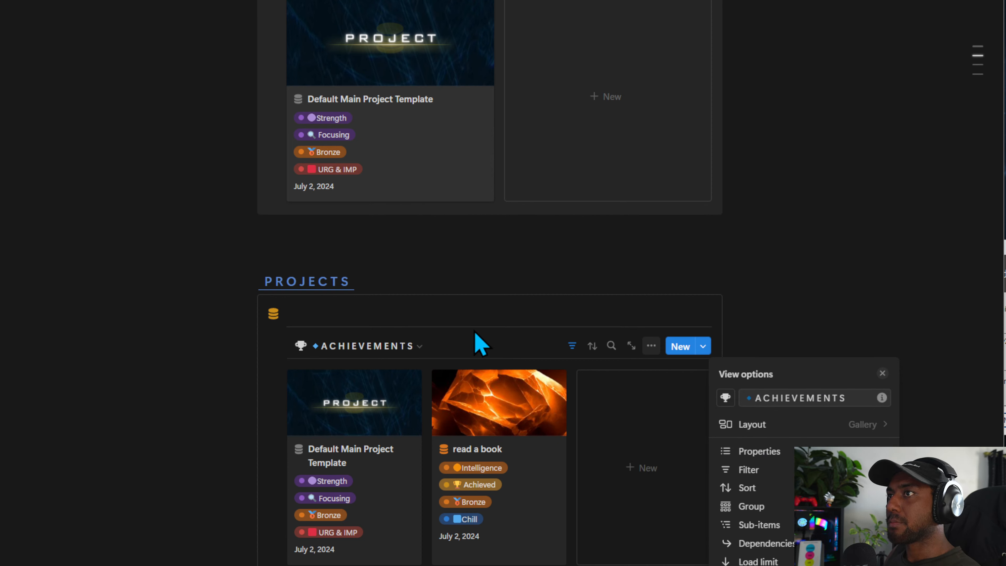
pyautogui.click(479, 344)
# Limit the ACHIEVEMENTS view's Status filter to Achieved only, deselecting Actioning, Focusing and Awaiting.
pyautogui.click(572, 345)
pyautogui.click(325, 377)
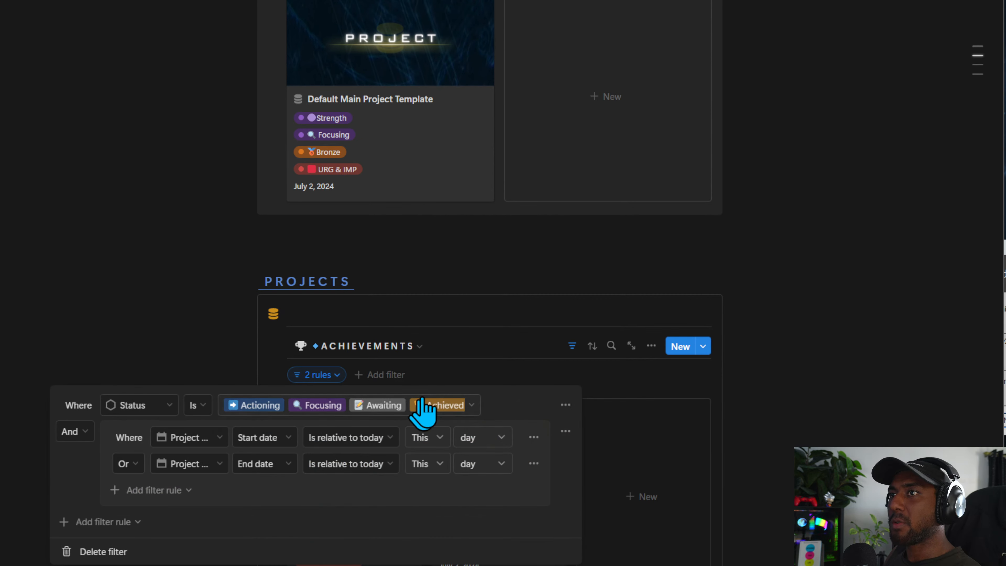
pyautogui.click(422, 412)
pyautogui.click(344, 466)
pyautogui.click(343, 466)
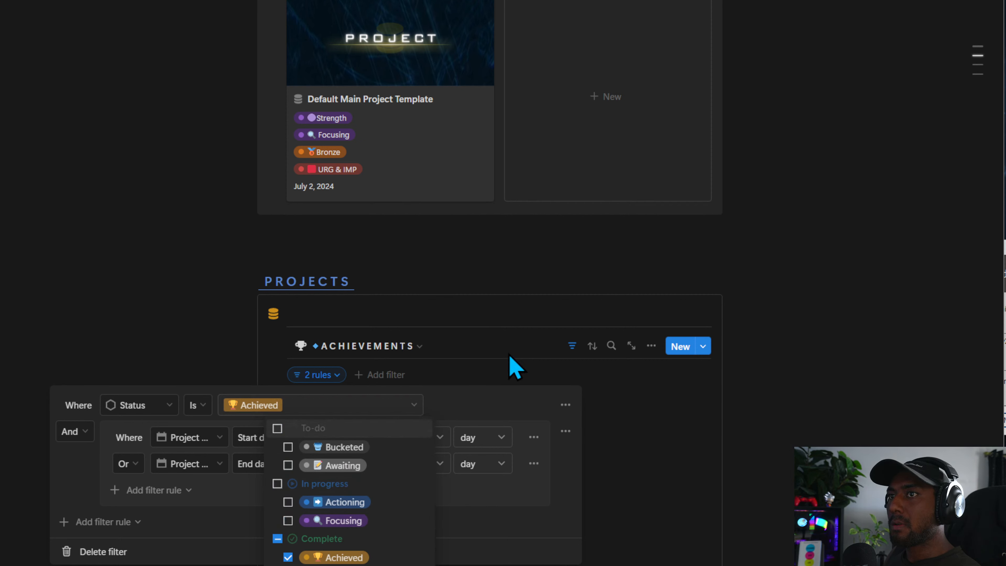
pyautogui.click(494, 374)
pyautogui.click(577, 368)
# Group the ACHIEVEMENTS view by Status and hide every group except Achieved.
pyautogui.click(651, 346)
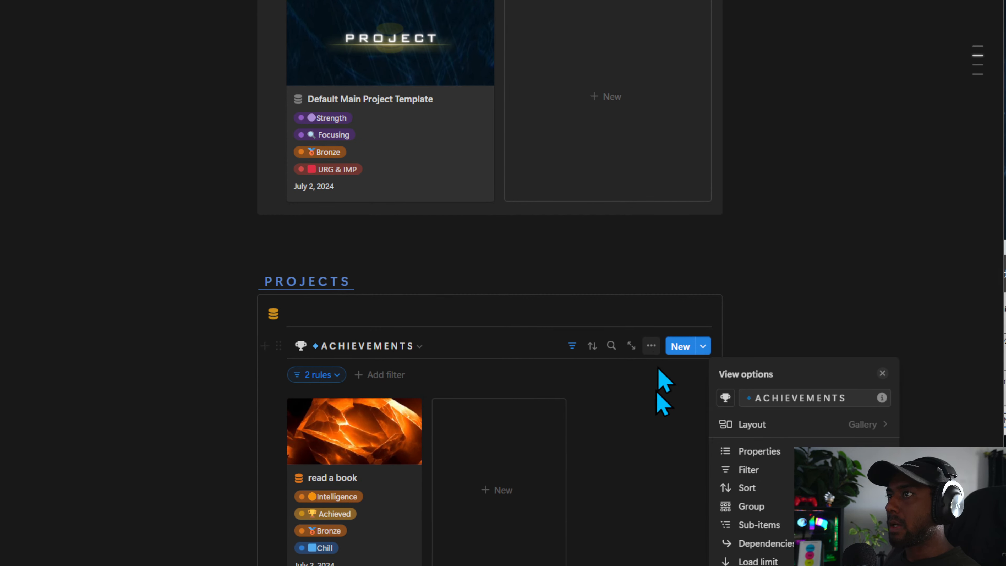
pyautogui.click(786, 511)
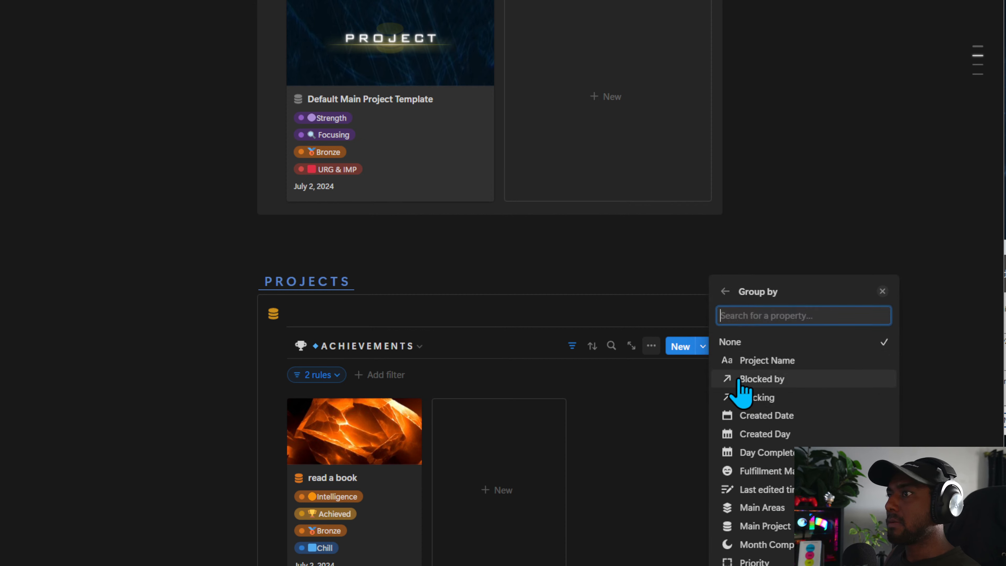
pyautogui.write('stat')
pyautogui.click(753, 480)
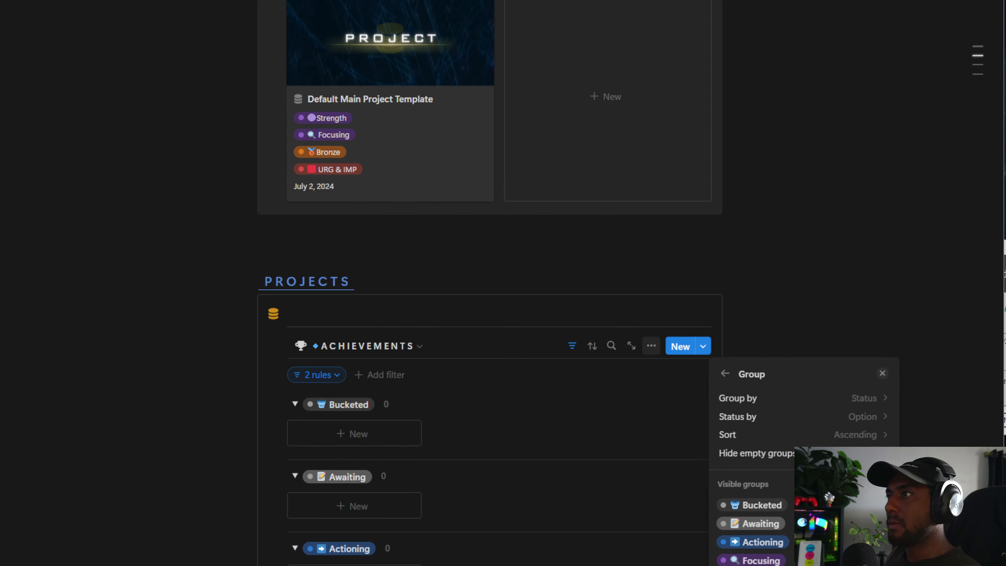
pyautogui.click(877, 484)
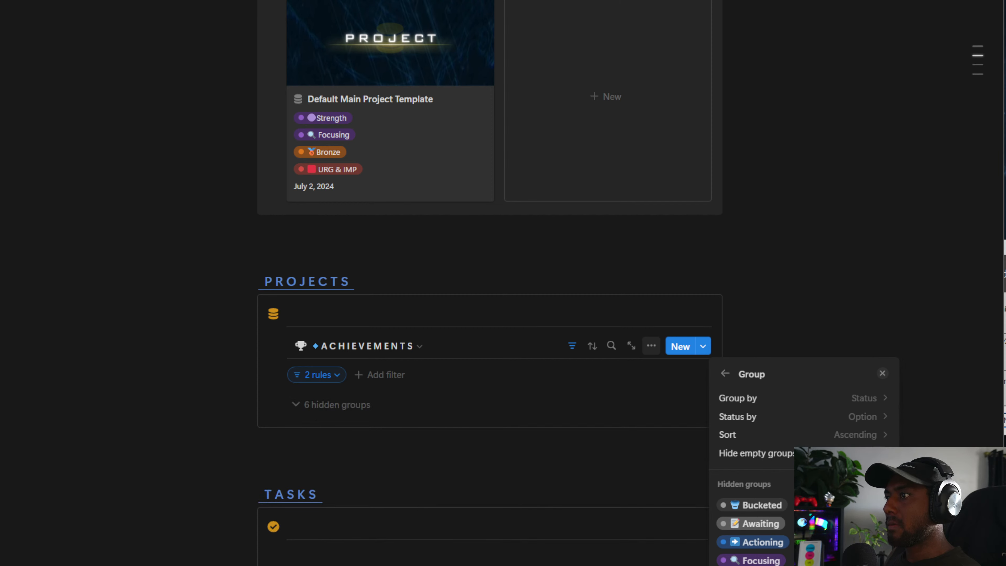
pyautogui.click(883, 564)
pyautogui.click(557, 417)
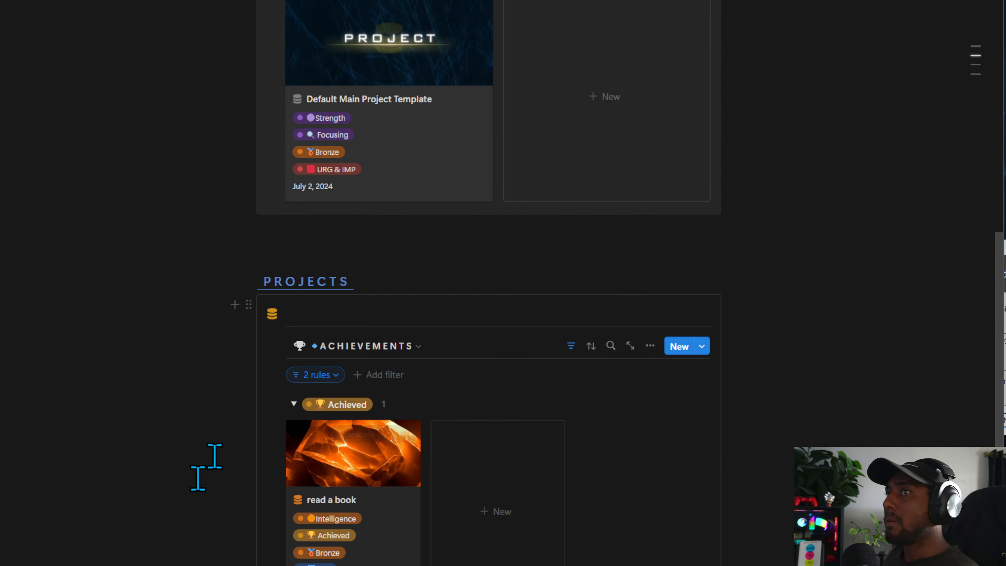
# Sort the ACHIEVEMENTS view by Project Date and then by Tier List, both ascending.
pyautogui.click(591, 347)
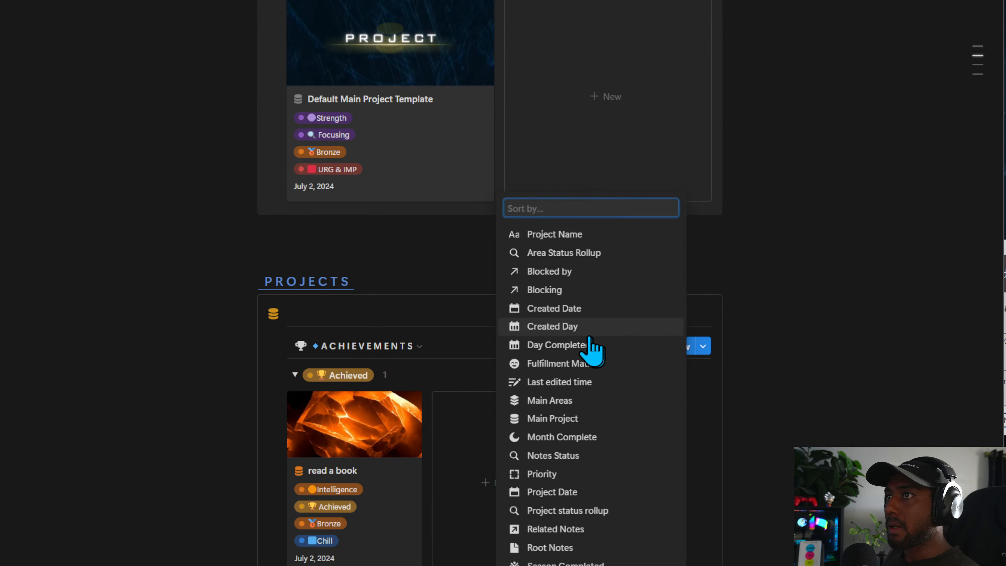
pyautogui.write('date')
pyautogui.click(579, 455)
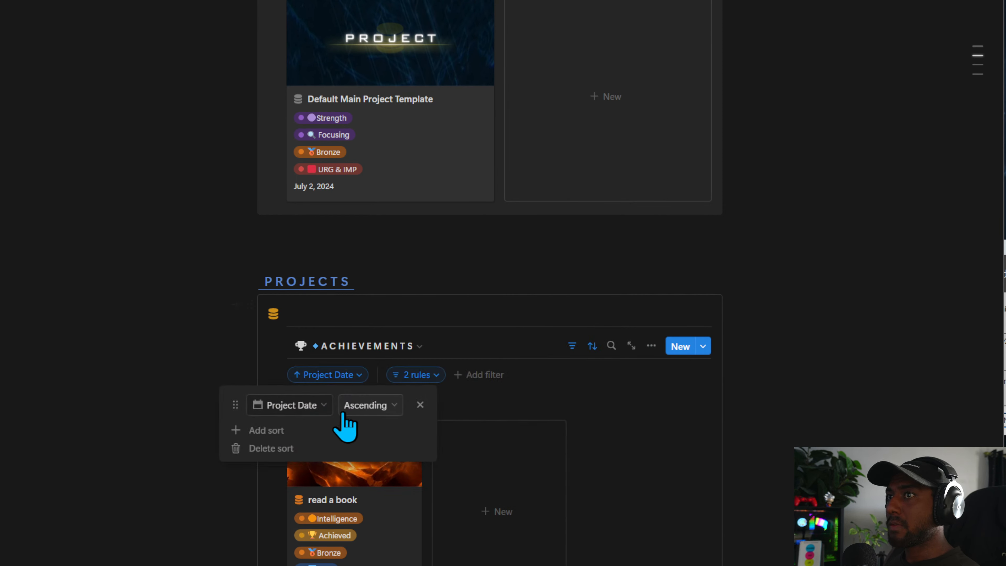
pyautogui.click(266, 431)
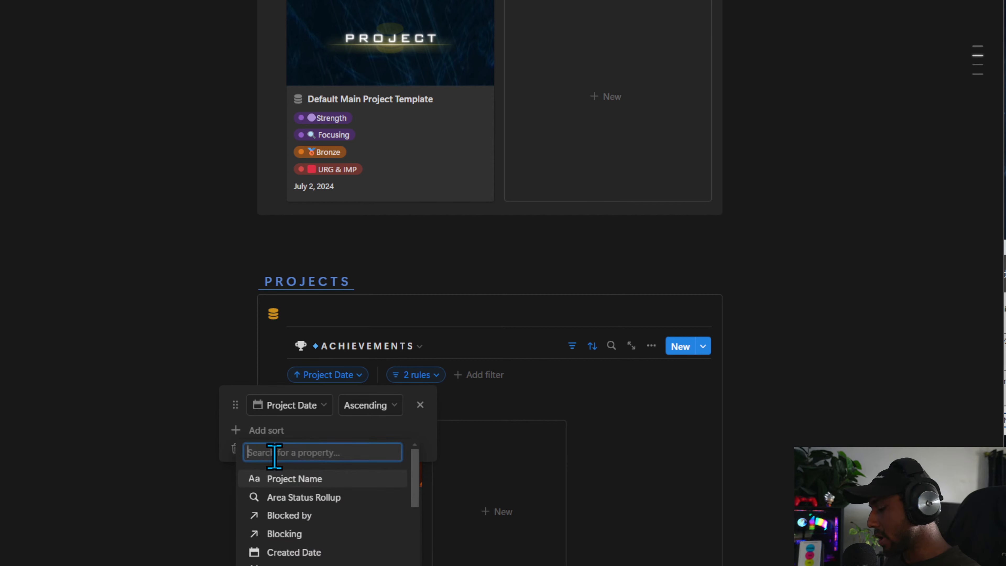
pyautogui.write('tier')
pyautogui.click(289, 478)
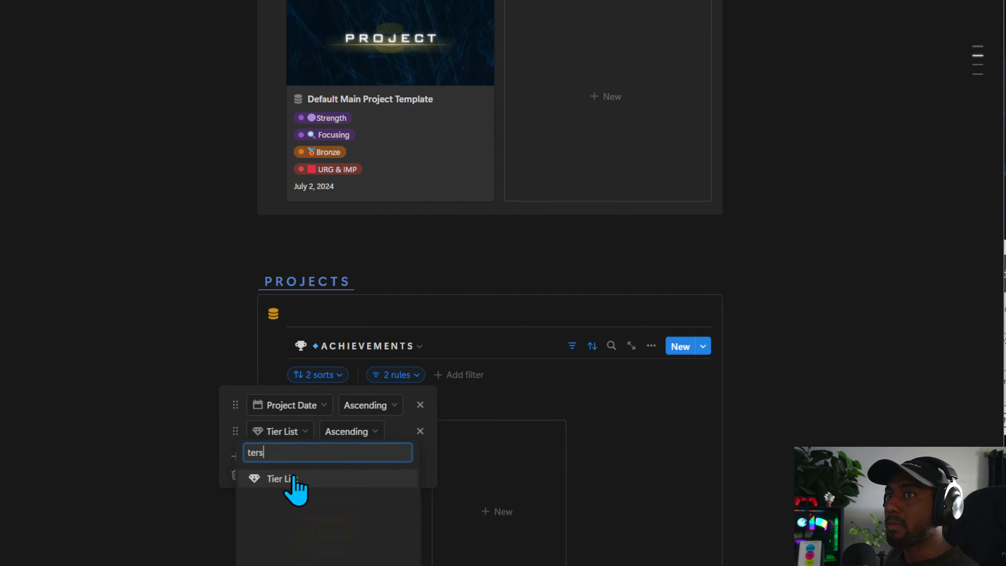
# Add Priority as the third sort of the ACHIEVEMENTS view and reverse its sort direction.
pyautogui.click(269, 456)
pyautogui.write('pri')
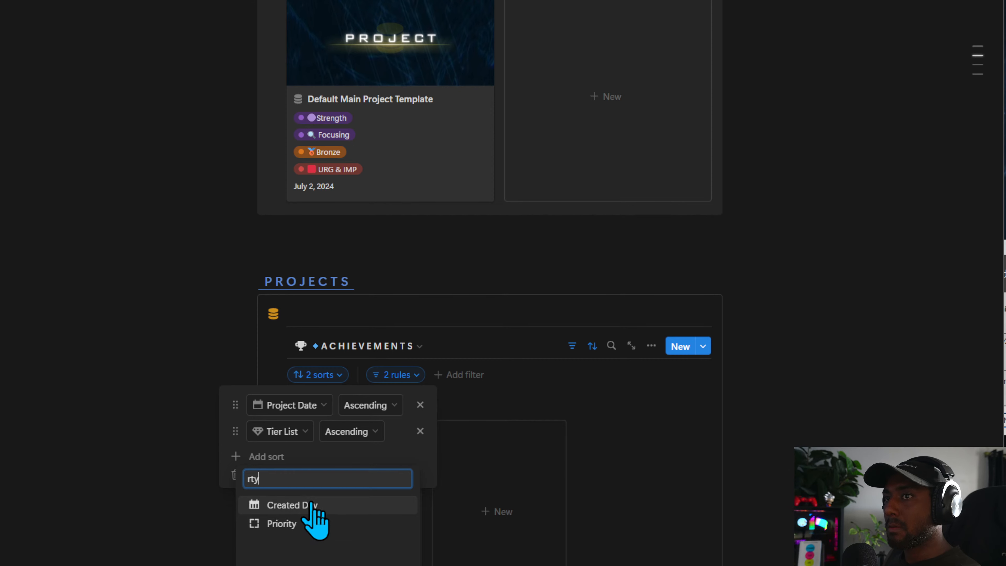
pyautogui.click(315, 521)
pyautogui.click(348, 457)
pyautogui.click(349, 502)
pyautogui.click(618, 427)
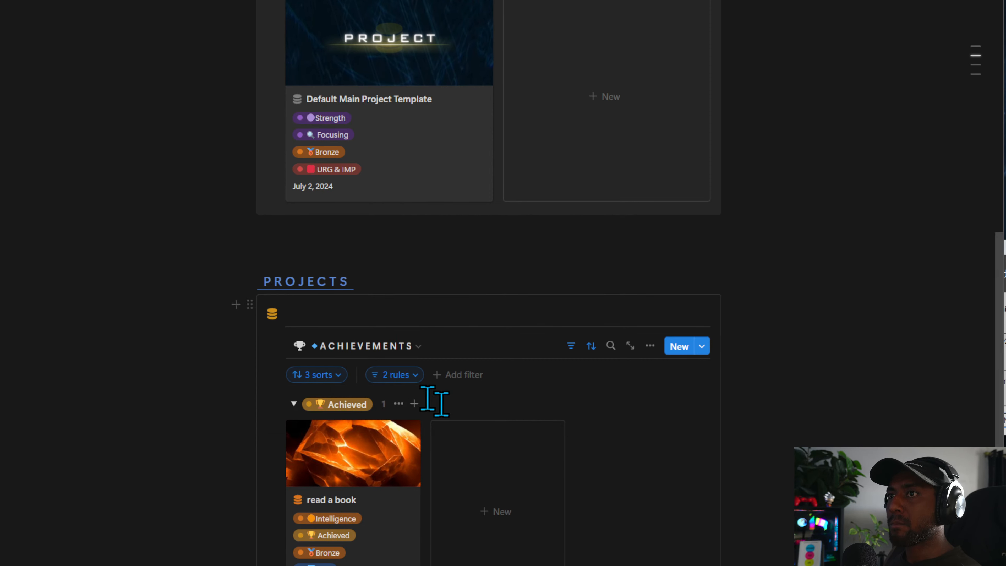
# Sort the PRIORITY view of PROJECTS by Project Date ascending and then by Tier List descending.
pyautogui.click(357, 346)
pyautogui.click(341, 416)
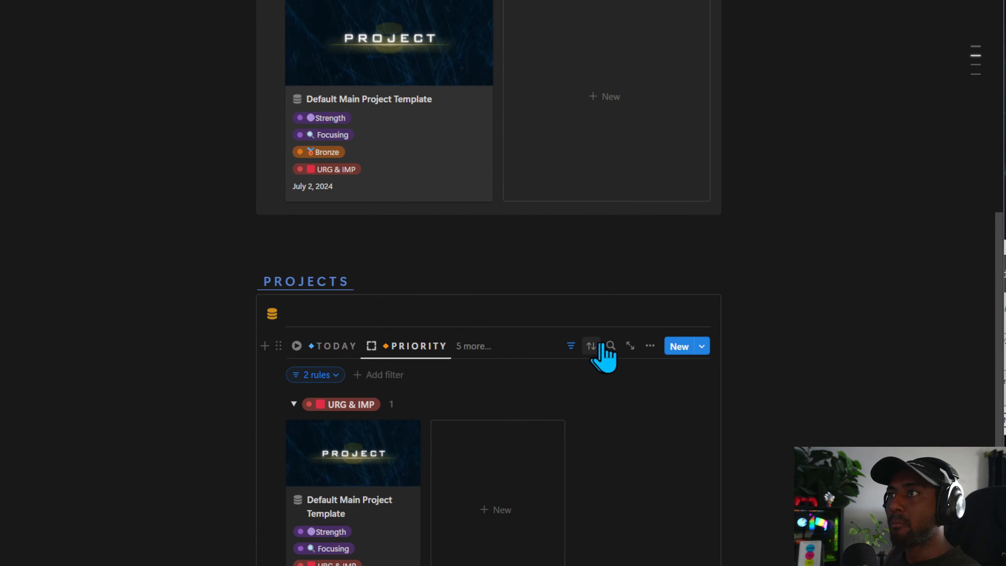
pyautogui.click(591, 346)
pyautogui.write('date')
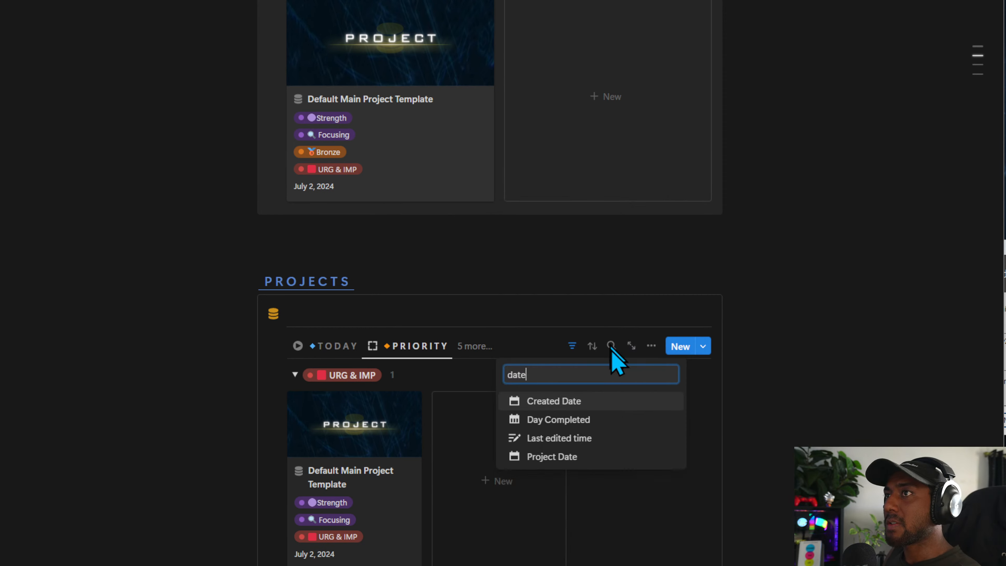
pyautogui.click(555, 459)
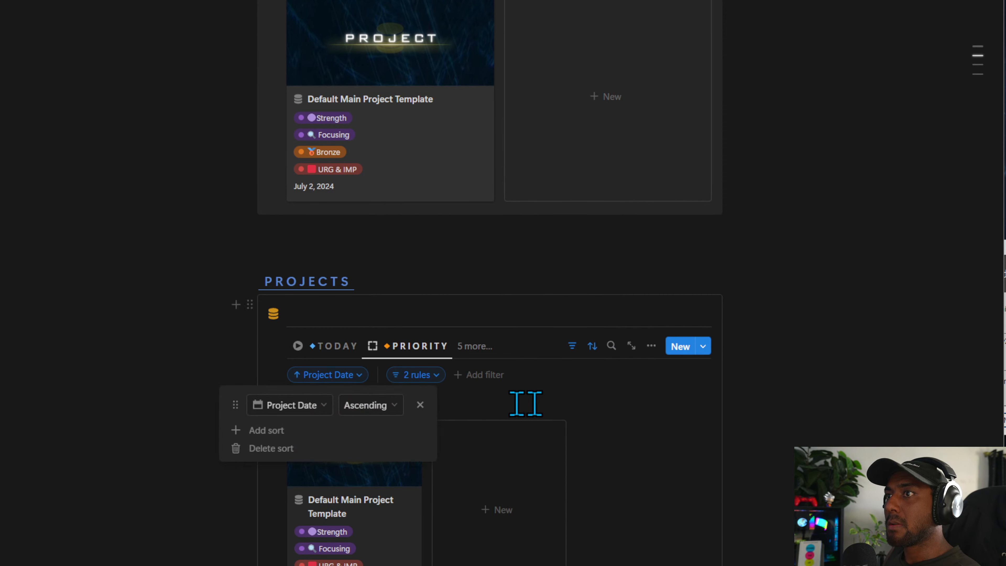
pyautogui.click(299, 431)
pyautogui.write('tier')
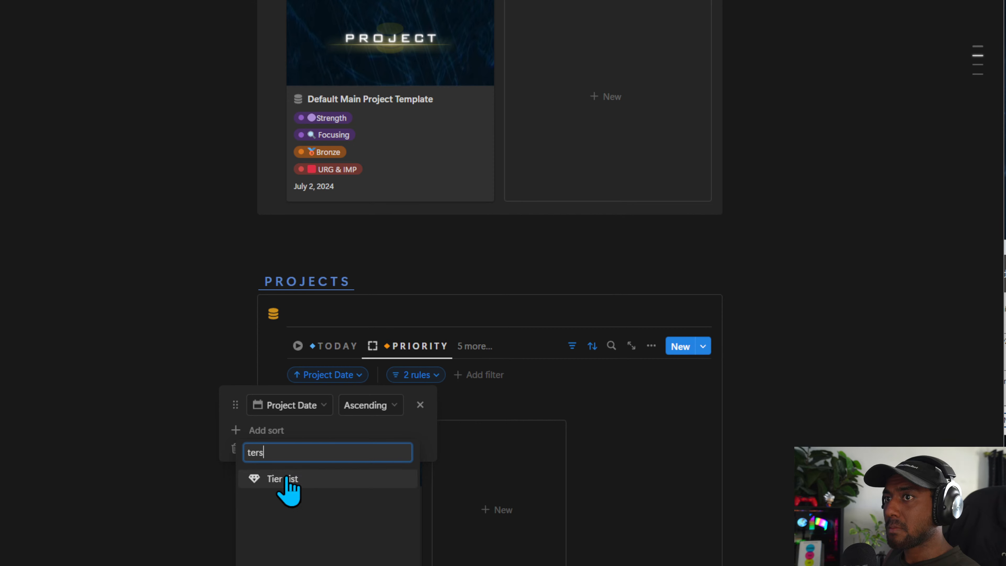
pyautogui.click(285, 478)
pyautogui.click(337, 474)
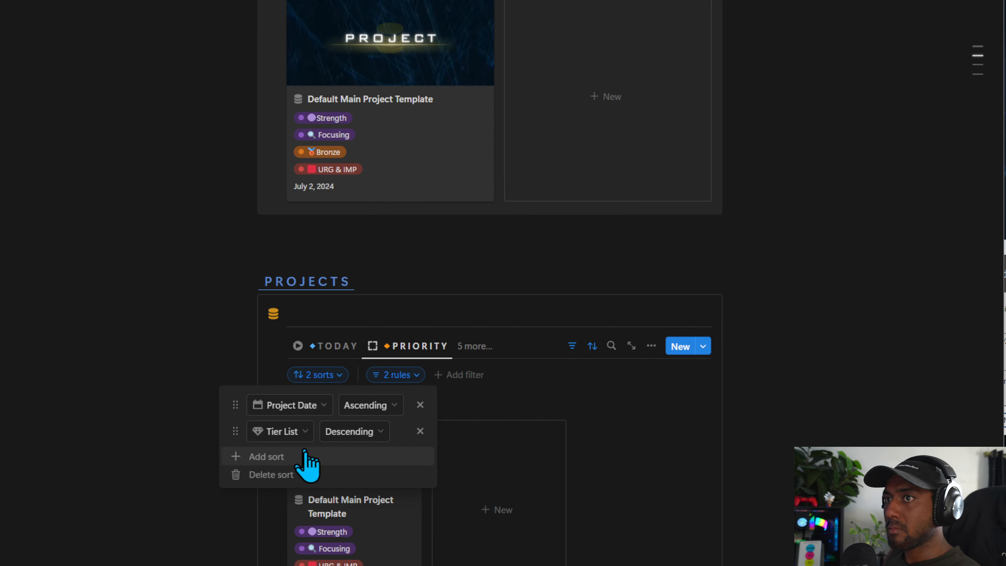
# Sort the TODAY view of PROJECTS by Status in descending order.
pyautogui.click(301, 458)
pyautogui.click(657, 408)
pyautogui.click(333, 346)
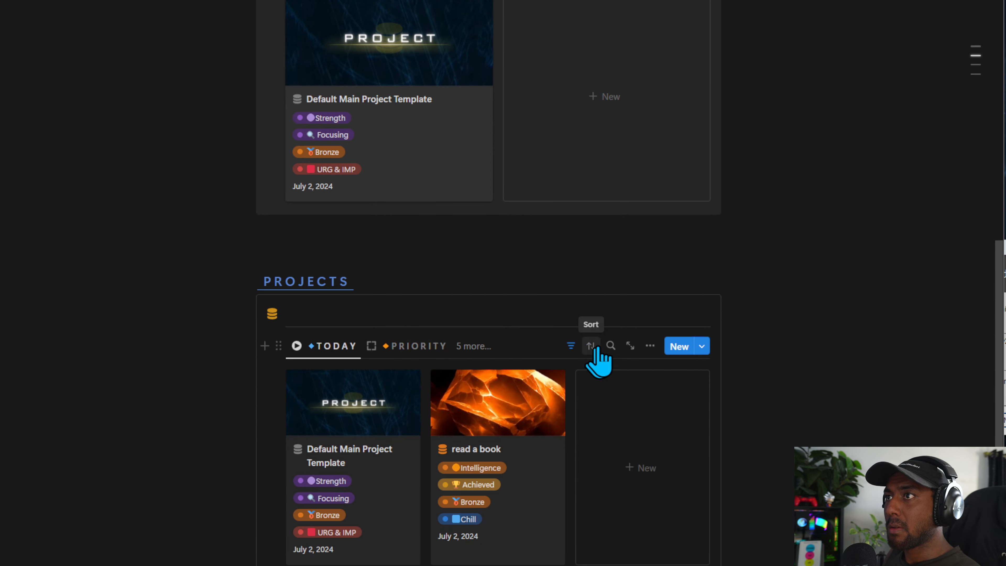
pyautogui.click(592, 345)
pyautogui.write('date')
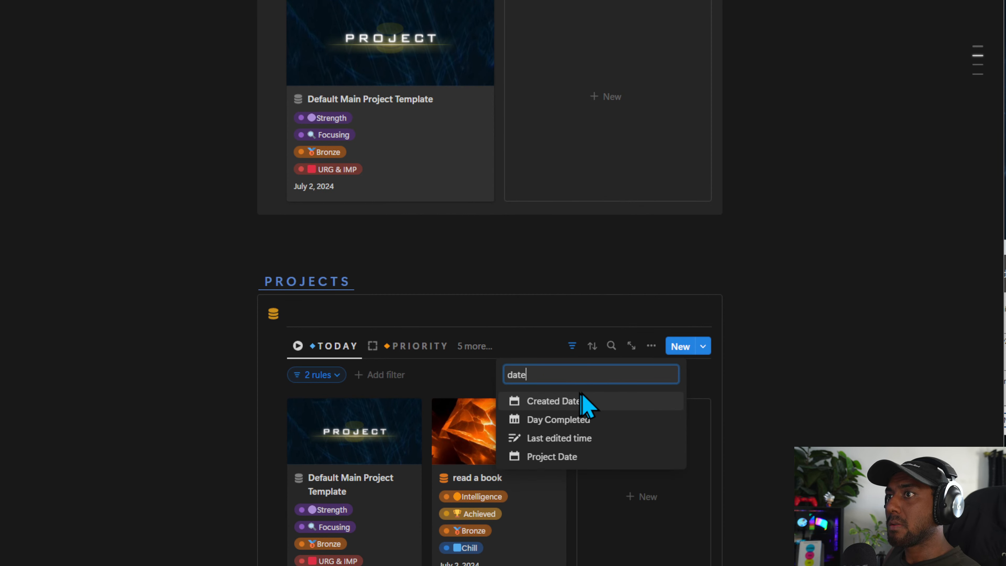
pyautogui.press('BackSpace')
pyautogui.press('BackSpace')
pyautogui.press('BackSpace')
pyautogui.press('BackSpace')
pyautogui.write('sta')
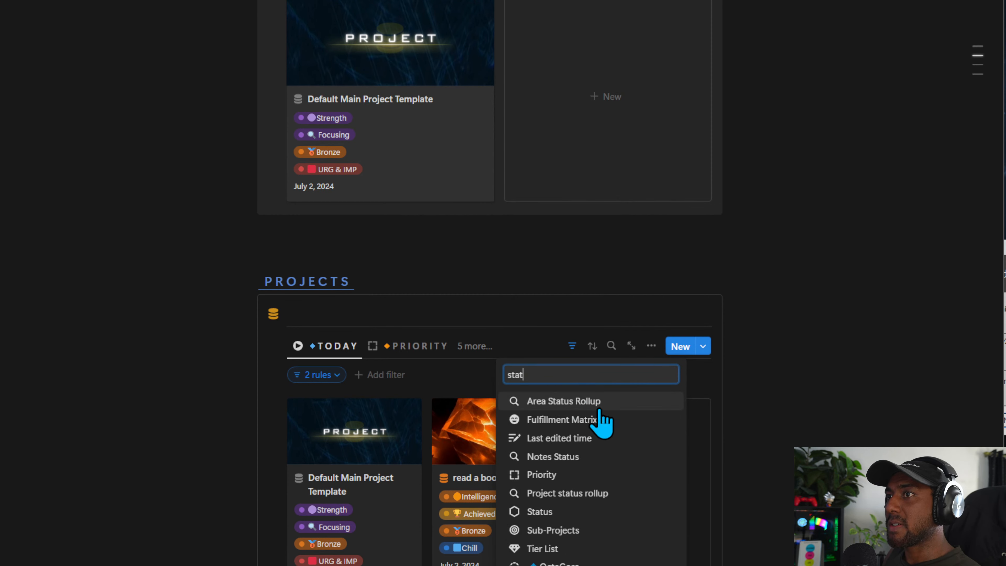
pyautogui.click(574, 510)
pyautogui.click(340, 405)
pyautogui.click(343, 448)
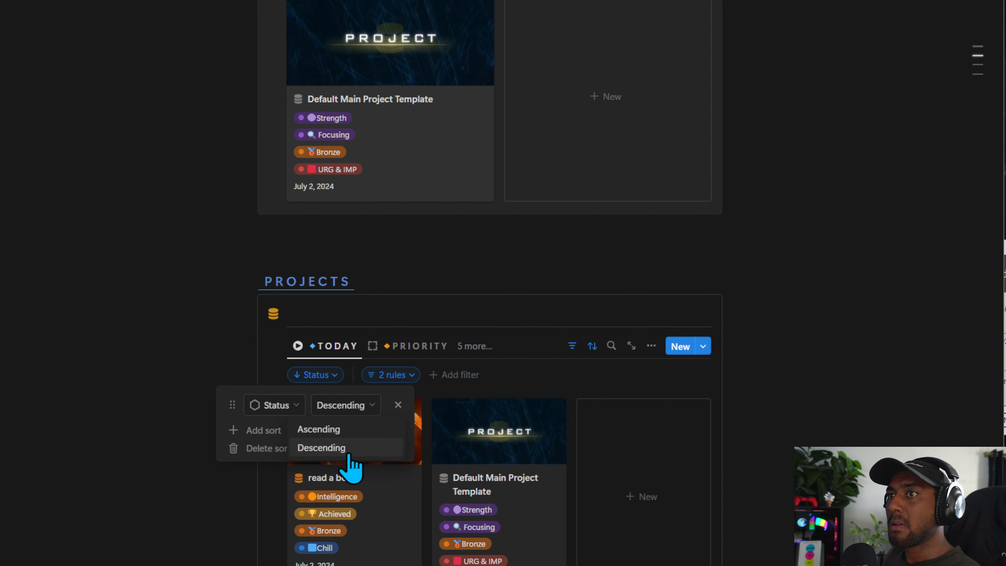
# Add Tier List ascending as the second sort of the TODAY view.
pyautogui.click(293, 431)
pyautogui.write('tier')
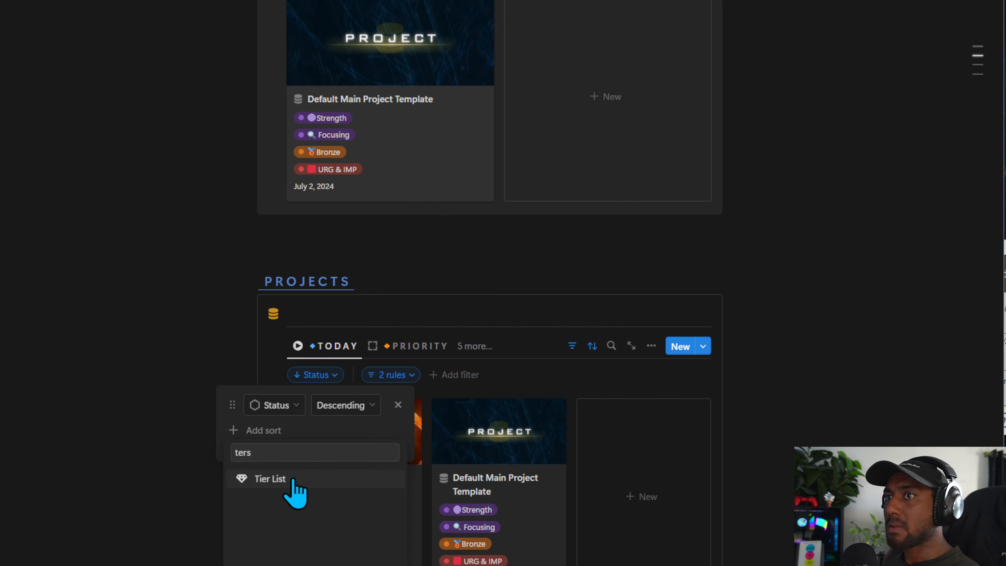
pyautogui.click(293, 479)
pyautogui.click(362, 433)
pyautogui.click(309, 455)
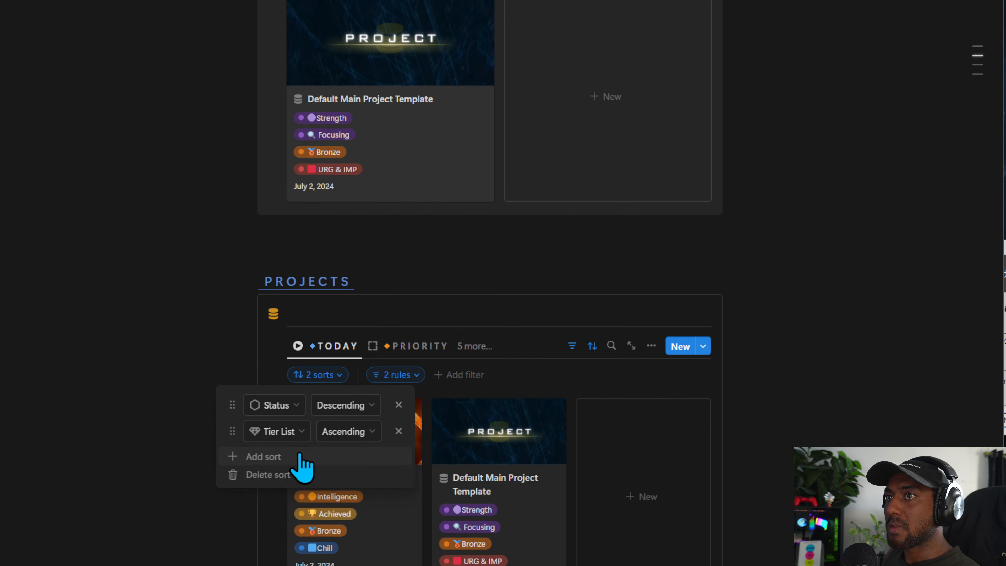
# Add Priority descending as the third sort of the TODAY view.
pyautogui.click(305, 456)
pyautogui.write('rty')
pyautogui.click(269, 523)
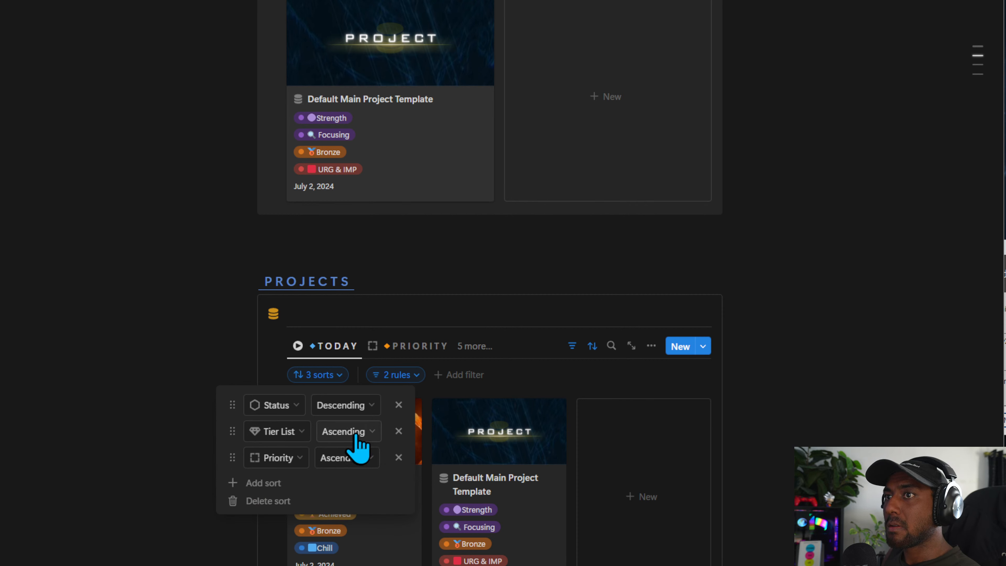
pyautogui.click(348, 457)
pyautogui.click(342, 501)
pyautogui.click(786, 432)
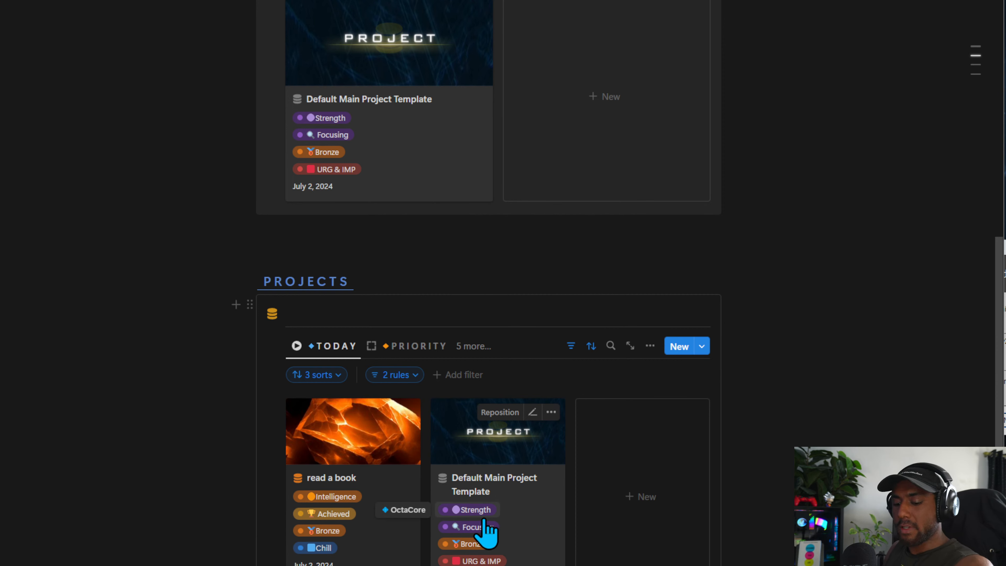
# Add a descending Status sort to the PRIORITY view of PROJECTS and move it above Project Date and Tier List.
pyautogui.click(396, 347)
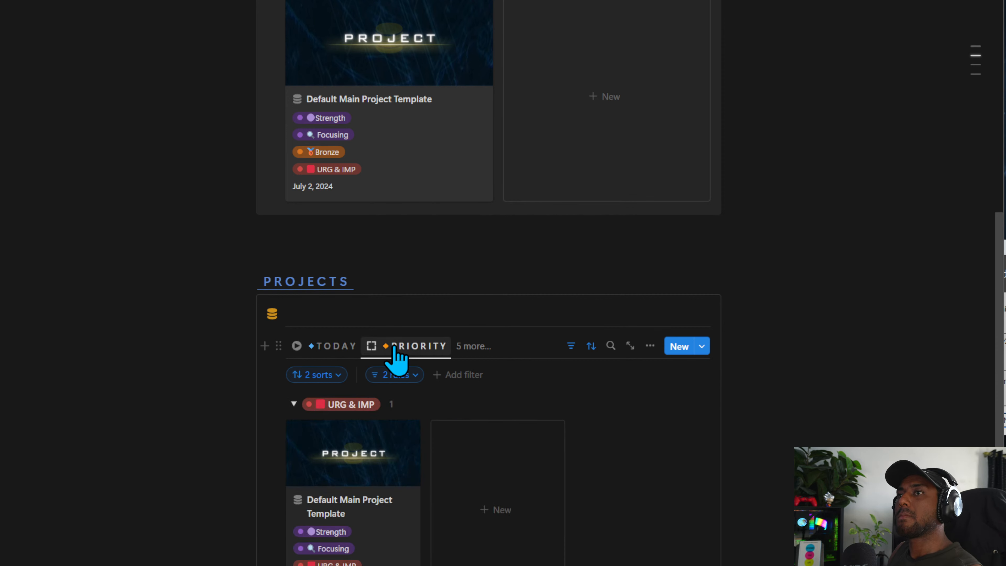
pyautogui.click(592, 346)
pyautogui.click(592, 346)
pyautogui.click(317, 374)
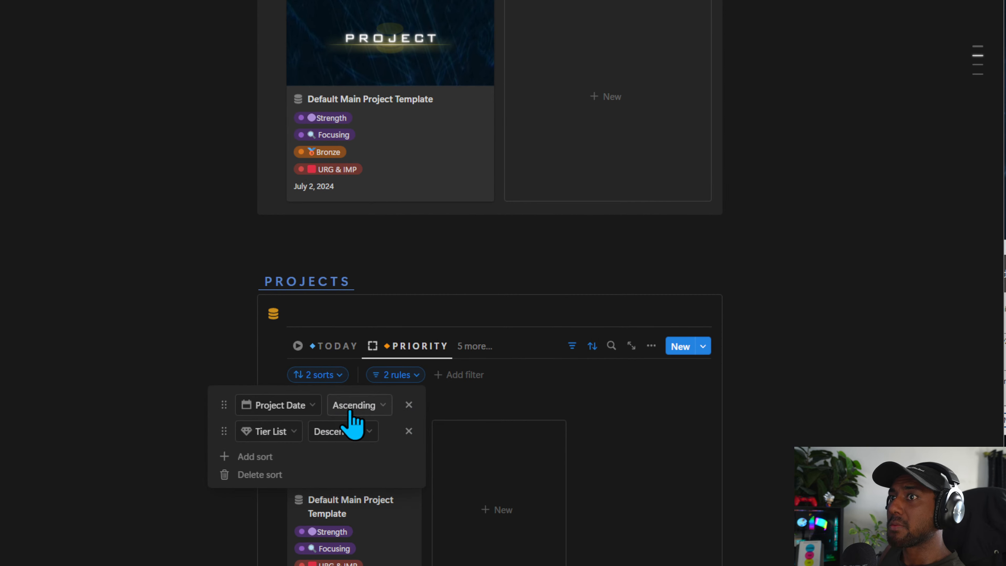
pyautogui.click(274, 460)
pyautogui.write('stat')
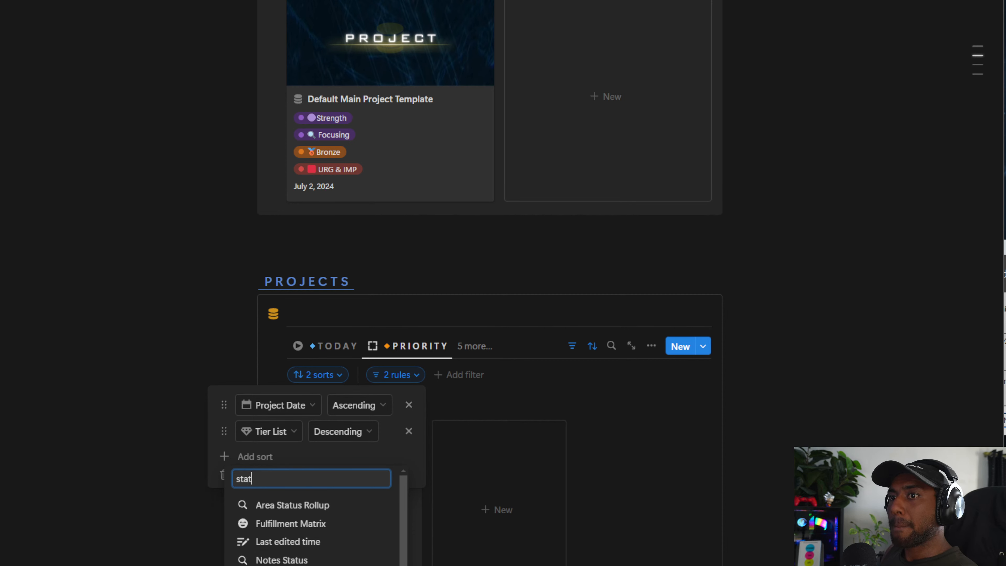
pyautogui.press('Return')
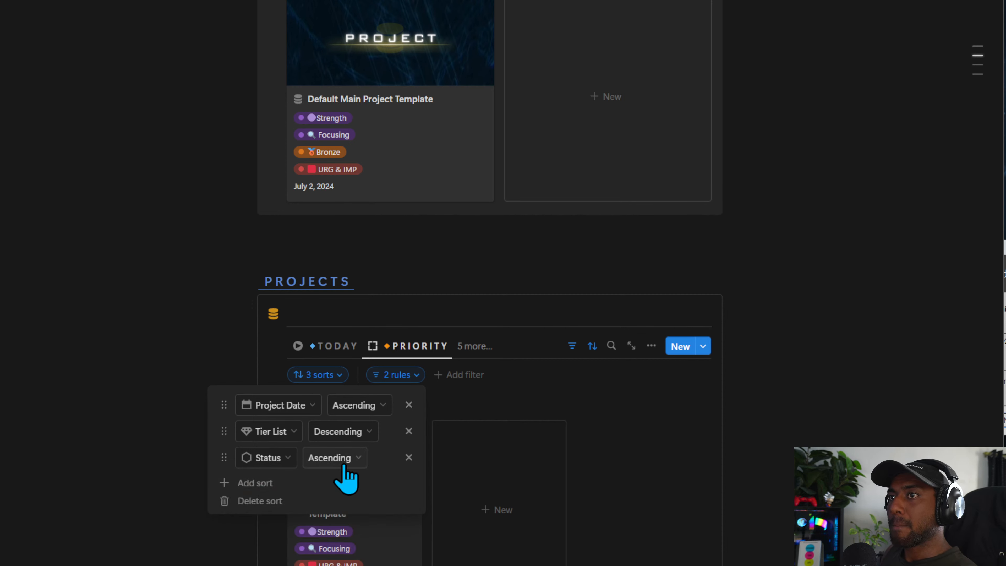
pyautogui.click(337, 458)
pyautogui.click(334, 499)
pyautogui.moveTo(223, 457); pyautogui.dragTo(237, 406)
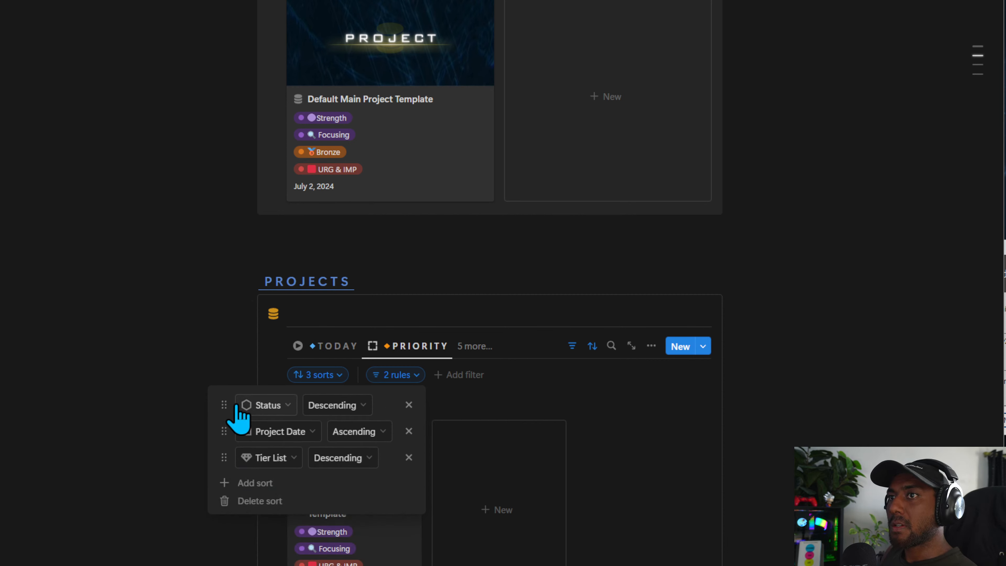
pyautogui.click(607, 396)
# Collapse the sort and filter bar in the ACHIEVEMENTS view of PROJECTS and return to the TODAY view.
pyautogui.click(468, 347)
pyautogui.click(450, 435)
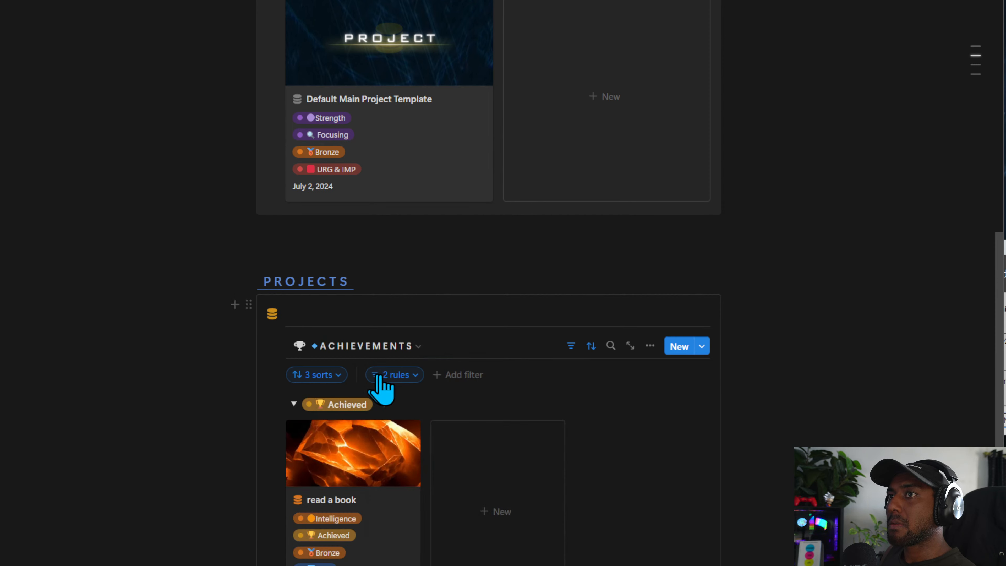
pyautogui.click(592, 346)
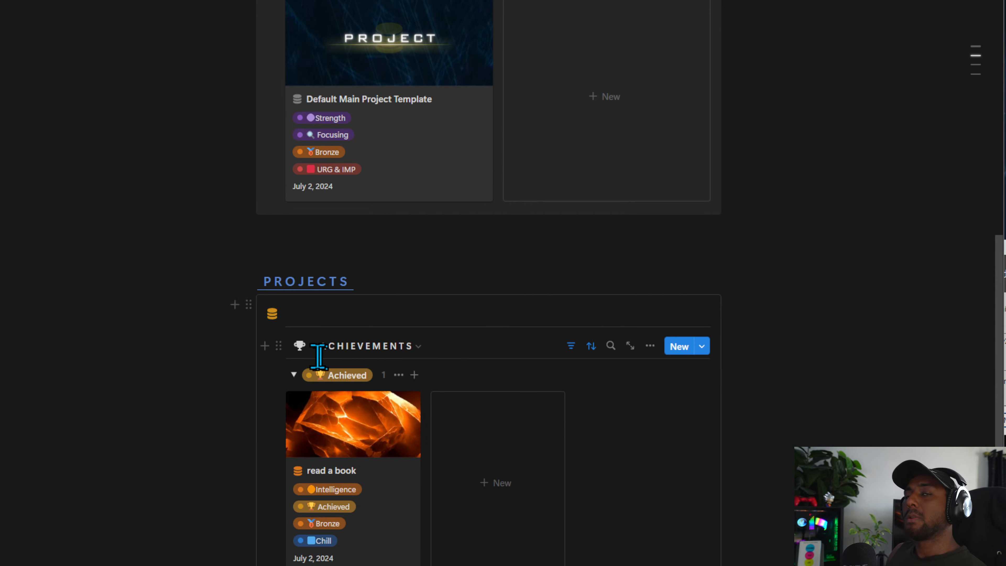
pyautogui.click(323, 342)
pyautogui.click(358, 398)
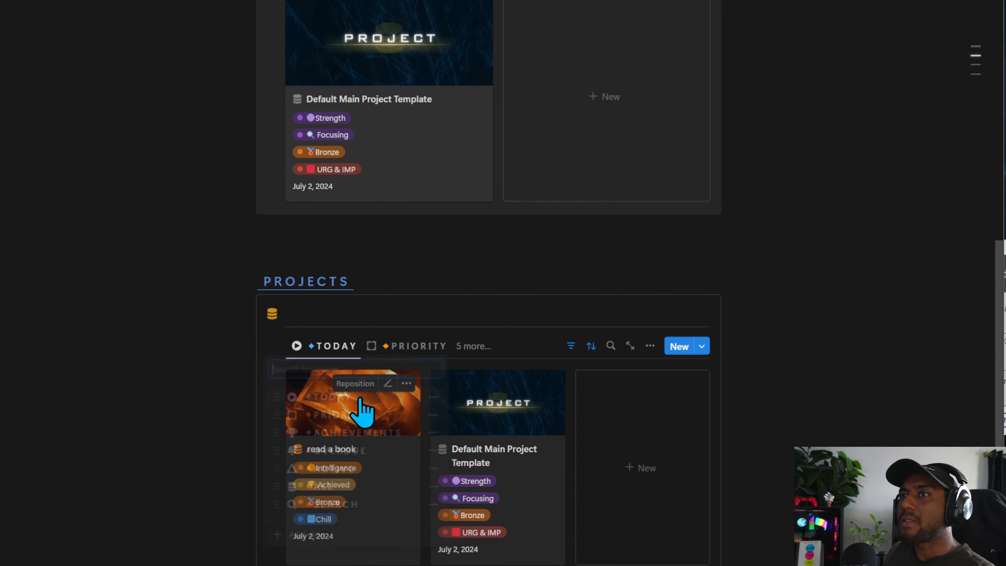
# Go back to Phone Dashboards in the previewed page and open APTN Dashboard - Phone.
pyautogui.scroll(-5, 658, 386)
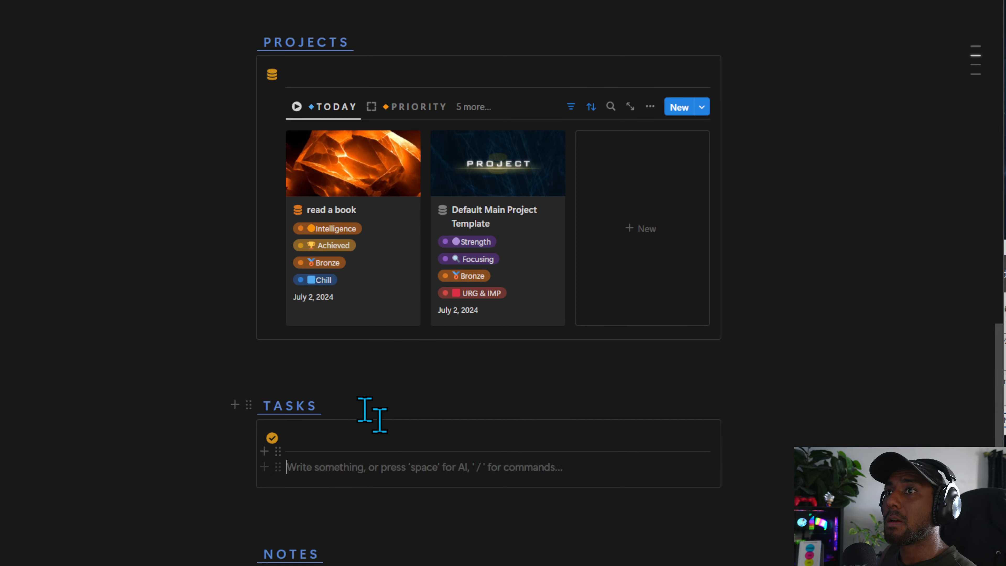
pyautogui.scroll(15, 373, 415)
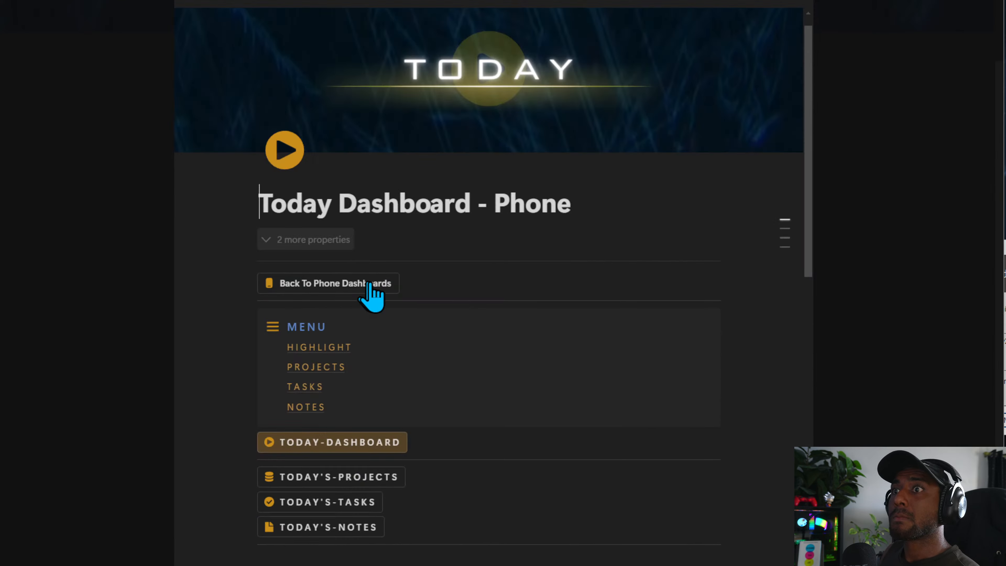
pyautogui.scroll(-5, 408, 274)
pyautogui.scroll(5, 460, 310)
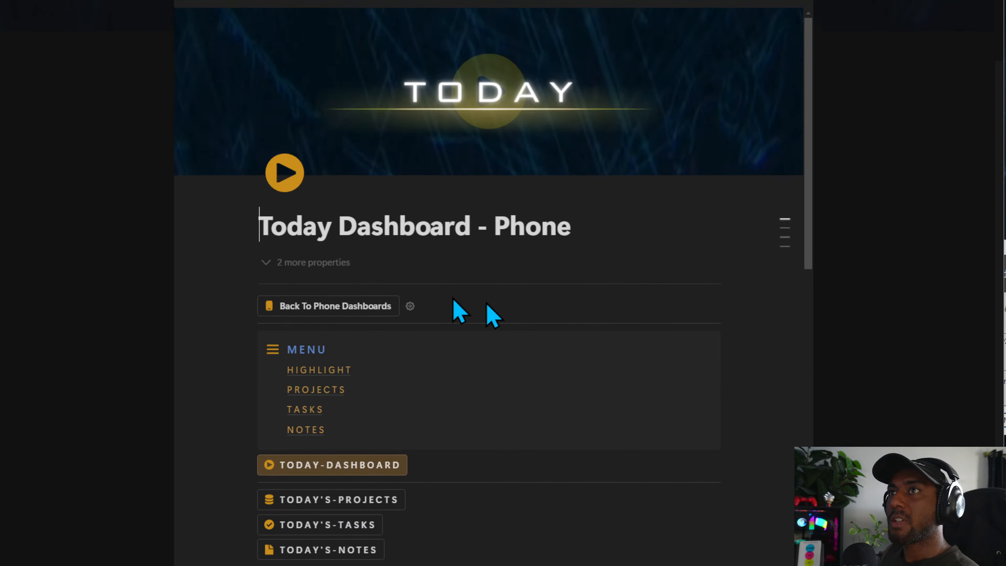
pyautogui.click(339, 307)
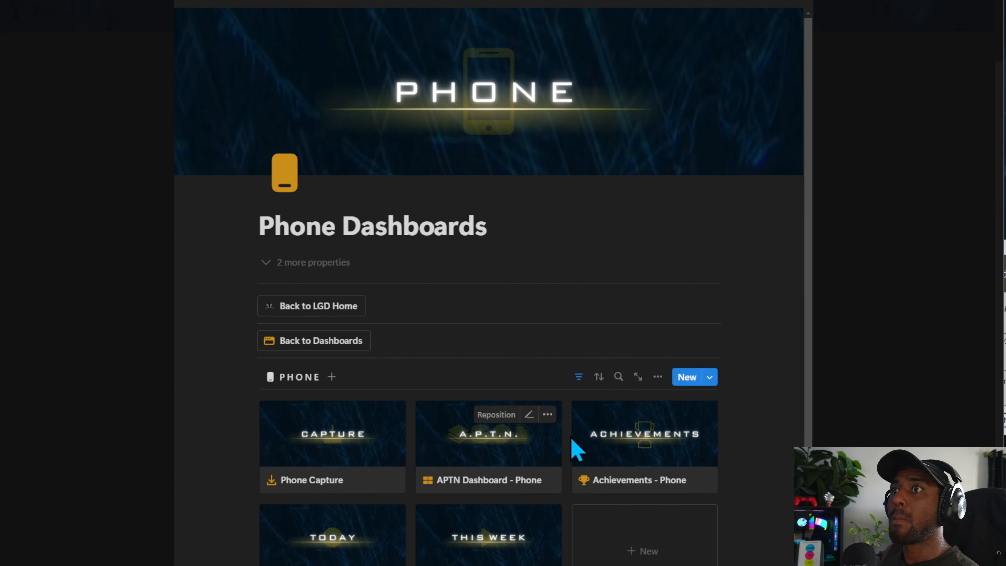
pyautogui.click(447, 455)
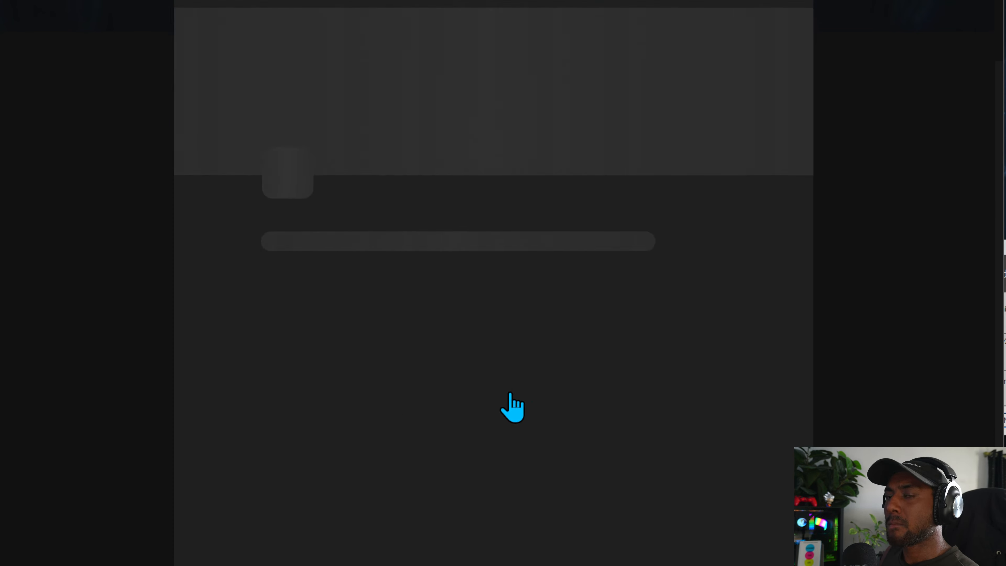
# Copy the linked tasks database from the APTN Dashboard - Phone page and paste it into the TASKS callout of the Today dashboard.
pyautogui.scroll(-15, 506, 415)
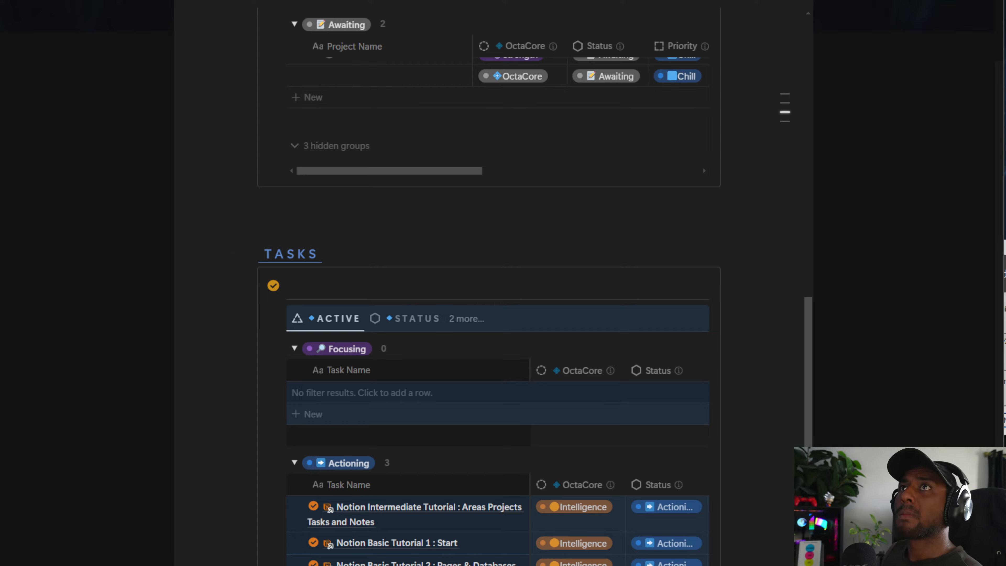
pyautogui.click(387, 2)
pyautogui.scroll(-15, 436, 456)
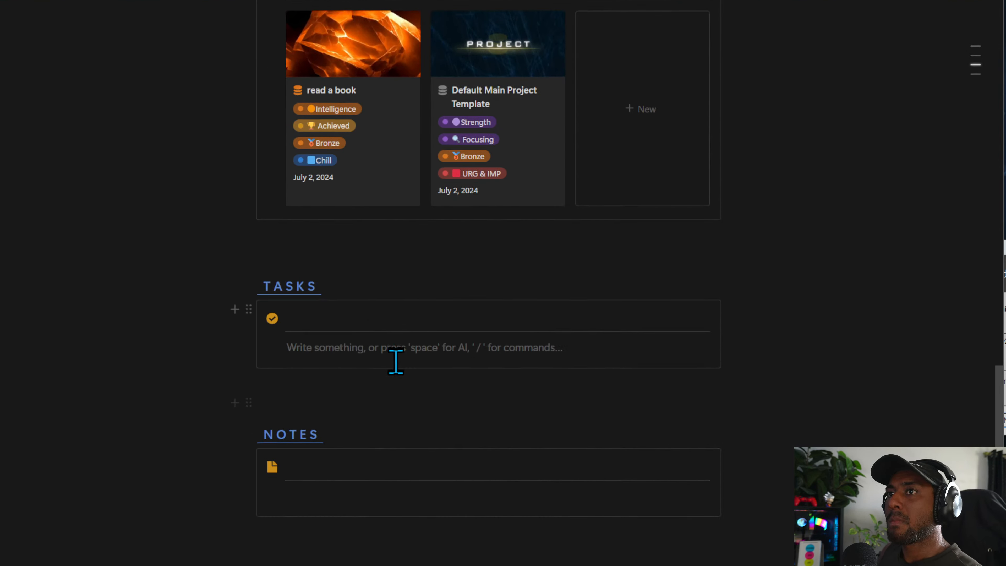
pyautogui.hotkey('ctrl', 'v')
# Rename the STATUS view of TASKS to ALL and change its icon to a circled check mark.
pyautogui.click(468, 351)
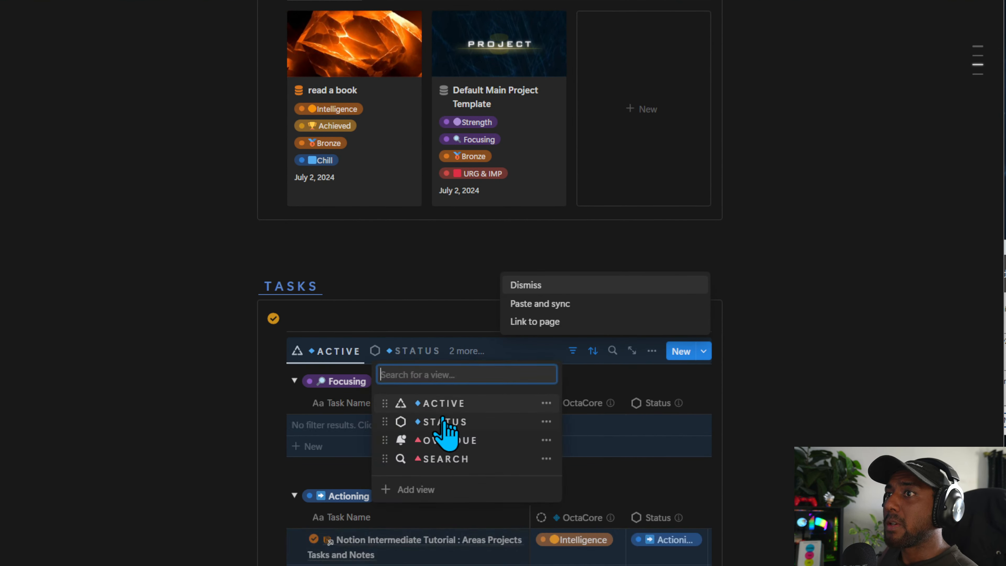
pyautogui.click(546, 422)
pyautogui.click(523, 462)
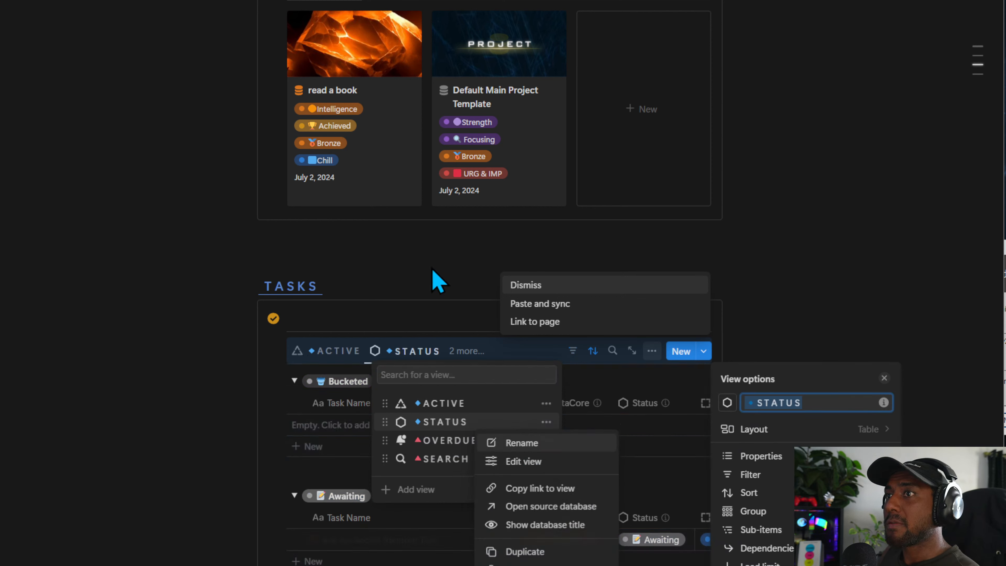
pyautogui.click(825, 409)
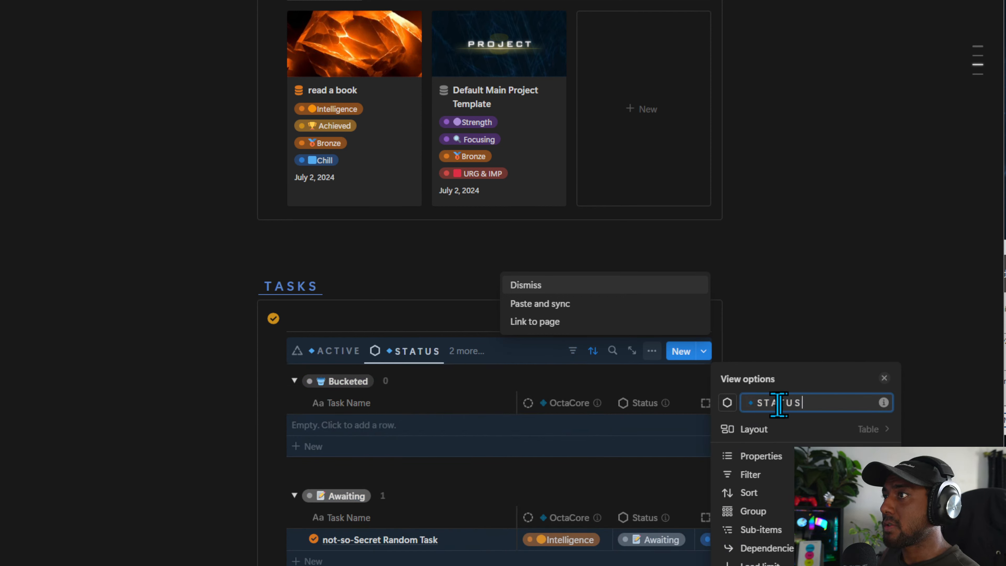
pyautogui.click(727, 403)
pyautogui.write('check')
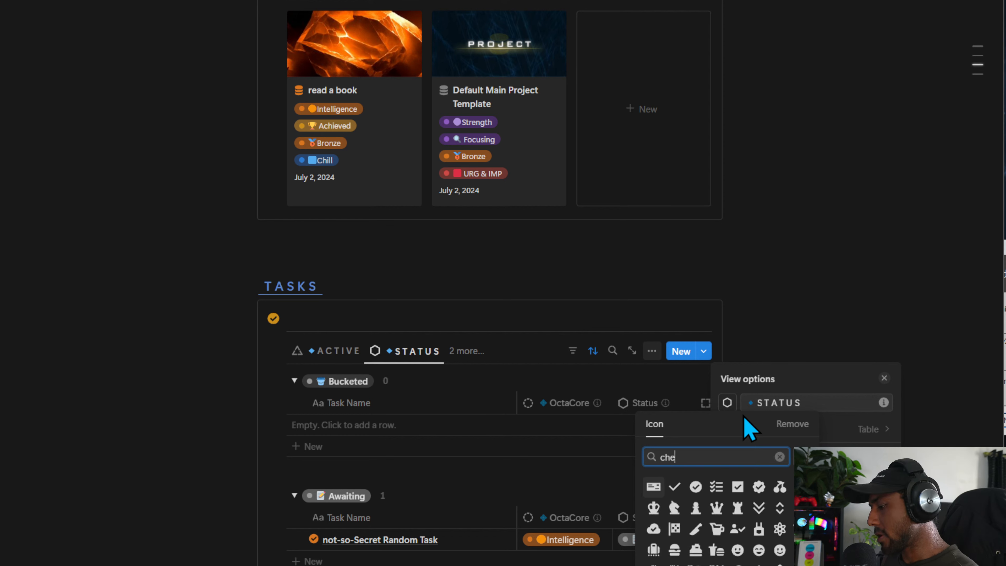
pyautogui.click(694, 484)
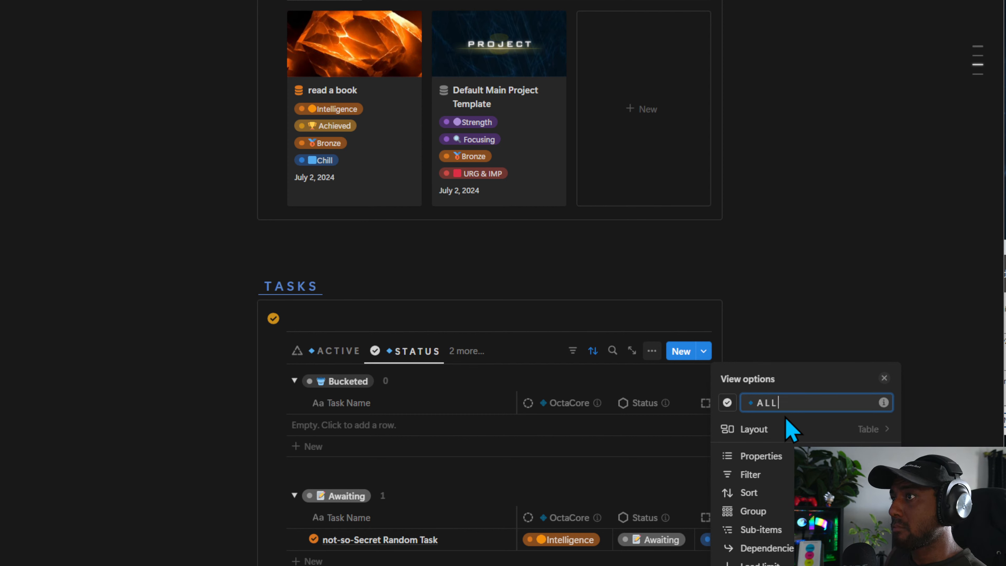
pyautogui.click(784, 285)
# Move the OVERDUE view to the front of the TASKS views and open it.
pyautogui.click(442, 352)
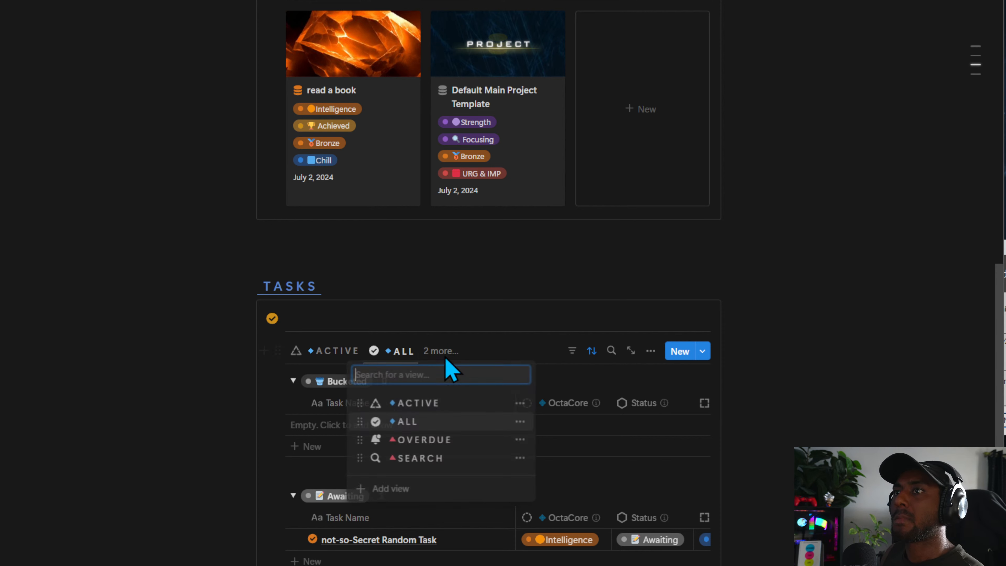
pyautogui.moveTo(424, 440); pyautogui.dragTo(442, 421)
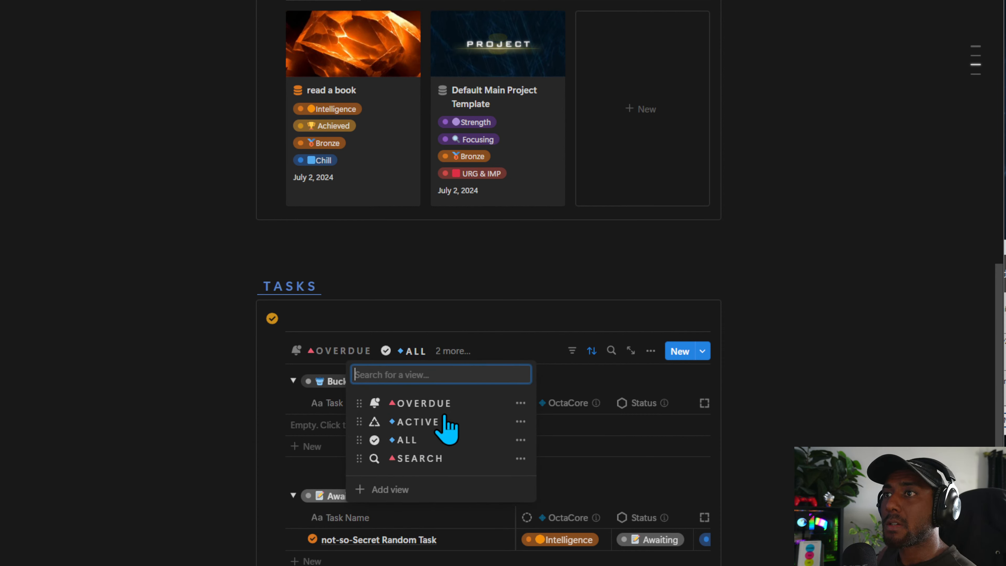
pyautogui.click(423, 407)
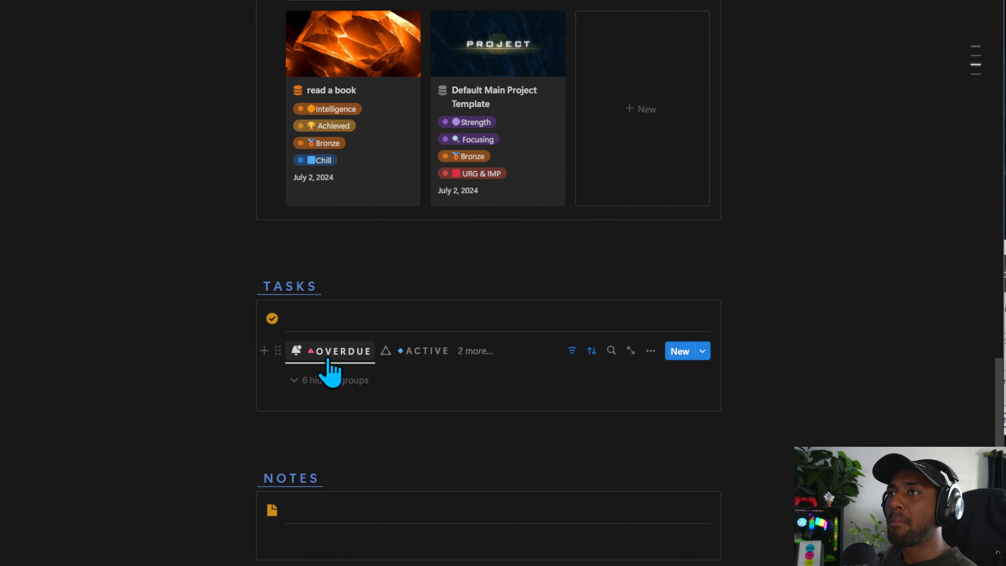
# Add a new view to TASKS linked to the Tasks Database, based on its existing Gallery view.
pyautogui.click(475, 351)
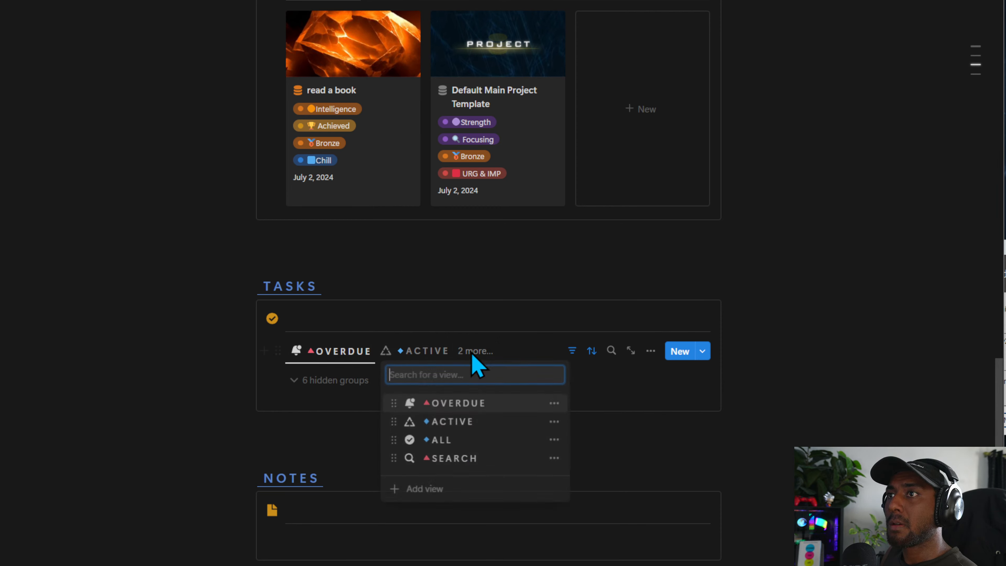
pyautogui.click(439, 490)
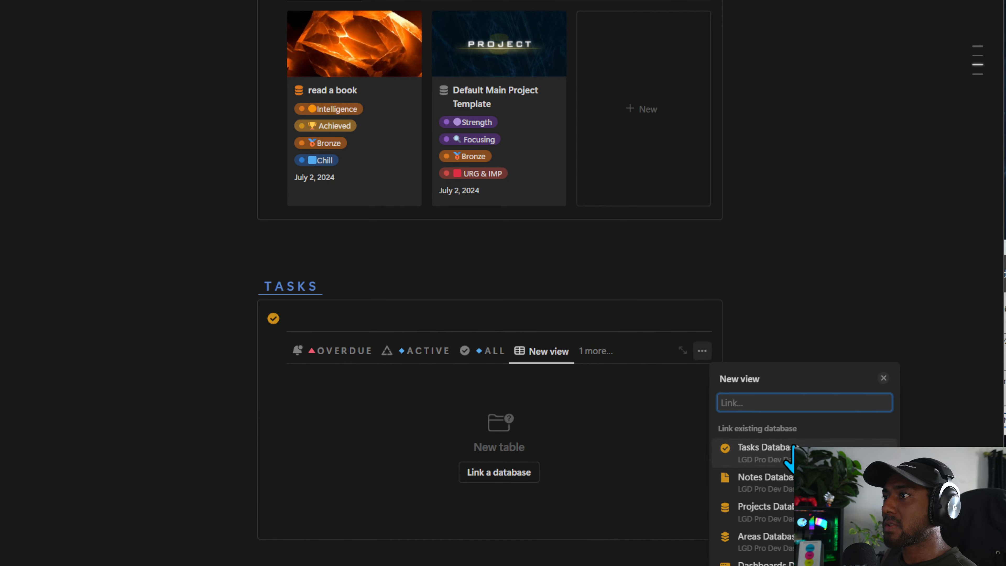
pyautogui.click(872, 450)
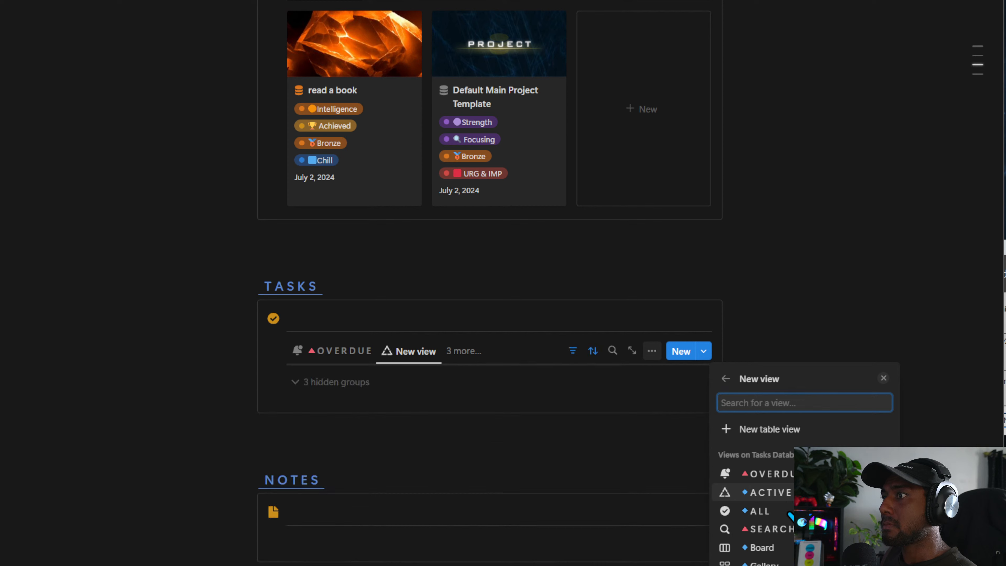
pyautogui.click(783, 562)
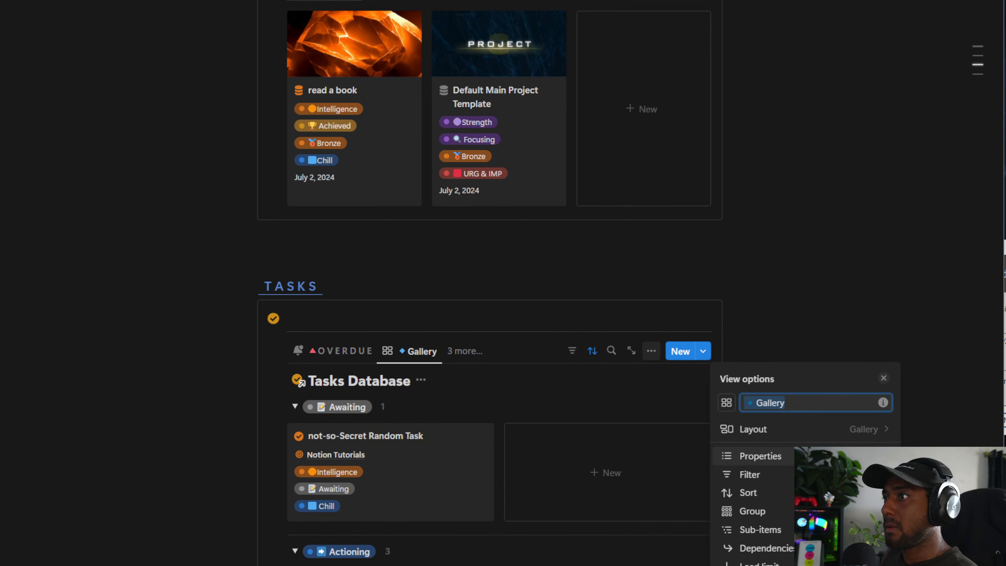
# Remove the grouping from the new Gallery view of TASKS and hide its database title.
pyautogui.click(752, 510)
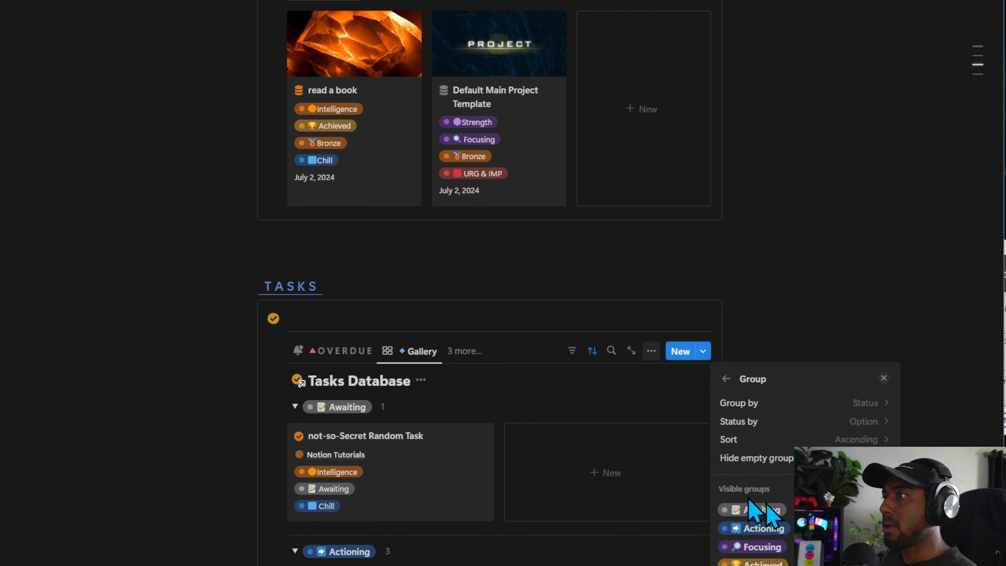
pyautogui.click(756, 403)
pyautogui.click(751, 435)
pyautogui.click(426, 387)
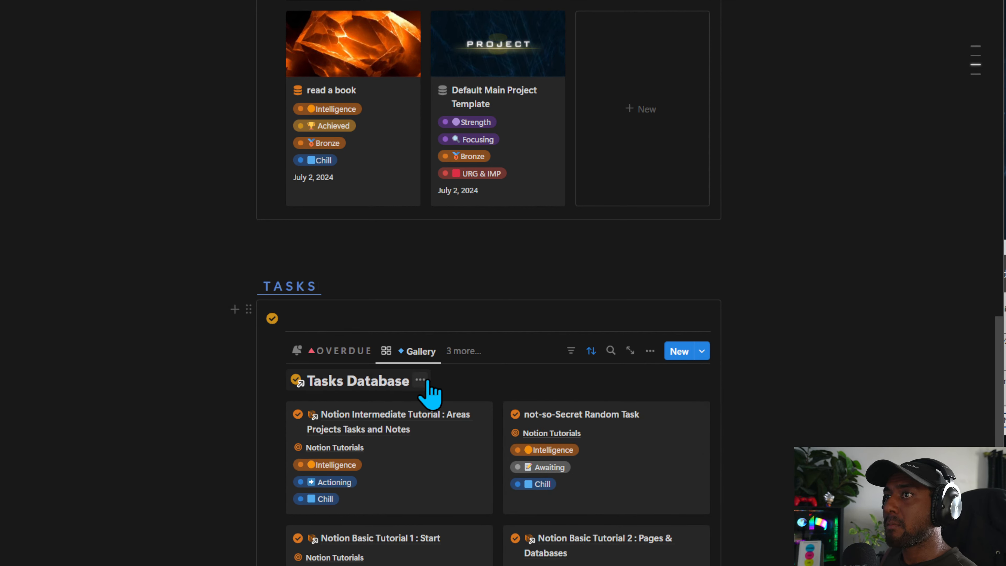
pyautogui.click(420, 380)
pyautogui.click(416, 449)
# Change the Gallery view's icon to a circled play symbol and rename the view TODAY.
pyautogui.click(411, 351)
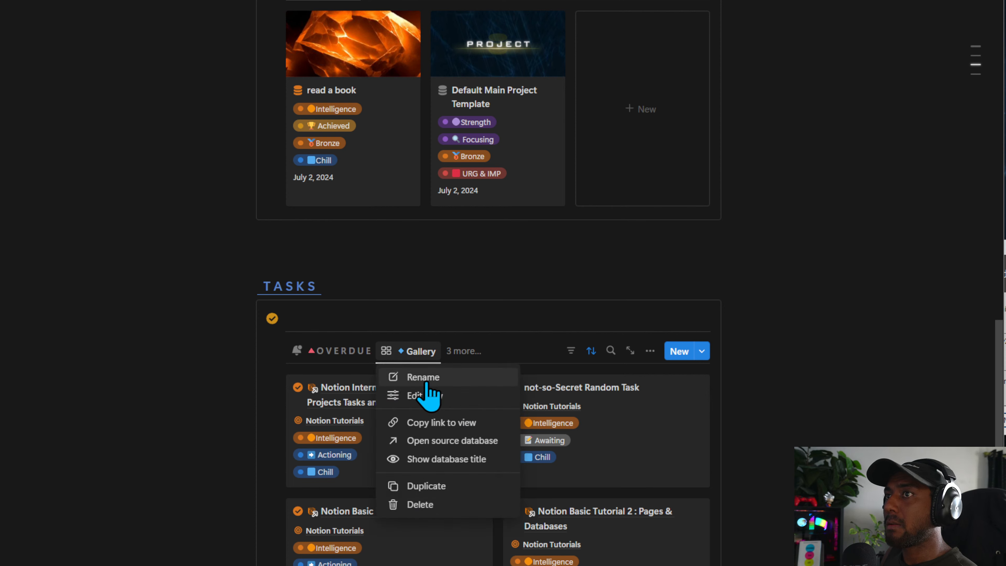
pyautogui.click(427, 394)
pyautogui.click(726, 403)
pyautogui.click(674, 531)
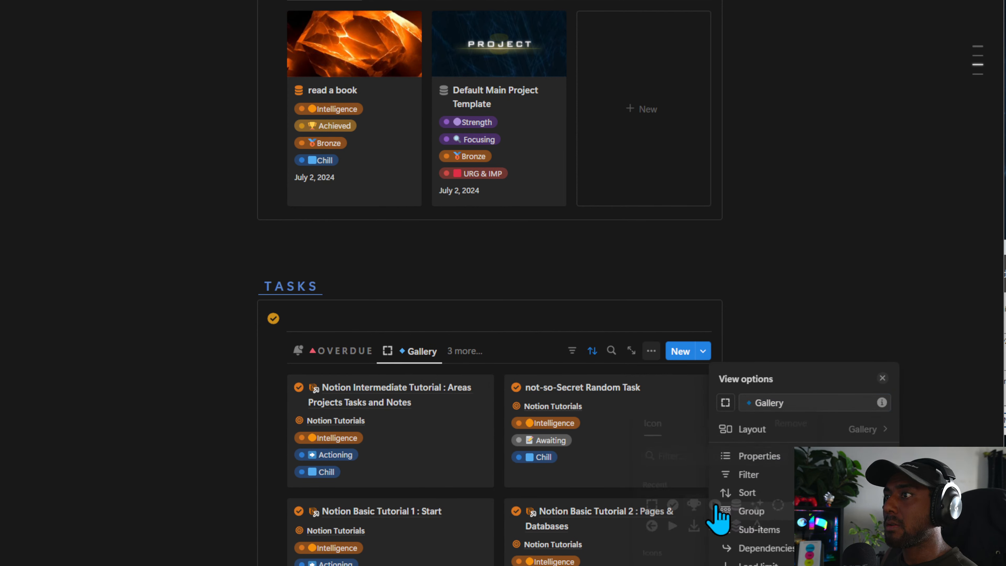
pyautogui.click(728, 406)
pyautogui.click(714, 508)
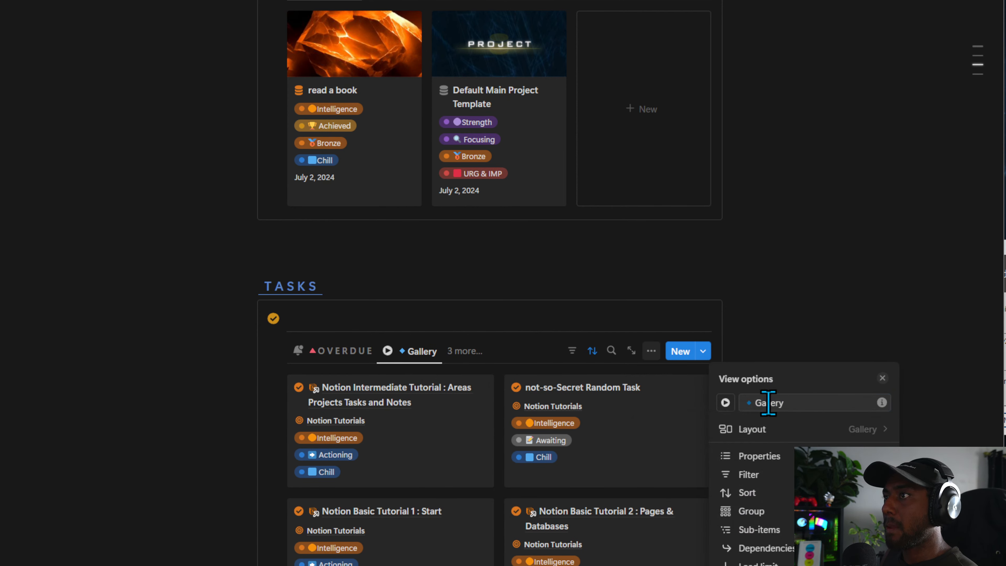
pyautogui.click(765, 404)
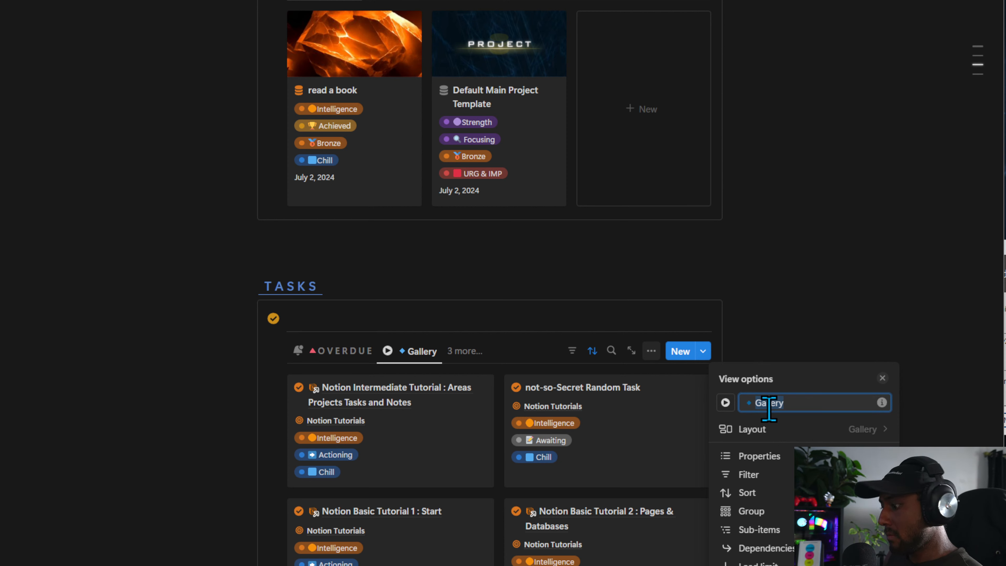
pyautogui.write('TODAY')
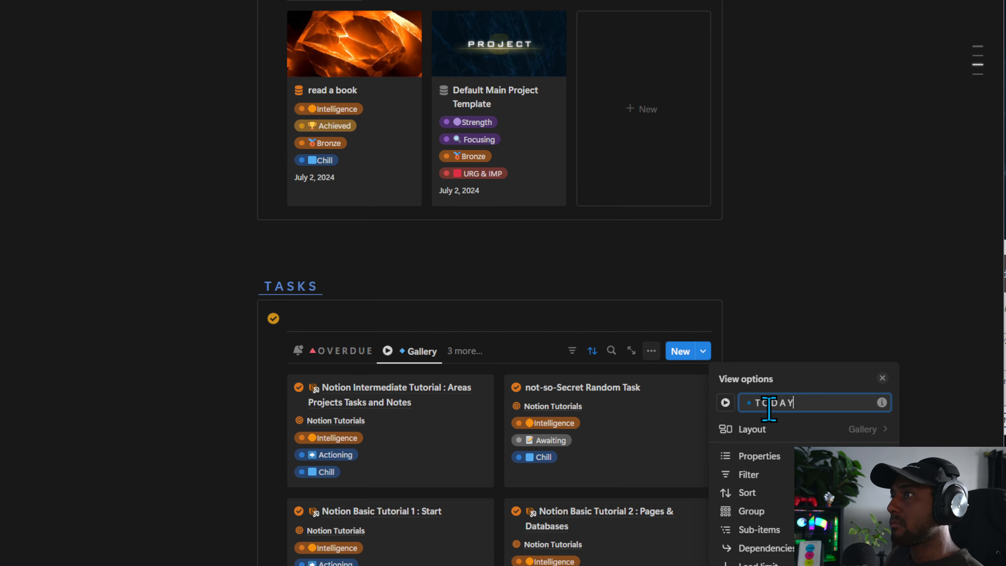
pyautogui.click(378, 314)
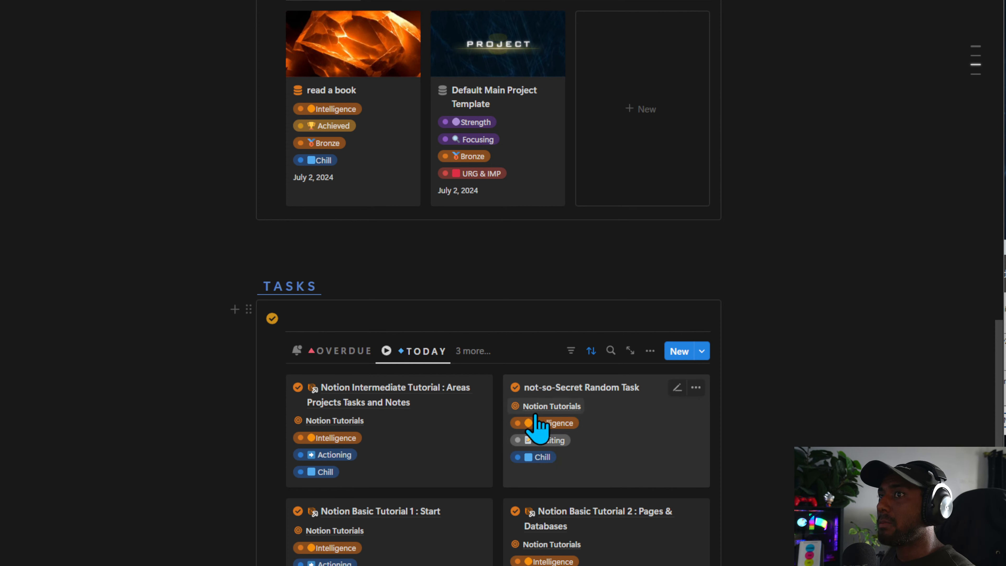
# Review the TODAY view's properties and try a smaller card size for its gallery layout.
pyautogui.click(650, 351)
pyautogui.click(749, 456)
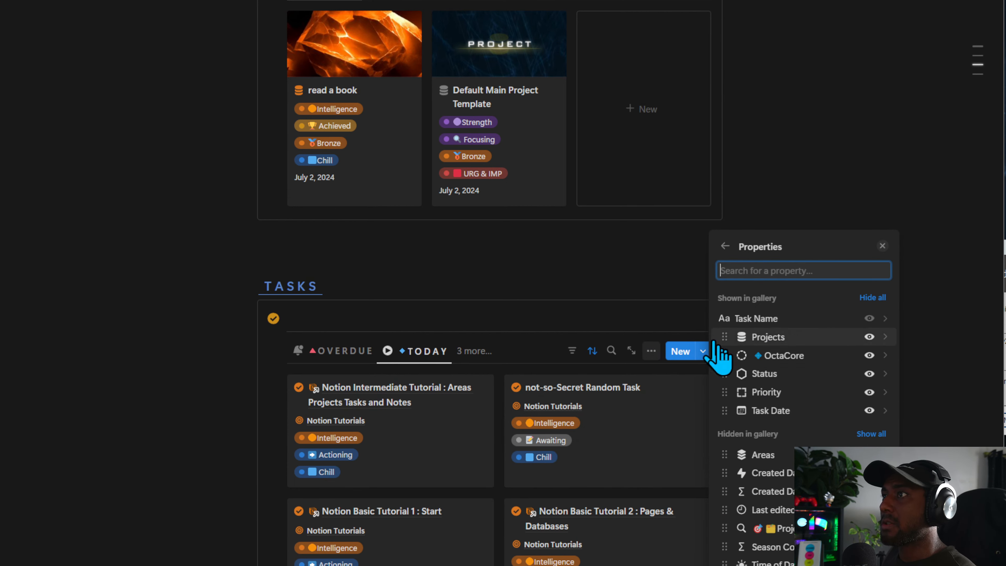
pyautogui.click(570, 311)
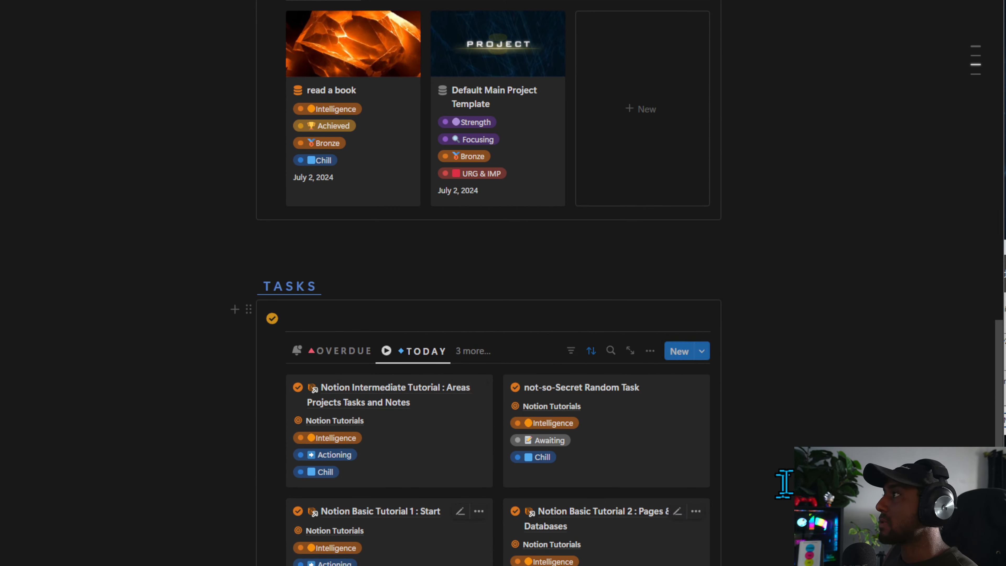
pyautogui.click(650, 351)
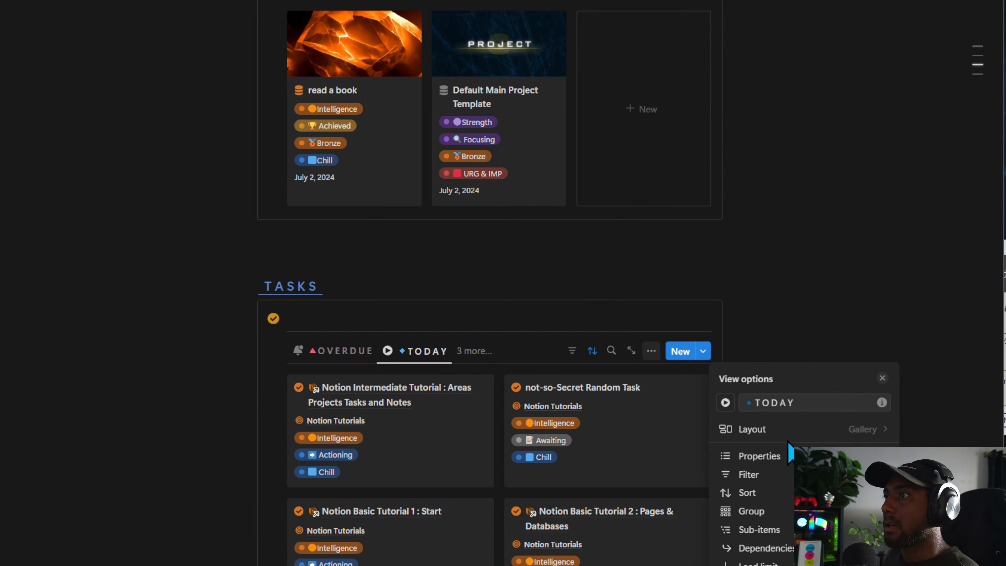
pyautogui.click(789, 430)
pyautogui.click(788, 559)
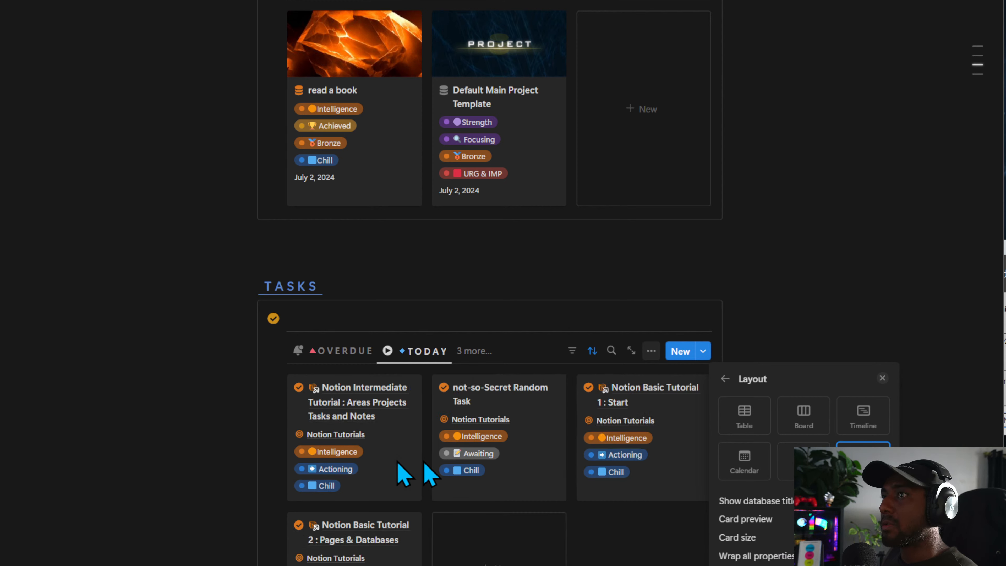
pyautogui.click(781, 525)
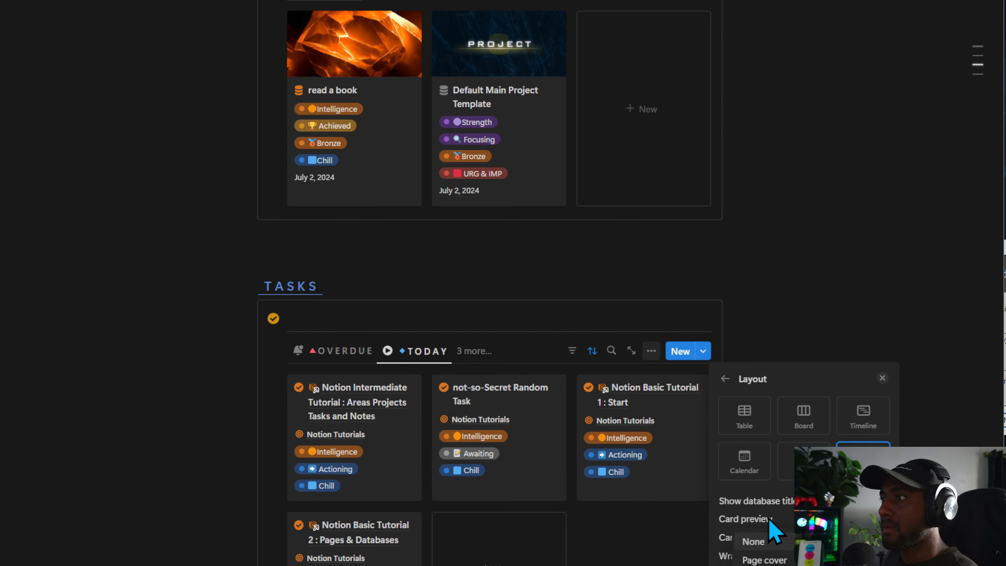
pyautogui.click(778, 537)
pyautogui.click(778, 538)
pyautogui.click(778, 565)
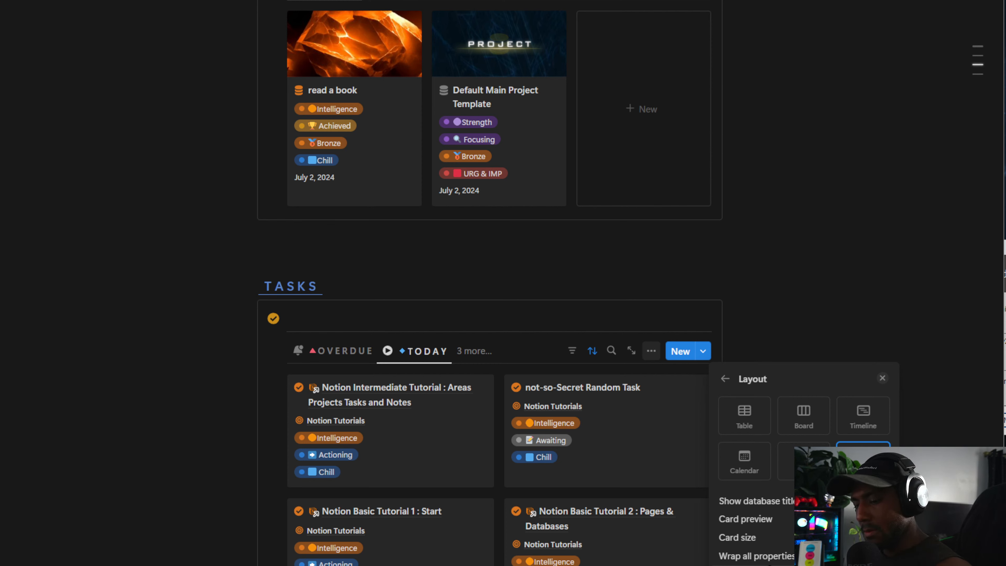
# Move the TODAY view to the front of the TASKS views and rename it TODAY-GALLERY.
pyautogui.click(423, 351)
pyautogui.moveTo(420, 352); pyautogui.dragTo(325, 359)
pyautogui.click(330, 352)
pyautogui.click(404, 393)
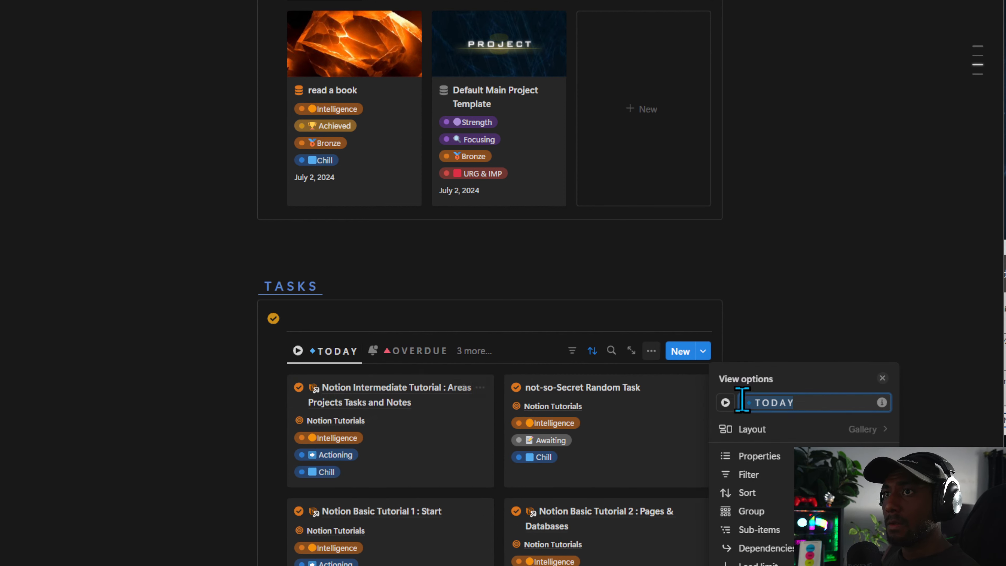
pyautogui.click(842, 400)
pyautogui.write('-')
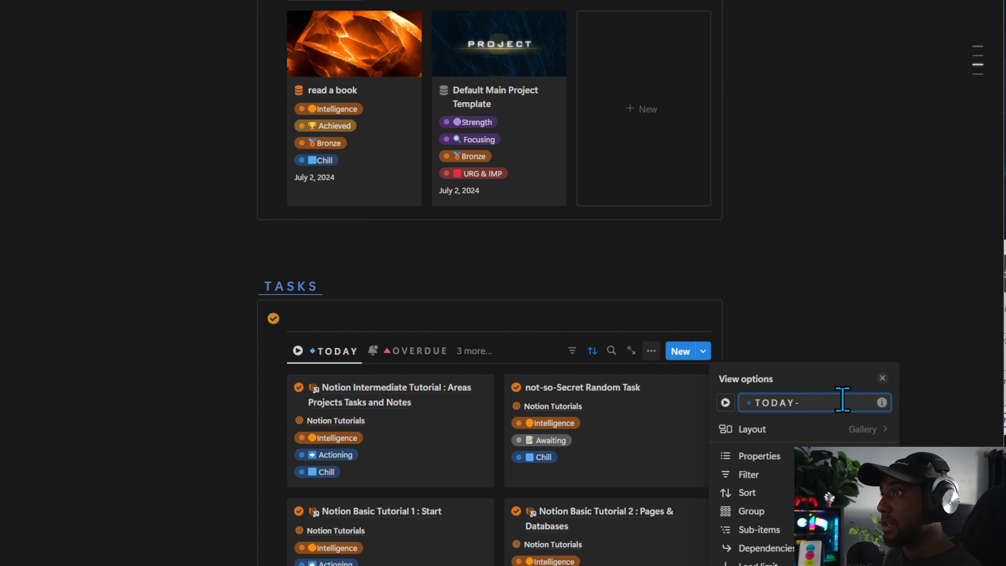
pyautogui.write('GA')
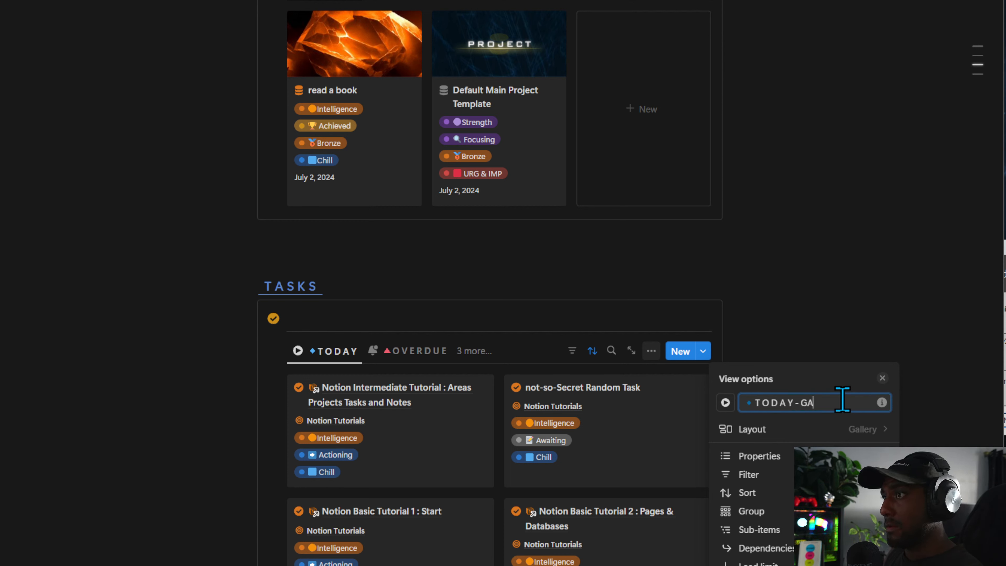
pyautogui.press('BackSpace')
pyautogui.write('ALLER')
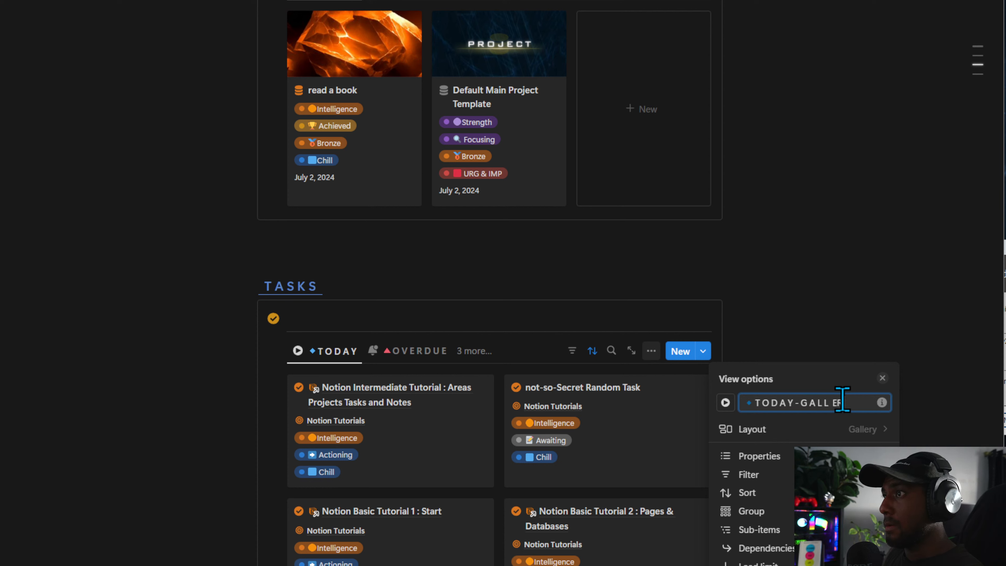
pyautogui.press('BackSpace')
pyautogui.write('E')
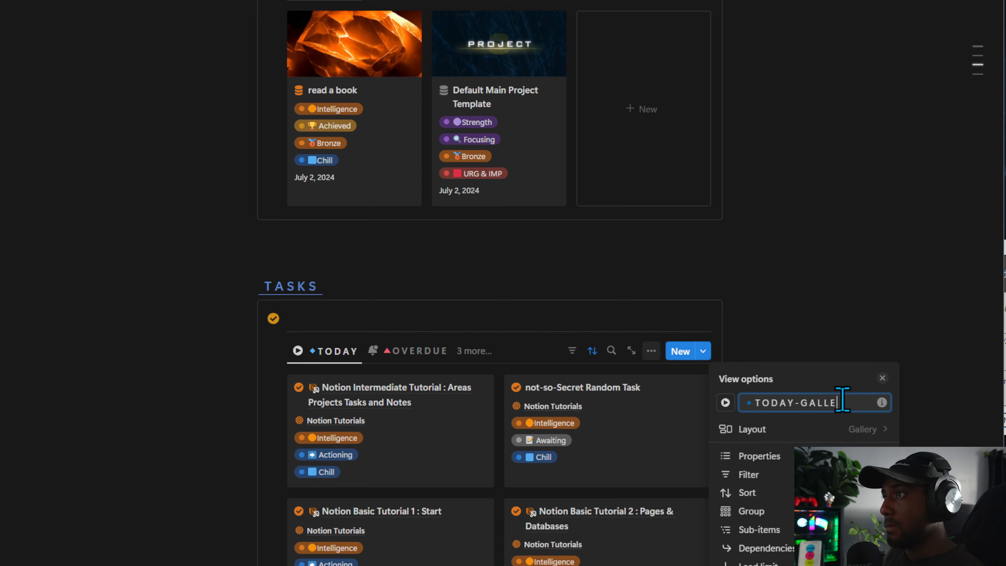
pyautogui.write('RY')
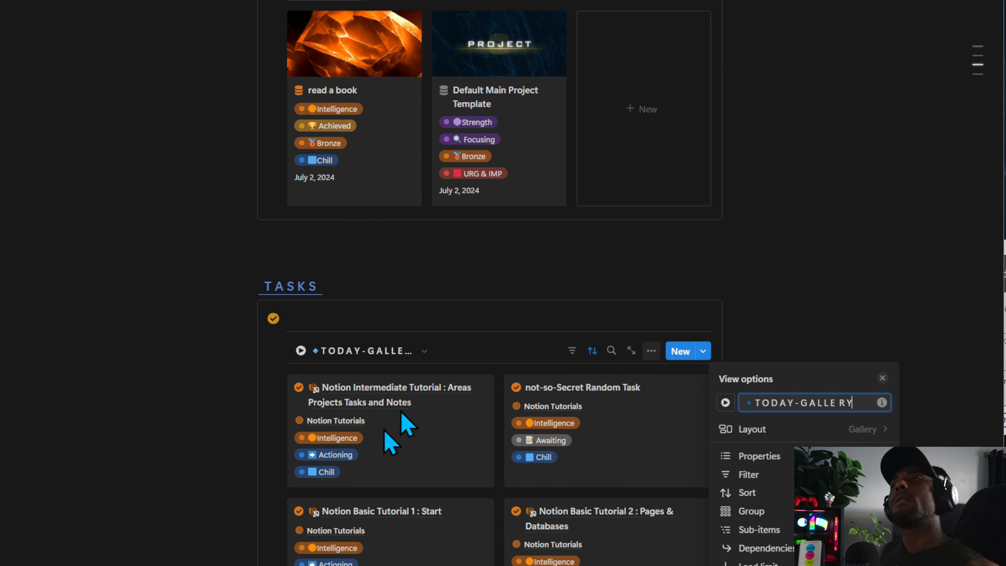
pyautogui.click(327, 380)
pyautogui.click(336, 351)
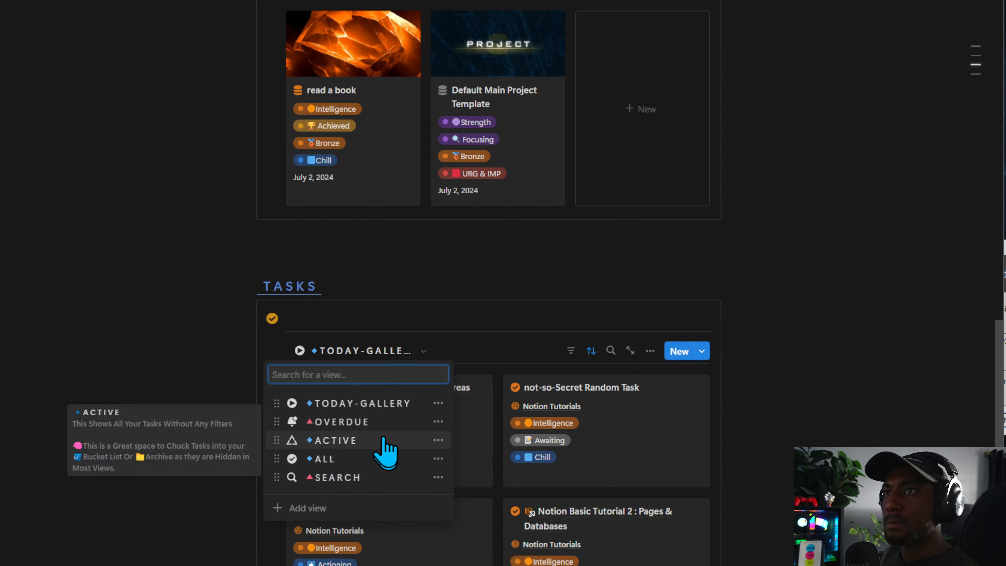
pyautogui.click(437, 403)
pyautogui.click(408, 441)
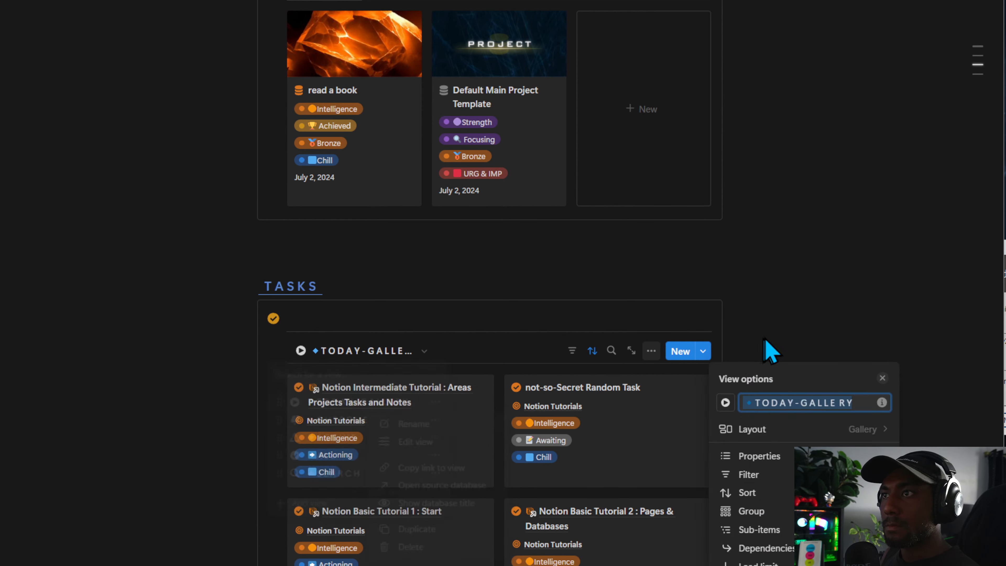
pyautogui.click(828, 402)
pyautogui.click(340, 359)
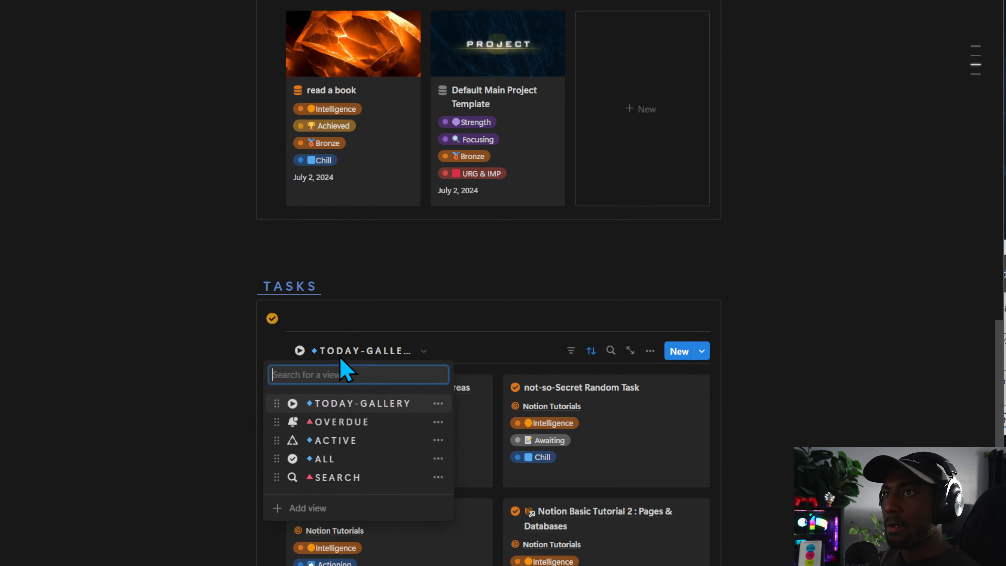
pyautogui.click(438, 402)
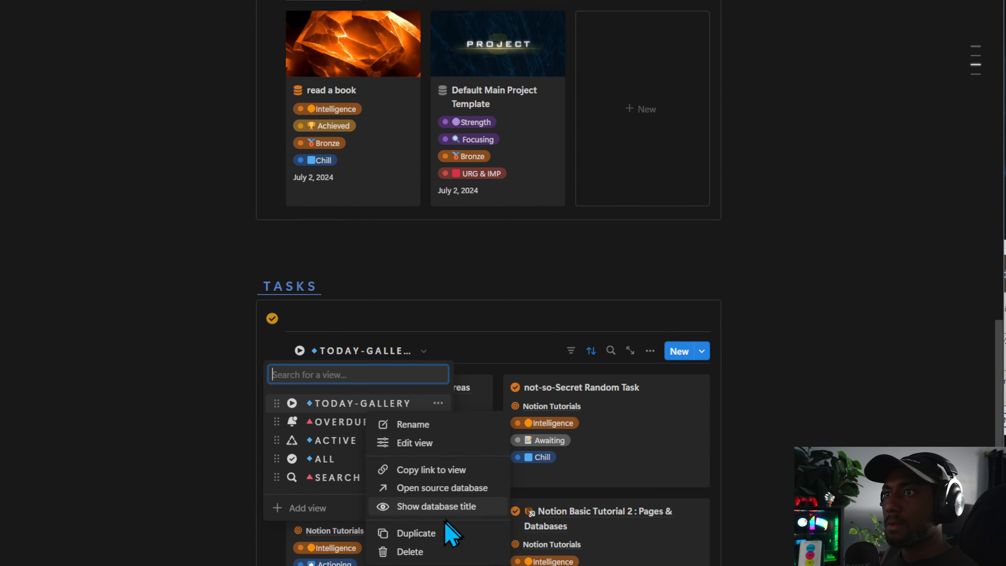
pyautogui.click(433, 511)
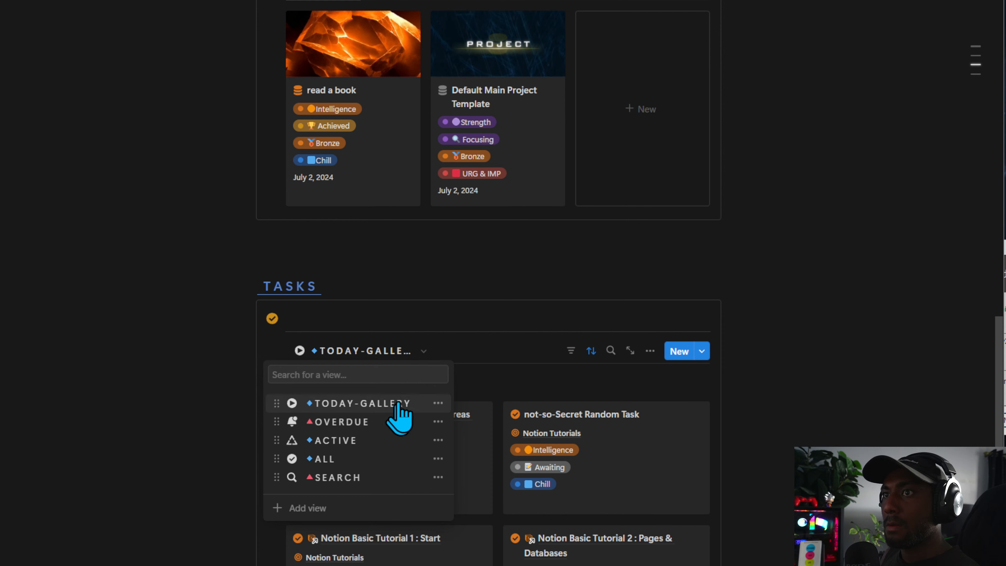
pyautogui.click(440, 323)
pyautogui.hotkey('ctrl', 'z')
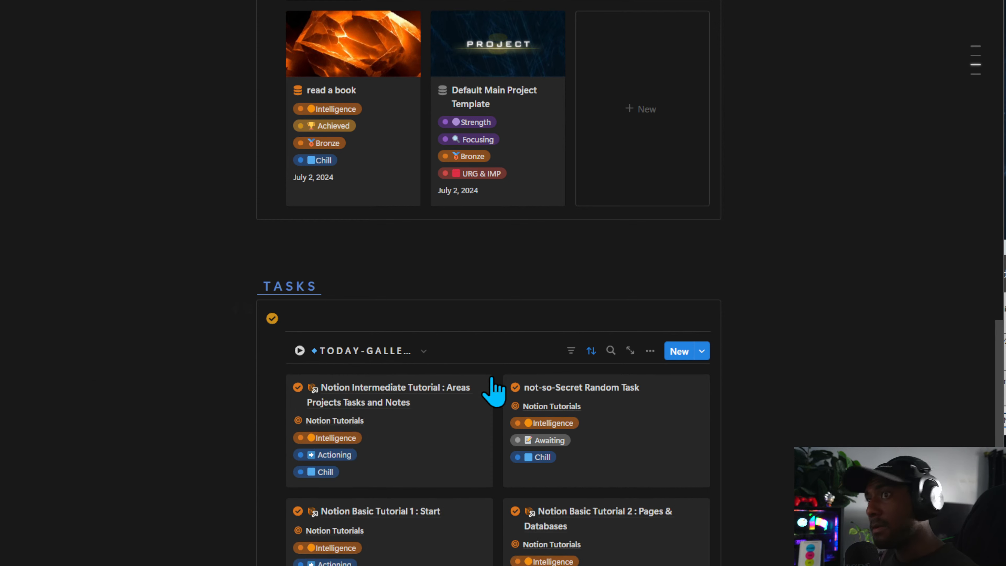
# Duplicate the TODAY-GALLERY view of TASKS and change the copy's layout to List.
pyautogui.click(438, 352)
pyautogui.click(438, 403)
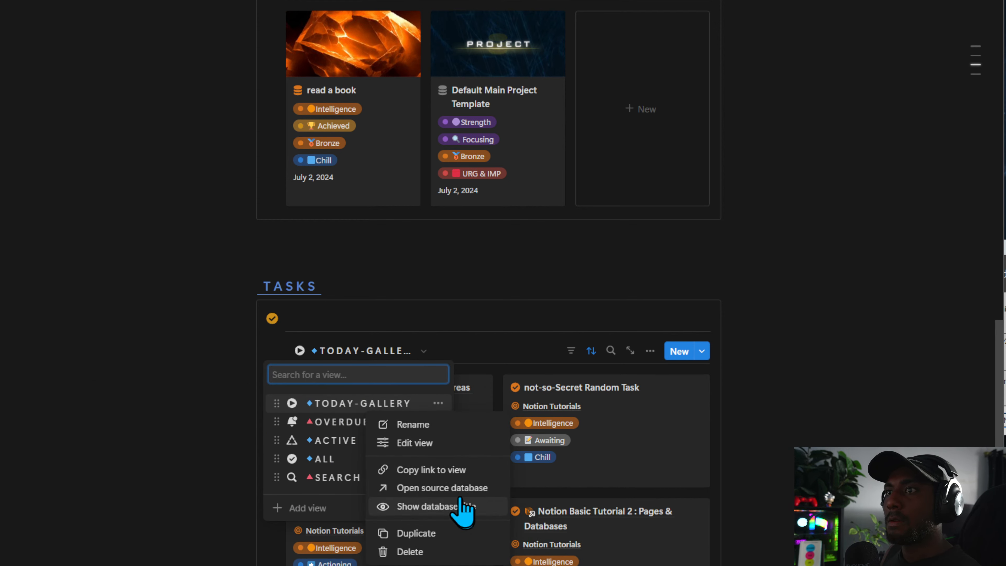
pyautogui.click(415, 443)
pyautogui.click(741, 436)
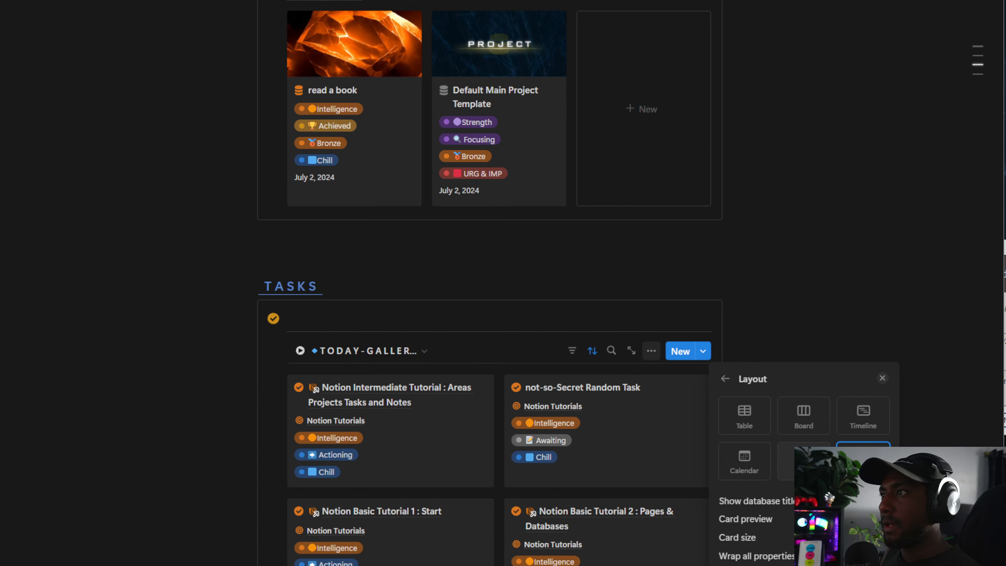
pyautogui.click(806, 460)
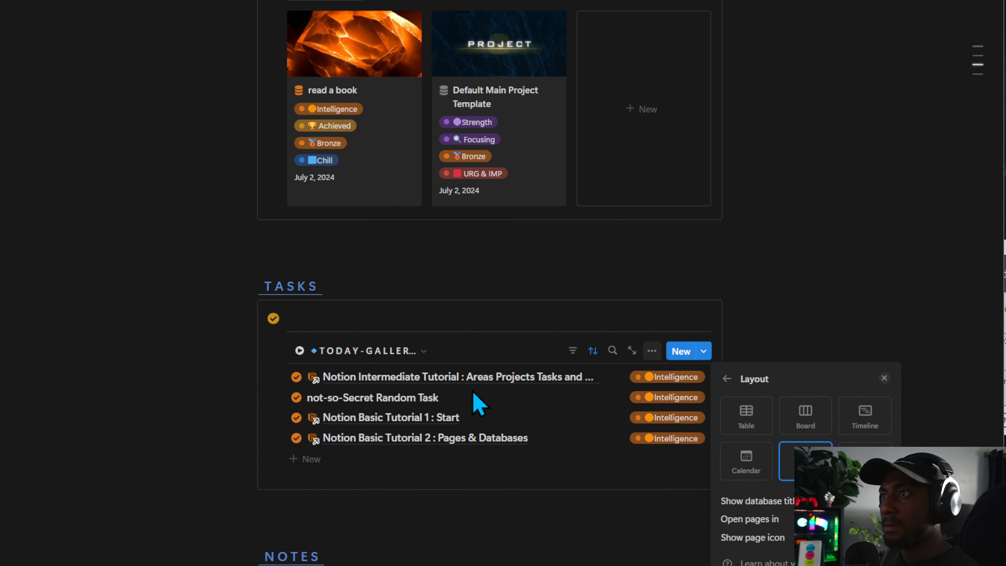
# Show the Priority, Status and Task Date properties in the duplicated list view of TASKS.
pyautogui.click(656, 348)
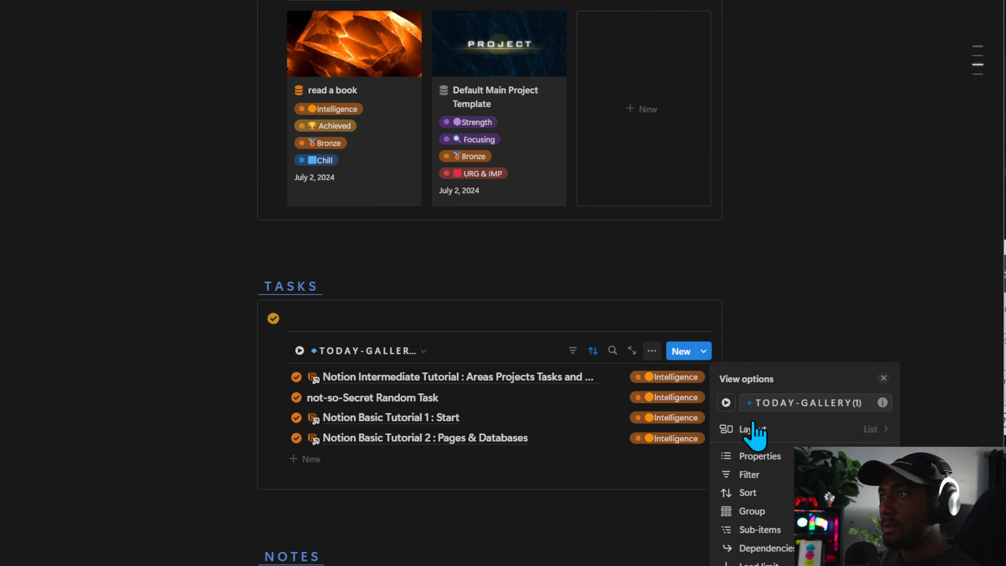
pyautogui.click(772, 456)
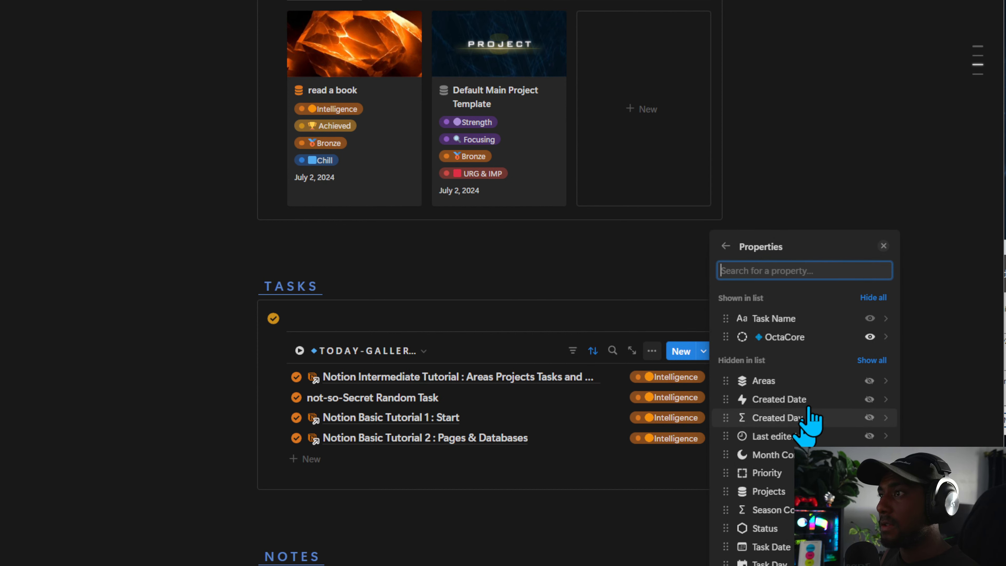
pyautogui.click(870, 473)
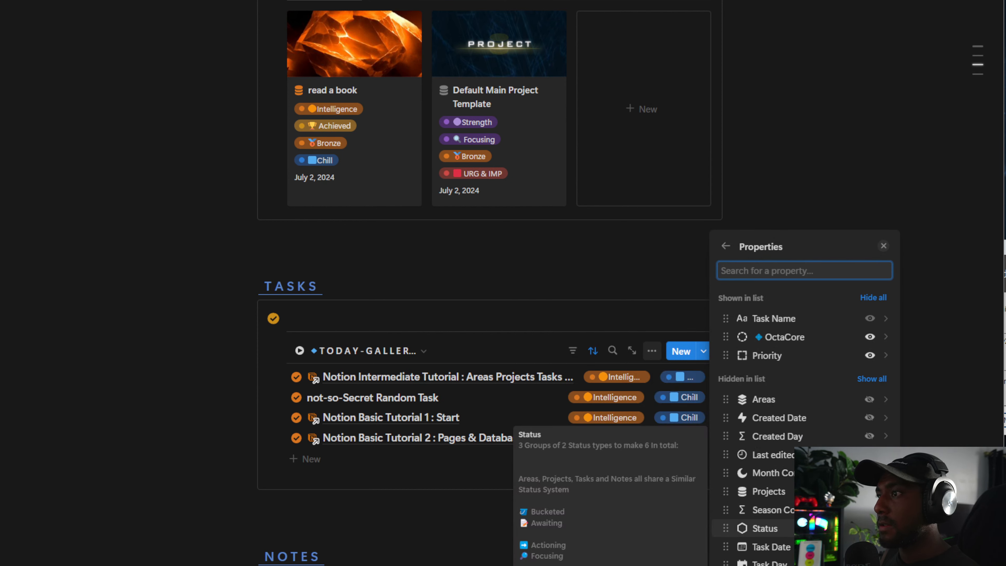
pyautogui.click(869, 528)
pyautogui.click(869, 547)
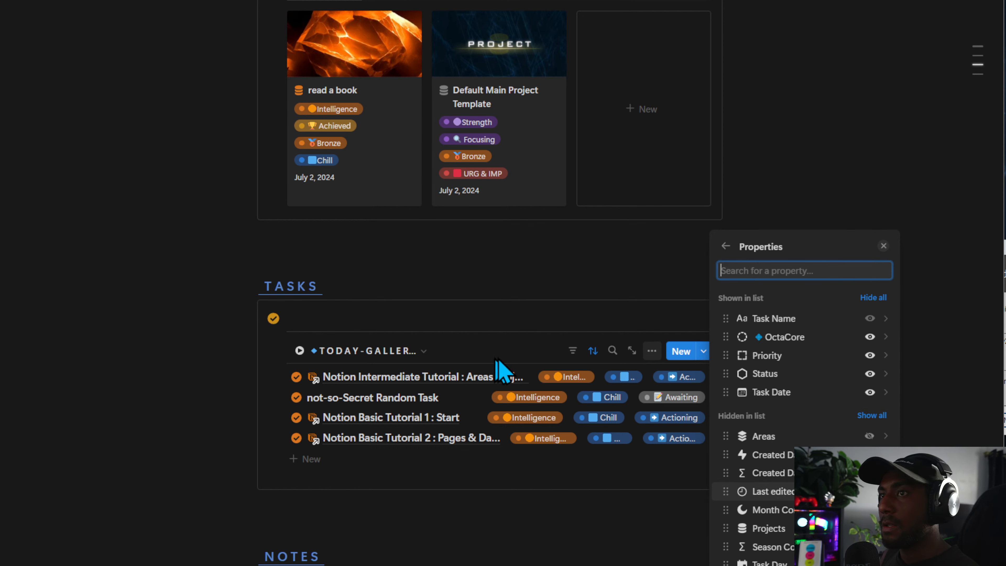
pyautogui.click(461, 315)
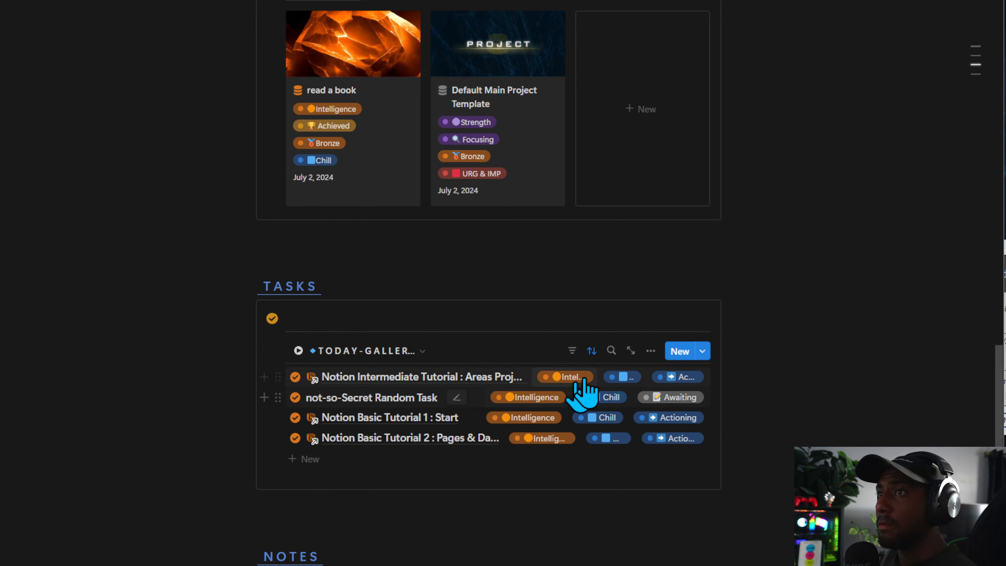
# Hide the Priority property in the duplicated list view of TASKS.
pyautogui.click(651, 350)
pyautogui.click(744, 456)
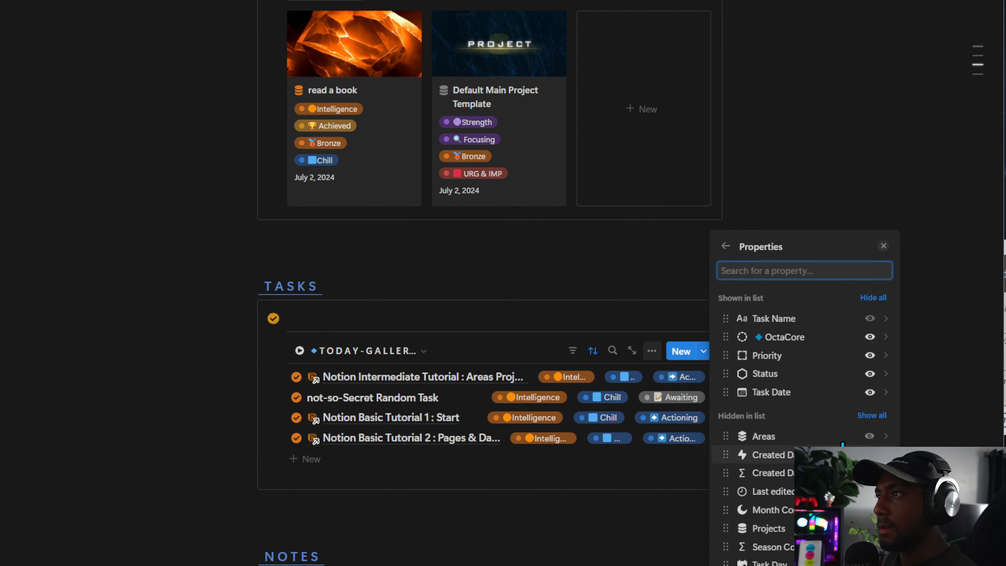
pyautogui.click(870, 356)
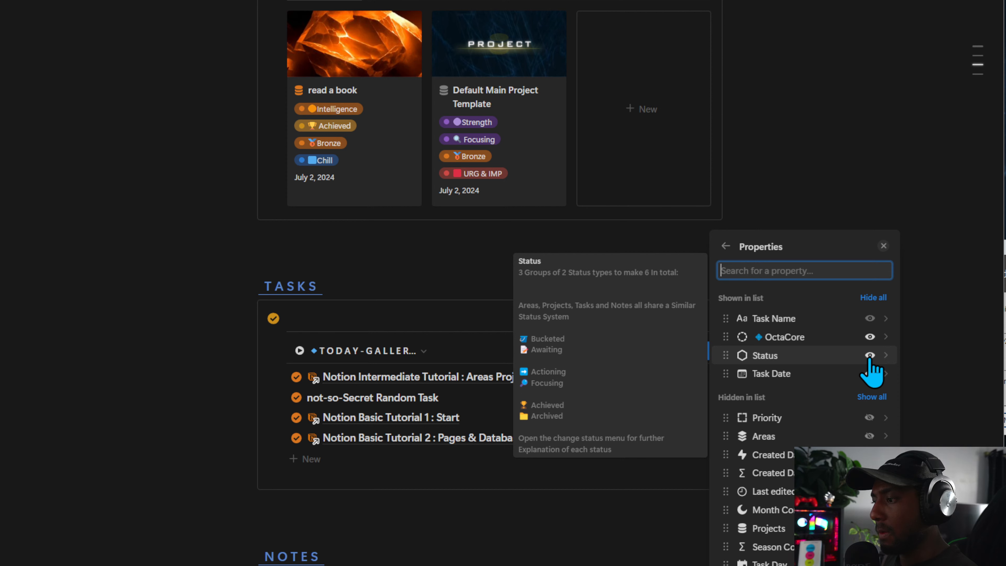
pyautogui.click(546, 468)
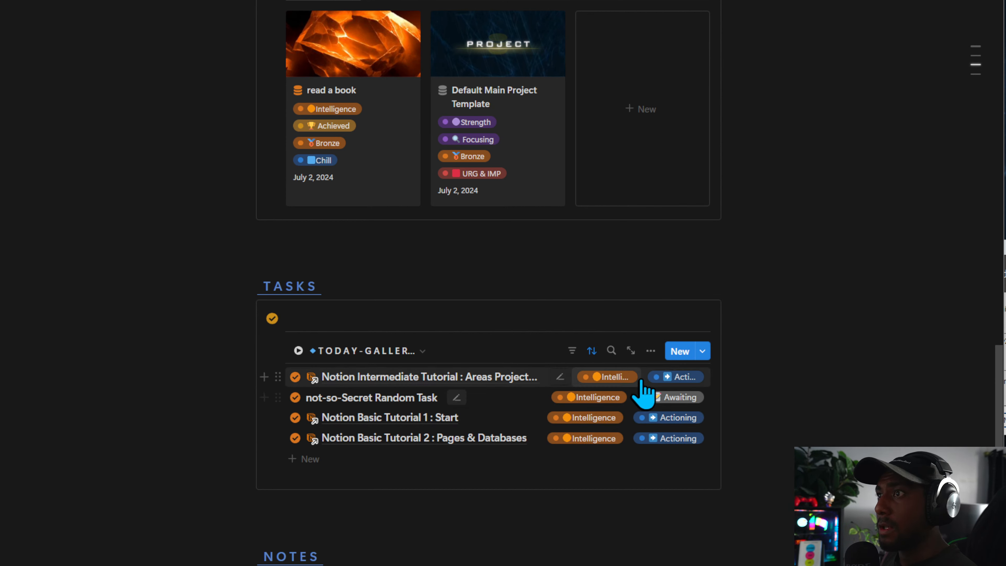
# Set Task Date to July 3, 2024 for the Notion Intermediate Tutorial and July 2, 2024 for not-so-Secret Random Task and Notion Basic Tutorial 1.
pyautogui.click(673, 377)
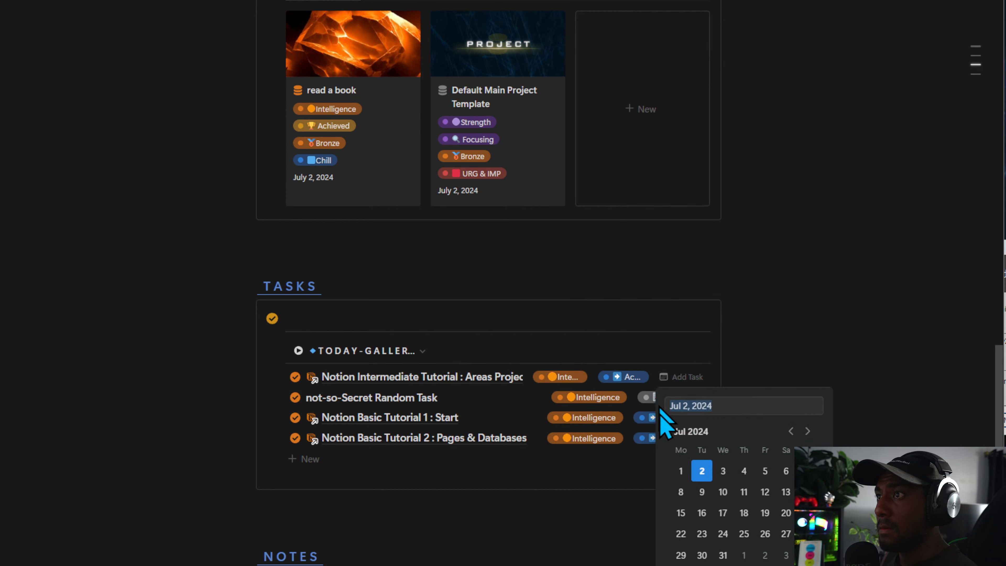
pyautogui.click(719, 472)
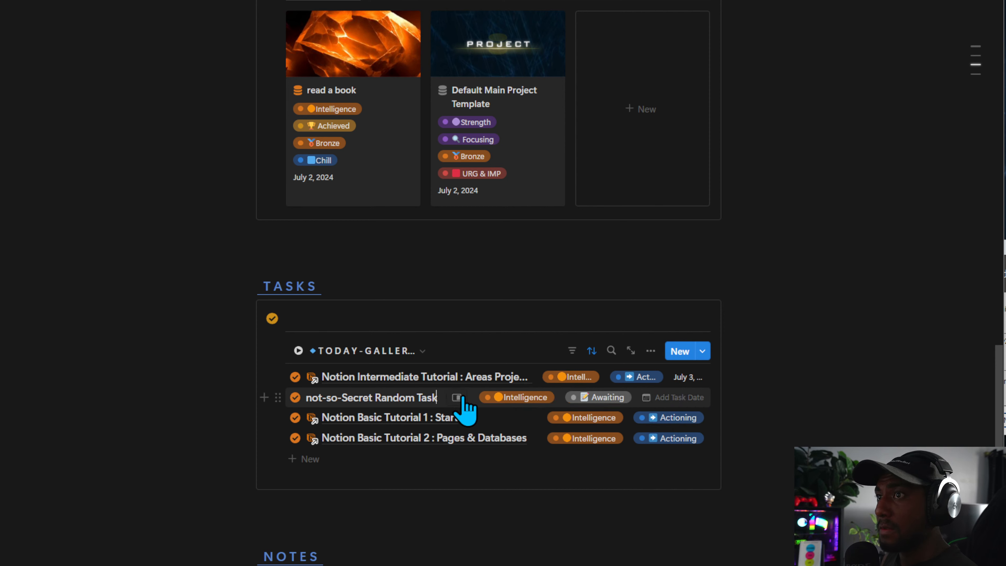
pyautogui.click(673, 397)
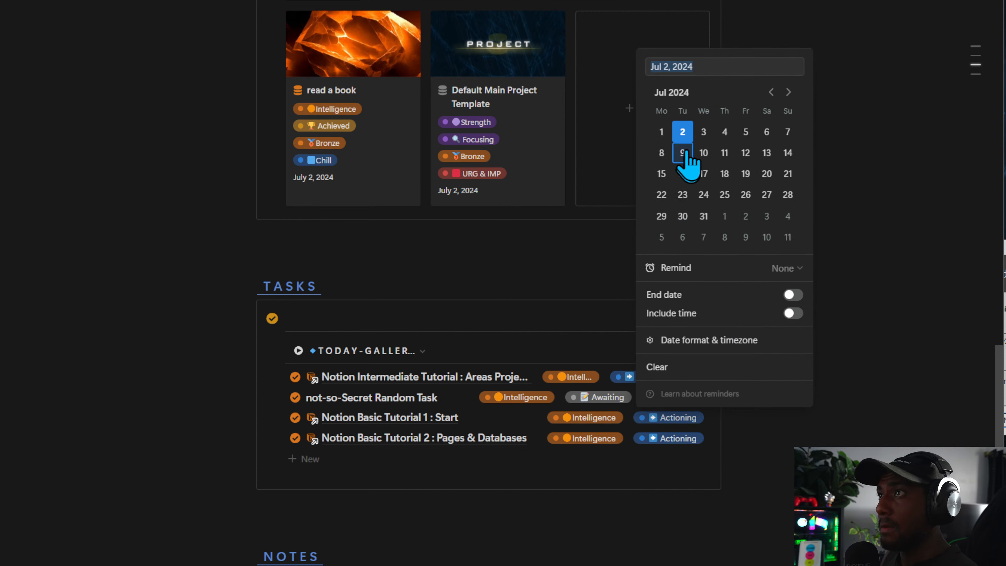
pyautogui.click(688, 136)
pyautogui.click(468, 386)
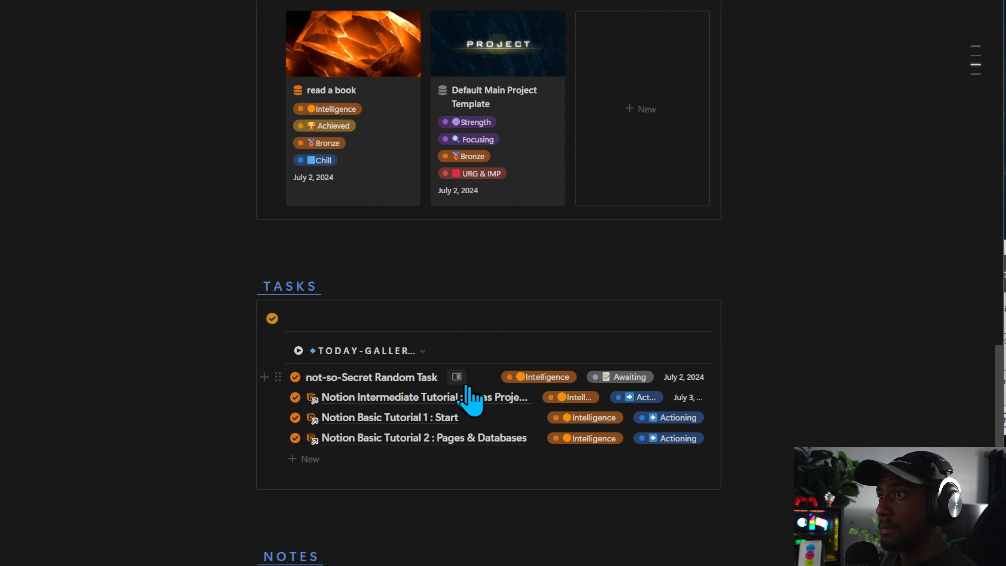
pyautogui.click(674, 418)
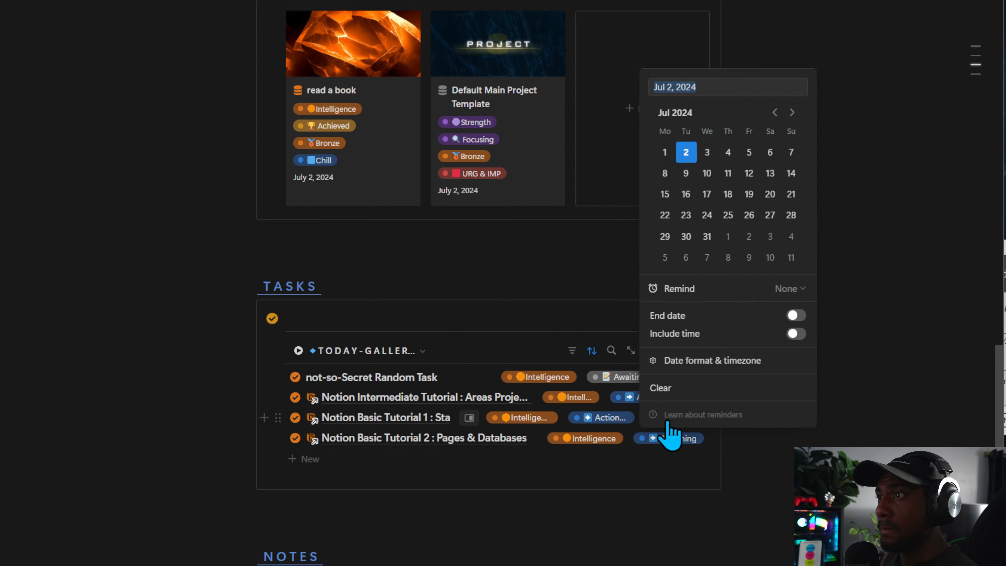
pyautogui.click(690, 177)
pyautogui.press('Escape')
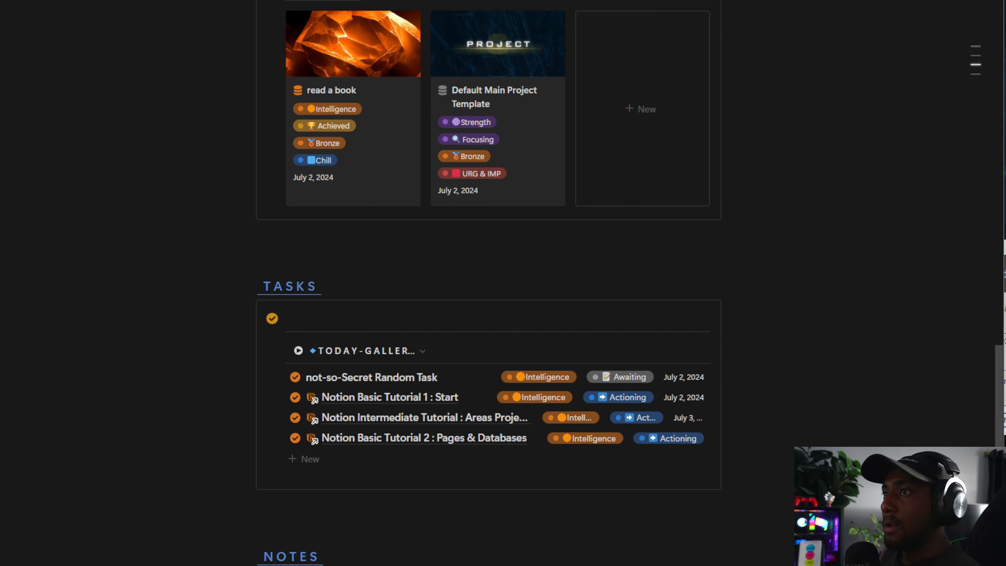
# Hide the OctaCore property in the TASKS list view, leaving Task Name, Status and Task Date shown.
pyautogui.click(652, 351)
pyautogui.click(739, 454)
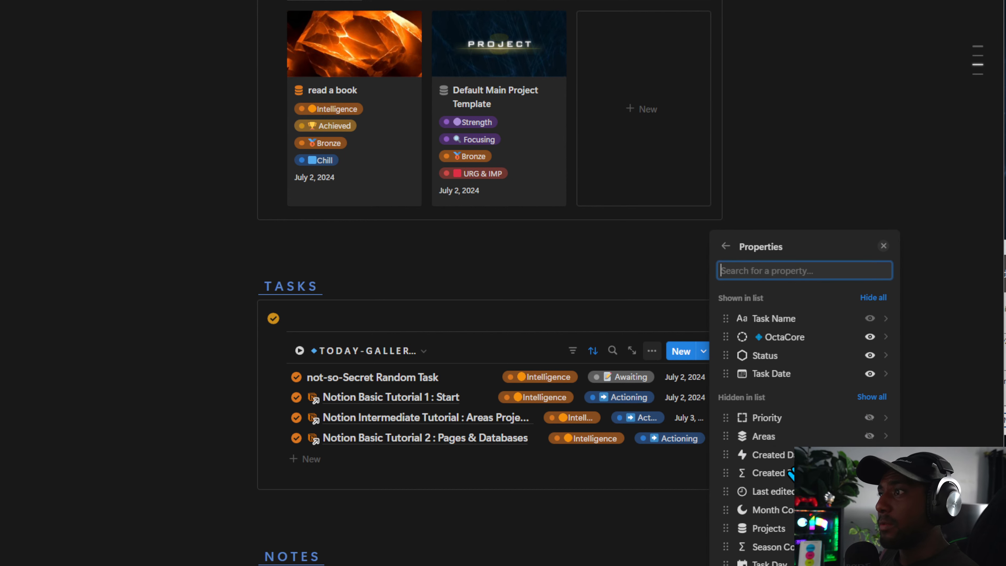
pyautogui.moveTo(870, 365)
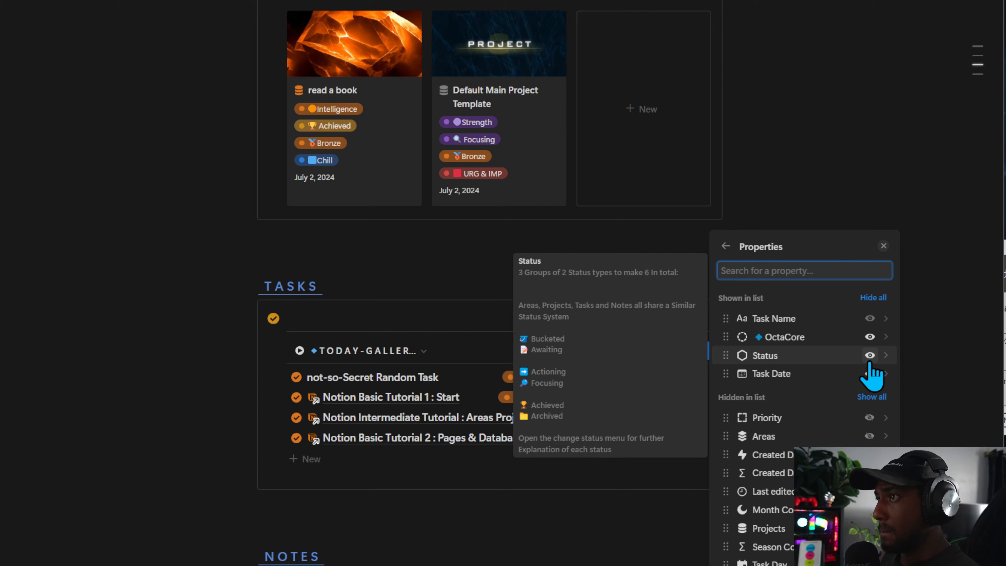
pyautogui.click(869, 336)
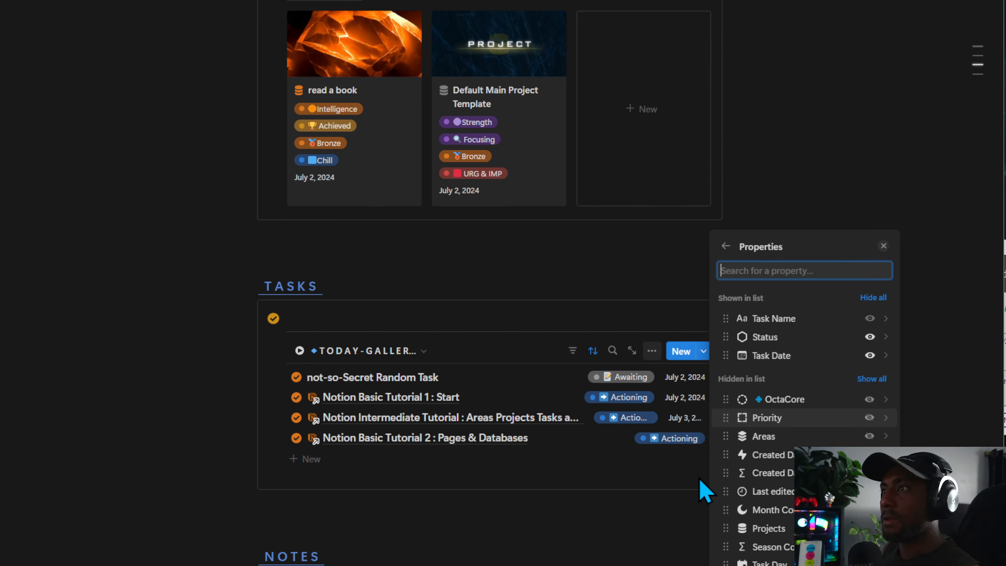
# Try placing Task Date before Status in the TASKS list view, and restore the original property order.
pyautogui.moveTo(824, 364); pyautogui.dragTo(806, 345)
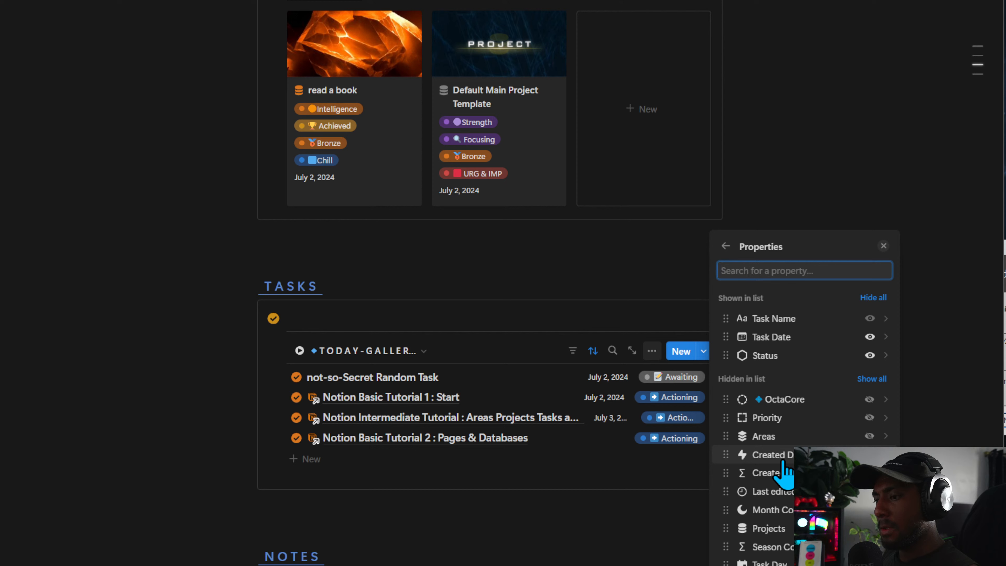
pyautogui.moveTo(776, 337); pyautogui.dragTo(779, 359)
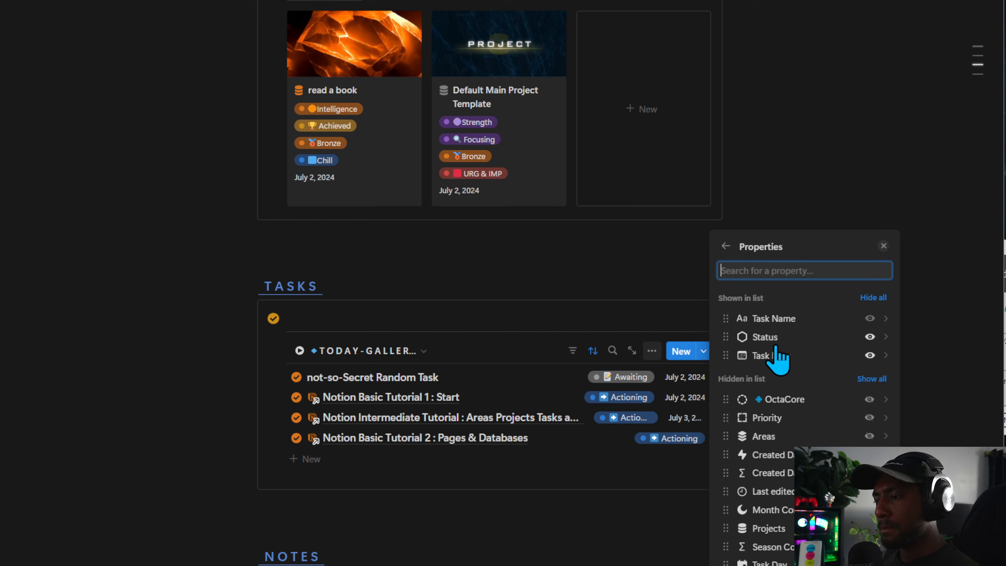
pyautogui.moveTo(769, 341)
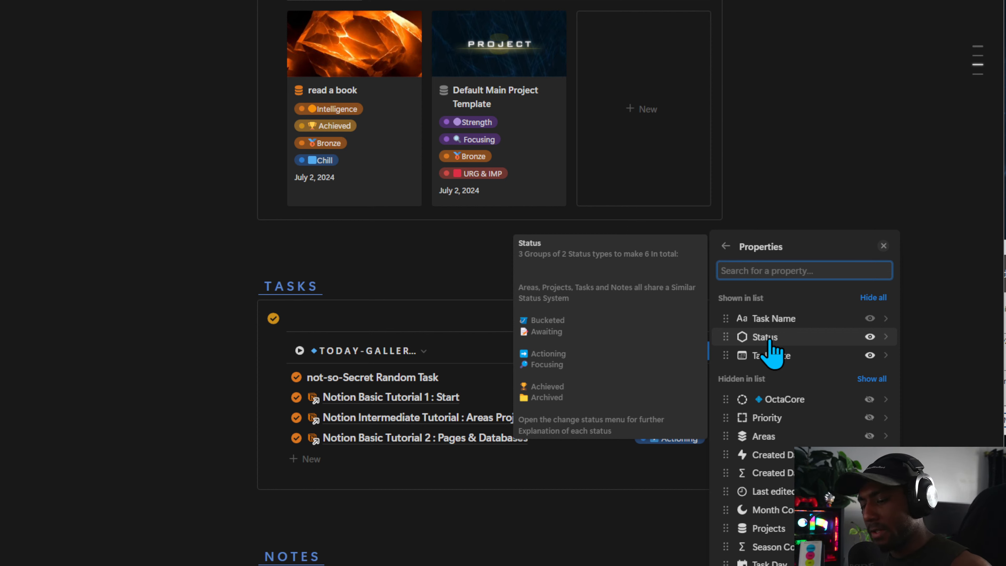
pyautogui.click(460, 315)
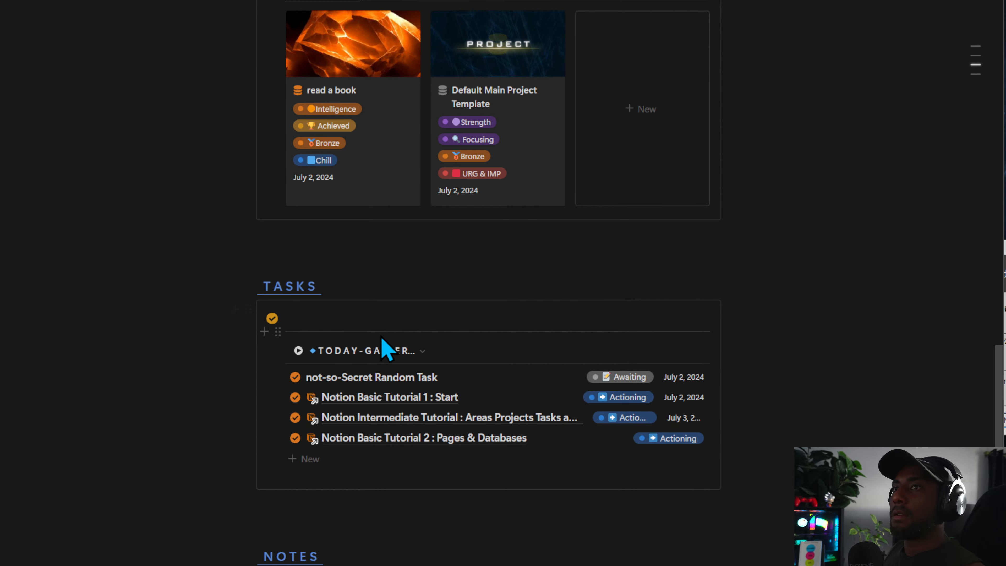
# Move the TODAY-GALLERY(1) view to the front of the TASKS views and rename it TODAY-LIST.
pyautogui.click(382, 353)
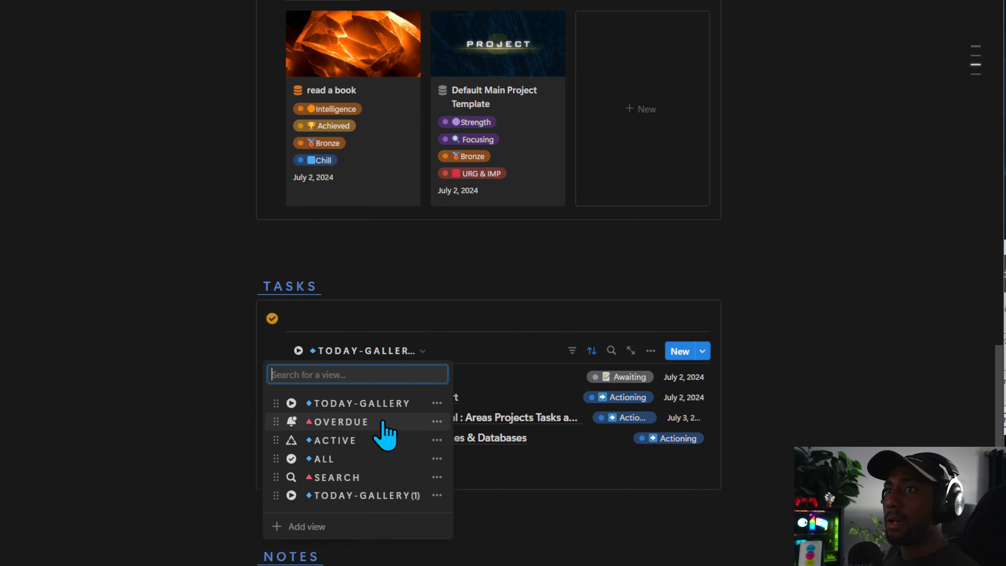
pyautogui.click(410, 351)
pyautogui.click(393, 351)
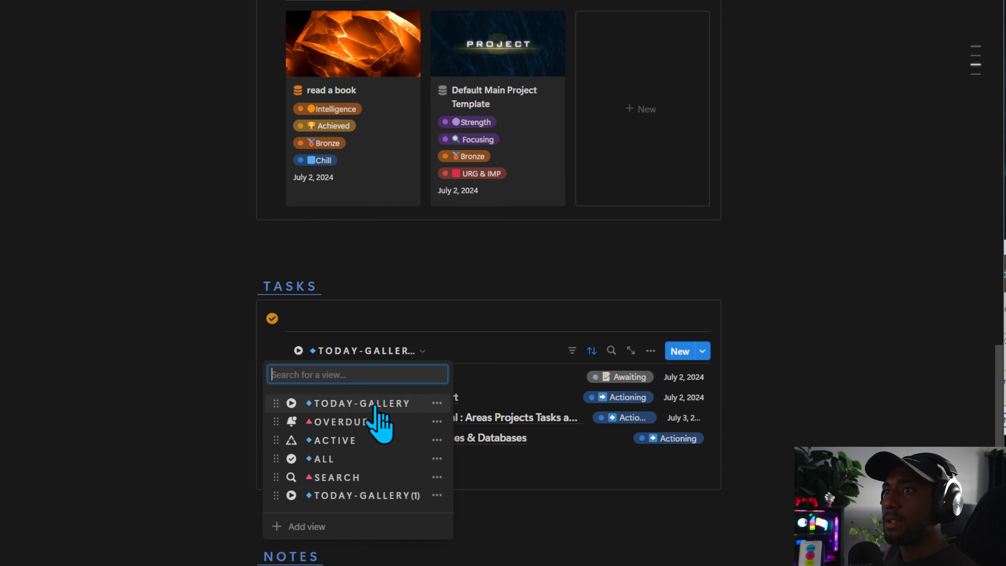
pyautogui.click(436, 403)
pyautogui.press('Escape')
pyautogui.moveTo(369, 495); pyautogui.dragTo(355, 394)
pyautogui.click(437, 403)
pyautogui.click(400, 442)
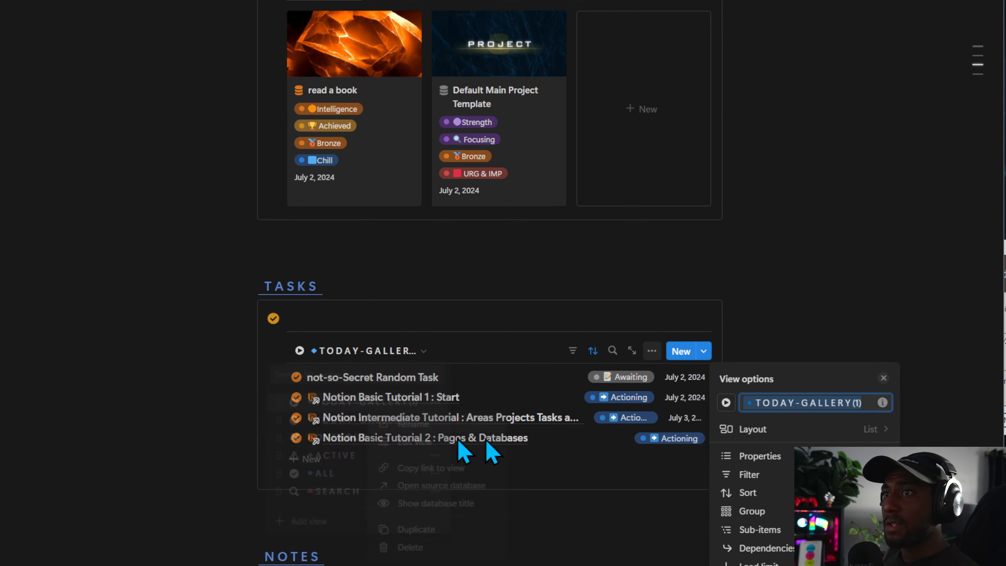
pyautogui.moveTo(865, 402); pyautogui.dragTo(801, 403)
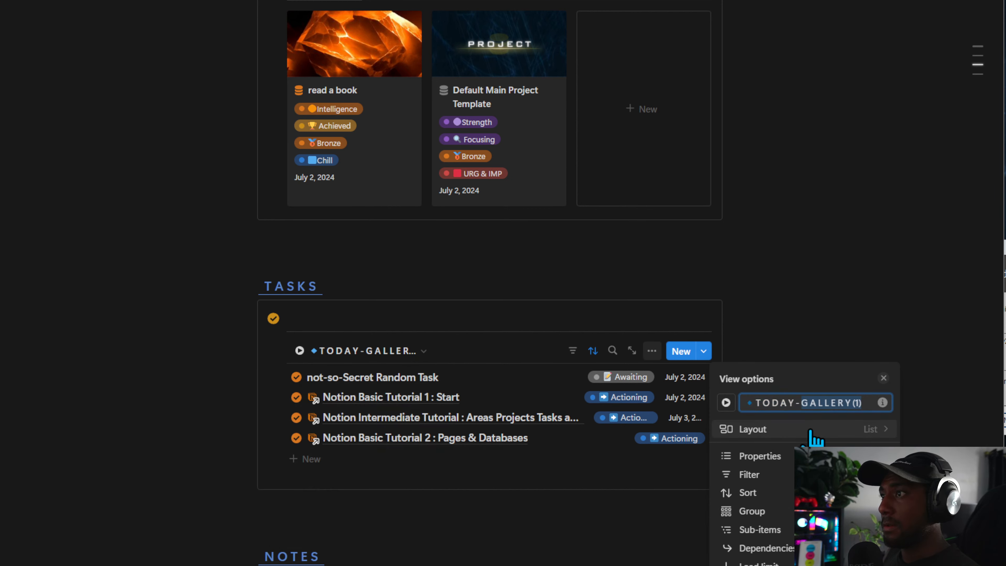
pyautogui.press('BackSpace')
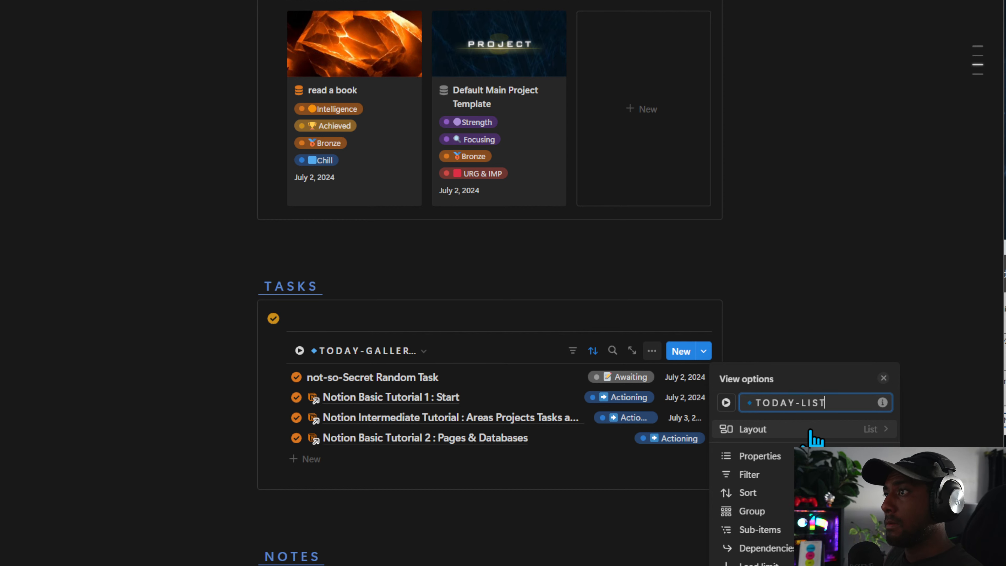
pyautogui.click(353, 351)
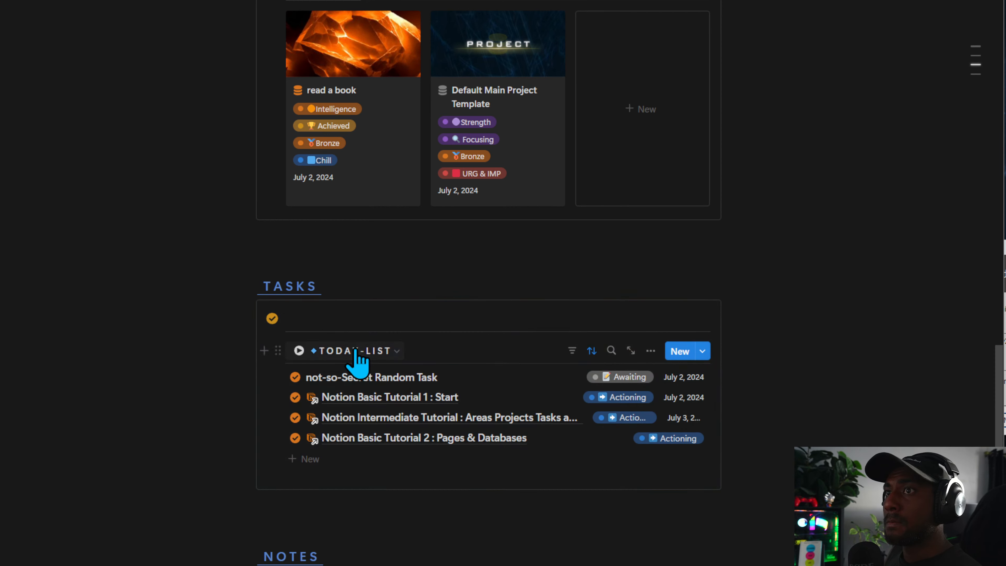
# Try a smaller card size in the TODAY-GALLERY view, restore the larger cards and return to the TODAY-LIST view.
pyautogui.click(355, 349)
pyautogui.click(350, 419)
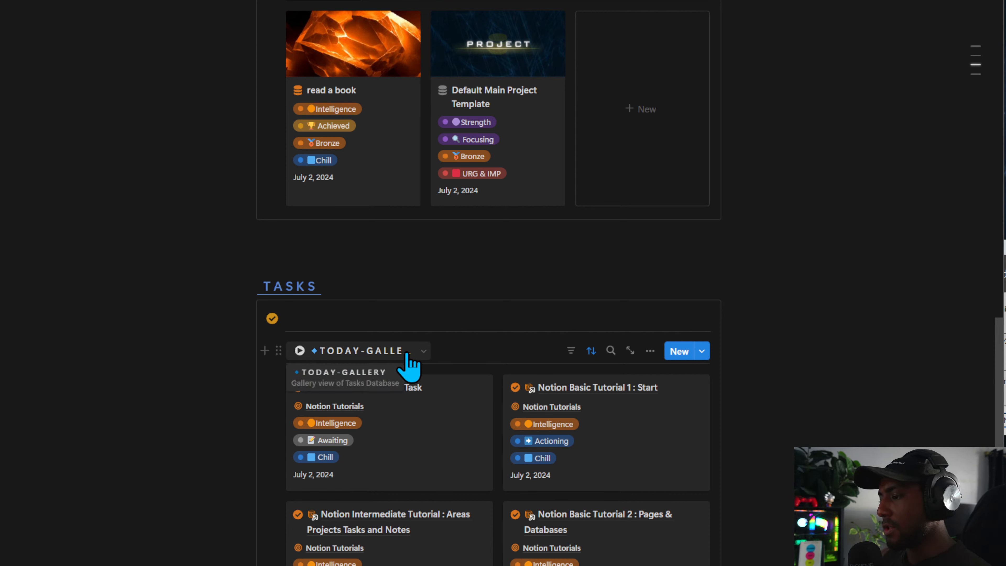
pyautogui.click(650, 351)
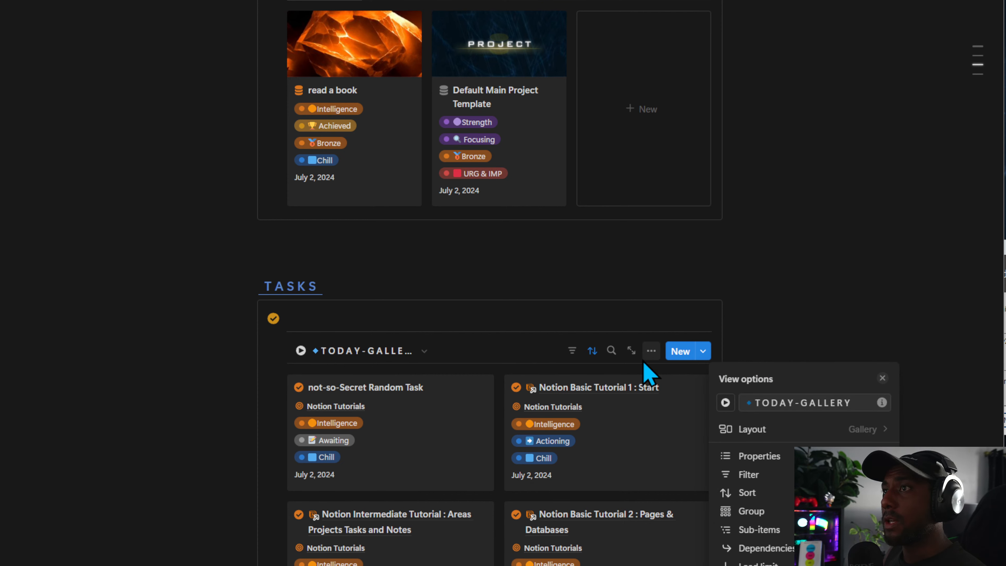
pyautogui.click(779, 430)
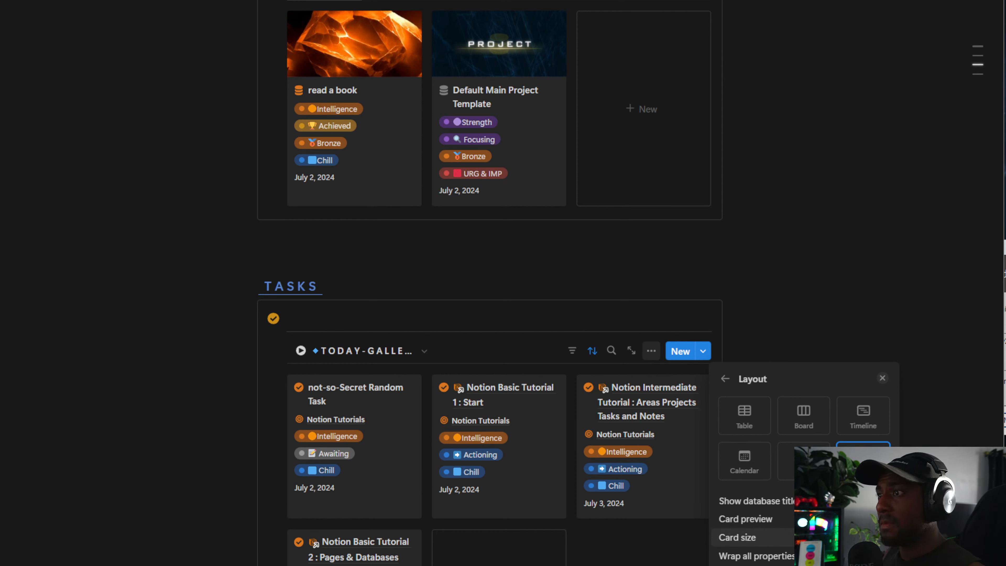
pyautogui.click(824, 538)
pyautogui.click(808, 565)
pyautogui.click(301, 352)
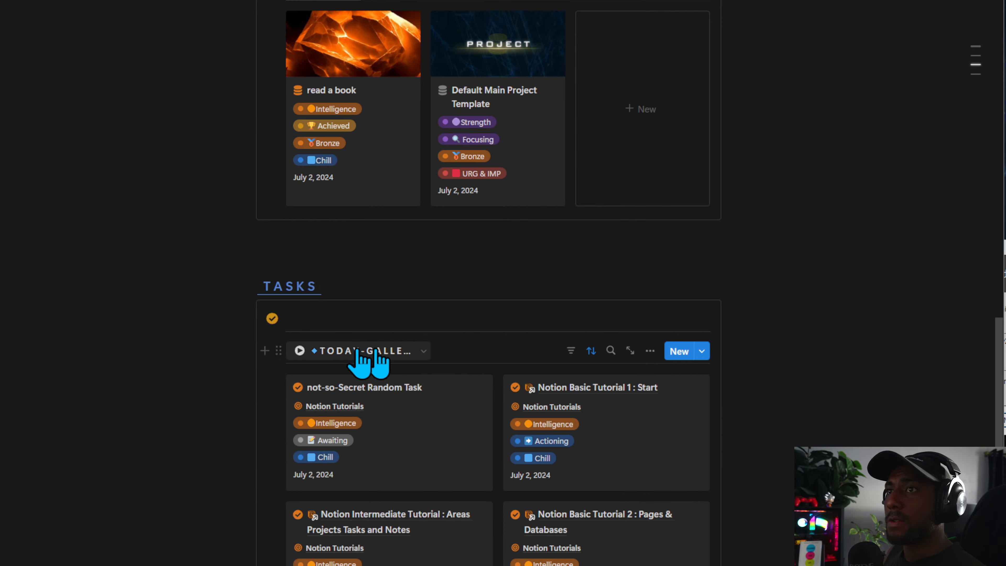
pyautogui.click(301, 352)
pyautogui.click(358, 405)
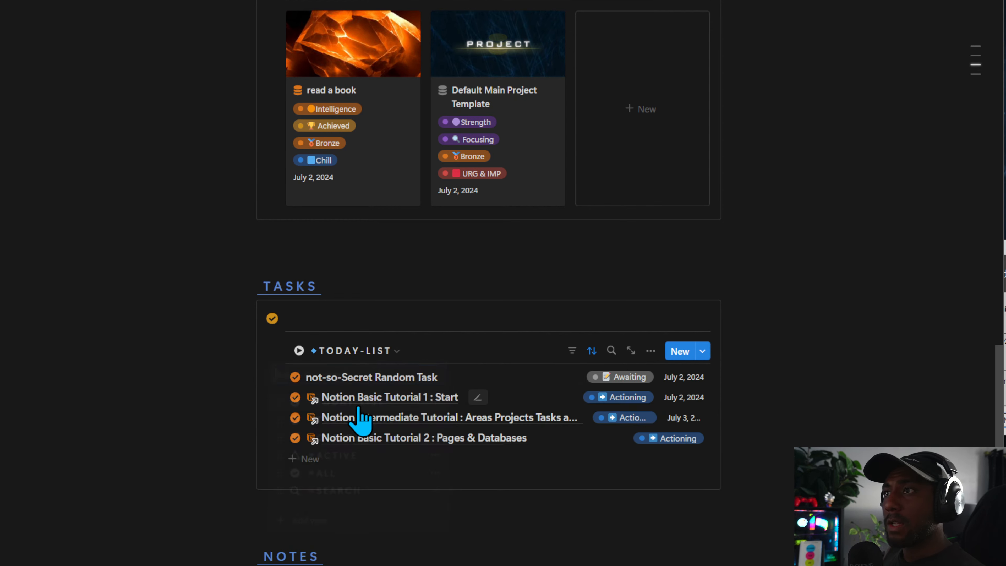
# Delete the OctaCore and Status filters from the TODAY-LIST view of TASKS.
pyautogui.click(571, 350)
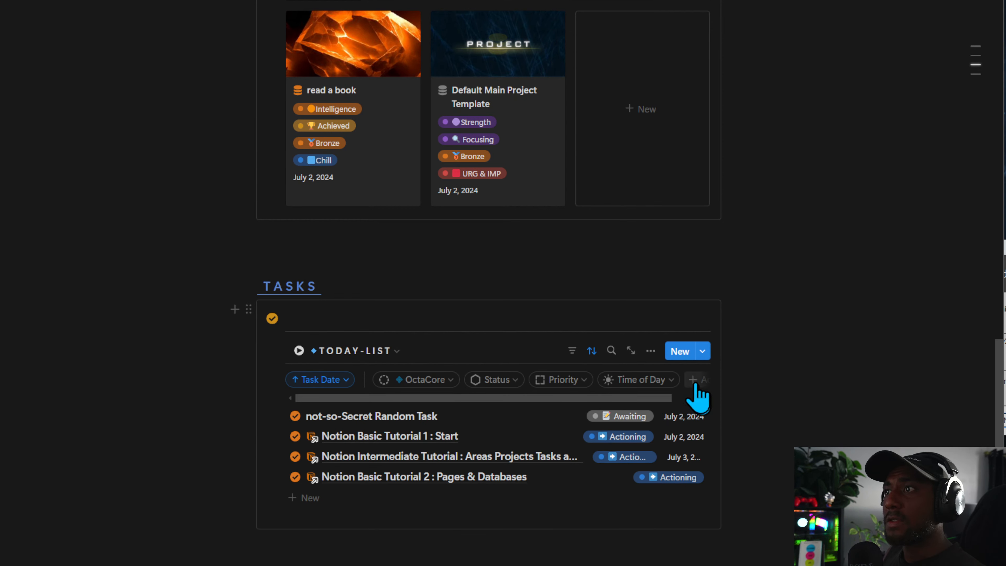
pyautogui.click(428, 380)
pyautogui.click(492, 400)
pyautogui.click(515, 406)
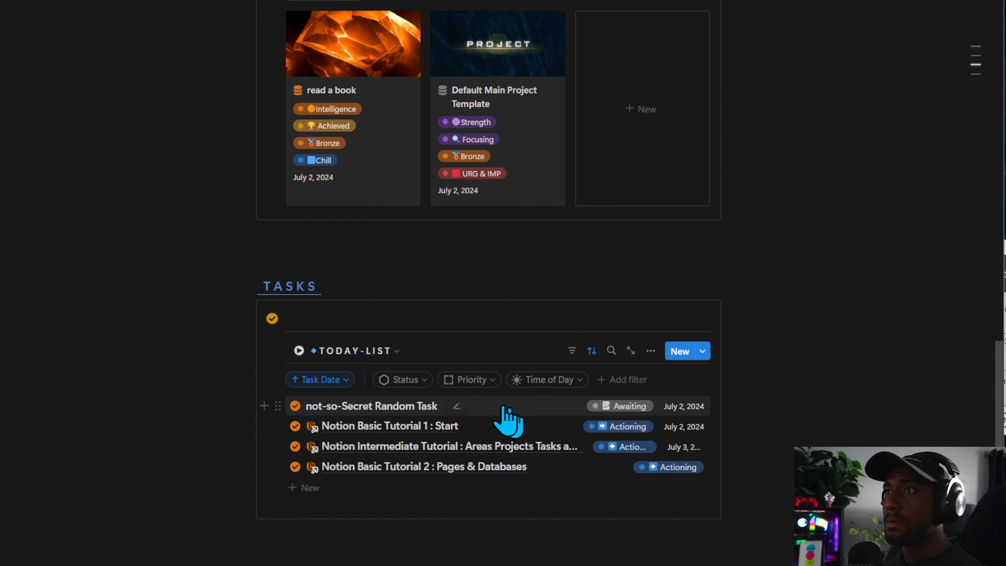
pyautogui.click(424, 380)
pyautogui.click(476, 399)
pyautogui.click(525, 405)
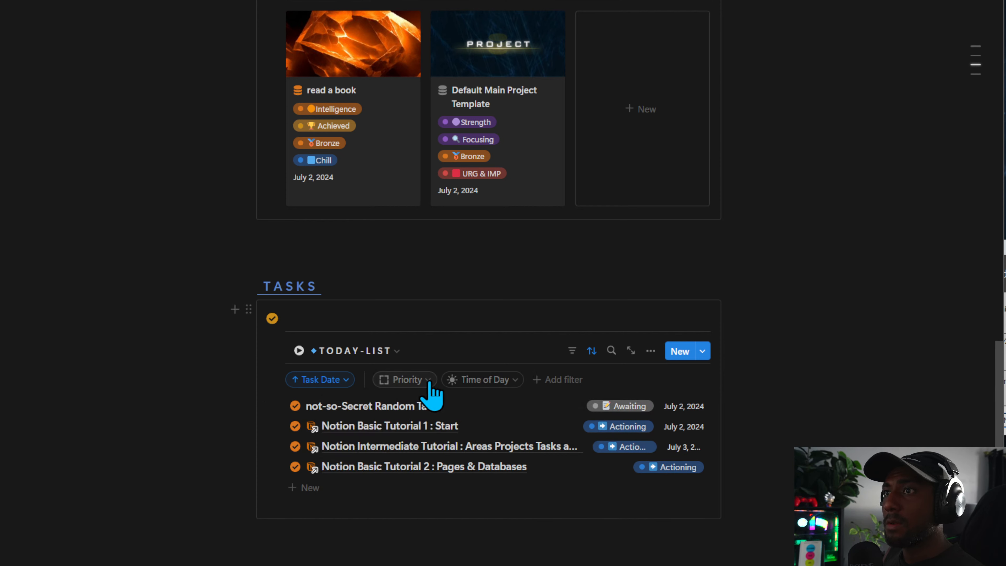
# Delete the Priority and Time of Day filters from the TODAY-LIST view of TASKS.
pyautogui.click(420, 380)
pyautogui.click(487, 400)
pyautogui.click(515, 406)
pyautogui.click(426, 380)
pyautogui.click(487, 400)
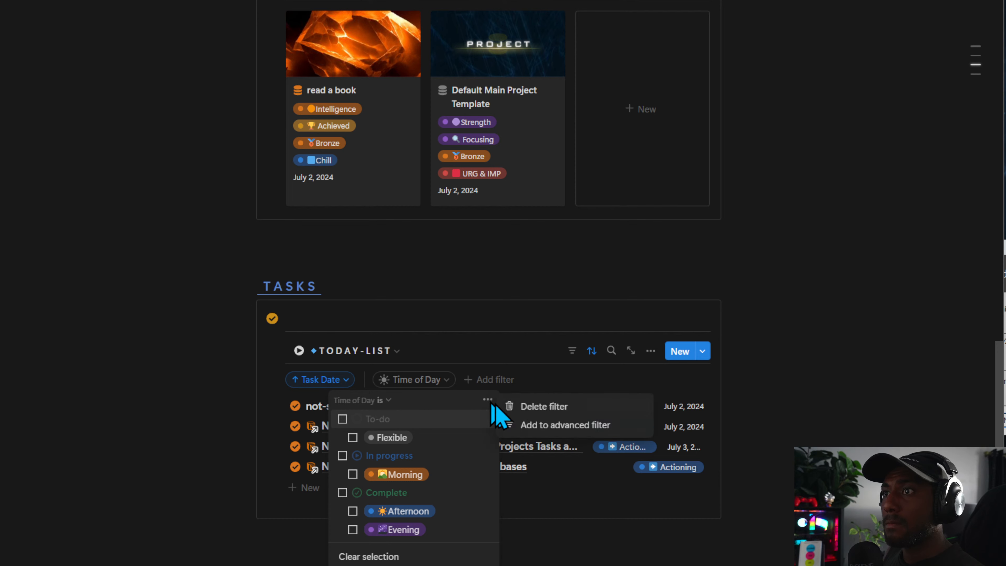
pyautogui.click(519, 406)
# Add a Status filter for Awaiting, Actioning, Focusing and Achieved to the TODAY-LIST view and convert it to an advanced filter.
pyautogui.click(411, 381)
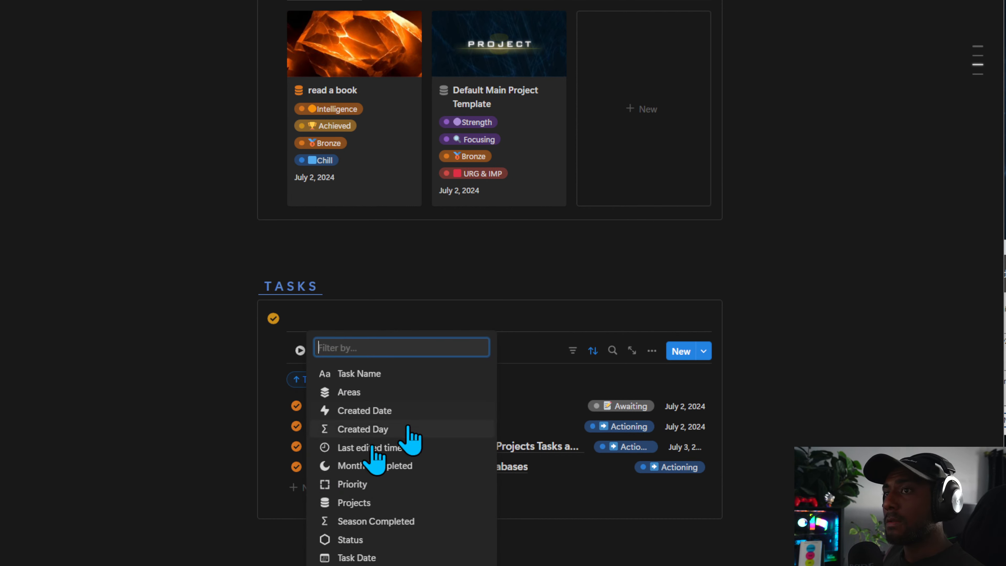
pyautogui.click(348, 539)
pyautogui.click(390, 456)
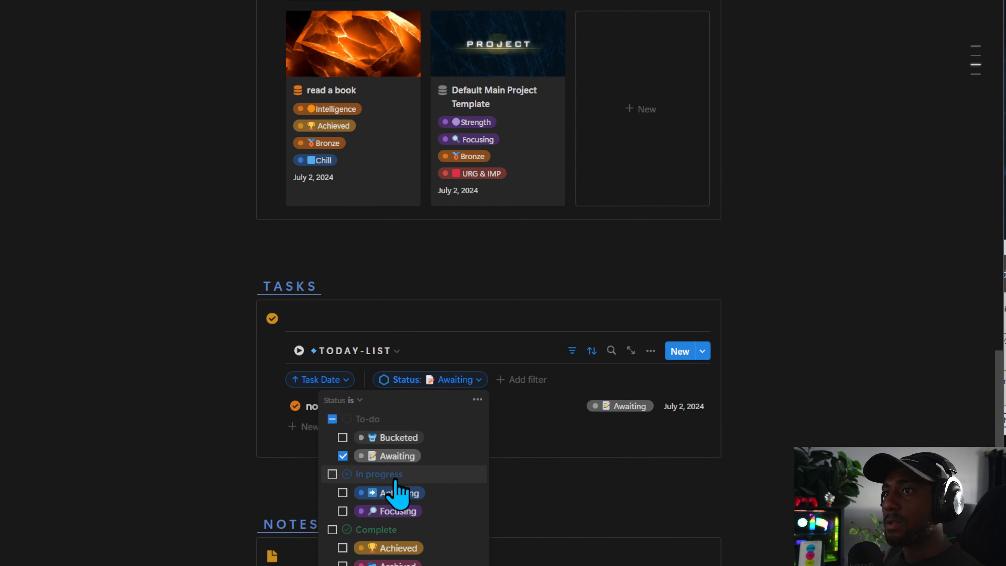
pyautogui.click(392, 474)
pyautogui.click(388, 530)
pyautogui.click(385, 561)
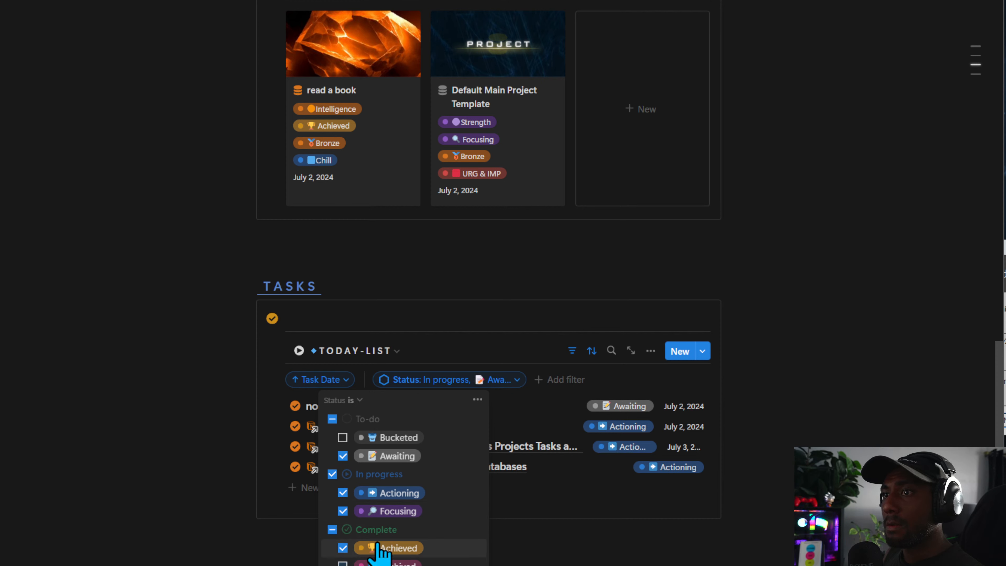
pyautogui.click(477, 400)
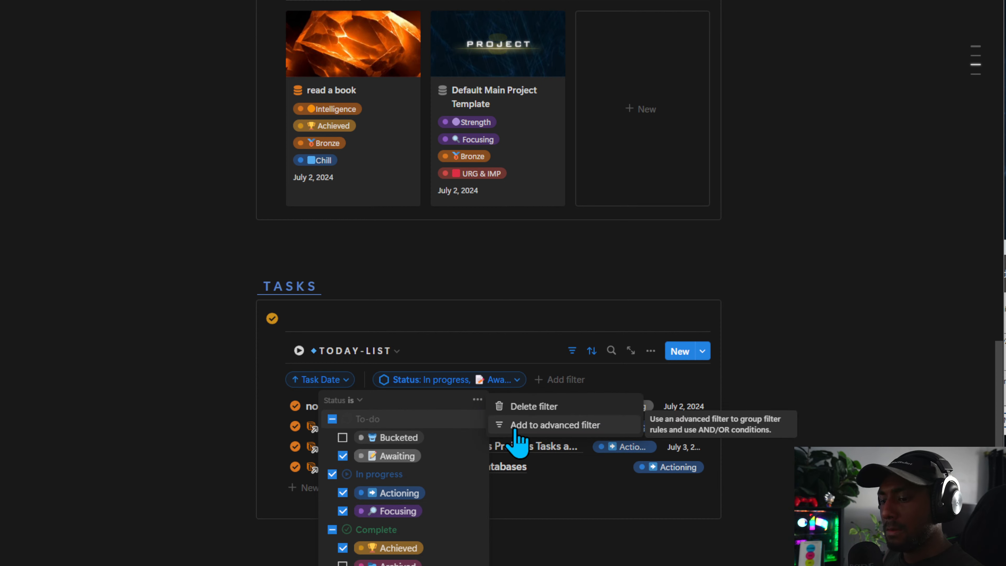
pyautogui.click(526, 426)
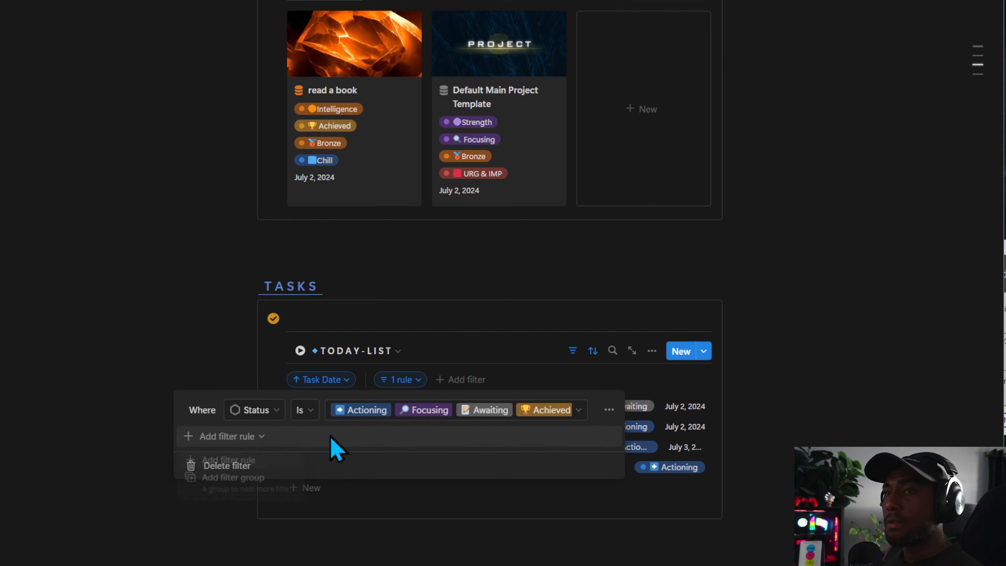
# Add an And rule for Task Date start date relative to today, this day, and turn that rule into a group.
pyautogui.click(246, 460)
pyautogui.click(264, 438)
pyautogui.write('D')
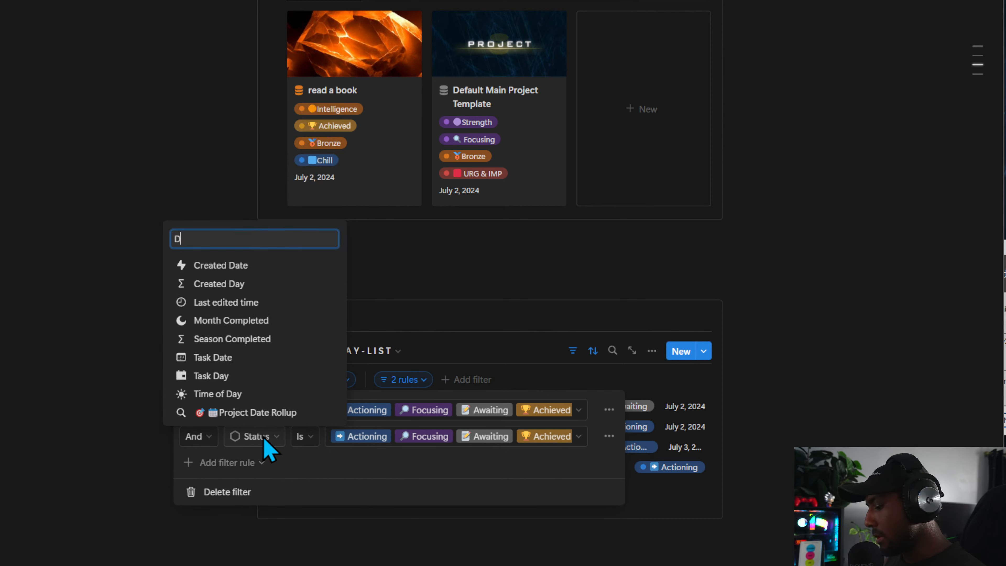
pyautogui.write('ATE')
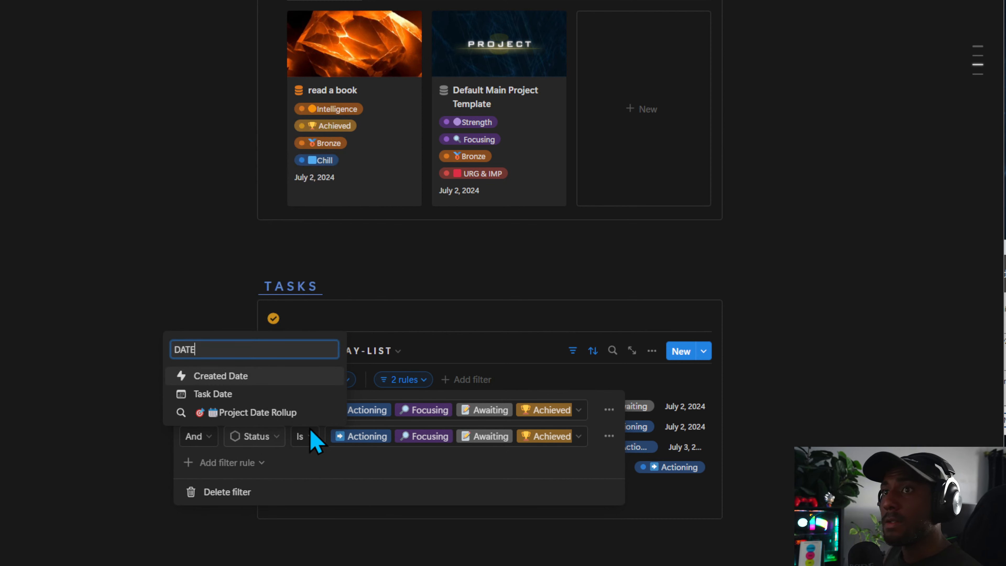
pyautogui.click(222, 394)
pyautogui.click(535, 436)
pyautogui.click(491, 459)
pyautogui.click(652, 436)
pyautogui.click(642, 498)
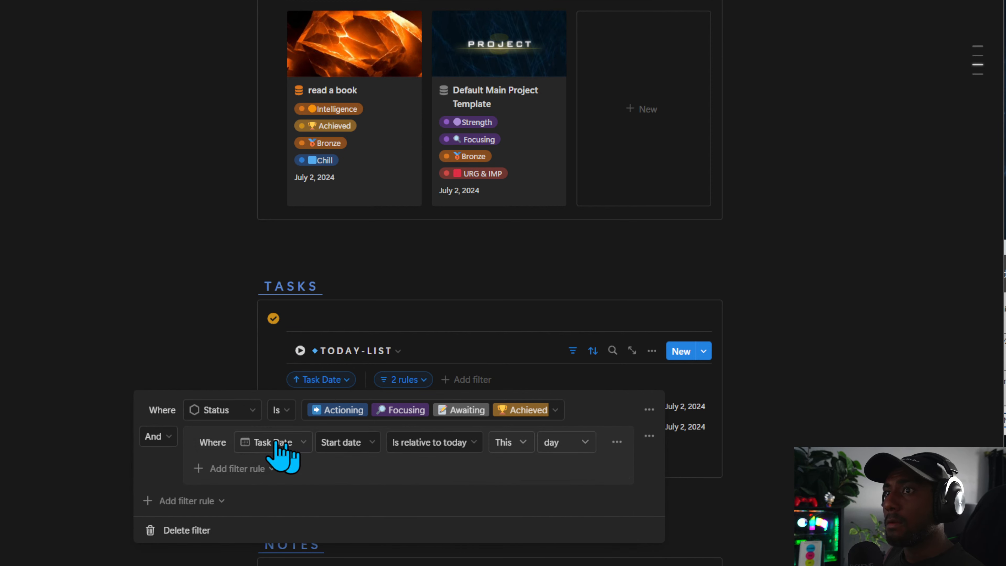
# Add an Or rule to the Task Date group matching an end date relative to today, this day.
pyautogui.click(241, 468)
pyautogui.click(240, 491)
pyautogui.click(348, 469)
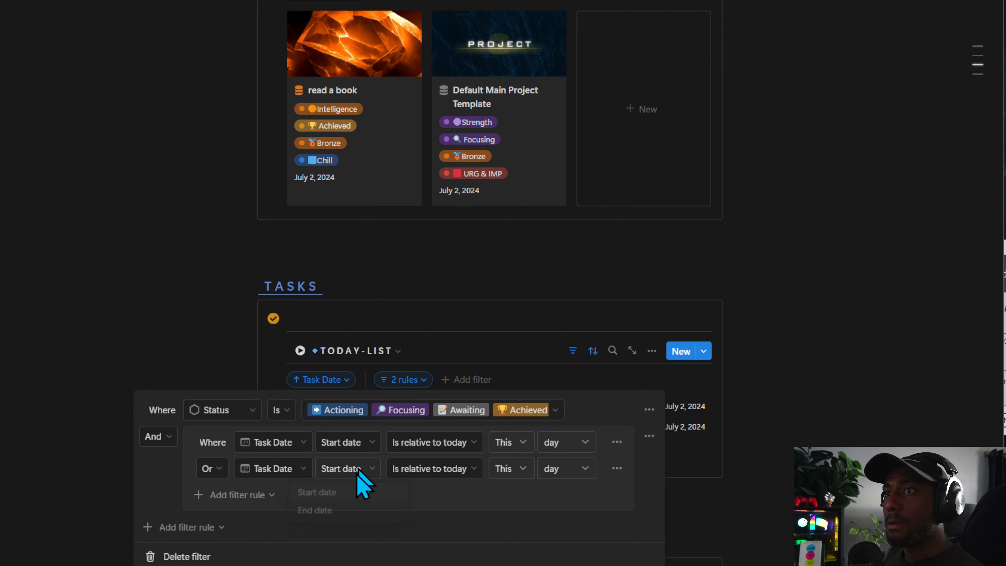
pyautogui.click(345, 512)
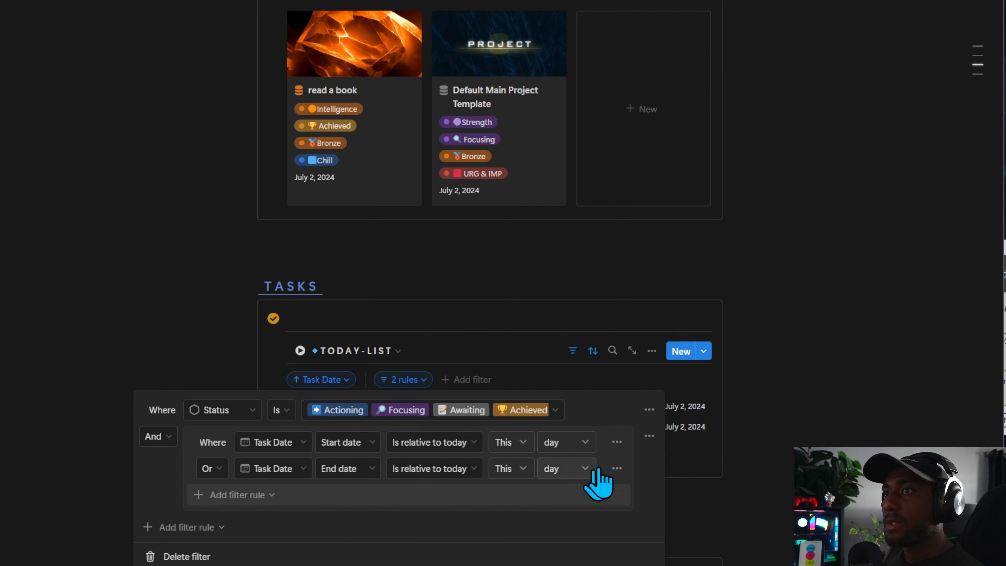
pyautogui.click(474, 342)
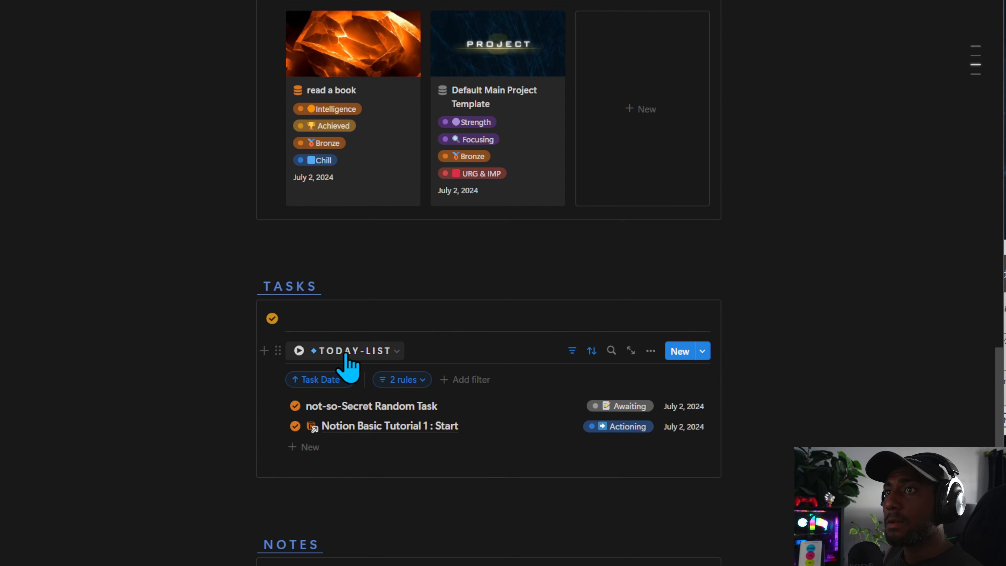
# Switch TASKS to the TODAY-GALLERY view and delete its Time of Day and Priority filters.
pyautogui.click(370, 351)
pyautogui.click(338, 419)
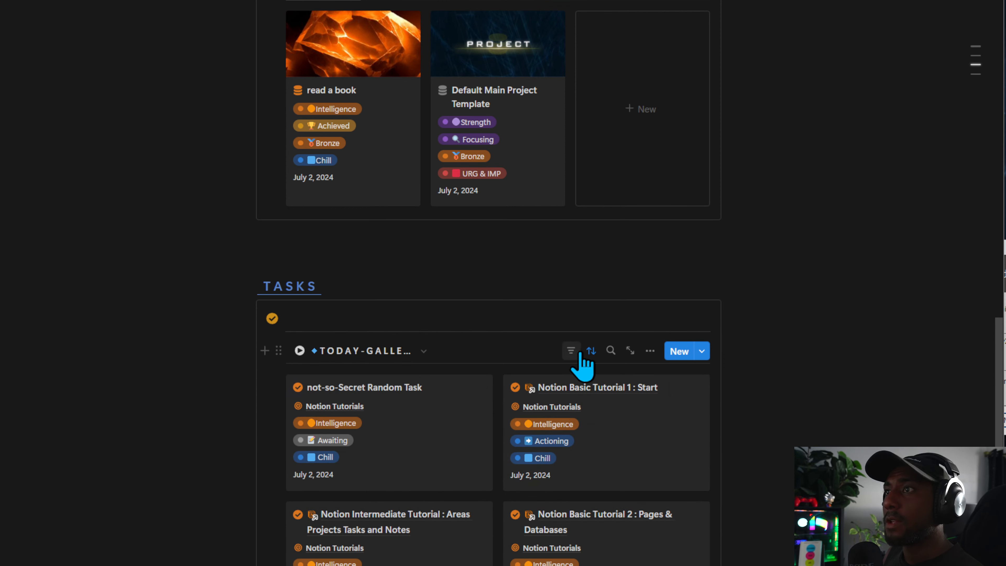
pyautogui.click(571, 351)
pyautogui.click(712, 399)
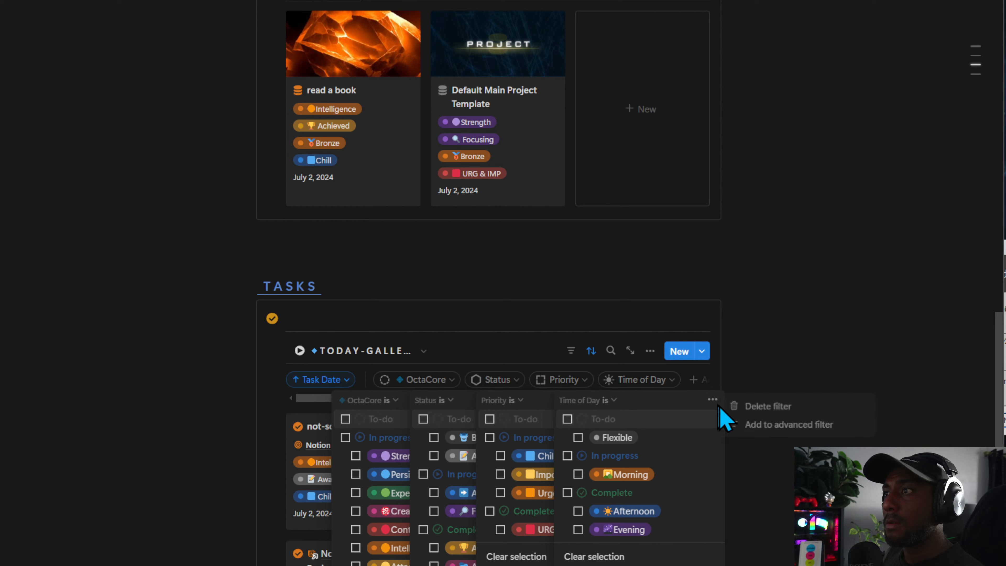
pyautogui.click(753, 406)
pyautogui.click(634, 399)
pyautogui.click(662, 411)
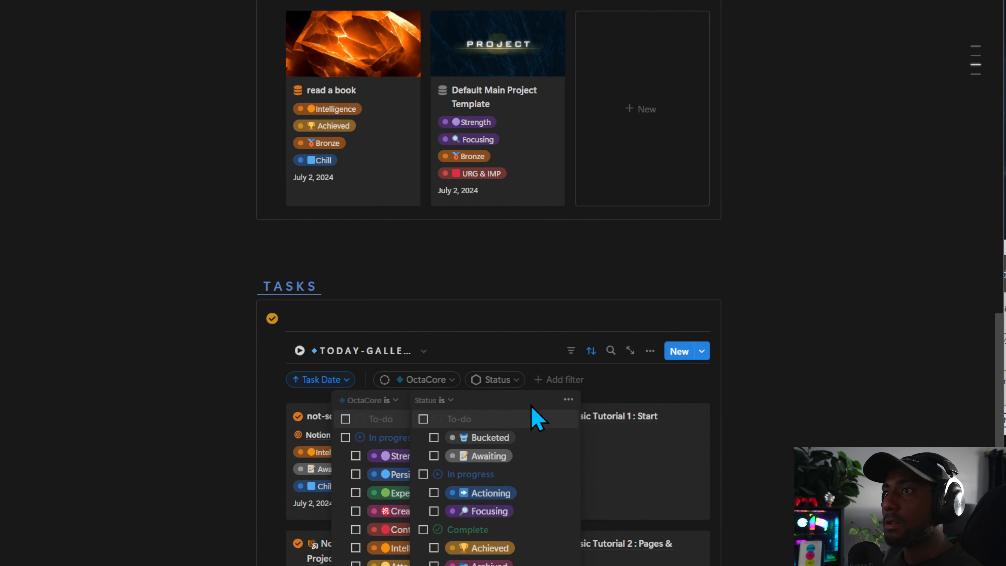
# Convert the Status filter of the TODAY-GALLERY view to an advanced filter and delete the OctaCore filter.
pyautogui.click(568, 400)
pyautogui.click(604, 423)
pyautogui.click(478, 511)
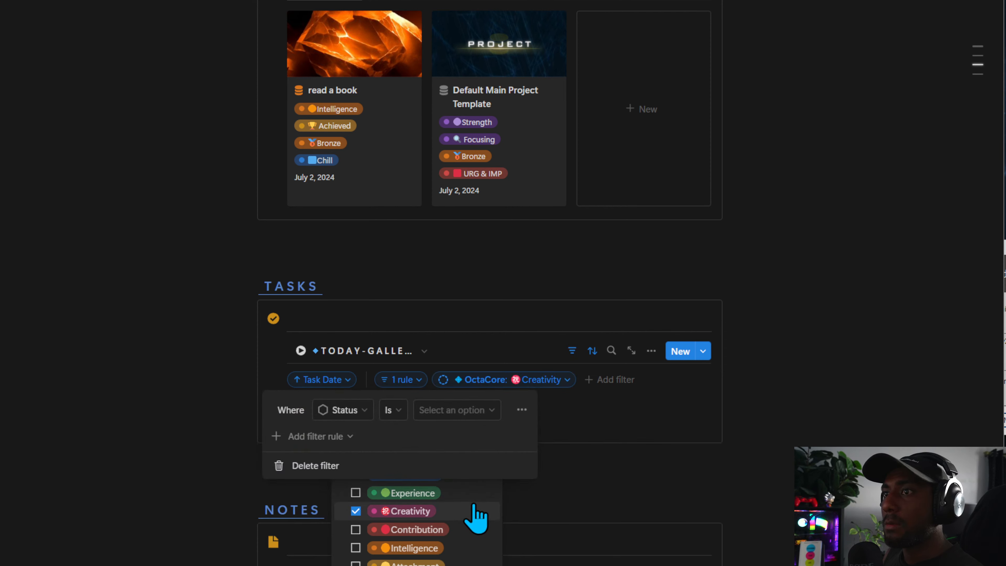
pyautogui.click(449, 510)
pyautogui.click(456, 381)
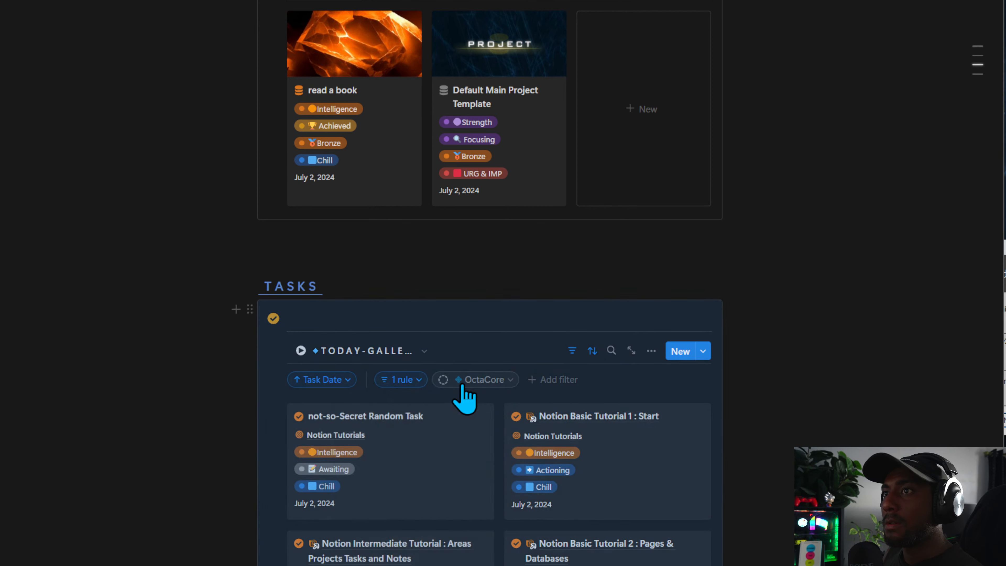
pyautogui.click(457, 382)
pyautogui.click(546, 402)
pyautogui.click(584, 407)
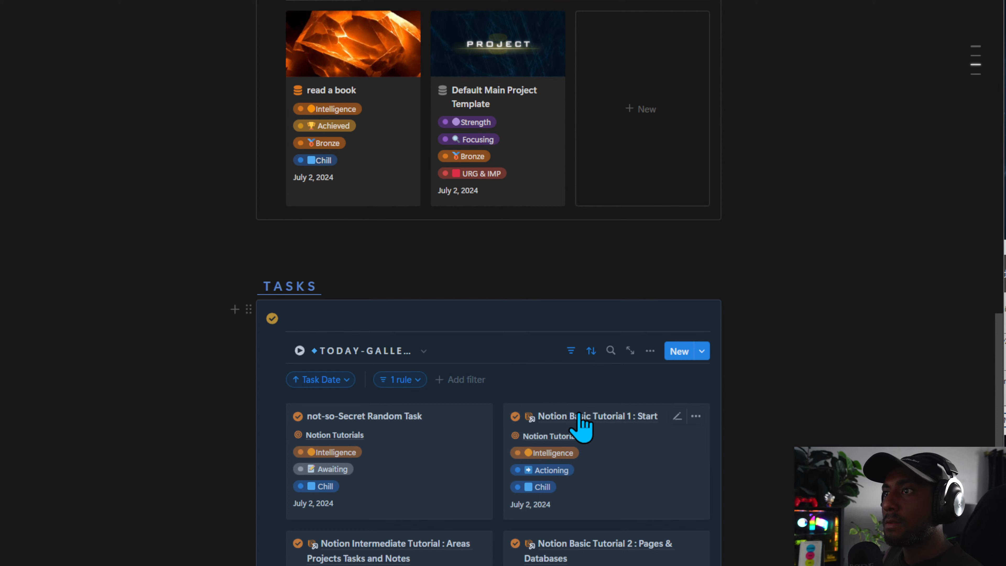
# Set the TODAY-GALLERY Status rule to Awaiting, Actioning, Focusing and Achieved.
pyautogui.click(400, 380)
pyautogui.click(457, 409)
pyautogui.click(452, 472)
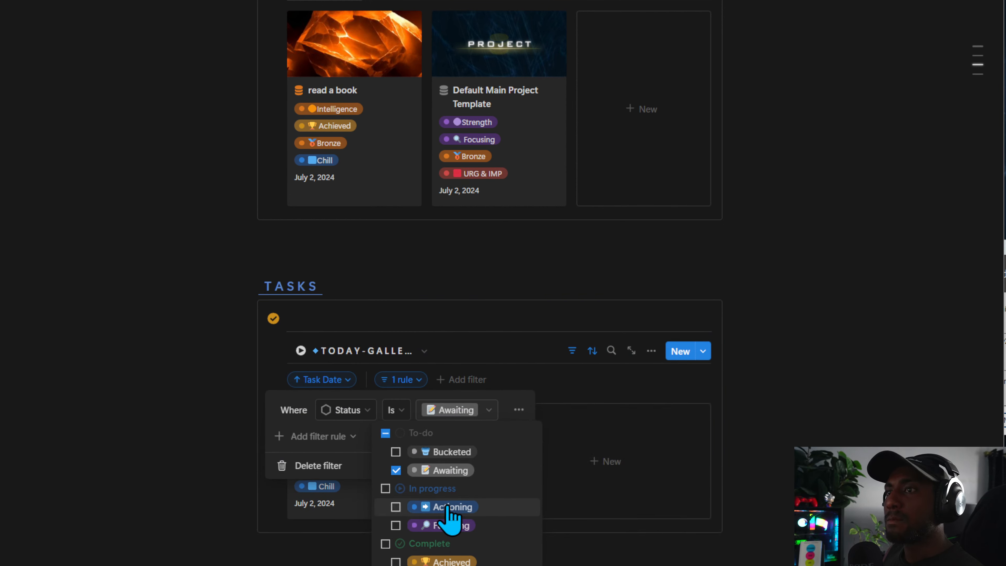
pyautogui.click(448, 507)
pyautogui.click(442, 542)
pyautogui.click(443, 525)
pyautogui.click(411, 565)
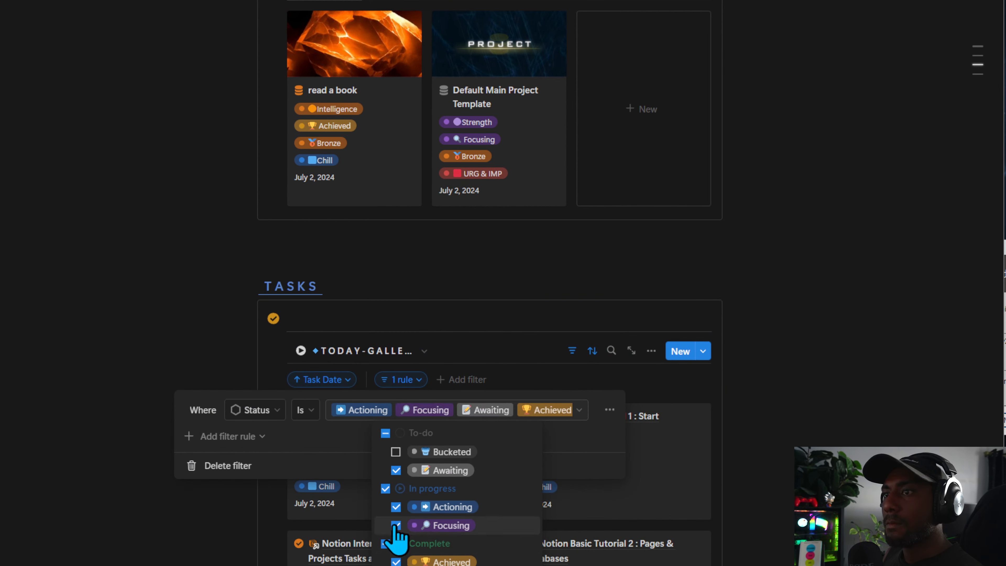
pyautogui.click(295, 436)
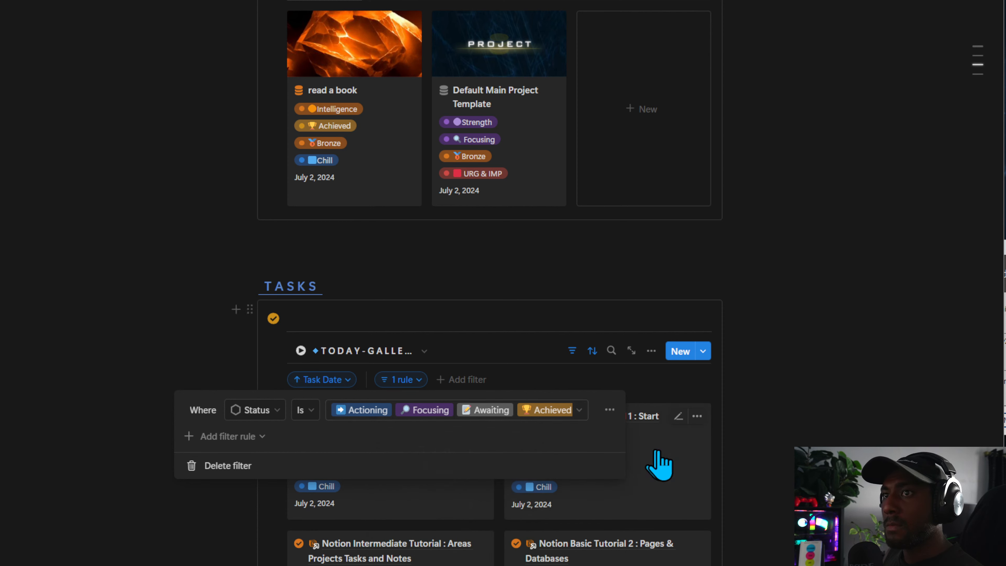
# Add a Task Date rule to the TODAY-GALLERY filter with start date relative to today, this day, and turn it into a group.
pyautogui.click(610, 409)
pyautogui.click(200, 436)
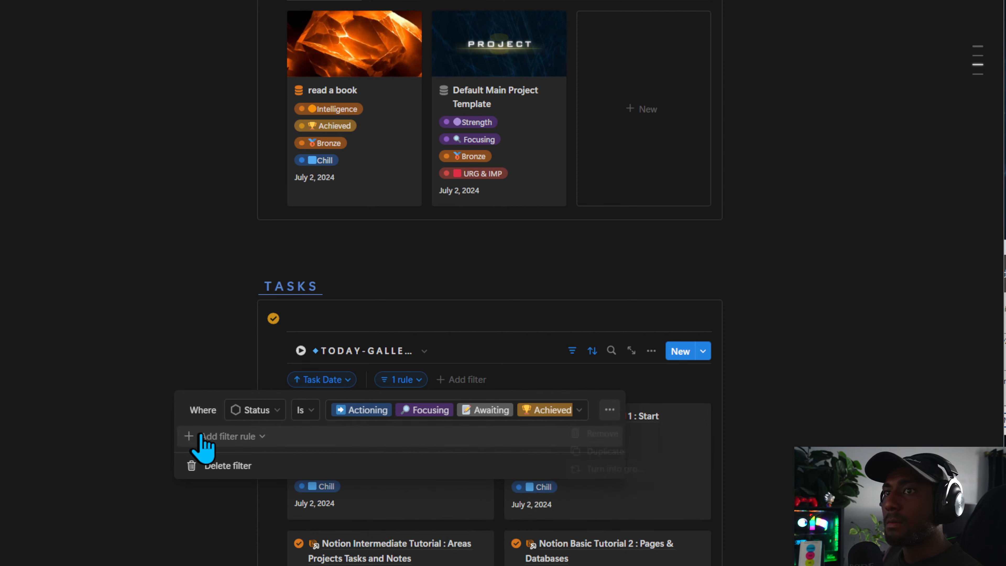
pyautogui.click(202, 437)
pyautogui.click(233, 462)
pyautogui.click(255, 438)
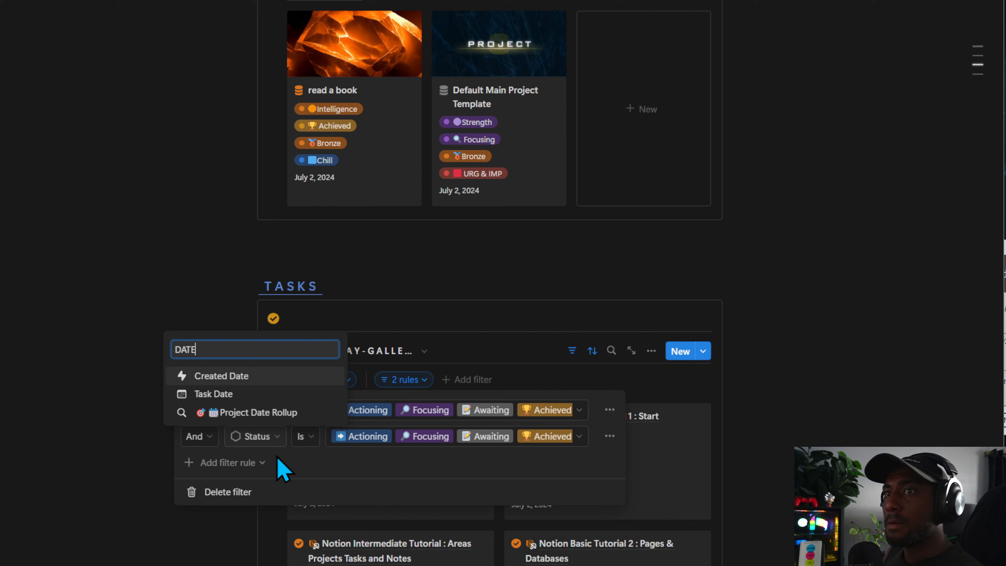
pyautogui.click(215, 394)
pyautogui.click(520, 437)
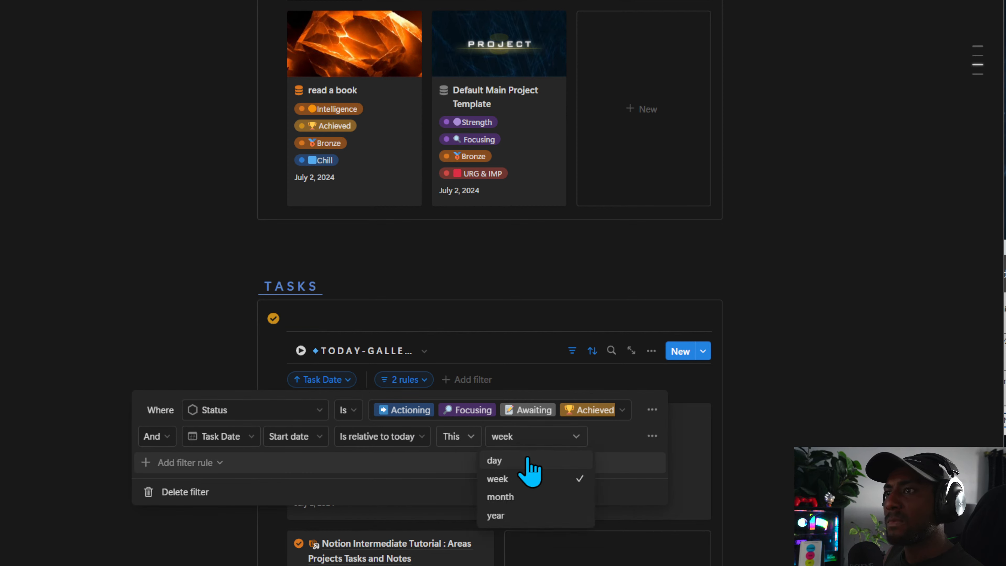
pyautogui.click(494, 458)
pyautogui.click(652, 436)
pyautogui.click(659, 496)
# Add an Or rule for Task Date end date relative to today, this day, inside the TODAY-GALLERY date group.
pyautogui.click(336, 468)
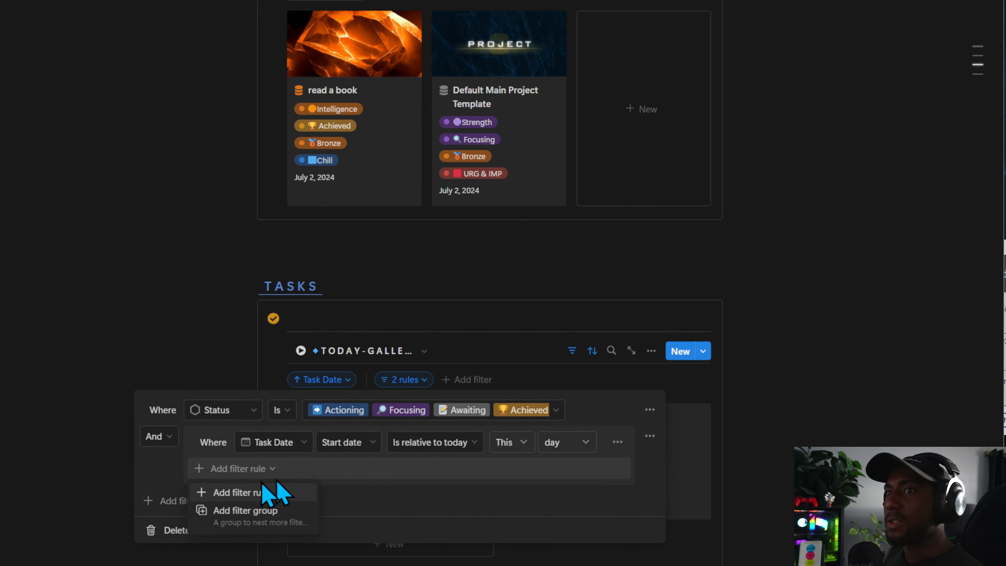
pyautogui.click(269, 490)
pyautogui.click(348, 471)
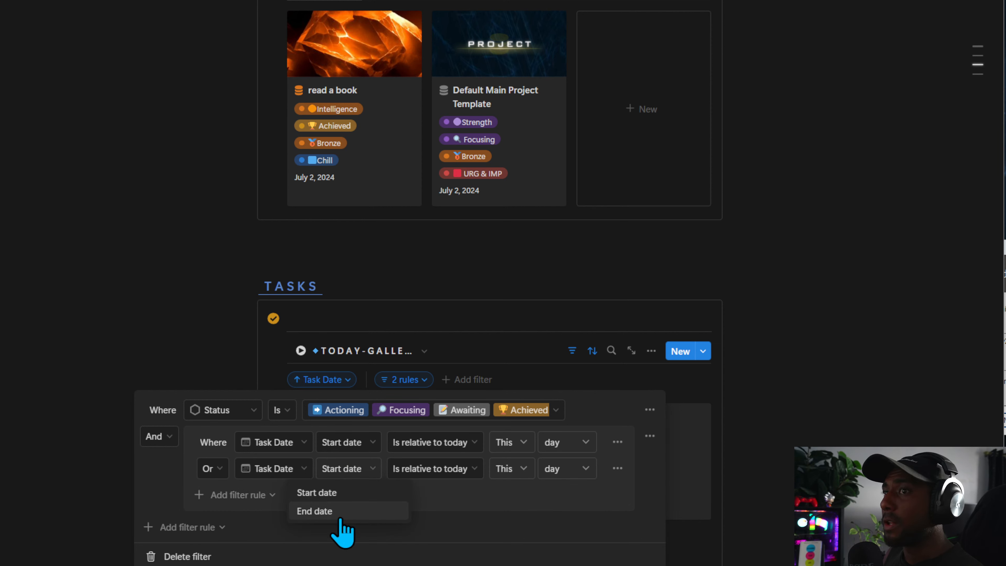
pyautogui.click(333, 511)
pyautogui.click(566, 469)
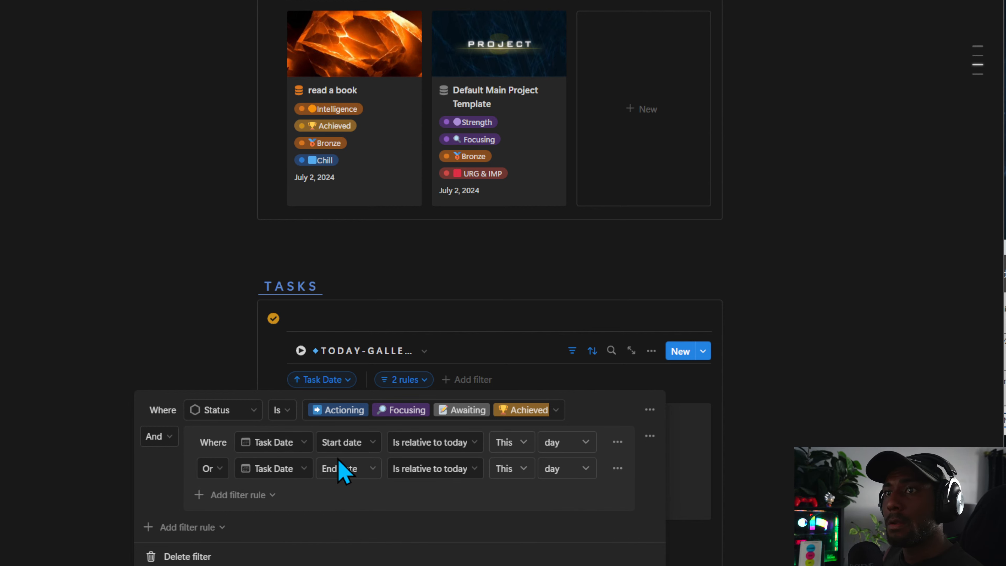
pyautogui.click(379, 341)
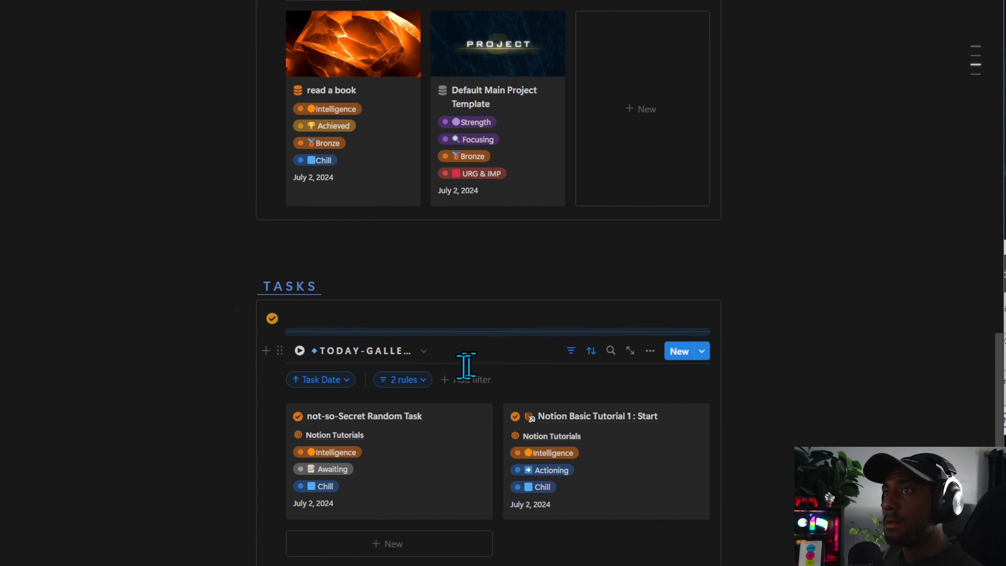
# Review the list of TASKS views and the advanced filter rules of the TODAY-GALLERY view.
pyautogui.click(371, 351)
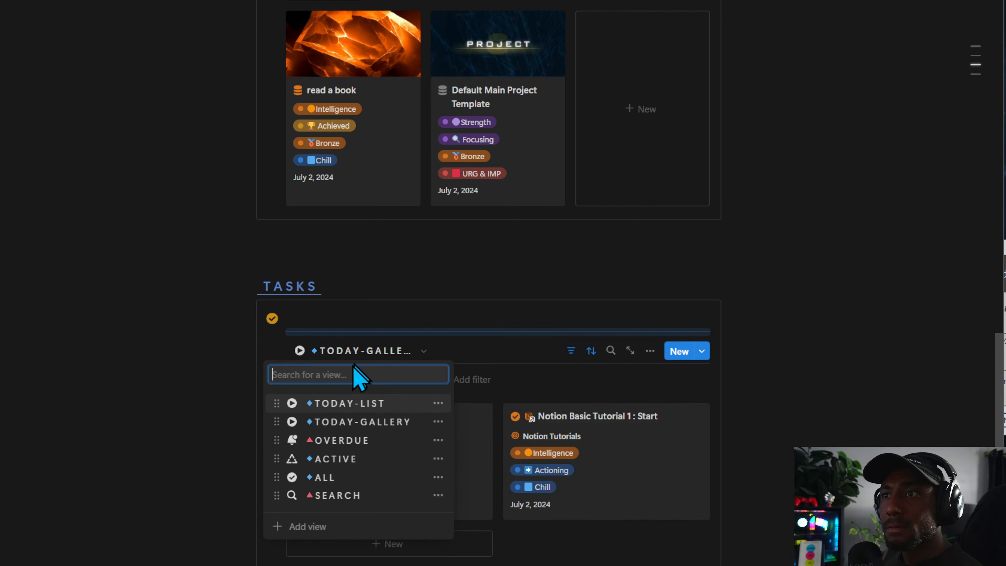
pyautogui.click(416, 350)
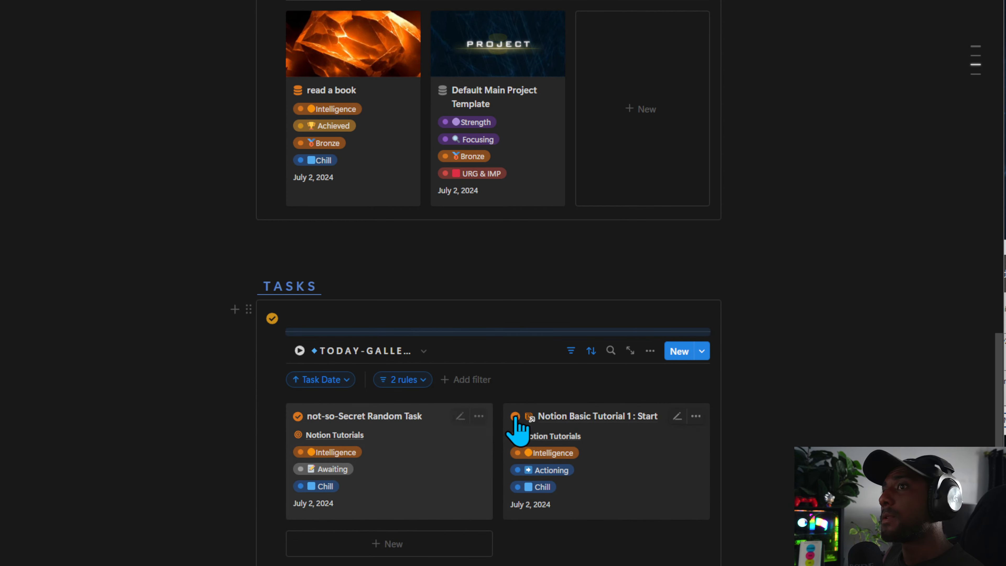
pyautogui.click(570, 351)
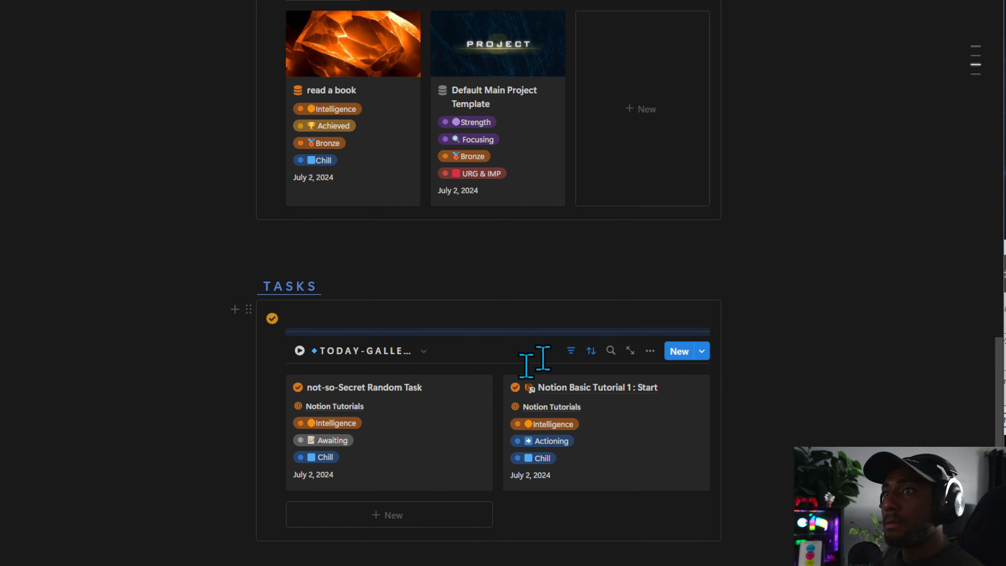
pyautogui.click(571, 351)
pyautogui.click(408, 381)
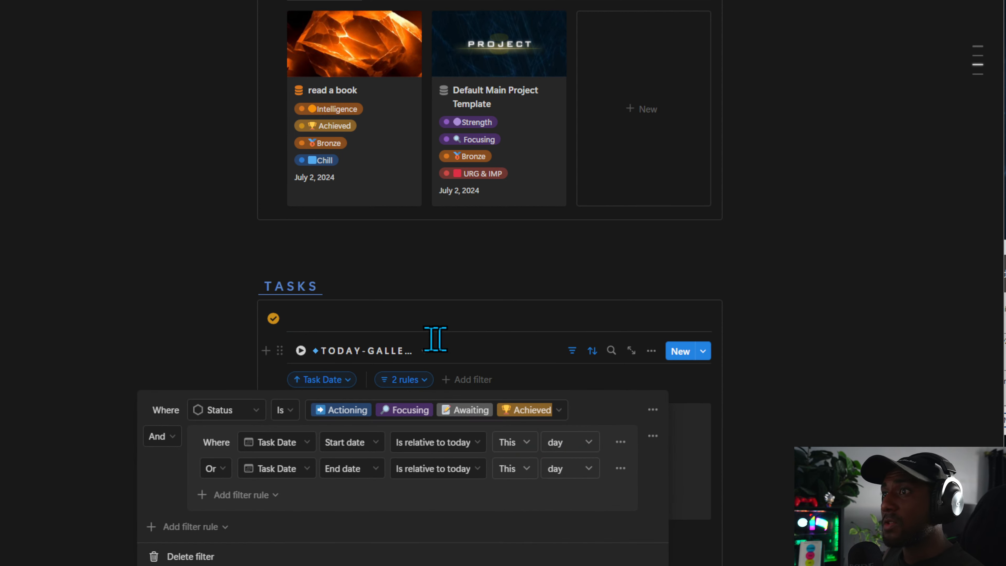
pyautogui.click(411, 359)
# Return TASKS to the TODAY-LIST view and check its filters and the list of available views.
pyautogui.click(380, 351)
pyautogui.click(396, 400)
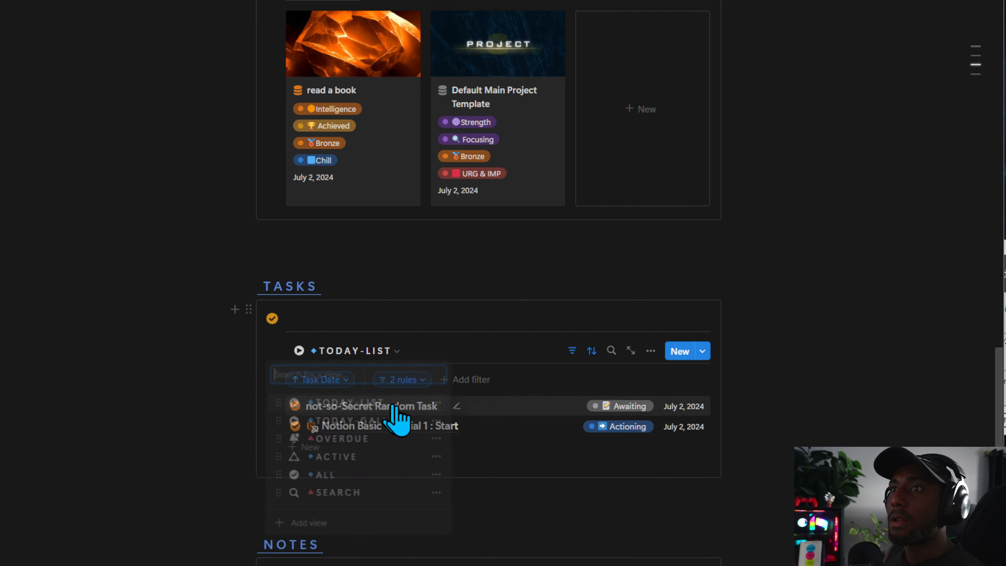
pyautogui.click(572, 351)
pyautogui.click(572, 351)
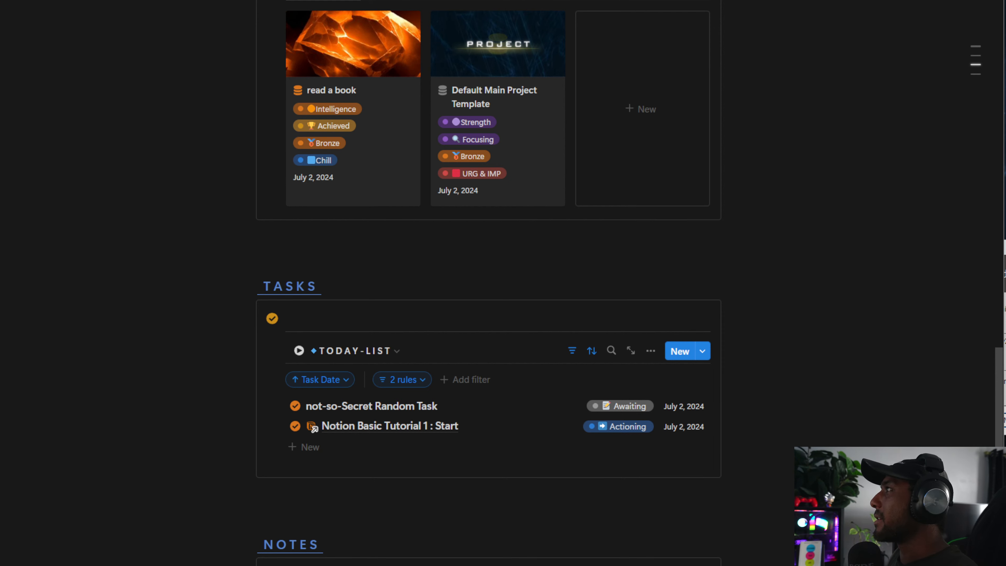
pyautogui.click(414, 381)
pyautogui.click(397, 351)
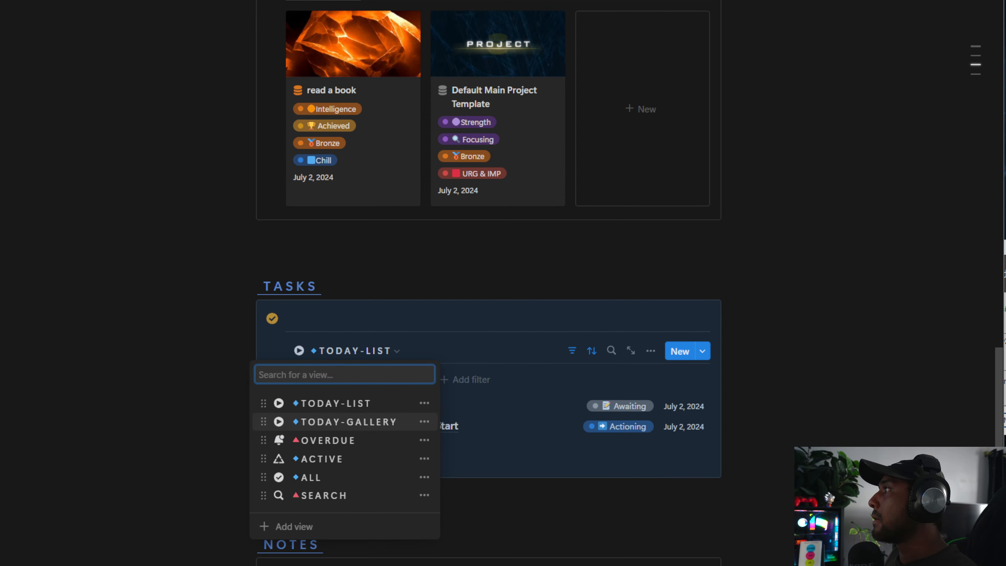
pyautogui.click(349, 422)
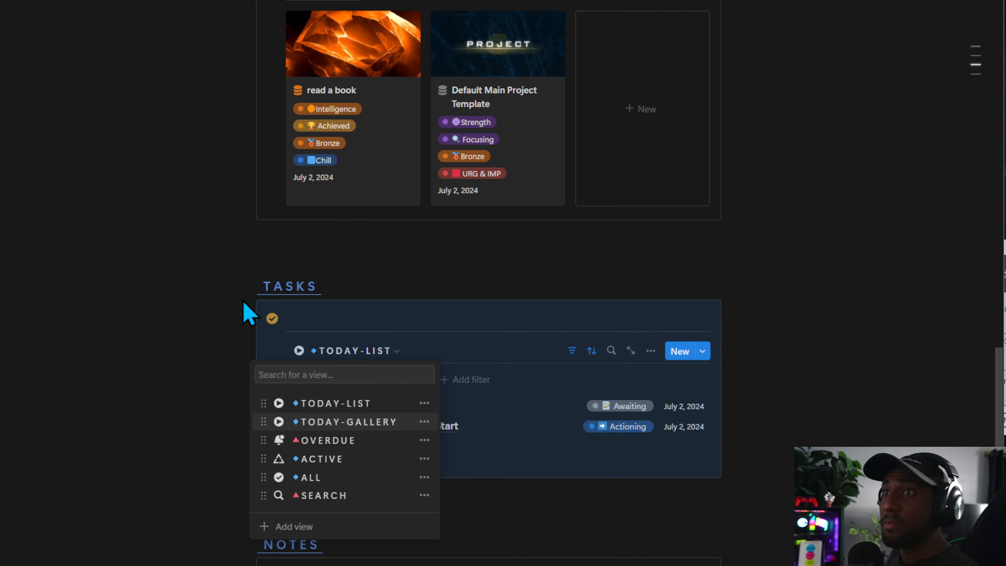
pyautogui.click(204, 390)
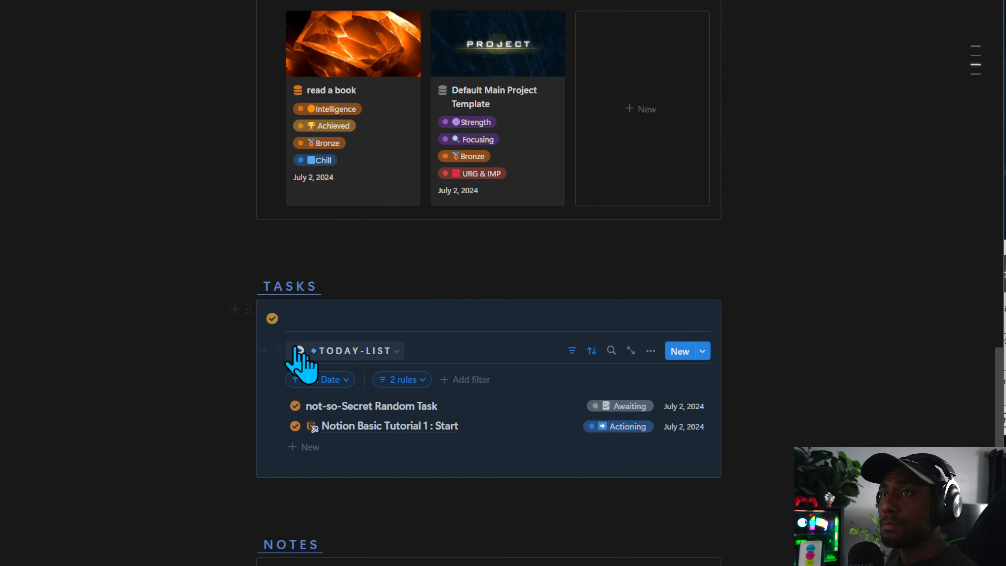
pyautogui.click(376, 351)
pyautogui.click(380, 353)
pyautogui.click(378, 353)
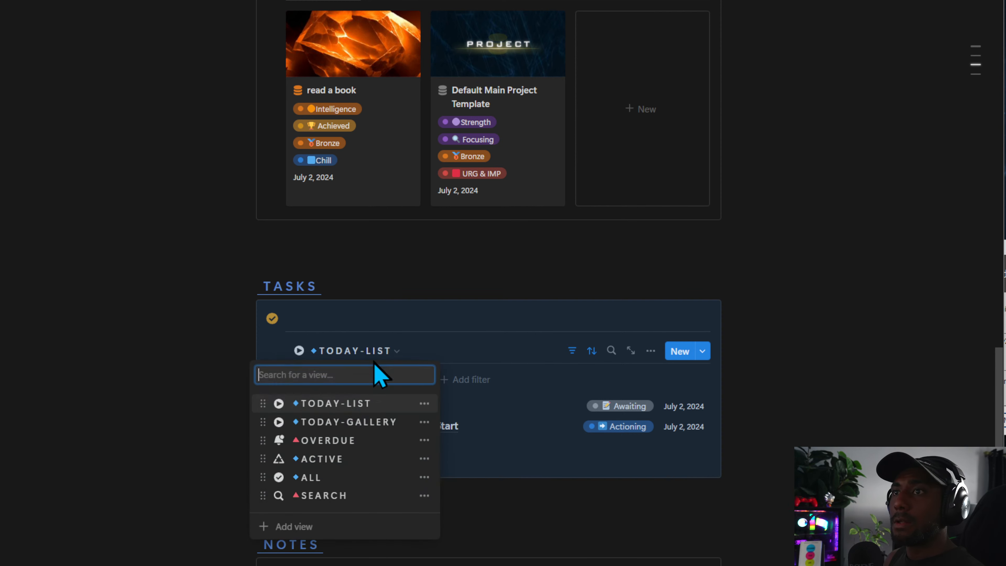
pyautogui.click(353, 406)
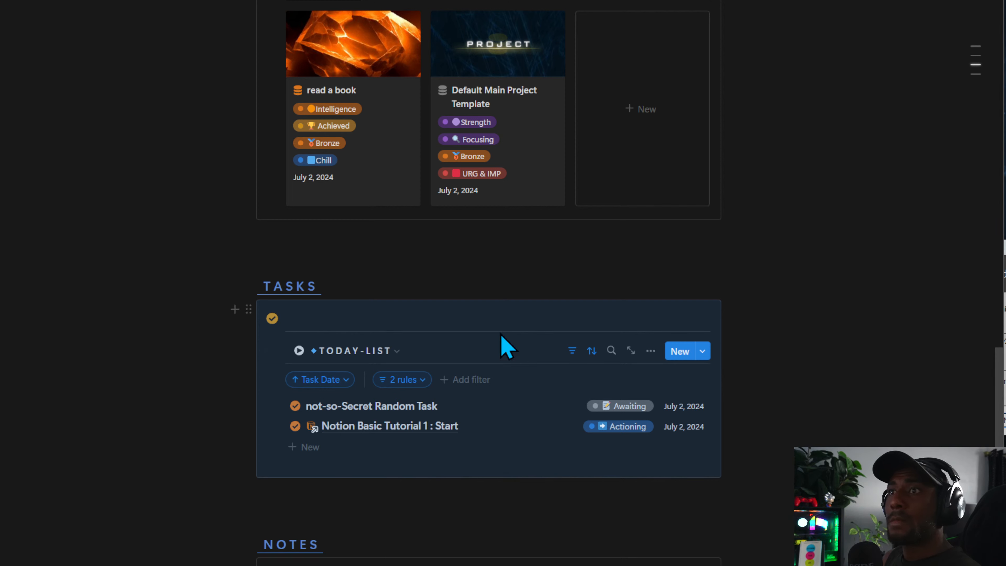
# Duplicate the TODAY-LIST view of the Tasks database as ACHIEVEMENTS, keeping the blue diamond prefix and using a trophy icon.
pyautogui.click(328, 353)
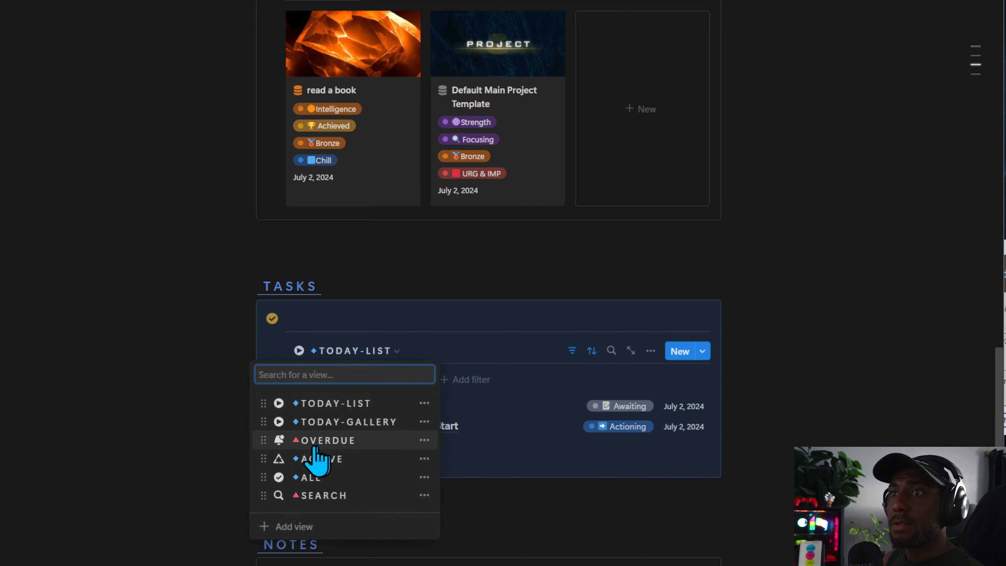
pyautogui.click(424, 403)
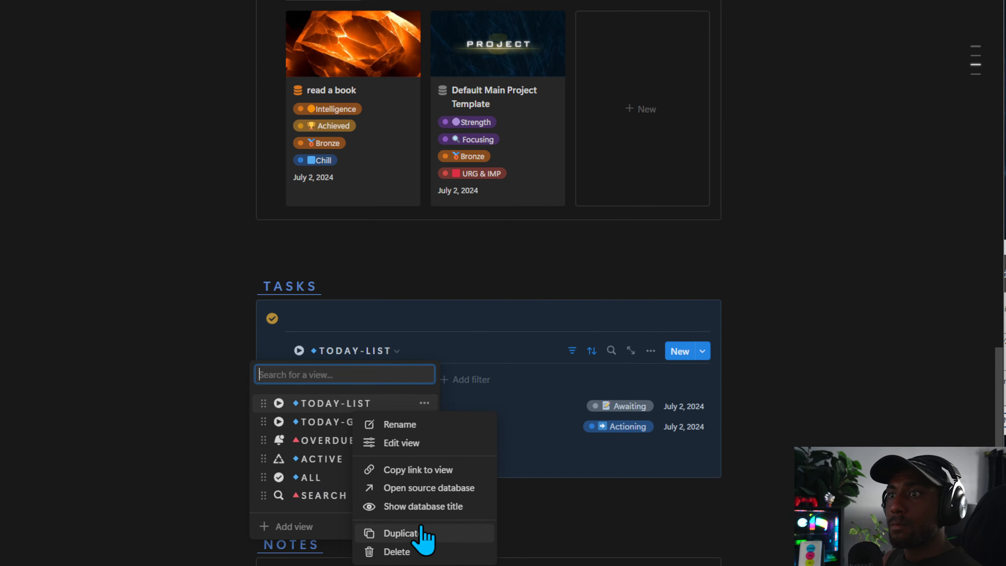
pyautogui.click(420, 533)
pyautogui.click(849, 403)
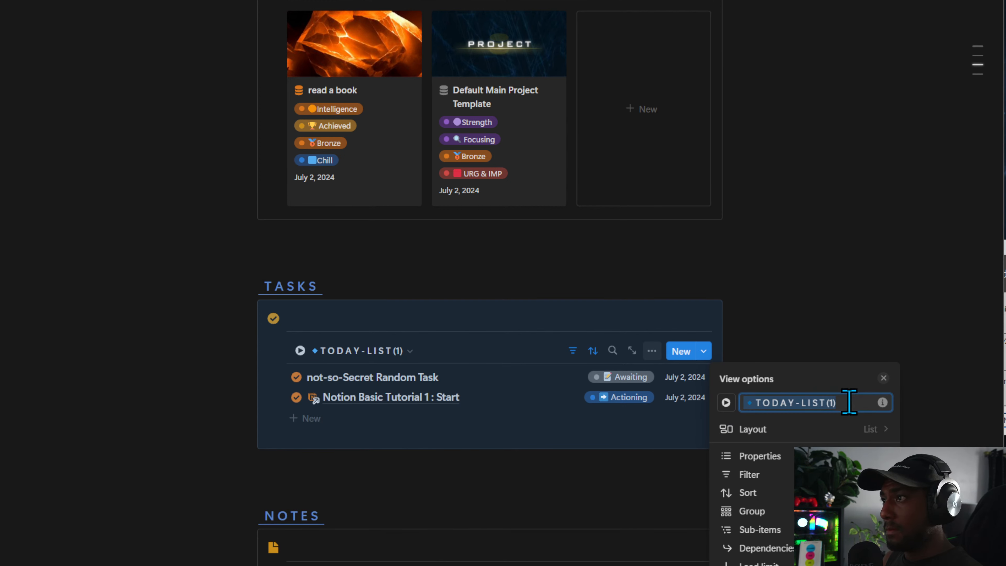
pyautogui.moveTo(849, 402); pyautogui.dragTo(757, 402)
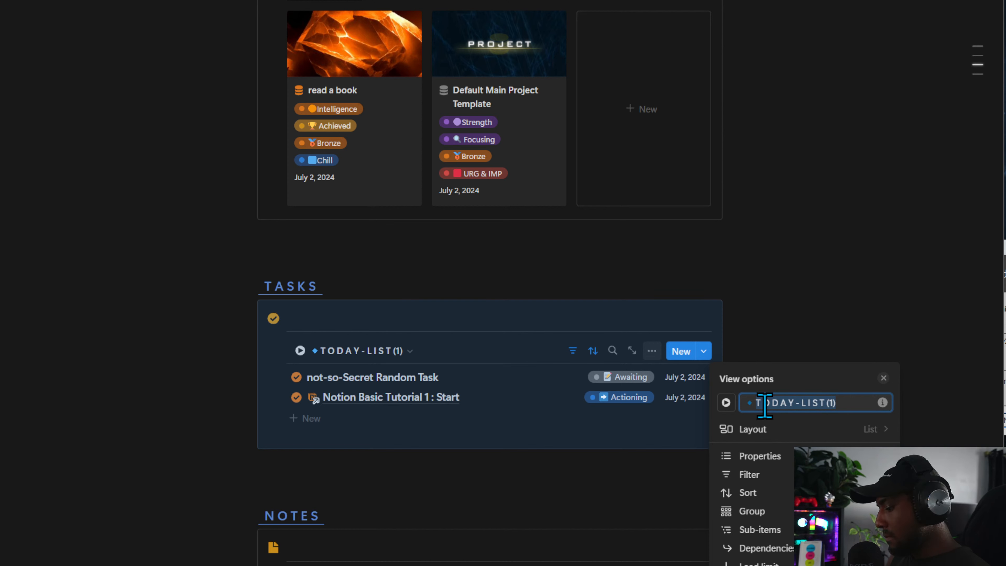
pyautogui.write('A')
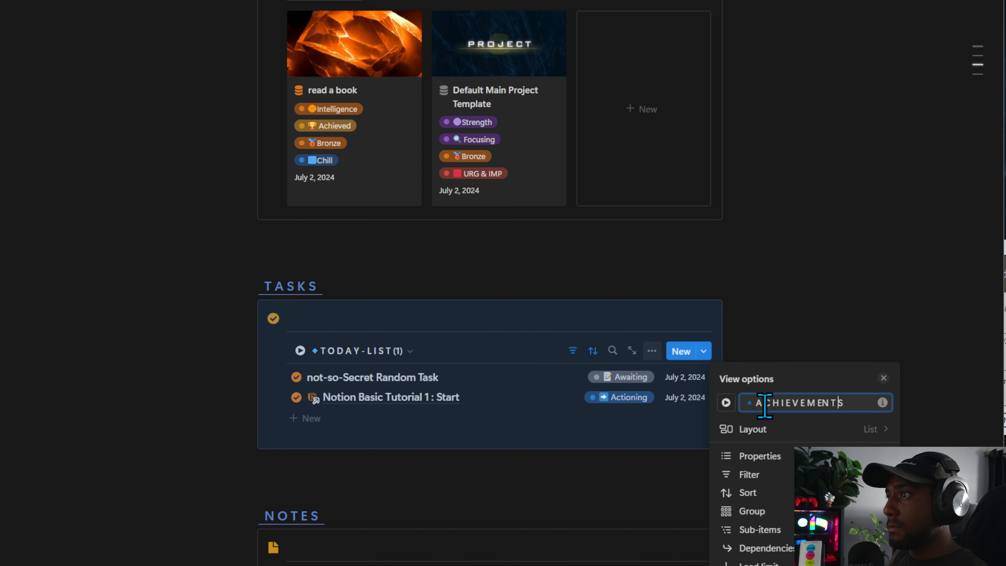
pyautogui.write('CHIEVEMENTS')
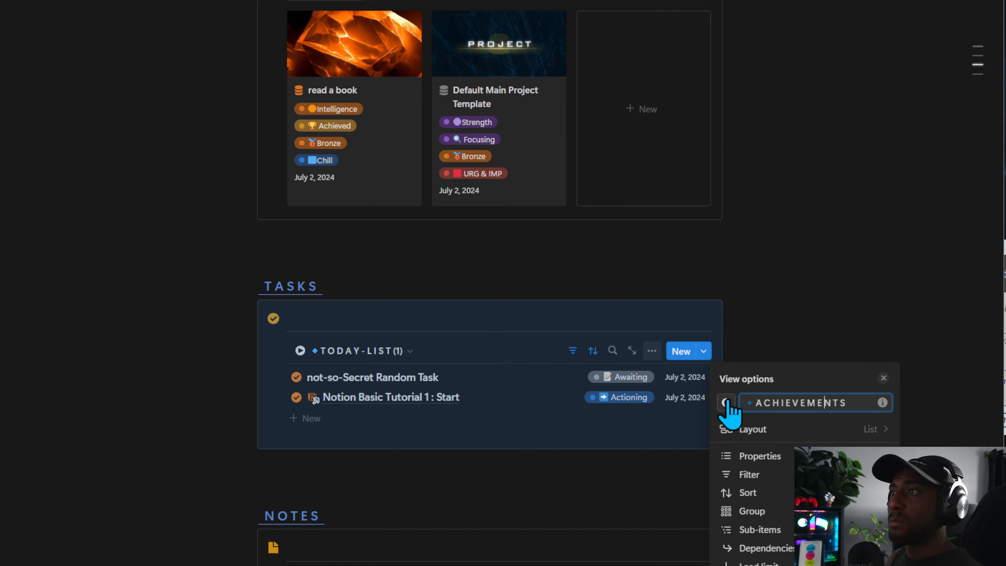
pyautogui.click(726, 402)
pyautogui.click(714, 508)
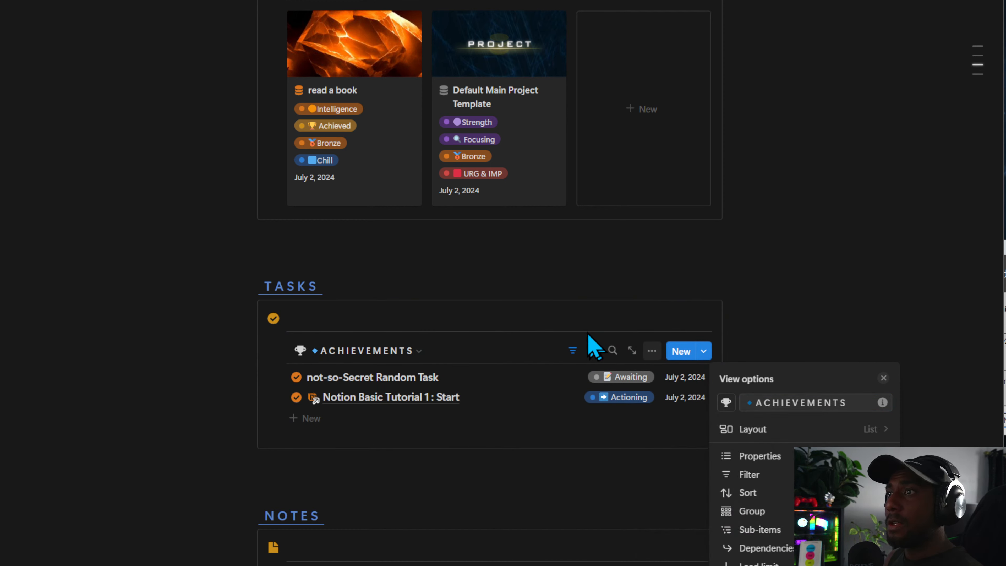
# Restrict the ACHIEVEMENTS view's Status filter to Achieved by removing Awaiting, Actioning and Focusing.
pyautogui.click(572, 351)
pyautogui.click(573, 352)
pyautogui.click(406, 379)
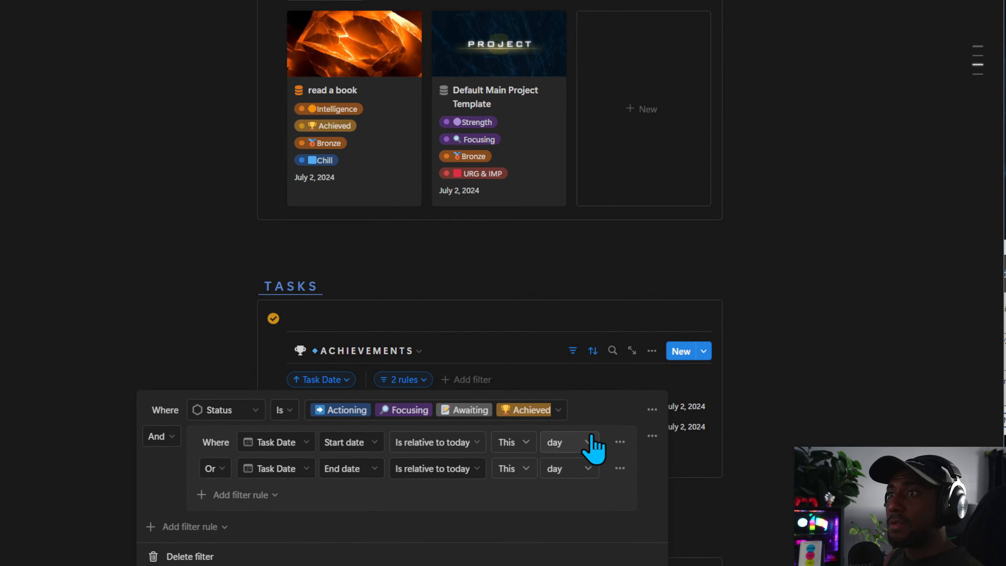
pyautogui.click(532, 411)
pyautogui.click(419, 509)
pyautogui.click(419, 533)
pyautogui.click(420, 485)
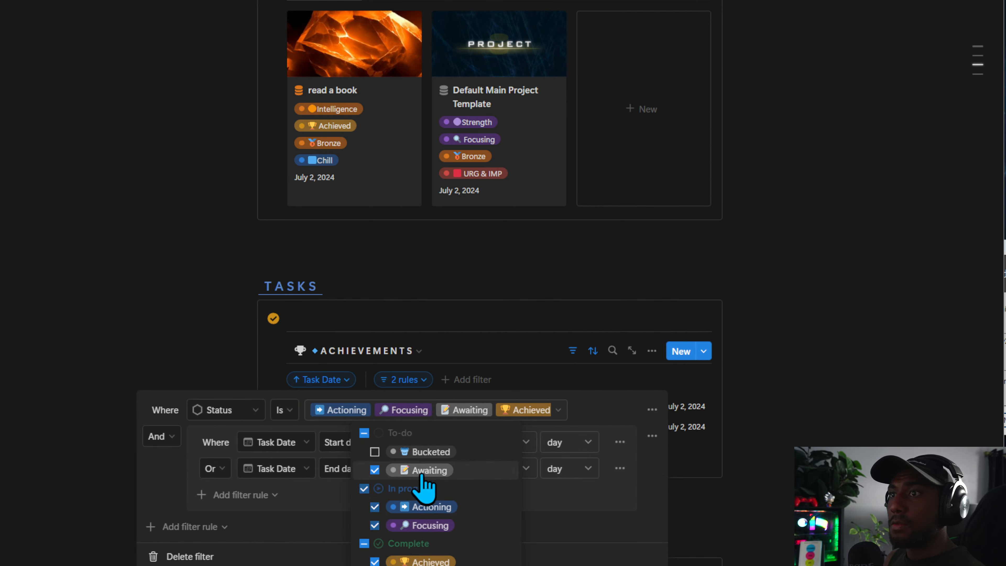
pyautogui.click(420, 475)
pyautogui.click(414, 509)
pyautogui.click(415, 526)
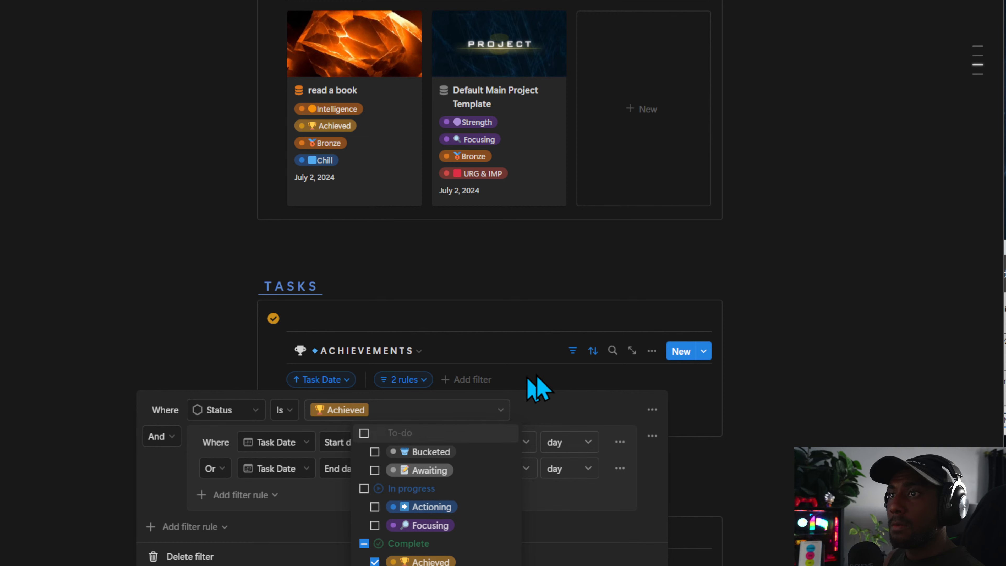
pyautogui.click(500, 356)
pyautogui.click(499, 355)
# Group the ACHIEVEMENTS view by Status and unhide the Achieved group.
pyautogui.click(652, 351)
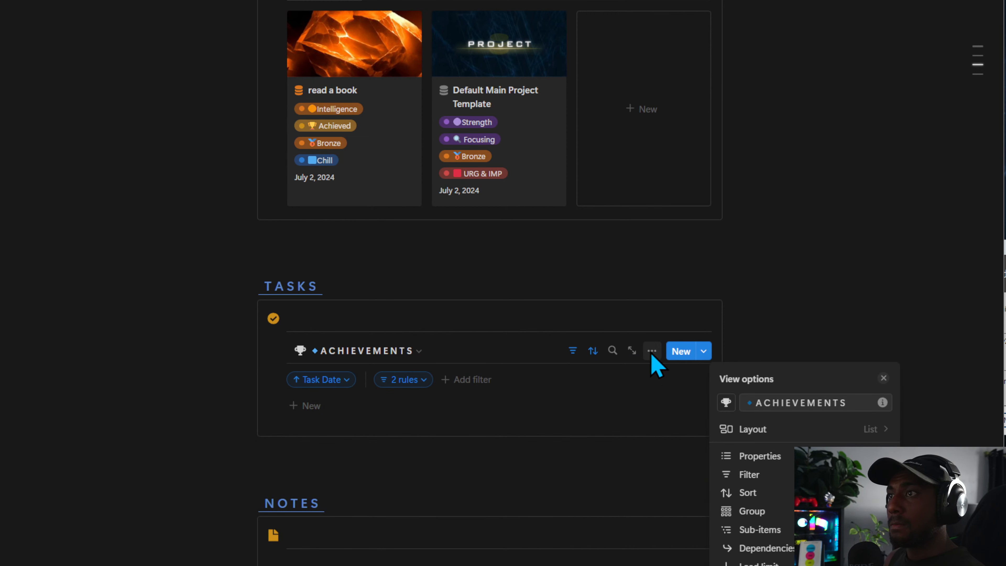
pyautogui.click(770, 511)
pyautogui.write('stat')
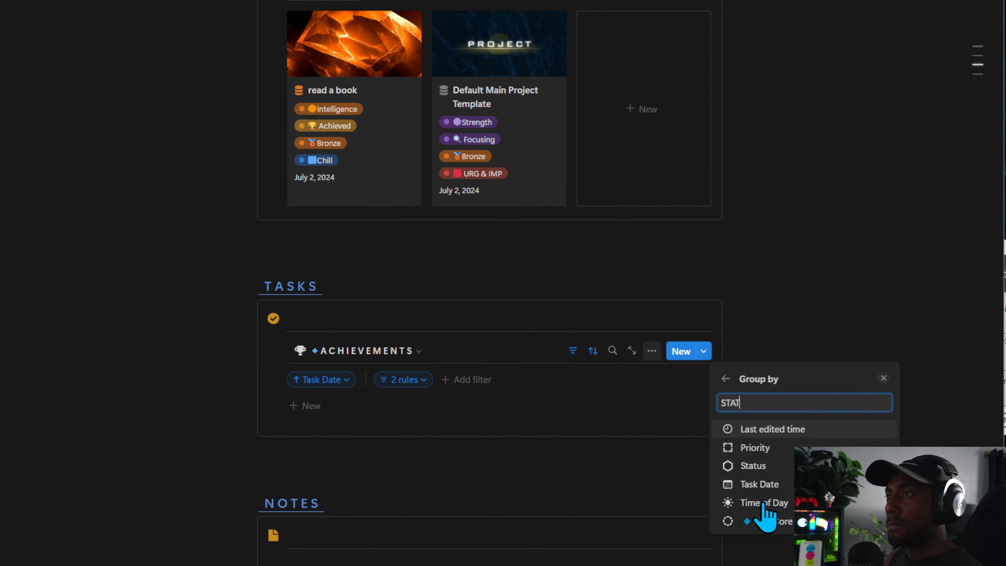
pyautogui.click(760, 467)
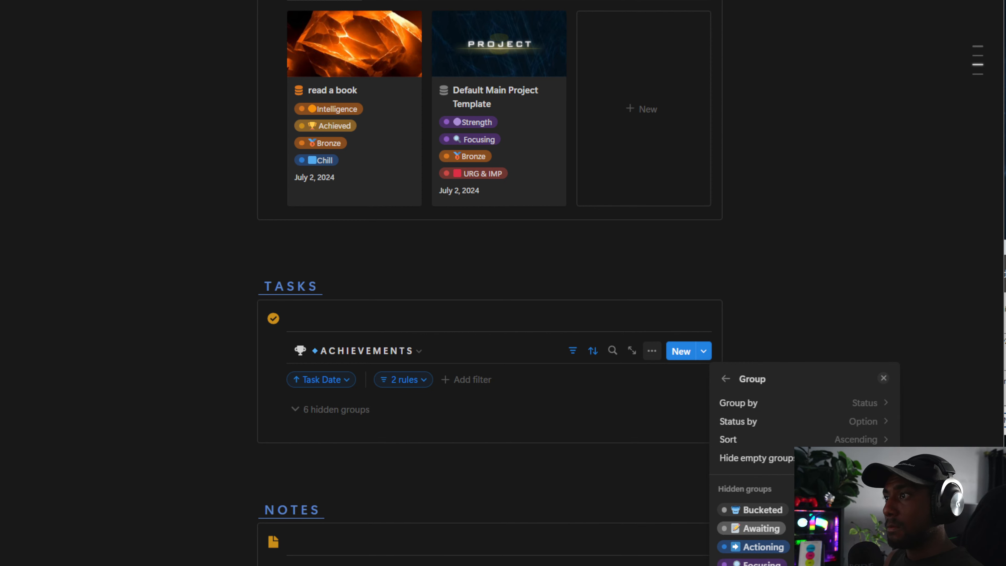
pyautogui.click(881, 458)
pyautogui.click(881, 458)
pyautogui.click(883, 564)
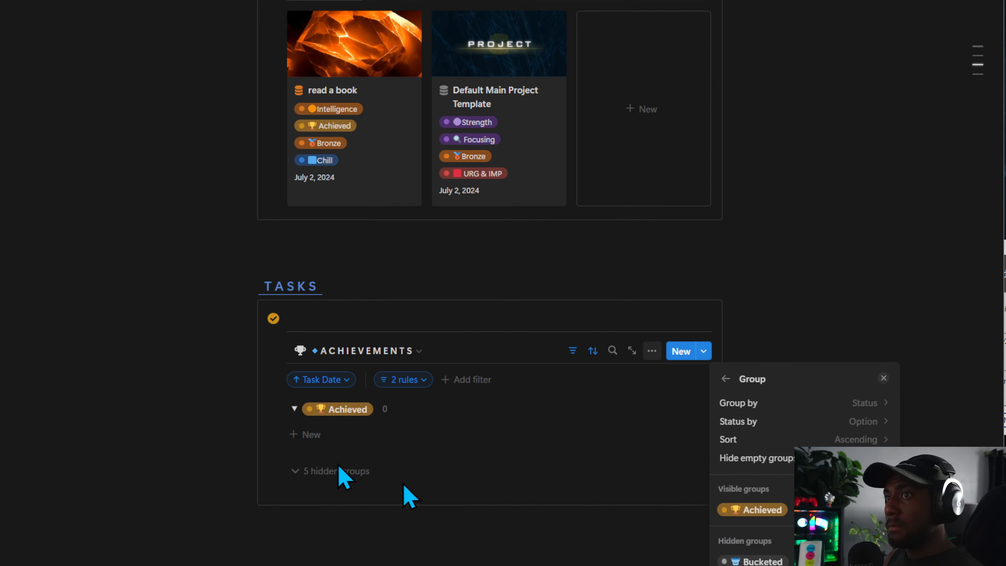
# Add a new untitled task to the Achieved group of the ACHIEVEMENTS view.
pyautogui.click(494, 402)
pyautogui.click(339, 436)
pyautogui.click(539, 423)
# Move the ACHIEVEMENTS view above OVERDUE in the Tasks view list and open the OVERDUE view.
pyautogui.click(368, 352)
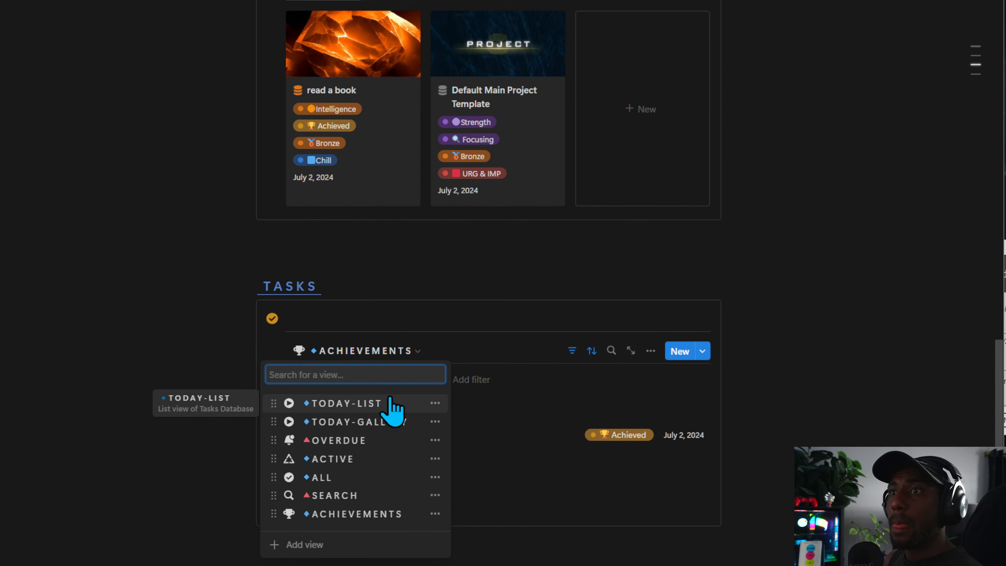
pyautogui.moveTo(361, 513); pyautogui.dragTo(375, 460)
pyautogui.click(375, 460)
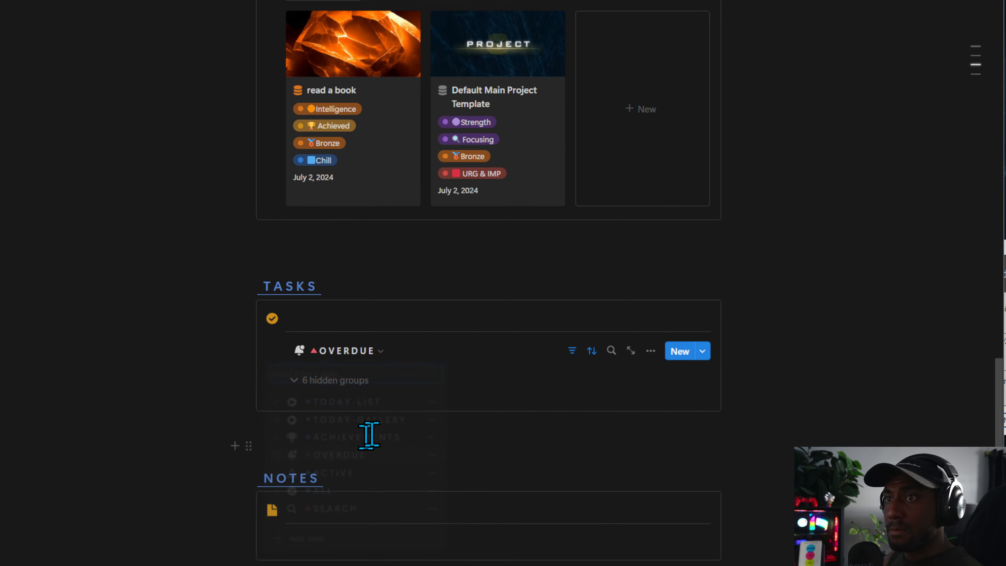
# In the TODAY-LIST view, set the date of the not-so-Secret Random Task to July 1, 2024.
pyautogui.click(357, 352)
pyautogui.click(362, 409)
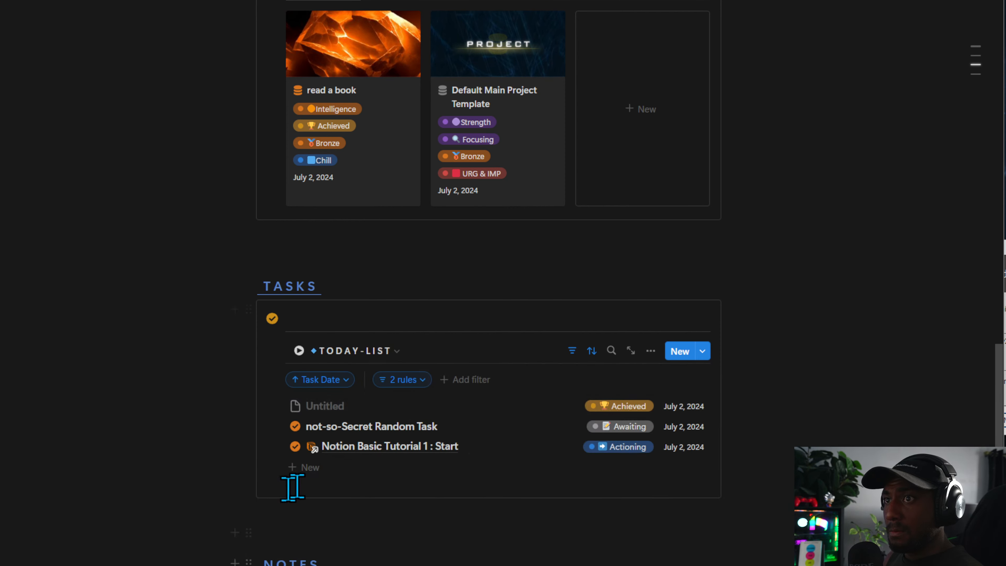
pyautogui.click(684, 447)
pyautogui.click(682, 164)
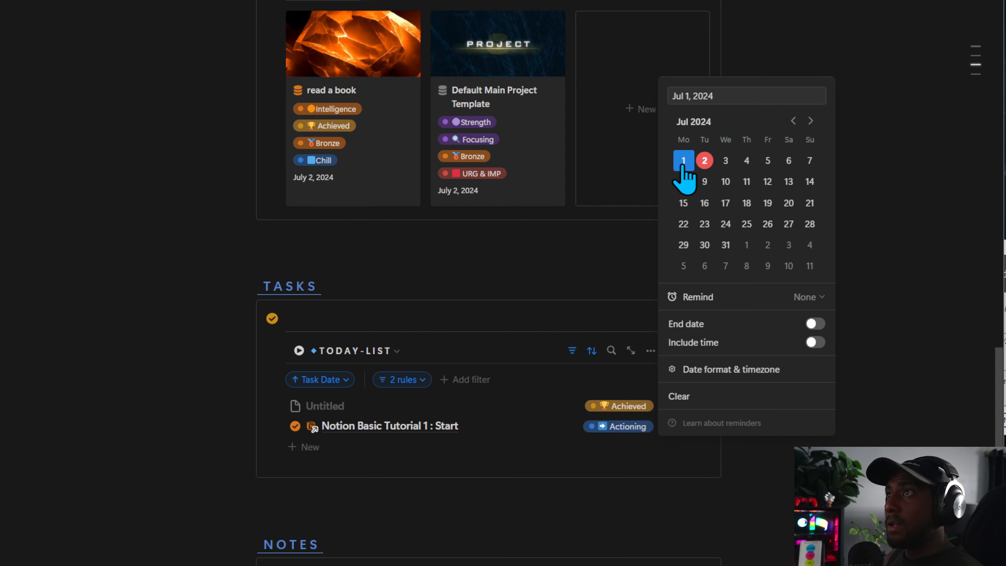
pyautogui.click(451, 368)
# Open the OVERDUE view and check how it lists the task with the past date.
pyautogui.click(346, 351)
pyautogui.click(344, 460)
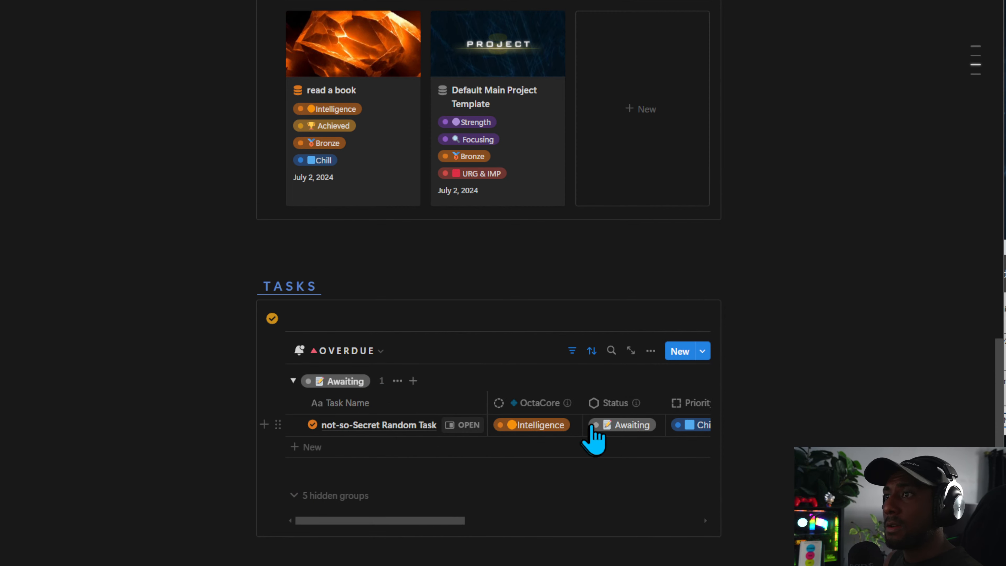
pyautogui.moveTo(567, 415)
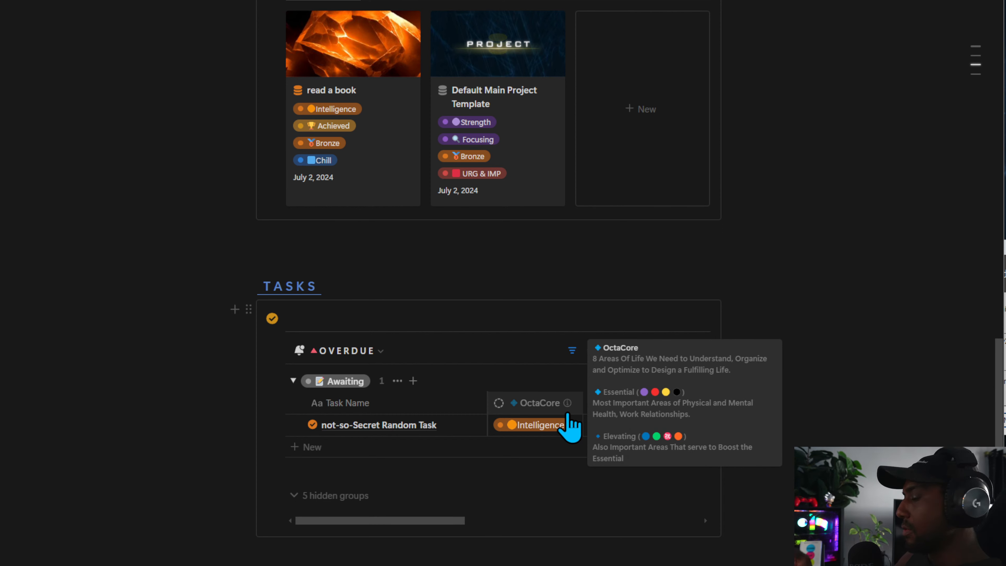
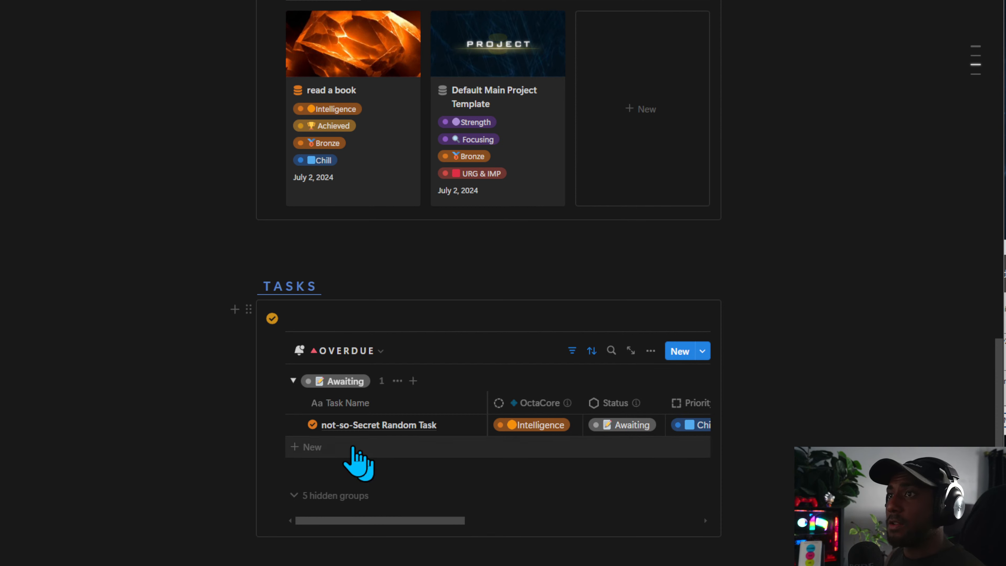
# Copy the OVERDUE view's name, including its red triangle, from the view's edit options.
pyautogui.click(337, 353)
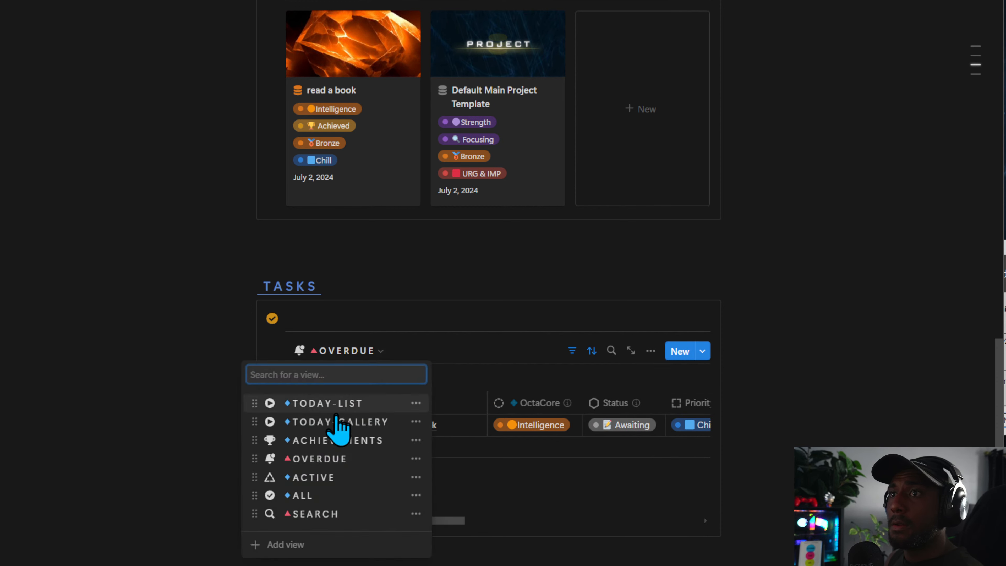
pyautogui.click(415, 458)
pyautogui.click(386, 498)
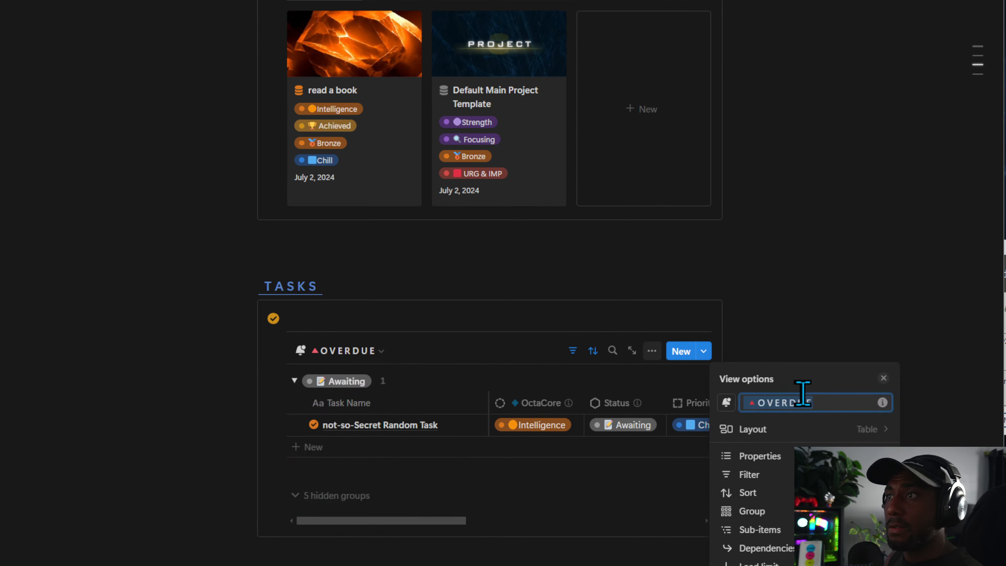
pyautogui.click(373, 342)
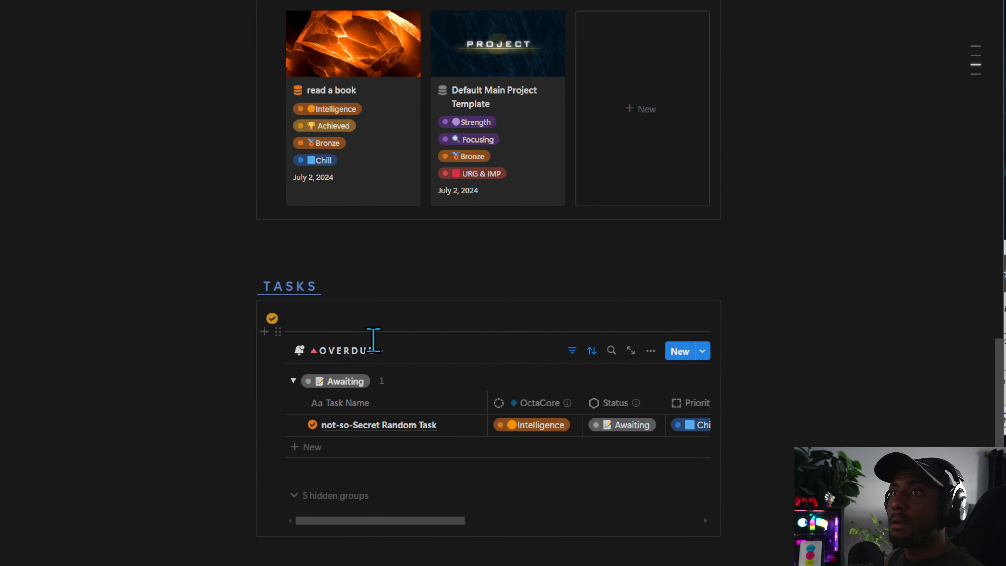
# Delete the existing OVERDUE view from the Tasks database and confirm the deletion.
pyautogui.click(380, 351)
pyautogui.click(415, 459)
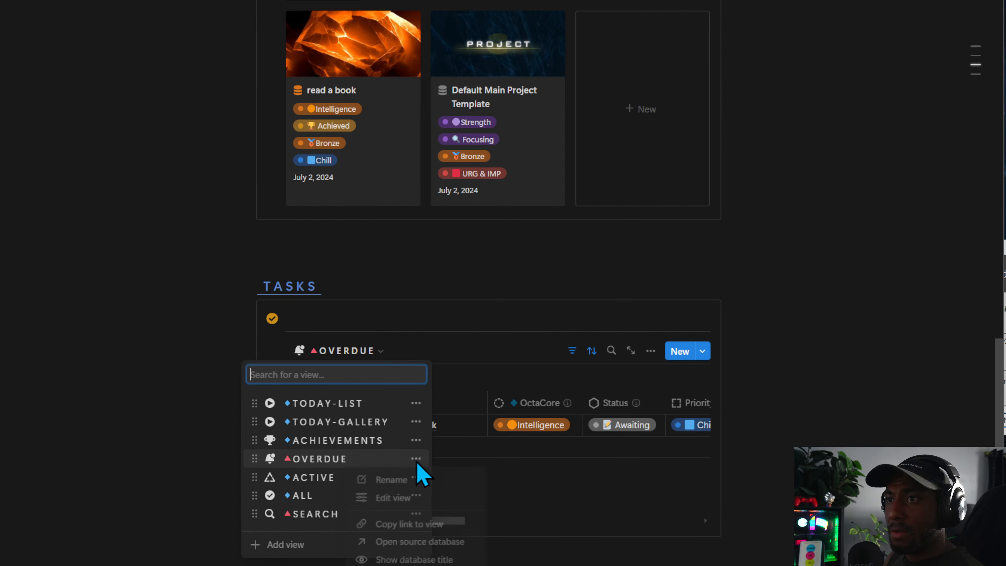
pyautogui.click(392, 565)
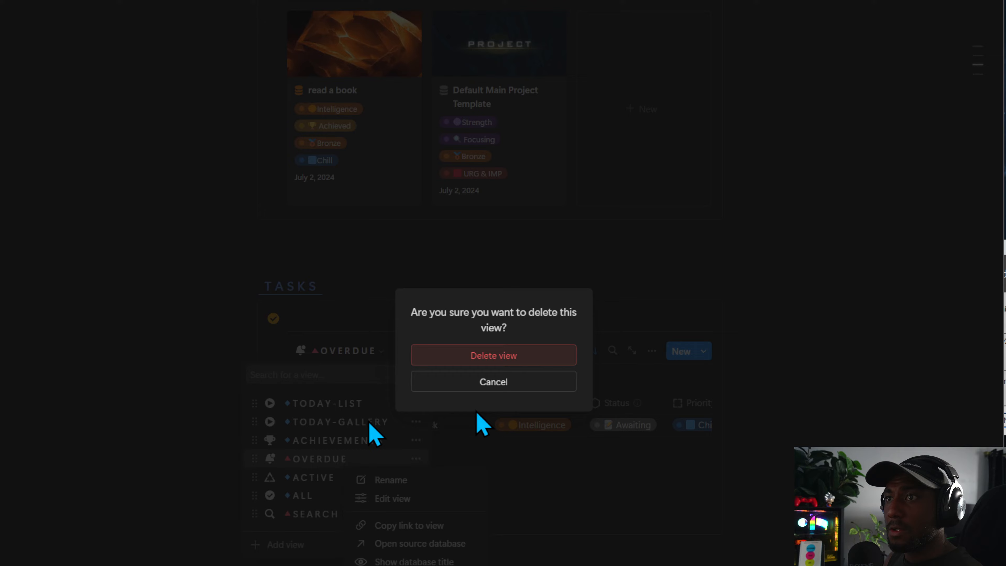
pyautogui.click(515, 362)
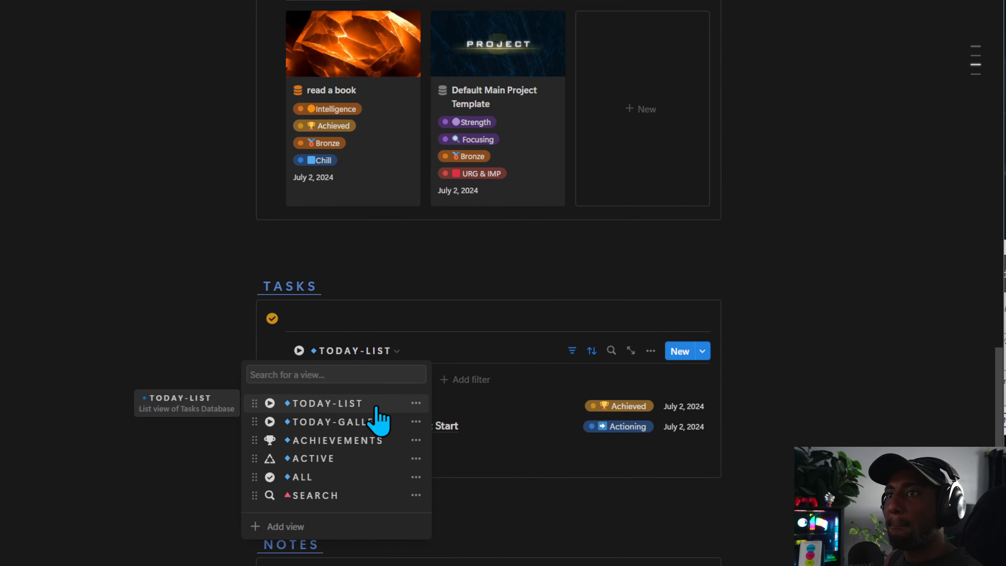
# Duplicate the TODAY-LIST view as 🔺OVERDUE and give it the bell icon with a notification dot.
pyautogui.click(416, 403)
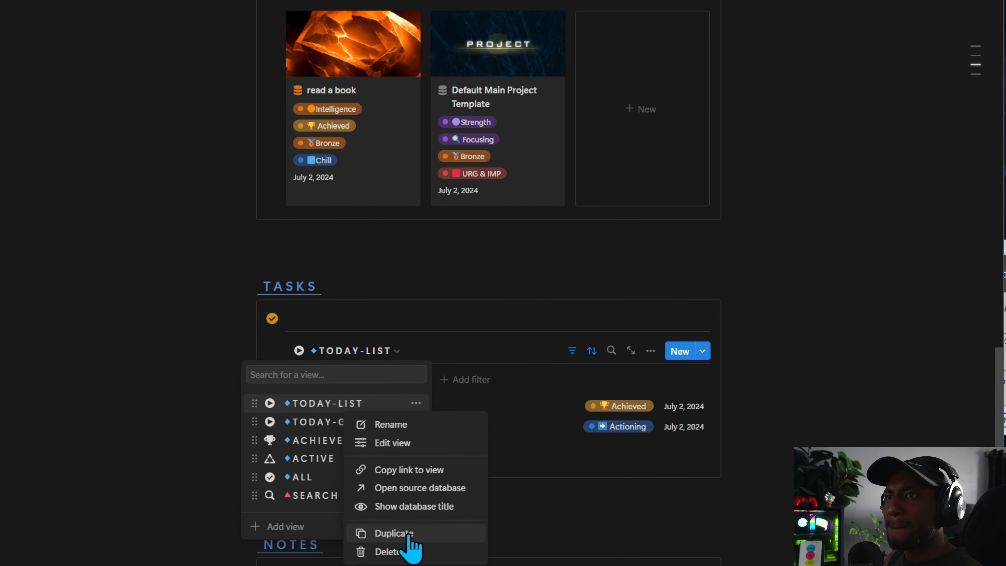
pyautogui.click(396, 533)
pyautogui.write('🔺OVERDUE')
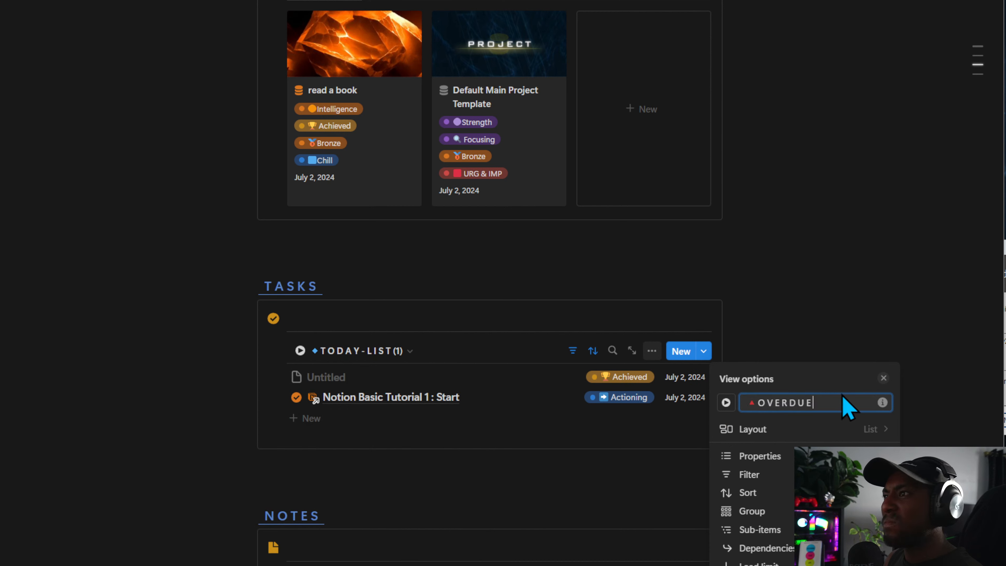
pyautogui.click(726, 403)
pyautogui.write('BEL')
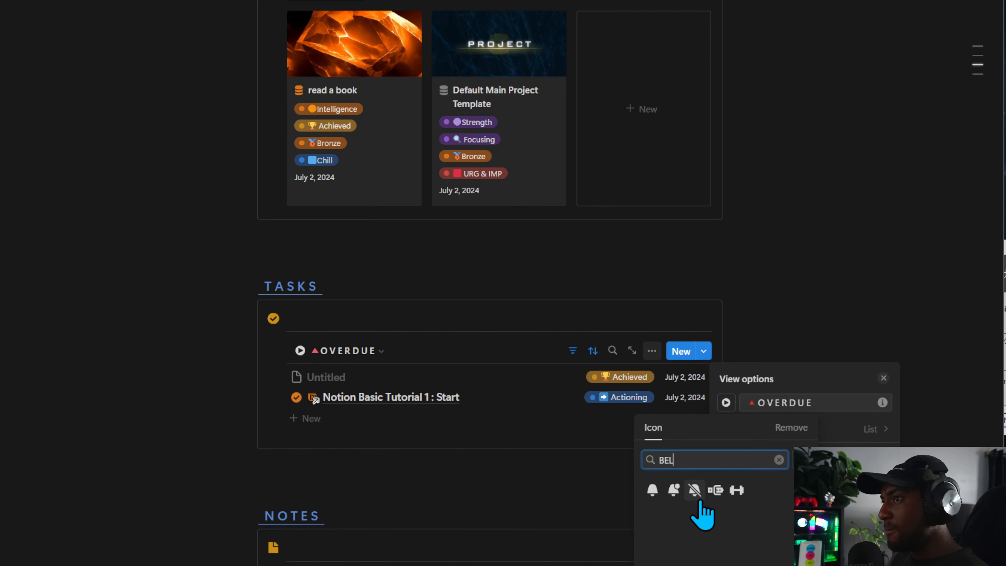
pyautogui.click(673, 491)
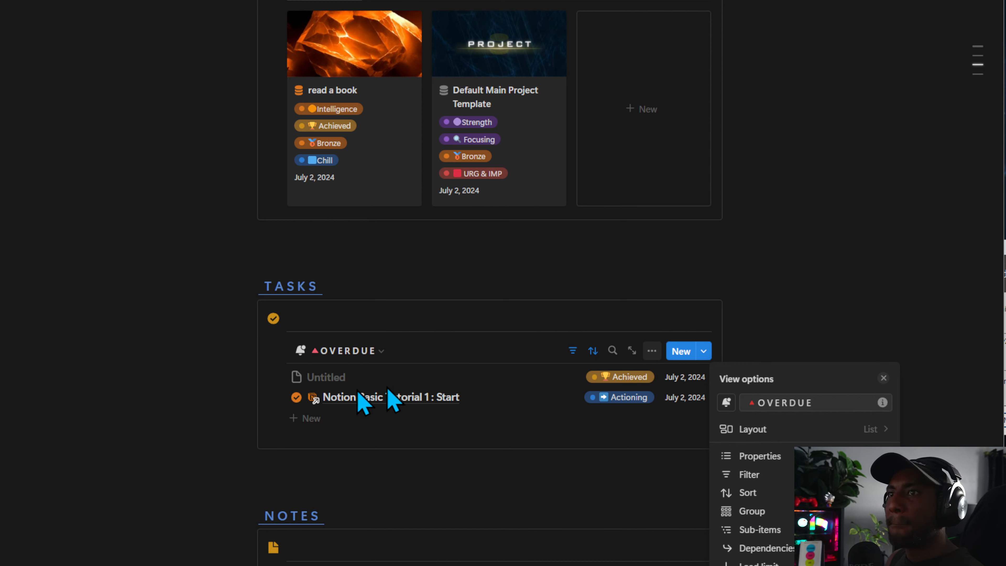
pyautogui.click(396, 357)
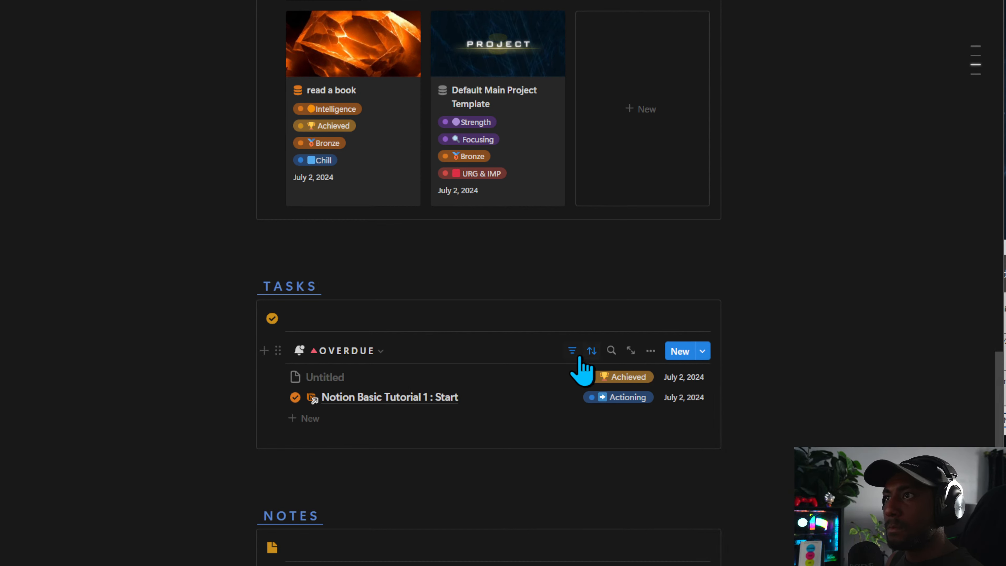
# In the Tasks OVERDUE view's filter, set the Task Date end-date rule to Is before Today and remove the start-date rule.
pyautogui.click(573, 350)
pyautogui.click(408, 379)
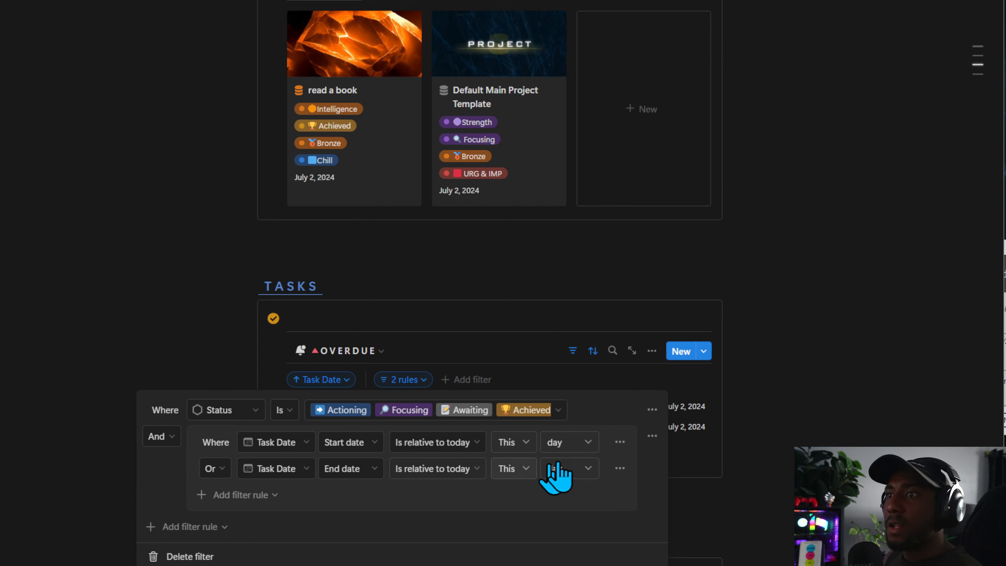
pyautogui.click(460, 472)
pyautogui.click(455, 511)
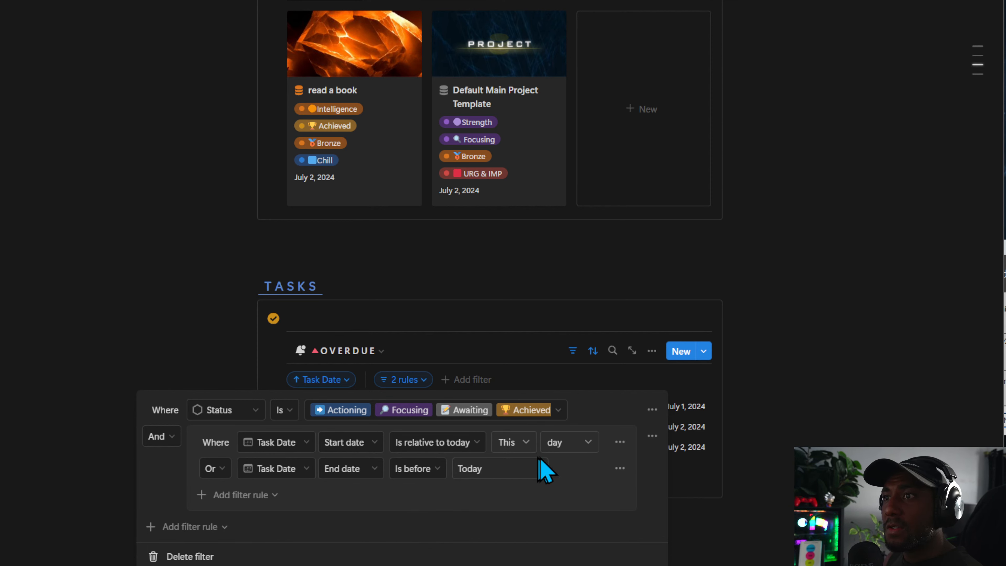
pyautogui.click(620, 442)
pyautogui.click(587, 466)
# Remove Achieved from the Status filter of the Tasks OVERDUE view, keeping Actioning, Focusing and Awaiting.
pyautogui.click(457, 414)
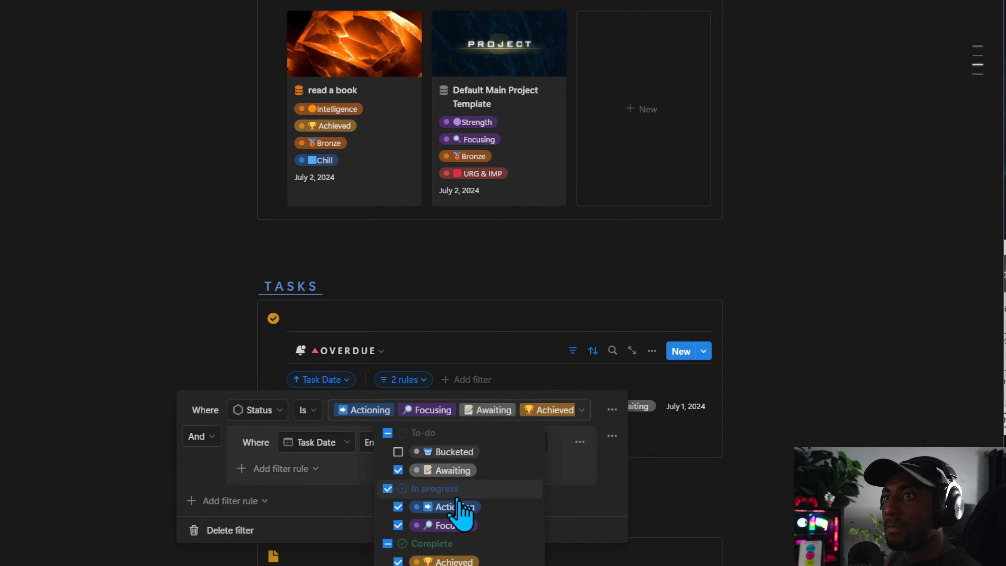
pyautogui.click(452, 562)
pyautogui.click(332, 399)
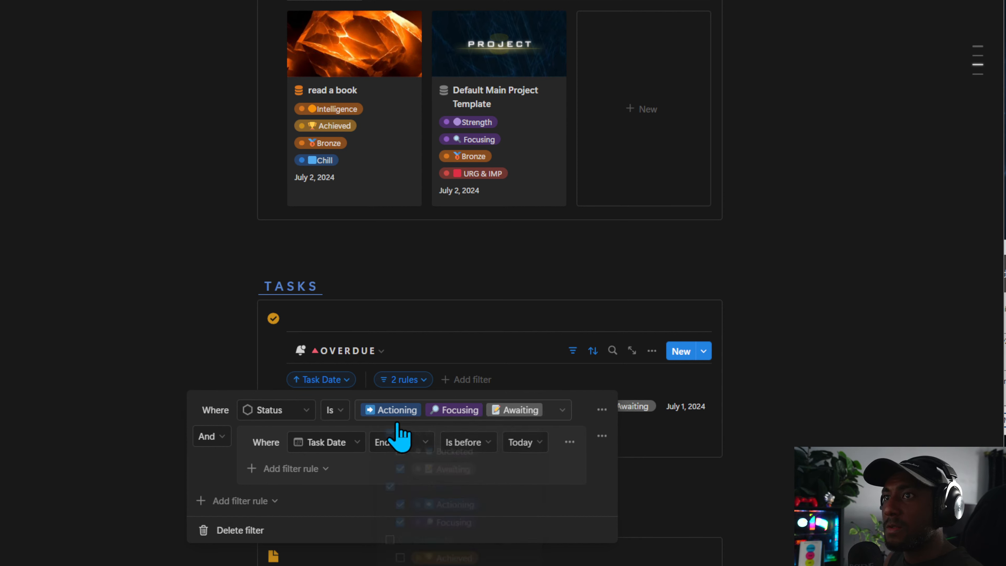
pyautogui.click(454, 349)
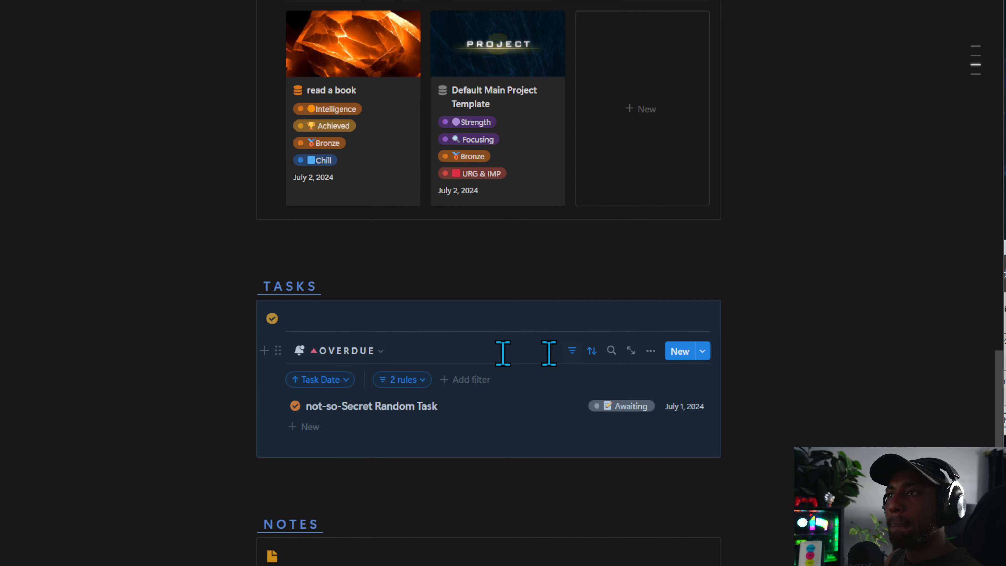
# Group the Tasks OVERDUE view by Status.
pyautogui.click(651, 351)
pyautogui.click(753, 510)
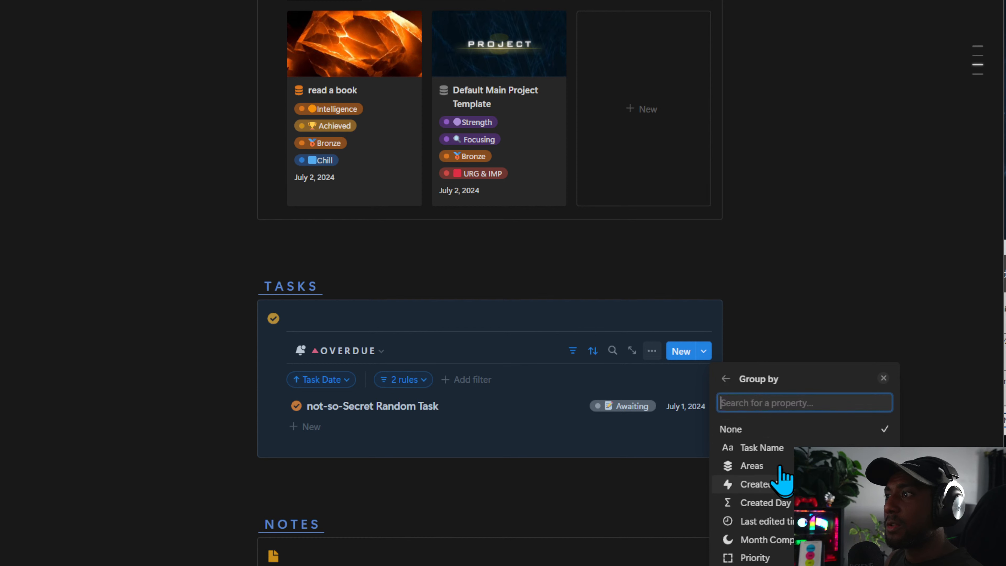
pyautogui.write('STAT')
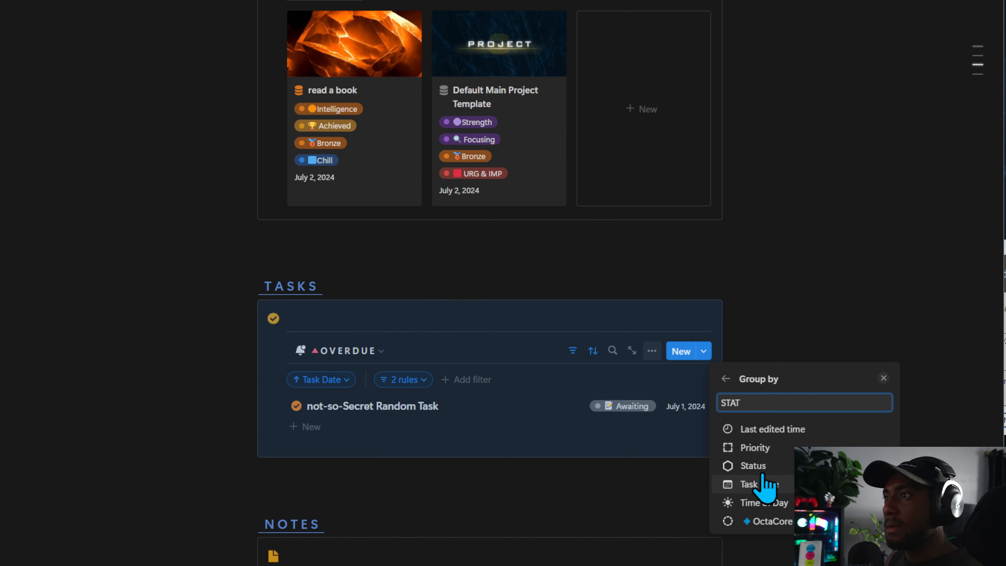
pyautogui.click(752, 466)
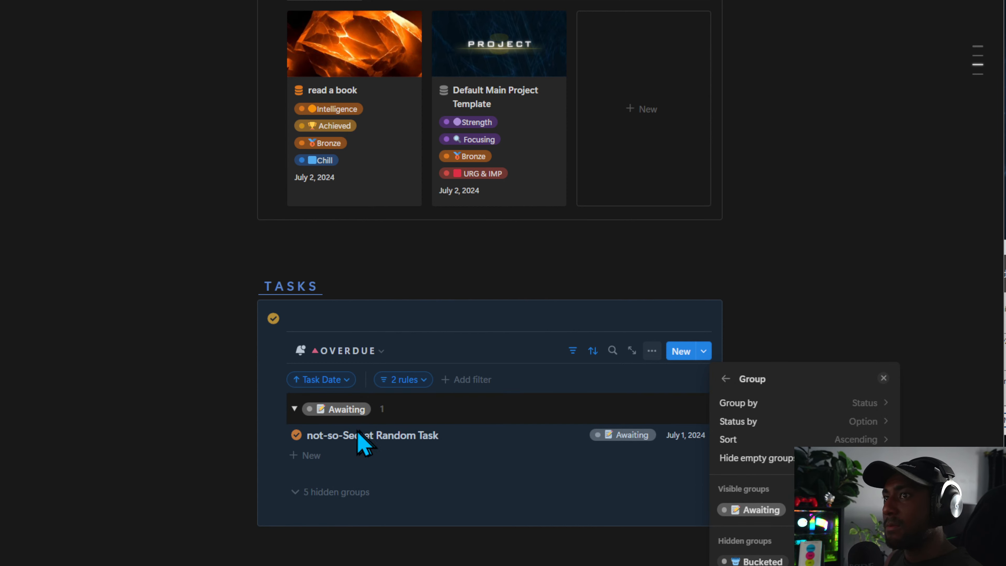
pyautogui.click(460, 343)
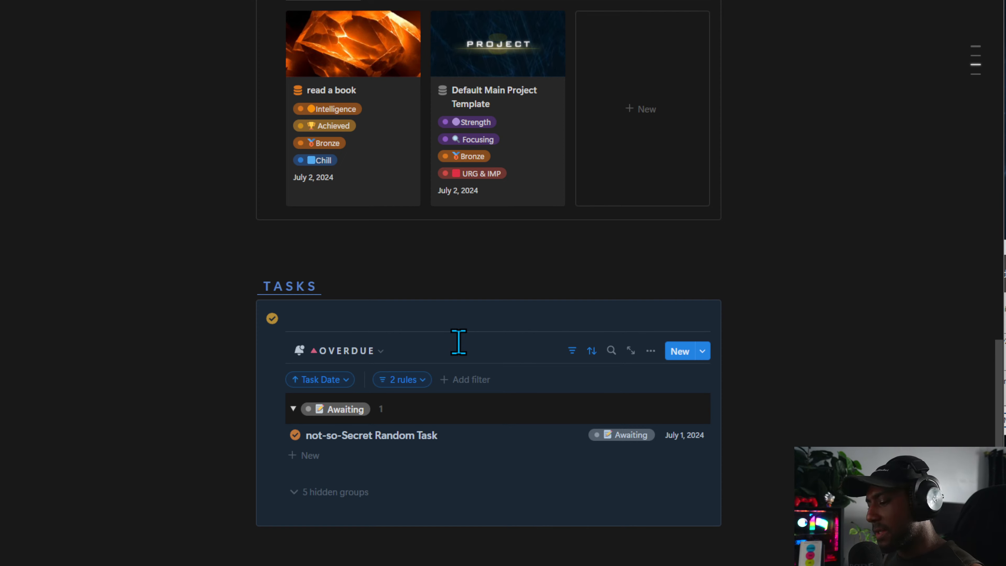
# Open the Projects database's existing OVERDUE view and delete it, confirming the deletion.
pyautogui.scroll(10, 521, 512)
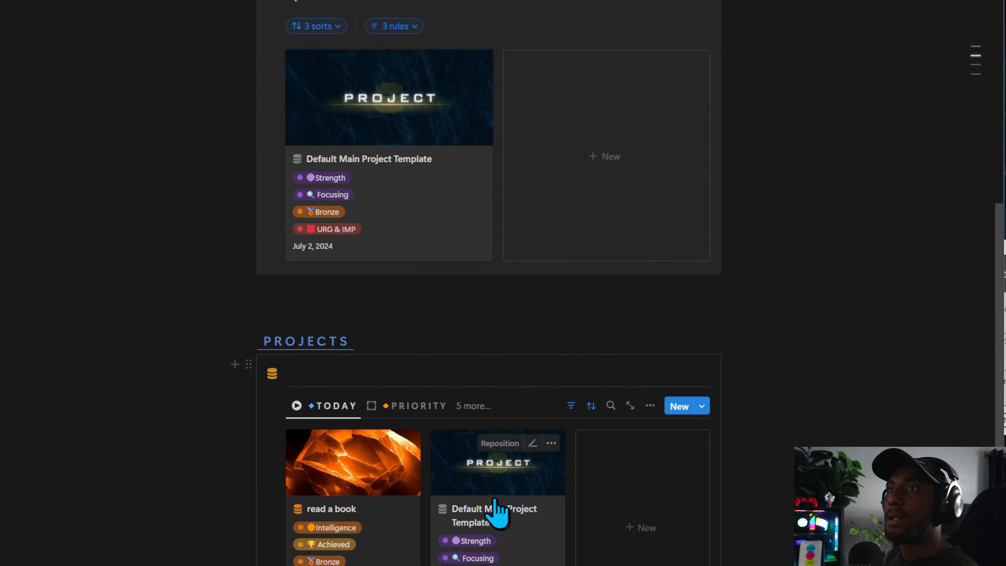
pyautogui.scroll(-3, 463, 308)
pyautogui.click(476, 286)
pyautogui.click(460, 398)
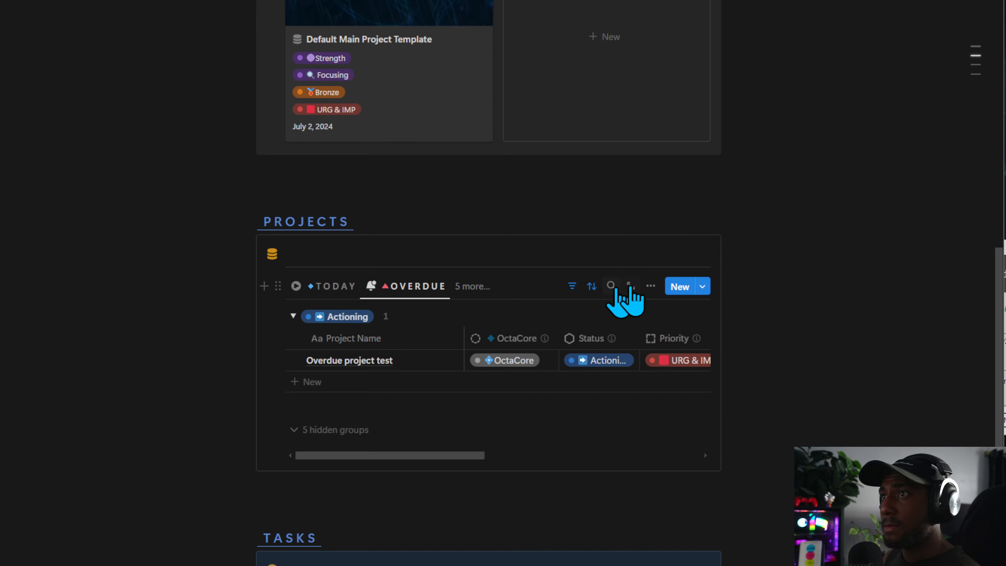
pyautogui.click(651, 286)
pyautogui.click(417, 286)
pyautogui.click(417, 287)
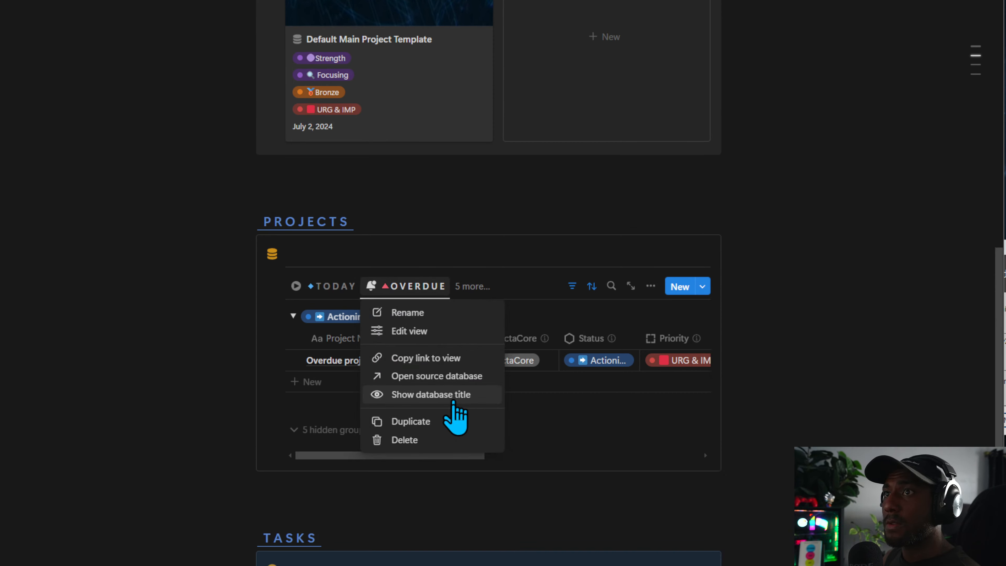
pyautogui.click(421, 439)
pyautogui.click(545, 354)
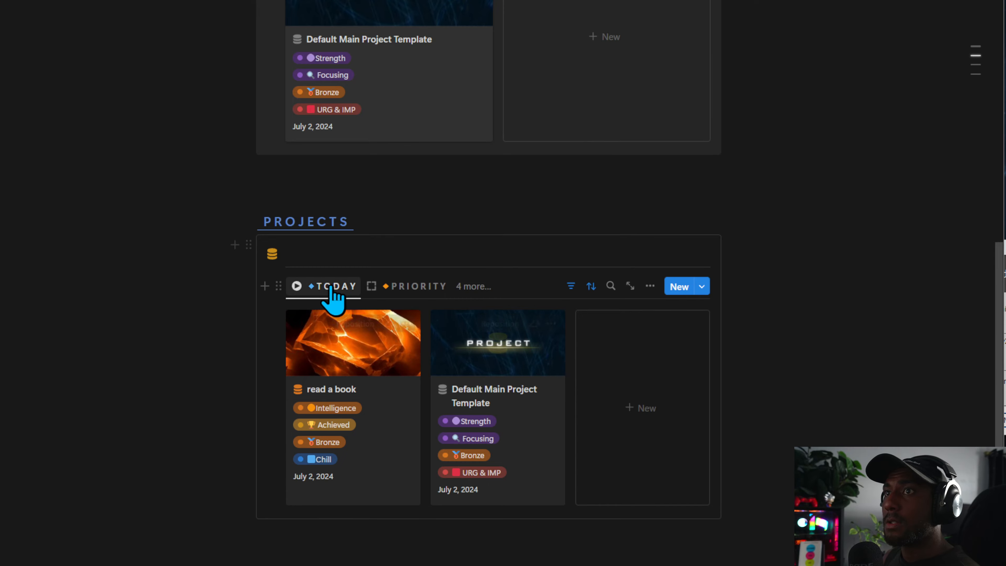
# Duplicate the Projects TODAY view as 🔺OVERDUE and give it the bell icon with a notification dot.
pyautogui.click(332, 286)
pyautogui.click(351, 423)
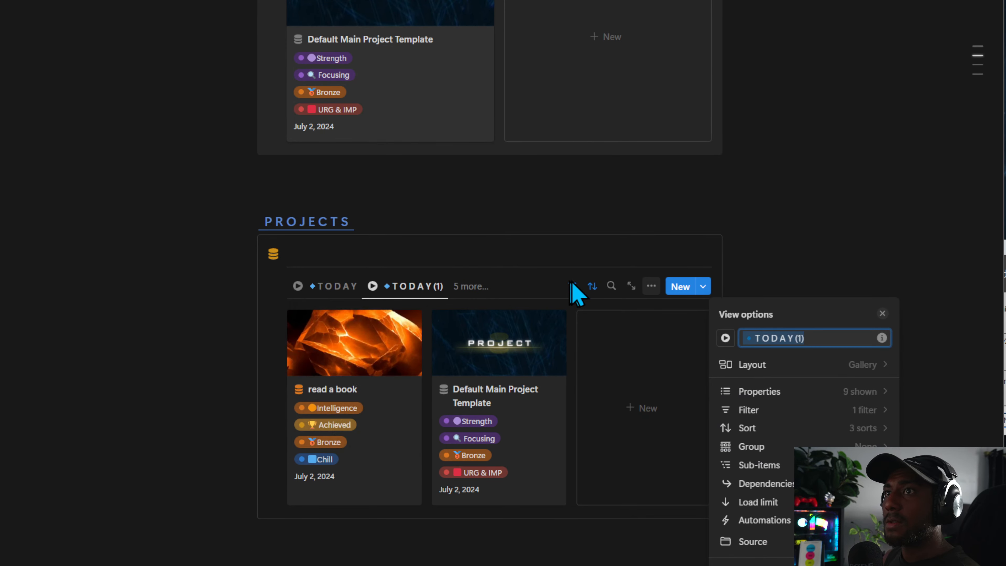
pyautogui.click(726, 338)
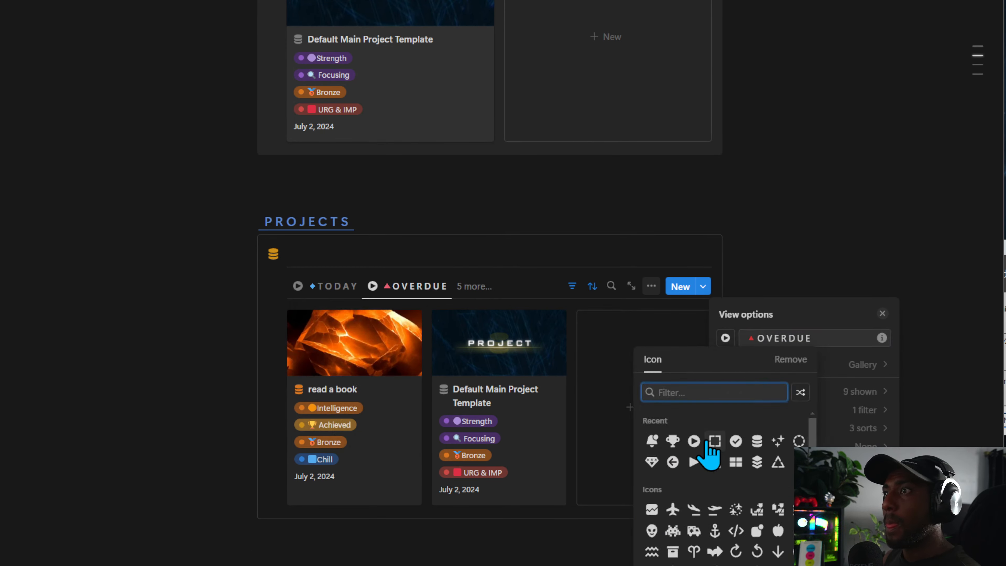
pyautogui.click(653, 441)
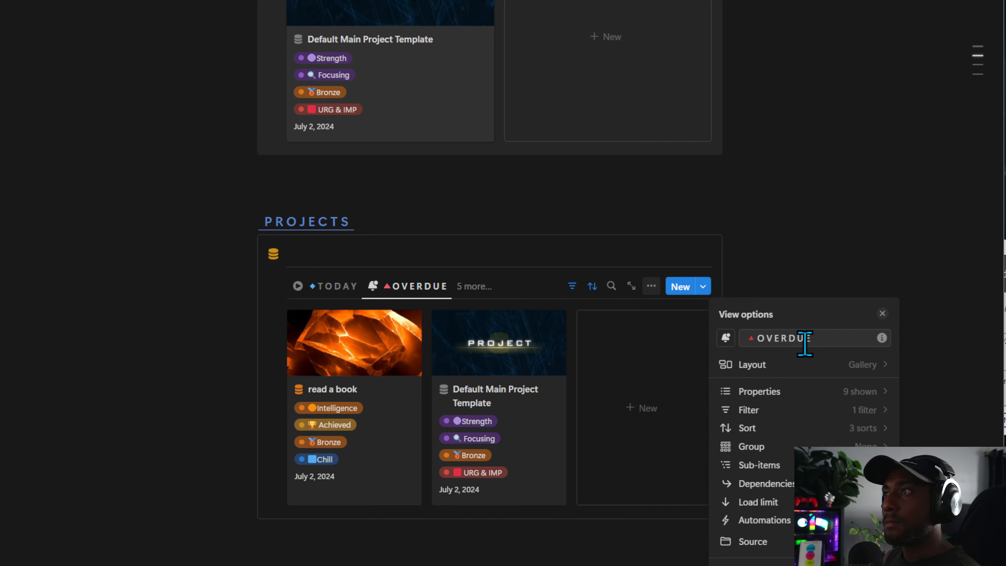
pyautogui.click(789, 392)
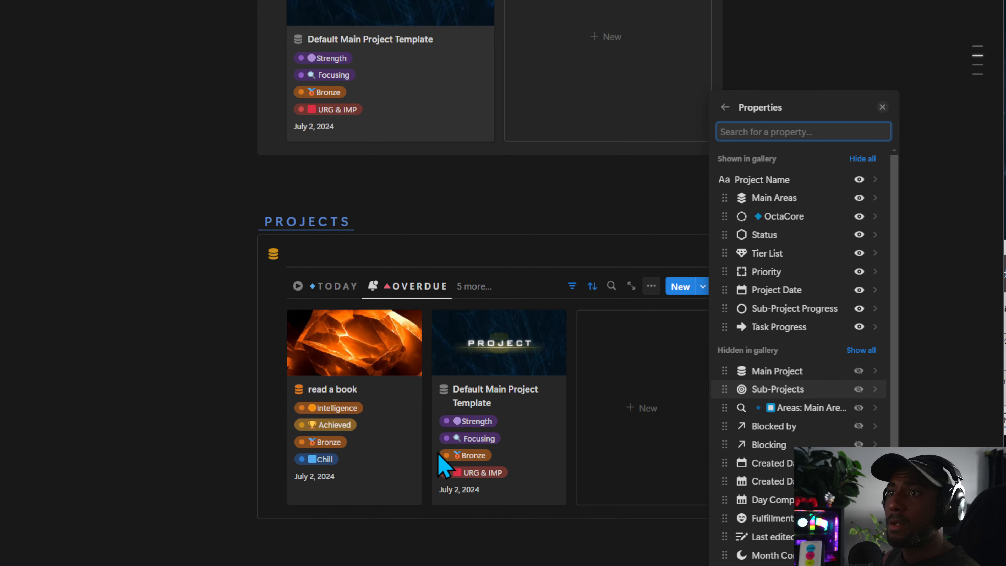
pyautogui.click(443, 262)
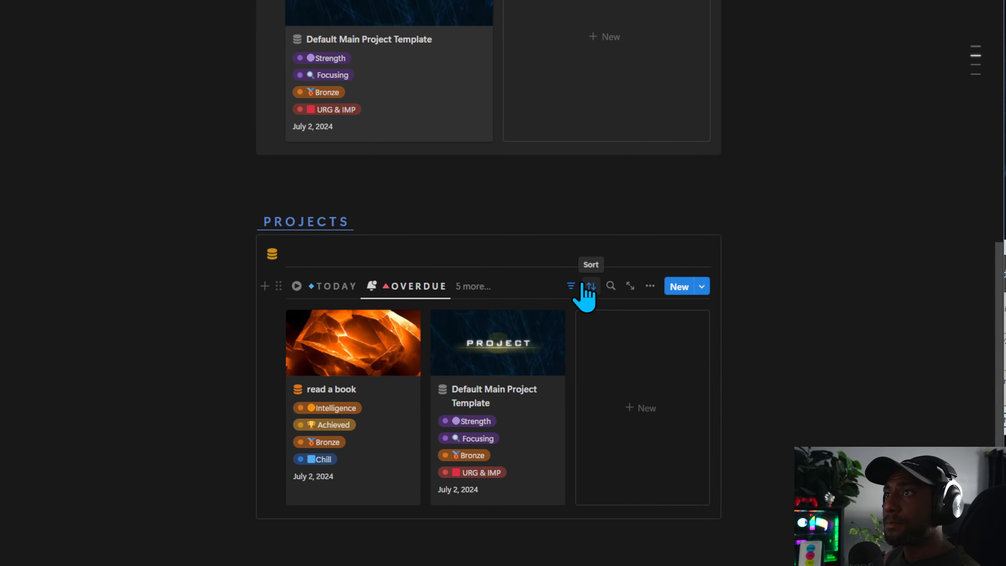
# Remove Achieved from the Status filter of the Projects OVERDUE view, keeping Actioning, Focusing and Awaiting.
pyautogui.click(591, 286)
pyautogui.click(396, 315)
pyautogui.click(549, 349)
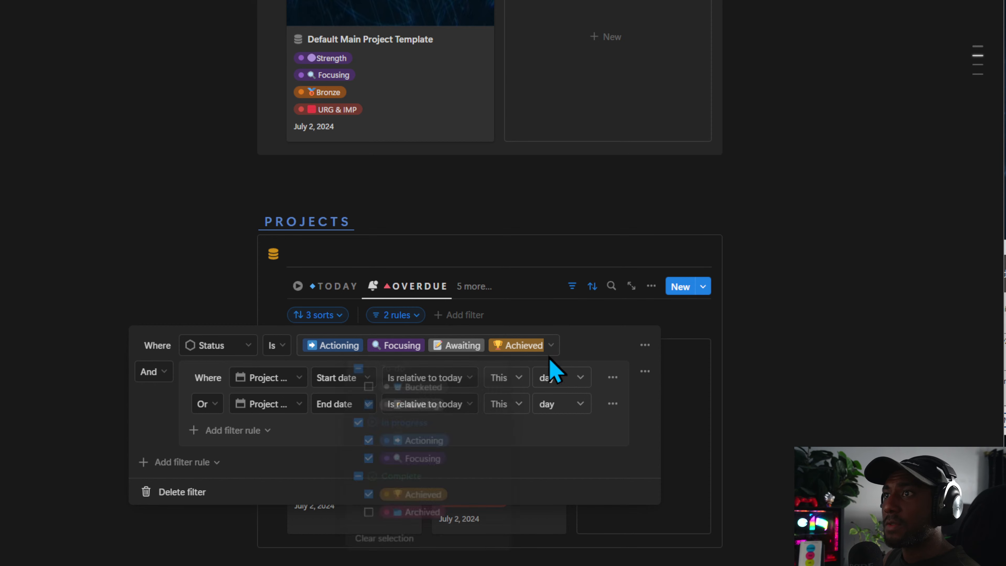
pyautogui.click(421, 497)
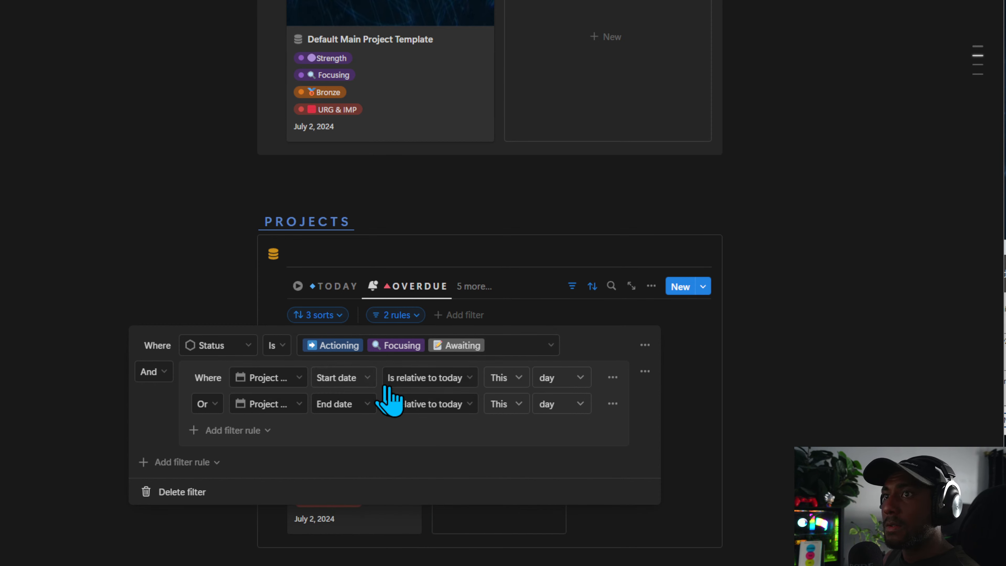
# Remove the start-date rule from the Projects OVERDUE filter and set the project end-date rule to Is before Today.
pyautogui.click(613, 376)
pyautogui.click(614, 401)
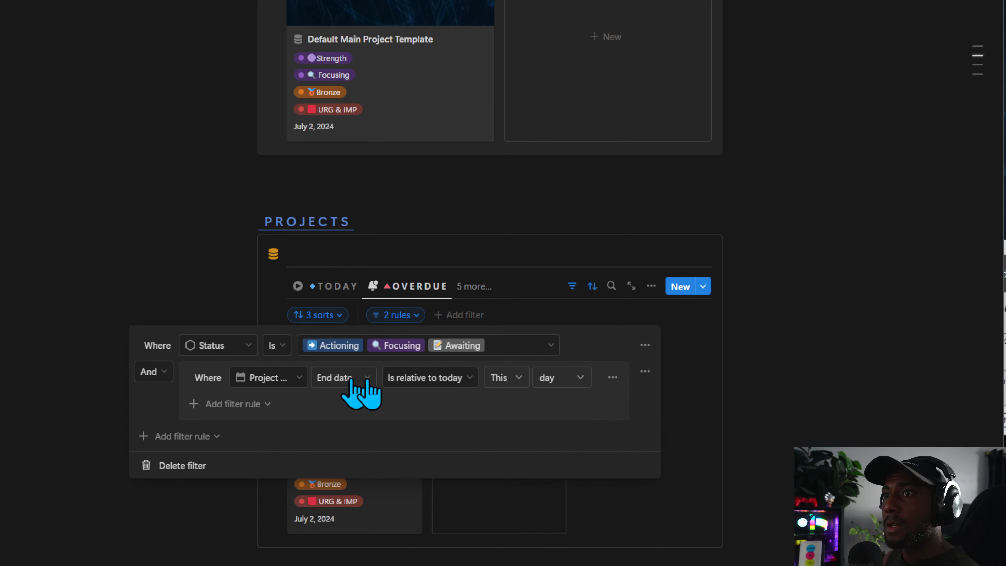
pyautogui.click(443, 379)
pyautogui.click(410, 418)
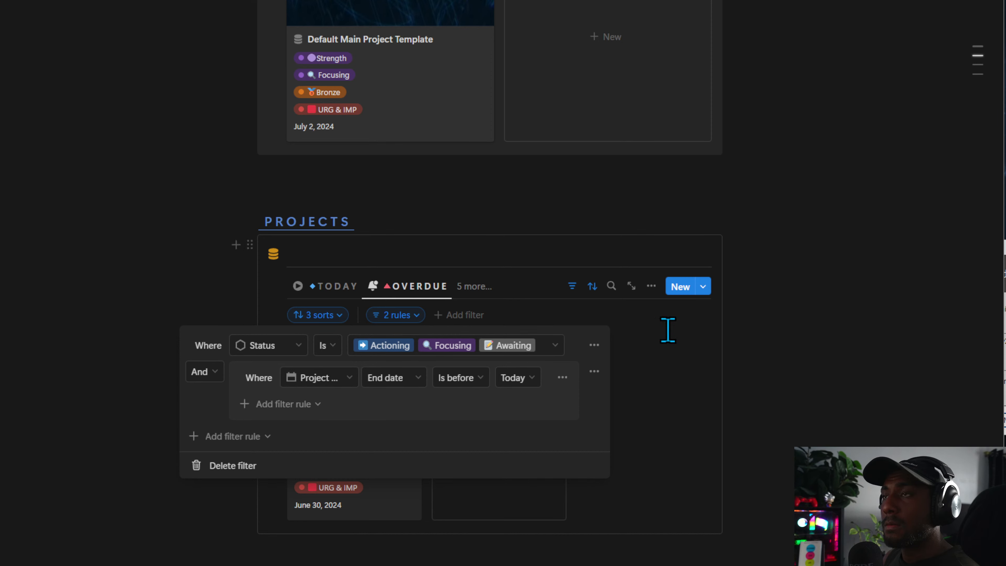
pyautogui.click(647, 340)
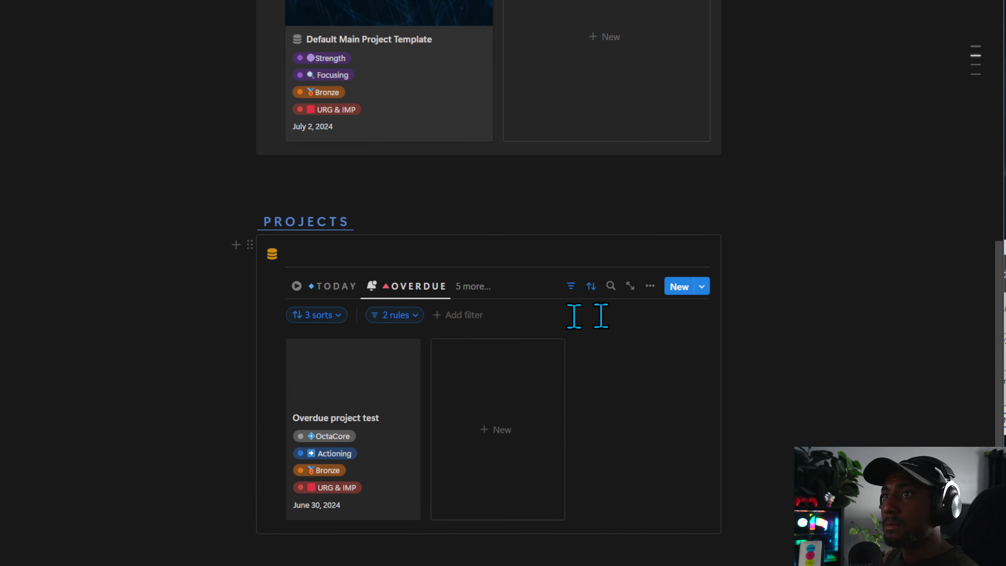
# Group the Projects OVERDUE view by Status.
pyautogui.click(649, 287)
pyautogui.click(735, 447)
pyautogui.click(742, 338)
pyautogui.write('STAT')
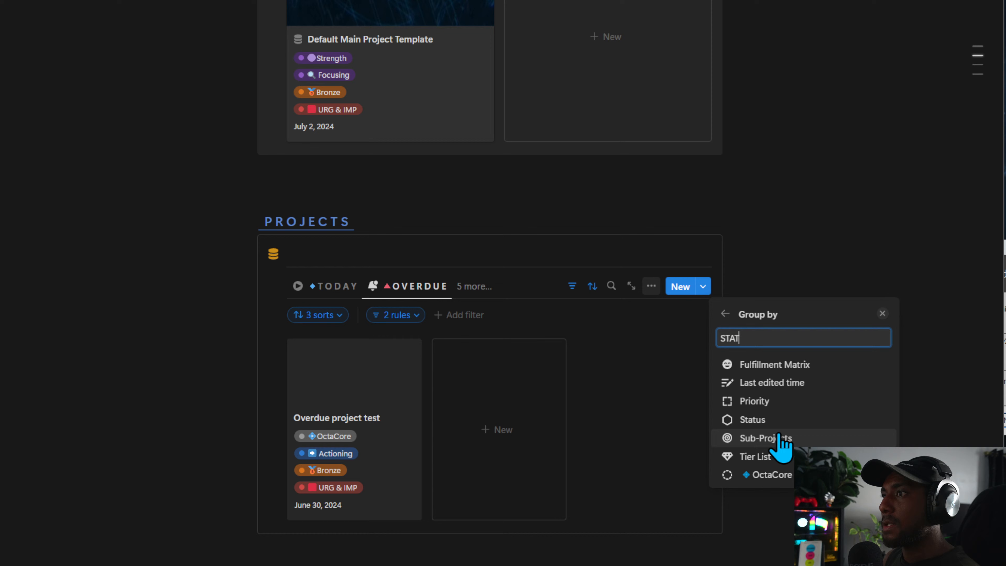
pyautogui.click(765, 419)
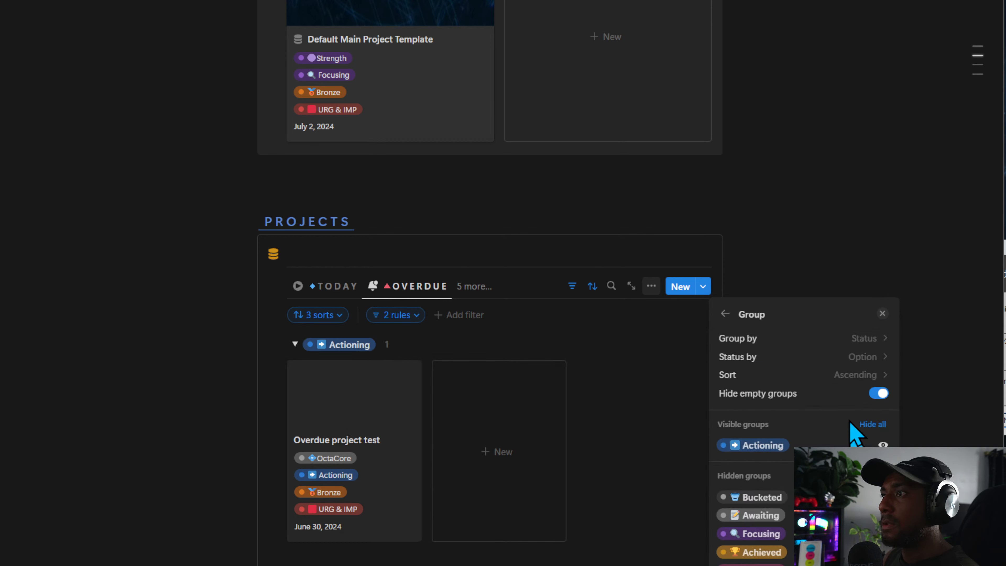
pyautogui.click(618, 352)
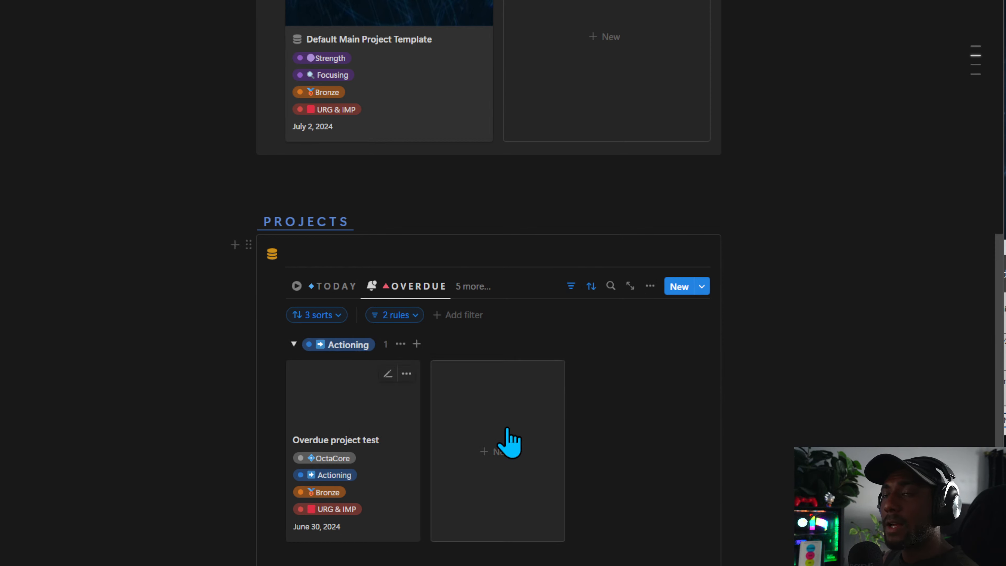
# Set the Status group sorting of the Projects OVERDUE view to Descending.
pyautogui.click(650, 286)
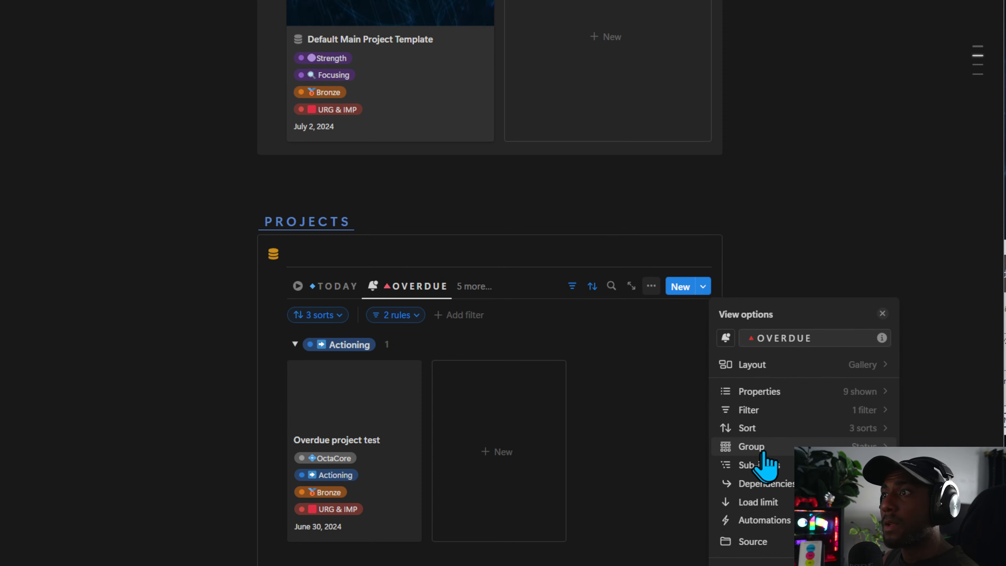
pyautogui.click(766, 447)
pyautogui.click(824, 375)
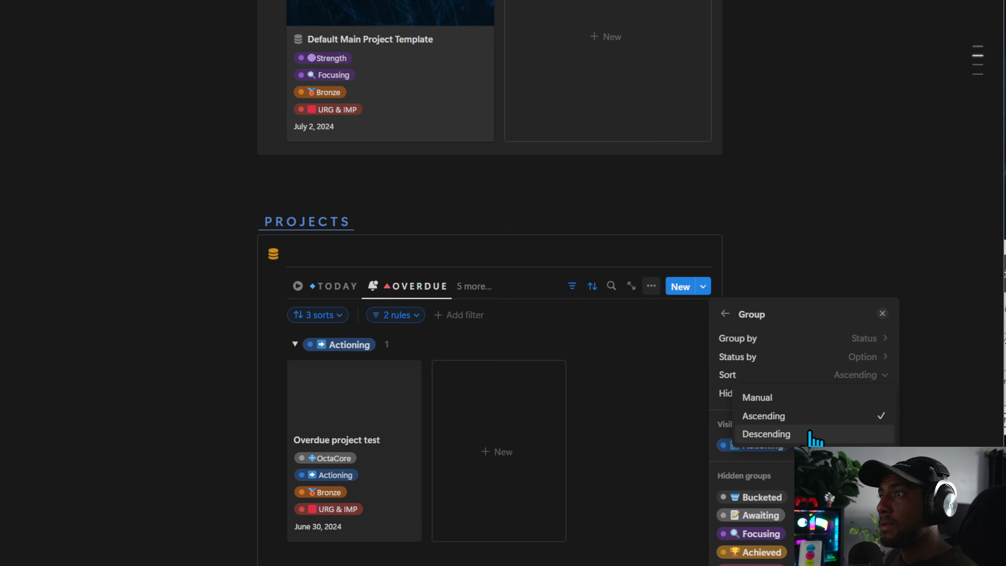
pyautogui.click(810, 433)
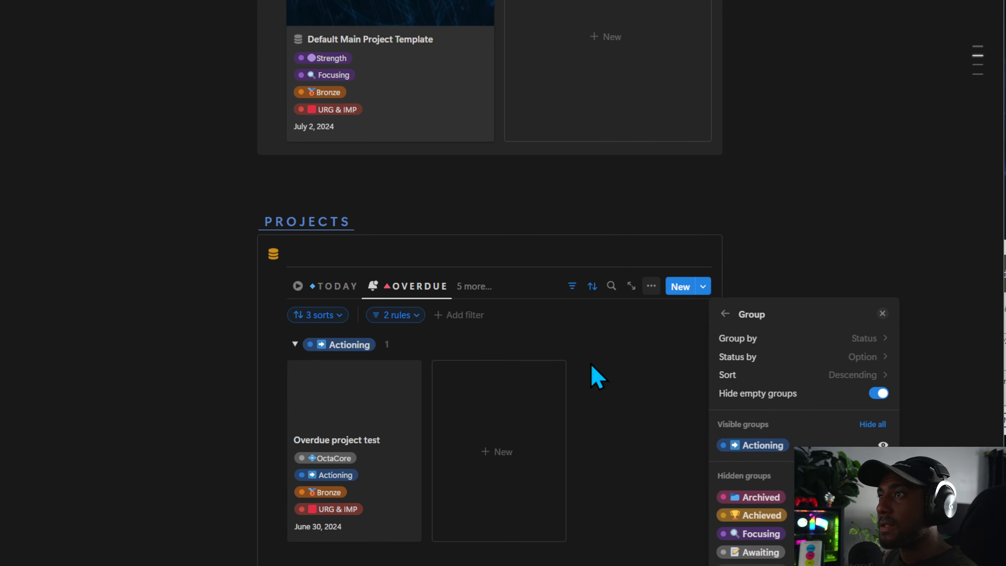
pyautogui.click(598, 378)
# Set the Status group sorting of the Tasks OVERDUE view to Descending.
pyautogui.scroll(-6, 309, 447)
pyautogui.click(653, 427)
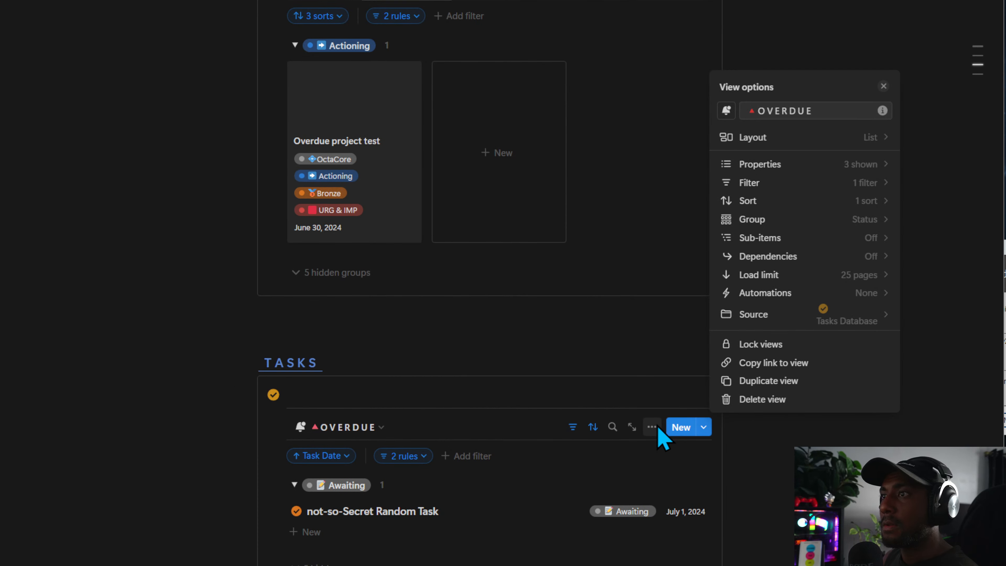
pyautogui.click(802, 222)
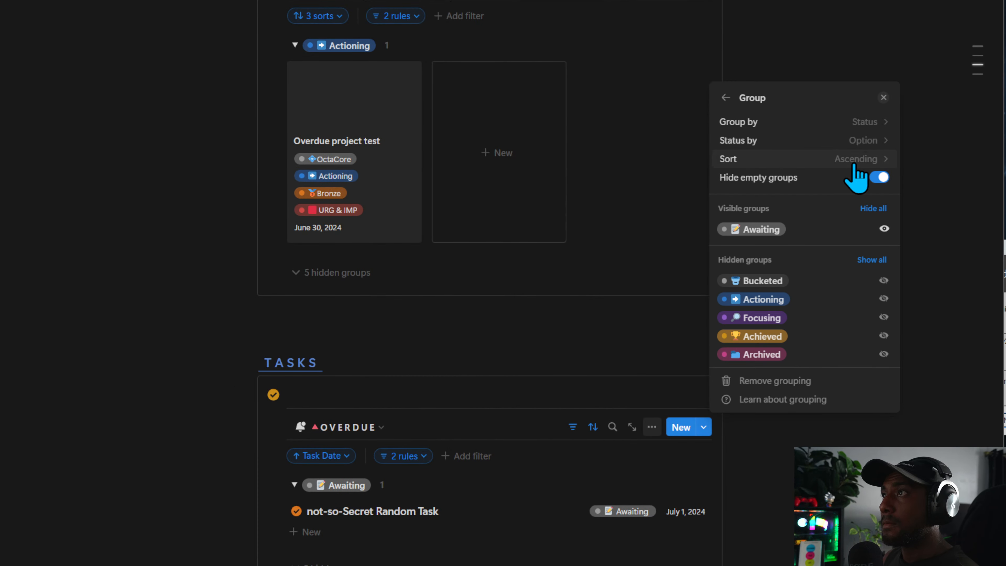
pyautogui.click(858, 159)
pyautogui.click(812, 221)
pyautogui.click(620, 266)
# Switch Projects to the TODAY view and move OVERDUE between ACHIEVEMENTS and ACTIVE in its view list.
pyautogui.scroll(1, 568, 388)
pyautogui.scroll(6, 568, 388)
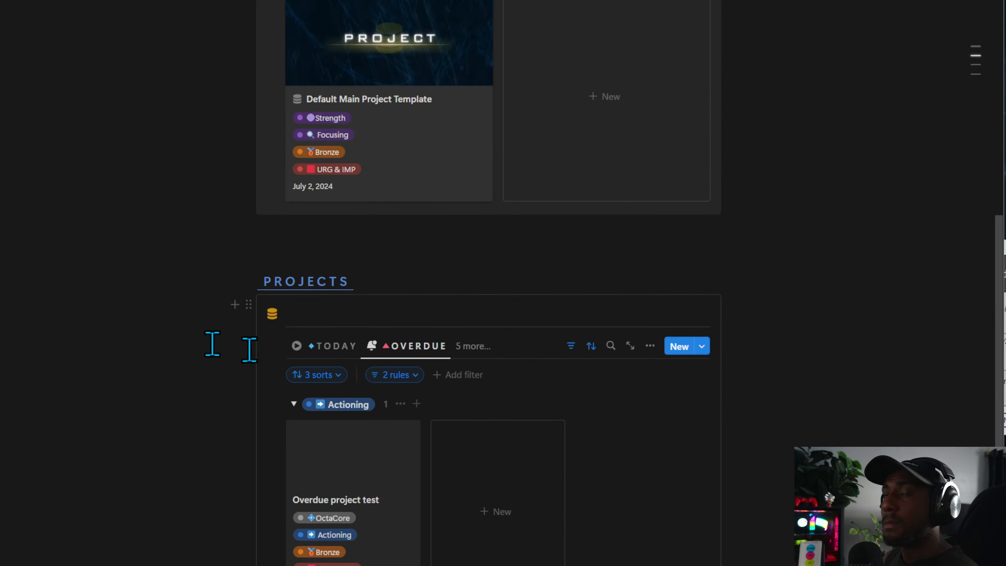
pyautogui.click(333, 347)
pyautogui.click(485, 347)
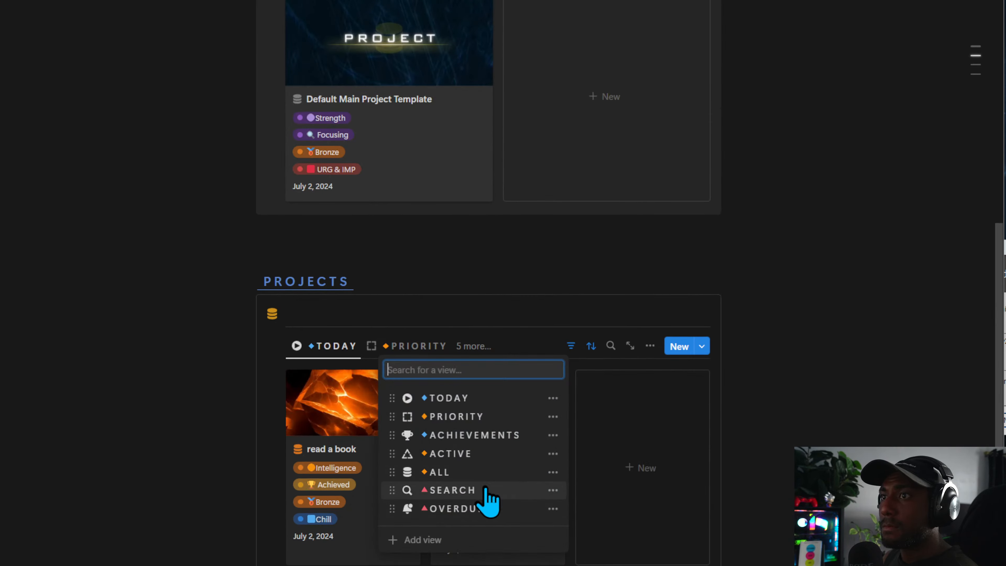
pyautogui.moveTo(484, 508); pyautogui.dragTo(481, 451)
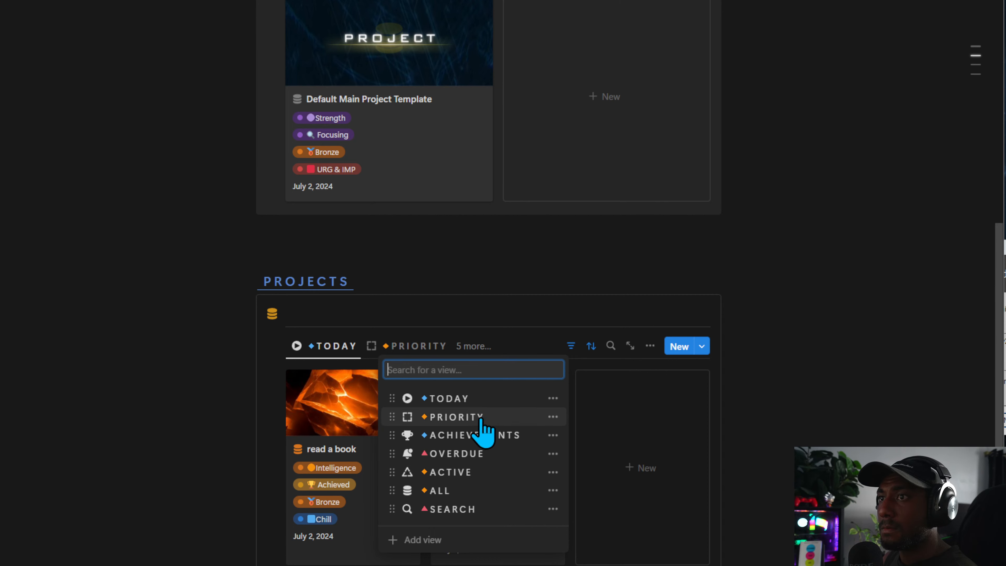
pyautogui.click(325, 311)
pyautogui.scroll(-7, 442, 461)
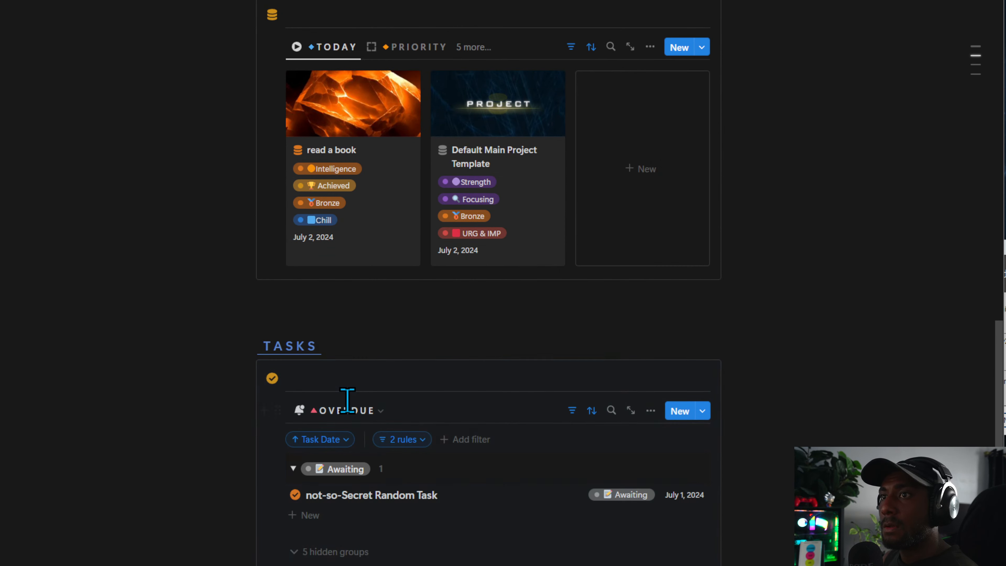
# In the Tasks TODAY-GALLERY view, change the date of Notion Basic Tutorial 1 : Start and delete the Untitled achieved task.
pyautogui.click(349, 414)
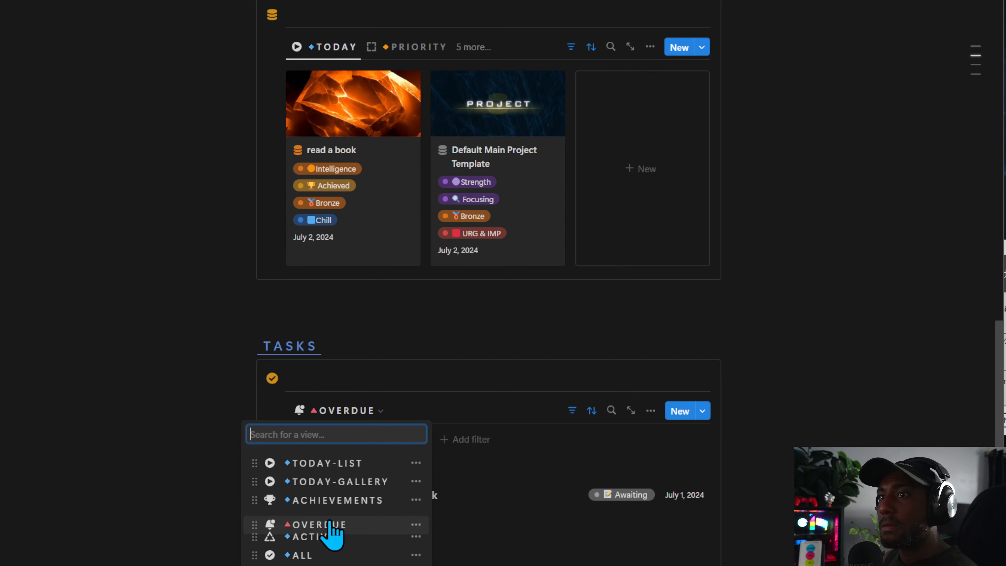
pyautogui.click(345, 500)
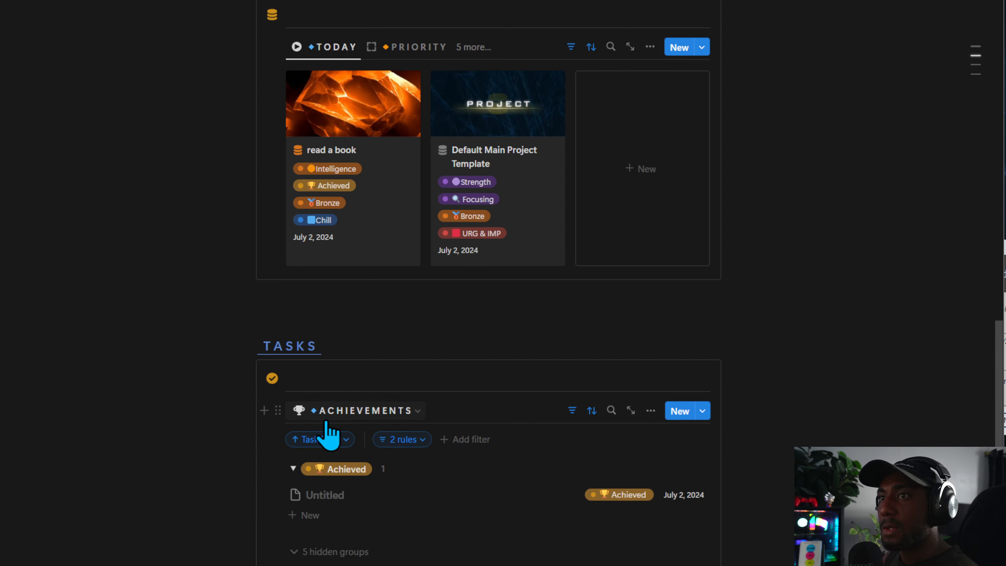
pyautogui.click(333, 411)
pyautogui.click(329, 480)
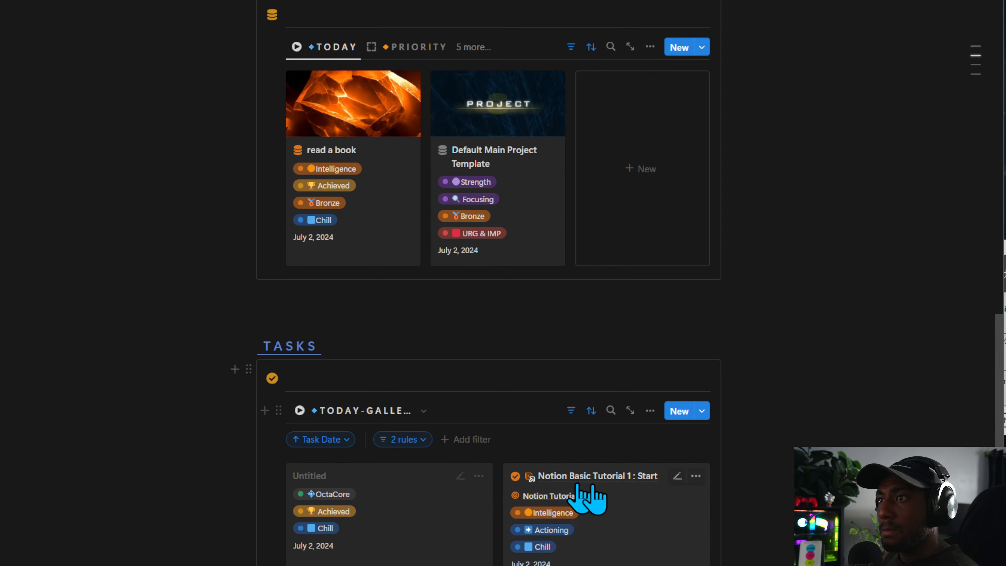
pyautogui.click(531, 562)
pyautogui.click(546, 528)
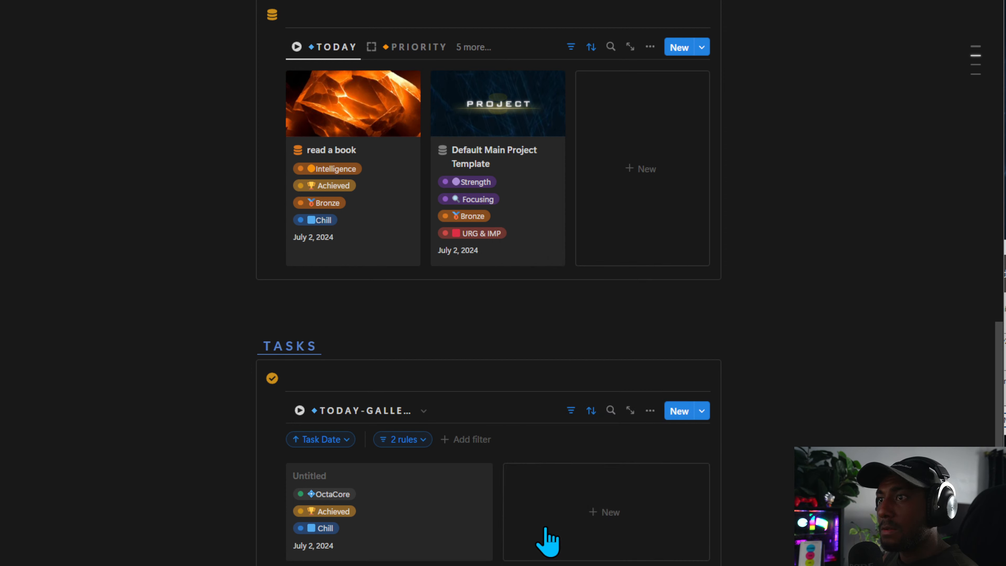
pyautogui.click(480, 476)
pyautogui.press('Delete')
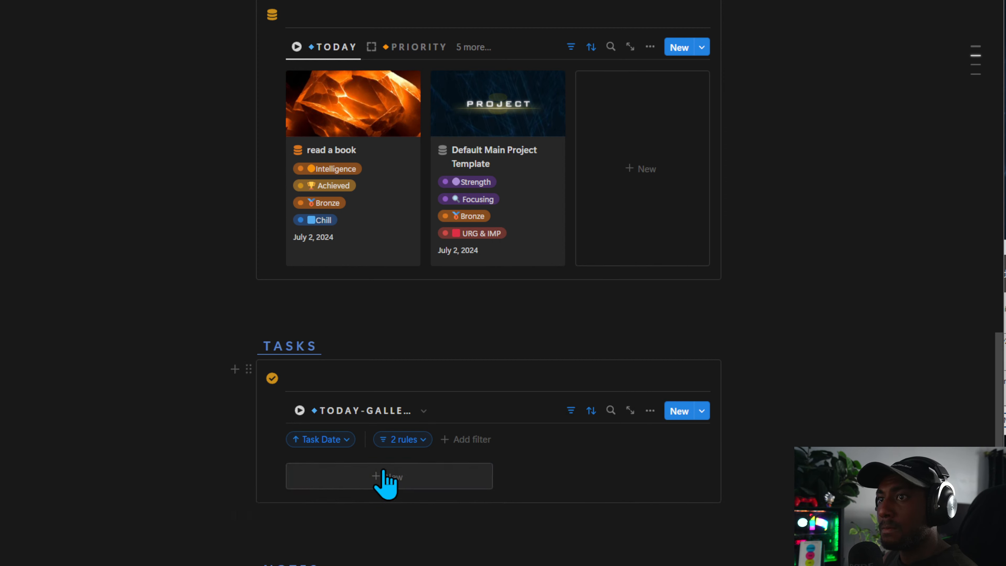
# Add an unnamed task in the Tasks TODAY-LIST view, checking it in the TODAY-GALLERY and ACHIEVEMENTS views.
pyautogui.click(362, 412)
pyautogui.click(366, 462)
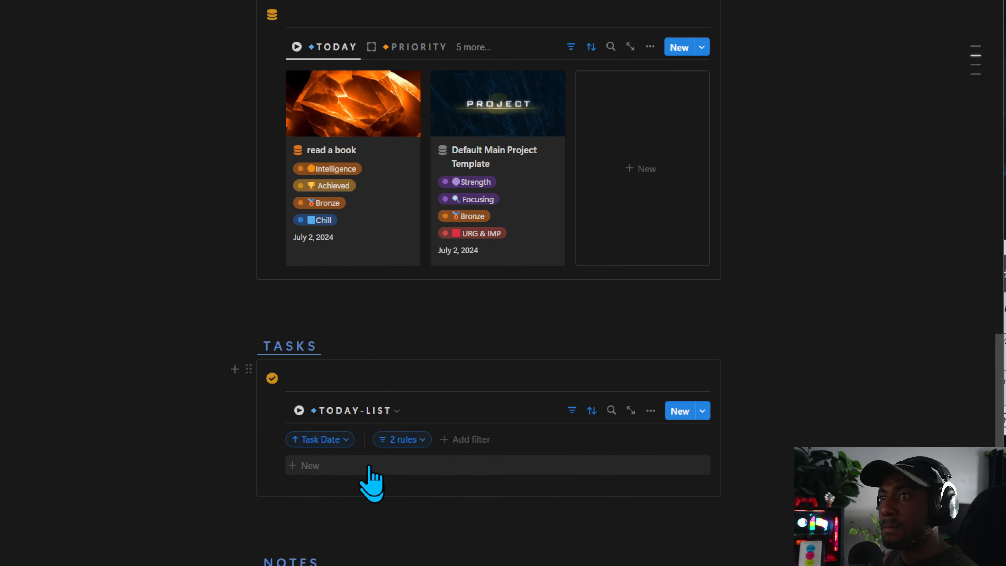
pyautogui.click(331, 466)
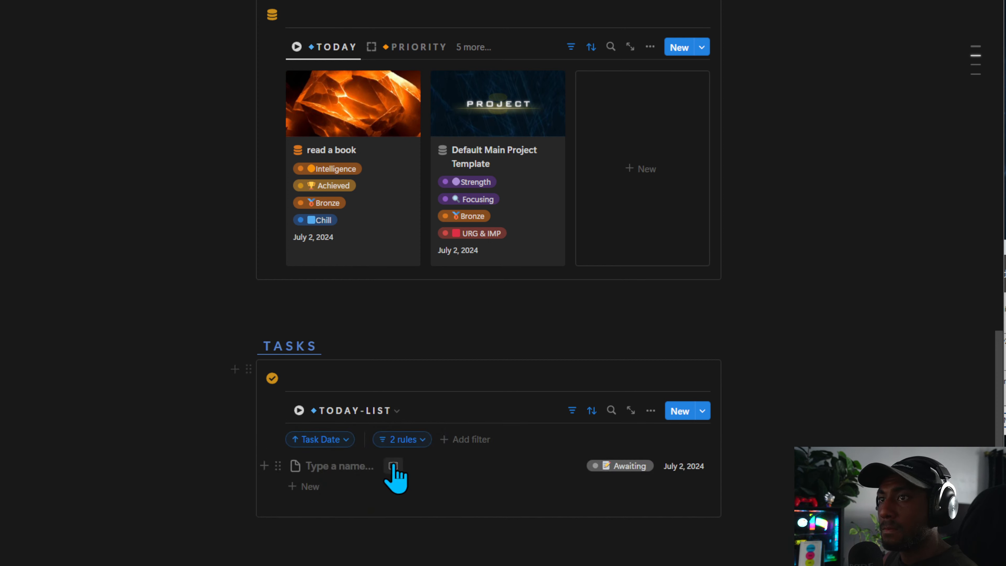
pyautogui.click(361, 411)
pyautogui.click(373, 481)
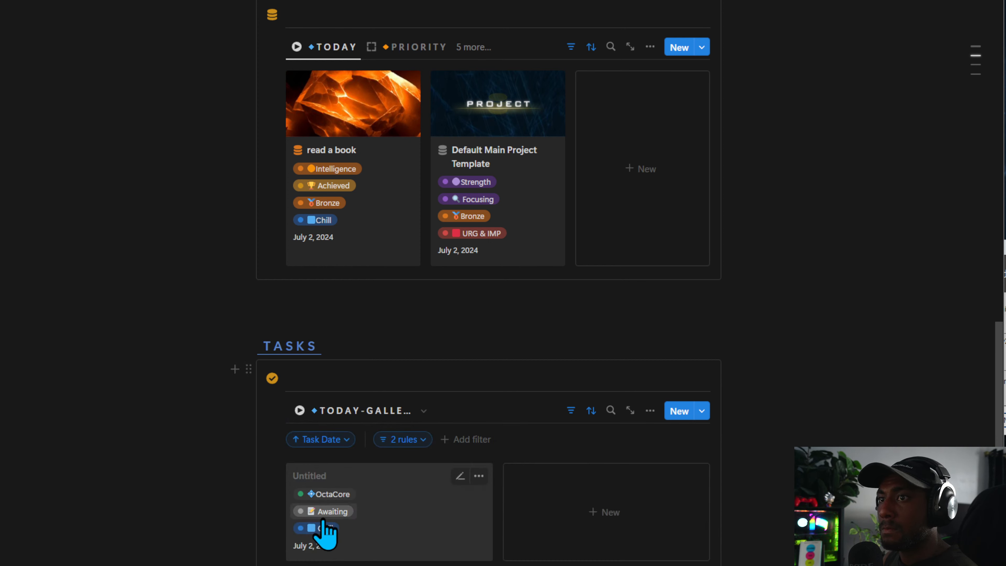
pyautogui.click(349, 410)
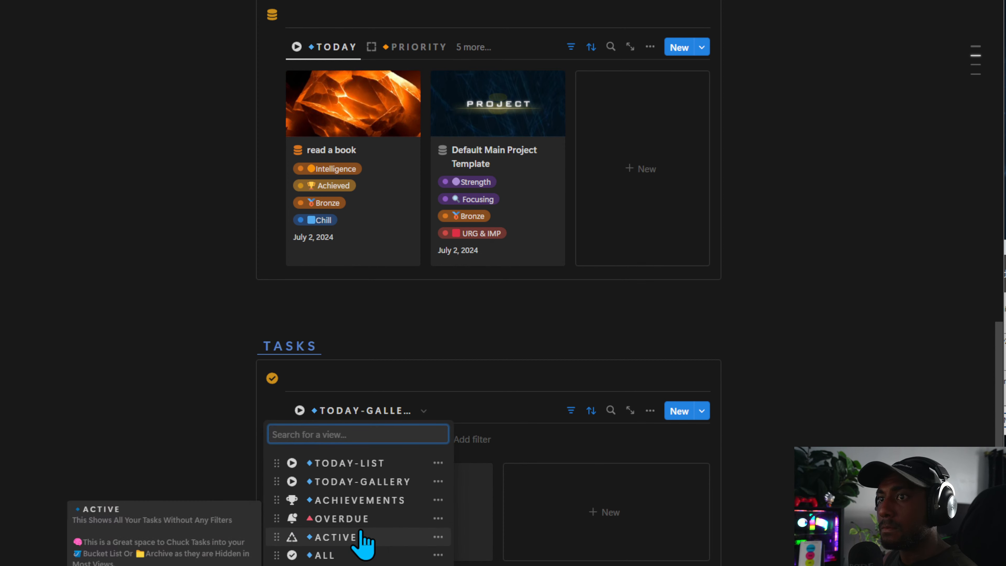
pyautogui.click(357, 503)
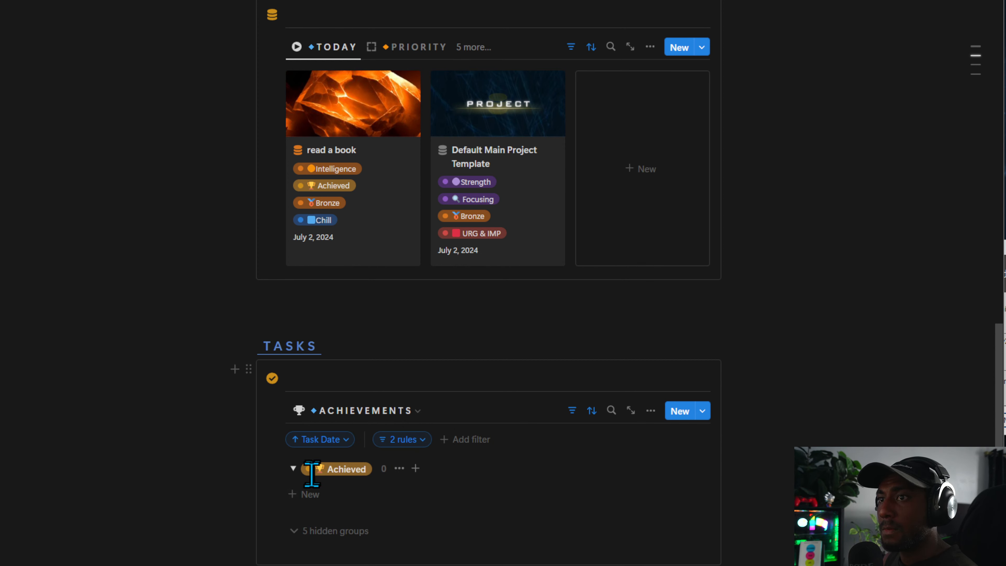
# Try adding three untitled tasks to the Achieved group of the Tasks ACHIEVEMENTS view and delete them again.
pyautogui.click(329, 494)
pyautogui.click(351, 515)
pyautogui.click(321, 535)
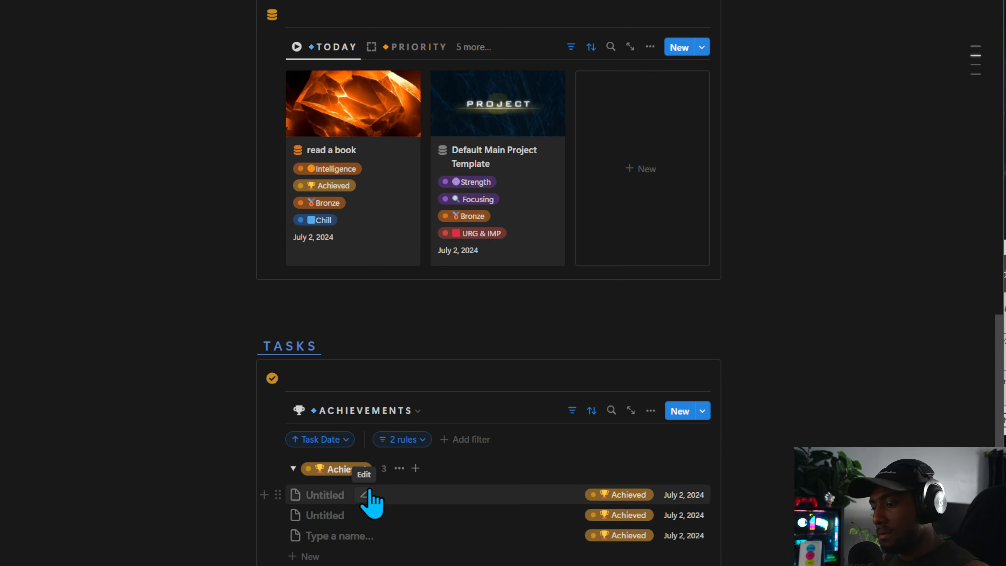
pyautogui.moveTo(802, 520); pyautogui.dragTo(404, 502)
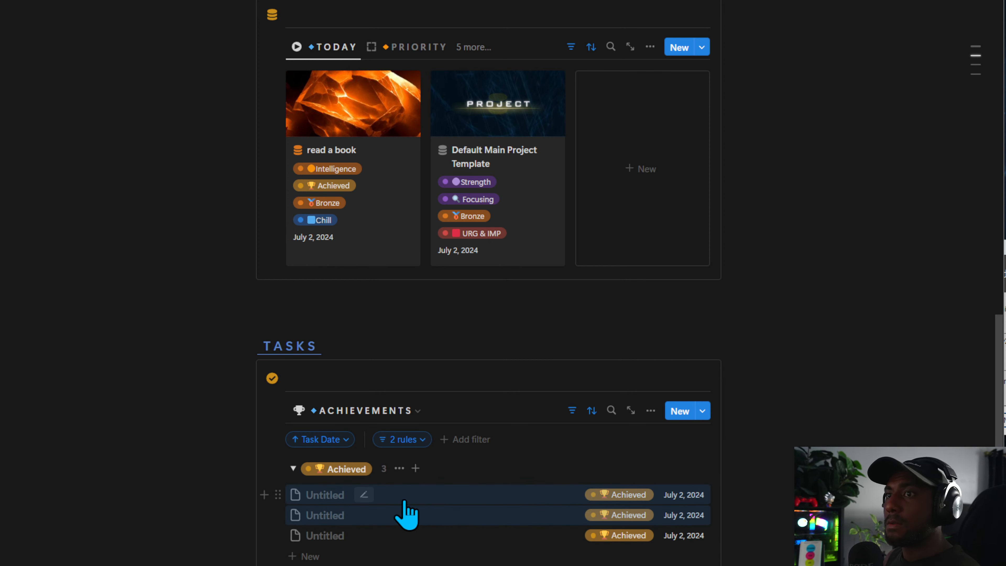
pyautogui.moveTo(775, 501); pyautogui.dragTo(608, 547)
pyautogui.press('Delete')
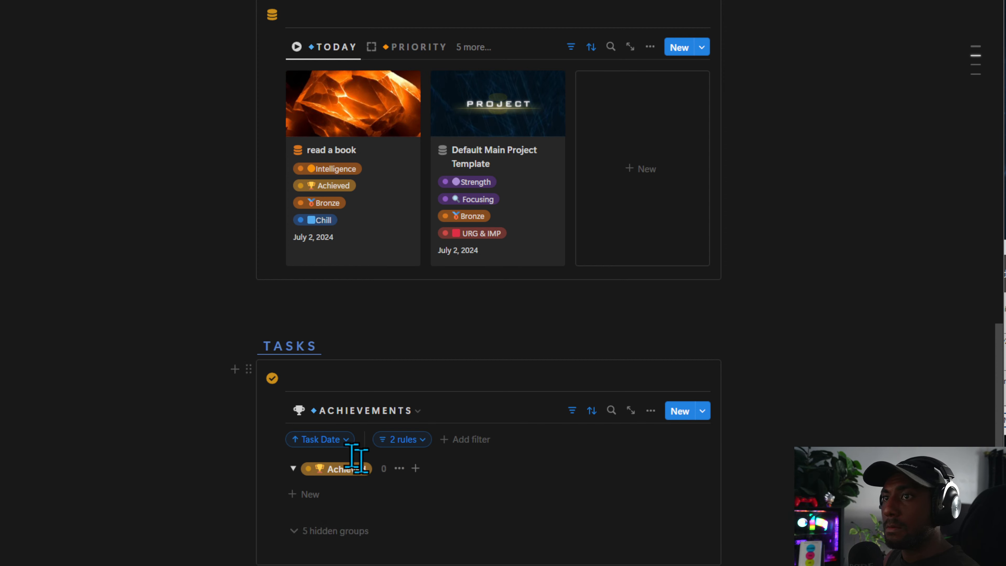
# Review the dashboard's Tasks and Notes sections and look through the other phone pages for a notes database to reuse.
pyautogui.click(344, 413)
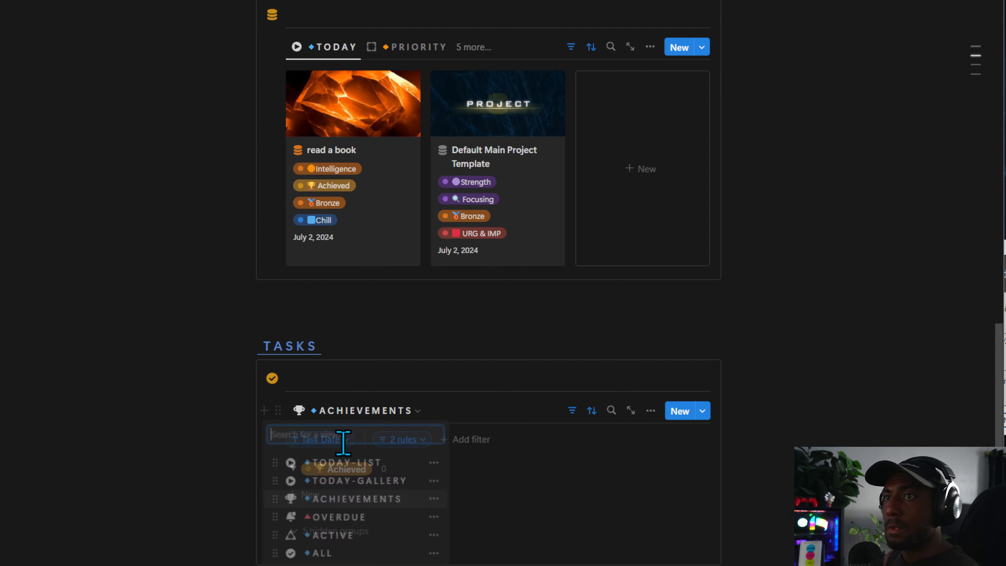
pyautogui.click(360, 393)
pyautogui.scroll(-1, 421, 550)
pyautogui.scroll(-6, 421, 550)
pyautogui.click(329, 394)
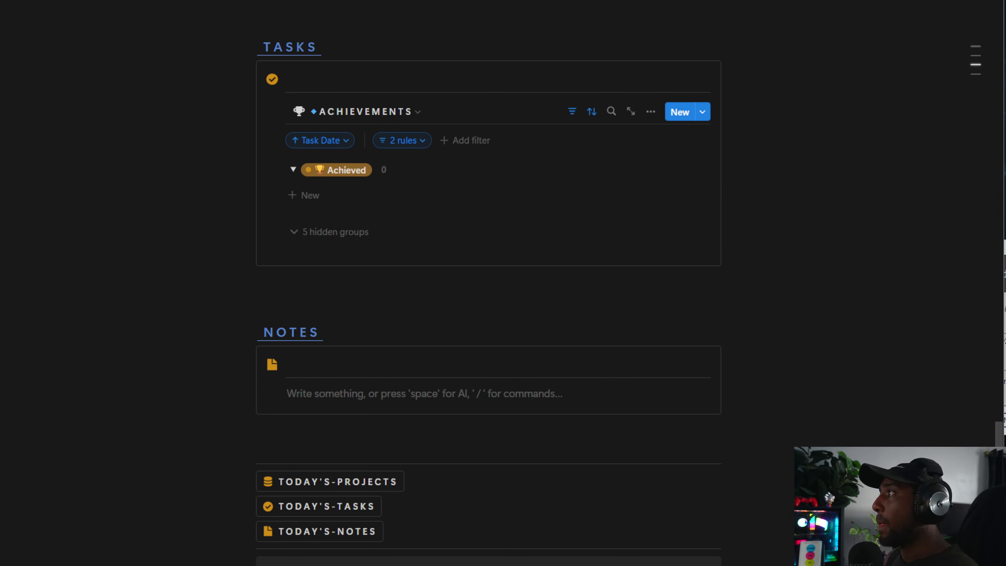
pyautogui.scroll(6, 483, 475)
pyautogui.scroll(-6, 481, 475)
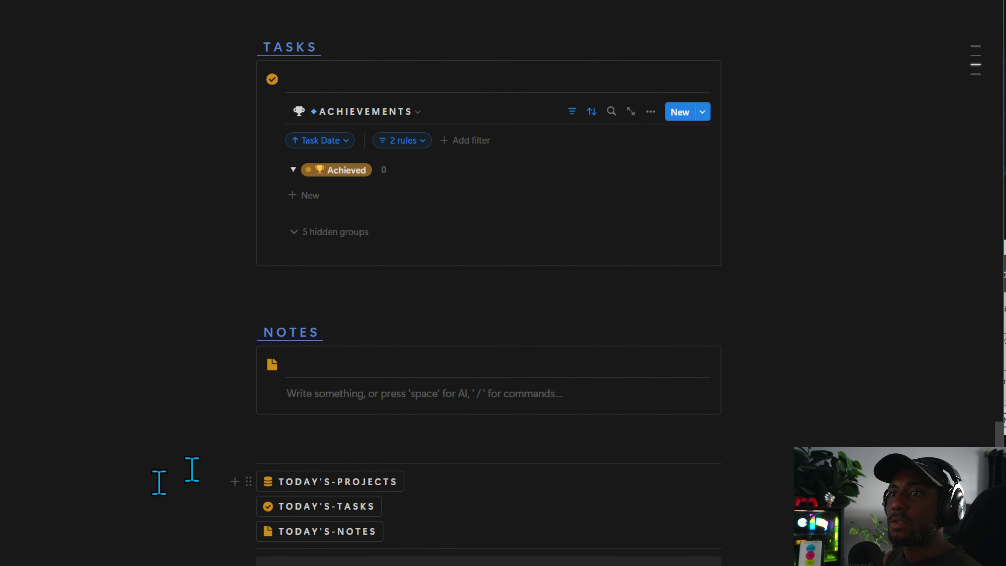
pyautogui.scroll(6, 455, 297)
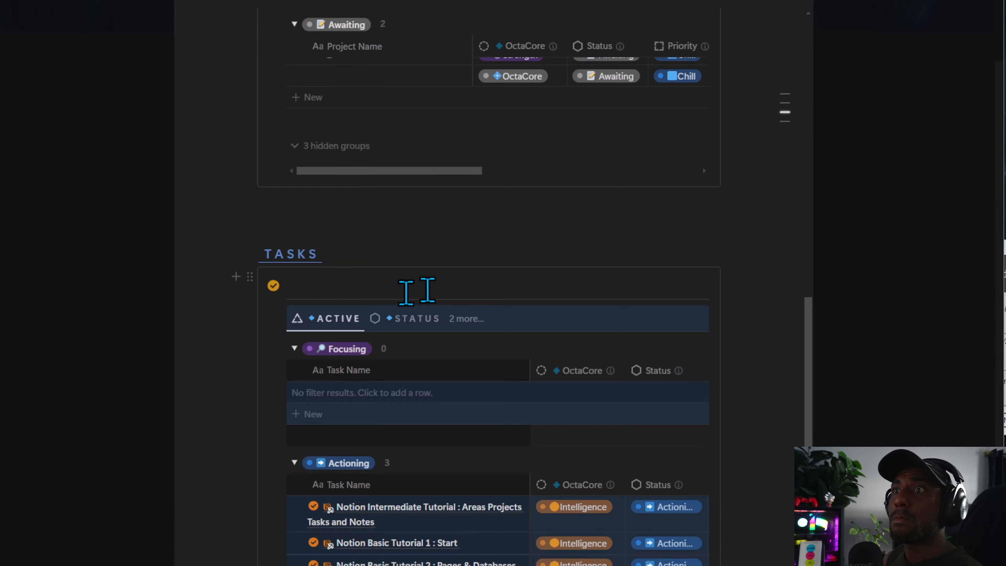
pyautogui.scroll(-7, 431, 299)
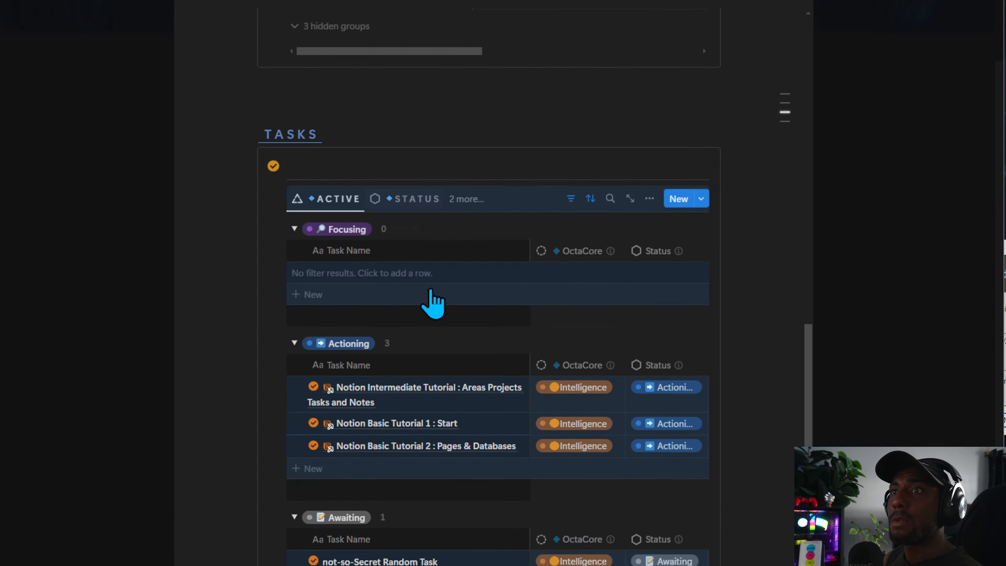
pyautogui.scroll(6, 431, 321)
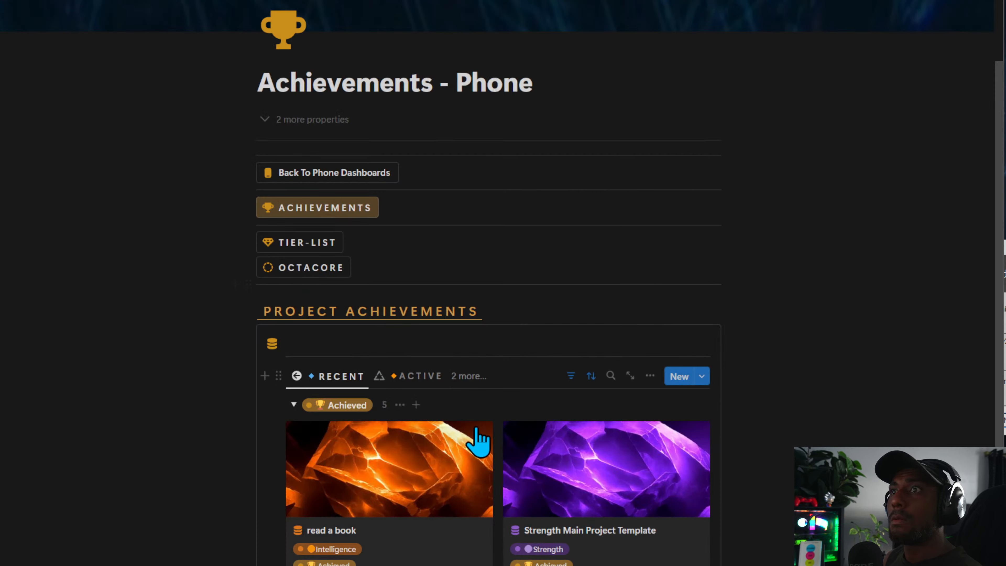
# Open the Notes - Phone page by way of the Phone Dashboards and APTN Dashboard - Phone pages.
pyautogui.scroll(-2, 329, 170)
pyautogui.click(319, 117)
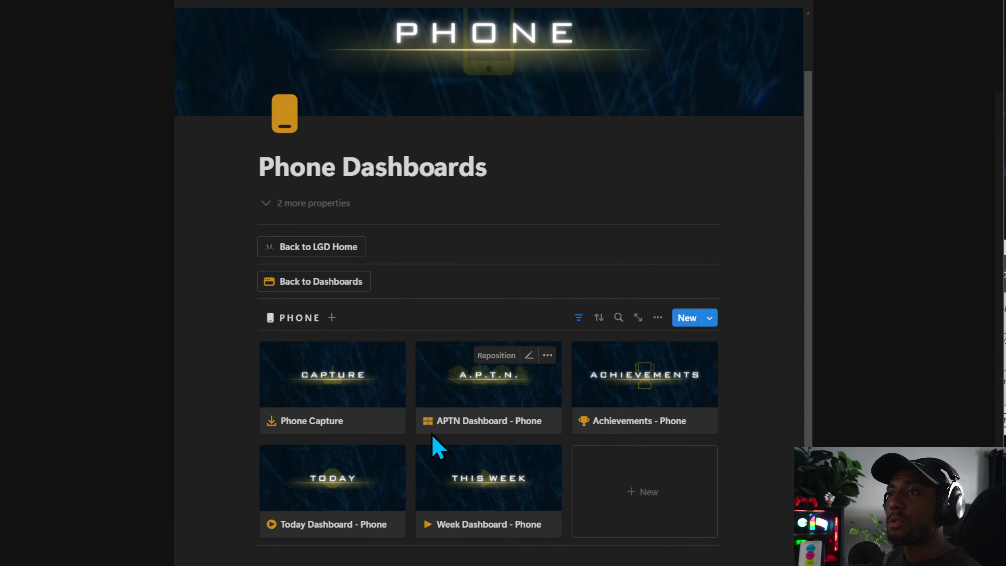
pyautogui.click(447, 400)
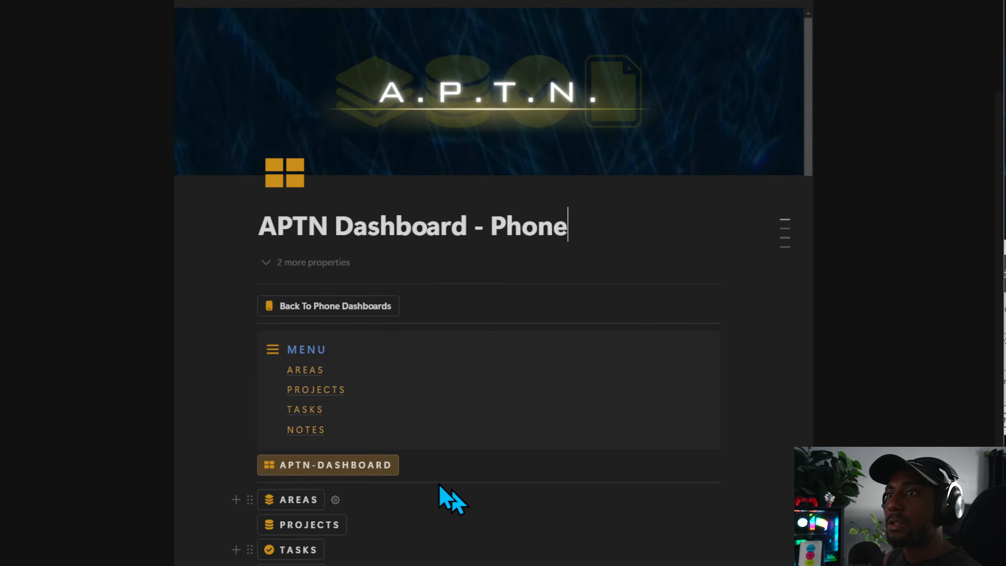
pyautogui.scroll(-8, 276, 386)
pyautogui.click(296, 286)
pyautogui.scroll(-1, 562, 393)
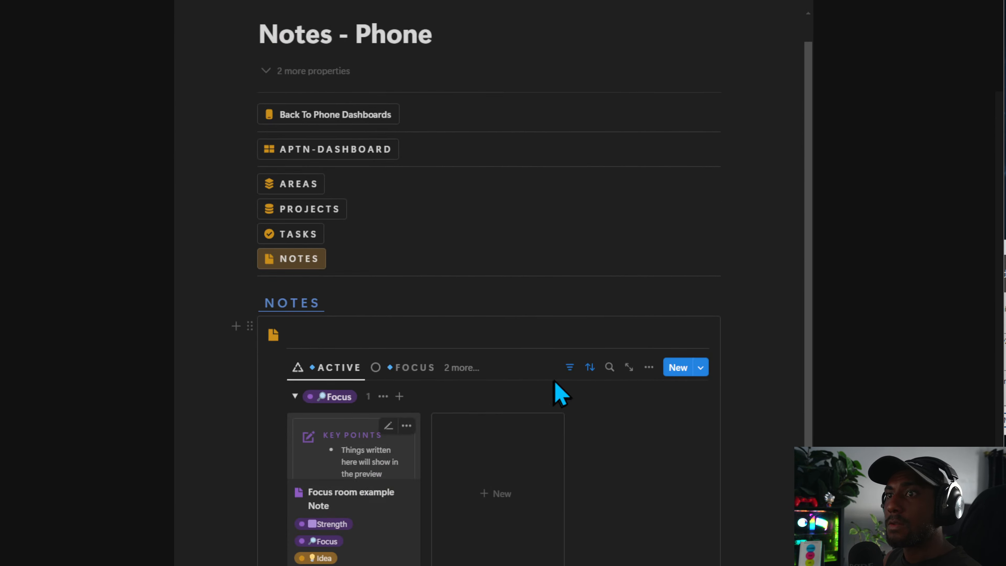
# Copy the notes database from Notes - Phone and paste it into the dashboard's empty NOTES section.
pyautogui.moveTo(752, 371); pyautogui.dragTo(389, 371)
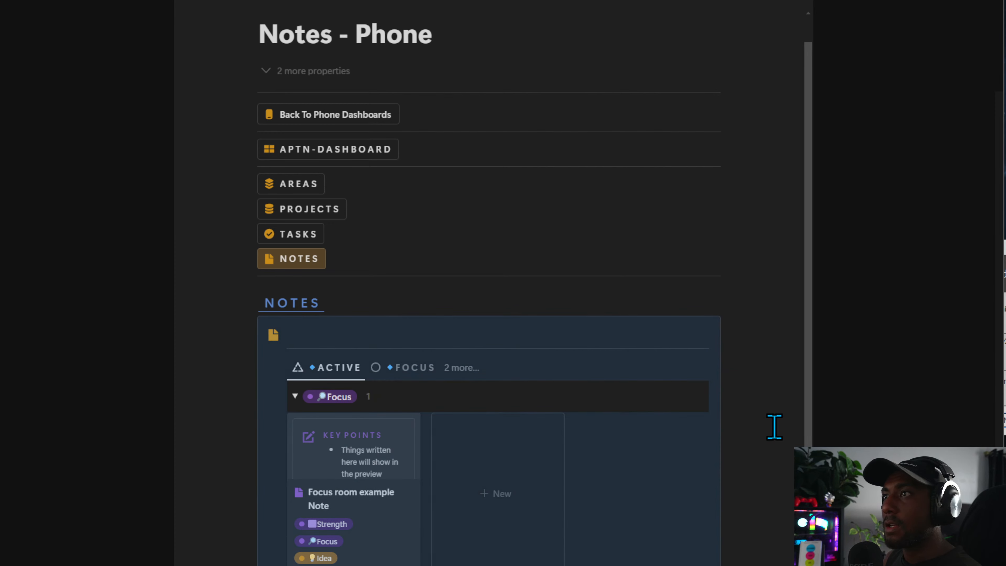
pyautogui.moveTo(774, 427); pyautogui.dragTo(492, 380)
pyautogui.hotkey('alt', 'Left')
pyautogui.click(390, 321)
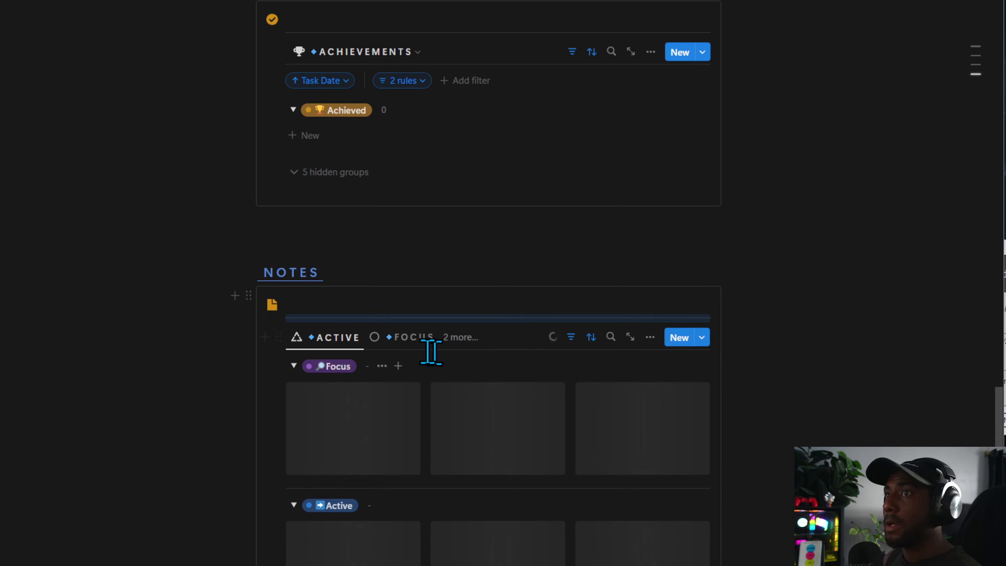
# Rename the STATUS view of the Notes database as 🔹ALL with the small blue diamond emoji in front.
pyautogui.click(460, 337)
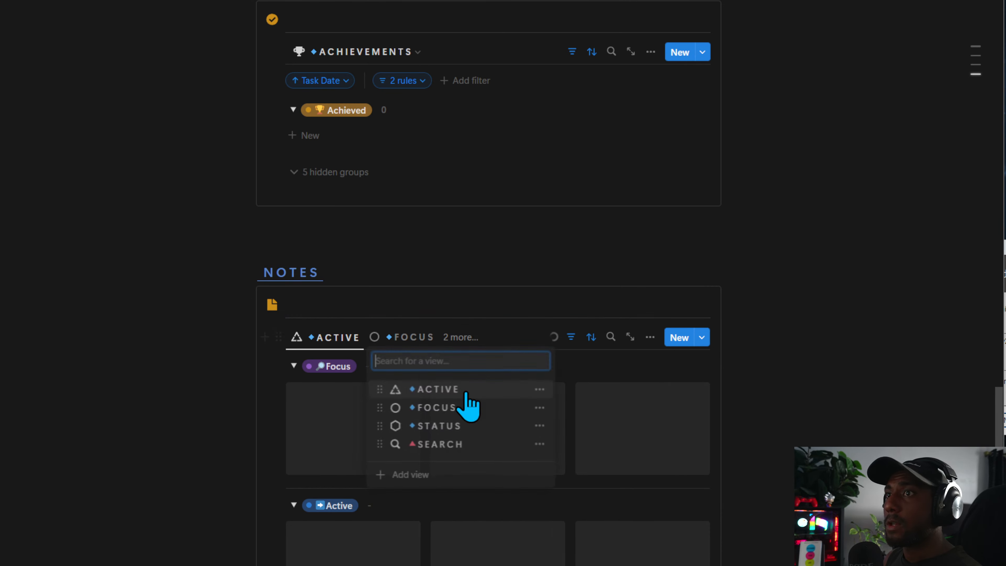
pyautogui.click(541, 427)
pyautogui.click(530, 463)
pyautogui.click(809, 389)
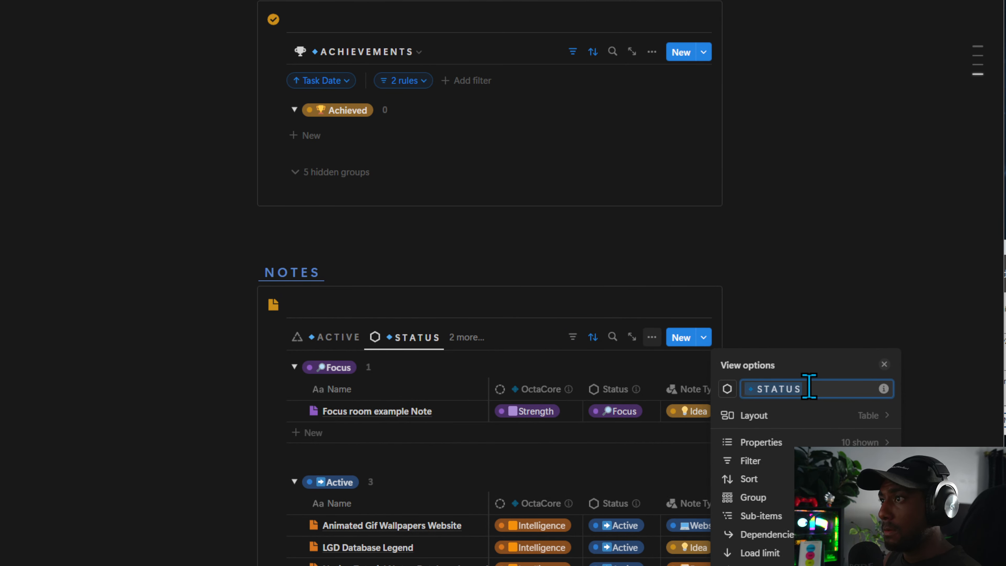
pyautogui.press('super+period')
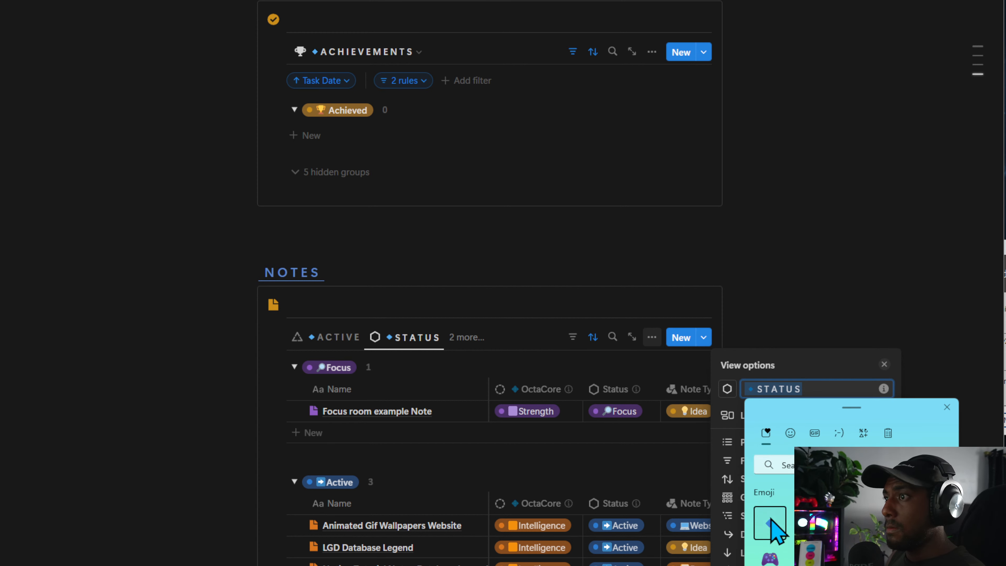
pyautogui.press('Escape')
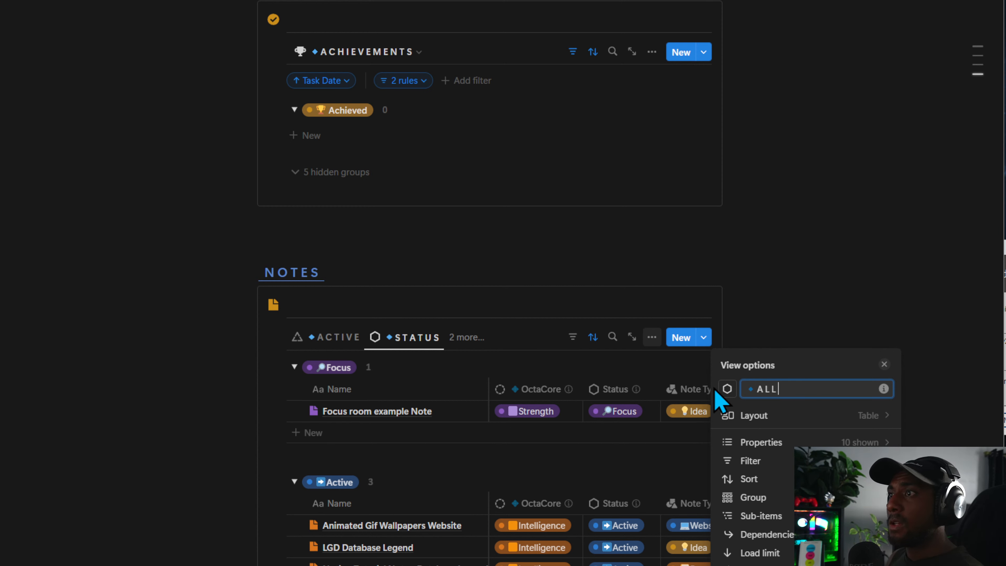
# Give the Notes ALL view the plain document icon, filtering the icons by "DOC".
pyautogui.click(727, 389)
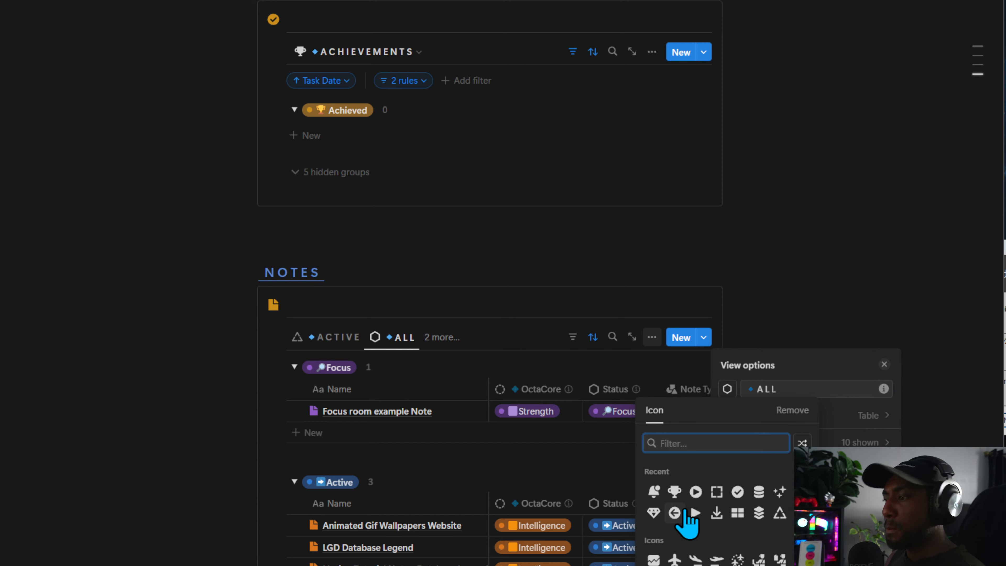
pyautogui.write('doc')
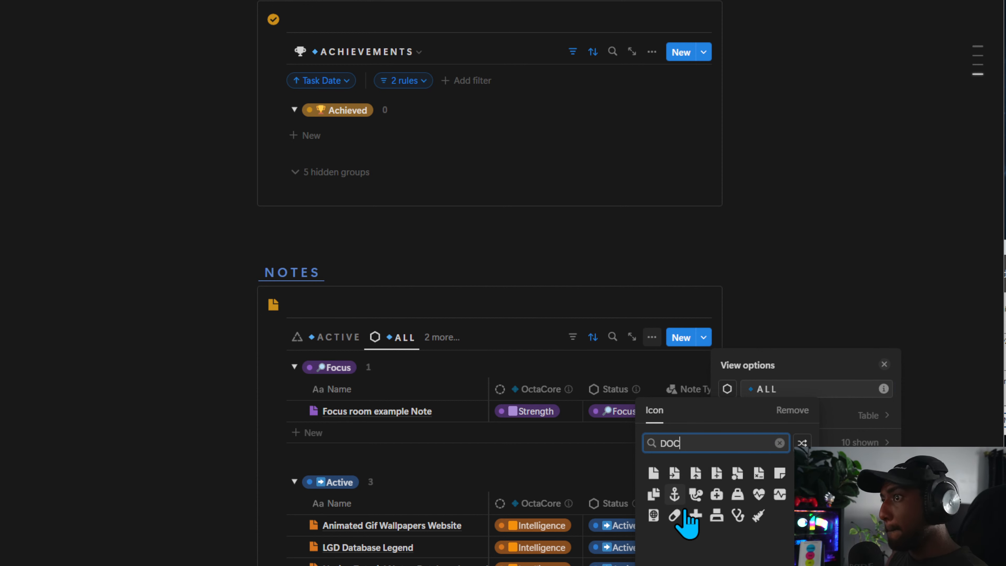
pyautogui.click(653, 475)
pyautogui.click(519, 367)
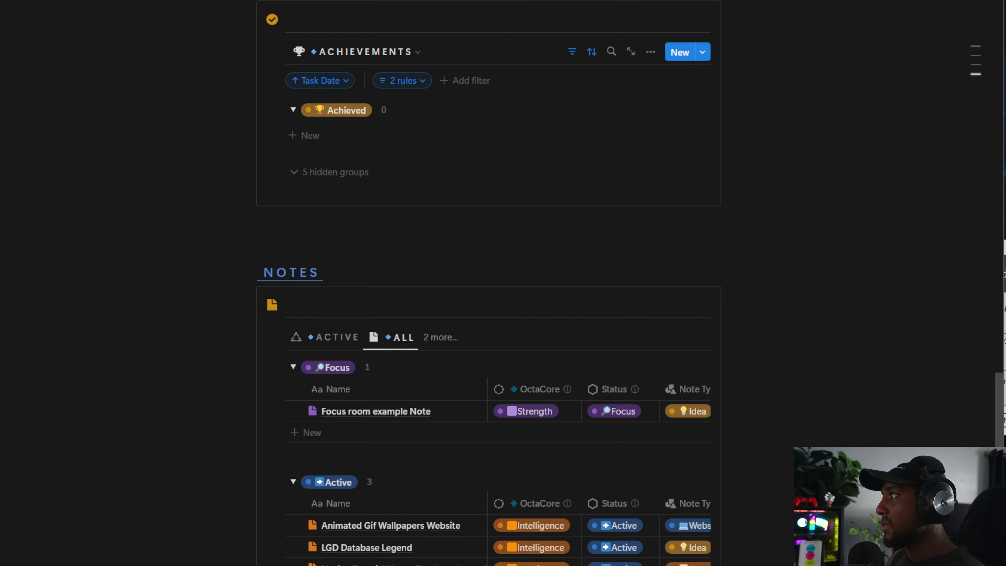
# Delete the ACTIVE view from the Notes database.
pyautogui.click(352, 340)
pyautogui.click(352, 340)
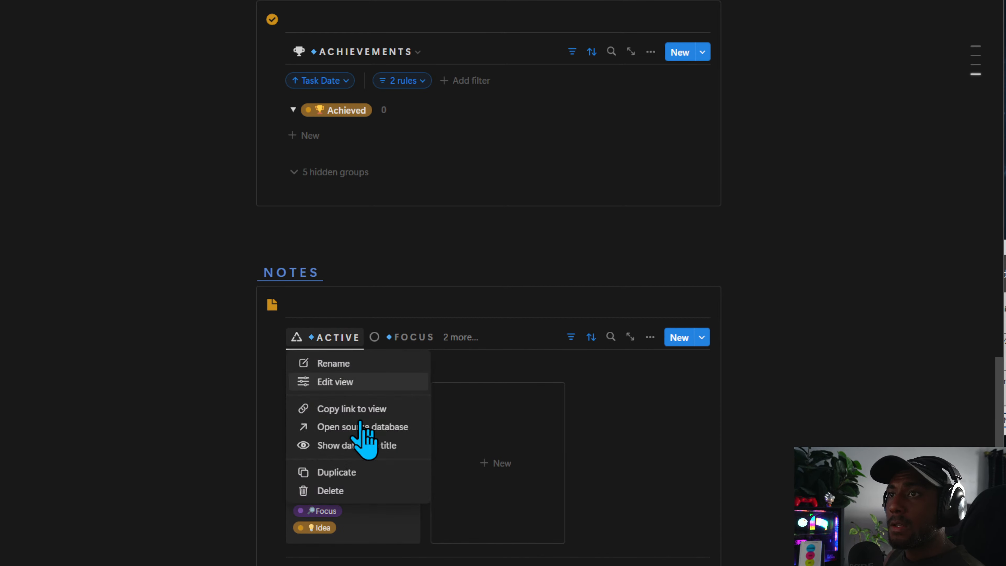
pyautogui.click(330, 491)
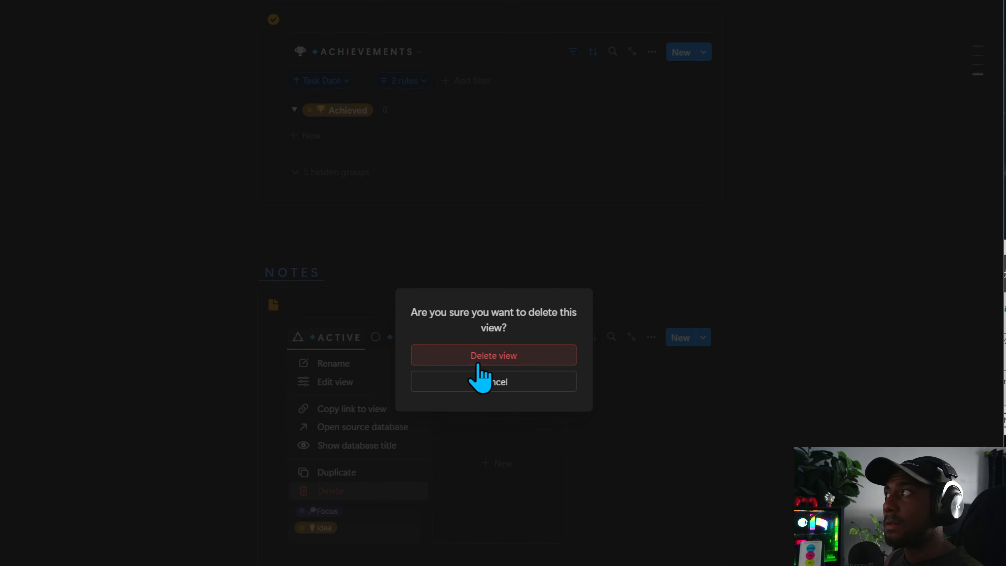
pyautogui.press('Escape')
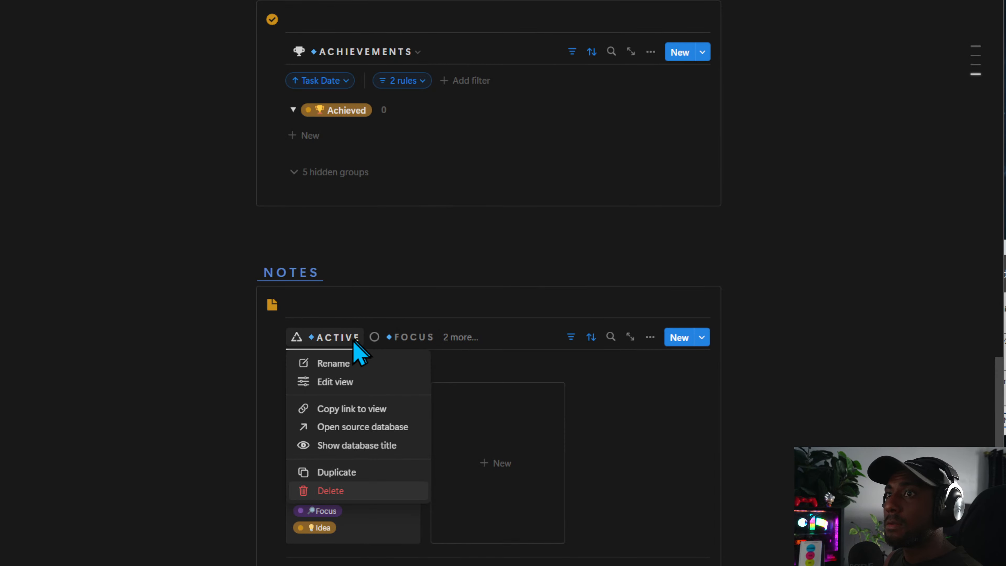
pyautogui.click(369, 492)
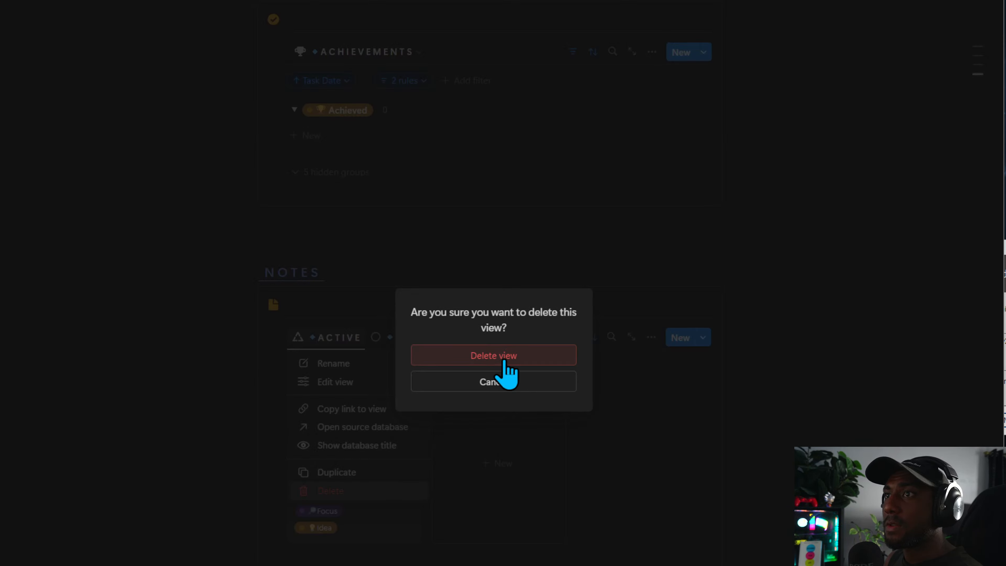
pyautogui.click(497, 355)
# Delete the FOCUS view from the Notes database, leaving the ALL and SEARCH views in place.
pyautogui.click(319, 338)
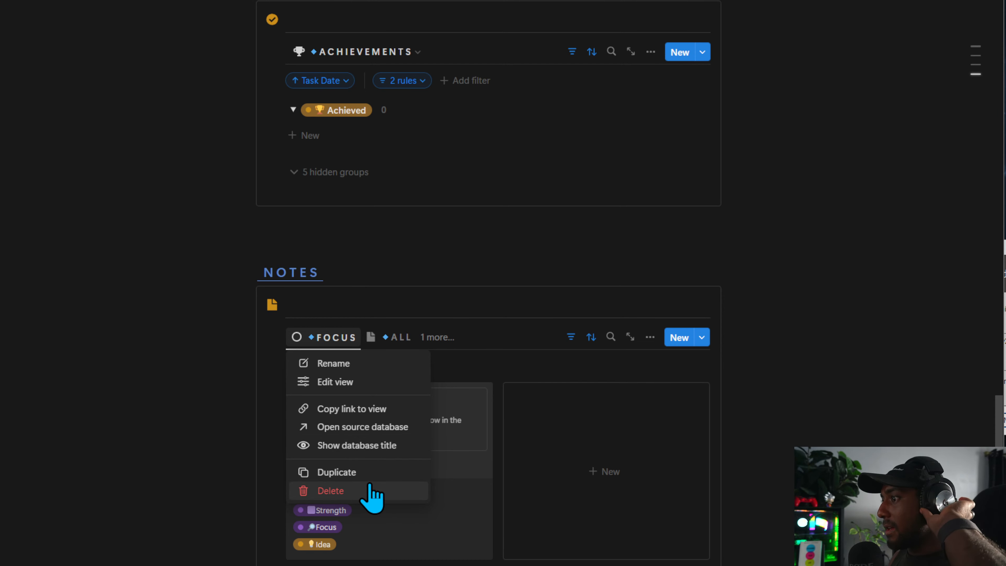
pyautogui.press('Up')
pyautogui.press('Up')
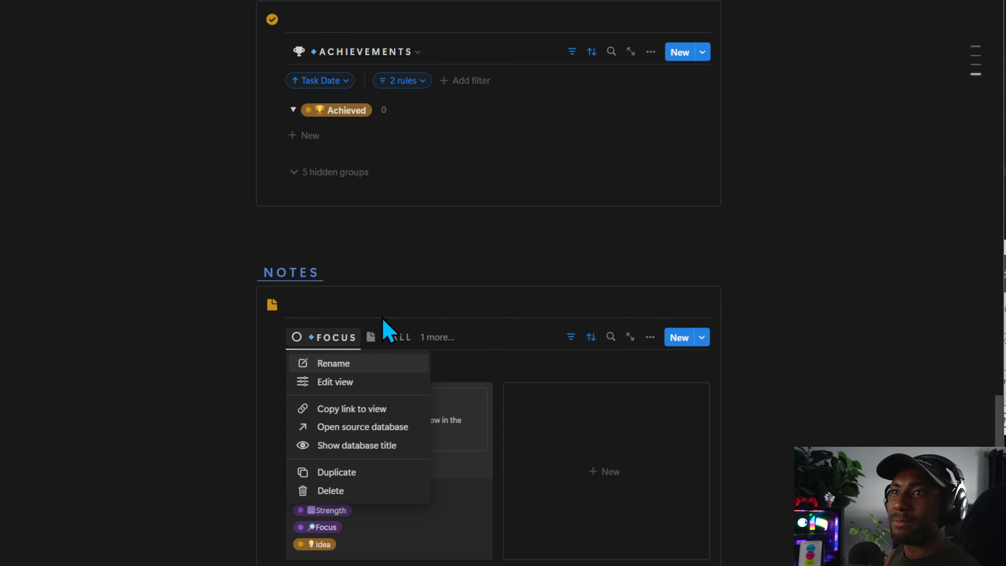
pyautogui.click(212, 353)
pyautogui.click(336, 344)
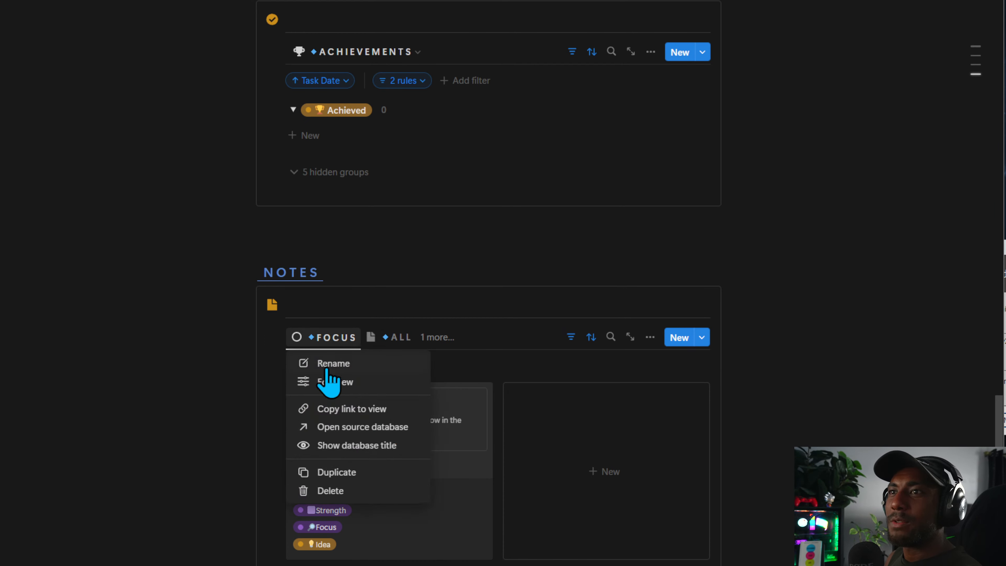
pyautogui.click(333, 492)
pyautogui.click(511, 352)
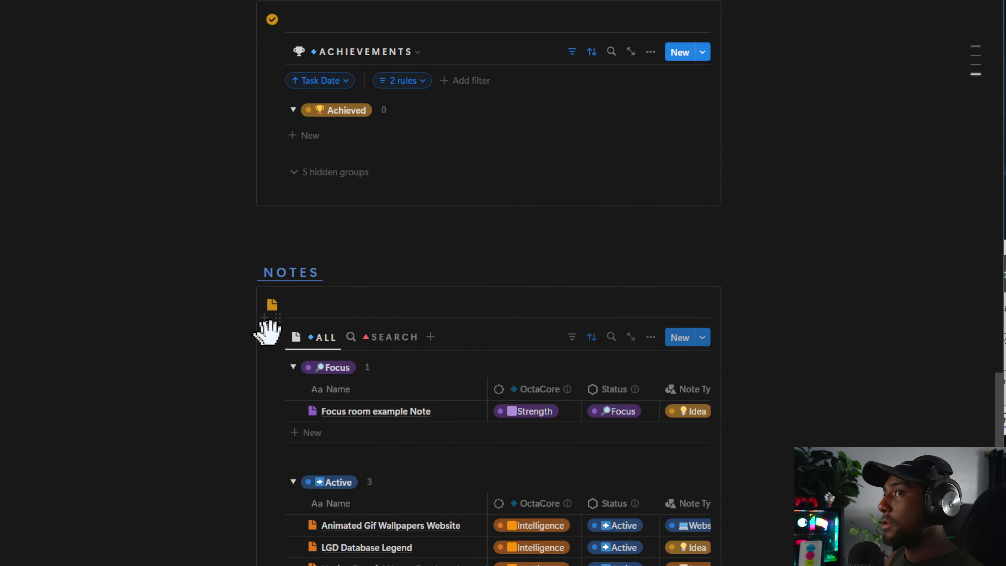
pyautogui.click(379, 338)
pyautogui.click(322, 338)
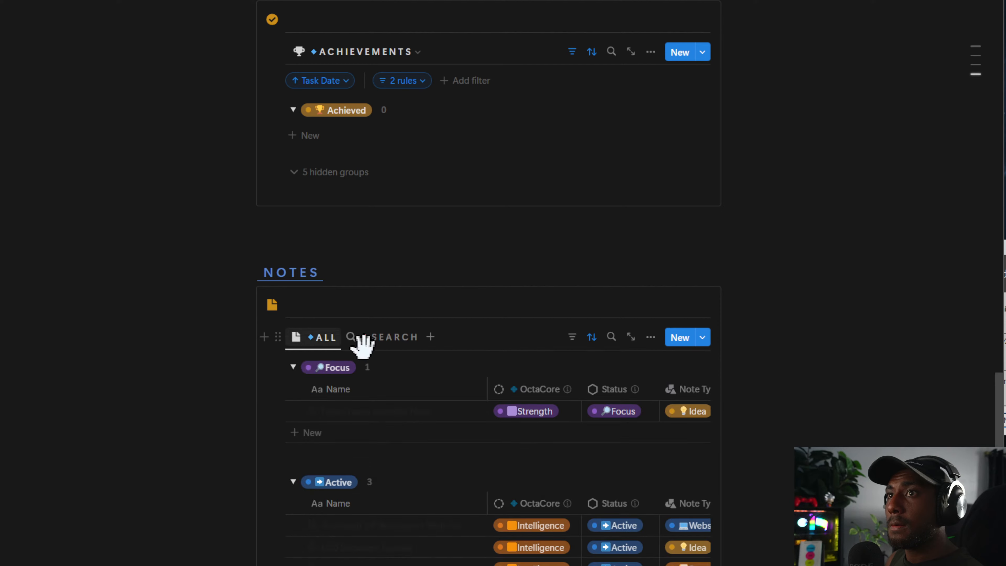
pyautogui.click(321, 337)
pyautogui.click(309, 472)
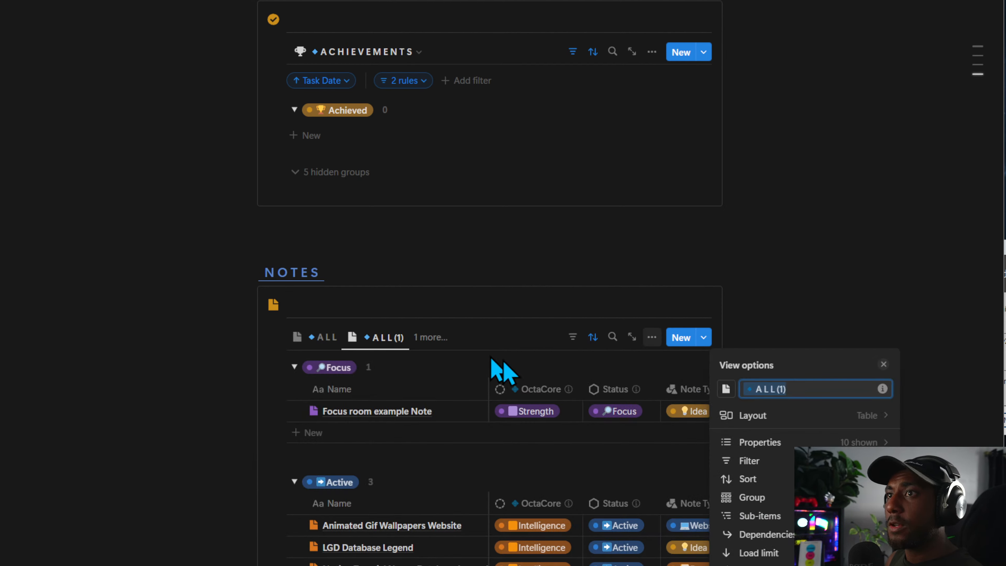
pyautogui.click(383, 337)
pyautogui.click(382, 337)
pyautogui.click(385, 490)
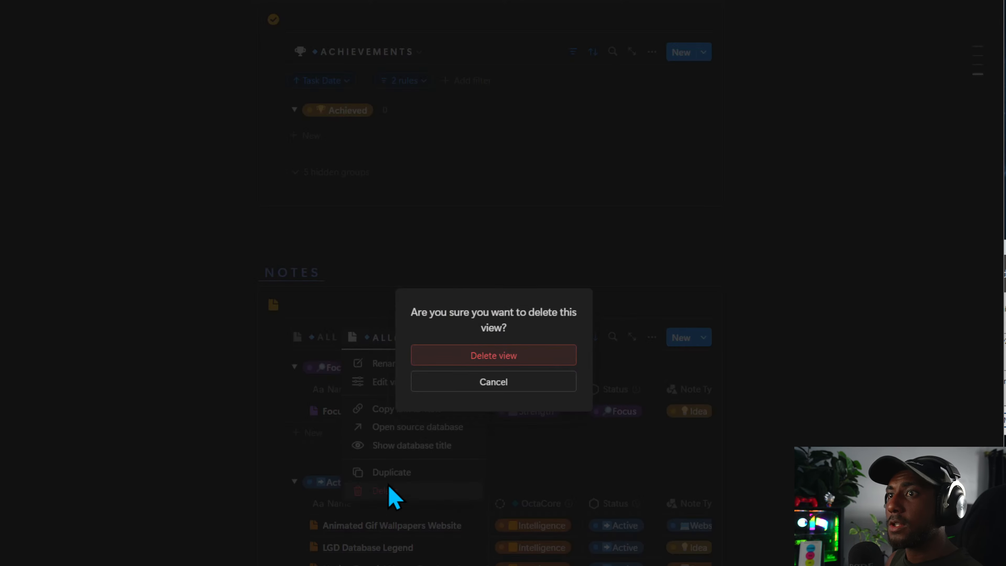
pyautogui.press('Return')
# Add the existing All Notes gallery view of the Notes Database to the NOTES section and place it before the ALL view.
pyautogui.click(432, 337)
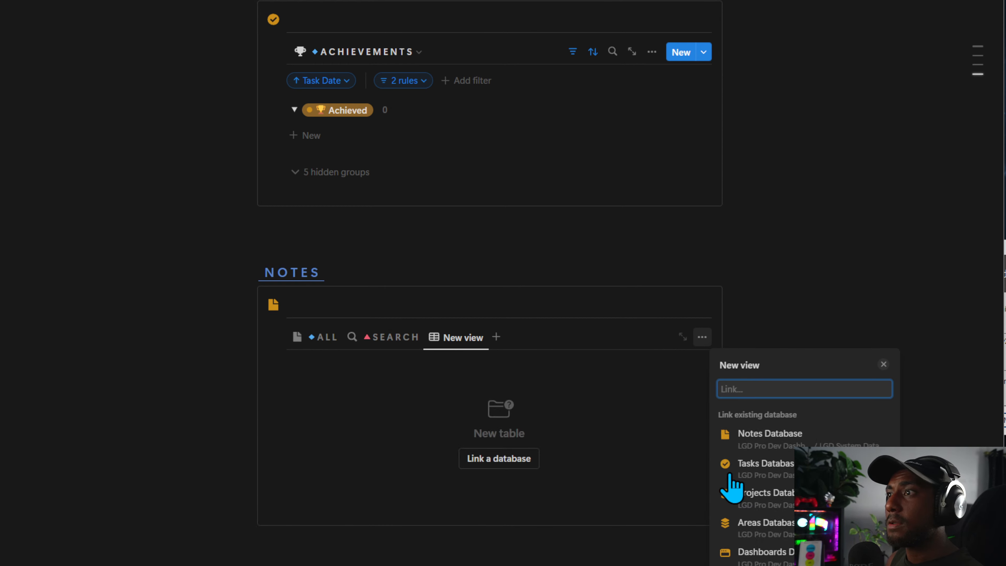
pyautogui.click(826, 436)
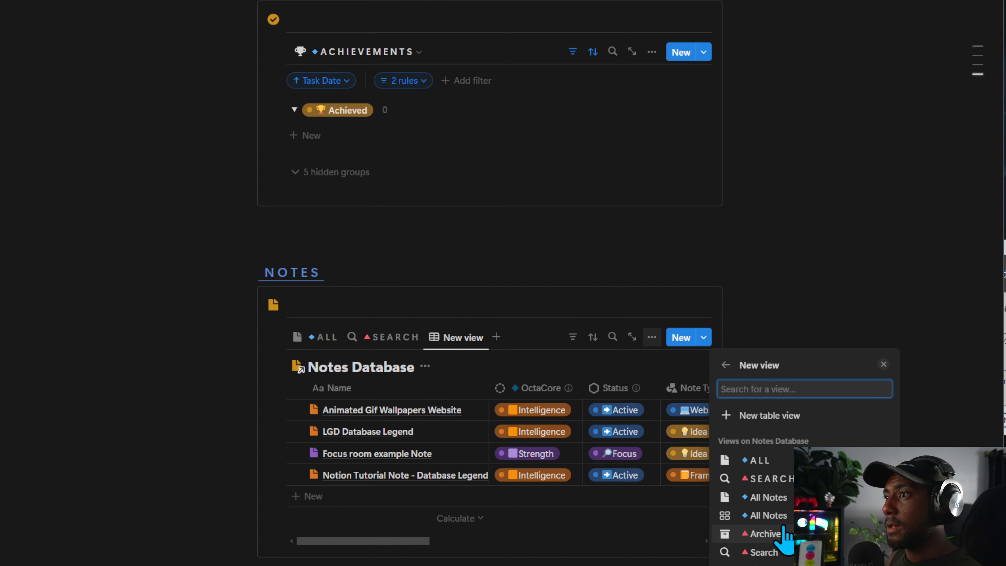
pyautogui.click(782, 517)
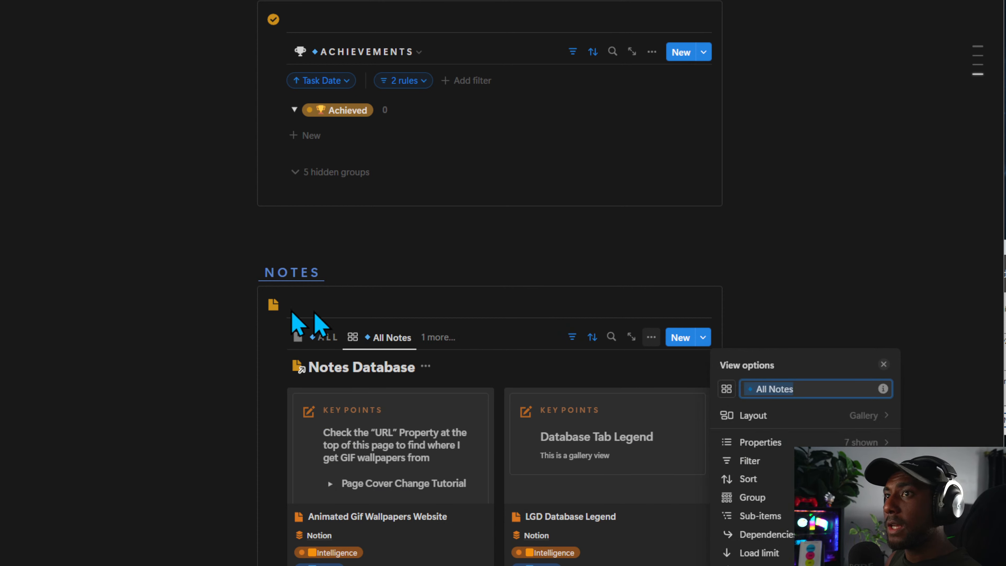
pyautogui.click(381, 337)
pyautogui.moveTo(380, 336); pyautogui.dragTo(292, 339)
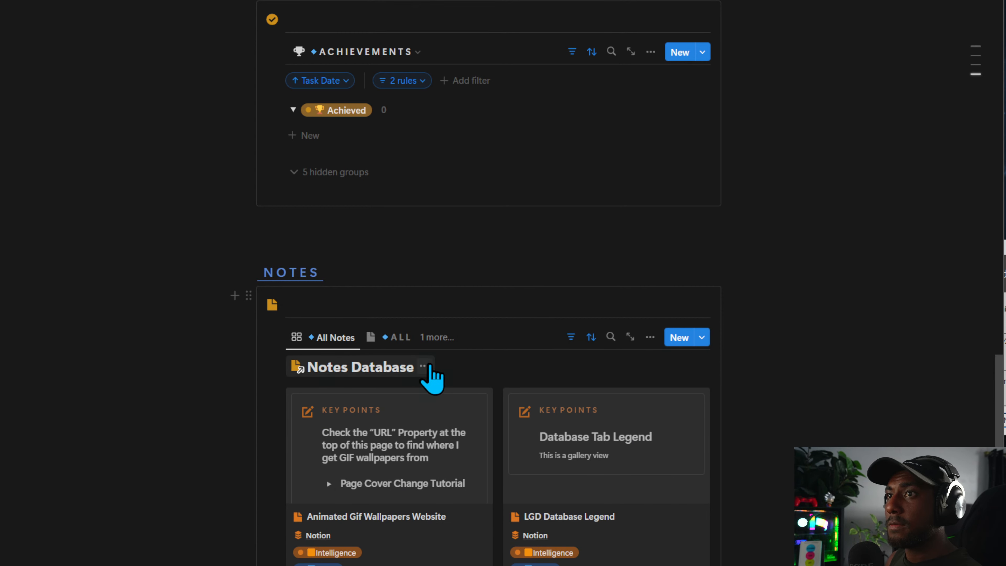
# Hide the database title of the All Notes view and remove its OctaCore and Note Type filters.
pyautogui.click(424, 366)
pyautogui.click(412, 435)
pyautogui.click(572, 338)
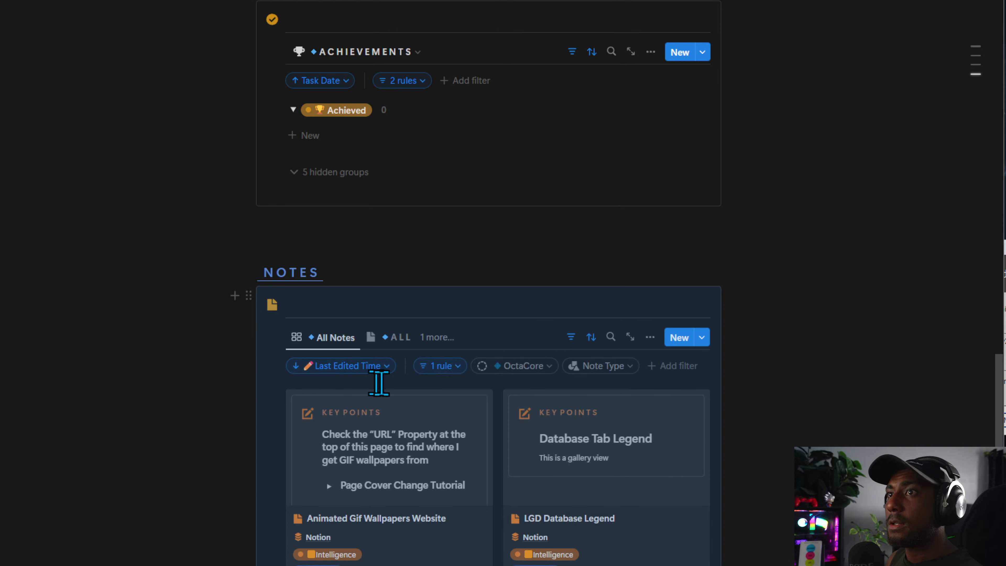
pyautogui.click(523, 365)
pyautogui.click(592, 385)
pyautogui.click(626, 390)
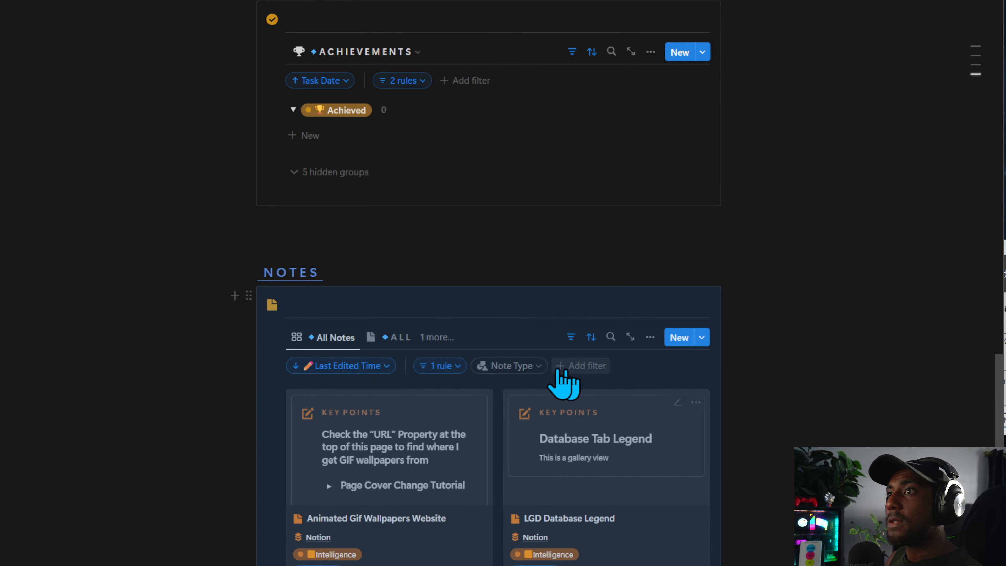
pyautogui.click(511, 365)
pyautogui.click(583, 386)
# Add a second rule to the All Notes view's filter and search its property choices for "DATE".
pyautogui.click(463, 371)
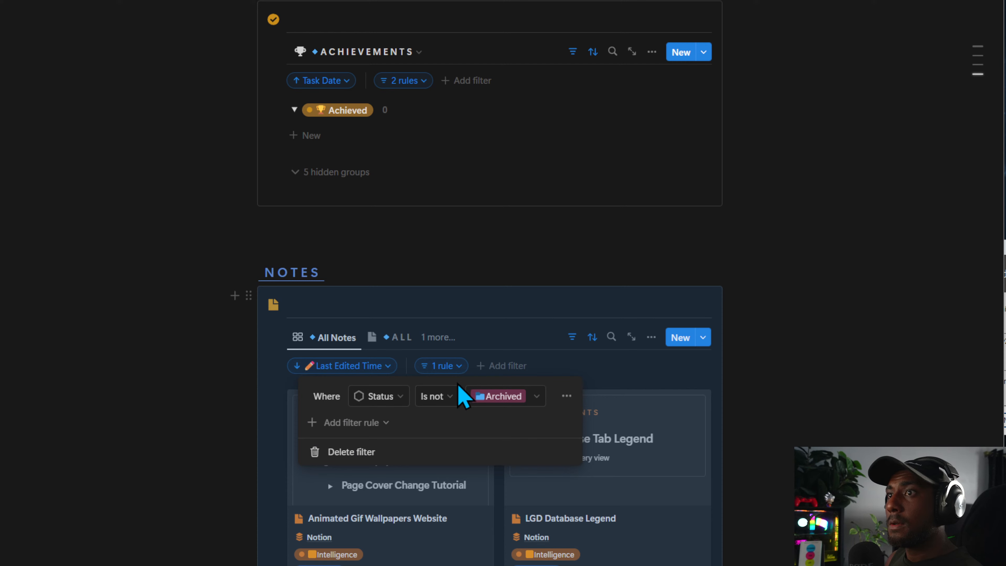
pyautogui.click(523, 400)
pyautogui.click(416, 394)
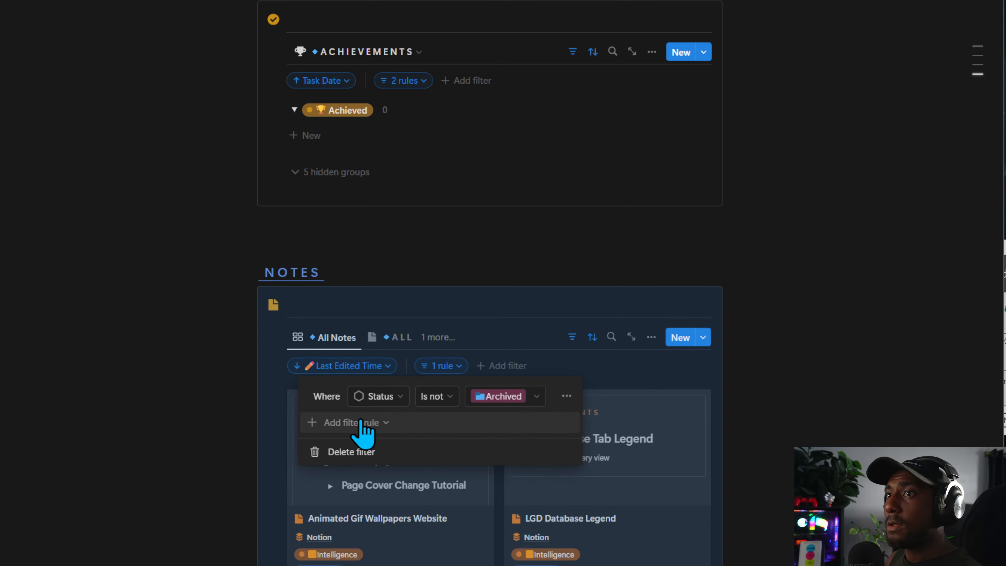
pyautogui.click(349, 422)
pyautogui.click(353, 444)
pyautogui.click(380, 423)
pyautogui.write('DATE')
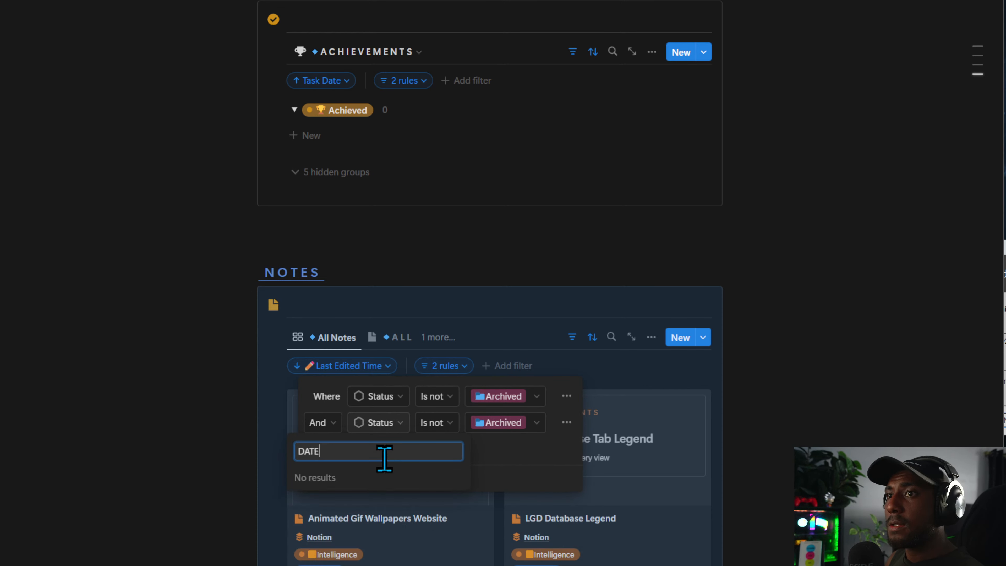
# Set the first filter rule of the All Notes view to Status is Focus or Active, with Archived deselected.
pyautogui.click(456, 398)
pyautogui.click(495, 398)
pyautogui.click(437, 400)
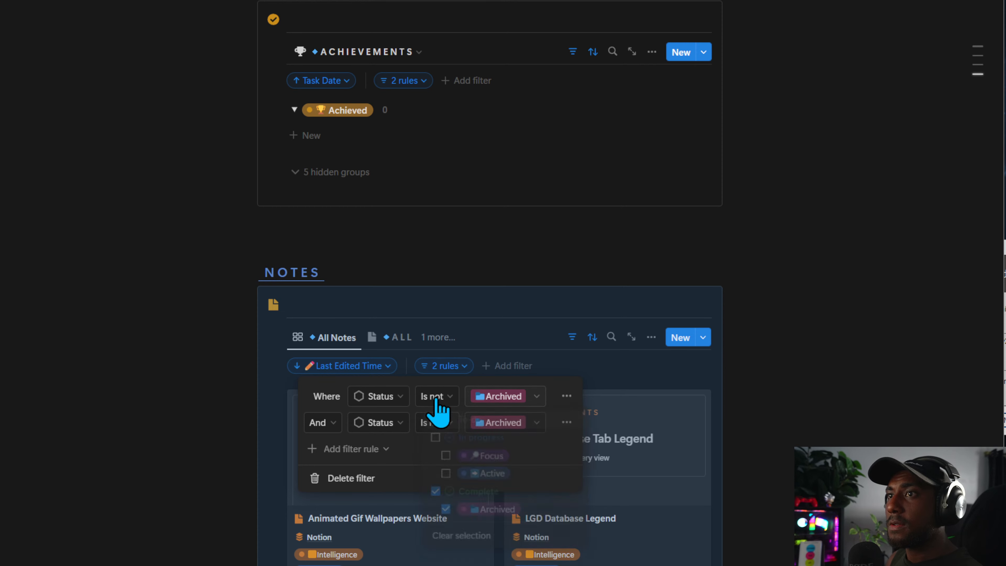
pyautogui.click(436, 400)
pyautogui.click(438, 422)
pyautogui.click(529, 399)
pyautogui.click(466, 459)
pyautogui.click(470, 476)
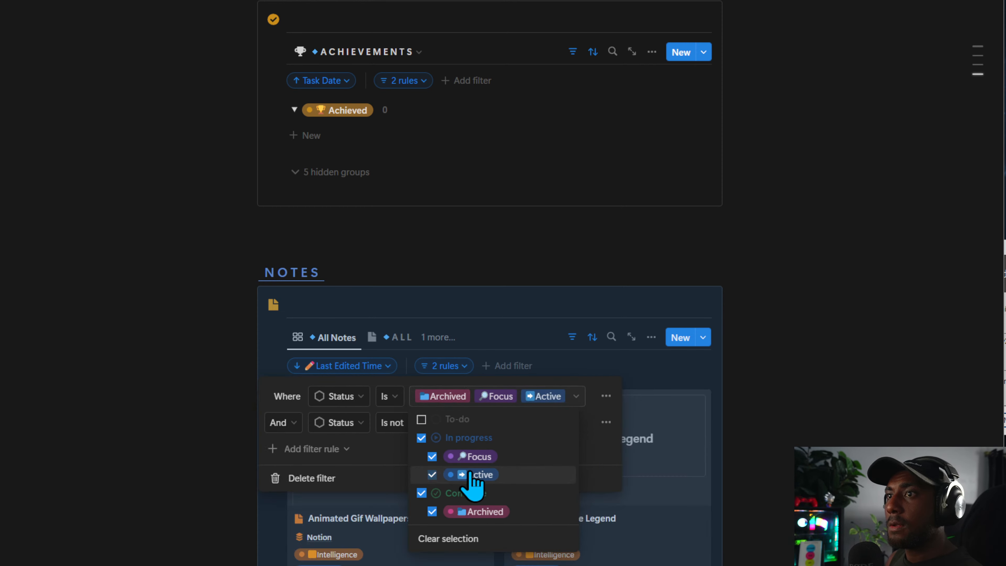
pyautogui.click(468, 510)
pyautogui.click(462, 390)
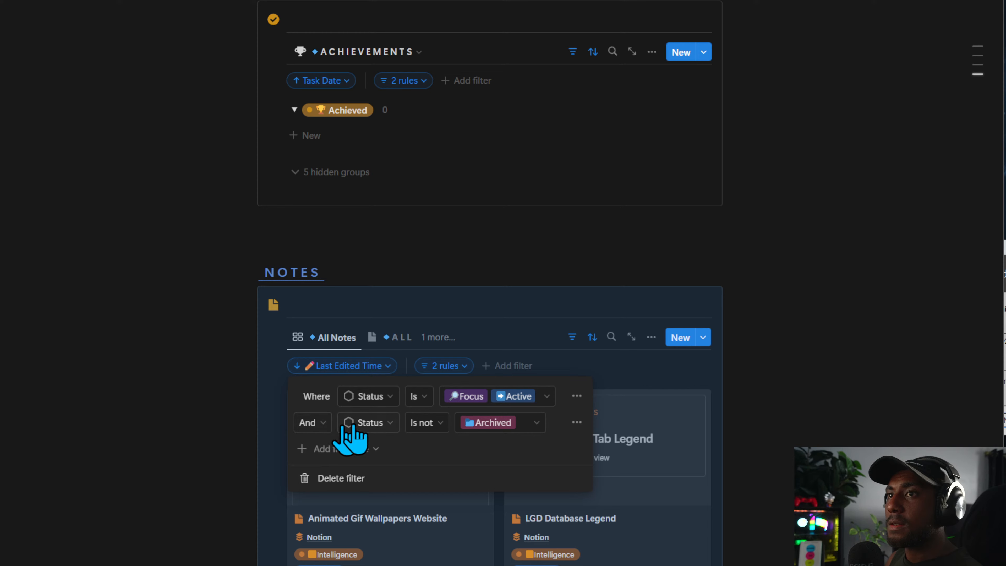
# Set the second filter rule of the All Notes view to Last Edited Time is Today, finding the property with "LAST".
pyautogui.click(368, 424)
pyautogui.write('DATE')
pyautogui.press('BackSpace')
pyautogui.press('BackSpace')
pyautogui.press('BackSpace')
pyautogui.press('BackSpace')
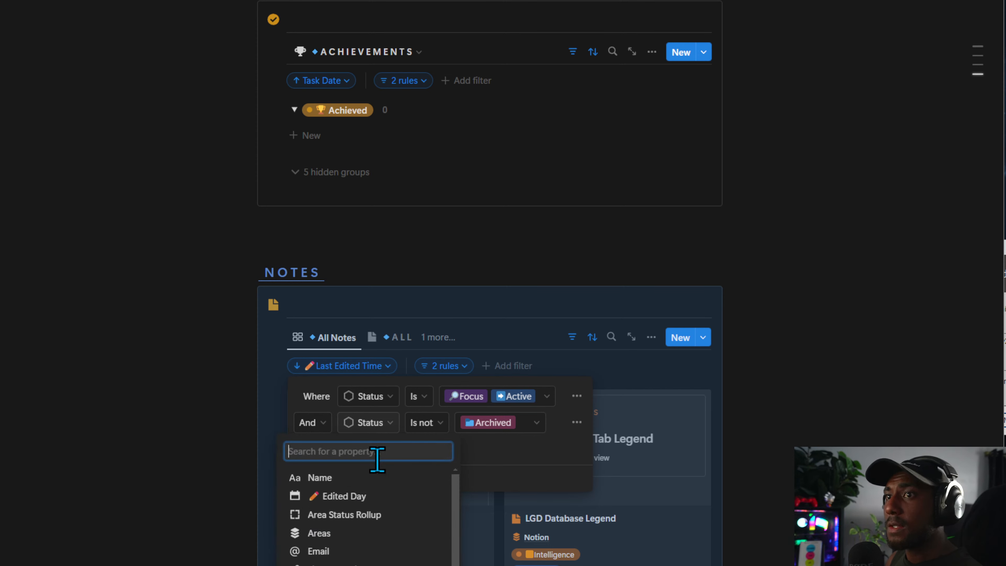
pyautogui.write('LAST')
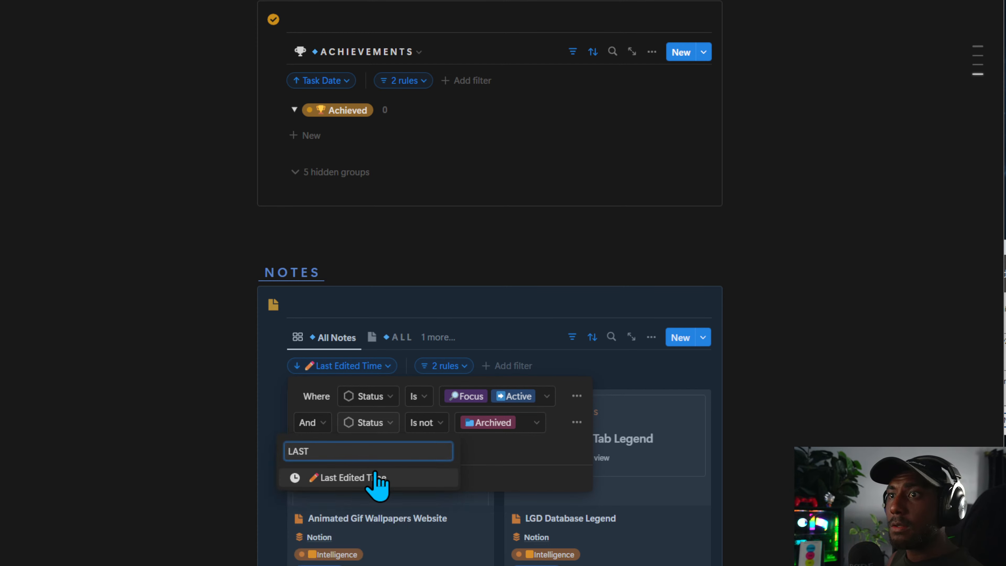
pyautogui.click(377, 479)
pyautogui.click(459, 428)
pyautogui.click(418, 444)
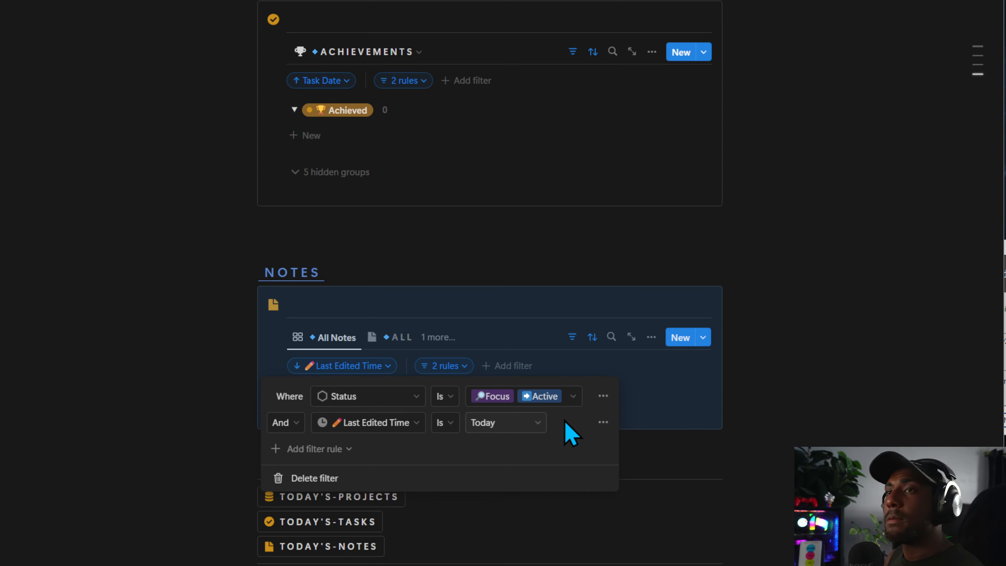
# Give the All Notes view the circled play icon and rename it TODAY, keeping the small blue diamond in front.
pyautogui.click(336, 337)
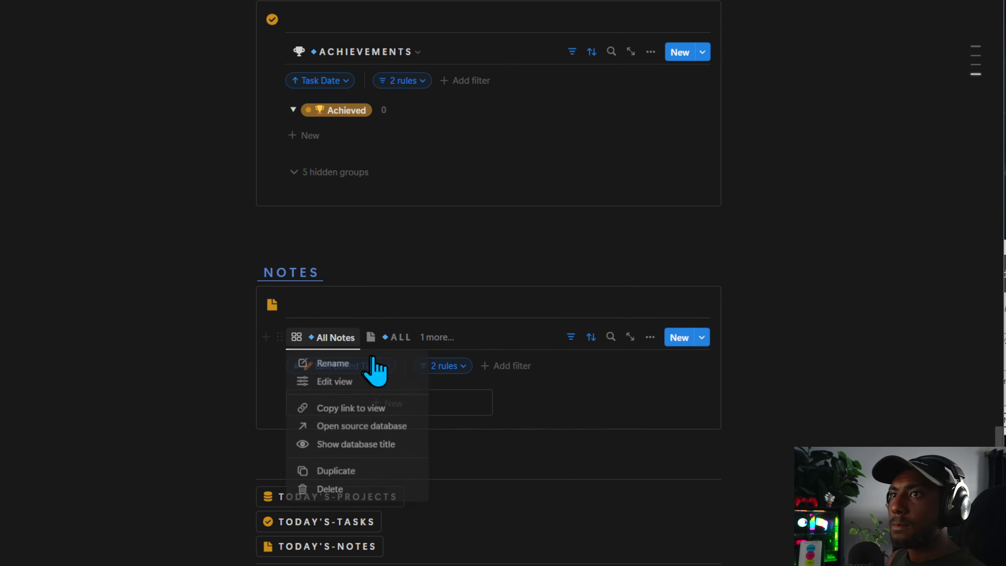
pyautogui.click(651, 337)
pyautogui.click(724, 389)
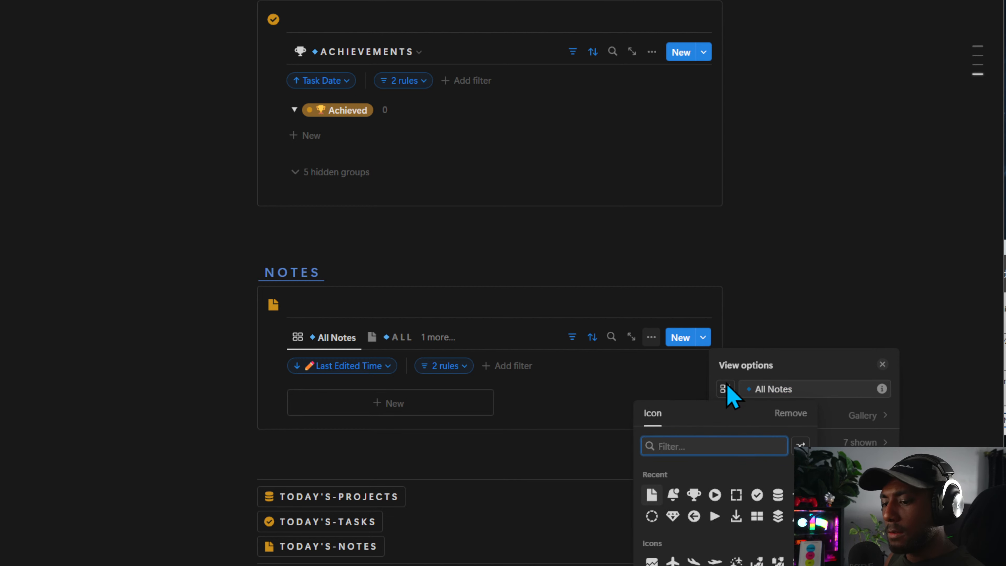
pyautogui.click(715, 495)
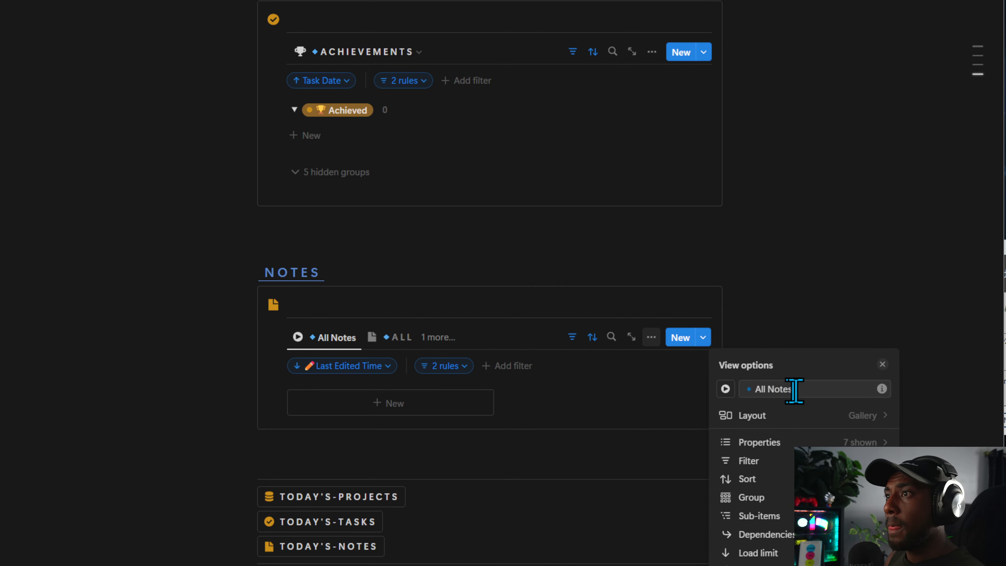
pyautogui.doubleClick(795, 390)
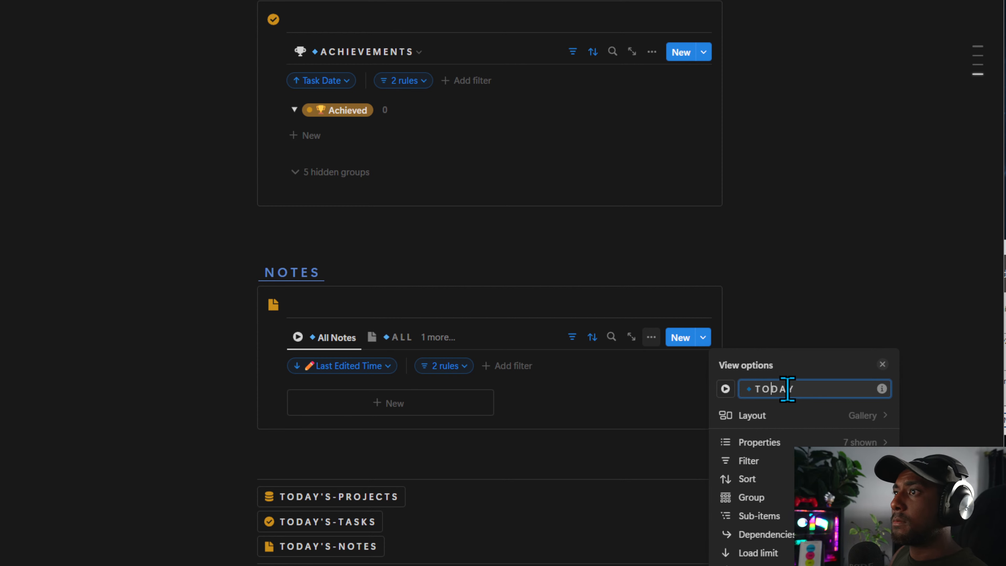
pyautogui.click(600, 401)
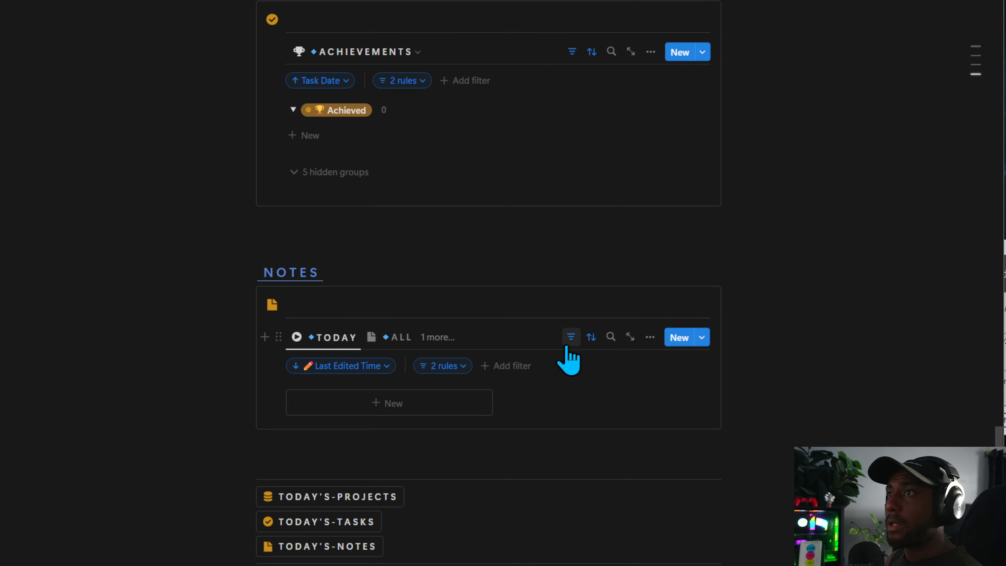
# Create a test note in the TODAY view from the Strength Note Template and close the opened note.
pyautogui.click(571, 337)
pyautogui.click(571, 337)
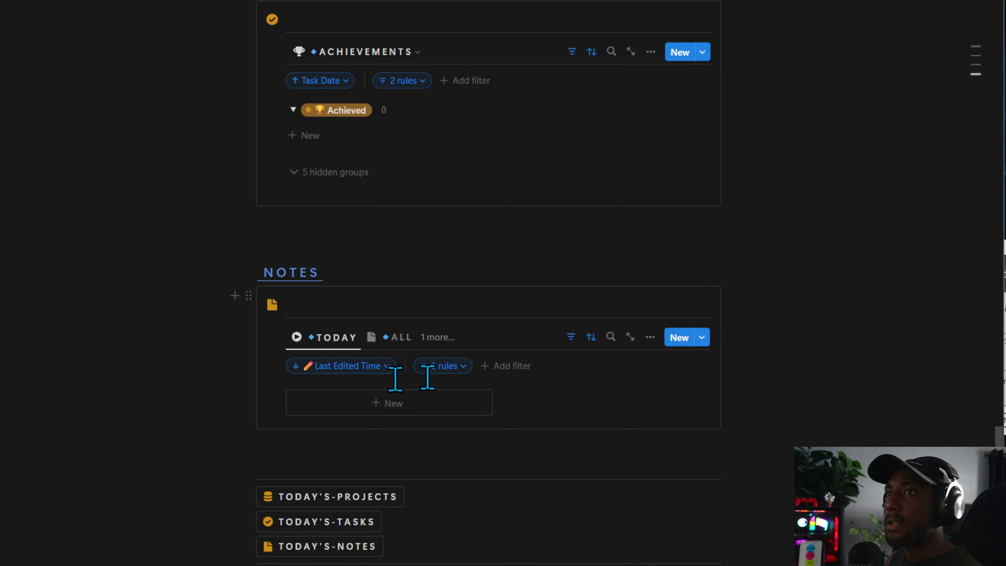
pyautogui.click(356, 408)
pyautogui.click(358, 452)
pyautogui.click(892, 384)
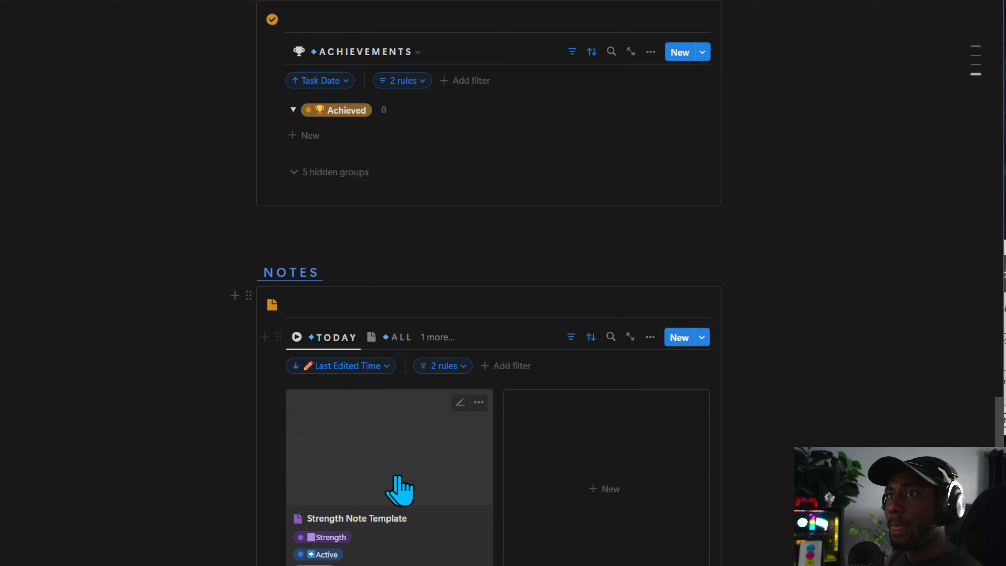
# Check the TODAY view's card preview options and enter "FDSFASFDS" in the page body of the Strength test note.
pyautogui.click(650, 338)
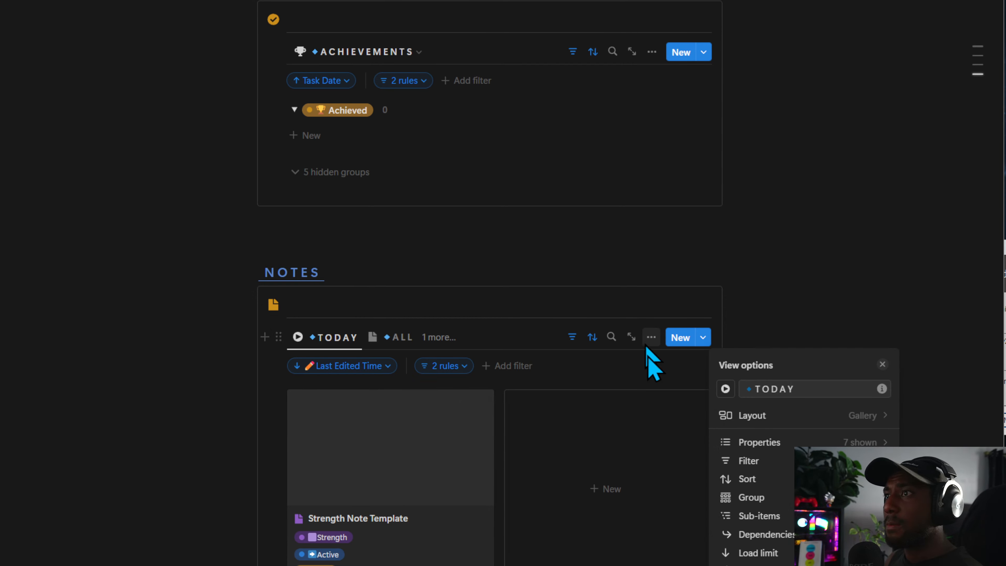
pyautogui.click(788, 416)
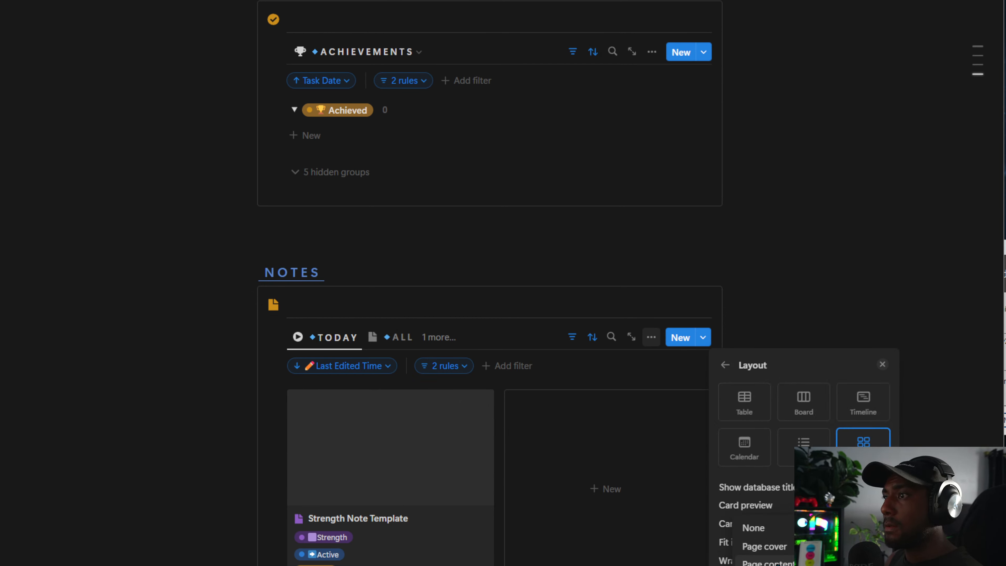
pyautogui.click(301, 478)
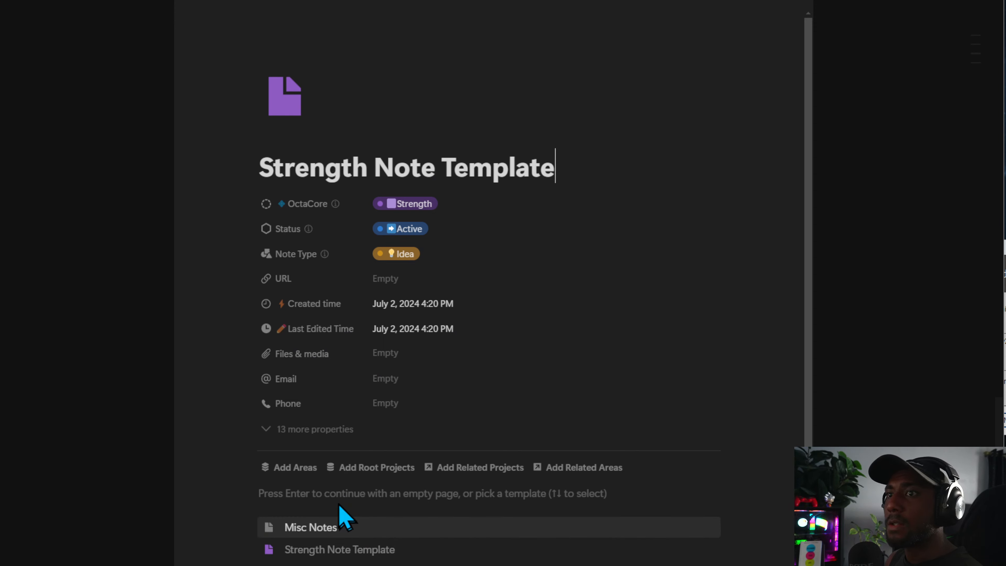
pyautogui.click(337, 492)
pyautogui.write('FDSFASFDS')
pyautogui.click(896, 432)
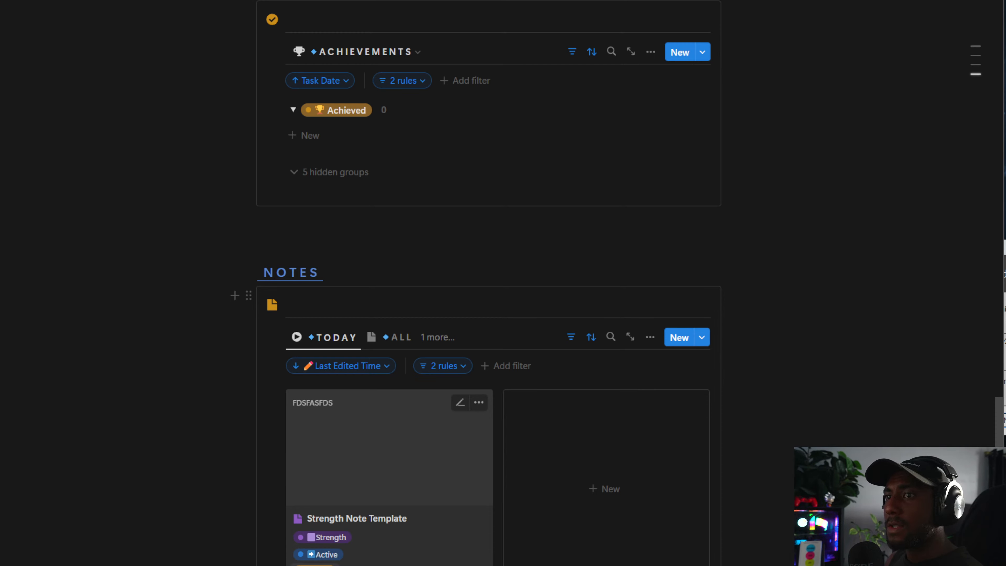
# Move the URL property to the first place below Name among the TODAY gallery's shown properties.
pyautogui.click(650, 337)
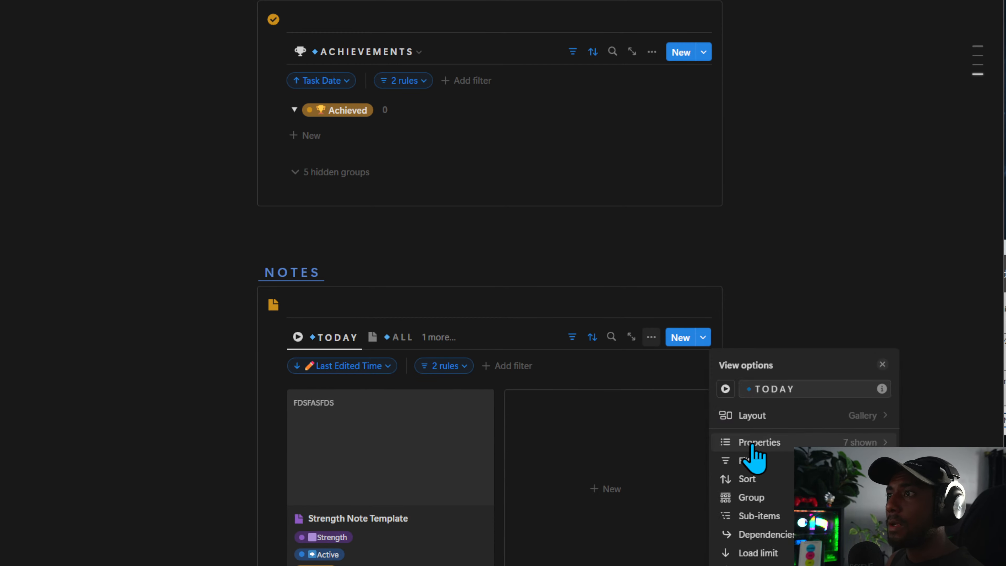
pyautogui.click(747, 442)
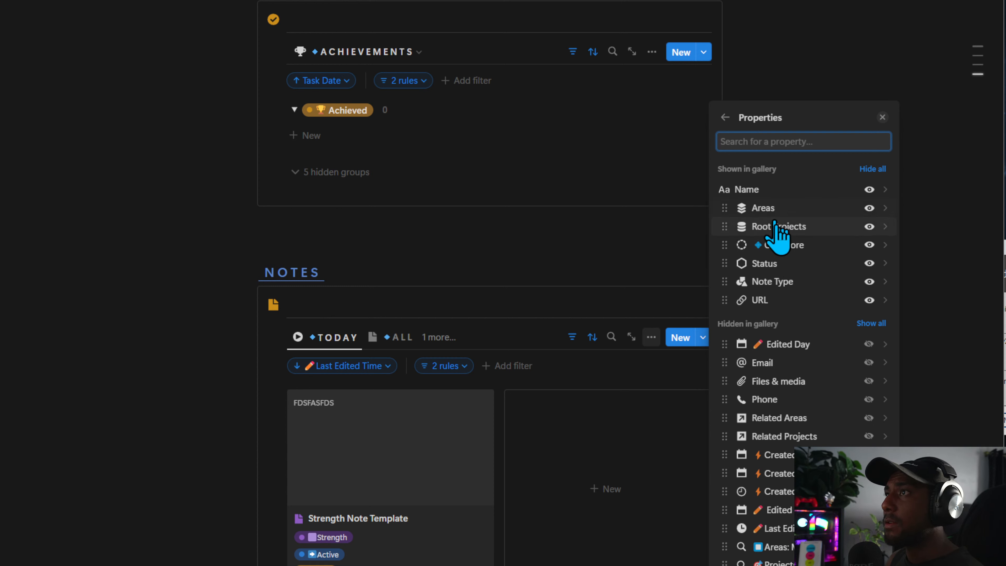
pyautogui.moveTo(774, 309); pyautogui.dragTo(781, 217)
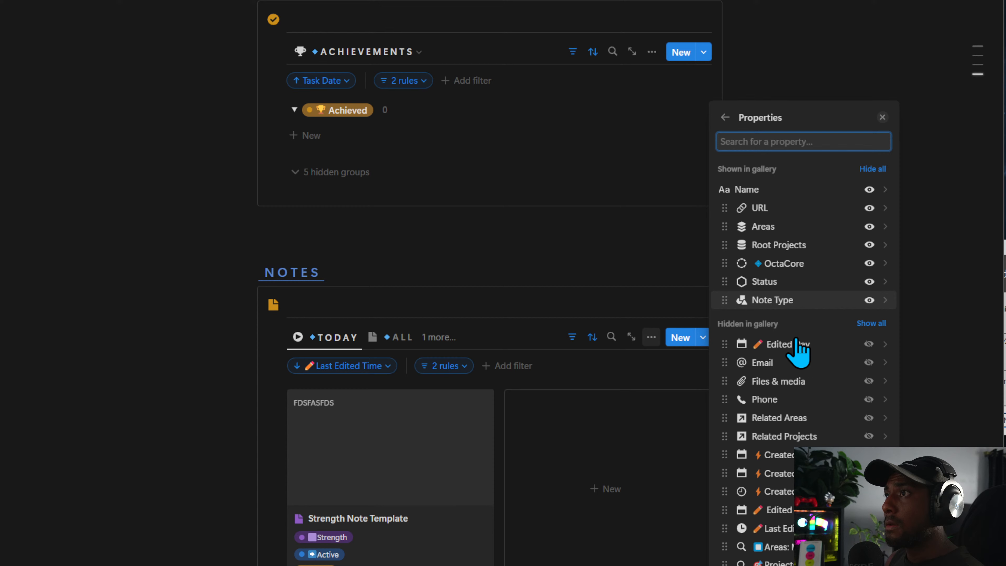
pyautogui.click(406, 420)
# Enter LIFEGAMEDESIGN as the URL of the Strength Note Template card in the TODAY view.
pyautogui.click(460, 403)
pyautogui.click(348, 541)
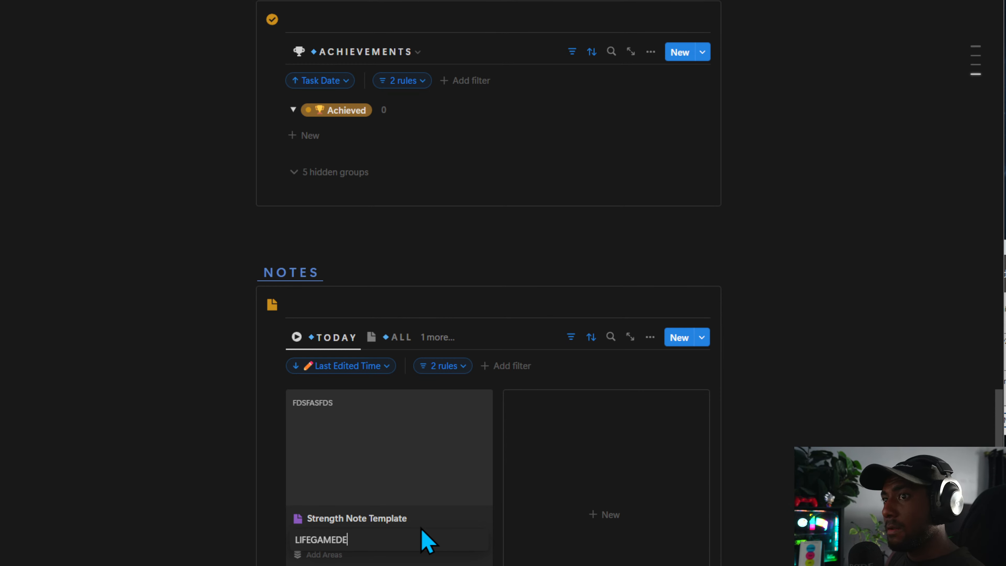
pyautogui.click(409, 471)
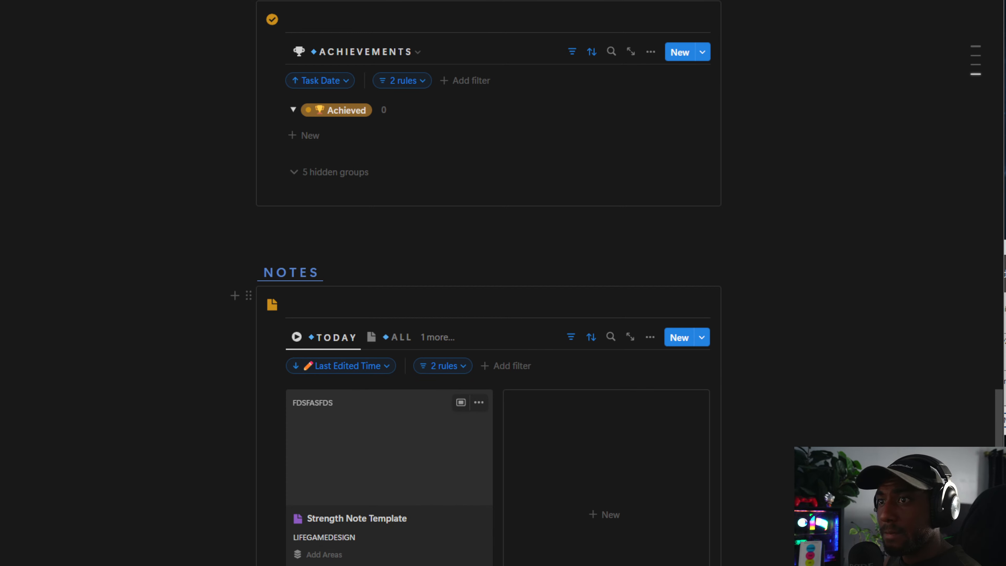
pyautogui.click(192, 480)
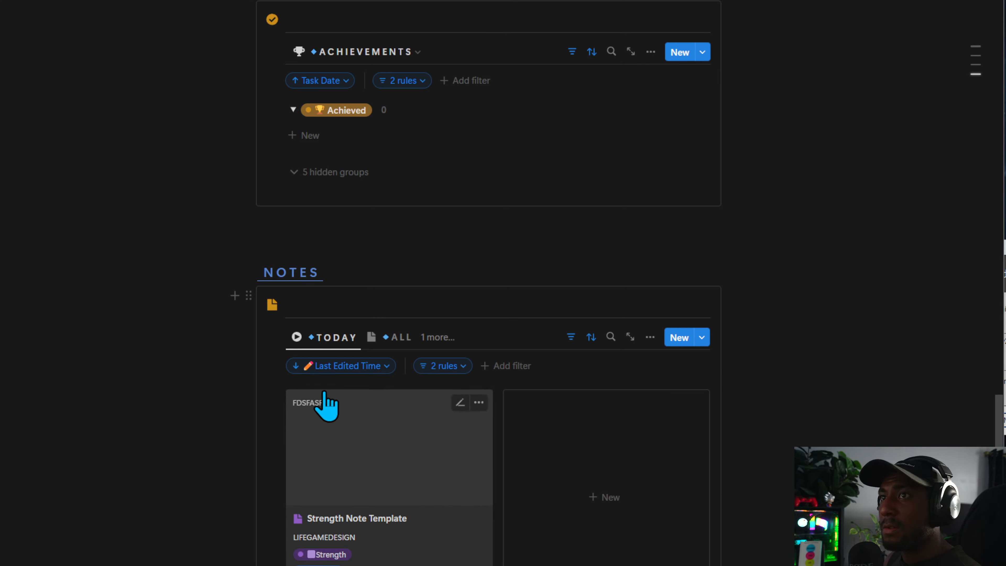
# Review the Notes ALL and TODAY views and look through the Tasks, Projects and Highlight sections of the dashboard.
pyautogui.click(375, 339)
pyautogui.click(423, 341)
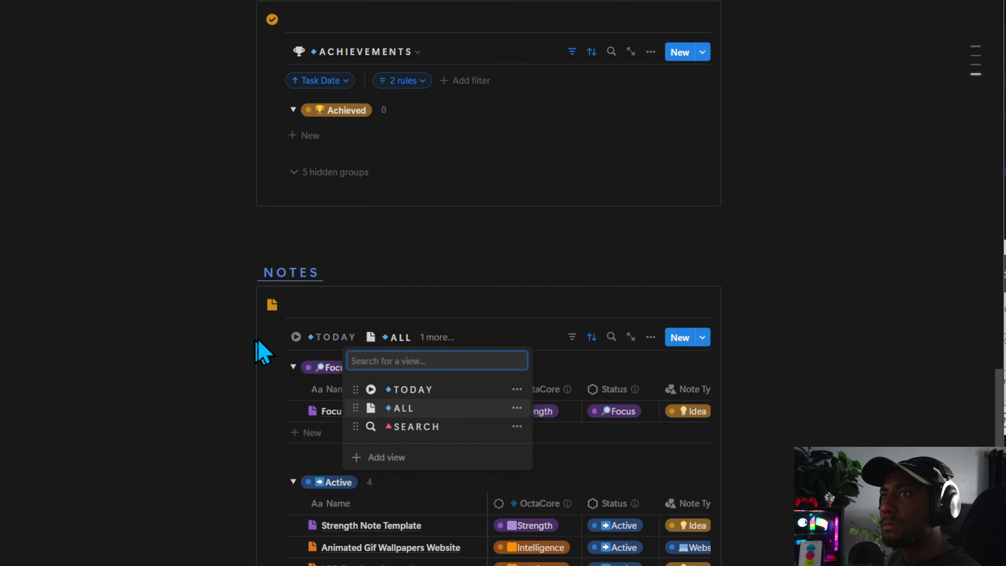
pyautogui.click(323, 338)
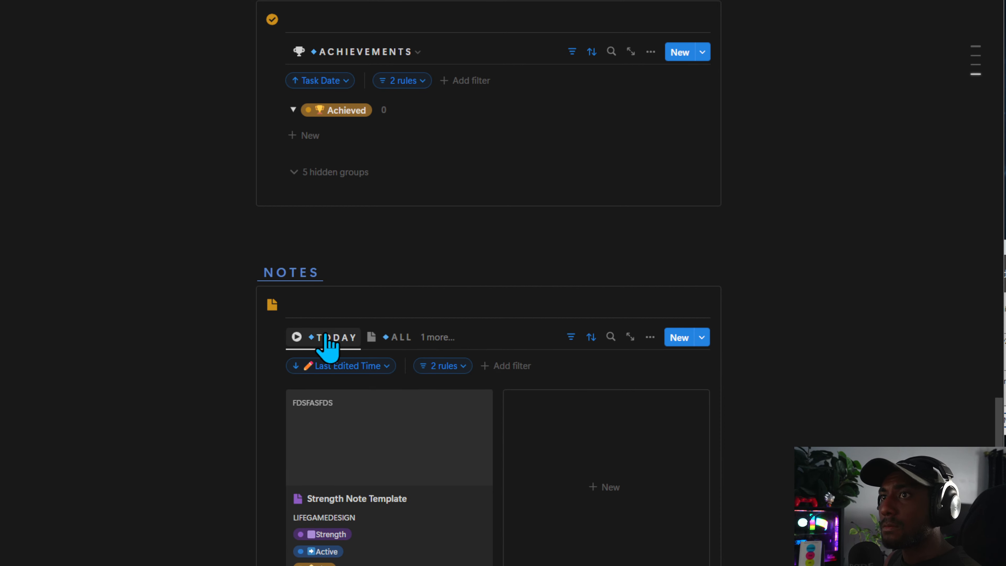
pyautogui.click(657, 343)
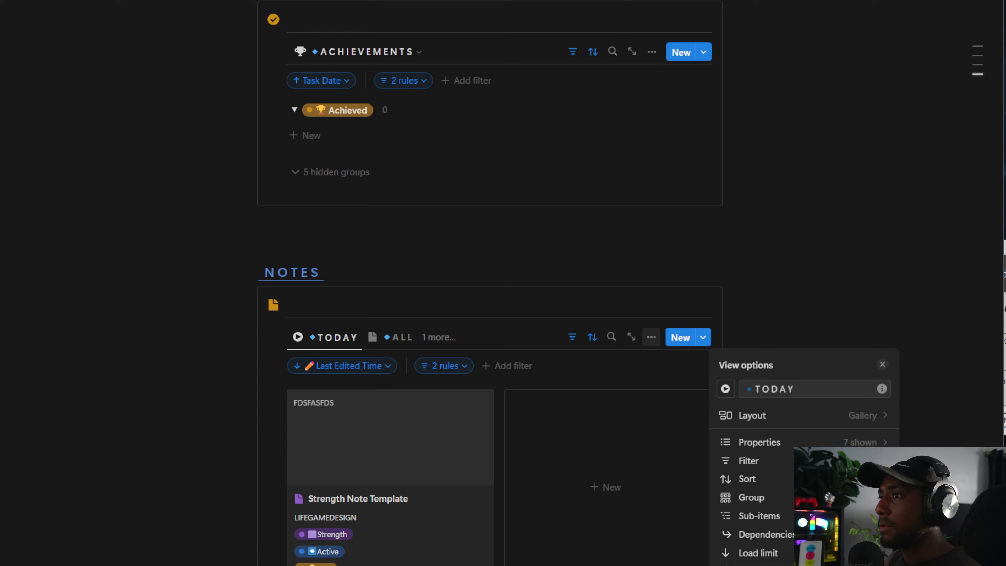
pyautogui.click(393, 307)
pyautogui.scroll(6, 416, 499)
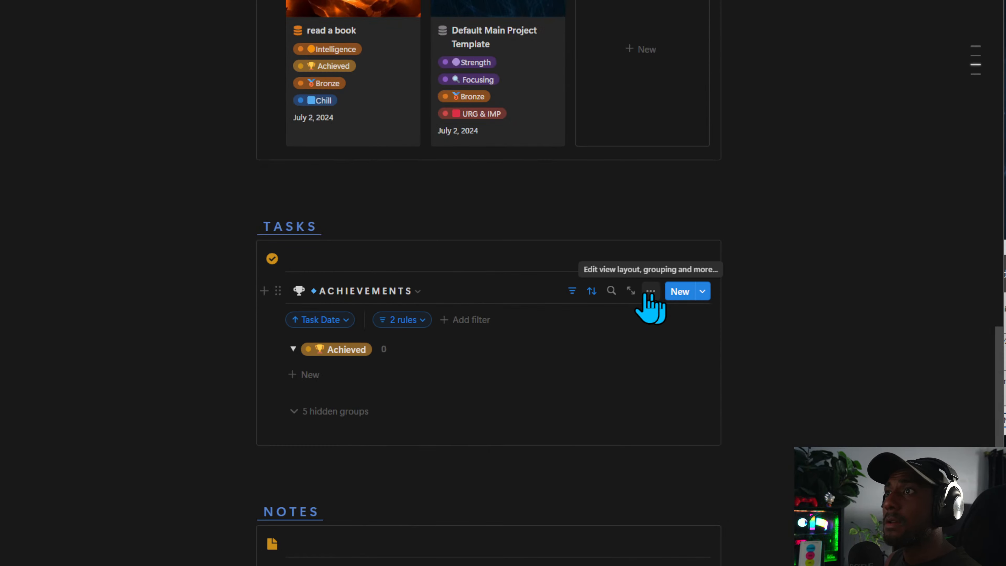
pyautogui.scroll(7, 265, 281)
pyautogui.scroll(4, 387, 412)
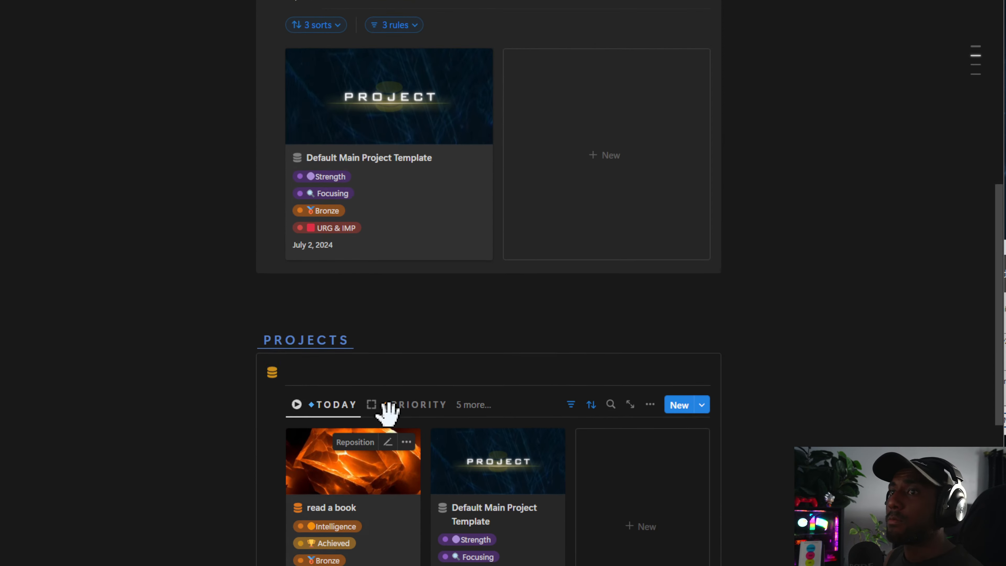
pyautogui.scroll(-3, 388, 412)
pyautogui.scroll(10, 274, 285)
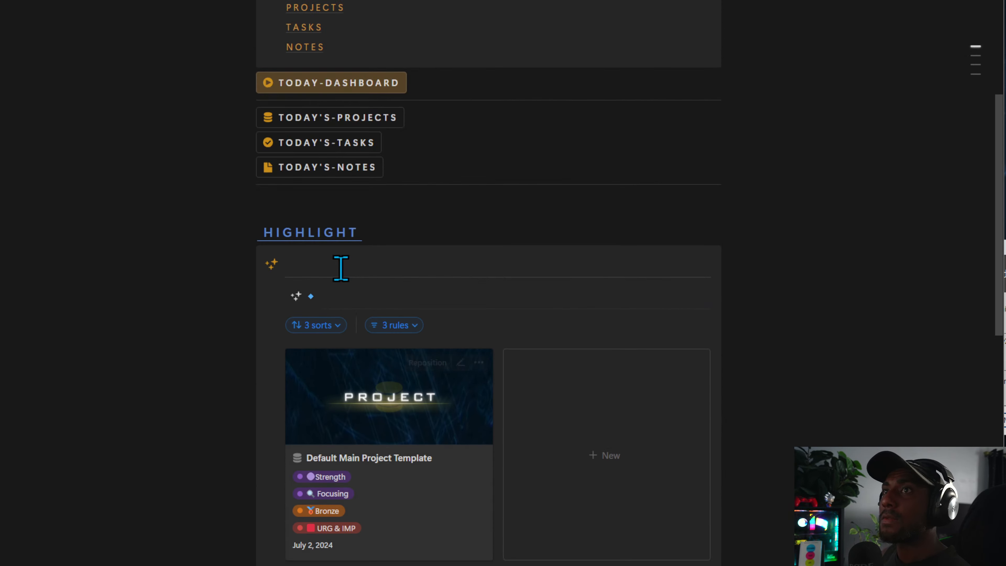
pyautogui.scroll(-20, 341, 274)
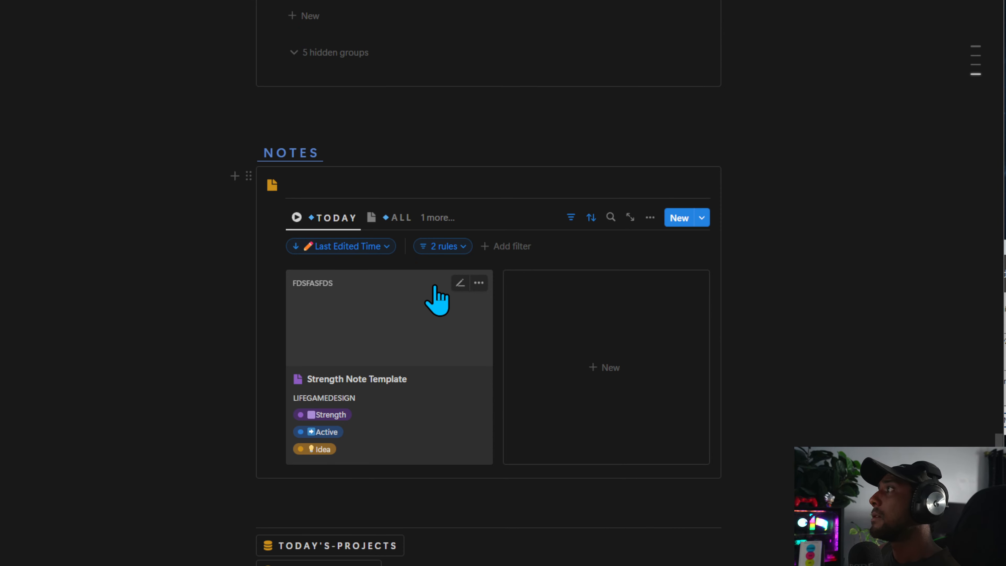
# Duplicate the Notes TODAY view, give the copy the link icon found with "CHAIN", and rename it LINKS with a small orange diamond in front.
pyautogui.click(341, 228)
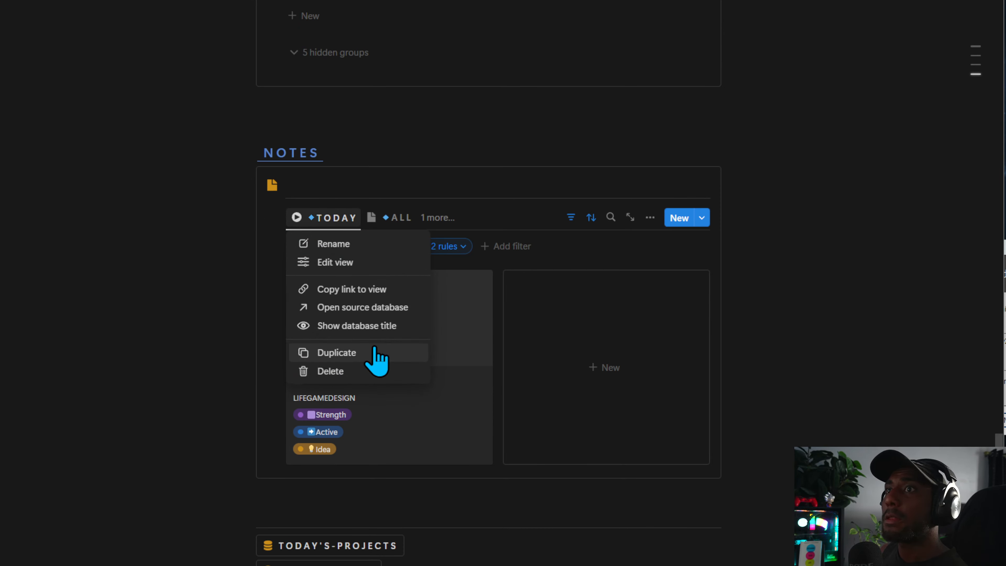
pyautogui.click(376, 354)
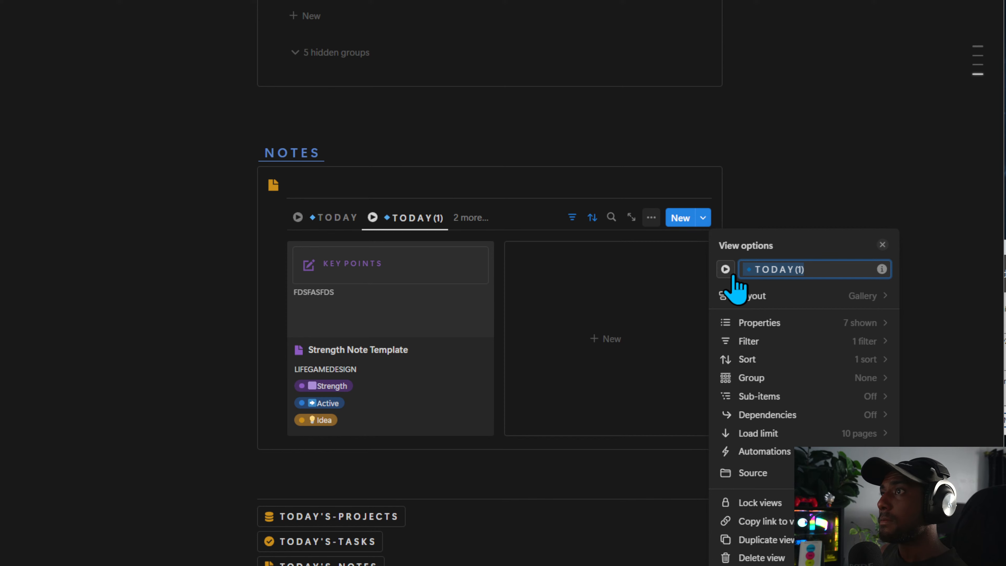
pyautogui.click(726, 269)
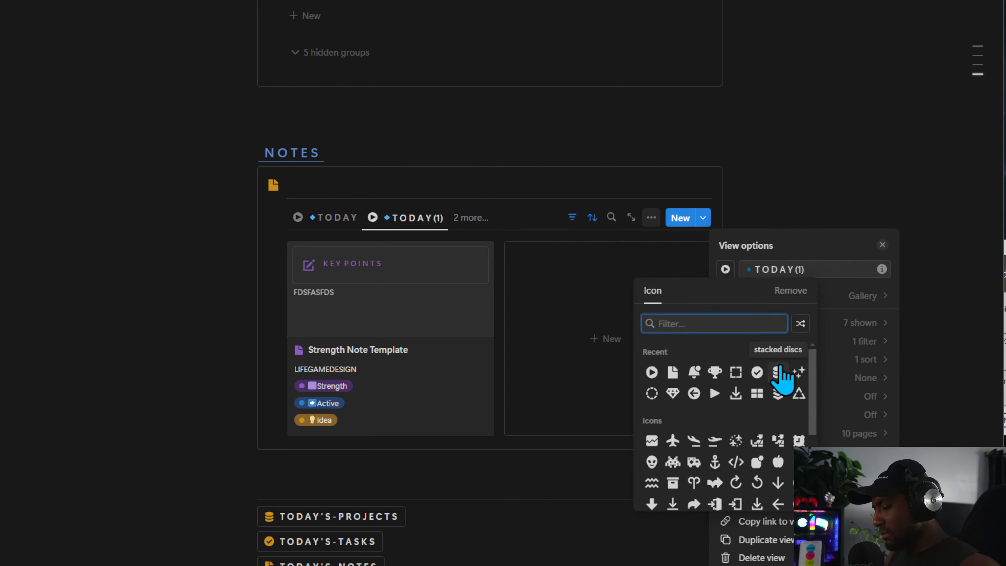
pyautogui.write('CHAIN')
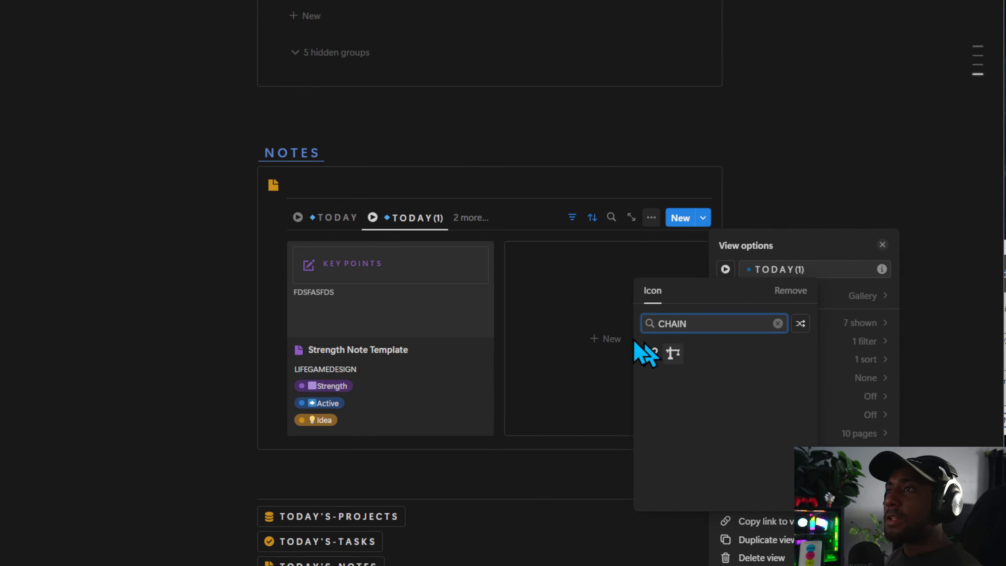
pyautogui.click(652, 353)
pyautogui.click(821, 270)
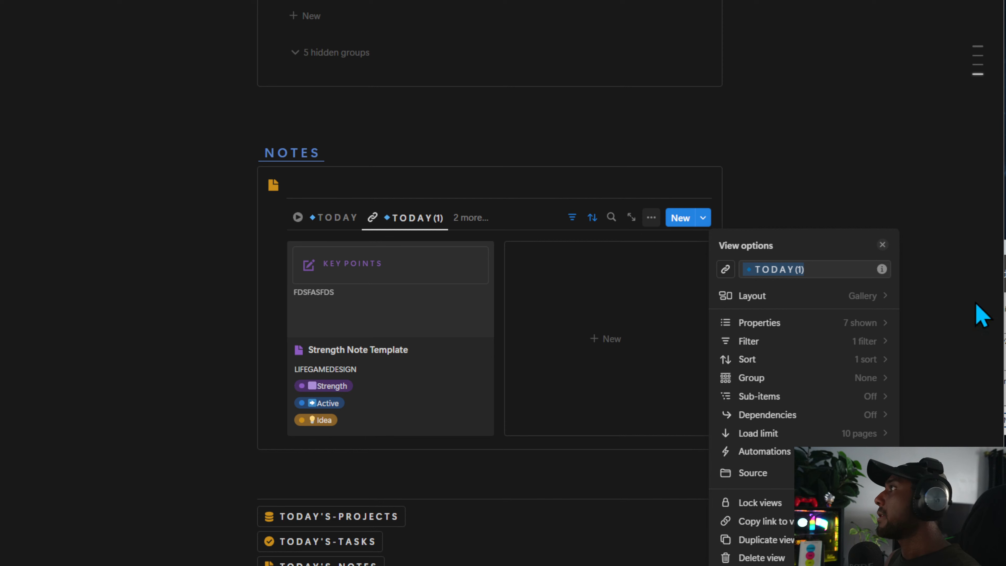
pyautogui.write('LINKS')
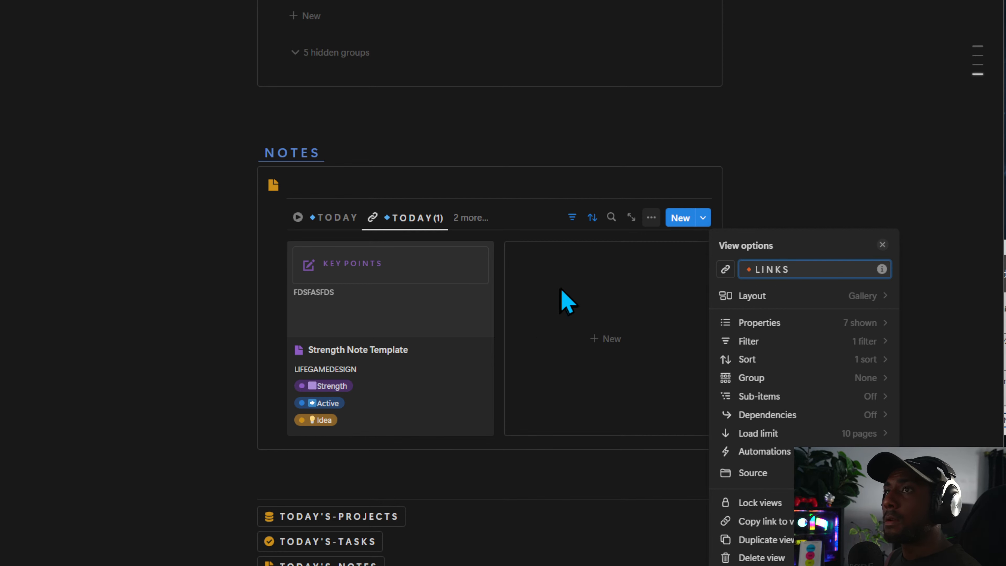
pyautogui.click(473, 226)
# Add a second sort on Status to the Notes TODAY view, finding the property with "sta".
pyautogui.click(333, 218)
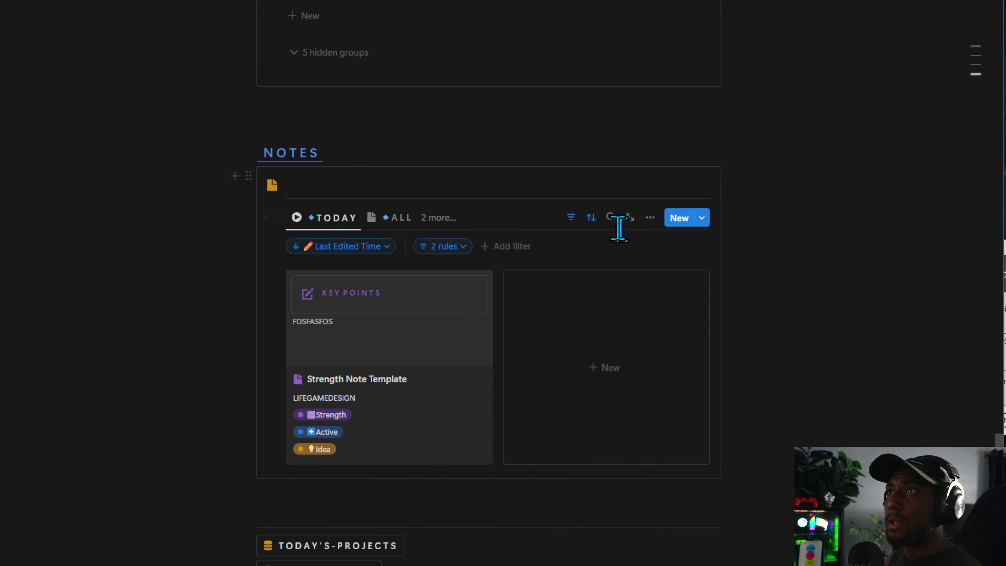
pyautogui.click(590, 222)
pyautogui.click(591, 217)
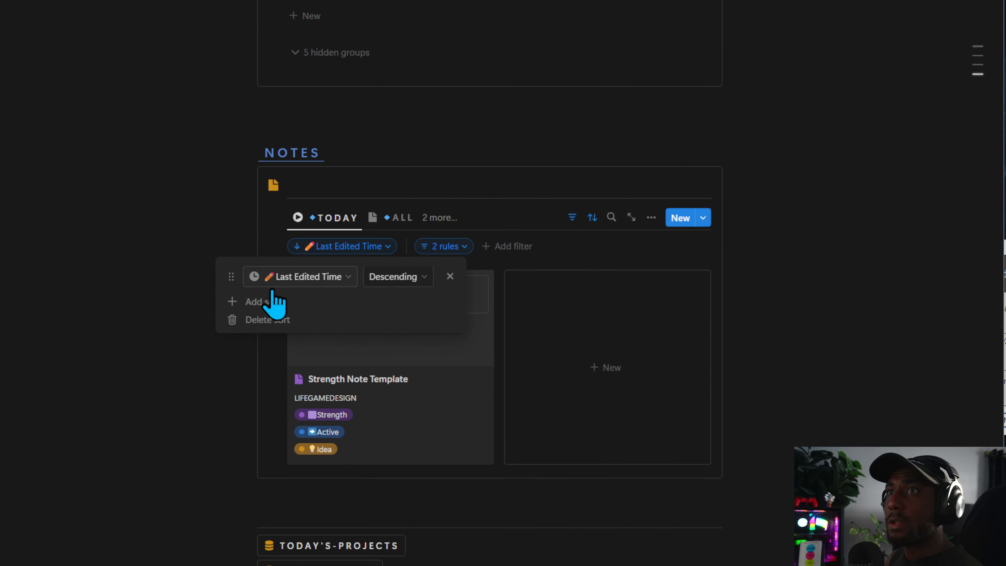
pyautogui.click(270, 302)
pyautogui.write('sta')
pyautogui.click(317, 404)
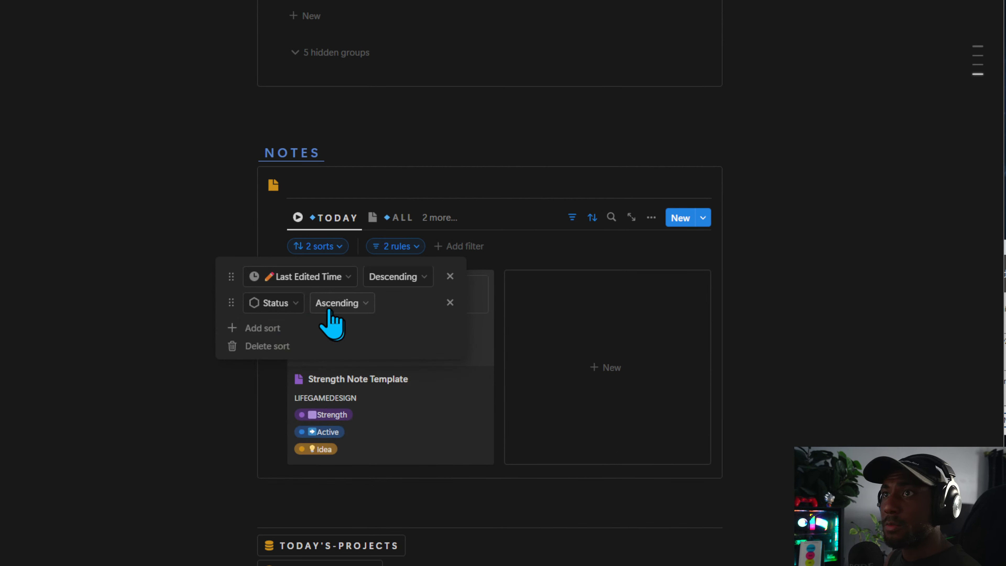
# Try descending order for the TODAY view's Status sort, and return it to Ascending.
pyautogui.click(336, 303)
pyautogui.click(339, 345)
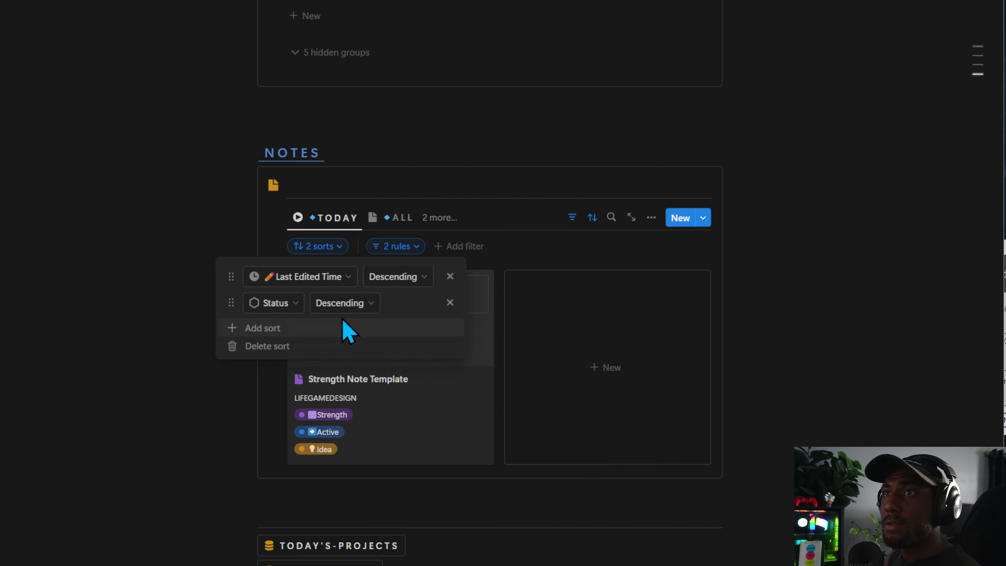
pyautogui.click(344, 303)
pyautogui.click(338, 420)
pyautogui.click(337, 423)
pyautogui.click(337, 428)
pyautogui.click(358, 238)
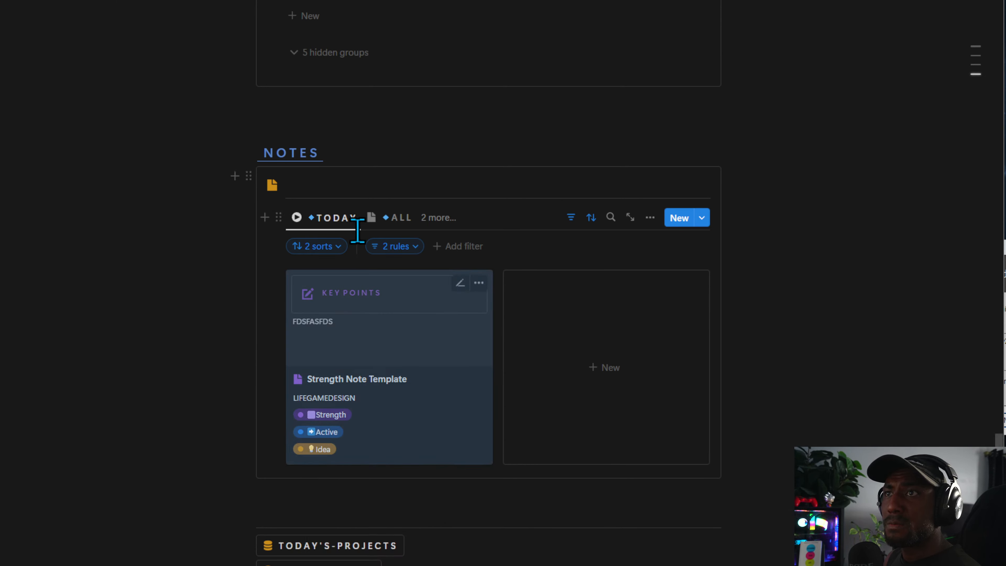
pyautogui.click(591, 221)
pyautogui.click(350, 313)
pyautogui.click(317, 328)
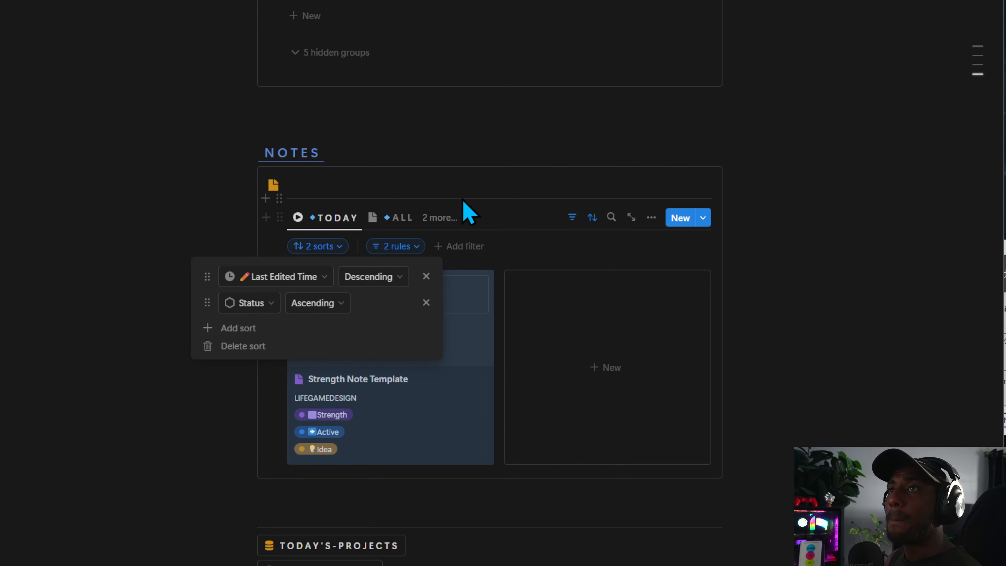
# Move the LINKS view directly after TODAY in the Notes view list and open it.
pyautogui.click(335, 218)
pyautogui.click(334, 218)
pyautogui.moveTo(442, 322); pyautogui.dragTo(443, 290)
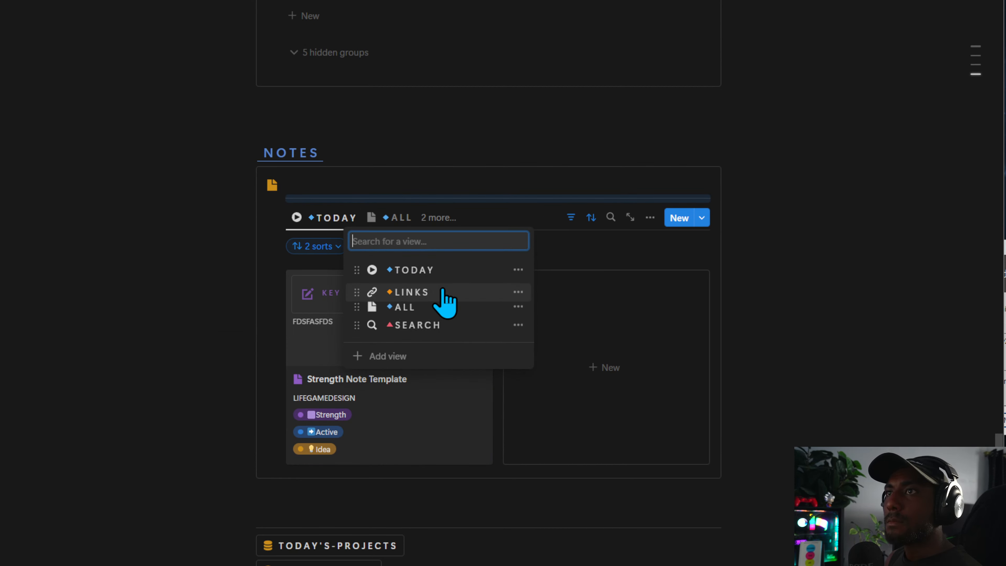
pyautogui.click(443, 293)
# Try ascending order for the LINKS view's Last Edited Time sort, and return it to Descending.
pyautogui.click(611, 218)
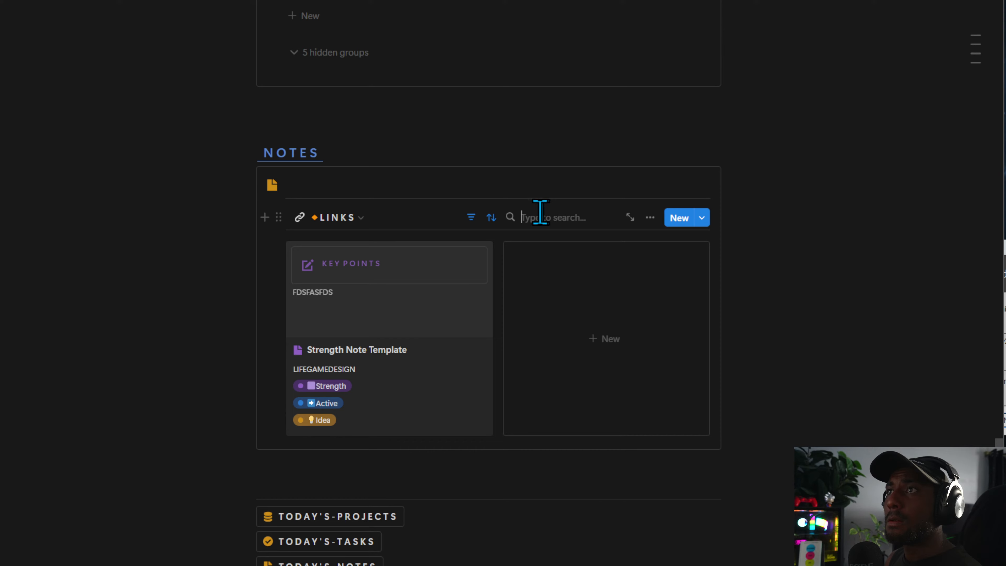
pyautogui.click(492, 217)
pyautogui.click(387, 277)
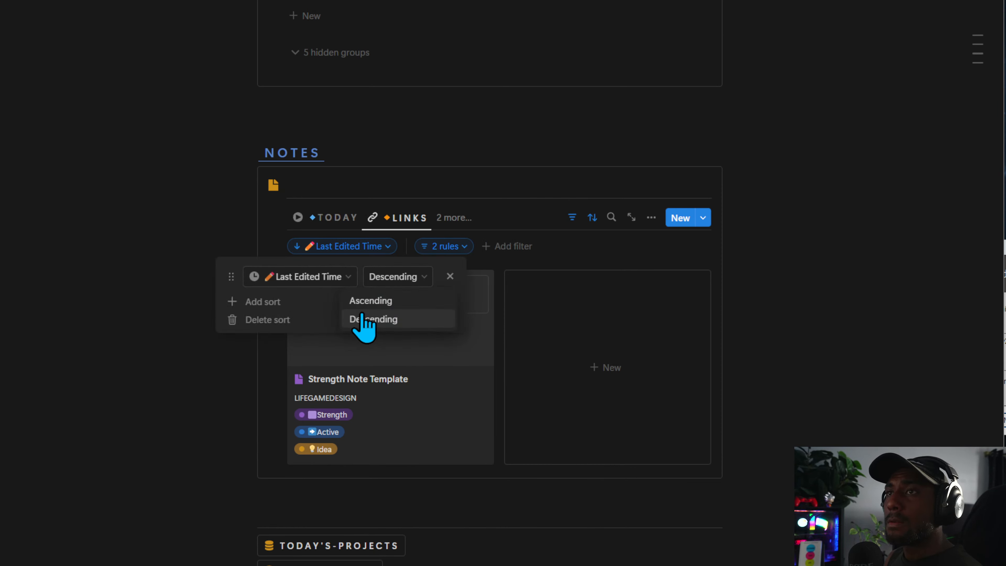
pyautogui.click(370, 300)
pyautogui.click(313, 279)
pyautogui.click(390, 278)
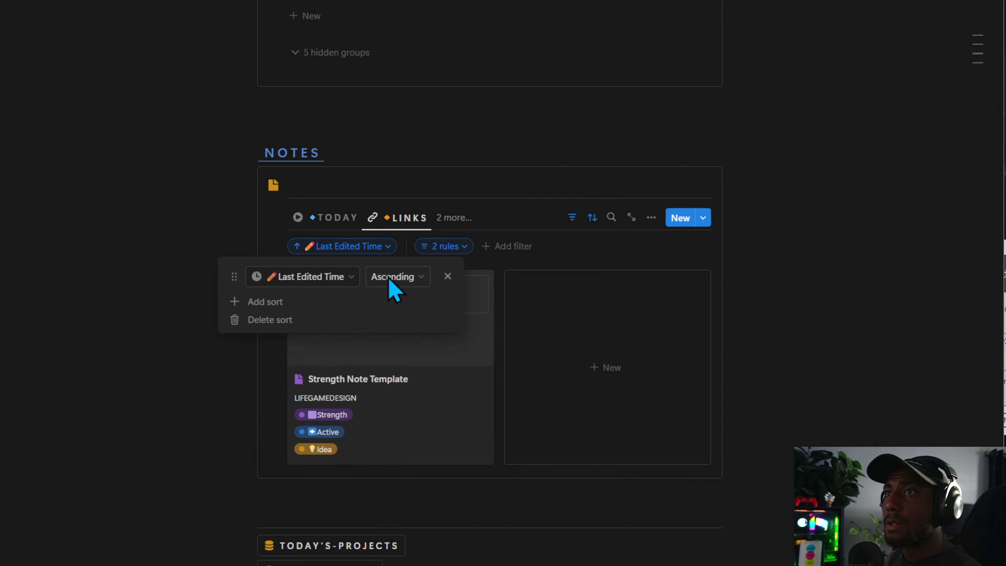
pyautogui.click(390, 279)
pyautogui.click(358, 319)
# Add a second sort on Status to the LINKS view, finding the property with "STAT".
pyautogui.click(262, 302)
pyautogui.write('STAT')
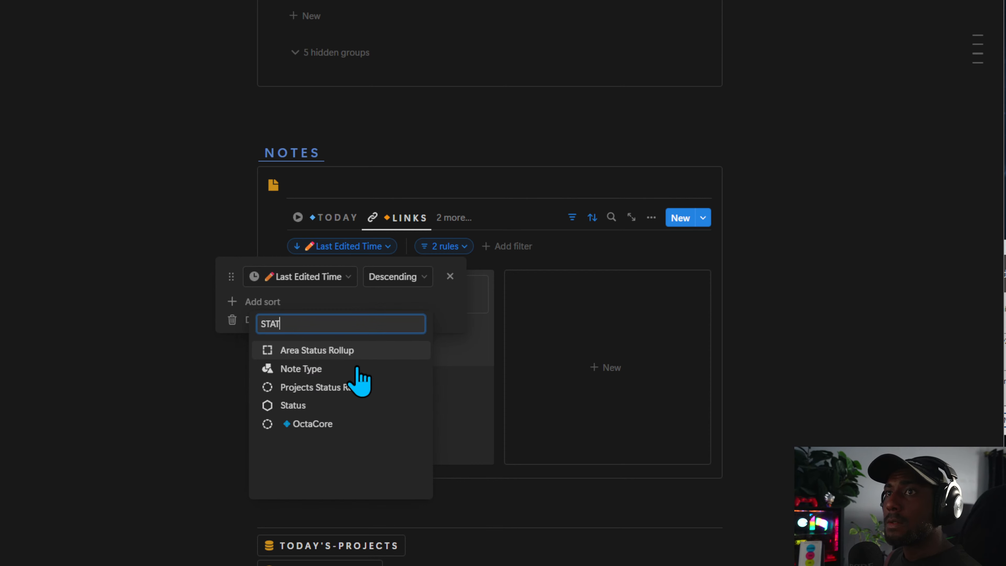
pyautogui.click(288, 405)
pyautogui.click(503, 184)
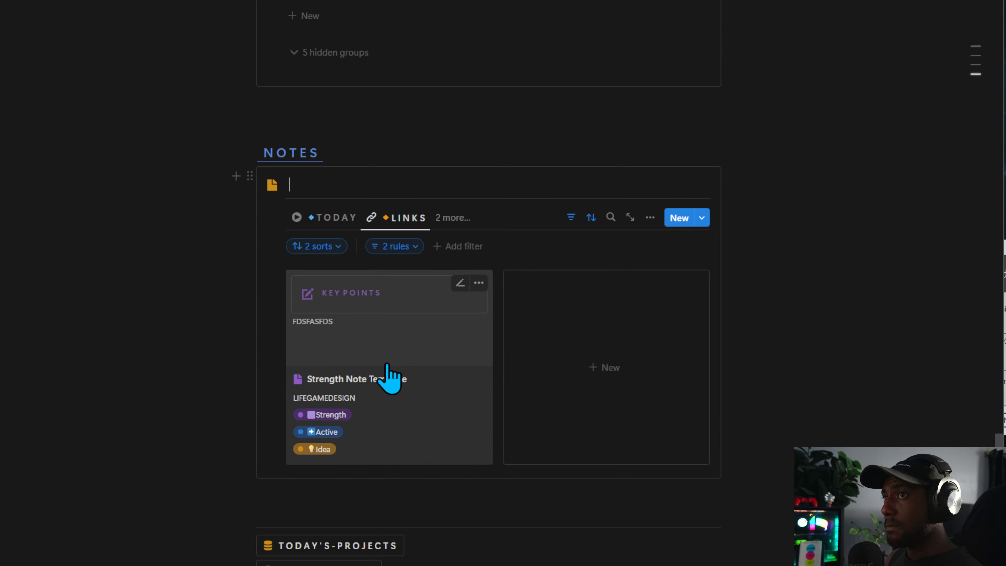
# Add a third filter rule to the LINKS view requiring URL Is not empty, finding the property with "url".
pyautogui.click(409, 247)
pyautogui.click(395, 248)
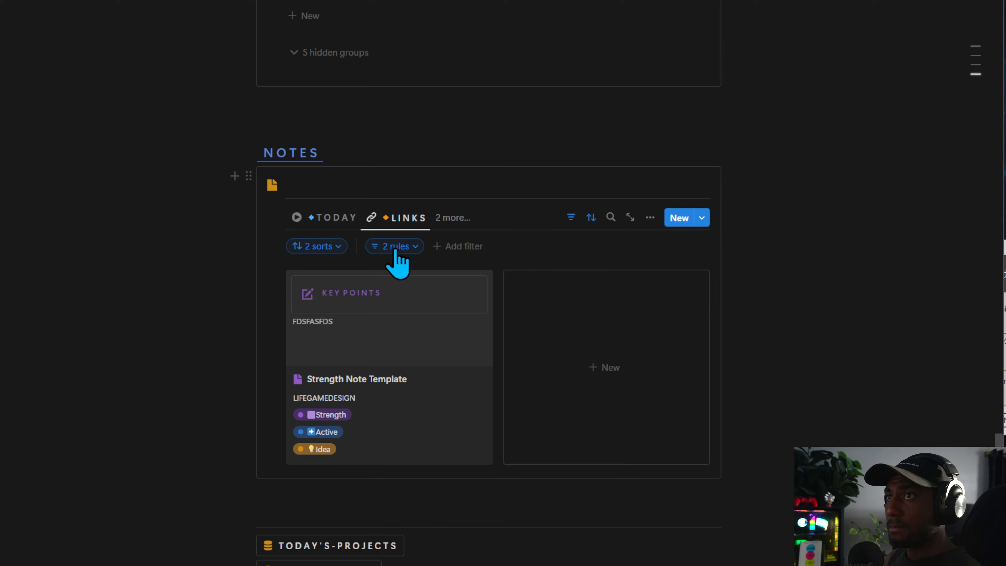
pyautogui.click(394, 246)
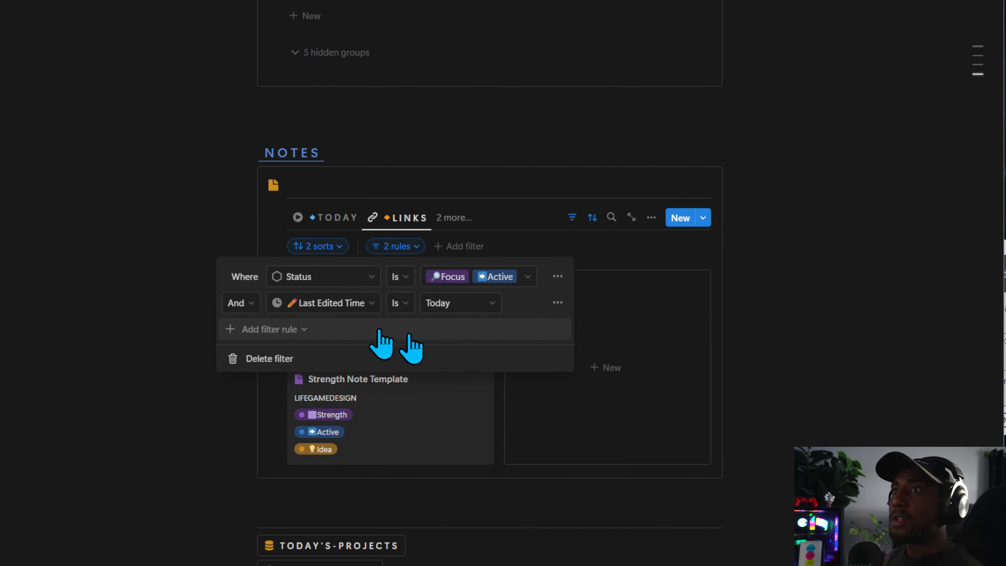
pyautogui.click(344, 330)
pyautogui.click(292, 351)
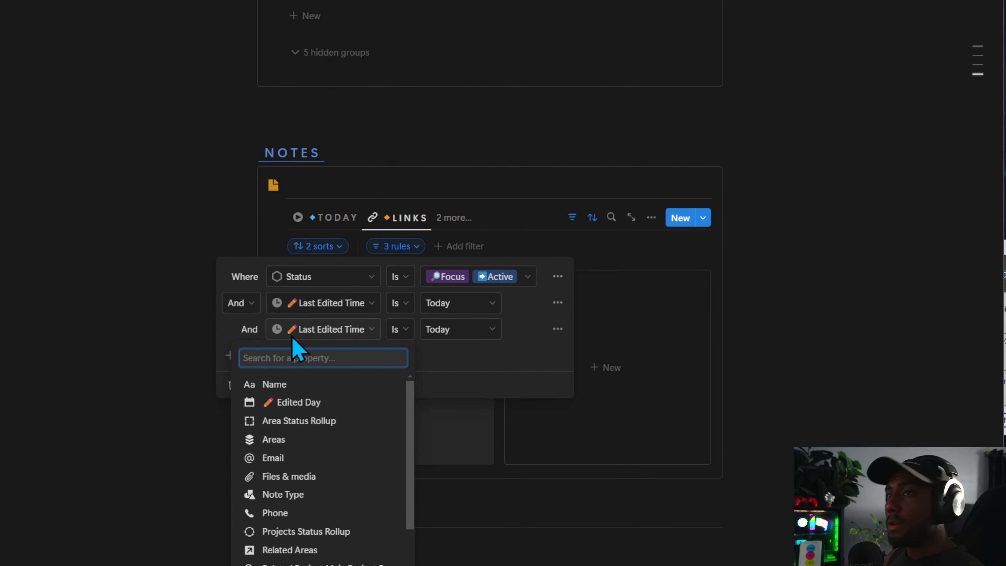
pyautogui.write('url')
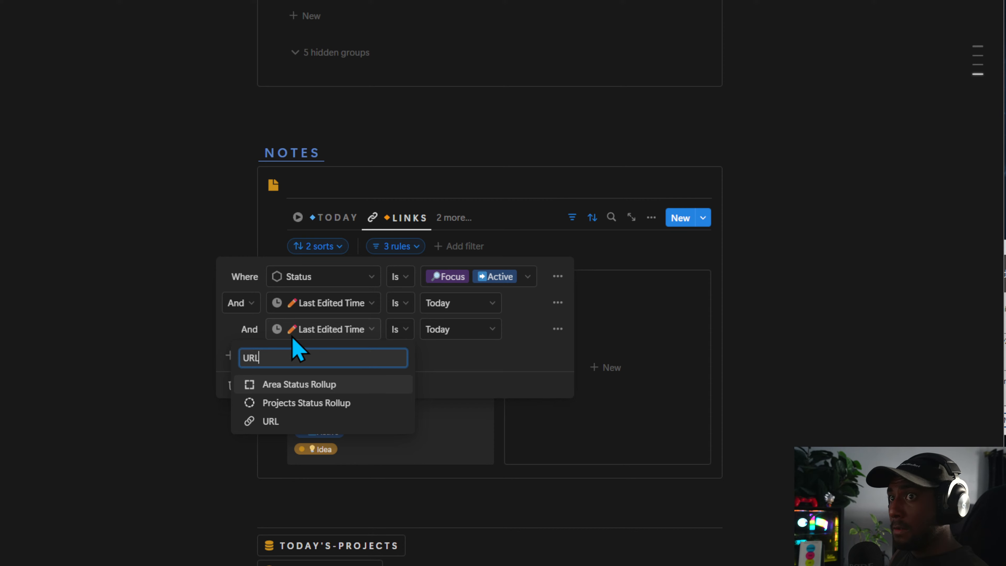
pyautogui.click(292, 422)
pyautogui.click(404, 333)
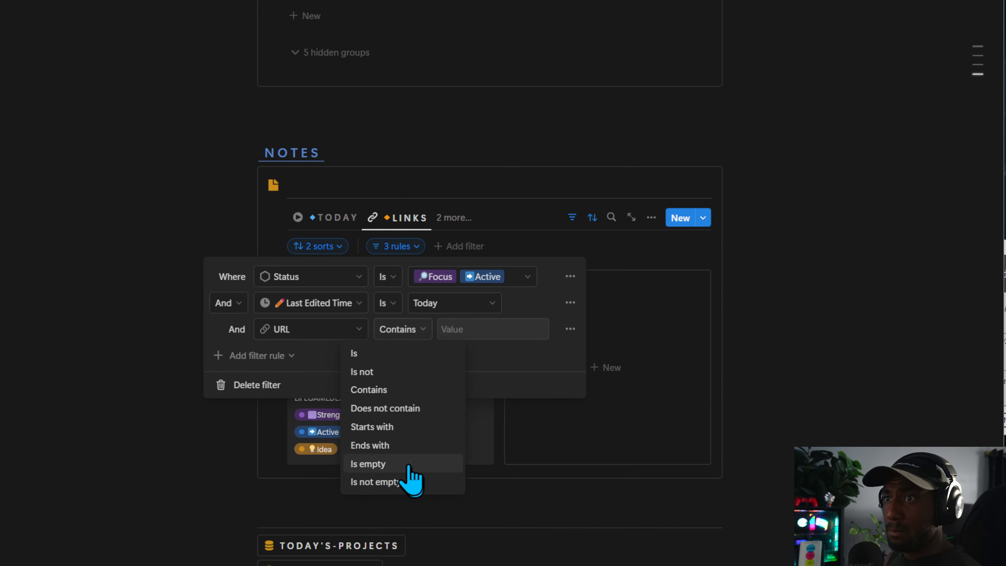
pyautogui.click(396, 374)
pyautogui.click(412, 332)
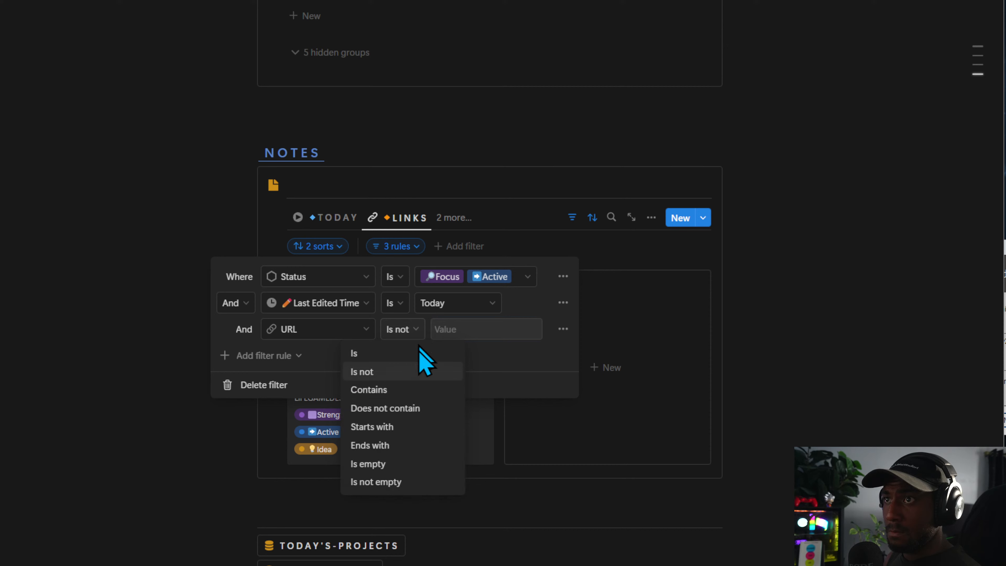
pyautogui.click(420, 482)
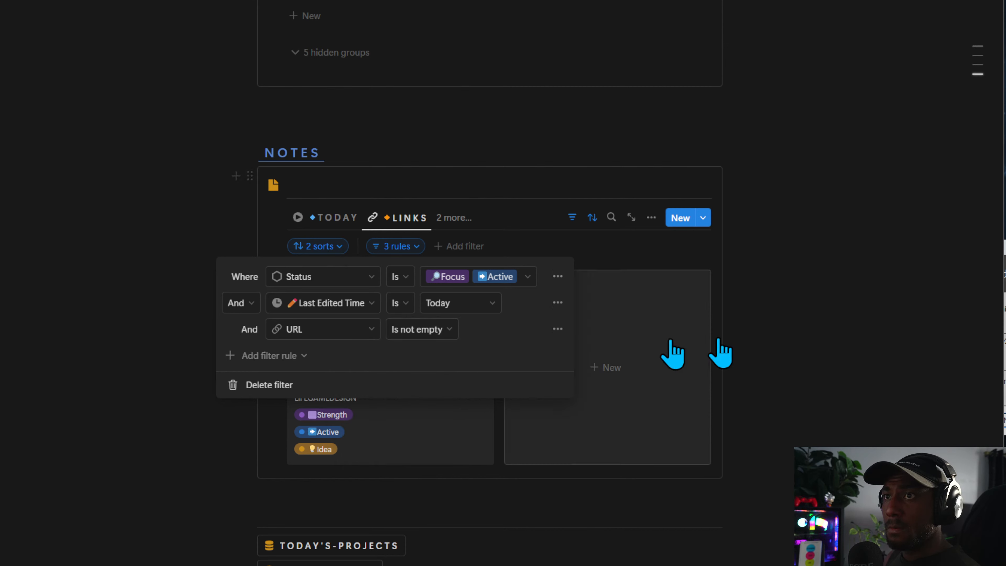
pyautogui.click(761, 295)
# Clear the URL on the Strength Note Template card in the LINKS view.
pyautogui.click(339, 398)
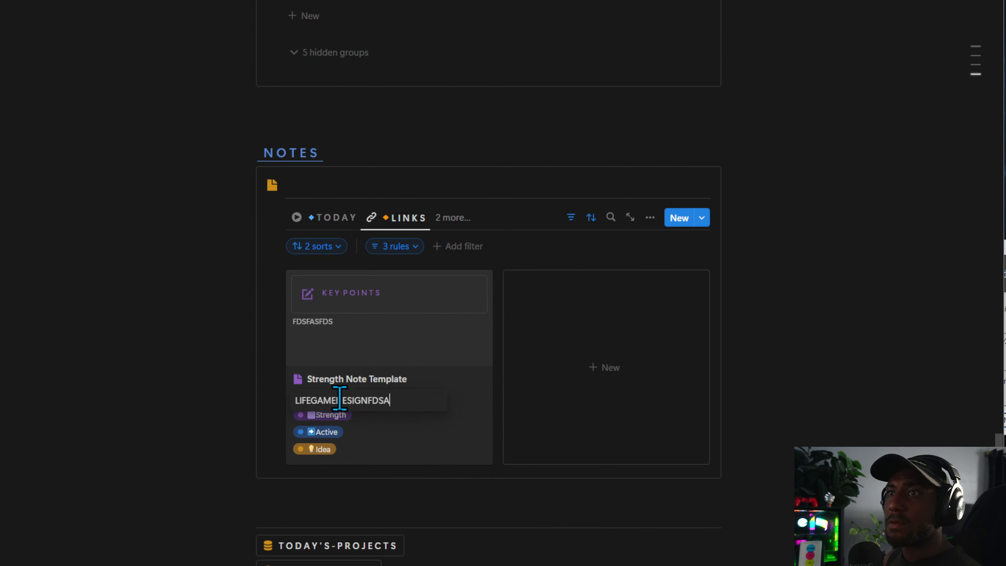
pyautogui.press('Return')
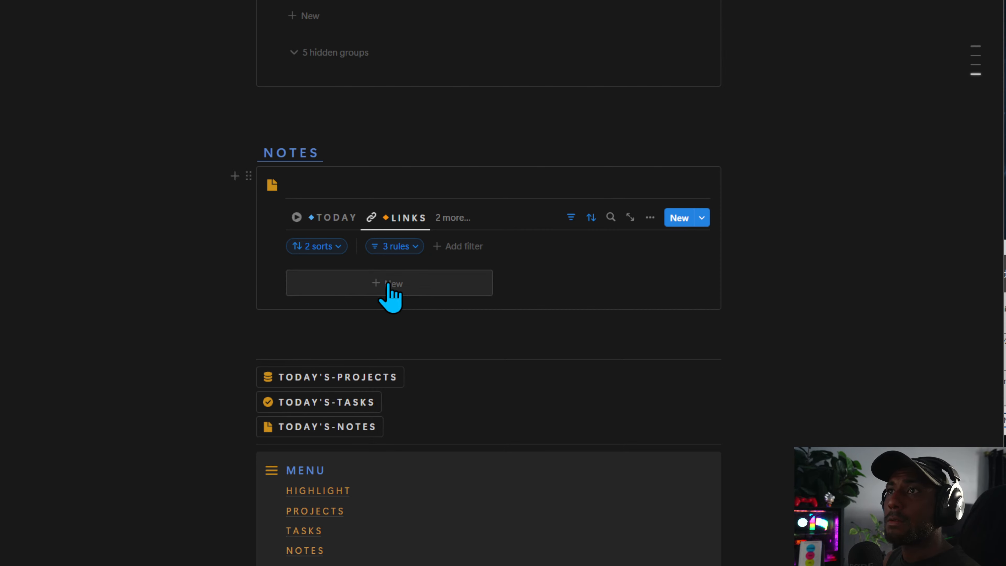
# From the TODAY view, set the Strength Note Template's URL to FADSFDSFSA and reopen the LINKS view.
pyautogui.click(329, 217)
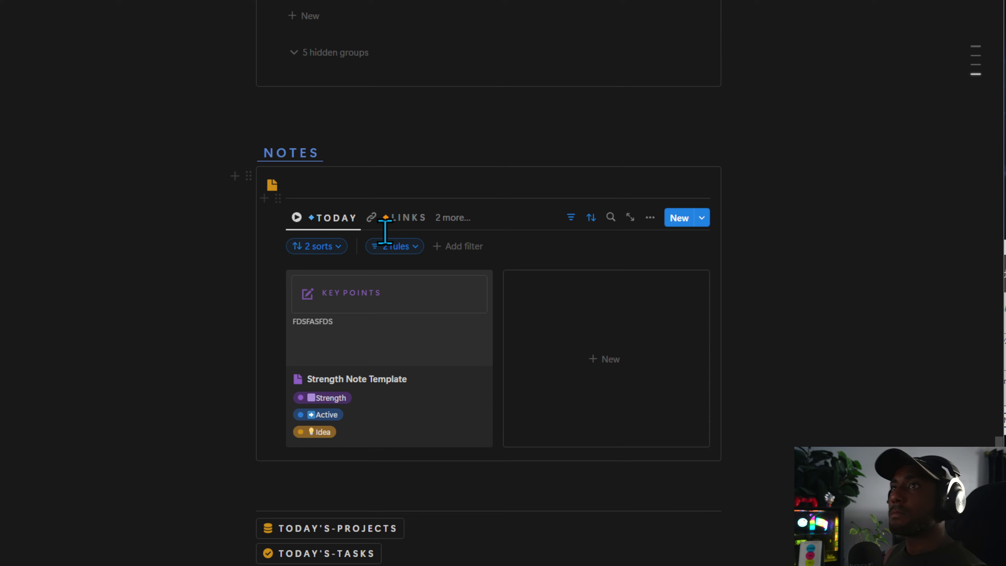
pyautogui.click(460, 283)
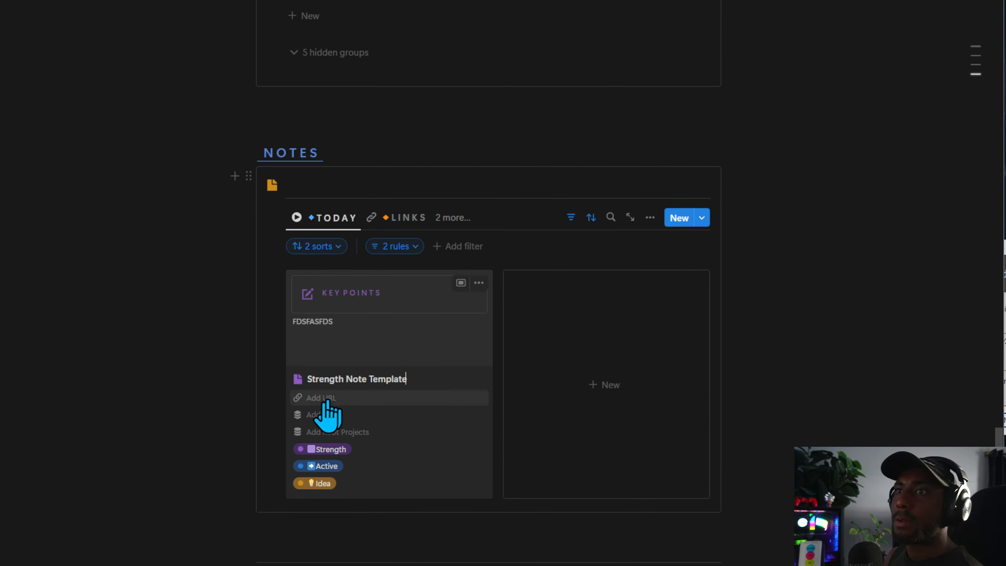
pyautogui.click(321, 400)
pyautogui.write('FADSFDSFSA')
pyautogui.click(191, 315)
pyautogui.click(400, 218)
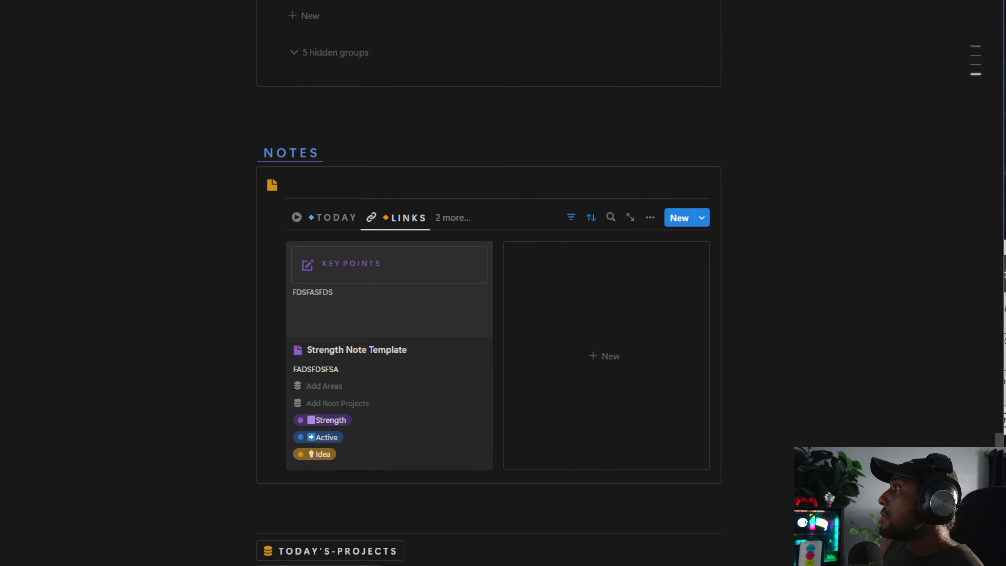
# Review the dashboard's sections and the Today's Projects, Tasks and Notes phone pages, and return to the Today Dashboard.
pyautogui.scroll(-5, 566, 491)
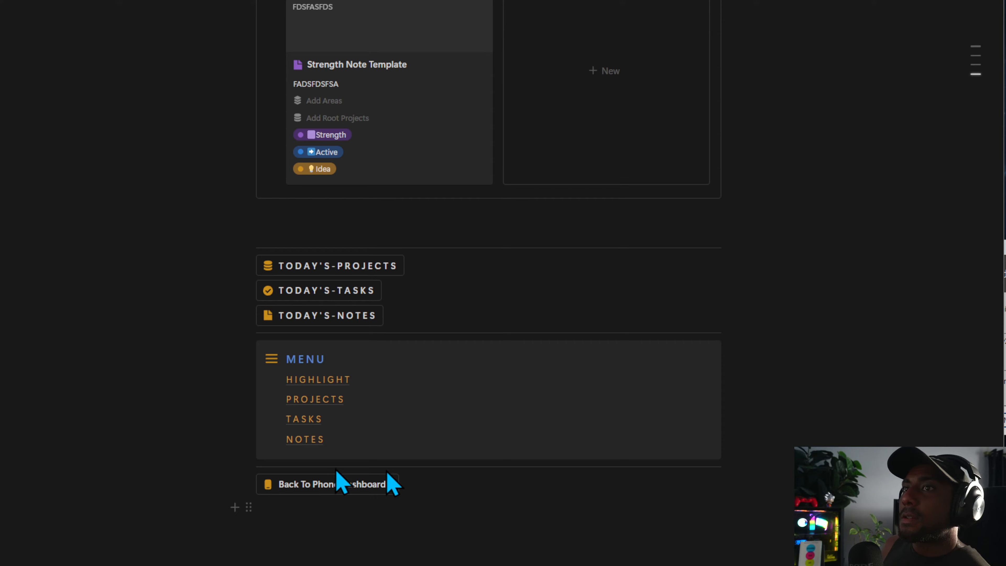
pyautogui.scroll(15, 355, 364)
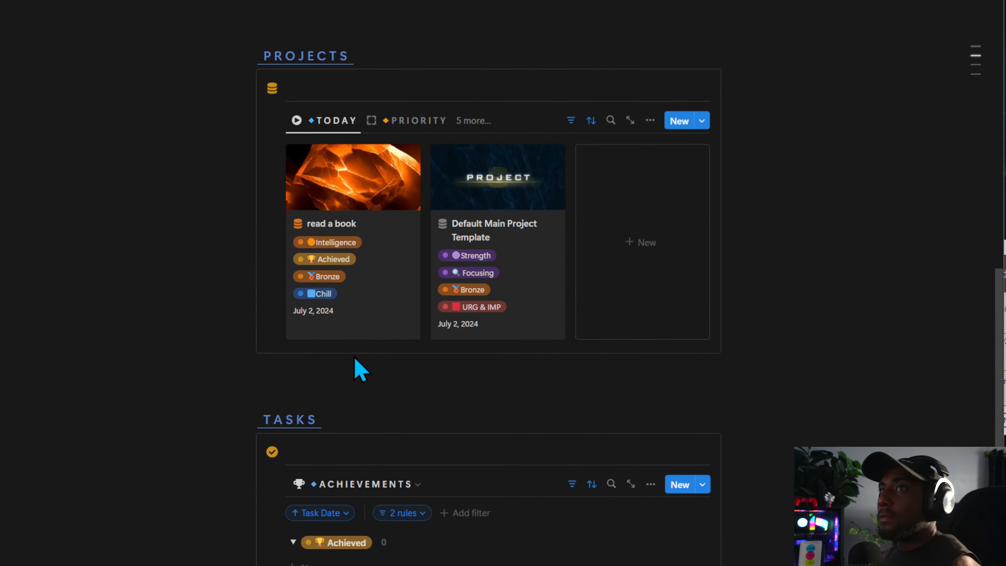
pyautogui.scroll(10, 360, 368)
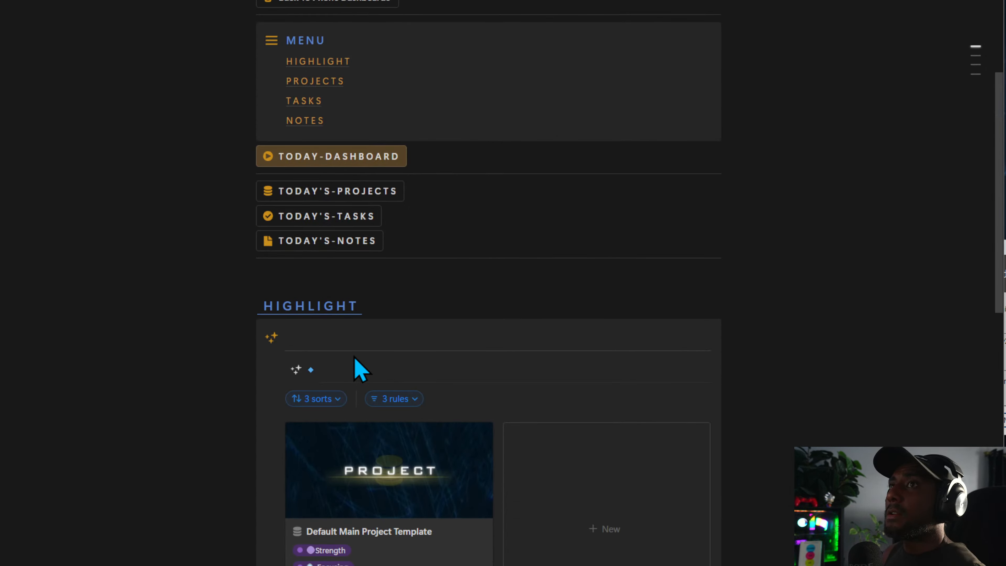
pyautogui.scroll(6, 366, 360)
pyautogui.scroll(-6, 478, 317)
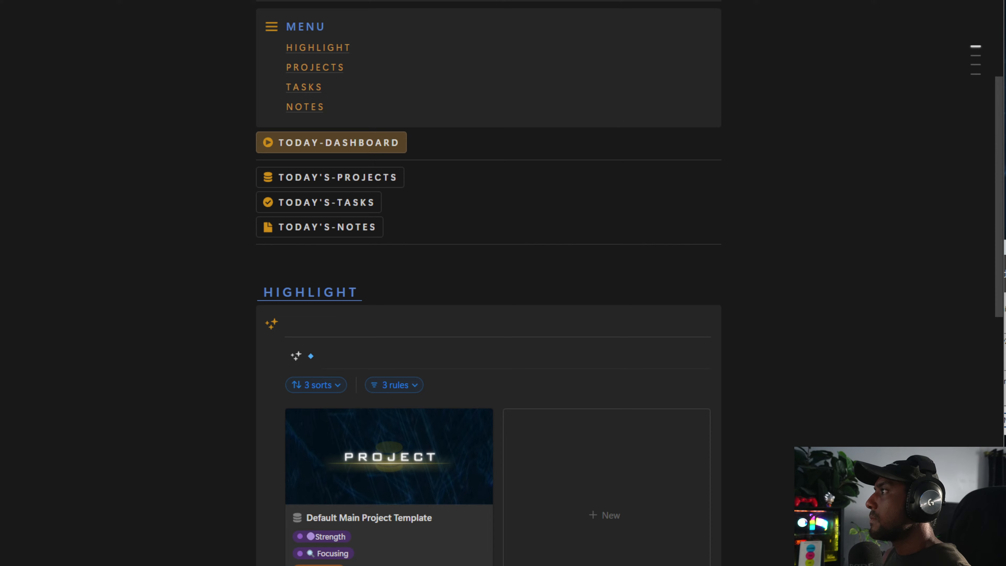
pyautogui.click(351, 179)
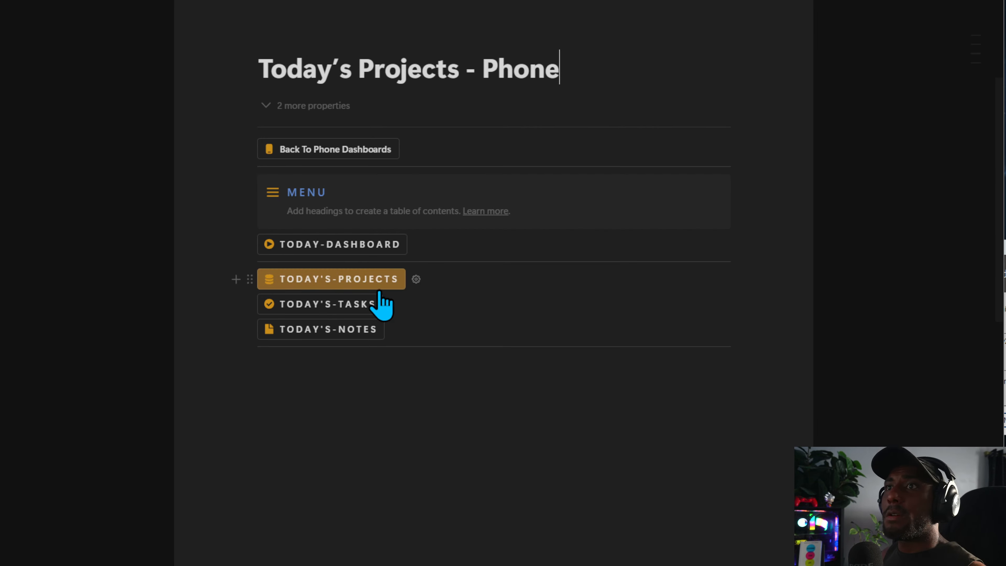
pyautogui.click(331, 301)
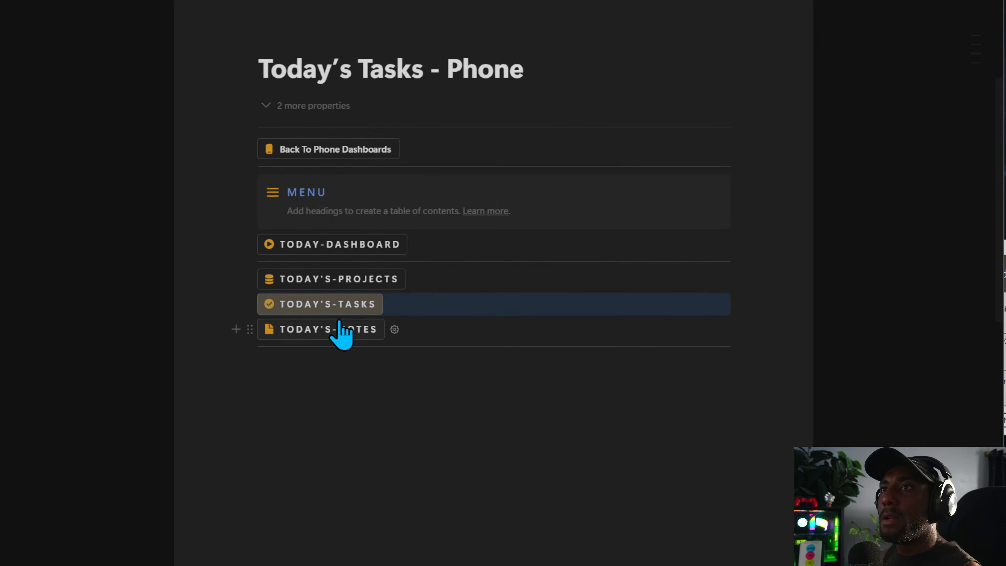
pyautogui.click(340, 329)
pyautogui.click(335, 247)
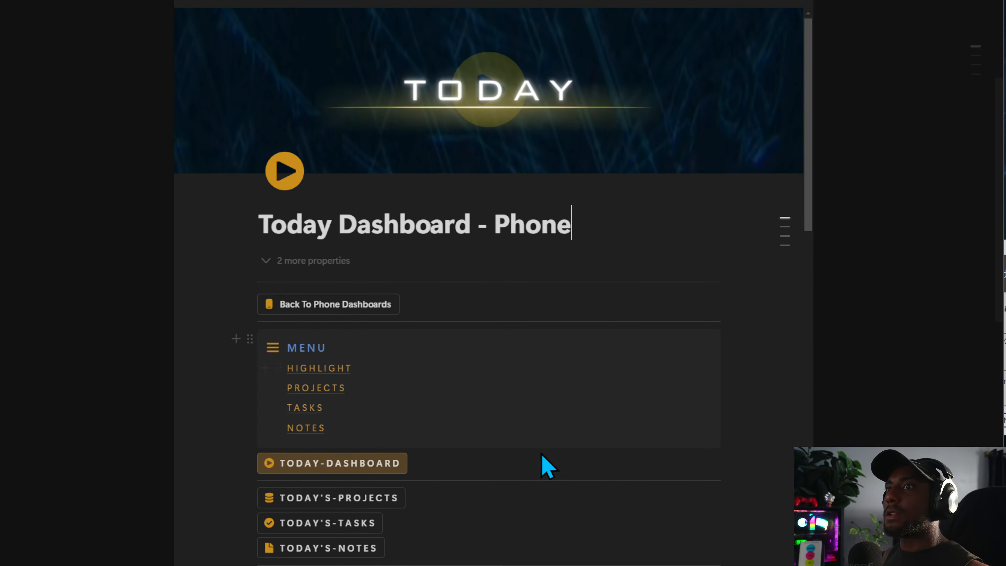
# Copy the HIGHLIGHT and PROJECTS sections from the Today Dashboard into the Today's Projects - Phone page, below the page links.
pyautogui.scroll(-10, 547, 466)
pyautogui.scroll(-2, 568, 491)
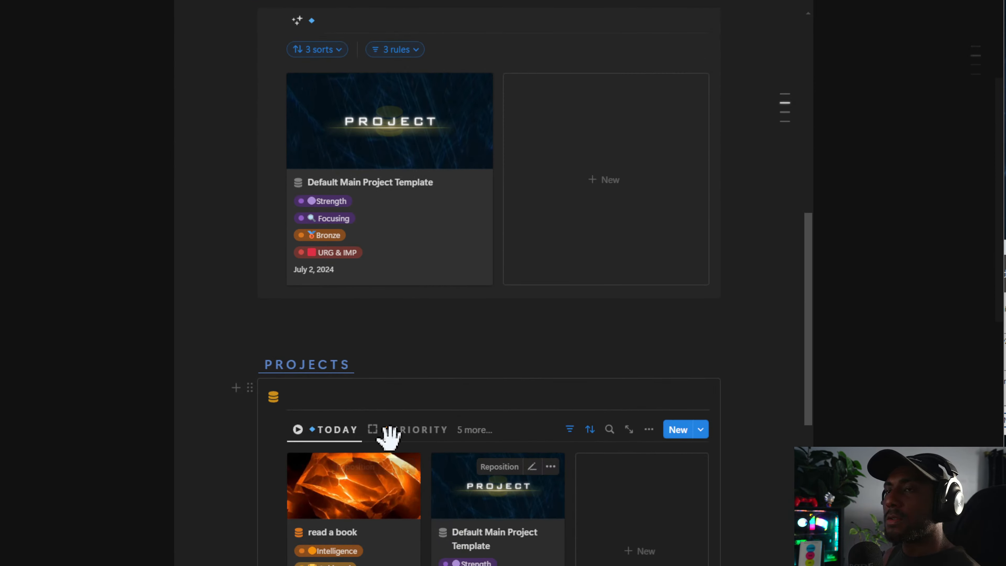
pyautogui.click(400, 431)
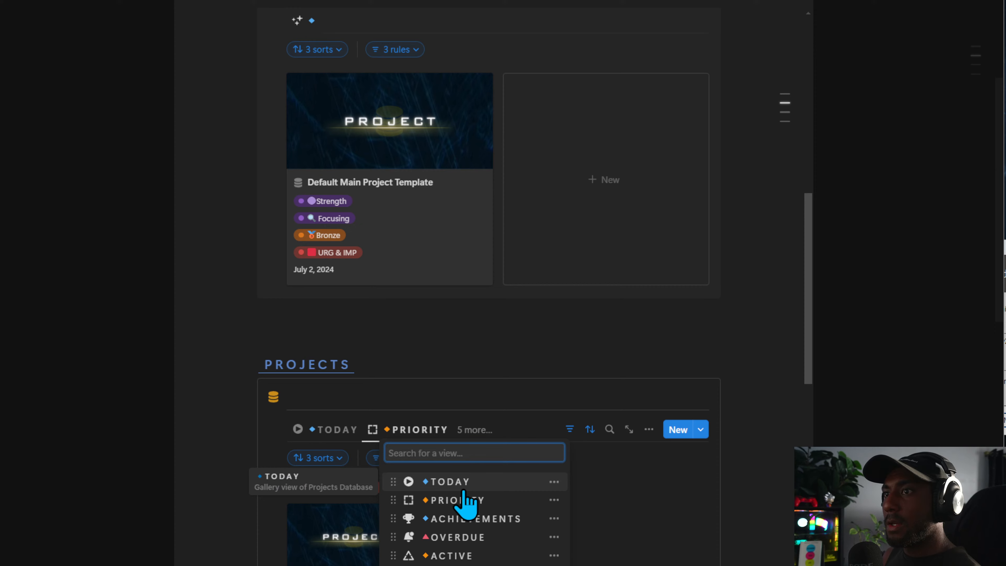
pyautogui.click(562, 370)
pyautogui.click(423, 367)
pyautogui.moveTo(786, 482); pyautogui.dragTo(285, 254)
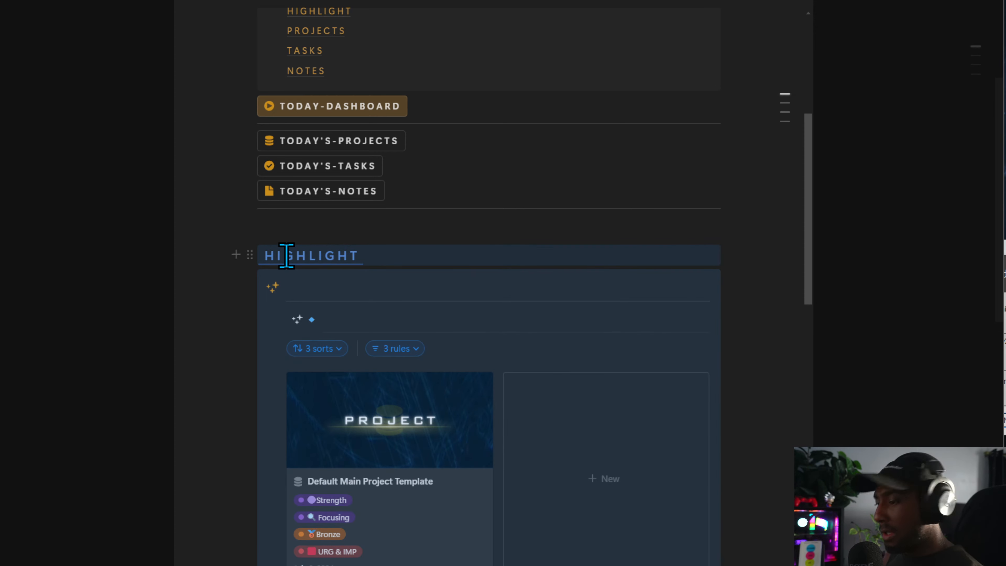
pyautogui.click(340, 158)
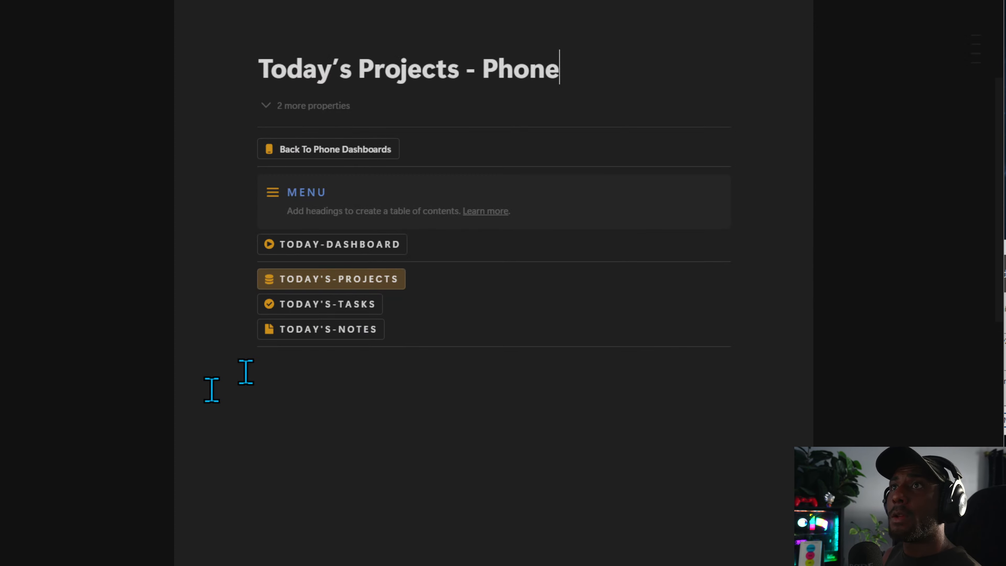
pyautogui.click(359, 401)
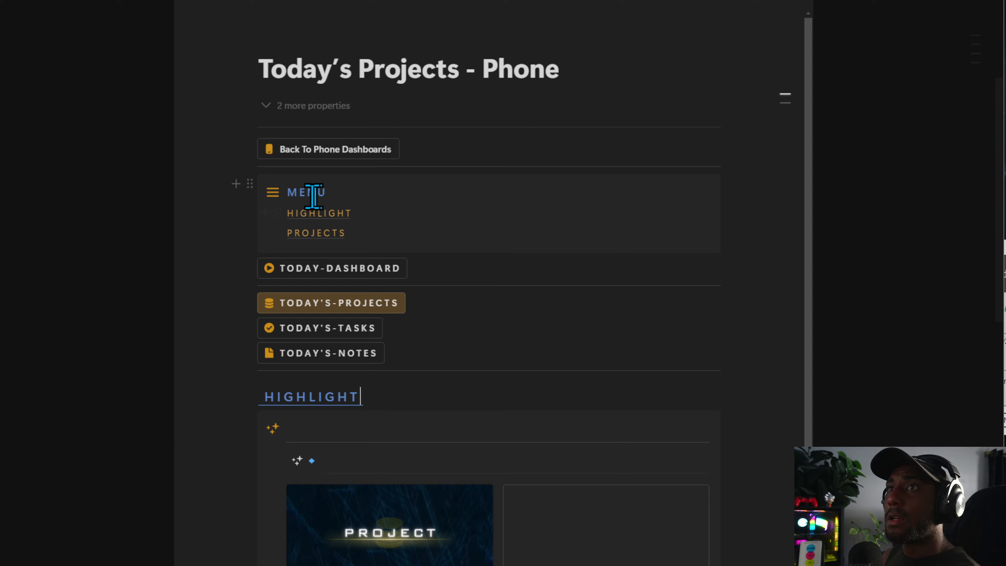
# Copy the TASKS section from the Today Dashboard into the Today's Tasks - Phone page, below the page links.
pyautogui.click(320, 329)
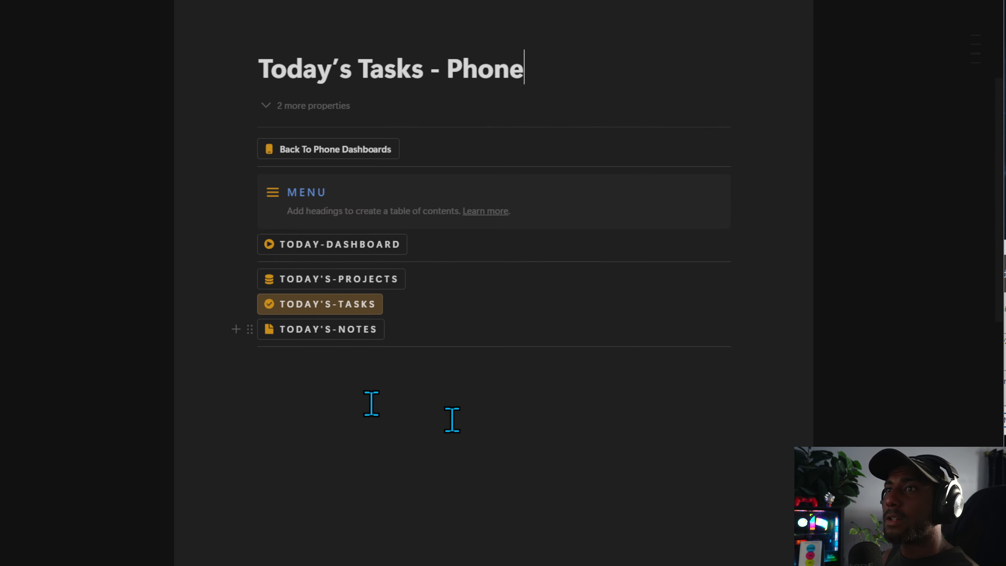
pyautogui.click(337, 254)
pyautogui.scroll(-15, 366, 513)
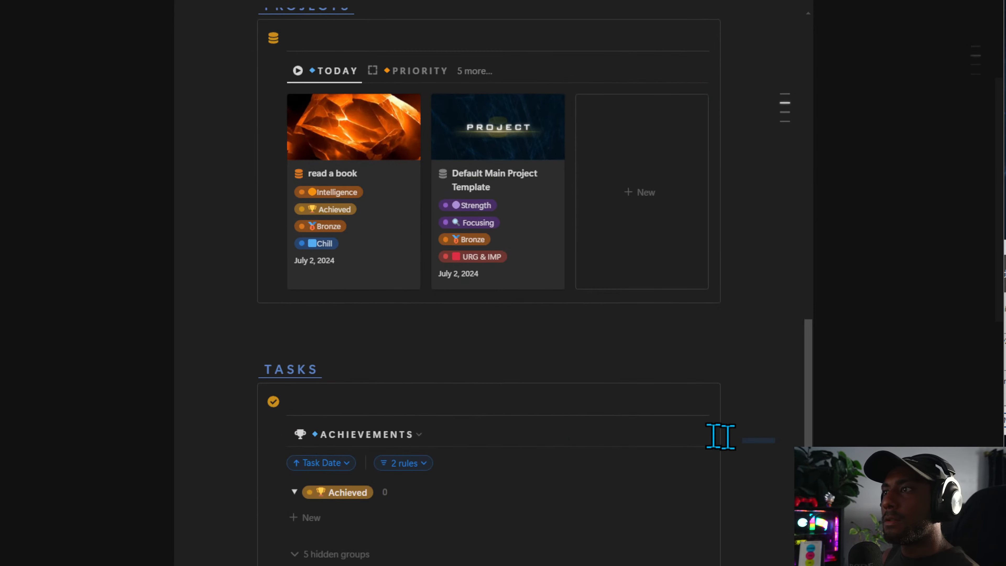
pyautogui.moveTo(775, 443); pyautogui.dragTo(301, 376)
pyautogui.scroll(1, 457, 390)
pyautogui.scroll(14, 461, 404)
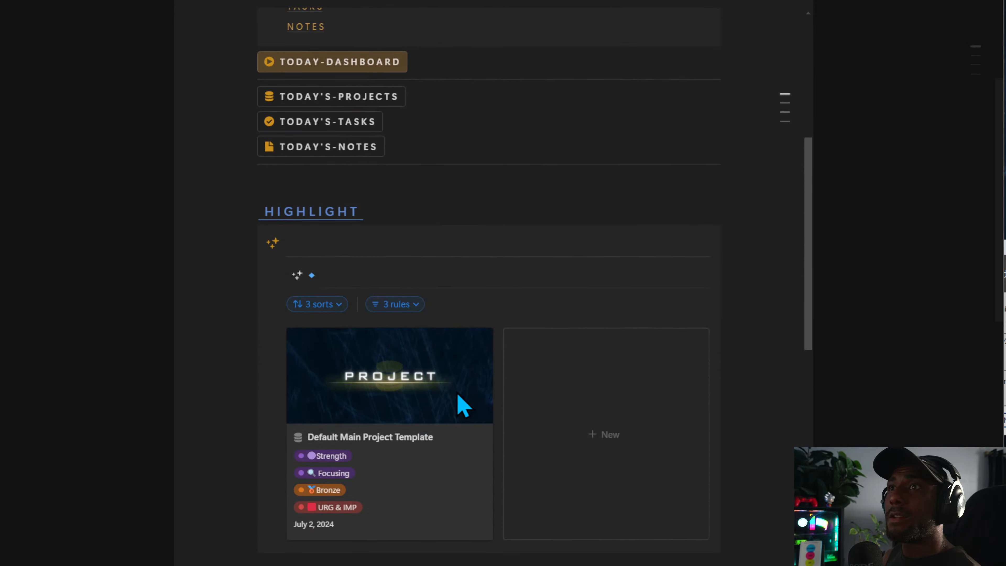
pyautogui.scroll(-4, 436, 388)
pyautogui.click(358, 344)
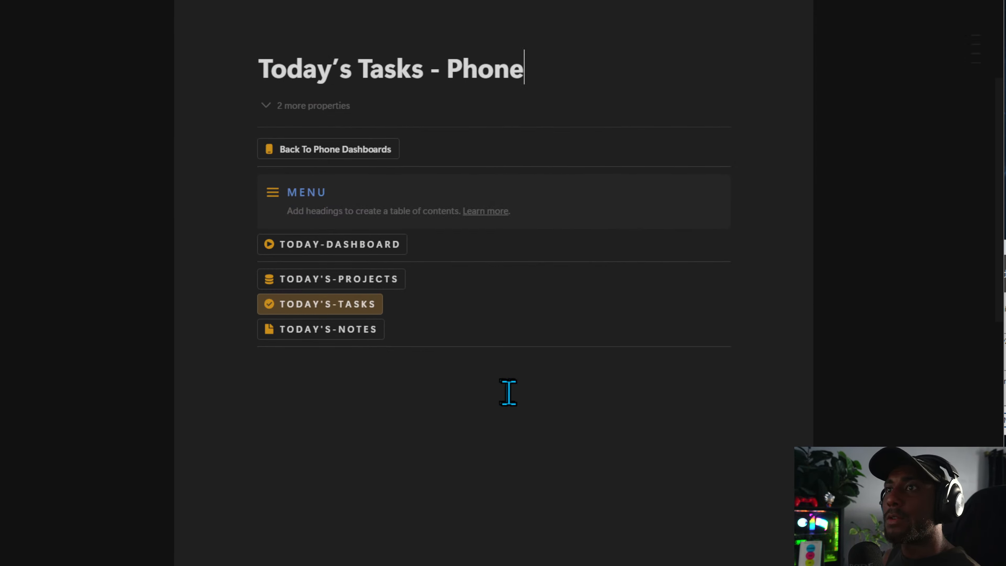
pyautogui.click(387, 402)
pyautogui.hotkey('ctrl', 'v')
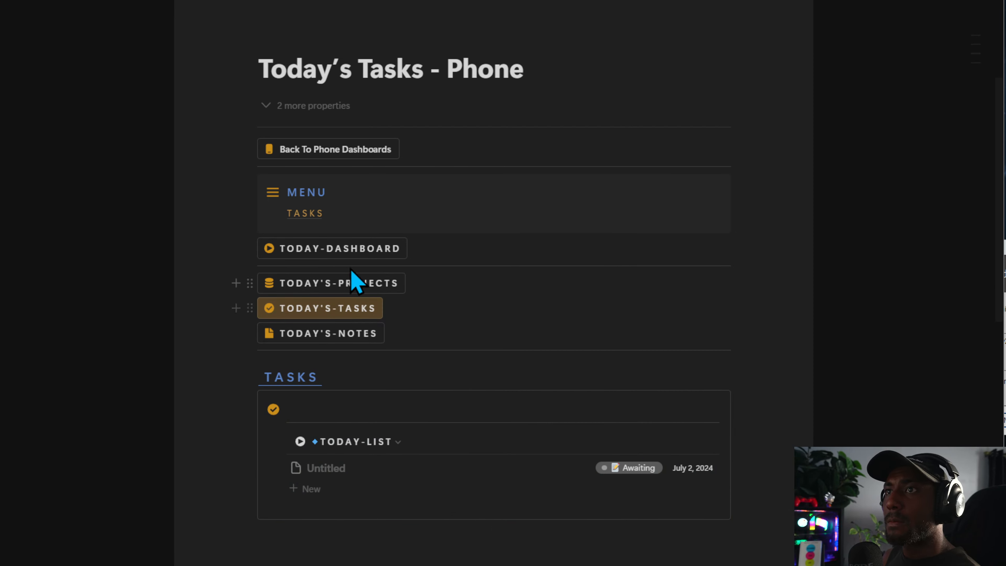
# Copy the NOTES section from the Today Dashboard into the Today's Notes - Phone page, below the page links.
pyautogui.click(349, 248)
pyautogui.scroll(-10, 382, 460)
pyautogui.scroll(-12, 741, 468)
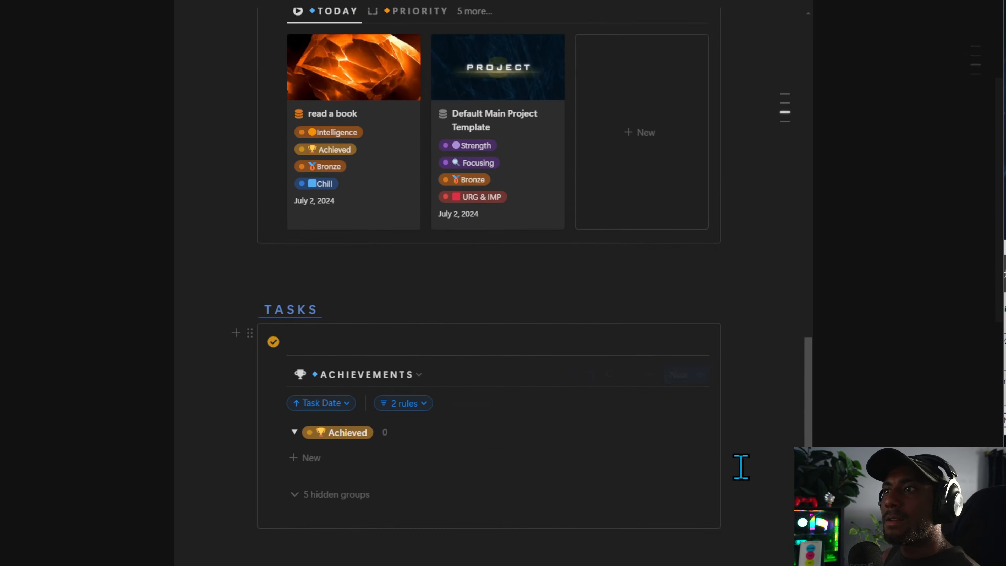
pyautogui.moveTo(769, 367); pyautogui.dragTo(299, 237)
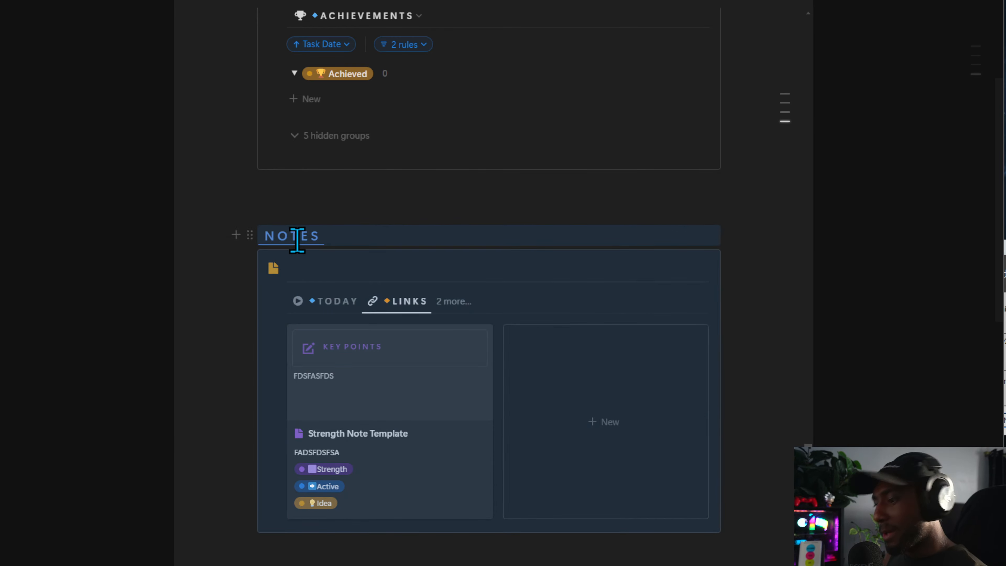
pyautogui.scroll(20, 360, 449)
pyautogui.scroll(7, 321, 440)
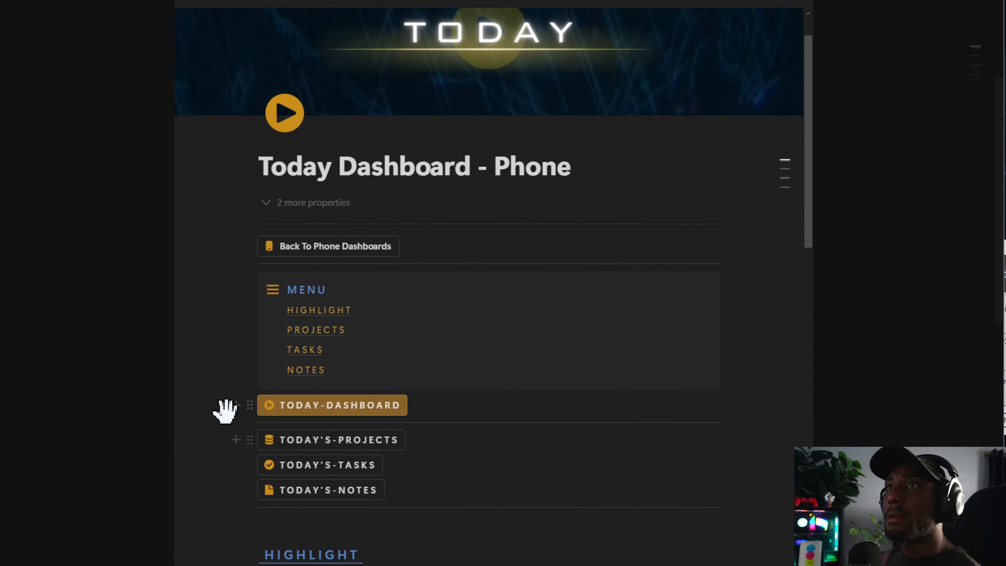
pyautogui.click(313, 489)
pyautogui.hotkey('ctrl', 'v')
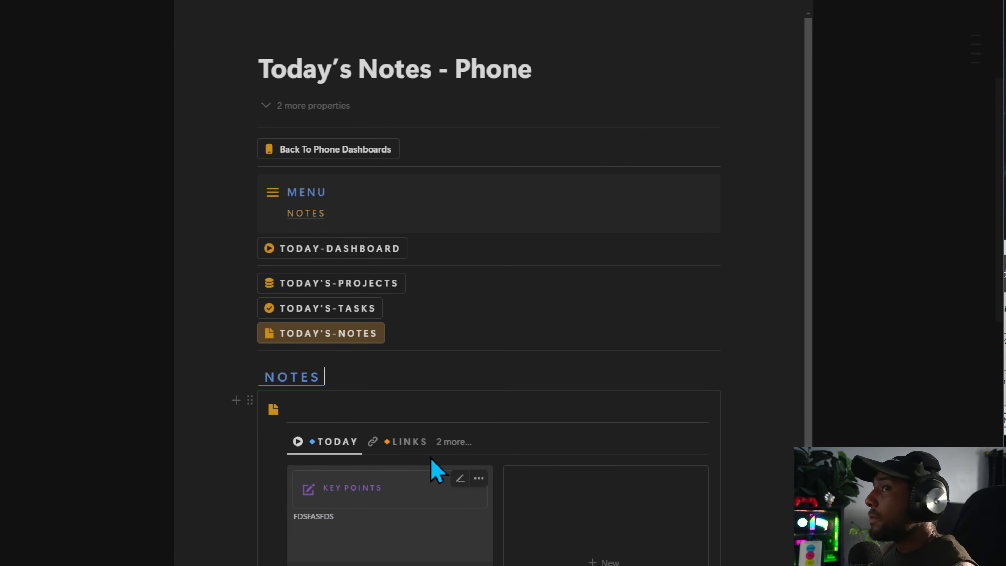
# Check the pasted sections on the Today's Notes, Tasks and Projects phone pages.
pyautogui.scroll(-1, 501, 430)
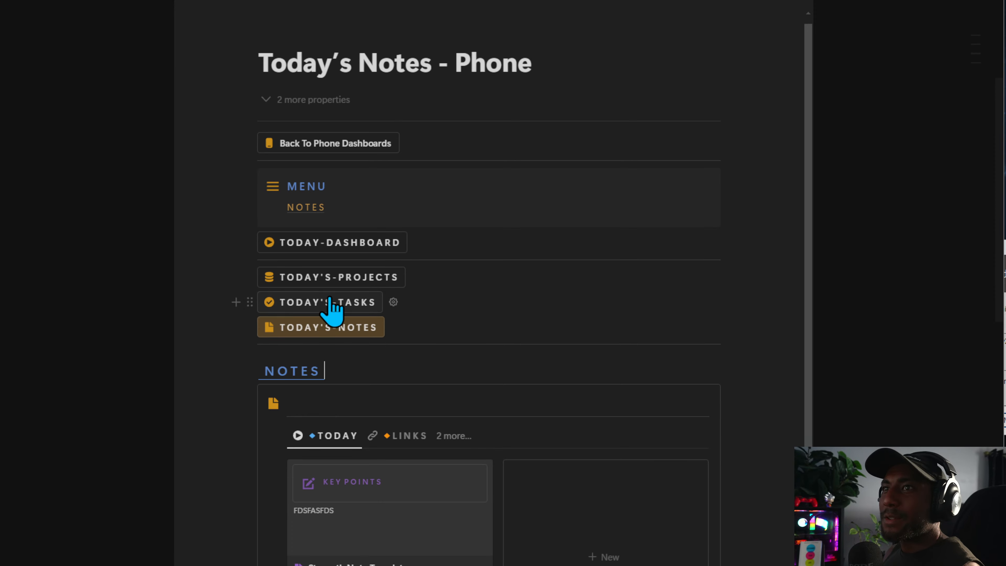
pyautogui.click(334, 303)
pyautogui.click(339, 283)
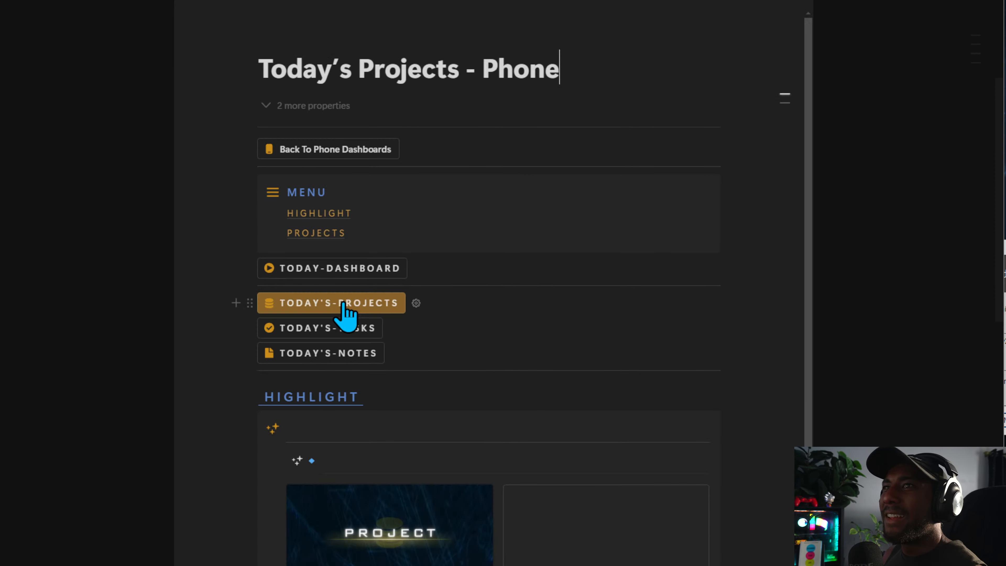
# Review the sections on the Today's Projects, Today's Tasks and Today's Notes phone pages.
pyautogui.scroll(-10, 404, 439)
pyautogui.scroll(10, 404, 439)
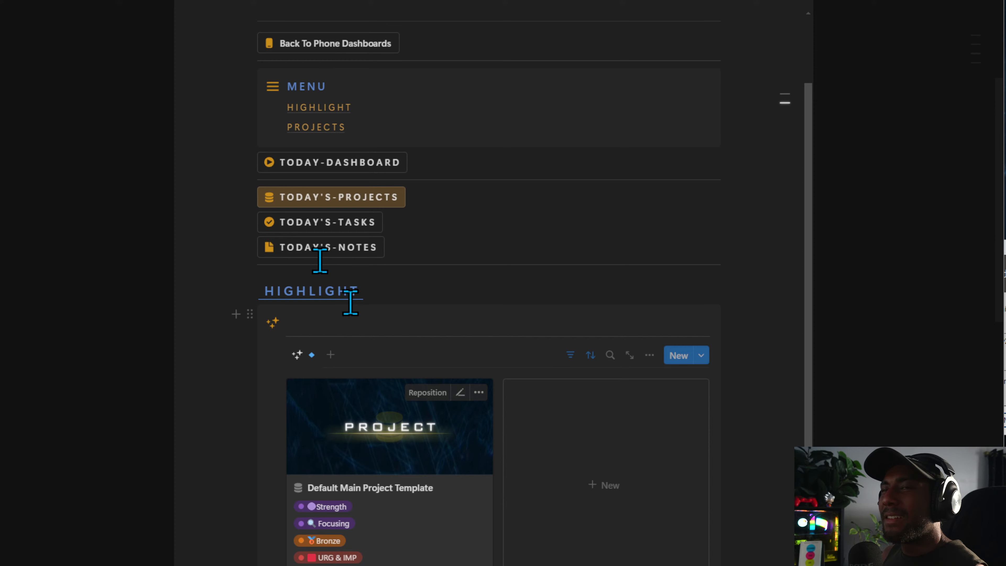
pyautogui.click(348, 226)
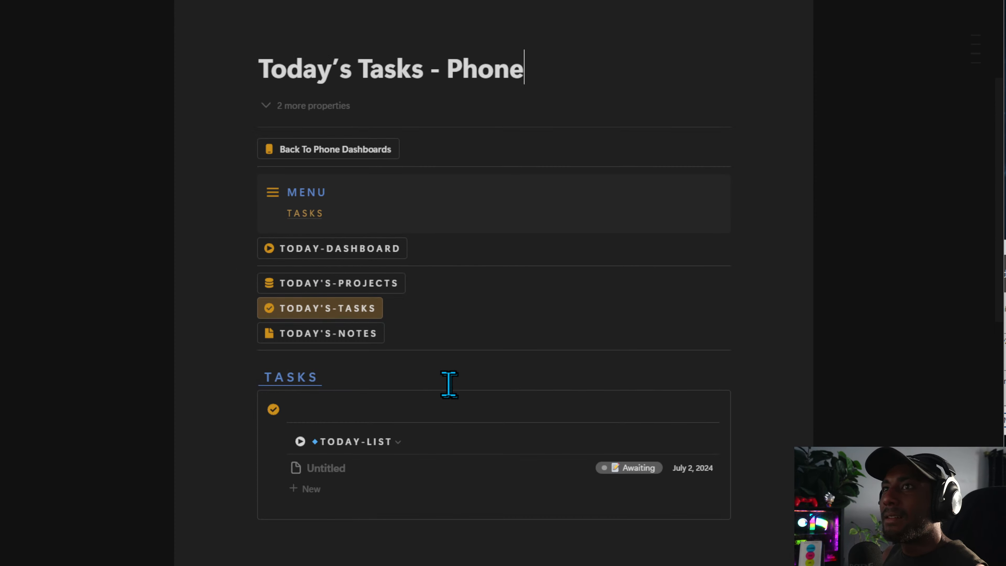
pyautogui.click(325, 335)
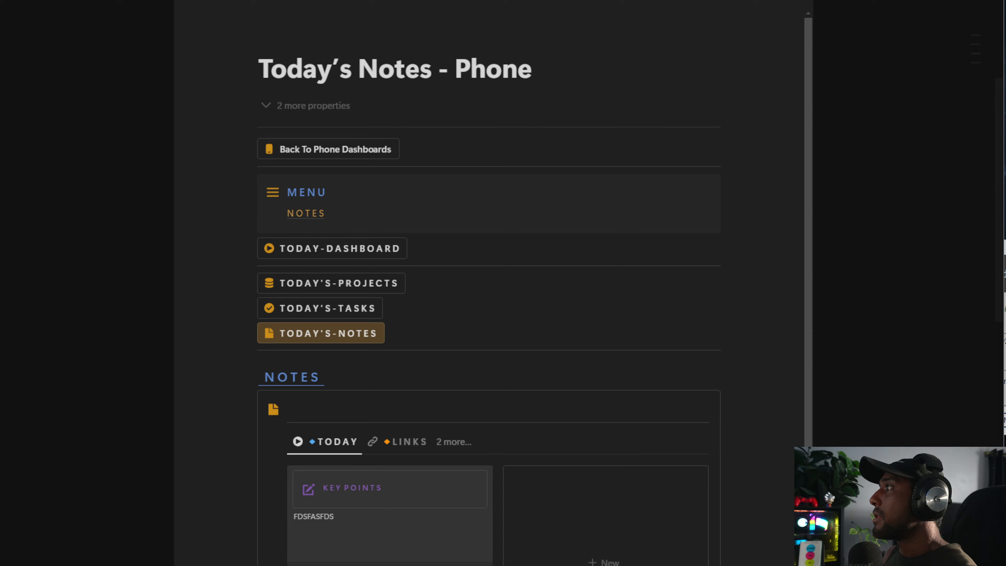
pyautogui.scroll(-1, 417, 363)
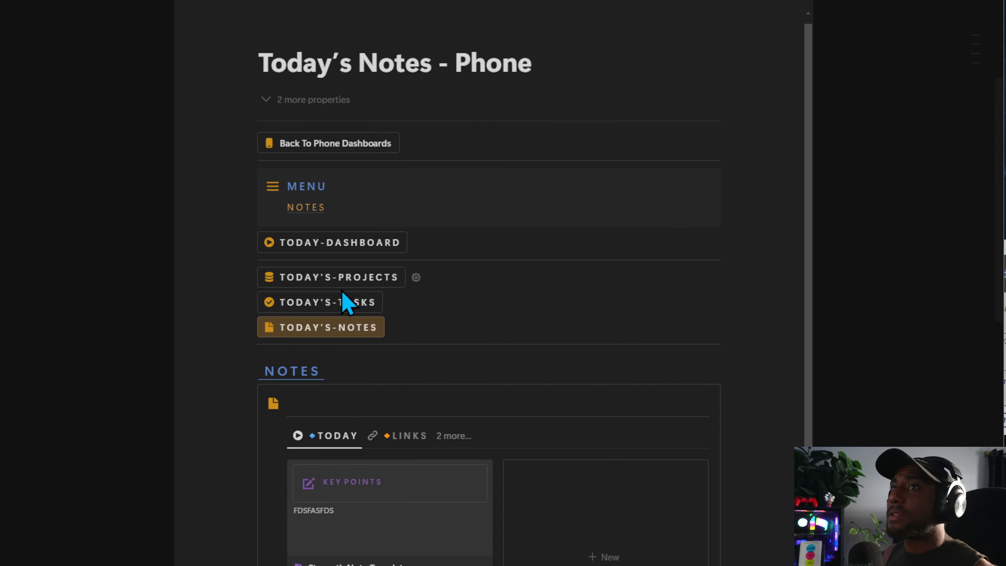
pyautogui.click(339, 278)
pyautogui.scroll(-10, 594, 479)
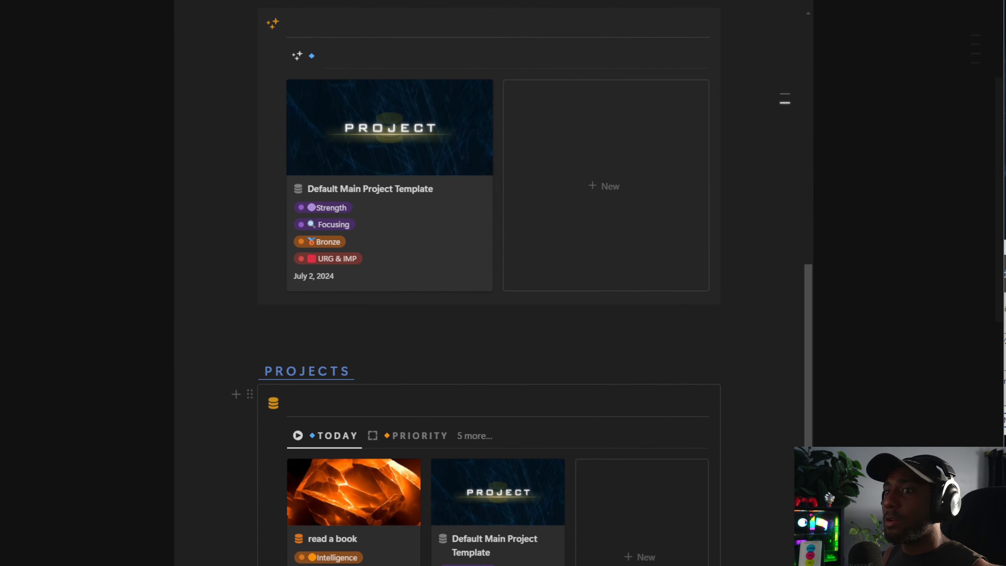
pyautogui.scroll(-1, 535, 317)
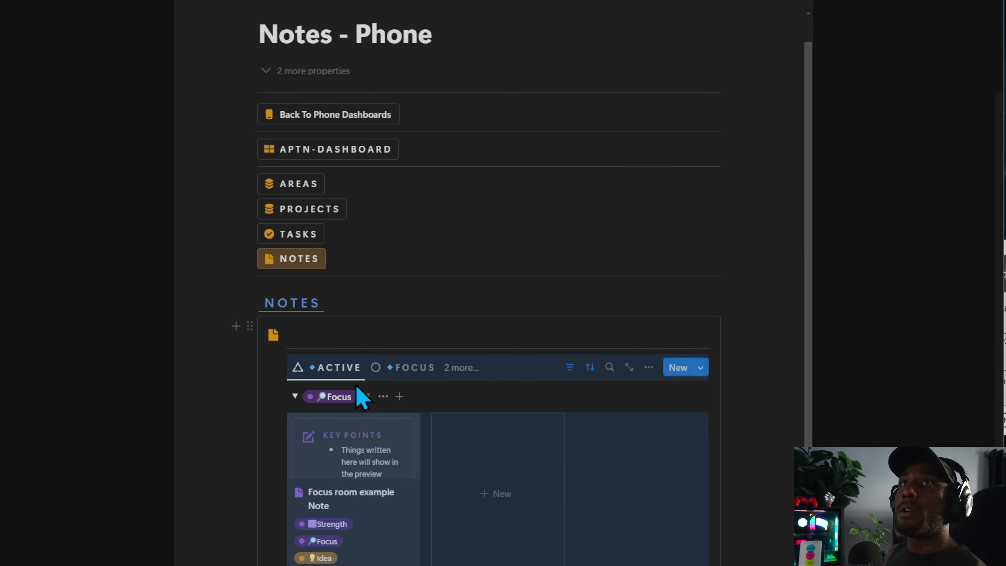
# Open the Phone Capture page from Phone Dashboards and look over its capture sections.
pyautogui.scroll(-5, 359, 393)
pyautogui.scroll(6, 337, 337)
pyautogui.click(329, 149)
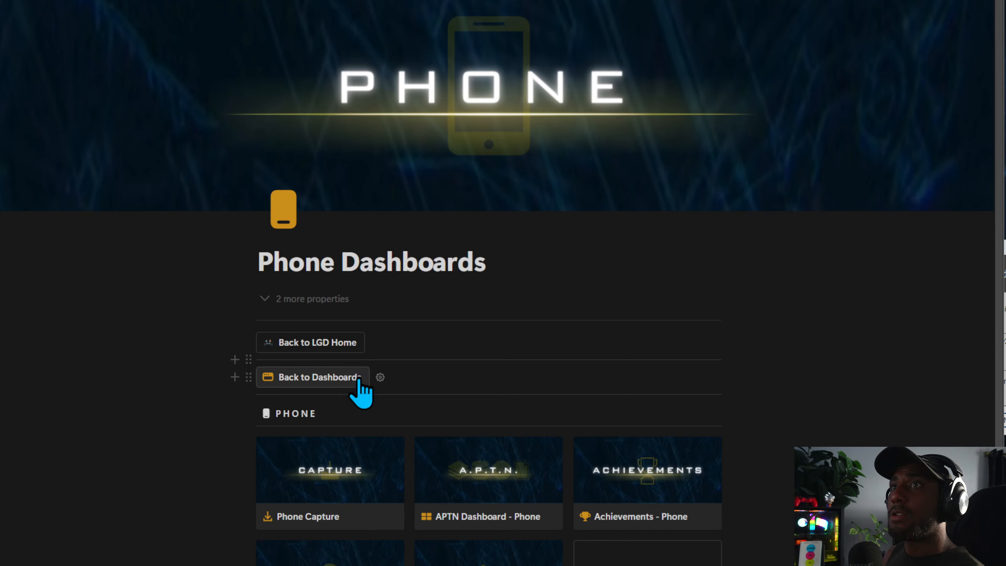
pyautogui.scroll(-5, 357, 376)
pyautogui.click(316, 253)
pyautogui.scroll(-10, 466, 411)
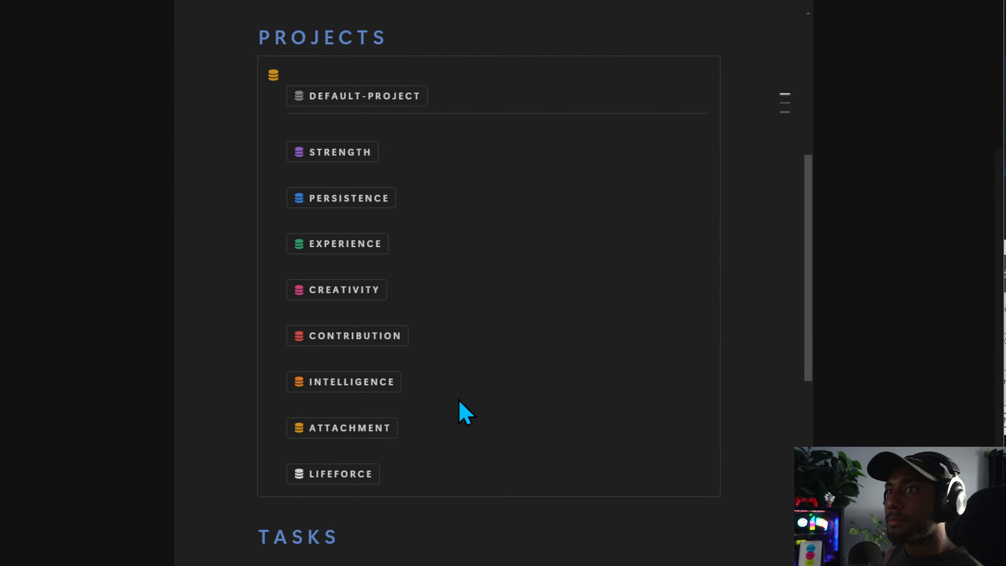
pyautogui.scroll(3, 465, 412)
pyautogui.scroll(10, 460, 408)
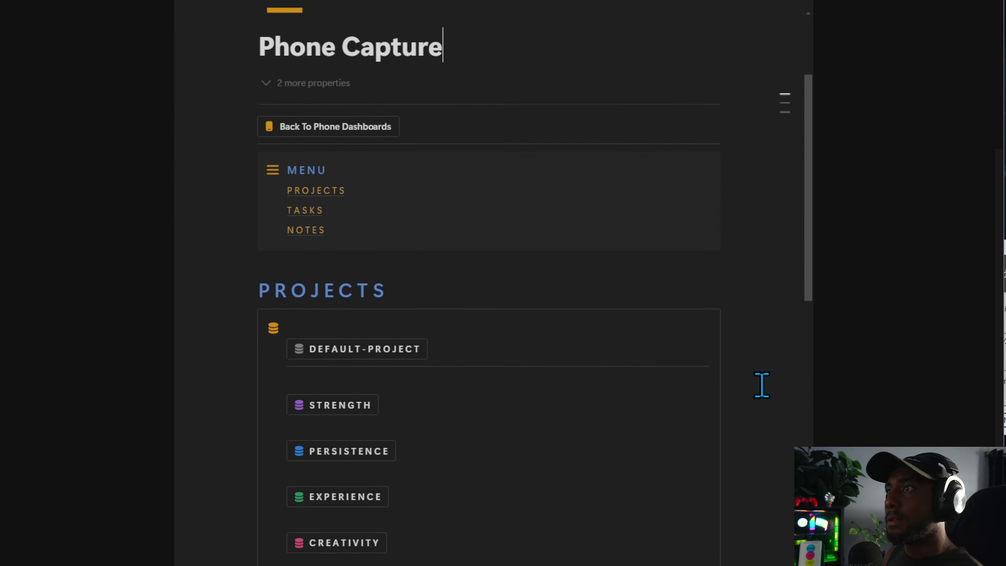
# Copy the PROJECTS capture section from Phone Capture into the Today's Projects - Phone page, below the existing PROJECTS section.
pyautogui.moveTo(761, 384); pyautogui.dragTo(395, 288)
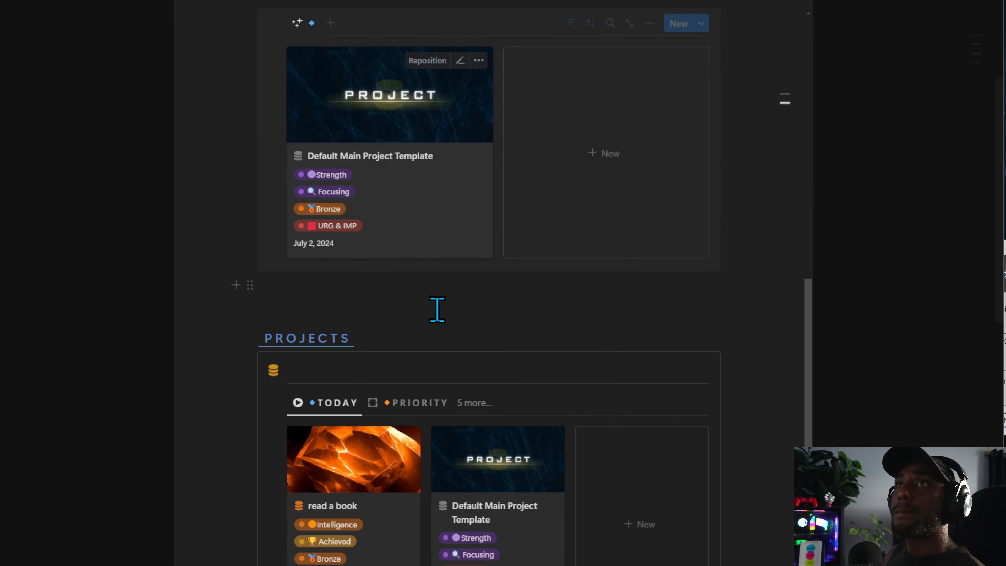
pyautogui.scroll(-1, 321, 432)
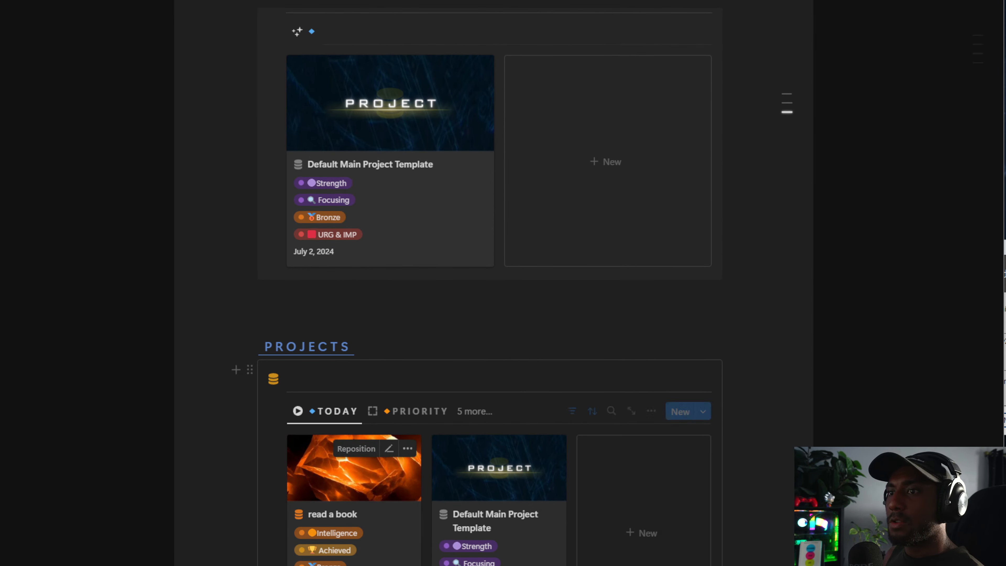
pyautogui.scroll(-12, 305, 471)
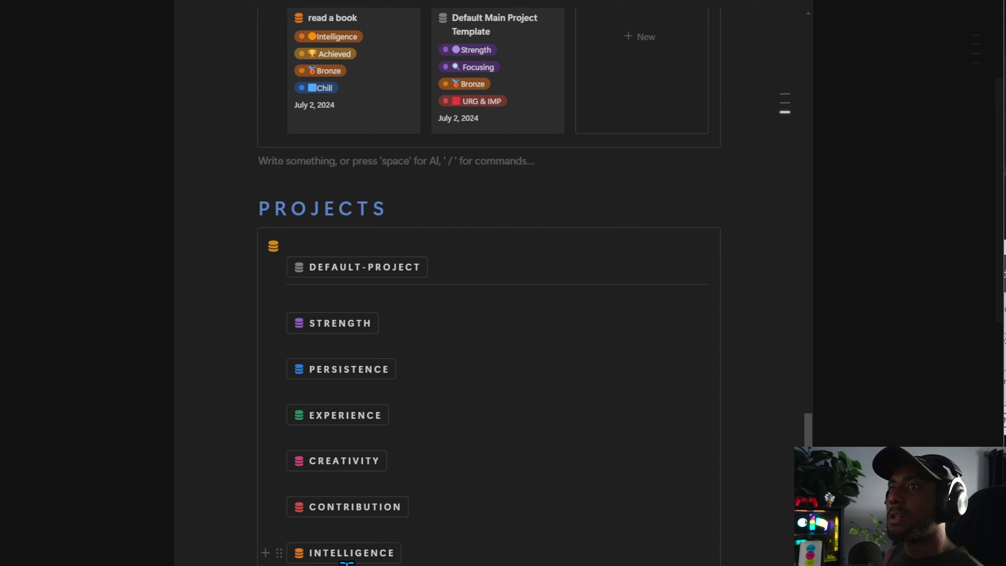
pyautogui.scroll(7, 305, 470)
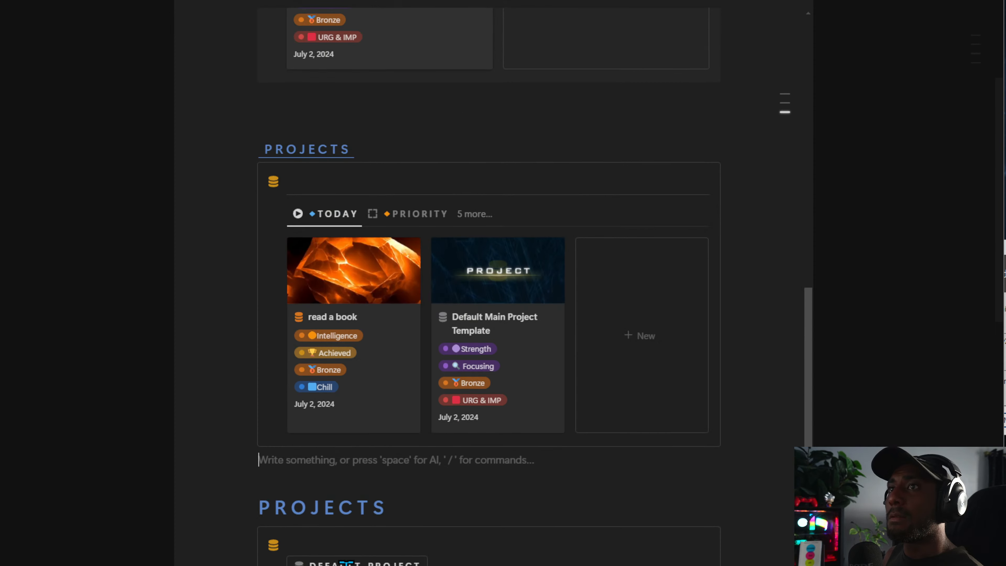
# Turn the pasted PROJECTS heading into Heading 3 and rename it PROJECT-CAPTURE.
pyautogui.click(249, 506)
pyautogui.moveTo(129, 502)
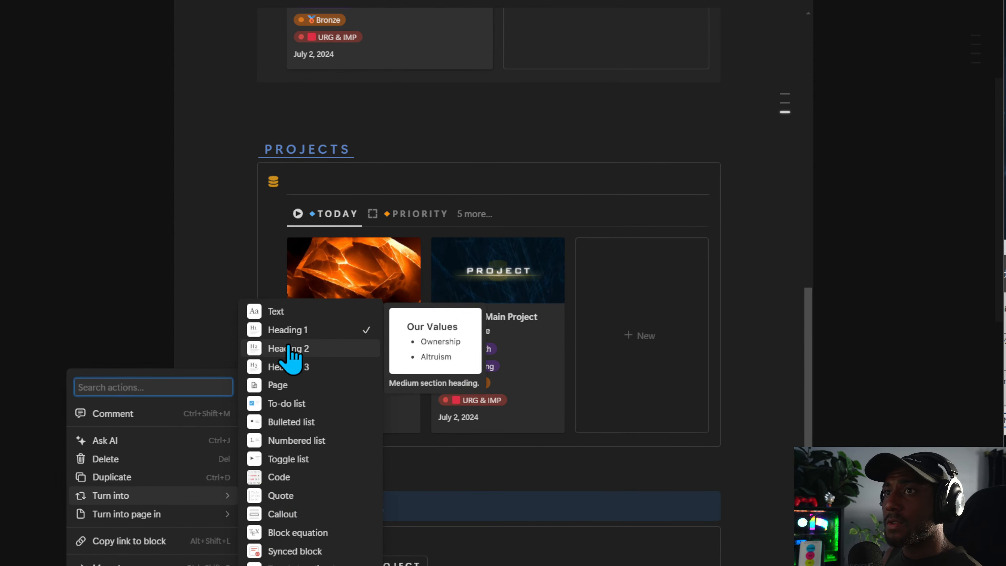
pyautogui.click(293, 366)
pyautogui.click(355, 492)
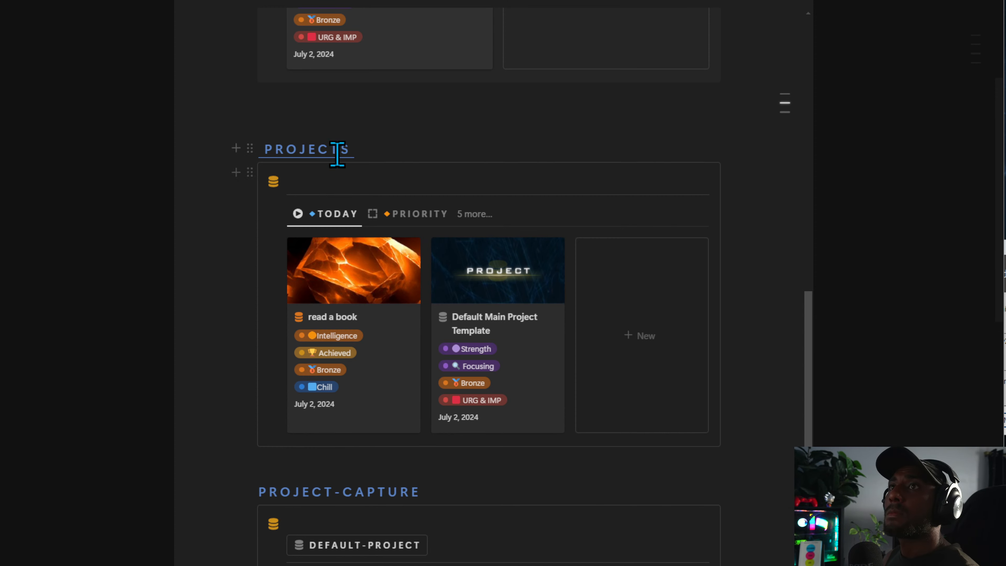
# Add a leading space to the PROJECT-CAPTURE heading and underline it to match the PROJECTS heading style.
pyautogui.scroll(6, 368, 214)
pyautogui.scroll(6, 358, 225)
pyautogui.scroll(-13, 392, 263)
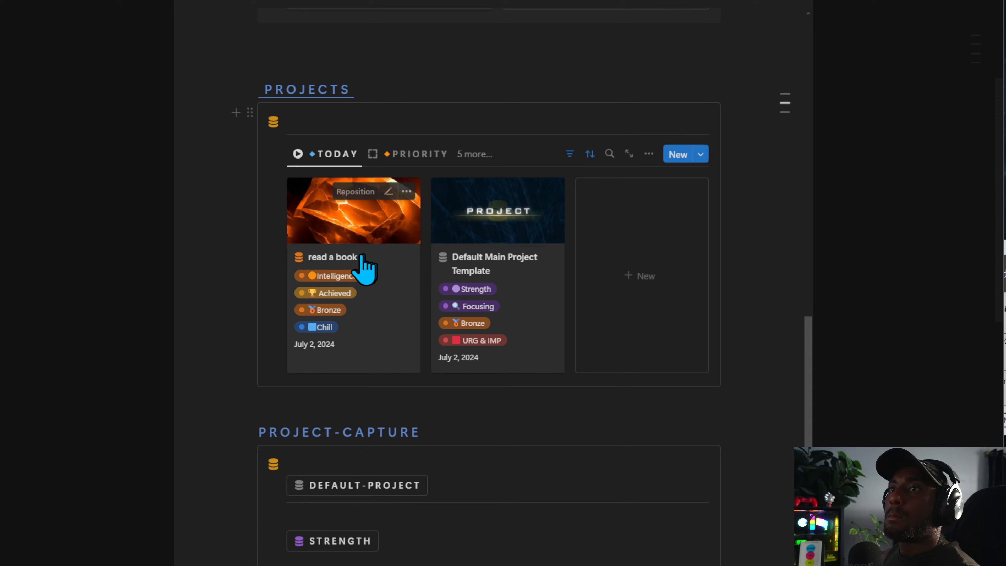
pyautogui.scroll(2, 386, 225)
pyautogui.scroll(-6, 493, 507)
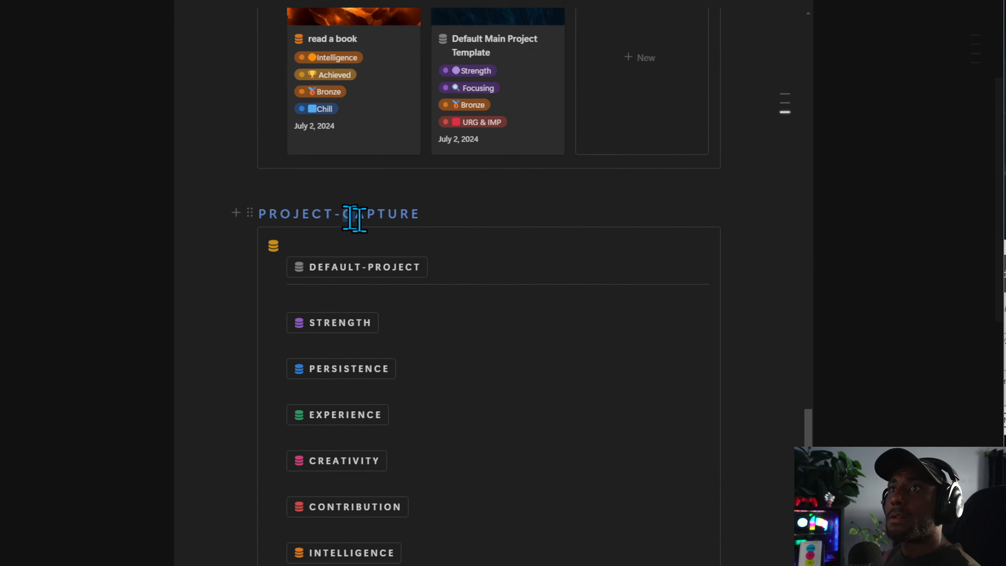
pyautogui.moveTo(350, 218); pyautogui.dragTo(470, 214)
pyautogui.click(470, 214)
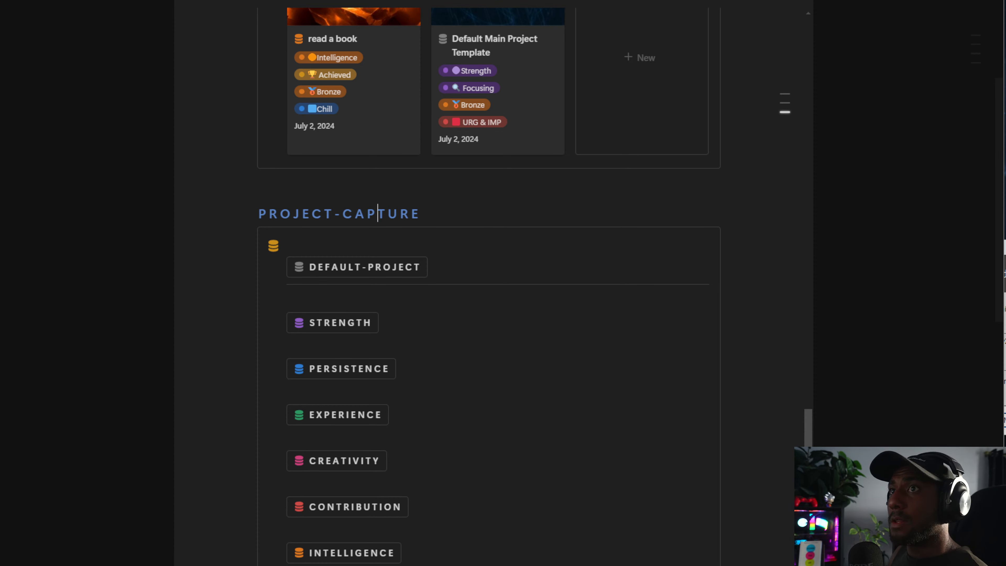
pyautogui.click(260, 210)
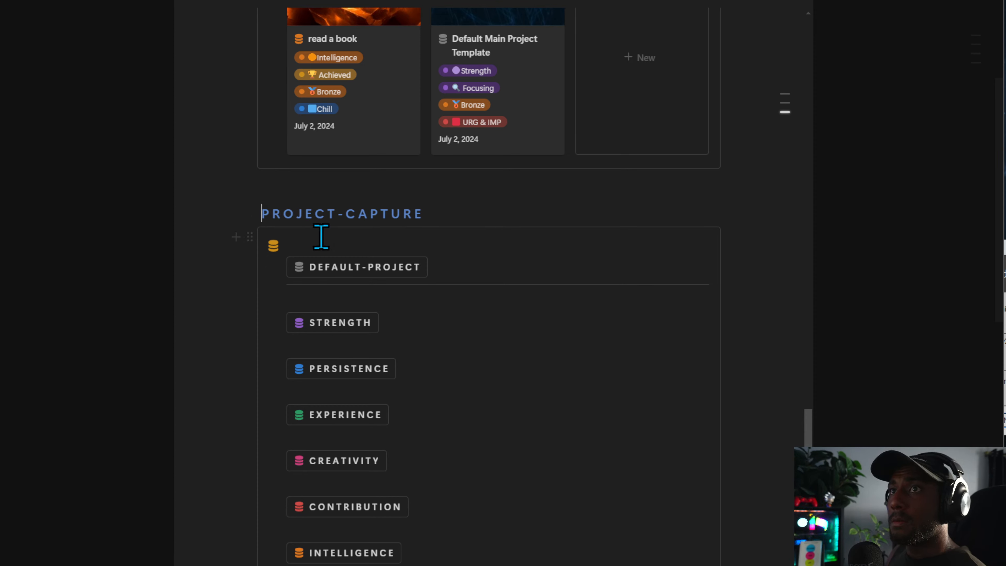
pyautogui.scroll(9, 317, 198)
pyautogui.click(353, 410)
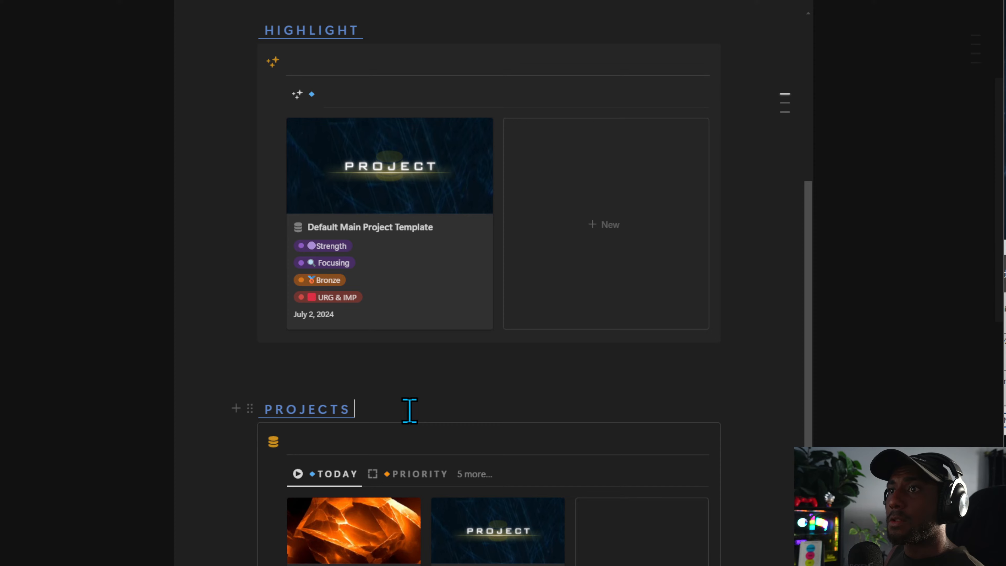
pyautogui.scroll(-7, 348, 392)
pyautogui.tripleClick(332, 449)
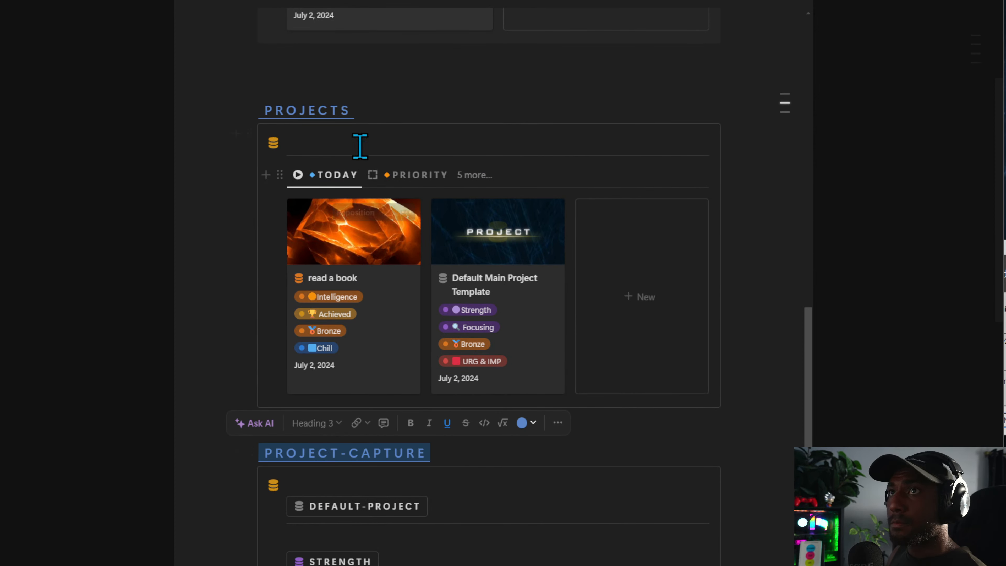
# Compare the block types of the PROJECTS and PROJECT-CAPTURE headings and check the page menu.
pyautogui.click(250, 109)
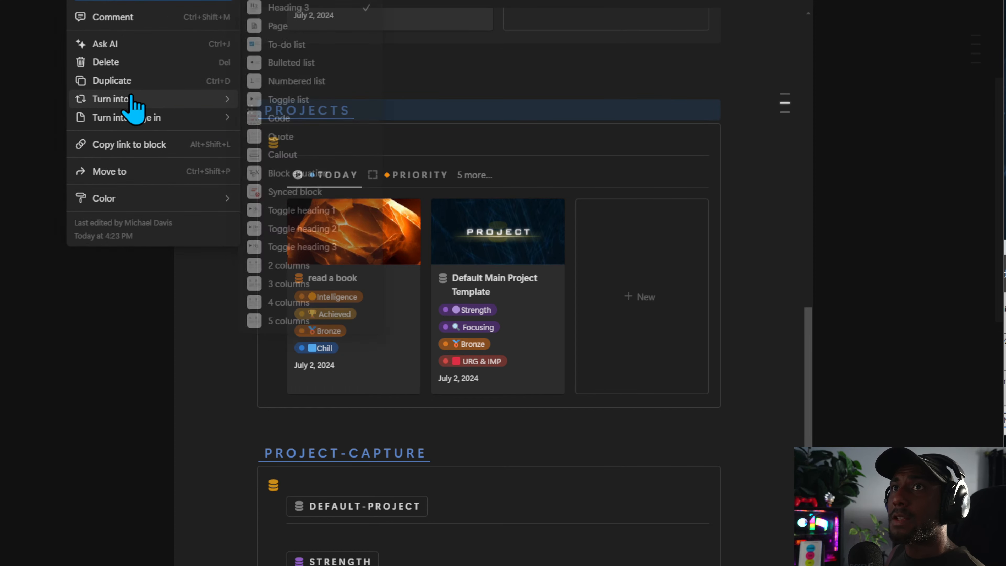
pyautogui.press('Escape')
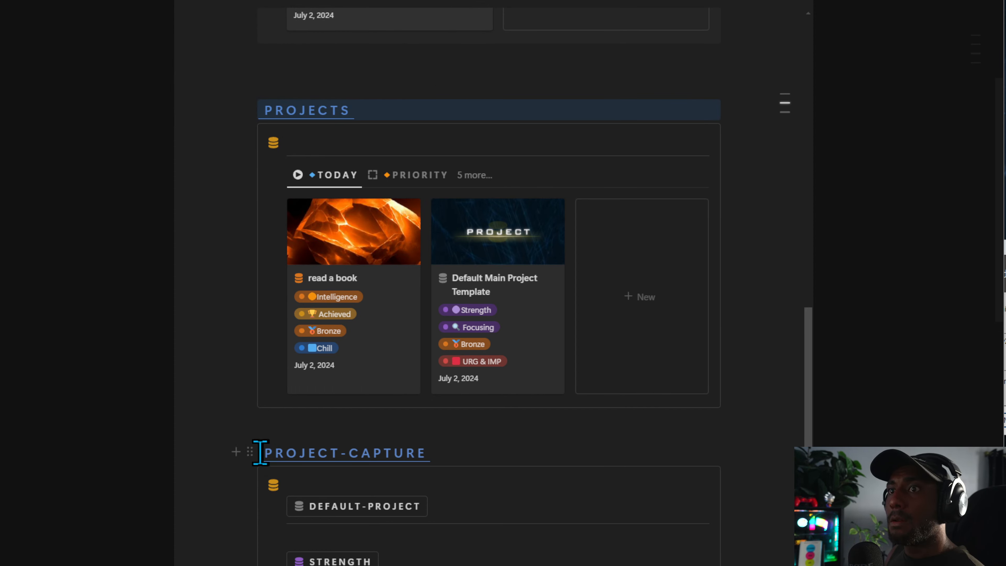
pyautogui.click(249, 451)
pyautogui.moveTo(124, 451)
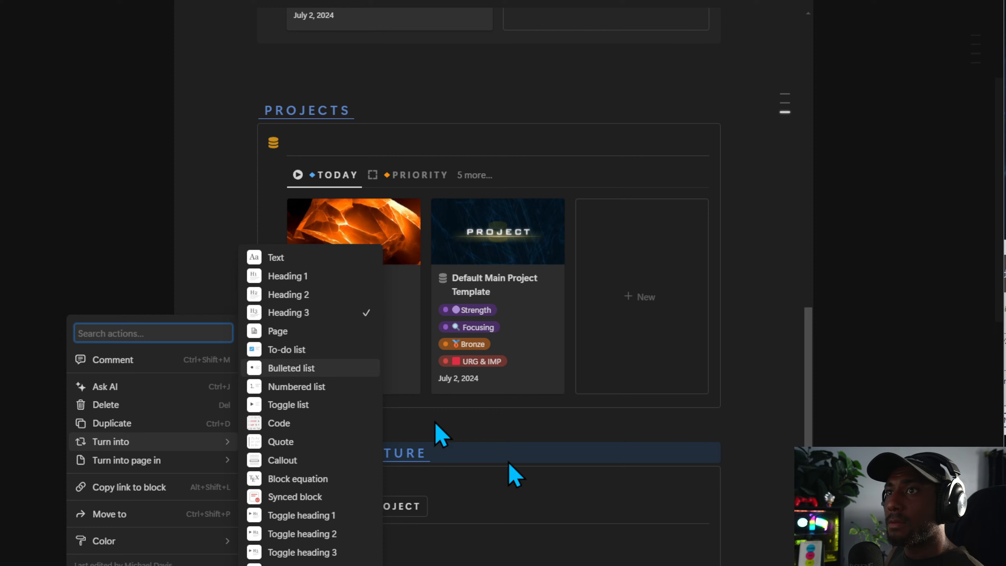
pyautogui.click(454, 464)
pyautogui.scroll(10, 587, 473)
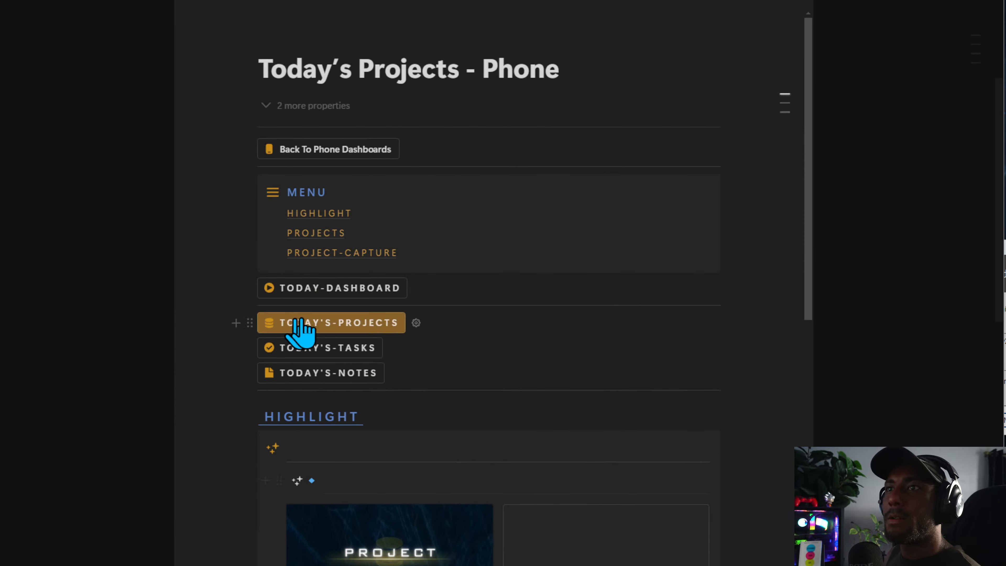
# Copy the task capture callout under the TASKS heading on the Phone Capture page, leaving no empty line above it.
pyautogui.click(333, 351)
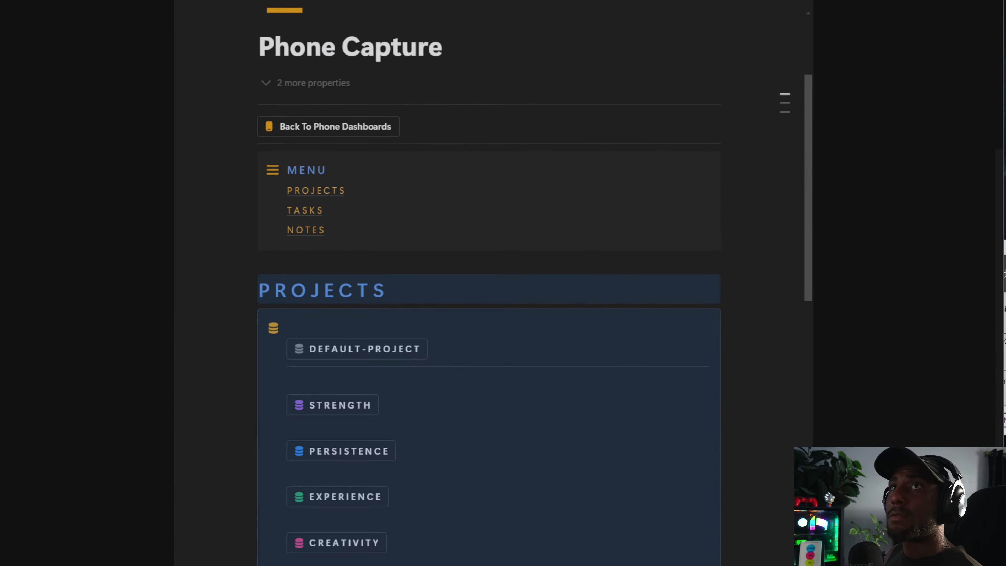
pyautogui.scroll(-10, 366, 352)
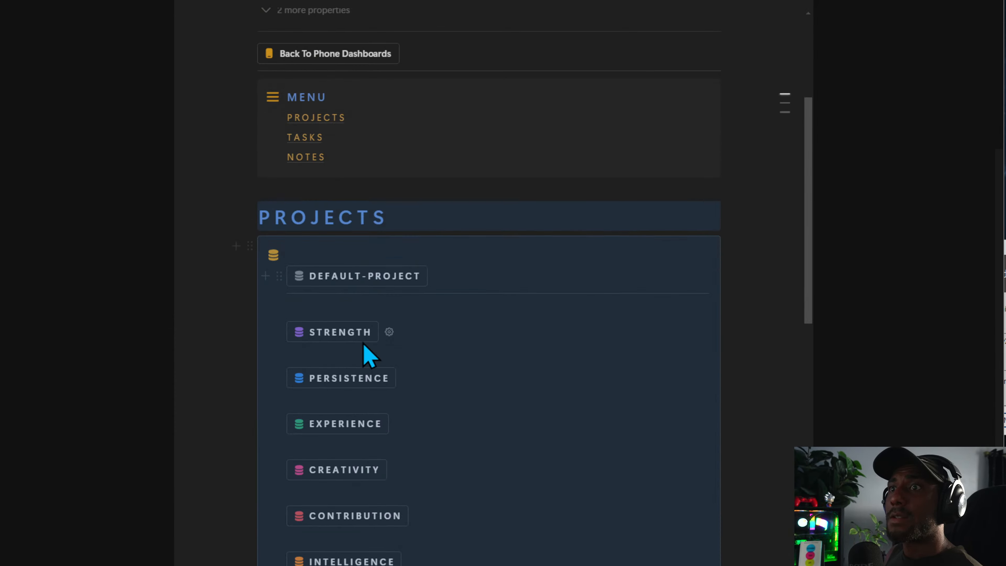
pyautogui.click(463, 222)
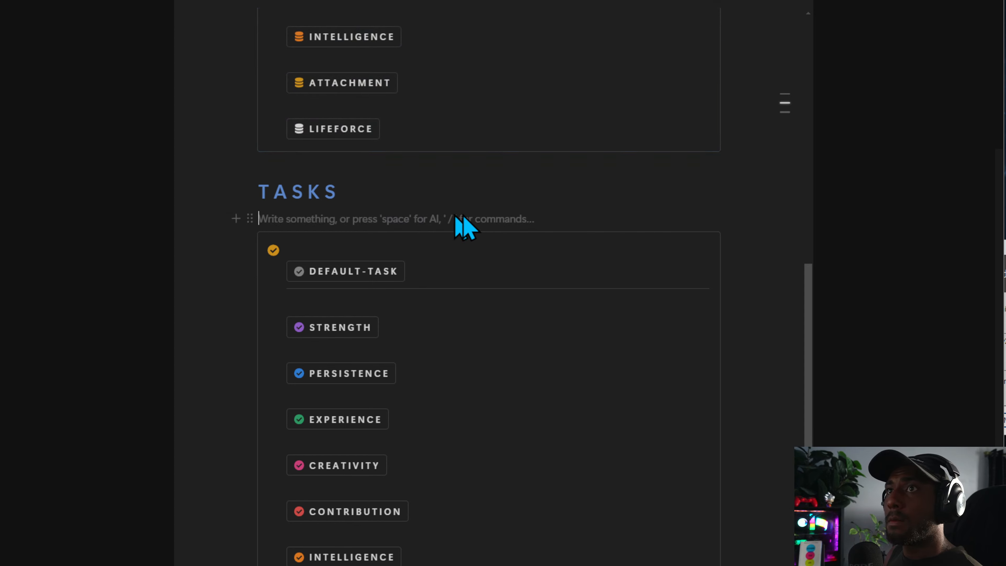
pyautogui.scroll(10, 490, 218)
pyautogui.scroll(-4, 489, 212)
pyautogui.press('BackSpace')
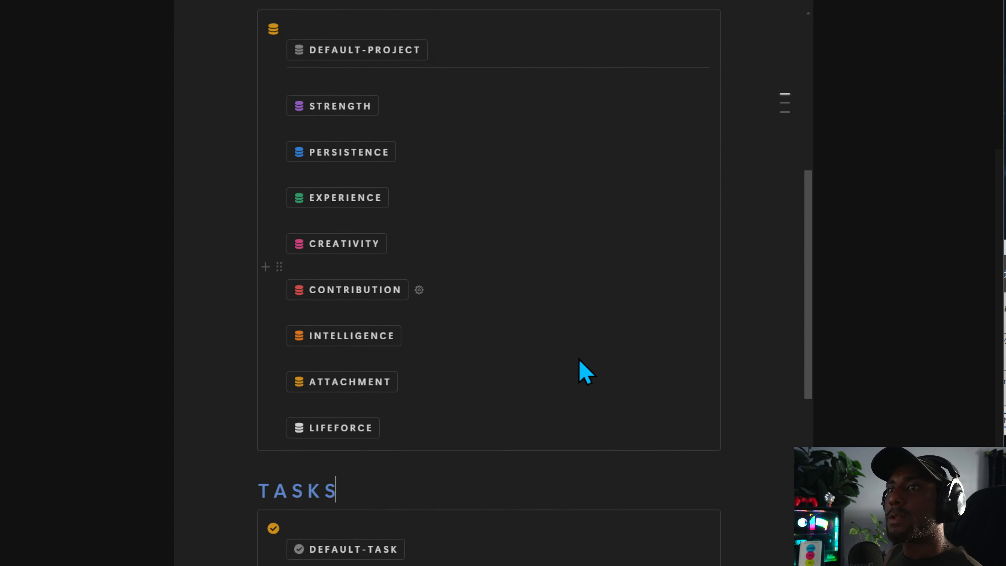
pyautogui.click(248, 517)
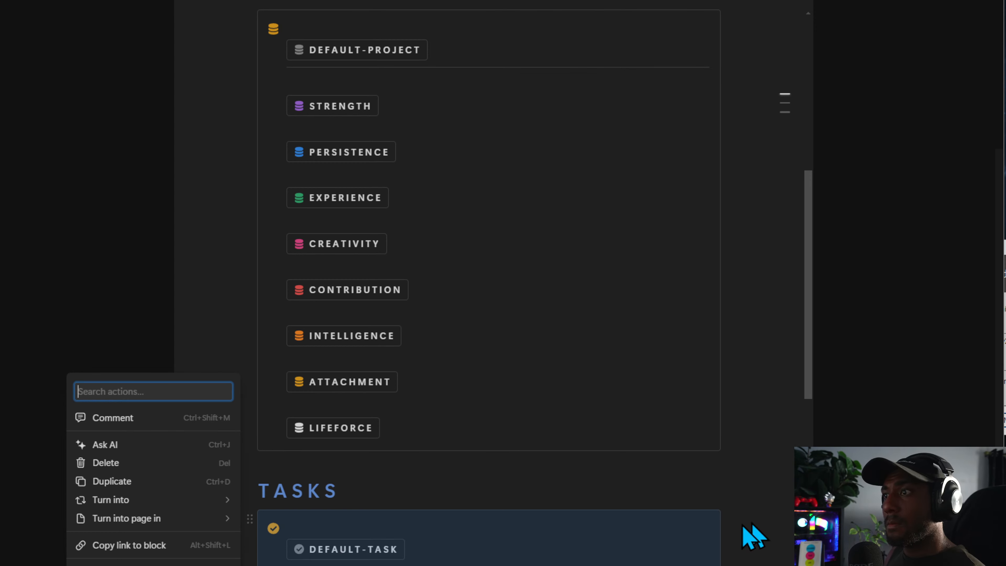
pyautogui.press('Escape')
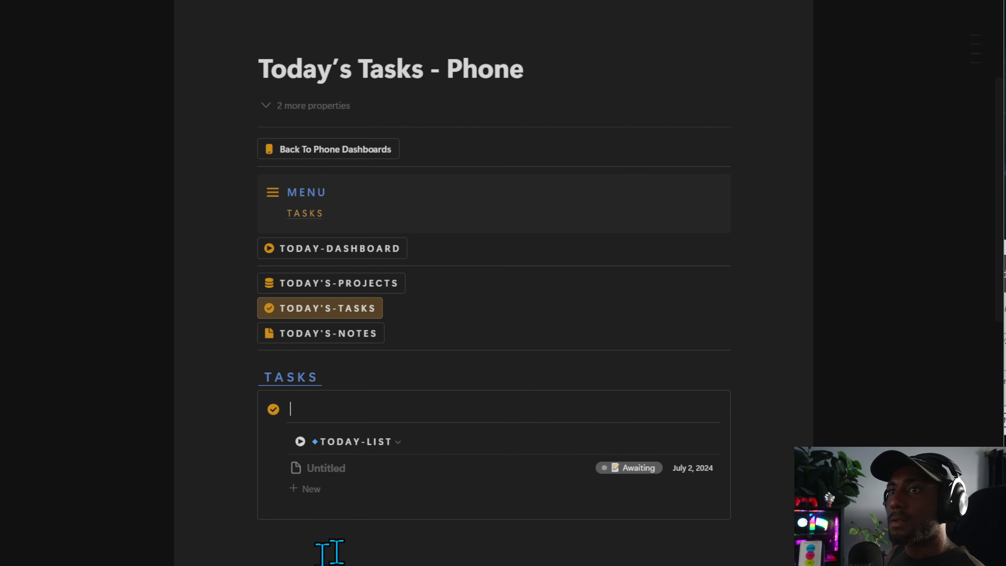
# Add an underlined TASK-CAPTURE heading below the TASKS section on Today's Tasks - Phone, with the copied task capture callout beneath it.
pyautogui.moveTo(247, 374); pyautogui.dragTo(321, 536)
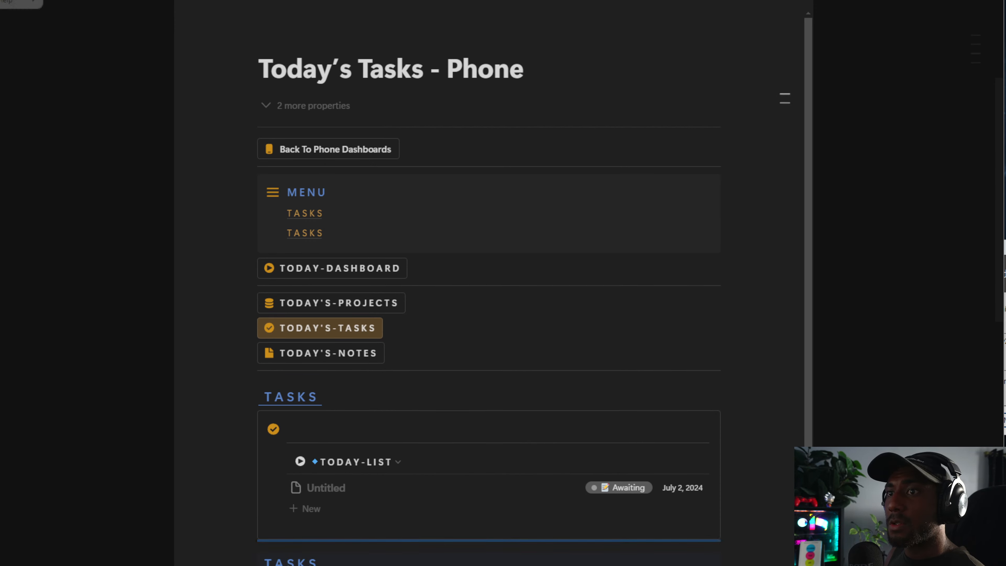
pyautogui.hotkey('ctrl', 'v')
pyautogui.click(352, 562)
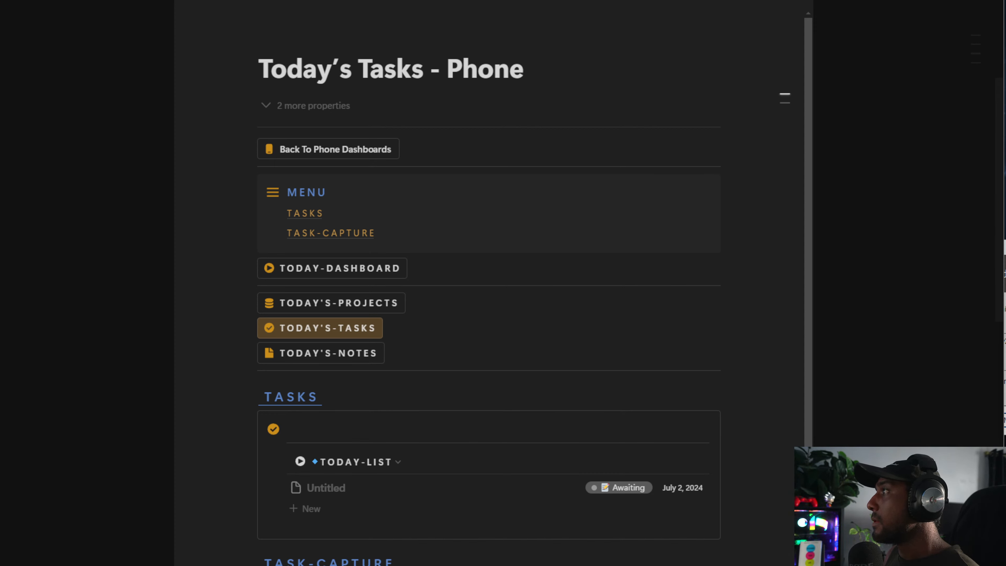
pyautogui.scroll(-8, 478, 488)
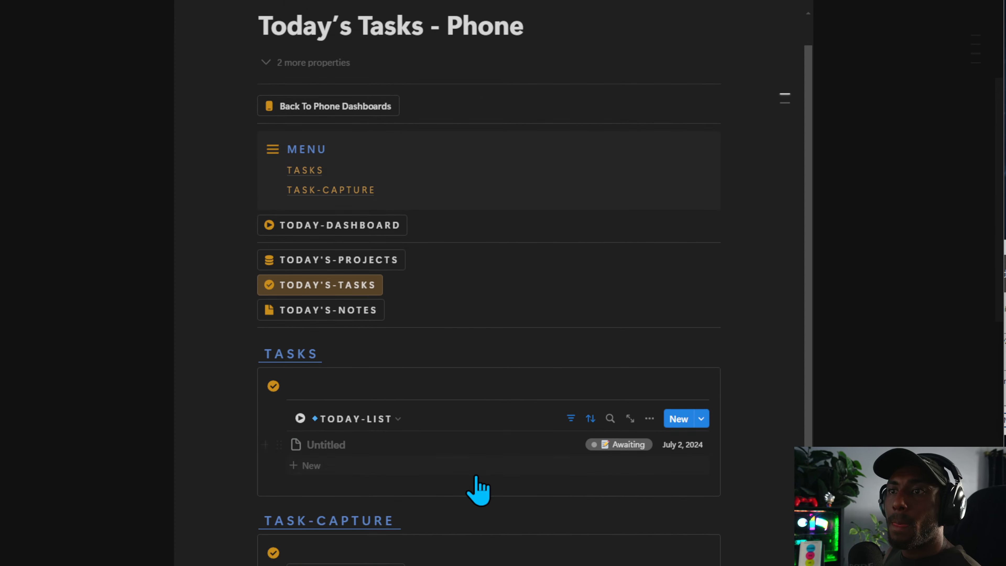
pyautogui.scroll(6, 493, 333)
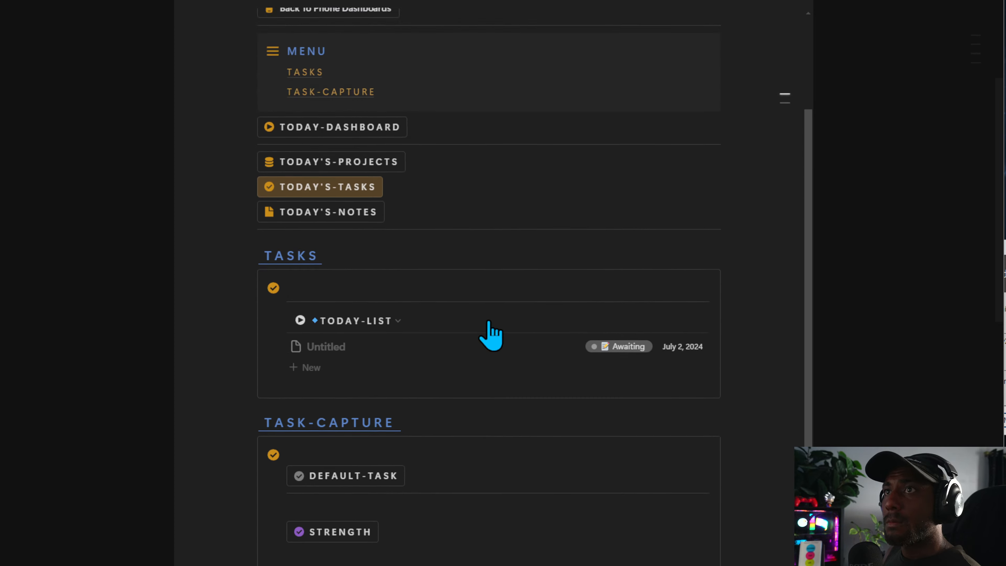
# Insert an empty line between the TASKS callout and the TASK-CAPTURE heading on Today's Tasks - Phone.
pyautogui.click(236, 502)
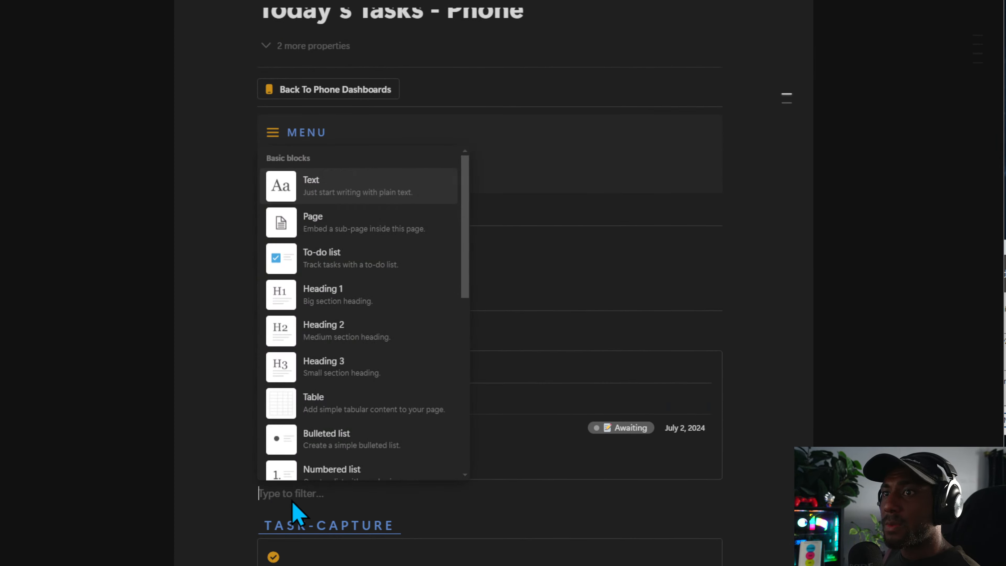
pyautogui.press('Escape')
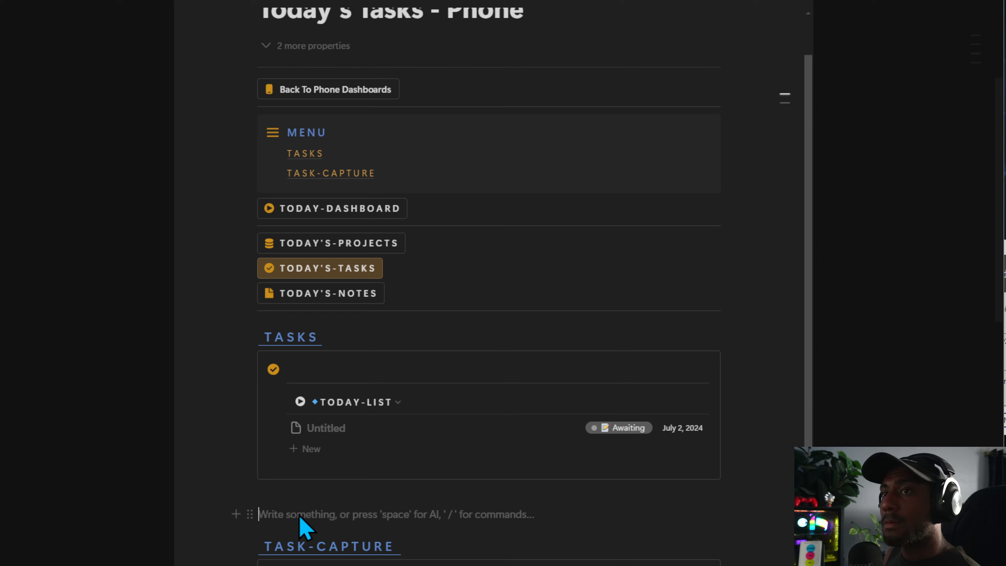
pyautogui.scroll(2, 309, 376)
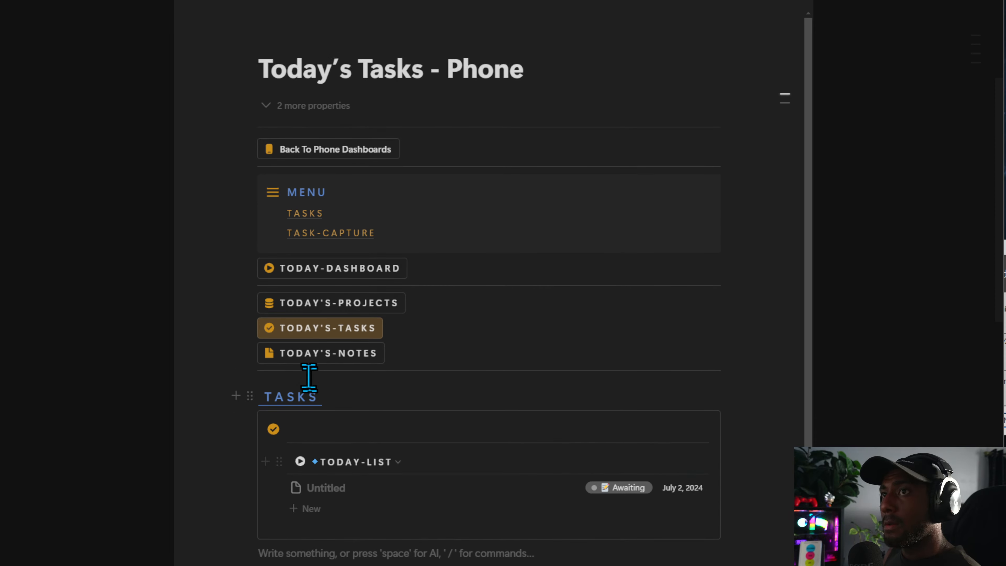
# Copy the note capture callout from the Phone Capture page and paste it below the NOTES section on Today's Notes - Phone.
pyautogui.click(304, 358)
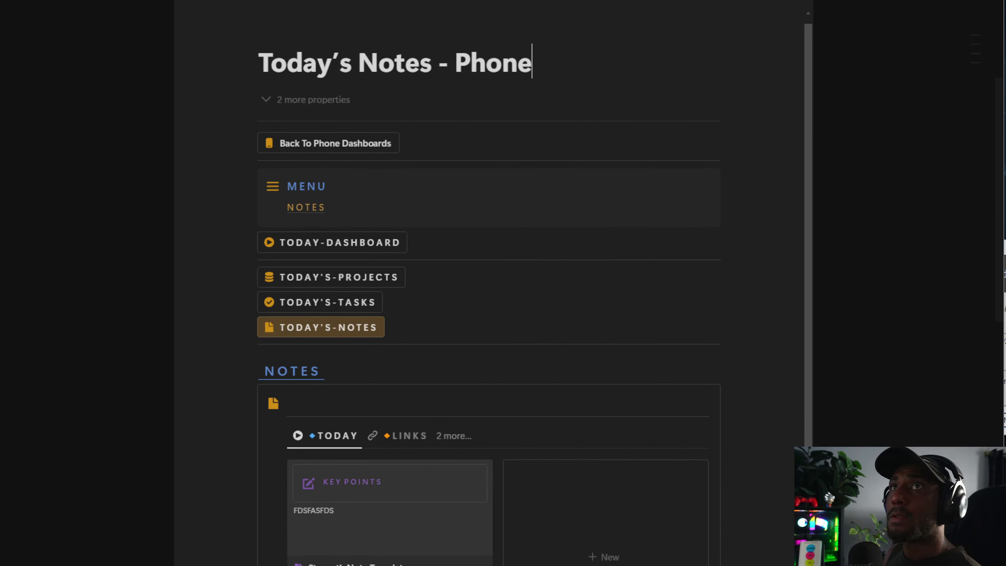
pyautogui.scroll(-15, 348, 365)
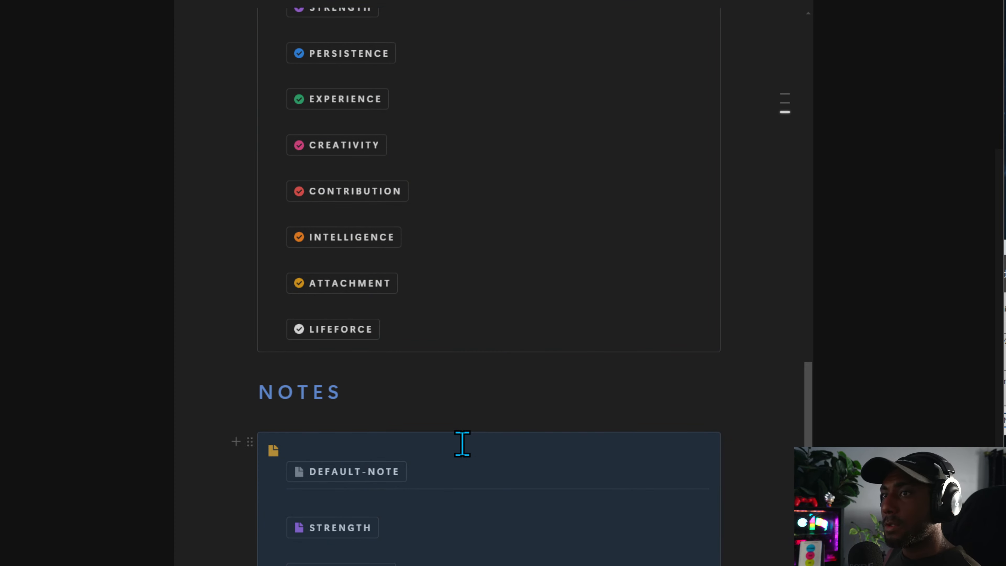
pyautogui.scroll(15, 465, 382)
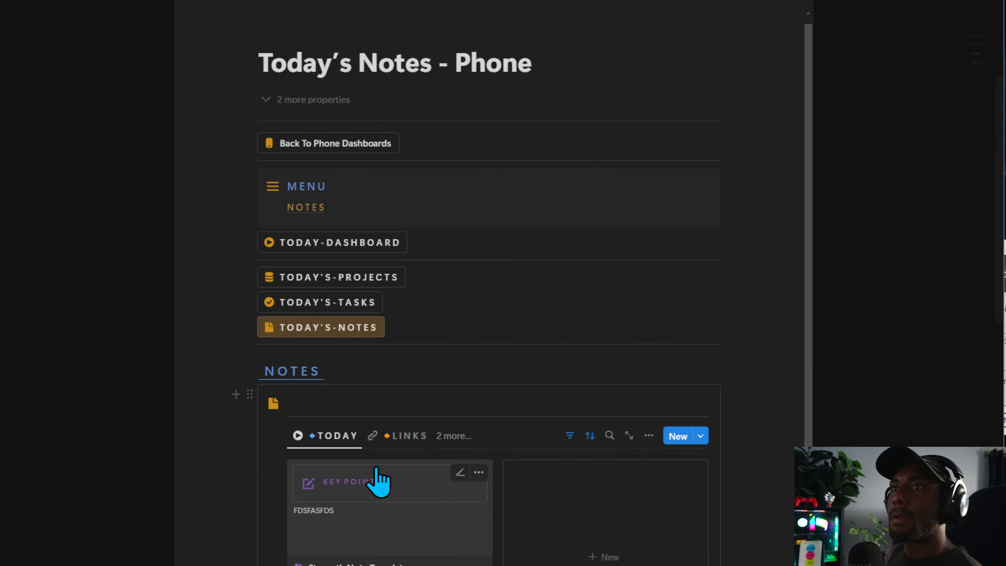
pyautogui.scroll(-2, 493, 283)
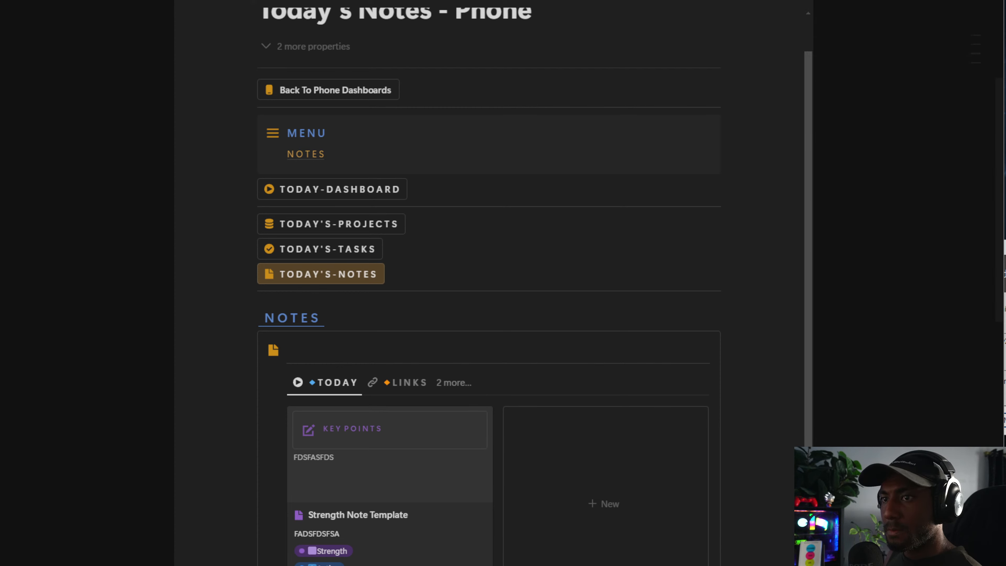
pyautogui.scroll(-8, 317, 511)
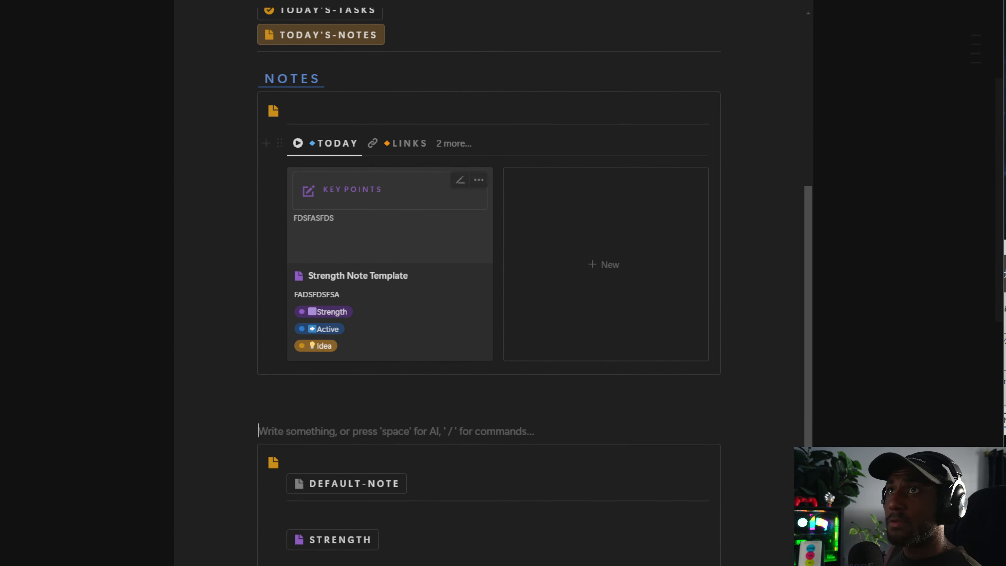
# Copy the underlined NOTES heading above the pasted note capture callout and rename the copy NOTE-CAPTURE.
pyautogui.moveTo(252, 78); pyautogui.dragTo(292, 440)
pyautogui.press('BackSpace')
pyautogui.click(316, 464)
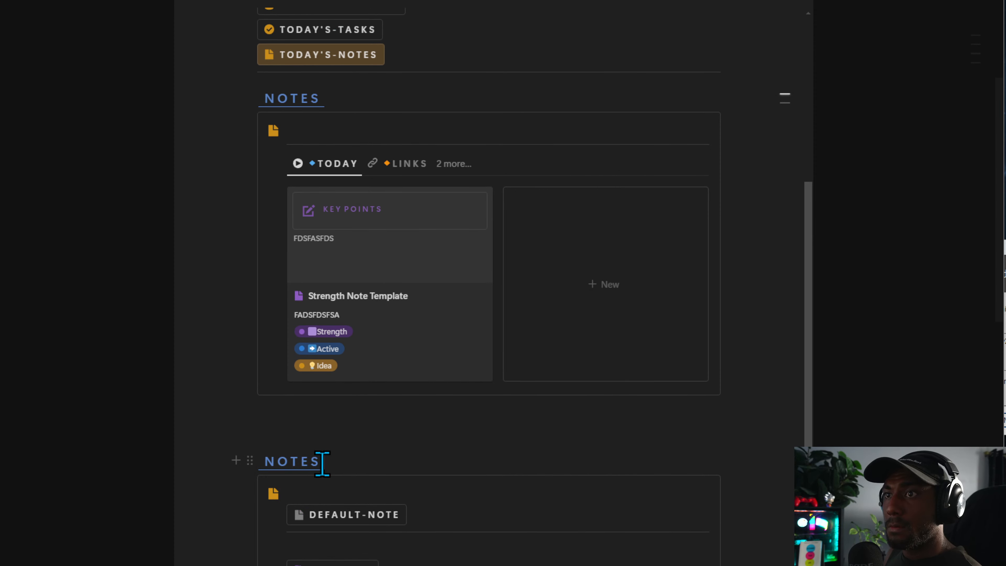
pyautogui.press('Right')
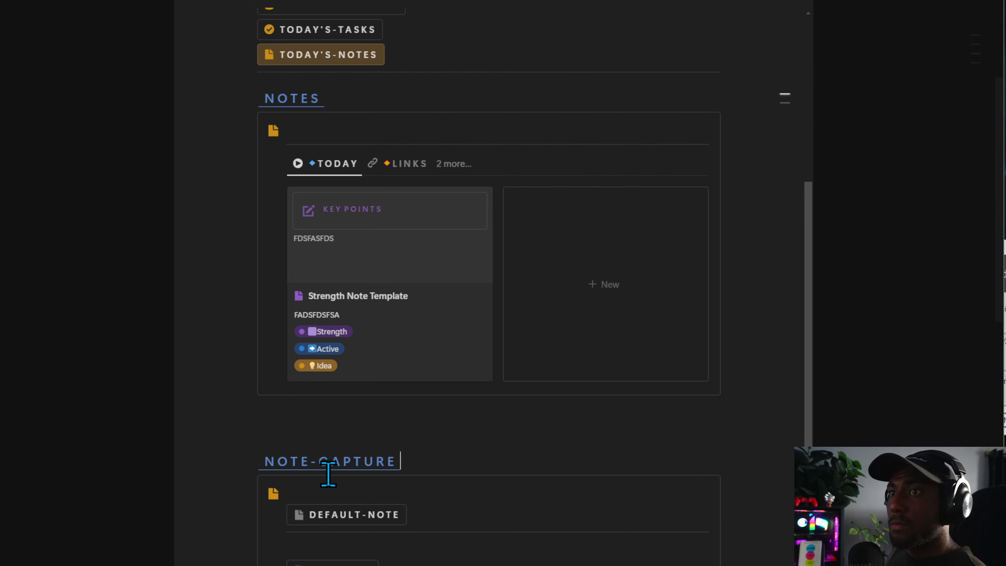
# Review the layouts of Today's Notes - Phone, Today's Tasks - Phone, the Today Dashboard and Phone Capture, and return to Phone Dashboards.
pyautogui.scroll(8, 474, 449)
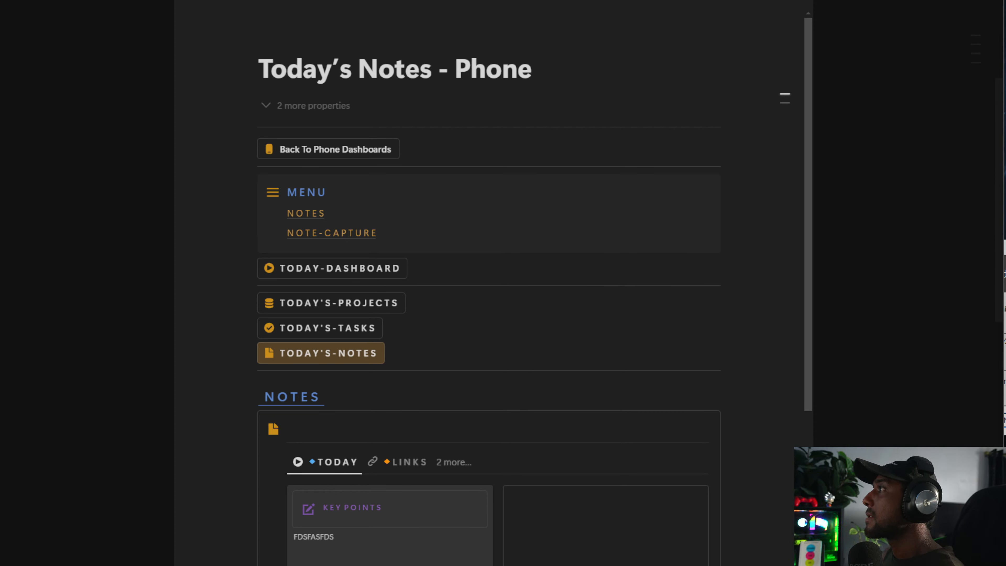
pyautogui.scroll(-4, 570, 296)
pyautogui.scroll(2, 472, 205)
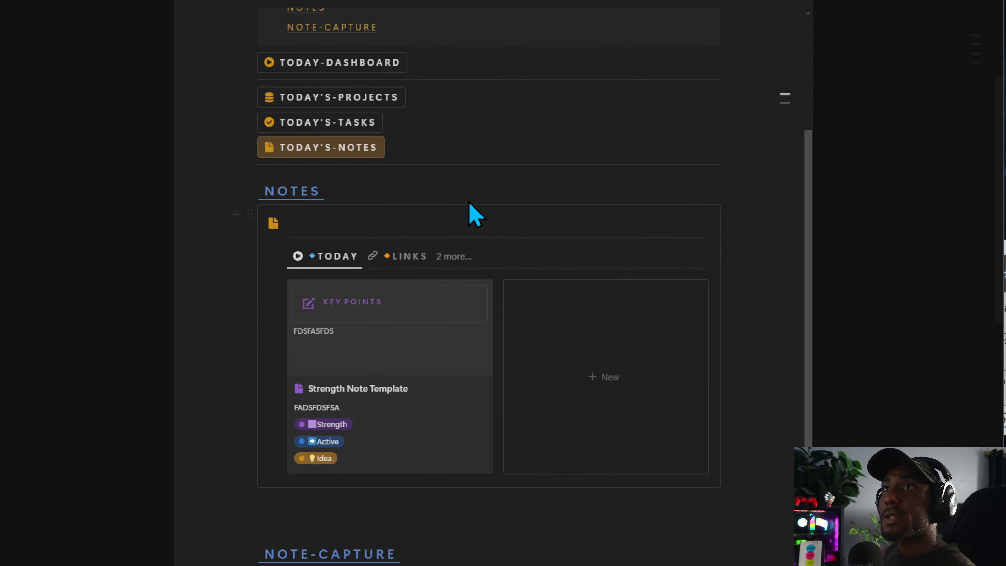
pyautogui.click(335, 203)
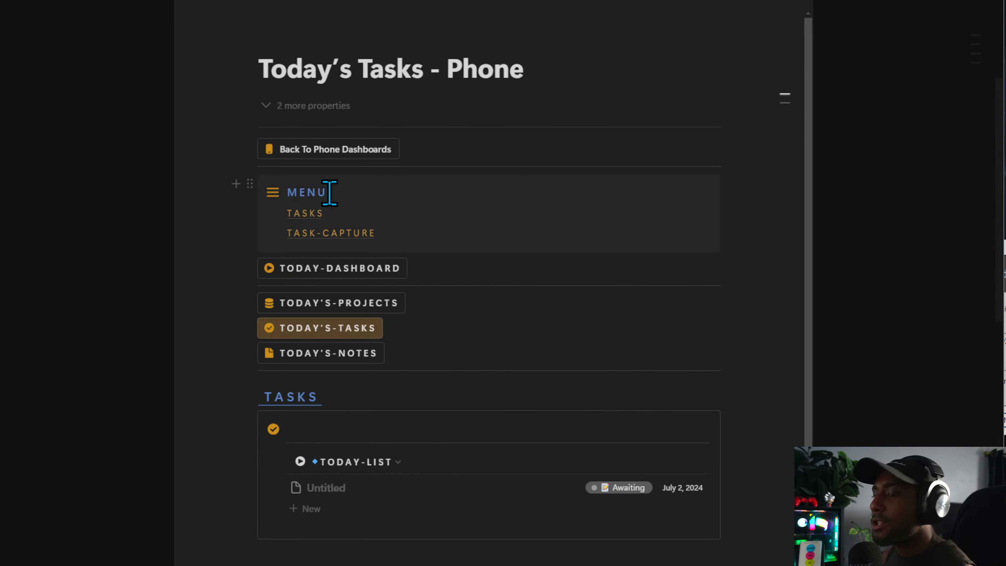
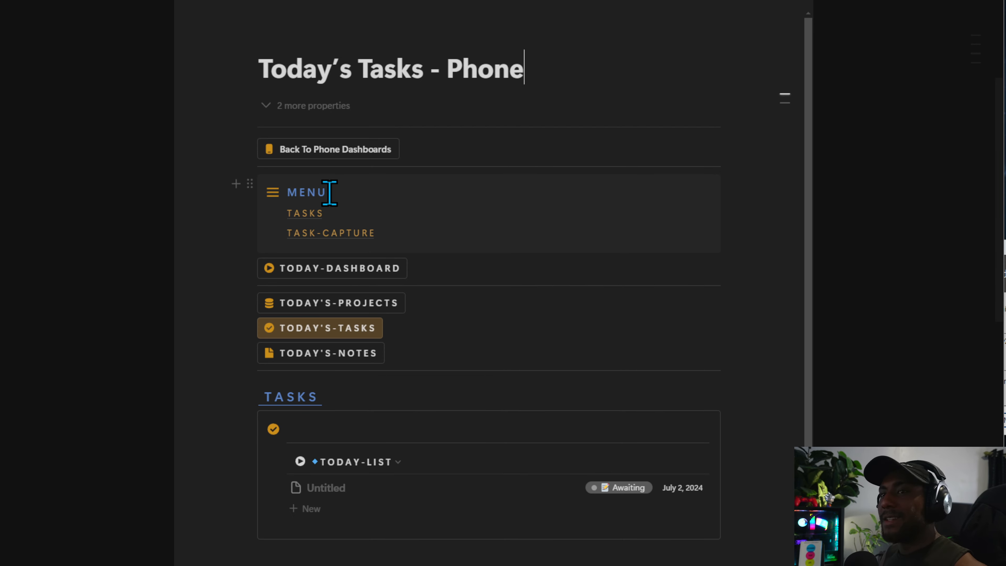
pyautogui.scroll(-10, 550, 408)
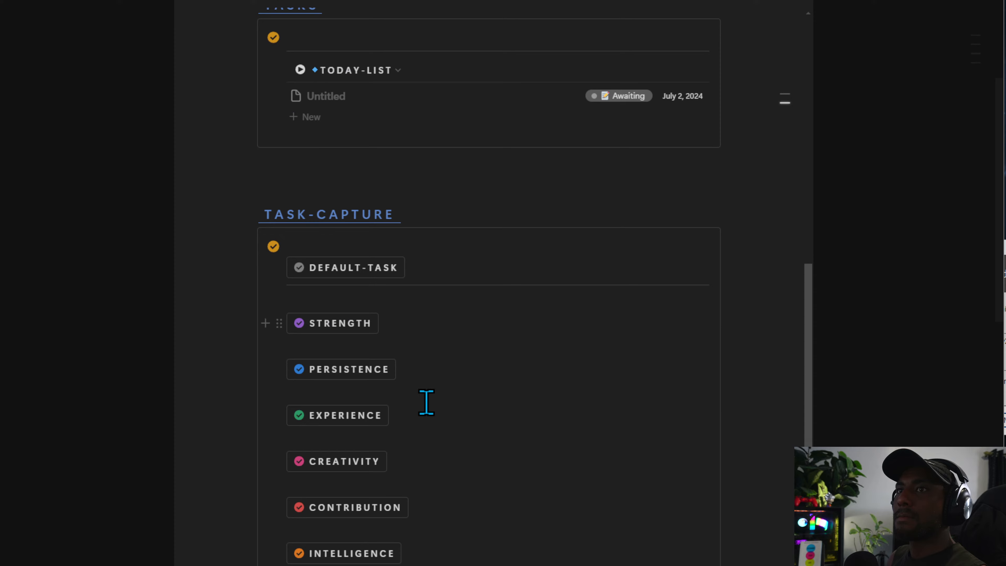
pyautogui.scroll(6, 425, 403)
pyautogui.scroll(4, 426, 402)
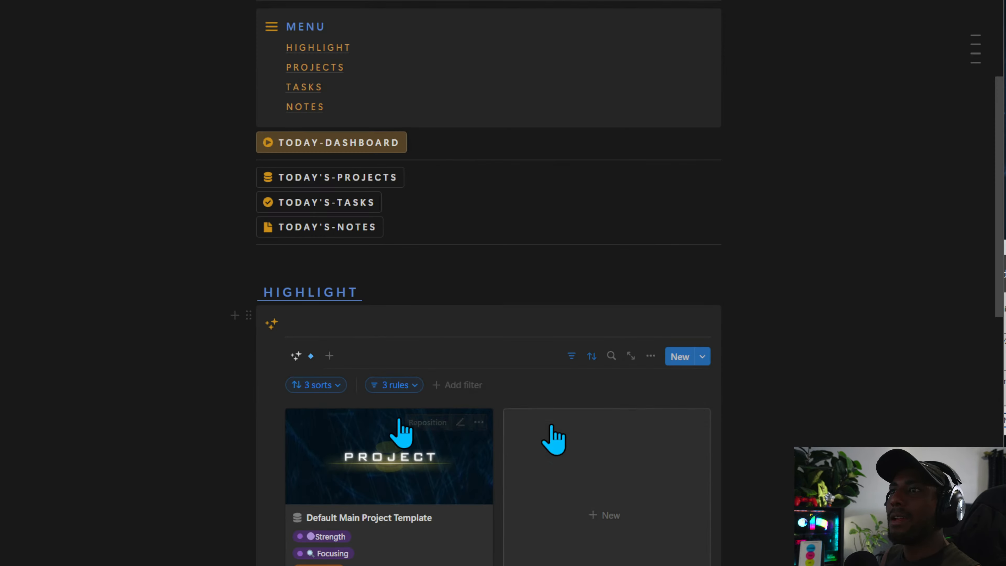
pyautogui.scroll(9, 512, 450)
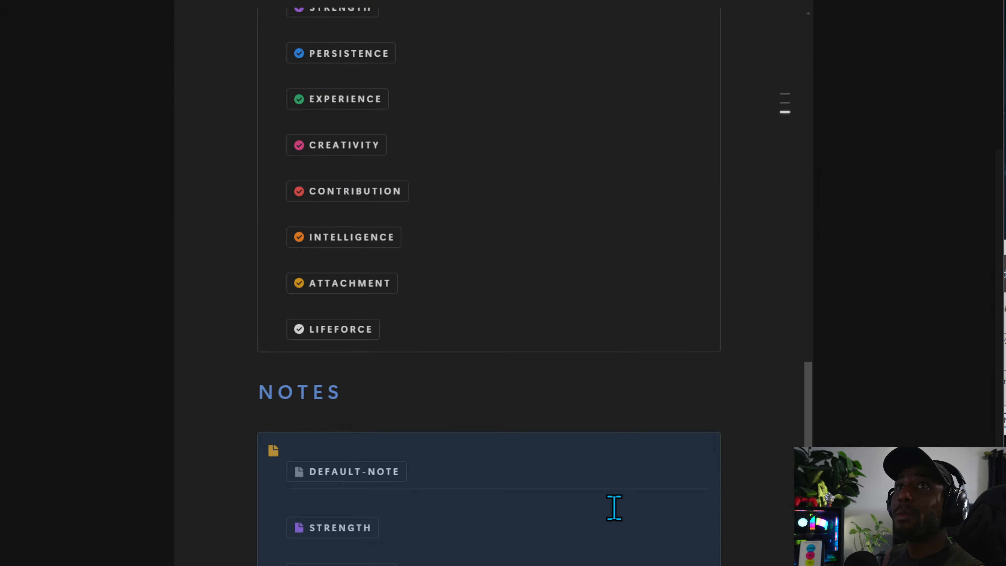
pyautogui.scroll(-4, 613, 507)
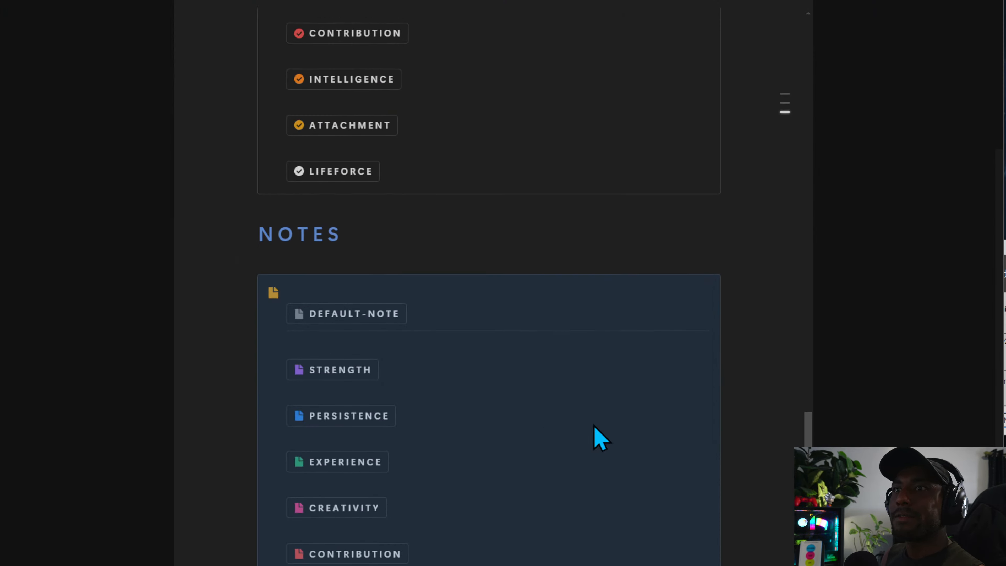
pyautogui.scroll(7, 599, 437)
pyautogui.scroll(10, 613, 422)
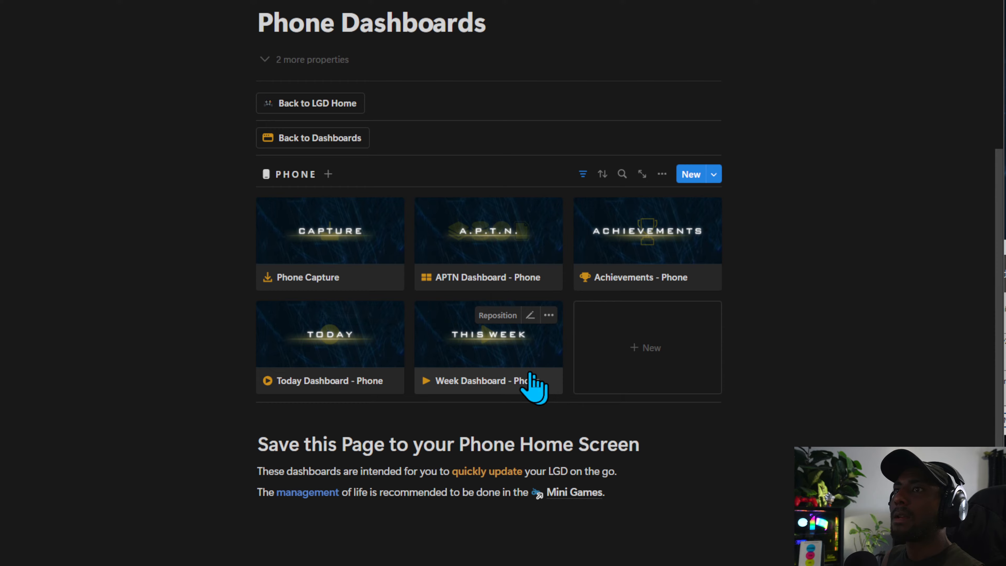
# Copy the Today Dashboard - Phone blocks from Back To Phone Dashboards through TODAY'S-NOTES and its divider into the empty Week Dashboard - Phone page.
pyautogui.click(500, 358)
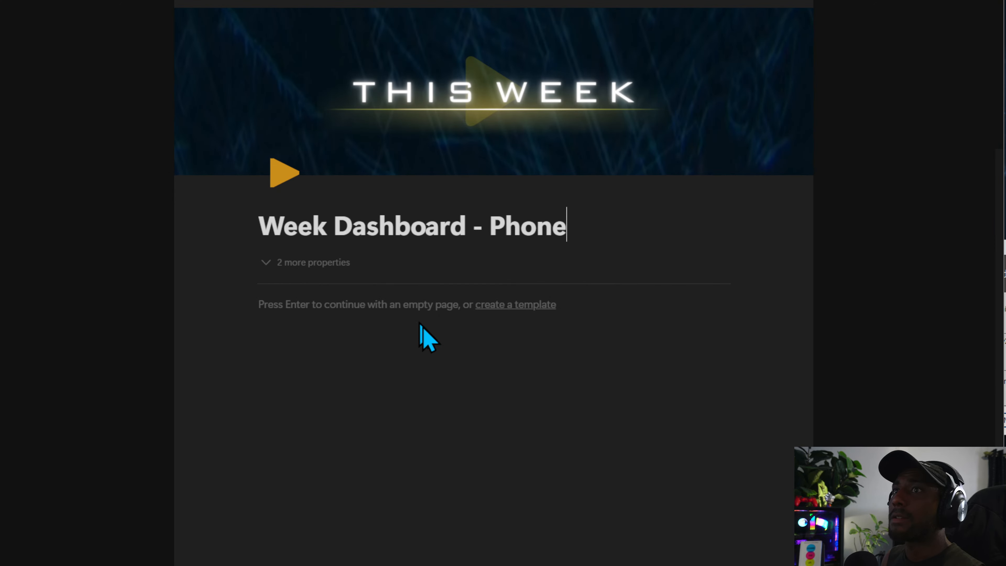
pyautogui.click(867, 348)
pyautogui.click(323, 350)
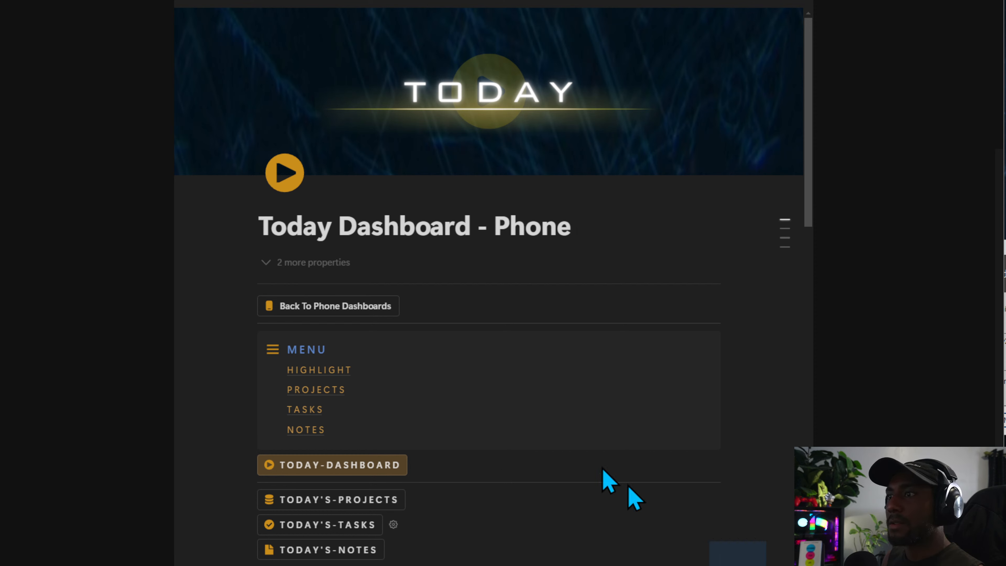
pyautogui.moveTo(765, 563); pyautogui.dragTo(381, 286)
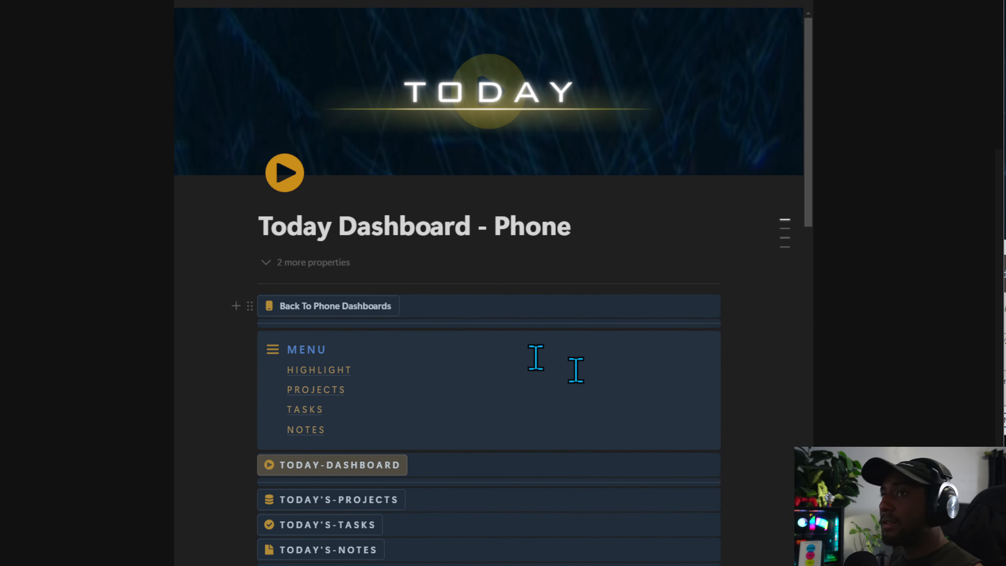
pyautogui.hotkey('ctrl', '[')
pyautogui.click(479, 353)
pyautogui.press('Return')
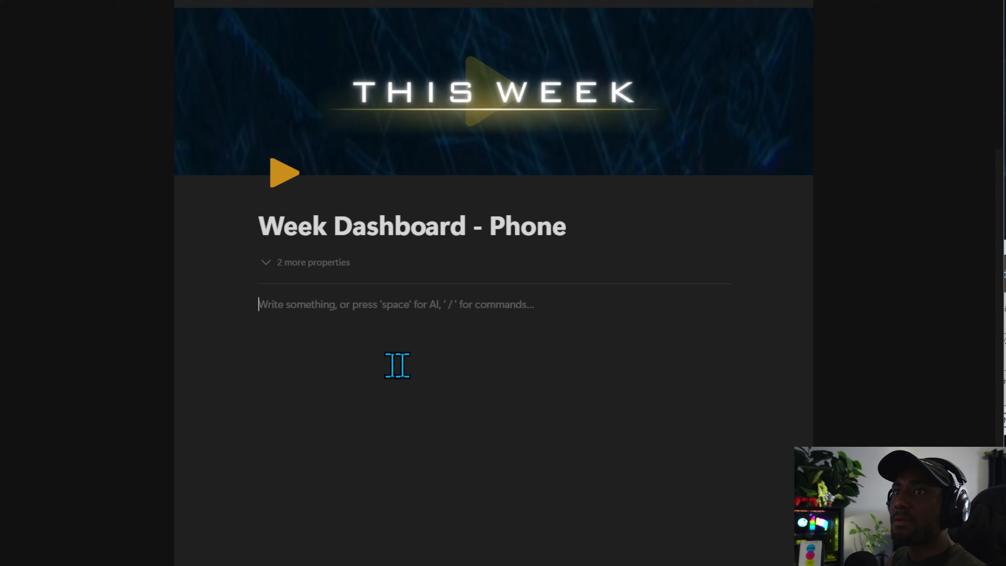
pyautogui.hotkey('ctrl', 'v')
pyautogui.click(299, 541)
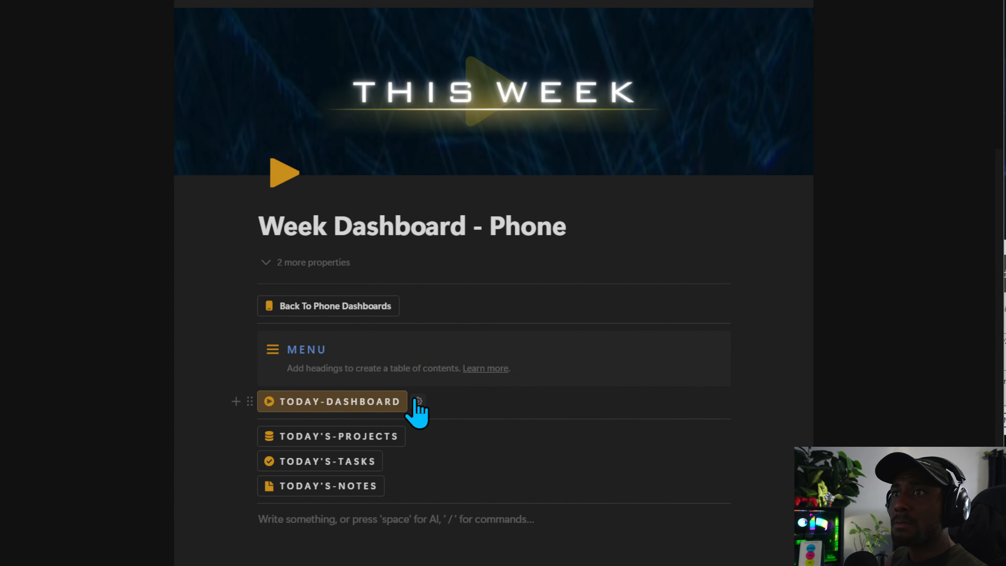
# Rename the highlighted TODAY-DASHBOARD button on Week Dashboard - Phone to WEEK-DASHBOARD.
pyautogui.click(418, 401)
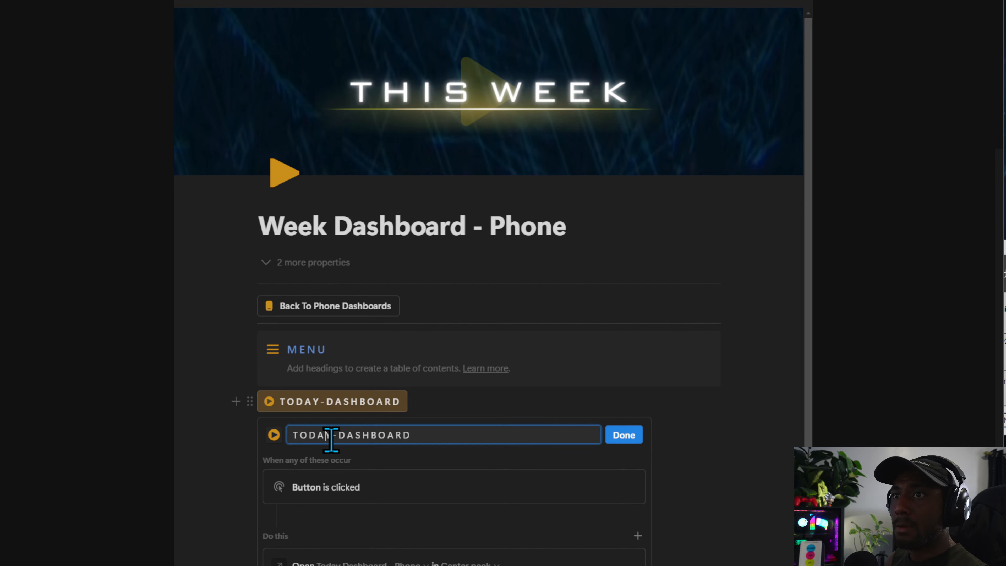
pyautogui.moveTo(331, 435); pyautogui.dragTo(289, 435)
pyautogui.write('WEEK')
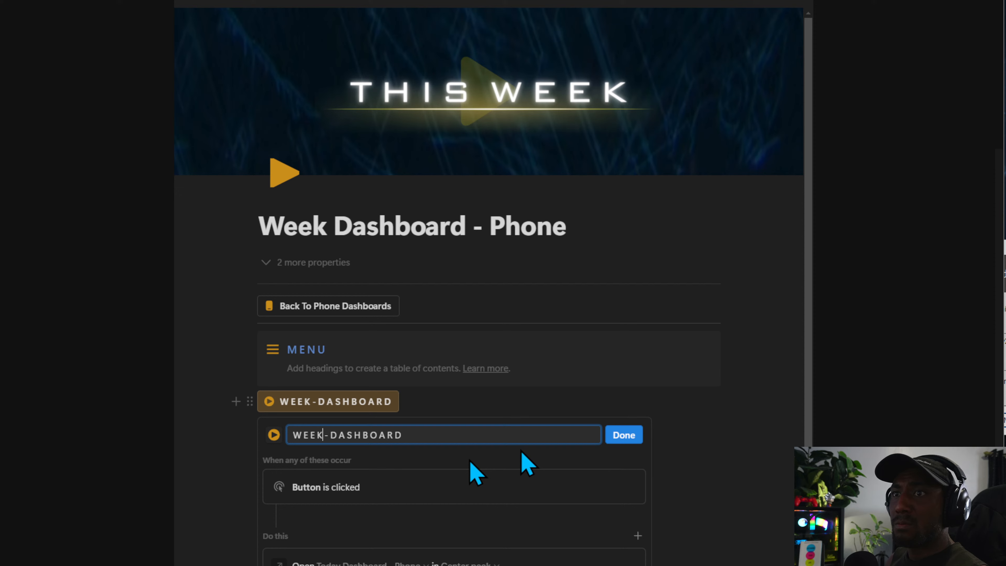
pyautogui.click(624, 435)
# Rename the TODAY'S-PROJECTS button on Week Dashboard - Phone to WEEK'S-PROJECTS.
pyautogui.click(415, 435)
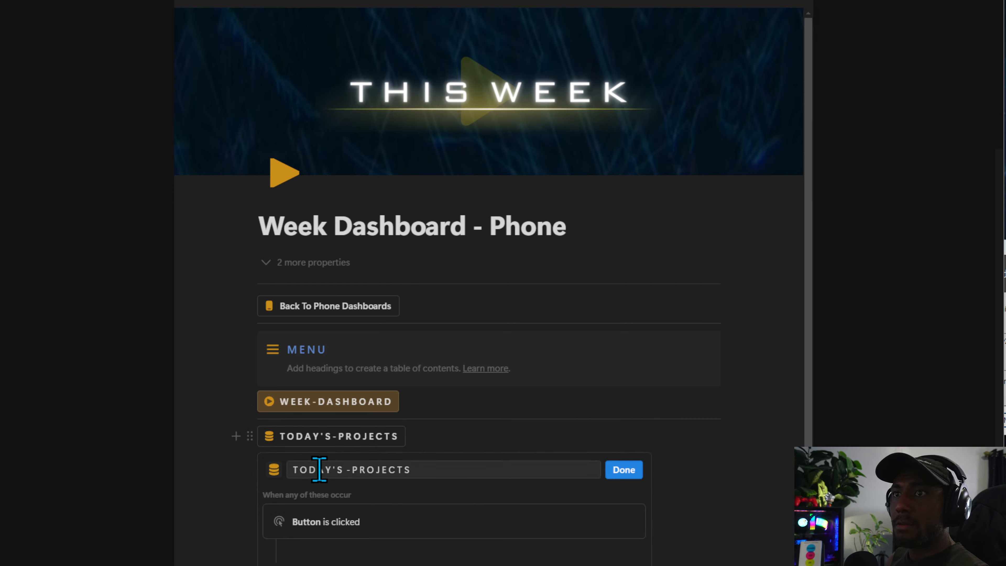
pyautogui.click(340, 471)
pyautogui.moveTo(343, 471); pyautogui.dragTo(288, 471)
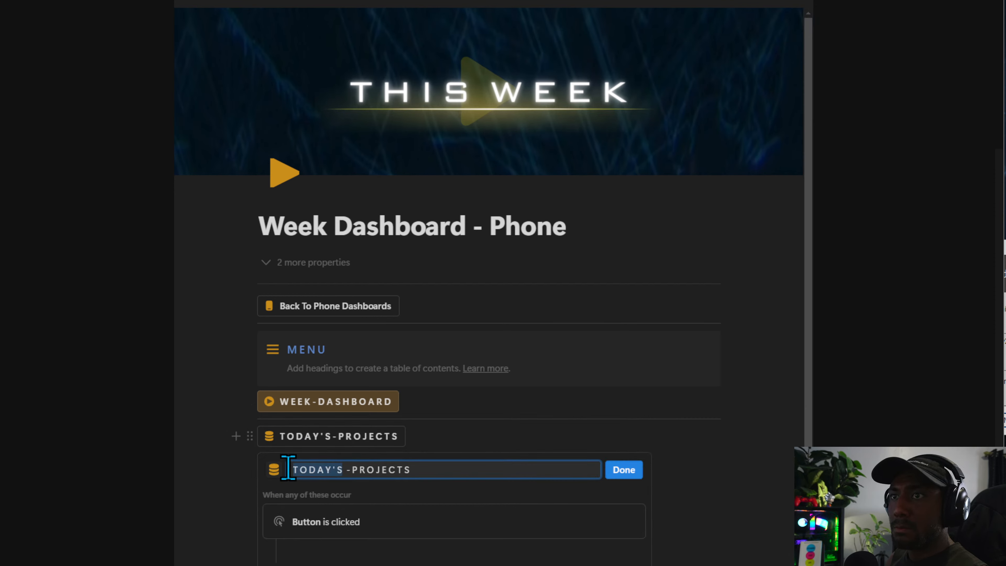
pyautogui.write('WEEK')
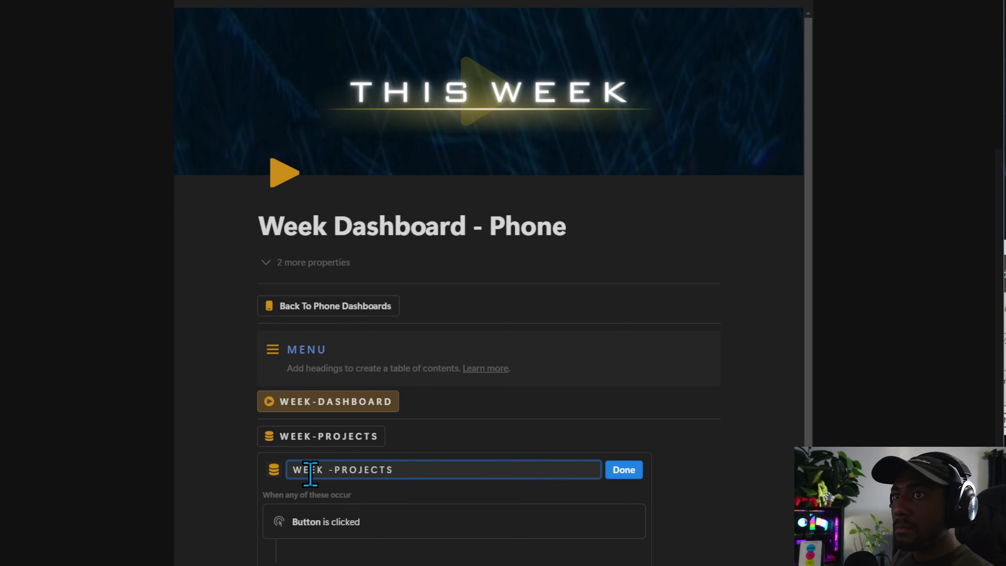
pyautogui.write("'S")
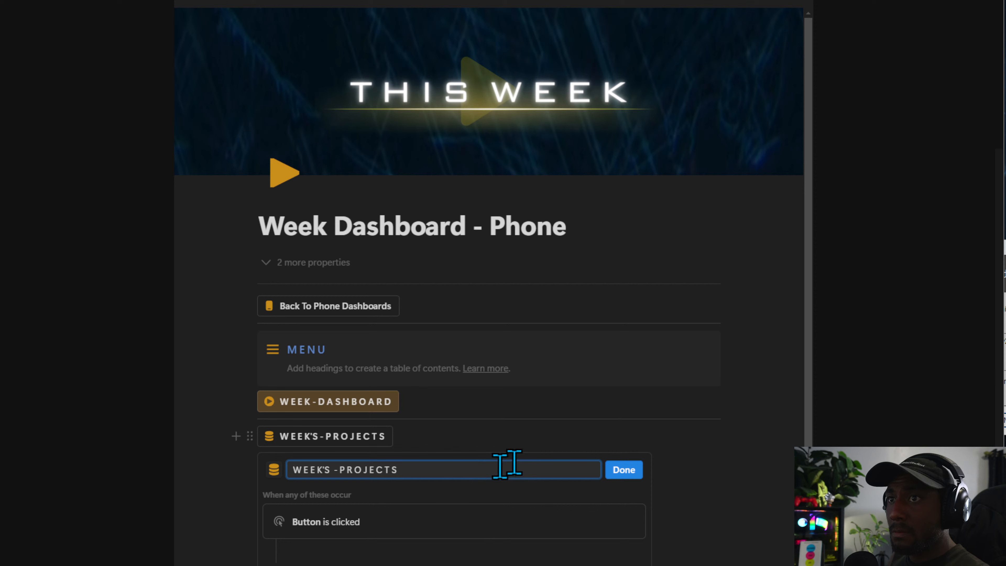
pyautogui.click(614, 472)
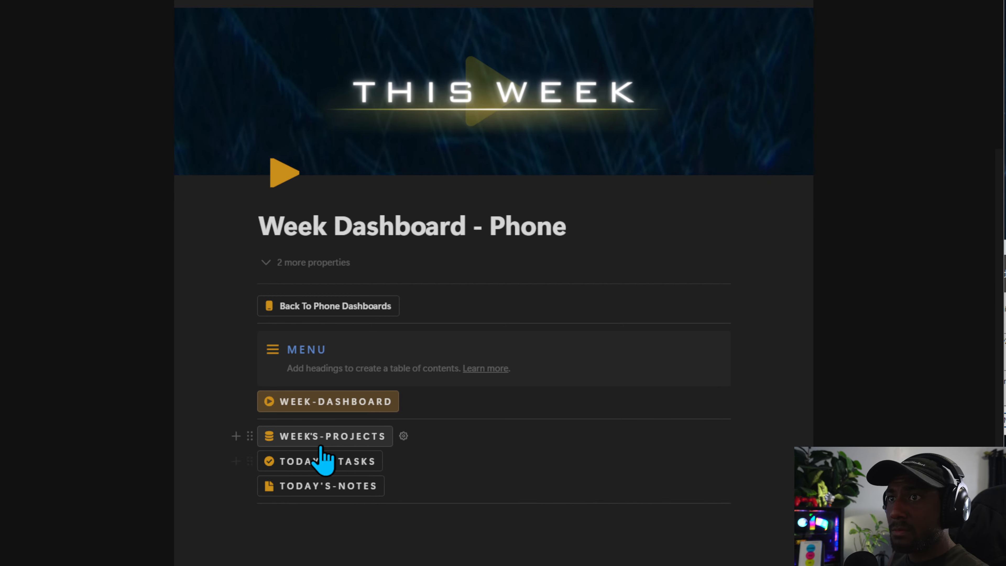
# Add the missing apostrophe to the projects button's name so it reads WEEK'S-PROJECTS, and copy its WEEK'S prefix.
pyautogui.click(404, 437)
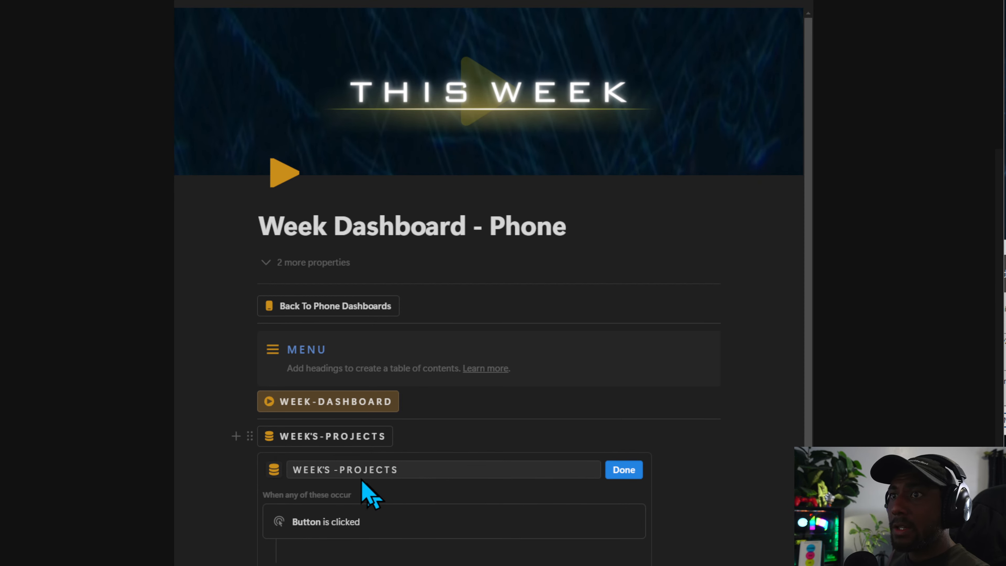
pyautogui.click(328, 470)
pyautogui.press('Left')
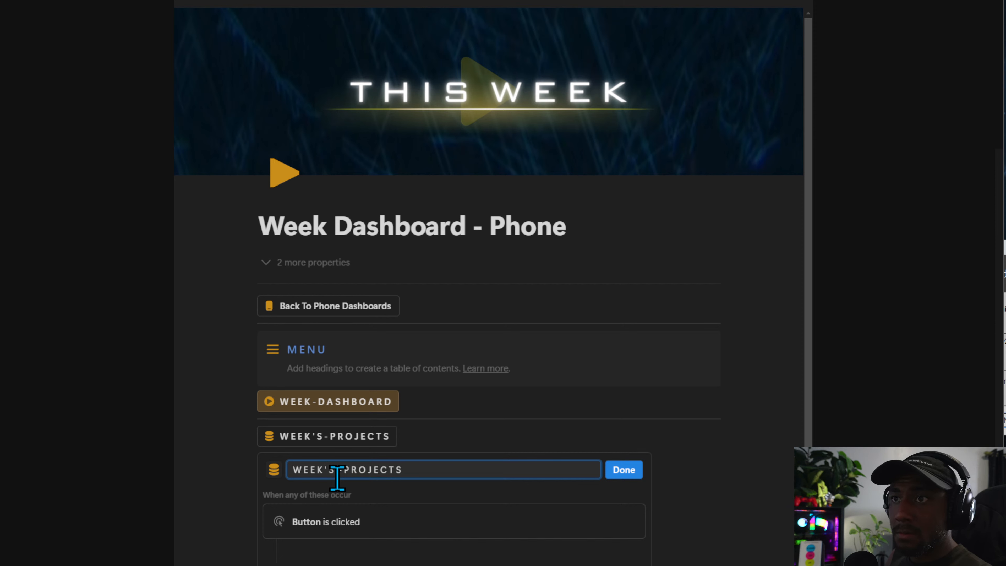
pyautogui.click(337, 479)
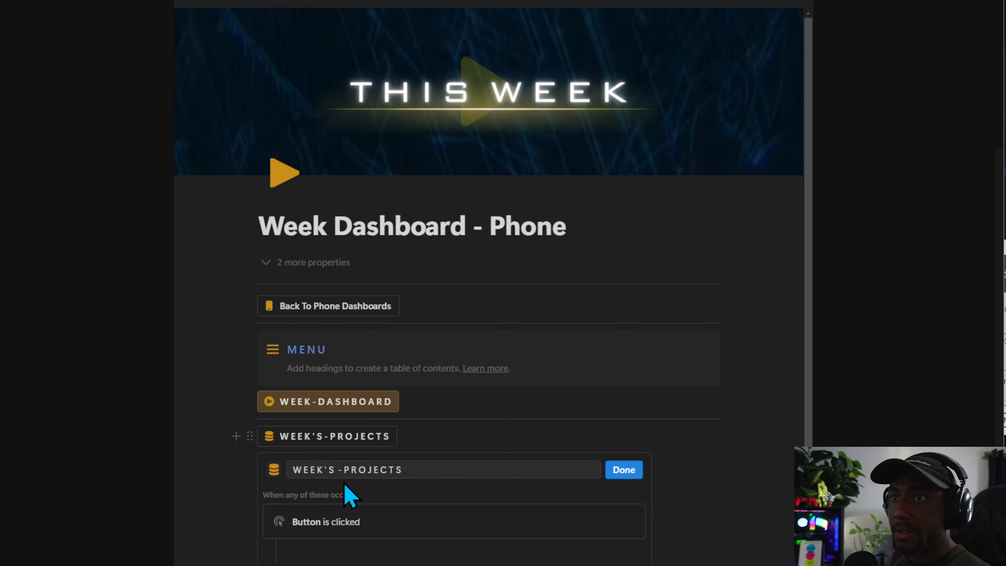
pyautogui.click(334, 471)
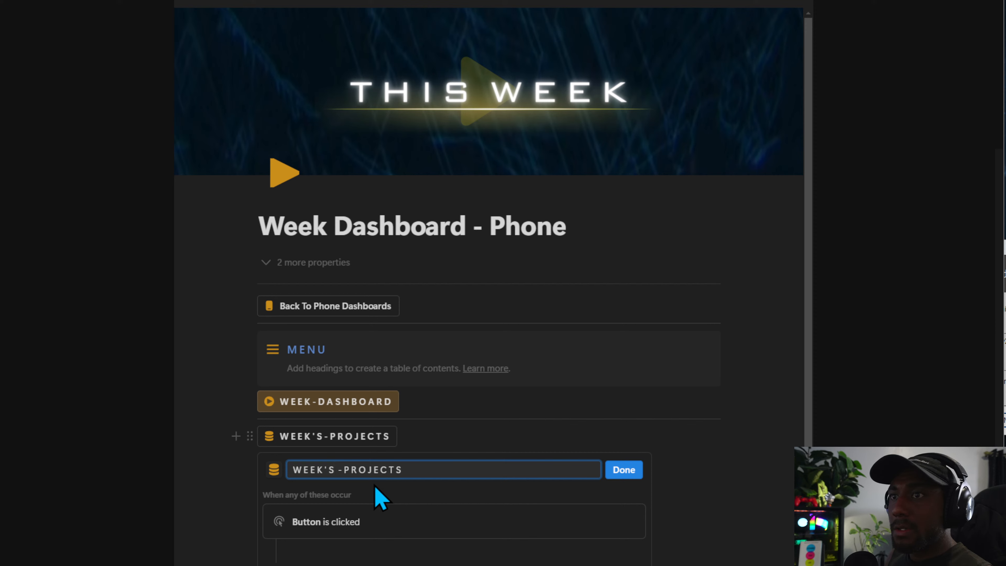
pyautogui.hotkey('shift', 'Left')
pyautogui.hotkey('shift', 'Left')
pyautogui.hotkey('shift', 'Left')
pyautogui.hotkey('shift', 'Left')
pyautogui.hotkey('shift', 'Left')
pyautogui.hotkey('shift', 'Left')
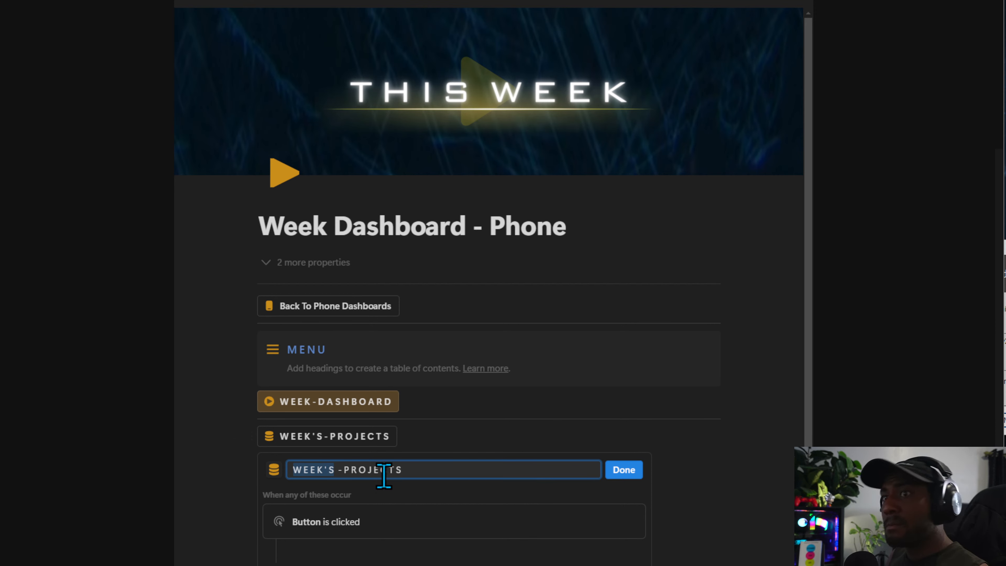
pyautogui.click(633, 471)
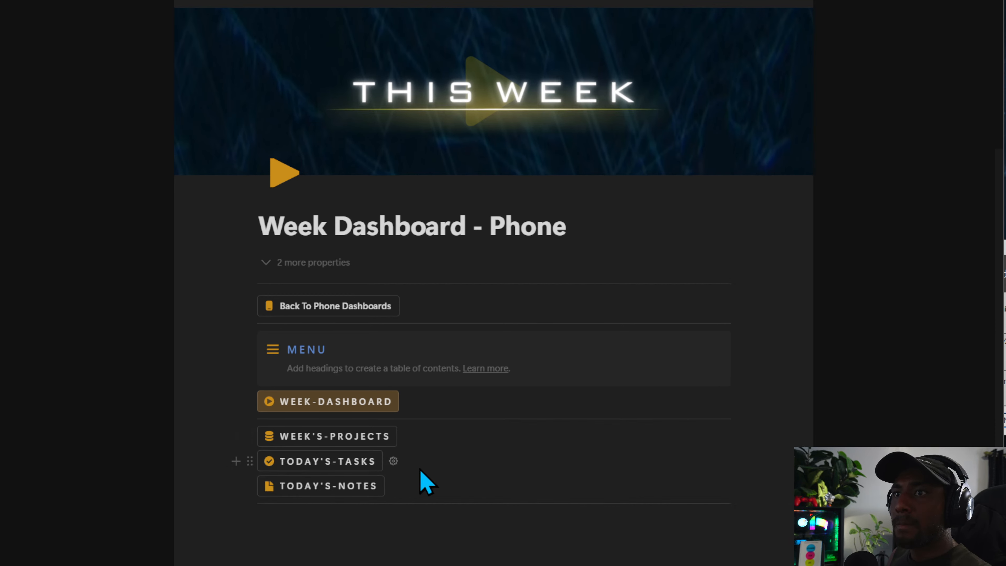
# Rename the TODAY'S-TASKS button on Week Dashboard - Phone to WEEK'S-TASKS.
pyautogui.click(394, 462)
pyautogui.moveTo(343, 494); pyautogui.dragTo(255, 486)
pyautogui.write("WEEK'S-TASKS")
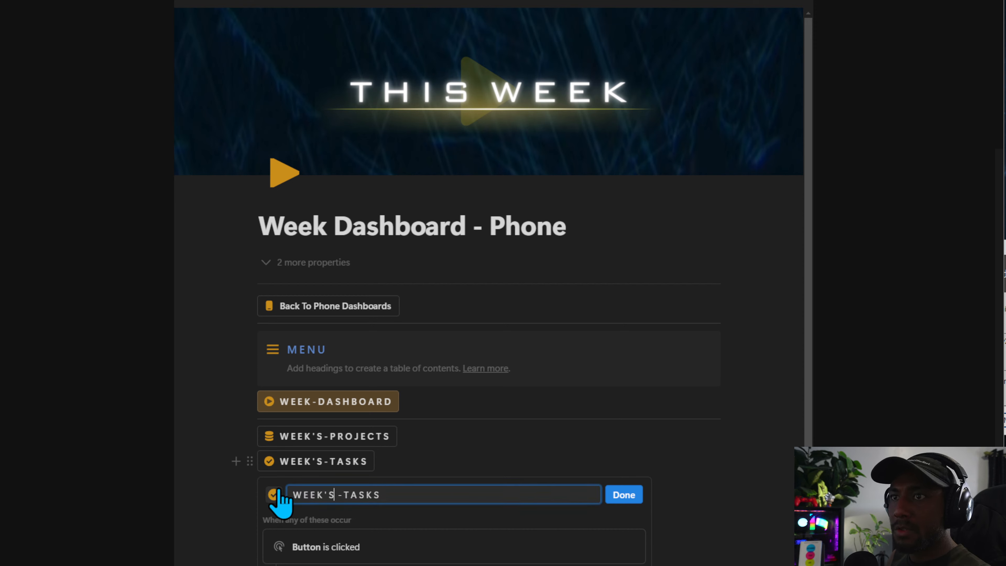
pyautogui.click(625, 494)
# Rename the TODAY'S-NOTES button on Week Dashboard - Phone to WEEK'S-NOTES.
pyautogui.click(396, 484)
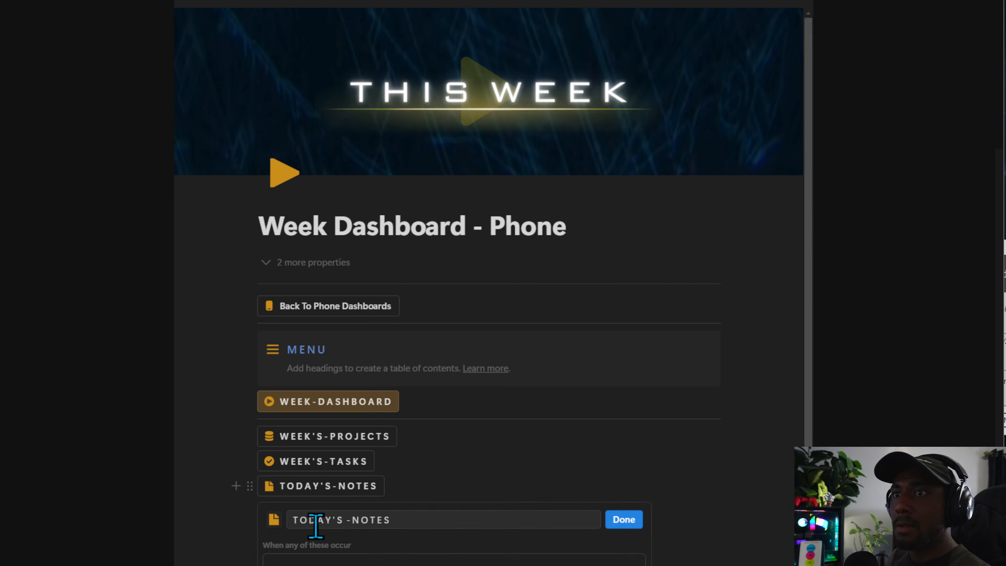
pyautogui.moveTo(337, 520); pyautogui.dragTo(299, 515)
pyautogui.write("WEEK'S")
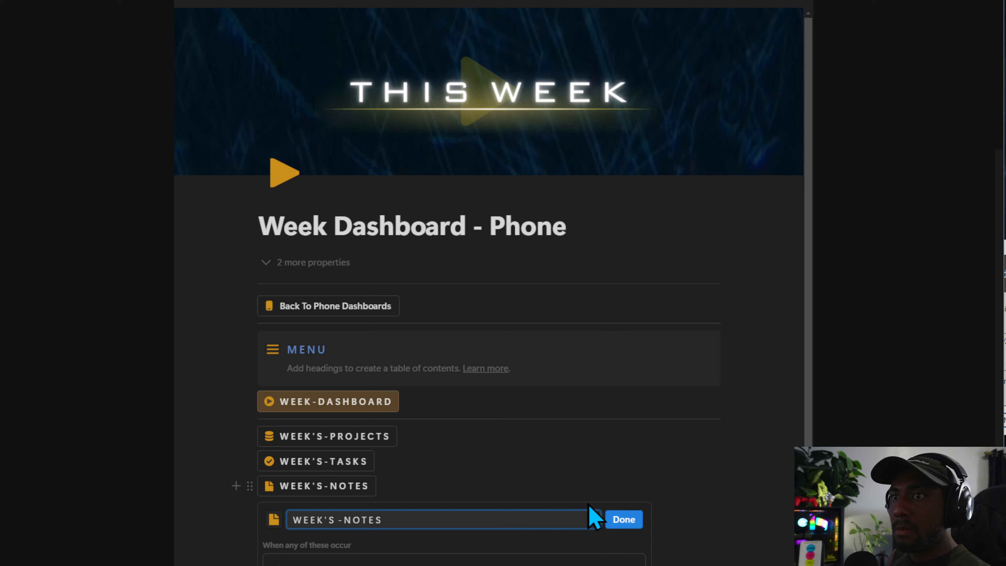
pyautogui.click(633, 522)
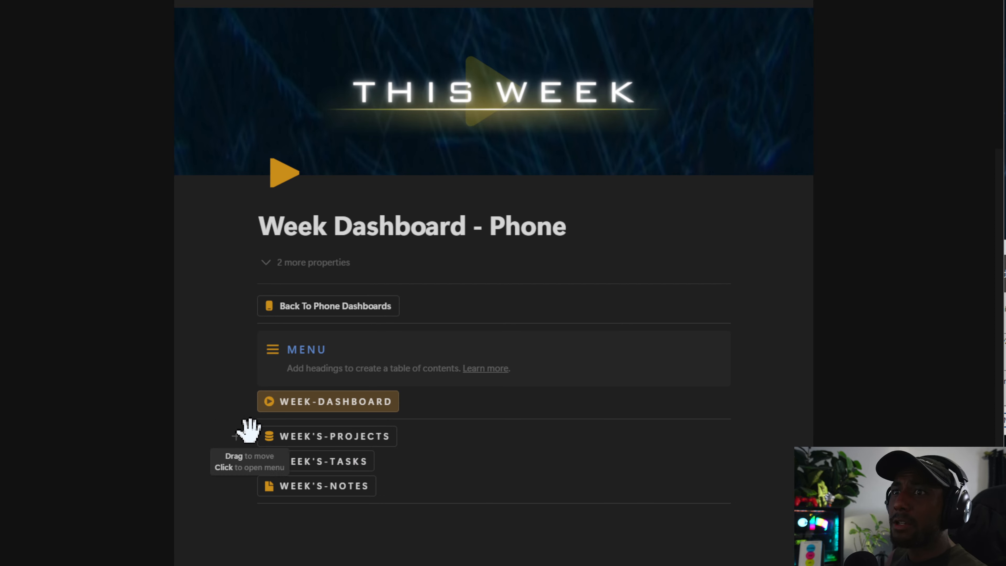
# Duplicate the WEEK'S-PROJECTS button and rename the upper copy WEEK'S-ACHIEVEMENTS.
pyautogui.moveTo(249, 430); pyautogui.dragTo(253, 426)
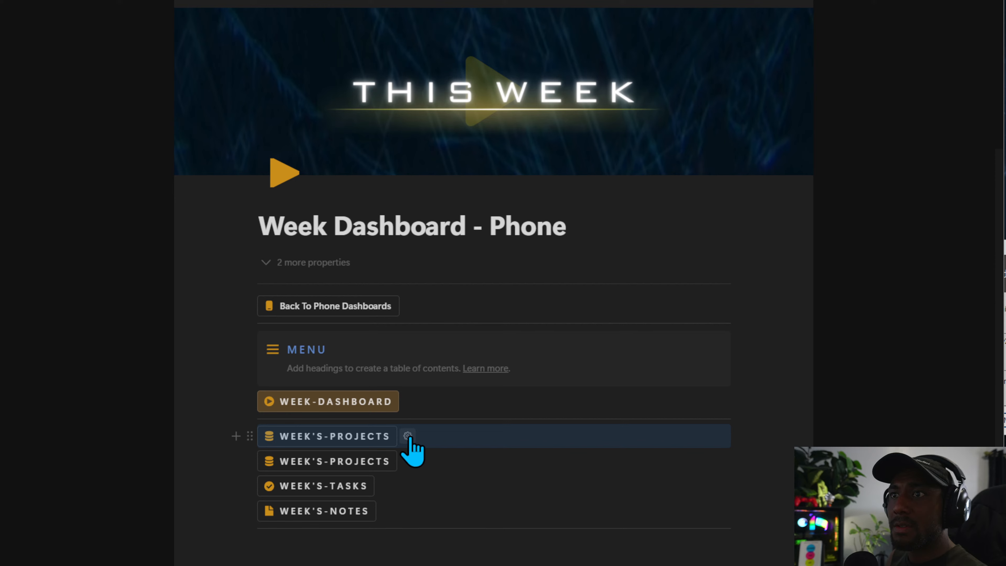
pyautogui.click(407, 437)
pyautogui.click(329, 472)
pyautogui.moveTo(423, 470); pyautogui.dragTo(344, 470)
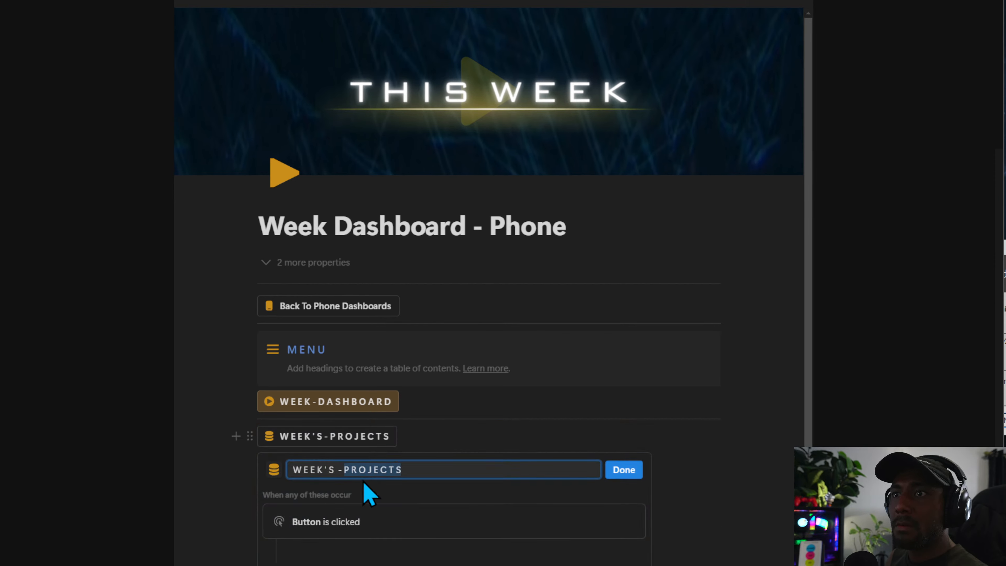
pyautogui.write('ACH')
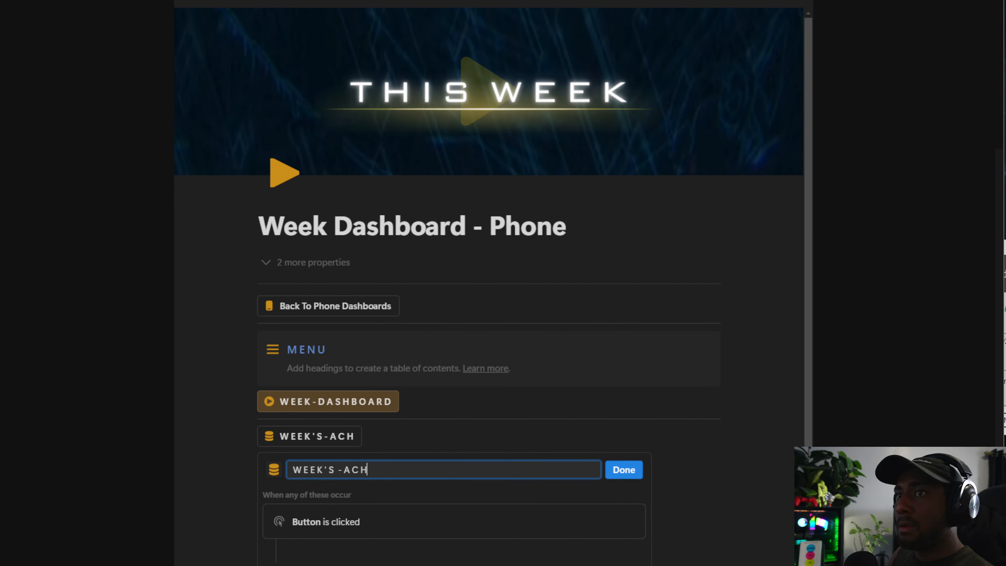
pyautogui.write('IEVEM')
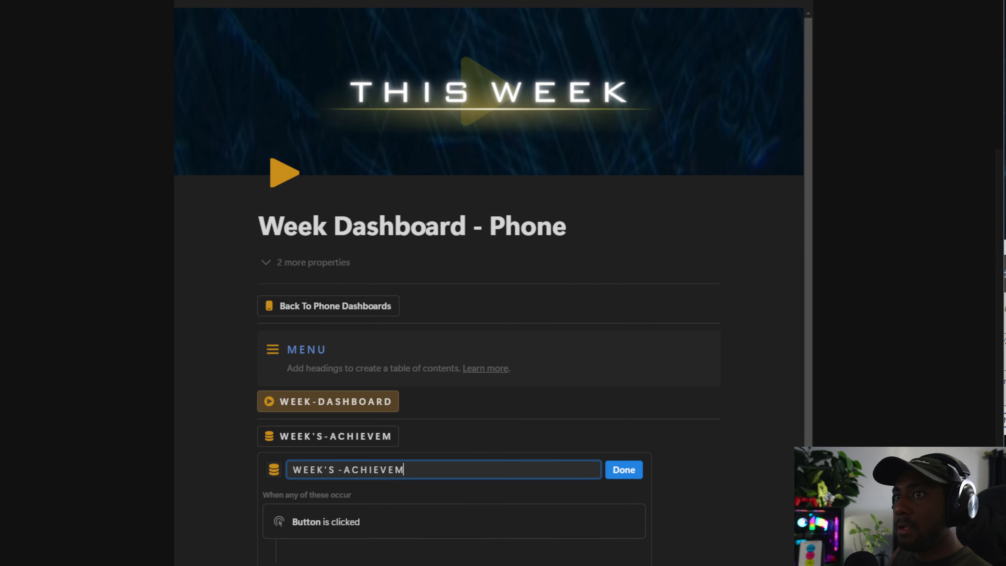
pyautogui.write('ENTS')
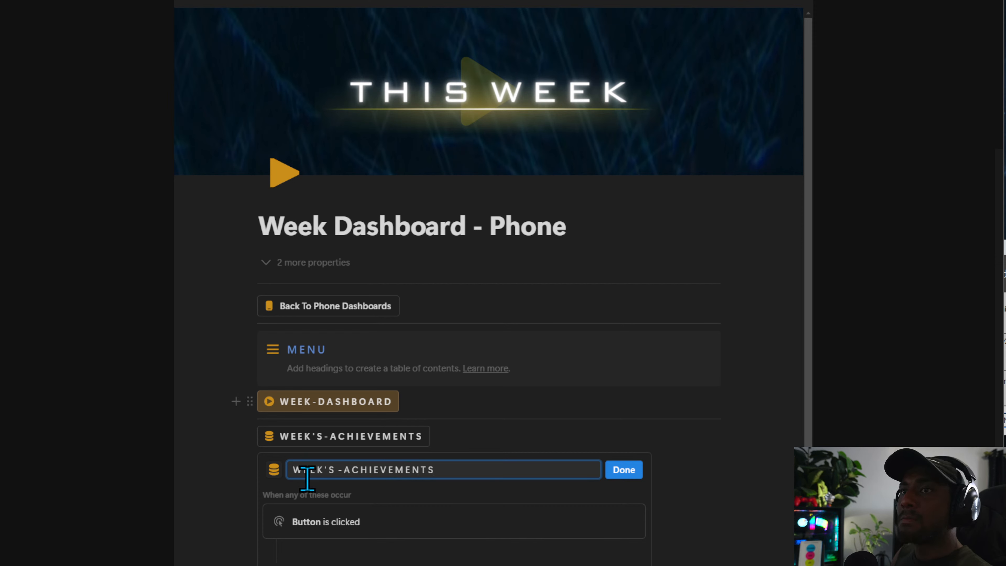
# Change the WEEK'S-ACHIEVEMENTS button's icon to the trophy and finish editing the button.
pyautogui.click(274, 471)
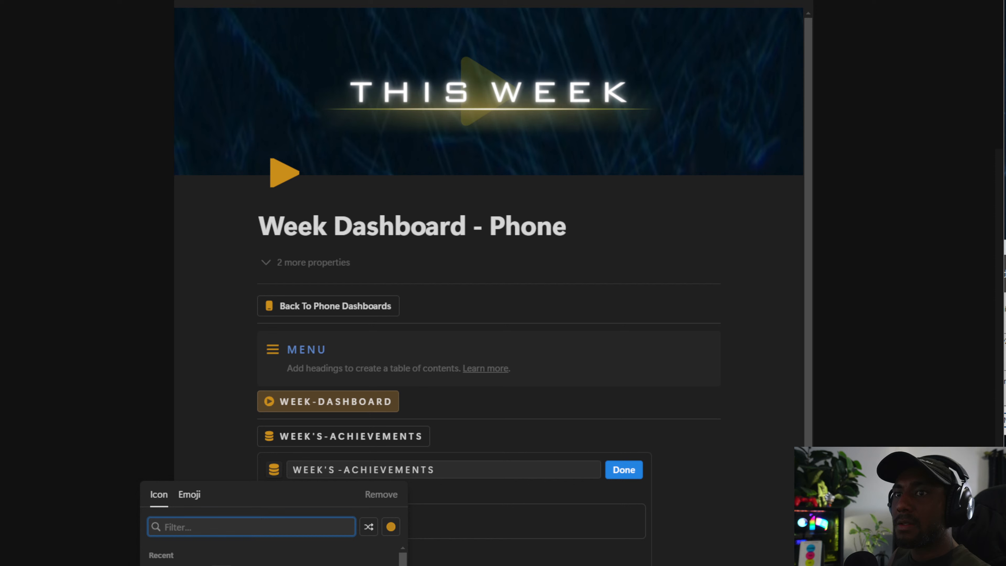
pyautogui.click(241, 565)
pyautogui.click(484, 467)
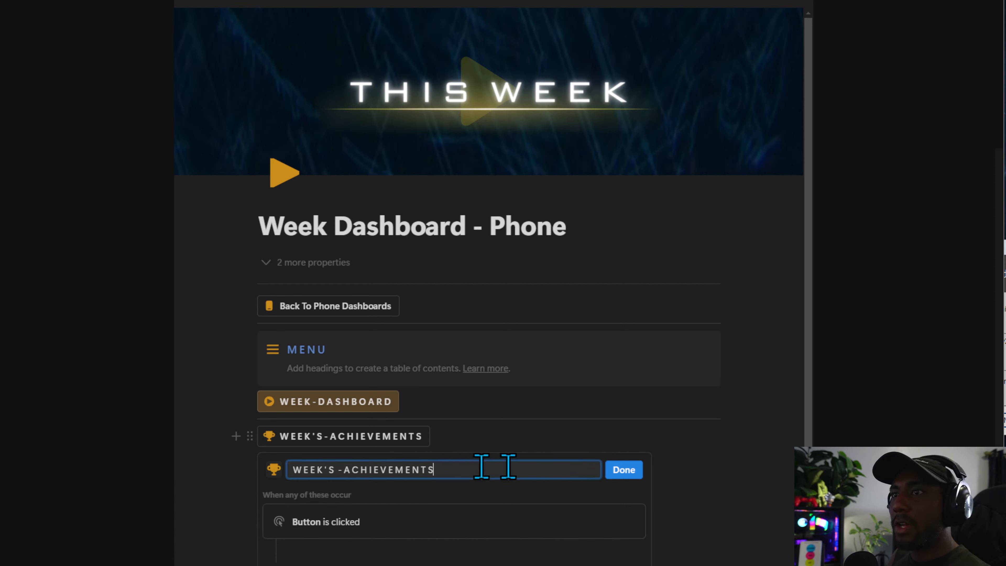
pyautogui.click(620, 471)
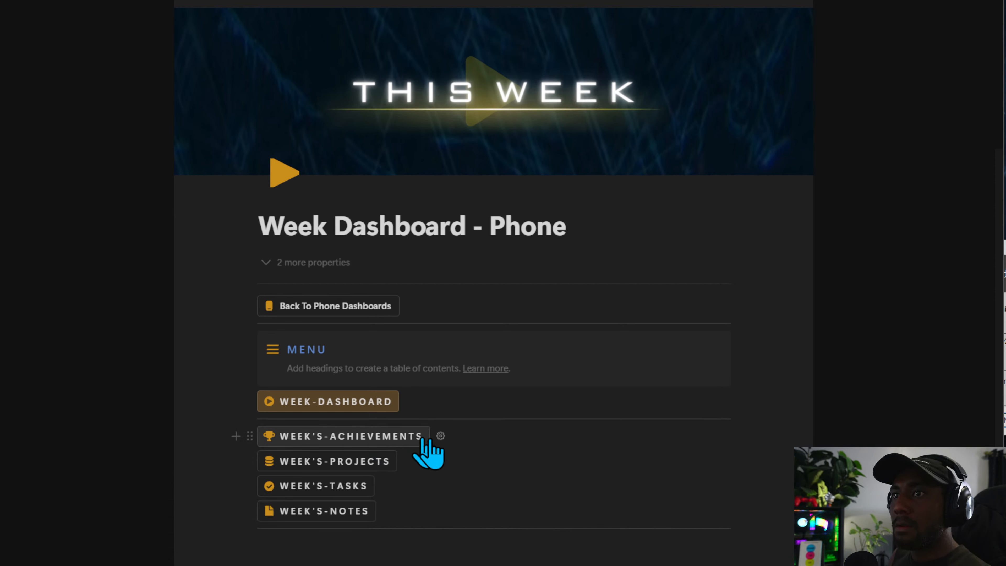
pyautogui.click(439, 437)
pyautogui.click(343, 470)
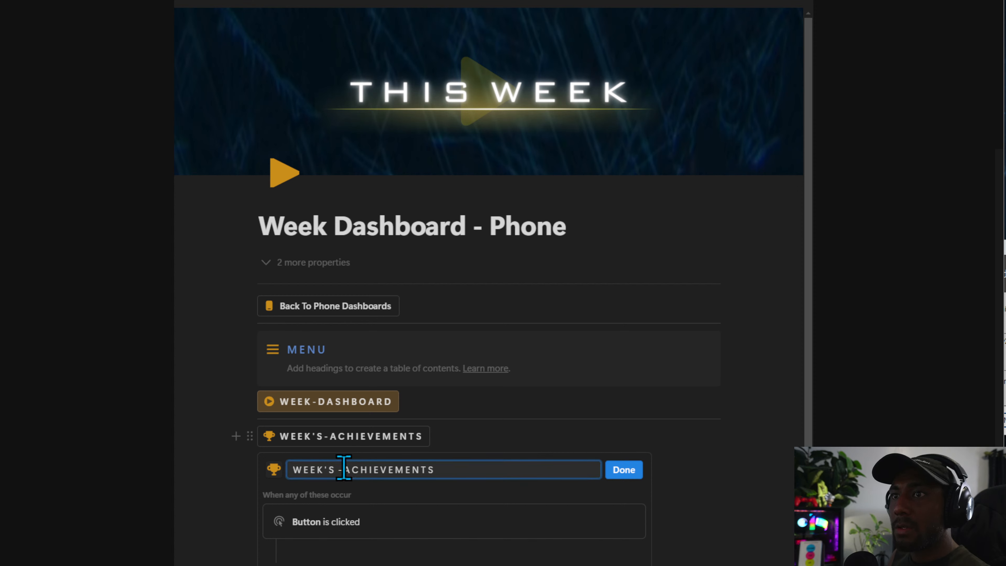
pyautogui.click(624, 471)
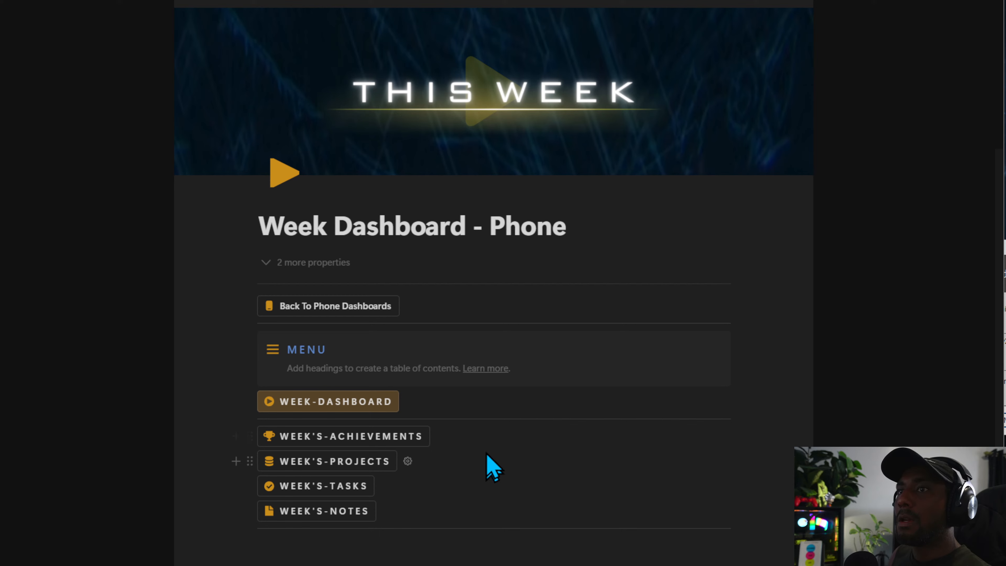
# Set the WEEK-DASHBOARD button's action to open the Week Dashboard - Phone page.
pyautogui.click(409, 401)
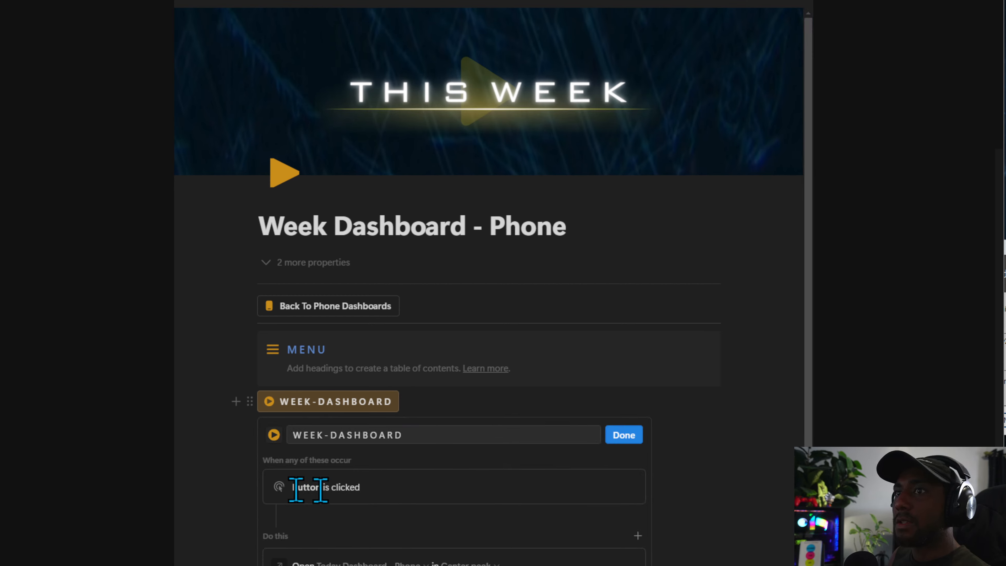
pyautogui.click(408, 562)
pyautogui.write('WE')
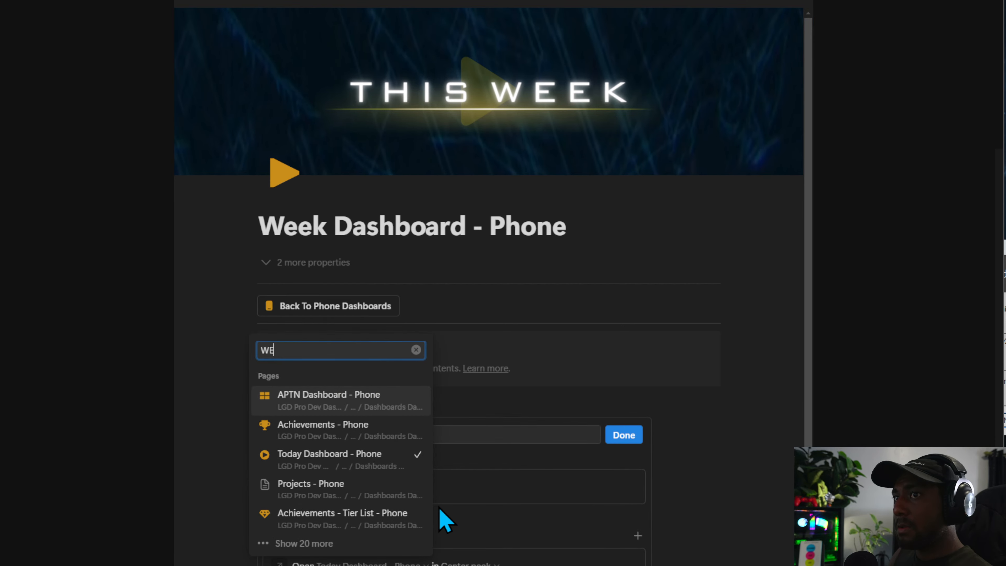
pyautogui.write('EK DASHBOARD')
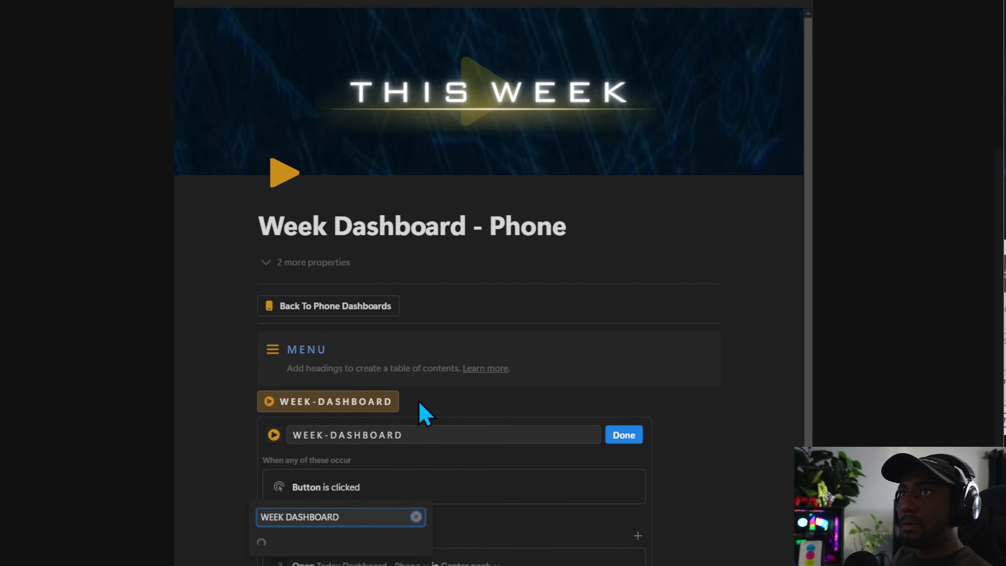
pyautogui.click(356, 36)
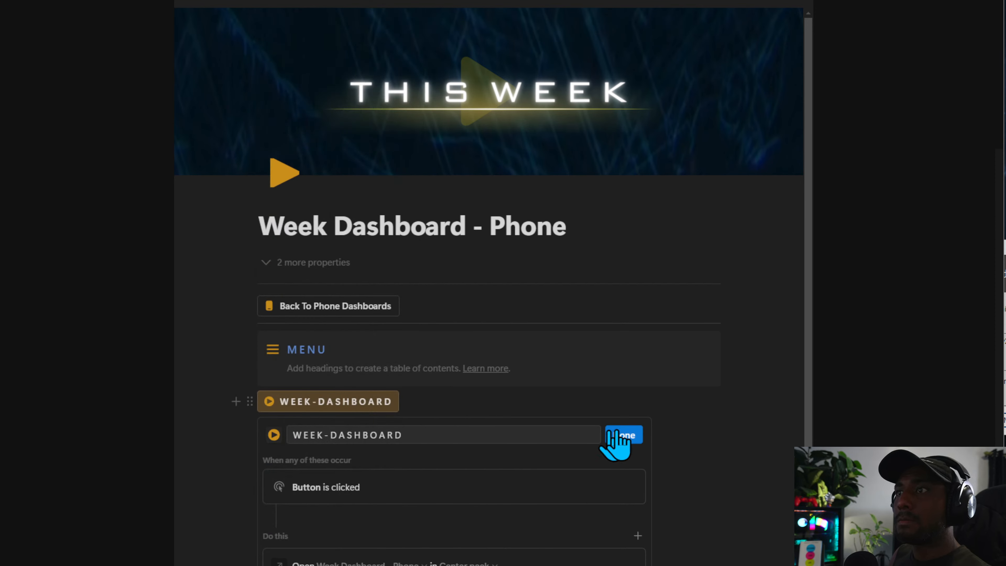
pyautogui.click(618, 436)
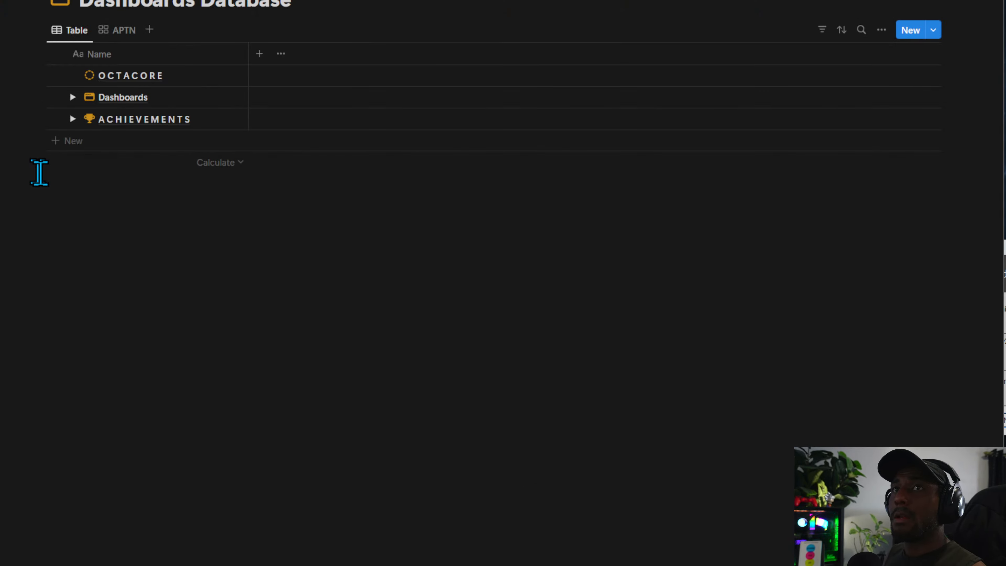
# In the Dashboards Database, expand Dashboards, Phone Dashboards, Today Dashboard - Phone and Week Dashboard - Phone, and widen the Name column.
pyautogui.click(73, 98)
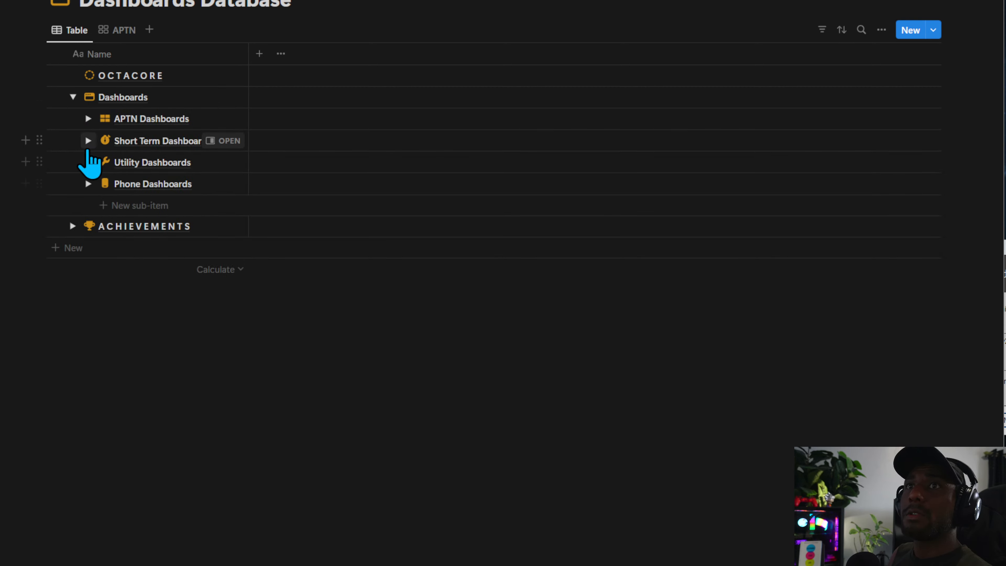
pyautogui.click(87, 184)
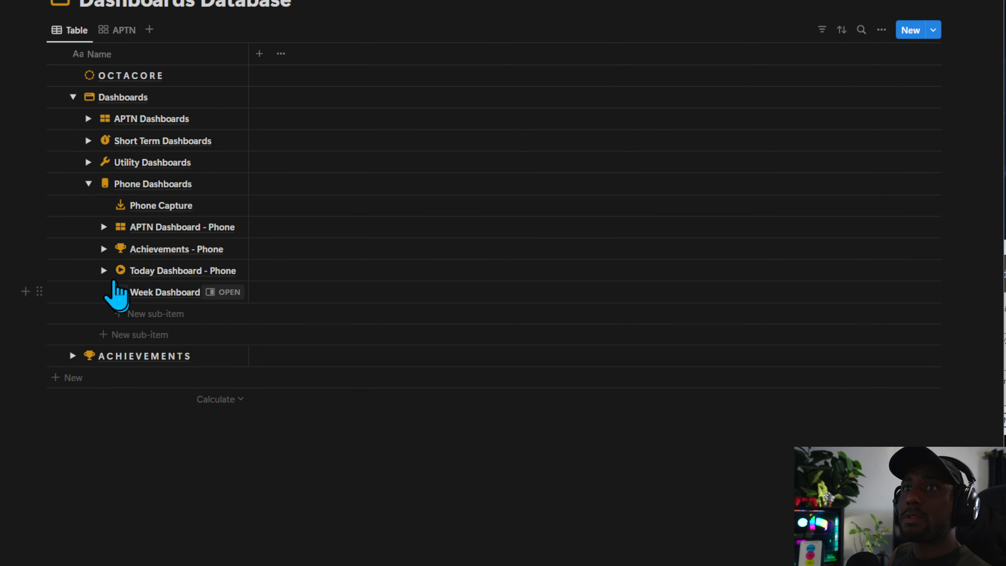
pyautogui.click(104, 291)
pyautogui.click(103, 271)
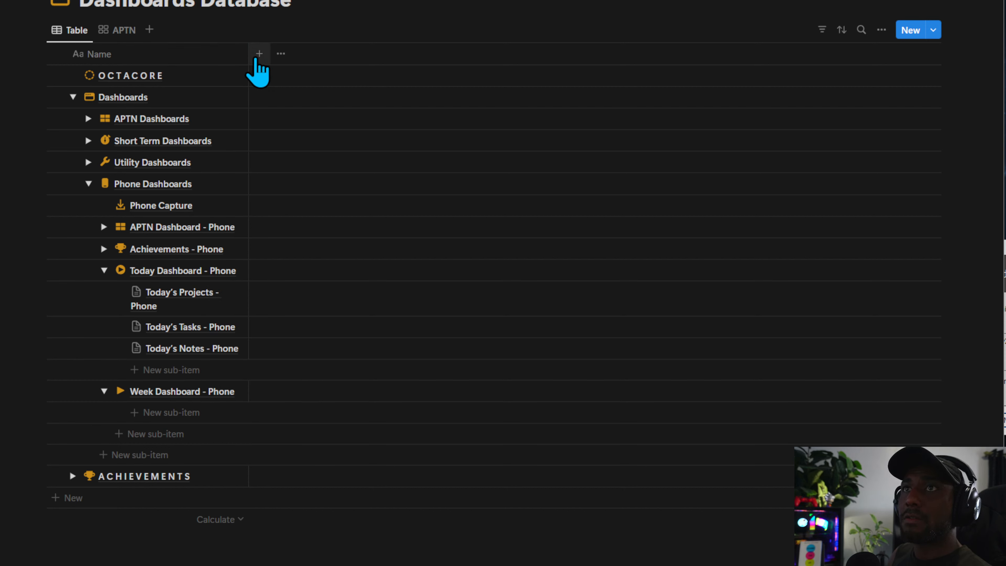
pyautogui.moveTo(249, 54); pyautogui.dragTo(360, 79)
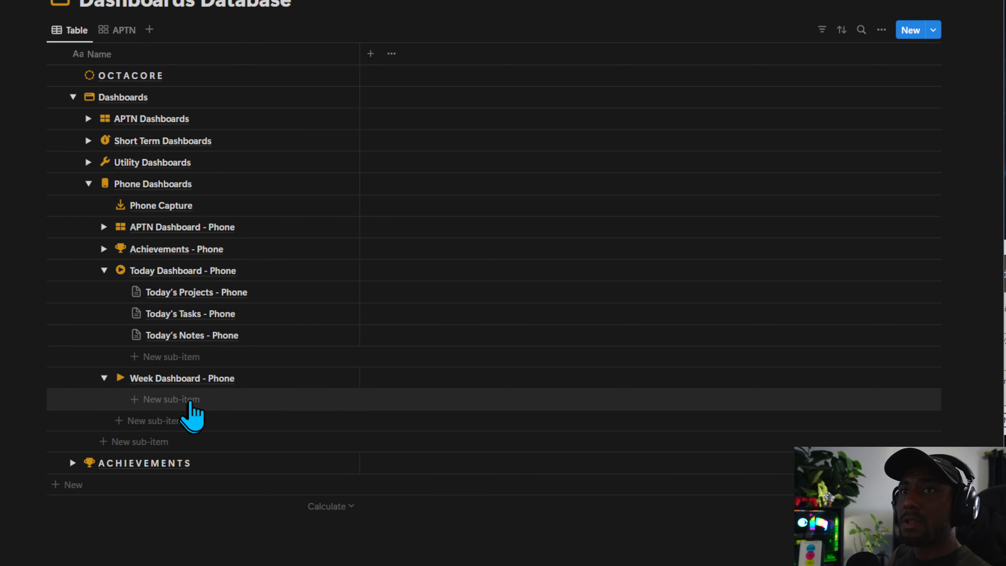
# Add a sub-item named This Week's Achievements - Phone under Week Dashboard - Phone.
pyautogui.rightClick(186, 385)
pyautogui.click(186, 399)
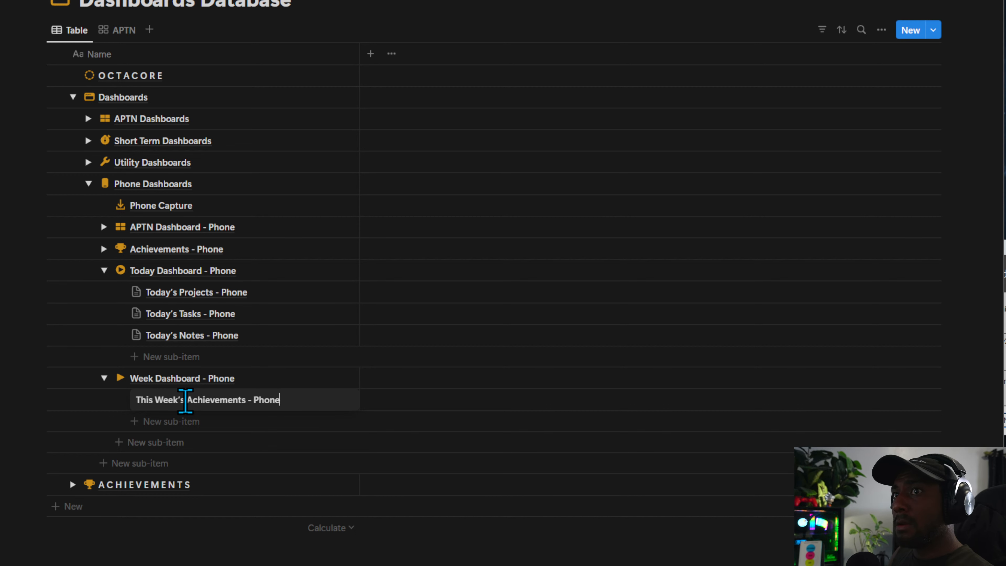
pyautogui.hotkey('ctrl', 'a')
# Add sub-items This Week's Projects- Phone, This Week's Tasks - Phone and This Week's Notes- Phone under Week Dashboard - Phone.
pyautogui.click(190, 422)
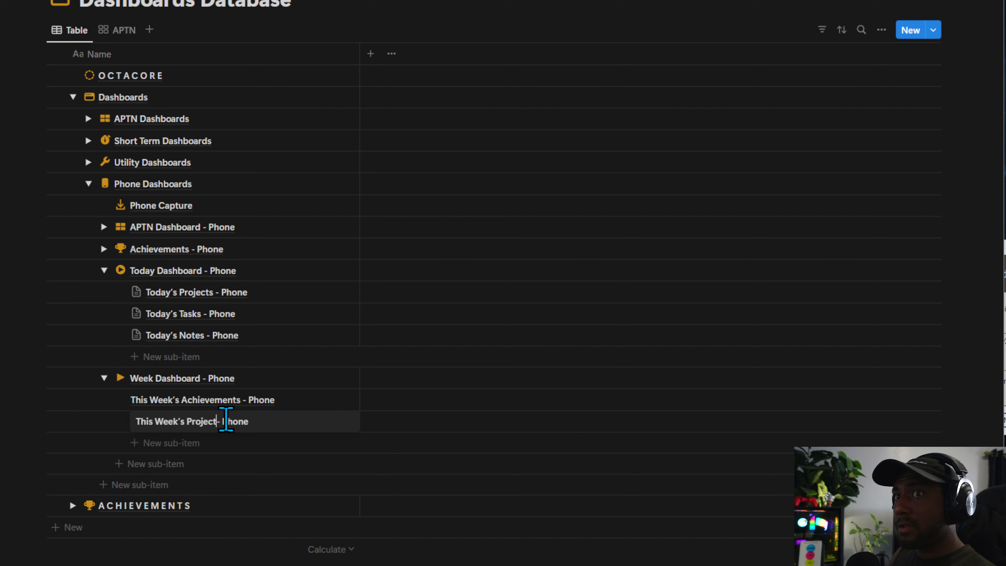
pyautogui.click(160, 443)
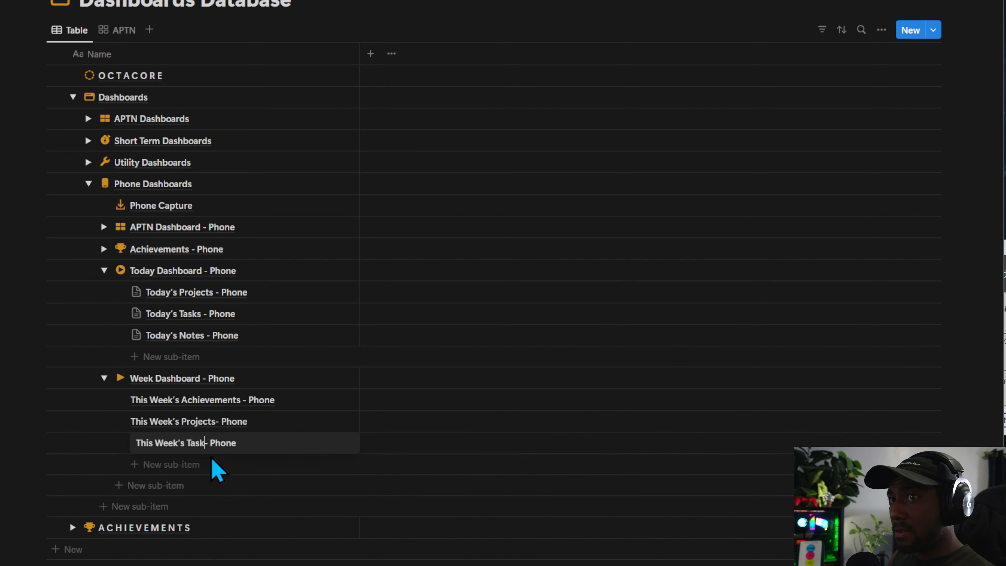
pyautogui.click(228, 464)
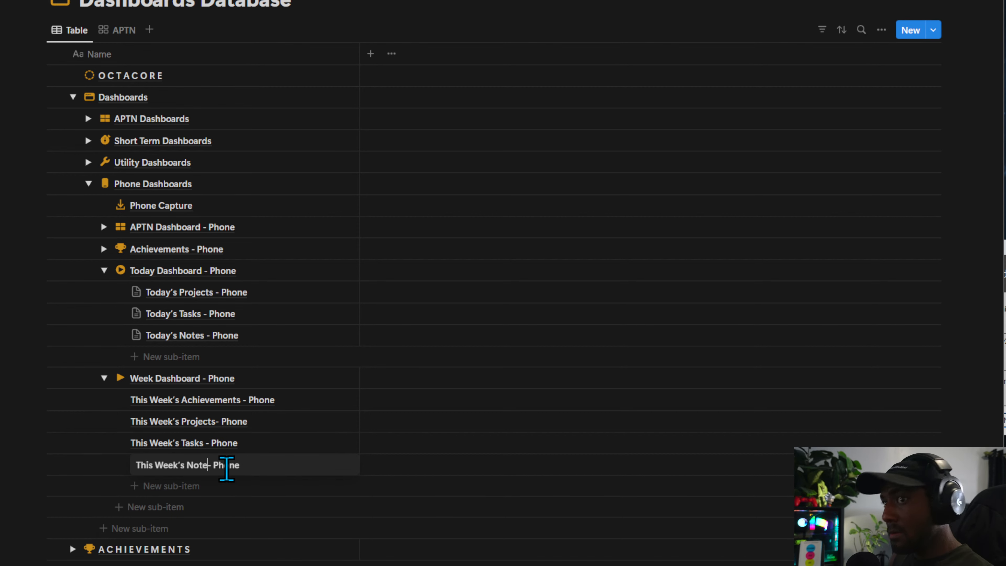
pyautogui.write('s')
pyautogui.press('Escape')
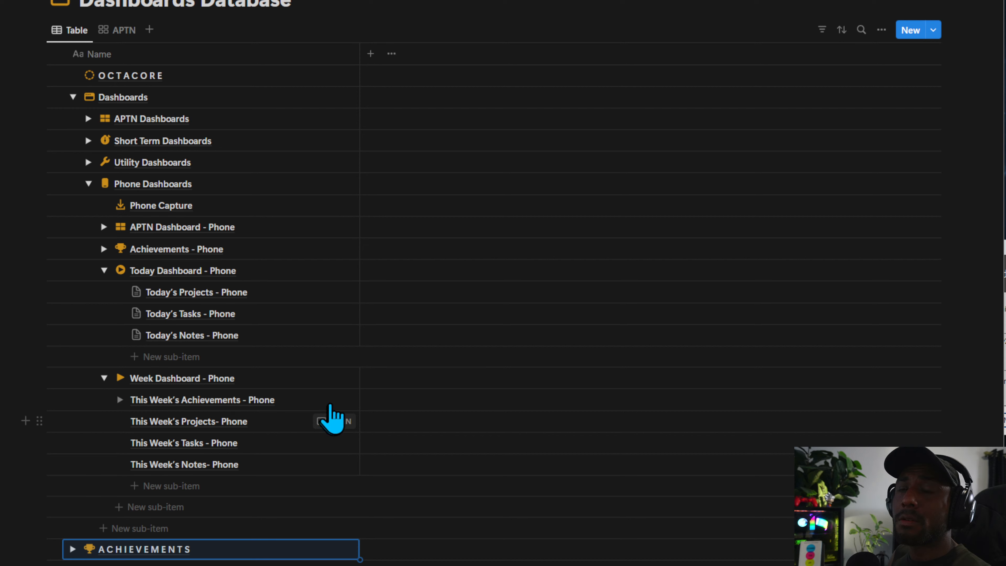
# Give Today's Projects - Phone, Today's Tasks - Phone and Today's Notes - Phone the orange circled play icon.
pyautogui.click(136, 313)
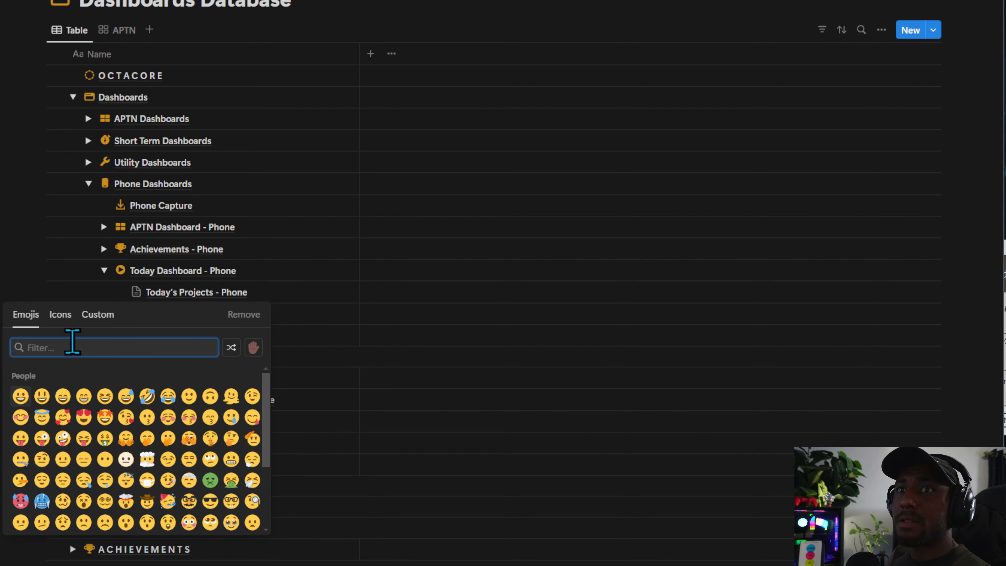
pyautogui.click(61, 314)
pyautogui.click(63, 396)
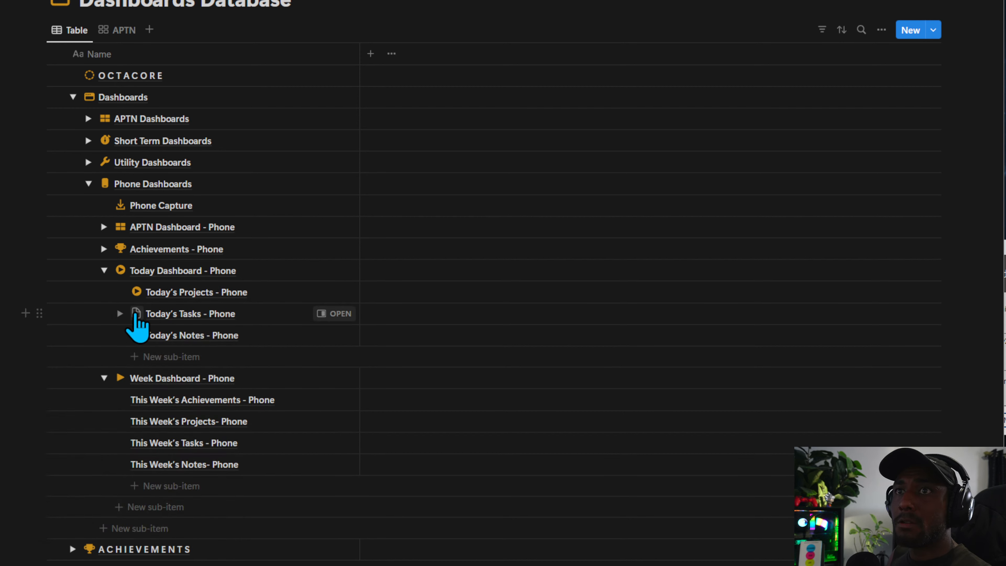
pyautogui.click(136, 313)
pyautogui.click(60, 337)
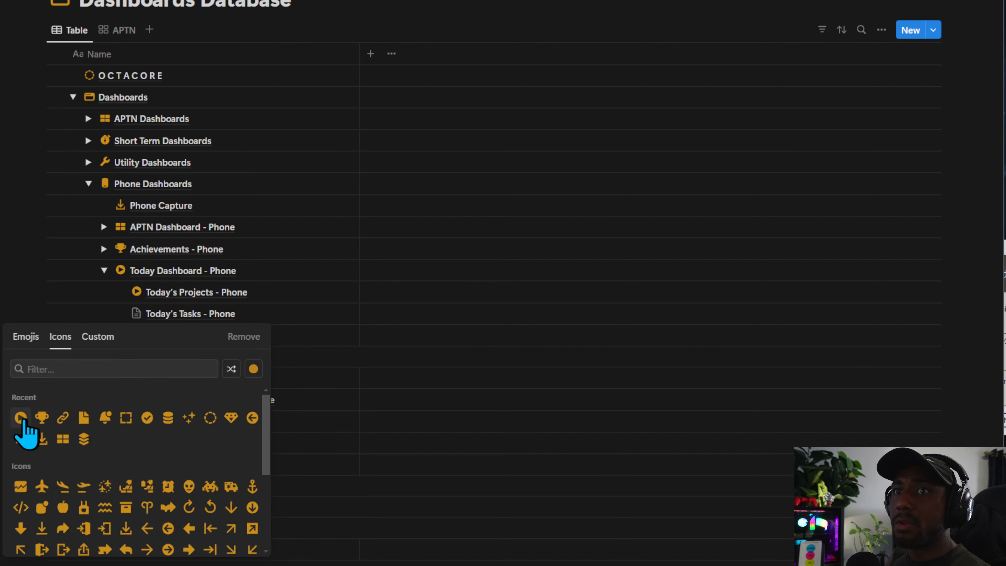
pyautogui.click(20, 417)
pyautogui.click(136, 335)
pyautogui.click(60, 358)
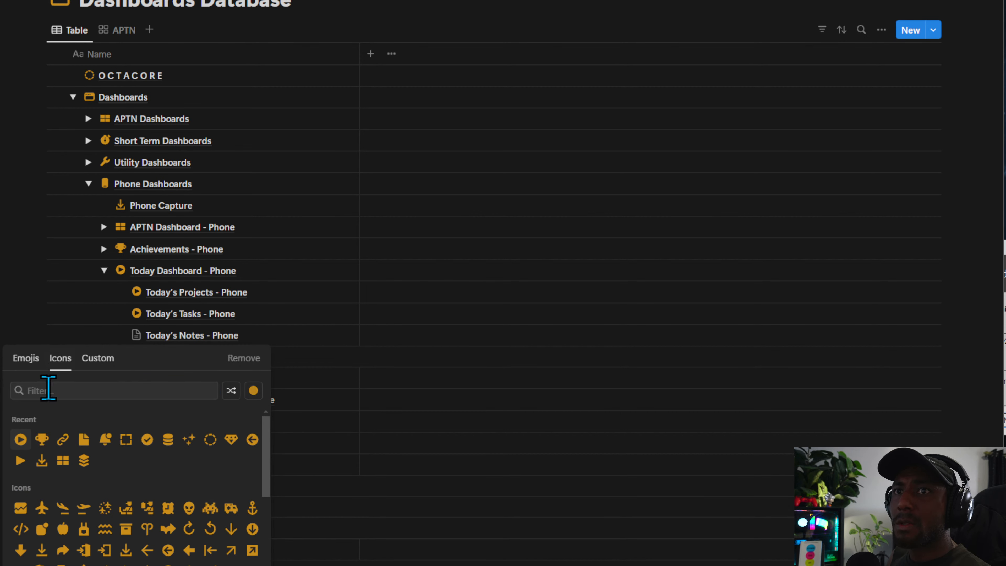
pyautogui.click(20, 438)
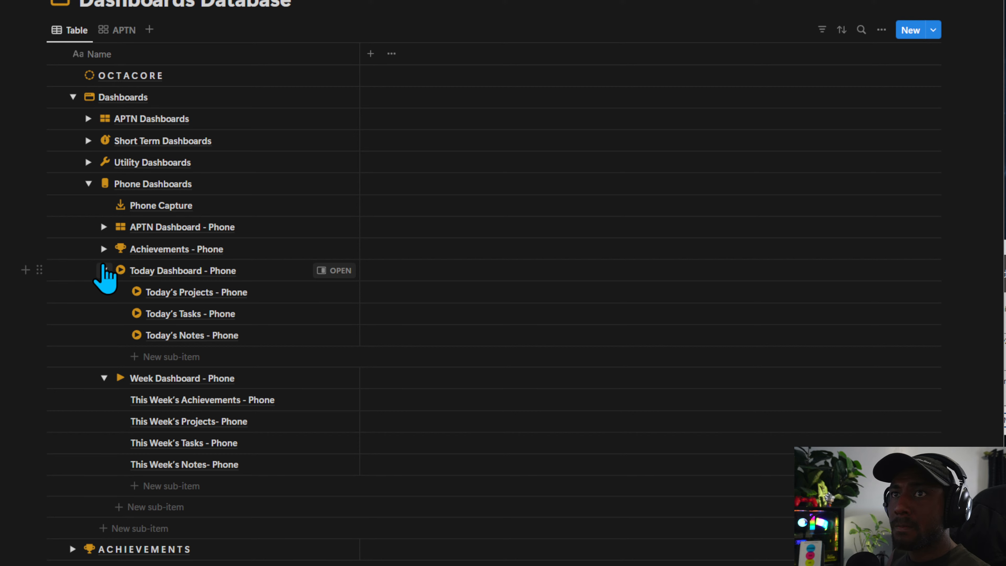
# Expand Achievements - Phone and APTN Dashboard - Phone, then give Areas - Phone the stacked layers icon and Projects - Phone the database icon.
pyautogui.click(104, 249)
pyautogui.click(104, 227)
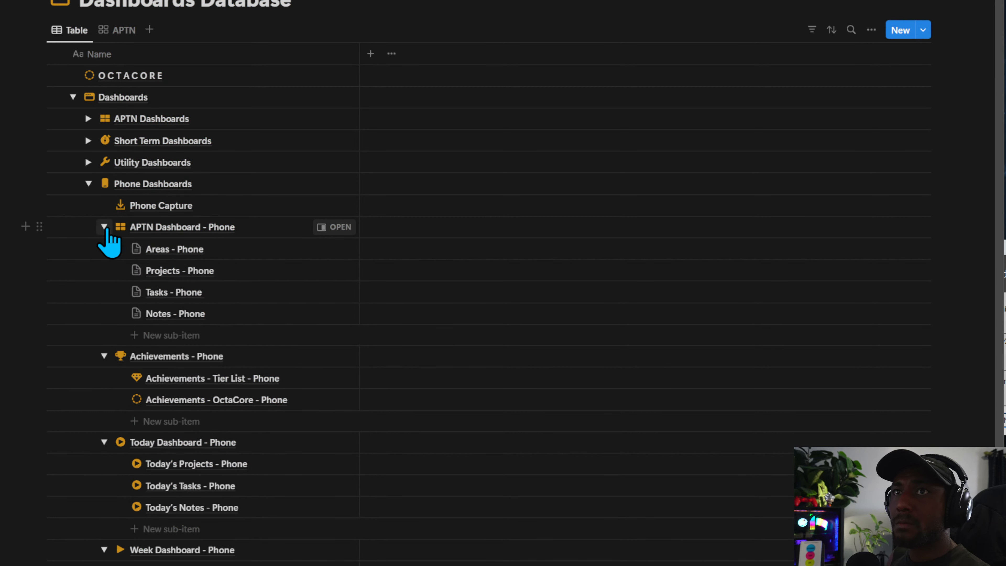
pyautogui.click(136, 251)
pyautogui.write('sta')
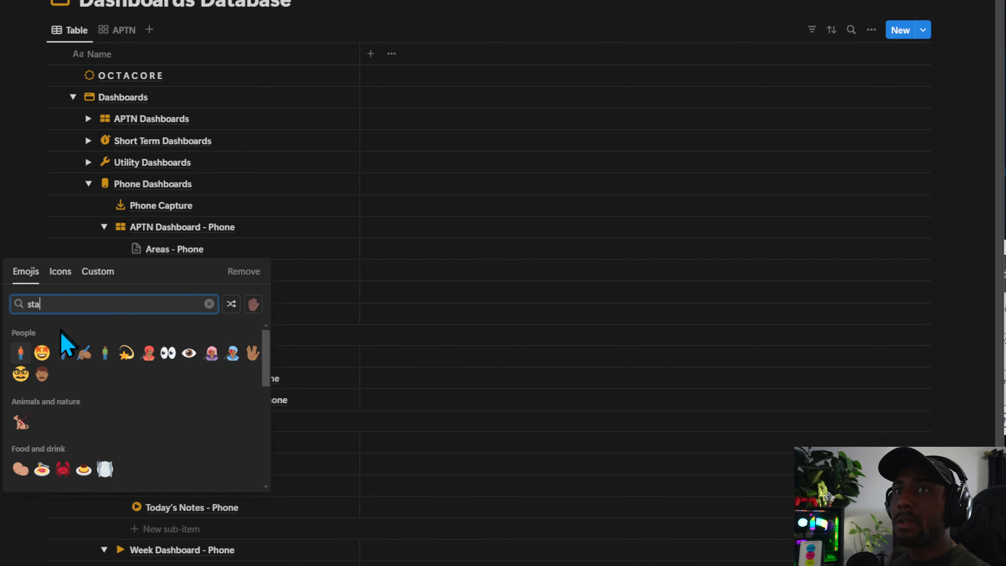
pyautogui.click(63, 272)
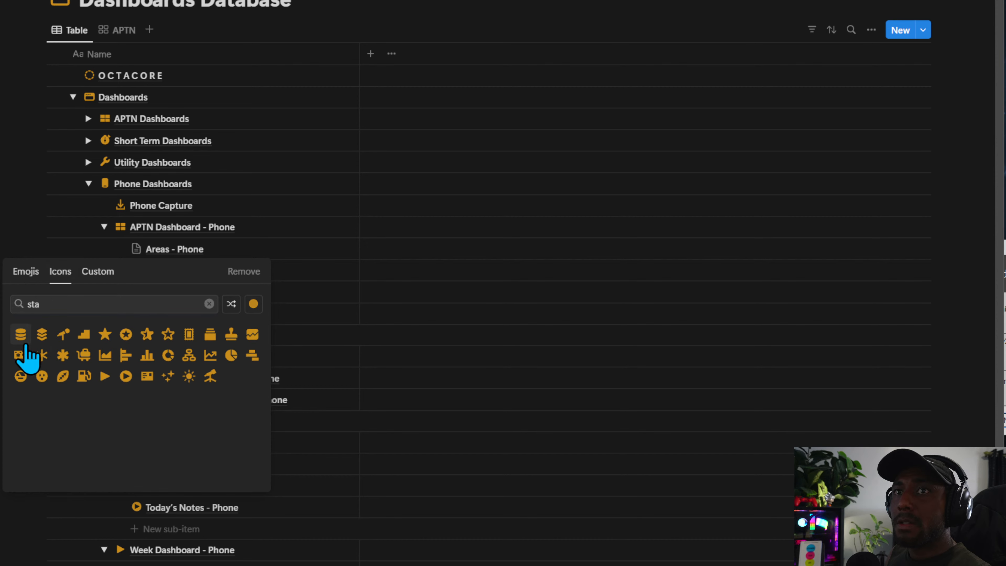
pyautogui.click(74, 342)
pyautogui.click(136, 271)
pyautogui.click(60, 292)
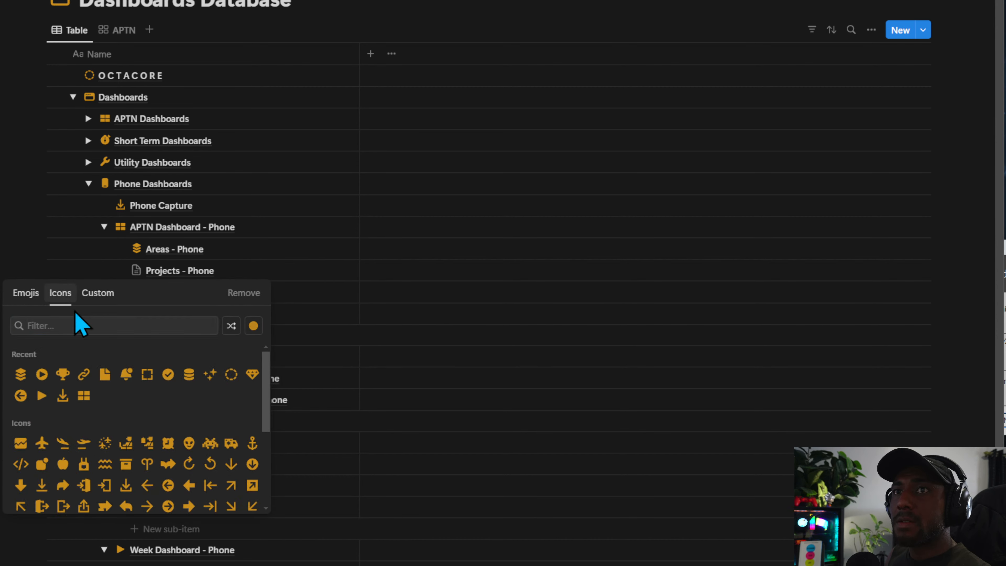
pyautogui.click(187, 375)
# Give Tasks - Phone the circled checkmark icon and Notes - Phone the document icon, and collapse APTN Dashboard - Phone.
pyautogui.click(137, 292)
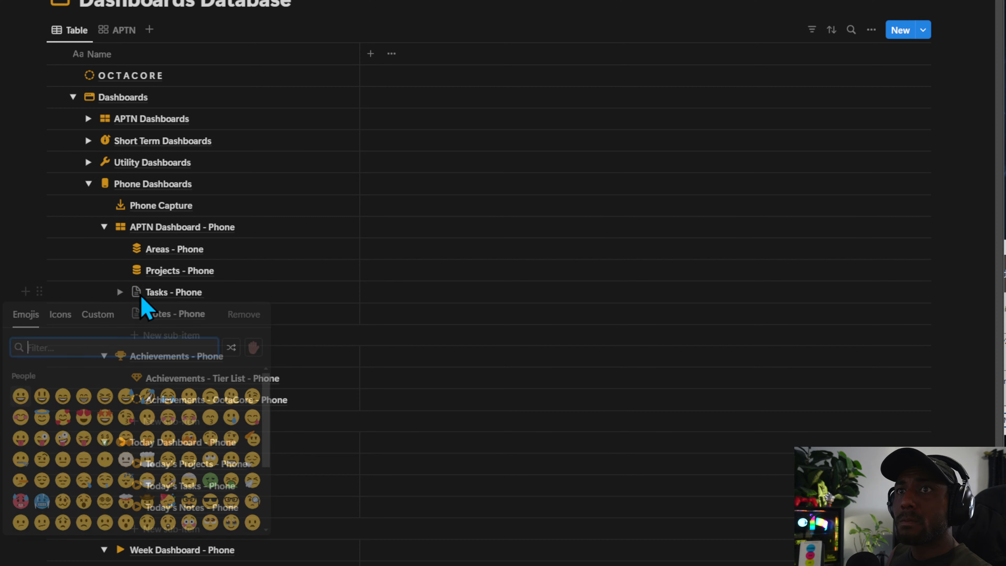
pyautogui.click(60, 315)
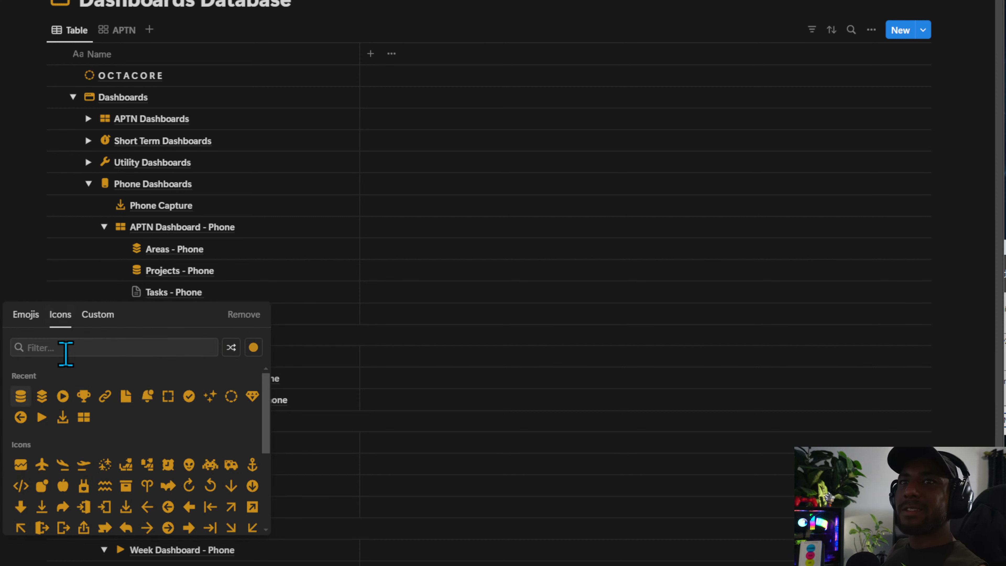
pyautogui.click(193, 395)
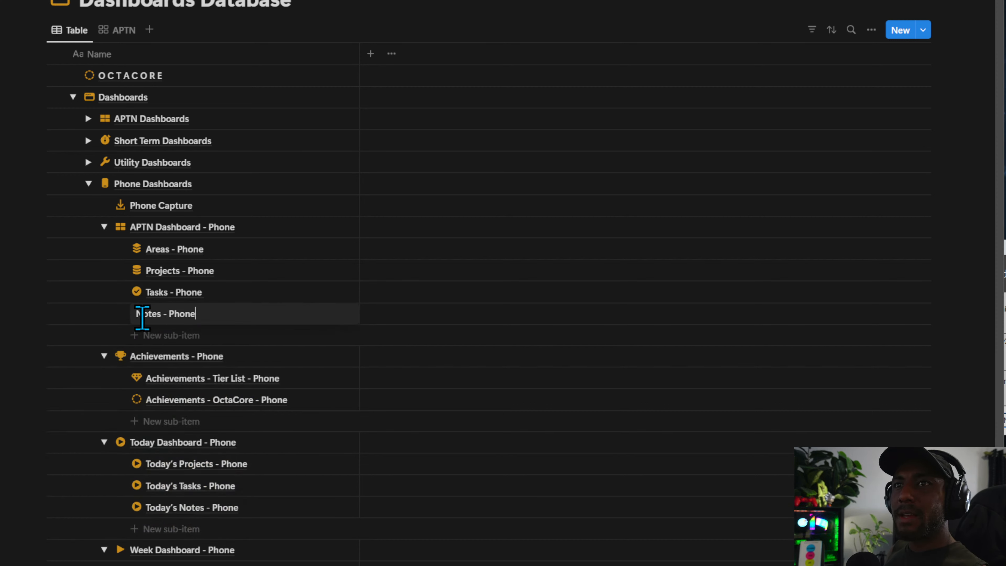
pyautogui.click(134, 317)
pyautogui.click(135, 317)
pyautogui.click(59, 336)
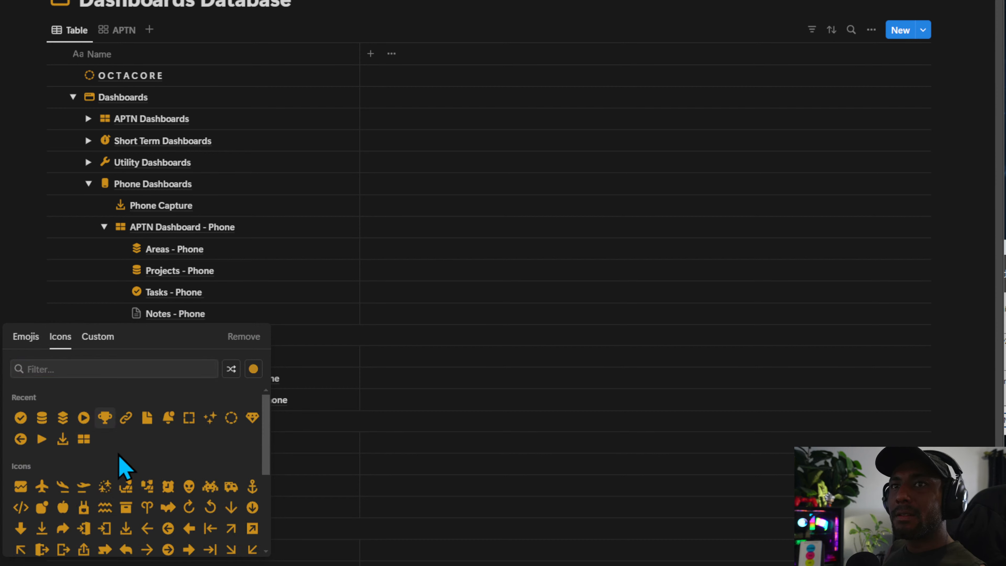
pyautogui.click(144, 424)
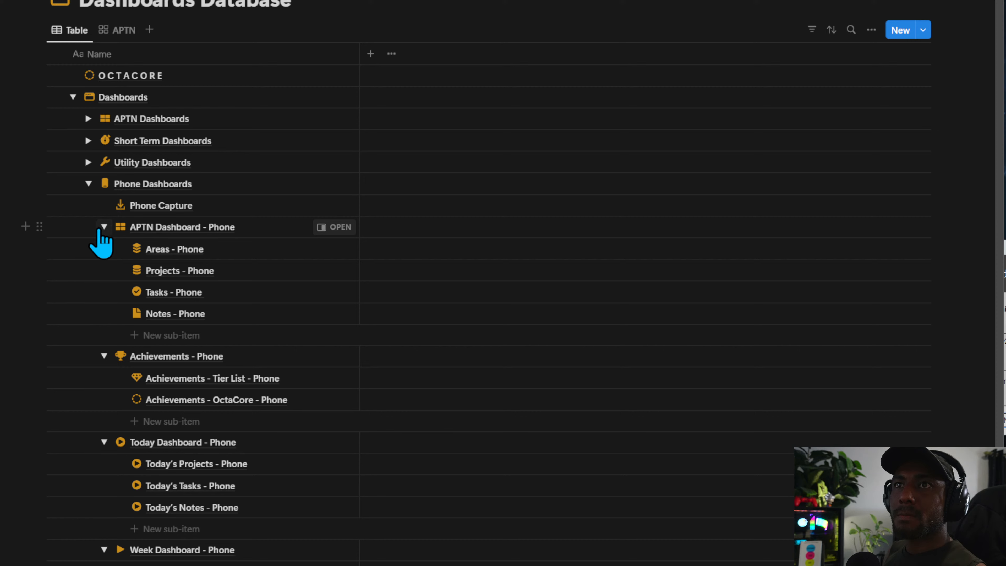
pyautogui.click(103, 227)
pyautogui.click(88, 183)
pyautogui.click(88, 183)
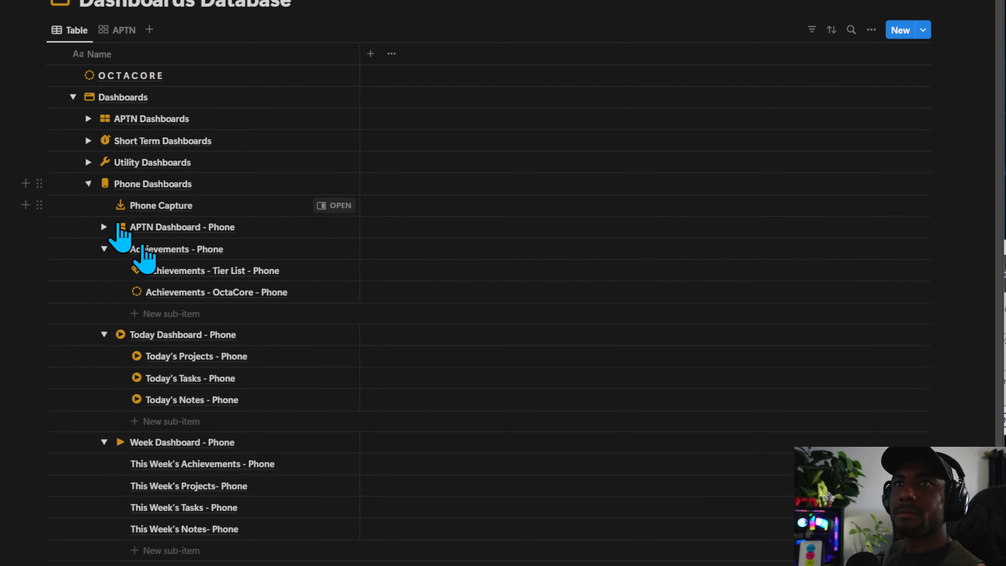
# Open This Week's Achievements, Projects, Tasks and Notes - Phone one after another and start each as an empty page.
pyautogui.scroll(-1, 237, 436)
pyautogui.click(337, 447)
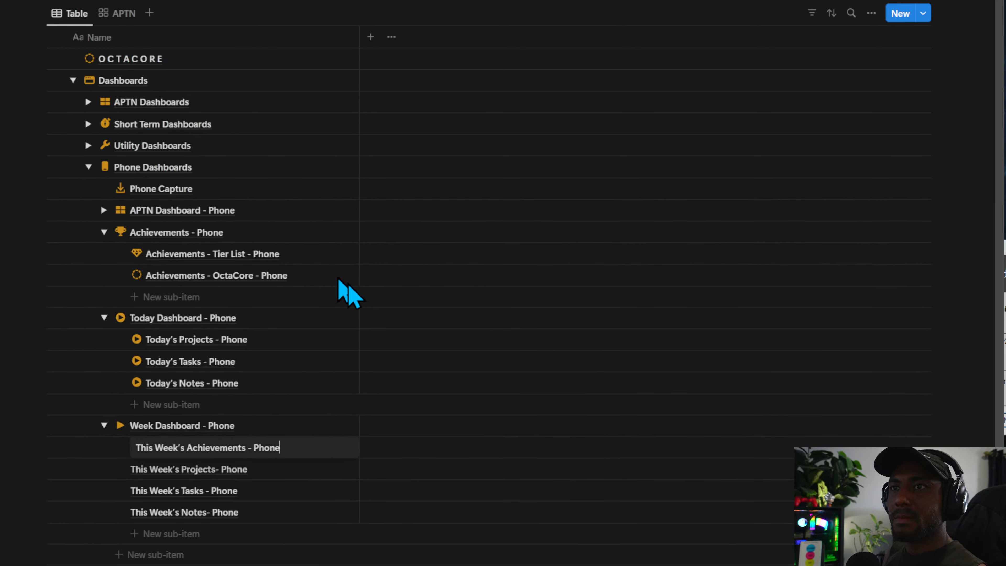
pyautogui.press('Escape')
pyautogui.click(337, 447)
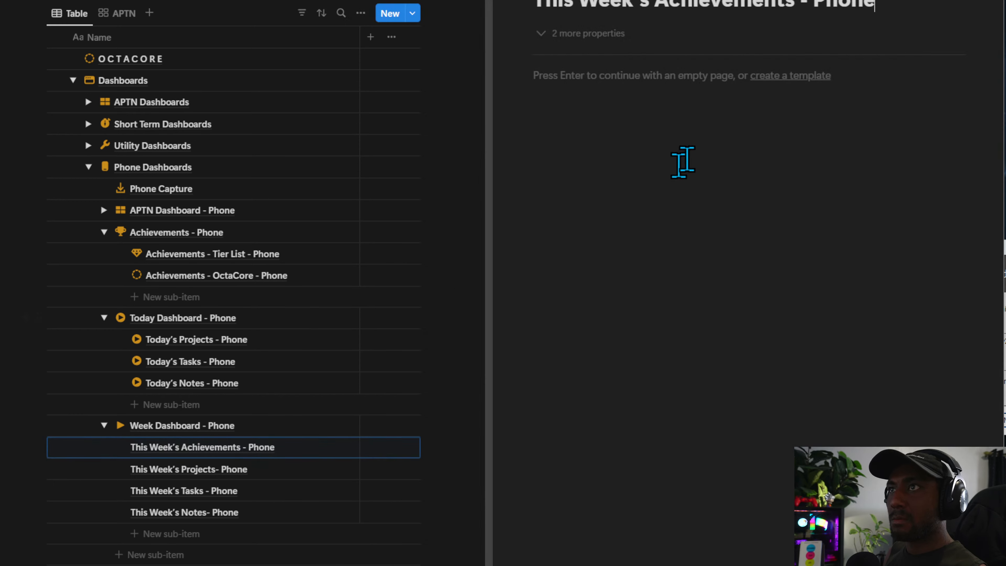
pyautogui.click(337, 469)
pyautogui.press('Return')
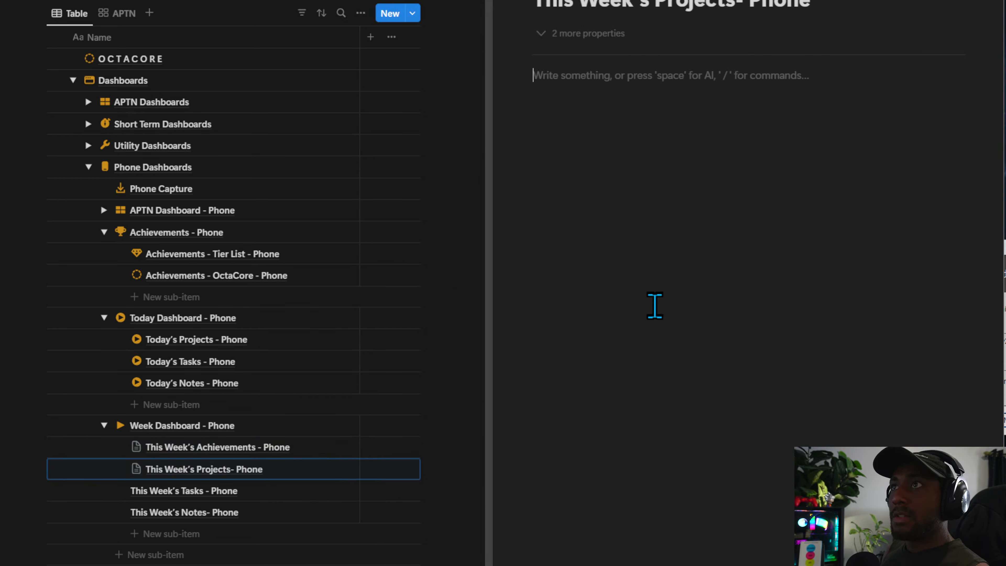
pyautogui.click(335, 491)
pyautogui.press('Return')
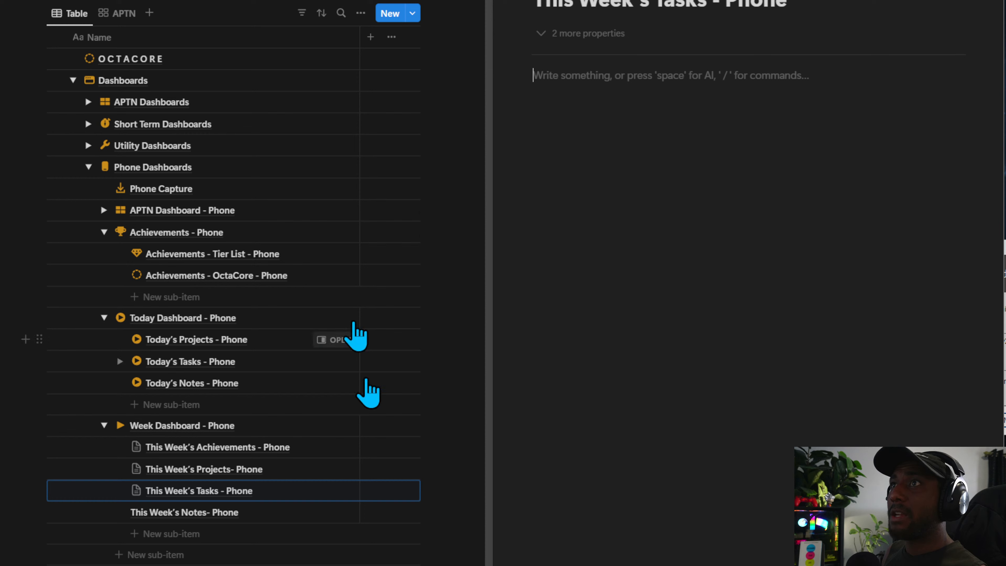
pyautogui.click(336, 512)
pyautogui.click(725, 296)
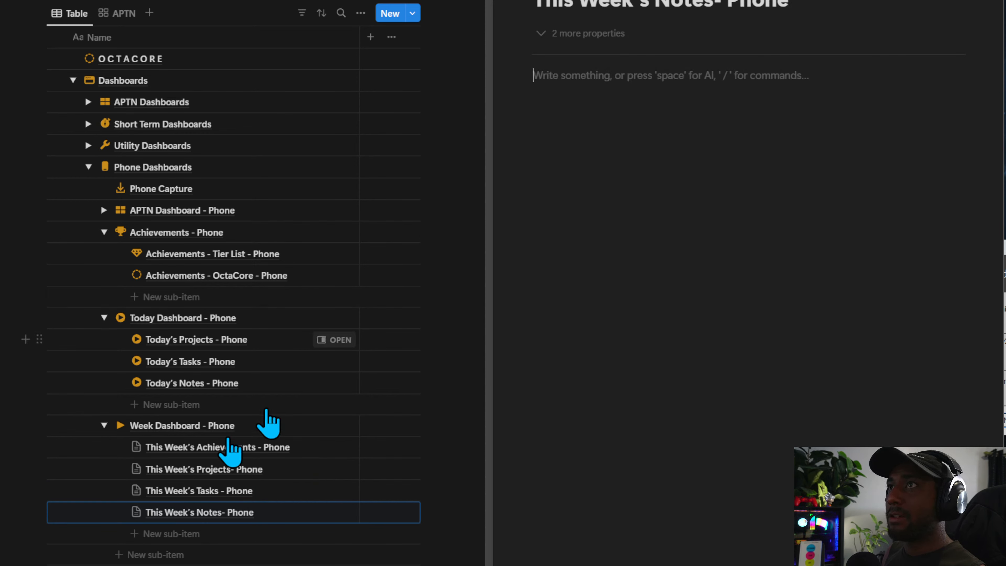
# Give all four This Week's sub-items under Week Dashboard - Phone the orange play triangle icon.
pyautogui.click(135, 465)
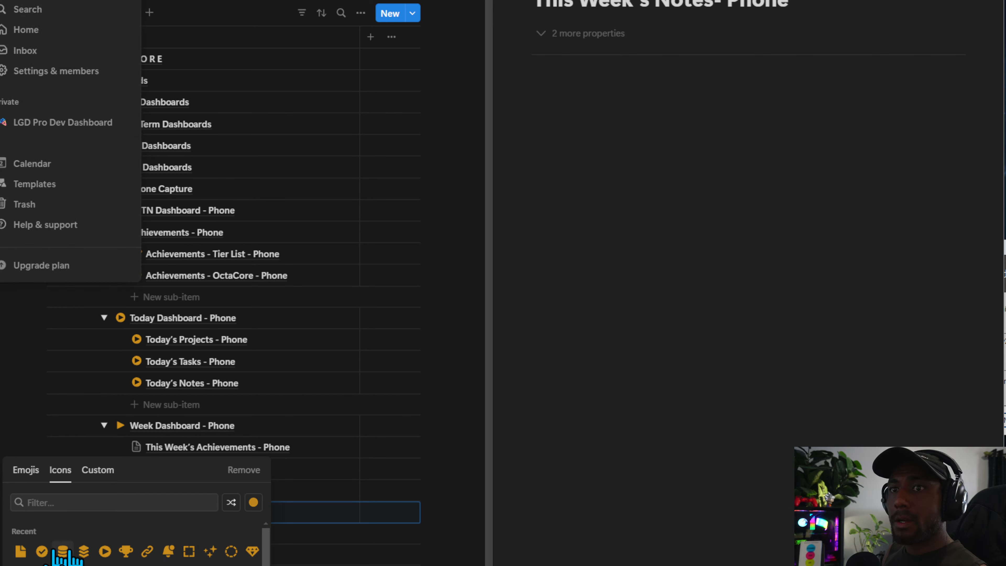
pyautogui.click(43, 557)
pyautogui.click(136, 469)
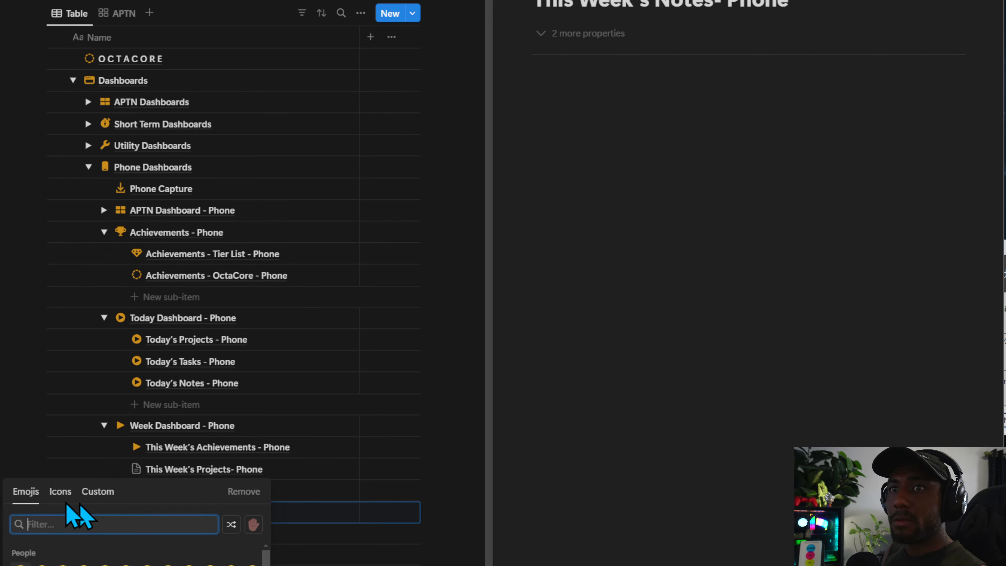
pyautogui.click(18, 563)
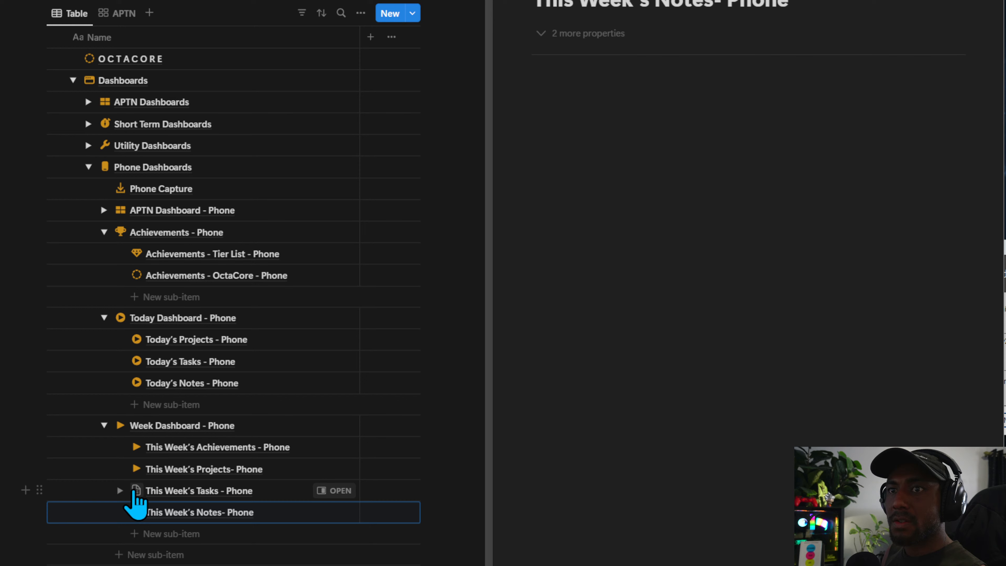
pyautogui.click(136, 491)
pyautogui.click(18, 563)
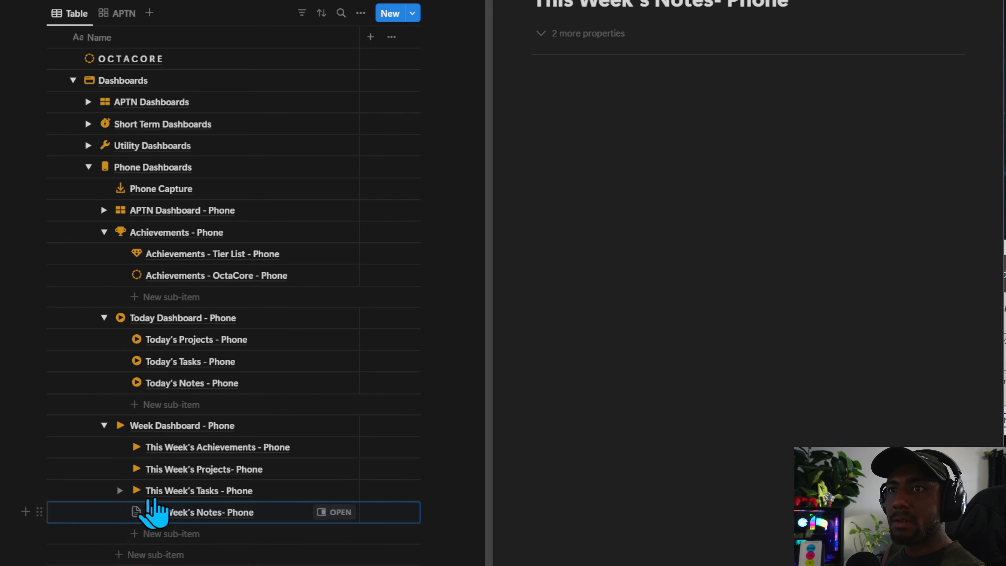
pyautogui.click(136, 513)
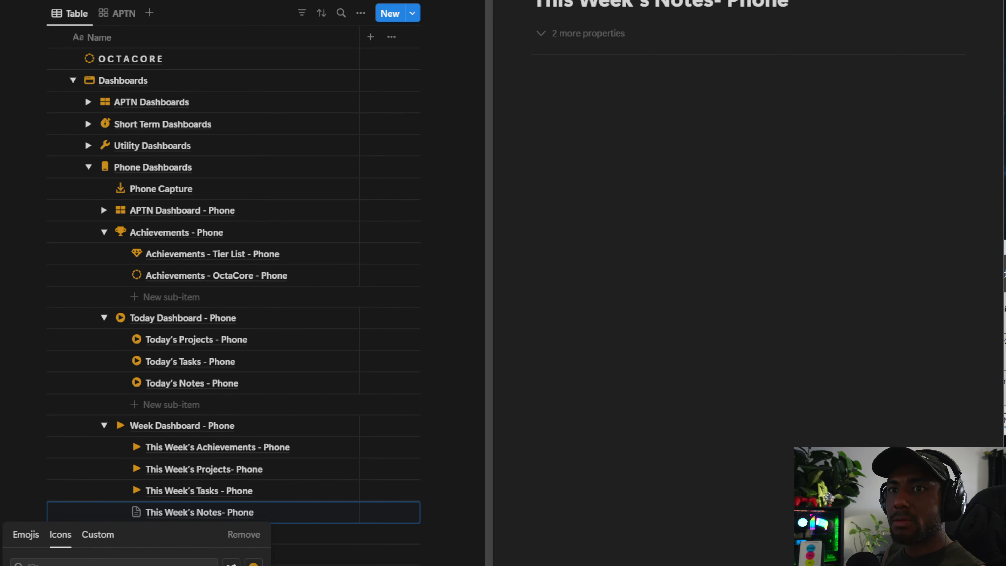
pyautogui.click(17, 563)
# On the Week Dashboard - Phone page, set the WEEK'S-ACHIEVEMENTS button to open This Week's Achievements - Phone.
pyautogui.click(329, 426)
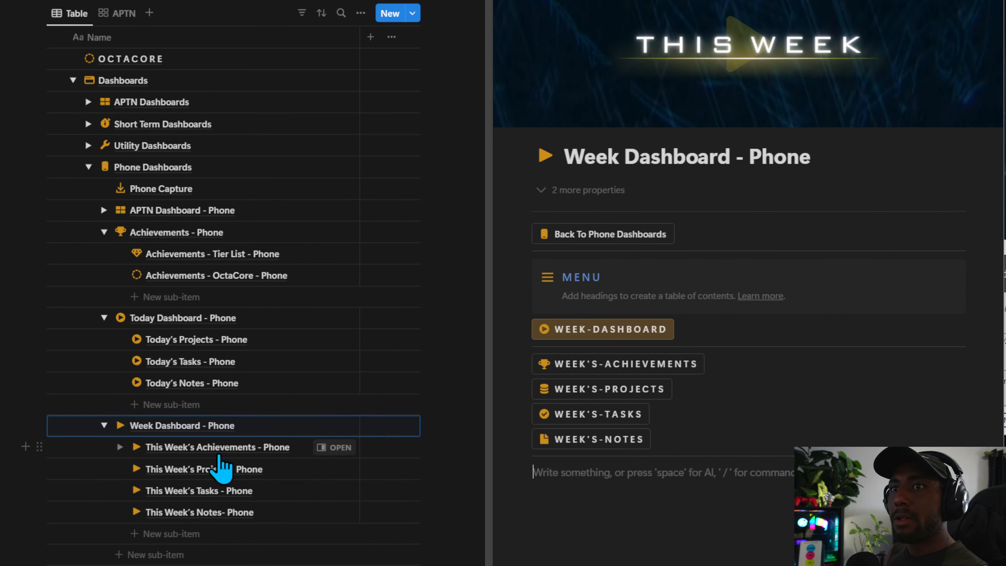
pyautogui.click(215, 448)
pyautogui.tripleClick(218, 449)
pyautogui.hotkey('ctrl', 'c')
pyautogui.press('Escape')
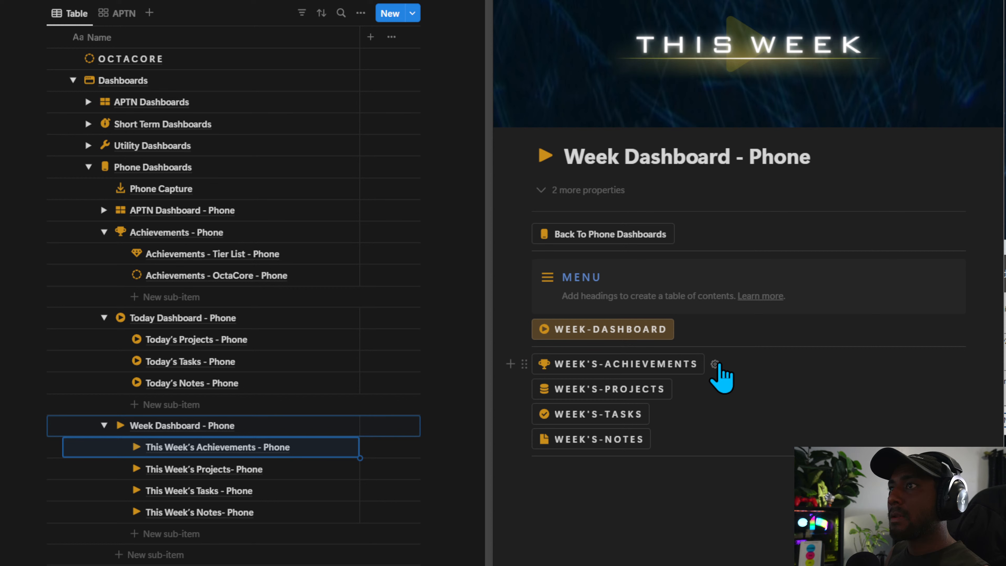
pyautogui.click(715, 363)
pyautogui.click(624, 530)
pyautogui.hotkey('ctrl', 'v')
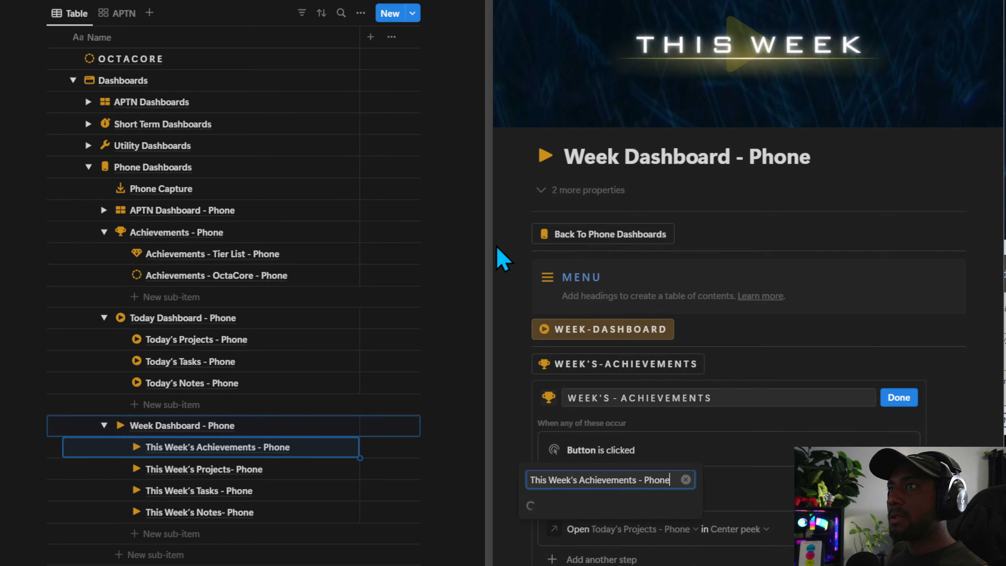
pyautogui.click(590, 20)
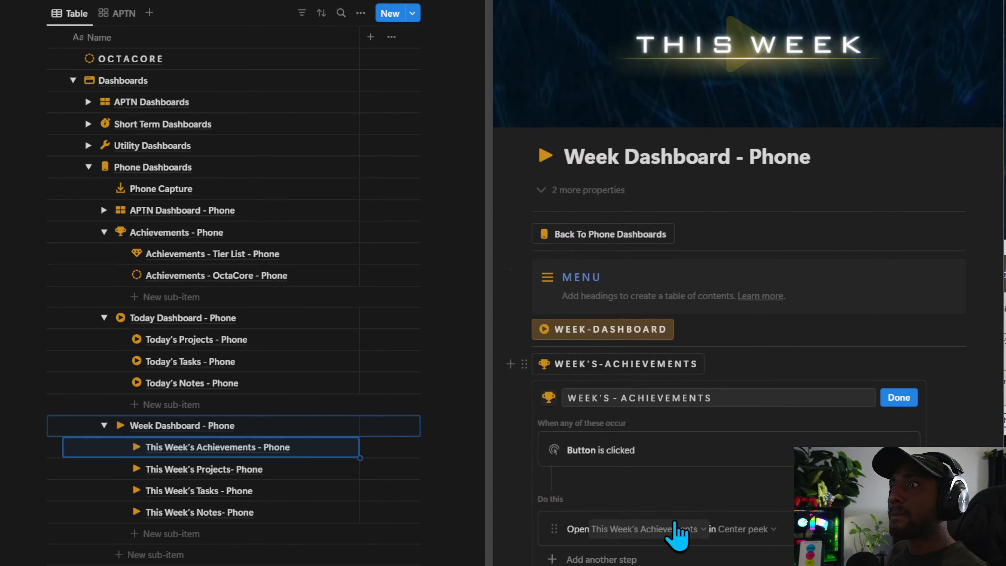
pyautogui.click(911, 398)
# Set the WEEK'S-PROJECTS button's action to open the This Week's Projects- Phone page.
pyautogui.click(265, 471)
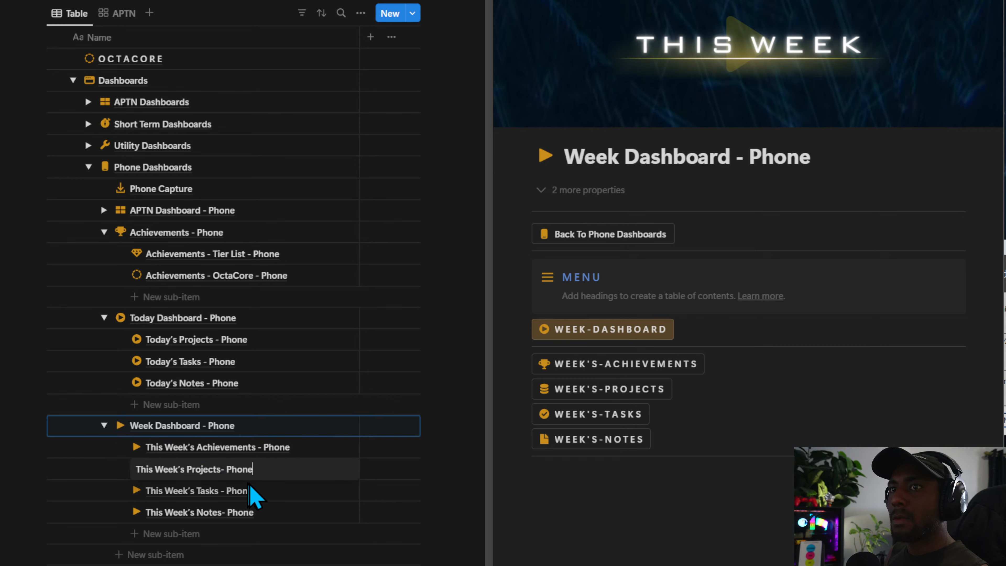
pyautogui.hotkey('ctrl', 'a')
pyautogui.hotkey('ctrl', 'c')
pyautogui.press('Escape')
pyautogui.click(678, 389)
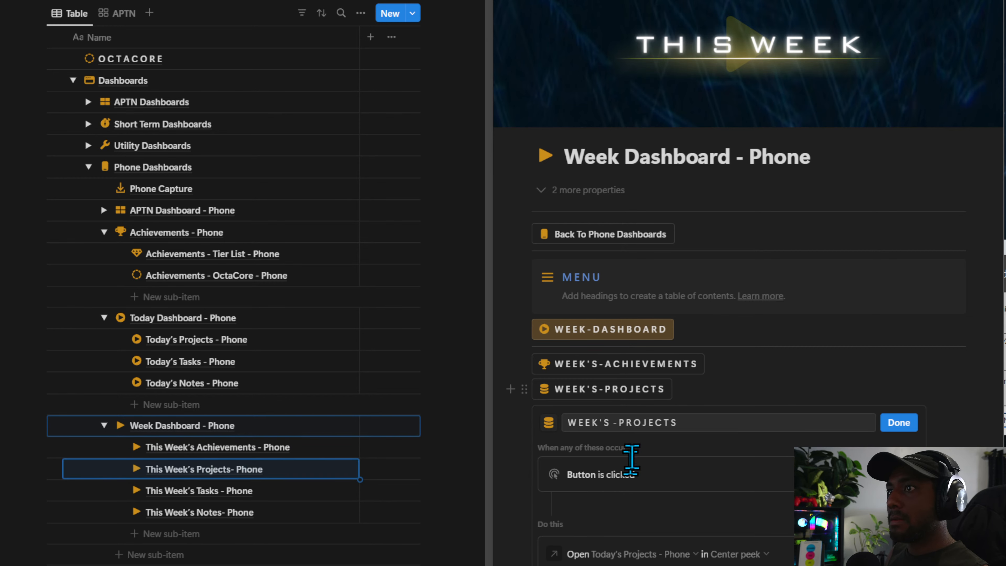
pyautogui.click(630, 555)
pyautogui.hotkey('ctrl', 'v')
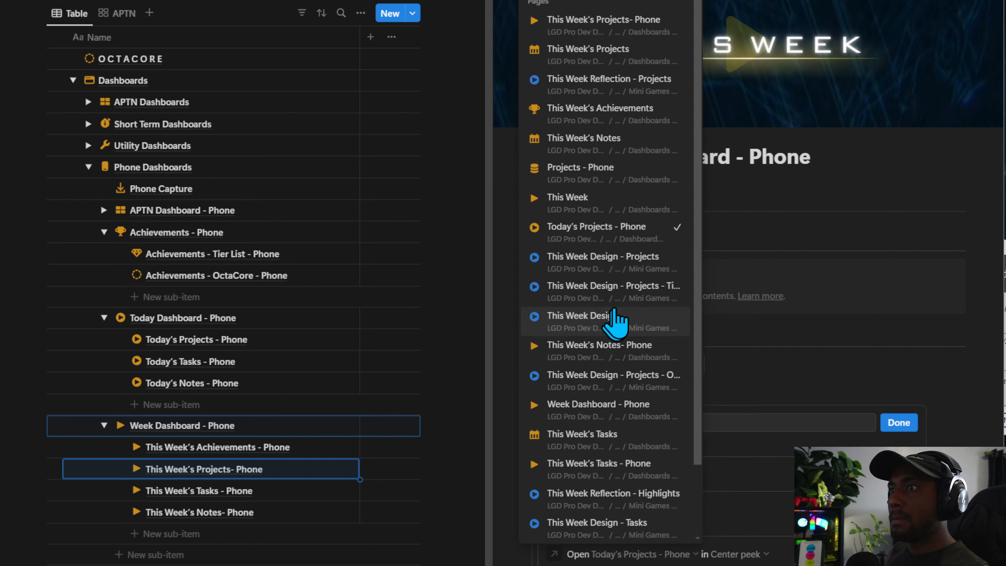
pyautogui.click(626, 36)
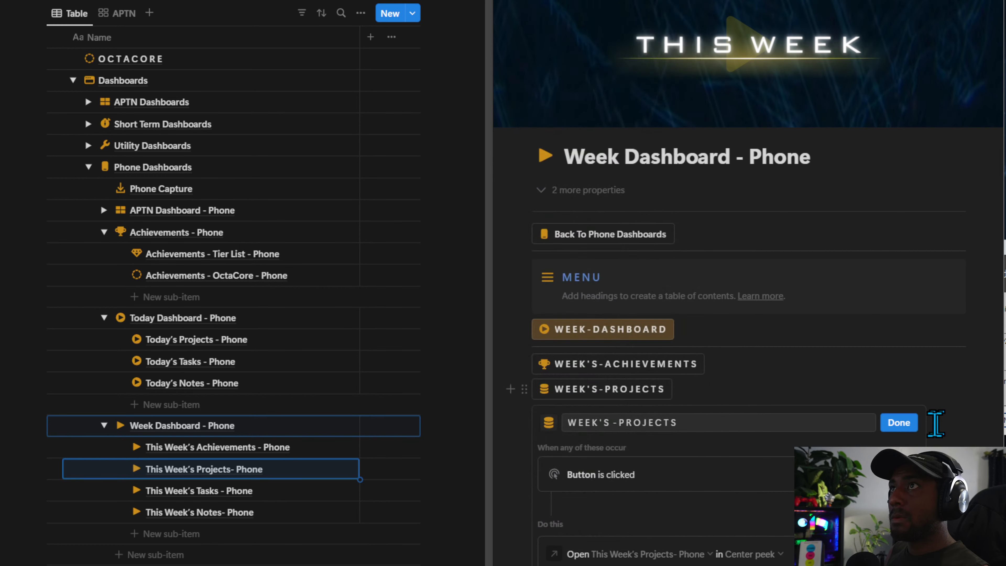
pyautogui.click(894, 421)
# Set the WEEK'S-TASKS button's action to open the This Week's Tasks - Phone page.
pyautogui.click(269, 492)
pyautogui.hotkey('ctrl', 'a')
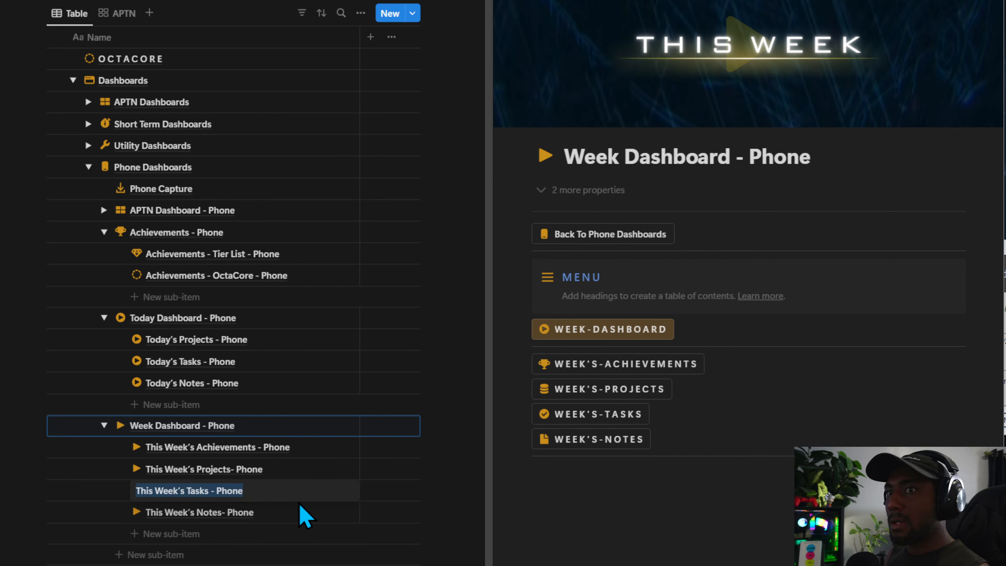
pyautogui.click(660, 414)
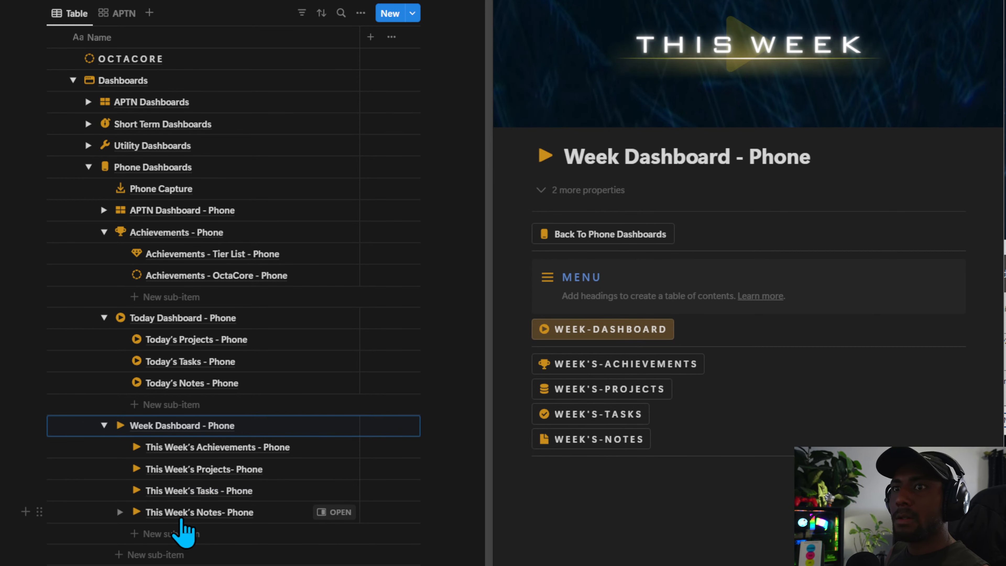
# Set the WEEK'S-NOTES button's action to open the This Week's Notes- Phone page.
pyautogui.click(301, 512)
pyautogui.hotkey('ctrl', 'a')
pyautogui.hotkey('ctrl', 'c')
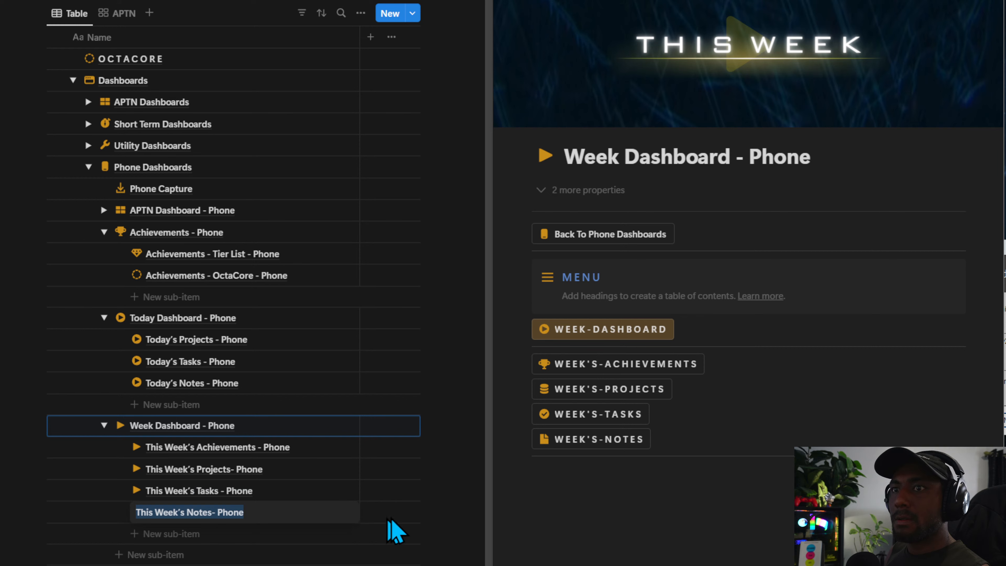
pyautogui.click(659, 443)
pyautogui.click(659, 440)
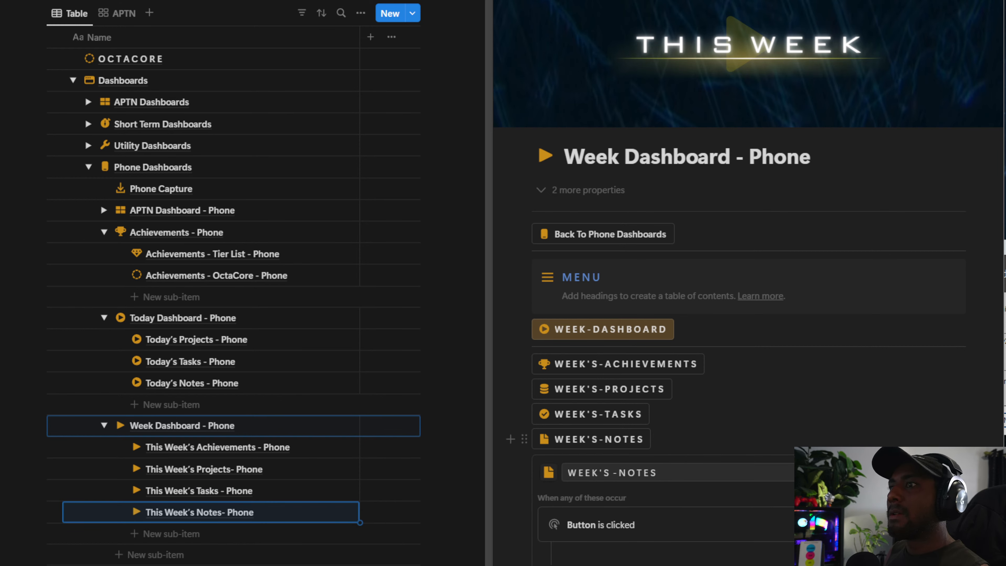
pyautogui.click(658, 551)
pyautogui.hotkey('ctrl', 'v')
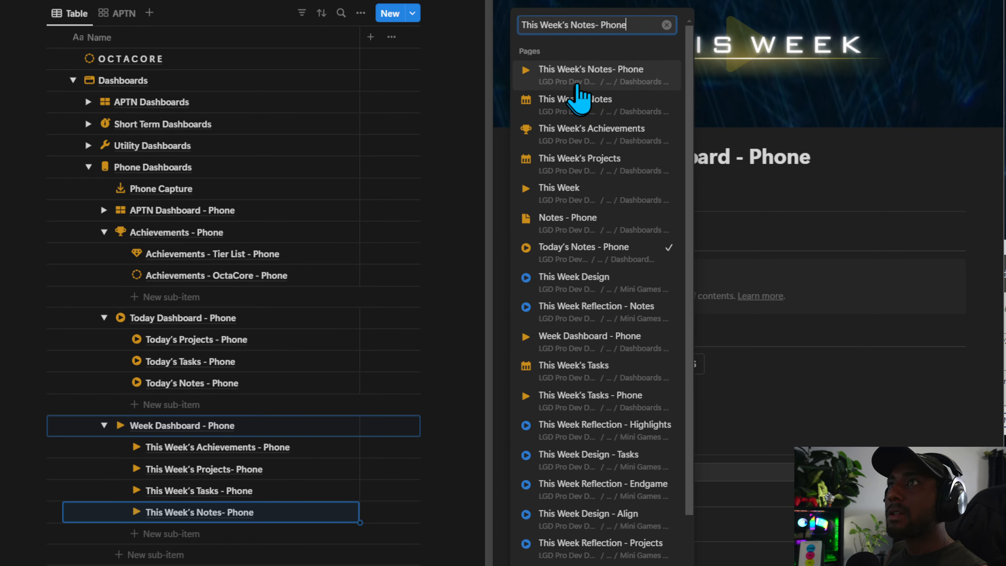
pyautogui.click(577, 85)
pyautogui.click(943, 262)
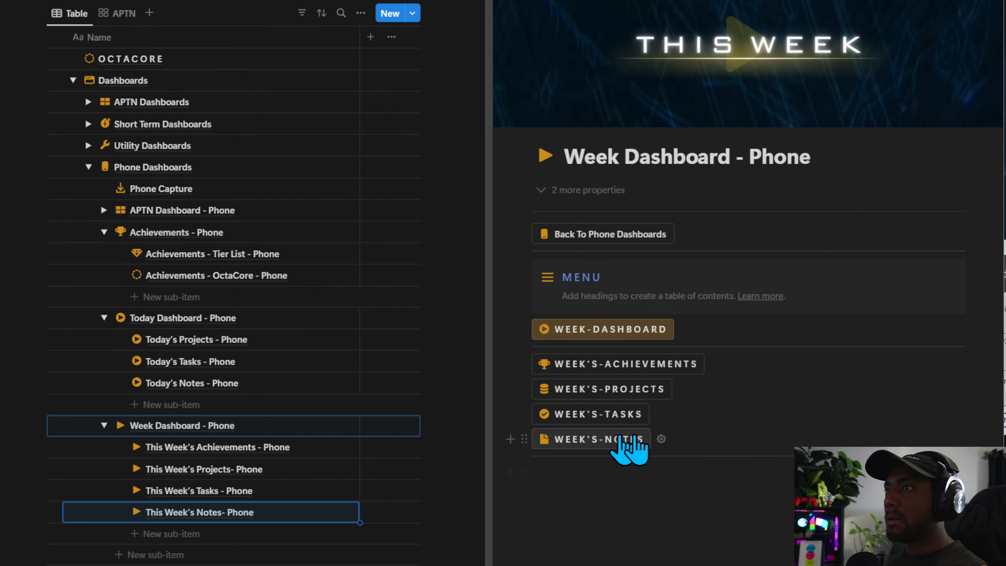
pyautogui.click(648, 539)
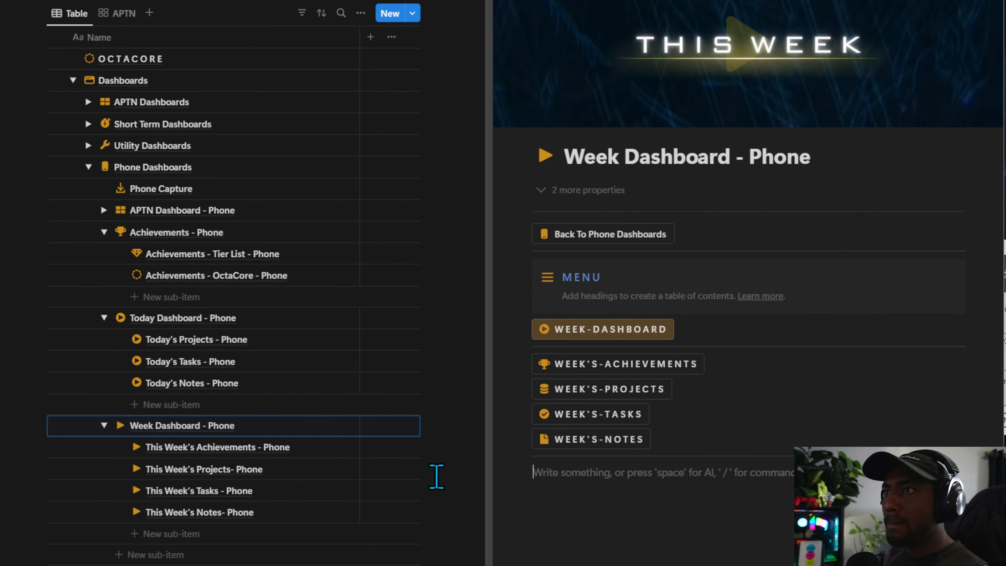
# View the This Week's Achievements page, and return to the Week Dashboard - Phone page.
pyautogui.click(622, 387)
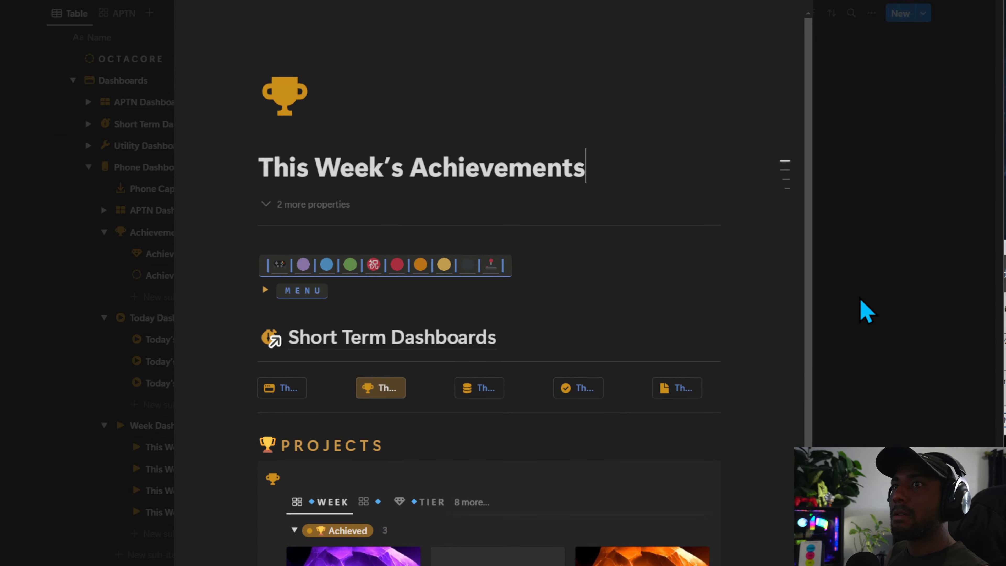
pyautogui.click(864, 312)
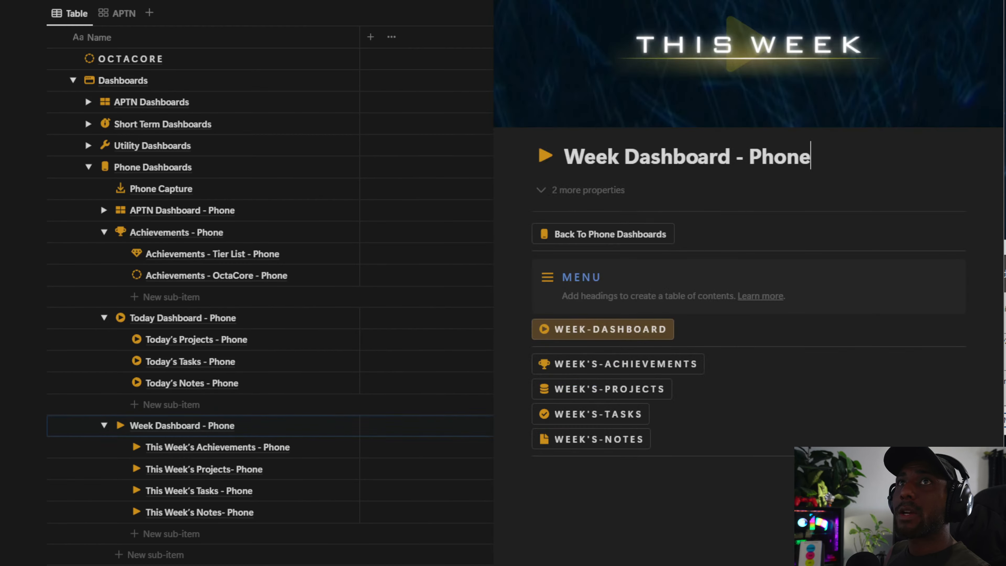
# Set the WEEK'S-ACHIEVEMENTS button on Week Dashboard - Phone to open the This Week's Achievements - Phone page.
pyautogui.click(715, 364)
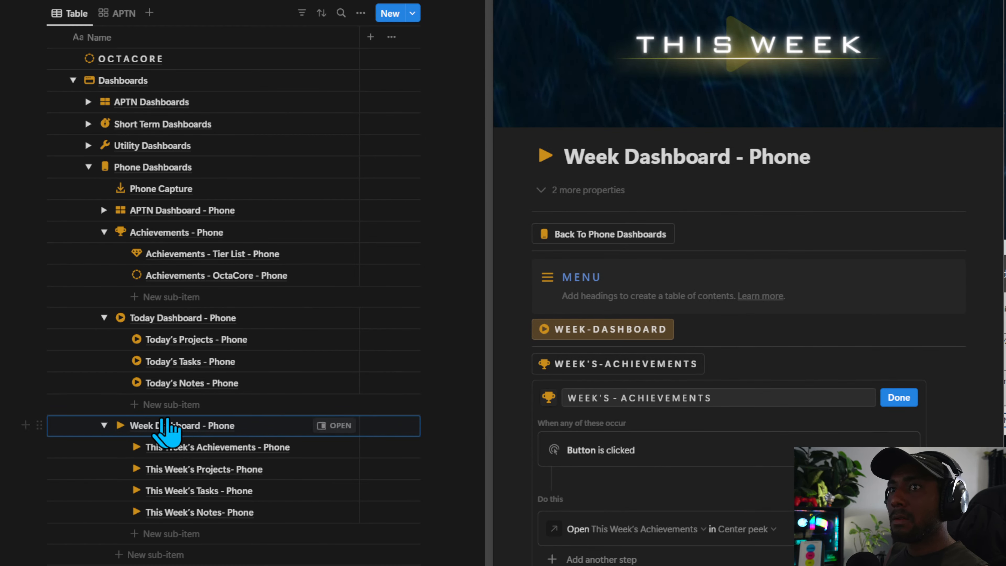
pyautogui.click(227, 449)
pyautogui.hotkey('ctrl', 'c')
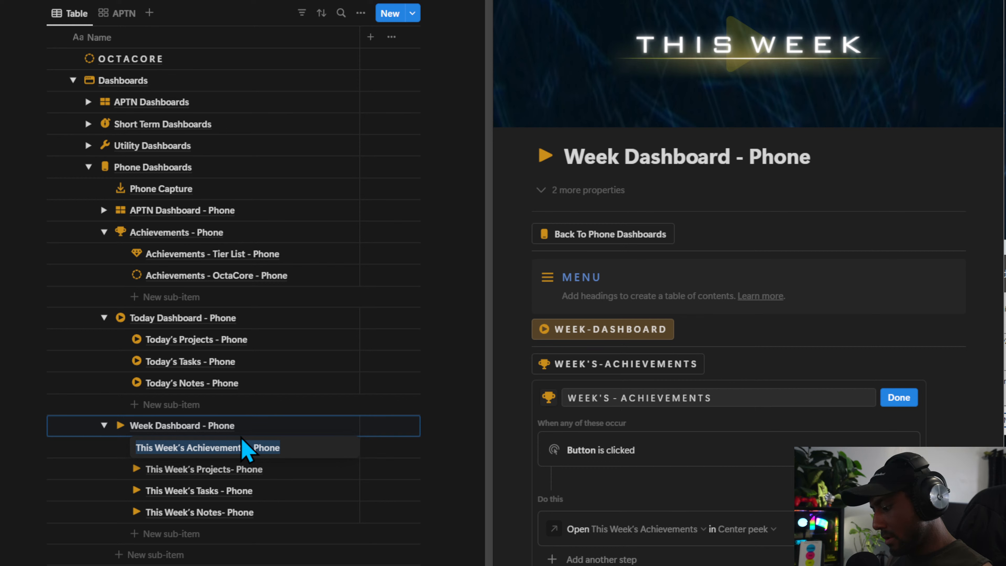
pyautogui.click(650, 540)
pyautogui.click(651, 531)
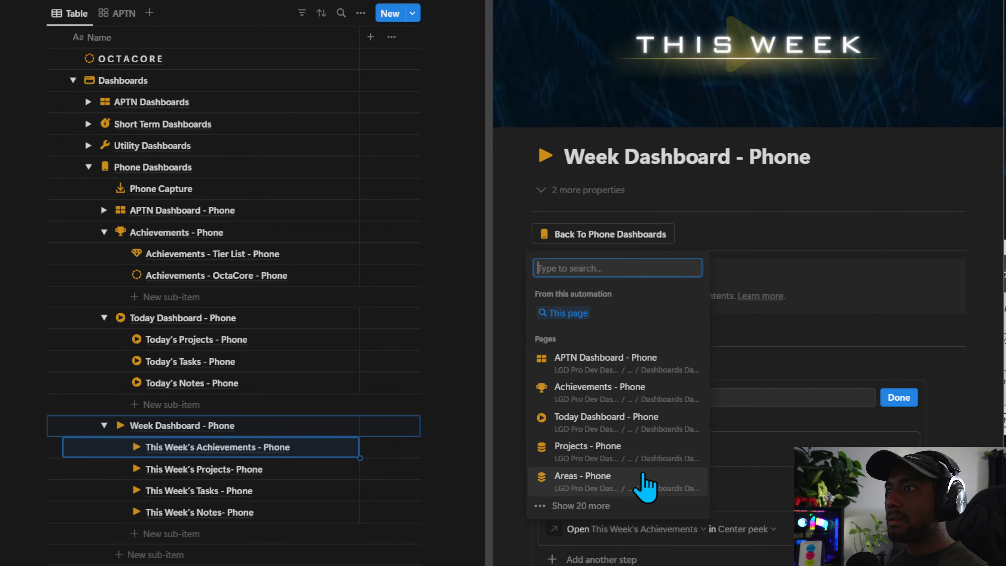
pyautogui.hotkey('ctrl', 'v')
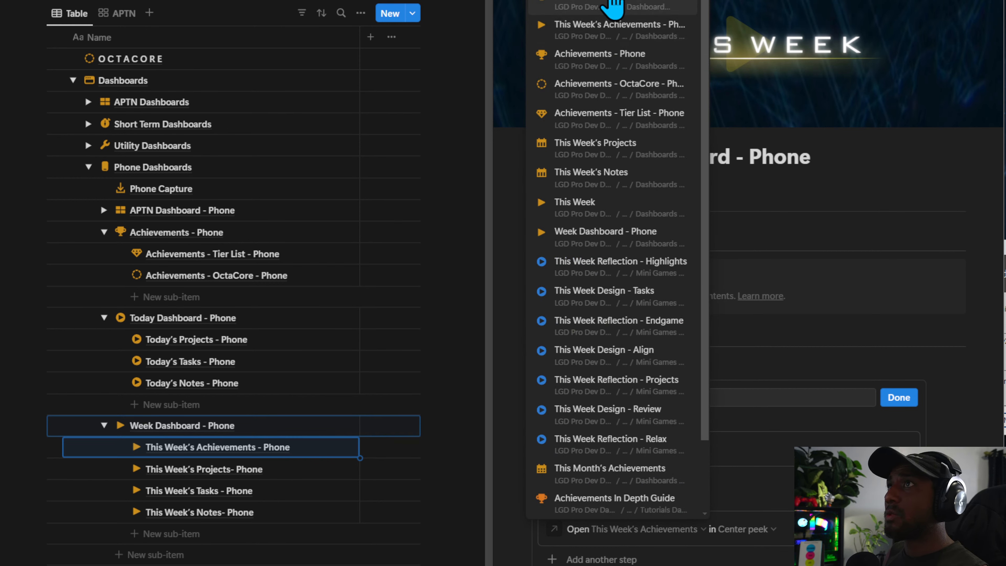
pyautogui.click(608, 18)
pyautogui.click(639, 532)
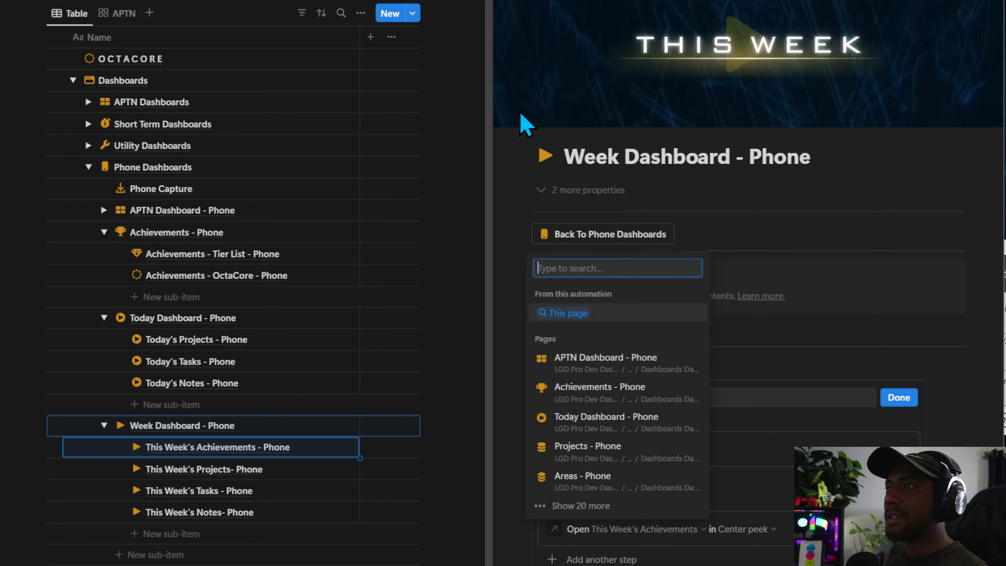
pyautogui.hotkey('ctrl', 'v')
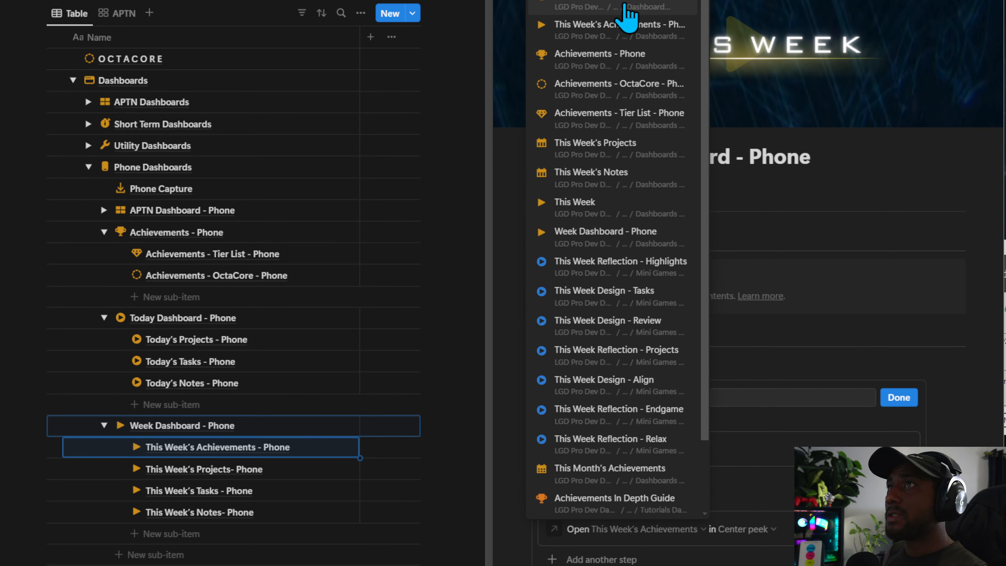
pyautogui.click(625, 6)
pyautogui.click(896, 398)
# Check the actions of the WEEK'S-ACHIEVEMENTS, WEEK'S-PROJECTS and WEEK'S-NOTES buttons and try the achievements button.
pyautogui.click(715, 364)
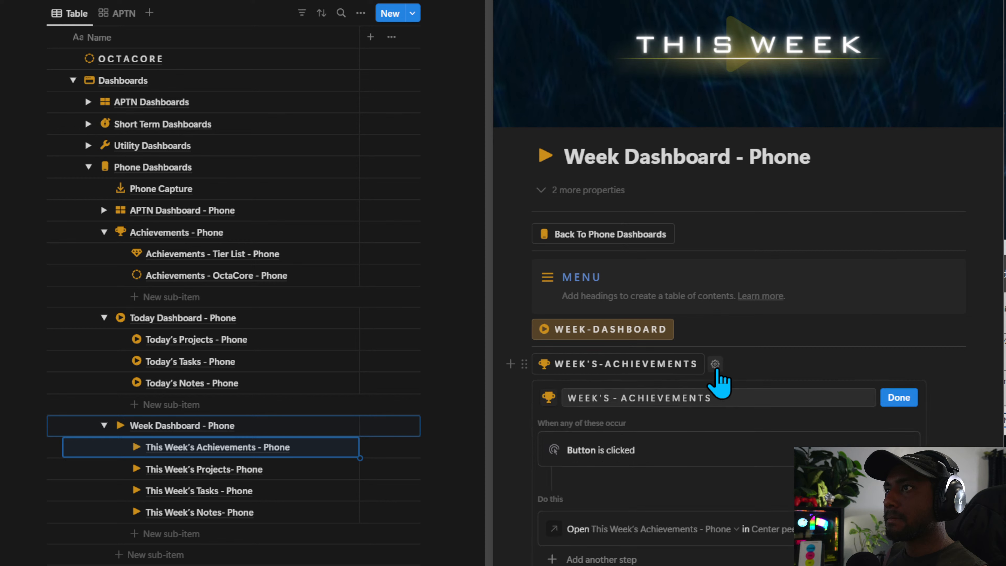
pyautogui.click(716, 368)
pyautogui.click(683, 391)
pyautogui.click(681, 401)
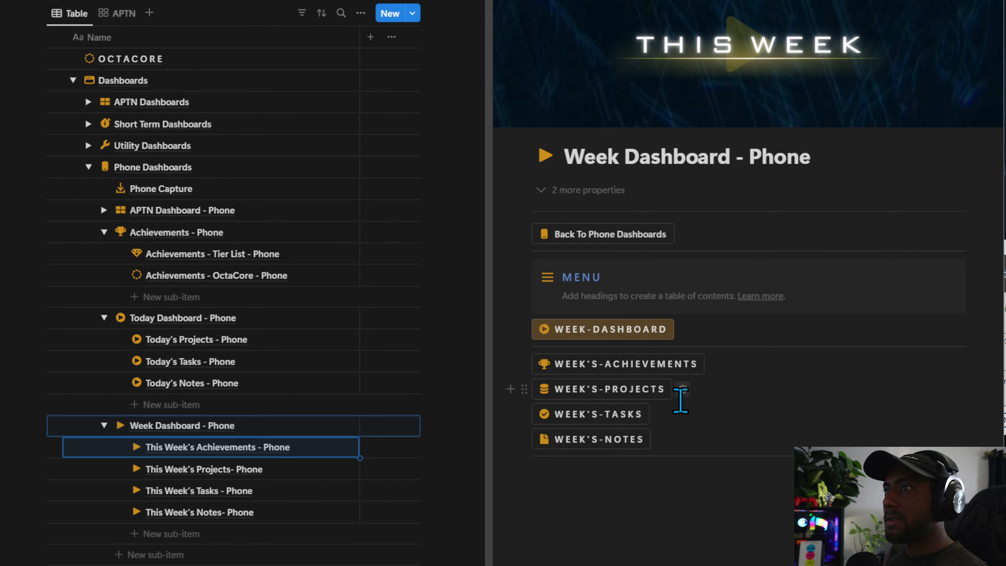
pyautogui.click(660, 439)
pyautogui.click(661, 436)
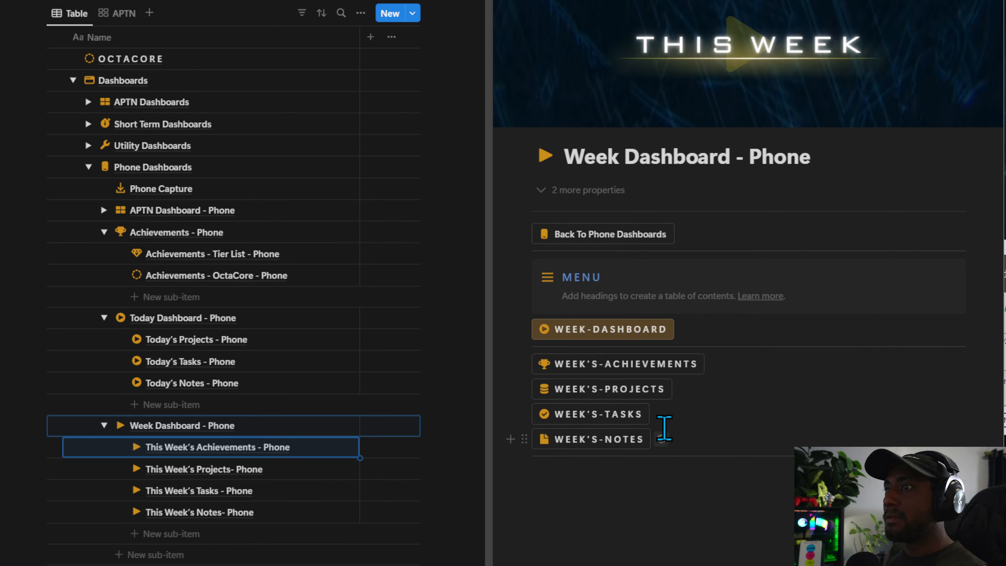
pyautogui.click(646, 372)
pyautogui.click(847, 326)
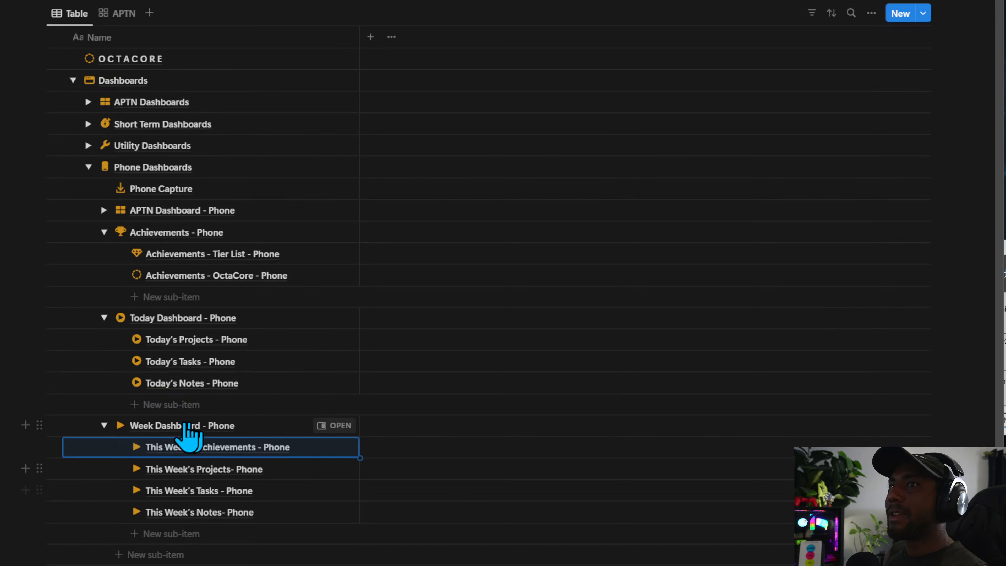
# Copy all the navigation blocks from Week Dashboard - Phone into the This Week's Achievements - Phone page.
pyautogui.click(321, 426)
pyautogui.moveTo(606, 152); pyautogui.dragTo(713, 497)
pyautogui.click(769, 531)
pyautogui.moveTo(969, 532); pyautogui.dragTo(569, 204)
pyautogui.click(662, 494)
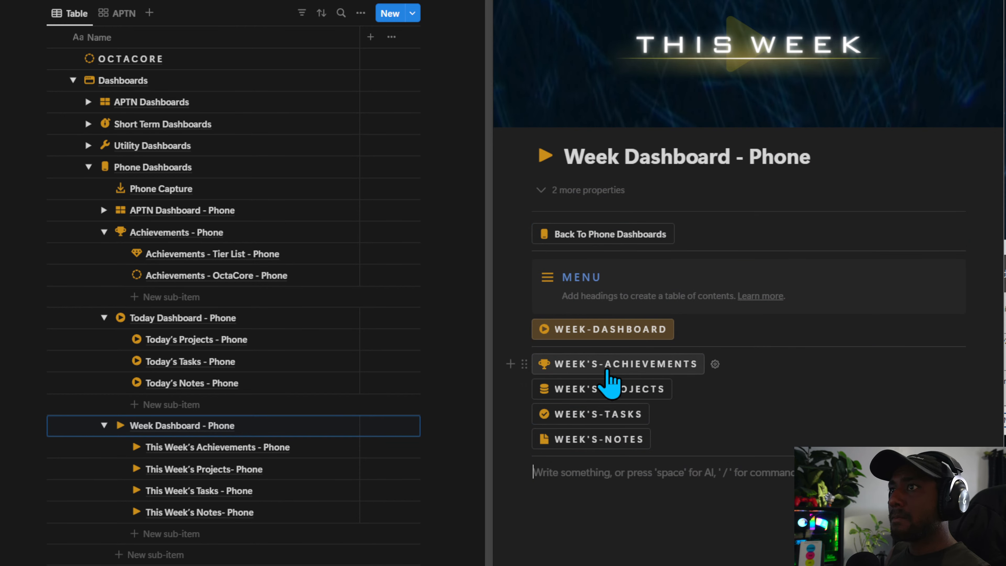
pyautogui.click(606, 367)
pyautogui.hotkey('ctrl', 'v')
pyautogui.click(310, 513)
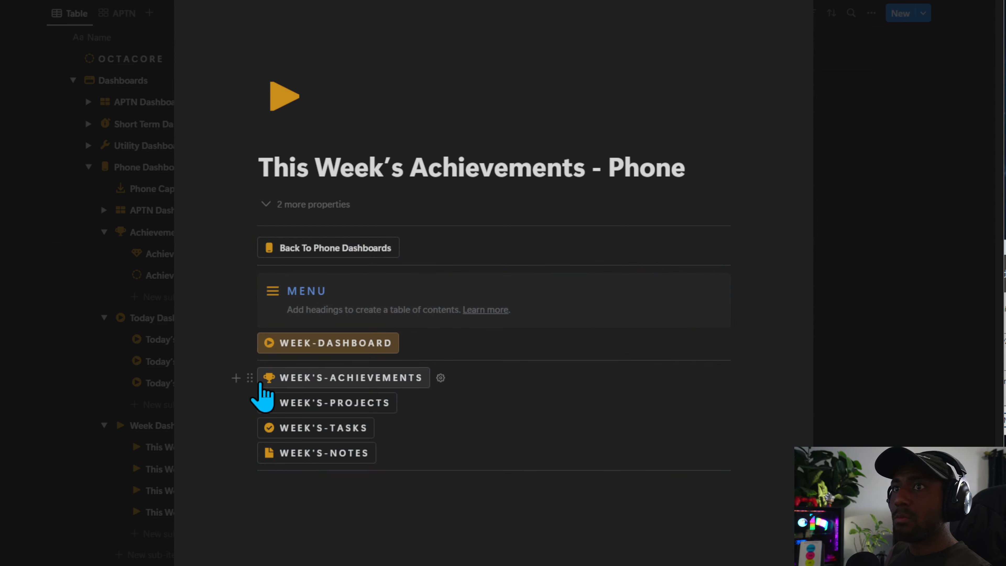
# Give the WEEK'S-ACHIEVEMENTS button a yellow background and reset the WEEK-DASHBOARD button to the default color.
pyautogui.click(249, 377)
pyautogui.write('y')
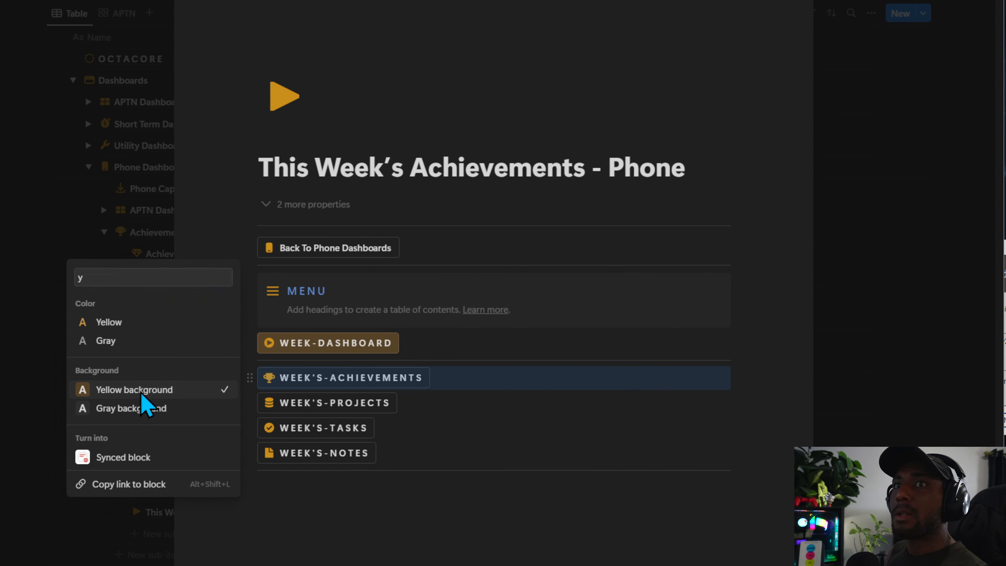
pyautogui.click(142, 391)
pyautogui.click(250, 342)
pyautogui.write('d')
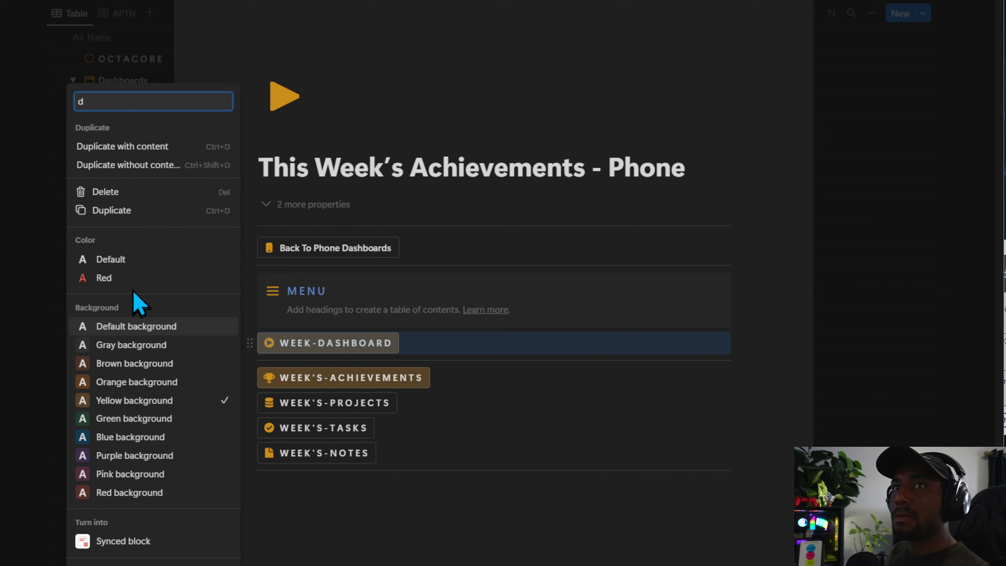
pyautogui.click(135, 261)
# Paste the copied navigation blocks into This Week's Projects- Phone and give its WEEK'S-PROJECTS button a yellow background.
pyautogui.click(338, 403)
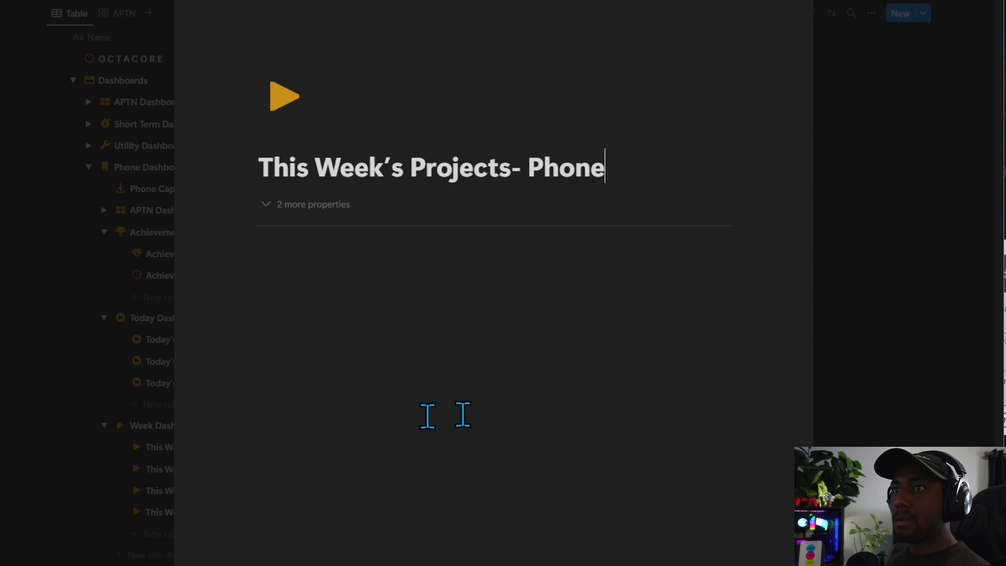
pyautogui.hotkey('ctrl', 'v')
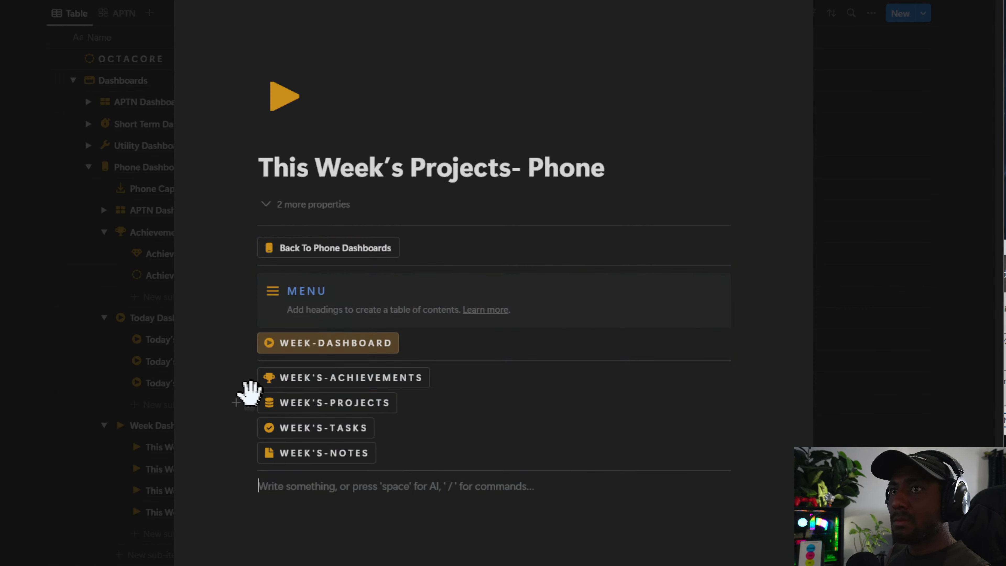
pyautogui.click(249, 402)
pyautogui.write('b')
pyautogui.click(134, 444)
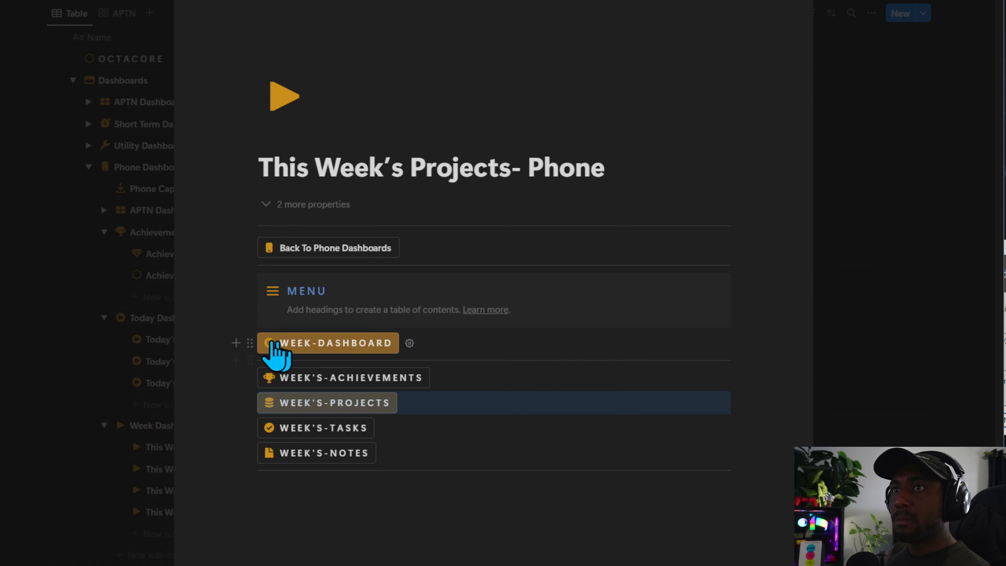
# Reset the WEEK-DASHBOARD button on This Week's Projects- Phone to the default color.
pyautogui.write('b')
pyautogui.click(119, 241)
pyautogui.click(339, 514)
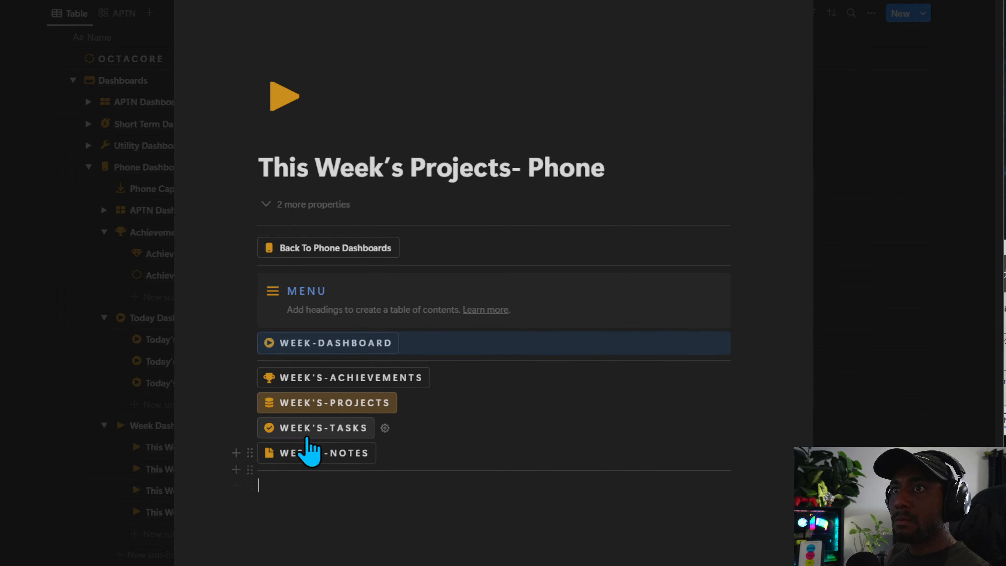
# Paste the copied navigation blocks into This Week's Tasks - Phone and give its WEEK'S-TASKS button a yellow background.
pyautogui.click(309, 430)
pyautogui.click(421, 493)
pyautogui.hotkey('ctrl', 'v')
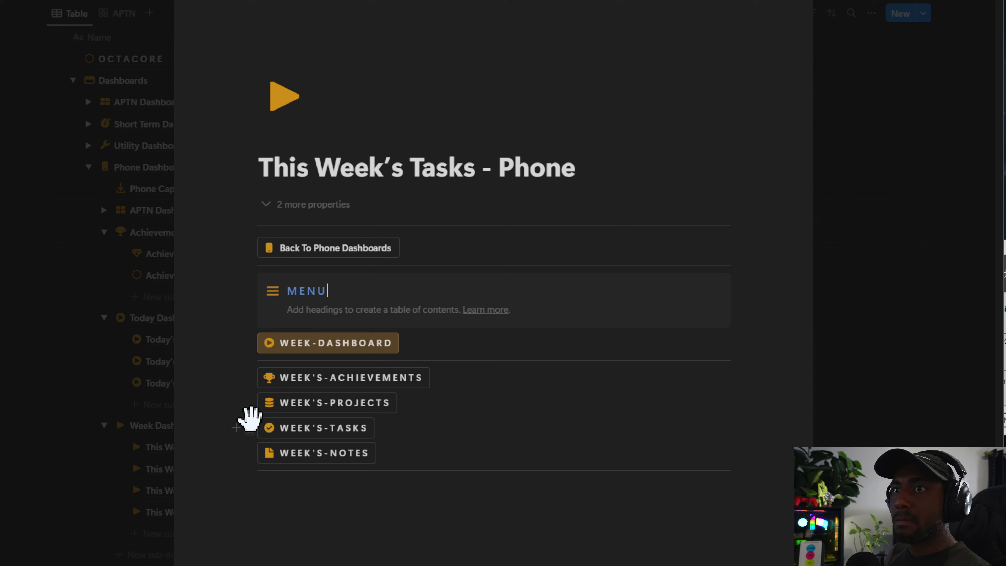
pyautogui.click(250, 428)
pyautogui.write('b')
pyautogui.click(137, 467)
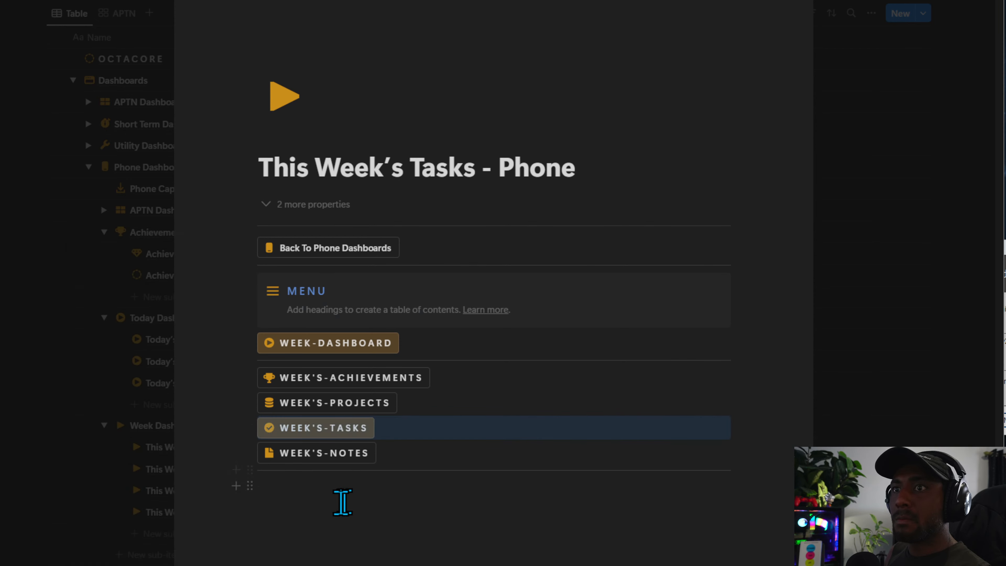
pyautogui.click(329, 494)
# Reset the WEEK-DASHBOARD button on This Week's Tasks - Phone to the default color.
pyautogui.click(250, 343)
pyautogui.write('b')
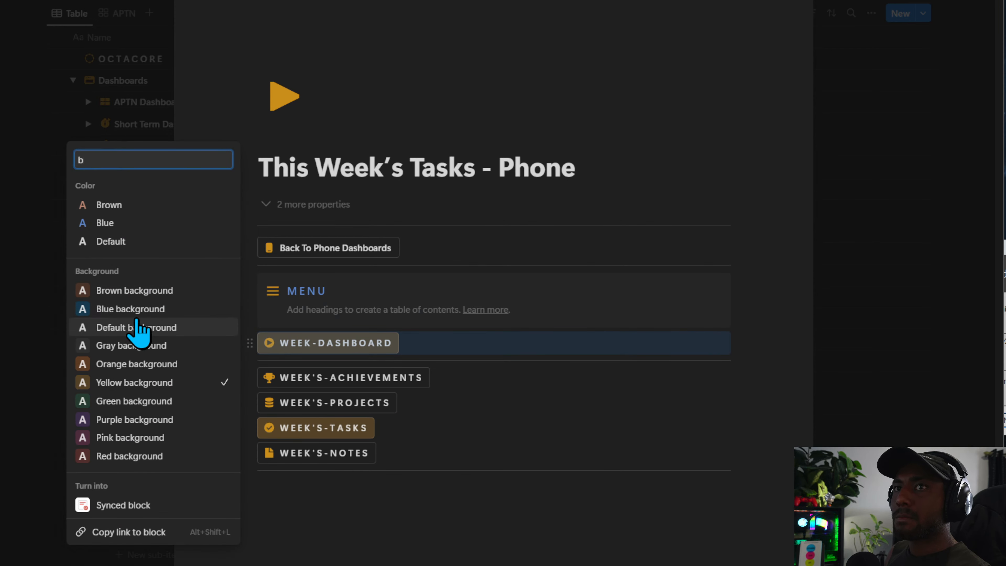
pyautogui.click(114, 242)
pyautogui.click(356, 507)
# Set the WEEK'S-NOTES button on Week Dashboard - Phone to open This Week's Notes- Phone, and test it.
pyautogui.click(307, 458)
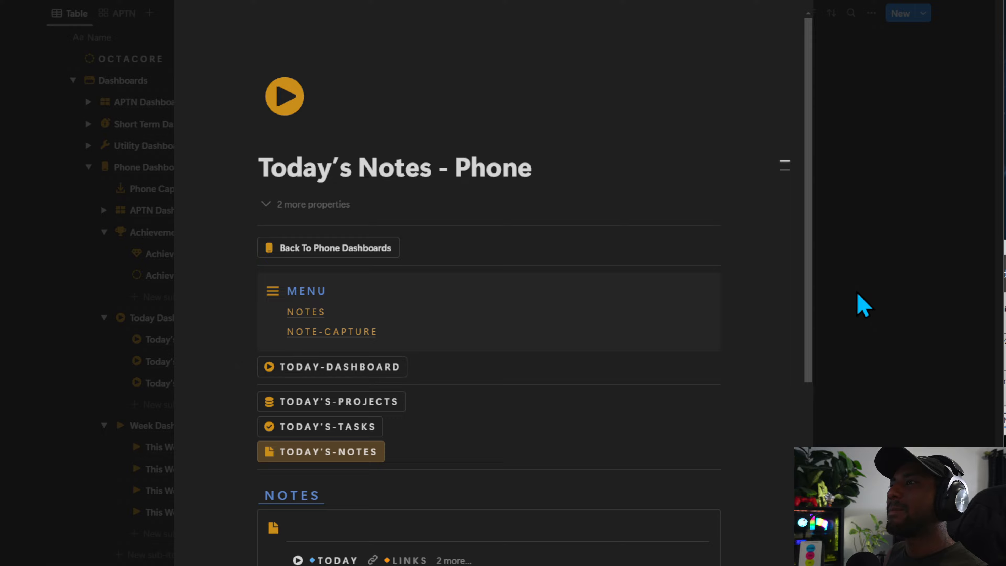
pyautogui.click(859, 303)
pyautogui.click(337, 426)
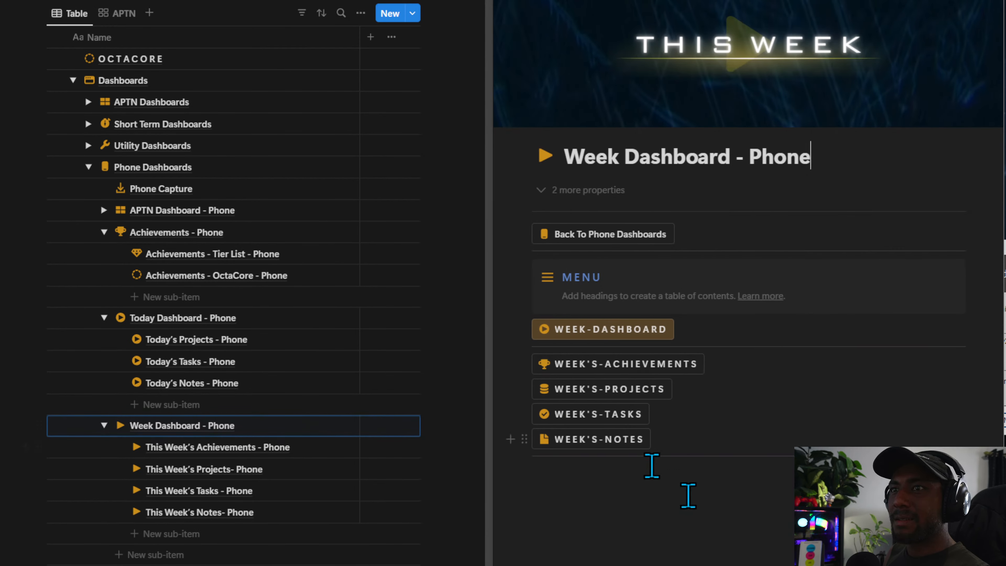
pyautogui.click(660, 439)
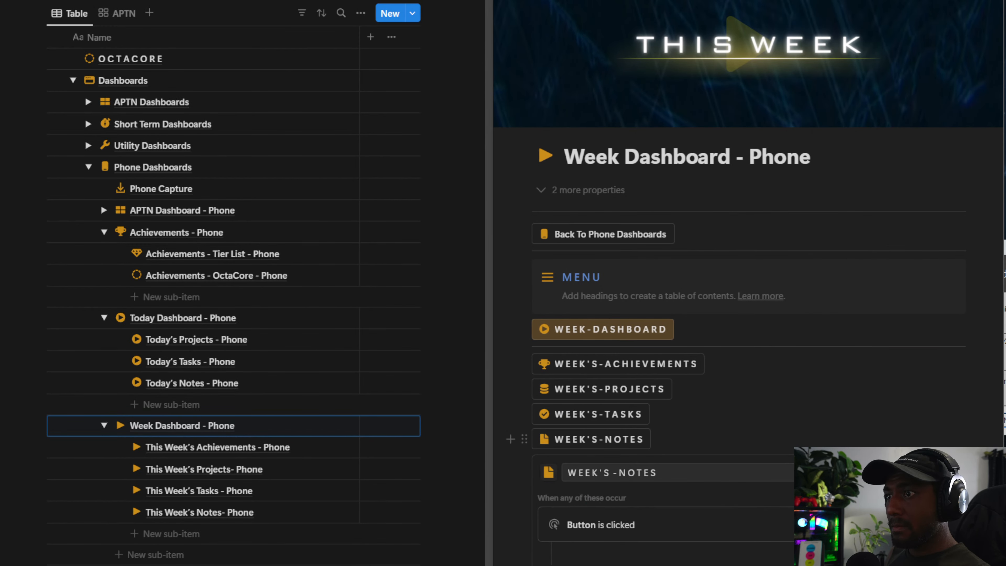
pyautogui.click(277, 512)
pyautogui.hotkey('ctrl', 'c')
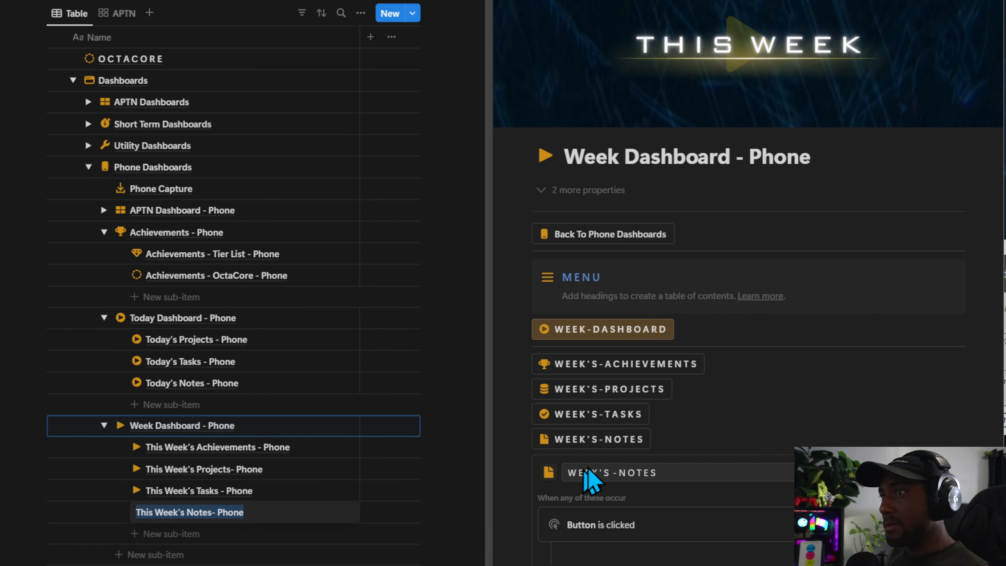
pyautogui.press('Escape')
pyautogui.click(624, 563)
pyautogui.hotkey('ctrl', 'v')
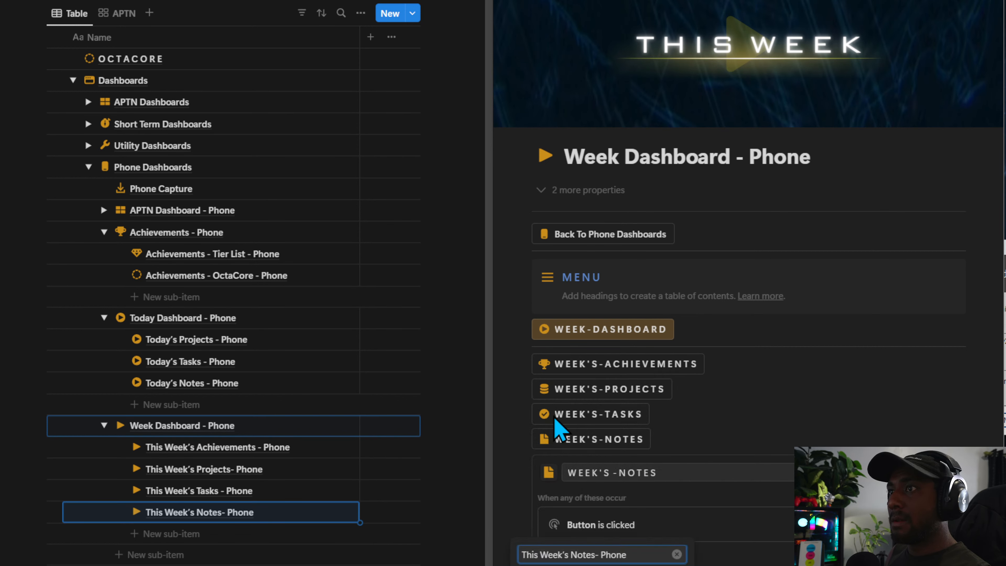
pyautogui.click(571, 81)
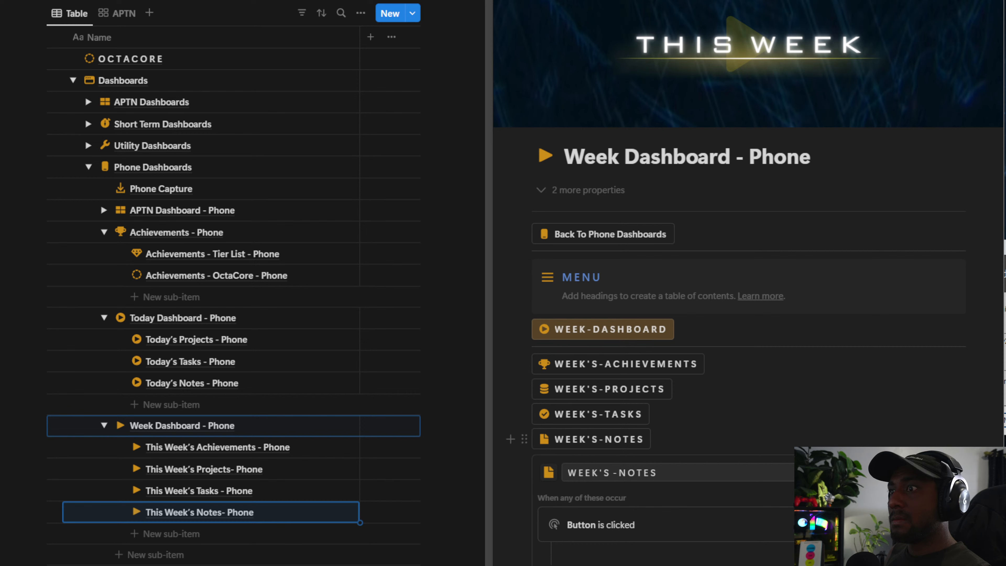
pyautogui.click(586, 440)
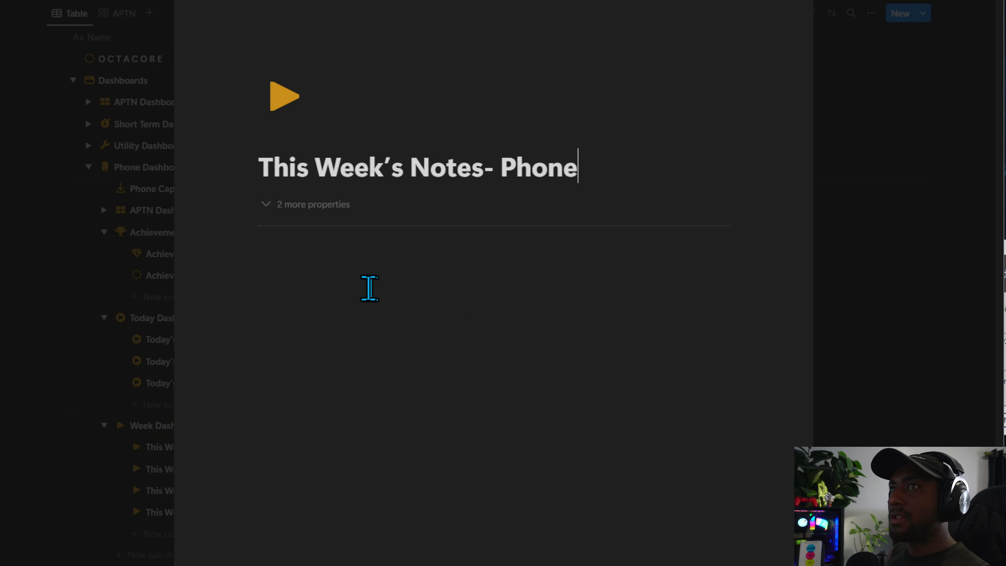
pyautogui.press('Escape')
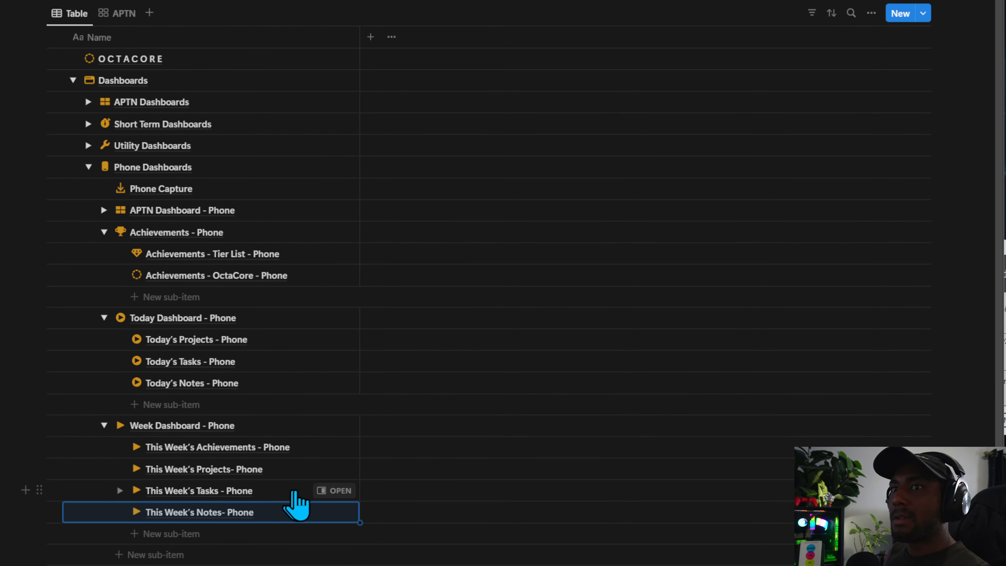
# Set the WEEK'S-NOTES button on the This Week's Tasks - Phone page to open This Week's Notes- Phone.
pyautogui.click(334, 491)
pyautogui.click(661, 283)
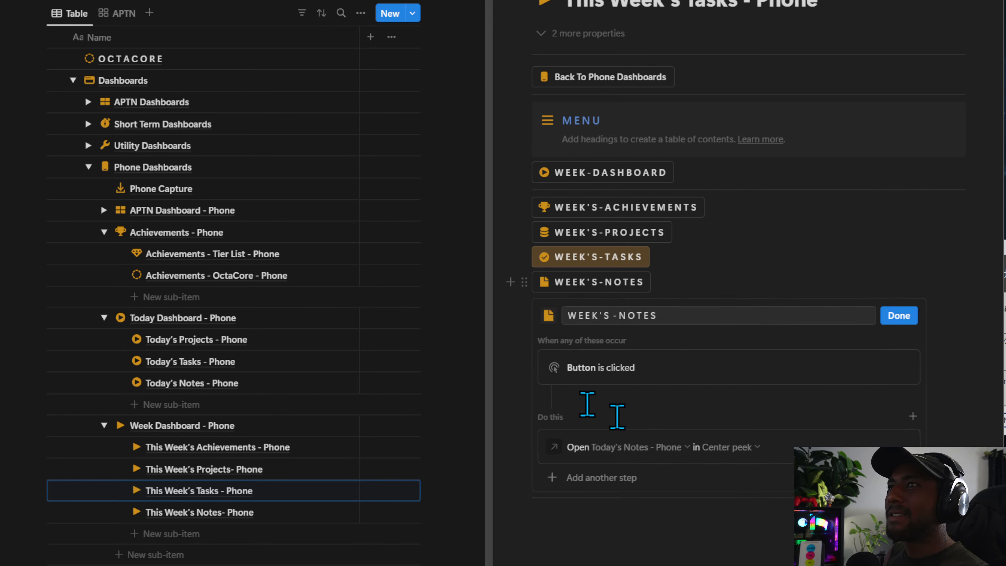
pyautogui.click(626, 448)
pyautogui.hotkey('ctrl', 'v')
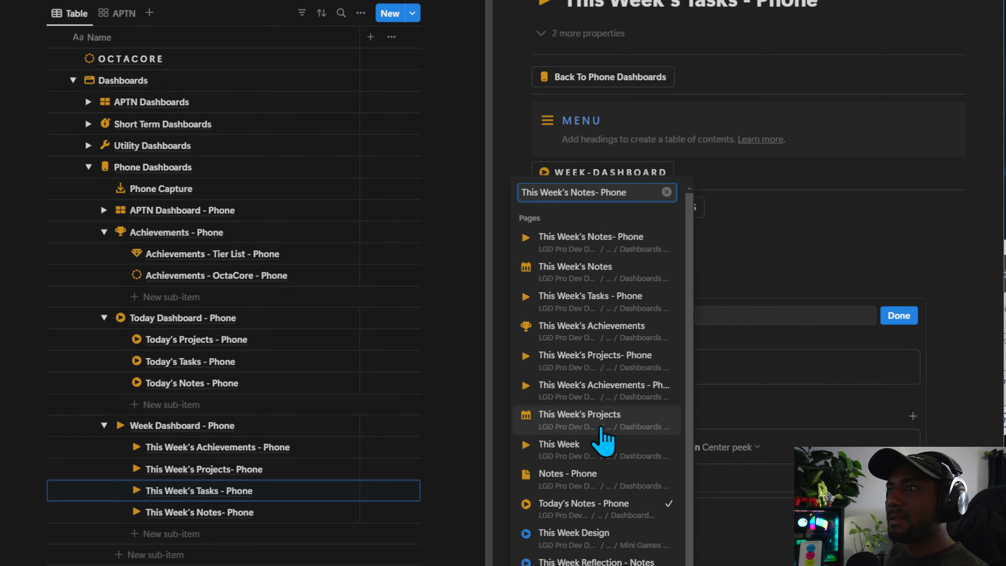
pyautogui.click(612, 241)
pyautogui.click(895, 315)
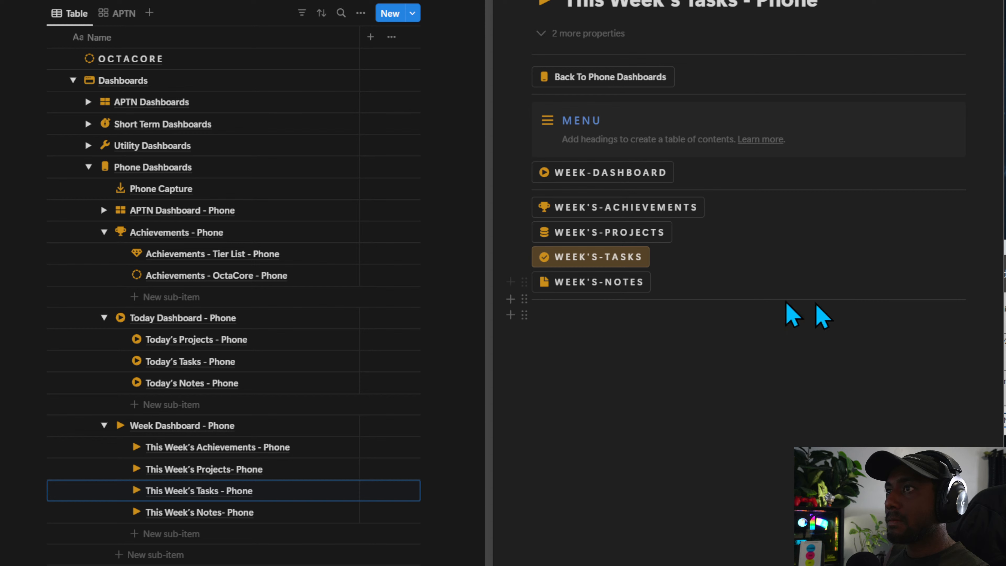
# Try to set the WEEK'S-PROJECTS button on This Week's Tasks - Phone to open This Week's Notes- Phone.
pyautogui.click(682, 232)
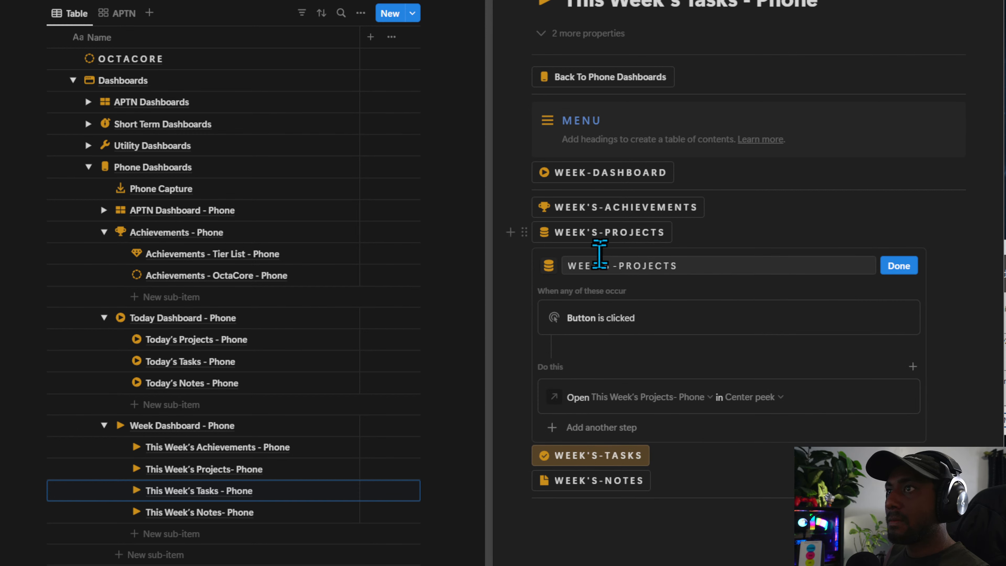
pyautogui.click(613, 398)
pyautogui.hotkey('ctrl', 'v')
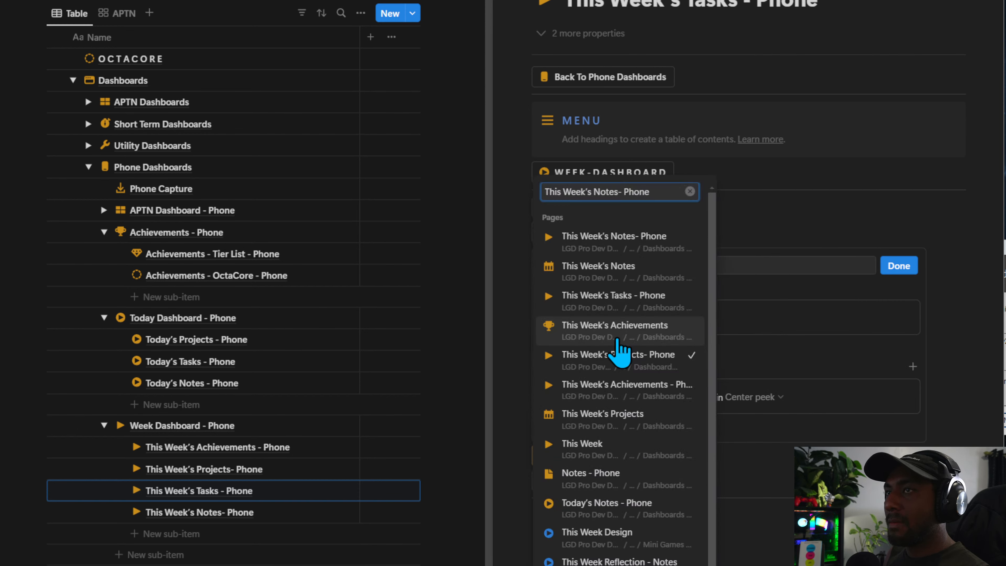
pyautogui.click(590, 242)
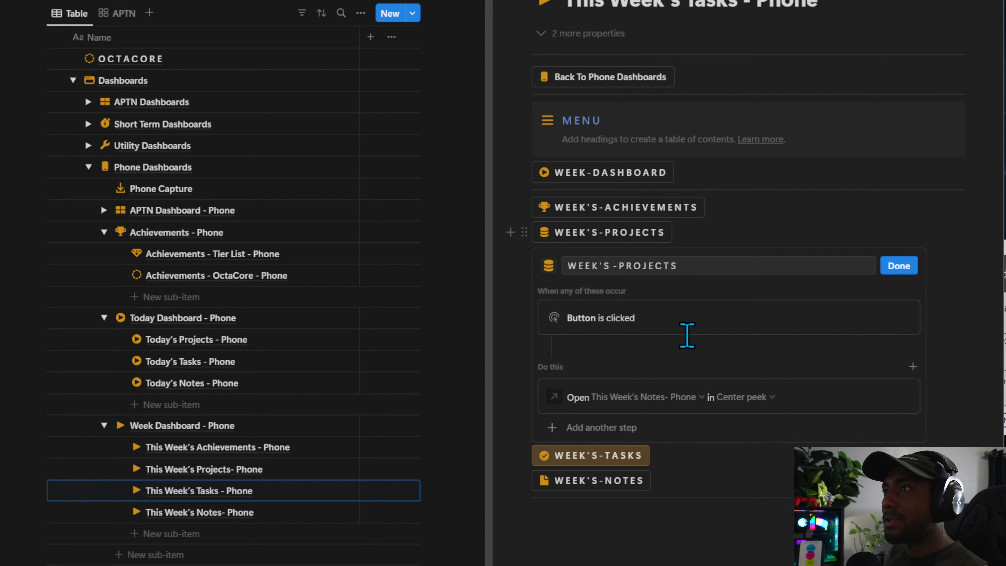
pyautogui.click(667, 396)
pyautogui.click(669, 363)
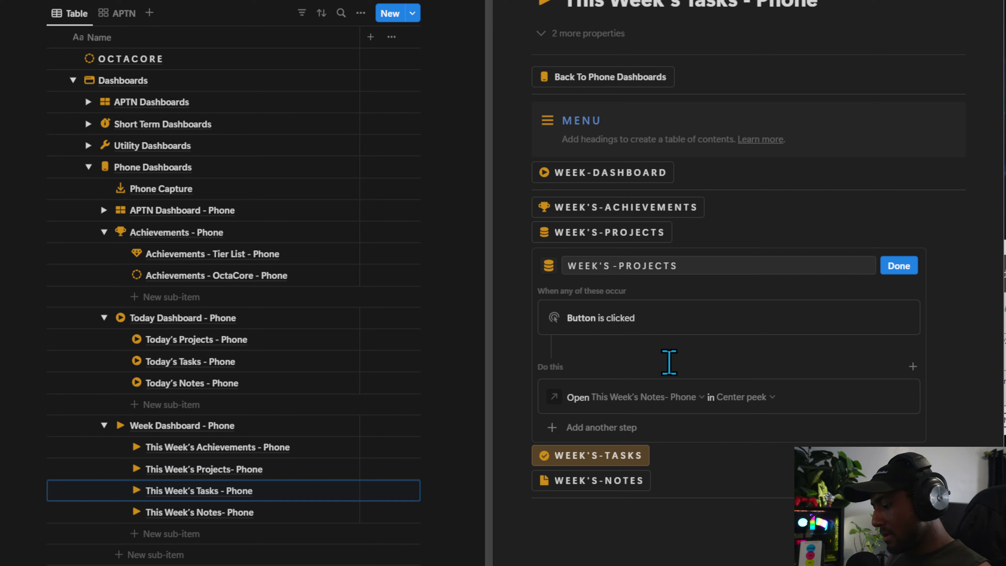
pyautogui.click(904, 266)
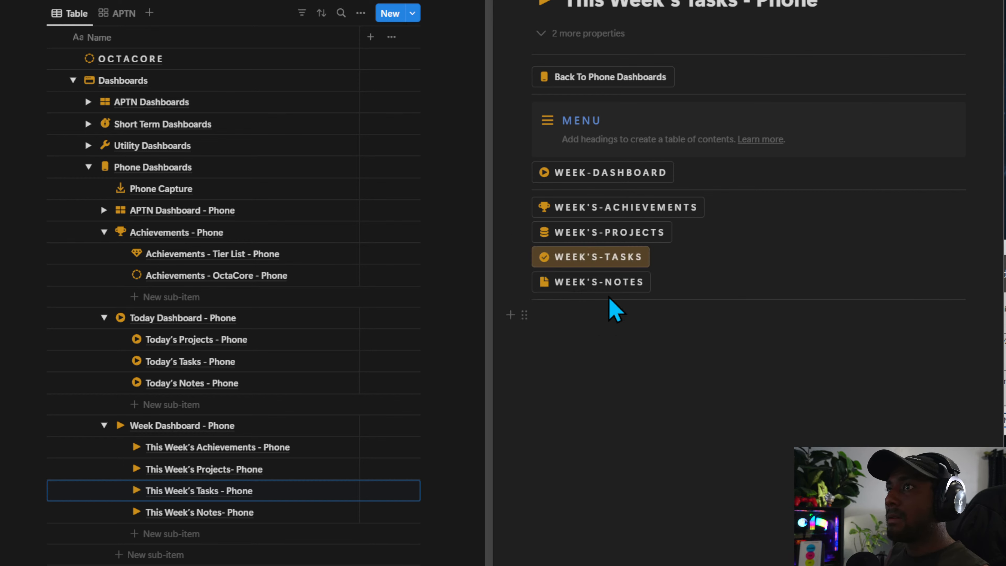
# Check which pages the WEEK'S-TASKS and WEEK'S-NOTES buttons on This Week's Tasks - Phone are set to open.
pyautogui.click(661, 257)
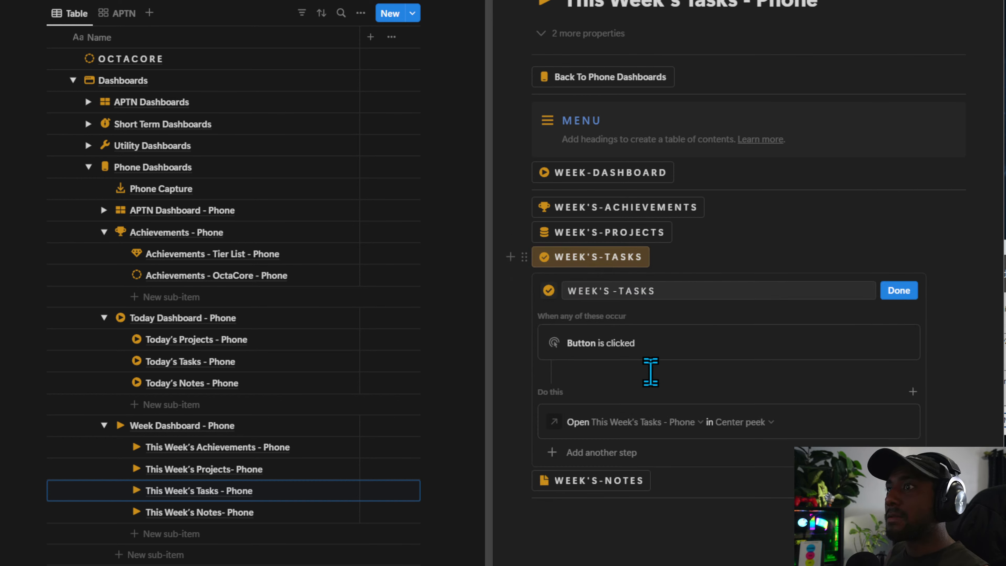
pyautogui.click(887, 297)
pyautogui.click(660, 283)
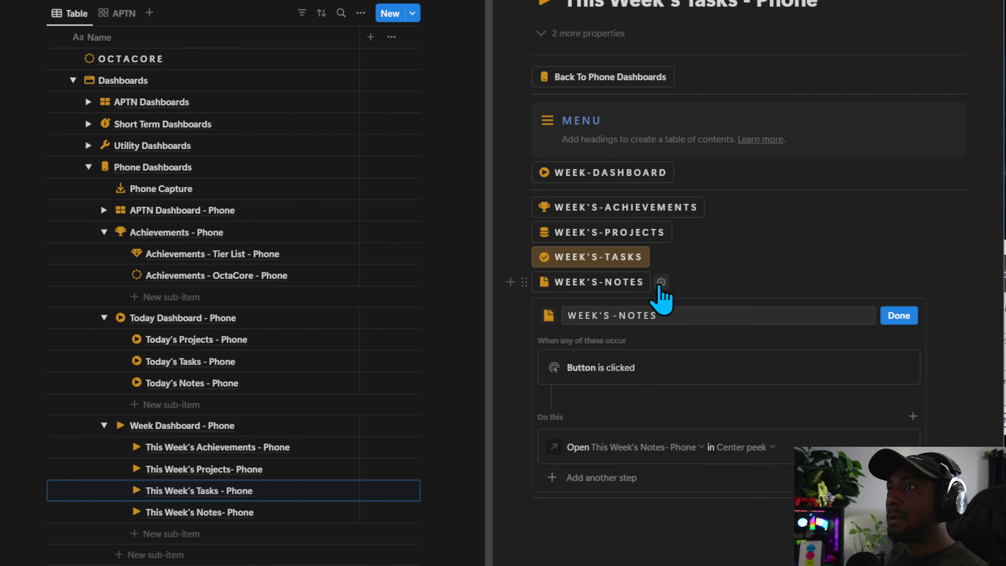
pyautogui.click(660, 283)
# Set the WEEK'S-NOTES button on the This Week's Projects- Phone page to open This Week's Notes- Phone.
pyautogui.click(589, 262)
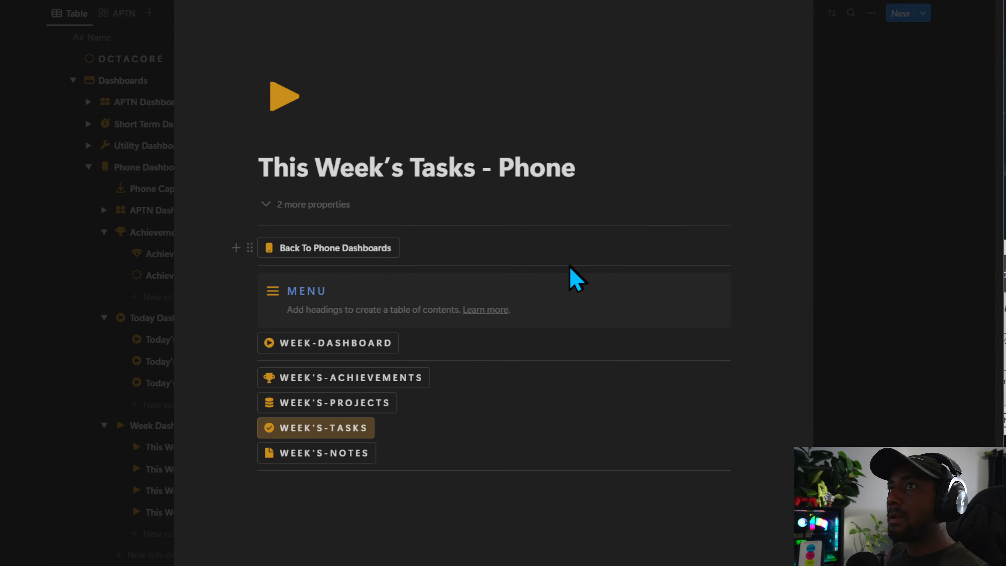
pyautogui.click(336, 426)
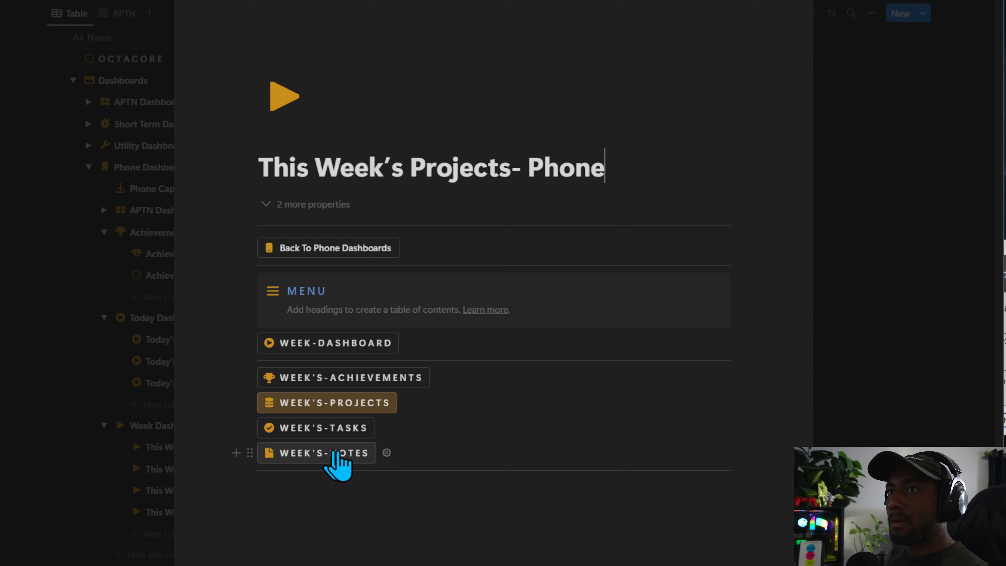
pyautogui.click(387, 454)
pyautogui.click(374, 565)
pyautogui.hotkey('ctrl', 'v')
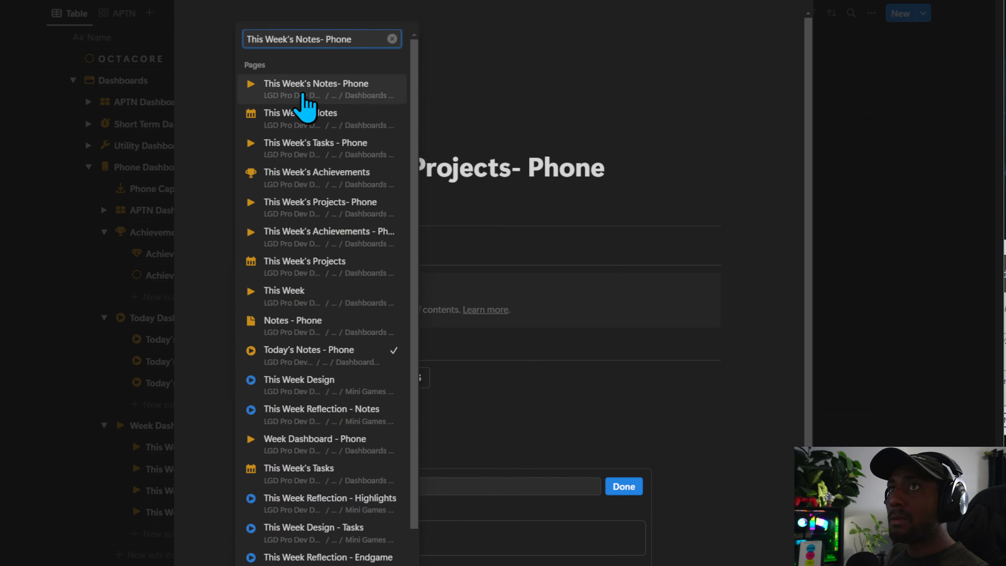
pyautogui.click(301, 91)
pyautogui.click(614, 484)
# Set the WEEK'S-NOTES button on the This Week's Achievements - Phone page to open This Week's Notes- Phone.
pyautogui.click(408, 379)
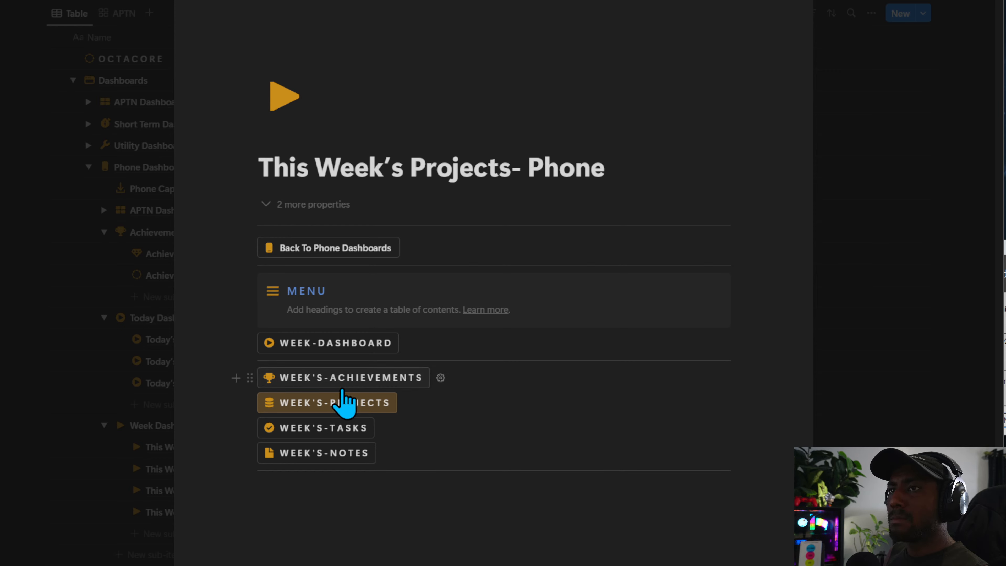
pyautogui.click(393, 459)
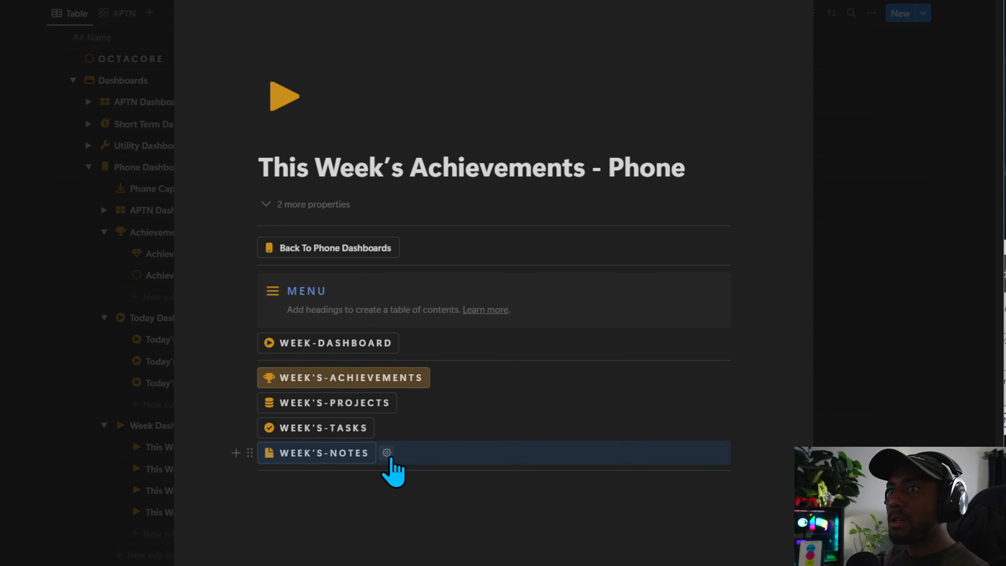
pyautogui.click(331, 564)
pyautogui.write('This Week’s Notes- Phone')
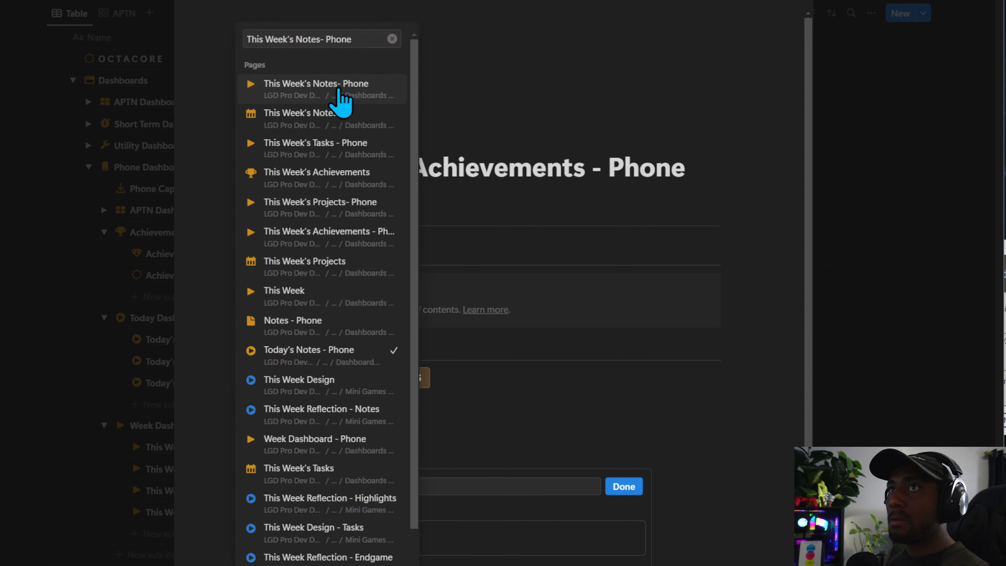
pyautogui.click(340, 92)
pyautogui.click(626, 487)
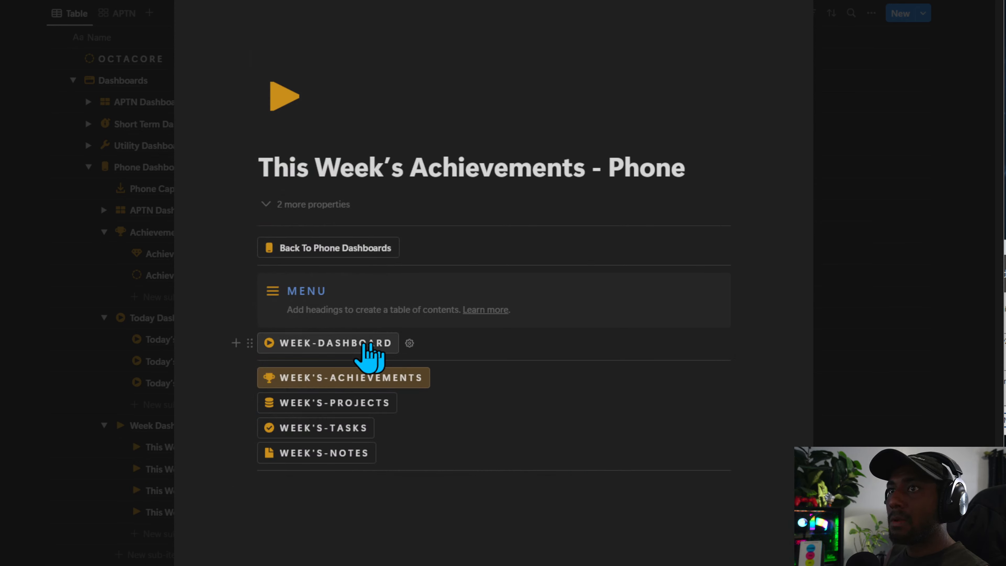
# Go to Week Dashboard - Phone, check its WEEK'S-NOTES button settings, and close the page.
pyautogui.click(368, 344)
pyautogui.click(386, 512)
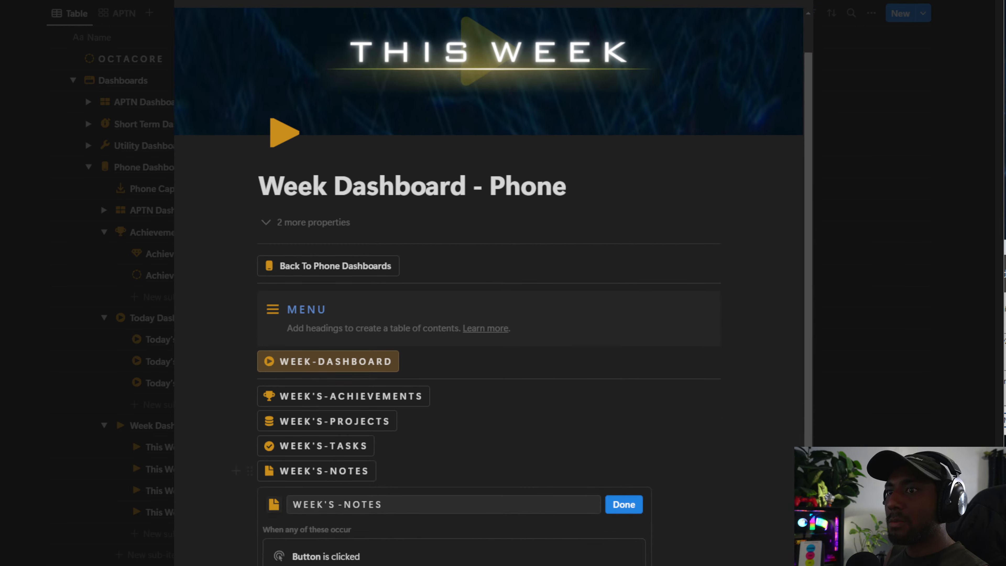
pyautogui.click(676, 441)
pyautogui.click(873, 236)
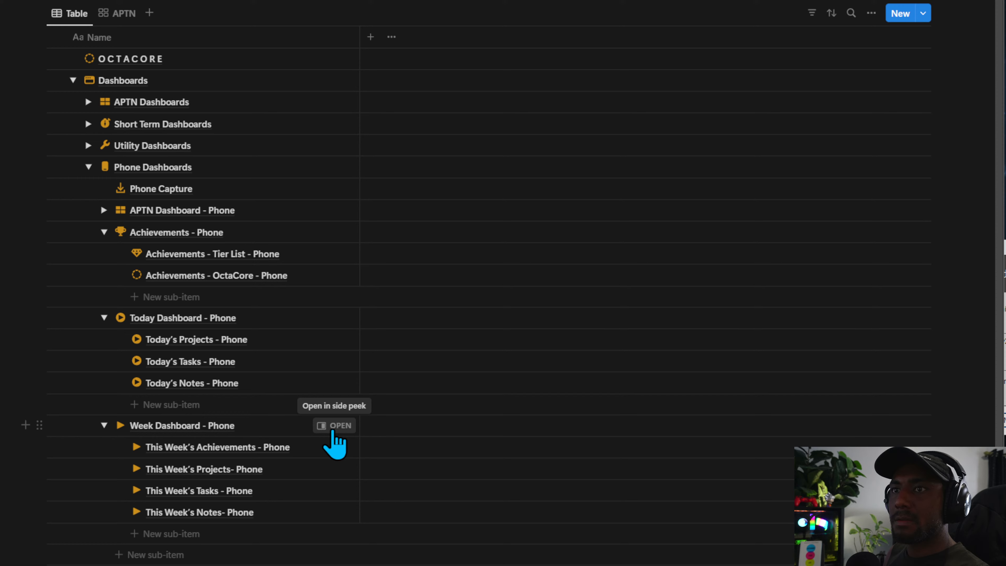
# Copy the navigation blocks from This Week's Tasks - Phone into the empty This Week's Notes- Phone page.
pyautogui.click(334, 512)
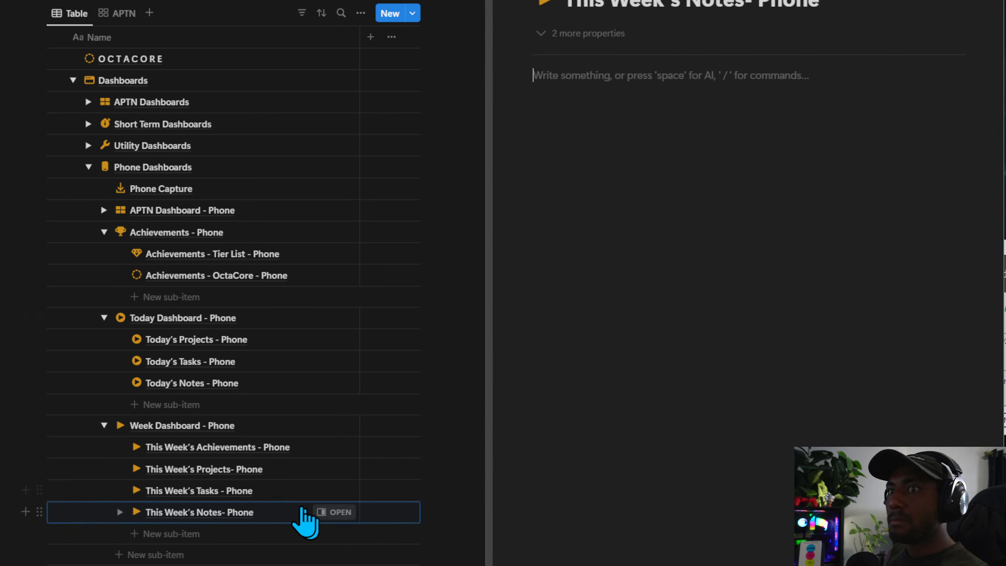
pyautogui.click(334, 491)
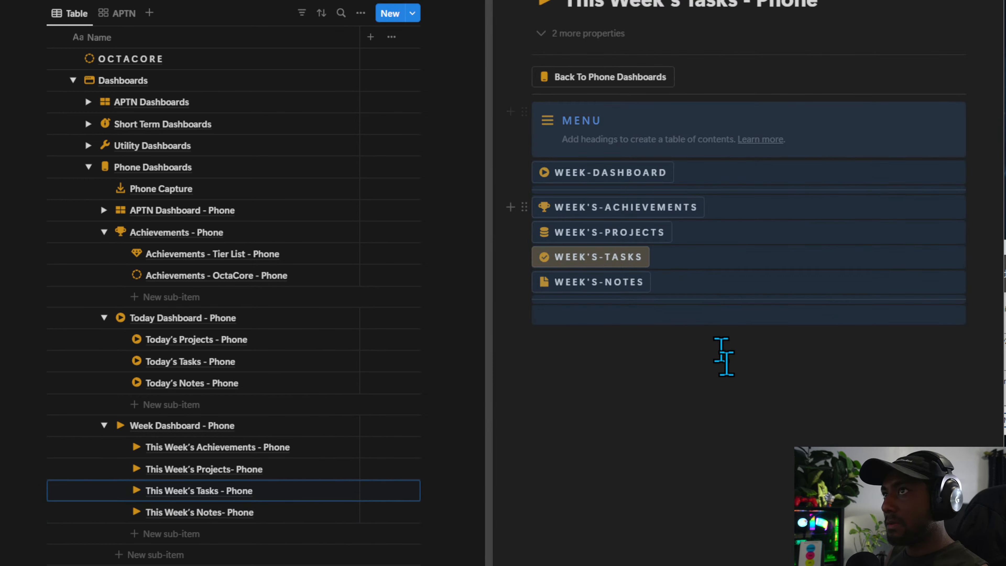
pyautogui.click(338, 512)
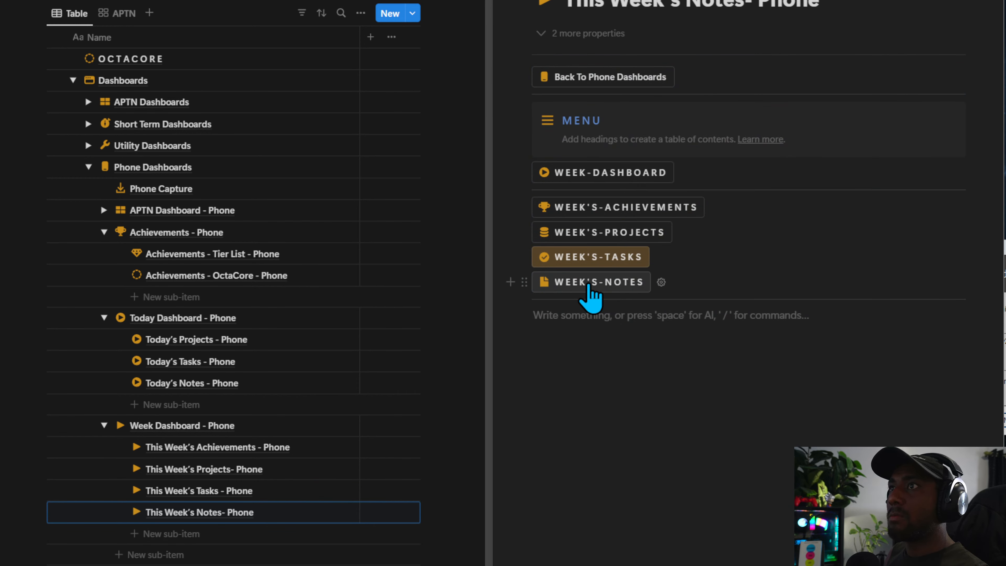
# Give the WEEK'S-NOTES button on This Week's Notes- Phone a yellow background.
pyautogui.click(524, 281)
pyautogui.write('bv')
pyautogui.press('BackSpace')
pyautogui.press('BackSpace')
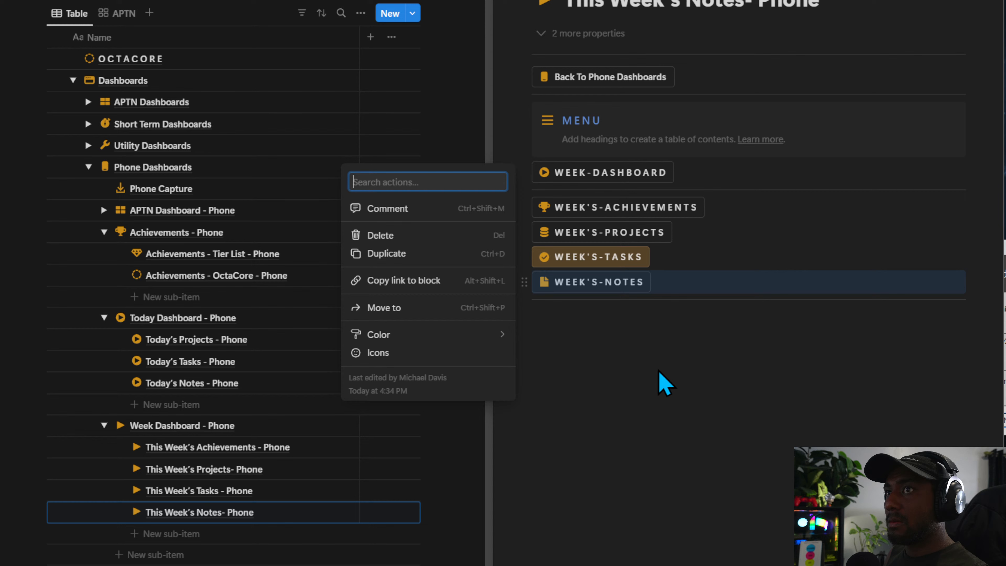
pyautogui.press('Escape')
pyautogui.click(524, 282)
pyautogui.write('b')
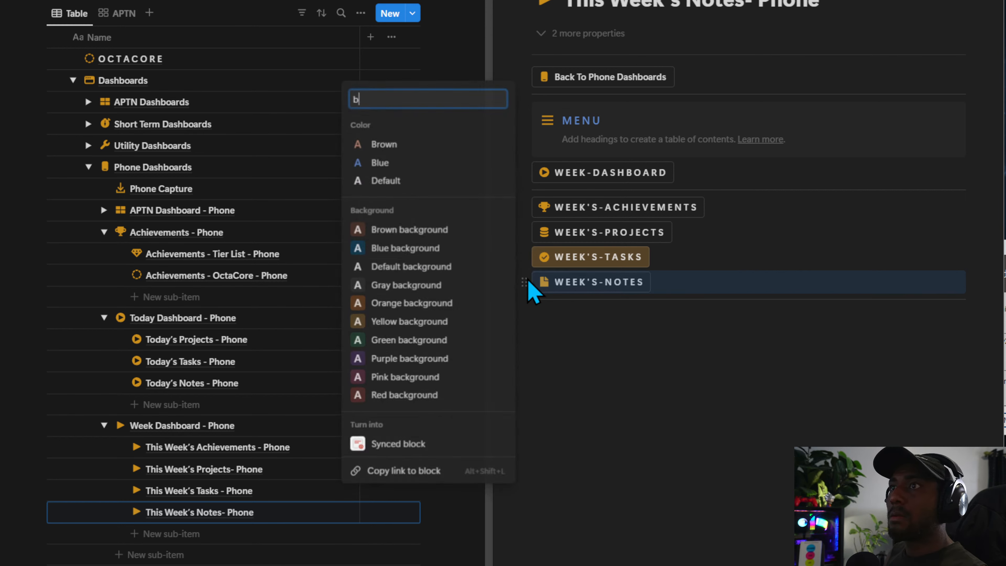
pyautogui.click(404, 303)
# Reset the WEEK'S-TASKS button on This Week's Notes- Phone to the default color.
pyautogui.click(524, 257)
pyautogui.write('b')
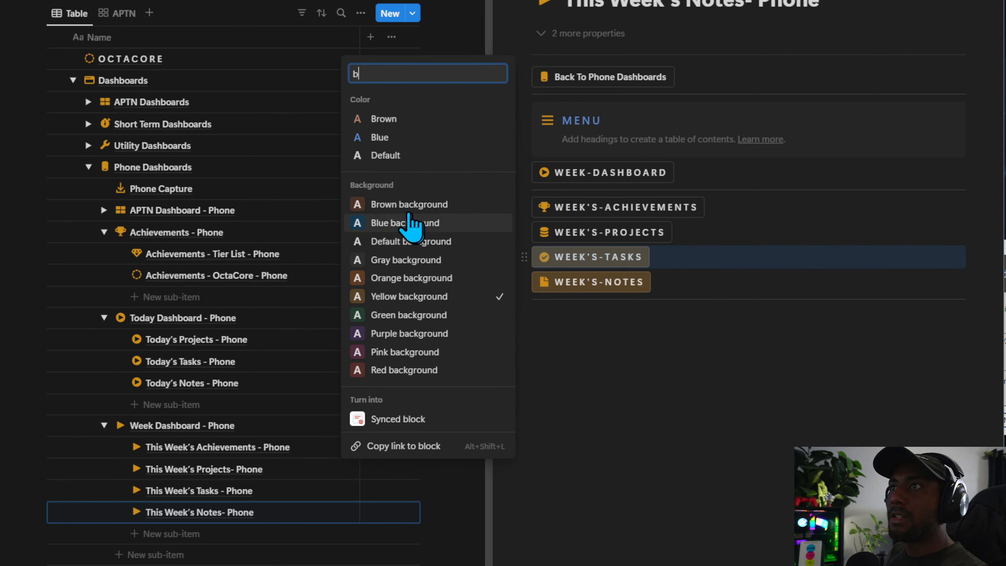
pyautogui.click(400, 156)
# Test the navigation buttons by switching repeatedly between the week's tasks, projects, achievements, notes and dashboard phone pages.
pyautogui.click(596, 259)
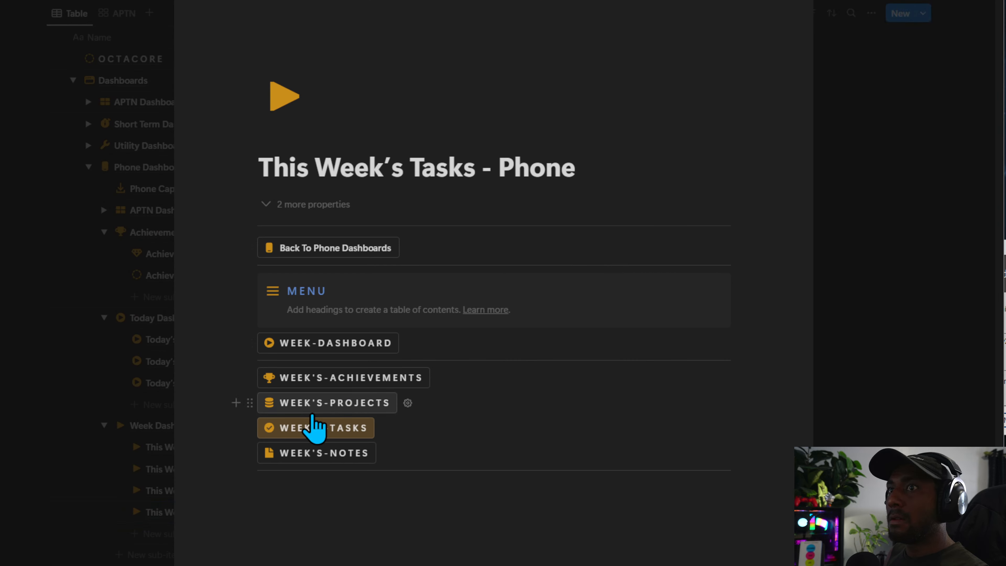
pyautogui.click(319, 404)
pyautogui.click(335, 379)
pyautogui.click(325, 343)
pyautogui.click(334, 436)
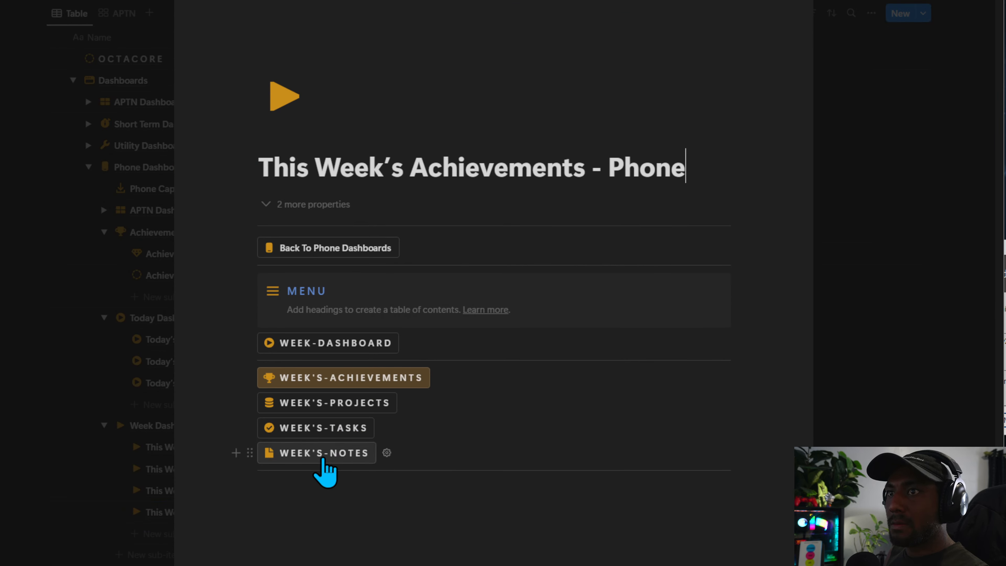
pyautogui.click(324, 452)
pyautogui.click(329, 427)
pyautogui.click(338, 379)
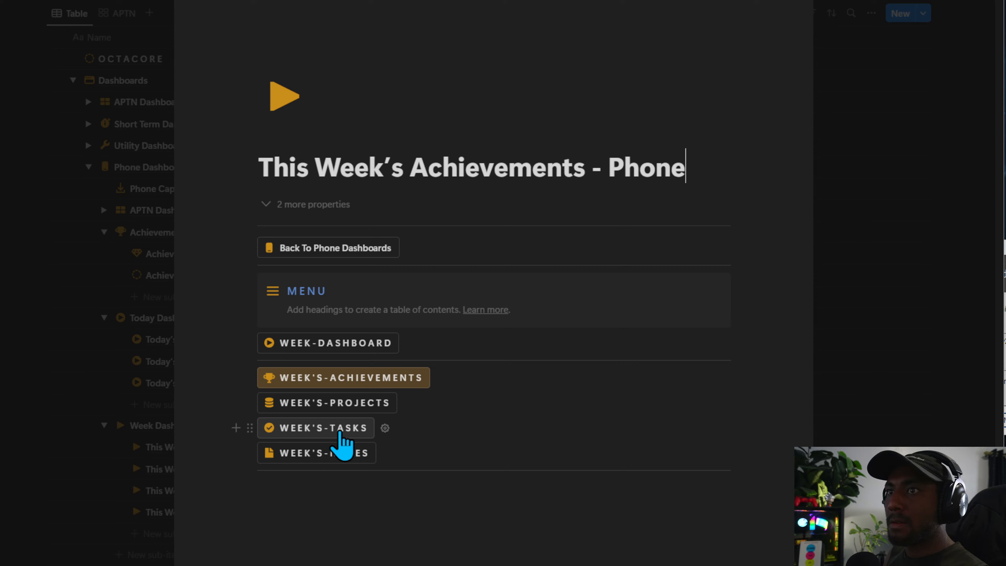
pyautogui.click(337, 429)
pyautogui.click(336, 403)
pyautogui.click(334, 453)
pyautogui.click(335, 428)
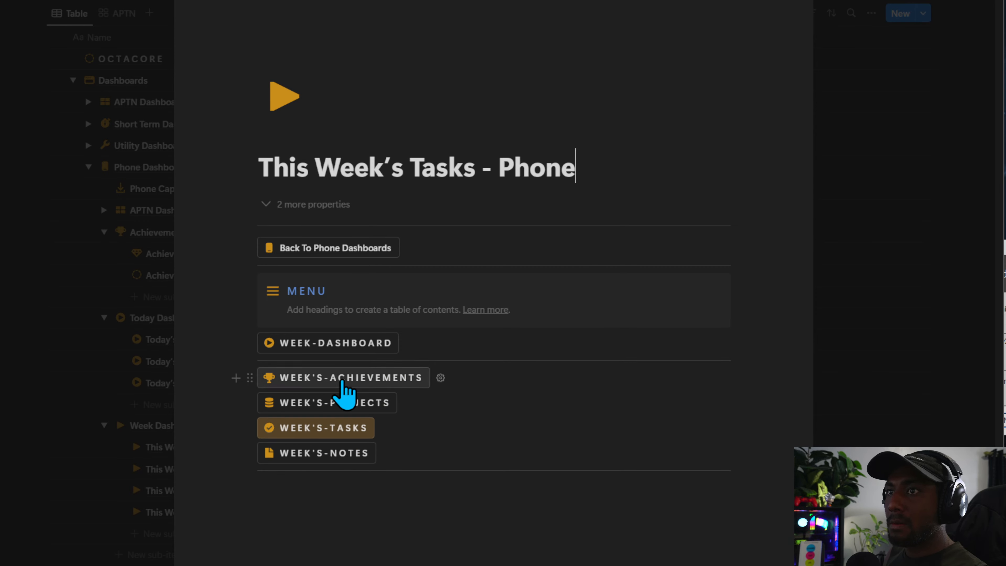
pyautogui.click(341, 378)
pyautogui.click(331, 428)
pyautogui.click(333, 343)
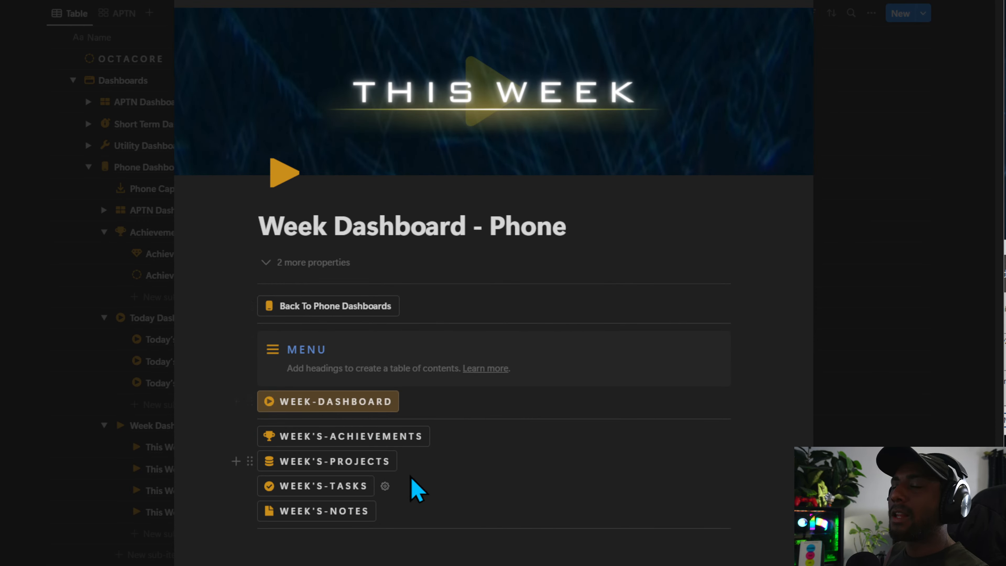
# Copy the content sections of Today Dashboard - Phone into Week Dashboard - Phone, below the navigation buttons.
pyautogui.click(819, 367)
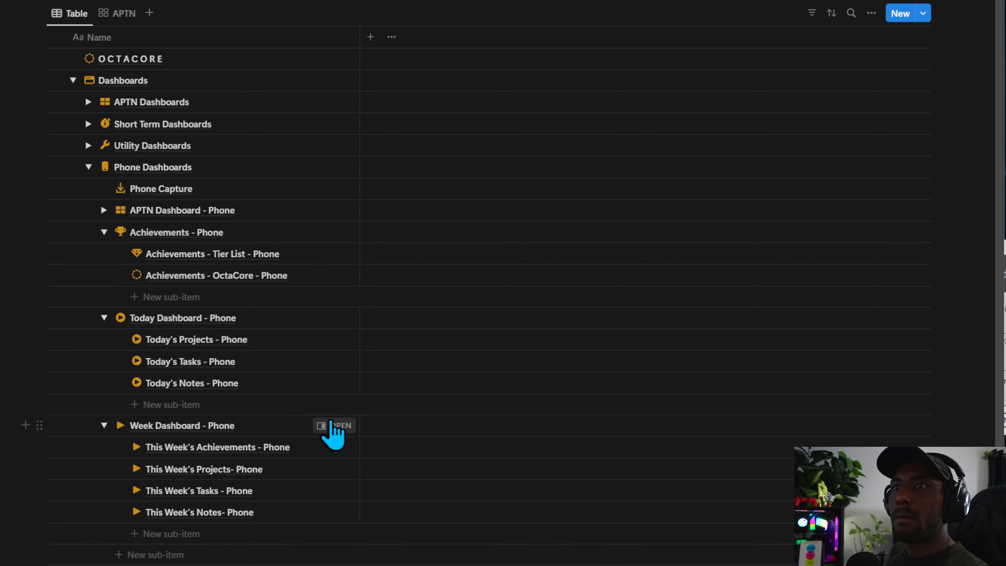
pyautogui.click(335, 425)
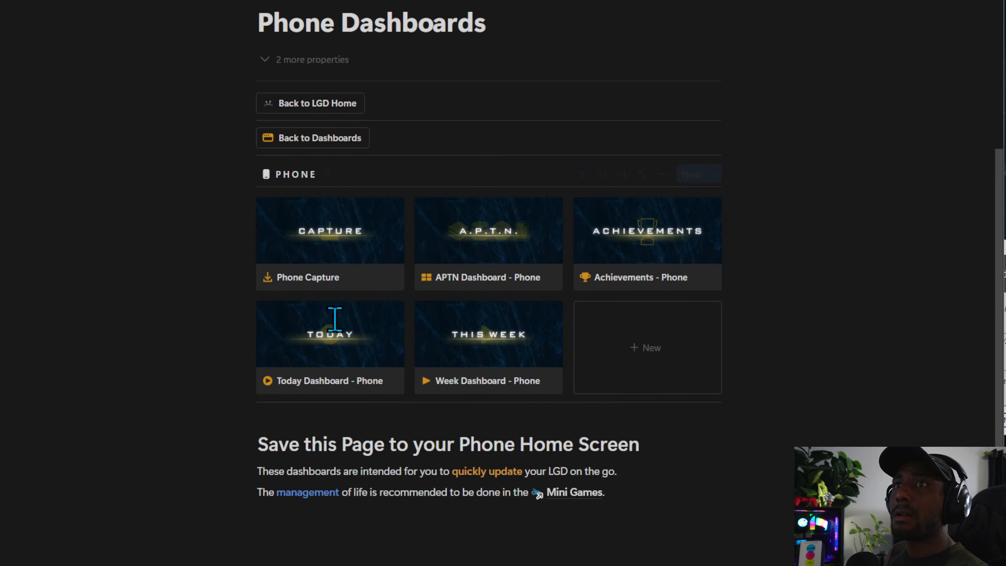
pyautogui.click(278, 349)
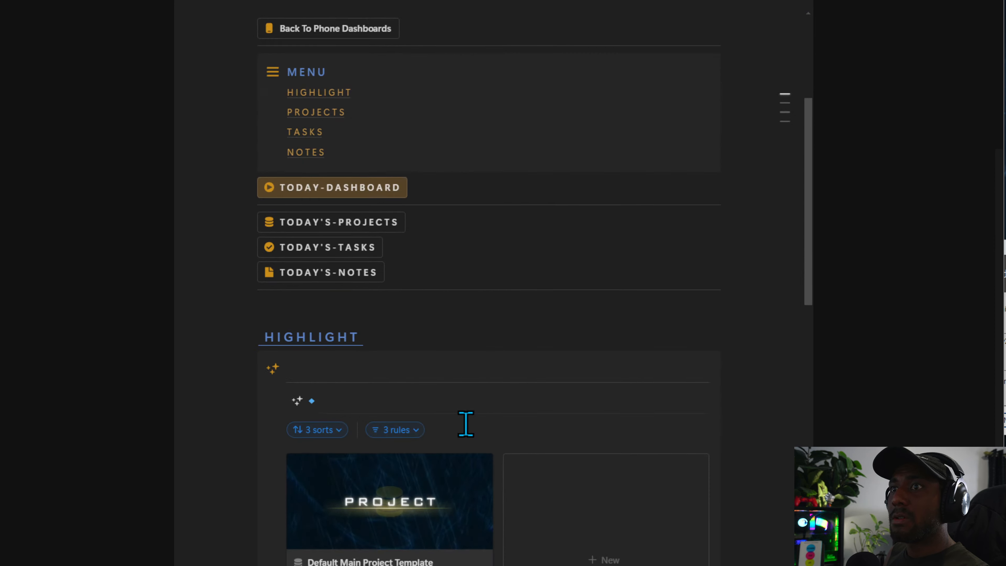
pyautogui.scroll(-15, 465, 422)
pyautogui.scroll(-15, 699, 510)
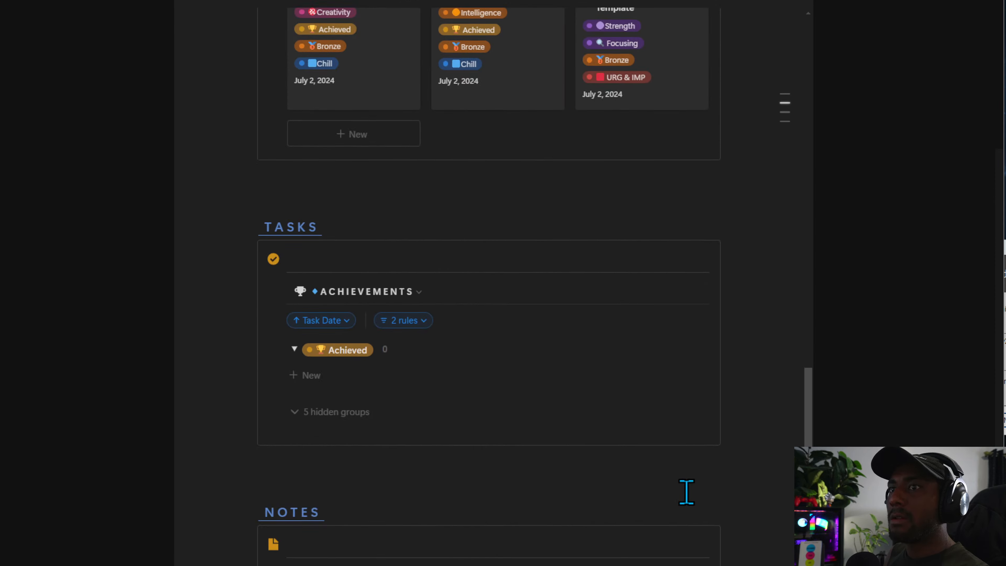
pyautogui.scroll(1, 507, 481)
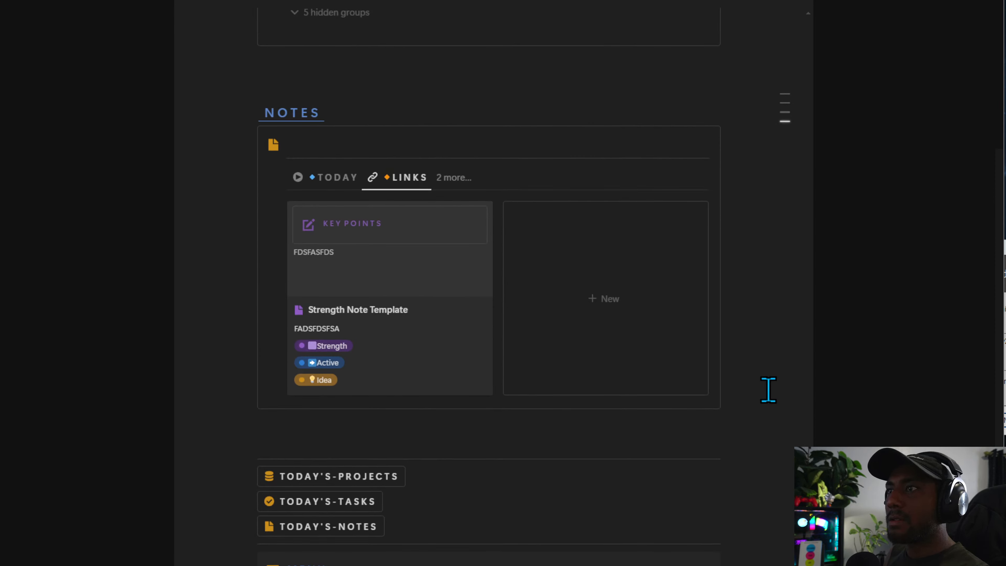
pyautogui.moveTo(778, 411); pyautogui.dragTo(307, 454)
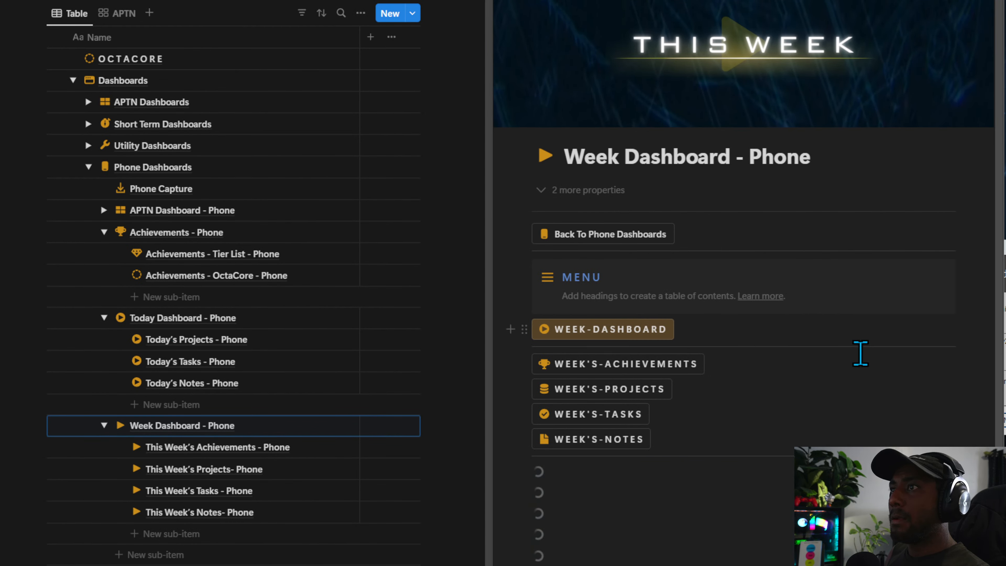
# Copy the blocks from Back To Phone Dashboards through the WEEK'S-NOTES button and paste them below the NOTES section of Week Dashboard - Phone.
pyautogui.moveTo(971, 452); pyautogui.dragTo(535, 210)
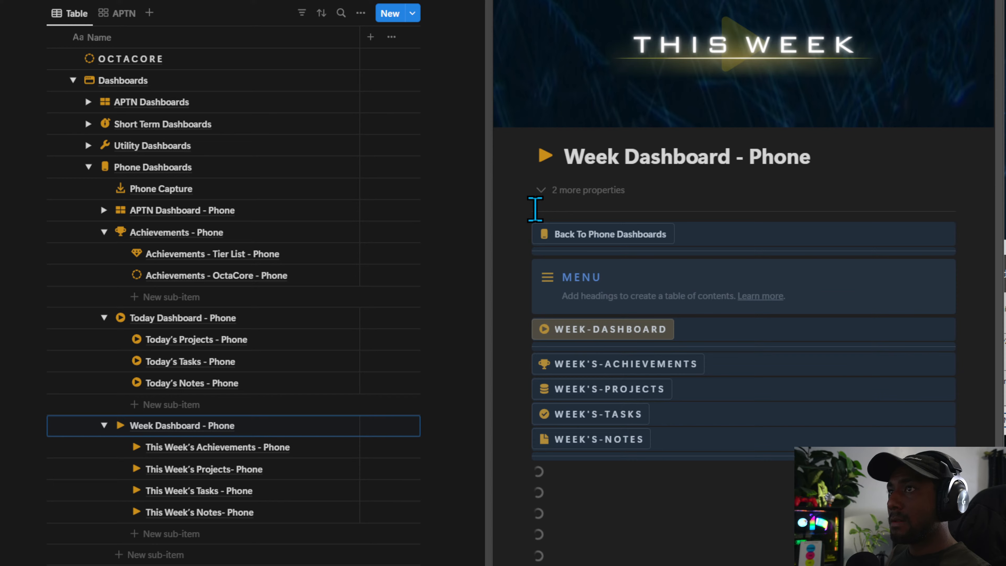
pyautogui.scroll(-1, 676, 355)
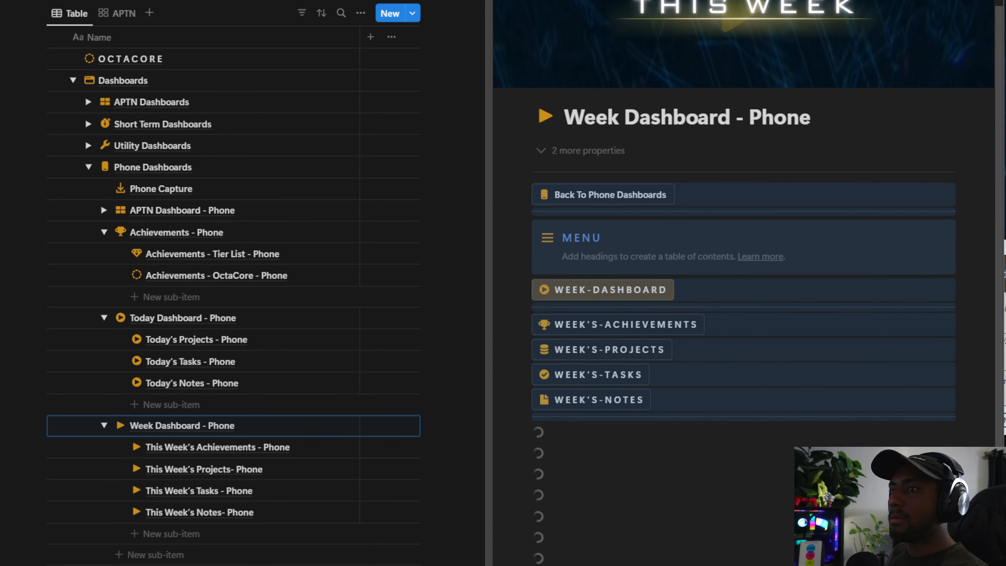
pyautogui.scroll(-20, 589, 443)
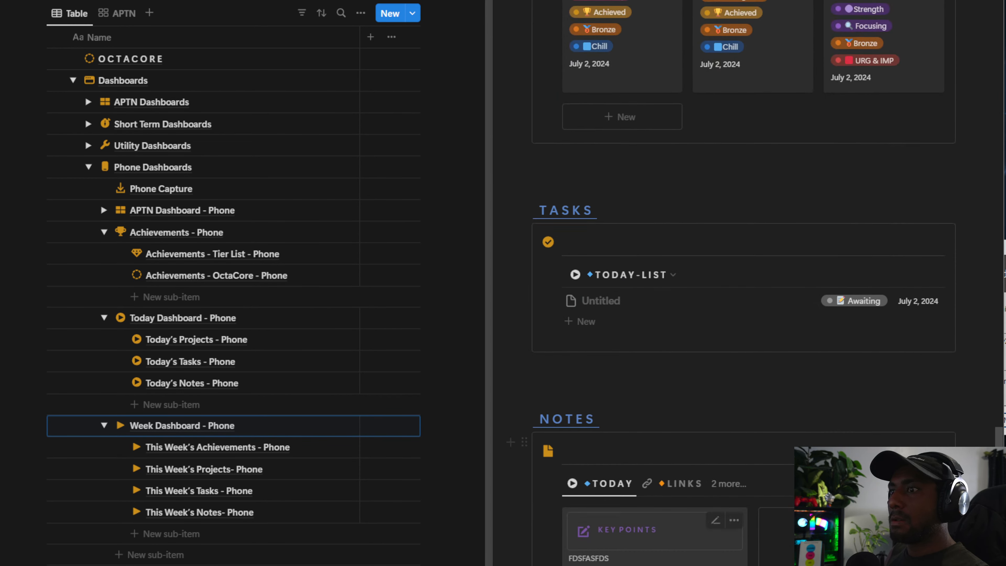
pyautogui.scroll(-1, 624, 519)
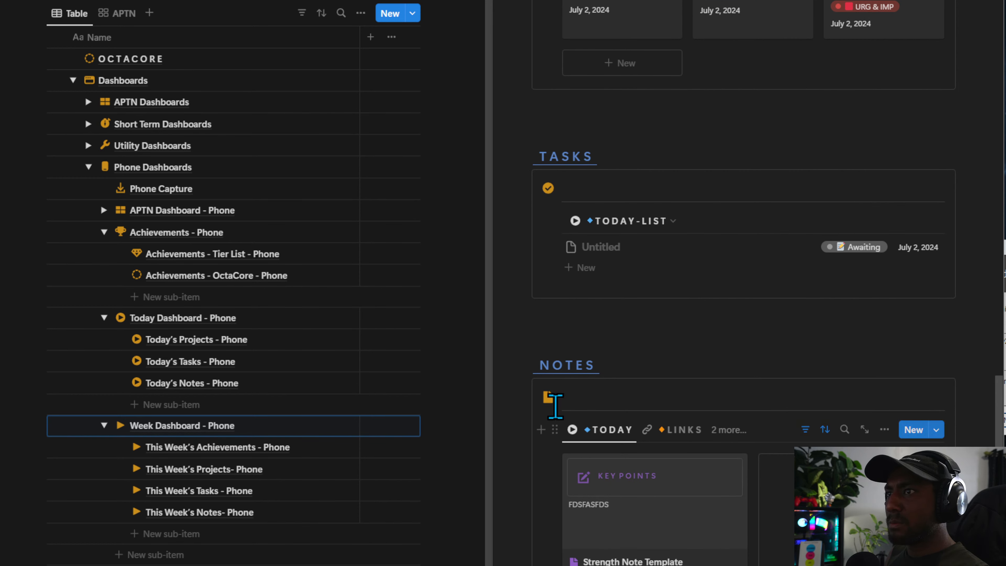
pyautogui.click(541, 429)
pyautogui.press('Escape')
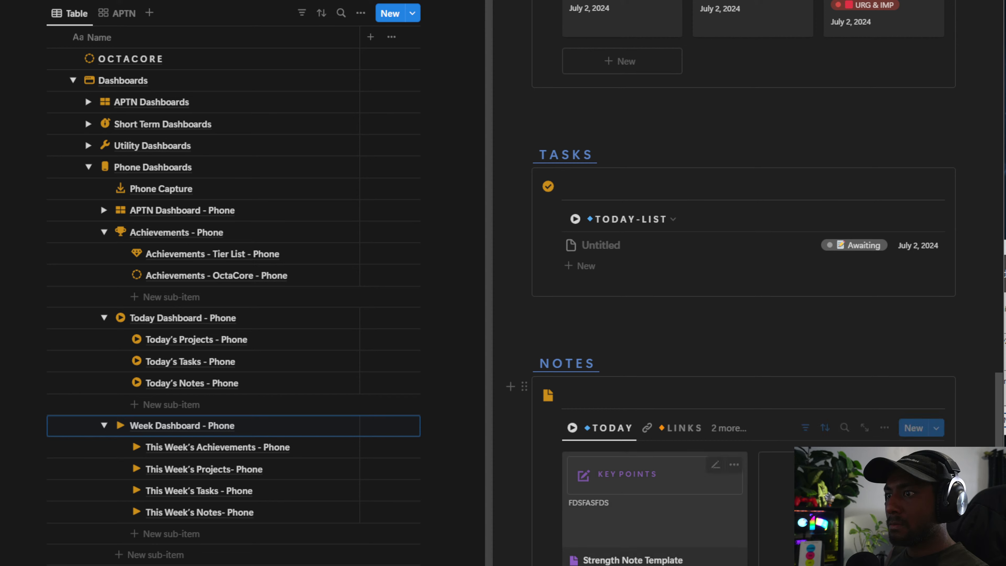
pyautogui.scroll(-7, 596, 545)
pyautogui.click(522, 414)
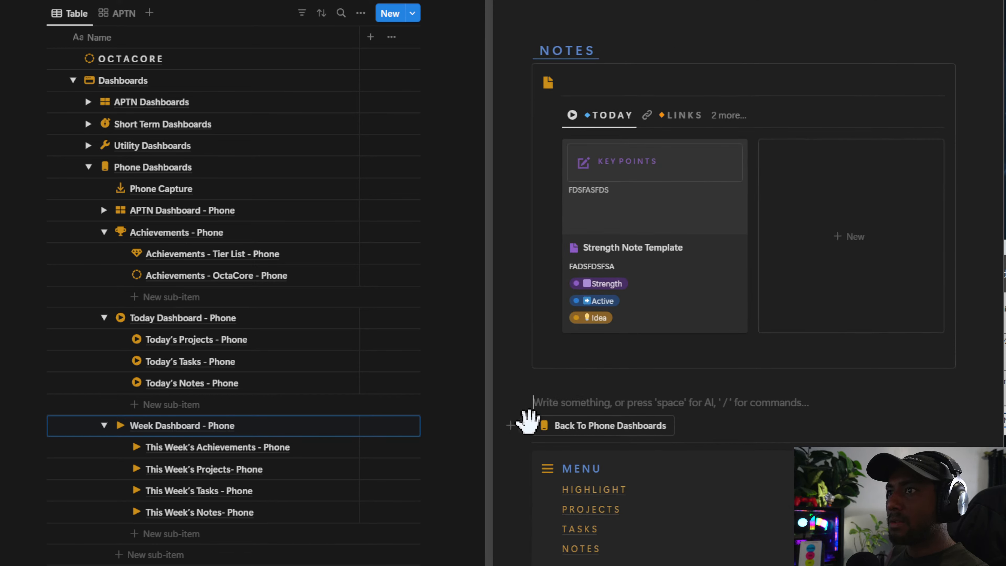
# Delete the Back To Phone Dashboards and WEEK-DASHBOARD buttons from the navigation copy below the NOTES section.
pyautogui.moveTo(522, 425); pyautogui.dragTo(554, 565)
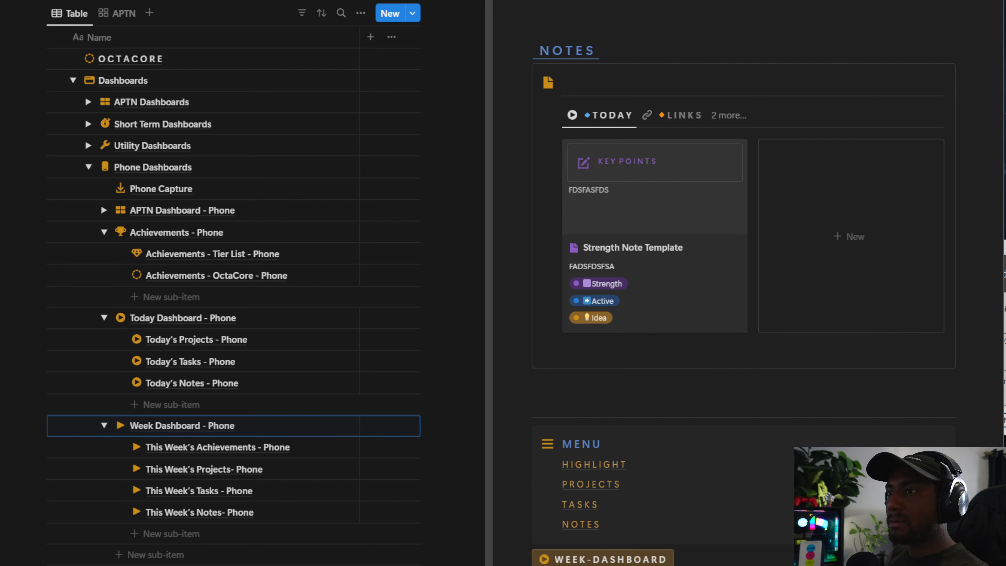
pyautogui.press('Delete')
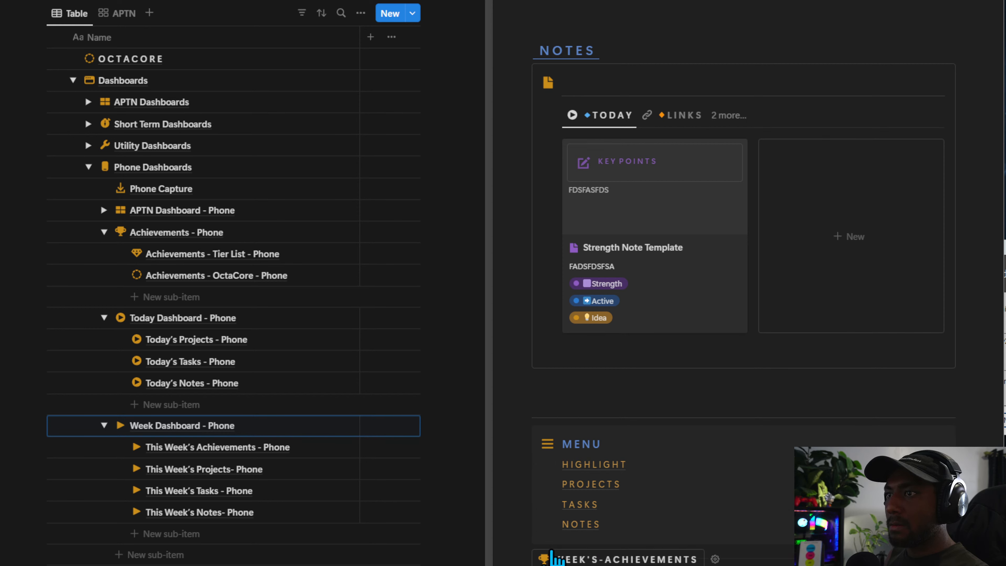
pyautogui.moveTo(551, 552); pyautogui.dragTo(543, 535)
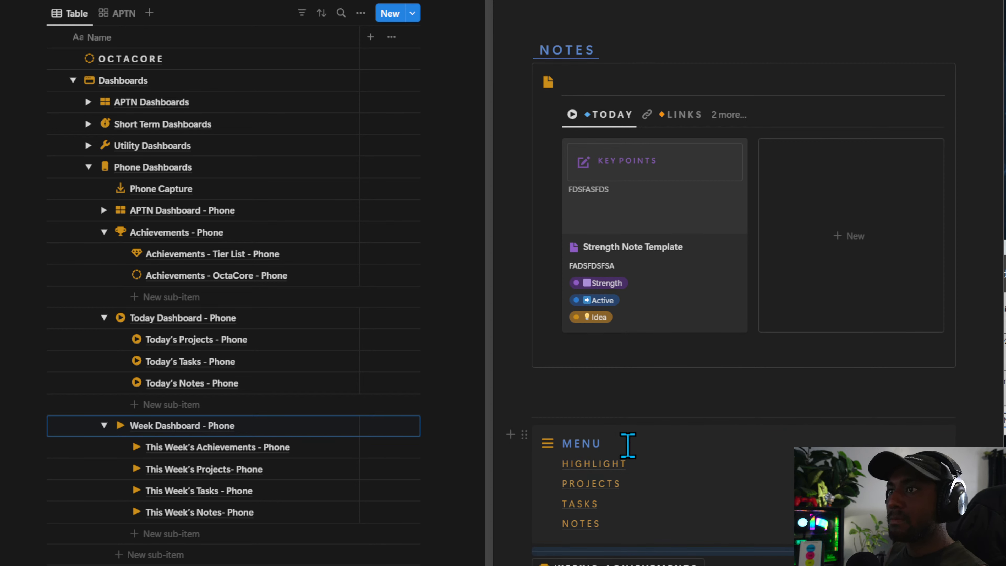
# Rename the HIGHLIGHT section heading on Week Dashboard - Phone to HIGHLIGHTS.
pyautogui.scroll(20, 628, 445)
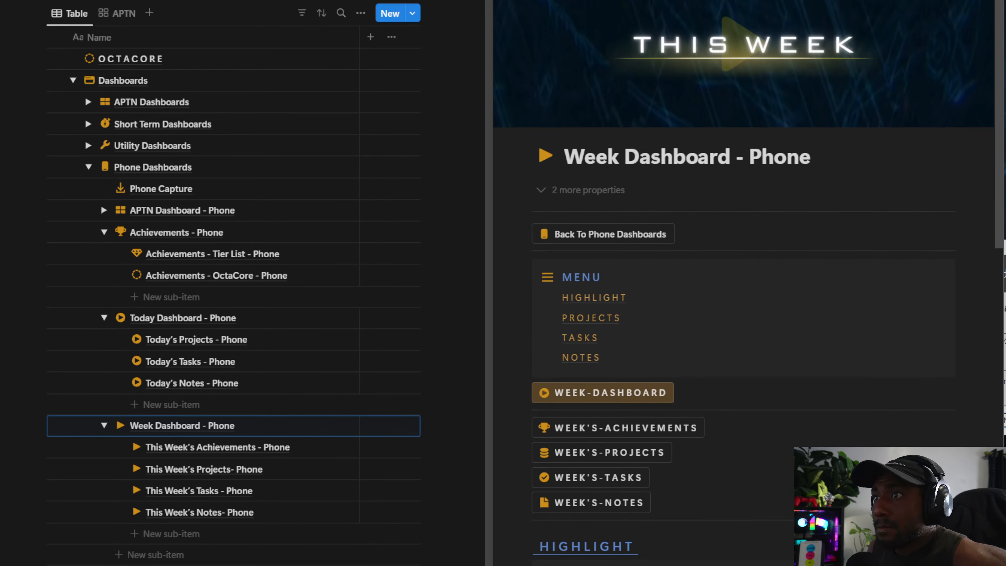
pyautogui.scroll(-20, 512, 215)
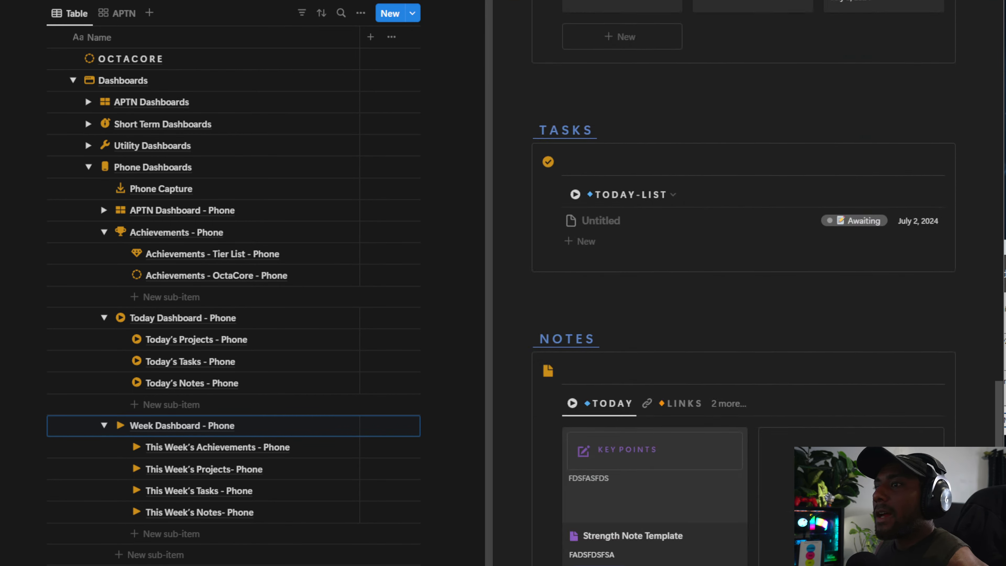
pyautogui.scroll(15, 657, 396)
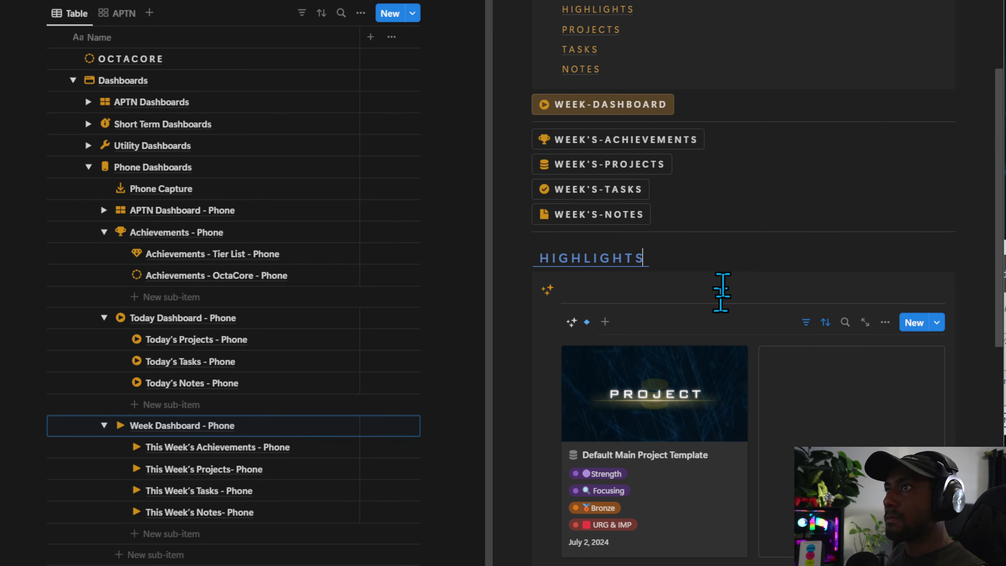
# Open Week Dashboard - Phone as a full page and set both the start date and end date filters of the HIGHLIGHTS gallery to this week.
pyautogui.click(806, 322)
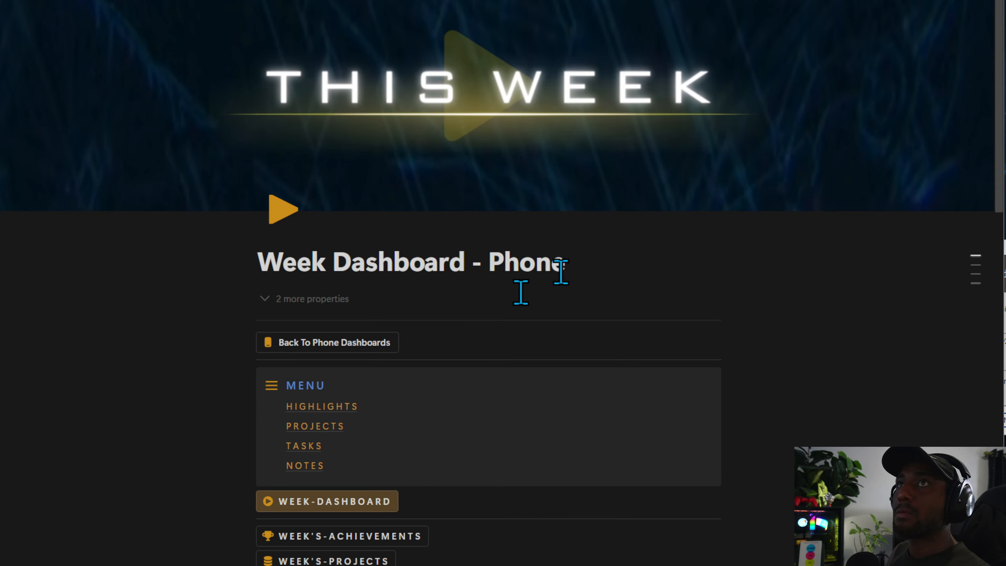
pyautogui.scroll(-10, 535, 345)
pyautogui.scroll(5, 537, 346)
pyautogui.scroll(-4, 254, 452)
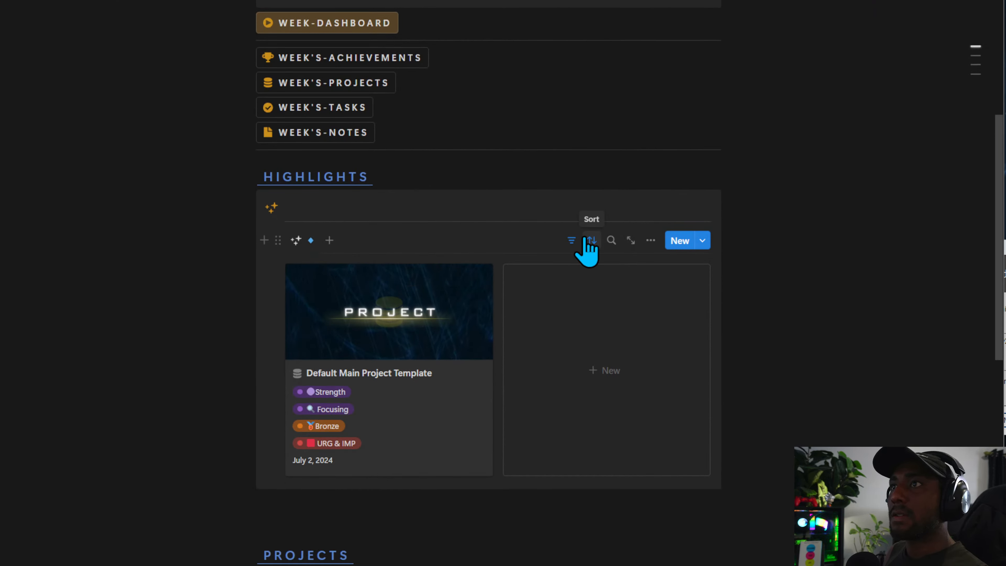
pyautogui.click(406, 274)
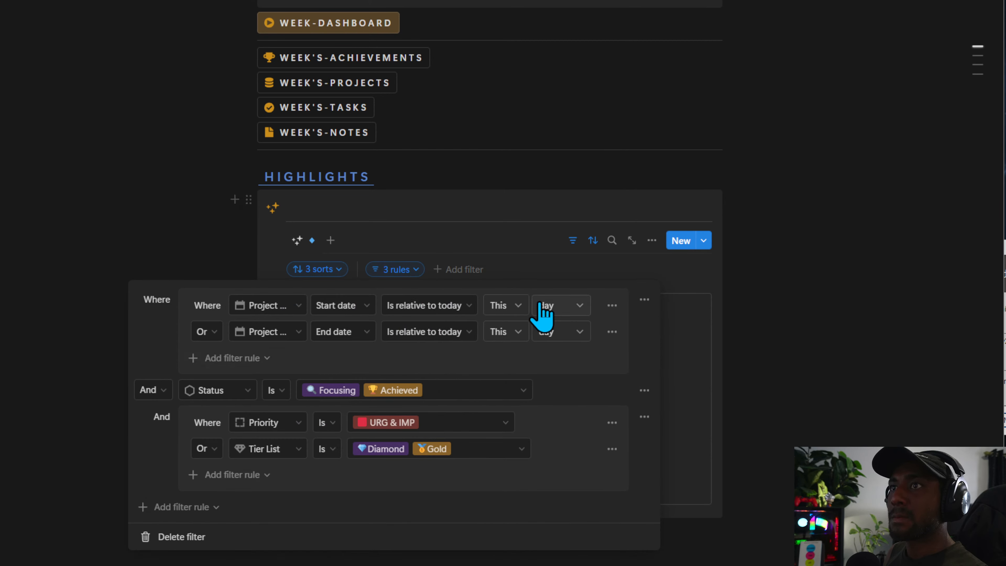
pyautogui.click(557, 311)
pyautogui.click(550, 347)
pyautogui.click(545, 333)
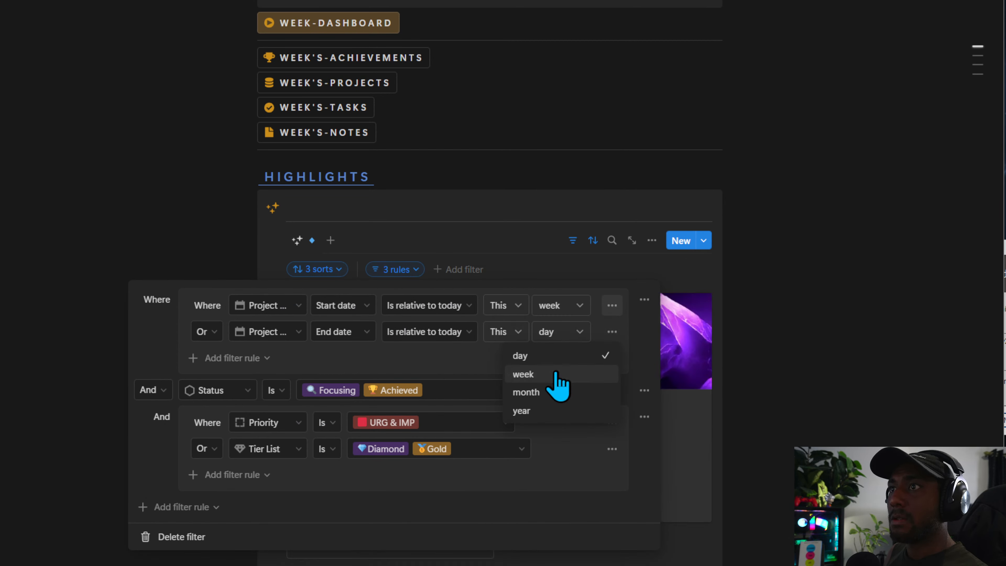
pyautogui.click(553, 373)
pyautogui.click(684, 337)
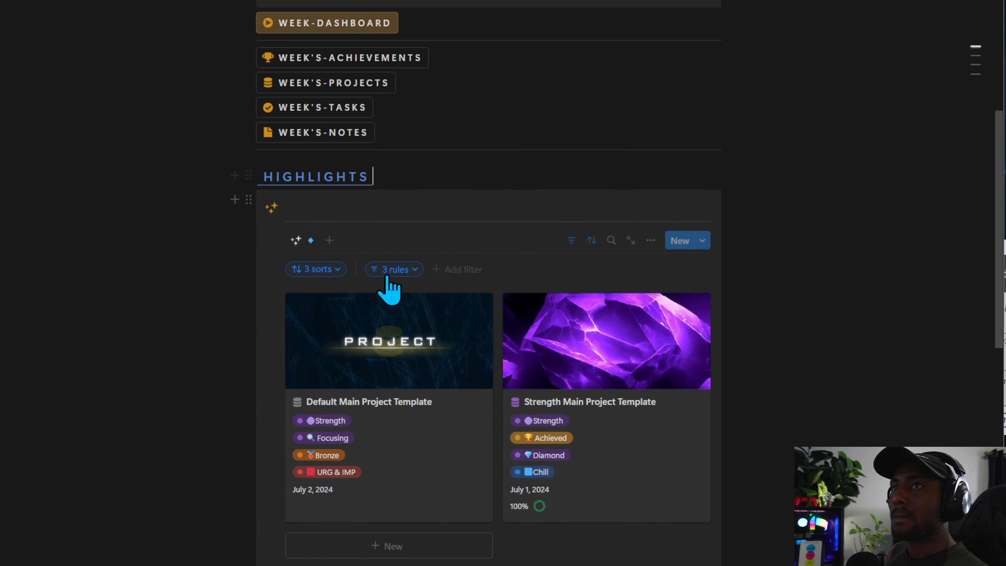
# Rename the TODAY view in the PROJECTS section to WEEK and give it the plain play triangle icon.
pyautogui.scroll(-10, 460, 322)
pyautogui.click(323, 286)
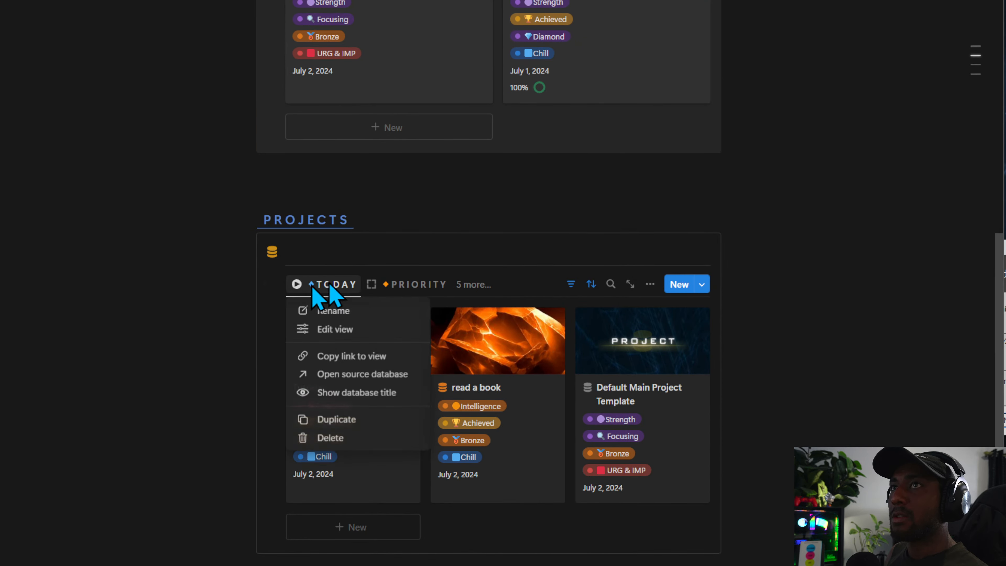
pyautogui.click(337, 310)
pyautogui.click(436, 131)
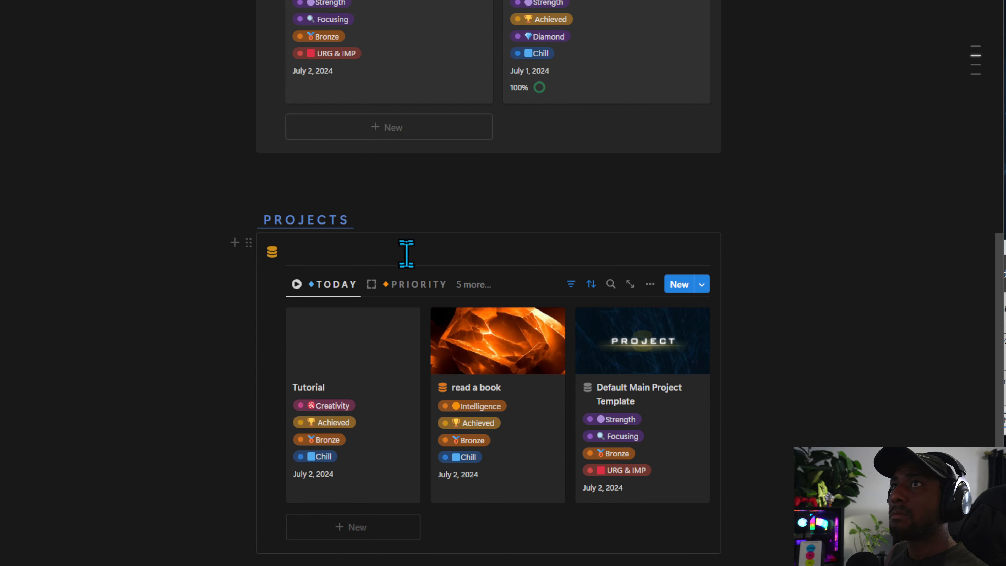
pyautogui.click(332, 287)
pyautogui.click(337, 310)
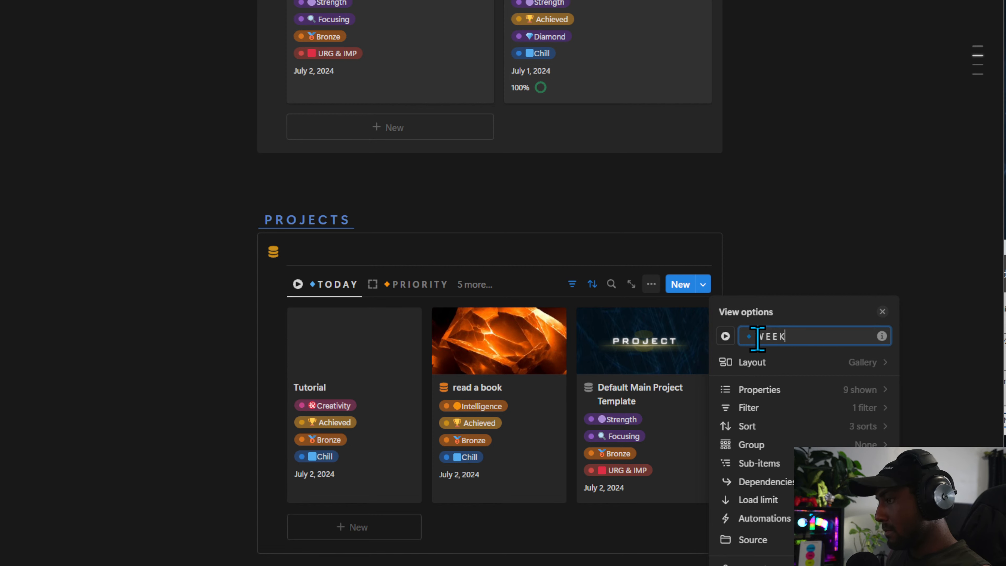
pyautogui.click(725, 336)
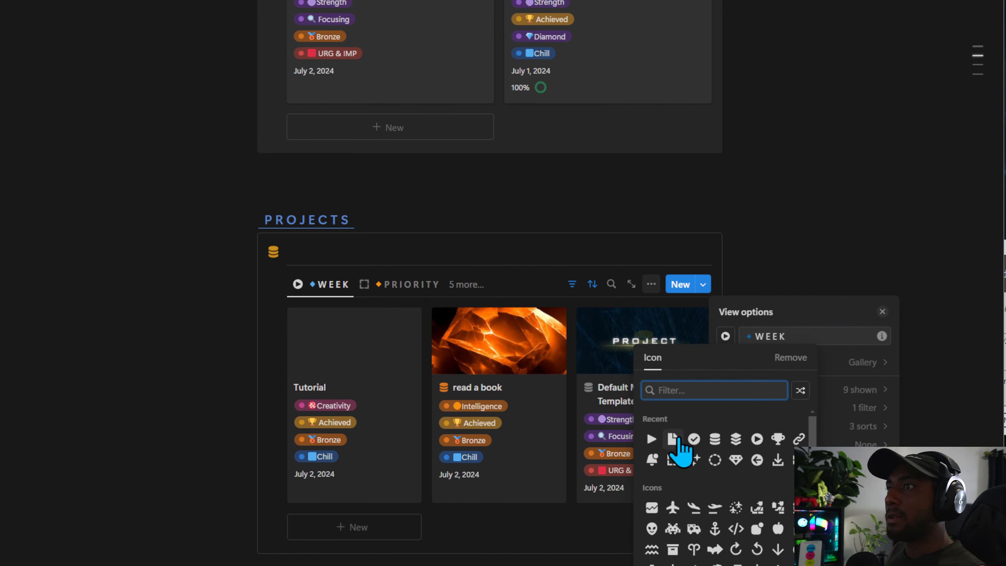
pyautogui.click(651, 436)
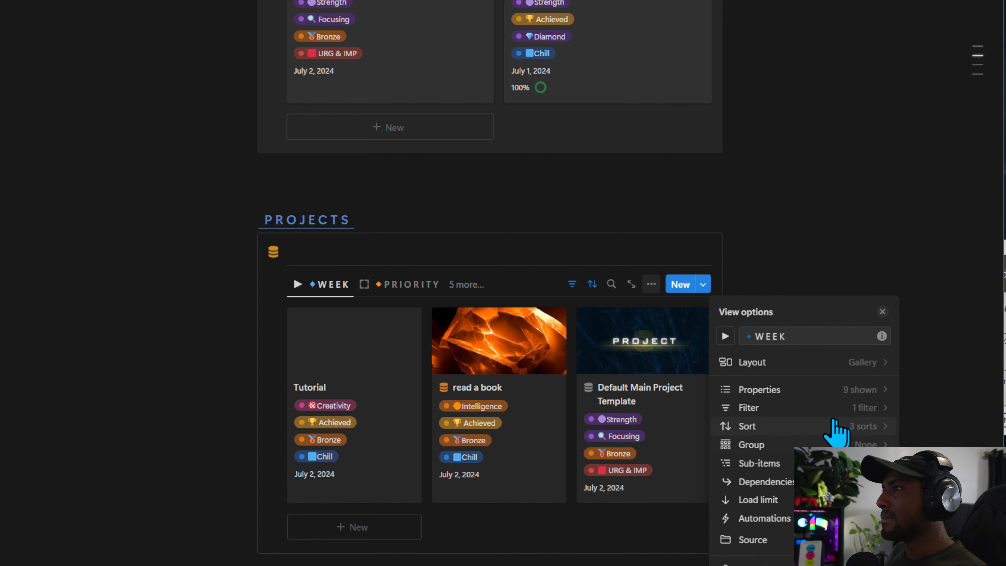
pyautogui.click(445, 260)
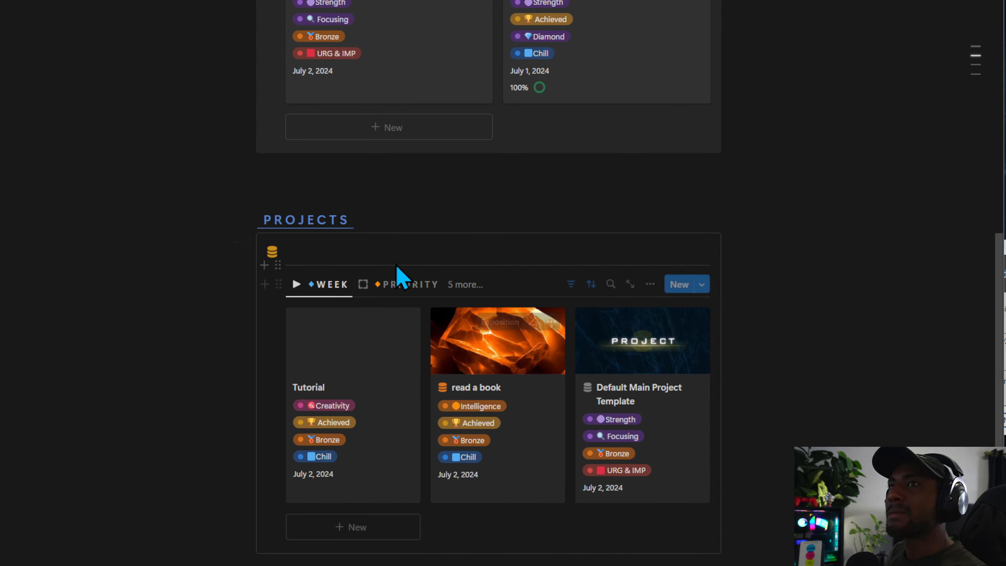
# Set the start date and end date filters of the WEEK view in the PROJECTS section to this week.
pyautogui.scroll(3, 292, 411)
pyautogui.click(381, 405)
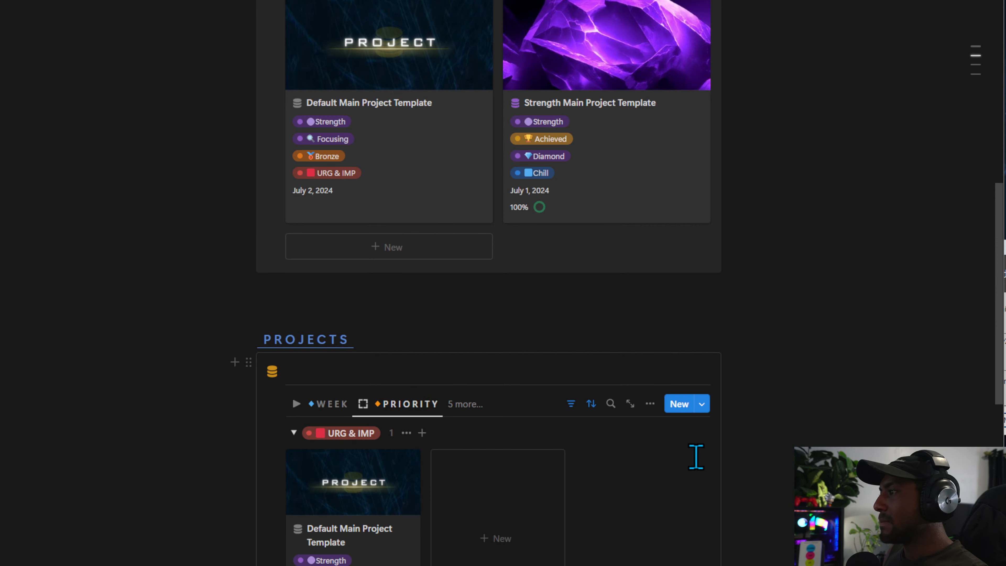
pyautogui.click(296, 404)
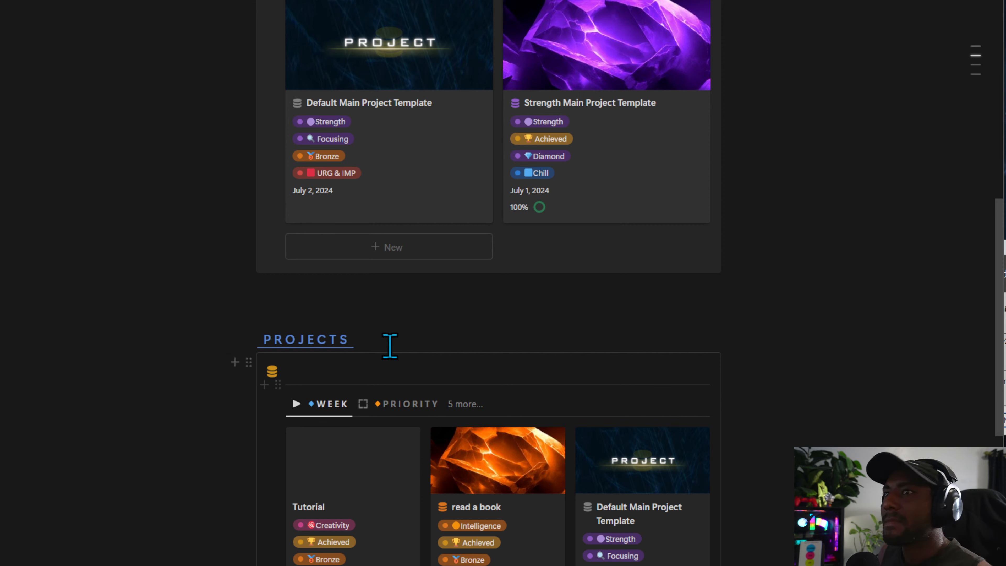
pyautogui.click(564, 403)
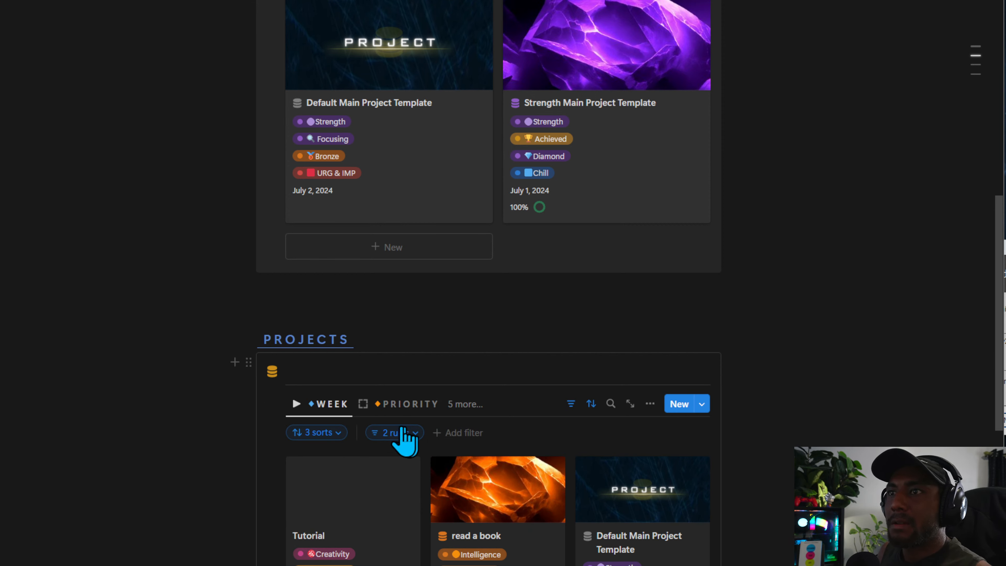
pyautogui.click(407, 434)
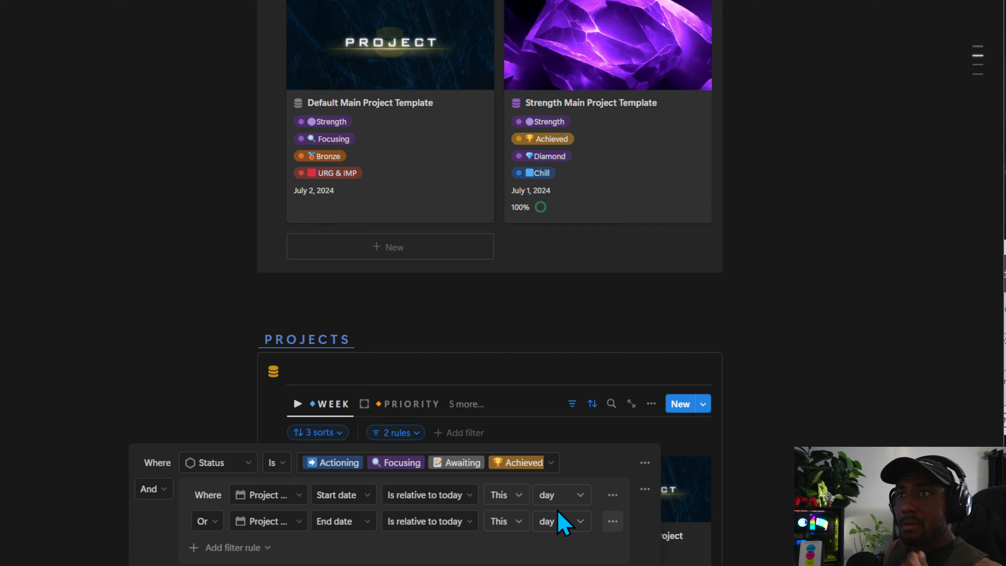
pyautogui.click(559, 496)
pyautogui.click(551, 537)
pyautogui.click(557, 521)
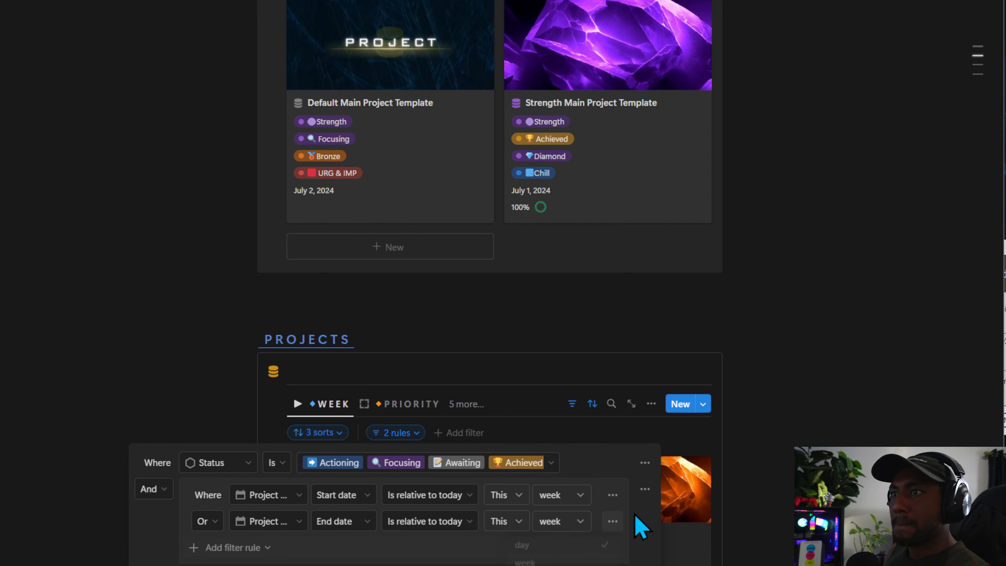
pyautogui.click(381, 410)
# Set the start date and end date filters of the PRIORITY view in the PROJECTS section to this week.
pyautogui.click(392, 404)
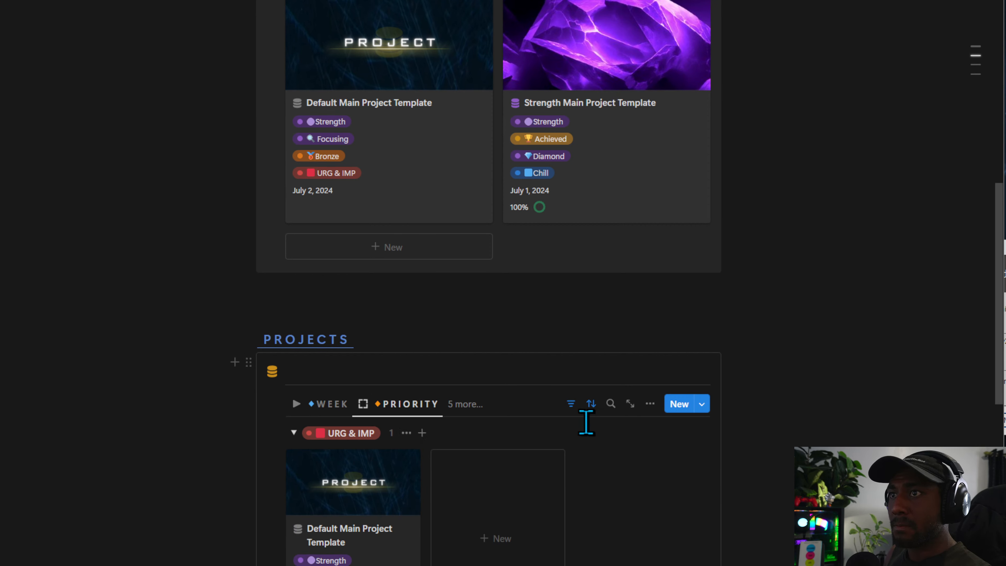
pyautogui.click(571, 403)
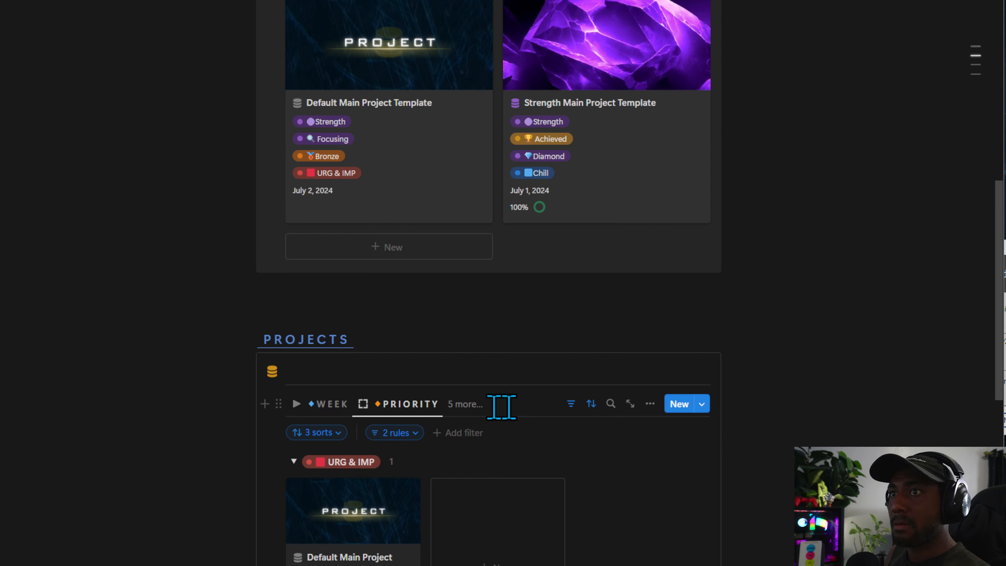
pyautogui.click(591, 405)
pyautogui.click(574, 410)
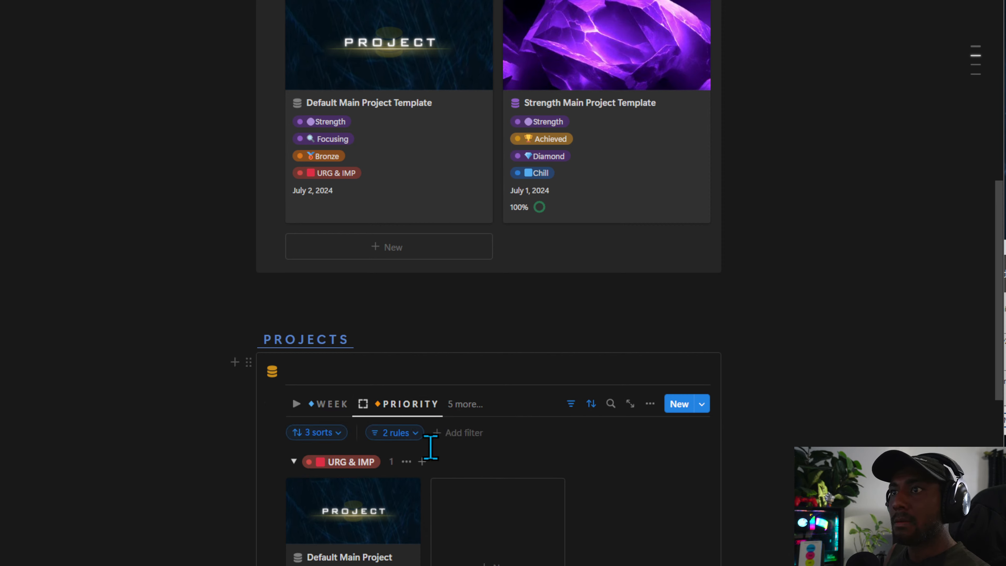
pyautogui.click(401, 434)
pyautogui.click(562, 495)
pyautogui.click(561, 538)
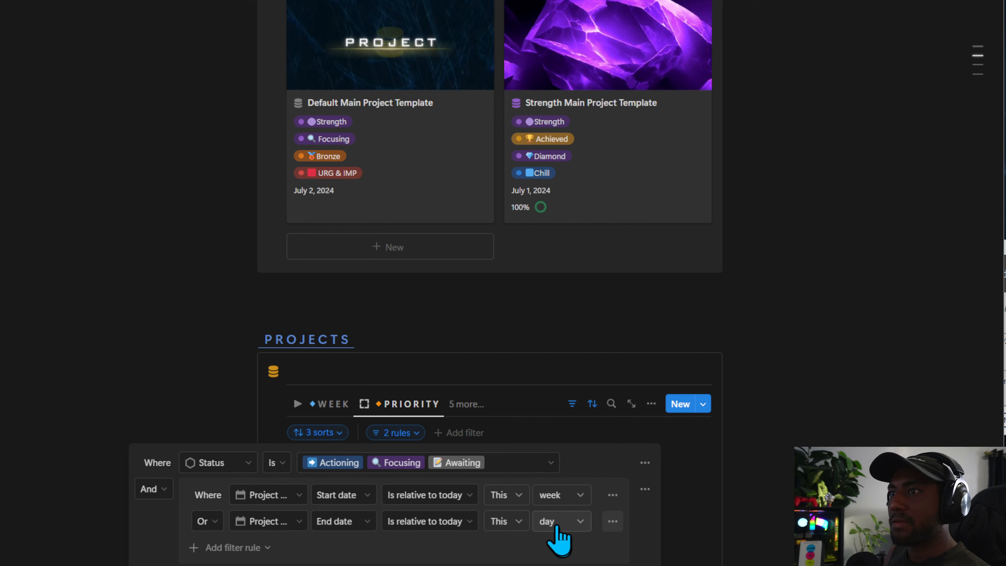
pyautogui.click(545, 563)
pyautogui.click(713, 473)
# Set the start date and end date filters of the ACHIEVEMENTS view in the PROJECTS section to this week.
pyautogui.click(466, 403)
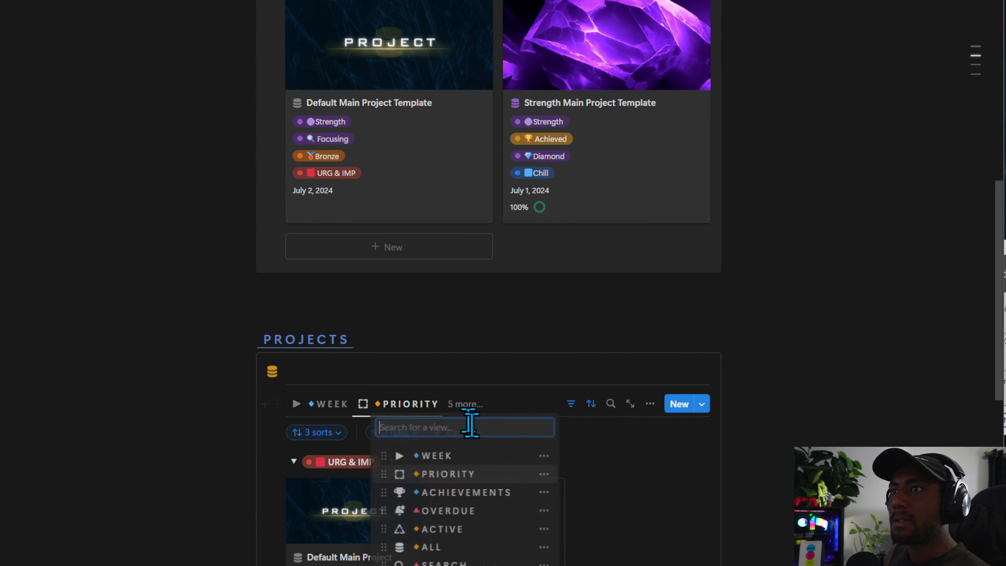
pyautogui.click(458, 496)
pyautogui.click(571, 404)
pyautogui.click(395, 433)
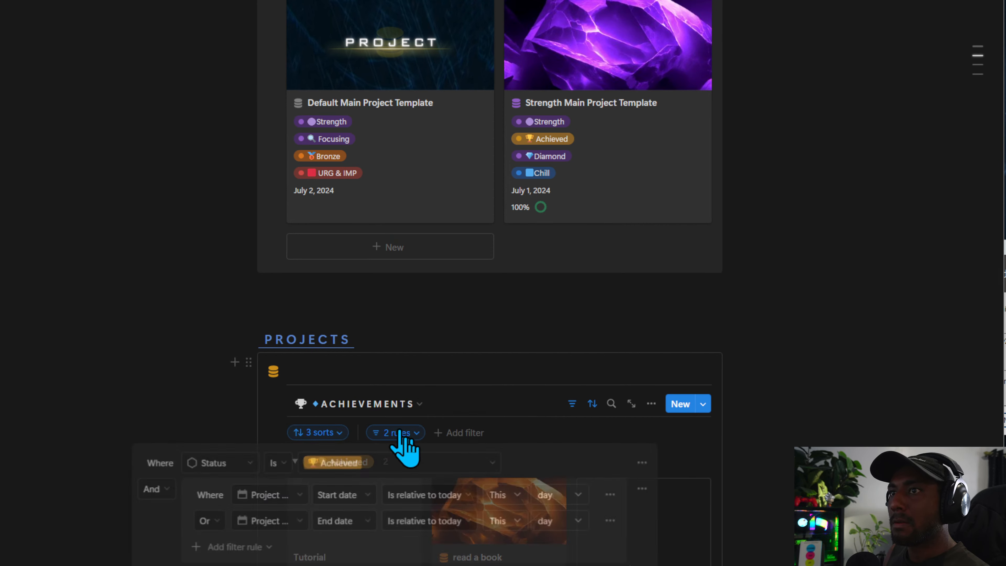
pyautogui.click(585, 500)
pyautogui.click(548, 537)
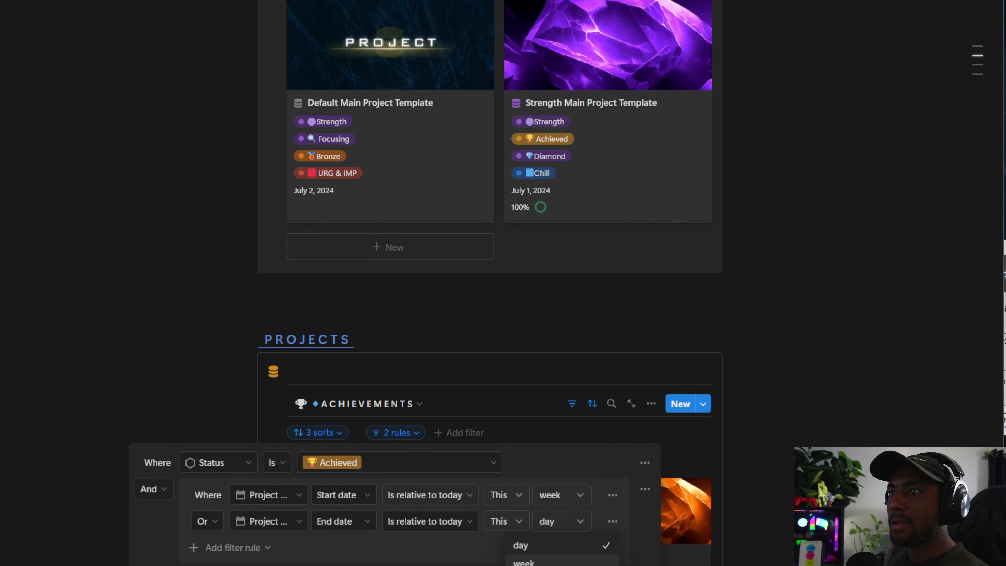
pyautogui.click(547, 562)
pyautogui.click(770, 475)
# Set the Project Date sort of the ACHIEVEMENTS view in the PROJECTS section to Descending.
pyautogui.click(587, 403)
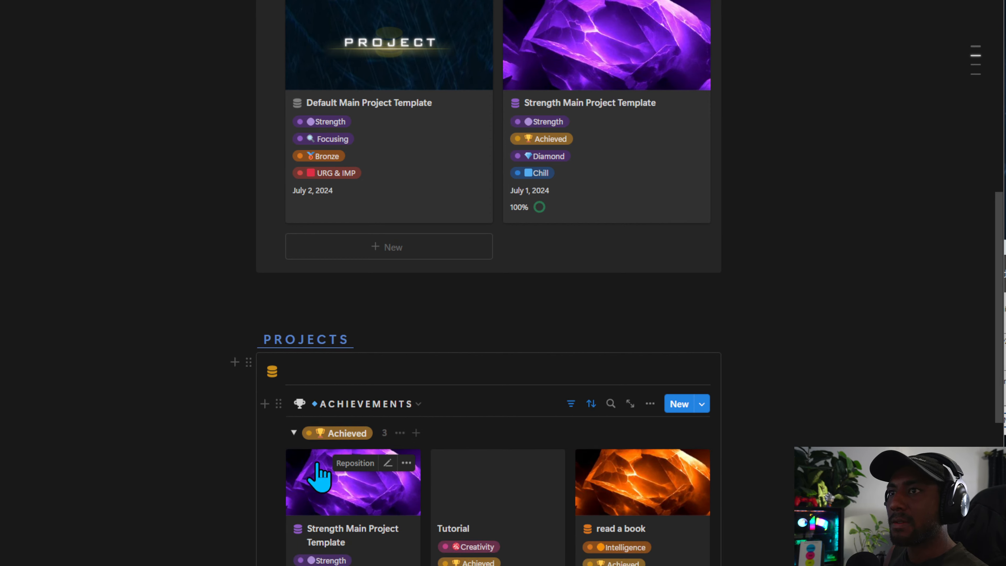
pyautogui.click(589, 410)
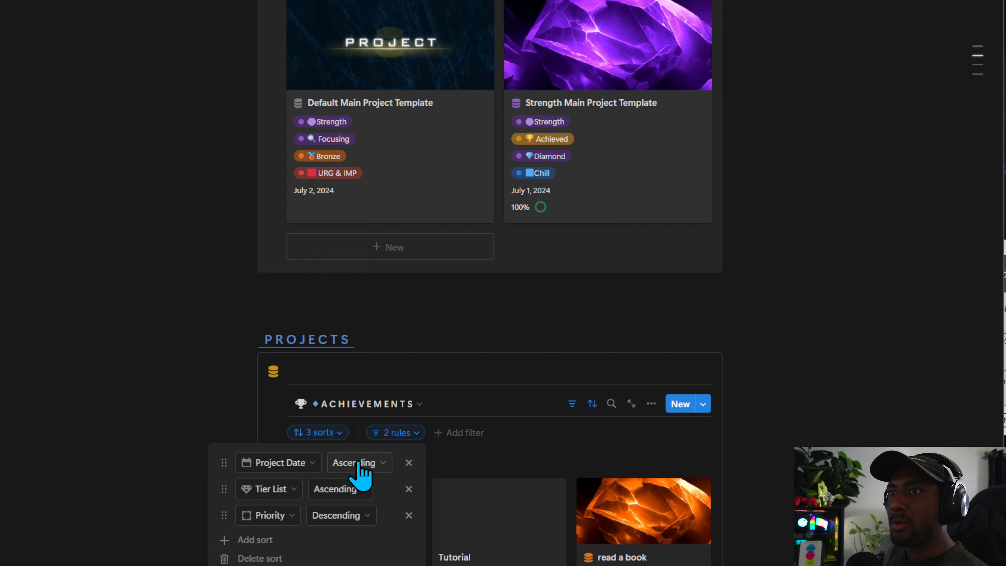
pyautogui.click(349, 489)
pyautogui.click(351, 505)
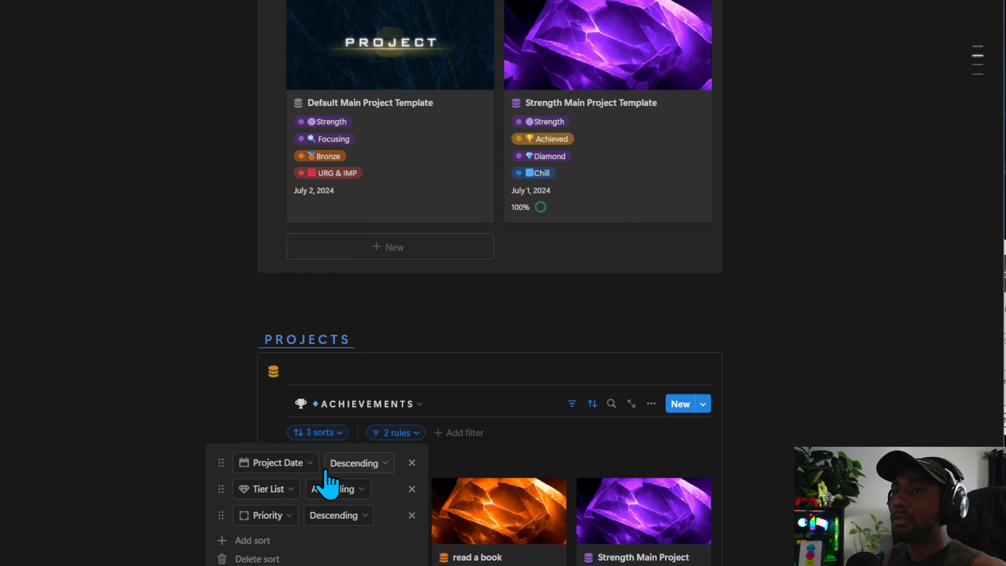
# Review the OVERDUE, ACHIEVEMENTS, PRIORITY and WEEK views of the PROJECTS section.
pyautogui.click(386, 406)
pyautogui.click(381, 403)
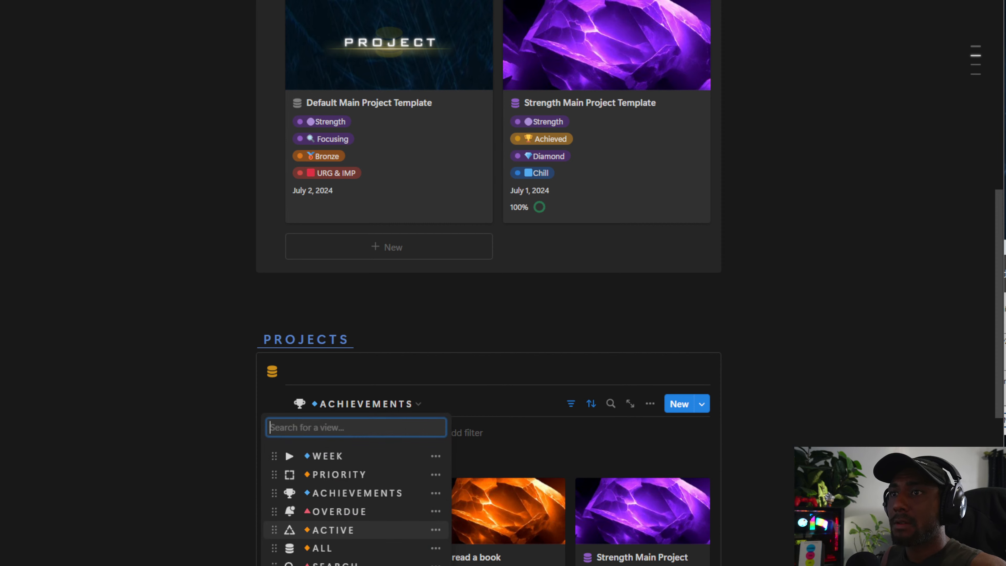
pyautogui.click(335, 513)
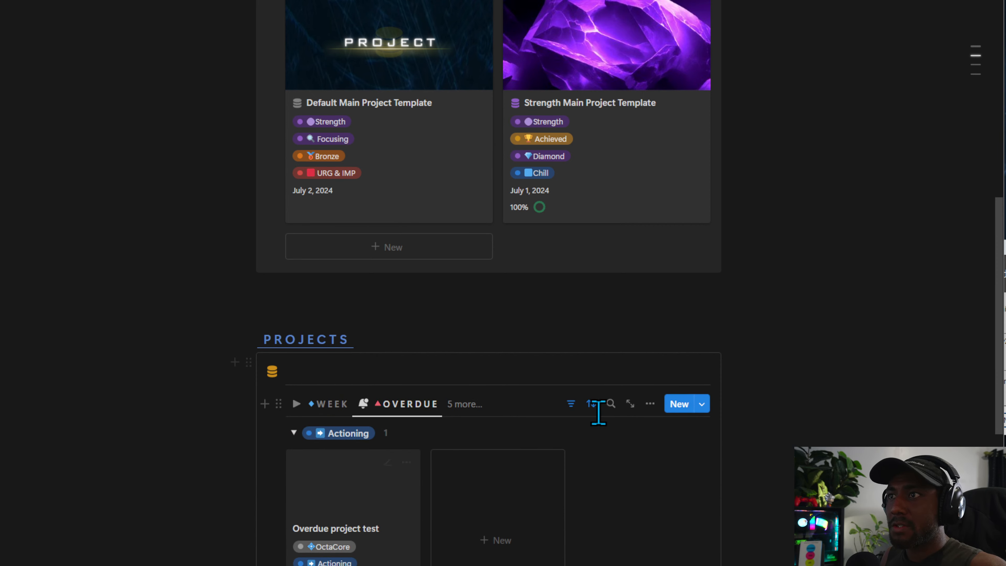
pyautogui.click(592, 405)
pyautogui.click(601, 448)
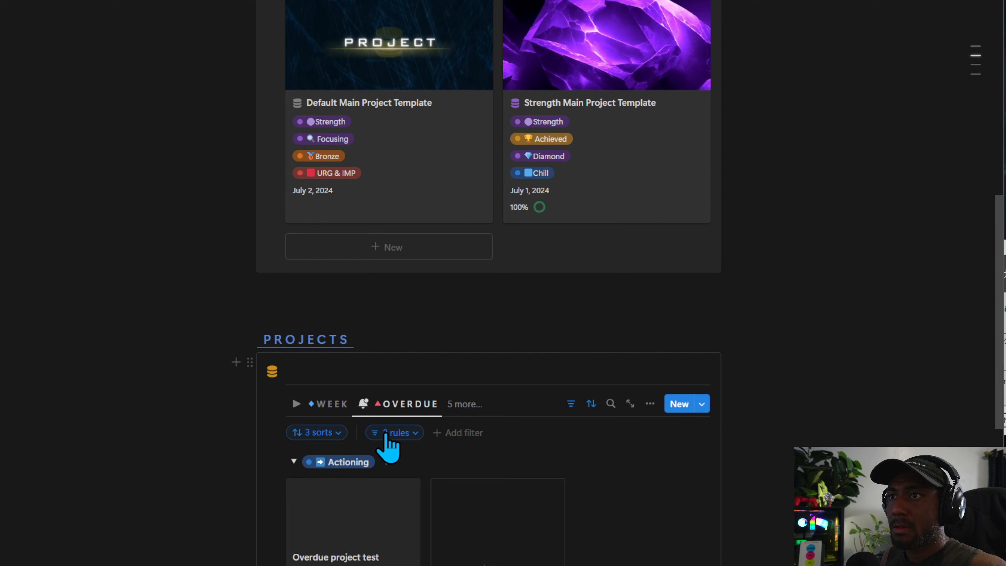
pyautogui.click(465, 404)
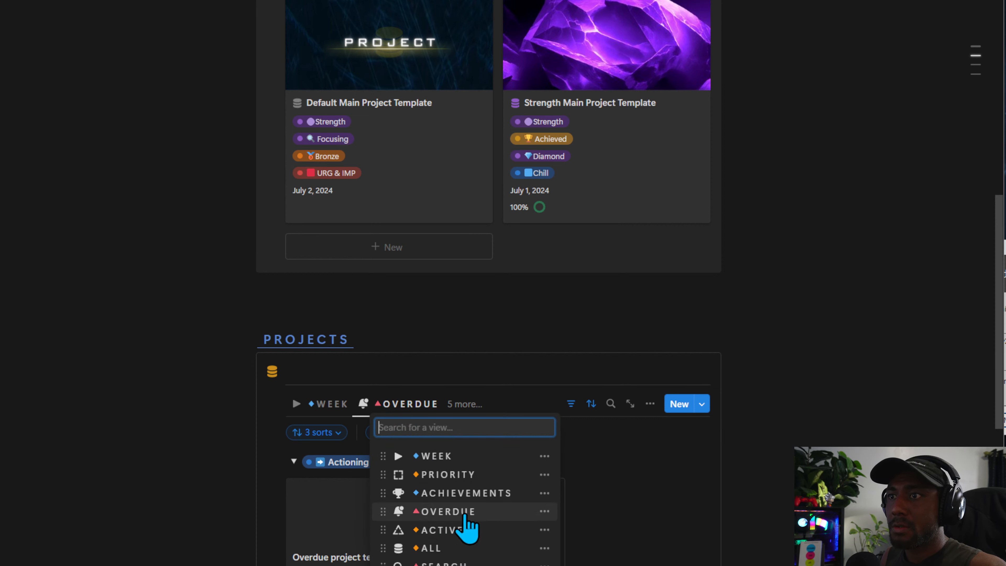
pyautogui.click(475, 493)
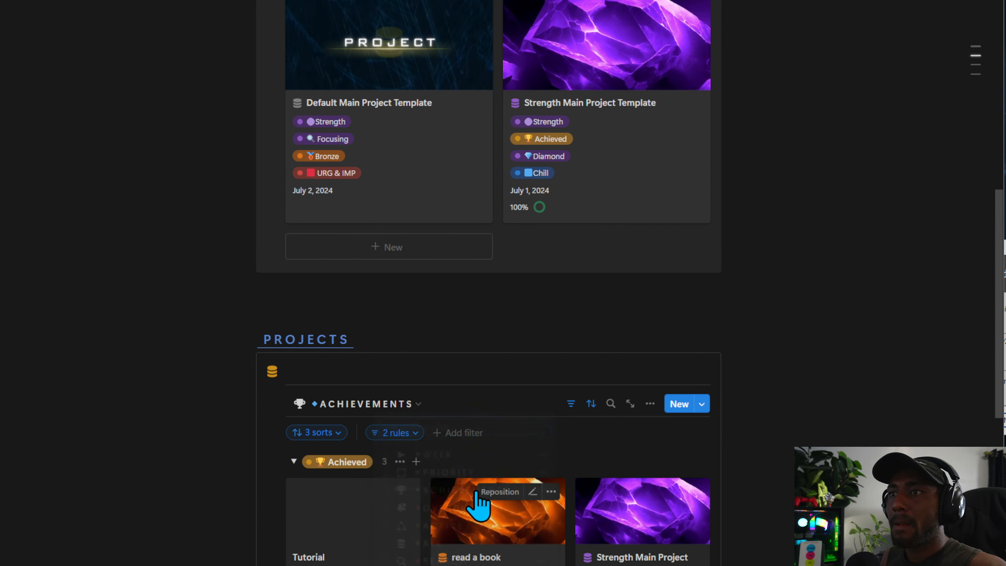
pyautogui.click(379, 408)
pyautogui.click(376, 474)
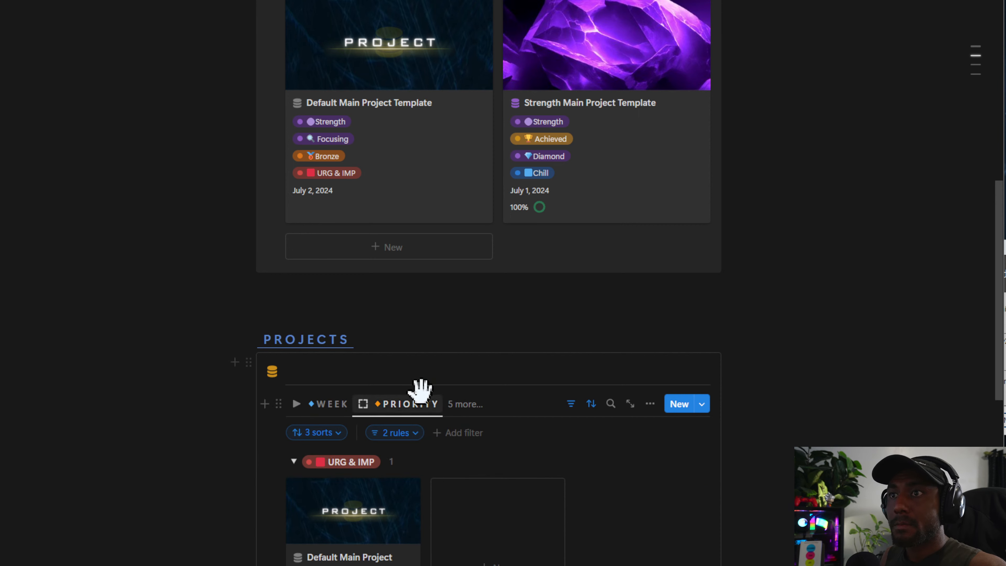
pyautogui.click(342, 405)
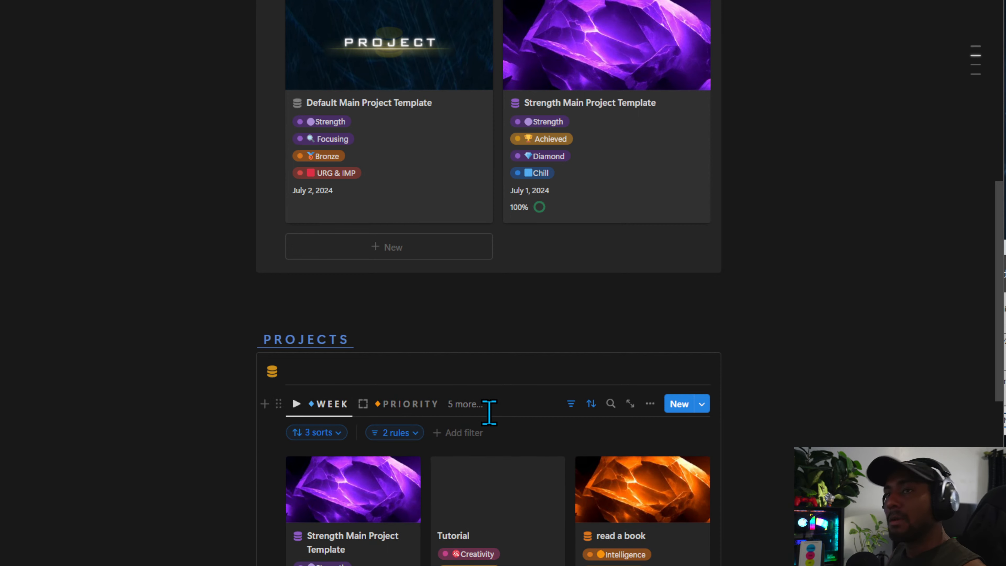
# Look over the TASKS section's list of views and the PRIORITY and ACHIEVEMENTS views in the PROJECTS section.
pyautogui.scroll(-7, 492, 465)
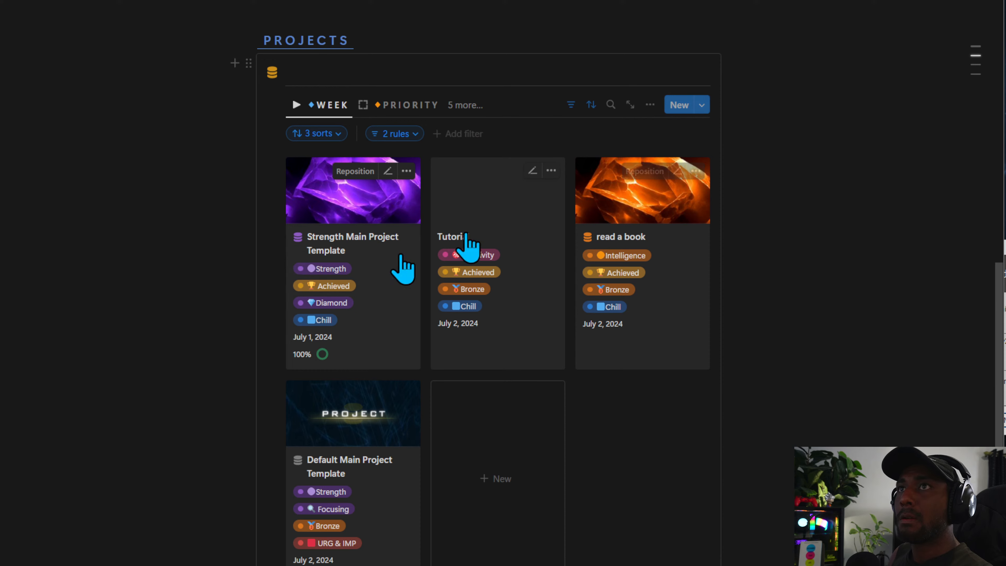
pyautogui.click(396, 68)
pyautogui.scroll(-10, 339, 422)
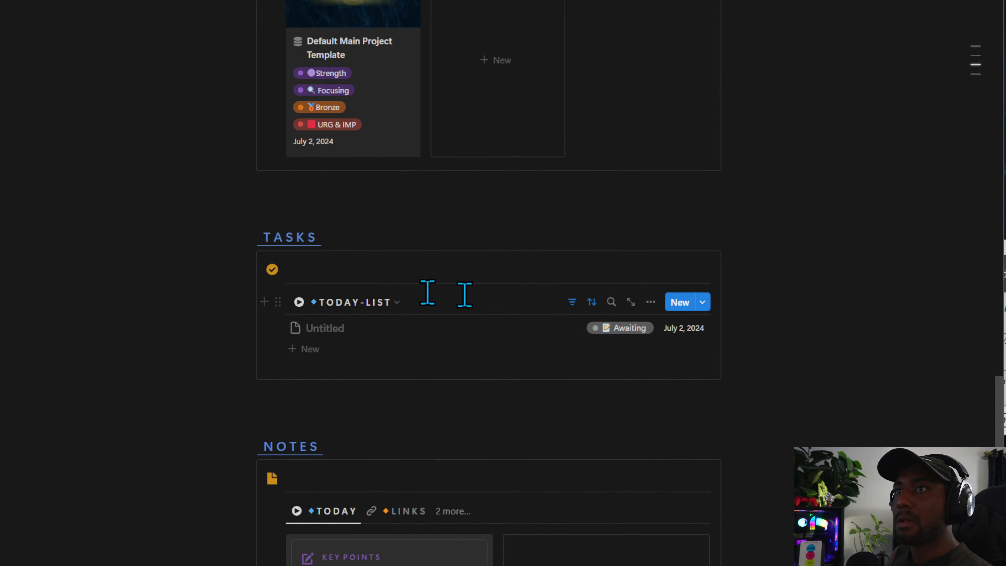
pyautogui.click(369, 302)
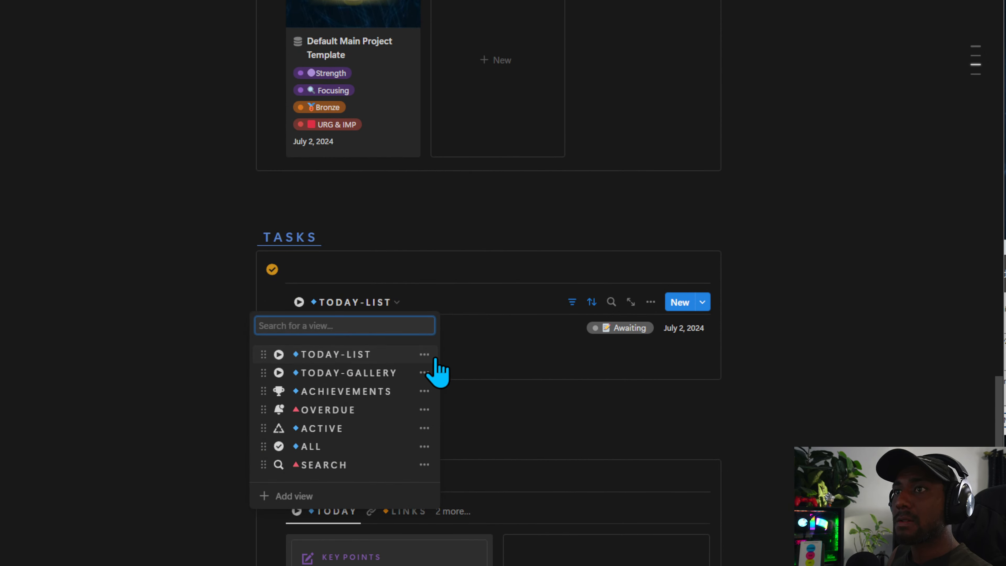
pyautogui.click(378, 351)
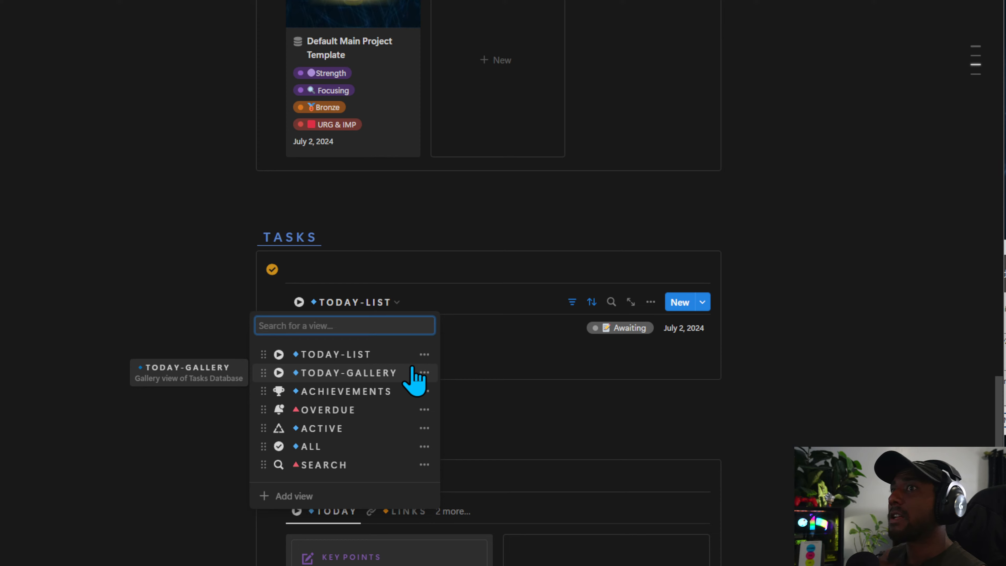
pyautogui.click(449, 202)
pyautogui.scroll(10, 389, 275)
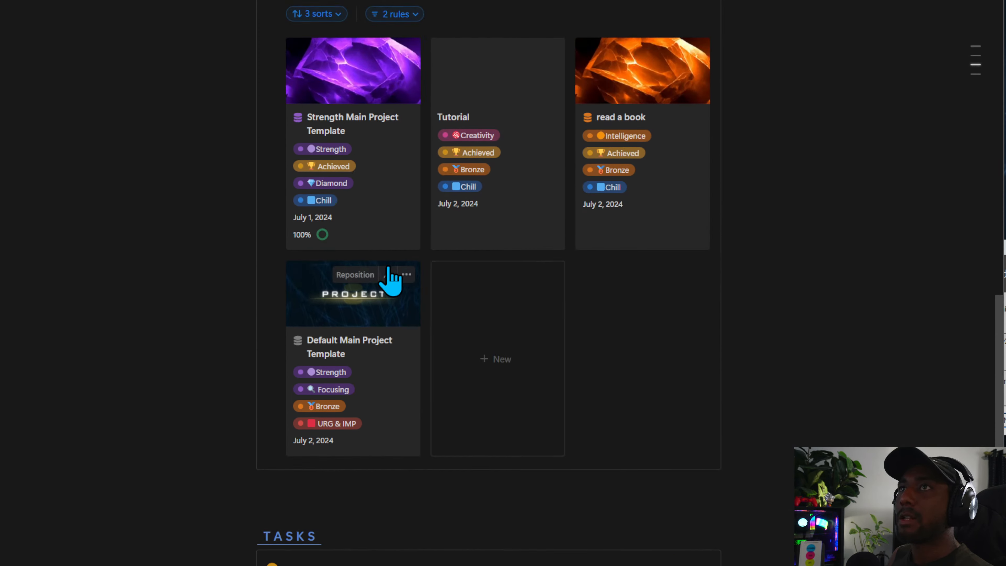
pyautogui.click(394, 165)
pyautogui.click(463, 166)
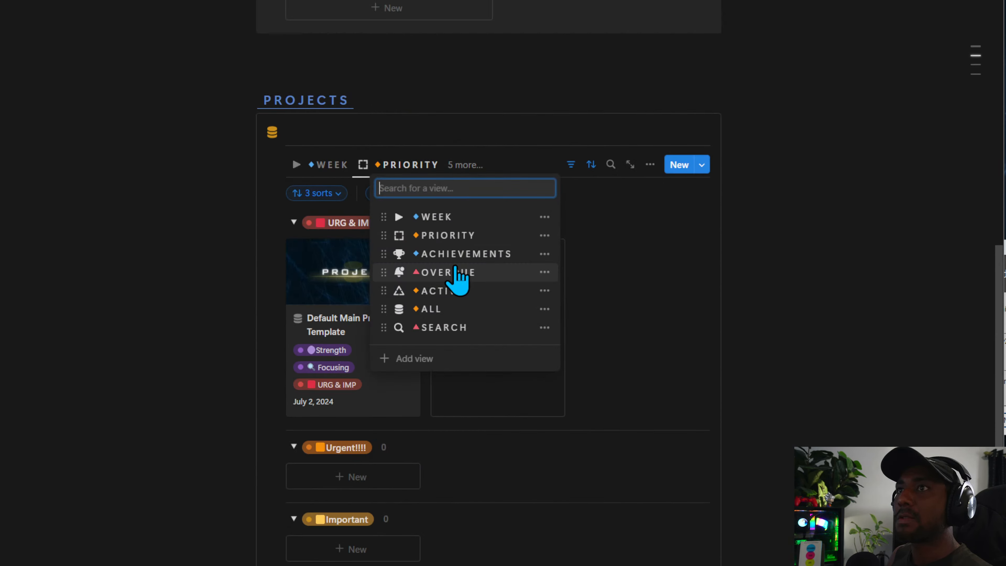
pyautogui.click(447, 253)
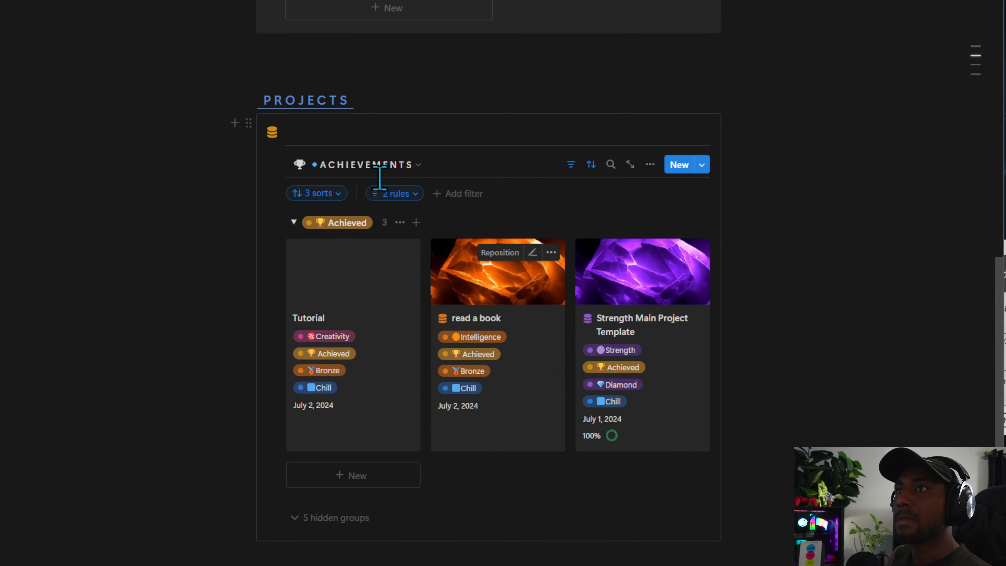
# Group the WEEK view in the PROJECTS section by Status.
pyautogui.click(314, 166)
pyautogui.click(332, 217)
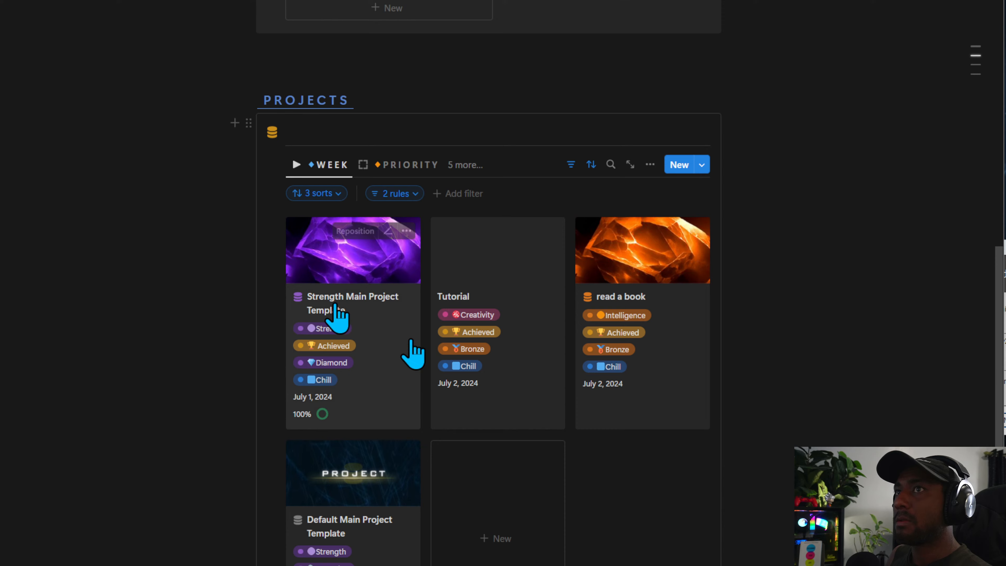
pyautogui.scroll(3, 309, 285)
pyautogui.click(650, 284)
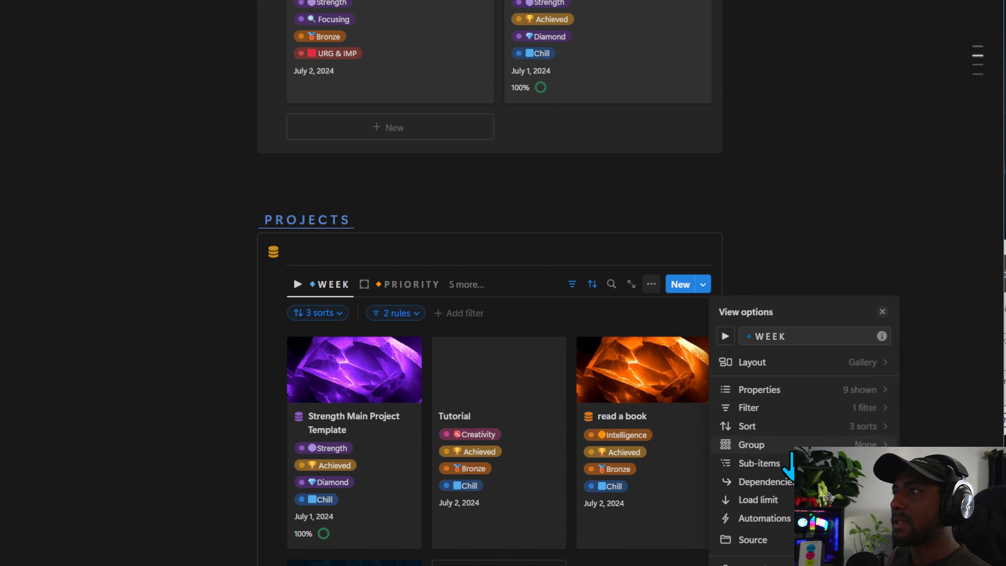
pyautogui.click(753, 443)
pyautogui.write('STAT')
pyautogui.press('Return')
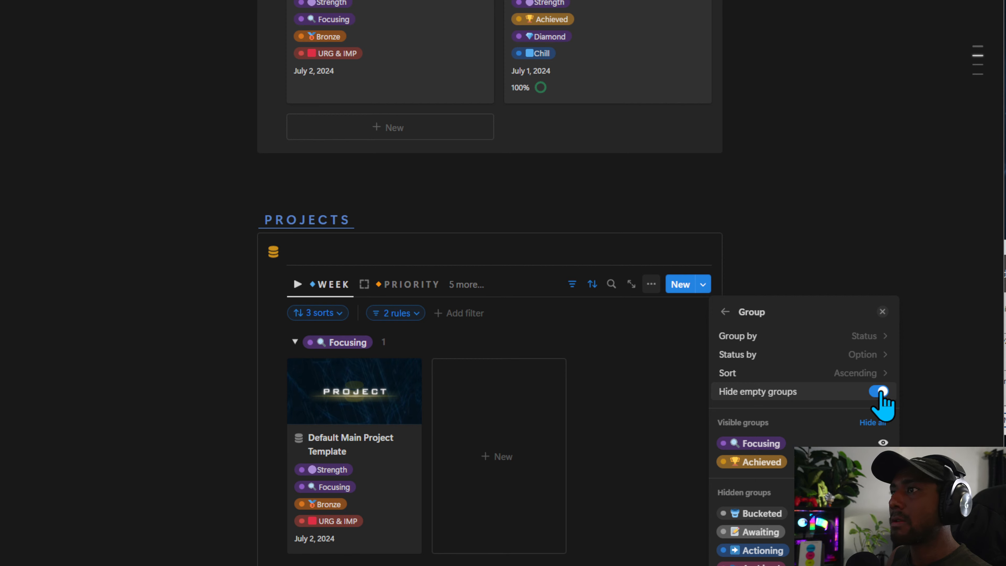
# Sort the WEEK view's status groups descending, turn off hiding of empty groups and hide the Archived group.
pyautogui.click(867, 373)
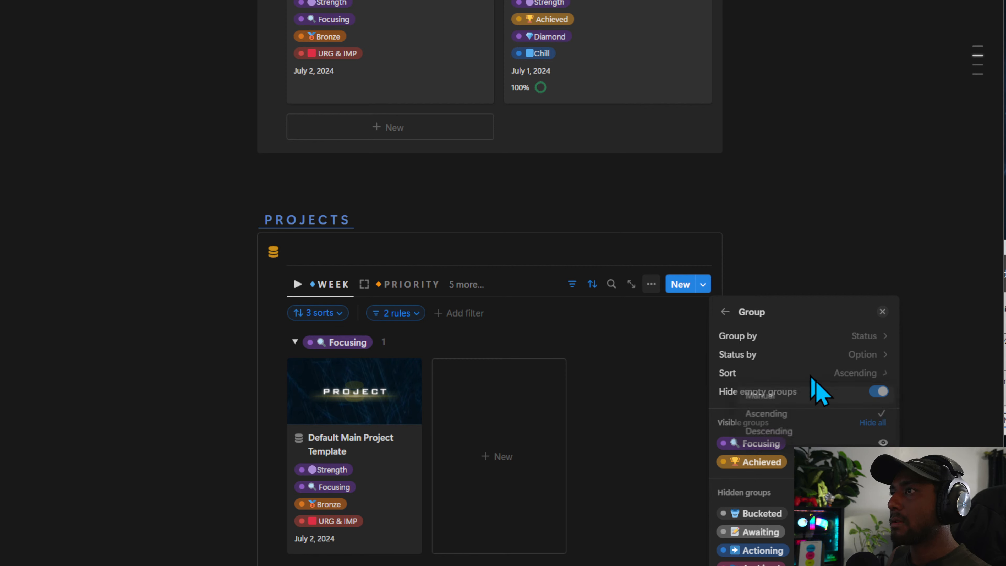
pyautogui.click(766, 433)
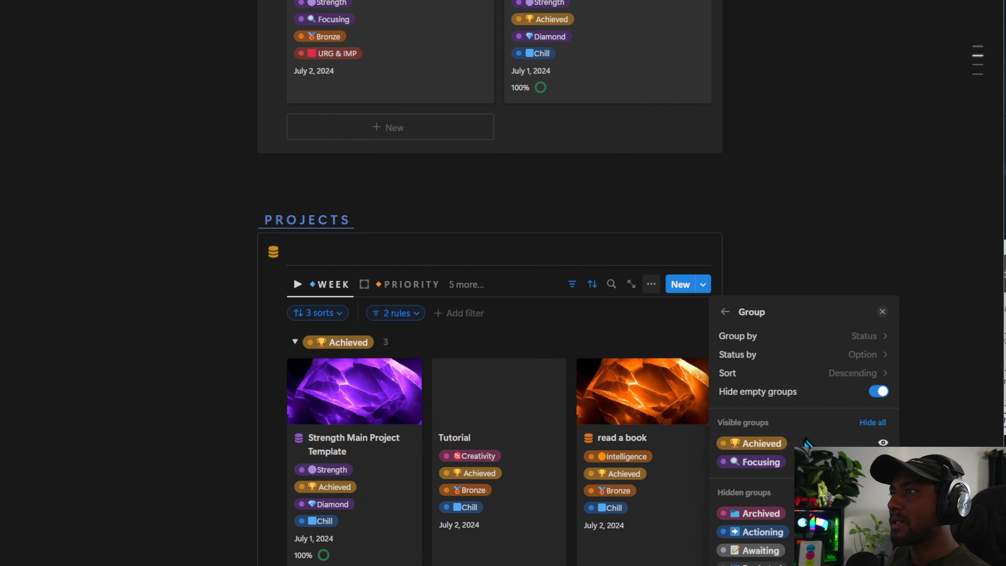
pyautogui.click(876, 394)
pyautogui.click(883, 443)
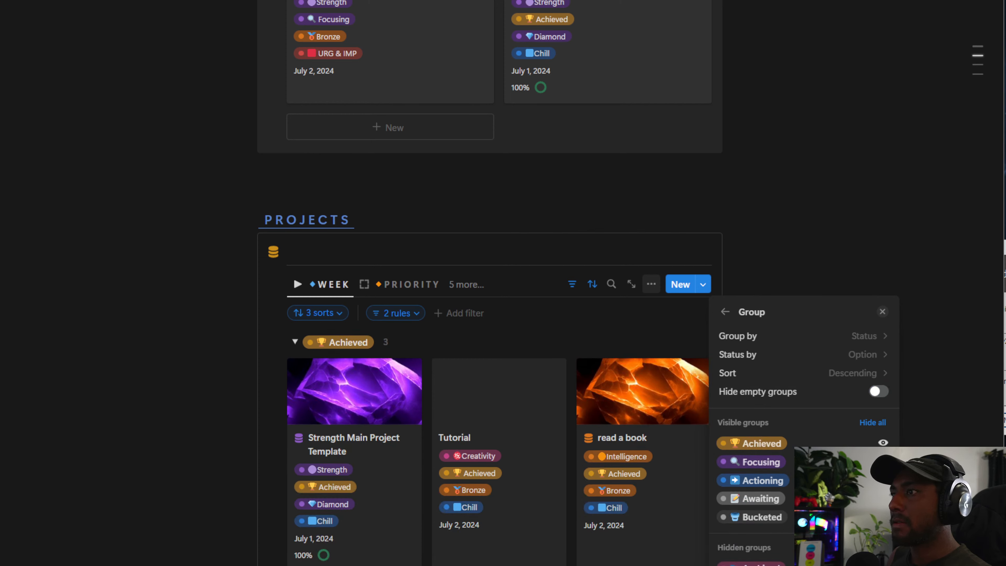
pyautogui.click(617, 343)
pyautogui.scroll(-15, 348, 331)
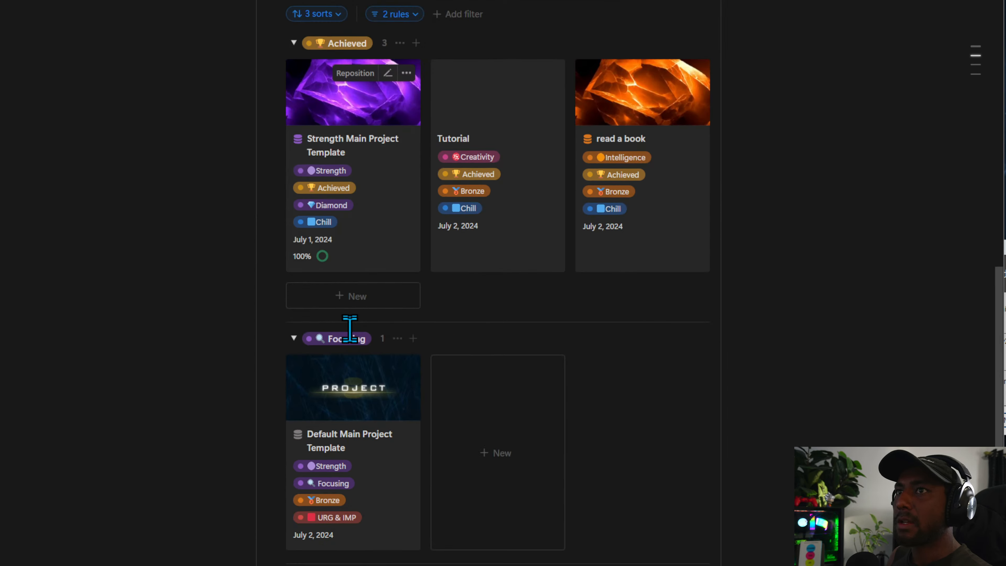
pyautogui.scroll(12, 355, 332)
pyautogui.scroll(3, 358, 333)
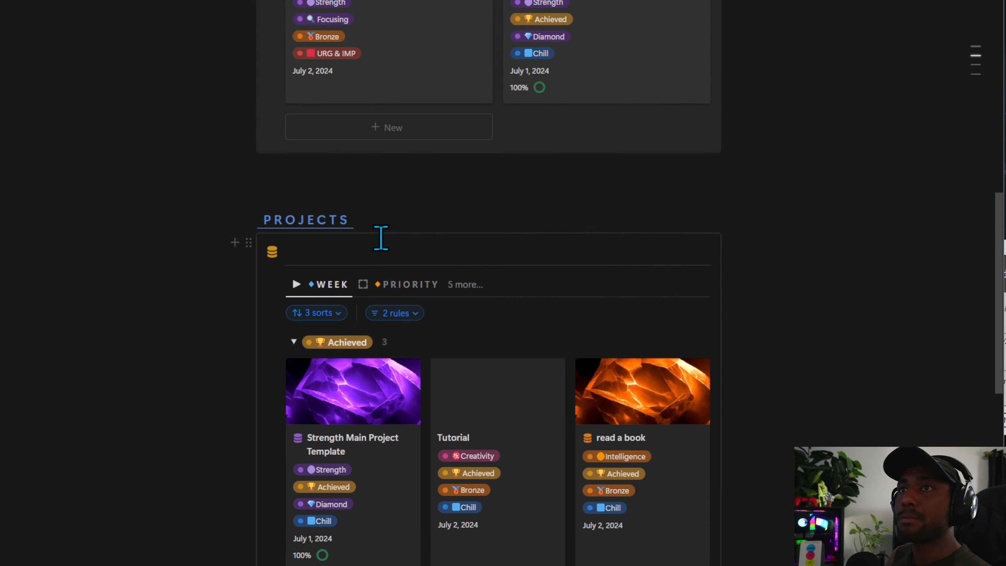
# Check the PRIORITY view's filter rules and the list of PROJECTS views, and look over the page down to the TASKS section.
pyautogui.click(383, 287)
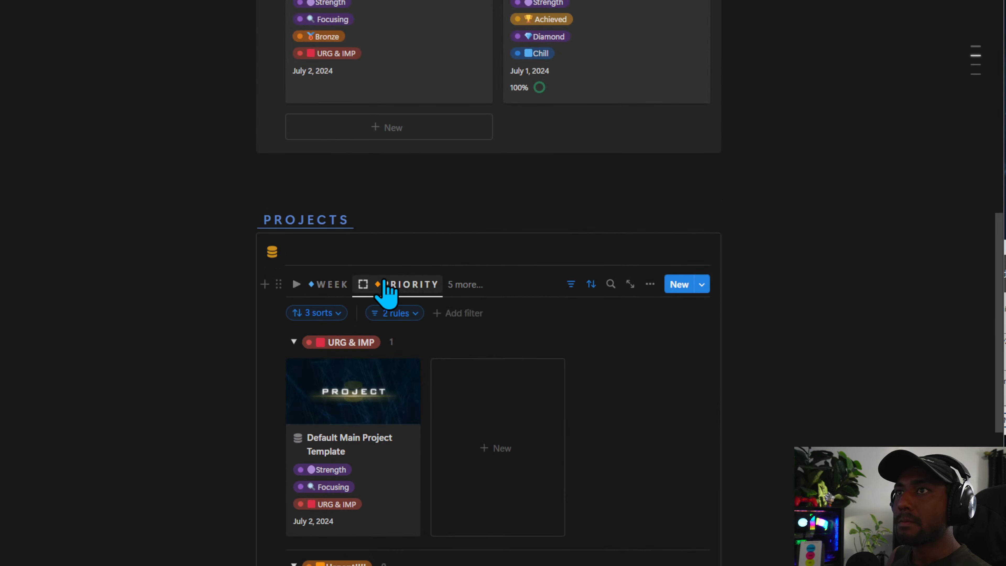
pyautogui.click(566, 287)
pyautogui.click(571, 284)
pyautogui.click(412, 316)
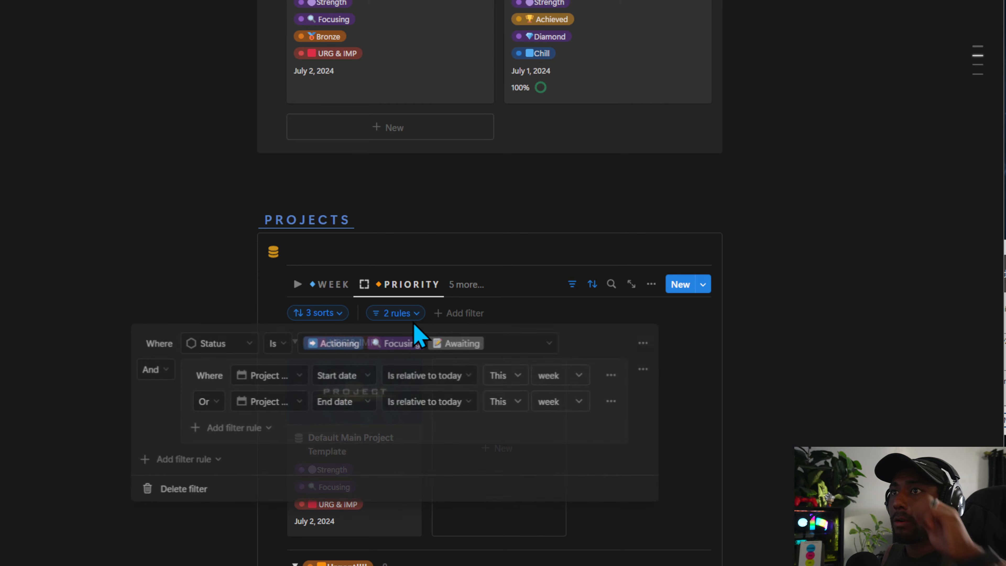
pyautogui.click(491, 284)
pyautogui.click(476, 284)
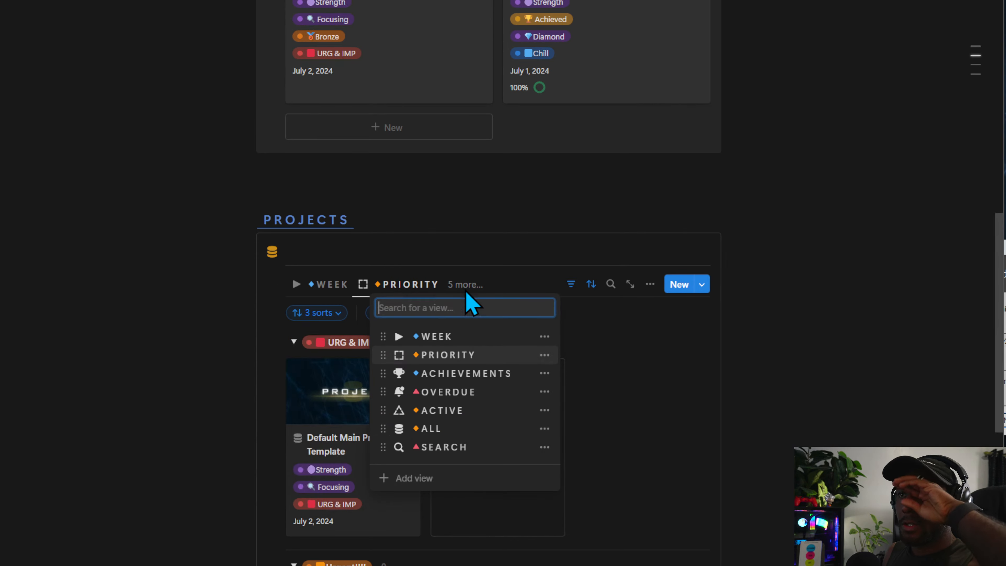
pyautogui.click(458, 276)
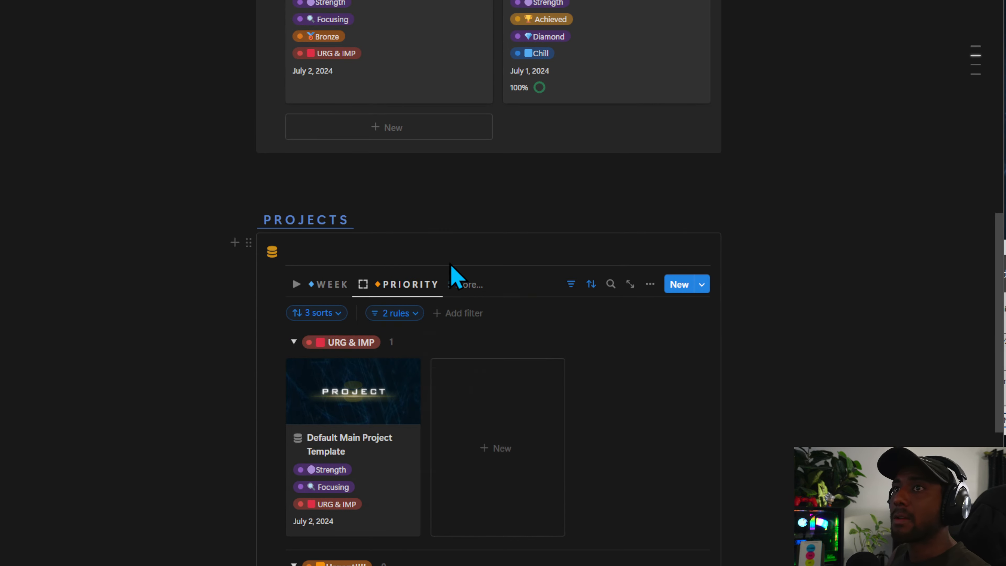
pyautogui.scroll(10, 454, 277)
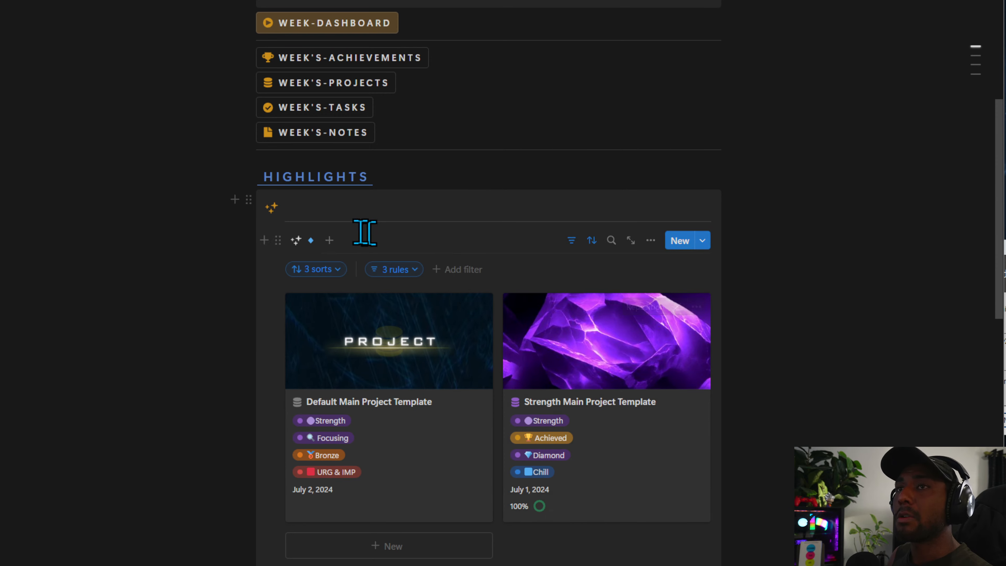
pyautogui.scroll(-15, 469, 274)
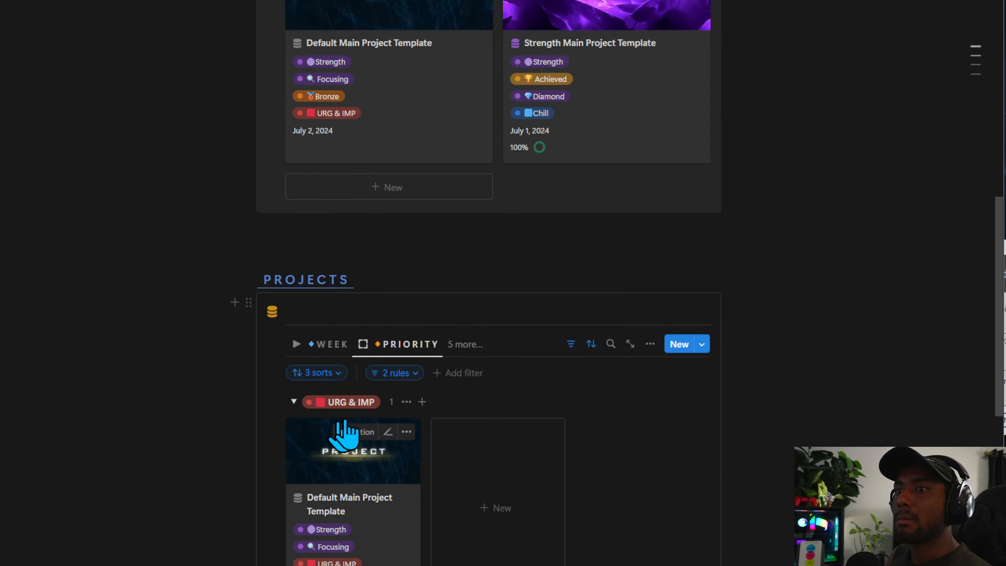
pyautogui.scroll(-15, 465, 129)
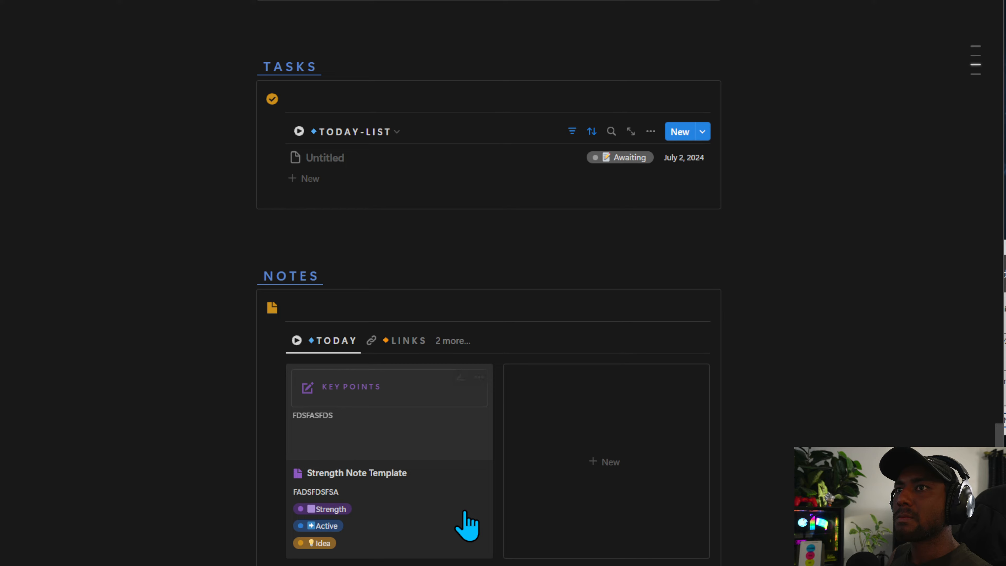
# Set the TODAY-LIST view's Task Date start and end filter rules in the TASKS section to this week.
pyautogui.scroll(3, 488, 293)
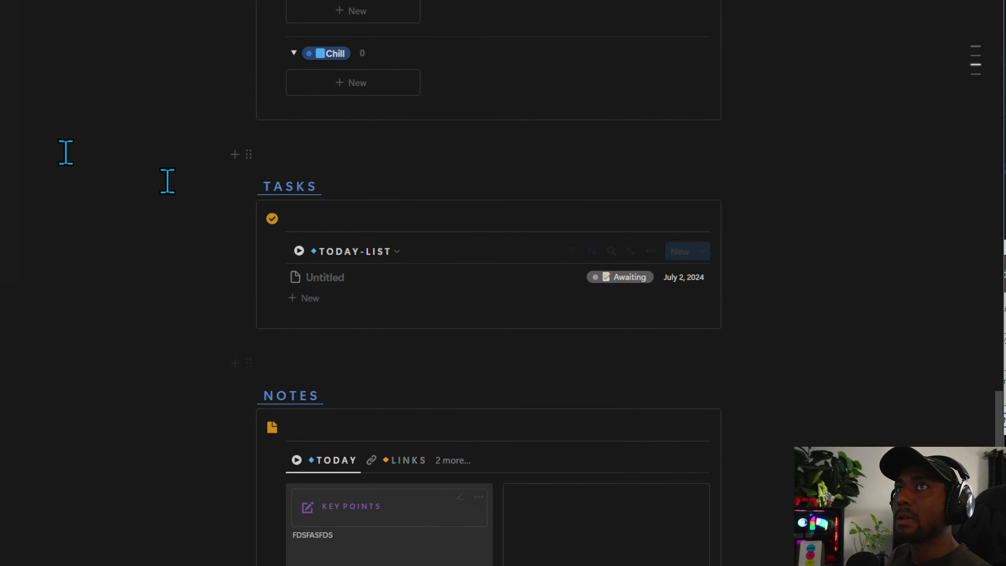
pyautogui.click(572, 251)
pyautogui.click(384, 282)
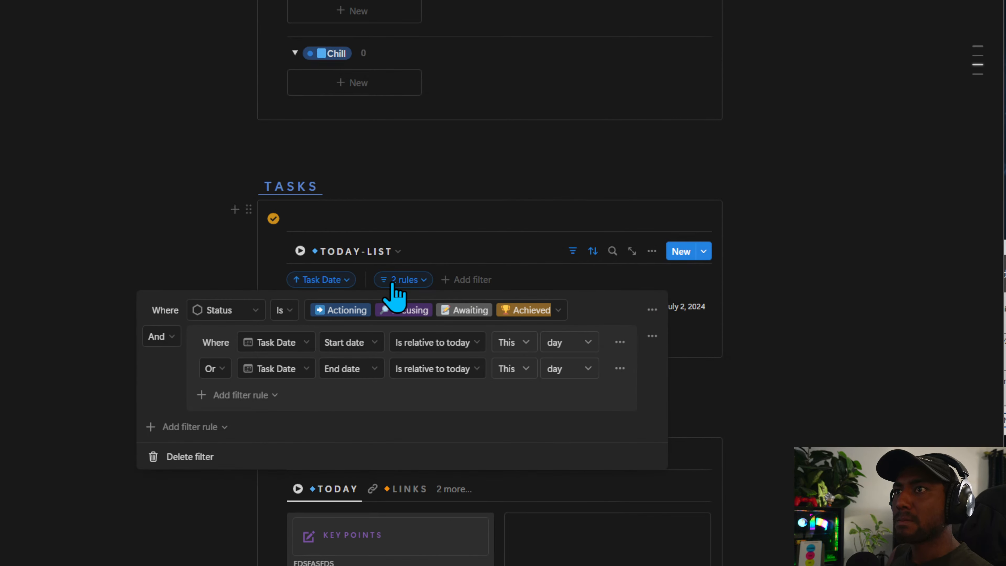
pyautogui.click(386, 281)
pyautogui.click(393, 257)
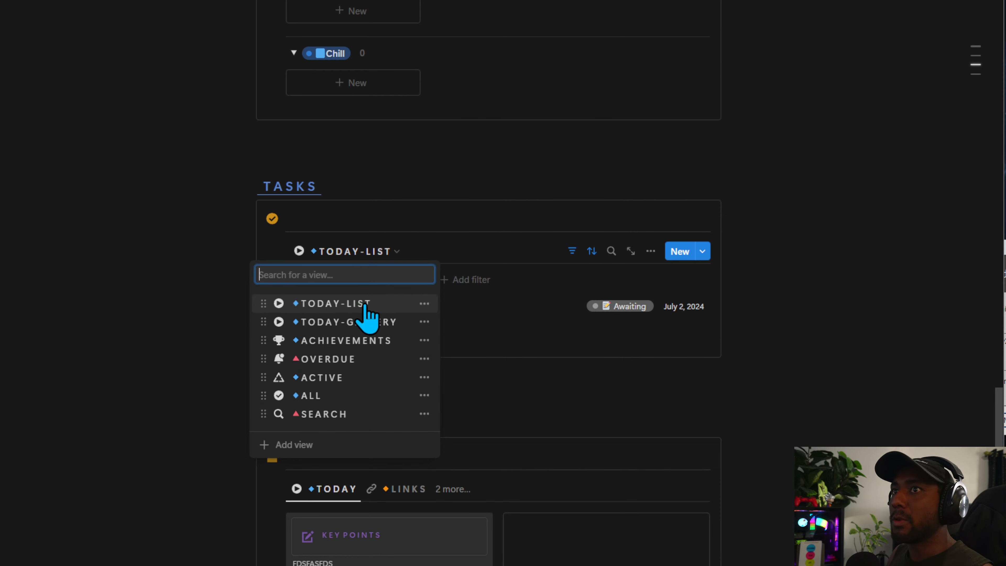
pyautogui.press('Escape')
pyautogui.click(410, 280)
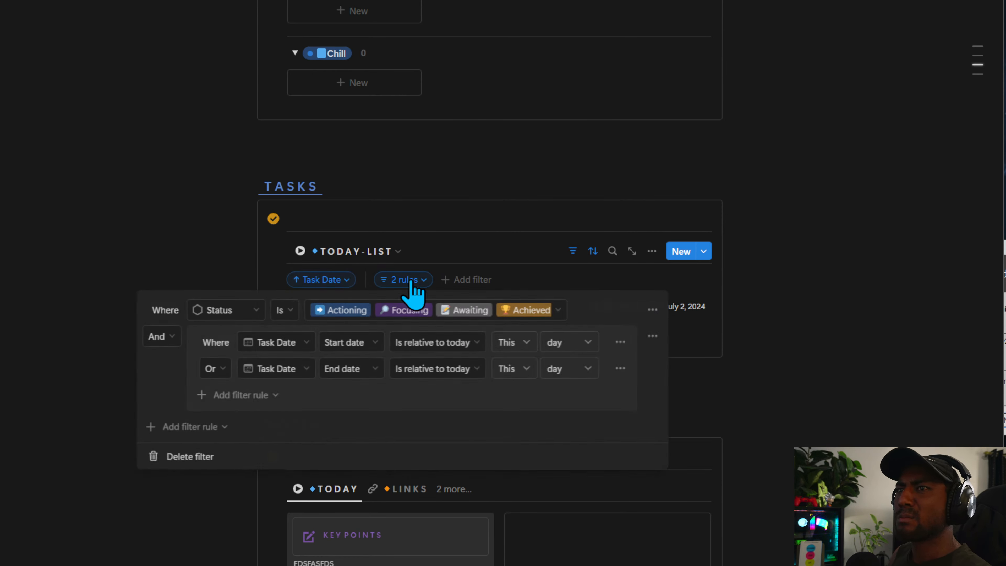
pyautogui.click(560, 345)
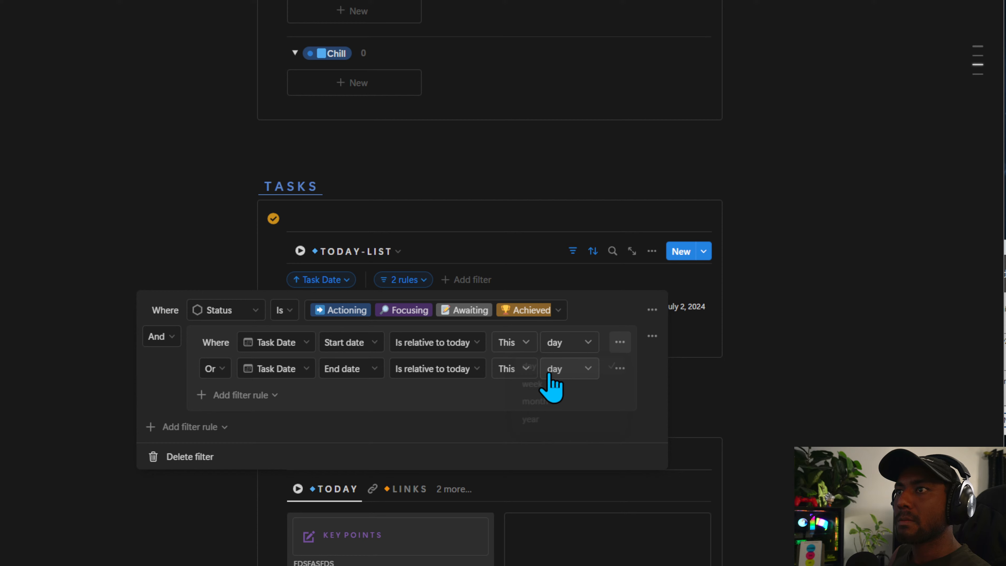
pyautogui.click(532, 385)
pyautogui.click(558, 369)
pyautogui.click(547, 414)
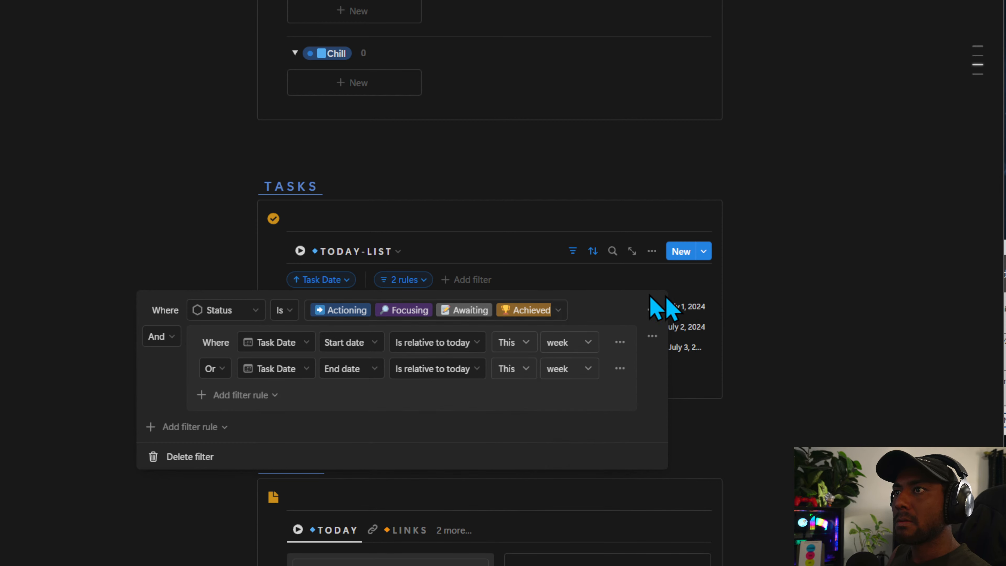
pyautogui.click(408, 282)
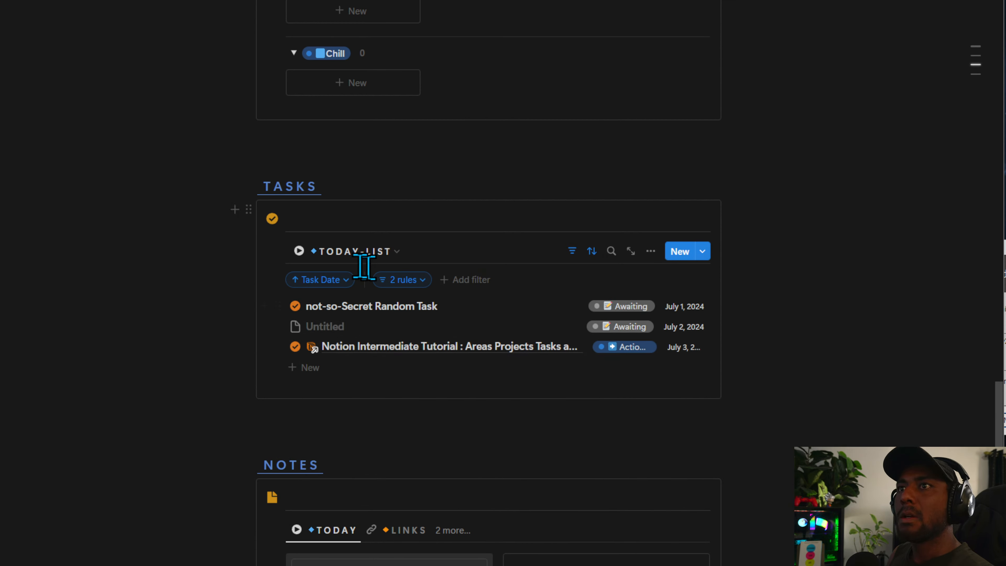
# Delete the TODAY-GALLERY view from the TASKS section.
pyautogui.click(356, 251)
pyautogui.click(329, 322)
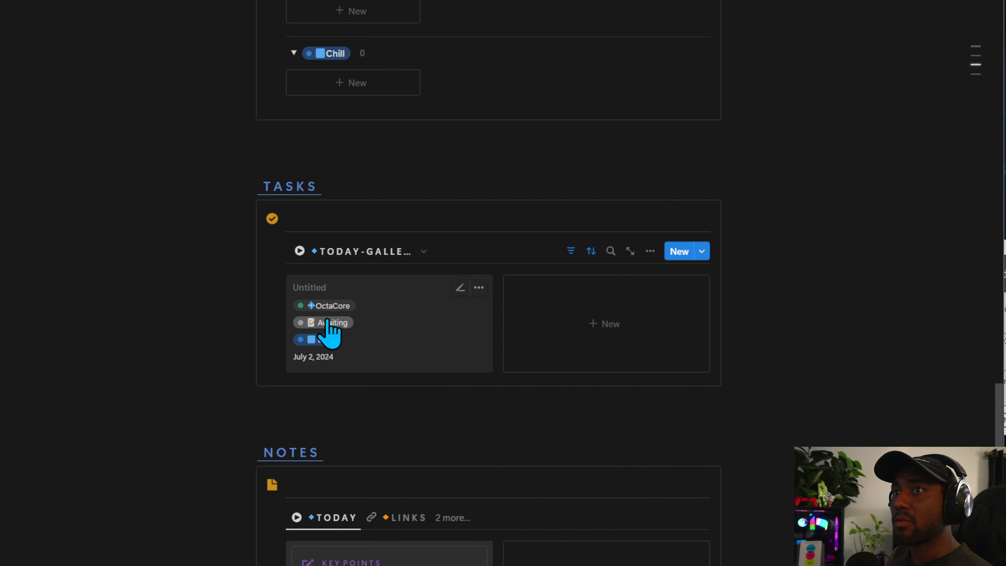
pyautogui.click(368, 253)
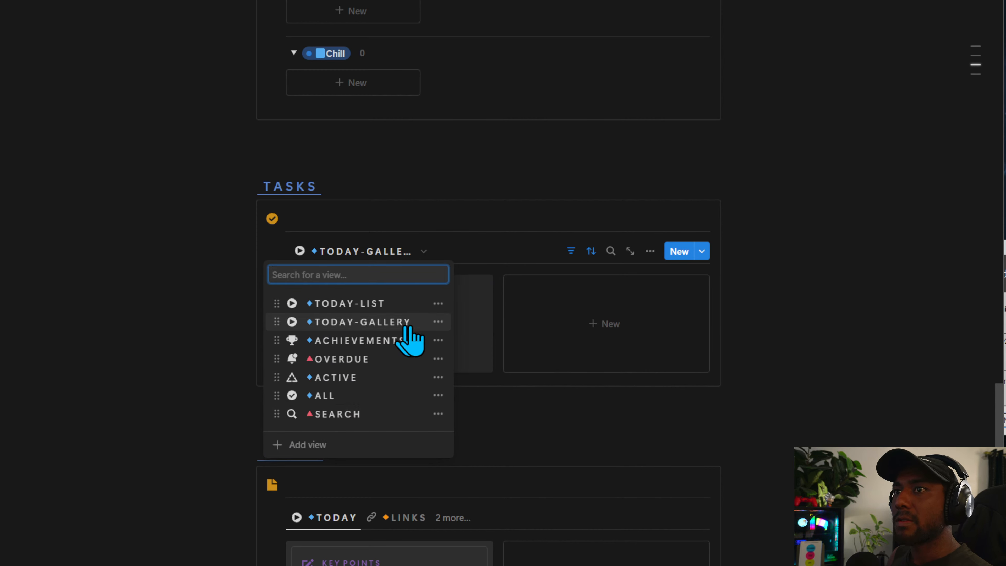
pyautogui.click(438, 322)
pyautogui.click(412, 470)
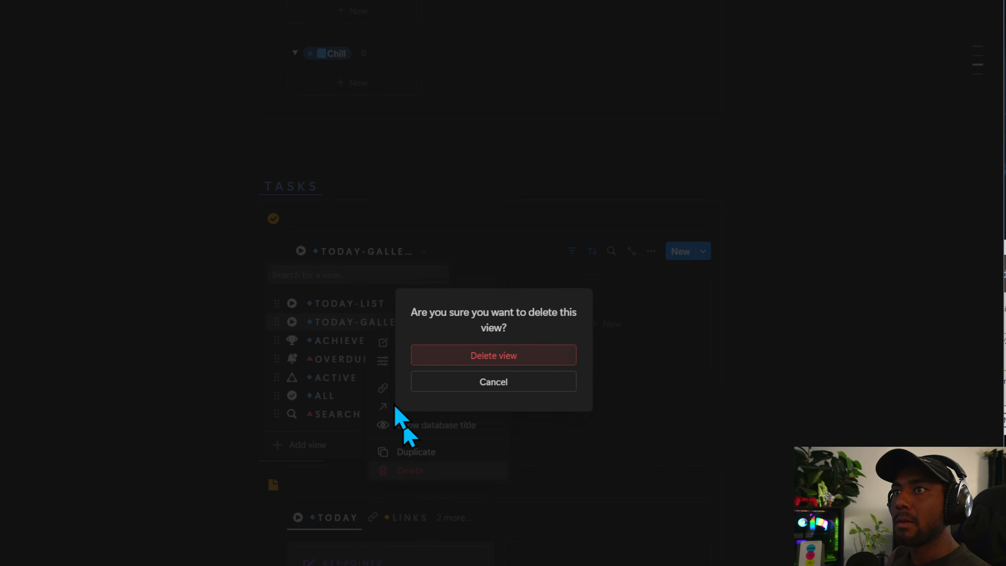
pyautogui.click(520, 357)
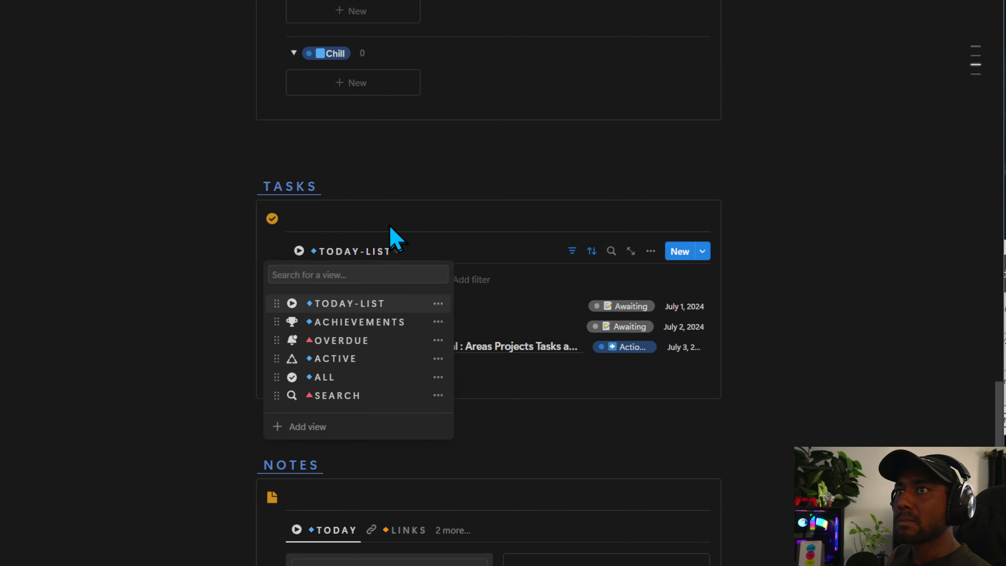
pyautogui.click(134, 386)
# Look over the navigation buttons and the HIGHLIGHTS and PROJECTS sections of the page.
pyautogui.scroll(10, 263, 375)
pyautogui.scroll(4, 263, 375)
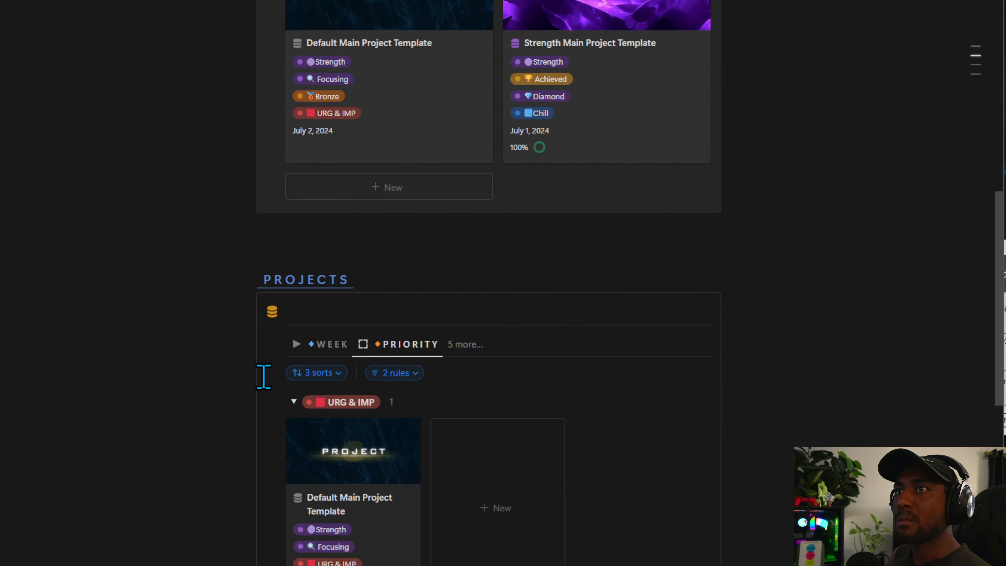
pyautogui.scroll(-3, 411, 281)
pyautogui.scroll(7, 399, 303)
pyautogui.scroll(10, 404, 430)
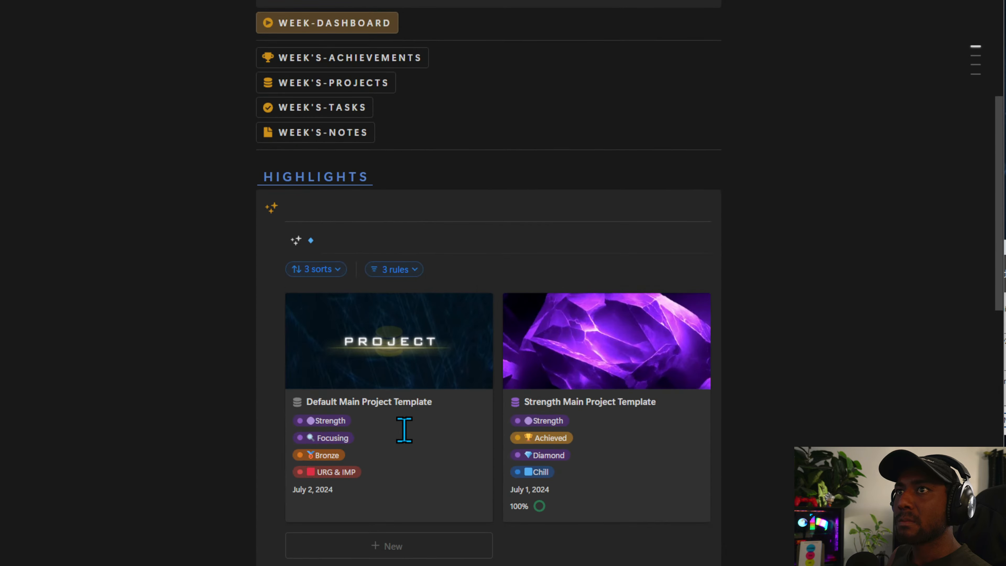
pyautogui.scroll(-3, 362, 170)
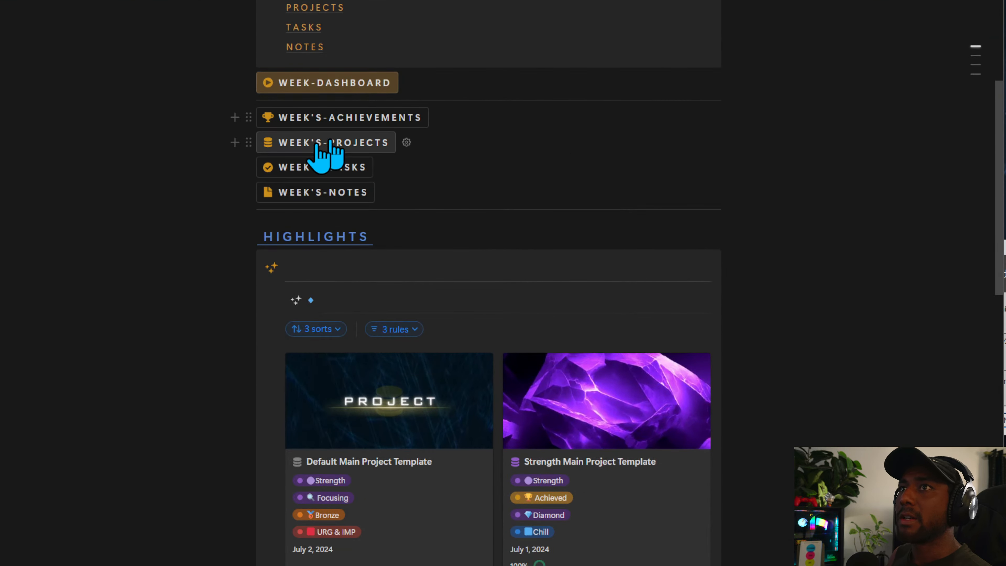
pyautogui.scroll(-5, 381, 343)
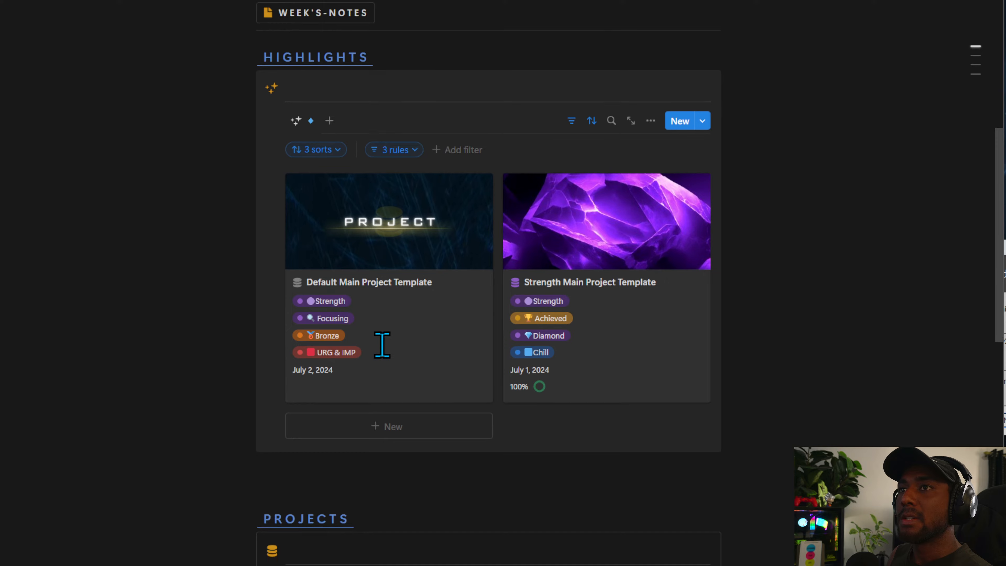
pyautogui.scroll(7, 386, 360)
pyautogui.scroll(-1, 299, 382)
pyautogui.scroll(-7, 473, 494)
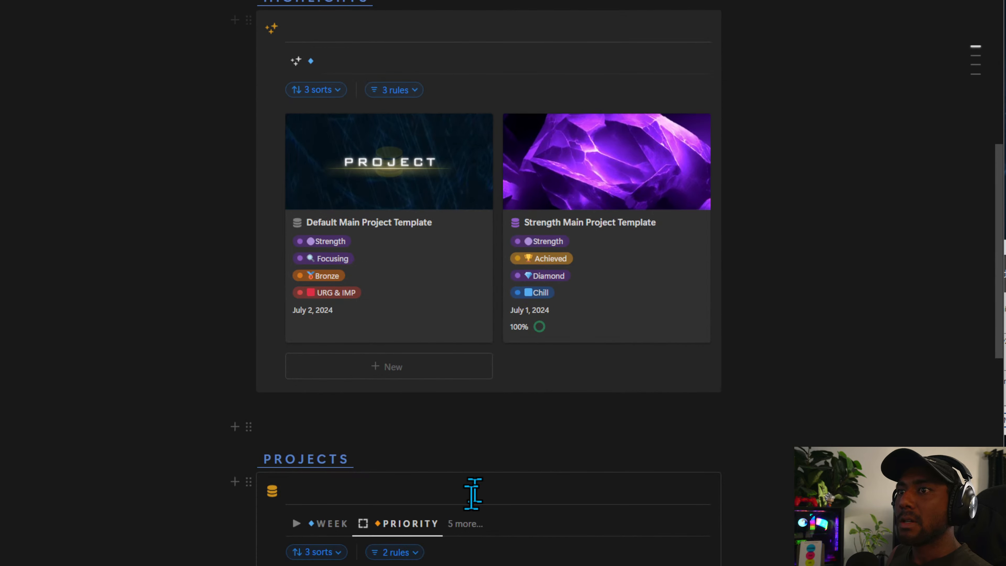
# Copy the link to the ACHIEVEMENTS view of the PROJECTS section.
pyautogui.click(468, 524)
pyautogui.click(545, 565)
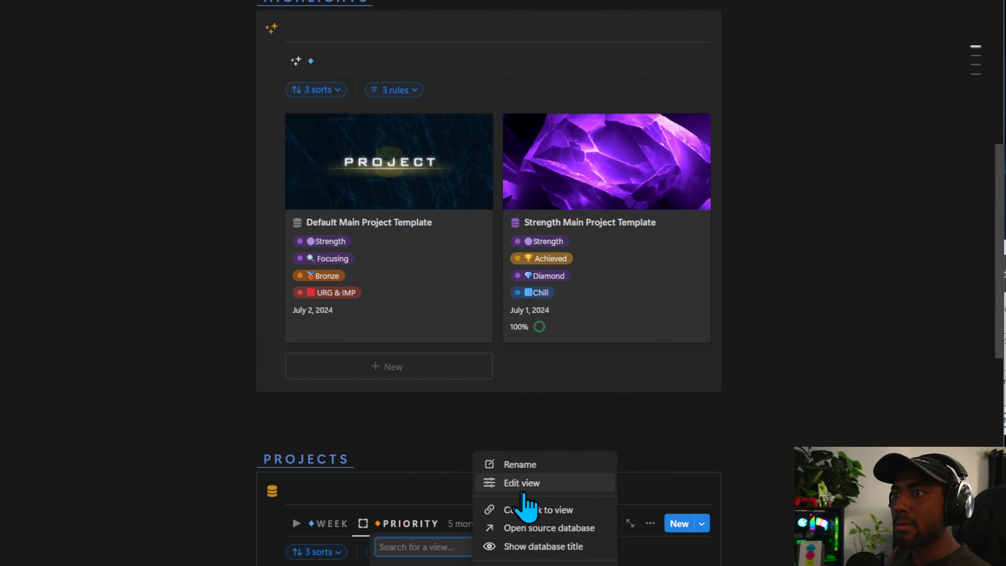
pyautogui.click(536, 510)
pyautogui.click(289, 474)
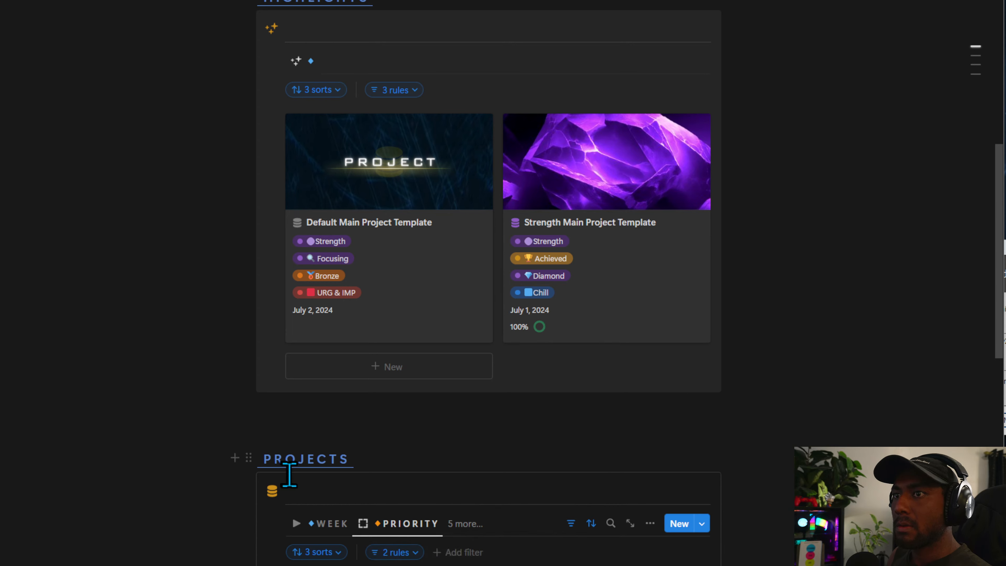
# Duplicate the HIGHLIGHTS heading below the navigation buttons' divider and rename the copy ACHIEVEMENTS.
pyautogui.scroll(6, 325, 489)
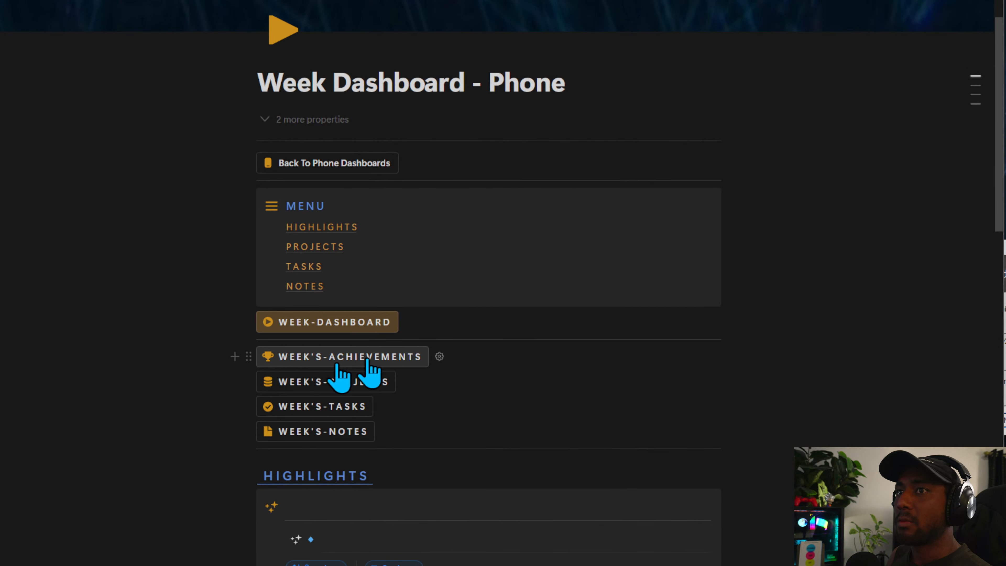
pyautogui.keyDown('alt'); pyautogui.click(232, 470); pyautogui.keyUp('alt')
pyautogui.click(298, 478)
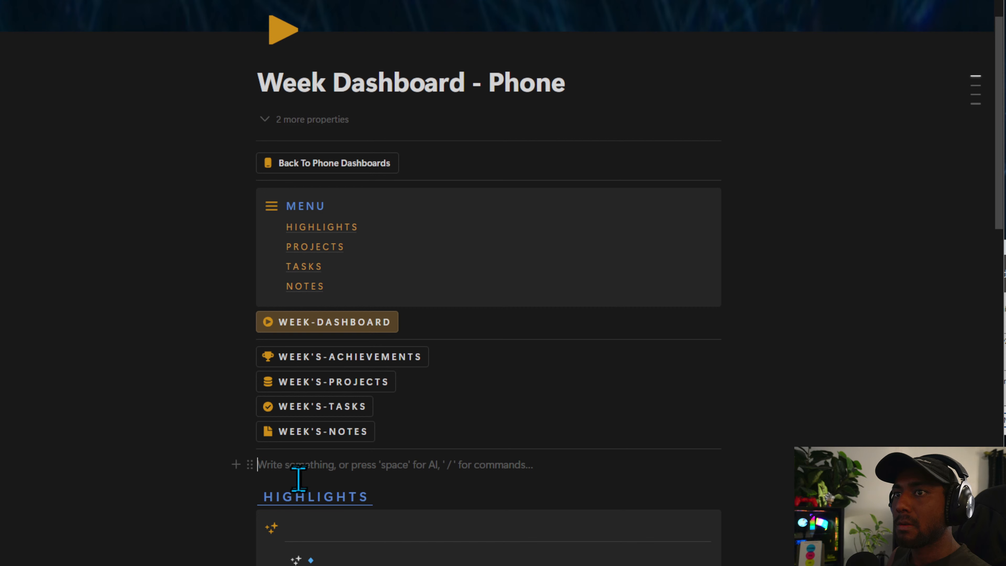
pyautogui.moveTo(248, 496); pyautogui.dragTo(360, 483)
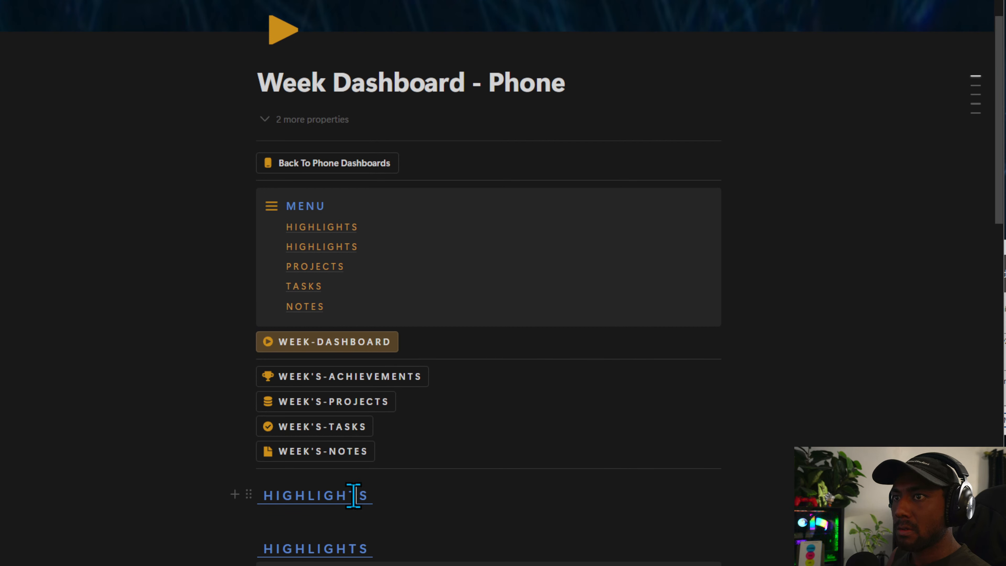
pyautogui.moveTo(268, 493); pyautogui.dragTo(269, 493)
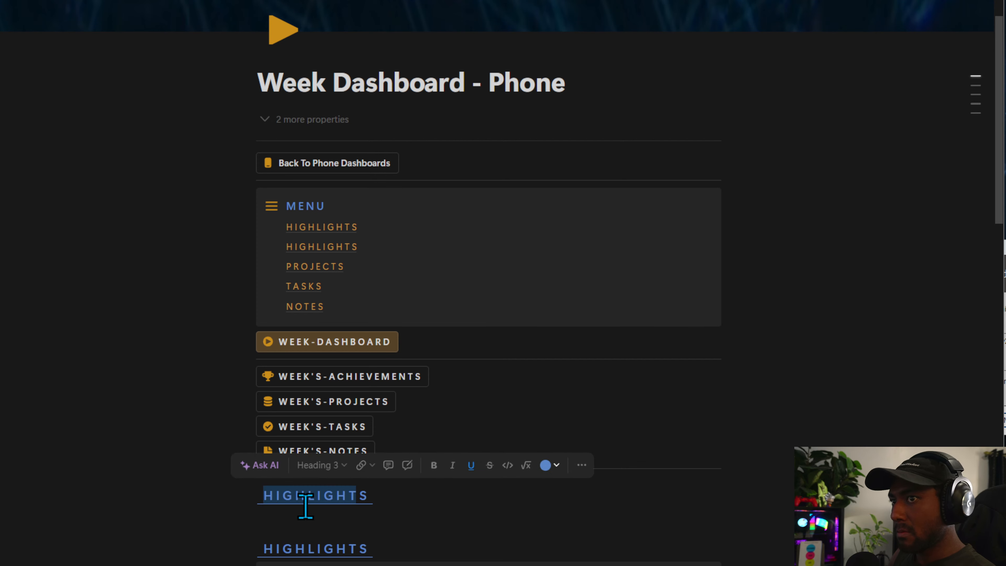
pyautogui.write('ac')
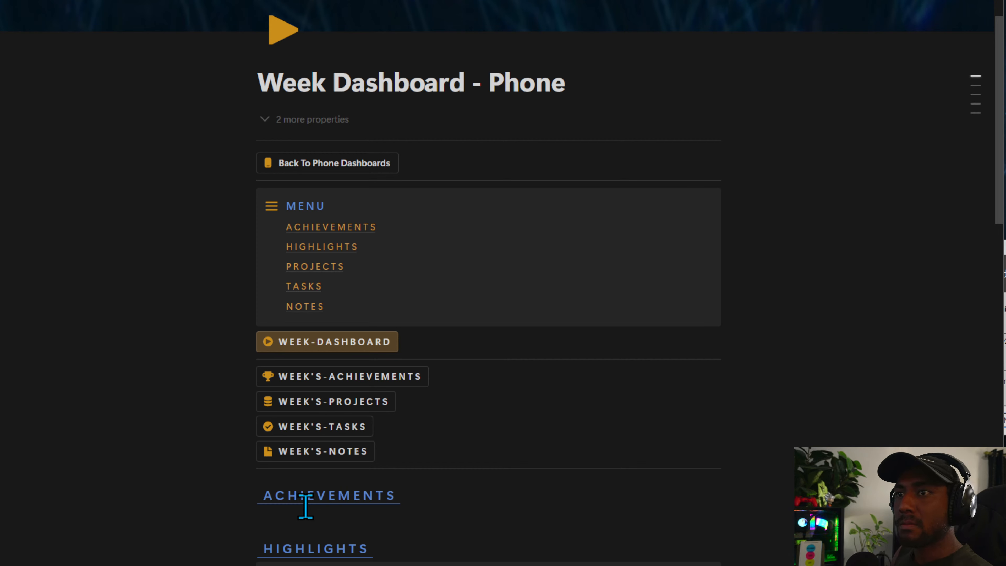
# Insert a callout under the ACHIEVEMENTS heading and give it the trophy icon.
pyautogui.click(306, 506)
pyautogui.scroll(-5, 425, 537)
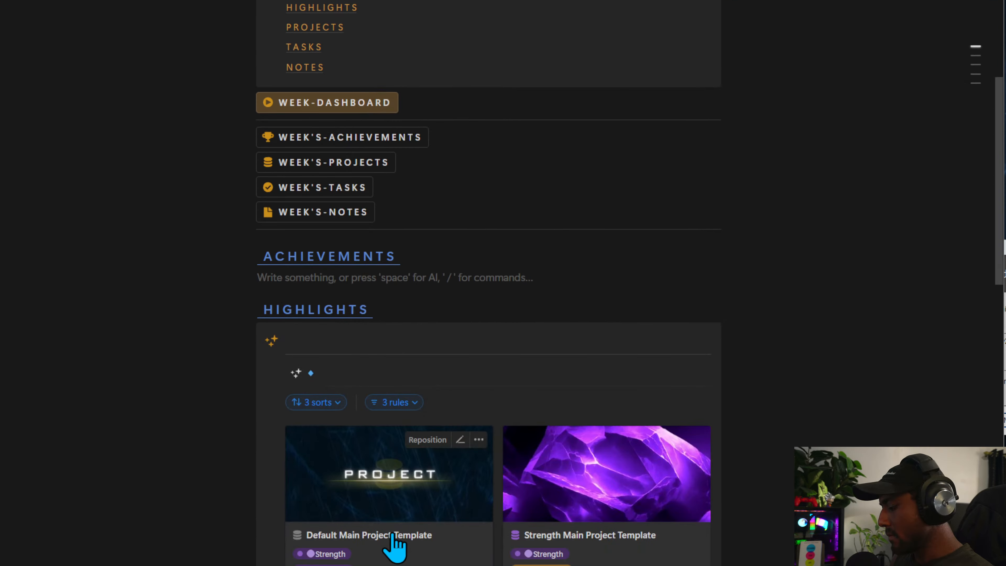
pyautogui.write('/CALL')
pyautogui.click(333, 330)
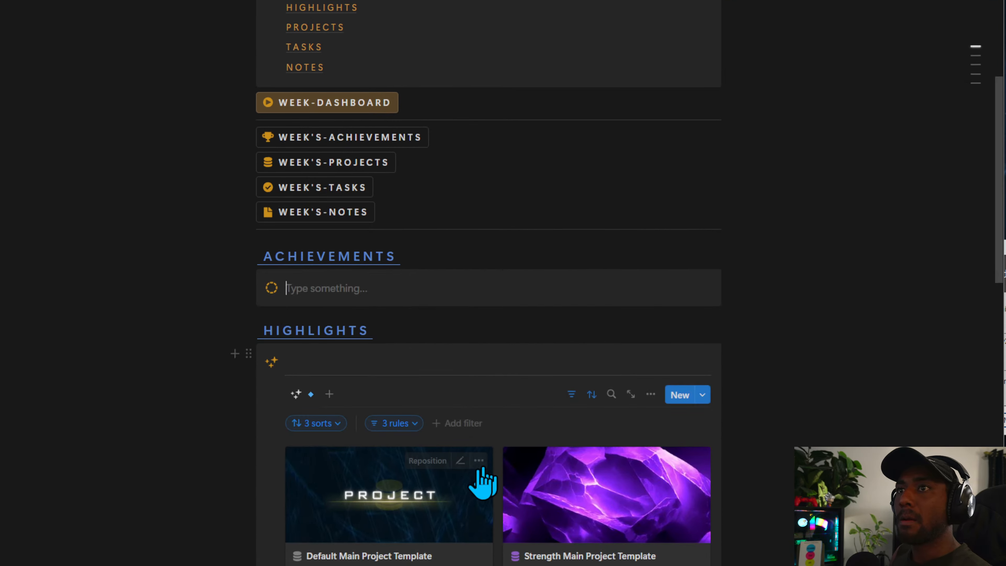
pyautogui.click(272, 288)
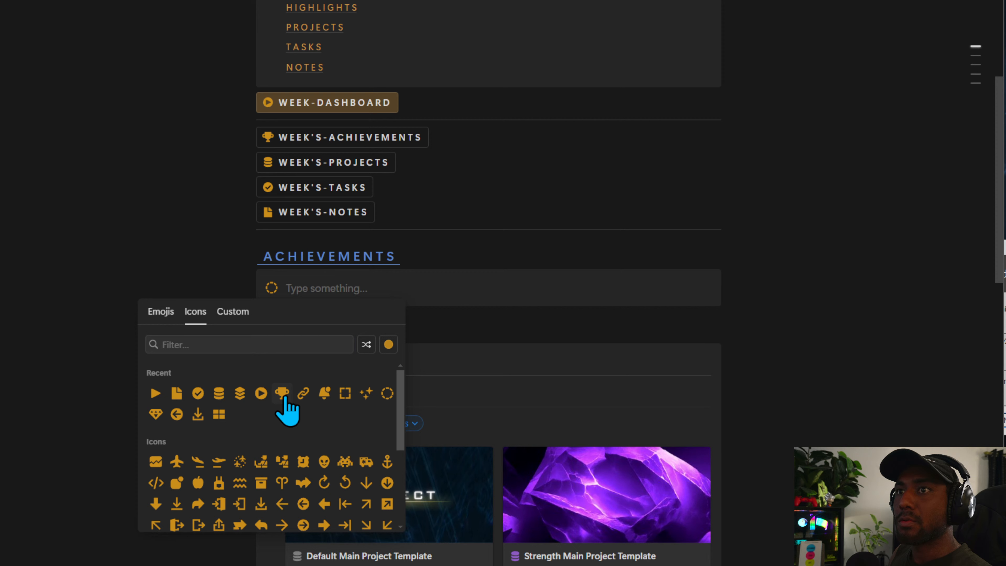
pyautogui.click(282, 393)
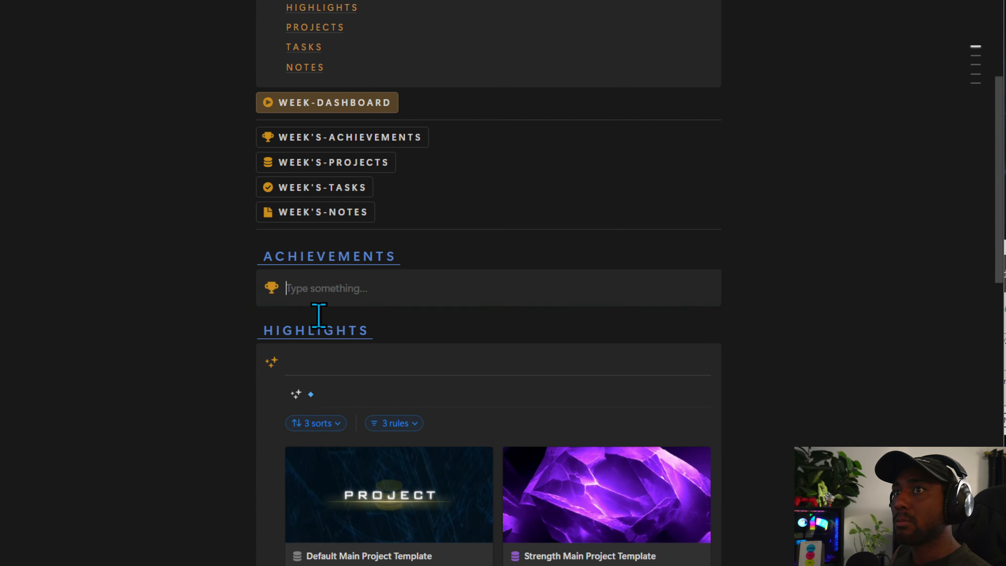
# Add a blank line below the ACHIEVEMENTS callout and copy the HIGHLIGHTS callout's divider into the ACHIEVEMENTS callout.
pyautogui.keyDown('alt'); pyautogui.click(234, 327); pyautogui.keyUp('alt')
pyautogui.click(272, 321)
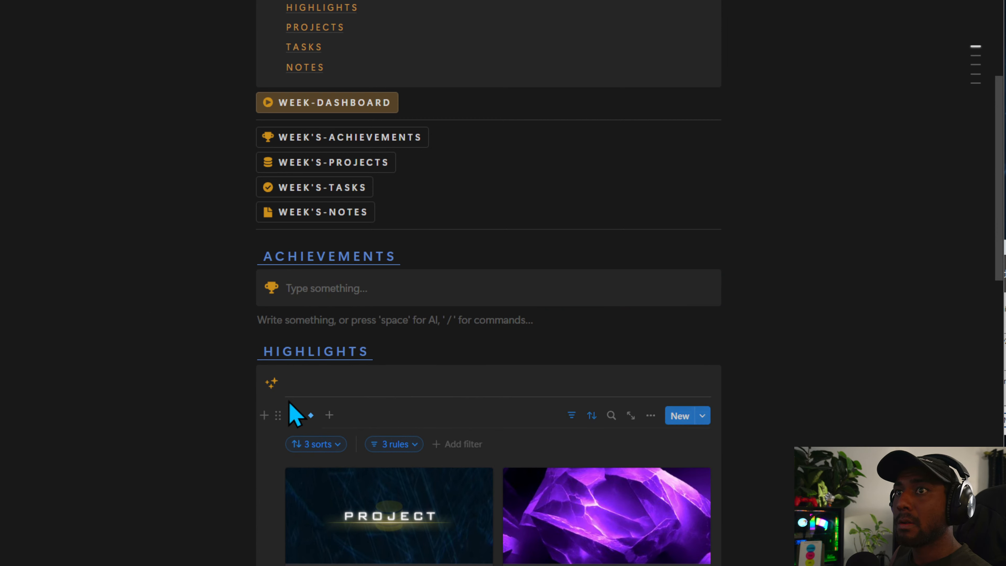
pyautogui.moveTo(277, 395); pyautogui.dragTo(355, 308)
pyautogui.write('F')
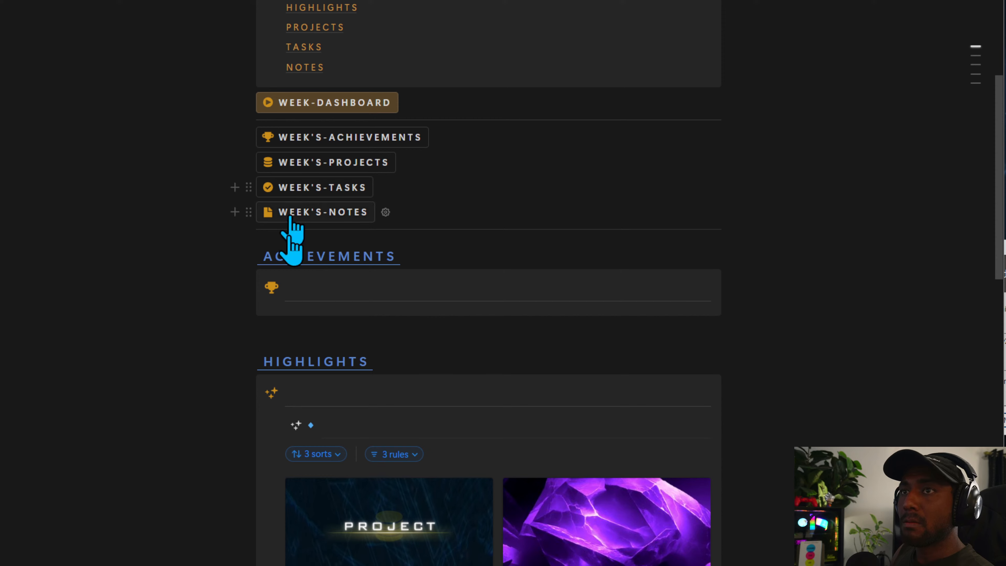
# Insert a linked view of the Projects Database below the ACHIEVEMENTS callout's divider, using the copied link and the existing ACHIEVEMENTS view.
pyautogui.click(258, 296)
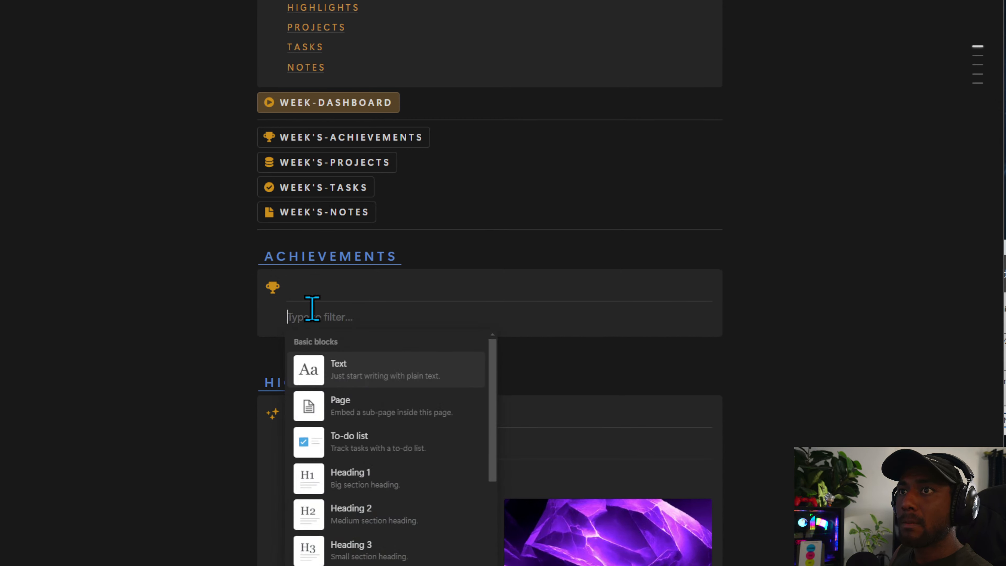
pyautogui.press('Escape')
pyautogui.hotkey('ctrl', 'v')
pyautogui.click(609, 359)
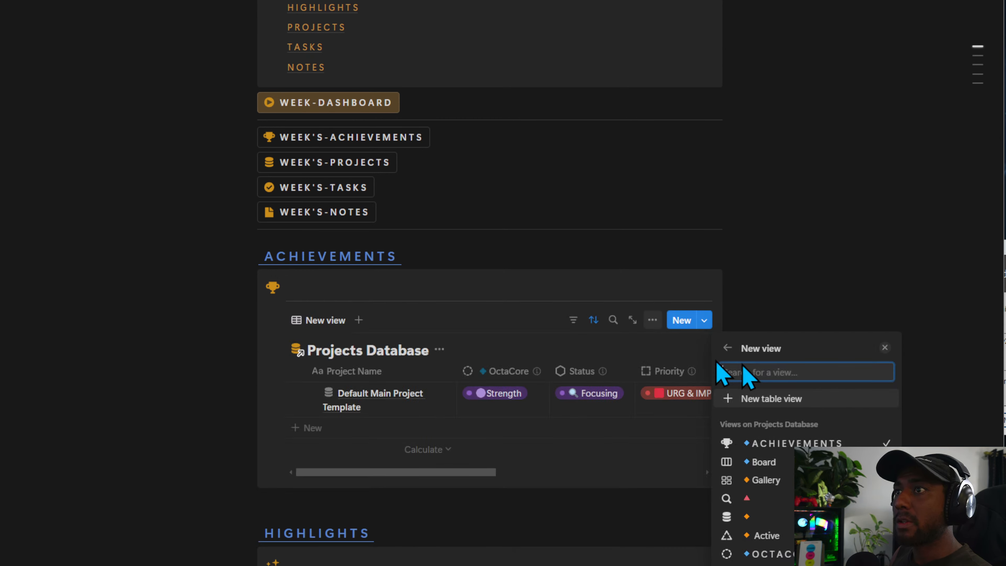
pyautogui.click(807, 444)
# Check the options of the new ACHIEVEMENTS view and show its sorts and filter rules.
pyautogui.click(353, 319)
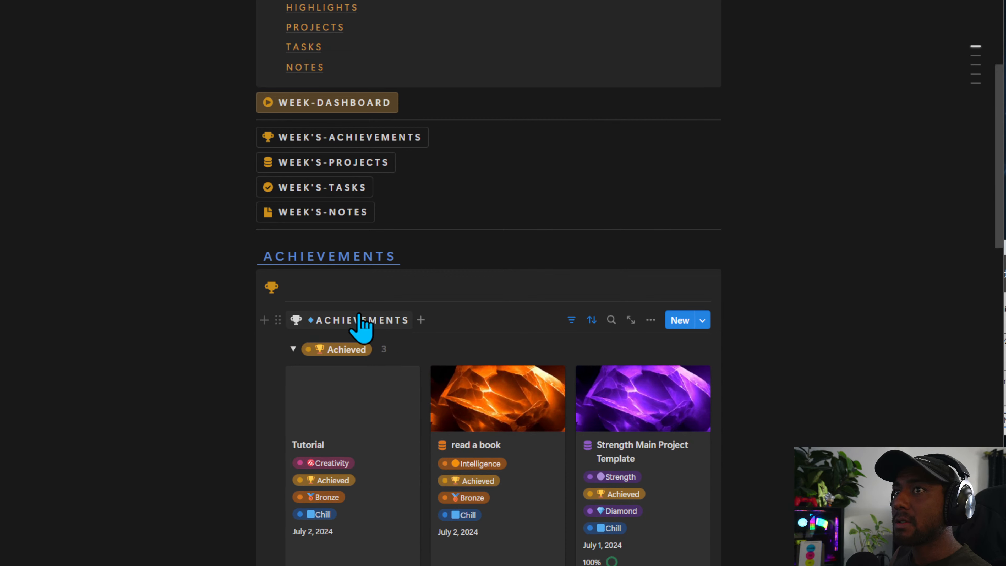
pyautogui.click(359, 322)
pyautogui.click(397, 344)
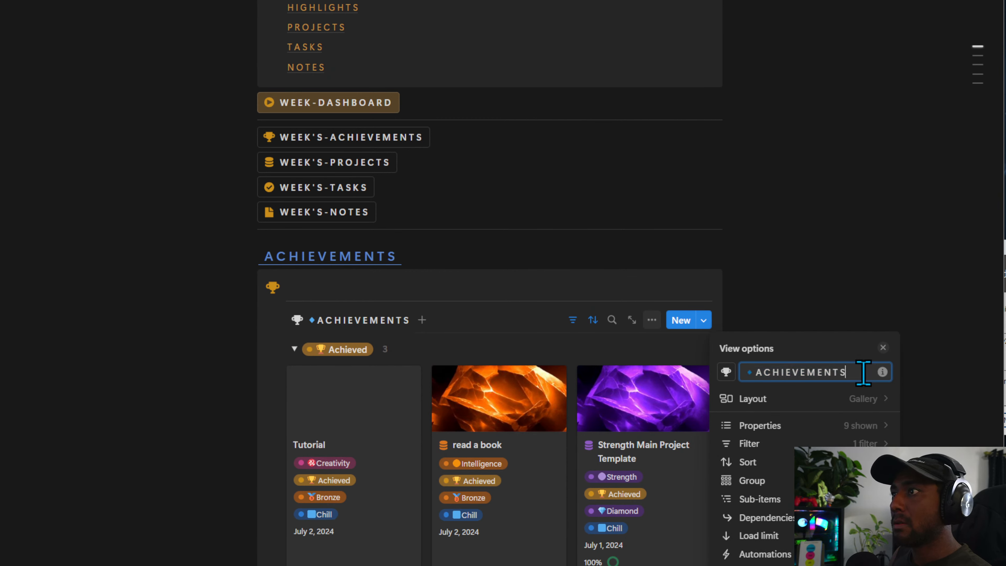
pyautogui.click(353, 307)
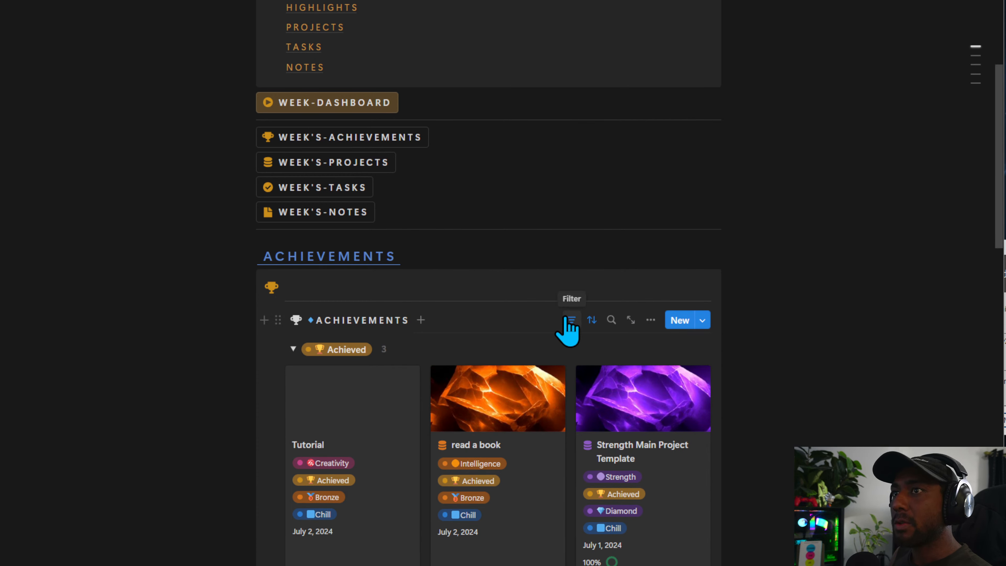
pyautogui.click(592, 320)
pyautogui.click(876, 360)
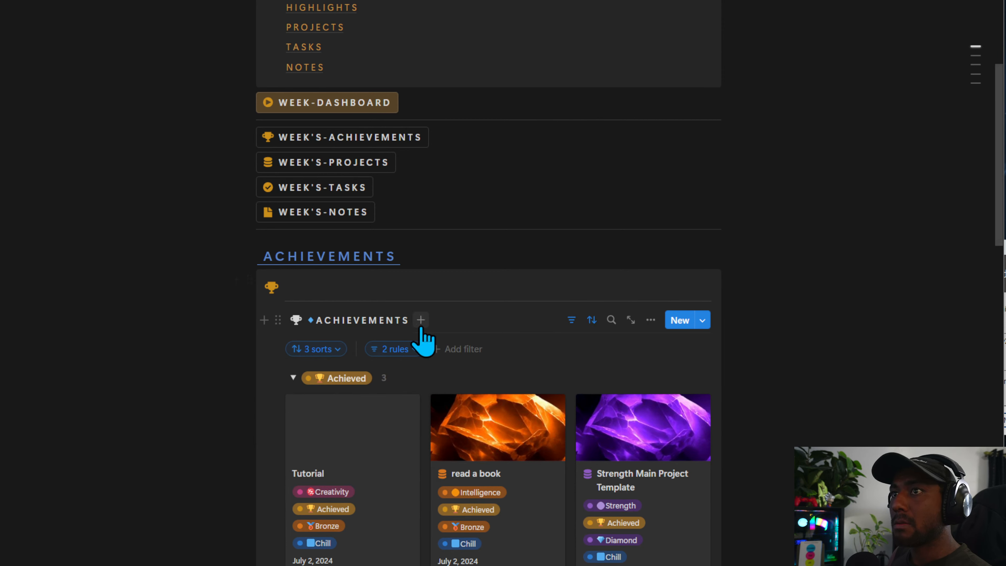
# Add a Tasks Database view beside the ACHIEVEMENTS view, based on the existing Board view, and switch its layout to List.
pyautogui.click(422, 320)
pyautogui.click(812, 442)
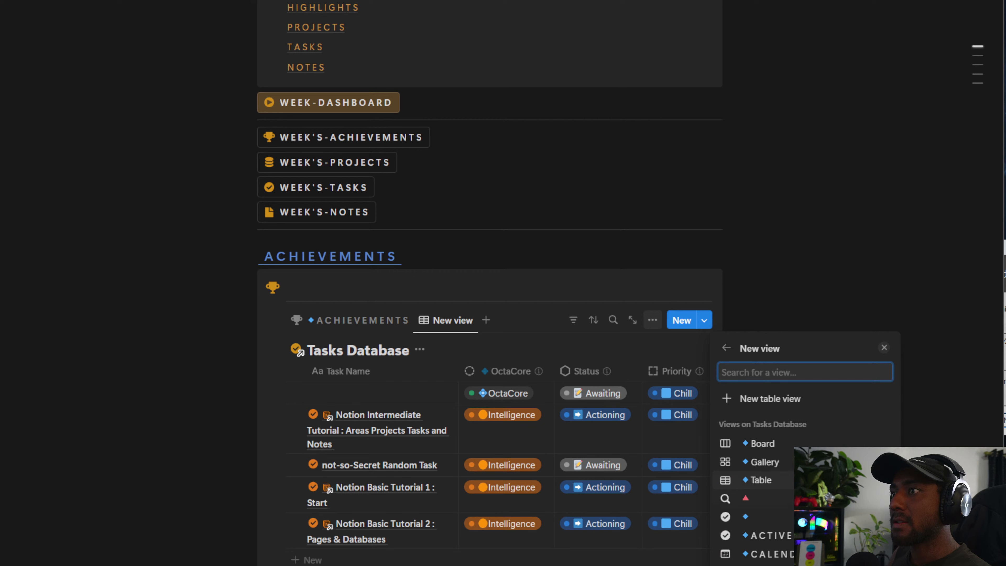
pyautogui.click(783, 467)
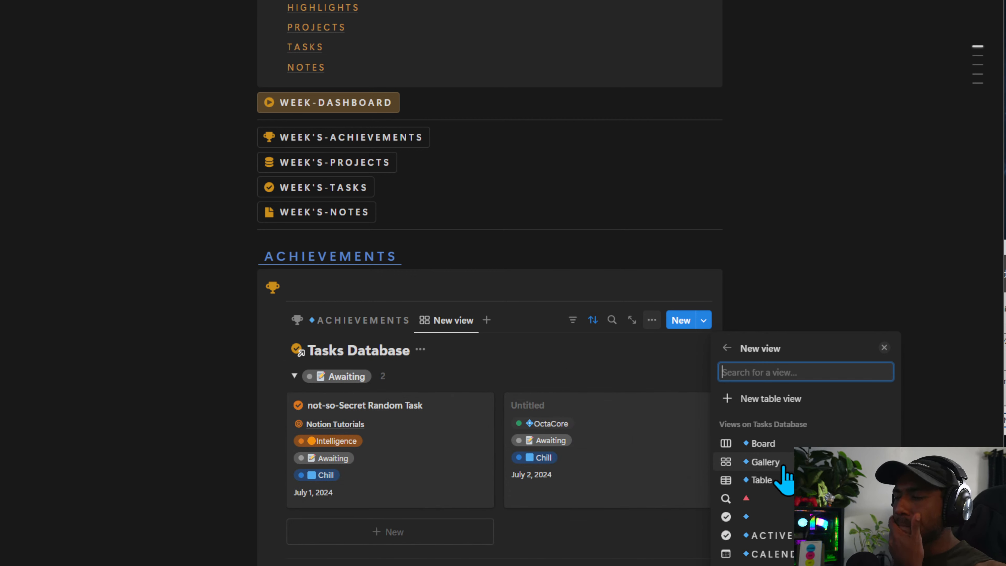
pyautogui.click(768, 498)
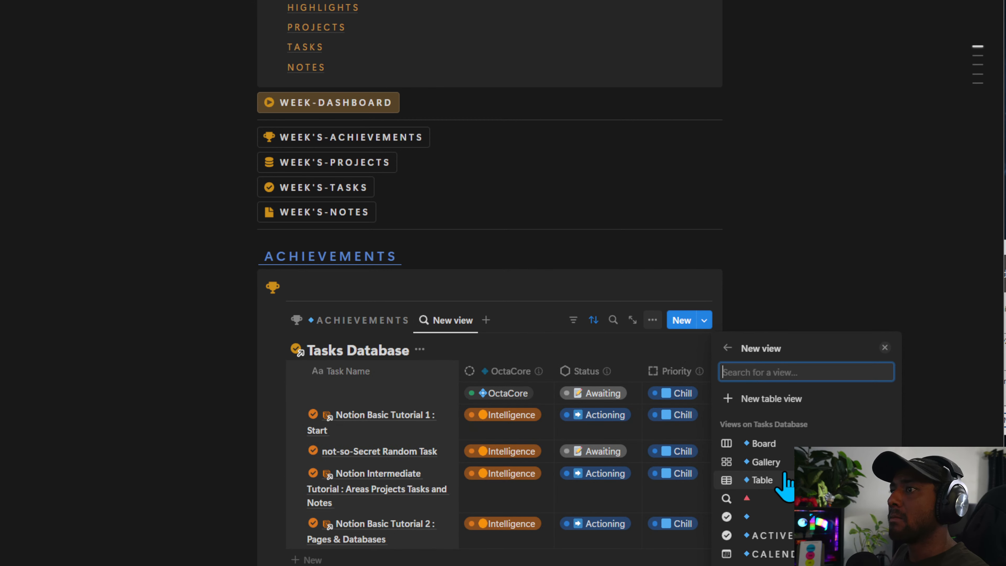
pyautogui.click(807, 444)
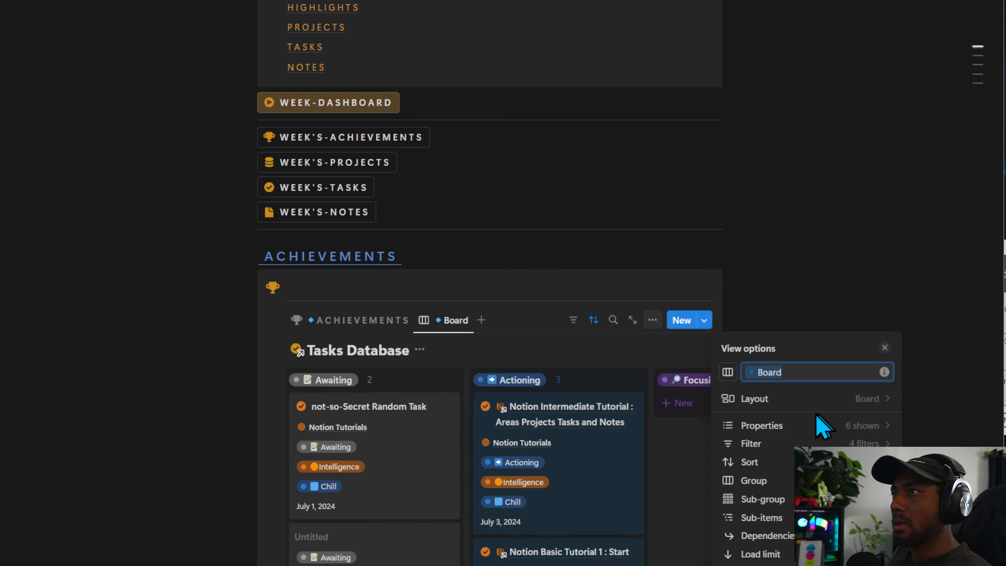
pyautogui.click(816, 404)
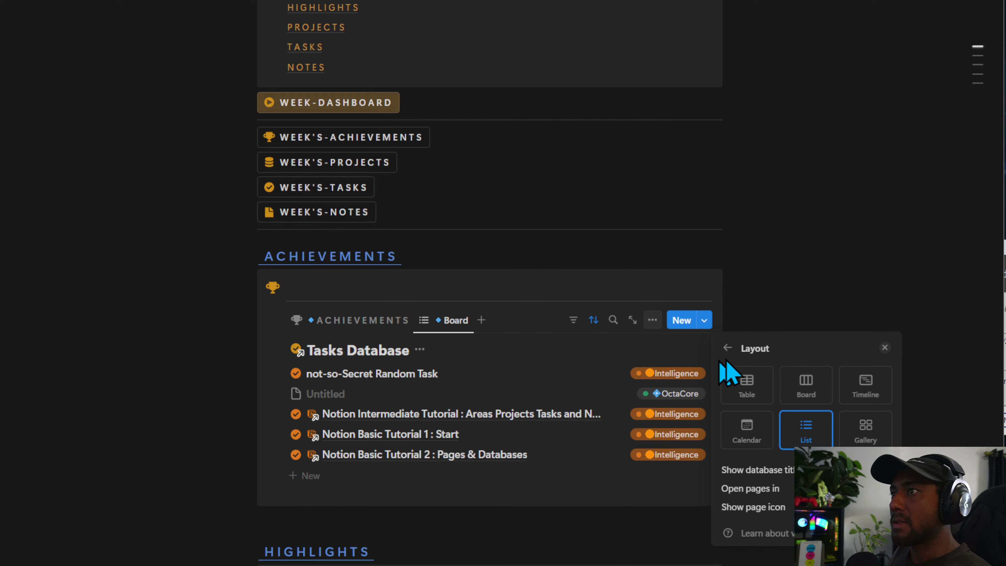
pyautogui.click(728, 347)
# Show Task Date and Status in the new list view, hide OctaCore, and place Status before Task Date.
pyautogui.click(802, 421)
pyautogui.click(744, 272)
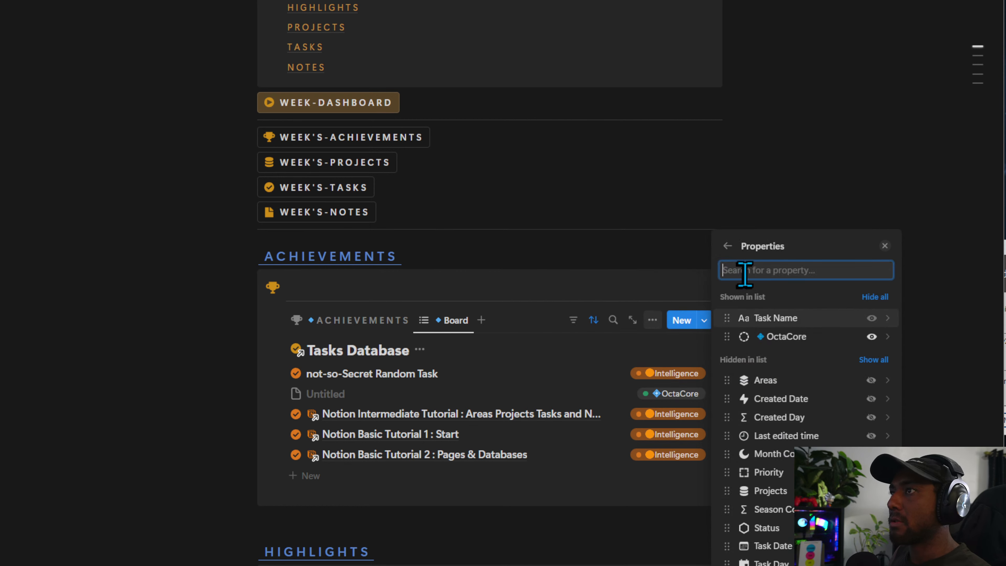
pyautogui.write('date')
pyautogui.click(871, 438)
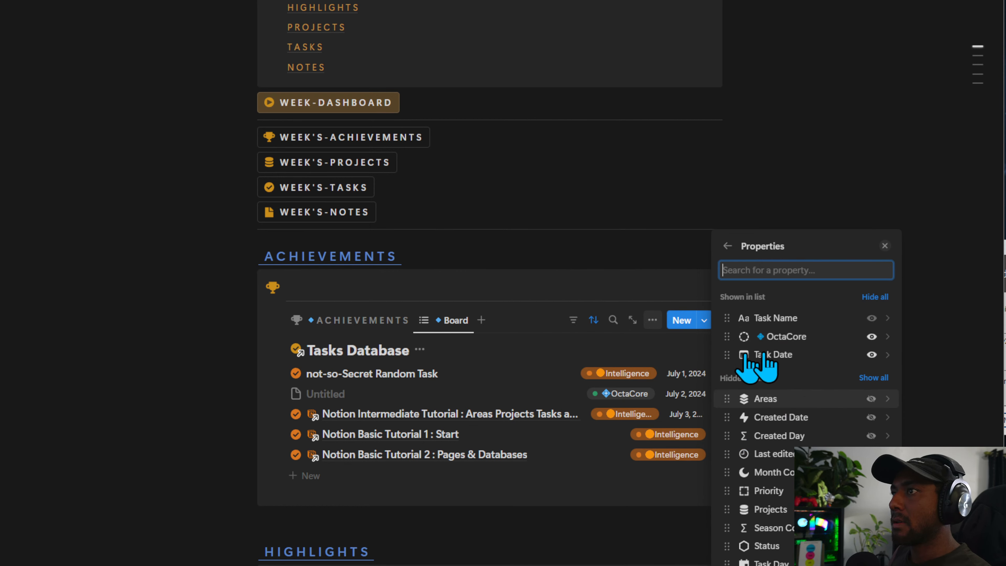
pyautogui.click(872, 337)
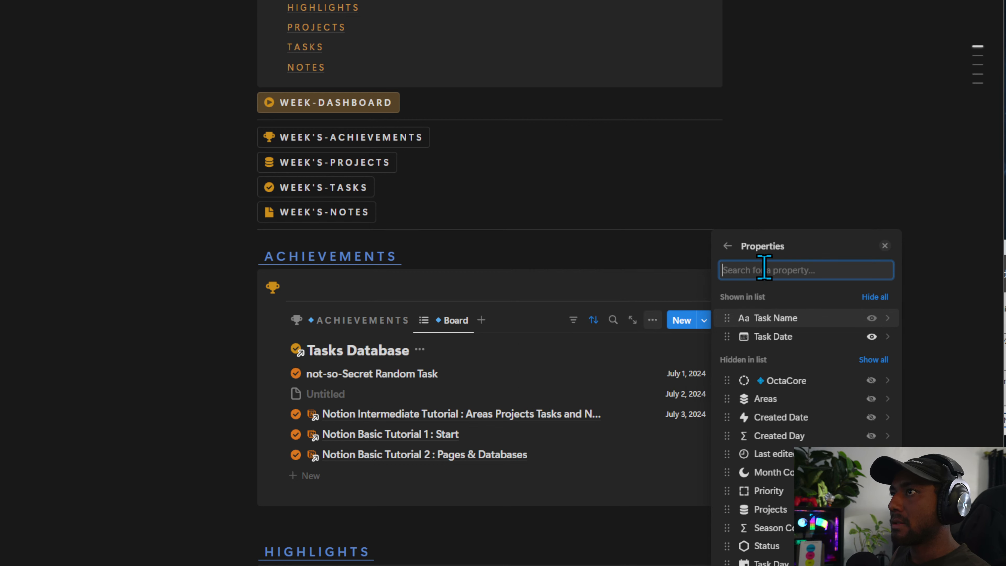
pyautogui.write('stat')
pyautogui.click(871, 421)
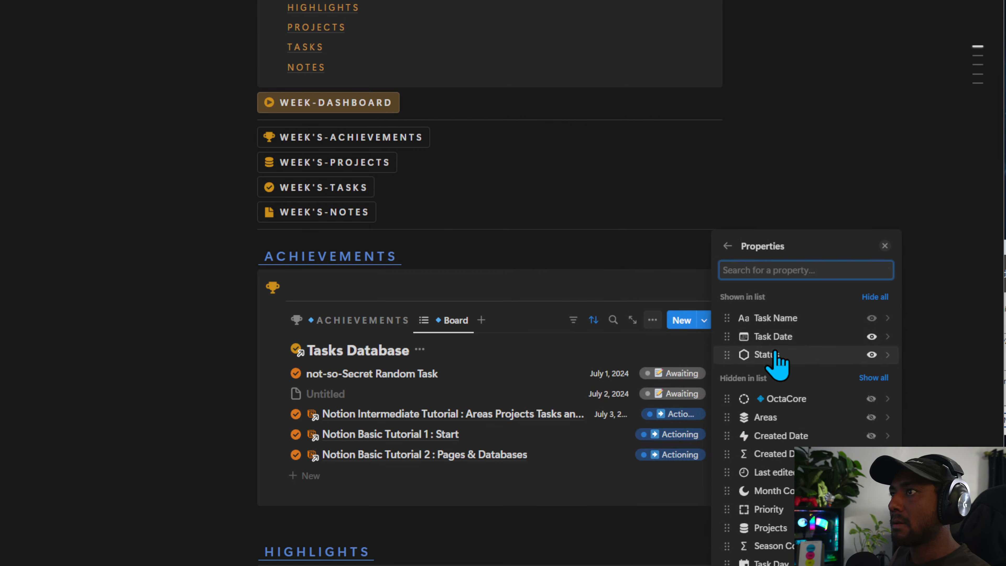
pyautogui.moveTo(774, 350); pyautogui.dragTo(776, 338)
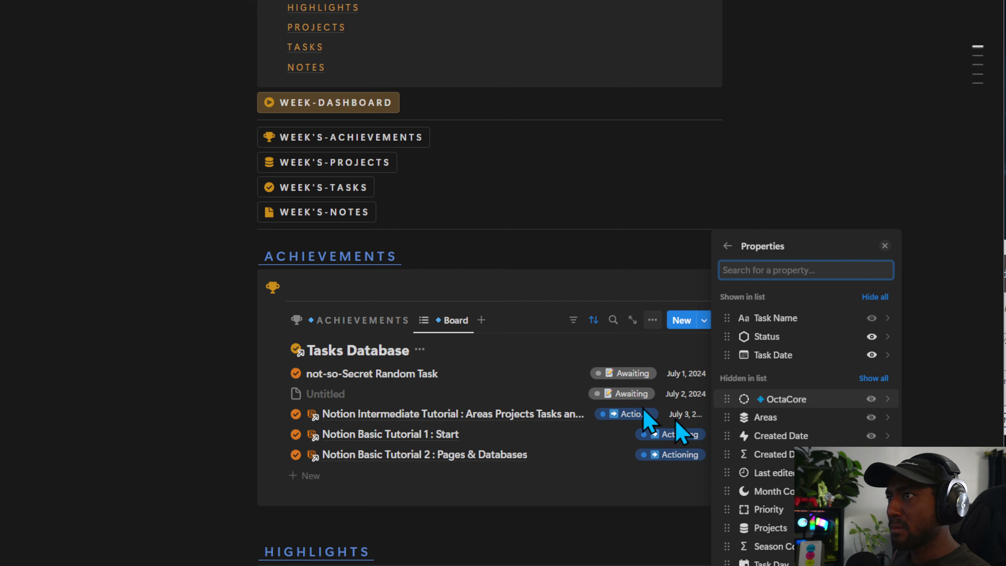
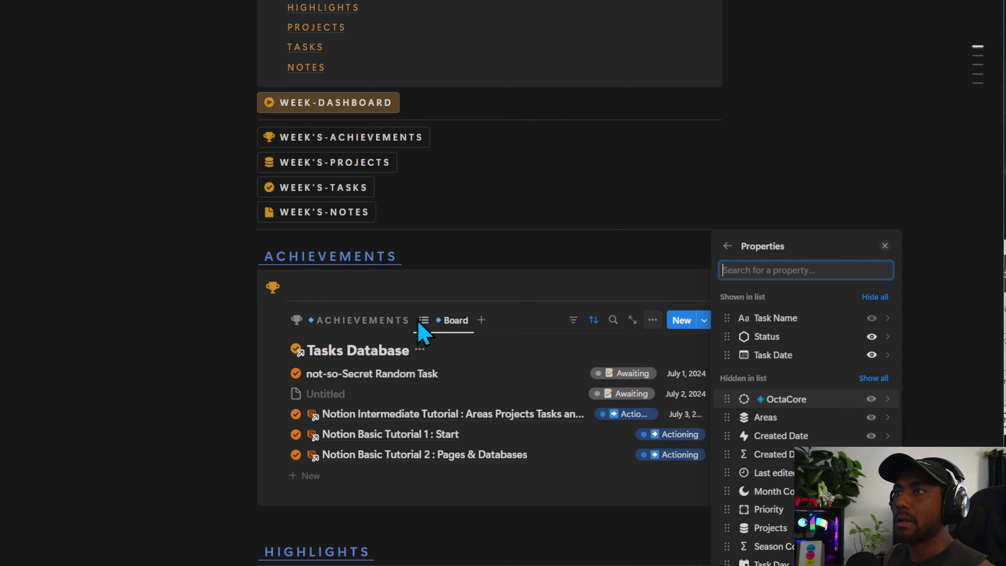
pyautogui.click(480, 258)
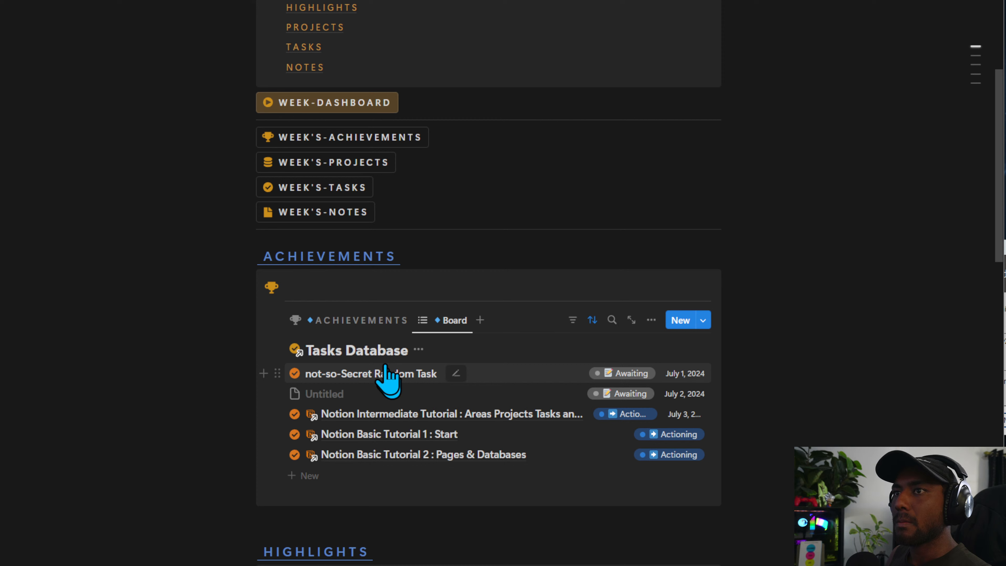
# Hide the Tasks Database title, rename the list view TASKS and give it the round checkmark icon.
pyautogui.click(418, 349)
pyautogui.click(472, 420)
pyautogui.click(455, 320)
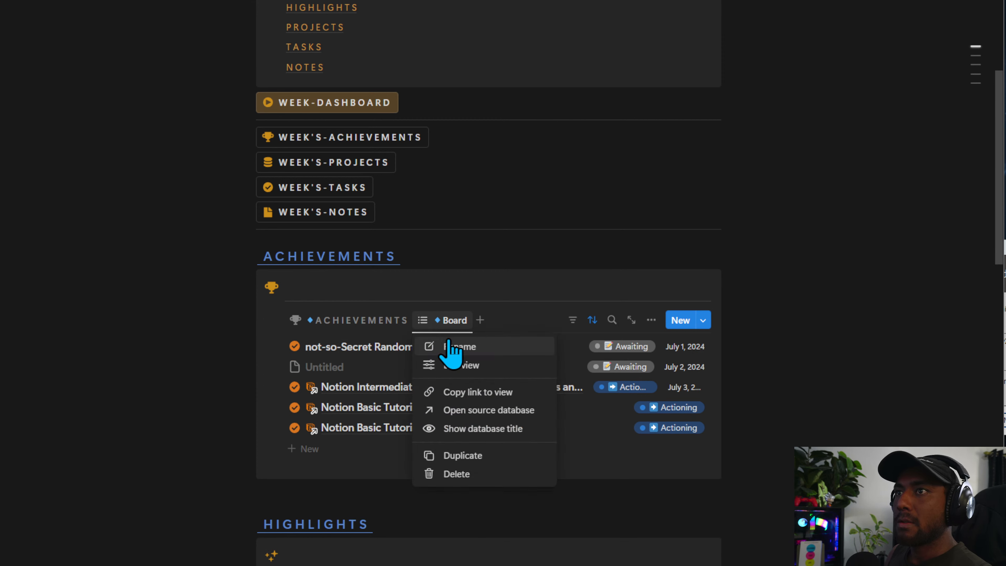
pyautogui.click(456, 364)
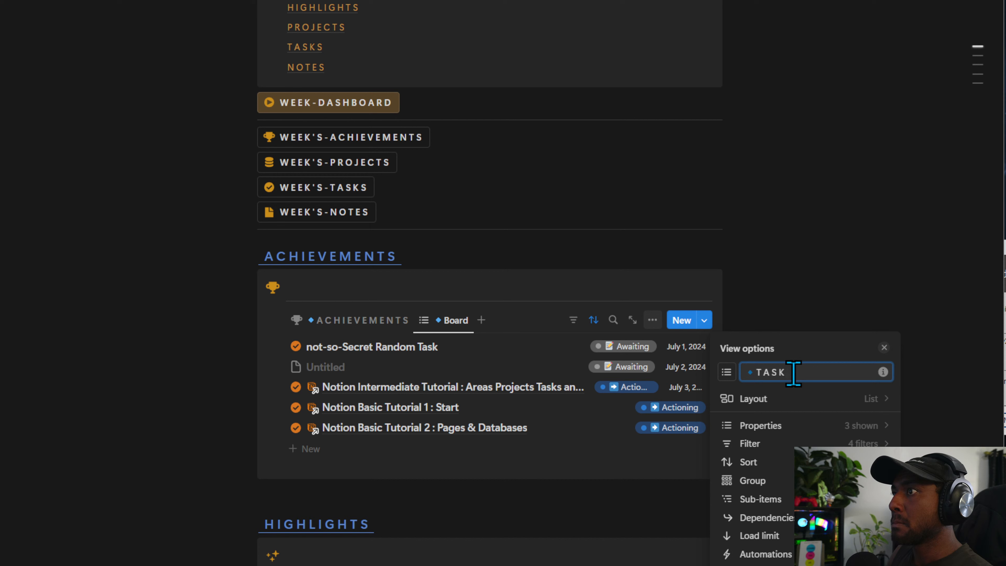
pyautogui.click(728, 373)
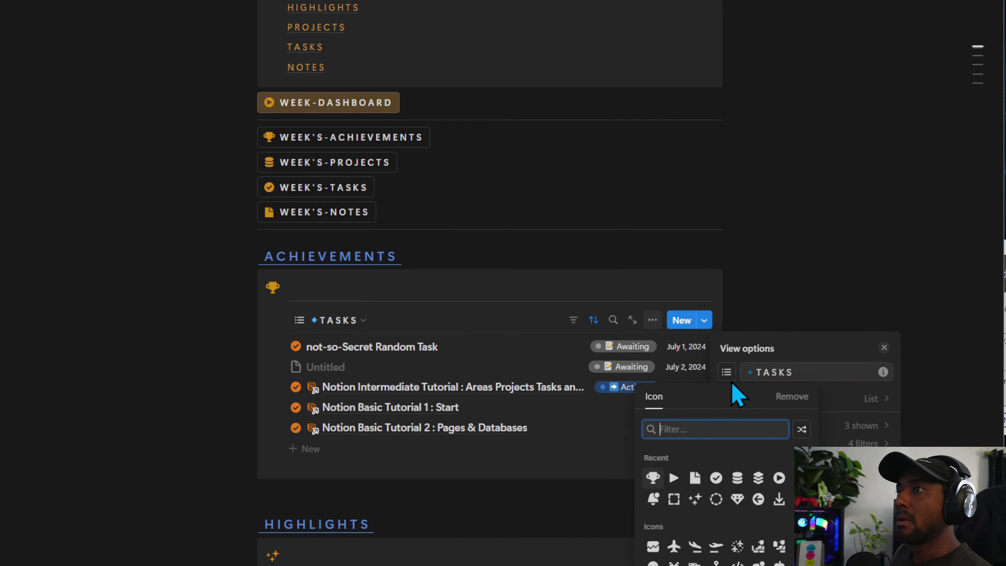
pyautogui.click(716, 478)
pyautogui.click(401, 280)
# Look at the ACHIEVEMENTS view, return to the TASKS view and delete its untitled task.
pyautogui.click(345, 320)
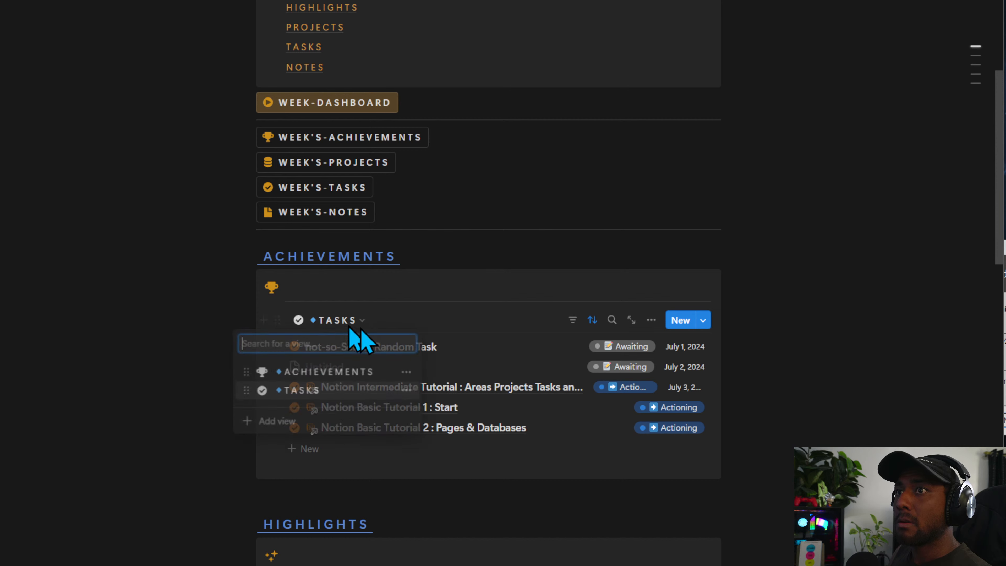
pyautogui.click(317, 373)
pyautogui.click(388, 319)
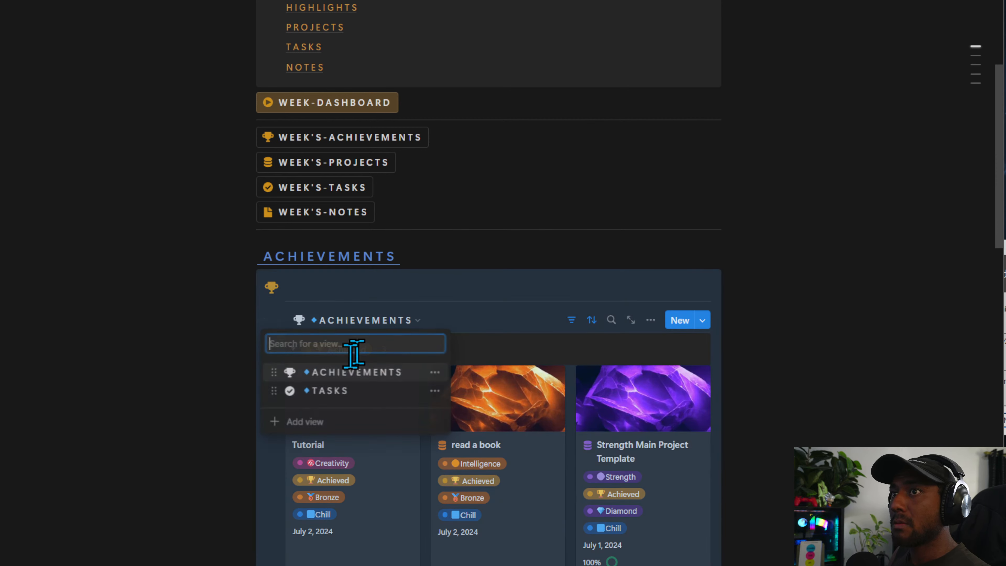
pyautogui.click(330, 390)
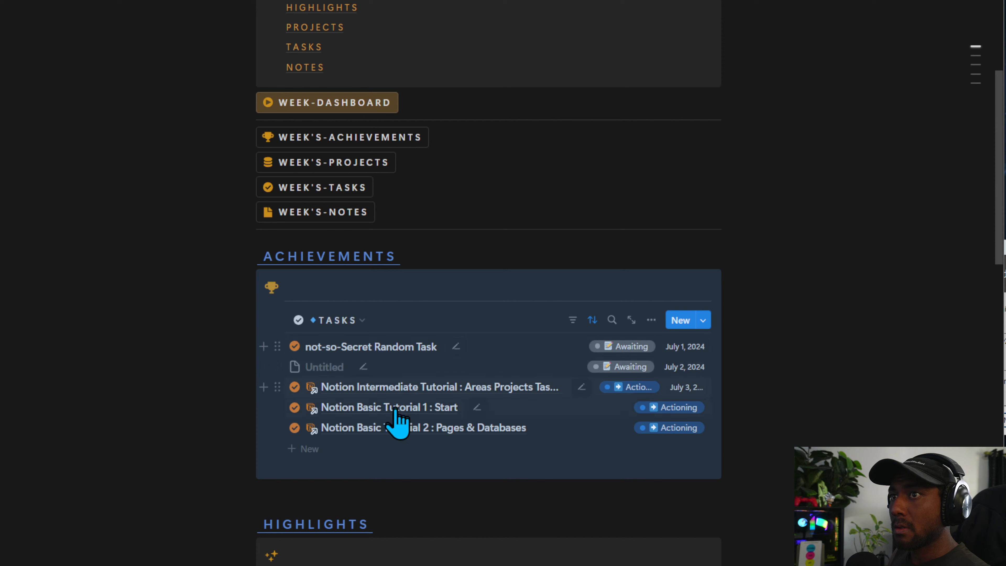
pyautogui.moveTo(754, 363); pyautogui.dragTo(461, 382)
pyautogui.press('Delete')
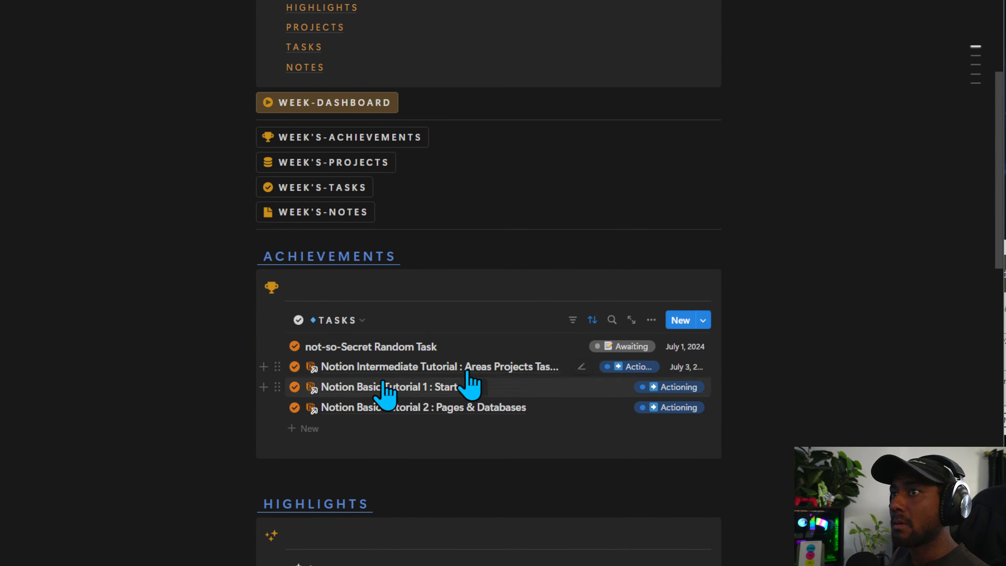
# Remove the OctaCore, Priority and Time of Day filters from the TASKS view.
pyautogui.click(592, 320)
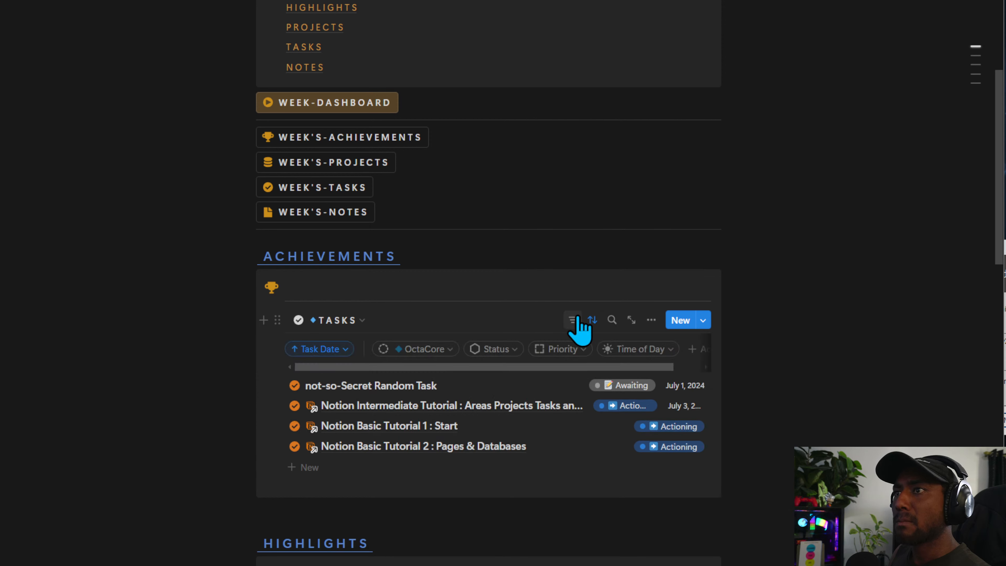
pyautogui.click(436, 350)
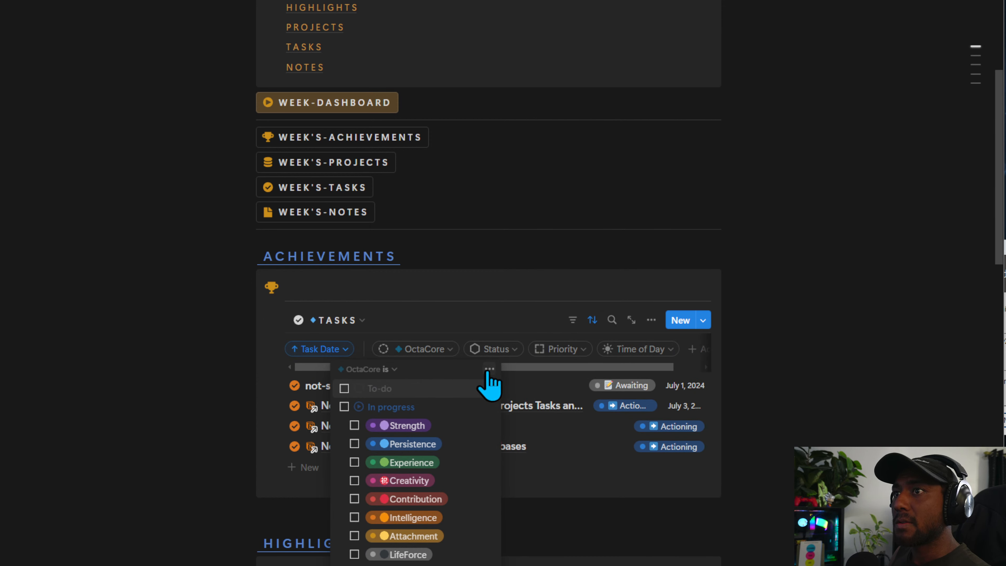
pyautogui.click(487, 368)
pyautogui.click(527, 377)
pyautogui.click(493, 348)
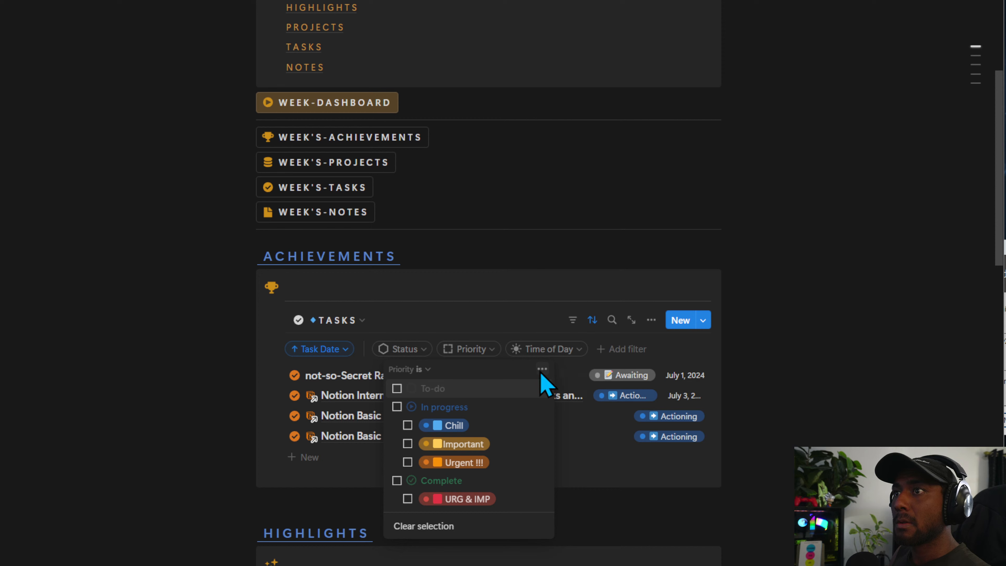
pyautogui.click(539, 376)
pyautogui.click(577, 383)
pyautogui.click(479, 349)
pyautogui.click(551, 369)
pyautogui.click(595, 376)
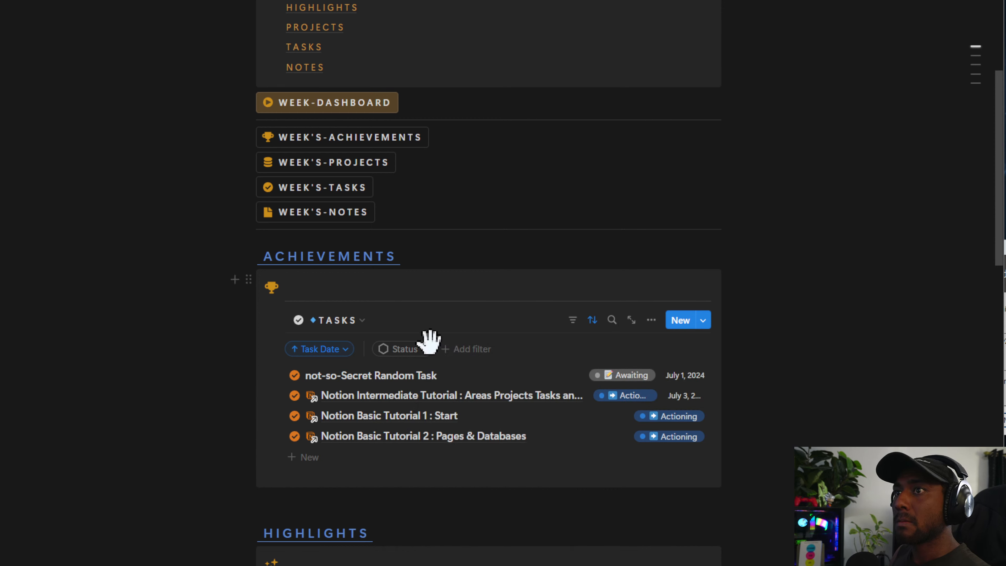
# Convert the TASKS view's Status filter to an advanced filter and set it to Status is Achieved.
pyautogui.click(420, 349)
pyautogui.click(476, 369)
pyautogui.click(530, 394)
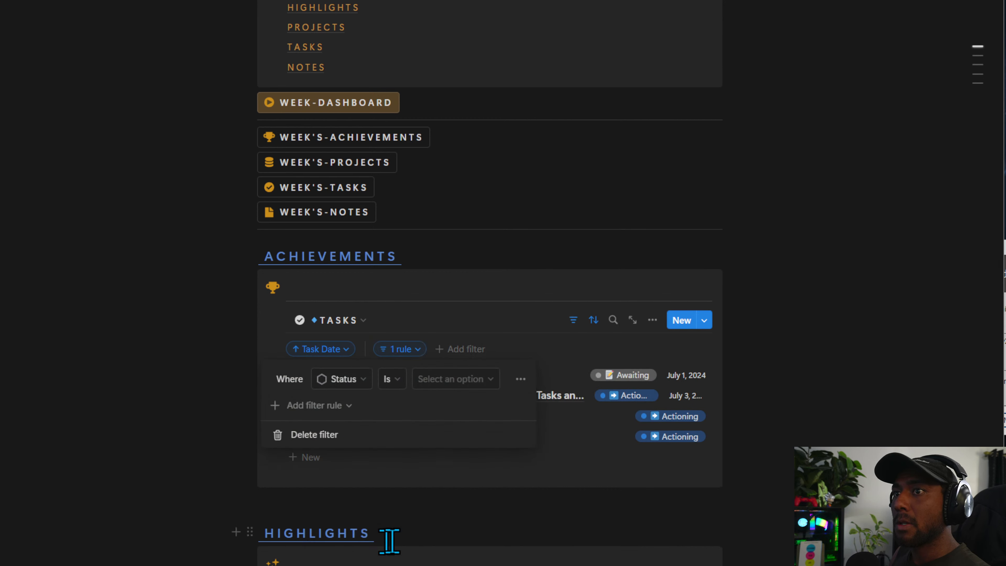
pyautogui.click(456, 379)
pyautogui.click(450, 532)
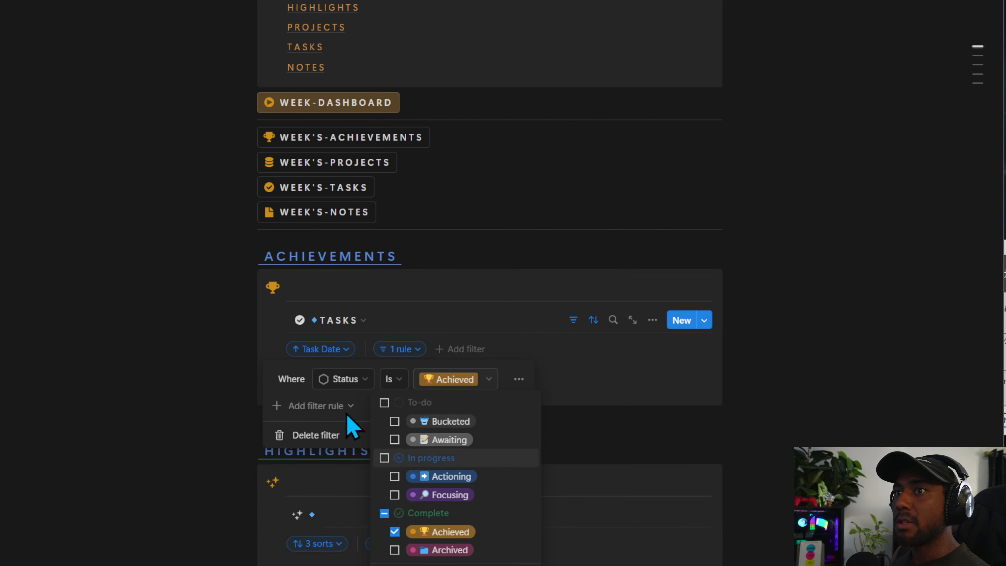
# Add an And filter rule to the TASKS view: Task Date, Start date, is relative to today, This week.
pyautogui.click(341, 407)
pyautogui.click(319, 429)
pyautogui.click(343, 406)
pyautogui.write('date')
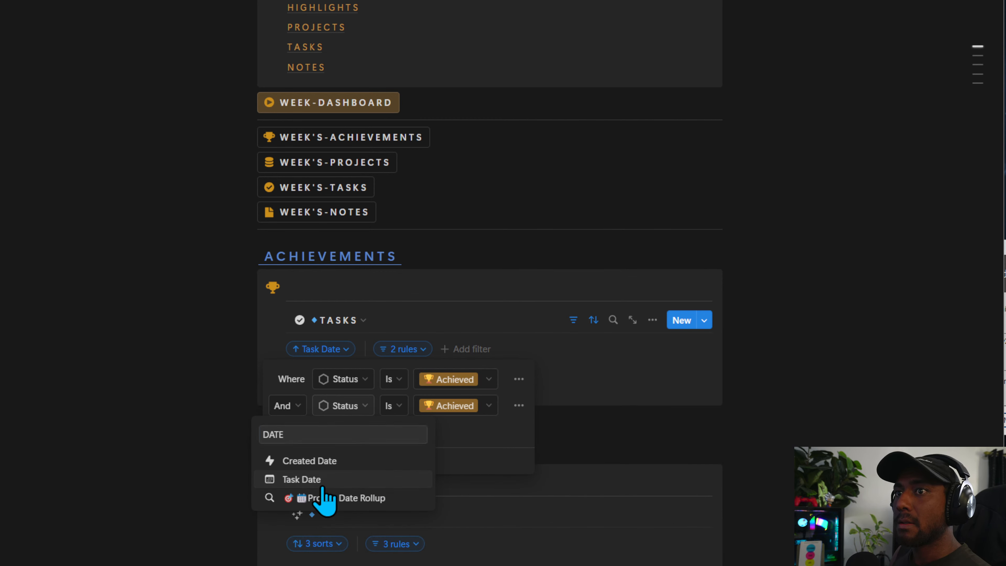
pyautogui.click(323, 479)
pyautogui.click(503, 406)
pyautogui.click(533, 410)
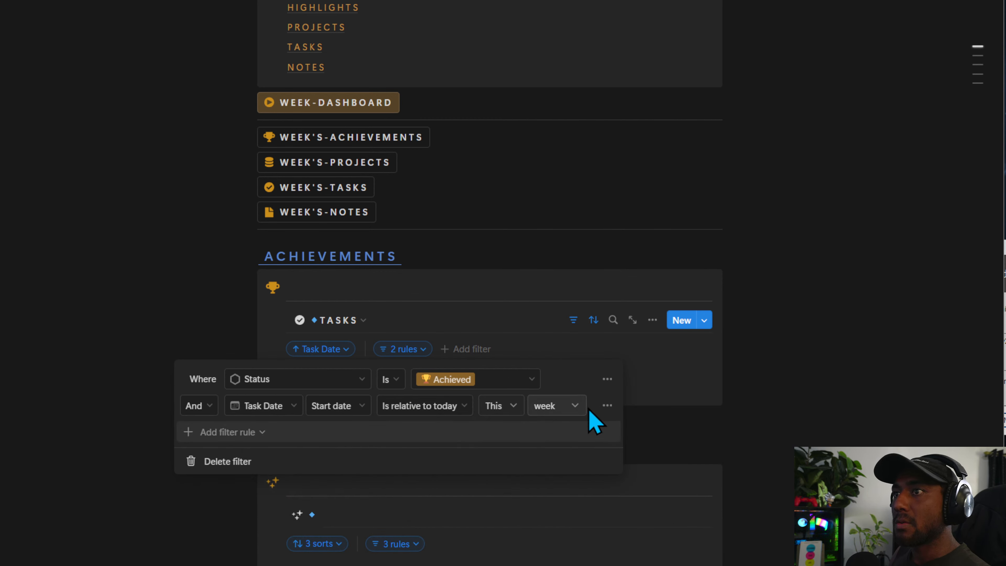
# Turn the Task Date rule into a group and duplicate it as an Or rule that uses the end date.
pyautogui.click(608, 405)
pyautogui.click(603, 466)
pyautogui.click(321, 439)
pyautogui.click(249, 461)
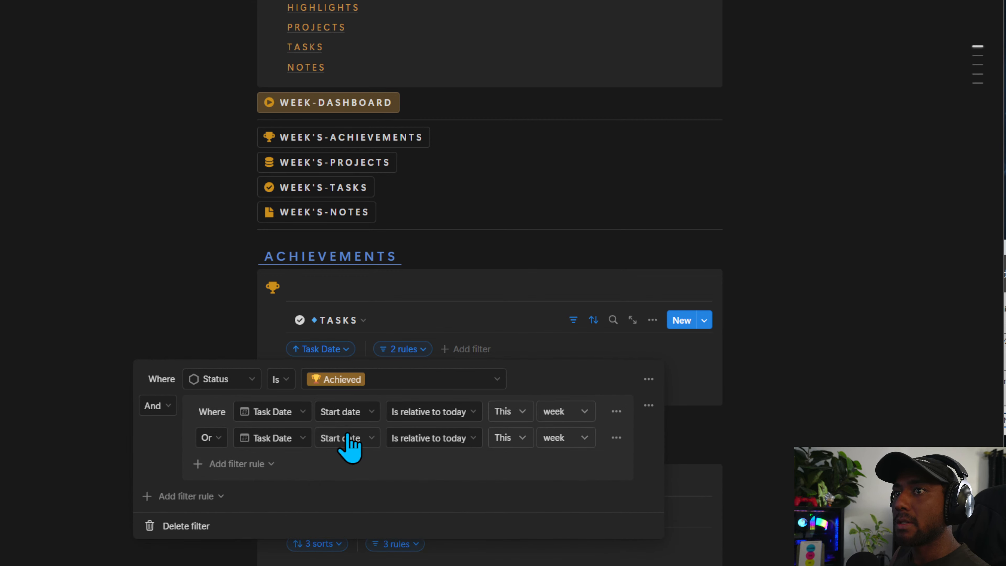
pyautogui.click(345, 438)
pyautogui.click(326, 478)
pyautogui.click(456, 337)
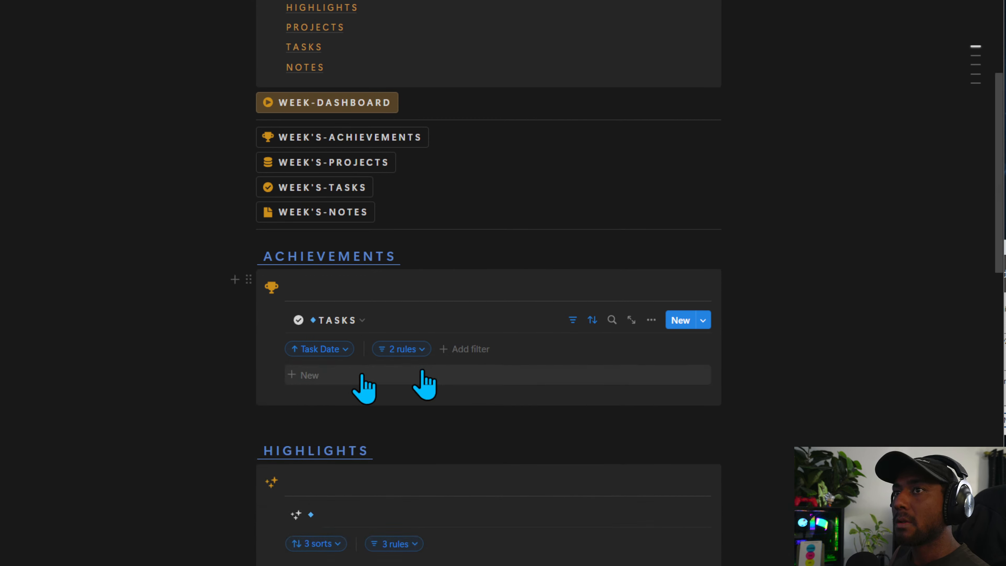
# Add a task named READ 10 PAGES to the TASKS view and apply the Intelligence Main Task Template to it.
pyautogui.click(337, 320)
pyautogui.click(333, 318)
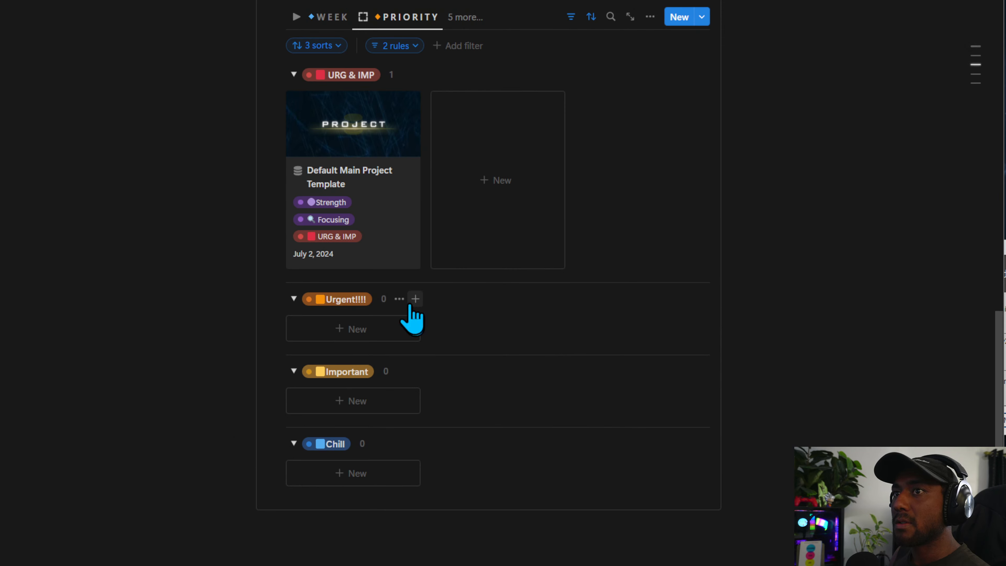
pyautogui.scroll(1, 390, 444)
pyautogui.scroll(15, 392, 456)
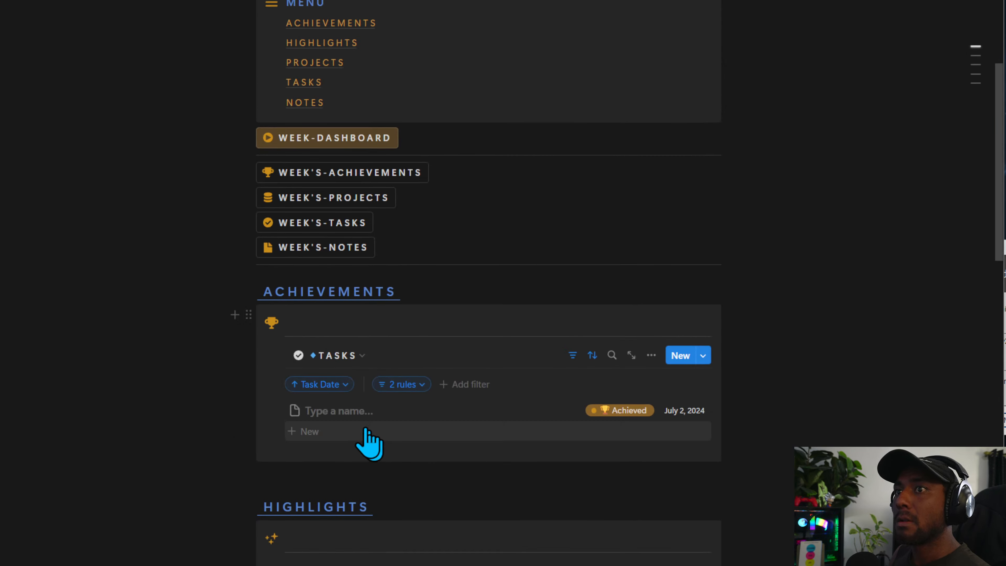
pyautogui.click(343, 411)
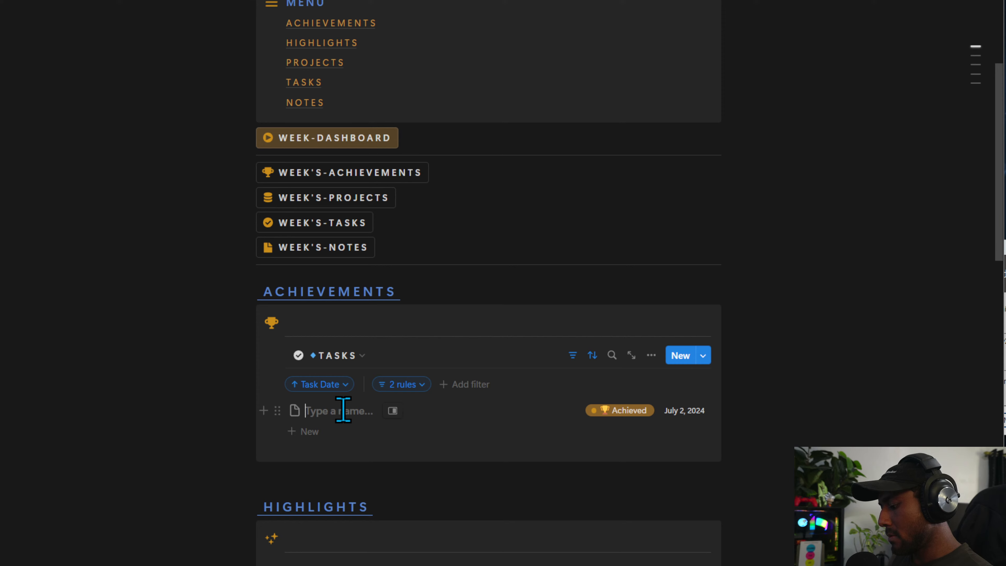
pyautogui.write('READ 10 PAGES')
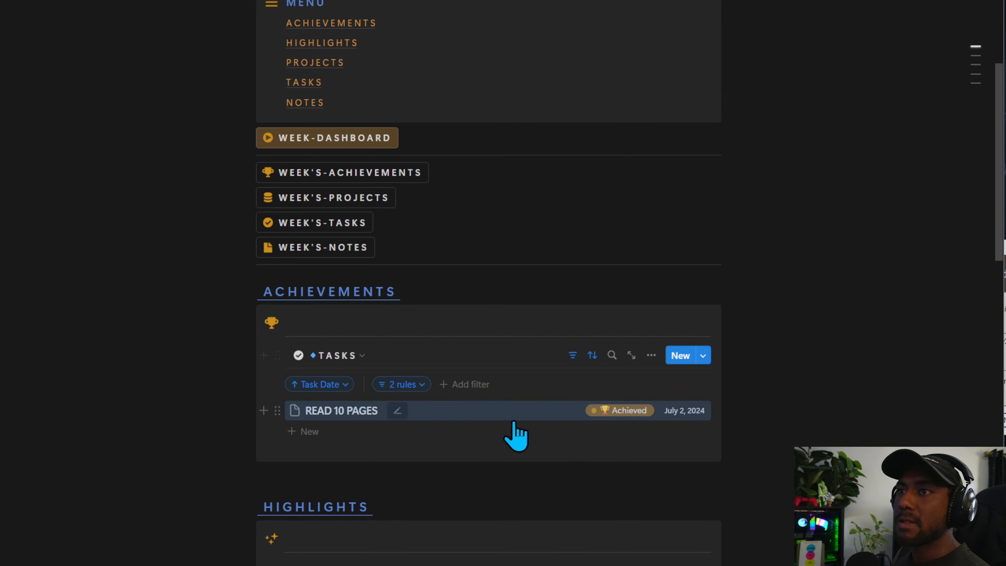
pyautogui.click(424, 410)
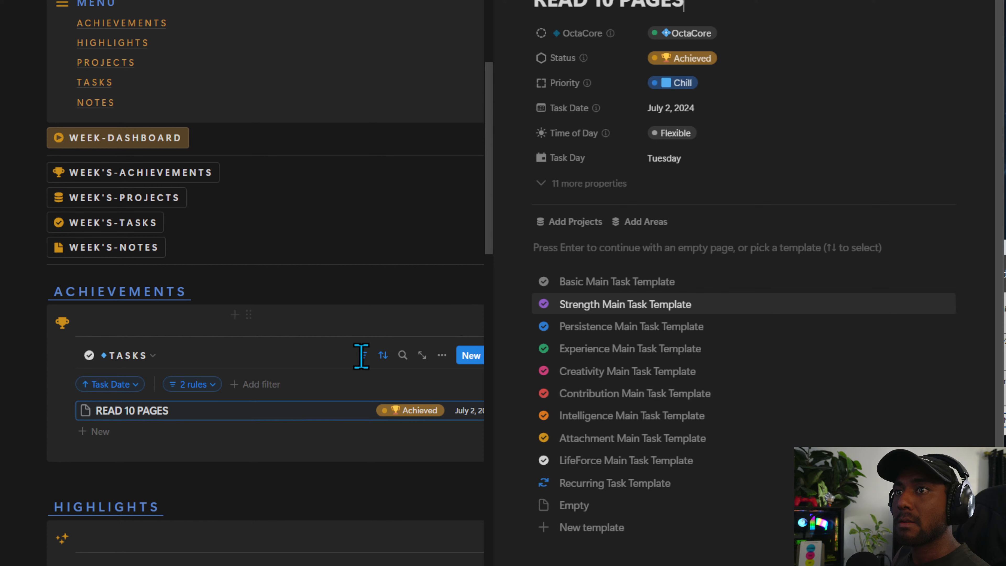
pyautogui.click(594, 416)
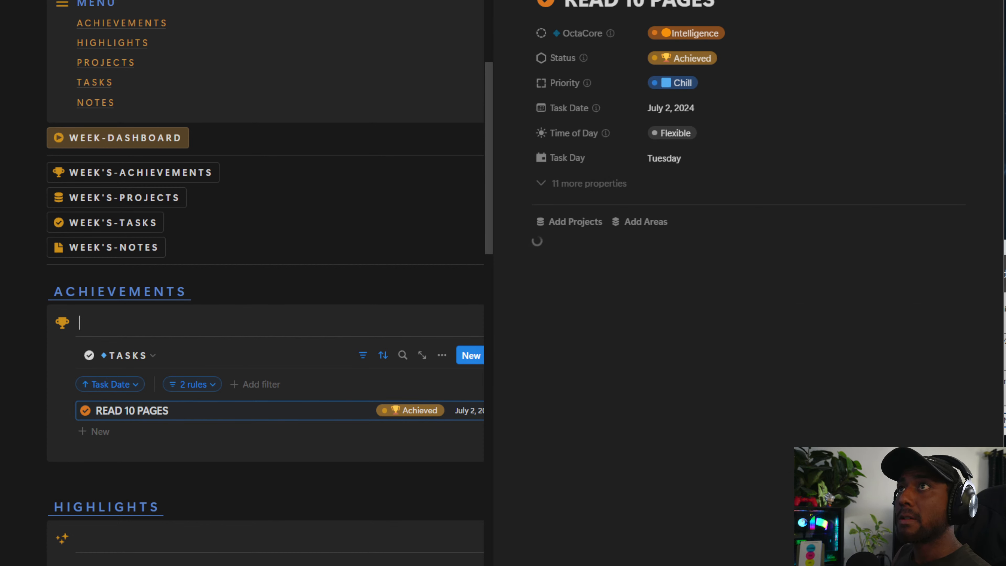
# Close the task page and group the TASKS view in the ACHIEVEMENTS section by Status.
pyautogui.press('Escape')
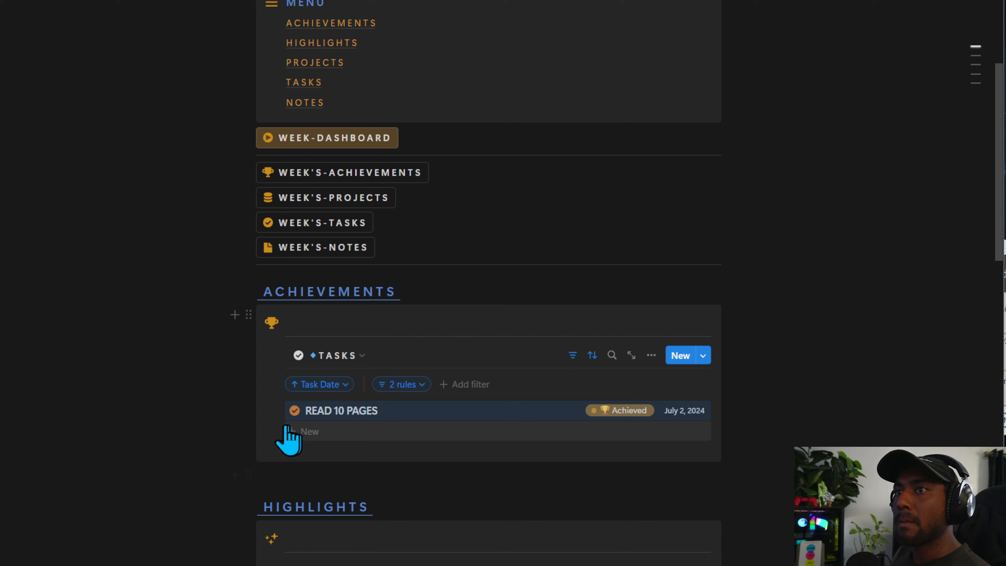
pyautogui.scroll(-2, 456, 409)
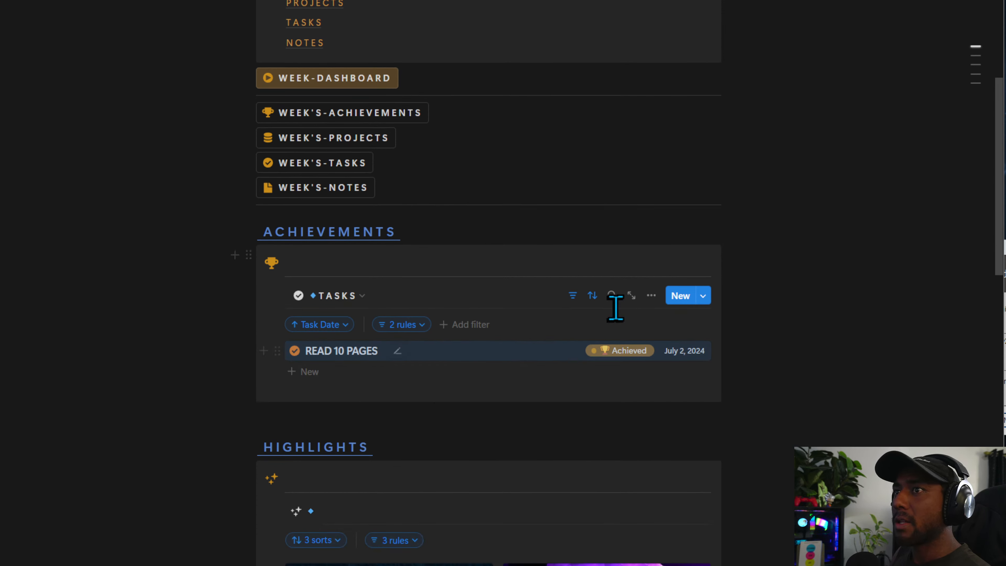
pyautogui.click(651, 295)
pyautogui.click(790, 454)
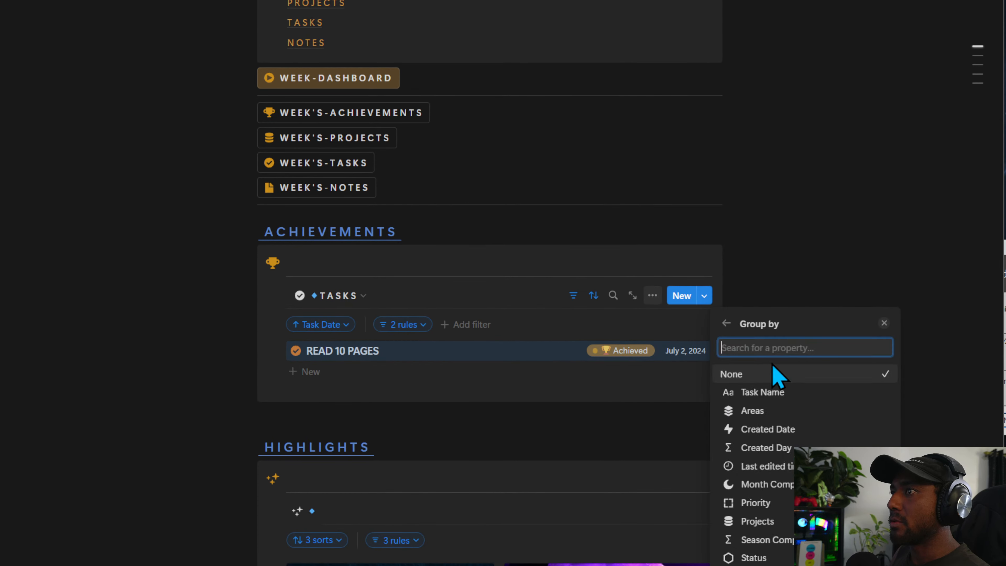
pyautogui.write('STAT')
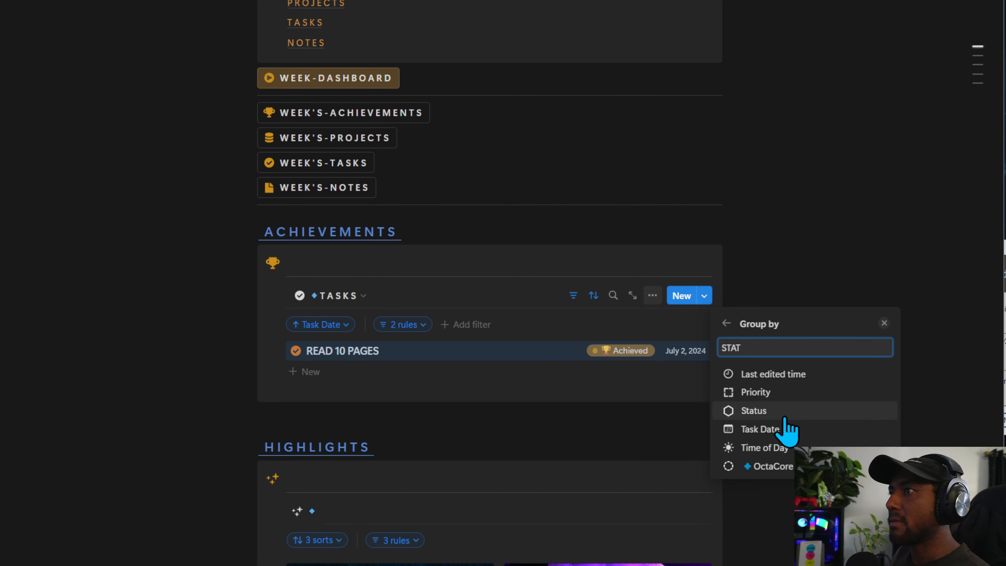
pyautogui.click(769, 412)
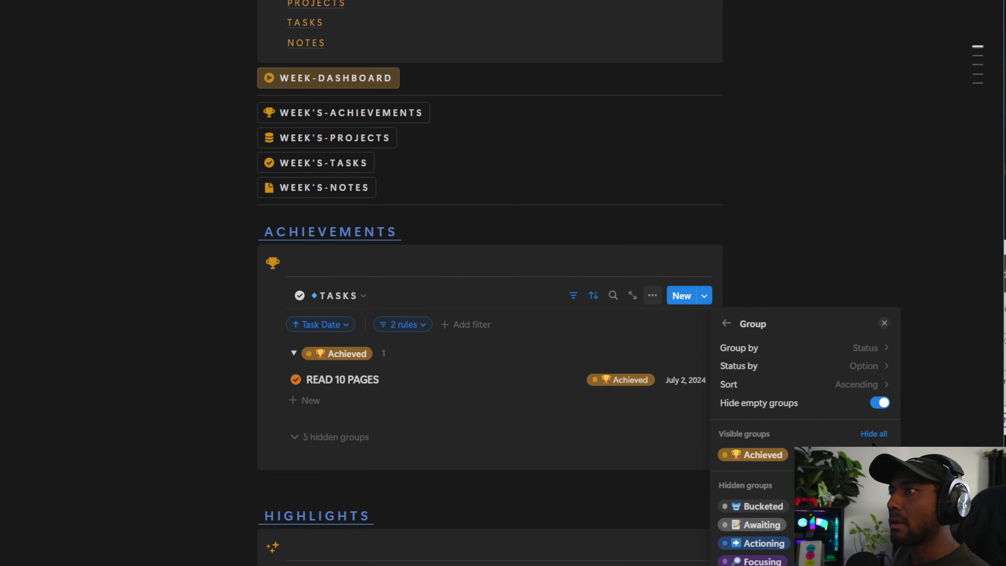
# Turn off hiding of empty groups and leave only the Achieved group visible in the TASKS view.
pyautogui.click(871, 433)
pyautogui.click(883, 529)
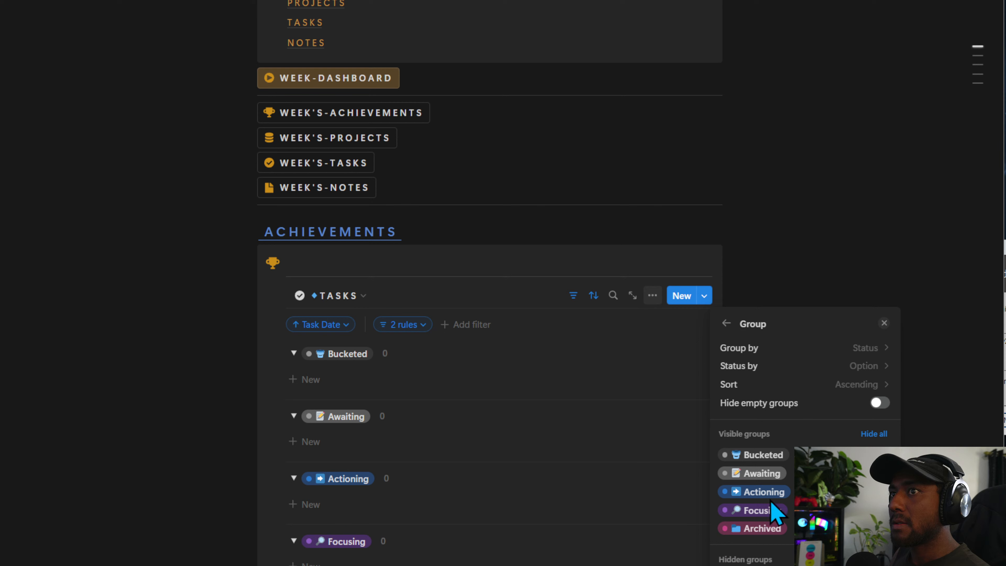
pyautogui.click(874, 434)
pyautogui.click(883, 528)
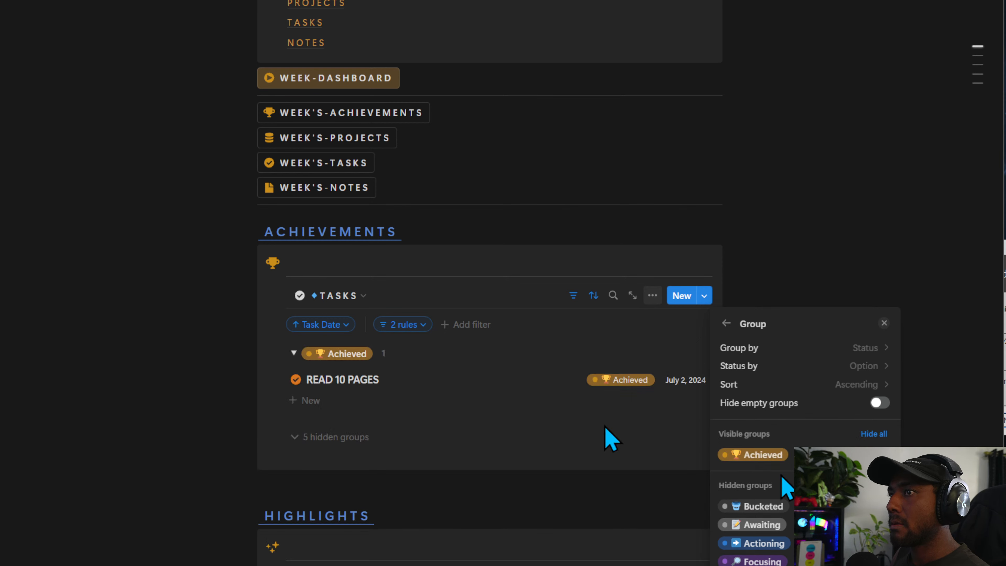
pyautogui.click(520, 255)
pyautogui.click(292, 352)
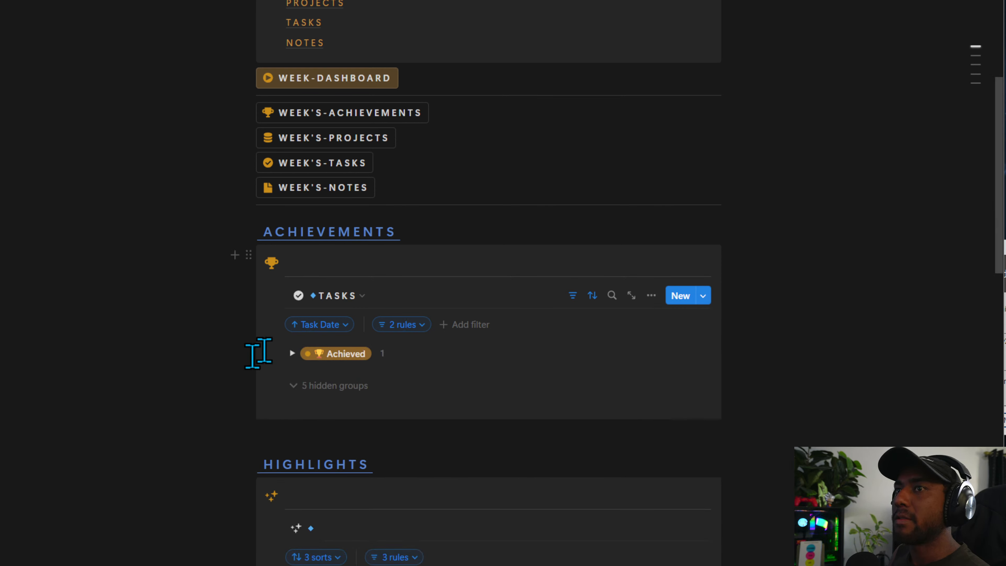
pyautogui.click(333, 299)
pyautogui.click(291, 368)
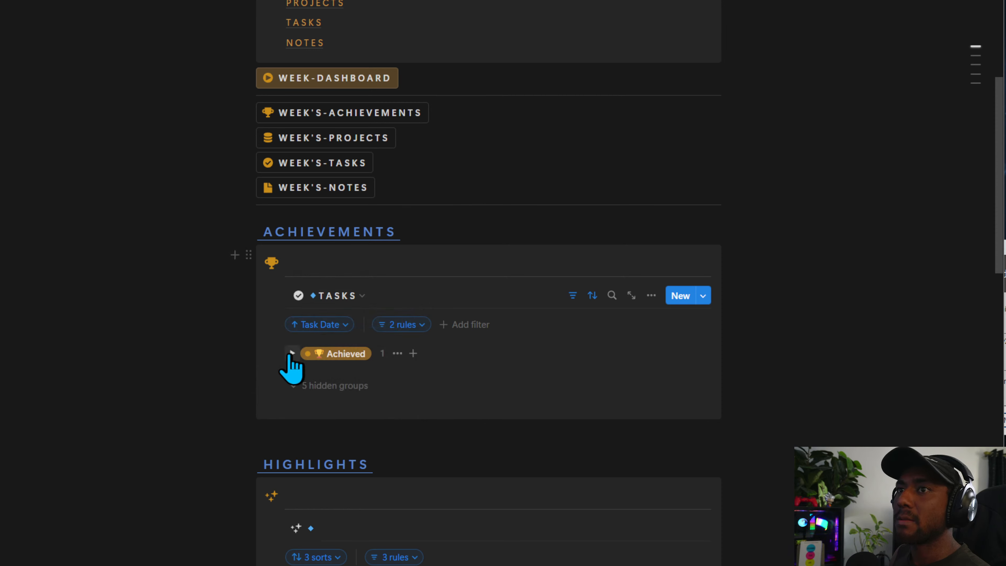
pyautogui.click(292, 353)
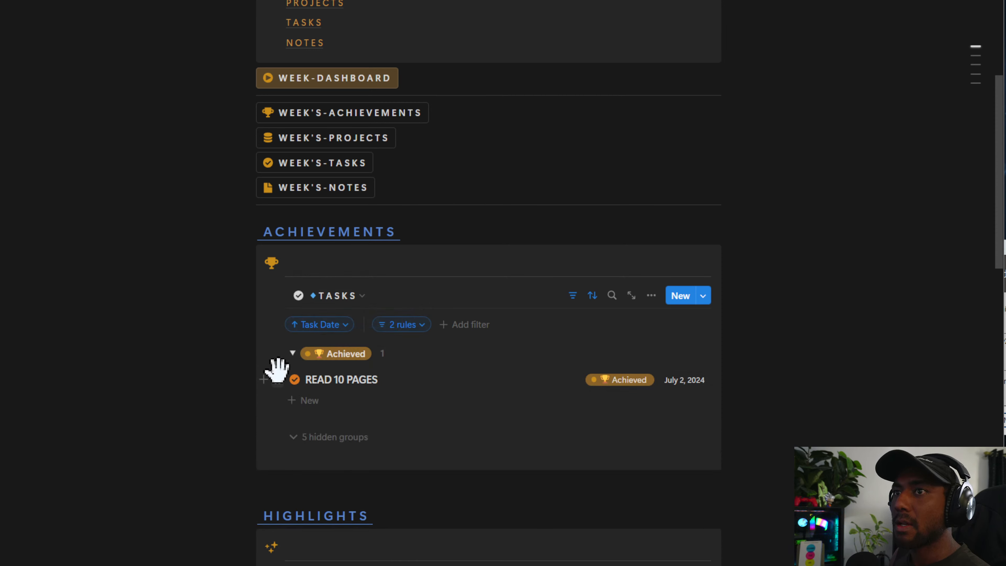
# Delete the READ 10 PAGES task, add a new task to the Achieved group and open its page.
pyautogui.click(278, 380)
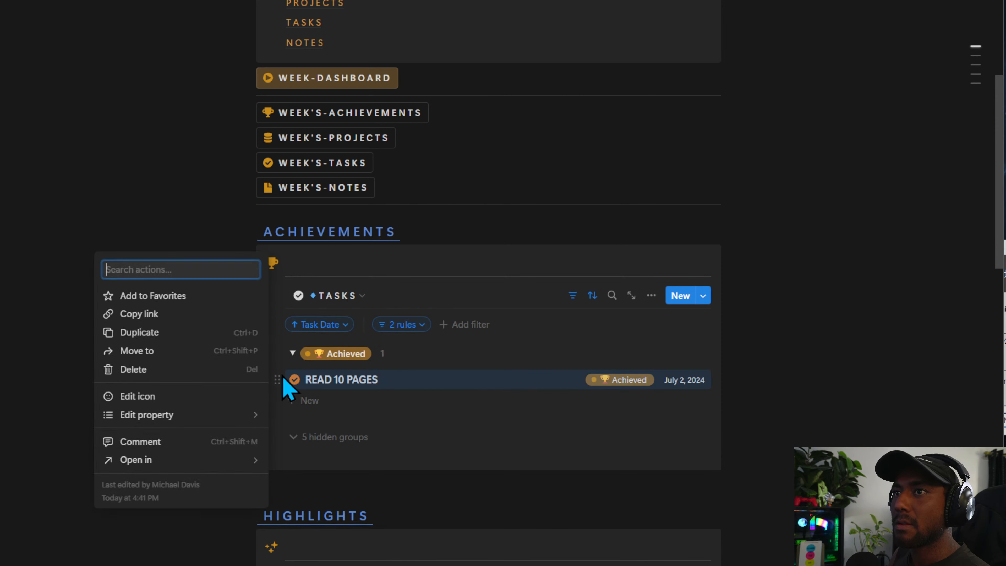
pyautogui.click(142, 370)
pyautogui.click(340, 380)
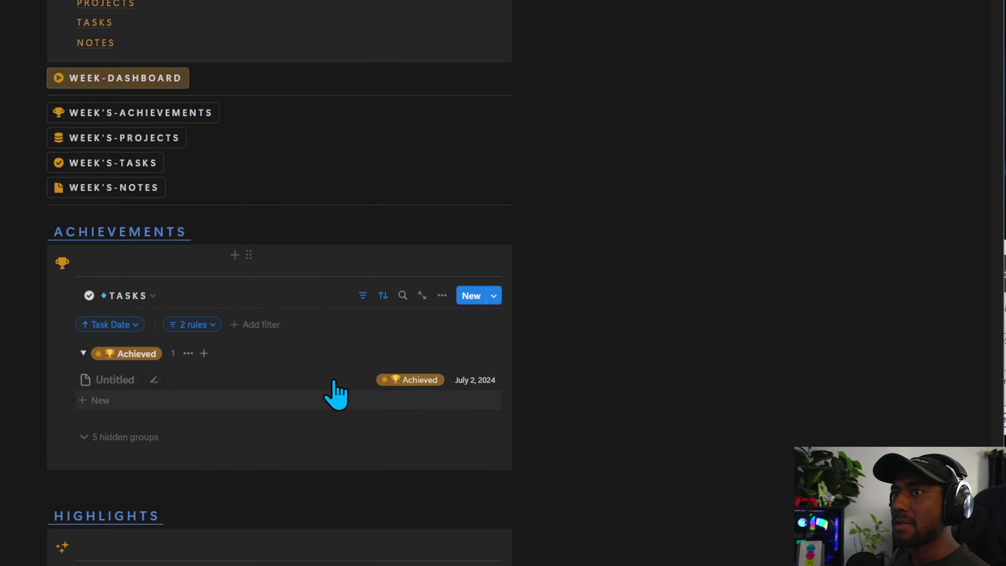
pyautogui.click(138, 309)
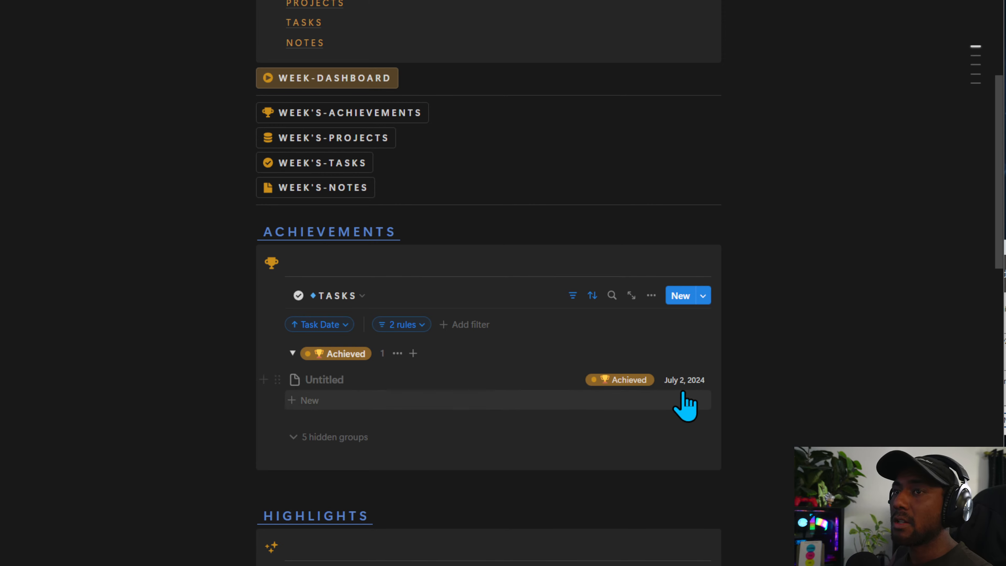
pyautogui.click(278, 379)
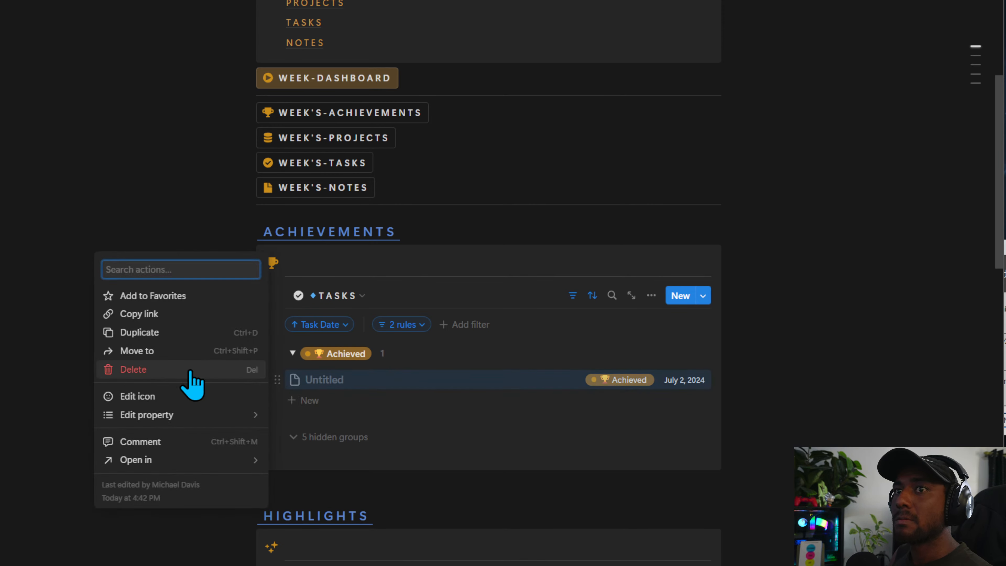
pyautogui.click(345, 380)
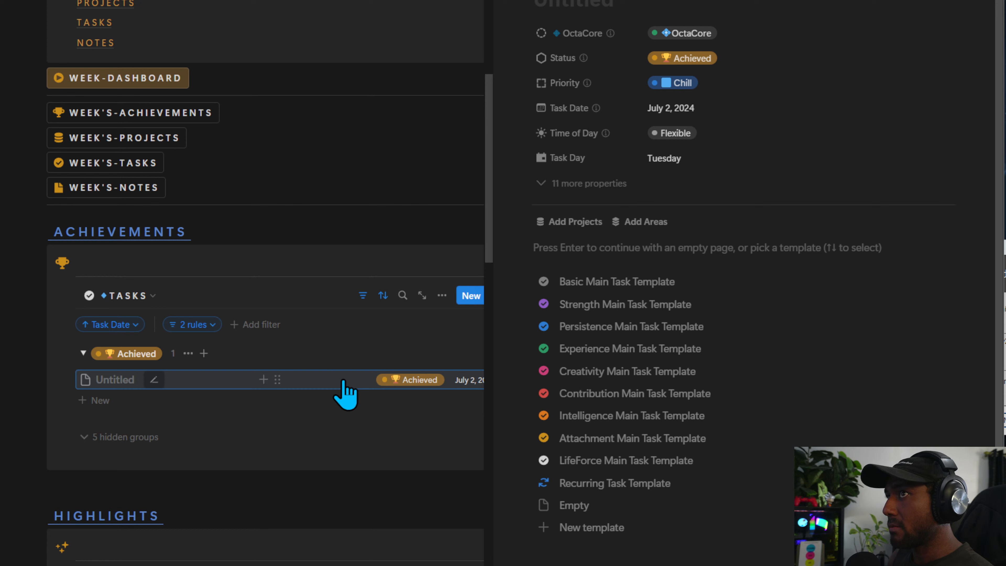
# Apply the Intelligence Main Task Template to the new task and rename it Read 10 Pages.
pyautogui.click(634, 416)
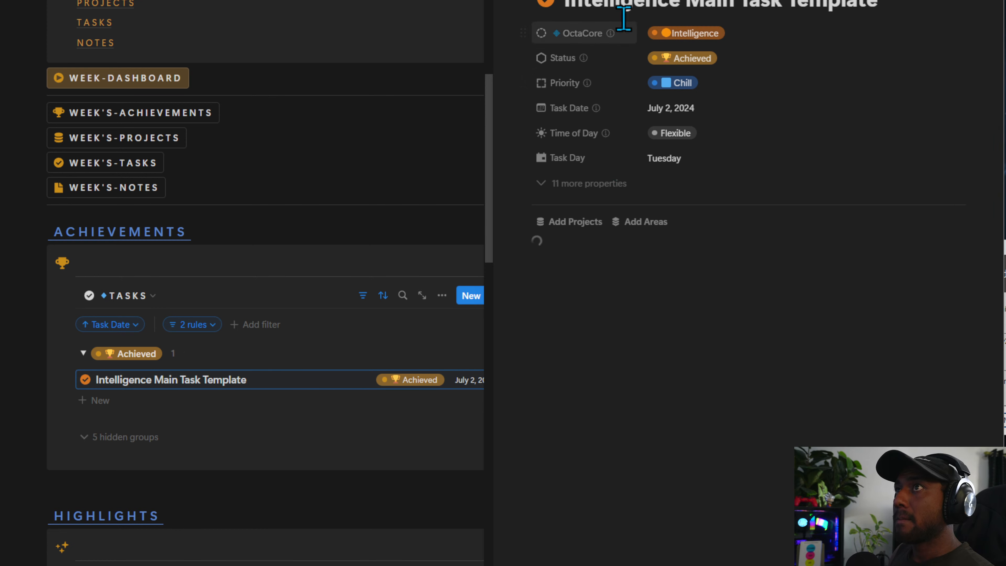
pyautogui.doubleClick(630, 4)
pyautogui.hotkey('ctrl', 'a')
pyautogui.write('r')
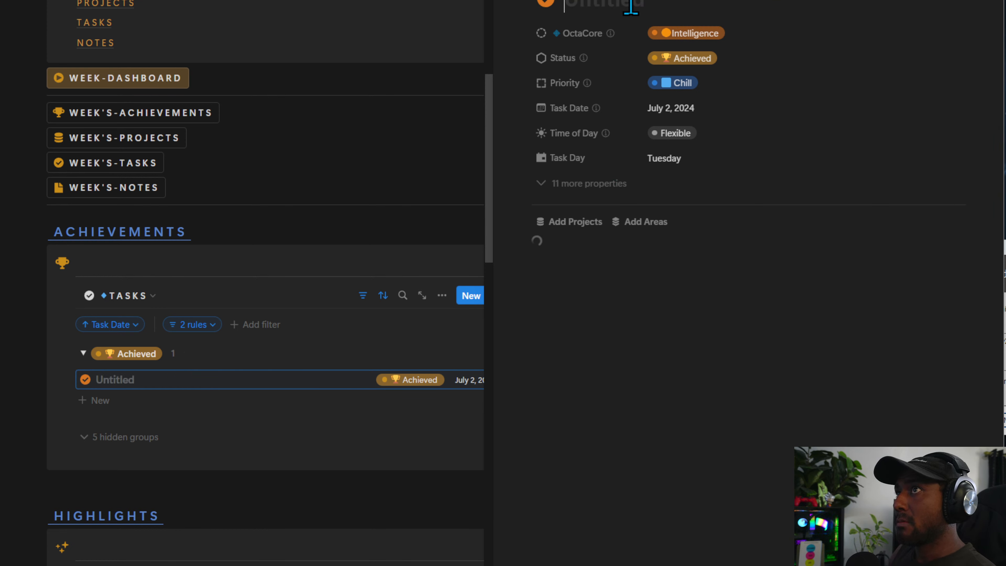
pyautogui.write('ead 1')
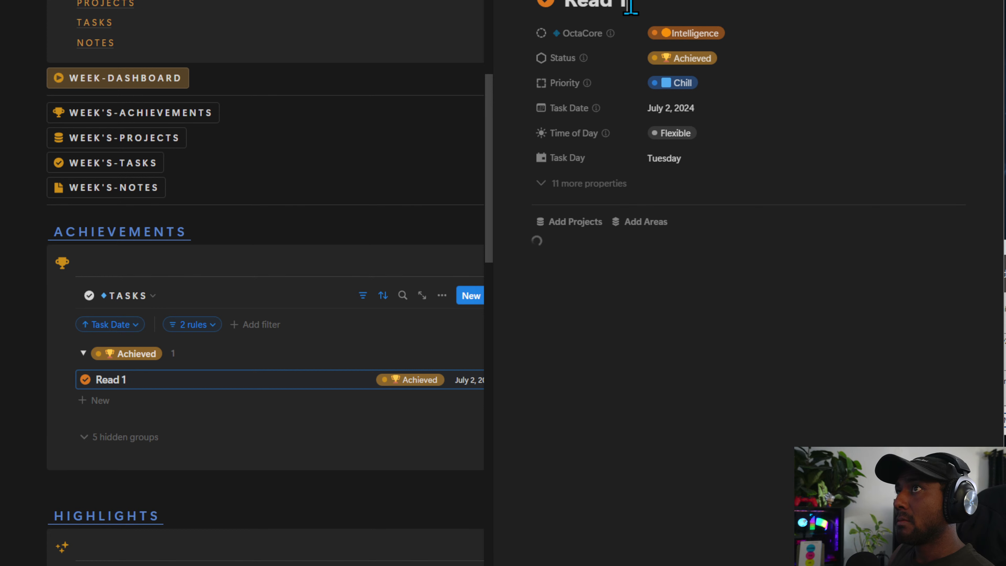
pyautogui.write('-')
pyautogui.press('Return')
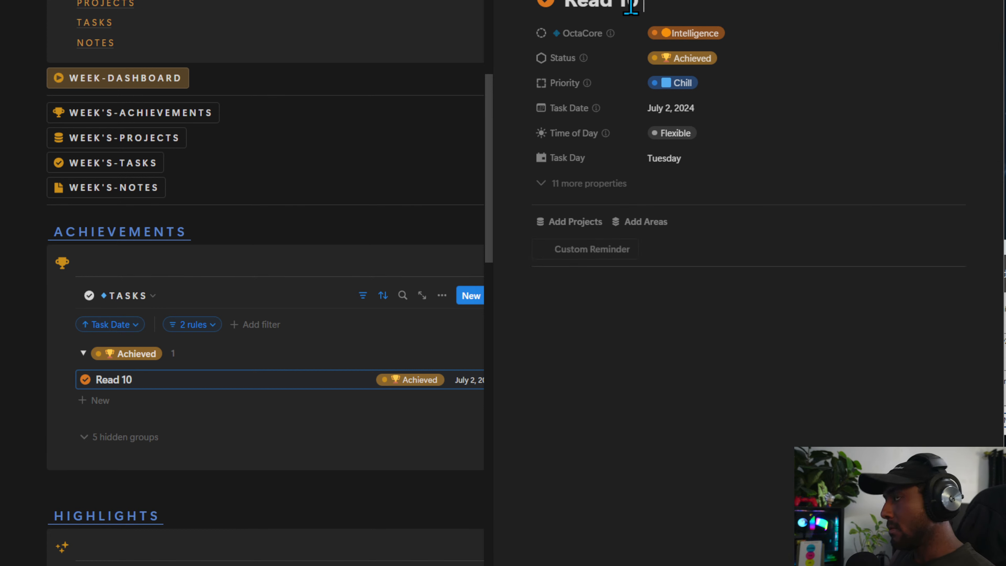
pyautogui.write('Pages')
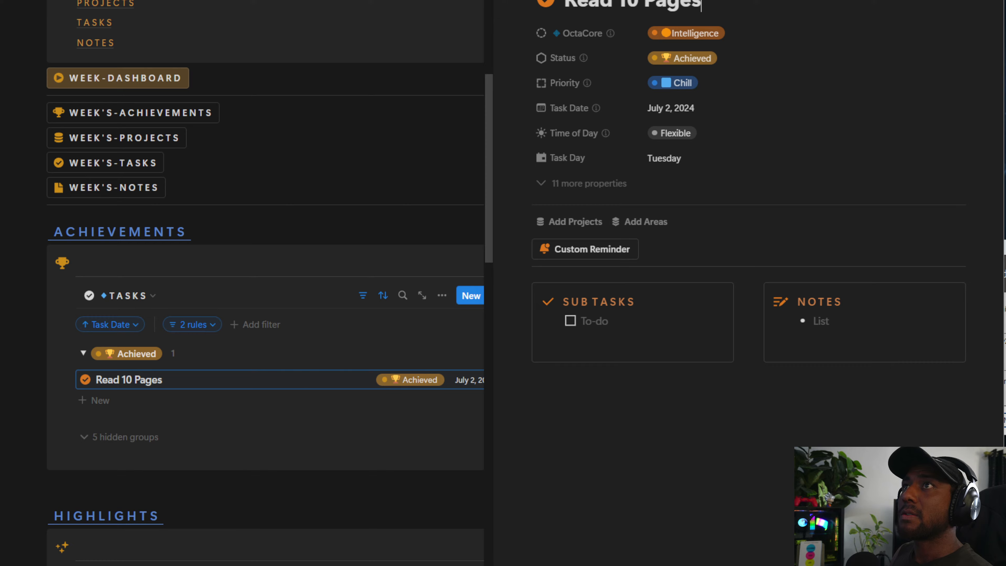
pyautogui.press('Escape')
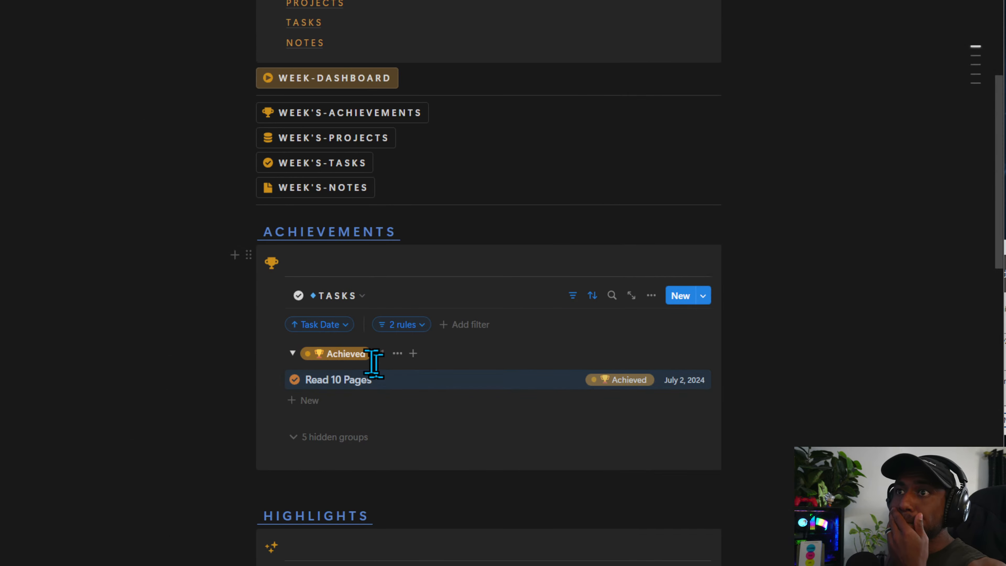
# Switch the database in the ACHIEVEMENTS section back to its ACHIEVEMENTS view.
pyautogui.click(321, 295)
pyautogui.click(337, 347)
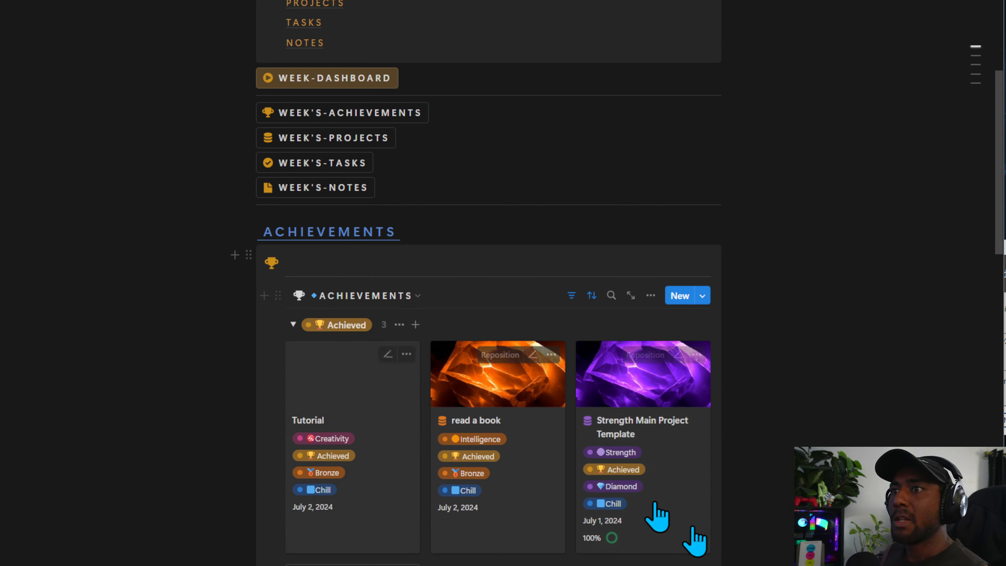
pyautogui.click(323, 295)
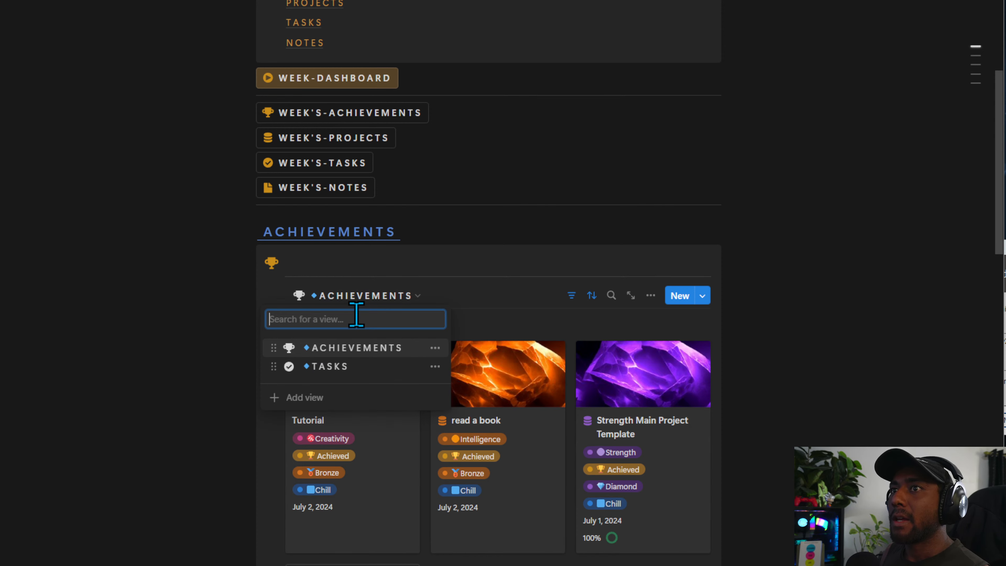
pyautogui.click(502, 249)
# Change the color of the ACHIEVEMENTS section heading to yellow.
pyautogui.click(248, 230)
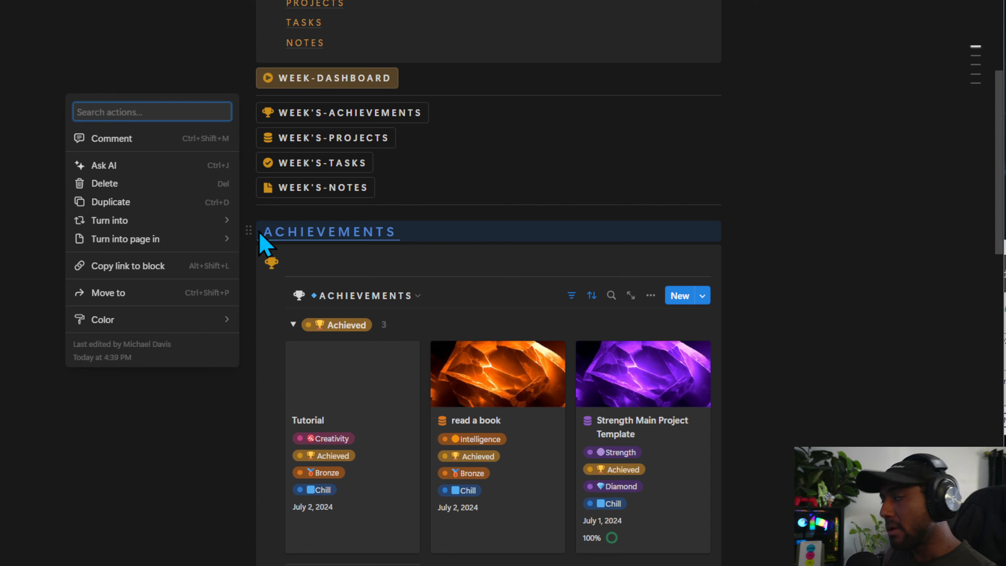
pyautogui.write('y')
pyautogui.click(115, 174)
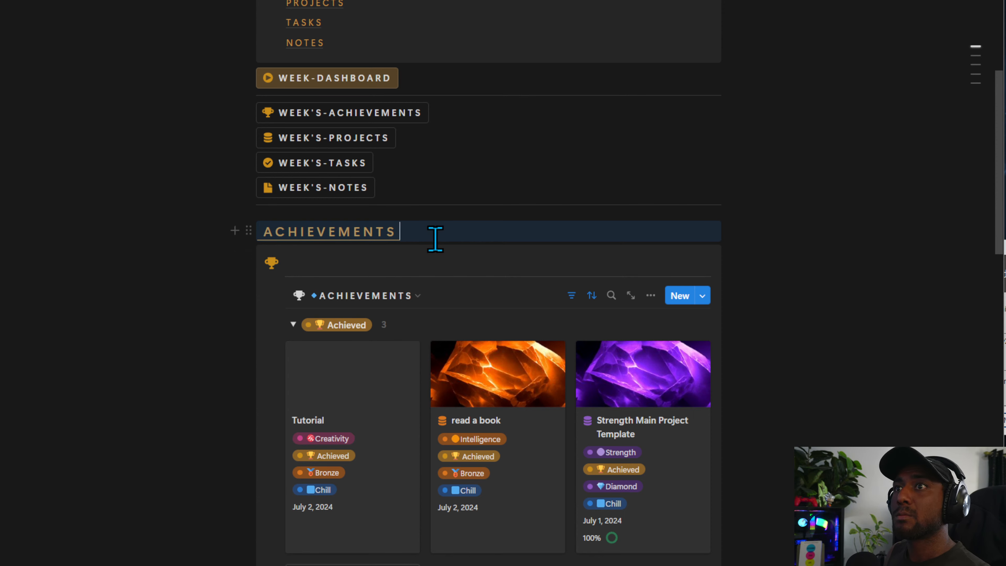
# Examine the filter rules of the WEEK, PRIORITY and OVERDUE views in the PROJECTS section.
pyautogui.scroll(-15, 382, 377)
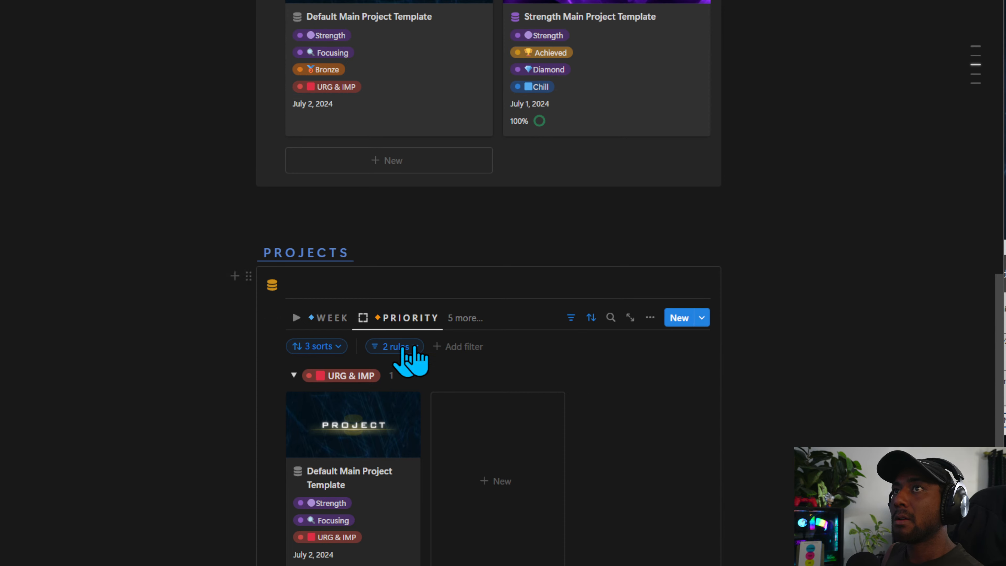
pyautogui.scroll(6, 420, 364)
pyautogui.scroll(-5, 427, 369)
pyautogui.click(327, 379)
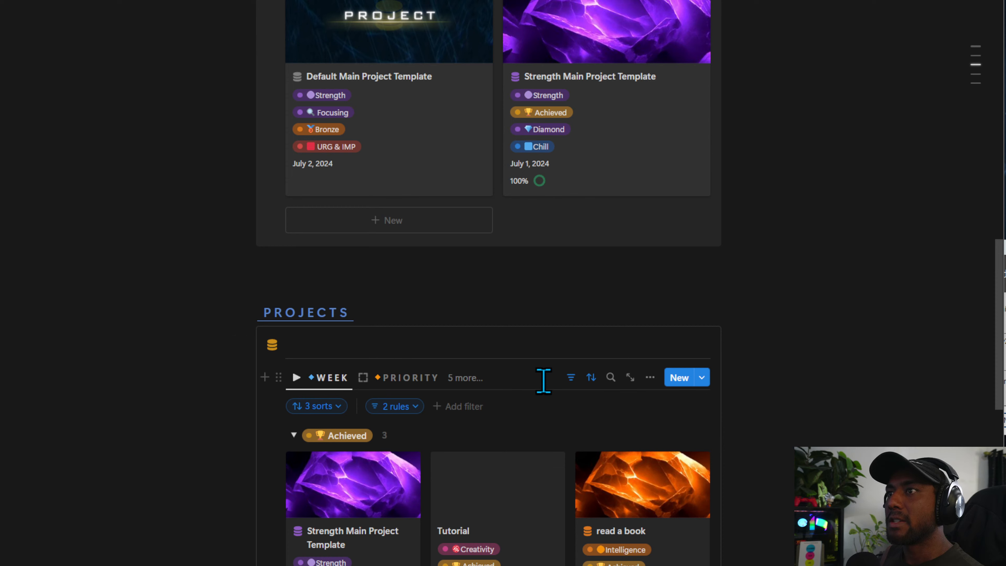
pyautogui.click(388, 409)
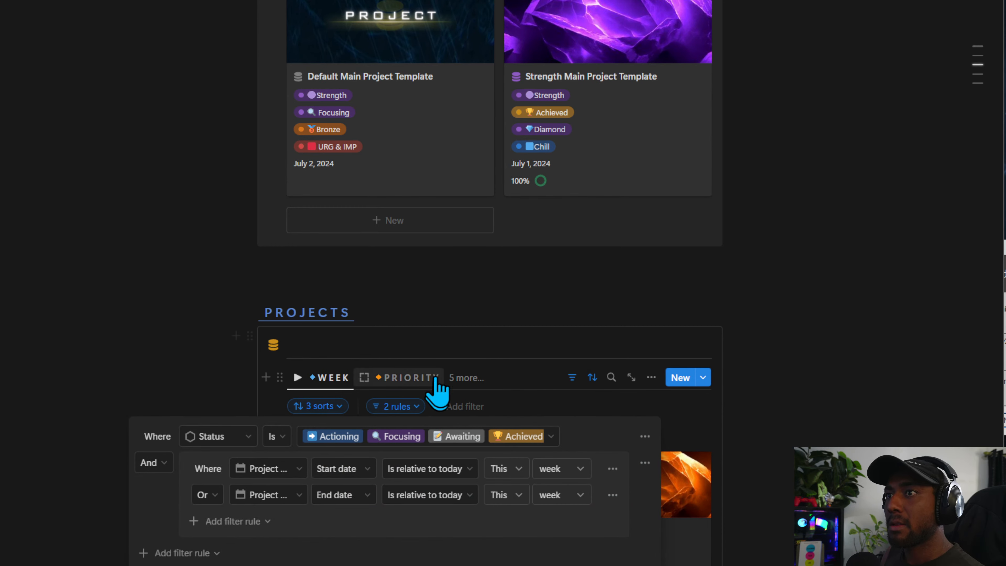
pyautogui.click(410, 377)
pyautogui.click(400, 406)
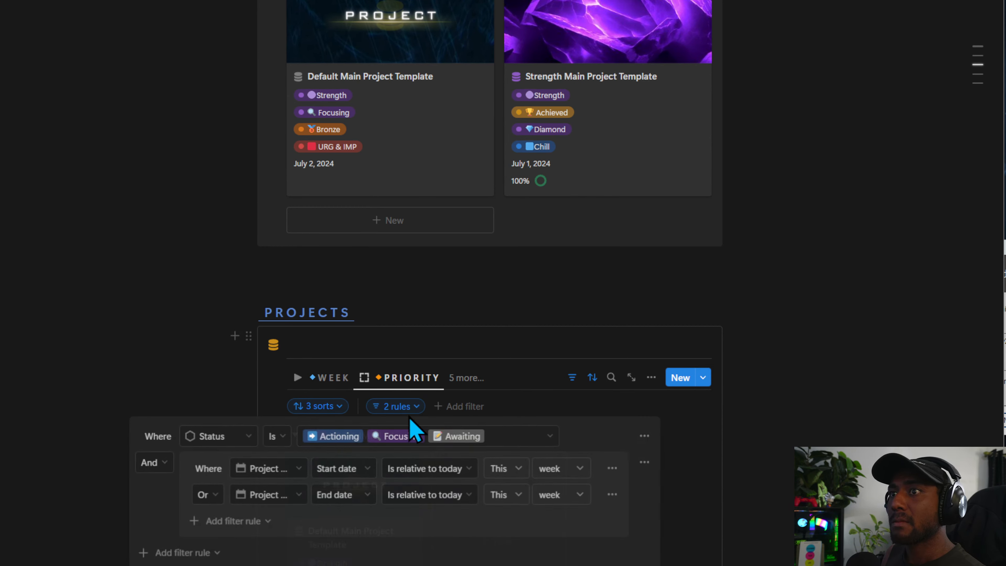
pyautogui.click(365, 380)
pyautogui.click(464, 377)
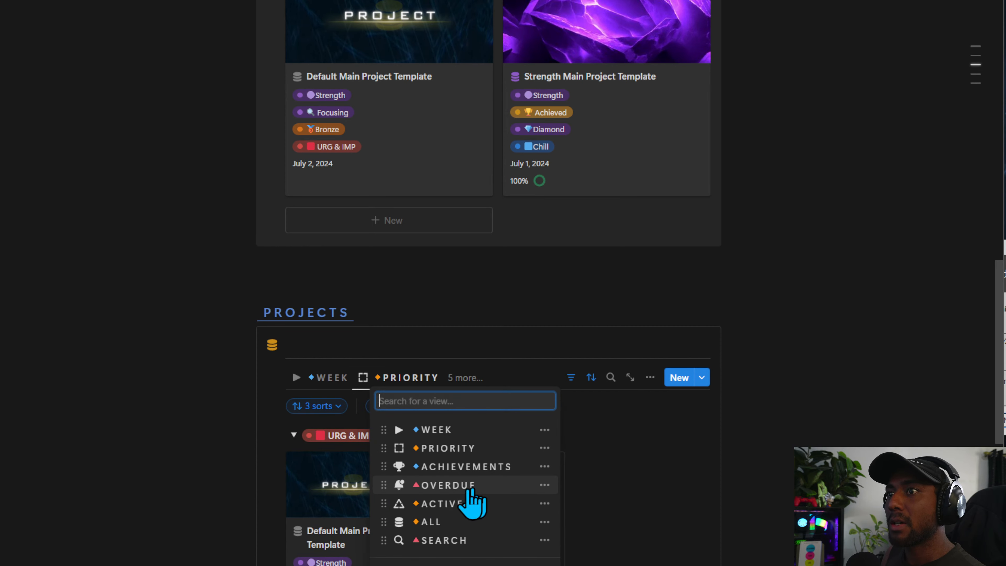
pyautogui.click(450, 483)
pyautogui.click(588, 379)
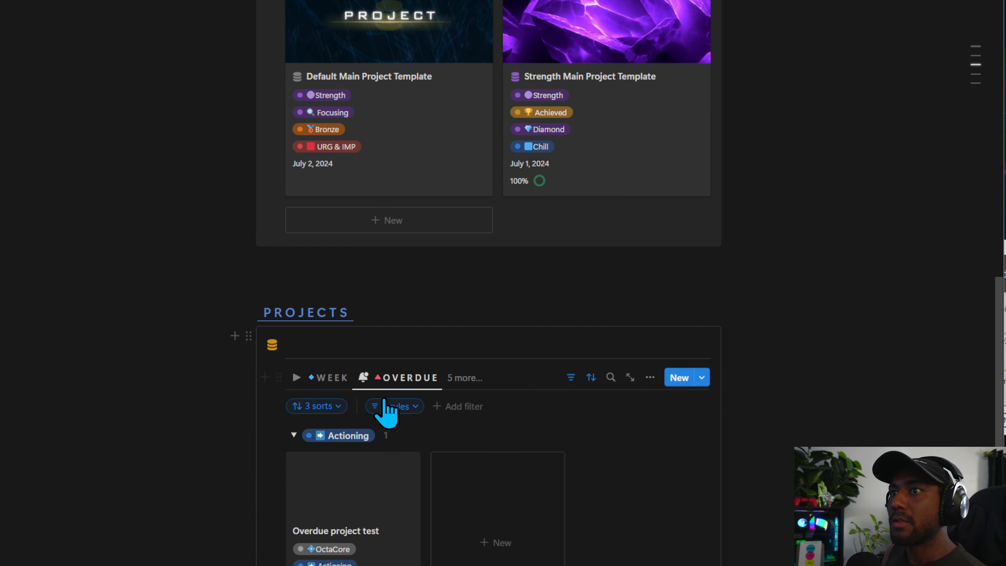
pyautogui.click(390, 406)
pyautogui.click(462, 380)
# Delete the ACHIEVEMENTS view from the PROJECTS section's database and switch to the WEEK view.
pyautogui.click(464, 378)
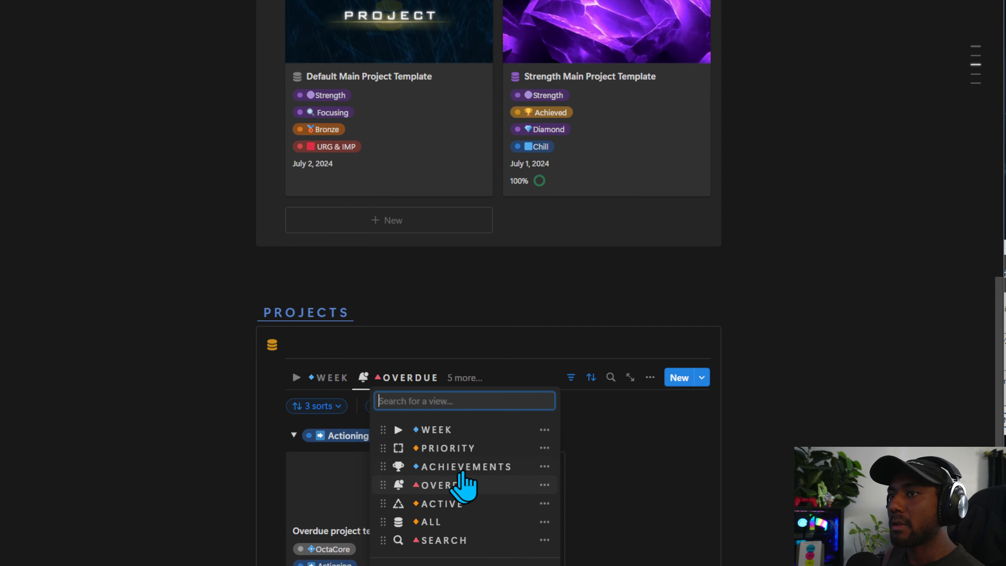
pyautogui.click(550, 468)
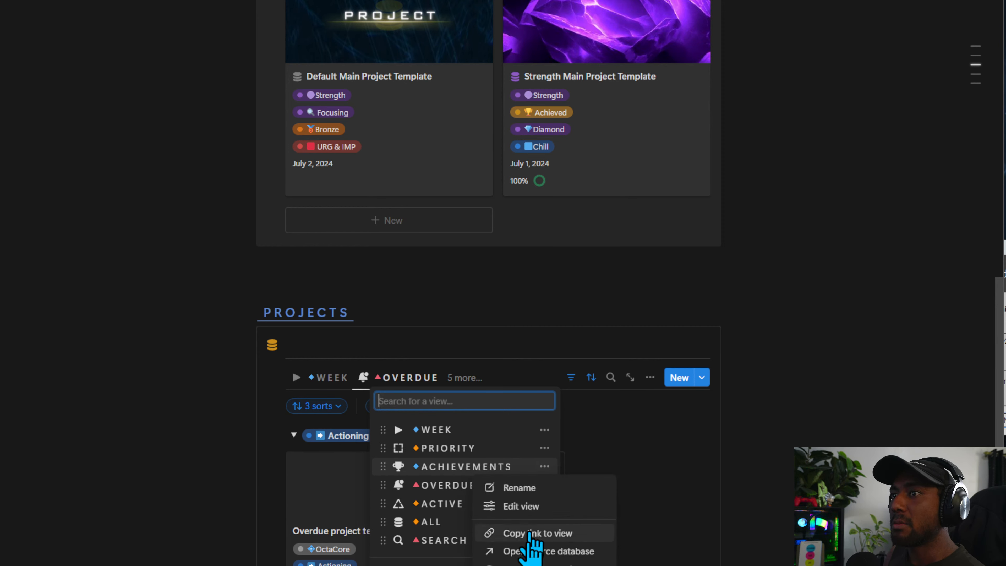
pyautogui.press('Delete')
pyautogui.click(505, 349)
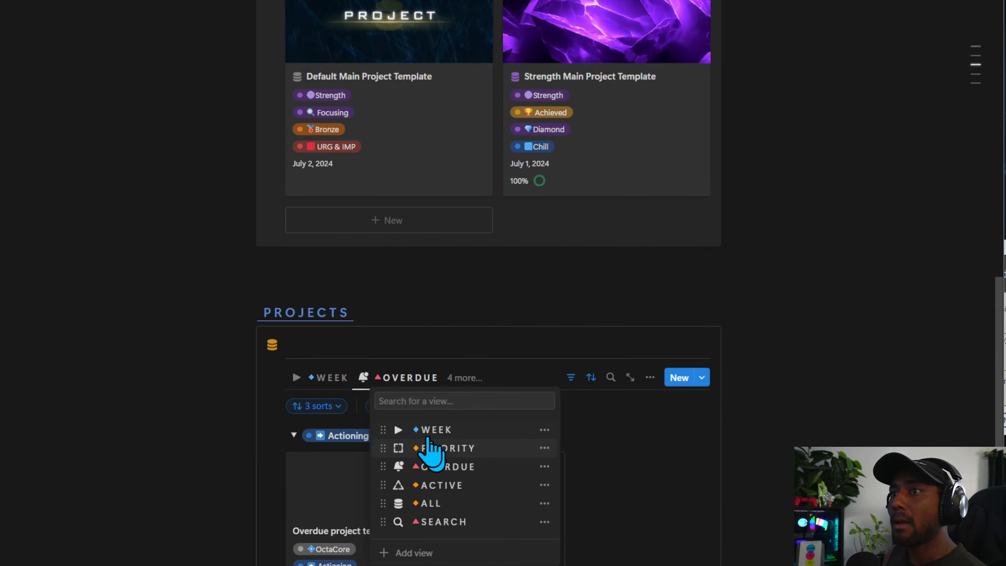
pyautogui.click(434, 430)
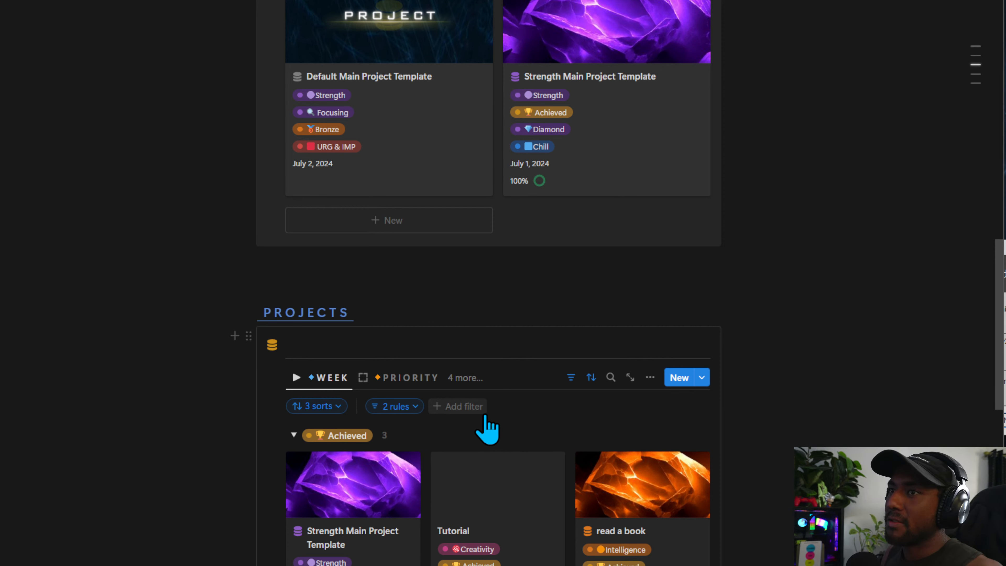
# Examine the grouped project cards in the PROJECTS section's WEEK view and the cards in the HIGHLIGHTS section.
pyautogui.scroll(-5, 501, 417)
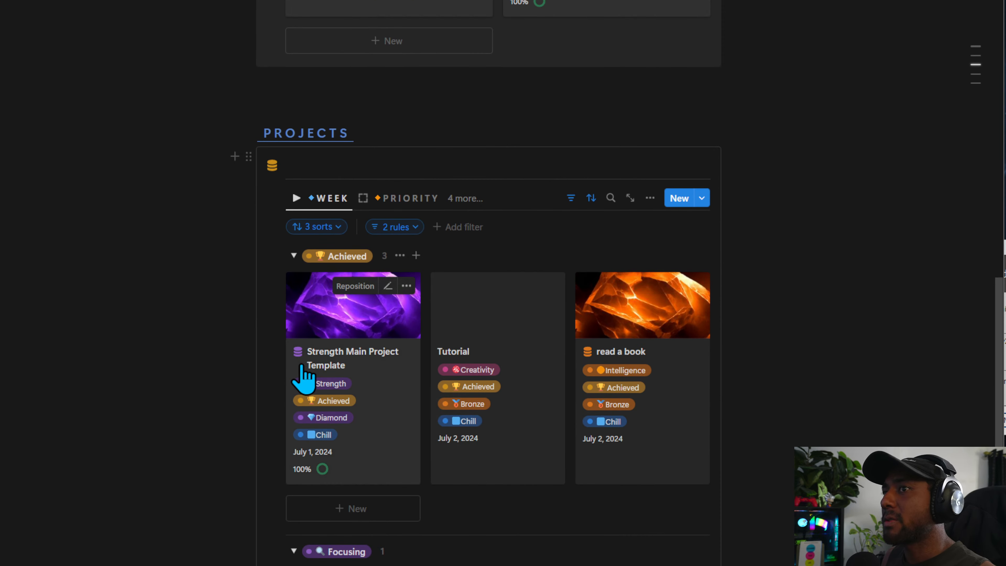
pyautogui.scroll(-8, 303, 378)
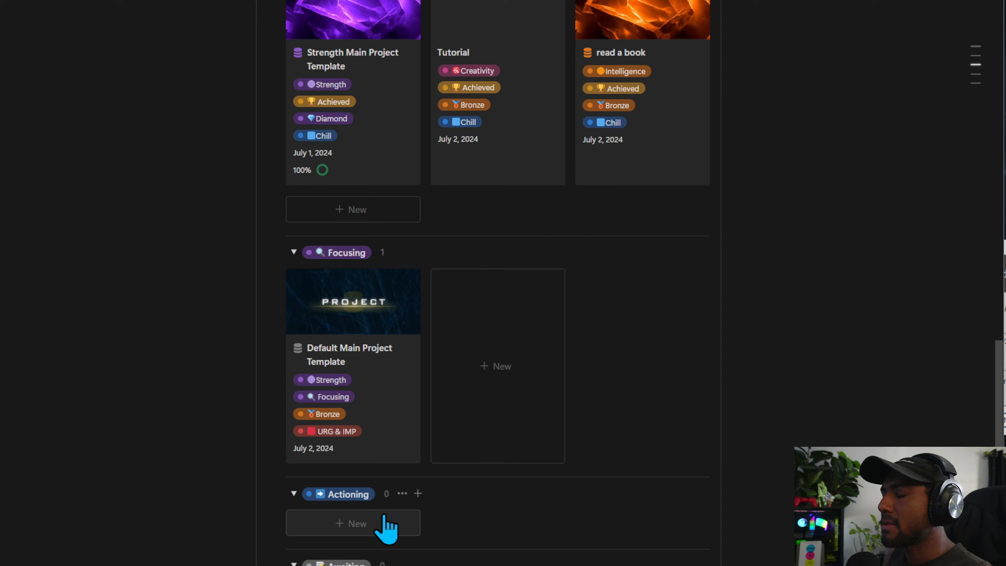
pyautogui.scroll(9, 432, 507)
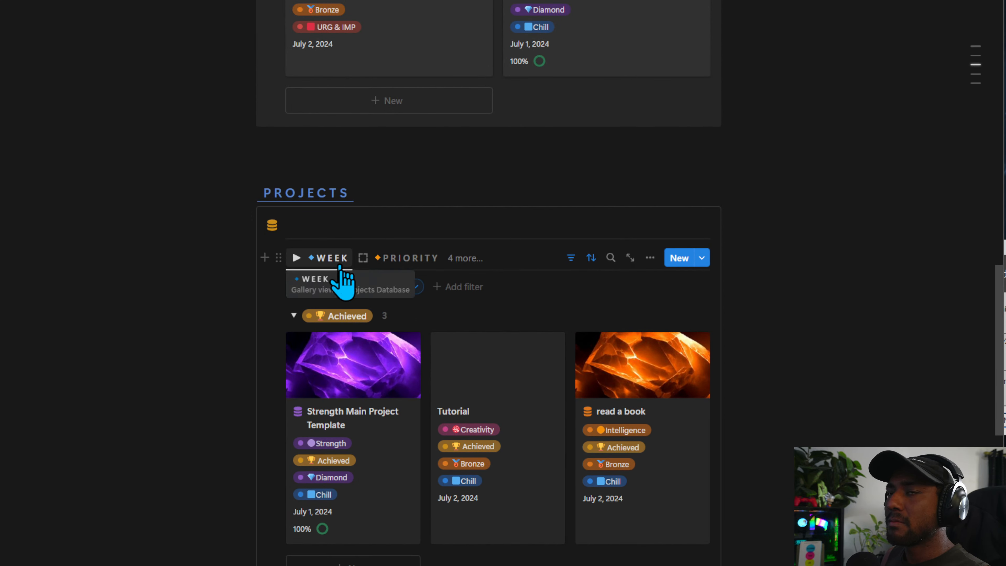
pyautogui.scroll(2, 722, 389)
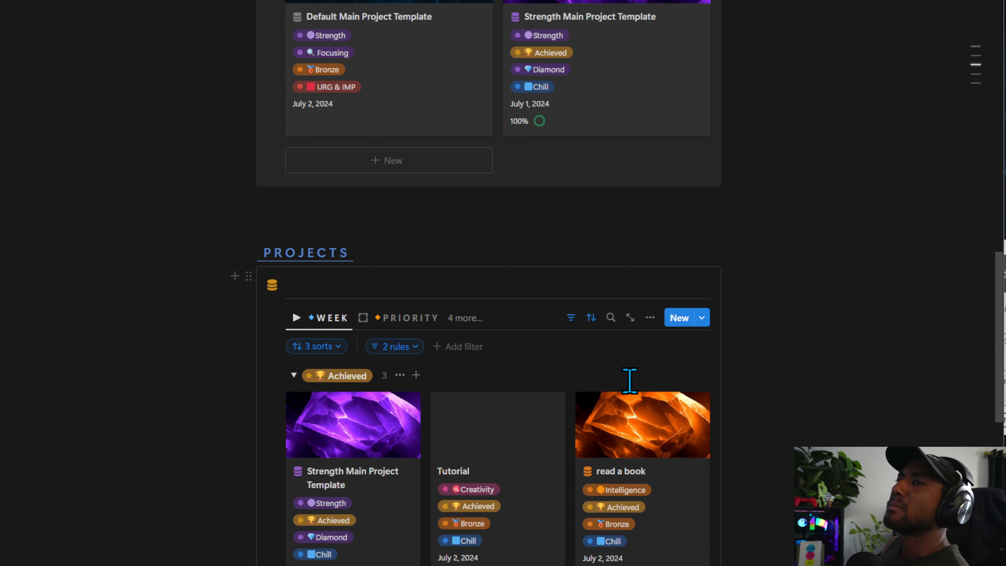
pyautogui.scroll(-3, 629, 381)
pyautogui.scroll(11, 380, 397)
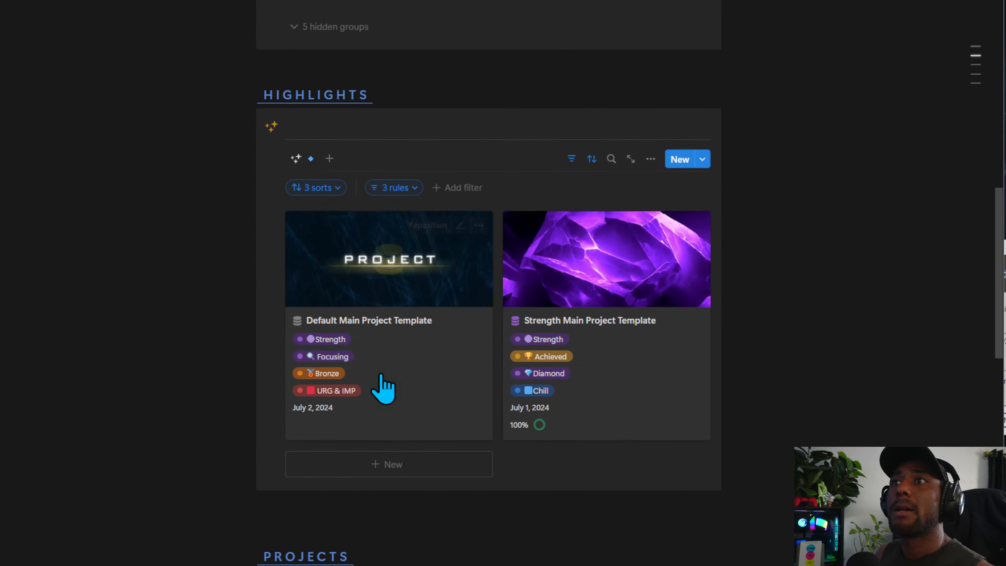
pyautogui.scroll(11, 383, 390)
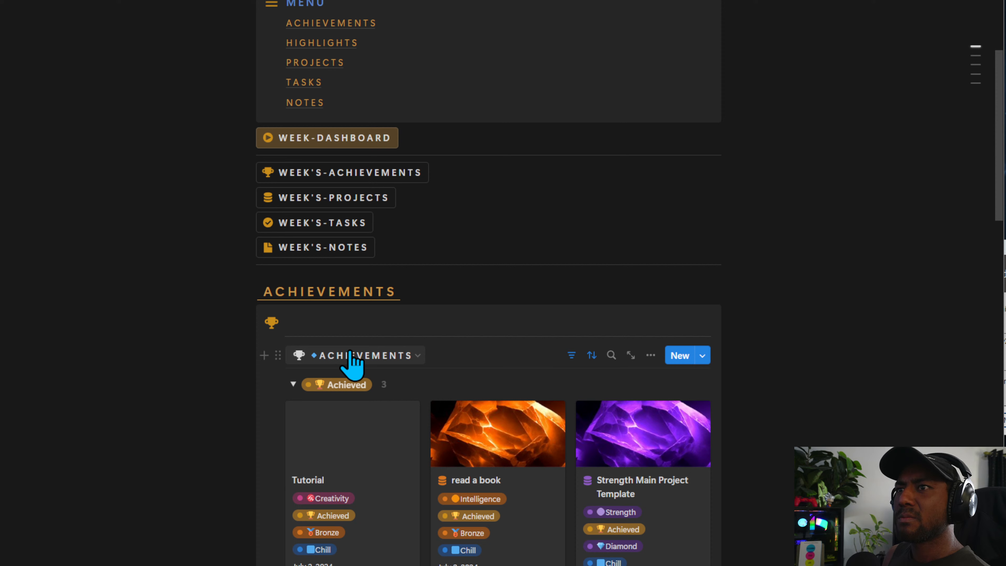
# Duplicate the ACHIEVEMENTS view in the ACHIEVEMENTS section and rename the copy TIER-LIST.
pyautogui.click(356, 355)
pyautogui.click(370, 415)
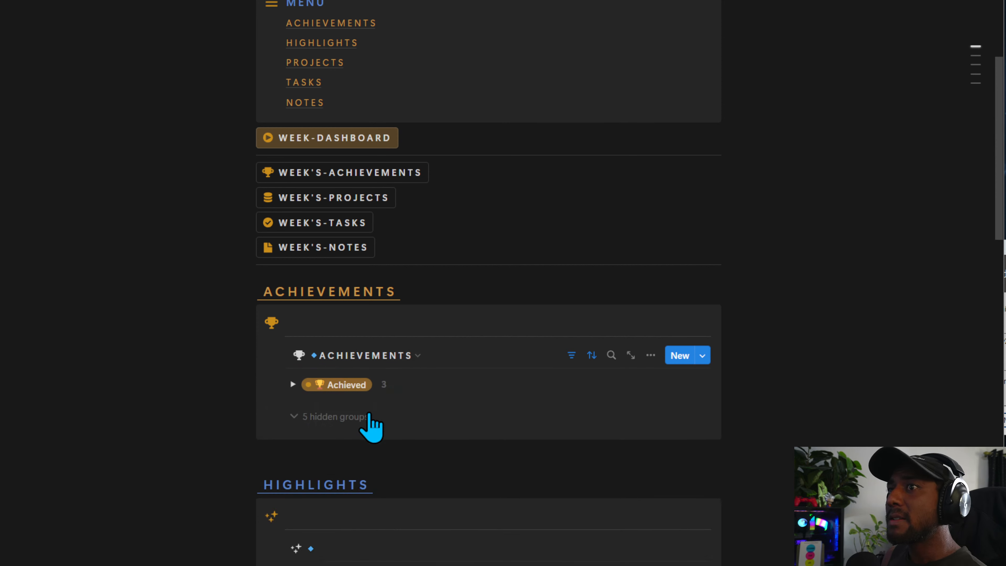
pyautogui.click(367, 356)
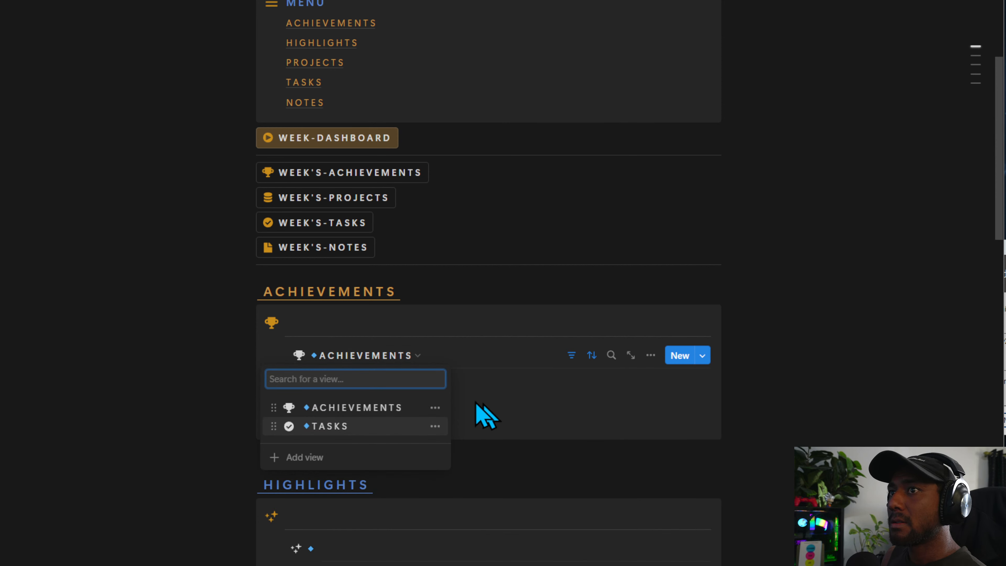
pyautogui.click(435, 407)
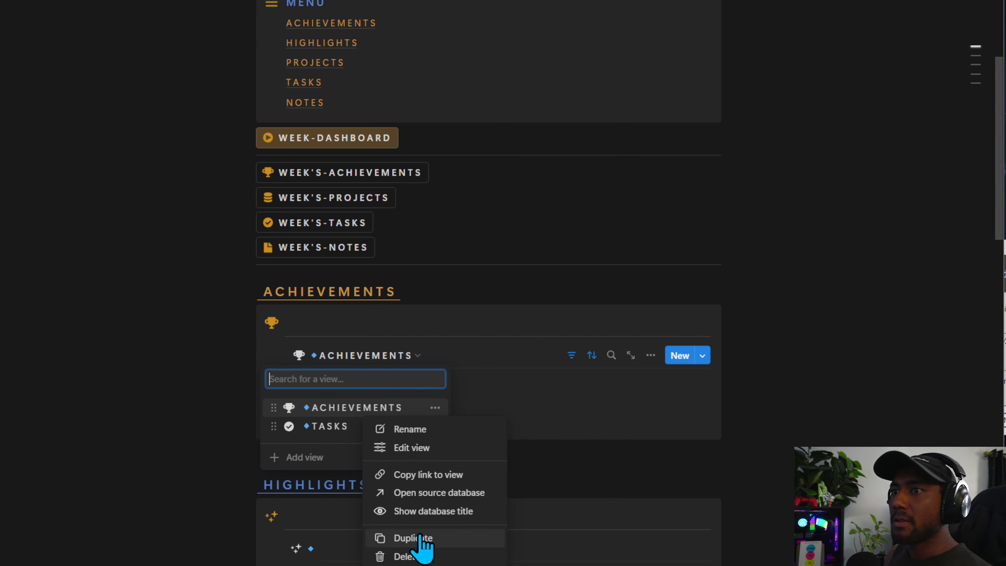
pyautogui.click(477, 538)
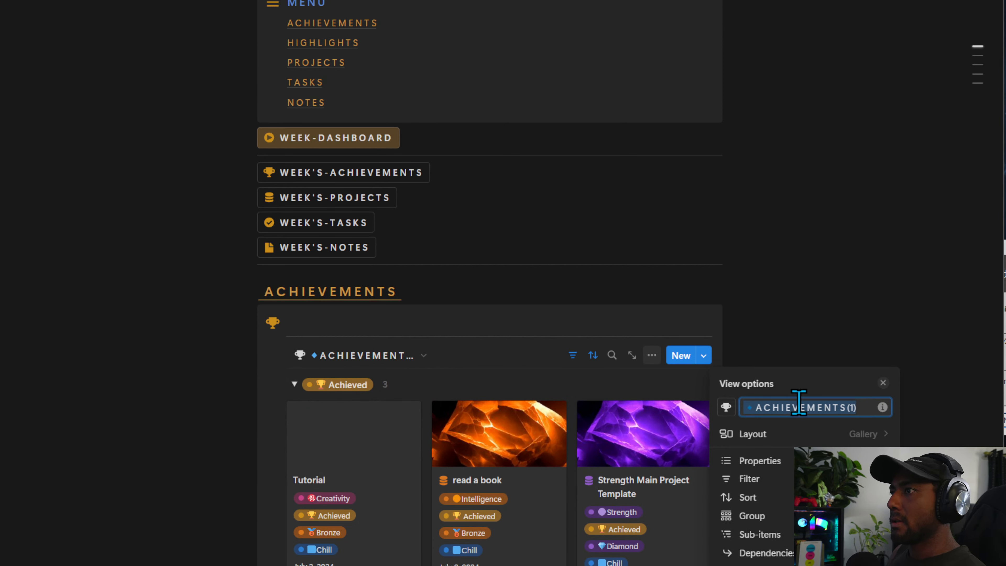
pyautogui.moveTo(865, 408); pyautogui.dragTo(788, 408)
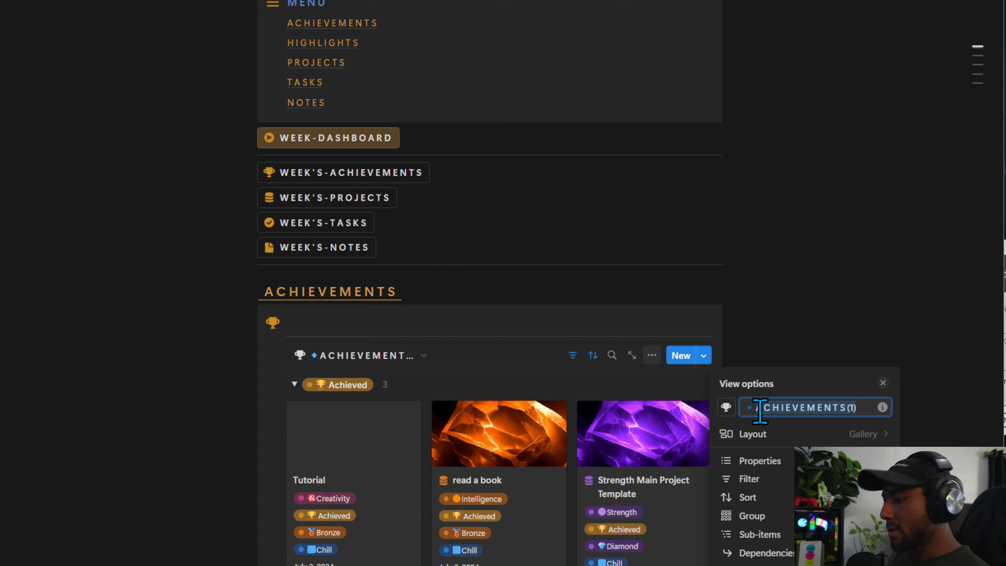
pyautogui.press('BackSpace')
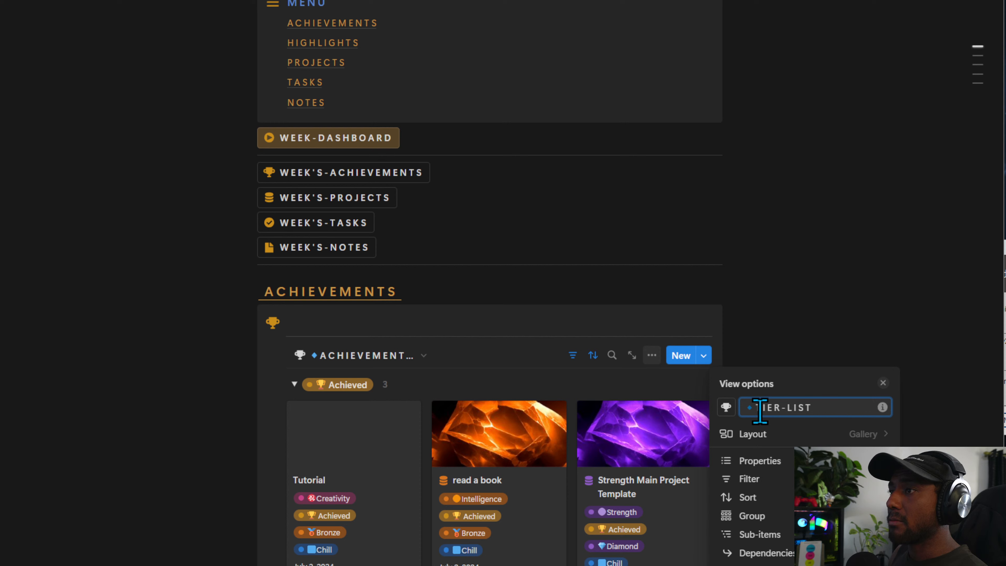
pyautogui.click(515, 378)
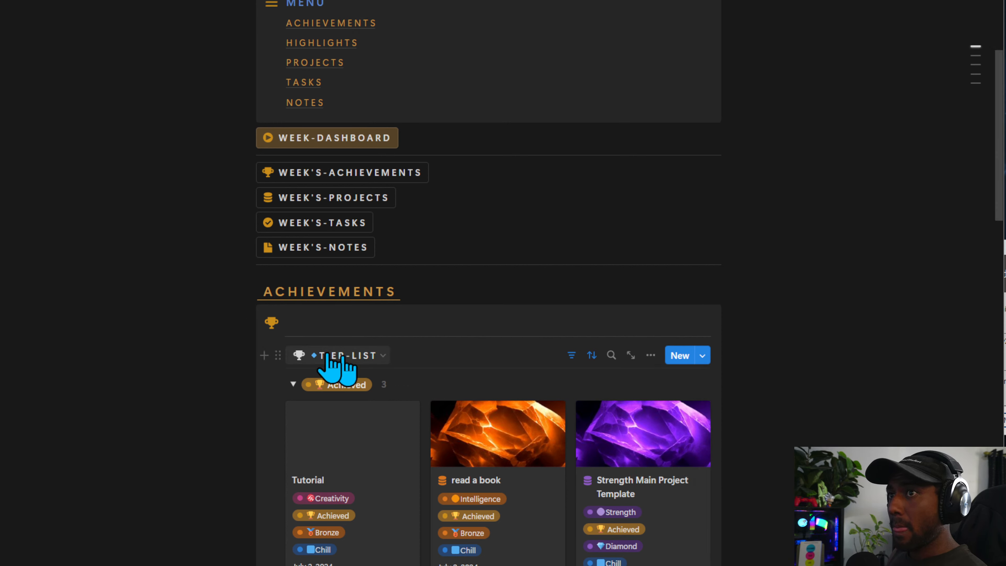
# Change the icon of the TIER-LIST view to the diamond gem.
pyautogui.click(337, 355)
pyautogui.click(418, 444)
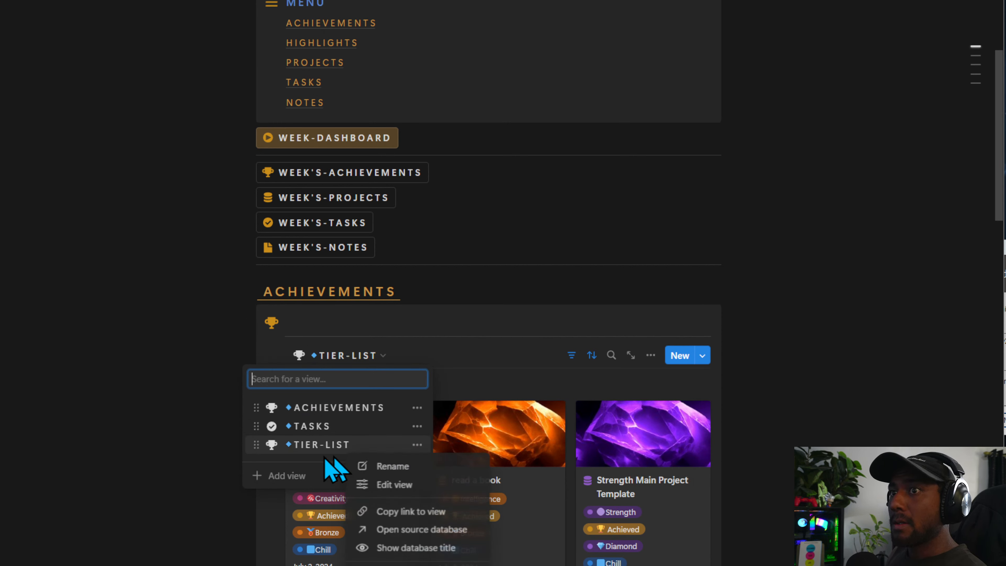
pyautogui.click(390, 485)
pyautogui.click(726, 407)
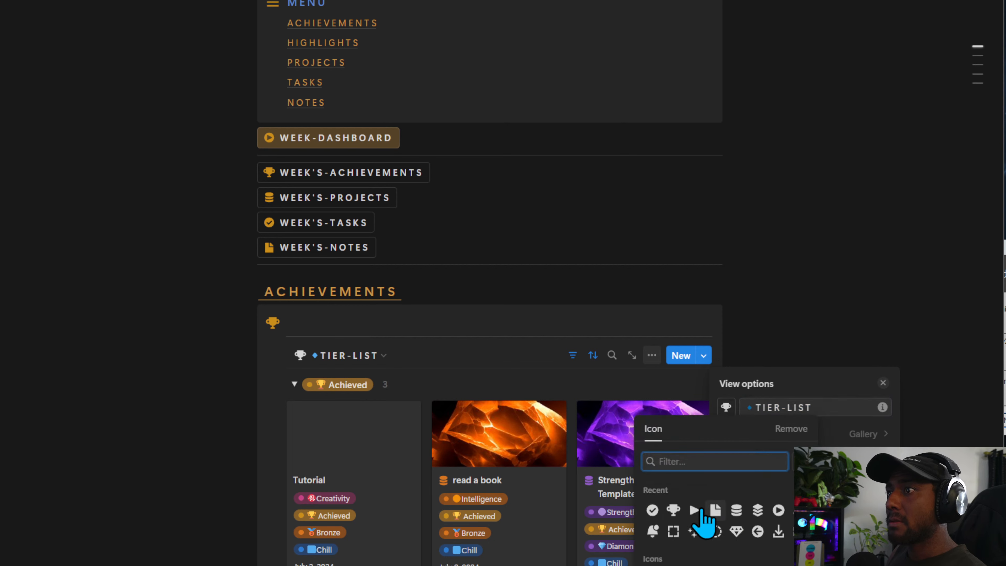
pyautogui.click(736, 531)
pyautogui.click(346, 365)
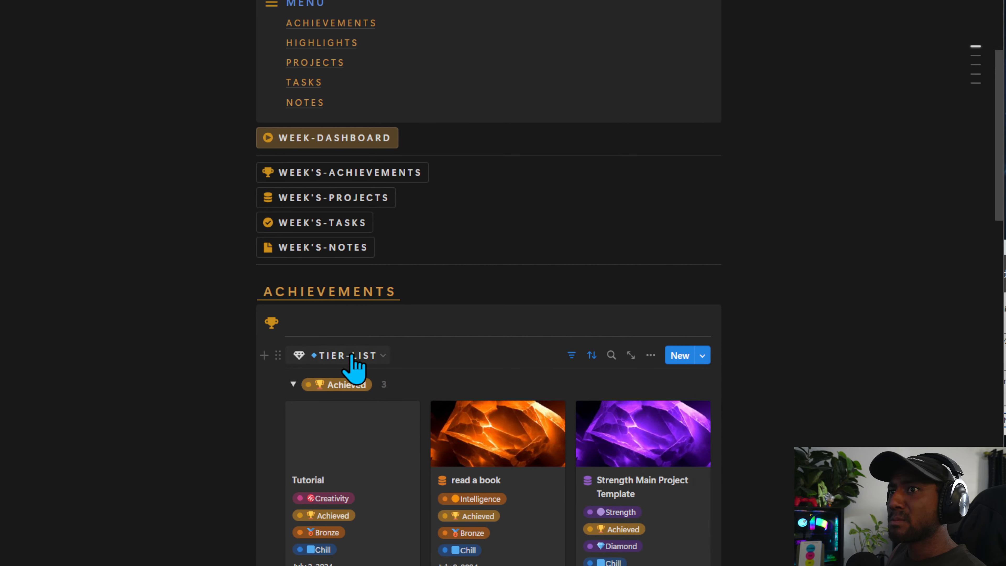
# Move the TIER-LIST view above TASKS in the view order and check its filter rules.
pyautogui.click(345, 356)
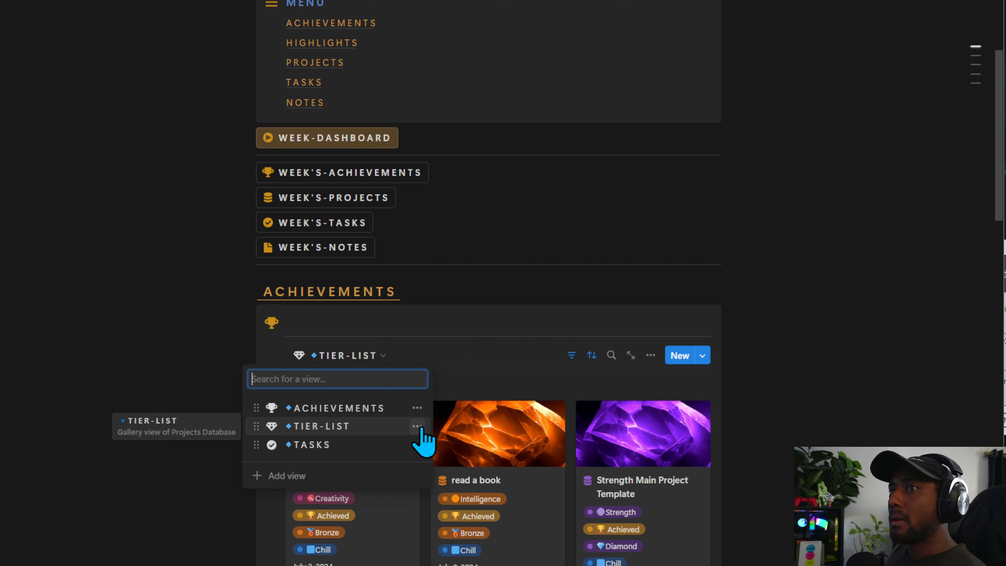
pyautogui.click(480, 408)
pyautogui.click(388, 385)
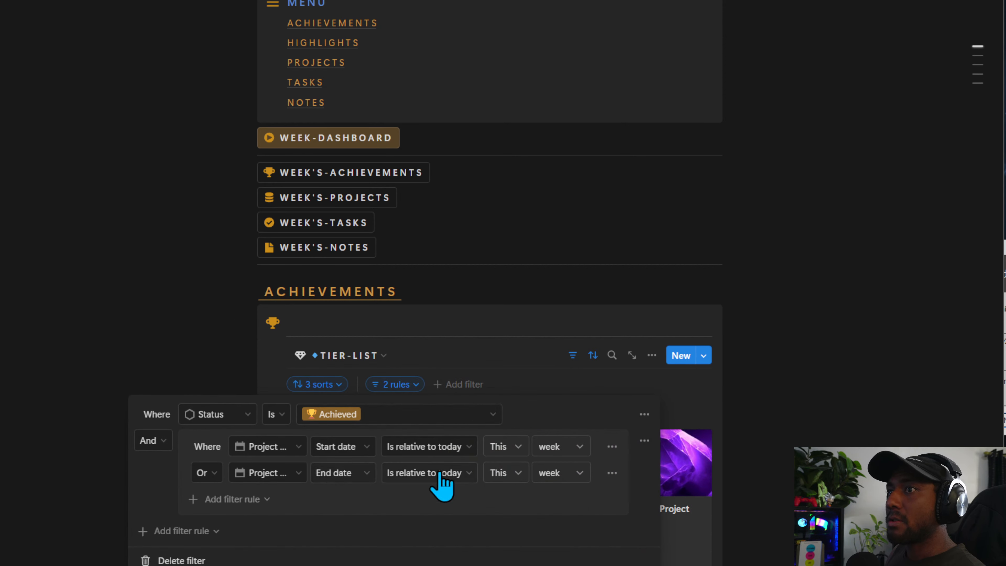
pyautogui.click(519, 379)
# Group the TIER-LIST view by the Tier List property and turn off hiding of empty groups.
pyautogui.click(651, 355)
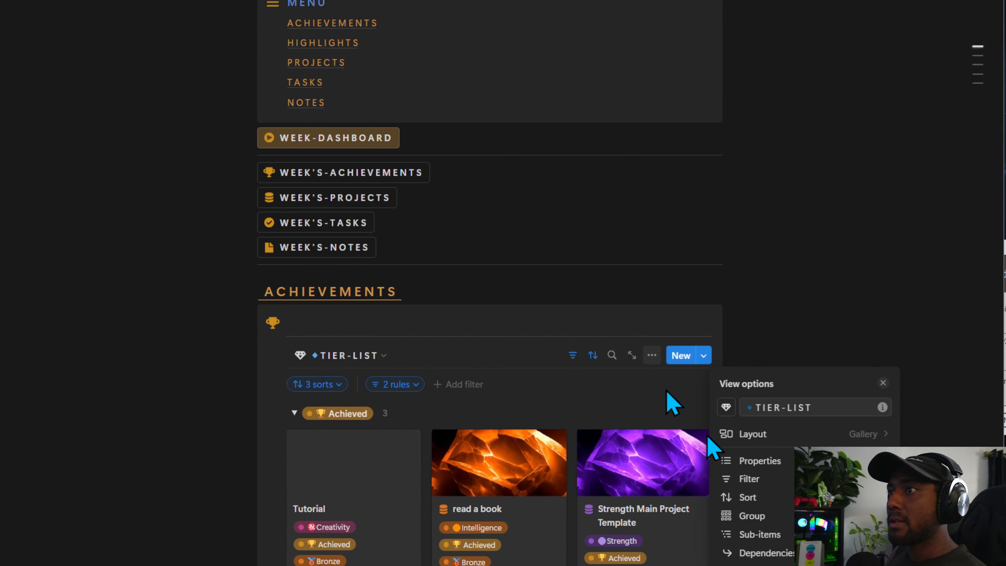
pyautogui.click(754, 534)
pyautogui.click(722, 381)
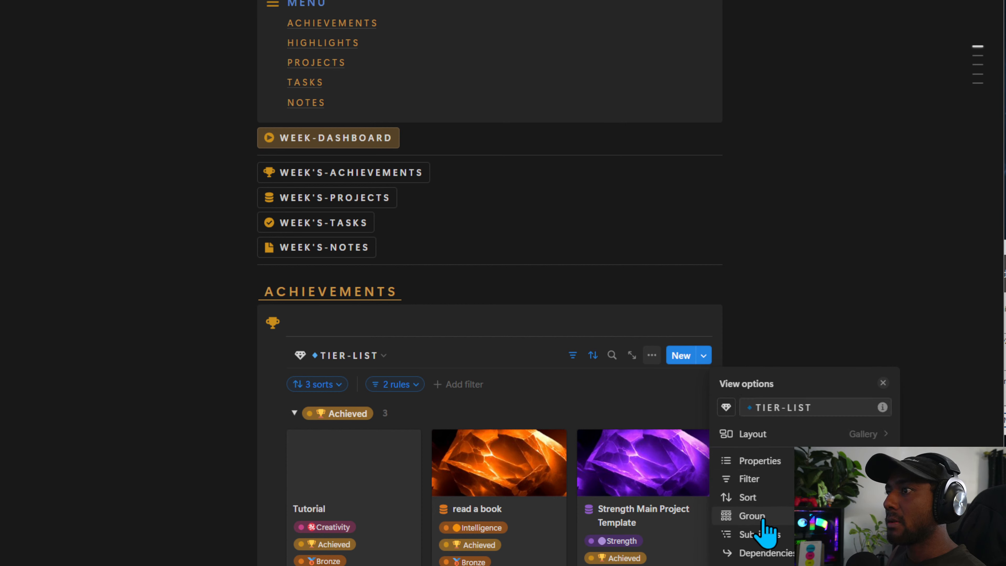
pyautogui.click(753, 515)
pyautogui.click(754, 406)
pyautogui.write('tier')
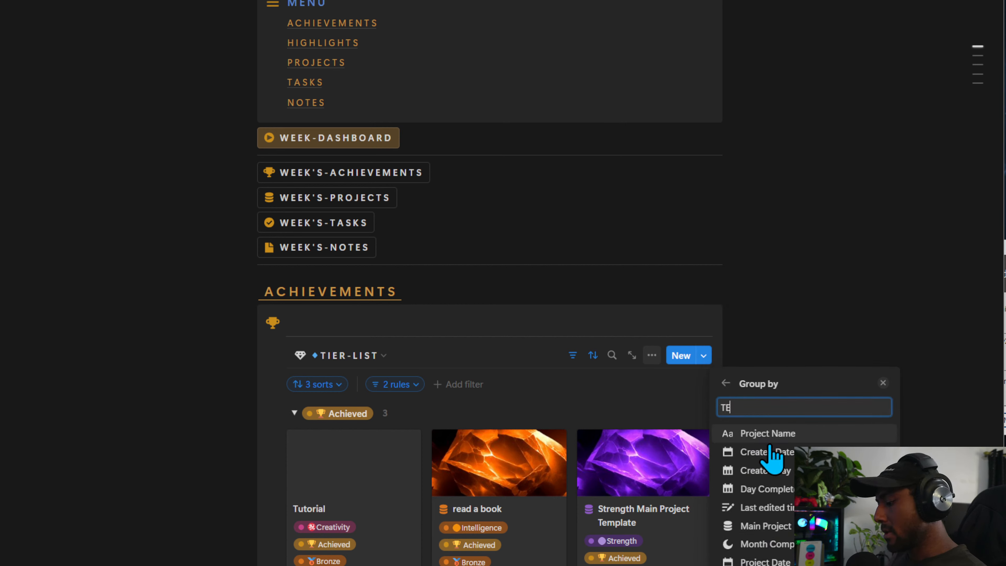
pyautogui.click(759, 432)
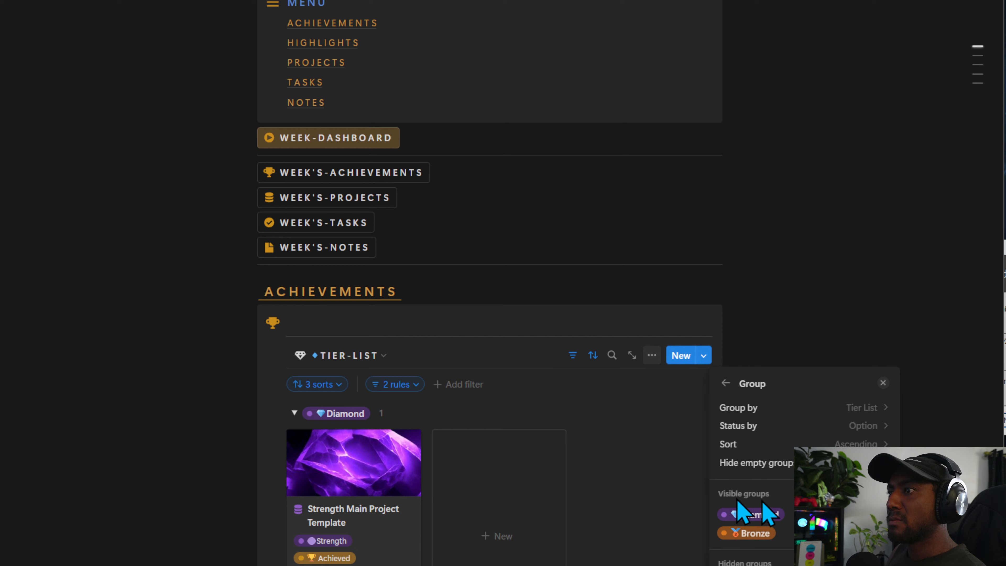
pyautogui.click(881, 463)
pyautogui.click(430, 357)
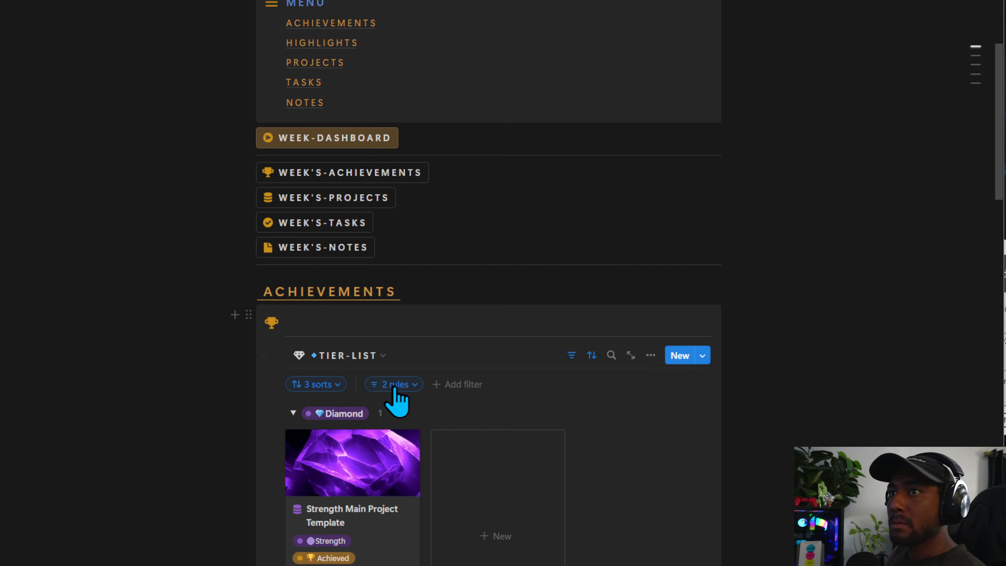
# Review the TIER-LIST view's filter rules and groups, and hide the Priority property on its cards.
pyautogui.click(394, 384)
pyautogui.click(418, 348)
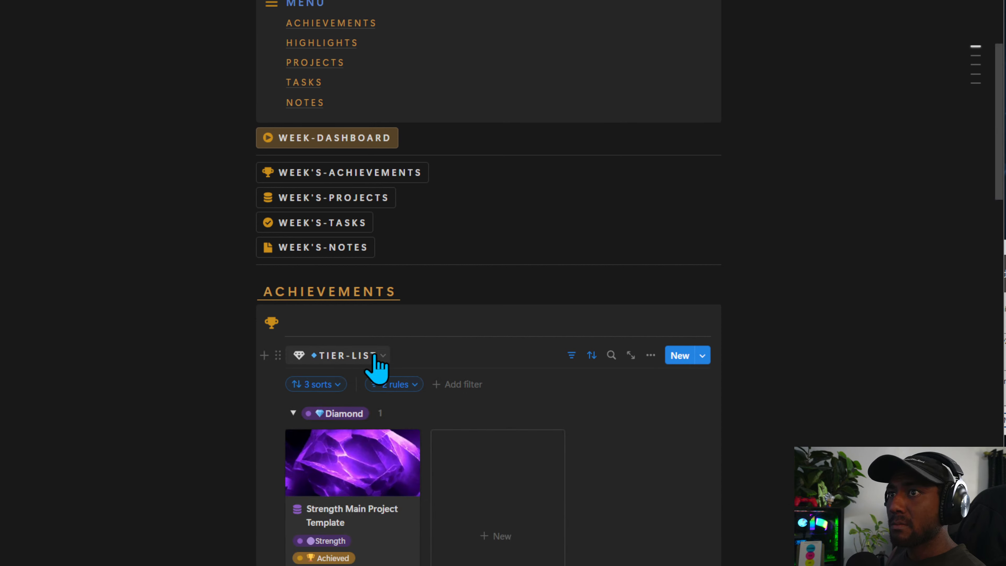
pyautogui.scroll(-9, 446, 456)
pyautogui.scroll(5, 447, 455)
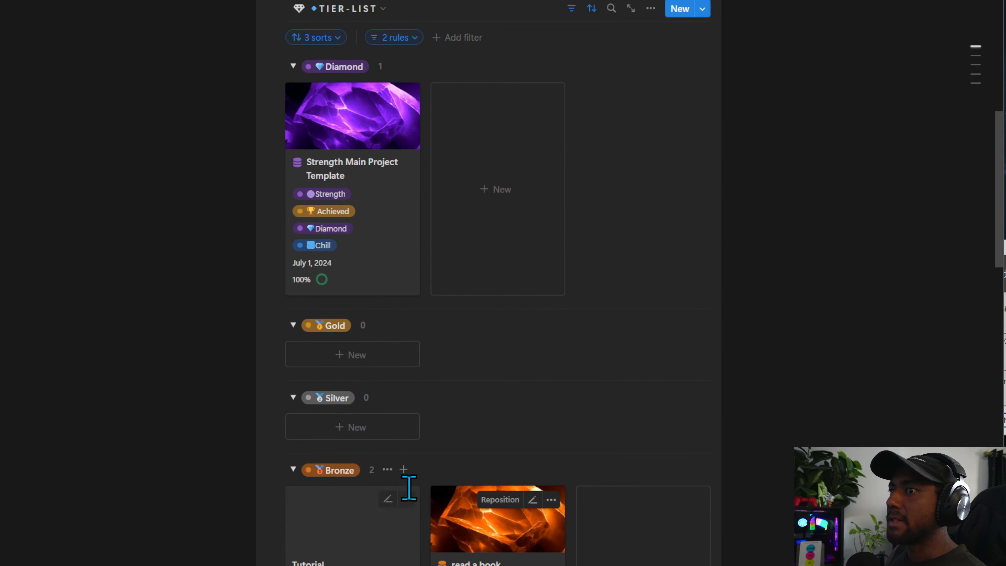
pyautogui.scroll(6, 417, 456)
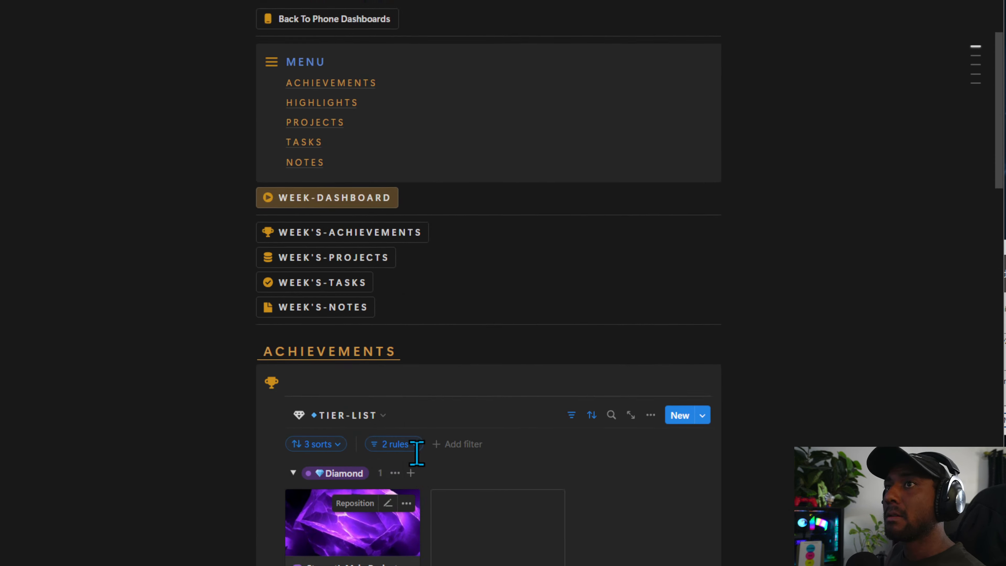
pyautogui.scroll(-3, 416, 450)
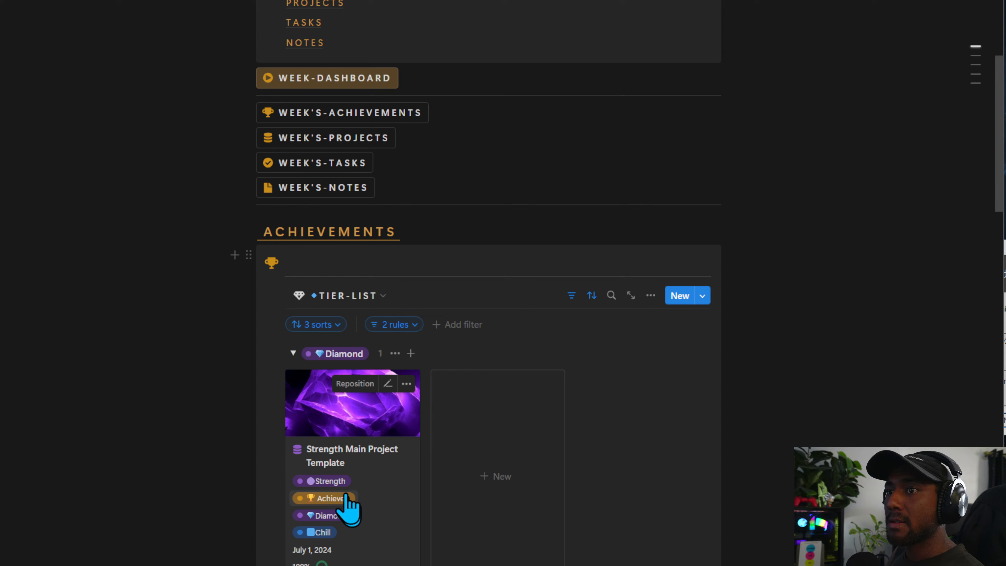
pyautogui.click(651, 295)
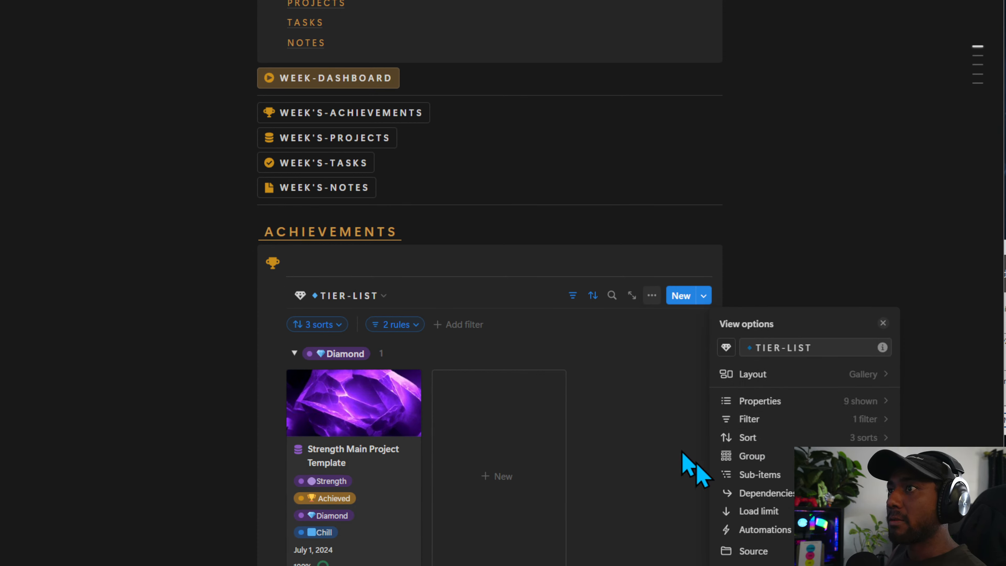
pyautogui.click(764, 403)
pyautogui.click(859, 271)
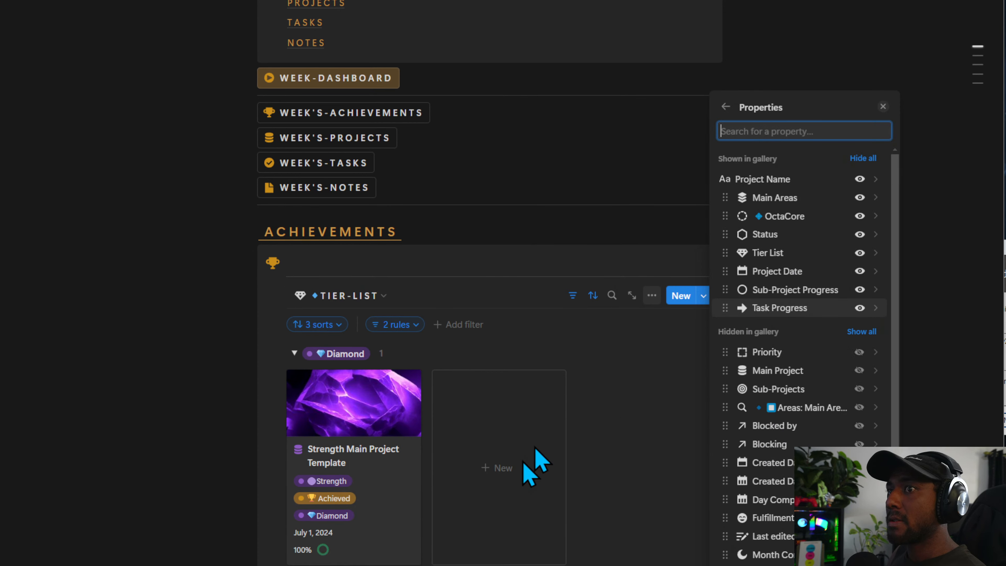
pyautogui.click(569, 422)
# Duplicate the TIER-LIST view in the ACHIEVEMENTS section and rename the copy OCTACORE.
pyautogui.click(345, 296)
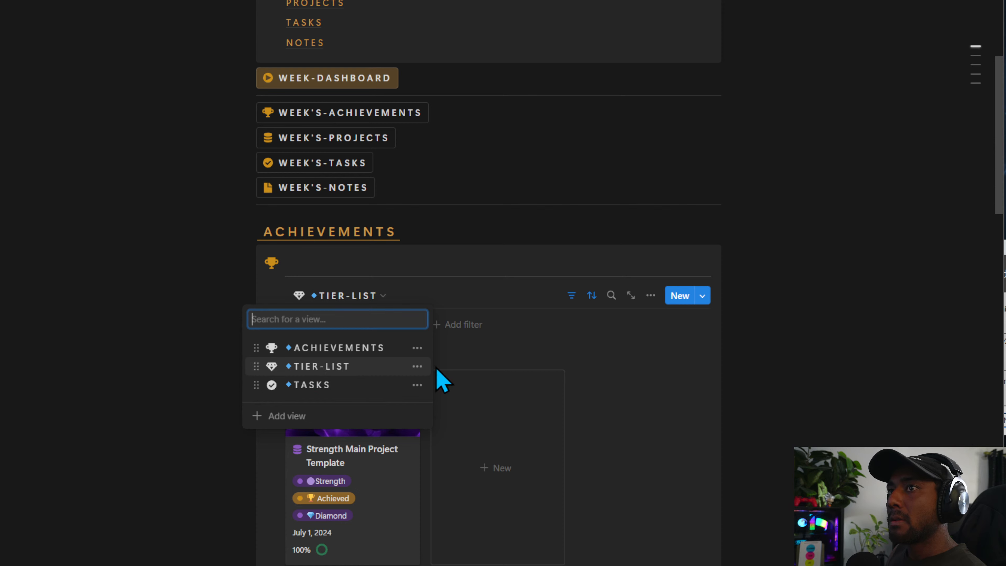
pyautogui.click(417, 367)
pyautogui.click(412, 496)
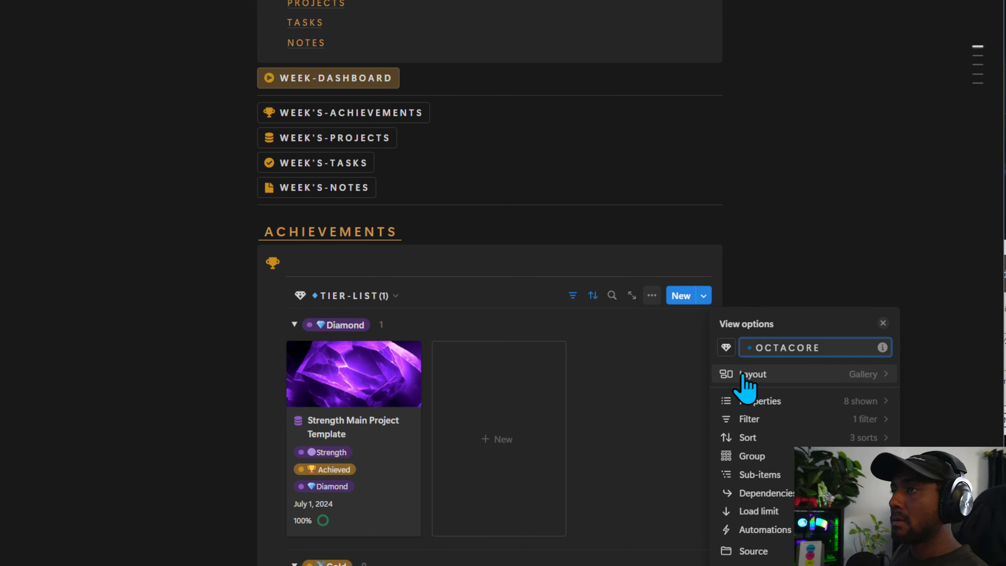
# Change the icon of the OCTACORE view to the dashed circle.
pyautogui.click(726, 349)
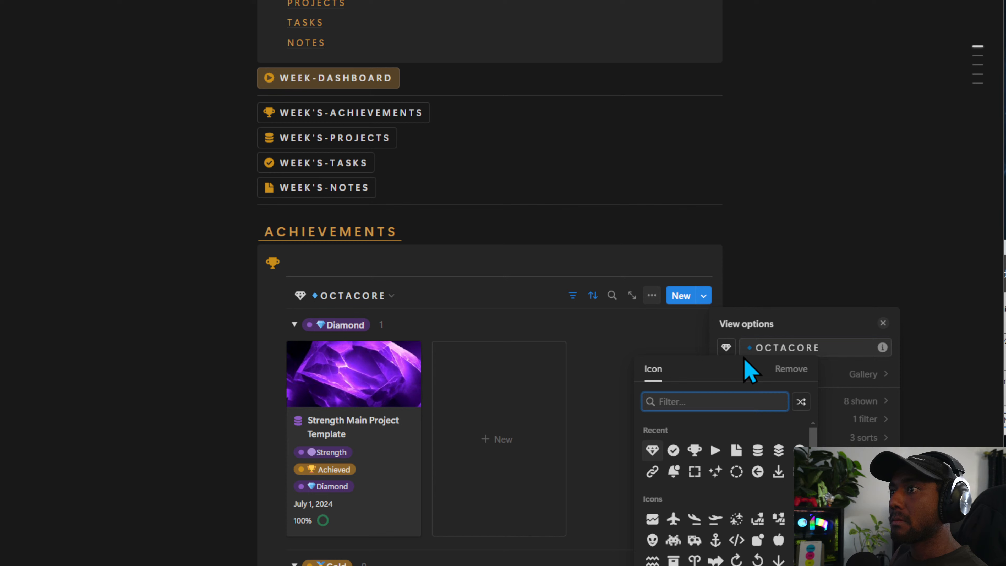
pyautogui.click(736, 471)
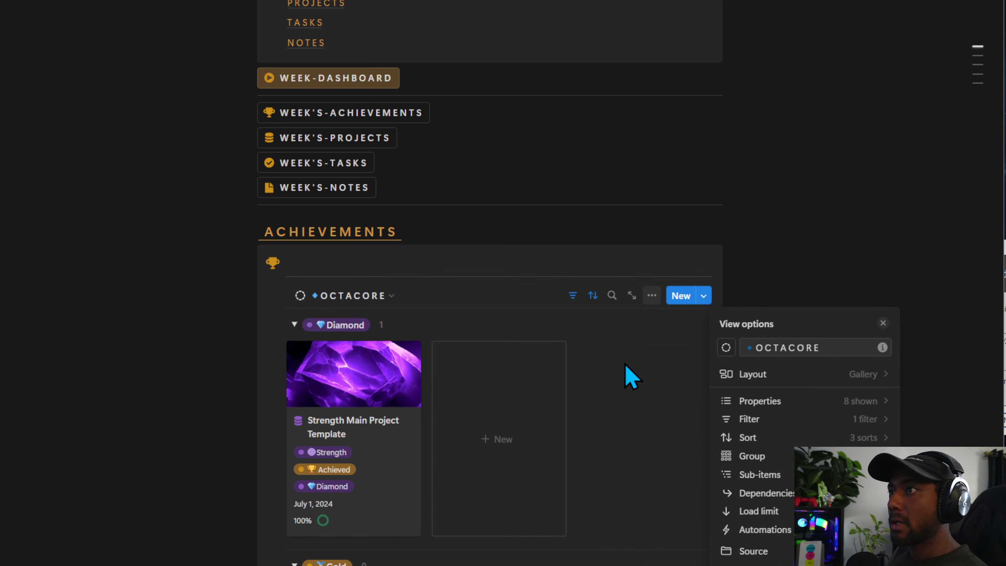
pyautogui.click(625, 348)
# Switch the OCTACORE view in the ACHIEVEMENTS section to a Board layout with page covers as the card preview.
pyautogui.click(647, 303)
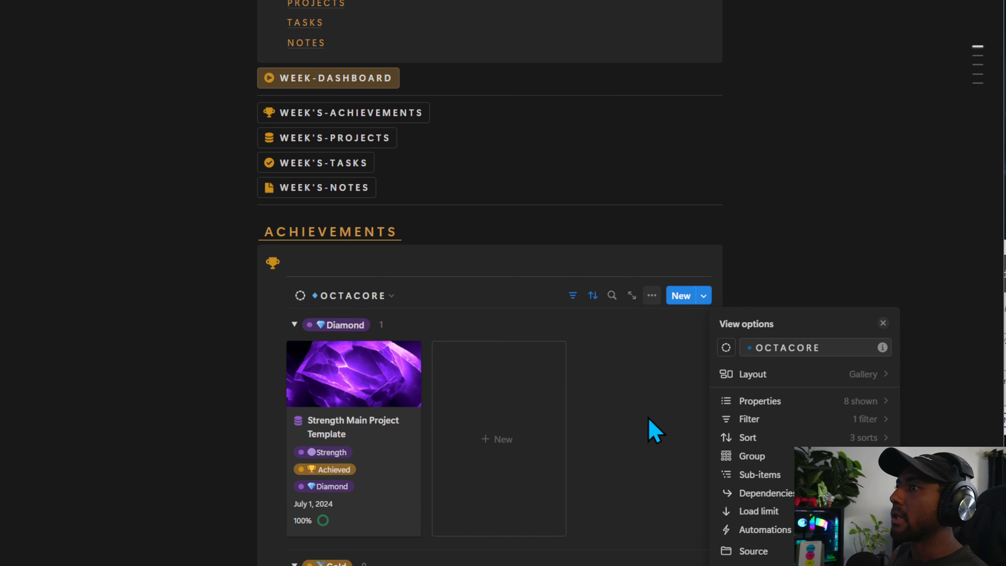
pyautogui.click(808, 375)
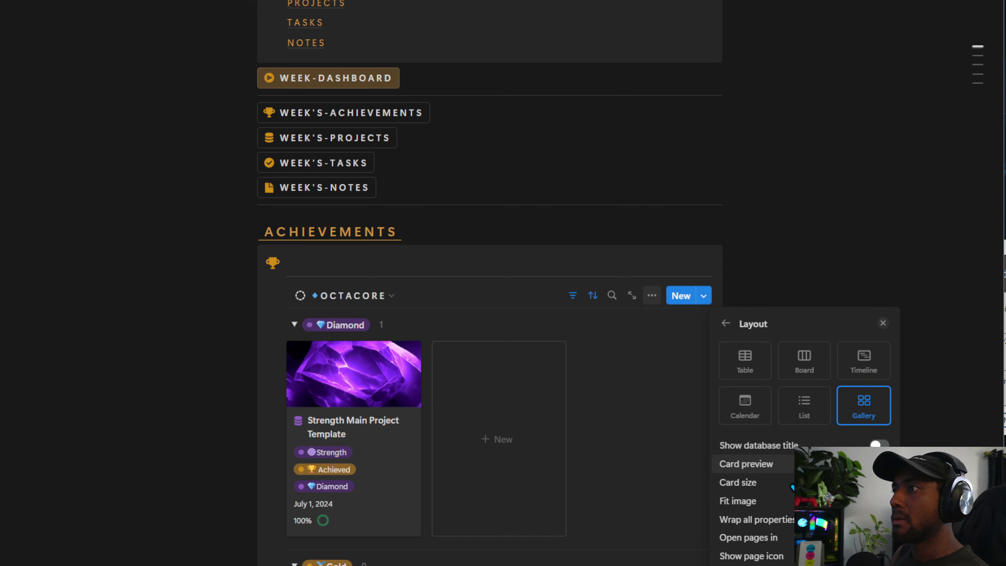
pyautogui.click(764, 465)
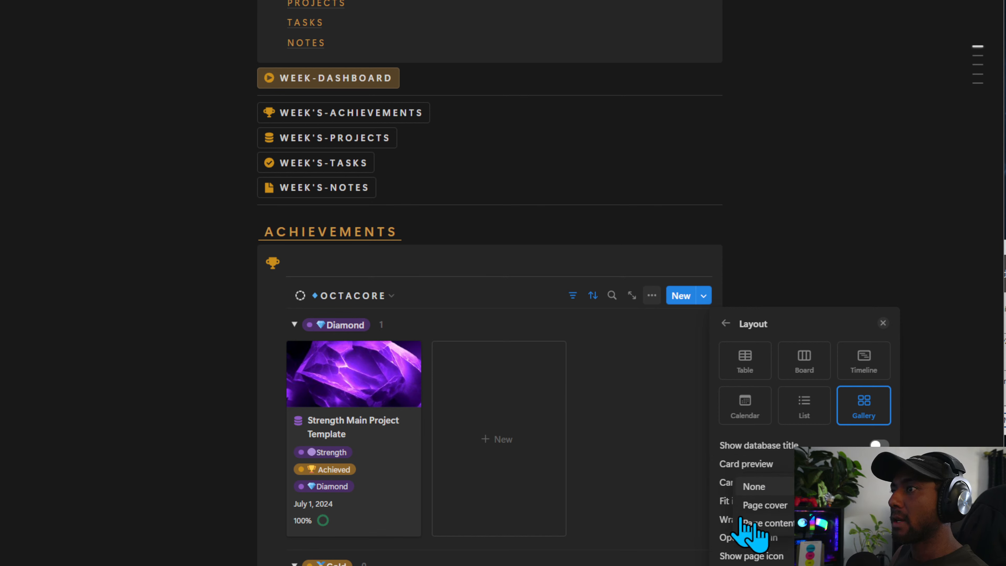
pyautogui.click(786, 507)
pyautogui.click(804, 362)
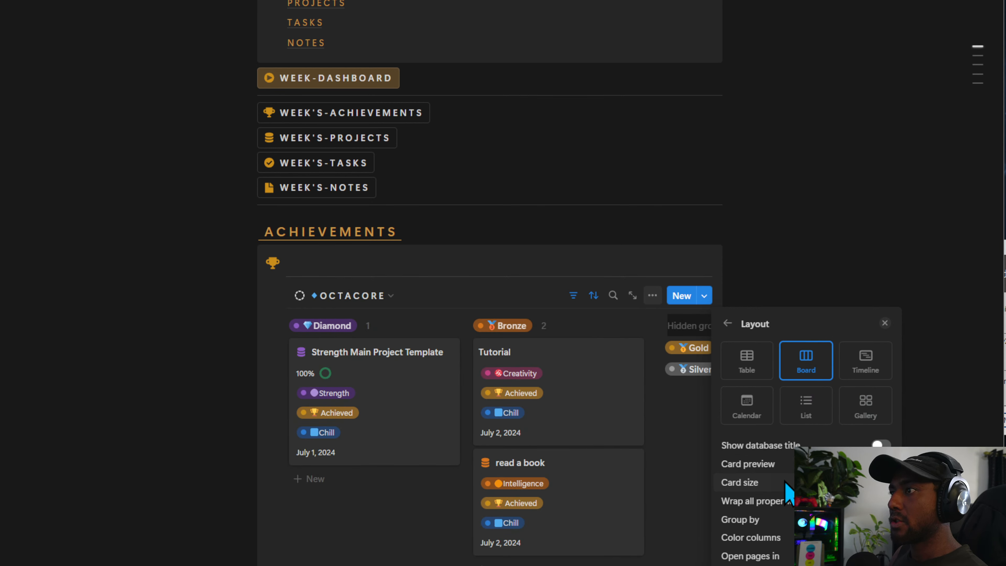
pyautogui.click(792, 473)
pyautogui.click(792, 473)
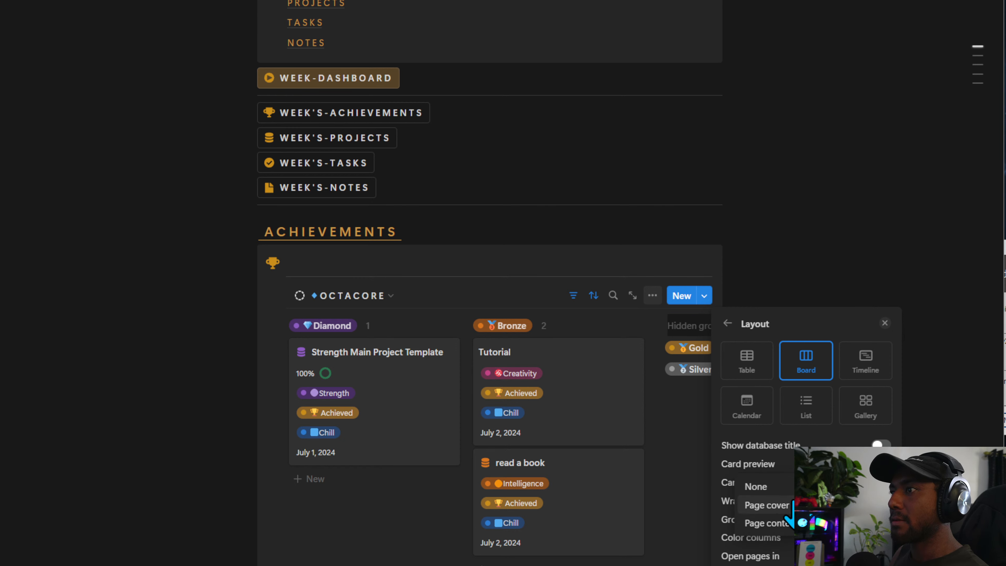
pyautogui.click(788, 504)
# Group the OCTACORE board by the OctaCore property, turn on column colors and turn off hiding of empty groups.
pyautogui.click(774, 536)
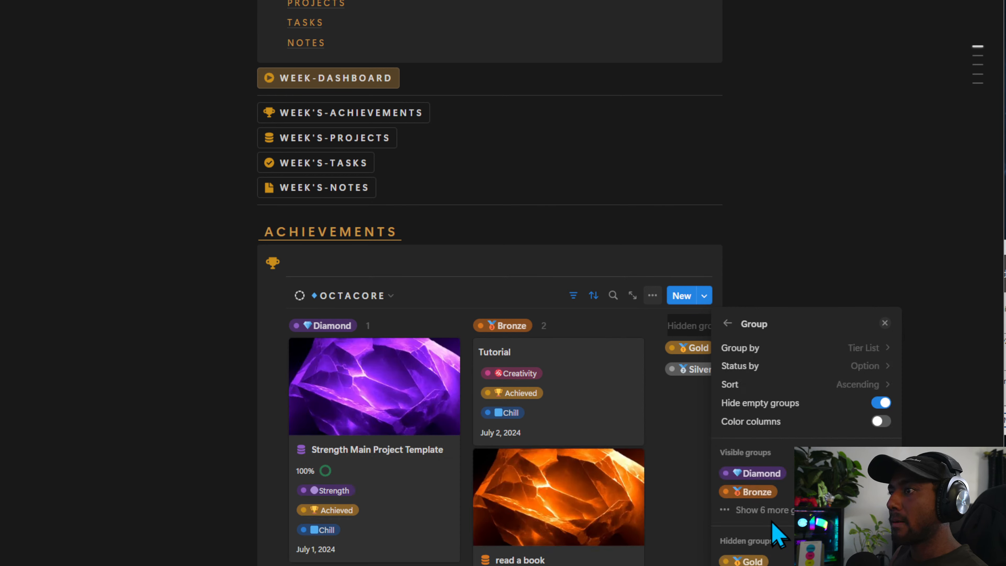
pyautogui.click(750, 348)
pyautogui.write('CRE')
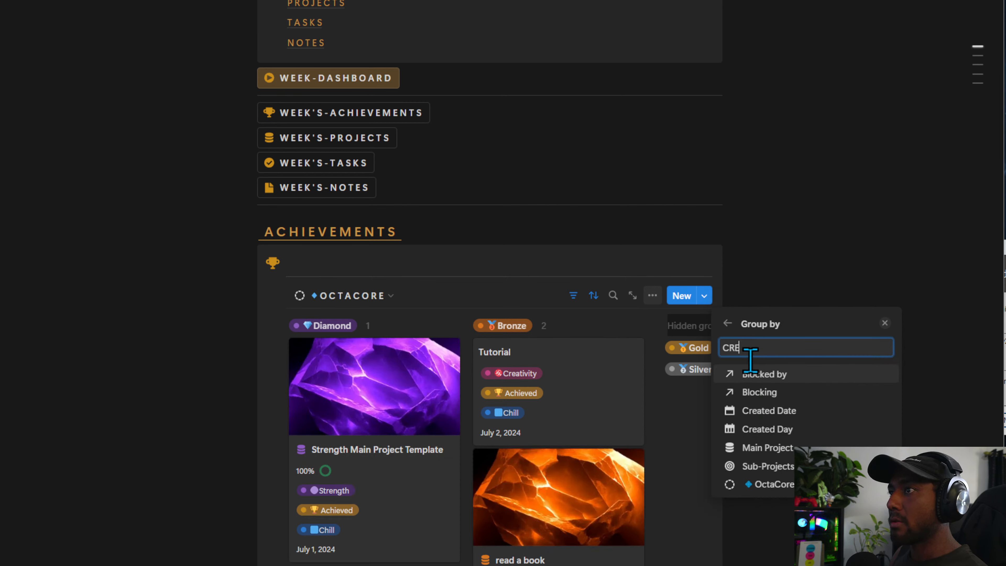
pyautogui.click(783, 492)
pyautogui.click(881, 416)
pyautogui.click(882, 398)
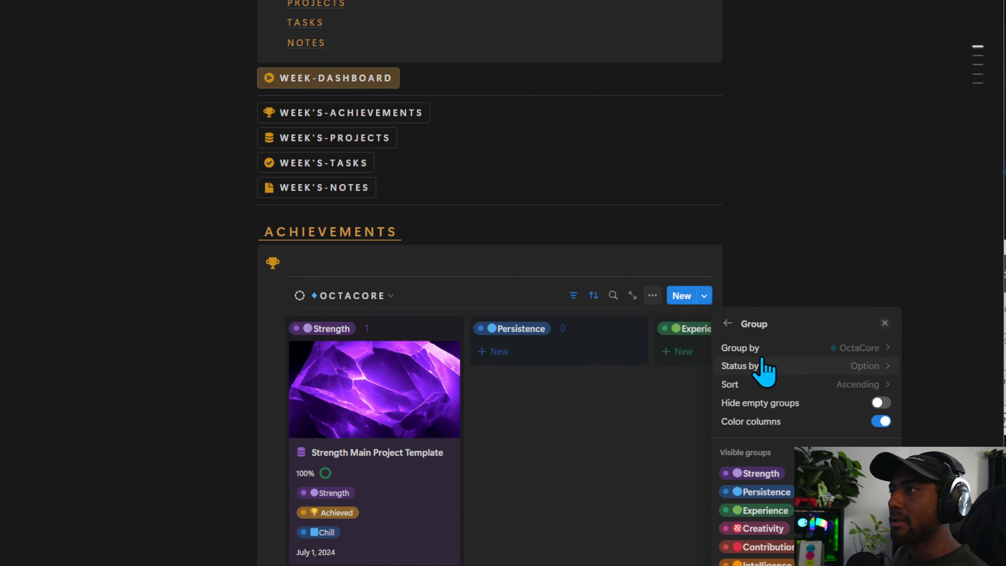
# Hide Main Project and Priority on the OCTACORE cards and move Sub-Project Progress and Task Progress below Project Date.
pyautogui.click(728, 326)
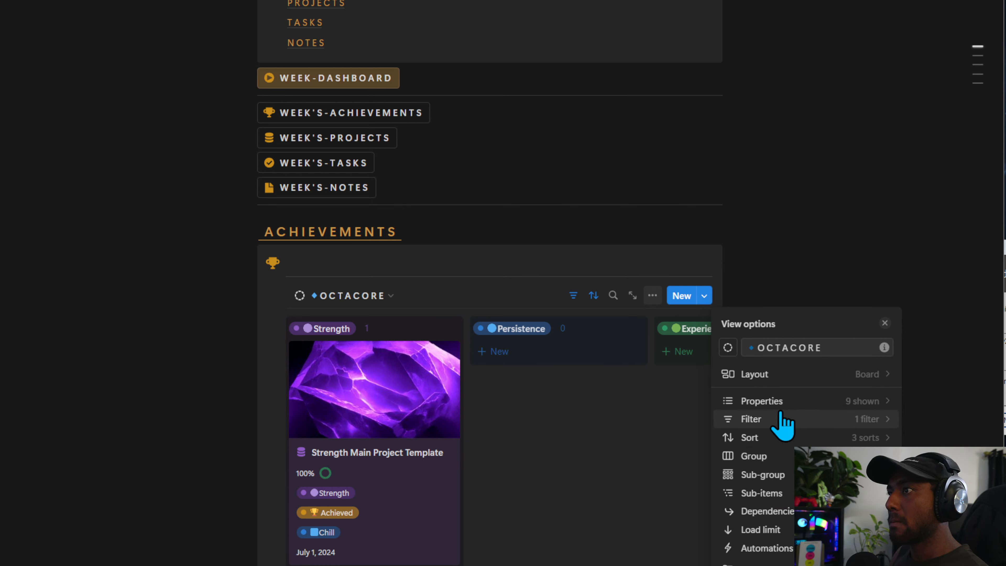
pyautogui.click(777, 402)
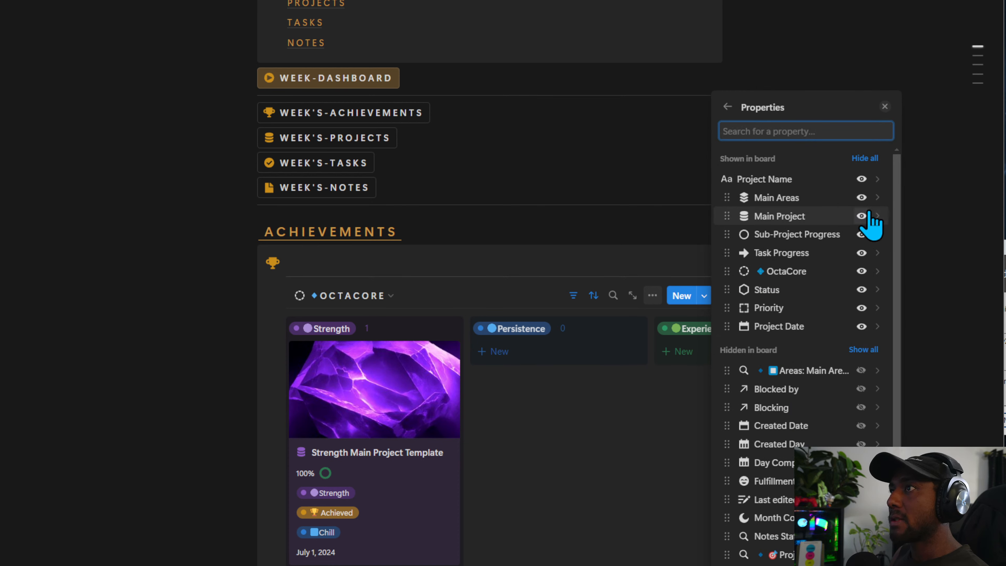
pyautogui.click(862, 216)
pyautogui.moveTo(856, 218); pyautogui.dragTo(808, 306)
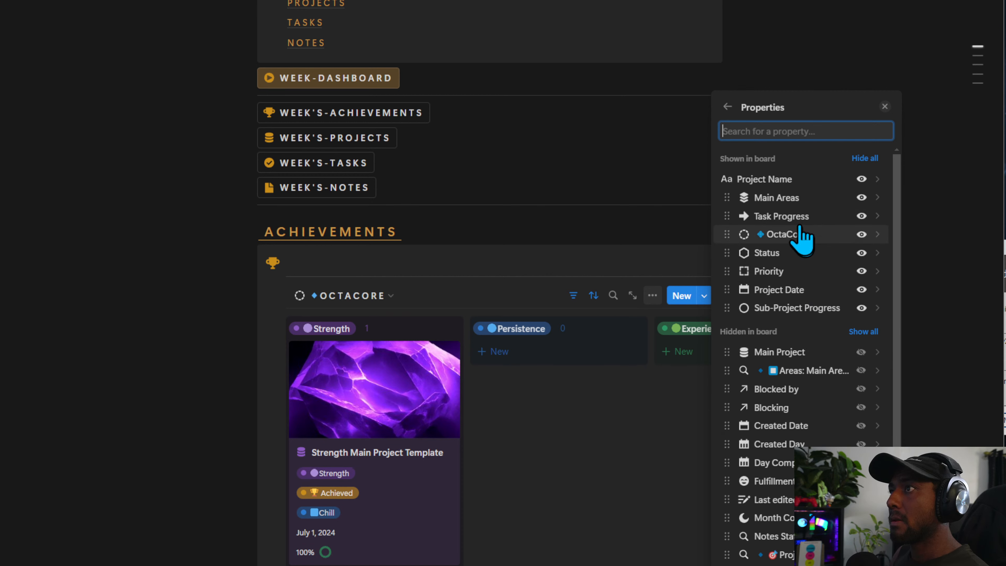
pyautogui.moveTo(800, 220); pyautogui.dragTo(806, 313)
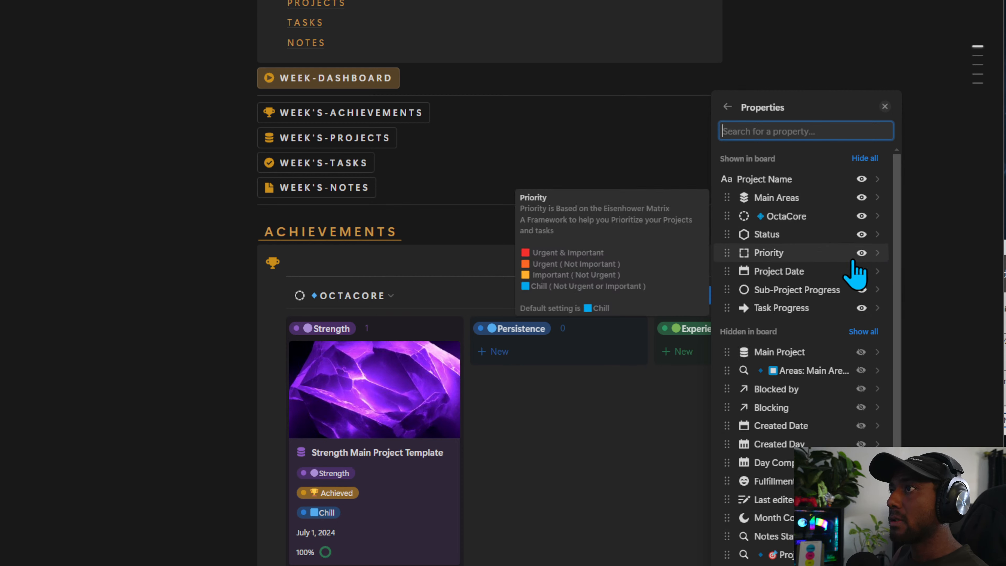
pyautogui.click(862, 252)
# Show the Tier List property on the OCTACORE cards and place it between Status and Project Date.
pyautogui.moveTo(847, 238)
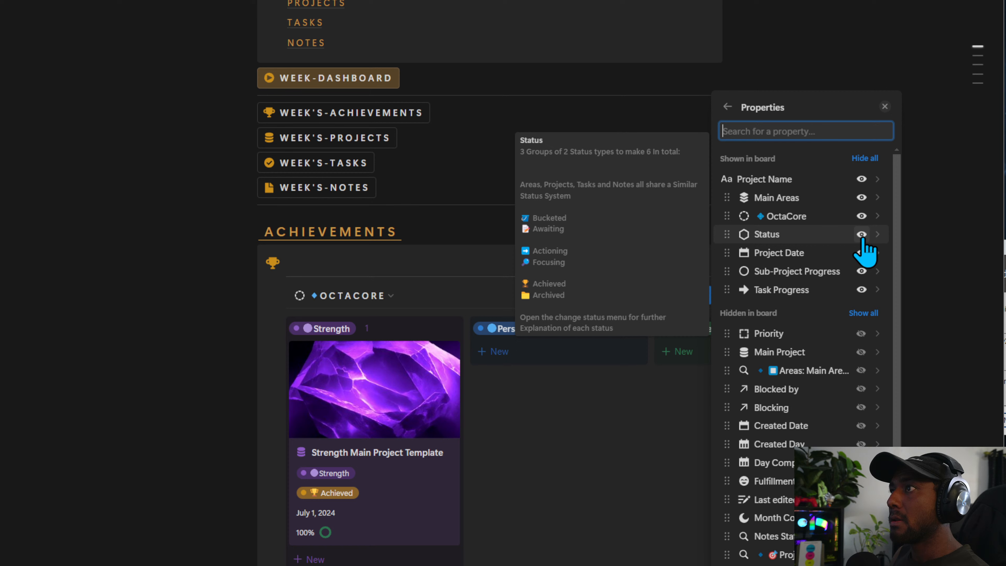
pyautogui.write('TERS')
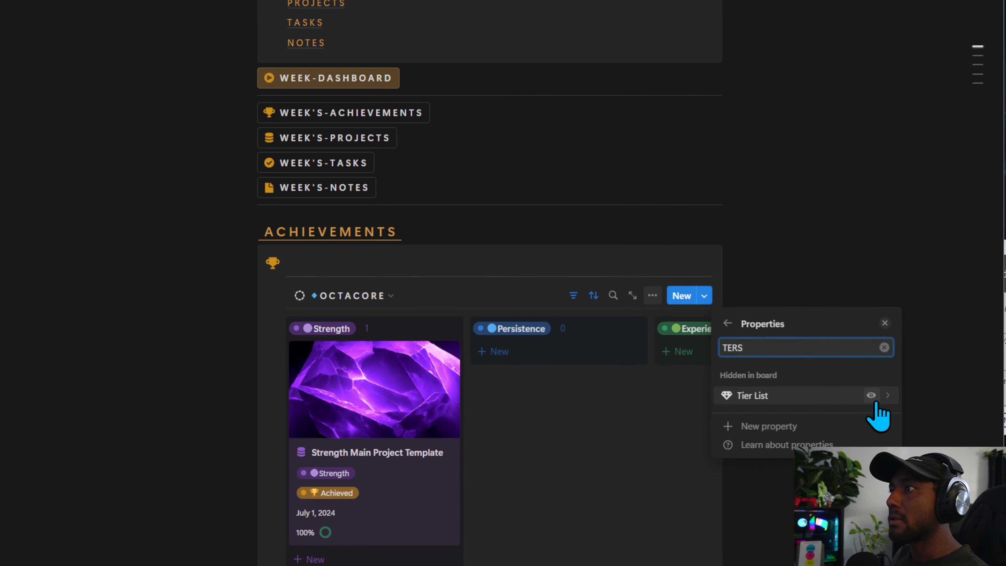
pyautogui.click(871, 395)
pyautogui.moveTo(808, 321); pyautogui.dragTo(802, 258)
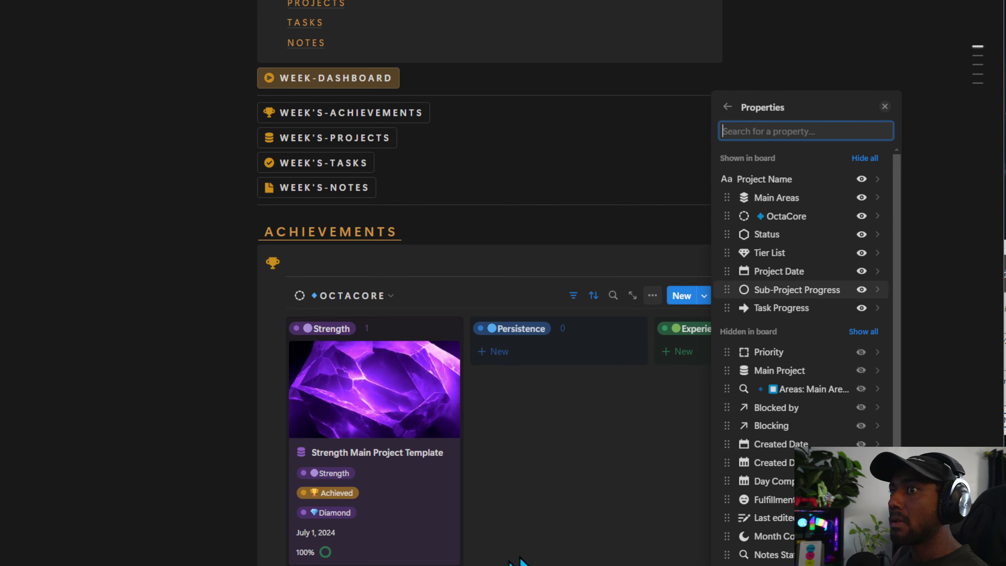
pyautogui.click(556, 438)
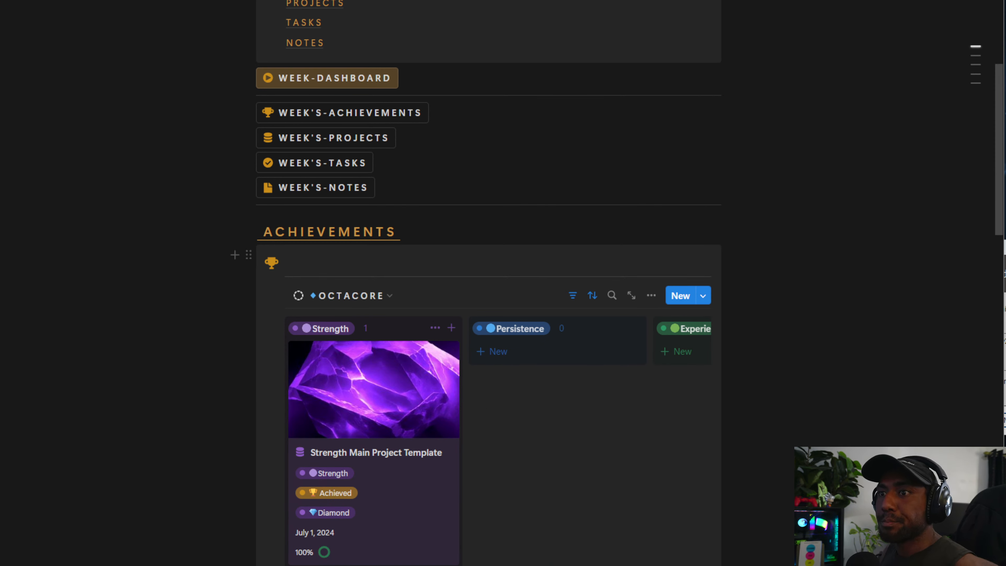
# Open the TASKS view in the ACHIEVEMENTS section and reorder the view list so OCTACORE comes directly after ACHIEVEMENTS.
pyautogui.hscroll(3, 498, 428)
pyautogui.hscroll(-3, 498, 429)
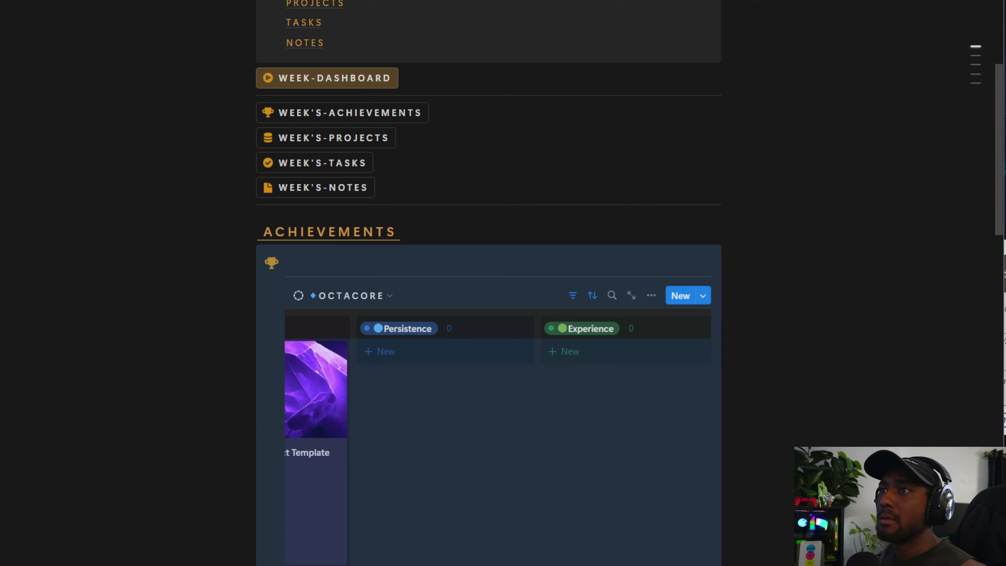
pyautogui.hscroll(10, 401, 555)
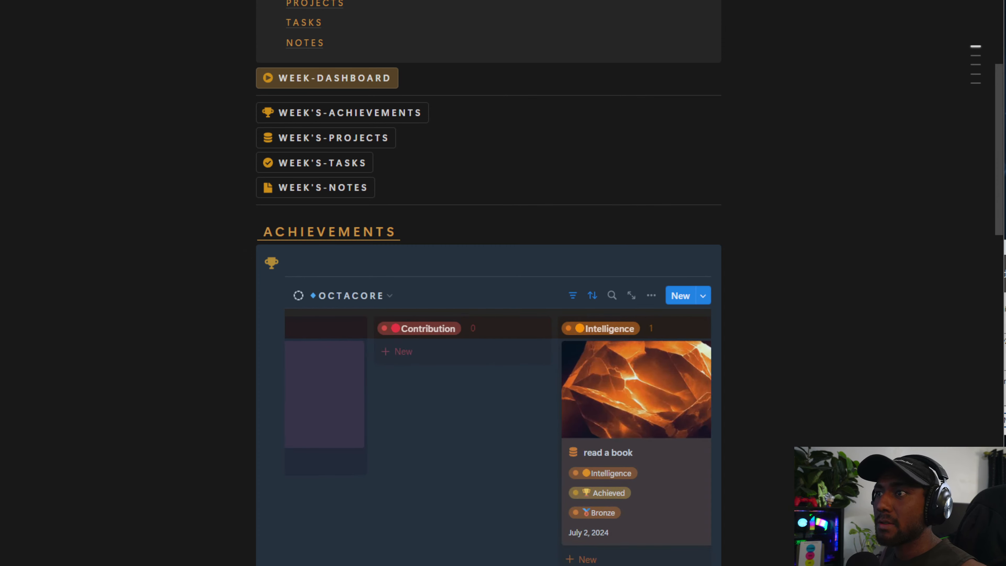
pyautogui.moveTo(582, 565); pyautogui.dragTo(365, 562)
pyautogui.click(311, 296)
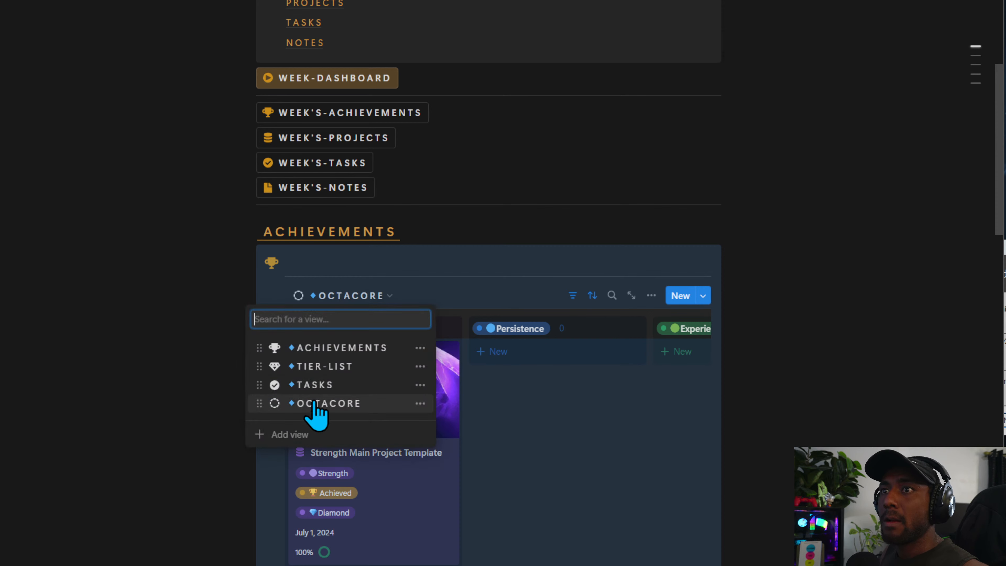
pyautogui.click(317, 384)
pyautogui.click(334, 297)
pyautogui.moveTo(344, 392)
pyautogui.mouseDown()
pyautogui.moveTo(345, 370)
pyautogui.moveTo(332, 405)
pyautogui.moveTo(341, 370)
pyautogui.moveTo(337, 390)
pyautogui.mouseUp()
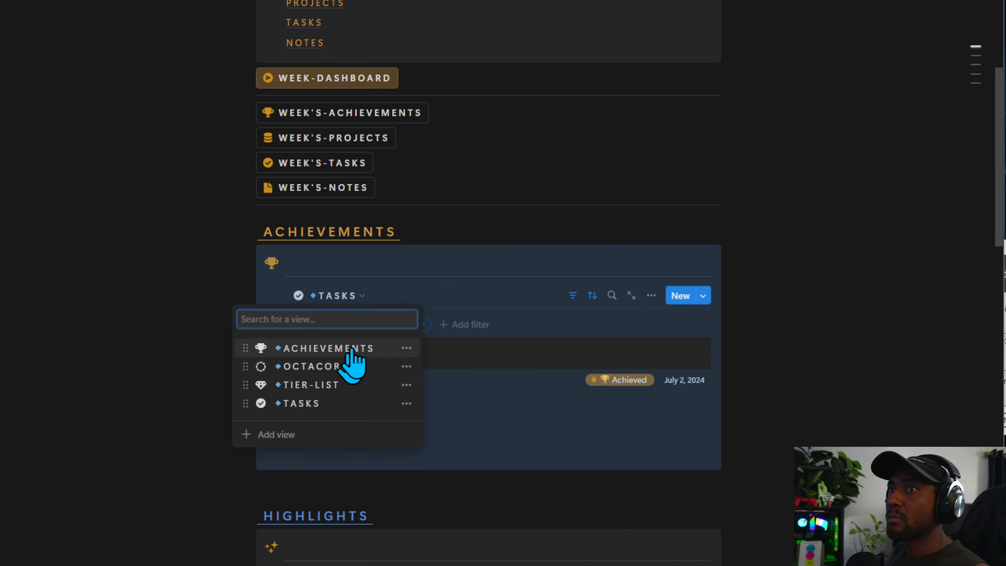
pyautogui.click(404, 271)
# Review the filter rules of the view in the HIGHLIGHTS section.
pyautogui.scroll(-7, 445, 472)
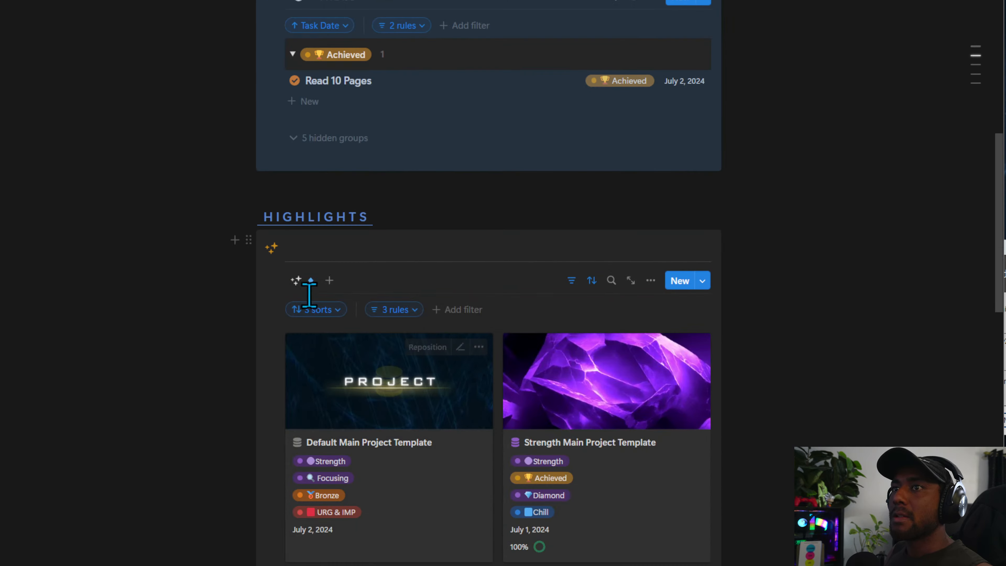
pyautogui.click(571, 281)
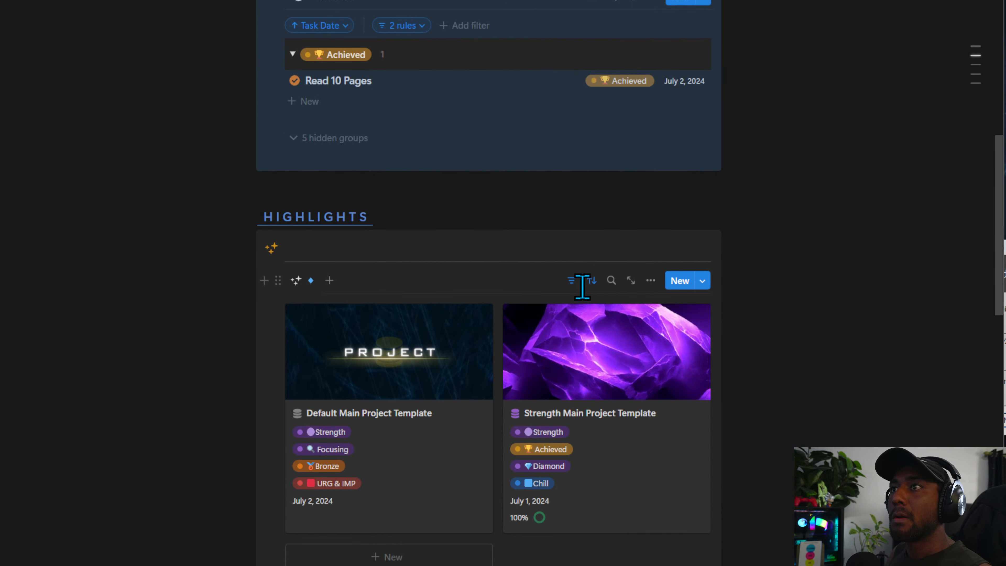
pyautogui.click(573, 281)
pyautogui.click(380, 318)
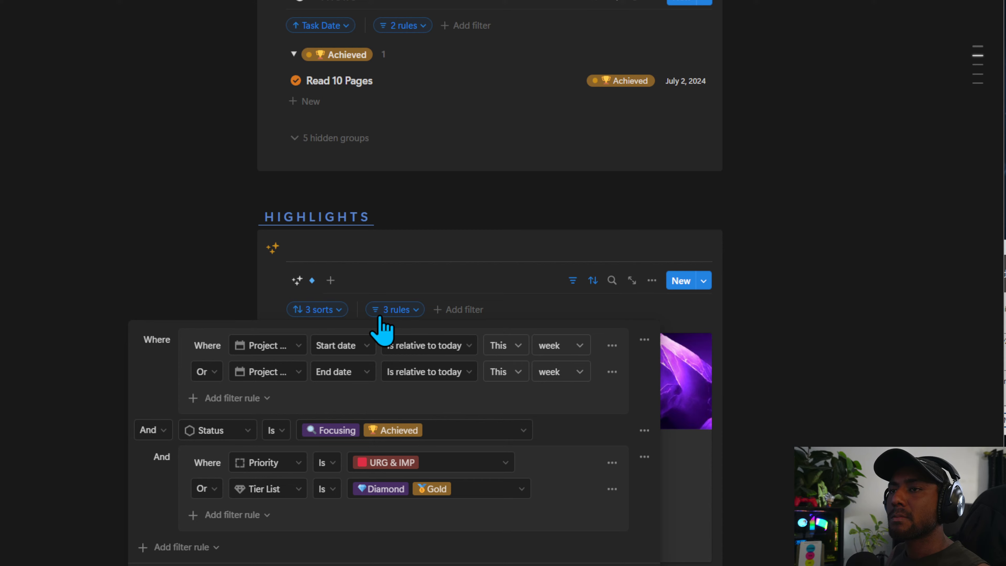
pyautogui.click(380, 318)
pyautogui.scroll(10, 400, 416)
pyautogui.scroll(-3, 273, 325)
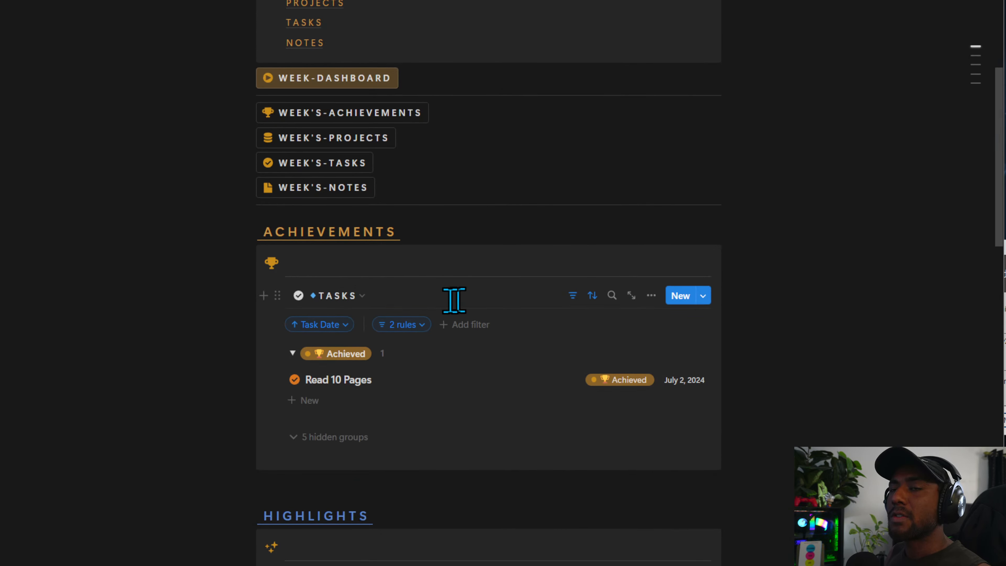
# Review the filter rules of the WEEK view in the PROJECTS section.
pyautogui.scroll(-2, 397, 357)
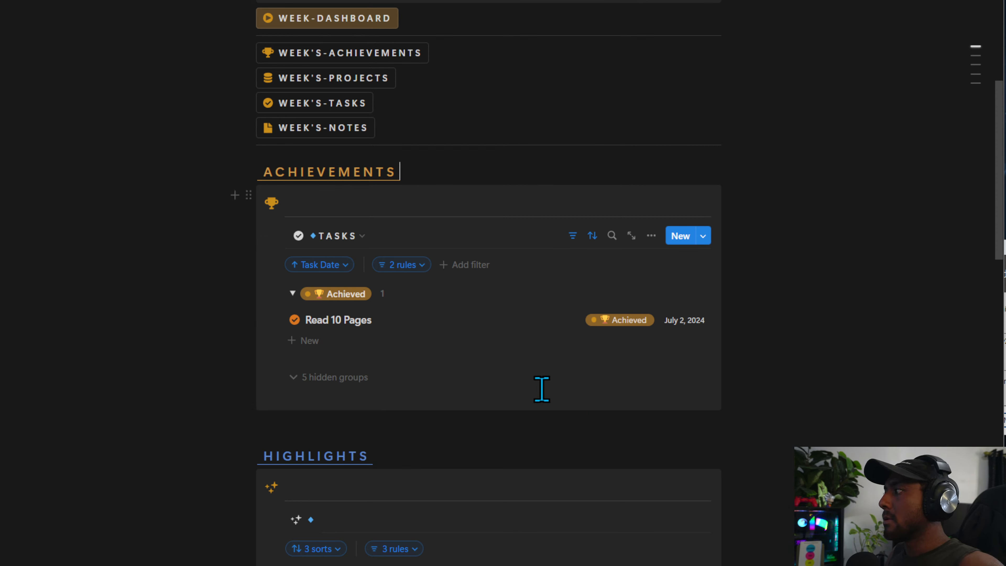
pyautogui.scroll(-8, 465, 393)
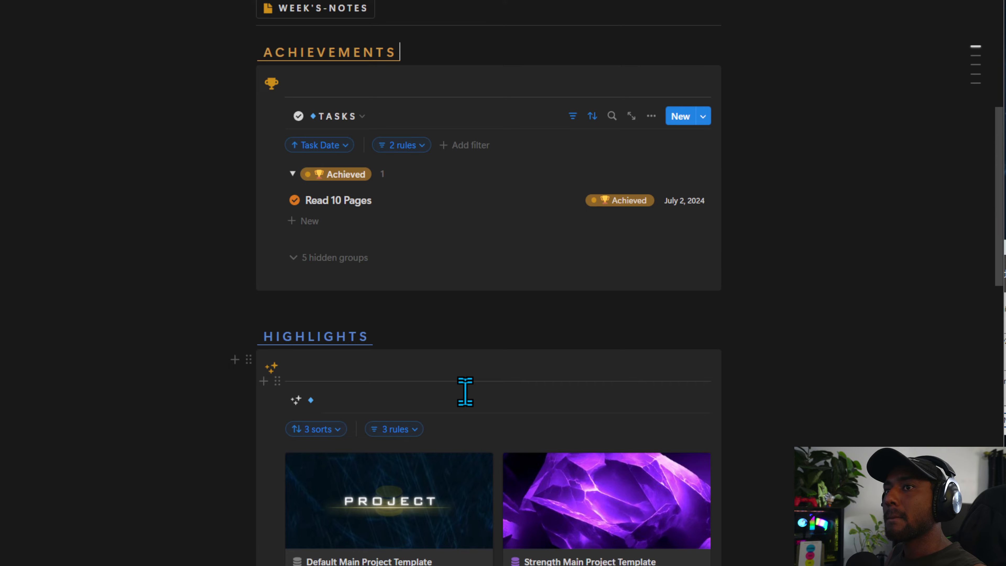
pyautogui.scroll(-11, 309, 390)
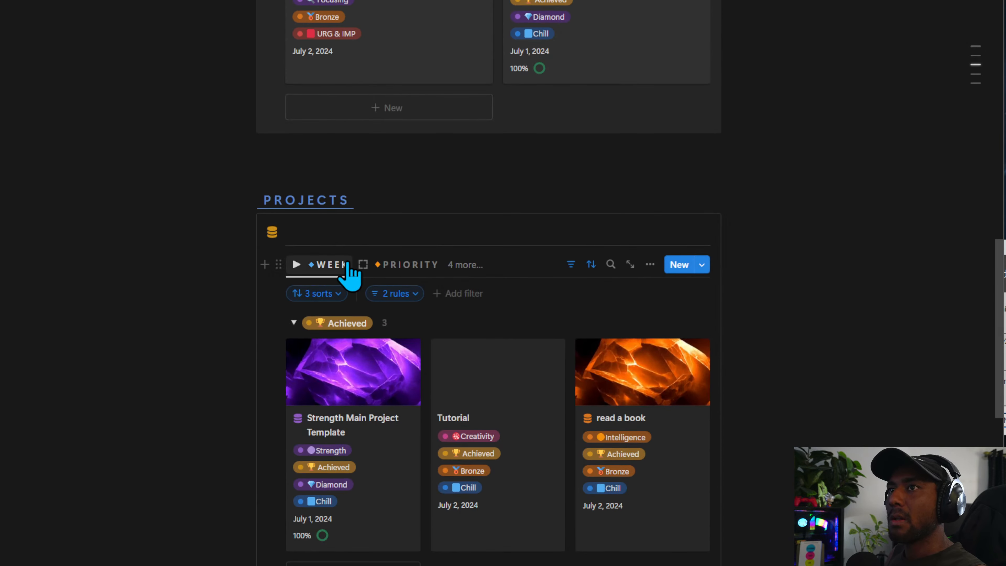
pyautogui.click(570, 265)
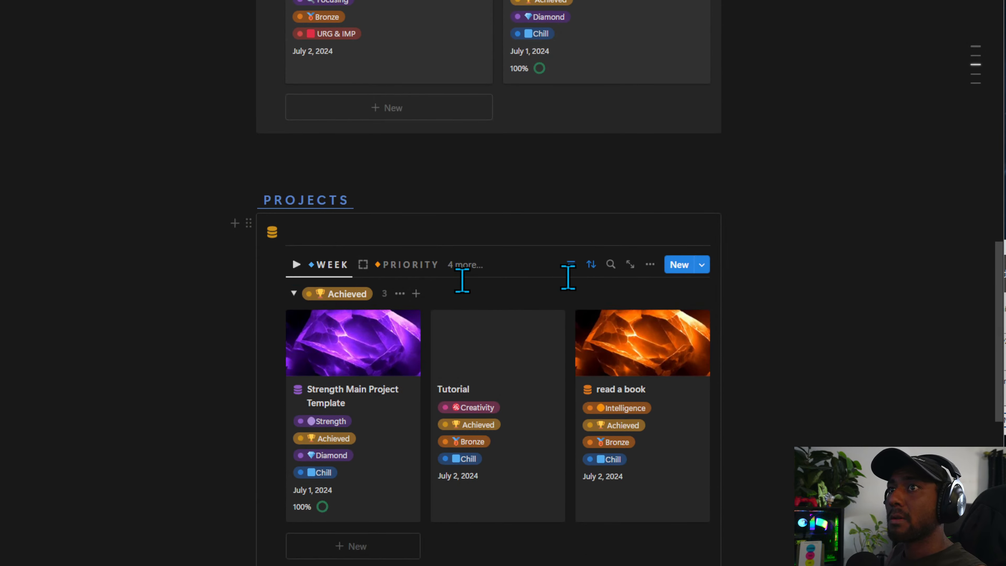
pyautogui.click(571, 265)
pyautogui.click(386, 293)
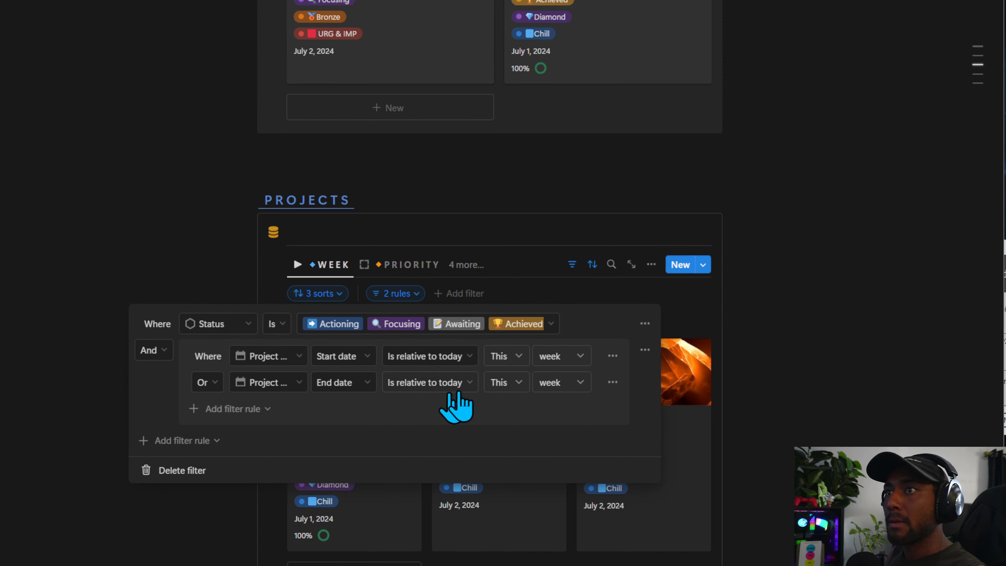
pyautogui.click(435, 238)
# Rename the TODAY-LIST view in the TASKS section to WEEK-STATUS.
pyautogui.scroll(-19, 377, 341)
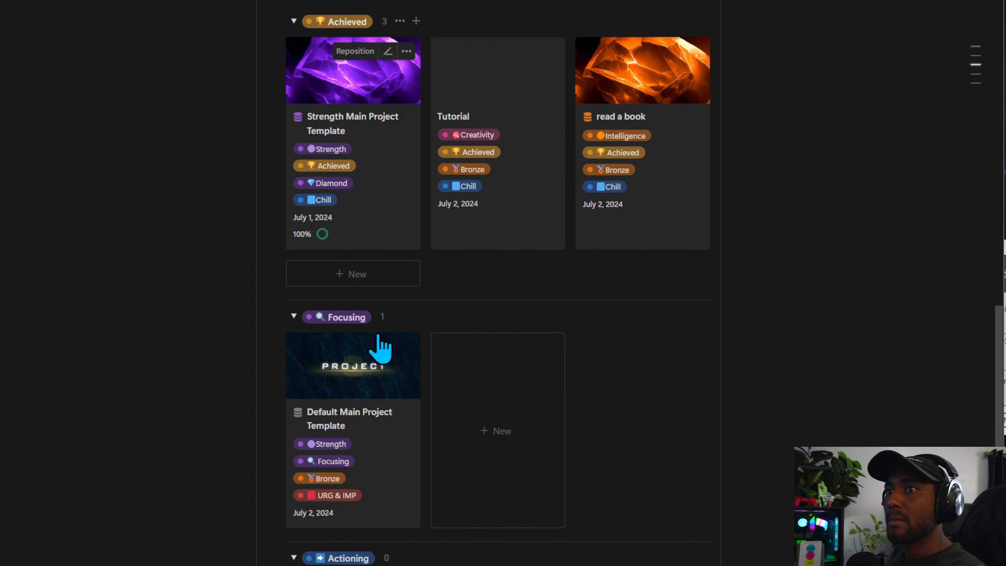
pyautogui.scroll(-5, 379, 348)
pyautogui.scroll(3, 317, 317)
pyautogui.click(358, 321)
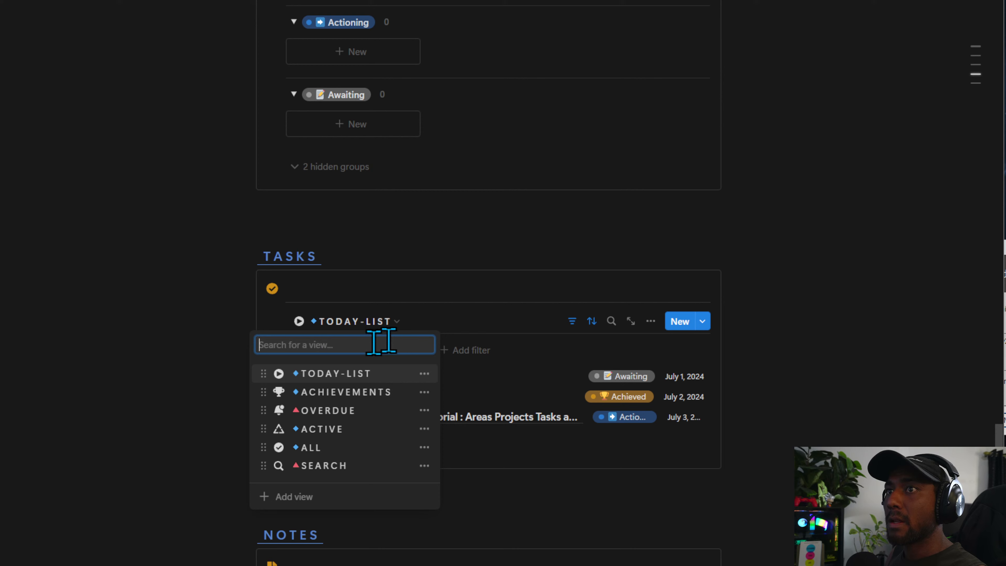
pyautogui.click(424, 374)
pyautogui.click(392, 413)
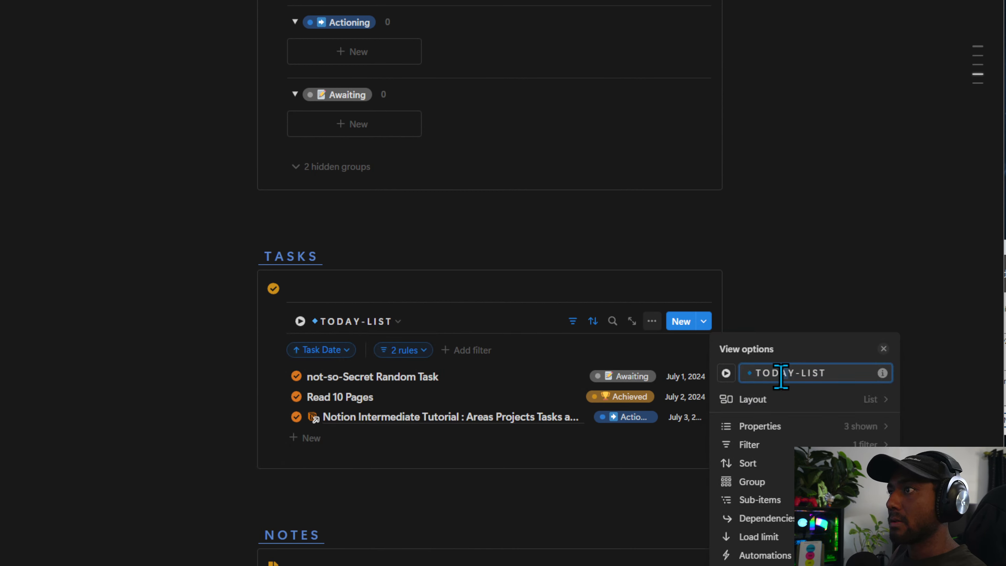
pyautogui.moveTo(825, 373); pyautogui.dragTo(748, 369)
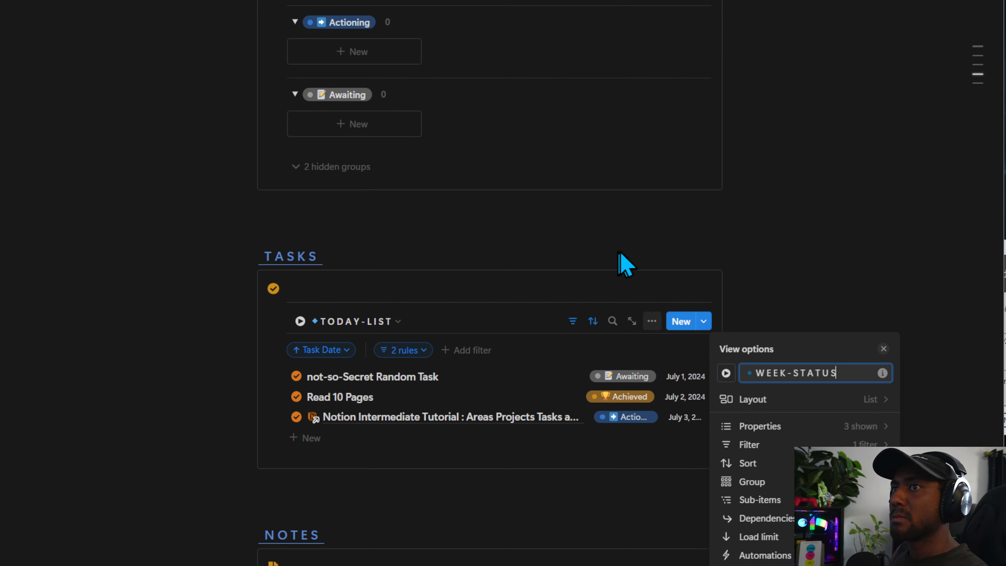
pyautogui.click(400, 295)
# Group the WEEK-STATUS view in the TASKS section by the Status property.
pyautogui.click(649, 327)
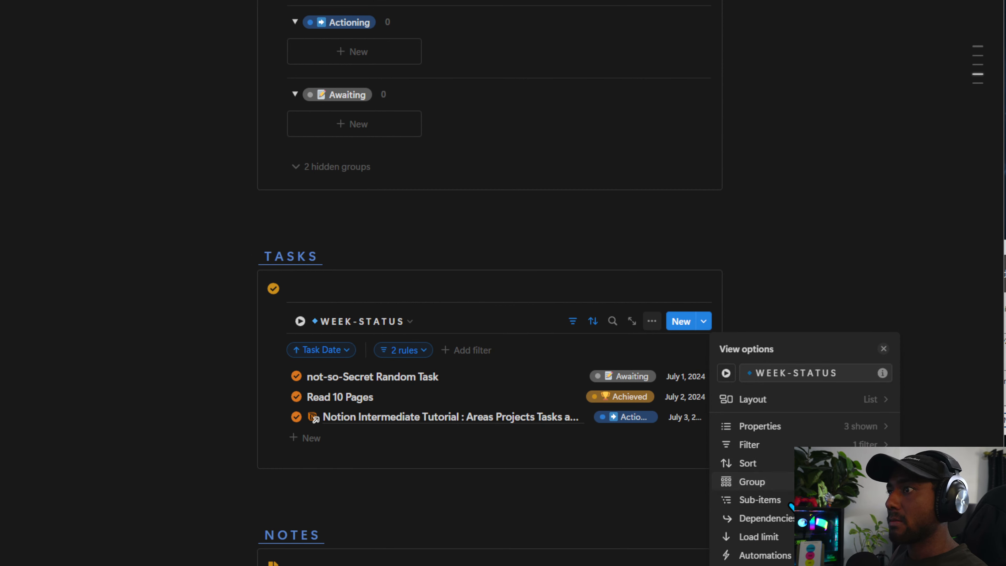
pyautogui.click(789, 481)
pyautogui.write('STAT')
pyautogui.click(771, 440)
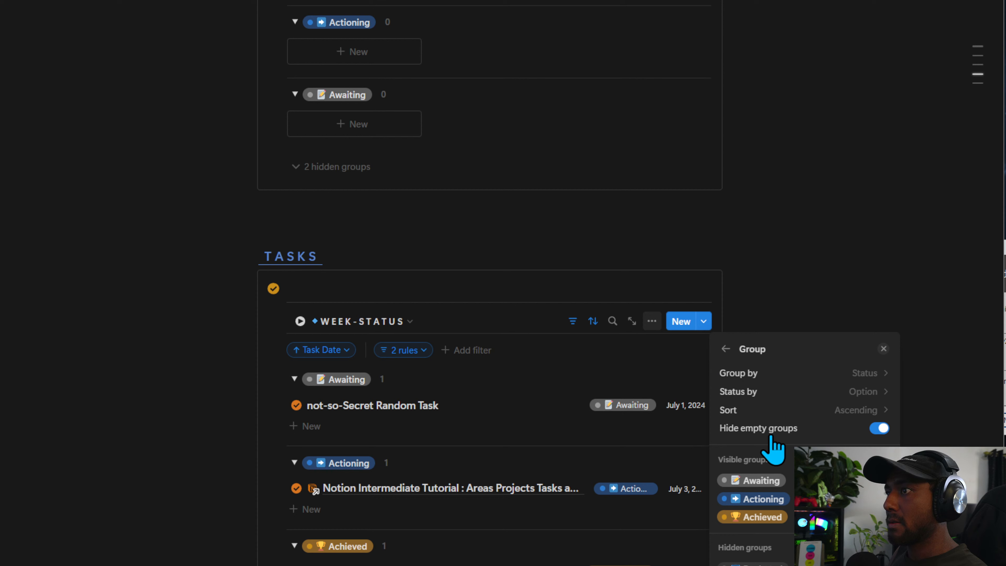
# Set the WEEK-STATUS grouping to descending order with empty groups shown and the Archived and Bucketed groups hidden.
pyautogui.click(769, 411)
pyautogui.click(767, 469)
pyautogui.click(887, 428)
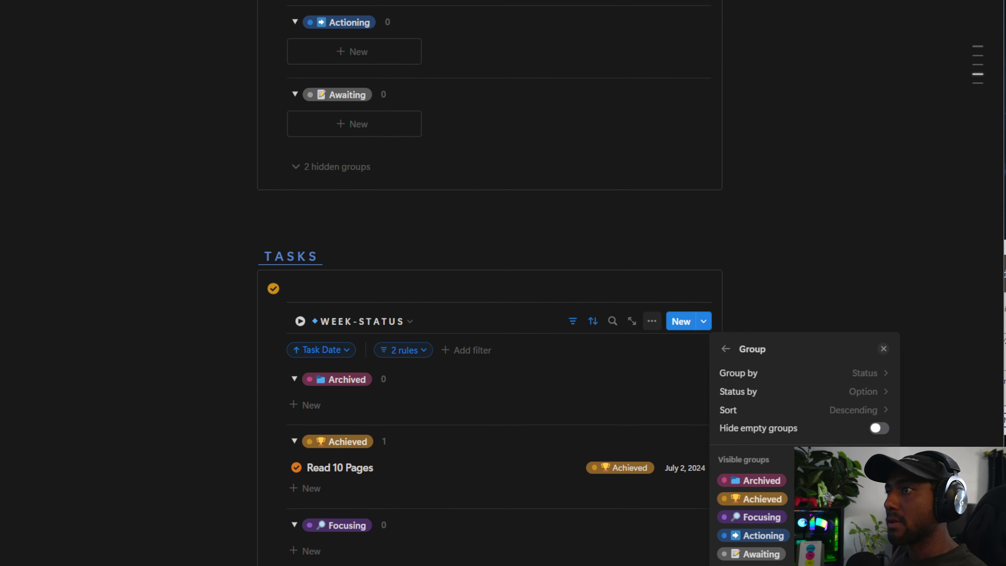
pyautogui.click(884, 481)
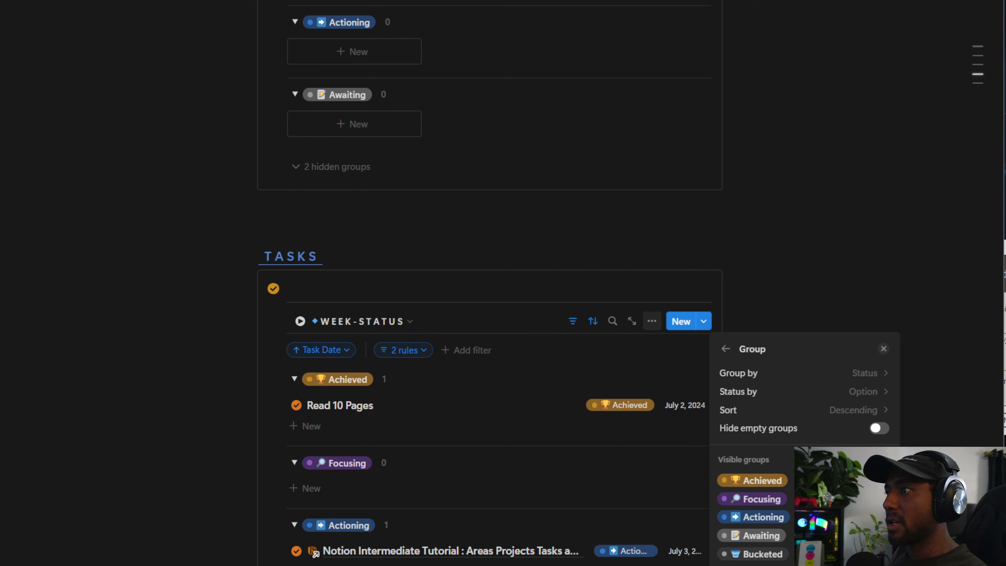
pyautogui.click(695, 224)
# Review the filter rules of the WEEK-STATUS view in the TASKS section.
pyautogui.click(573, 322)
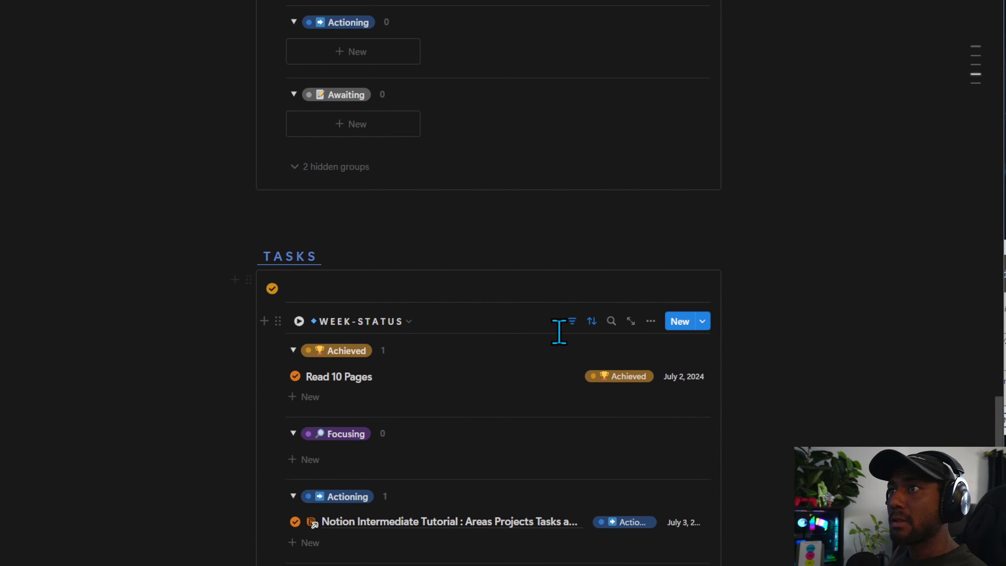
pyautogui.click(573, 322)
pyautogui.click(401, 351)
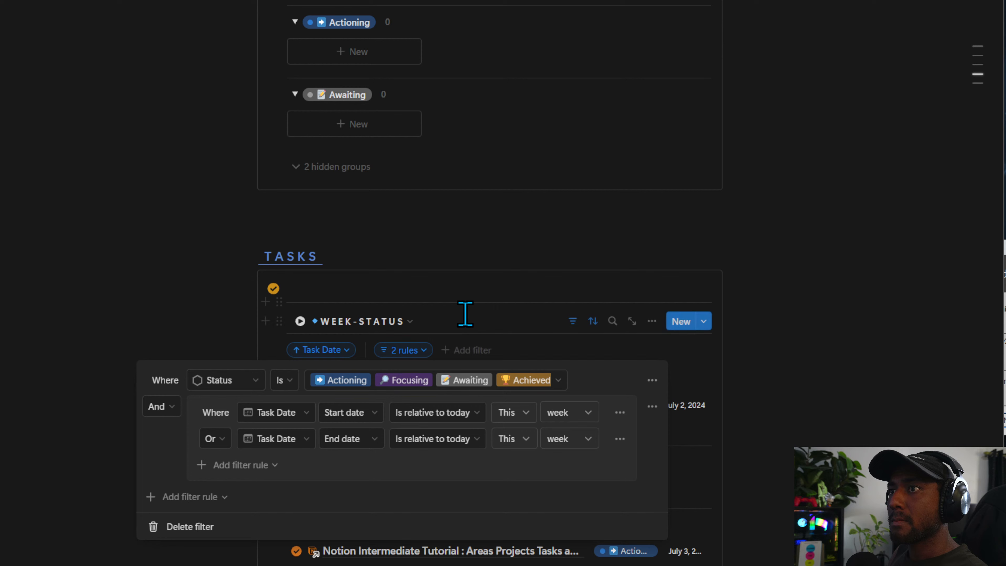
pyautogui.click(303, 331)
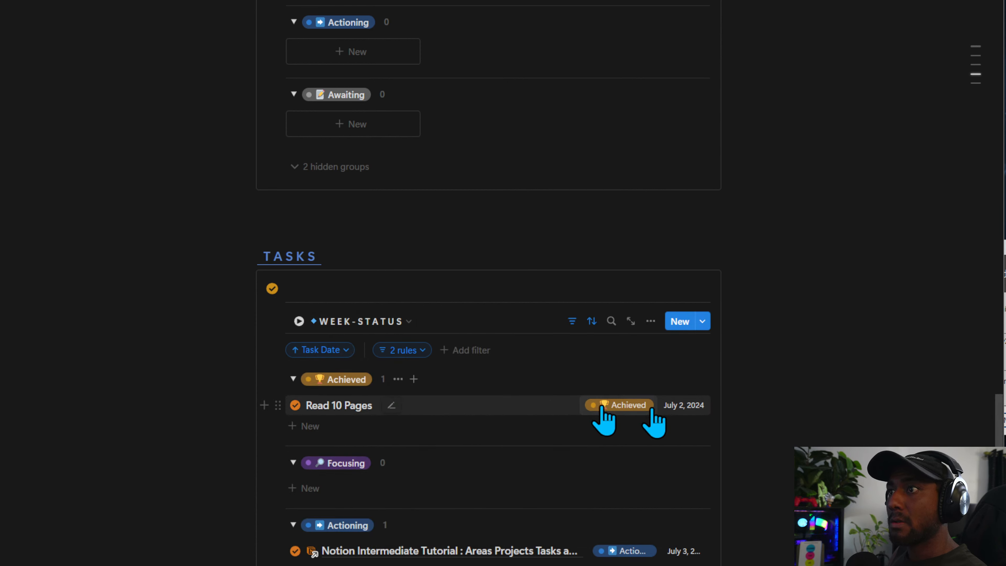
# Delete the ACHIEVEMENTS view from the TASKS section.
pyautogui.click(357, 321)
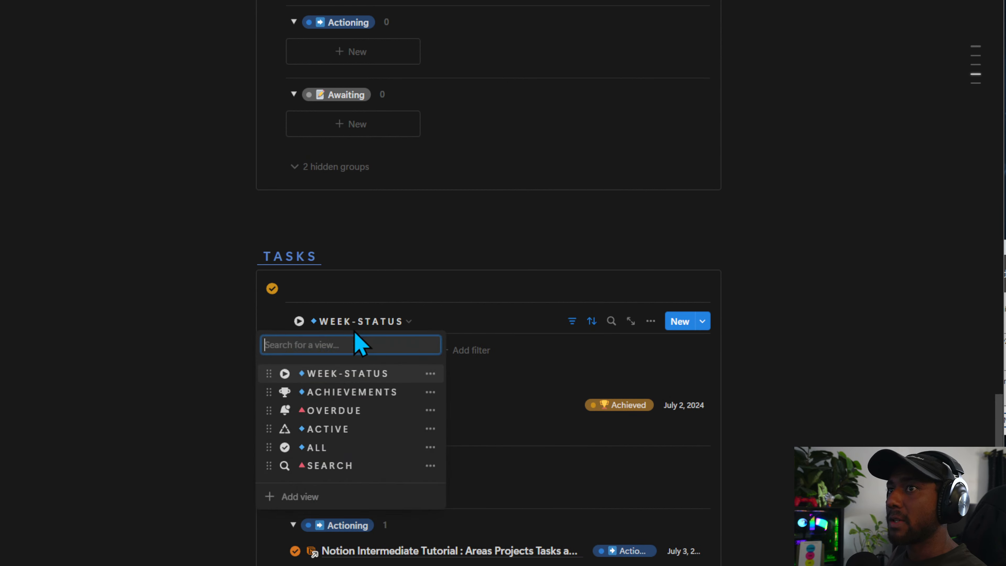
pyautogui.click(431, 373)
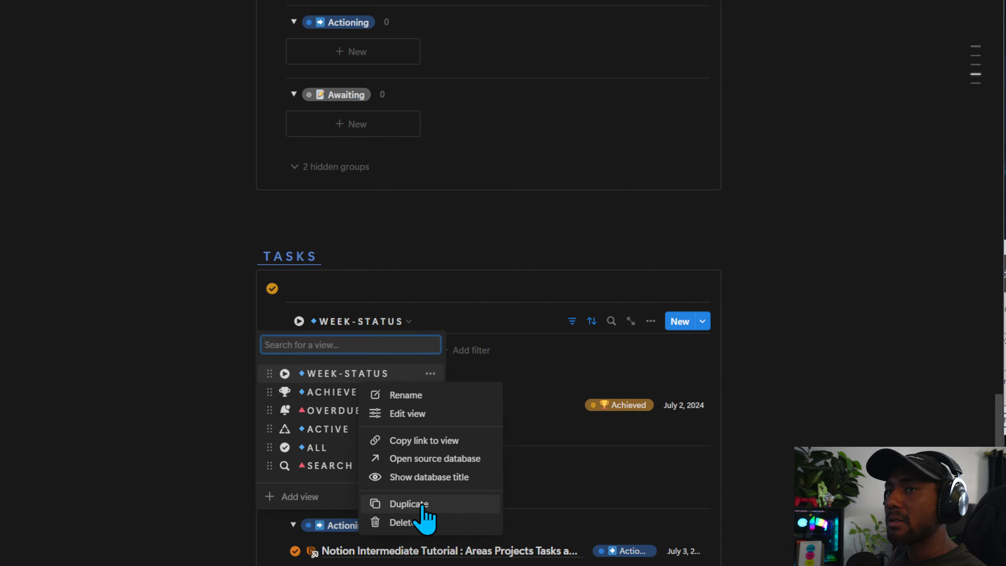
pyautogui.click(359, 401)
pyautogui.click(430, 391)
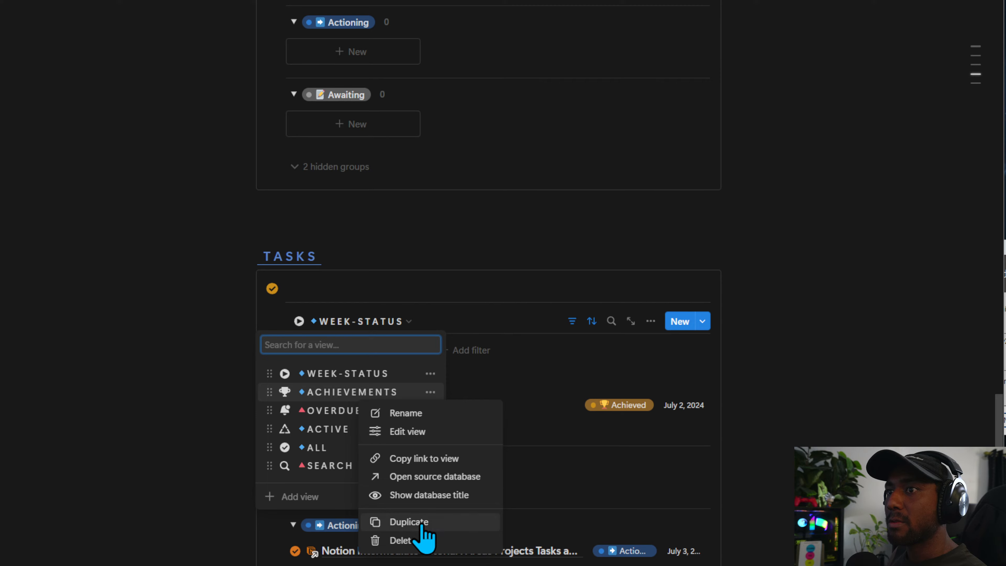
pyautogui.click(412, 541)
pyautogui.click(471, 356)
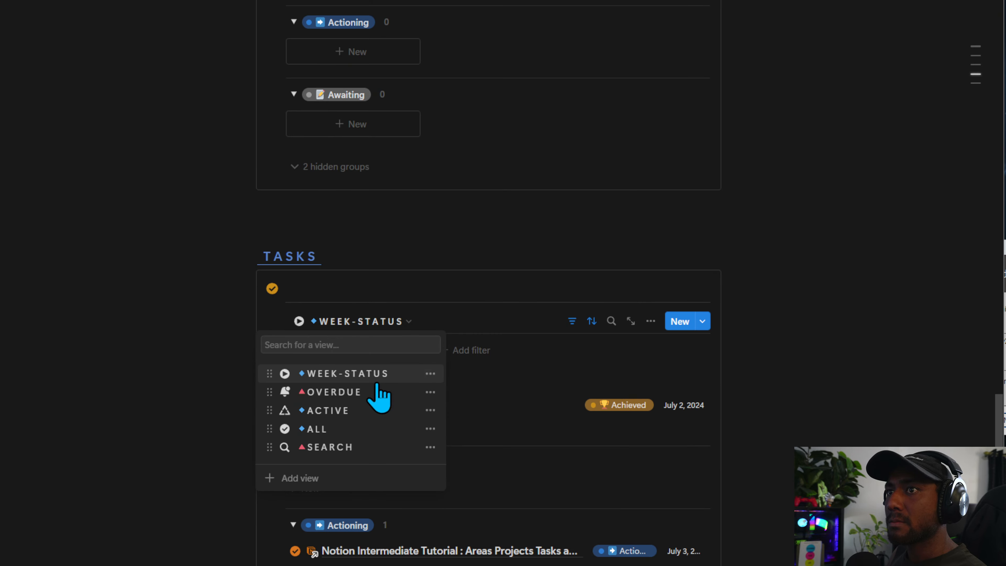
# Duplicate the WEEK-STATUS view in the TASKS section and name the copy WEEK-DAYS.
pyautogui.click(430, 373)
pyautogui.click(426, 503)
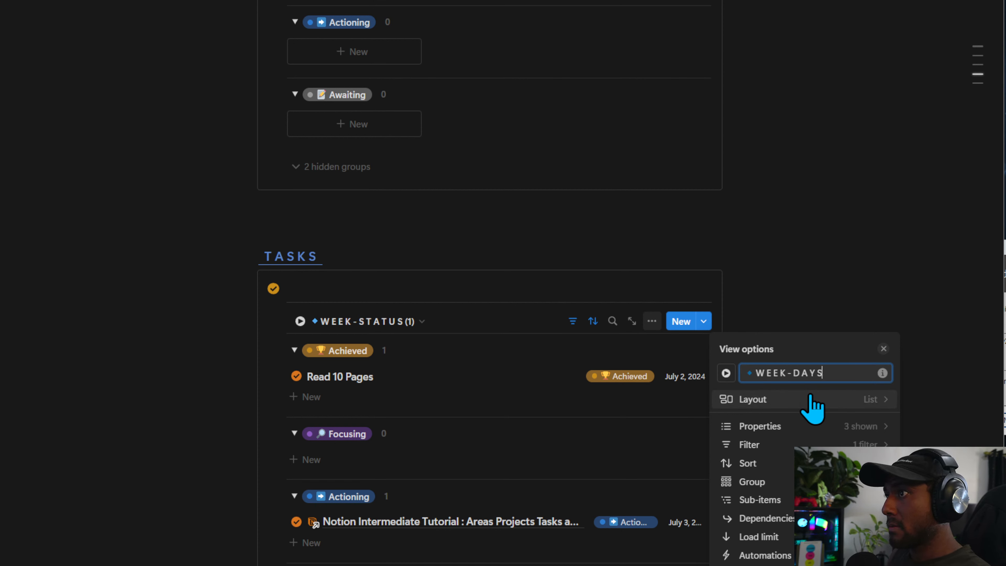
pyautogui.write('DAYS')
pyautogui.click(406, 292)
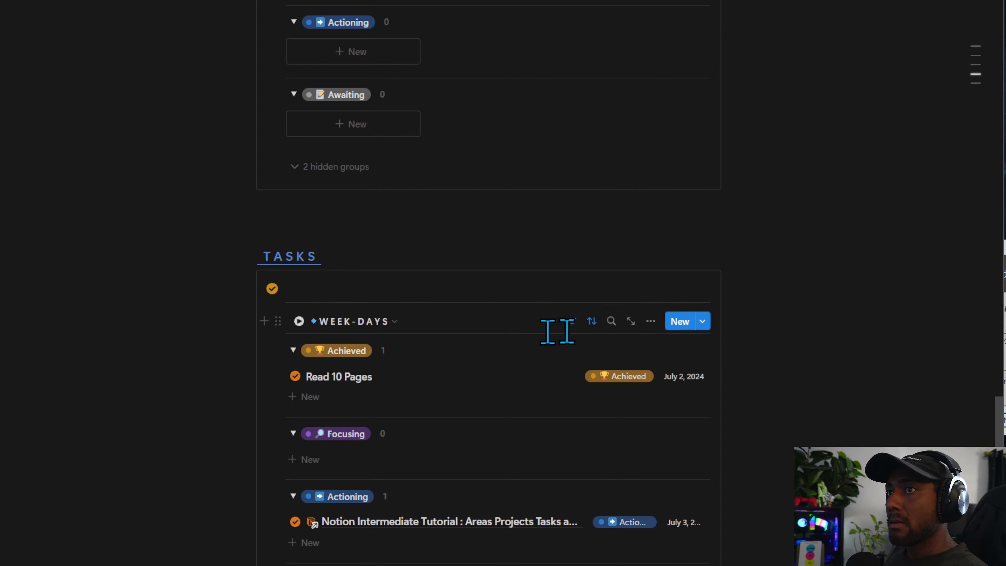
# Group the WEEK-DAYS view in the TASKS section by the Task Date property.
pyautogui.click(651, 321)
pyautogui.click(818, 463)
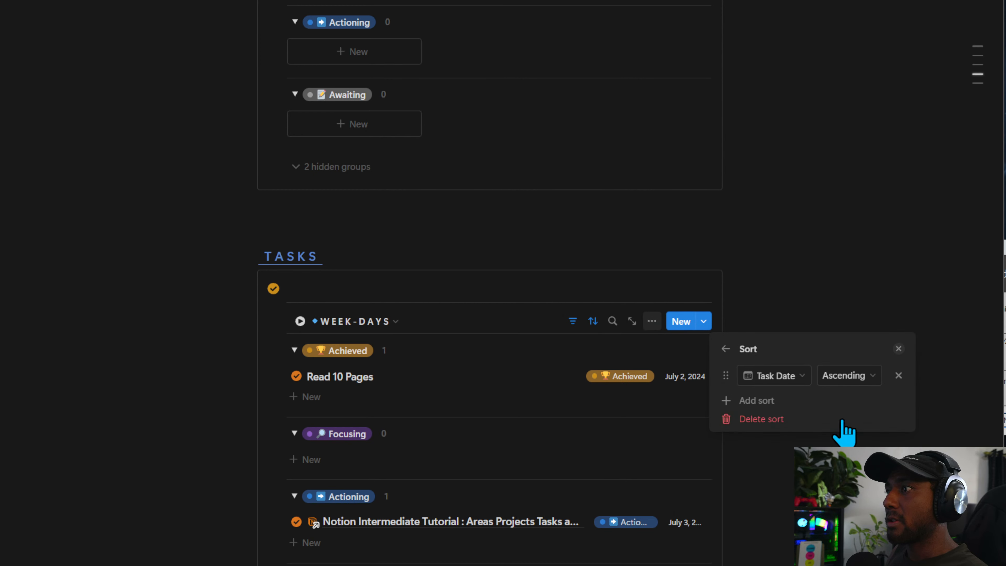
pyautogui.click(726, 349)
pyautogui.click(776, 483)
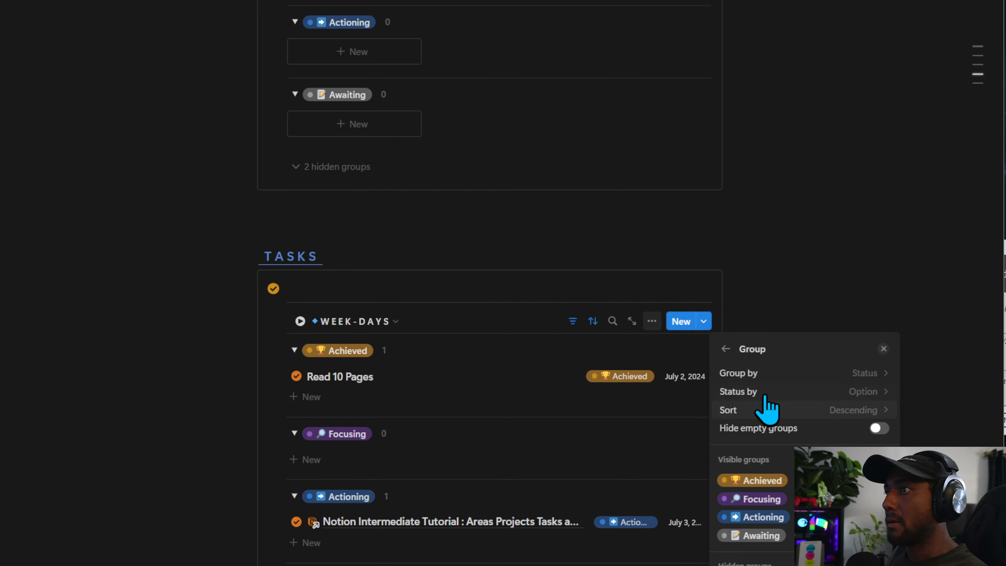
pyautogui.click(772, 373)
pyautogui.write('date')
pyautogui.click(773, 435)
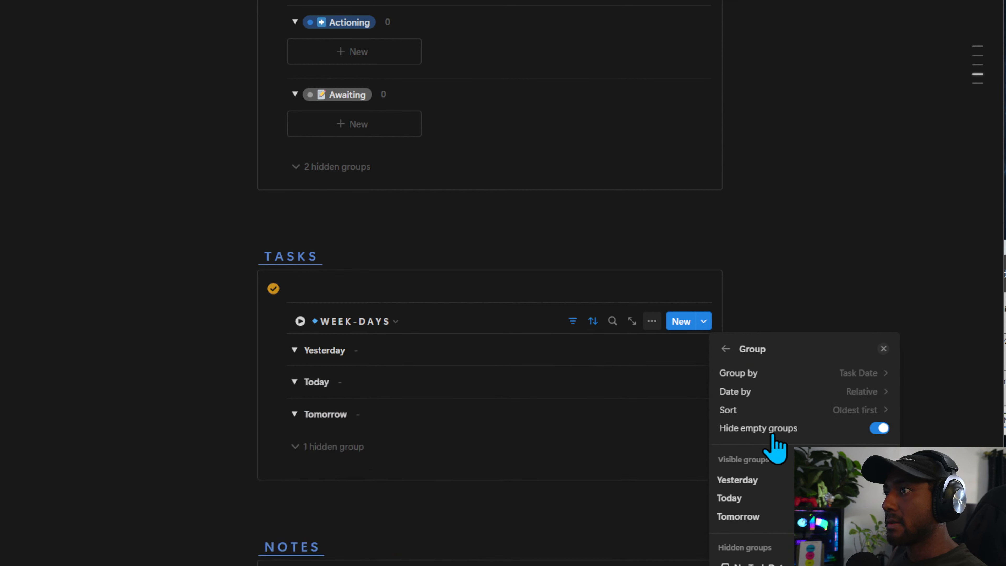
# Set the WEEK-DAYS date grouping to Day.
pyautogui.click(828, 409)
pyautogui.click(810, 411)
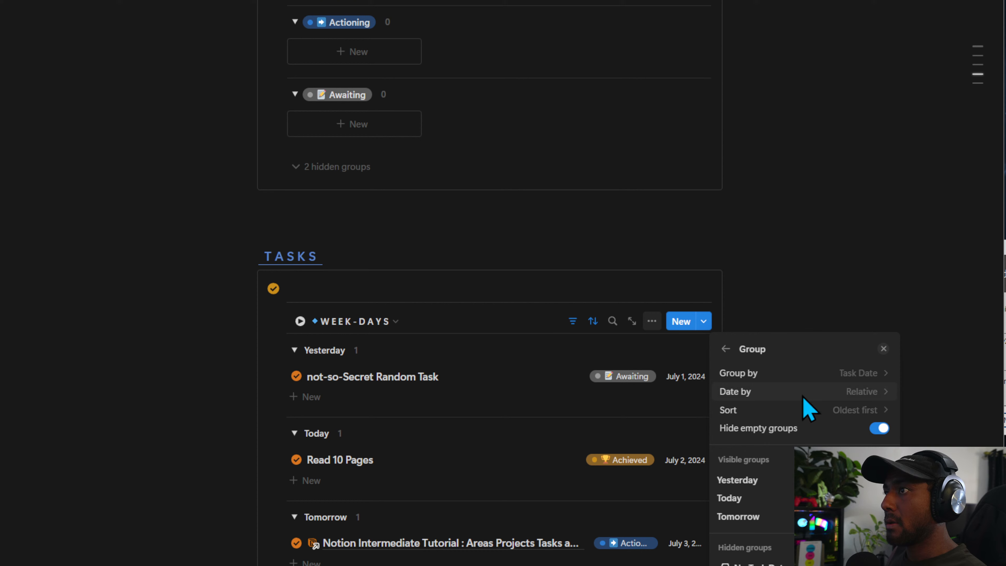
pyautogui.click(859, 392)
pyautogui.click(749, 432)
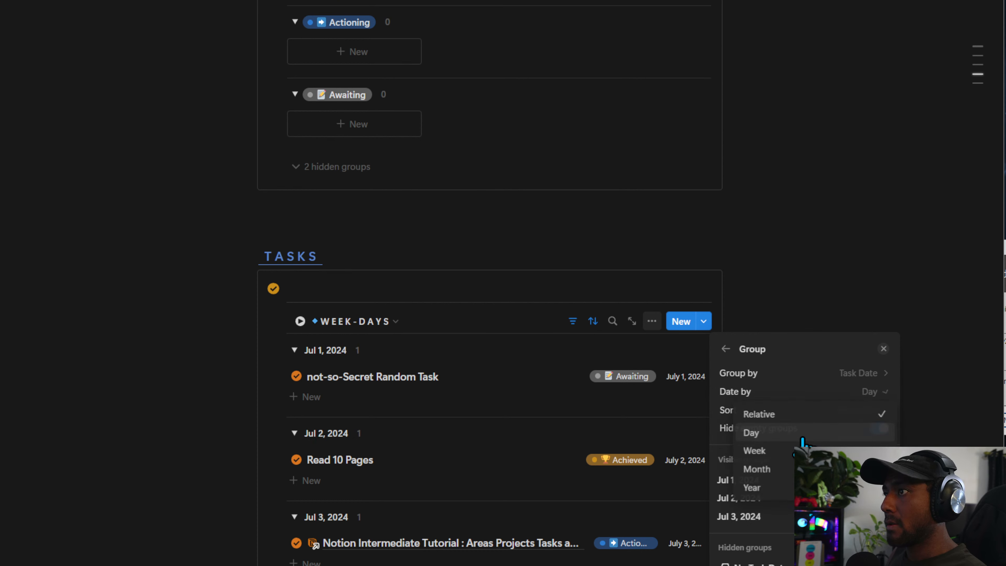
pyautogui.click(410, 349)
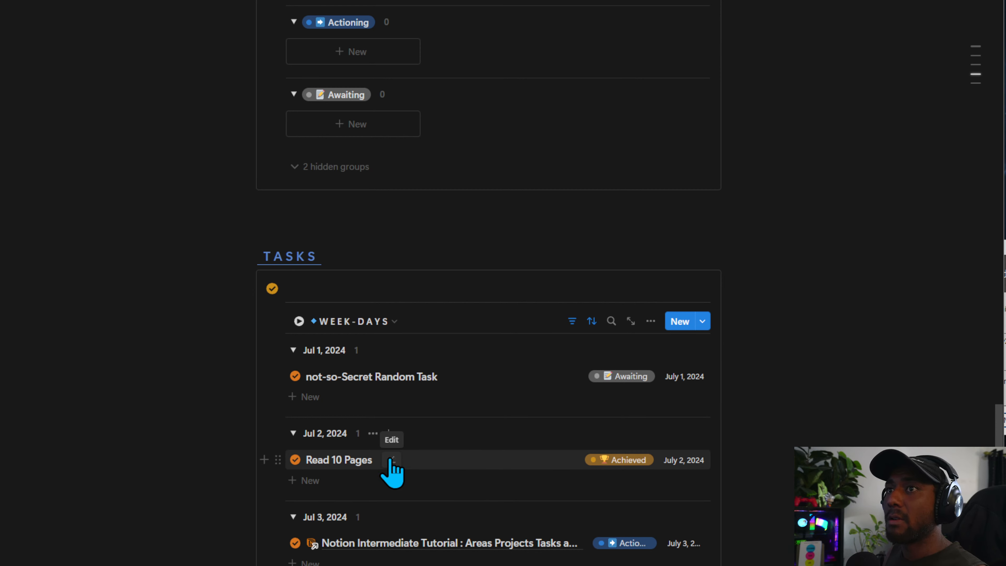
# Move the WEEK-DAYS view directly below WEEK-STATUS in the view list of the TASKS section.
pyautogui.click(348, 321)
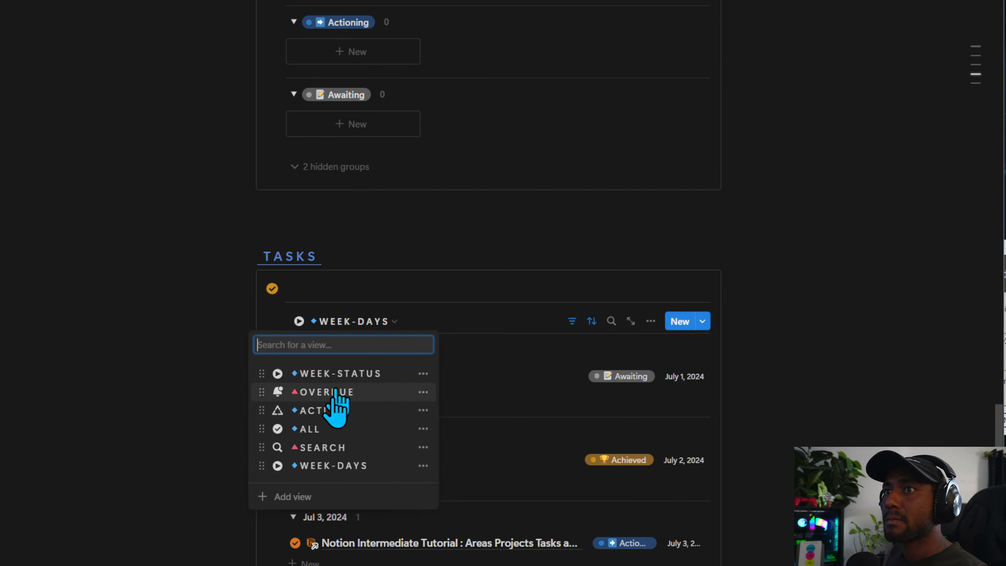
pyautogui.moveTo(333, 465); pyautogui.dragTo(328, 394)
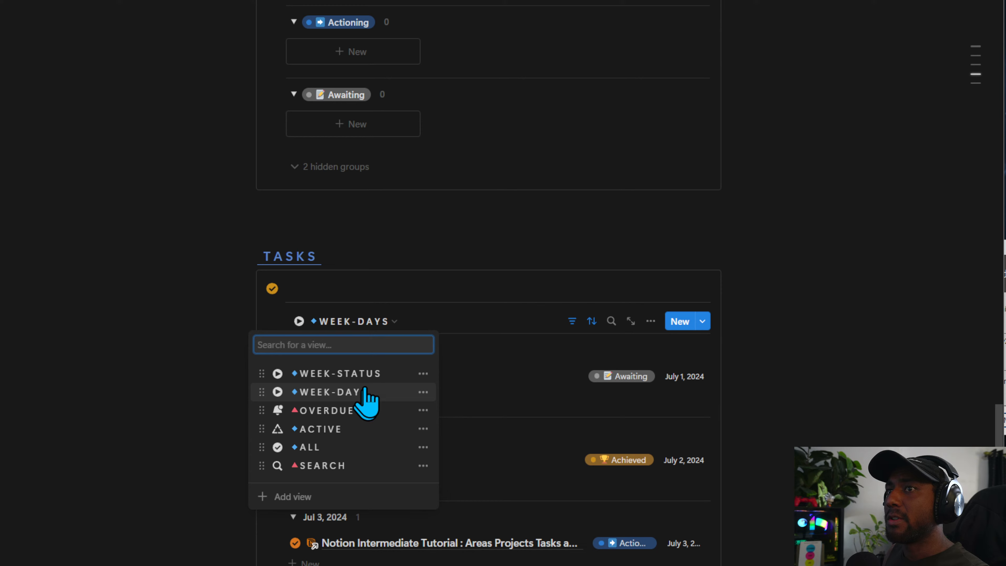
pyautogui.press('Escape')
# Review the filter rules and sort settings of the WEEK-DAYS view in the TASKS section.
pyautogui.scroll(10, 412, 372)
pyautogui.scroll(2, 270, 289)
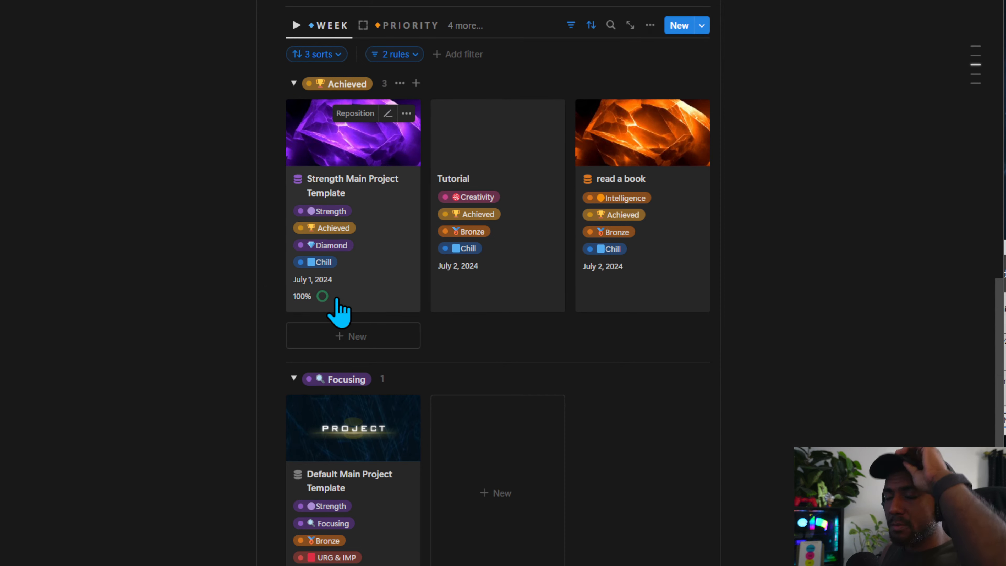
pyautogui.scroll(-7, 339, 311)
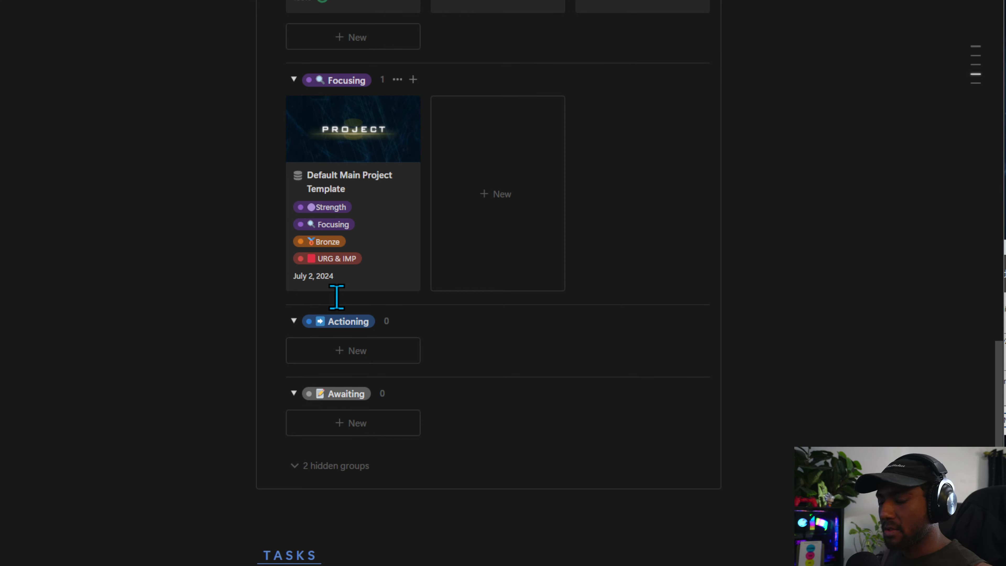
pyautogui.scroll(-8, 336, 297)
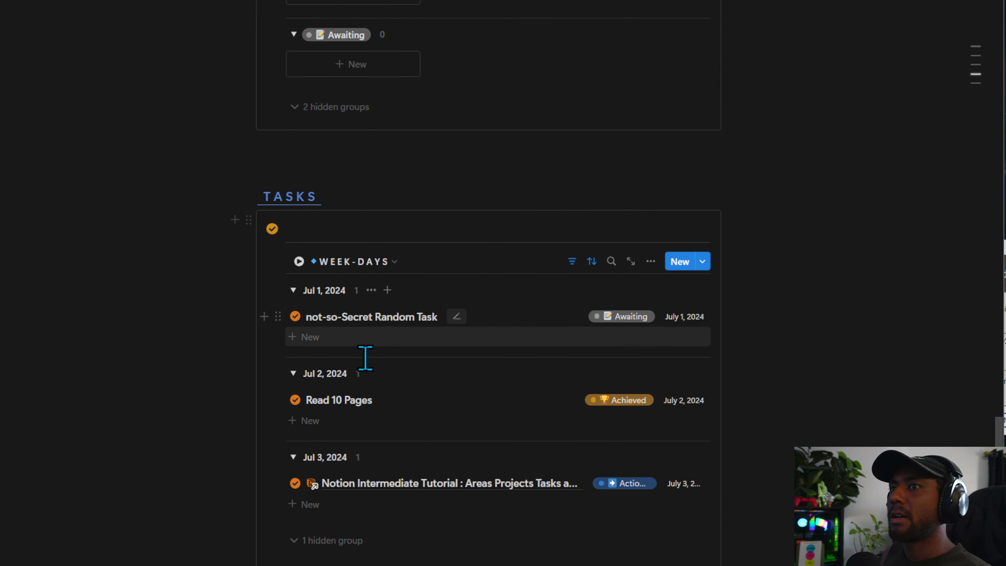
pyautogui.click(393, 262)
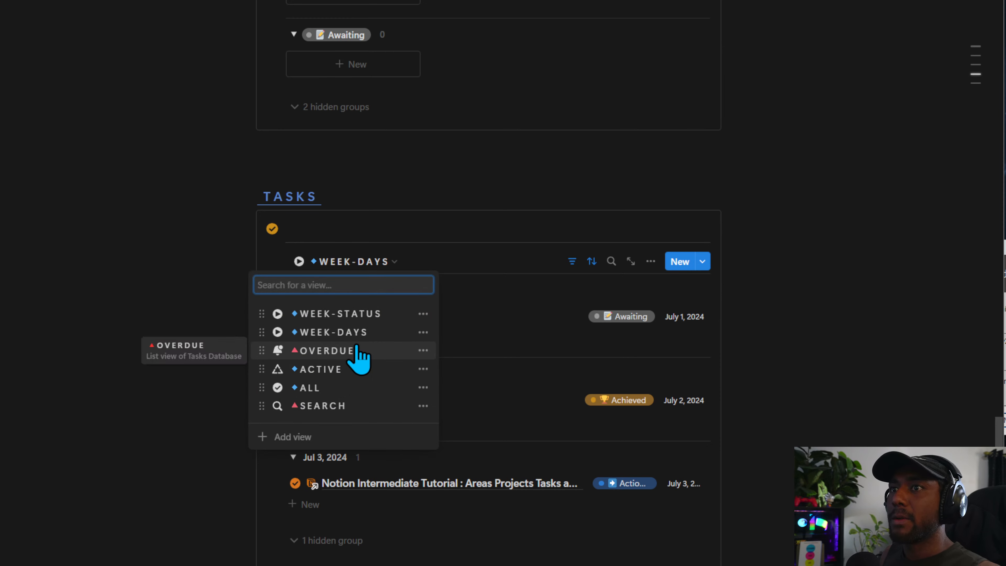
pyautogui.click(572, 261)
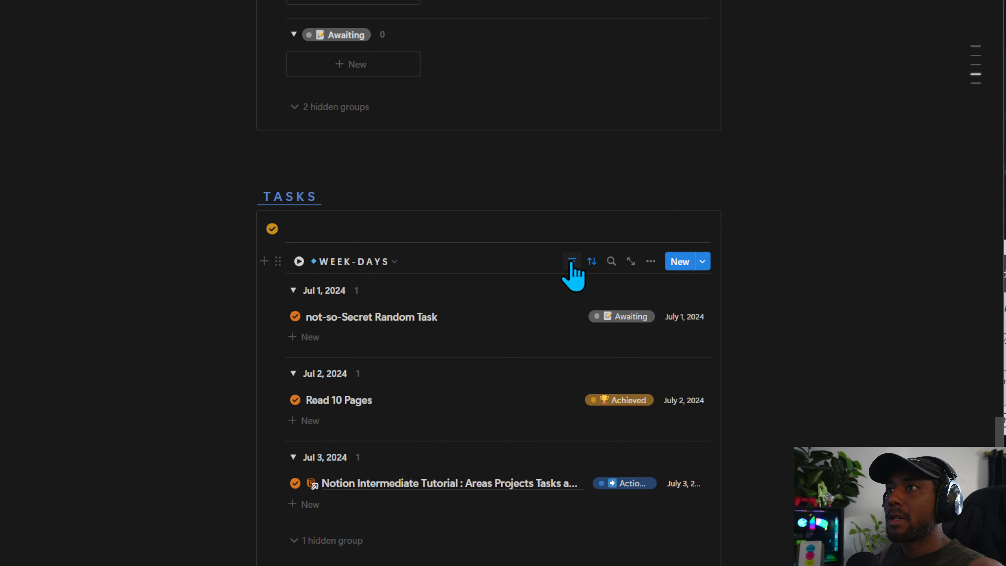
pyautogui.click(572, 261)
pyautogui.click(400, 290)
pyautogui.press('Escape')
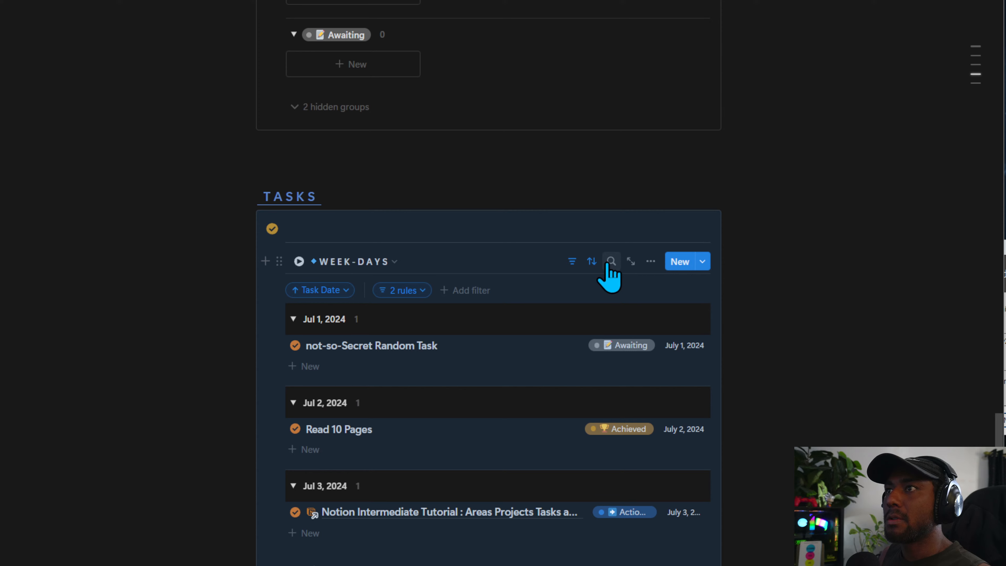
pyautogui.click(591, 261)
pyautogui.click(592, 262)
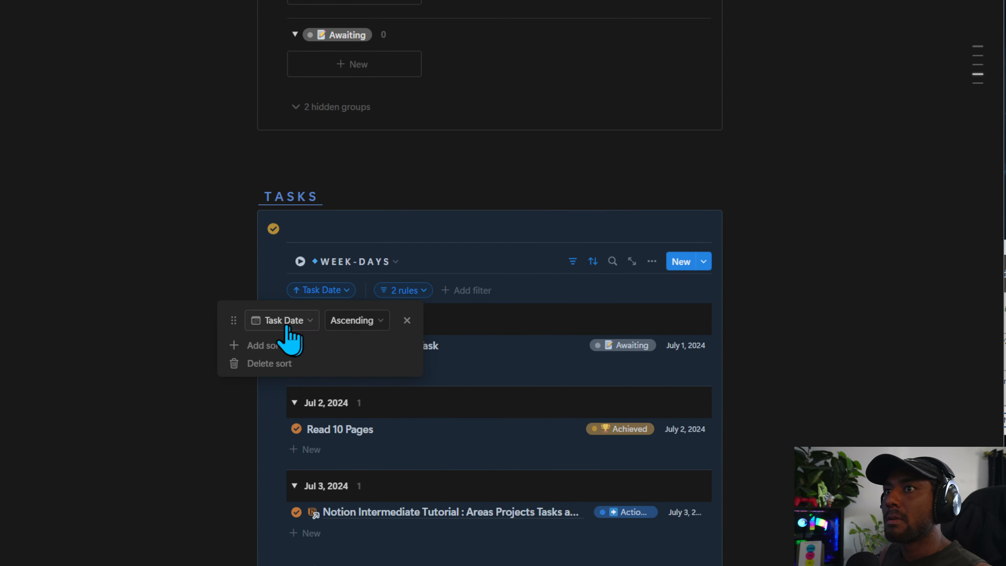
pyautogui.press('Escape')
# Add an ascending Project Date sort to the WEEK view in the PROJECTS section and place it first, above Status.
pyautogui.scroll(10, 426, 393)
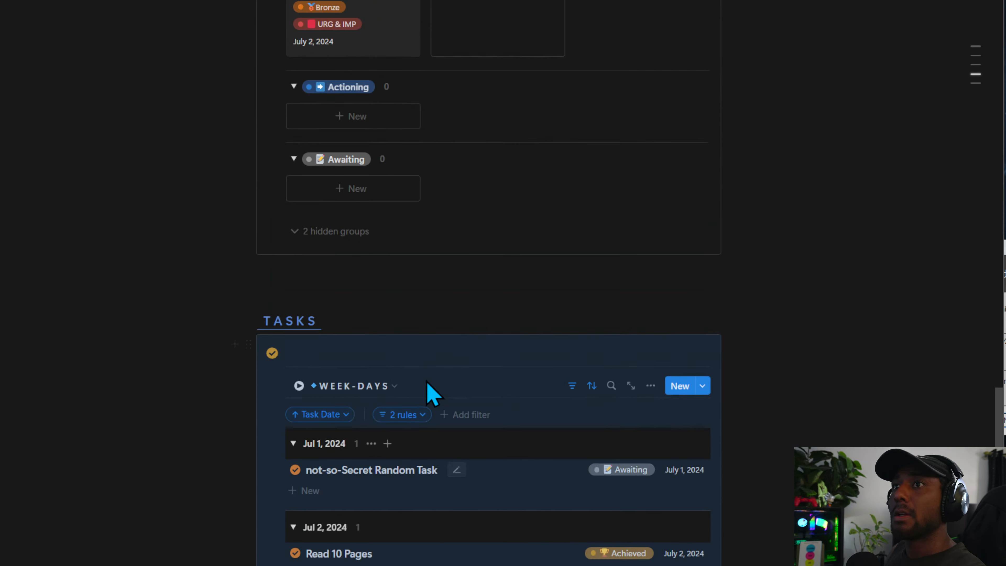
pyautogui.scroll(8, 321, 446)
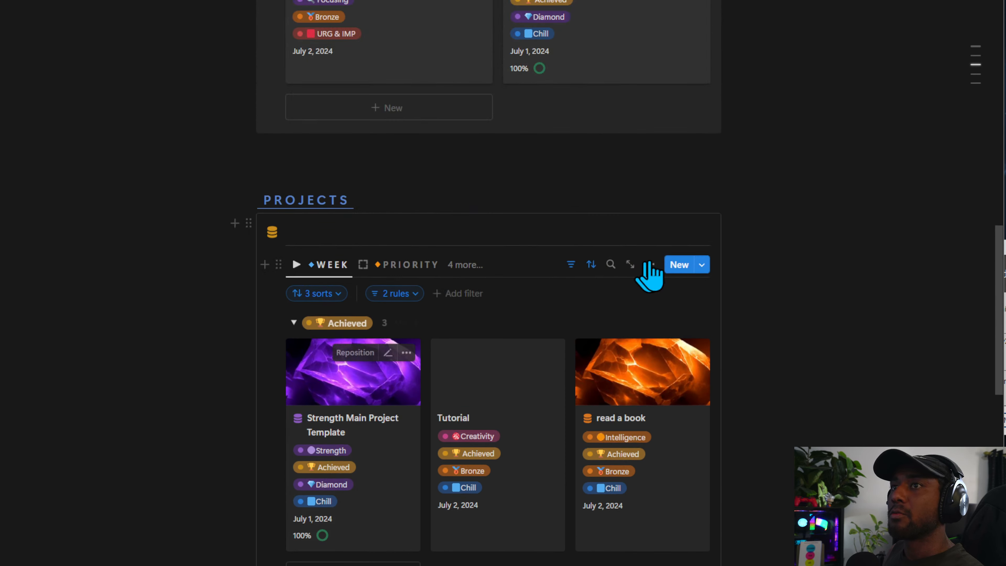
pyautogui.click(586, 269)
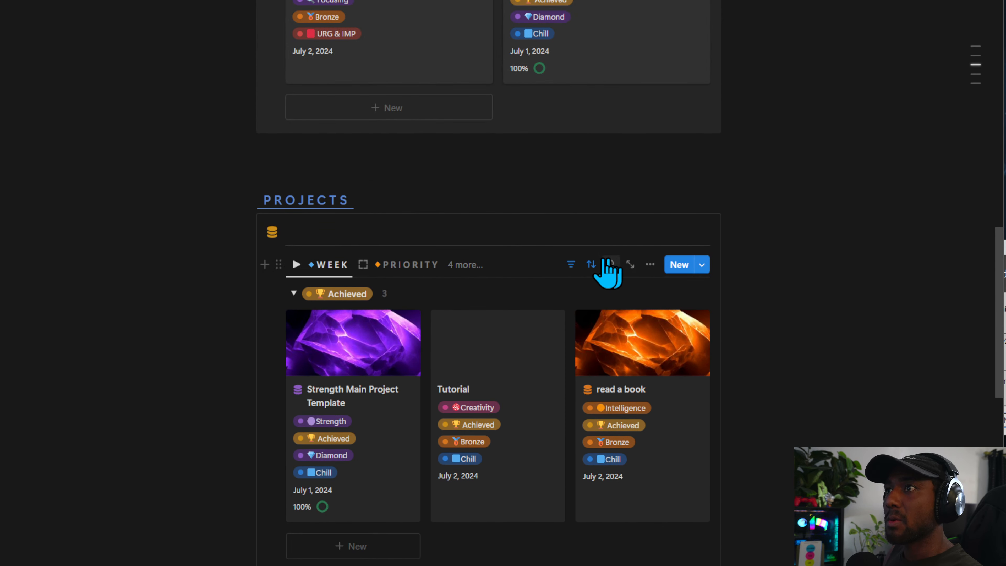
pyautogui.click(591, 265)
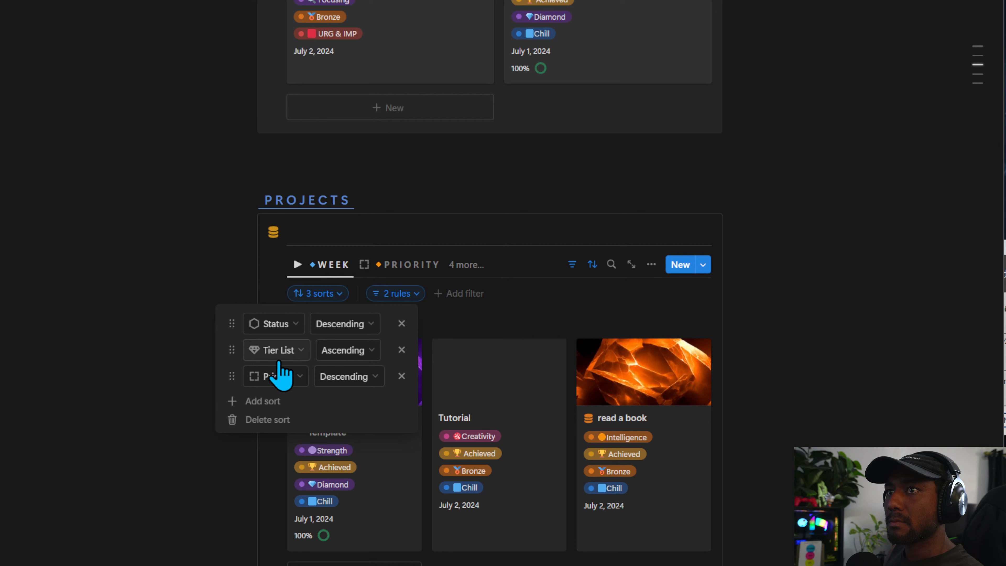
pyautogui.click(277, 403)
pyautogui.write('DATE')
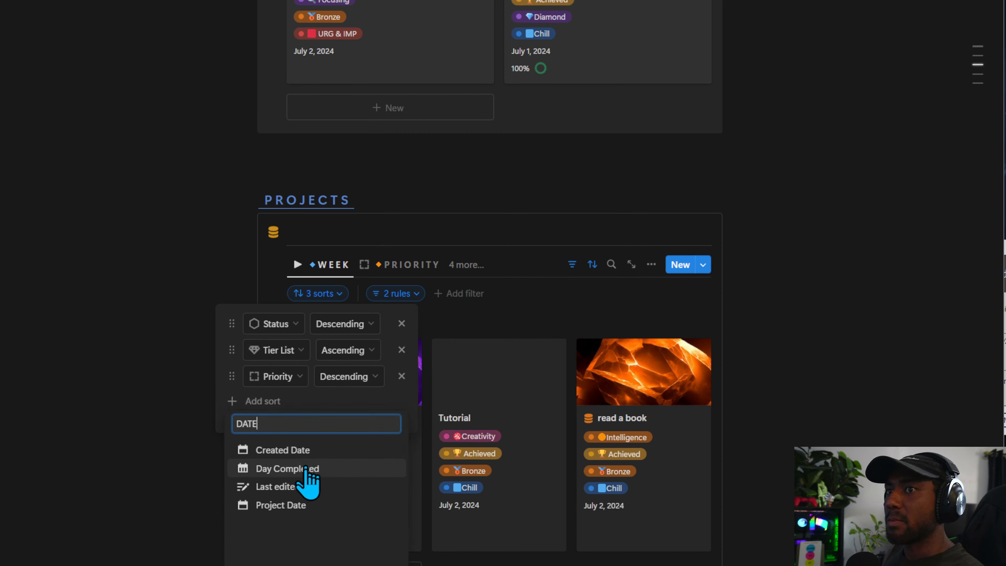
pyautogui.click(292, 508)
pyautogui.moveTo(230, 403); pyautogui.dragTo(226, 323)
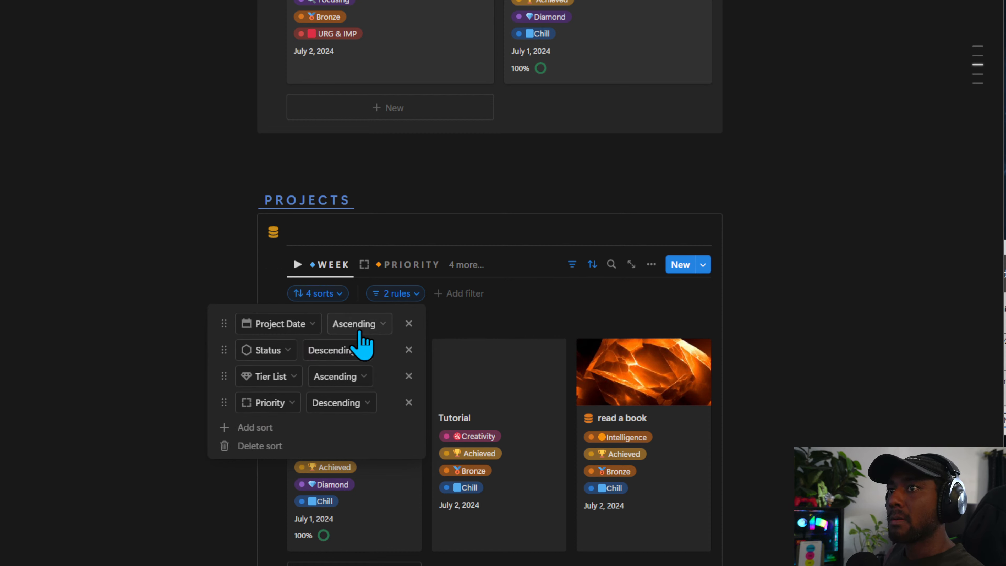
pyautogui.click(341, 369)
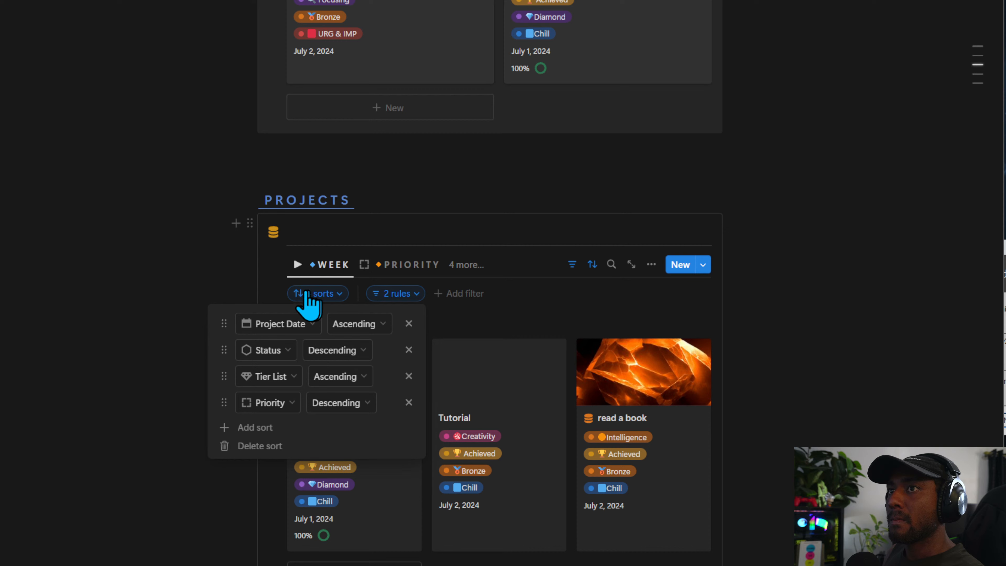
pyautogui.click(129, 272)
# Review the sort rules of the PRIORITY view and the list of remaining views in the PROJECTS section.
pyautogui.click(380, 264)
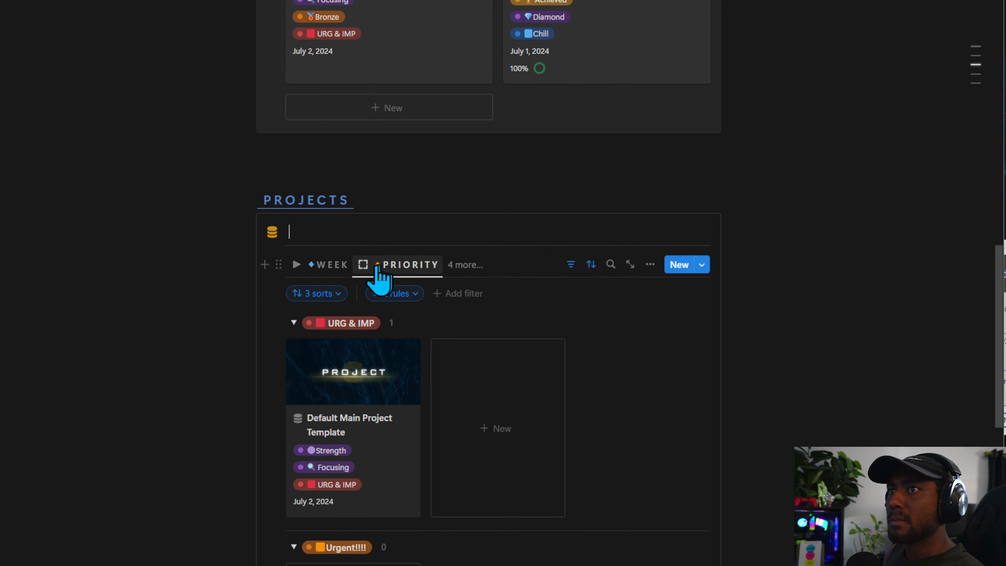
pyautogui.click(591, 264)
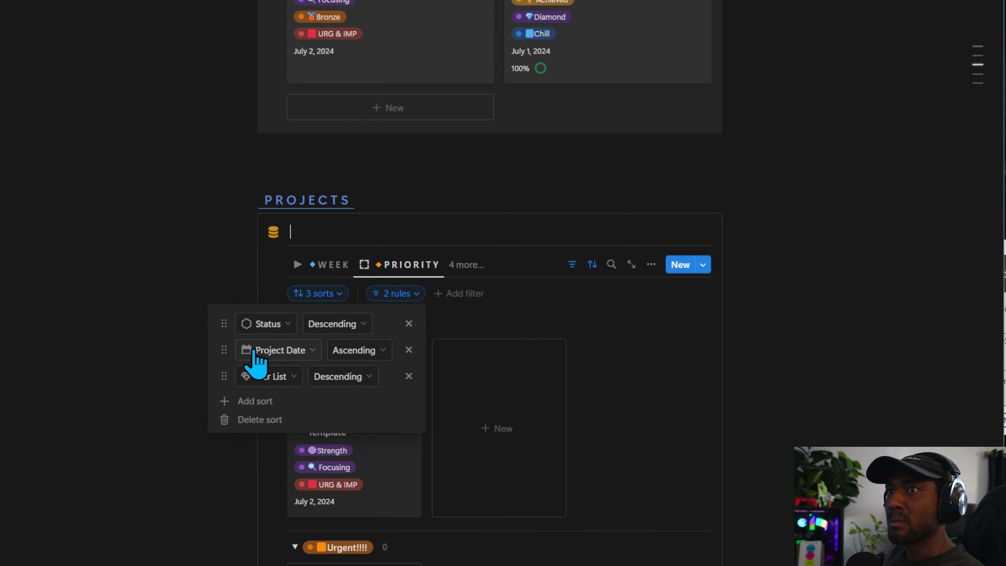
pyautogui.click(204, 262)
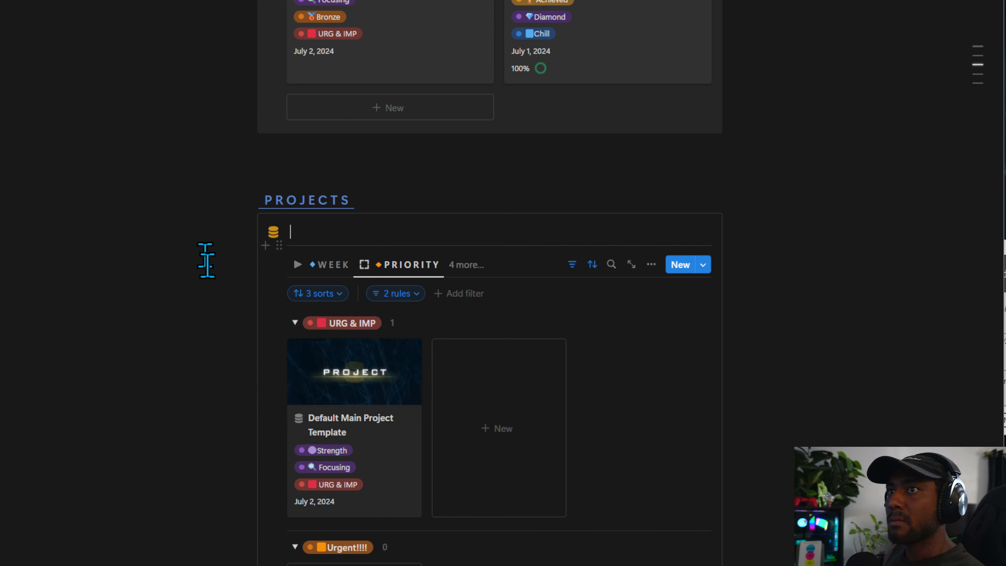
pyautogui.click(466, 265)
pyautogui.click(238, 305)
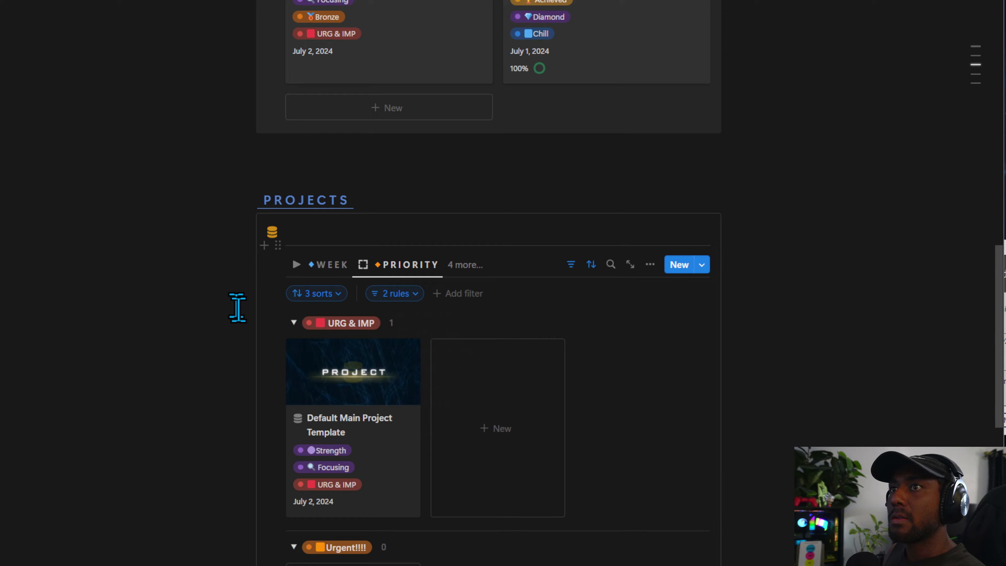
# Open the sort rules of the view in the HIGHLIGHTS section.
pyautogui.scroll(15, 304, 388)
pyautogui.scroll(-3, 303, 390)
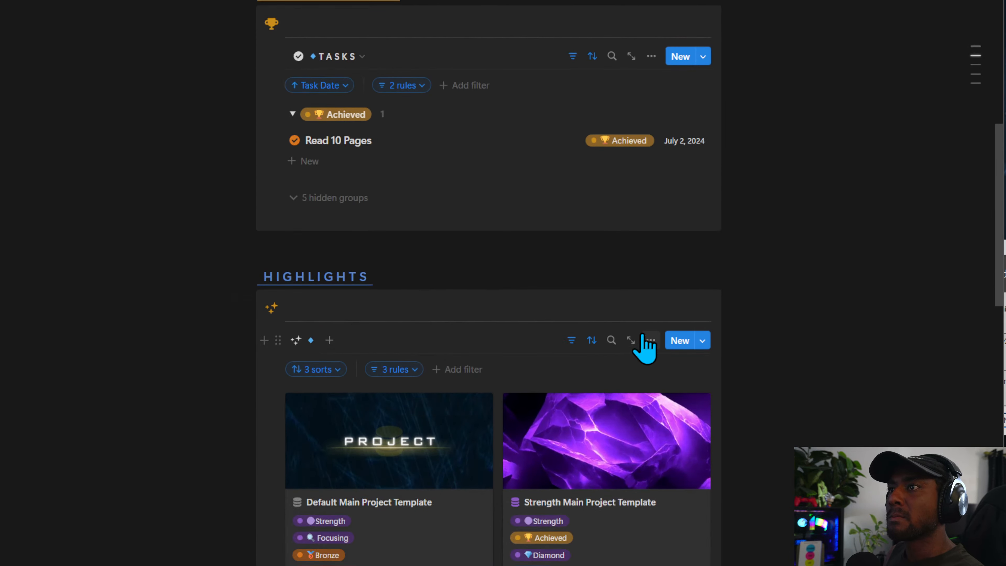
pyautogui.click(592, 341)
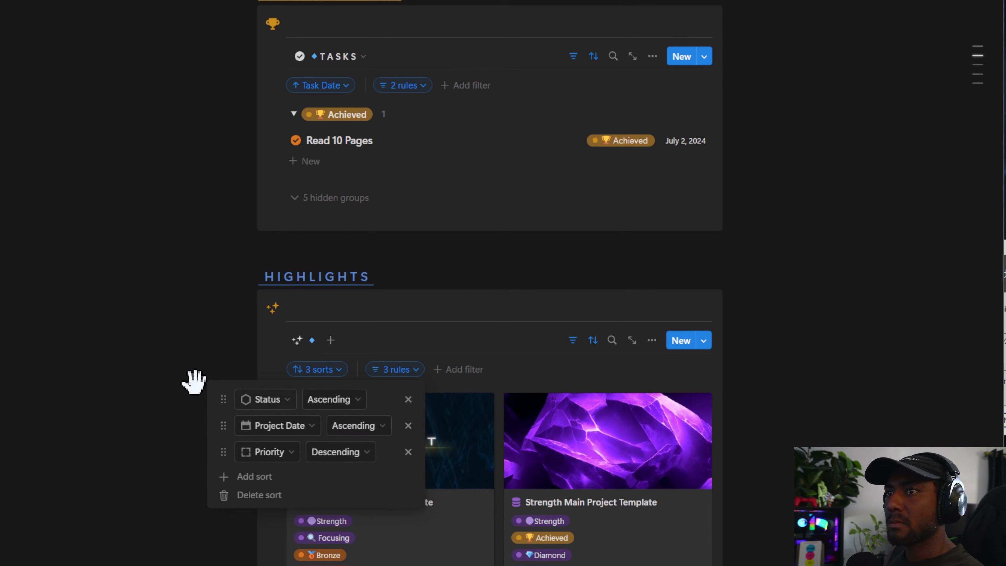
# Set the Task Date sort of the Achievements section's TASKS view to Descending.
pyautogui.click(195, 367)
pyautogui.scroll(4, 397, 299)
pyautogui.click(593, 237)
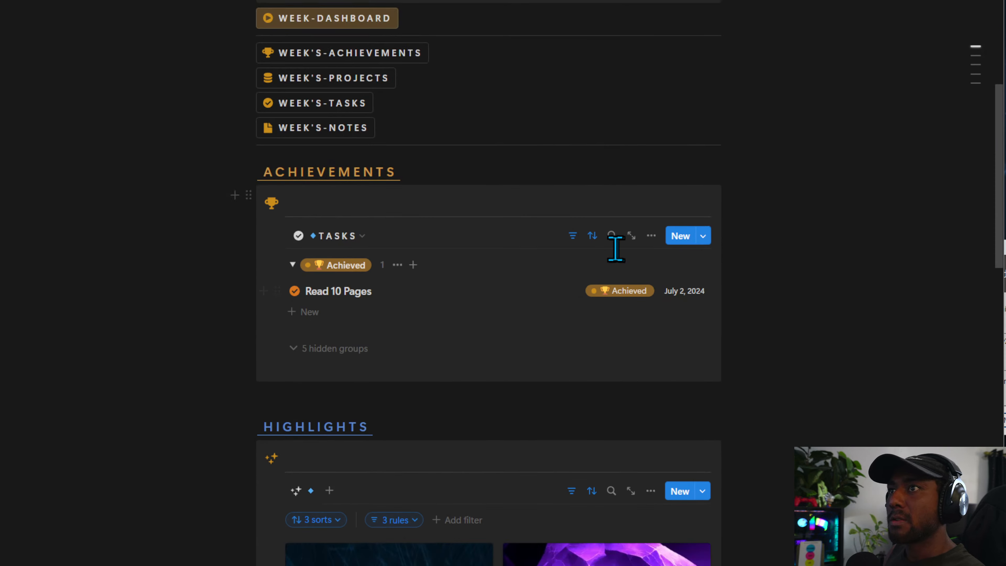
pyautogui.click(593, 237)
pyautogui.click(357, 295)
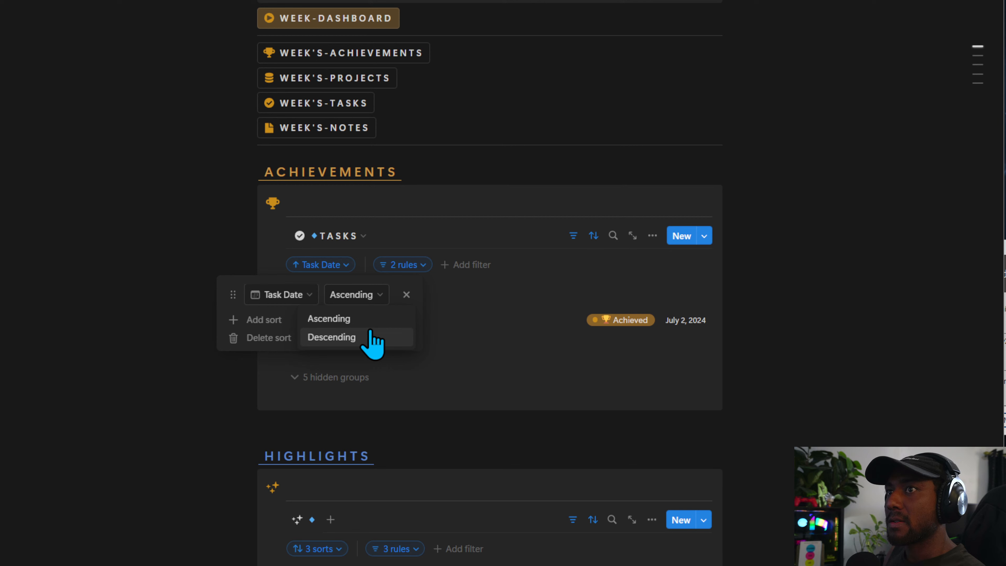
pyautogui.click(354, 341)
# Check the sort rules of the TIER-LIST, OCTACORE and ACHIEVEMENTS views in the Achievements section.
pyautogui.click(326, 234)
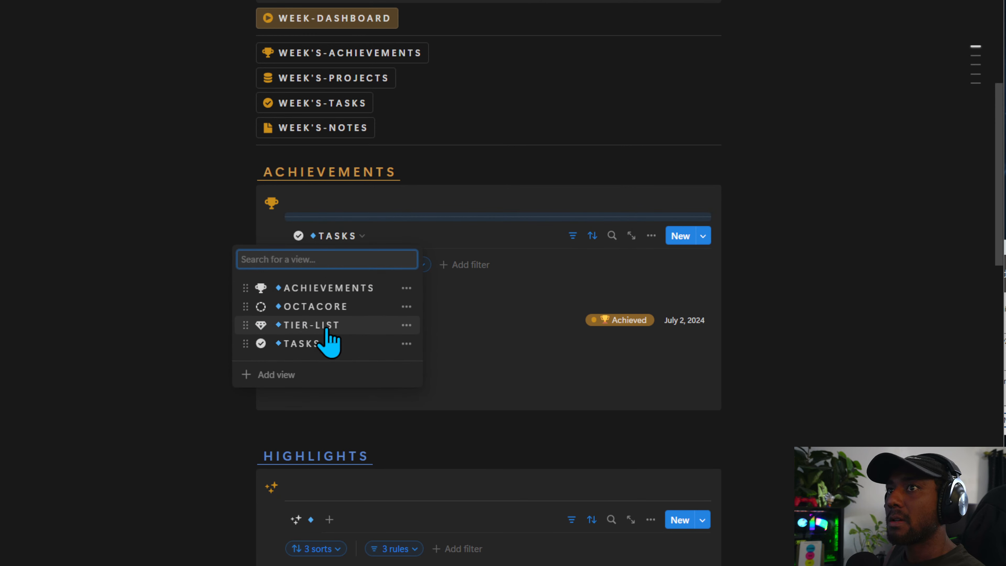
pyautogui.click(329, 327)
pyautogui.click(592, 236)
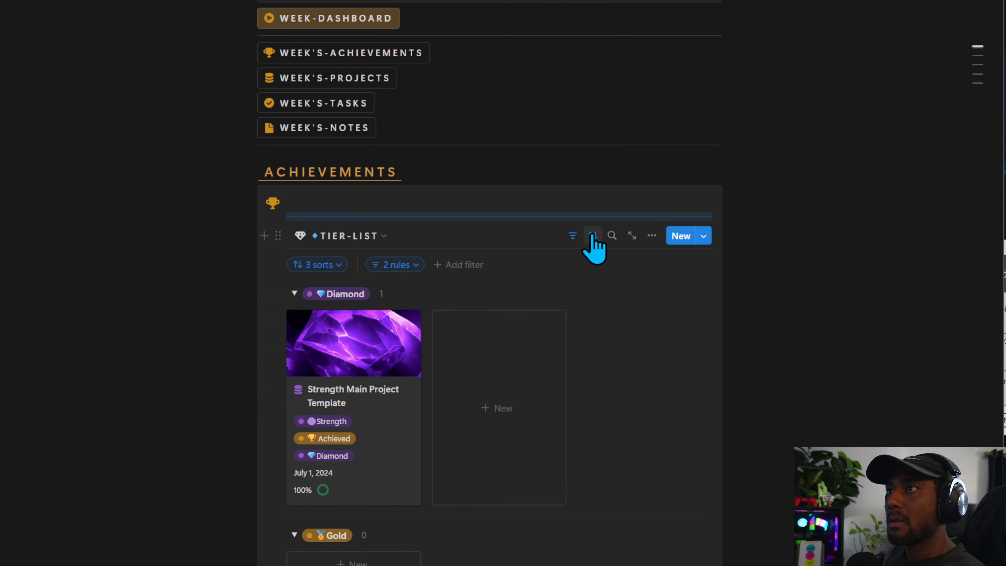
pyautogui.click(329, 236)
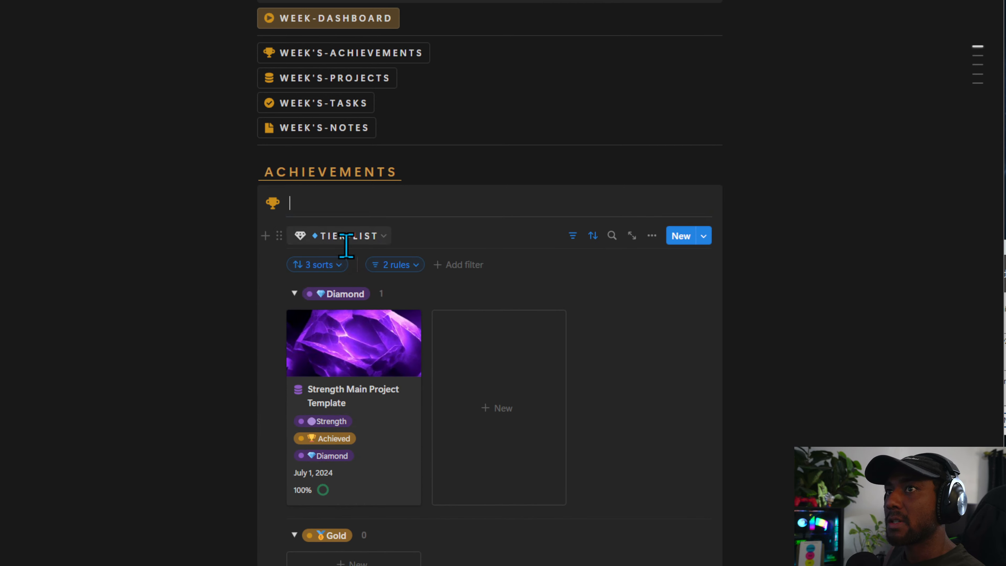
pyautogui.click(329, 235)
pyautogui.click(328, 306)
pyautogui.click(592, 235)
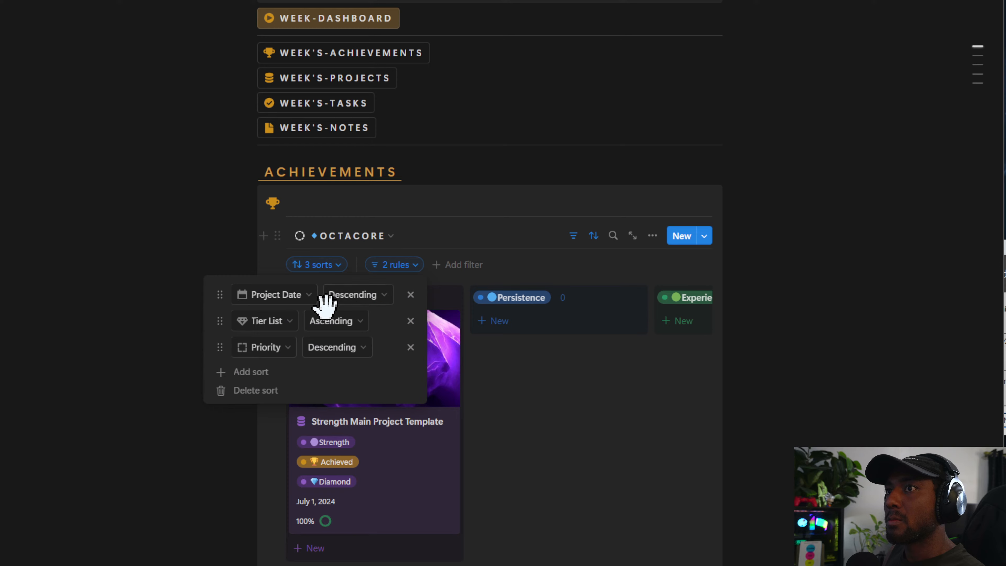
pyautogui.click(348, 237)
pyautogui.click(348, 237)
pyautogui.click(341, 287)
pyautogui.click(592, 236)
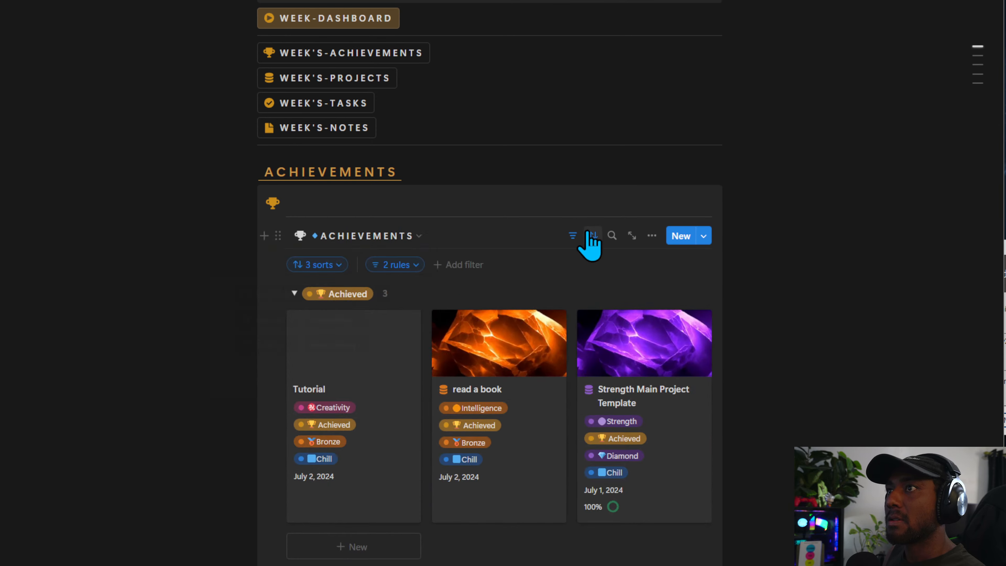
pyautogui.click(360, 248)
# Review the filter rules and sorting of the WEEK-DAYS view in the Tasks section.
pyautogui.scroll(-5, 356, 249)
pyautogui.scroll(-15, 356, 249)
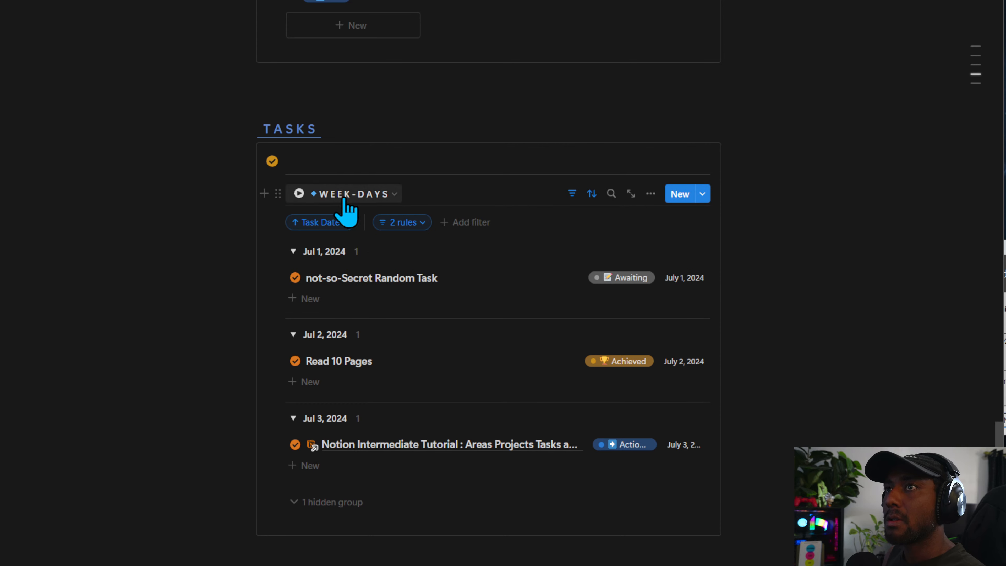
pyautogui.click(572, 194)
pyautogui.click(571, 194)
pyautogui.click(403, 222)
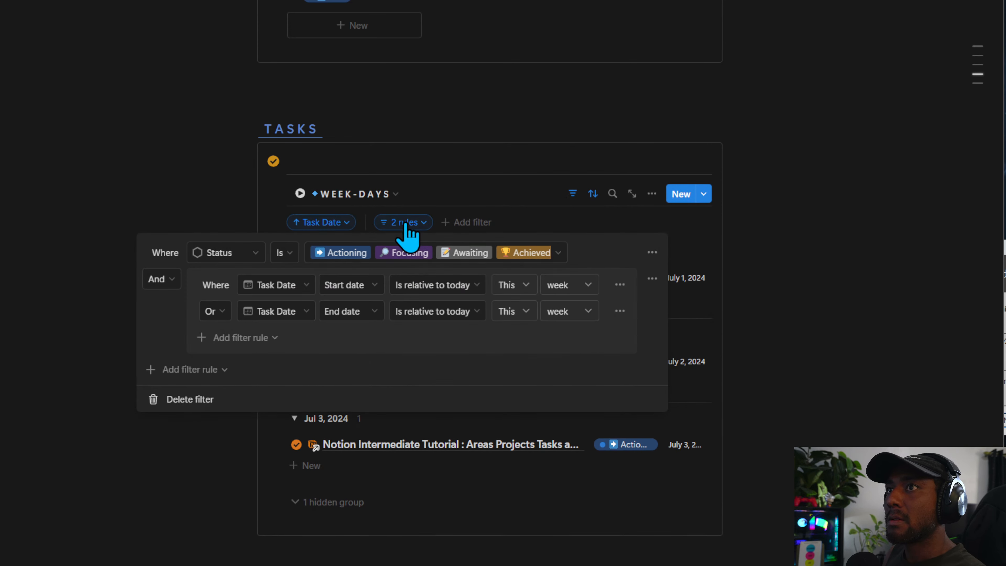
pyautogui.click(406, 223)
pyautogui.click(590, 199)
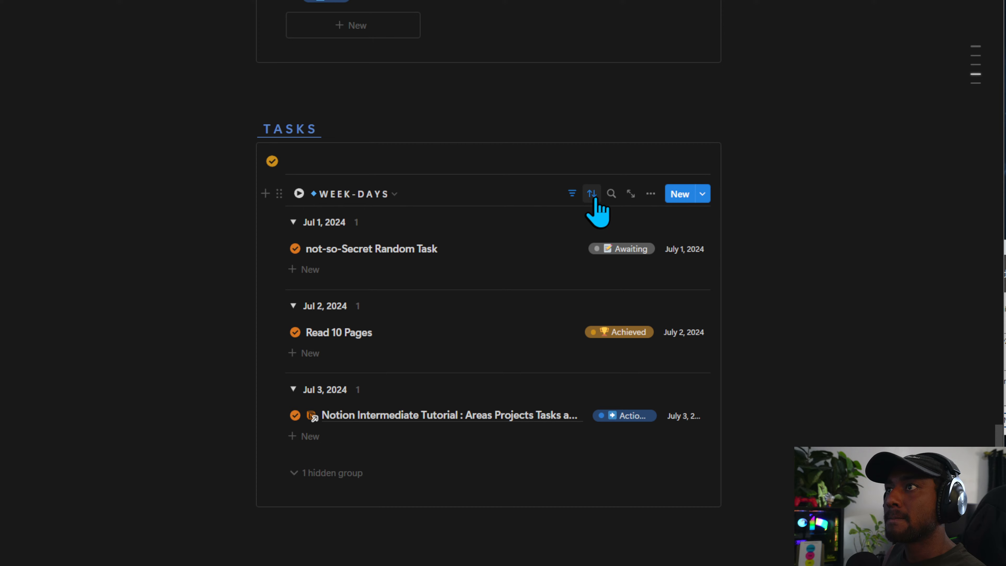
pyautogui.click(595, 199)
pyautogui.press('Escape')
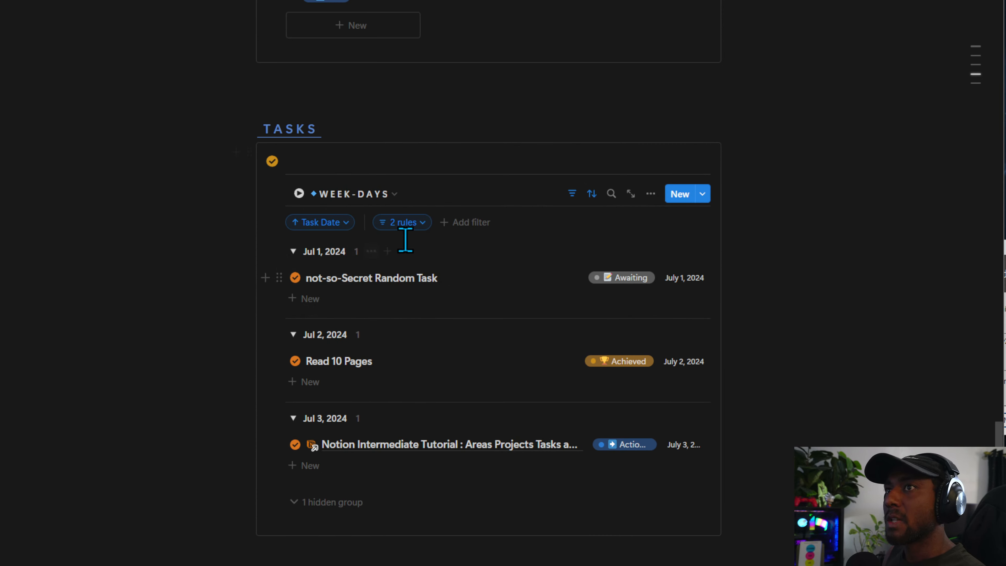
# Switch the Tasks section to the WEEK-STATUS view and add a second sort by Priority, Descending.
pyautogui.click(353, 194)
pyautogui.click(336, 243)
pyautogui.click(593, 194)
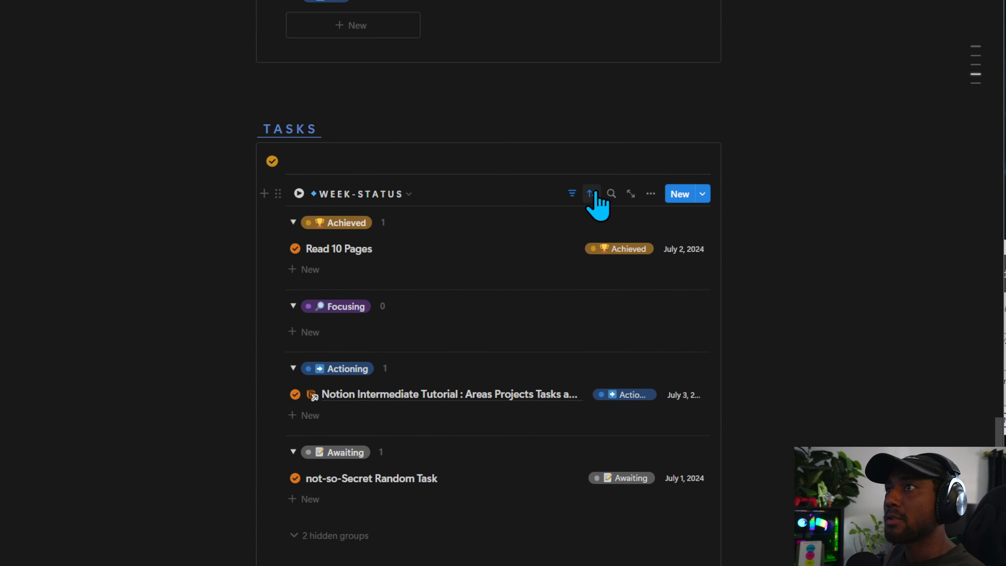
pyautogui.click(591, 195)
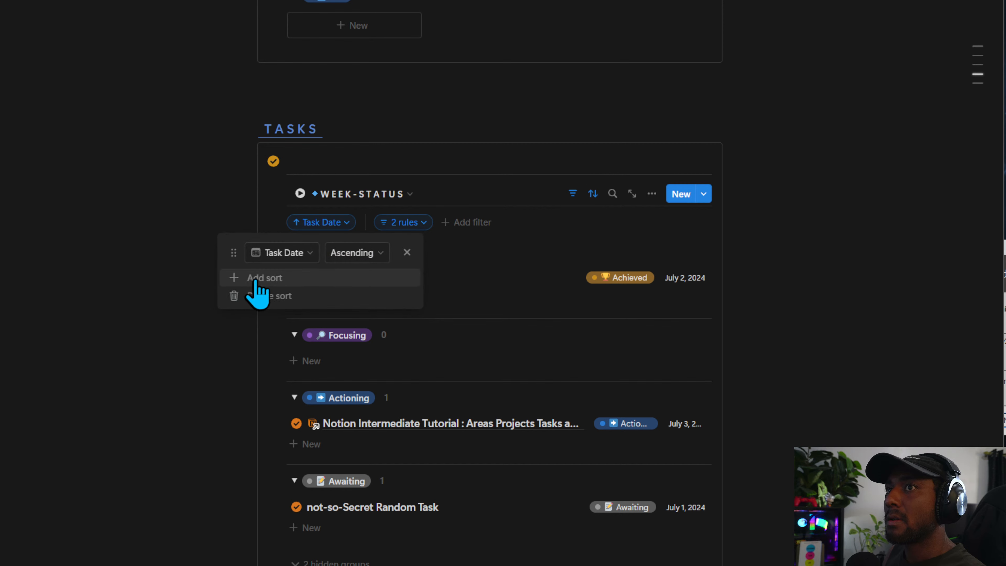
pyautogui.click(309, 278)
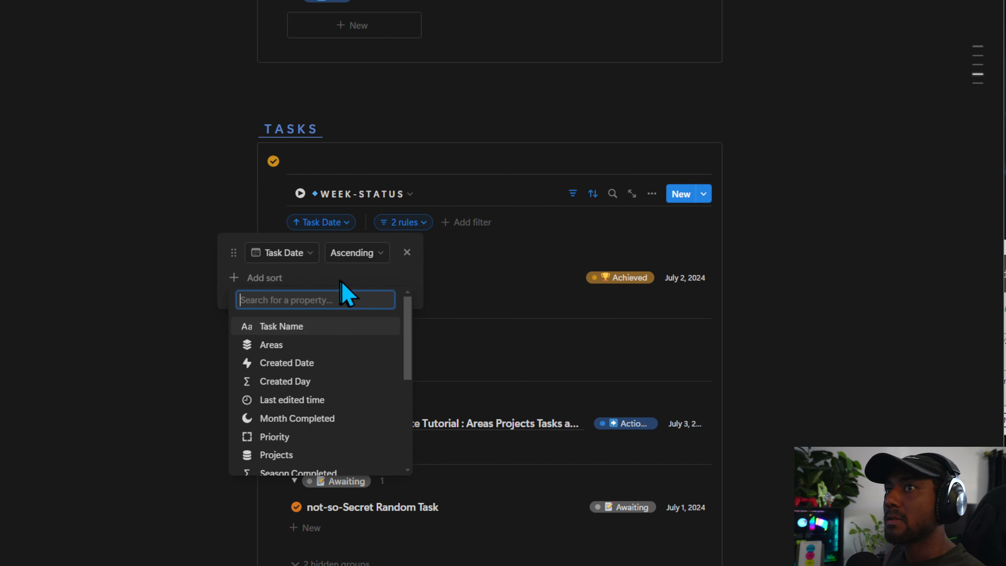
pyautogui.write('RTY')
pyautogui.click(274, 345)
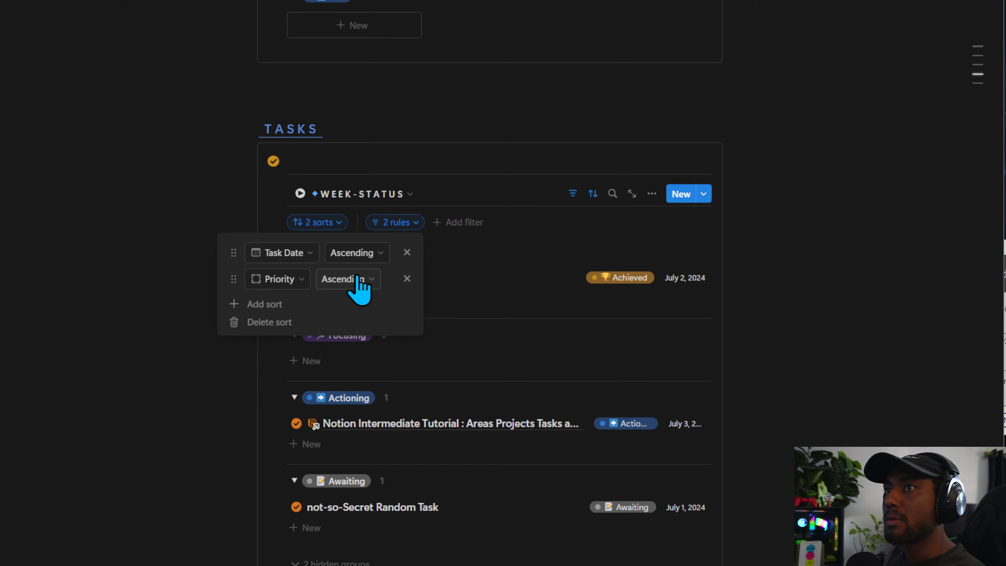
pyautogui.click(336, 322)
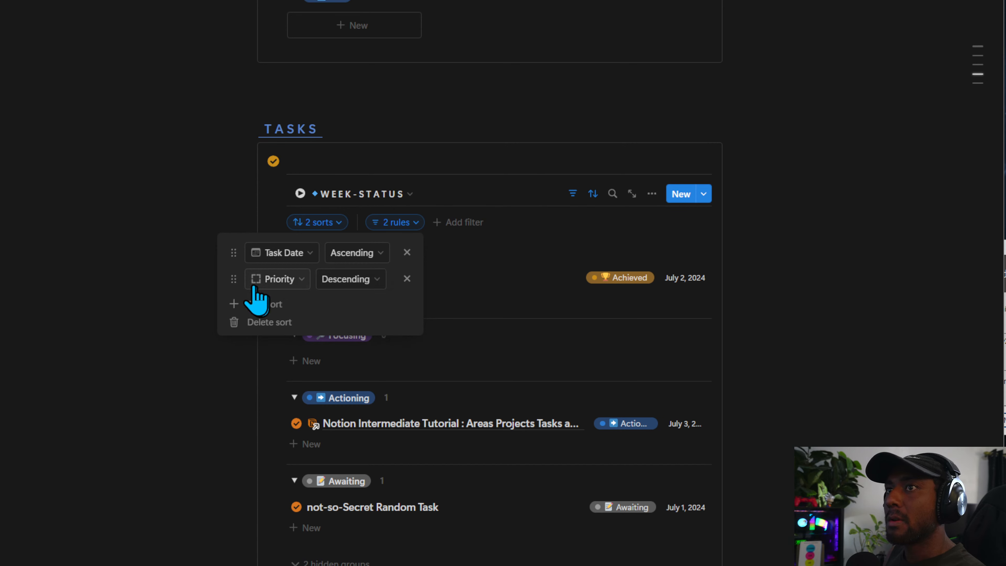
pyautogui.click(775, 221)
# Return the Tasks section to the WEEK-DAYS view and add a Priority sort set to Descending.
pyautogui.click(381, 198)
pyautogui.click(345, 262)
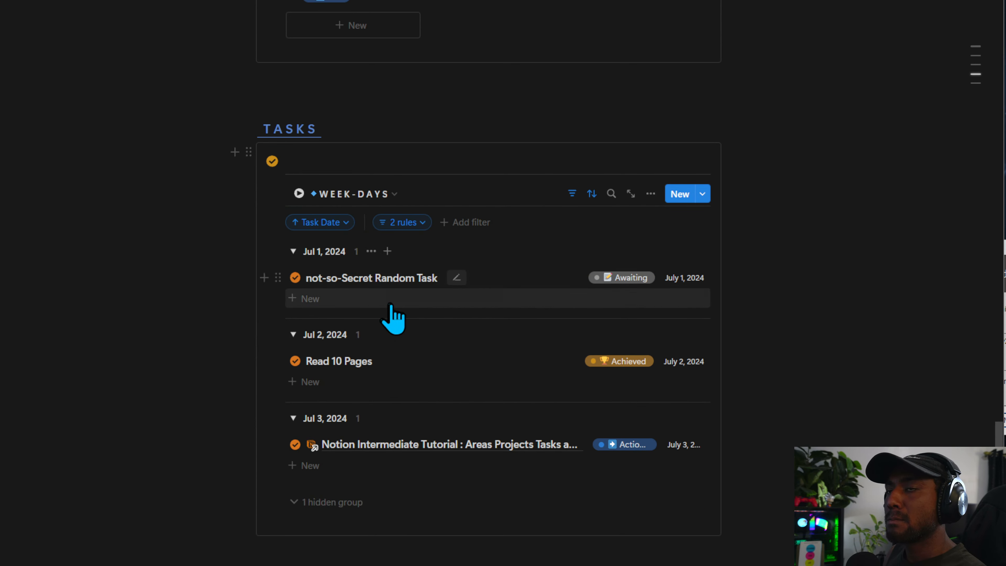
pyautogui.click(592, 194)
pyautogui.click(591, 194)
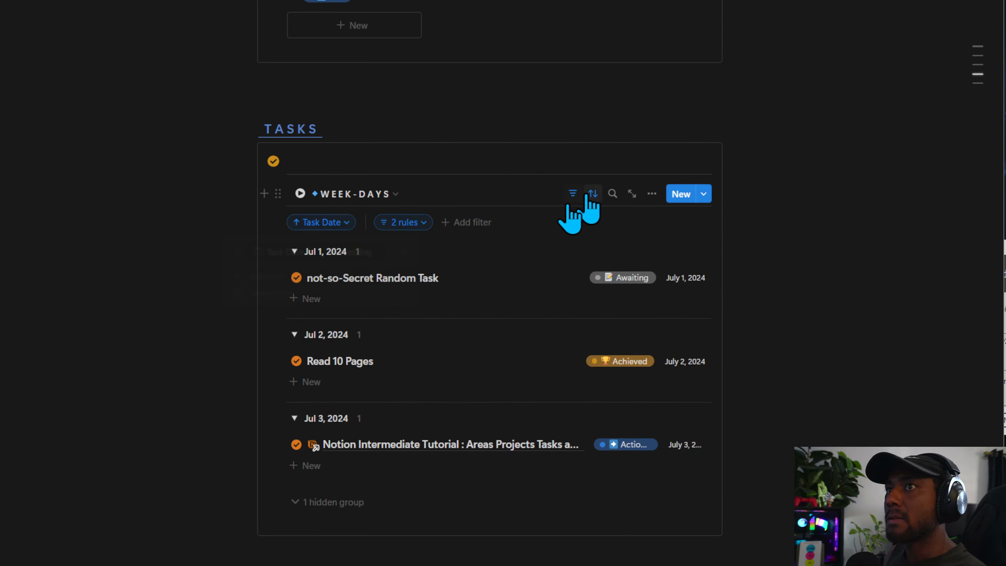
pyautogui.click(264, 278)
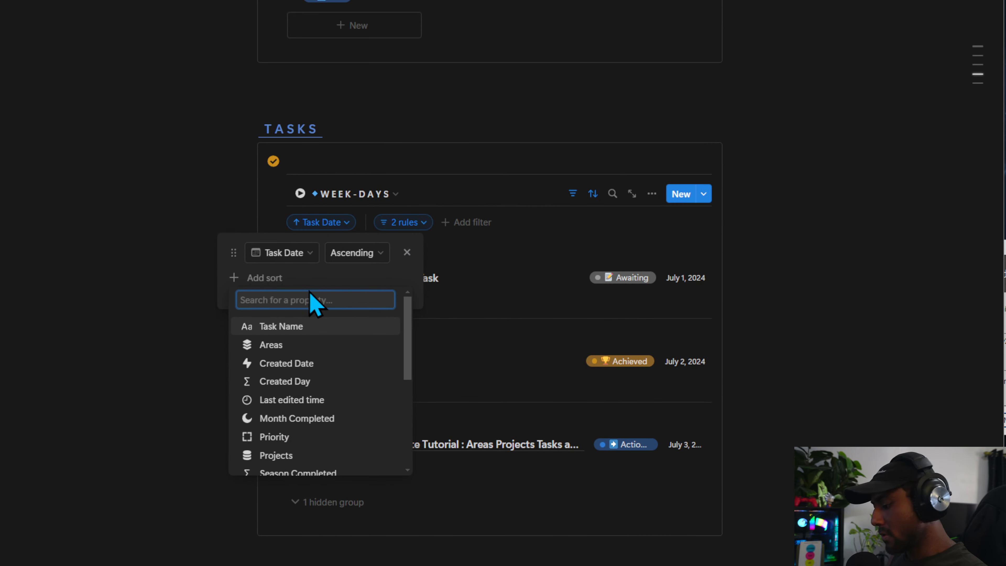
pyautogui.write('pri')
pyautogui.click(313, 344)
pyautogui.click(348, 279)
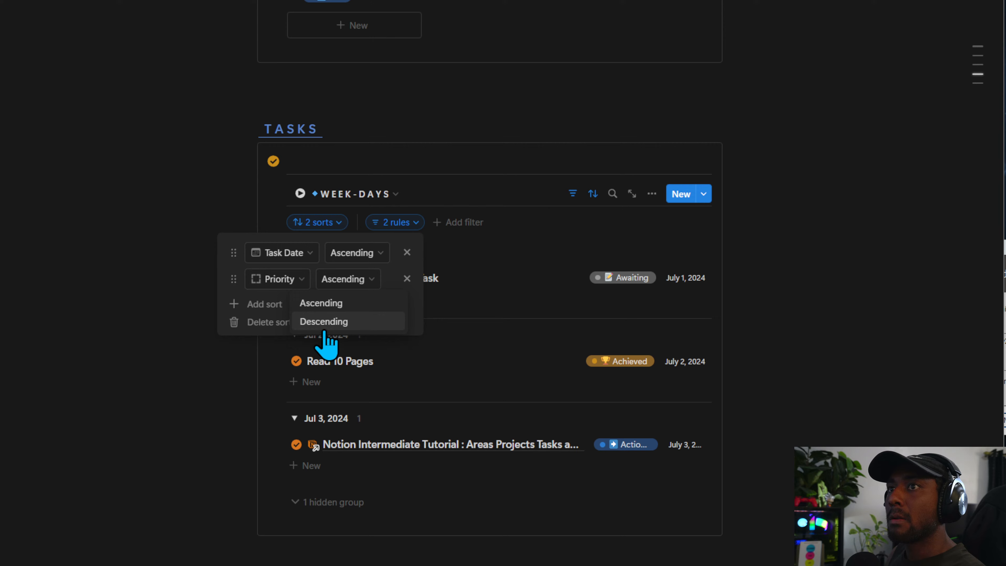
pyautogui.click(324, 321)
pyautogui.click(799, 218)
# Rename the TODAY view in the Notes section to WEEK and give it the solid play-triangle icon.
pyautogui.scroll(-12, 446, 321)
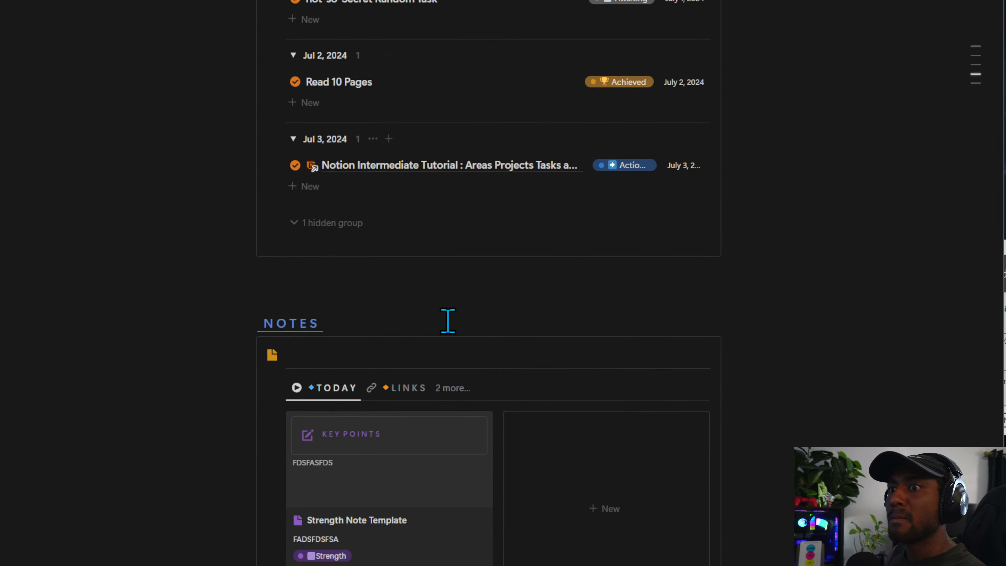
pyautogui.scroll(15, 447, 322)
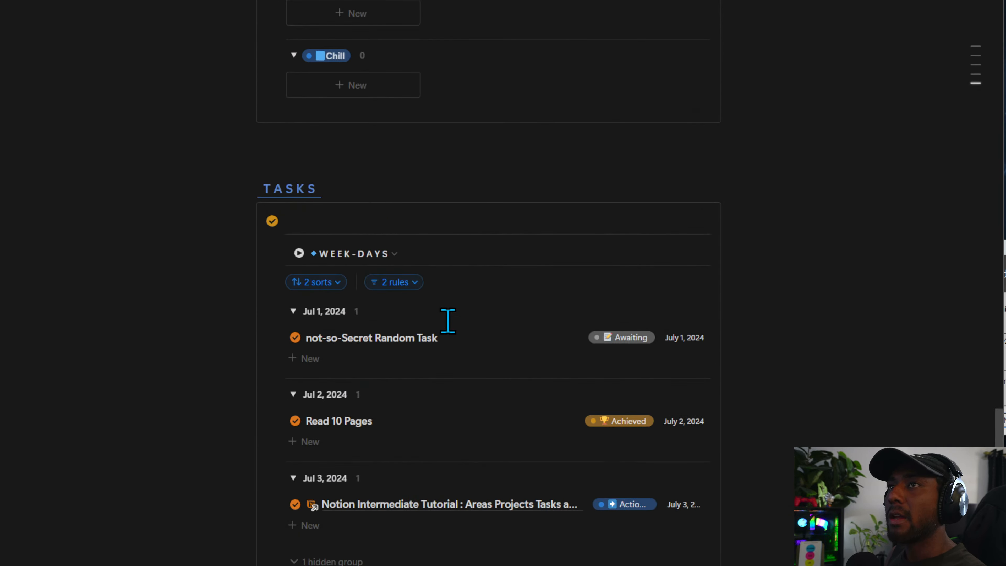
pyautogui.scroll(-12, 434, 353)
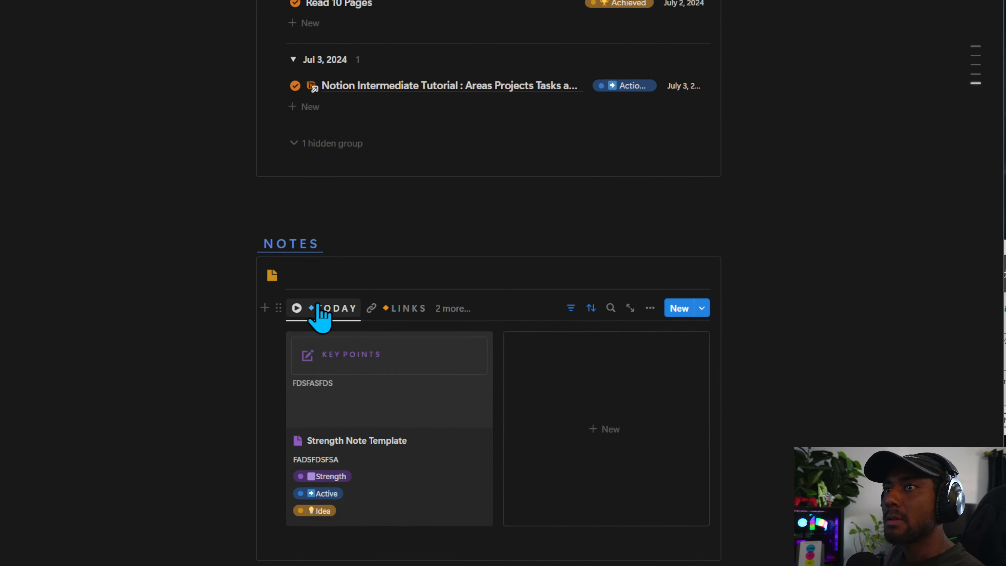
pyautogui.click(323, 311)
pyautogui.click(415, 336)
pyautogui.click(725, 360)
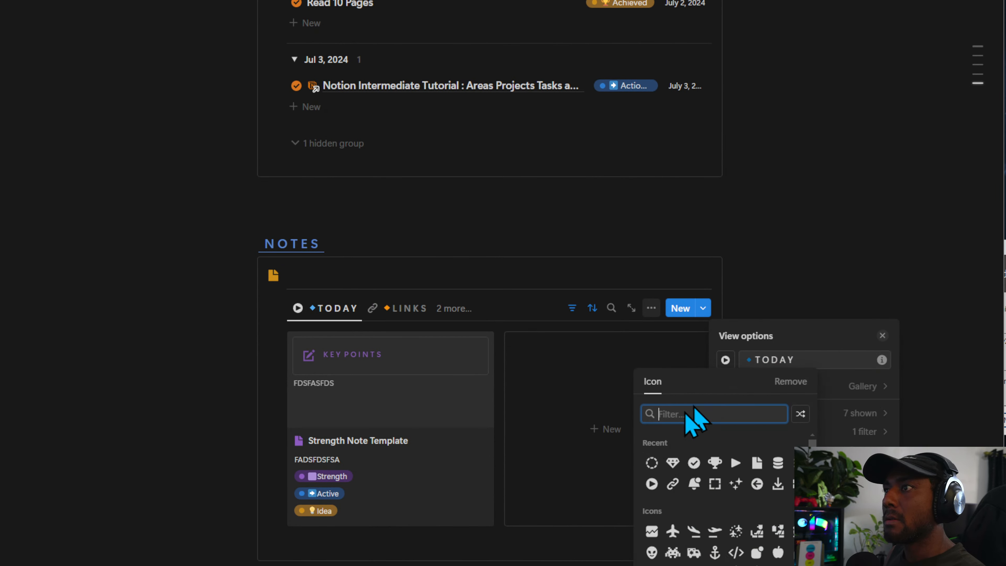
pyautogui.click(735, 463)
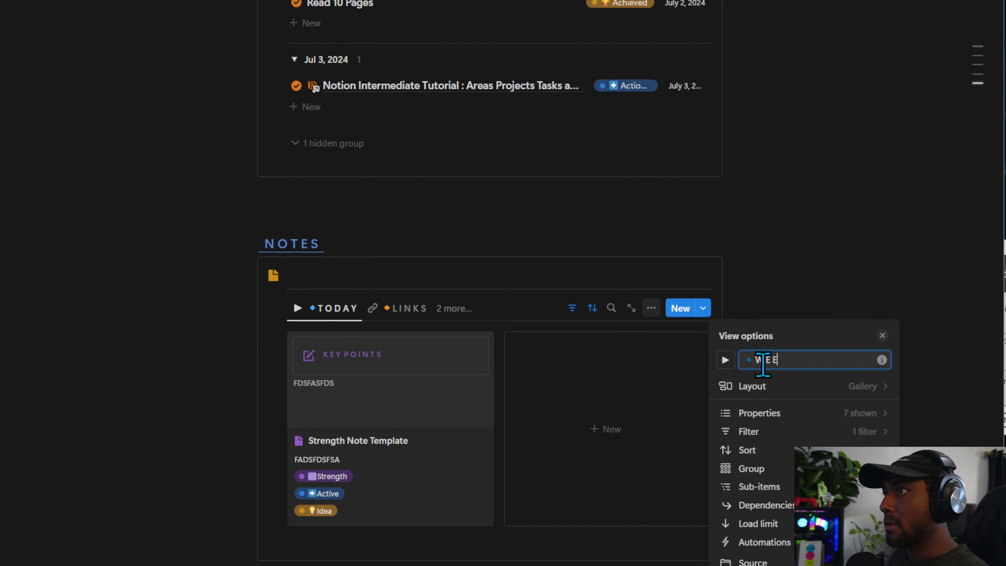
pyautogui.click(524, 323)
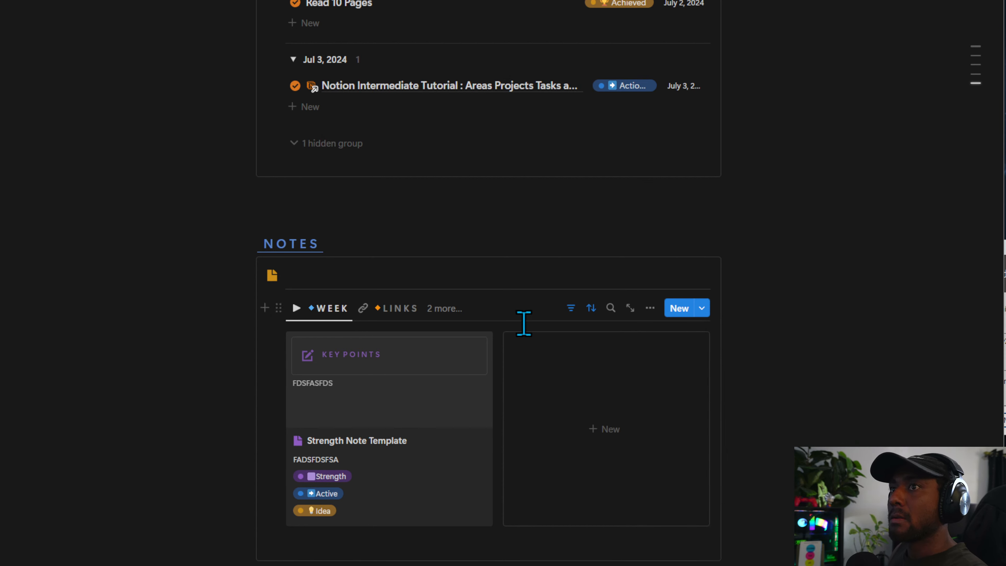
# Move the Status sort above Last Edited Time in the Notes section's WEEK view.
pyautogui.click(593, 309)
pyautogui.moveTo(205, 390); pyautogui.dragTo(216, 367)
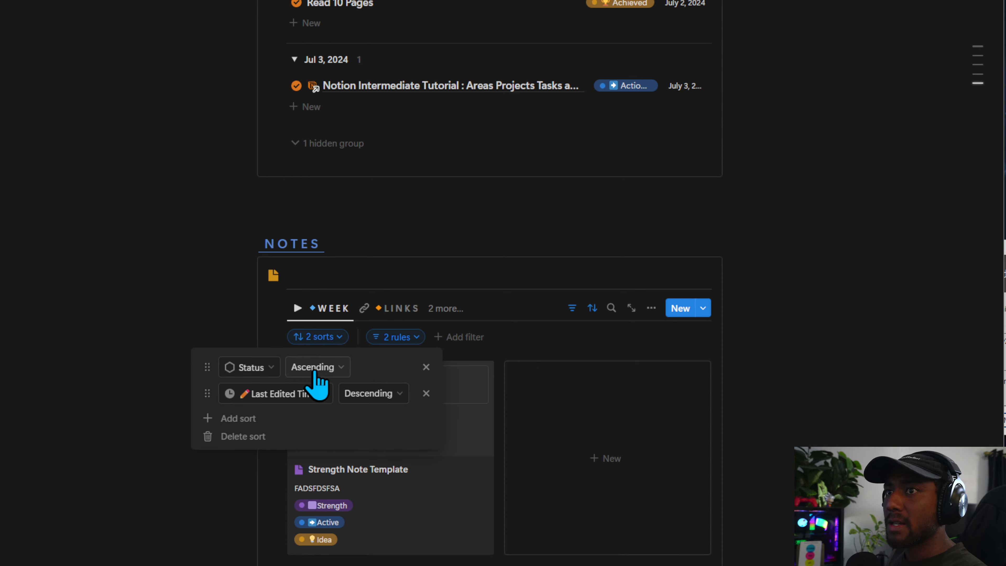
pyautogui.click(317, 367)
pyautogui.click(369, 352)
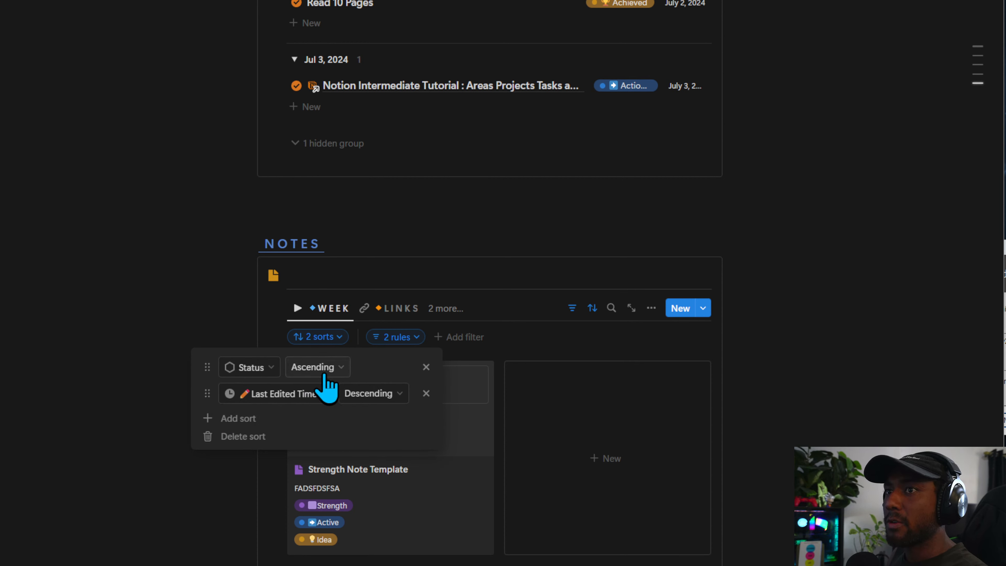
pyautogui.click(809, 332)
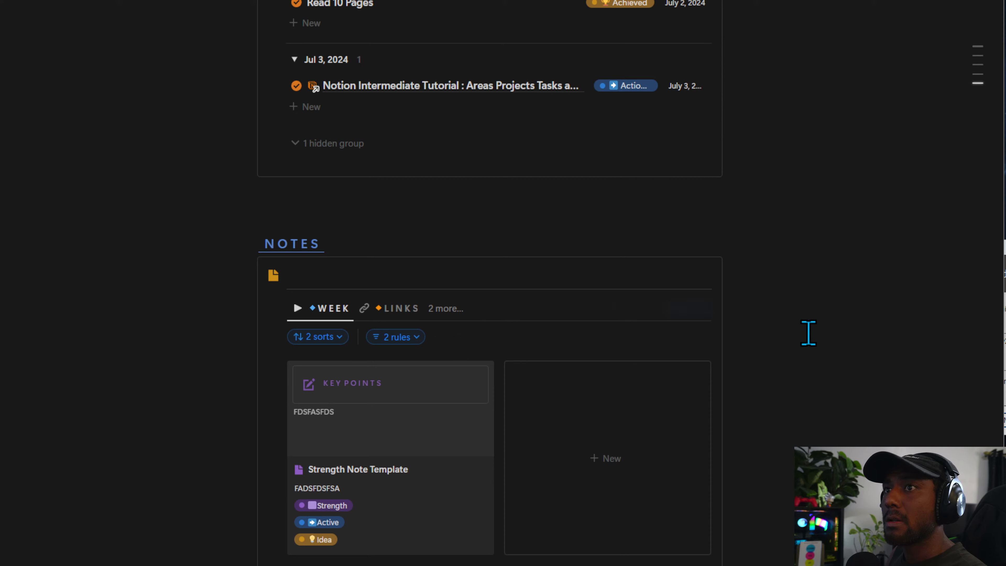
# Change the WEEK notes view's Last Edited Time filter to Is relative to today, This week.
pyautogui.click(560, 313)
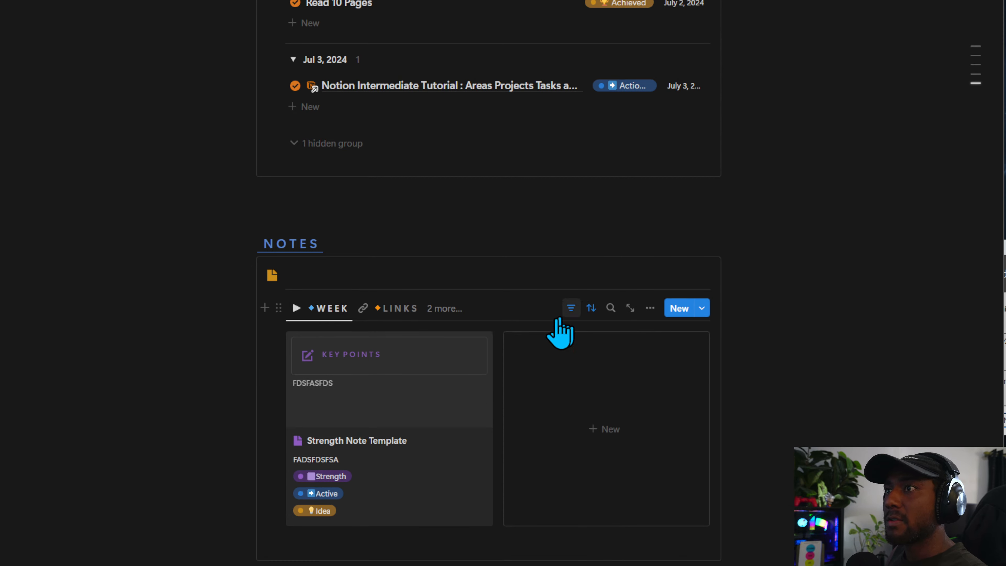
pyautogui.click(570, 311)
pyautogui.click(392, 338)
pyautogui.click(451, 392)
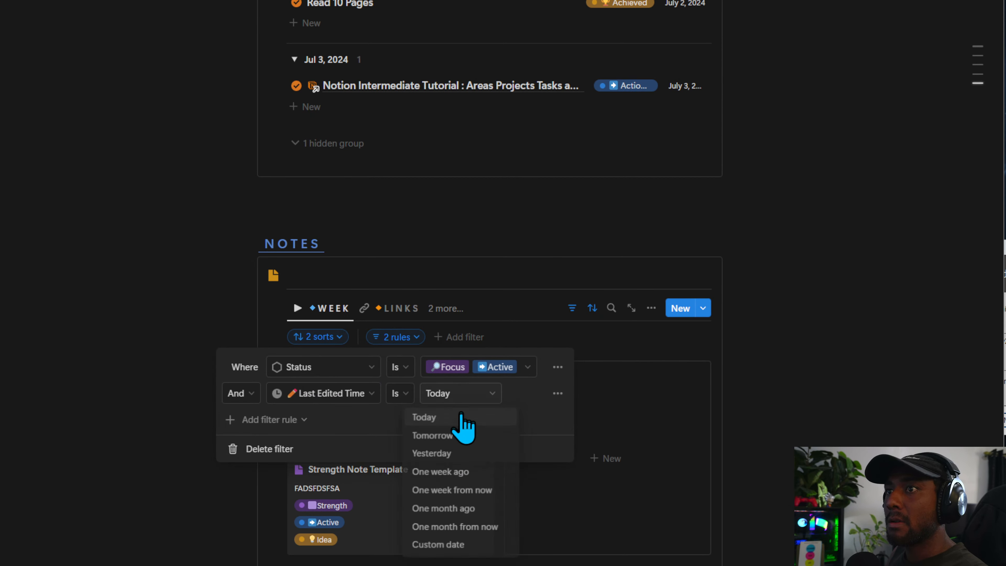
pyautogui.click(402, 389)
pyautogui.click(403, 391)
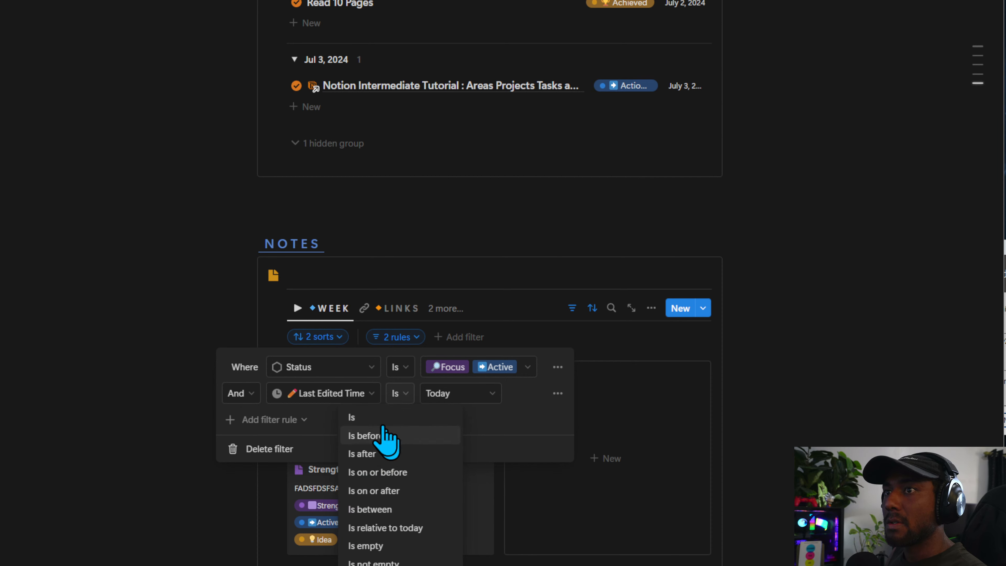
pyautogui.press('Escape')
pyautogui.click(438, 394)
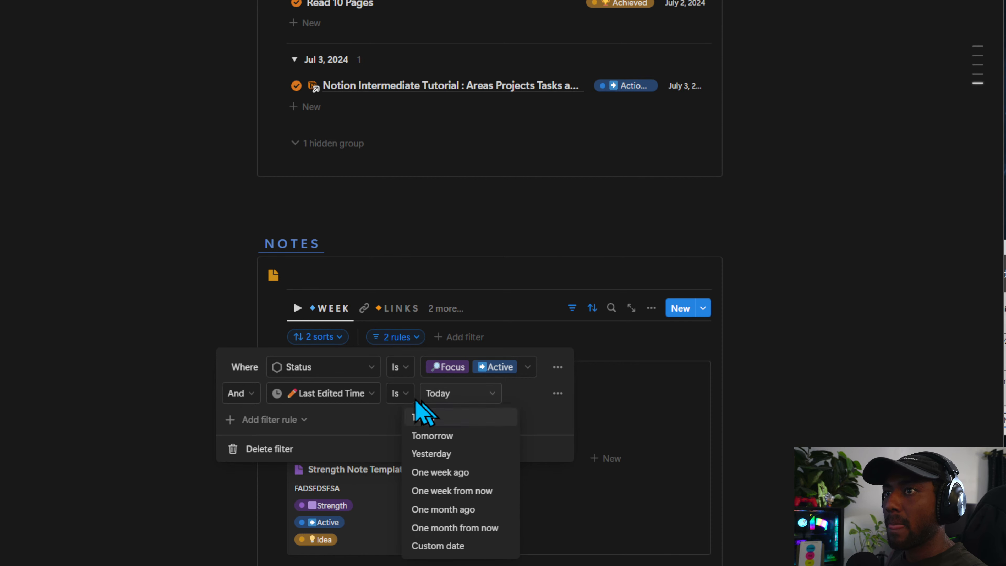
pyautogui.click(403, 393)
pyautogui.click(414, 529)
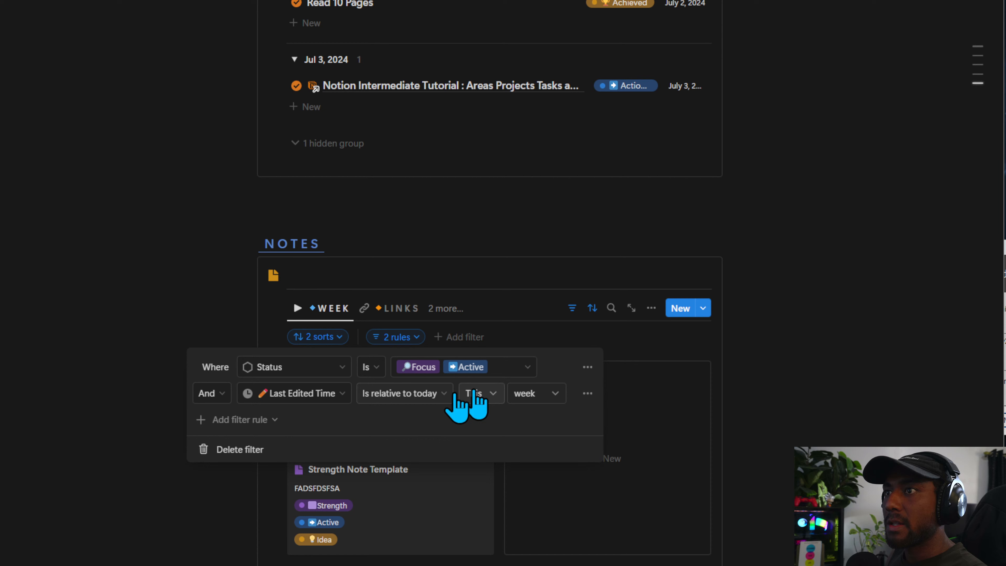
pyautogui.click(842, 378)
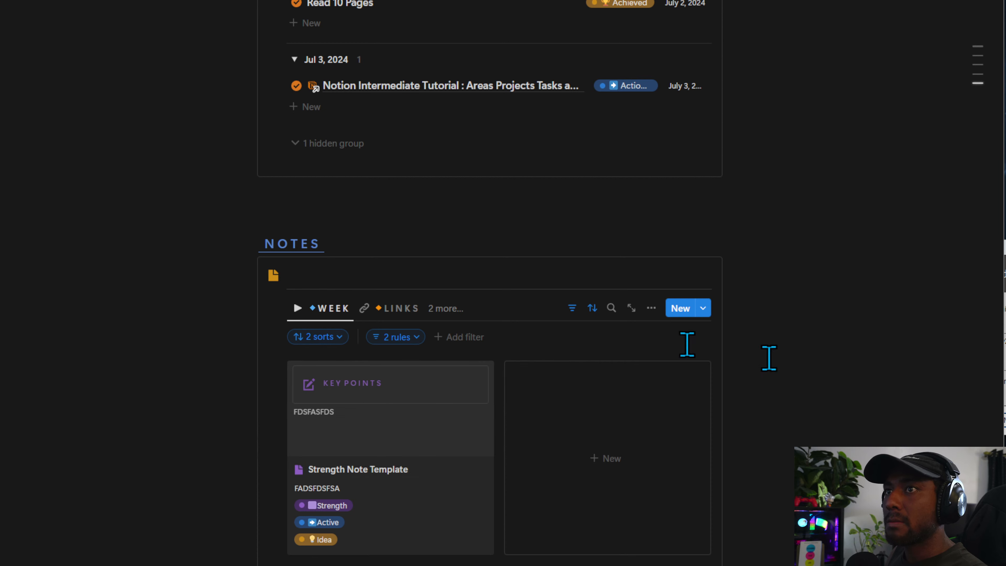
# Change the Last Edited Time filter of the Notes section's LINKS view to Is relative to today.
pyautogui.click(357, 309)
pyautogui.click(571, 308)
pyautogui.click(395, 337)
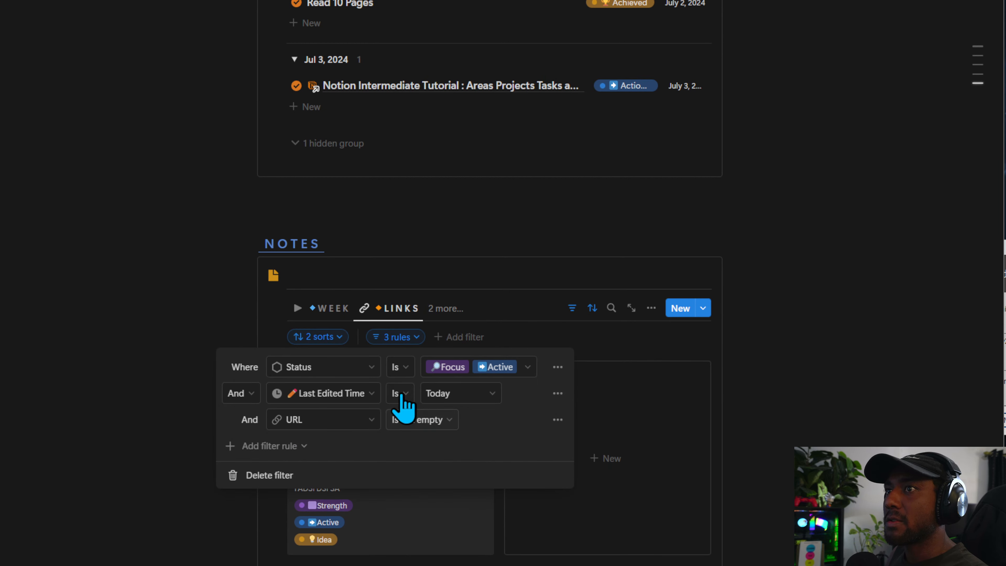
pyautogui.click(443, 394)
pyautogui.click(400, 393)
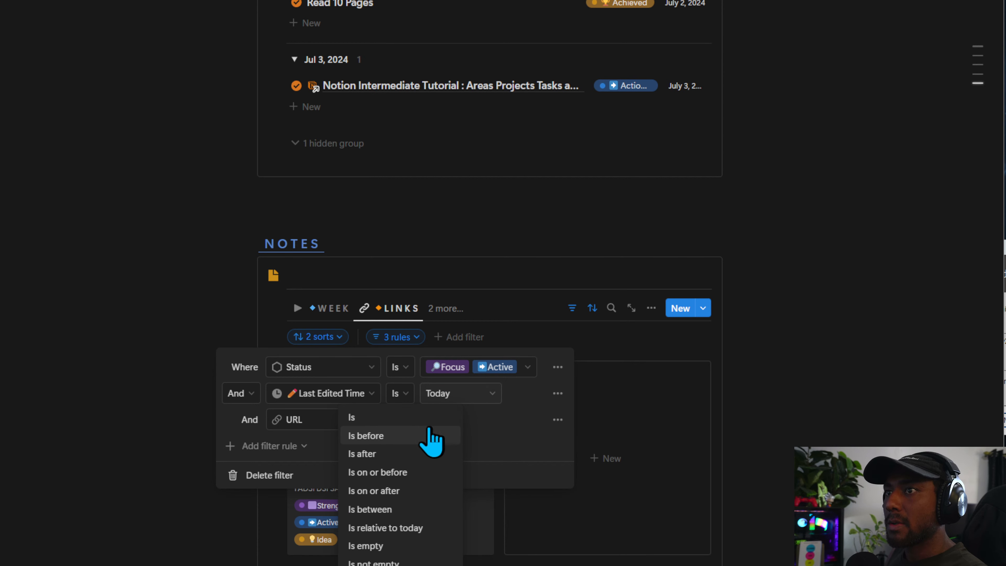
pyautogui.click(386, 528)
pyautogui.click(770, 344)
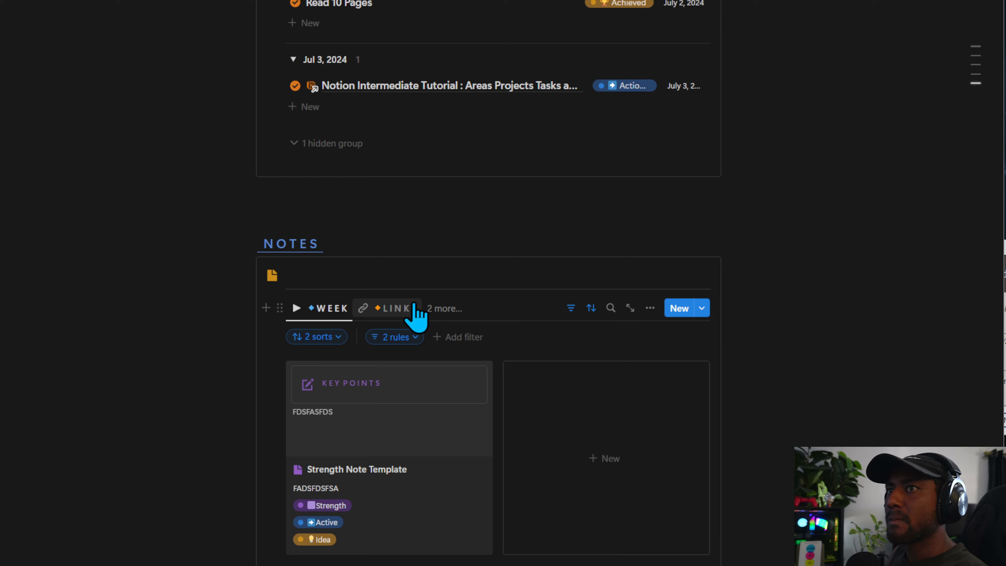
# Switch the Tasks section to the WEEK-STATUS view.
pyautogui.click(446, 309)
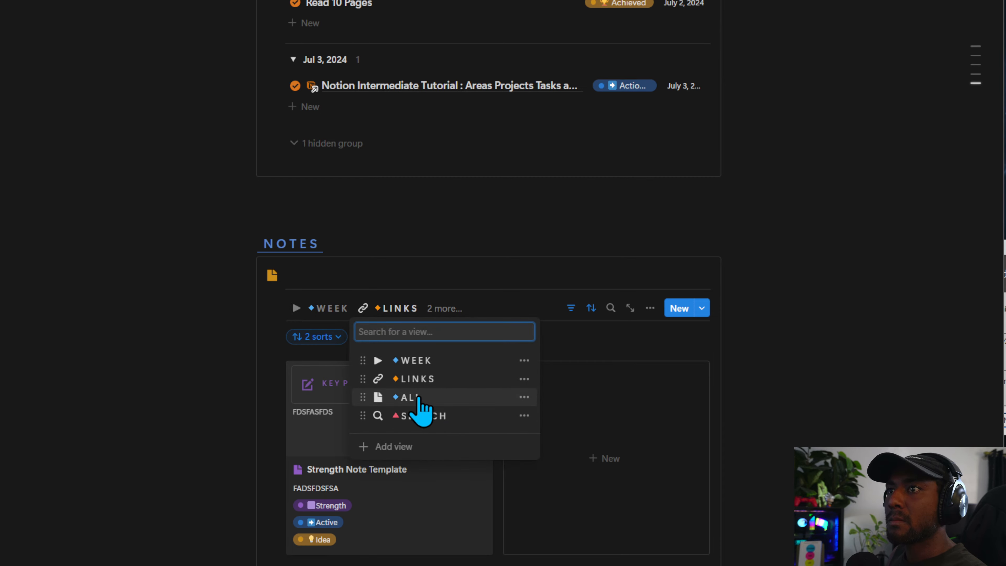
pyautogui.click(565, 204)
pyautogui.scroll(8, 371, 440)
pyautogui.scroll(6, 367, 430)
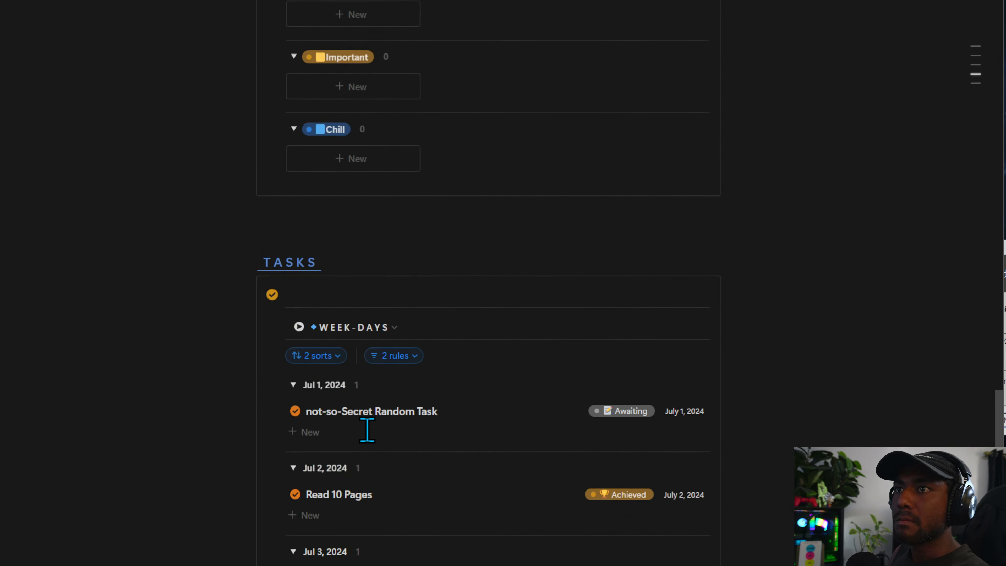
pyautogui.click(369, 433)
pyautogui.click(380, 492)
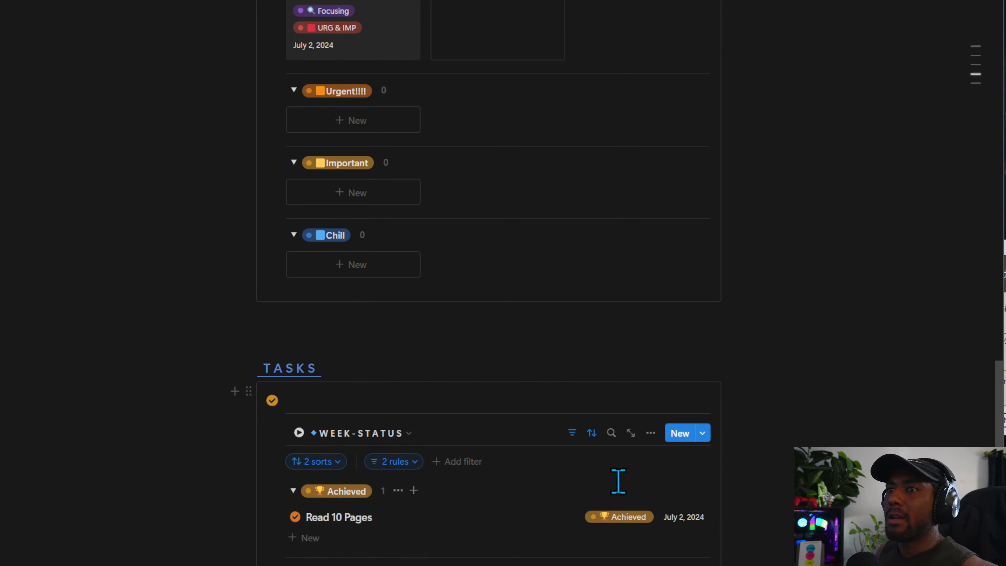
# Review the view lists of the Tasks and Notes sections and look over the Achievements section of the weekly dashboard.
pyautogui.scroll(-6, 615, 481)
pyautogui.click(398, 195)
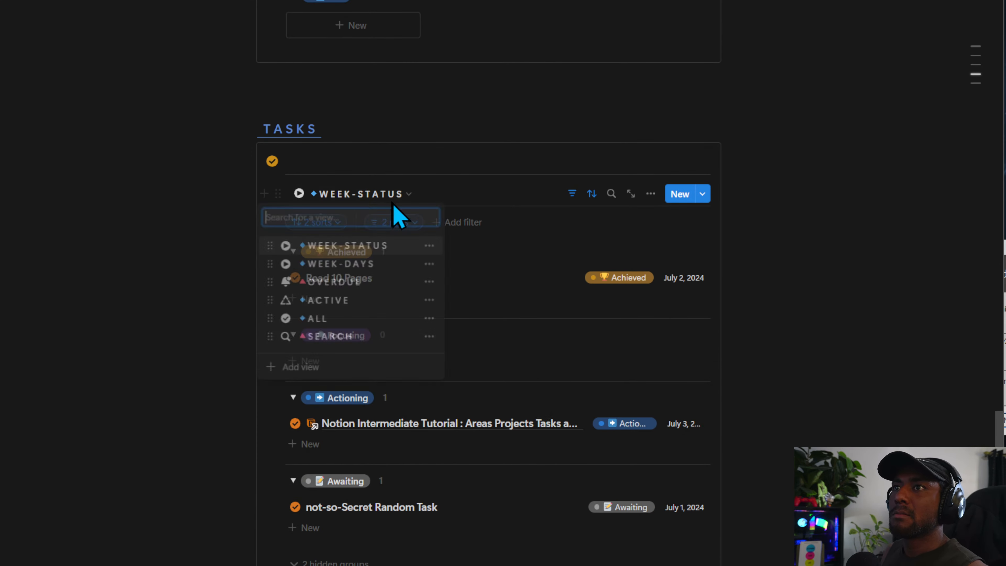
pyautogui.click(799, 286)
pyautogui.scroll(-7, 370, 550)
pyautogui.click(438, 432)
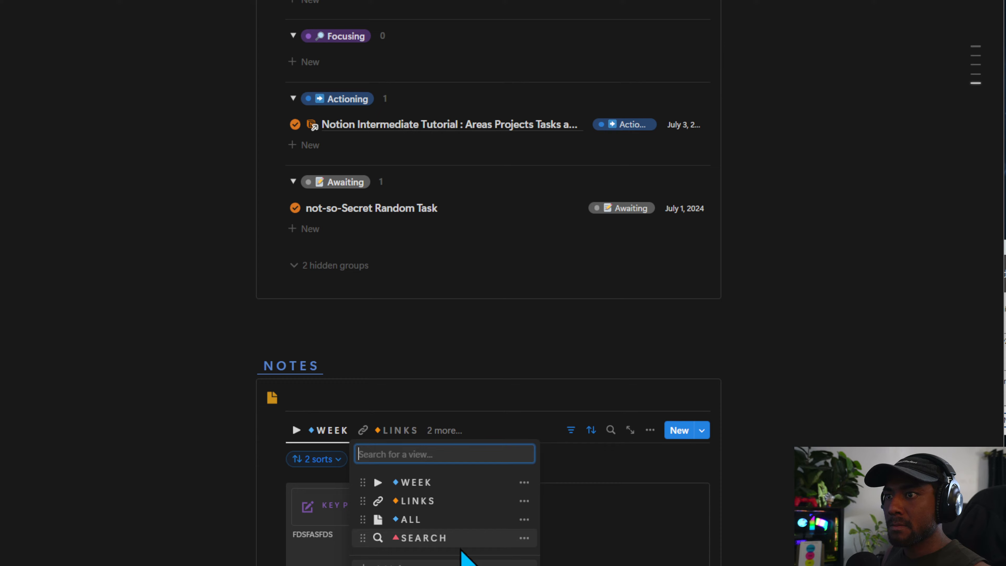
pyautogui.press('Escape')
pyautogui.scroll(-10, 448, 396)
pyautogui.scroll(20, 448, 396)
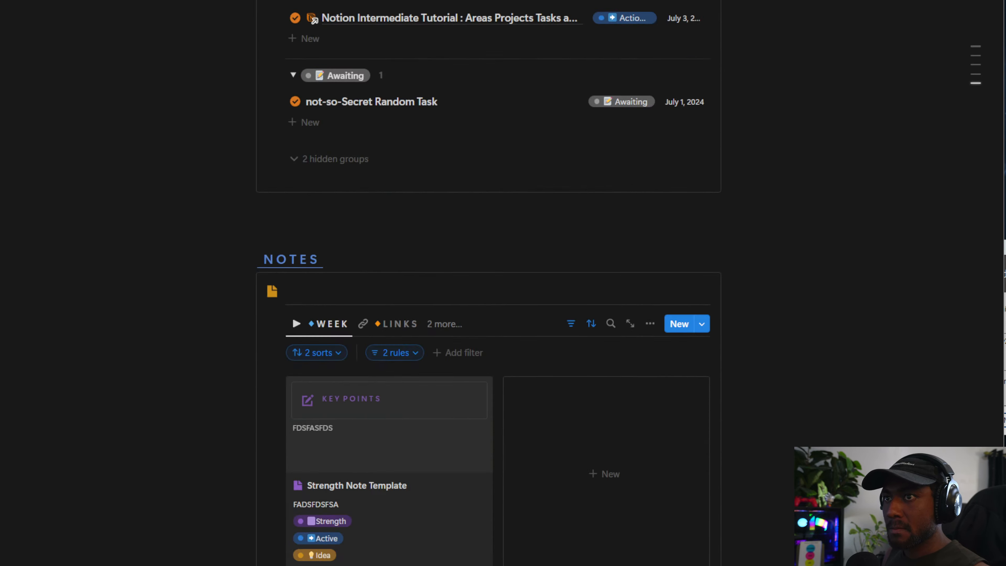
pyautogui.scroll(15, 488, 283)
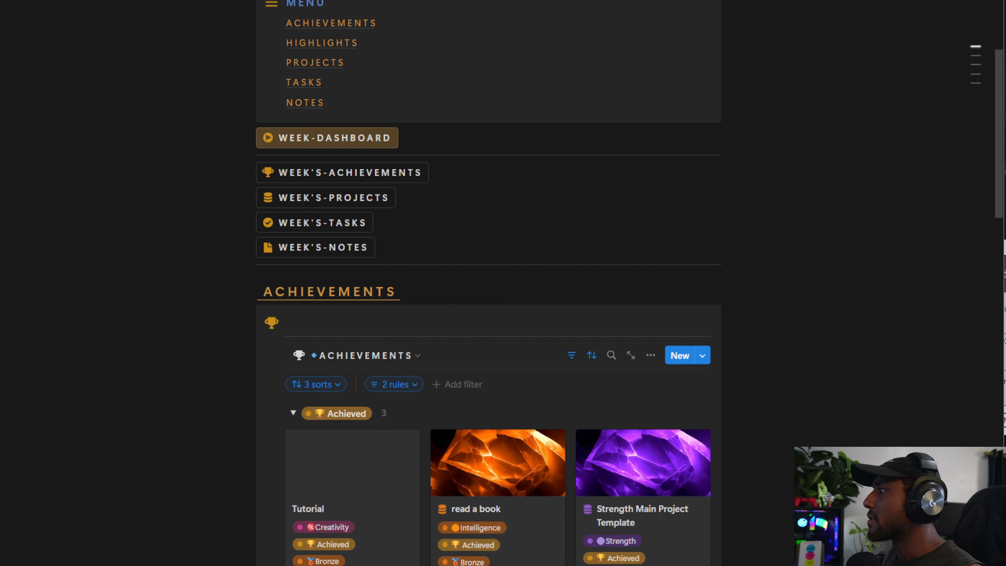
pyautogui.scroll(-10, 811, 301)
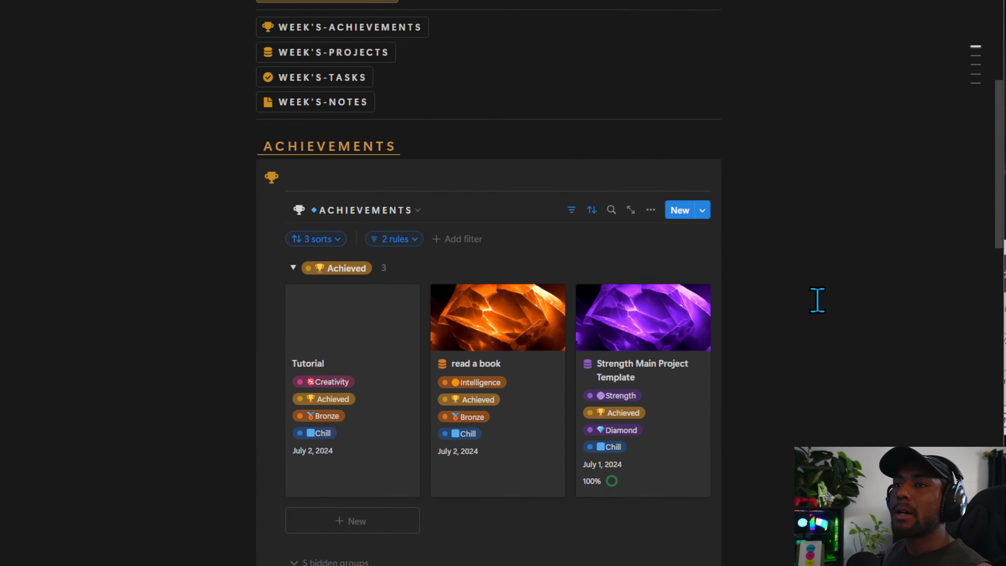
pyautogui.scroll(9, 812, 301)
# Copy the dashboard's Achievements section into the This Week's Achievements - Phone page.
pyautogui.moveTo(832, 293); pyautogui.dragTo(333, 226)
pyautogui.click(332, 114)
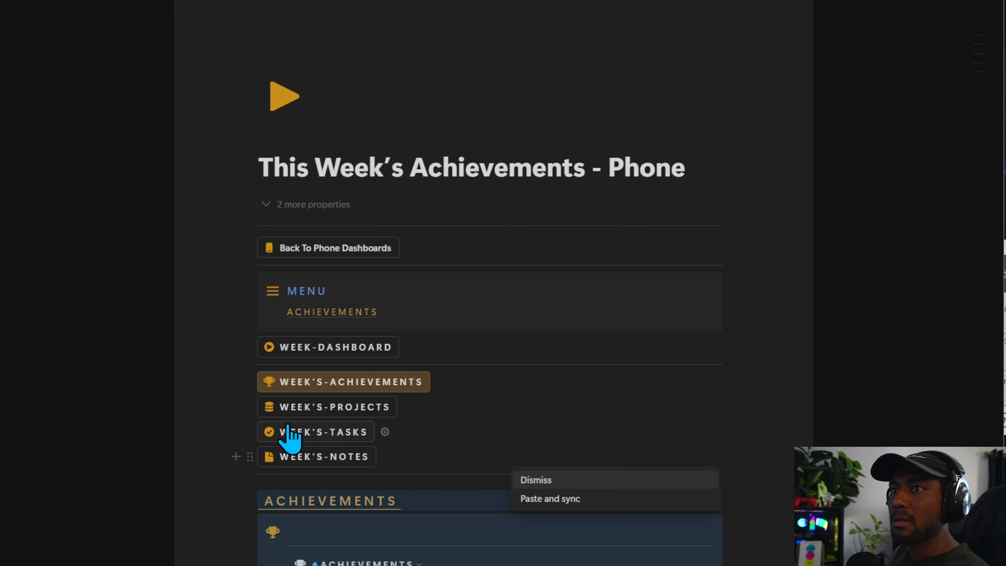
pyautogui.click(345, 405)
# Copy the Highlights and Projects sections from the Week Dashboard into the This Week's Projects- Phone page.
pyautogui.click(317, 345)
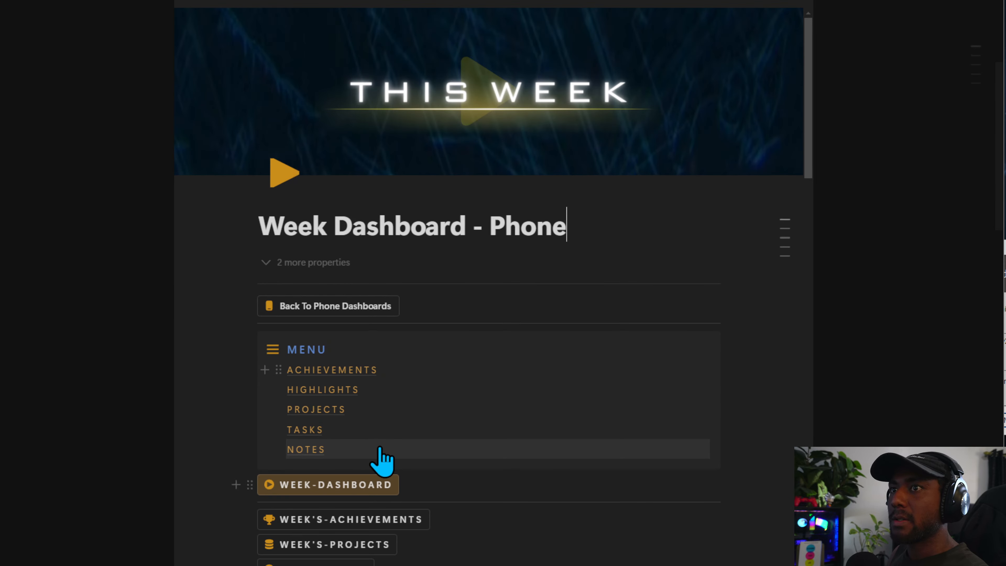
pyautogui.scroll(-12, 382, 460)
pyautogui.scroll(-11, 721, 480)
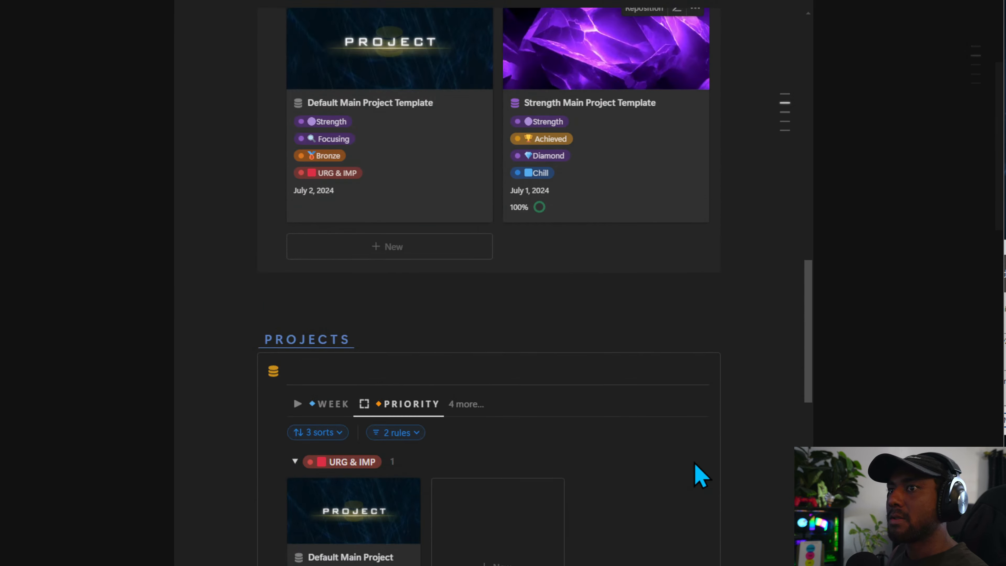
pyautogui.moveTo(794, 479); pyautogui.dragTo(263, 135)
pyautogui.scroll(5, 297, 290)
pyautogui.scroll(10, 452, 331)
pyautogui.scroll(5, 456, 331)
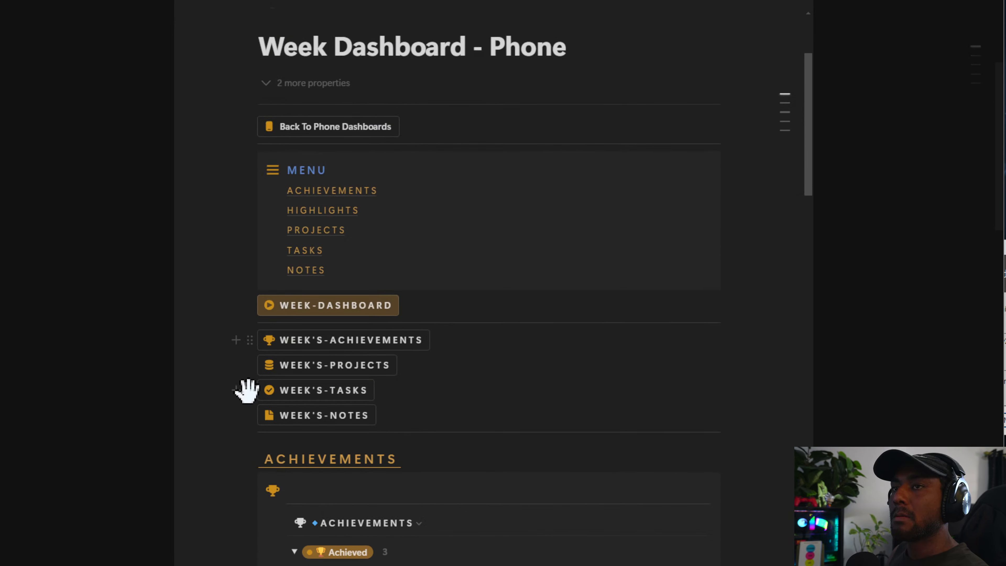
pyautogui.click(323, 364)
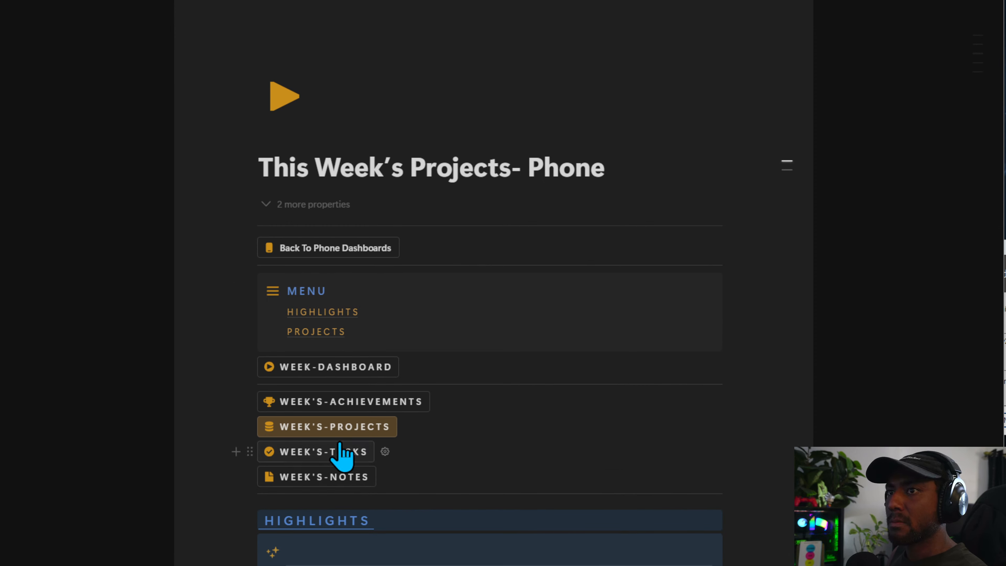
pyautogui.click(343, 451)
# Copy the Tasks section from the Week Dashboard into the This Week's Tasks - Phone page.
pyautogui.click(350, 344)
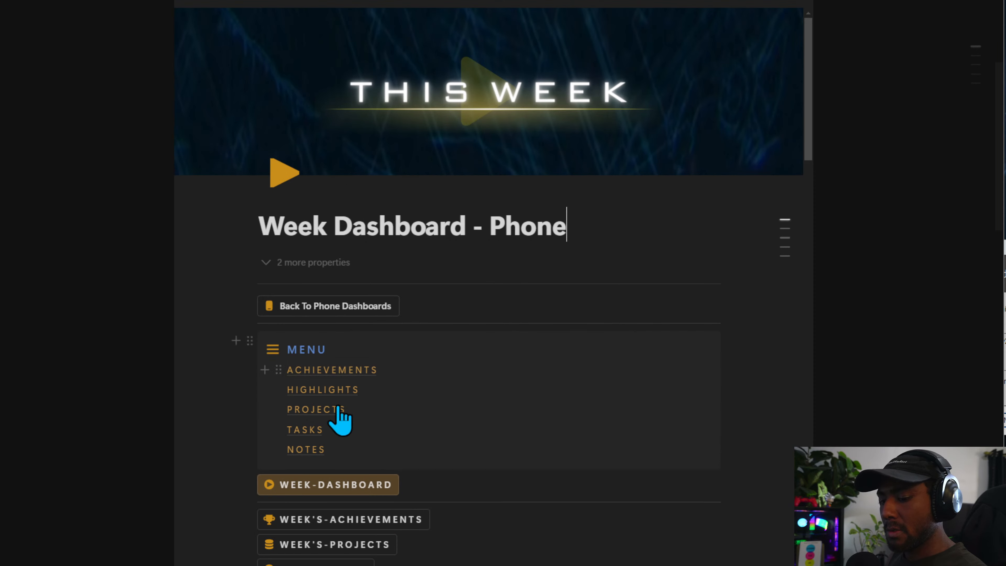
pyautogui.scroll(-10, 470, 411)
pyautogui.scroll(-15, 472, 411)
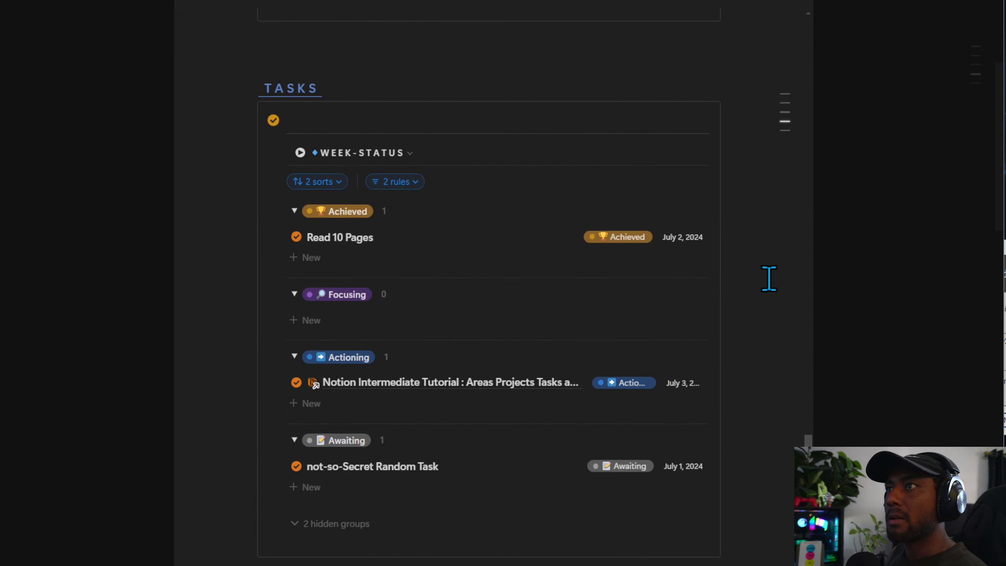
pyautogui.moveTo(768, 279); pyautogui.dragTo(270, 98)
pyautogui.scroll(20, 412, 309)
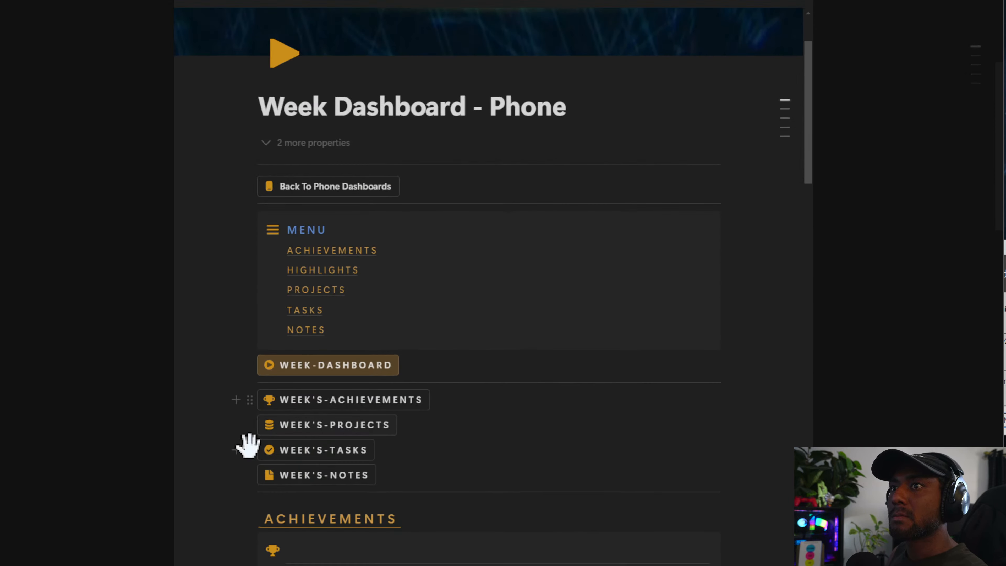
pyautogui.click(315, 451)
pyautogui.hotkey('ctrl', 'v')
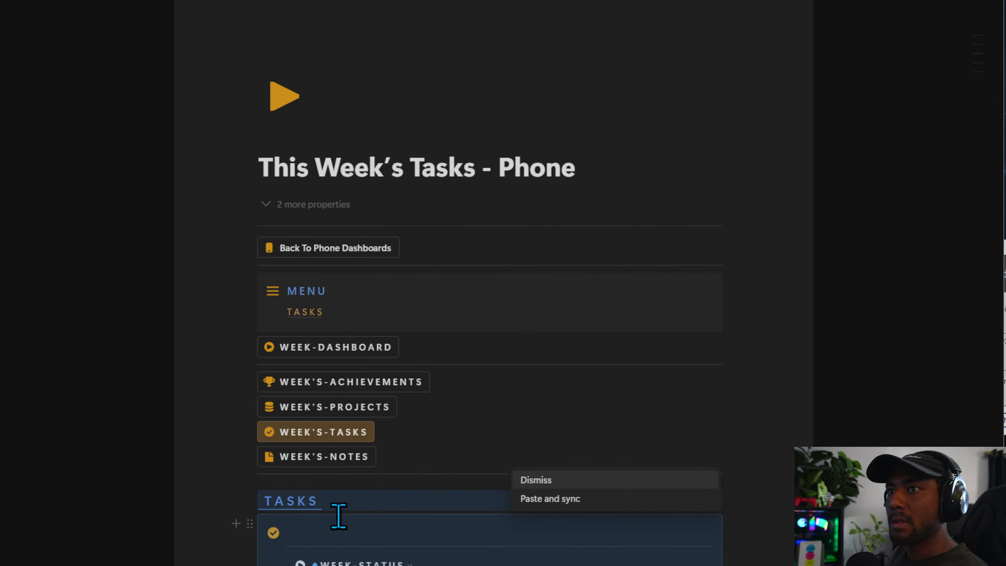
# Return to the Week Dashboard and change the load limit of the Notes section's WEEK view.
pyautogui.click(336, 347)
pyautogui.scroll(-20, 547, 504)
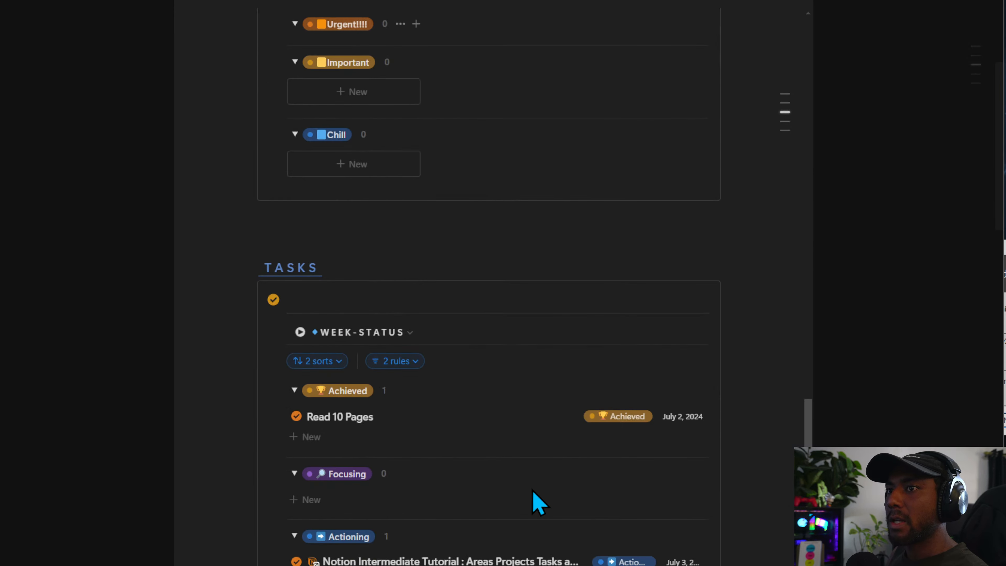
pyautogui.moveTo(749, 360); pyautogui.dragTo(282, 272)
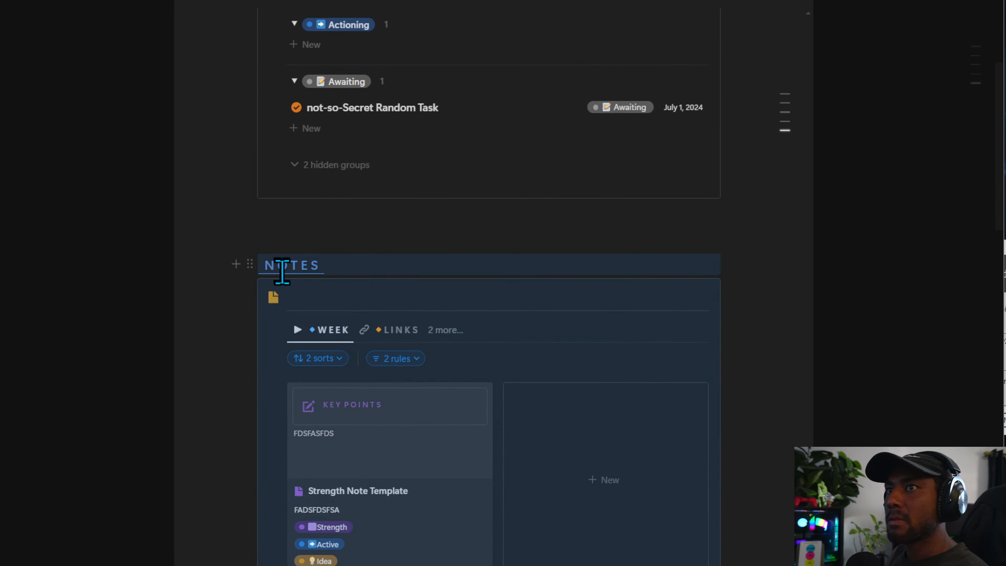
pyautogui.click(397, 253)
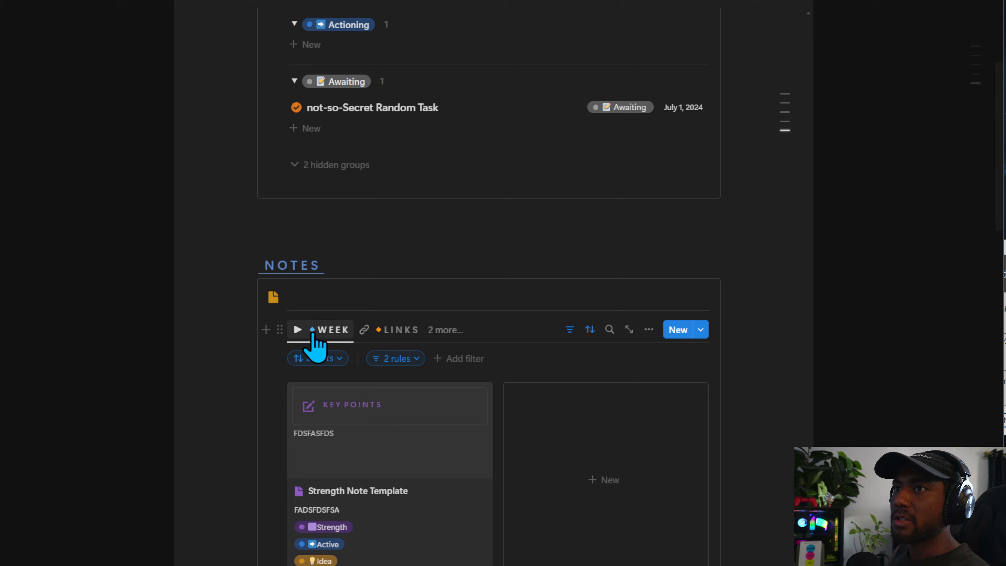
pyautogui.click(649, 329)
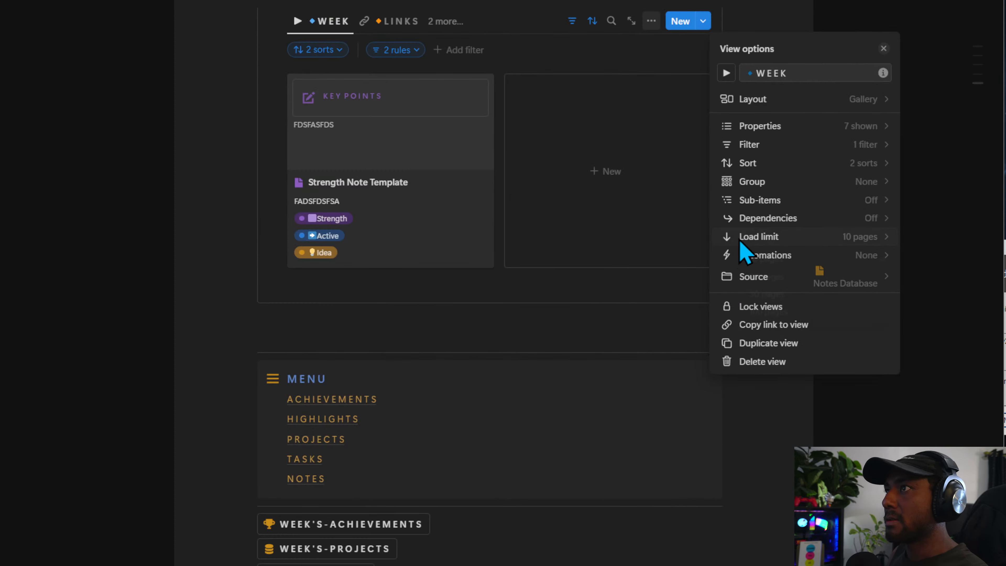
pyautogui.click(757, 237)
pyautogui.click(503, 278)
pyautogui.click(523, 287)
pyautogui.scroll(5, 400, 401)
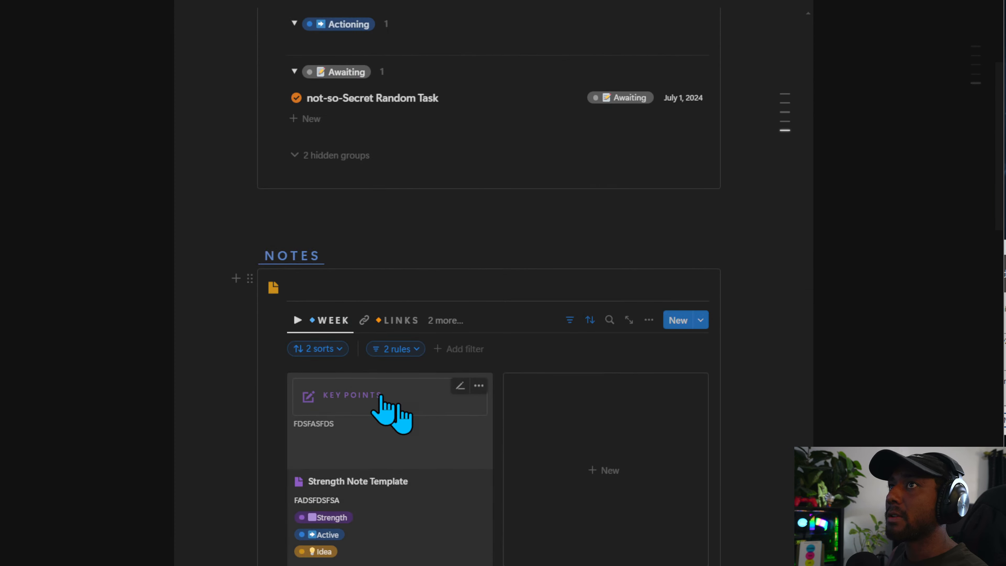
# Set the load limit of the Notes section's LINKS view to 25 pages.
pyautogui.click(629, 320)
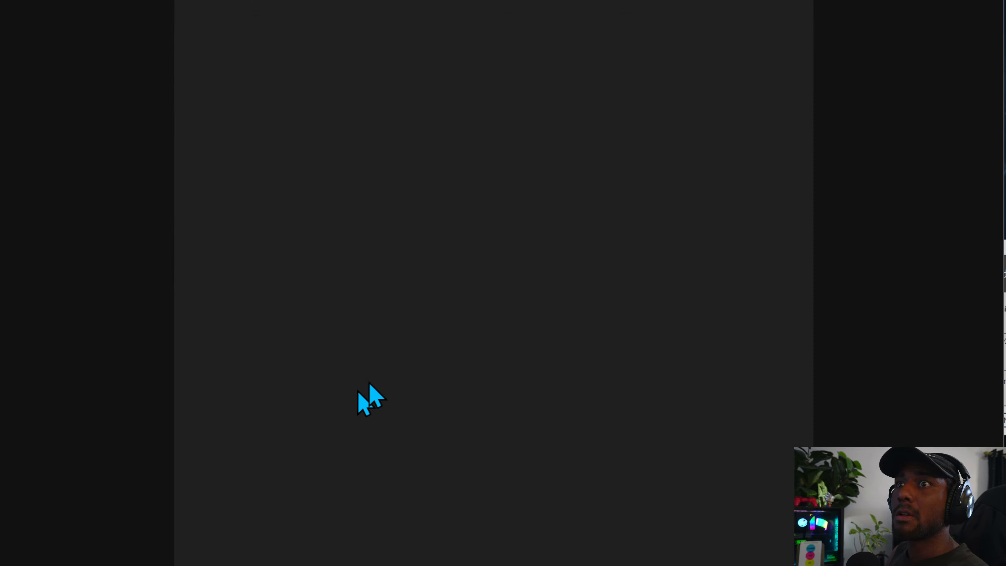
pyautogui.scroll(-15, 459, 420)
pyautogui.scroll(-15, 455, 420)
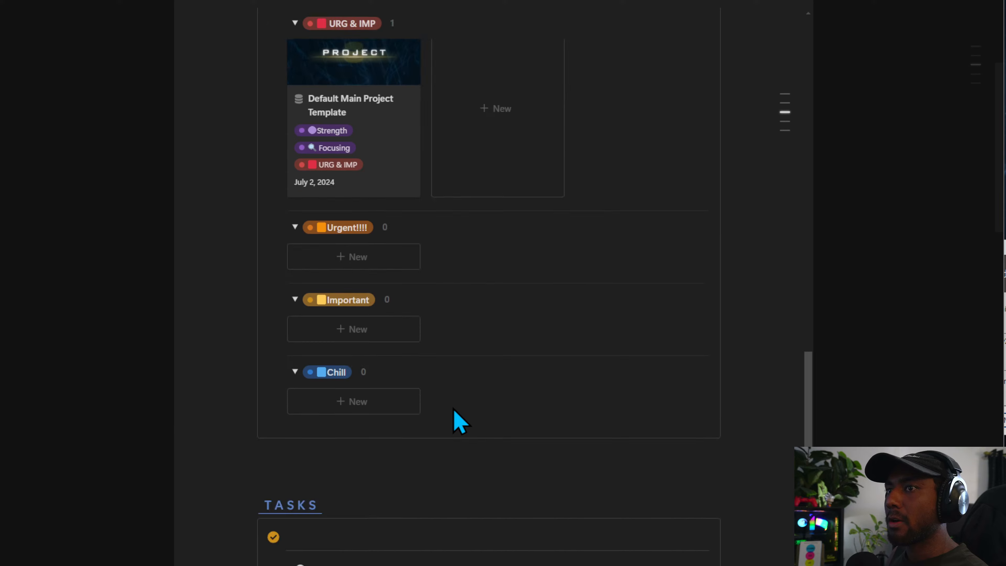
pyautogui.scroll(1, 554, 317)
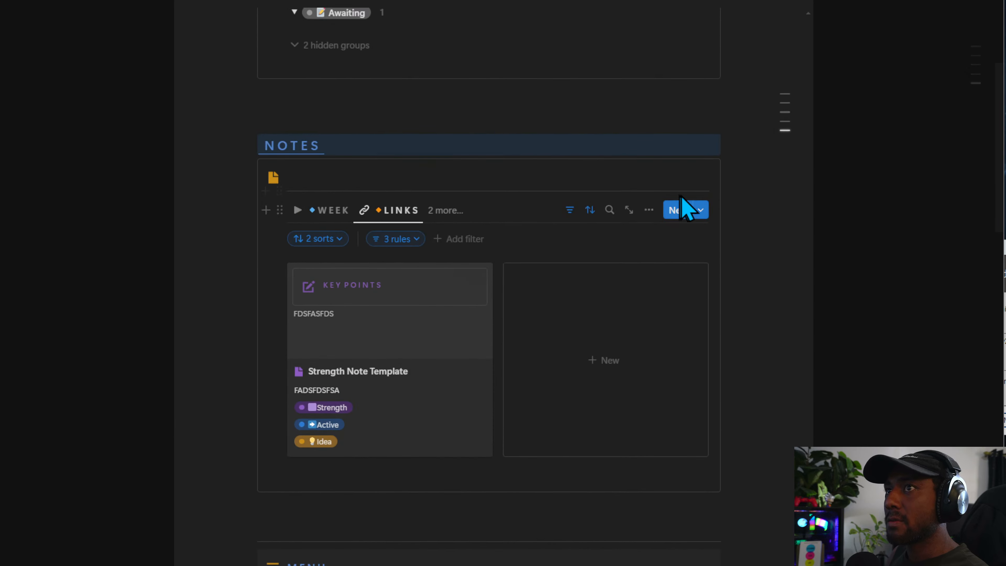
pyautogui.click(648, 209)
pyautogui.click(779, 236)
pyautogui.click(798, 282)
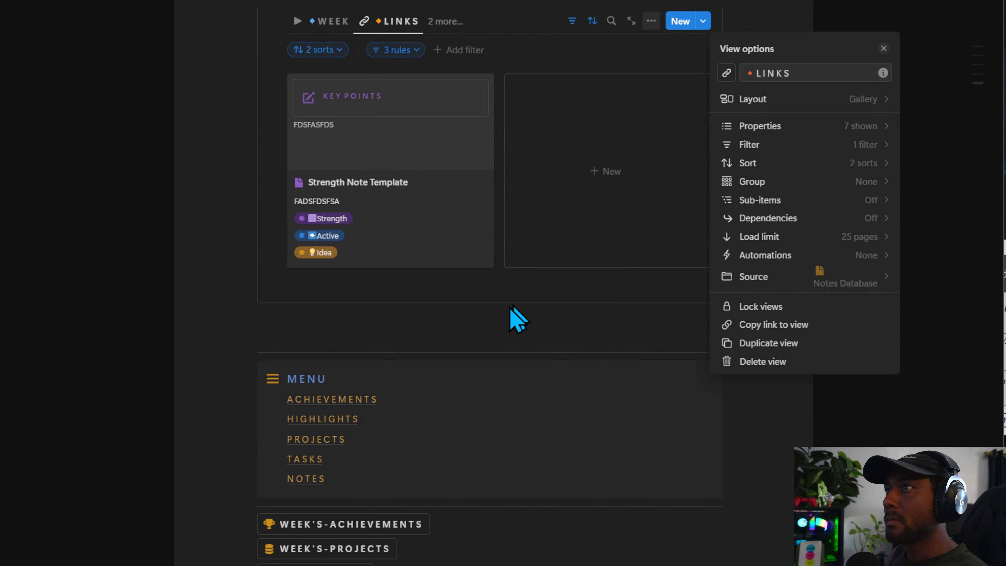
pyautogui.click(513, 309)
# Copy the Notes section from the Week Dashboard into the This Week's Notes- Phone page.
pyautogui.scroll(10, 442, 409)
pyautogui.scroll(-3, 632, 471)
pyautogui.click(451, 379)
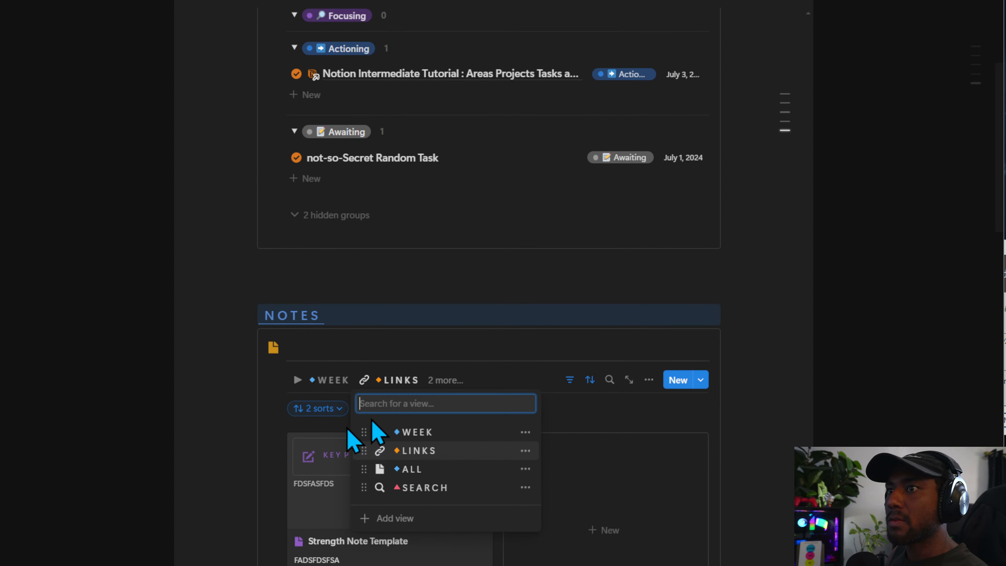
pyautogui.click(359, 344)
pyautogui.moveTo(794, 411); pyautogui.dragTo(301, 317)
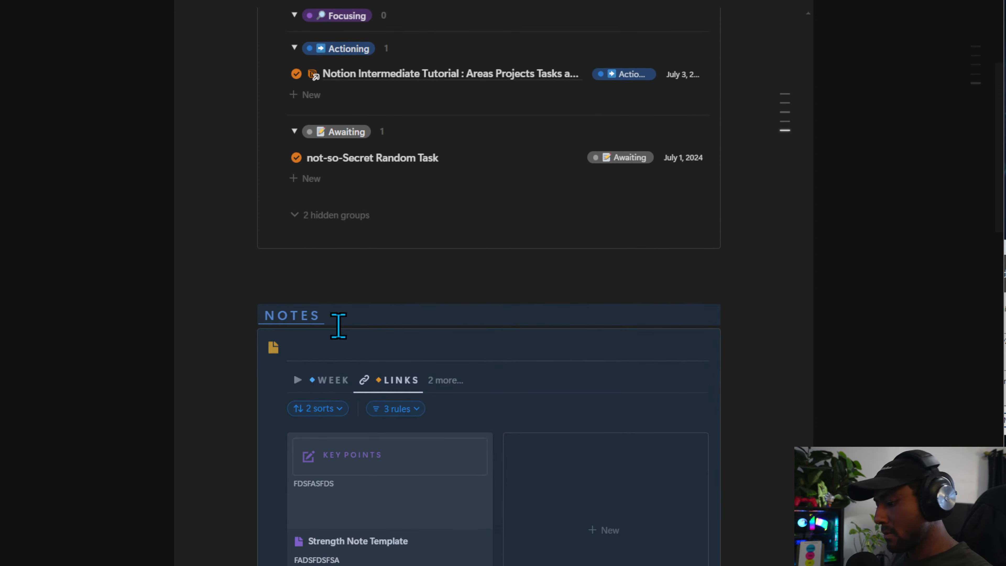
pyautogui.scroll(-9, 444, 519)
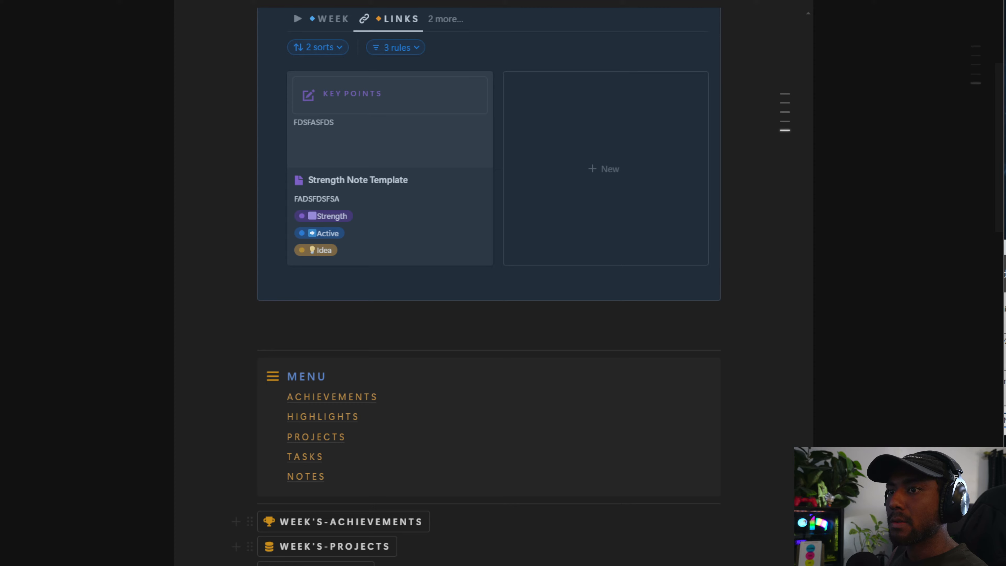
pyautogui.press('BackSpace')
pyautogui.hotkey('ctrl', 'v')
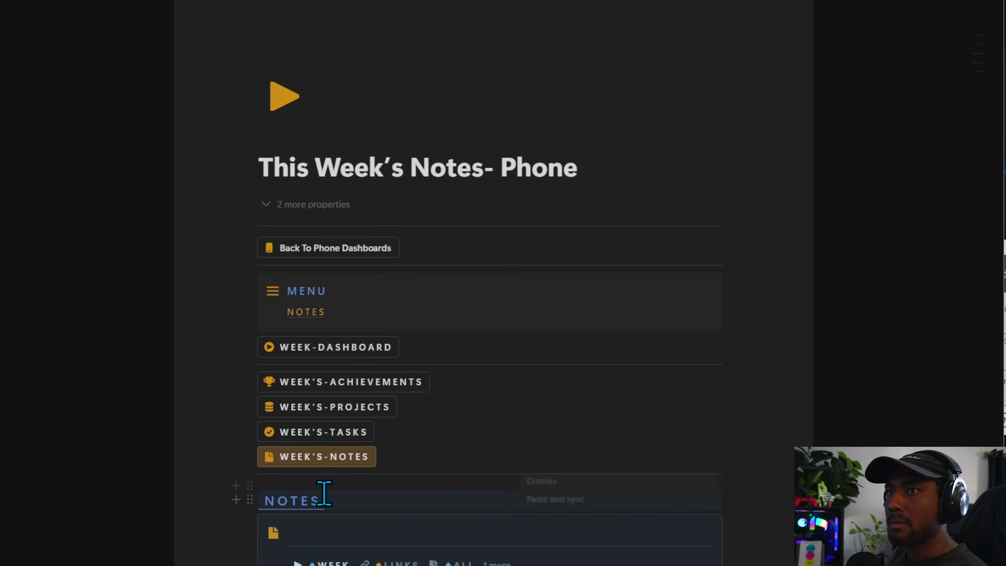
# Check the weekly Tasks, Projects and Achievements phone pages by opening each through its navigation link.
pyautogui.click(327, 434)
pyautogui.click(322, 413)
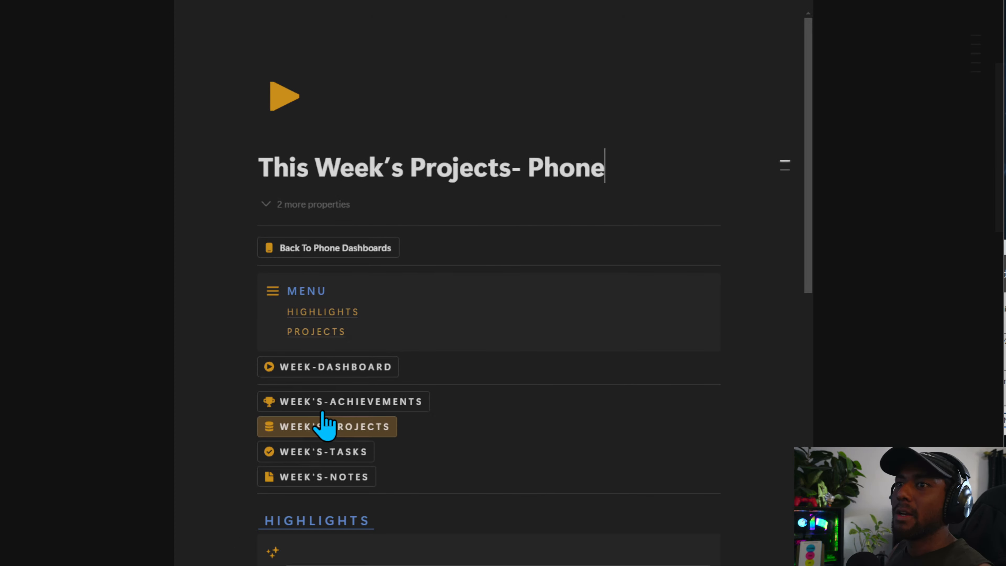
pyautogui.click(329, 402)
pyautogui.scroll(-5, 332, 398)
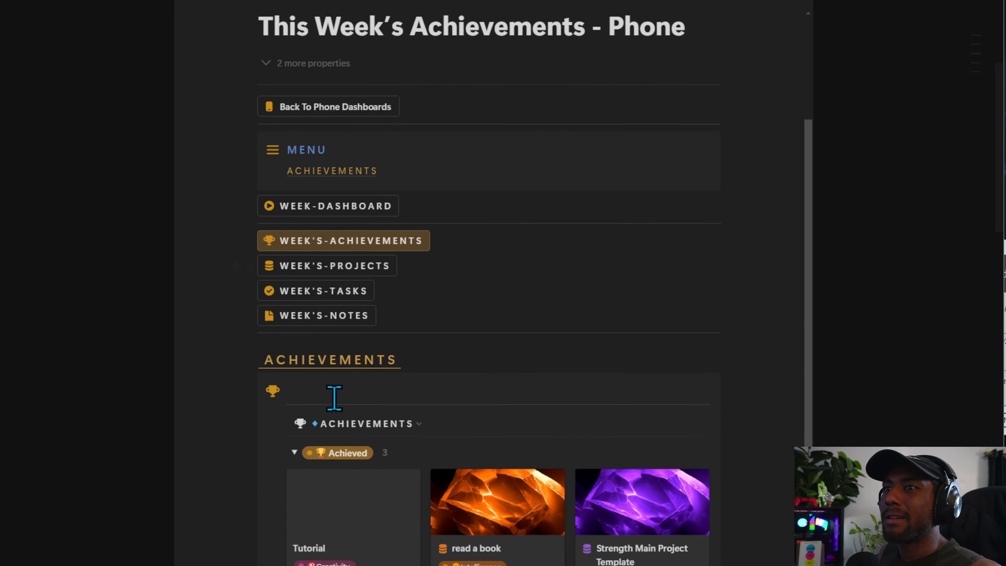
# Open the This Week's Projects- Phone page and review its Highlights and Projects sections.
pyautogui.scroll(5, 337, 408)
pyautogui.click(351, 409)
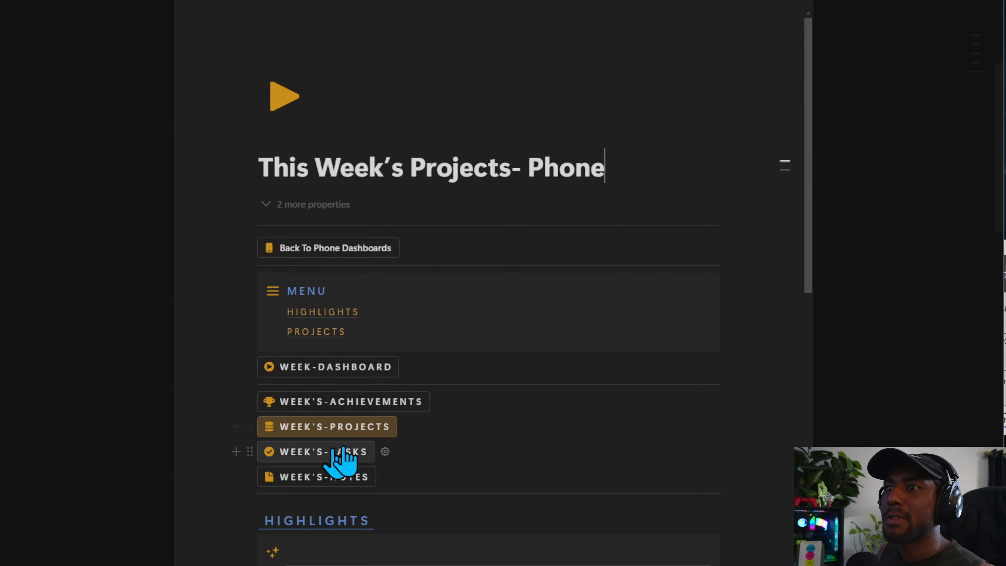
pyautogui.scroll(-5, 396, 436)
pyautogui.scroll(-5, 368, 392)
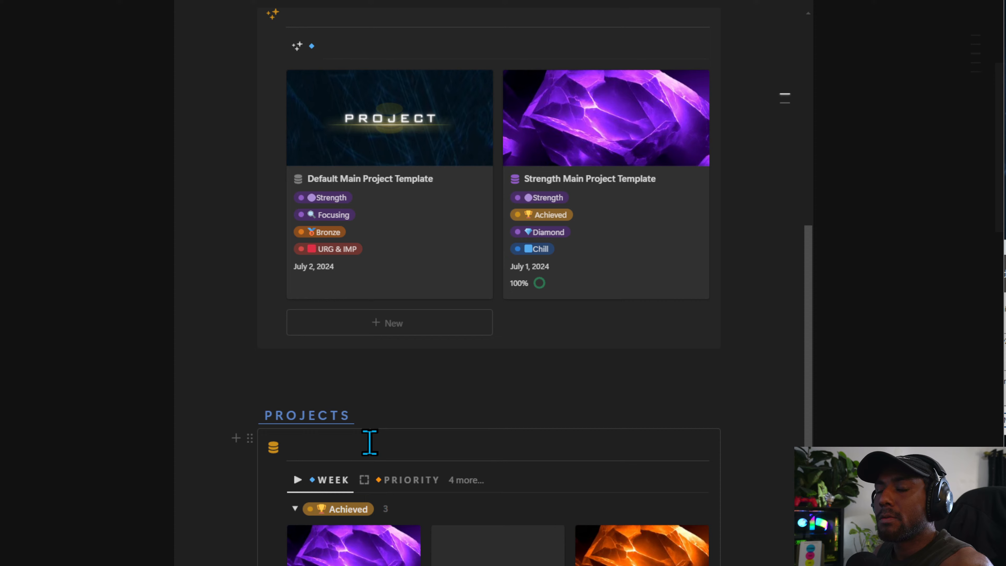
pyautogui.scroll(5, 360, 423)
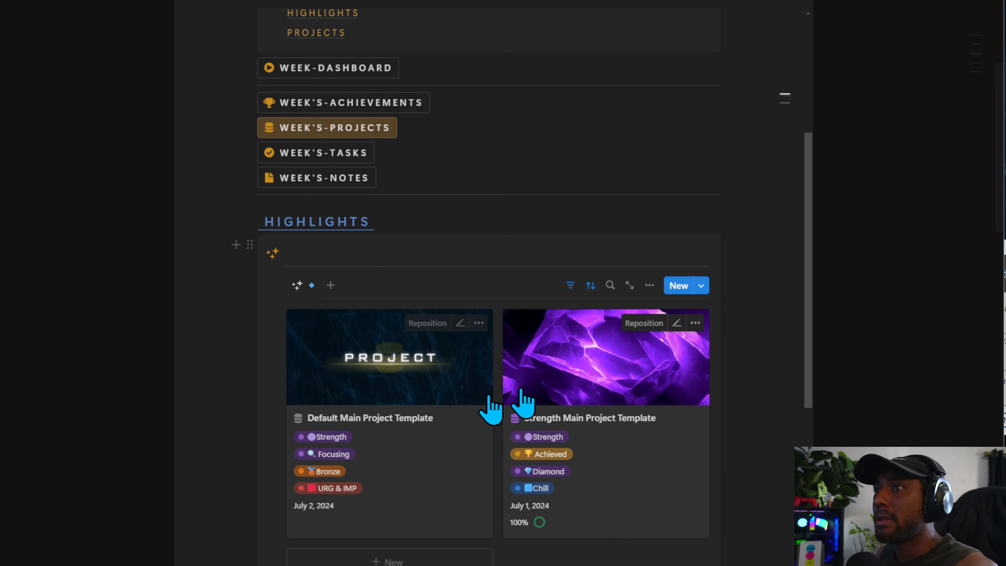
pyautogui.scroll(-5, 479, 453)
pyautogui.scroll(4, 449, 473)
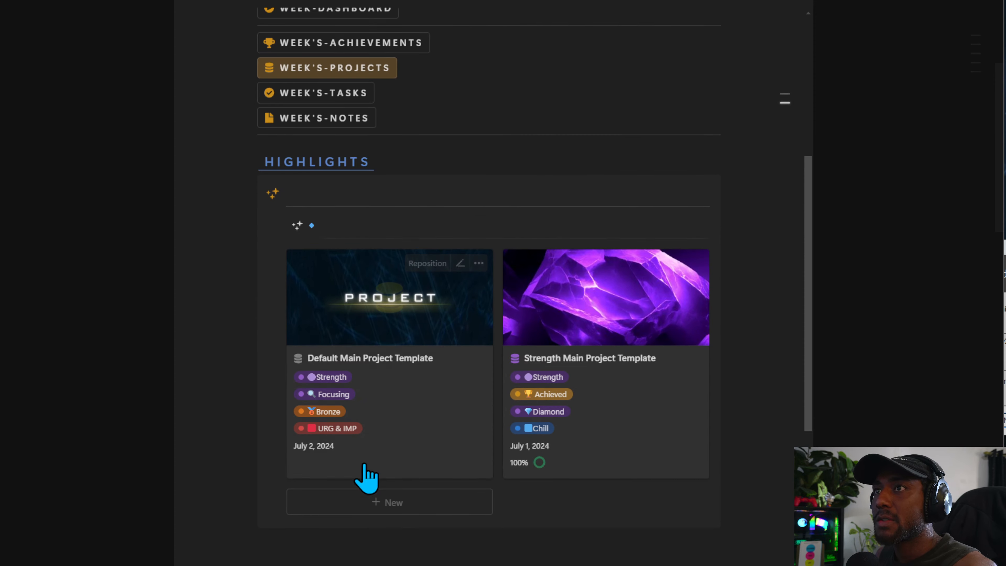
# Check the This Week's Tasks and This Week's Notes phone pages through their navigation links.
pyautogui.scroll(4, 396, 349)
pyautogui.click(318, 273)
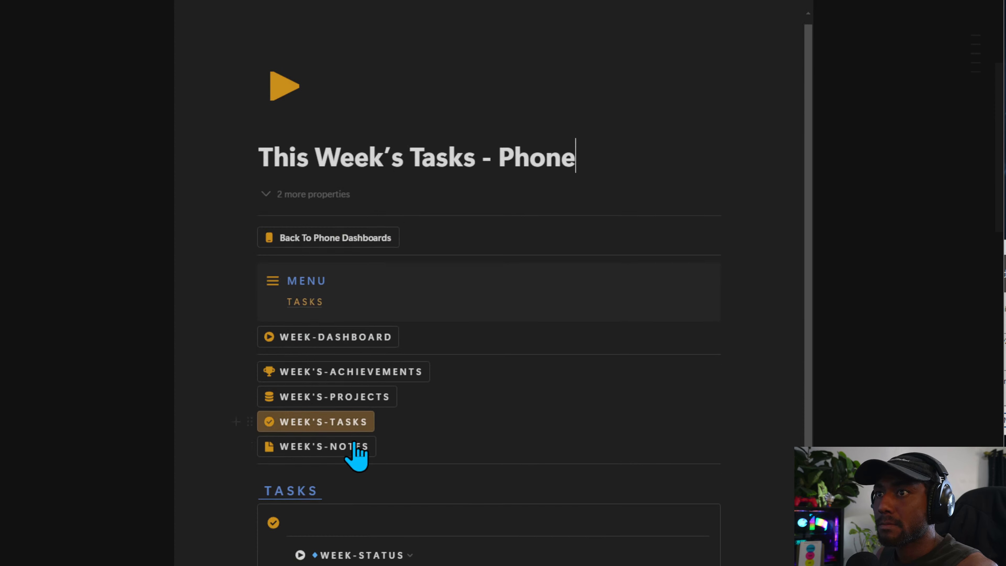
pyautogui.scroll(-5, 392, 488)
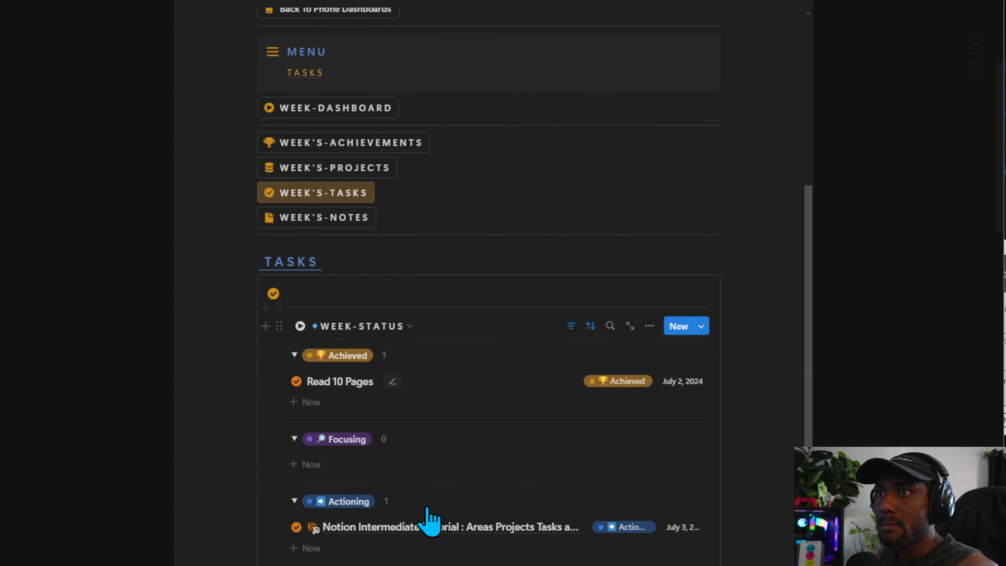
pyautogui.click(334, 225)
pyautogui.scroll(-3, 335, 233)
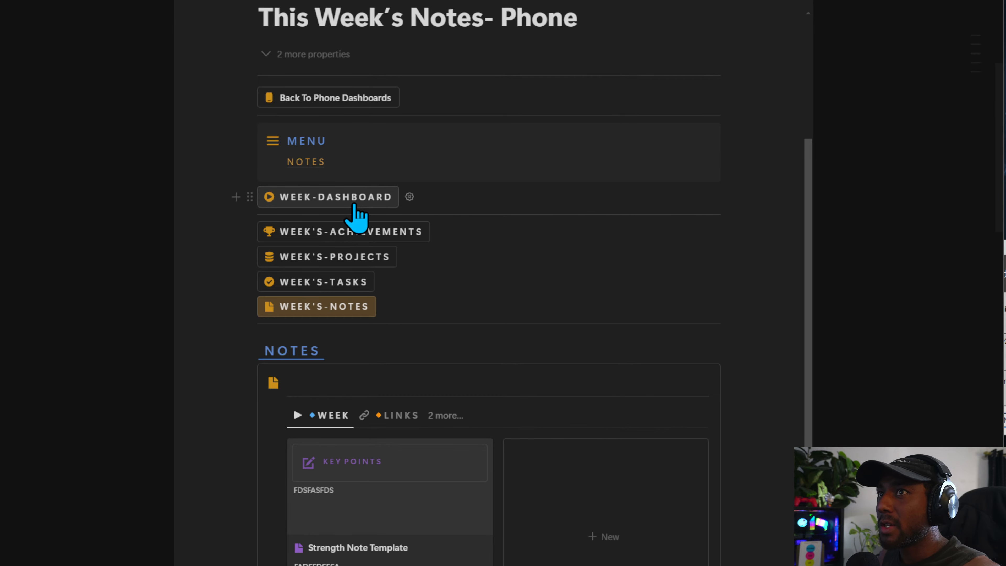
# Review the Week Dashboard's sections and check its navigation links to and from the This Week's Tasks page.
pyautogui.click(354, 204)
pyautogui.scroll(-10, 380, 396)
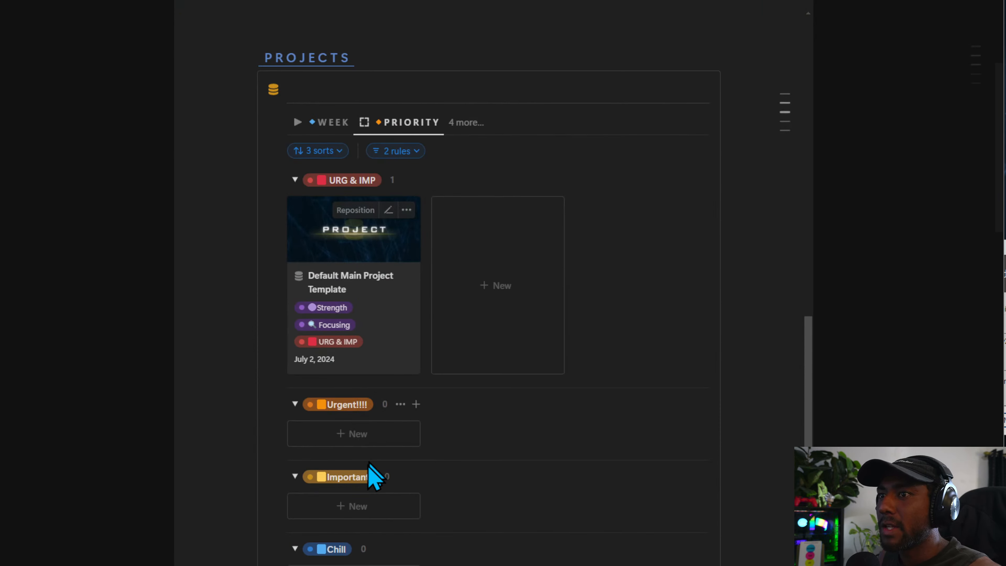
pyautogui.scroll(-15, 373, 475)
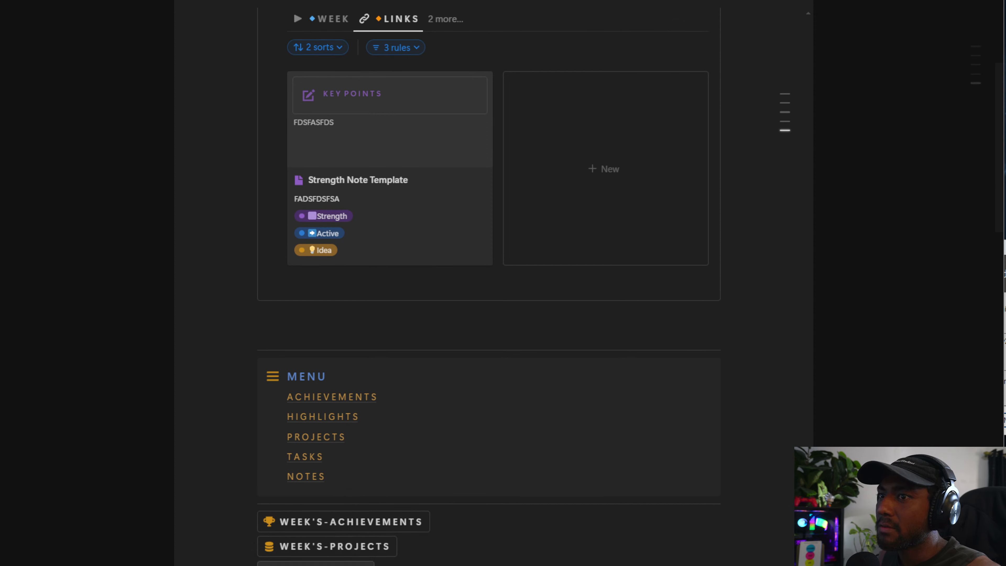
pyautogui.click(315, 564)
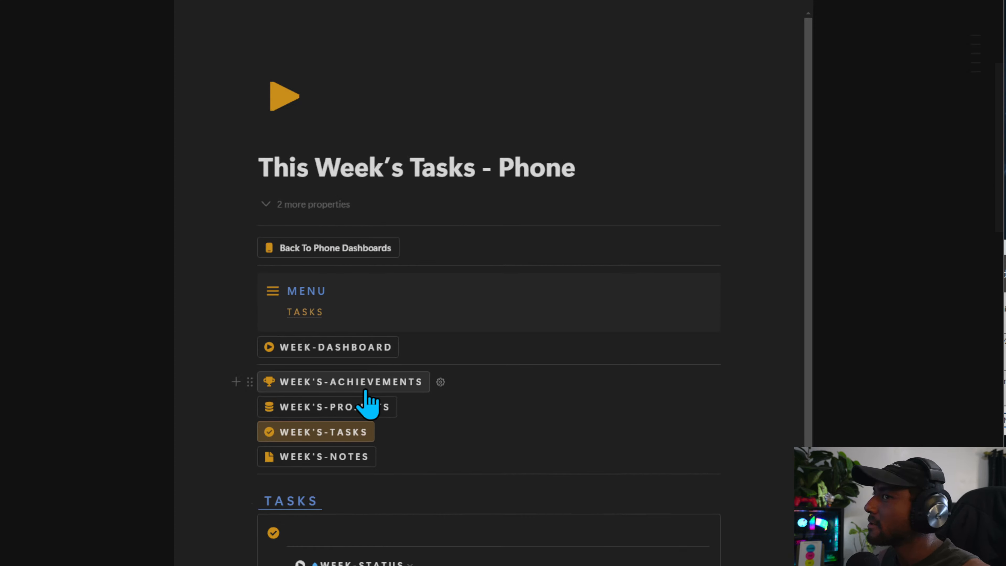
pyautogui.click(351, 347)
pyautogui.scroll(-5, 280, 455)
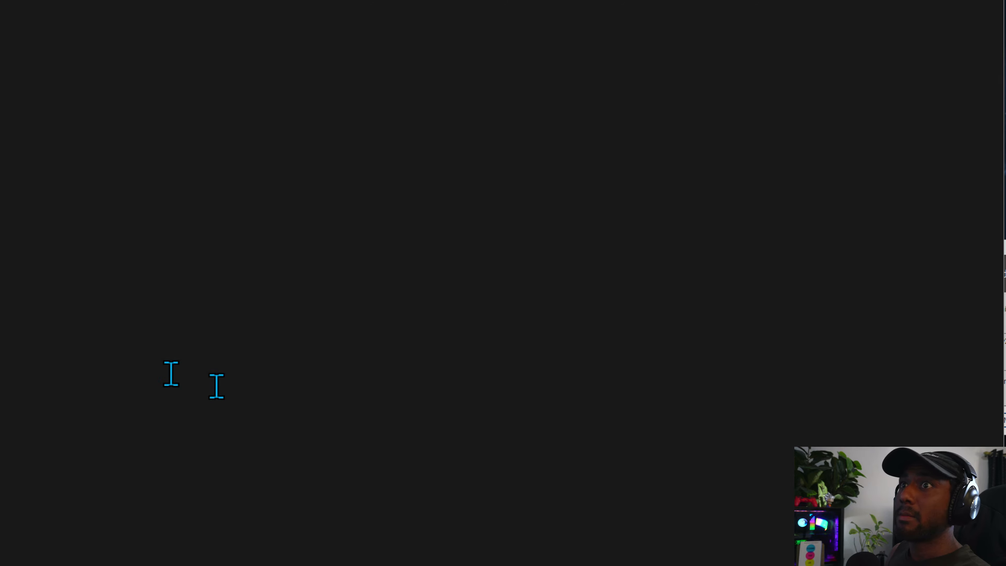
# Examine the Today Dashboard and the TASK-CAPTURE section on the Today's Tasks - Phone page.
pyautogui.scroll(-7, 423, 349)
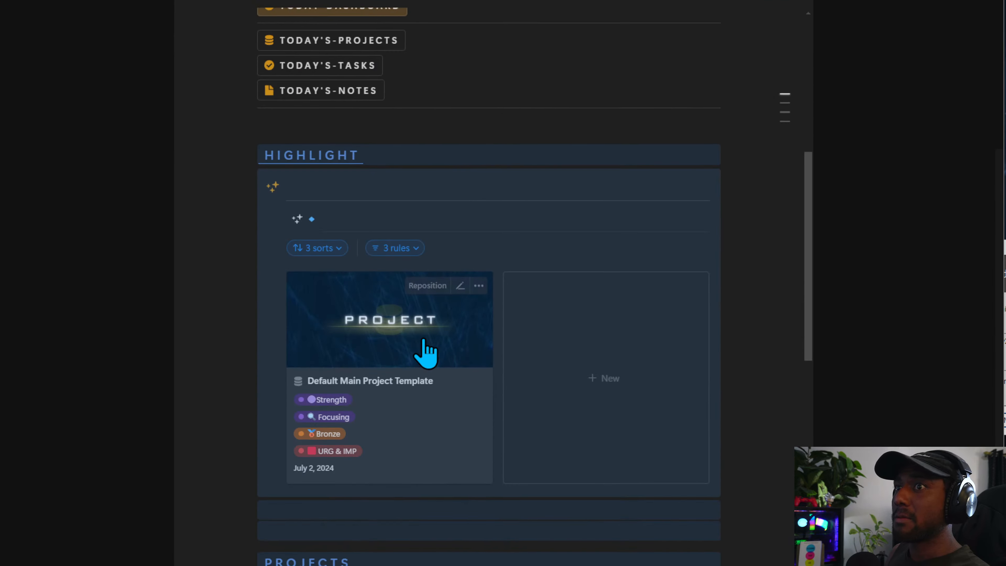
pyautogui.scroll(6, 422, 349)
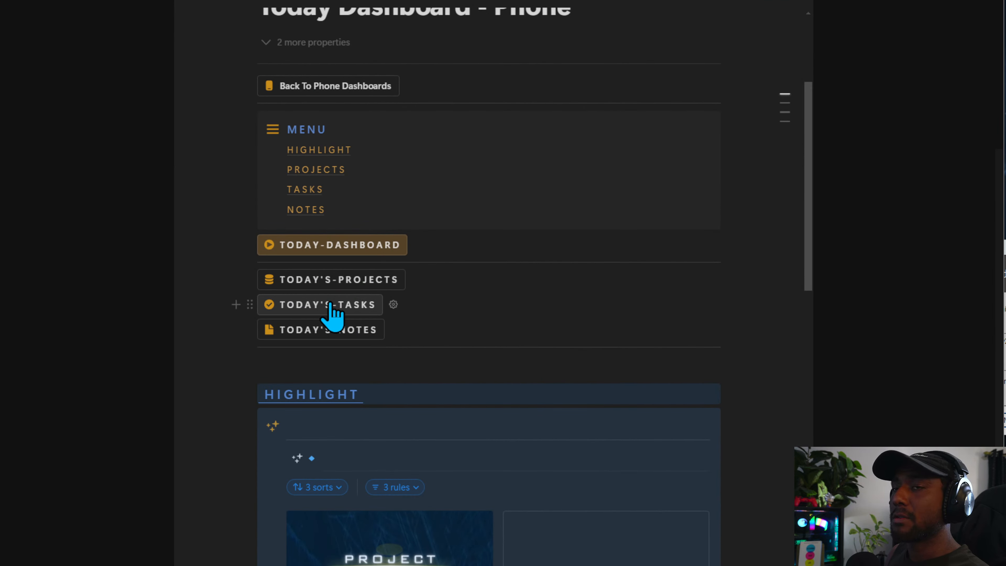
pyautogui.click(331, 305)
pyautogui.scroll(-10, 436, 429)
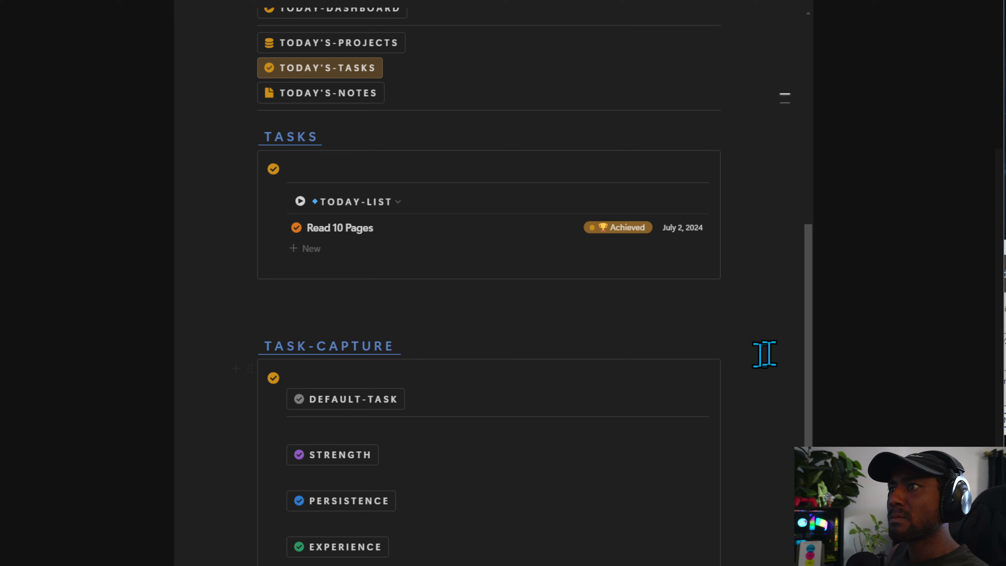
pyautogui.moveTo(765, 354); pyautogui.dragTo(355, 420)
pyautogui.scroll(6, 368, 281)
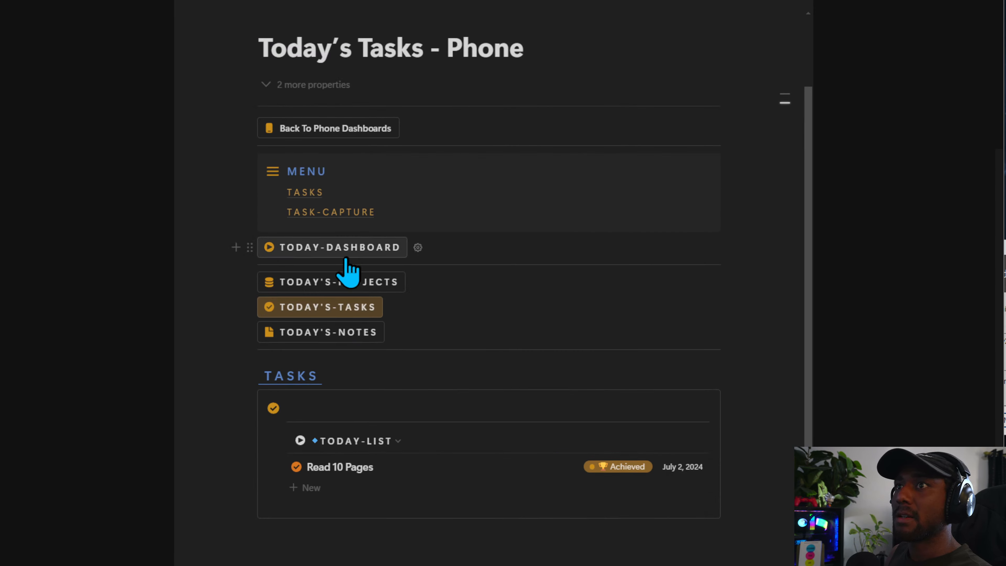
# Open the Today's Projects - Phone page and copy its whole PROJECT-CAPTURE section.
pyautogui.click(347, 279)
pyautogui.scroll(-10, 664, 319)
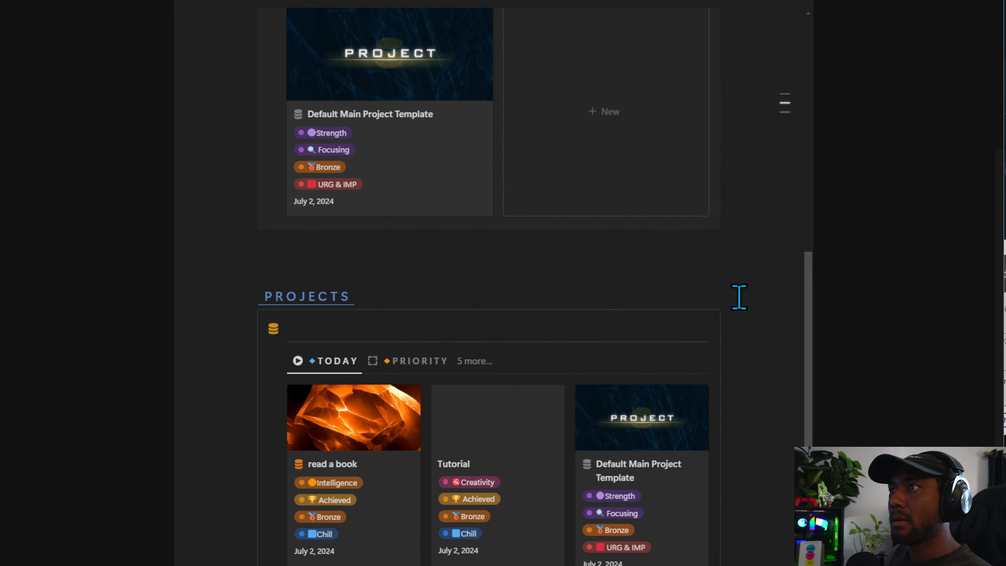
pyautogui.scroll(-8, 693, 378)
pyautogui.moveTo(709, 319); pyautogui.dragTo(445, 405)
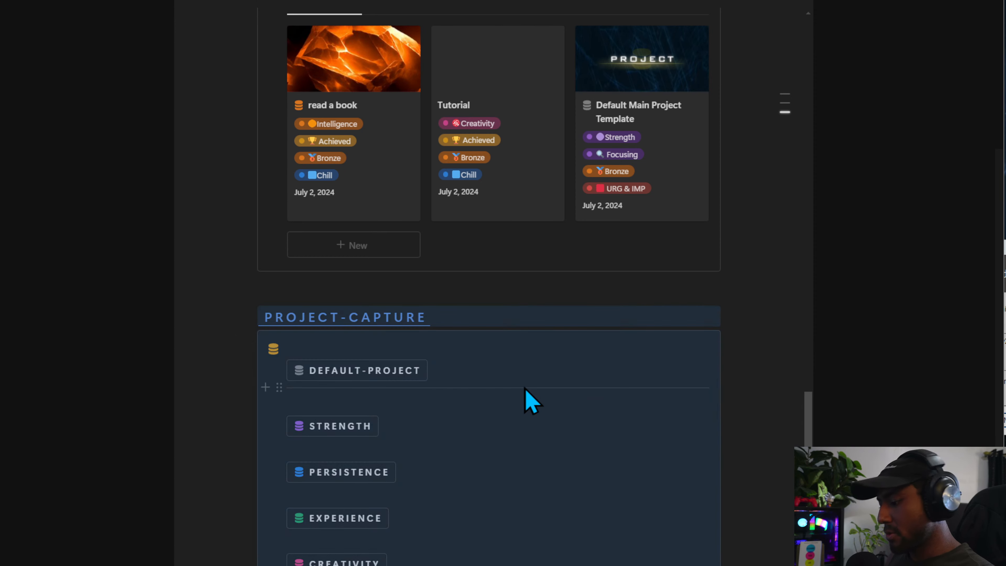
pyautogui.scroll(10, 541, 404)
pyautogui.scroll(5, 562, 432)
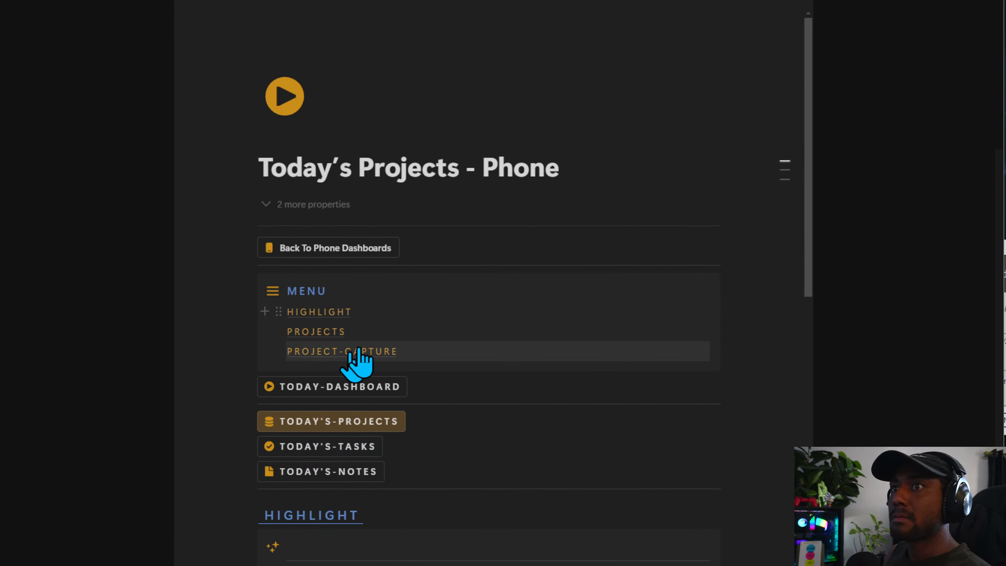
# Paste the PROJECT-CAPTURE section below the Projects section of the This Week's Projects- Phone page.
pyautogui.click(320, 256)
pyautogui.scroll(-15, 511, 476)
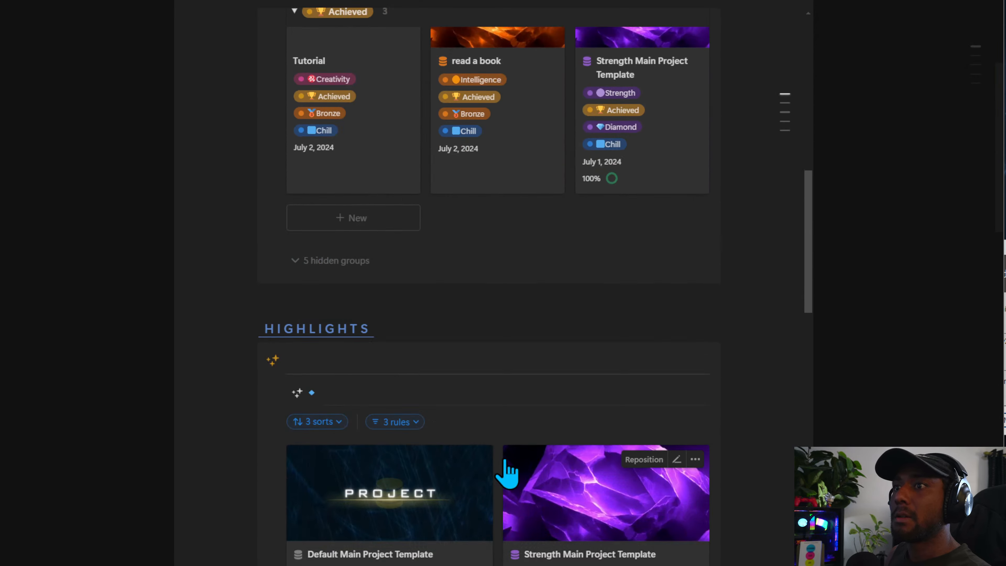
pyautogui.scroll(15, 496, 453)
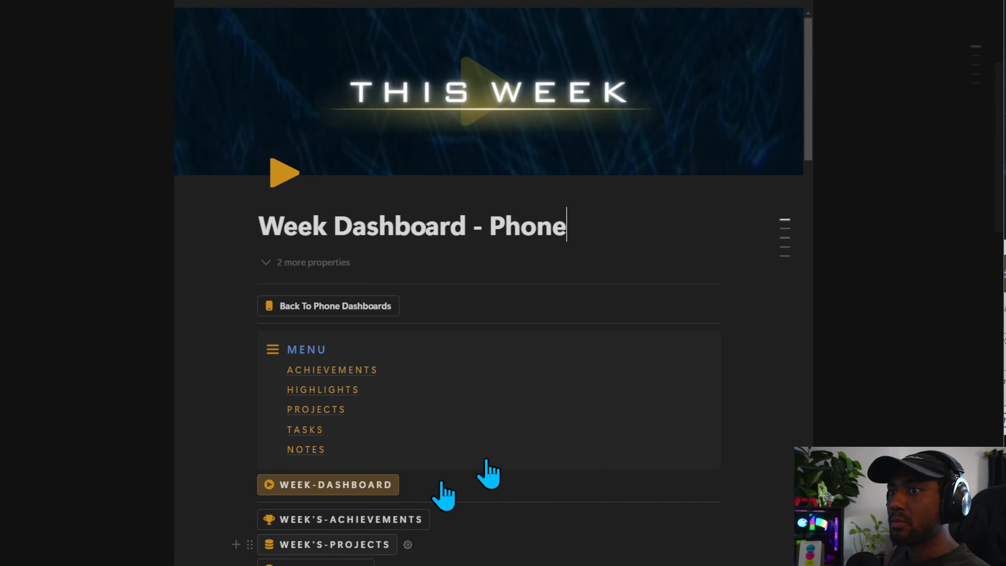
pyautogui.scroll(-15, 483, 472)
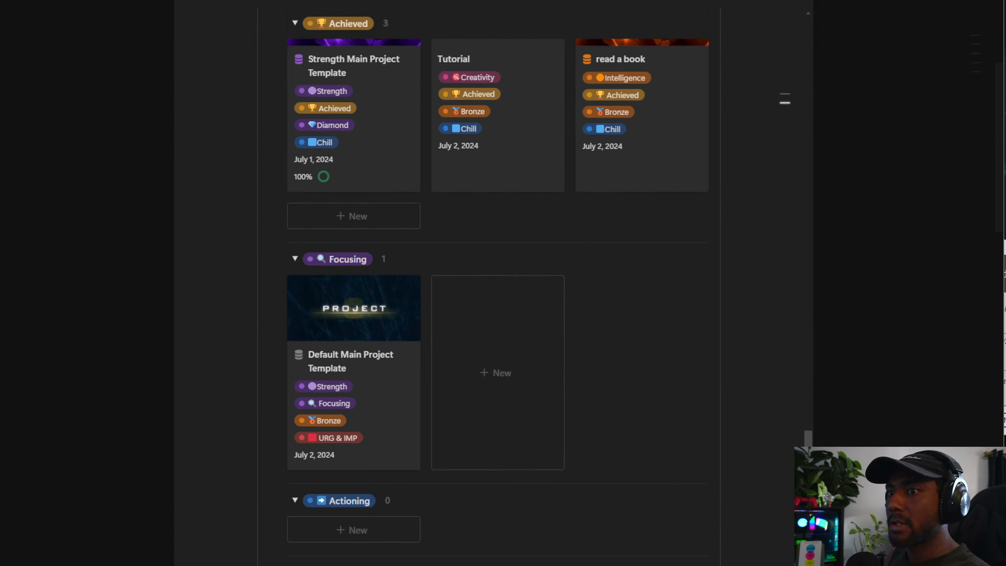
pyautogui.scroll(-5, 306, 443)
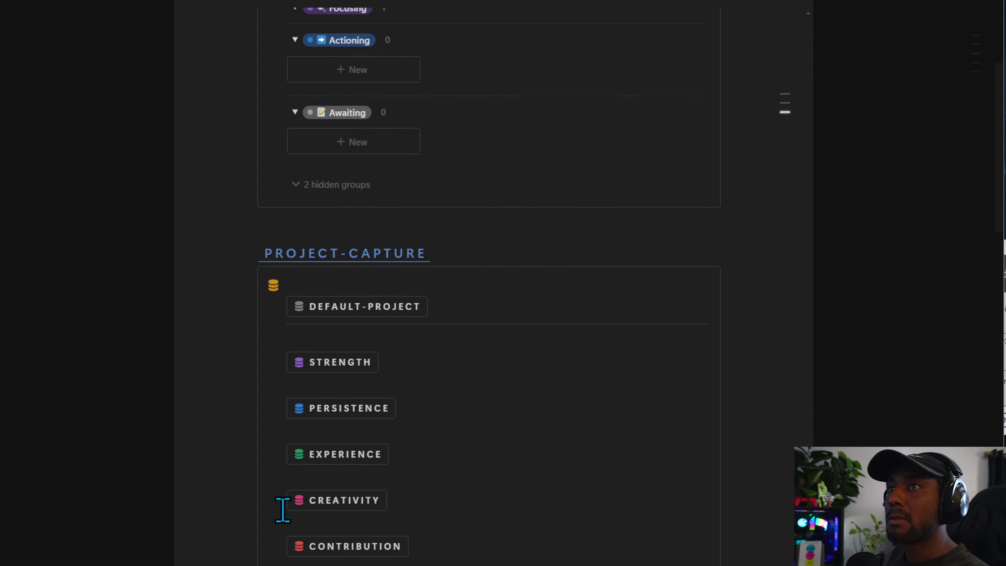
pyautogui.scroll(15, 281, 511)
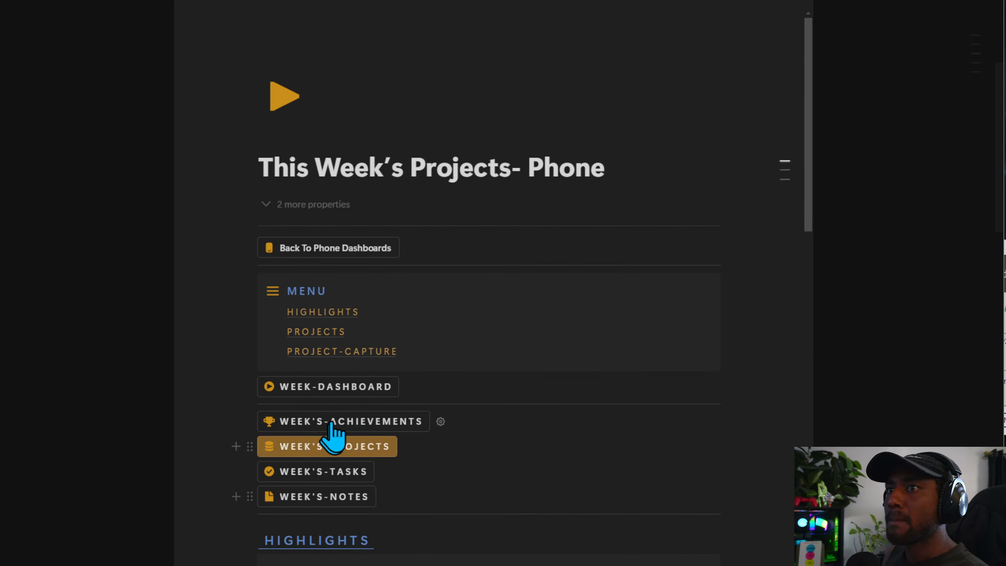
# Follow the PROJECT-CAPTURE menu link on the weekly projects page and check the section's capture buttons.
pyautogui.click(315, 349)
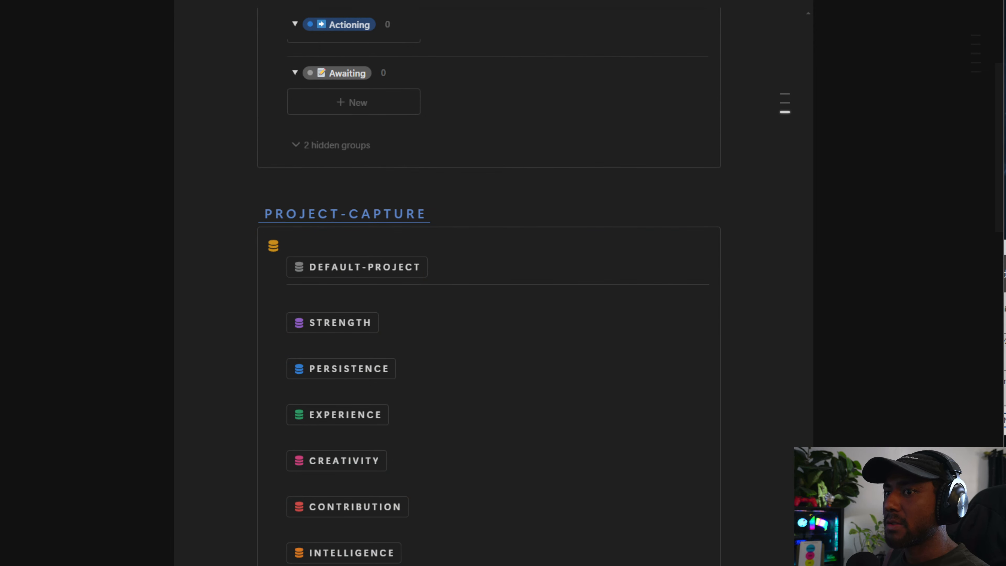
pyautogui.write('/')
pyautogui.press('BackSpace')
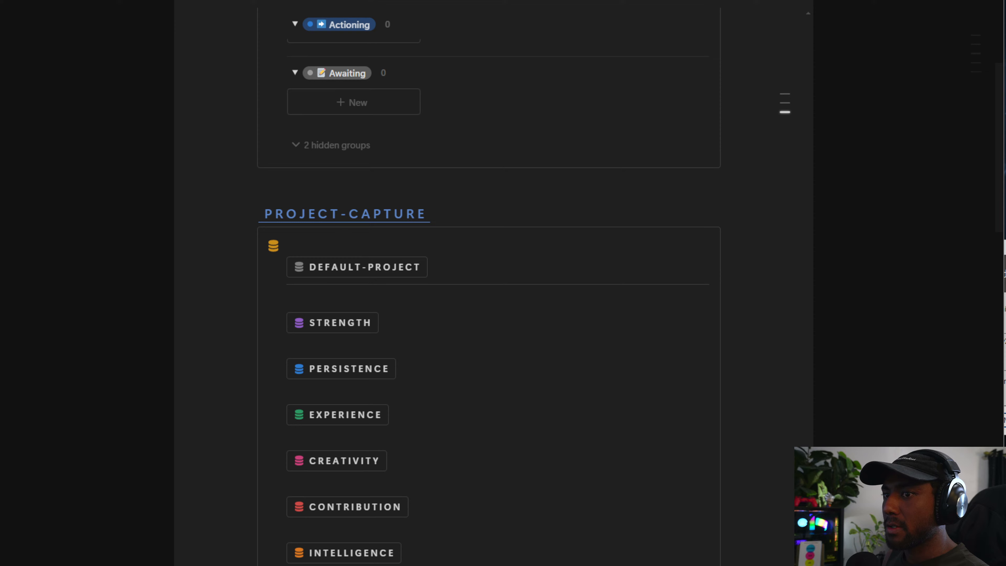
pyautogui.scroll(-1, 489, 301)
pyautogui.scroll(12, 488, 301)
pyautogui.scroll(-15, 489, 301)
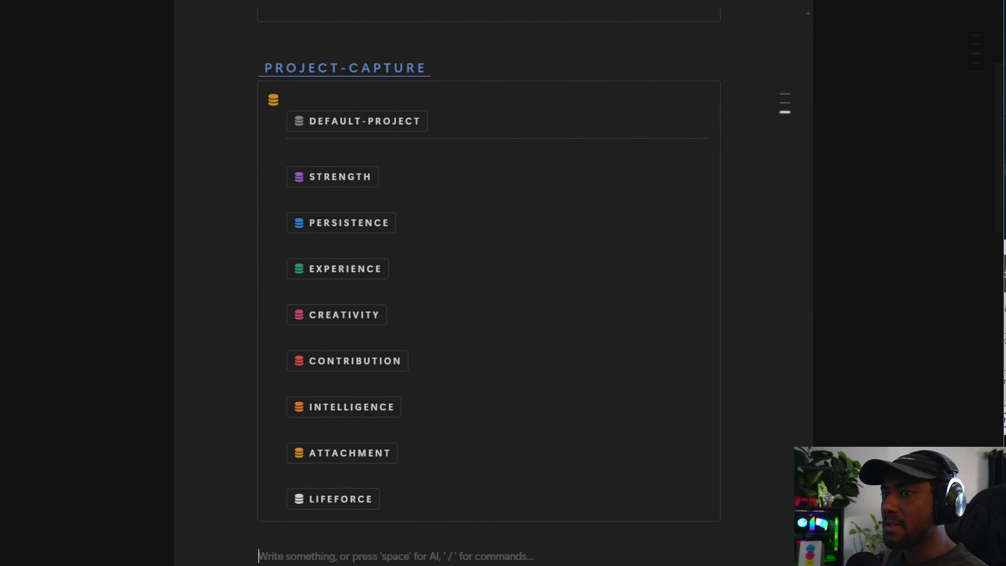
# Open the Today's Tasks - Phone page and copy its TASK-CAPTURE section with all capture buttons.
pyautogui.scroll(9, 362, 515)
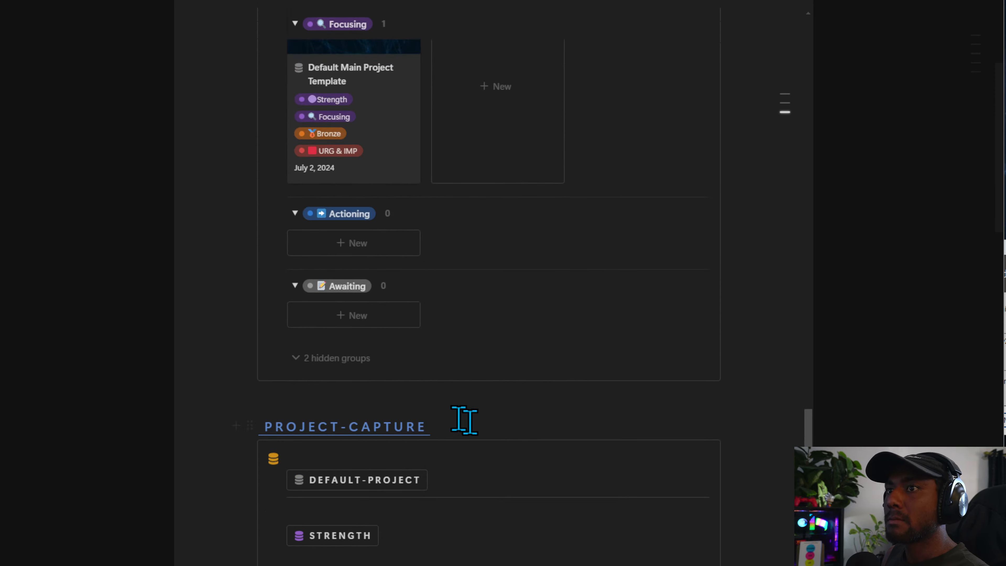
pyautogui.scroll(14, 314, 516)
pyautogui.scroll(10, 449, 409)
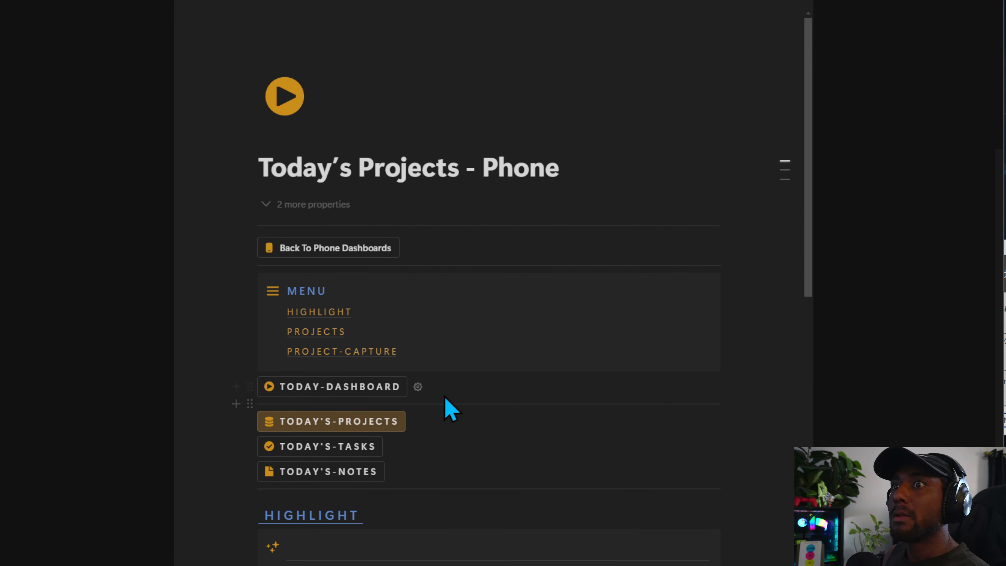
pyautogui.scroll(-6, 356, 277)
pyautogui.click(318, 153)
pyautogui.scroll(-3, 521, 374)
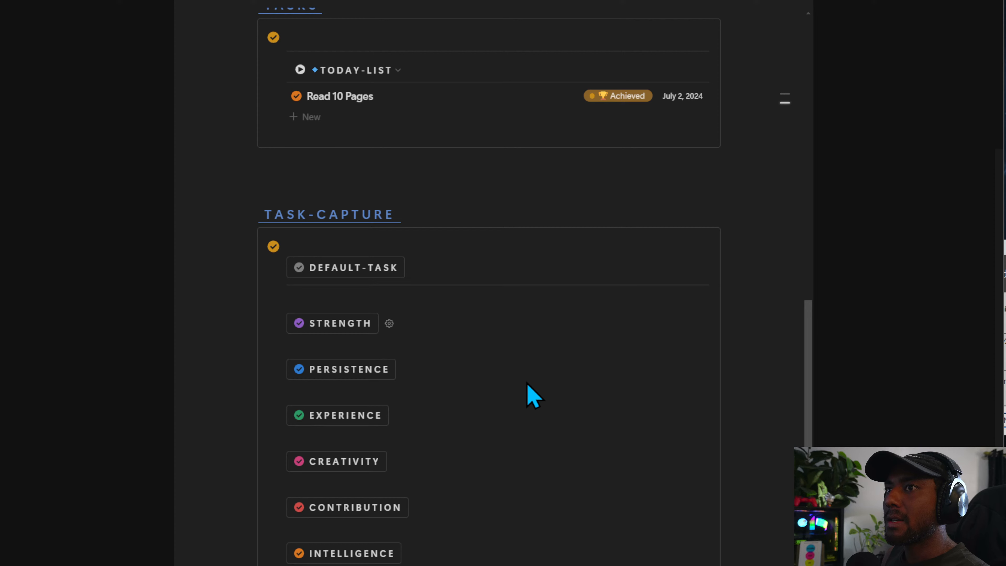
pyautogui.moveTo(762, 205); pyautogui.dragTo(458, 317)
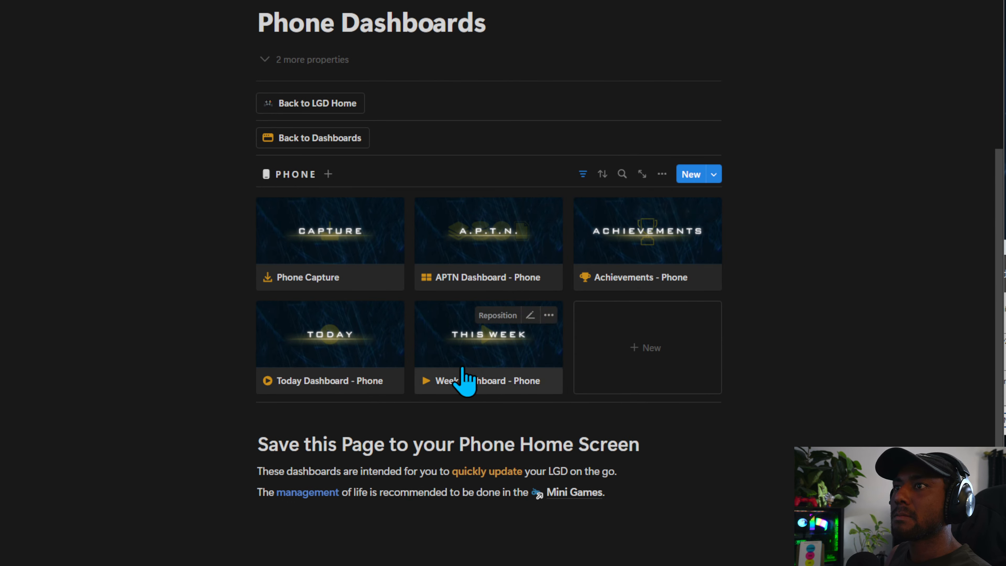
# Open the This Week's Tasks - Phone page and paste the TASK-CAPTURE section below its Tasks section.
pyautogui.click(464, 373)
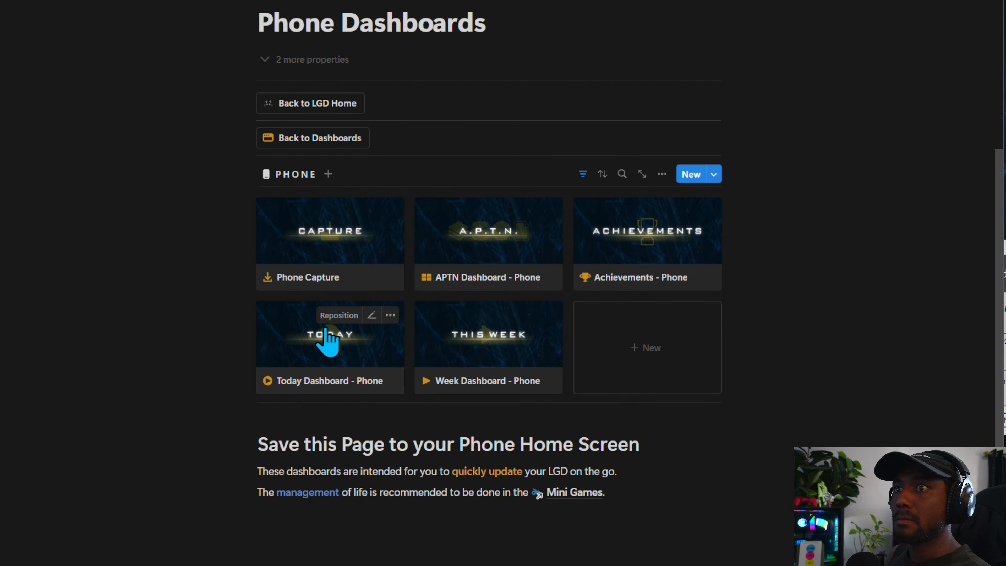
pyautogui.click(333, 337)
pyautogui.scroll(-20, 458, 380)
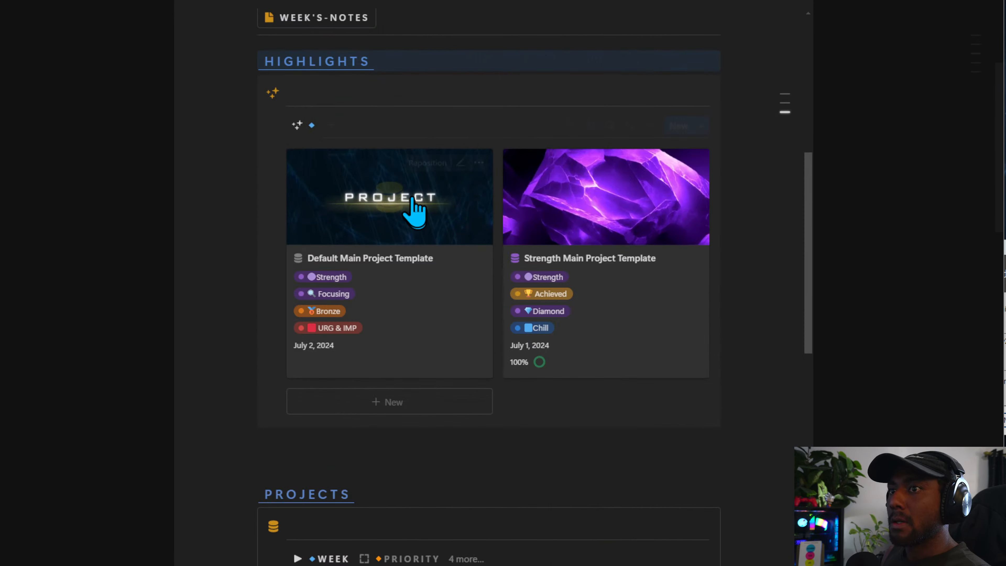
pyautogui.scroll(10, 427, 281)
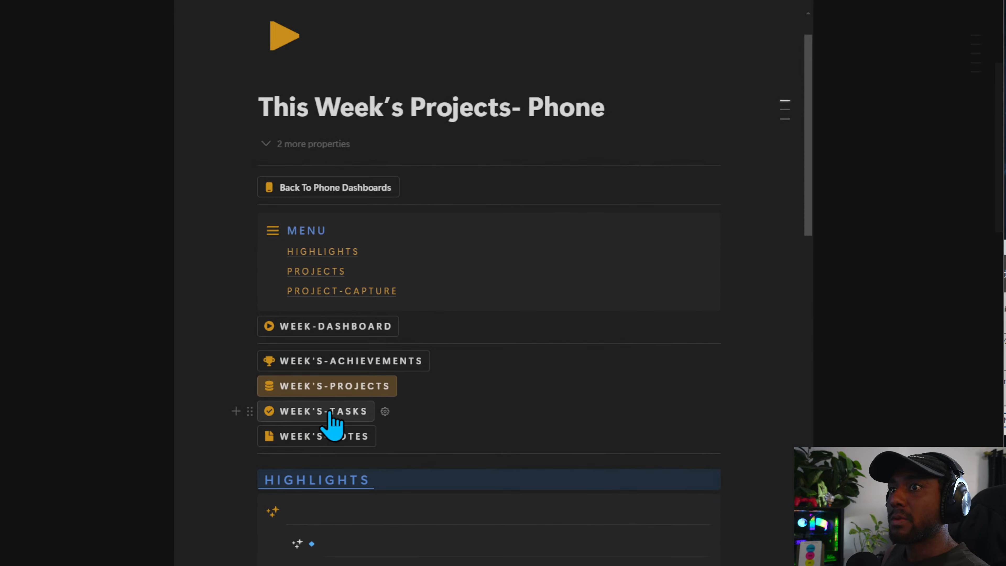
pyautogui.click(330, 413)
pyautogui.scroll(-5, 387, 360)
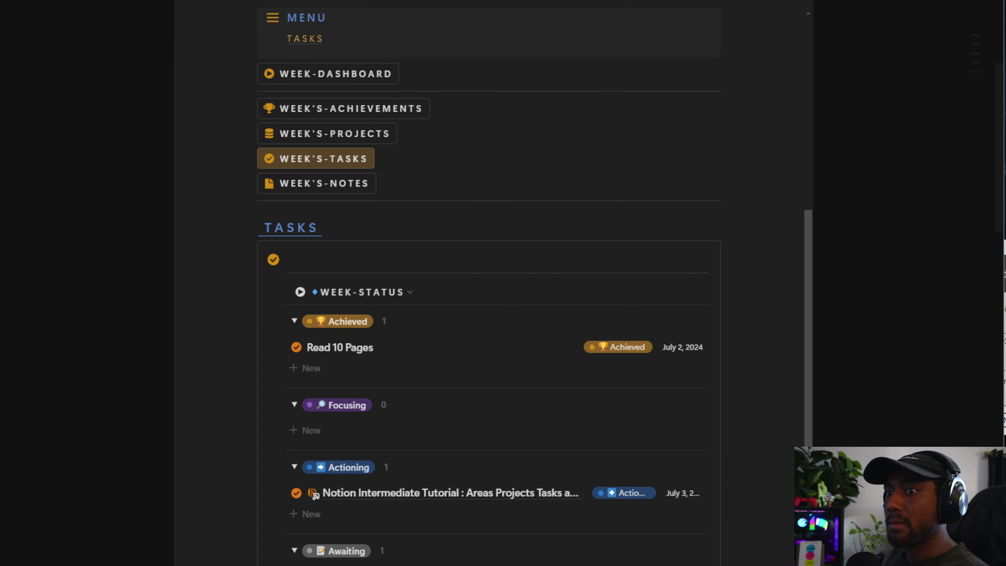
pyautogui.scroll(-2, 386, 413)
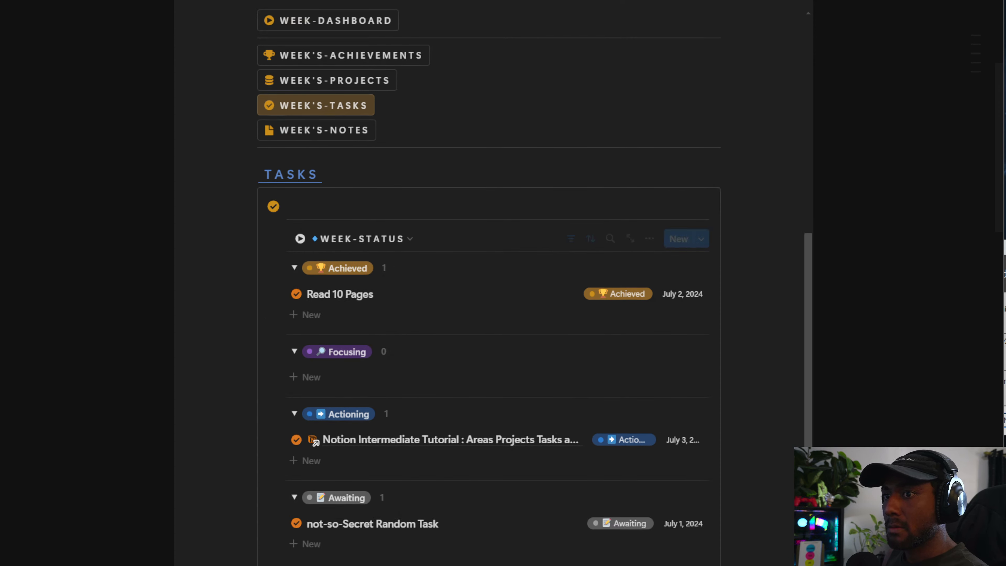
pyautogui.scroll(7, 353, 198)
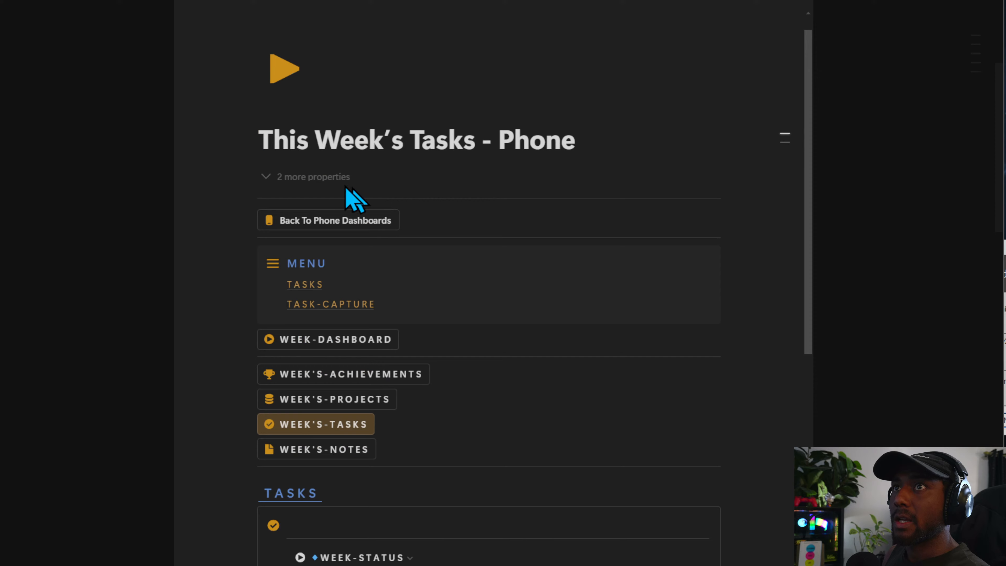
# Follow the TASK-CAPTURE menu link on the weekly tasks page and check the section's capture buttons.
pyautogui.moveTo(280, 249); pyautogui.dragTo(347, 550)
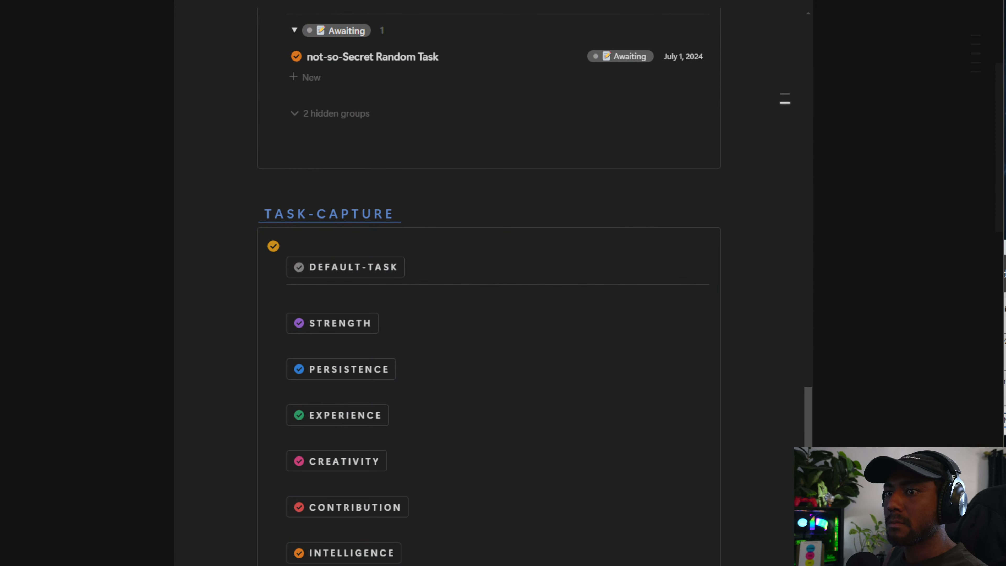
pyautogui.write('/')
pyautogui.press('BackSpace')
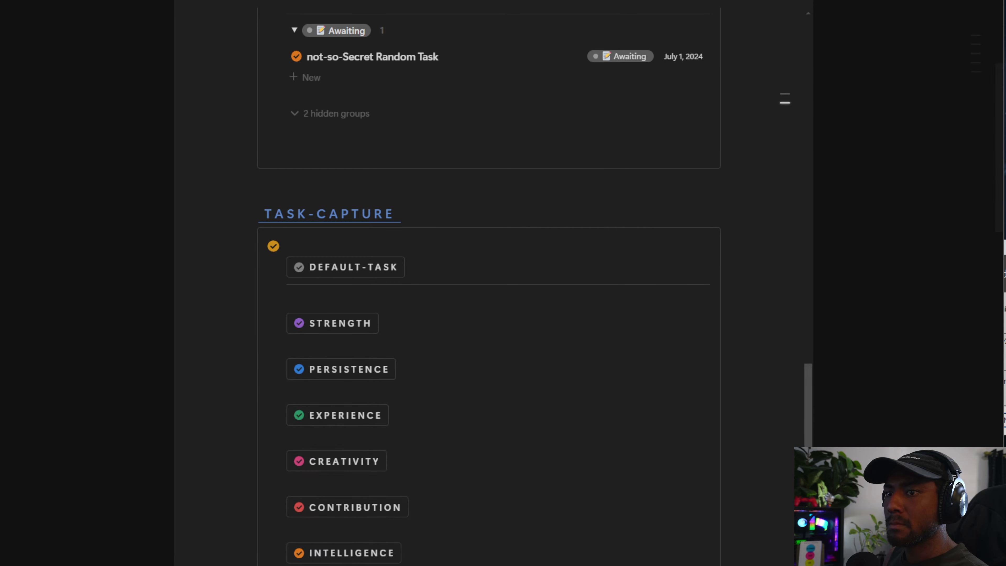
pyautogui.scroll(-1, 489, 301)
pyautogui.scroll(10, 380, 236)
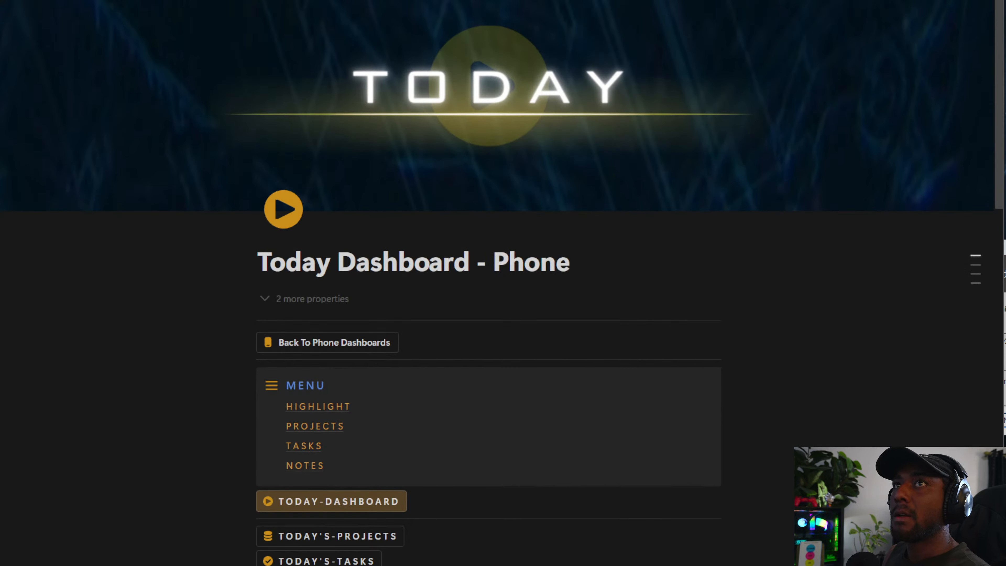
# Open the Today's Notes page from the Today Dashboard - Phone page and copy its whole NOTE-CAPTURE section.
pyautogui.scroll(-10, 387, 372)
pyautogui.scroll(-4, 388, 372)
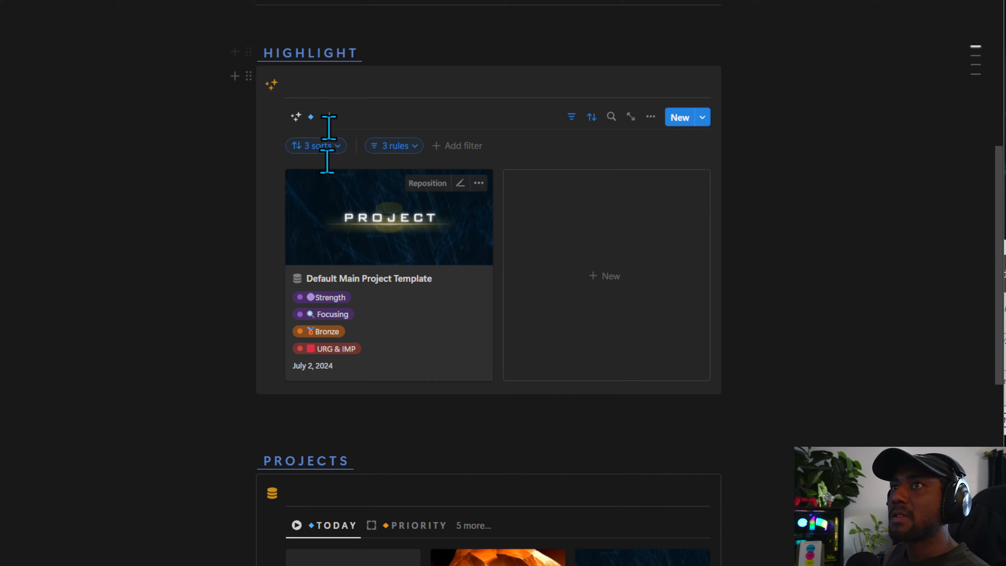
pyautogui.click(324, 1)
pyautogui.scroll(-12, 507, 474)
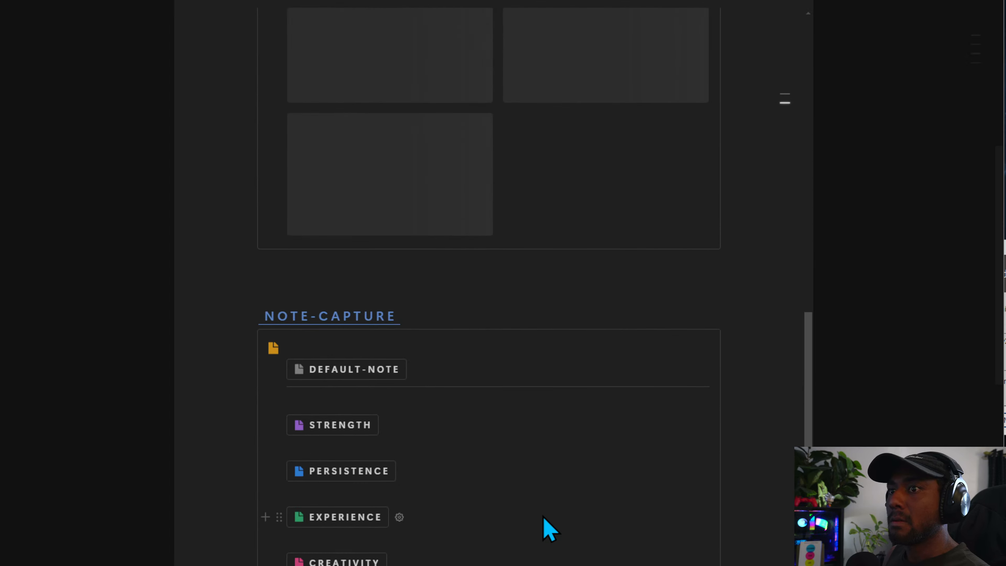
pyautogui.moveTo(589, 212); pyautogui.dragTo(326, 370)
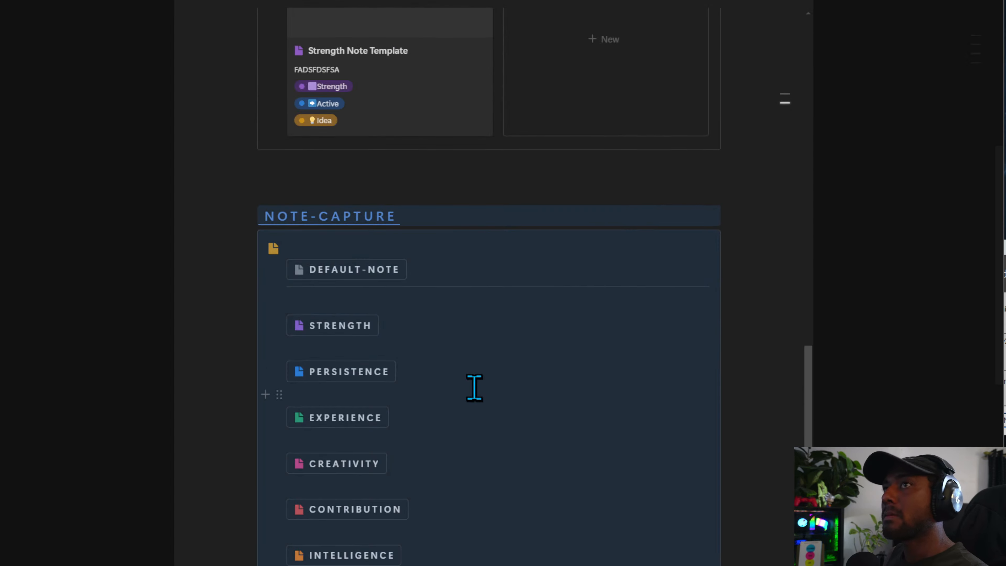
# Open the This Week's Notes- Phone page and paste the NOTE-CAPTURE section below its Notes section.
pyautogui.scroll(7, 474, 386)
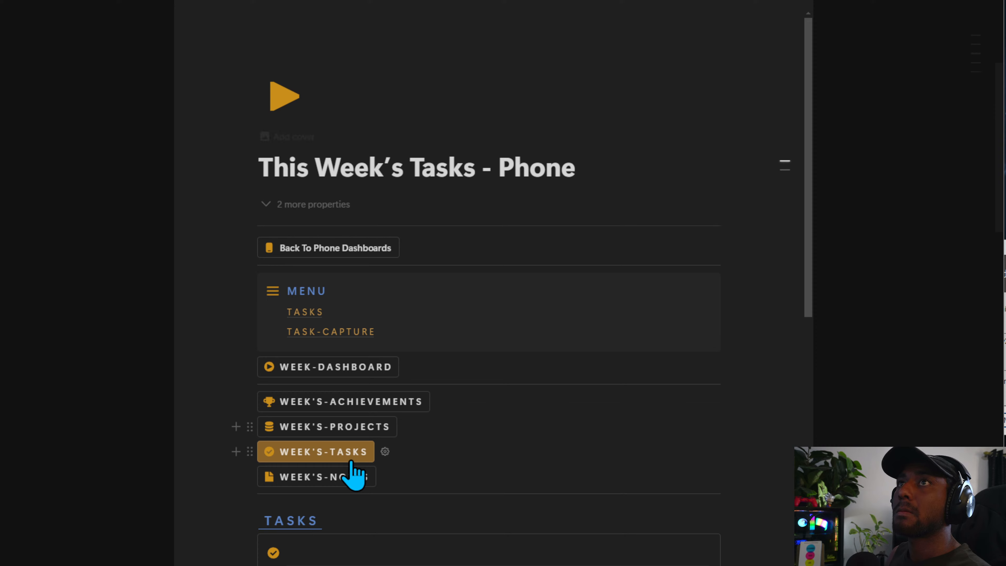
pyautogui.scroll(-3, 353, 471)
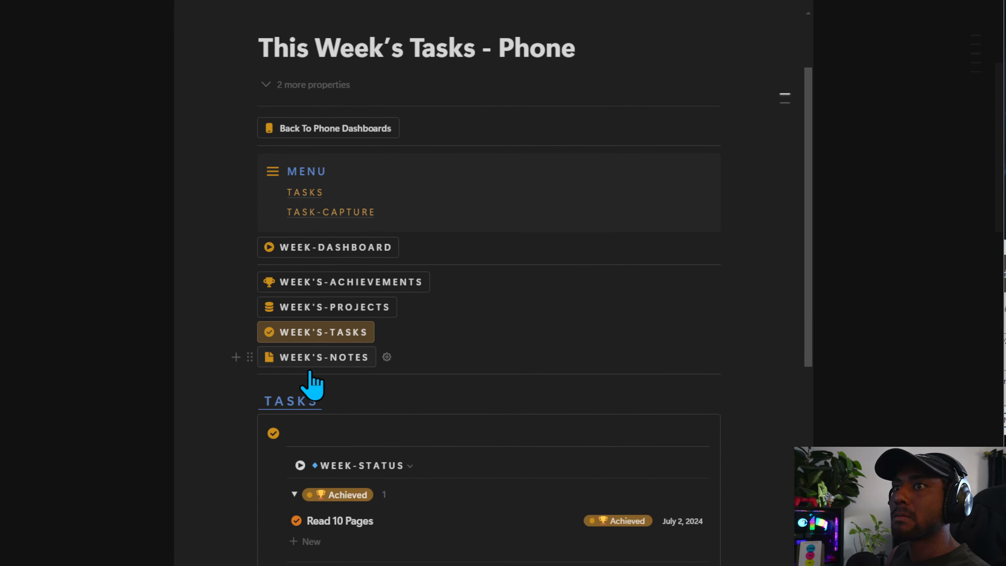
pyautogui.click(310, 366)
pyautogui.scroll(-3, 375, 480)
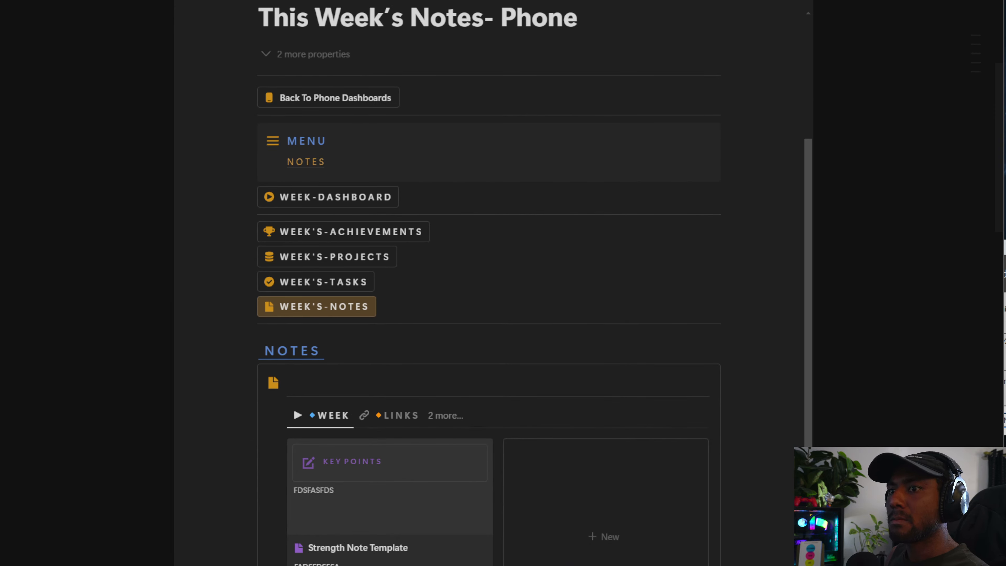
pyautogui.scroll(-1, 489, 317)
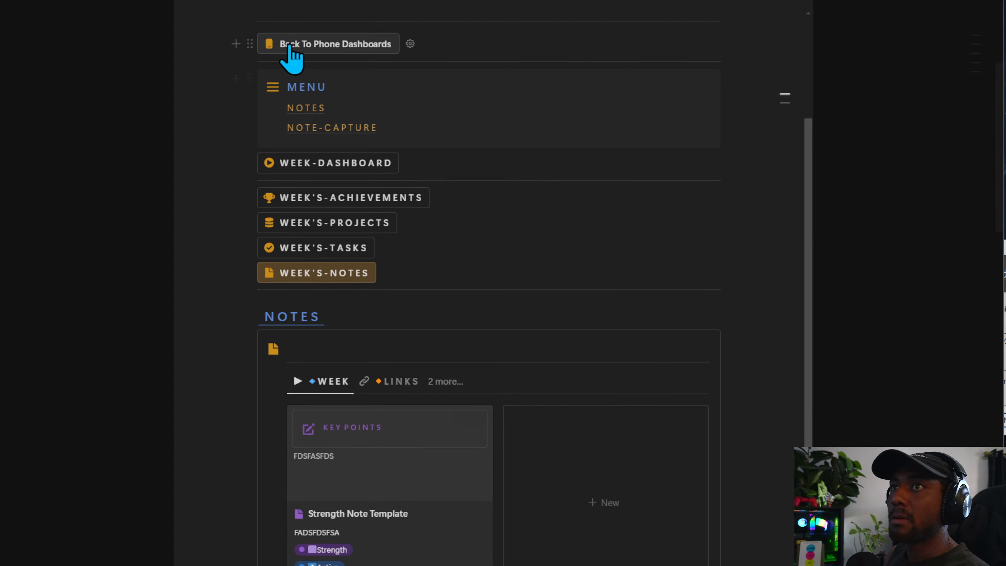
# Follow the NOTE-CAPTURE menu link on the weekly notes page and check the section's capture buttons.
pyautogui.moveTo(250, 87); pyautogui.dragTo(349, 562)
pyautogui.scroll(-8, 349, 251)
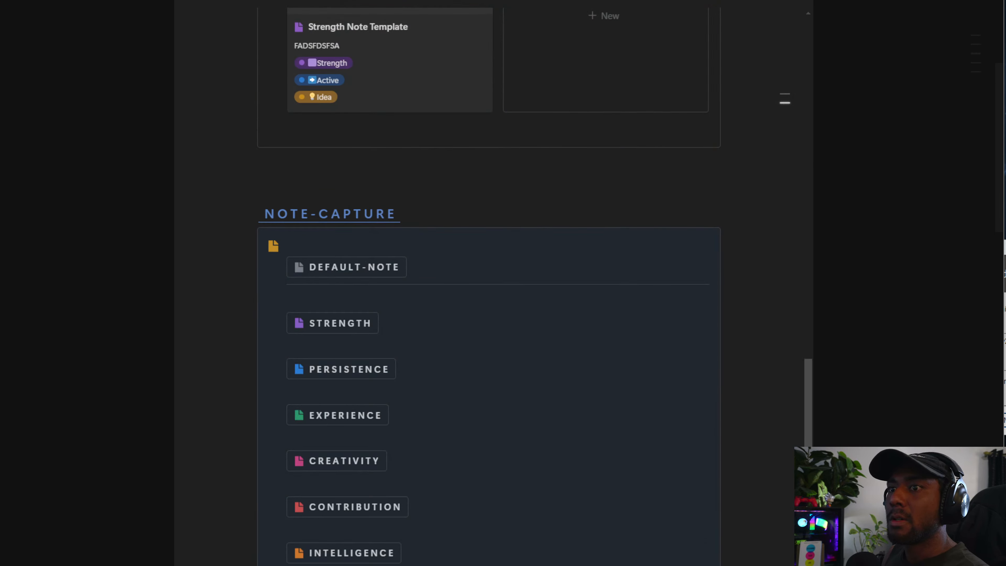
pyautogui.click(266, 564)
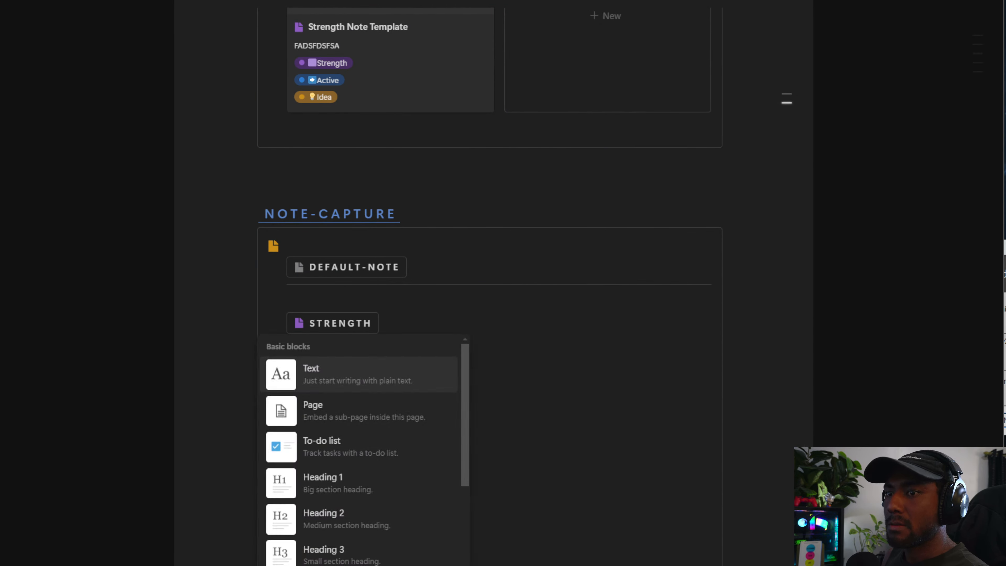
pyautogui.press('Escape')
pyautogui.scroll(-2, 489, 317)
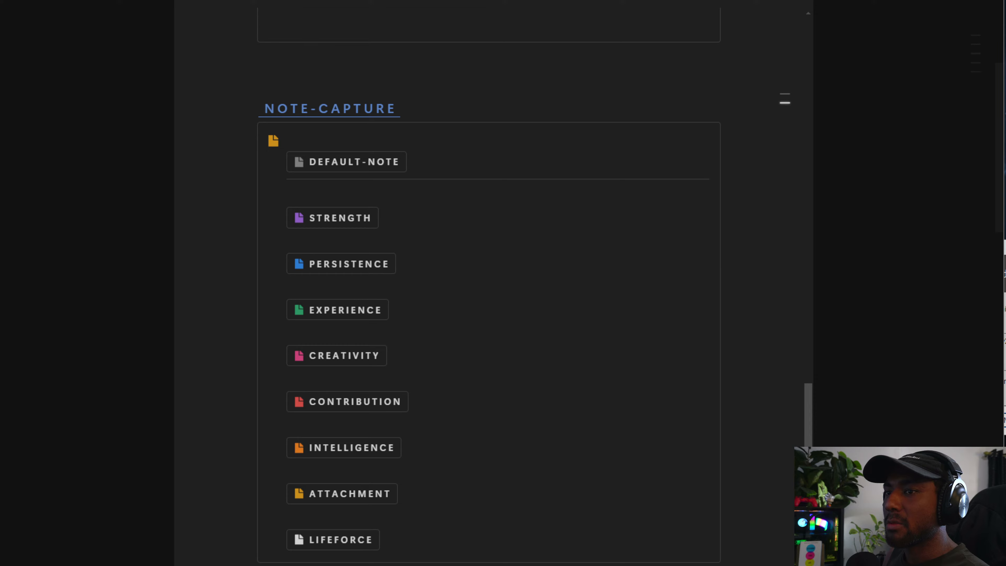
# Go from the weekly notes page through the weekly tasks and projects pages to the achievements page, checking the navigation links.
pyautogui.scroll(8, 366, 187)
pyautogui.scroll(9, 329, 179)
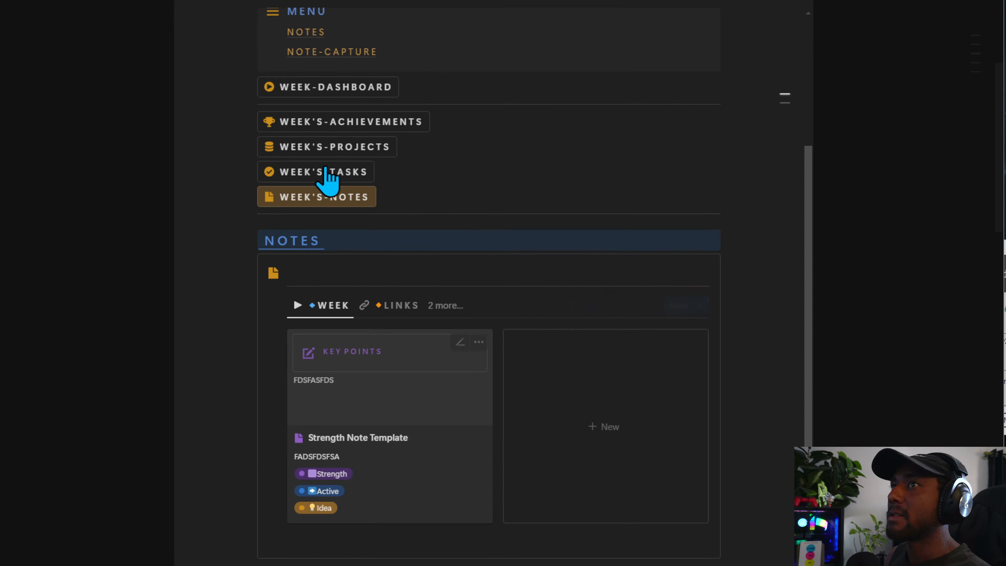
pyautogui.click(330, 353)
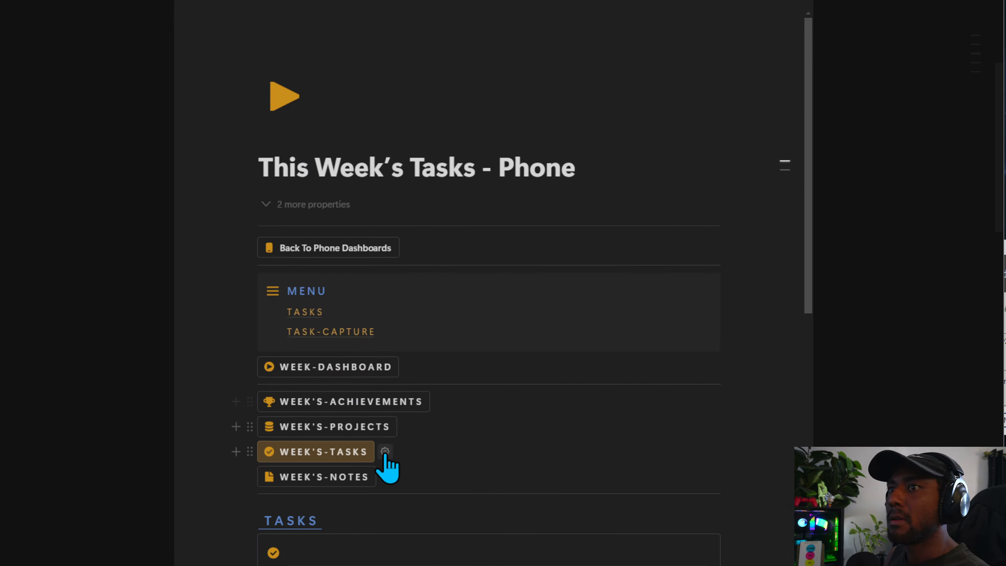
pyautogui.click(333, 428)
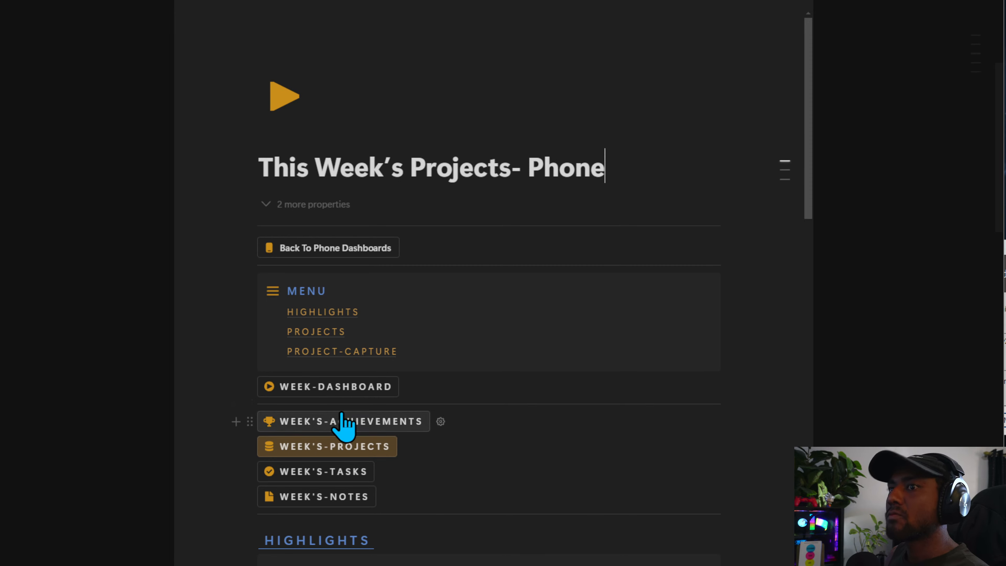
pyautogui.click(340, 421)
pyautogui.scroll(-6, 396, 404)
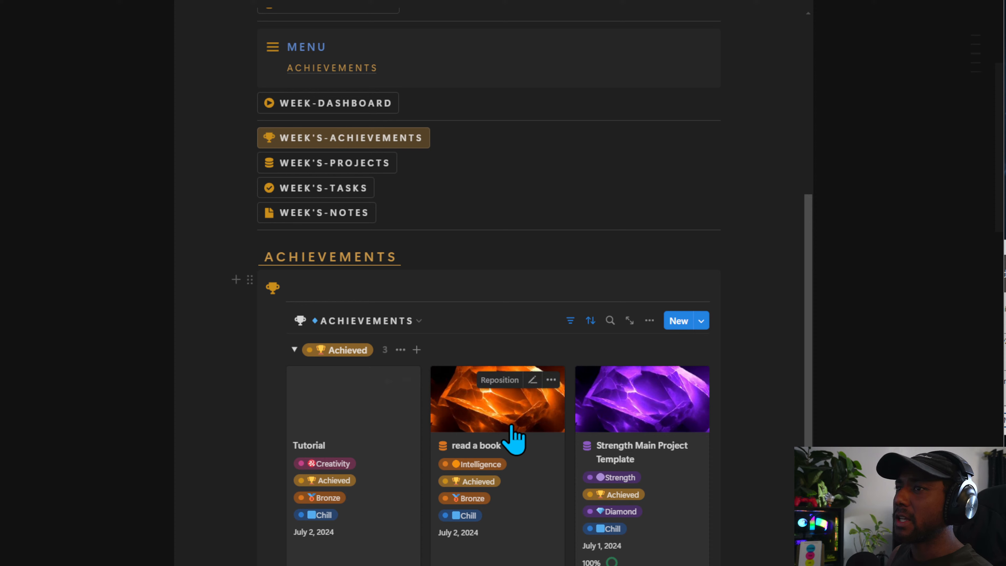
# Return from the weekly achievements page to the Week Dashboard - Phone page and check its menu and page links.
pyautogui.rightClick(334, 438)
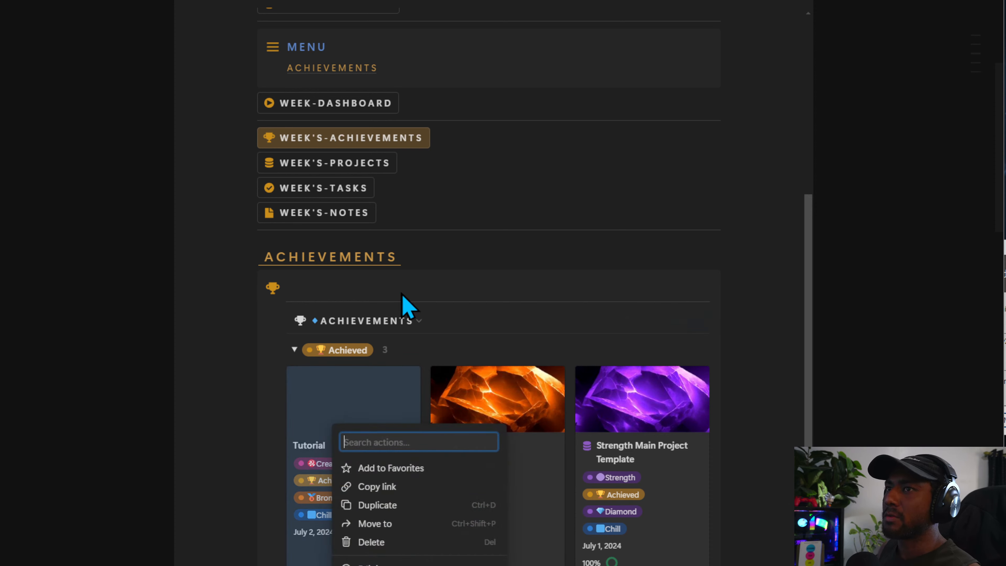
pyautogui.press('Escape')
pyautogui.scroll(6, 416, 315)
pyautogui.click(333, 342)
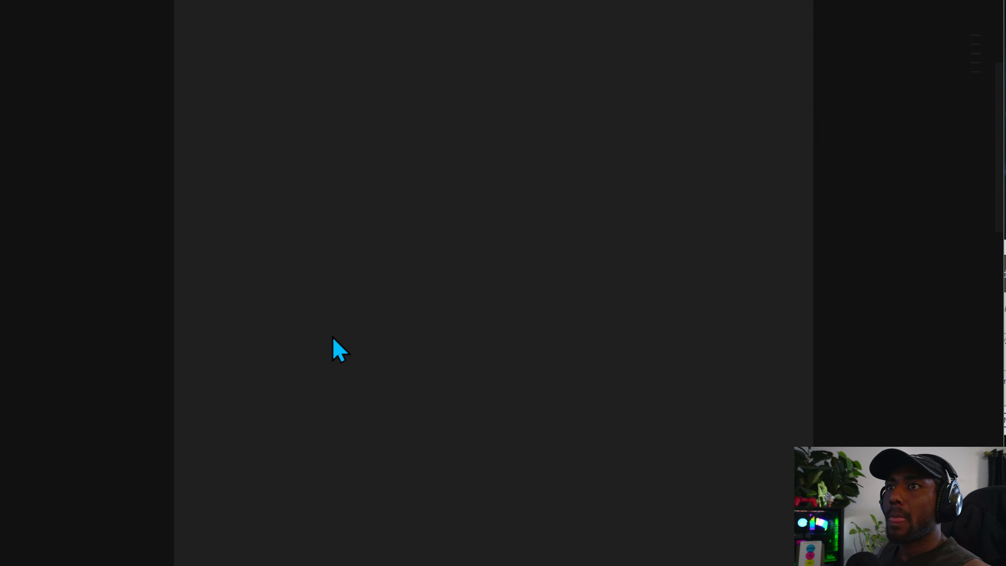
pyautogui.scroll(-6, 479, 449)
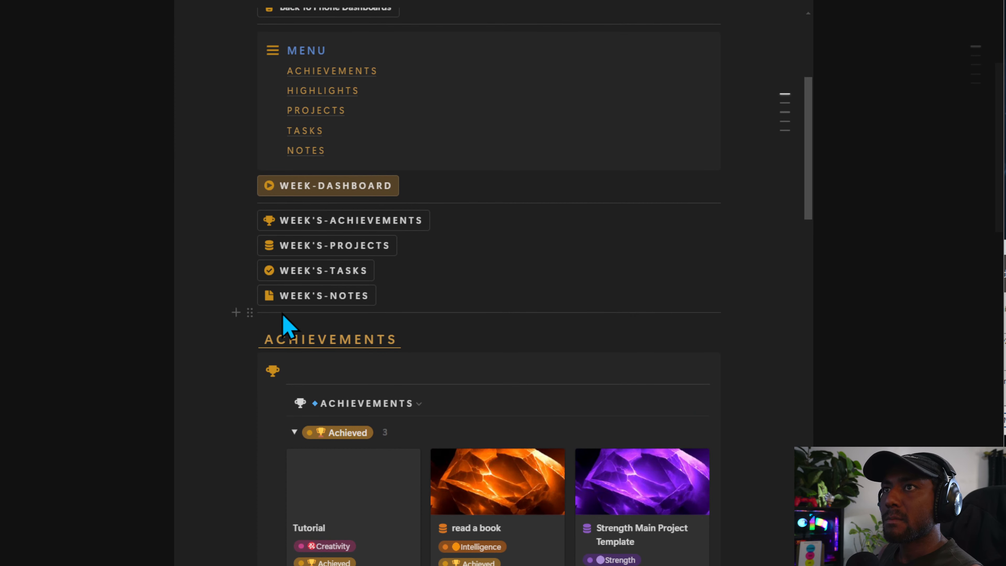
pyautogui.scroll(5, 367, 342)
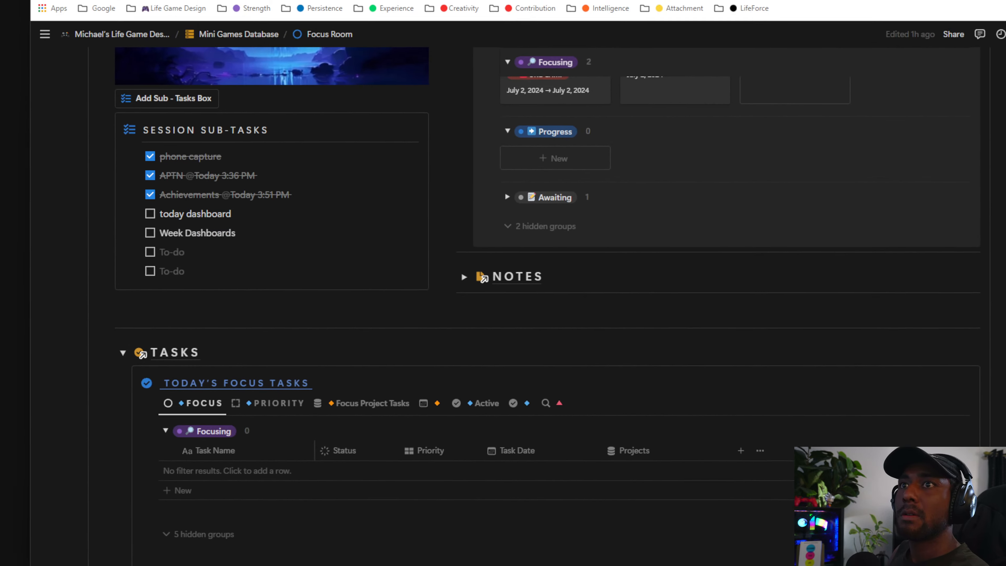
# In the Focus Room, add the current time to the Week Dashboards sub-task and tick off today dashboard and Week Dashboards.
pyautogui.scroll(1, 303, 315)
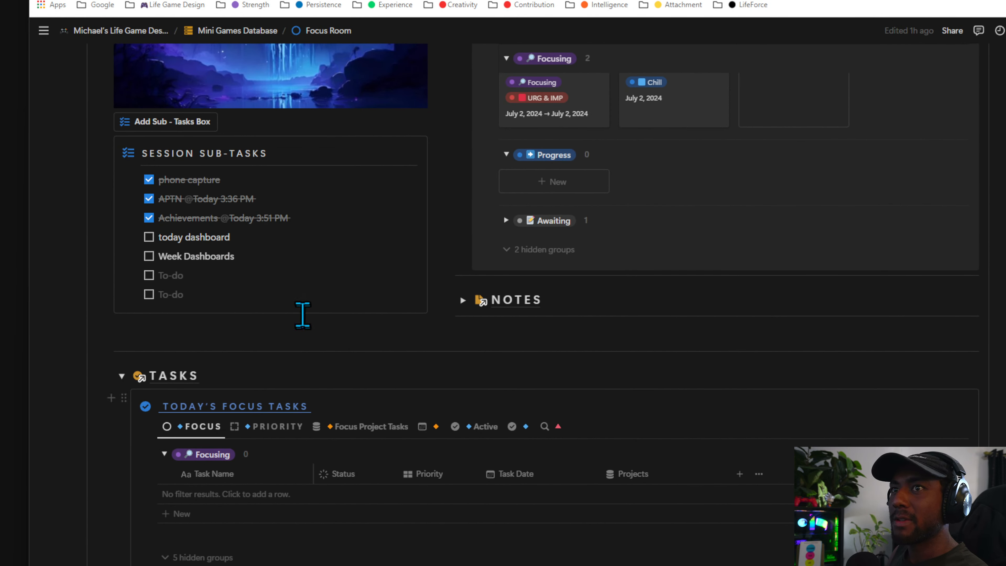
pyautogui.moveTo(257, 246); pyautogui.dragTo(286, 292)
pyautogui.click(252, 260)
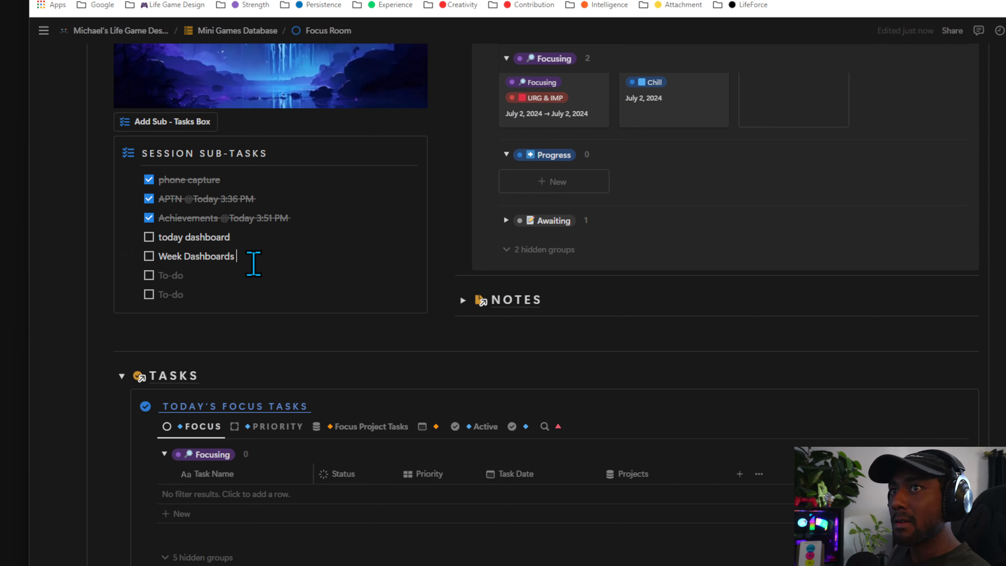
pyautogui.write('@NOW')
pyautogui.press('Return')
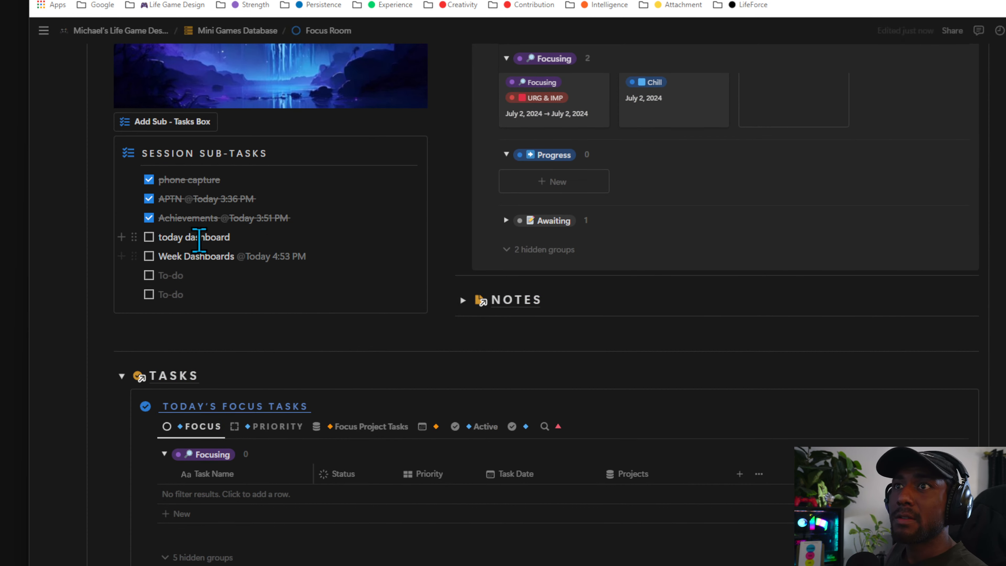
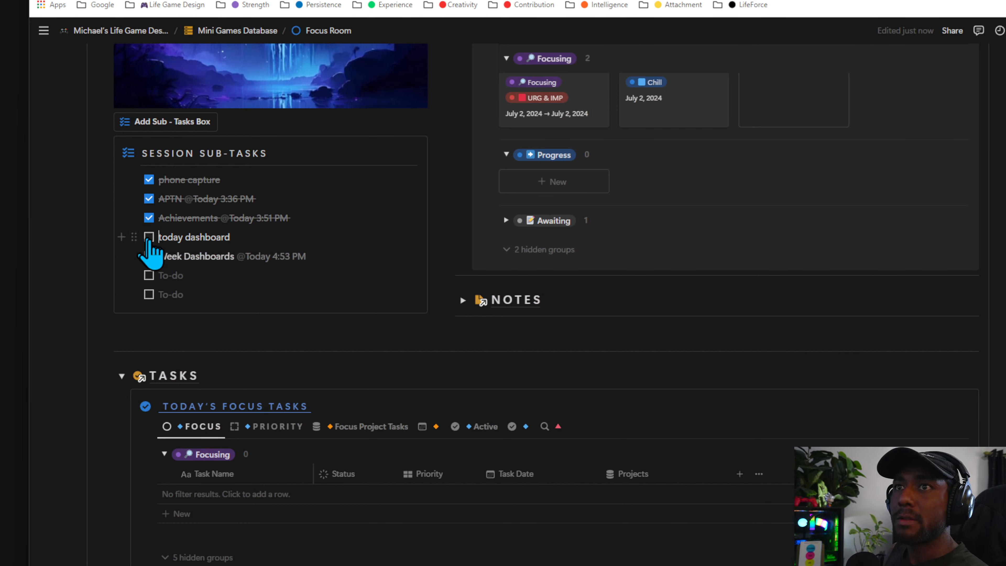
pyautogui.click(149, 237)
pyautogui.click(149, 256)
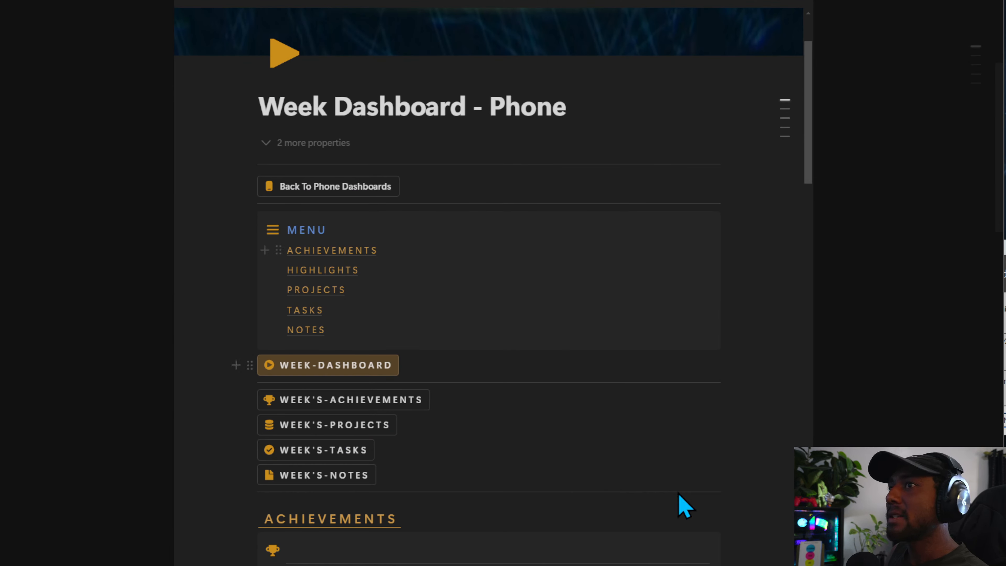
# Go back from the Week Dashboard to Phone Dashboards and add a new page to the PHONE gallery.
pyautogui.scroll(3, 415, 404)
pyautogui.scroll(-1, 416, 404)
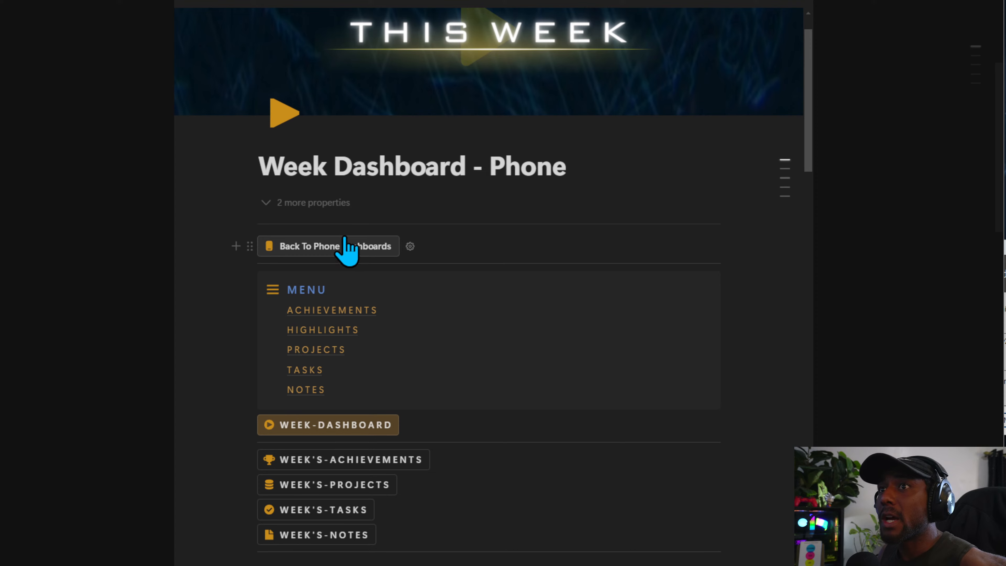
pyautogui.click(347, 247)
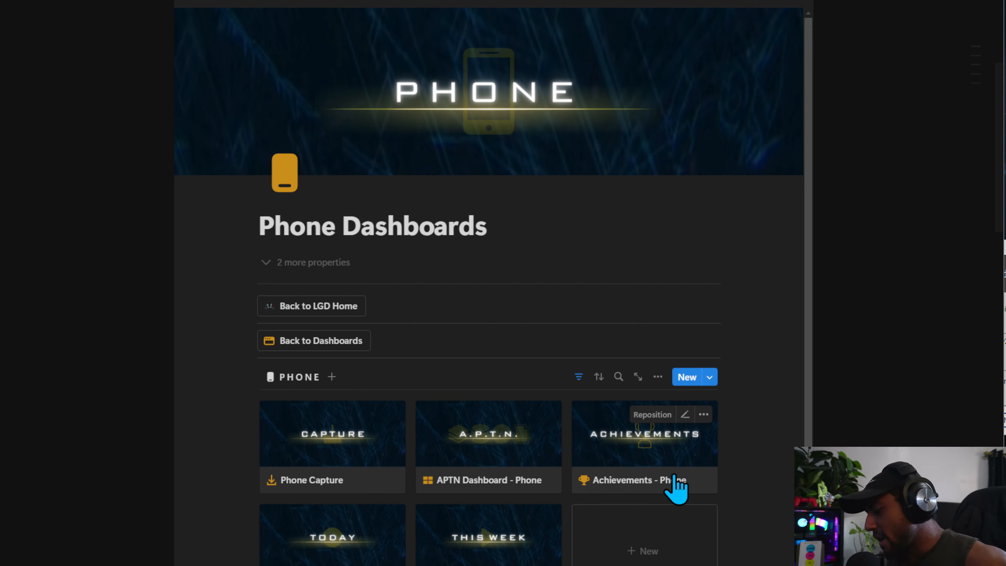
pyautogui.click(663, 556)
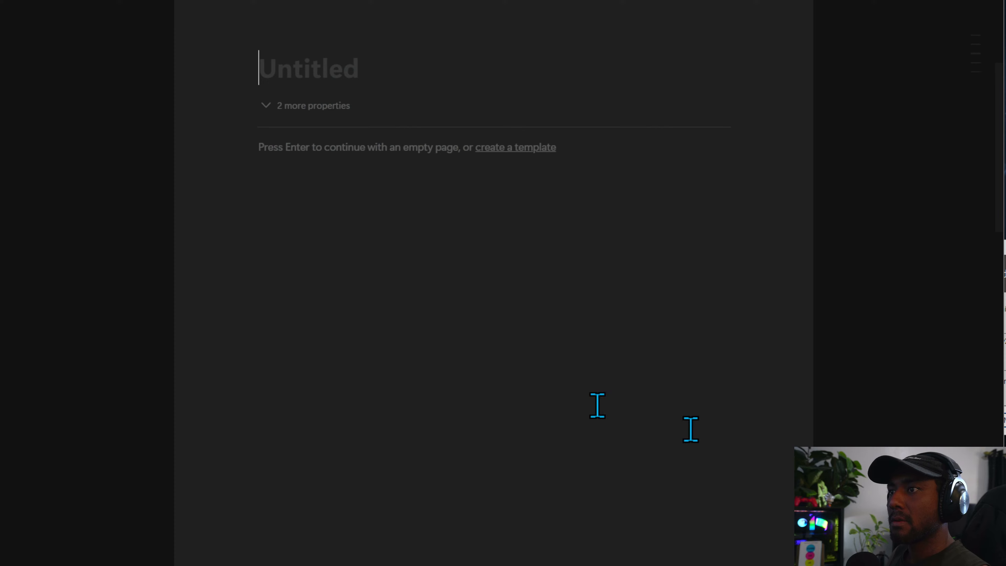
# Title the new page "Overdue - Phone" and give it an orange notification bell icon.
pyautogui.write('Overdue Phone')
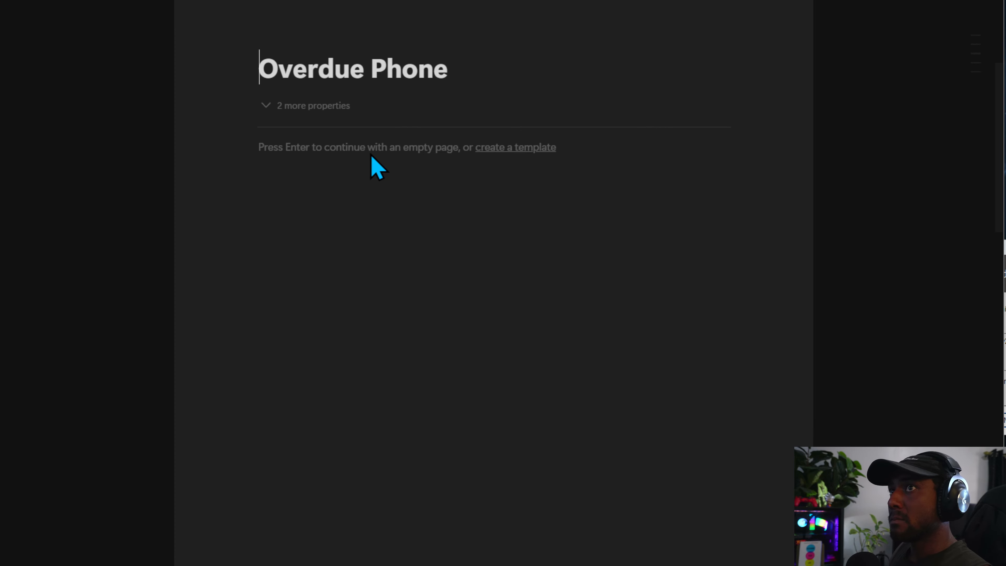
pyautogui.write('-')
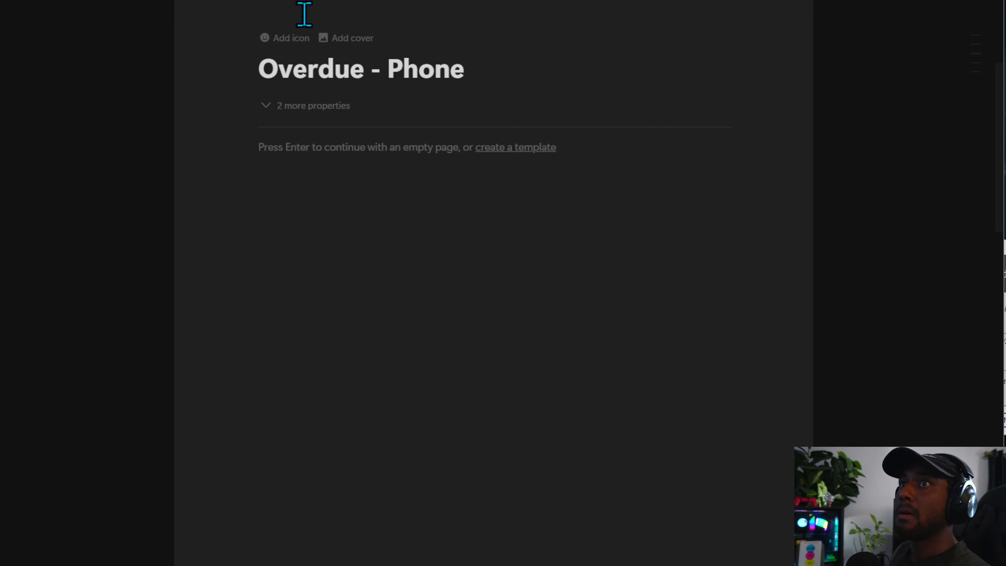
pyautogui.click(286, 37)
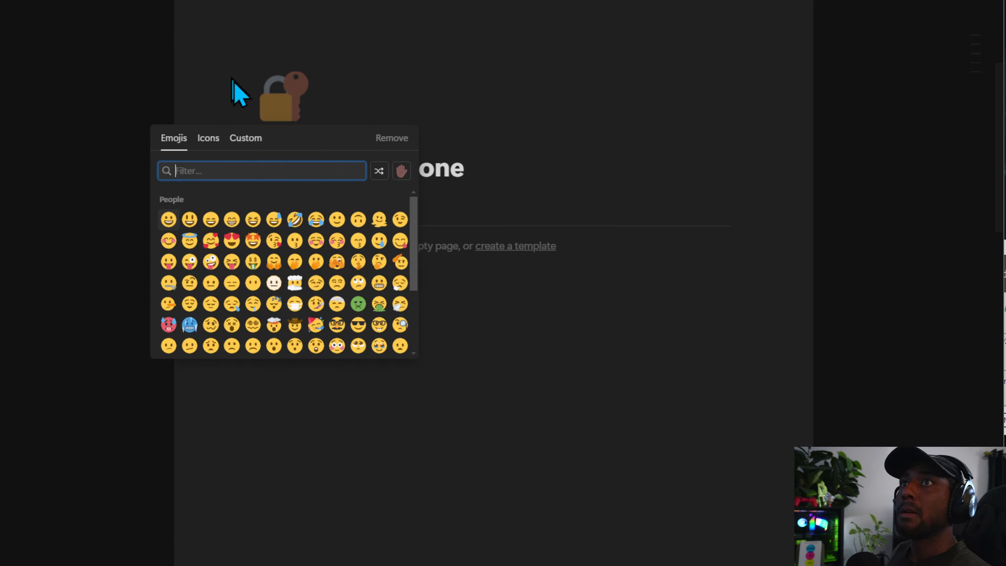
pyautogui.click(208, 139)
pyautogui.click(379, 220)
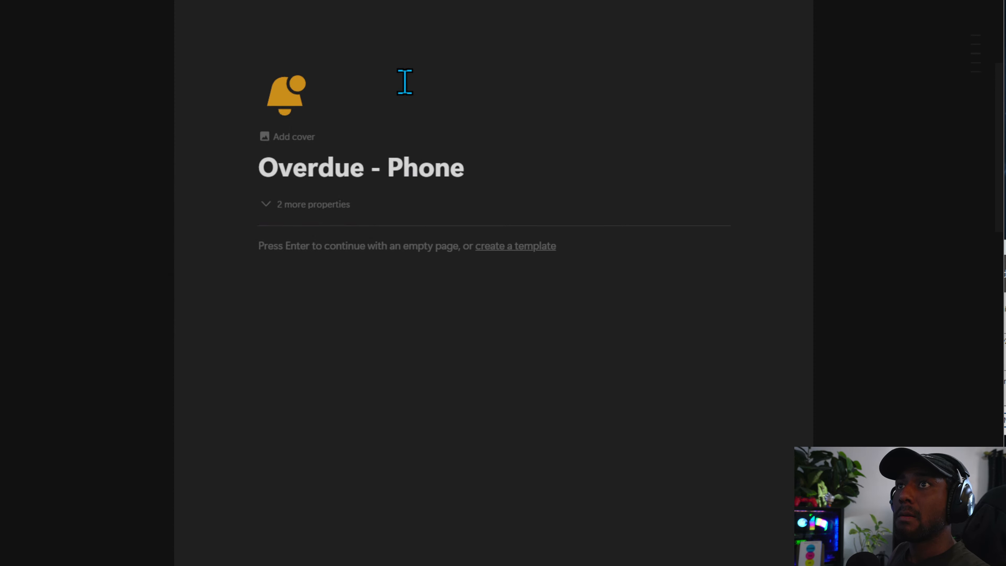
pyautogui.click(892, 247)
# In the Dashboards Database, add a sub-item named "Overdue Projects Phone" under Overdue - Phone in Phone Dashboards.
pyautogui.scroll(10, 505, 371)
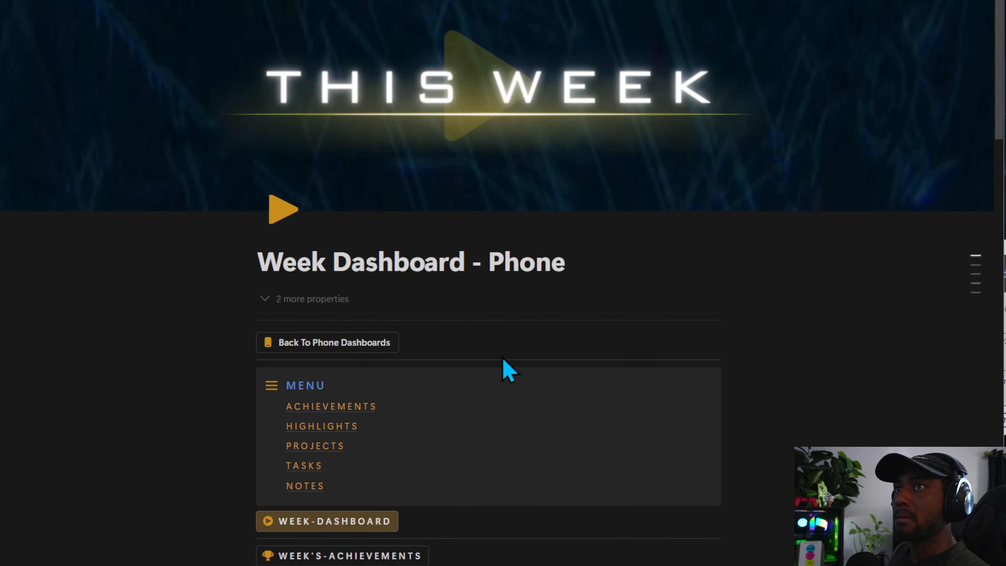
pyautogui.scroll(-5, 332, 243)
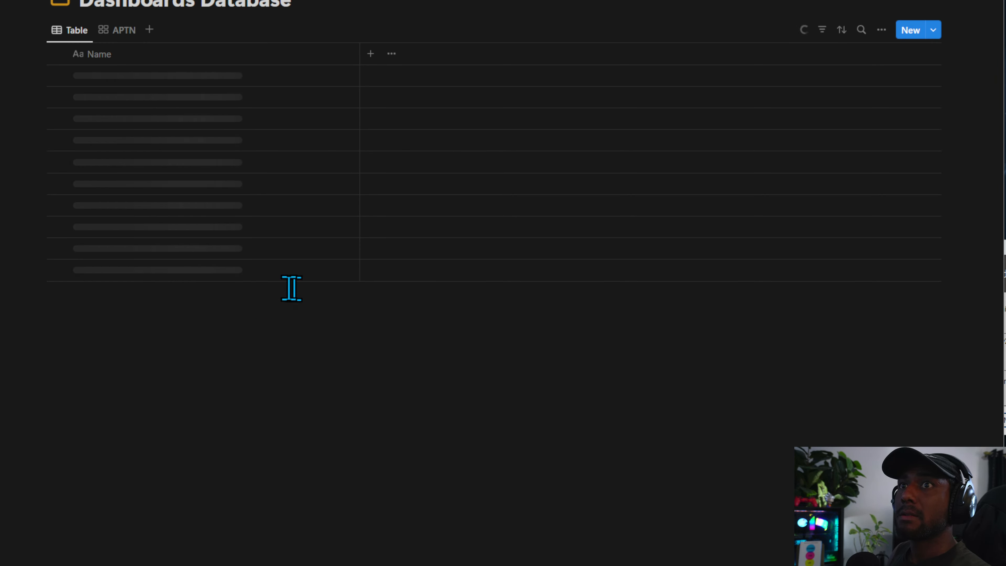
pyautogui.click(73, 97)
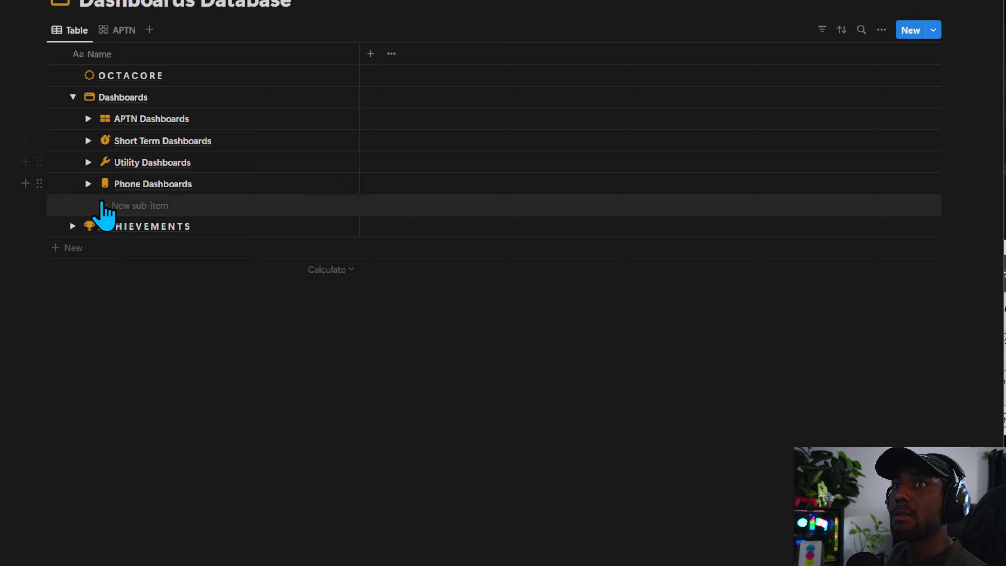
pyautogui.click(88, 183)
pyautogui.click(103, 314)
pyautogui.click(175, 335)
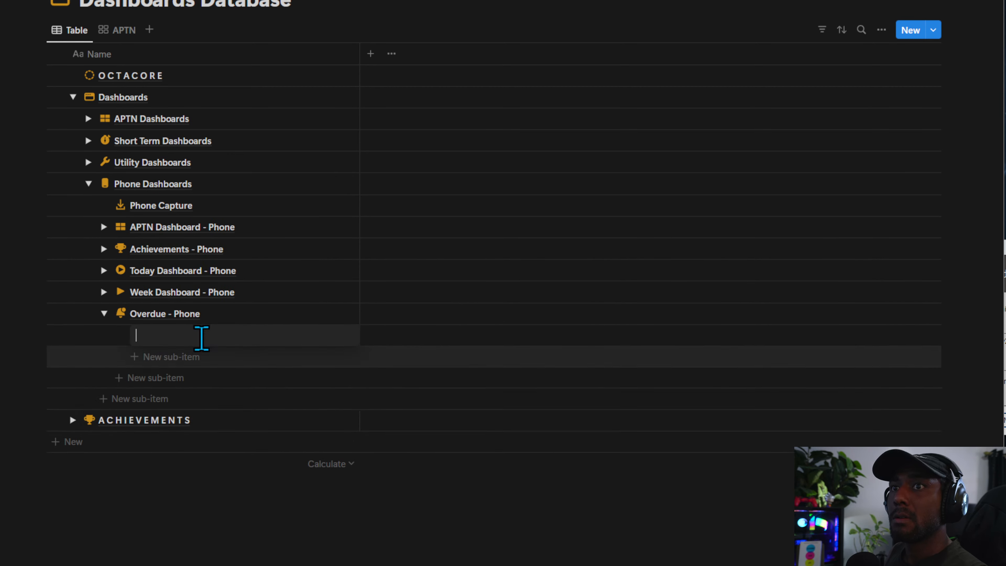
pyautogui.write('Overdue Pr')
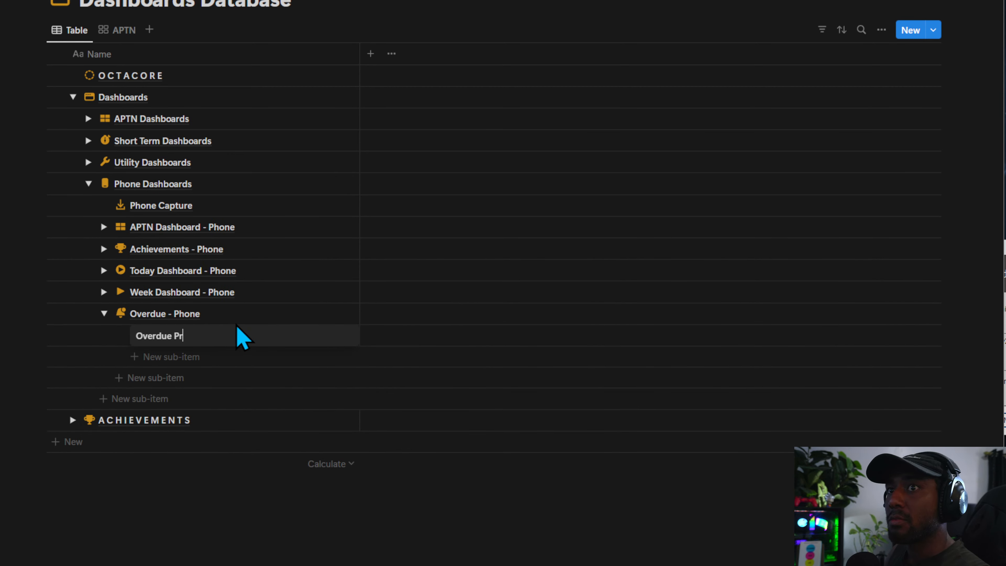
pyautogui.write('ojects Phone')
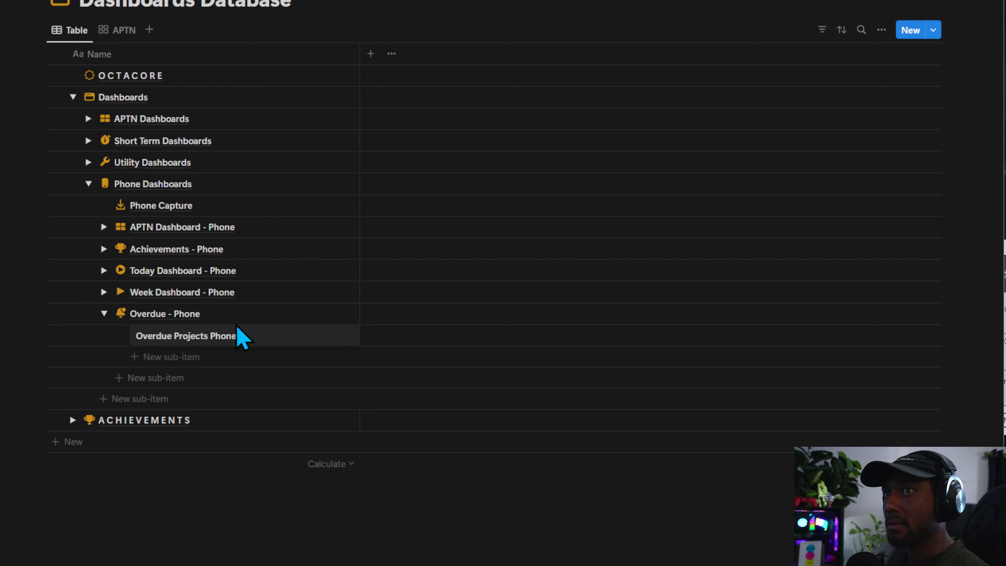
pyautogui.press('Return')
pyautogui.click(254, 343)
# Add an "Overdue Tasks - Phone" sub-item under Overdue - Phone and rename the projects sub-item "Overdue Projects - Phone".
pyautogui.click(249, 356)
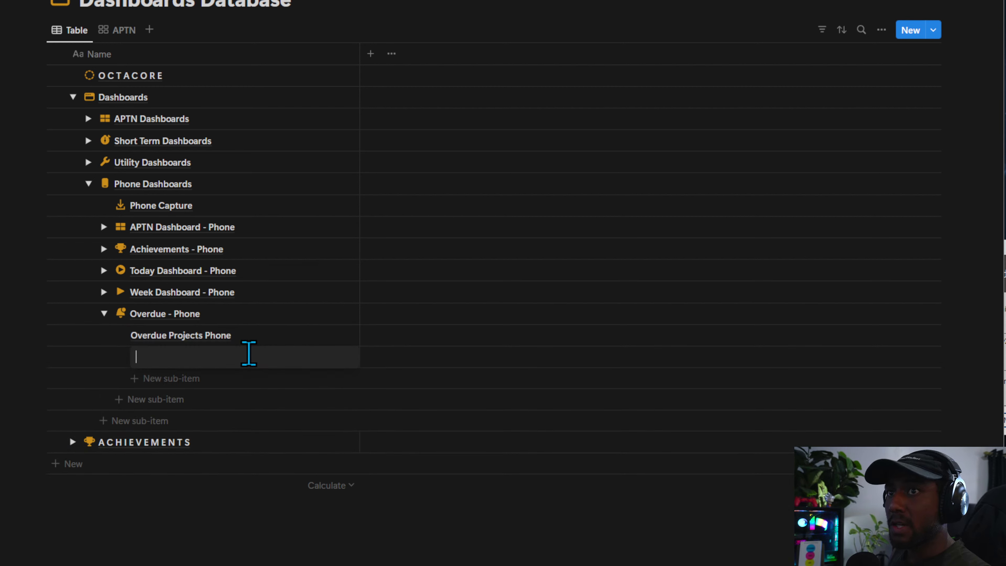
pyautogui.write('Overdue')
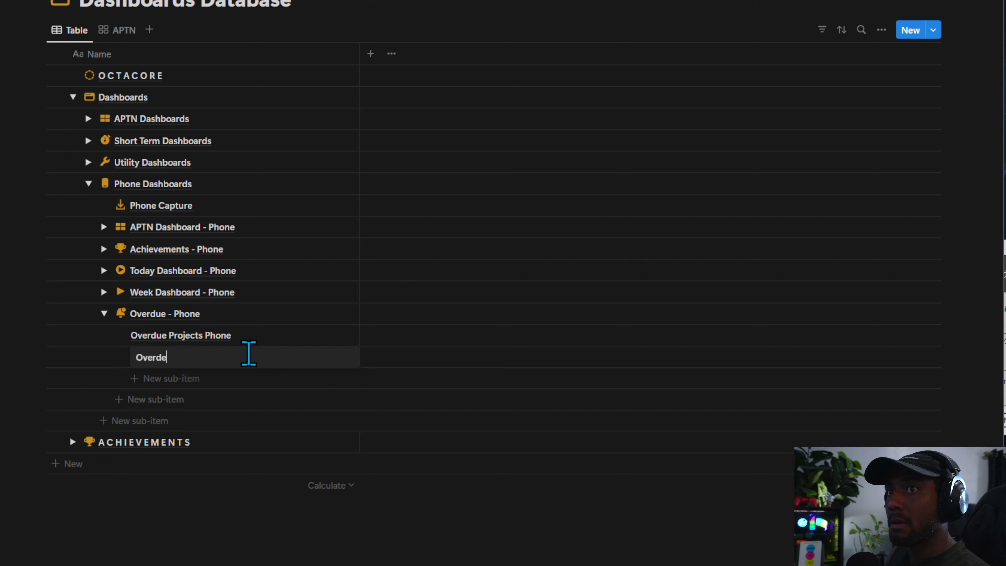
pyautogui.write(' Tasks - Phone')
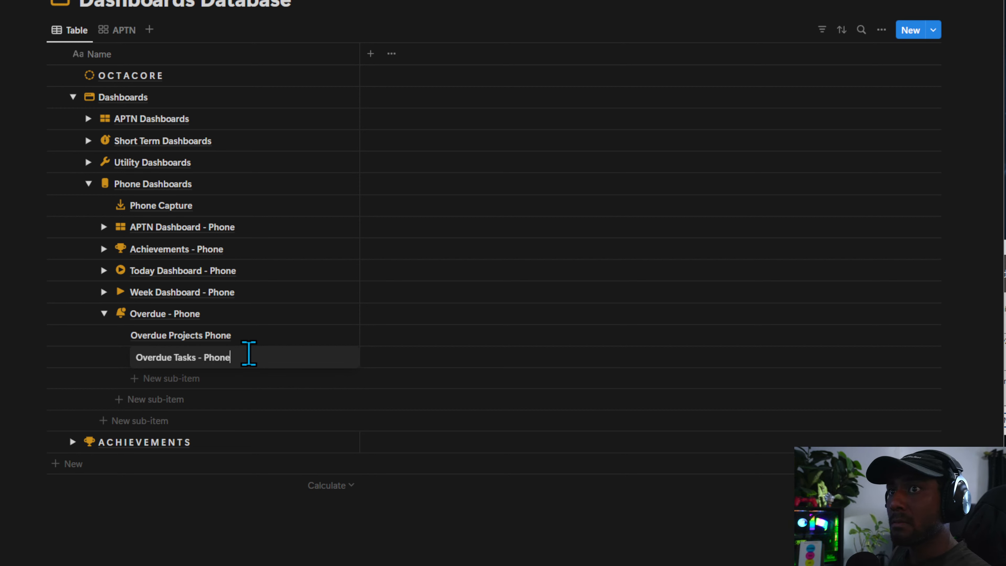
pyautogui.click(209, 336)
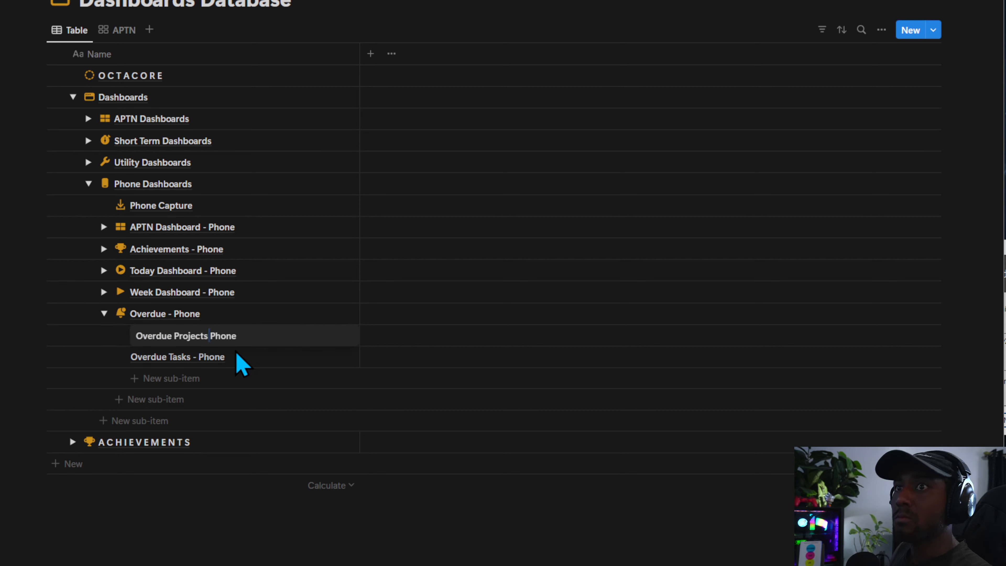
pyautogui.write('-')
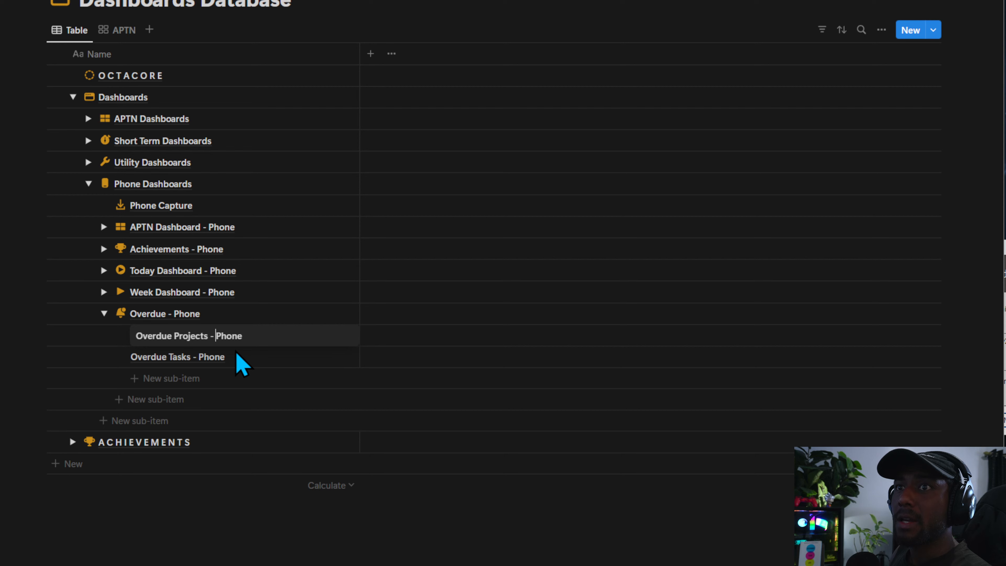
pyautogui.press('Escape')
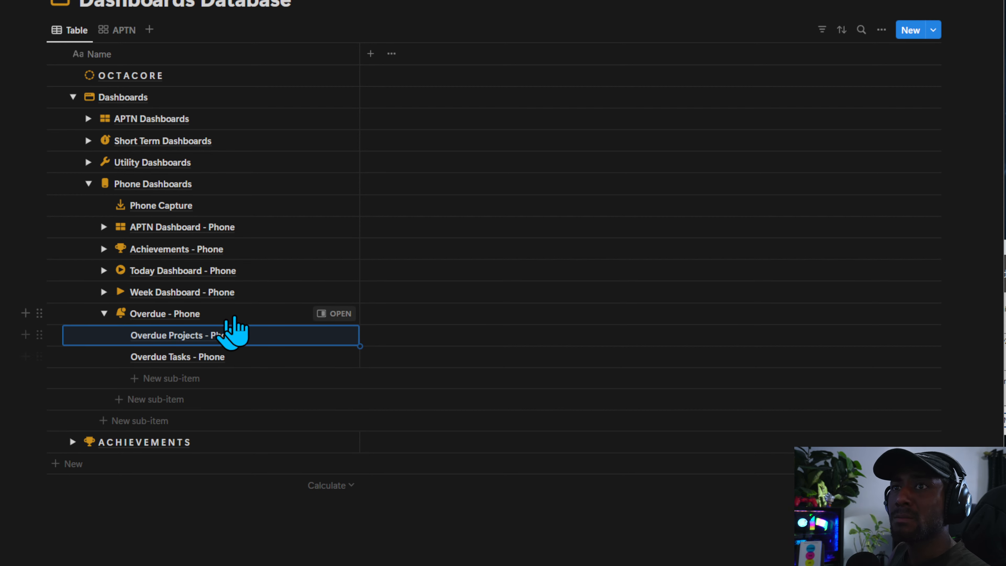
# Copy the Today Dashboard - Phone blocks from the back button through TODAY'S-TASKS into the empty Overdue - Phone page.
pyautogui.click(335, 335)
pyautogui.click(333, 356)
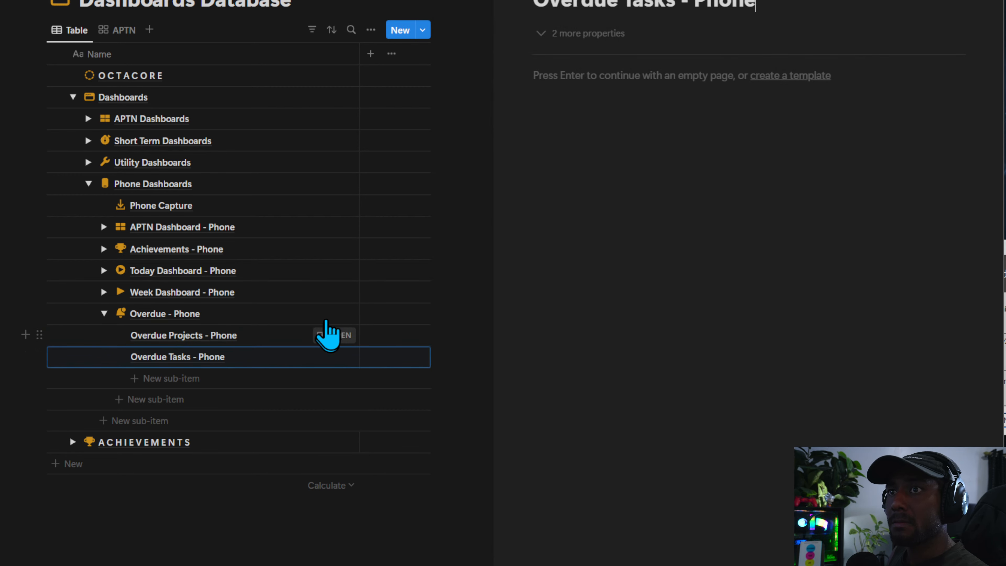
pyautogui.click(333, 313)
pyautogui.click(732, 112)
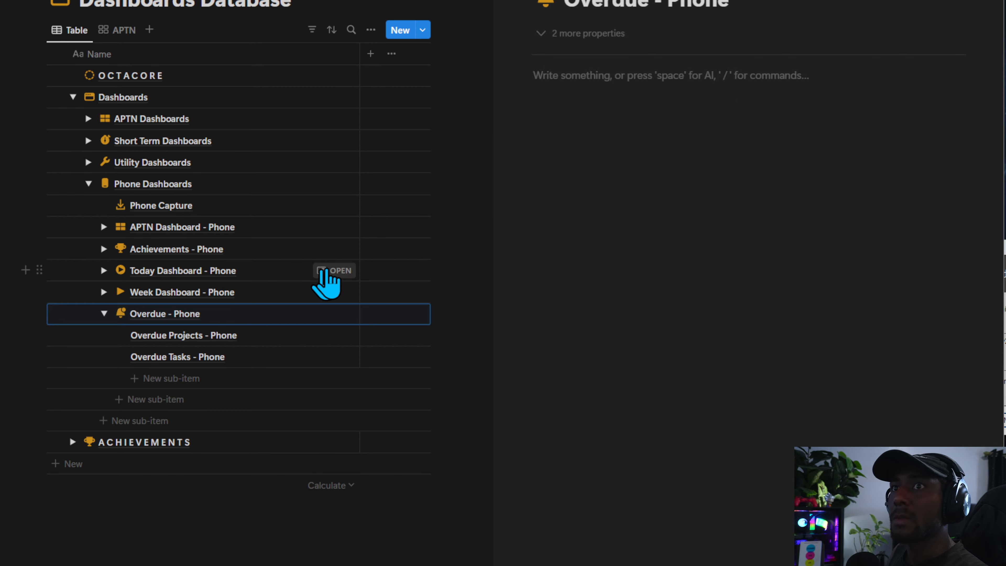
pyautogui.click(333, 270)
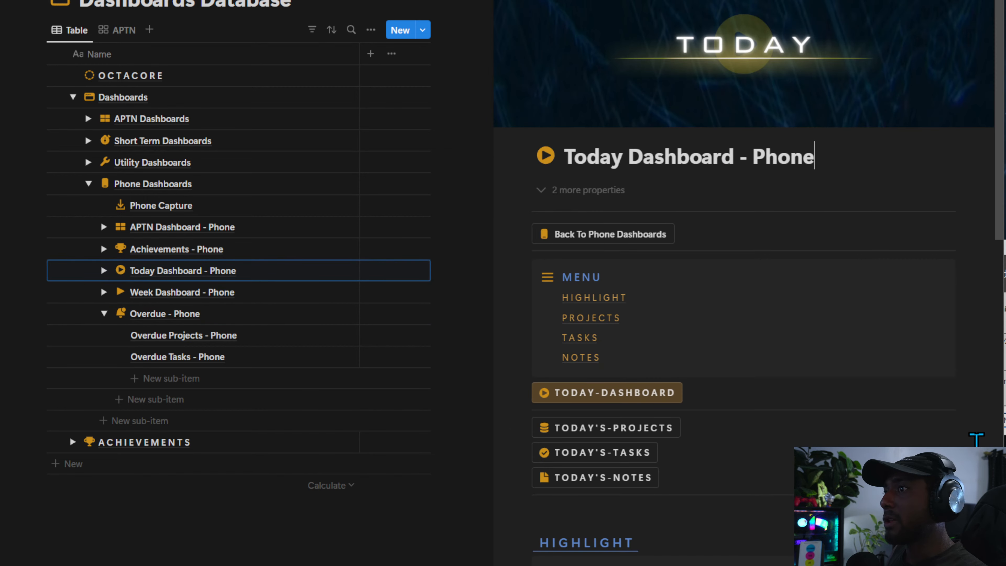
pyautogui.moveTo(977, 438); pyautogui.dragTo(556, 206)
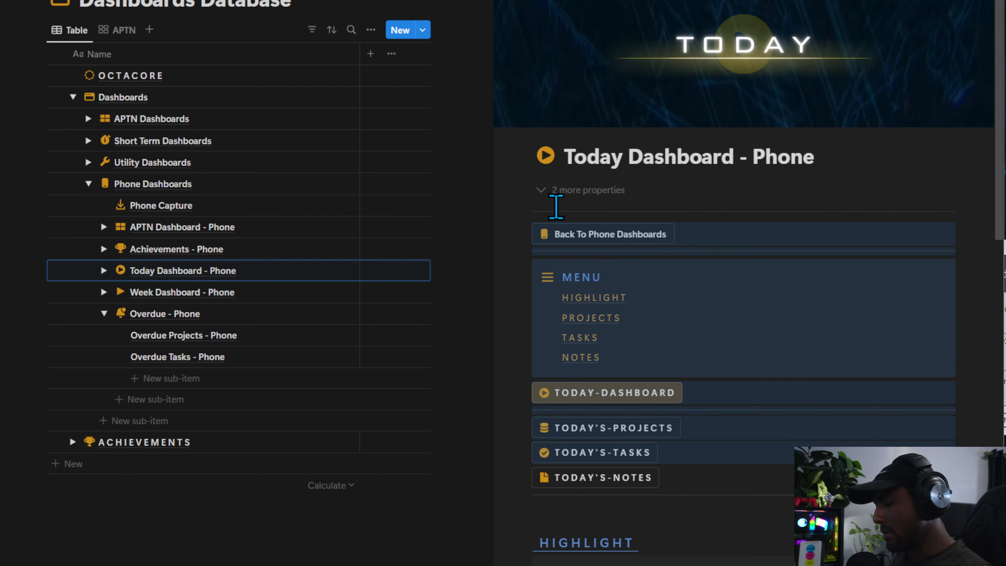
pyautogui.click(328, 314)
pyautogui.click(694, 150)
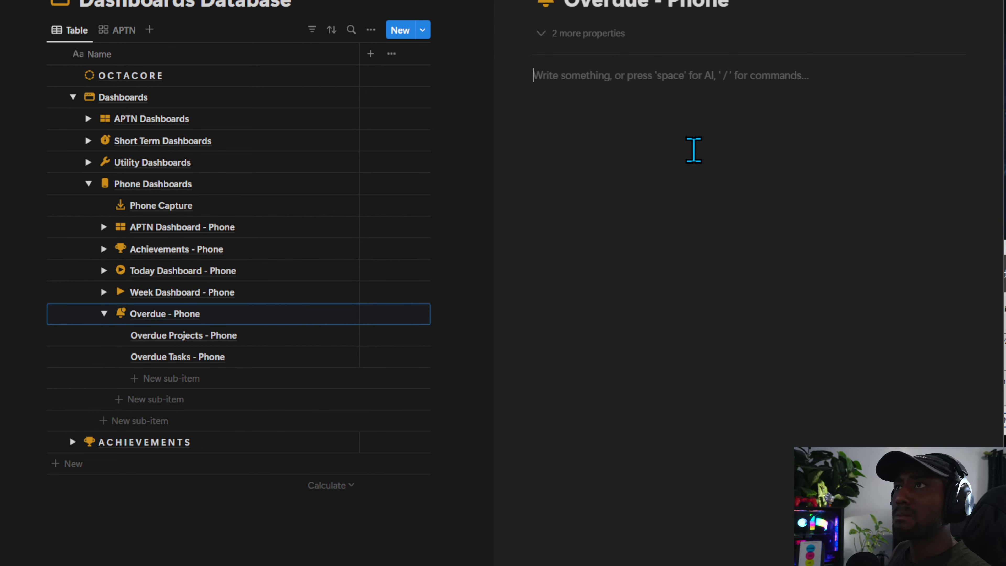
pyautogui.hotkey('ctrl', 'v')
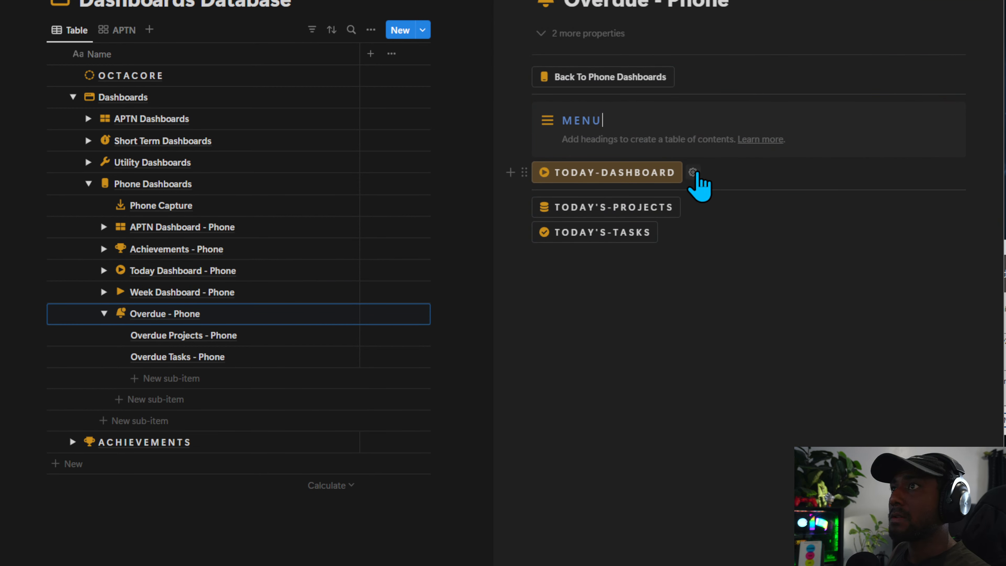
# Rename the copied TODAY-DASHBOARD button to OVERDUE-DASHBOARD.
pyautogui.click(693, 173)
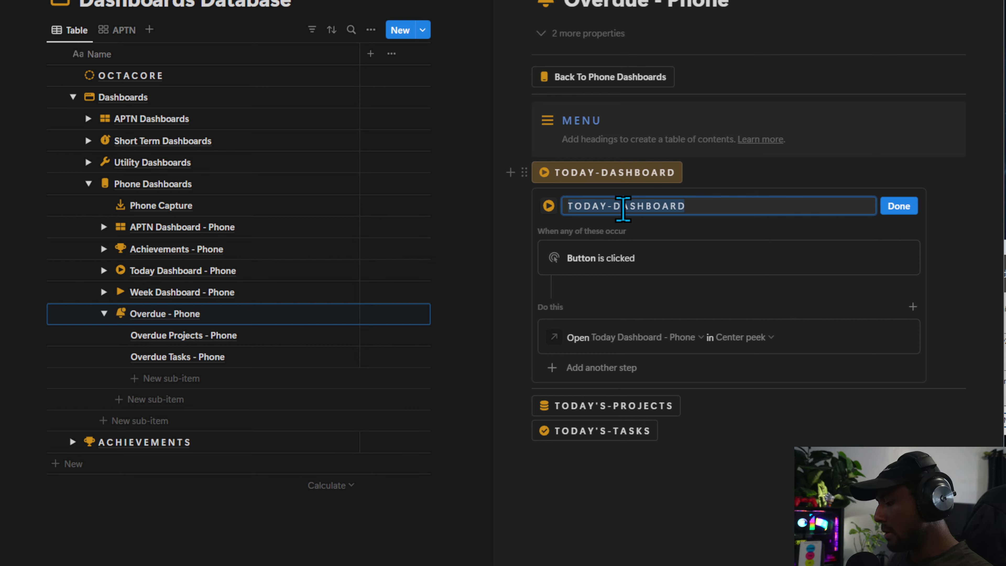
pyautogui.press('Left')
pyautogui.press('Right')
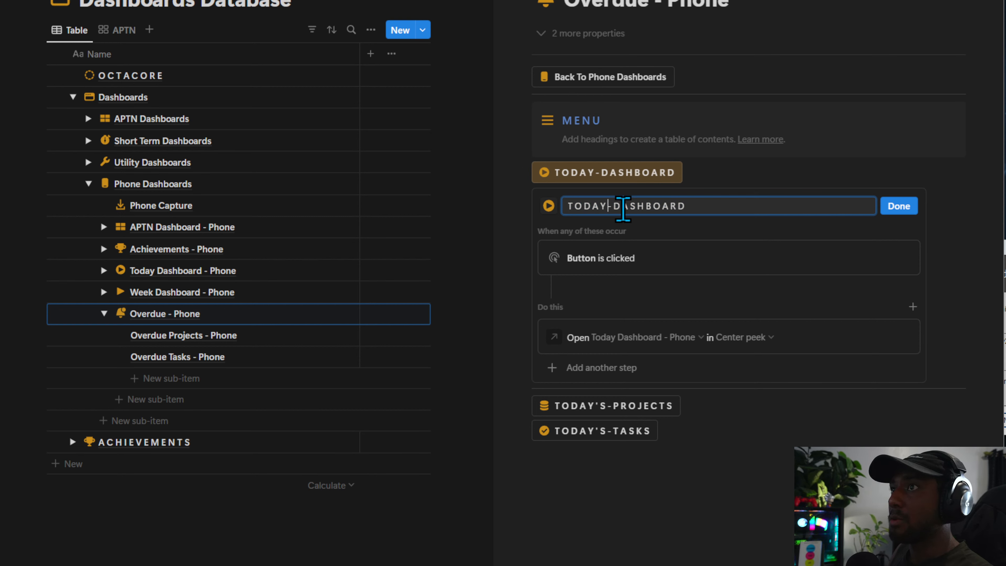
pyautogui.press('BackSpace')
pyautogui.press('BackSpace')
pyautogui.press('BackSpace')
pyautogui.press('BackSpace')
pyautogui.press('BackSpace')
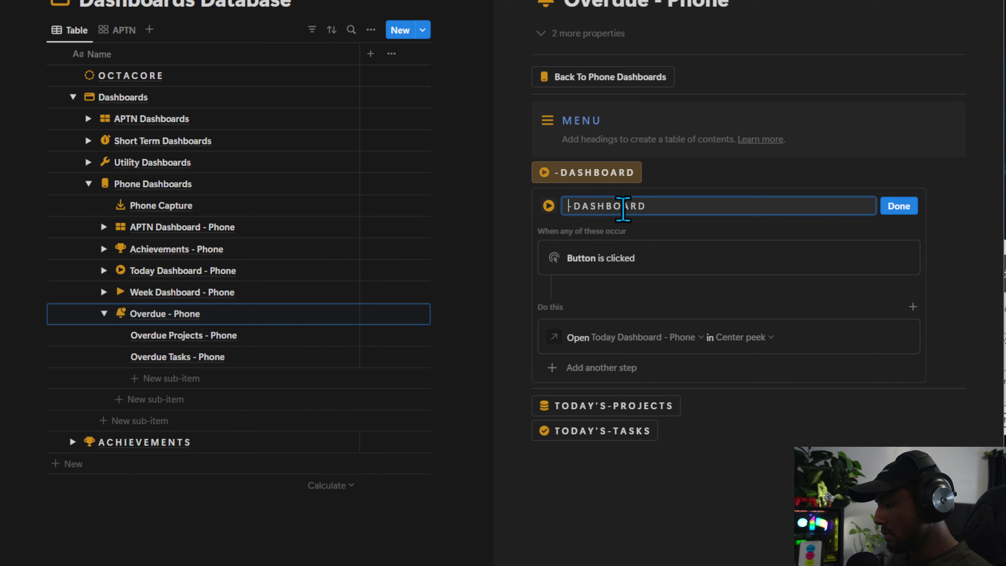
pyautogui.write('ov')
pyautogui.press('BackSpace')
pyautogui.press('BackSpace')
pyautogui.write('OV')
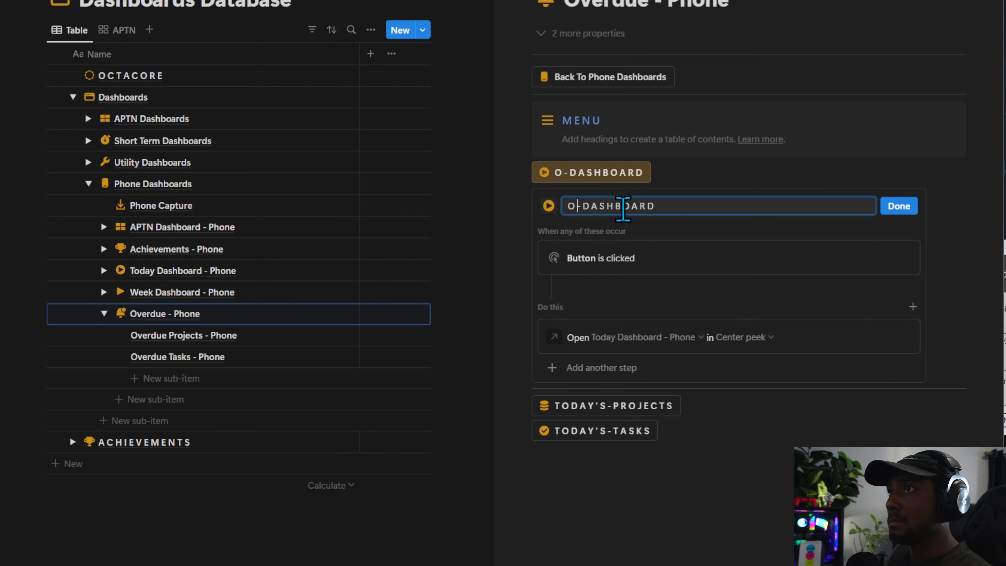
pyautogui.write('ERDU')
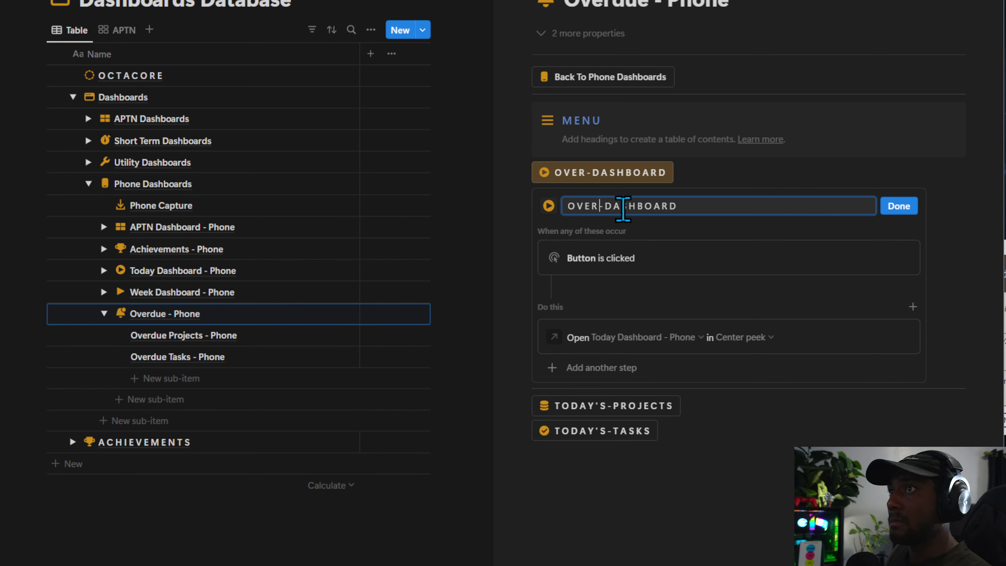
pyautogui.write('E')
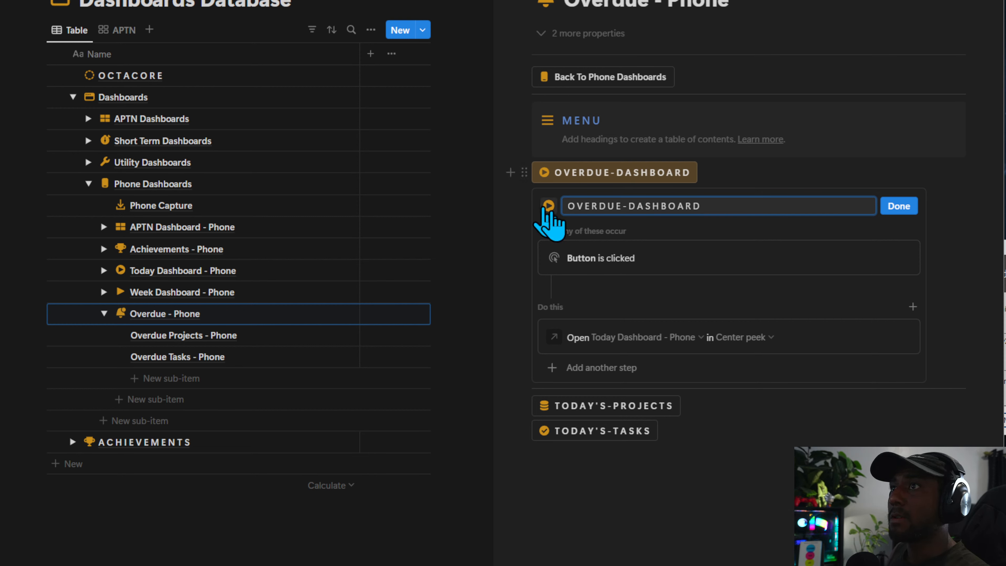
pyautogui.click(899, 207)
# Change the Overdue - Phone page icon to a red notification bell.
pyautogui.click(546, 4)
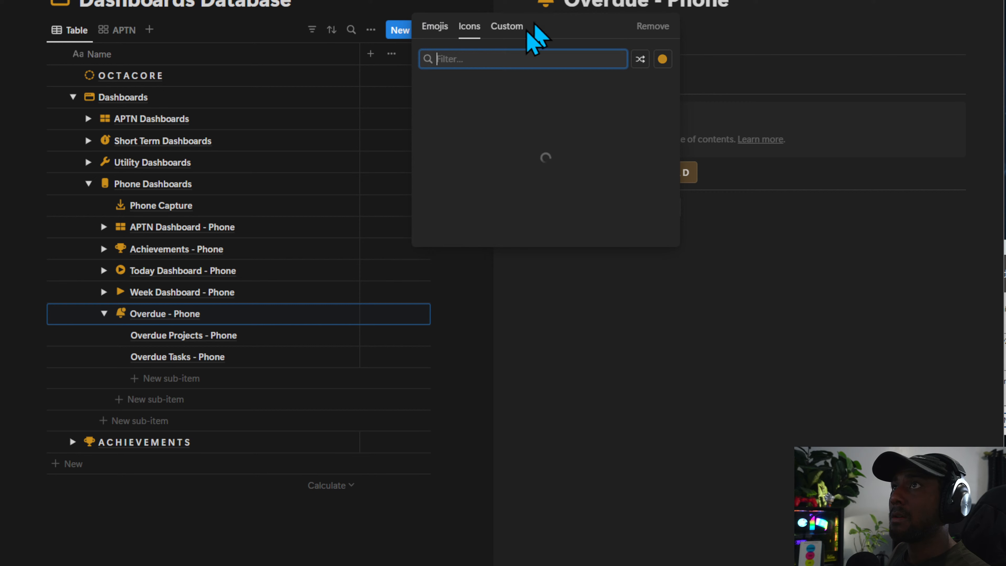
pyautogui.click(662, 58)
pyautogui.click(702, 106)
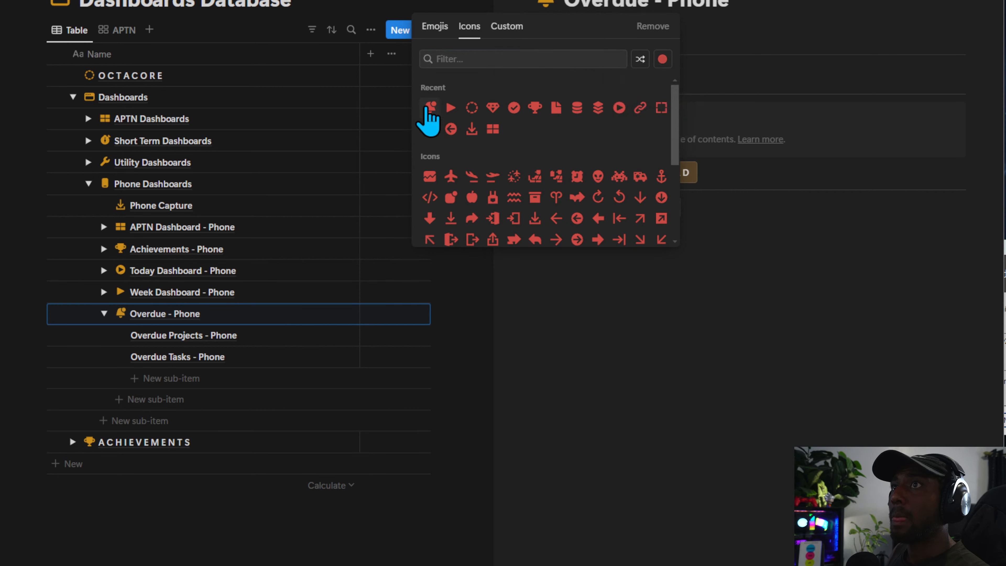
pyautogui.click(428, 107)
# Set the OVERDUE-DASHBOARD button's icon to the red notification bell.
pyautogui.click(709, 172)
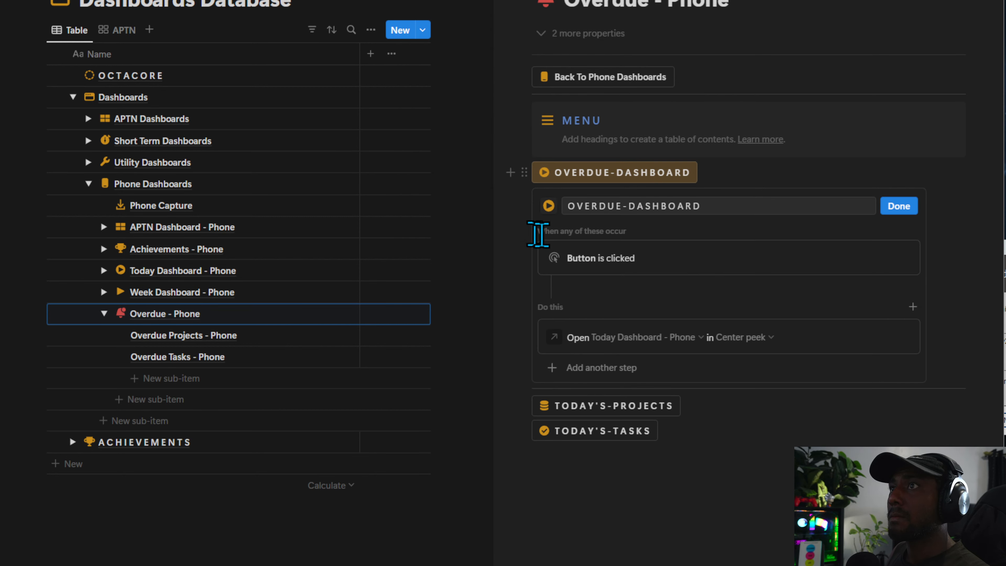
pyautogui.click(548, 206)
pyautogui.click(433, 313)
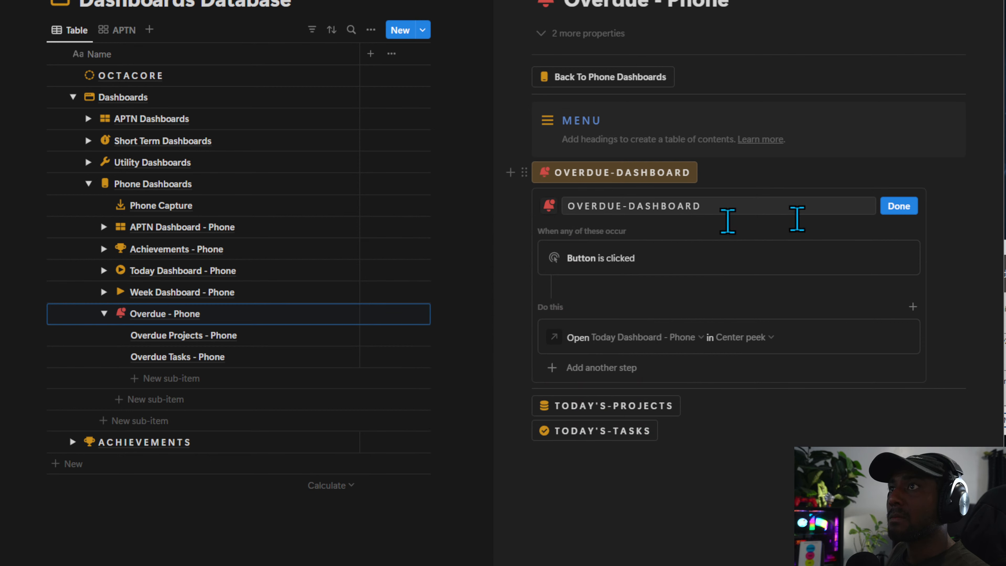
pyautogui.click(899, 206)
# Set the TODAY'S-PROJECTS button's icon to the red notification bell.
pyautogui.click(691, 208)
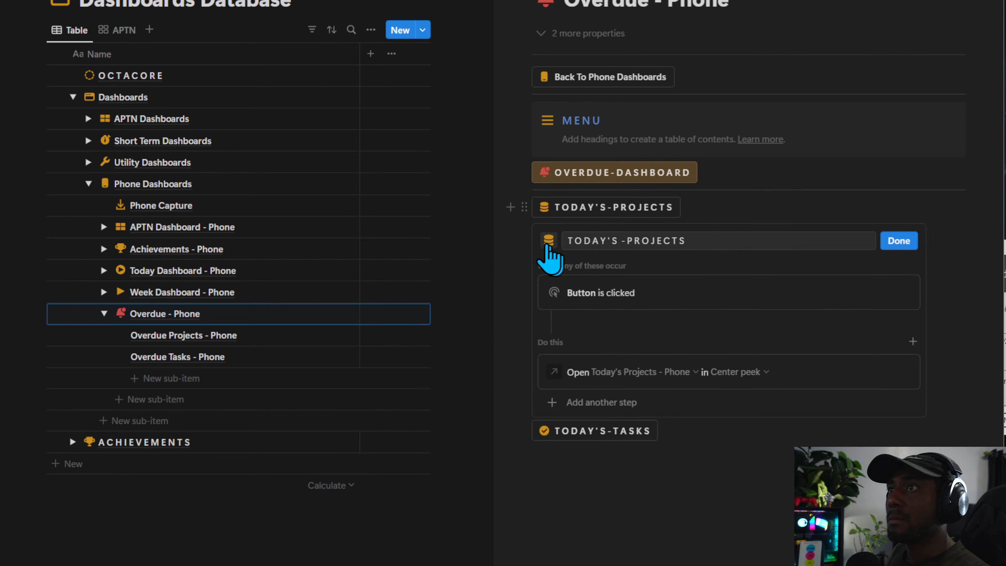
pyautogui.click(549, 243)
pyautogui.click(432, 346)
pyautogui.click(899, 240)
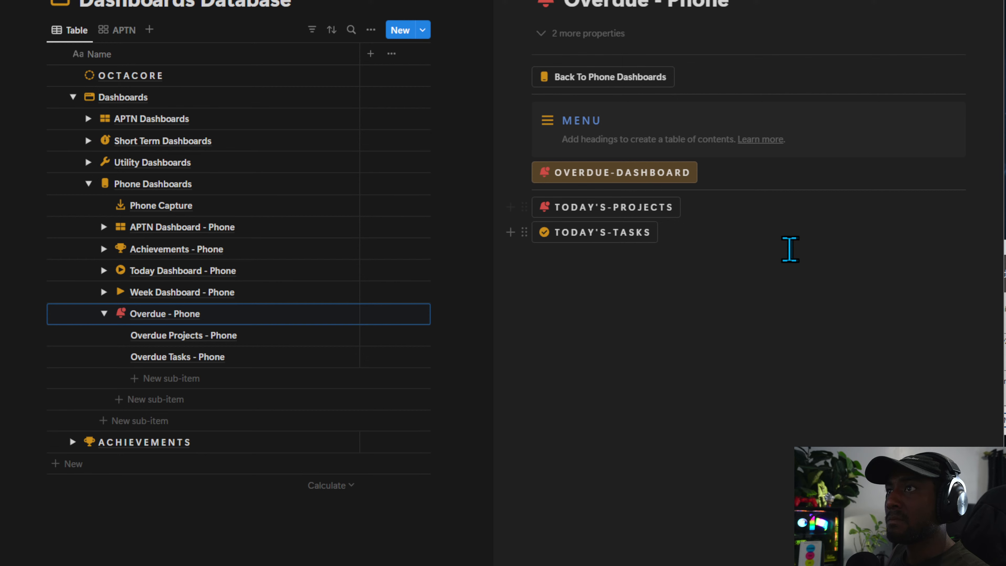
pyautogui.click(691, 207)
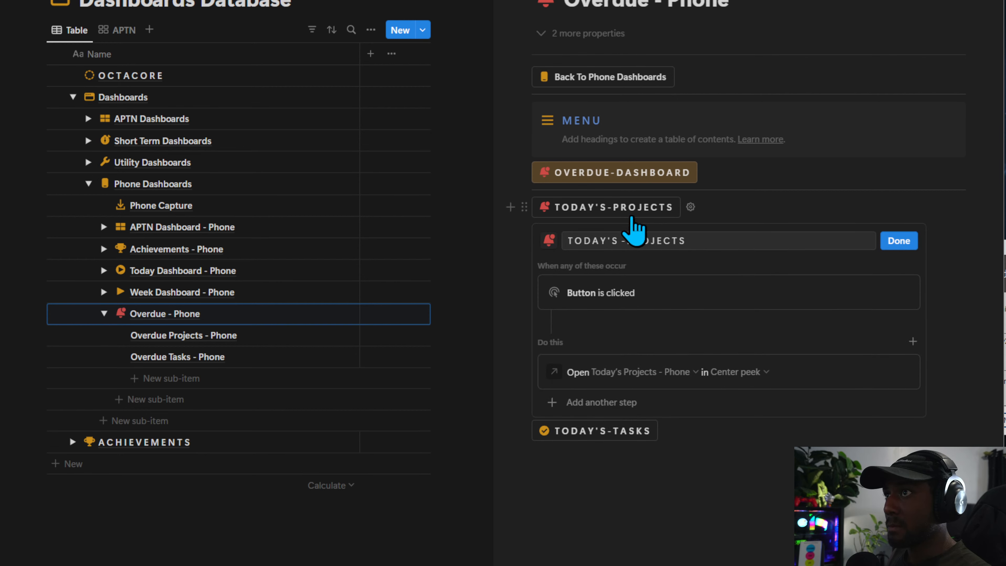
pyautogui.click(580, 208)
pyautogui.click(846, 120)
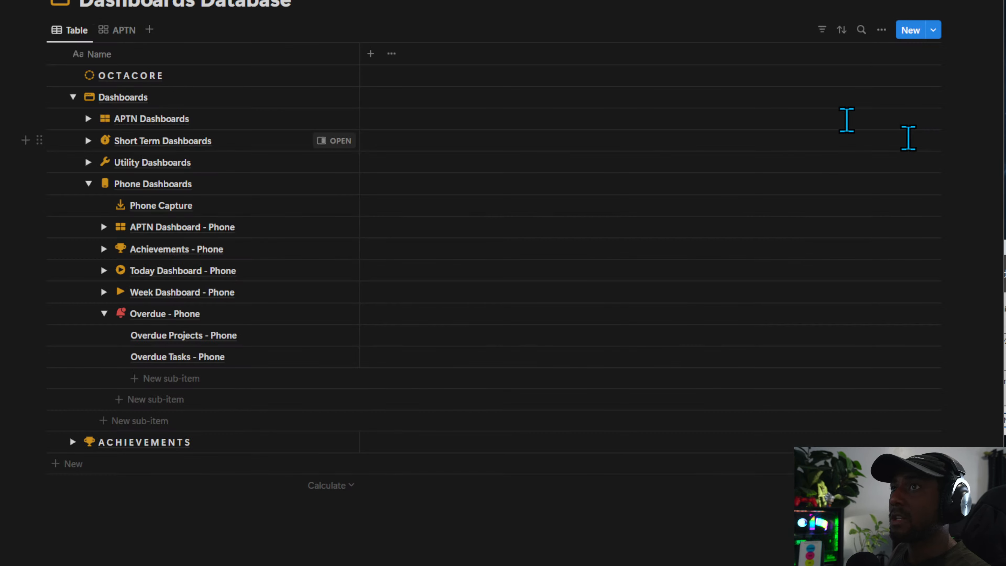
pyautogui.hotkey('alt', 'Left')
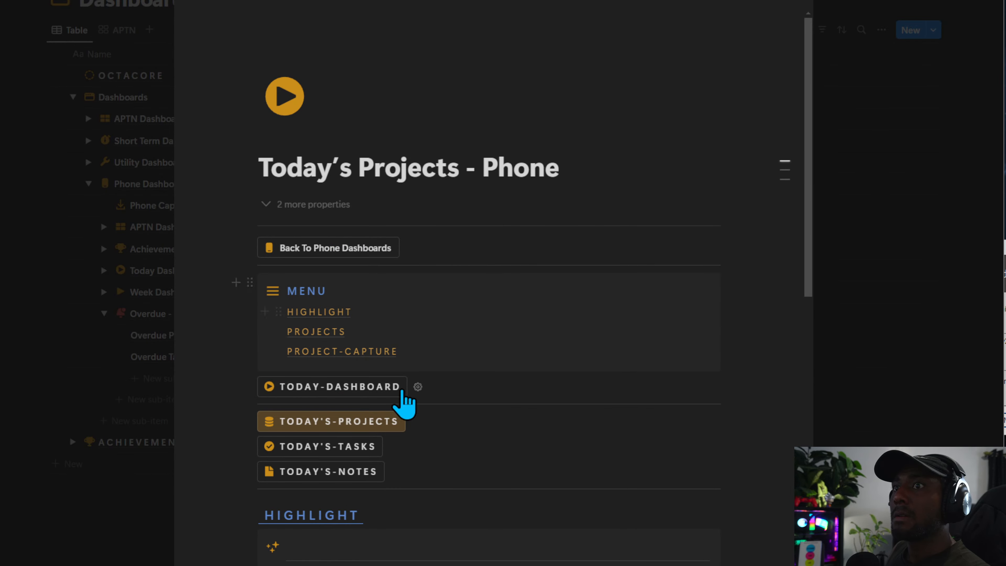
pyautogui.click(131, 531)
pyautogui.click(331, 313)
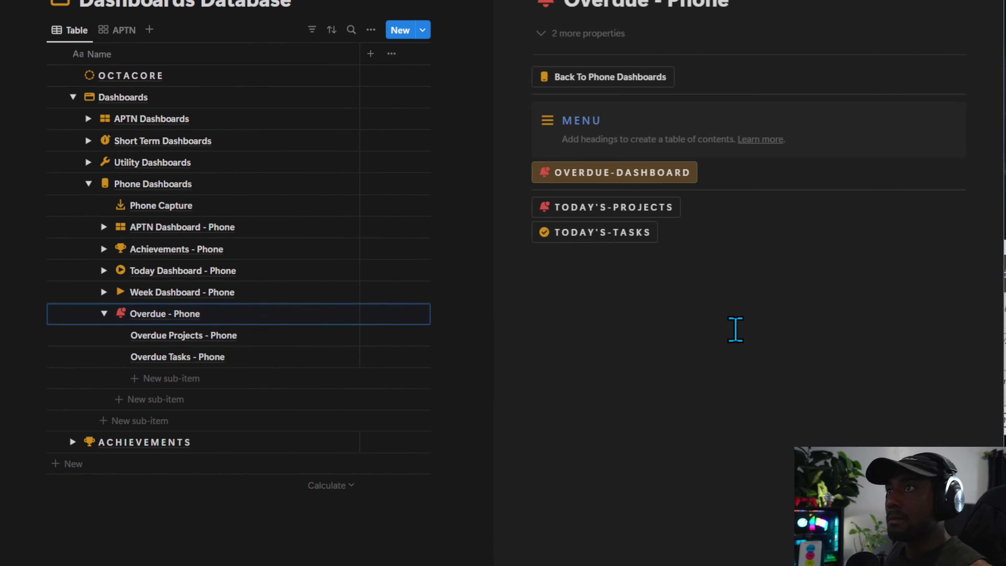
# Rename the TODAY'S-PROJECTS button to OVERDUE-PROJECTS, reusing the styled OVERDUE text from the OVERDUE-DASHBOARD button.
pyautogui.click(694, 208)
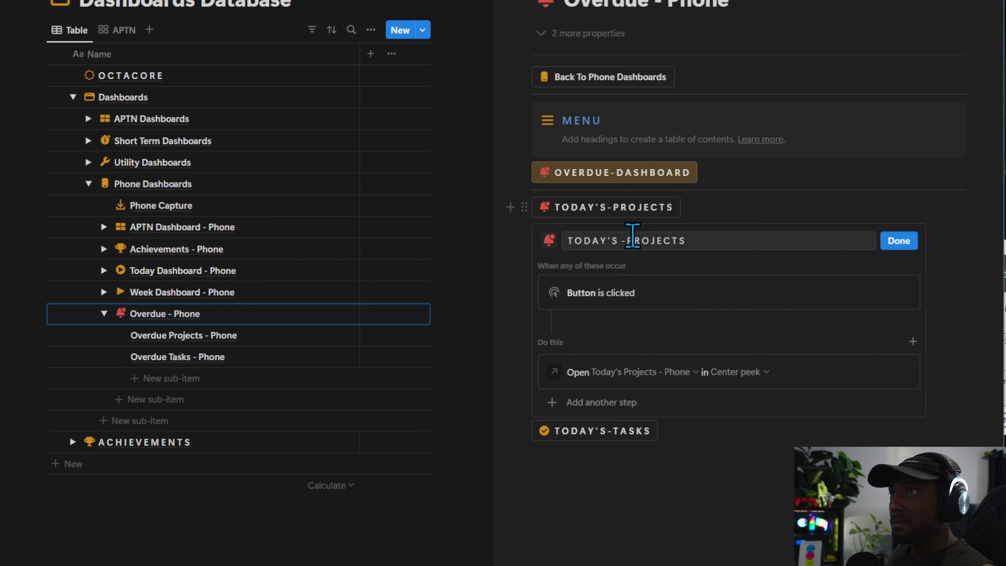
pyautogui.click(623, 239)
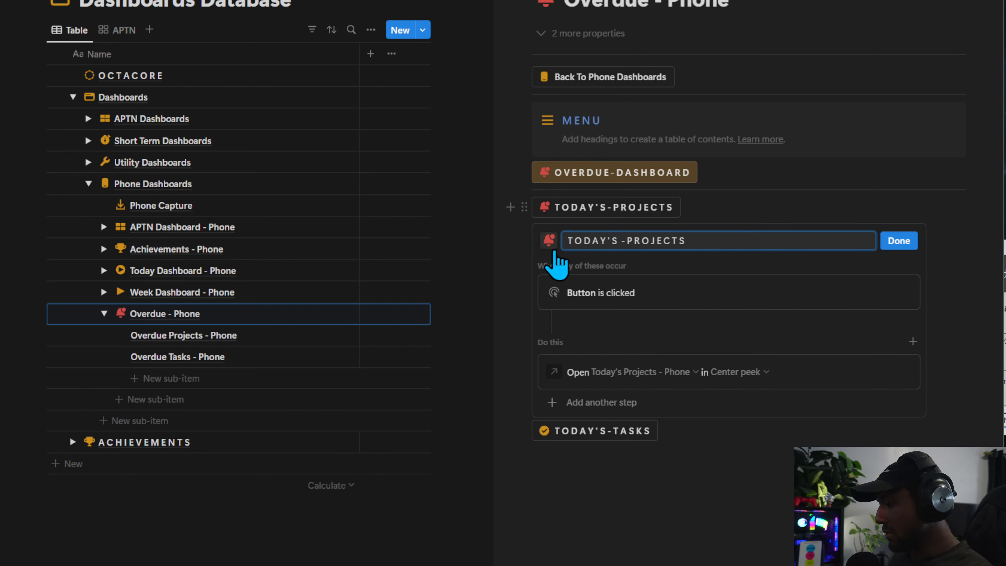
pyautogui.click(709, 172)
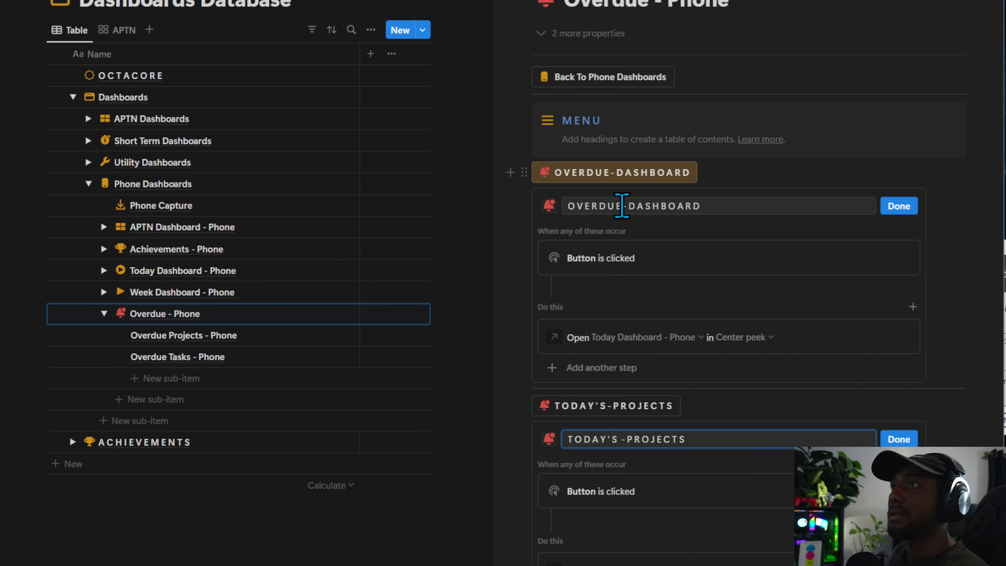
pyautogui.moveTo(622, 205); pyautogui.dragTo(507, 204)
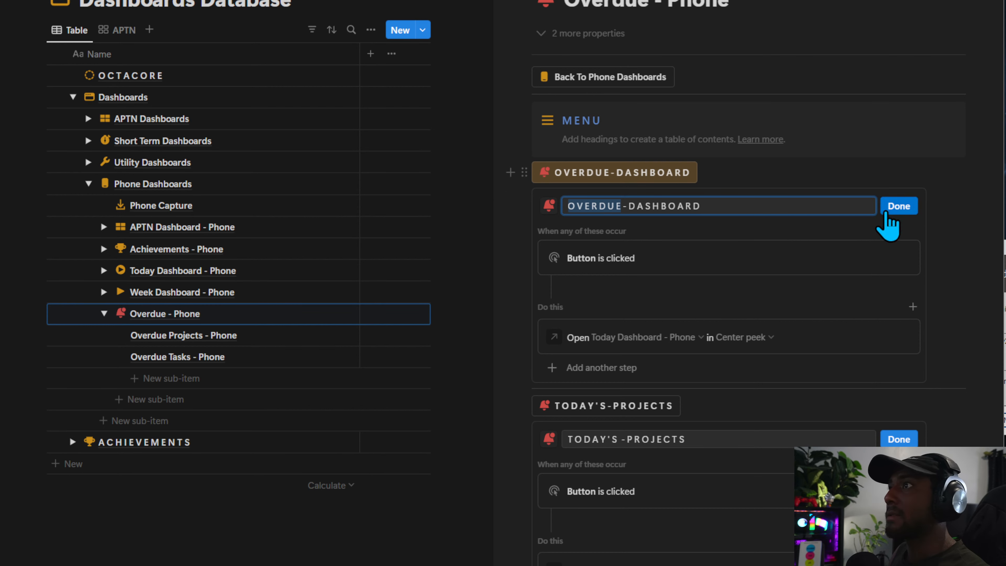
pyautogui.click(892, 208)
pyautogui.moveTo(616, 242); pyautogui.dragTo(569, 240)
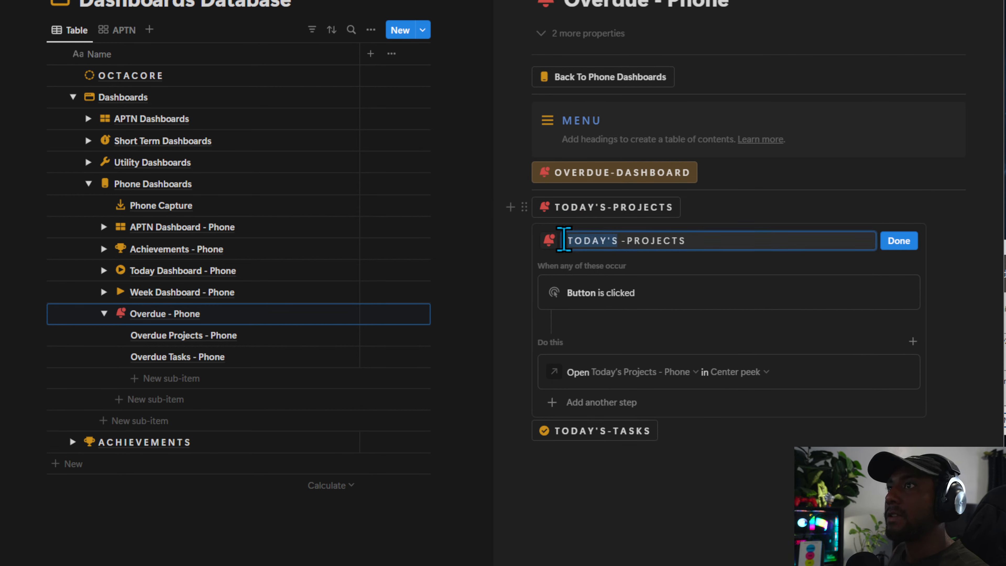
pyautogui.write('OVERDUE')
pyautogui.click(905, 243)
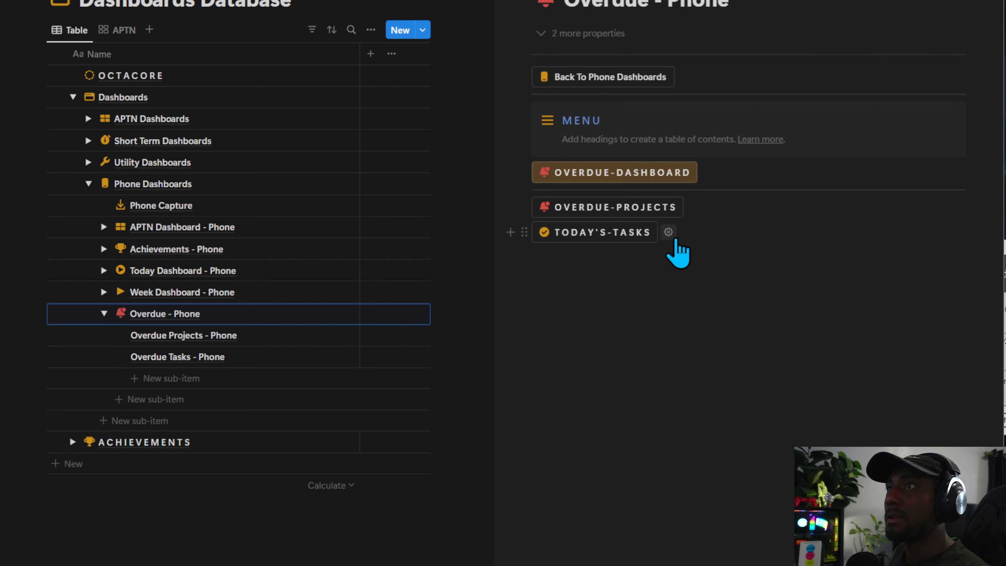
# Rename the TODAY'S-TASKS button to OVERDUE-TASKS.
pyautogui.click(668, 231)
pyautogui.moveTo(625, 266); pyautogui.dragTo(570, 265)
pyautogui.write('OVERDUE-TASKS')
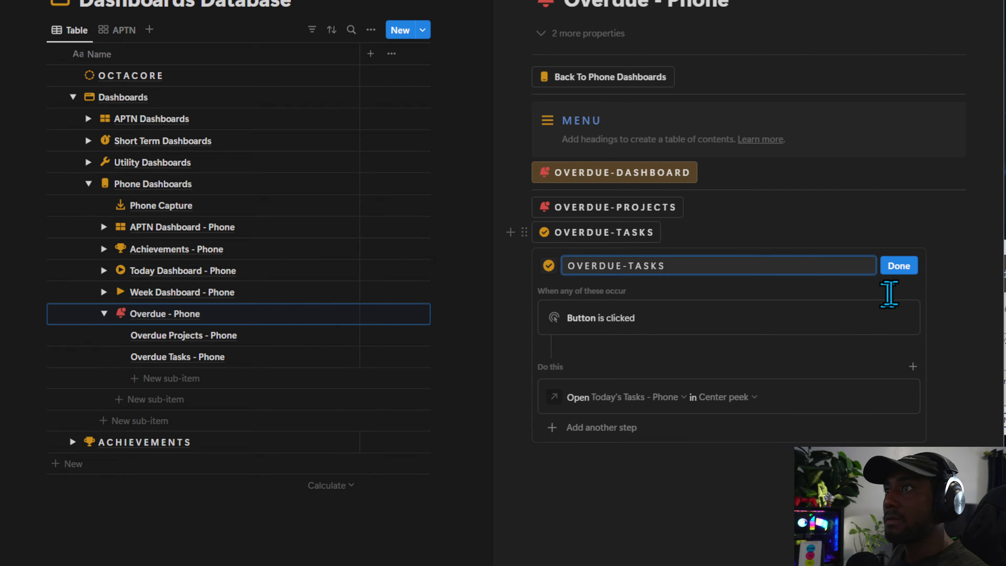
pyautogui.click(899, 266)
pyautogui.click(694, 208)
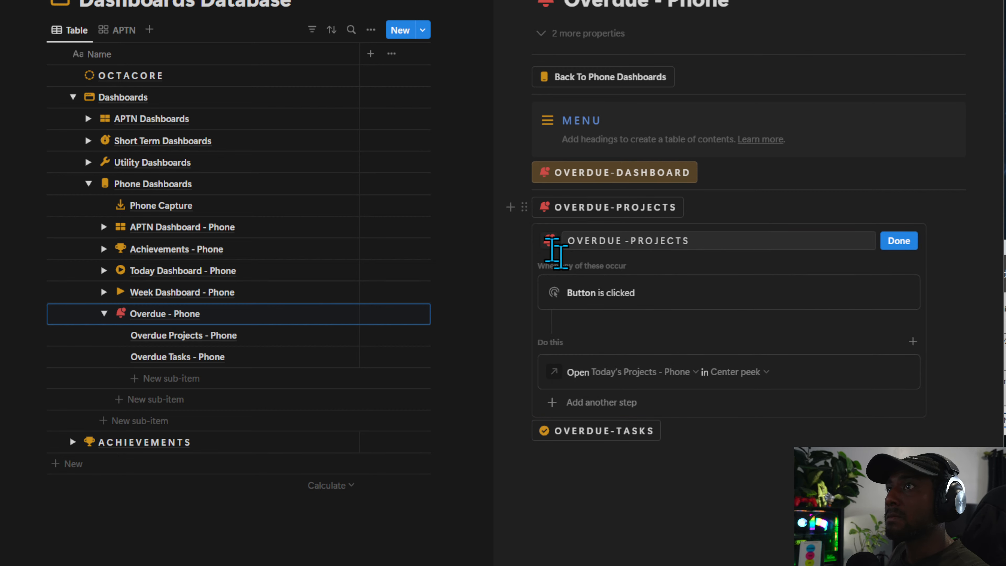
pyautogui.click(549, 241)
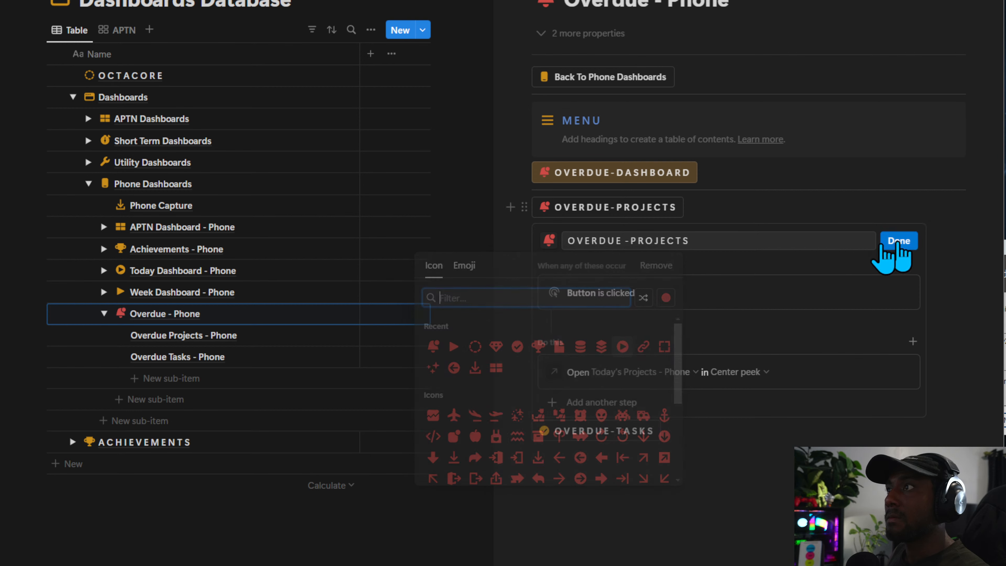
pyautogui.click(898, 240)
# Set the OVERDUE-TASKS button's icon to the red notification bell.
pyautogui.click(669, 233)
pyautogui.click(549, 266)
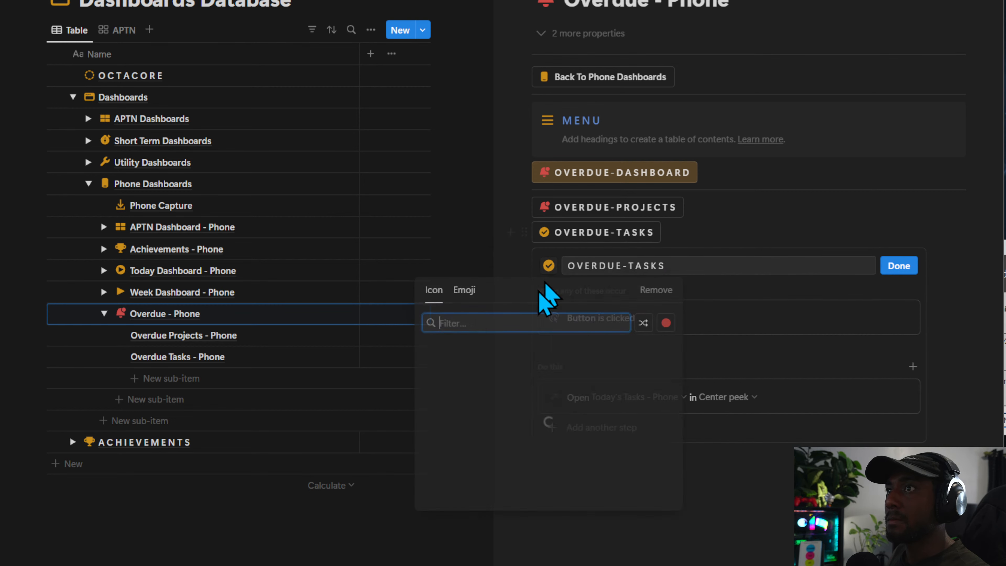
pyautogui.click(441, 382)
pyautogui.click(898, 265)
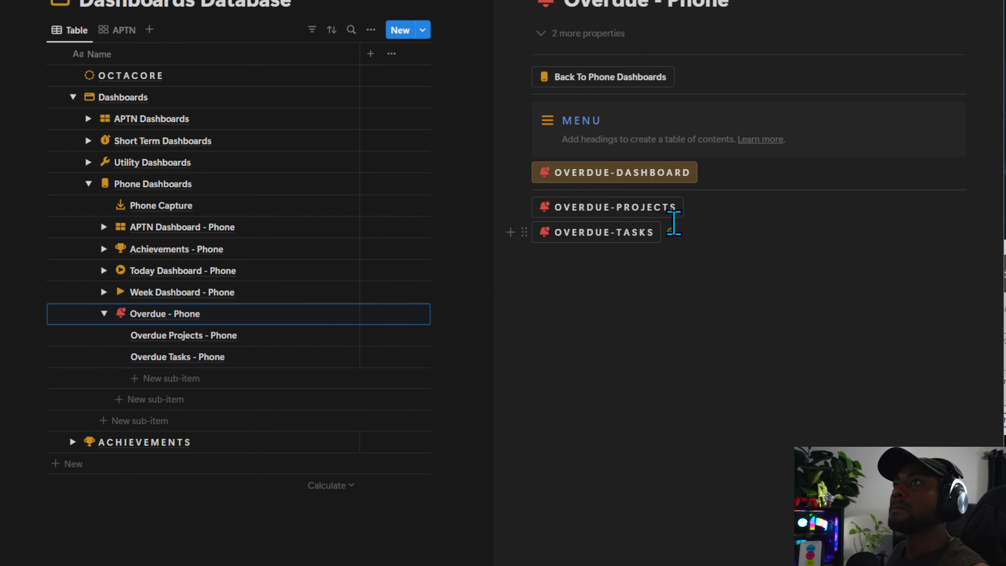
# Give the OVERDUE-DASHBOARD button a red background.
pyautogui.click(524, 172)
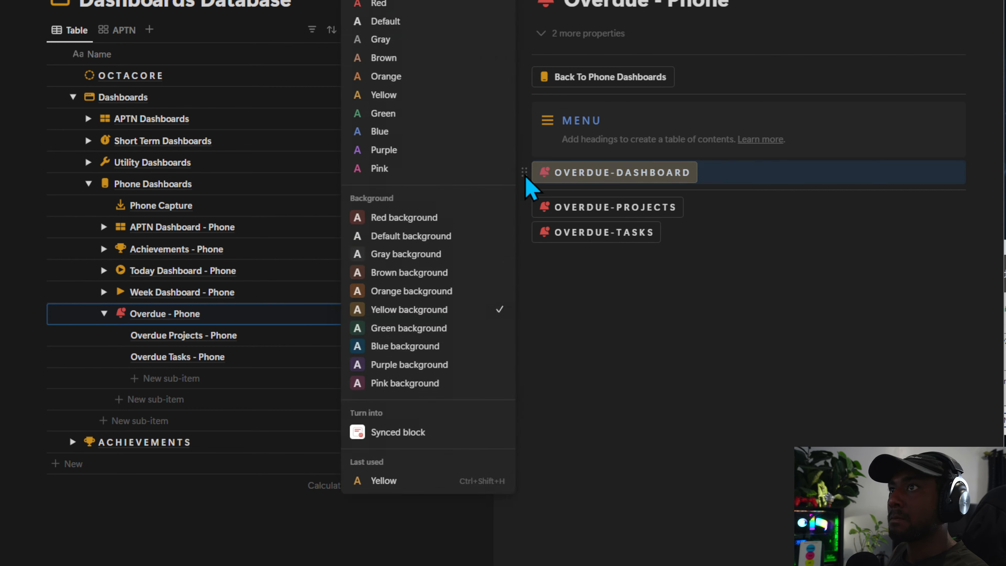
pyautogui.write('red')
pyautogui.click(414, 222)
pyautogui.click(637, 255)
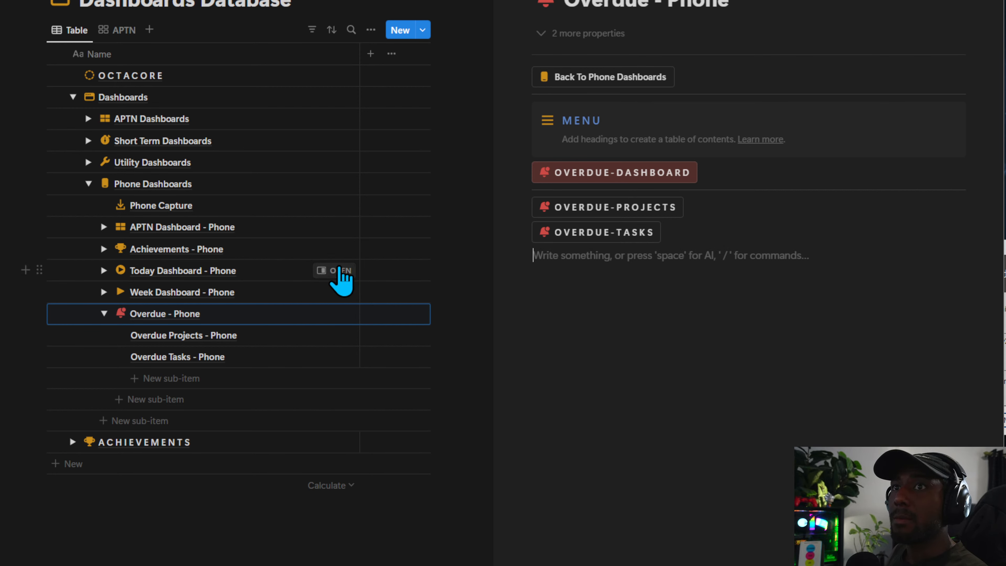
# Copy the PROJECTS and TASKS sections from Today Dashboard - Phone into Overdue - Phone below the OVERDUE-TASKS button.
pyautogui.click(340, 271)
pyautogui.scroll(-6, 673, 341)
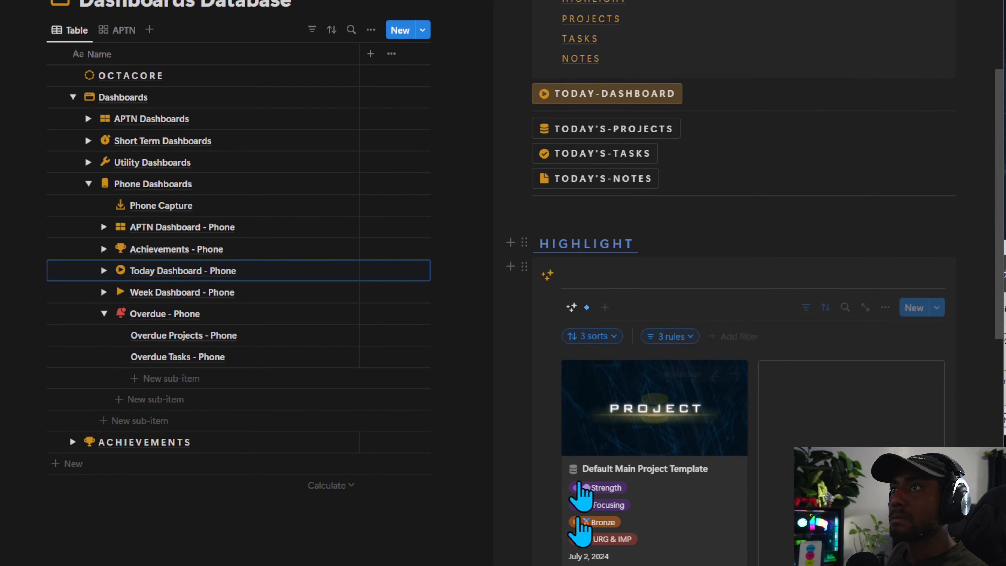
pyautogui.scroll(-9, 590, 551)
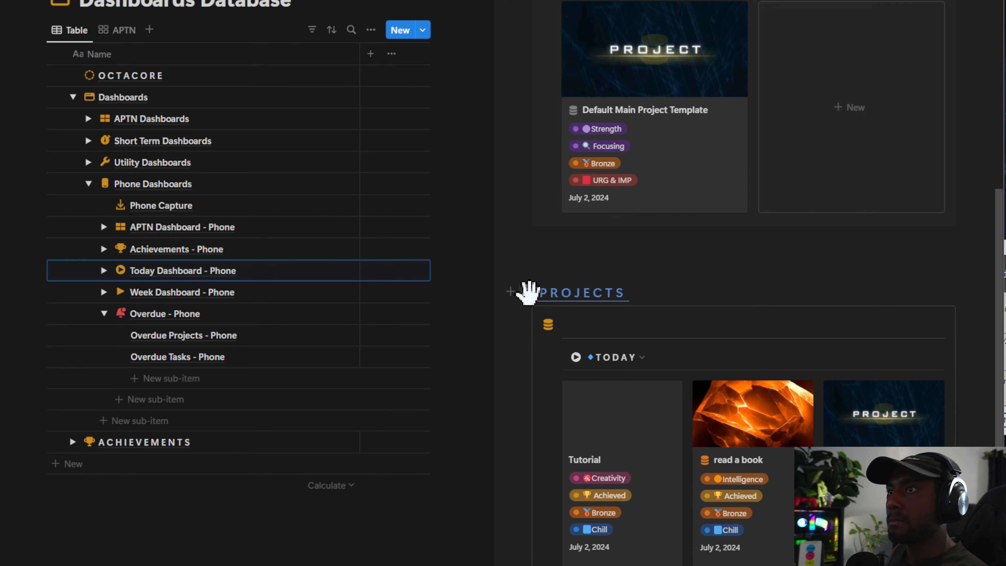
pyautogui.click(629, 358)
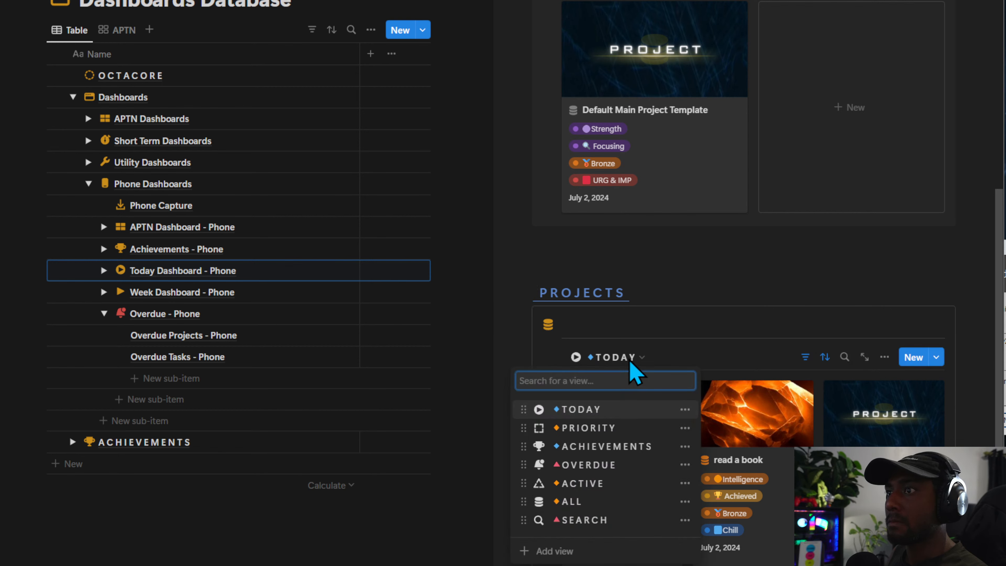
pyautogui.click(691, 286)
pyautogui.moveTo(985, 285); pyautogui.dragTo(621, 401)
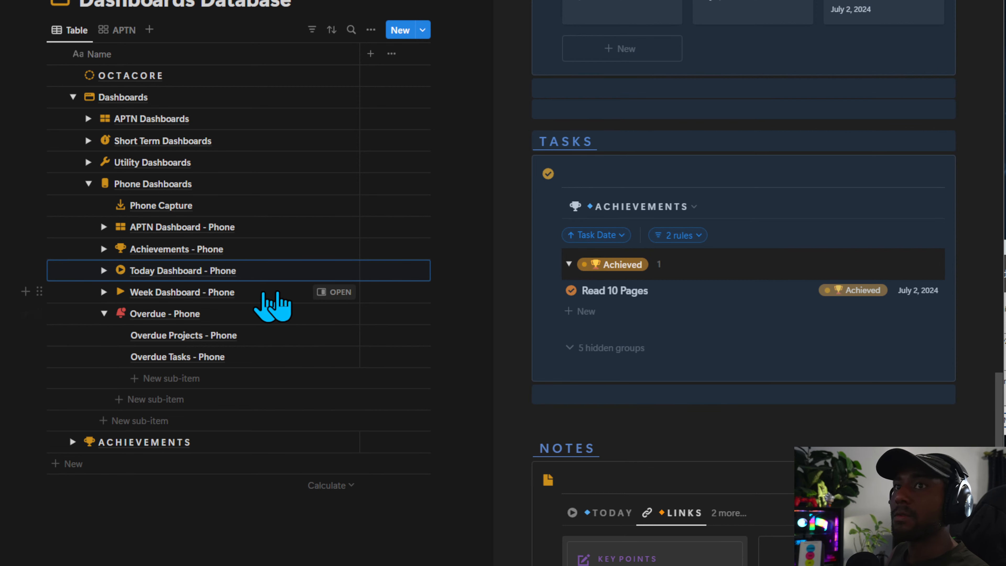
pyautogui.click(322, 315)
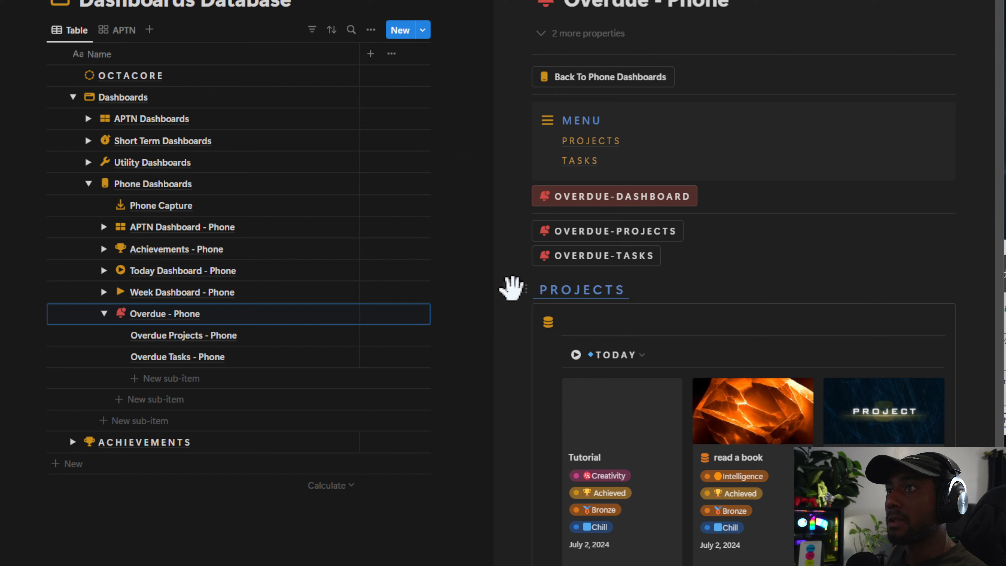
# Insert an empty line above the PROJECTS heading on the Overdue - Phone page.
pyautogui.keyDown('alt'); pyautogui.click(512, 289); pyautogui.keyUp('alt')
pyautogui.click(630, 286)
pyautogui.click(642, 310)
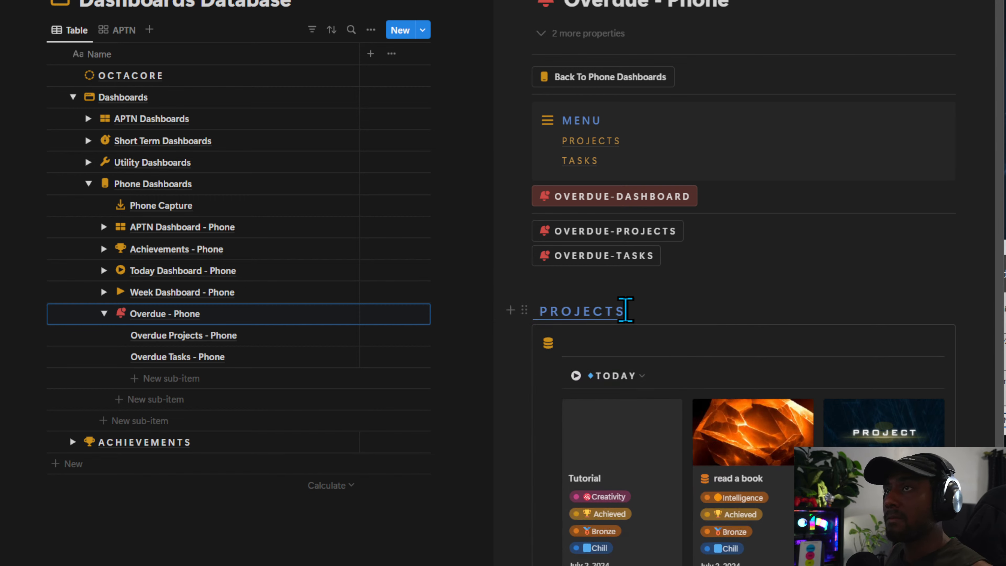
# Delete the TODAY-LIST, TODAY-GALLERY and ACHIEVEMENTS views from the TASKS database on the Overdue - Phone page.
pyautogui.scroll(-4, 597, 332)
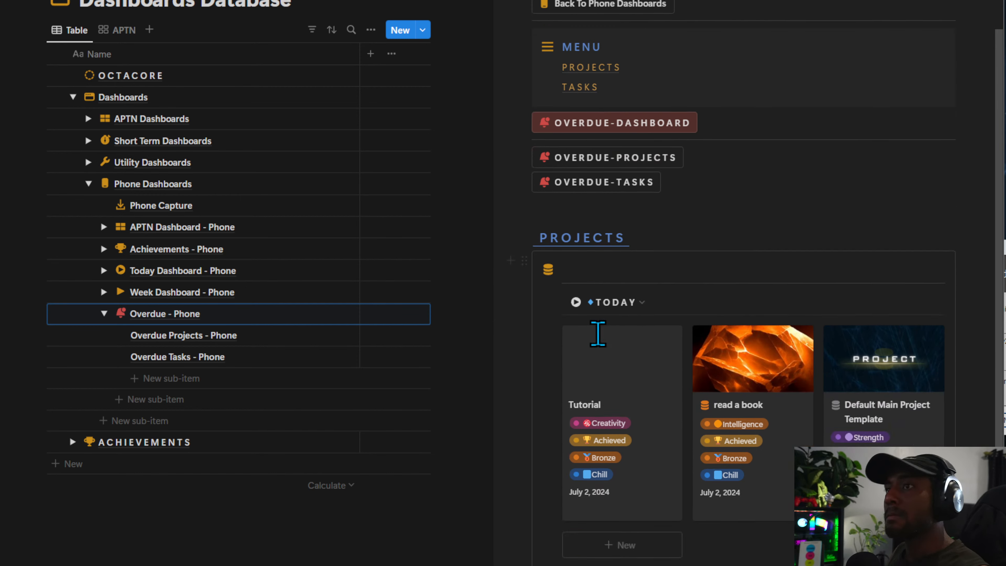
pyautogui.click(609, 538)
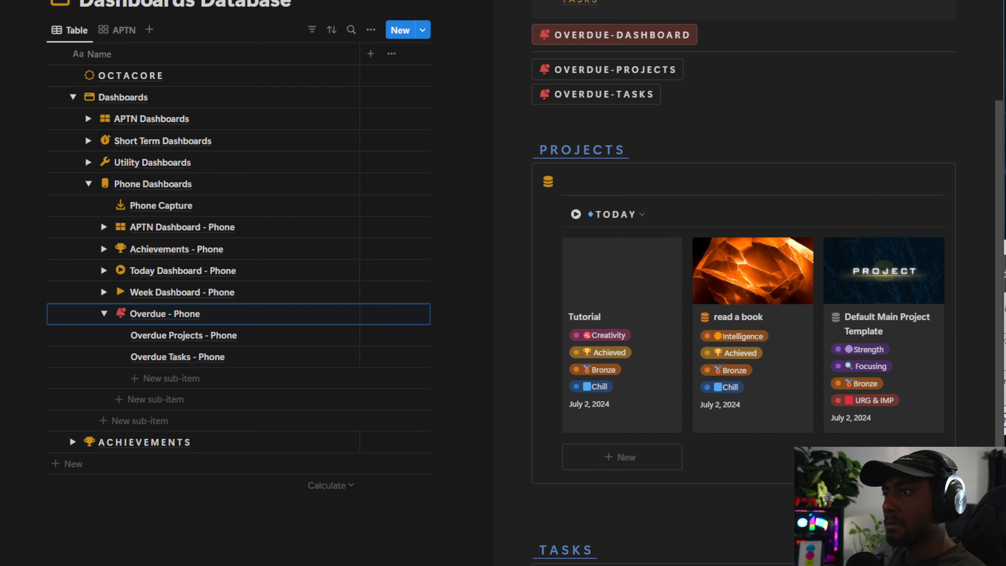
pyautogui.click(612, 565)
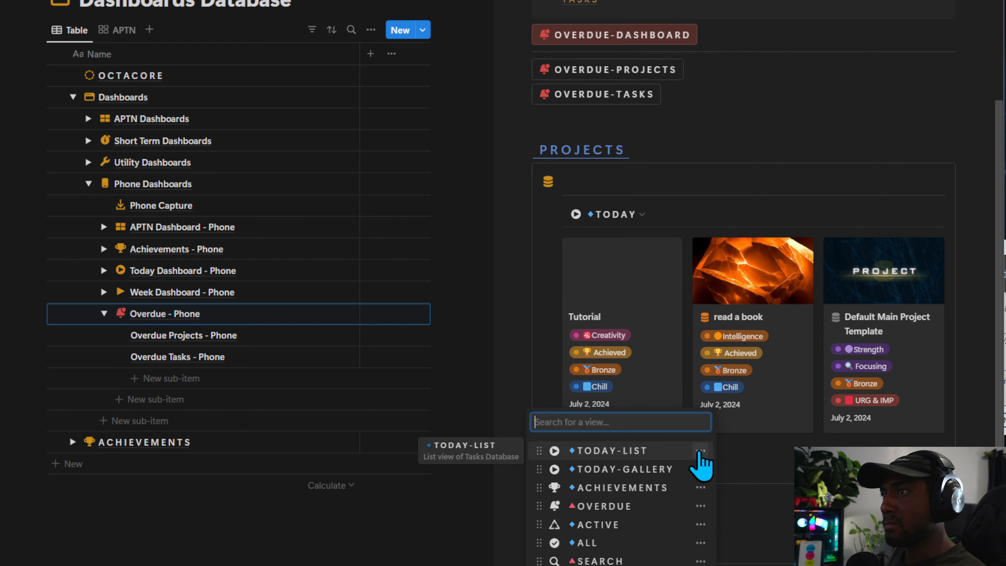
pyautogui.click(700, 450)
pyautogui.click(673, 559)
pyautogui.click(492, 353)
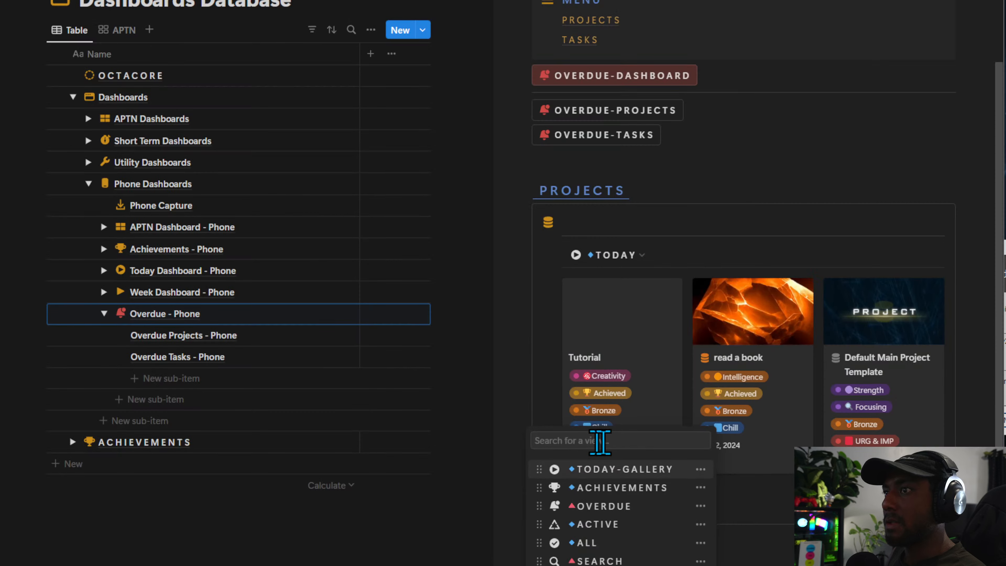
pyautogui.click(701, 469)
pyautogui.click(674, 562)
pyautogui.click(492, 353)
pyautogui.click(701, 487)
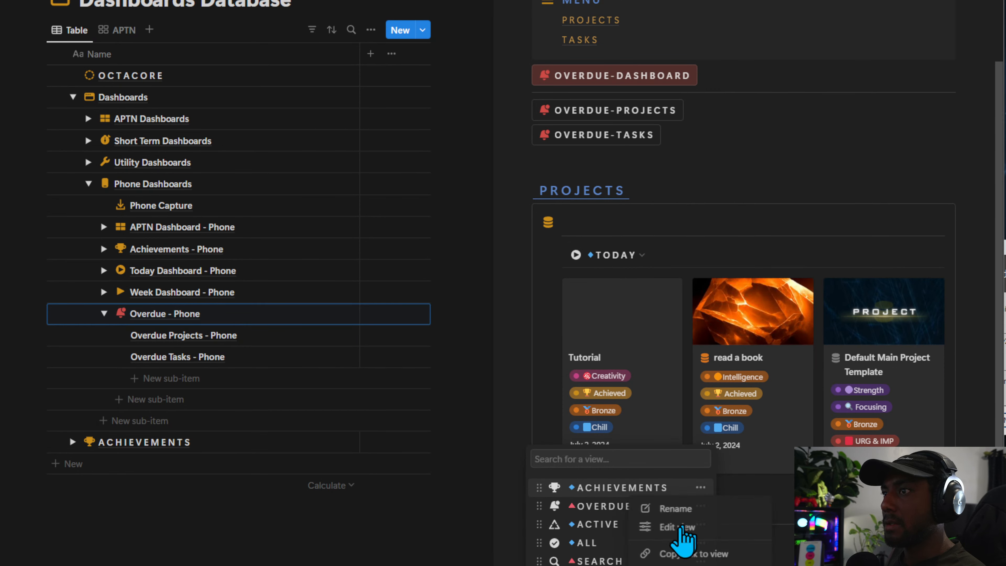
pyautogui.click(674, 565)
pyautogui.press('Return')
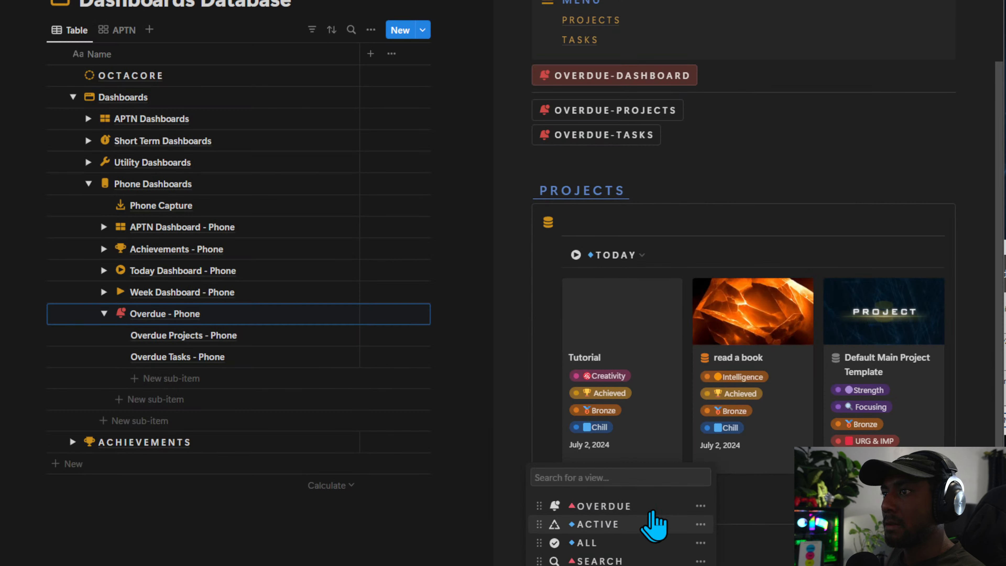
pyautogui.press('Escape')
pyautogui.scroll(-3, 562, 553)
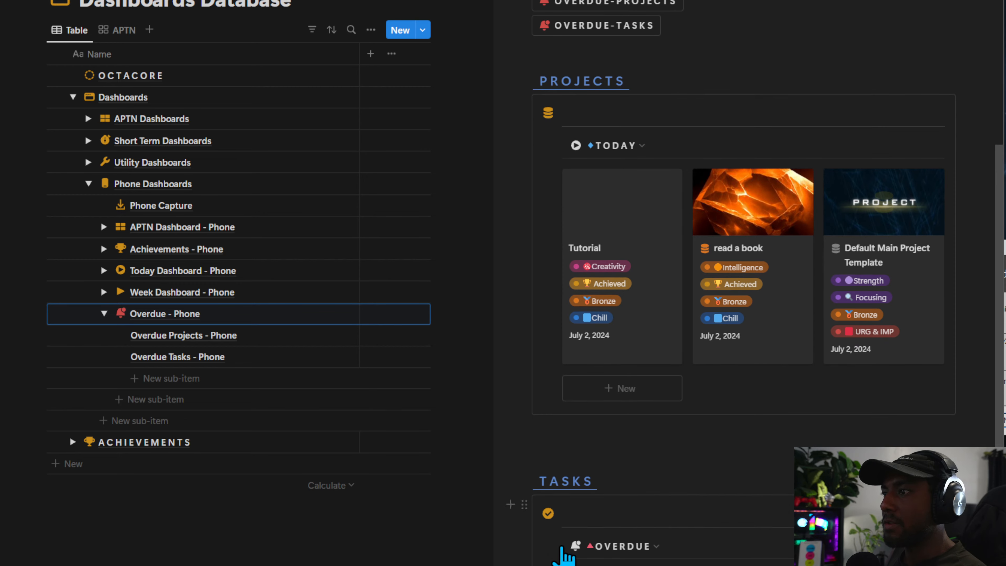
# Delete the TODAY, PRIORITY and ACHIEVEMENTS views from the PROJECTS database on the Overdue - Phone page.
pyautogui.scroll(6, 688, 551)
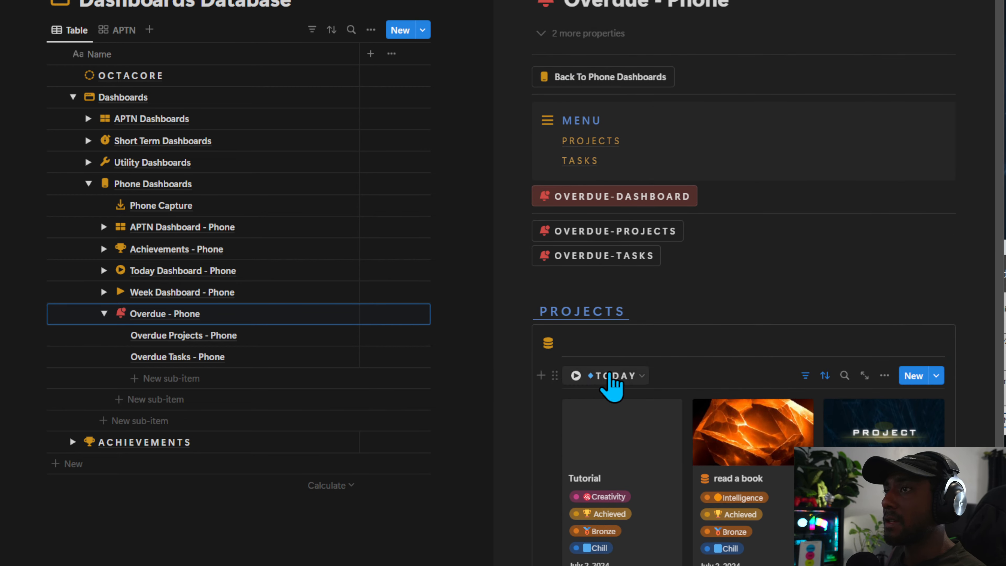
pyautogui.click(612, 377)
pyautogui.click(685, 427)
pyautogui.click(660, 555)
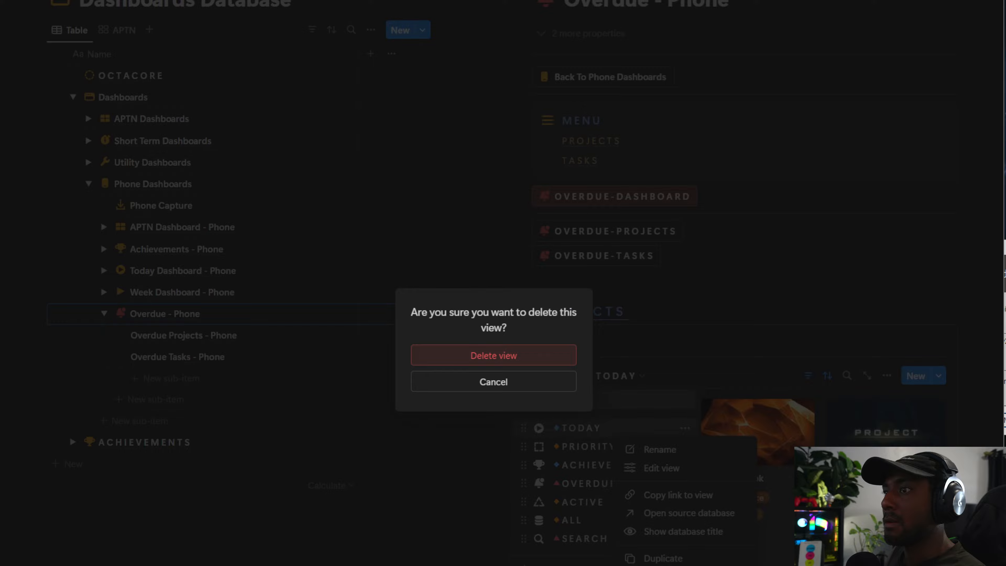
pyautogui.press('Return')
pyautogui.click(685, 427)
pyautogui.click(659, 555)
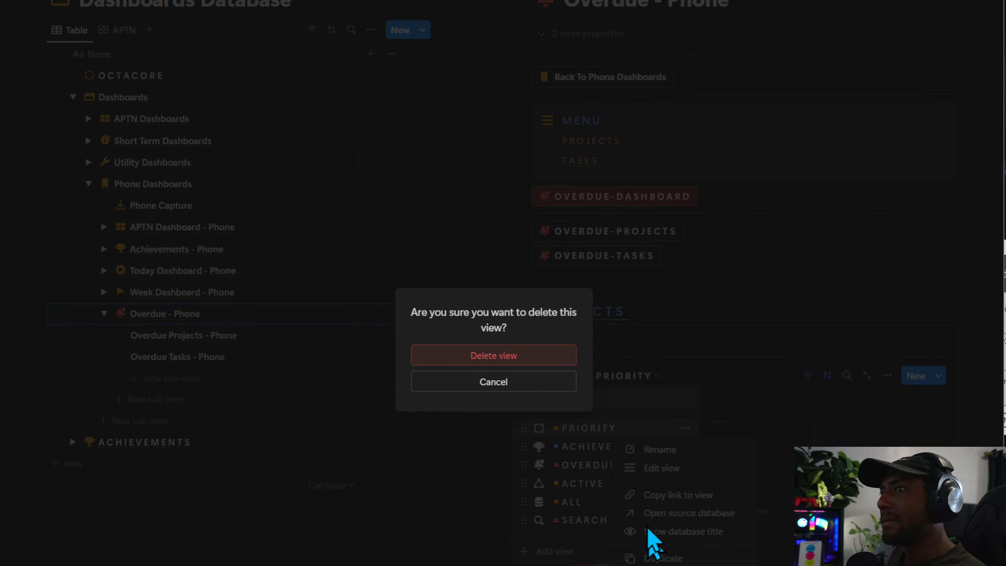
pyautogui.press('Return')
pyautogui.click(685, 427)
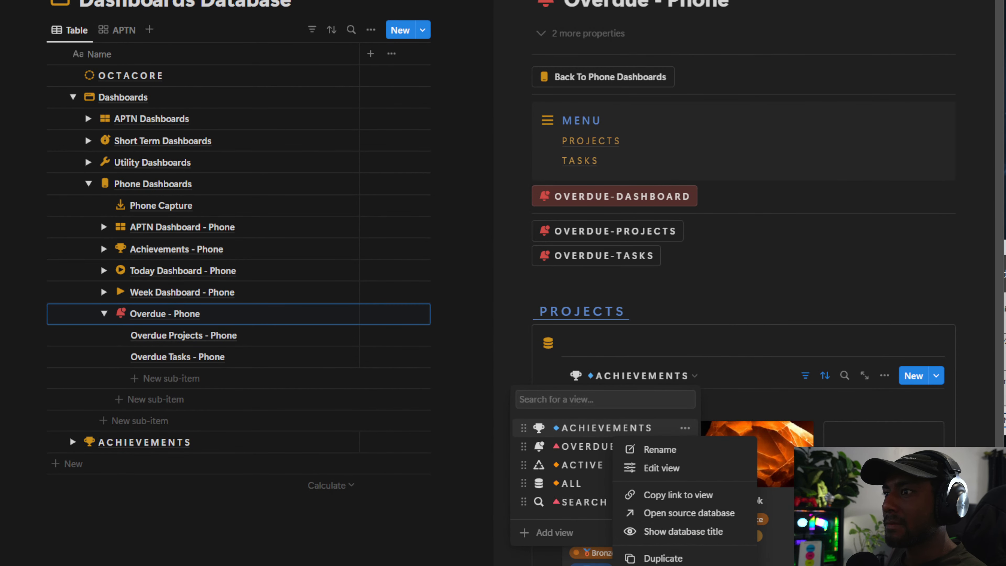
pyautogui.click(659, 555)
pyautogui.press('Return')
pyautogui.click(729, 386)
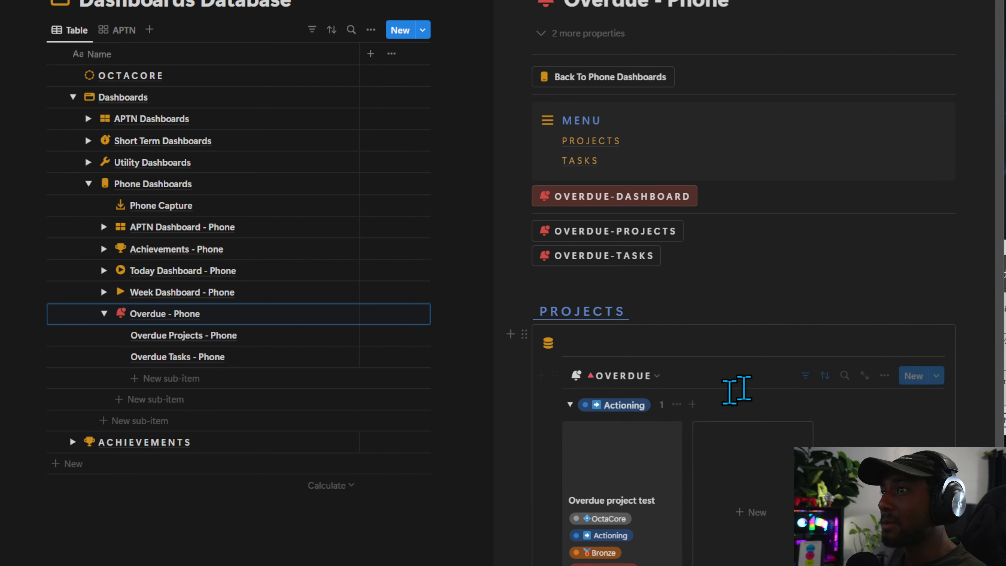
# Review the OVERDUE view of the PROJECTS database on the Overdue - Phone page and its sort rules.
pyautogui.scroll(-6, 709, 400)
pyautogui.scroll(4, 640, 456)
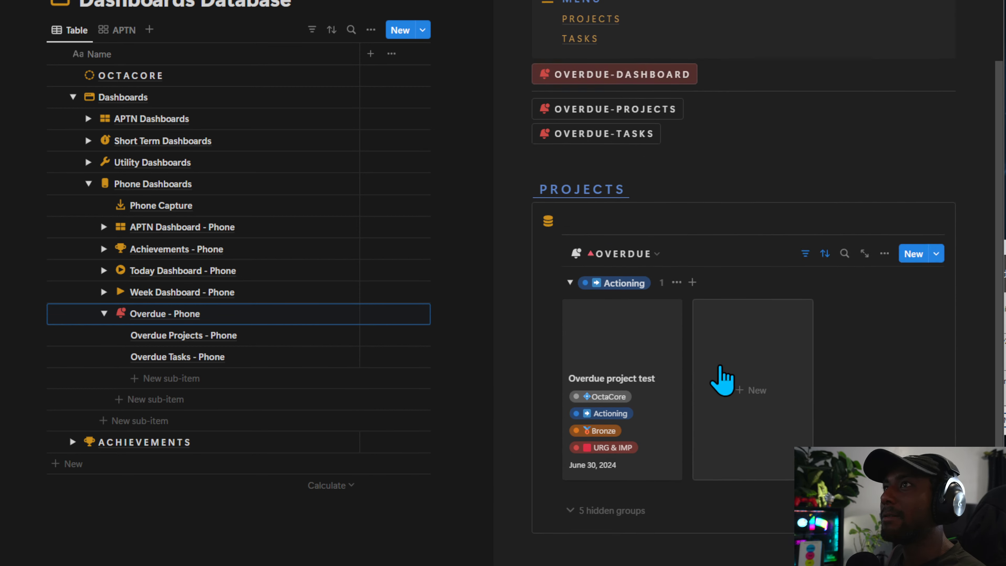
pyautogui.click(607, 220)
pyautogui.scroll(1, 666, 363)
pyautogui.scroll(-3, 665, 362)
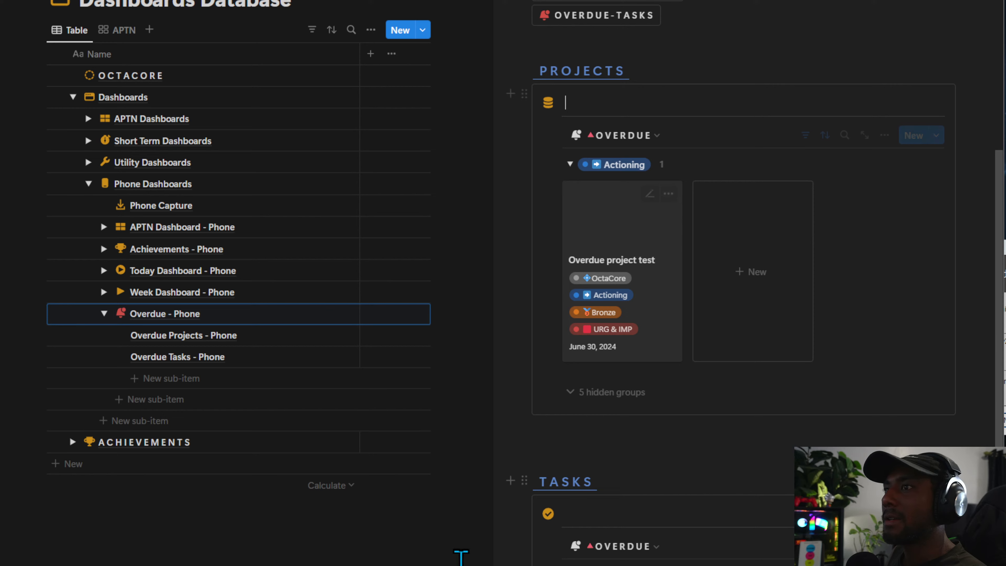
pyautogui.scroll(5, 681, 491)
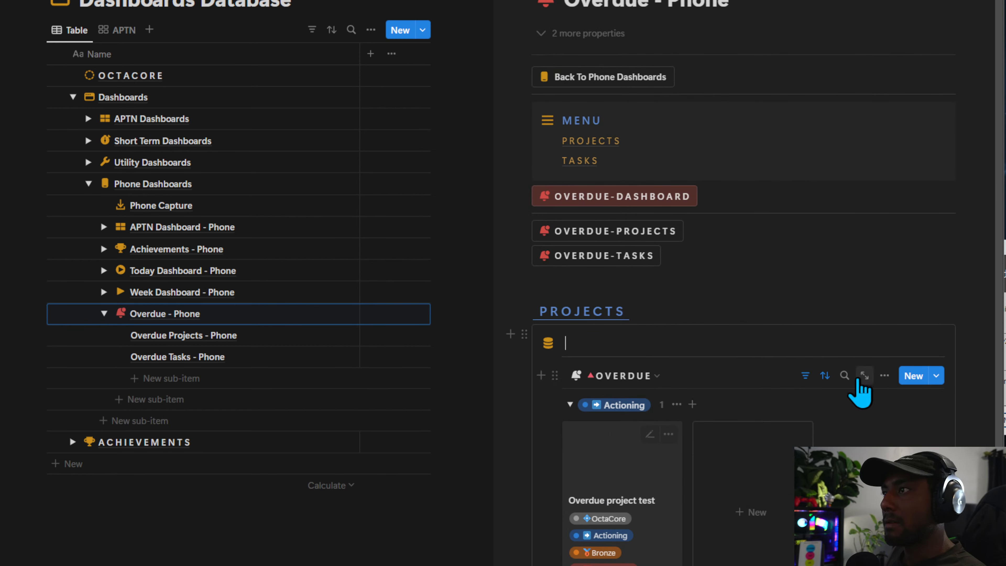
pyautogui.click(825, 376)
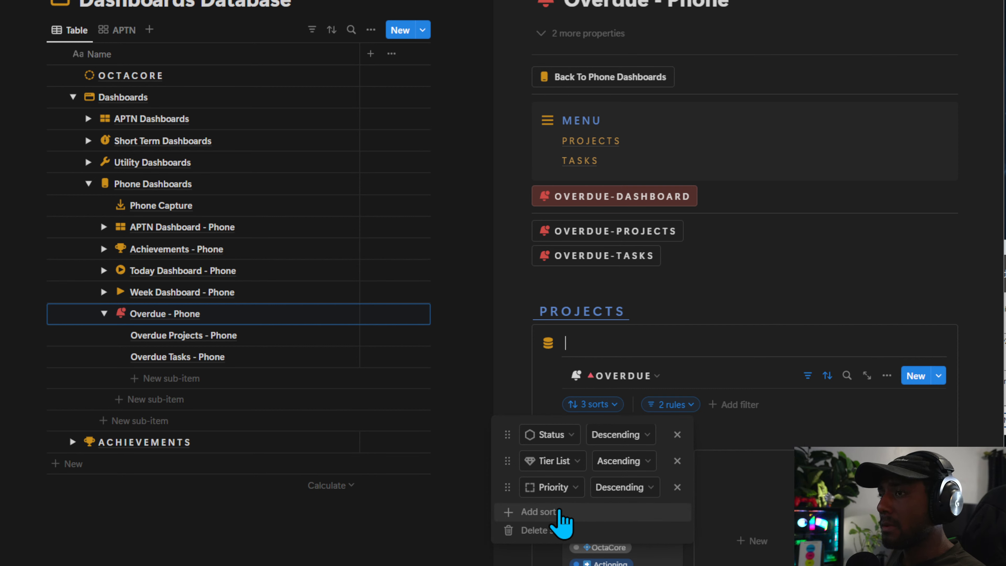
pyautogui.click(640, 344)
pyautogui.scroll(-2, 645, 397)
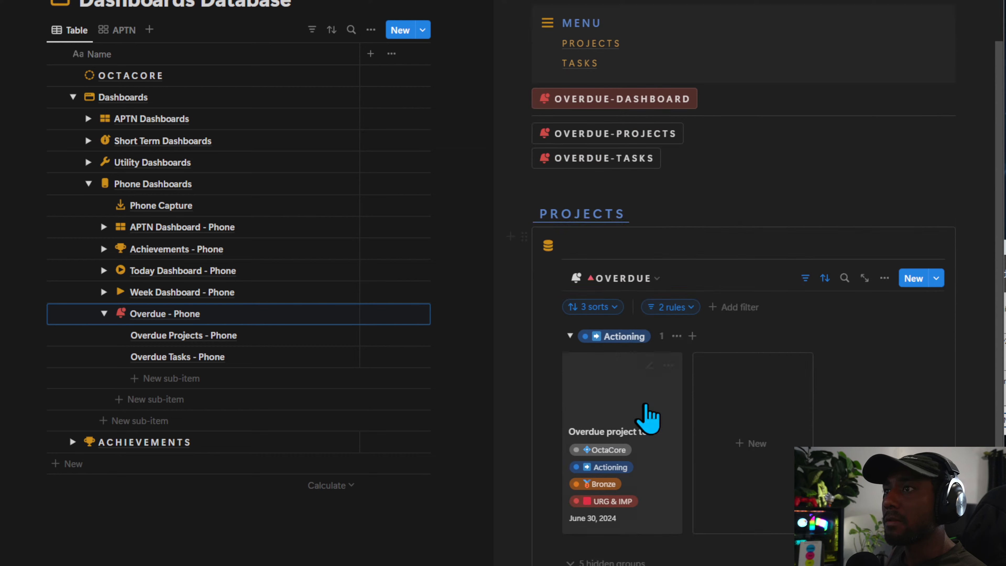
pyautogui.scroll(1, 732, 380)
# Add an ascending Project Date sort to the PROJECTS OVERDUE view on Overdue - Phone and move it above the Status sort.
pyautogui.click(825, 316)
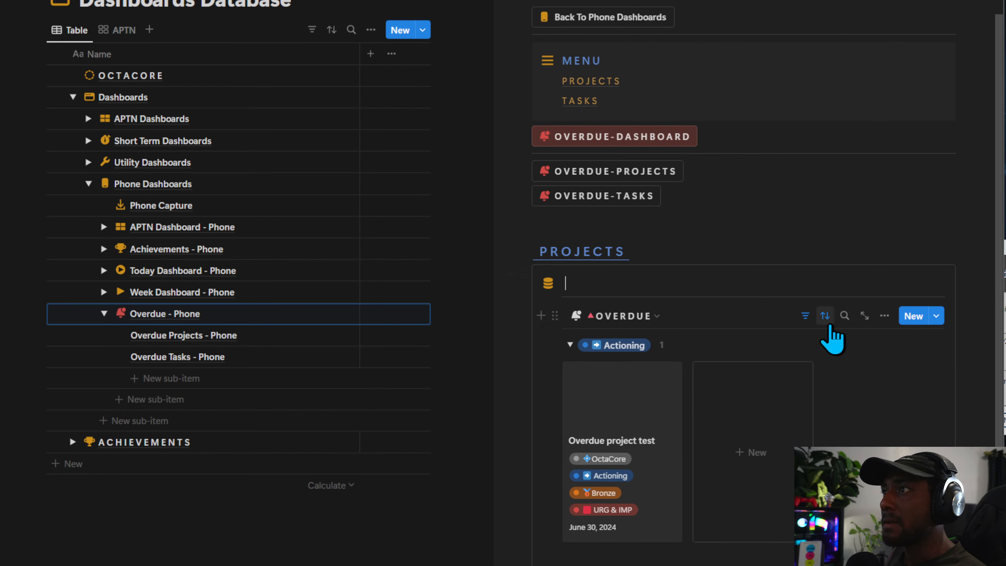
pyautogui.click(828, 320)
pyautogui.click(539, 452)
pyautogui.write('DATE')
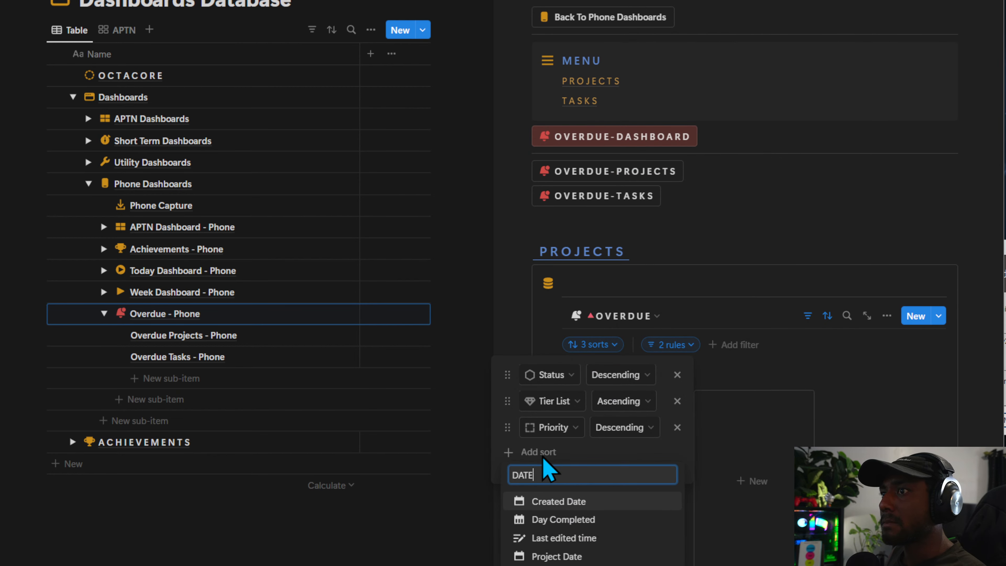
pyautogui.click(574, 556)
pyautogui.moveTo(527, 454); pyautogui.dragTo(521, 359)
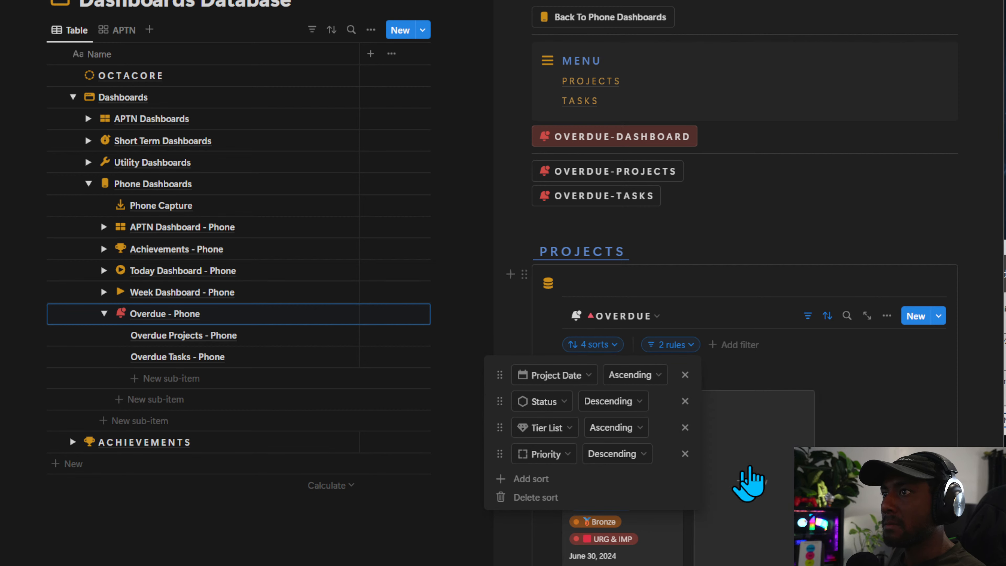
pyautogui.click(646, 386)
pyautogui.click(648, 386)
pyautogui.click(629, 452)
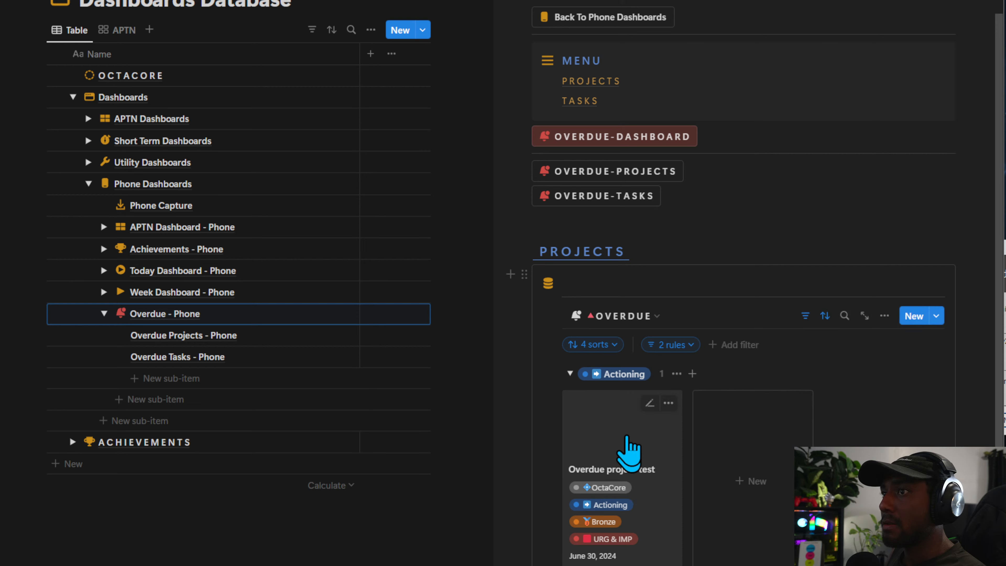
pyautogui.scroll(-5, 630, 452)
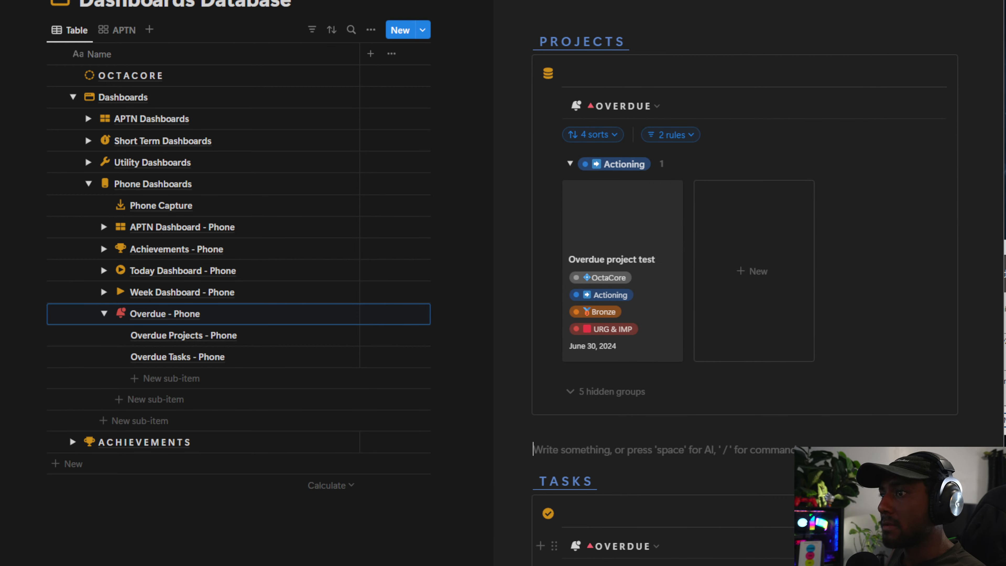
pyautogui.click(593, 565)
pyautogui.click(878, 441)
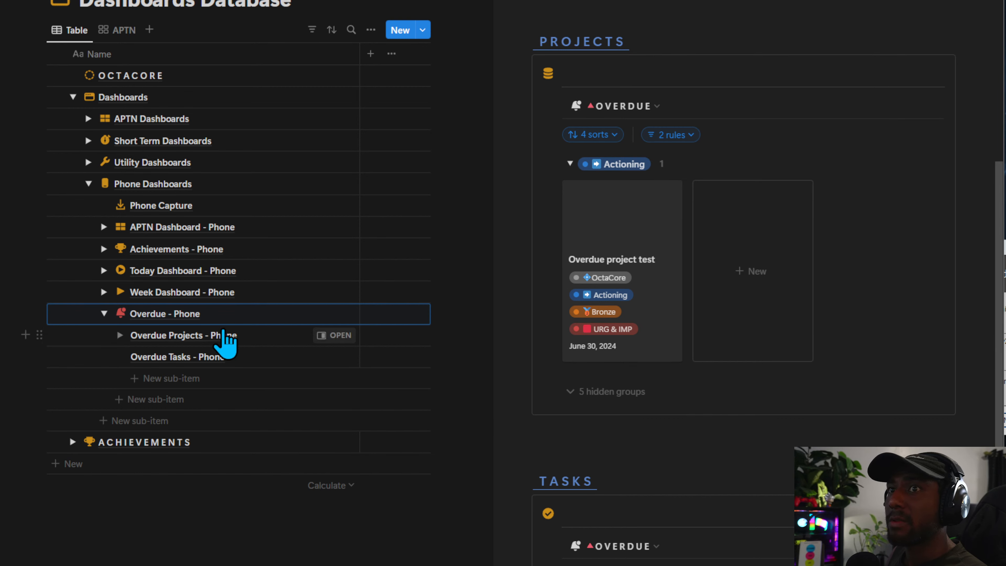
pyautogui.click(321, 343)
pyautogui.press('Escape')
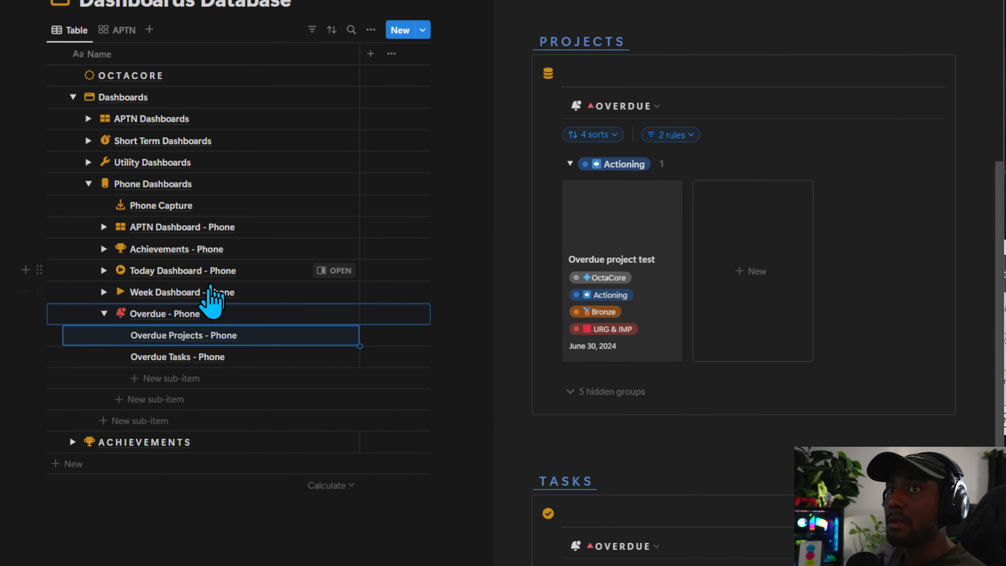
# Open Today Dashboard - Phone and switch its PROJECTS database to the OVERDUE view.
pyautogui.click(345, 272)
pyautogui.scroll(-15, 730, 377)
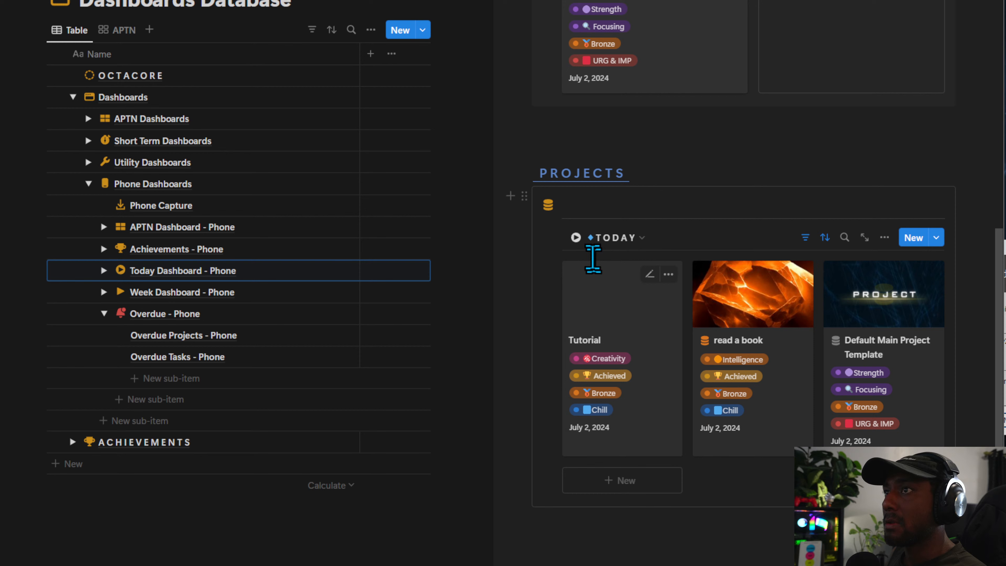
pyautogui.click(612, 237)
pyautogui.click(624, 341)
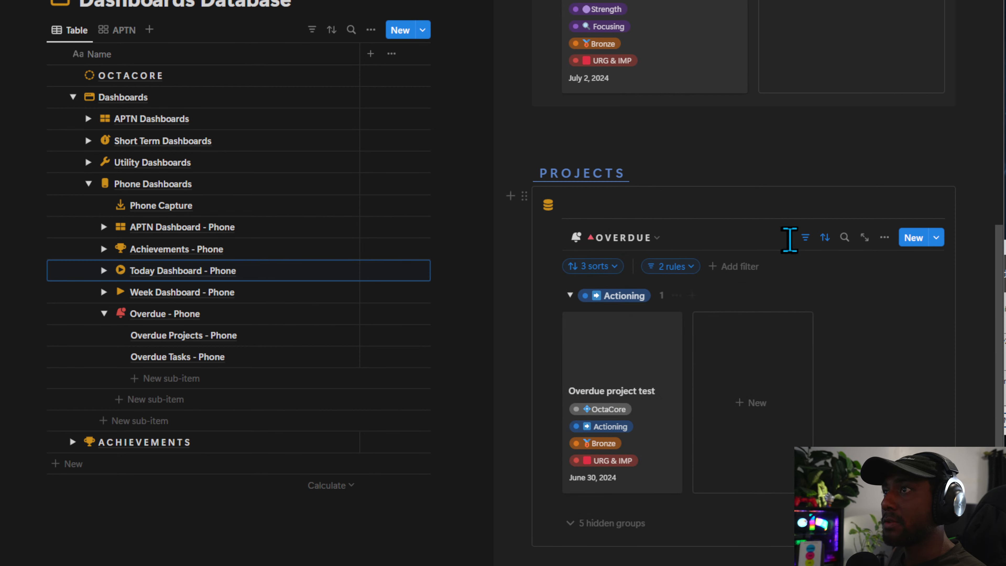
# Add an ascending Project Date sort to the PROJECTS OVERDUE view on Today Dashboard - Phone and make it the first sort.
pyautogui.click(826, 244)
pyautogui.click(825, 238)
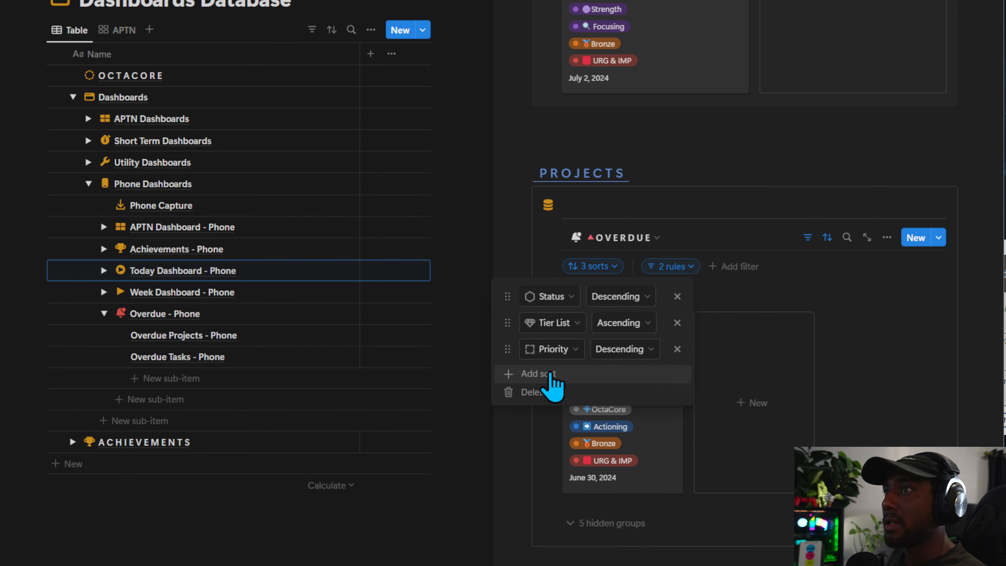
pyautogui.click(538, 374)
pyautogui.write('DATE')
pyautogui.click(574, 477)
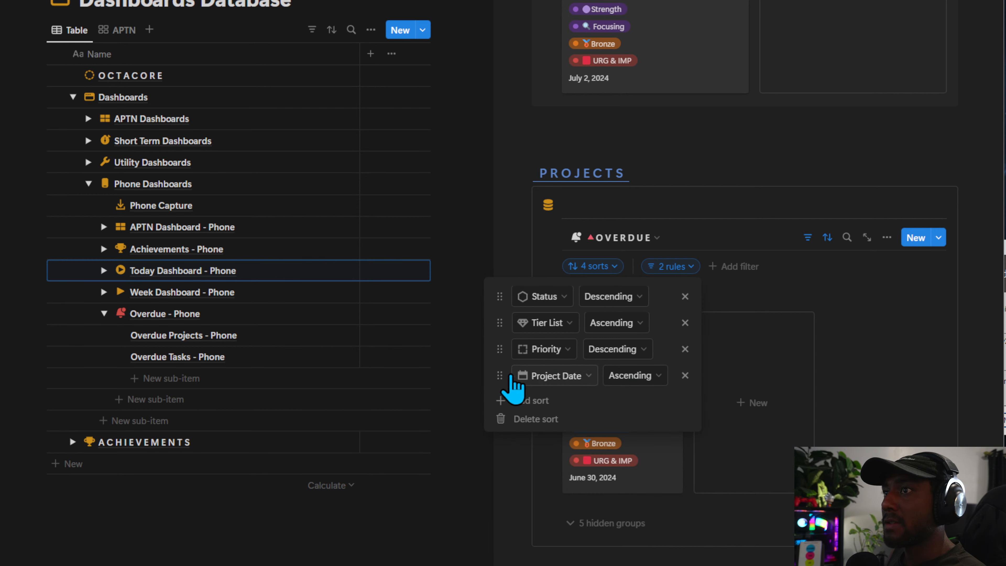
pyautogui.moveTo(510, 374); pyautogui.dragTo(482, 259)
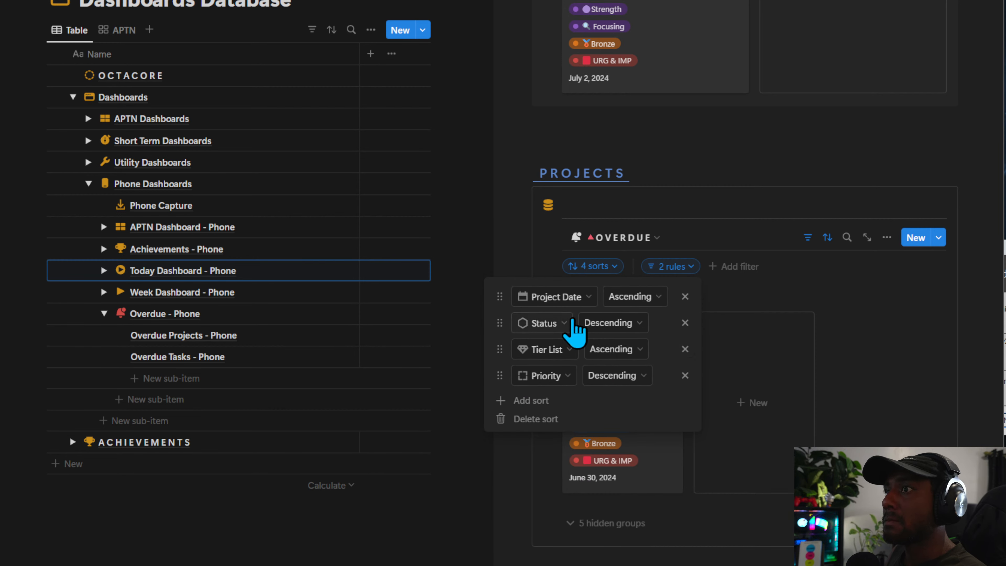
pyautogui.click(486, 359)
# Open the TODAY'S-PROJECTS page from Today Dashboard - Phone and switch its PROJECTS database to the OVERDUE view.
pyautogui.scroll(-15, 649, 357)
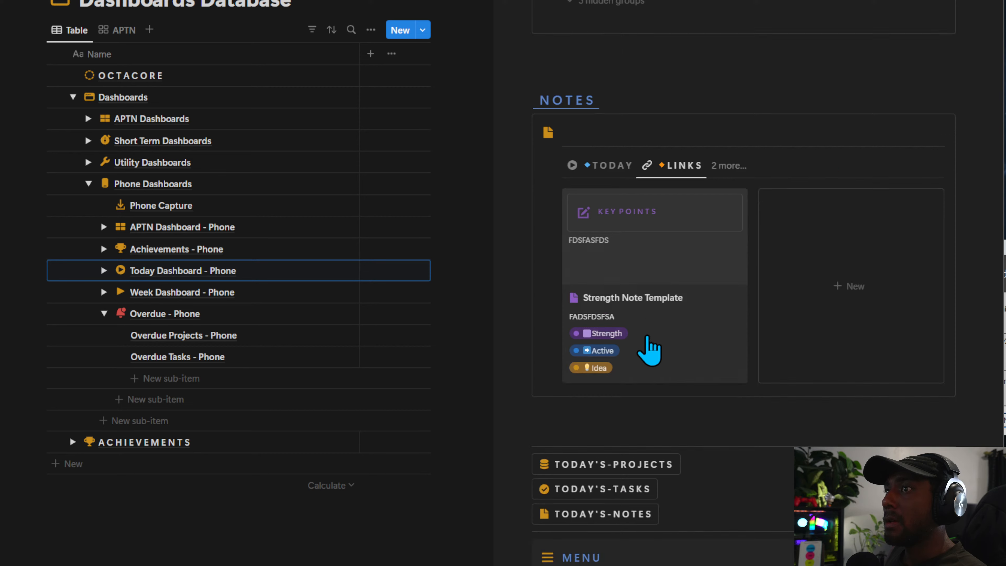
pyautogui.scroll(7, 755, 416)
pyautogui.scroll(-7, 745, 420)
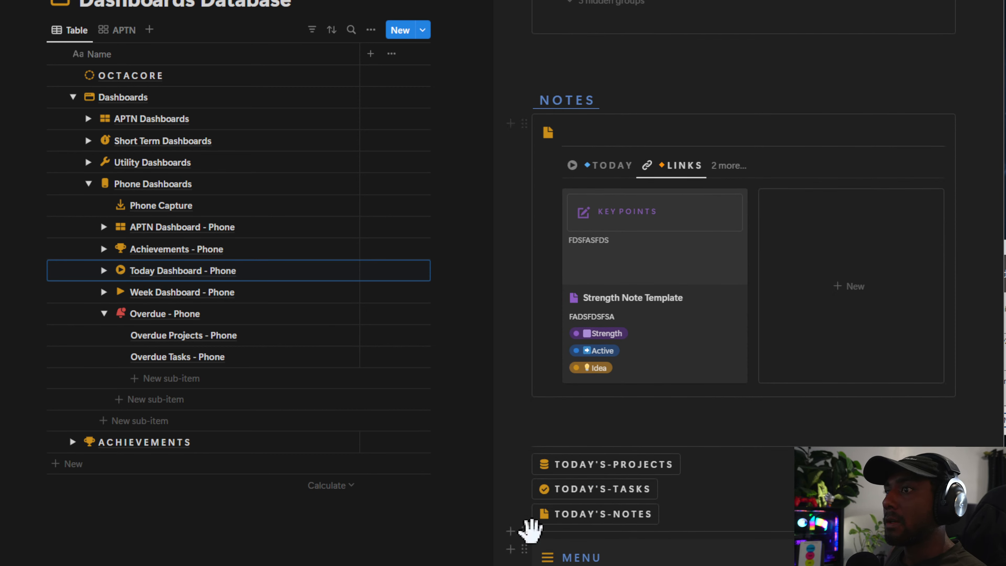
pyautogui.click(612, 466)
pyautogui.scroll(-15, 420, 443)
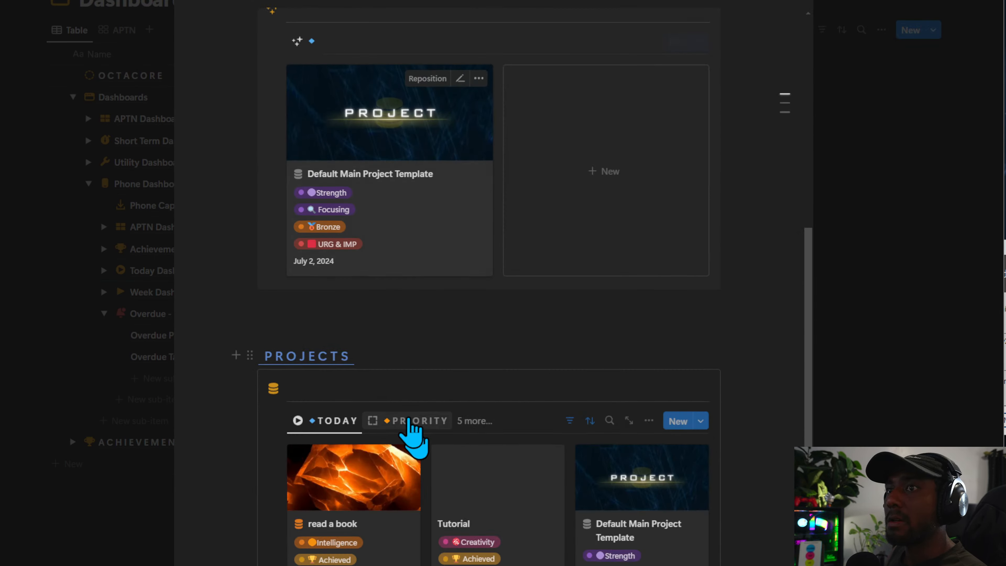
pyautogui.click(474, 241)
pyautogui.click(515, 347)
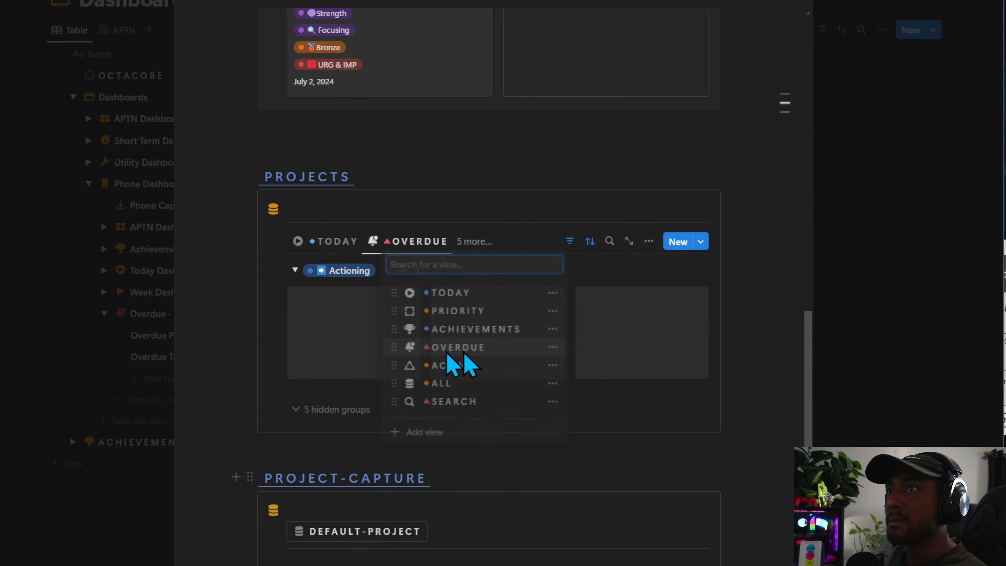
# Add an ascending Project Date sort as the first sort of the PROJECTS OVERDUE view on the TODAY'S-PROJECTS page and close the page.
pyautogui.click(589, 243)
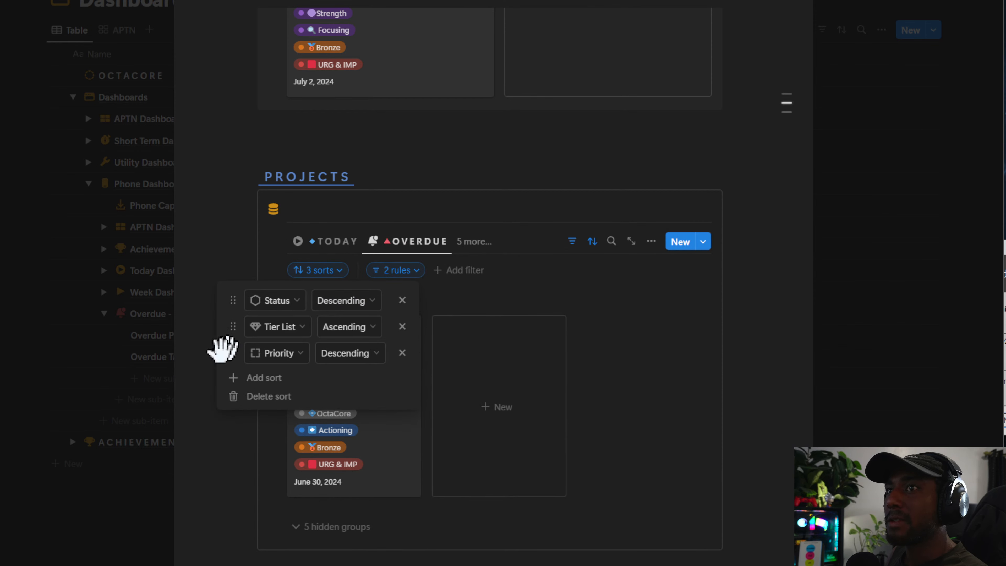
pyautogui.click(270, 377)
pyautogui.write('DATE')
pyautogui.click(282, 478)
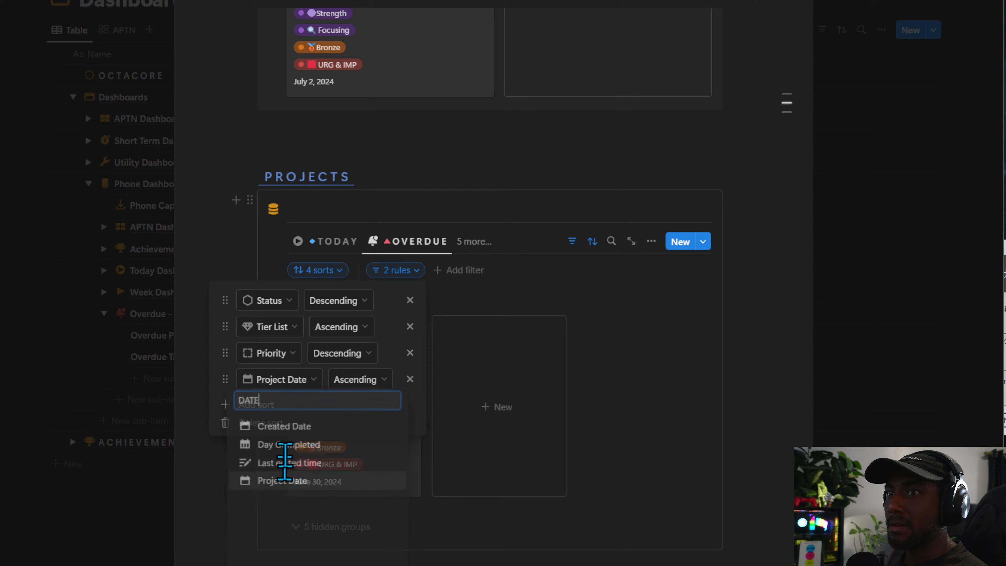
pyautogui.moveTo(233, 359); pyautogui.dragTo(236, 291)
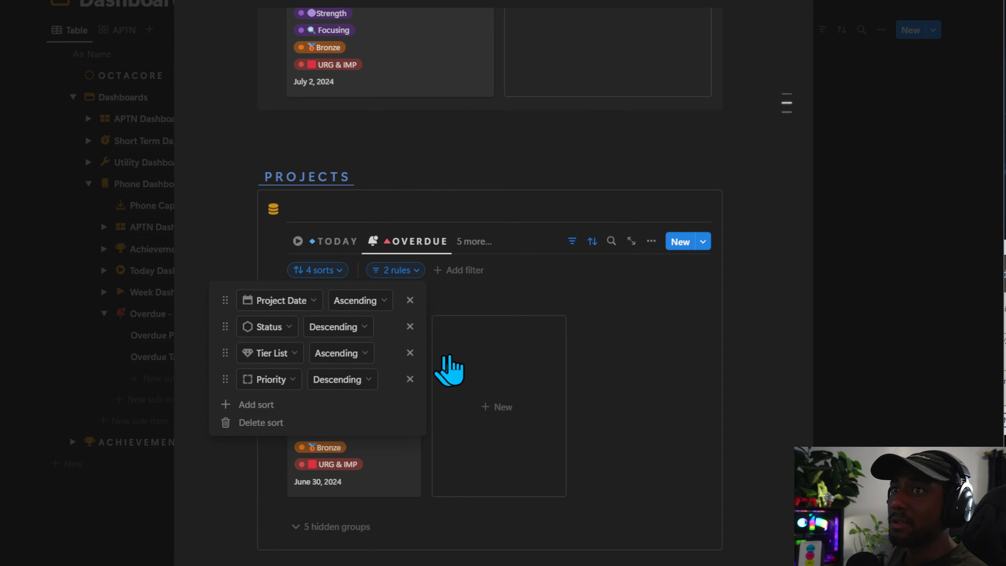
pyautogui.click(771, 252)
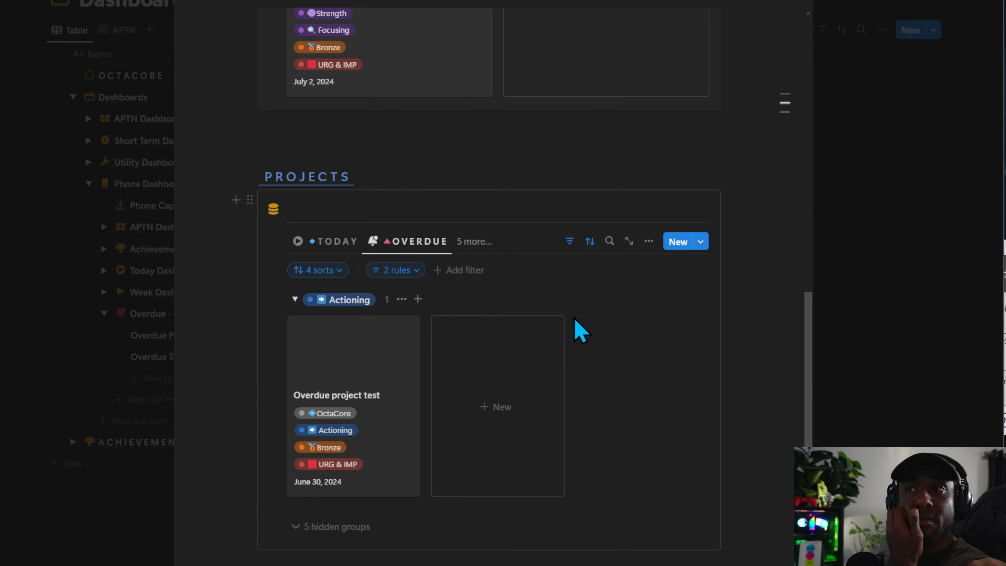
pyautogui.click(836, 349)
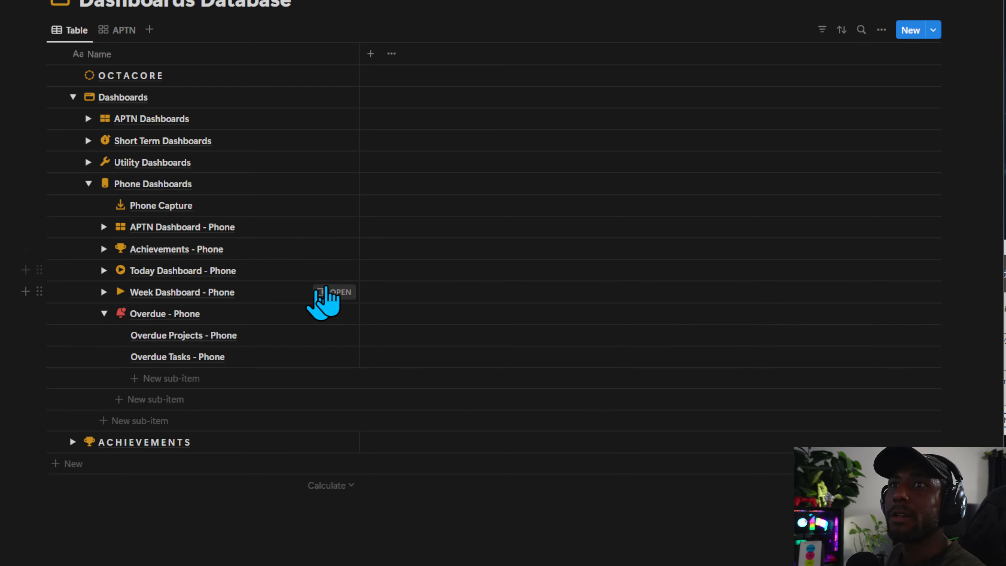
# Open Week Dashboard - Phone and switch its PROJECTS database to the OVERDUE view.
pyautogui.click(317, 293)
pyautogui.scroll(-10, 688, 436)
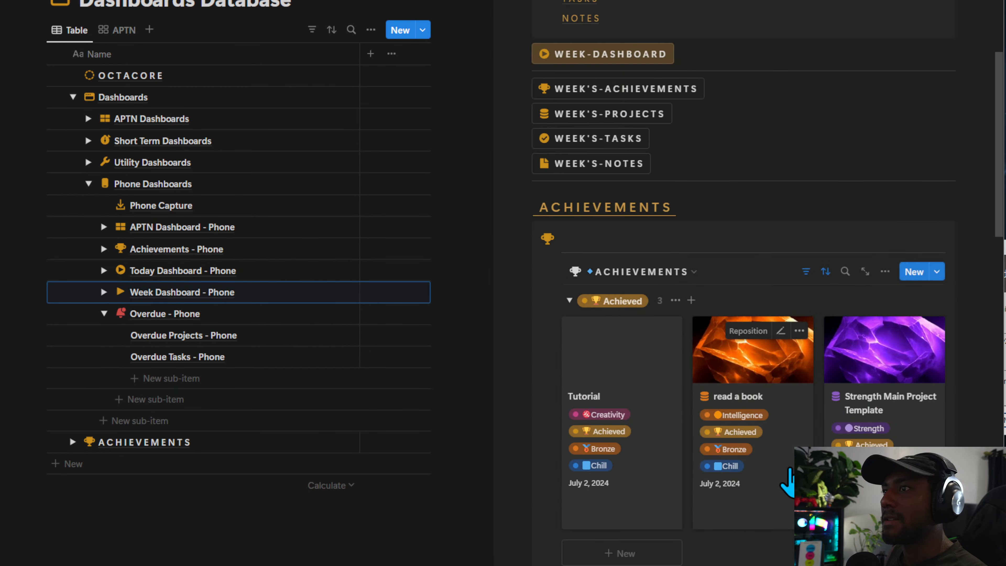
pyautogui.scroll(-12, 688, 436)
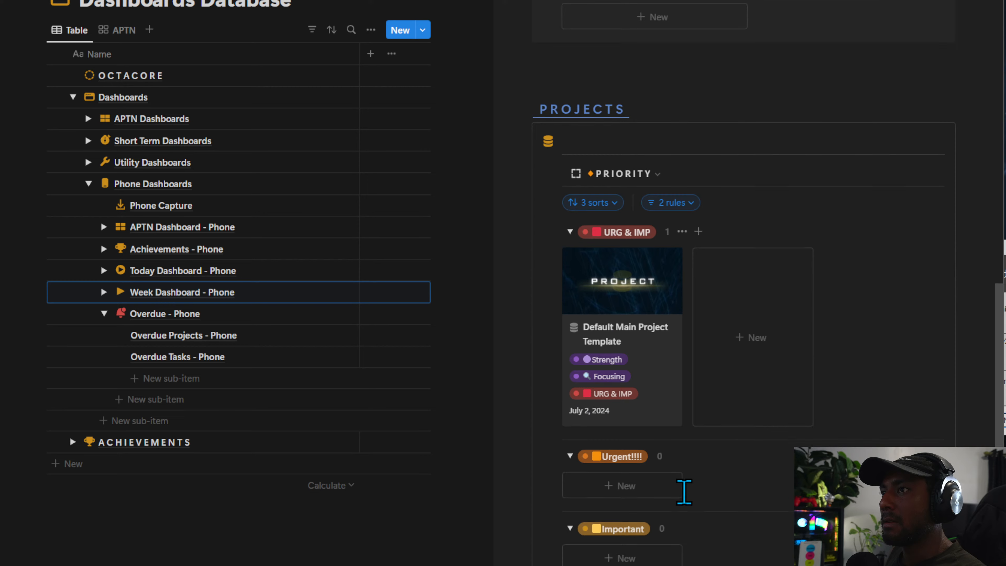
pyautogui.scroll(2, 683, 487)
pyautogui.click(618, 473)
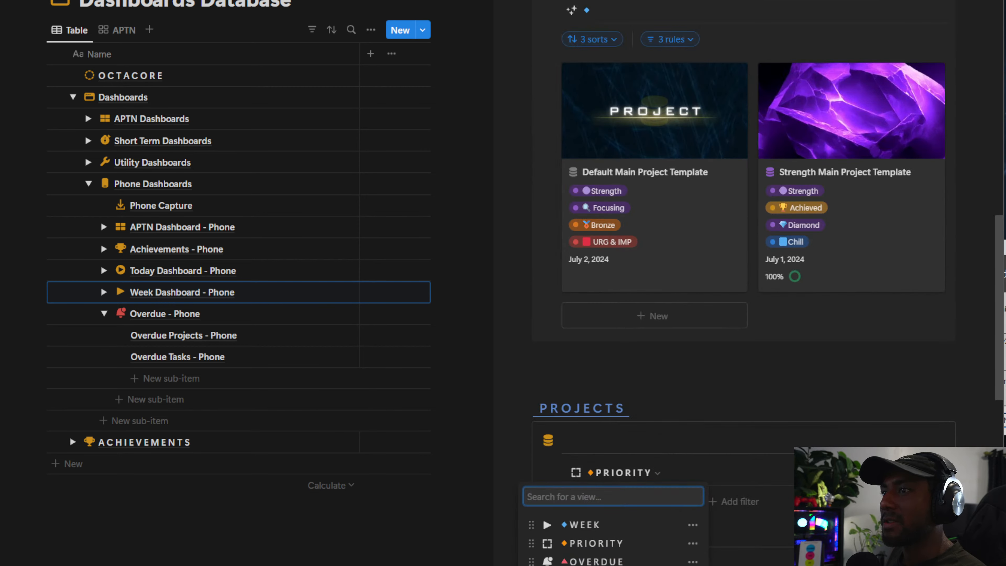
pyautogui.click(600, 560)
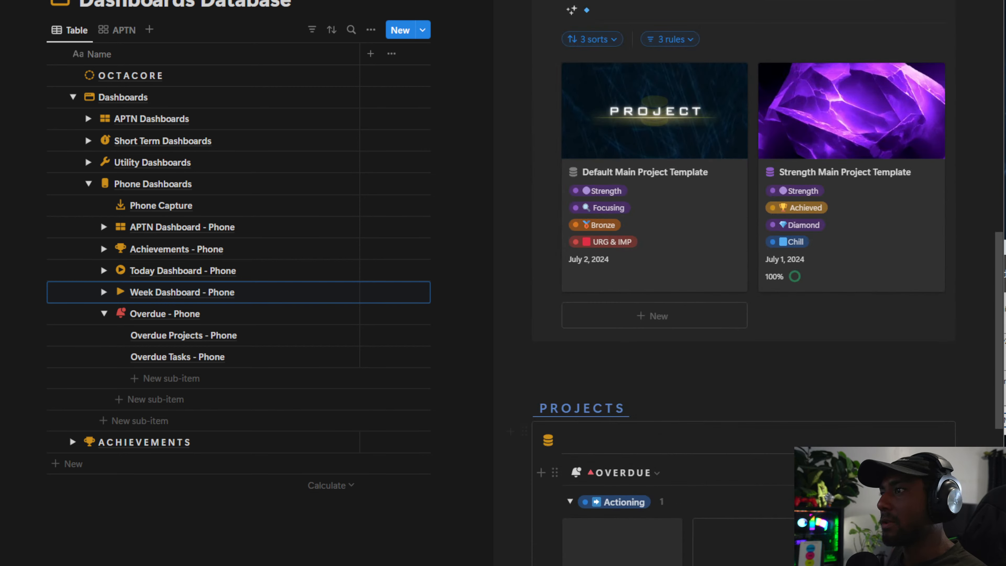
# Add an ascending Project Date sort to the PROJECTS OVERDUE view on Week Dashboard - Phone and make it the first sort.
pyautogui.click(827, 472)
pyautogui.write('Date')
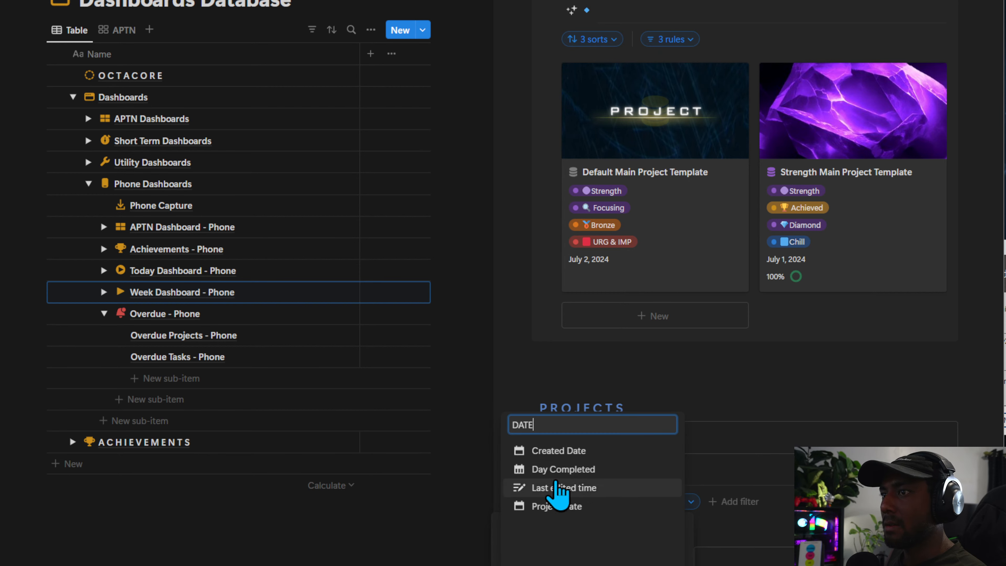
pyautogui.click(566, 508)
pyautogui.moveTo(500, 565); pyautogui.dragTo(512, 524)
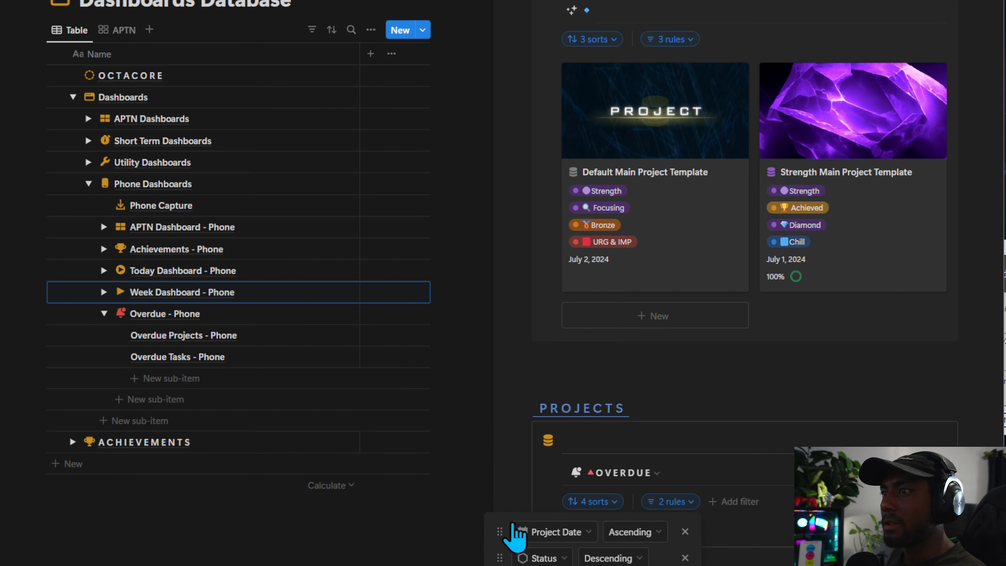
# Open the WEEK'S-PROJECTS page from Week Dashboard - Phone and switch its PROJECTS database to the OVERDUE view.
pyautogui.scroll(13, 616, 528)
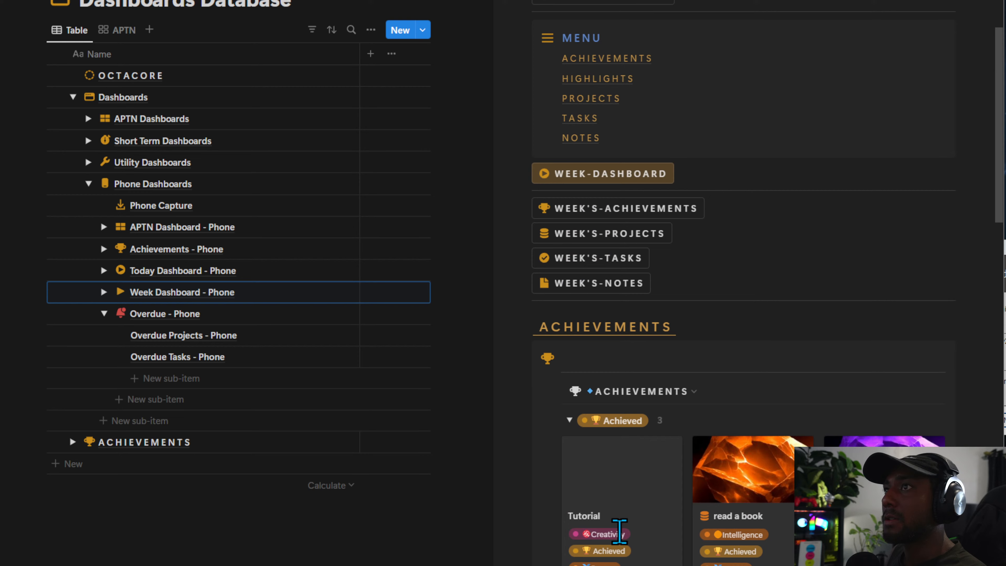
pyautogui.scroll(3, 598, 378)
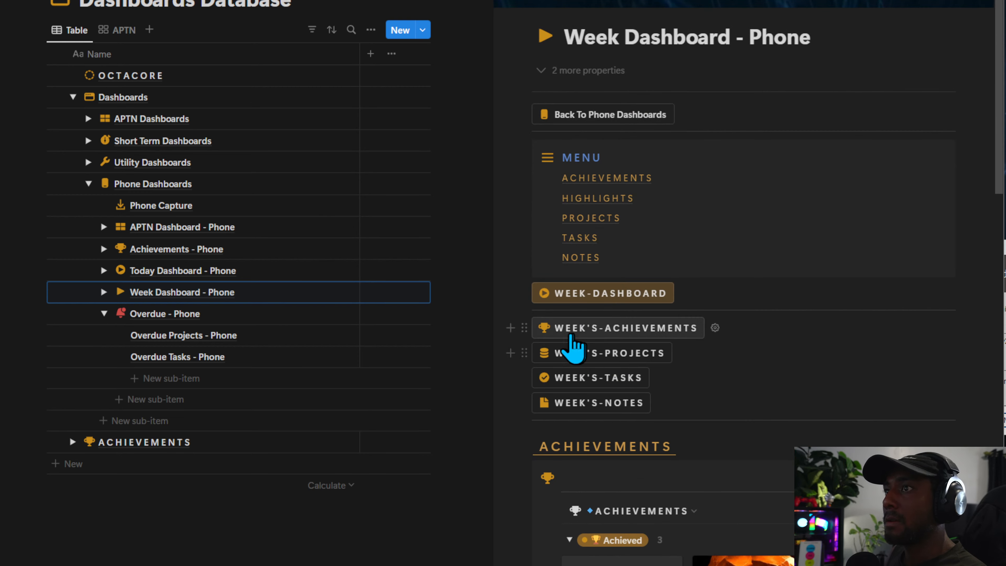
pyautogui.click(582, 359)
pyautogui.scroll(-10, 424, 530)
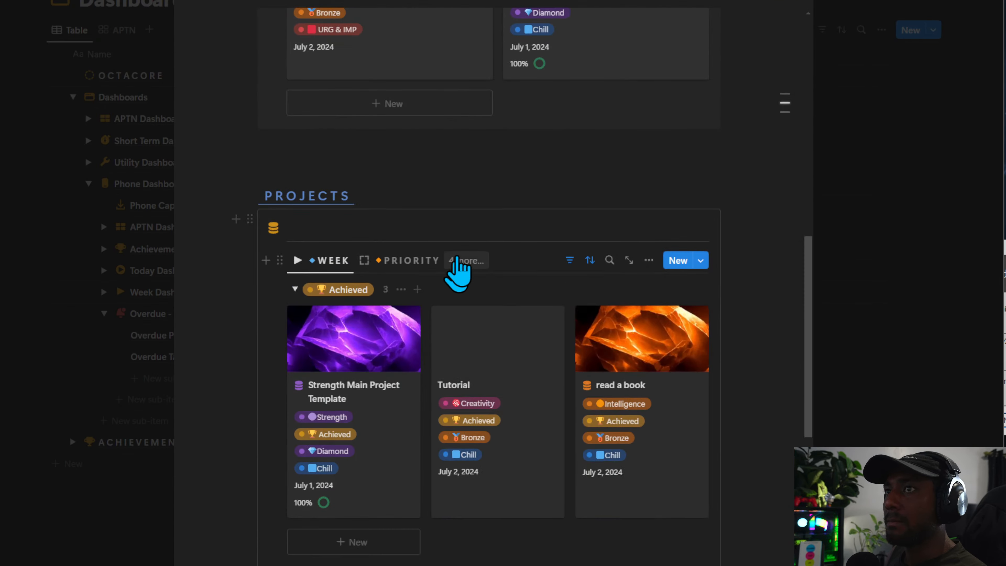
pyautogui.click(465, 262)
pyautogui.click(434, 349)
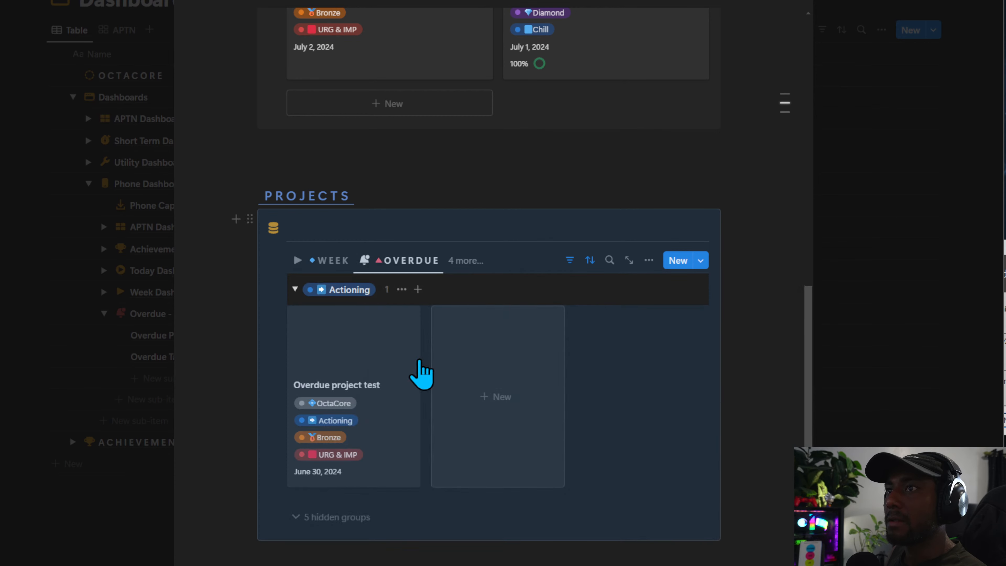
# Add an ascending Project Date sort as the first sort of the OVERDUE view on the WEEK'S-PROJECTS page, then return to the WEEK view.
pyautogui.click(591, 261)
pyautogui.click(273, 396)
pyautogui.write('D')
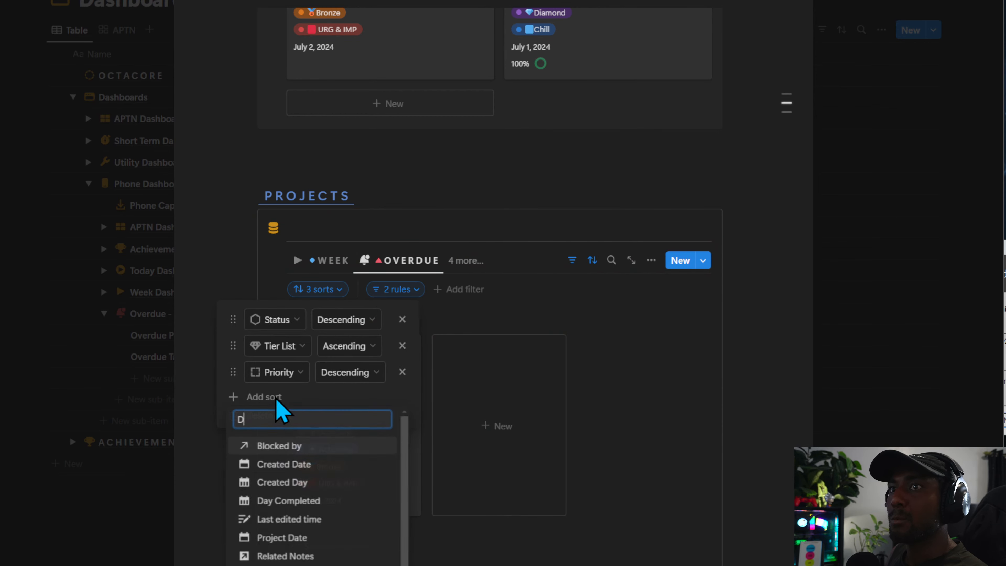
pyautogui.write('ATE')
pyautogui.click(278, 503)
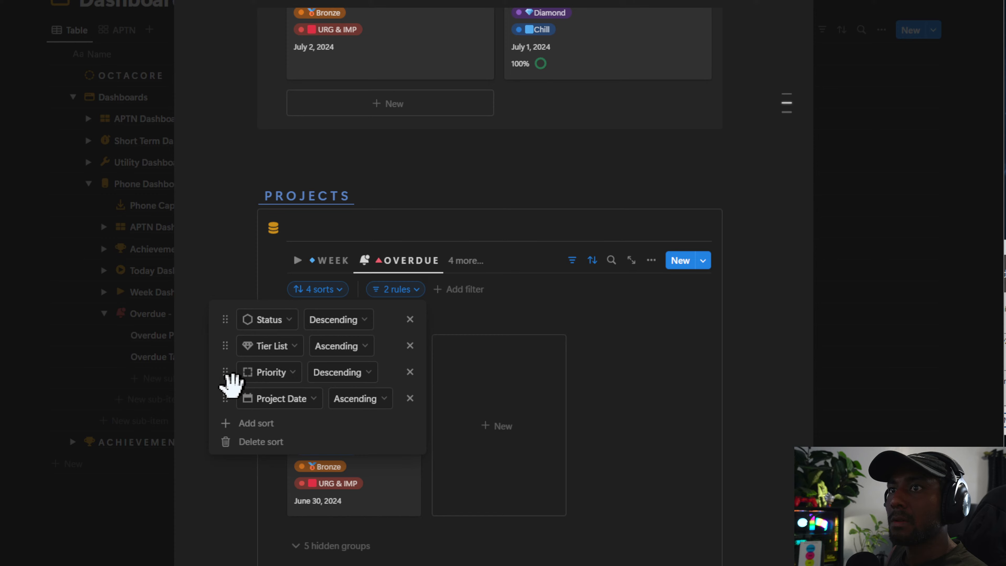
pyautogui.moveTo(232, 386); pyautogui.dragTo(241, 333)
pyautogui.click(460, 225)
pyautogui.click(345, 261)
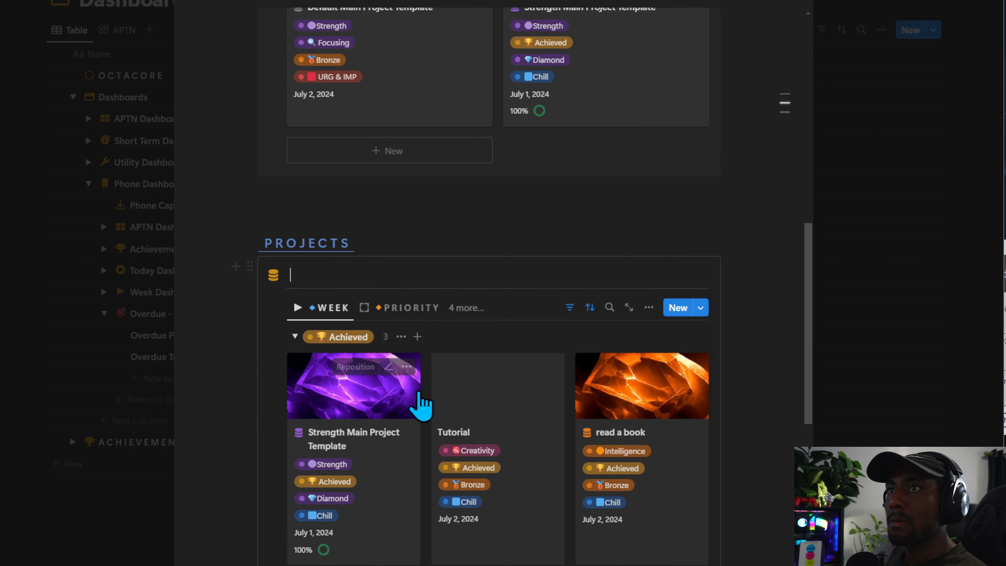
# Reopen the week dashboard page, switch its PROJECTS database to the WEEK view and close the page.
pyautogui.scroll(15, 421, 404)
pyautogui.click(378, 389)
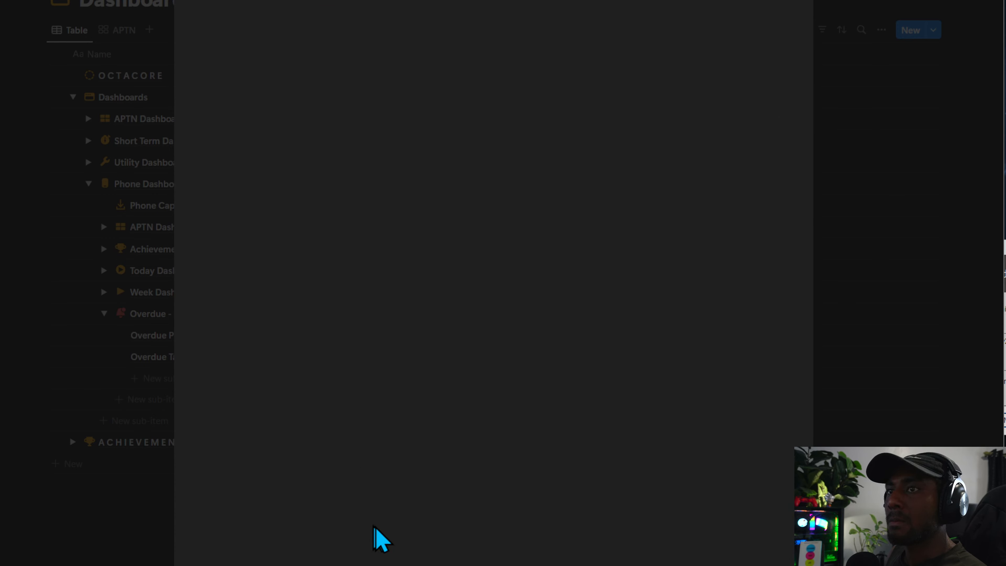
pyautogui.scroll(-15, 361, 515)
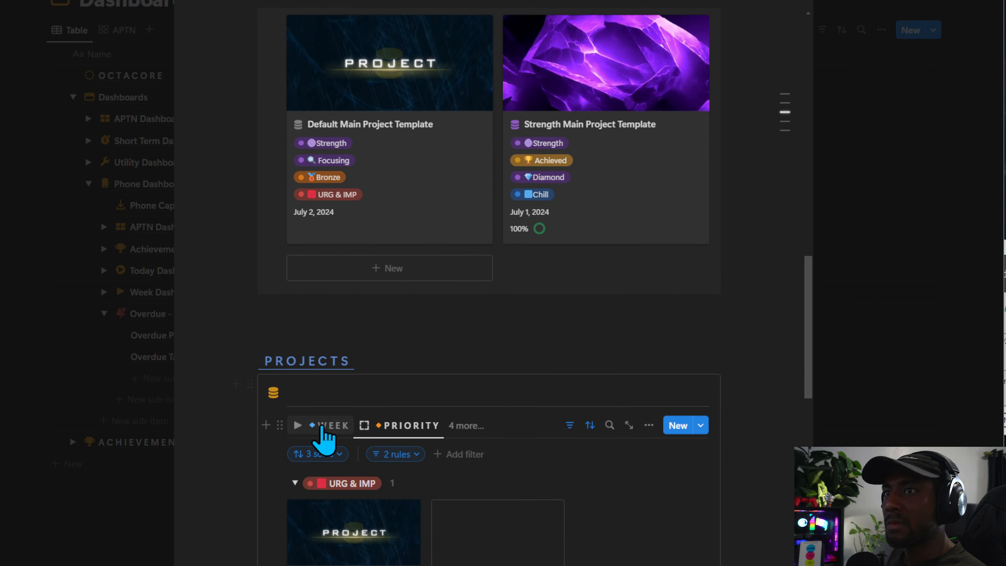
pyautogui.click(322, 426)
pyautogui.click(872, 295)
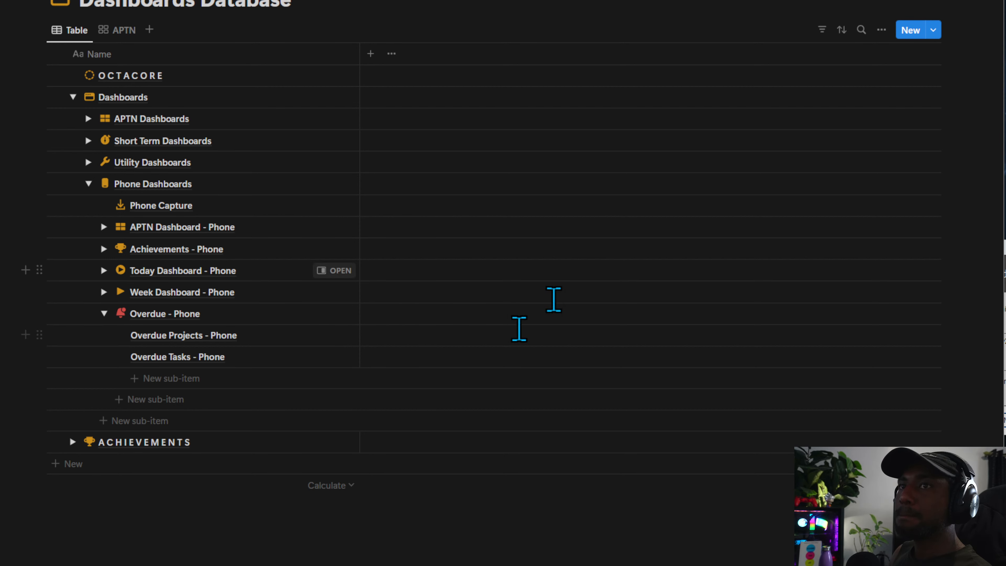
# Open Overdue - Phone and check the views of its PROJECTS and TASKS databases and its navigation buttons.
pyautogui.click(334, 313)
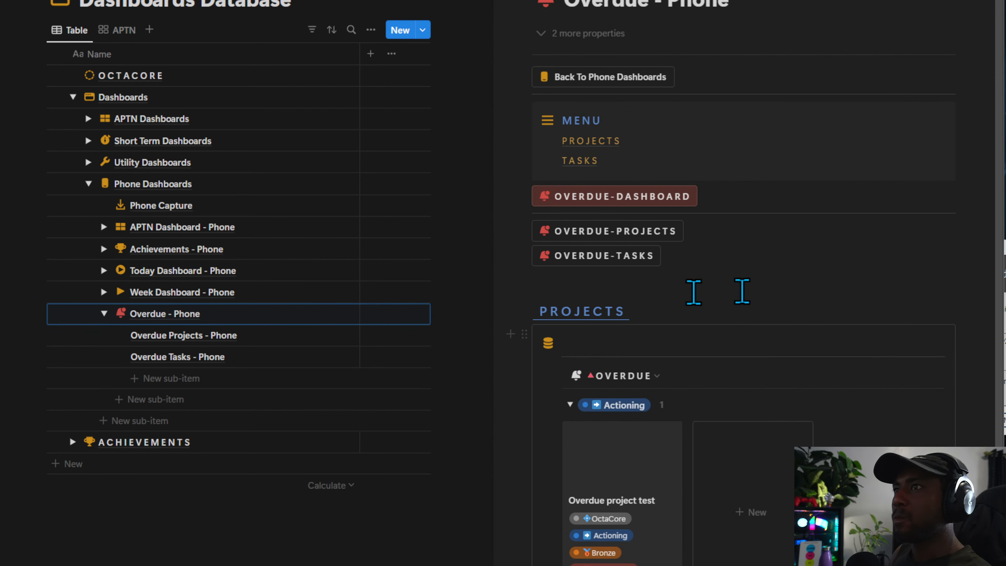
pyautogui.click(622, 282)
pyautogui.scroll(-6, 741, 422)
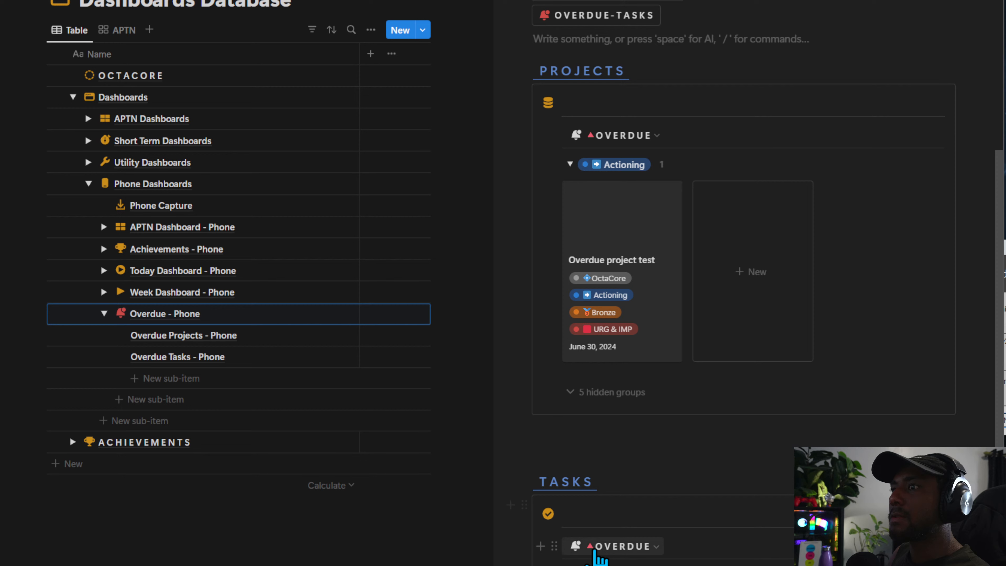
pyautogui.click(595, 552)
pyautogui.click(659, 473)
pyautogui.scroll(5, 634, 396)
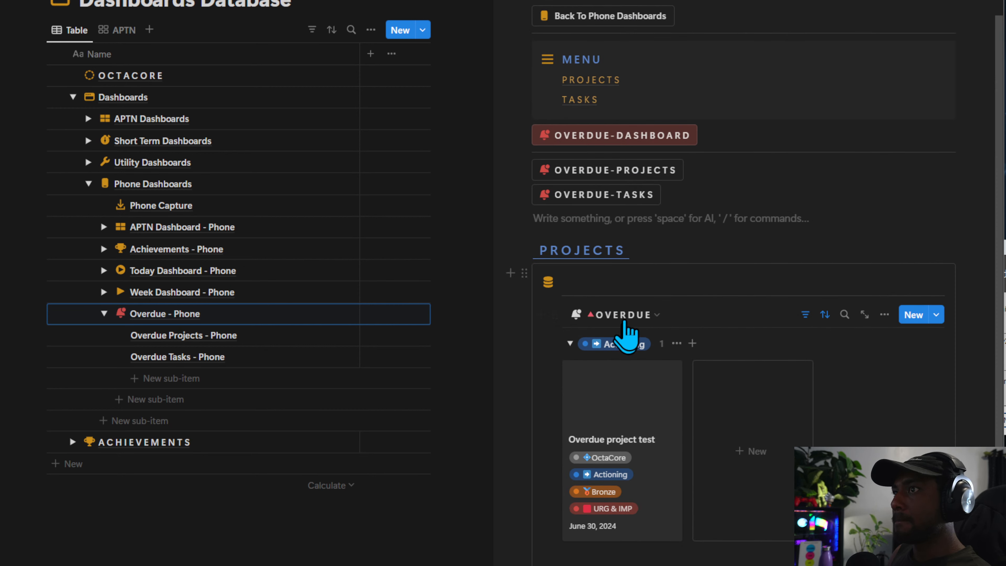
pyautogui.click(618, 313)
pyautogui.click(618, 314)
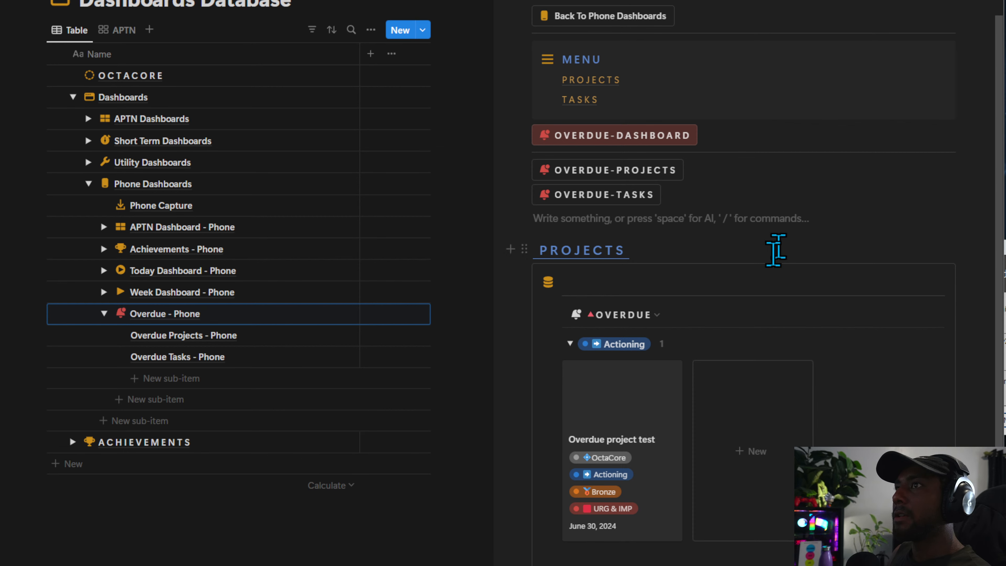
pyautogui.scroll(2, 776, 250)
pyautogui.moveTo(988, 386); pyautogui.dragTo(753, 250)
pyautogui.click(786, 193)
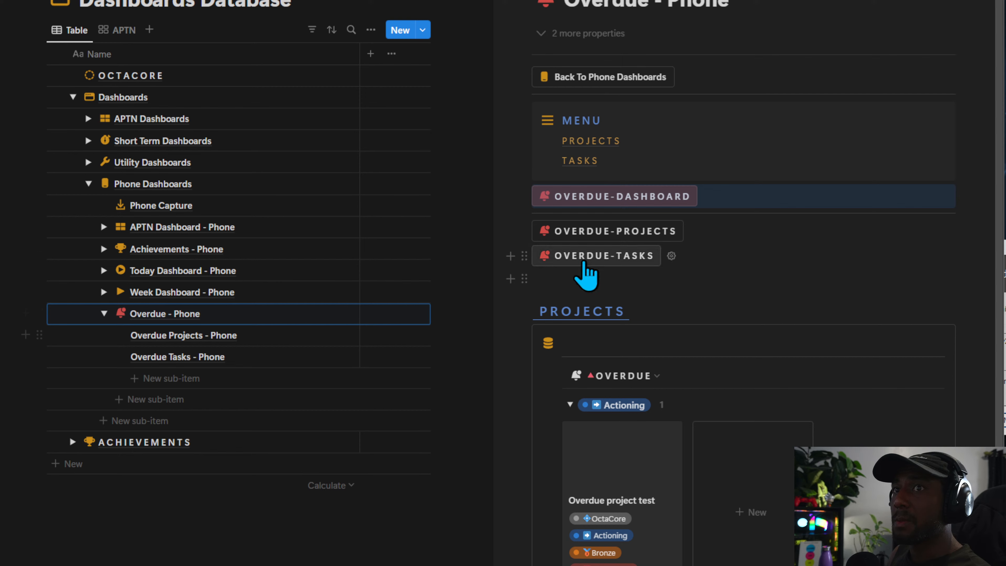
# Set the OVERDUE-DASHBOARD button on Overdue - Phone to open the Overdue - Phone page.
pyautogui.click(708, 196)
pyautogui.click(163, 314)
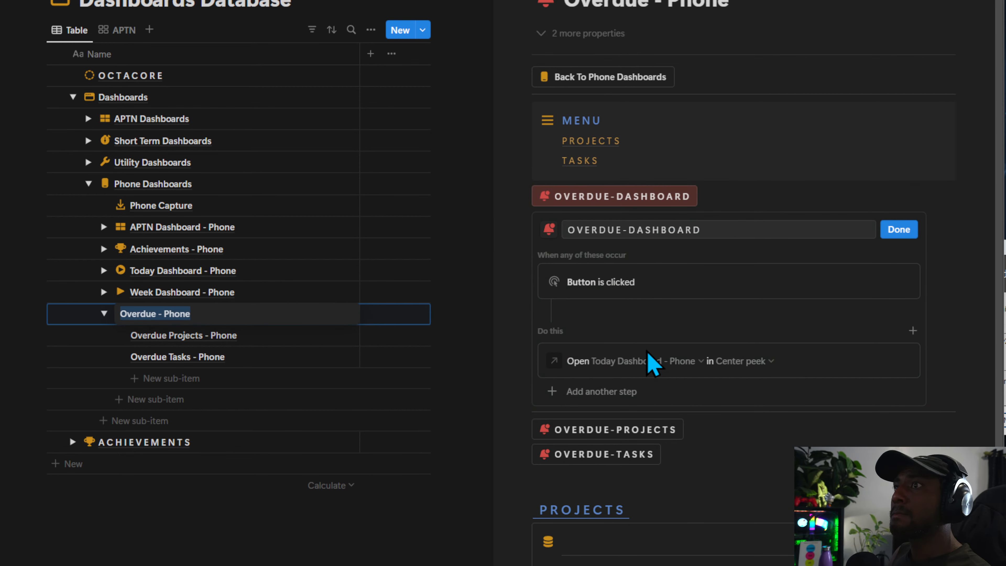
pyautogui.hotkey('ctrl', 'c')
pyautogui.click(657, 361)
pyautogui.hotkey('ctrl', 'v')
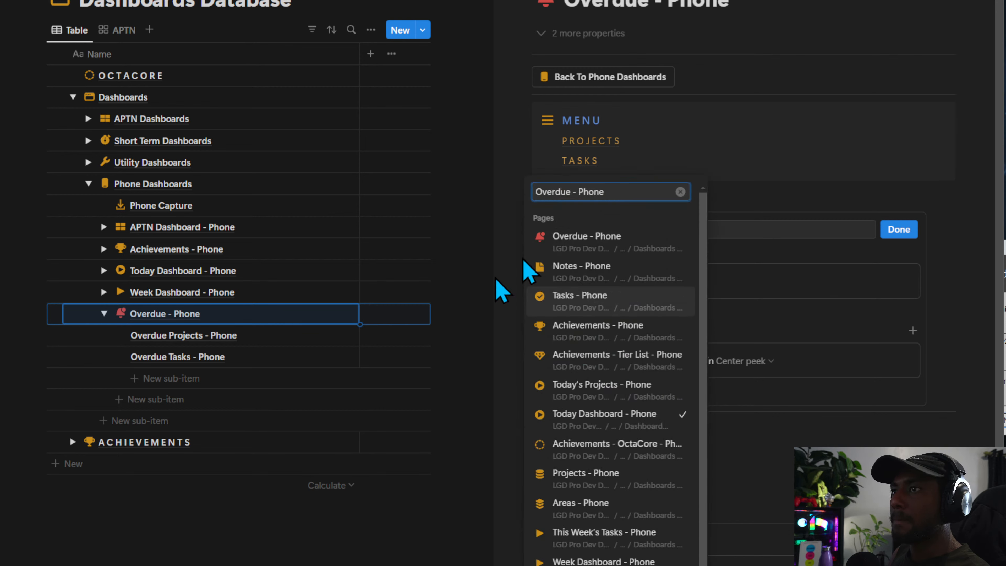
pyautogui.click(604, 243)
pyautogui.click(898, 230)
# Set the OVERDUE-PROJECTS button to open the Overdue Projects - Phone page.
pyautogui.click(178, 335)
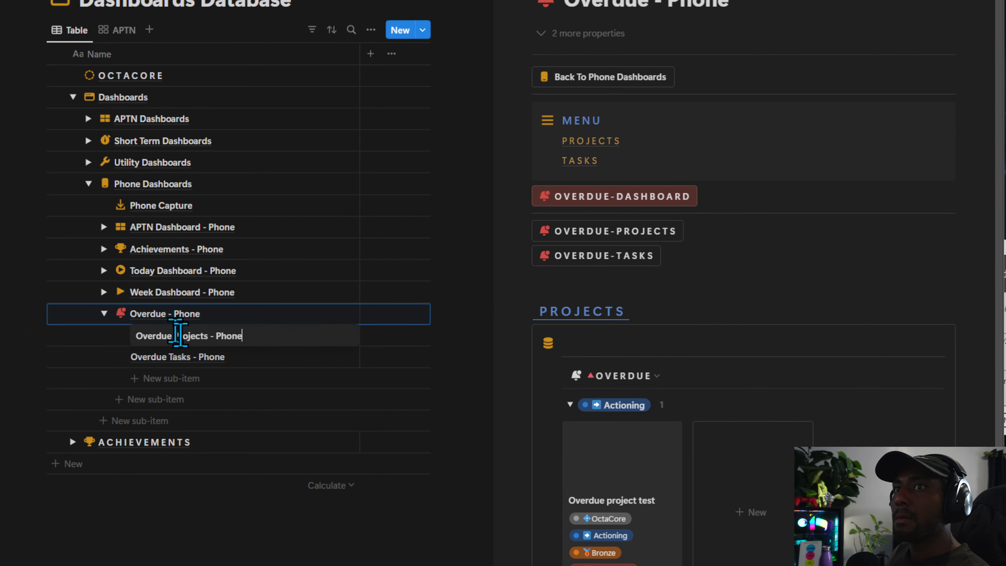
pyautogui.hotkey('ctrl', 'a')
pyautogui.click(701, 235)
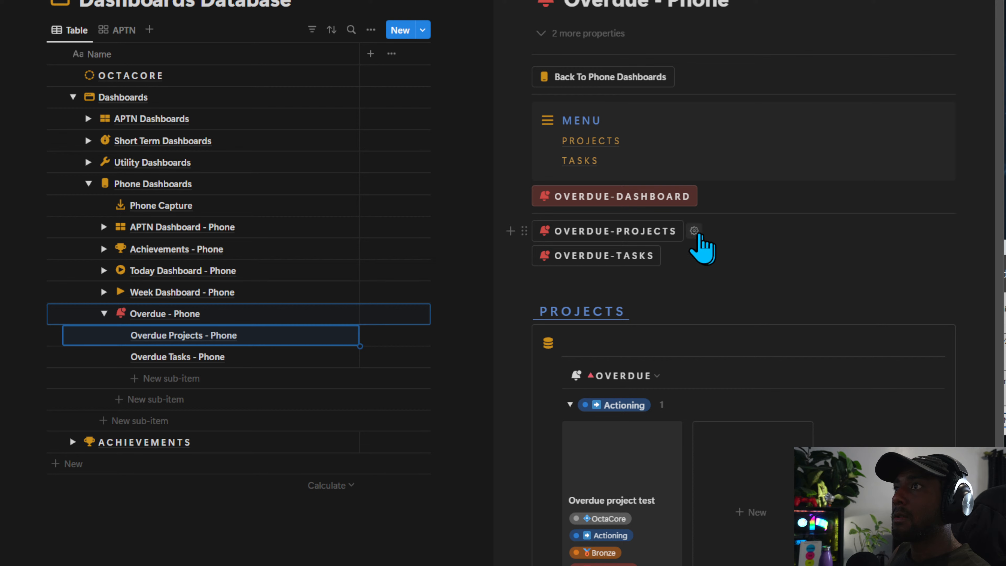
pyautogui.click(694, 232)
pyautogui.click(625, 399)
pyautogui.hotkey('ctrl', 'v')
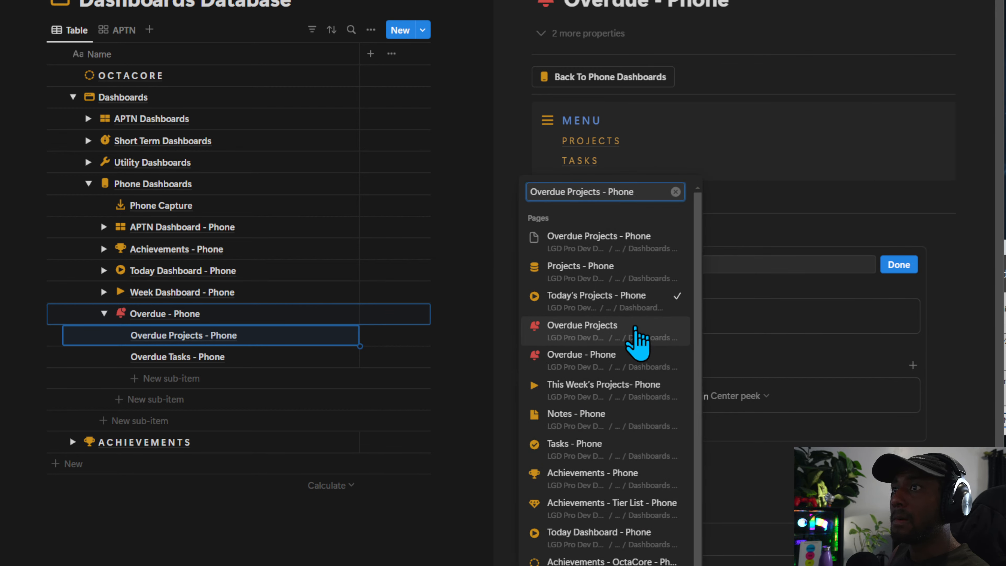
pyautogui.click(636, 332)
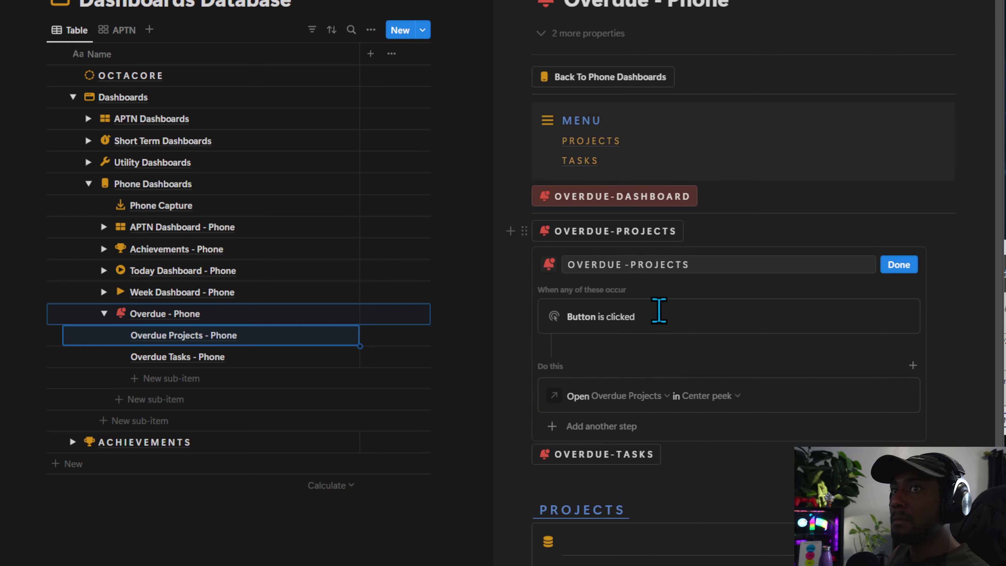
pyautogui.click(642, 397)
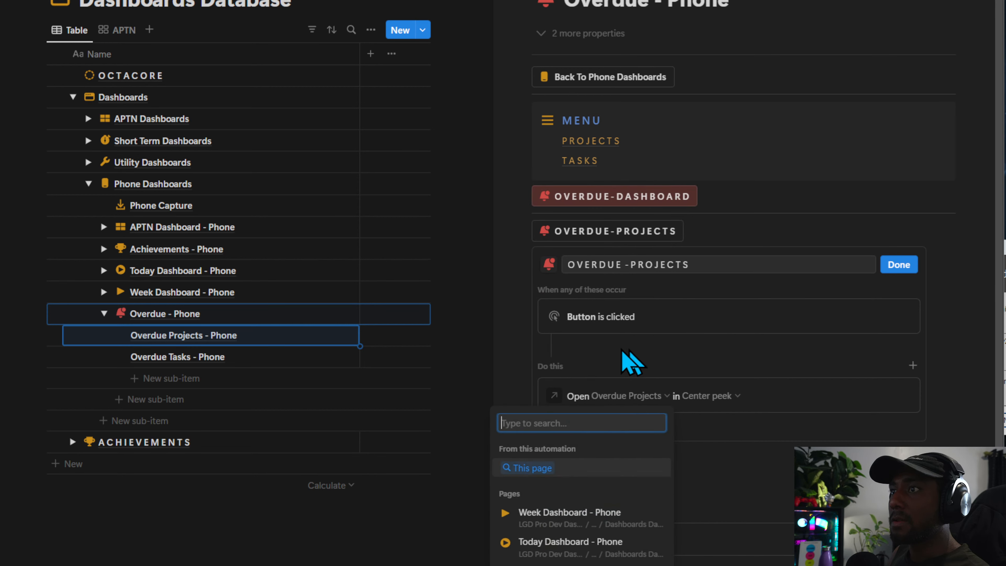
pyautogui.hotkey('ctrl', 'v')
pyautogui.click(598, 240)
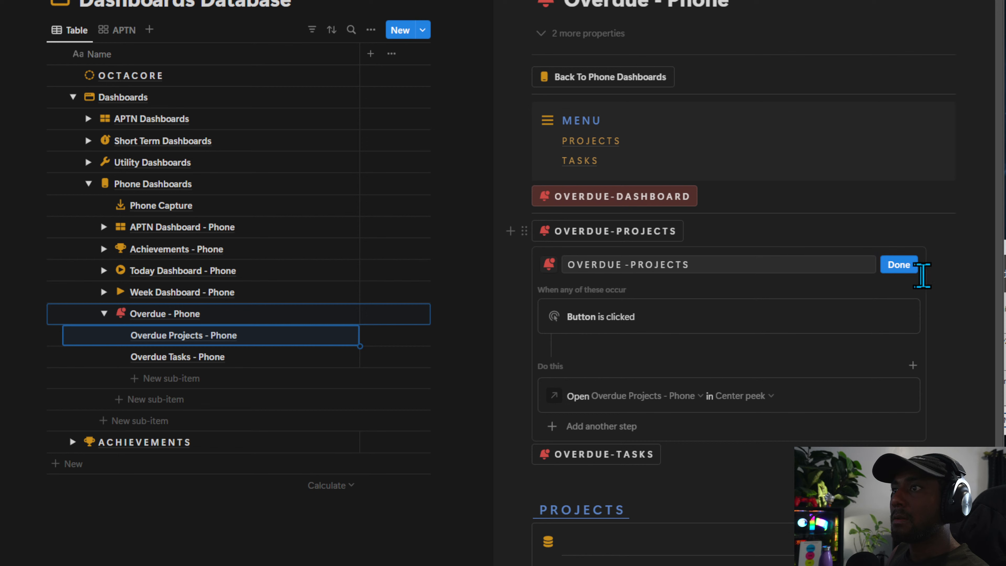
pyautogui.click(916, 266)
# Set the OVERDUE-TASKS button to open the Overdue Tasks - Phone page.
pyautogui.click(707, 196)
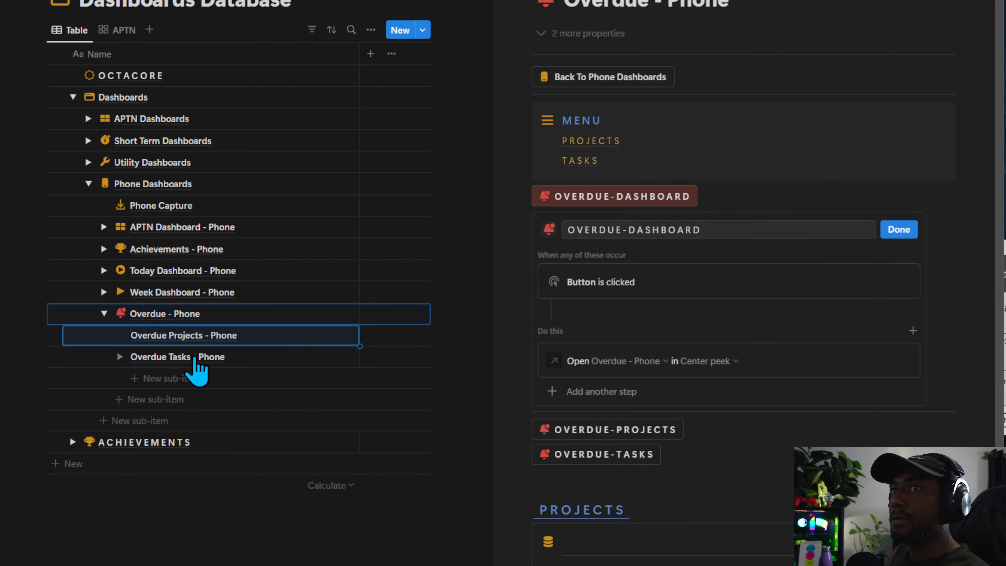
pyautogui.click(203, 354)
pyautogui.press('Escape')
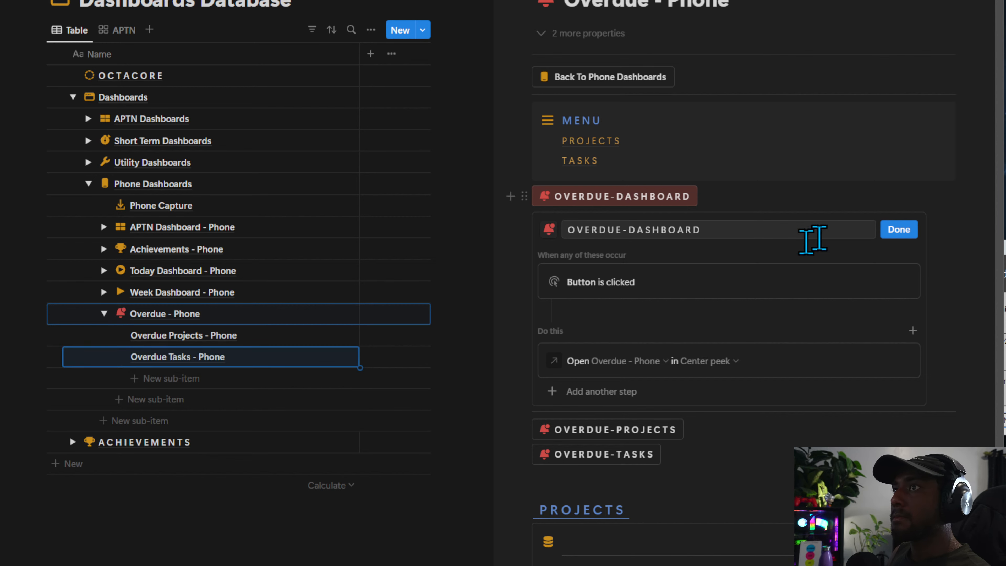
pyautogui.click(911, 238)
pyautogui.click(667, 256)
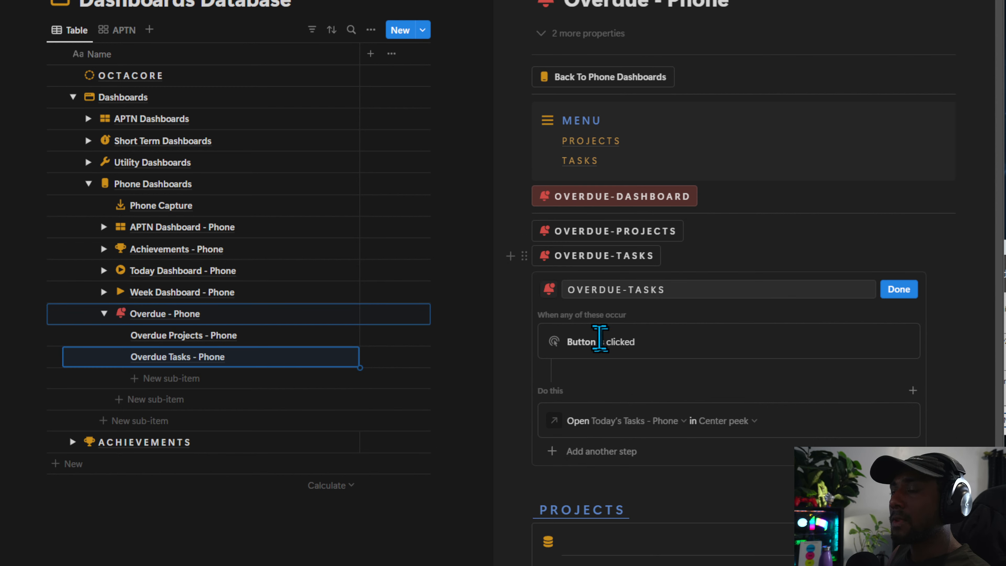
pyautogui.click(614, 422)
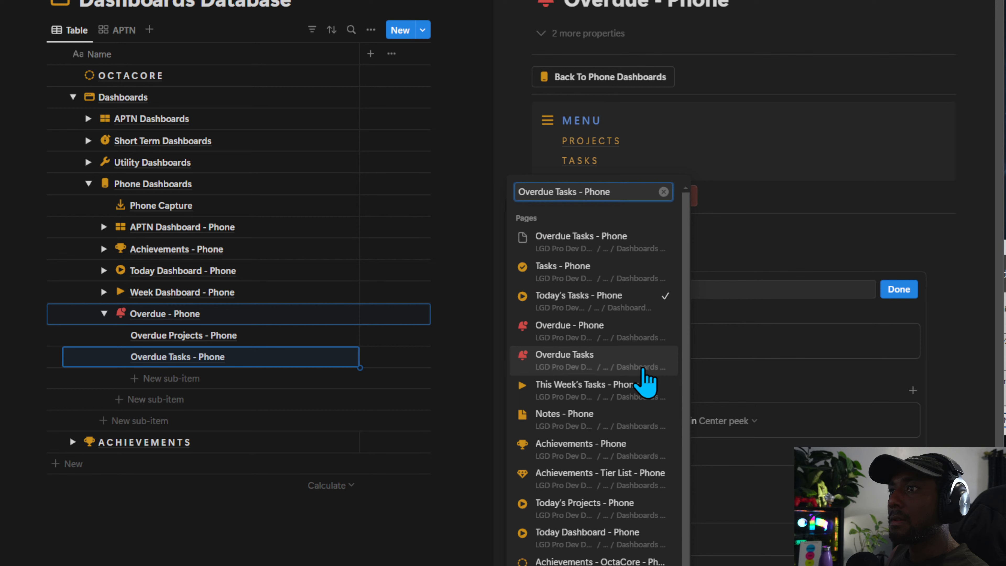
pyautogui.click(606, 246)
pyautogui.click(897, 289)
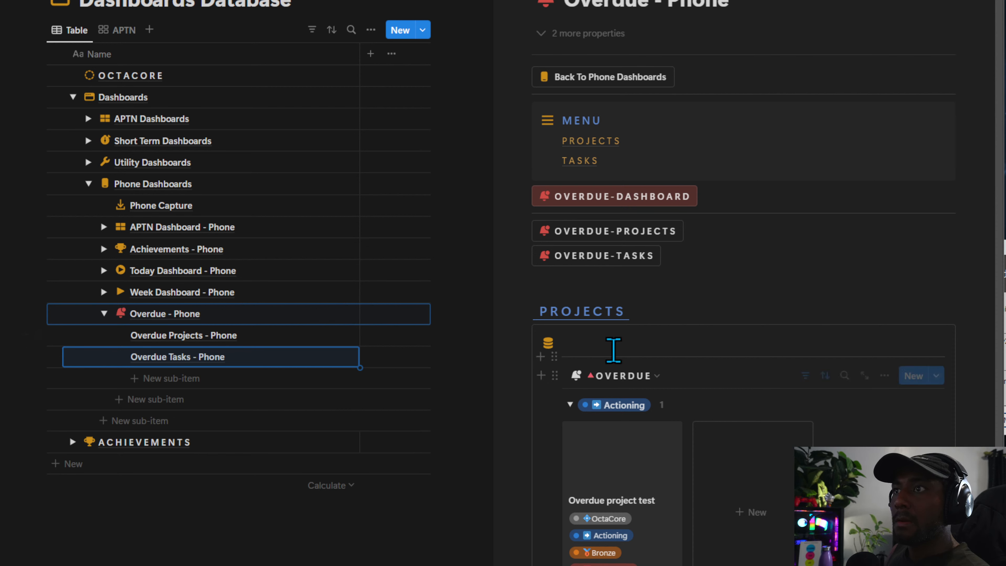
# Copy the Overdue - Phone content from the back button through the PROJECTS database and paste it into the empty Overdue Projects - Phone page.
pyautogui.moveTo(981, 421); pyautogui.dragTo(564, 68)
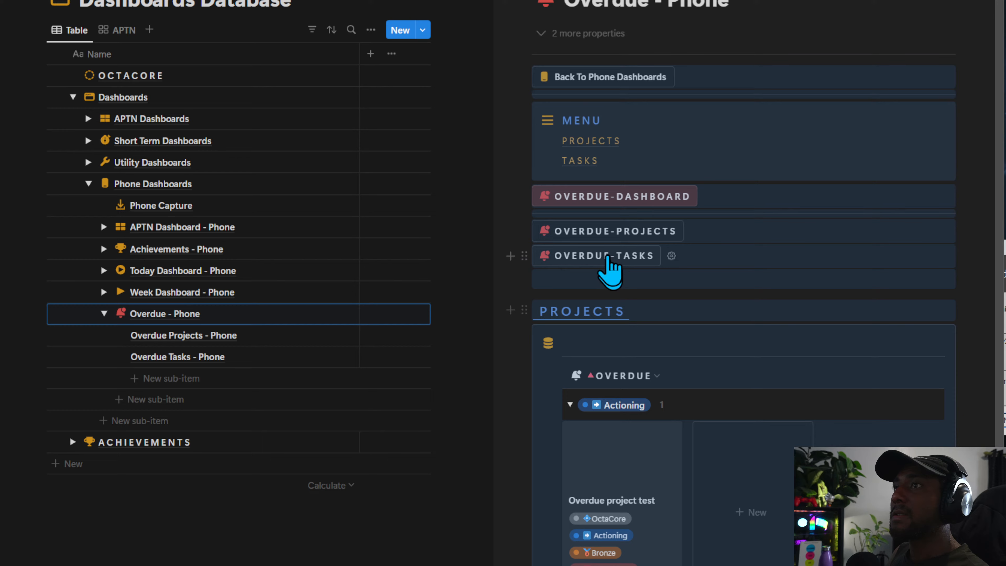
pyautogui.click(616, 200)
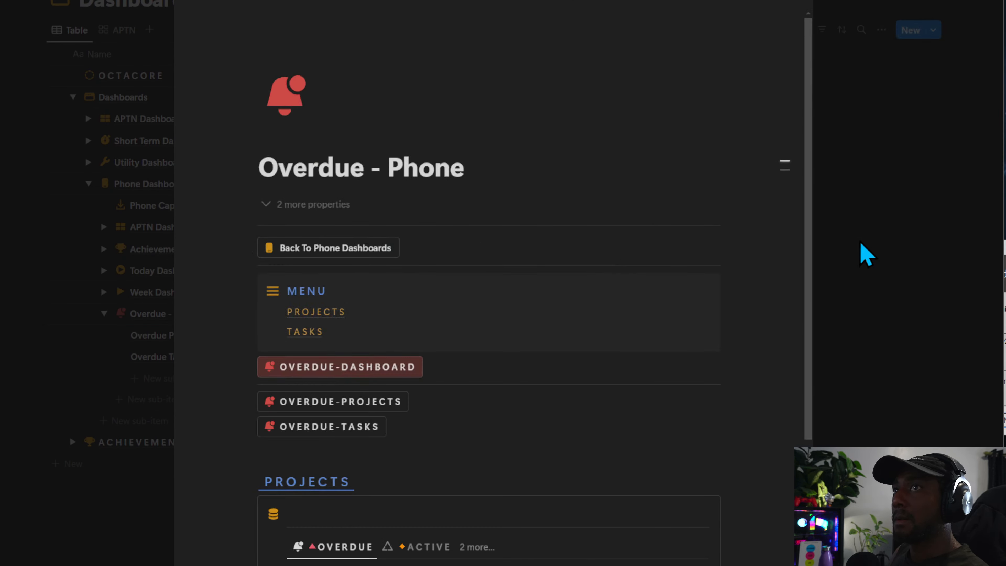
pyautogui.click(349, 405)
pyautogui.press('Return')
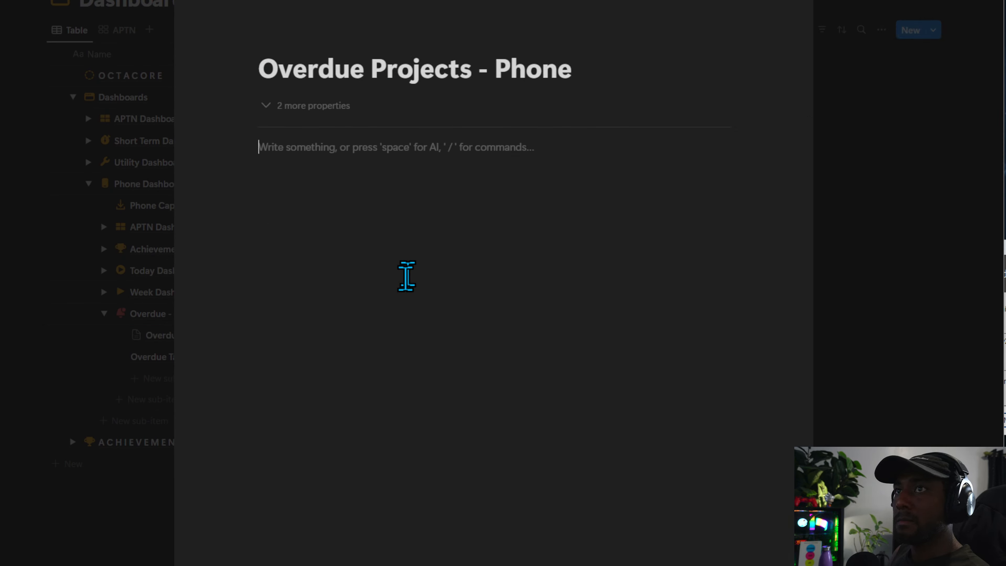
pyautogui.hotkey('ctrl', 'v')
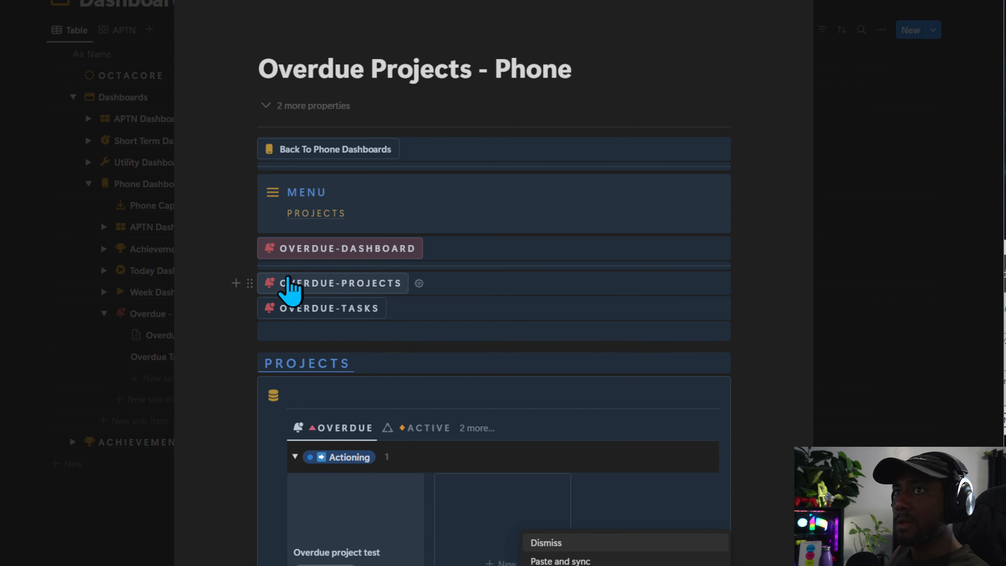
pyautogui.click(250, 283)
pyautogui.write('R')
pyautogui.click(424, 173)
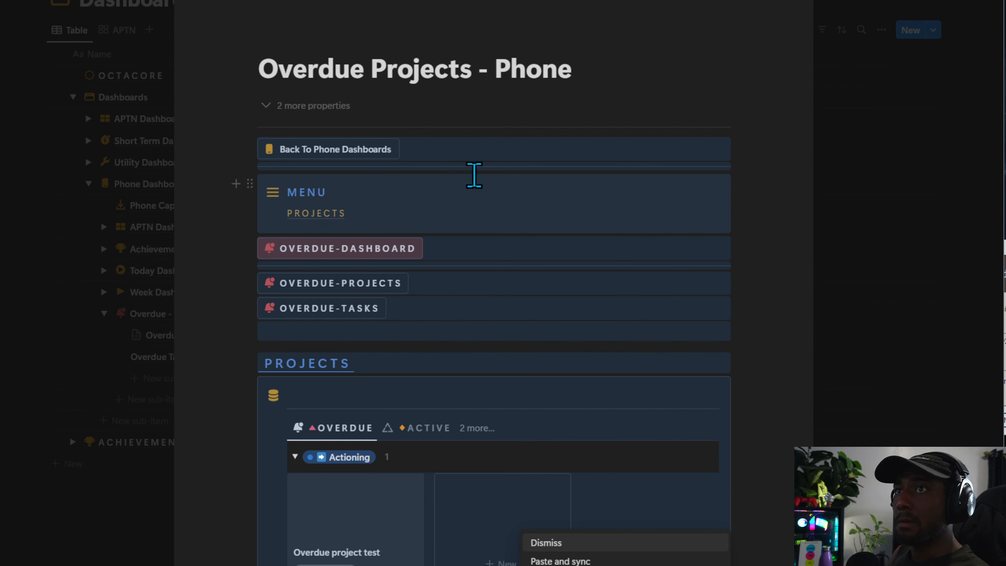
# On Overdue Projects - Phone, give the OVERDUE-PROJECTS button a red background and reset the OVERDUE-DASHBOARD button to the default color.
pyautogui.click(250, 283)
pyautogui.write('R')
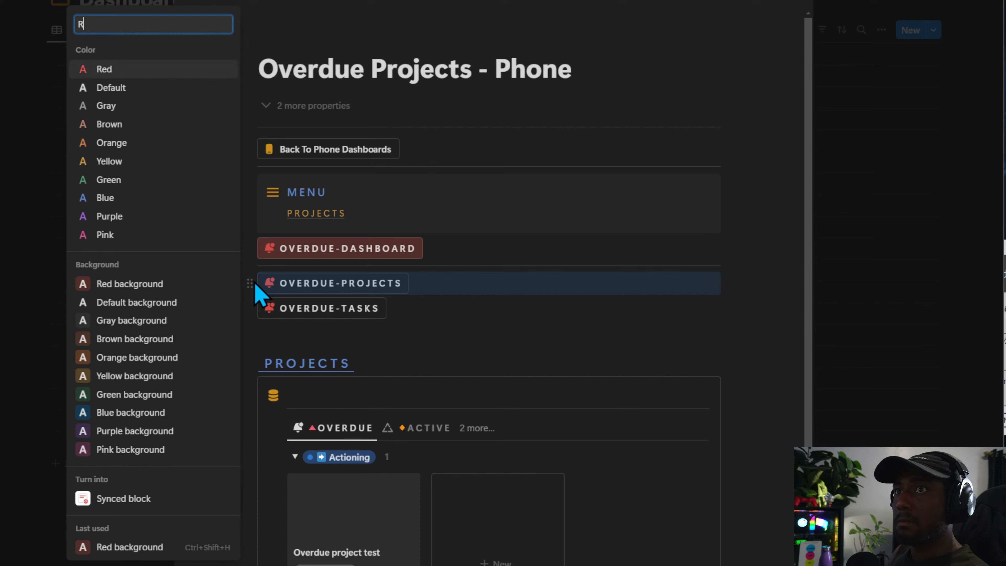
pyautogui.click(127, 284)
pyautogui.click(250, 248)
pyautogui.write('D')
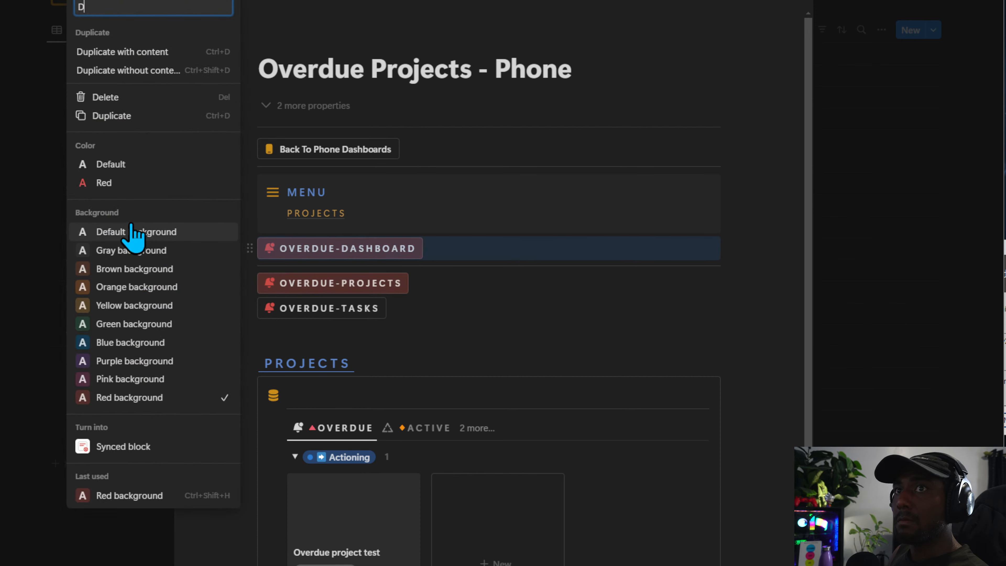
pyautogui.click(120, 171)
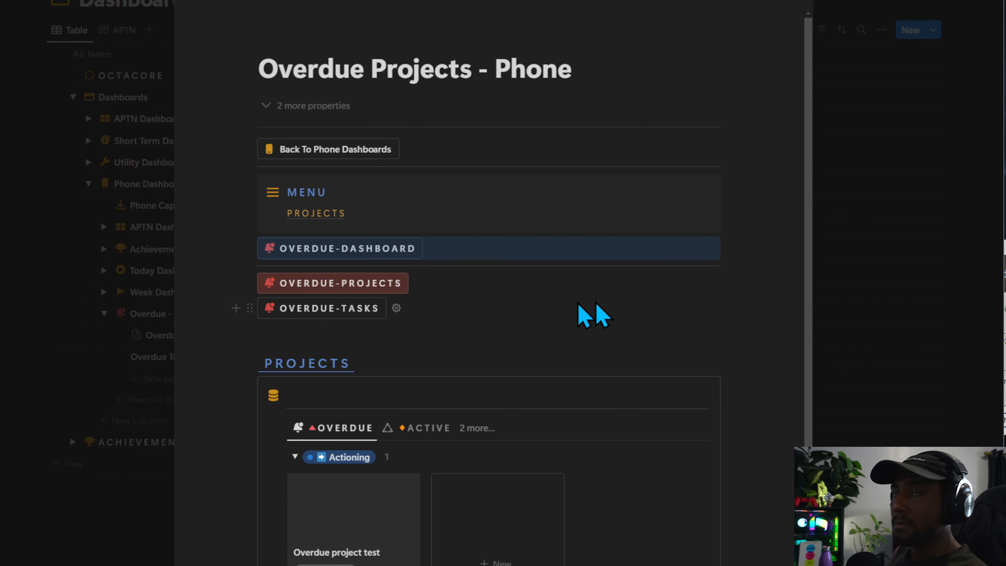
# Copy the Overdue - Phone content from the back button through the TASKS database and paste it into the Overdue Tasks - Phone page.
pyautogui.click(351, 254)
pyautogui.scroll(-10, 566, 512)
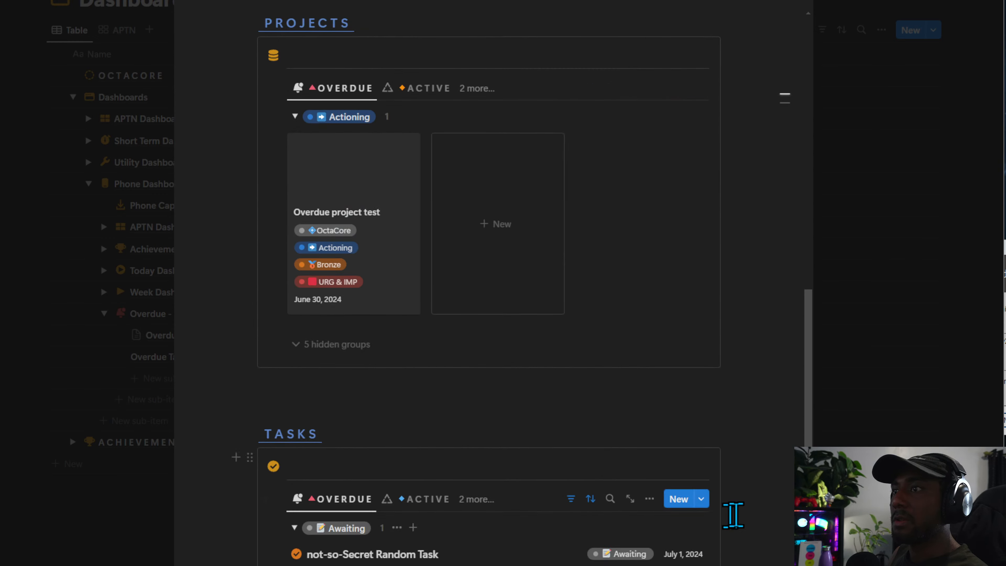
pyautogui.moveTo(273, 278); pyautogui.dragTo(278, 223)
pyautogui.click(335, 427)
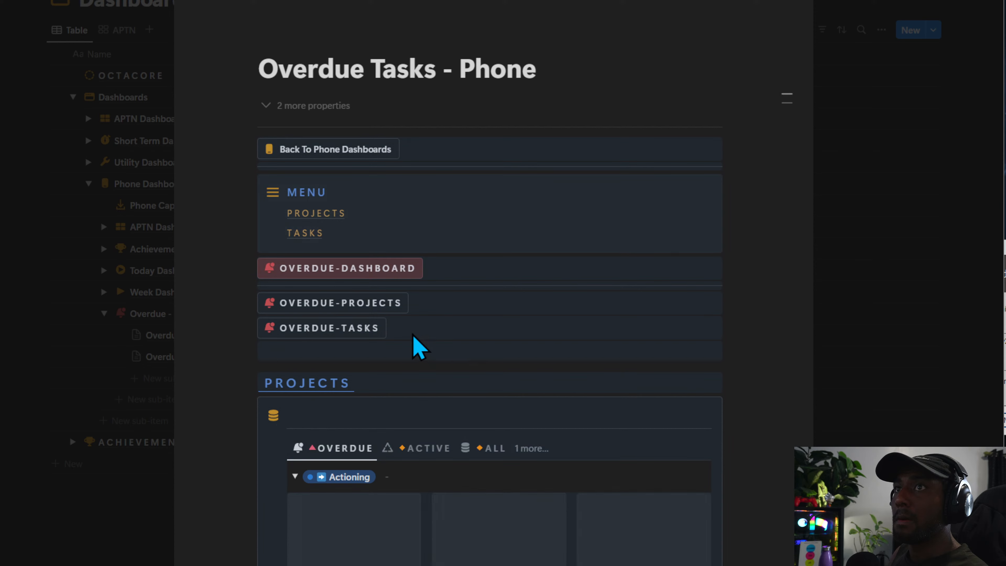
# Delete the PROJECTS heading with its database and the MENU callout from Overdue Tasks - Phone.
pyautogui.click(560, 394)
pyautogui.moveTo(711, 379); pyautogui.dragTo(348, 483)
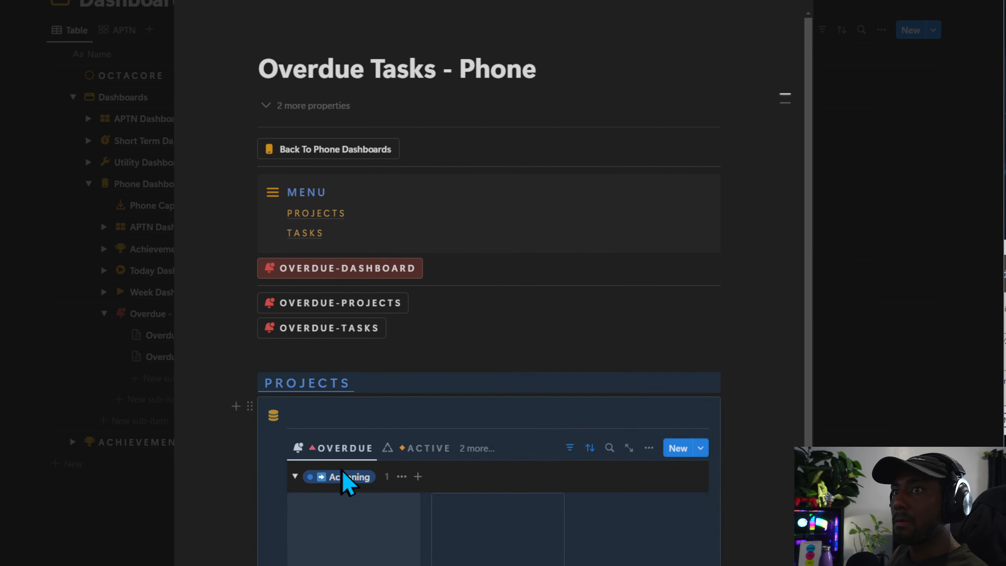
pyautogui.press('BackSpace')
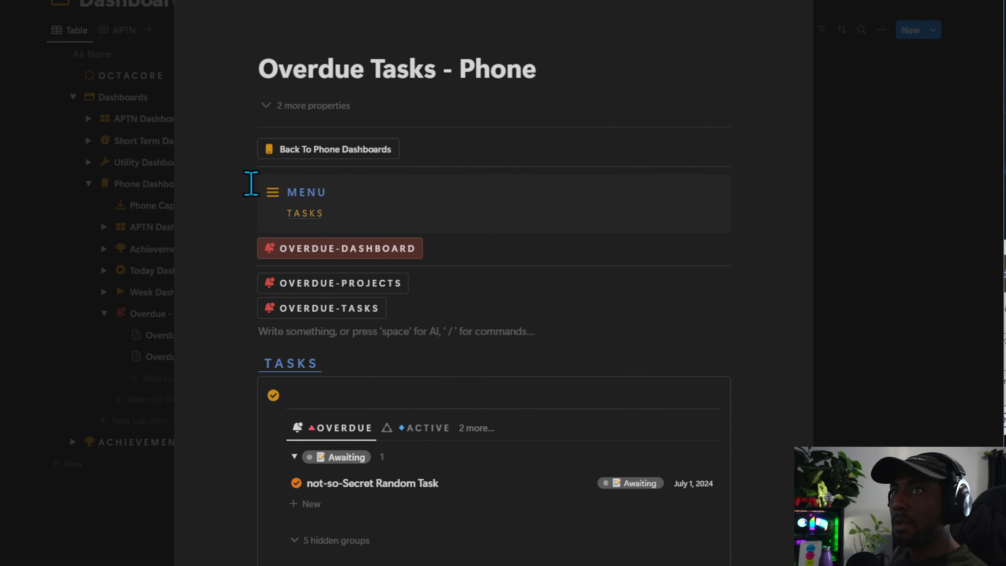
pyautogui.click(248, 182)
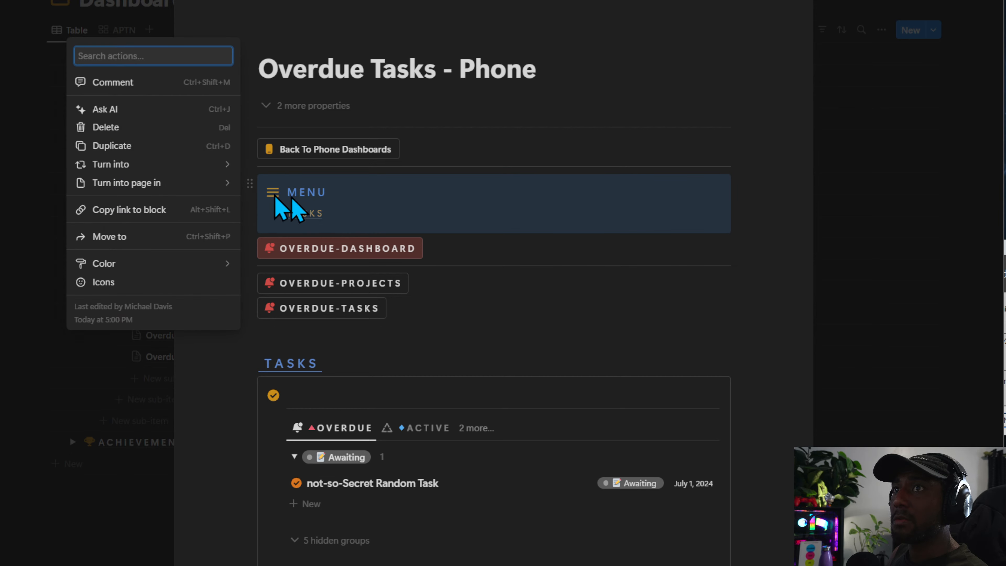
pyautogui.click(75, 128)
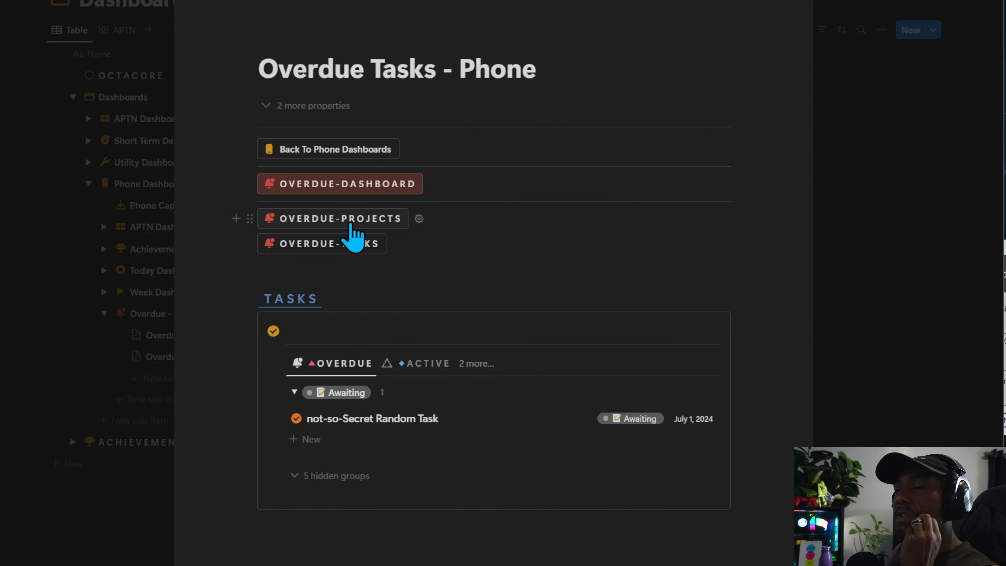
# Open Overdue Projects - Phone and delete its MENU callout.
pyautogui.click(349, 219)
pyautogui.click(250, 183)
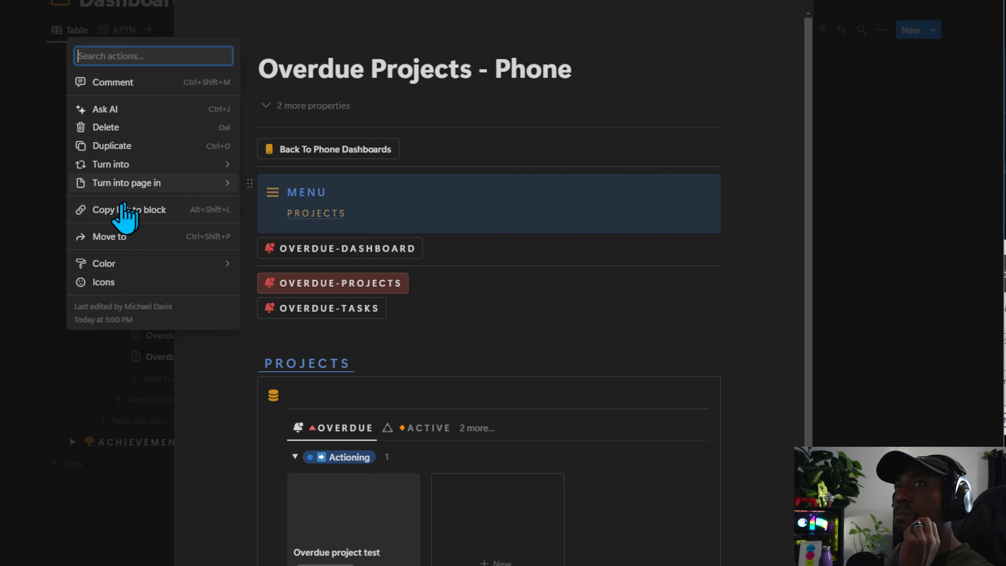
pyautogui.click(141, 129)
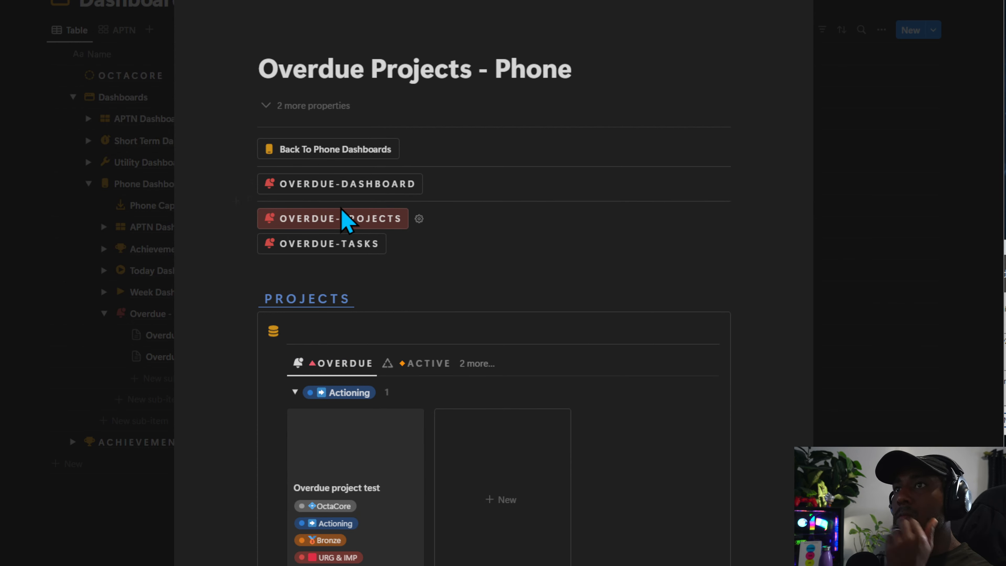
# On Overdue Tasks - Phone, give the OVERDUE-TASKS button a red background and reset the OVERDUE-DASHBOARD button to the default color.
pyautogui.click(358, 241)
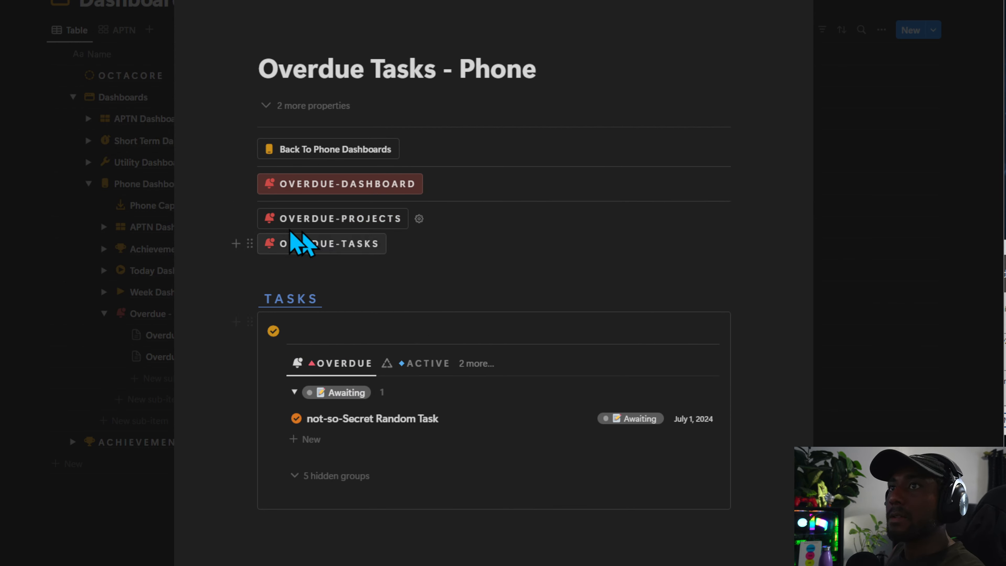
pyautogui.click(249, 243)
pyautogui.write('RED')
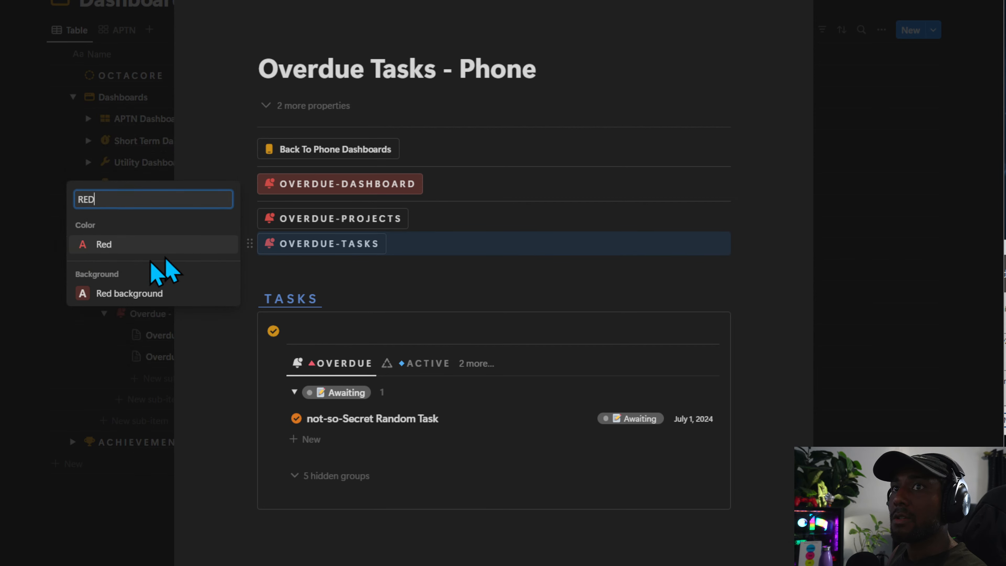
pyautogui.click(139, 292)
pyautogui.click(250, 183)
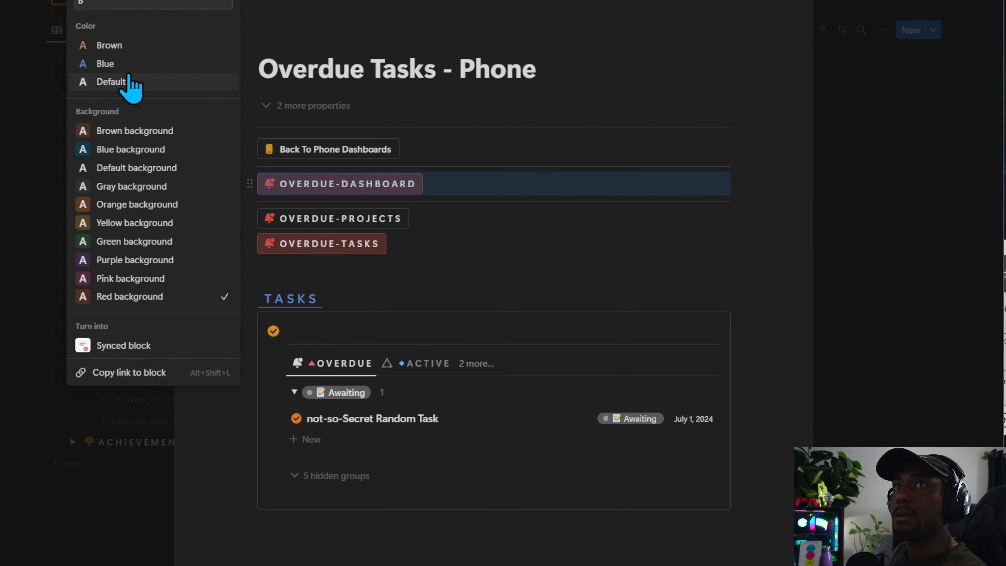
pyautogui.click(130, 82)
pyautogui.click(456, 238)
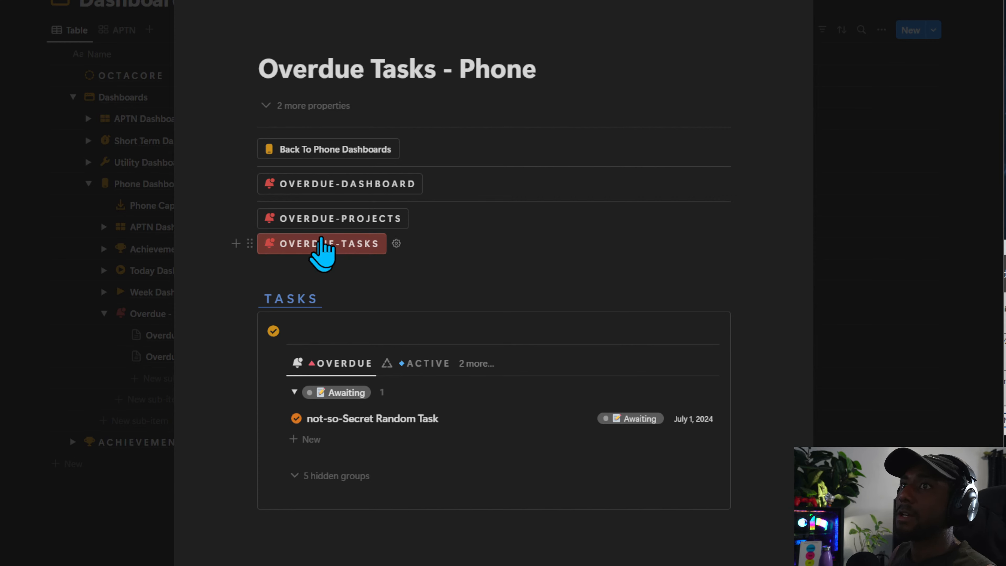
# Test the OVERDUE-PROJECTS, OVERDUE-DASHBOARD and Back To Phone Dashboards buttons, and return to the Dashboards Database table.
pyautogui.click(331, 219)
pyautogui.click(338, 190)
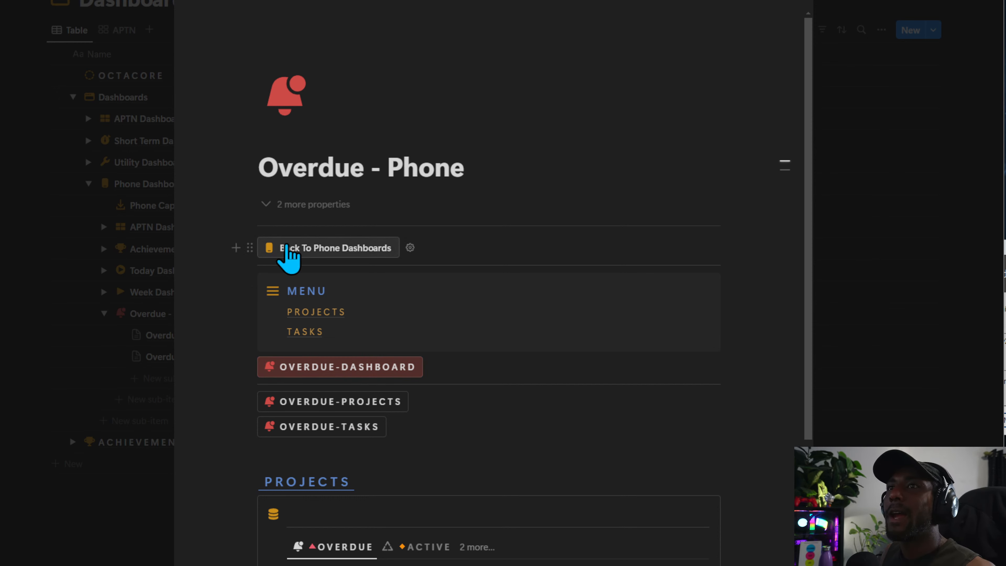
pyautogui.click(289, 249)
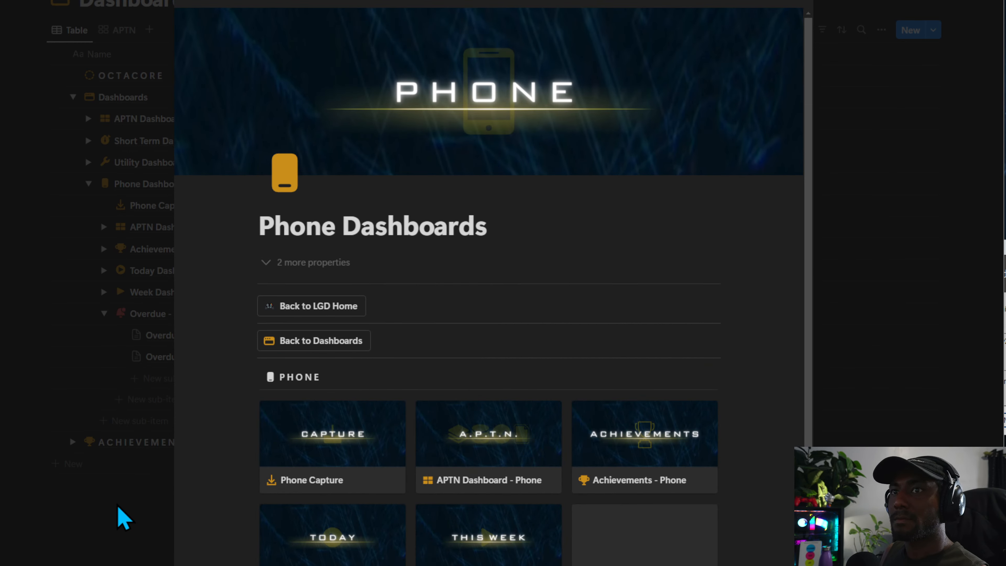
pyautogui.click(116, 516)
# Set the red bell notification icon on the Overdue Projects - Phone and Overdue Tasks - Phone pages.
pyautogui.click(136, 356)
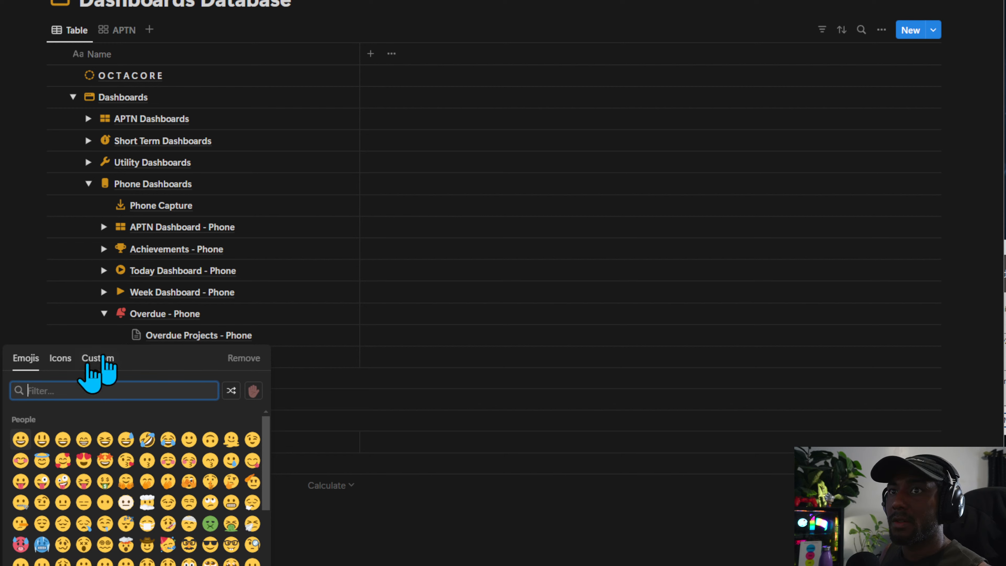
pyautogui.click(61, 358)
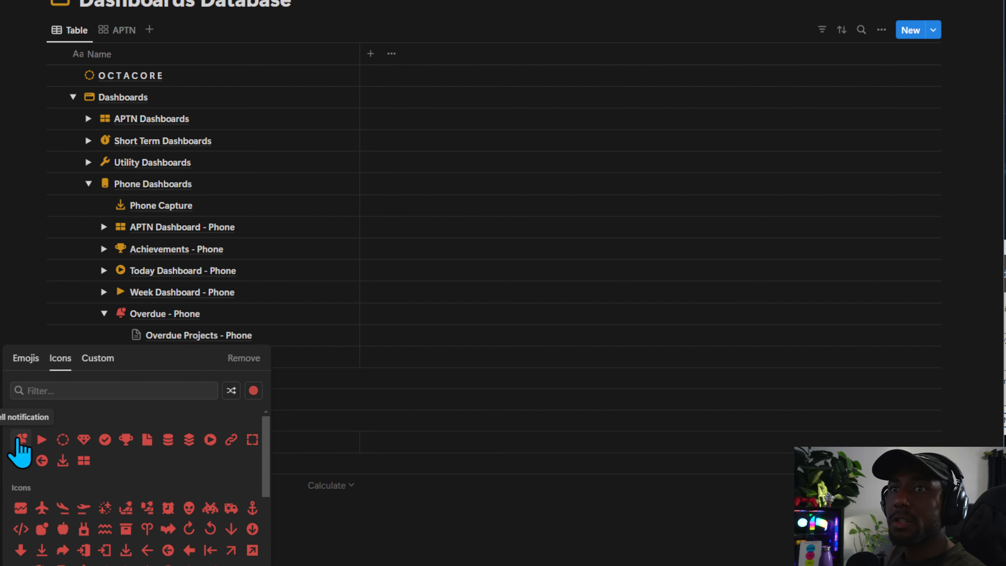
pyautogui.click(20, 439)
pyautogui.click(136, 356)
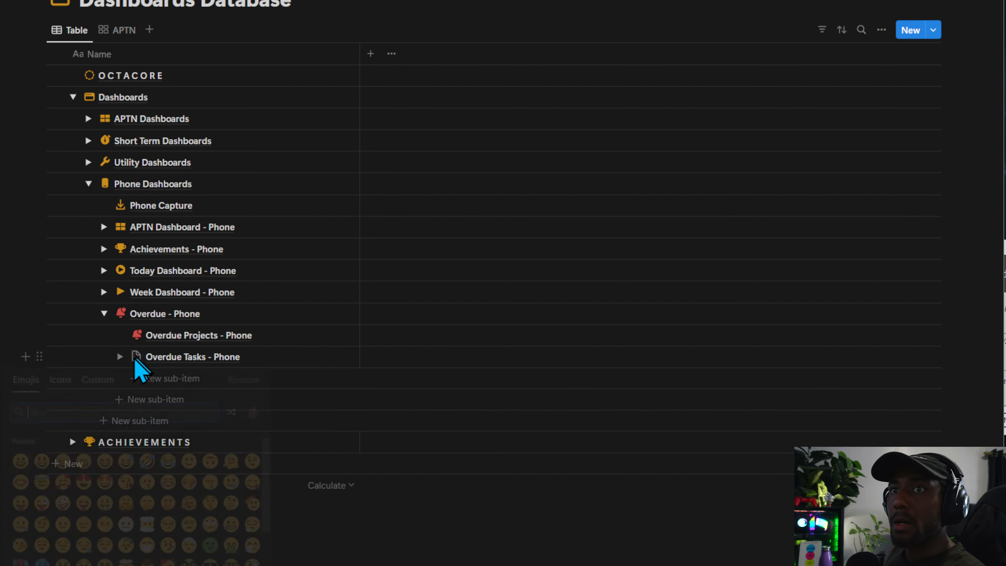
pyautogui.click(60, 379)
pyautogui.click(20, 457)
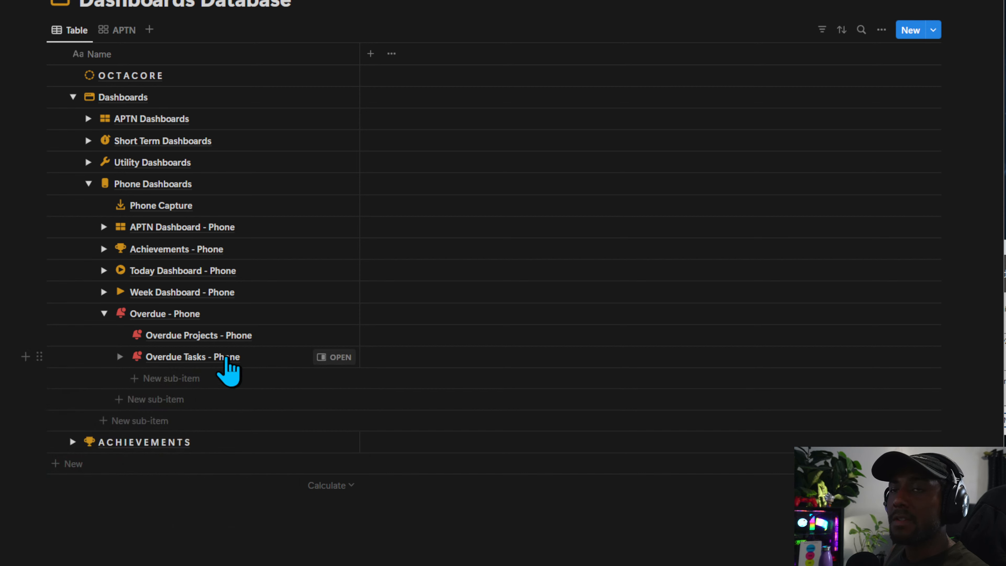
# Open Overdue - Phone, reloading after the error, and add the OVERDUE banner image as its page cover.
pyautogui.click(104, 314)
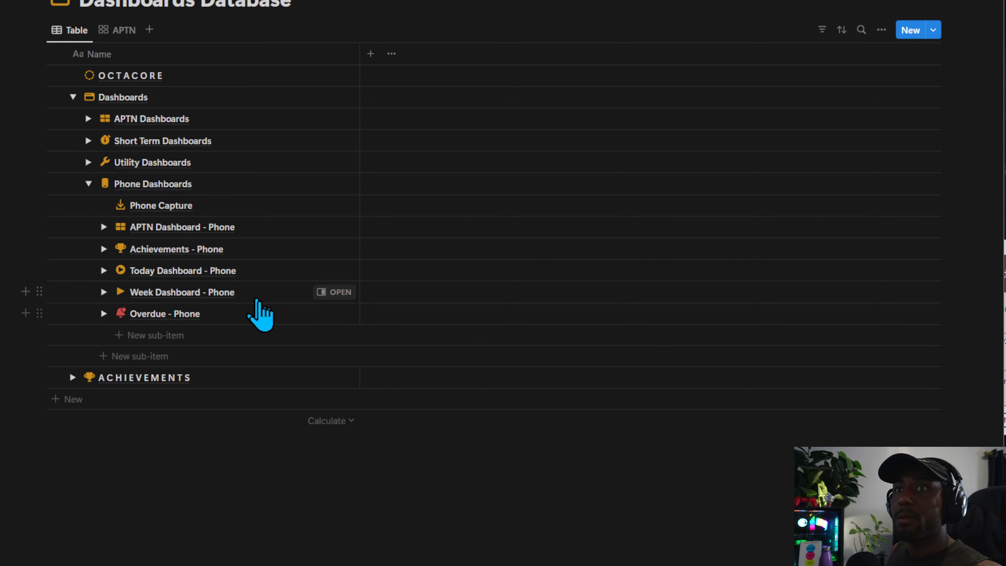
pyautogui.click(331, 314)
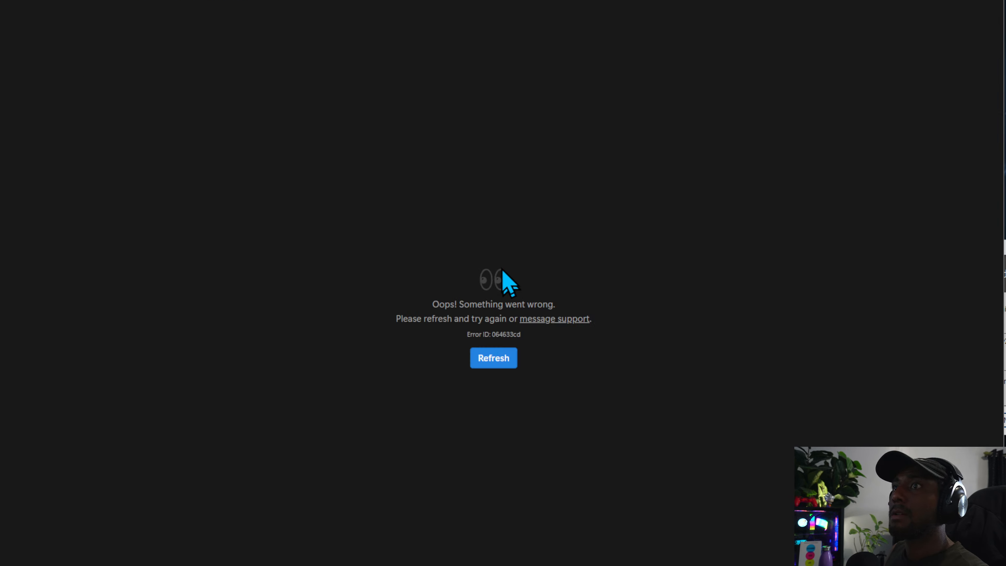
pyautogui.click(507, 354)
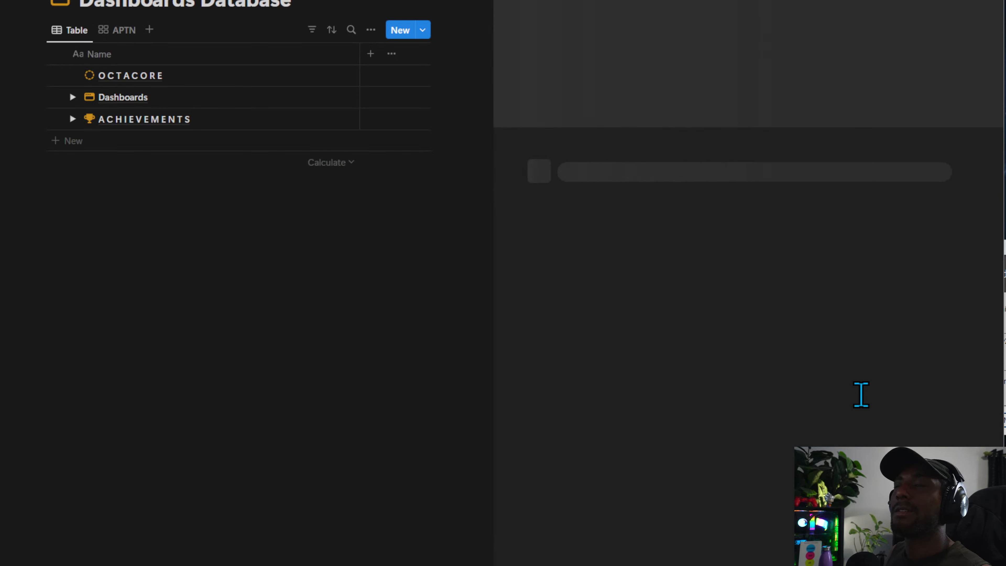
pyautogui.click(899, 3)
pyautogui.click(705, 4)
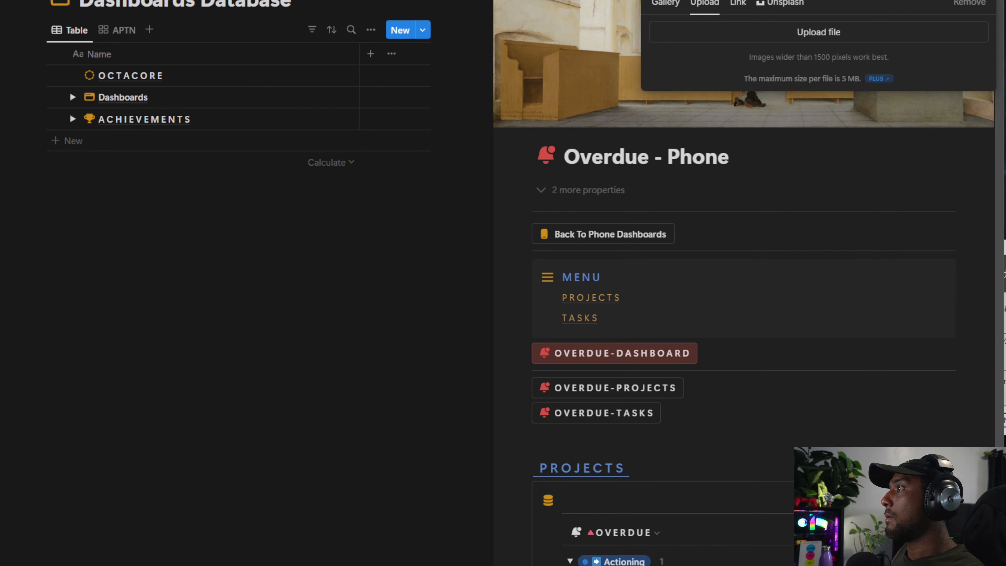
pyautogui.moveTo(740, 563); pyautogui.dragTo(744, 70)
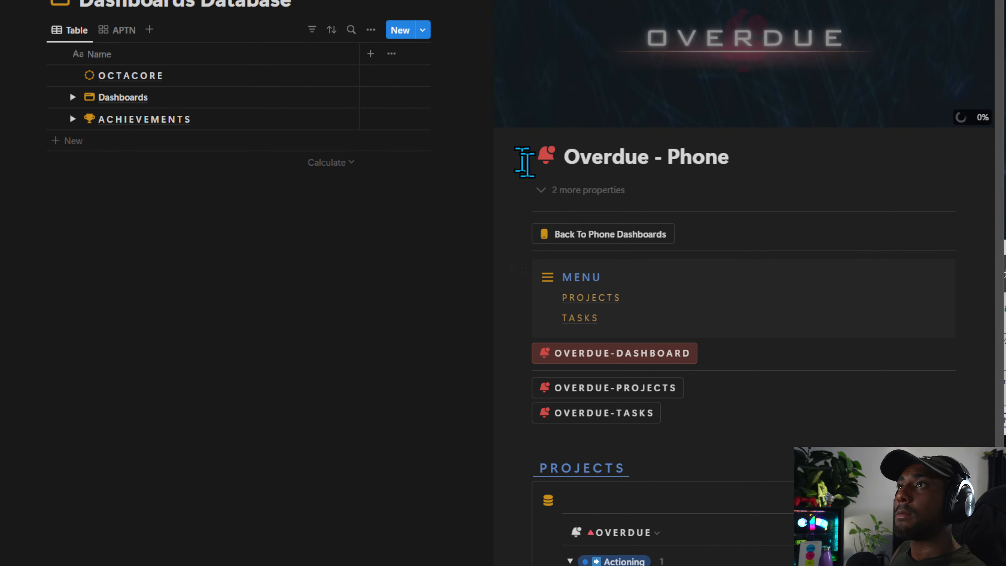
pyautogui.click(191, 207)
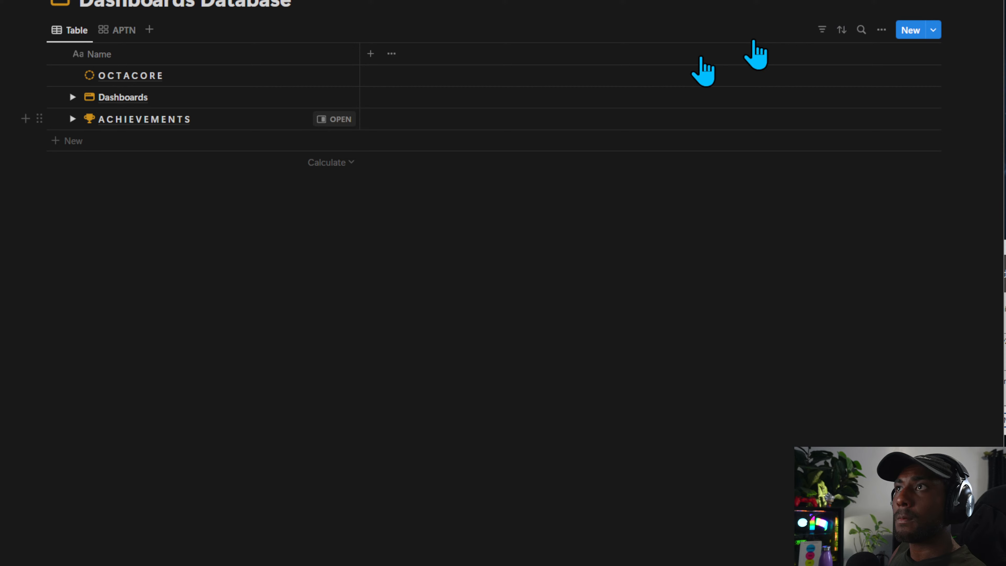
# Open Phone Capture under Phone Dashboards and review its menu and its capture buttons for projects, tasks and notes.
pyautogui.click(73, 97)
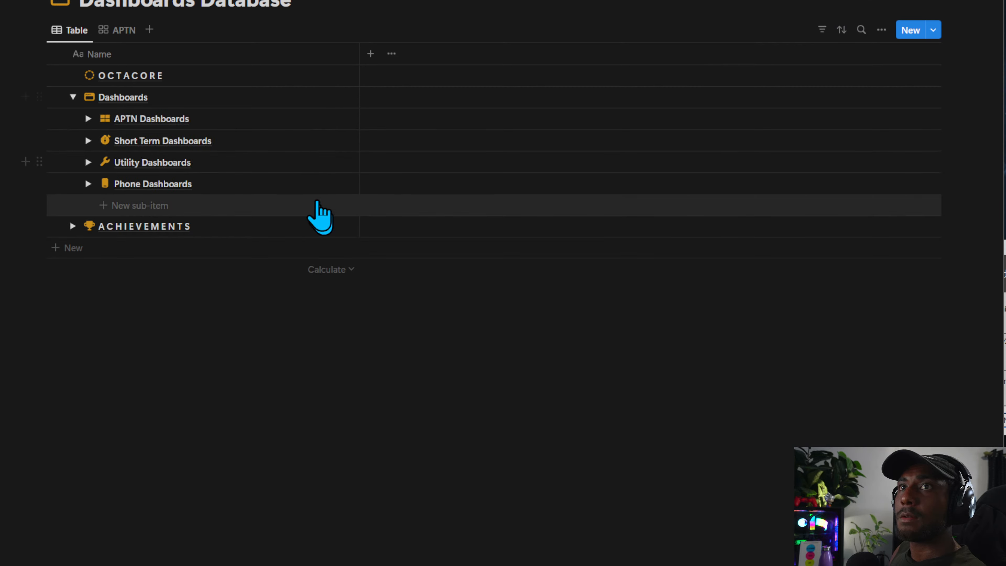
pyautogui.click(89, 183)
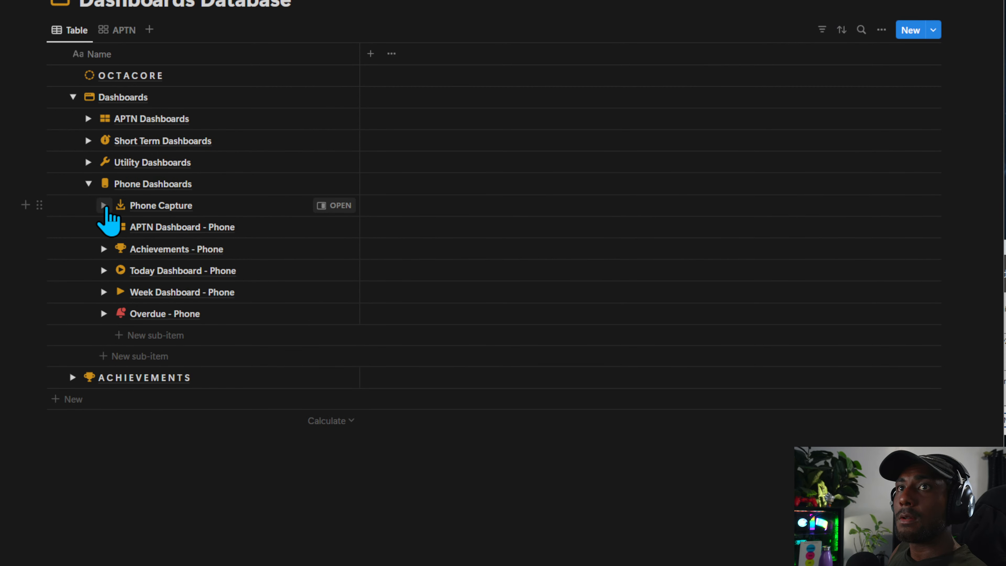
pyautogui.click(104, 206)
pyautogui.click(104, 205)
pyautogui.click(331, 205)
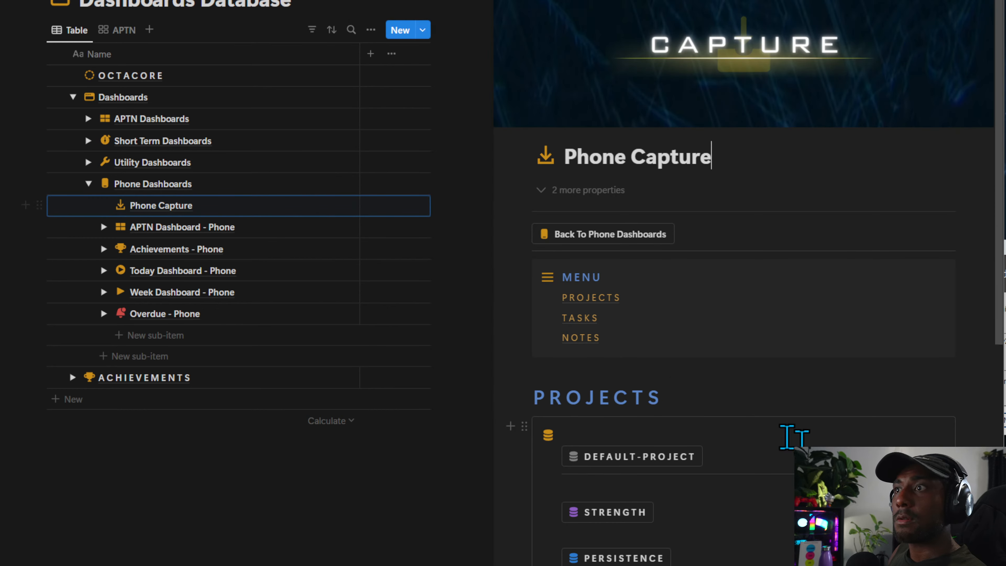
pyautogui.scroll(-5, 800, 438)
pyautogui.scroll(-10, 802, 438)
pyautogui.scroll(5, 801, 438)
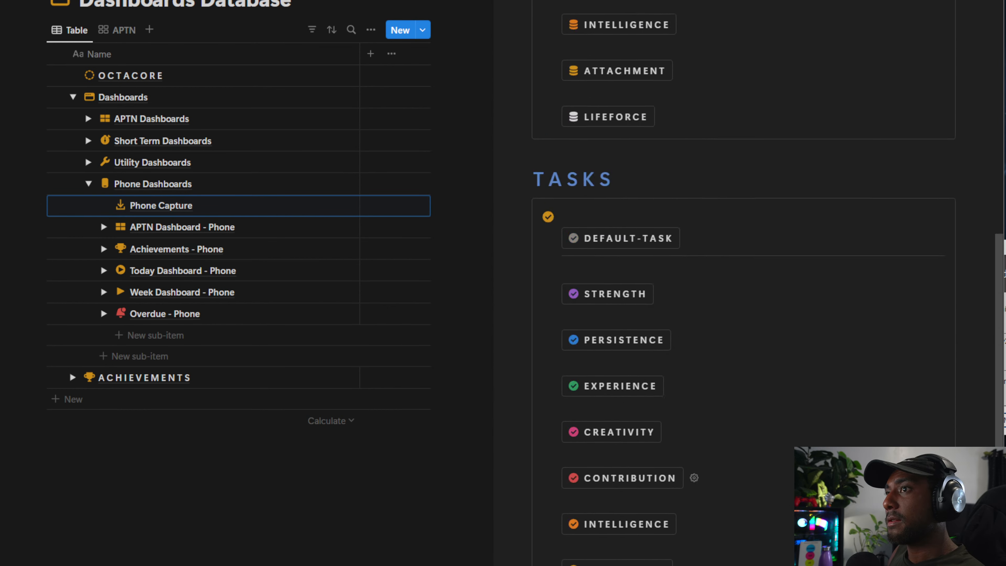
pyautogui.scroll(-7, 802, 438)
pyautogui.scroll(-3, 798, 460)
pyautogui.scroll(20, 798, 460)
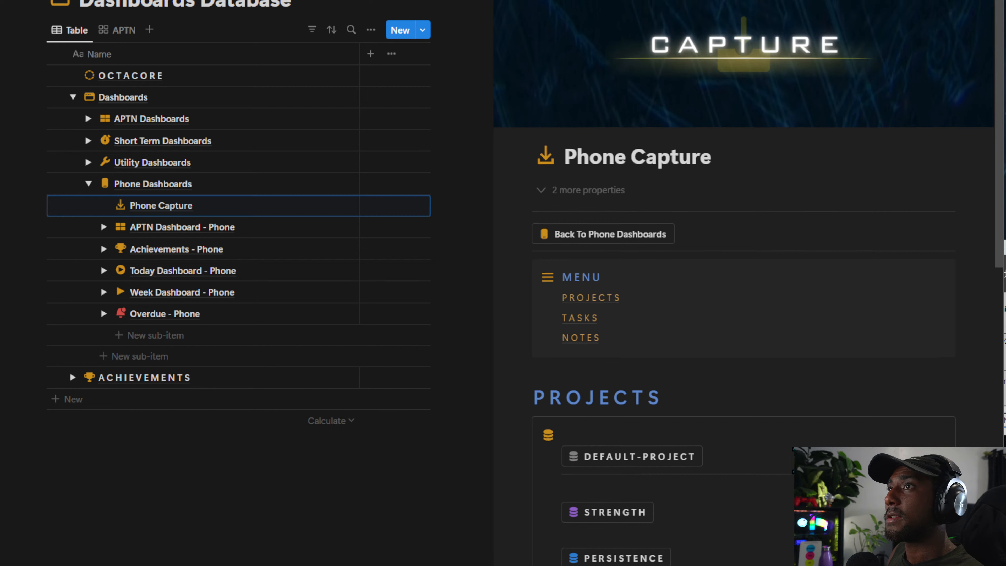
# Open APTN Dashboard - Phone and review its areas, projects, tasks and notes sections down to the end of the page.
pyautogui.click(311, 221)
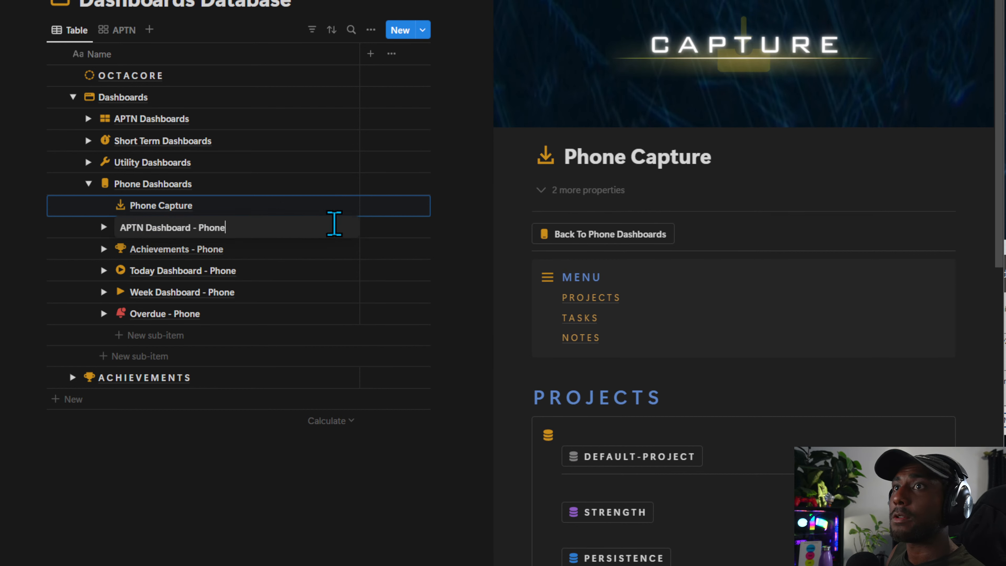
pyautogui.click(362, 223)
pyautogui.click(343, 228)
pyautogui.scroll(-10, 802, 329)
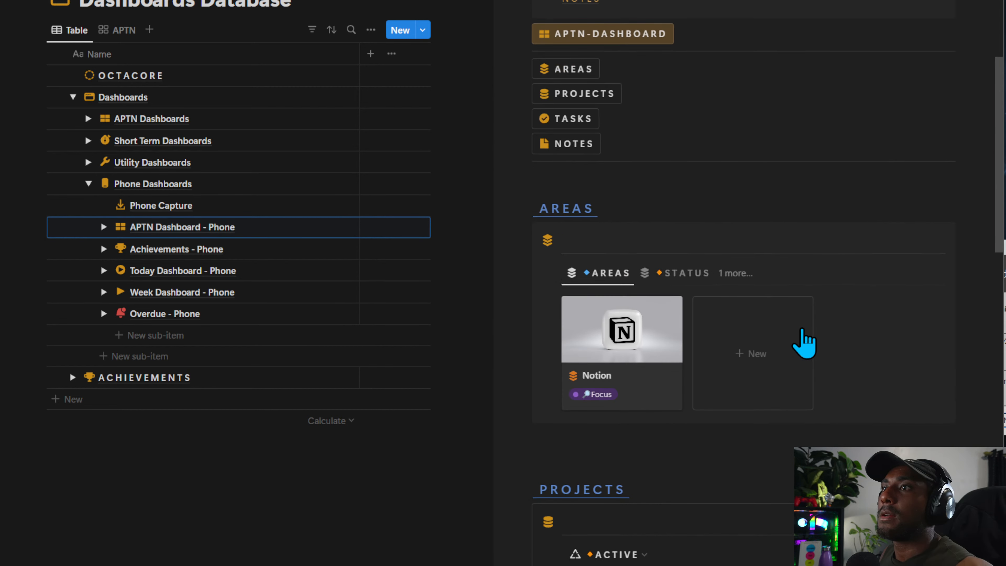
pyautogui.scroll(-15, 802, 329)
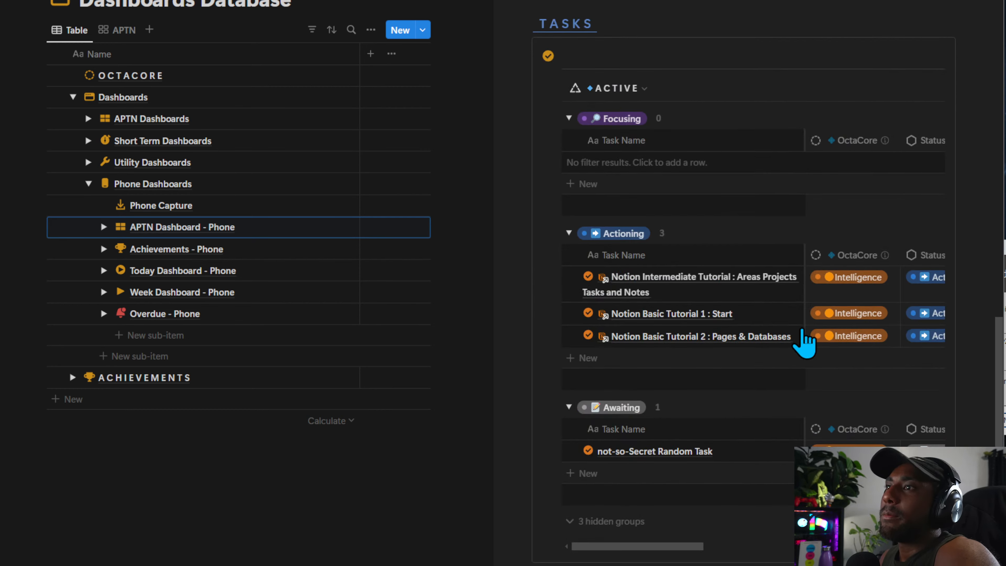
pyautogui.scroll(-8, 803, 343)
pyautogui.scroll(-9, 802, 327)
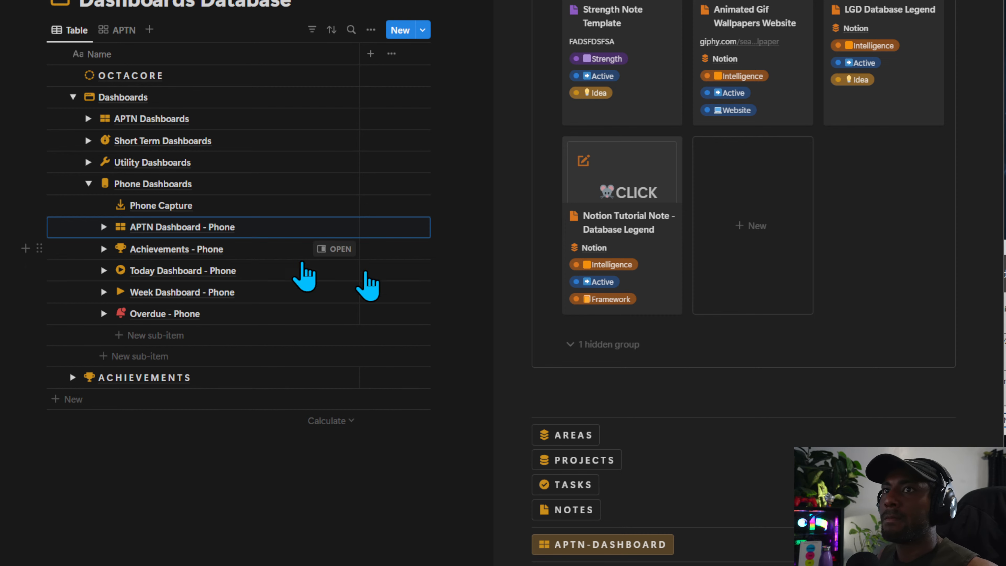
# Open Achievements - Phone, review its project achievements, and test the TIER-LIST and OCTACORE buttons before returning to the Dashboards Database table.
pyautogui.click(351, 254)
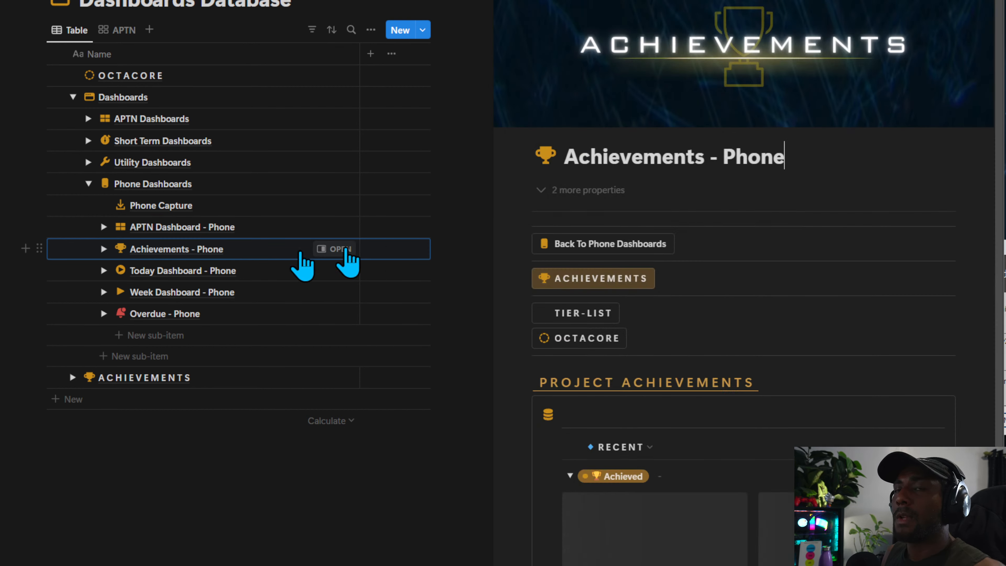
pyautogui.scroll(-5, 620, 326)
pyautogui.scroll(5, 651, 228)
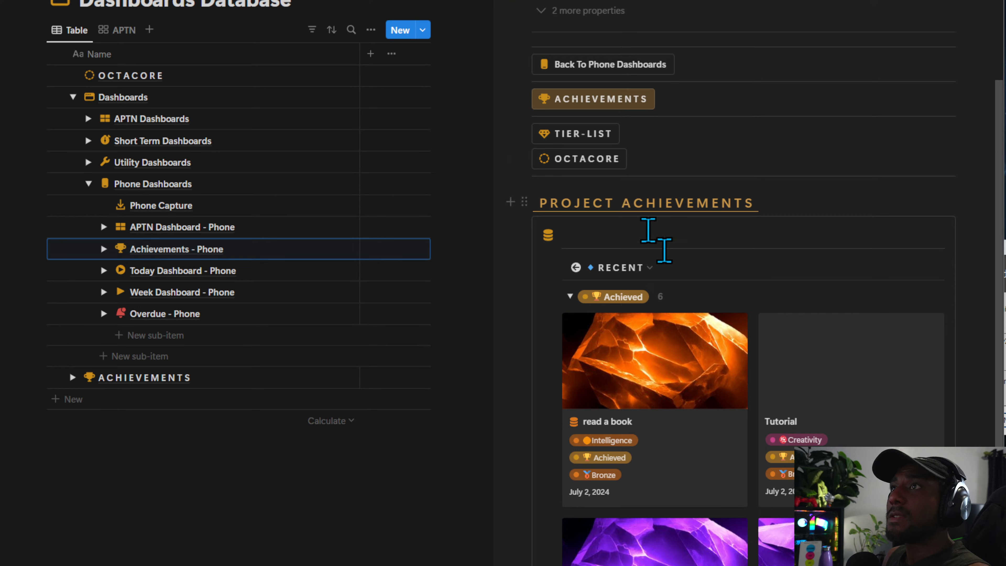
pyautogui.scroll(-6, 705, 328)
pyautogui.scroll(3, 709, 342)
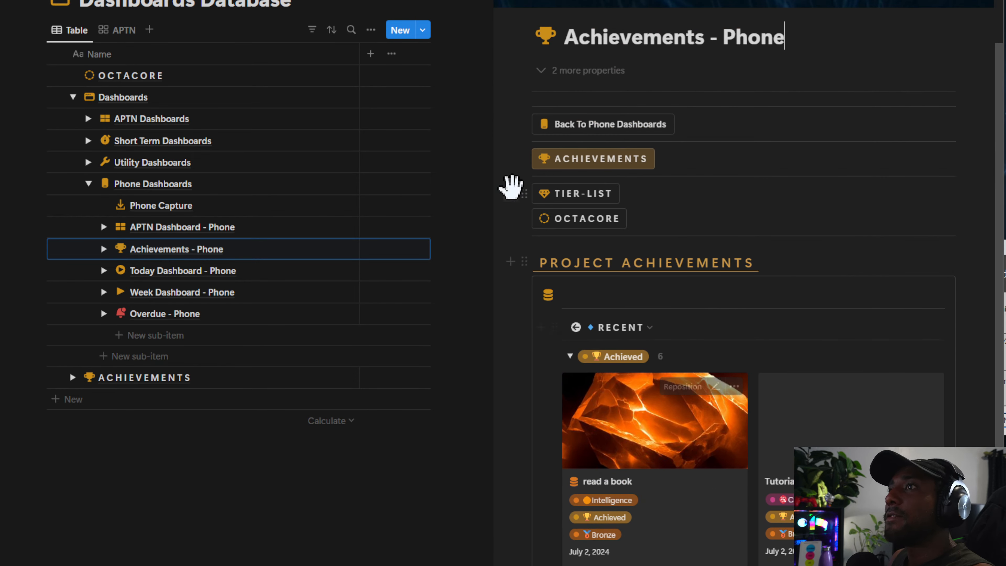
pyautogui.click(563, 194)
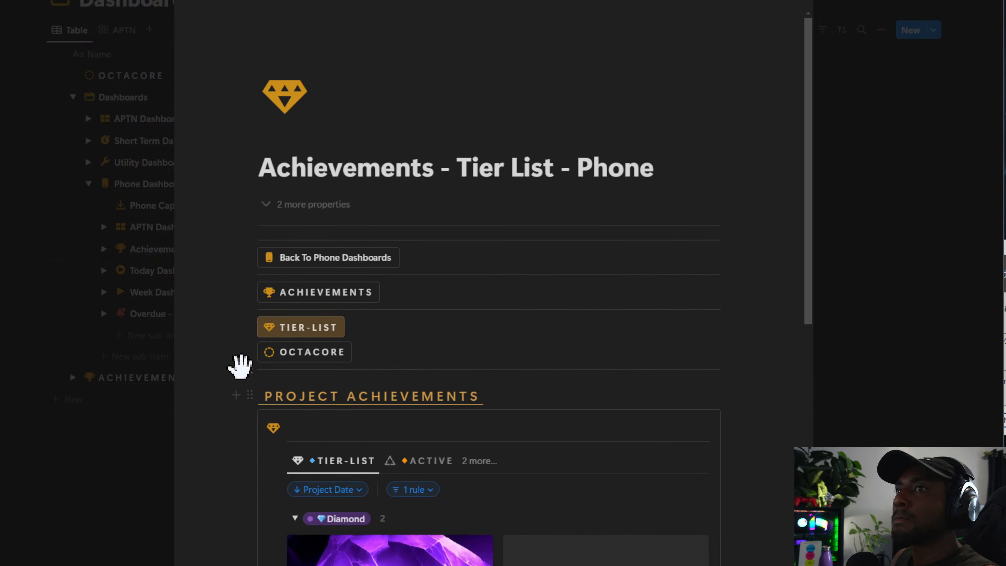
pyautogui.click(281, 354)
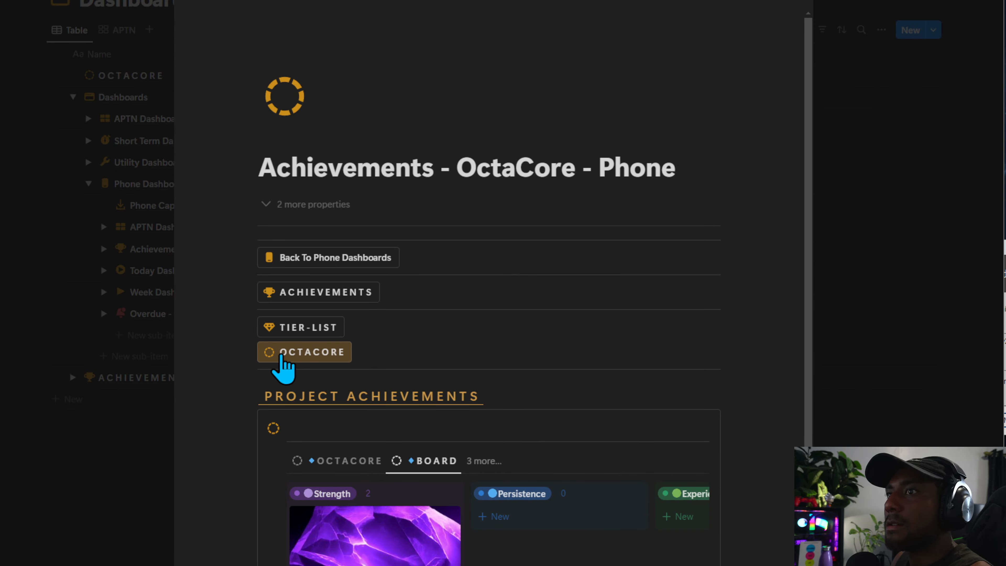
pyautogui.click(300, 335)
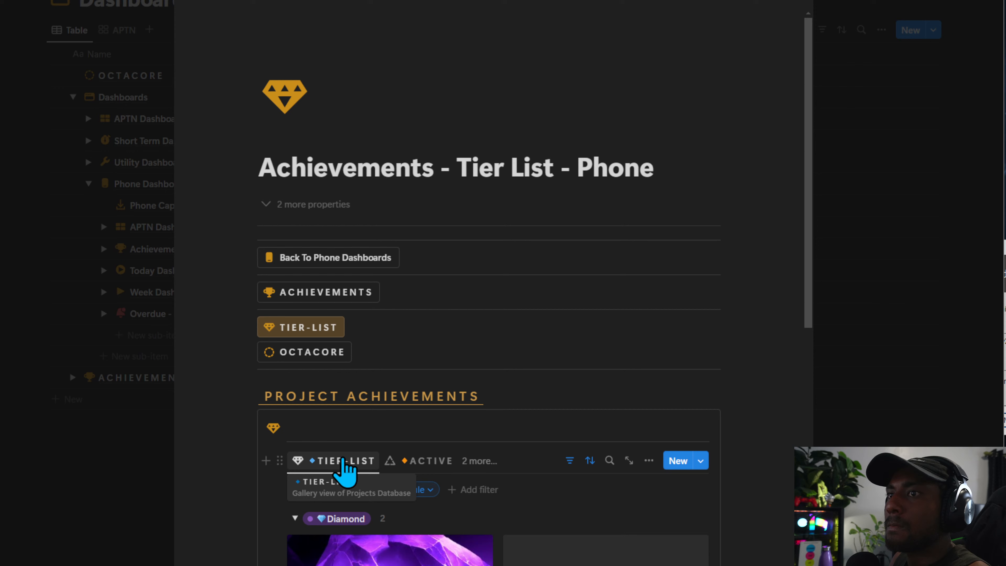
pyautogui.click(45, 443)
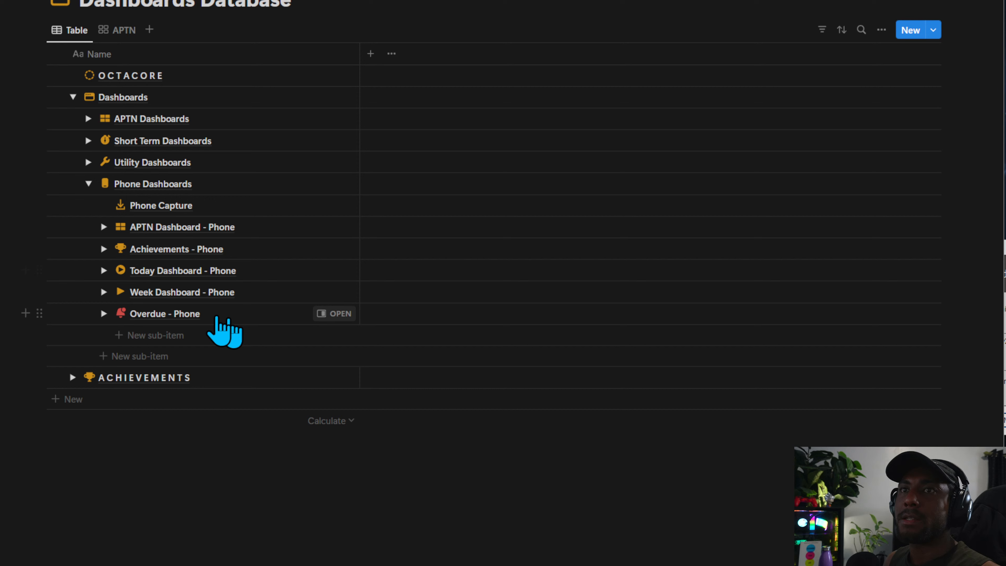
# Preview Phone Dashboards and each phone dashboard from APTN through Overdue, and review the overdue projects section.
pyautogui.click(103, 313)
pyautogui.click(103, 314)
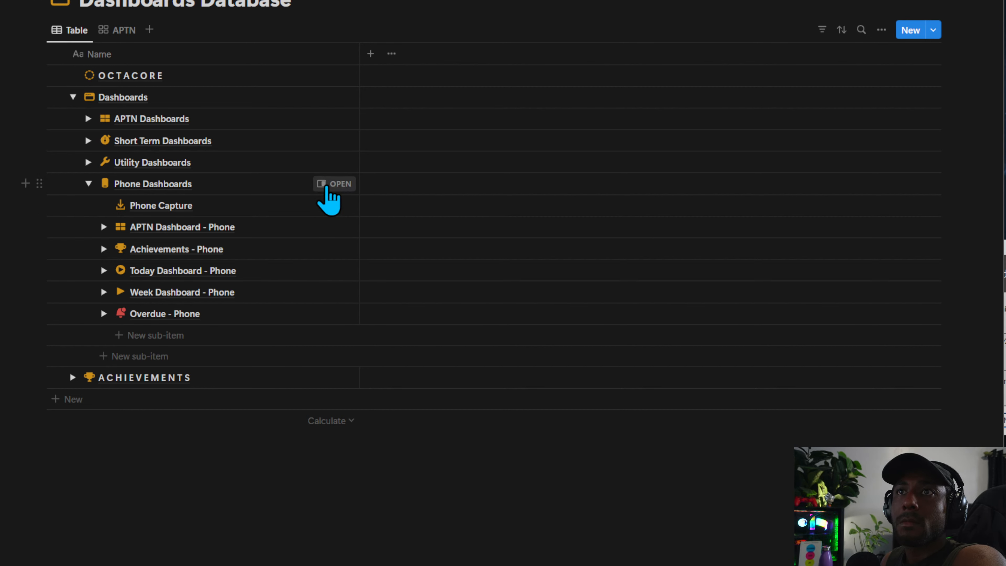
pyautogui.click(331, 184)
pyautogui.click(333, 227)
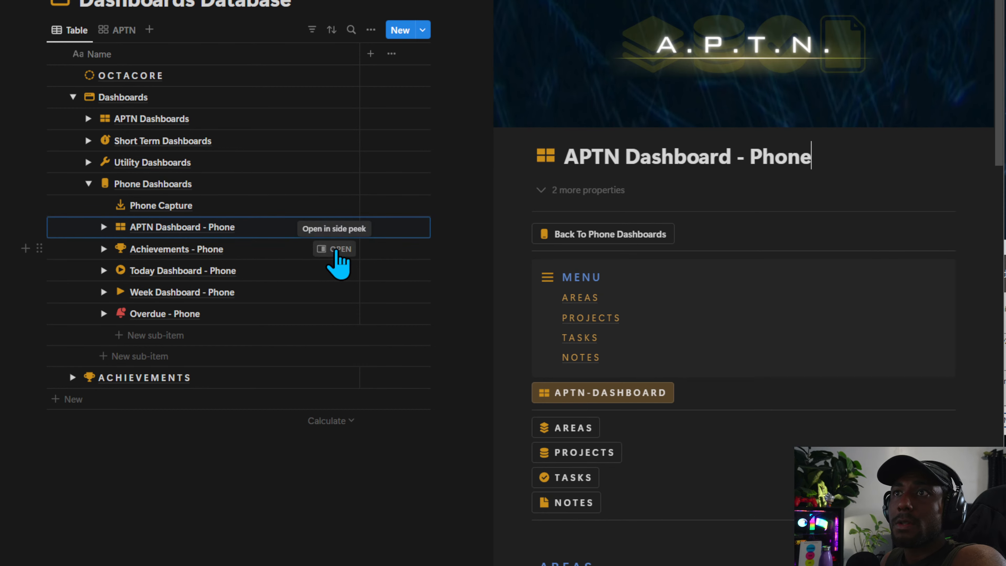
pyautogui.click(333, 249)
pyautogui.click(333, 271)
pyautogui.click(333, 292)
pyautogui.click(334, 314)
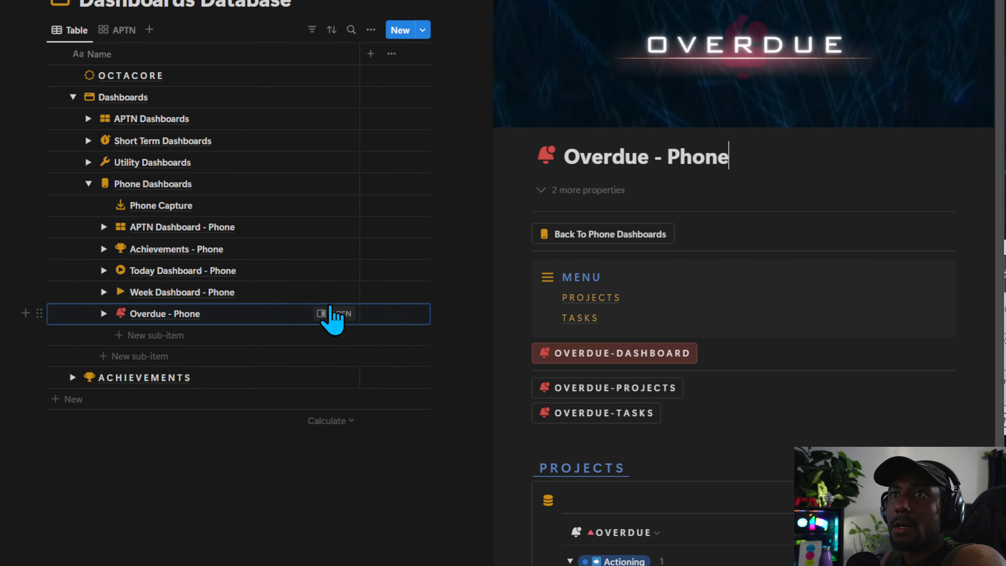
pyautogui.scroll(-10, 864, 426)
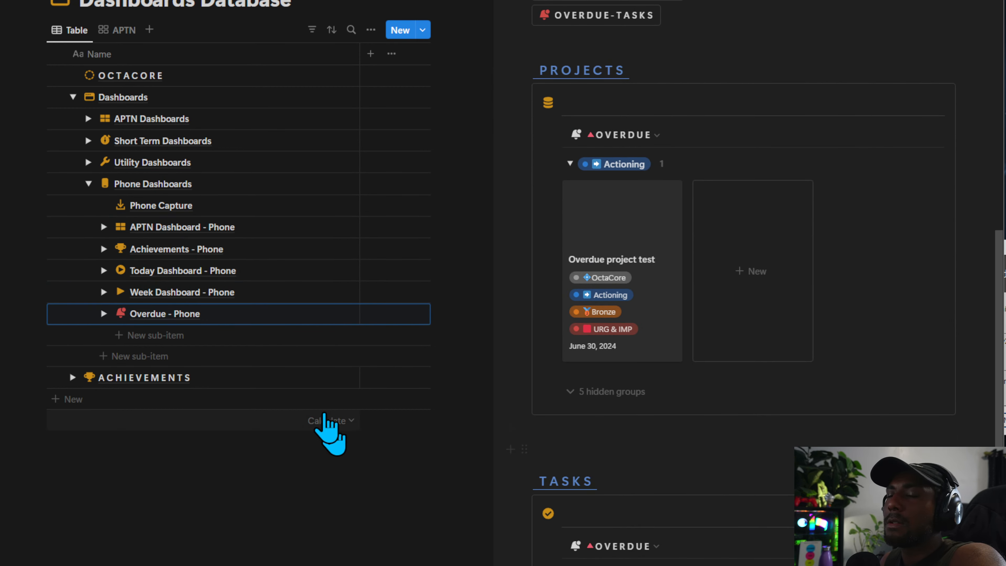
# Expand the sub-items of the Overdue, Week, Today, Achievements and APTN phone dashboards in the Dashboards Database table.
pyautogui.click(103, 313)
pyautogui.click(103, 292)
pyautogui.click(104, 270)
pyautogui.click(104, 249)
pyautogui.click(104, 227)
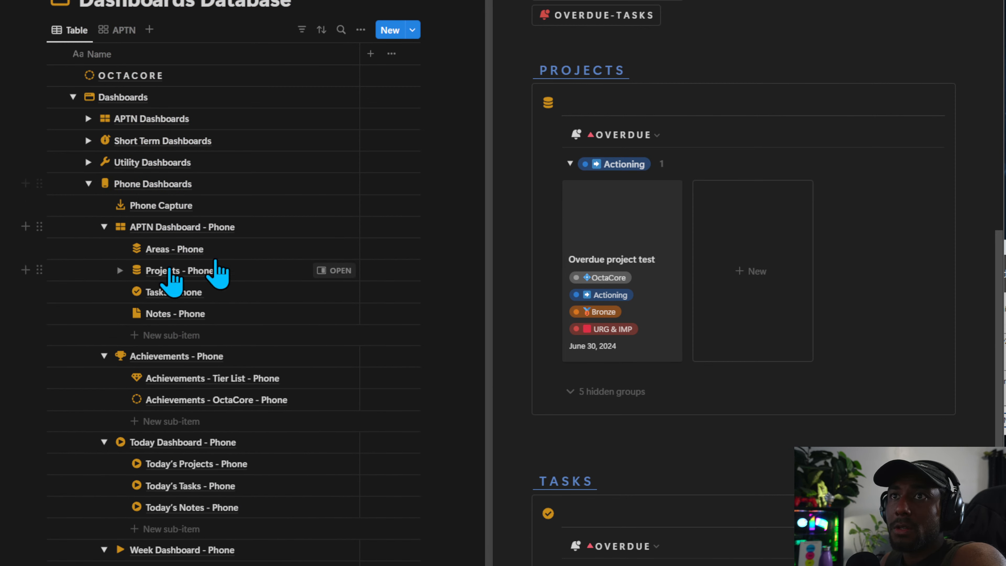
# Preview APTN Dashboard - Phone and its Areas, Projects, Tasks and Notes phone subpages.
pyautogui.click(334, 228)
pyautogui.click(334, 249)
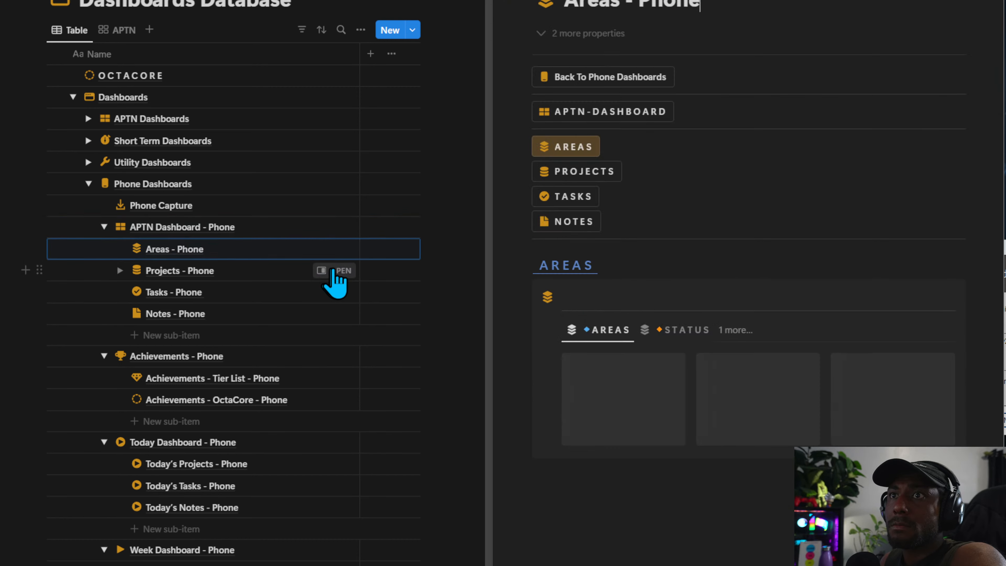
pyautogui.click(334, 270)
pyautogui.click(334, 292)
pyautogui.click(334, 314)
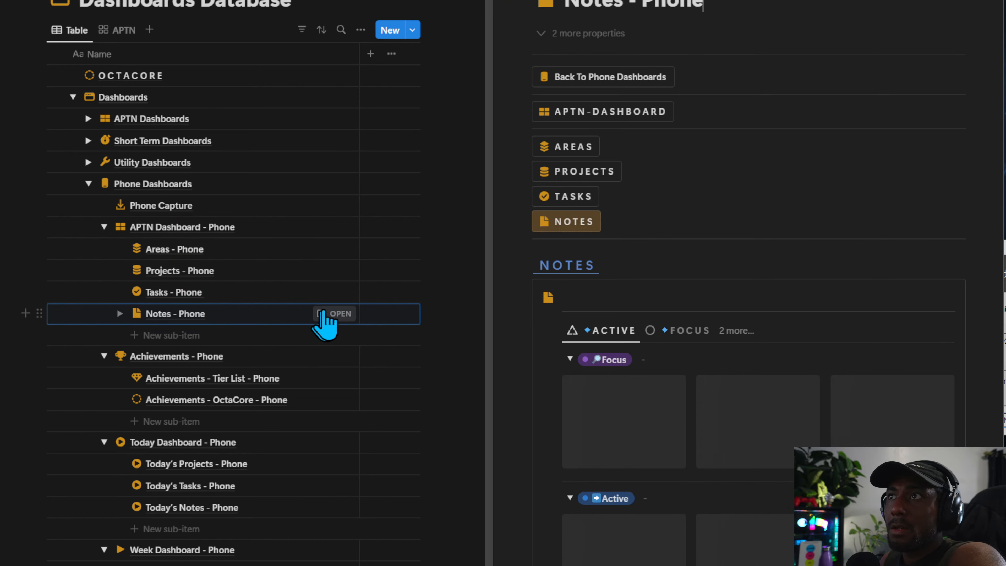
# Preview Achievements - Phone and its Tier List and OctaCore subpages.
pyautogui.click(333, 355)
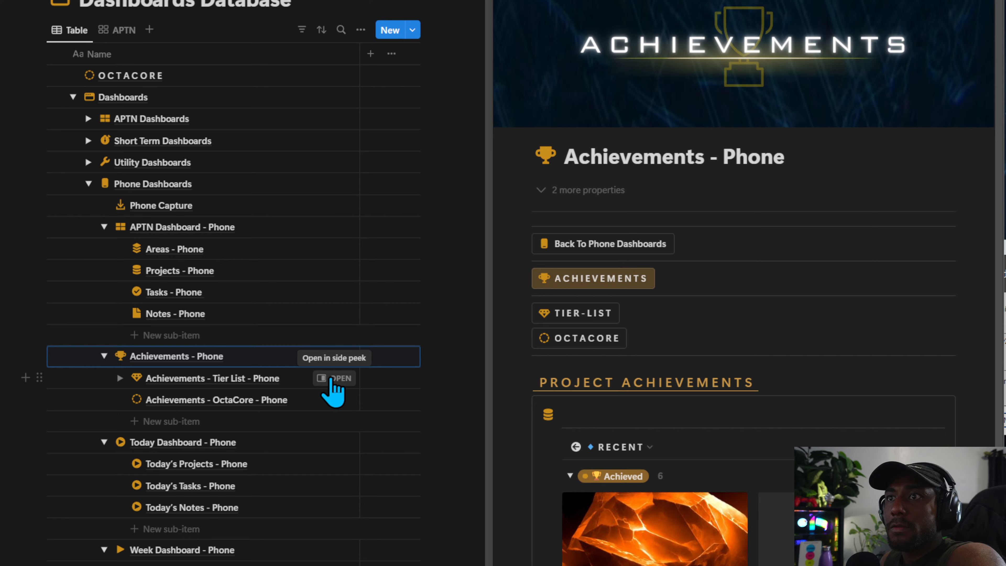
pyautogui.click(334, 378)
pyautogui.click(334, 400)
# Preview Today Dashboard - Phone and its Today's Projects, Today's Tasks and Today's Notes subpages.
pyautogui.scroll(-5, 265, 367)
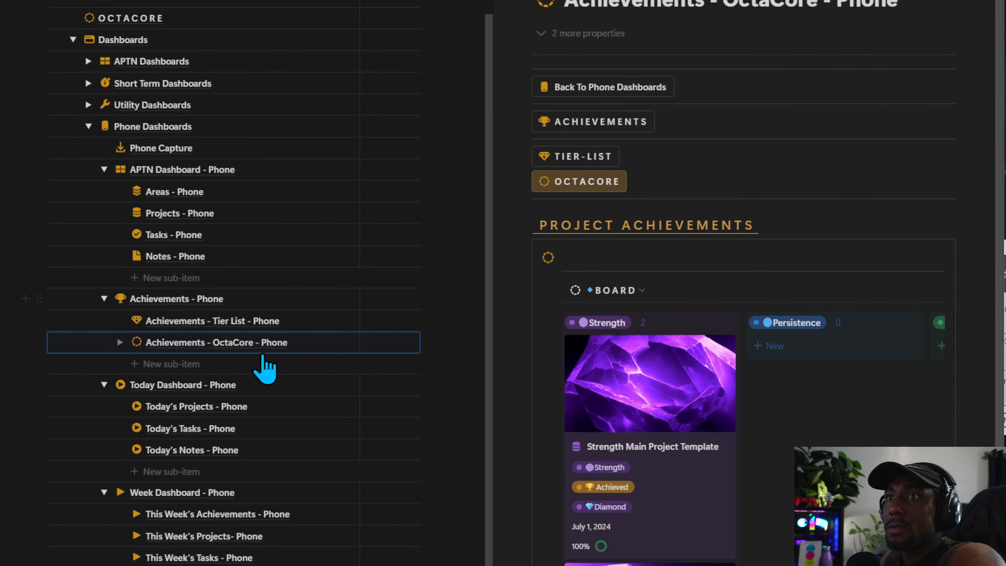
pyautogui.click(347, 262)
pyautogui.click(334, 284)
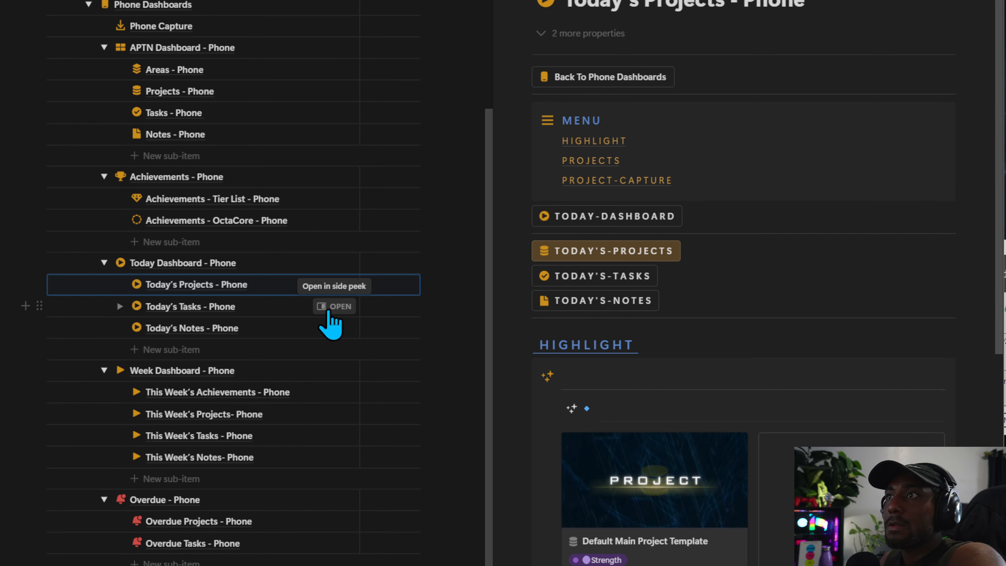
pyautogui.click(329, 308)
pyautogui.click(328, 327)
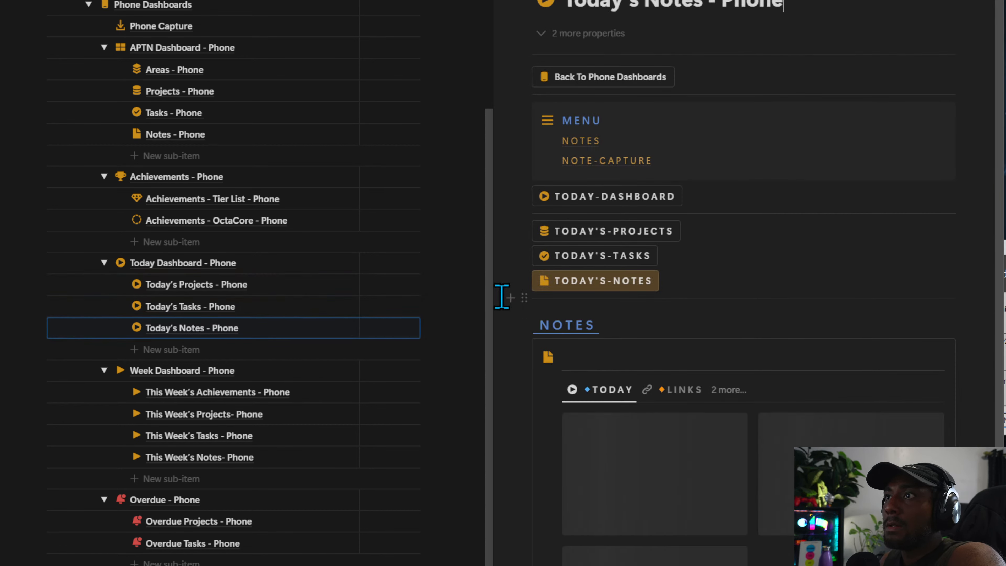
pyautogui.scroll(-10, 732, 446)
# Open Week Dashboard - Phone and review its menu, buttons, highlights, projects, tasks and notes sections.
pyautogui.click(318, 376)
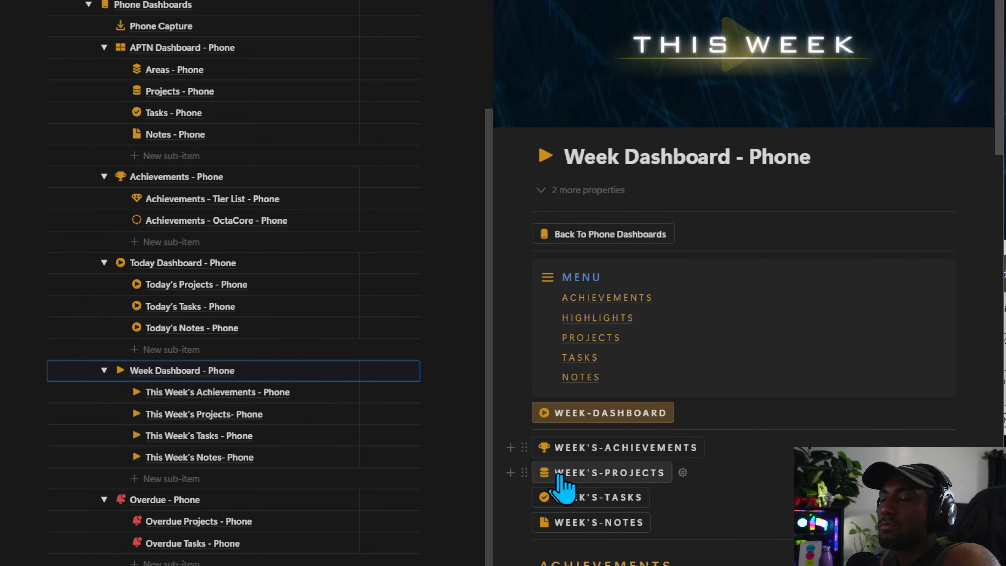
pyautogui.scroll(-15, 561, 495)
pyautogui.scroll(-15, 561, 475)
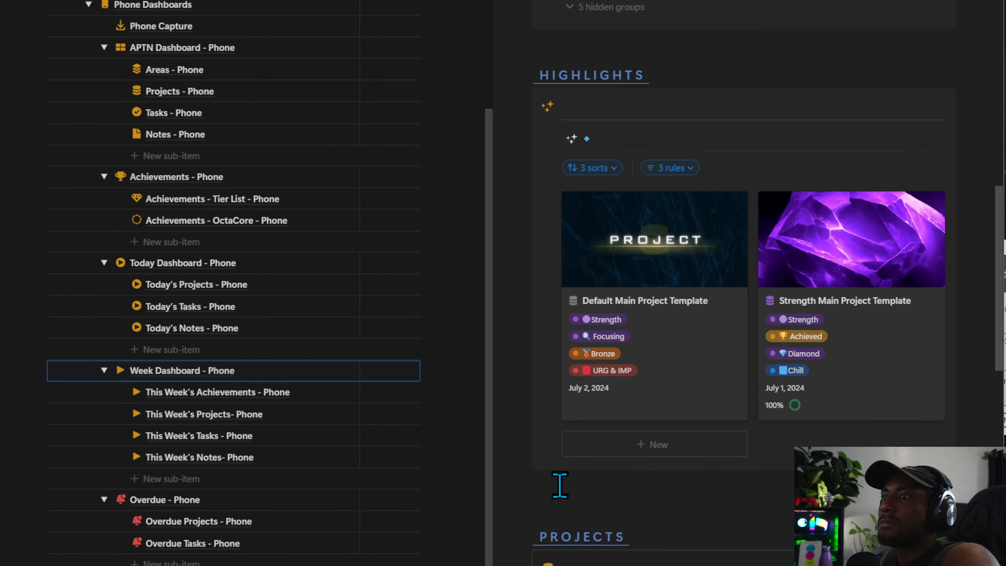
pyautogui.scroll(-15, 560, 485)
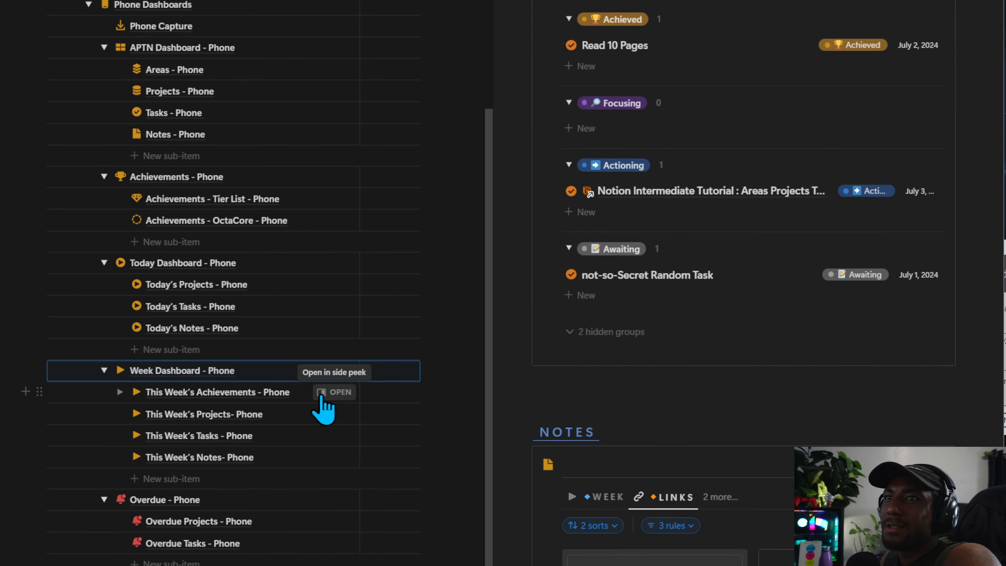
# Preview the This Week's Achievements, Projects, Tasks and Notes phone subpages, followed by Overdue - Phone.
pyautogui.click(334, 391)
pyautogui.click(310, 414)
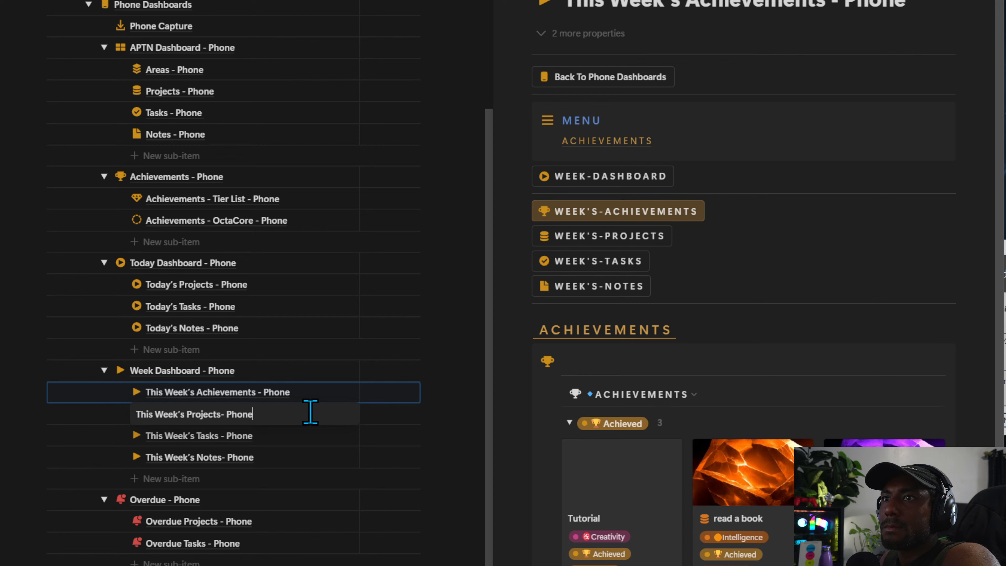
pyautogui.press('Escape')
pyautogui.scroll(-1, 620, 344)
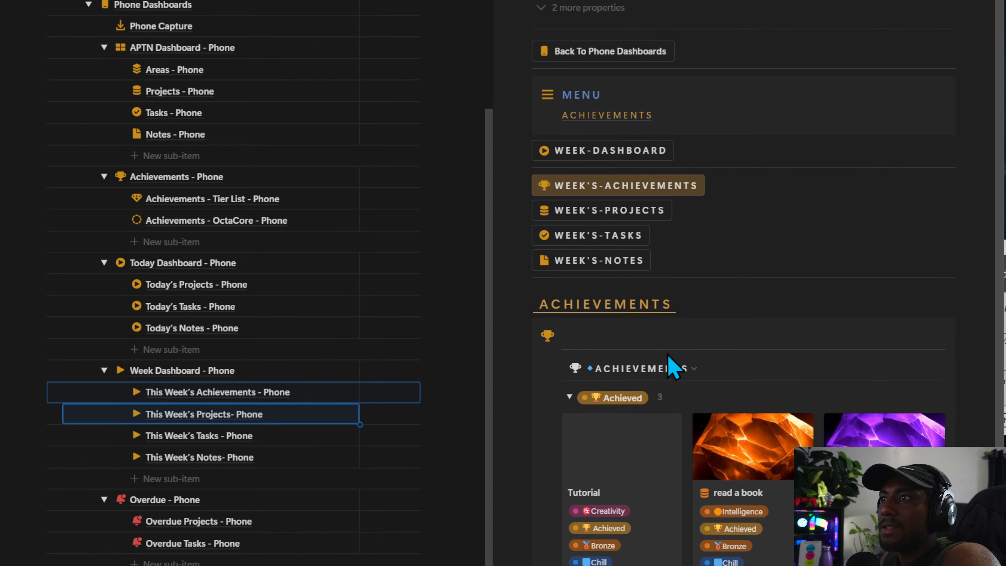
pyautogui.click(329, 414)
pyautogui.scroll(-5, 728, 420)
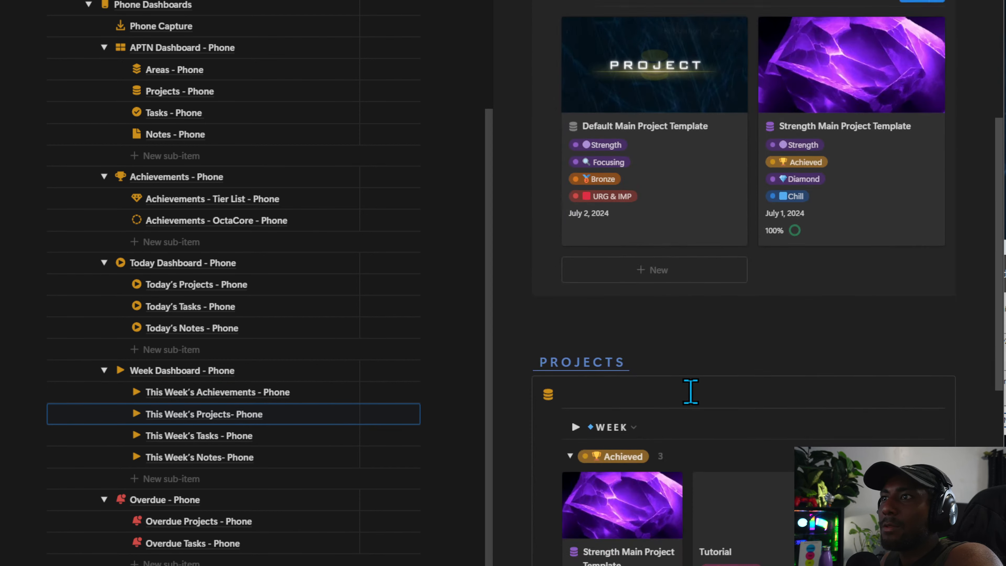
pyautogui.click(333, 436)
pyautogui.click(349, 459)
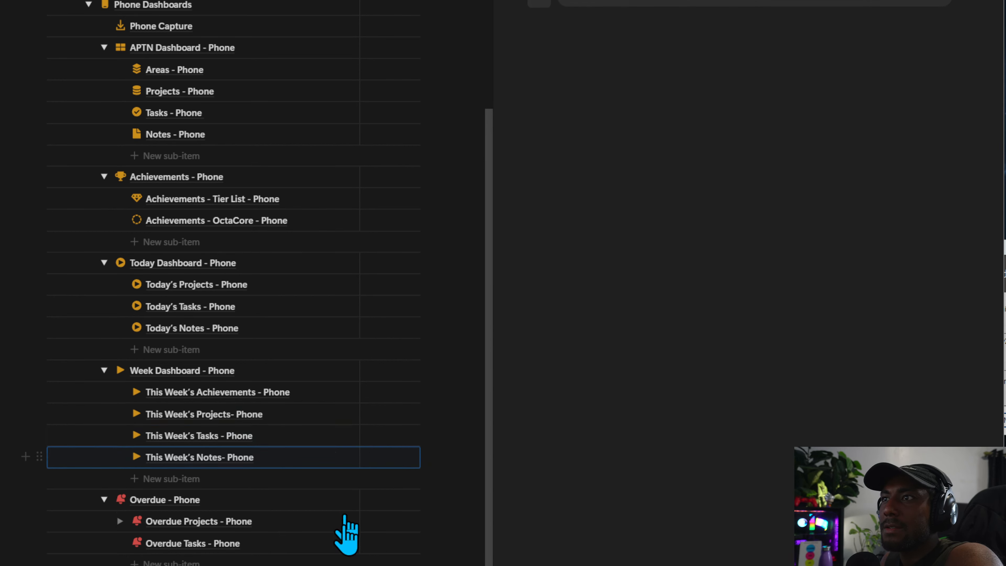
pyautogui.click(347, 501)
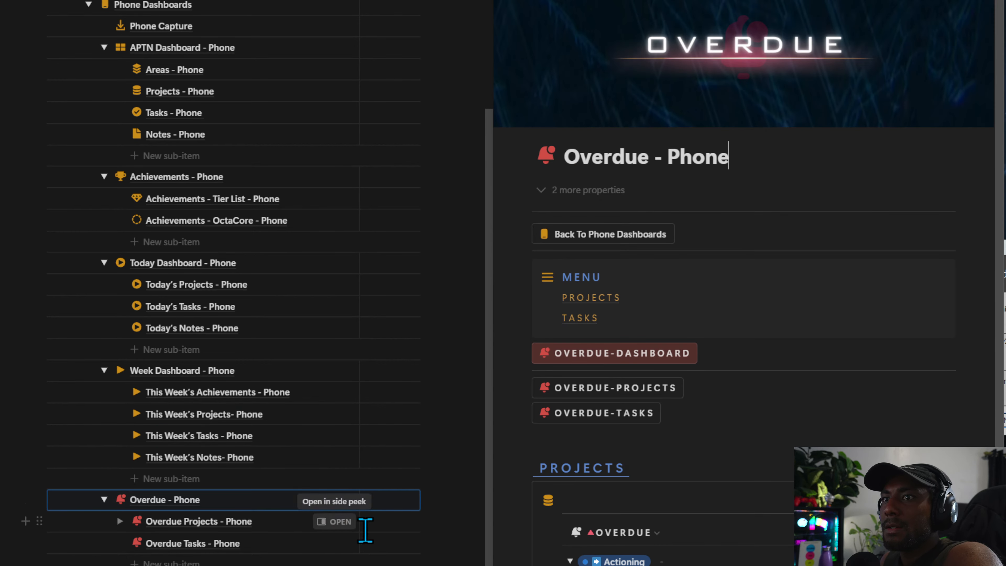
# Open Phone Dashboards as a full page and review its gallery of dashboard cards and the home screen note.
pyautogui.scroll(2, 200, 372)
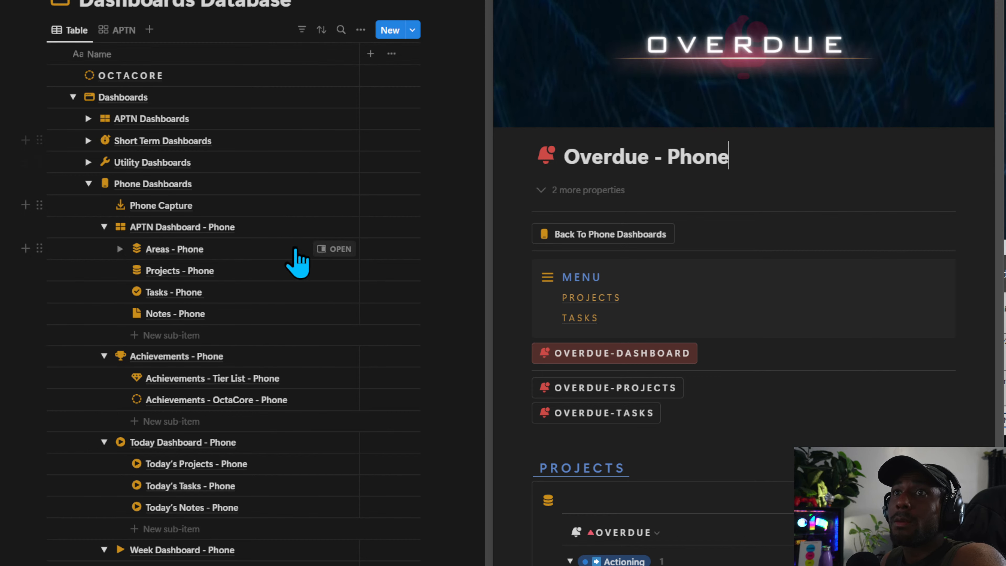
pyautogui.click(333, 184)
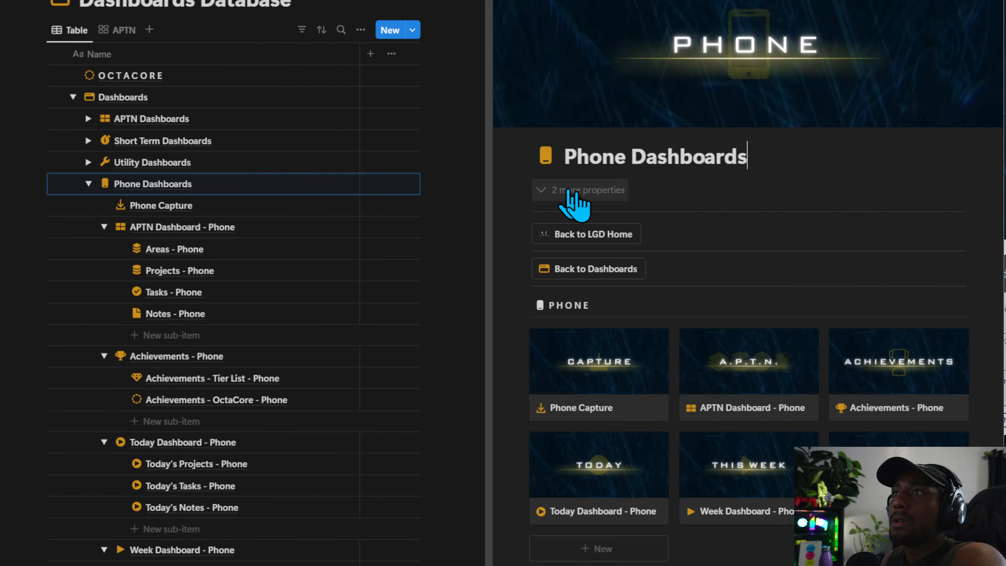
pyautogui.click(524, 0)
pyautogui.scroll(-5, 396, 389)
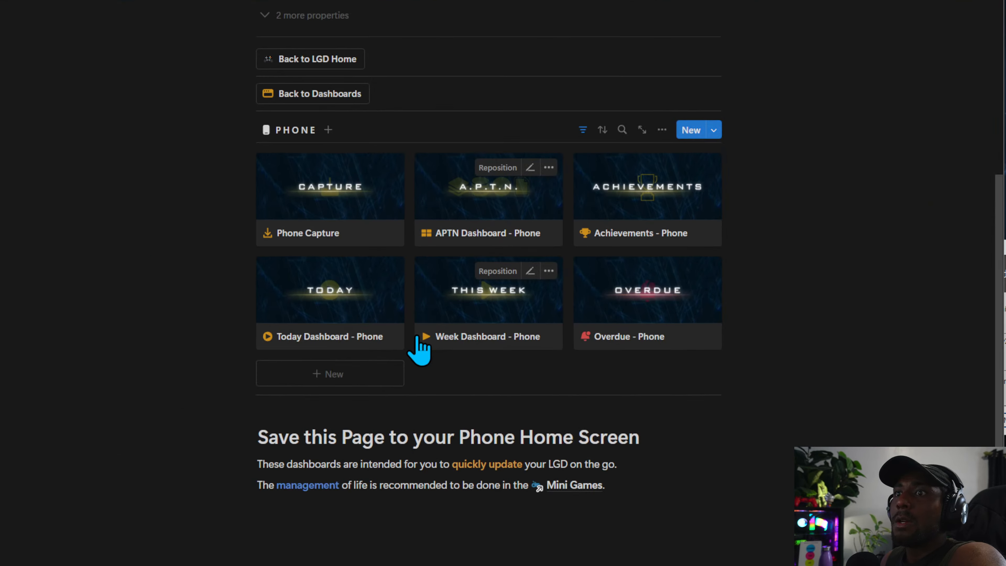
pyautogui.scroll(2, 418, 345)
pyautogui.scroll(2, 527, 416)
pyautogui.scroll(1, 535, 464)
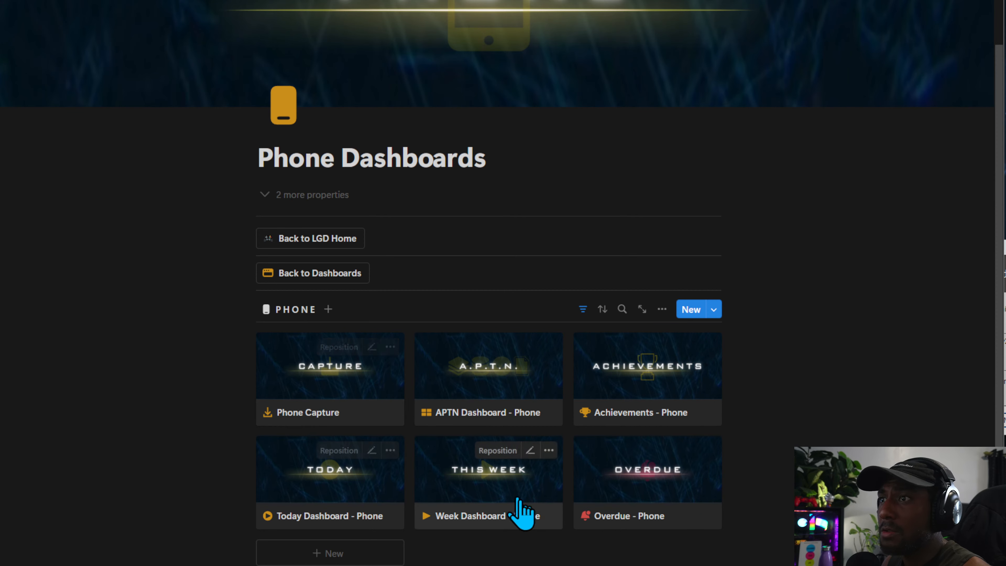
# Move the Overdue - Phone card directly after Phone Capture in the PHONE gallery.
pyautogui.moveTo(663, 491); pyautogui.dragTo(429, 417)
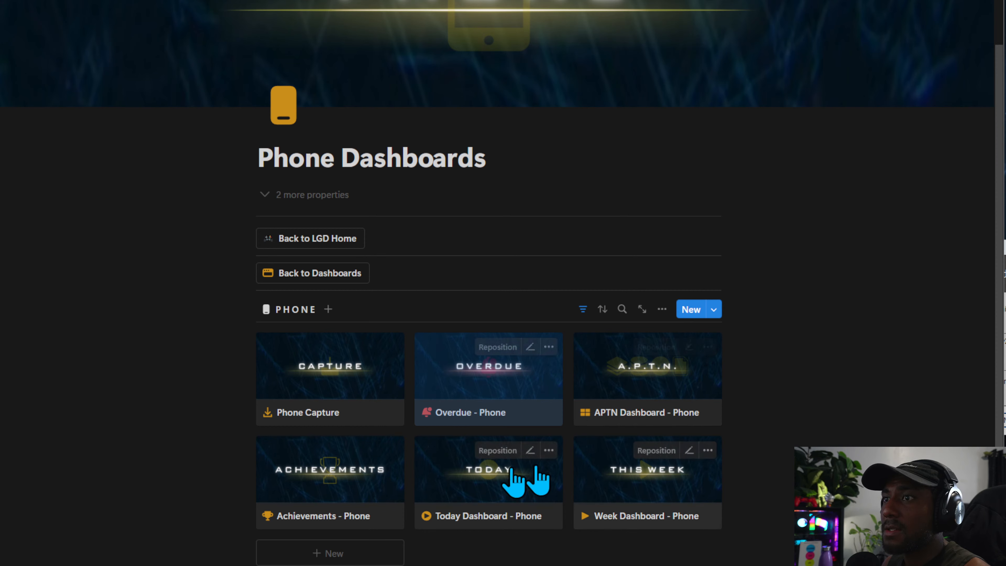
# Move the Today Dashboard - Phone and Week Dashboard - Phone cards ahead of Achievements - Phone in the PHONE gallery.
pyautogui.moveTo(519, 483); pyautogui.dragTo(290, 476)
pyautogui.moveTo(655, 491); pyautogui.dragTo(416, 478)
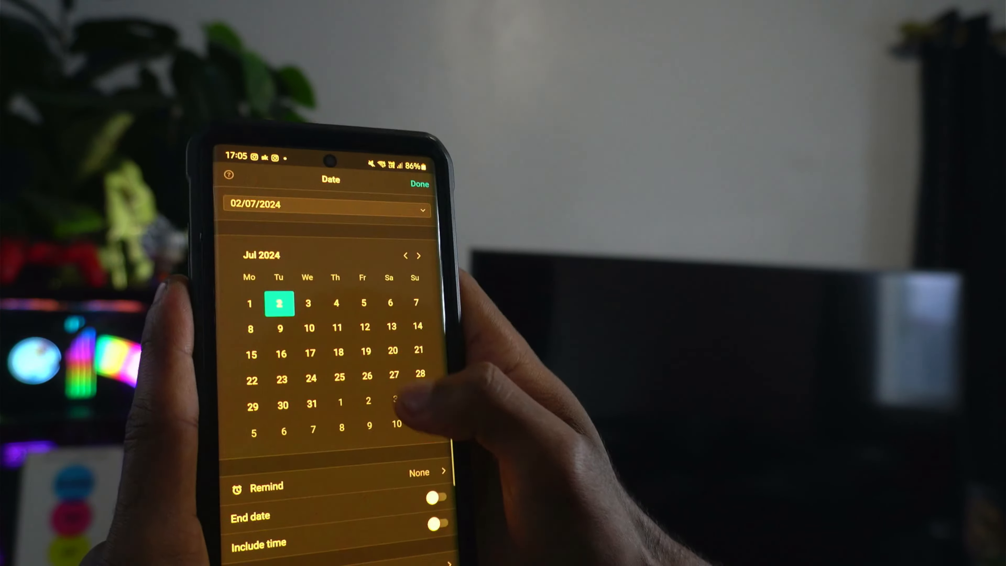
# In Notion on the phone, confirm 02/07/2024 as the date.
pyautogui.click(420, 184)
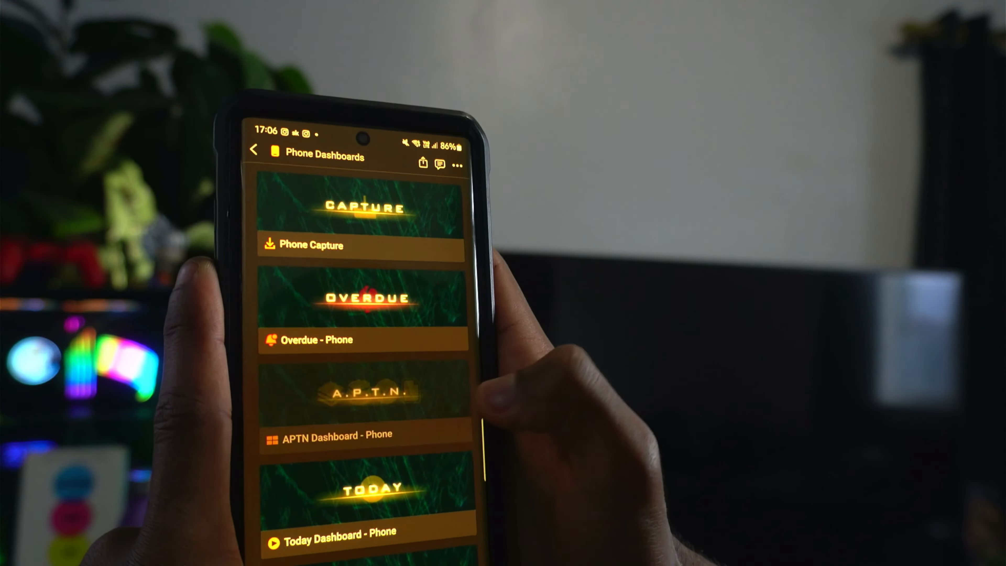
# Open APTN Dashboard - Phone from Phone Dashboards, try a menu link and go to the Areas section.
pyautogui.click(436, 400)
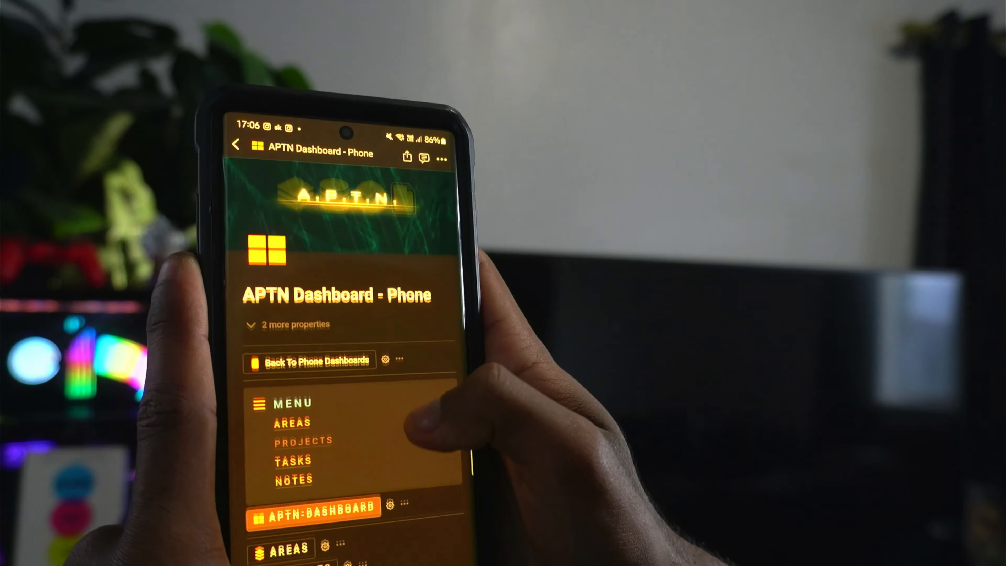
pyautogui.scroll(-5, 396, 396)
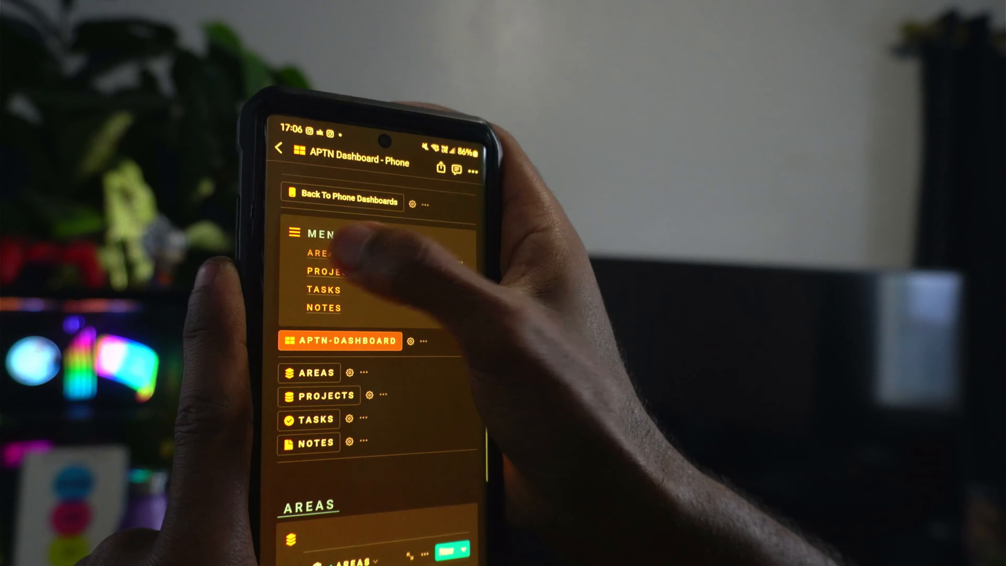
pyautogui.click(307, 268)
pyautogui.scroll(5, 396, 356)
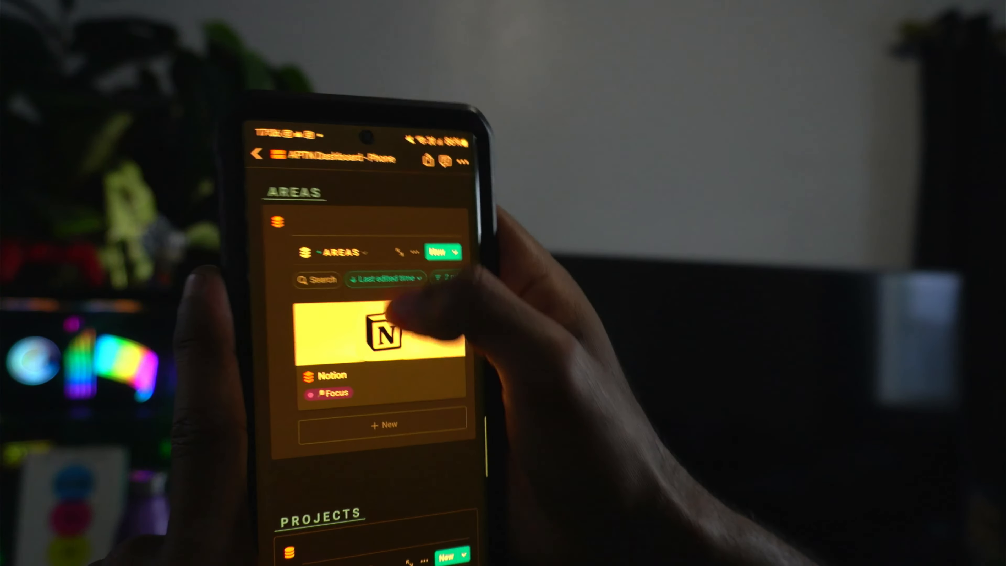
# Switch the Areas database to its STATUS view, then return it to the AREAS view.
pyautogui.click(319, 248)
pyautogui.click(337, 223)
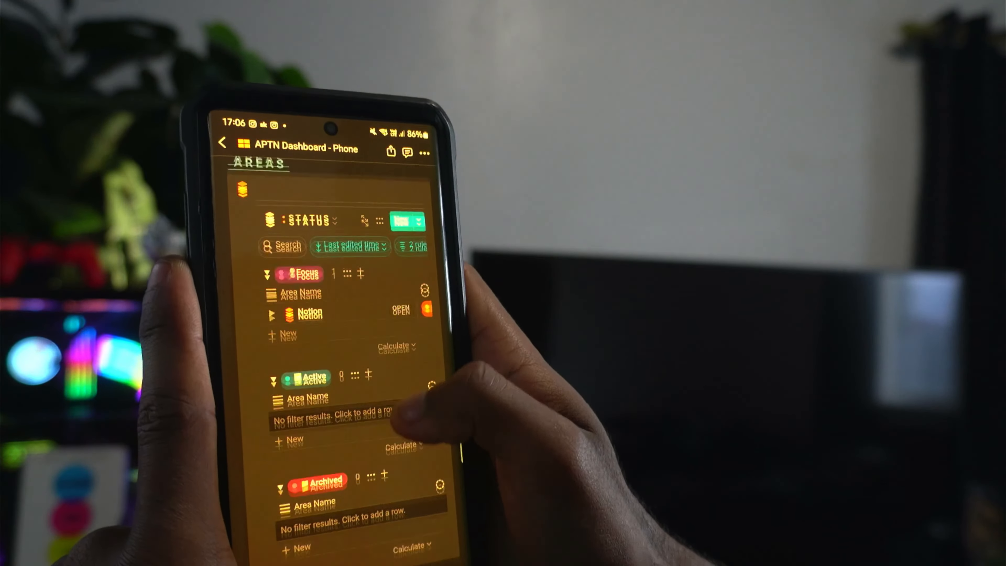
pyautogui.click(312, 230)
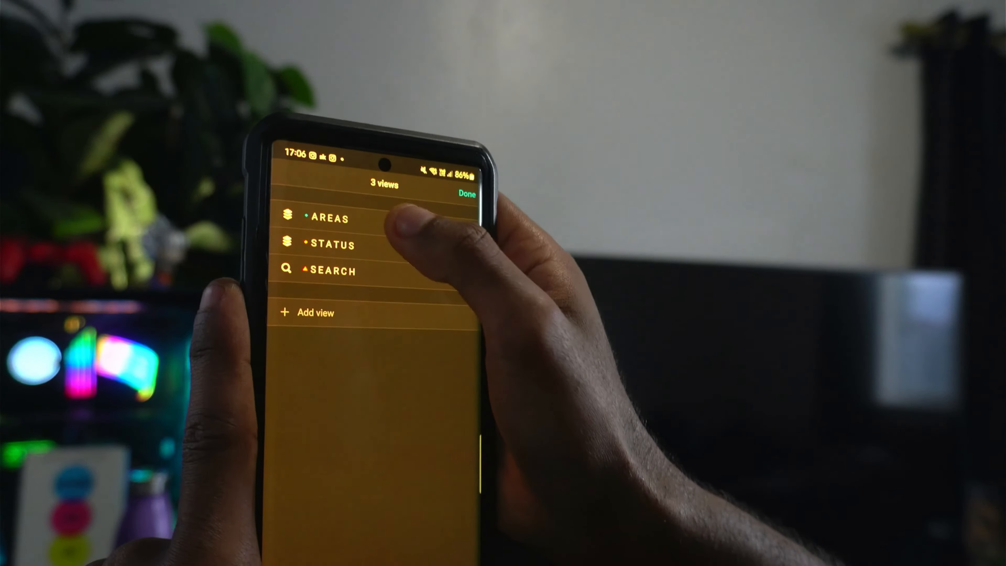
pyautogui.click(337, 218)
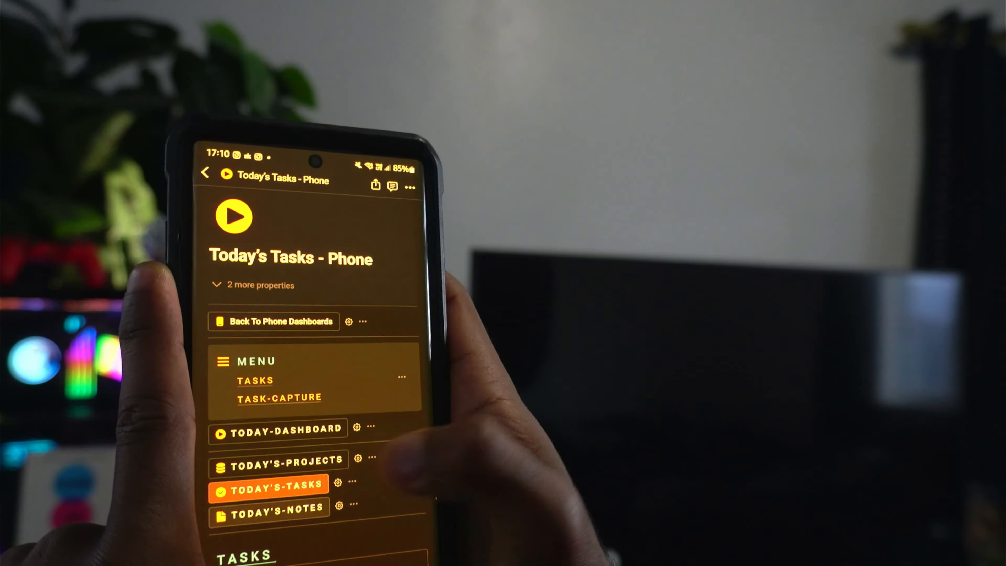
# Go from Today's Tasks - Phone to the Today's Notes - Phone subpage.
pyautogui.click(269, 508)
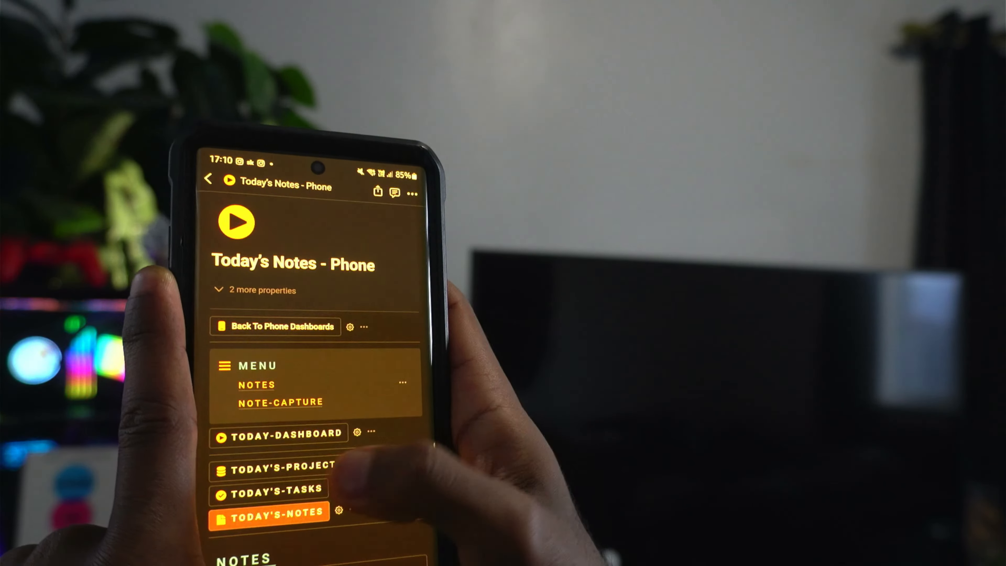